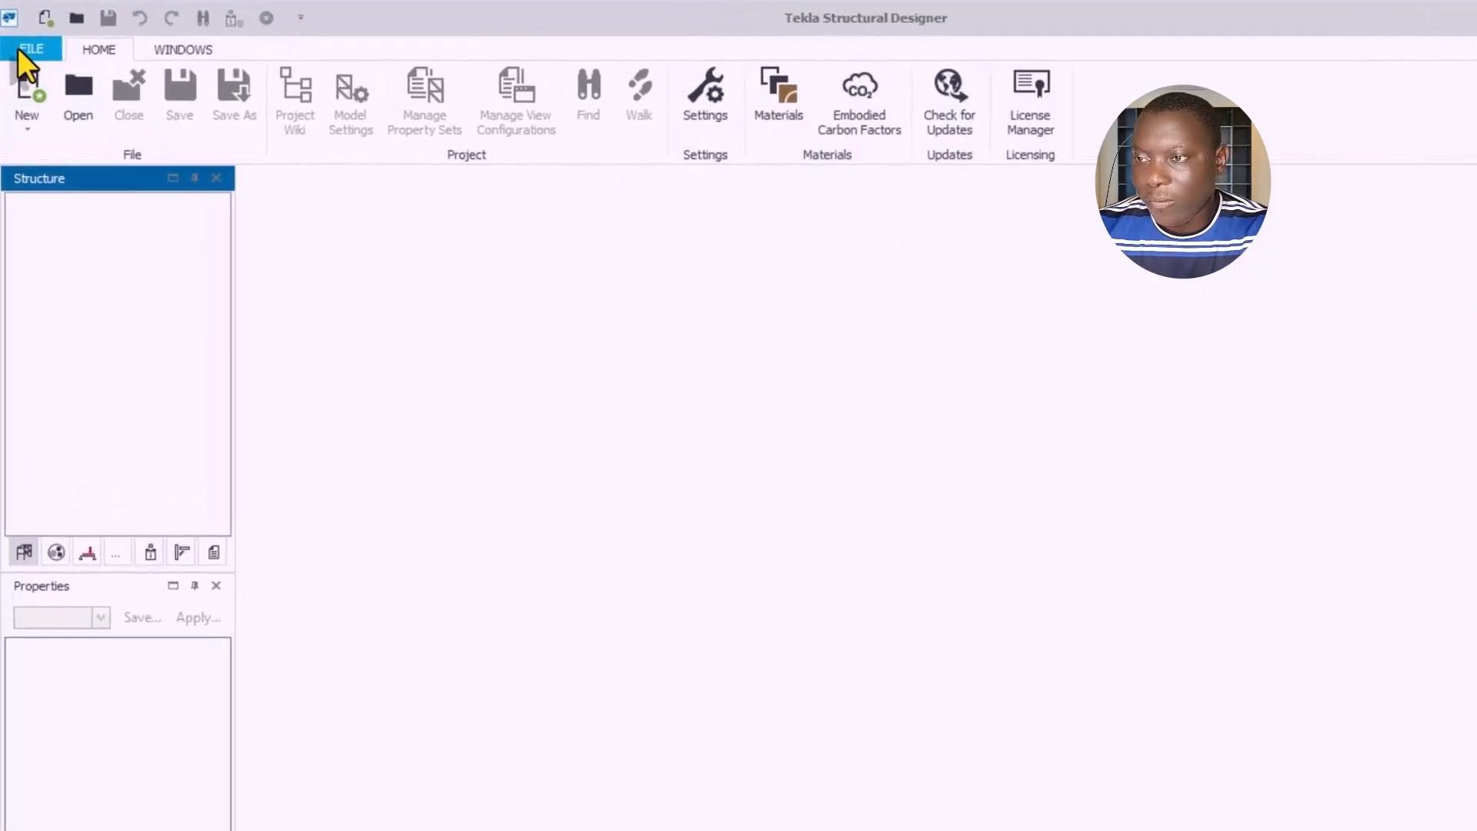
Step: Create a new project
click(17, 48)
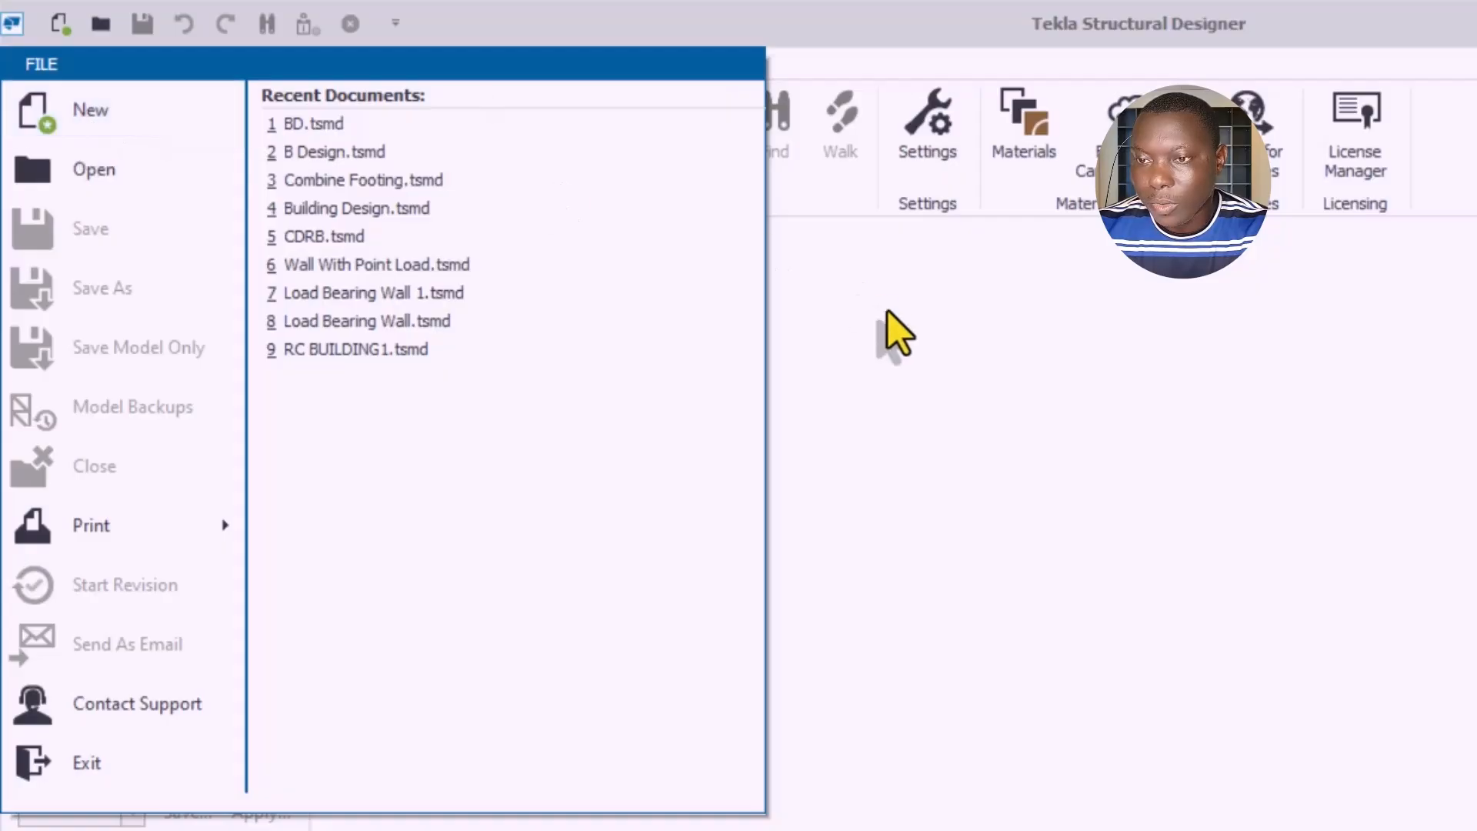
click(677, 250)
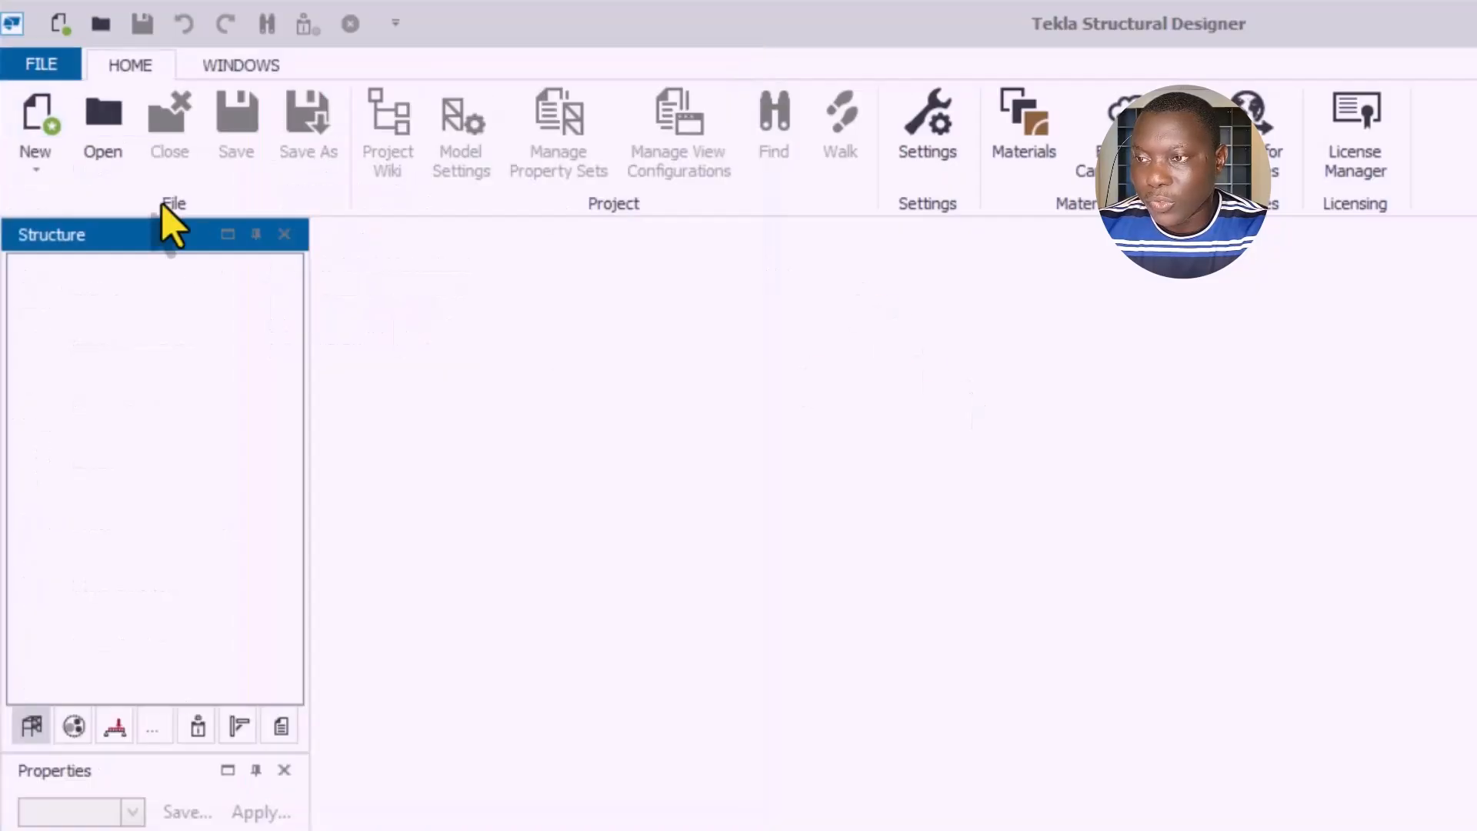
click(36, 123)
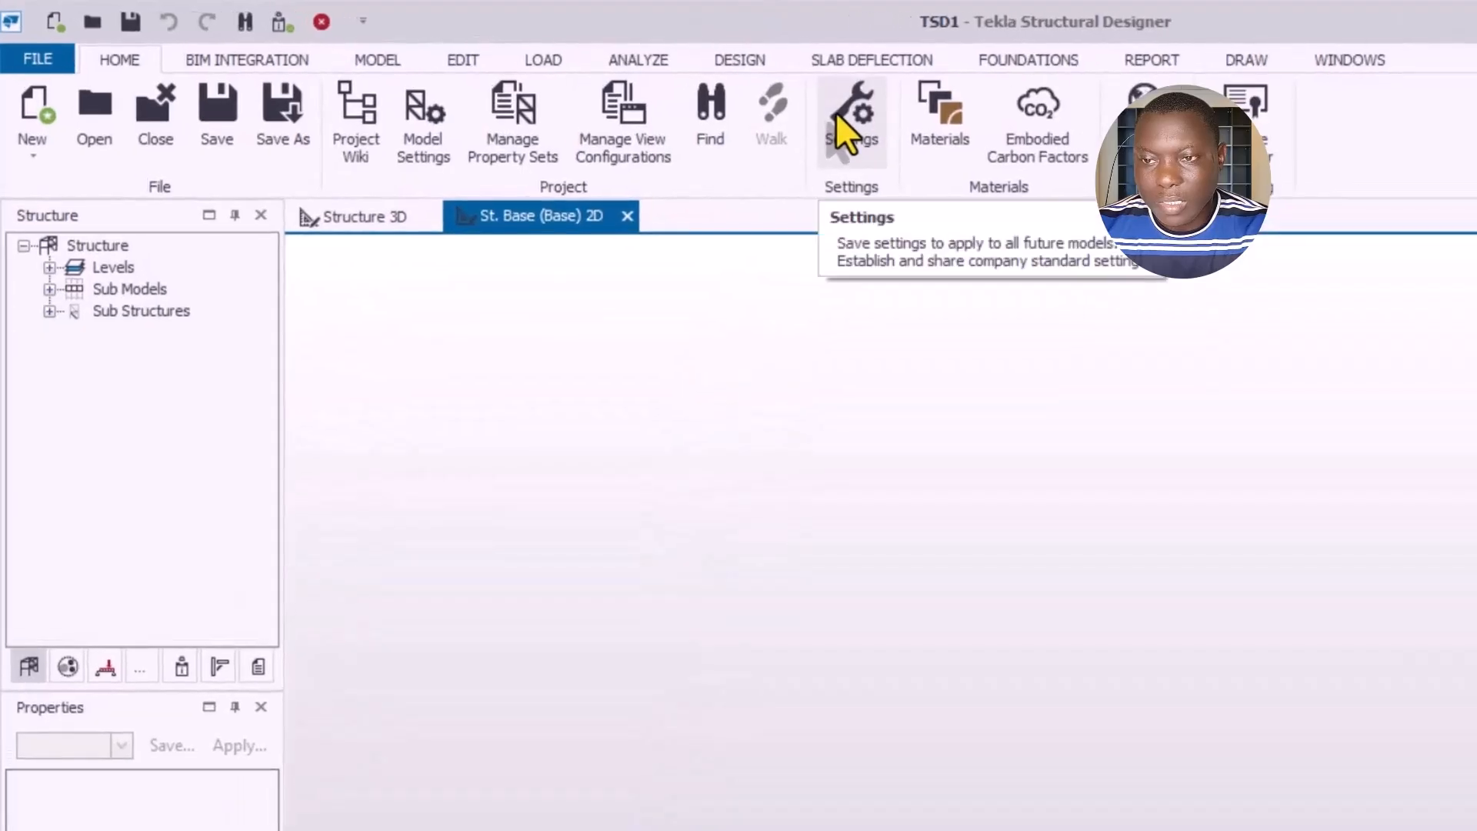
Step: Import the settings set for the Spain region into the program's available settings sets
click(834, 112)
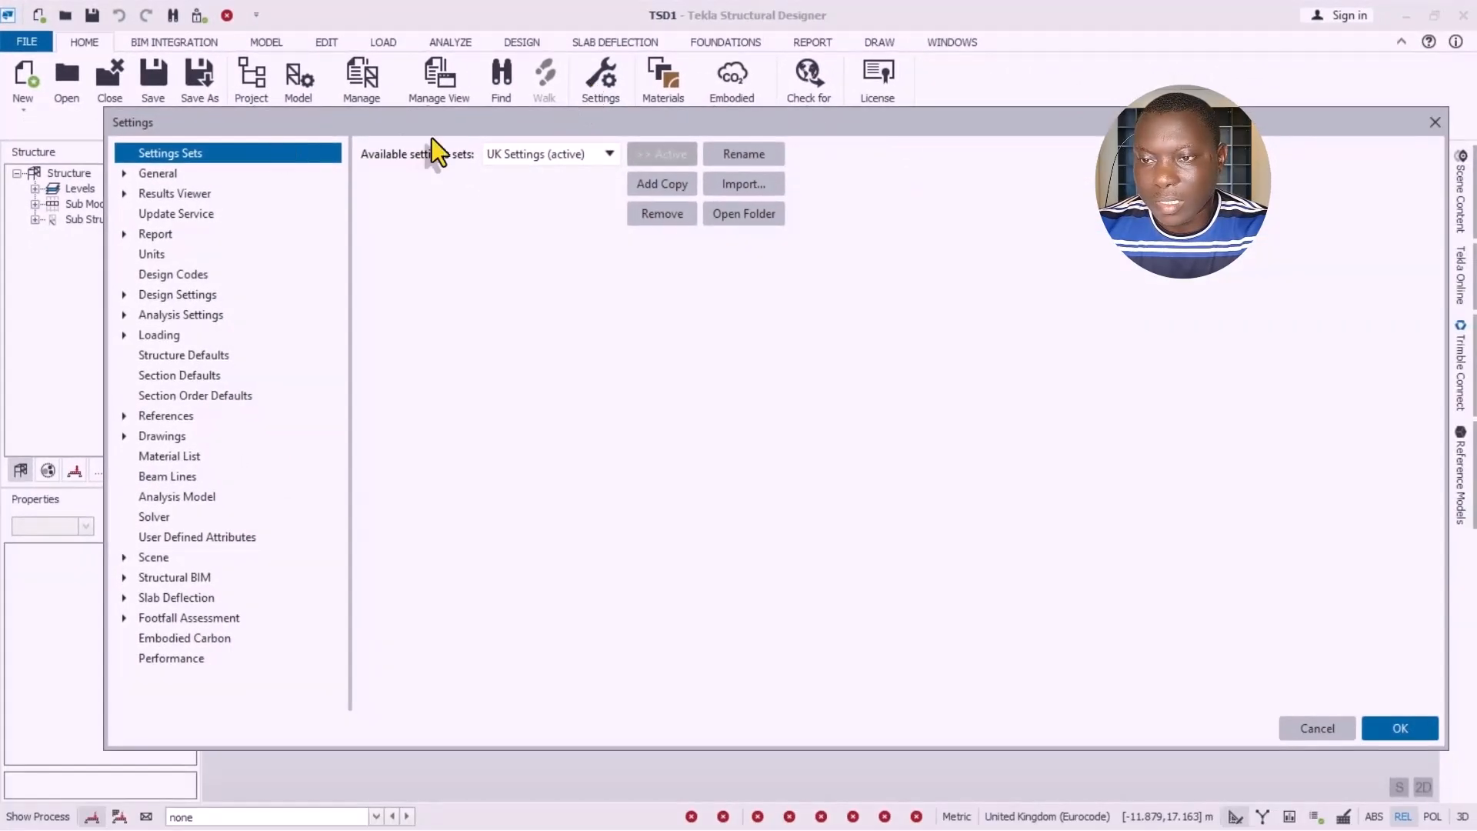
drag(505, 126, 488, 104)
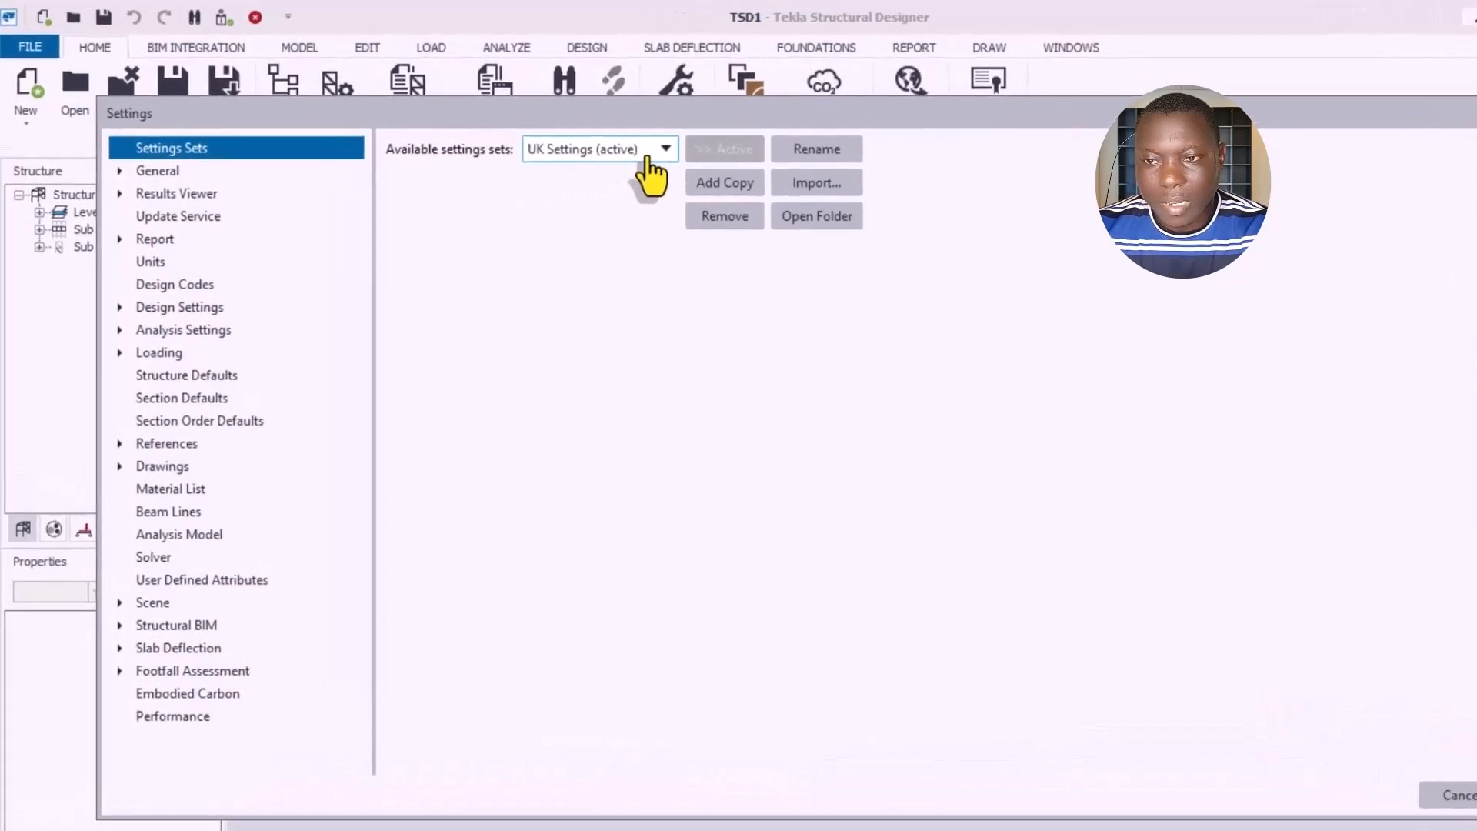
click(740, 168)
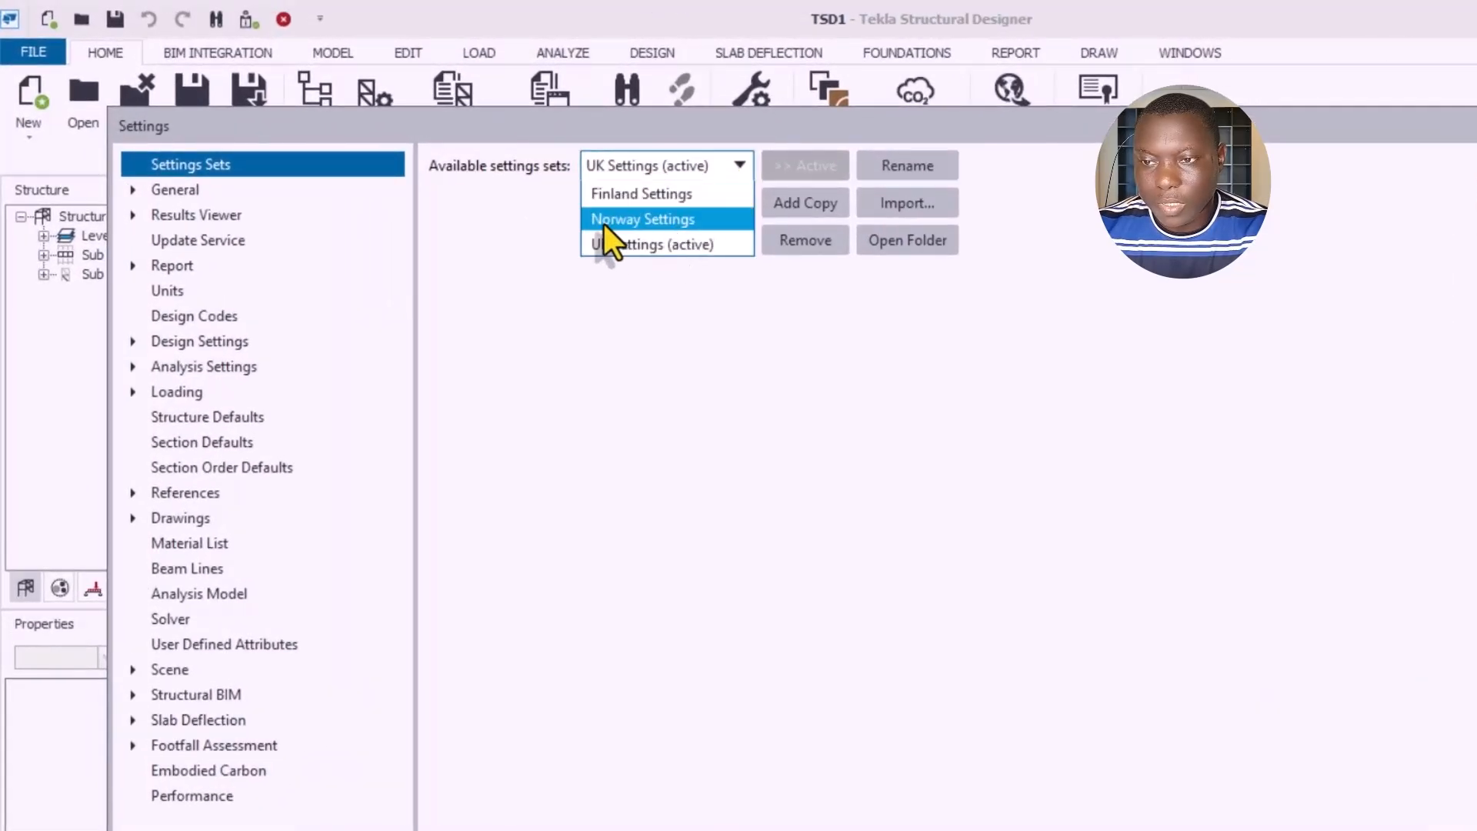
click(646, 196)
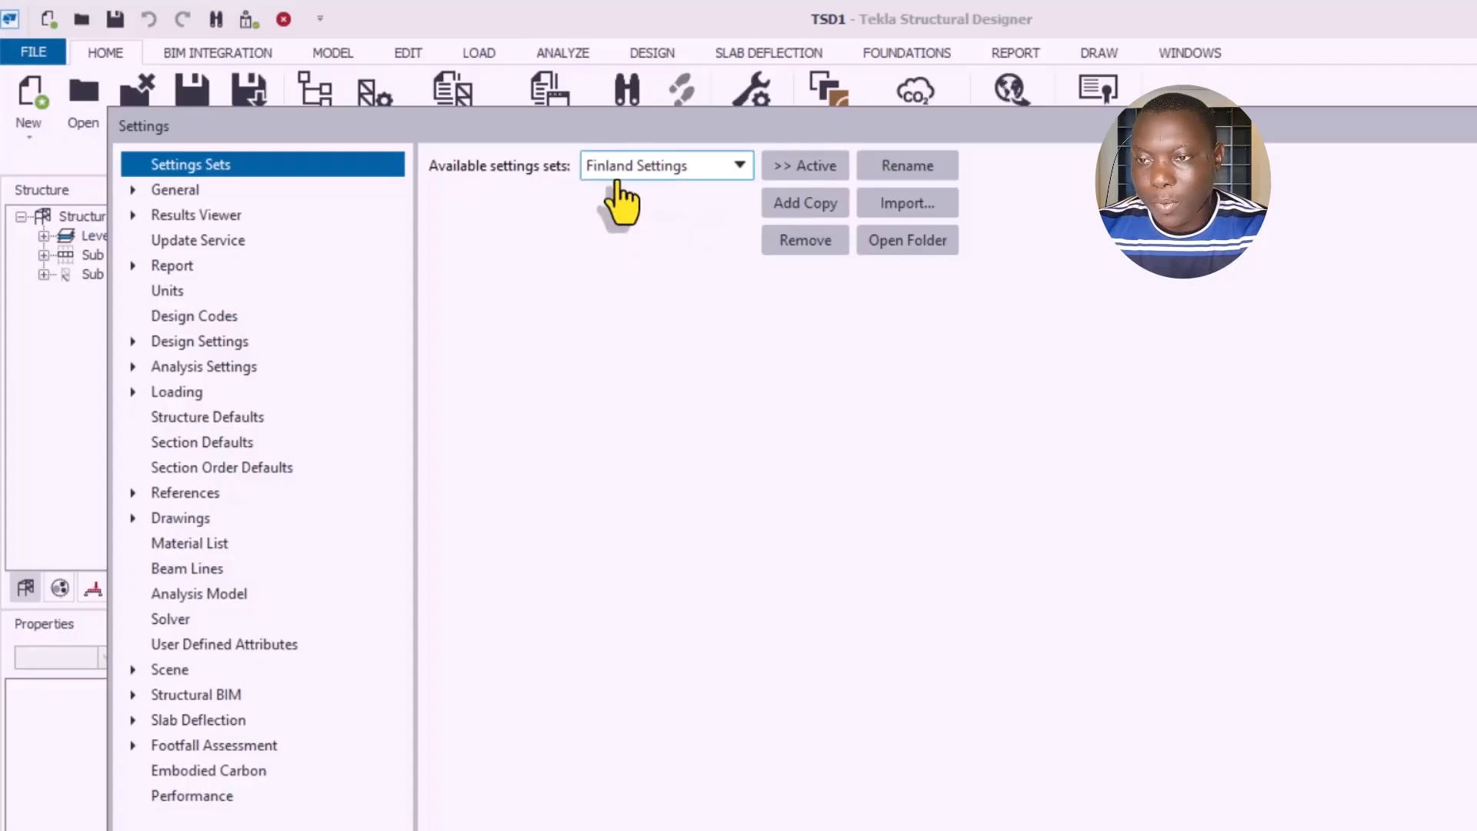
click(905, 215)
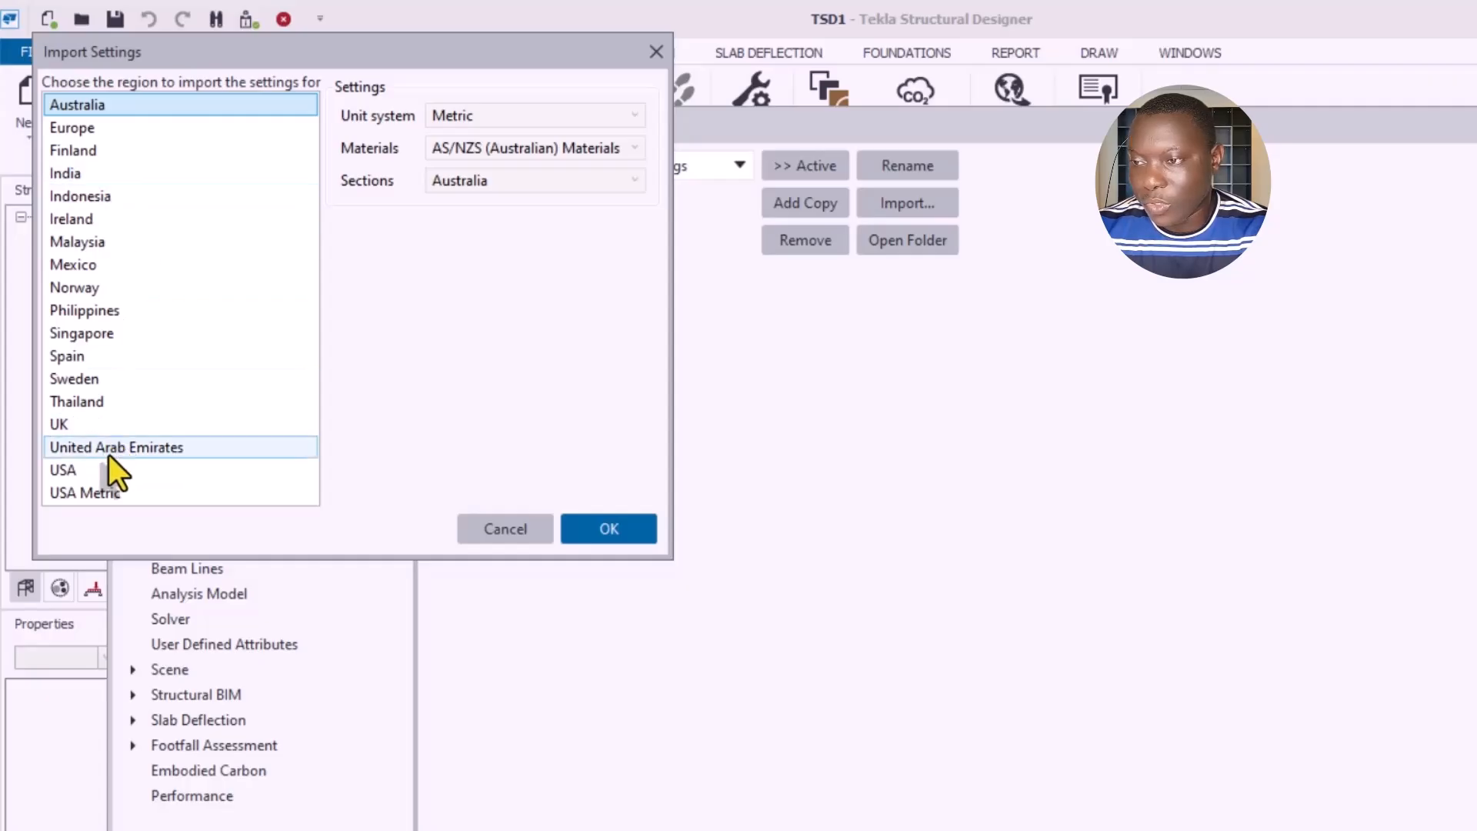
click(68, 355)
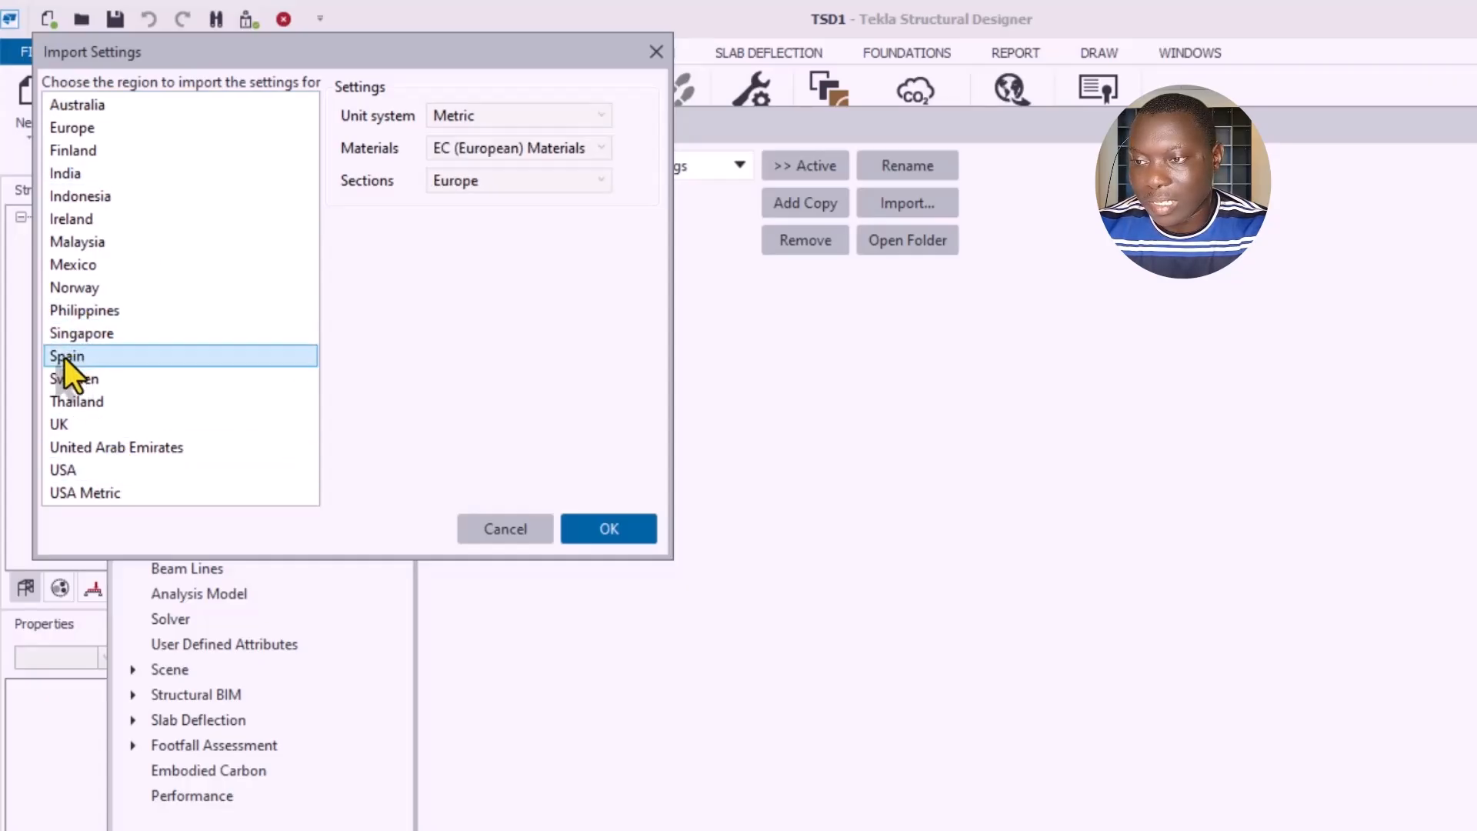
click(604, 530)
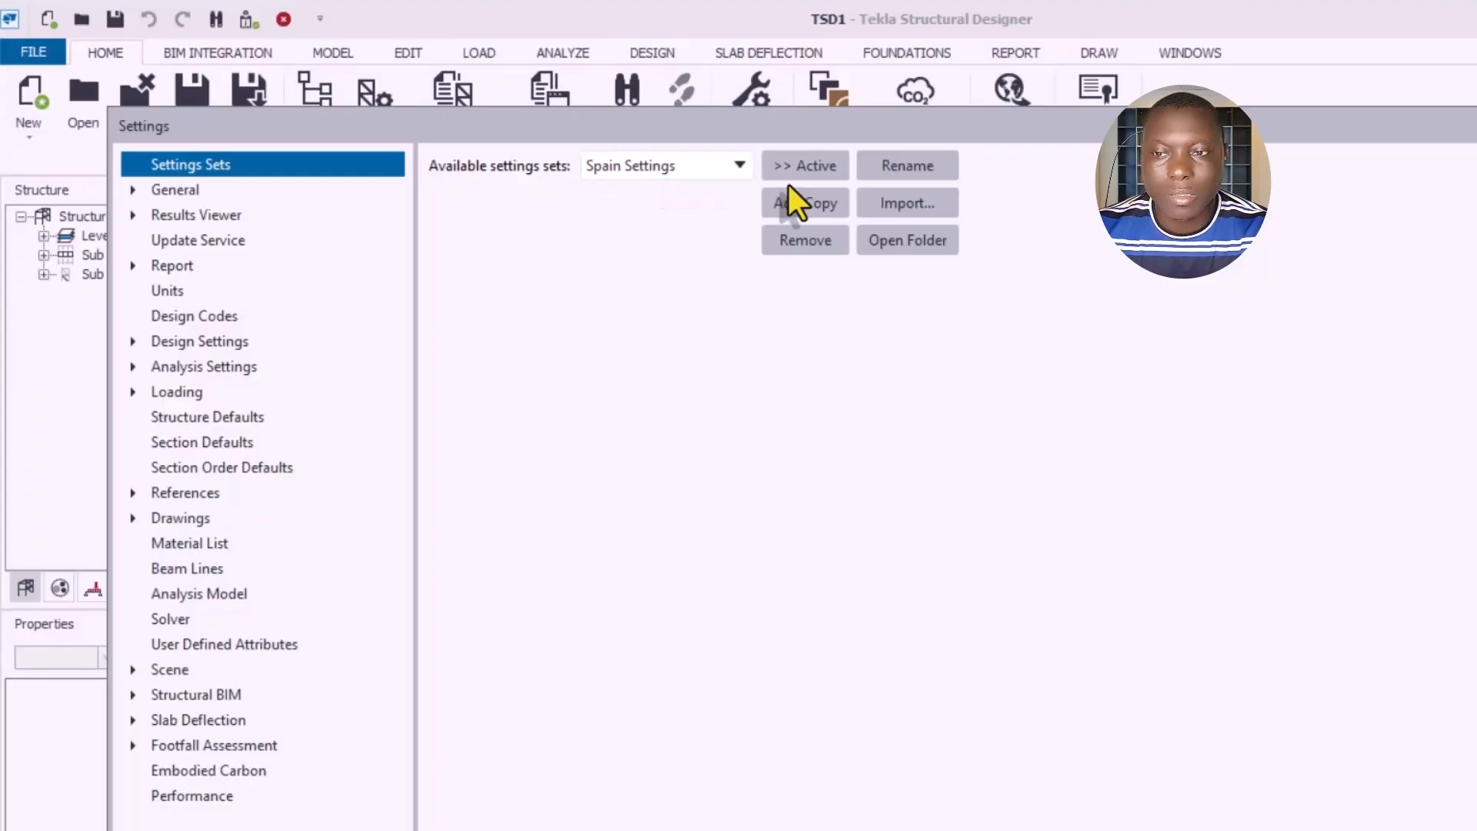
Step: Select the UK Settings set and review its action codes, resistance codes and units
click(742, 185)
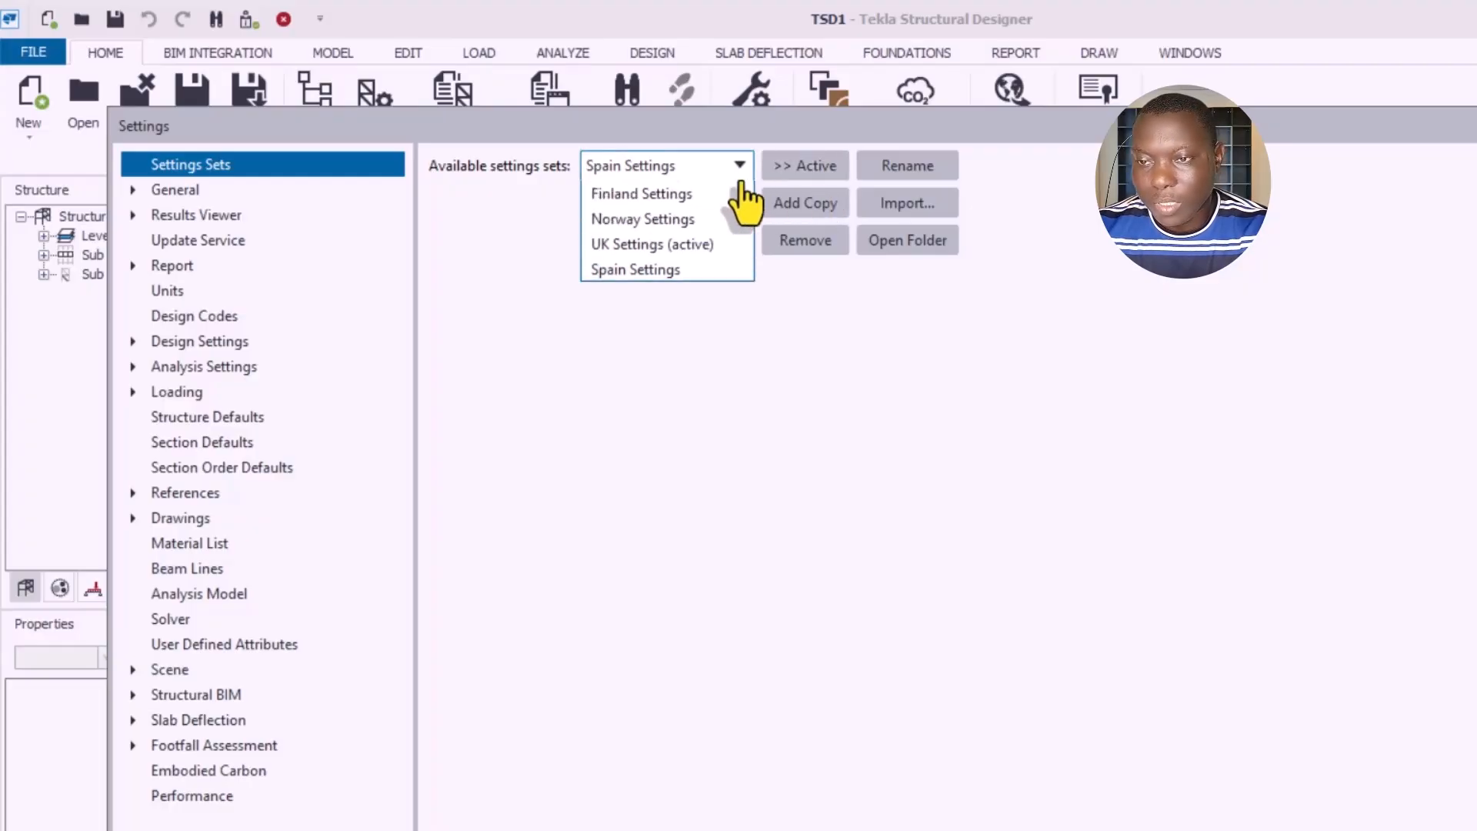
click(629, 245)
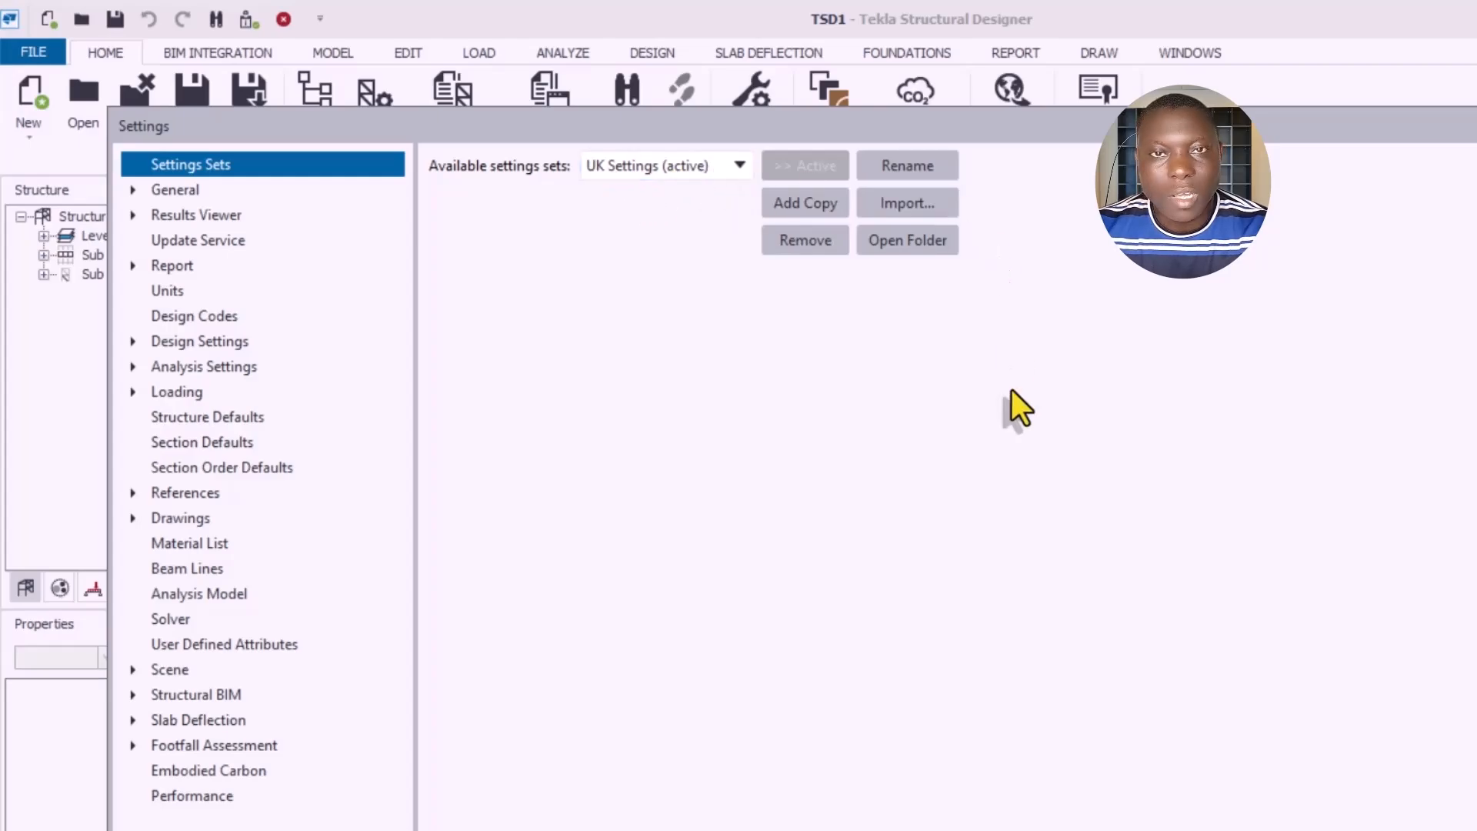
click(162, 320)
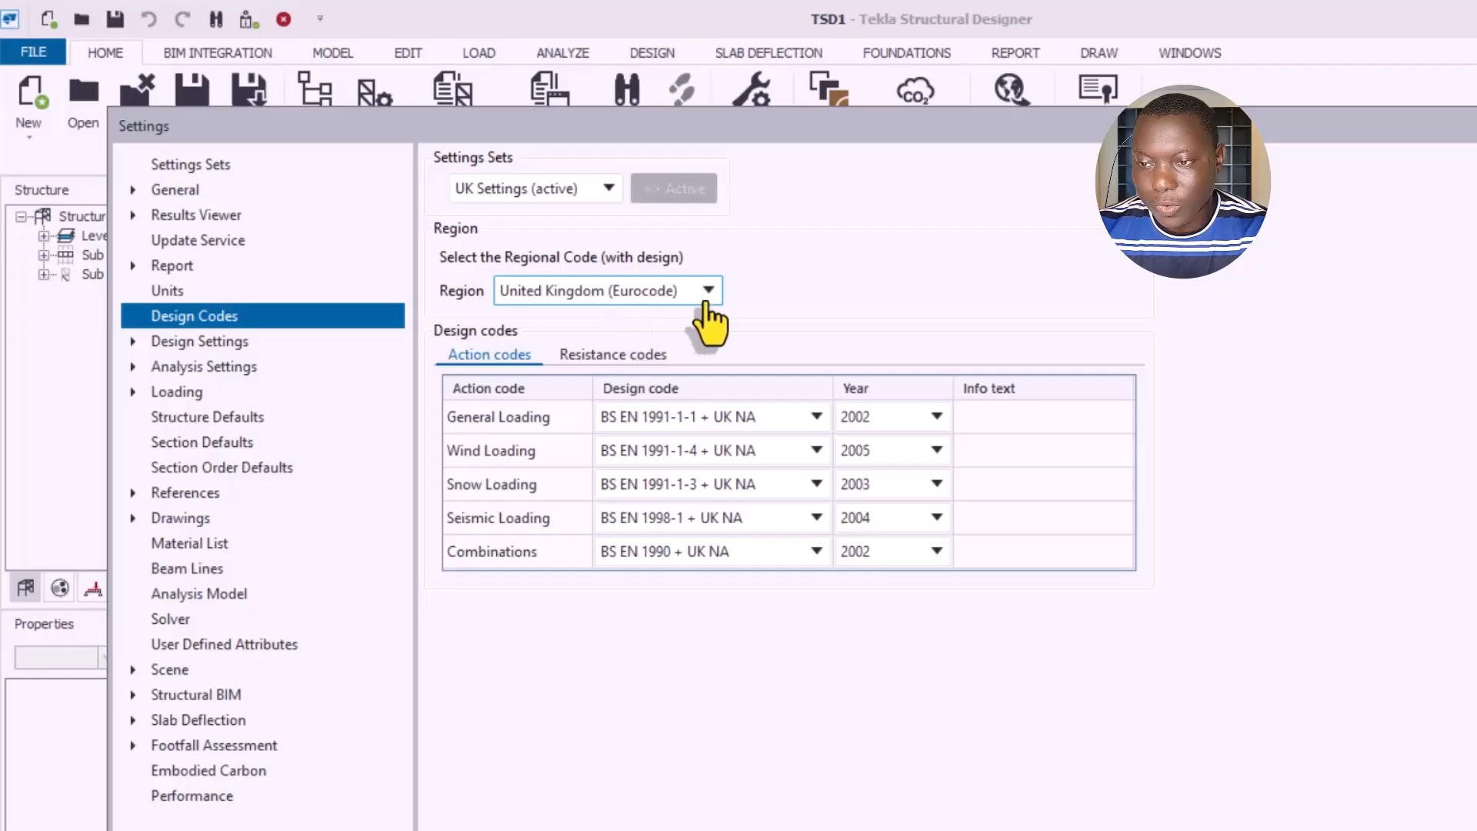
click(608, 355)
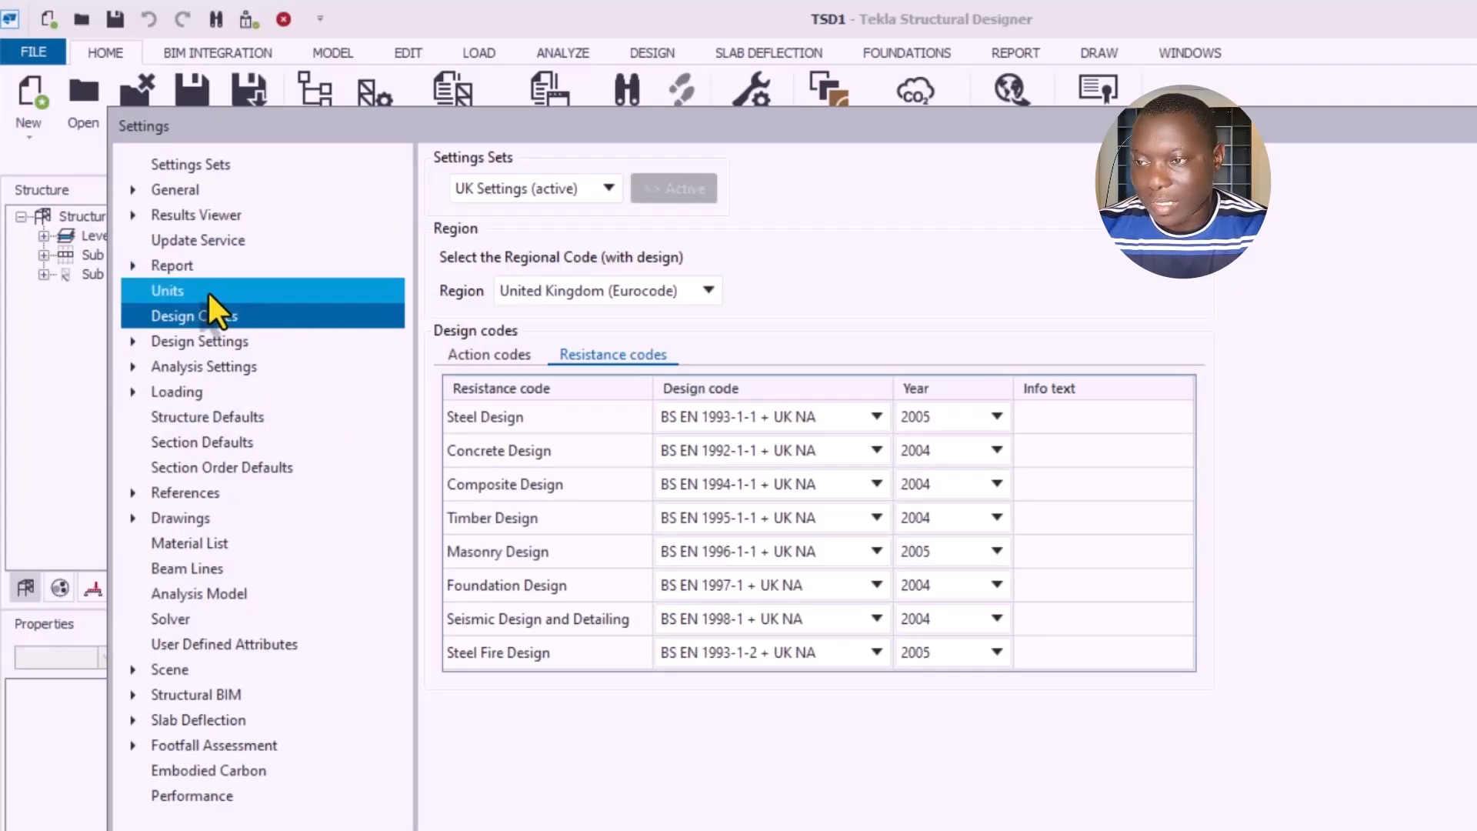
click(163, 291)
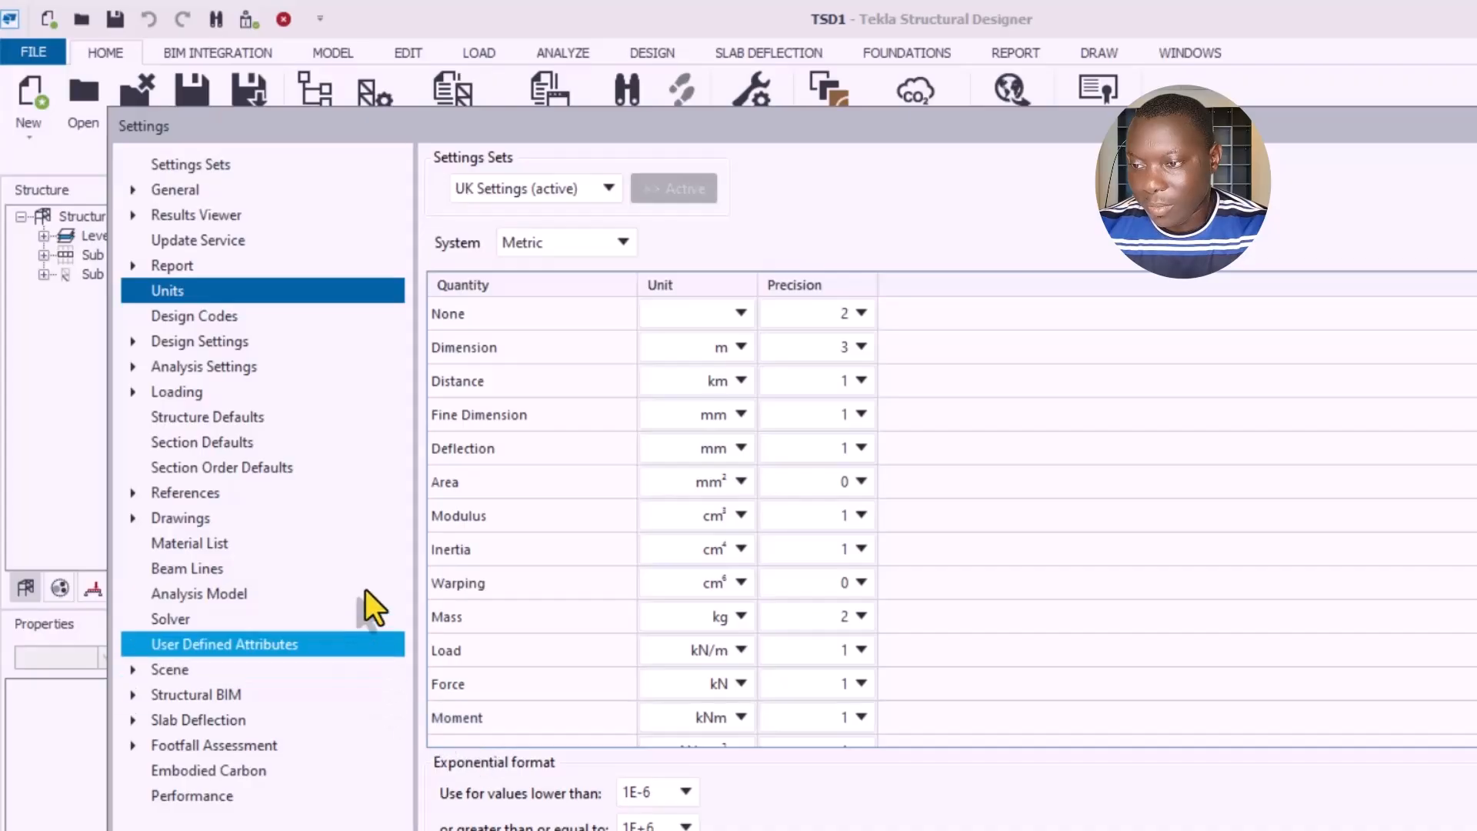
Step: Examine the scene colours for concrete members and the drawing export preferences, and accept the settings
click(167, 671)
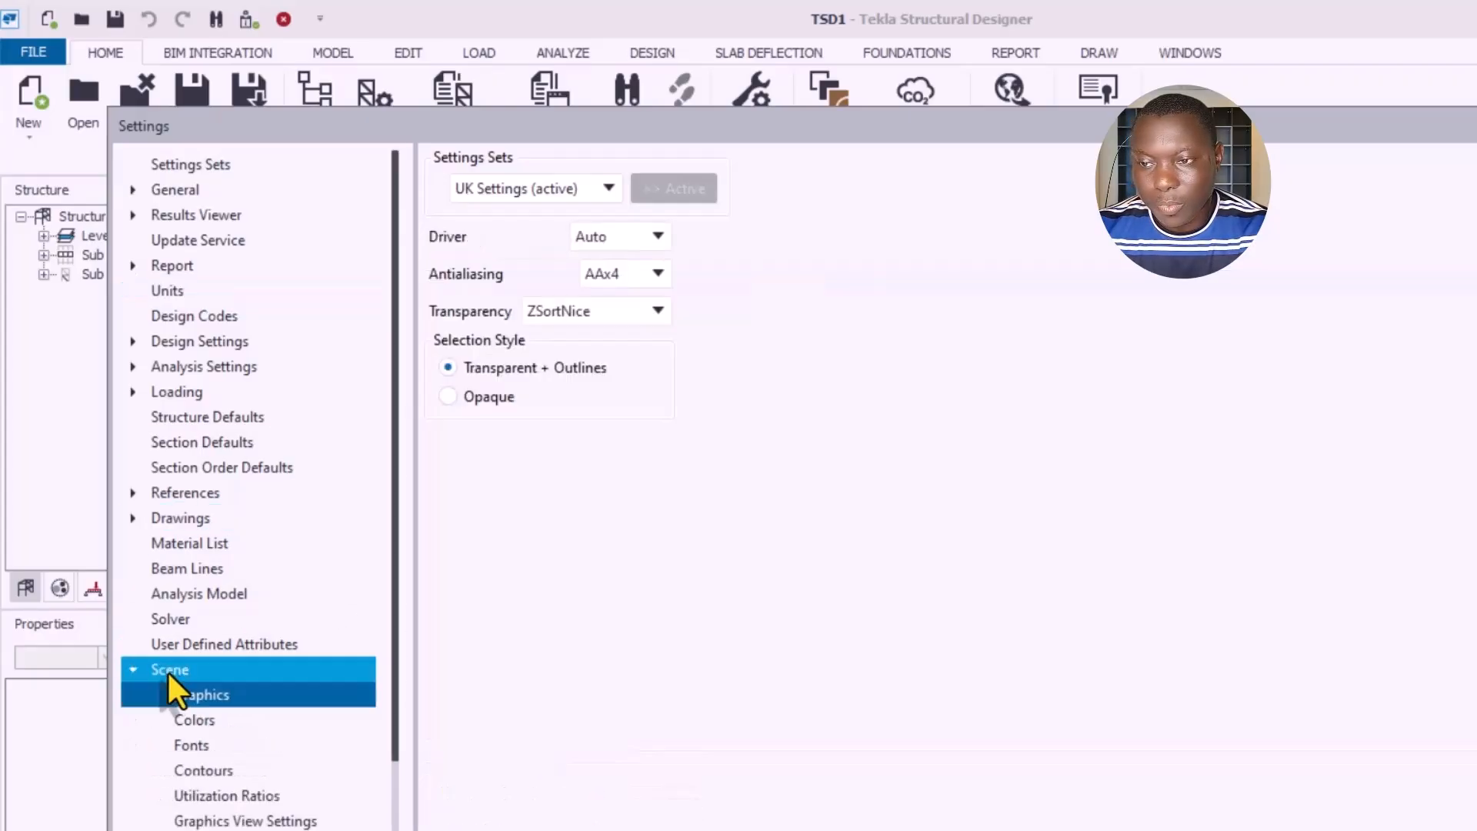
click(192, 723)
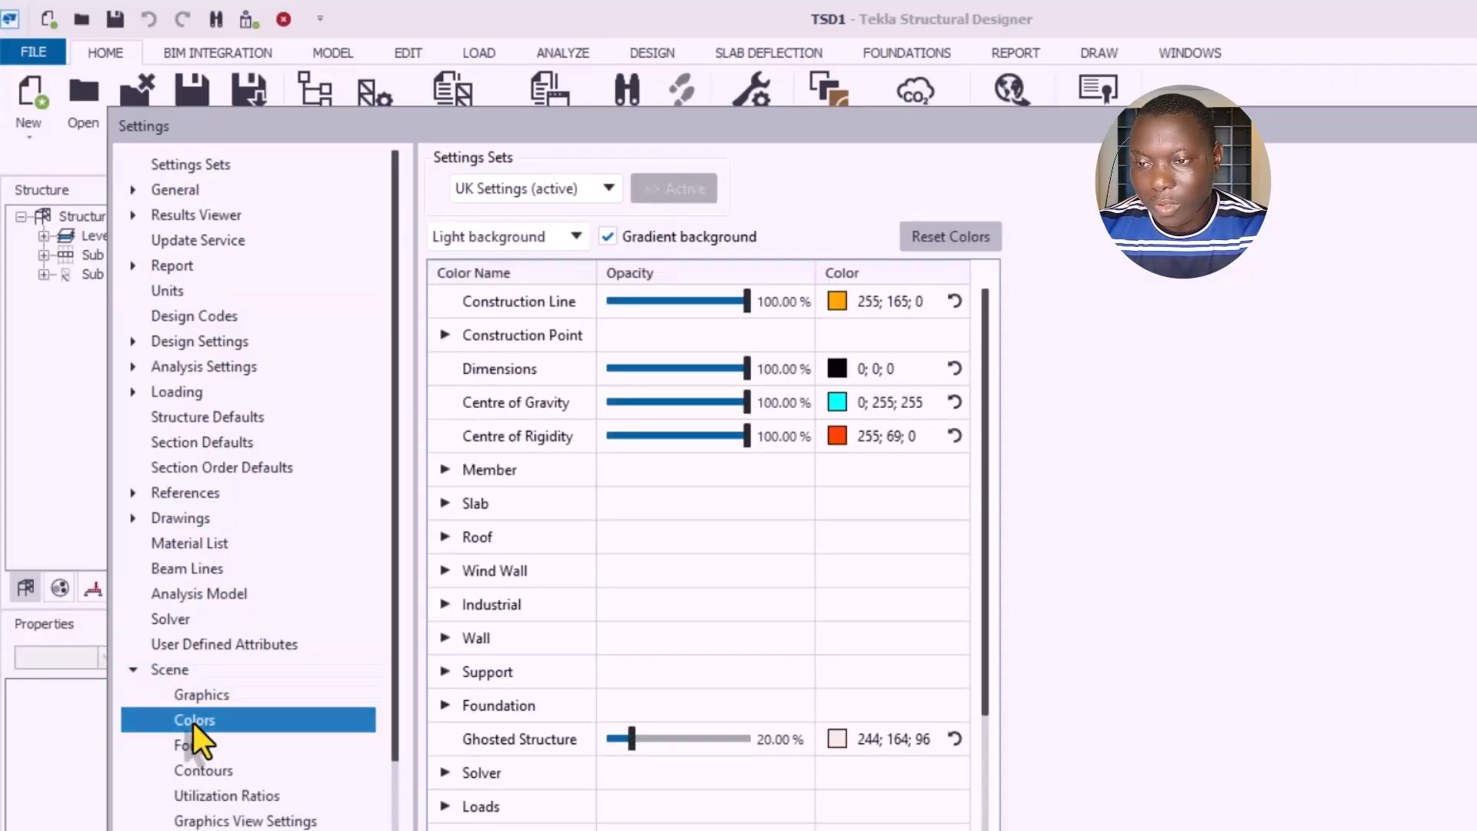
click(446, 471)
click(538, 768)
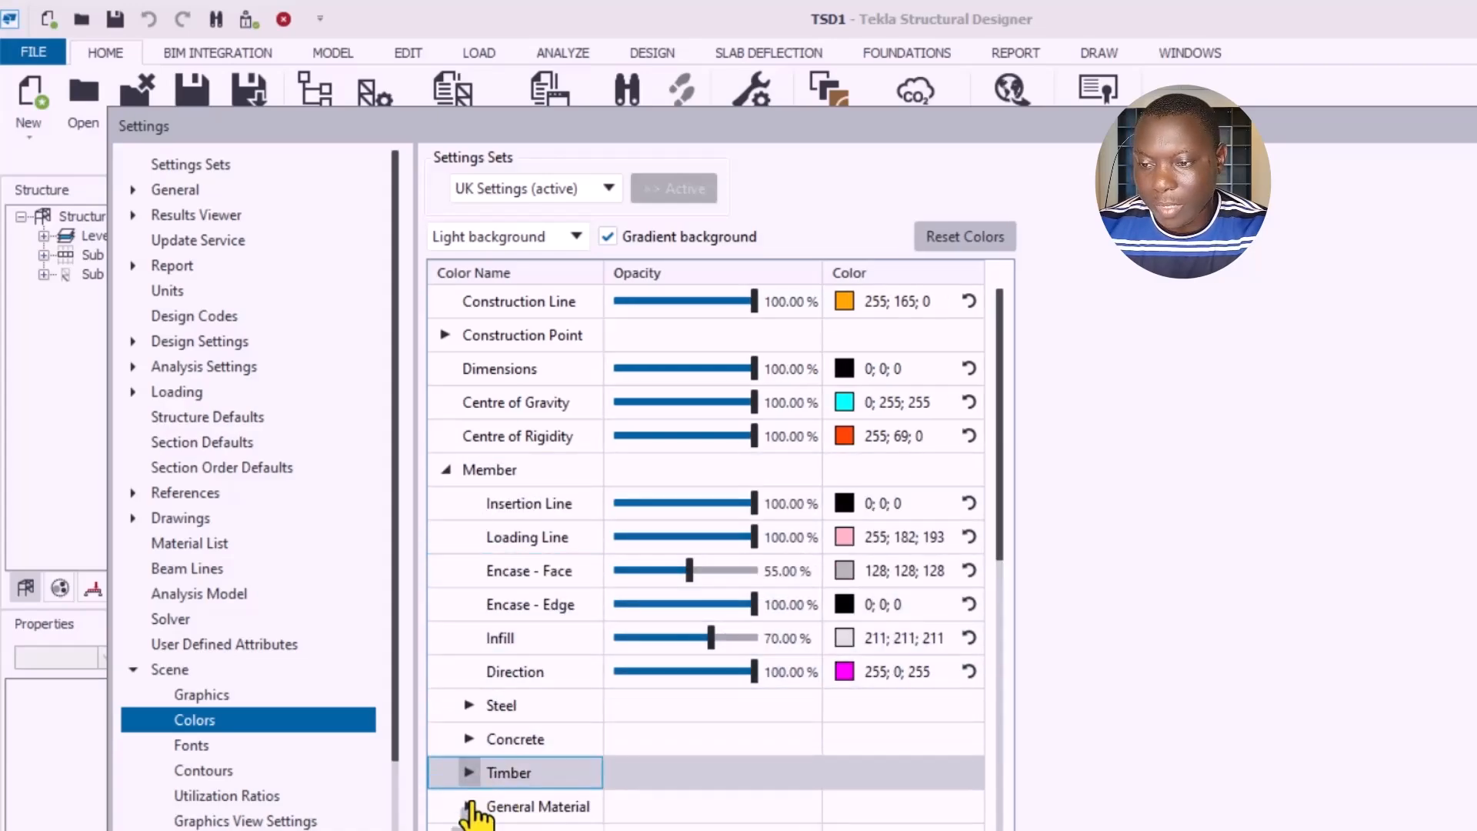
click(469, 745)
click(469, 739)
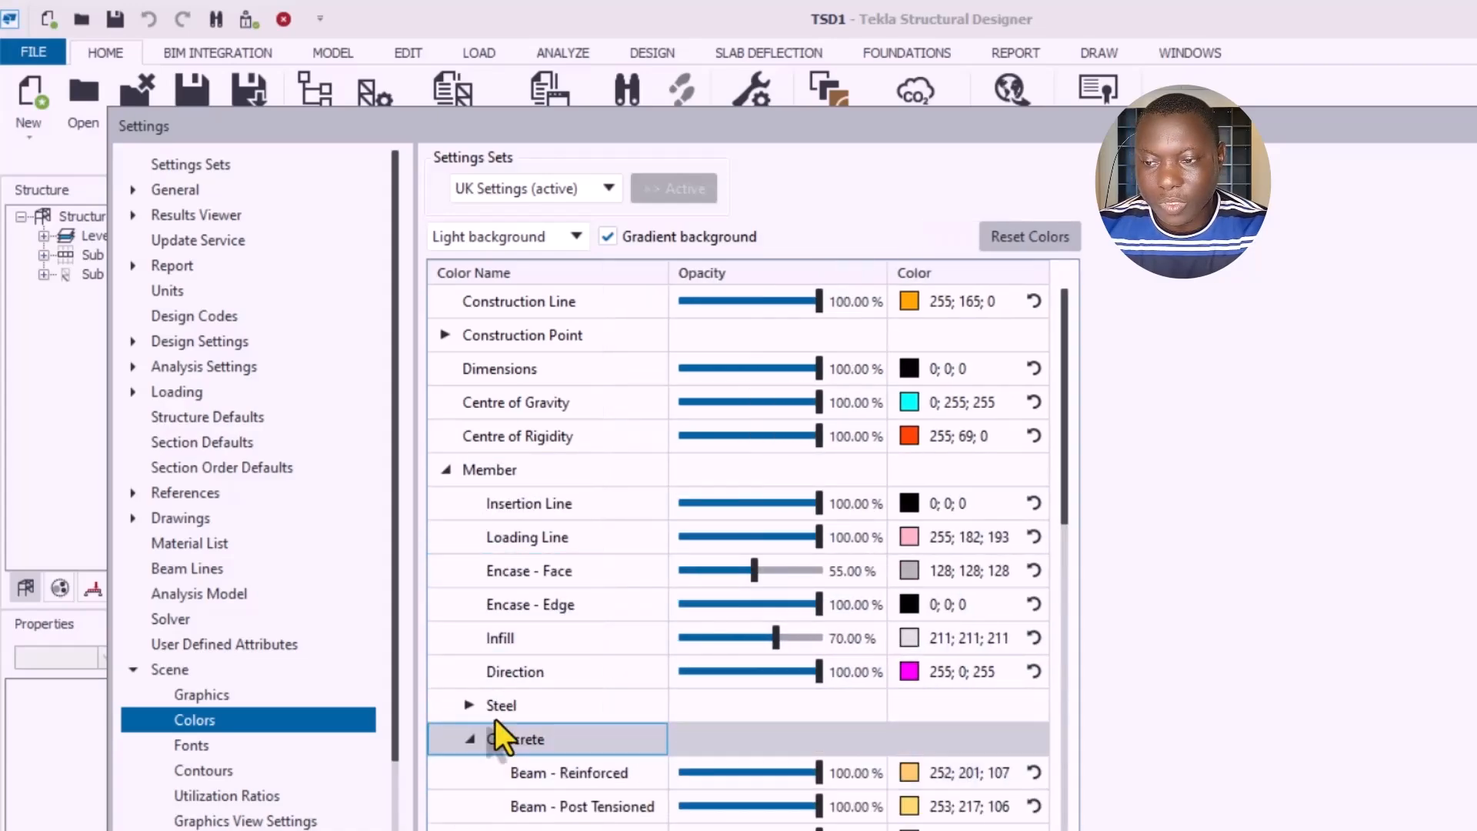
click(625, 772)
scroll(615, 707, down, 3)
click(624, 474)
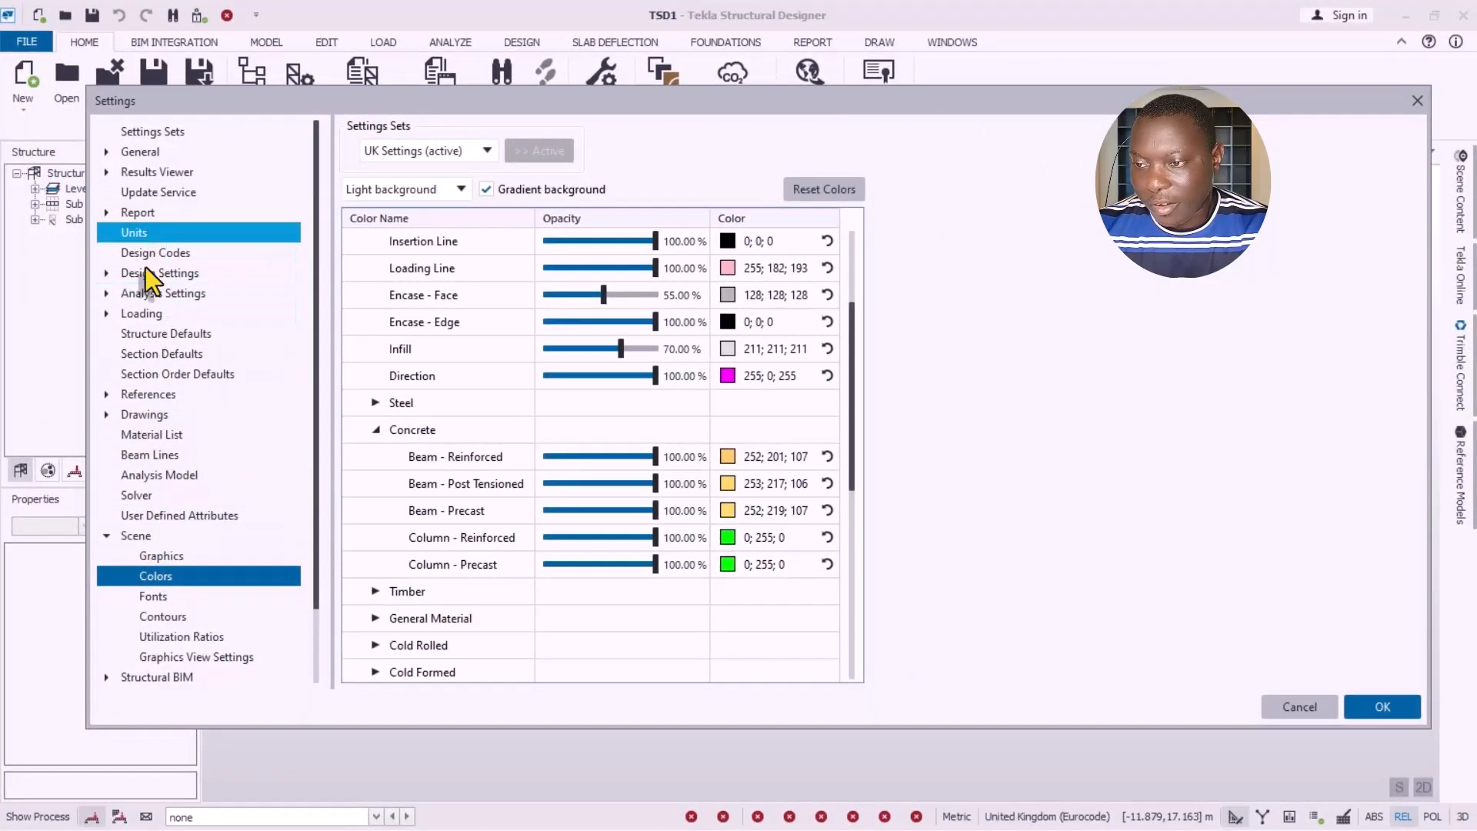
click(154, 416)
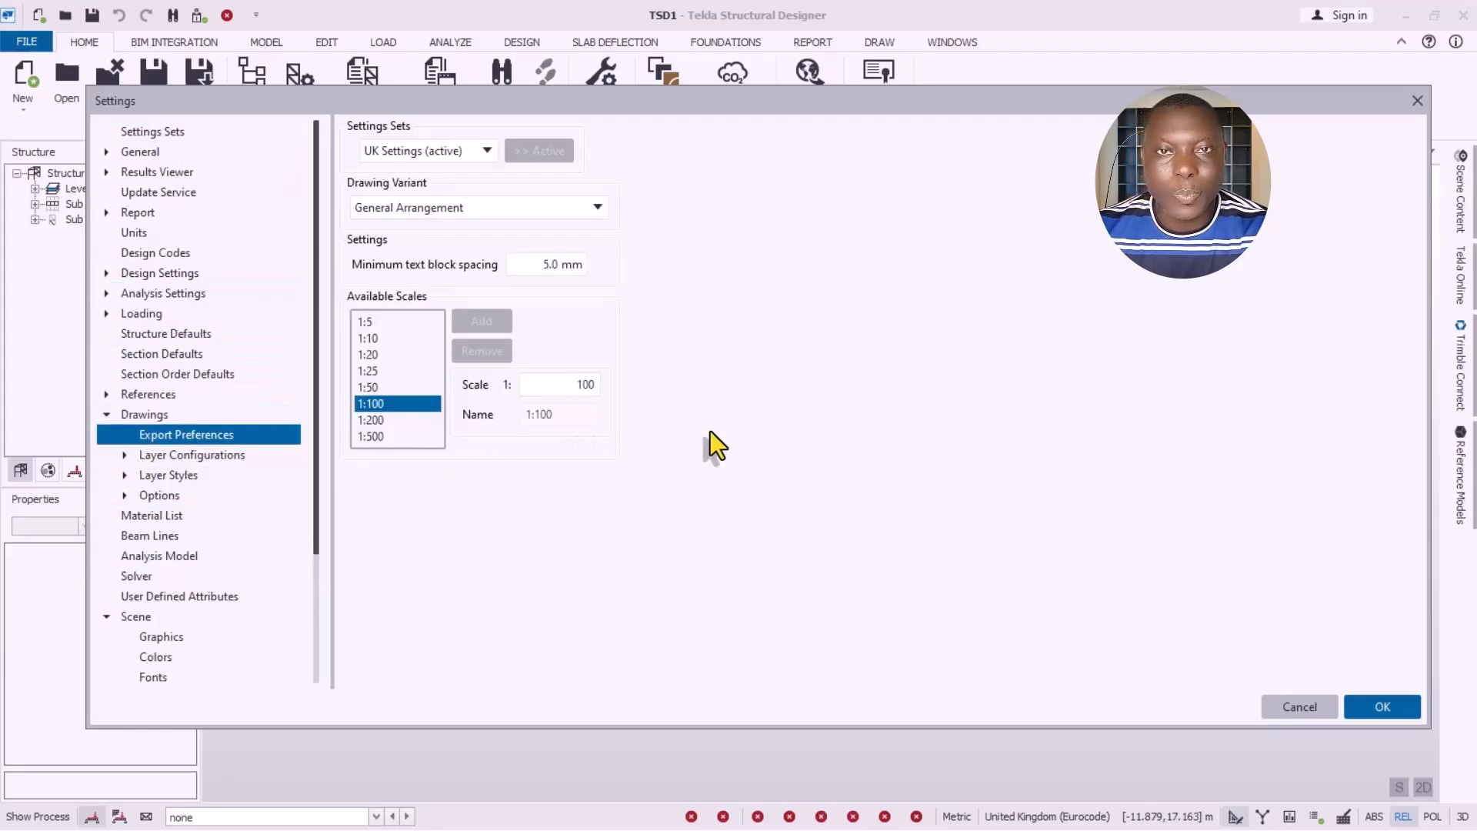
click(1377, 706)
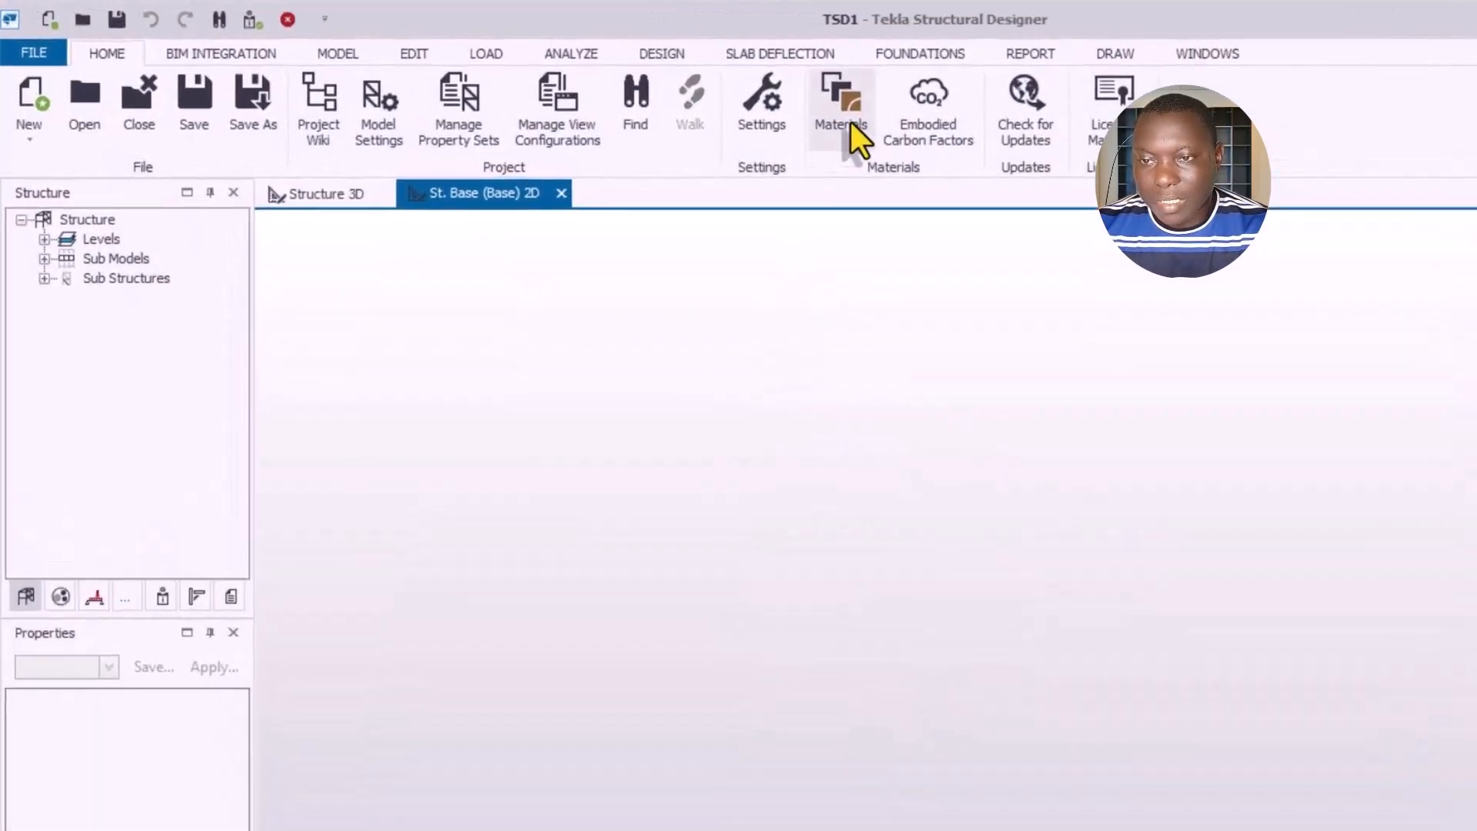
Step: Open the reinforcement materials and inspect the properties required for a new reinforcement class and a new bar size
click(851, 123)
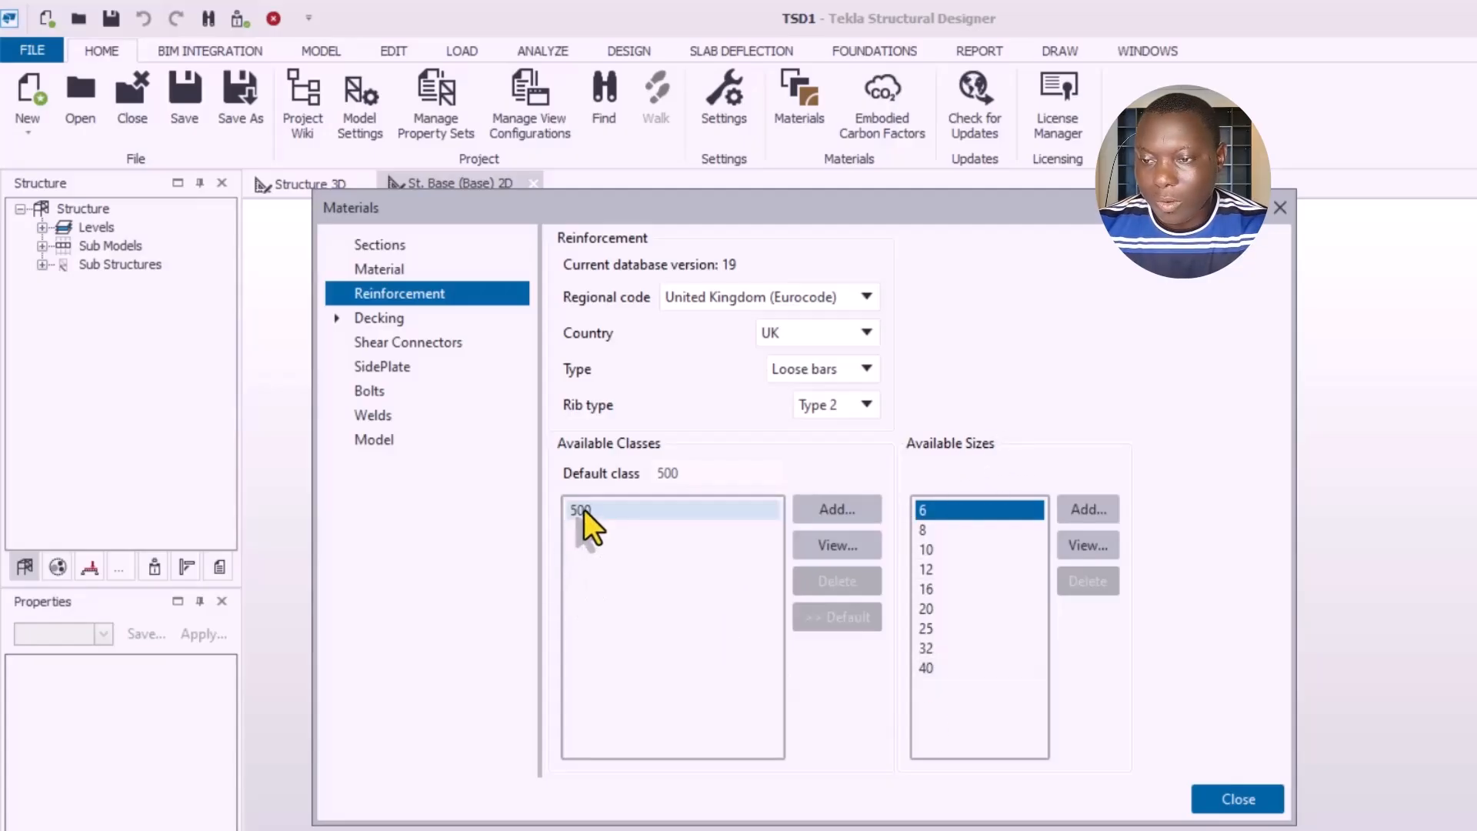
click(847, 516)
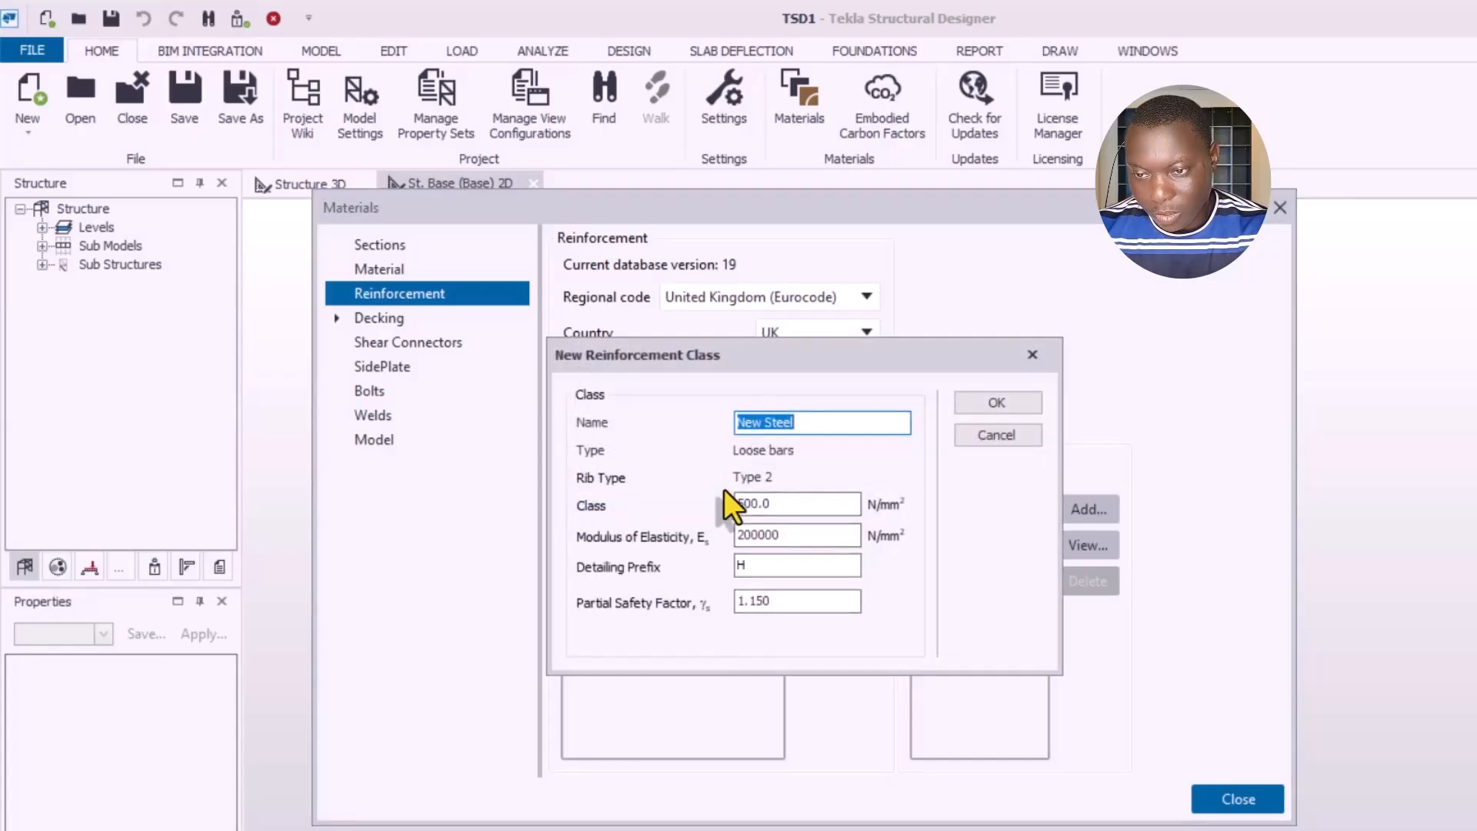
click(1000, 430)
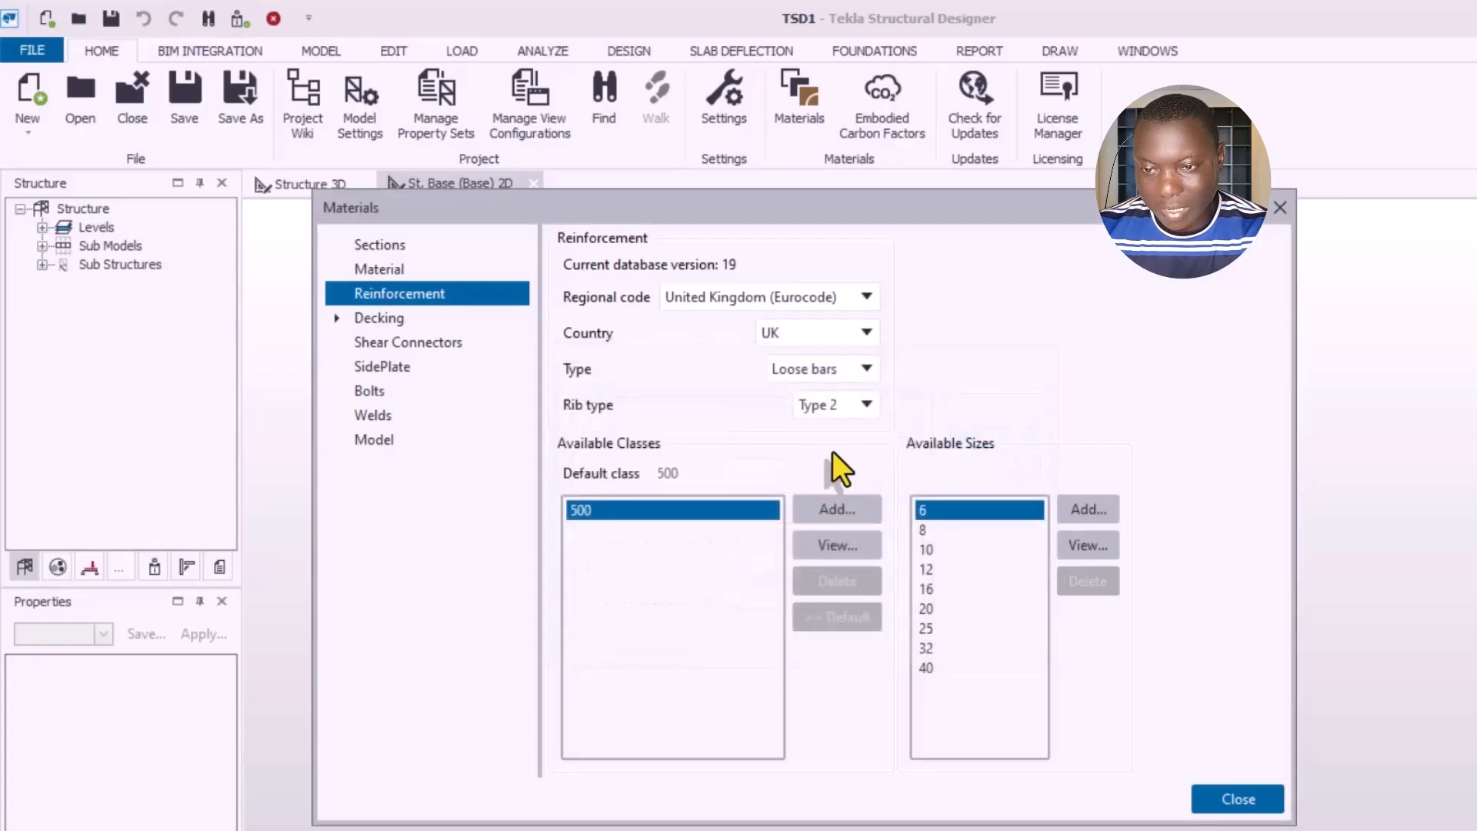
click(1087, 511)
drag(874, 385, 1008, 360)
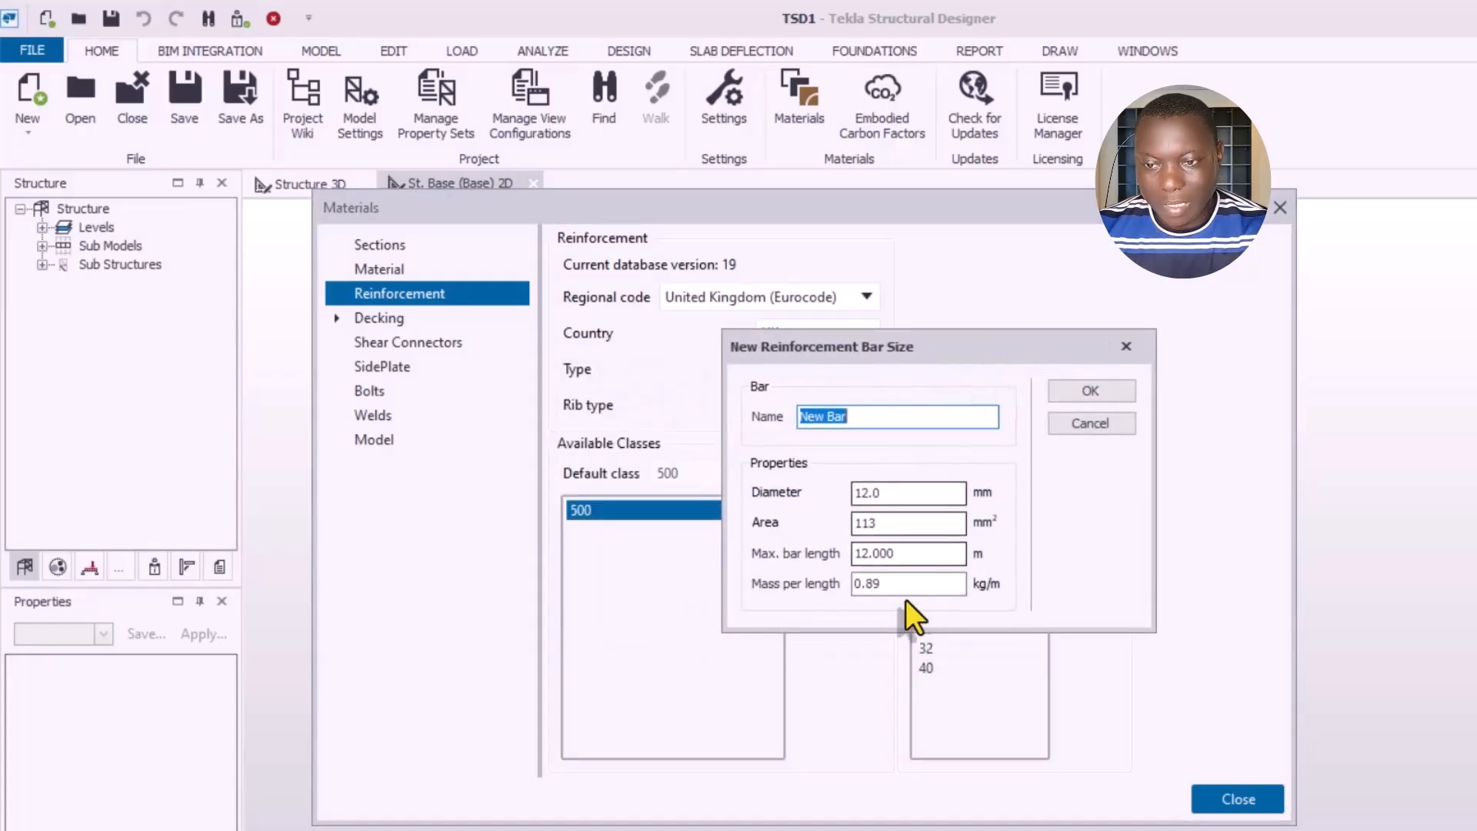
click(877, 492)
double_click(844, 493)
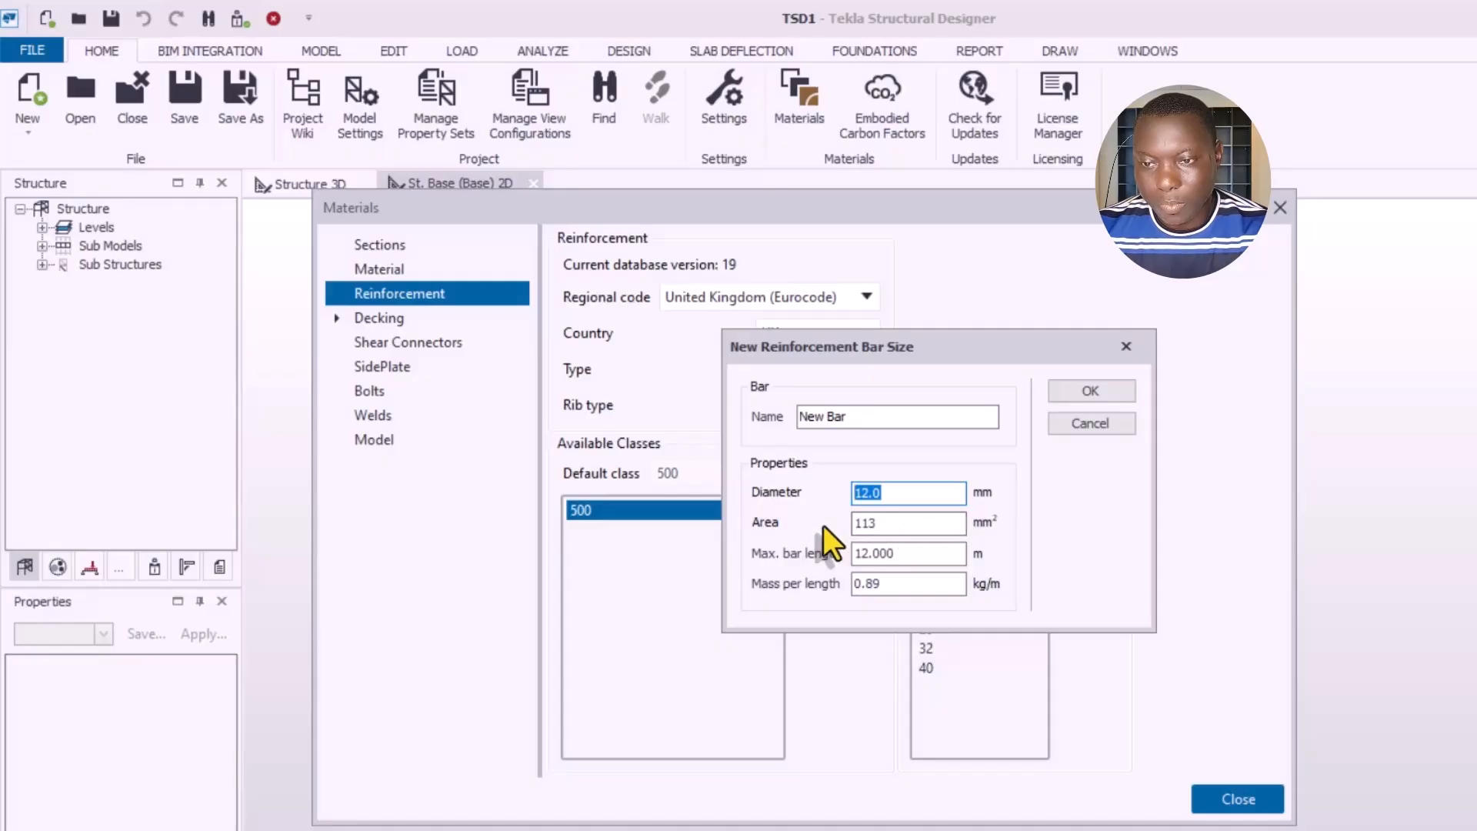
click(1117, 423)
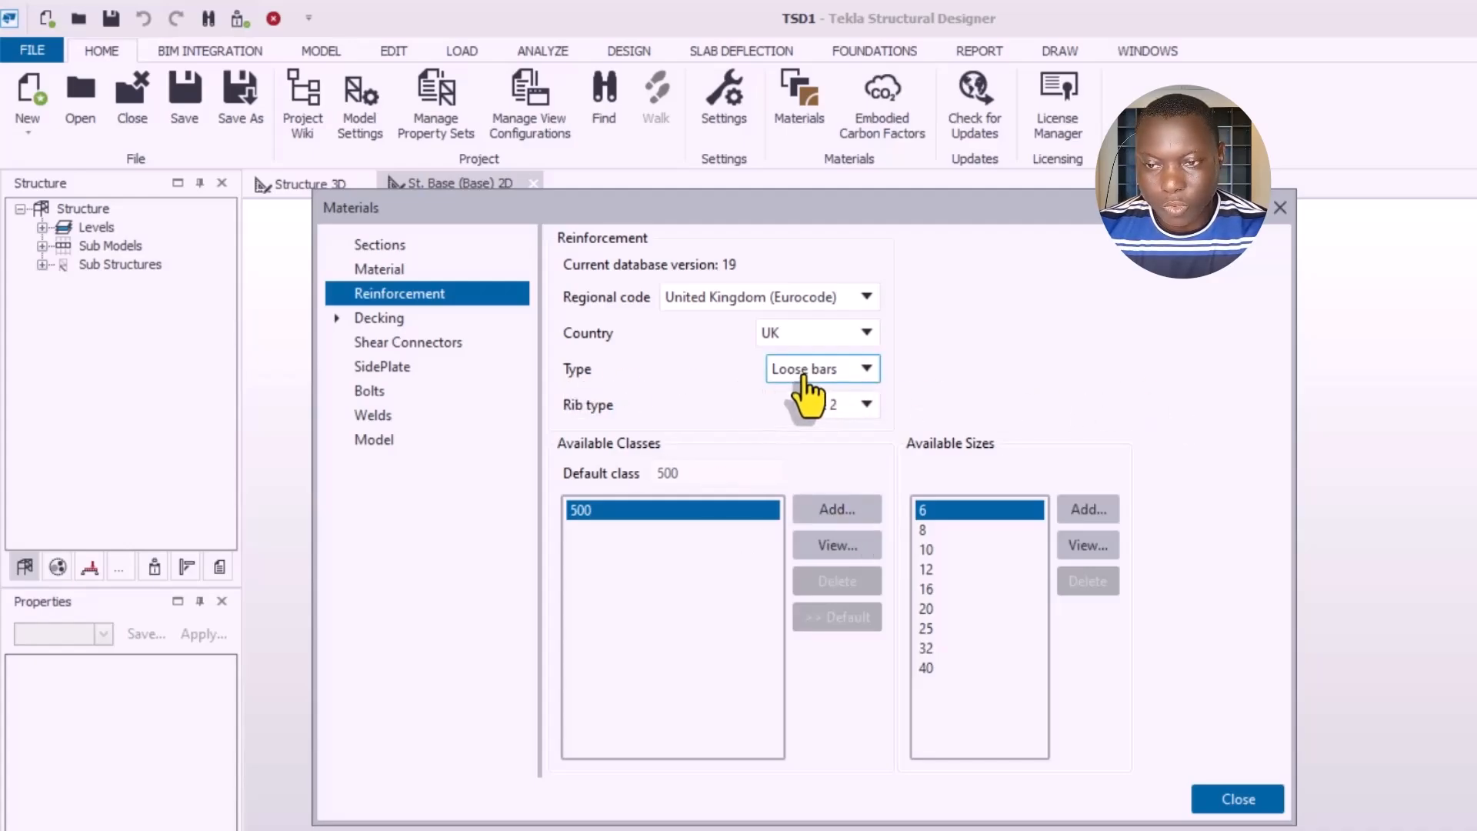
Step: Select Loose bars as the reinforcement type and Type 2 as the rib type, and close the materials database
click(863, 371)
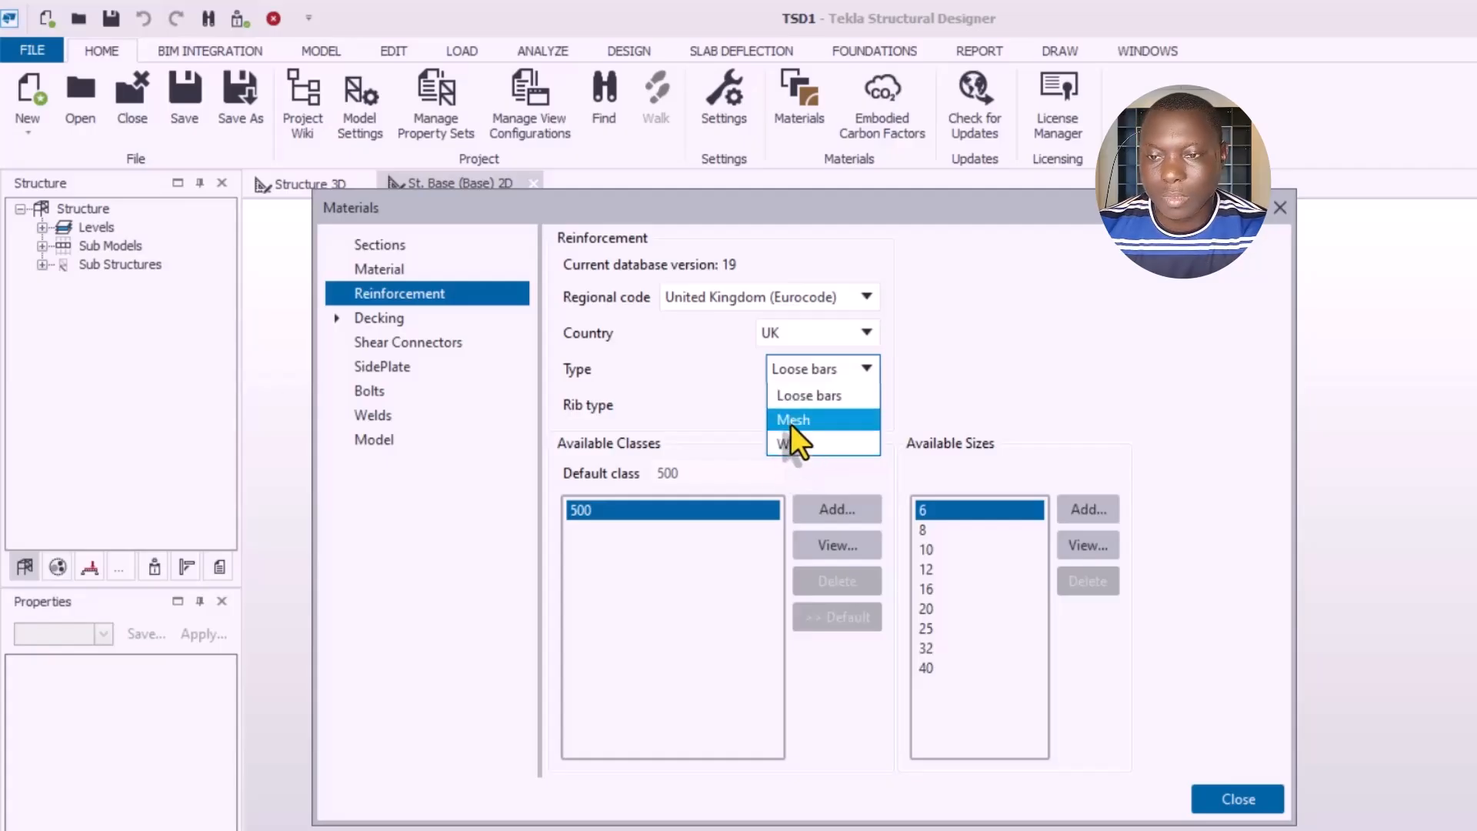
click(800, 395)
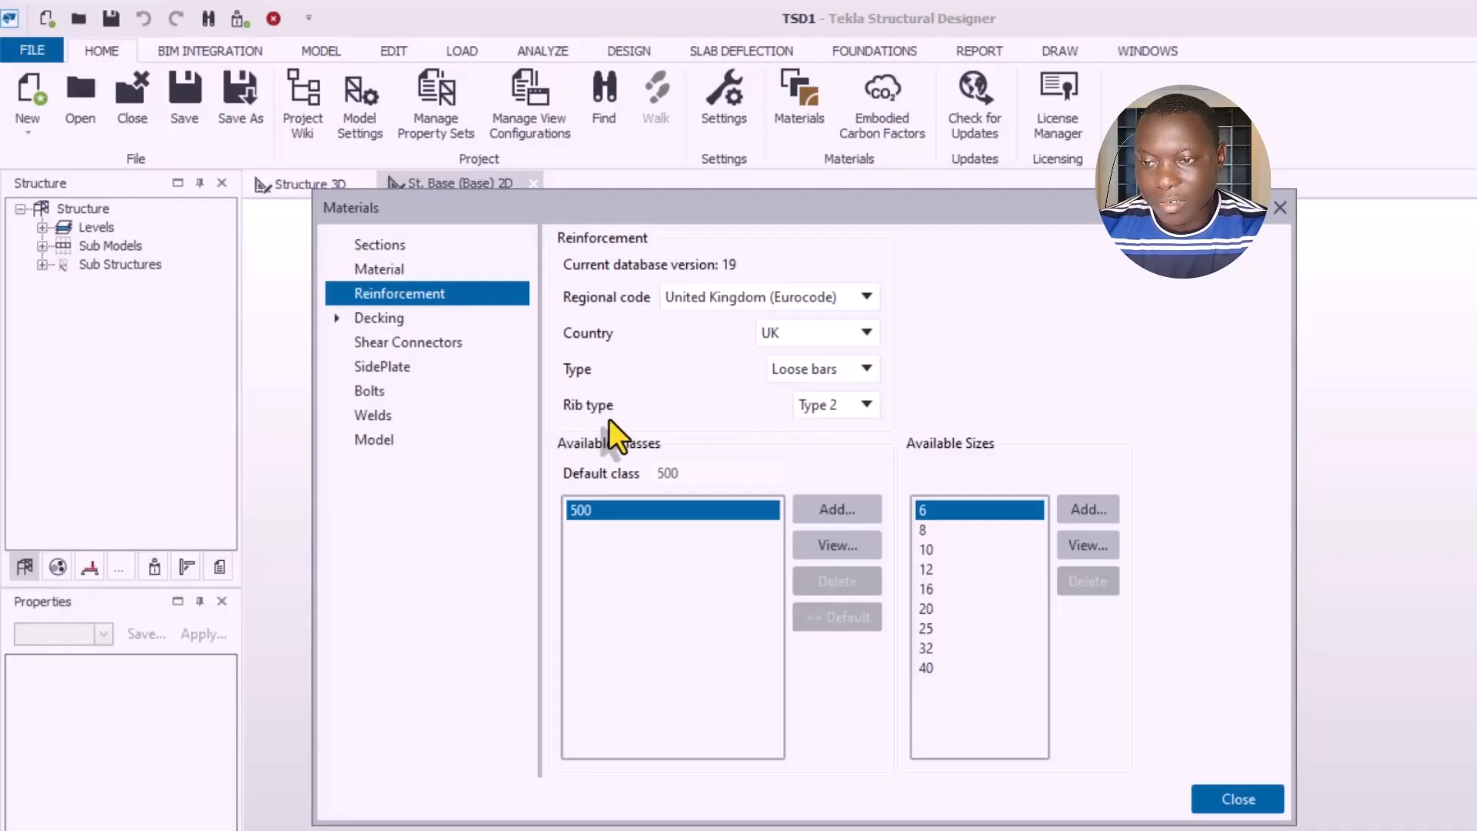
click(863, 410)
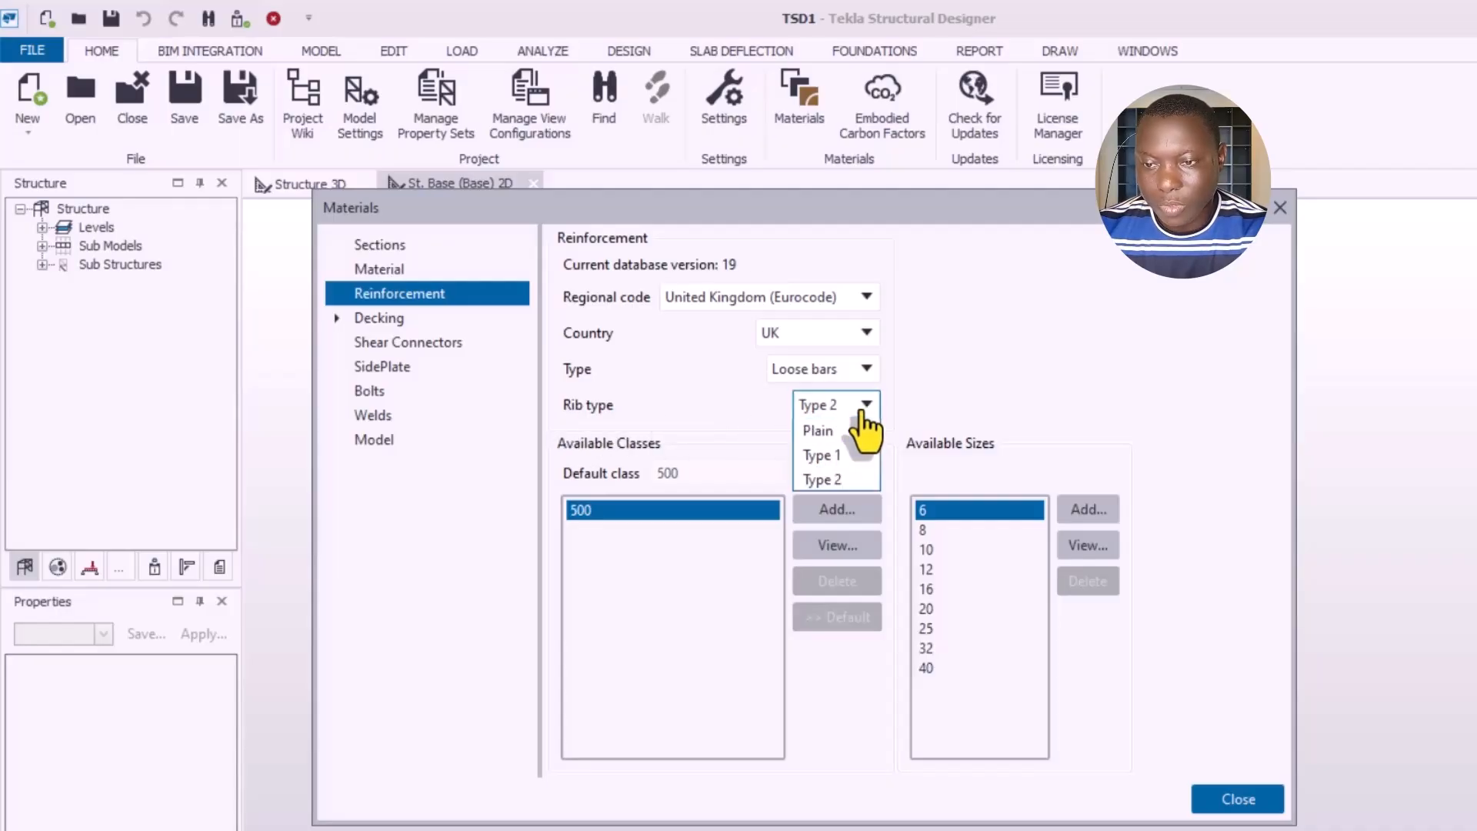
click(825, 480)
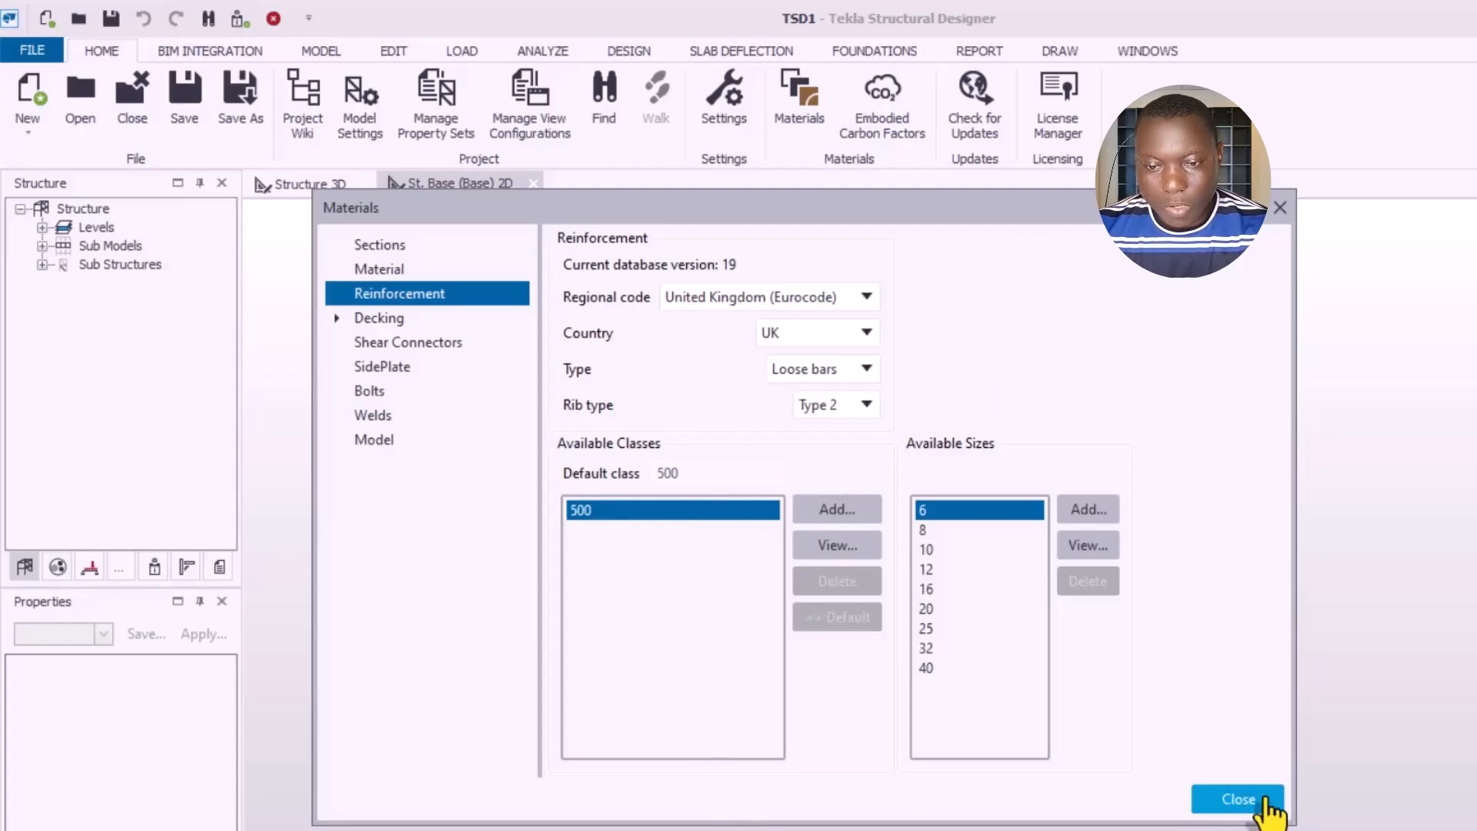
click(1239, 799)
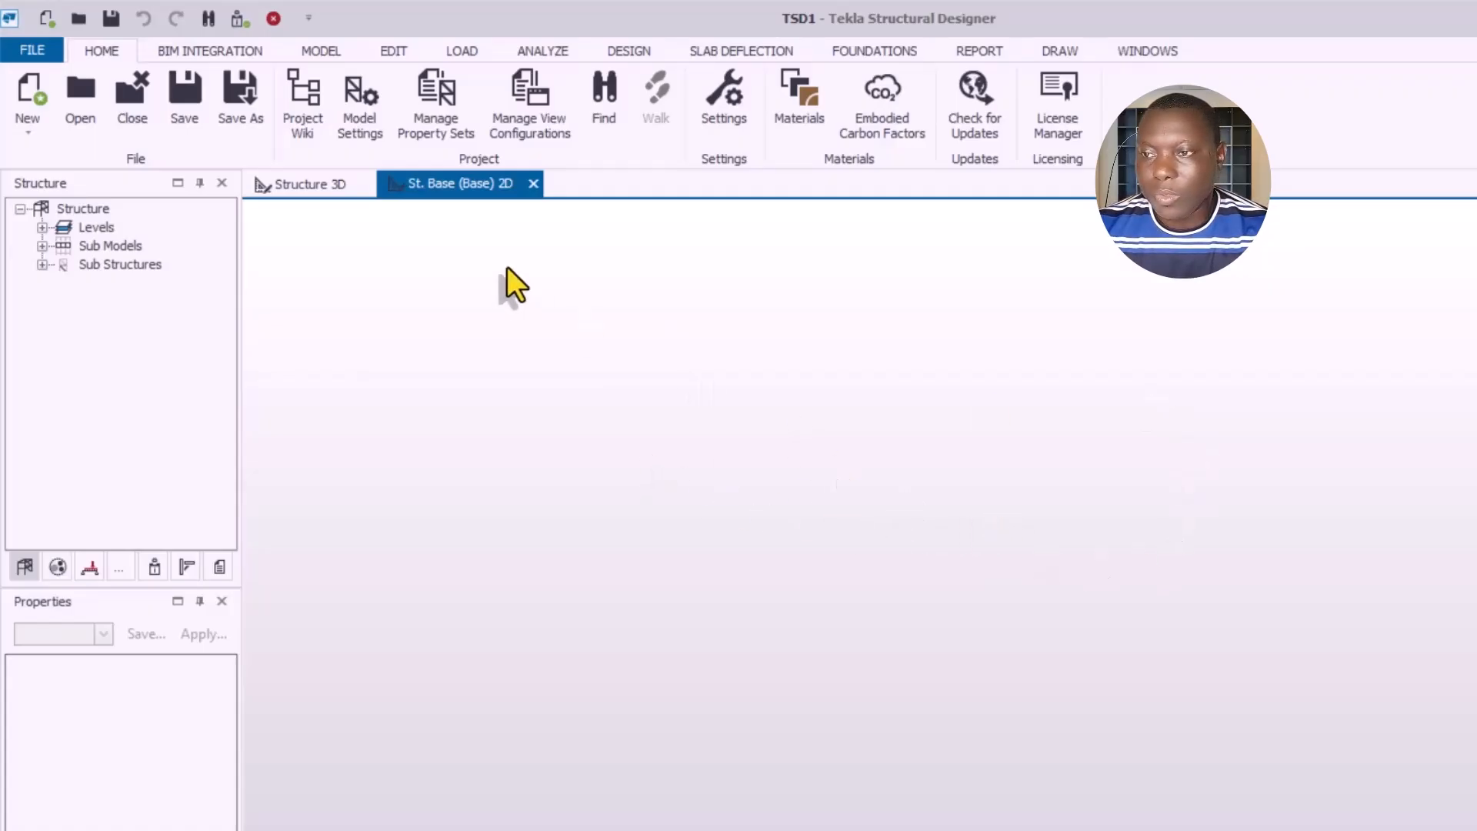
Step: Open the construction levels definition and insert three new levels above the Base level
click(318, 51)
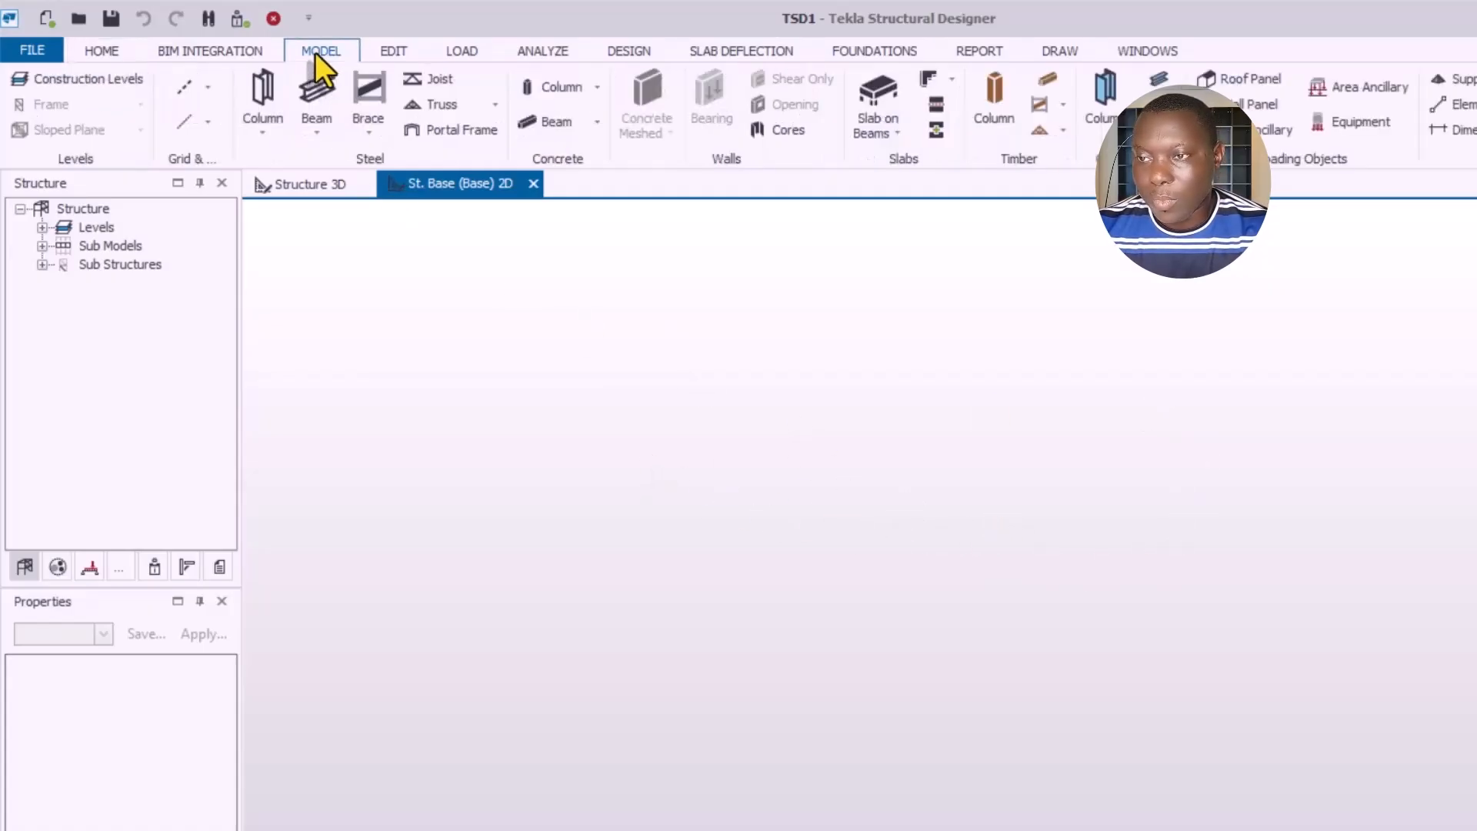
click(88, 78)
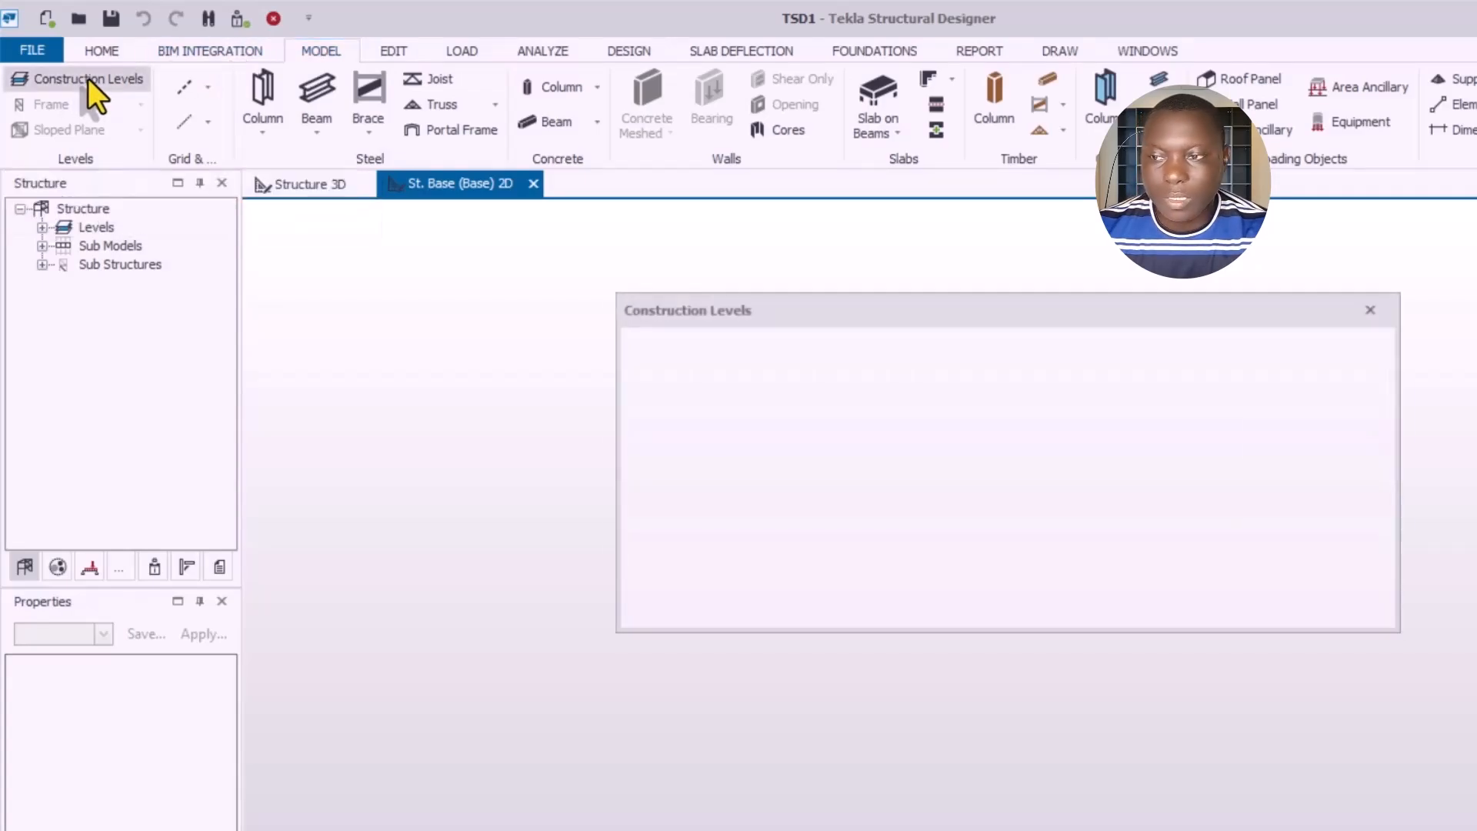
drag(856, 312, 760, 308)
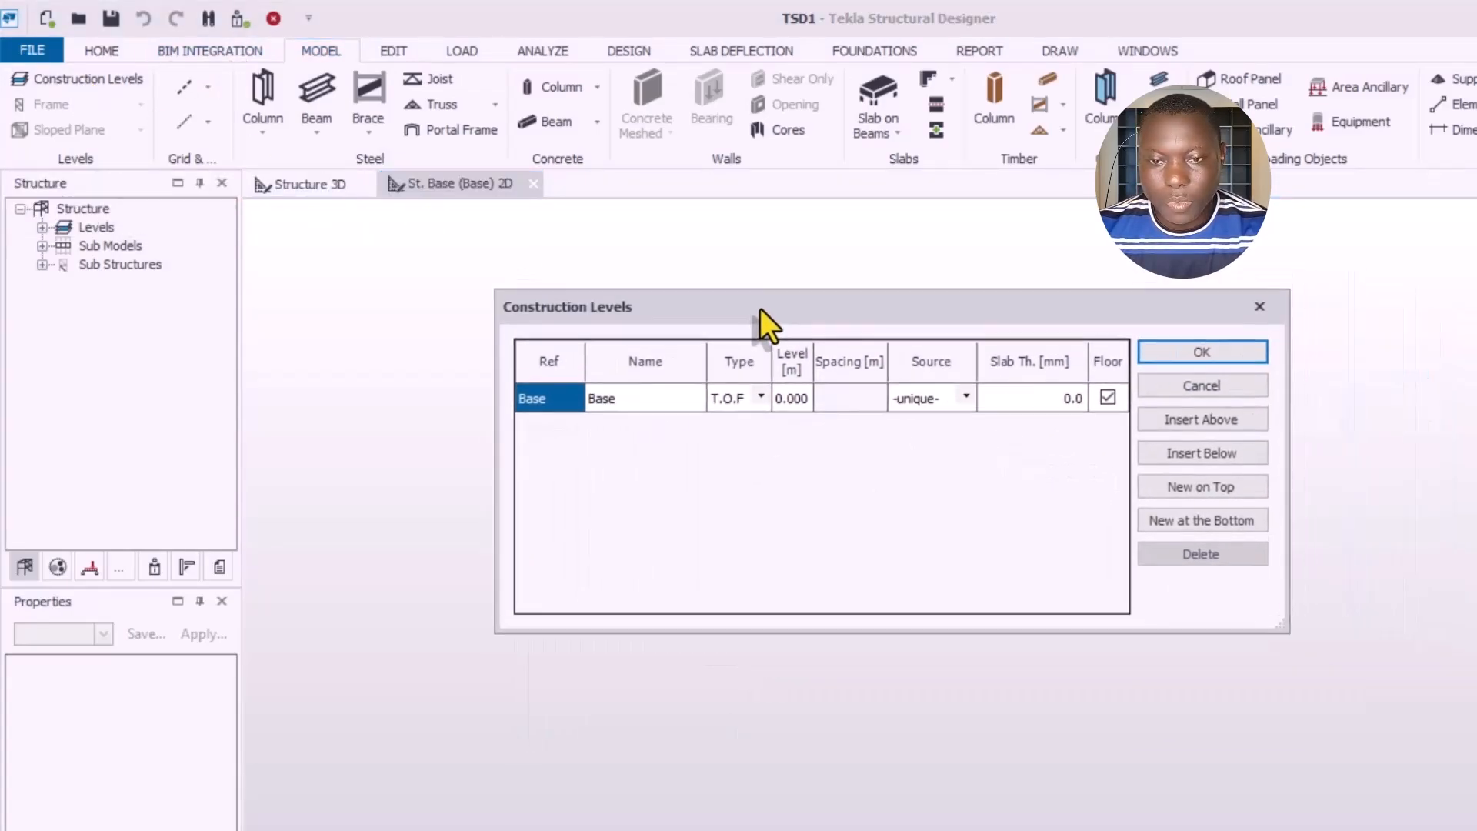
click(1198, 423)
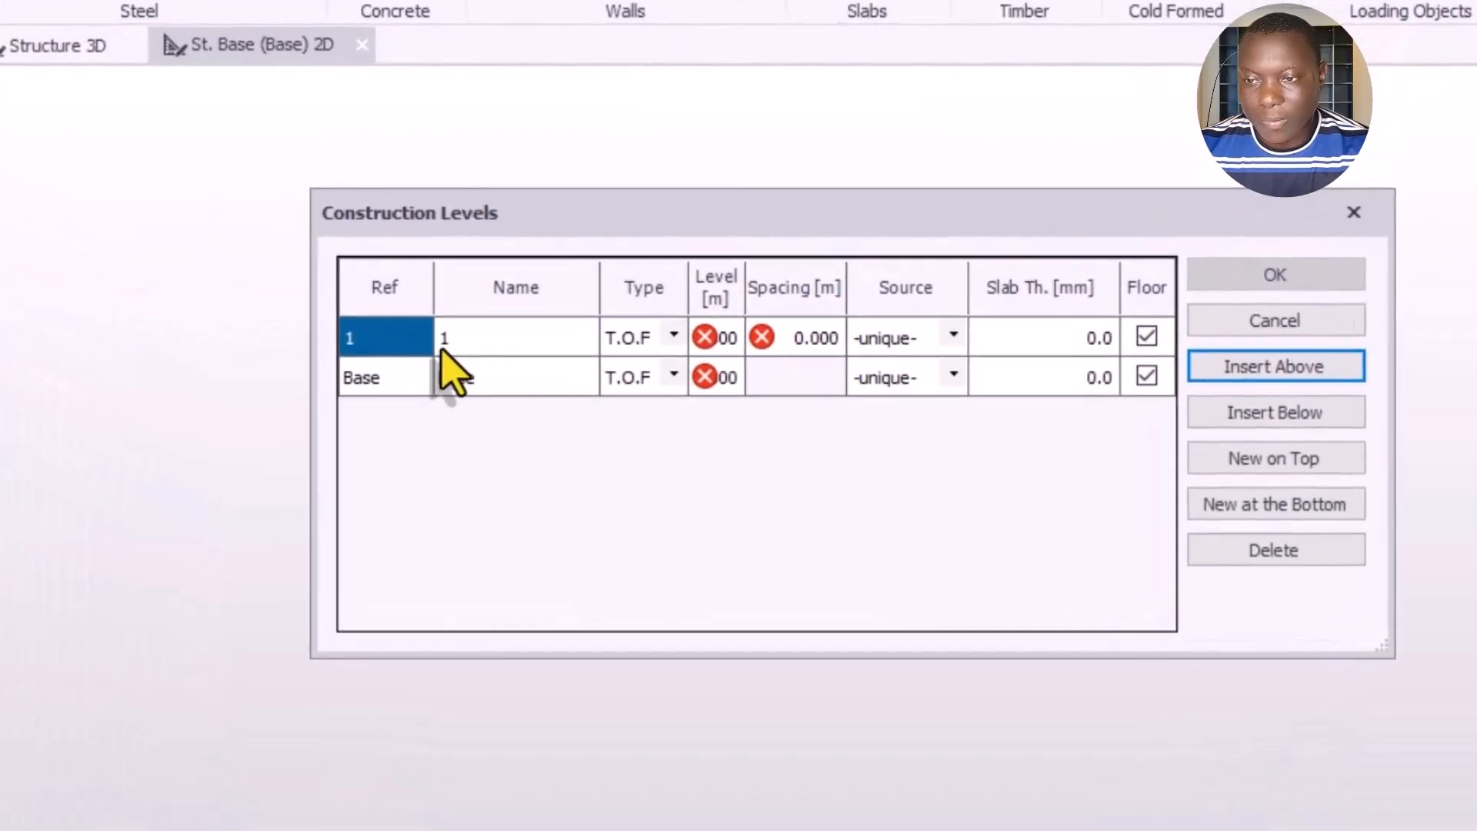
click(1249, 378)
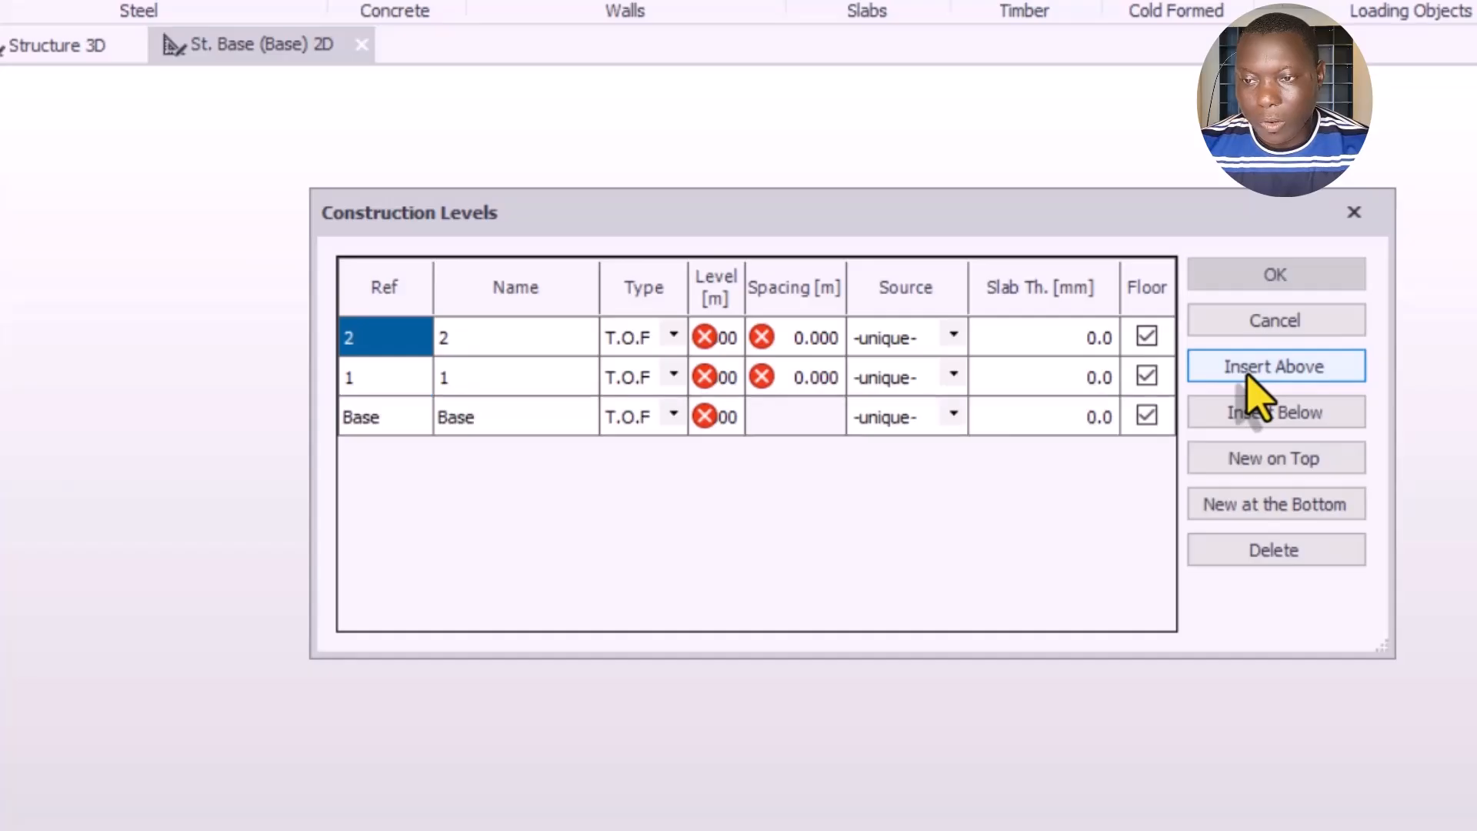
click(1249, 378)
drag(869, 214, 877, 300)
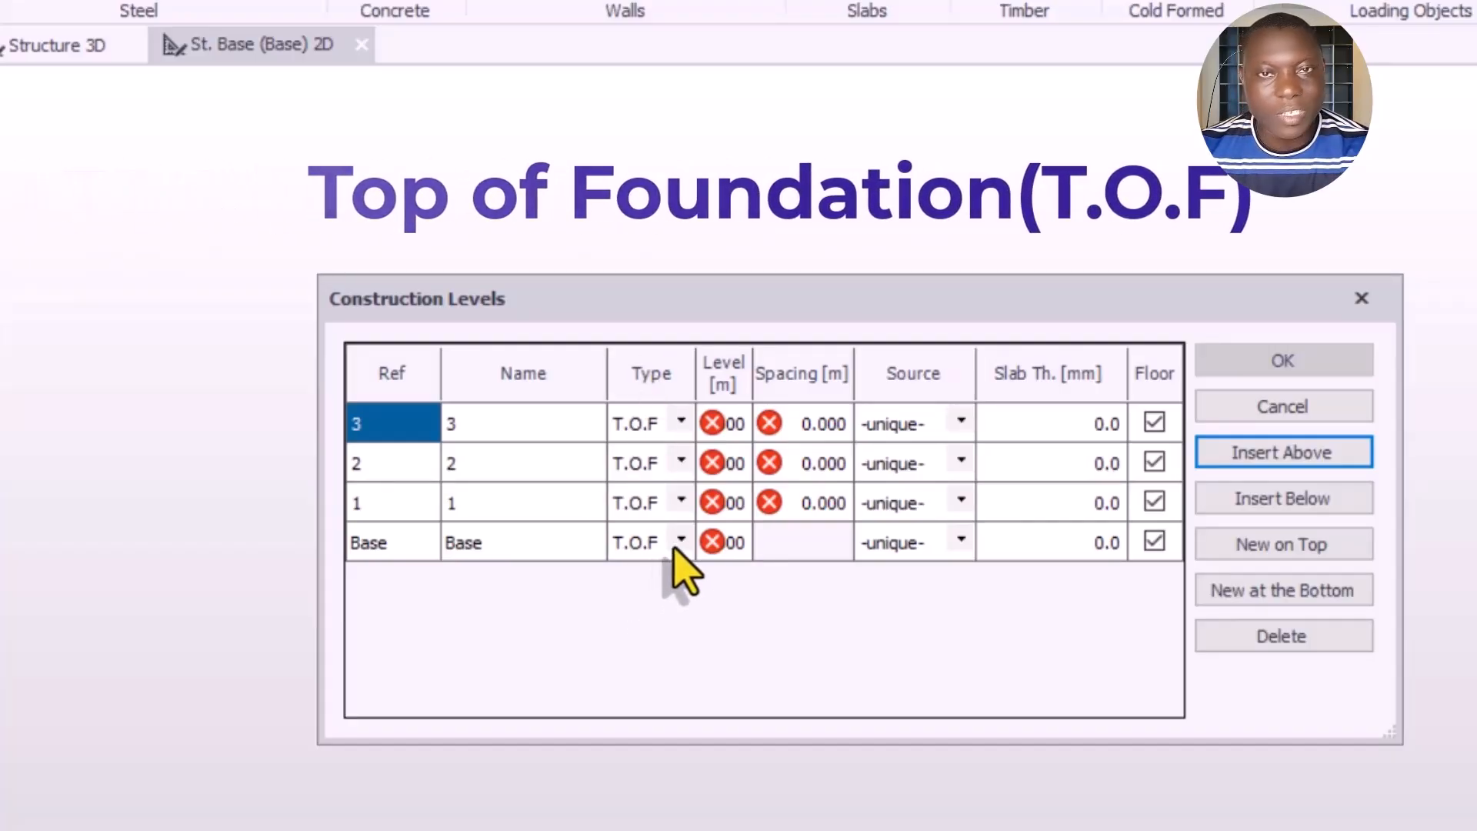
Step: Set the type of construction levels 1, 2 and 3 to S.S.L
click(669, 501)
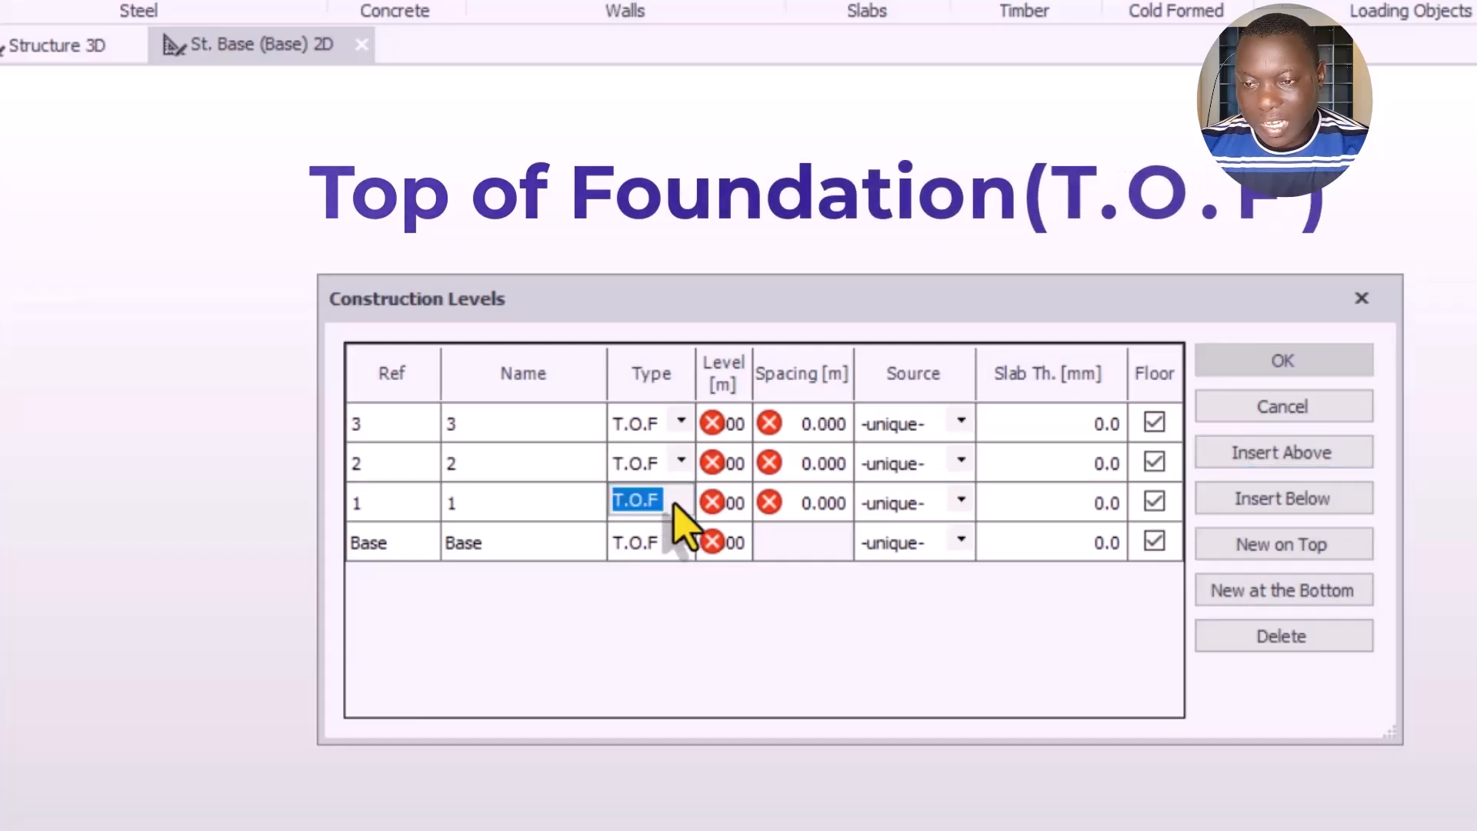
click(669, 504)
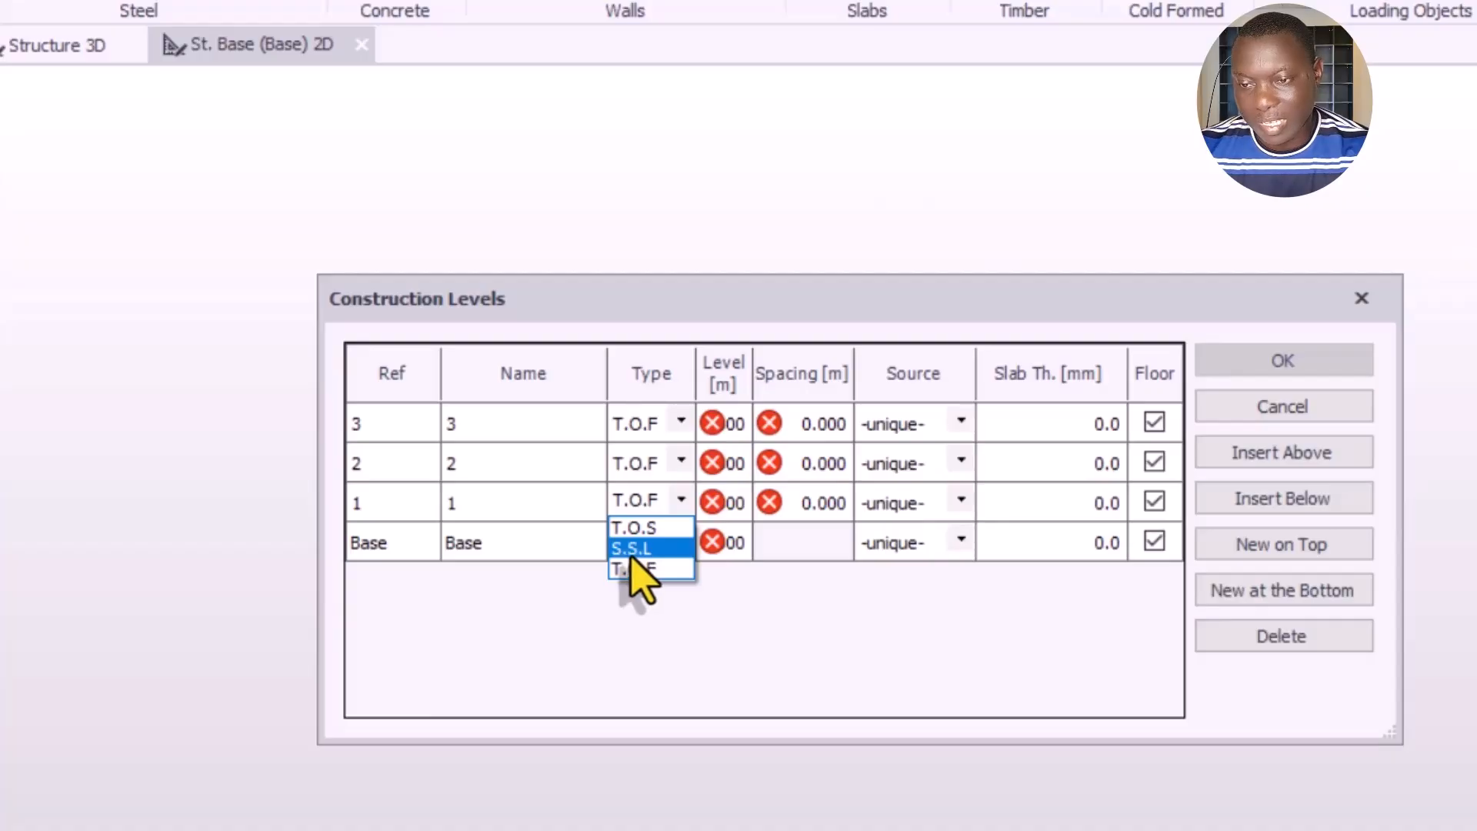
click(632, 549)
click(681, 460)
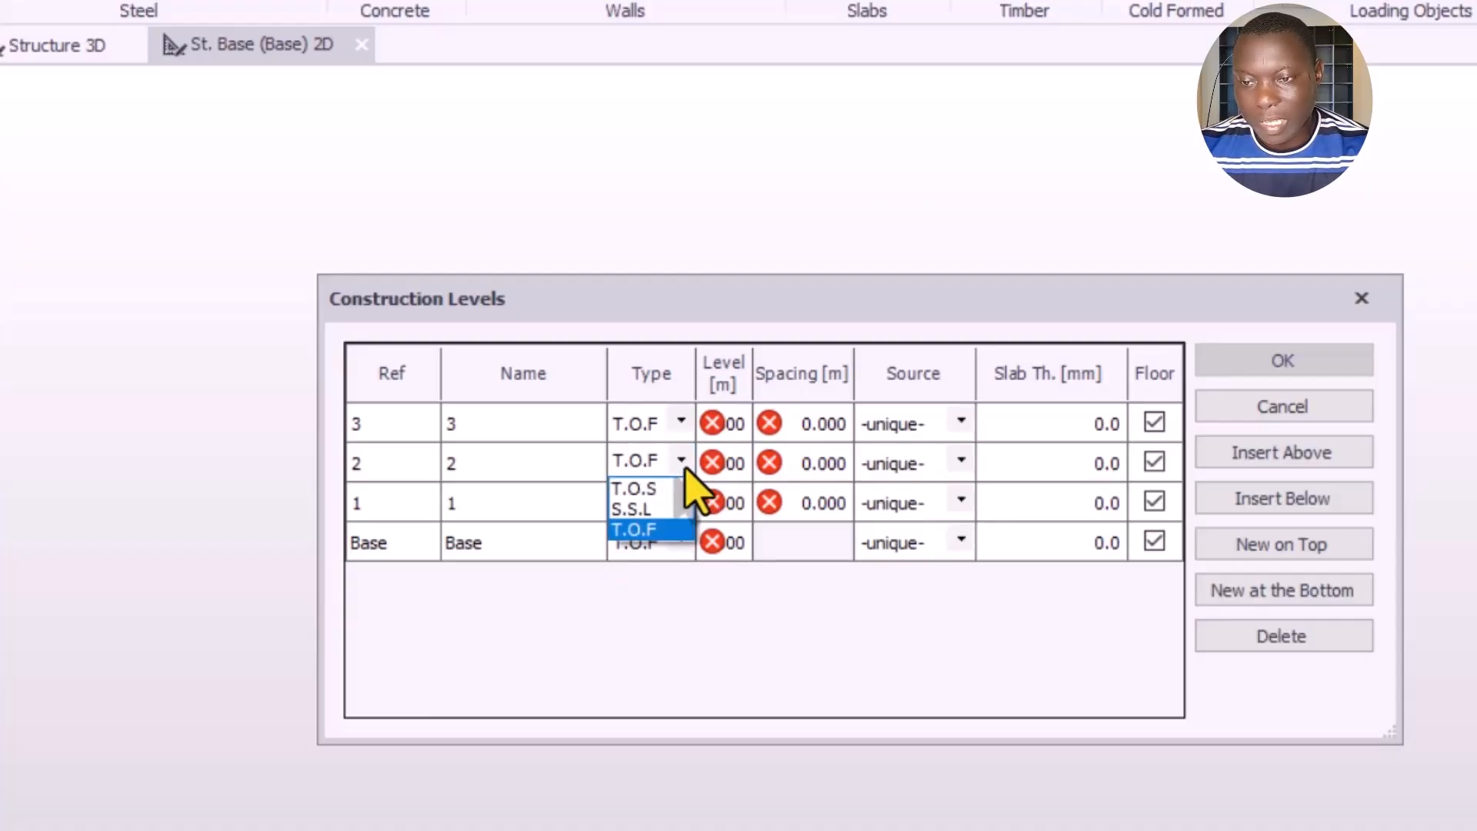
click(655, 509)
click(680, 421)
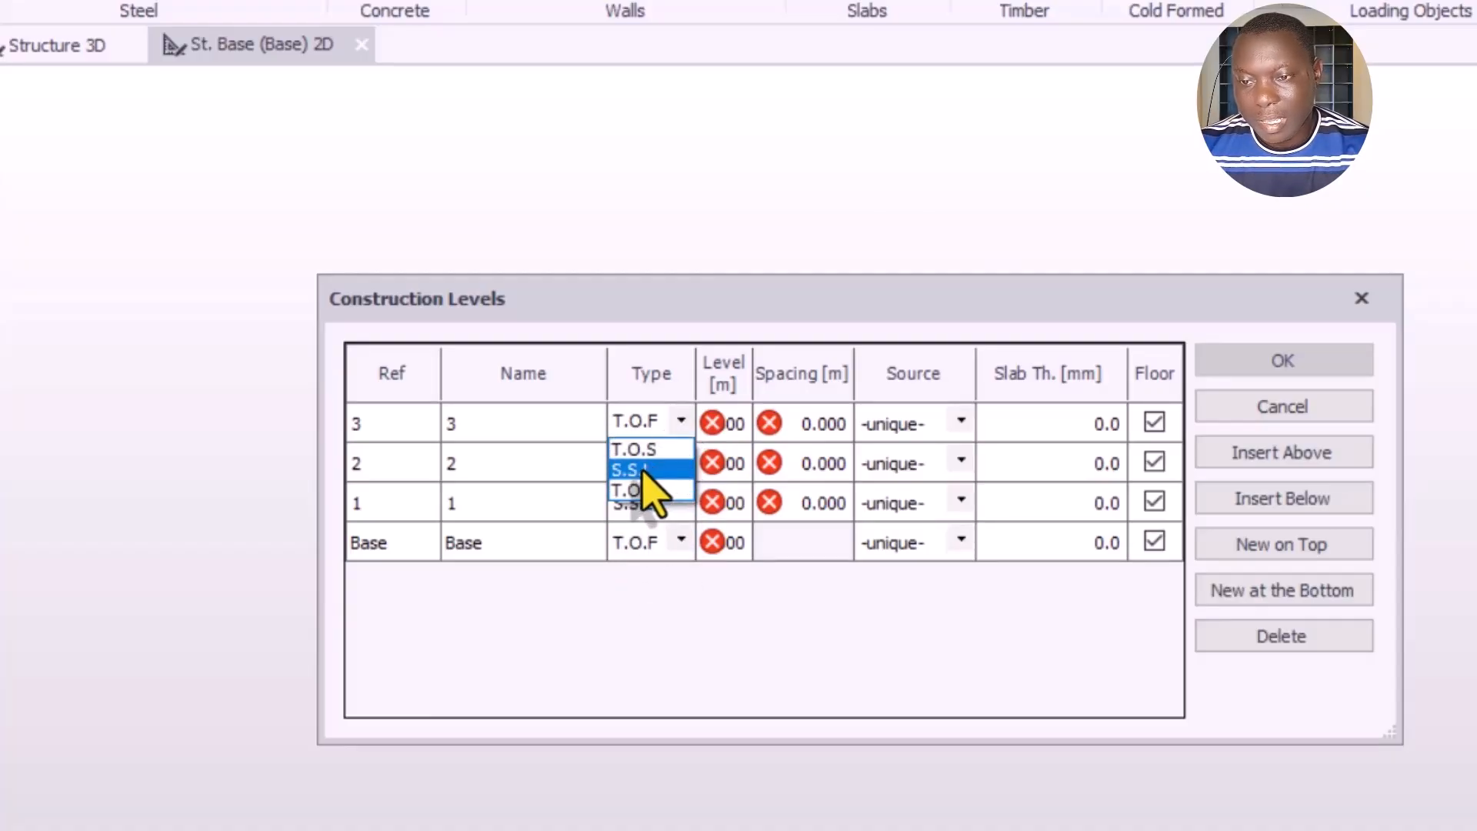
click(643, 471)
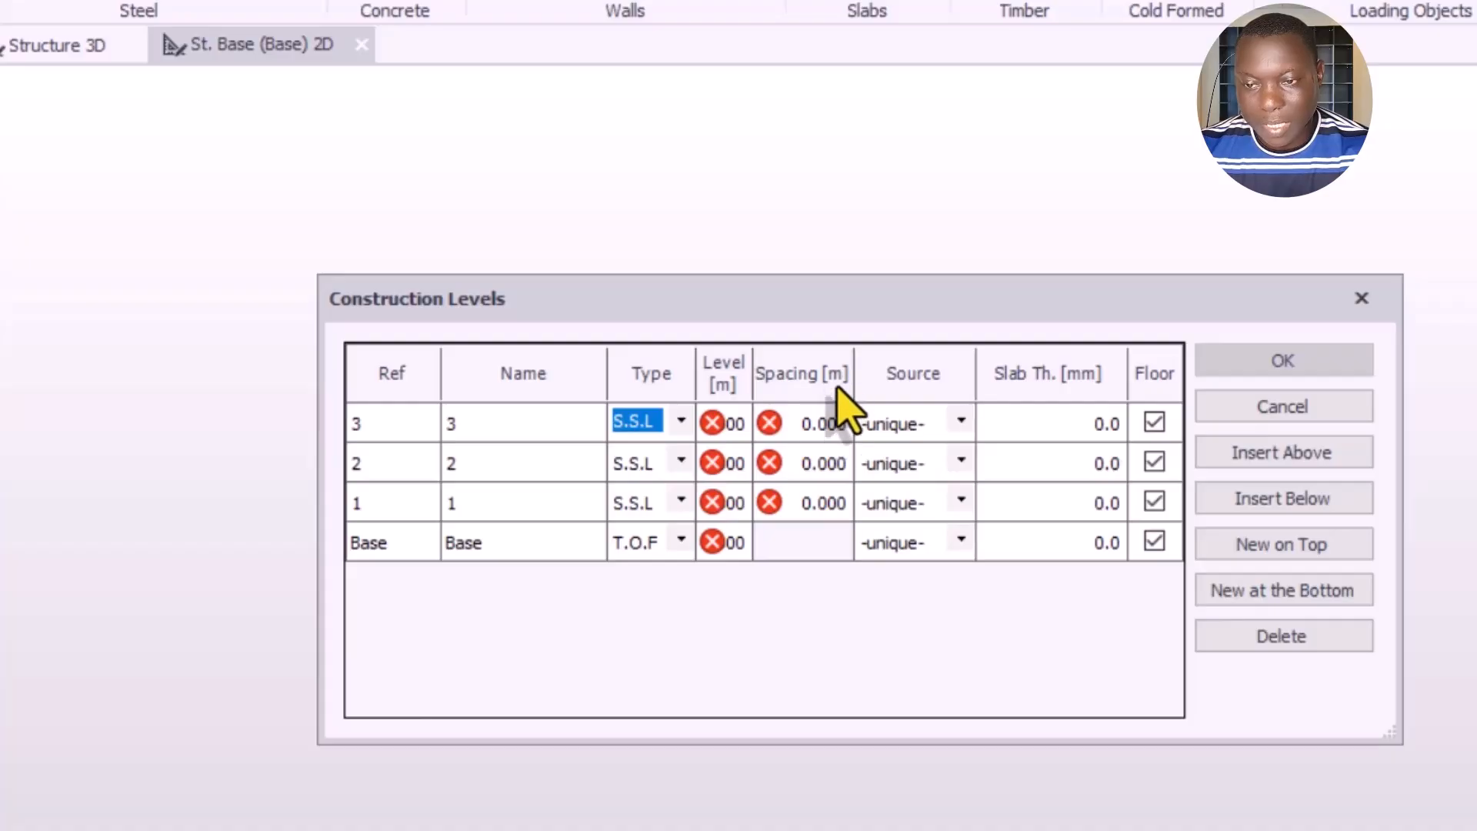
Step: Set the spacing to 3.5 m for level 1 and 3 m for levels 2 and 3
click(799, 511)
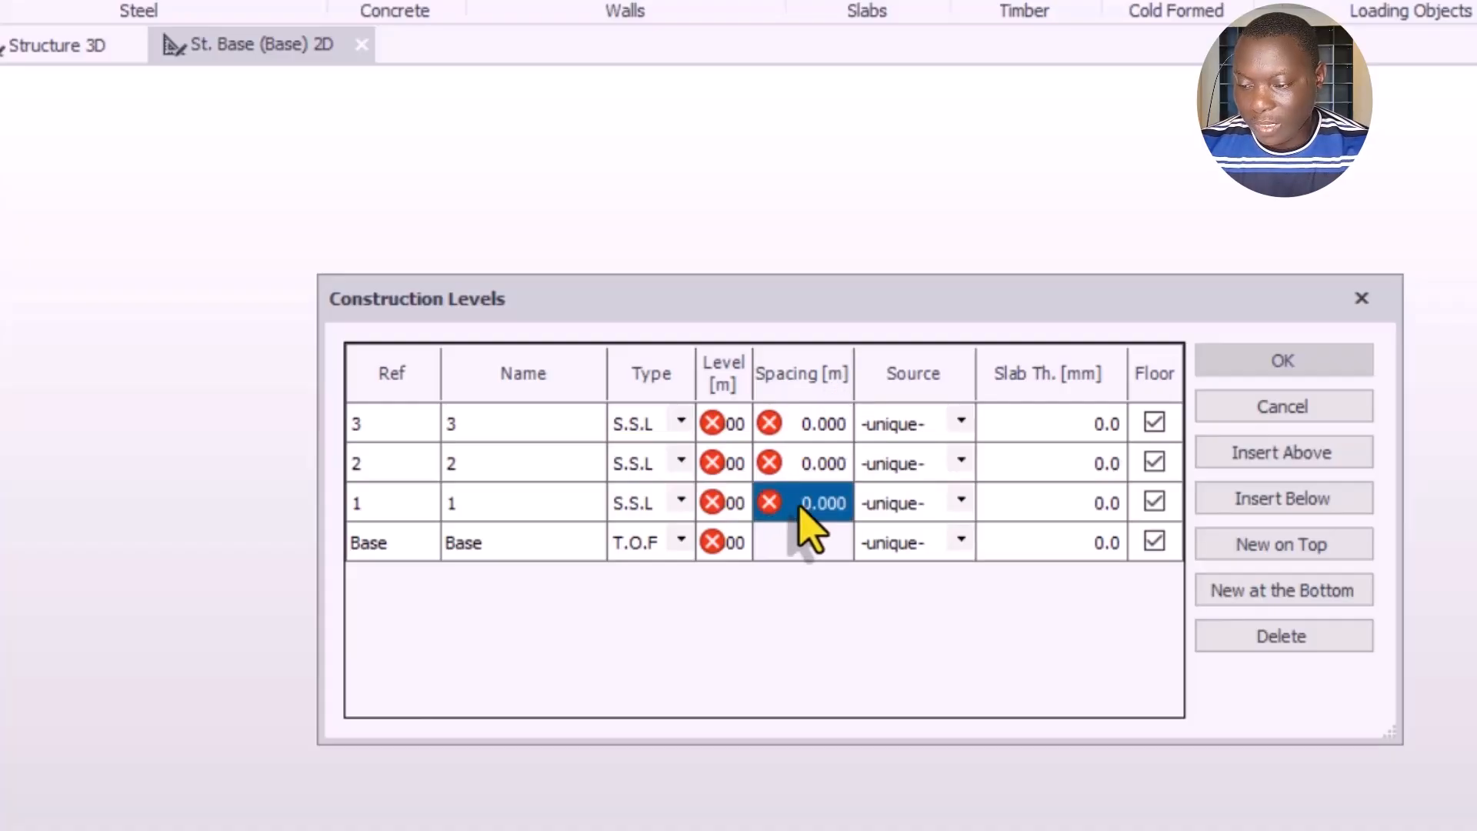
text(3.)
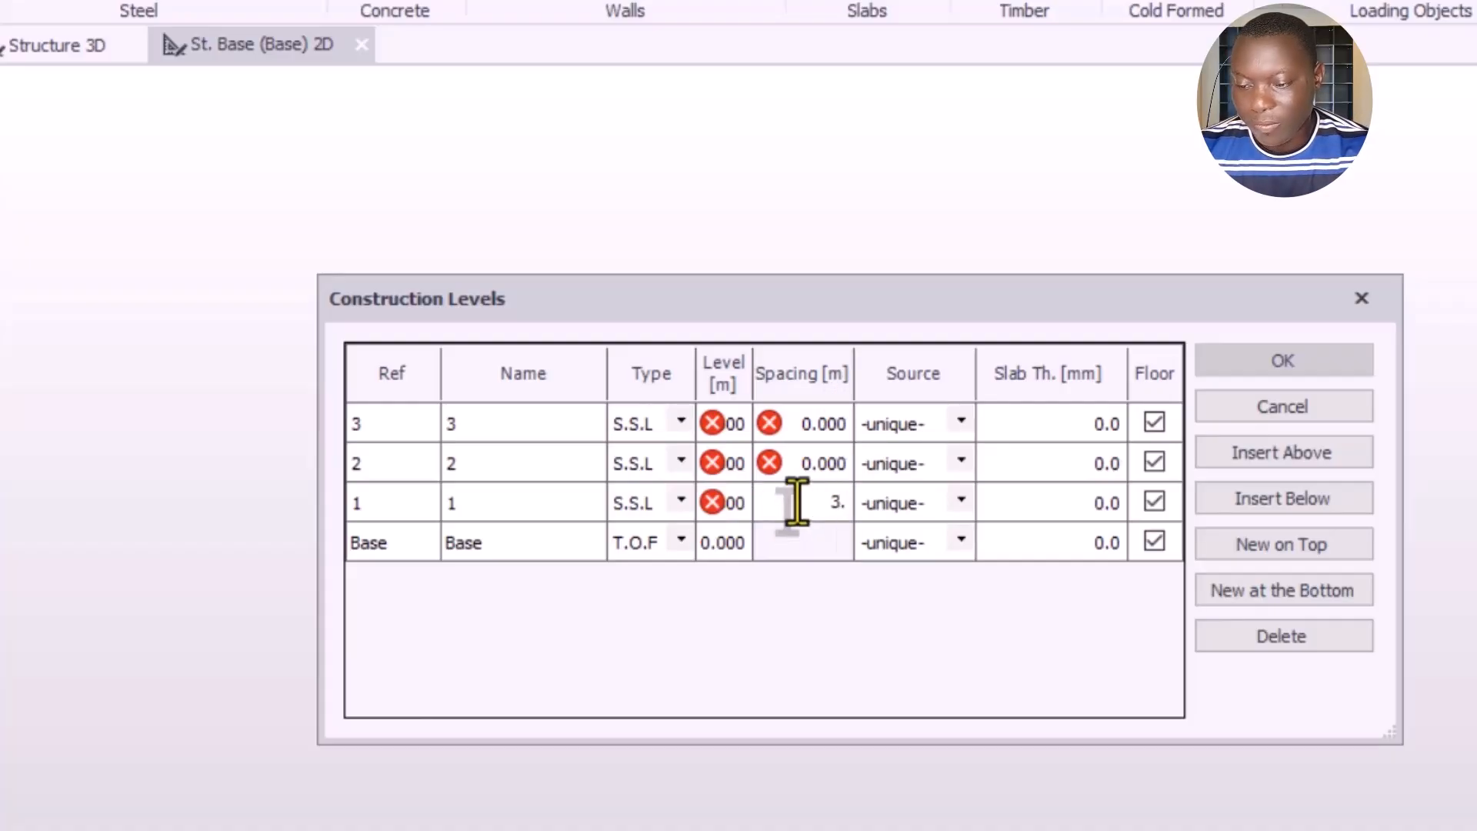
text(5)
click(812, 471)
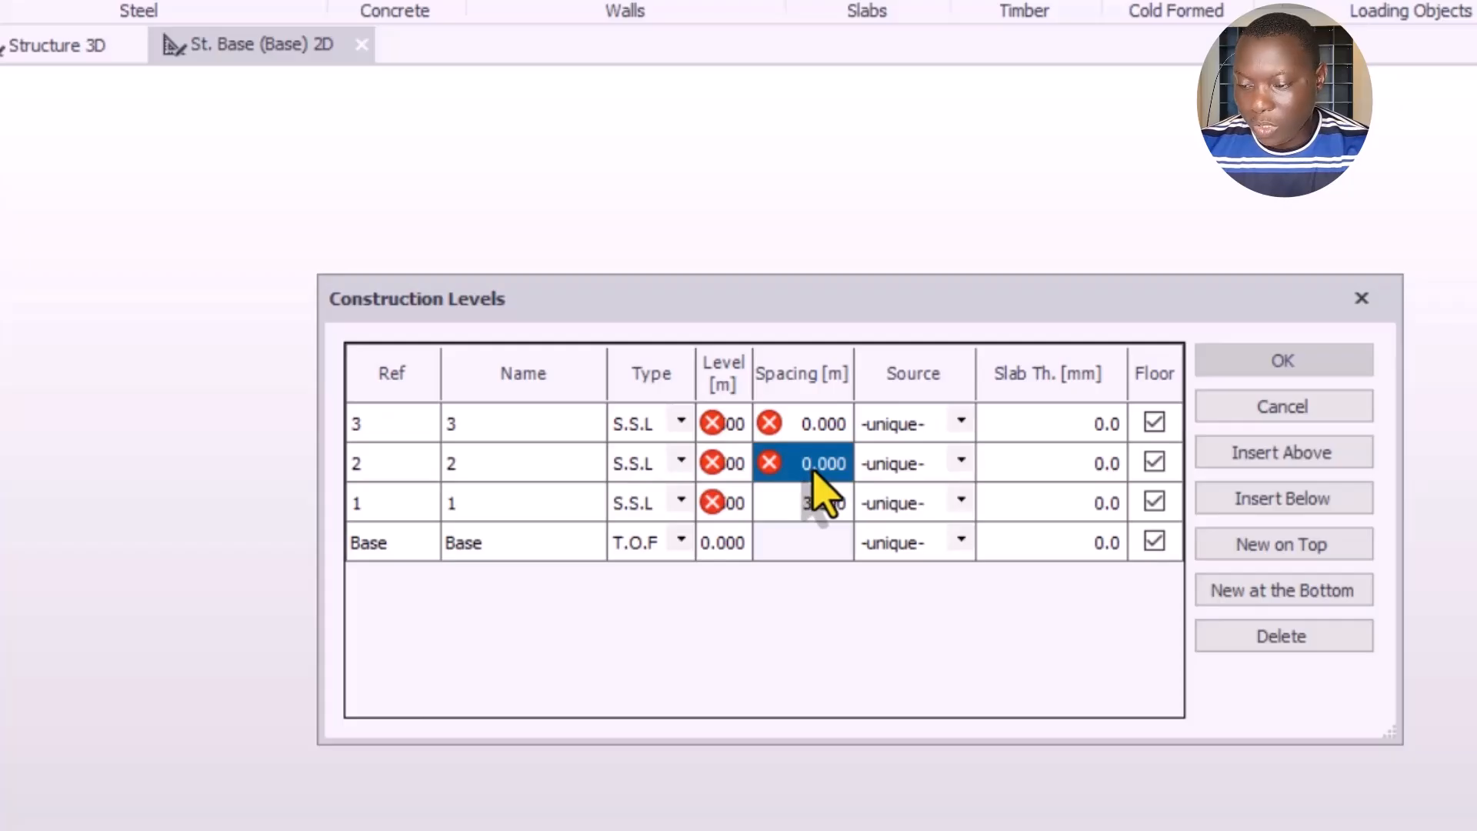
text(3)
key(Up)
text(3)
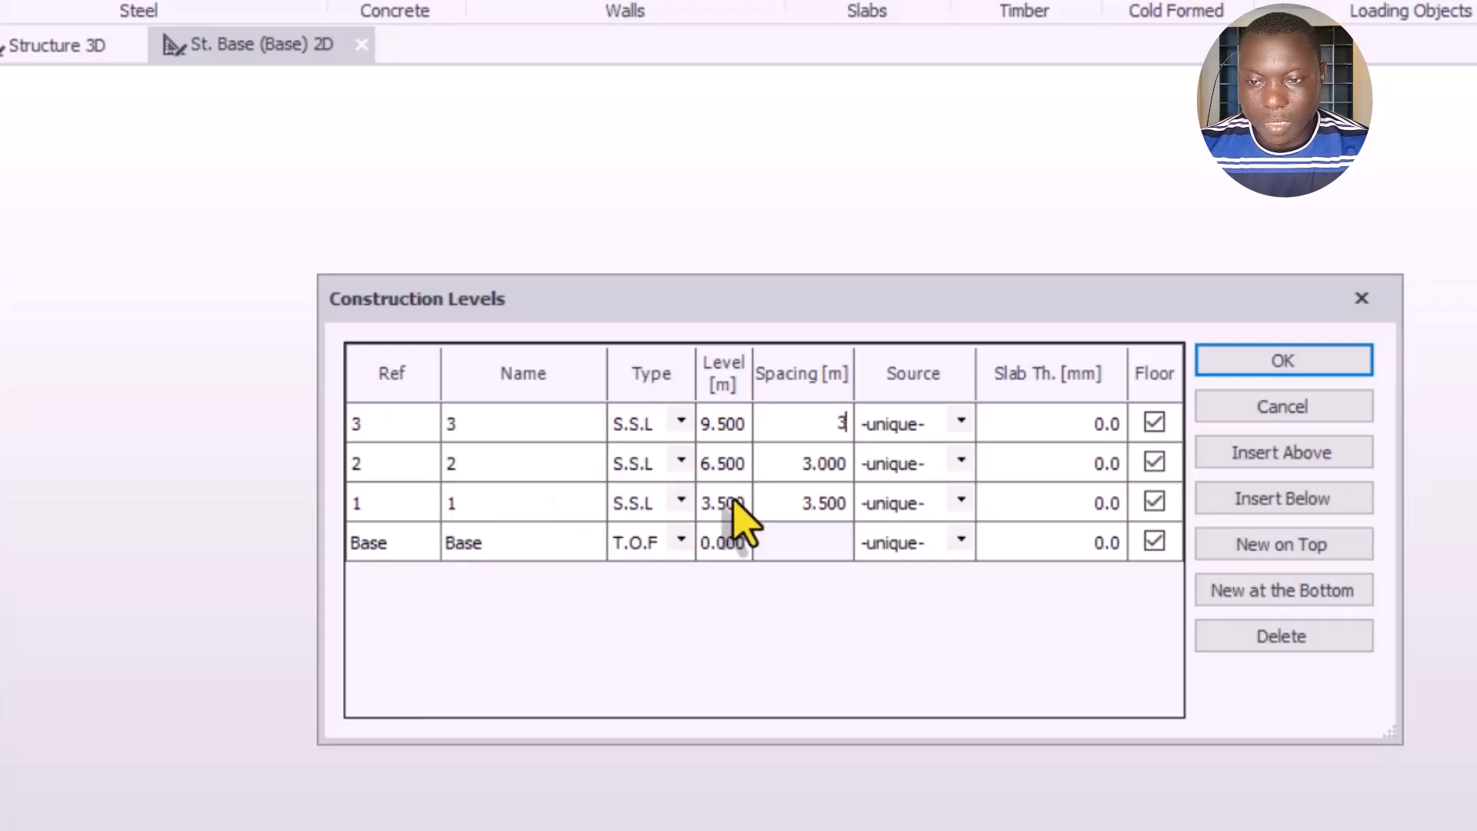
Step: Try level 1 as the source for level 2, and set the source back to unique
click(962, 462)
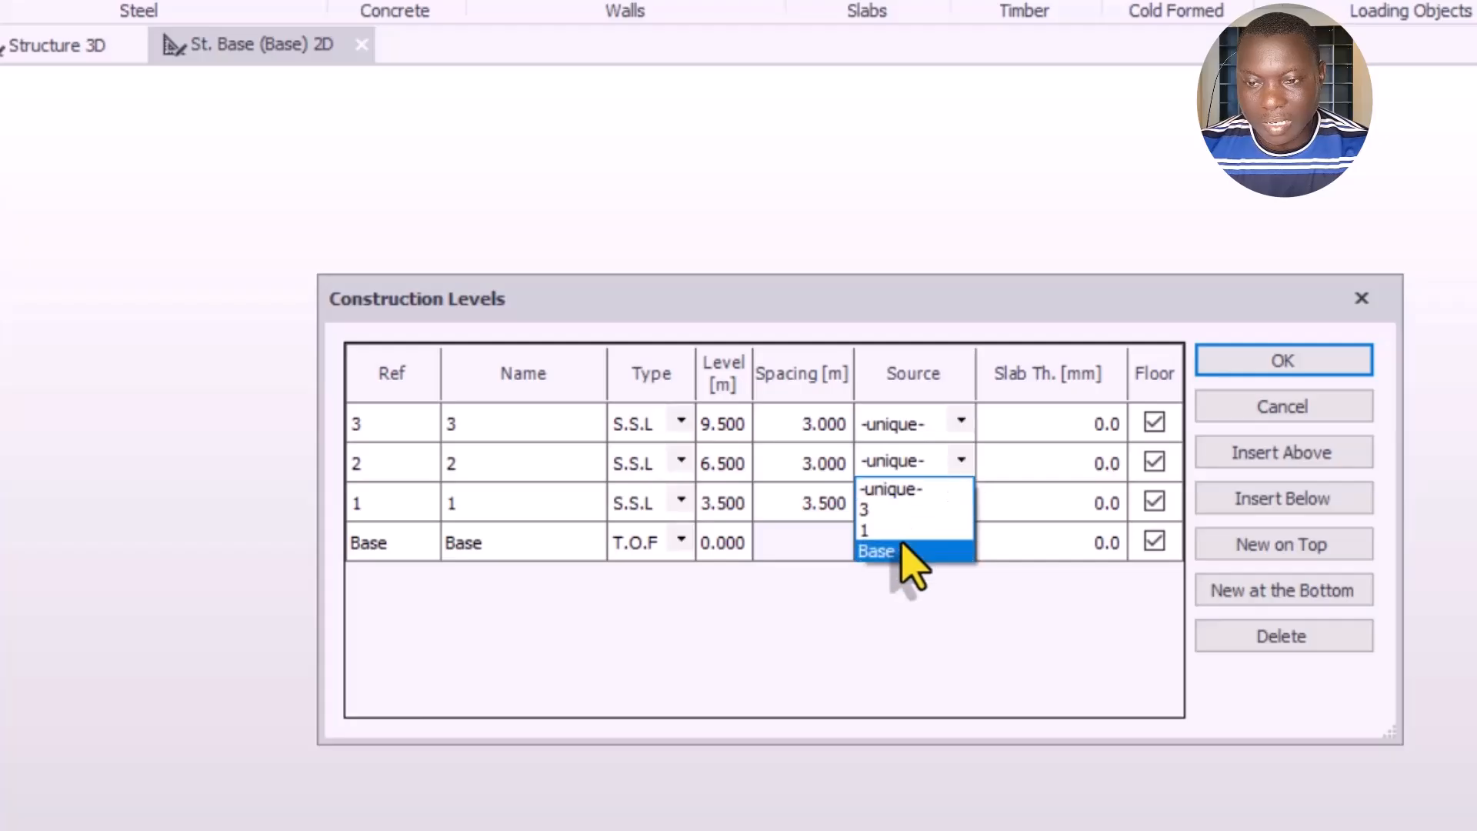
click(873, 530)
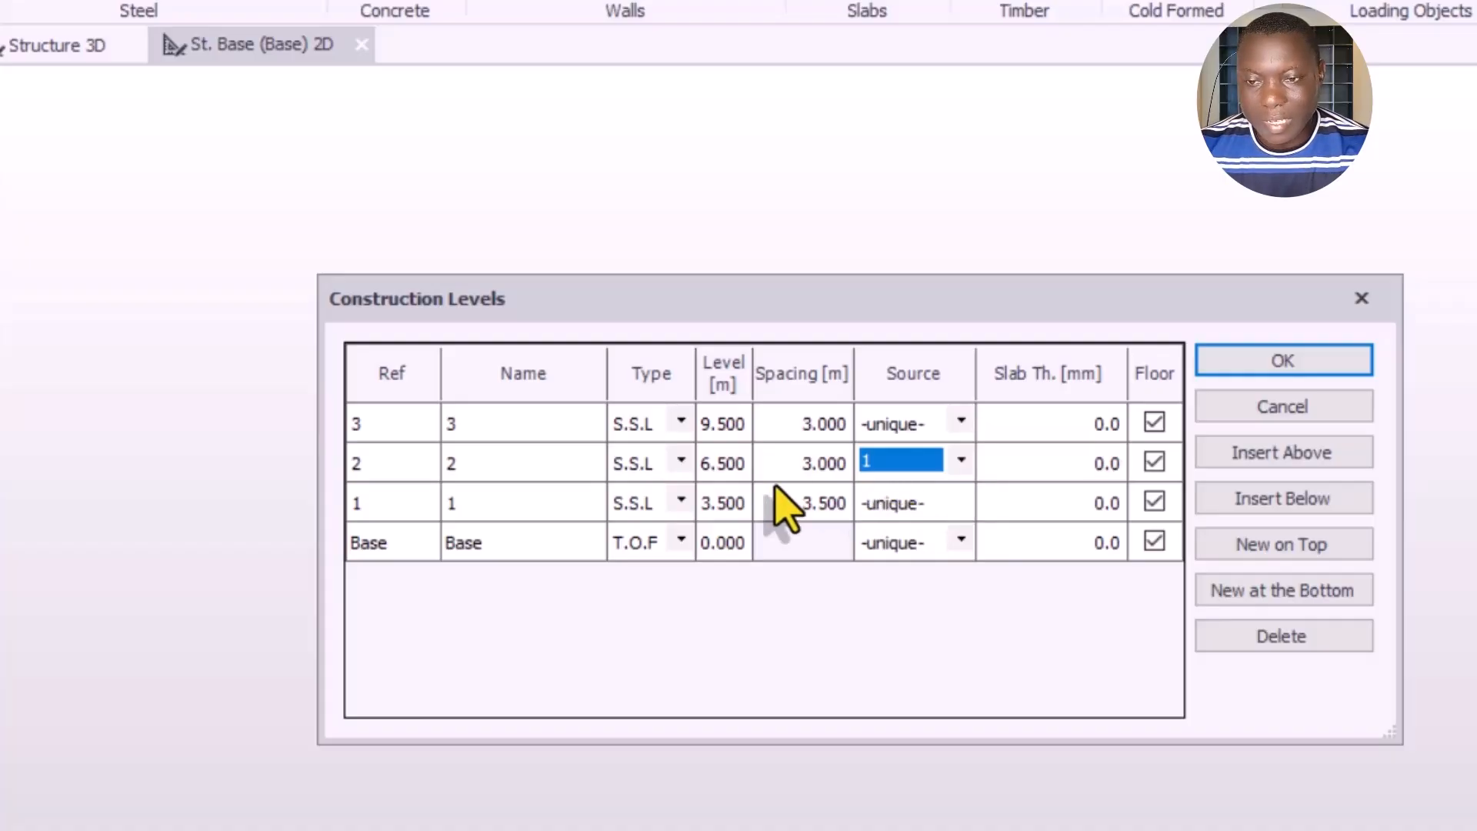
click(957, 462)
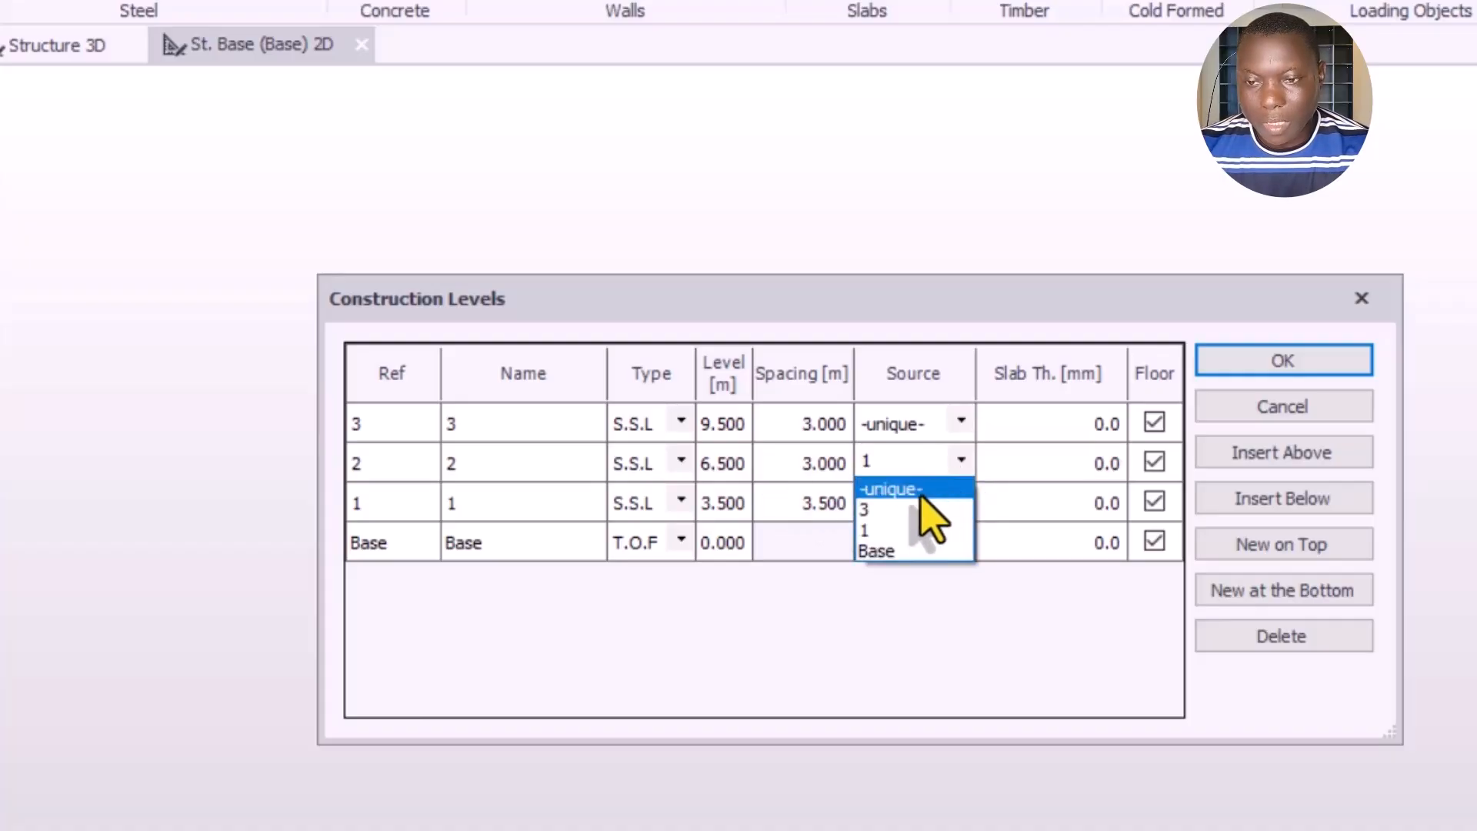
click(895, 490)
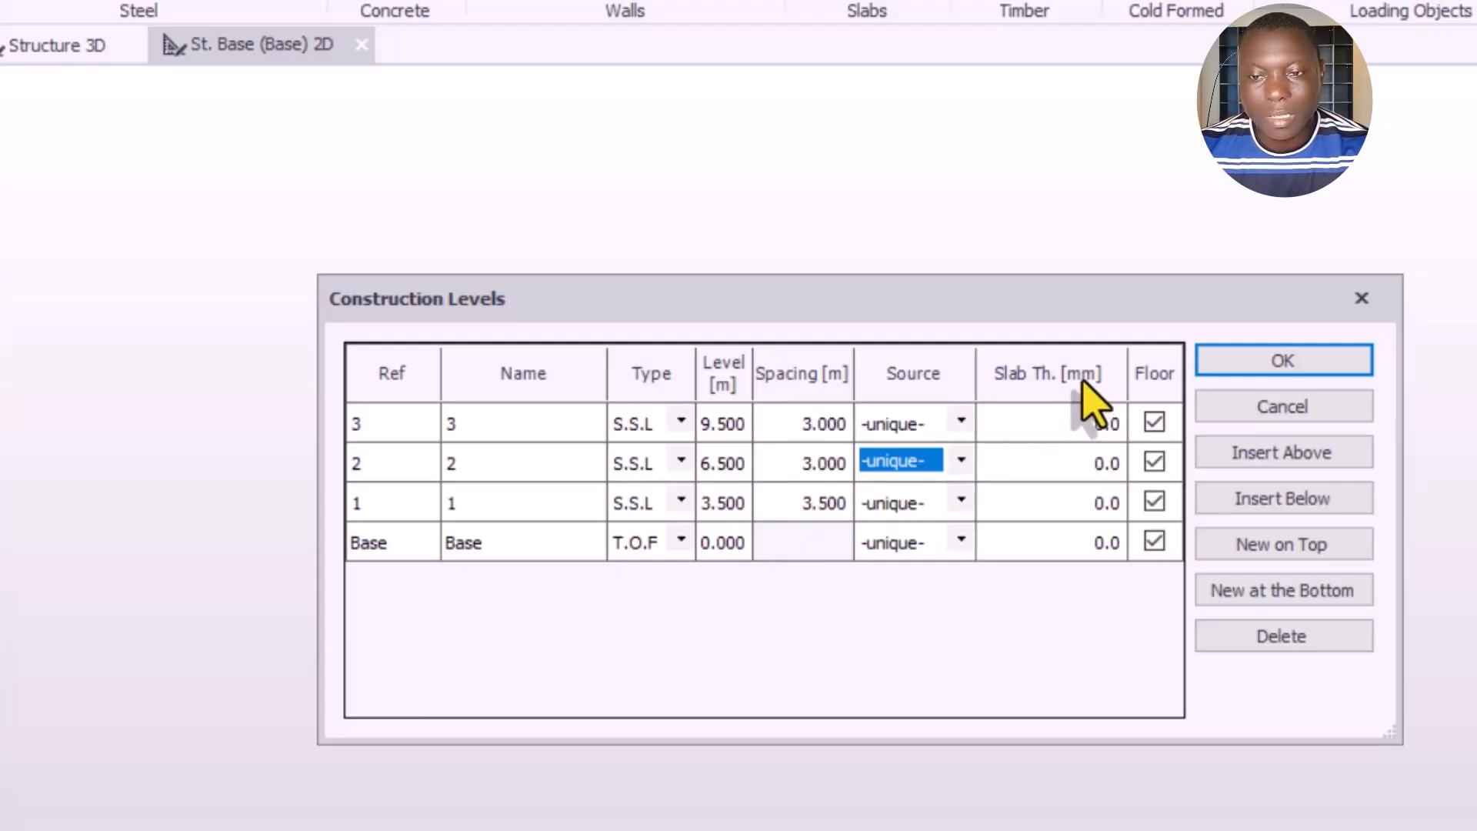
Step: Set the slab thickness of levels 3, 2 and 1 to 160 mm and accept the construction levels
click(1100, 425)
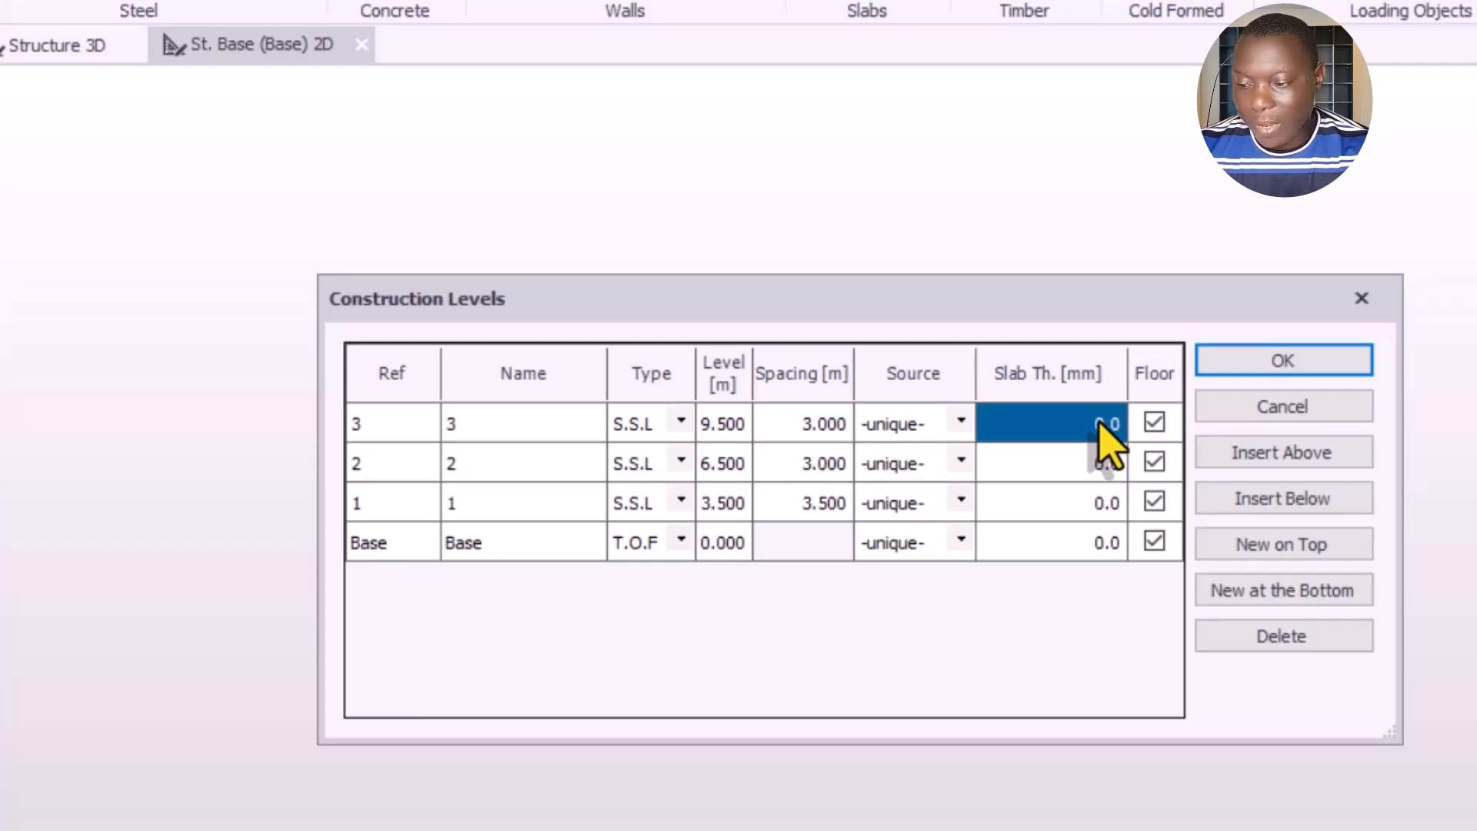
click(1106, 436)
text(160)
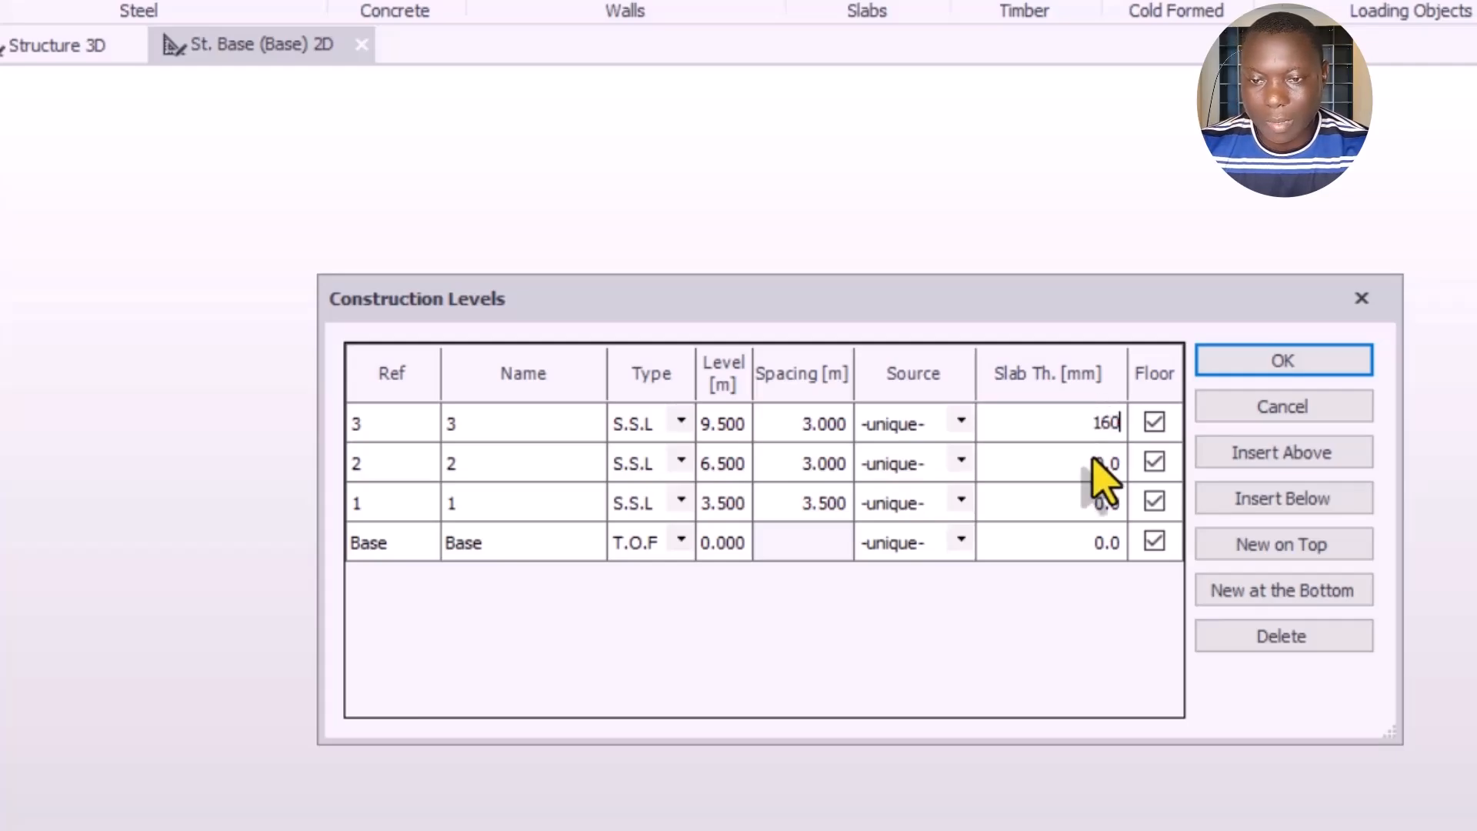
click(1094, 461)
click(1093, 462)
text(160)
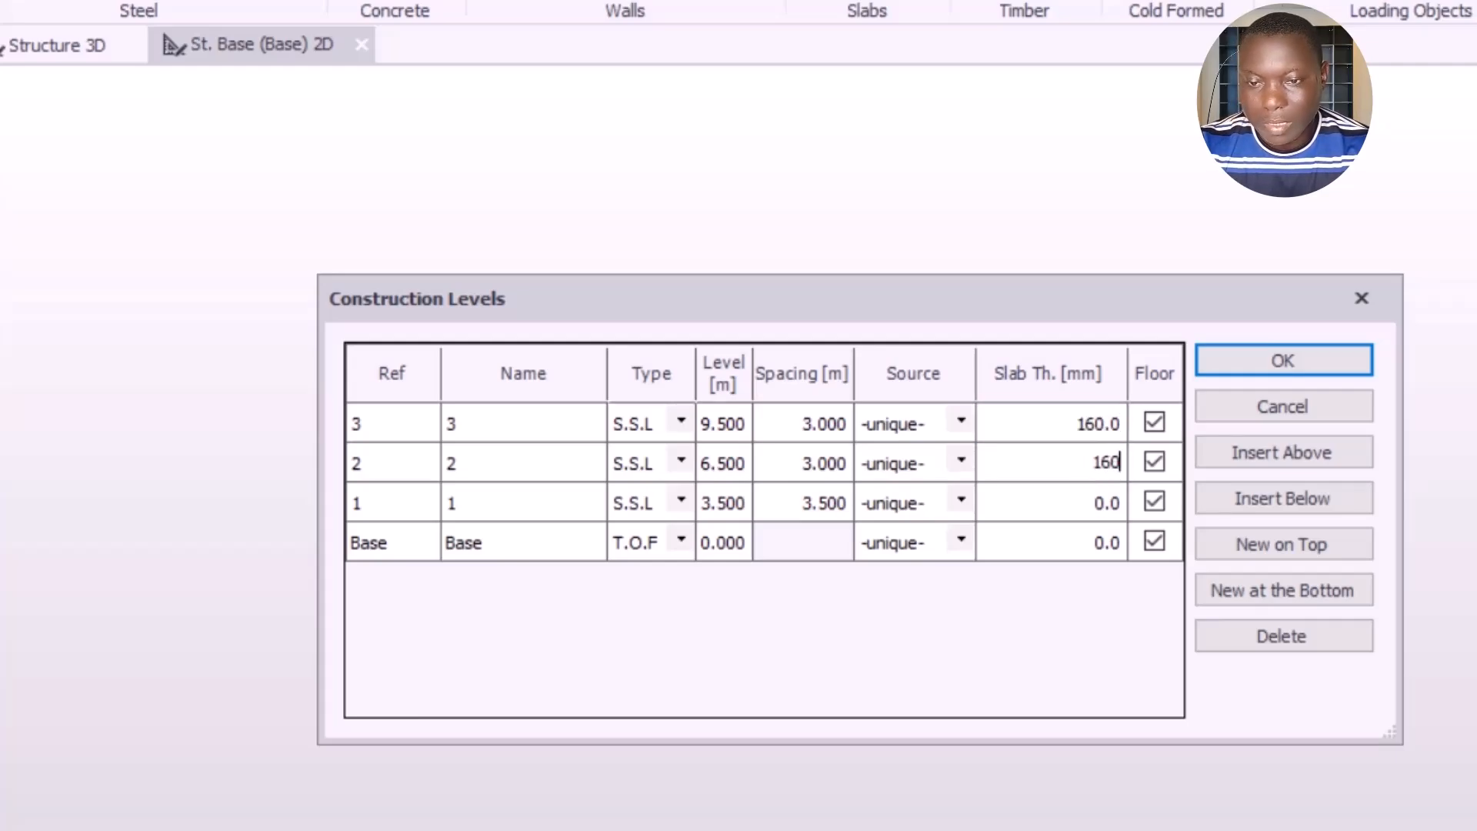
click(1098, 507)
click(1094, 504)
text(1)
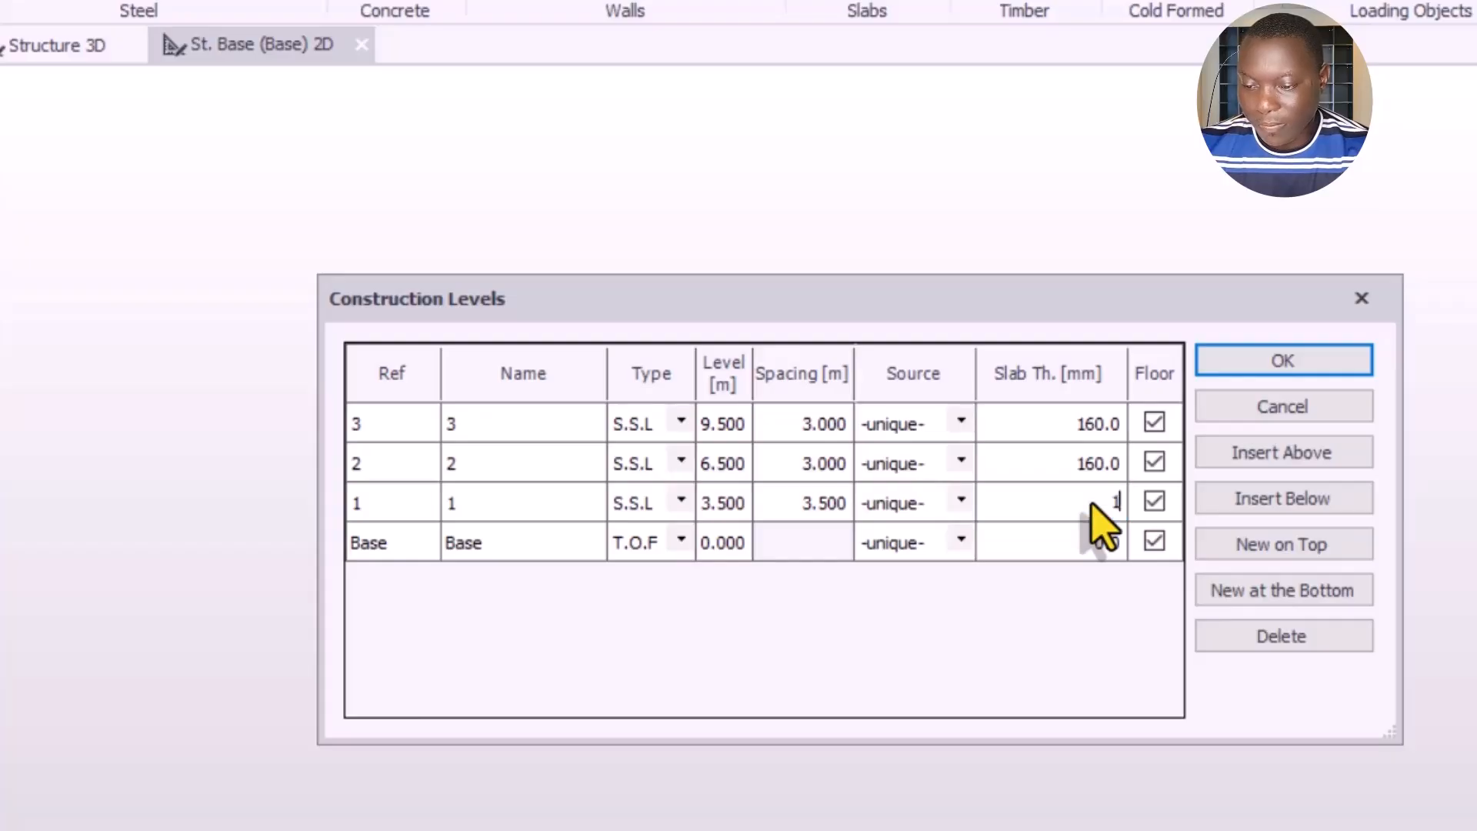
text(60)
click(1071, 461)
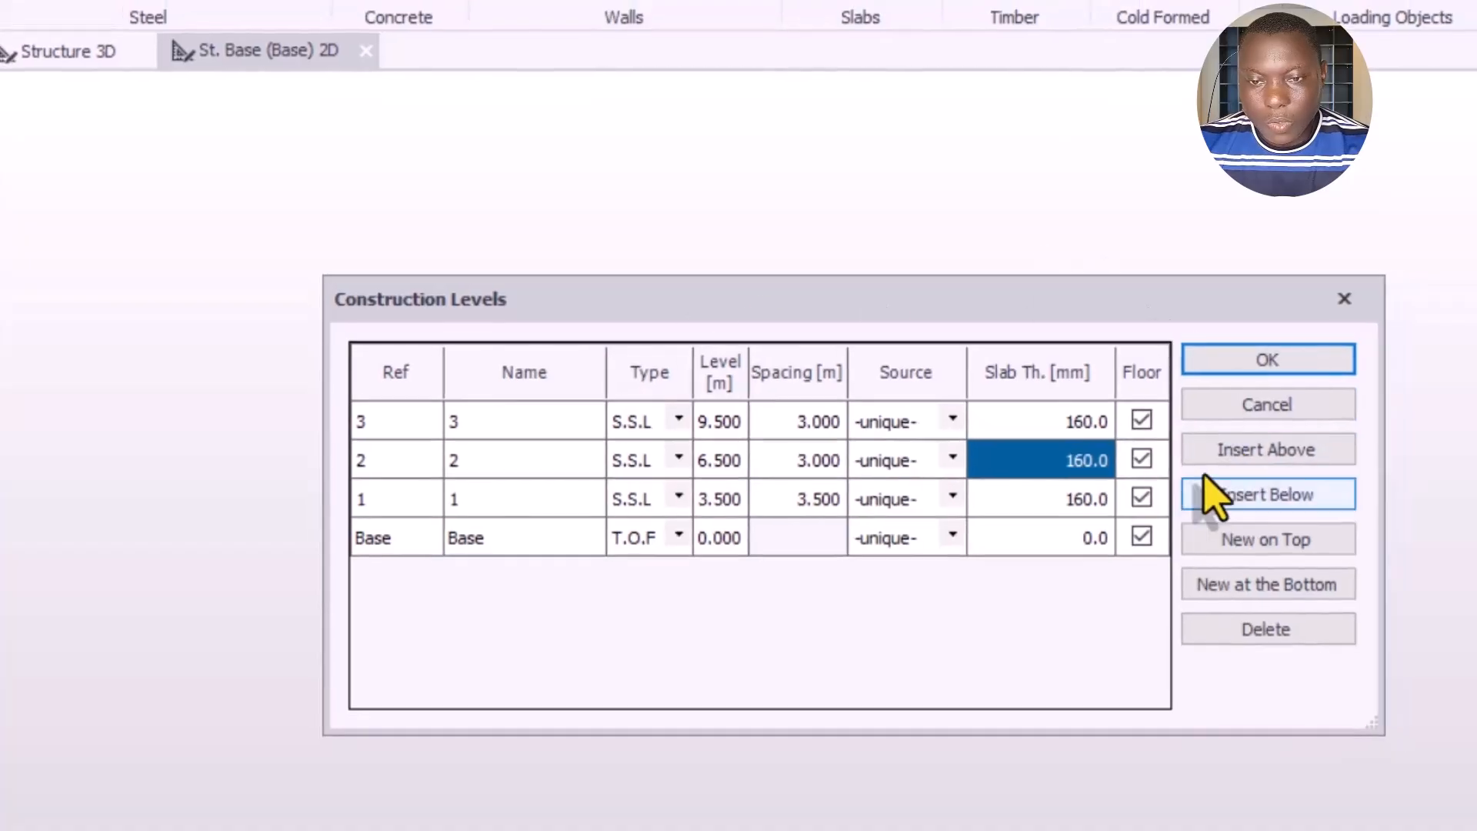
click(1282, 360)
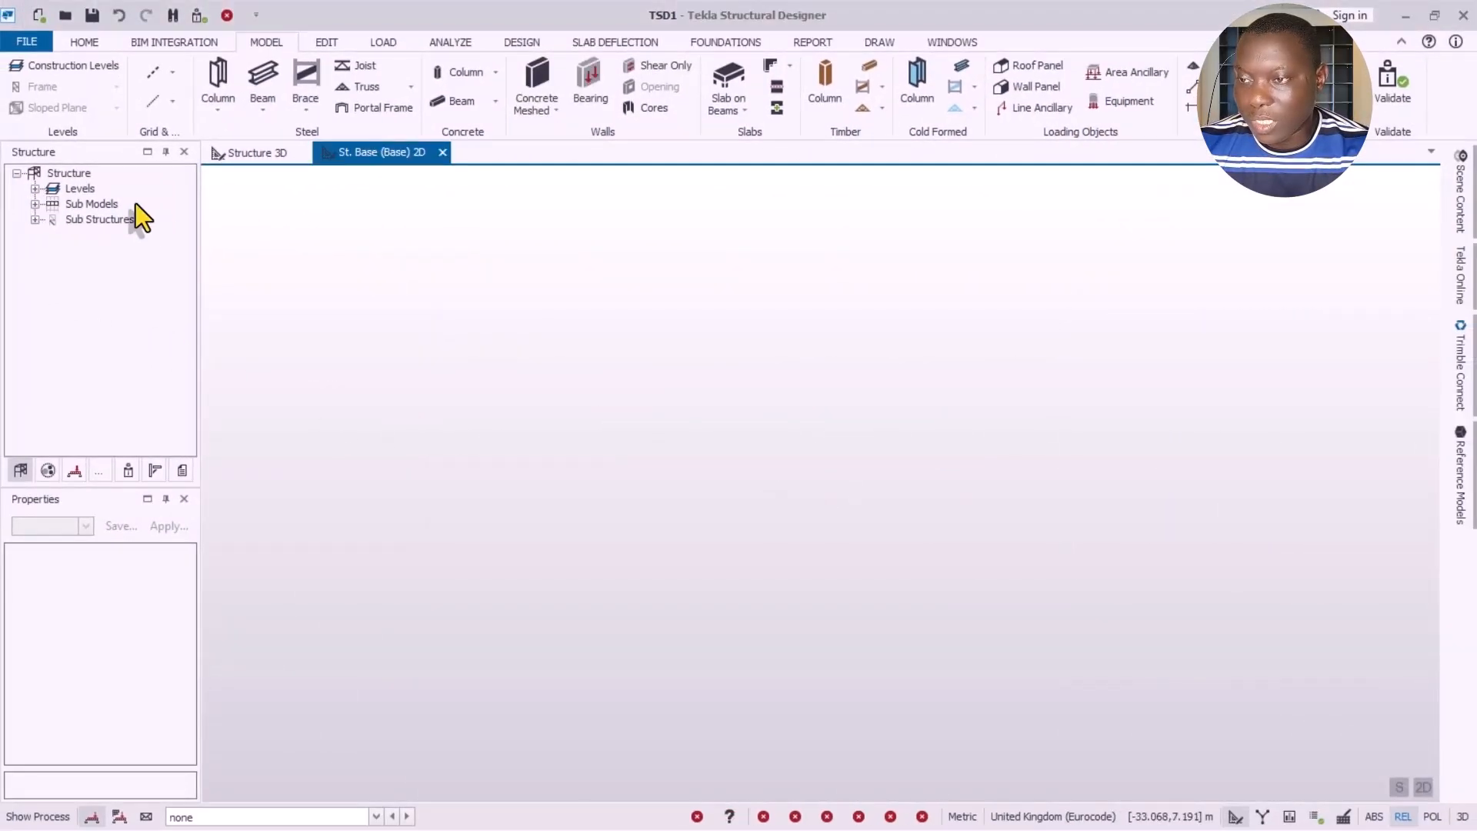
Step: Expand the levels in the structure tree, open the 2D view of St. 1 and return to the St. Base 2D view
click(36, 189)
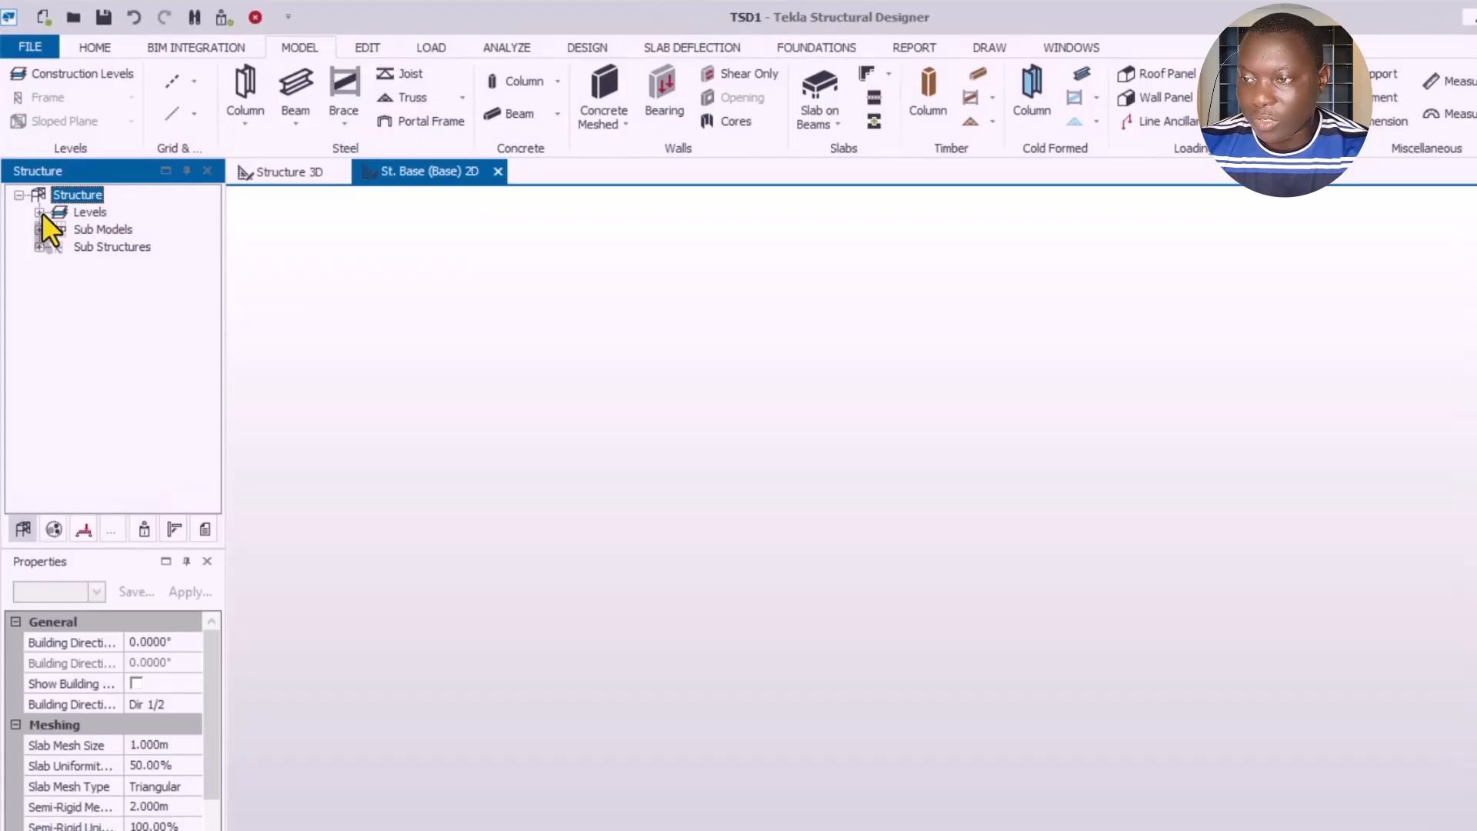
click(39, 213)
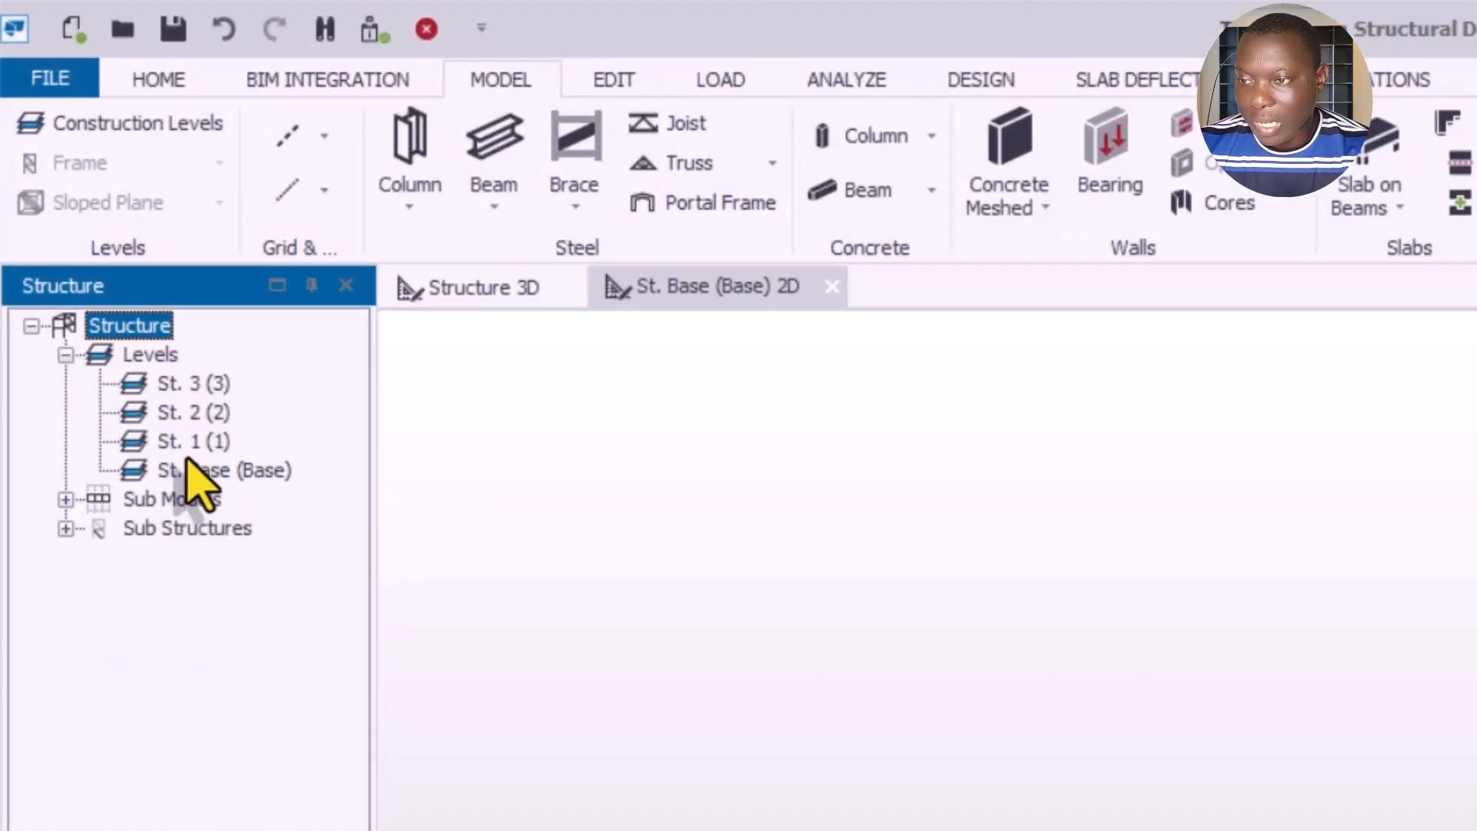
double_click(188, 442)
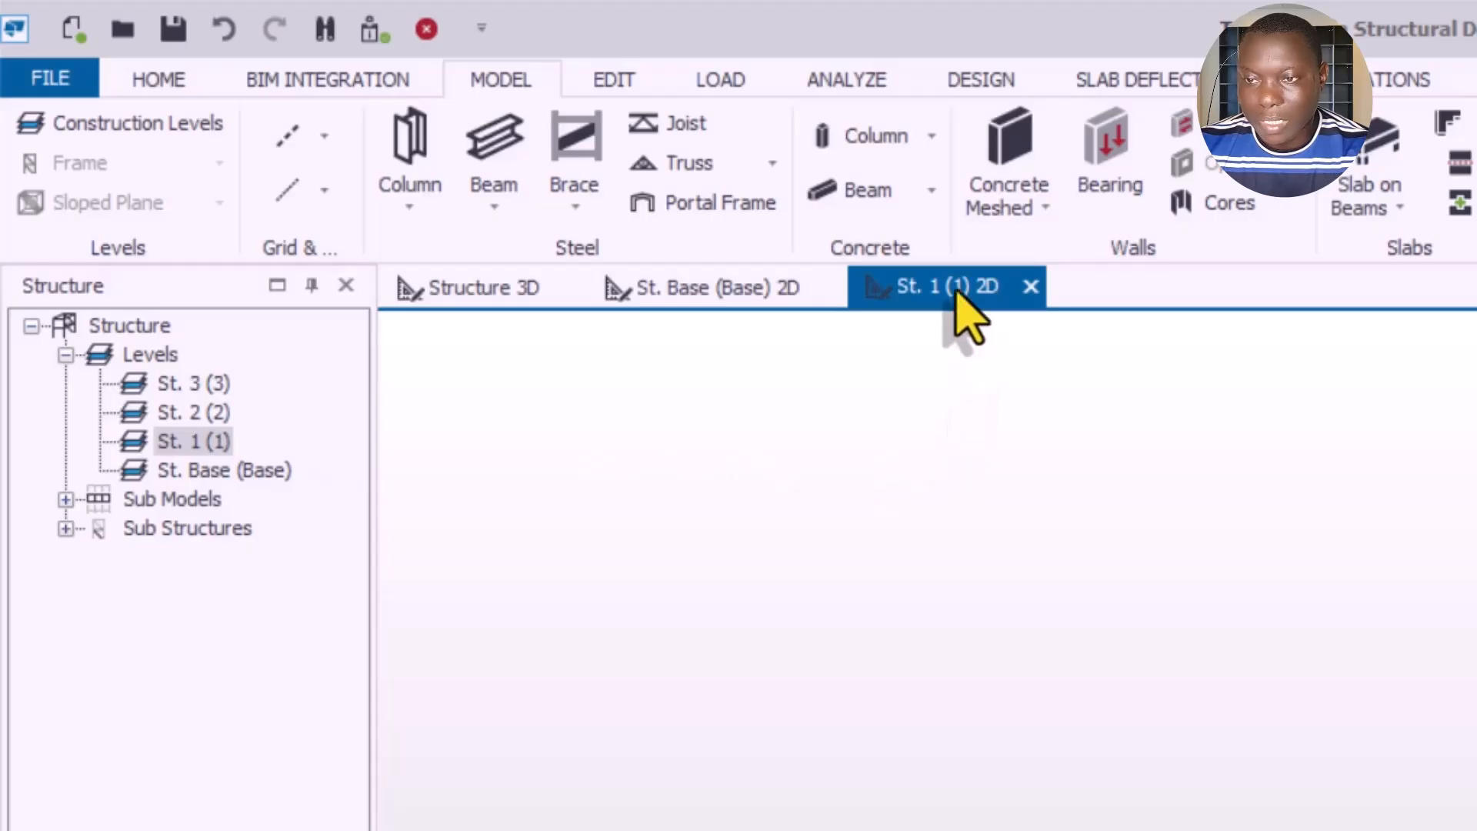
click(696, 296)
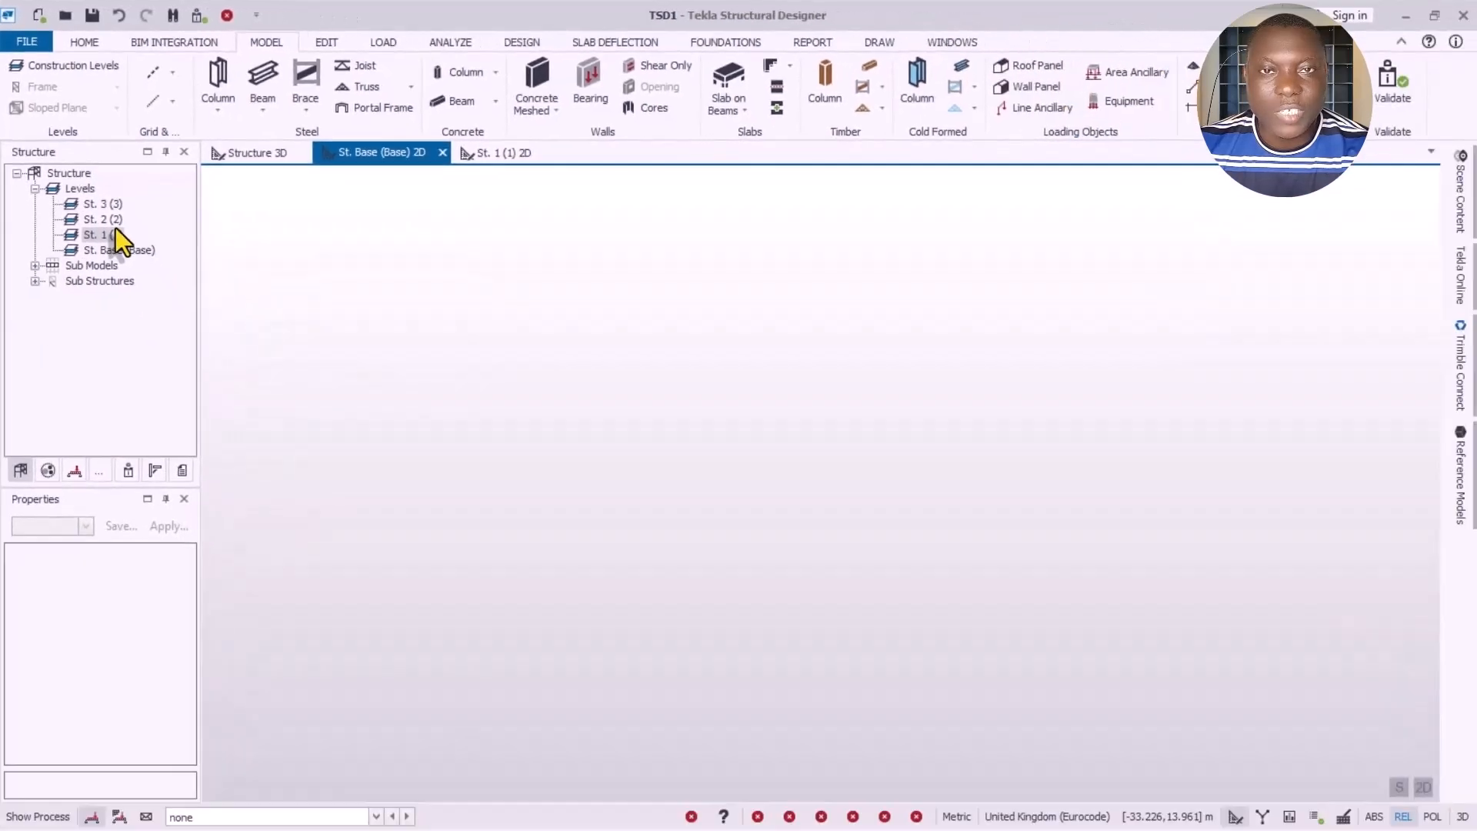
Step: Switch to the Structure 3D view and inspect the view types available for it
click(262, 156)
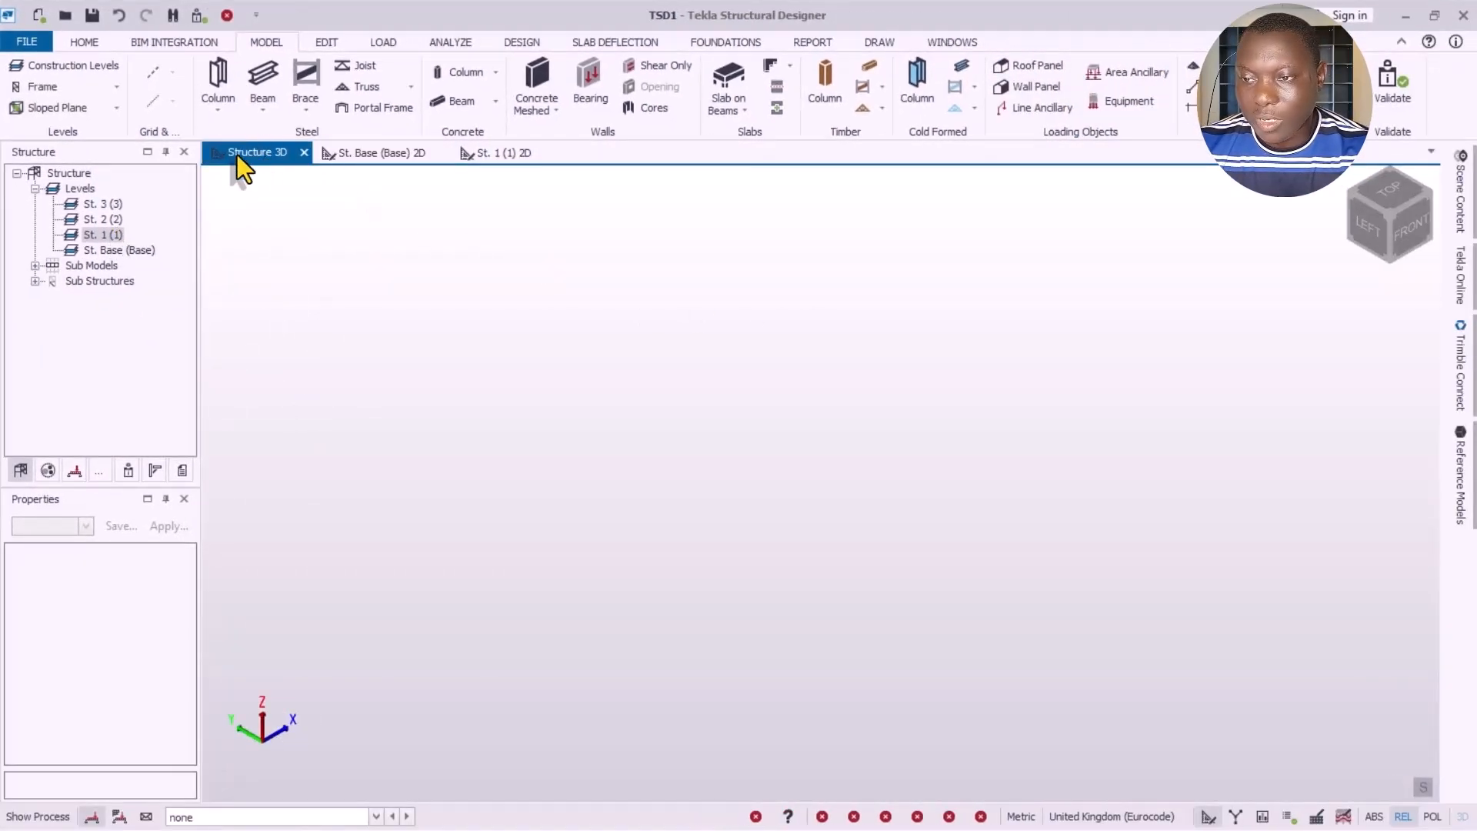
right_click(237, 155)
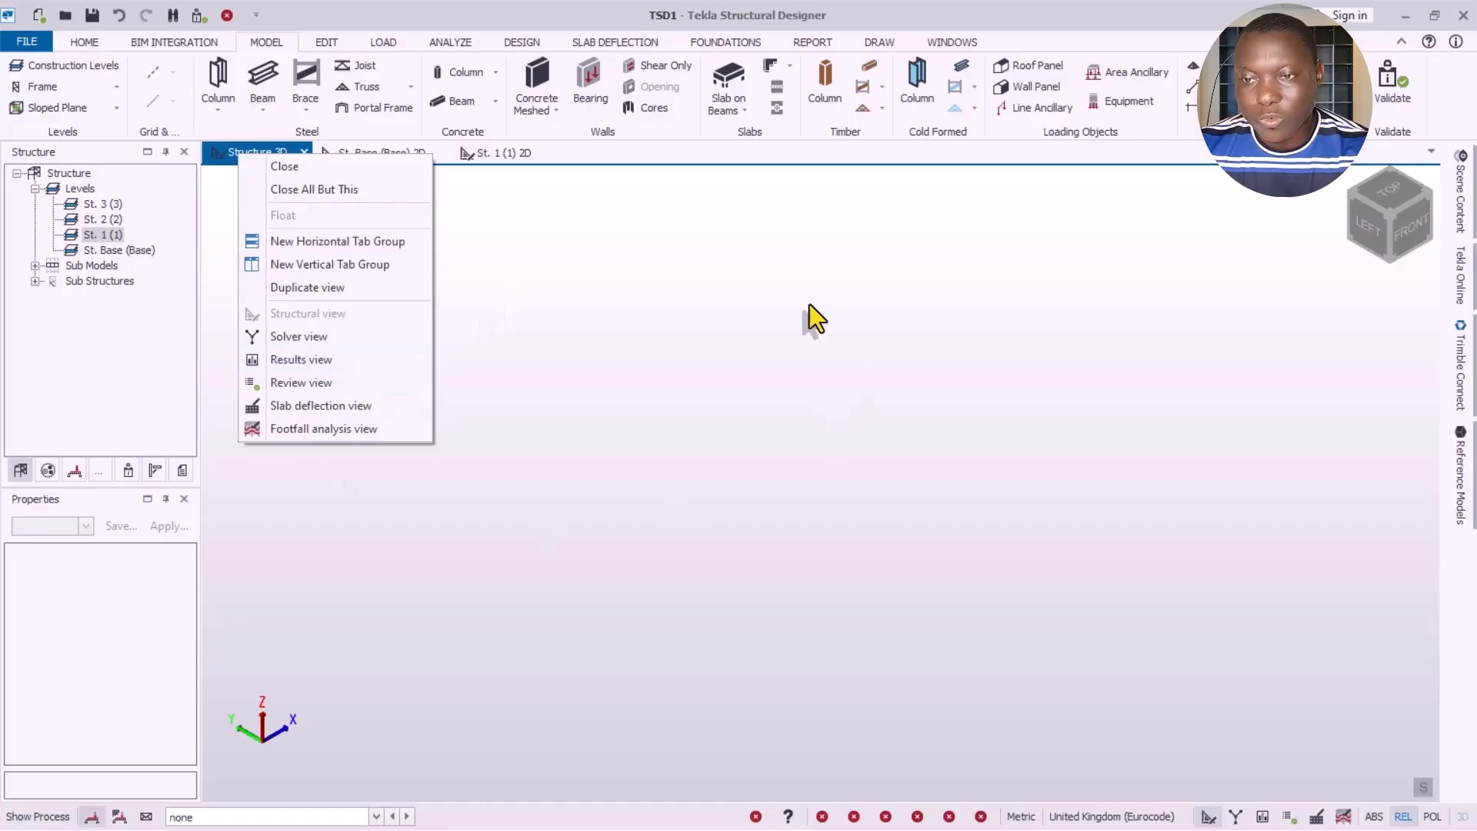
click(699, 320)
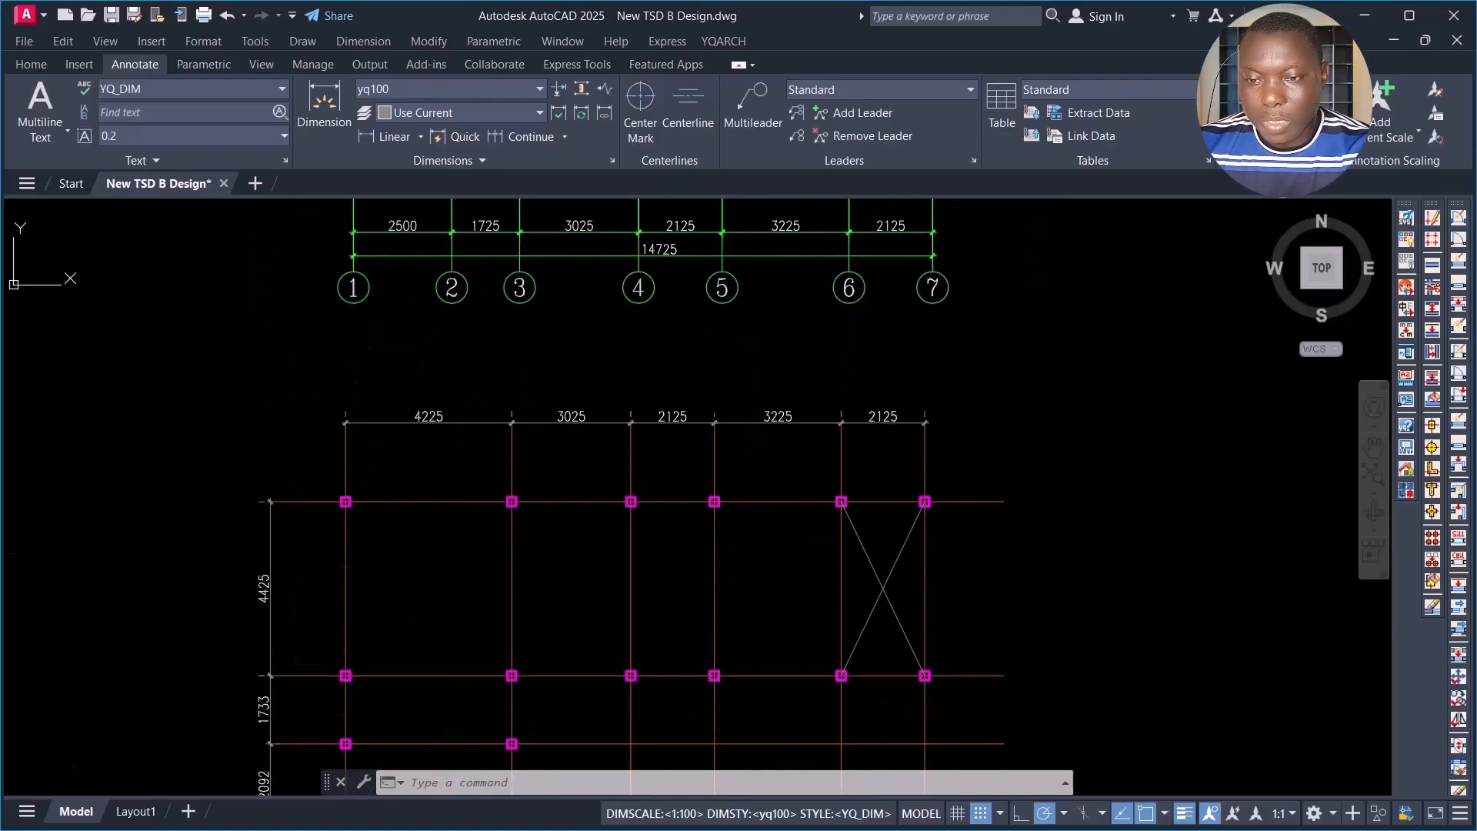
Step: In AutoCAD, examine the grid spacings and column layout in the New TSD B Design drawing
middle_drag(755, 581, 801, 415)
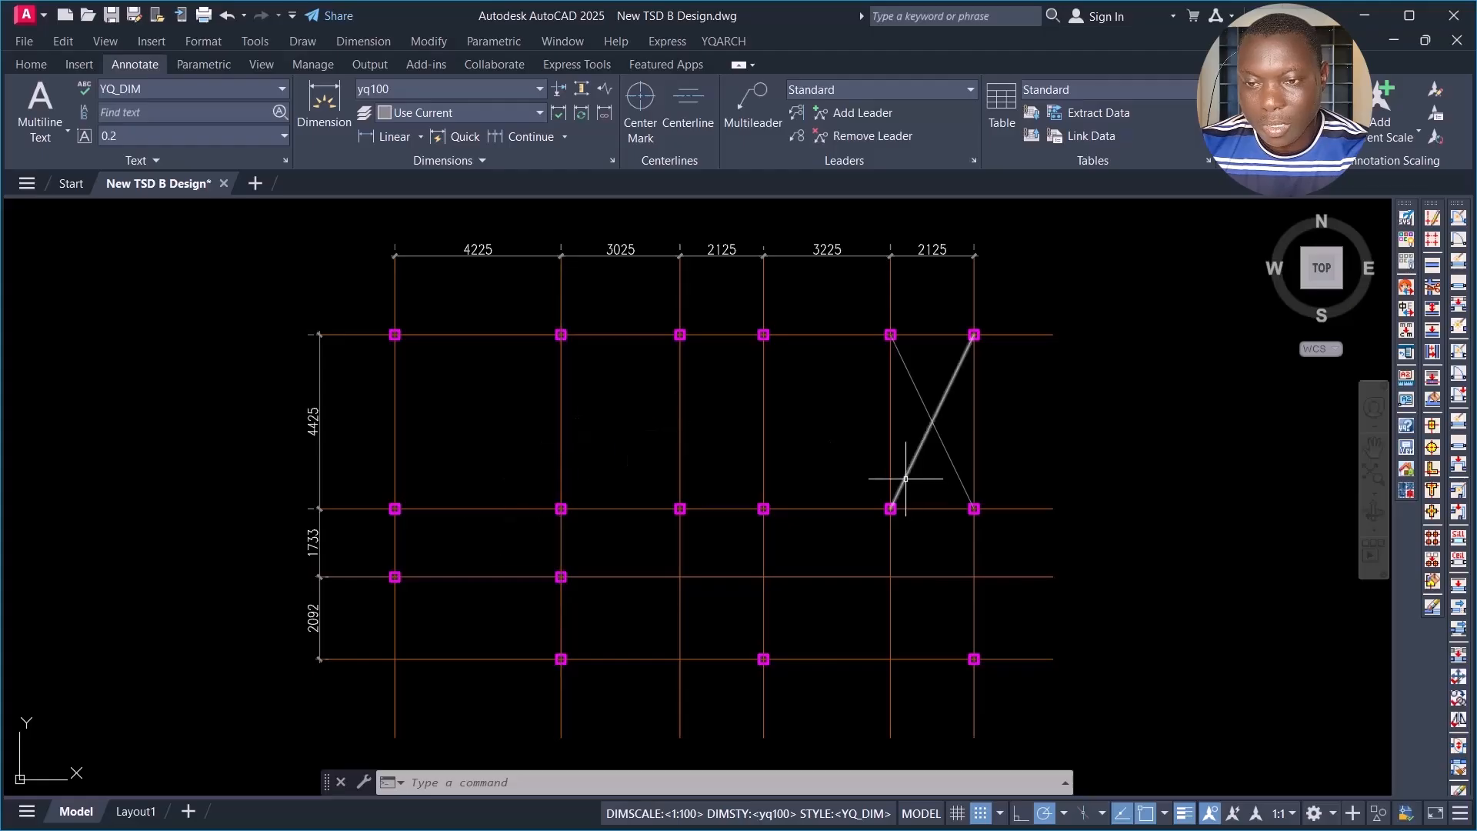
click(853, 373)
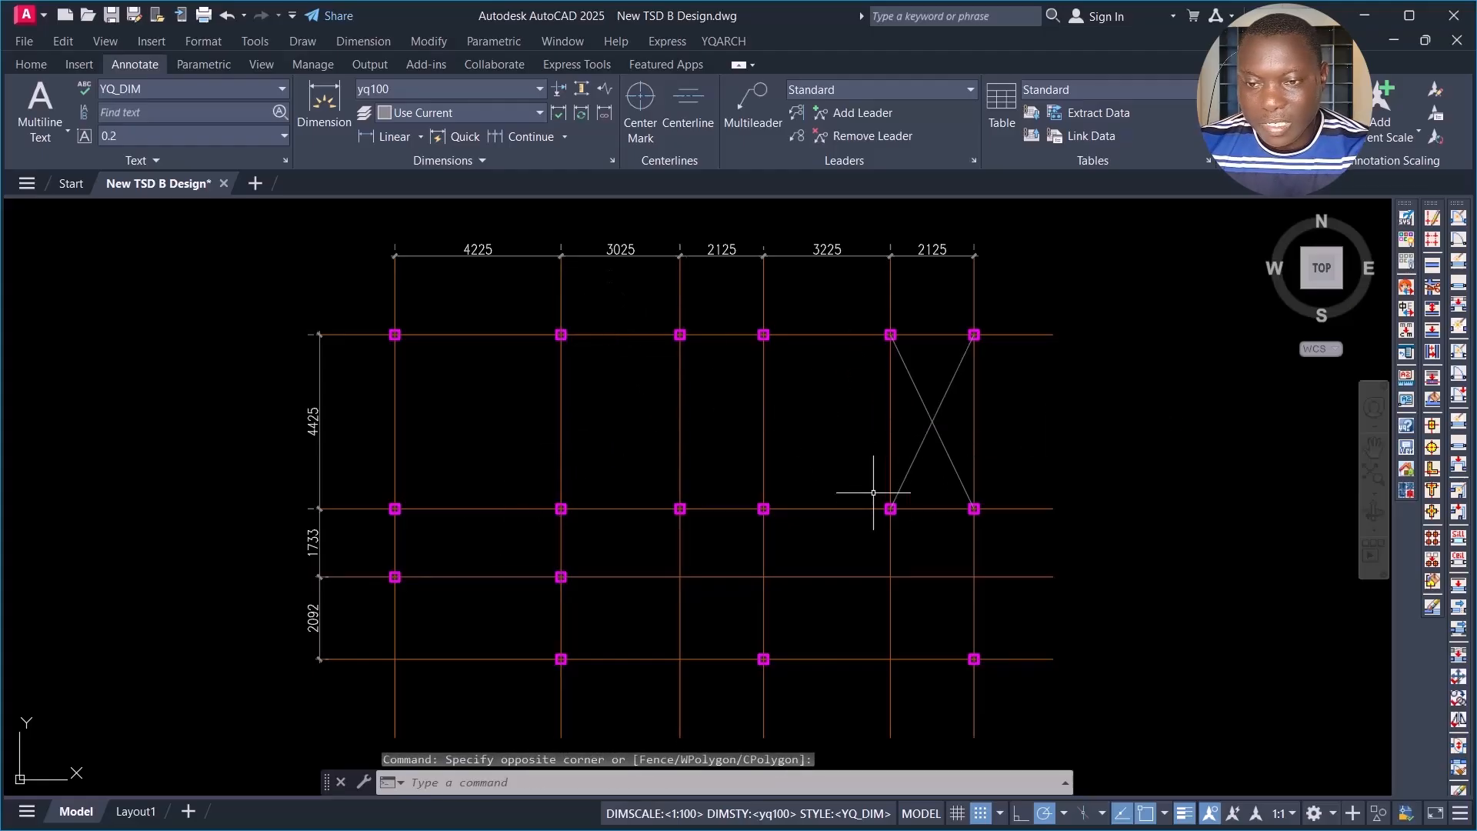
click(824, 374)
click(796, 454)
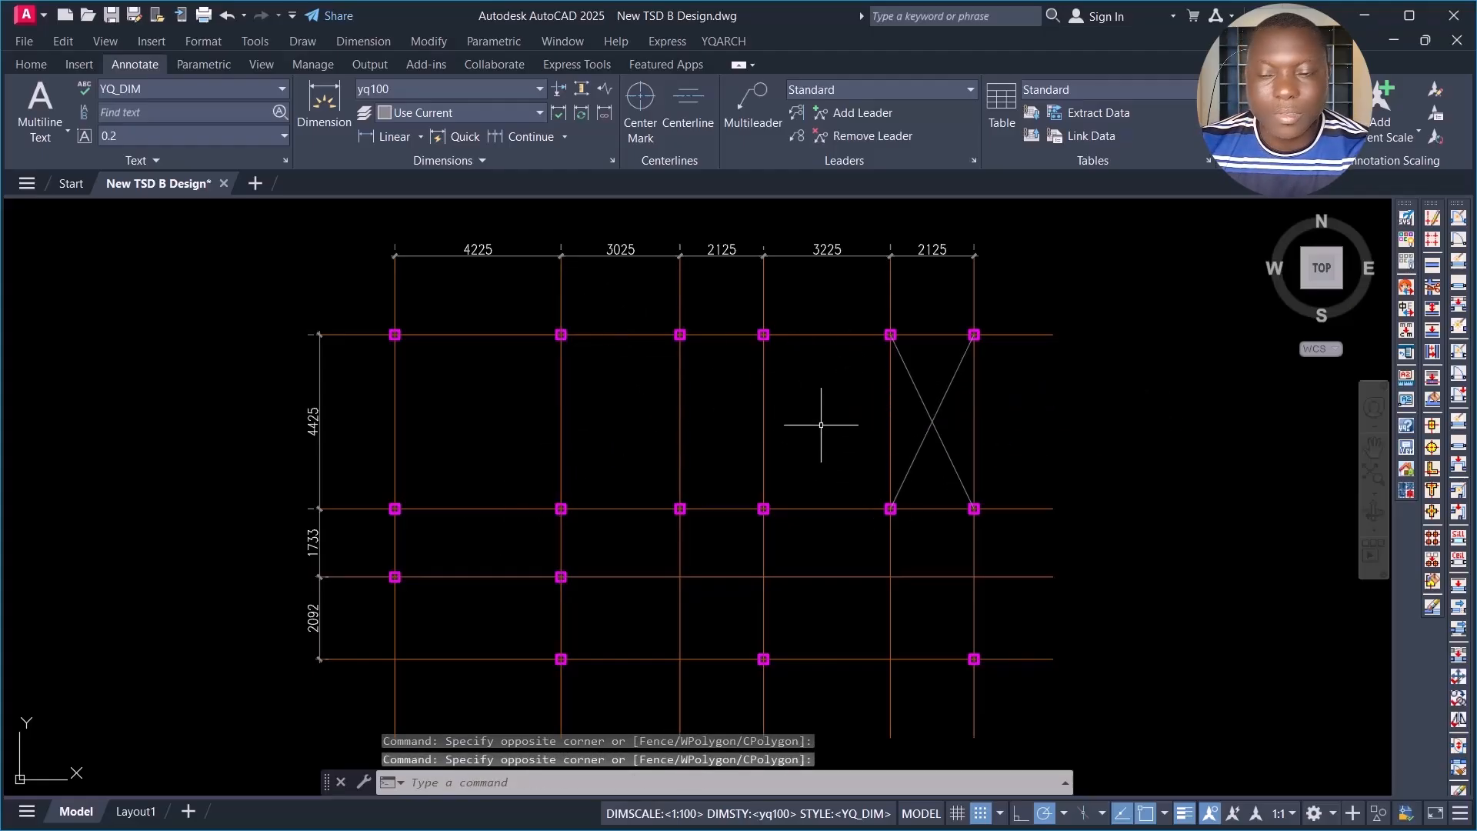
Step: Switch back to Tekla Structural Designer and start a new rectangular grid in the St. Base 2D view
click(804, 466)
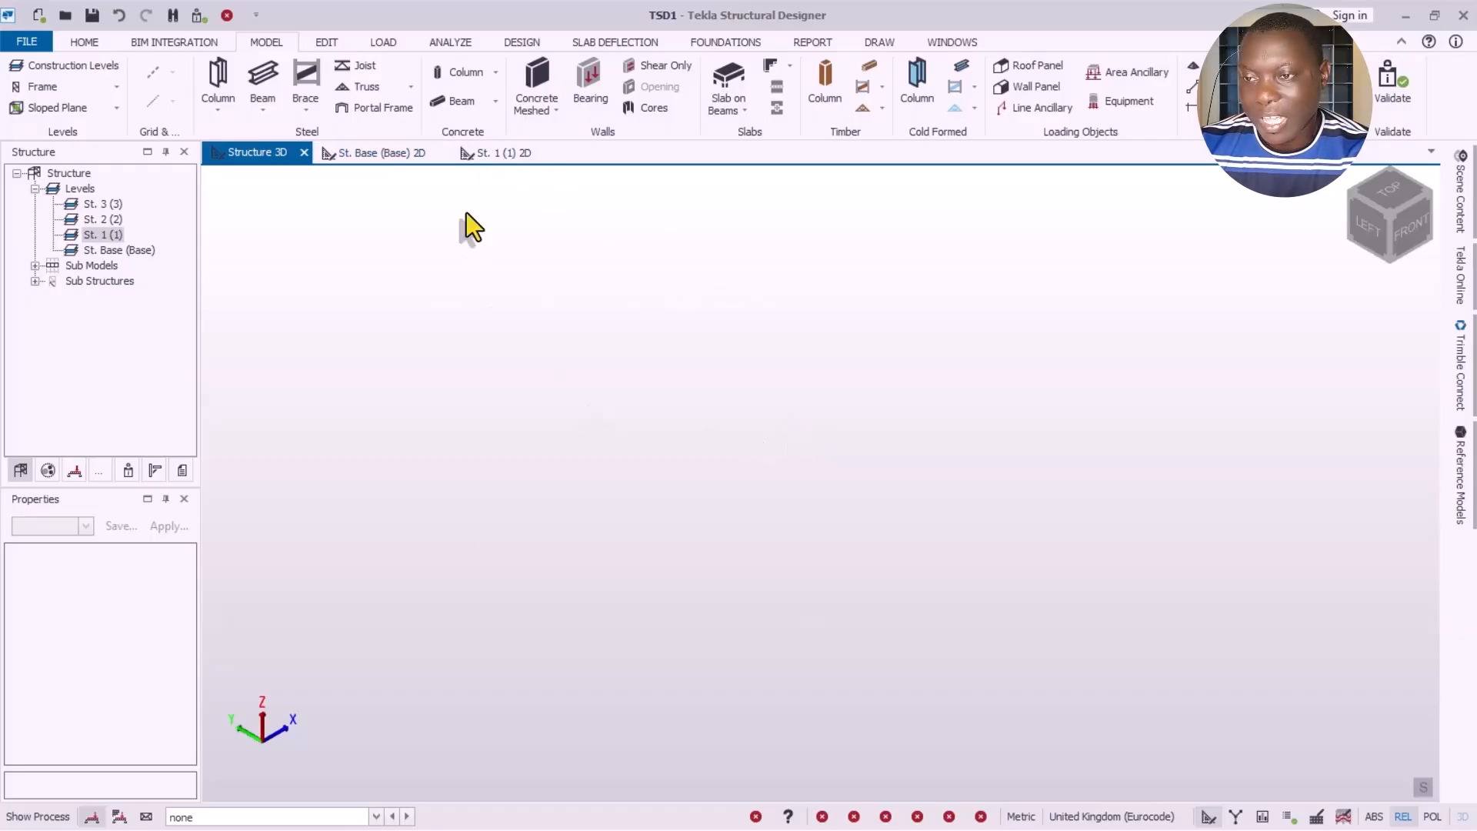
click(357, 155)
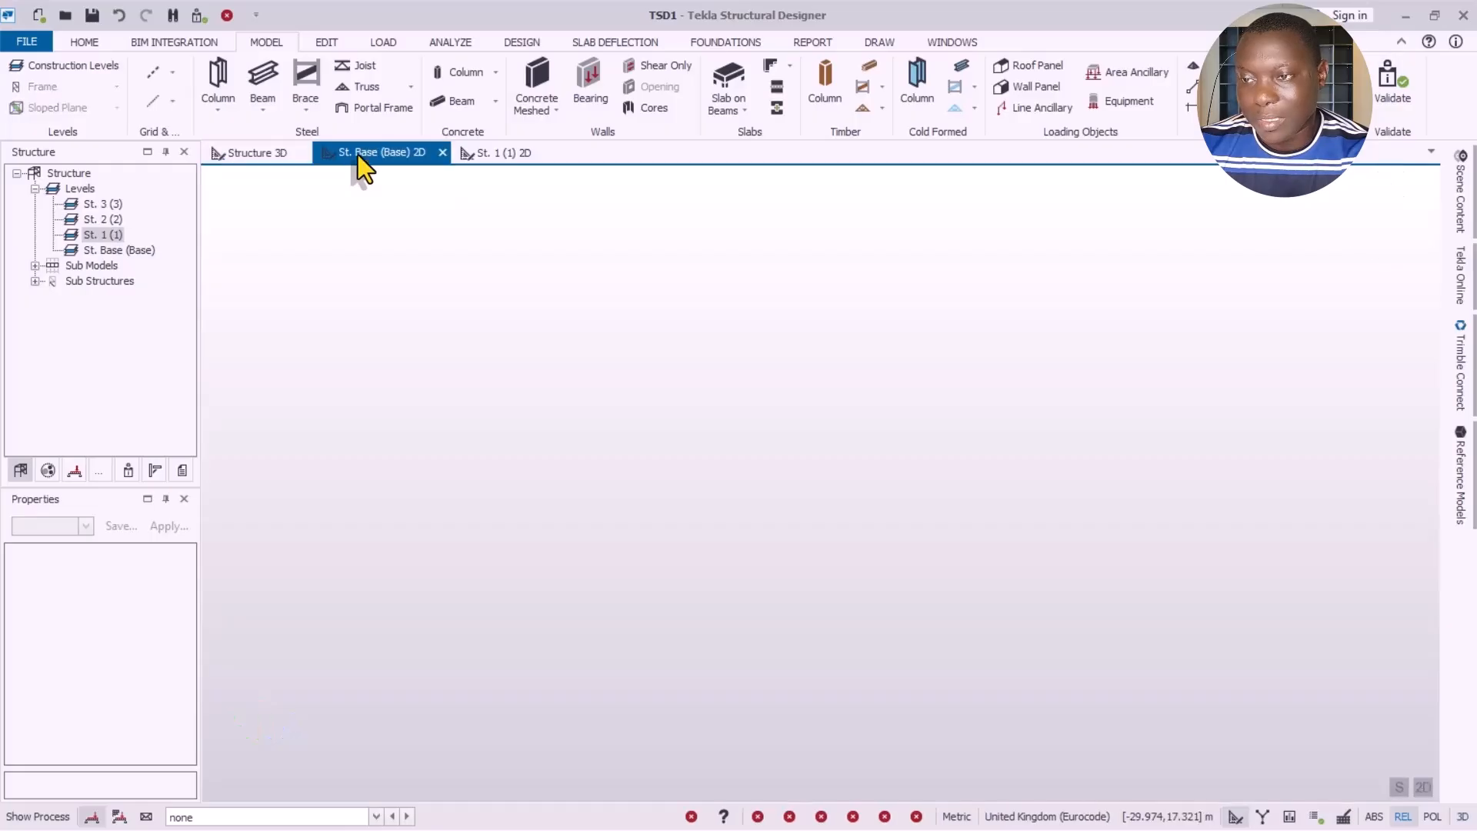
click(169, 72)
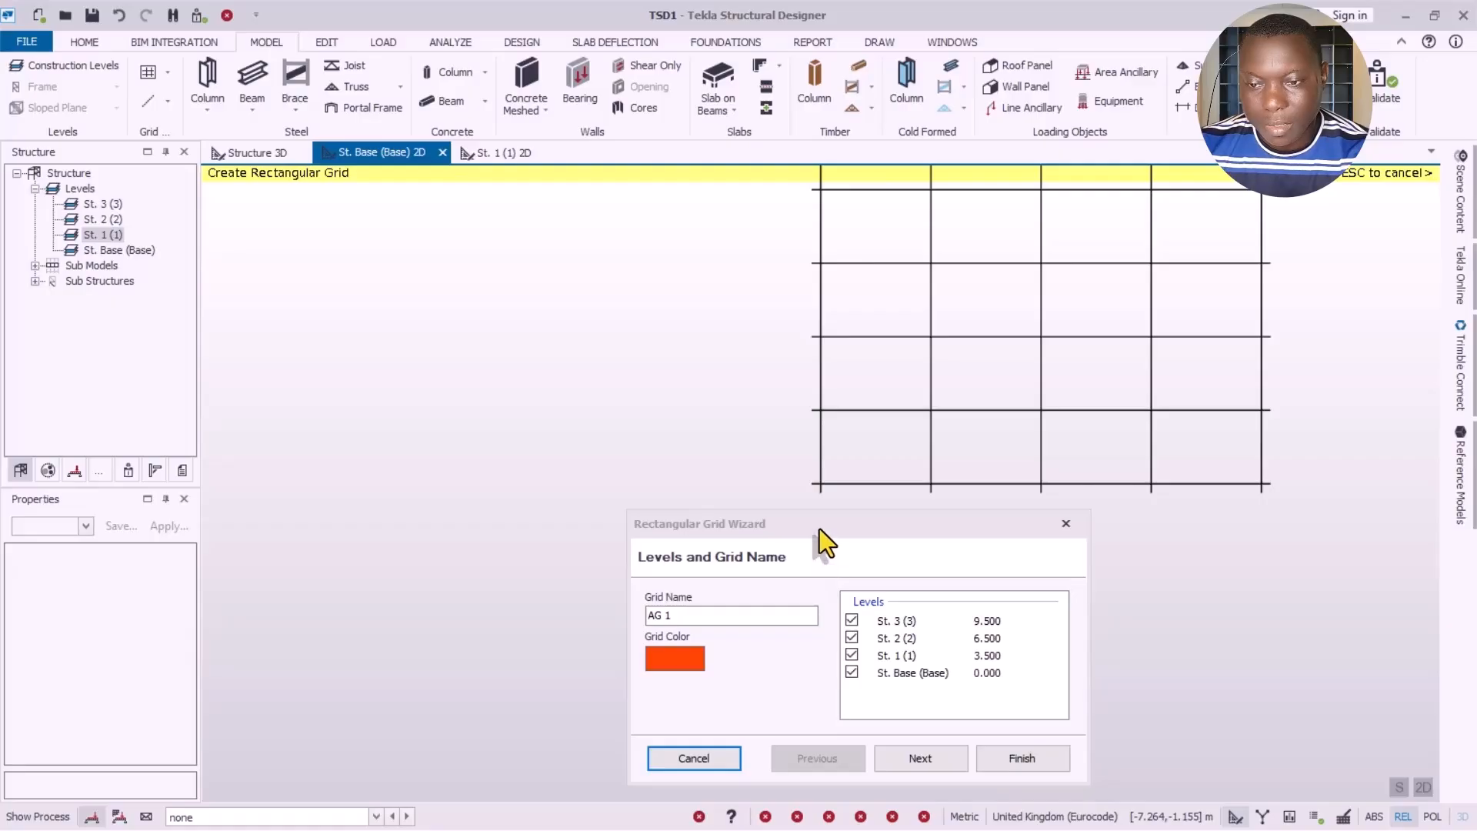
drag(819, 531, 645, 293)
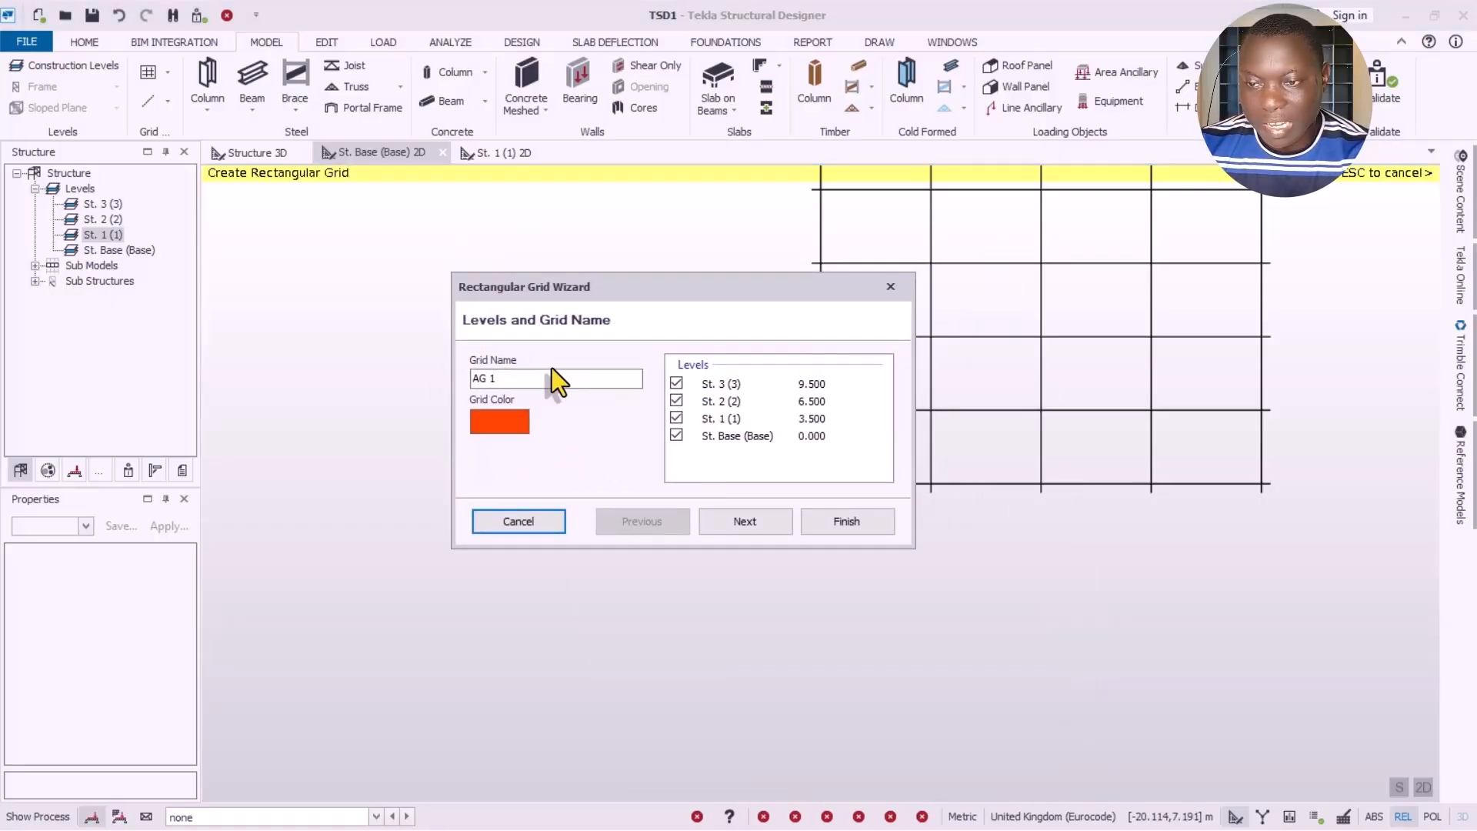
Step: Keep the grid name AG 1, confirm the grid colour and apply the grid to all four levels
drag(509, 380, 360, 409)
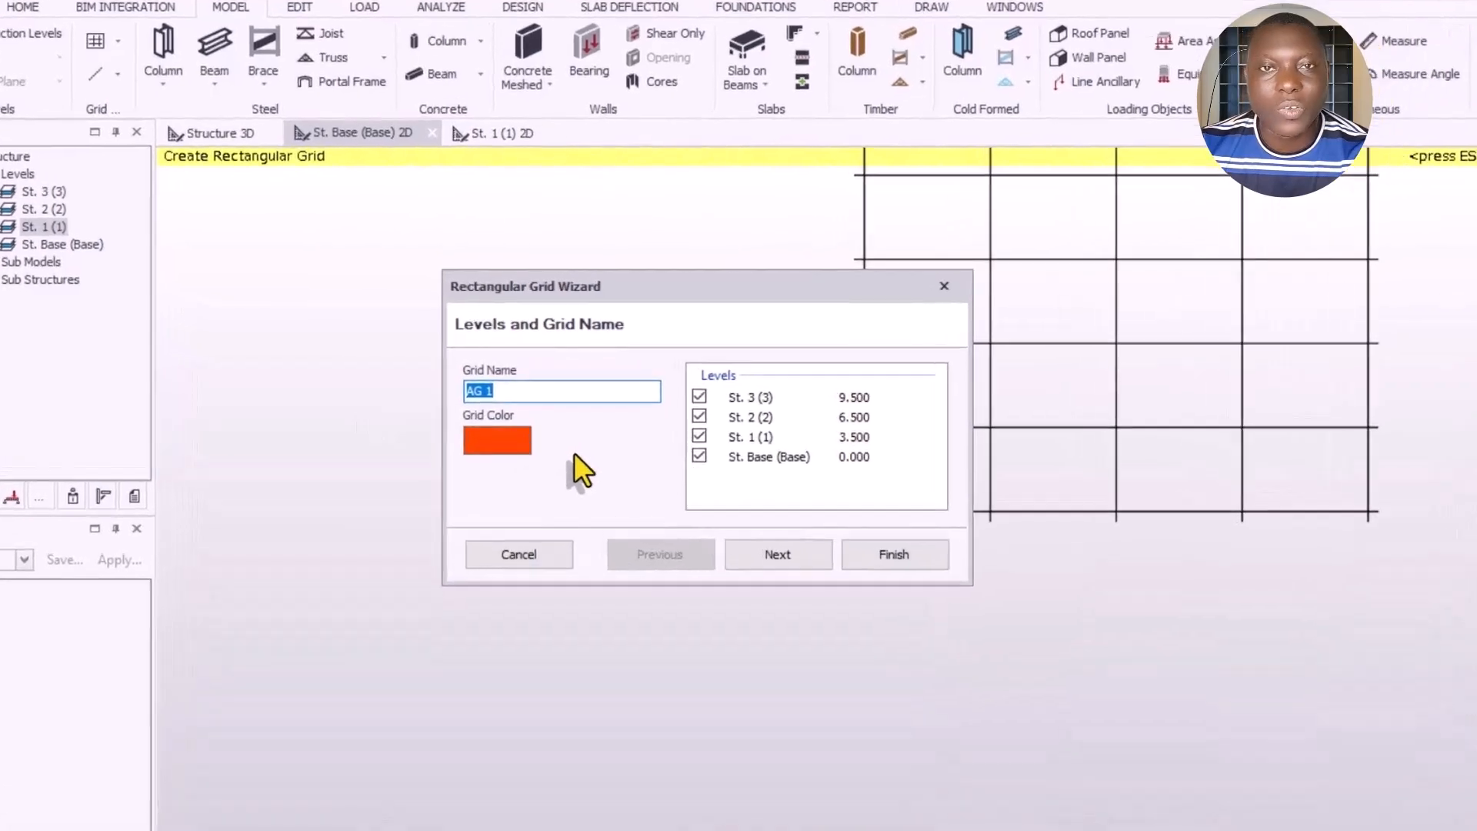
click(526, 446)
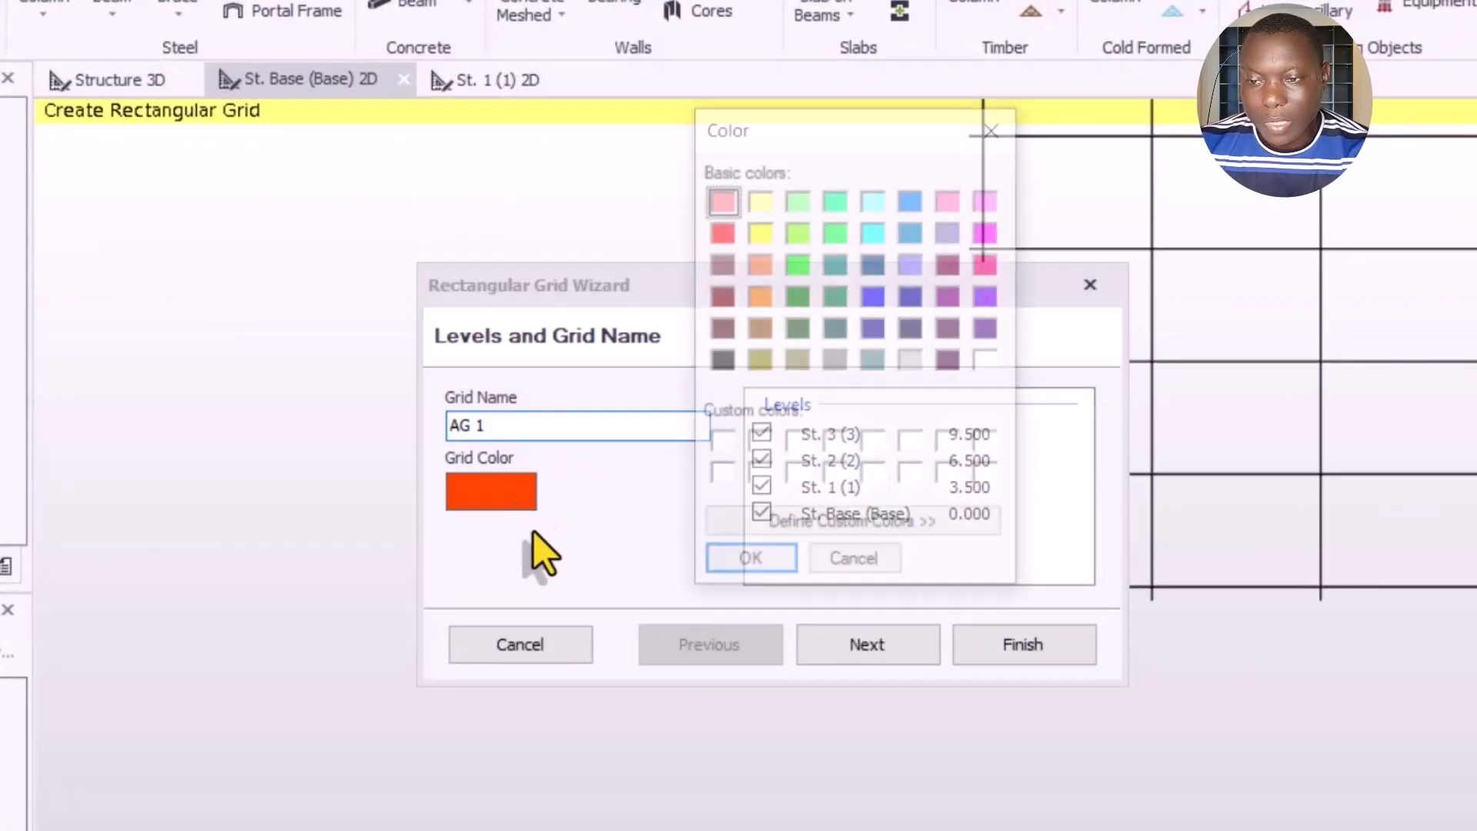
click(769, 564)
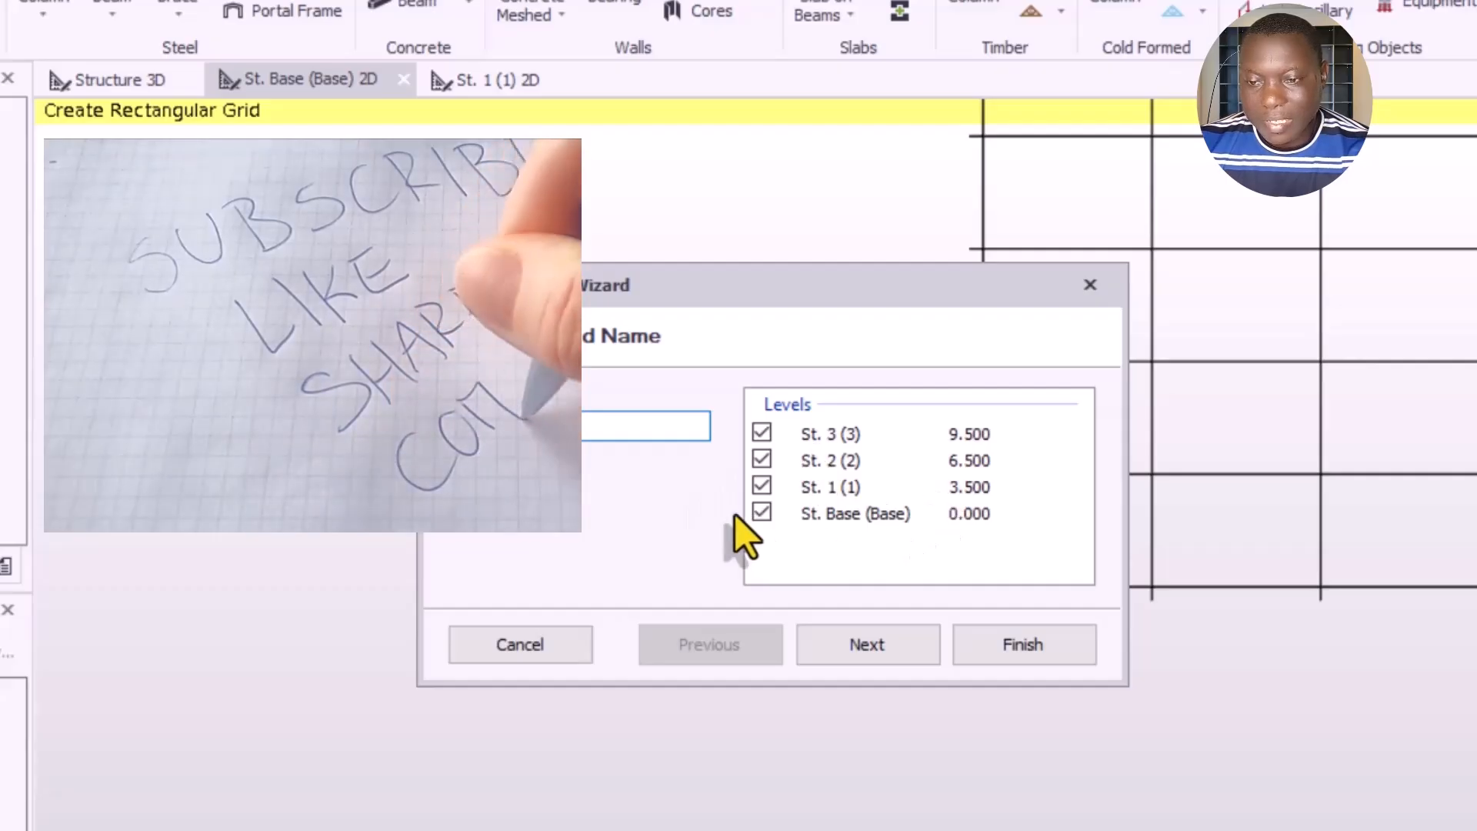
click(888, 649)
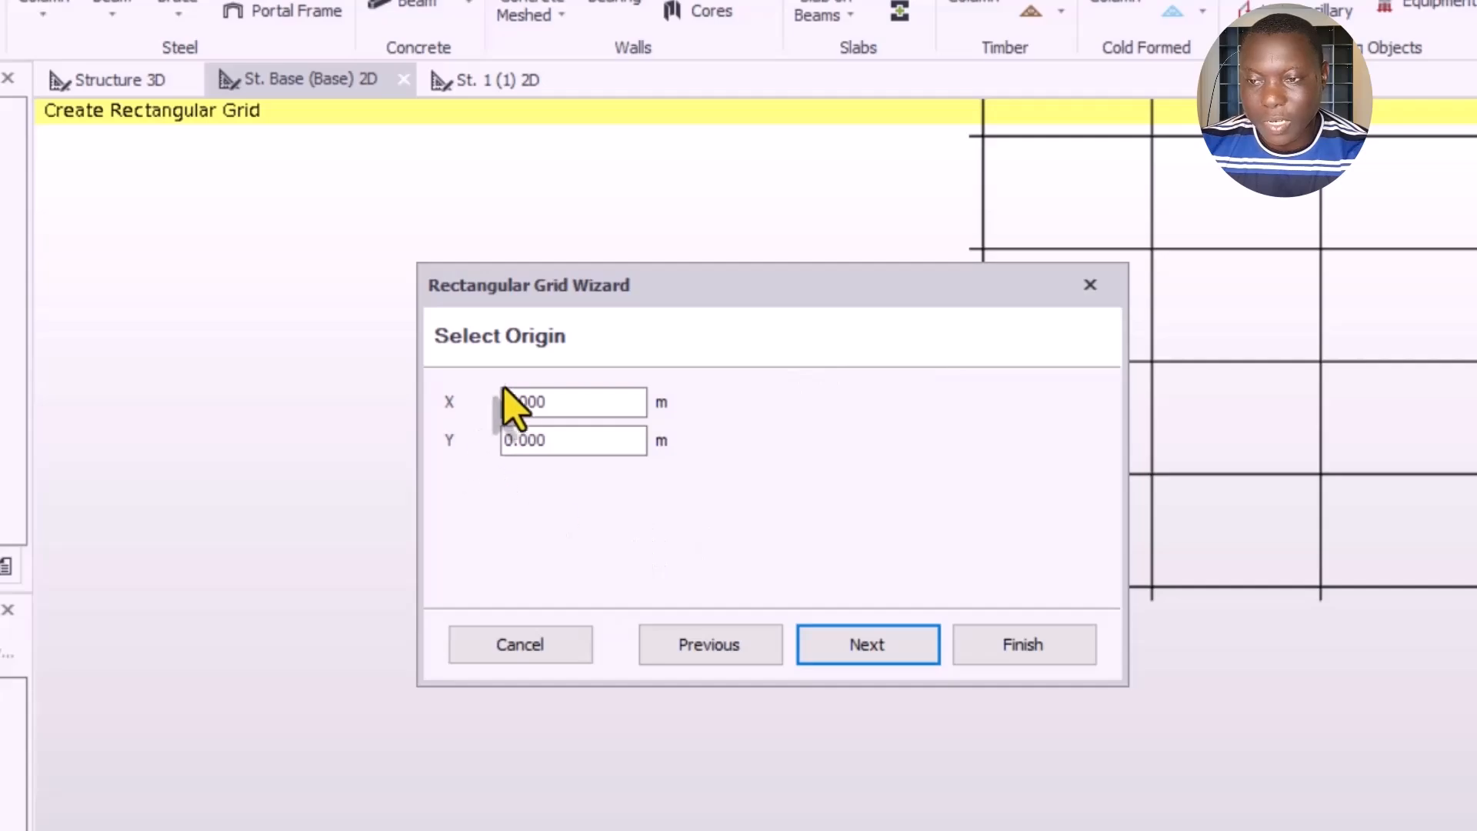
Step: Accept the grid origin at X 0.000, Y 0.000 and generate all lines with the DashDot line style
click(875, 648)
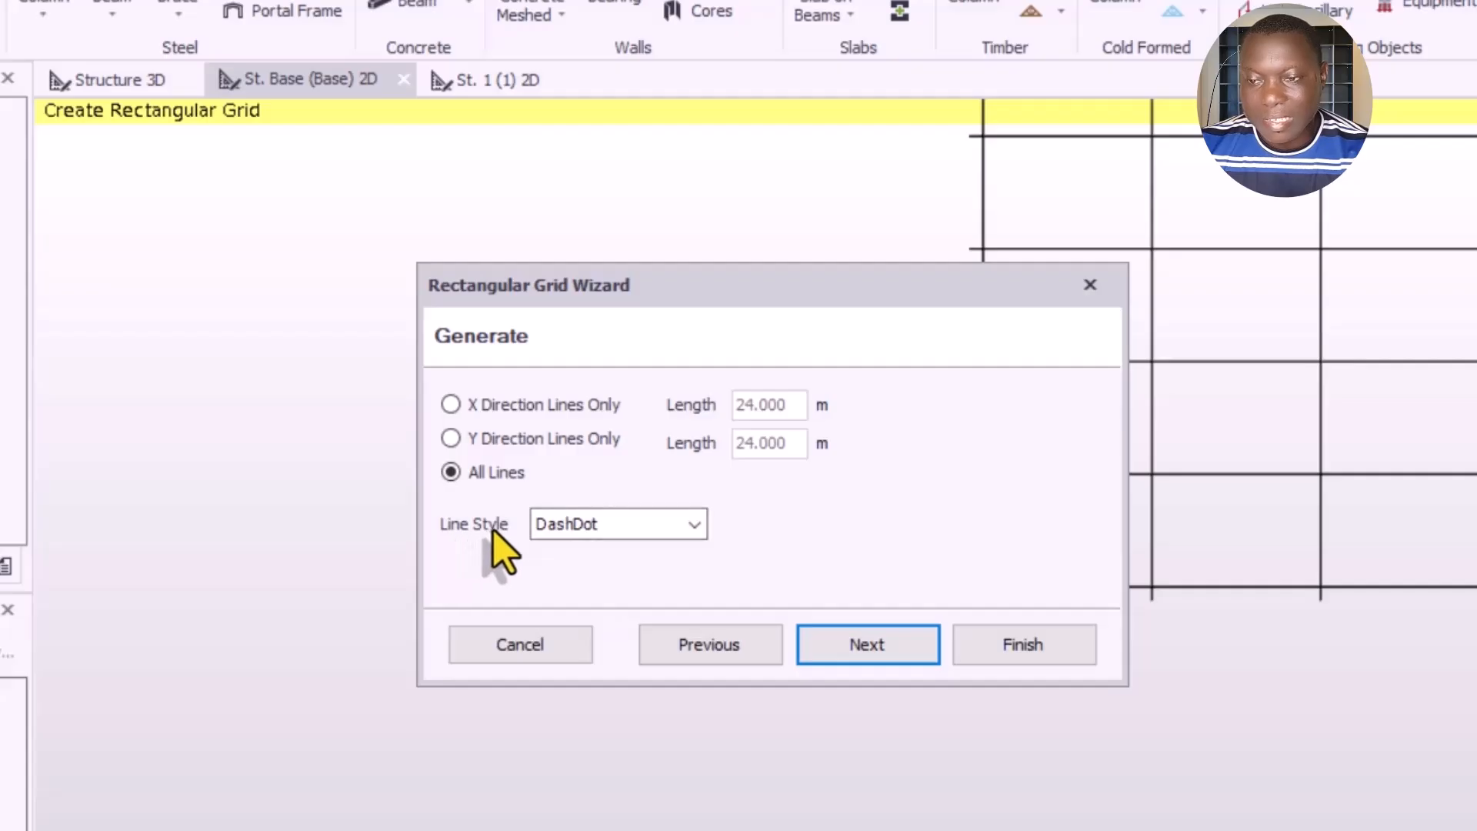
click(666, 528)
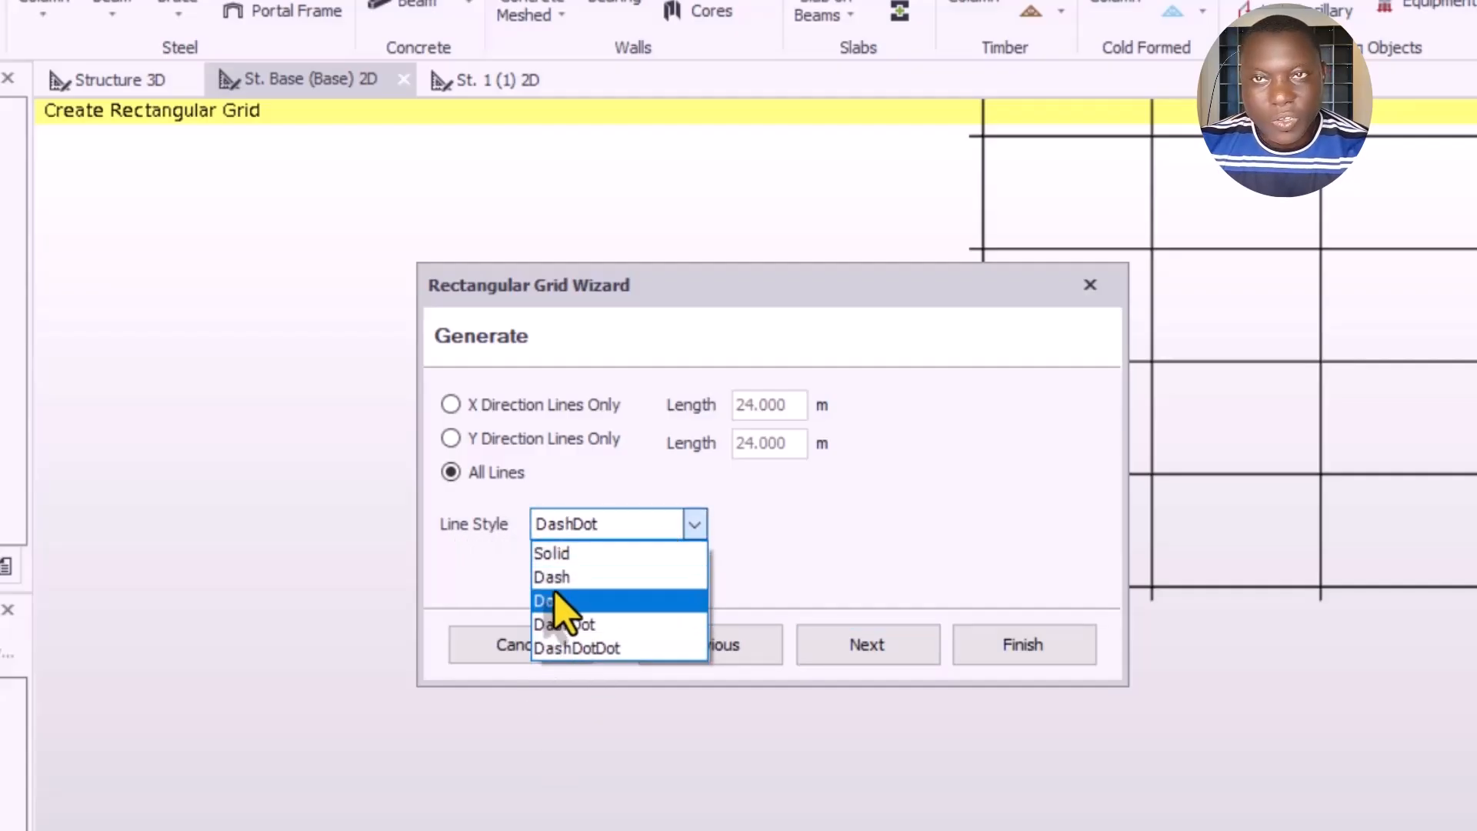
click(810, 511)
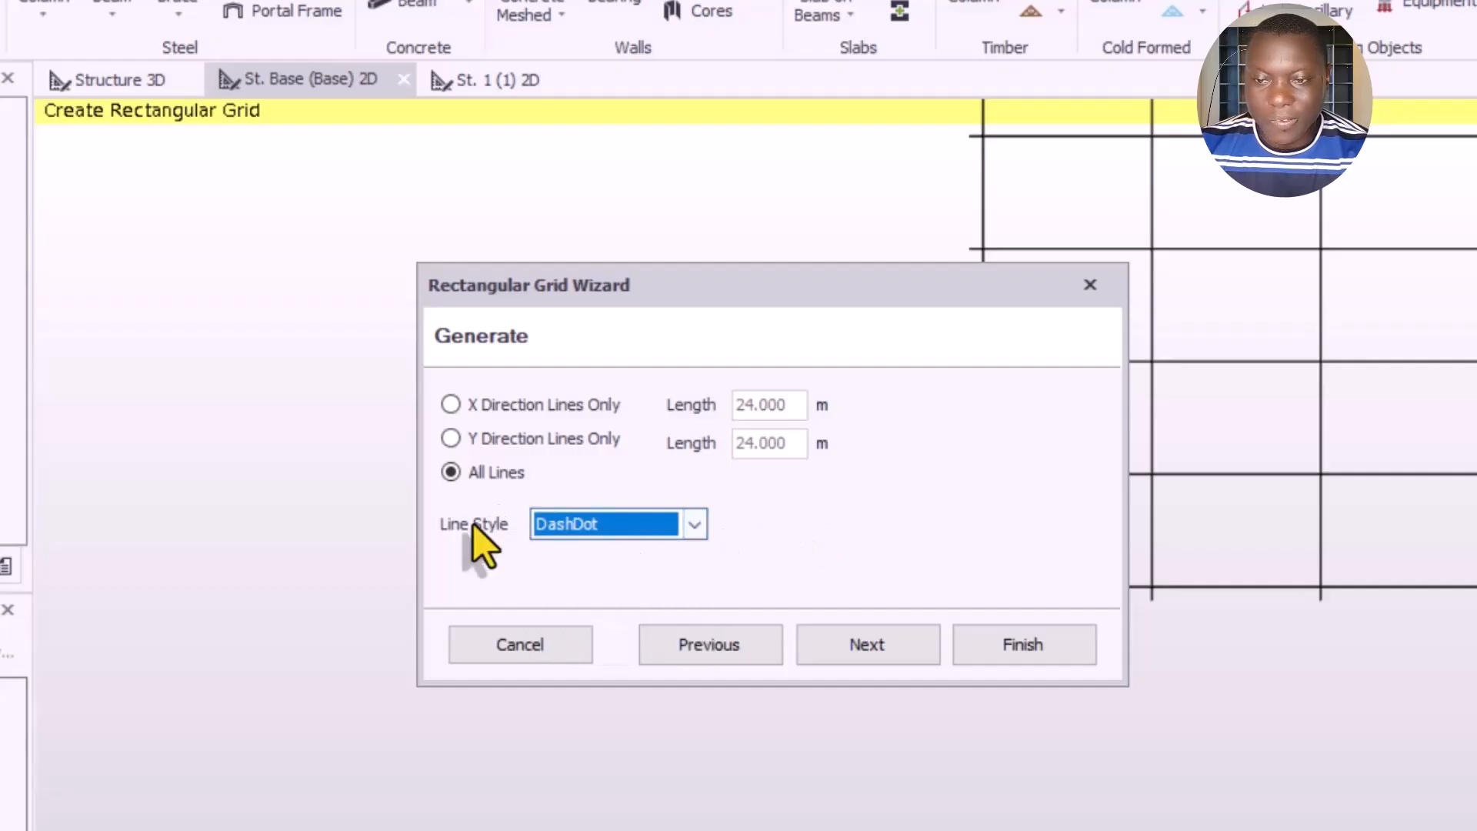
click(876, 642)
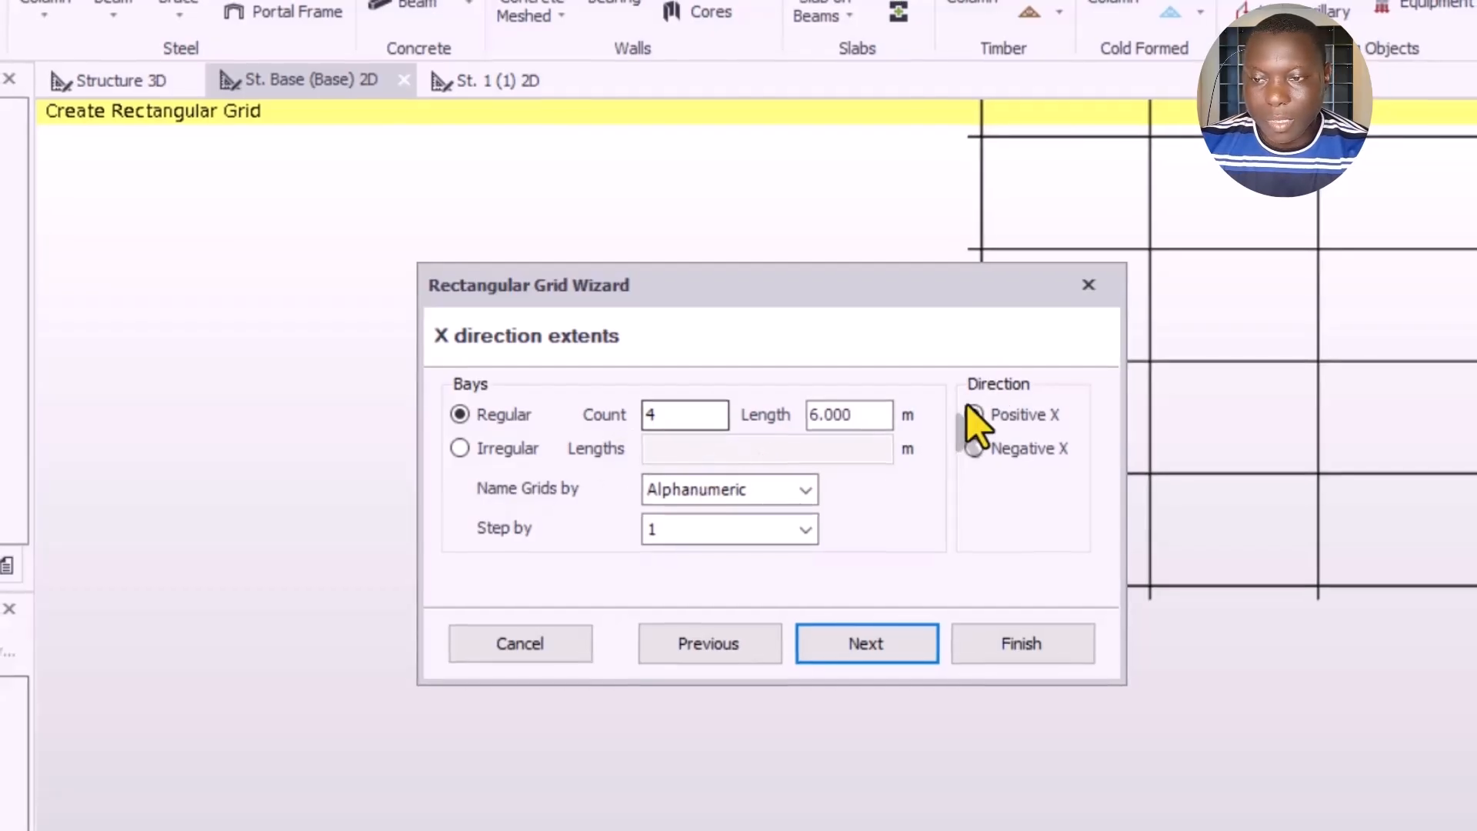
Step: Set the X direction bays to irregular and check the horizontal grid spacings in the AutoCAD drawing
click(459, 448)
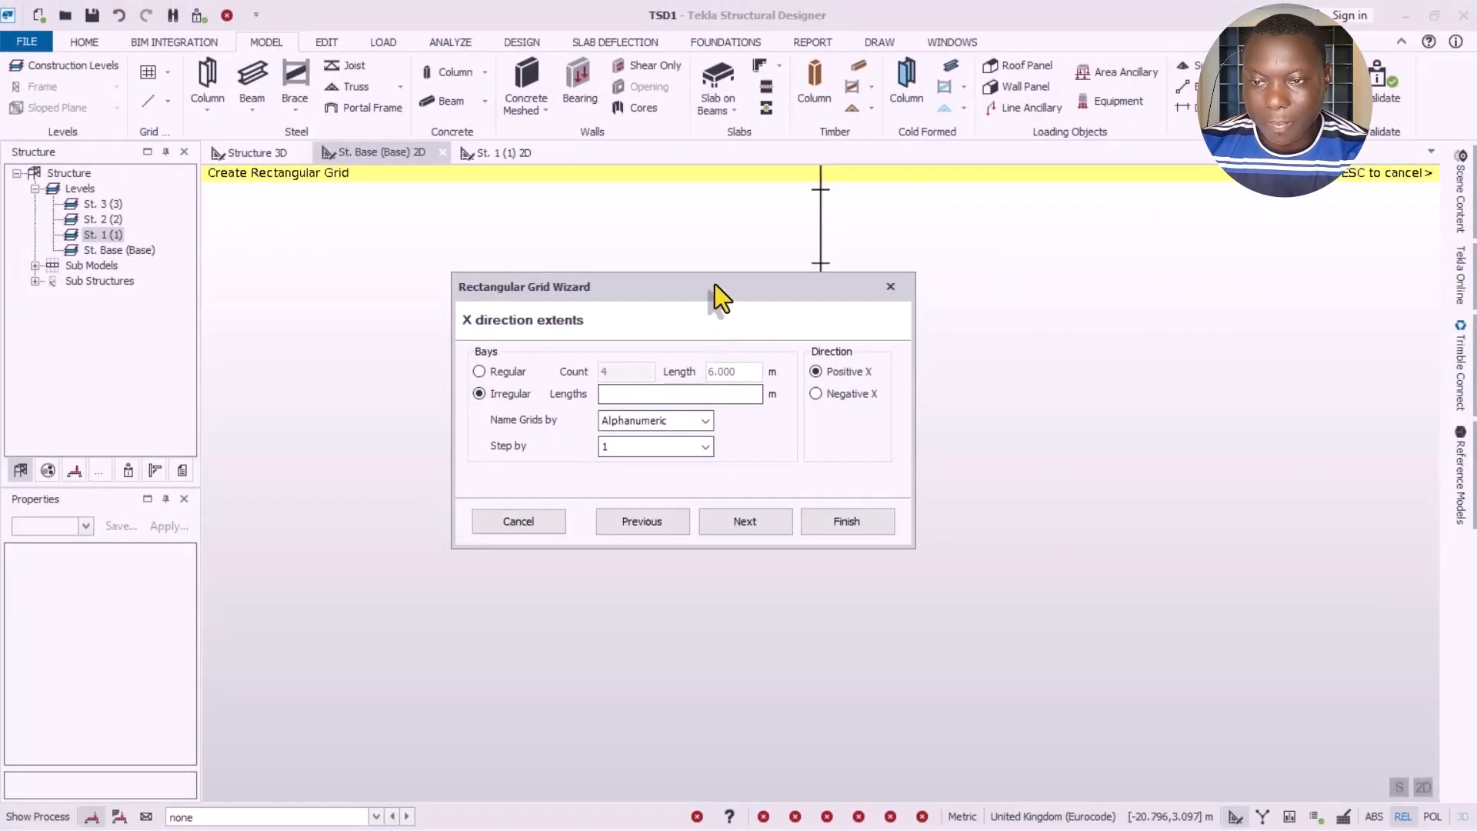
drag(714, 284, 736, 432)
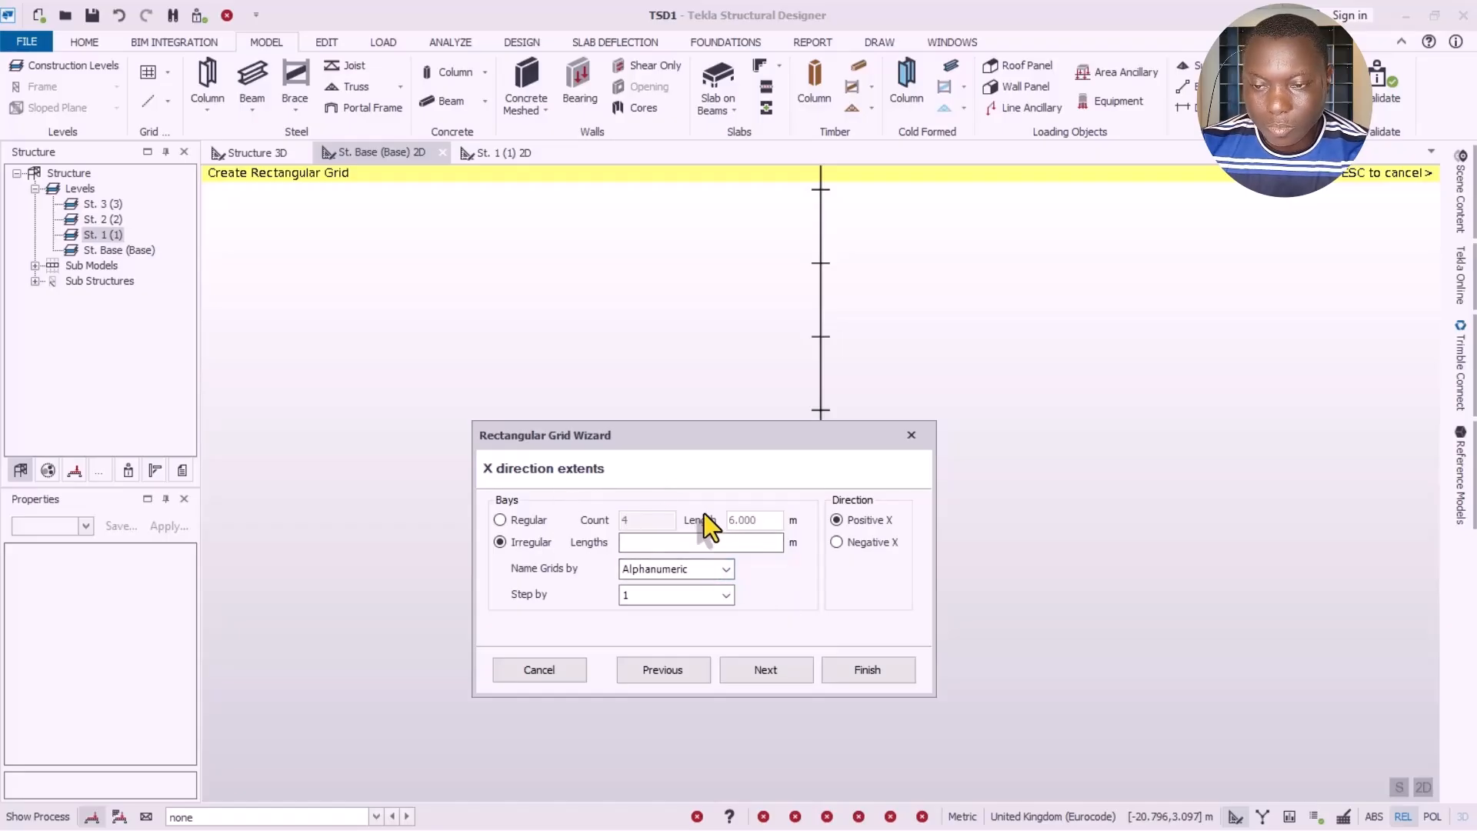
drag(690, 441, 700, 409)
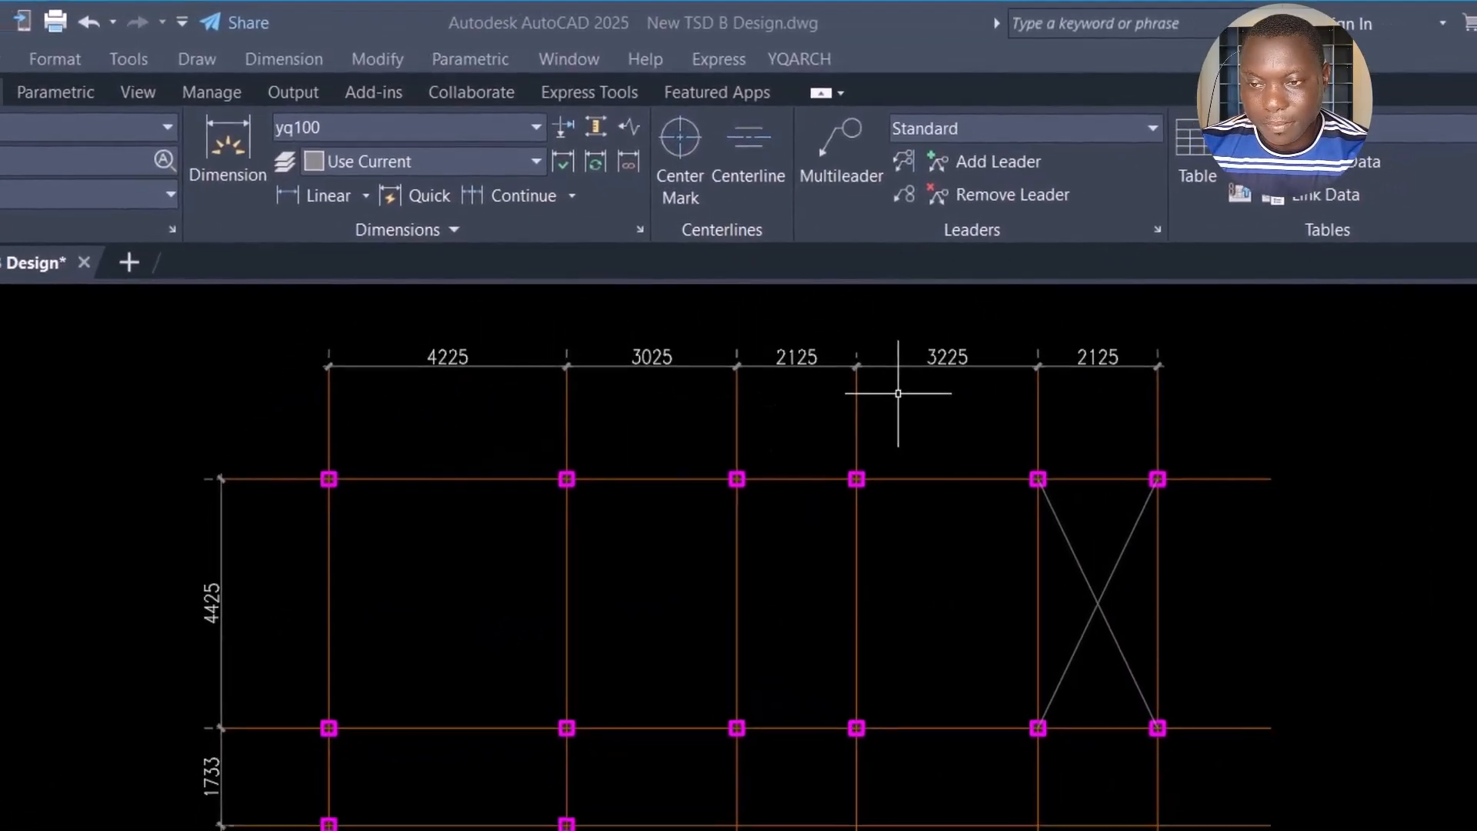
click(653, 409)
click(636, 420)
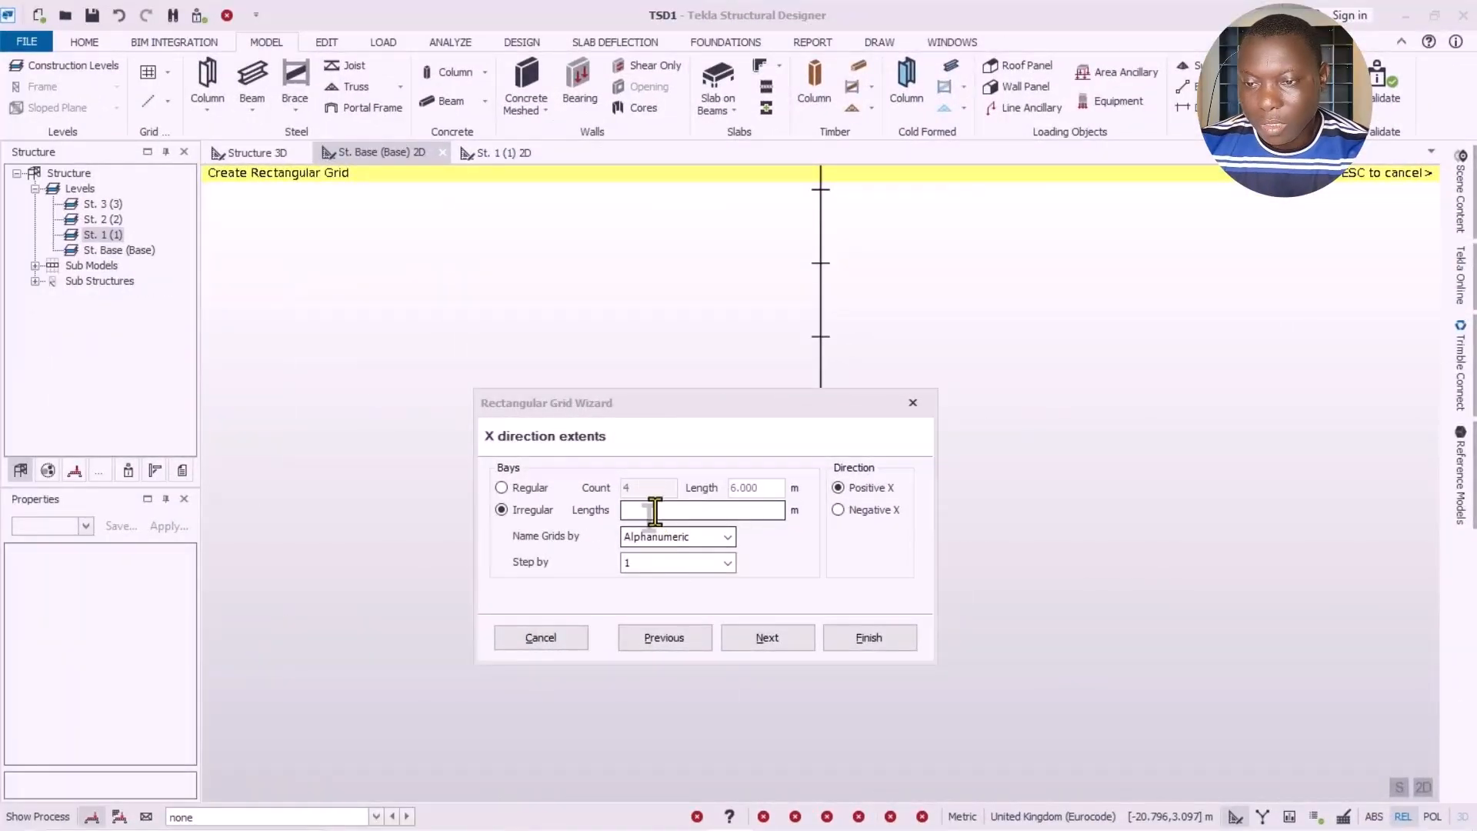
Step: Enter X direction bay lengths of 4.225, 3.025, 2.125, 3.225 and 2.125 m and accept the X extents
click(652, 510)
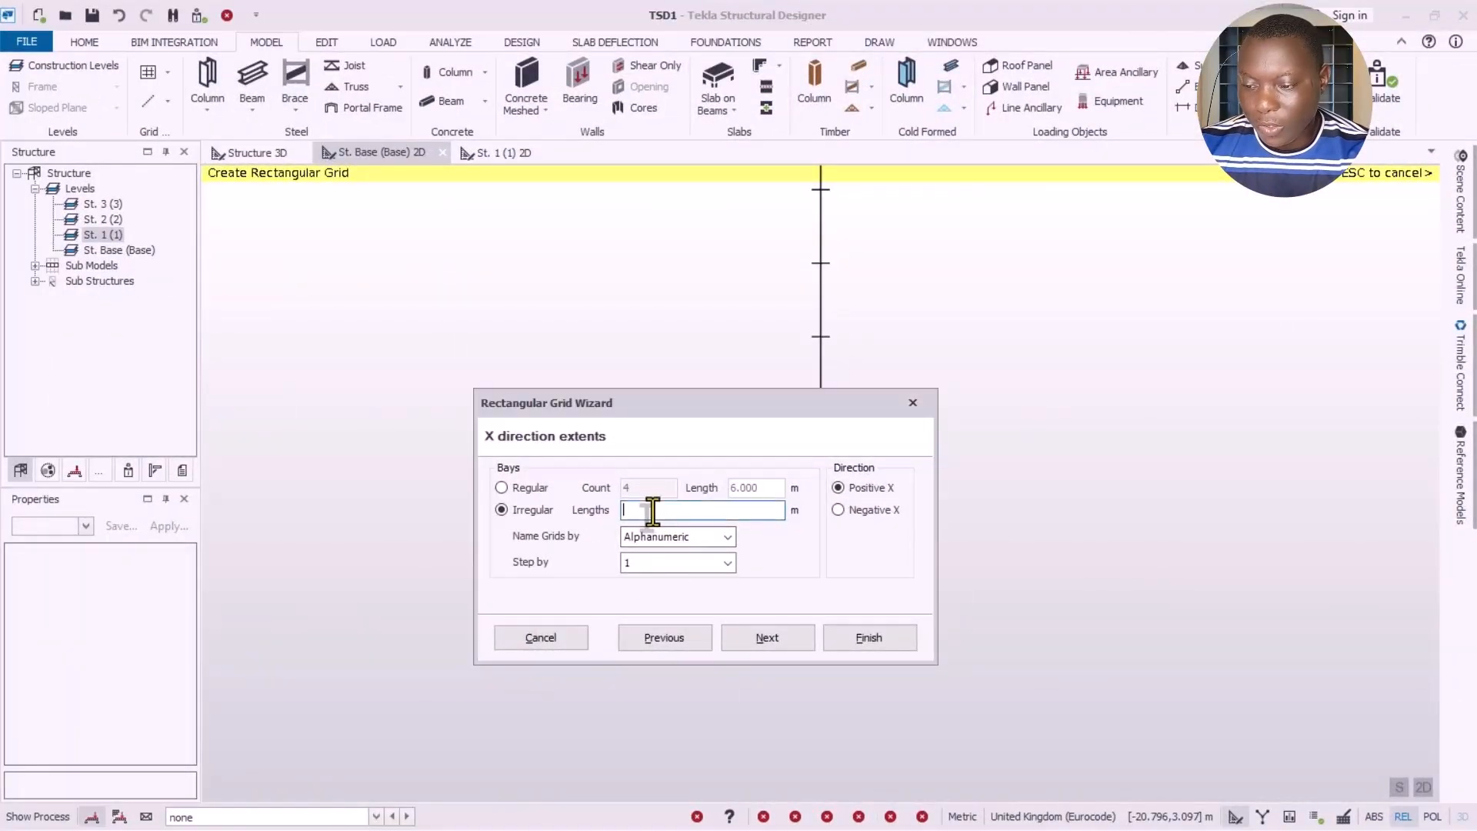
text(4)
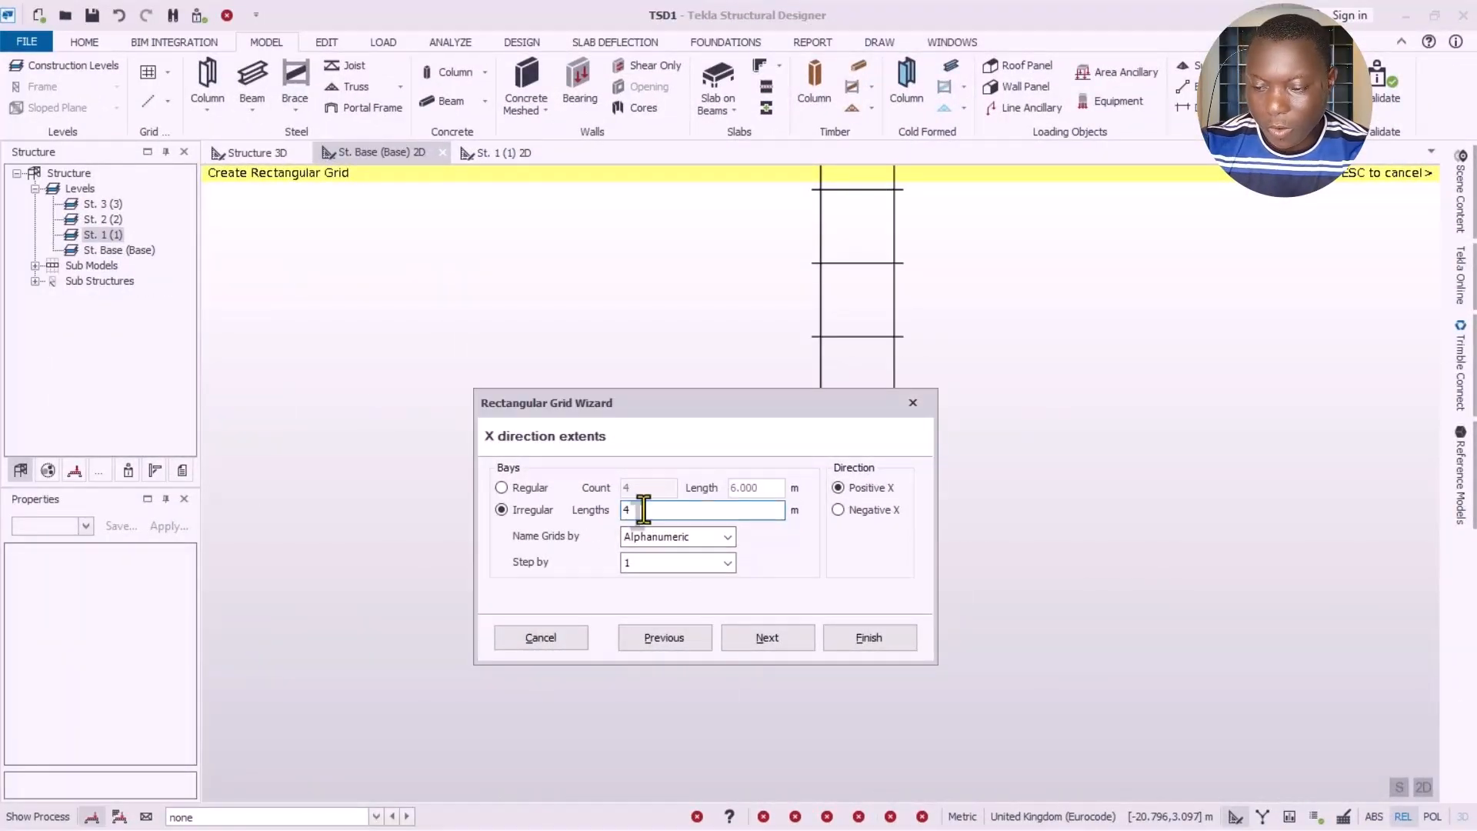
text(.22)
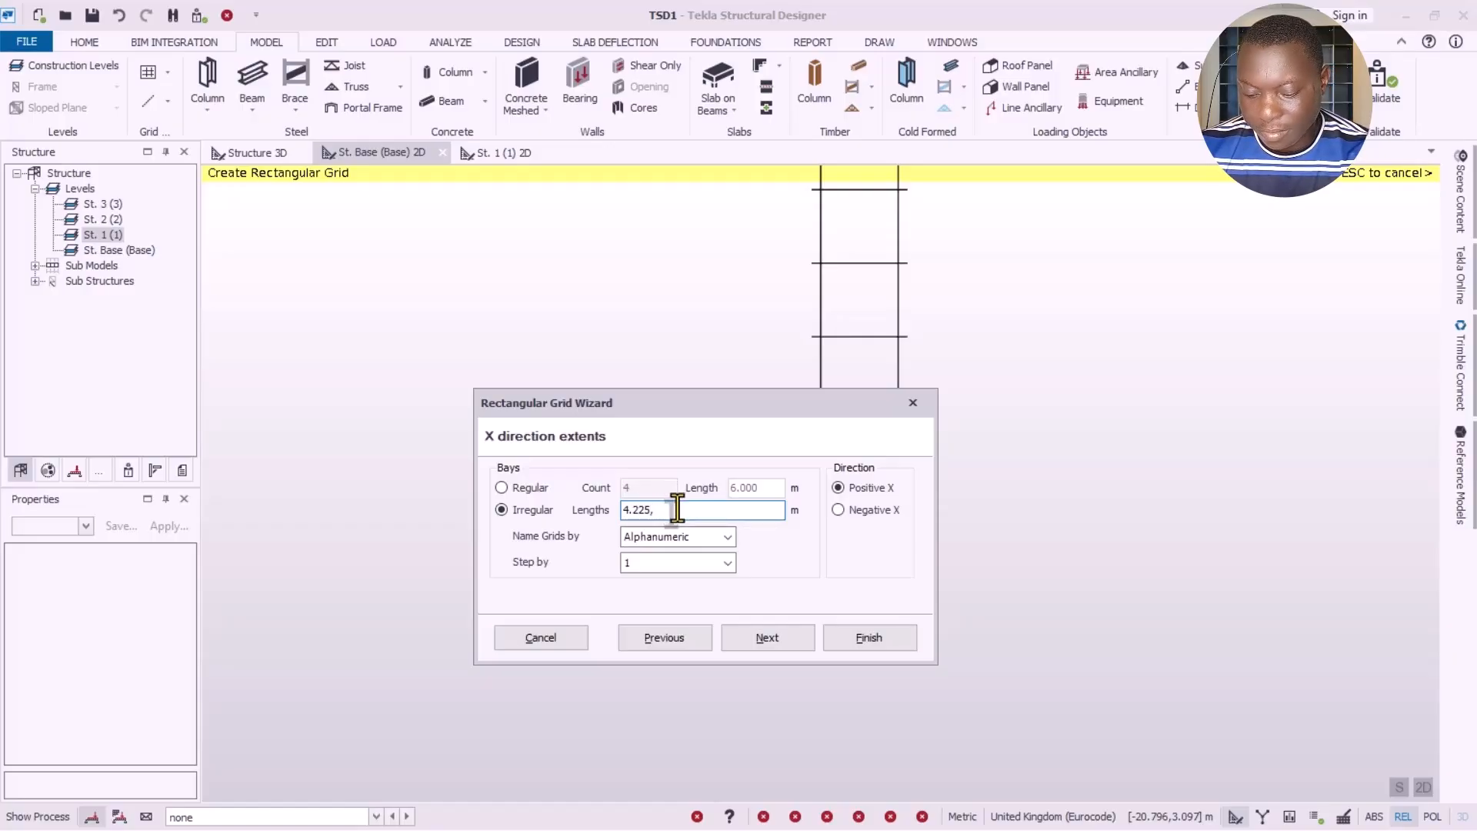
text(5,3)
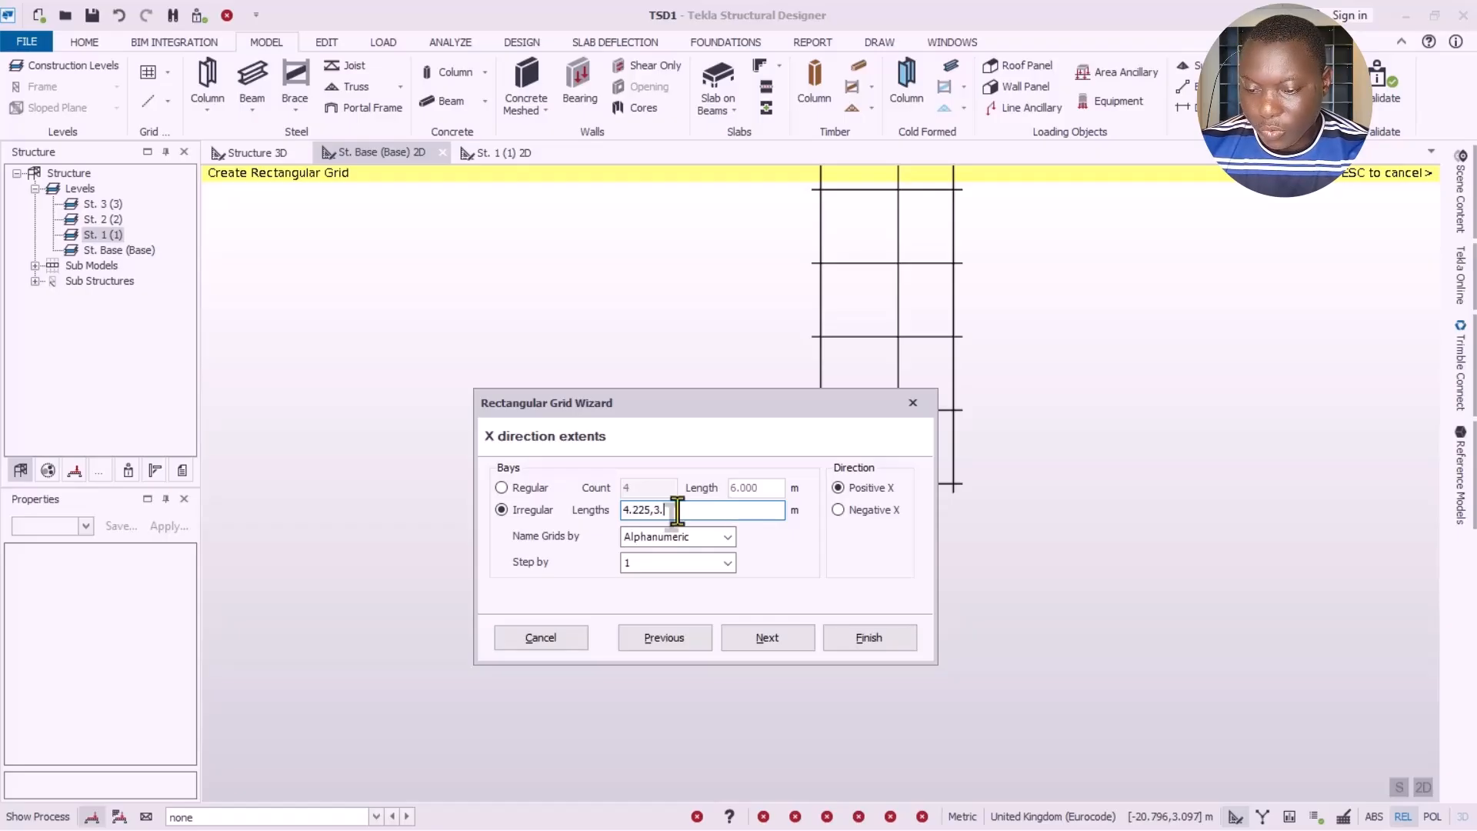
text(.0)
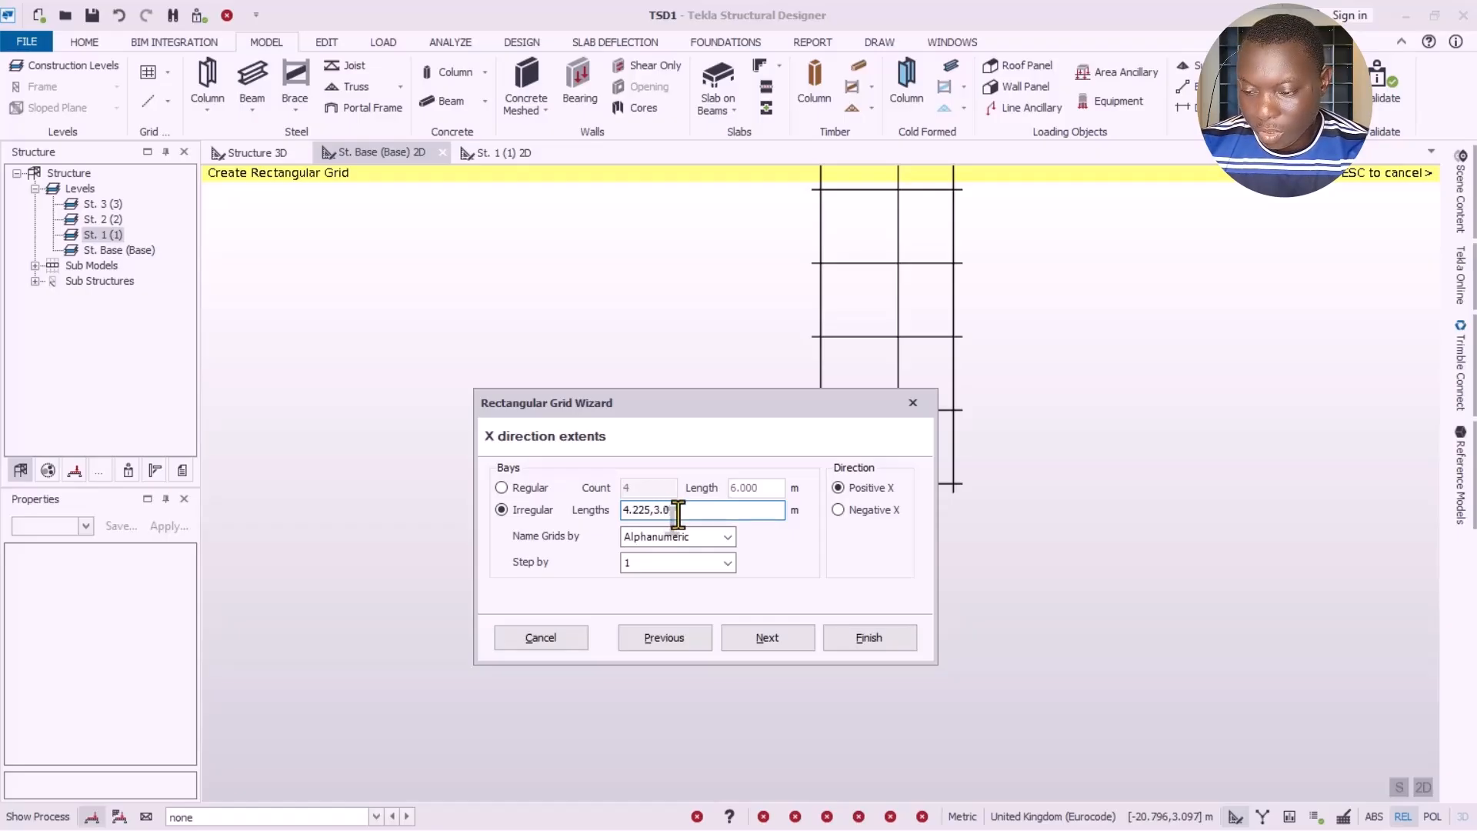
text(2)
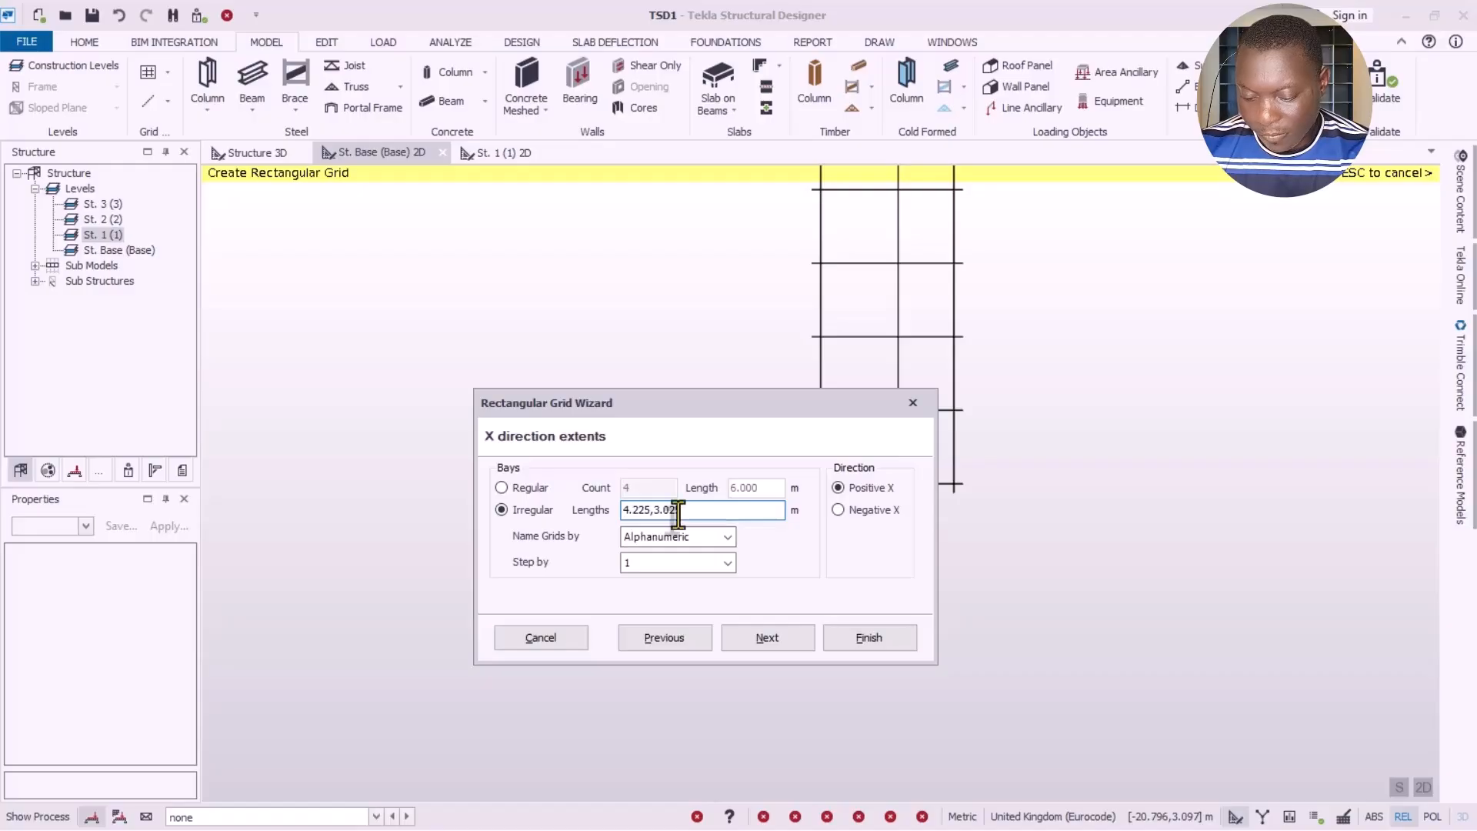
text(5)
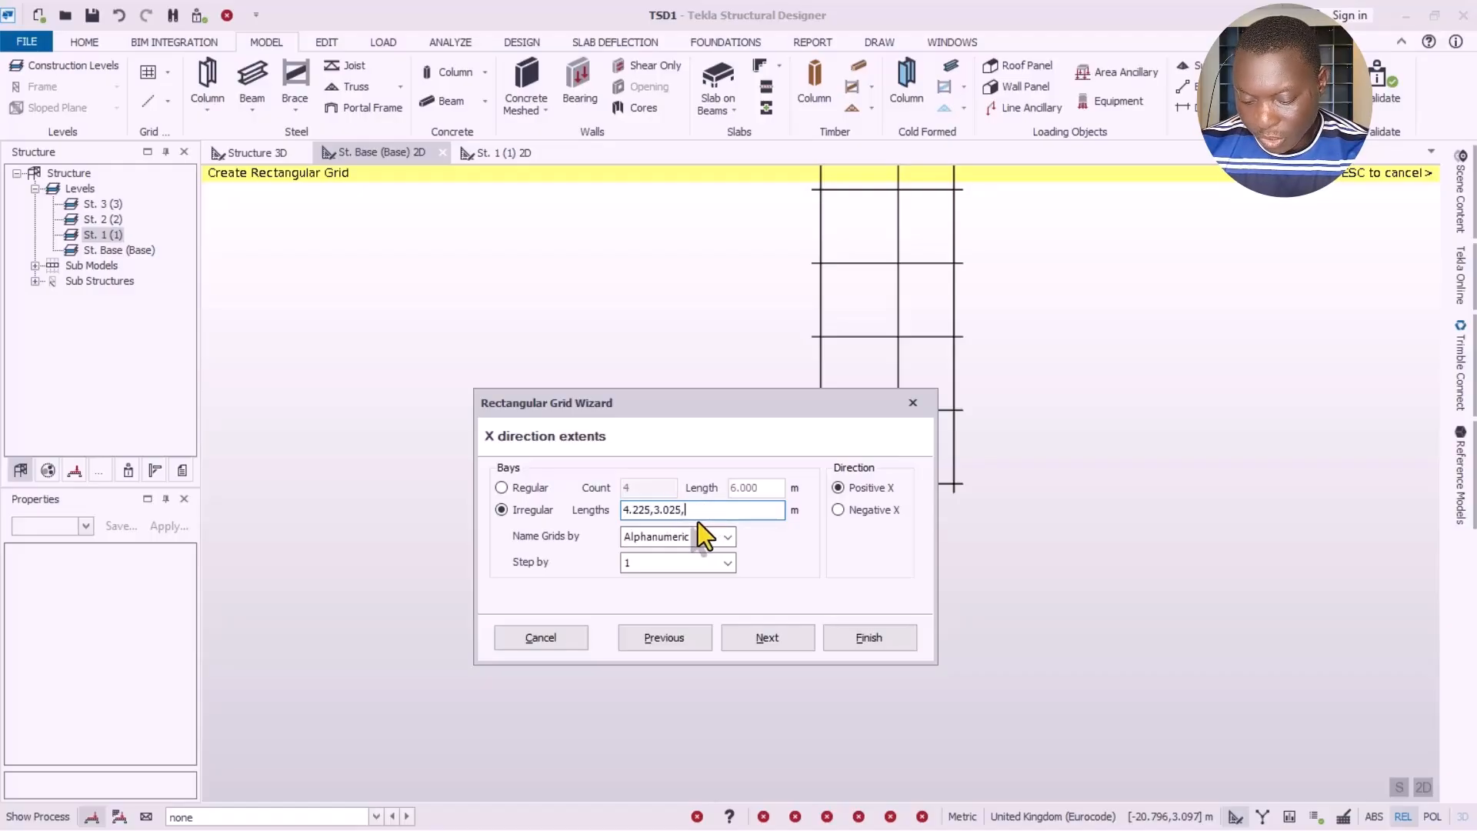
text(,2)
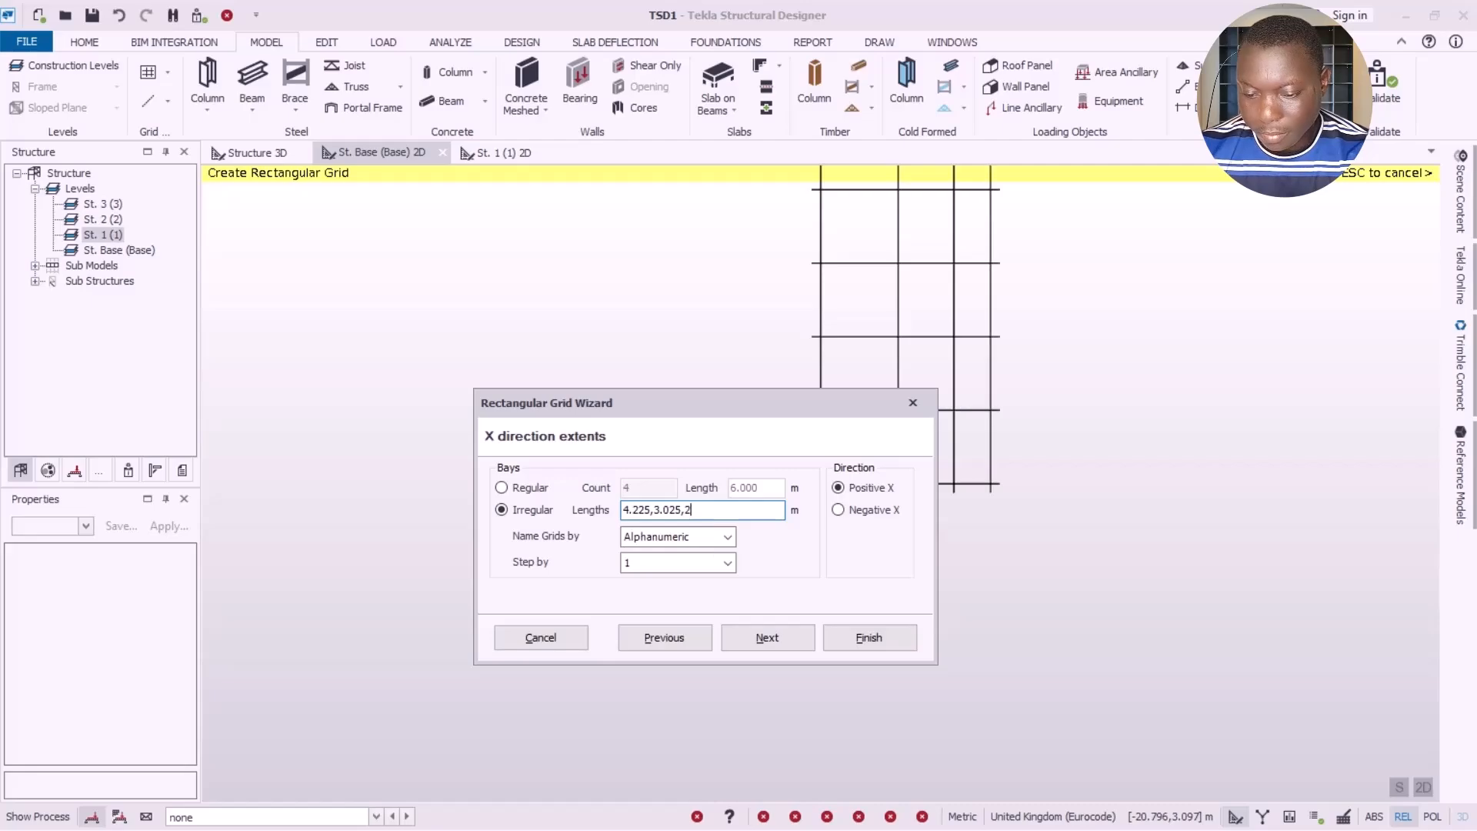
text(.1)
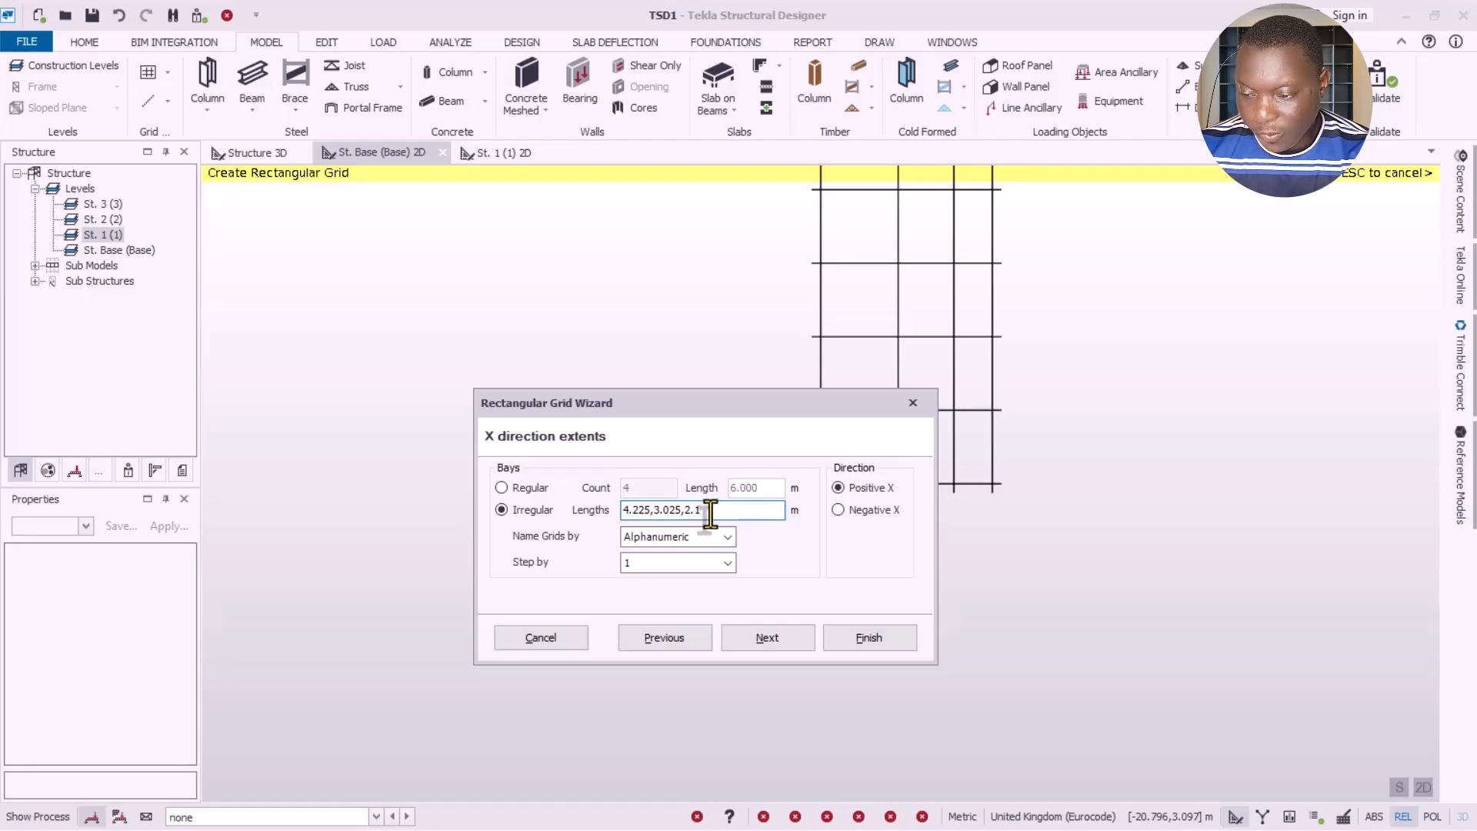
text(25)
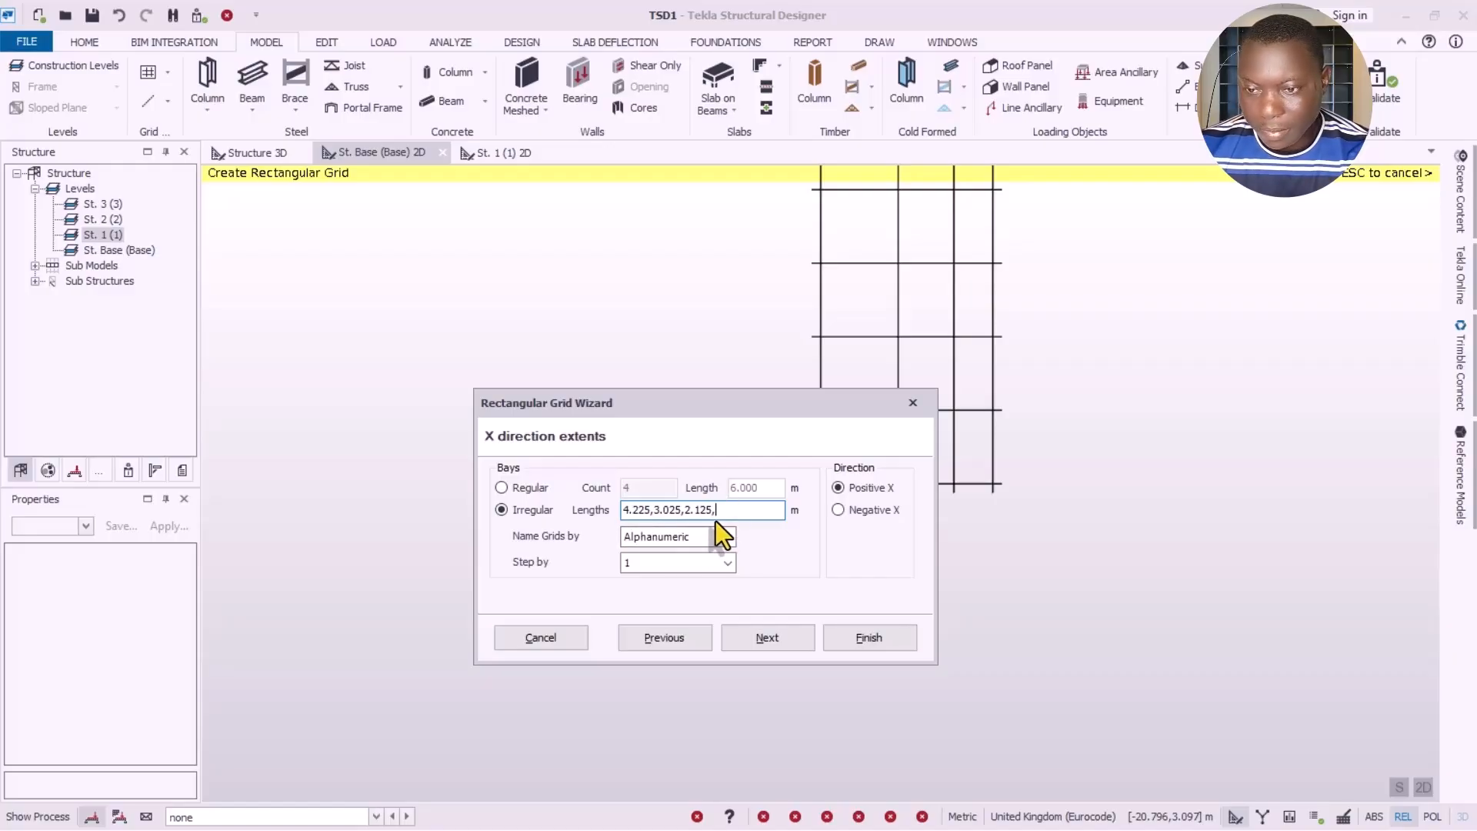
text(,)
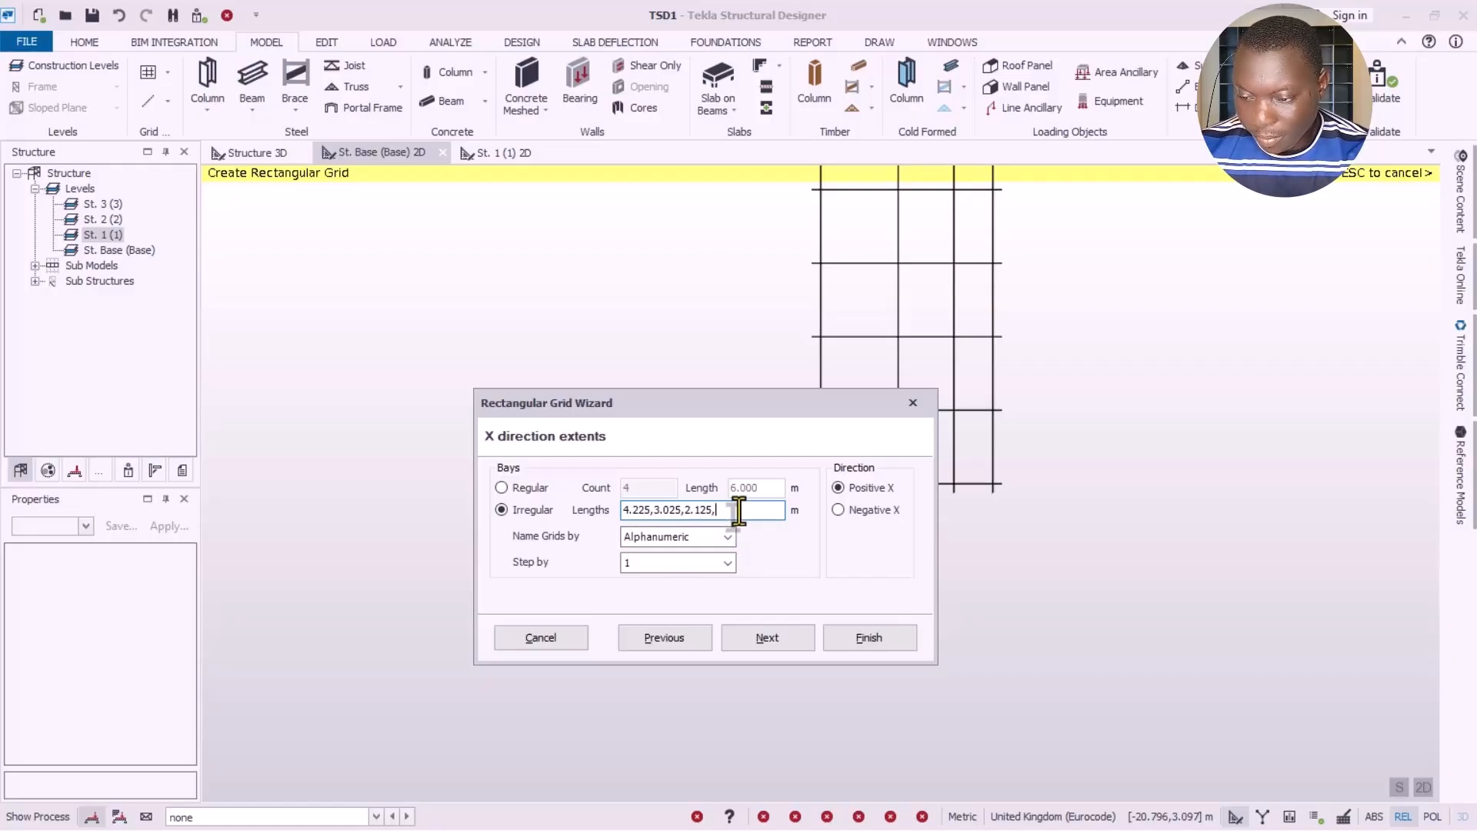
text(3)
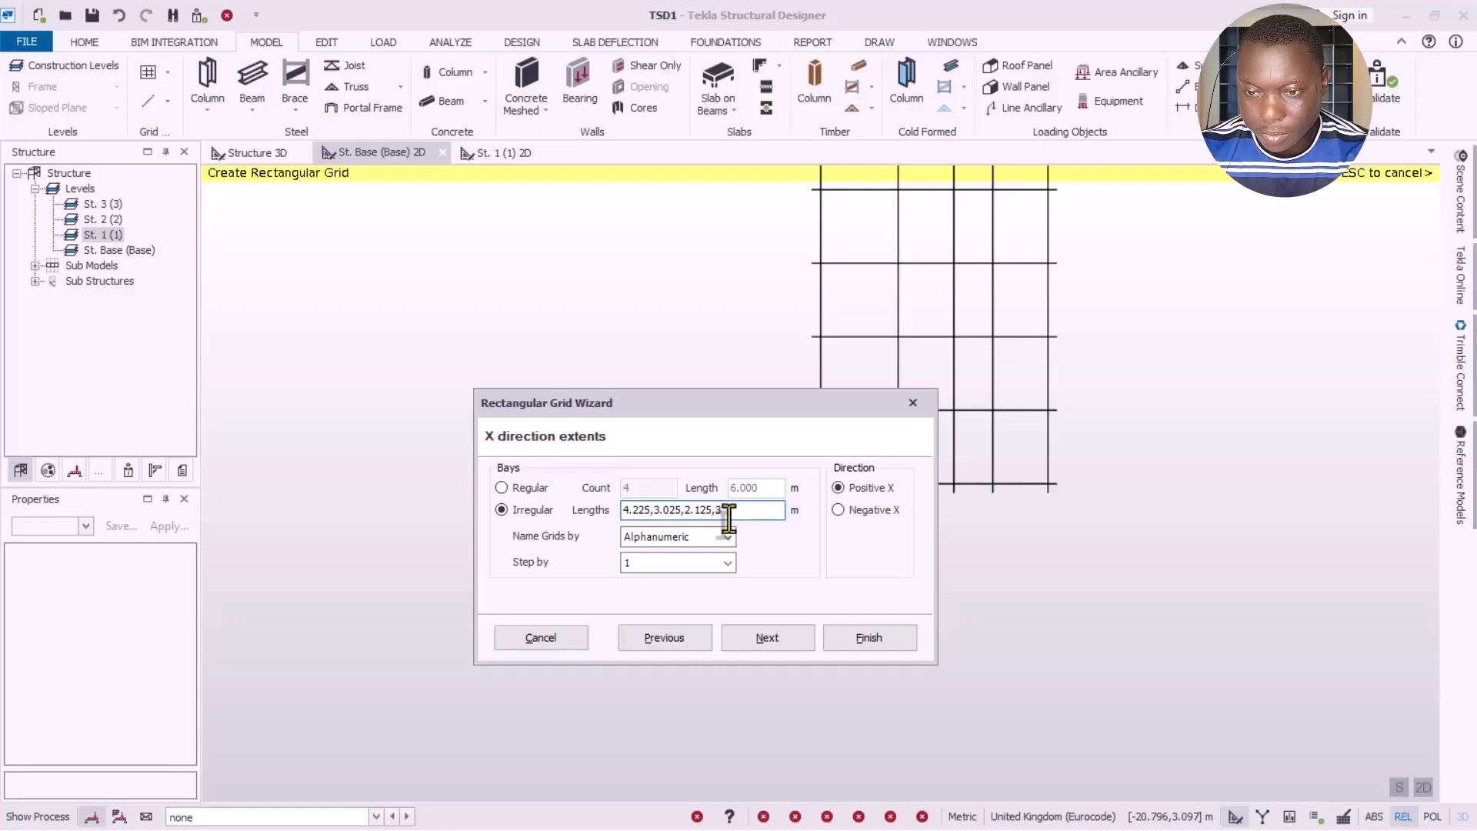
text(.)
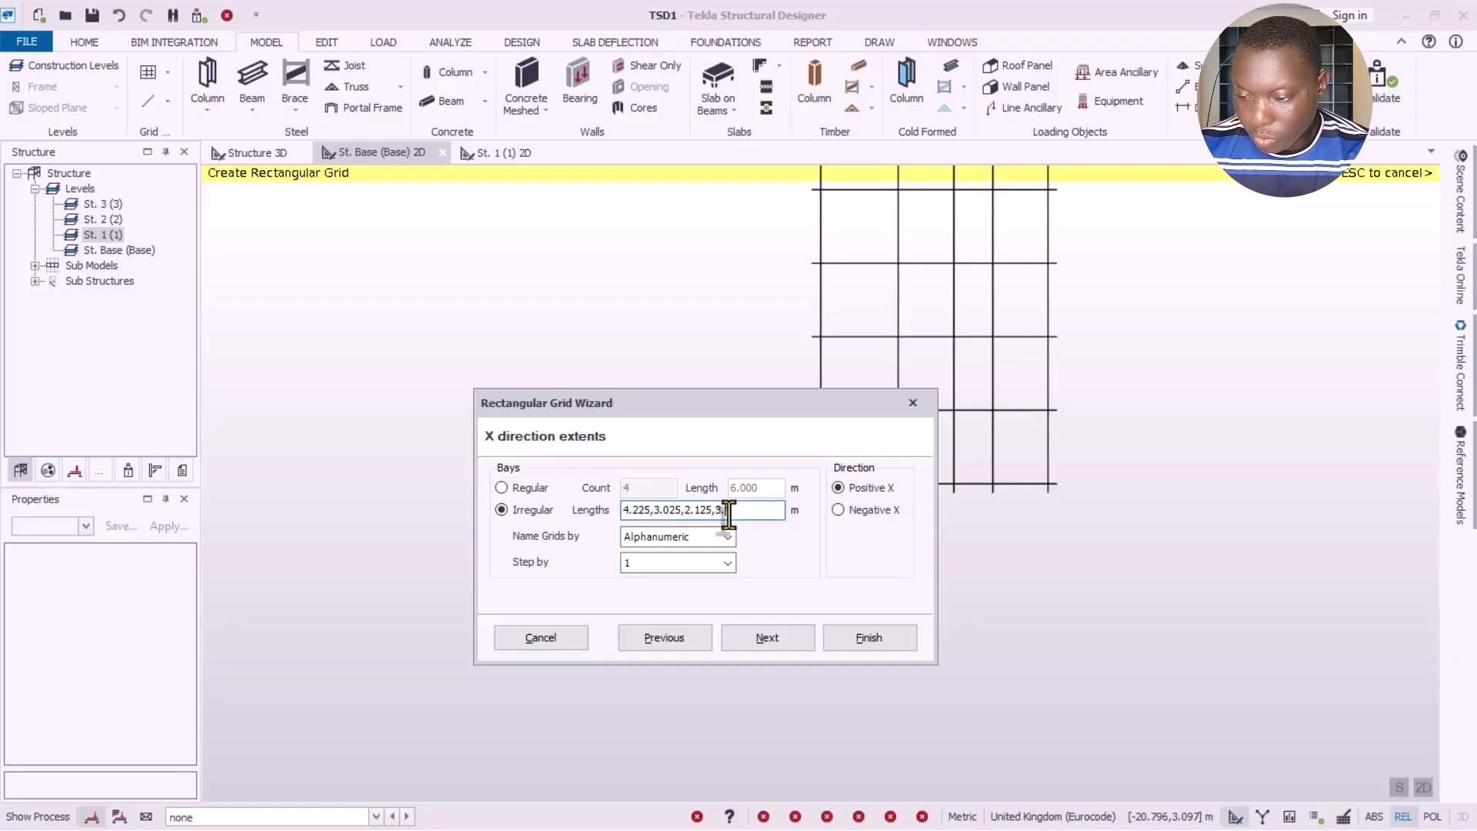
text(225)
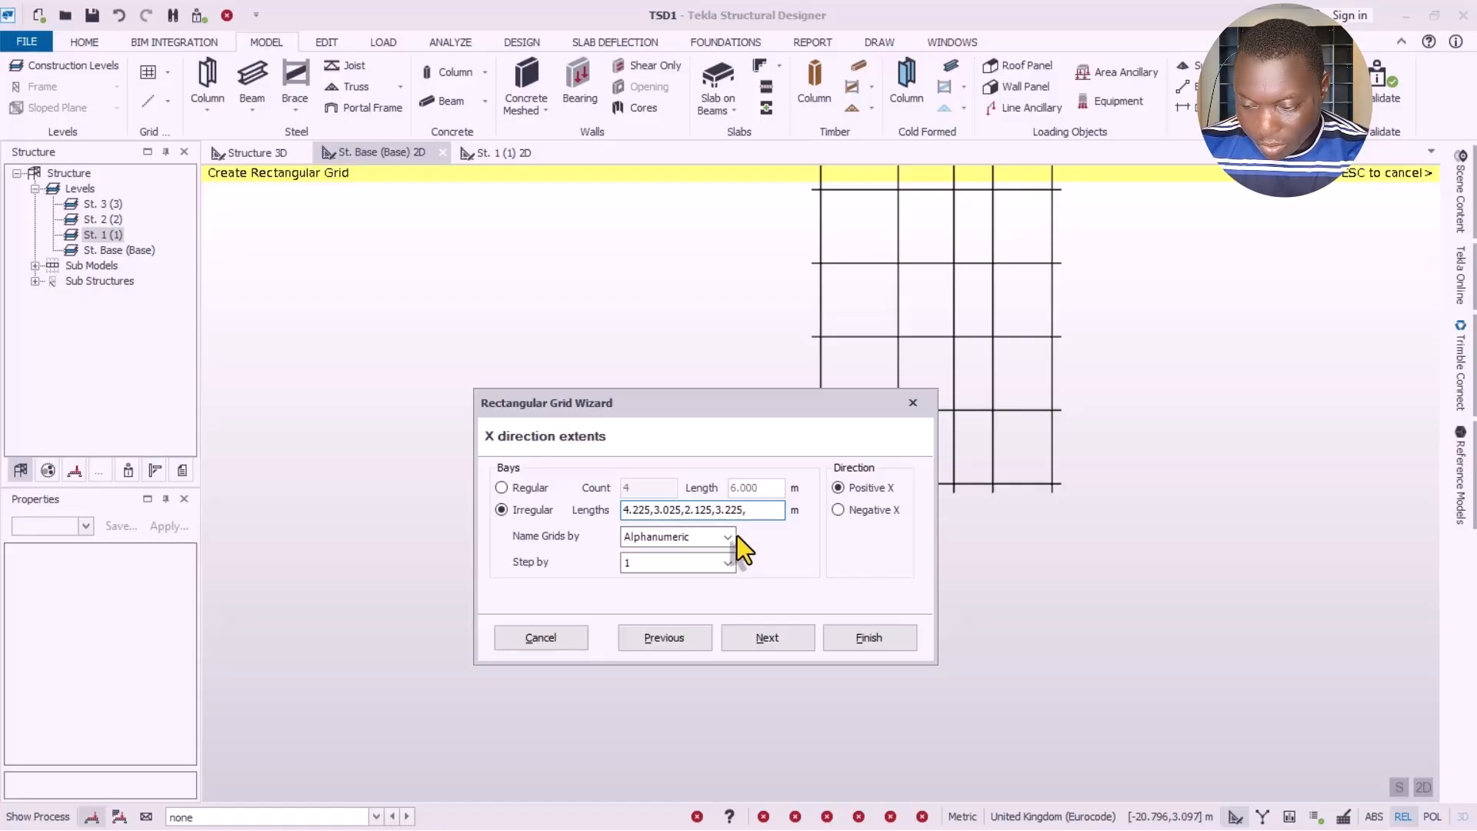
text(,2.1)
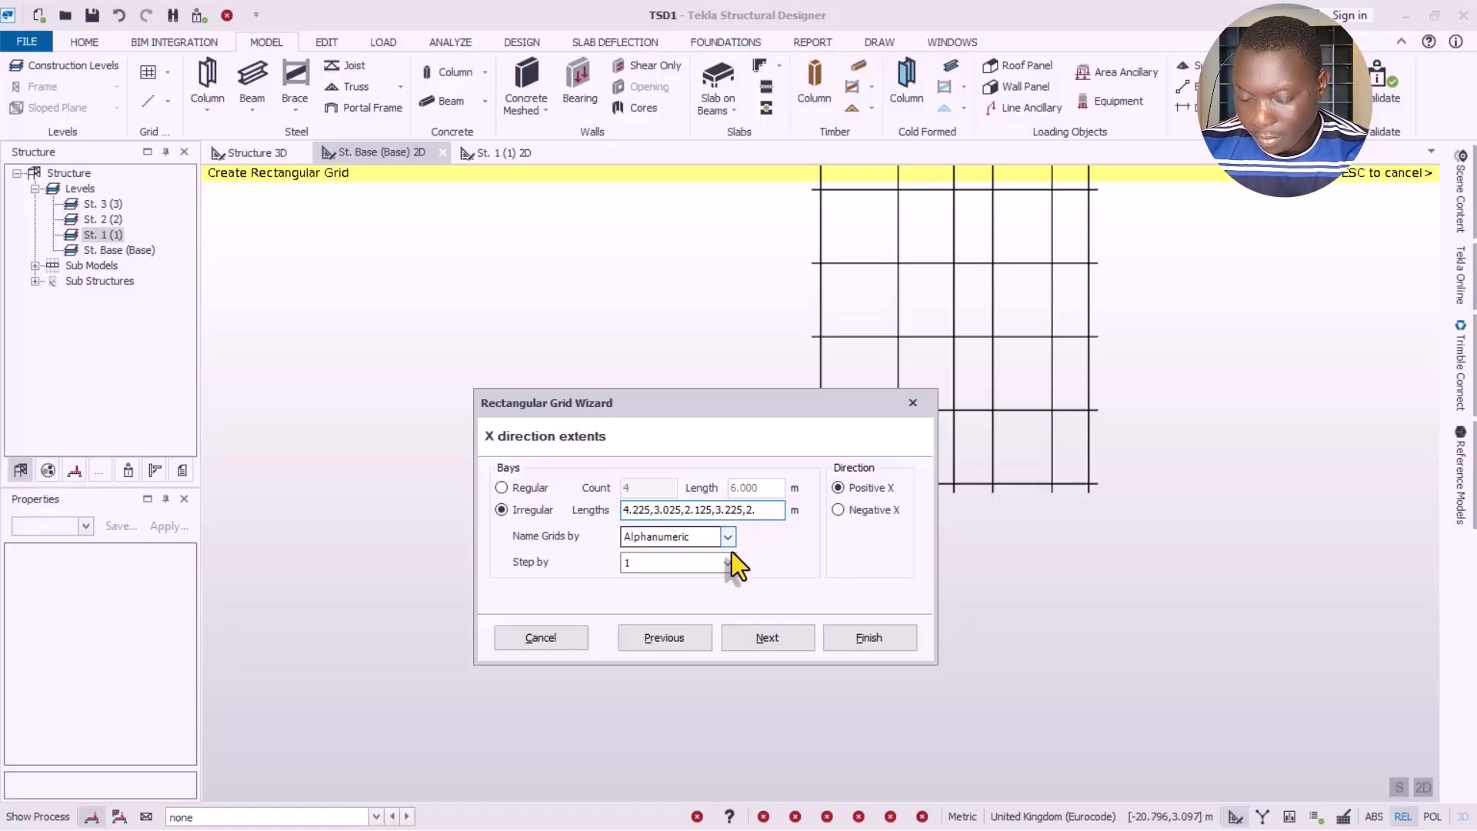
text(2)
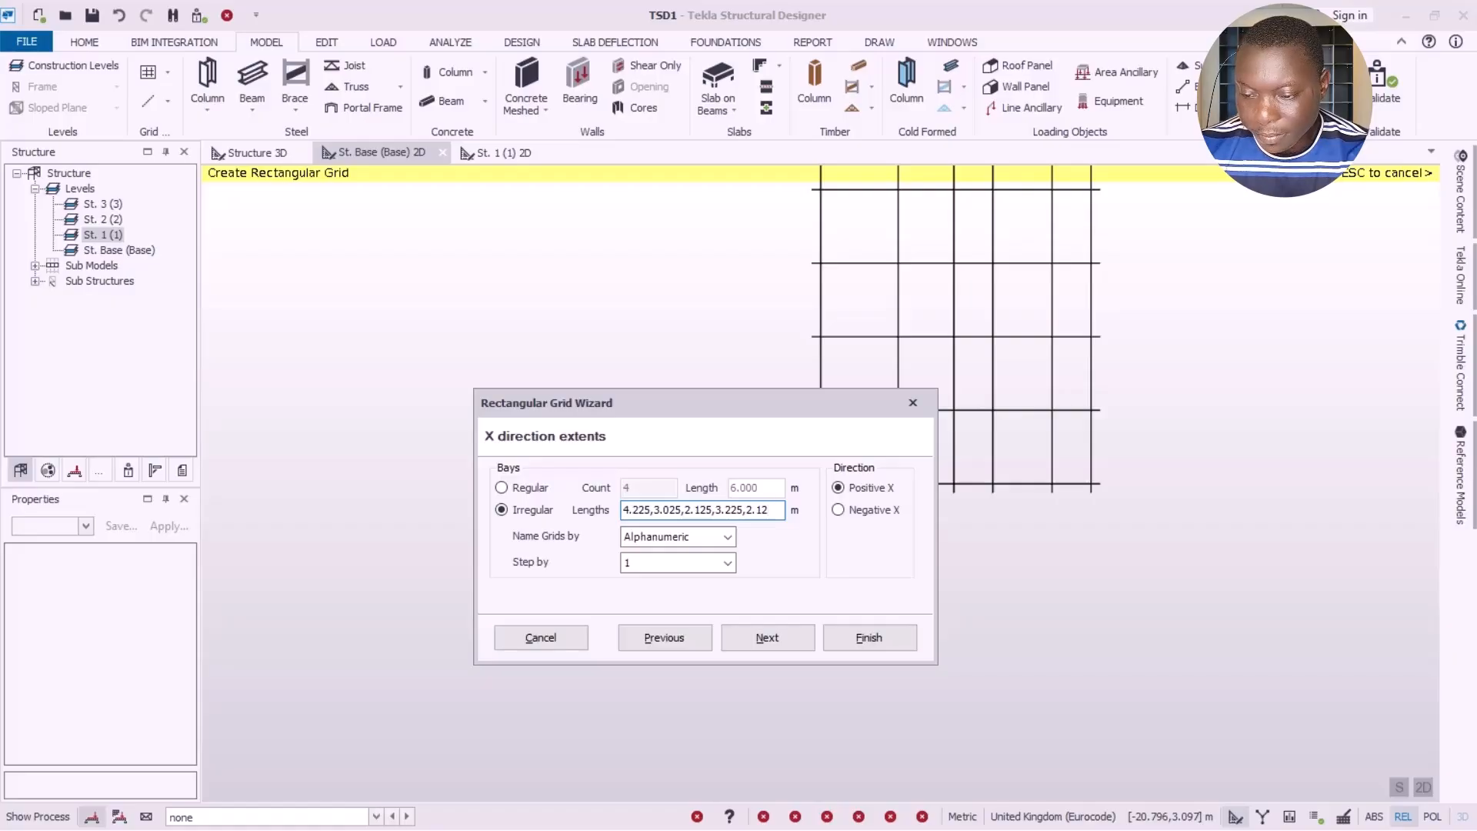
text(5)
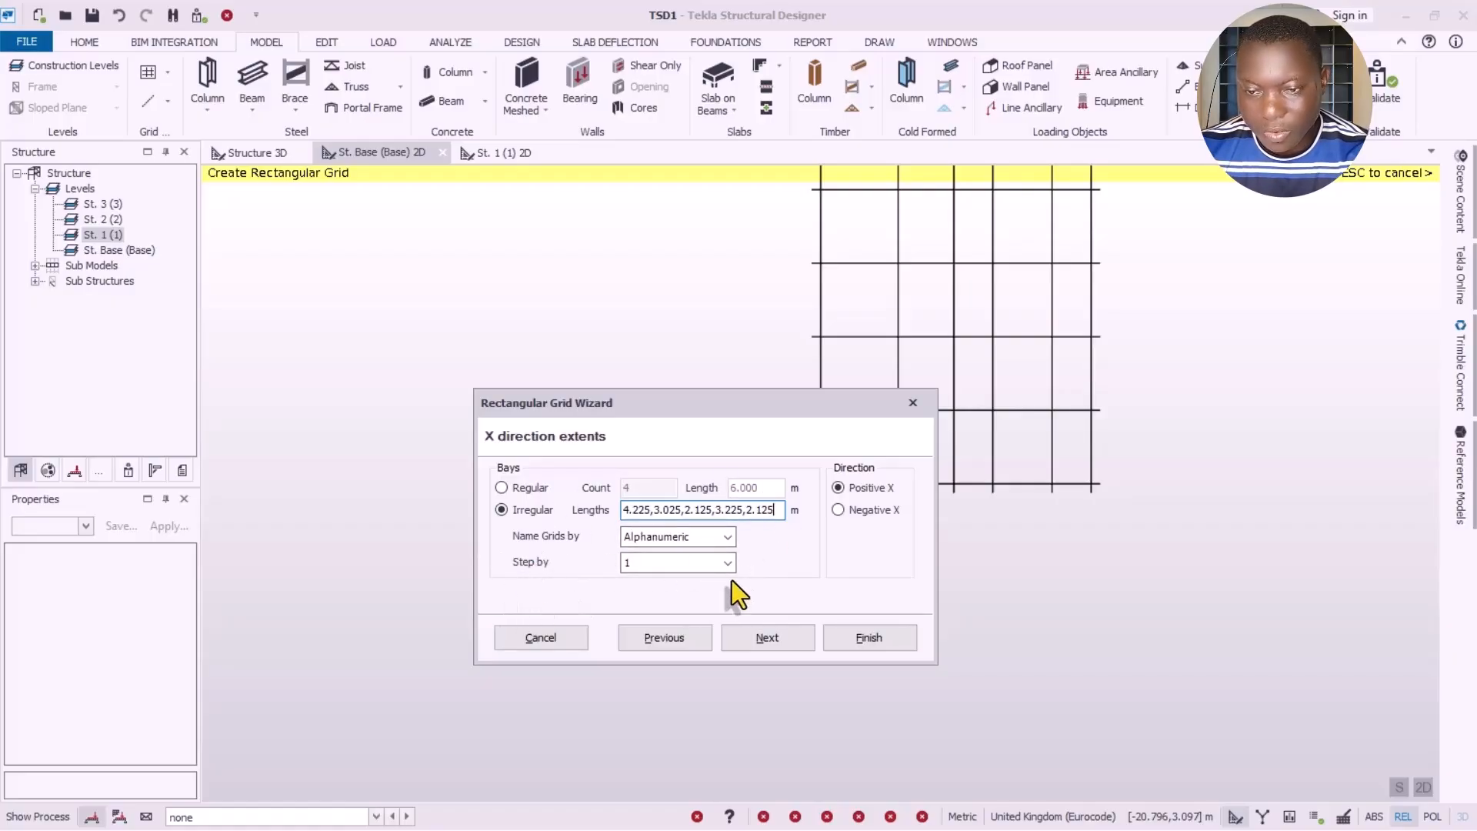
click(761, 641)
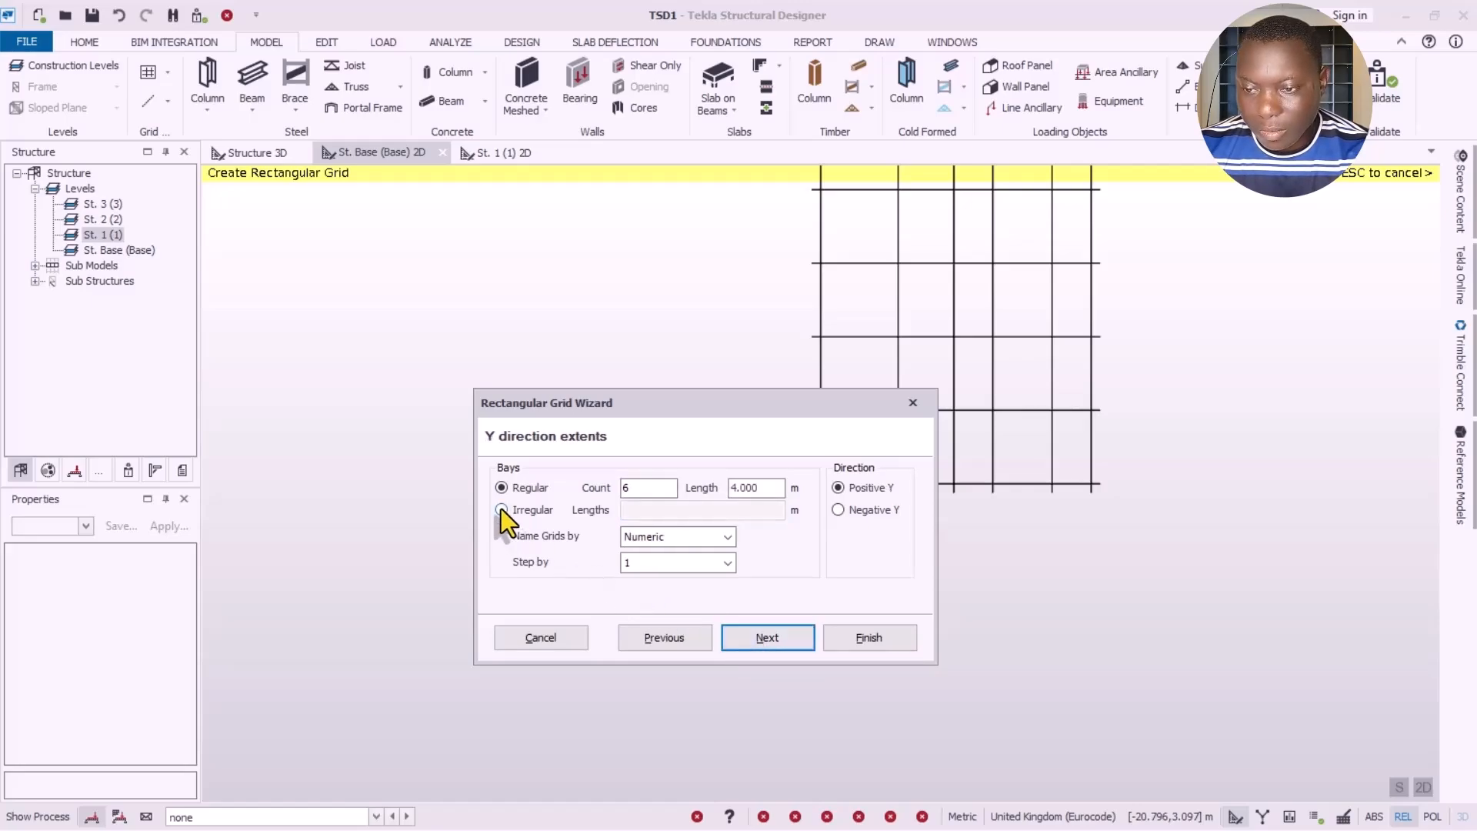
Step: Set the Y direction bays to irregular lengths of 2.092, 1.733 and 4.425 m and accept the Y extents
click(501, 509)
click(631, 510)
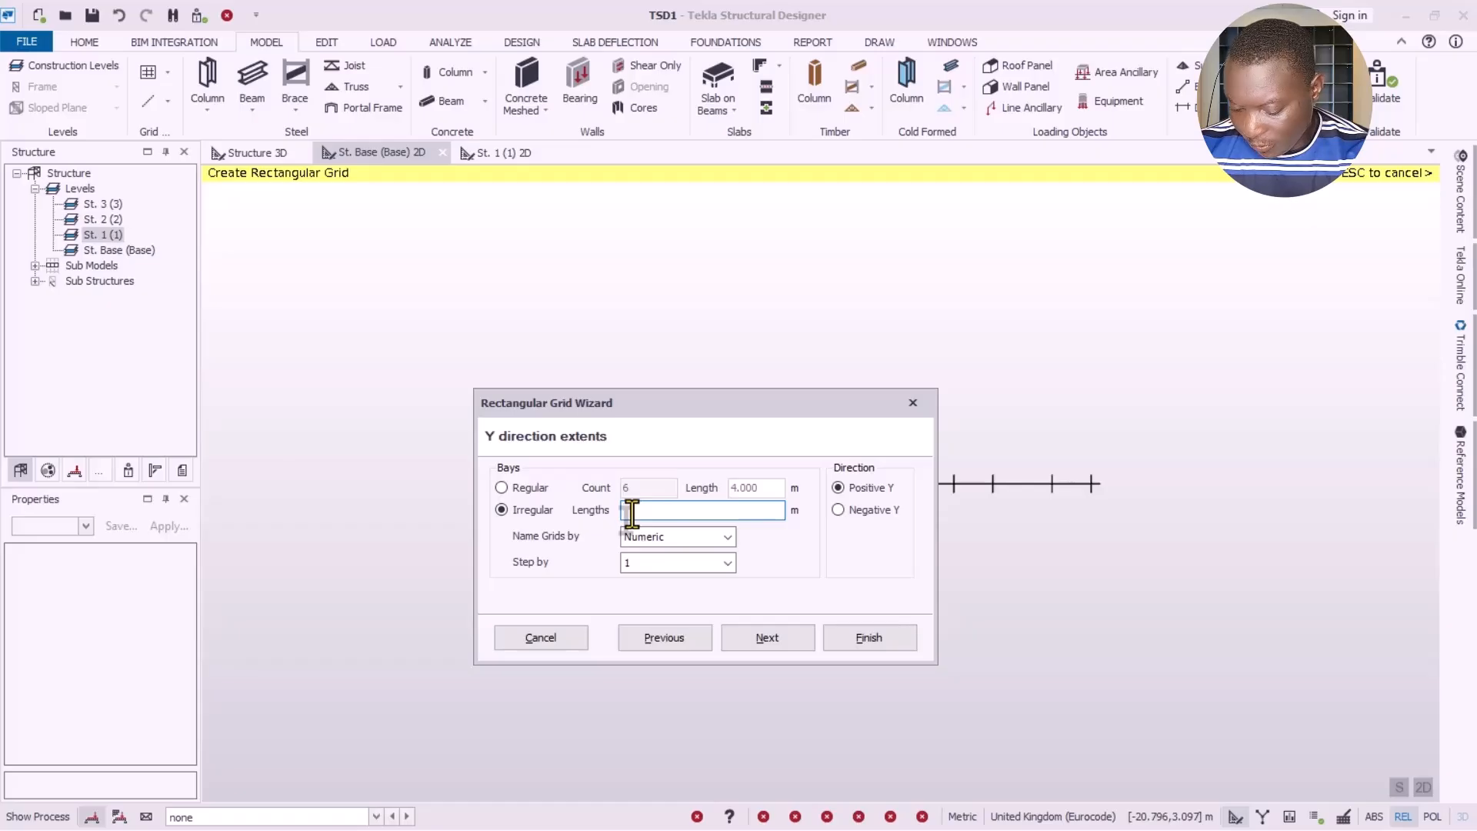
text(2.)
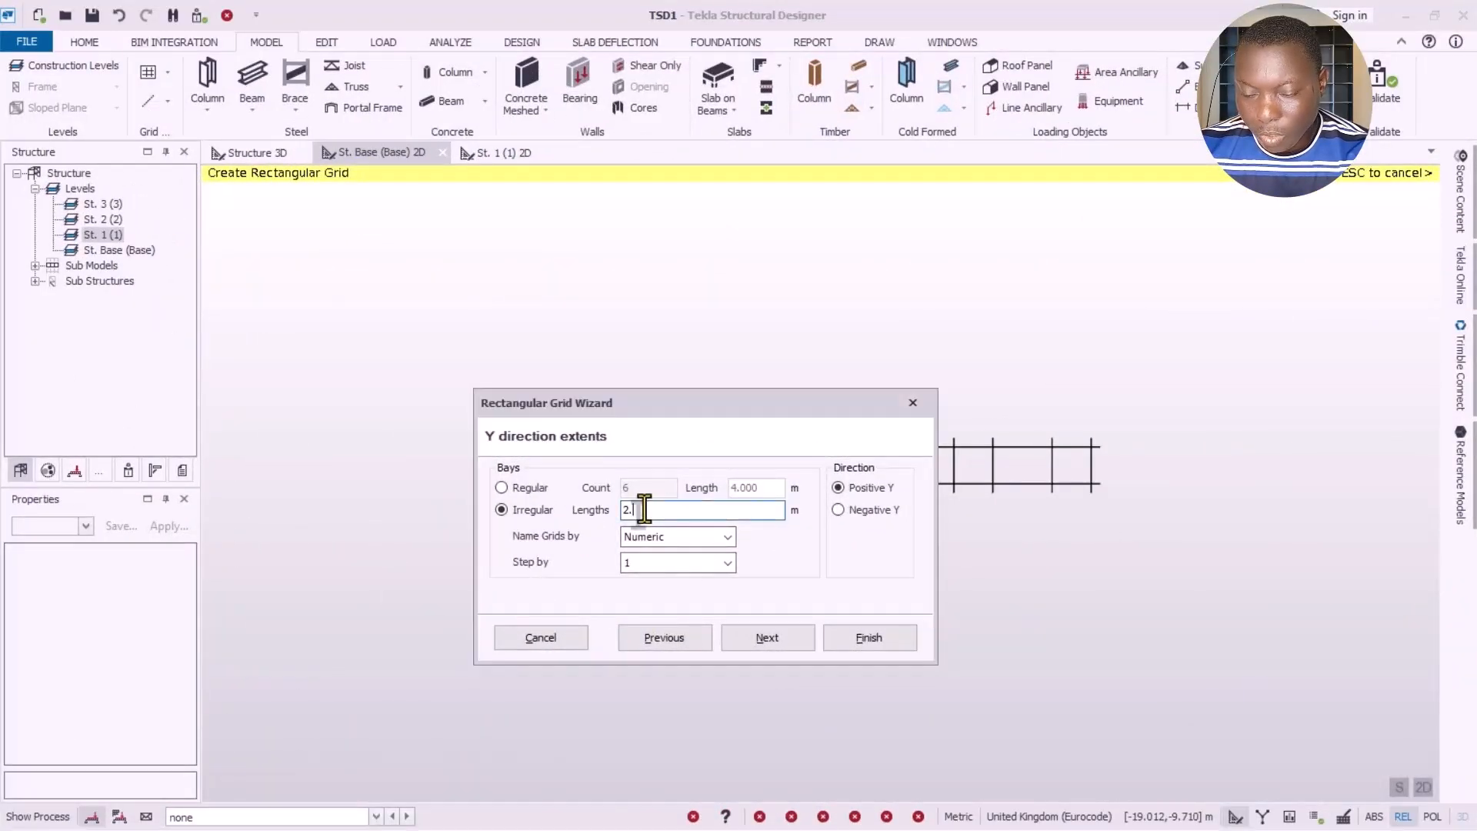
text(09)
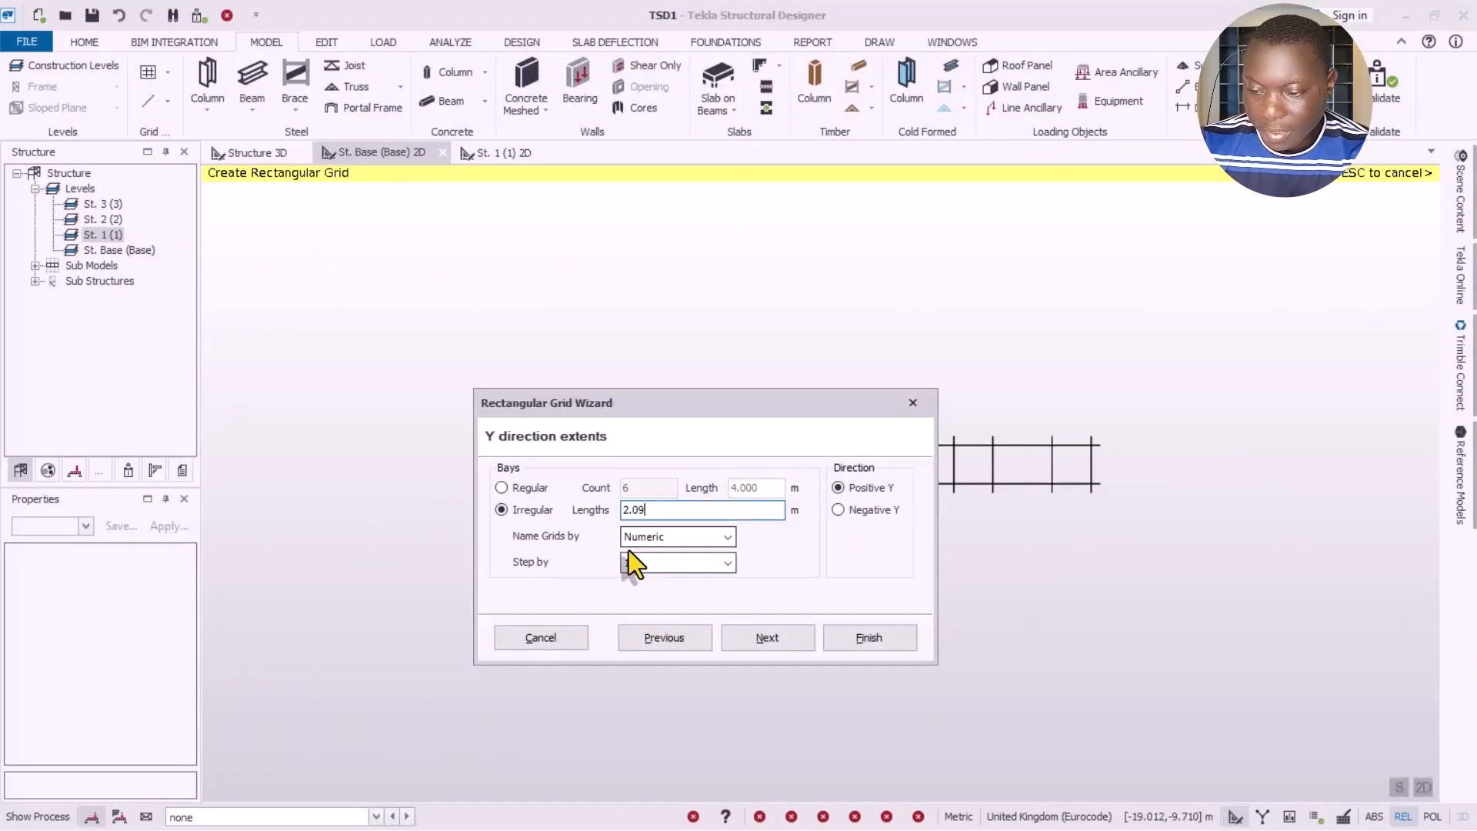
text(2)
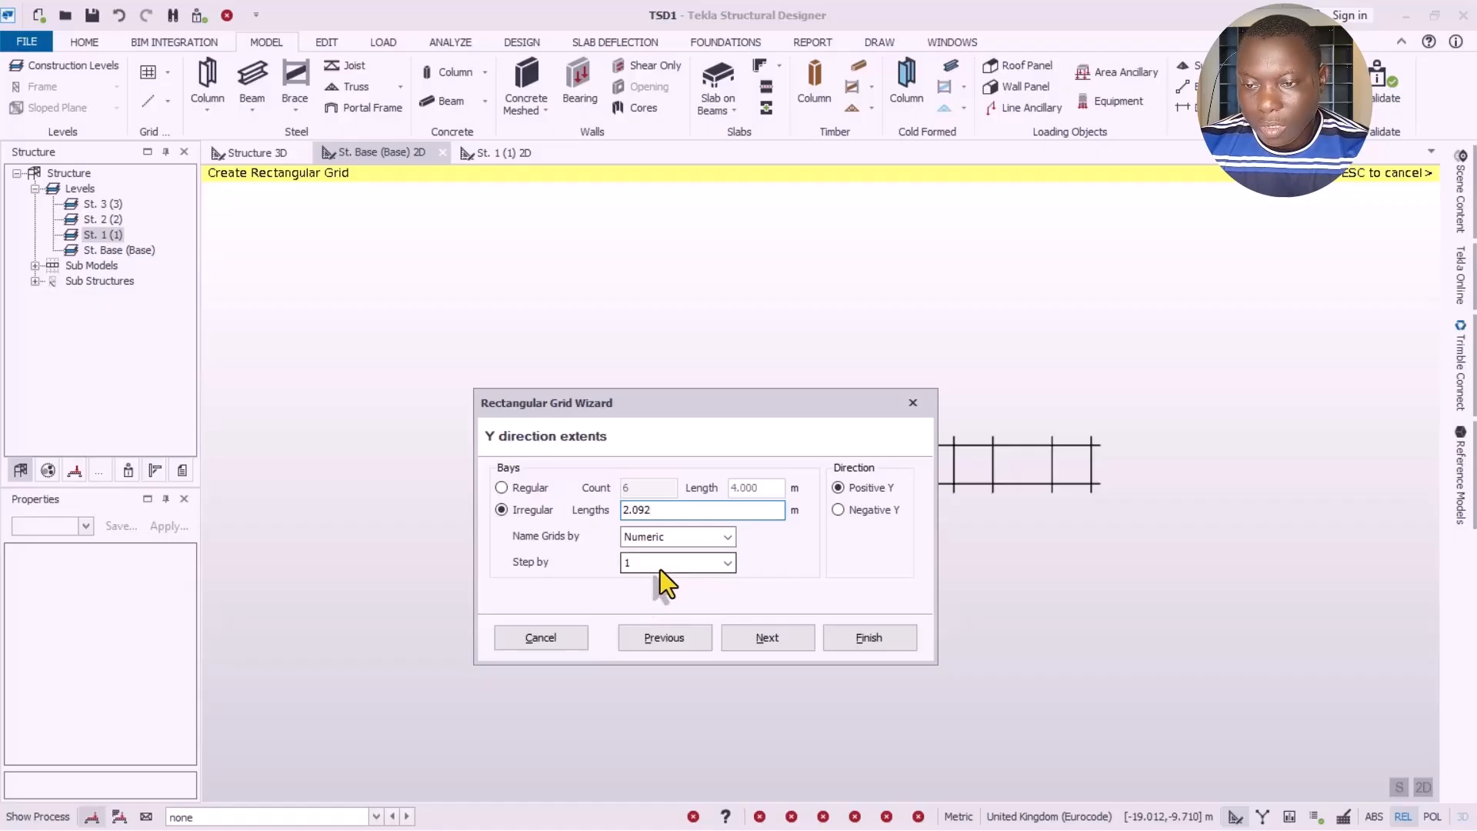
text(,)
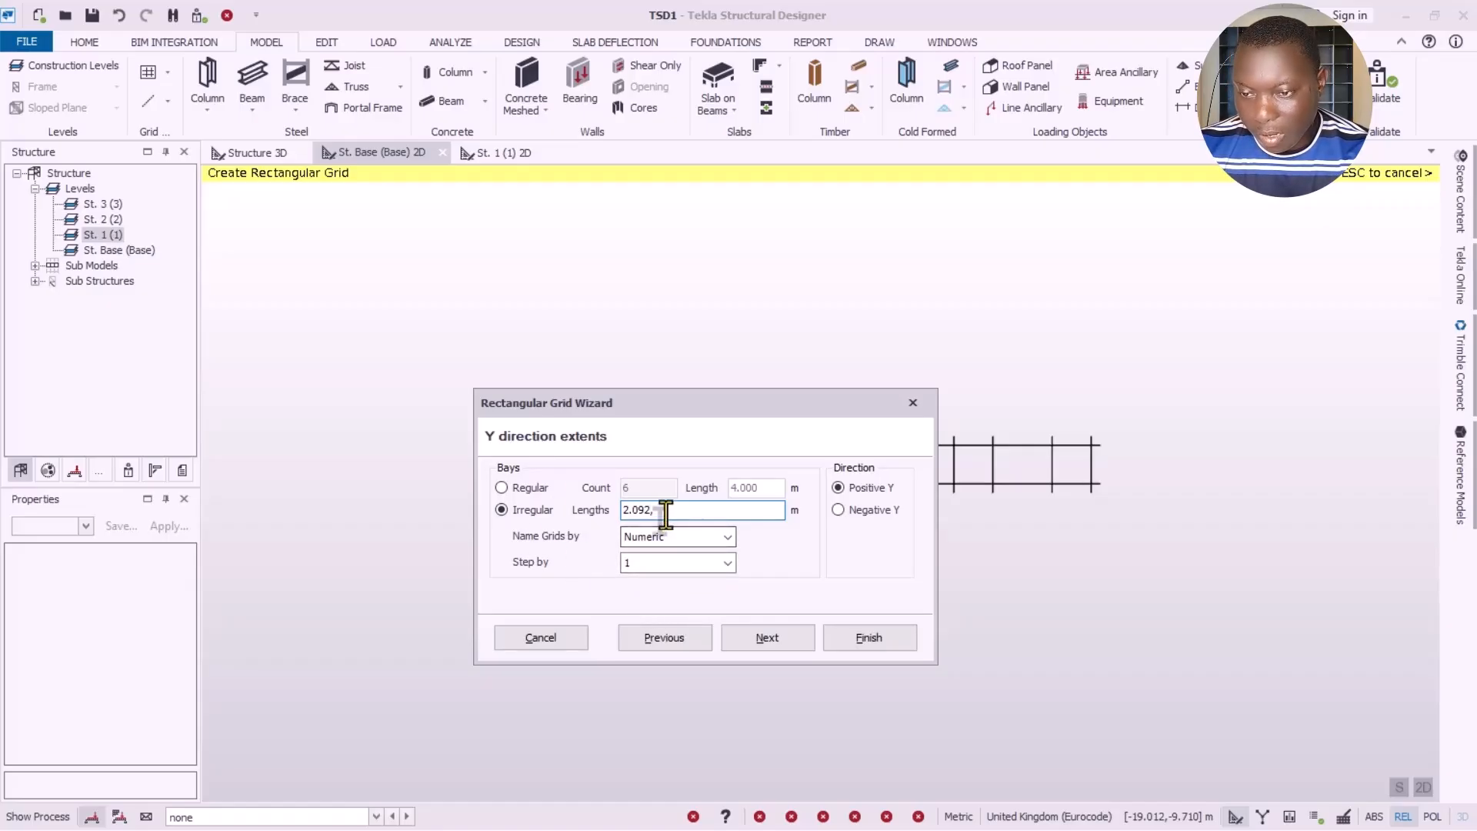
text(1)
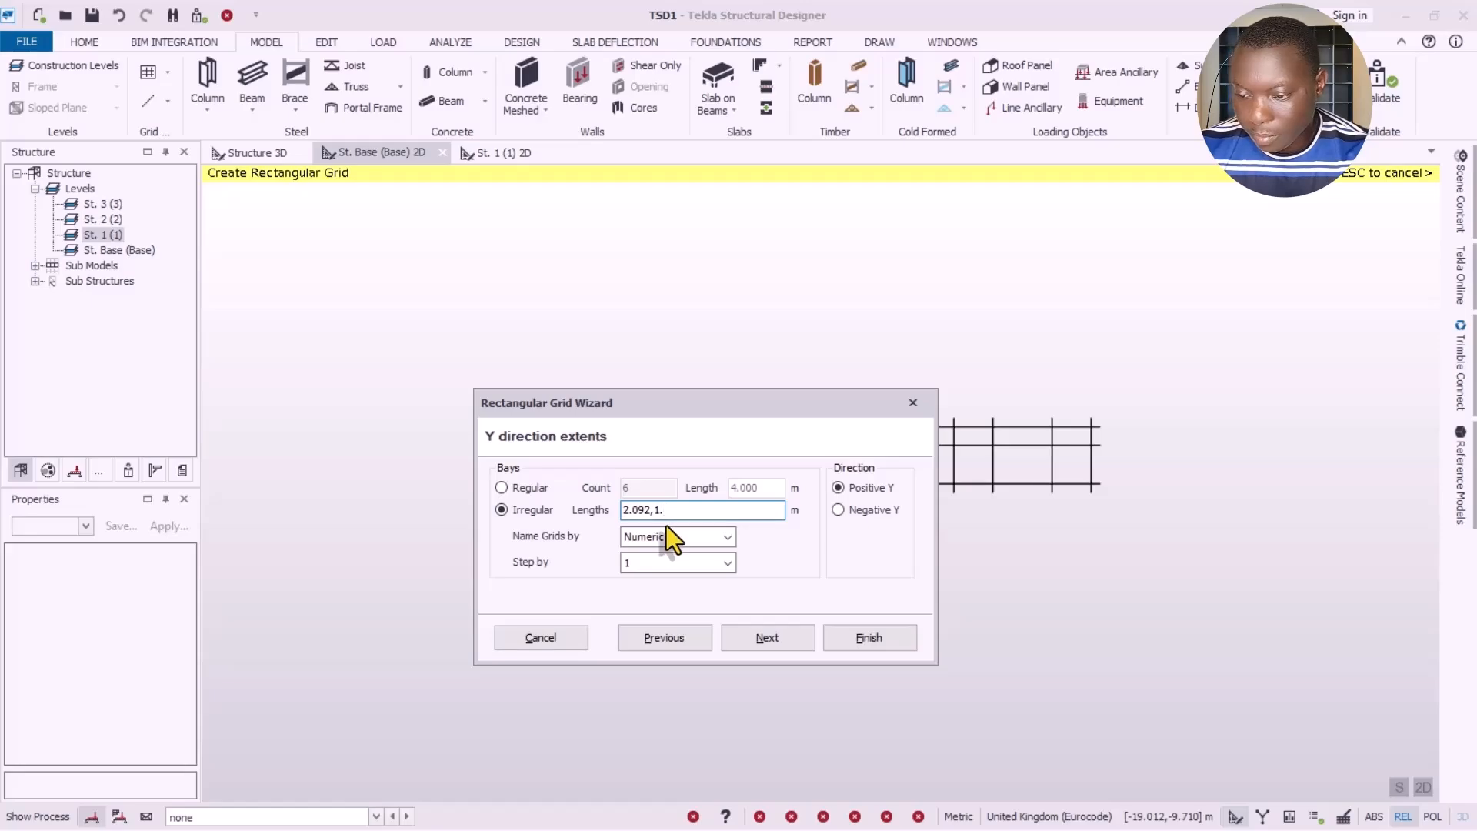
text(.7)
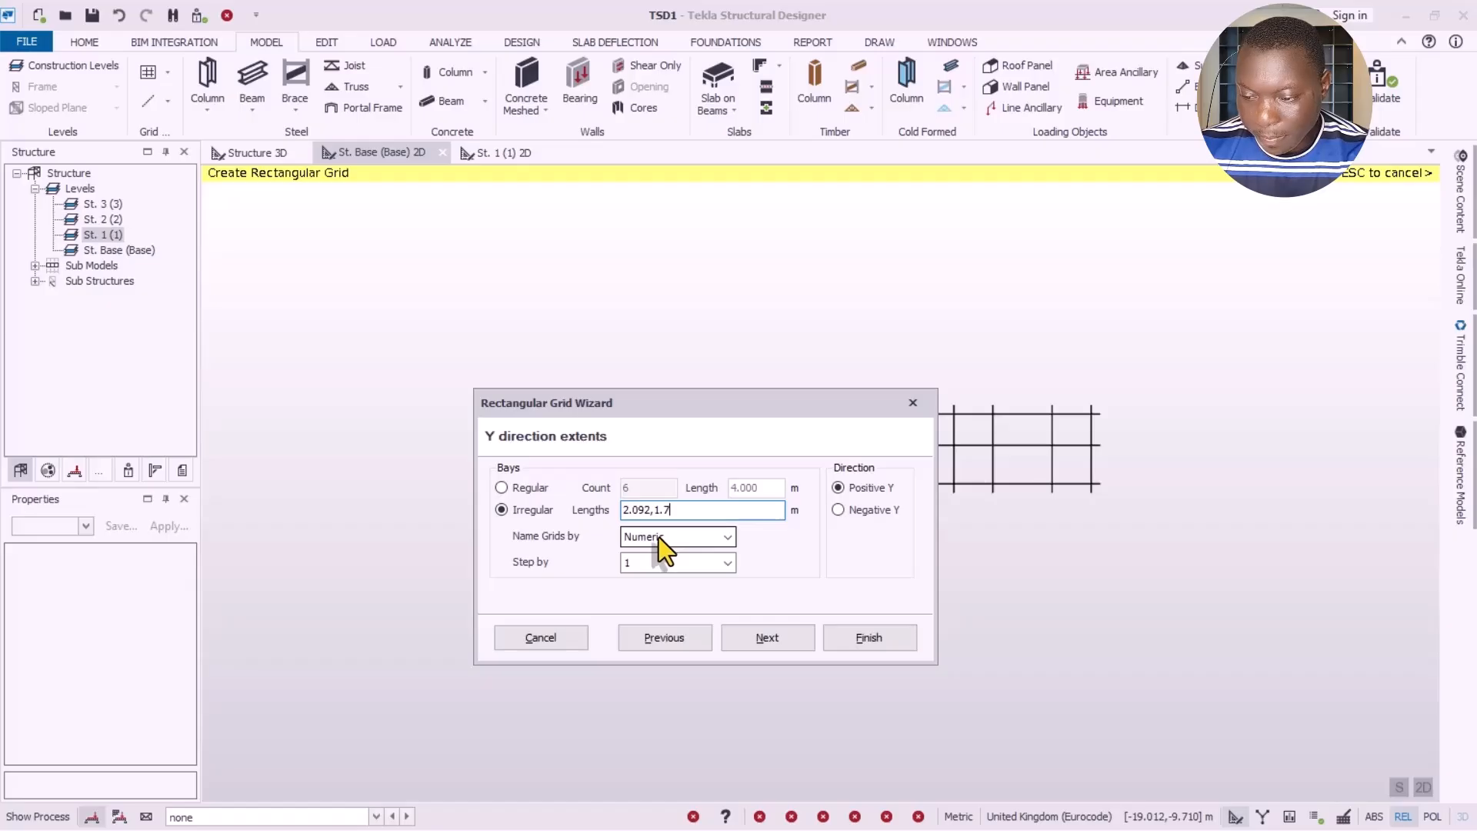
text(33,)
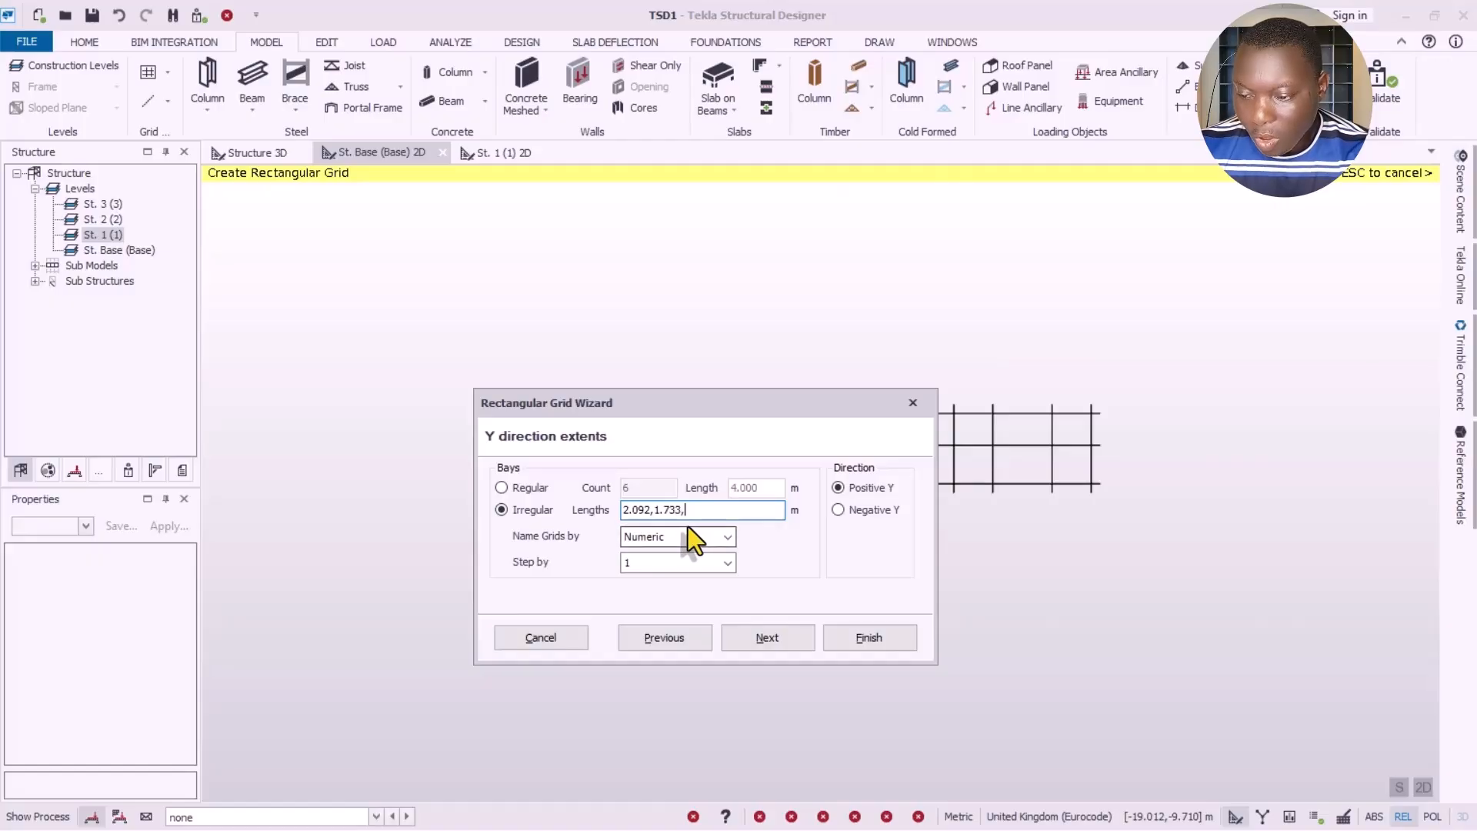
text(44)
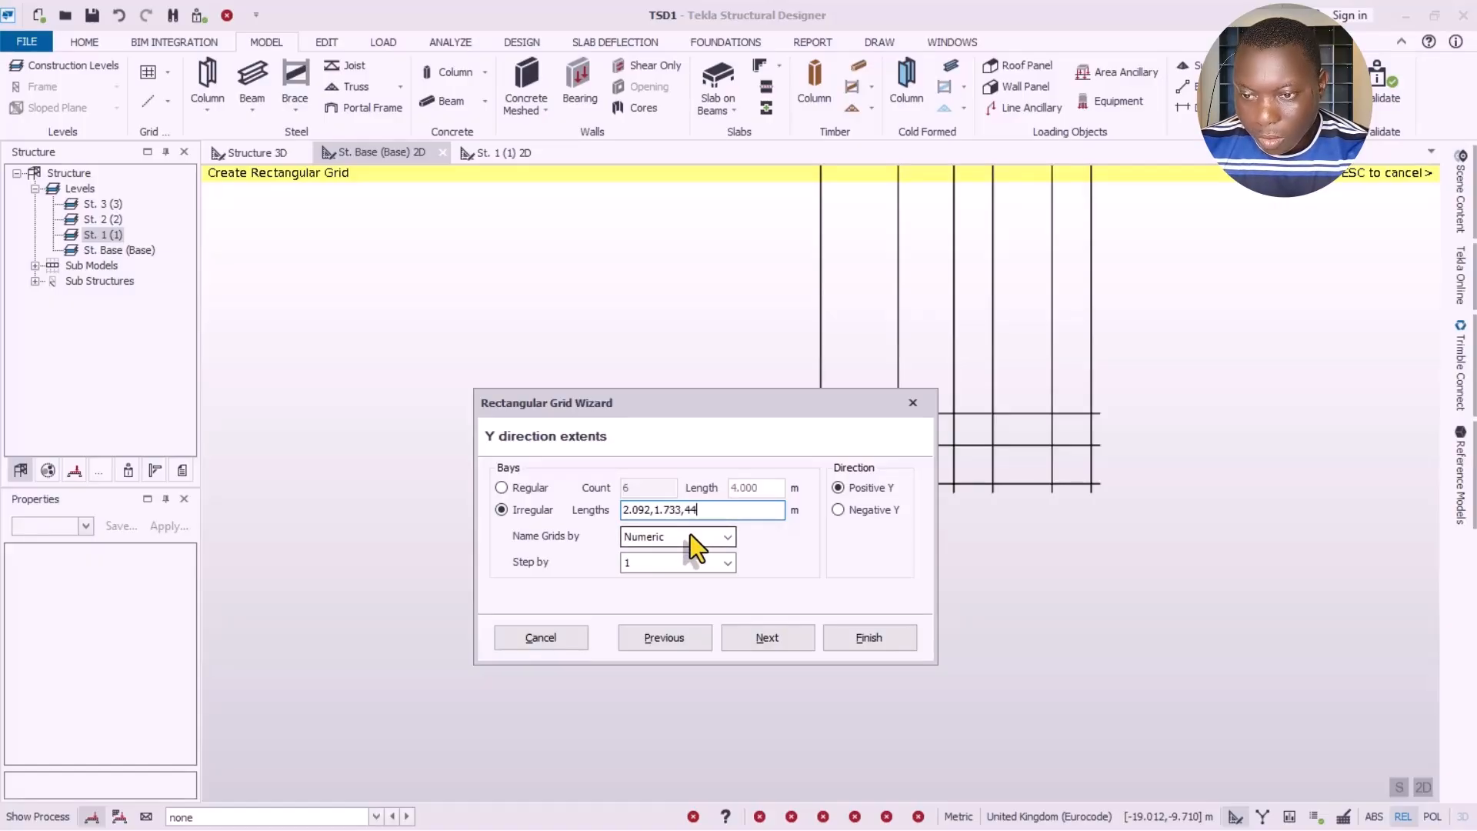
key(BackSpace)
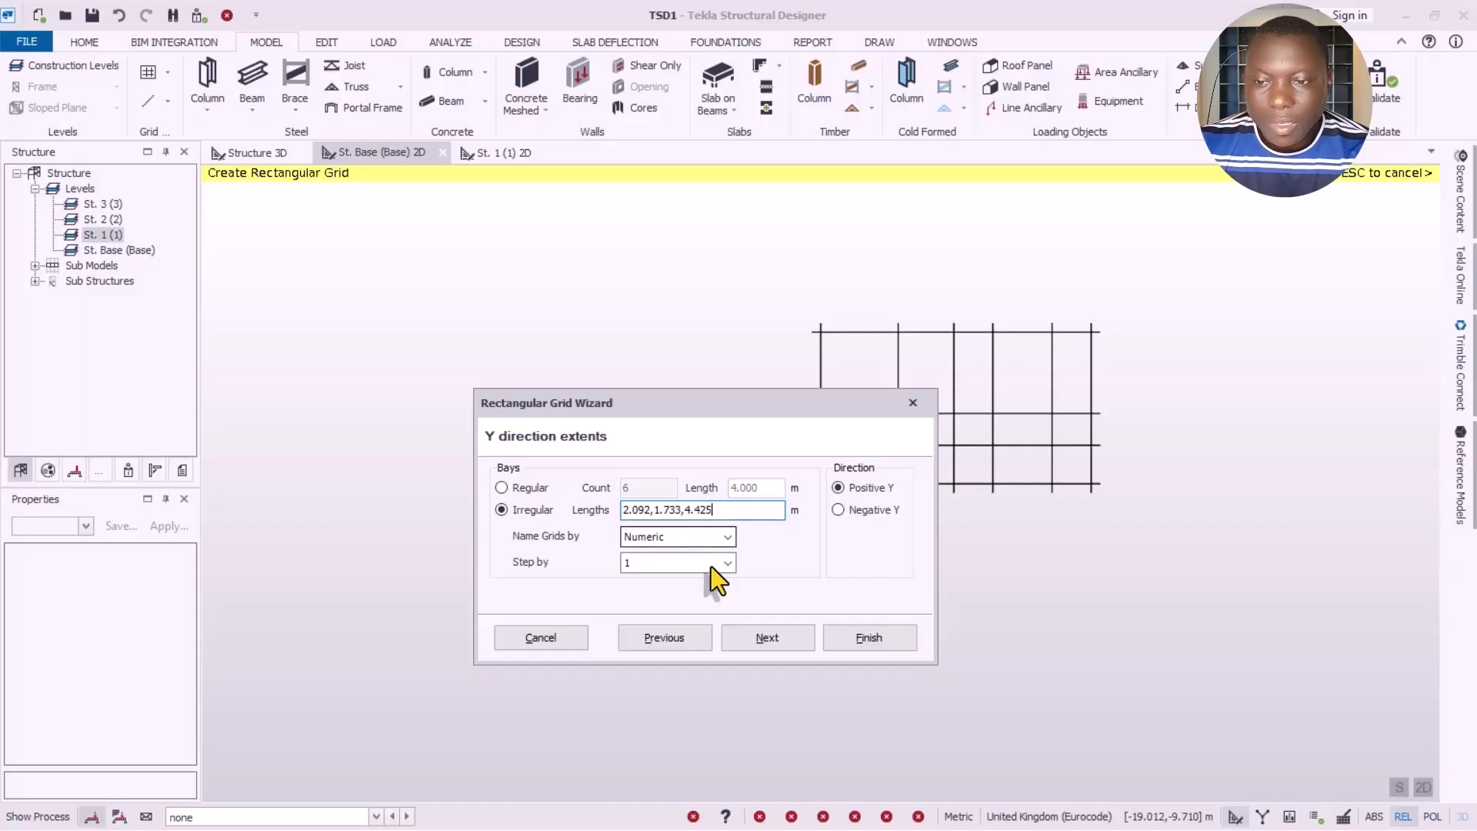
drag(782, 407, 782, 520)
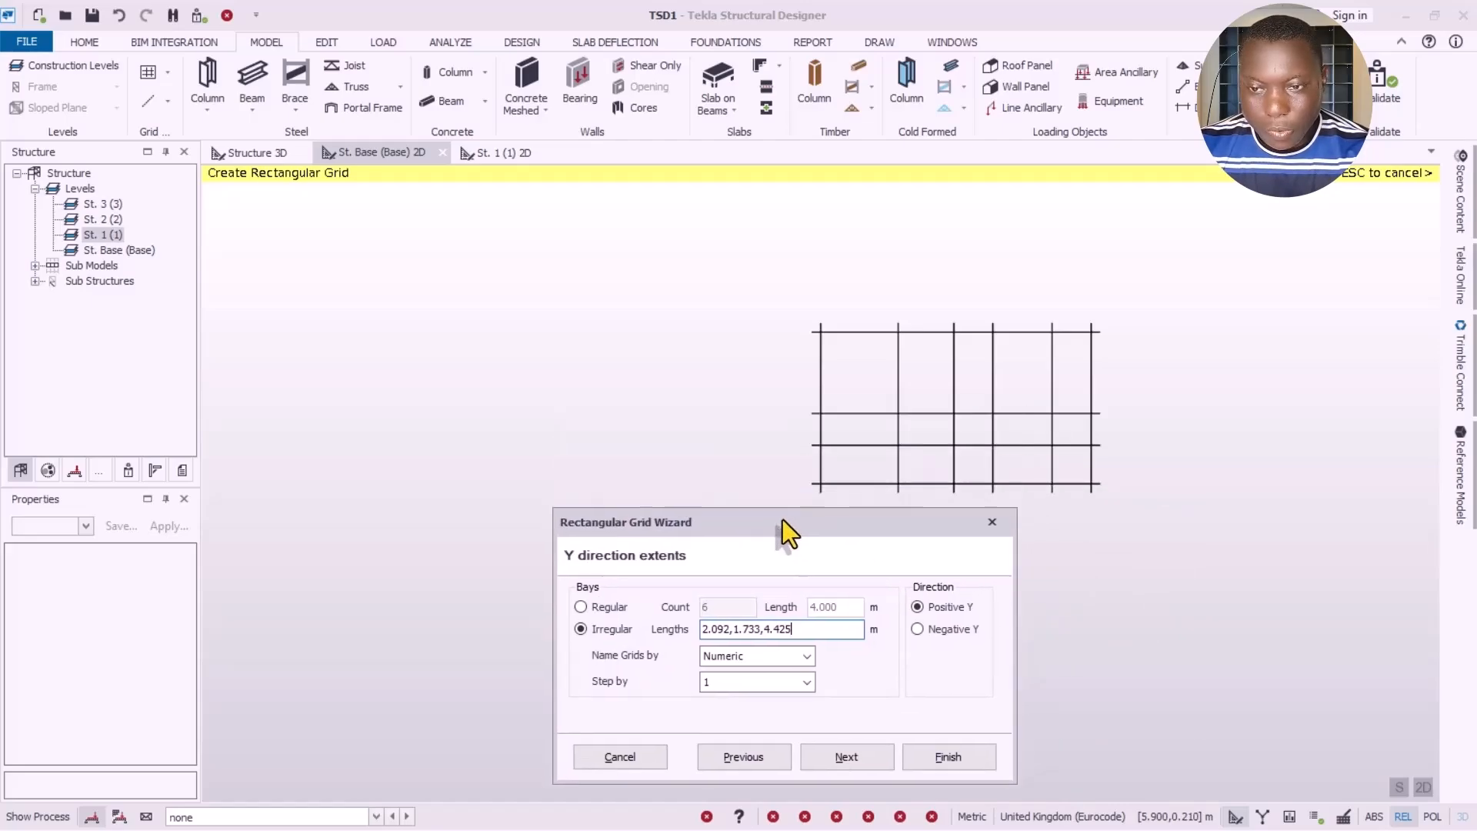
click(847, 760)
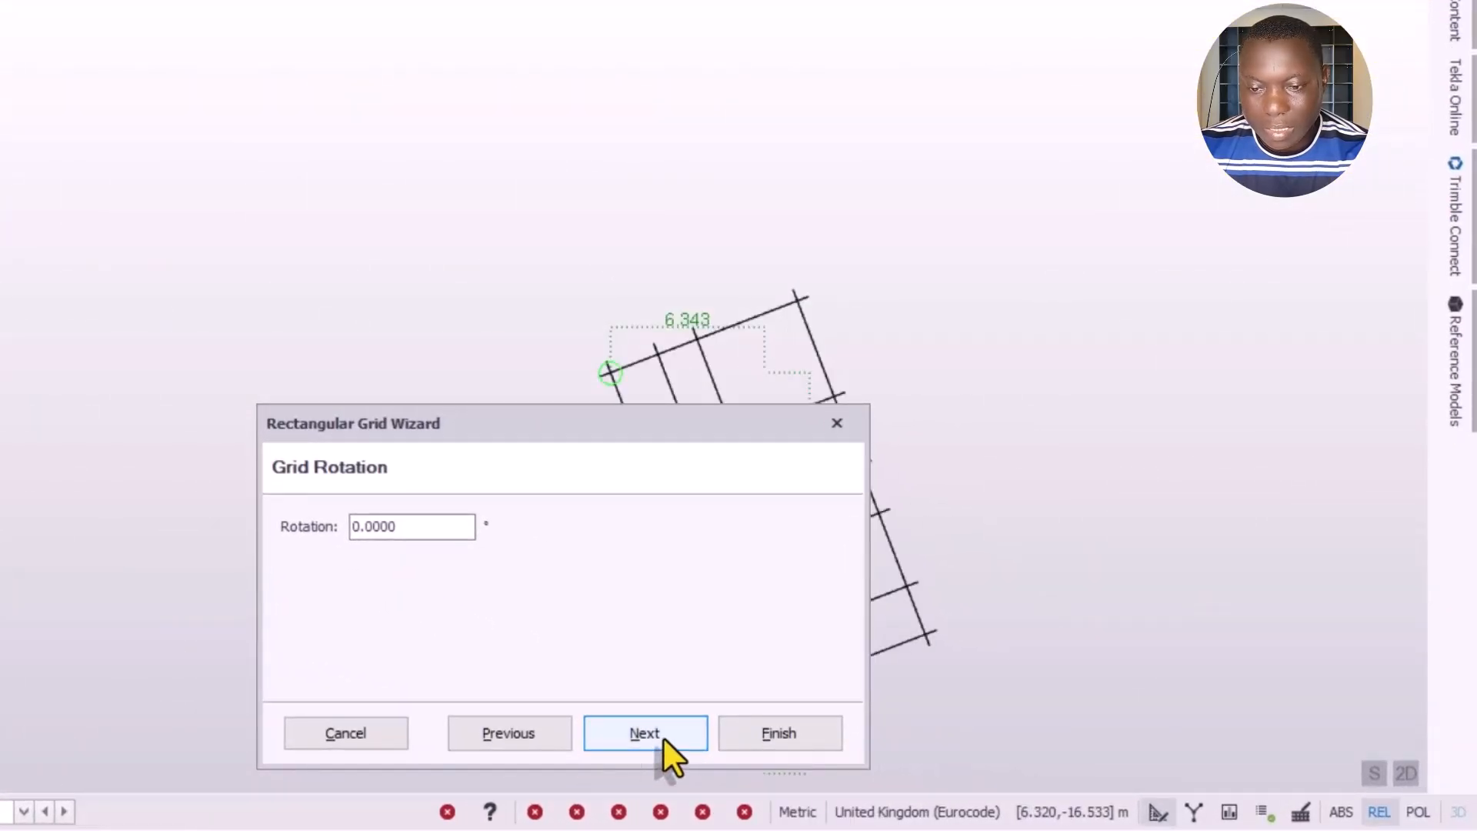
Step: Keep the grid rotation at 0° and the axis angle at 90° relative to the X axis, and finish the rectangular grid
click(645, 733)
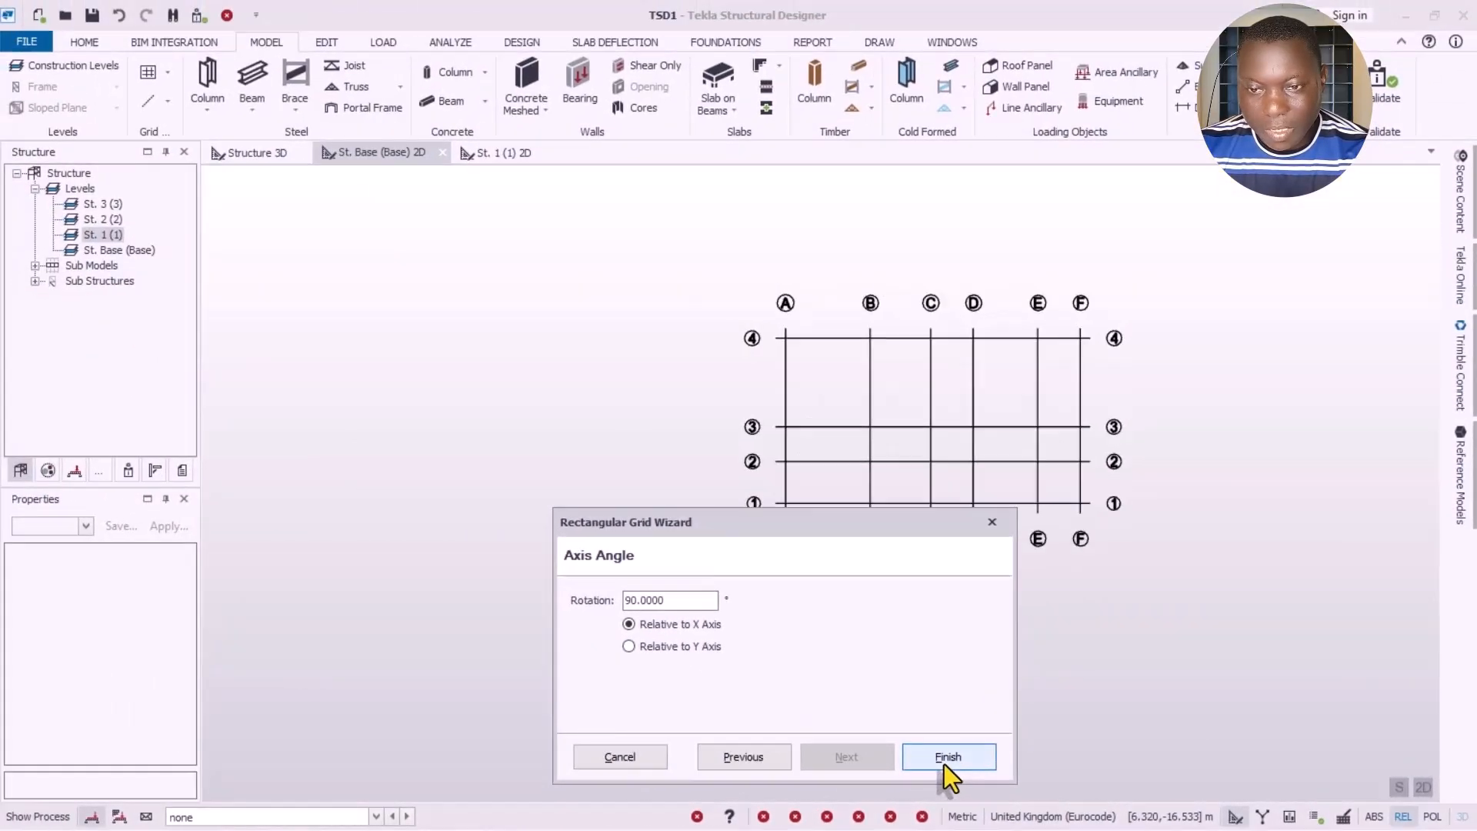
click(946, 757)
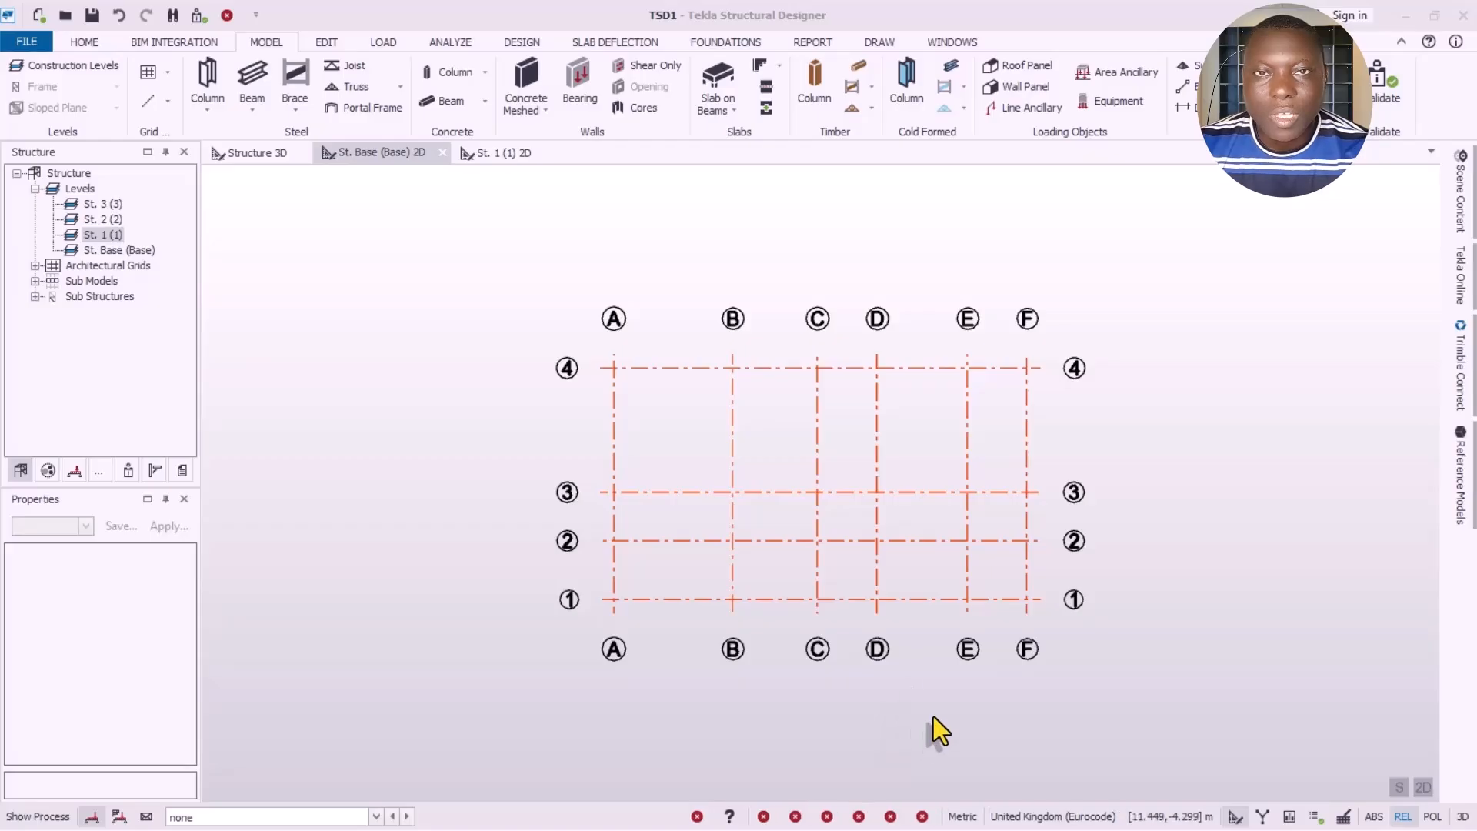
scroll(854, 531, up, 2)
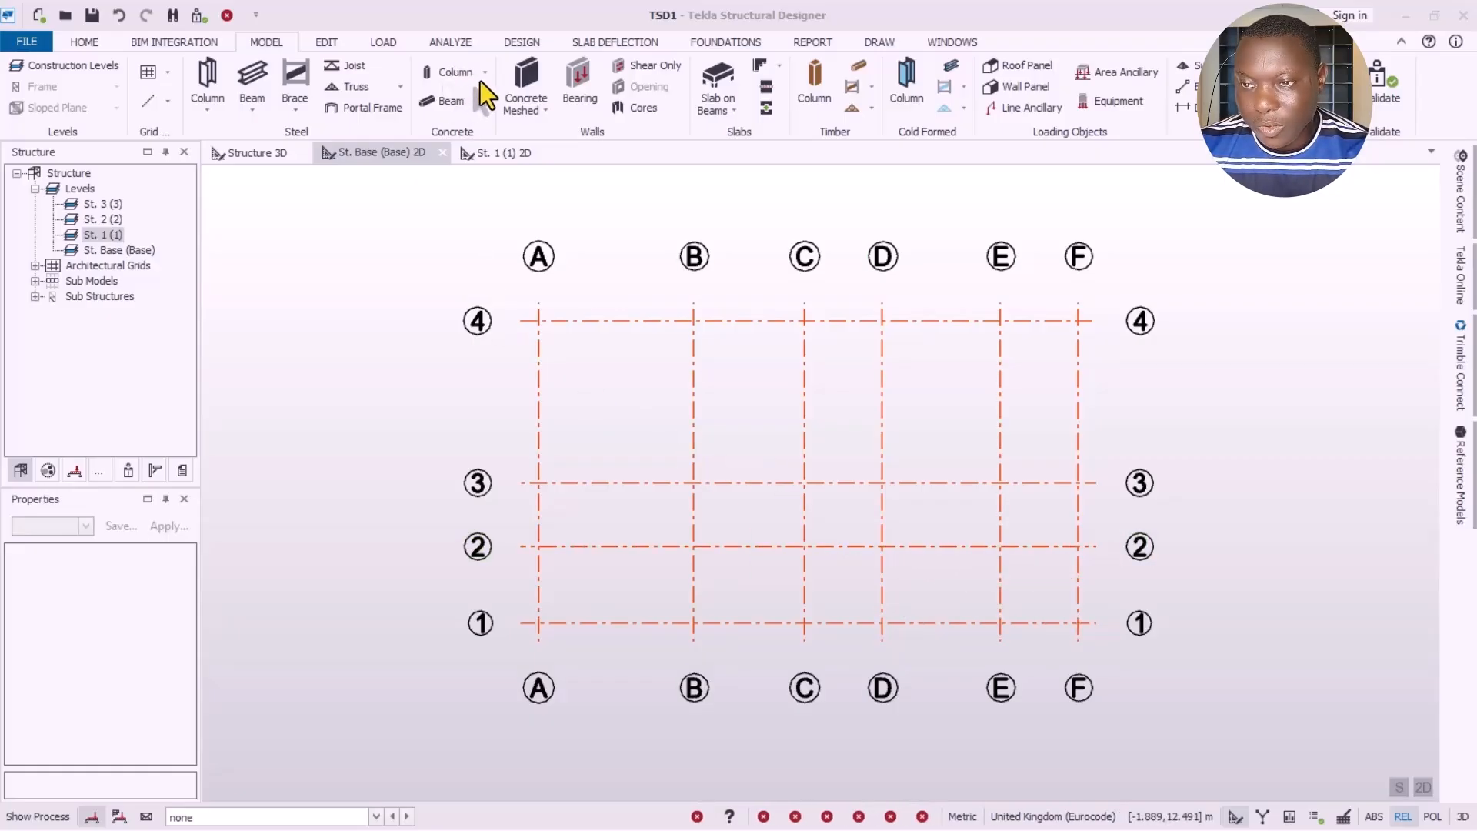
Step: Start a cast-in-place concrete column and define its rectangular section with 225 mm breadth and 225 mm depth
click(456, 77)
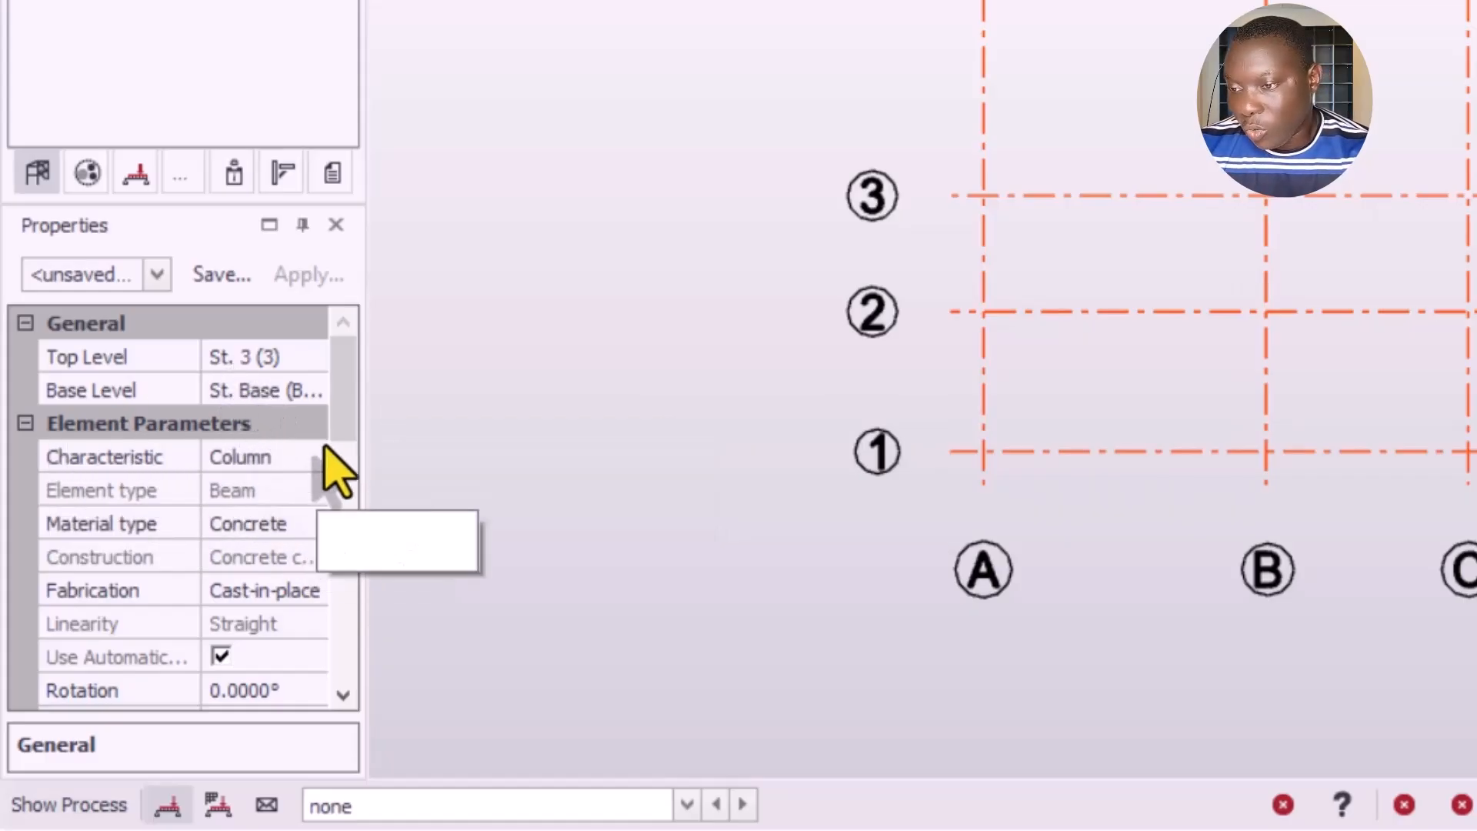
drag(342, 428, 322, 502)
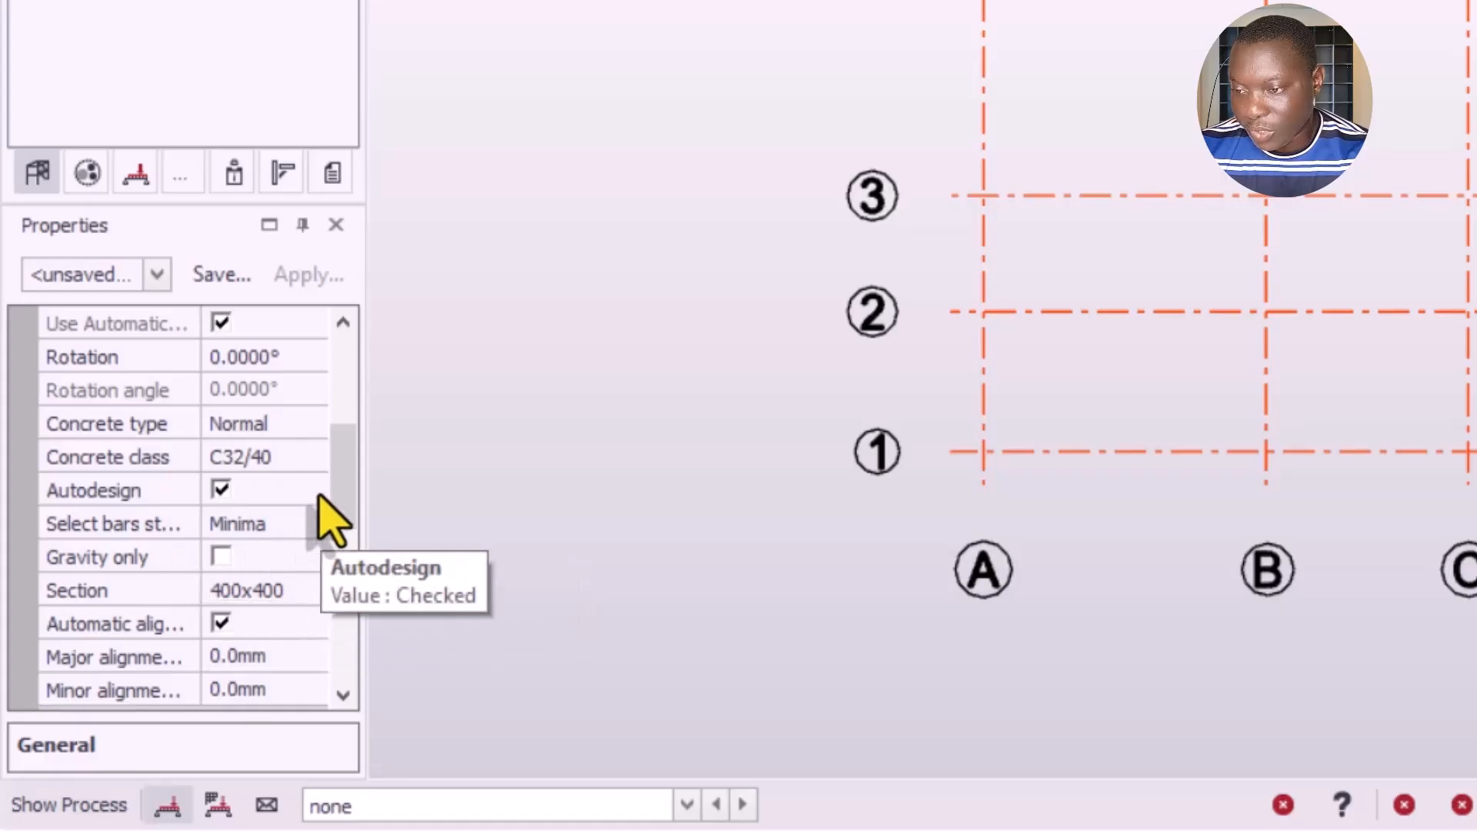
click(247, 600)
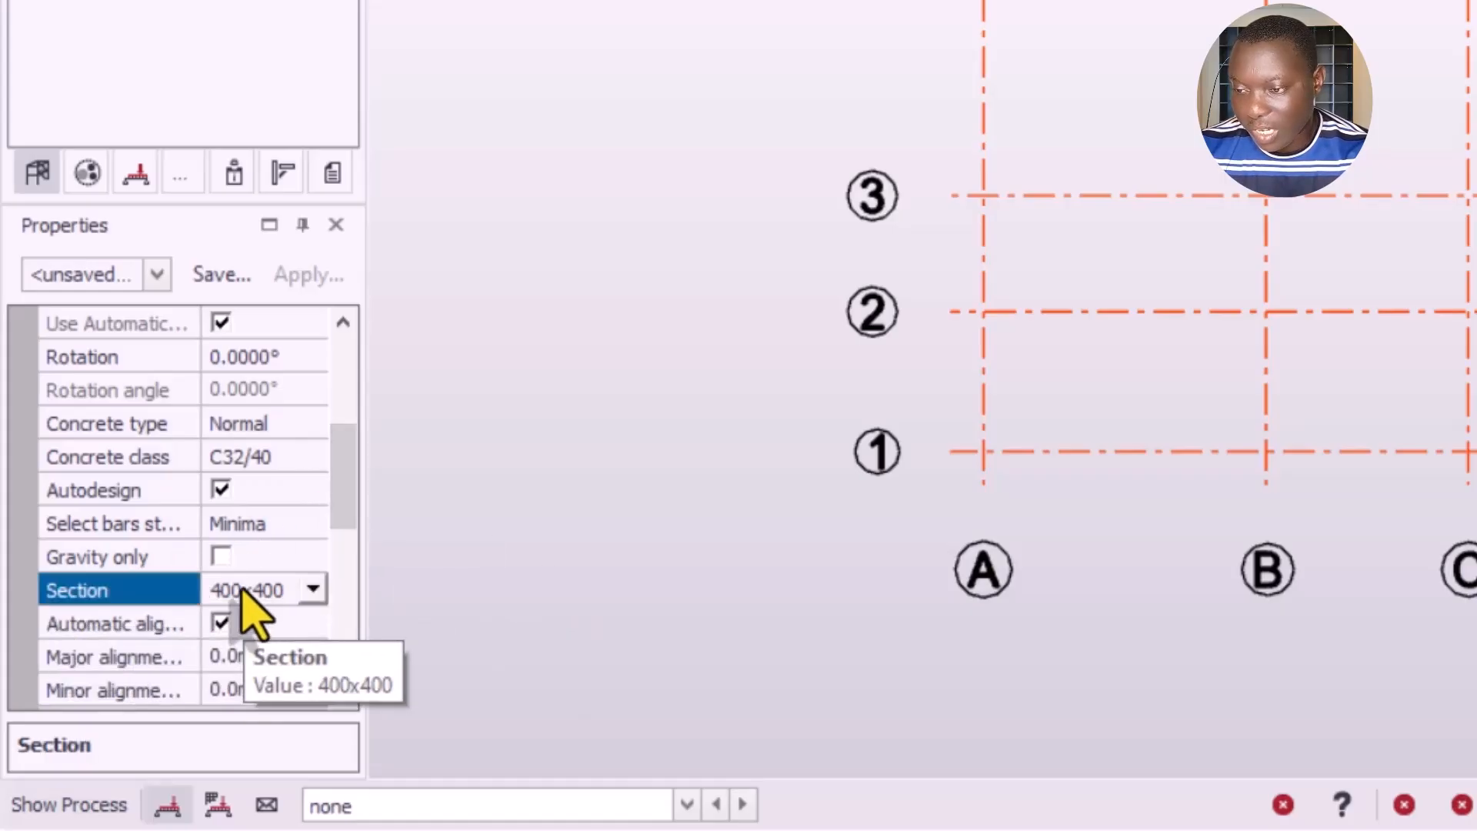
click(309, 590)
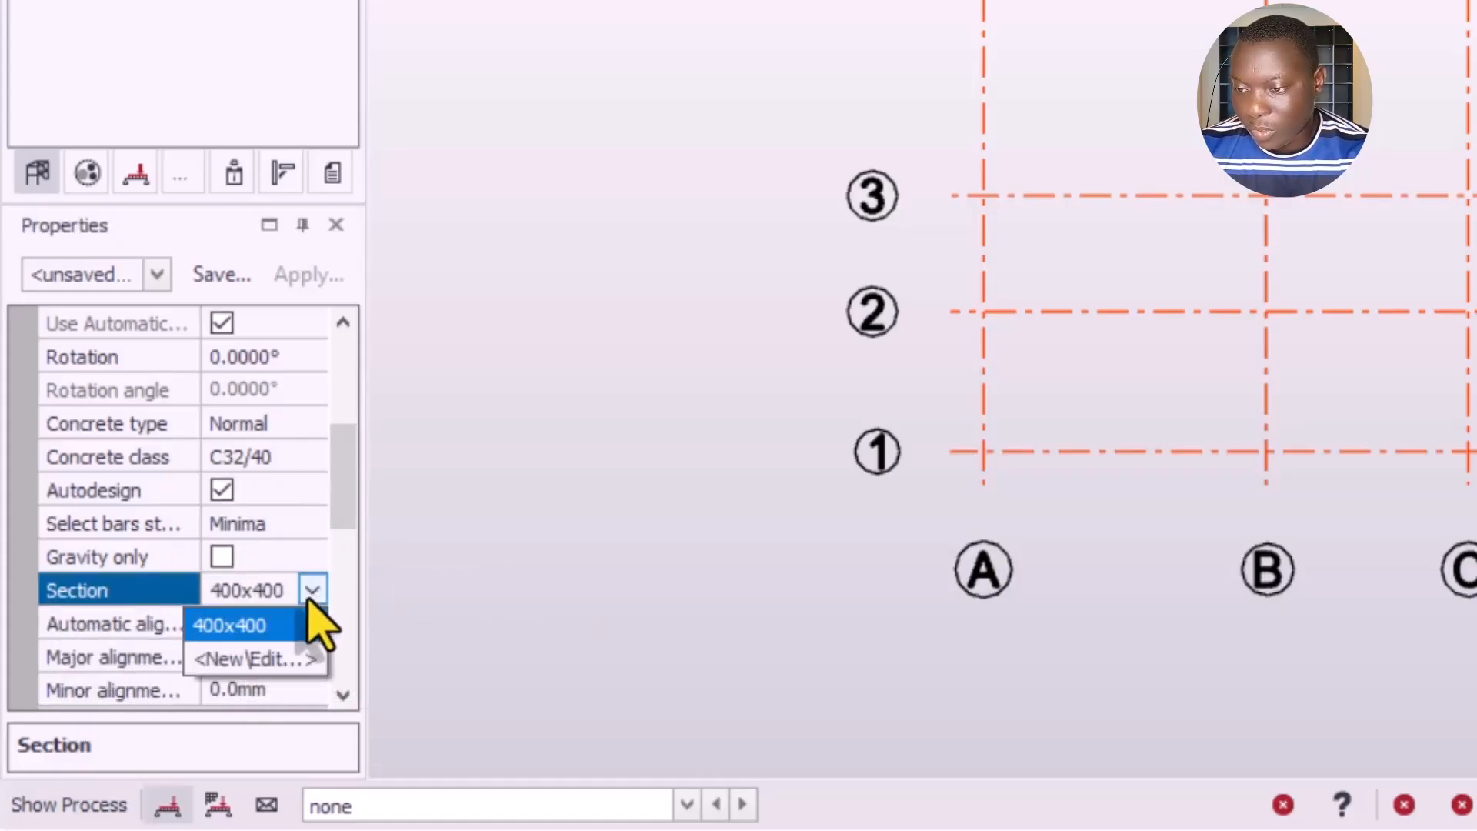
click(142, 723)
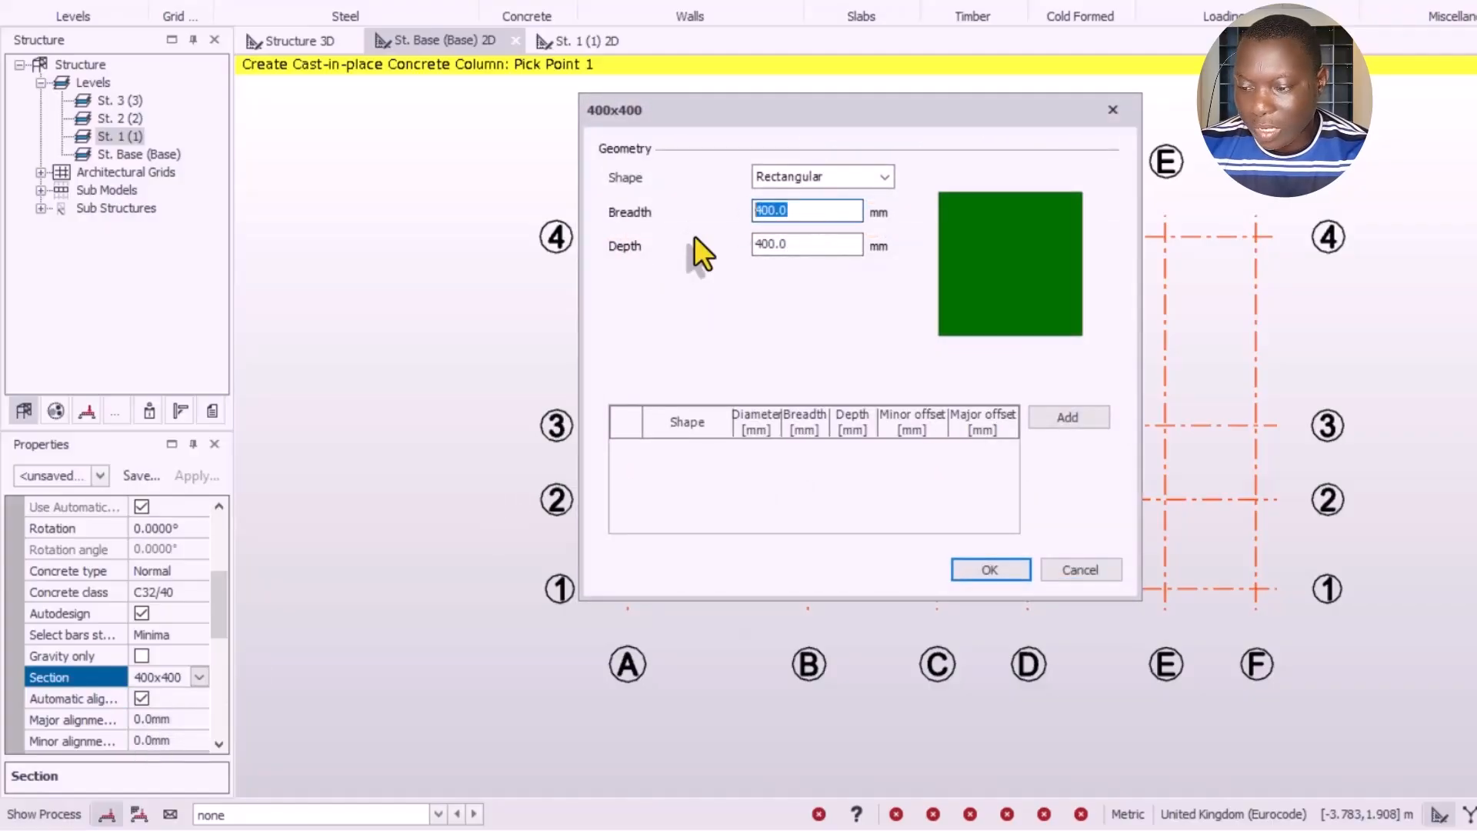
text(225)
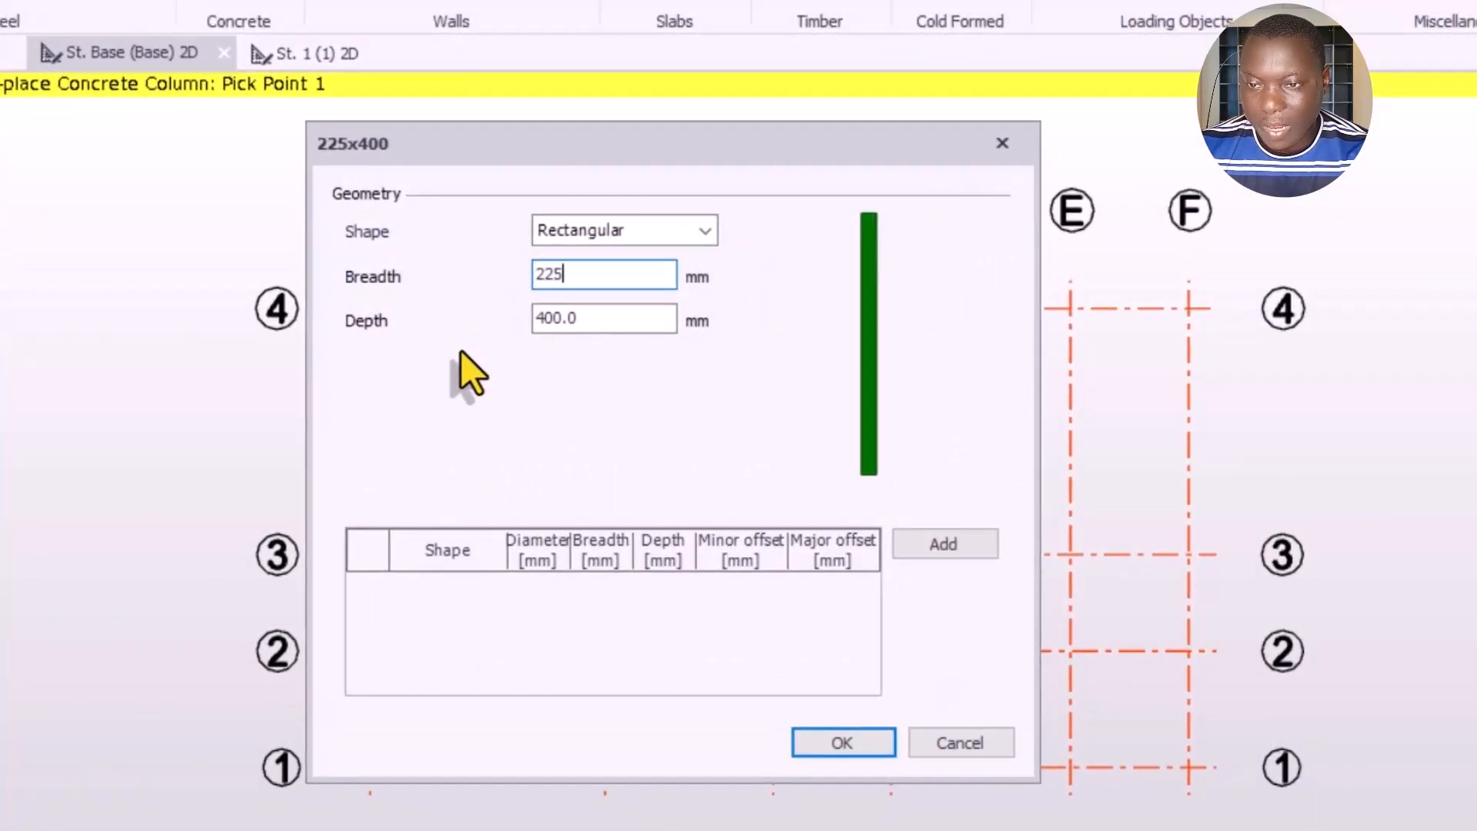
key(Tab)
text(225)
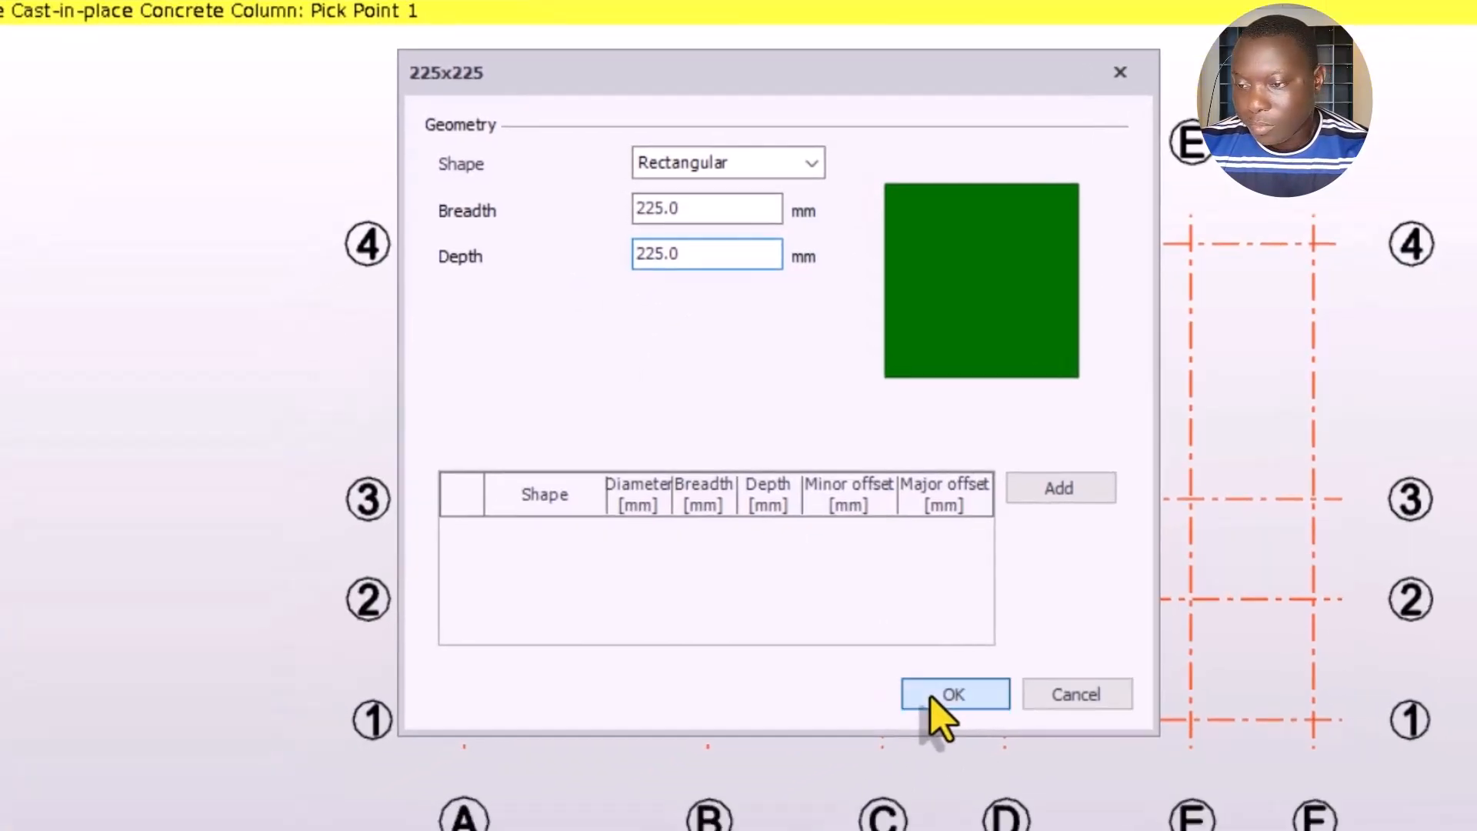
click(844, 742)
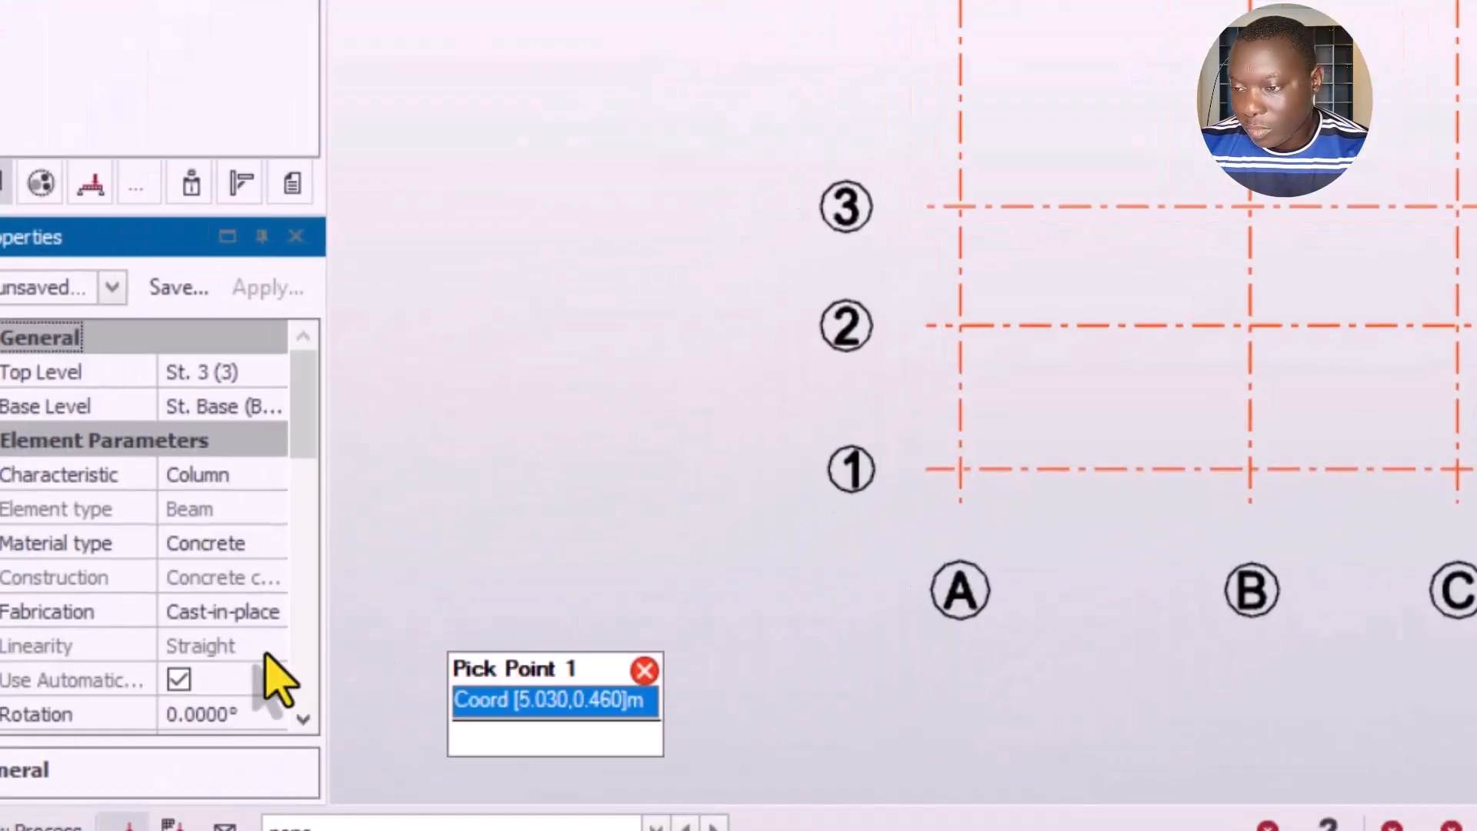
Step: Check the remaining column properties and place columns at all intersections of grid lines D, E and F with grid lines 1 to 4
drag(372, 377, 349, 527)
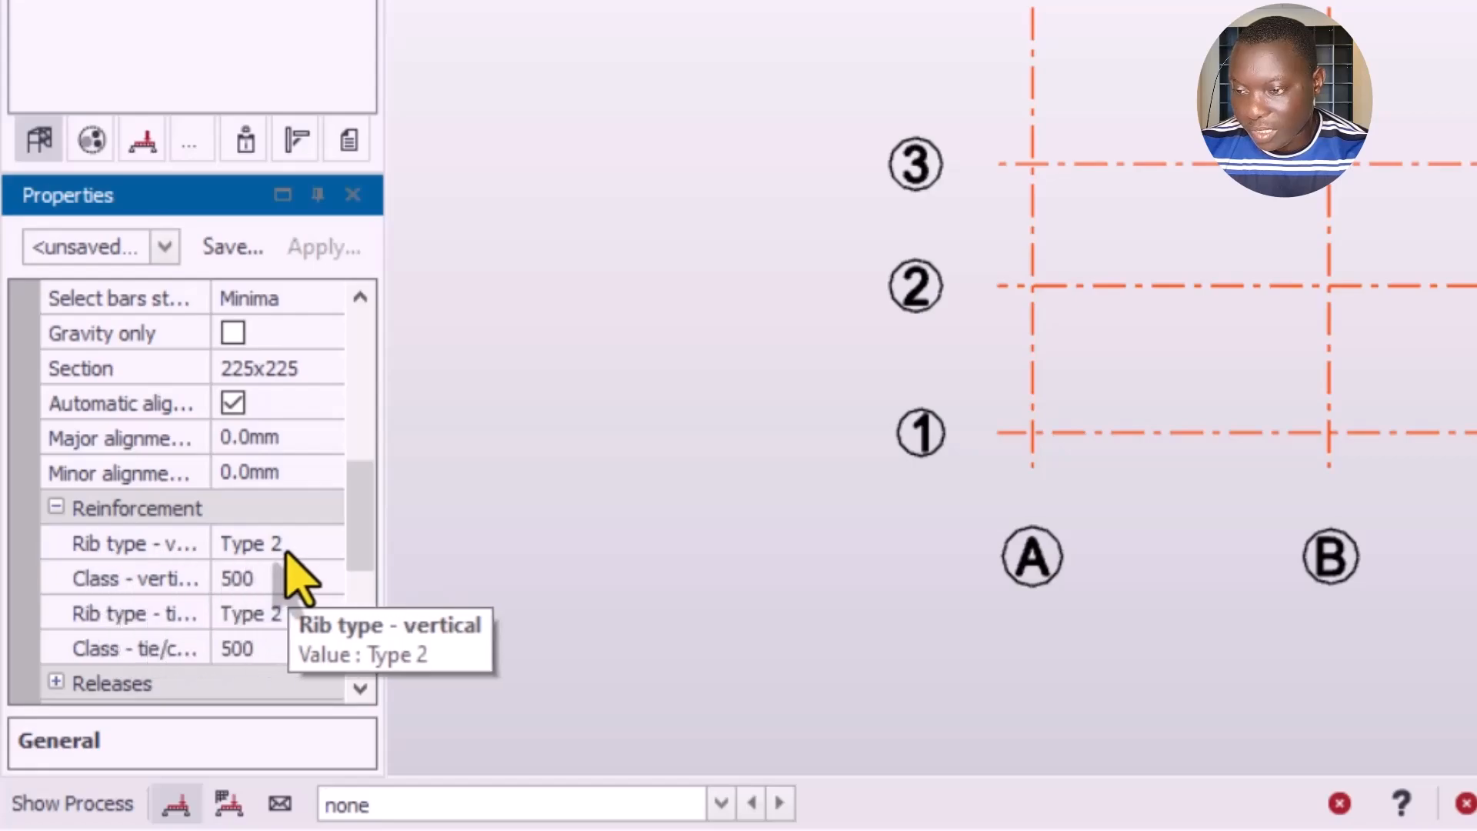
mouse_move(357, 529)
mouse_down()
mouse_move(372, 570)
mouse_move(382, 538)
mouse_up()
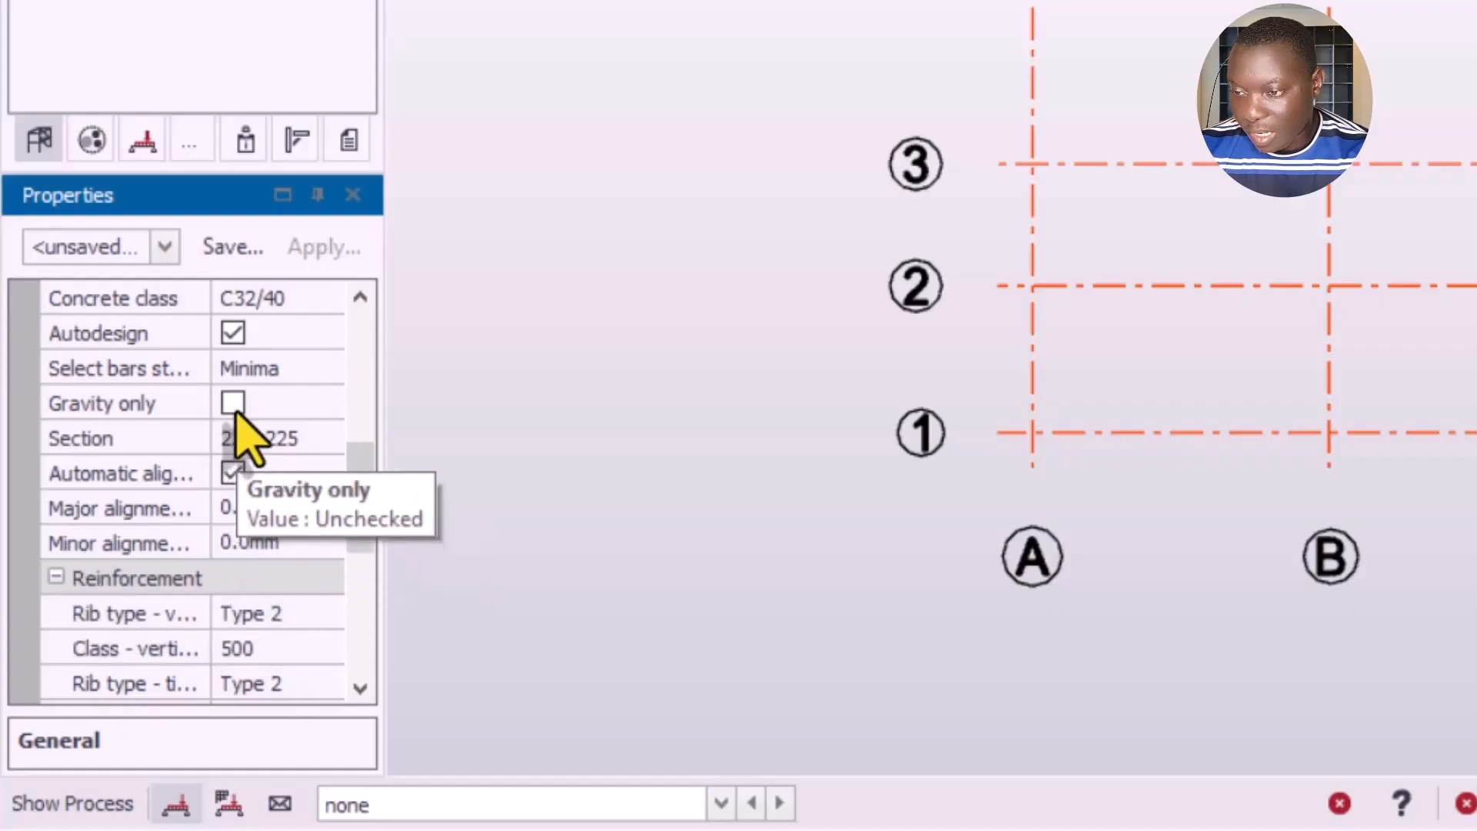
drag(212, 370, 251, 368)
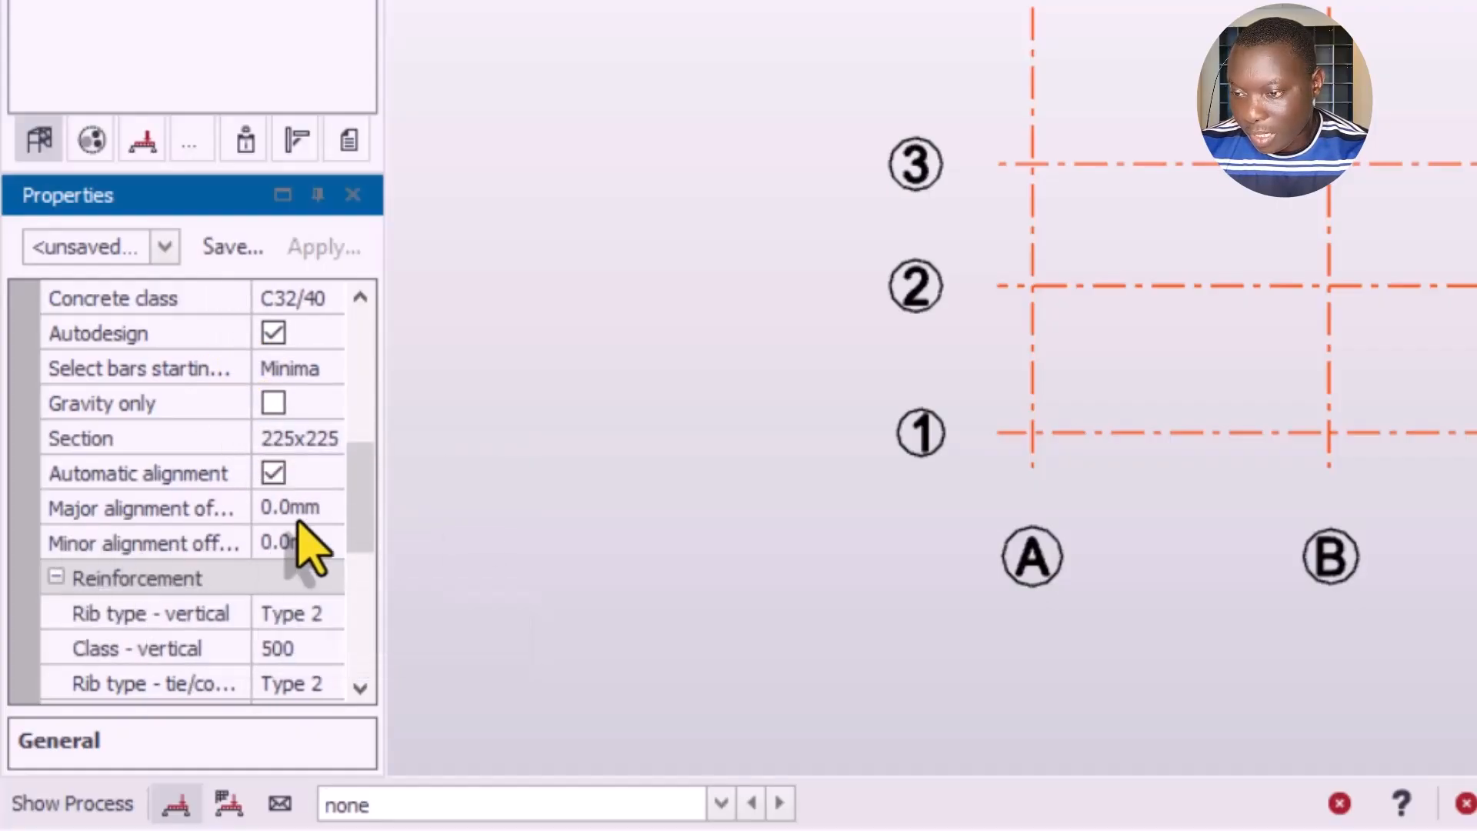
mouse_move(358, 496)
mouse_down()
mouse_move(365, 518)
mouse_move(363, 495)
mouse_up()
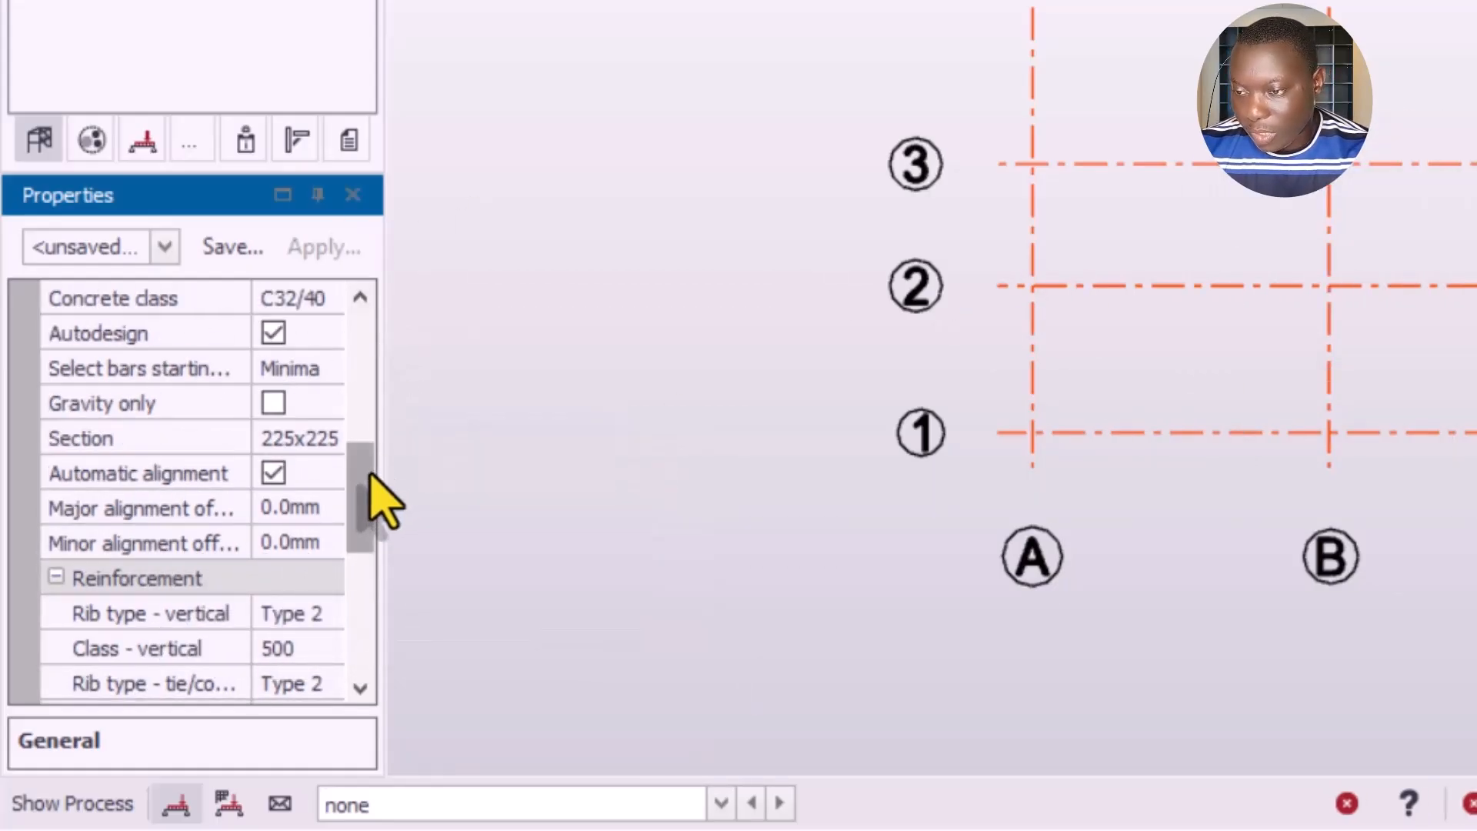
drag(366, 473, 353, 340)
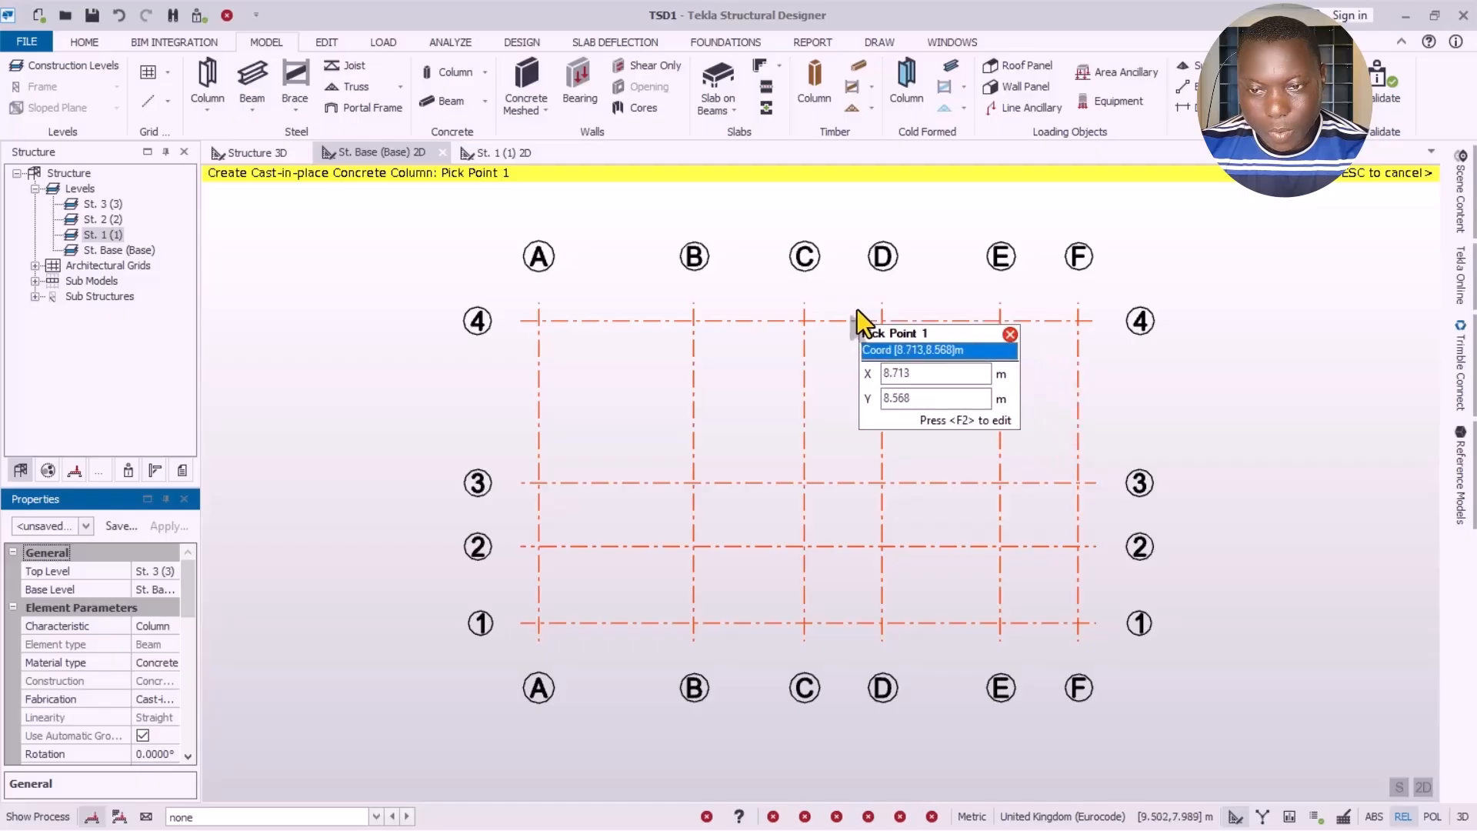
drag(854, 296, 1102, 653)
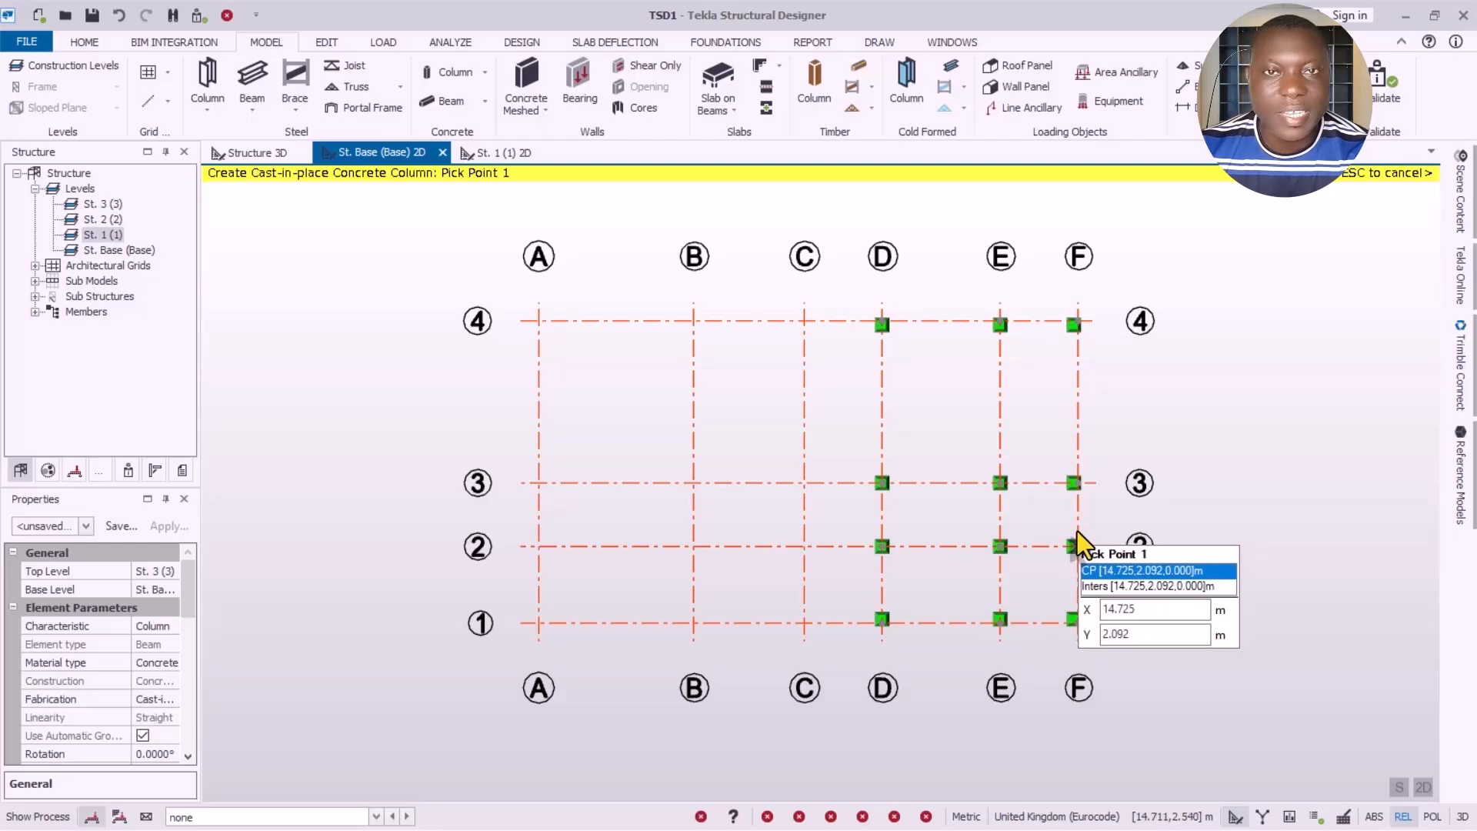
key(Escape)
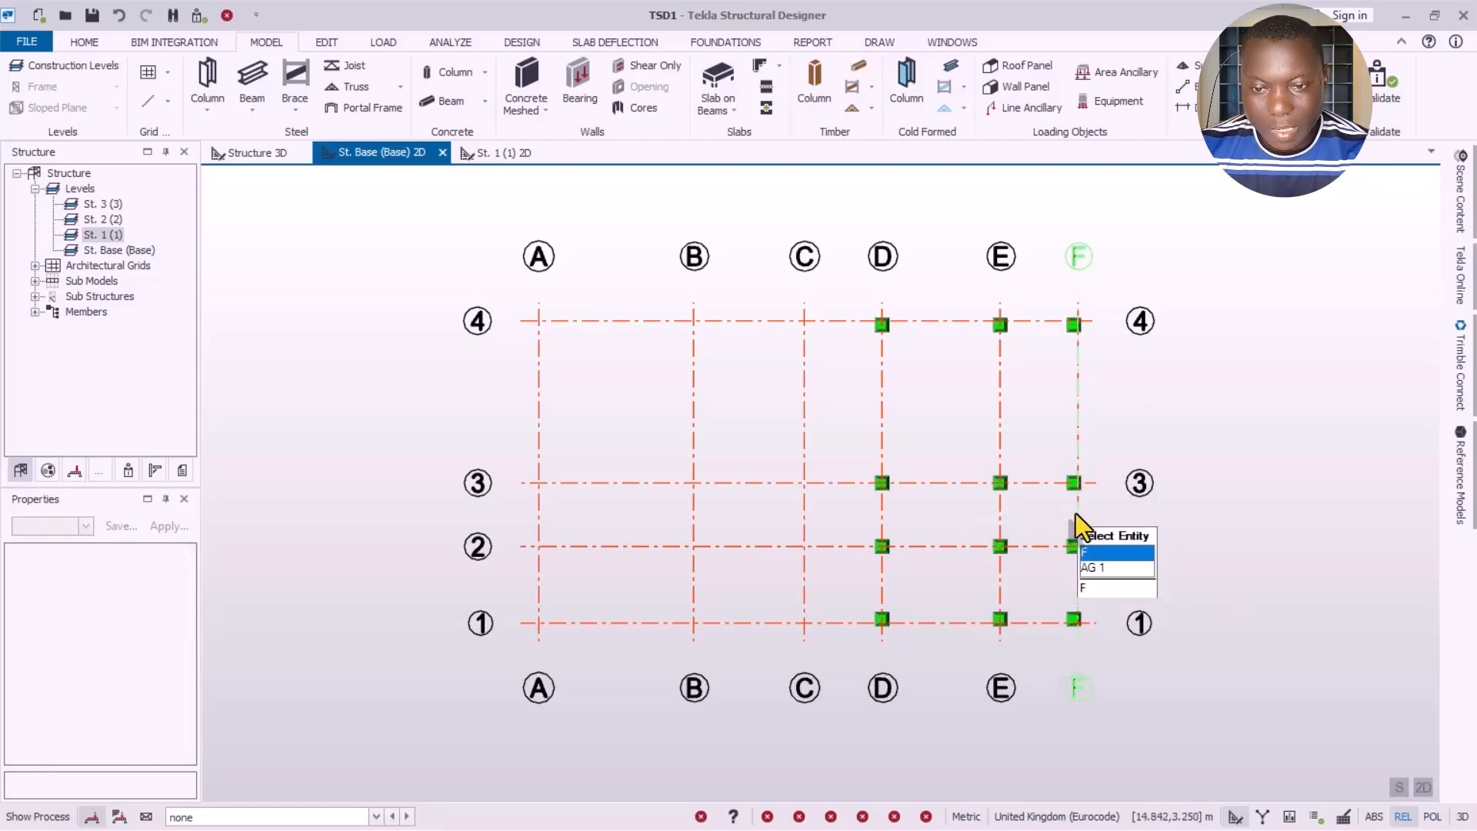
Step: Delete the three columns on grid line 2 at D, E and F together with their supports
drag(966, 454, 1114, 507)
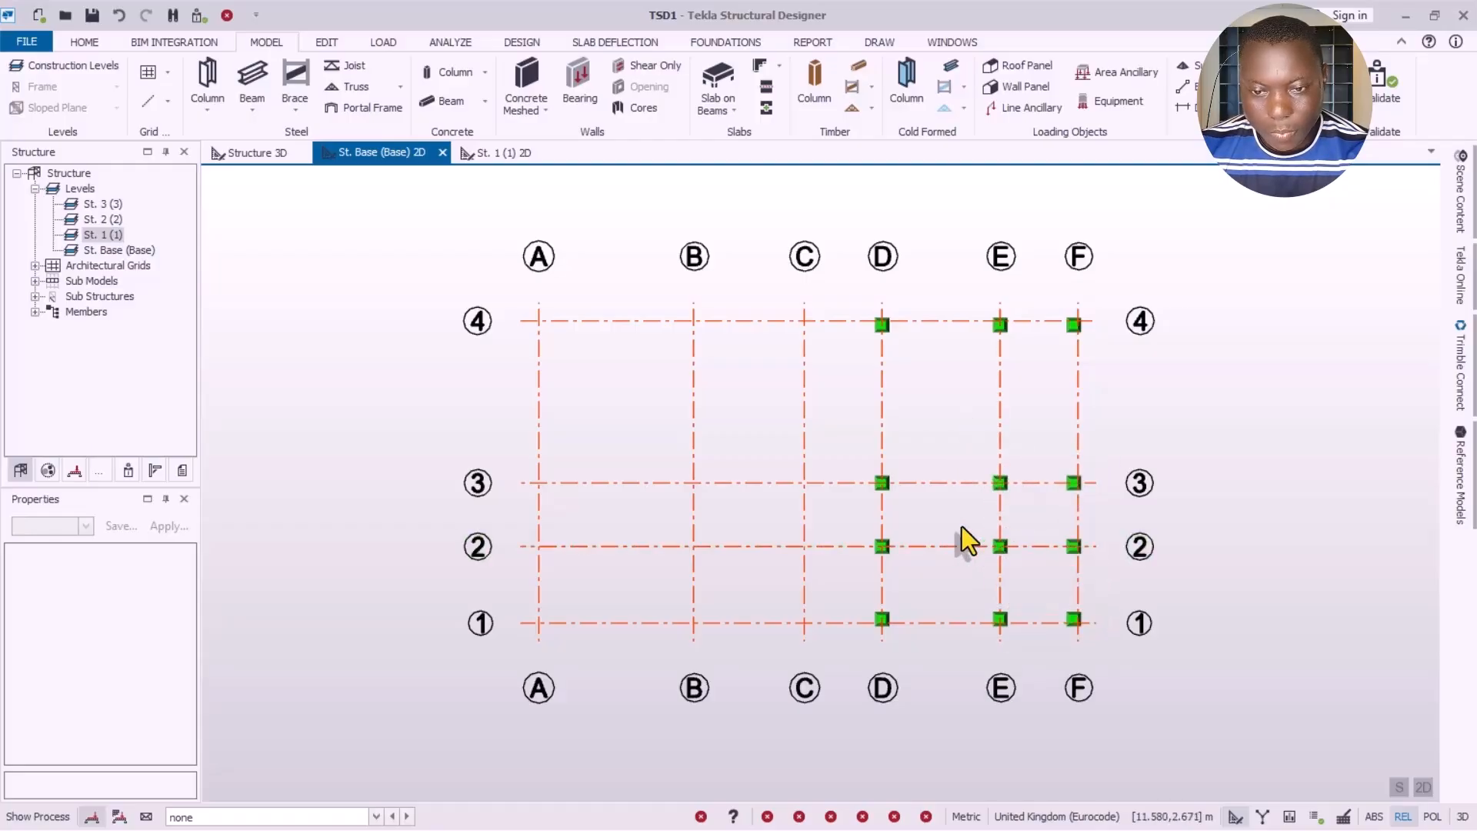
drag(1099, 578, 1102, 579)
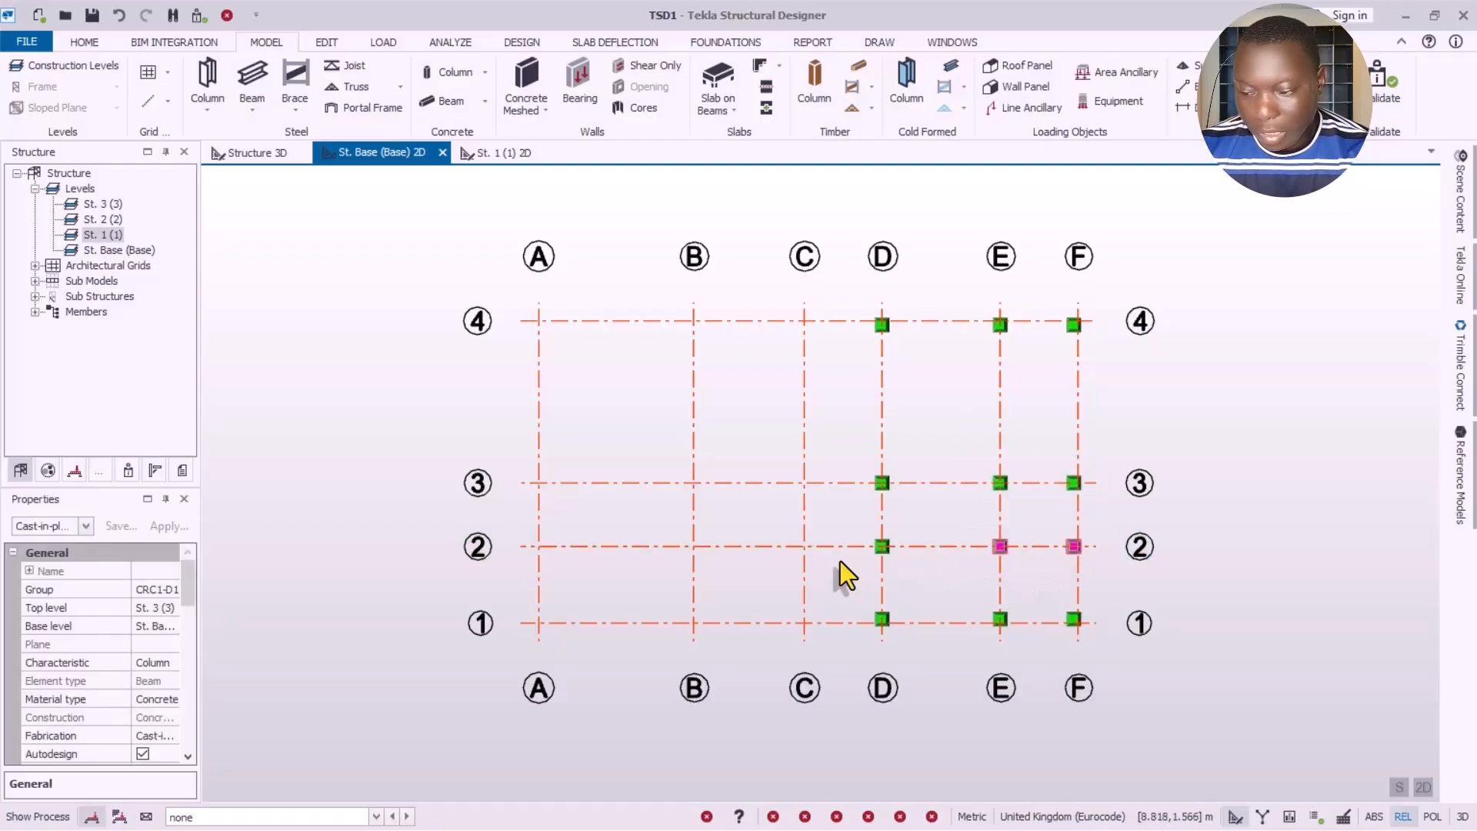
drag(931, 571, 932, 572)
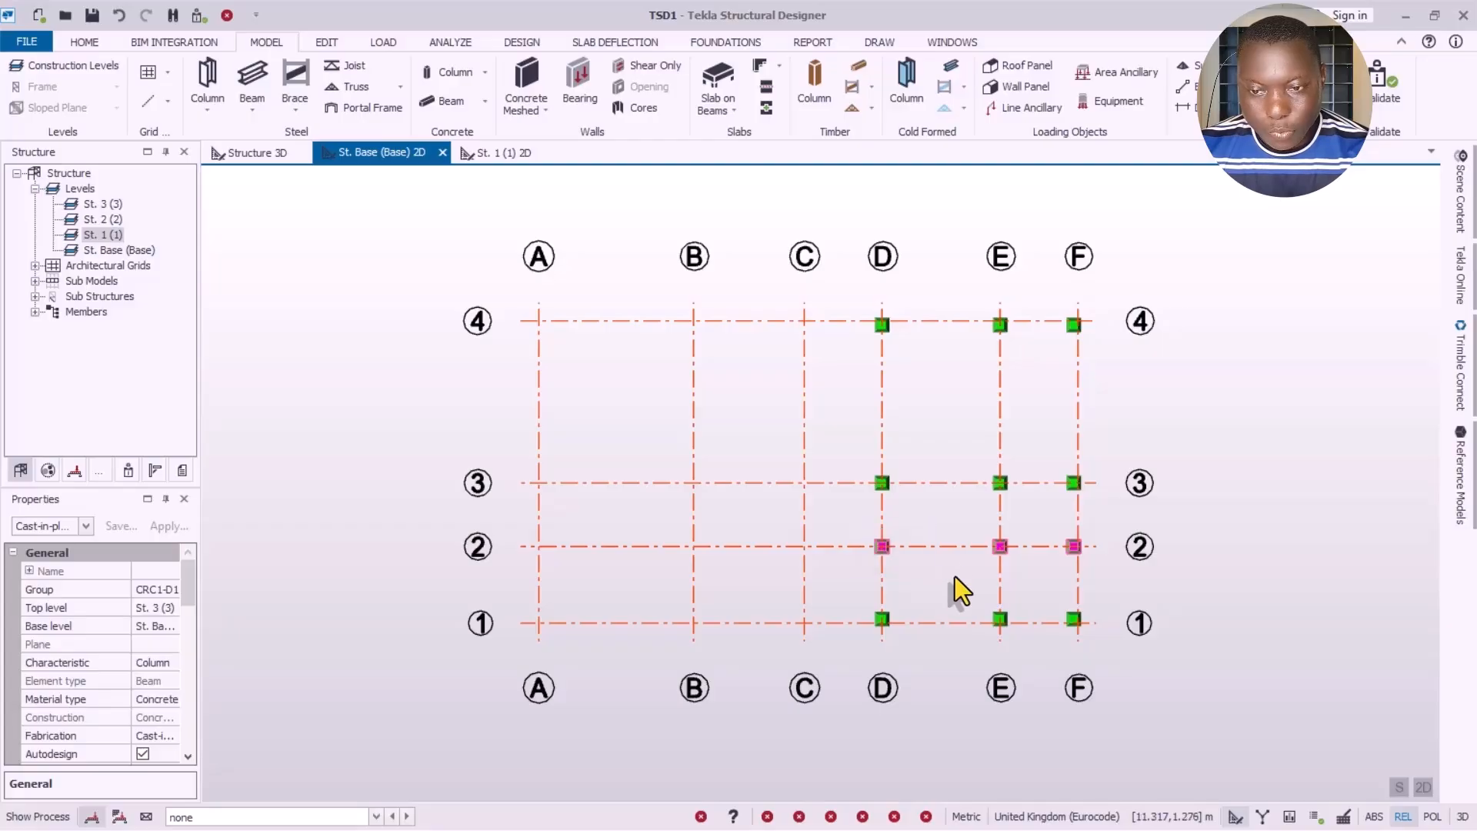
click(226, 13)
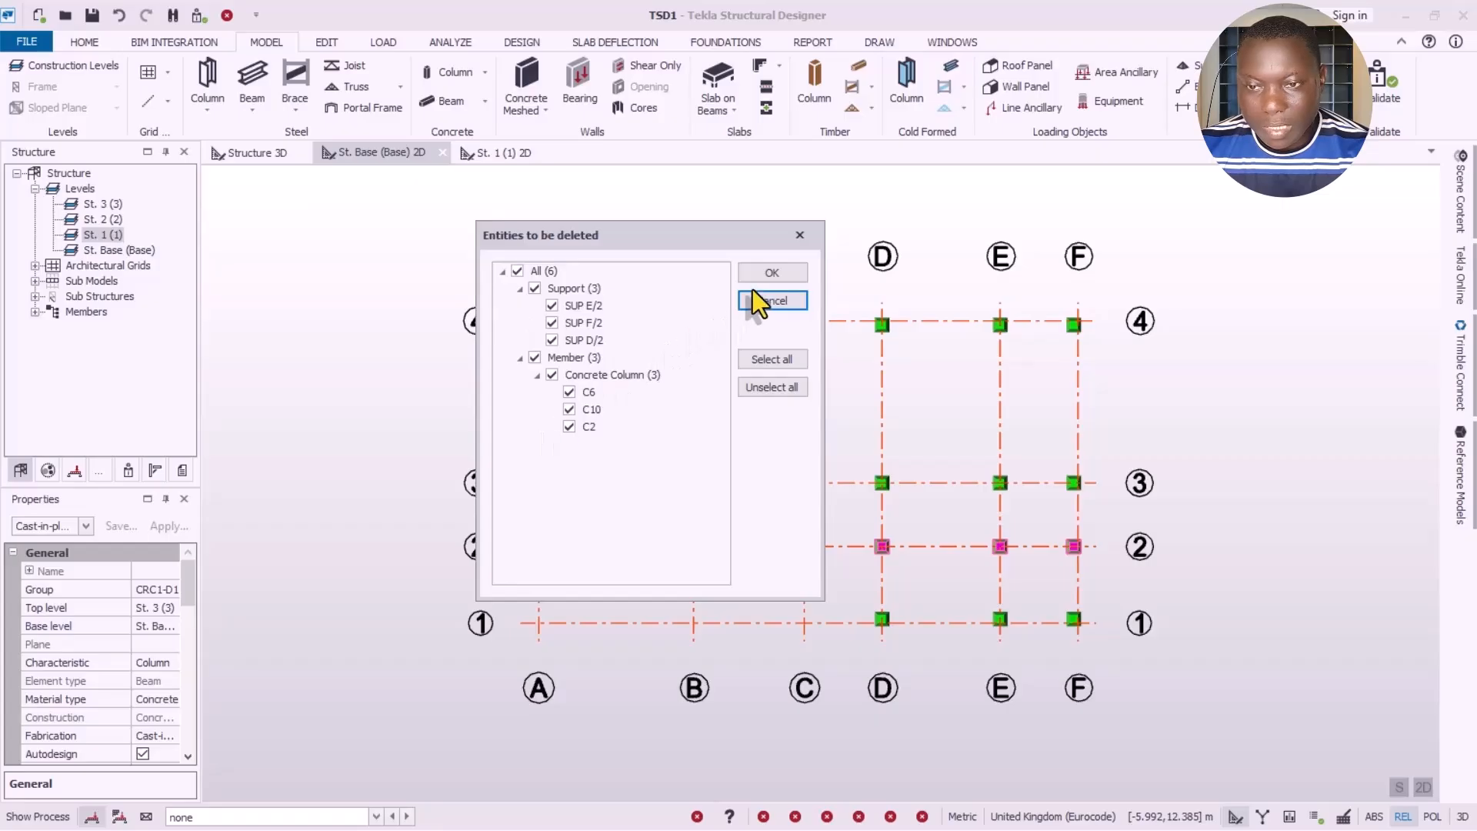
key(Return)
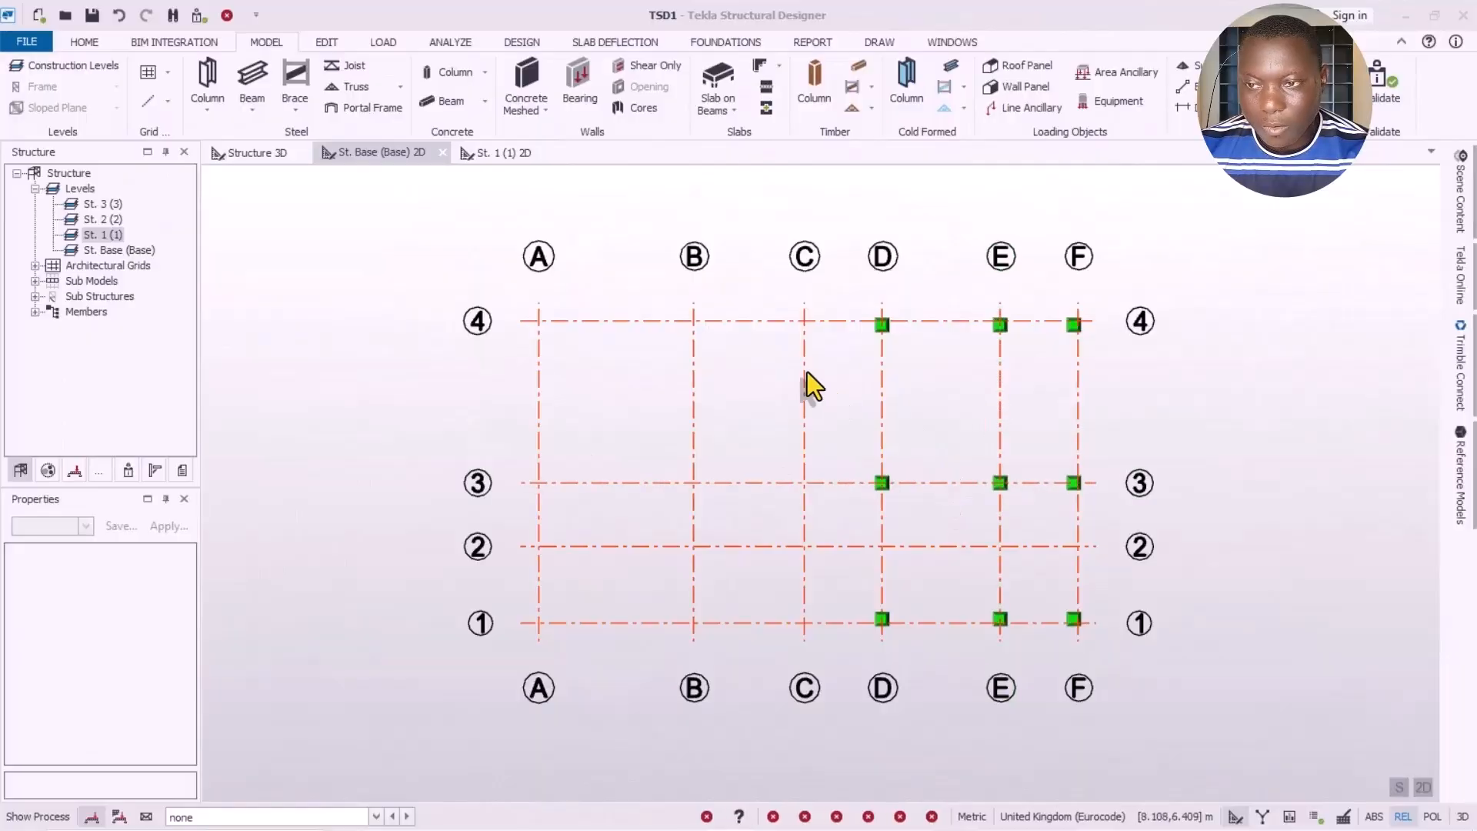
Step: Place cast-in-place concrete columns with top level St. 2 (2) at all intersections of grid lines A, B and C with grid lines 1 to 4
click(454, 72)
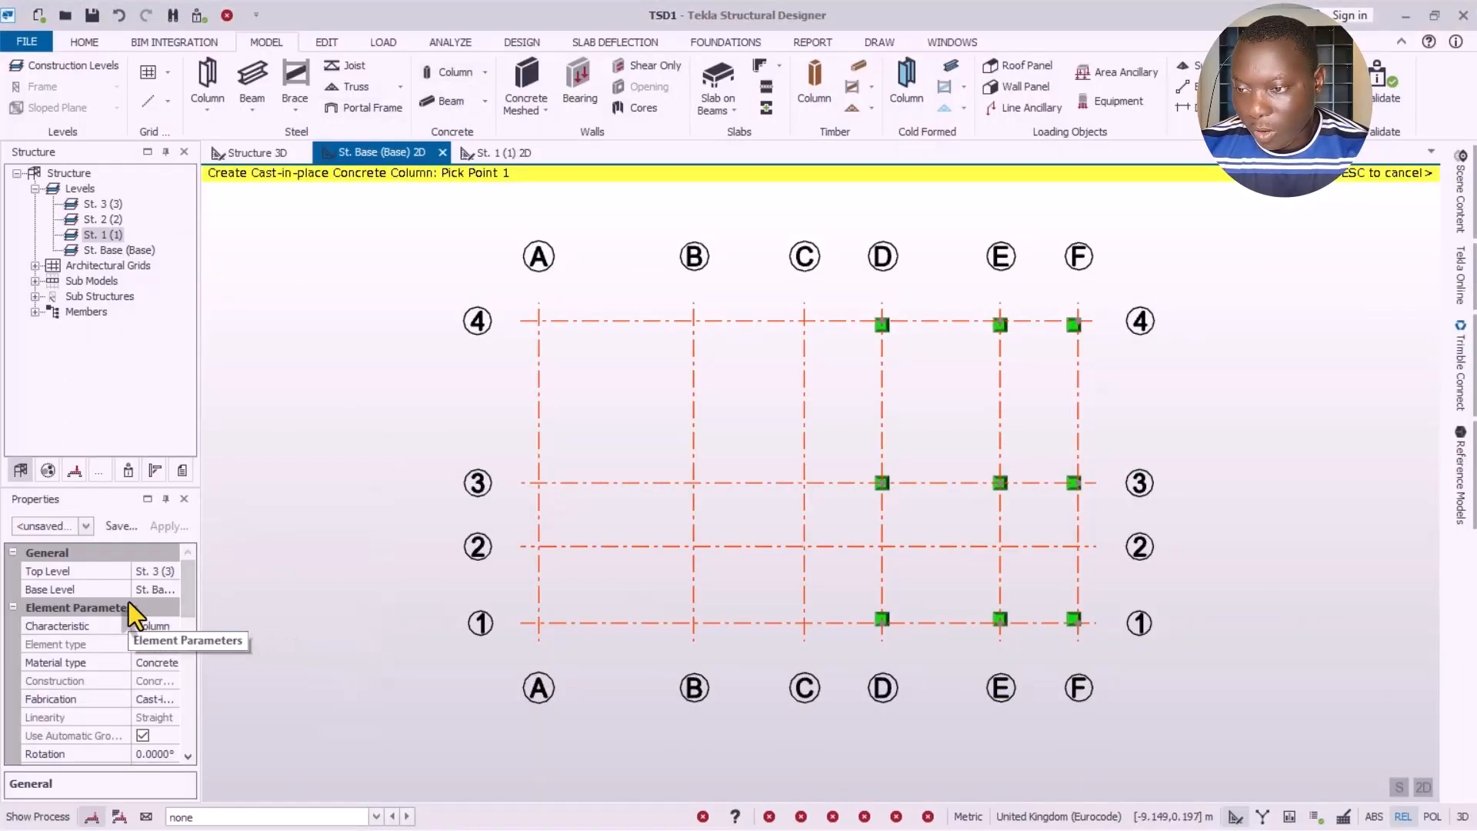
click(154, 572)
click(169, 573)
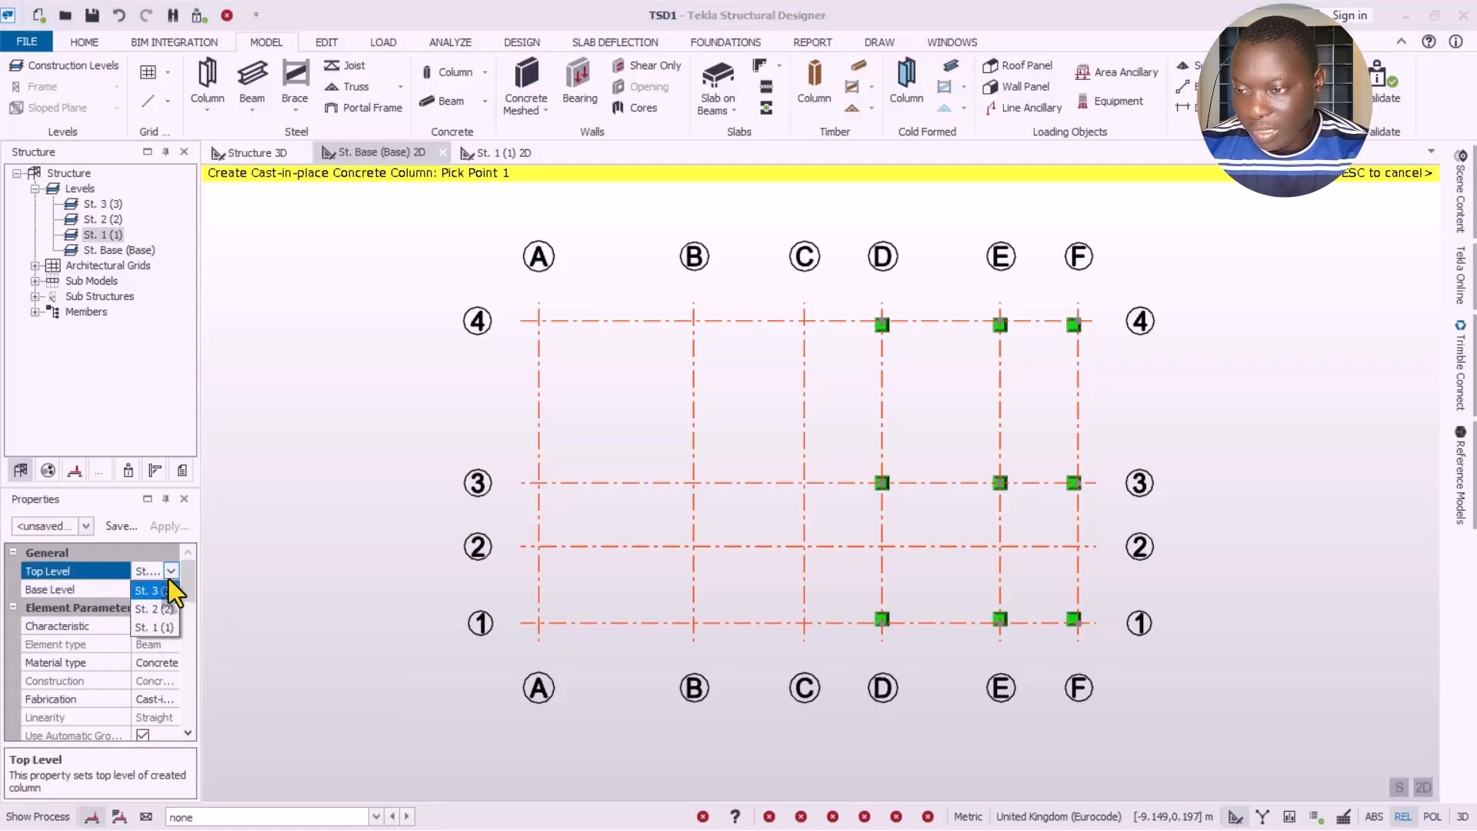
click(146, 612)
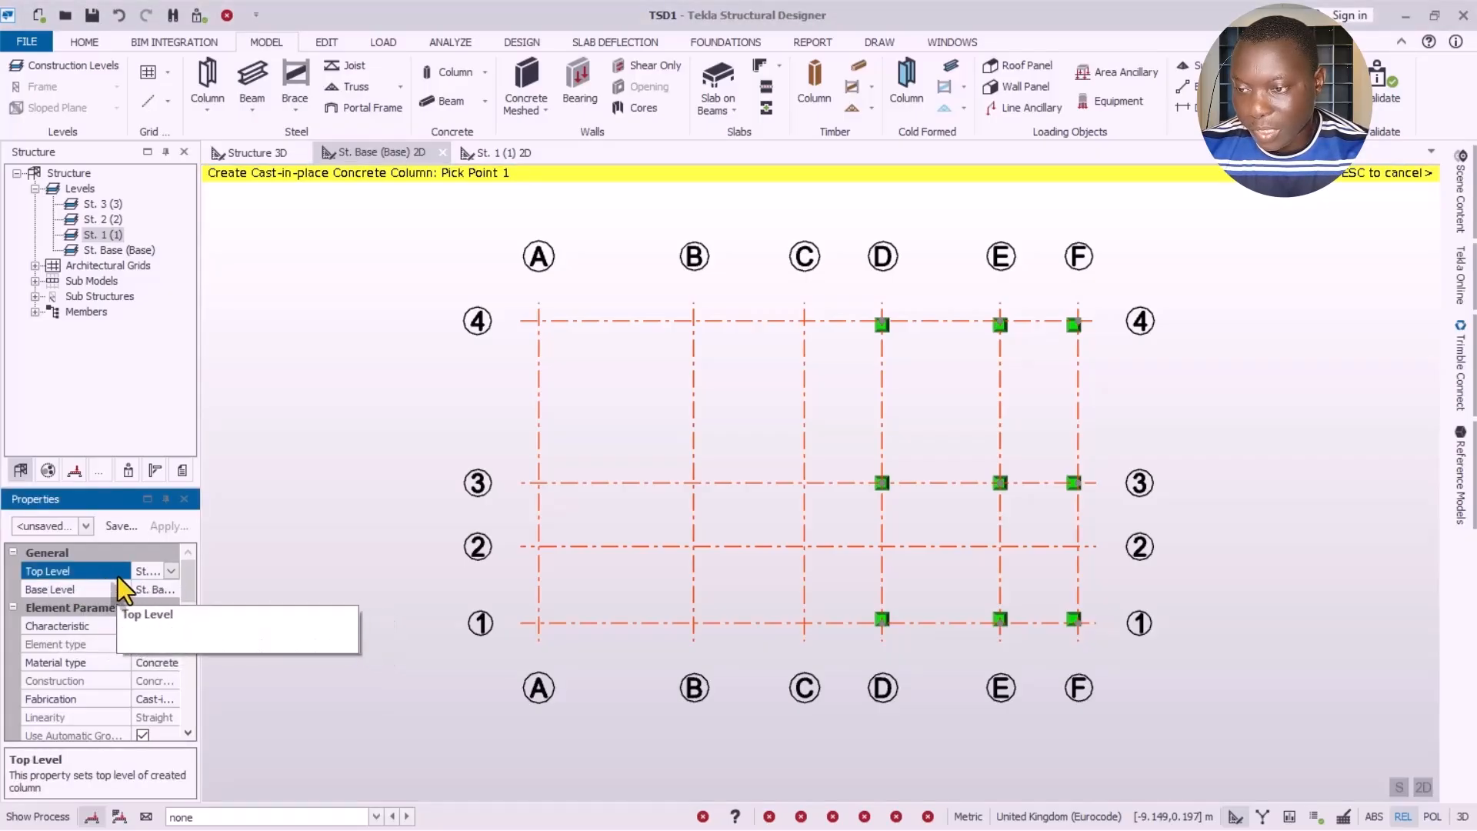
drag(188, 591, 184, 664)
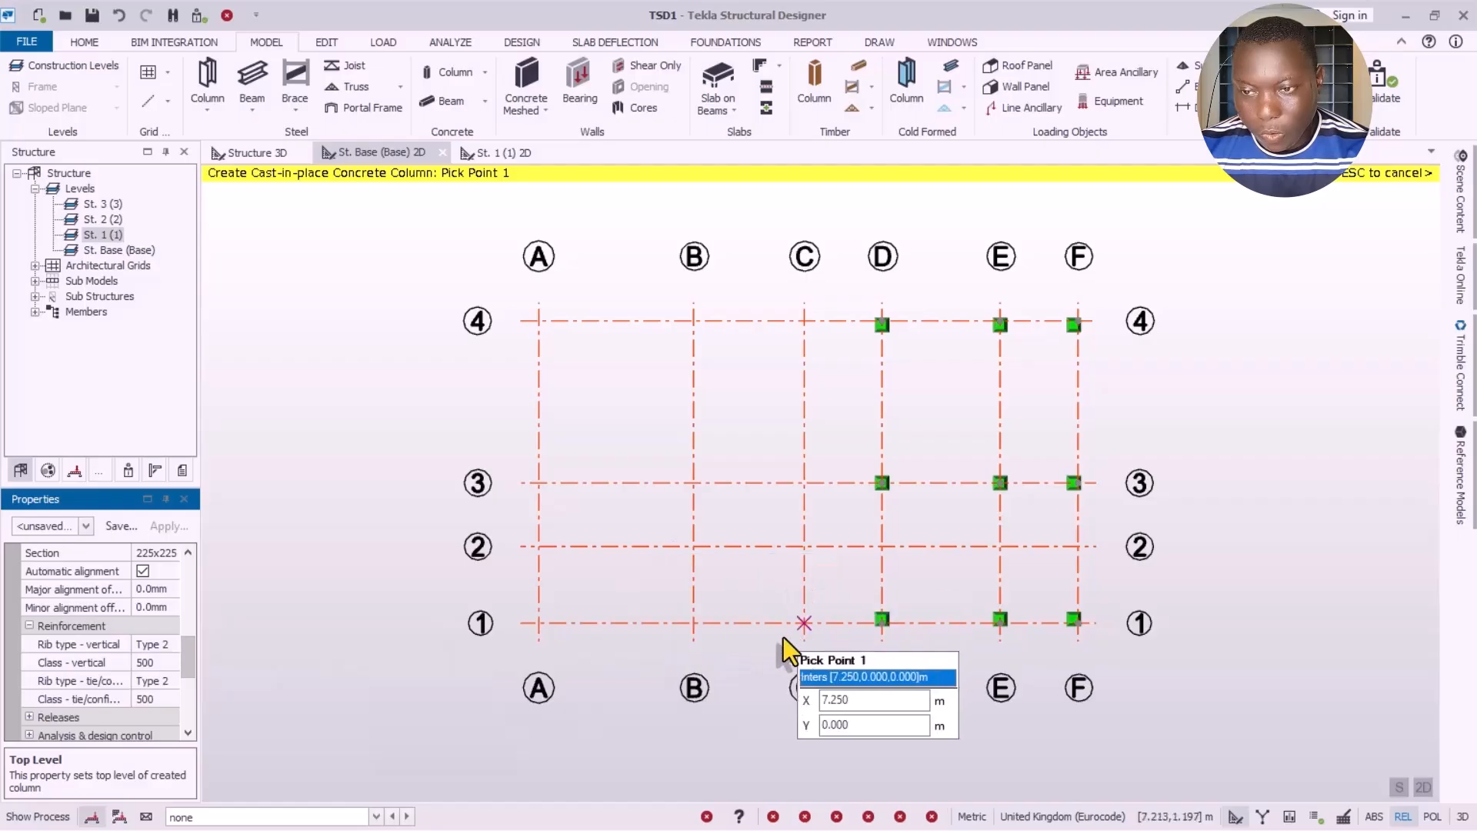
drag(506, 287, 837, 662)
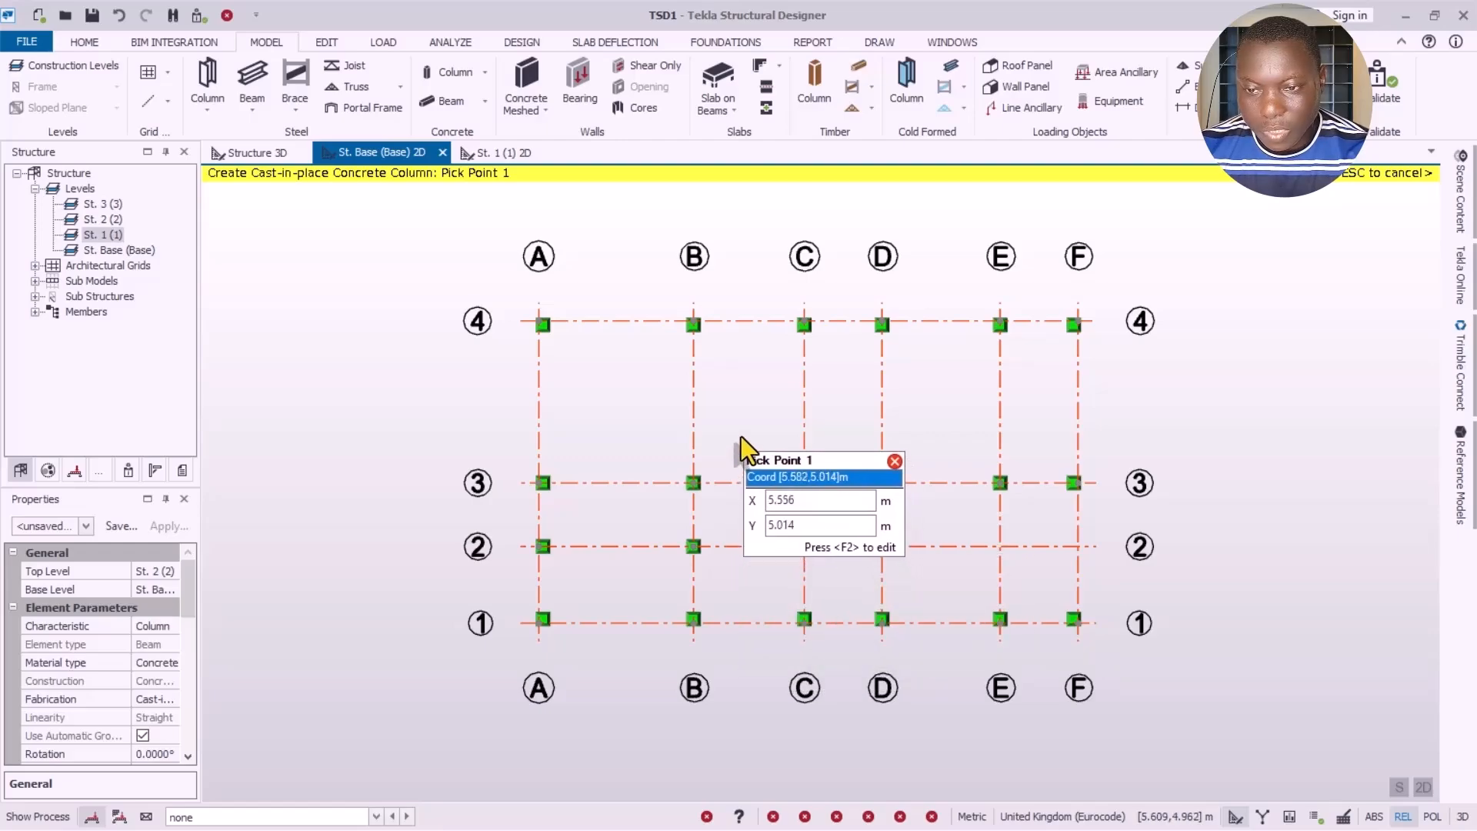
key(Escape)
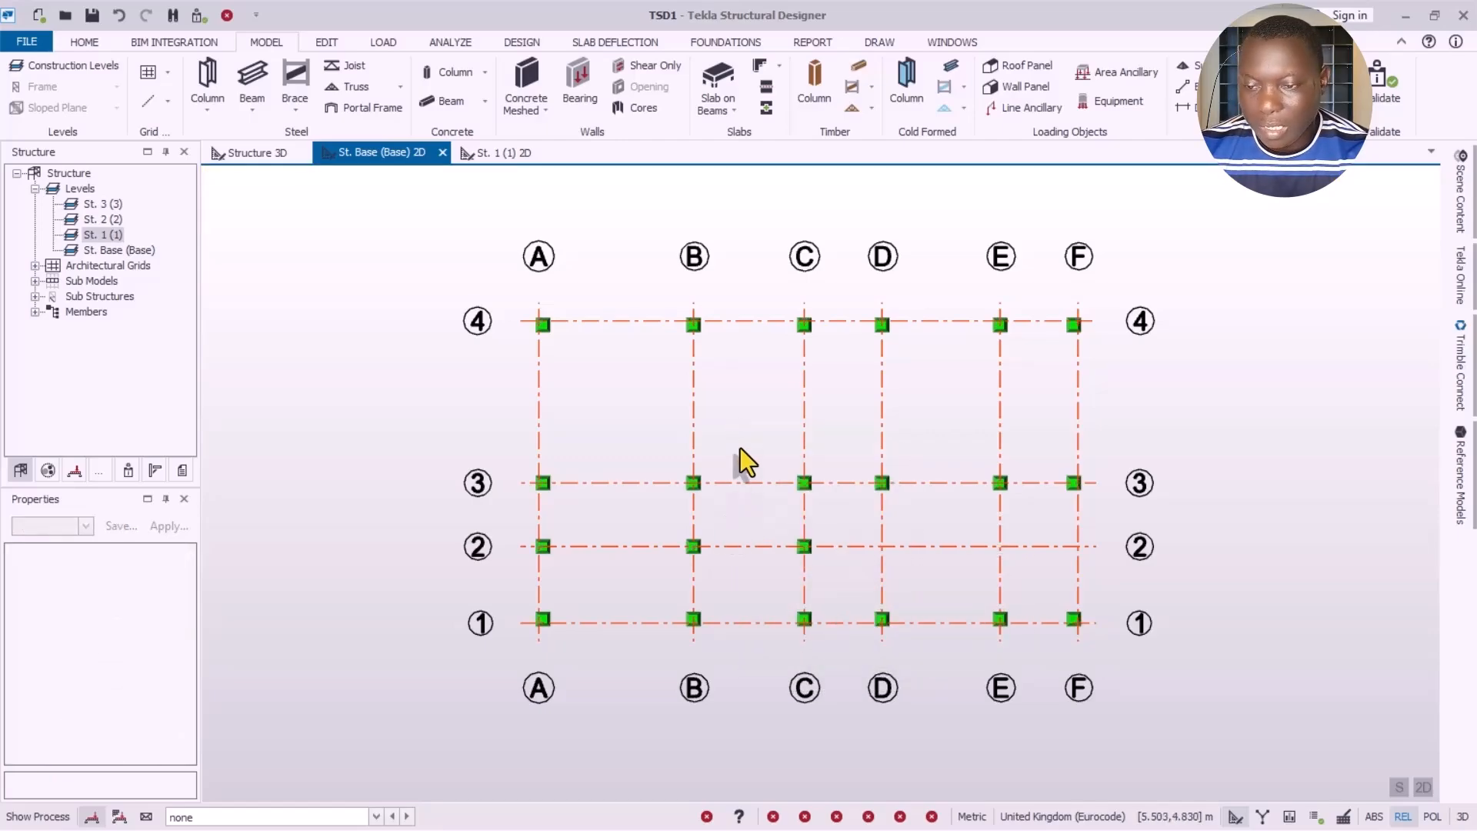
Step: Compare the column layout with the AutoCAD drawing and delete the column at C/2 together with its support
key(alt+Tab)
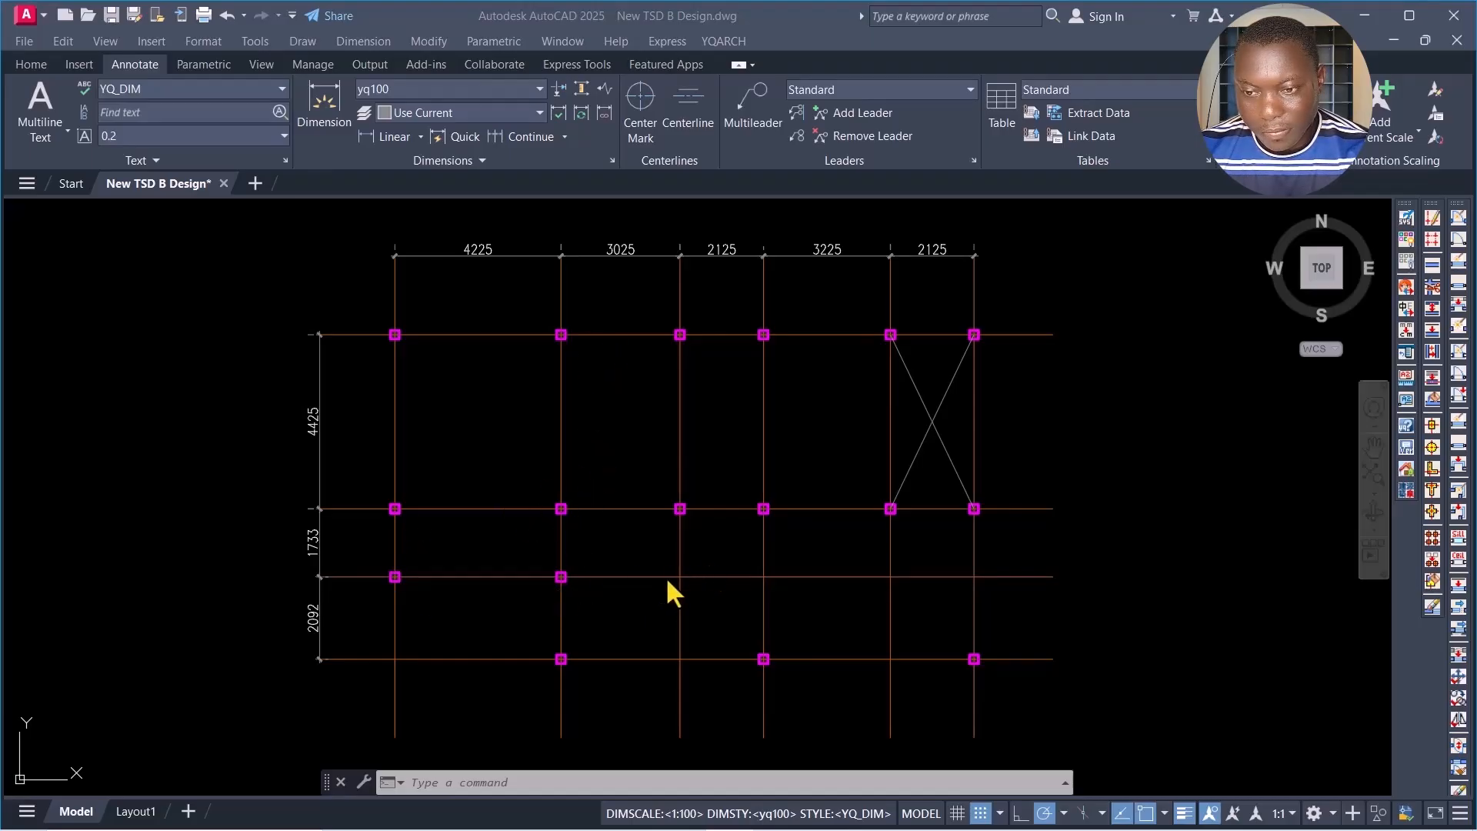
key(alt+Tab)
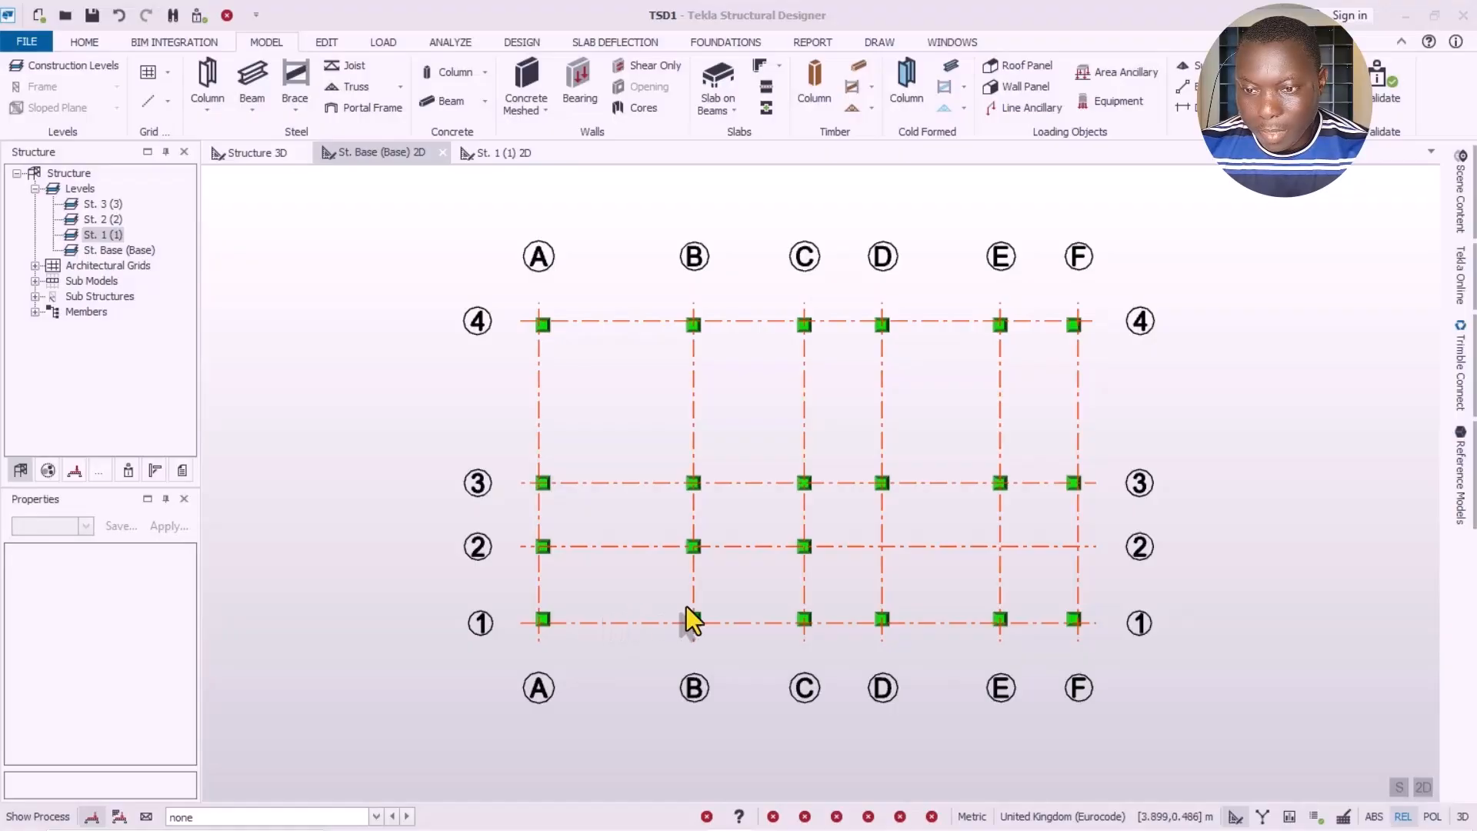
click(829, 560)
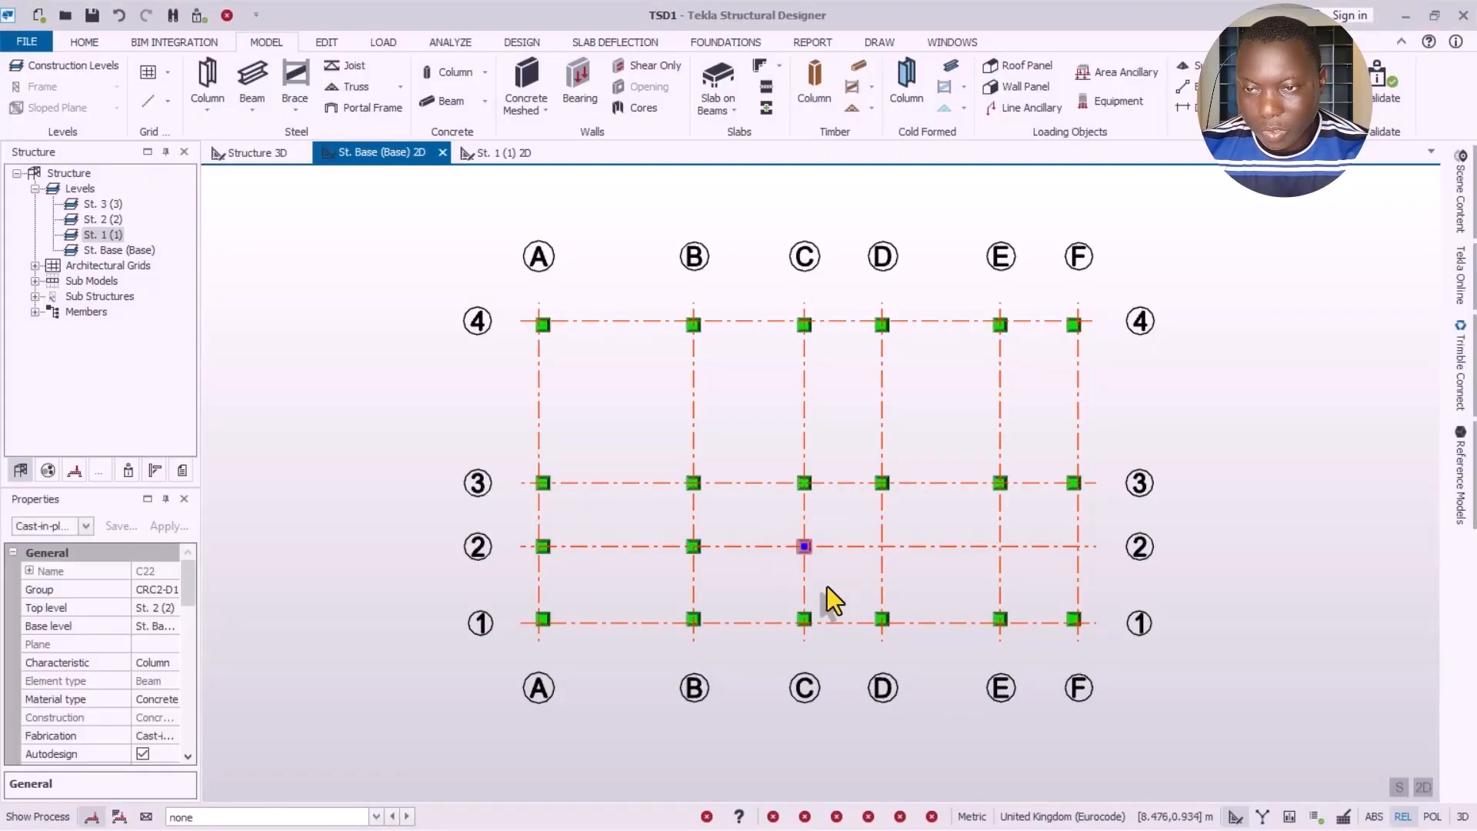
click(226, 17)
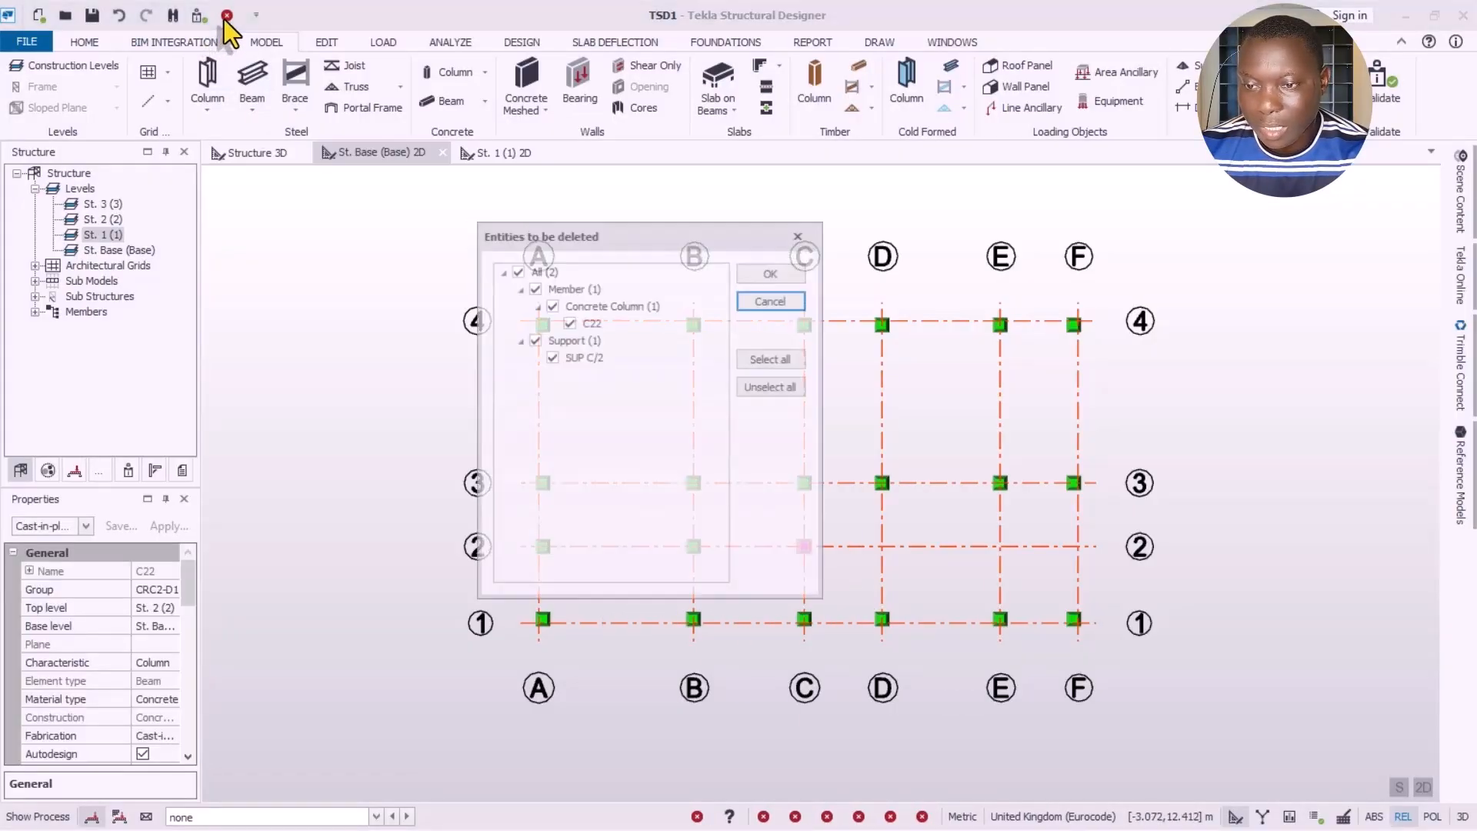
click(765, 275)
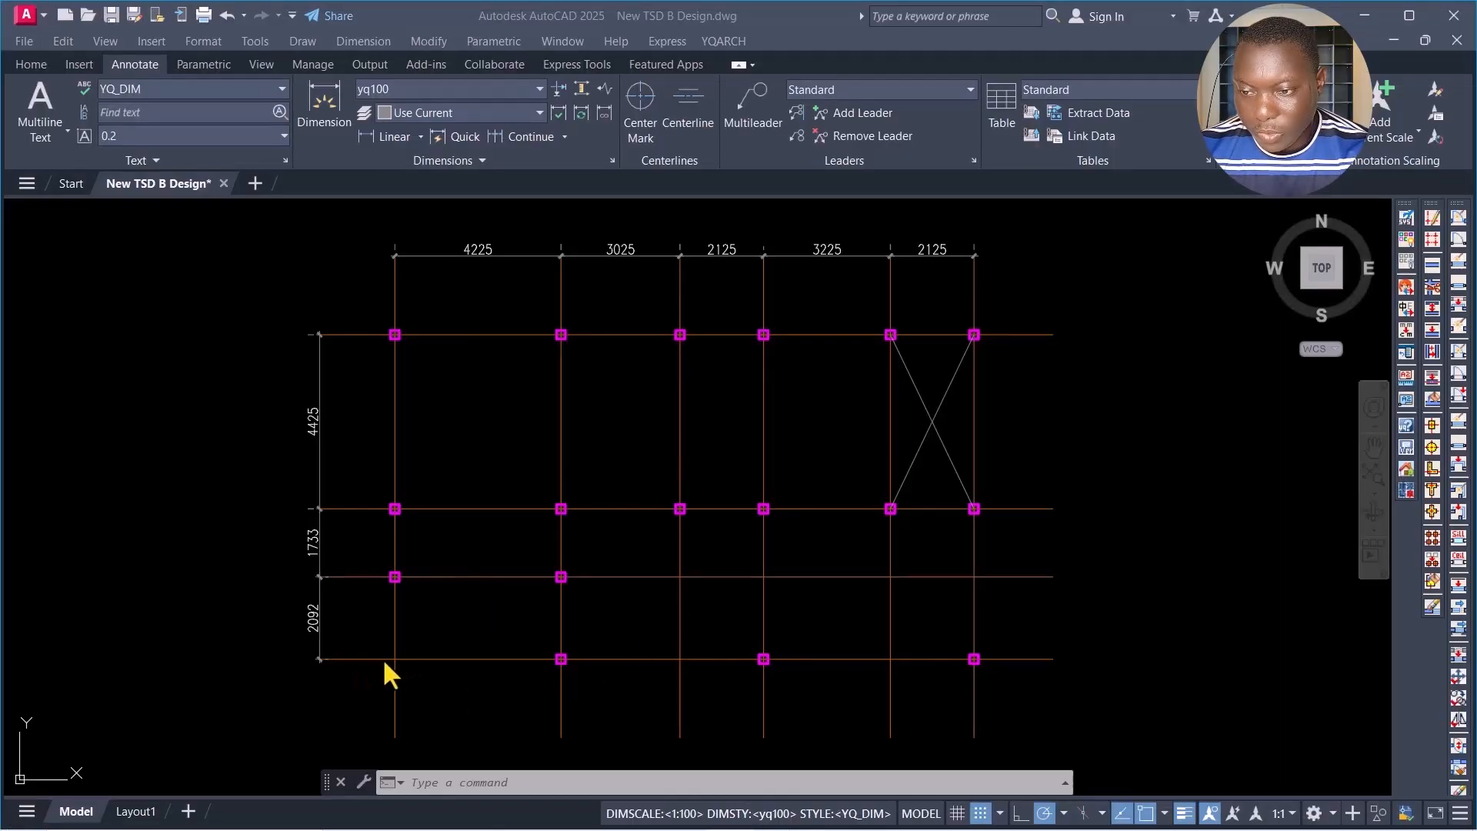
Step: Check the corner at A/1 against the AutoCAD drawing and delete the Tekla model's column there with its support
click(469, 621)
key(alt+Tab)
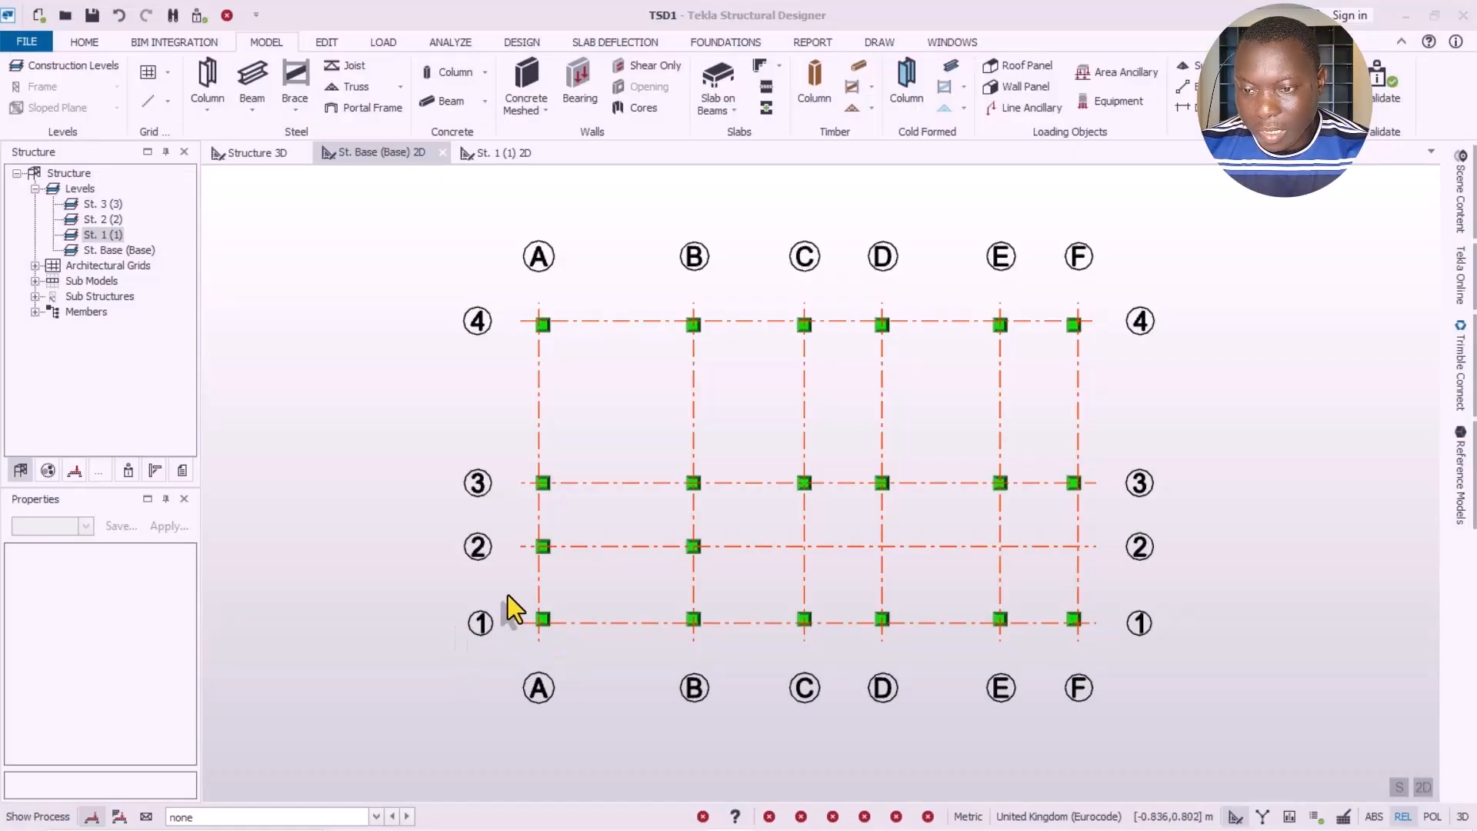
drag(510, 594, 611, 658)
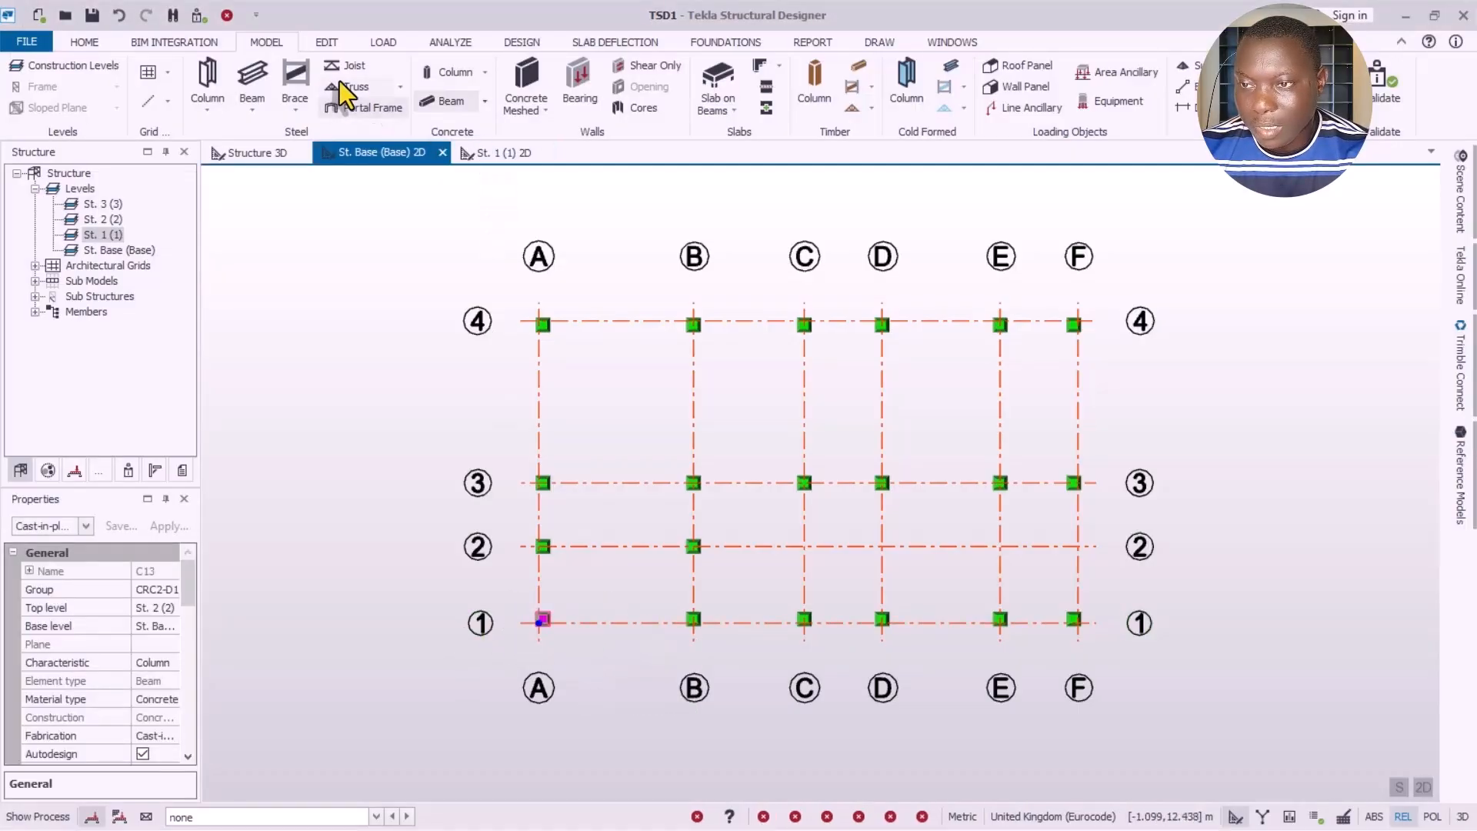
click(226, 16)
click(769, 274)
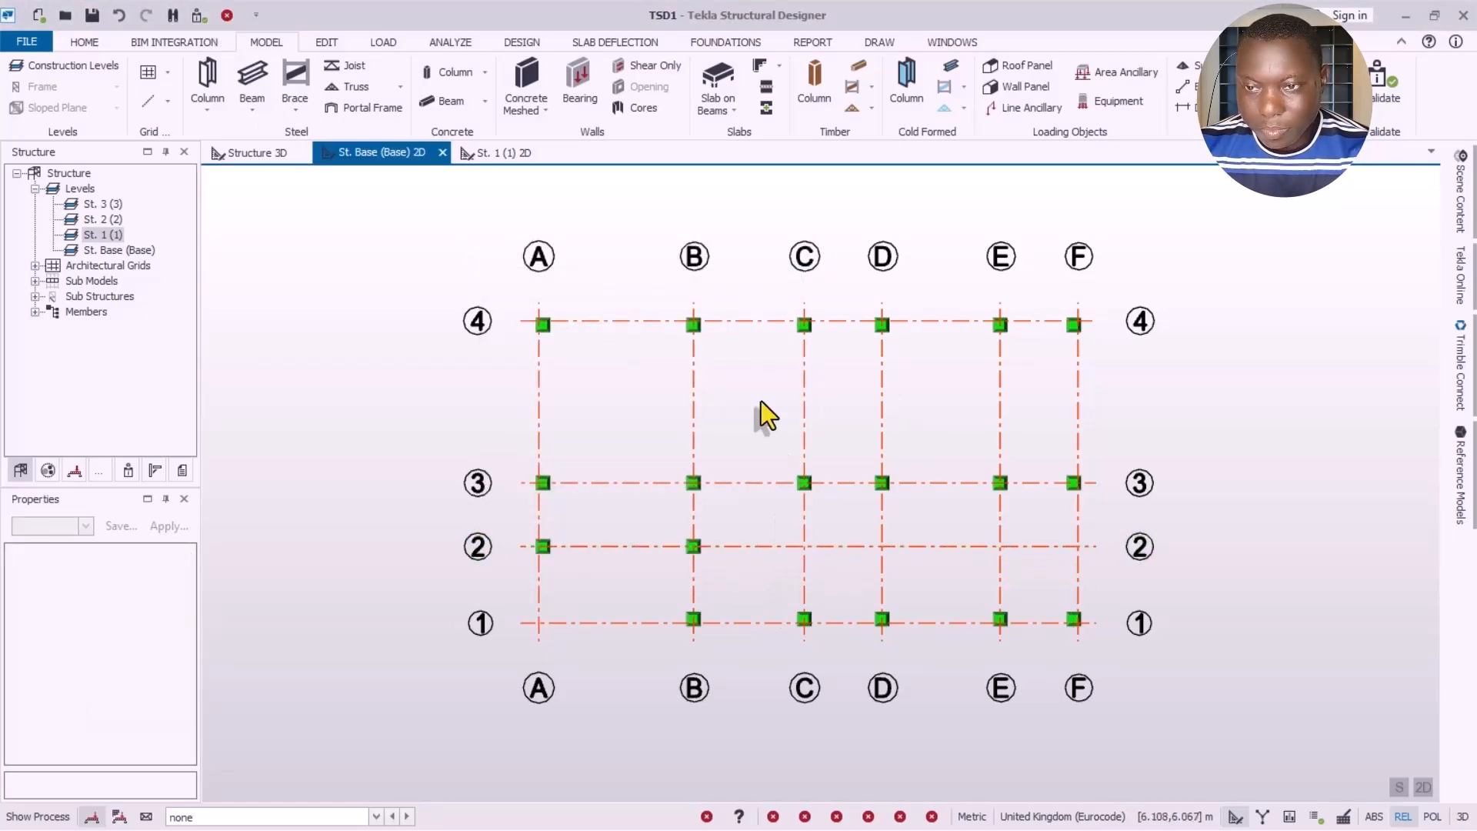
Step: Examine how the columns on grid line A sit relative to the grid line, especially at A/2 and A/3
scroll(760, 391, down, 1)
scroll(709, 359, up, 1)
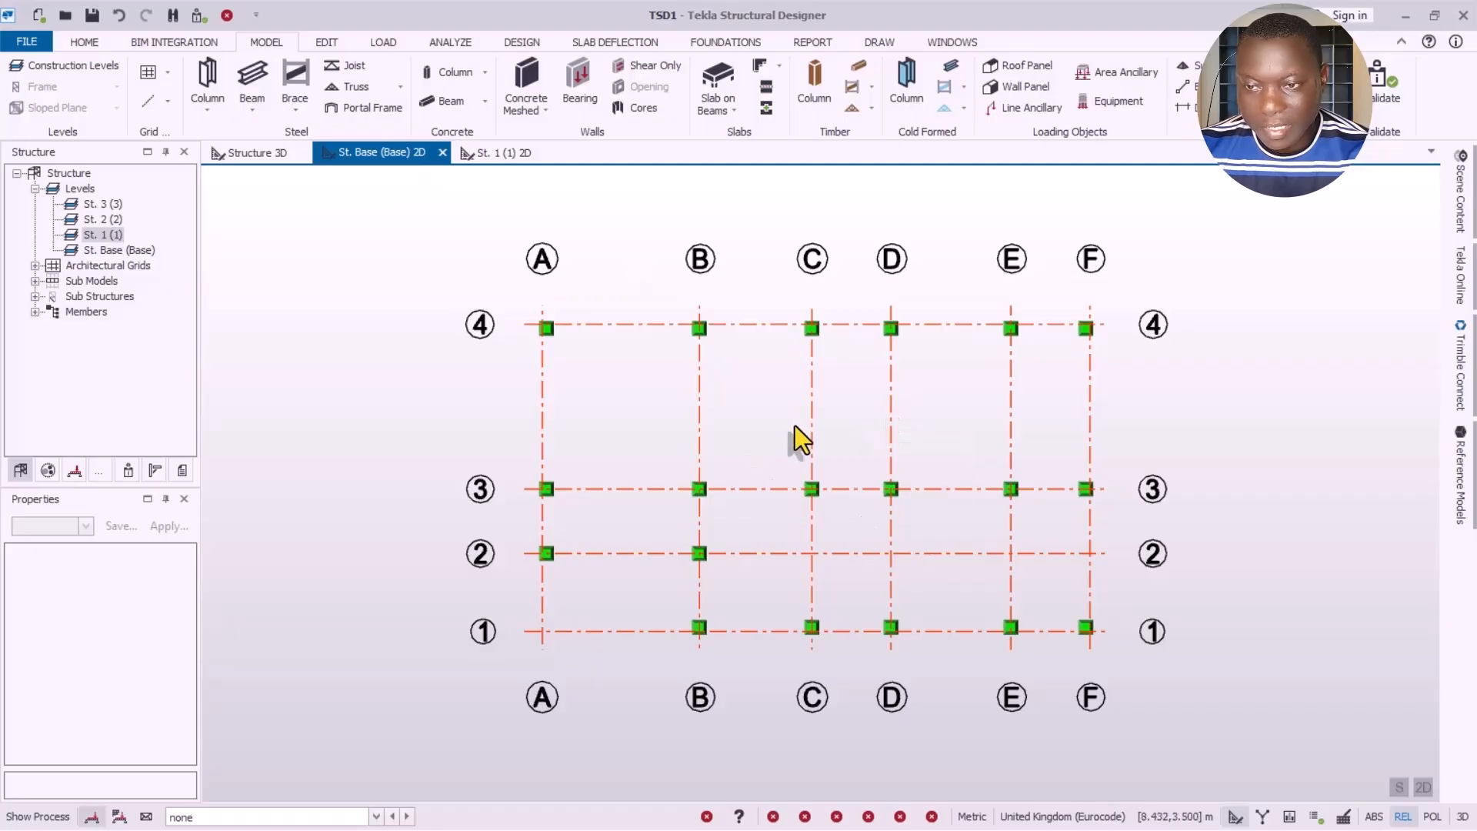
scroll(709, 329, up, 1)
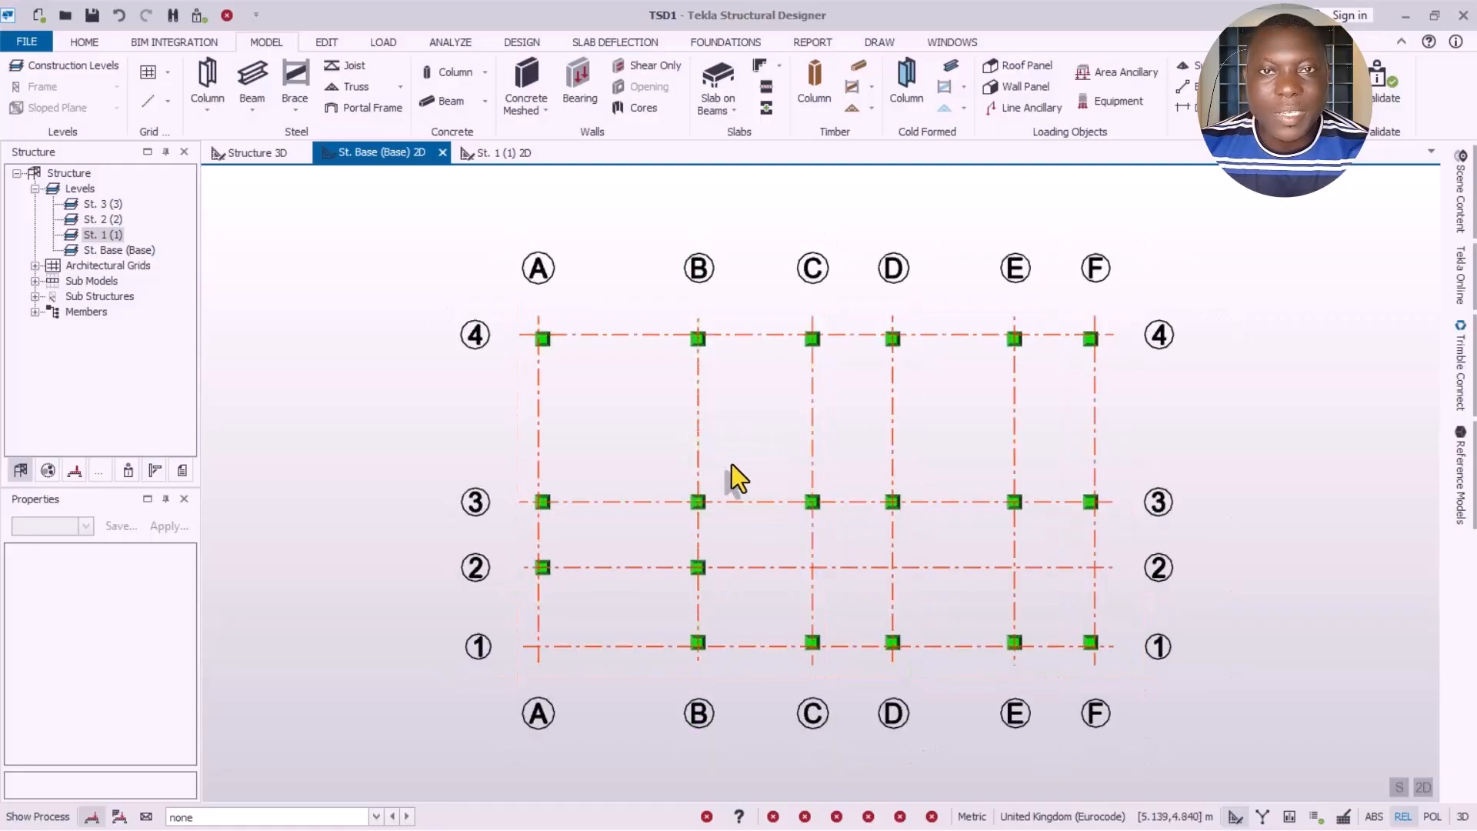
scroll(531, 588, up, 2)
mouse_move(541, 576)
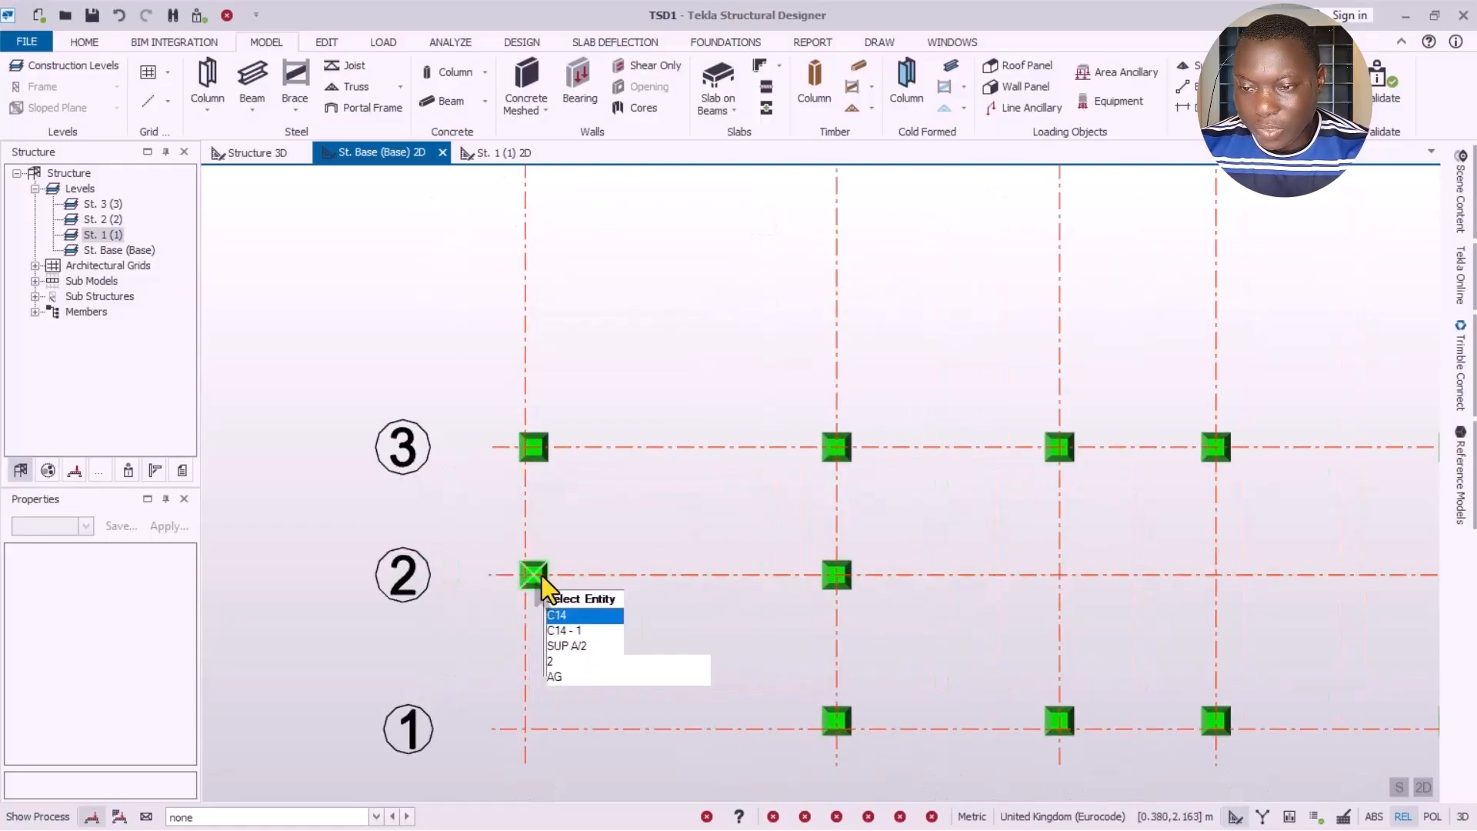
scroll(538, 577, up, 2)
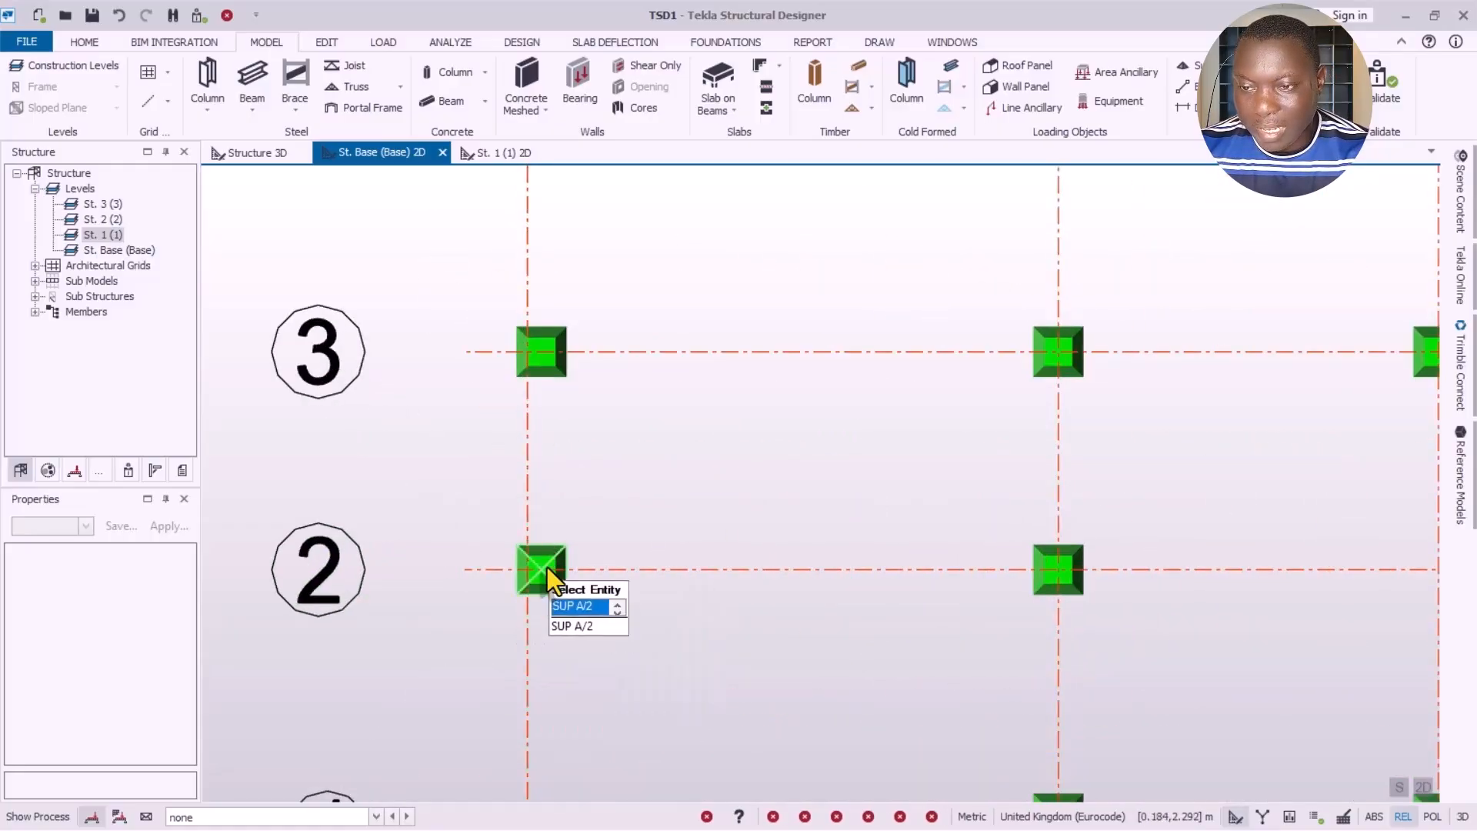
scroll(659, 401, down, 2)
mouse_move(584, 320)
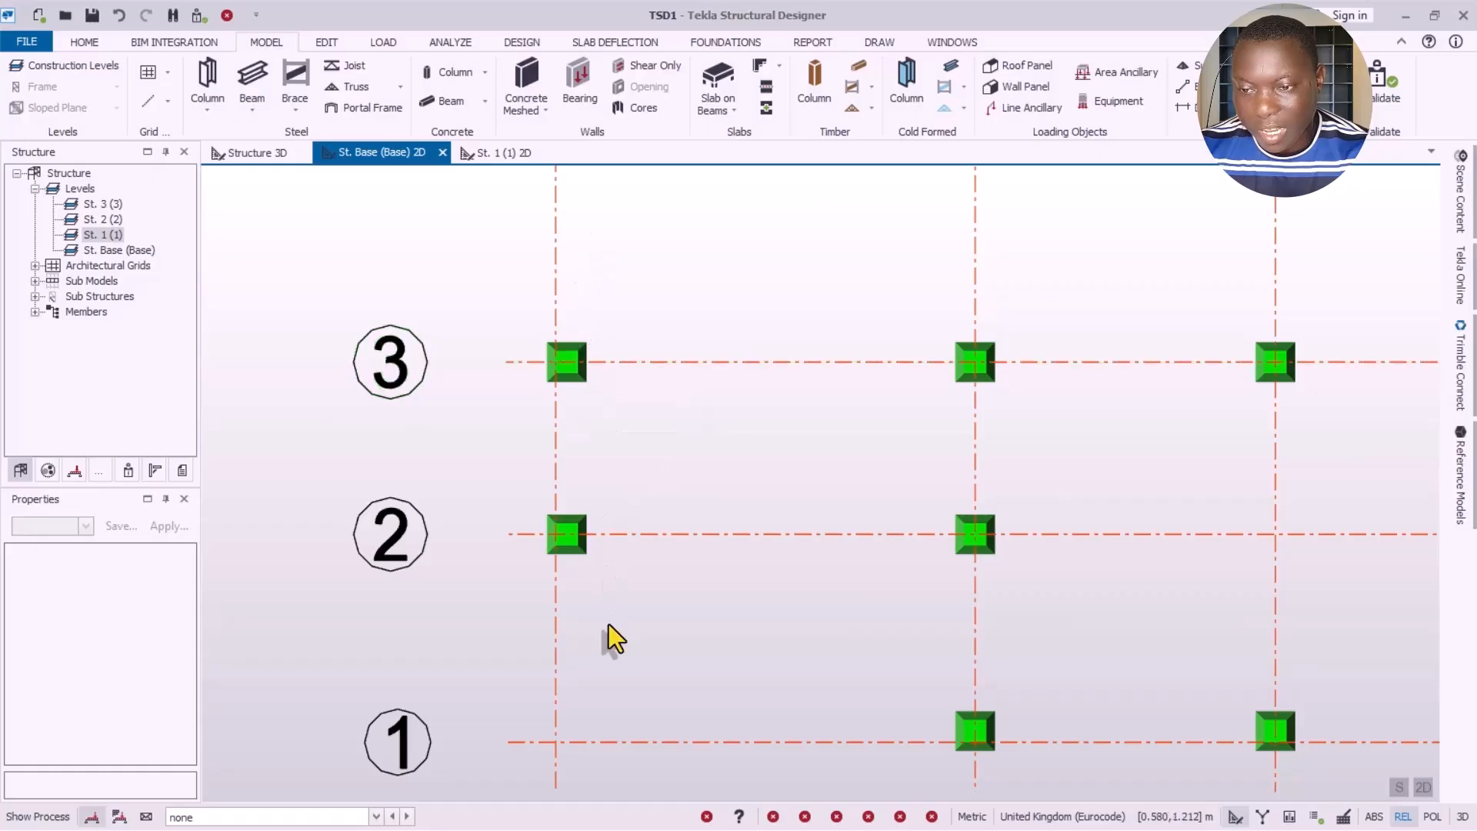
scroll(561, 543, up, 3)
scroll(615, 500, down, 1)
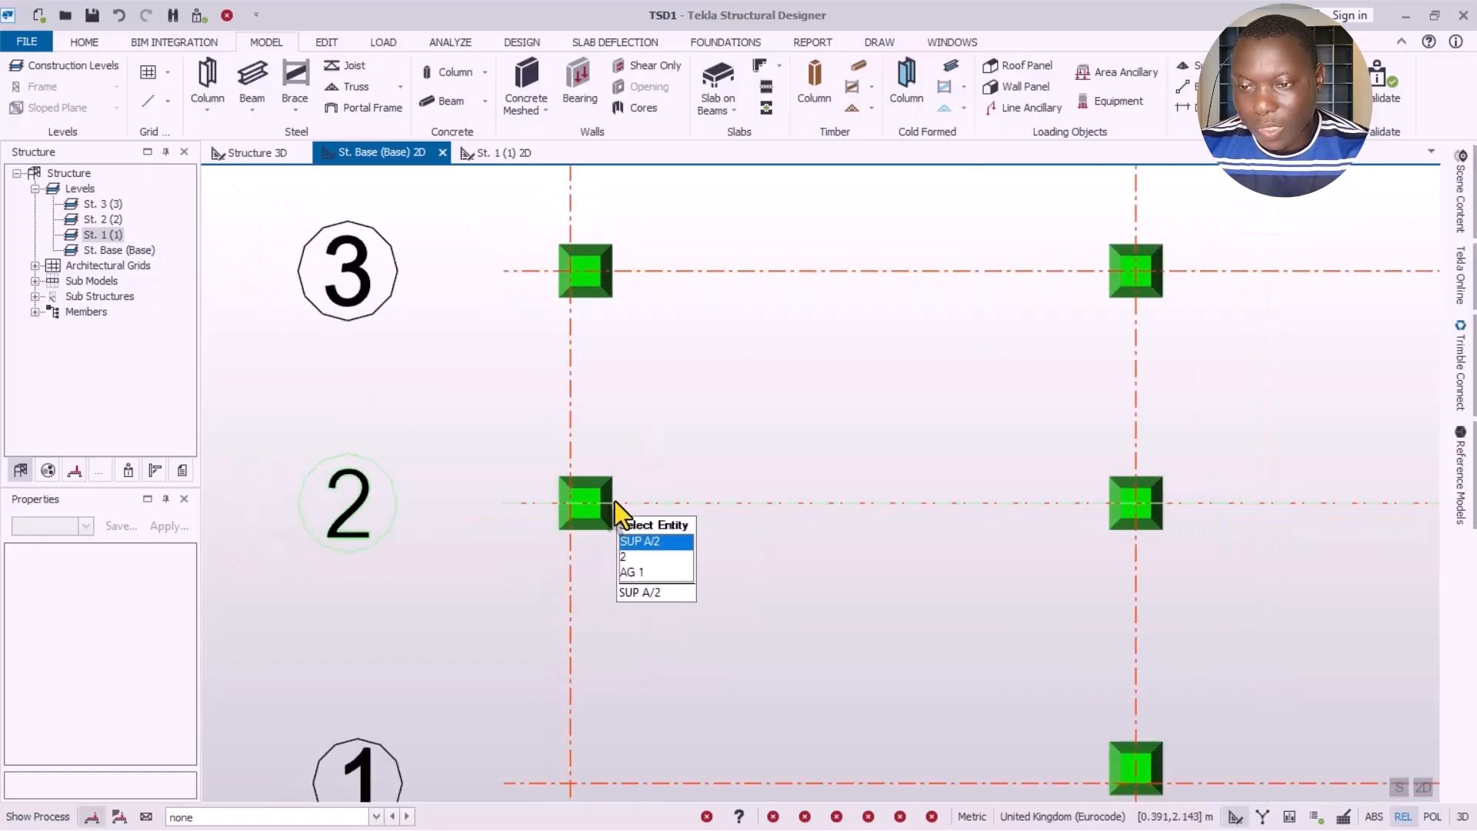
scroll(634, 451, up, 2)
scroll(690, 461, down, 1)
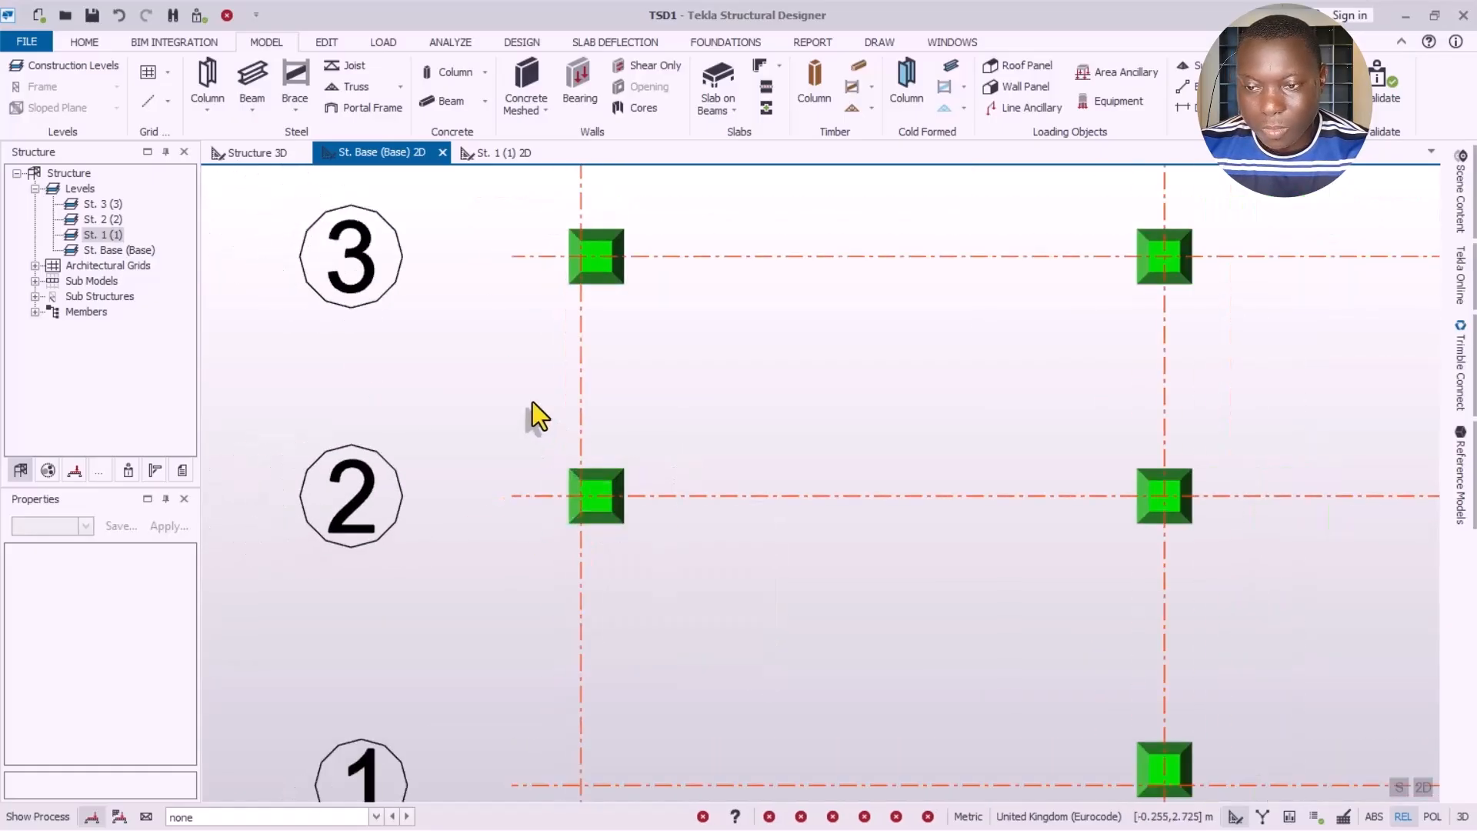
Step: Set the minor snap level in the alignment properties of the column at A/2 to Center
drag(521, 390, 733, 605)
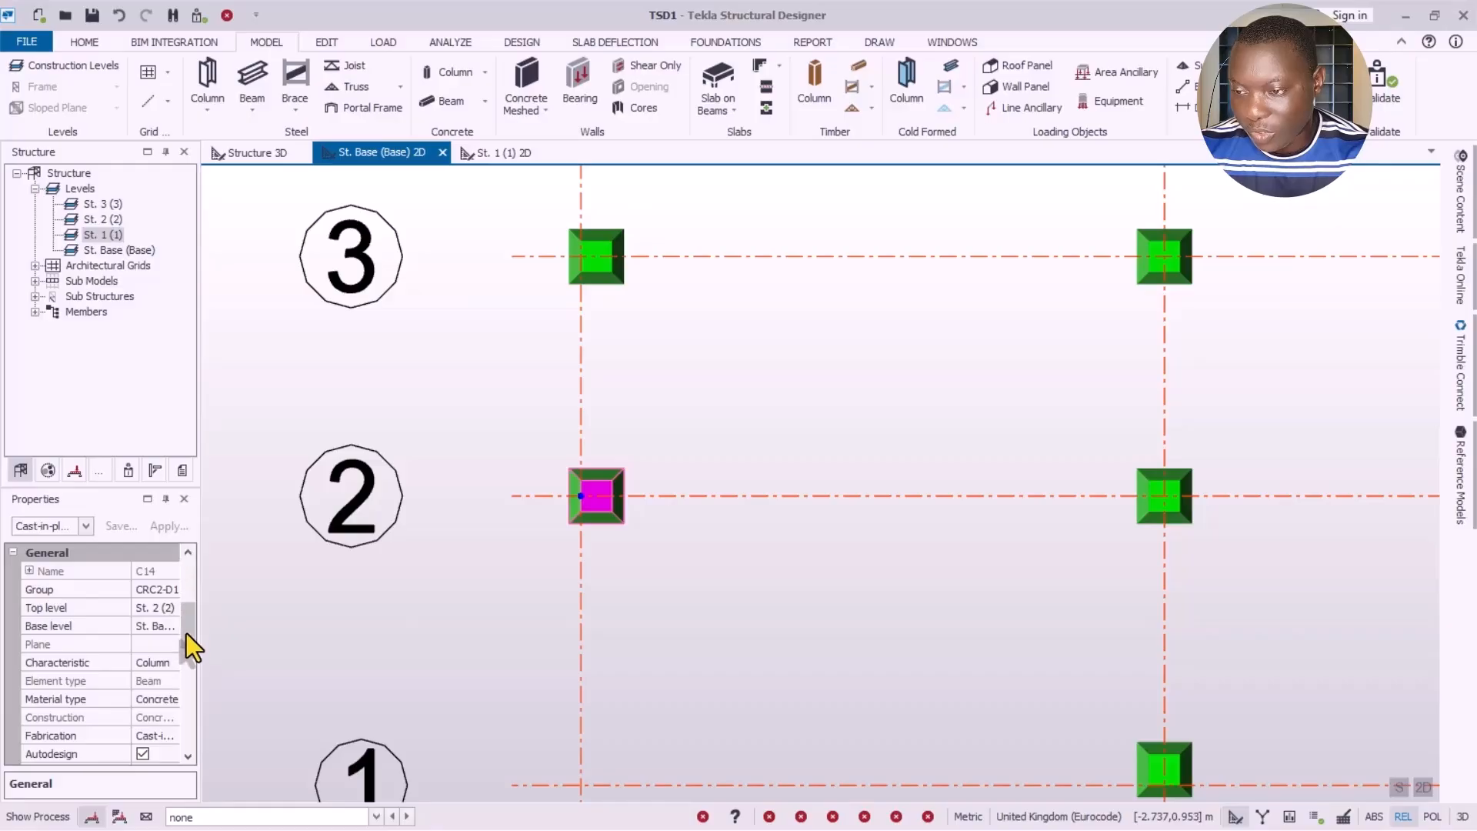
mouse_move(186, 634)
mouse_down()
mouse_move(187, 663)
mouse_move(192, 621)
mouse_move(185, 659)
mouse_up()
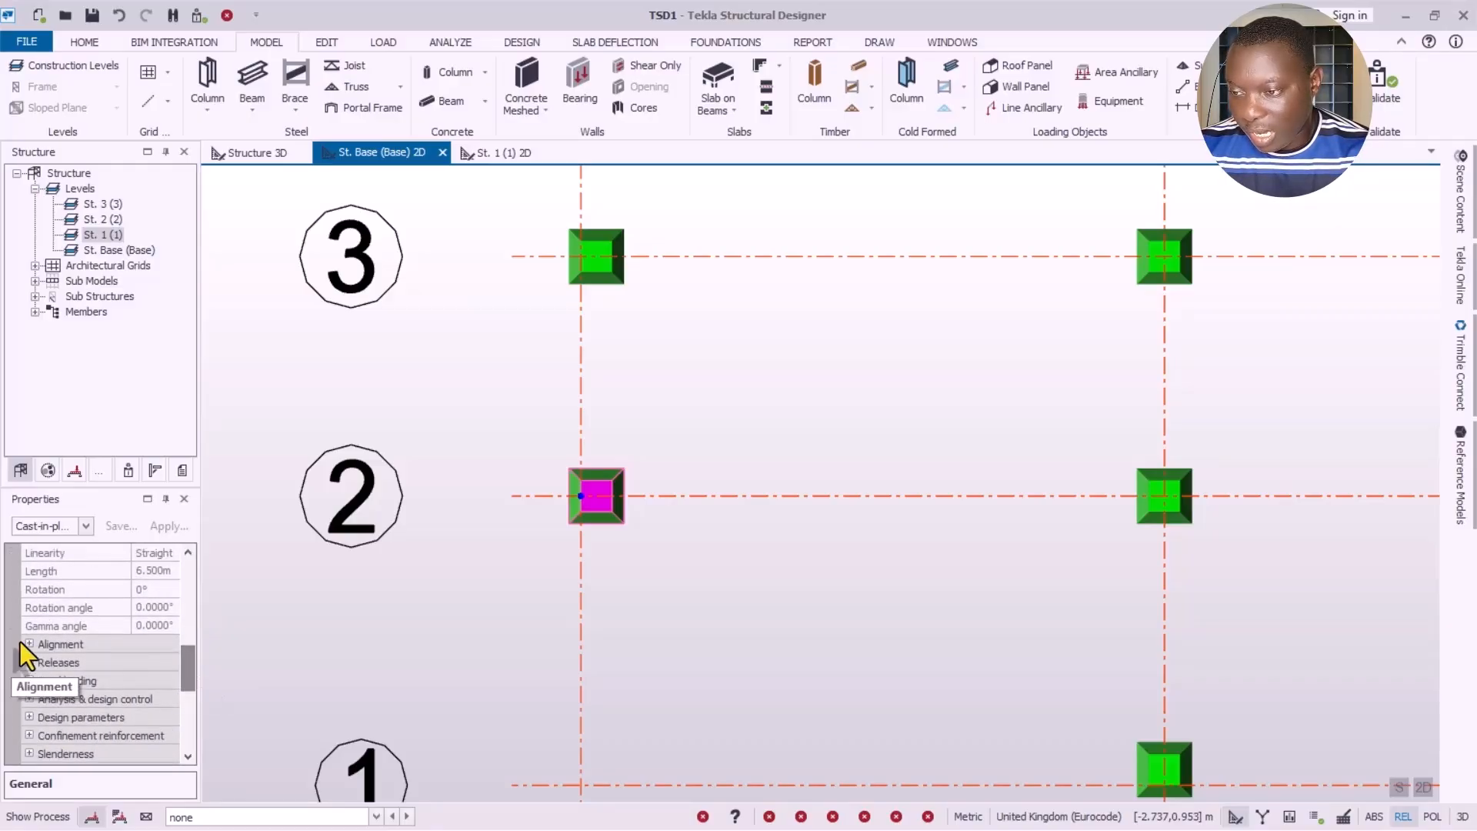
click(29, 644)
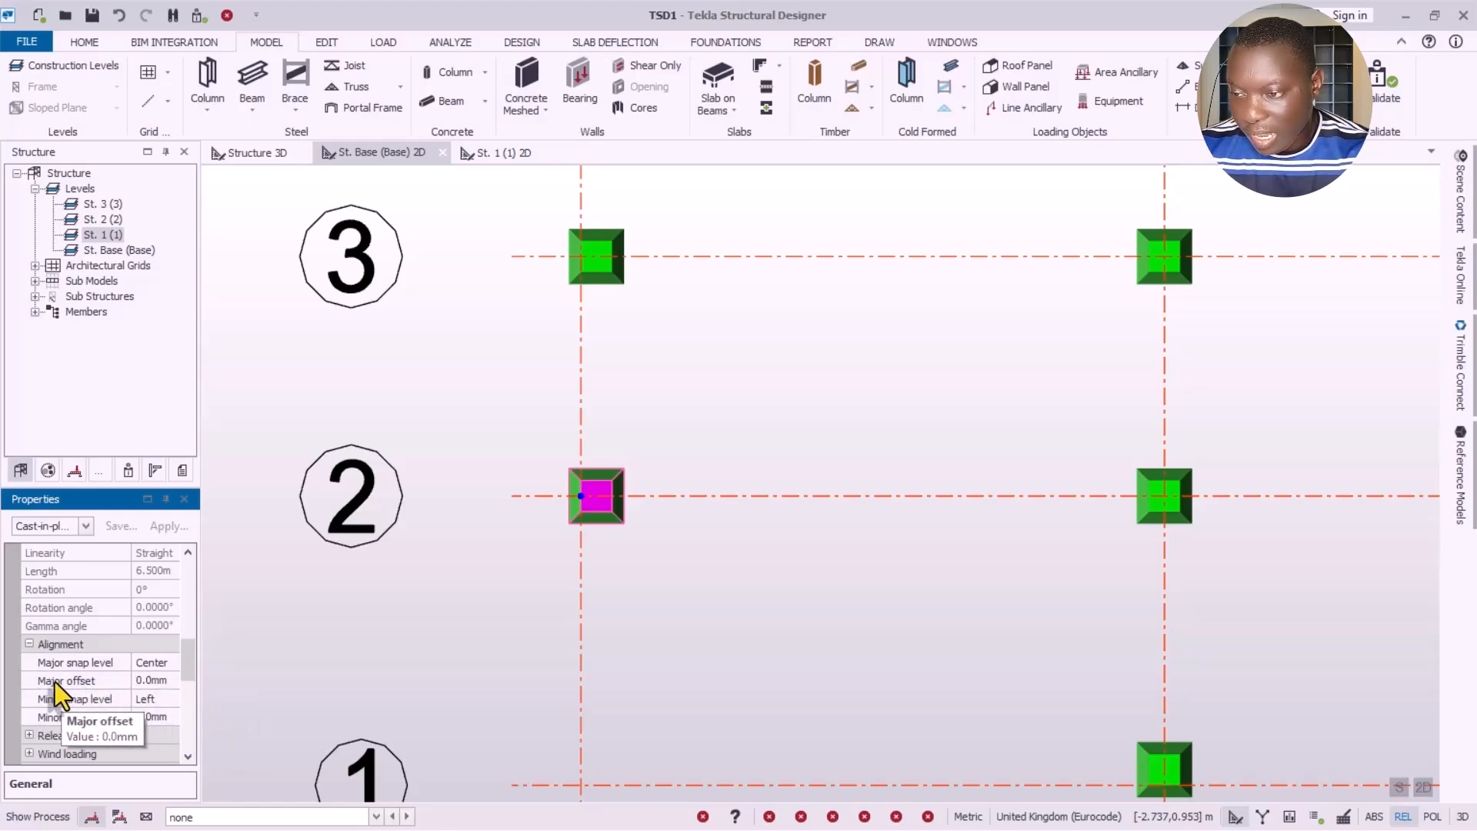
click(155, 662)
click(170, 663)
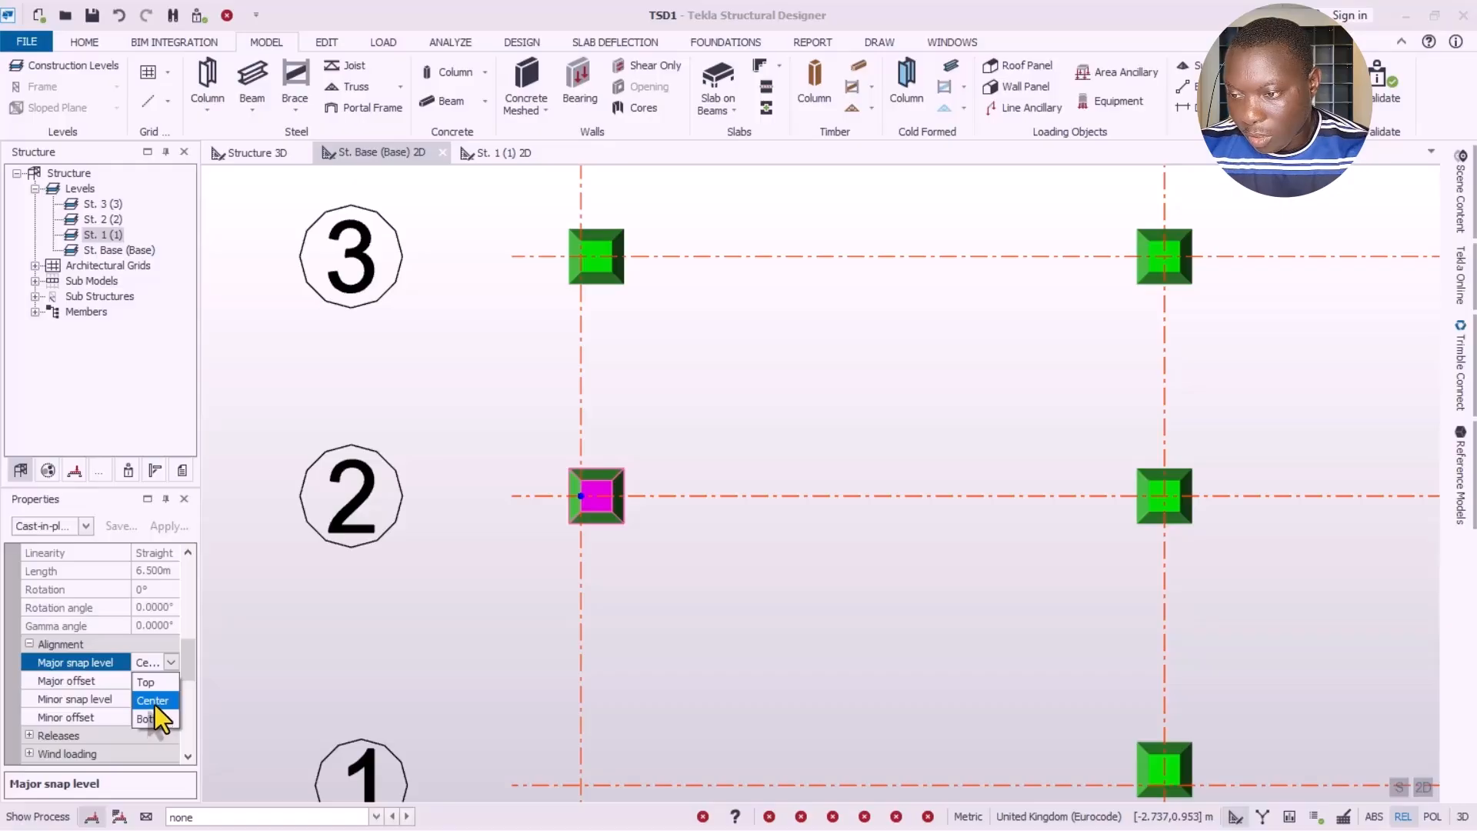
click(155, 703)
click(164, 702)
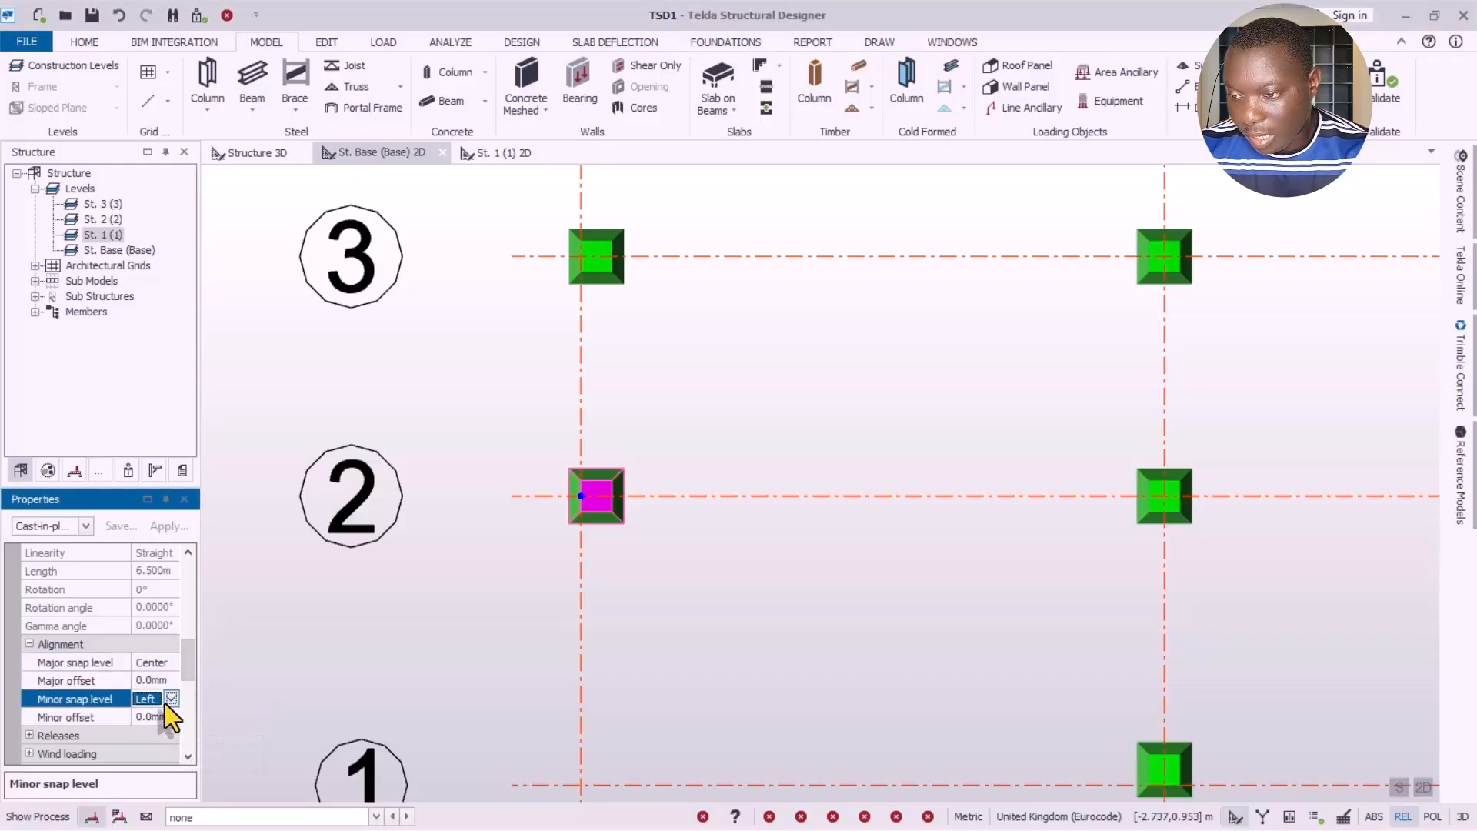
click(172, 699)
click(157, 739)
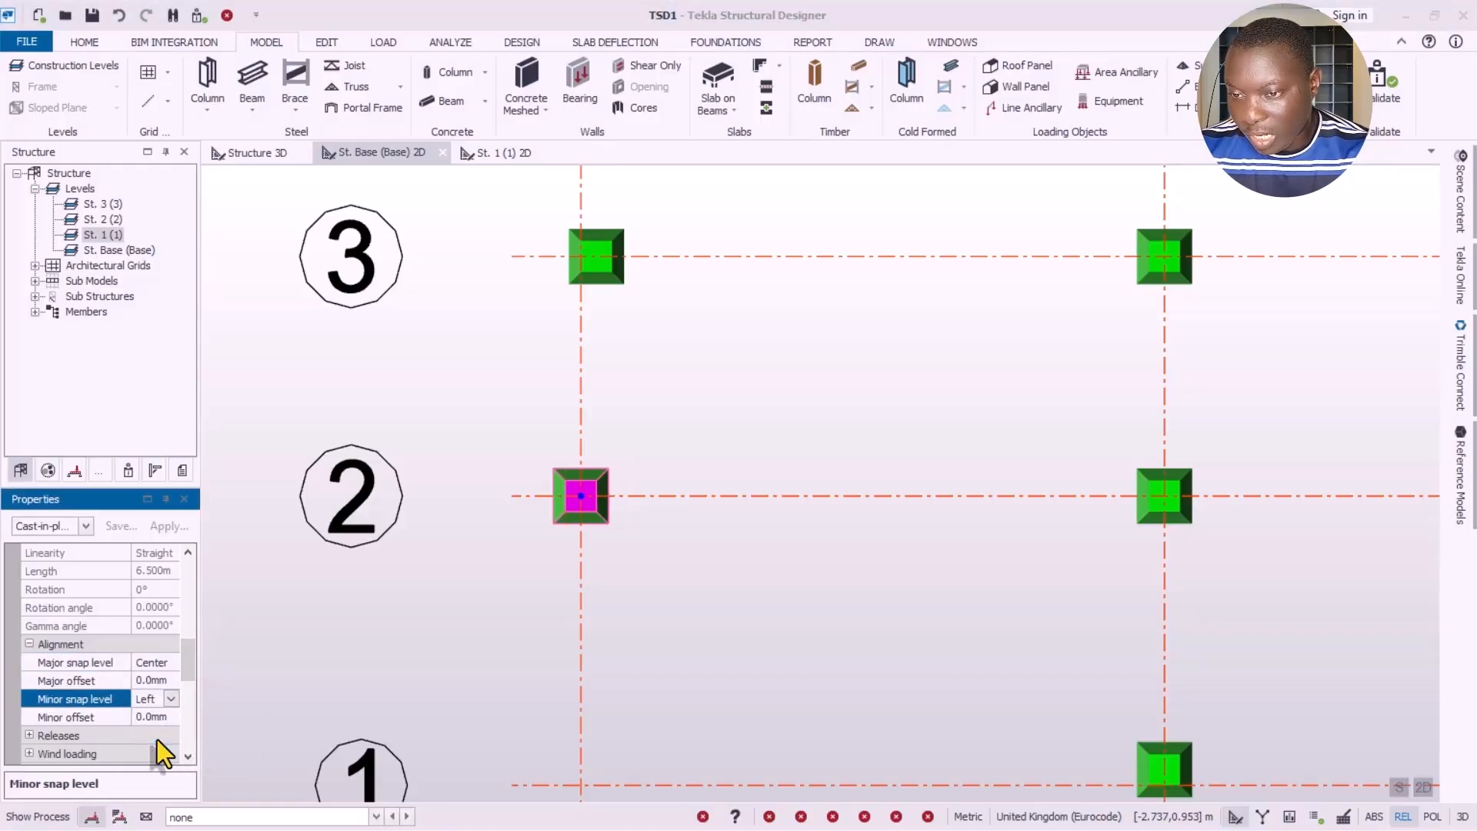
mouse_move(593, 479)
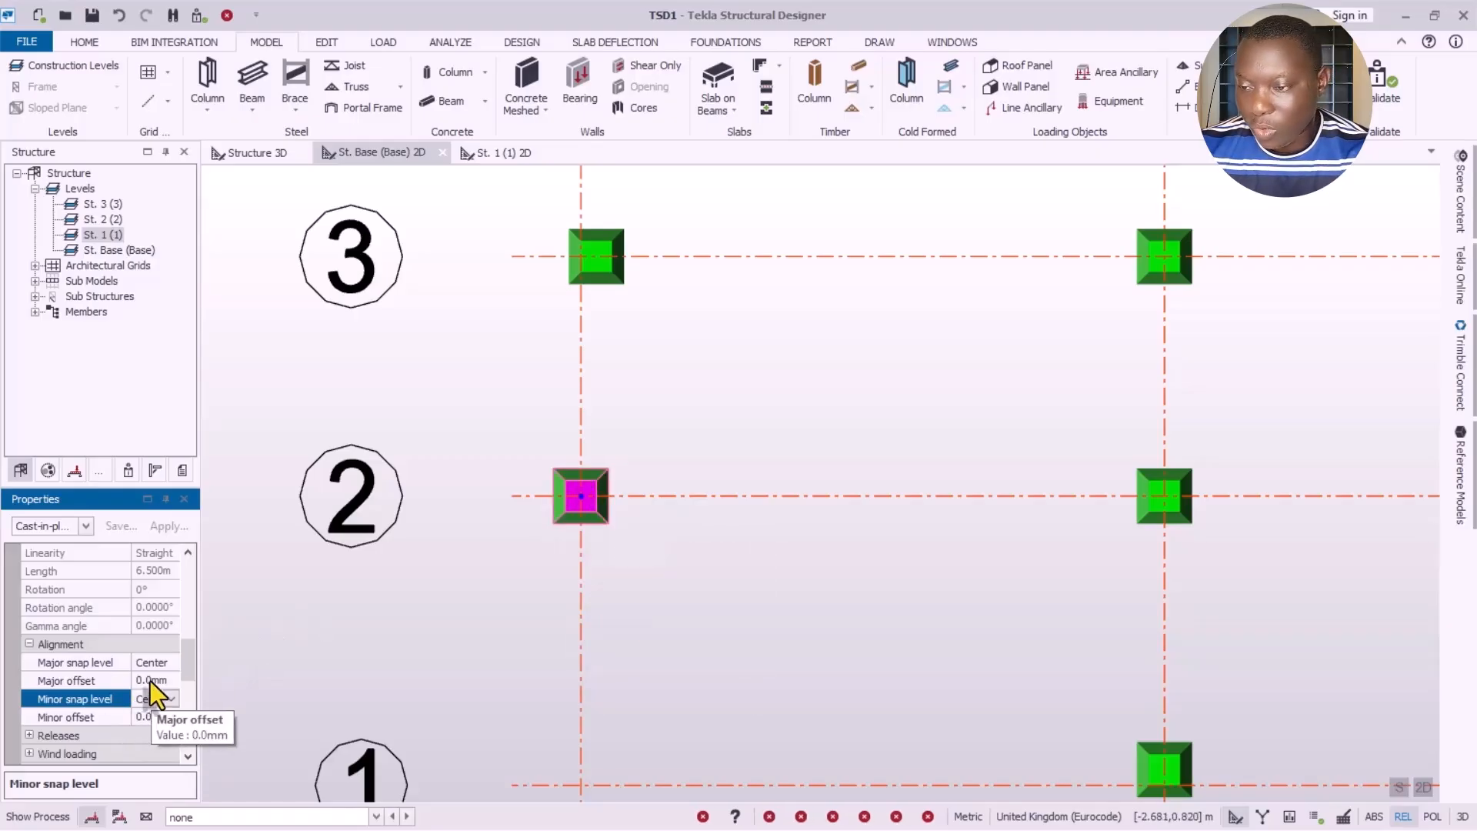
scroll(464, 514, down, 1)
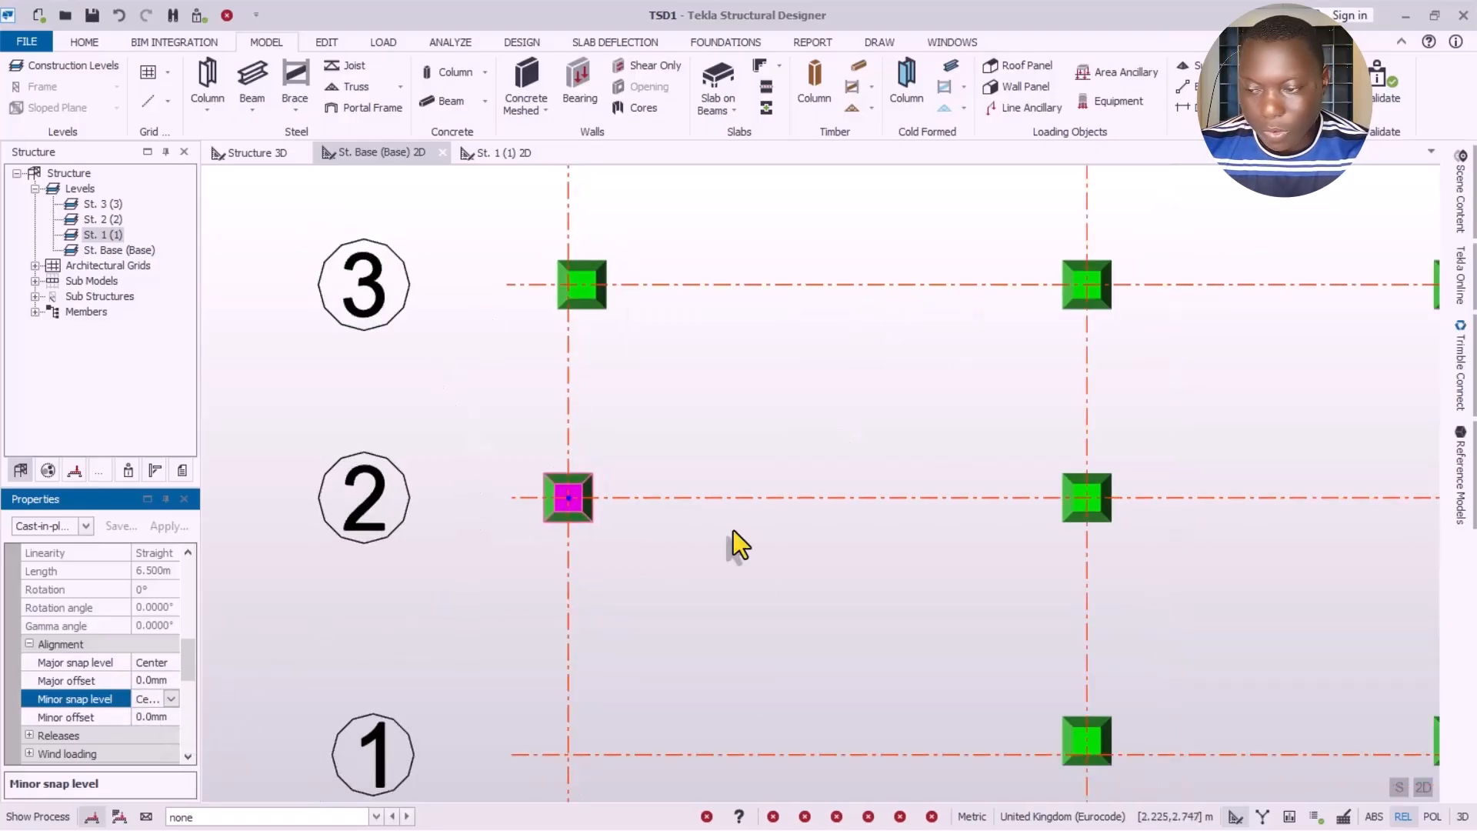
Step: Return the minor snap level of the column at A/2 to Left
click(170, 698)
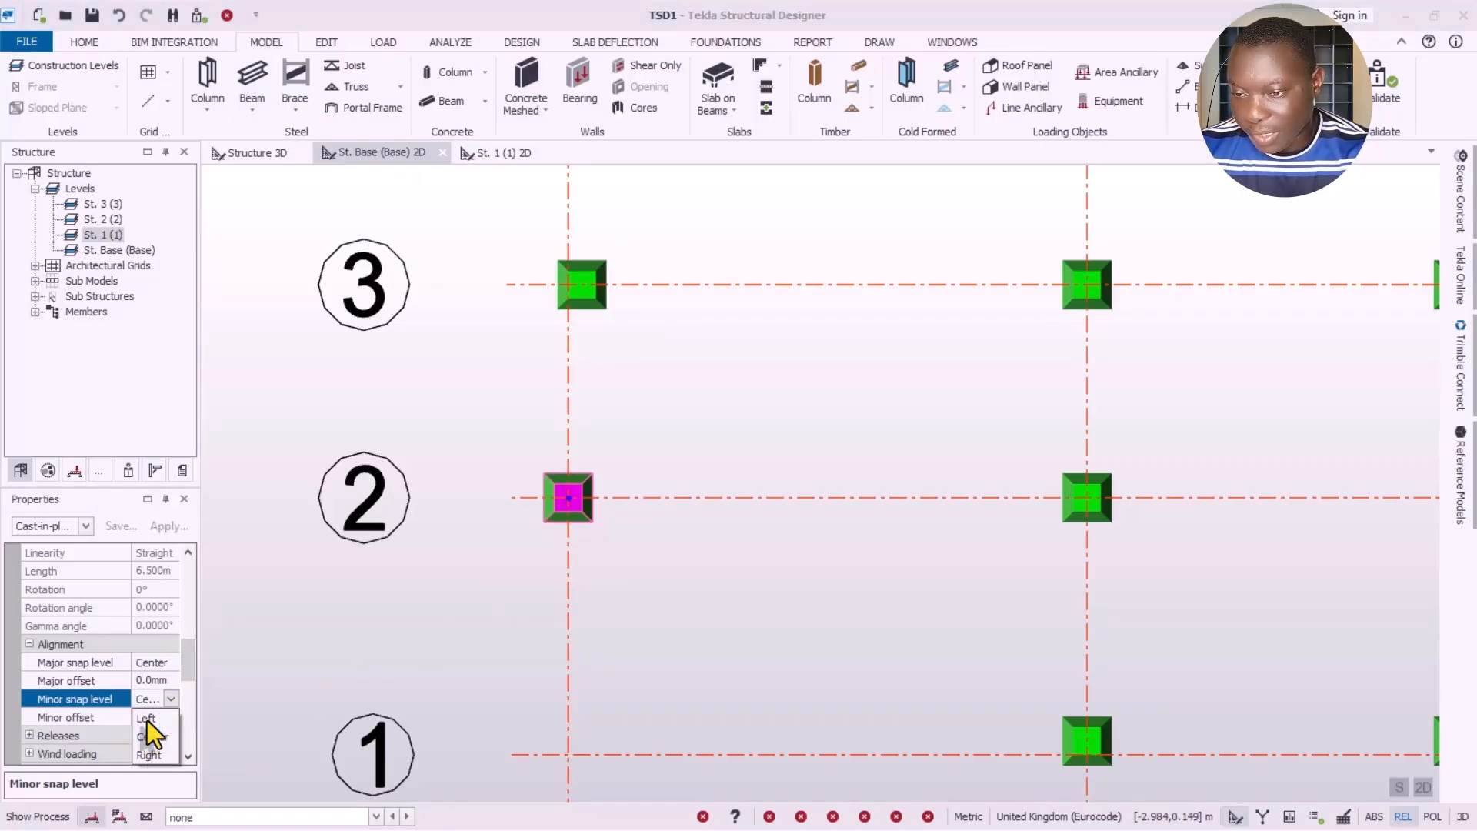
click(146, 718)
scroll(608, 582, down, 5)
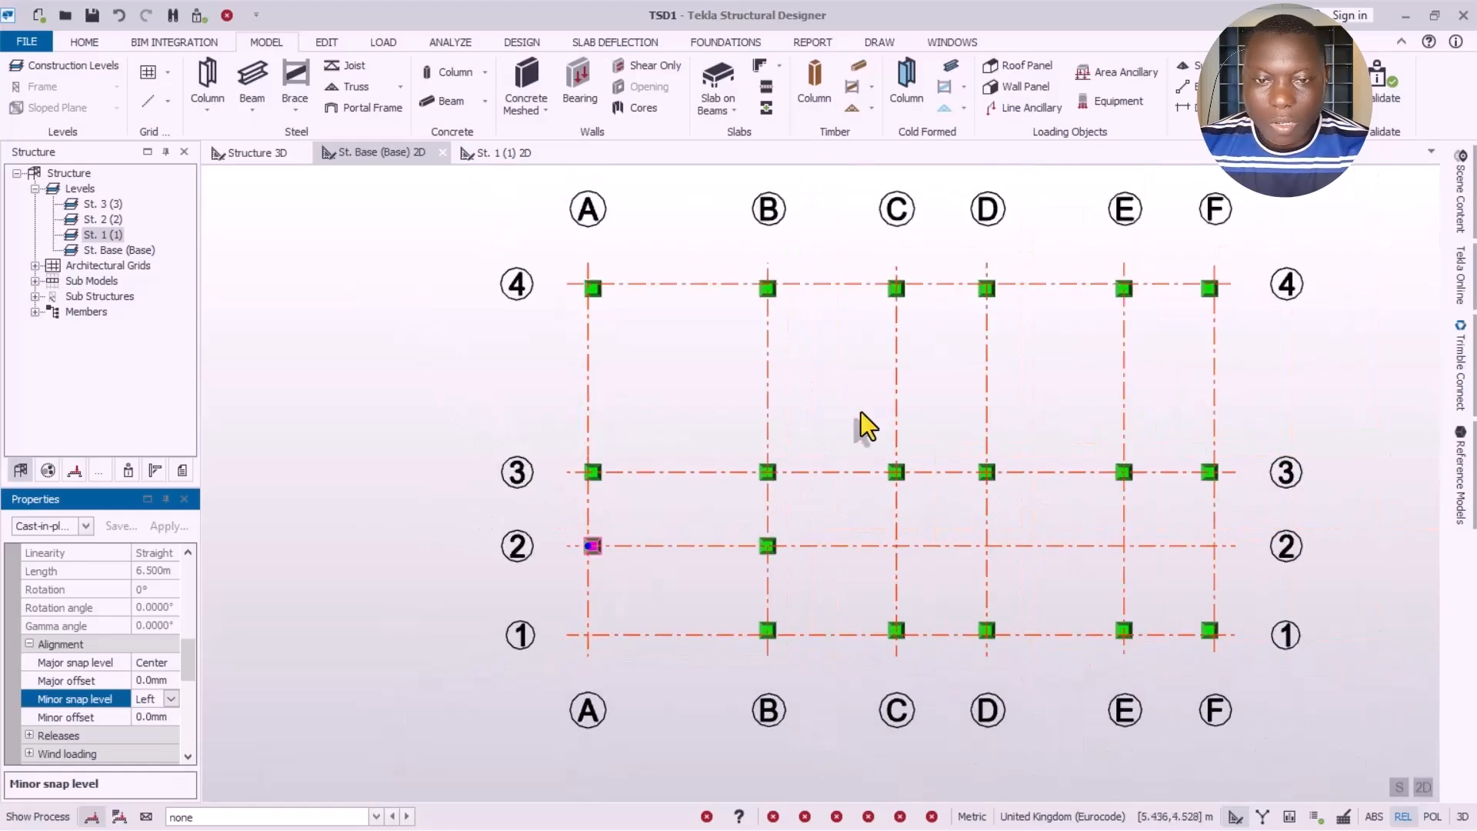
scroll(760, 377, up, 4)
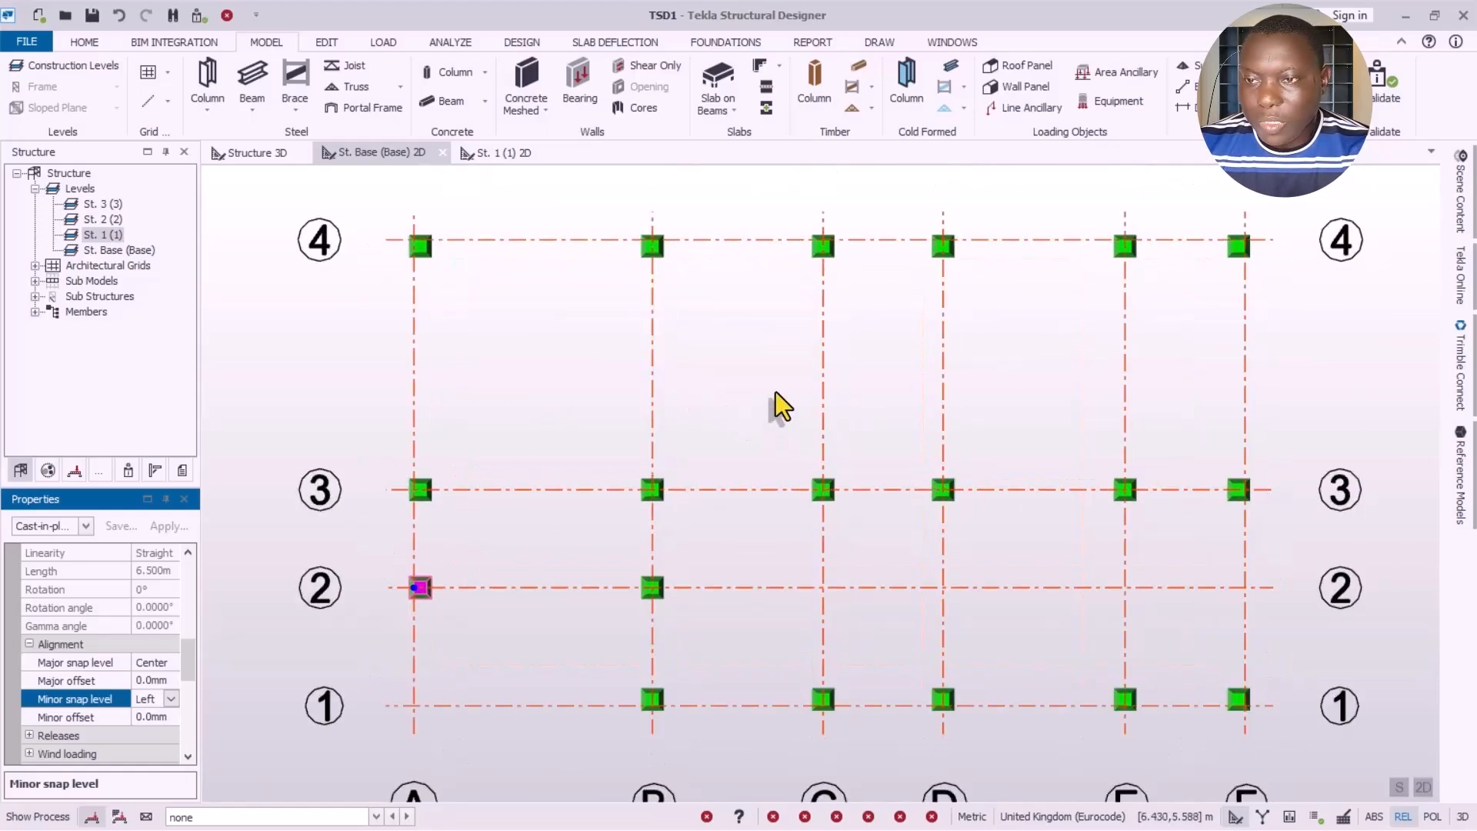
Step: Switch to the St. 1 (1) 2D plan view to work on that level
click(710, 334)
scroll(725, 363, down, 1)
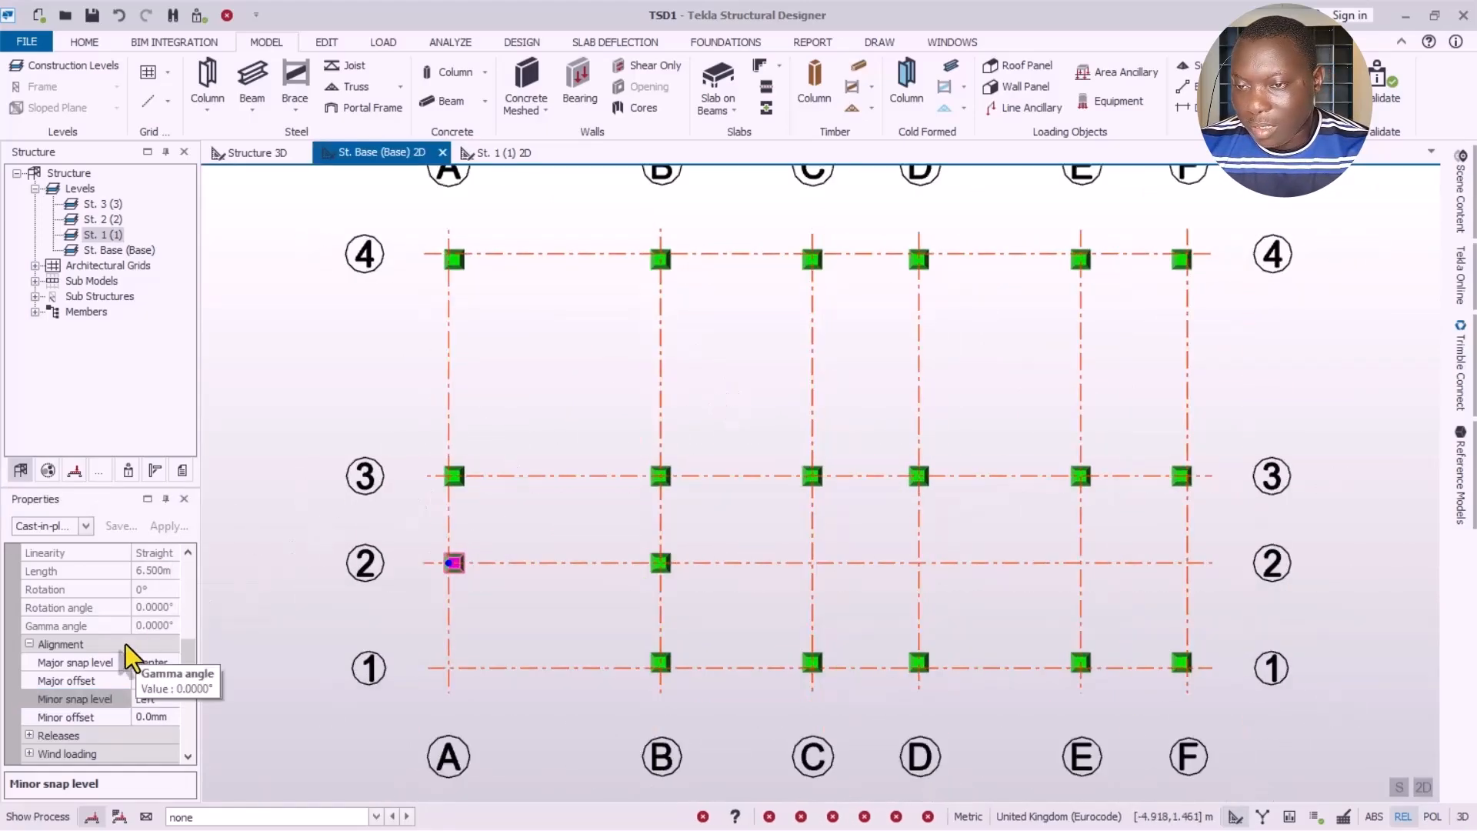
scroll(607, 450, down, 2)
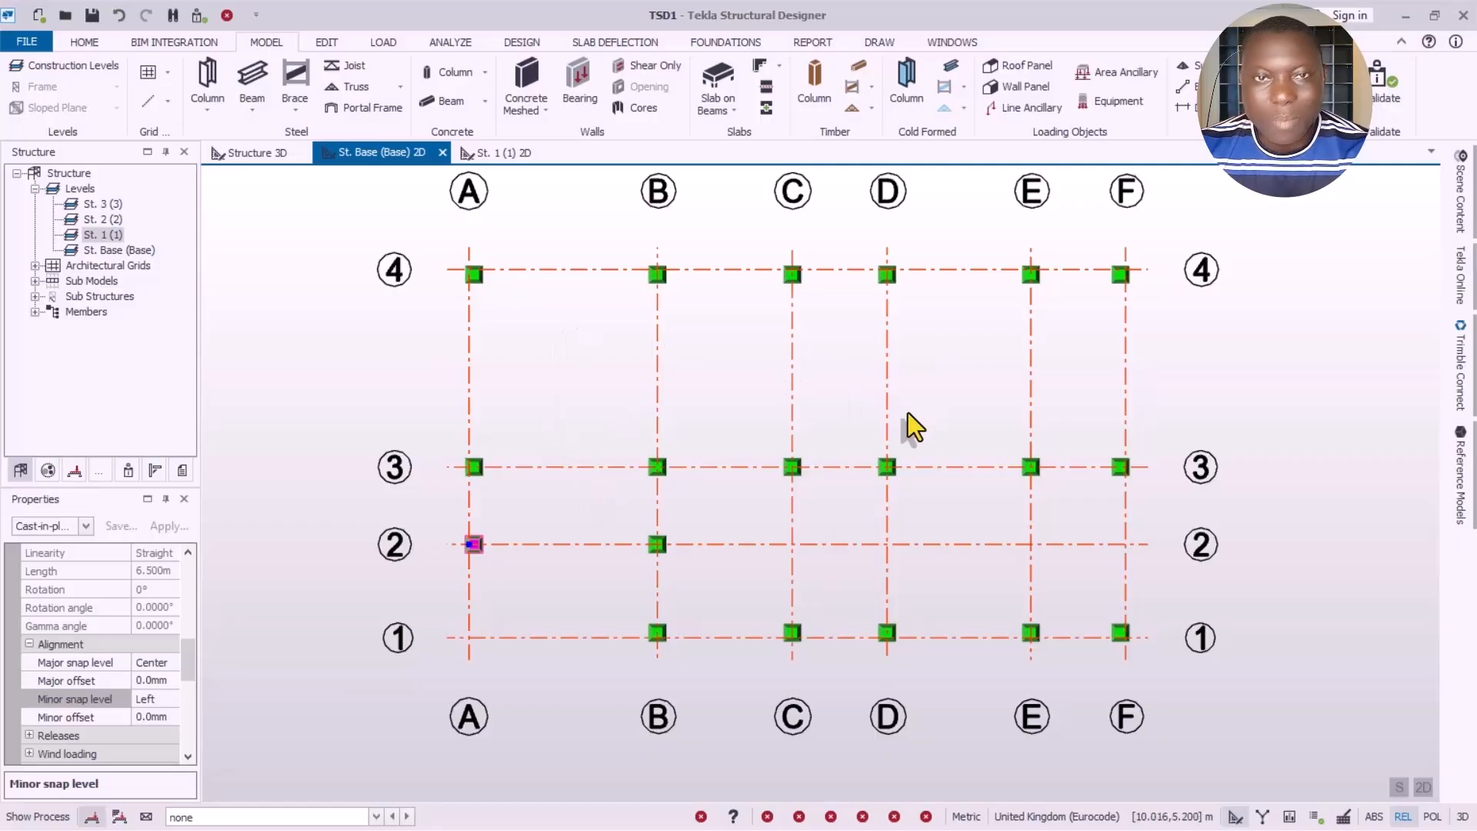
click(497, 155)
scroll(899, 422, up, 3)
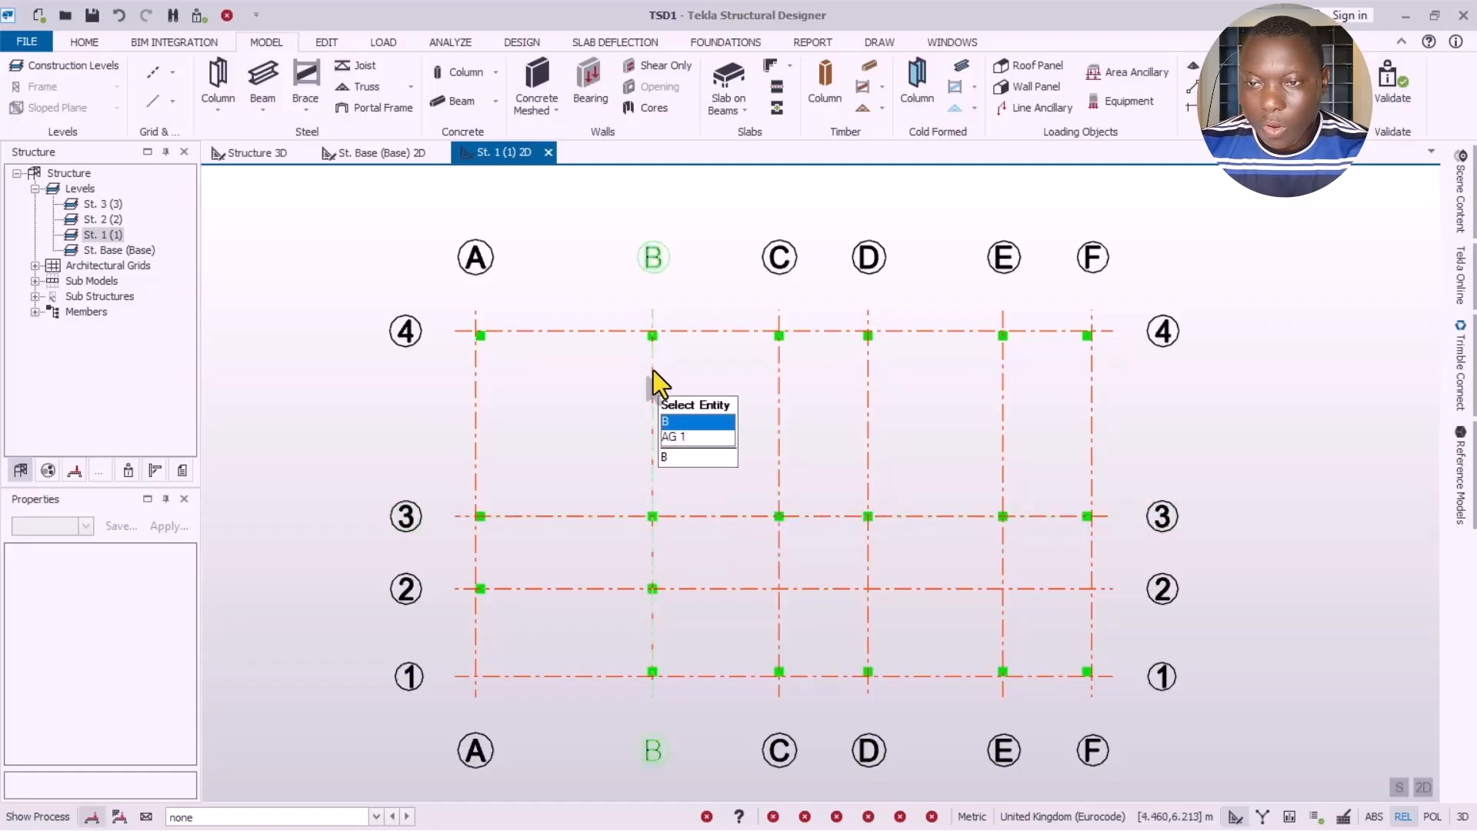
Step: Start a cast-in-place concrete beam on St. 1 and set its rectangular section to 225 mm breadth and 450 mm depth
scroll(653, 371, down, 1)
click(460, 101)
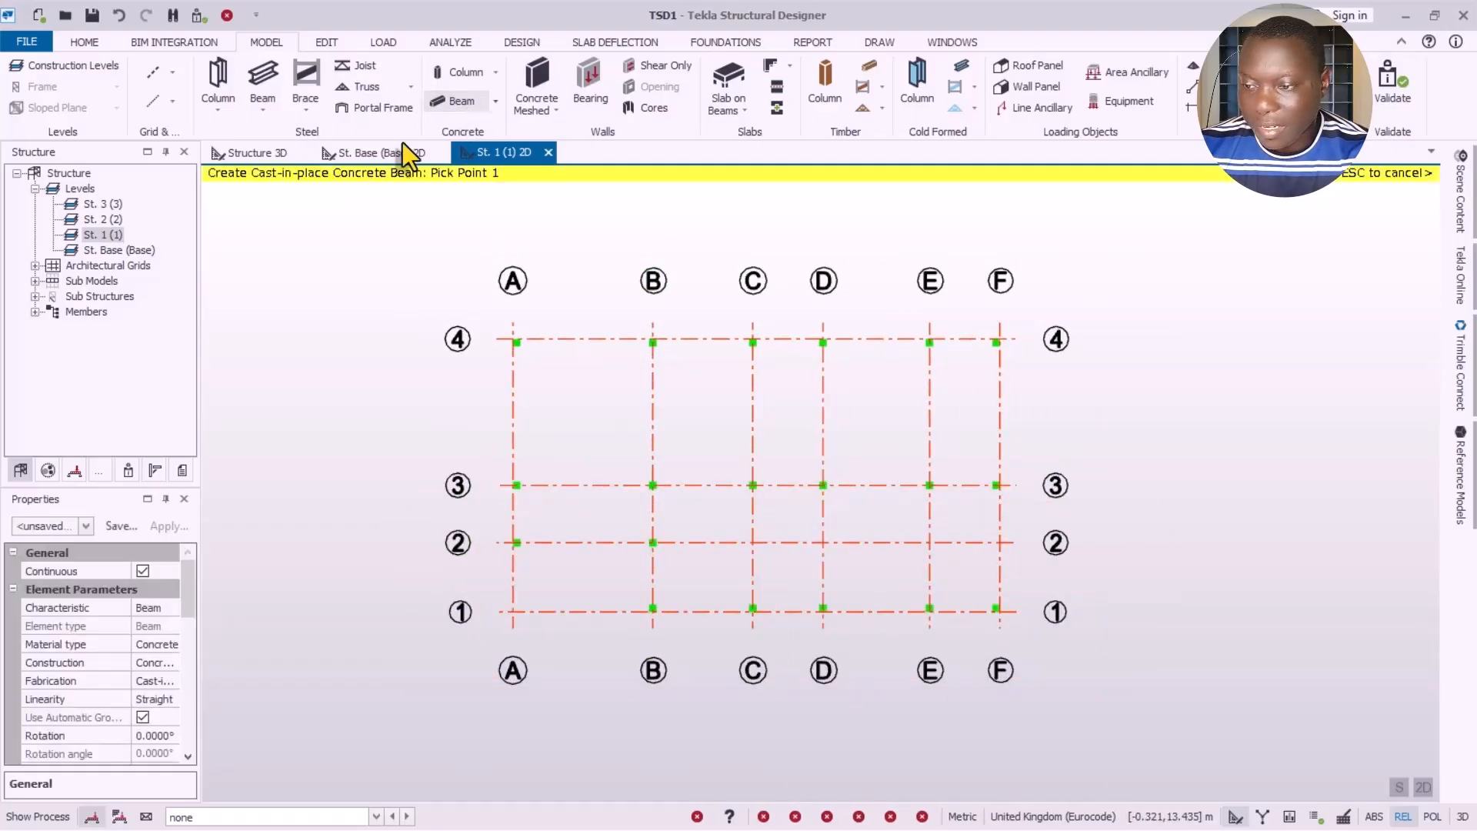
drag(191, 582, 194, 641)
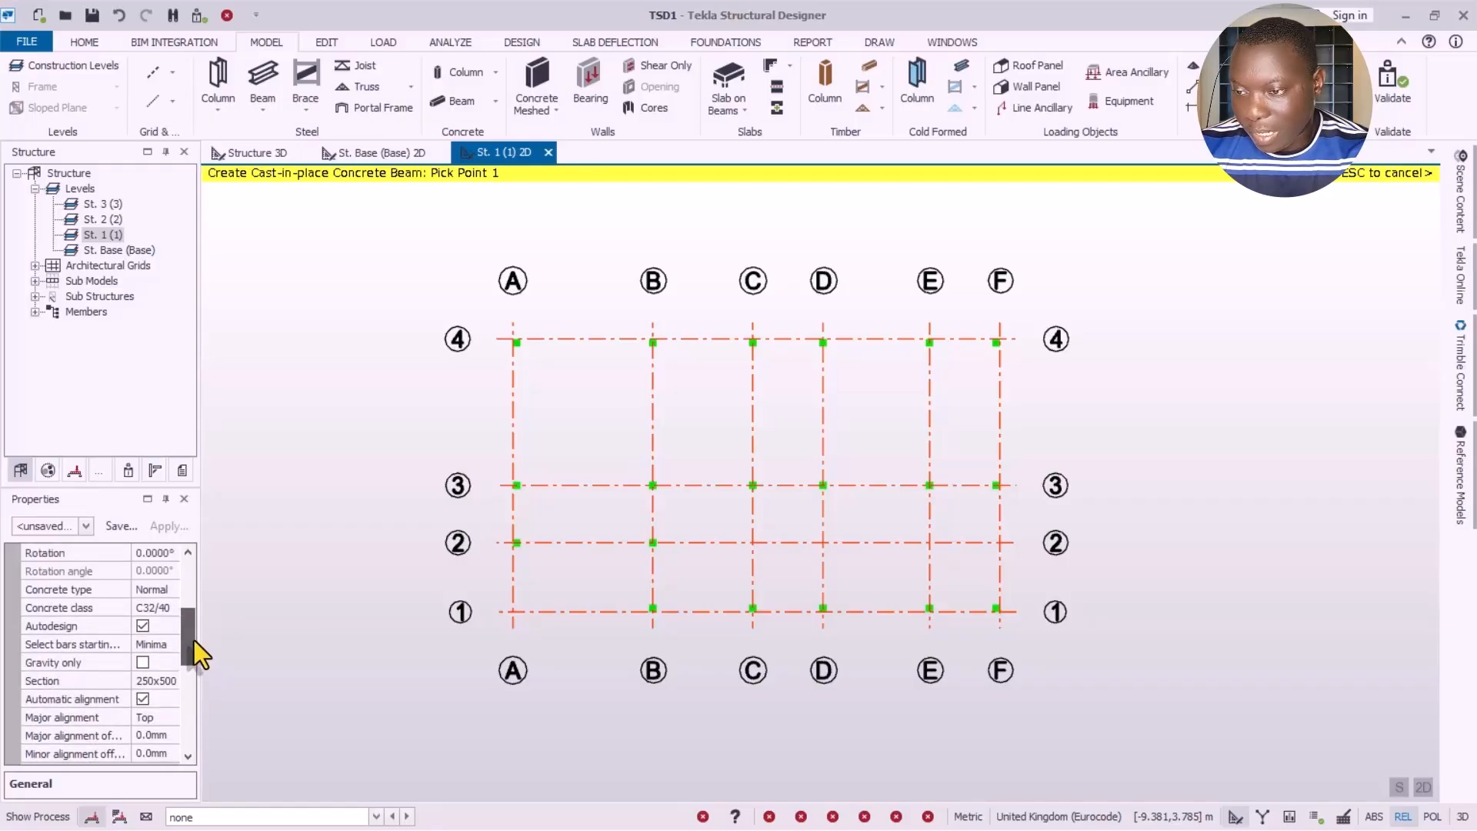
click(142, 680)
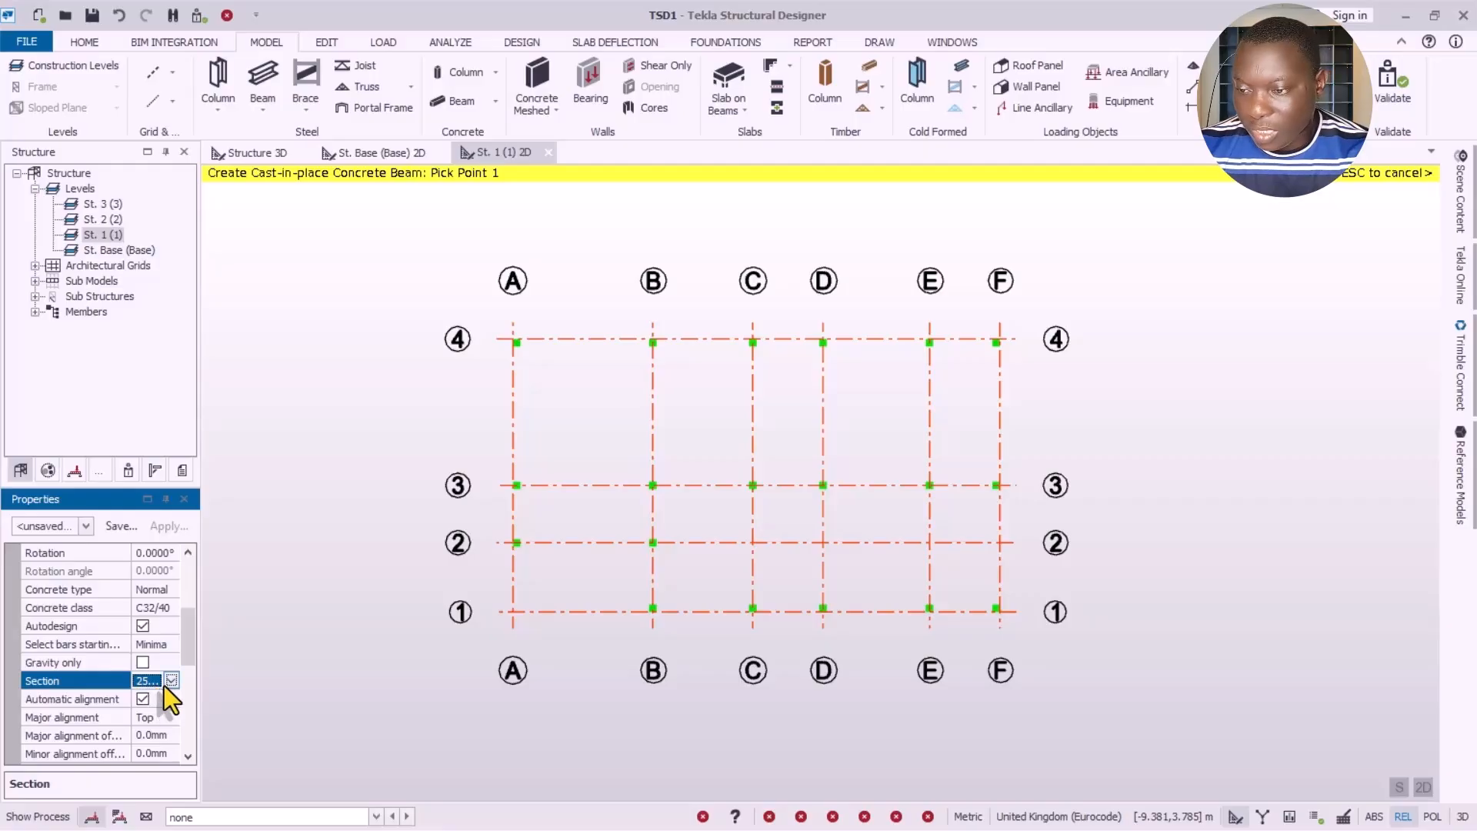
click(167, 683)
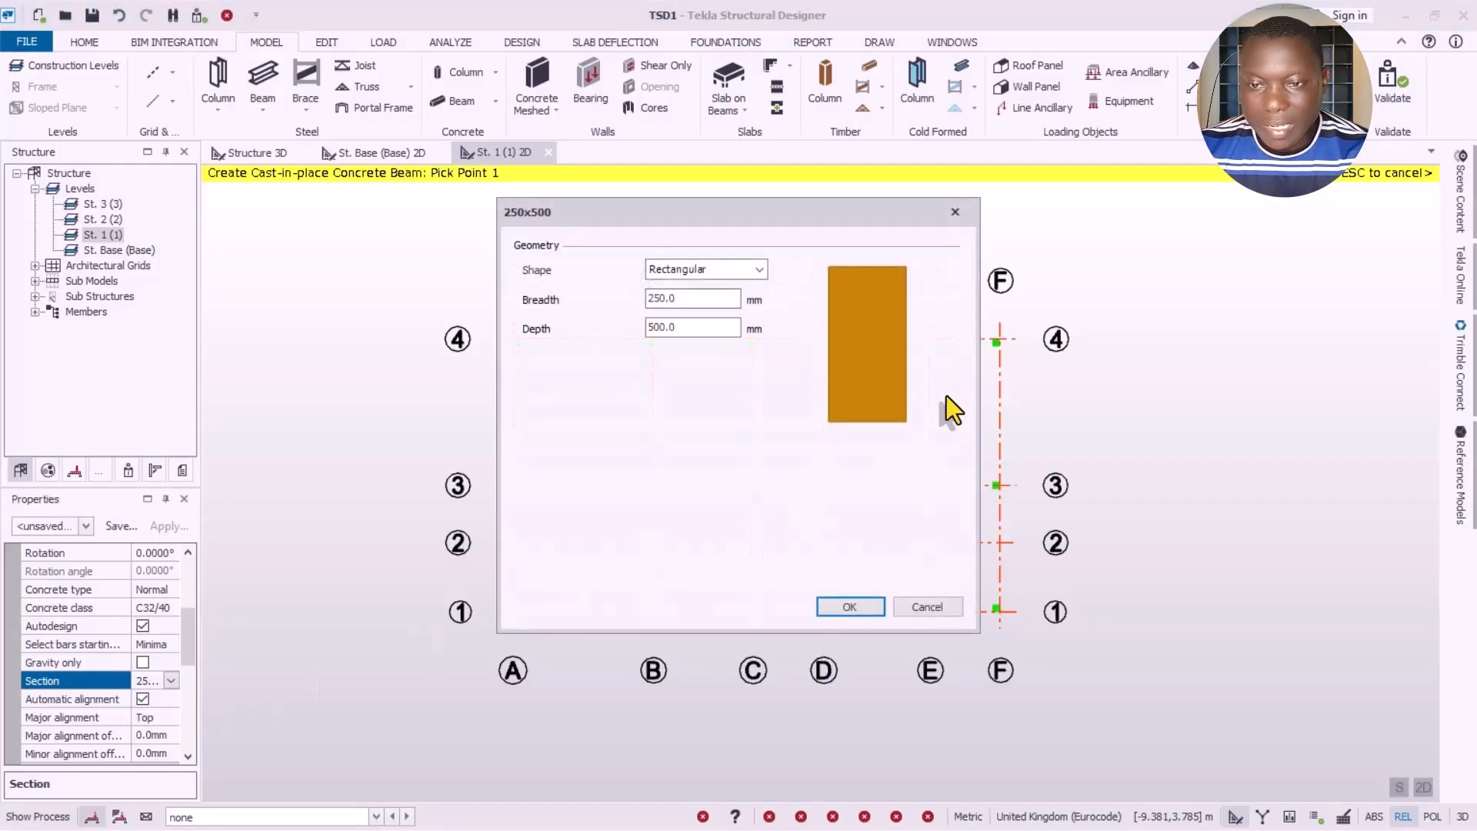
drag(729, 298, 532, 329)
text(225)
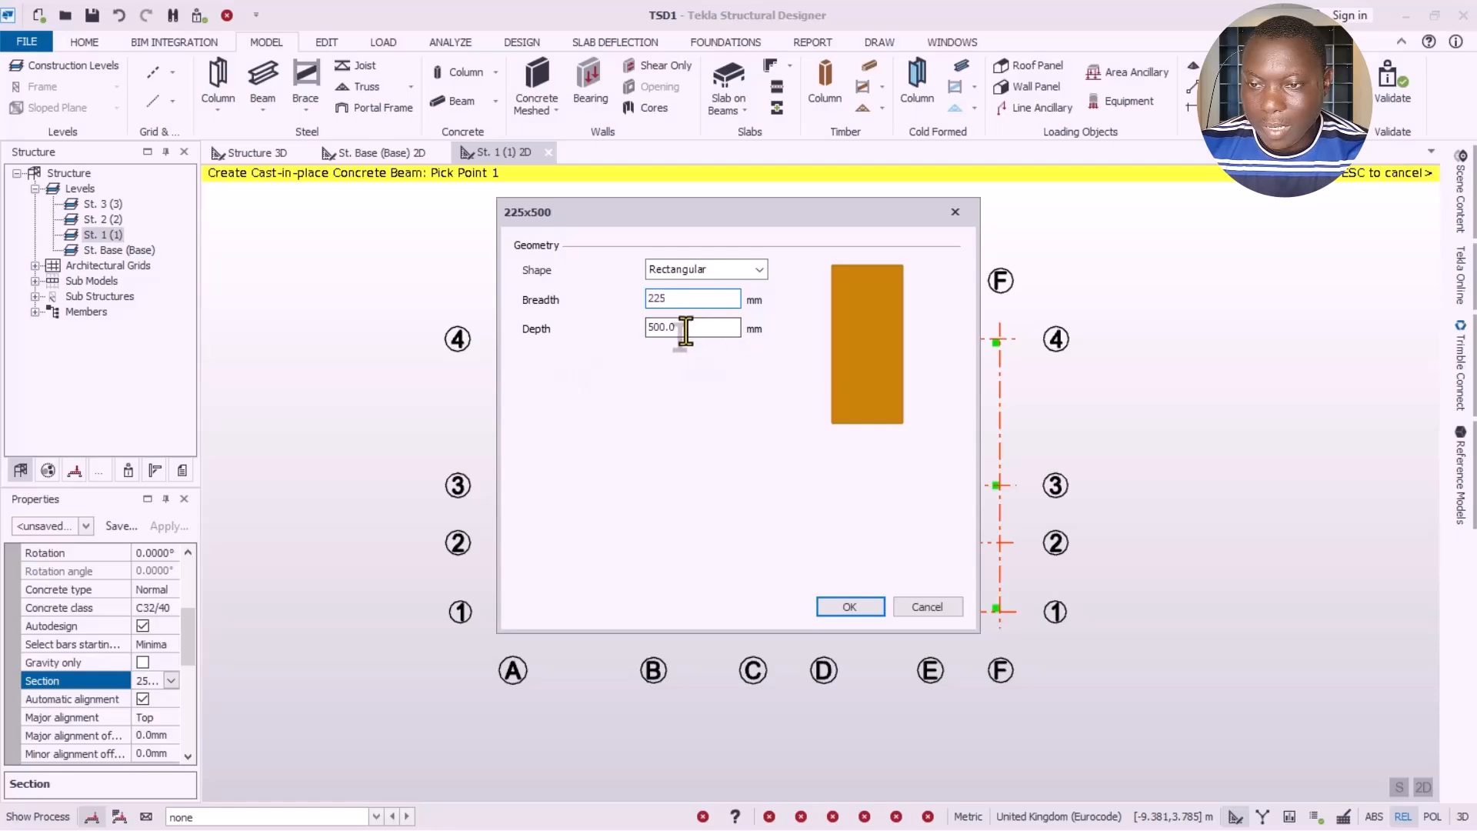
drag(683, 329, 580, 340)
text(450)
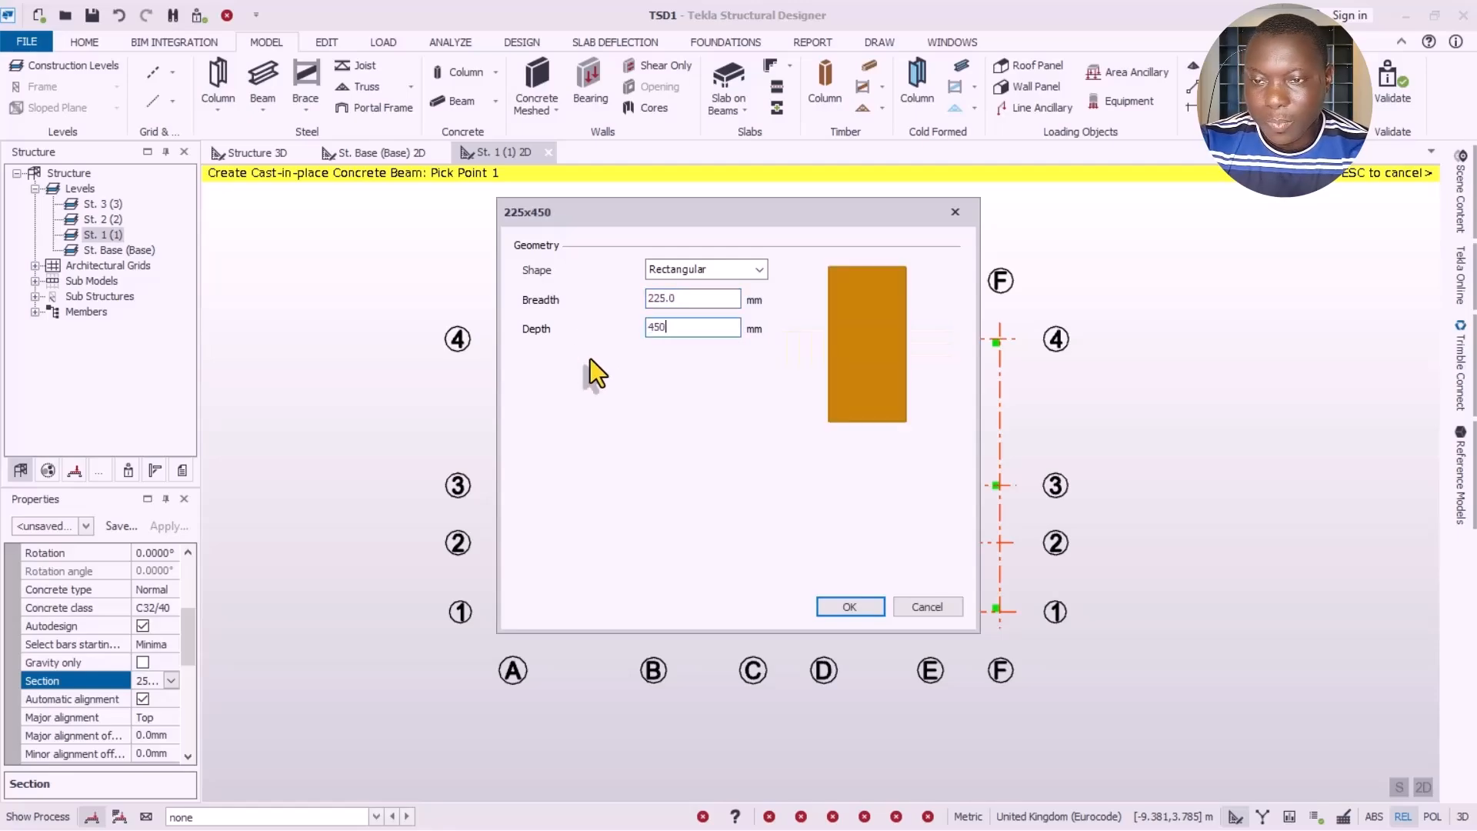
click(694, 300)
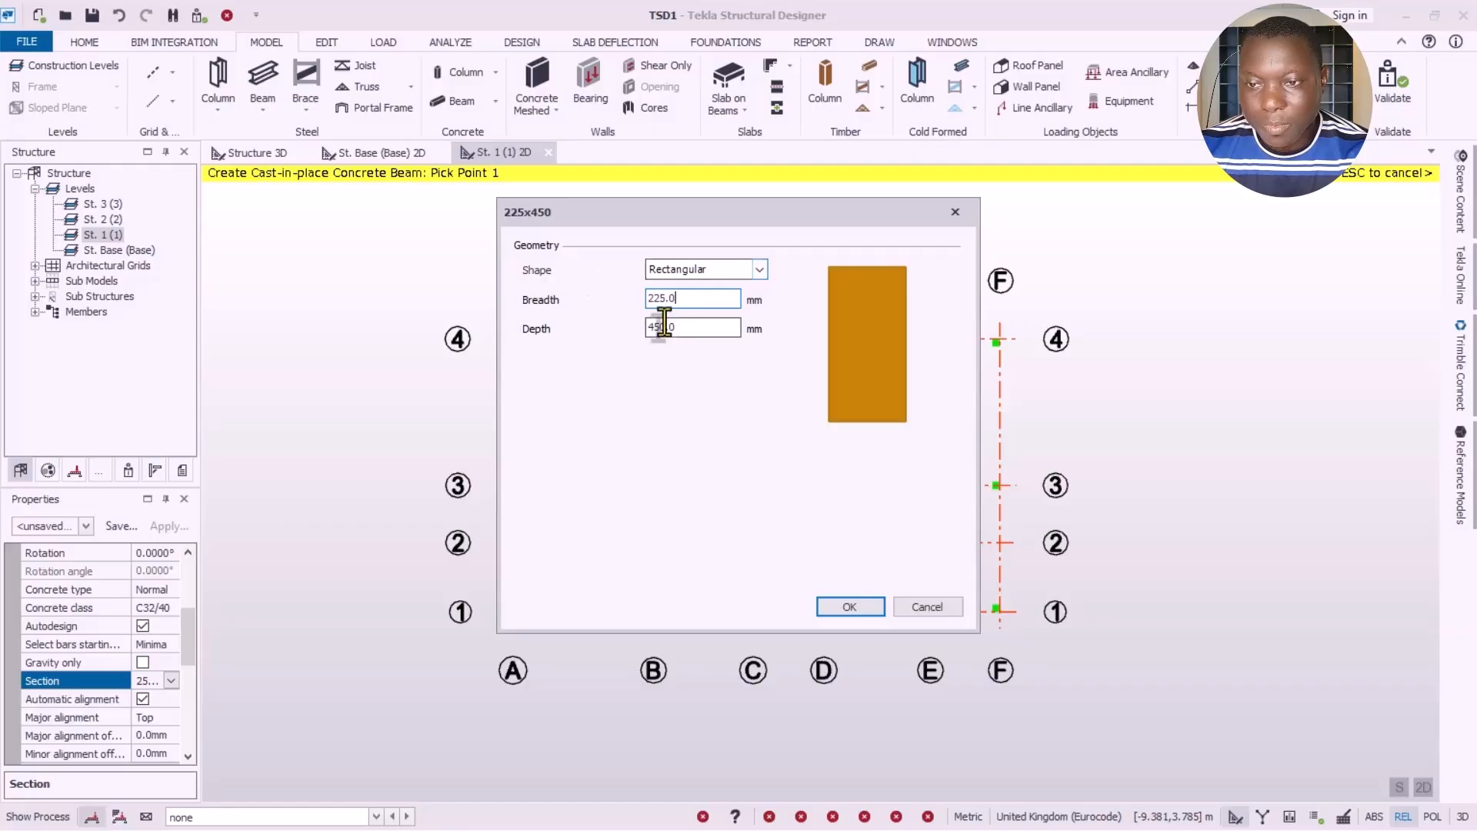
click(760, 269)
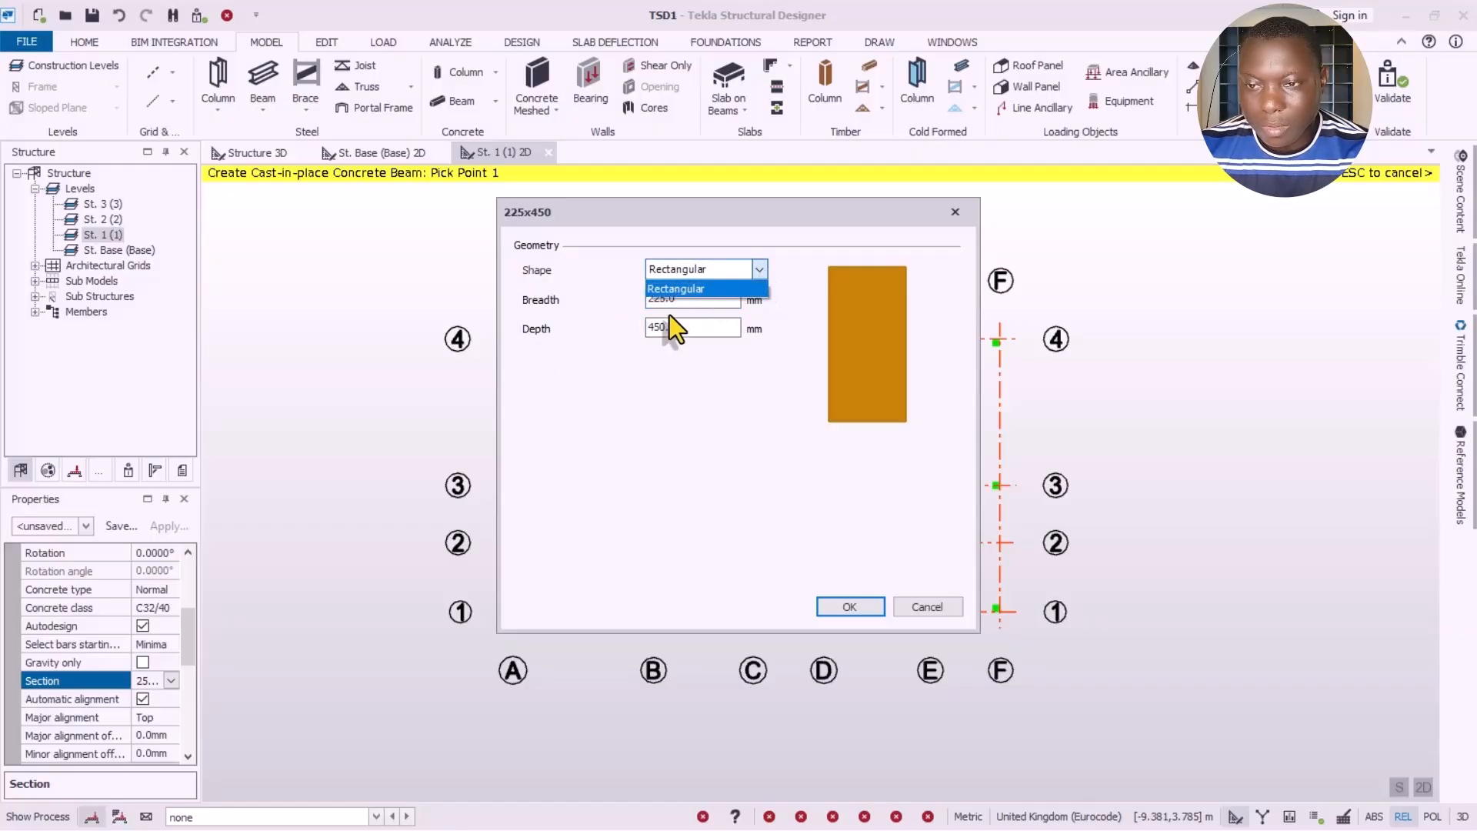
click(677, 288)
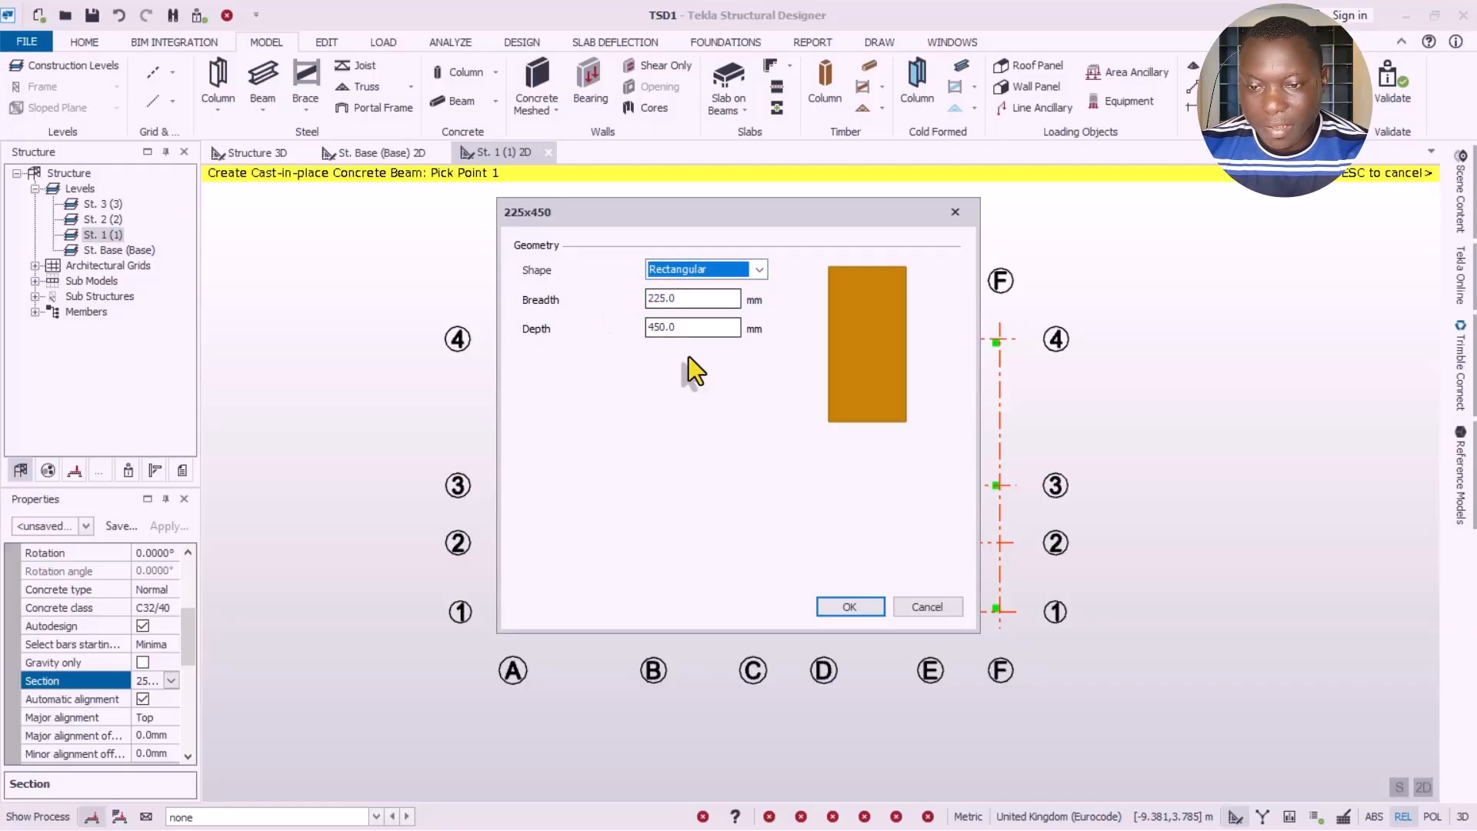
click(860, 608)
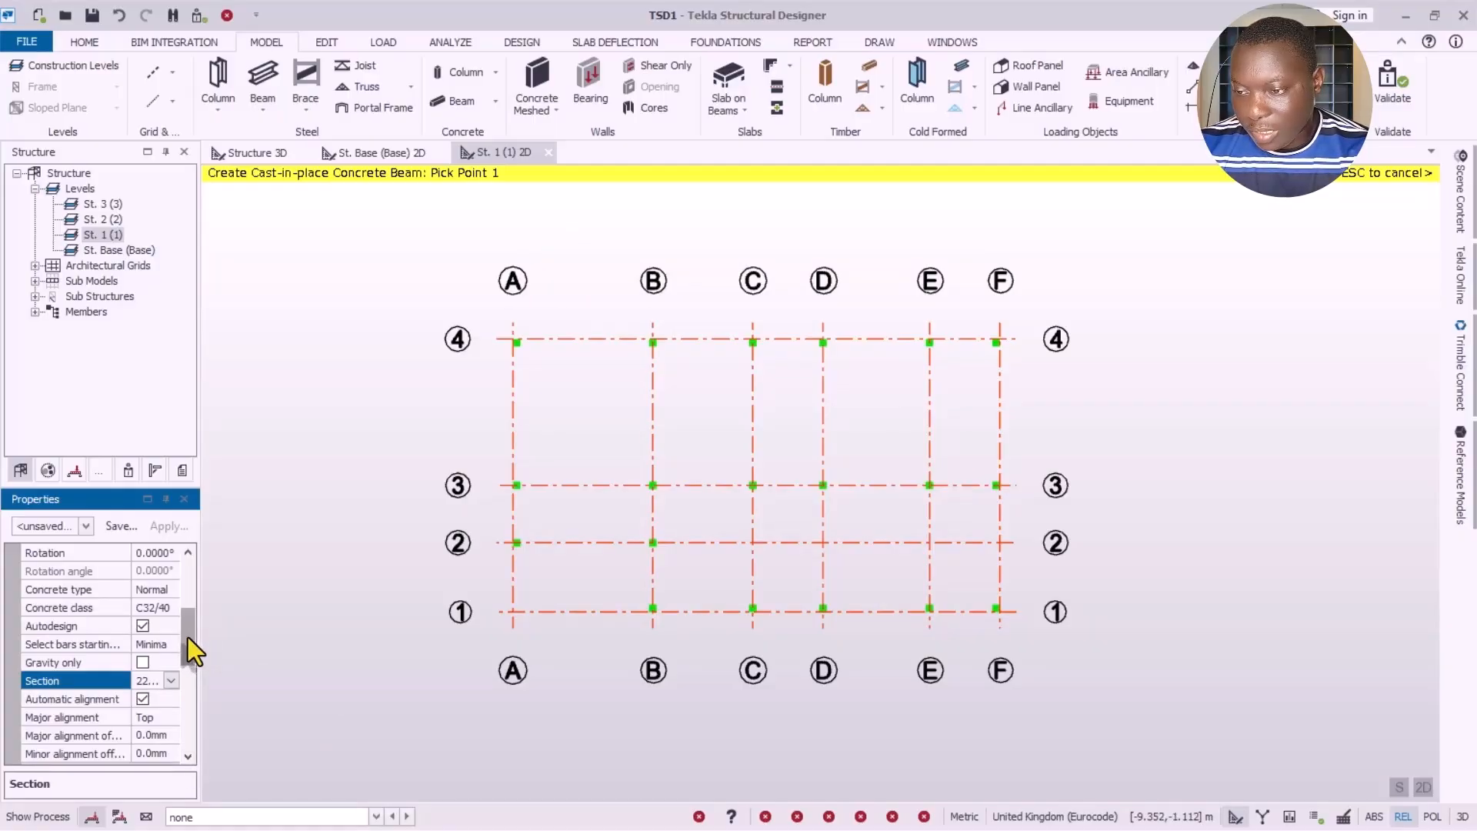
Step: Place 225x450 concrete beams between the St. 1 columns from grid line B to F and from line 4 to 1
drag(187, 637, 180, 677)
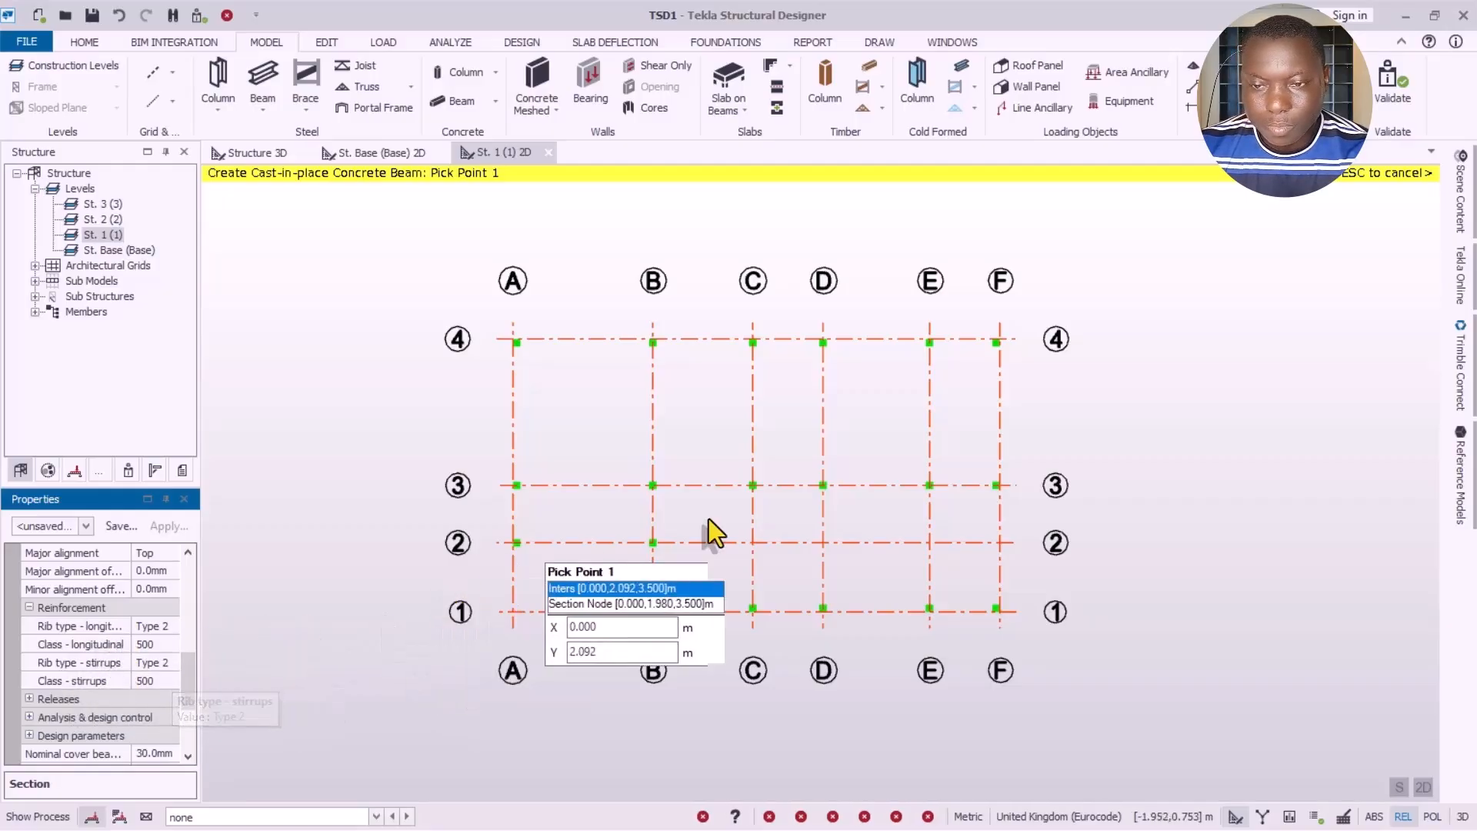
scroll(921, 395, up, 1)
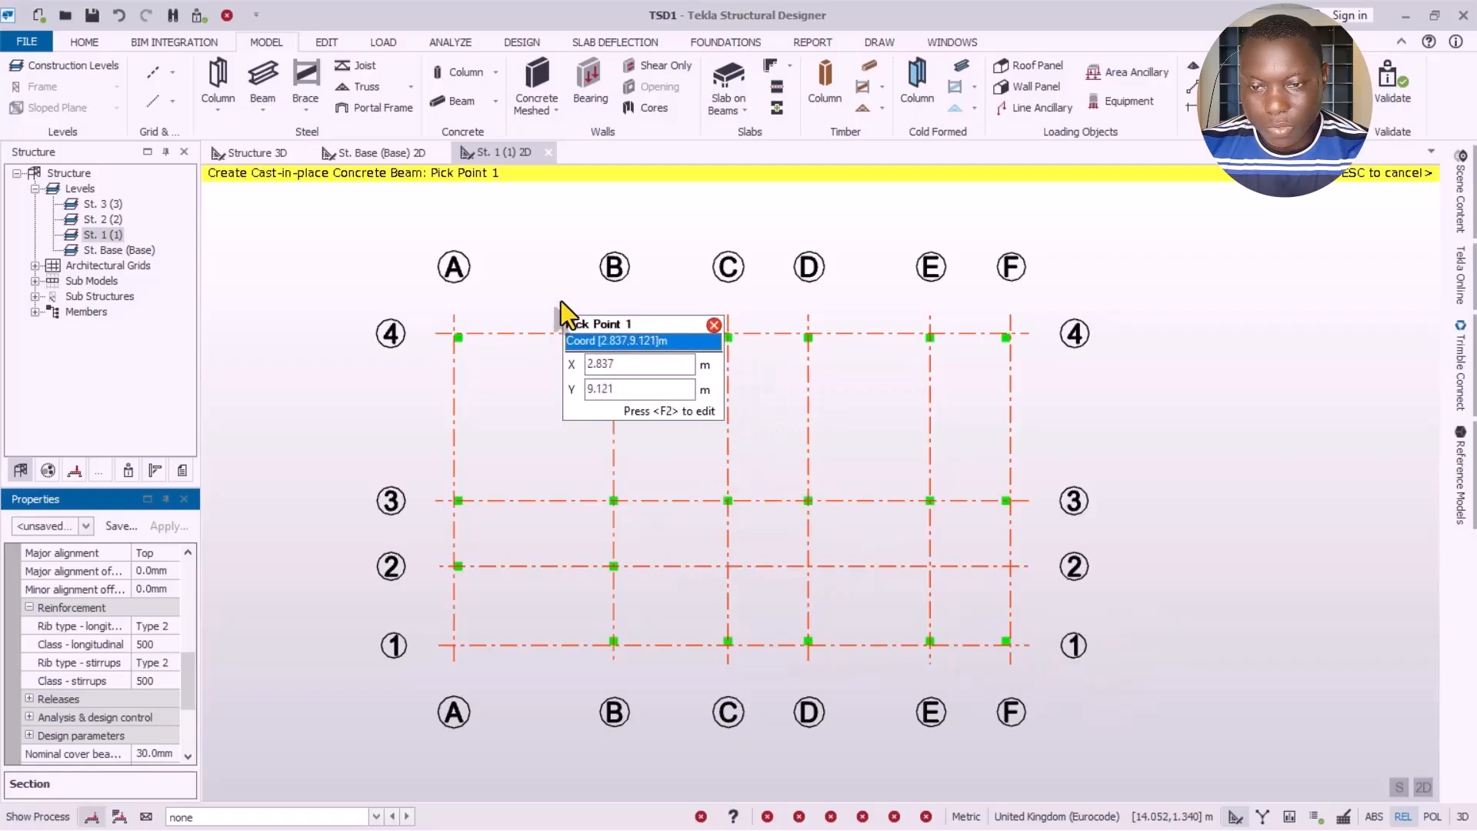
drag(564, 297, 1062, 529)
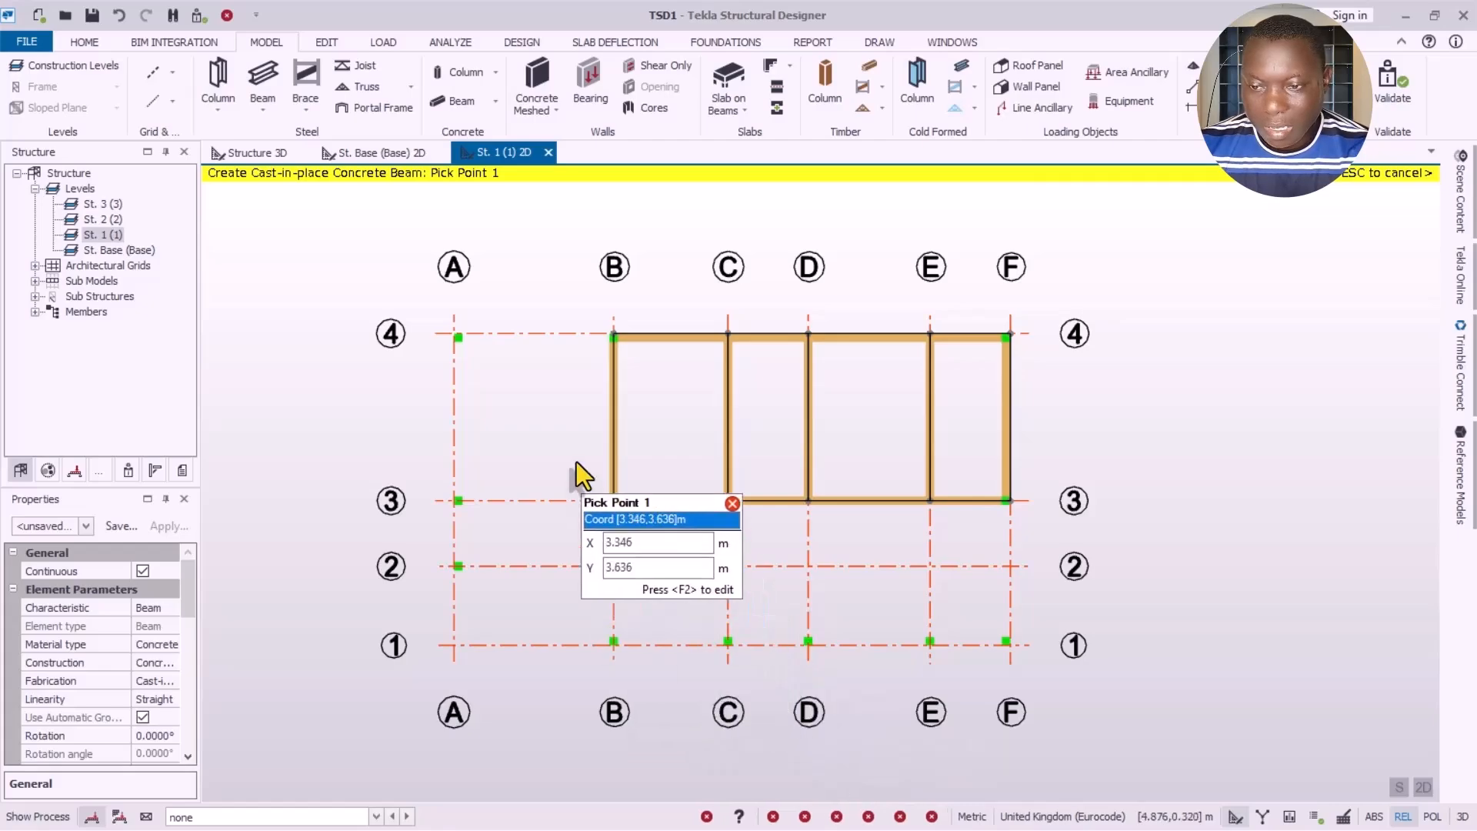
drag(570, 430, 675, 684)
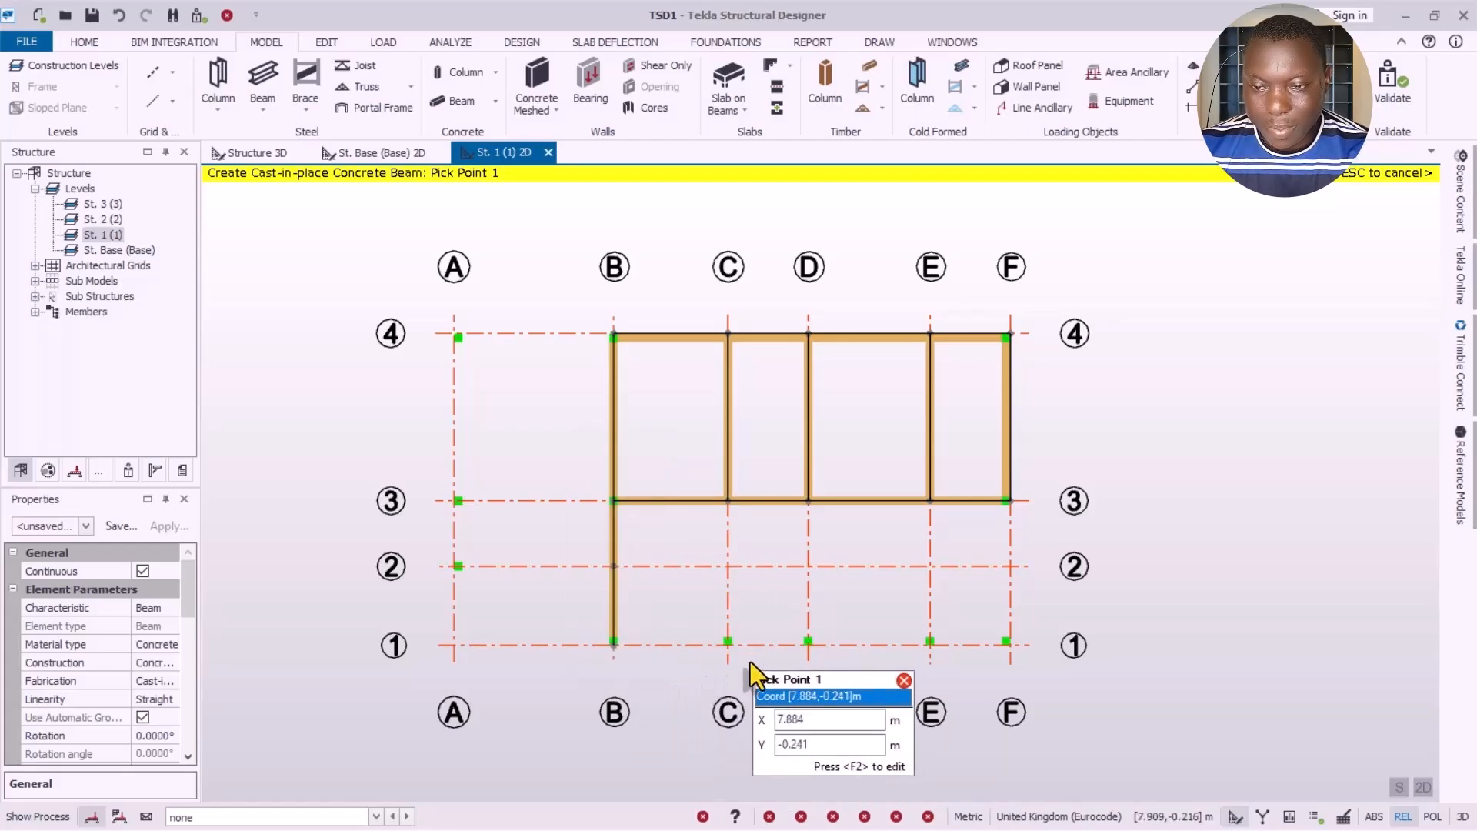
drag(659, 434, 1044, 667)
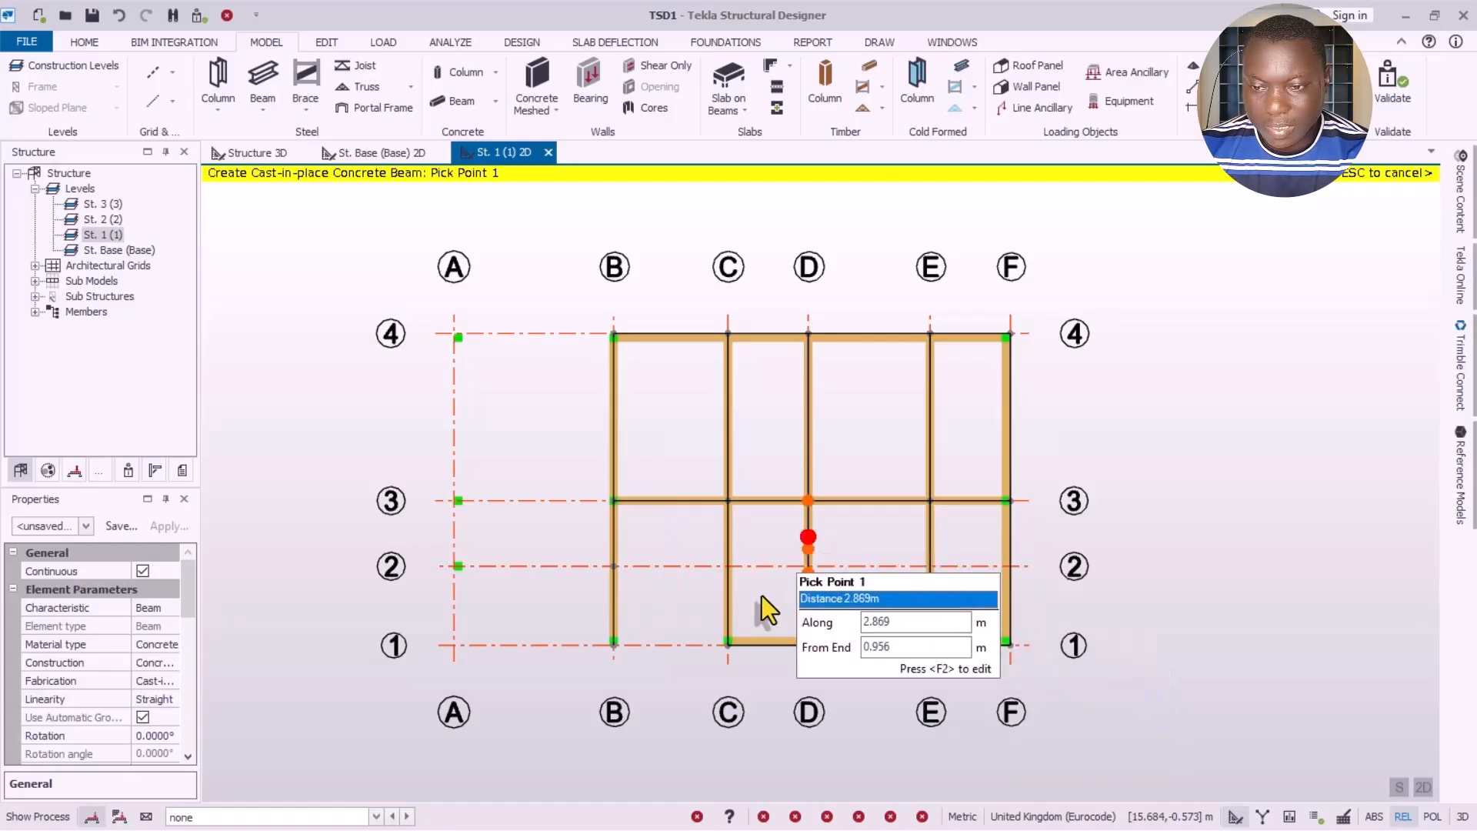
drag(550, 601, 777, 675)
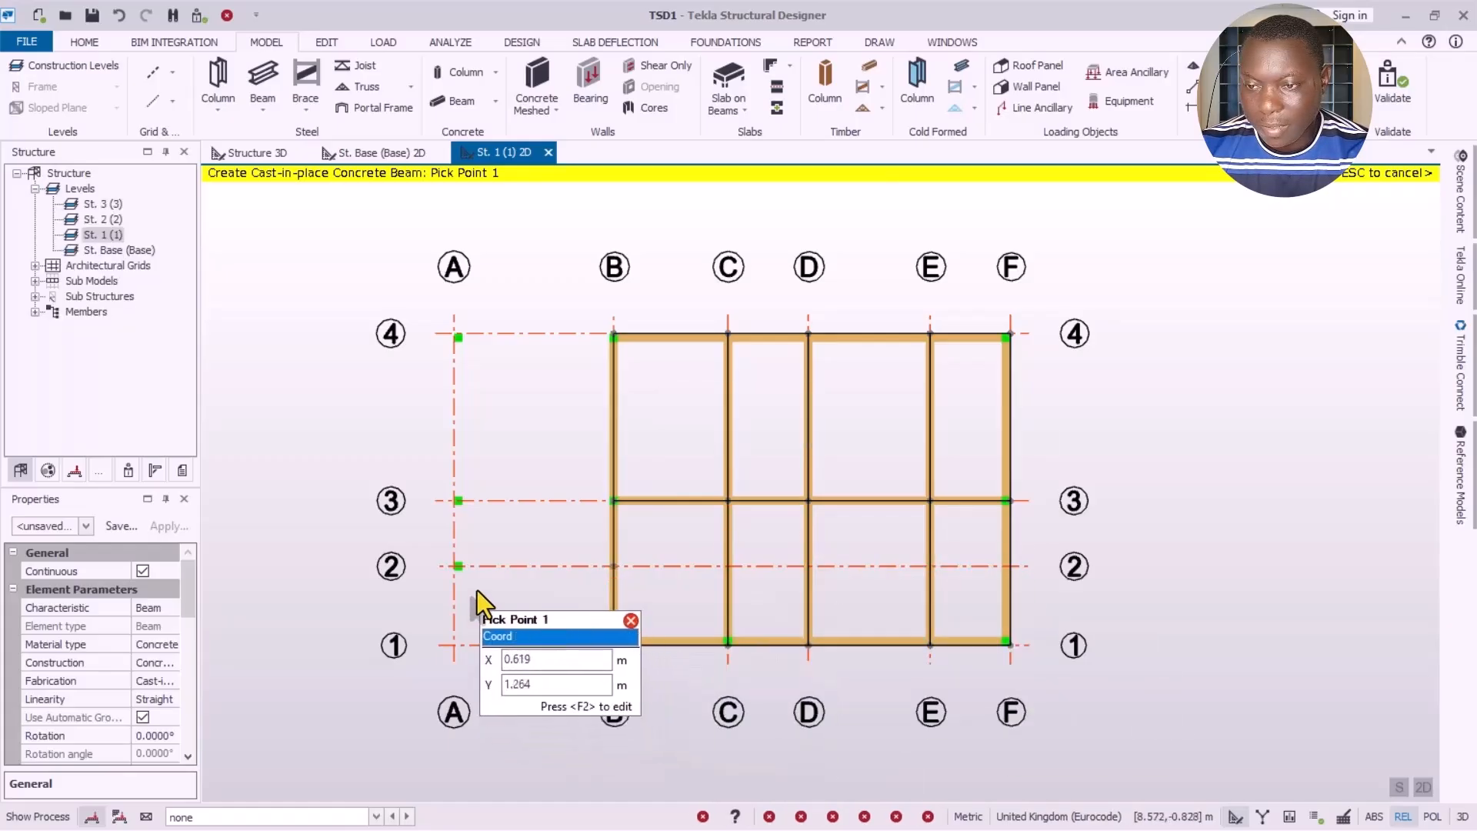
Step: Place the remaining St. 1 beams between grid lines A and B from line 4 to line 2, and end the beam command
scroll(542, 554, up, 1)
drag(414, 278, 662, 612)
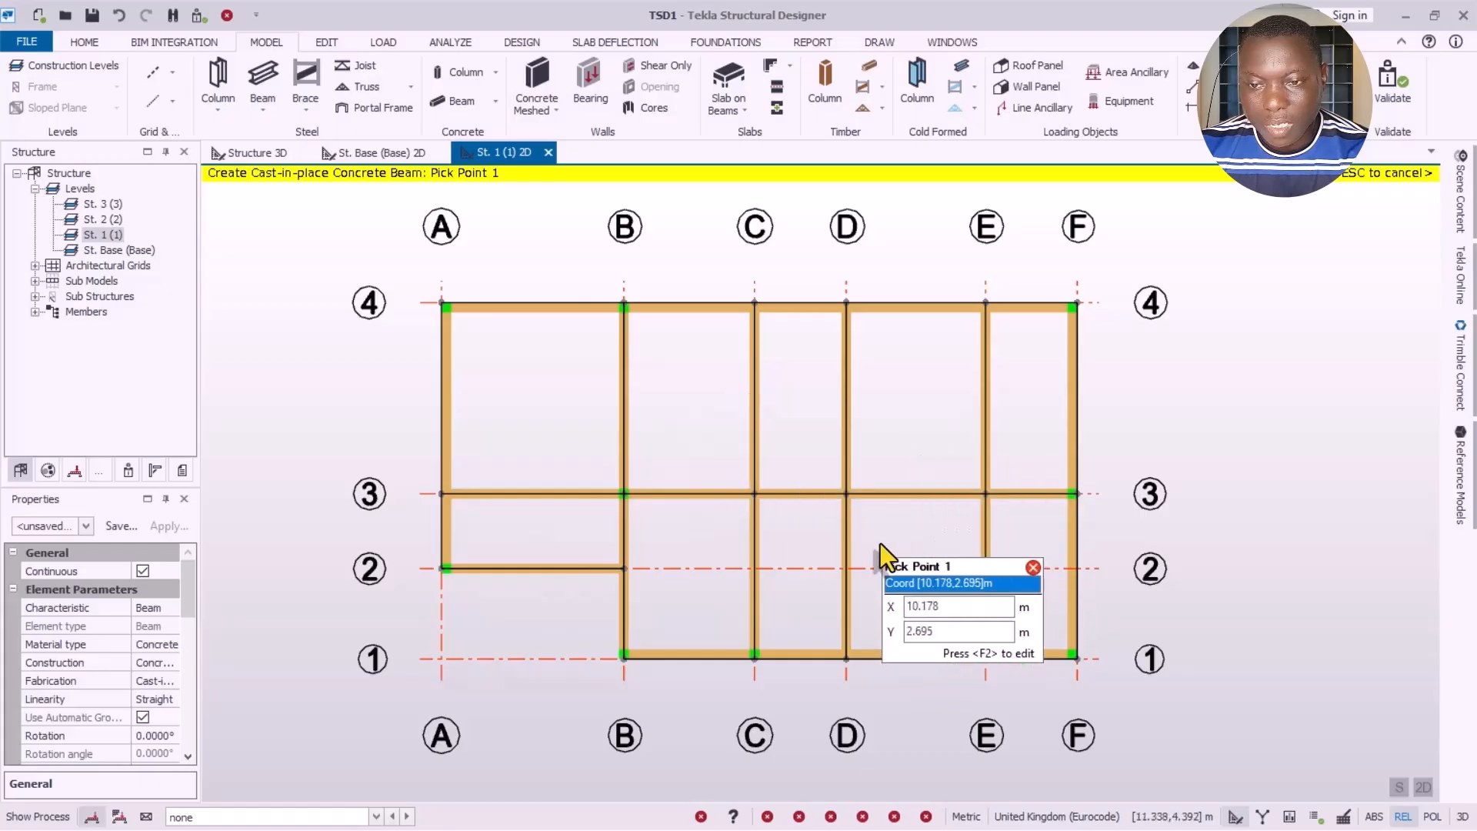
scroll(880, 543, down, 1)
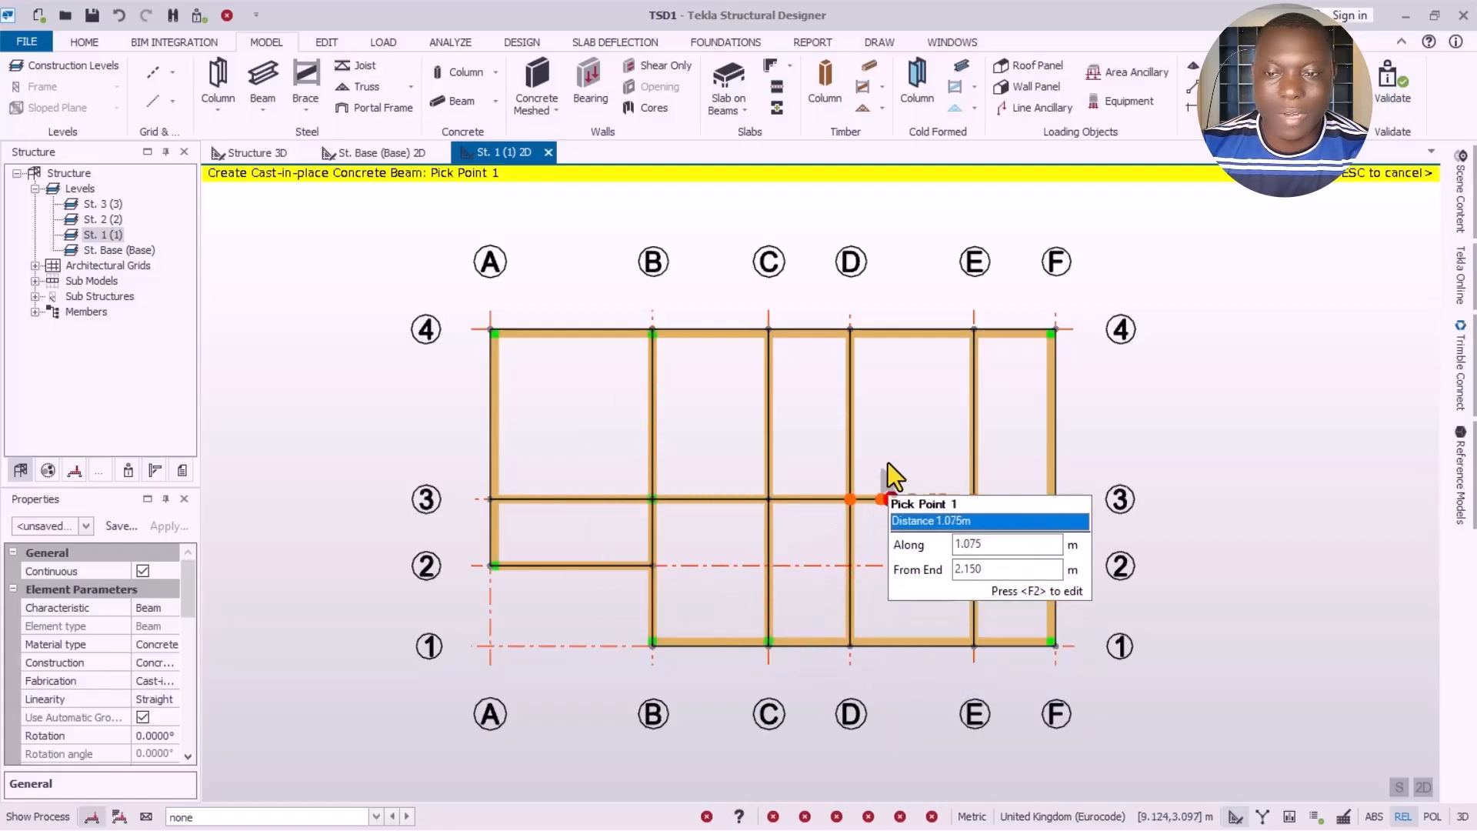
key(Escape)
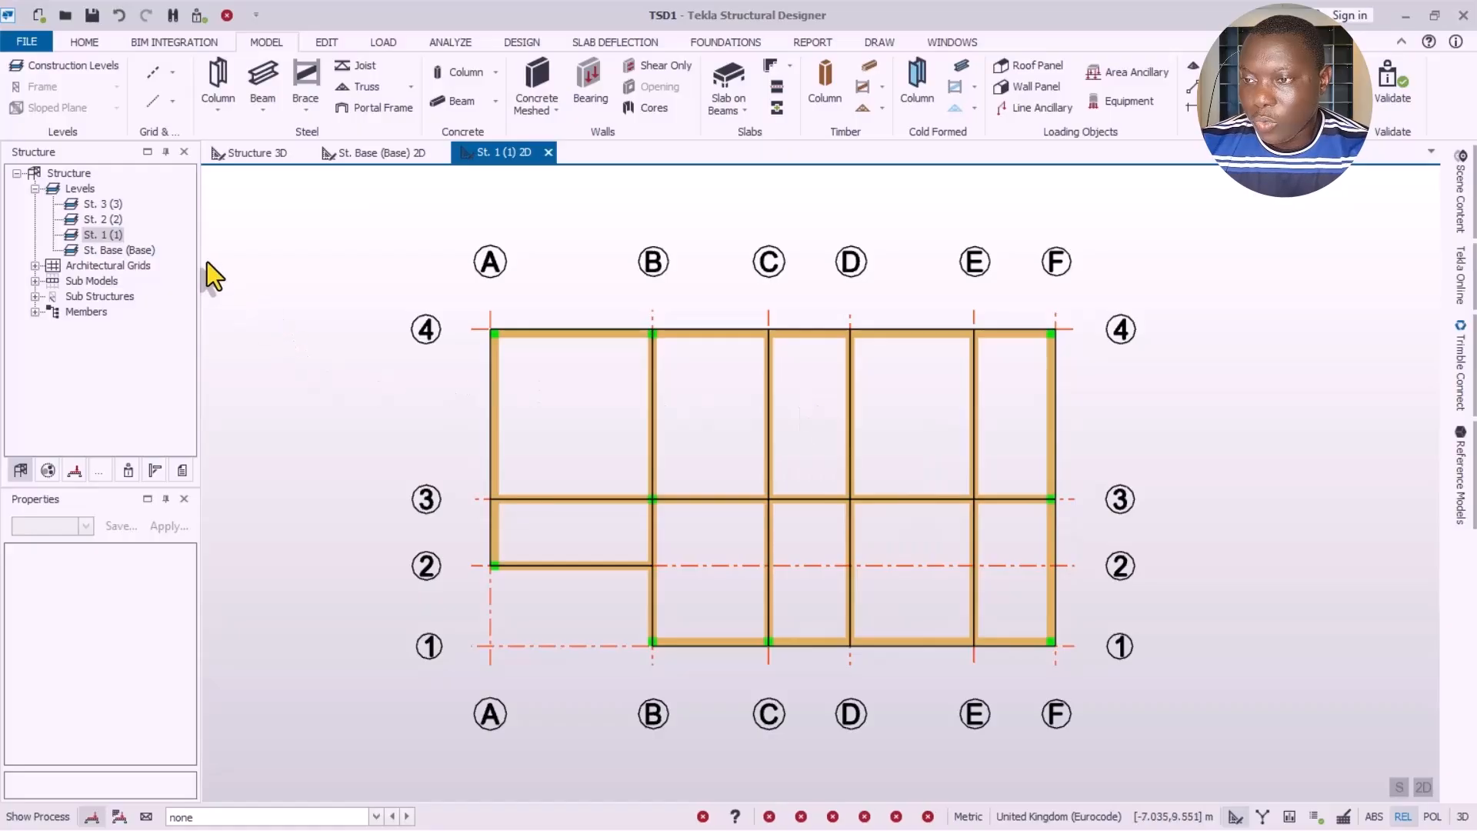
Step: Open the St. 2 (2) plan and place 225x450 concrete beams between all its columns across grid lines A to F
double_click(105, 221)
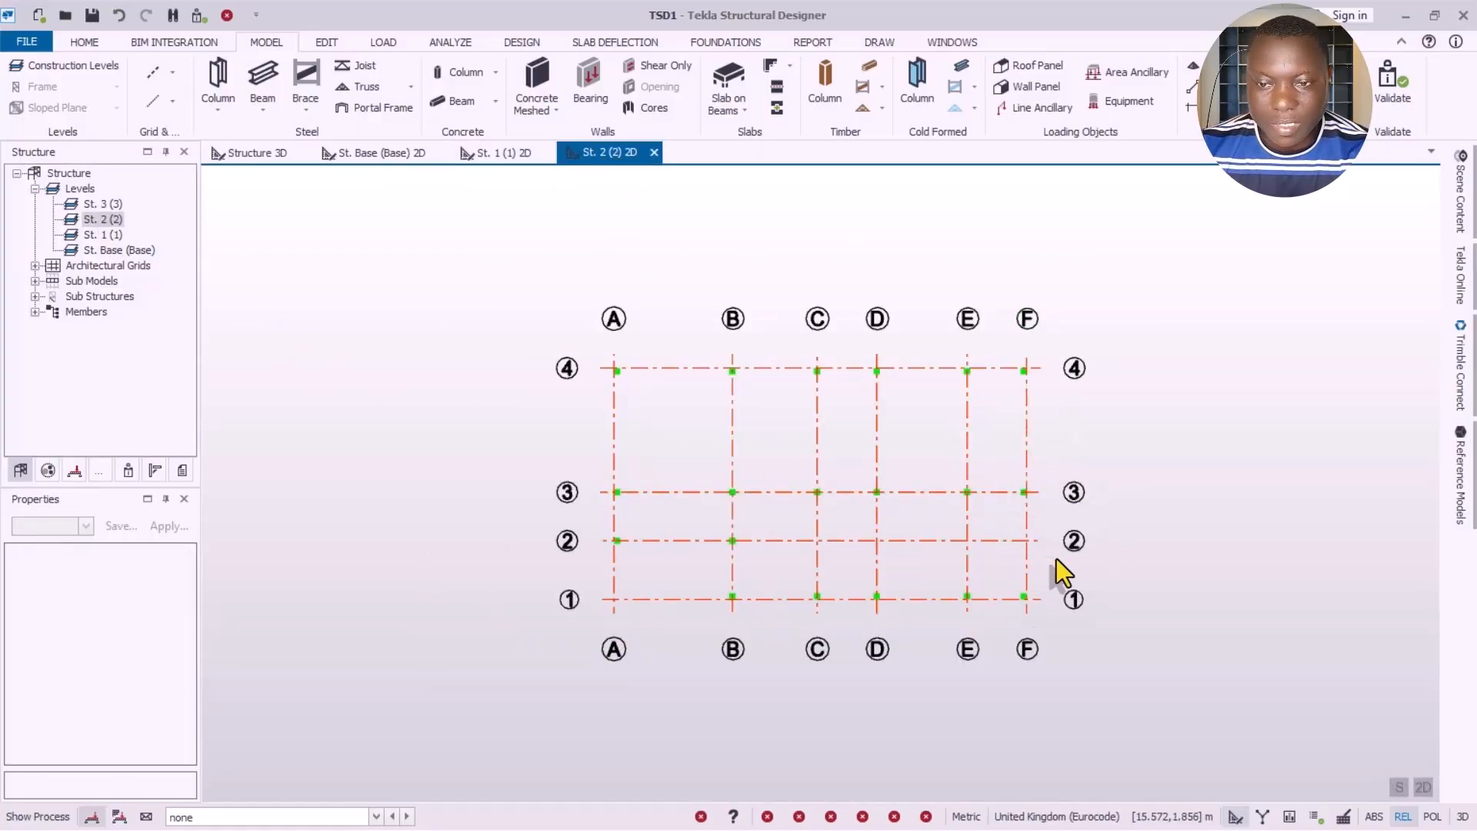
scroll(1052, 542, up, 1)
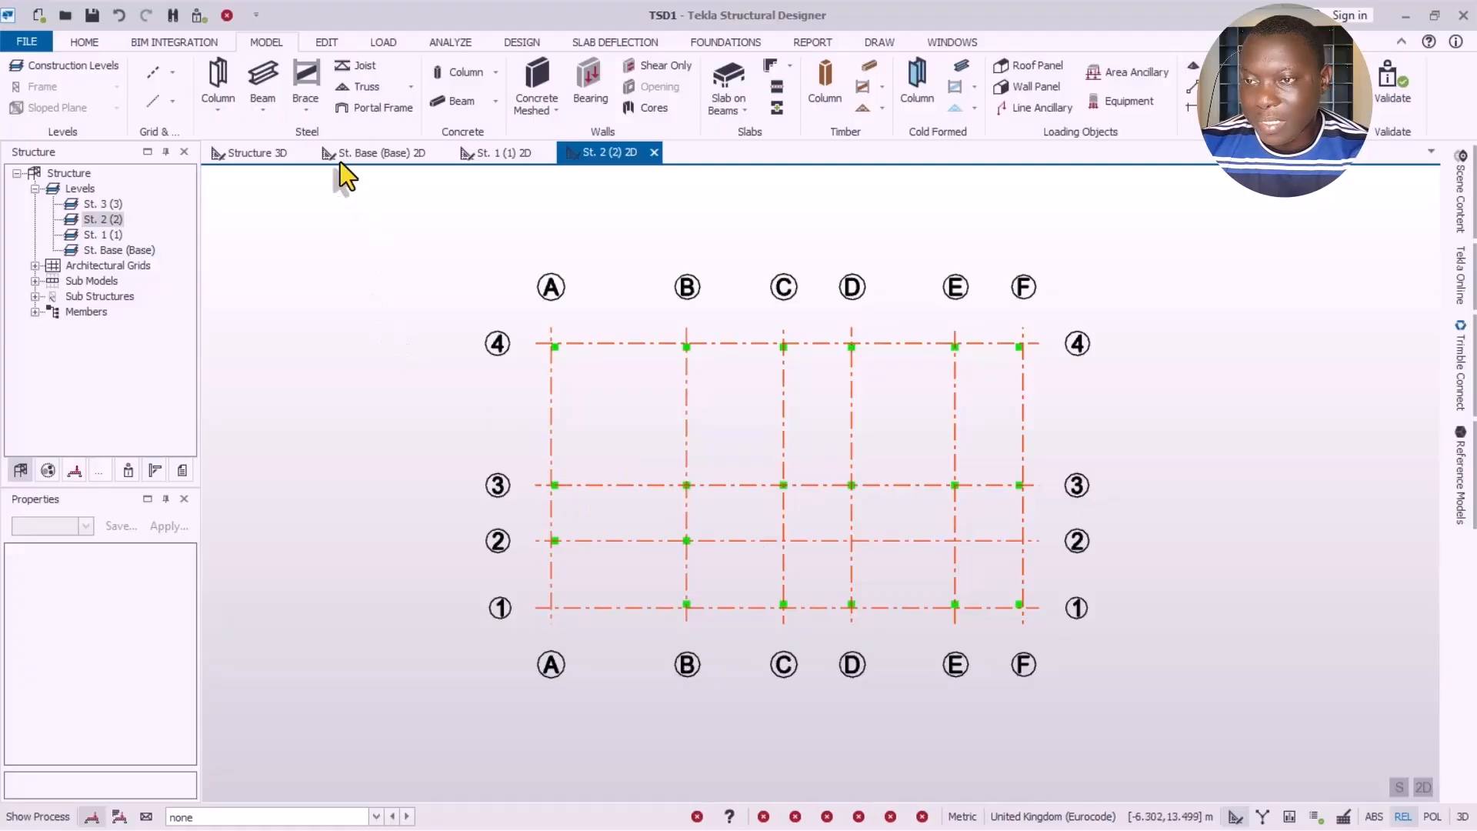
click(466, 103)
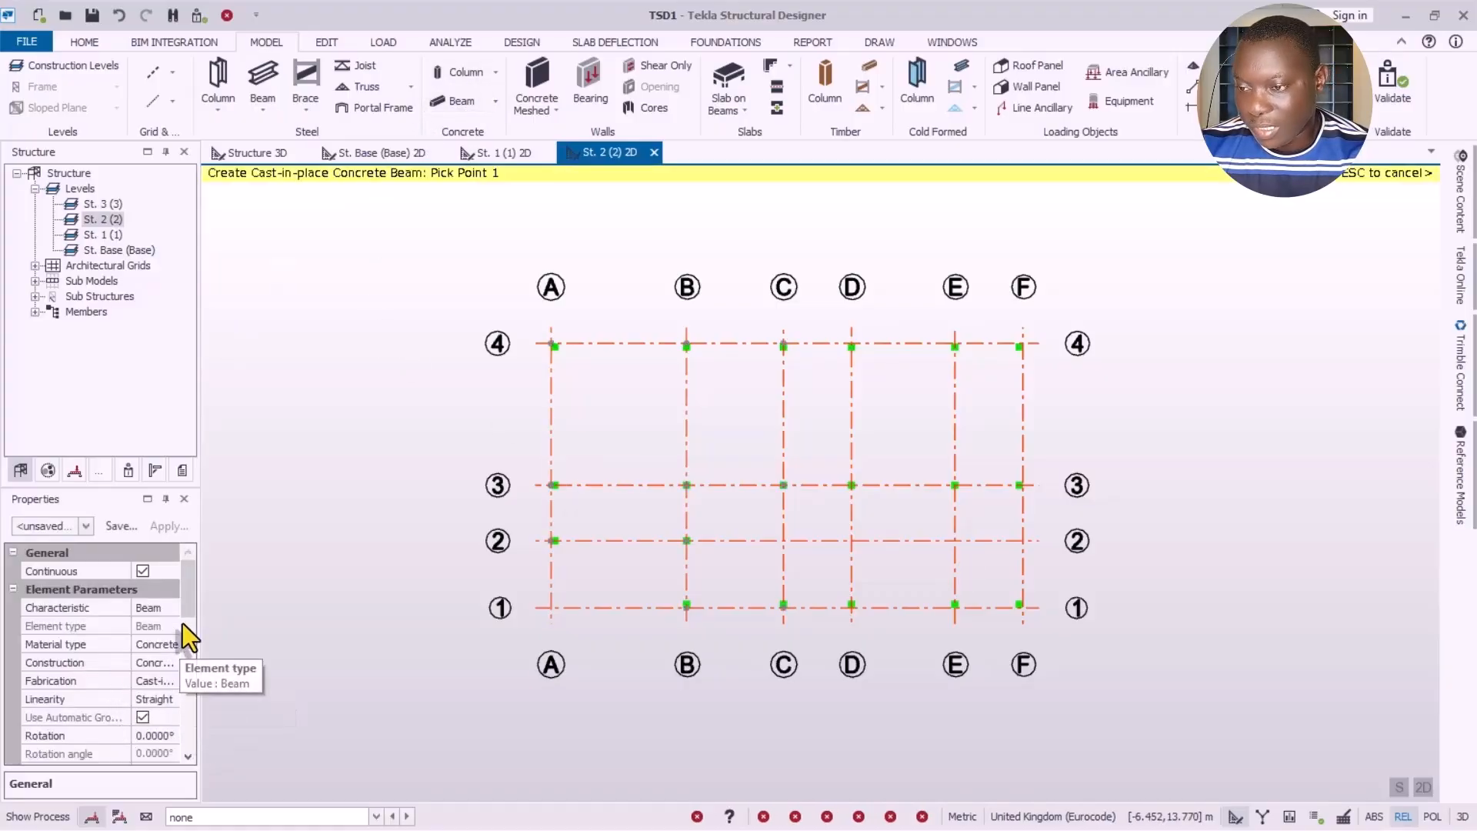
drag(188, 613, 183, 661)
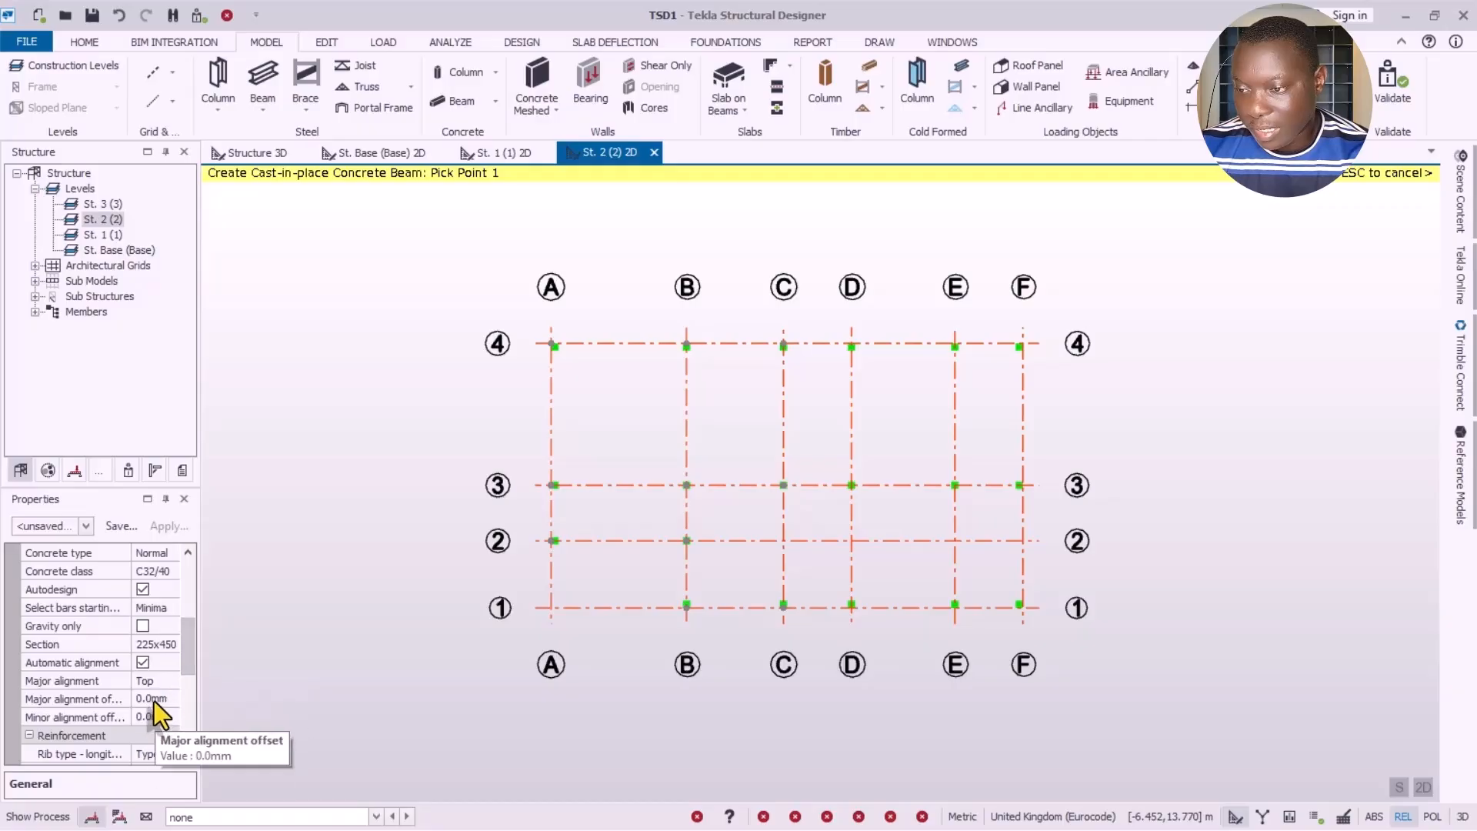
drag(194, 659, 195, 592)
scroll(192, 693, down, 3)
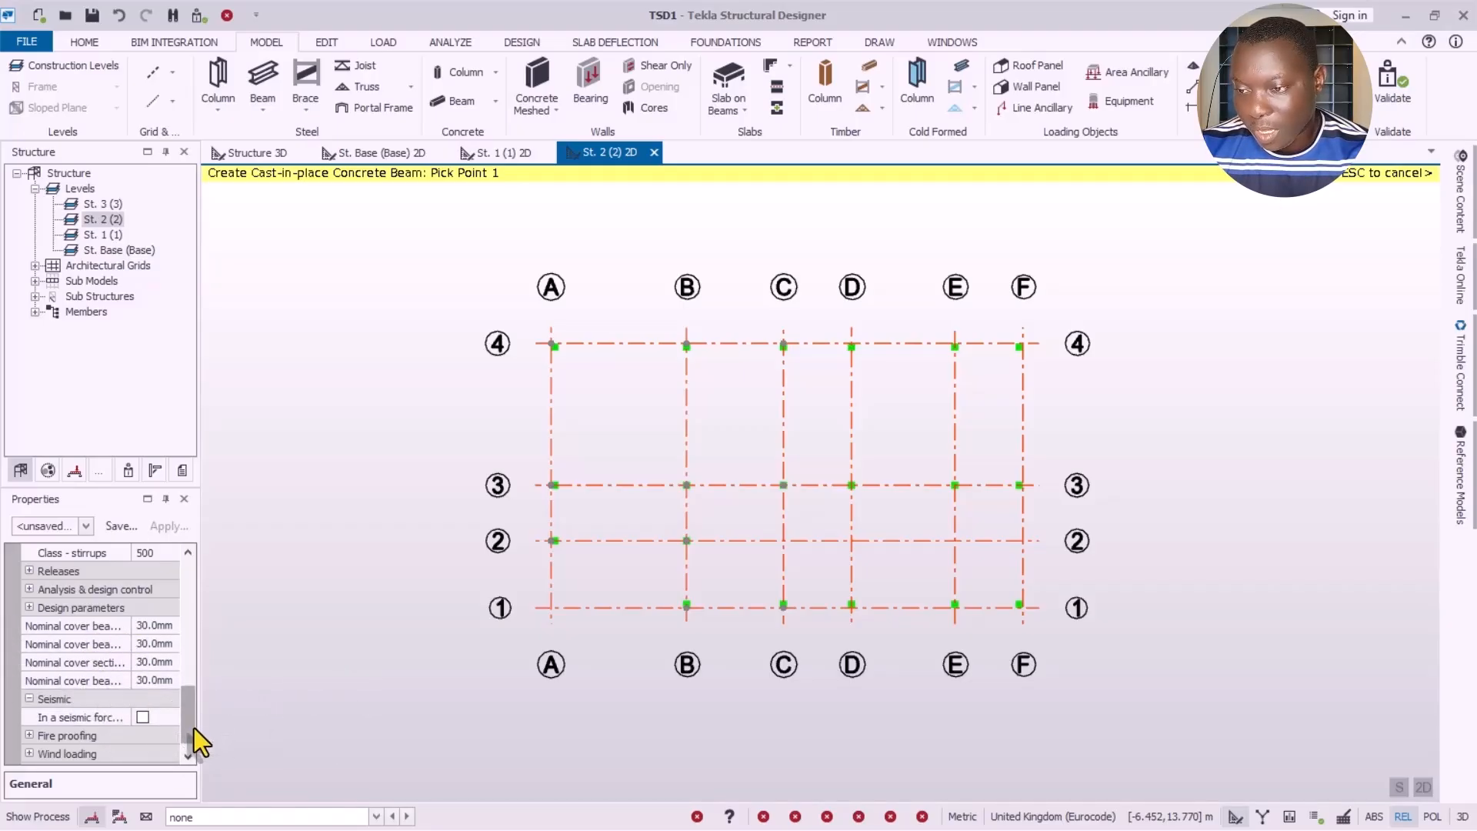
mouse_move(192, 725)
mouse_down()
mouse_move(192, 700)
mouse_move(191, 728)
mouse_up()
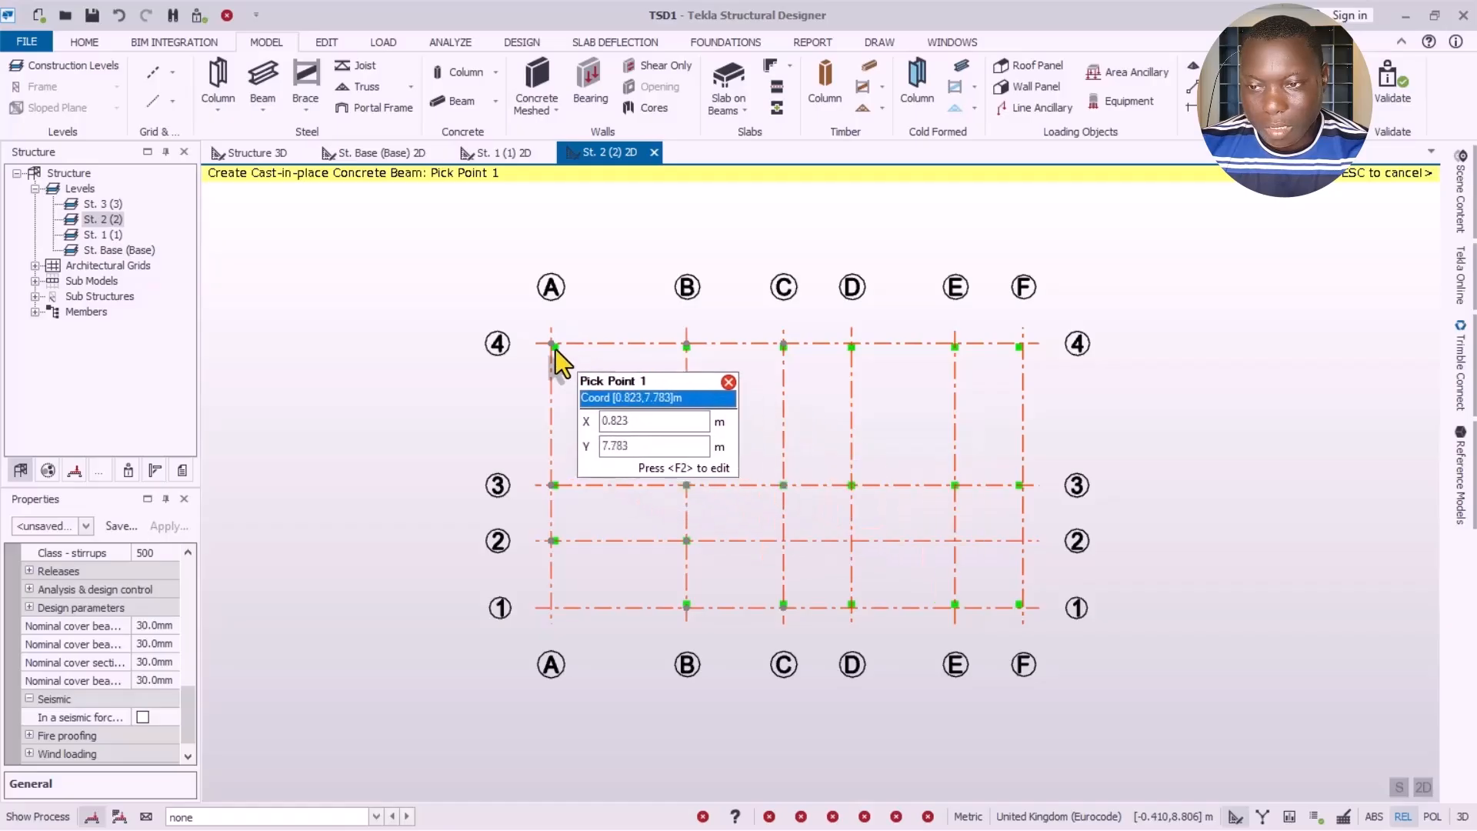
drag(520, 315, 1045, 634)
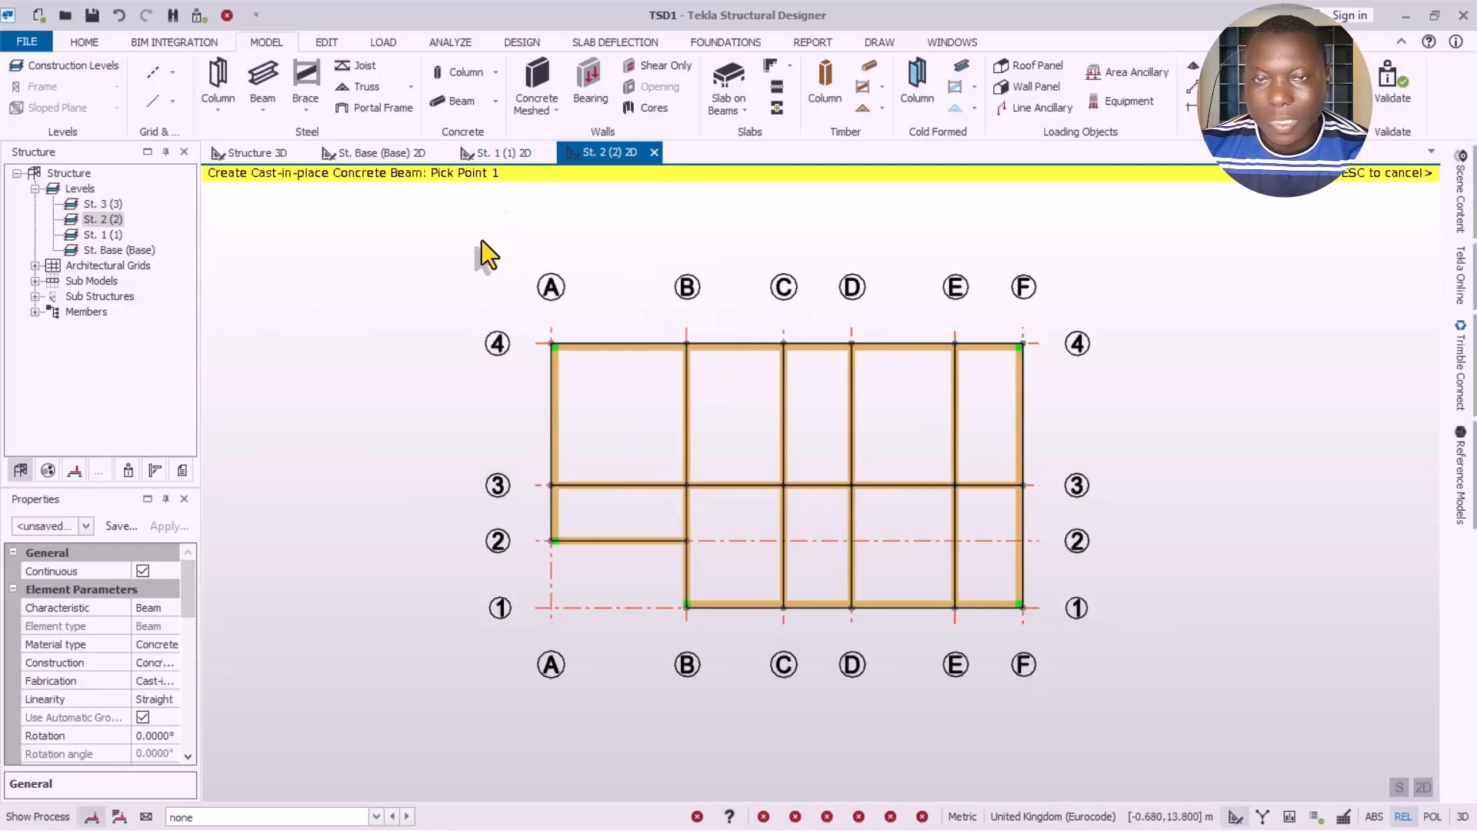
key(Escape)
Step: Open the St. 3 (3) plan and place concrete beams between the columns on grid lines D to F, from line 4 to 1
double_click(94, 203)
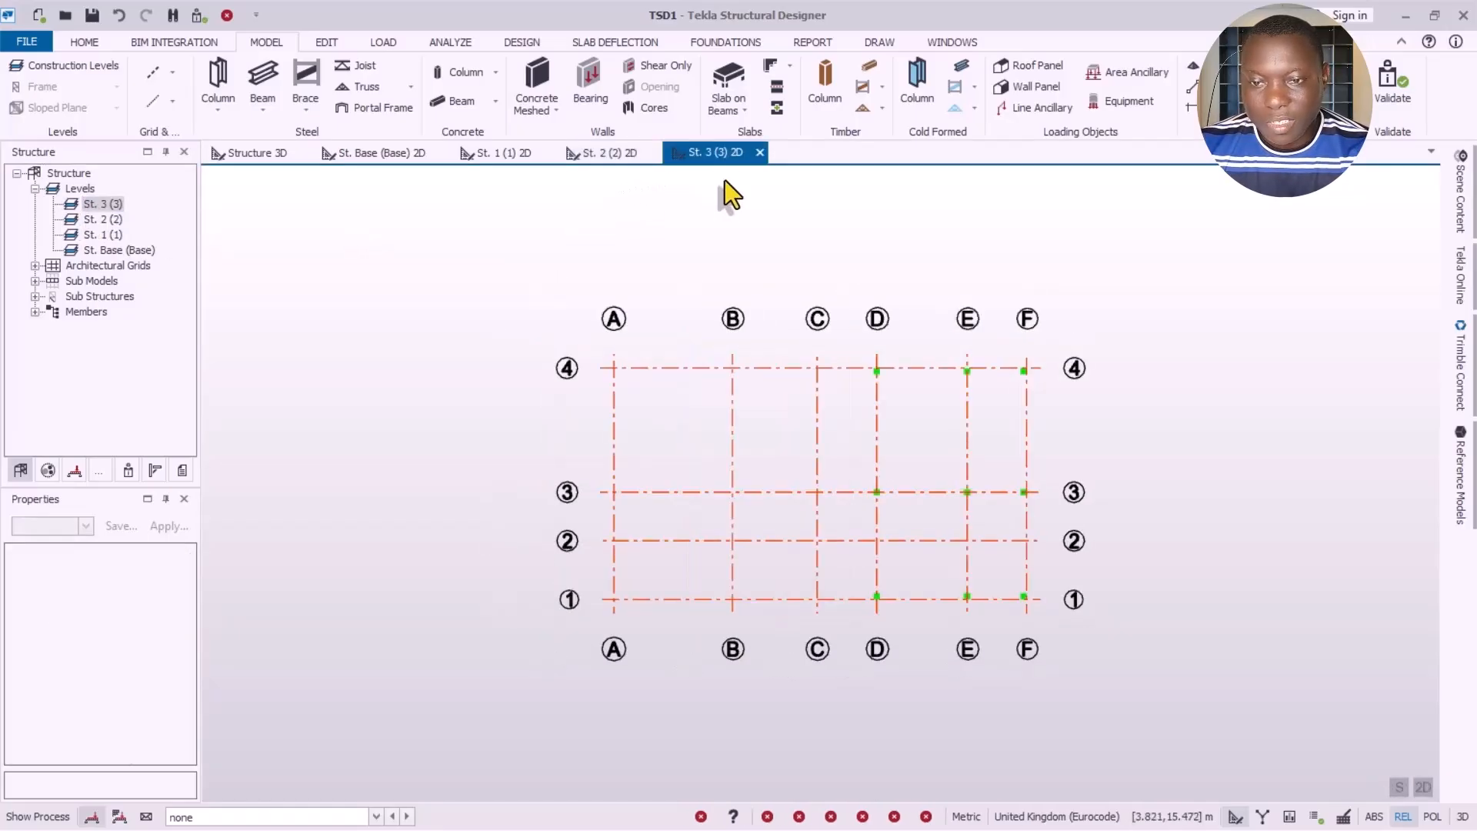
scroll(1009, 479, up, 1)
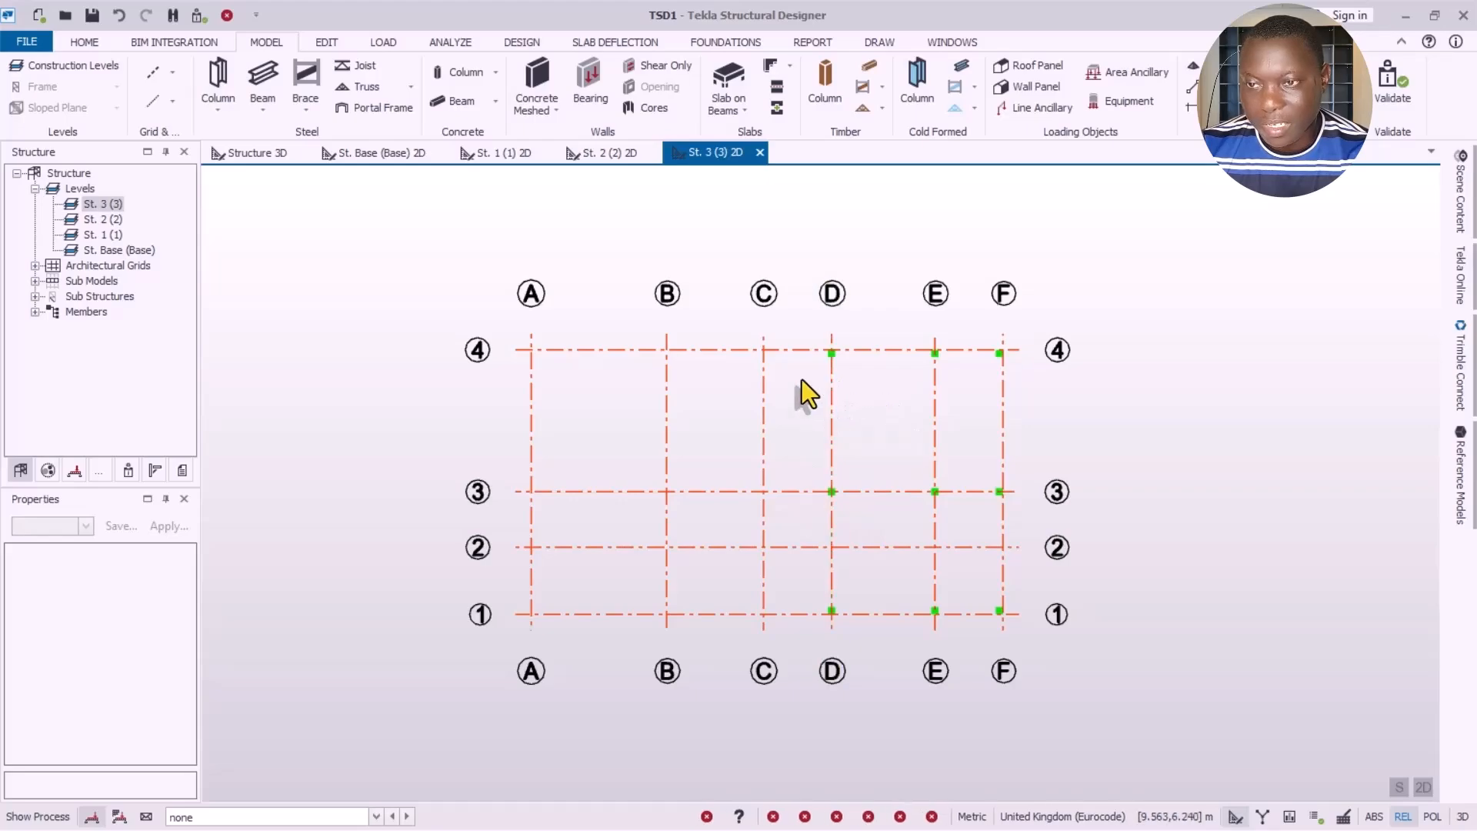
click(460, 104)
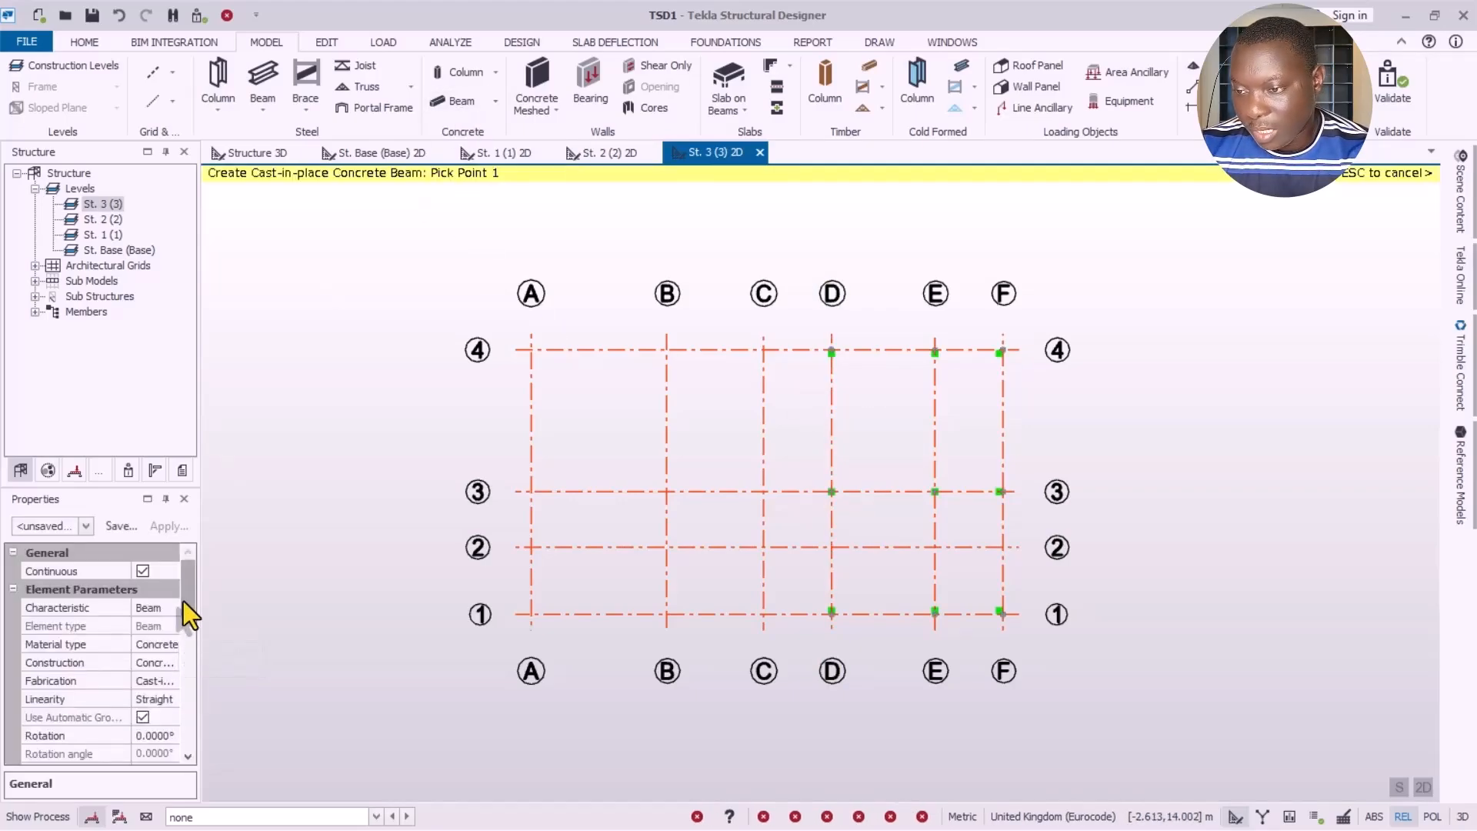
drag(183, 601, 302, 587)
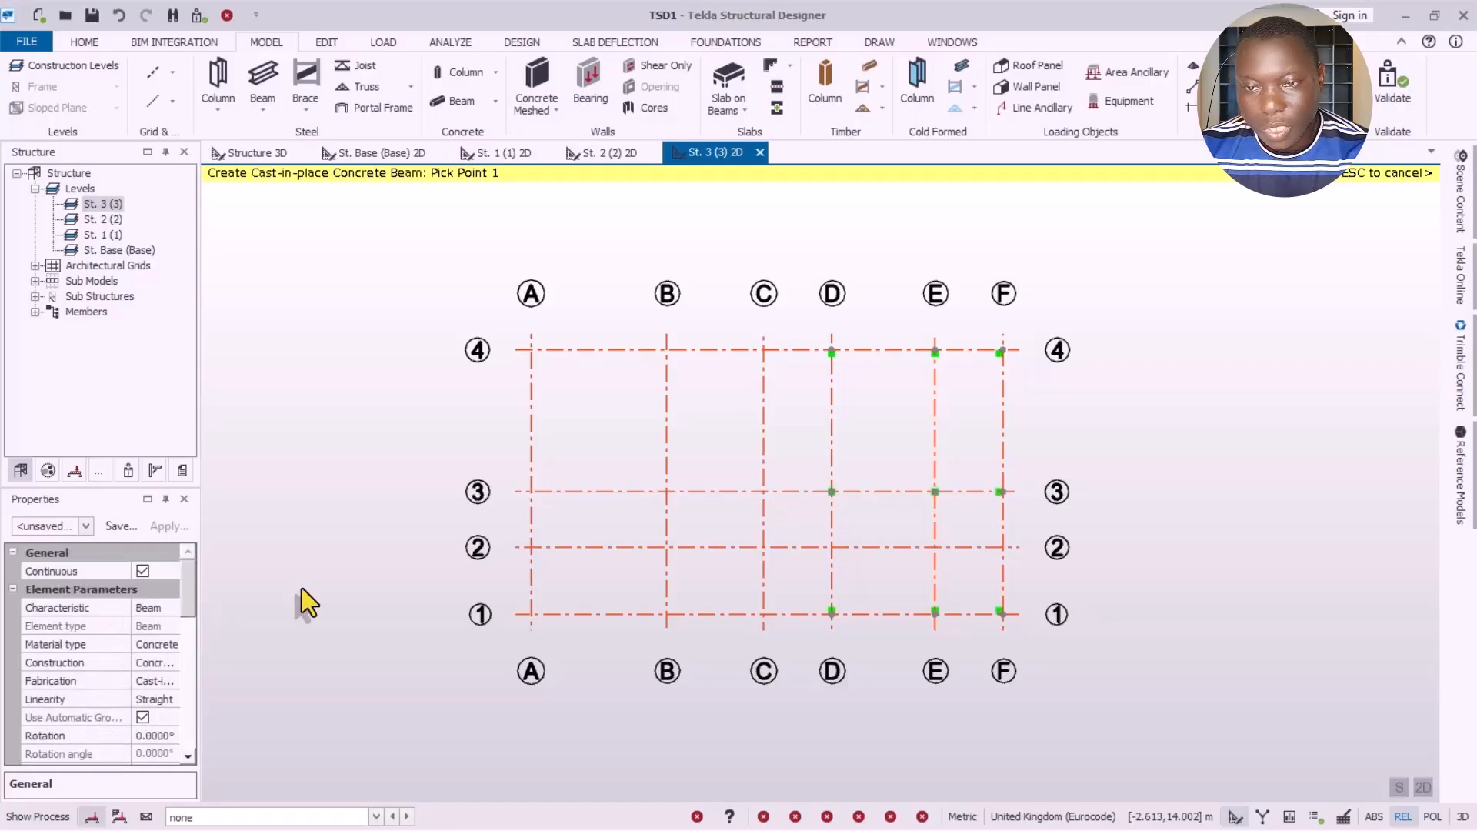
drag(803, 335, 1049, 674)
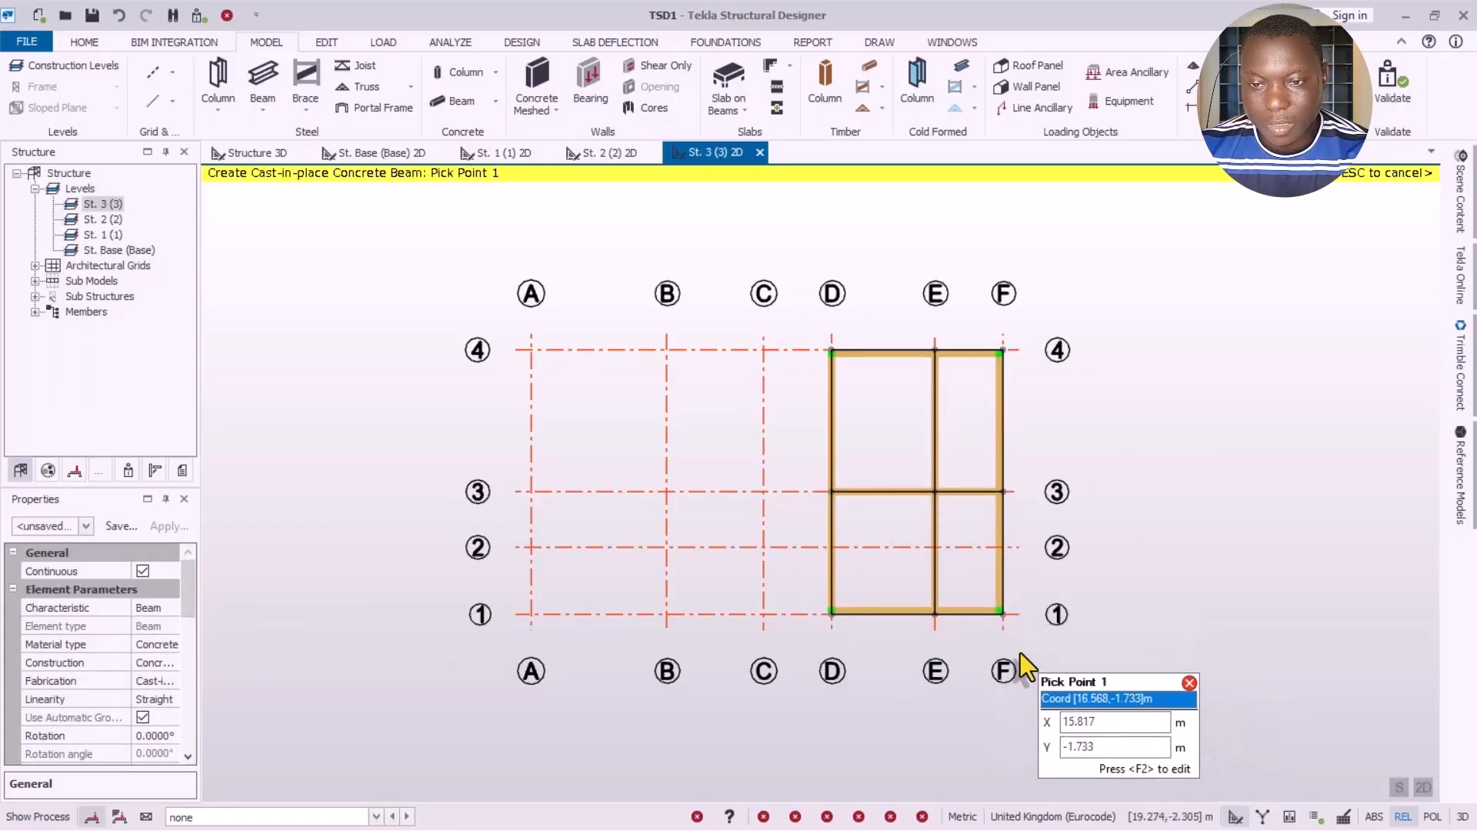
key(Escape)
scroll(971, 448, up, 2)
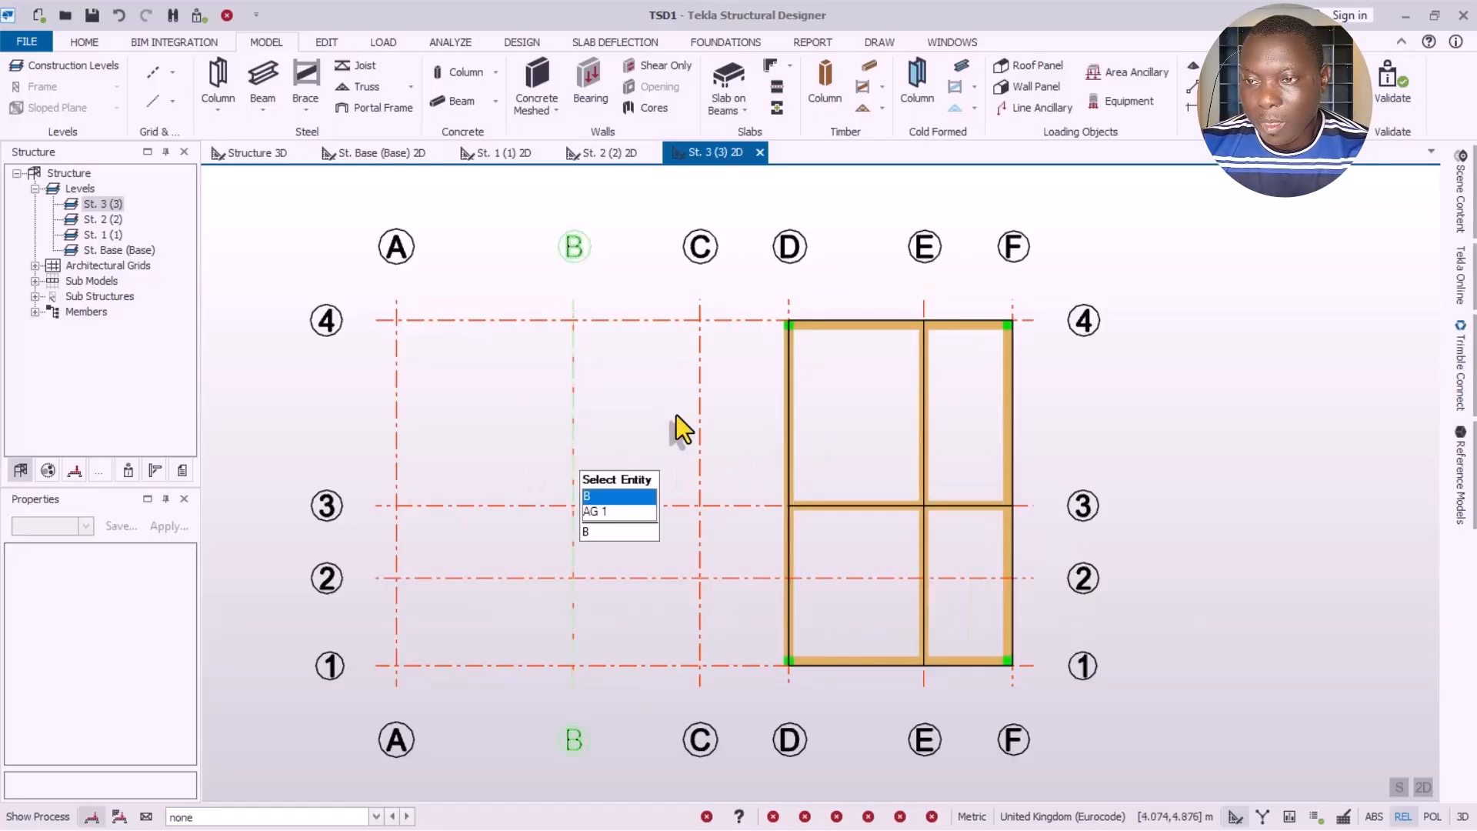
Step: Inspect the beam and column frame in the Structure 3D view and return to the St. 1 (1) 2D plan
click(274, 158)
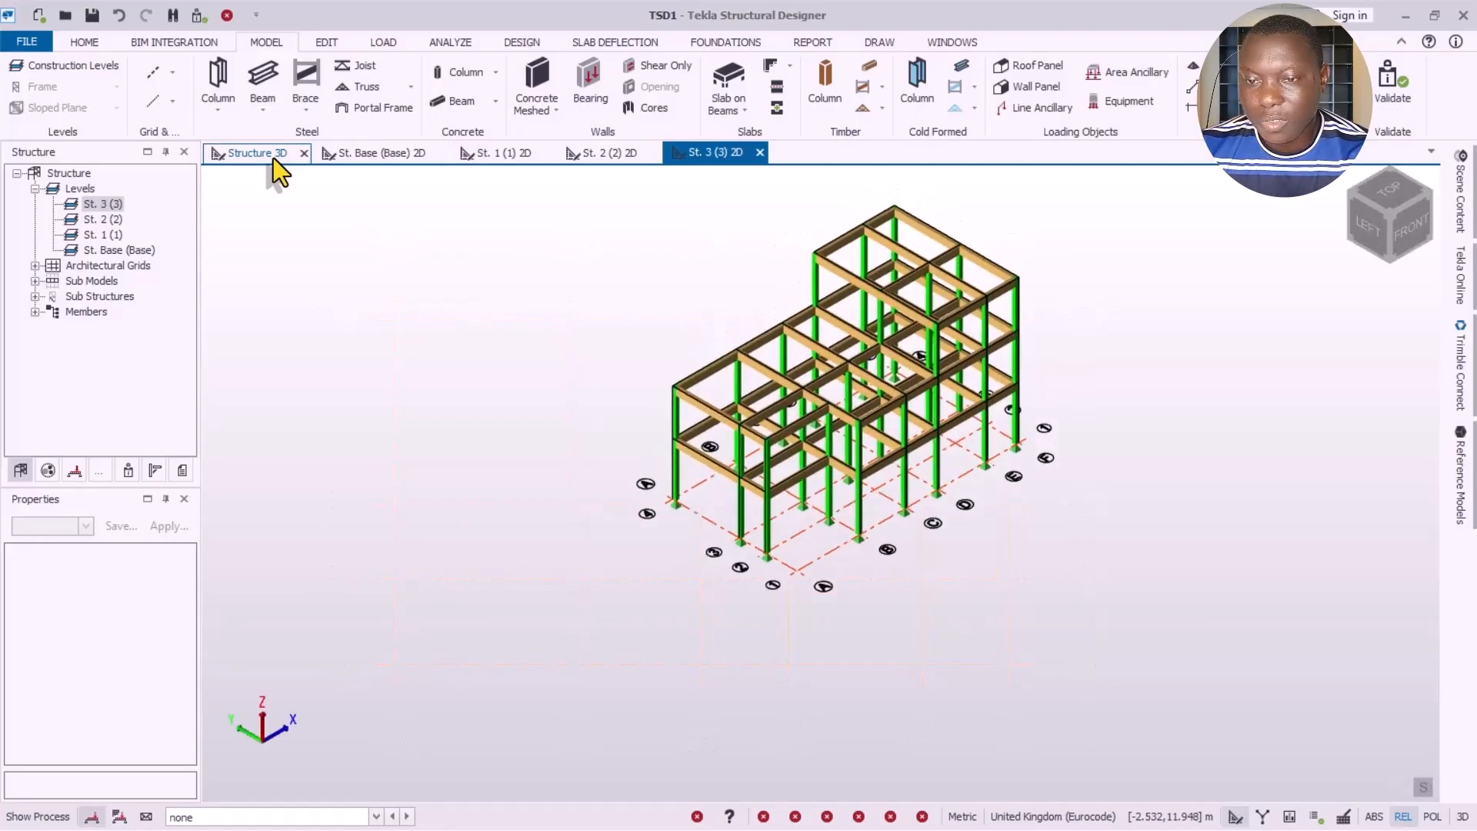
scroll(832, 587, up, 3)
middle_drag(872, 639, 823, 685)
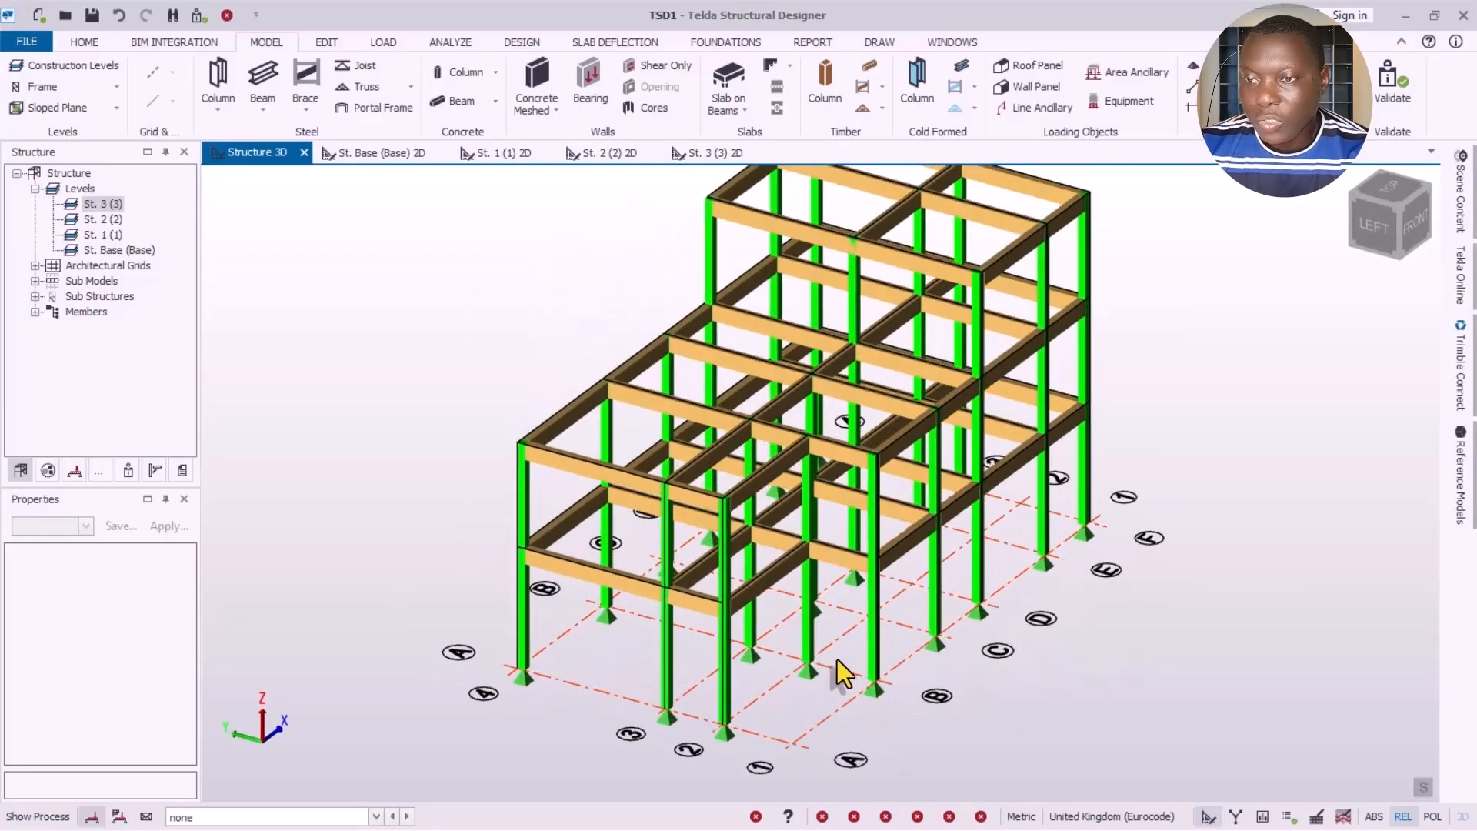
click(500, 151)
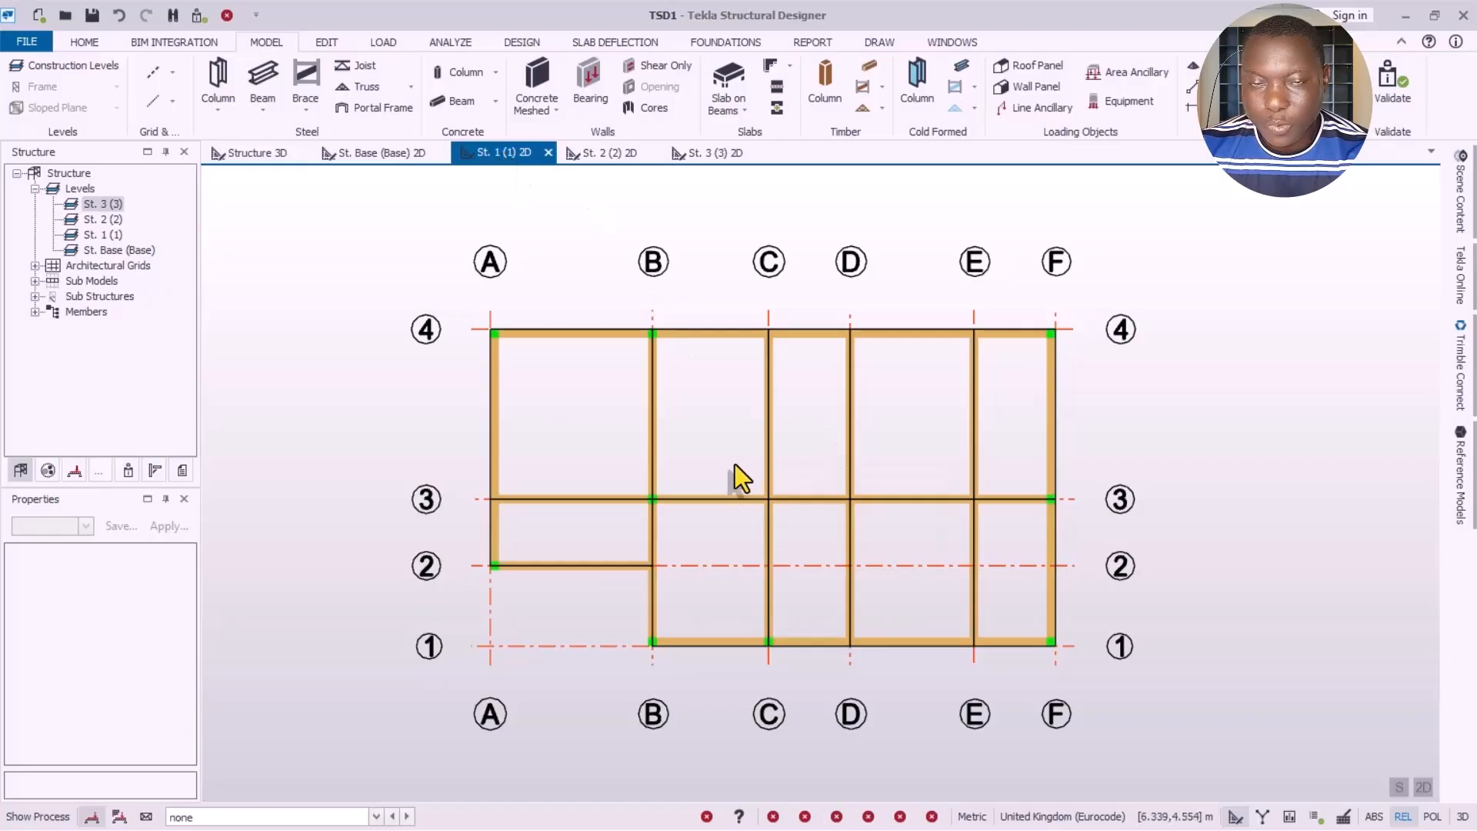
Step: Start the Slab on Beams command on the St. 1 plan and expand the slab's reinforcement settings
scroll(738, 462, up, 1)
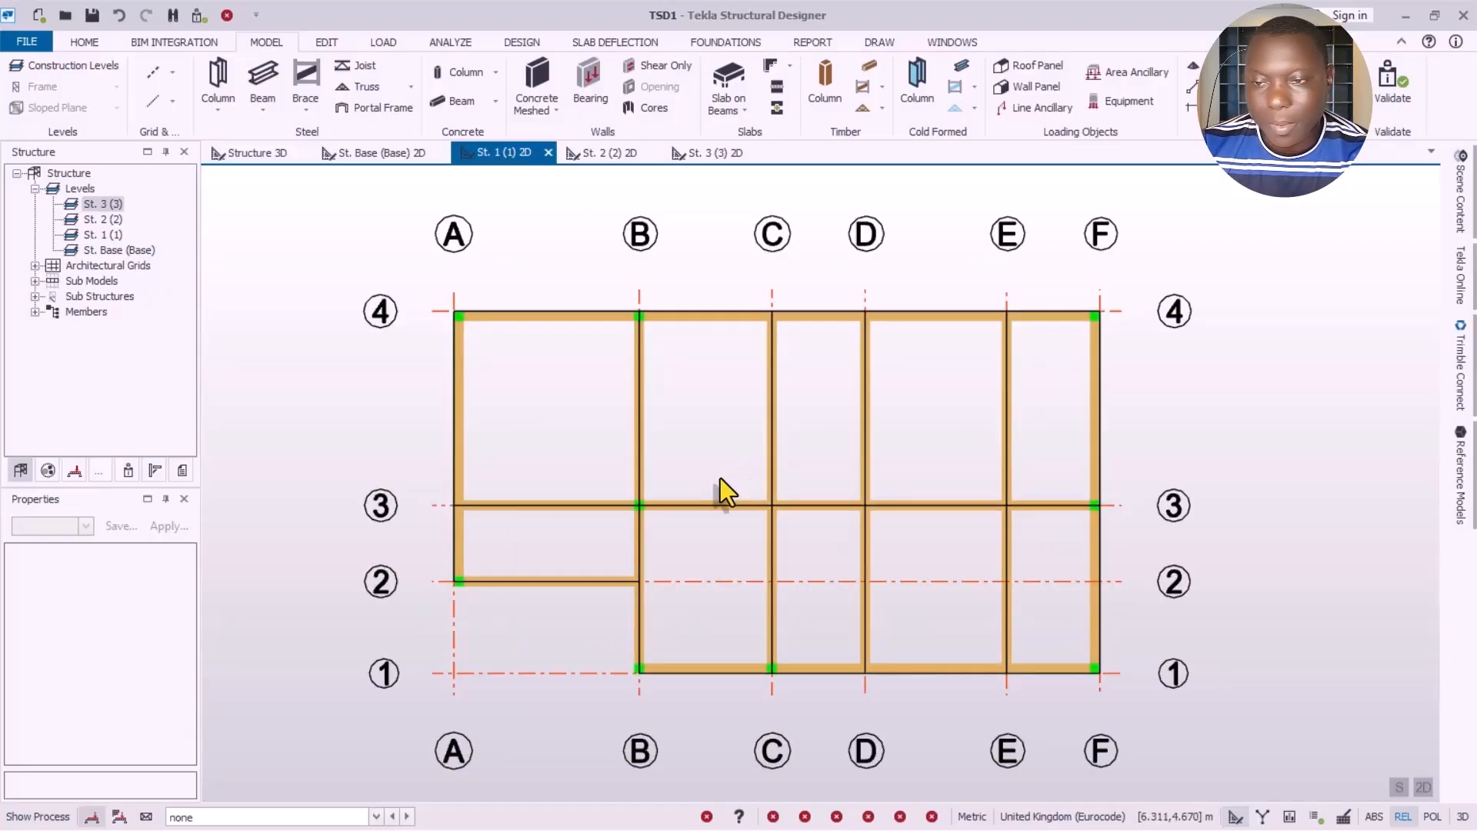
scroll(685, 429, up, 1)
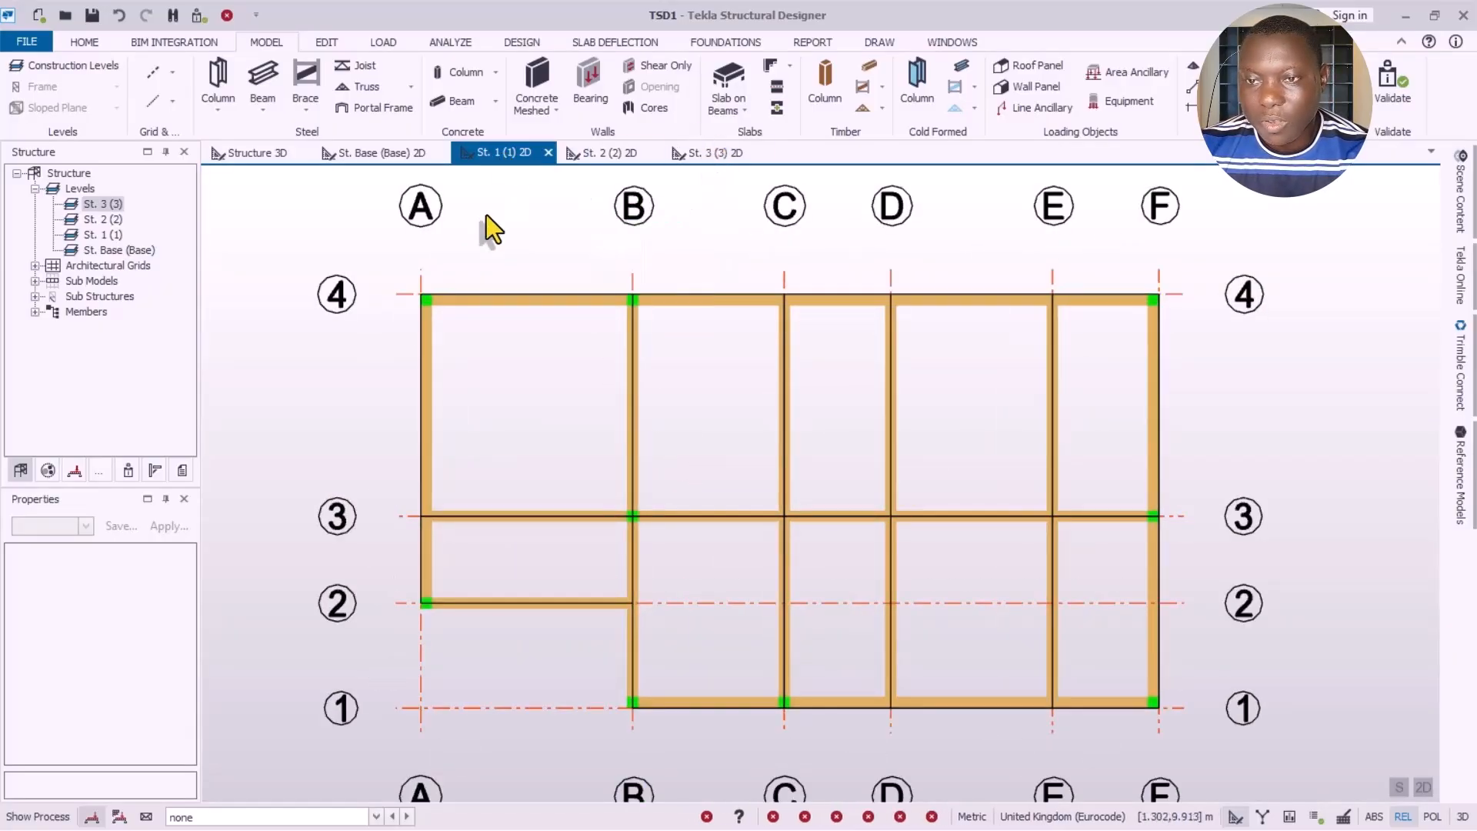
click(743, 112)
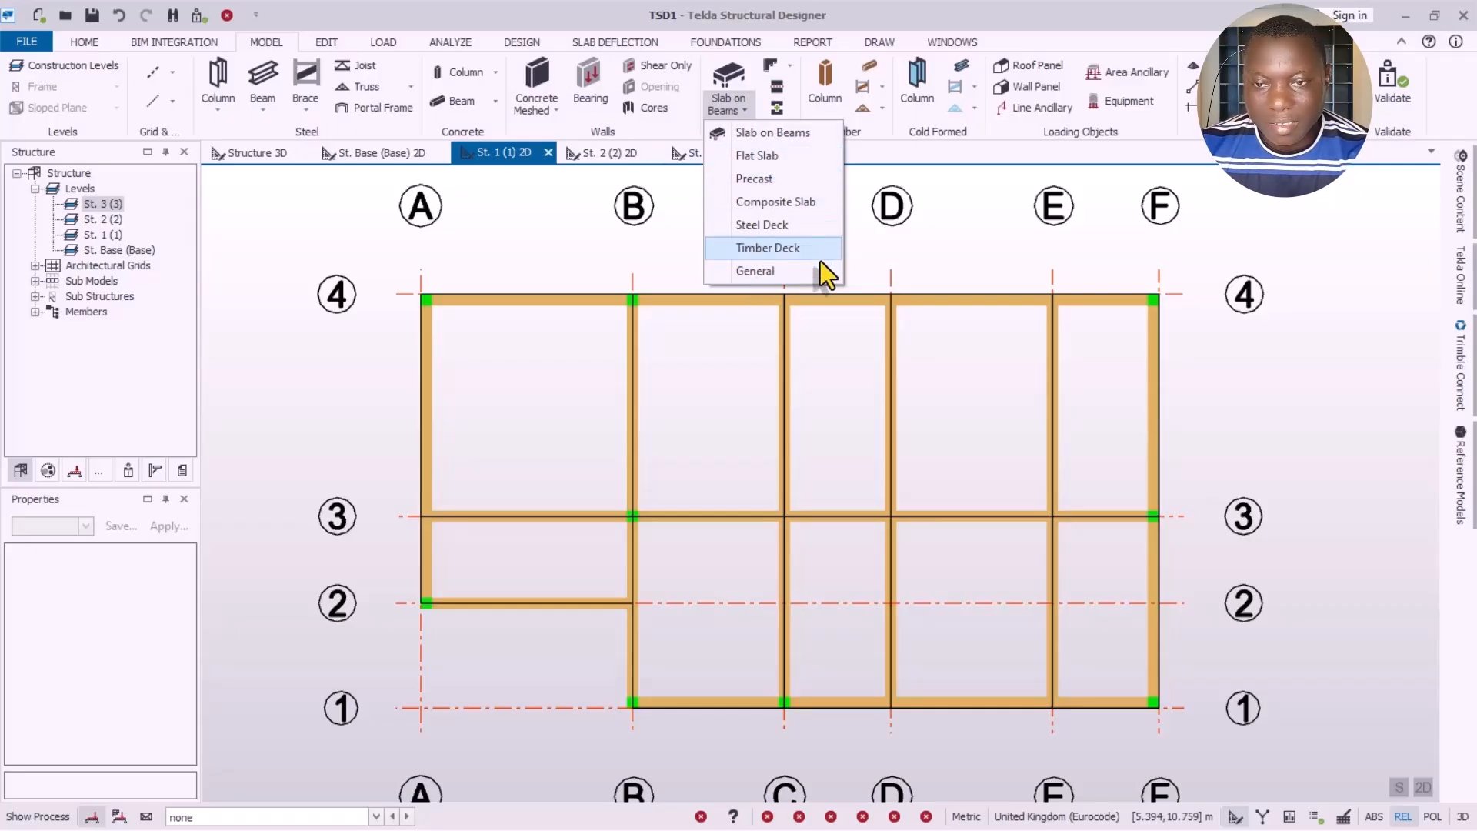
click(753, 134)
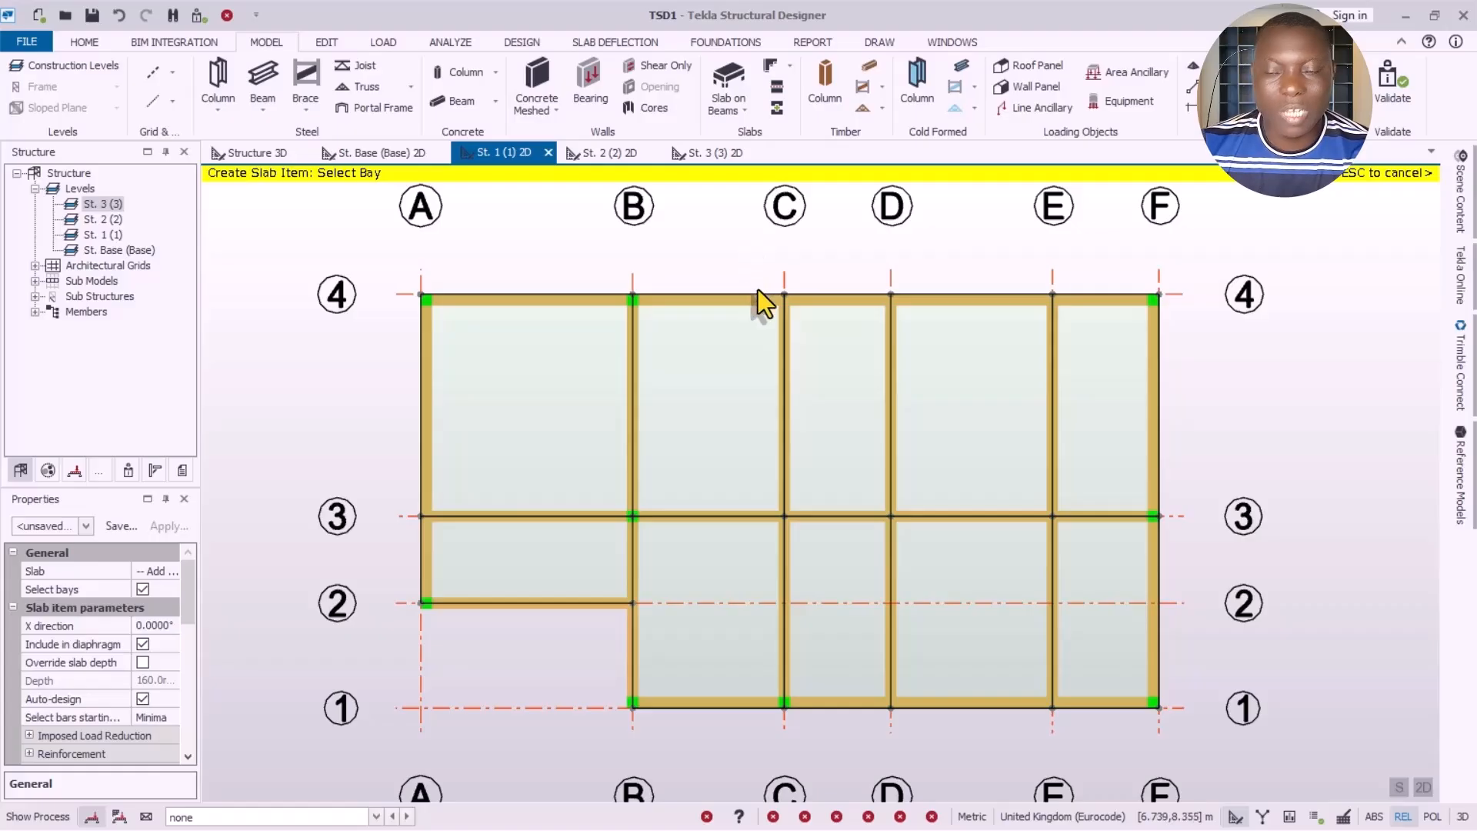
mouse_move(731, 465)
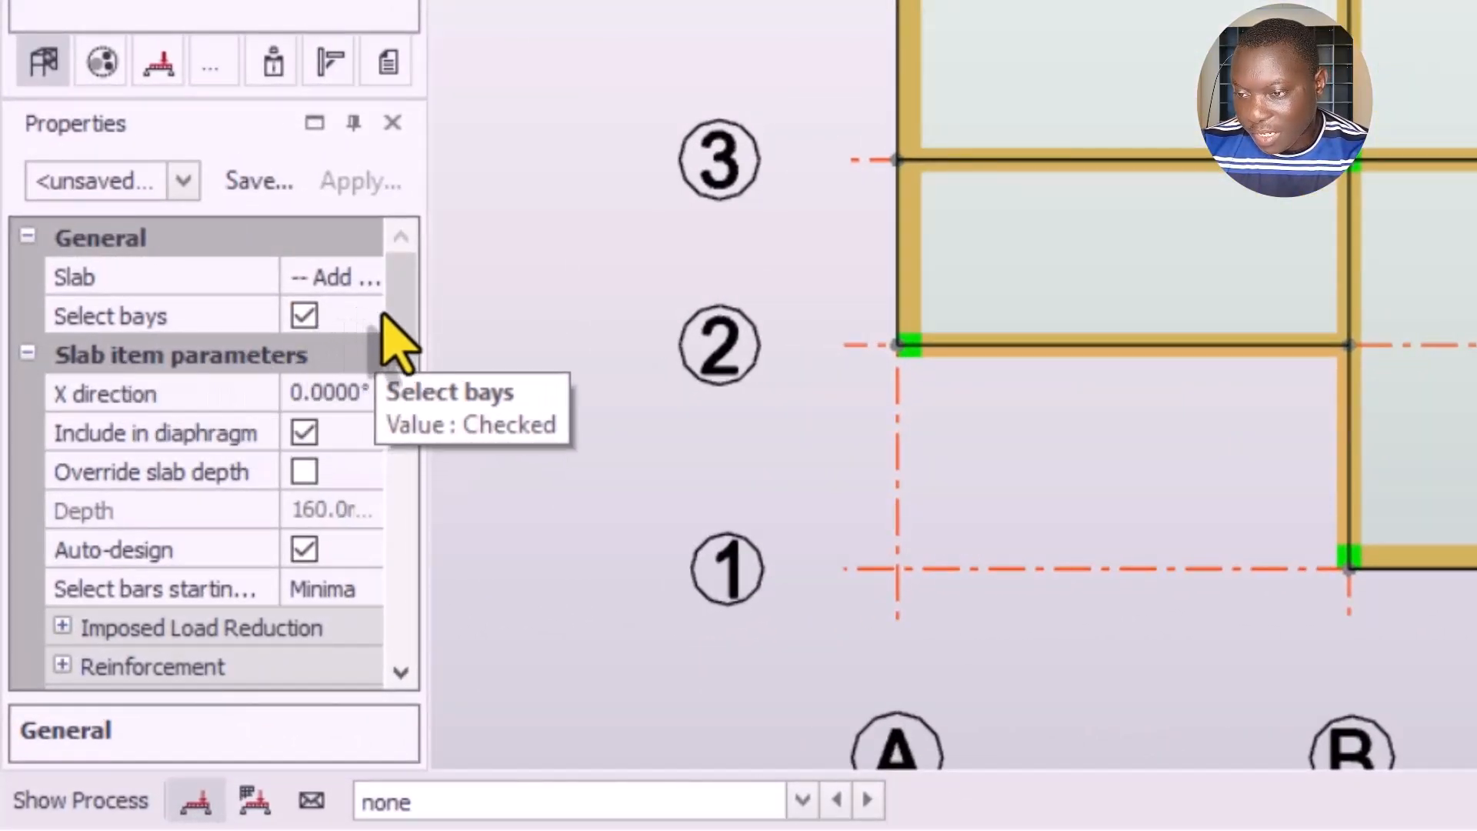
scroll(403, 358, down, 1)
drag(401, 365, 402, 406)
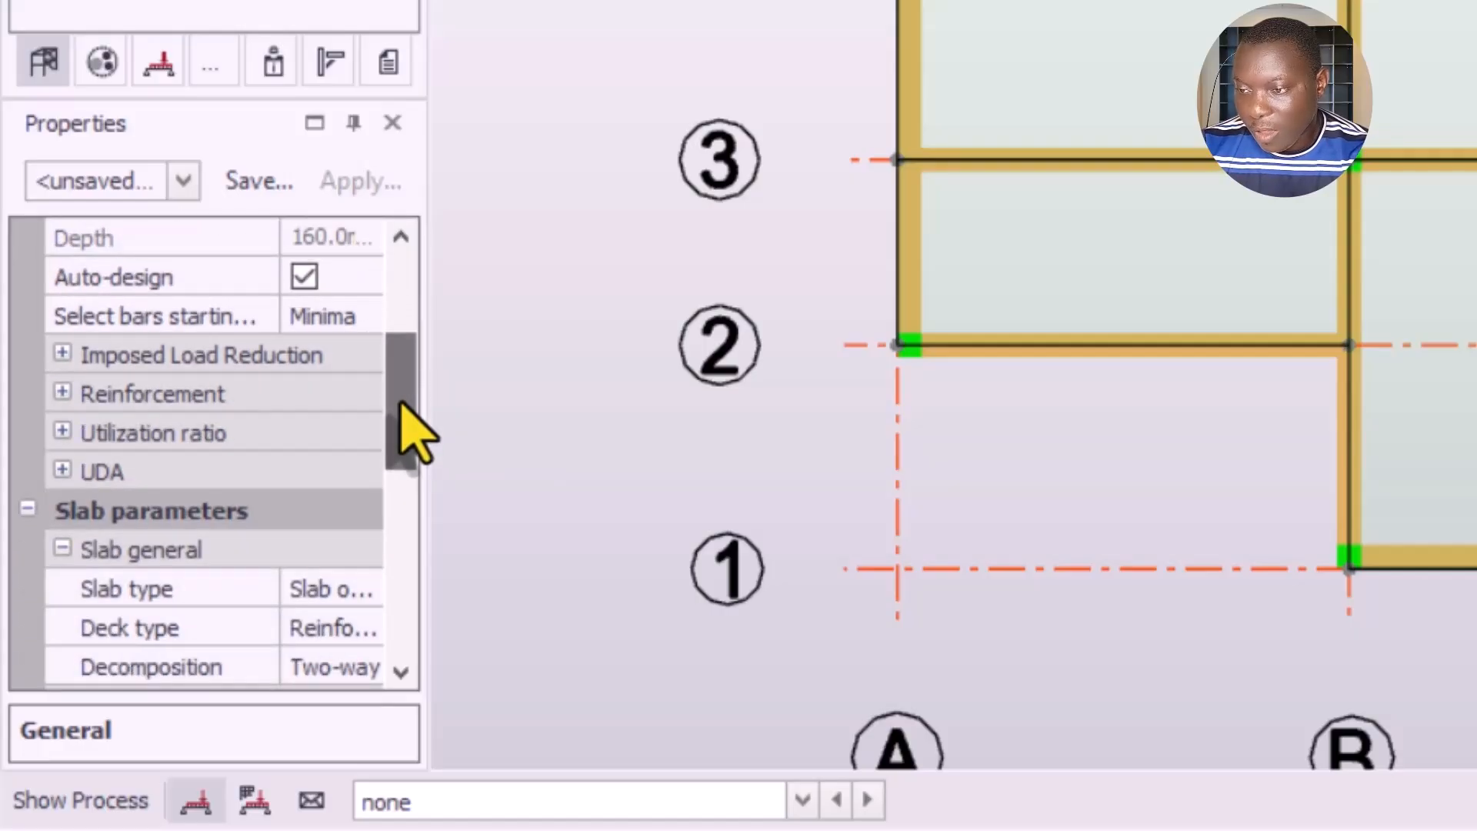
click(61, 394)
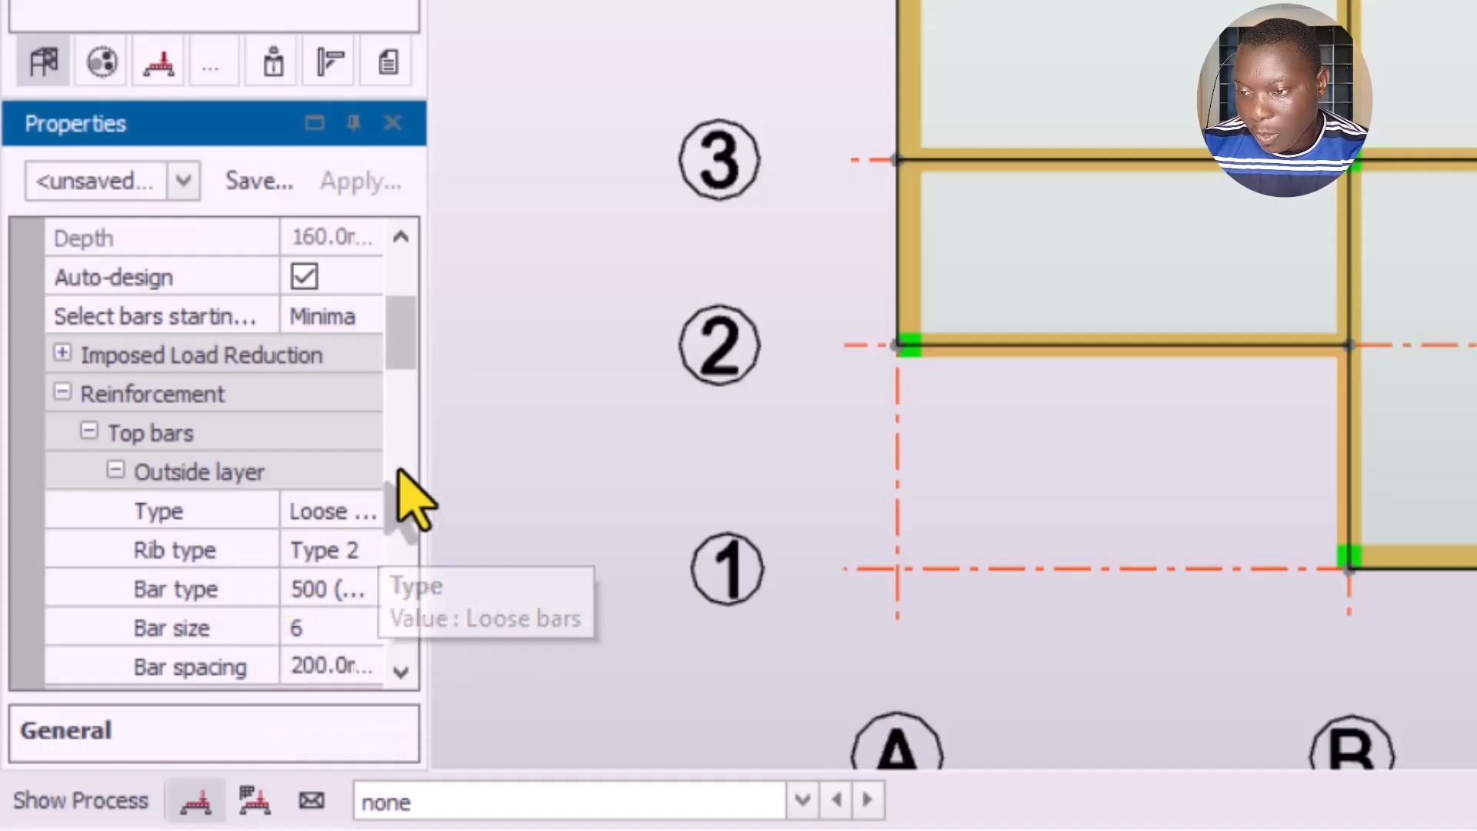
Step: For the inside layer of the slab's top bars, choose loose bars and set the bar size to 12
click(400, 387)
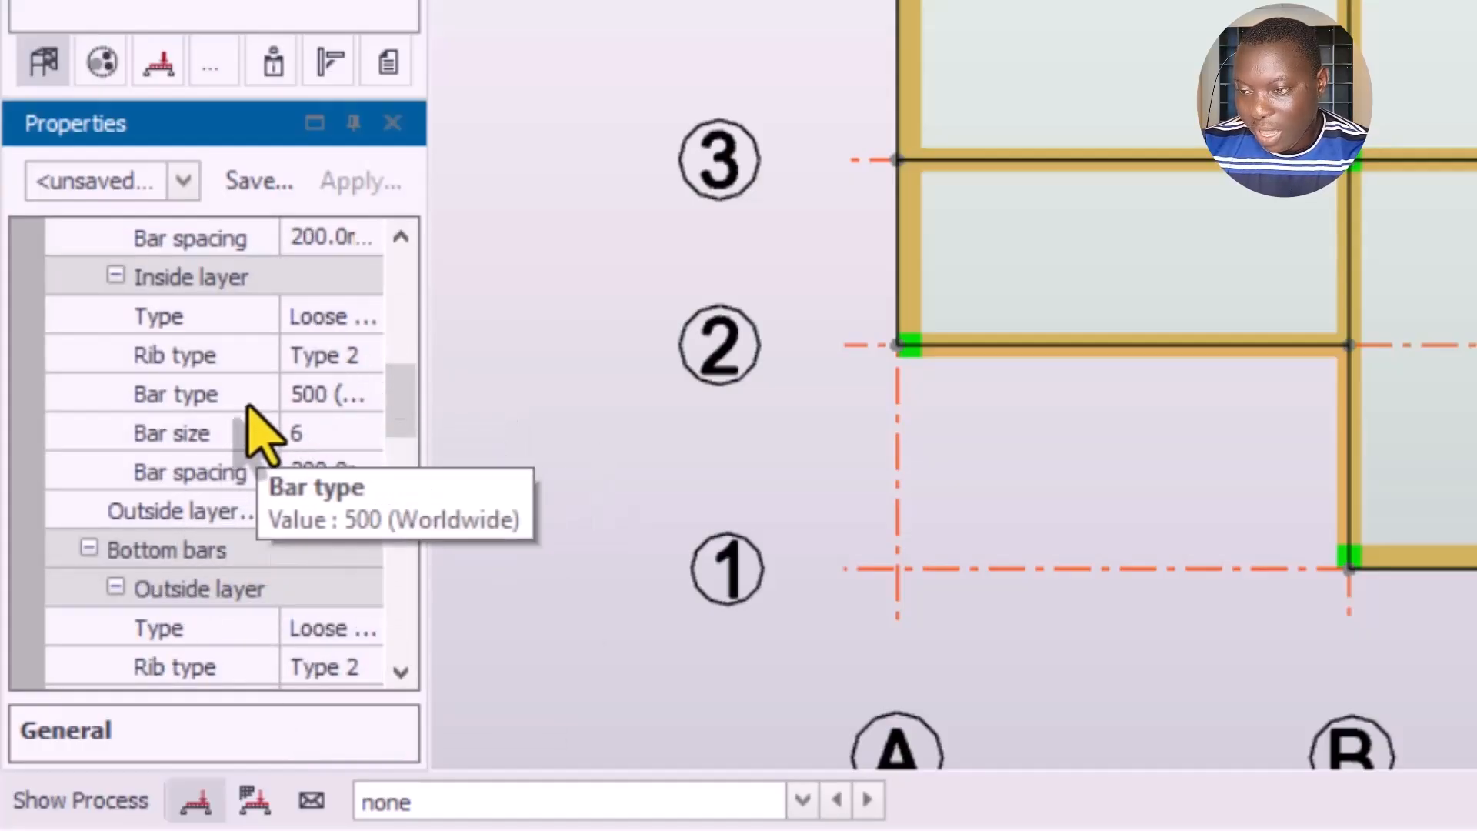
click(338, 323)
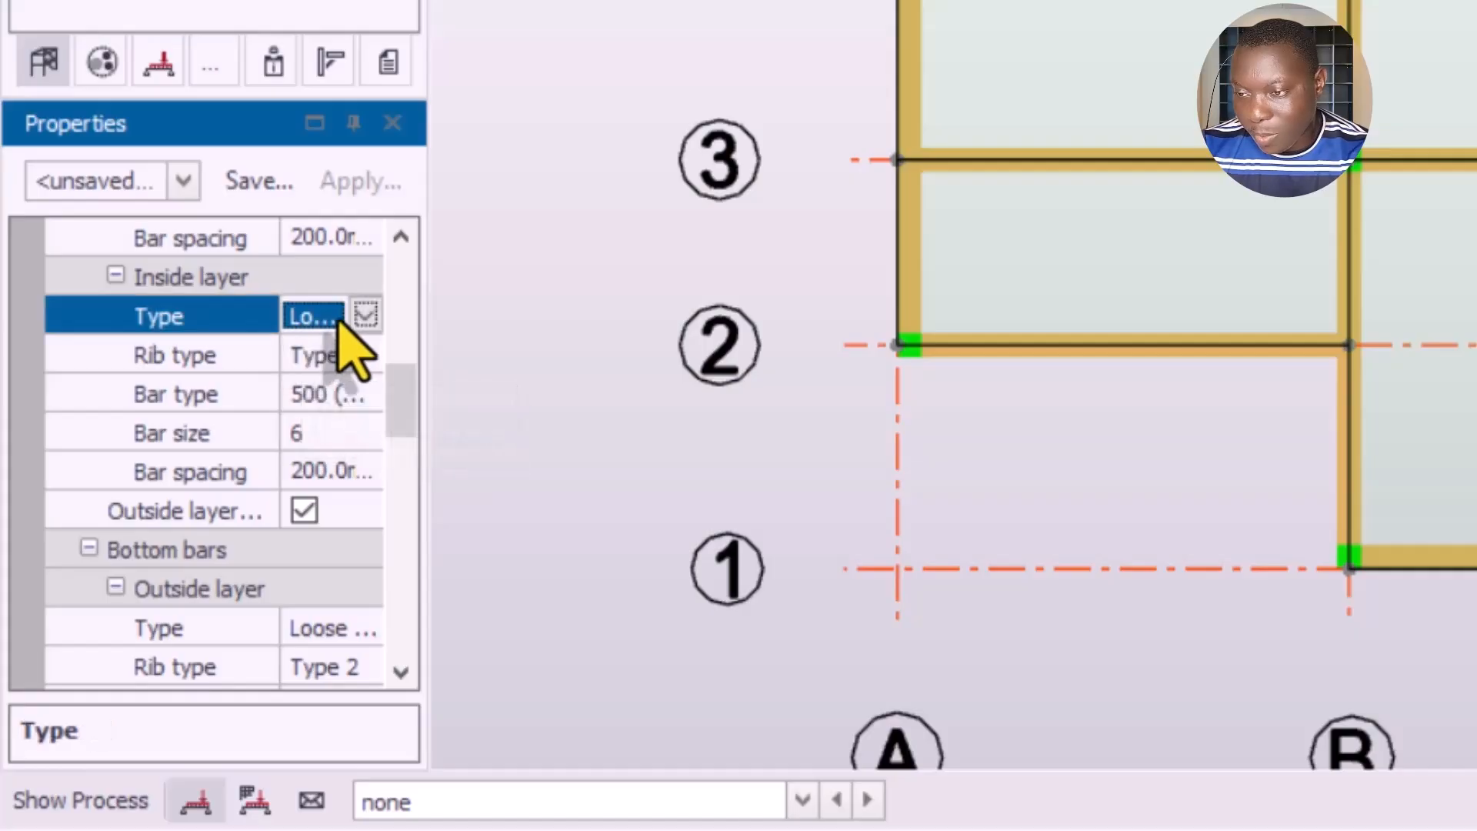
click(366, 316)
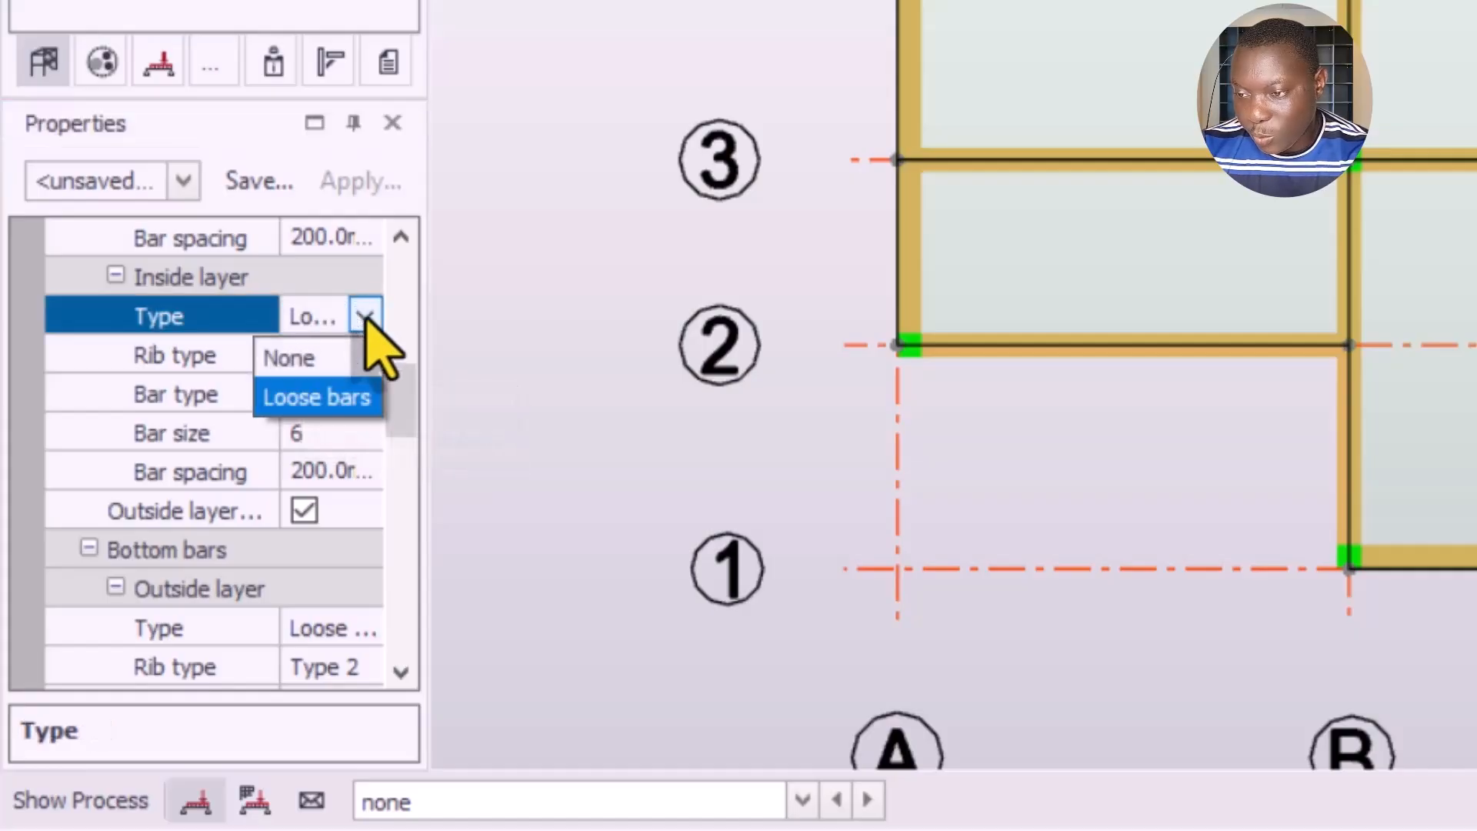
click(323, 397)
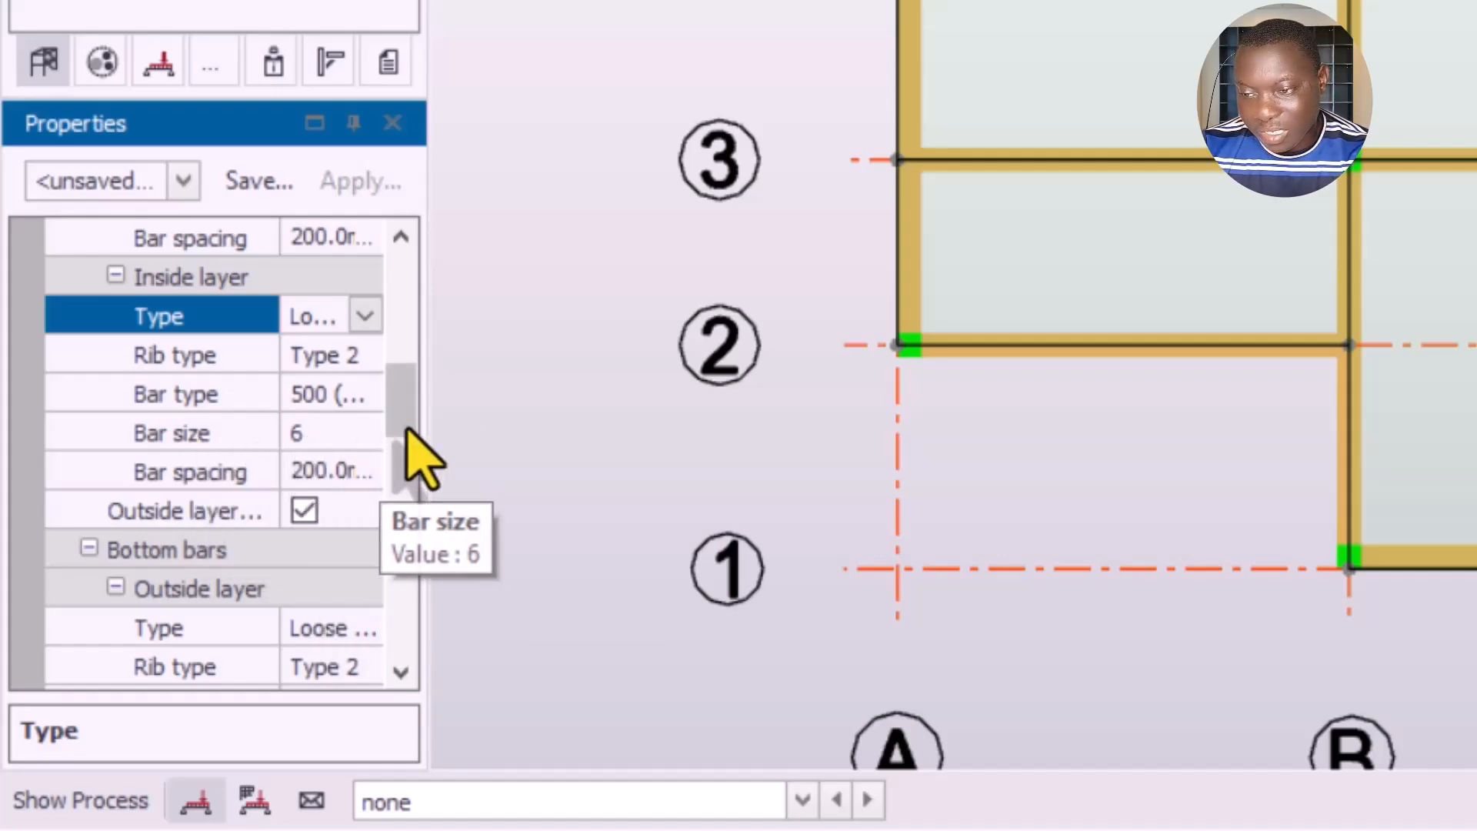
click(373, 434)
click(365, 433)
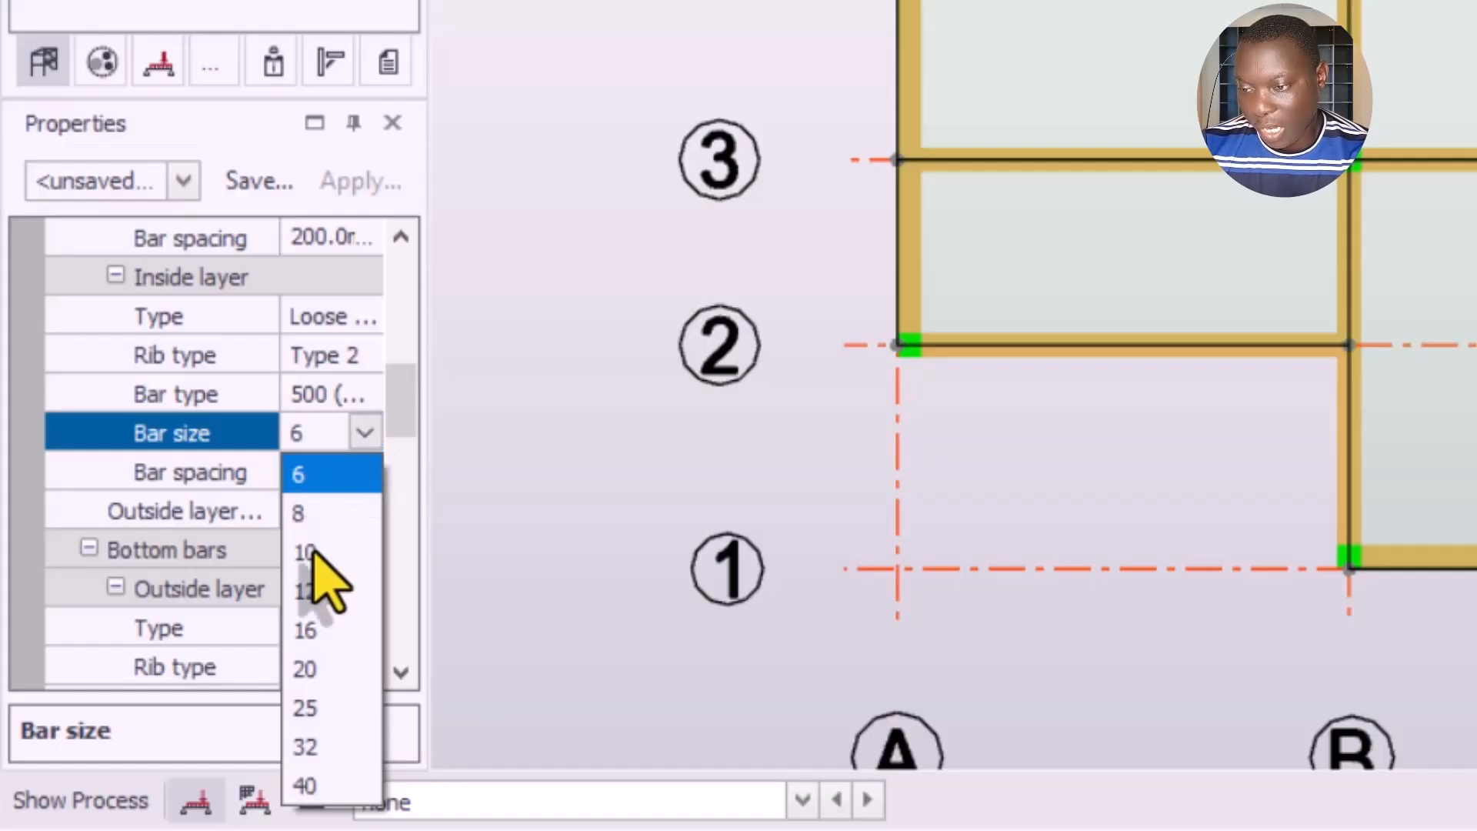
click(310, 592)
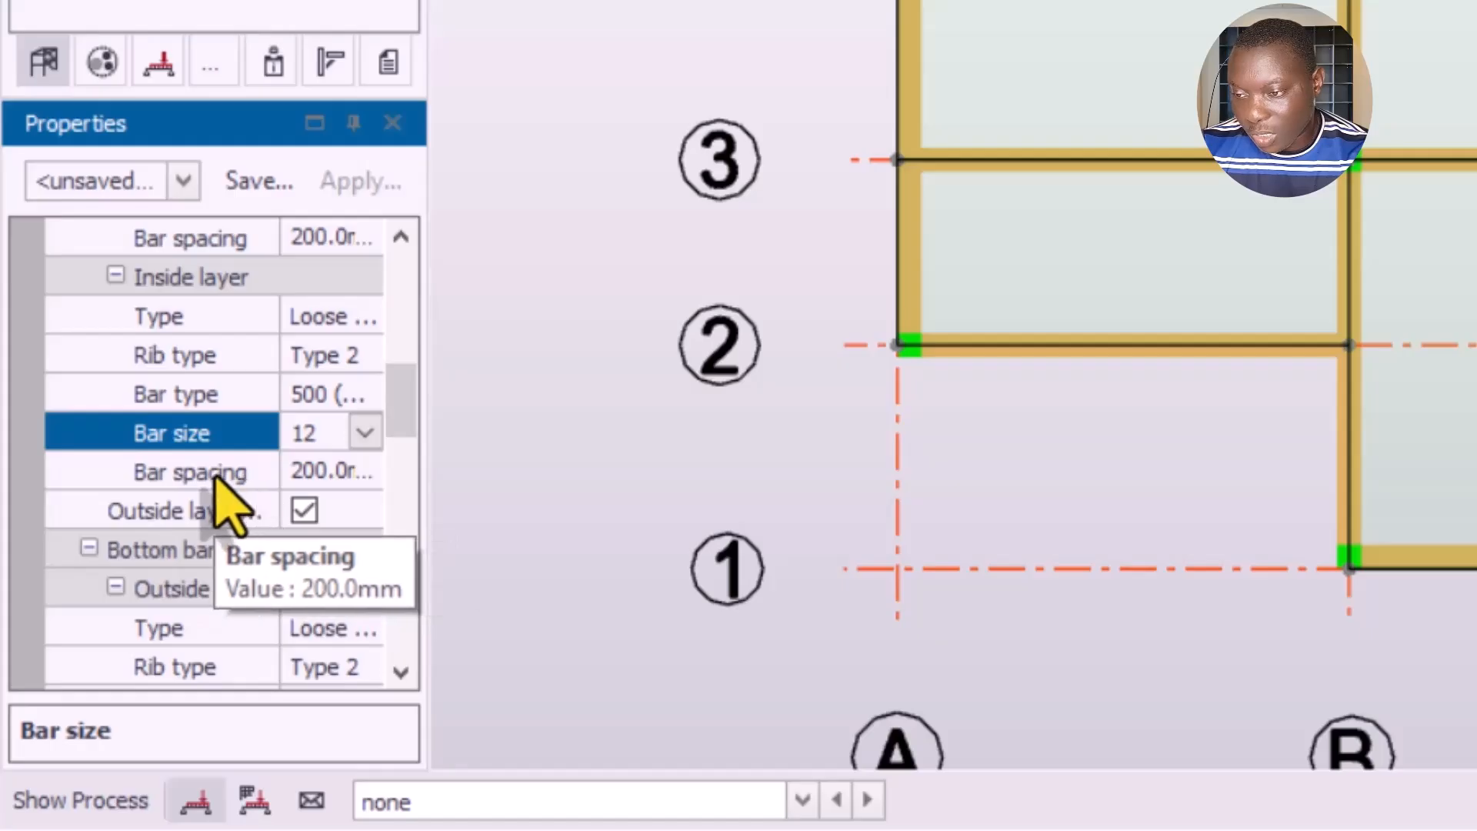
click(360, 473)
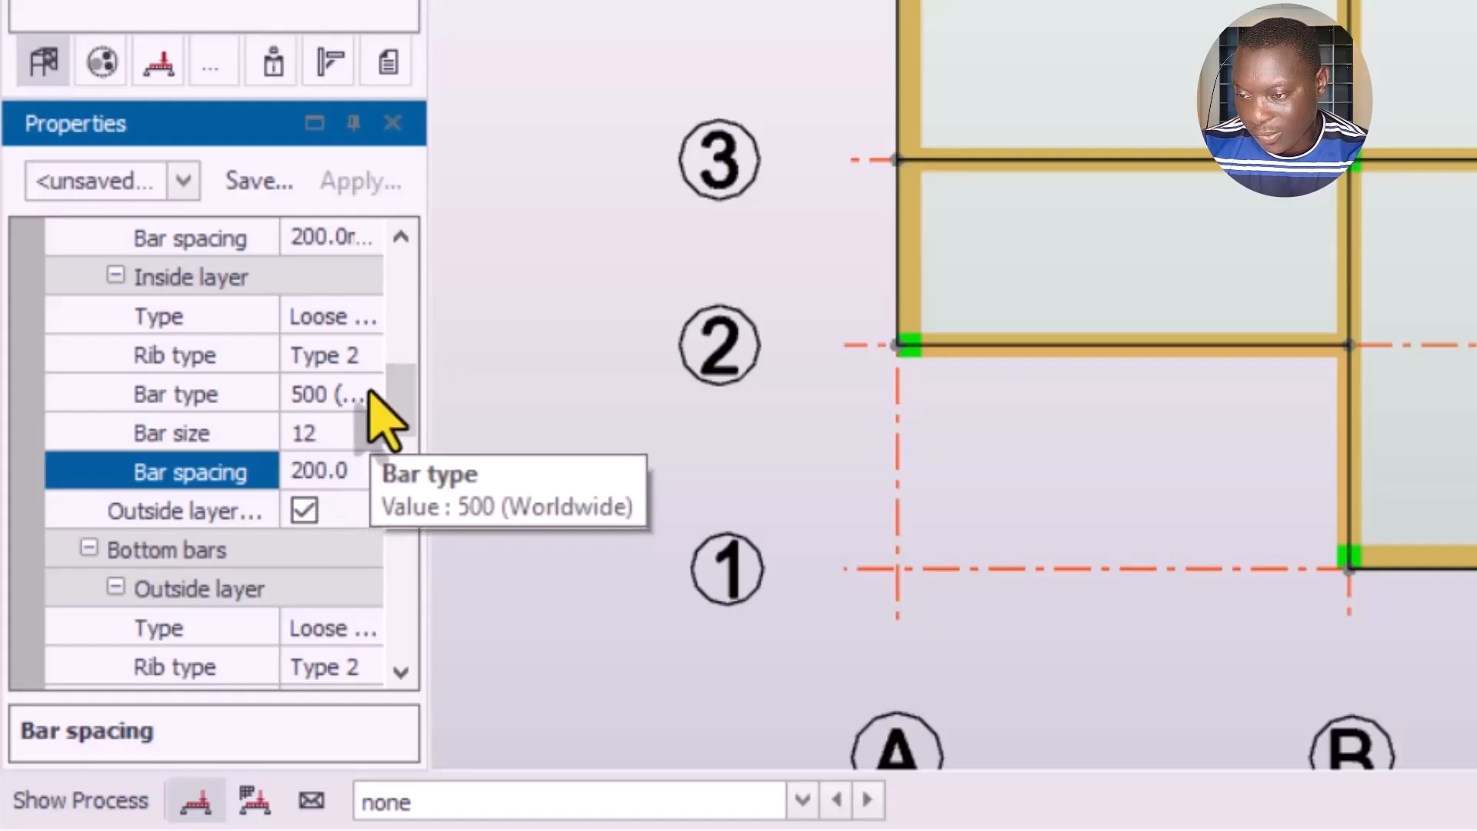
Step: Place slabs on beams in the five St. 1 bays between grid lines 4 and 3, from A to F
drag(405, 400, 410, 451)
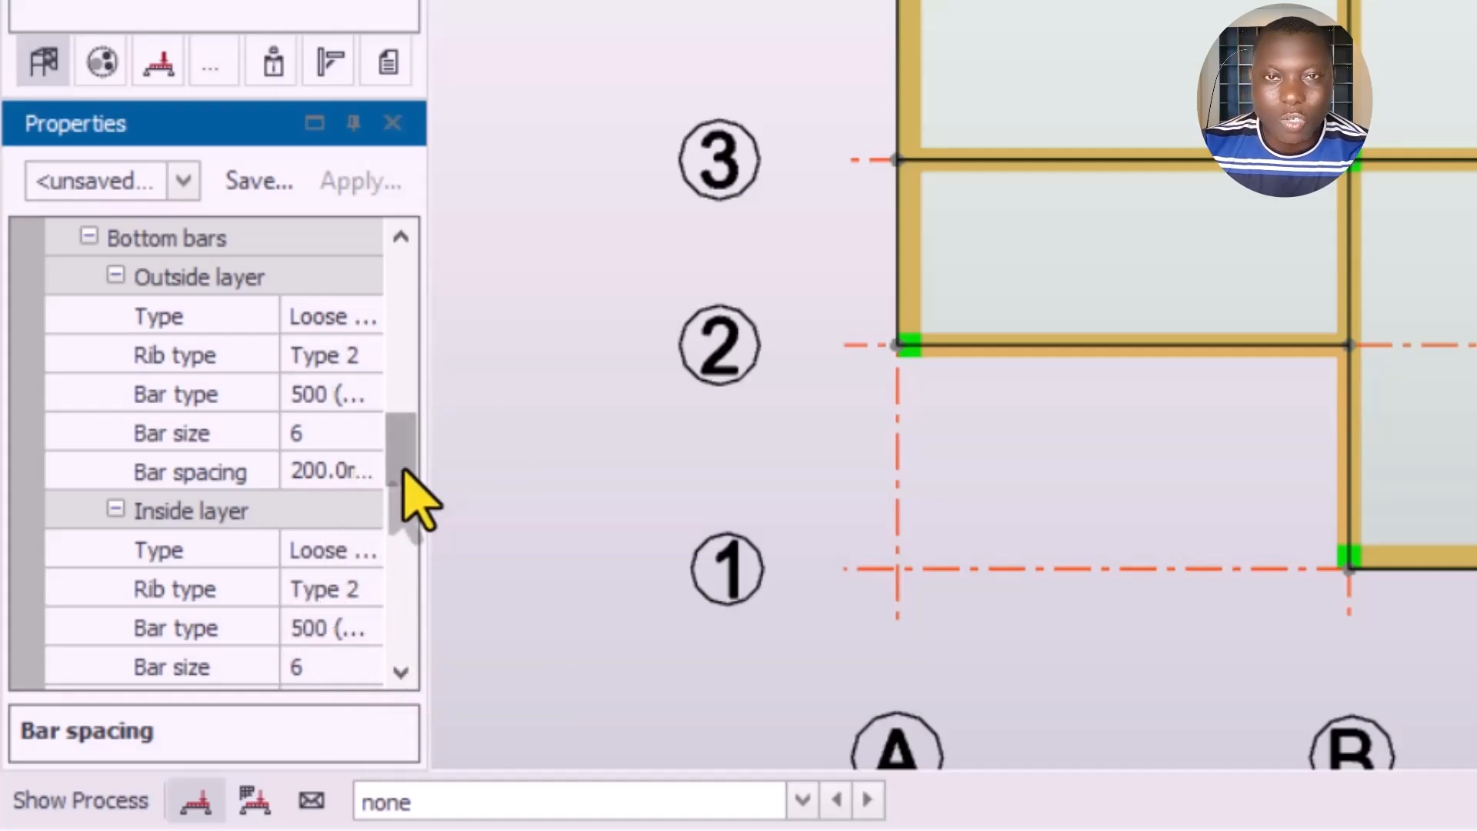
scroll(393, 525, down, 3)
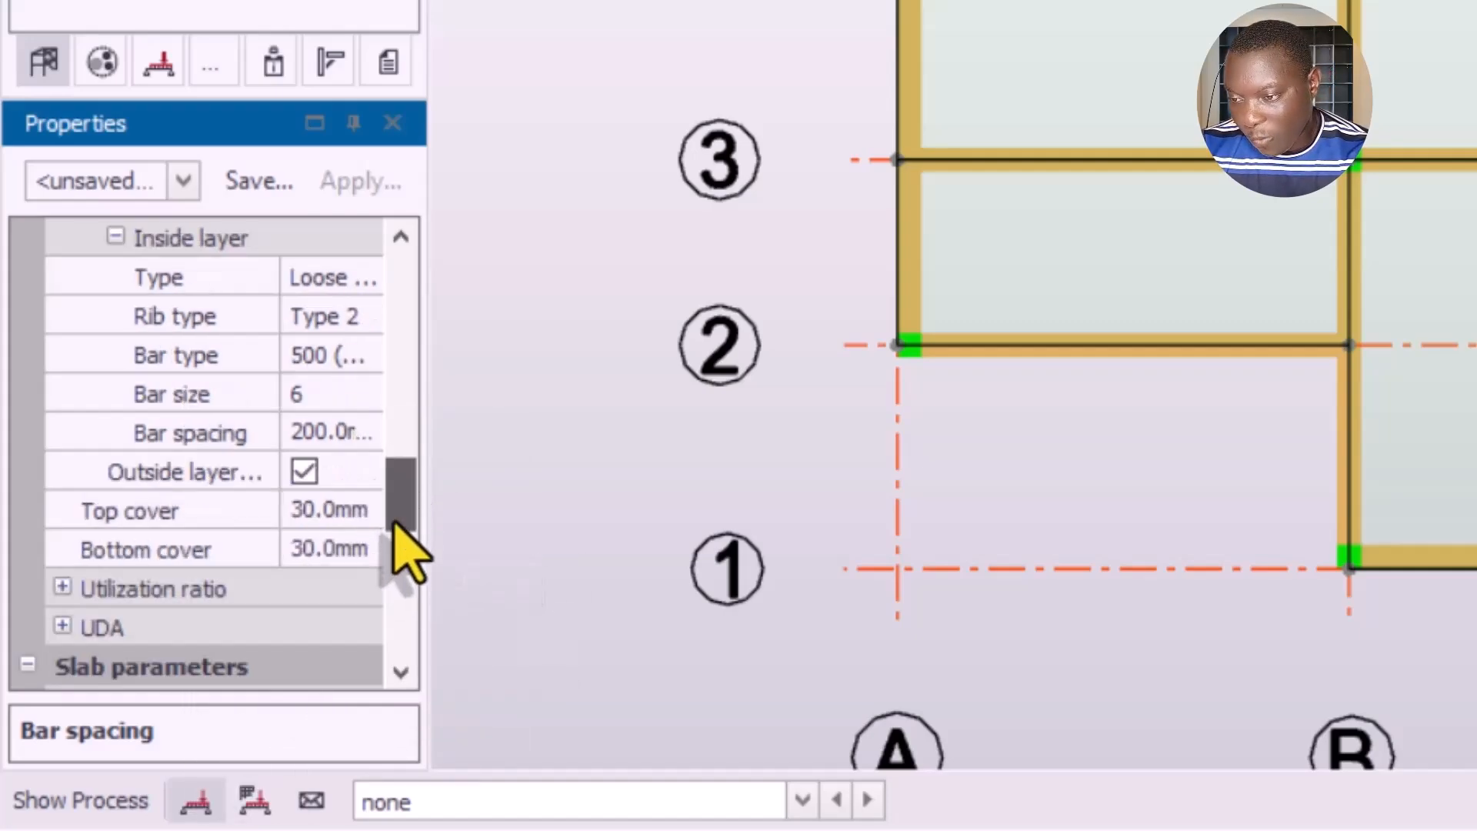
drag(393, 525, 392, 576)
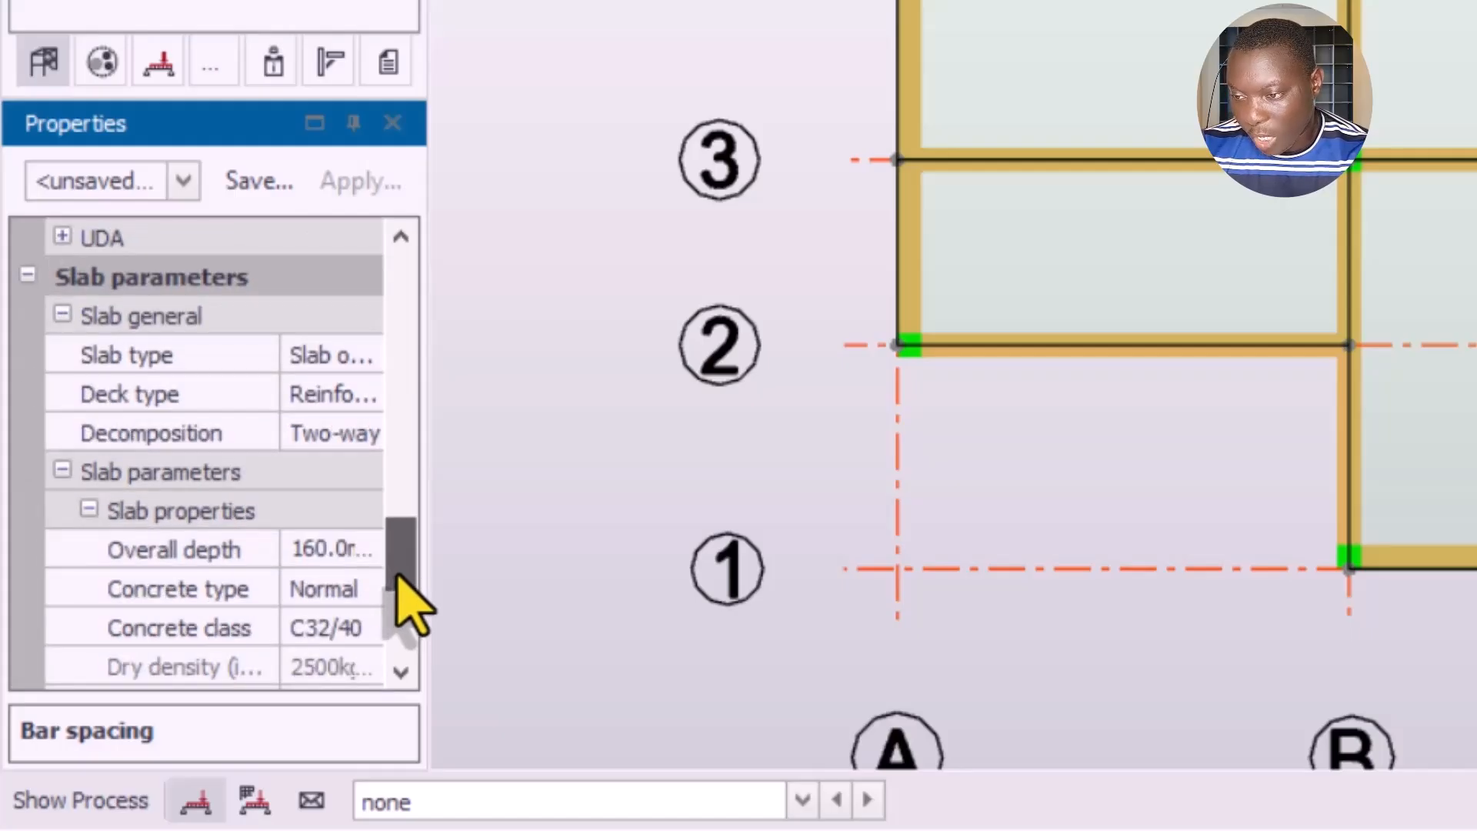
drag(396, 575, 419, 306)
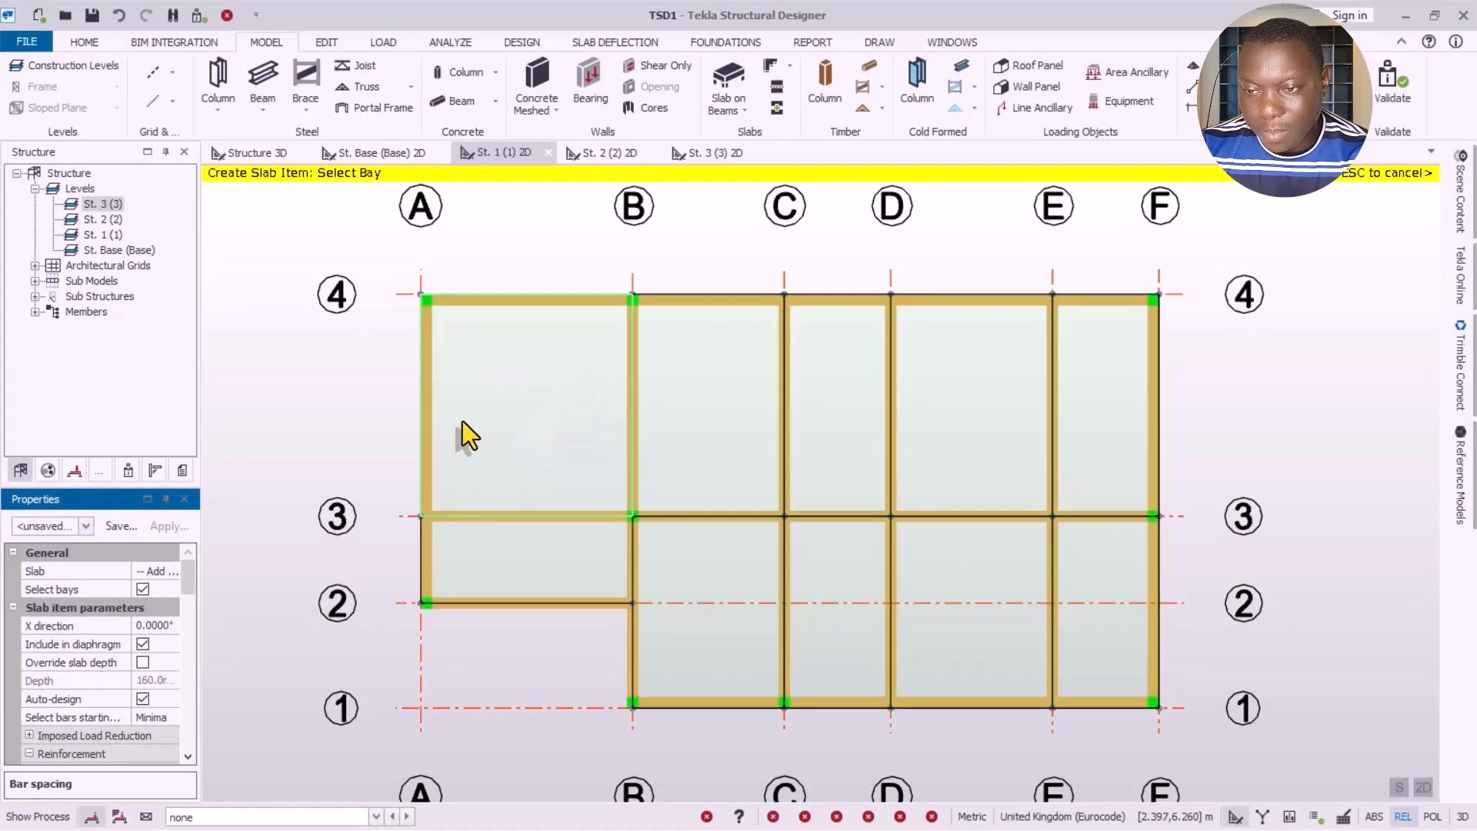
click(525, 422)
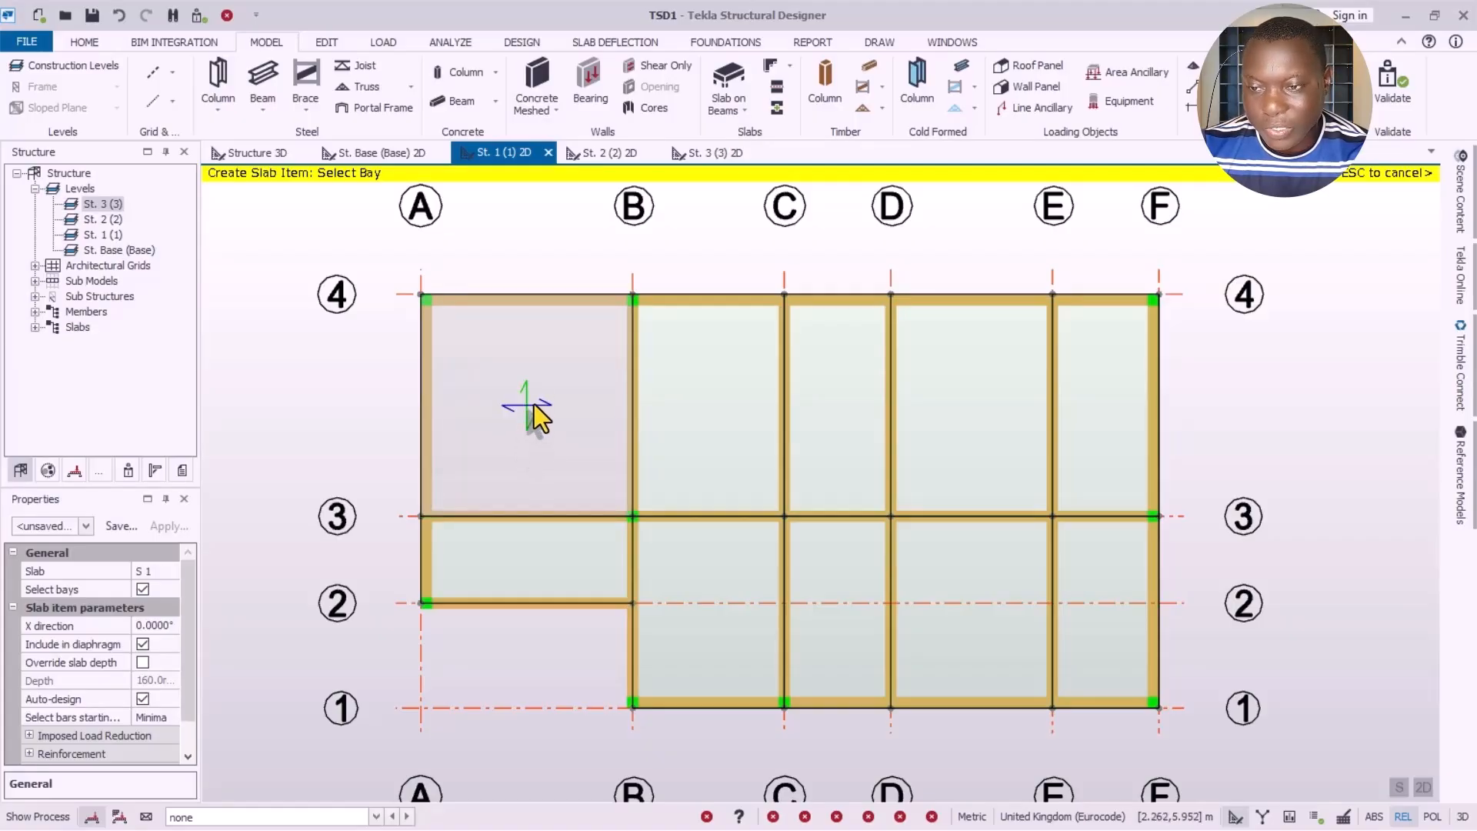
scroll(522, 413, up, 3)
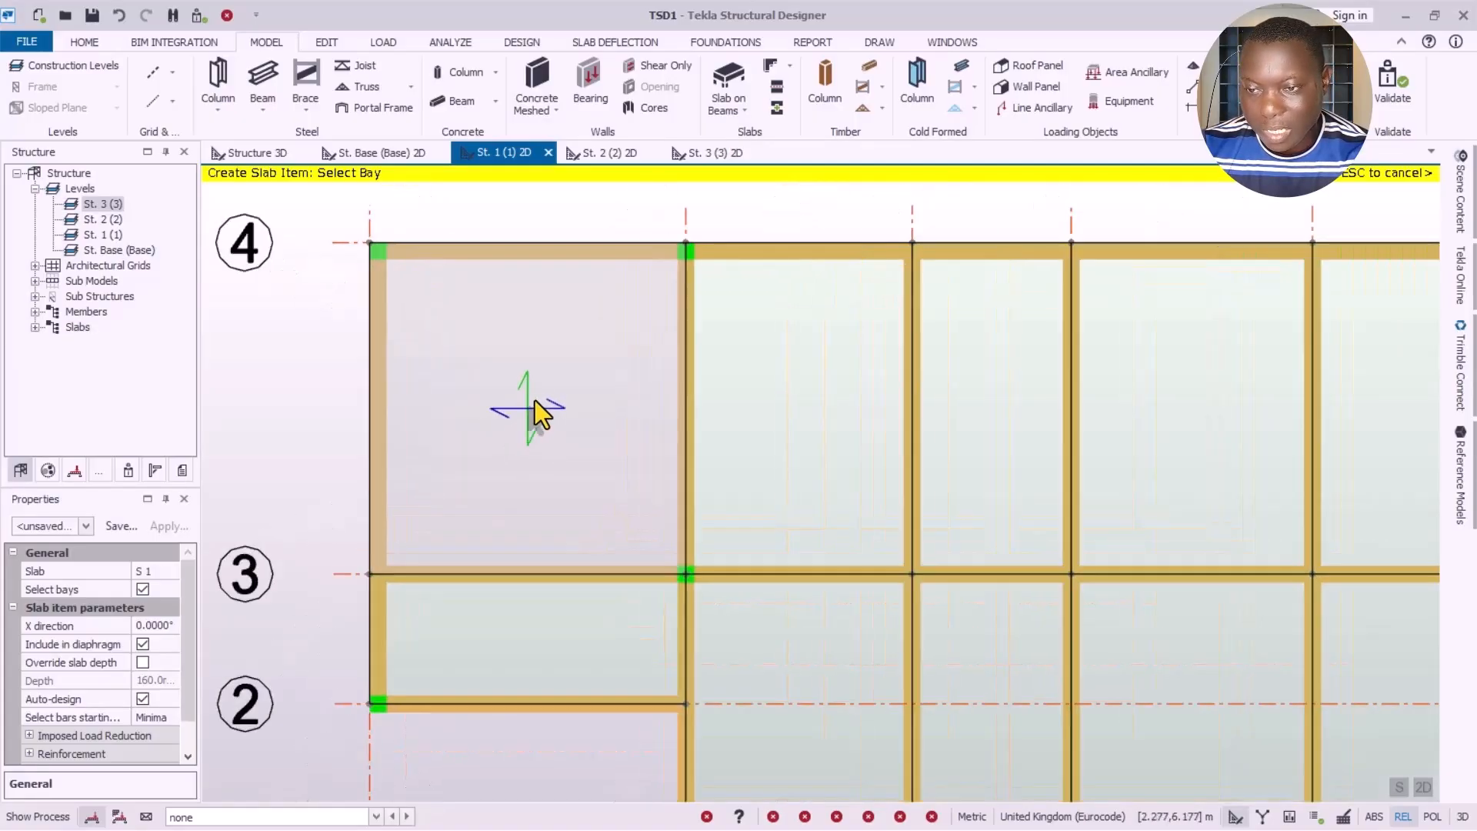
scroll(551, 459, down, 1)
click(810, 416)
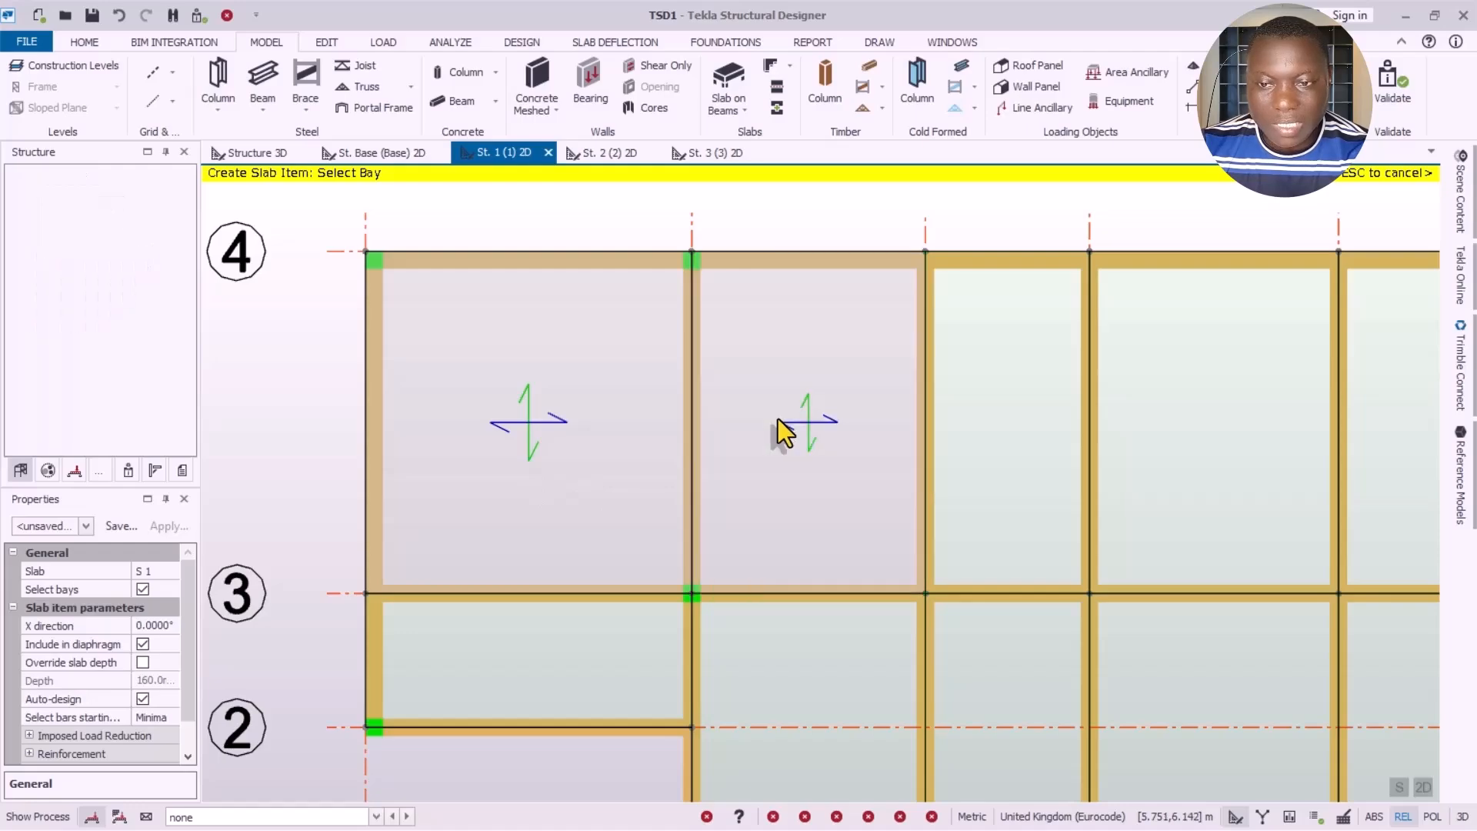
scroll(778, 418, down, 1)
click(952, 413)
click(1096, 390)
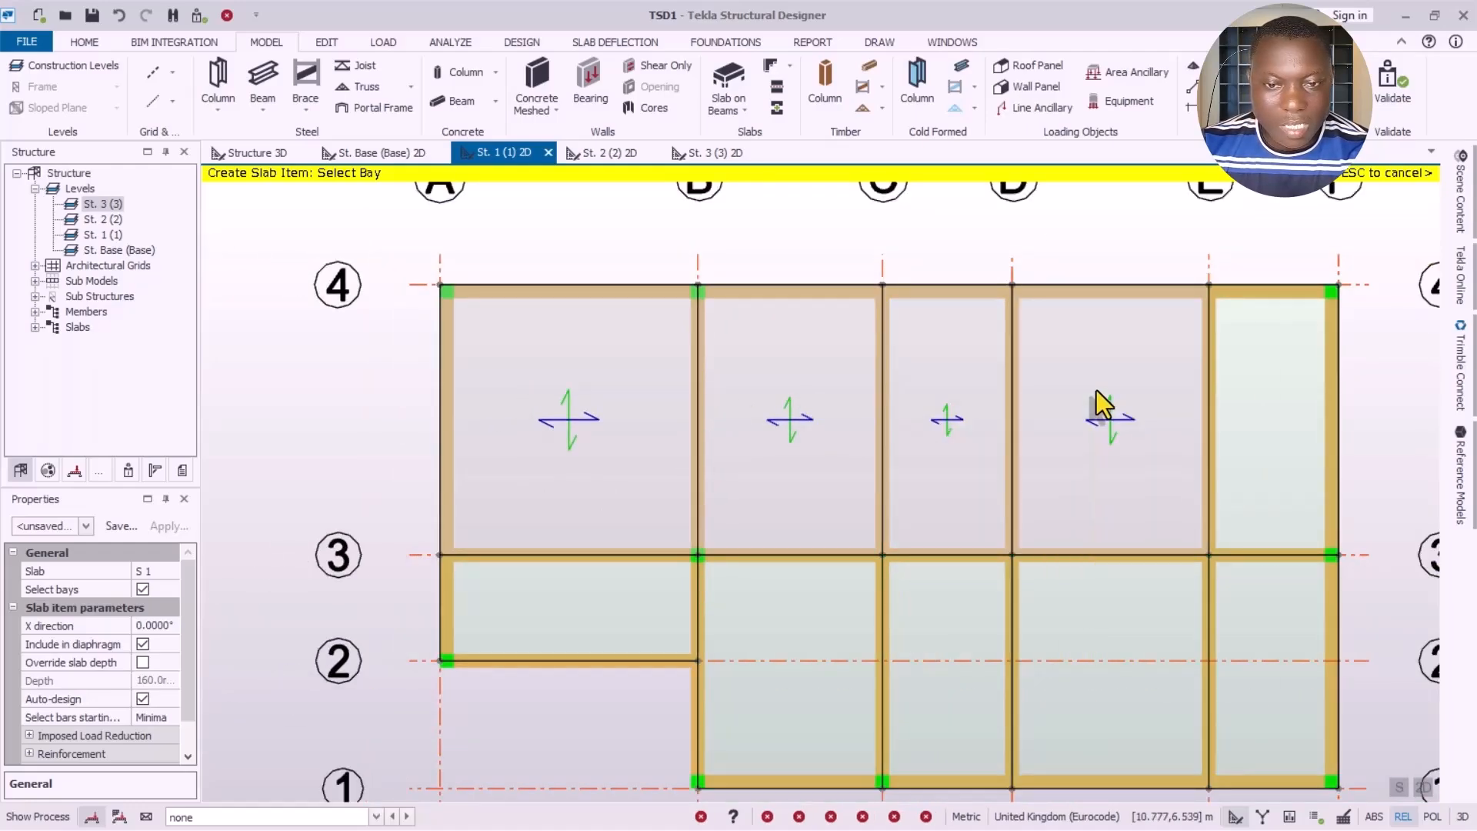
click(1265, 426)
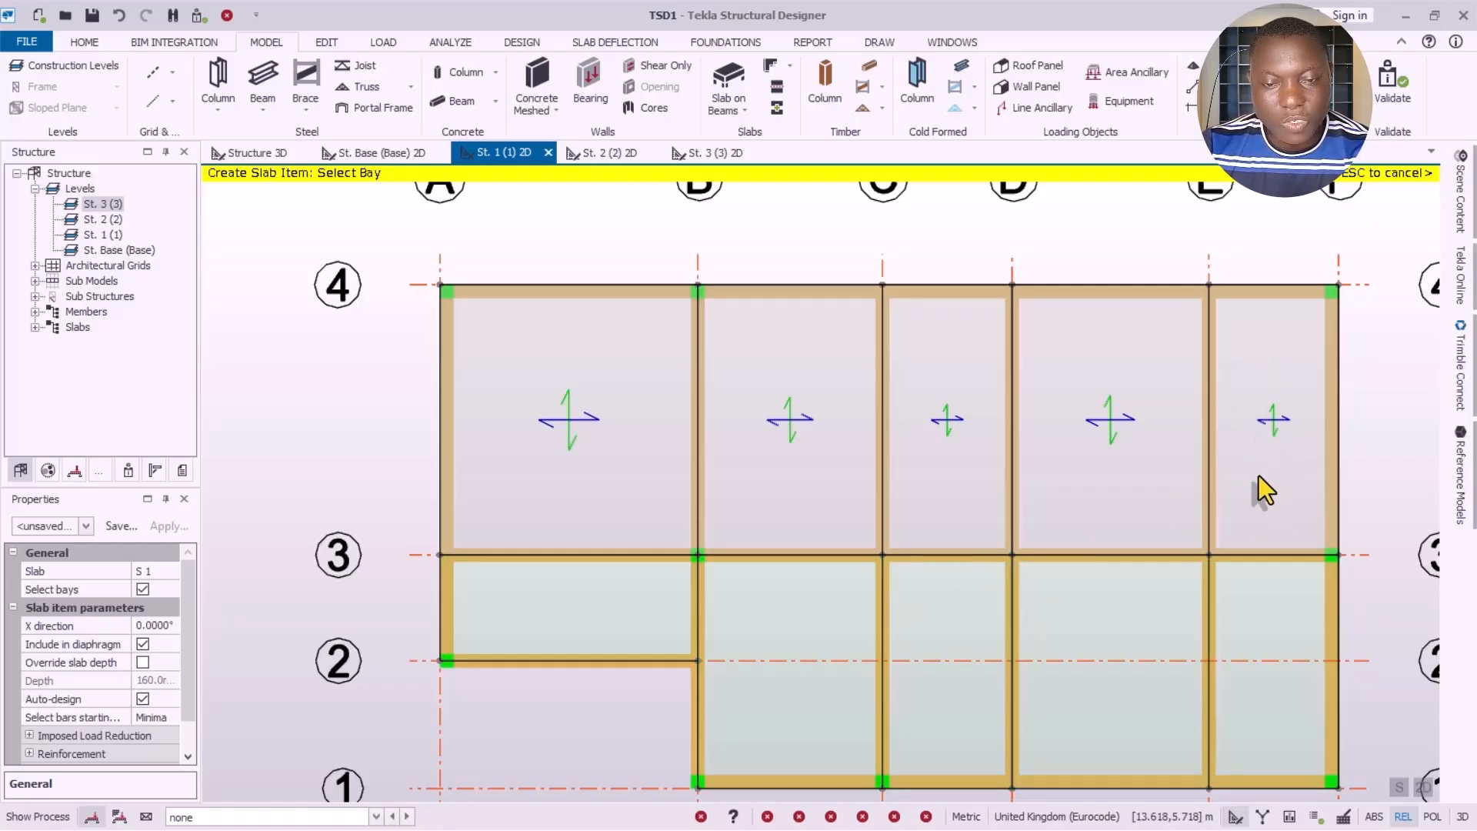
Step: Fill the remaining St. 1 bays with slabs: lines 3 to 1 from F to B, and lines 3 to 2 between A and B
click(1271, 666)
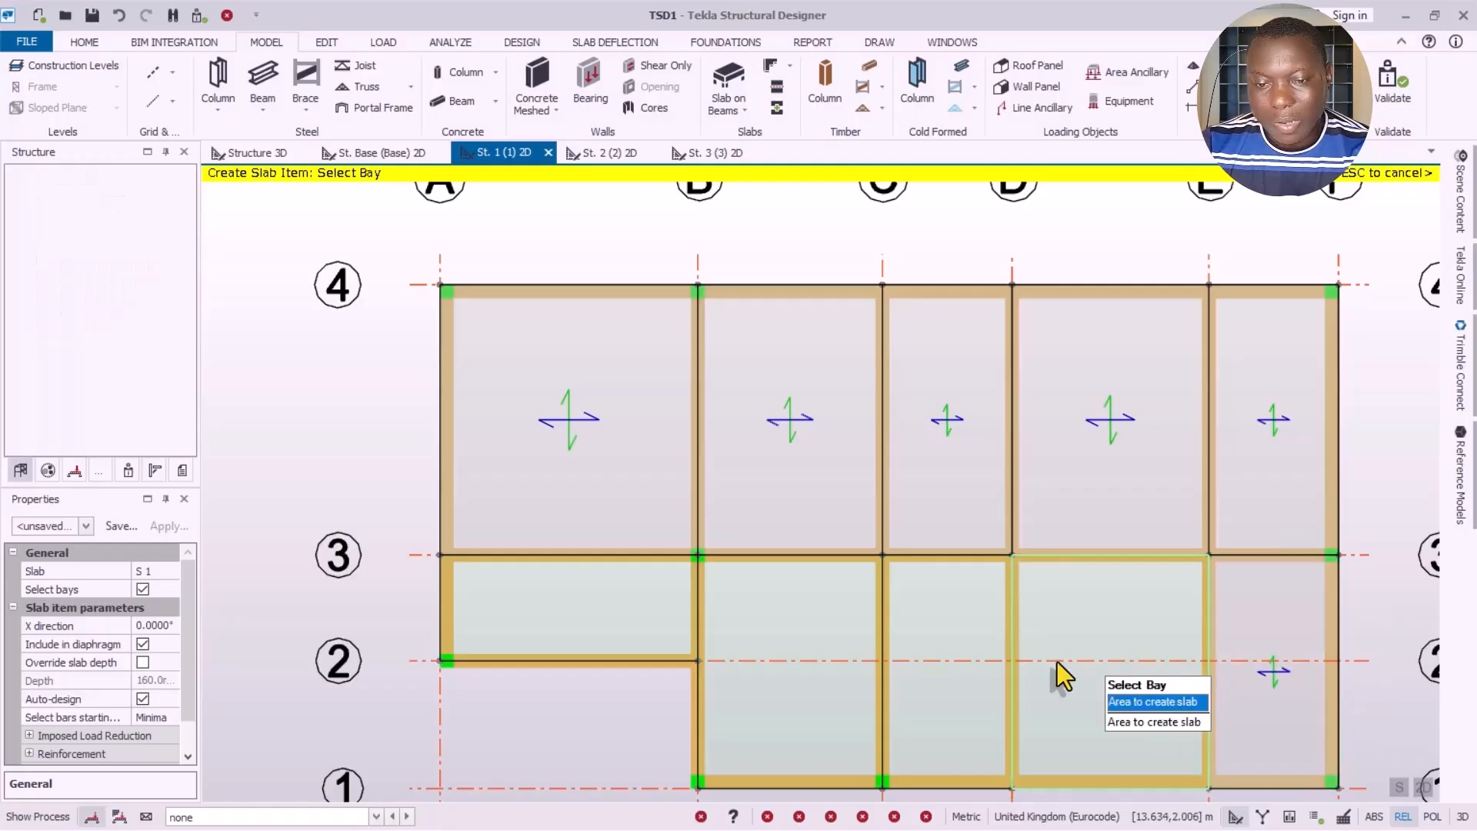
click(1057, 661)
click(917, 649)
click(826, 650)
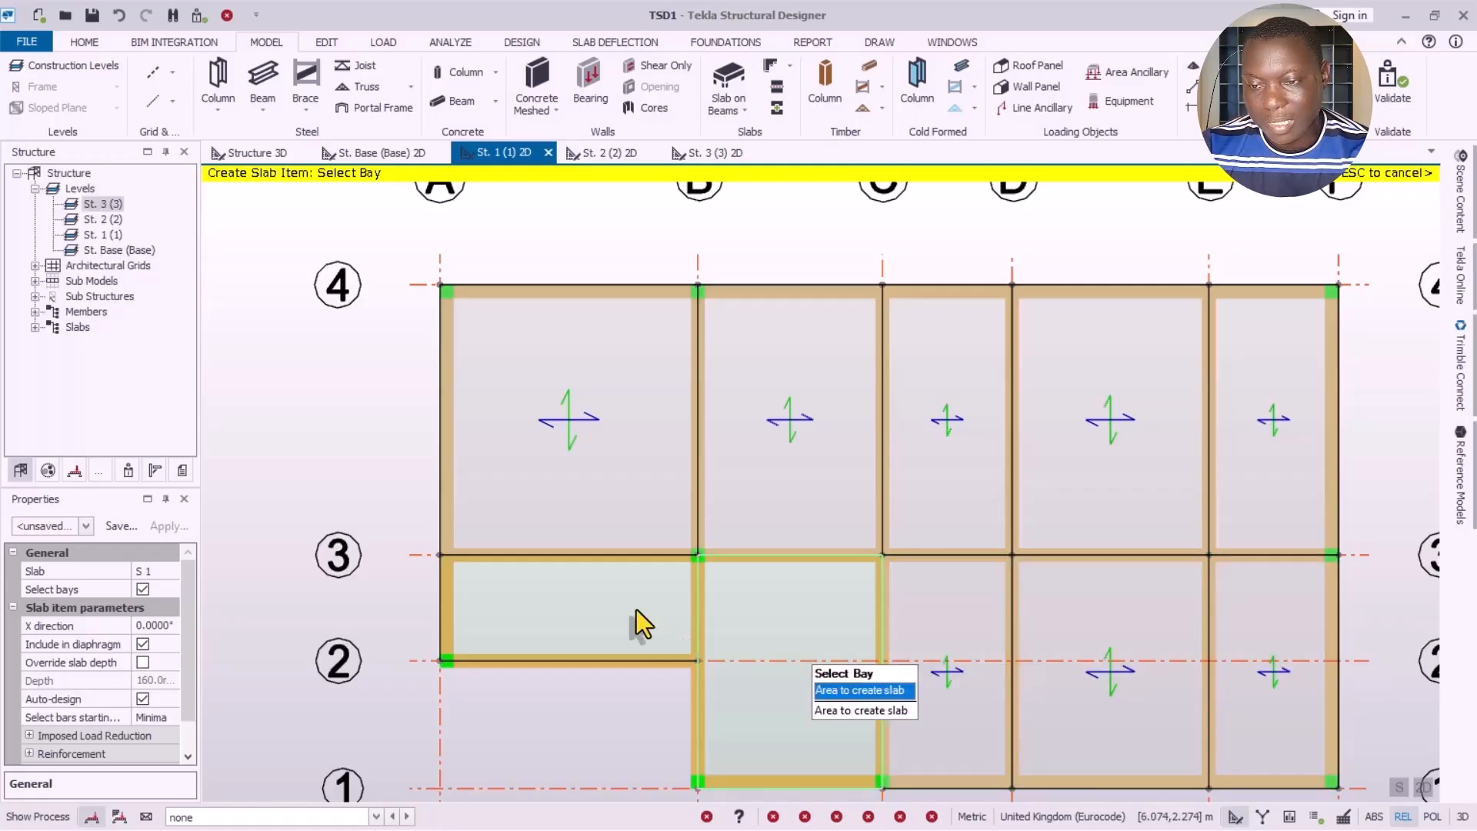
click(616, 601)
scroll(769, 450, down, 1)
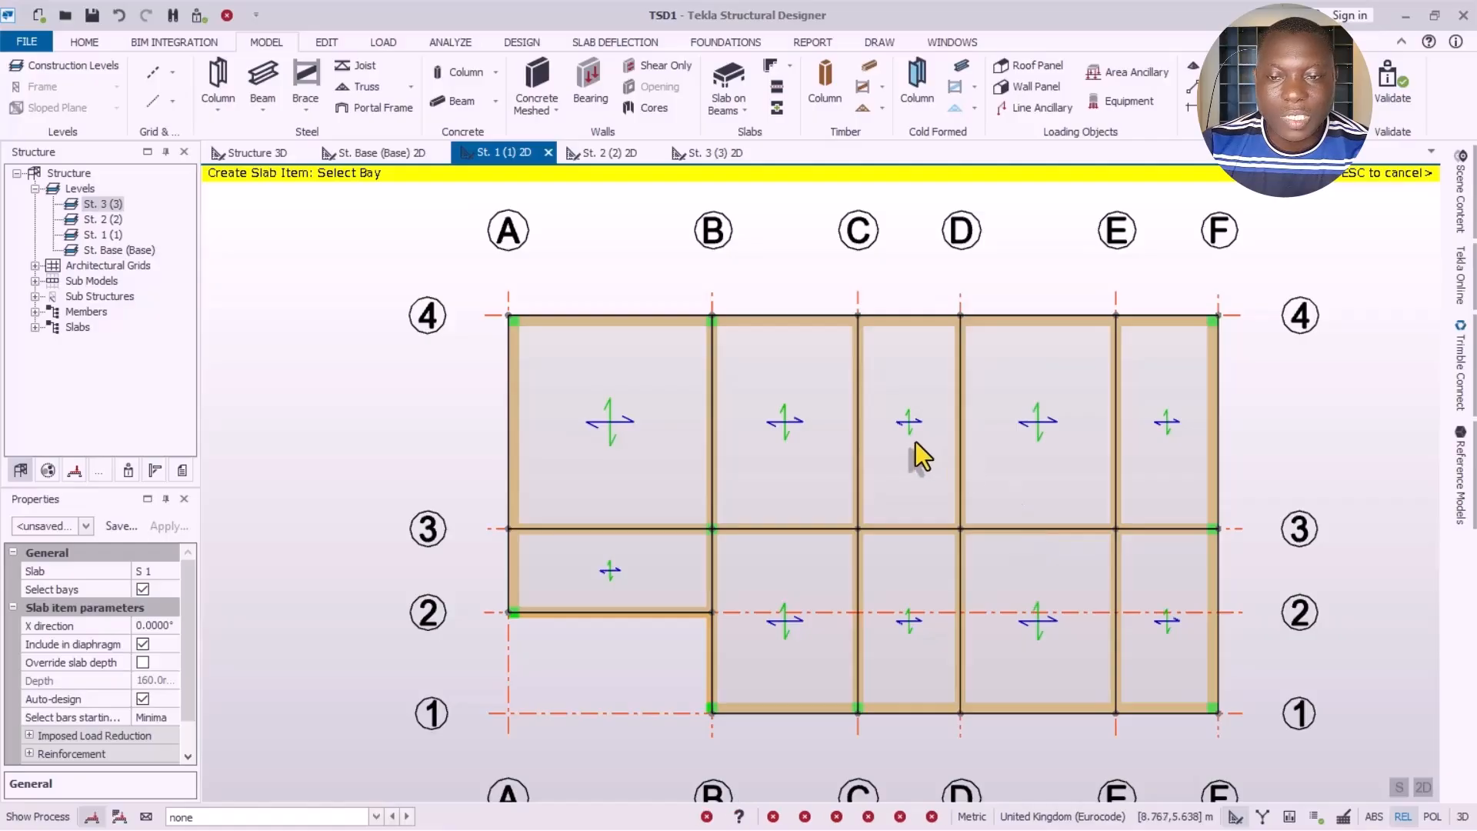
Step: Open the St. 2 (2) plan, start the Slab on Beams command and review its reinforcement and cover settings
click(602, 154)
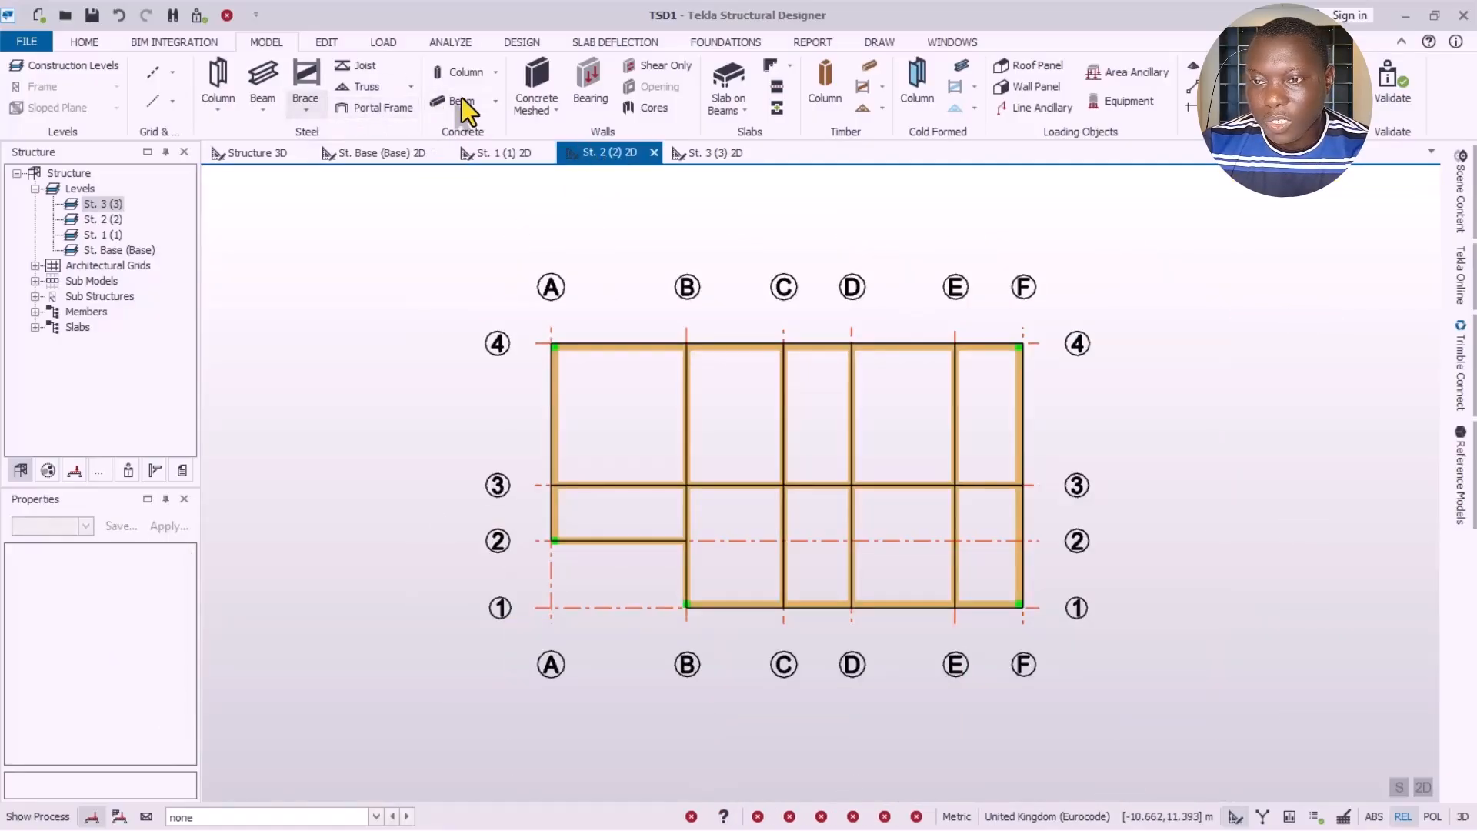
click(740, 86)
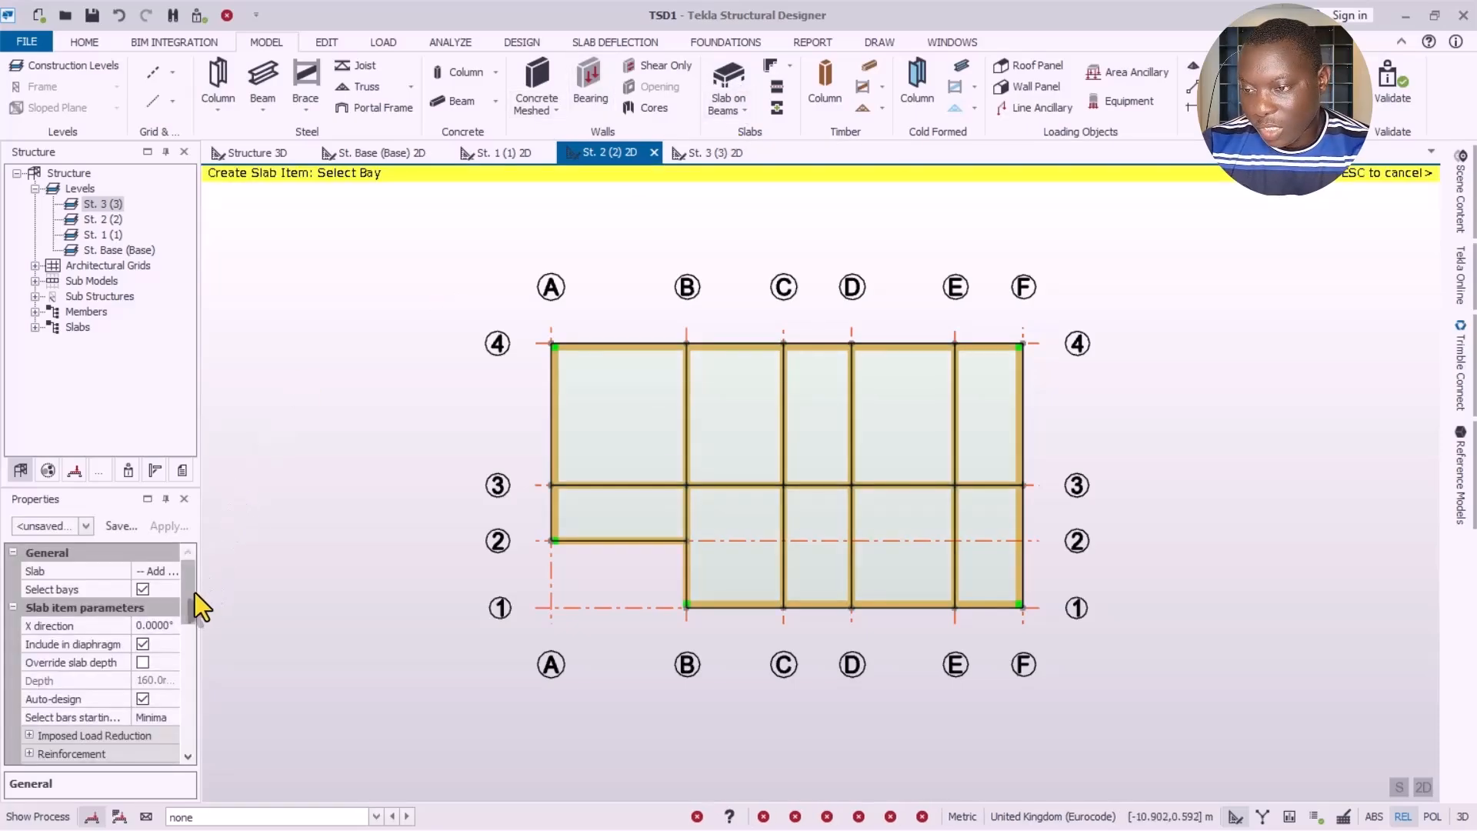
mouse_move(190, 594)
mouse_down()
mouse_move(163, 734)
mouse_move(181, 591)
mouse_up()
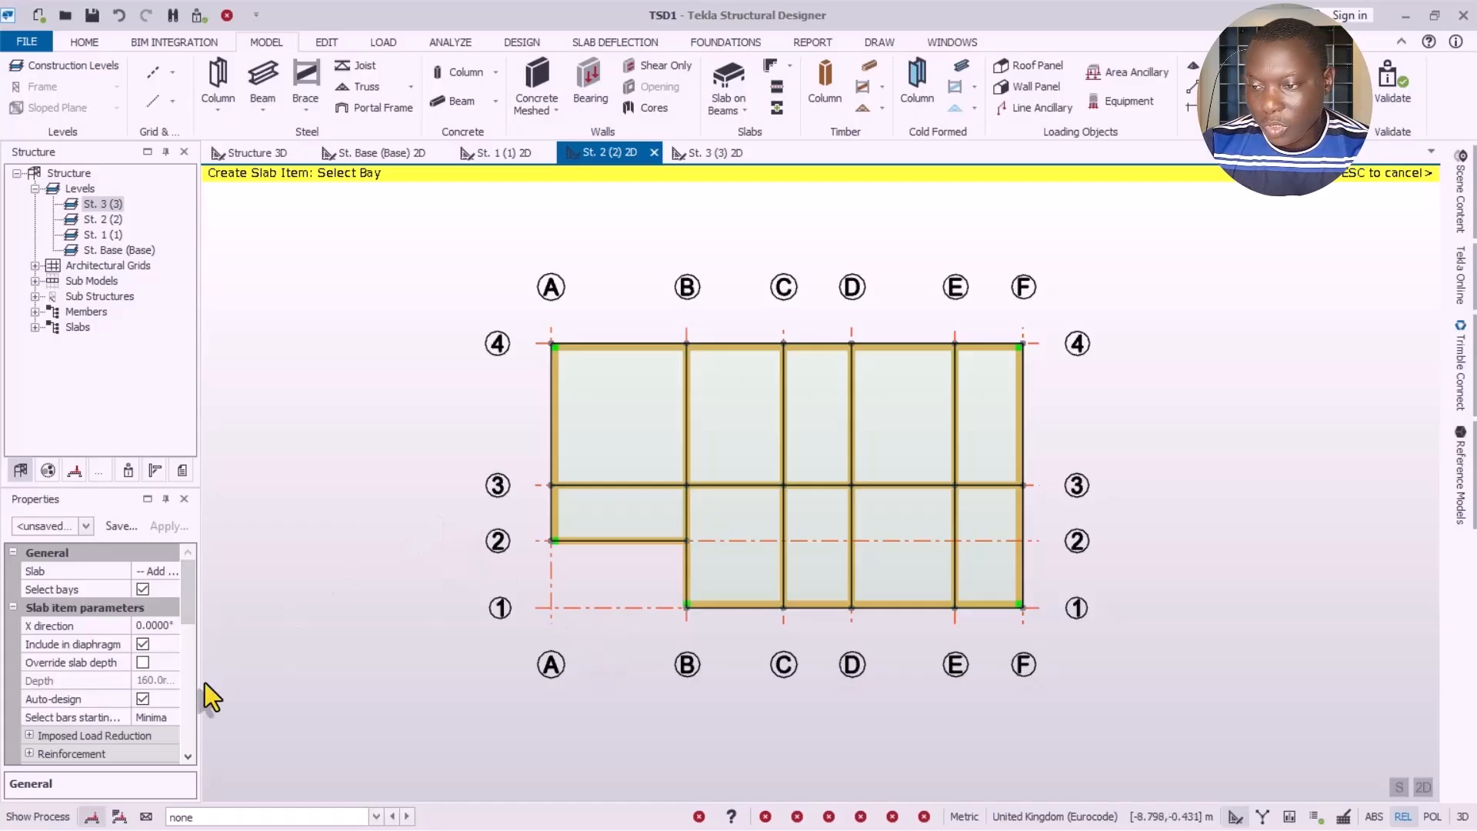
drag(189, 599, 171, 624)
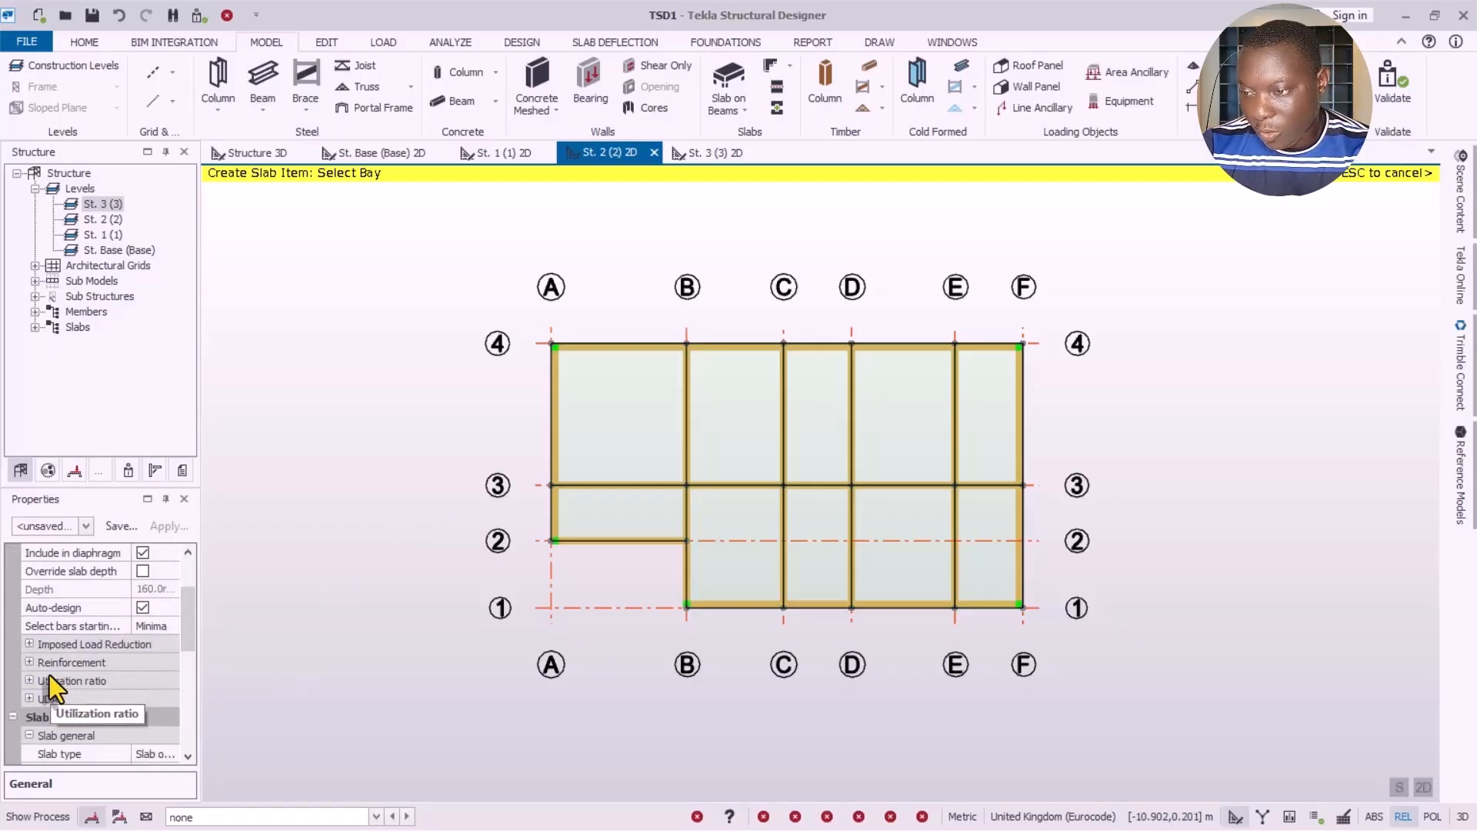
click(29, 663)
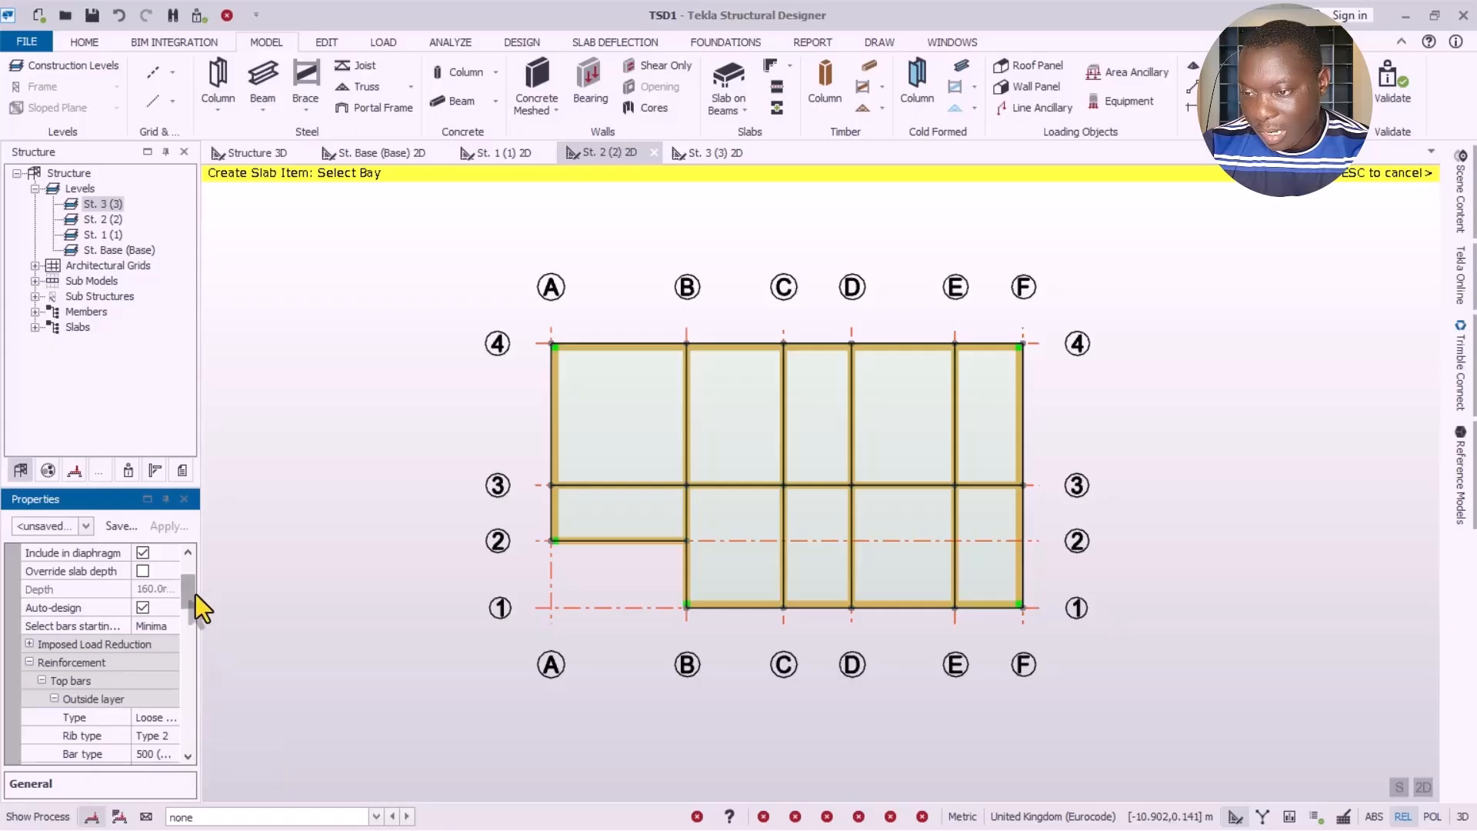
drag(196, 594, 190, 642)
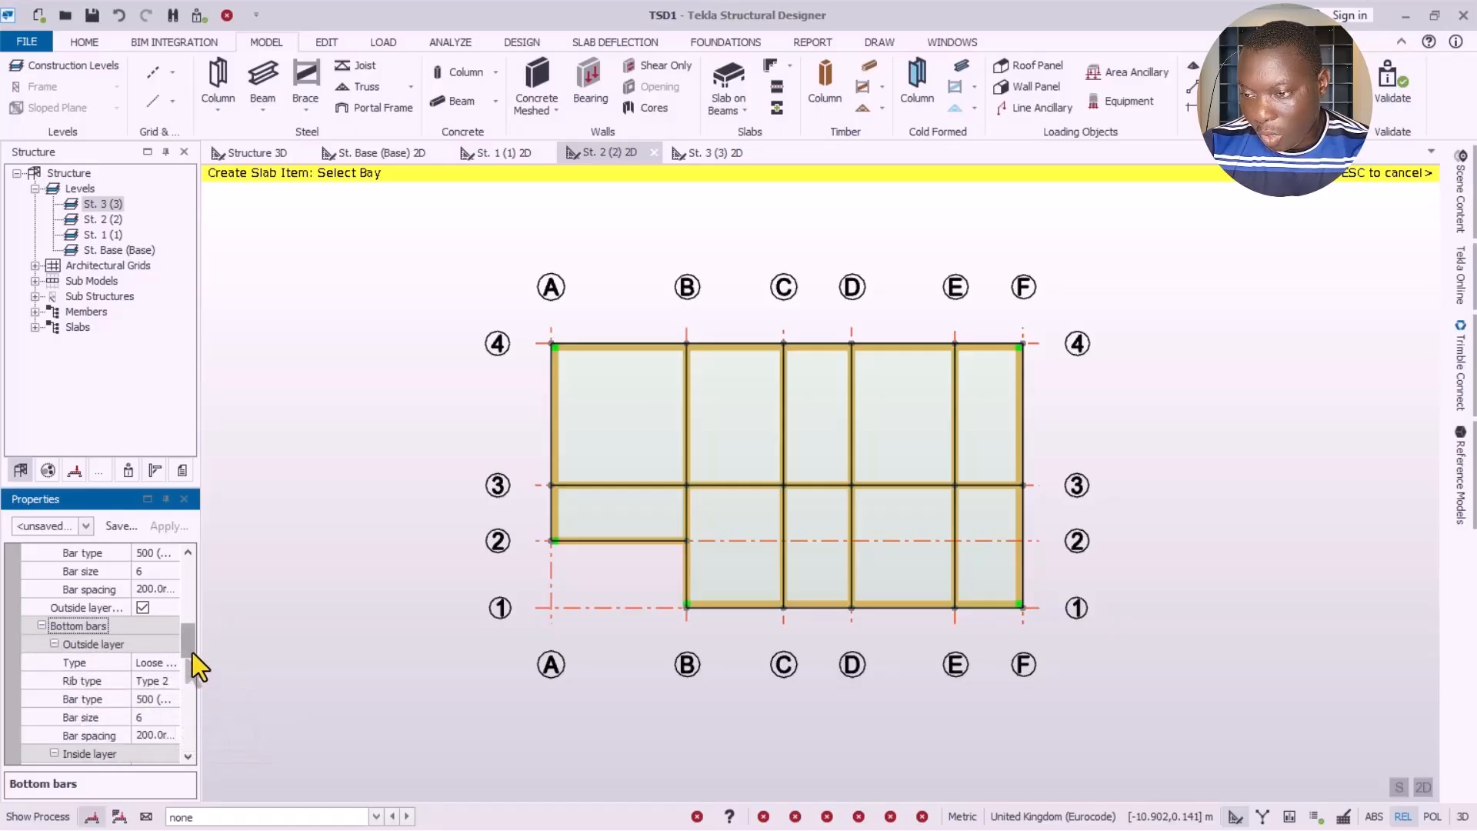
drag(192, 649, 183, 676)
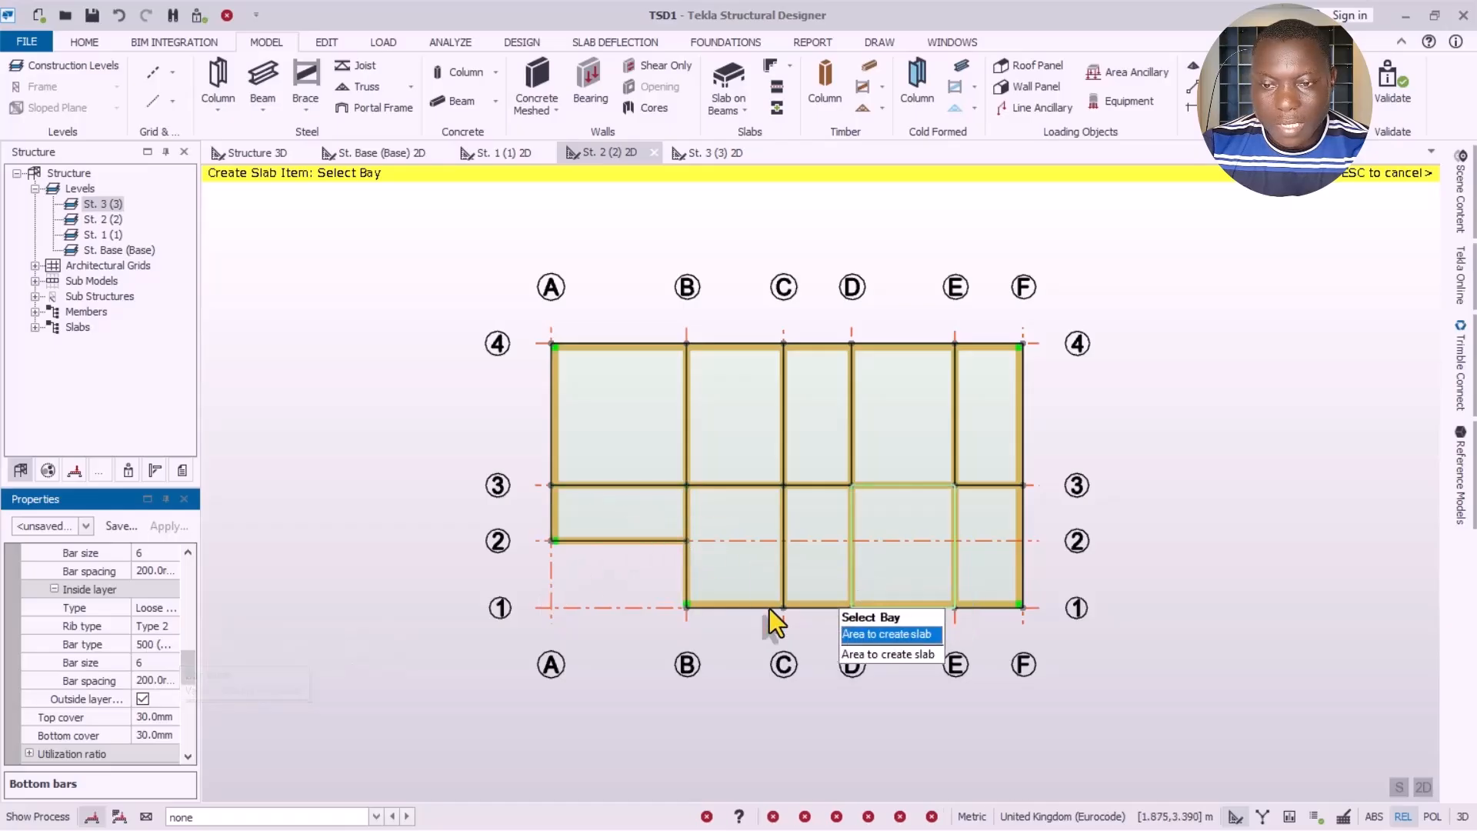
Step: Place slabs on beams in the five St. 2 bays between grid lines 4 and 3, from A to F
scroll(827, 483, up, 2)
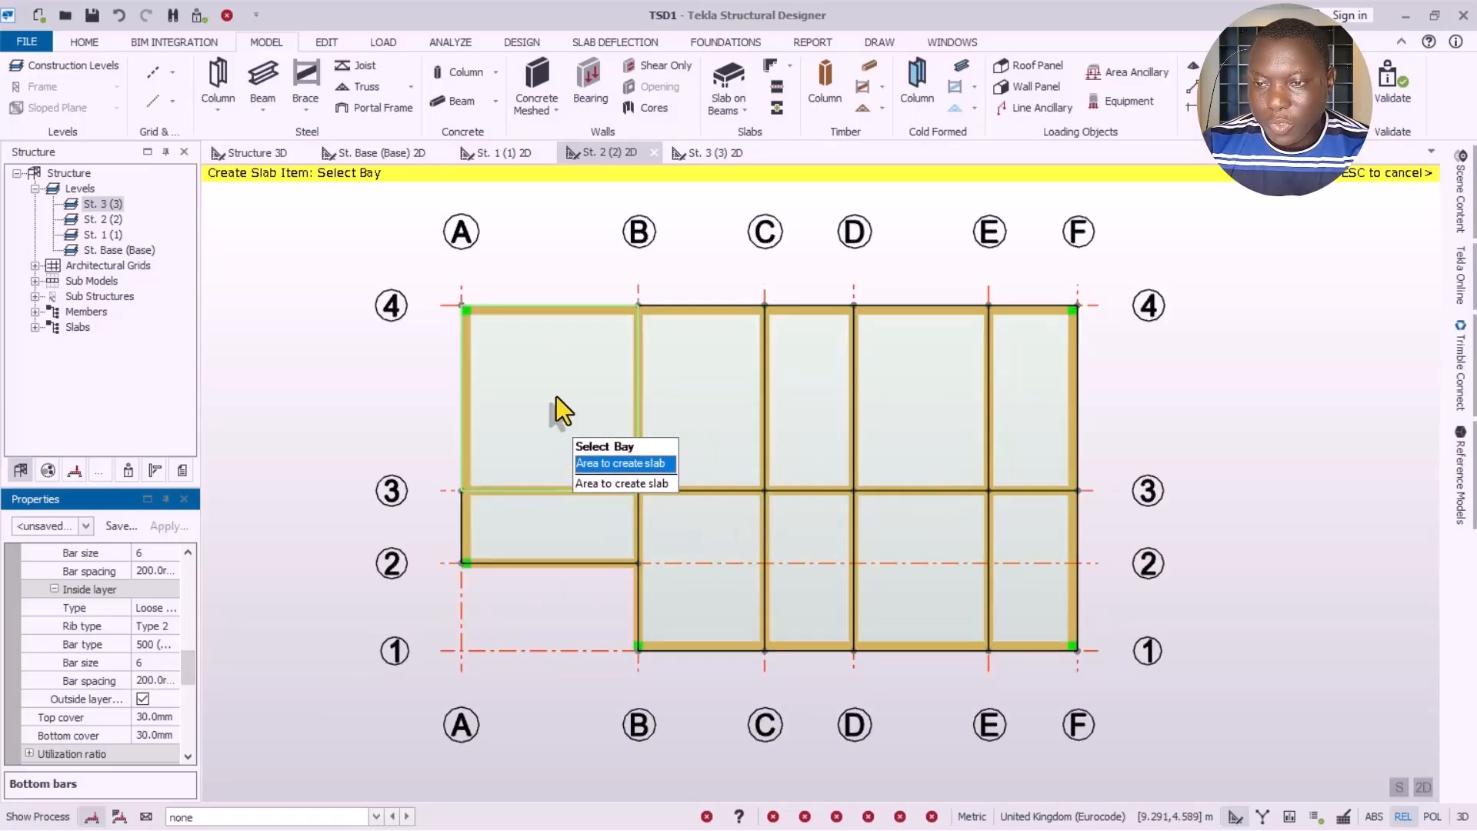
click(518, 371)
click(689, 406)
click(835, 400)
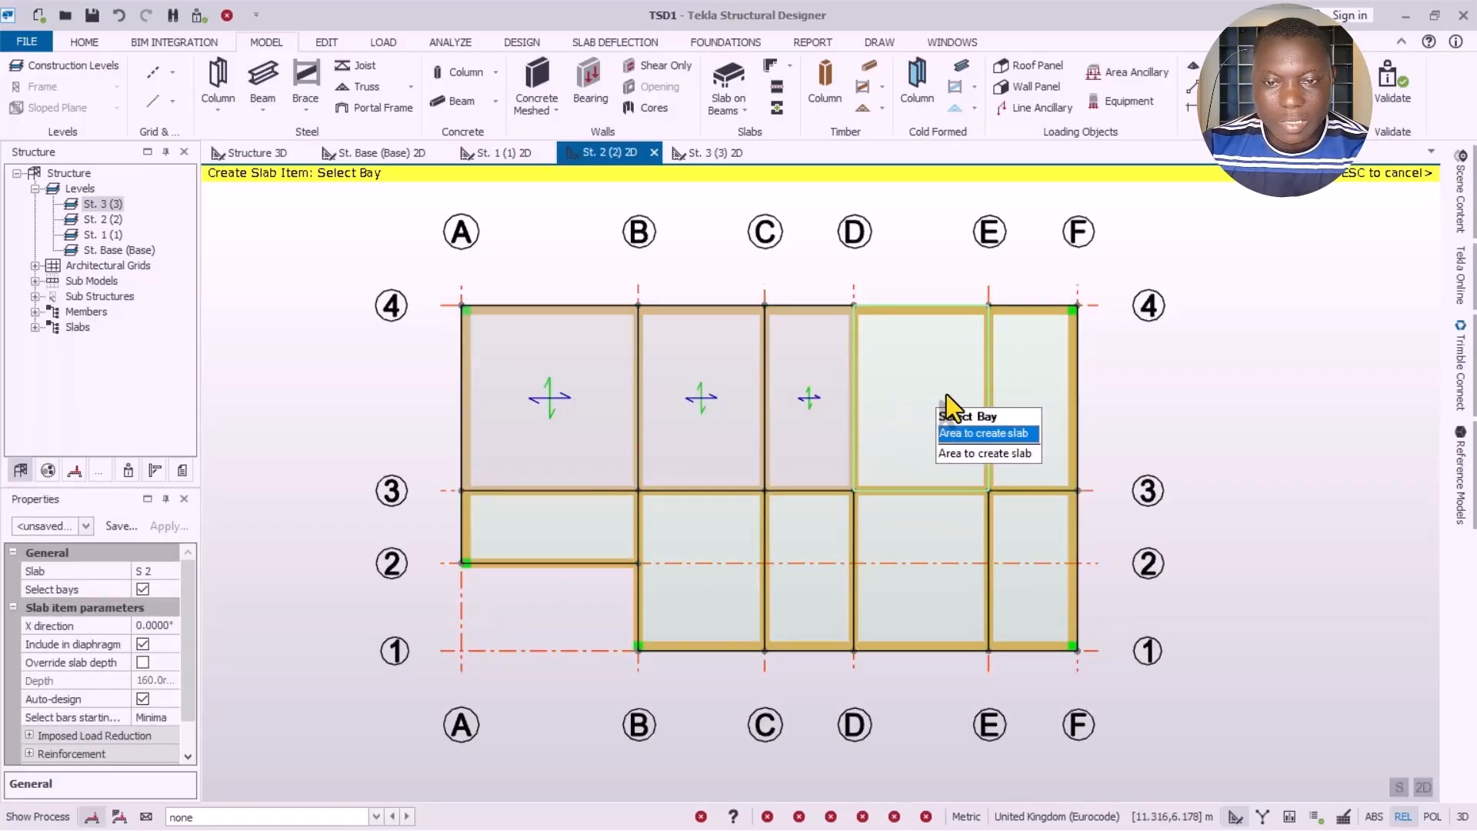
click(946, 396)
click(1053, 398)
Step: Fill the remaining St. 2 bays with slabs: lines 3 to 1 from F to B, and lines 3 to 2 between A and B
click(1027, 600)
click(925, 607)
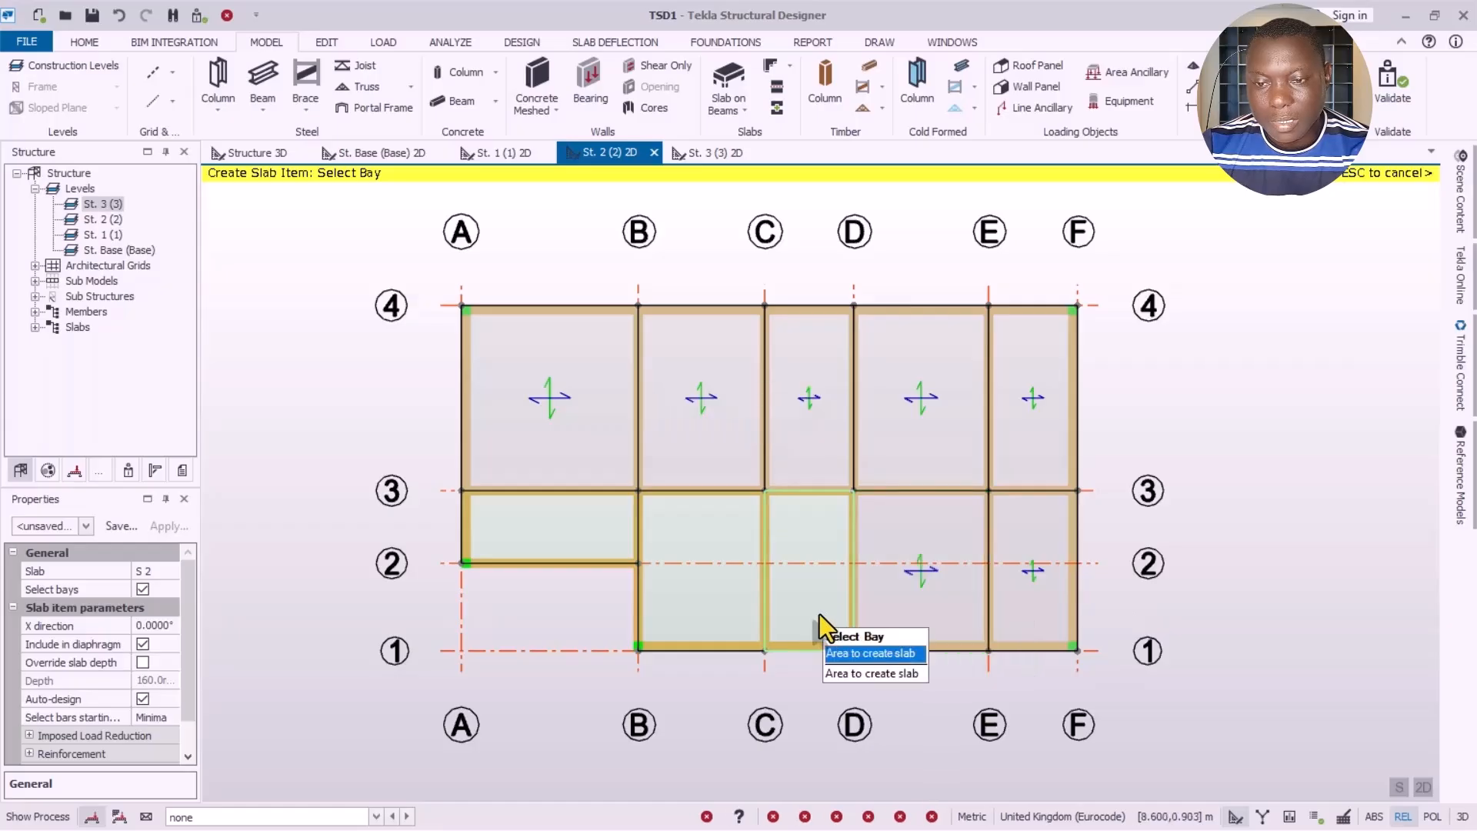
click(819, 614)
click(713, 612)
click(529, 540)
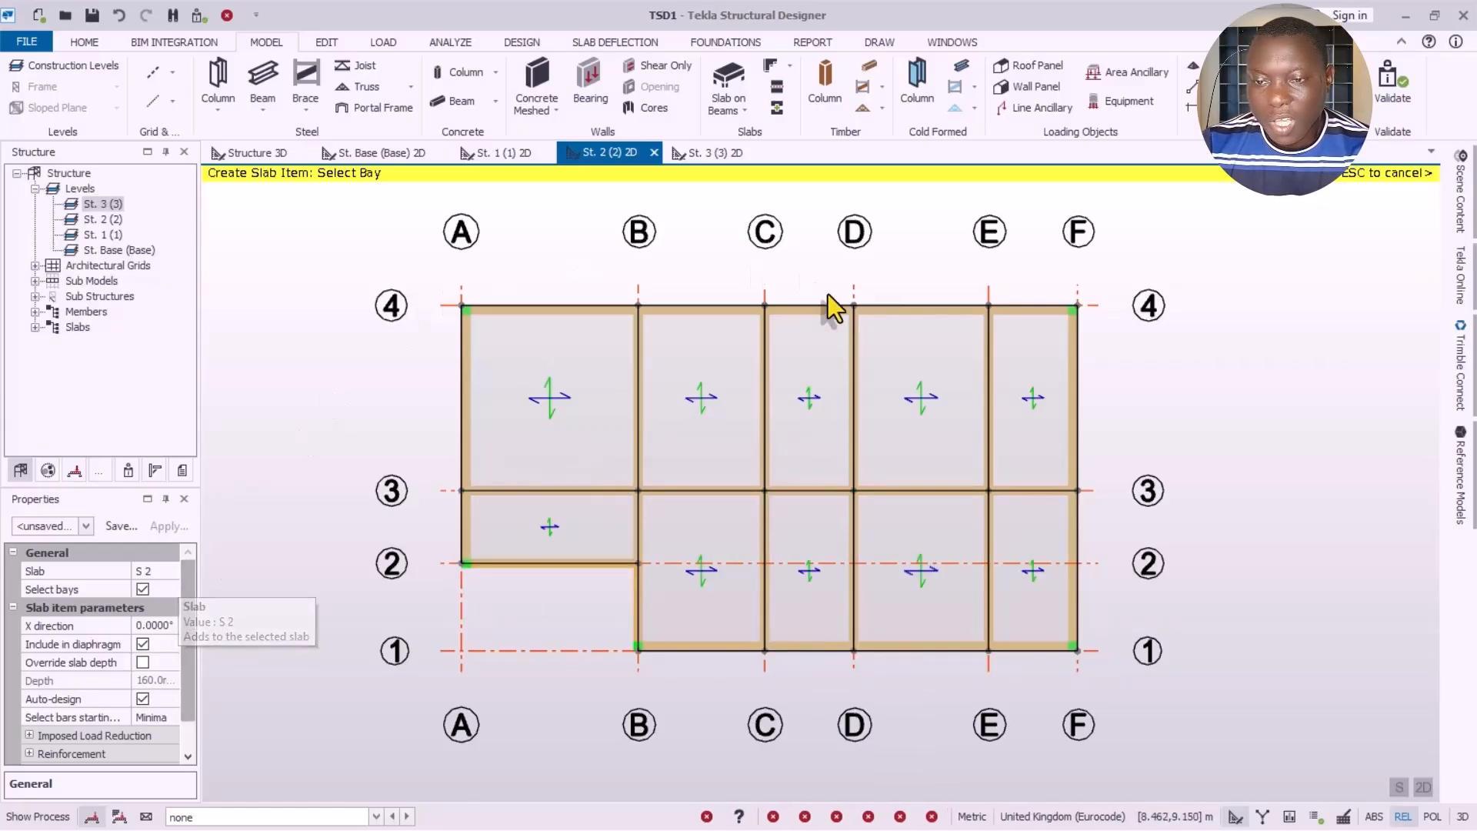
Step: On the St. 3 (3) plan, place slabs on beams in the four bays between grid lines D and F
click(714, 154)
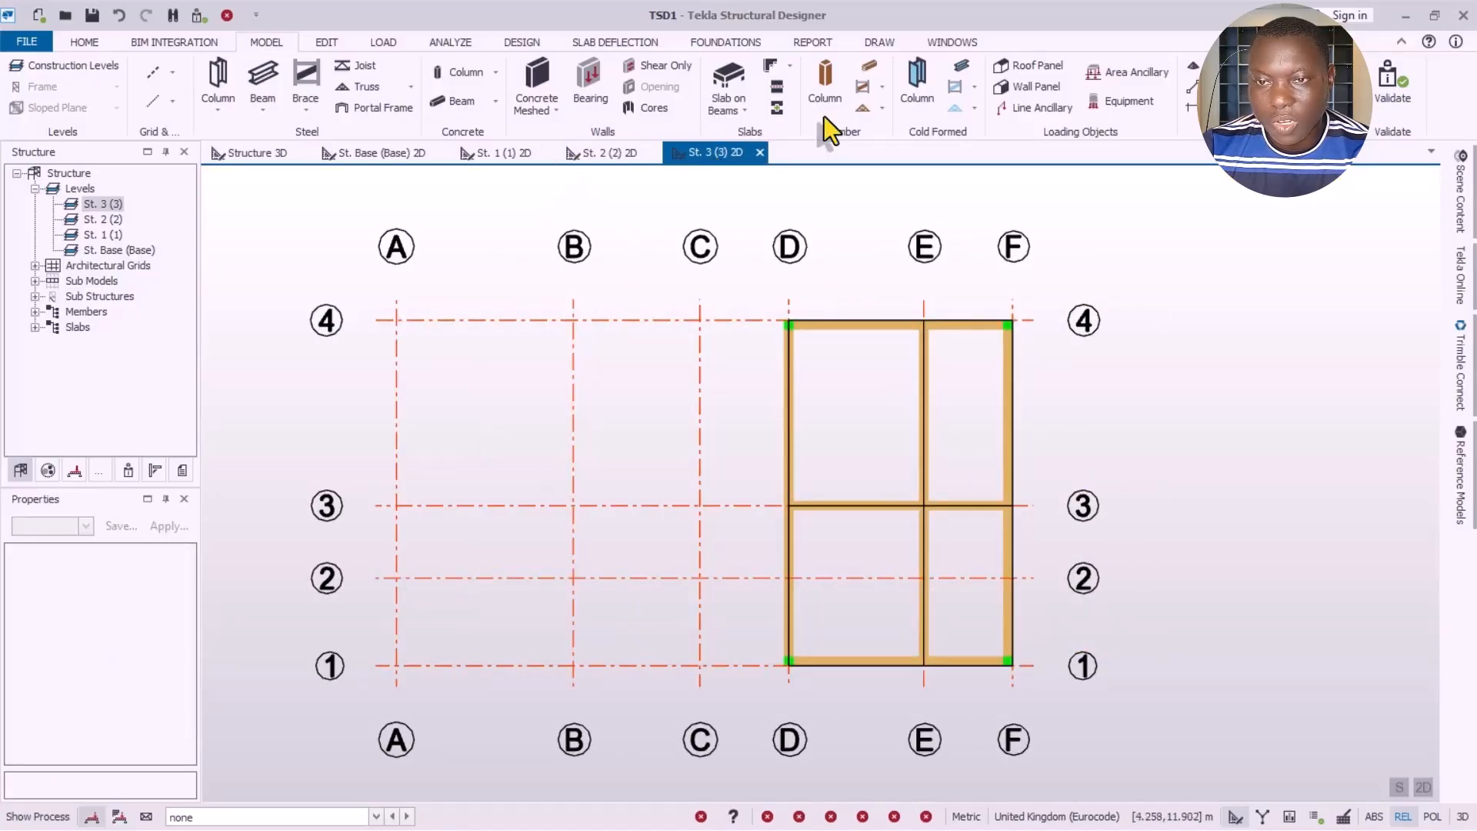
click(726, 83)
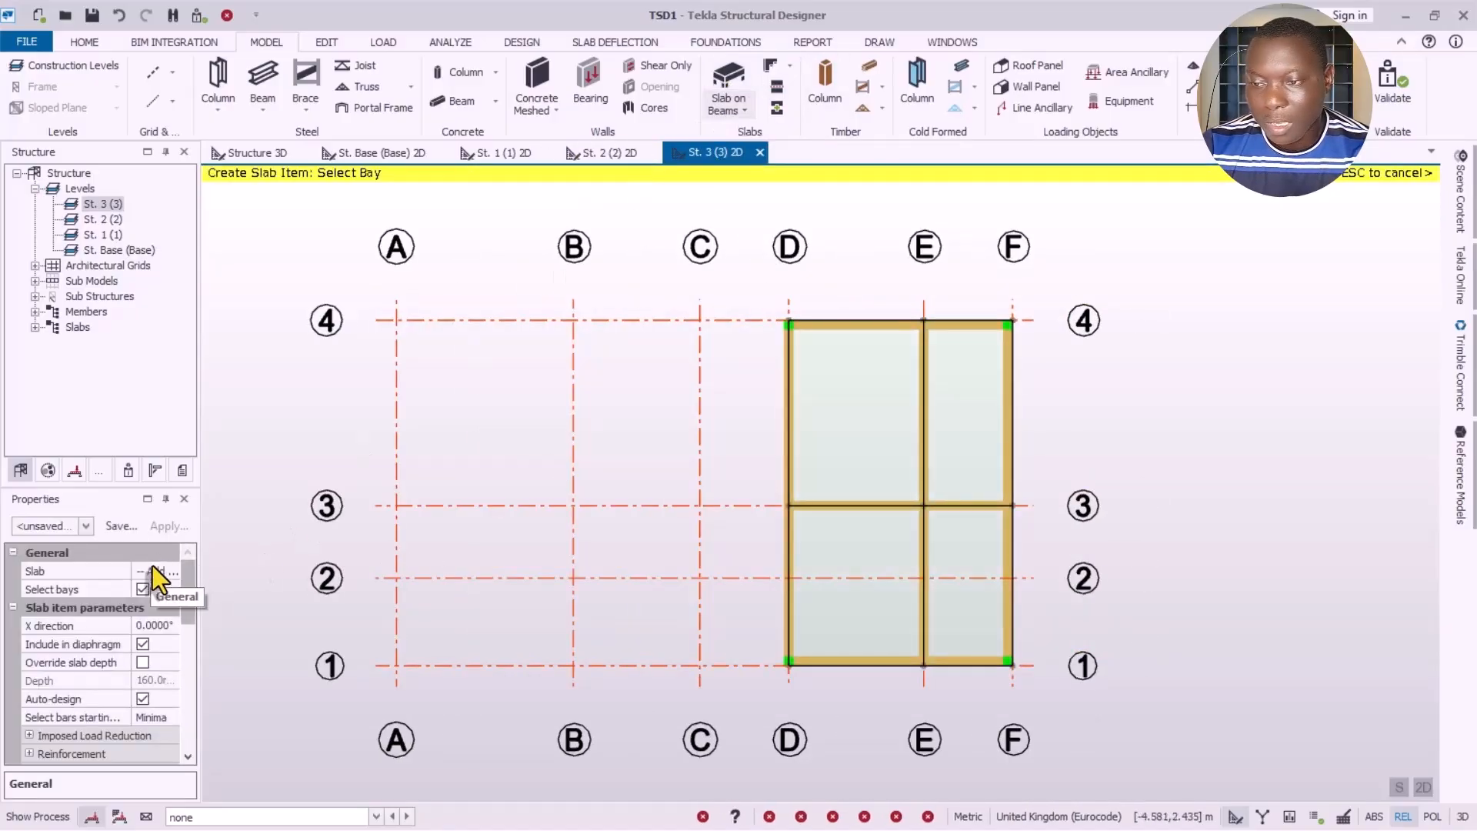
click(894, 404)
click(950, 469)
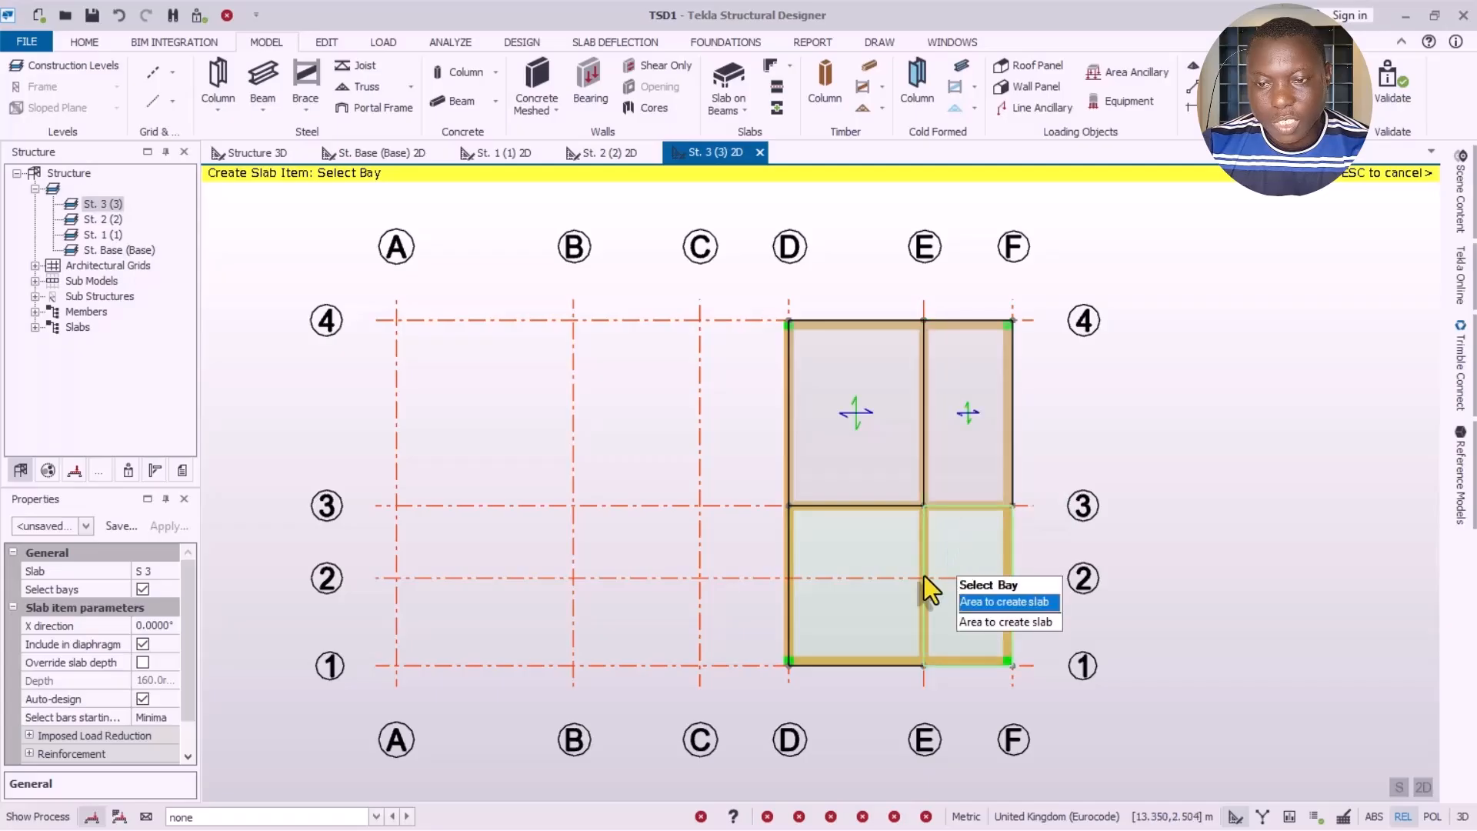
click(946, 558)
click(835, 614)
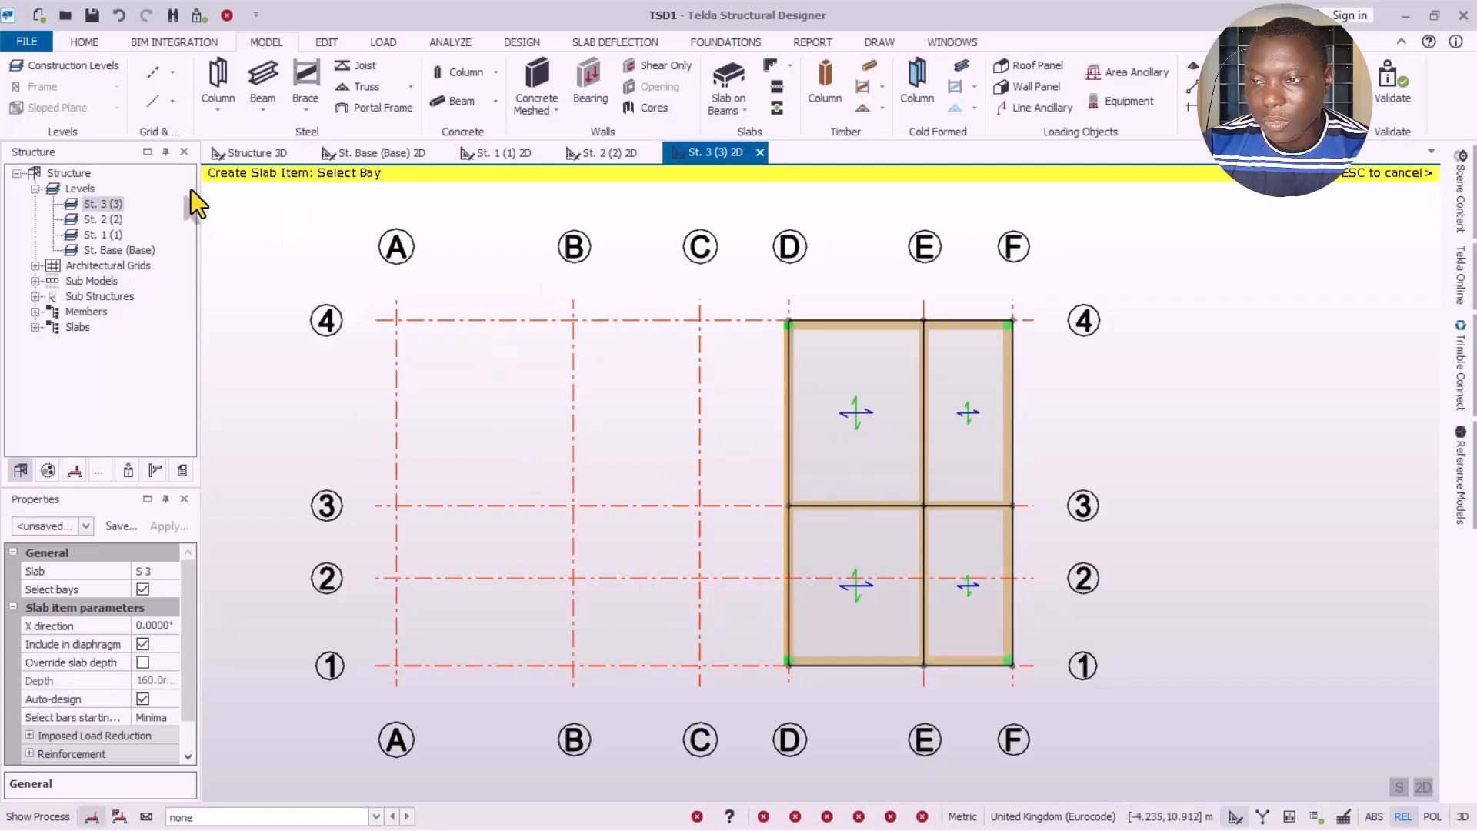
Step: Show the whole structure in 3D and examine the slabs on all storeys from the back
click(233, 156)
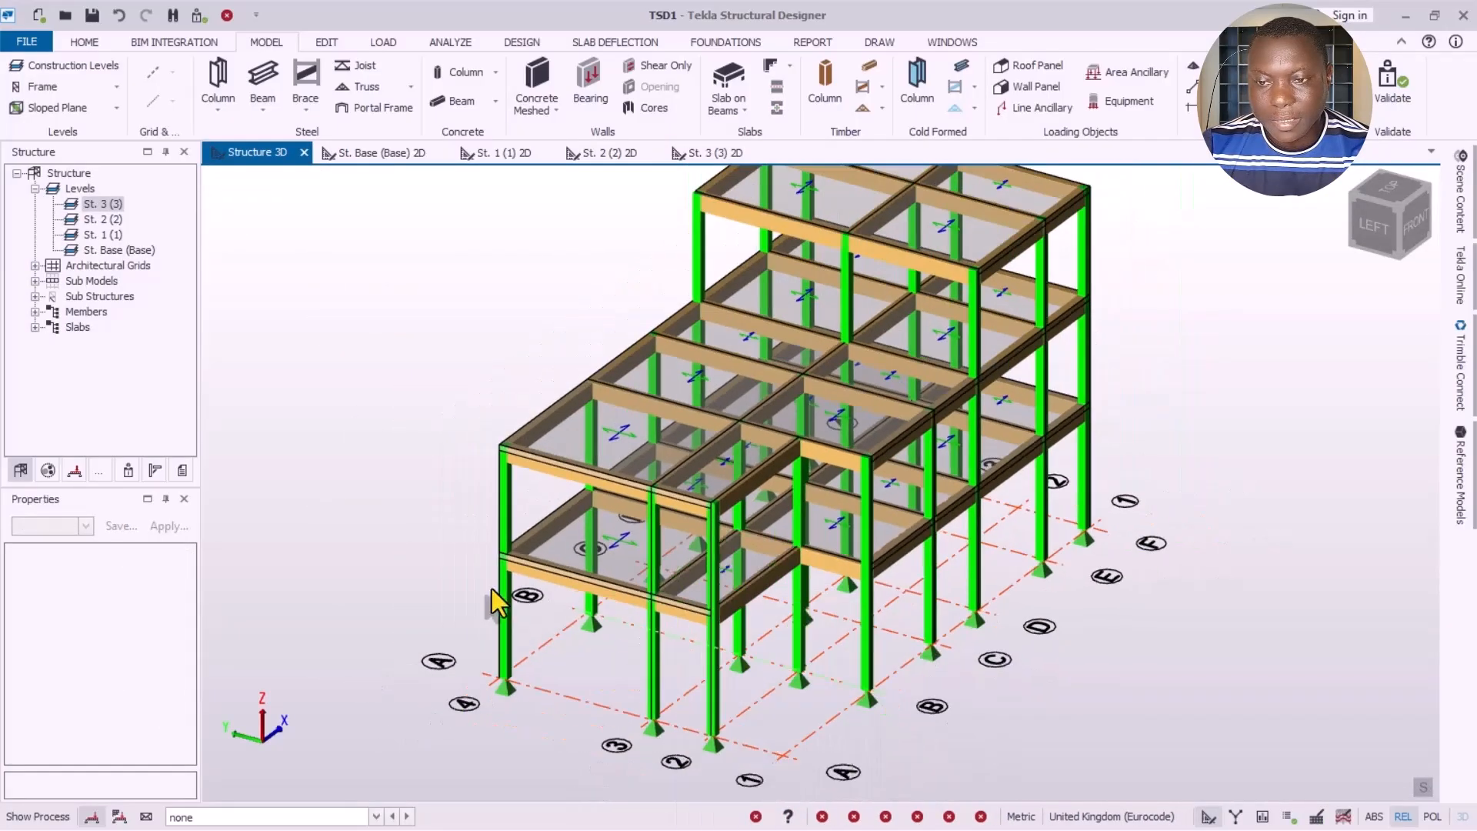
right_drag(995, 539, 1028, 540)
scroll(1077, 339, up, 3)
scroll(1162, 431, down, 2)
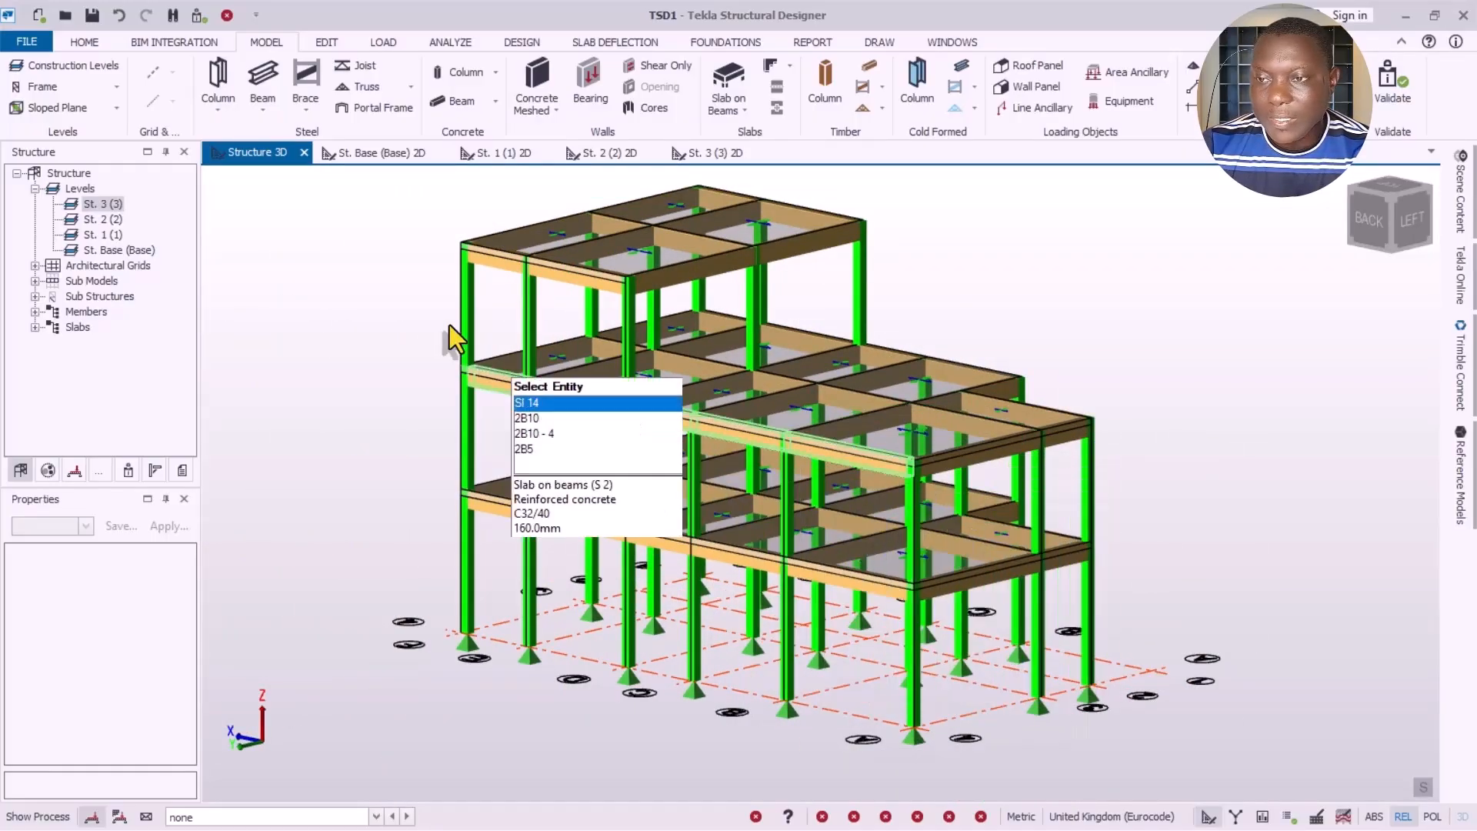
Step: Open the loadcase definitions and review the settings of the Slab self weight, Dead, Services and Imposed loadcases
click(389, 46)
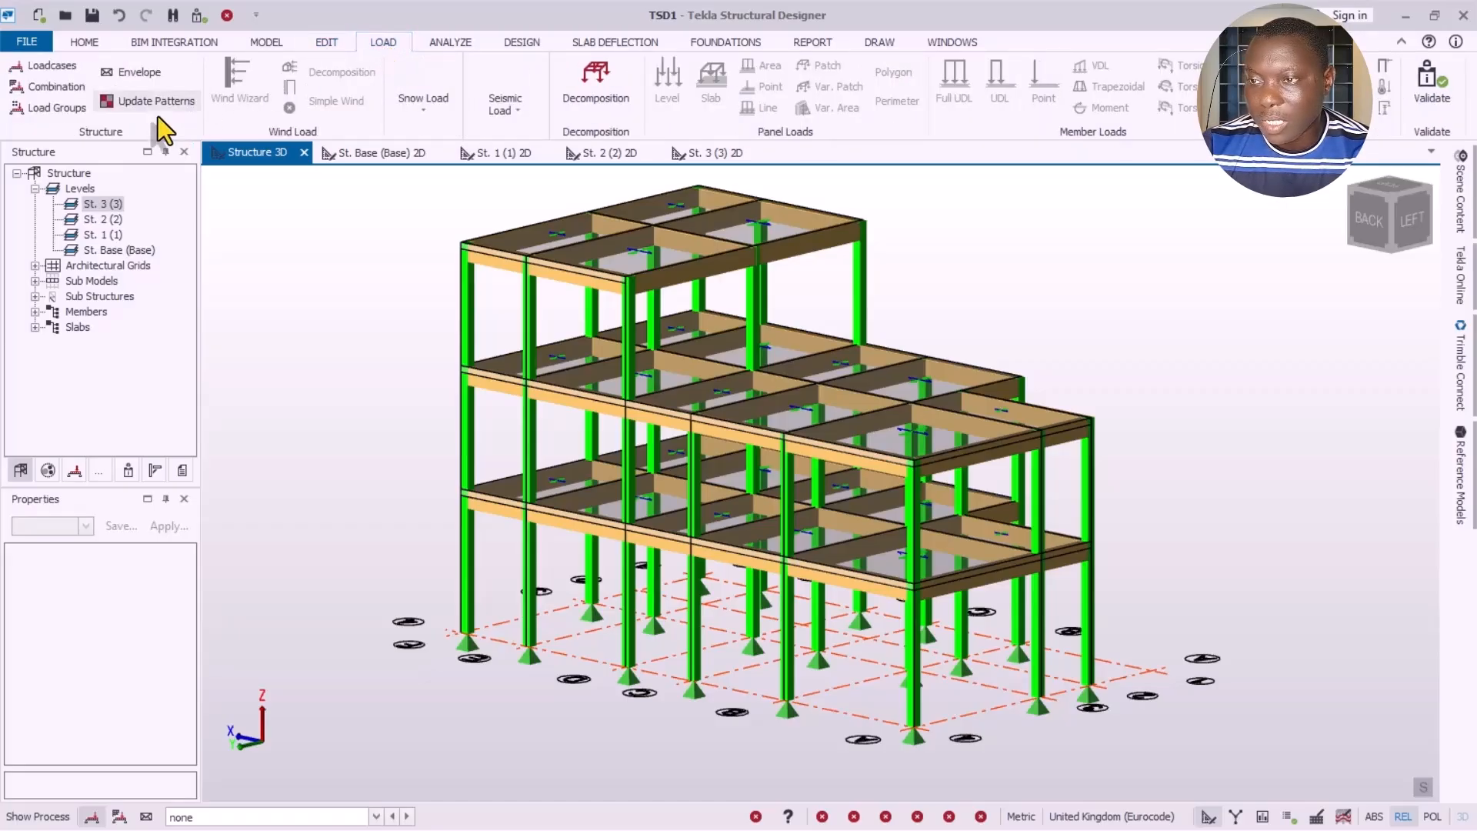
click(63, 71)
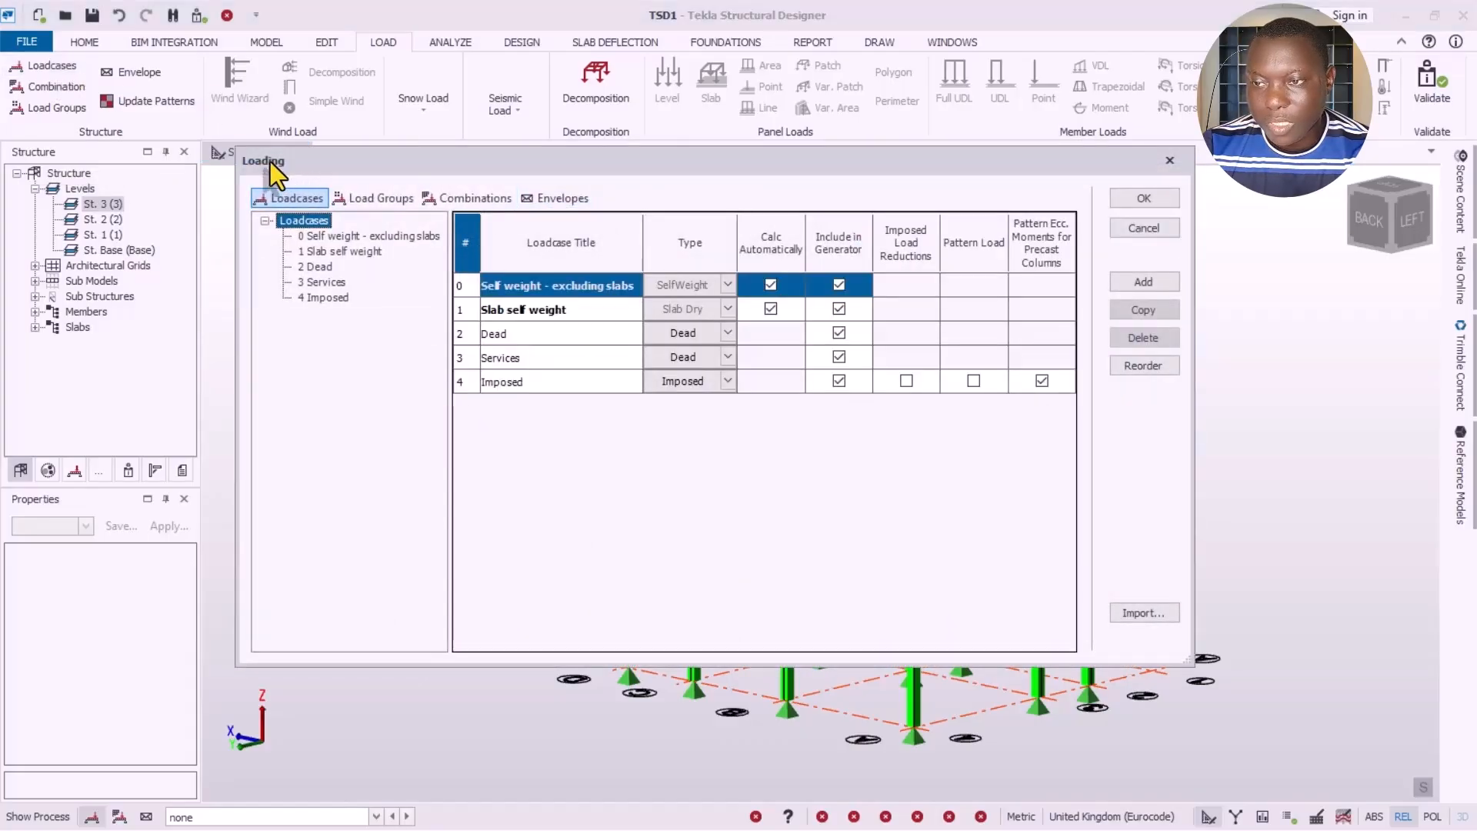
drag(474, 170, 505, 198)
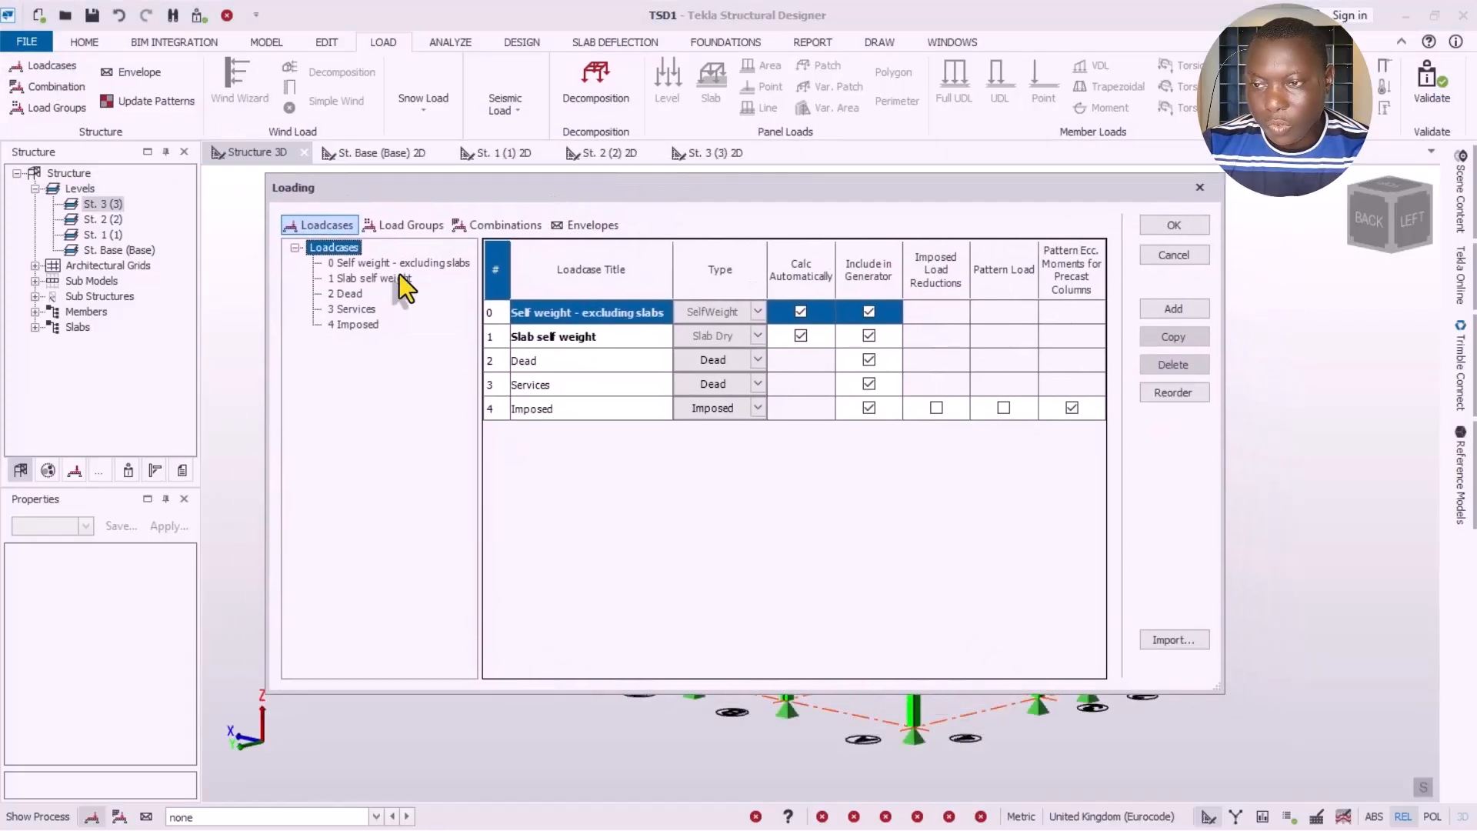
click(353, 297)
click(353, 308)
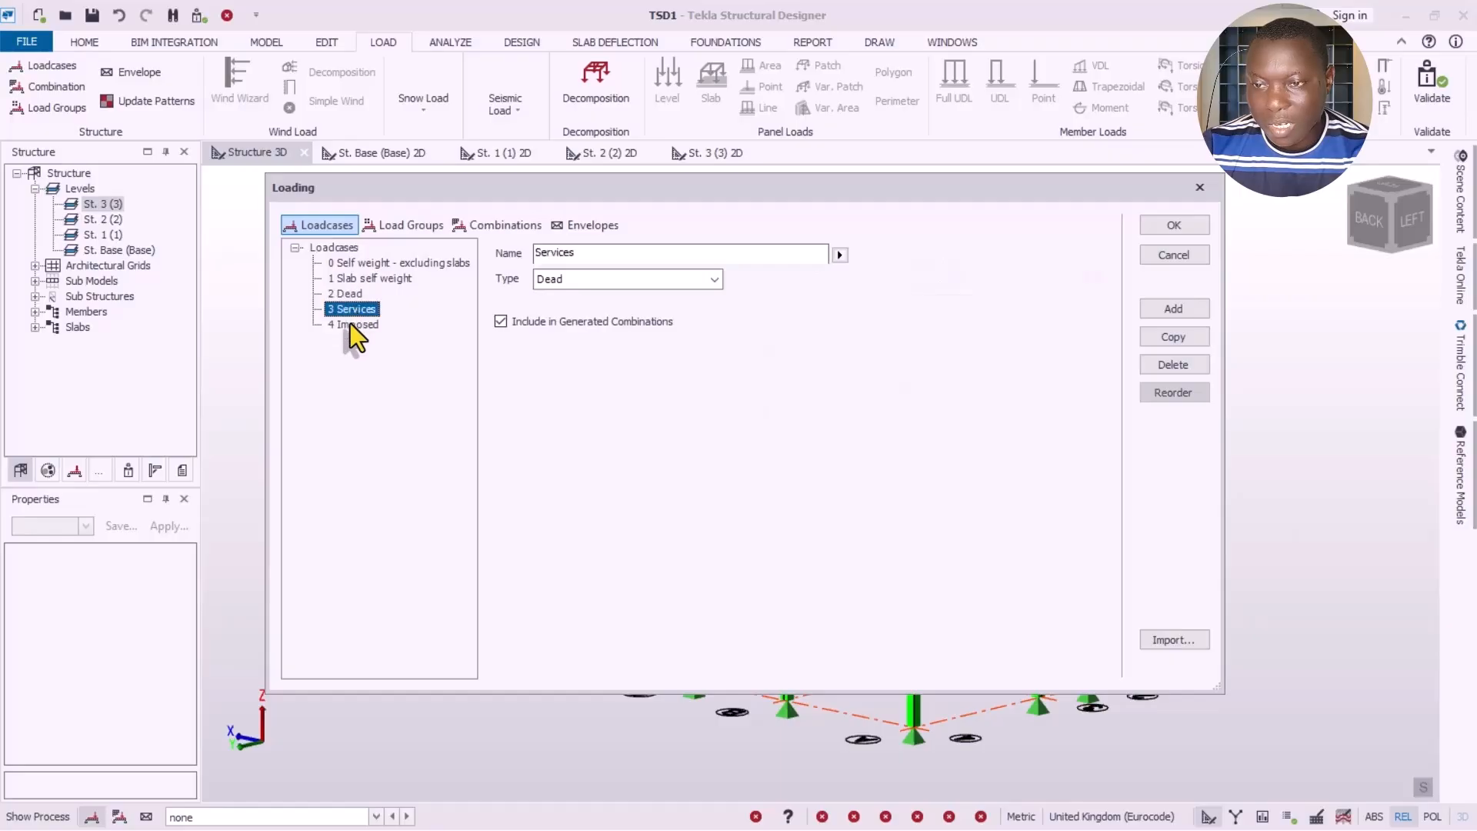
click(349, 323)
click(348, 308)
click(347, 293)
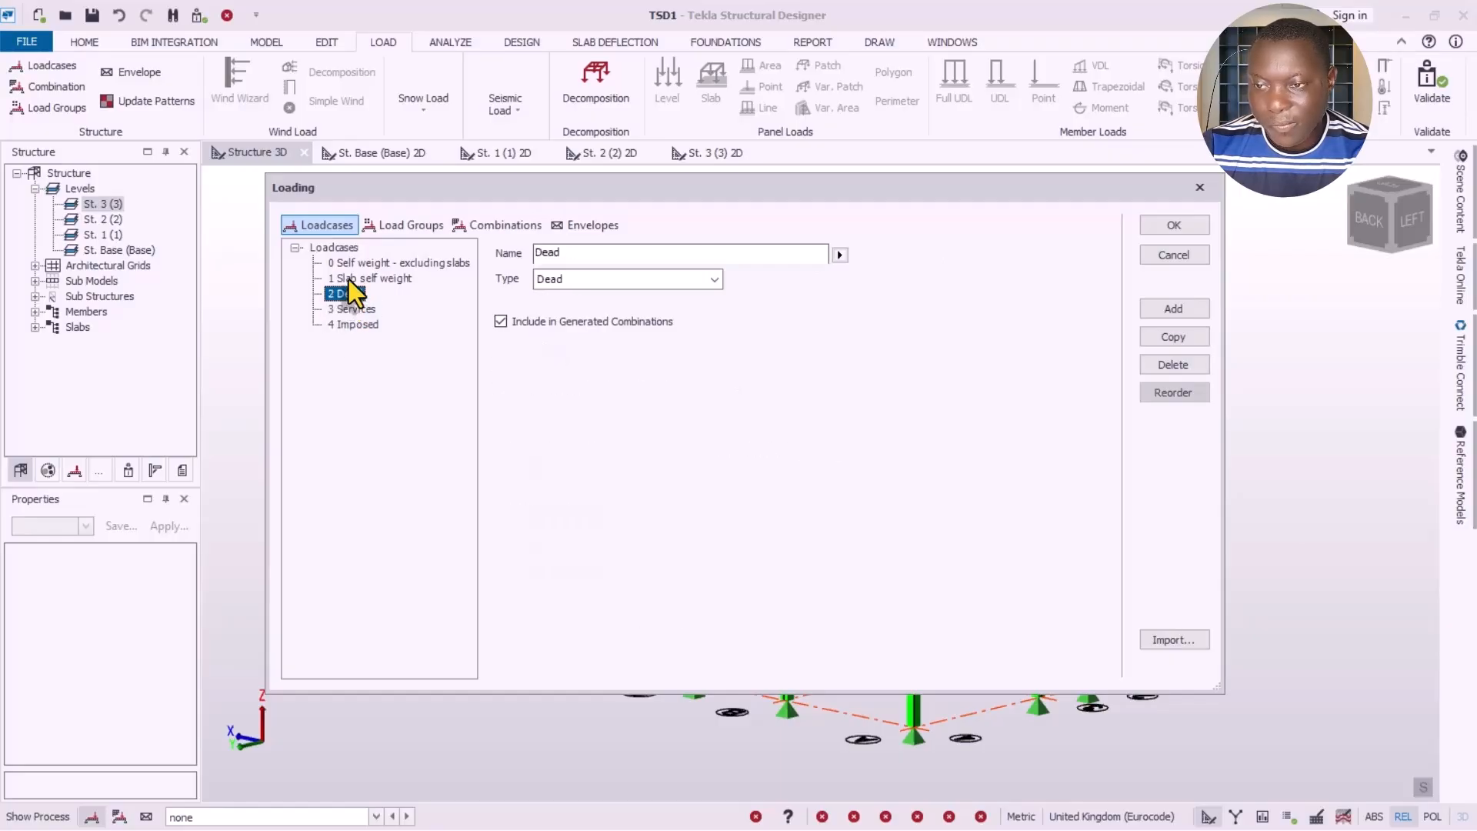
click(348, 278)
click(350, 309)
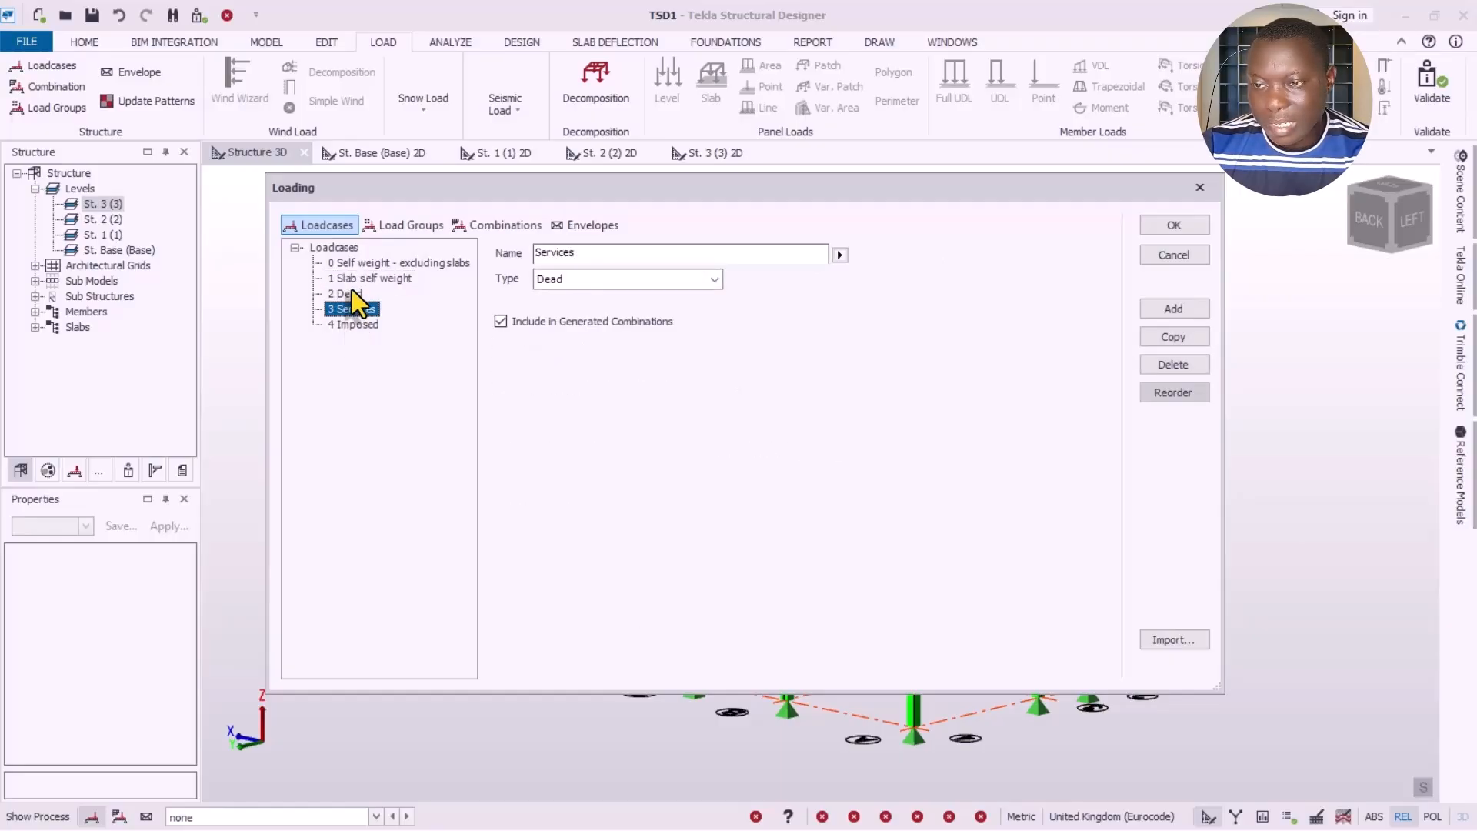
click(353, 291)
click(351, 314)
click(345, 291)
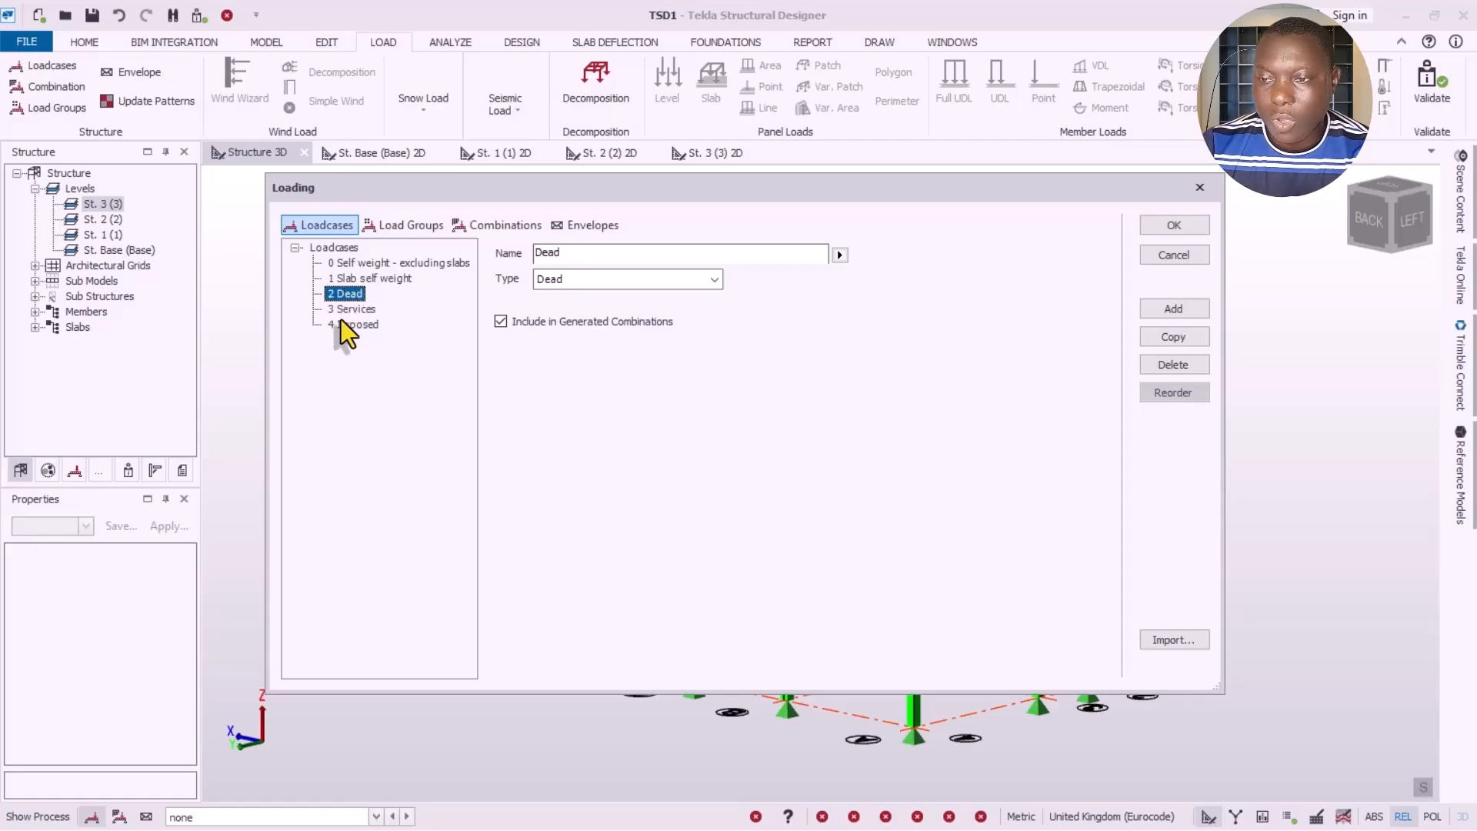
click(348, 323)
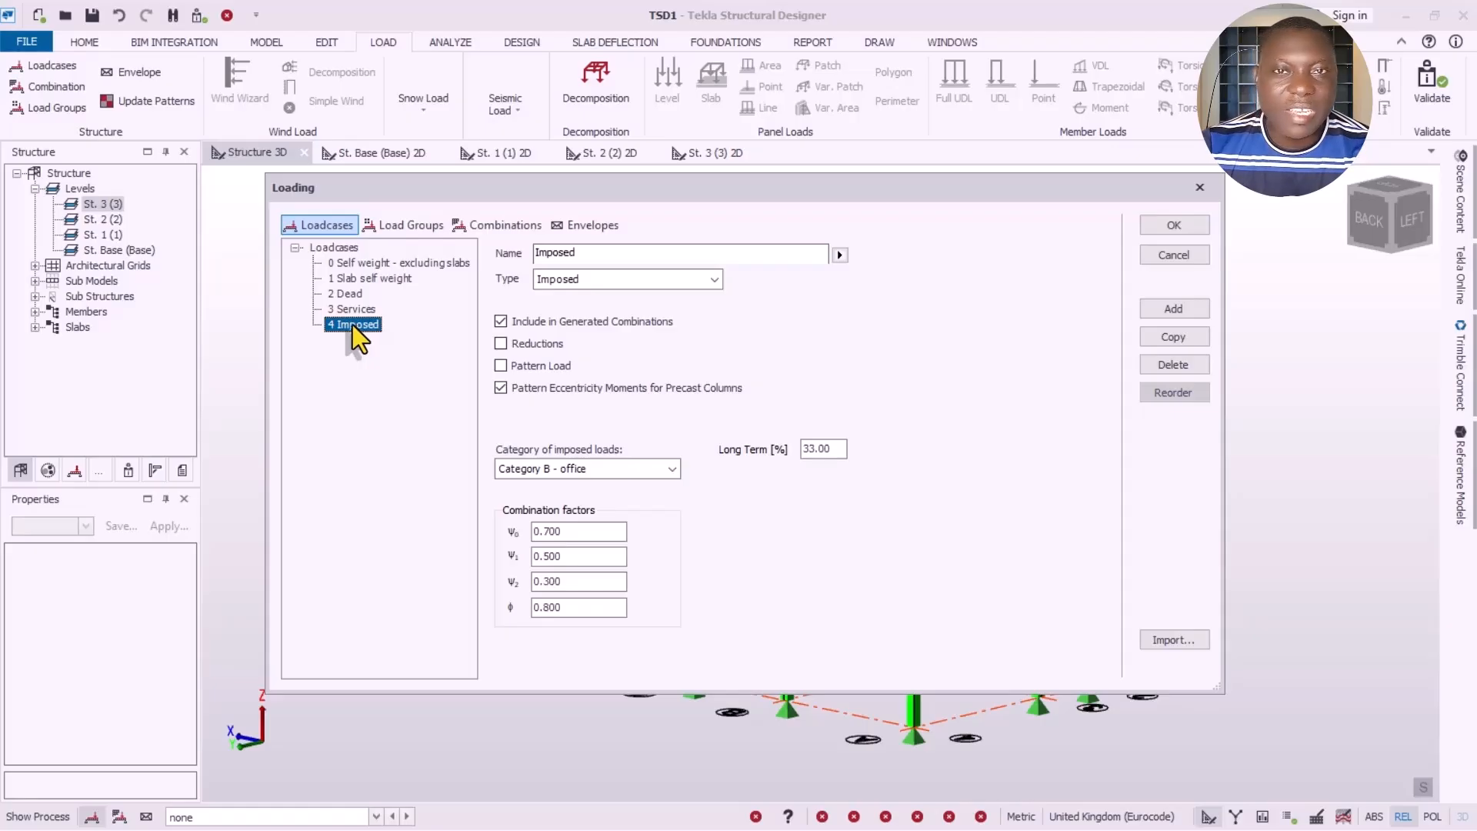
click(354, 293)
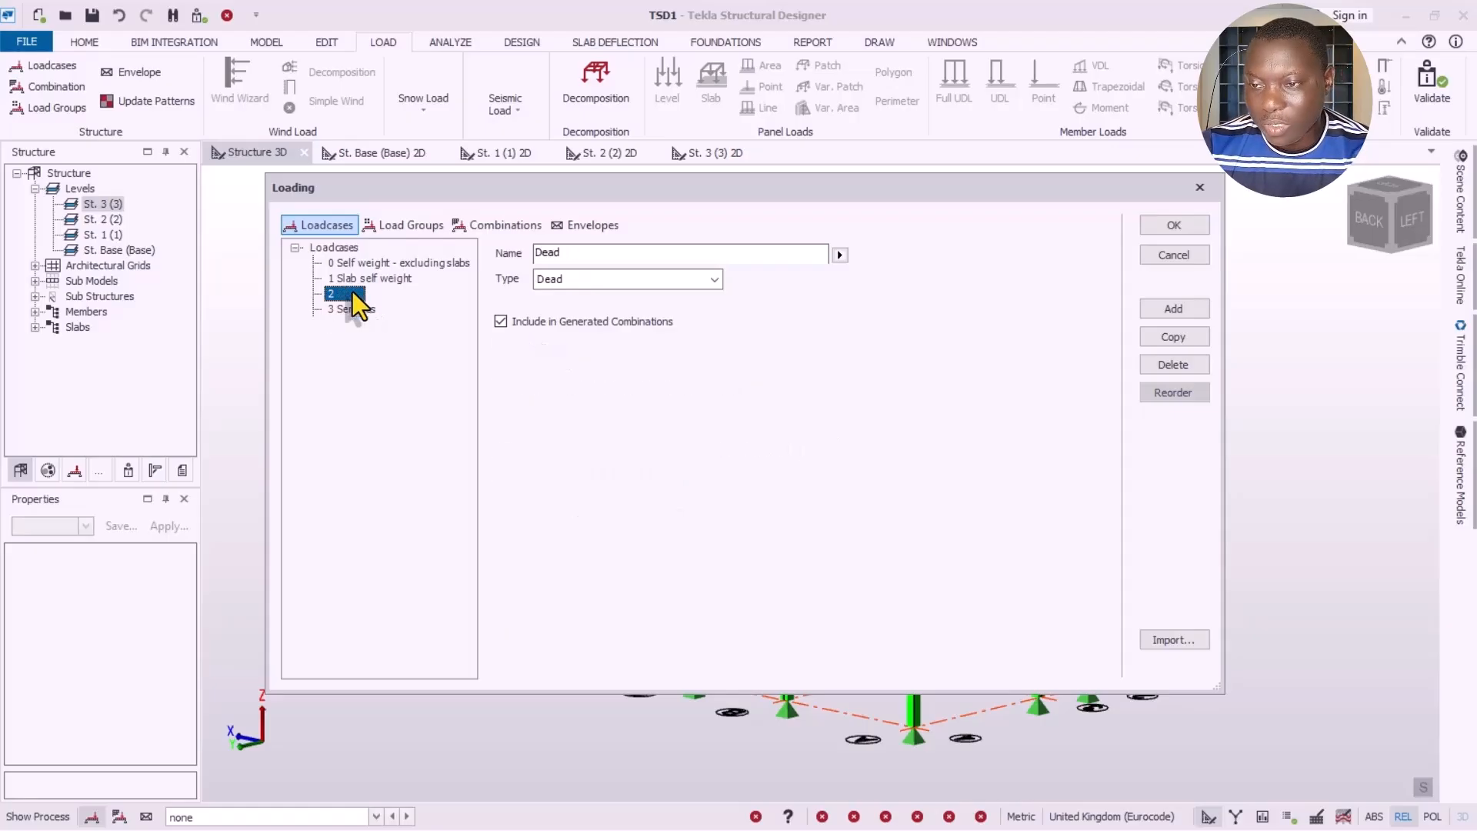
click(354, 324)
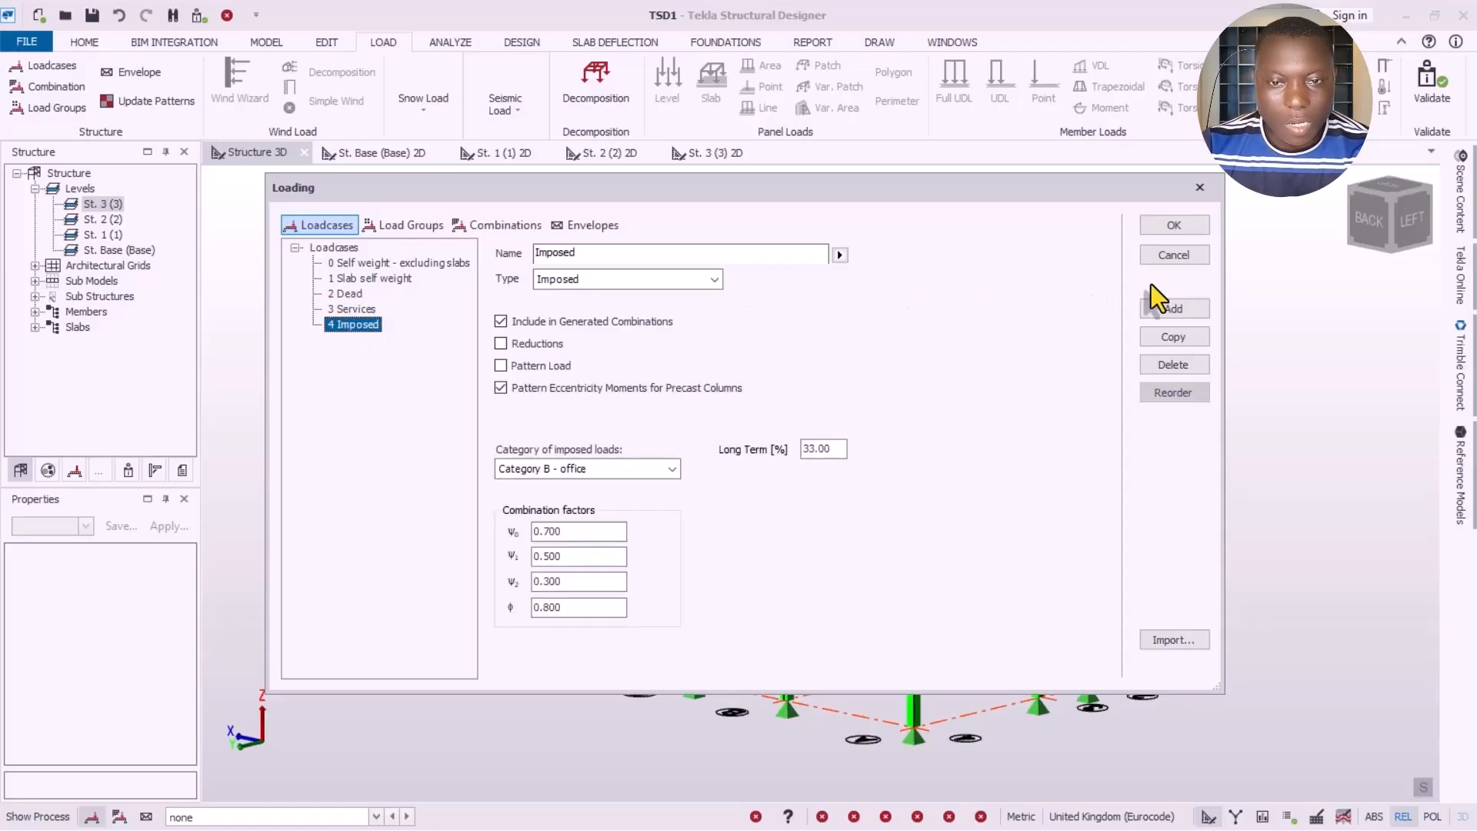
Step: Add a trial loadcase to browse the available load types, and delete it again
click(1175, 309)
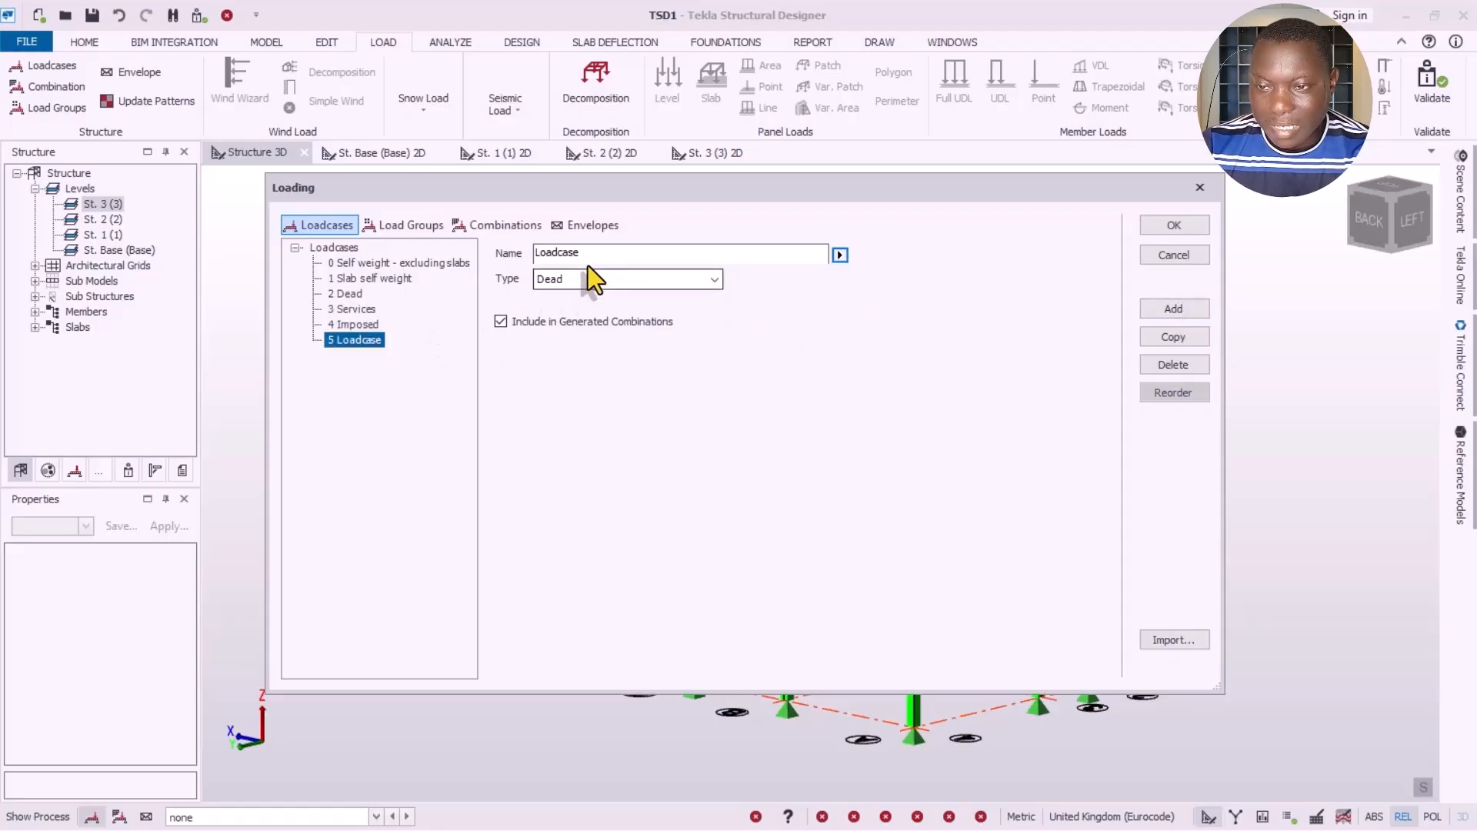
drag(543, 254, 594, 254)
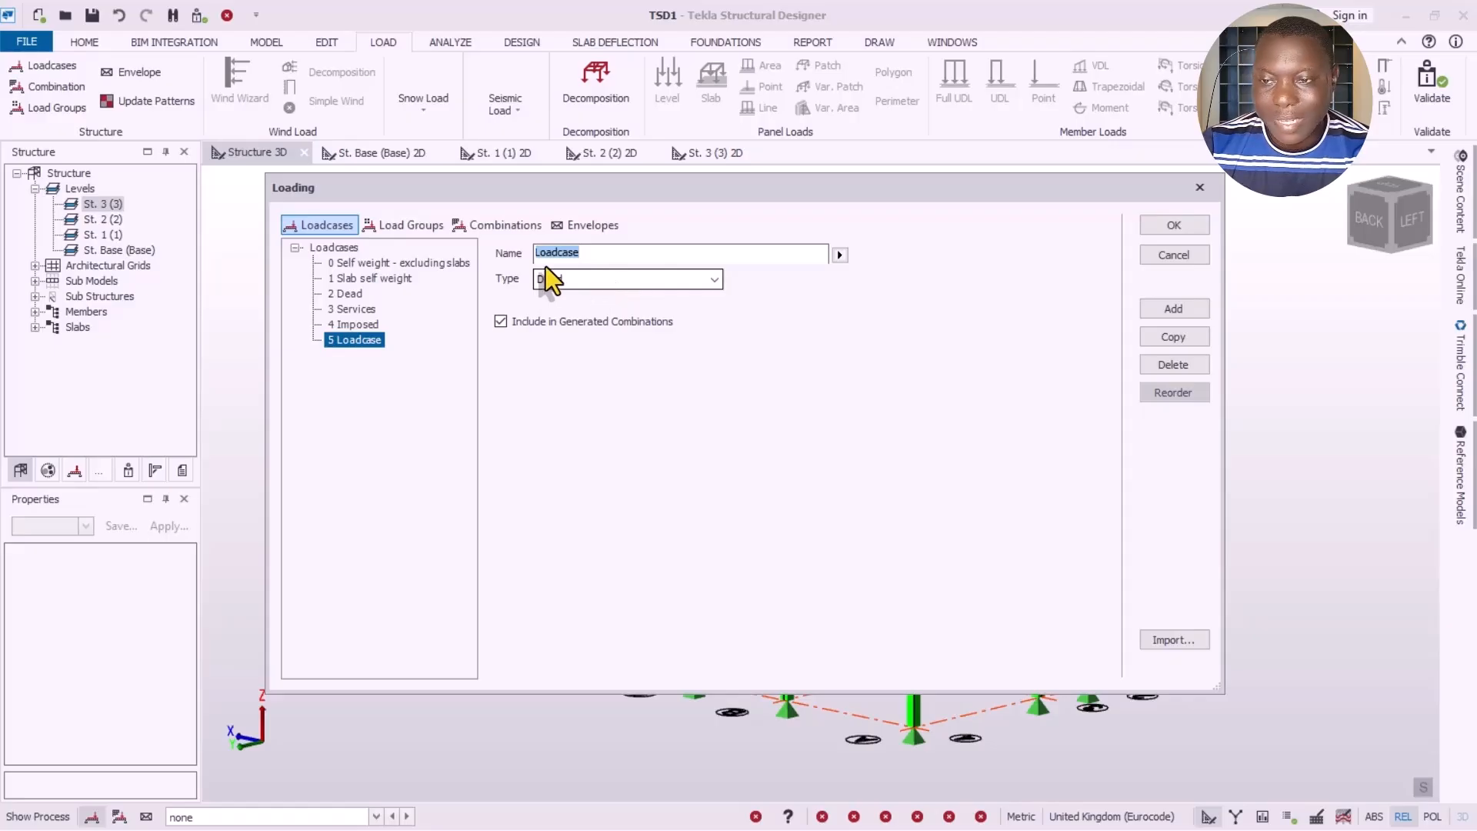
click(638, 280)
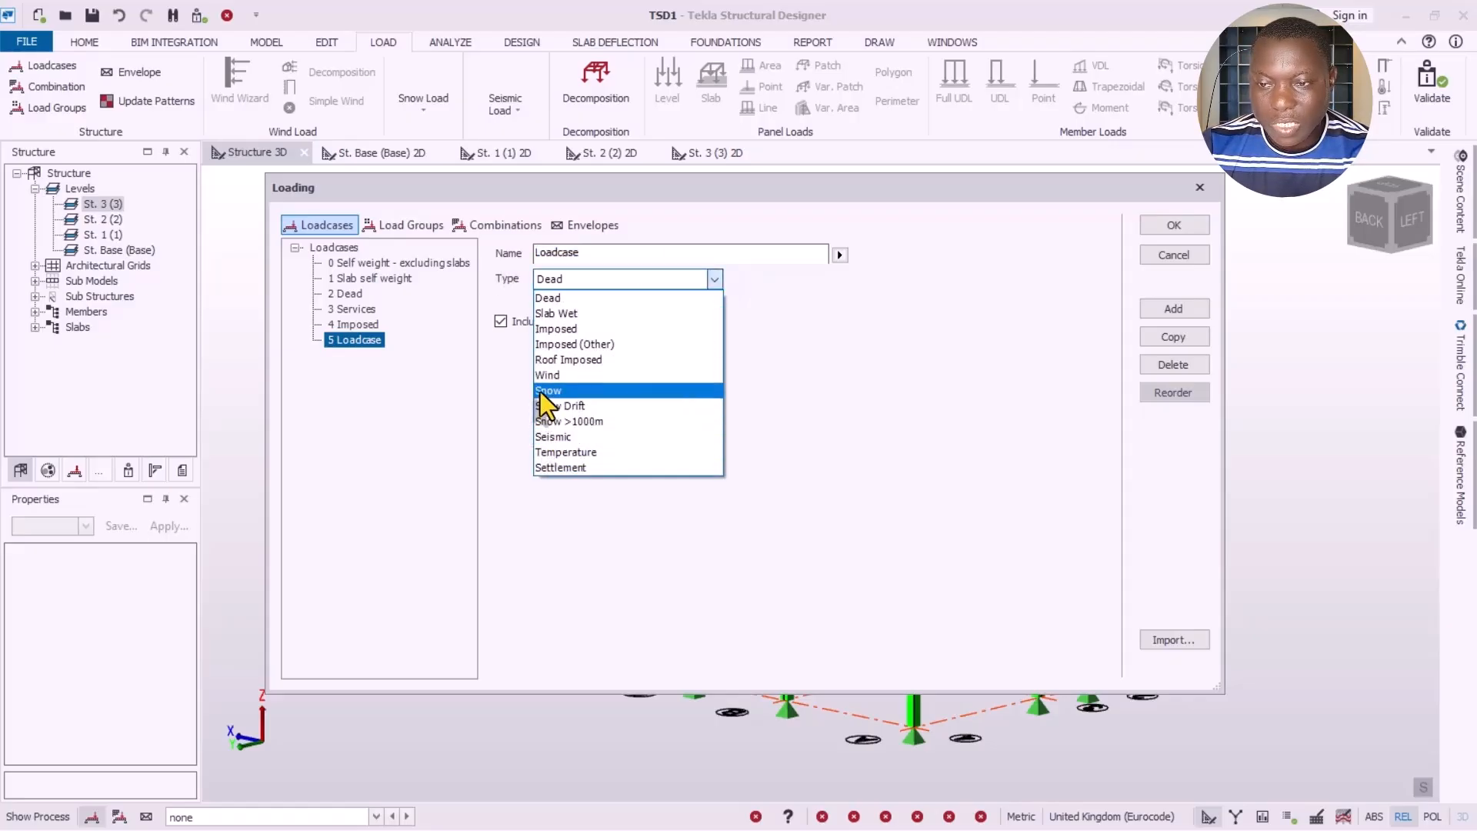
click(862, 344)
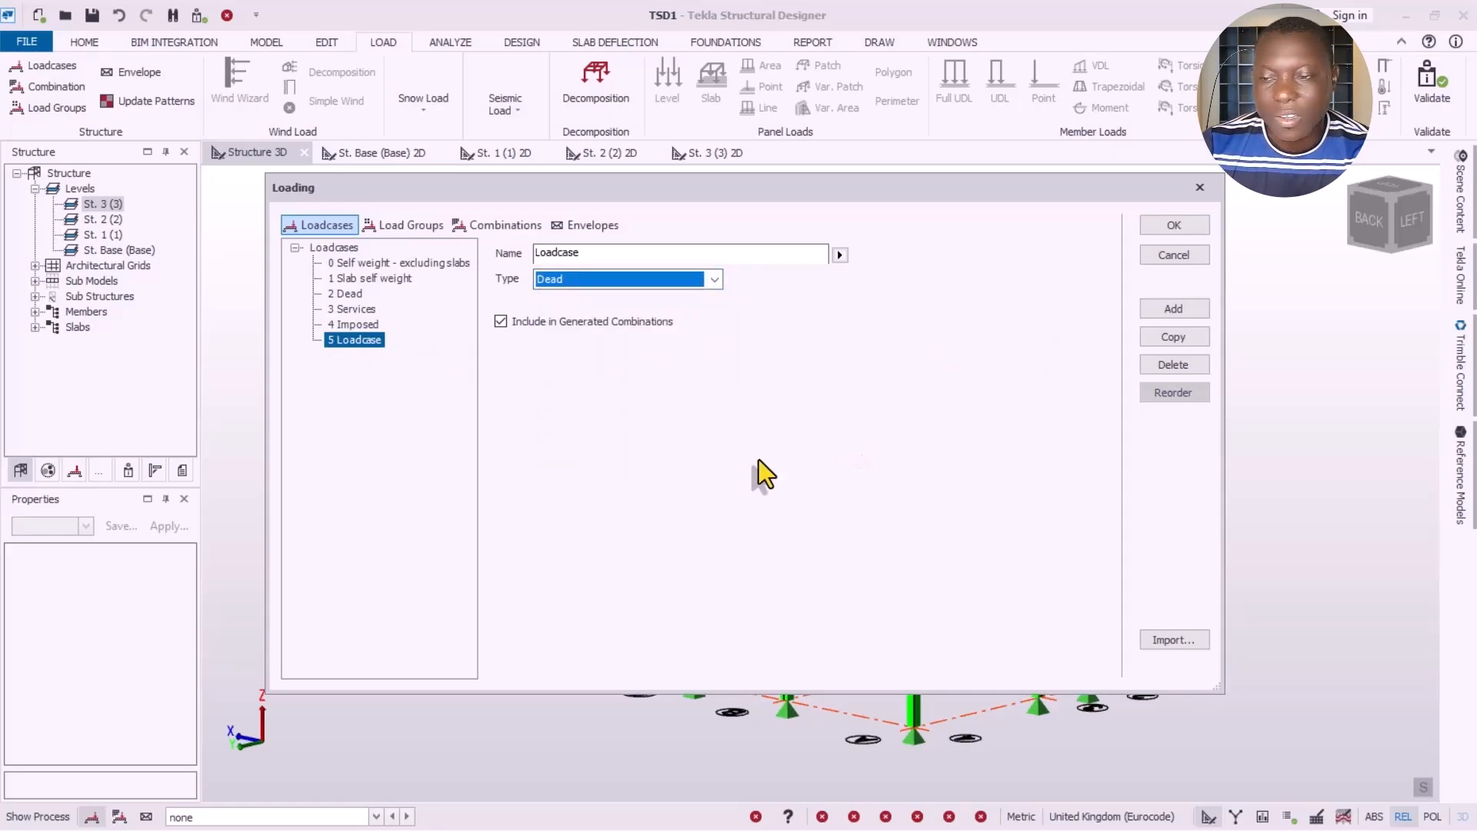
click(362, 343)
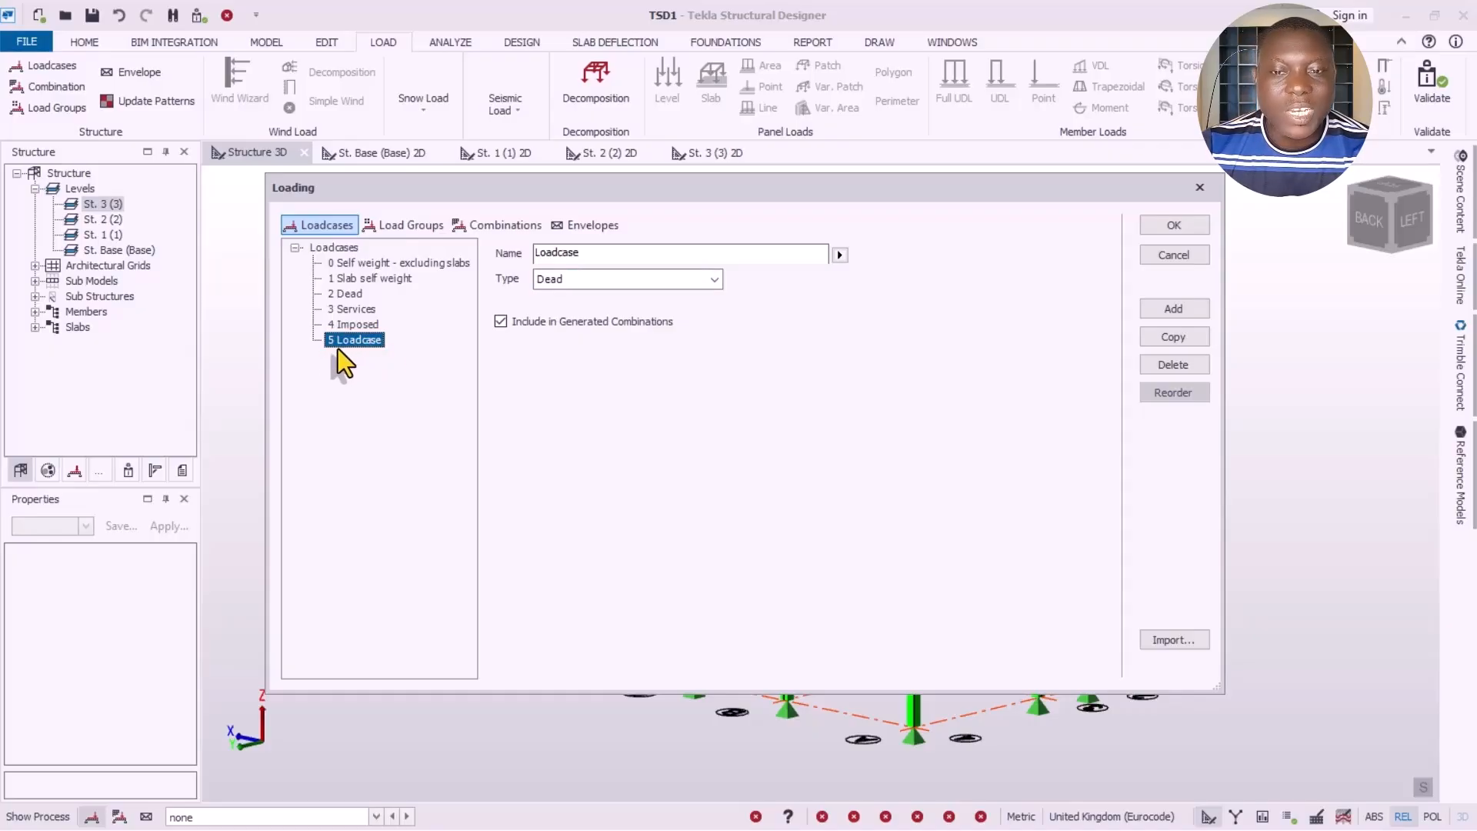
click(1171, 365)
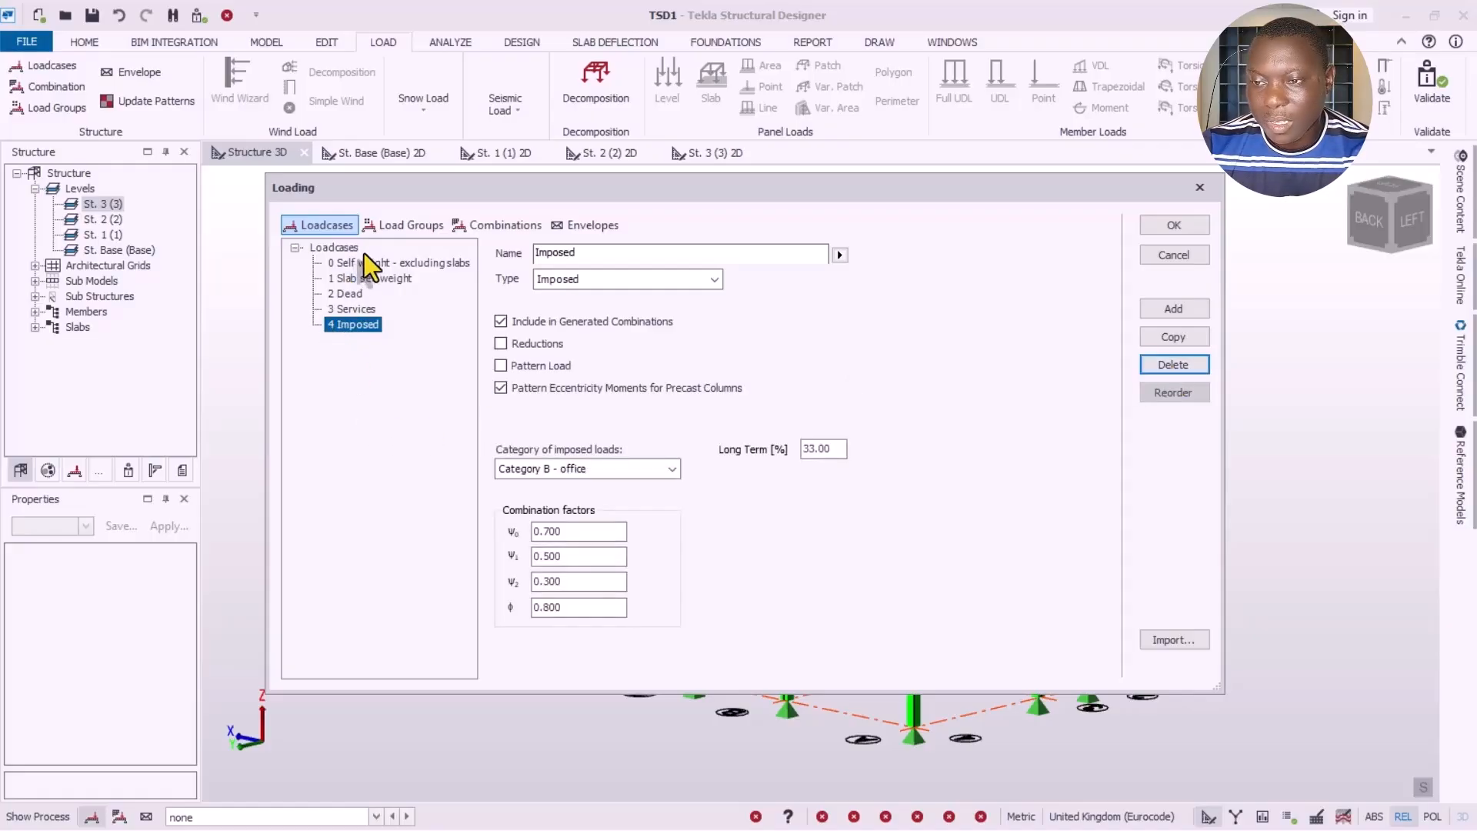
Step: Check the Services, Slab self weight and Imposed loadcases once more and accept the loadcase definitions
click(344, 309)
click(347, 278)
click(348, 309)
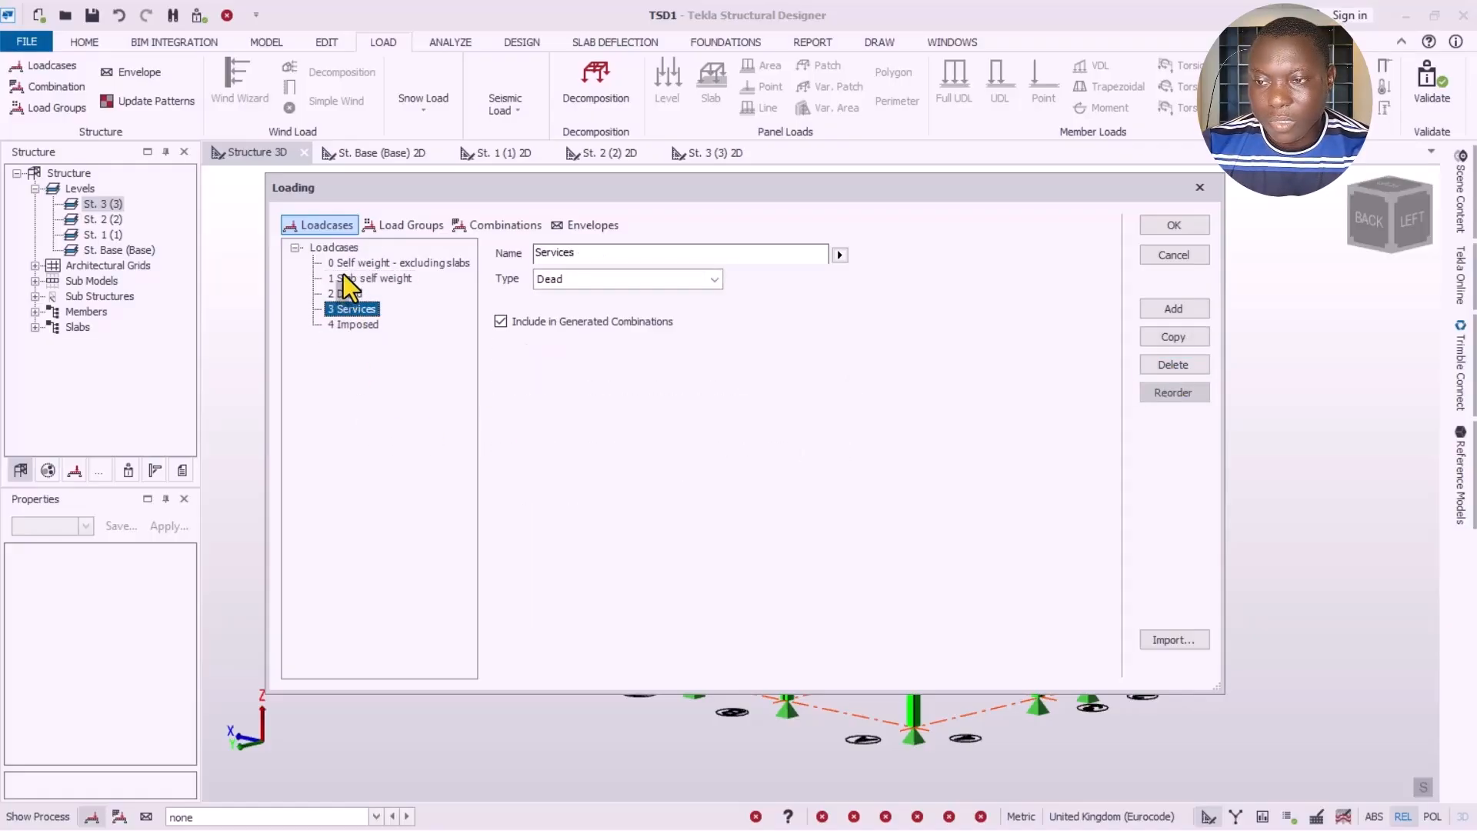
click(348, 279)
click(342, 324)
click(348, 279)
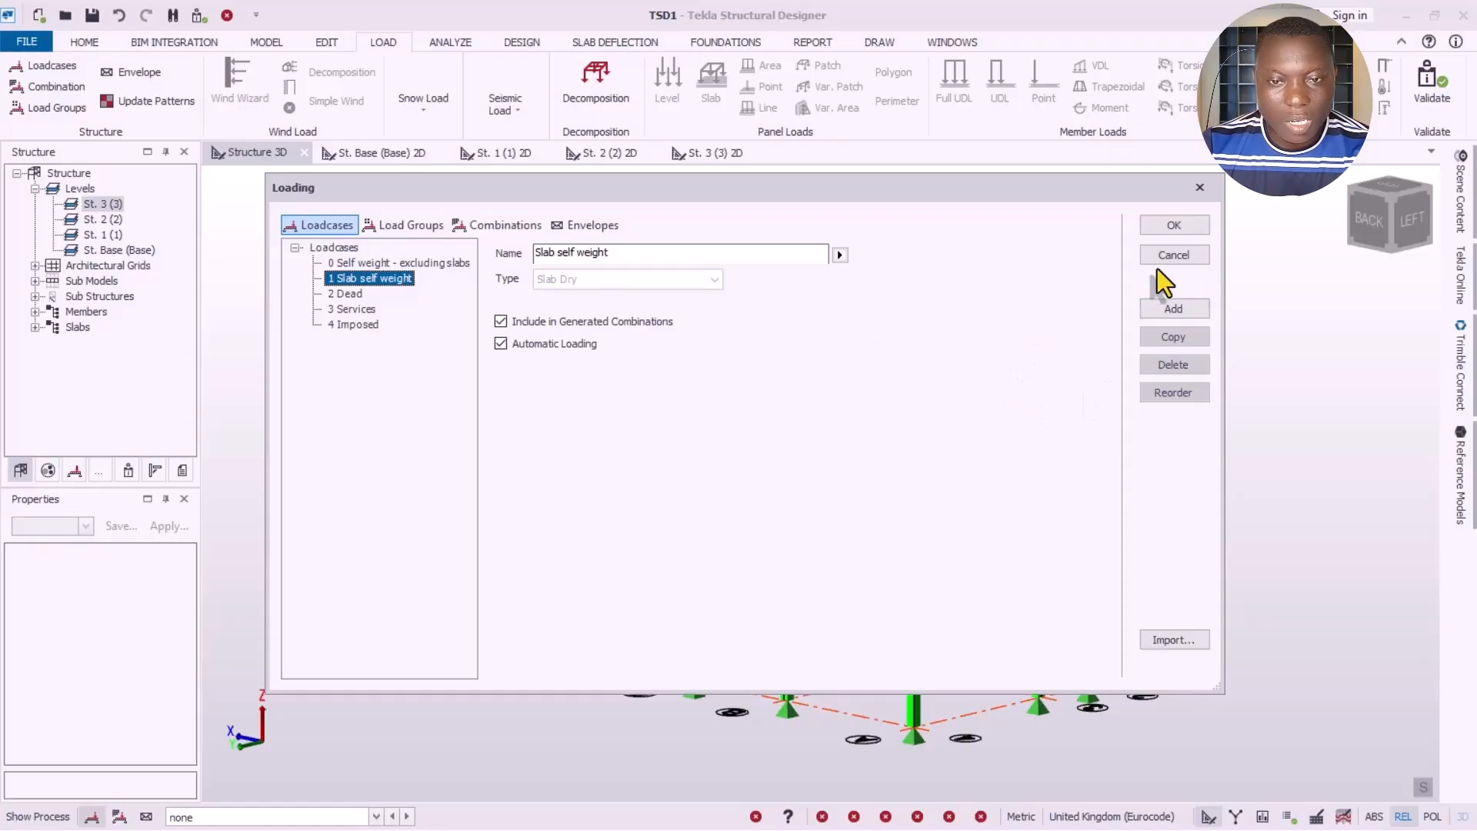
click(1174, 225)
Step: Open the St. 1 (1) plan and make Dead the active loadcase
scroll(662, 646, down, 1)
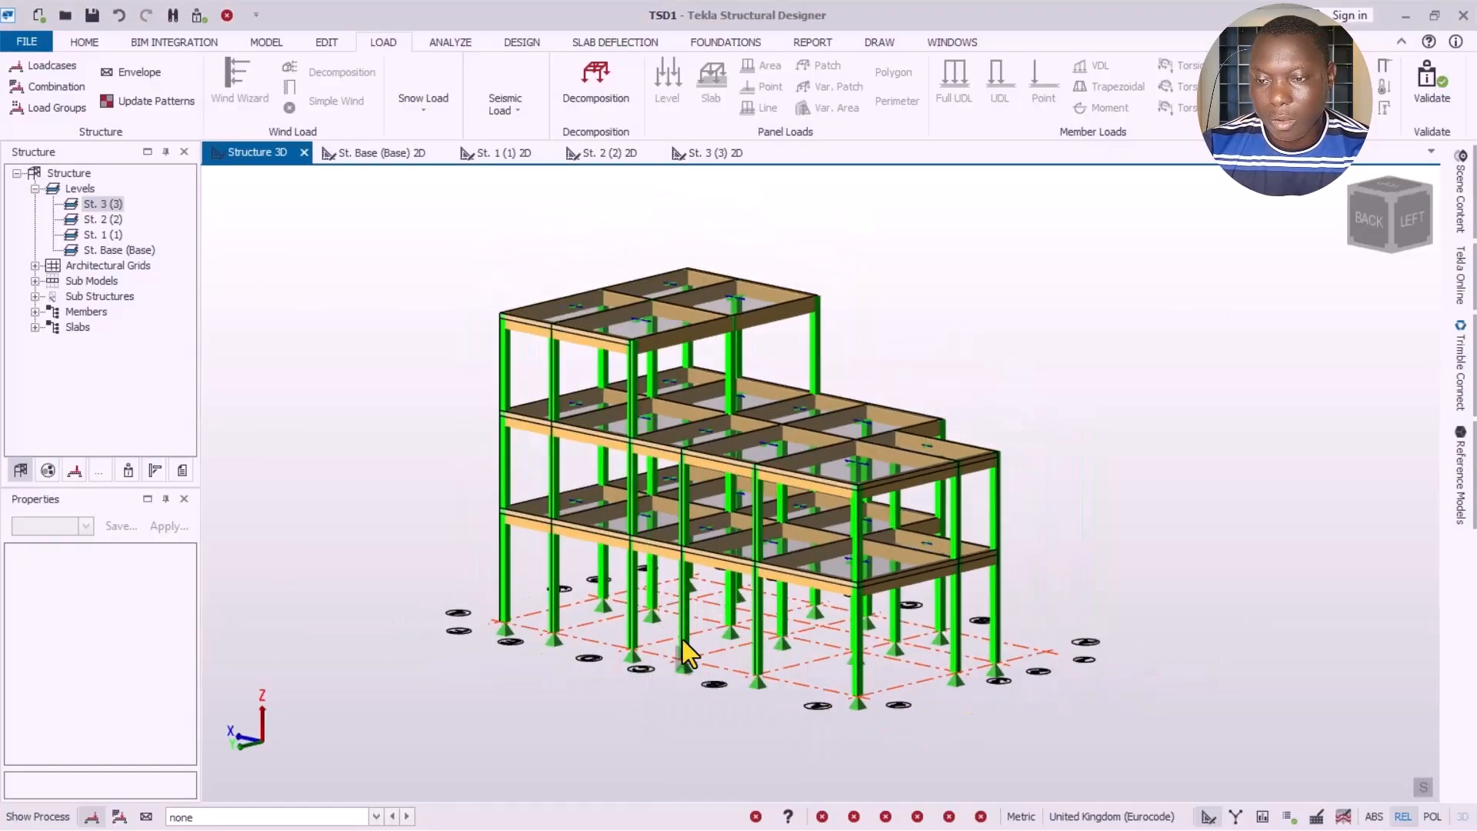
scroll(677, 650, up, 1)
right_drag(774, 602, 746, 597)
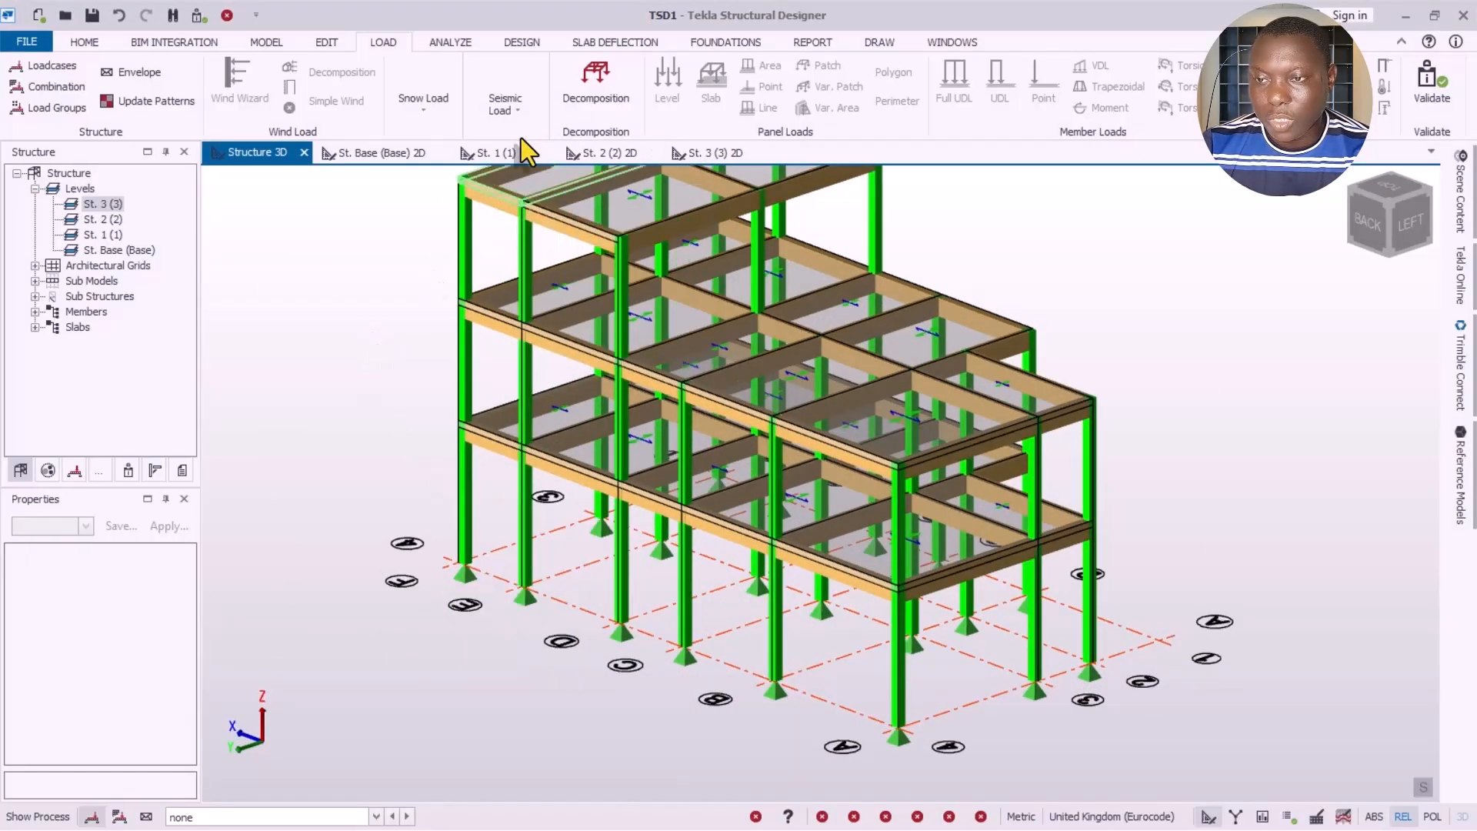
click(498, 157)
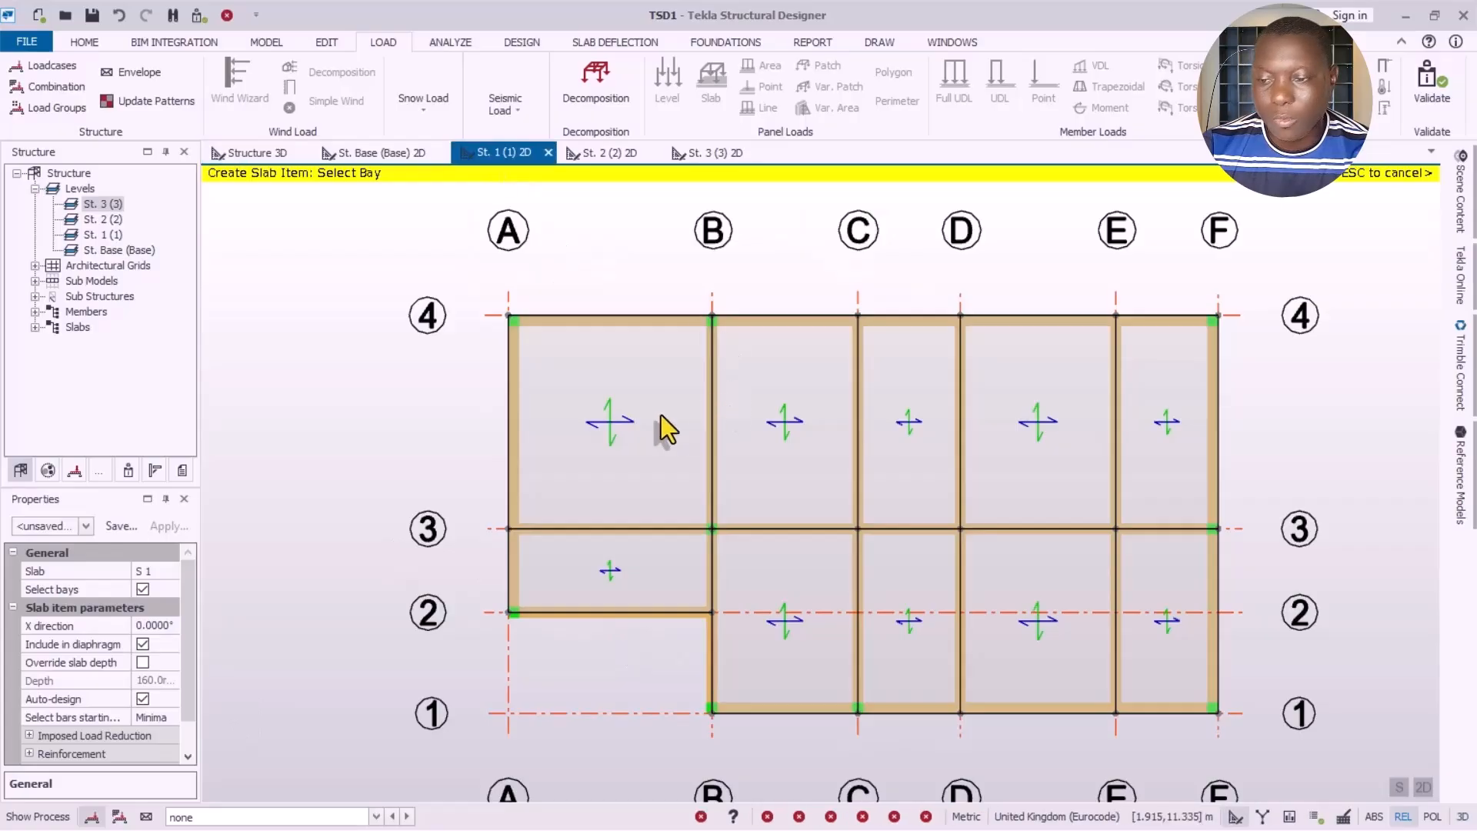
scroll(431, 442, down, 1)
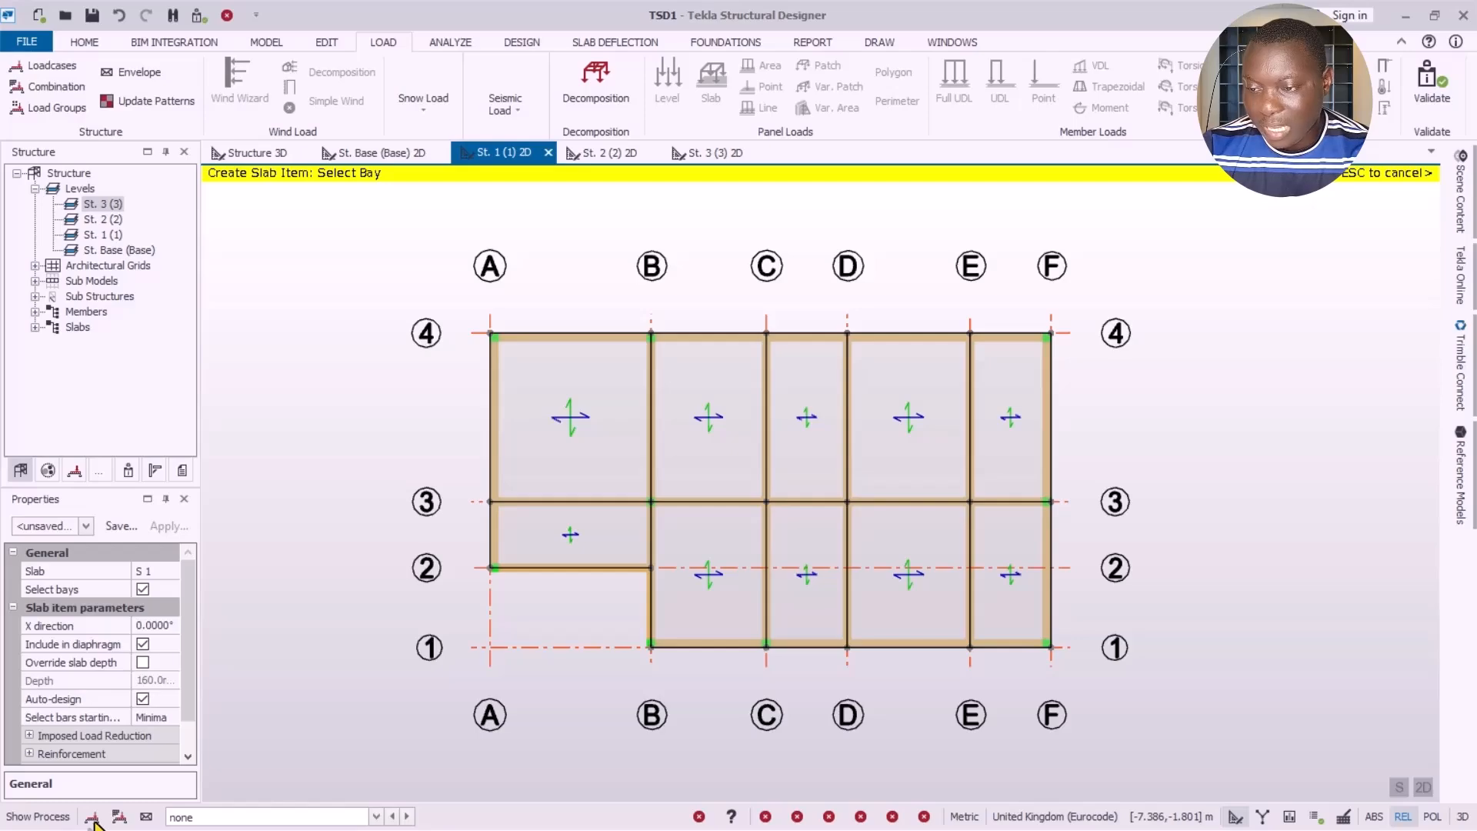
click(196, 819)
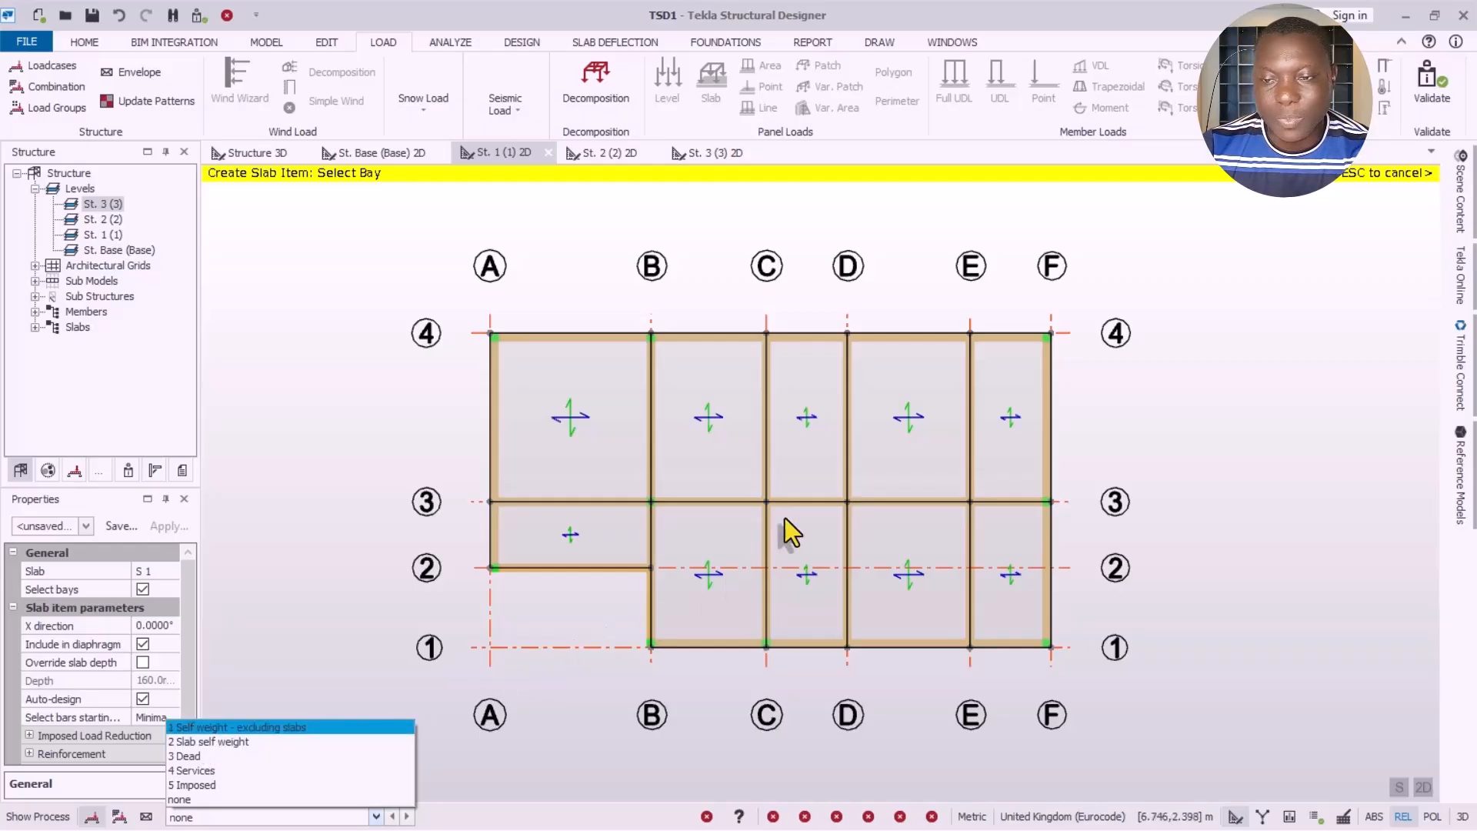
click(204, 758)
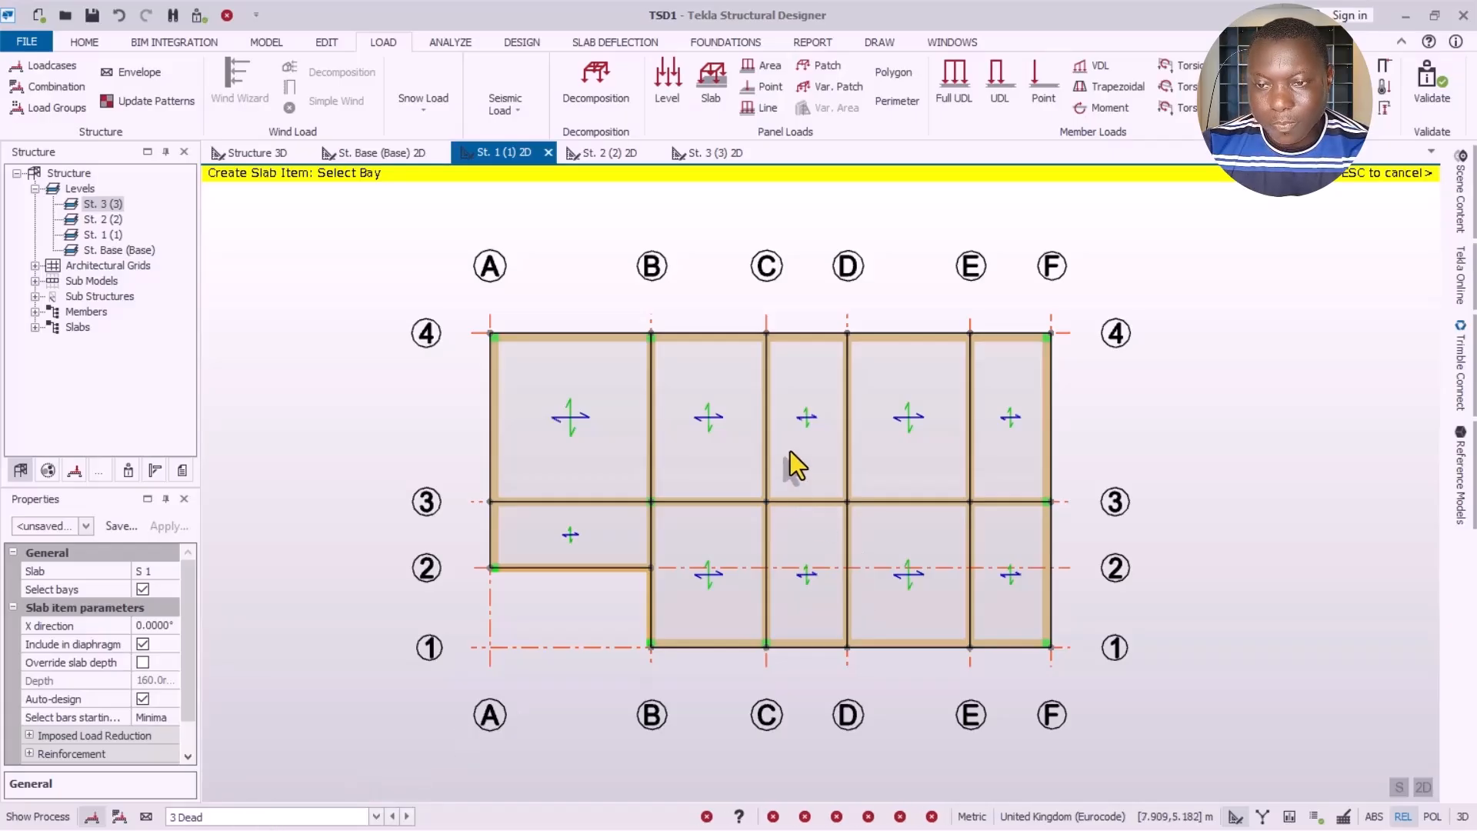
scroll(792, 451, up, 1)
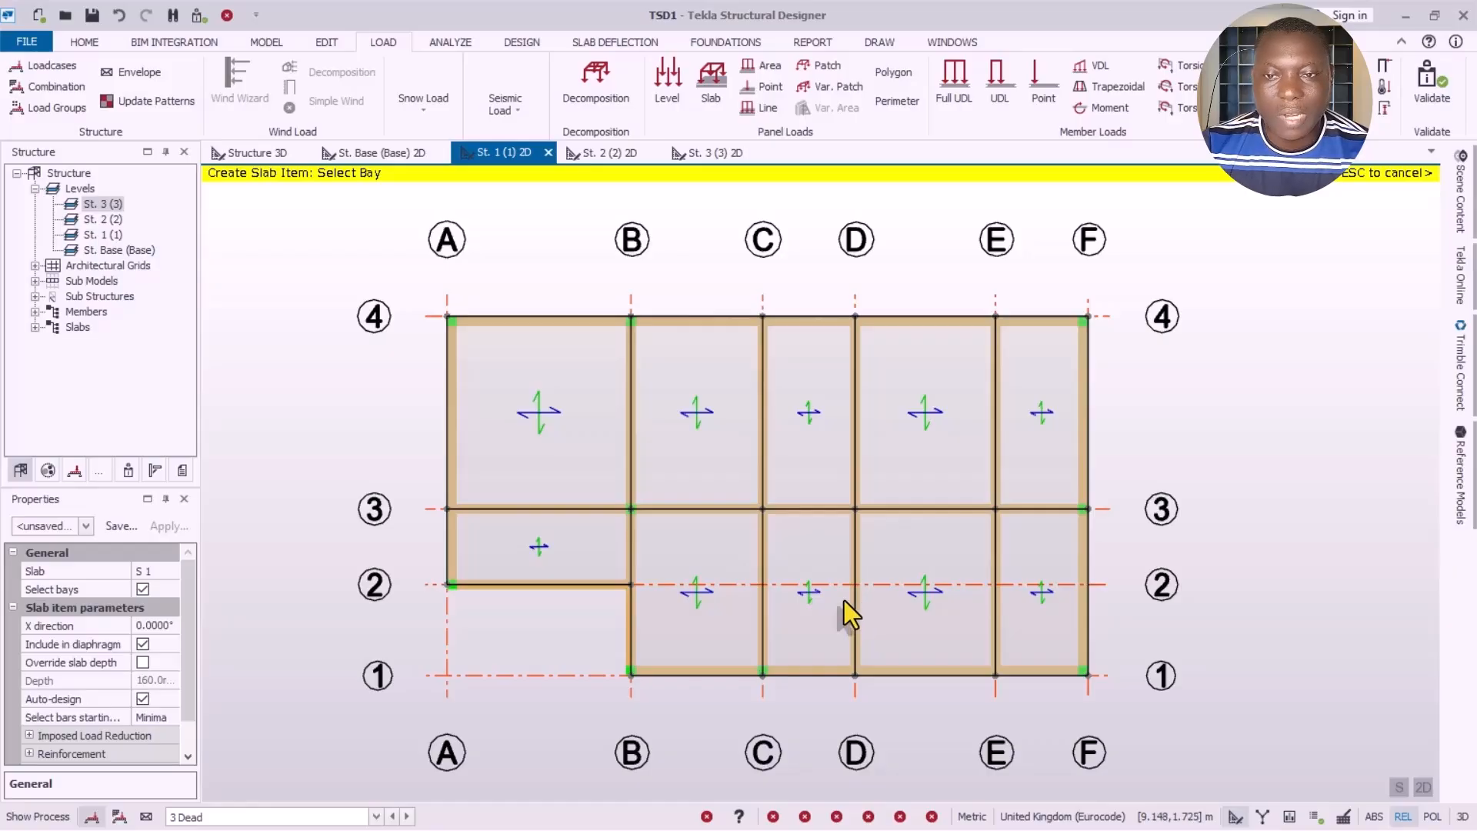
Step: Start a Full UDL member load in the Global Z direction with the load set to 10.4 kN/m
click(957, 83)
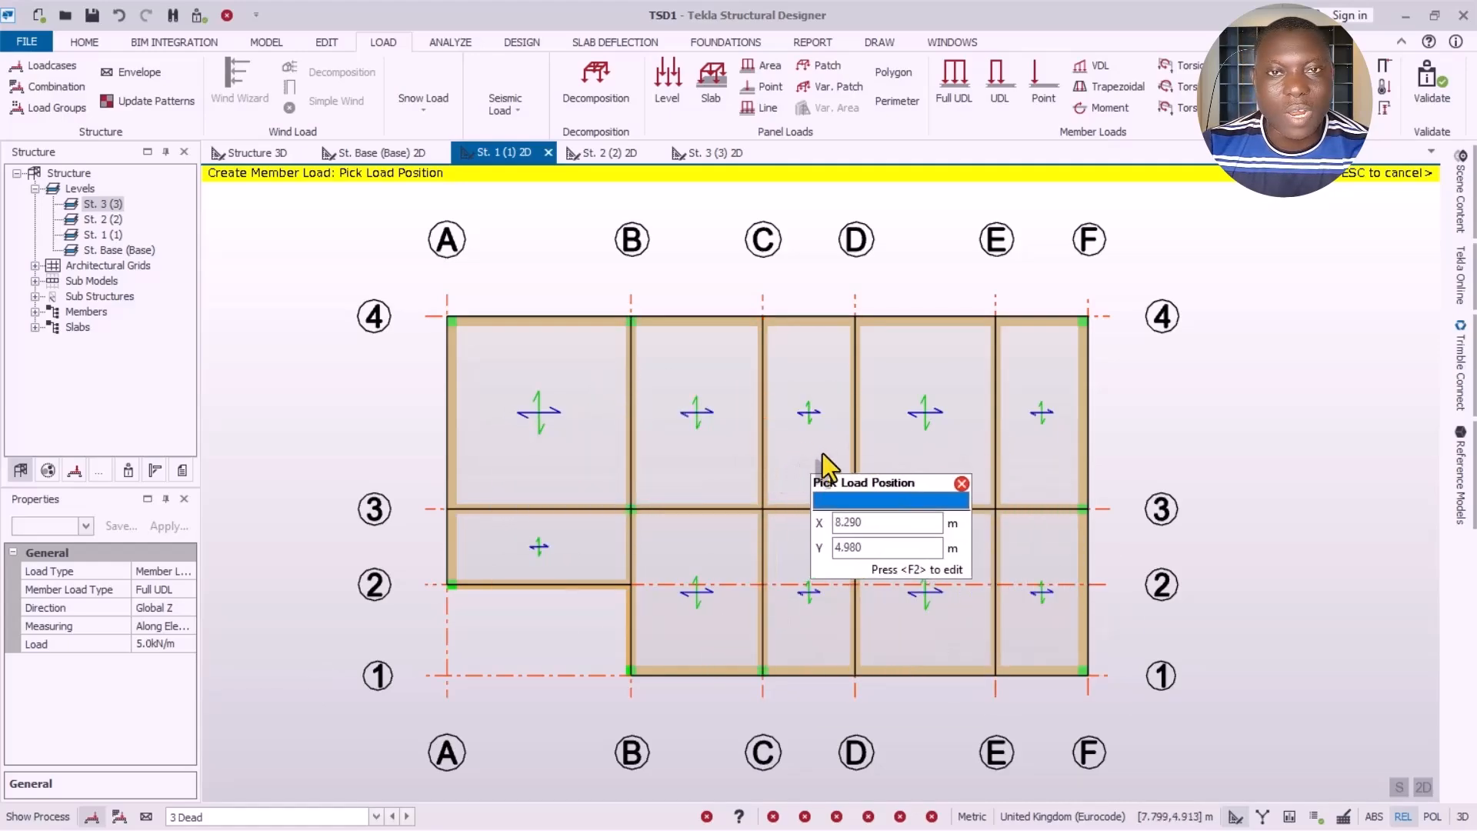
click(175, 644)
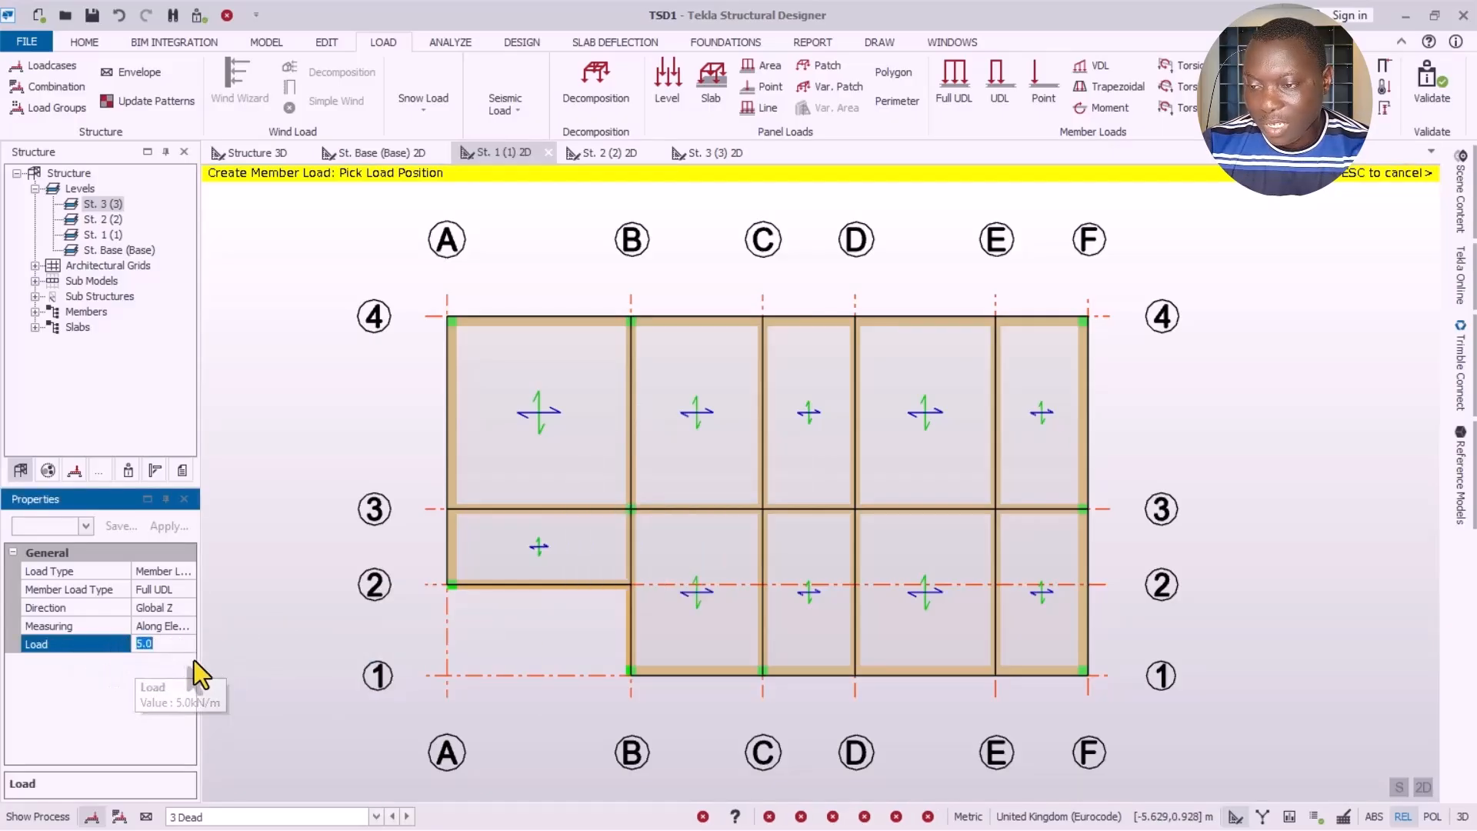
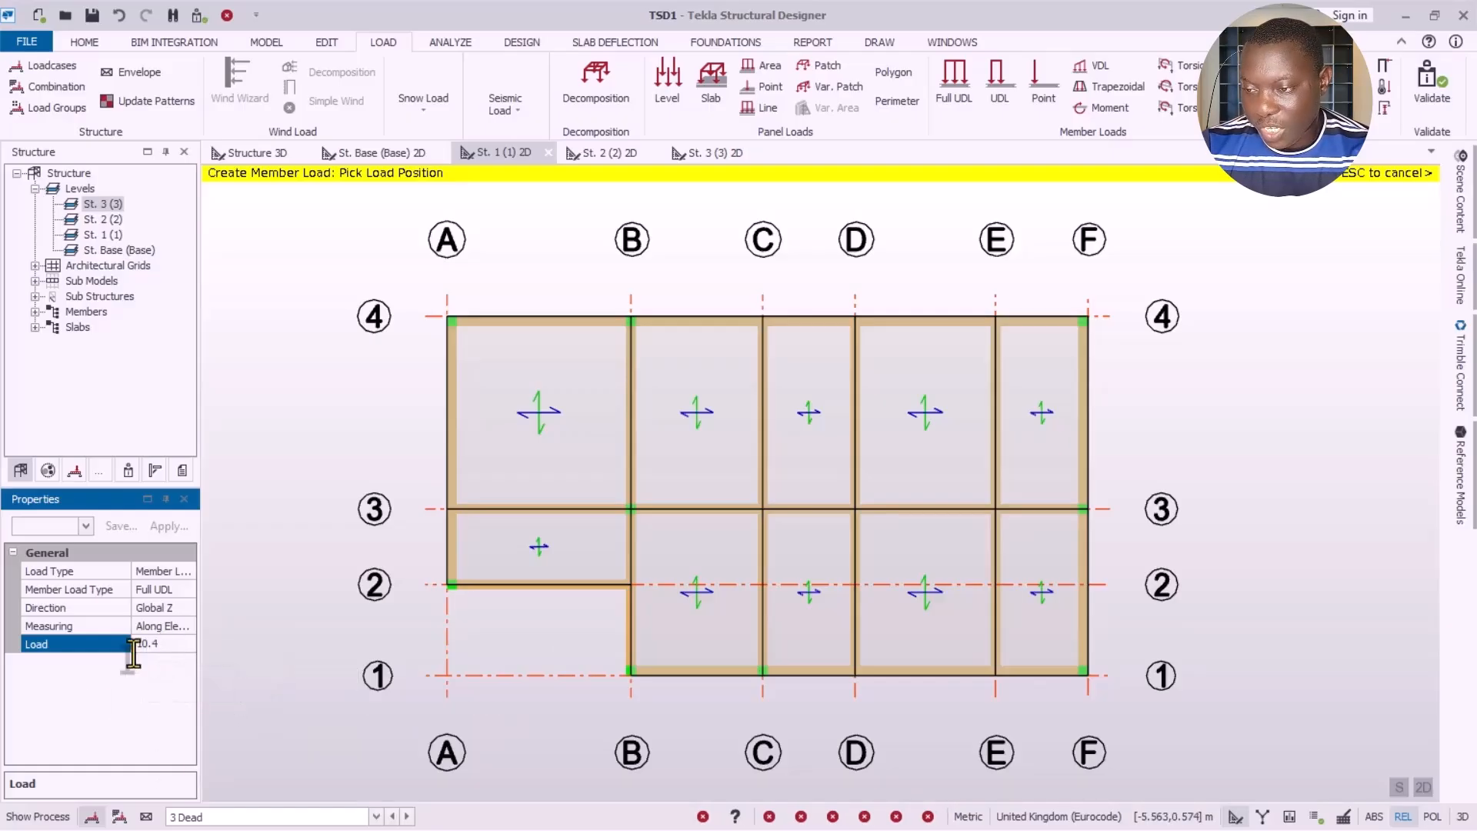
click(178, 607)
click(188, 607)
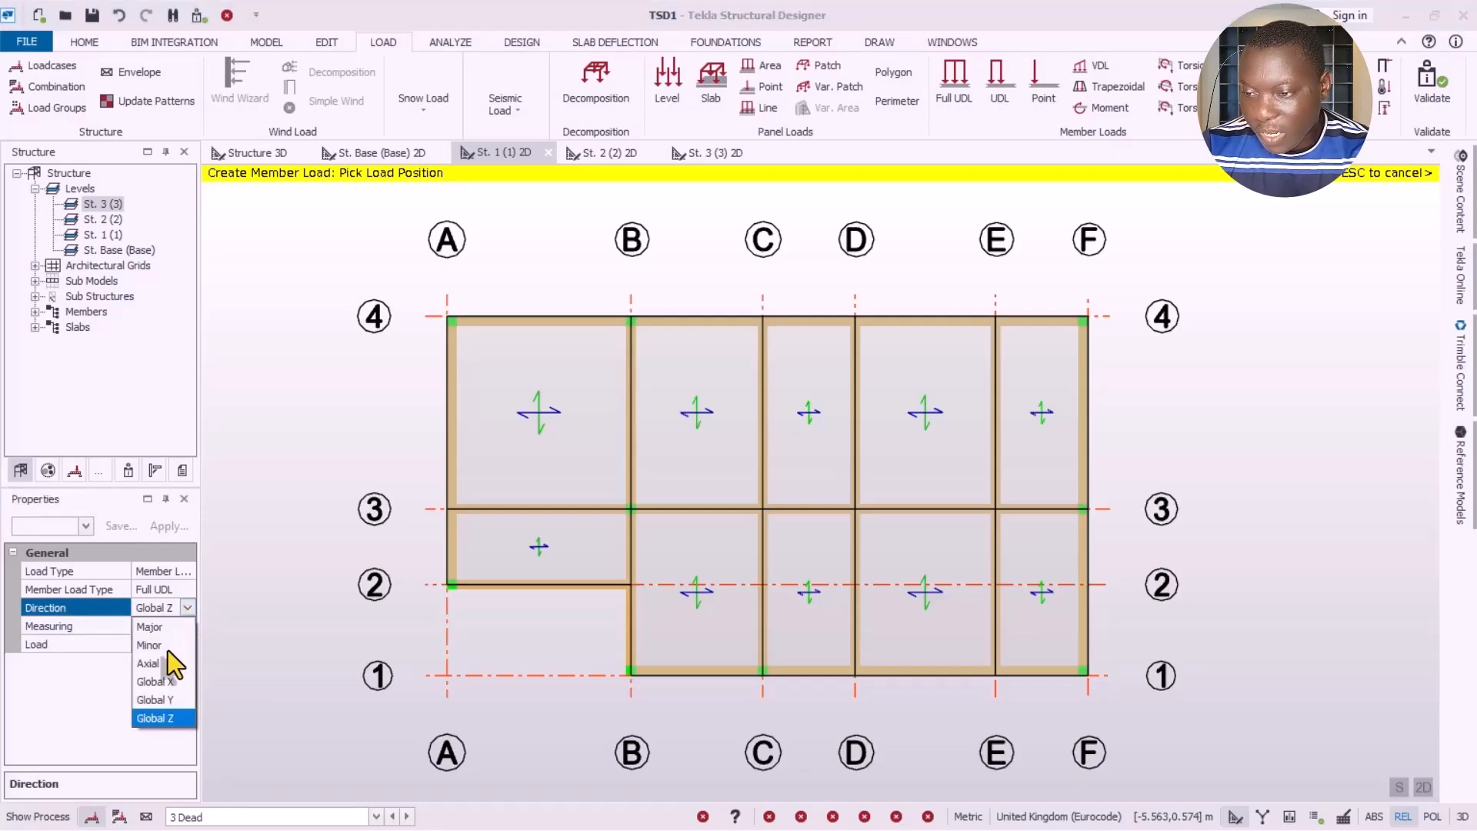
click(155, 723)
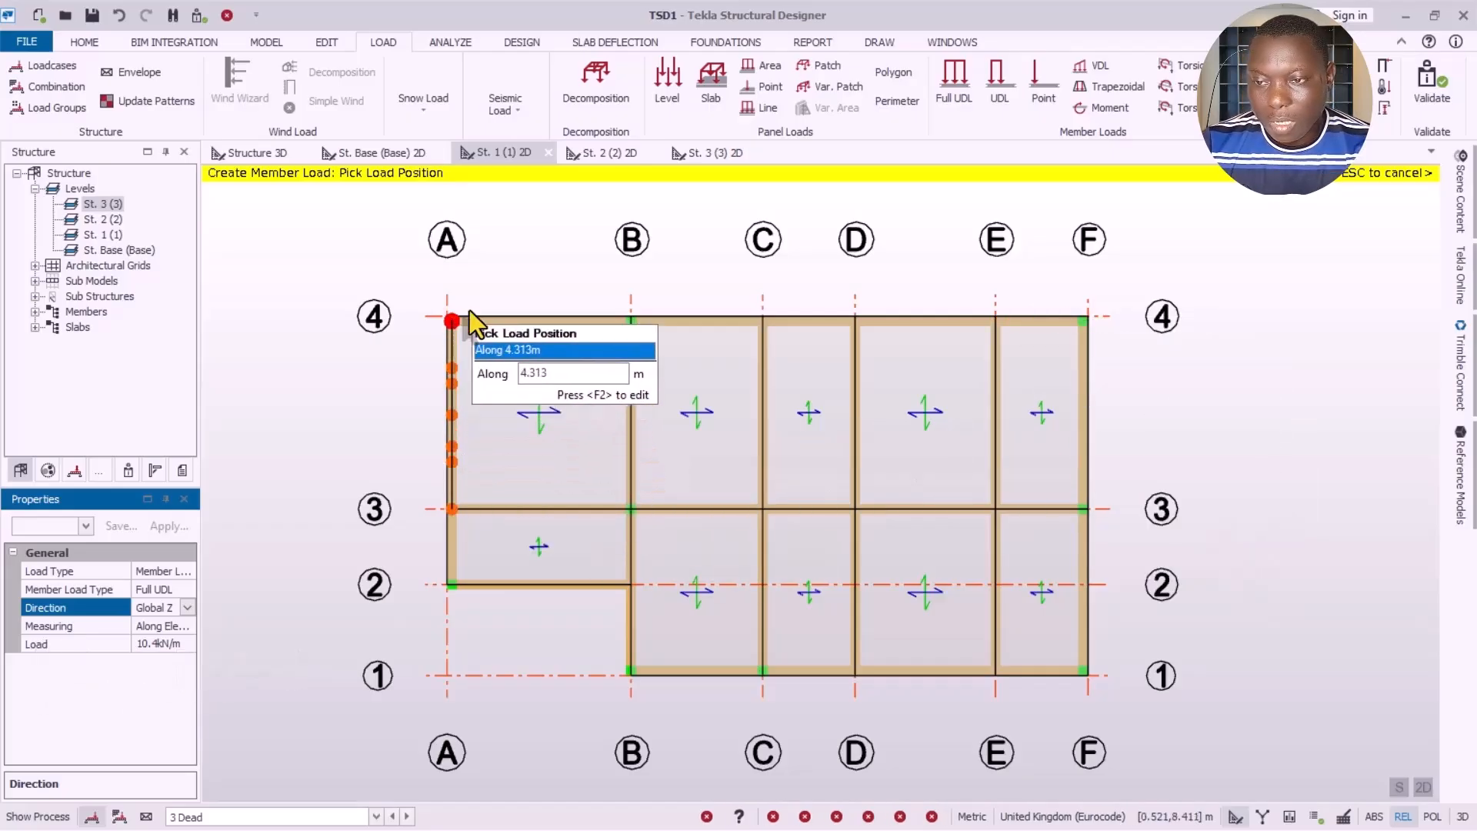
Step: Apply the 10.4 kN/m full UDL to all perimeter beams of the St. 1 plan in the Dead loadcase
click(550, 320)
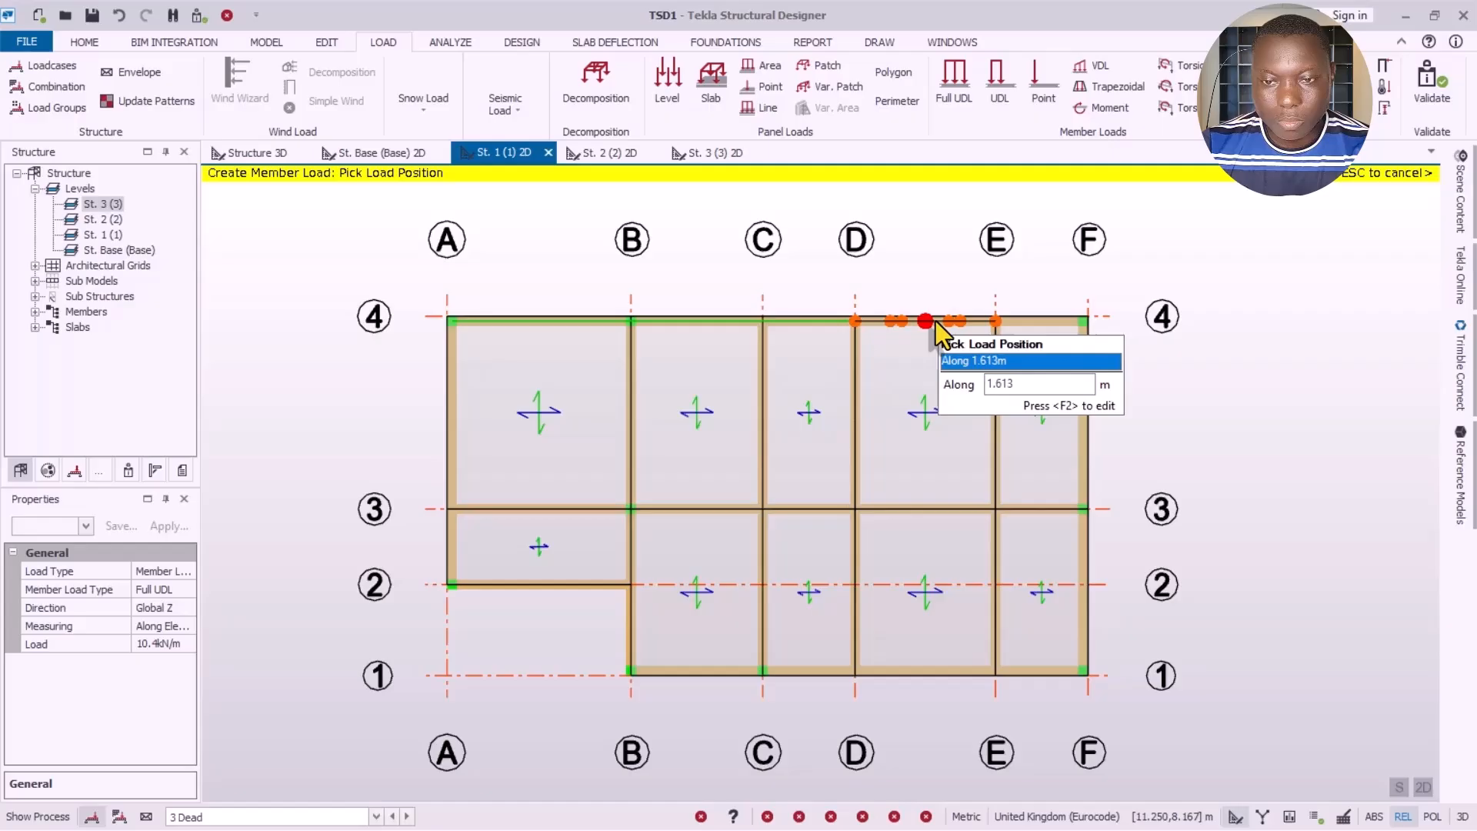
click(1036, 321)
click(1073, 556)
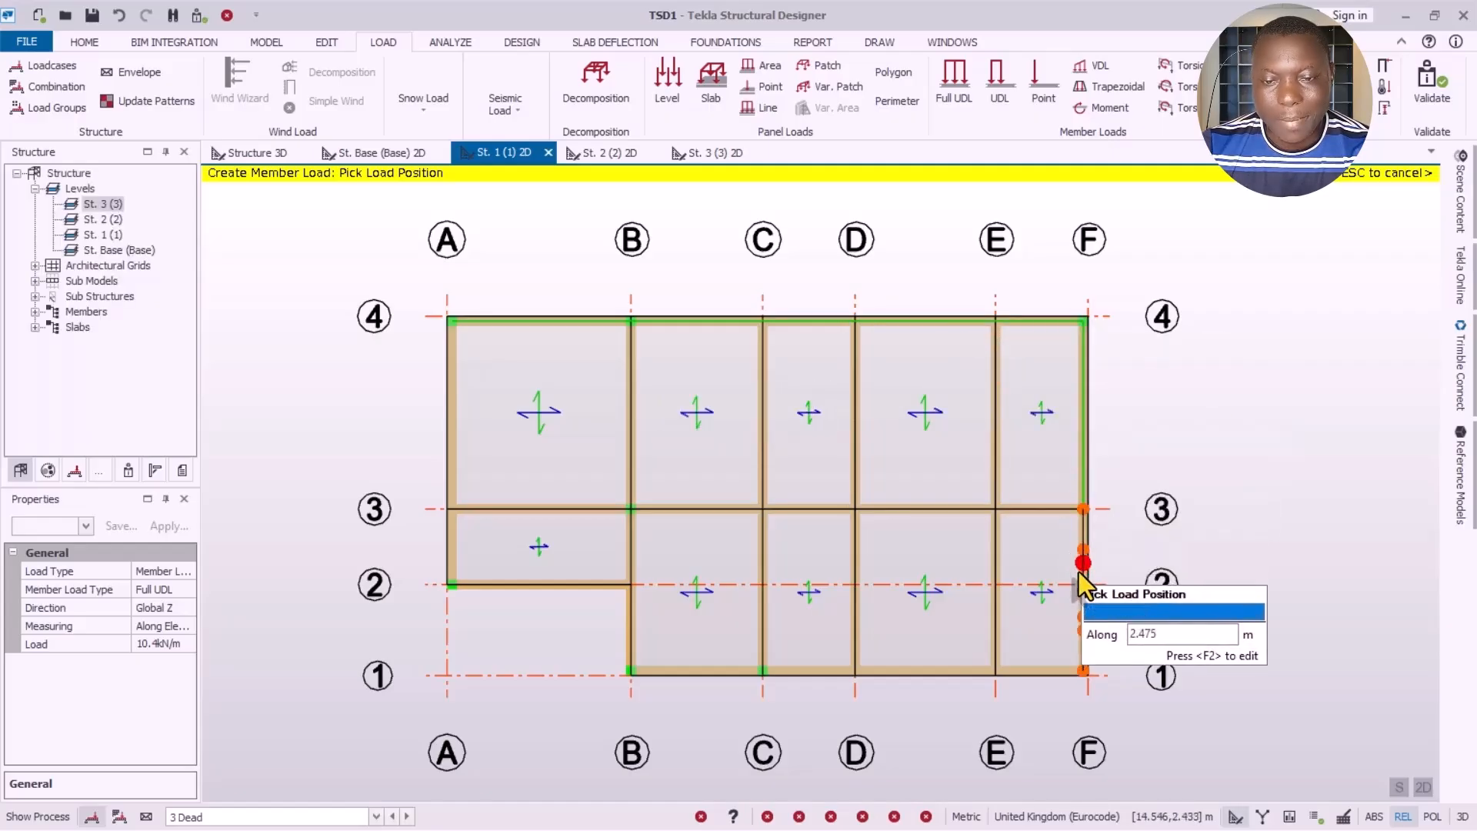
click(963, 676)
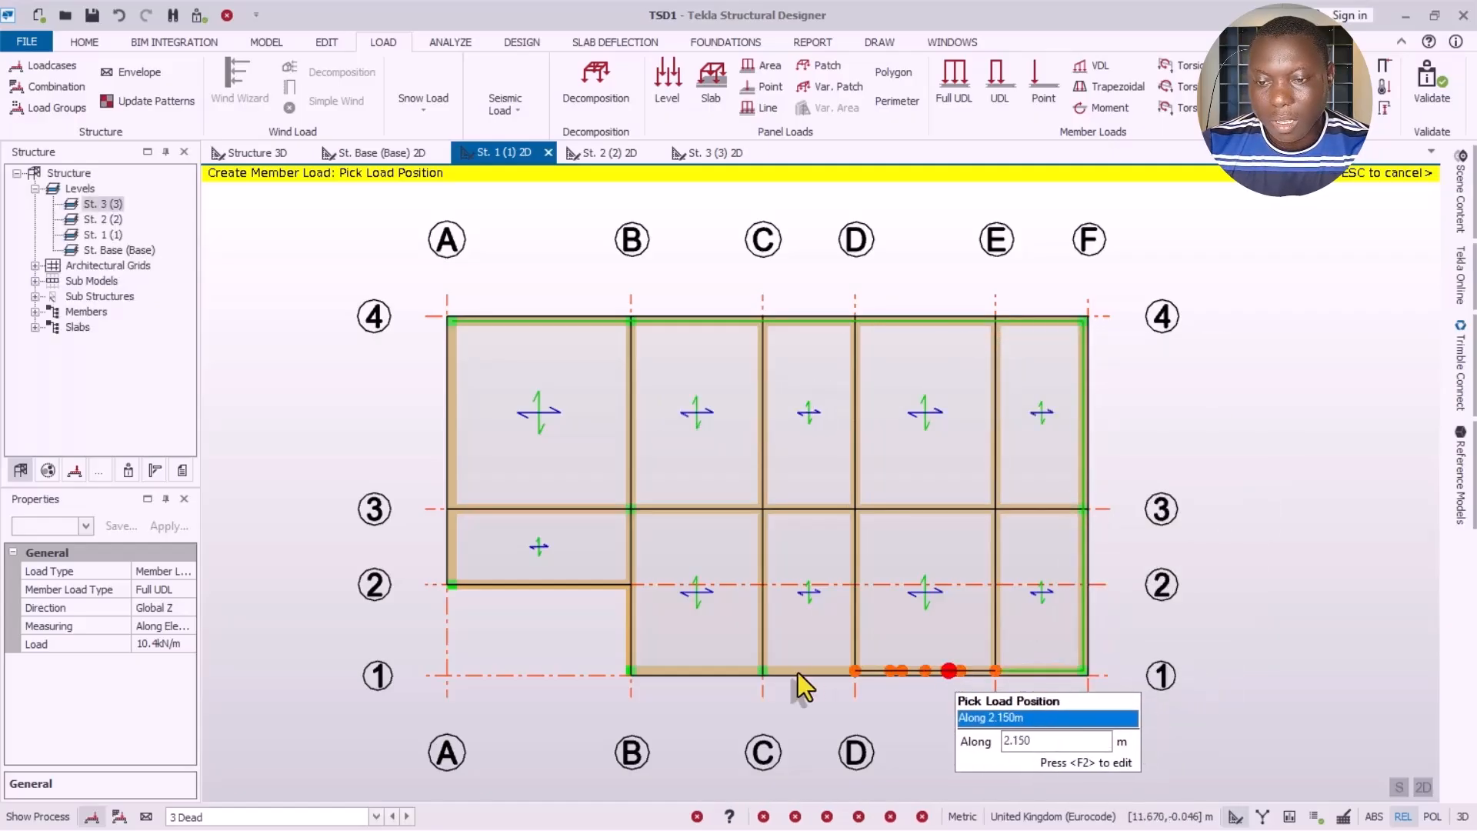
click(629, 625)
click(557, 582)
click(448, 543)
click(449, 455)
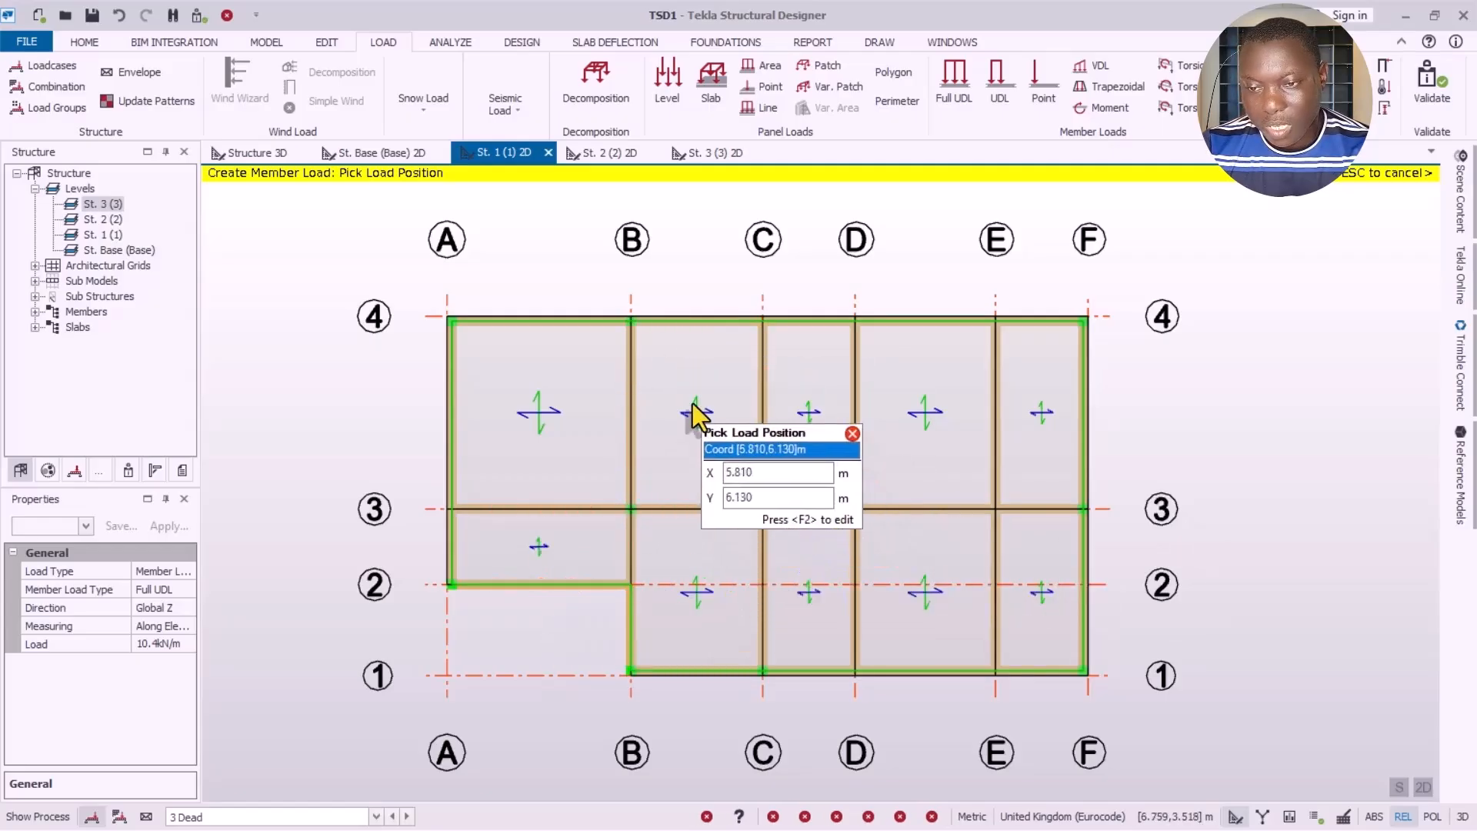
Step: Apply the 10.4 kN/m full UDL to the interior beams along gridlines B, C, D, E and 3
click(637, 453)
click(774, 470)
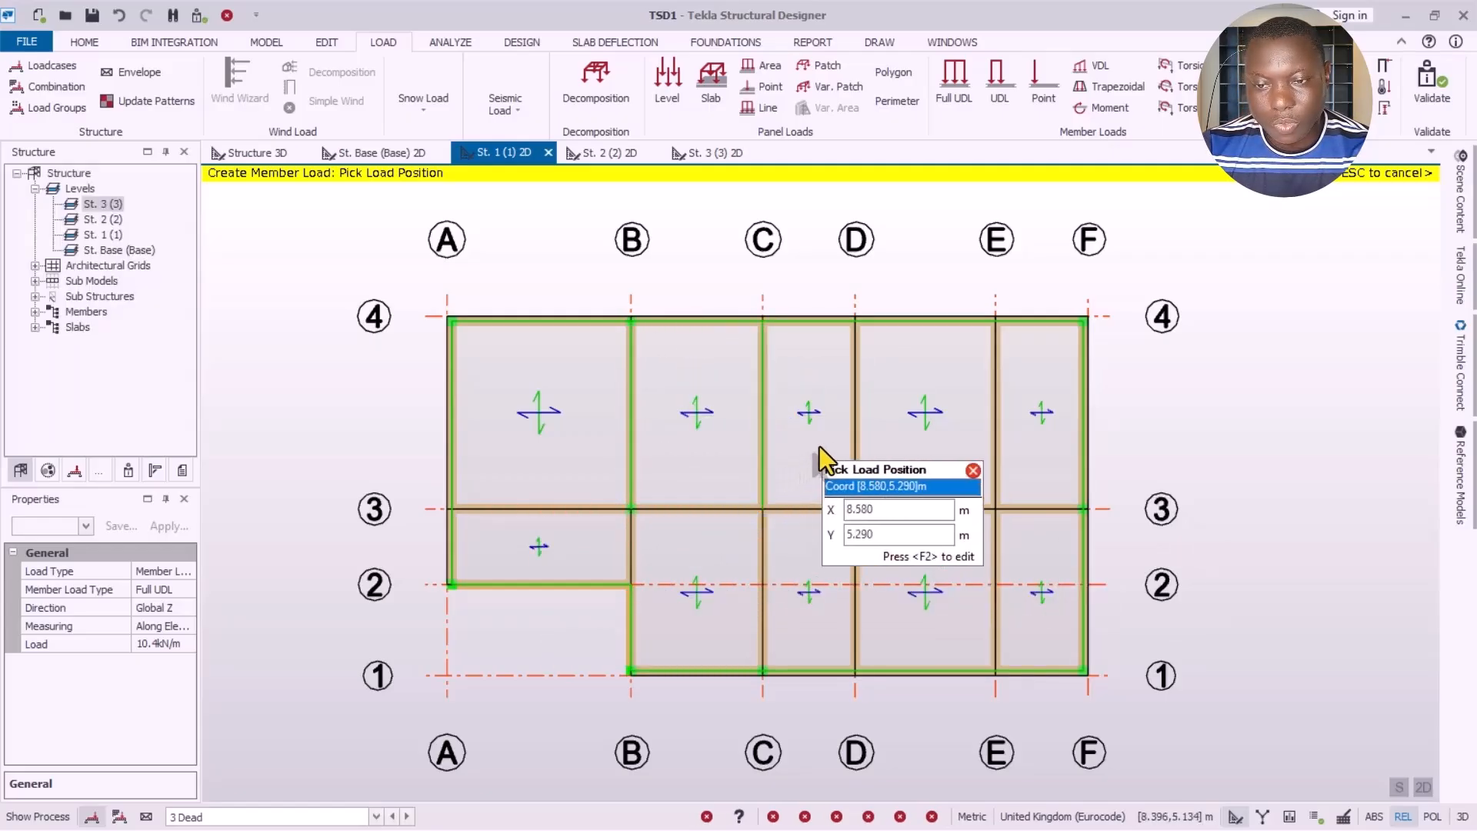
click(854, 450)
click(991, 453)
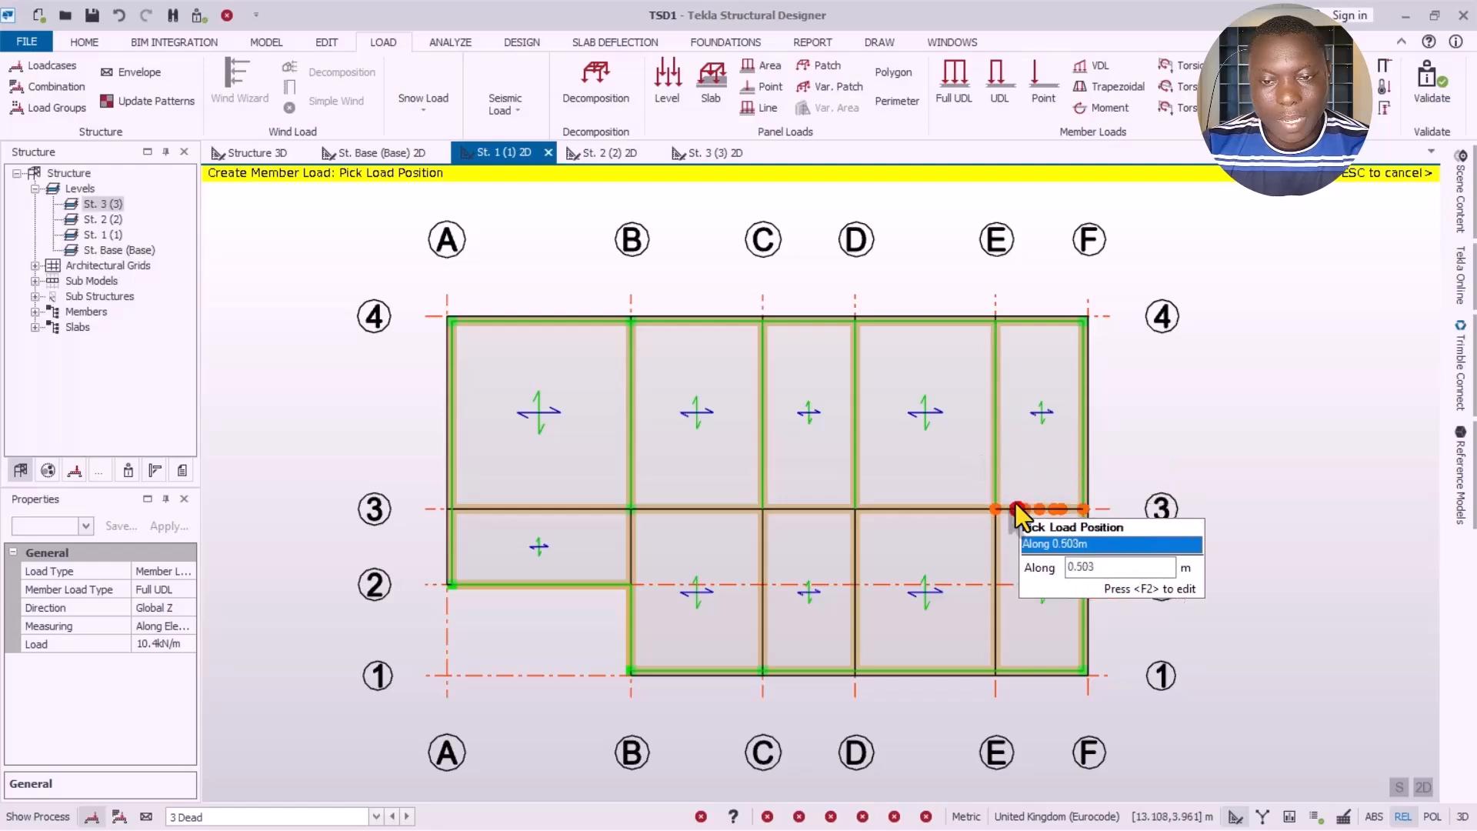
click(1015, 504)
click(962, 514)
click(727, 513)
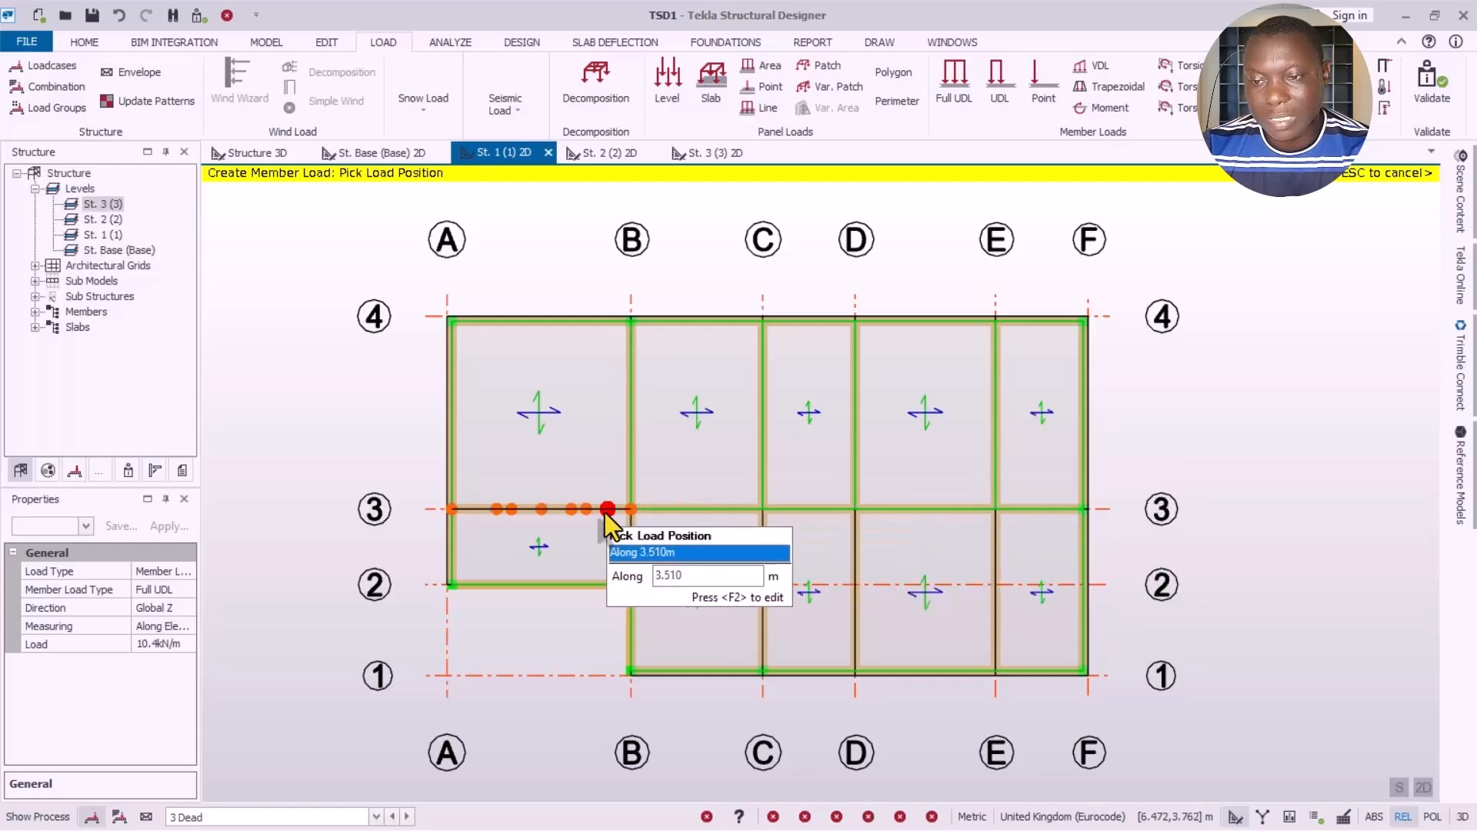
click(604, 513)
click(769, 578)
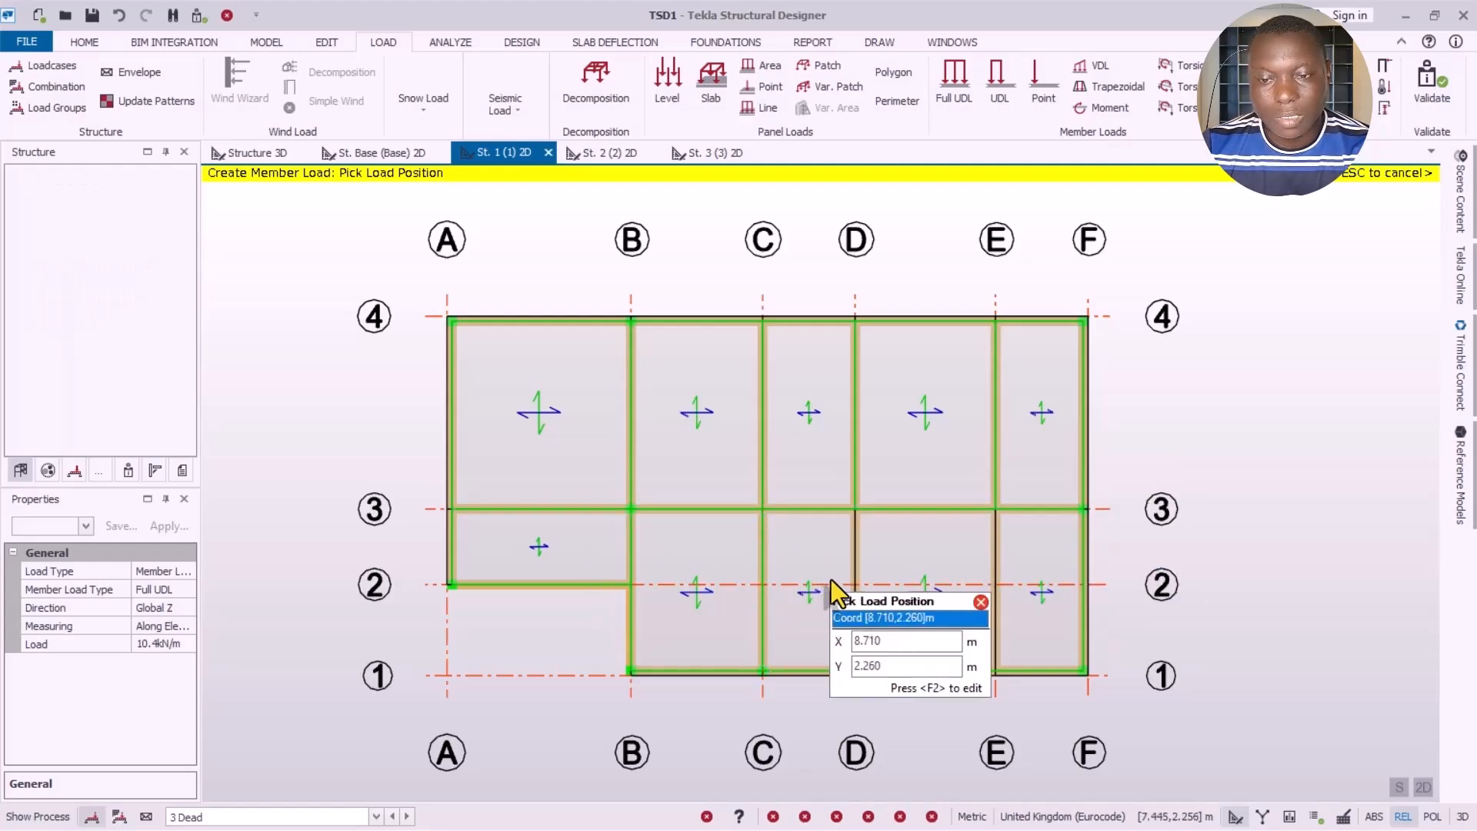
click(854, 583)
click(998, 577)
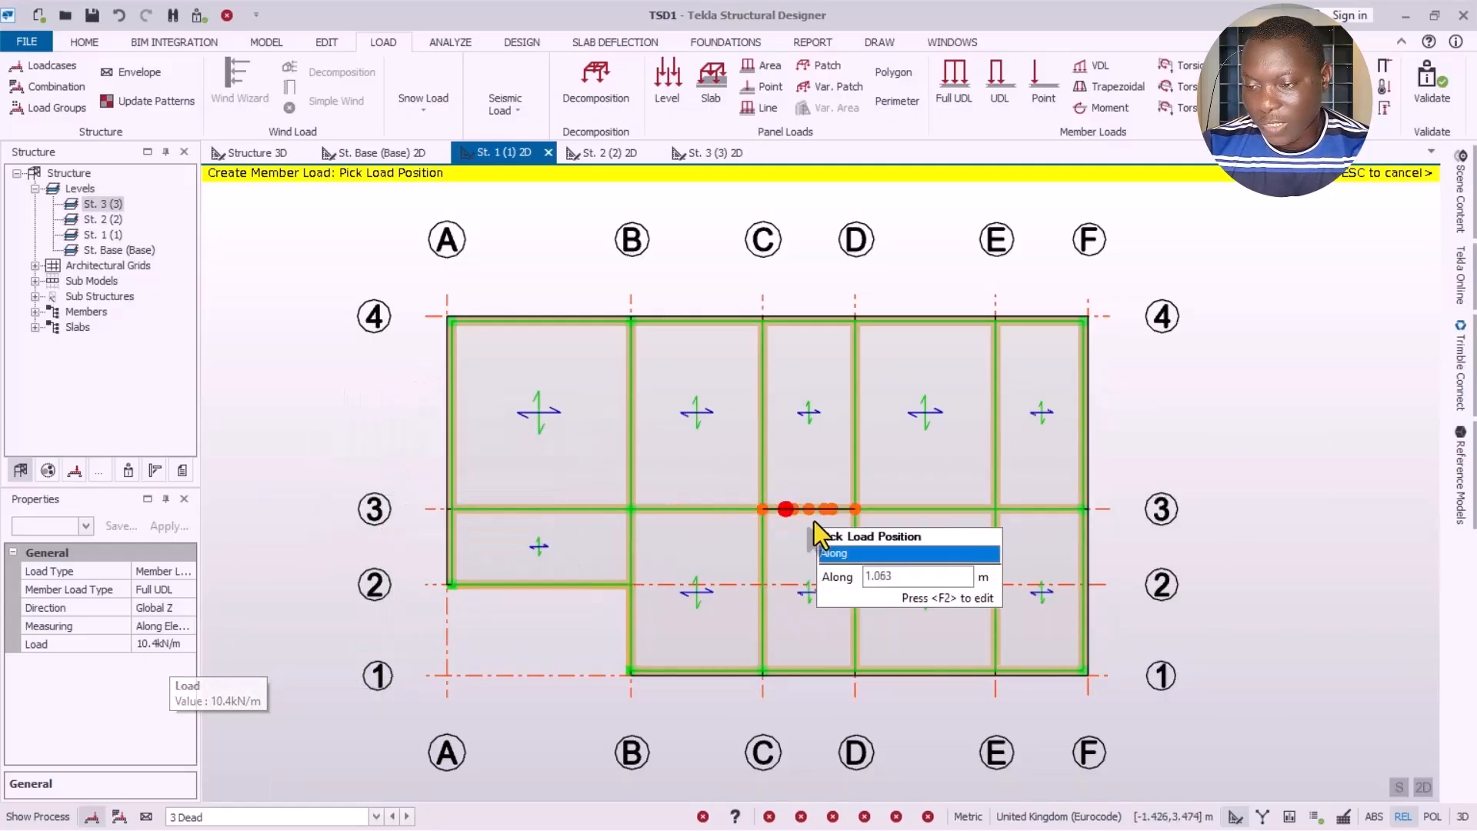
Step: Make Services the active loadcase and apply a 1 kN/m² slab load in Global Z to the St. 1 slab
click(270, 818)
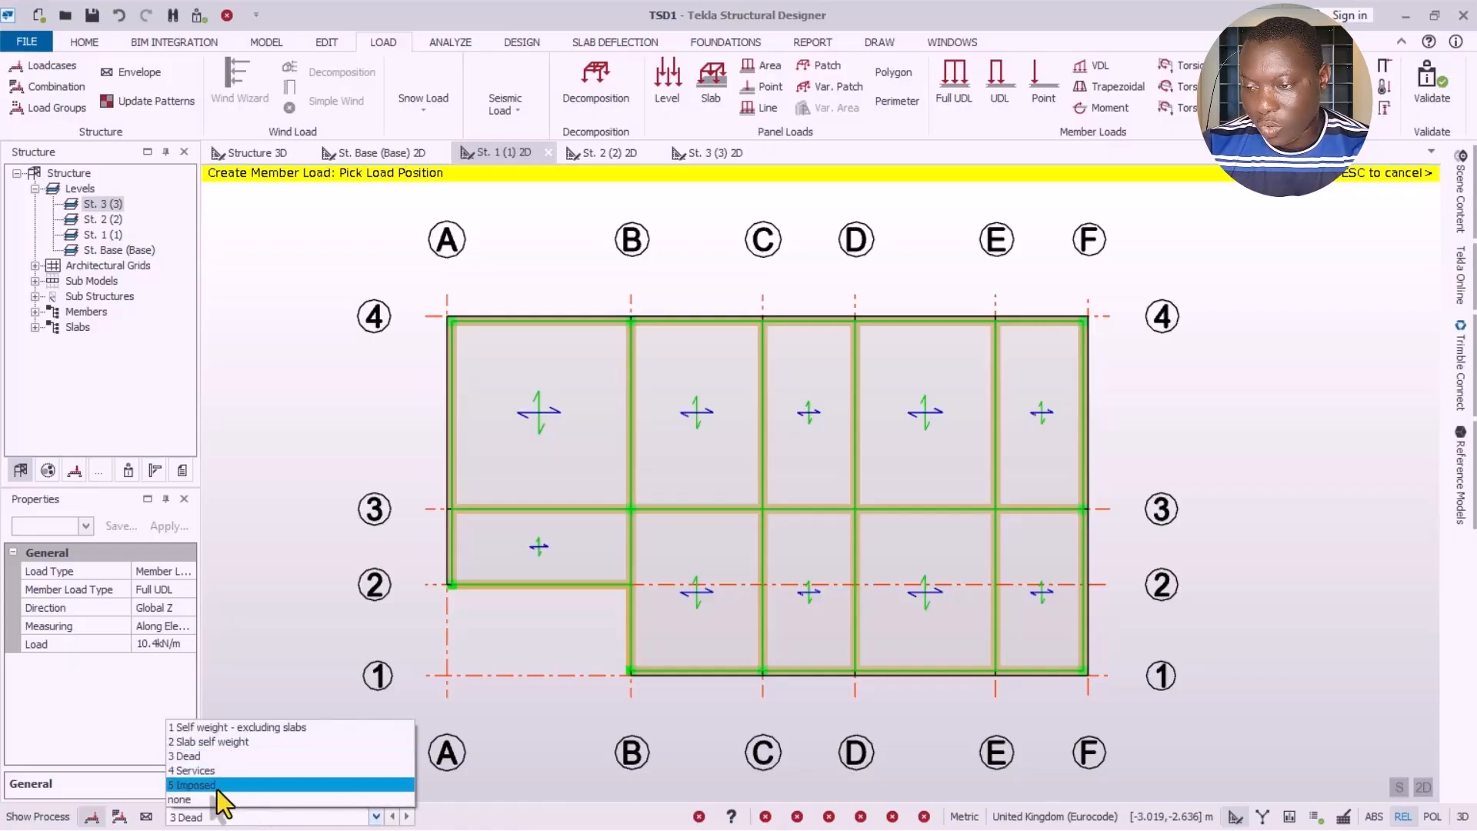
click(194, 771)
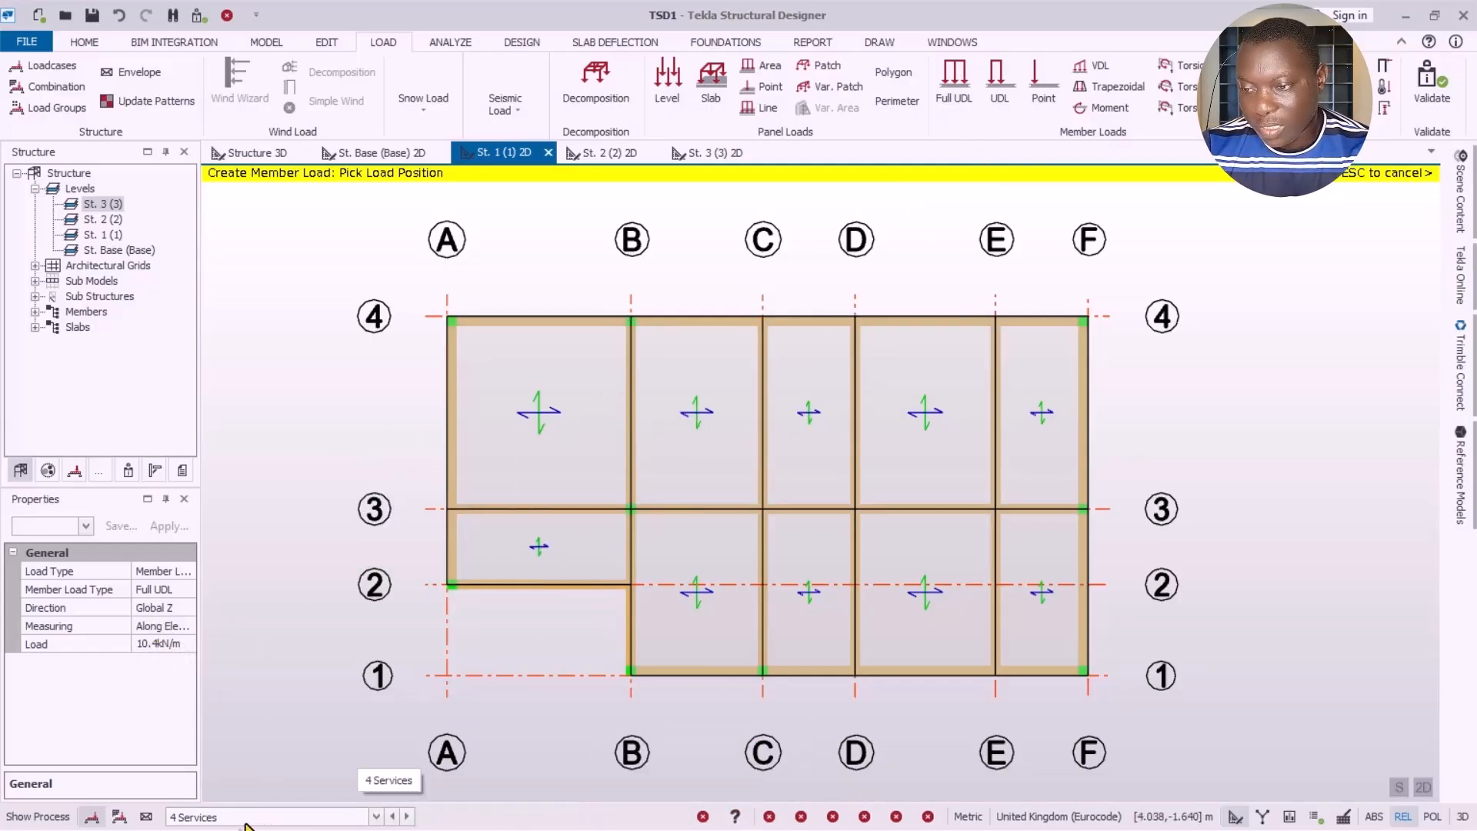
key(Escape)
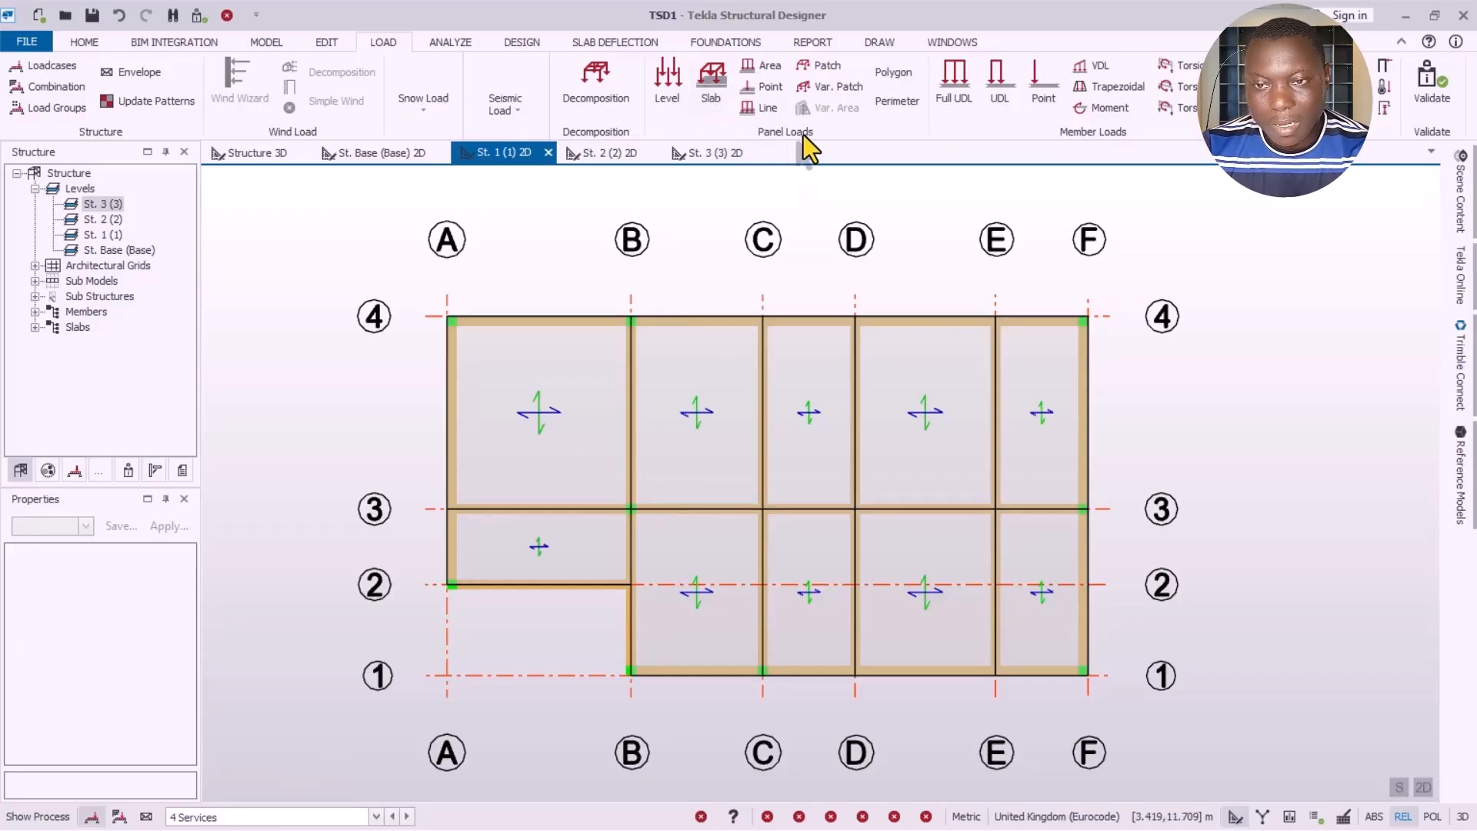
click(704, 86)
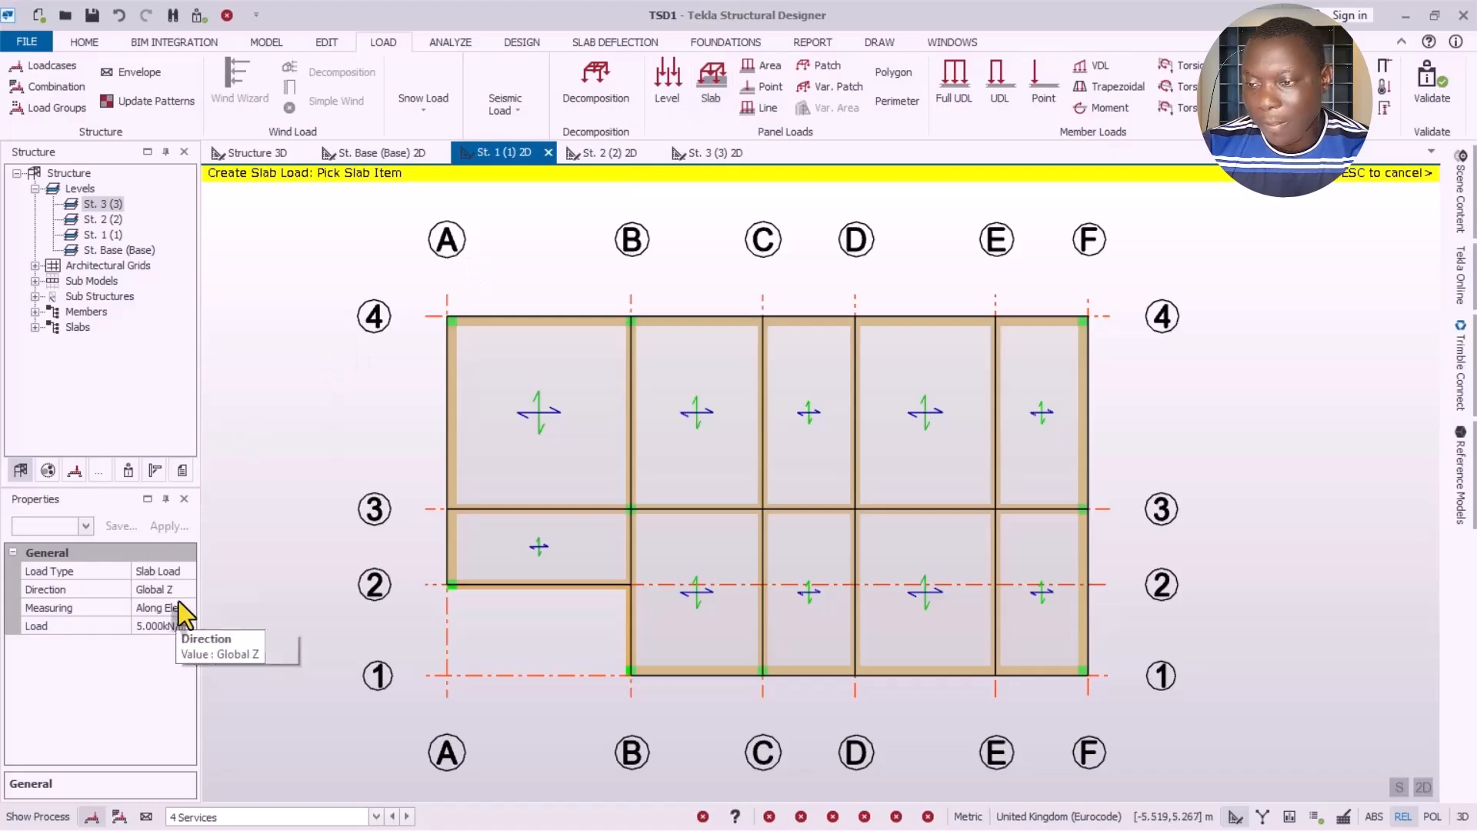
click(144, 626)
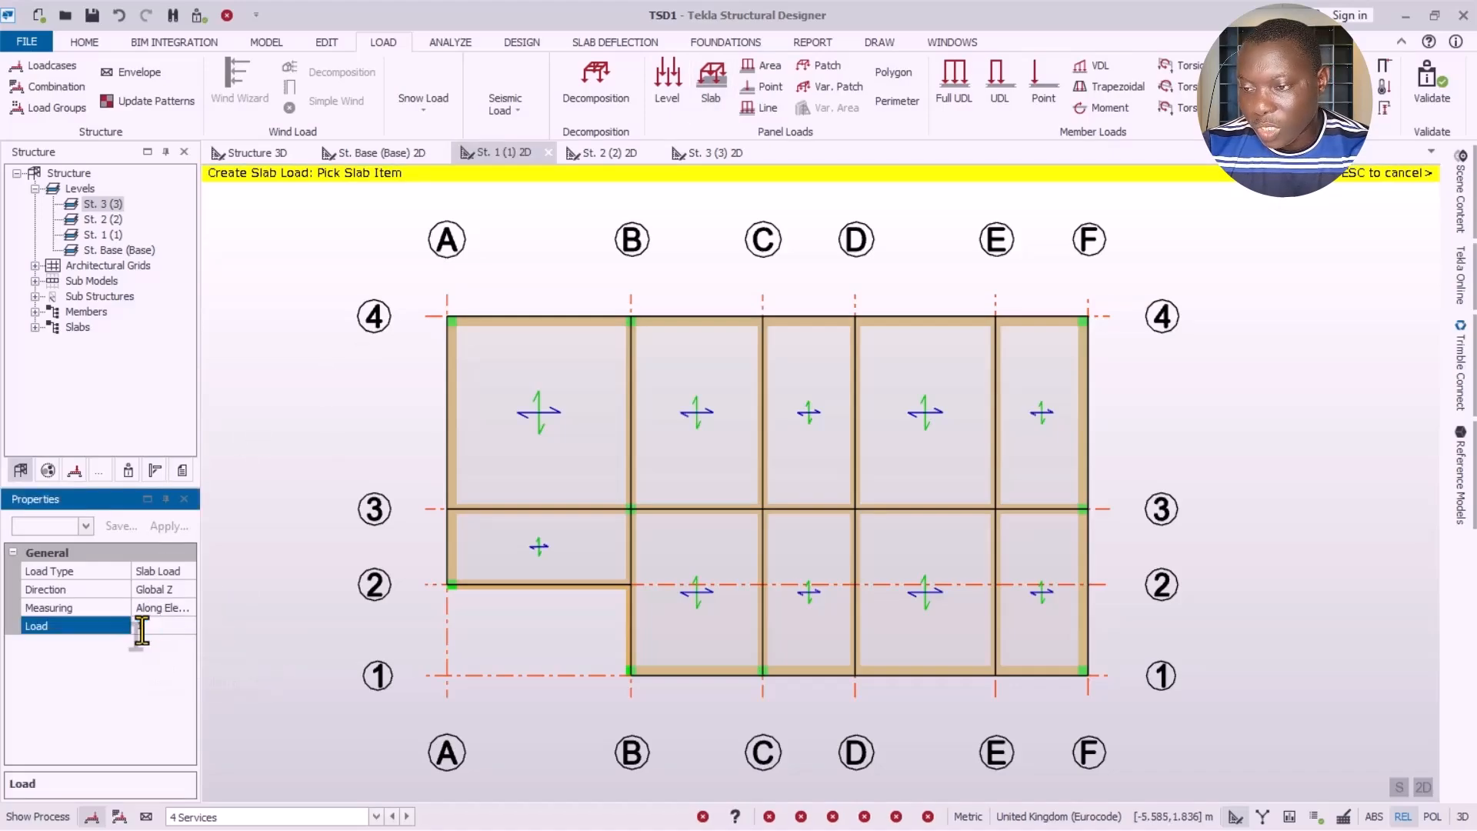
text(1)
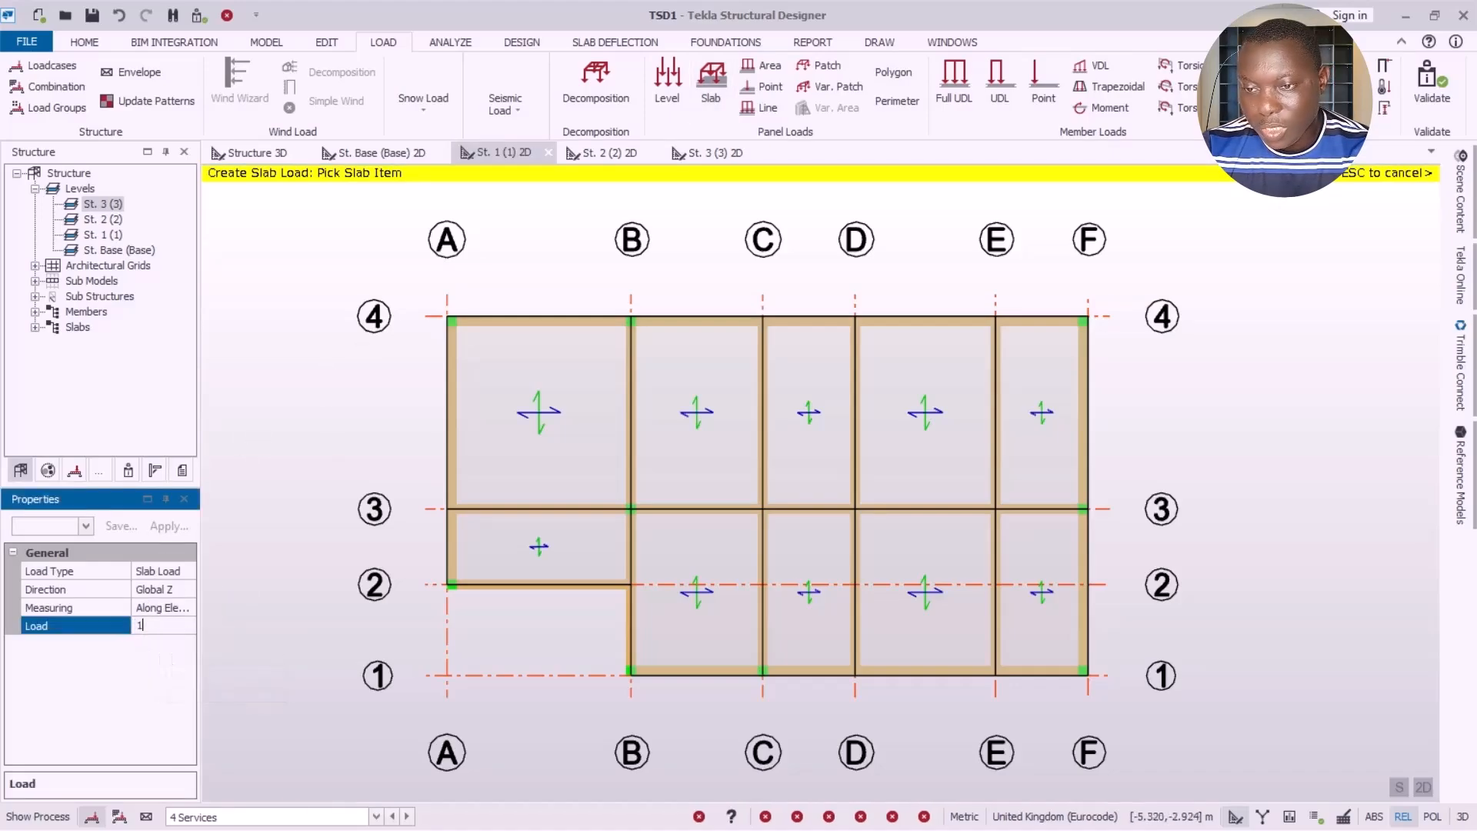
click(533, 391)
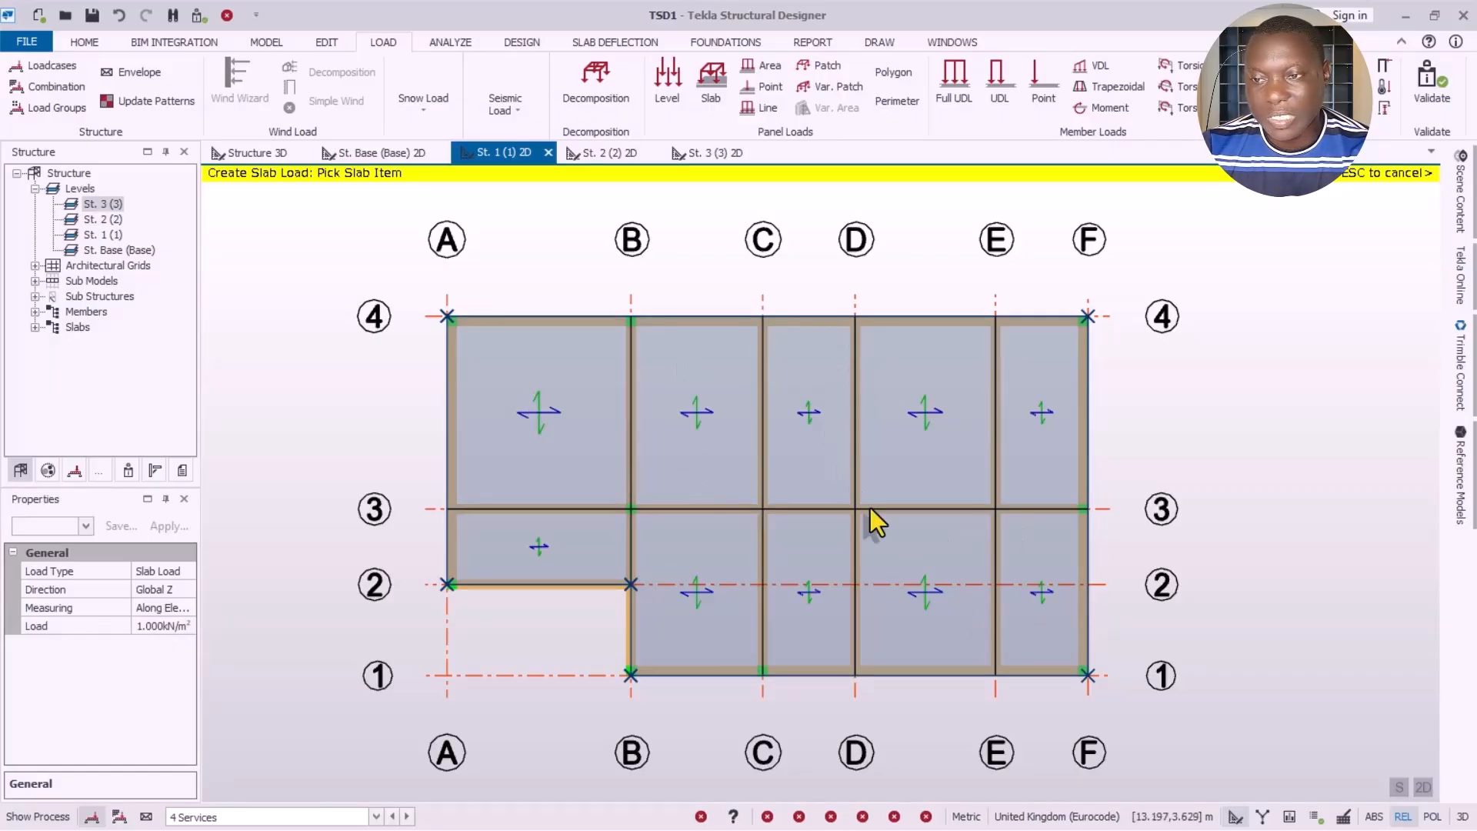
Step: Examine the Services slab load and the Dead beam loads on the structure in the 3D view
click(275, 154)
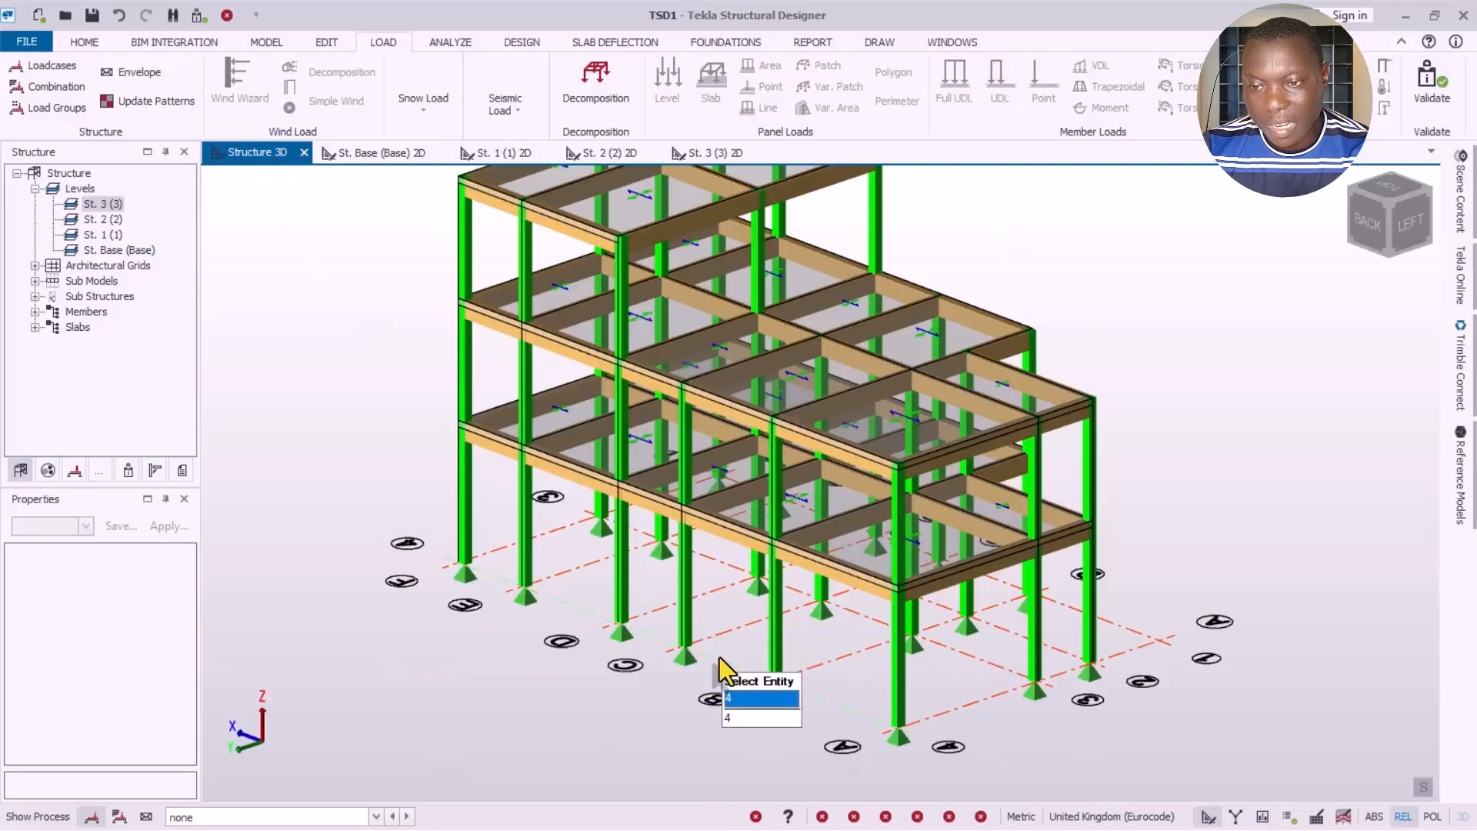
scroll(719, 657, up, 5)
right_drag(593, 584, 668, 550)
click(228, 820)
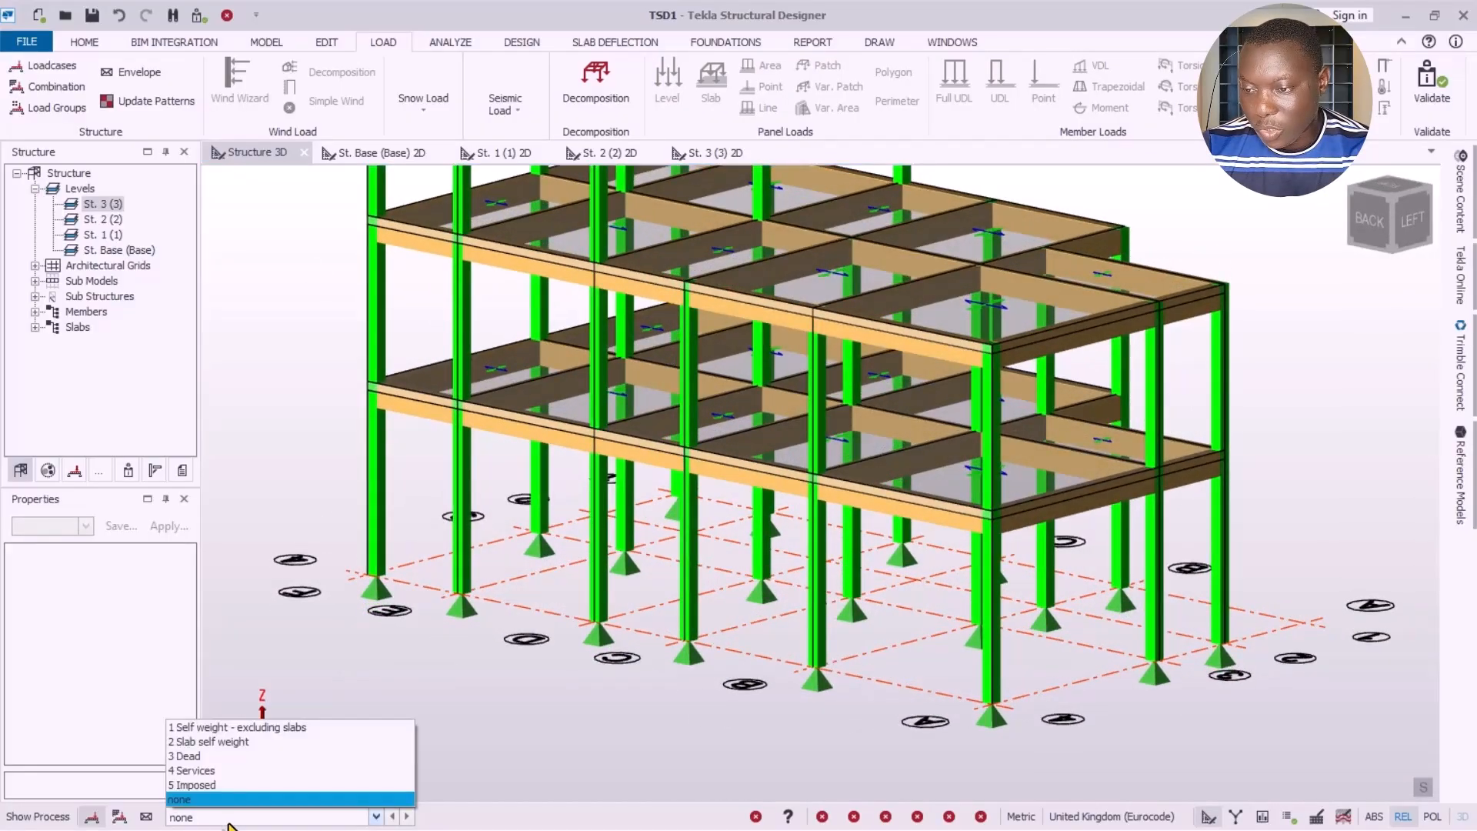
click(204, 771)
right_drag(421, 348, 642, 587)
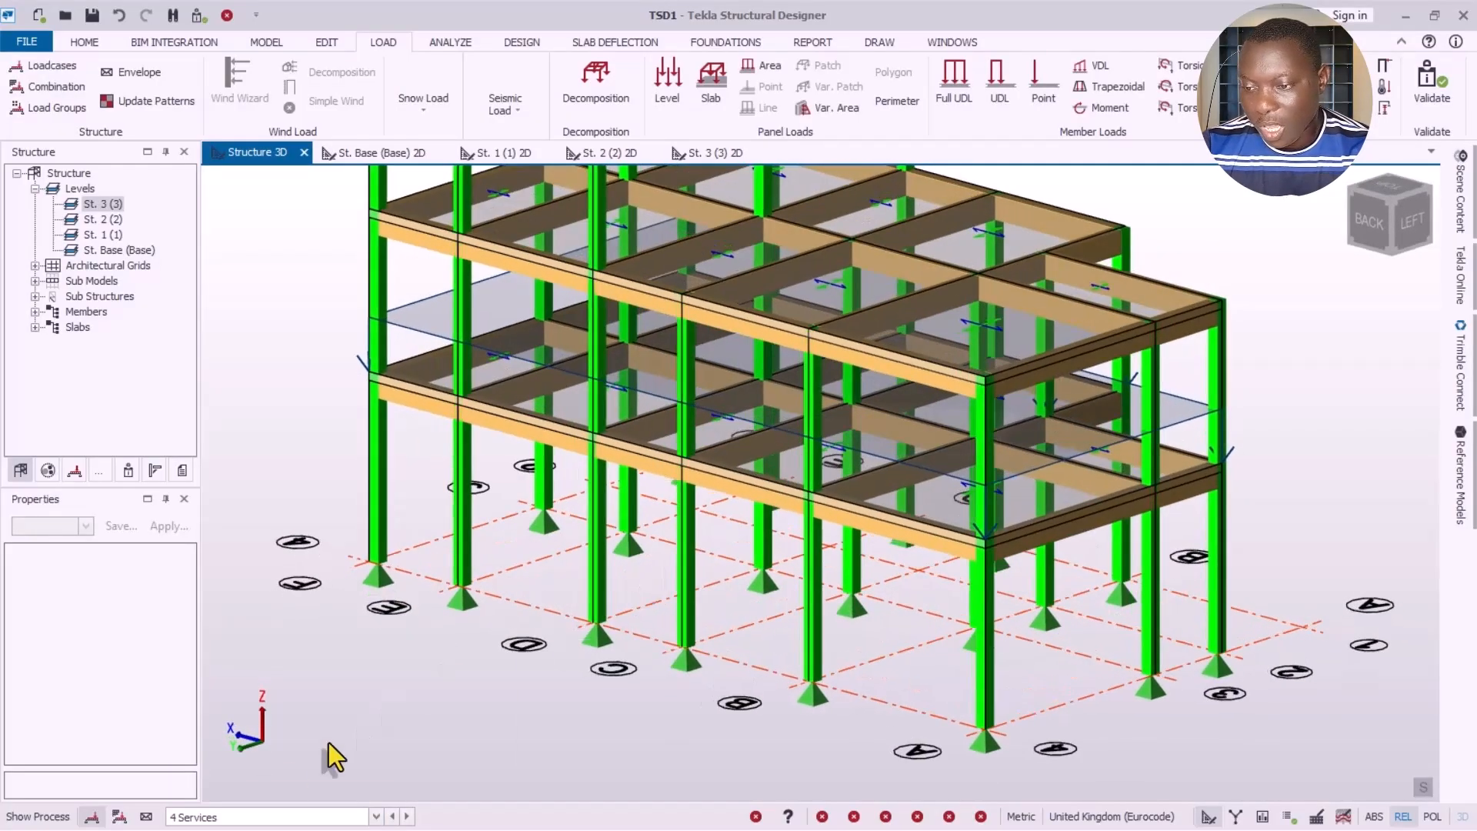
click(256, 816)
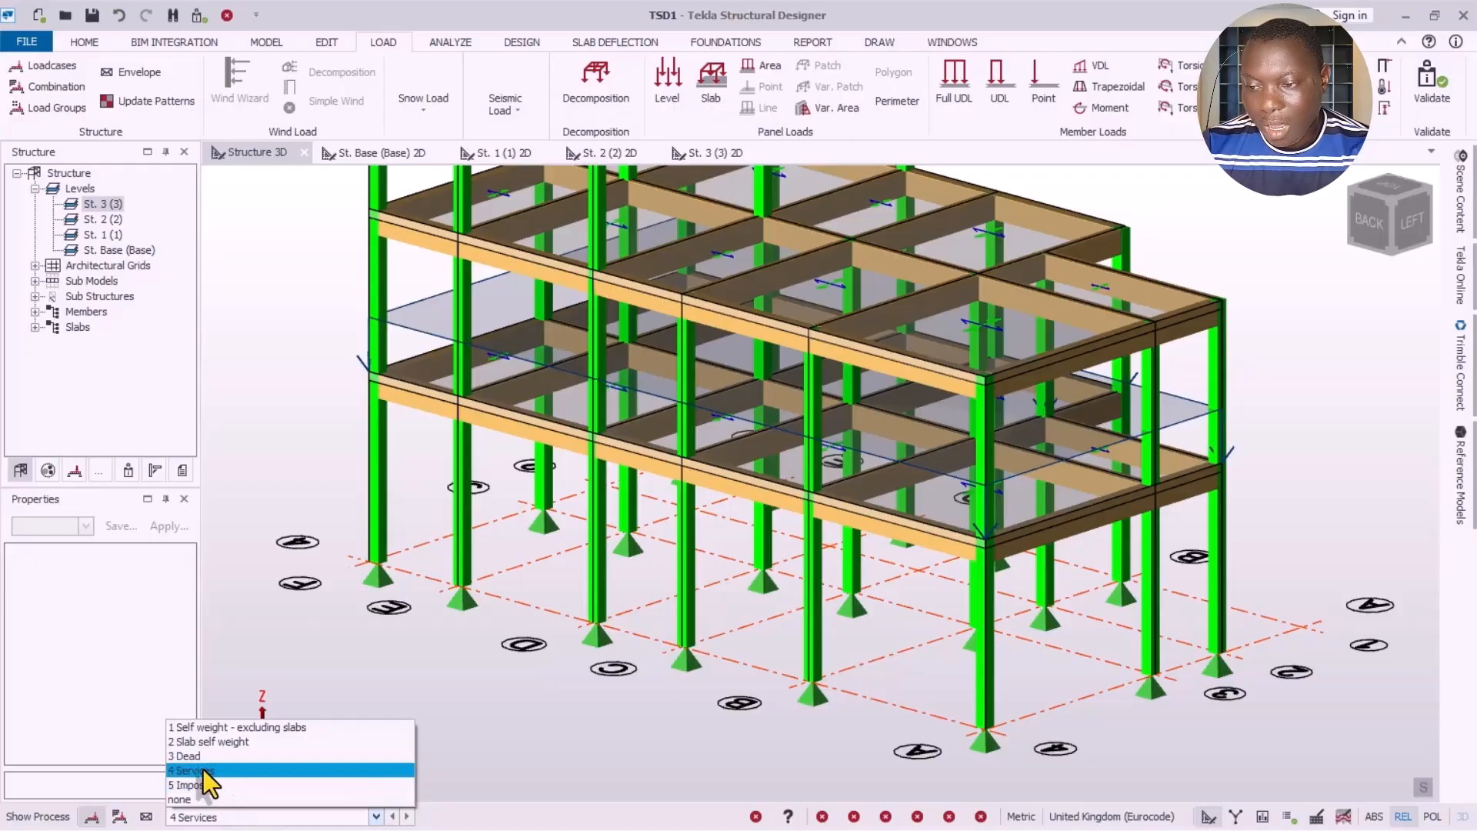
click(186, 757)
right_drag(335, 713, 638, 726)
mouse_move(703, 600)
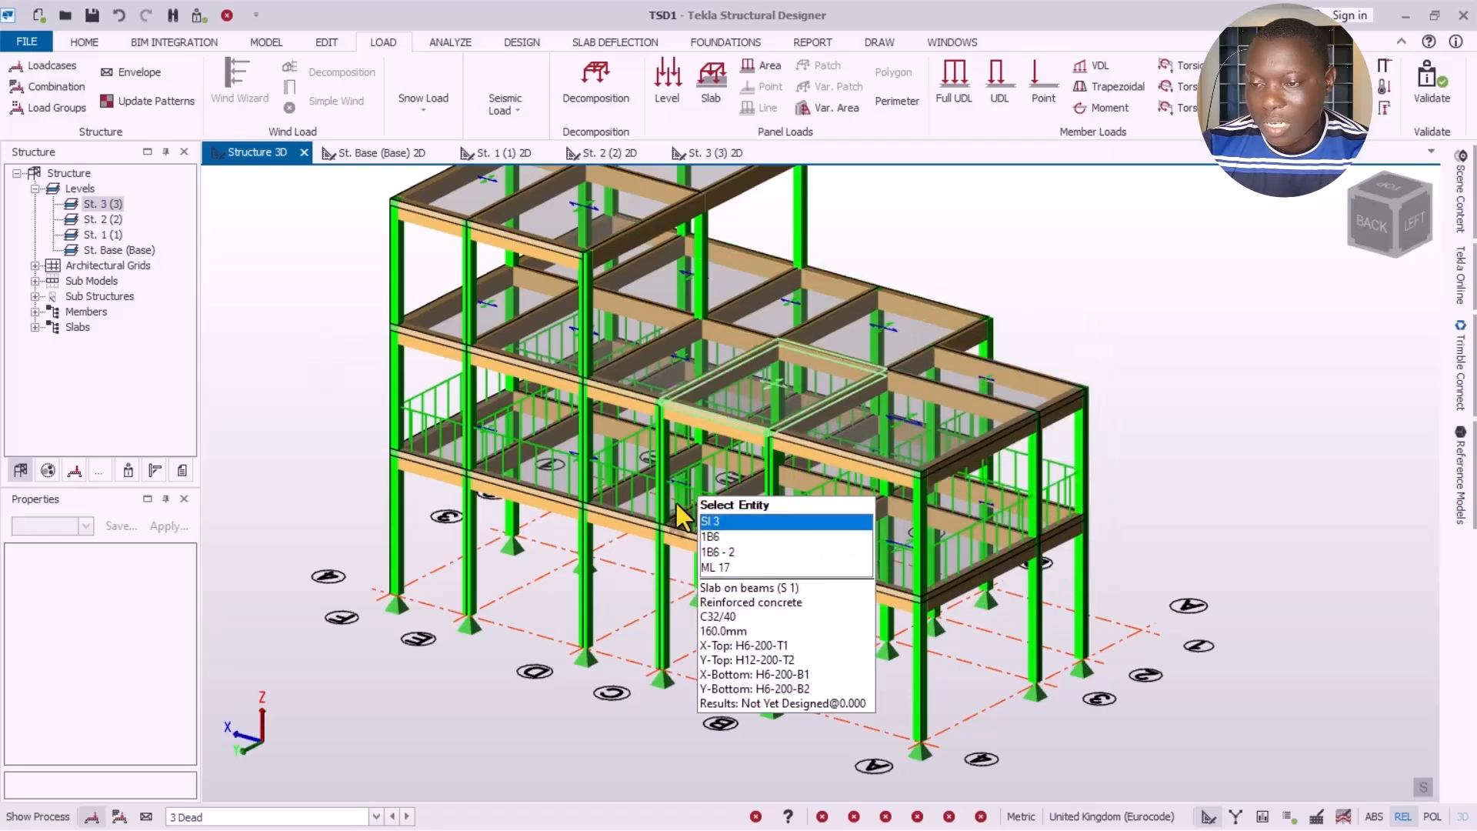
Step: Return to the St. 1 plan, make Imposed the active loadcase and apply a 1.5 kN/m² slab load to the slab
click(492, 152)
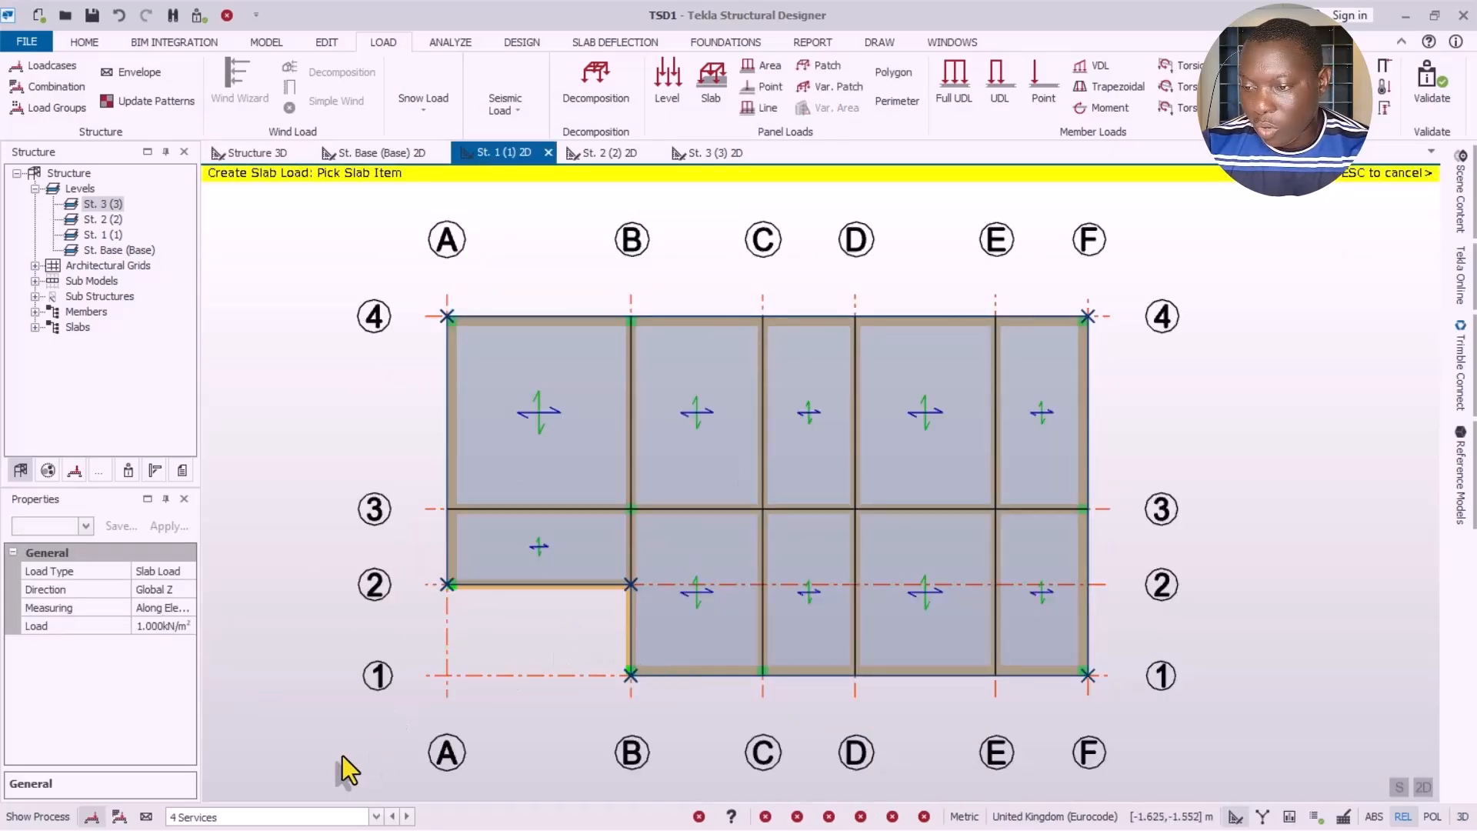
click(246, 817)
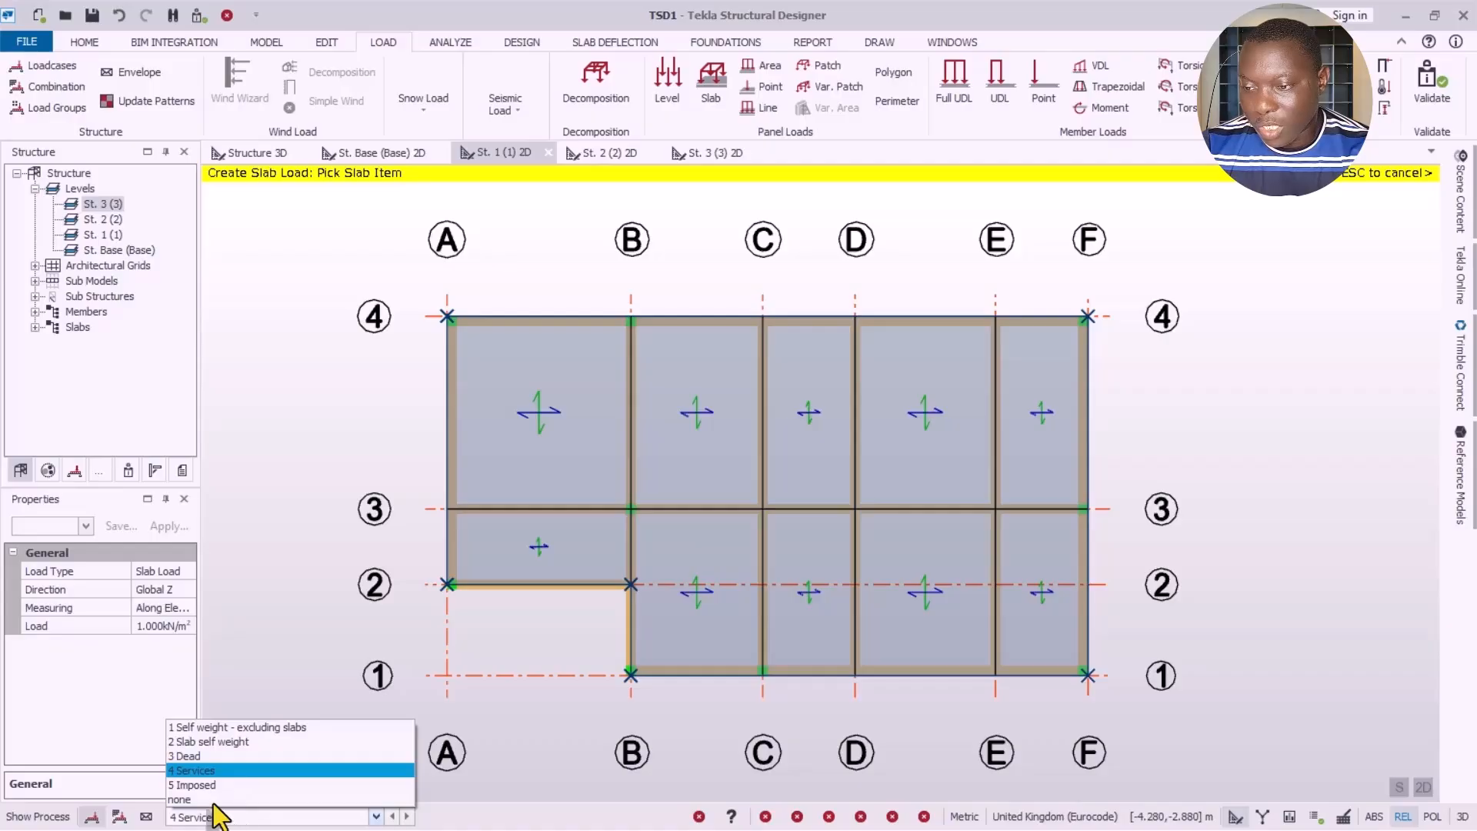
click(196, 785)
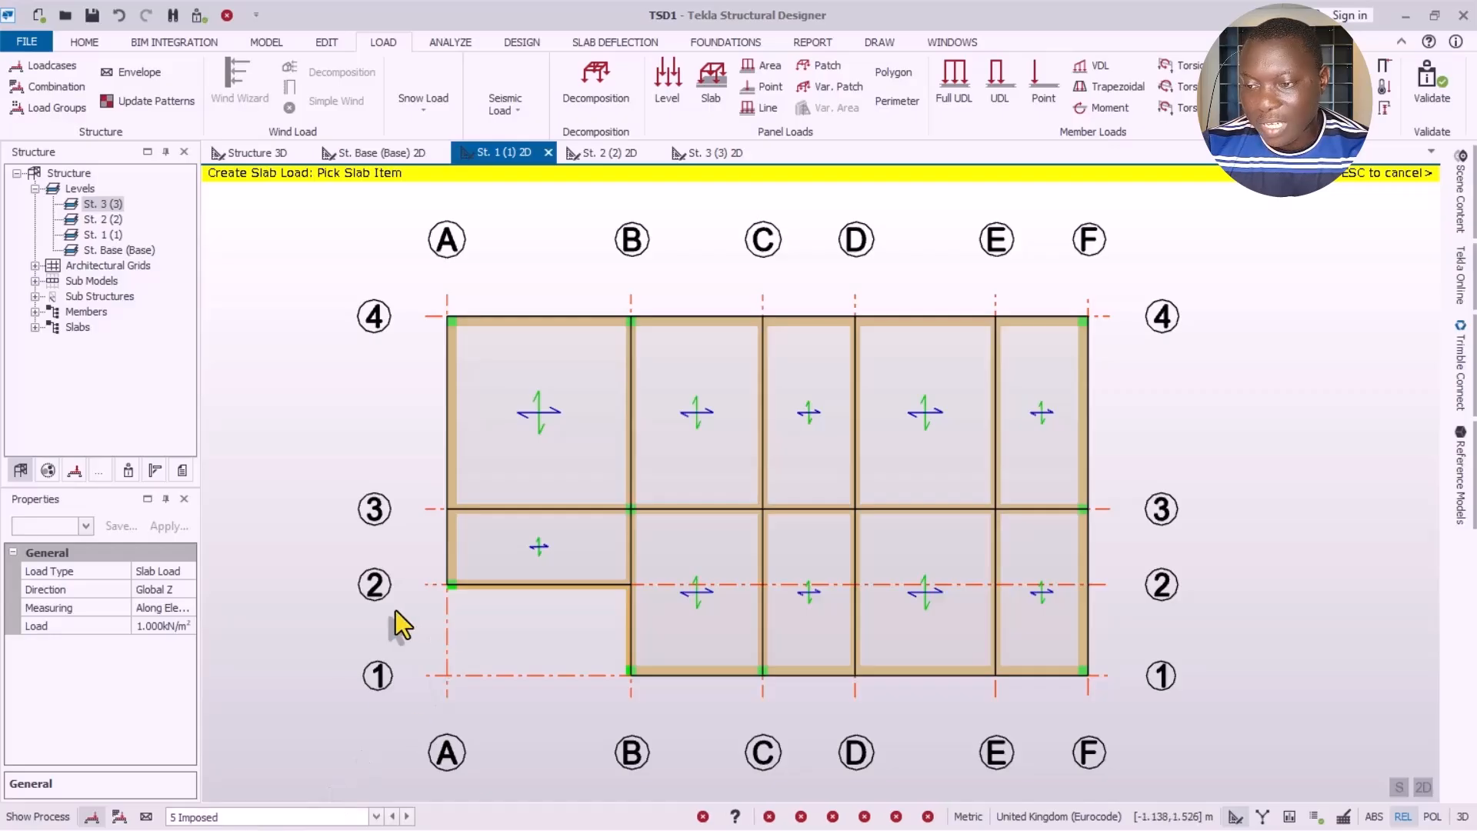
key(Escape)
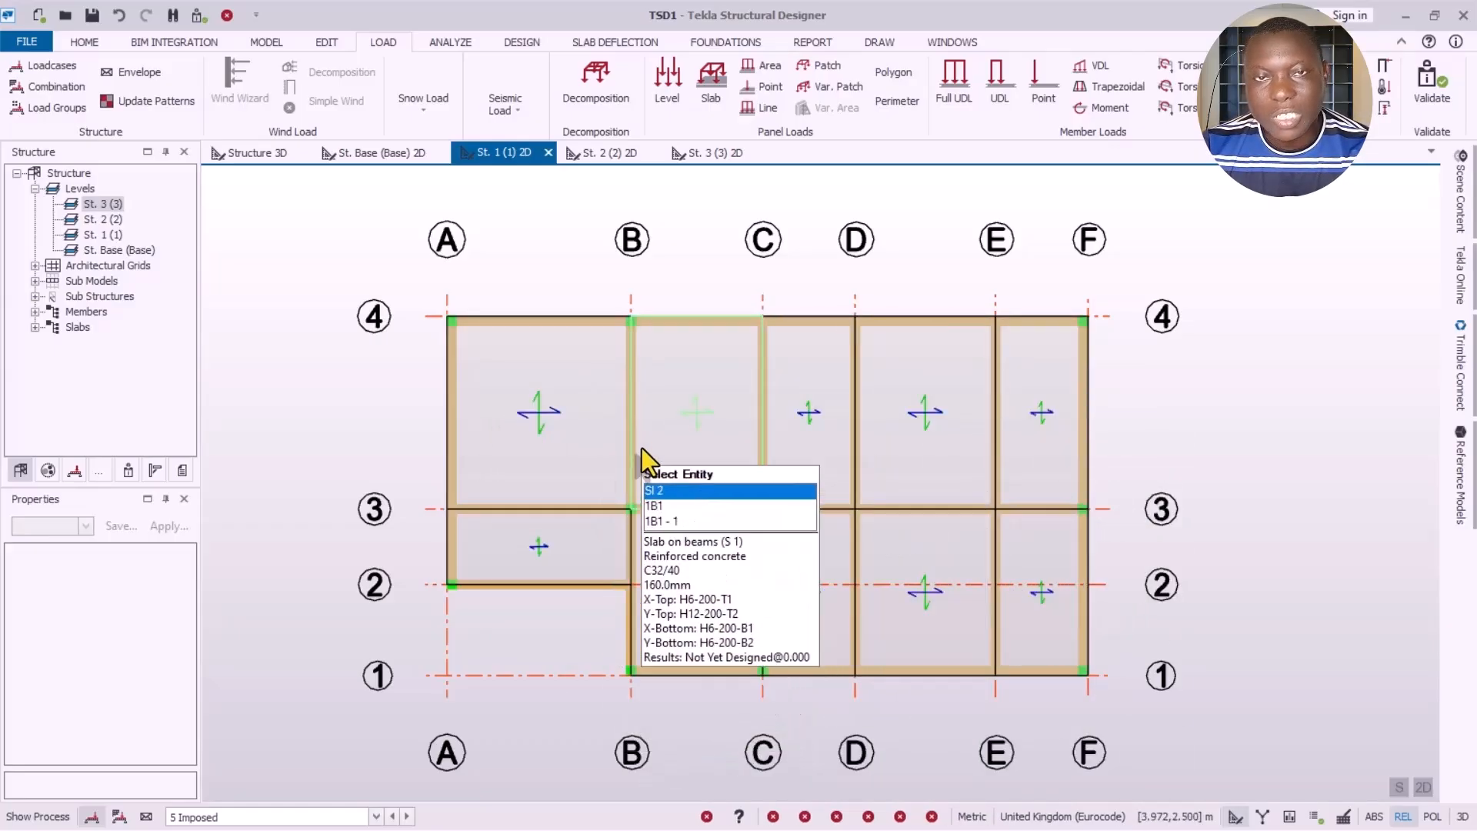
click(721, 84)
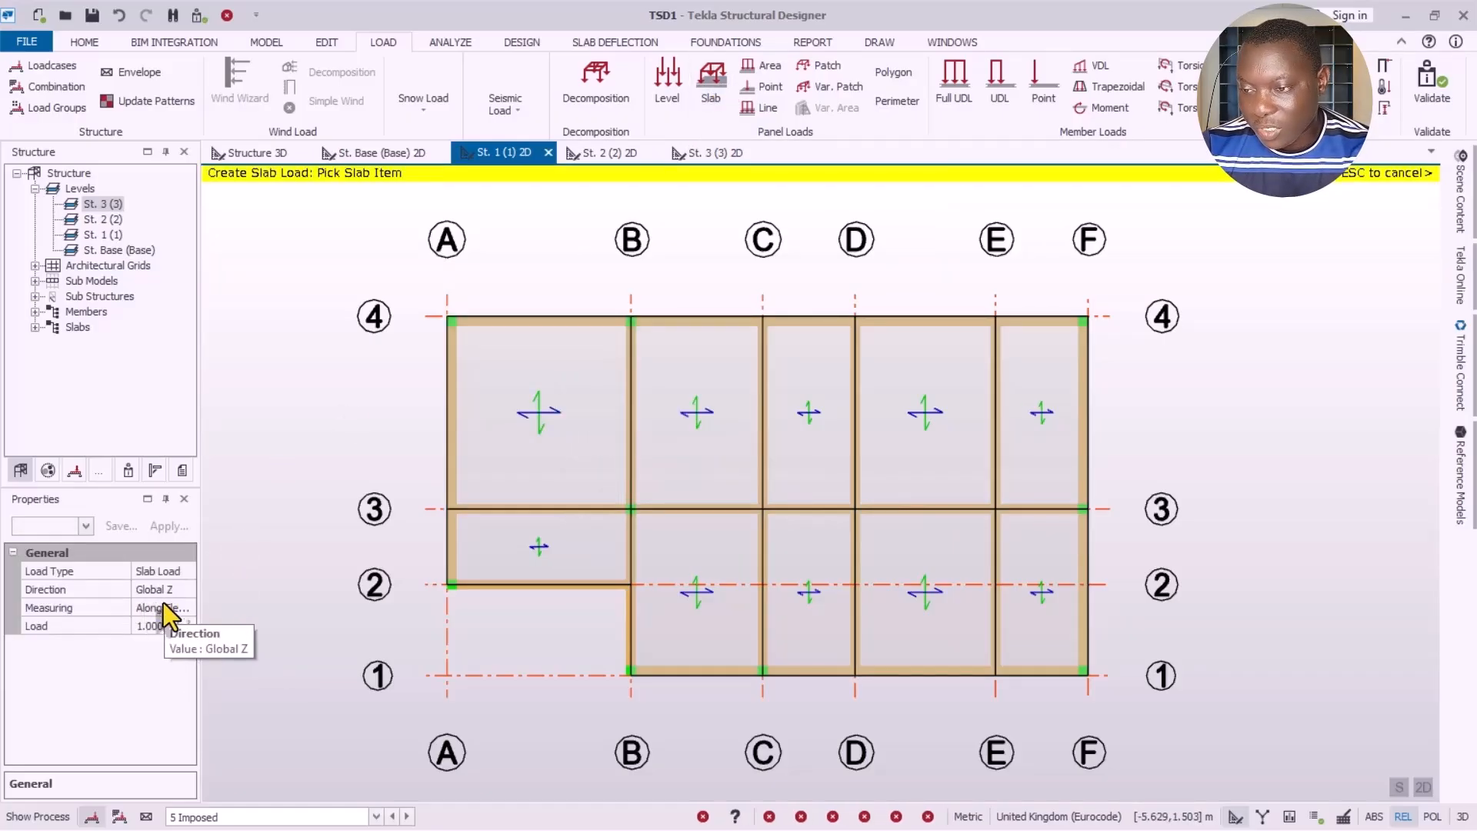
click(150, 624)
drag(144, 626, 154, 626)
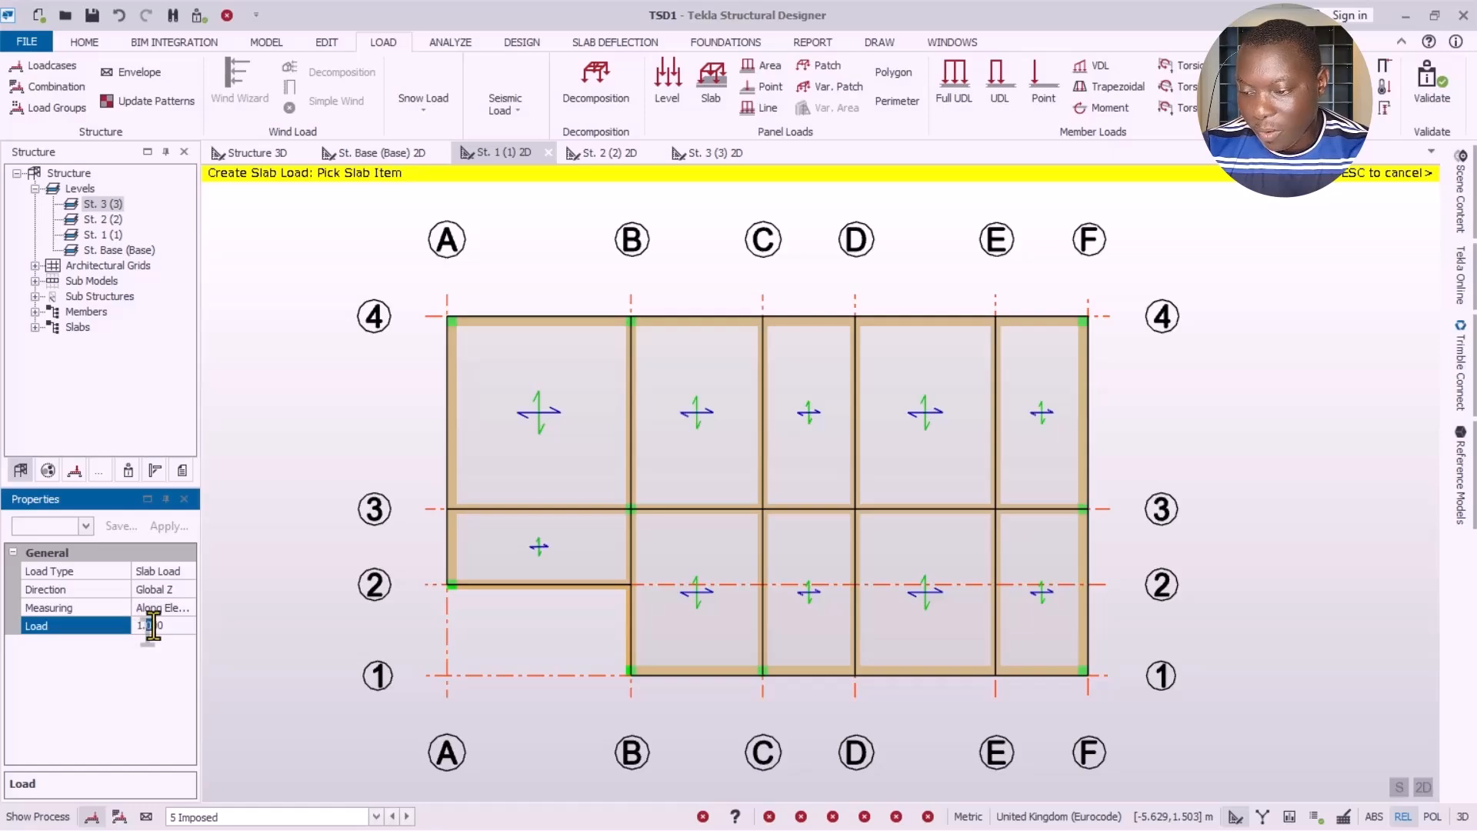
text(5)
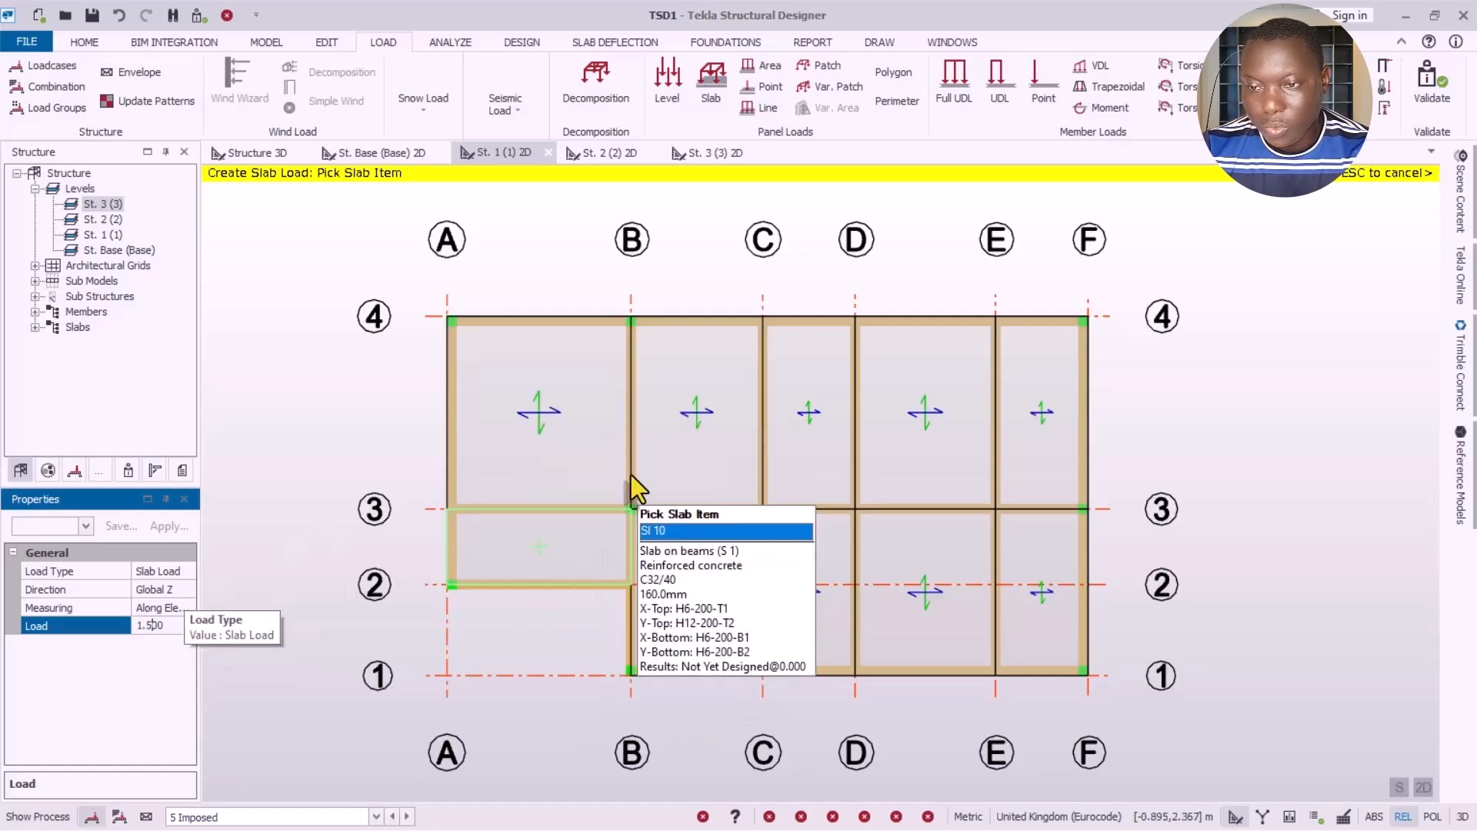
click(548, 427)
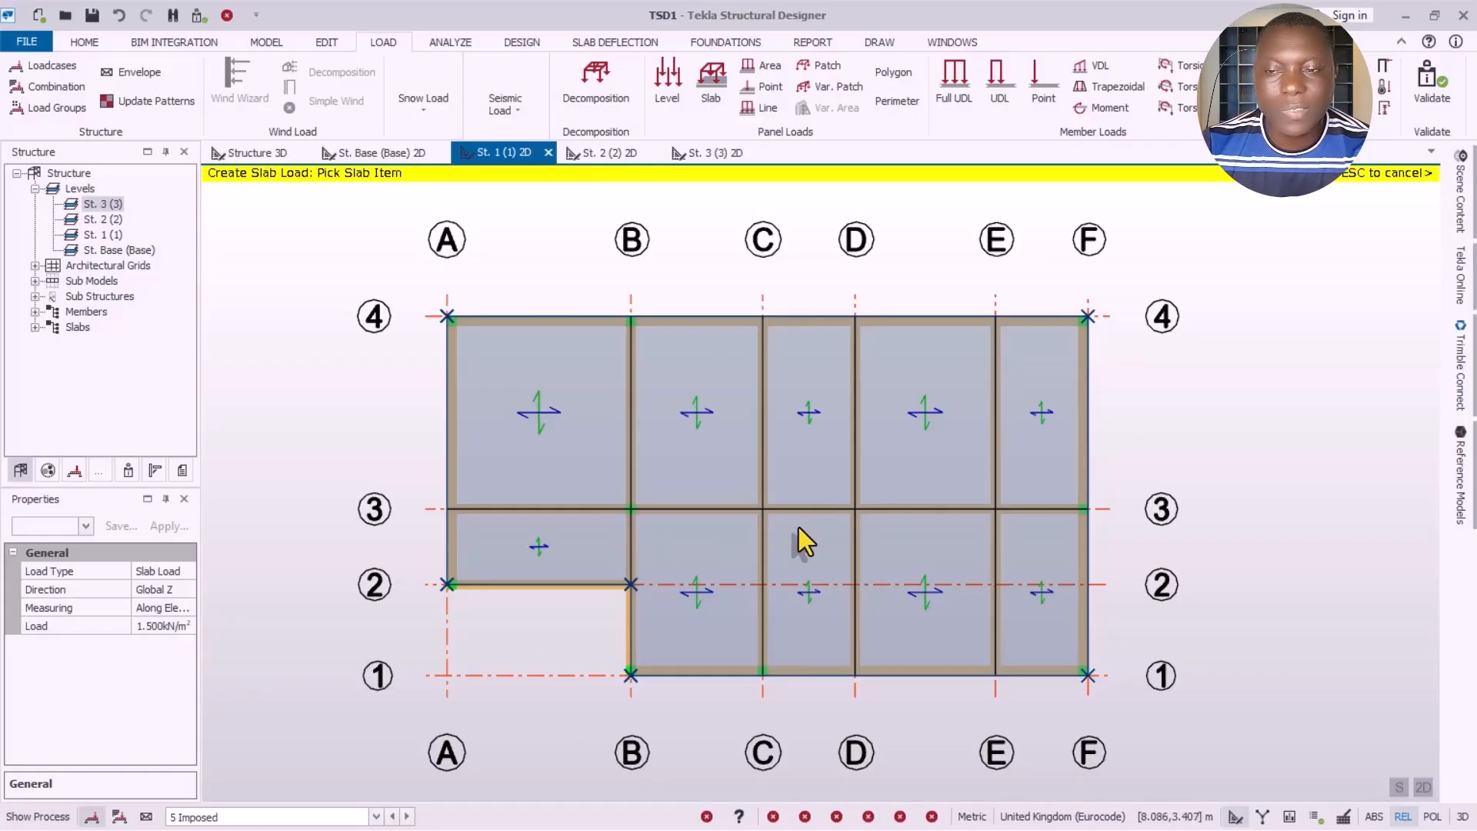
Step: Open the St. 2 plan, make Dead the active loadcase and start a Full UDL member load, opening its load value for editing
click(609, 155)
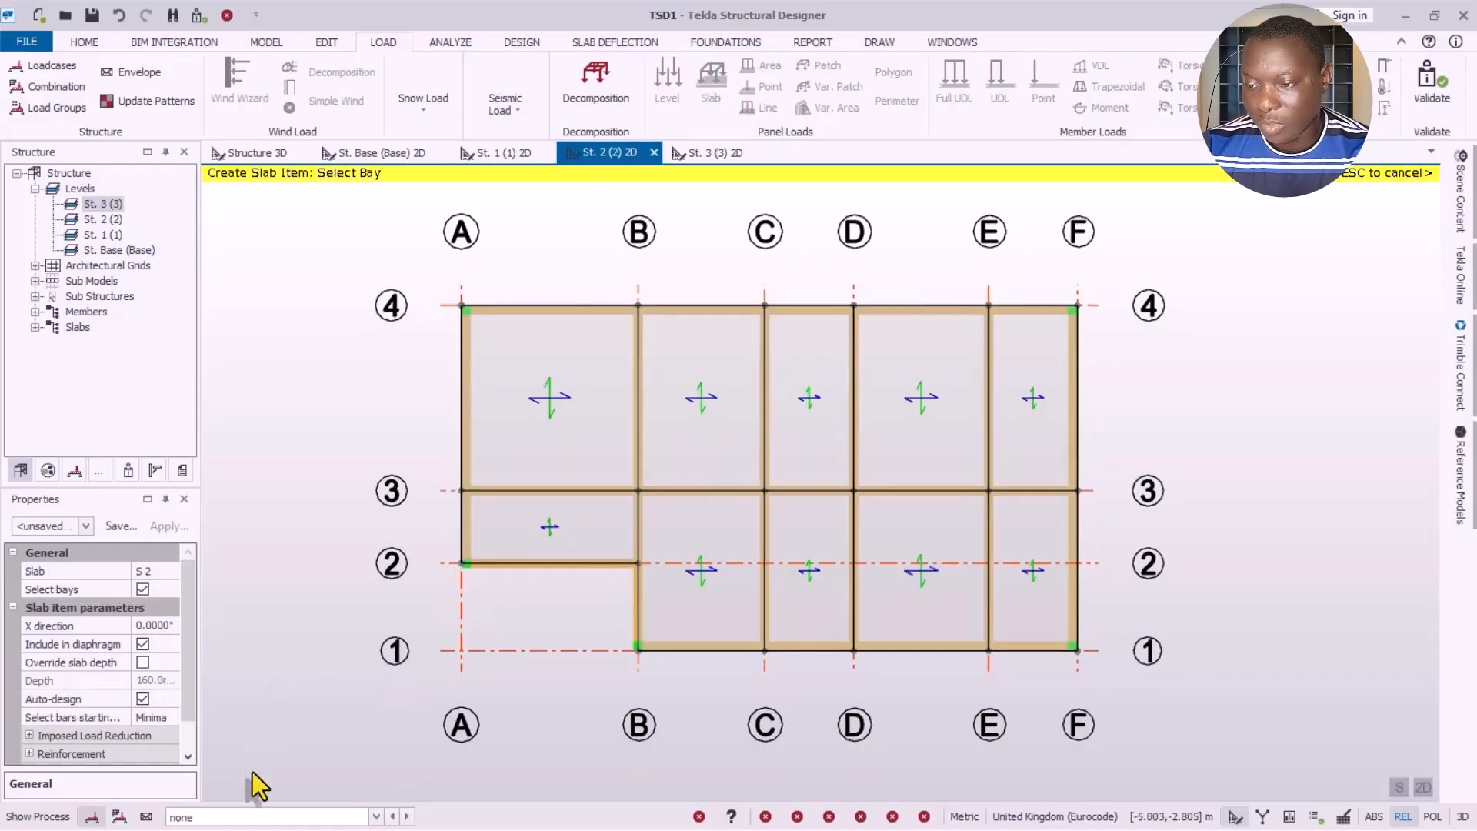
click(228, 817)
click(212, 773)
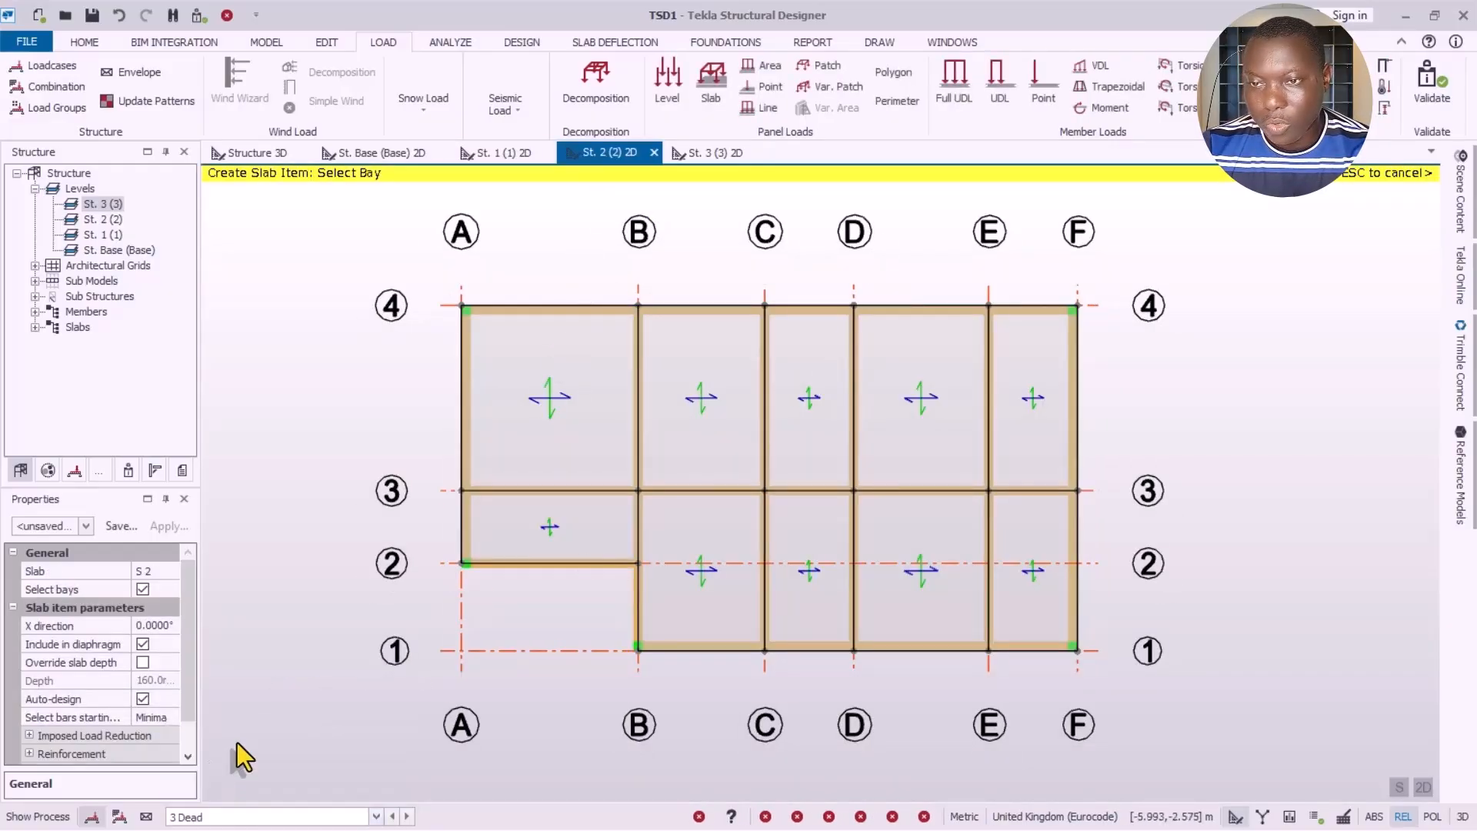
click(960, 94)
click(141, 643)
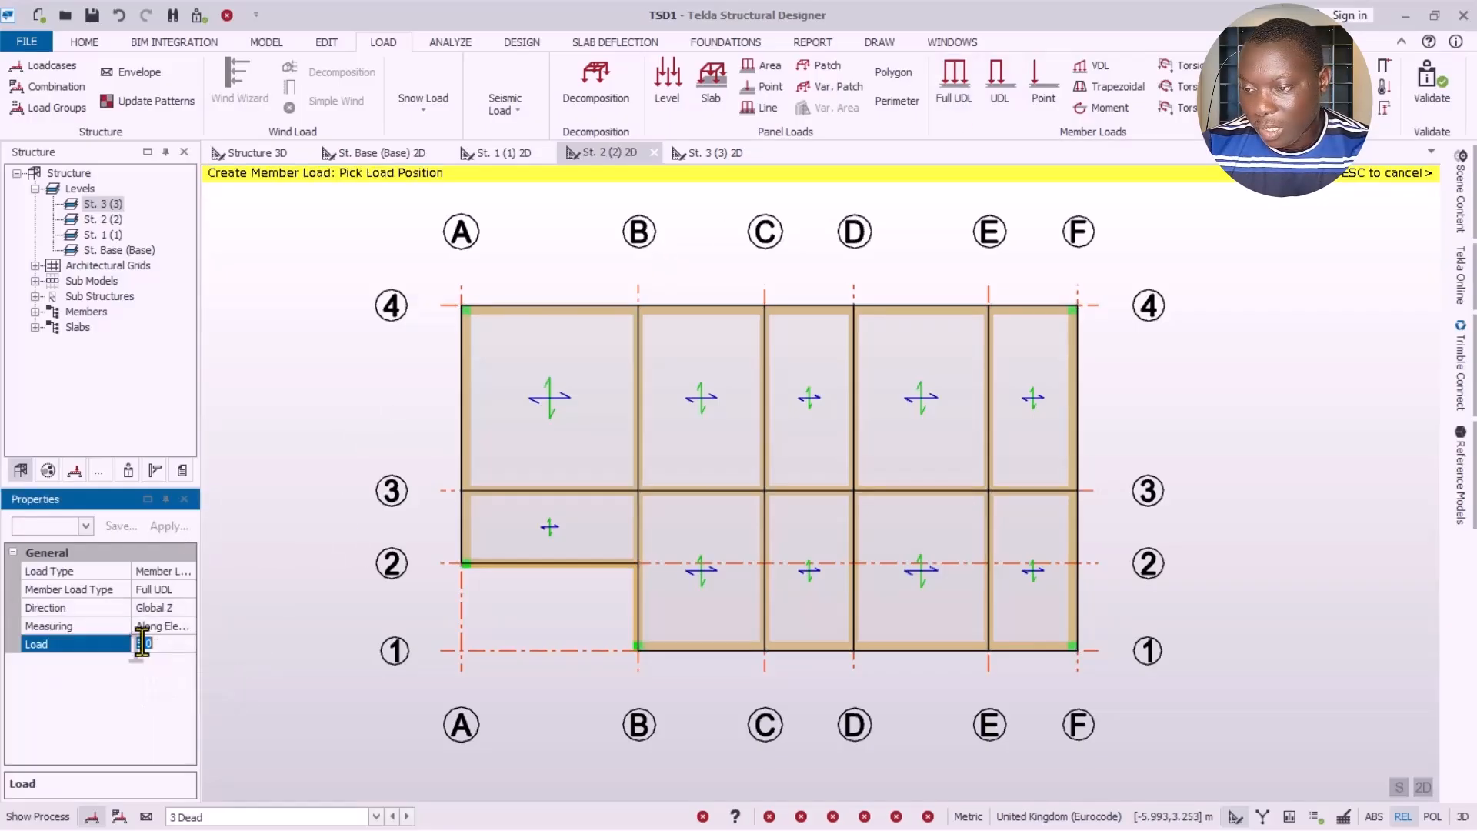
Step: Apply 10.4 kN/m full-length uniform Dead loads to the St. 2 beams along gridlines 4 and F
text(1)
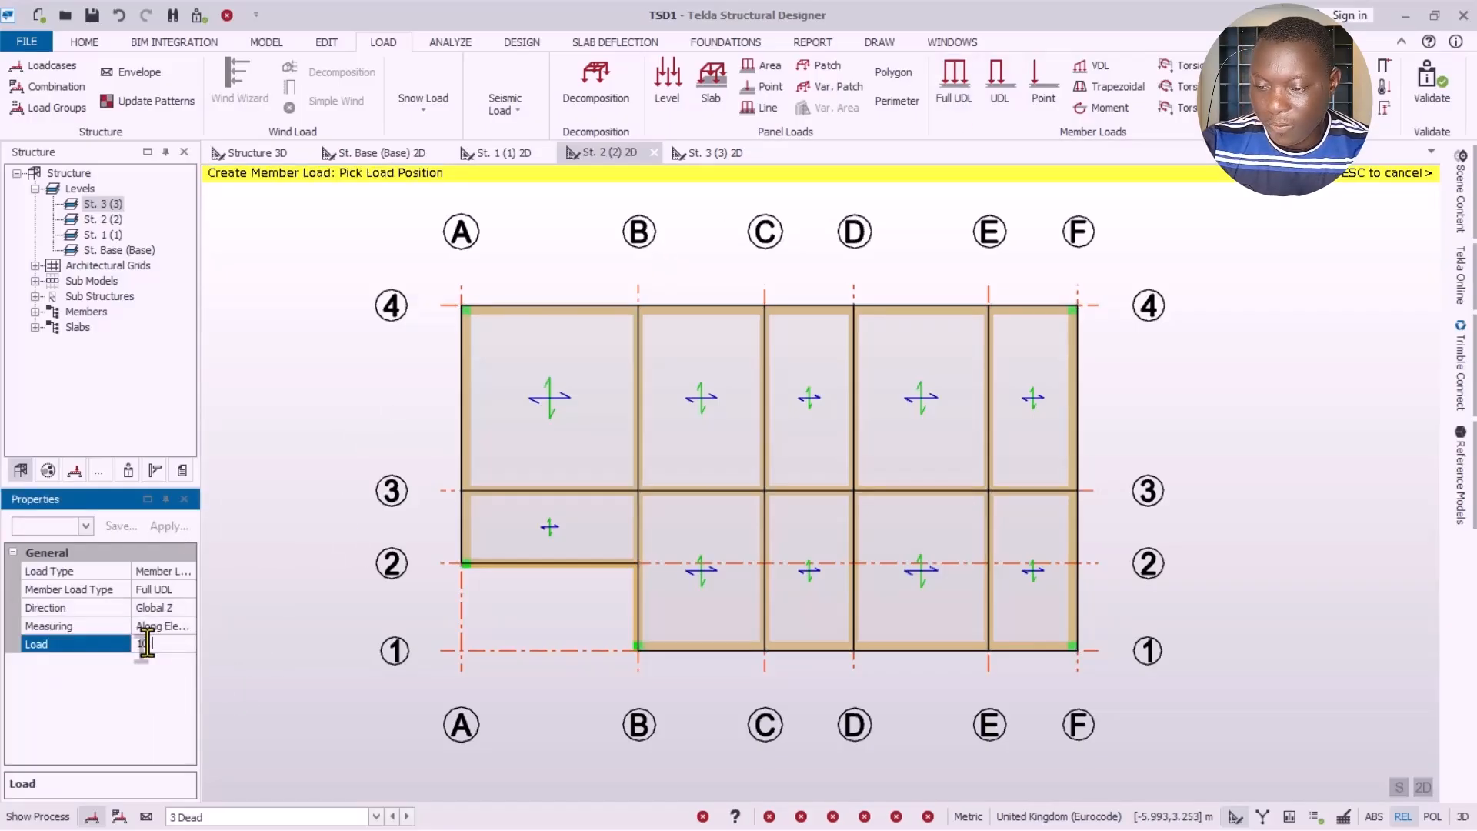
text(0.4)
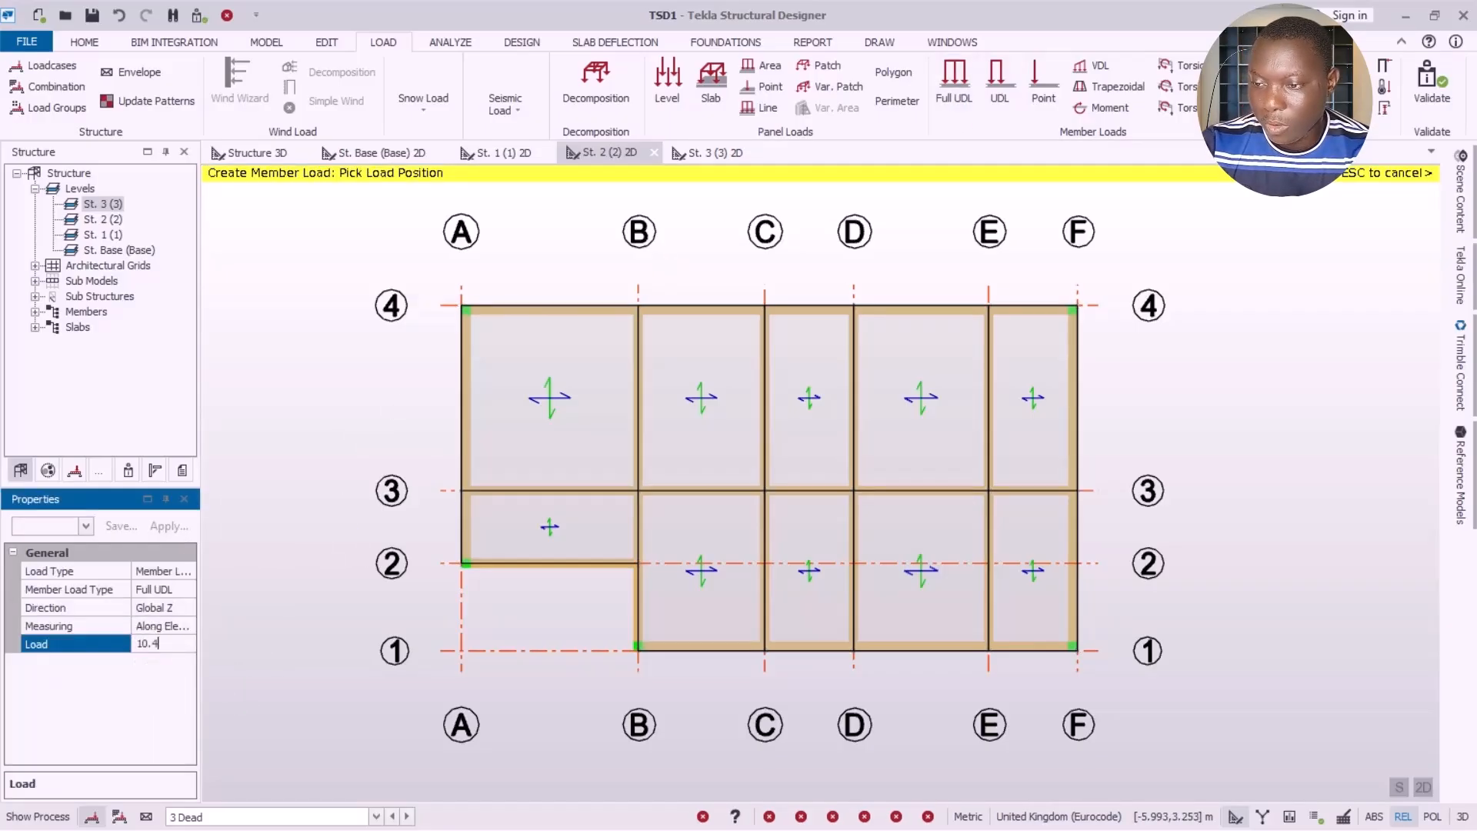
click(674, 317)
click(712, 317)
click(818, 317)
click(950, 320)
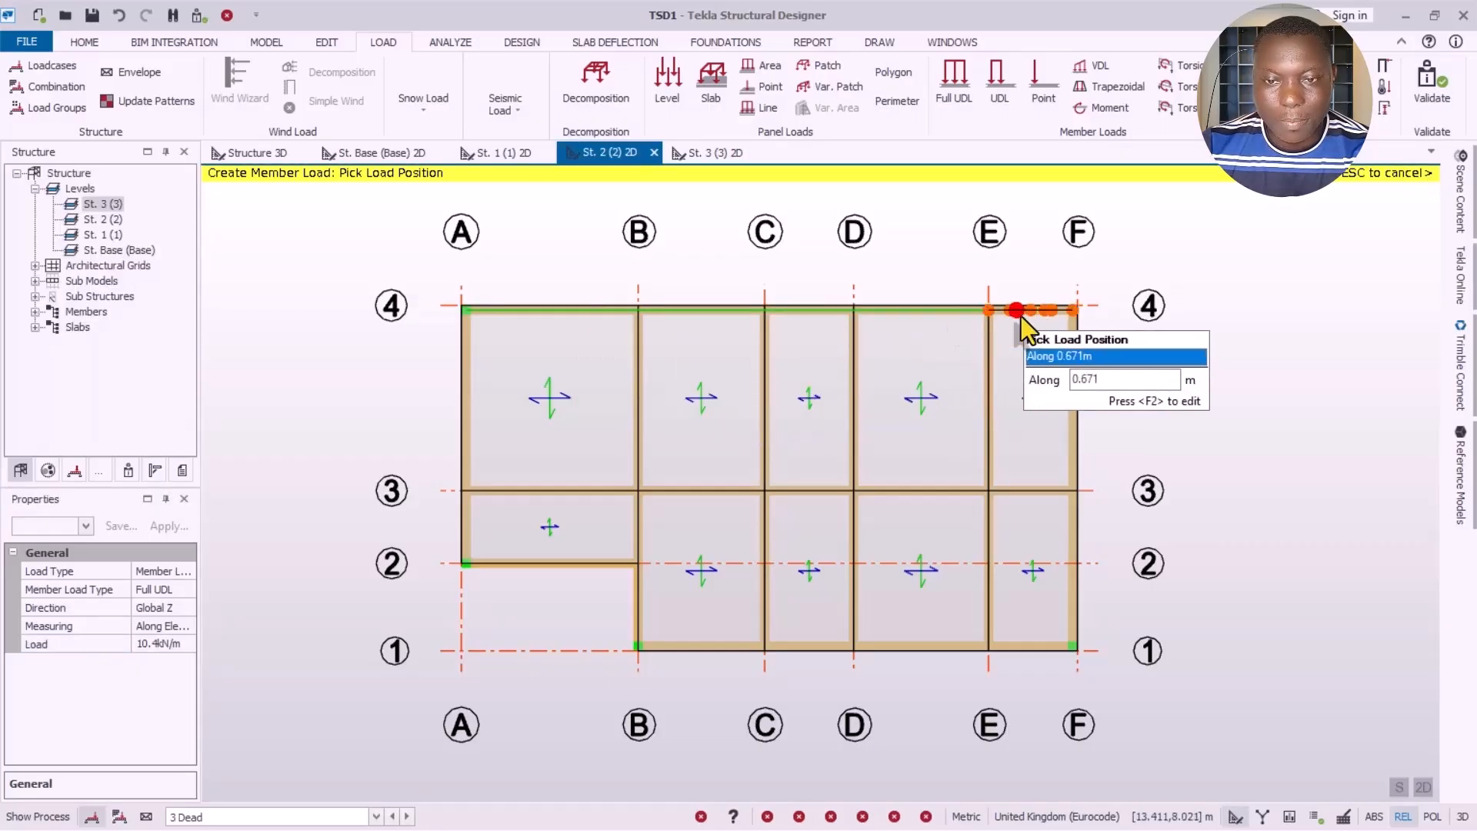
click(1022, 316)
click(1062, 409)
click(1059, 561)
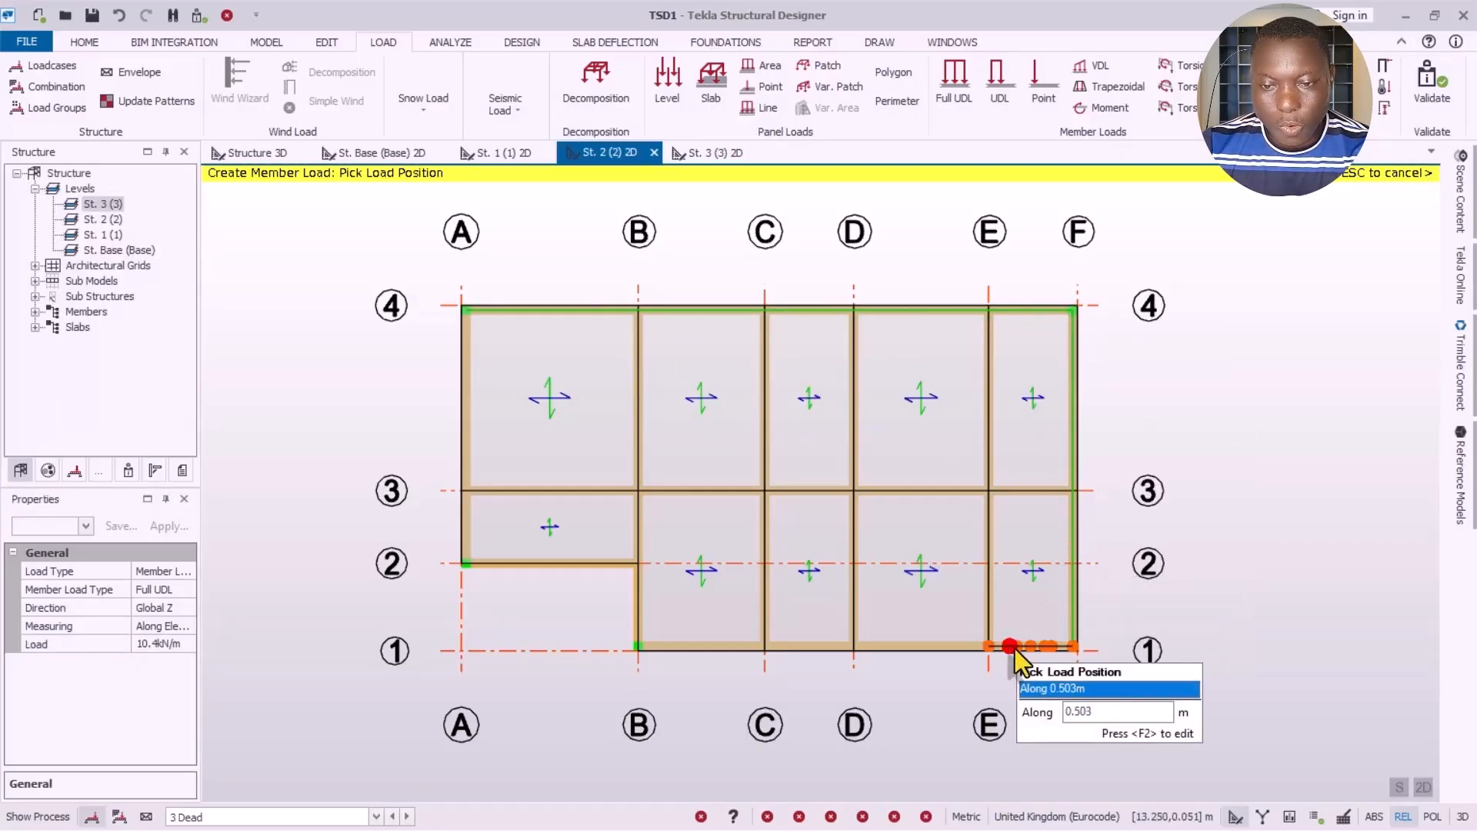
Step: Add the same full-length load to the remaining St. 2 perimeter beams along gridlines 1, B, 2 and A
click(1014, 648)
click(912, 645)
click(804, 651)
click(703, 649)
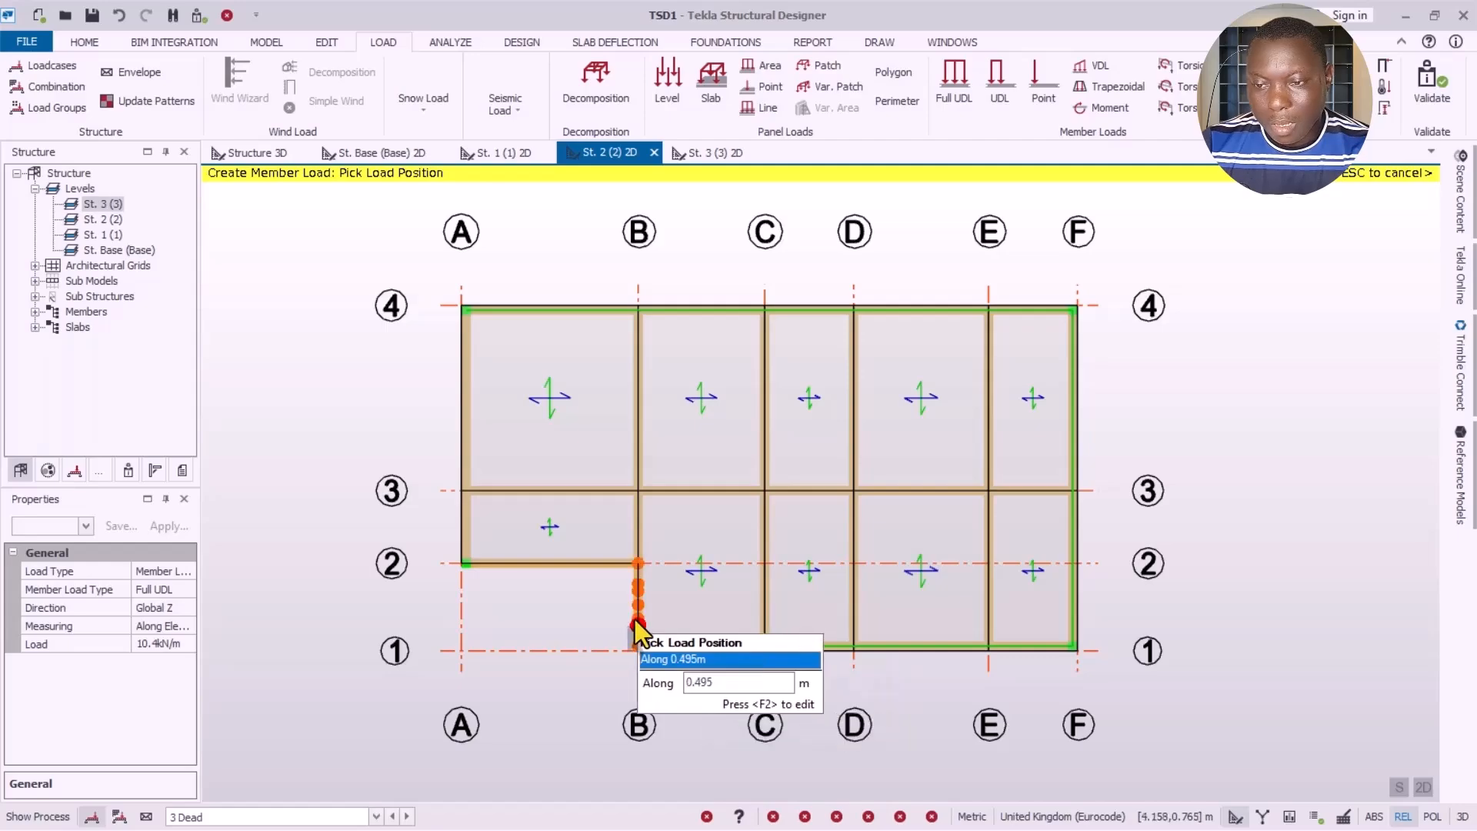
click(635, 620)
click(569, 564)
click(462, 535)
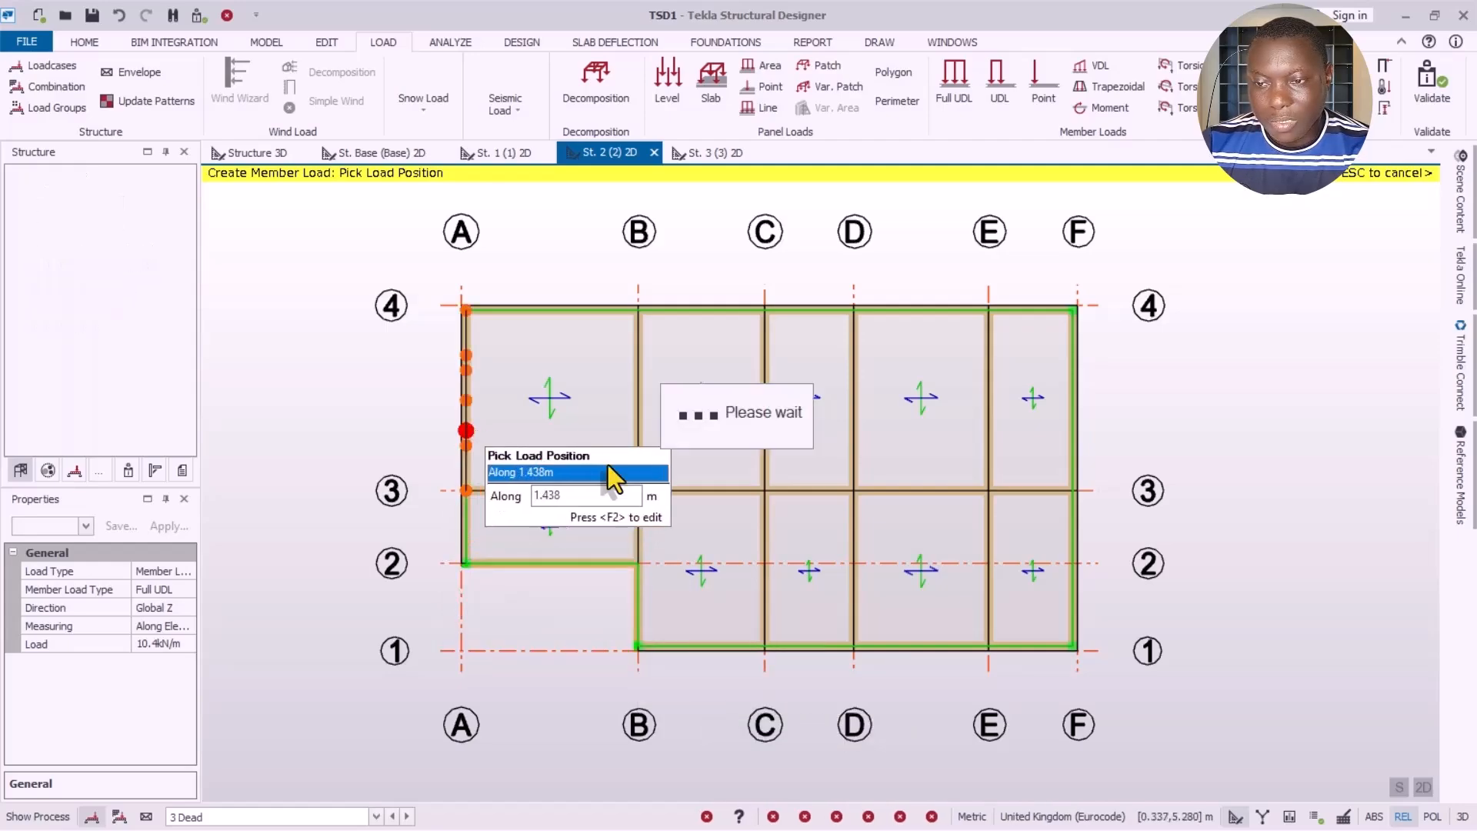
Step: Load all St. 2 beams along gridline 3, from A to F, with the 10.4 kN/m full UDL
click(572, 487)
click(720, 486)
click(819, 493)
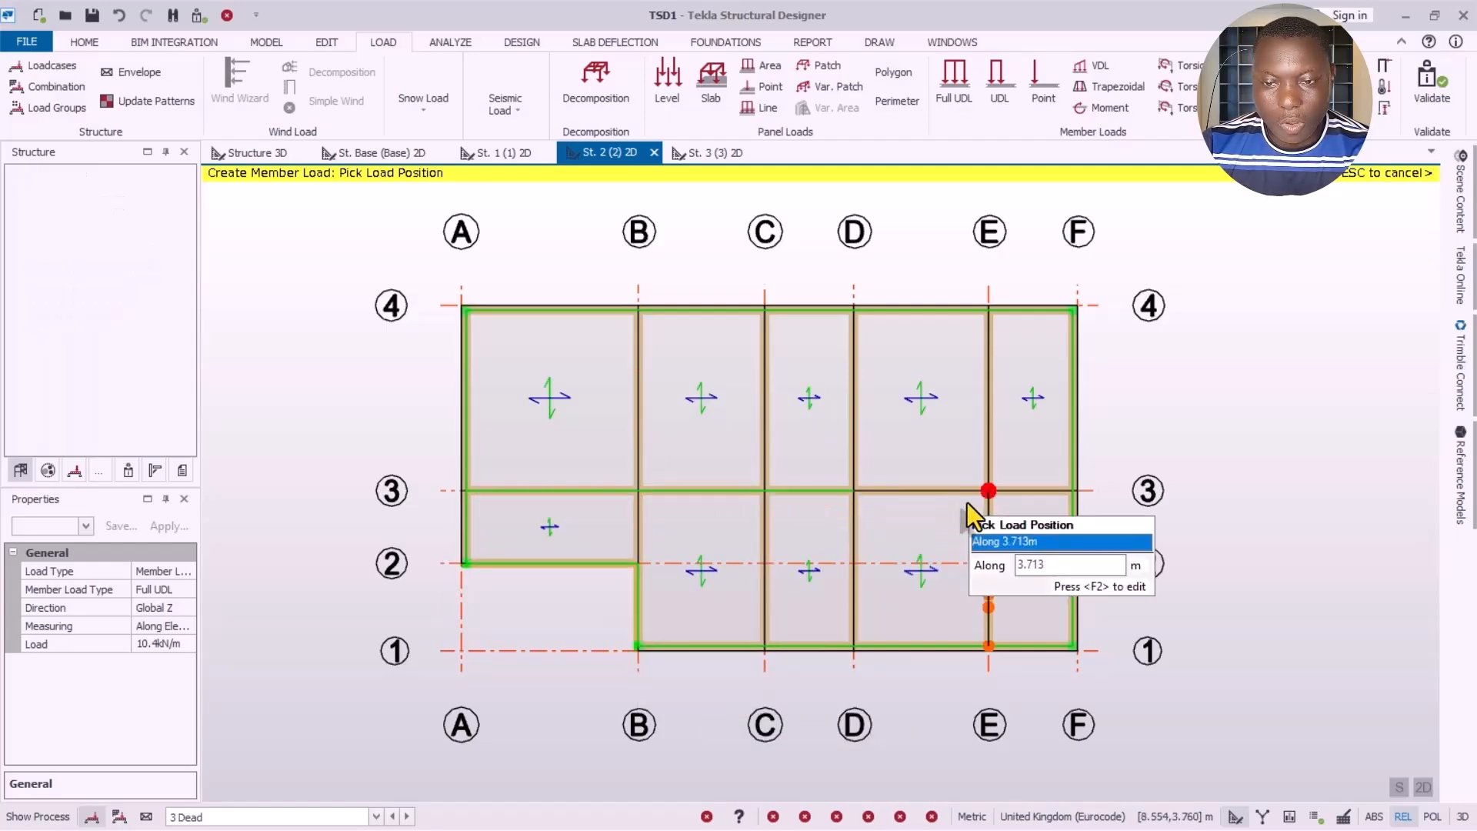
click(932, 490)
click(1017, 484)
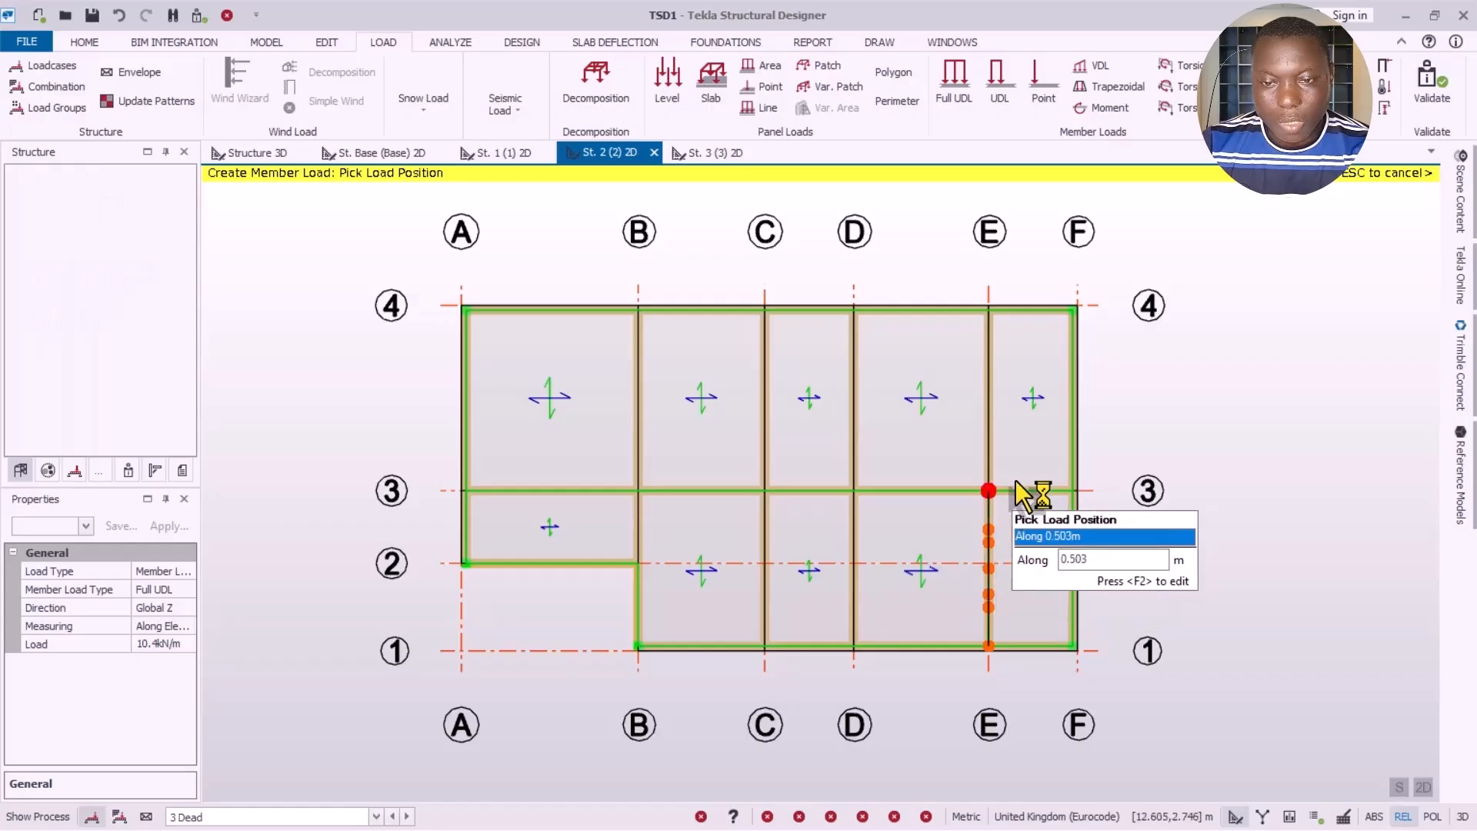
Step: Apply the 10.4 kN/m full UDL to the interior St. 2 beams along gridlines E, D, C and B
click(995, 428)
click(862, 424)
click(843, 529)
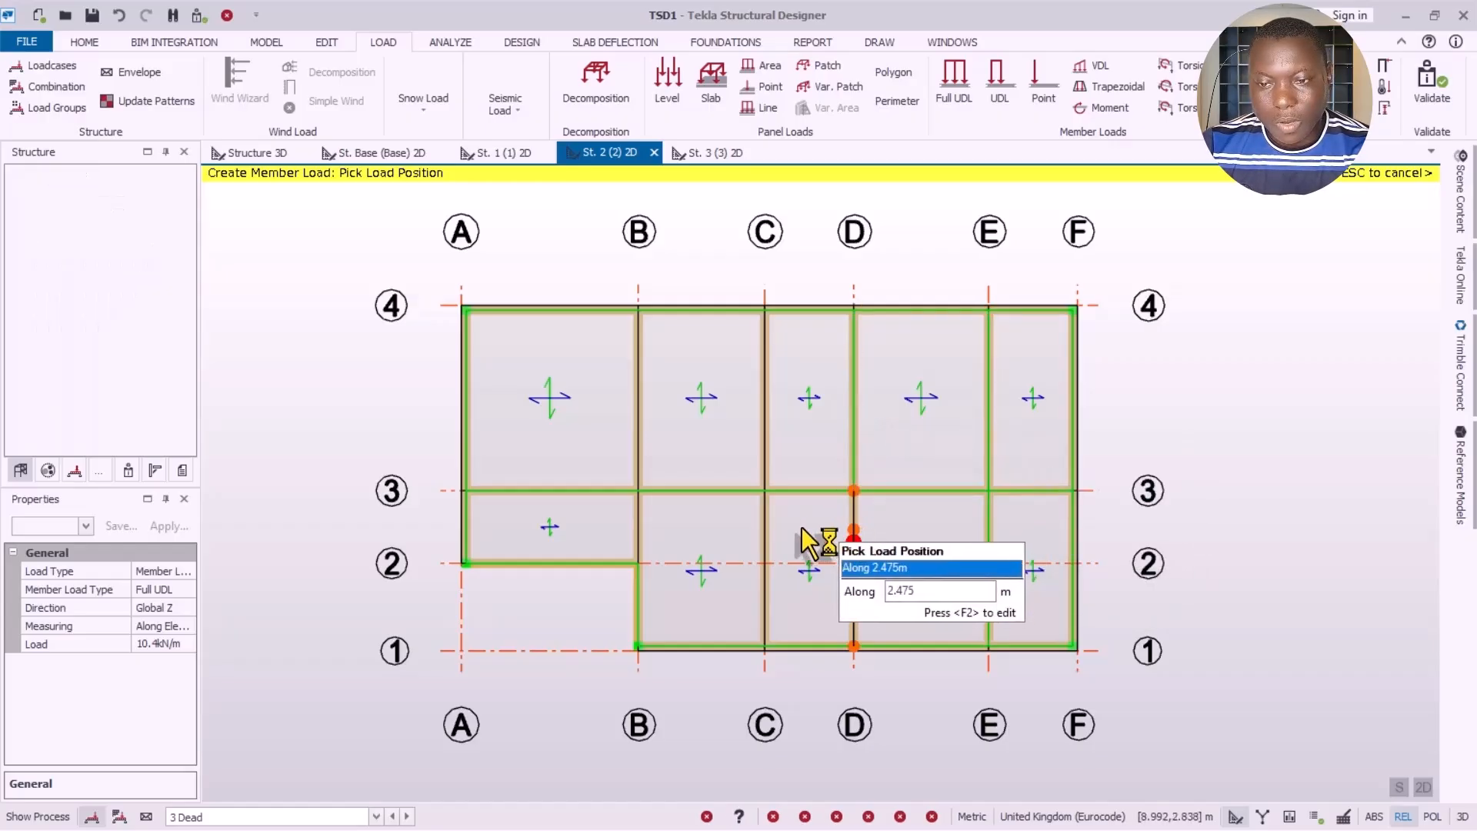
click(764, 521)
click(765, 445)
click(640, 421)
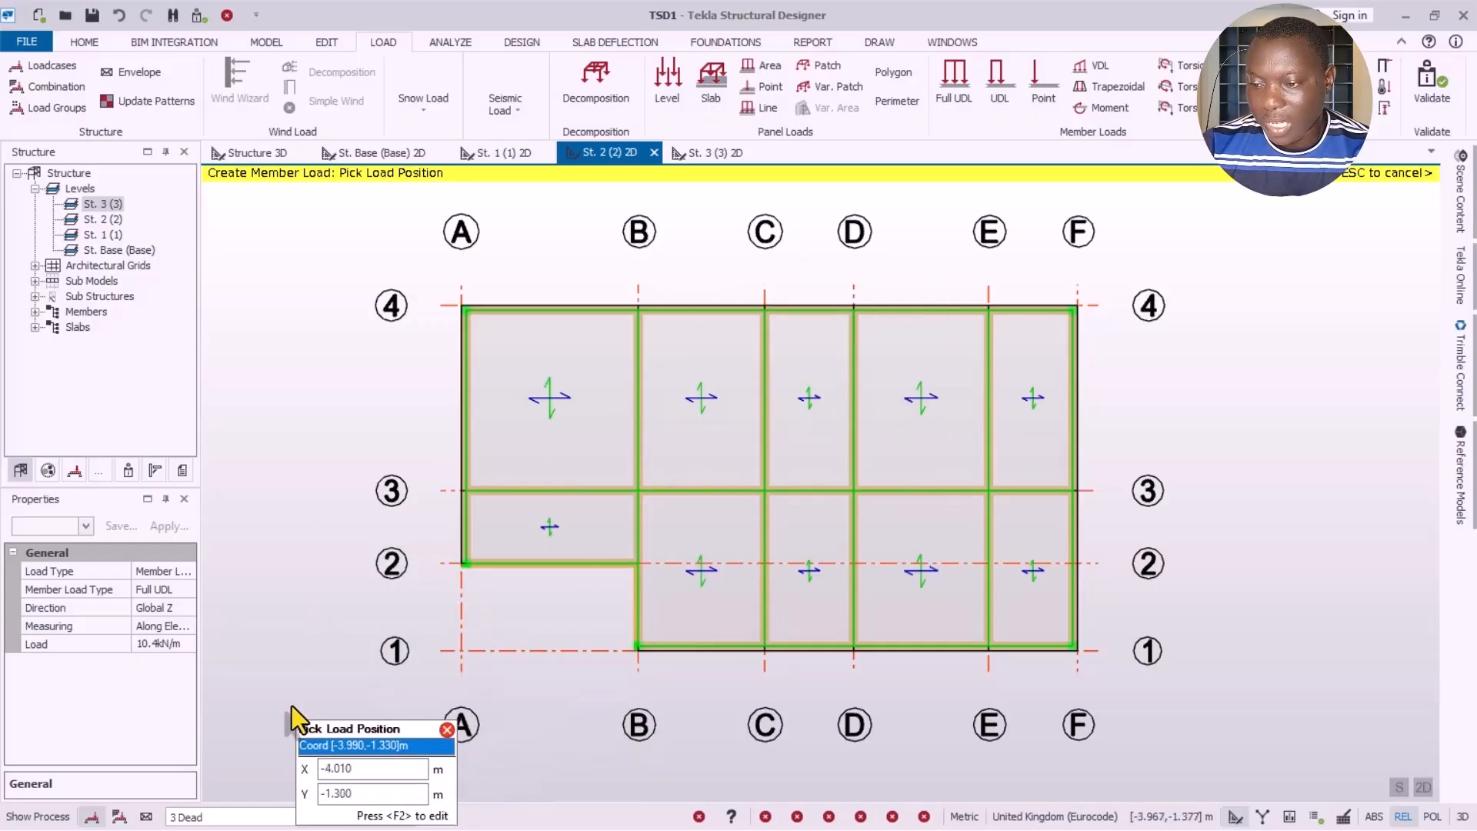
key(Escape)
Step: Apply a 1 kN/m² slab load to the St. 2 slab in the Services loadcase
click(280, 814)
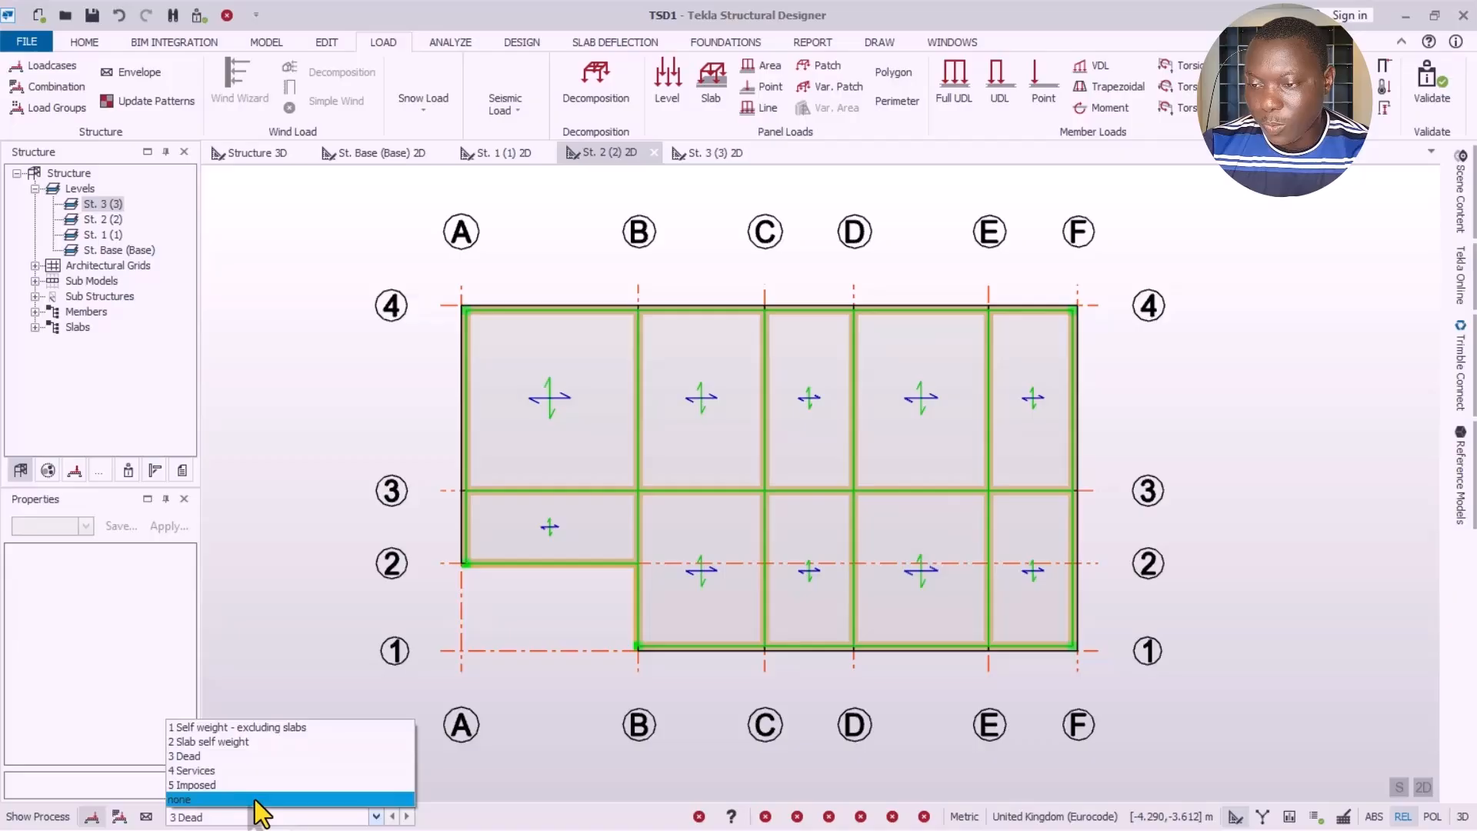
click(209, 771)
click(707, 85)
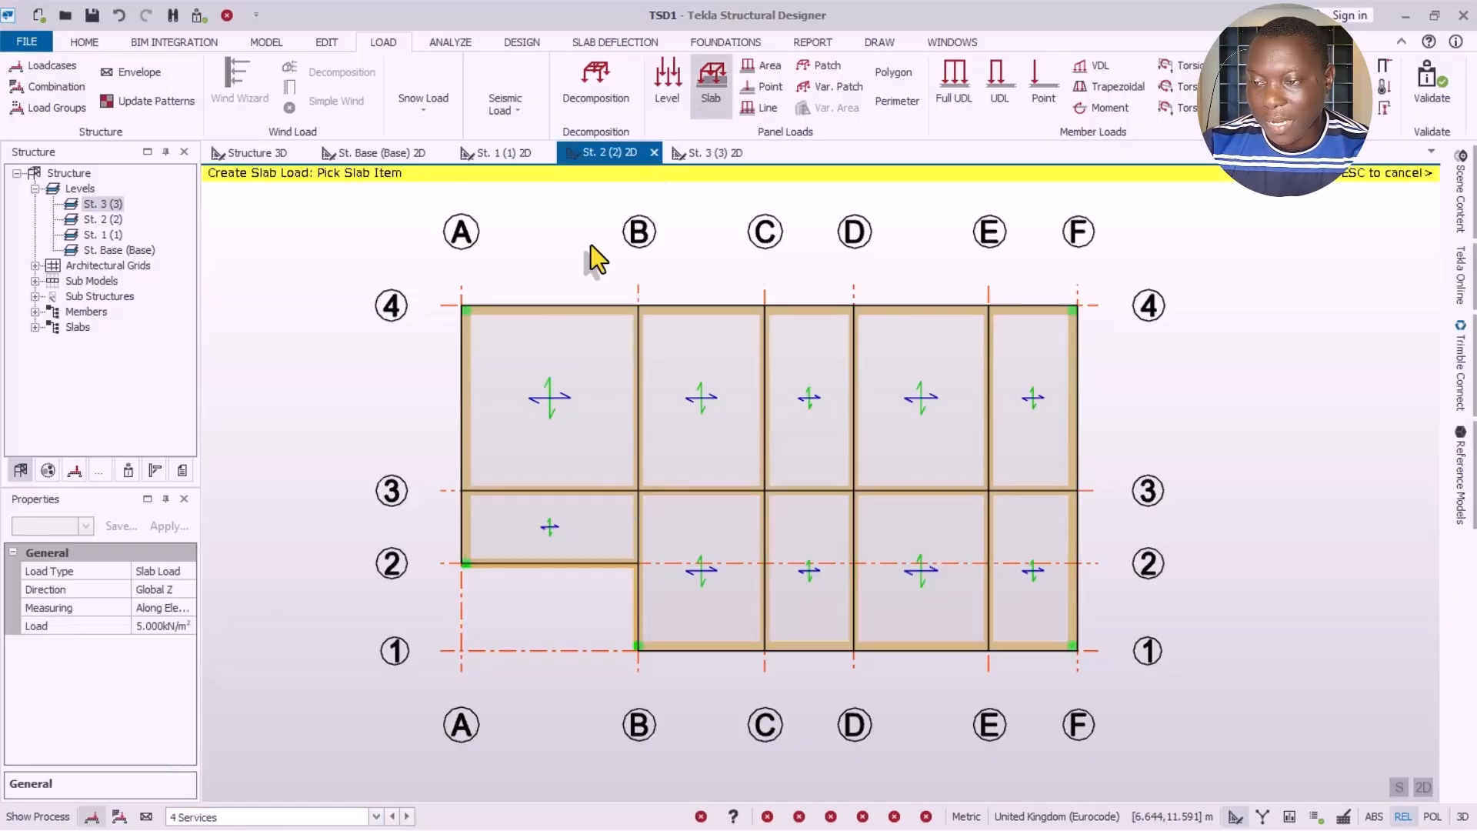
click(154, 625)
text(1)
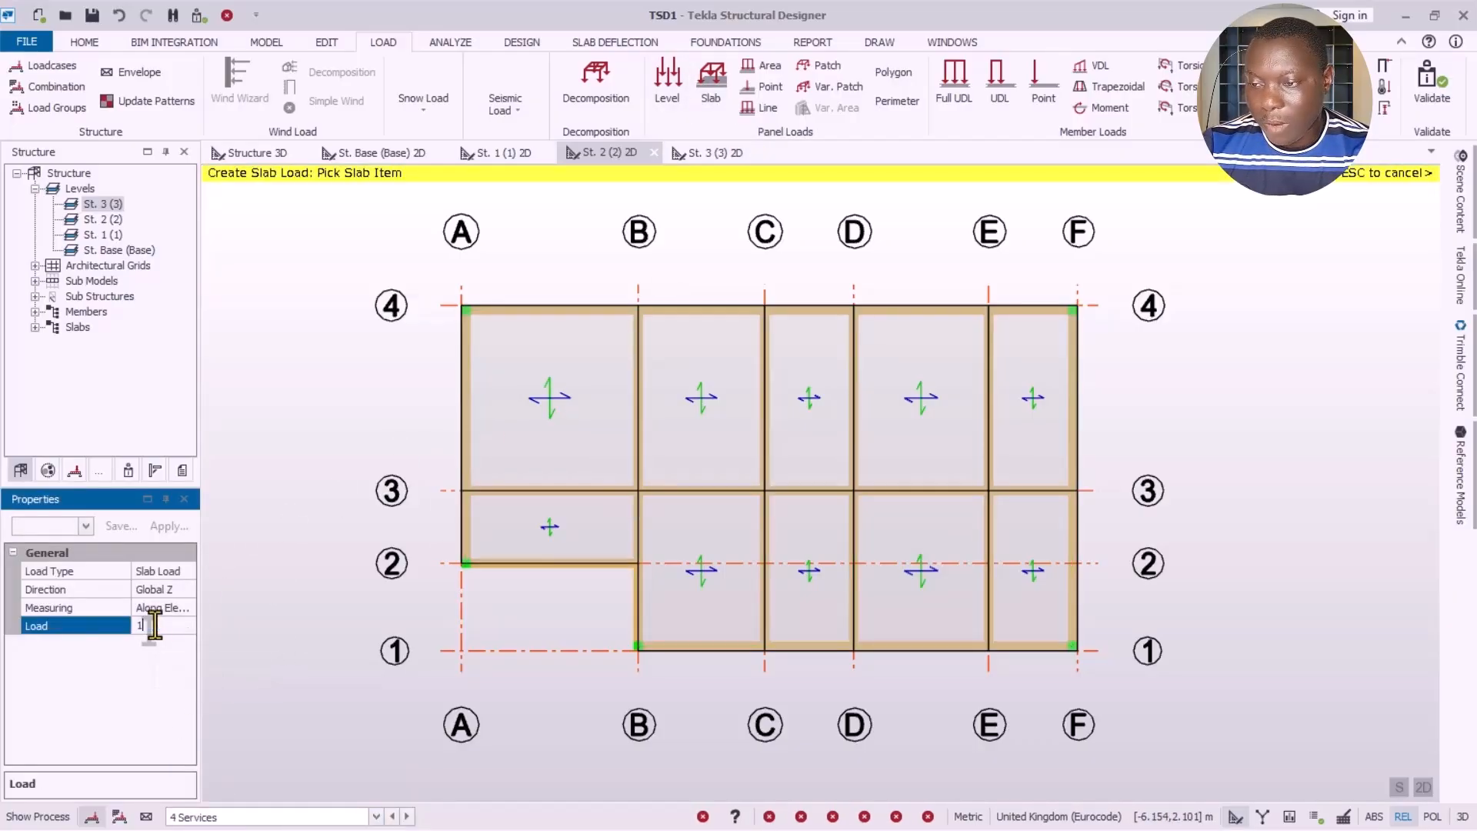
click(562, 446)
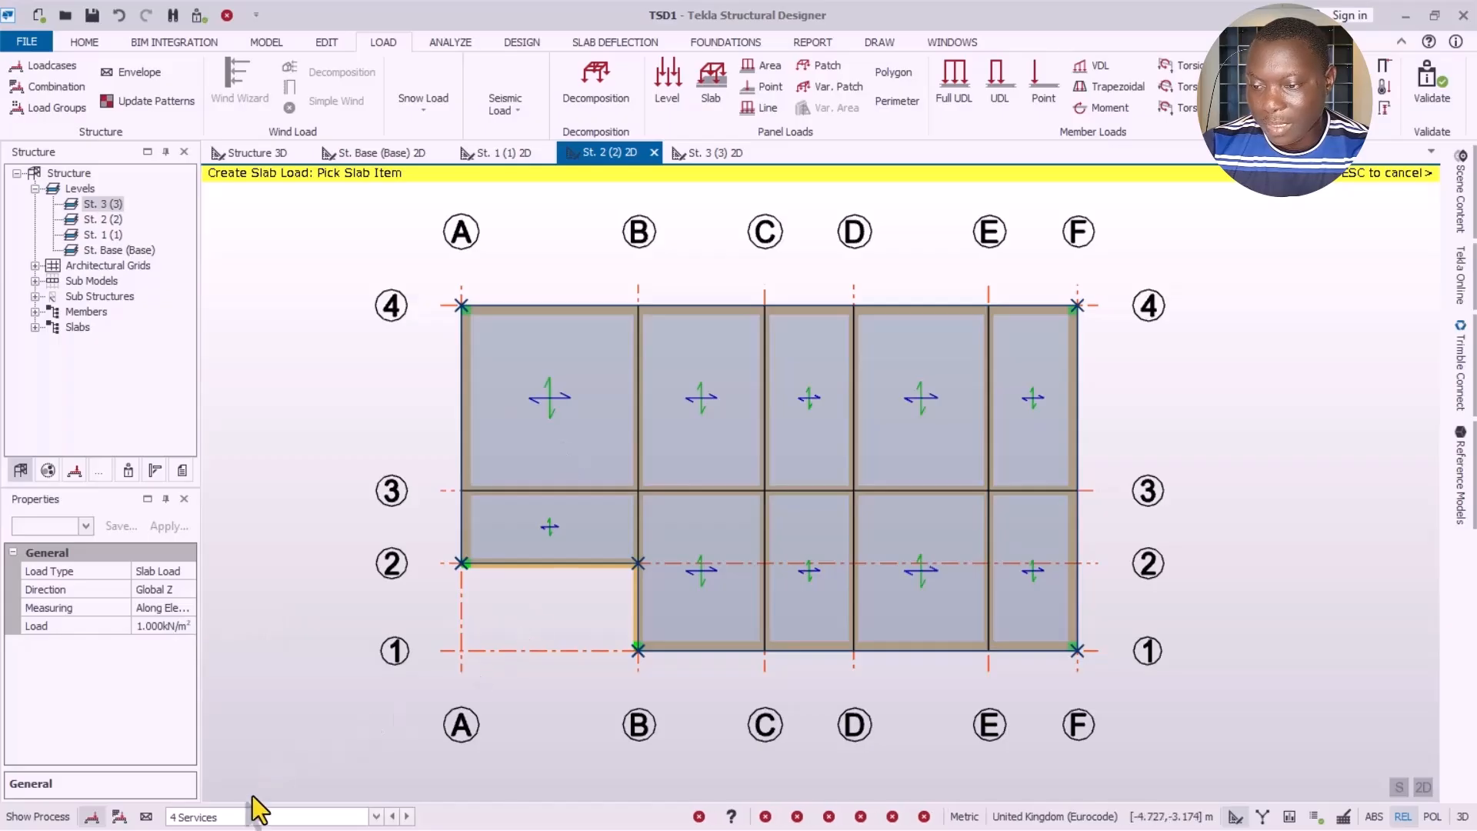
Step: Apply a 1.5 kN/m² slab load to the St. 2 slab in the Imposed loadcase
click(231, 817)
click(209, 784)
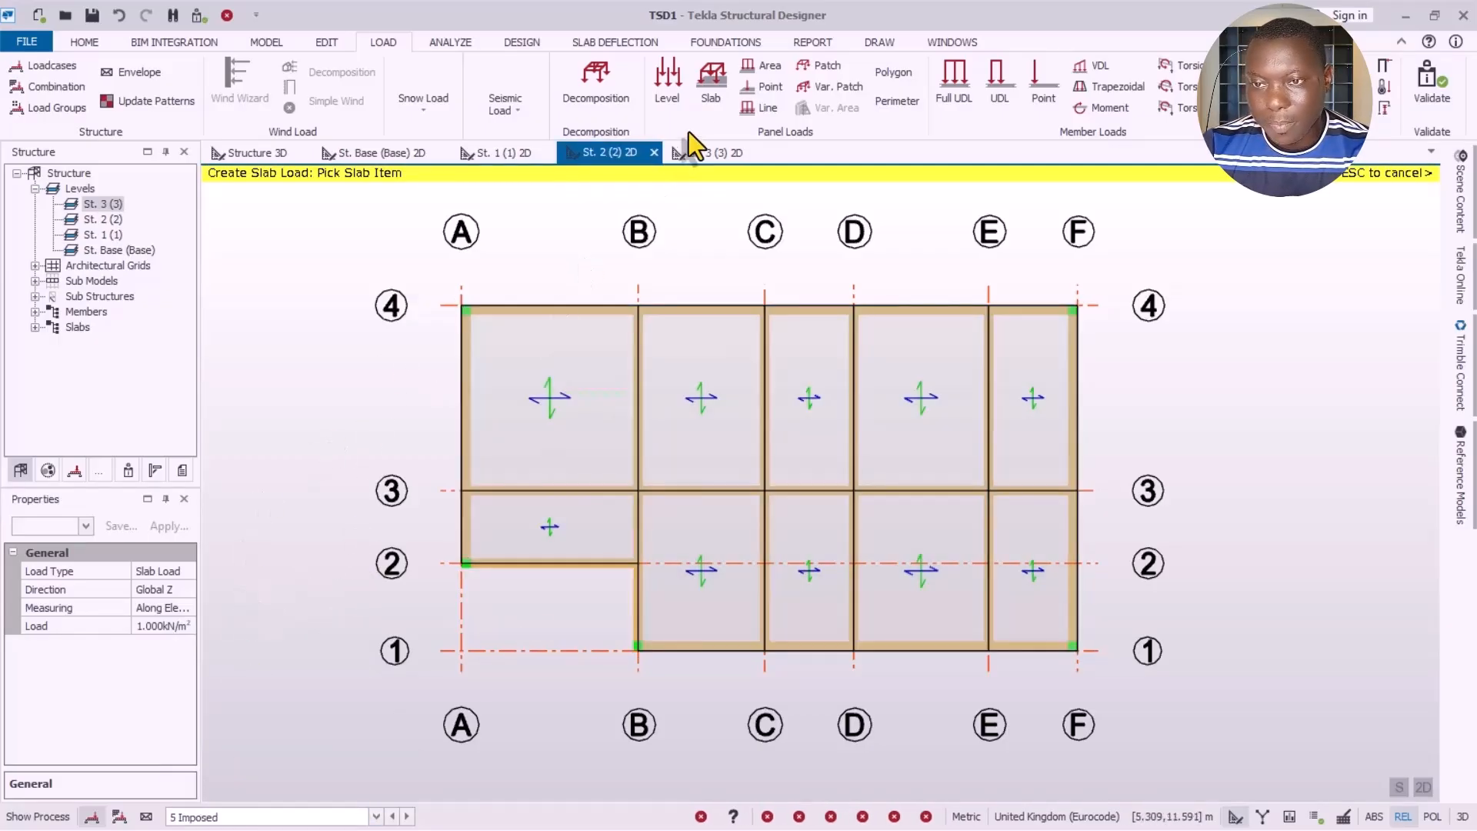
click(149, 625)
text(1)
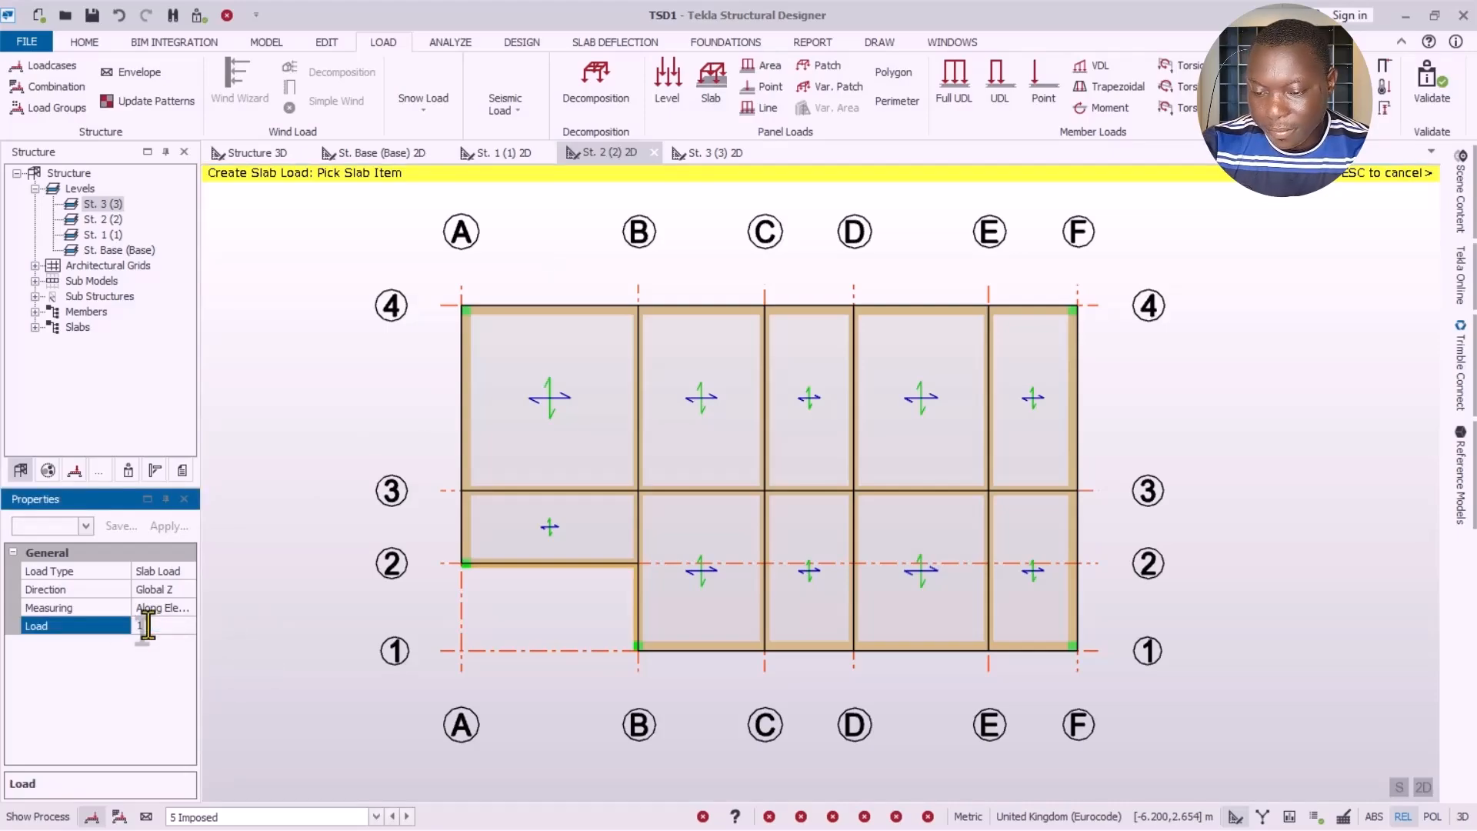
text(.5)
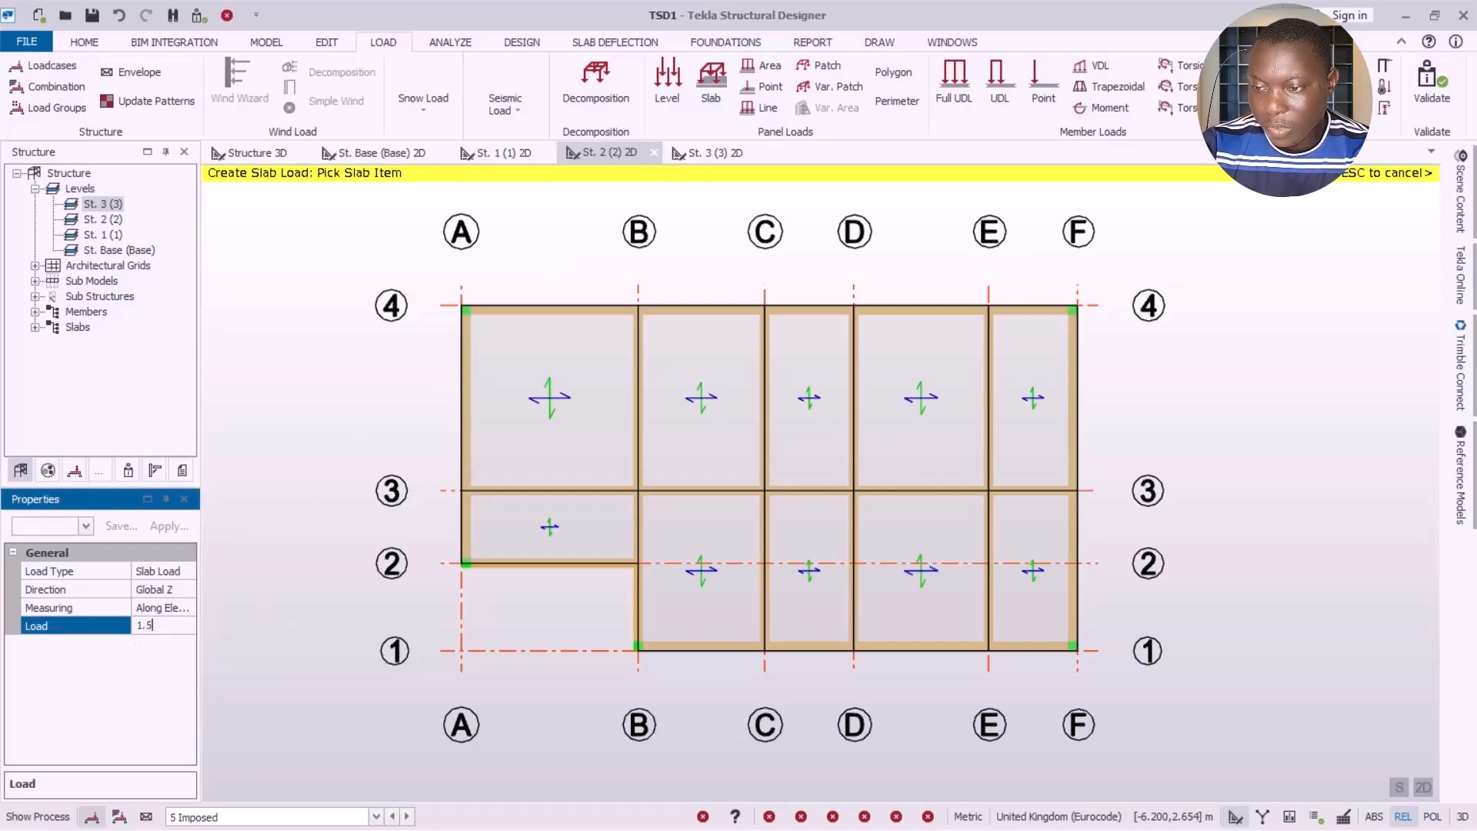
click(560, 436)
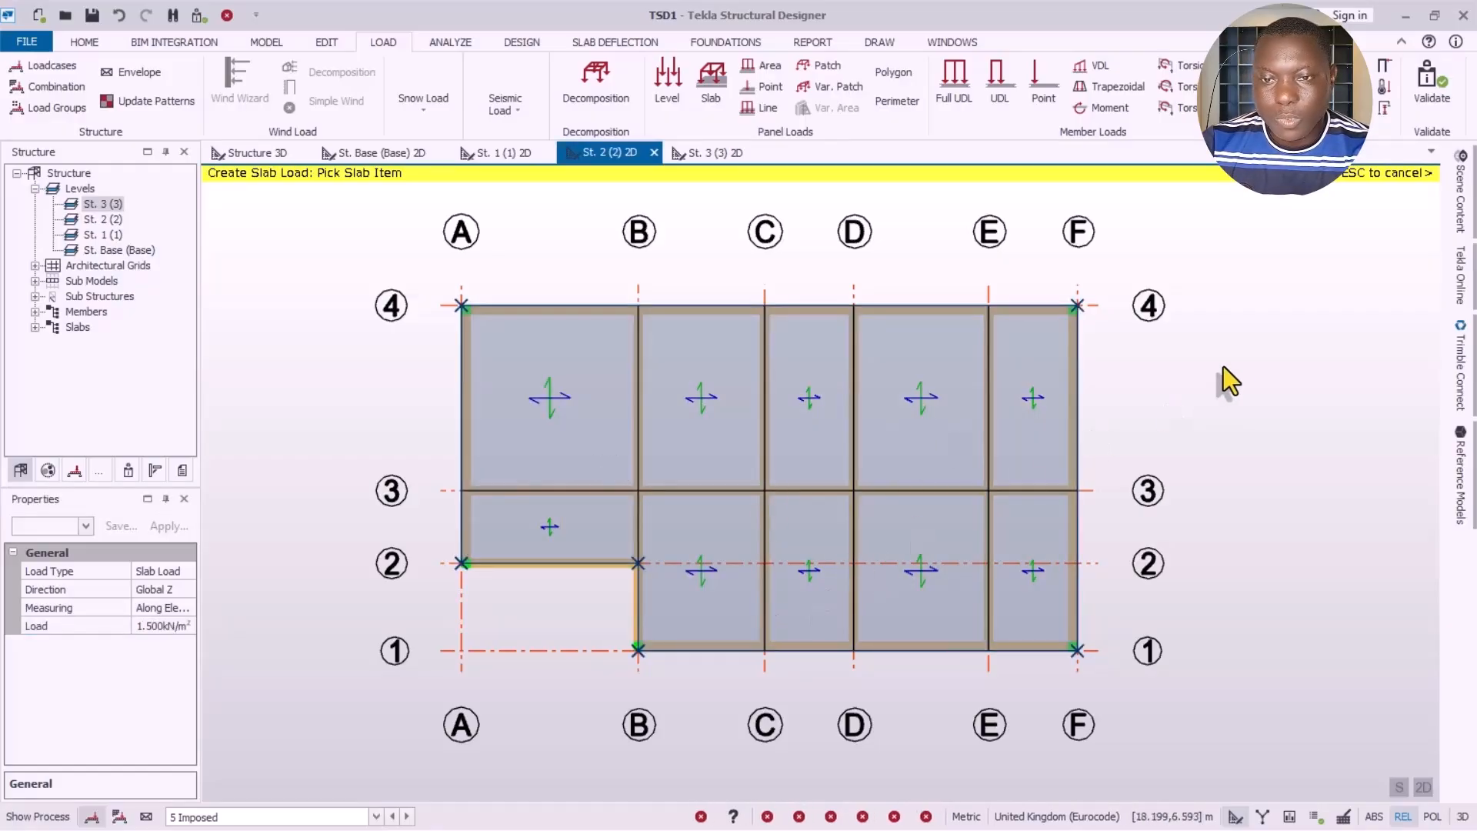
Step: On the St. 3 plan, apply 10.4 kN/m full UDLs in the Dead loadcase to the beams along gridlines 4 and F
click(715, 153)
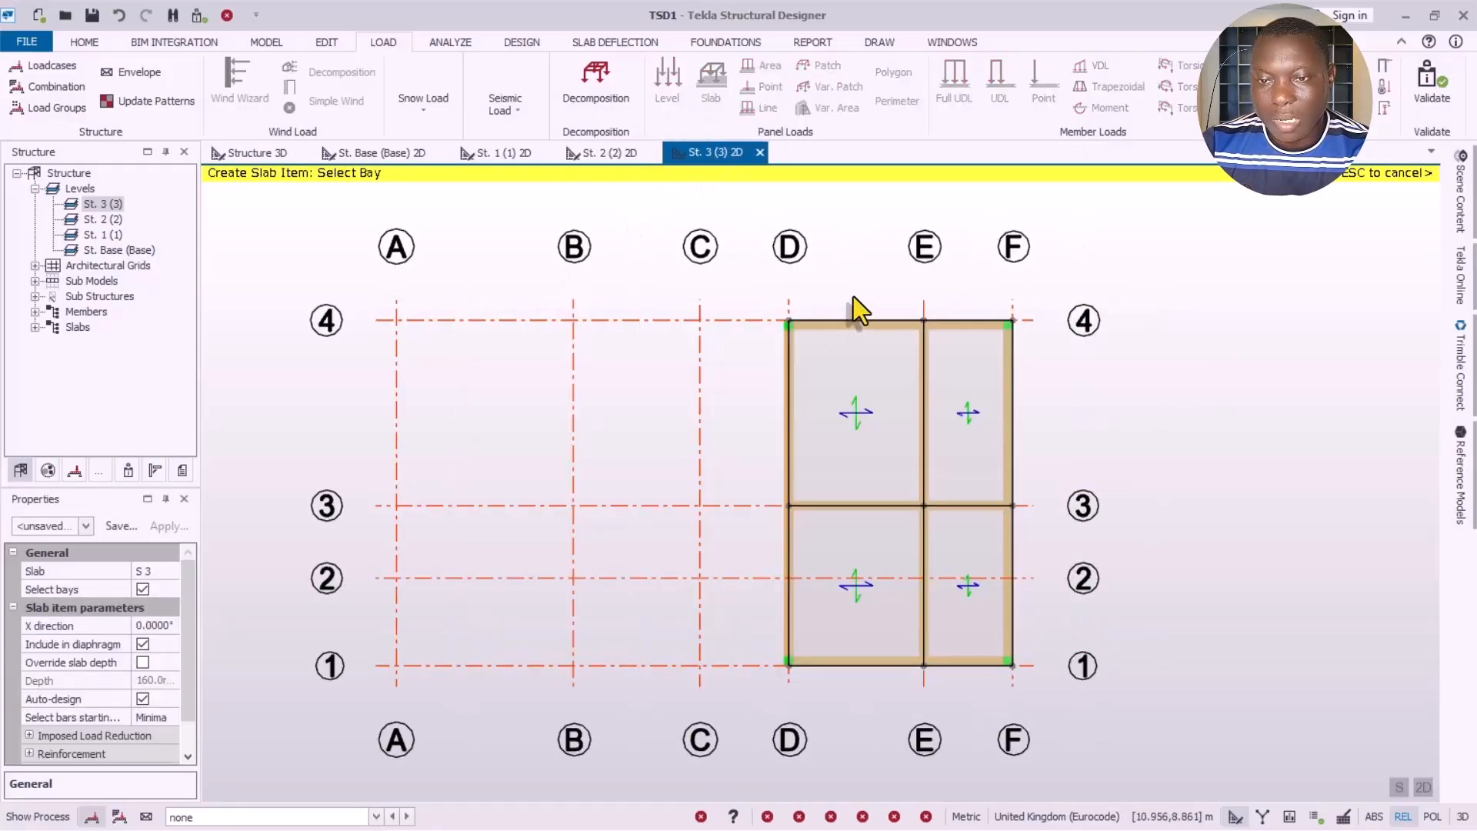
click(266, 819)
click(209, 760)
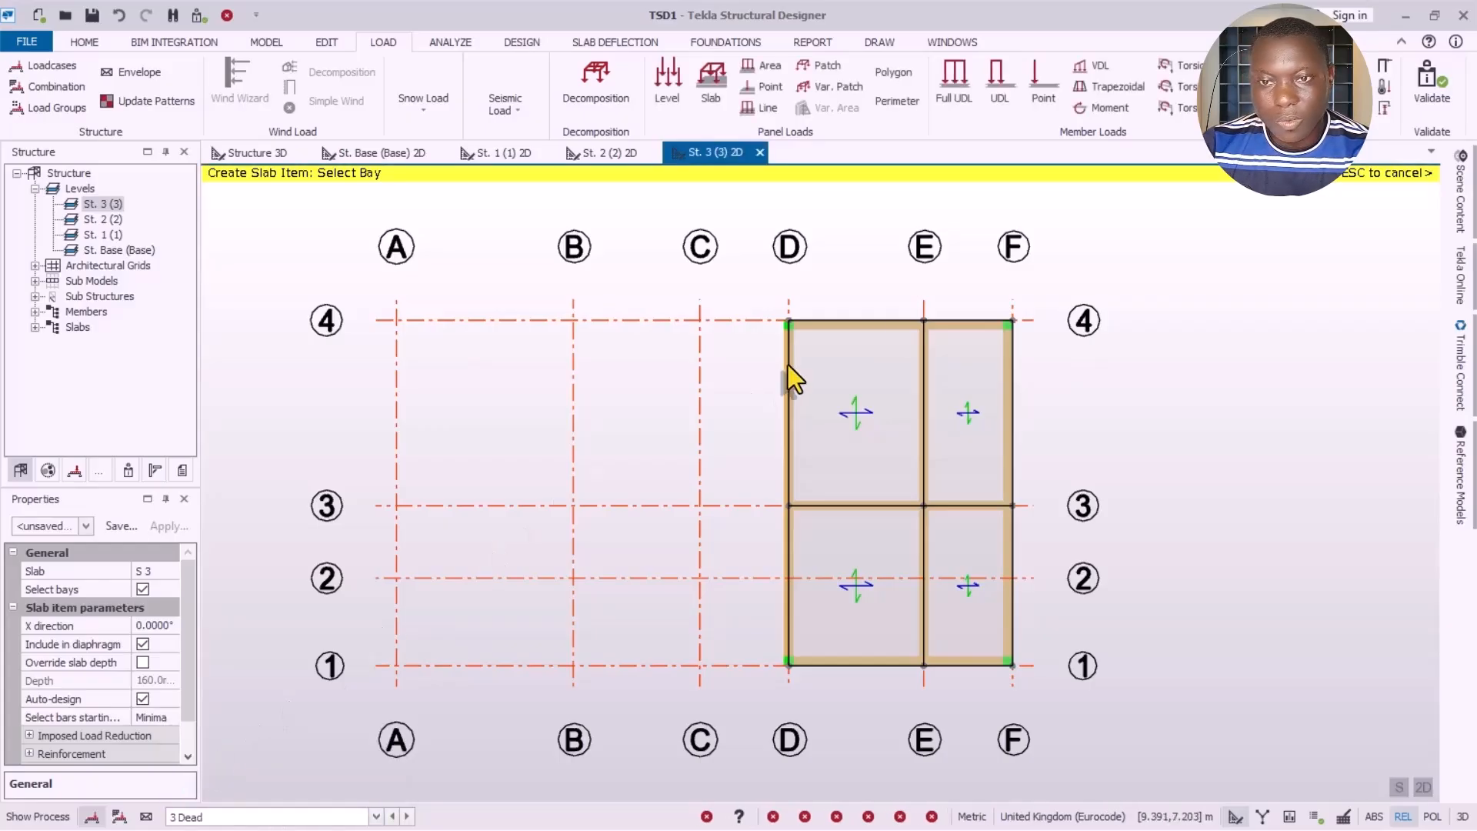
click(968, 100)
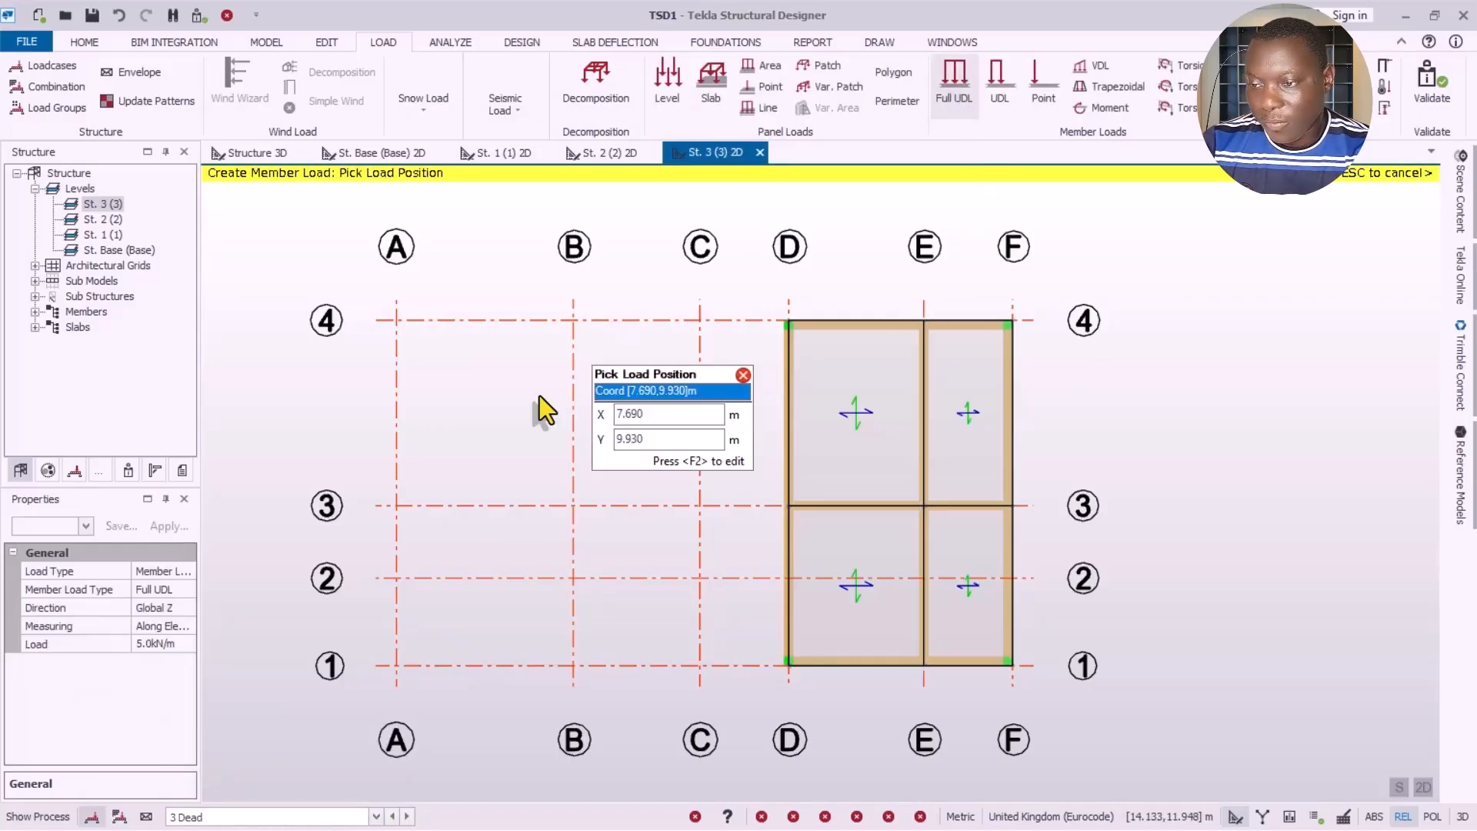
click(125, 641)
text(1)
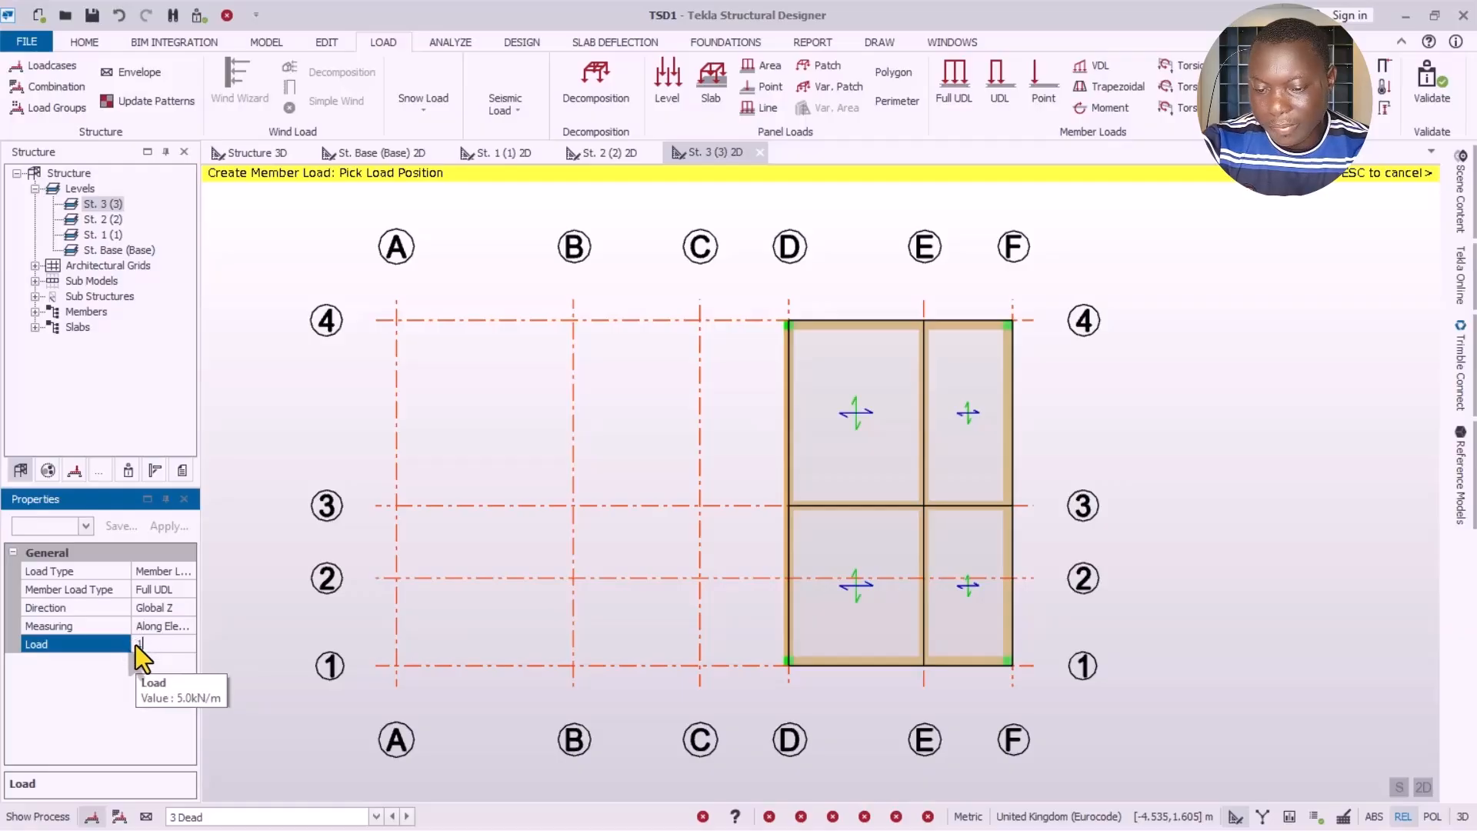
text(0.4kN/m)
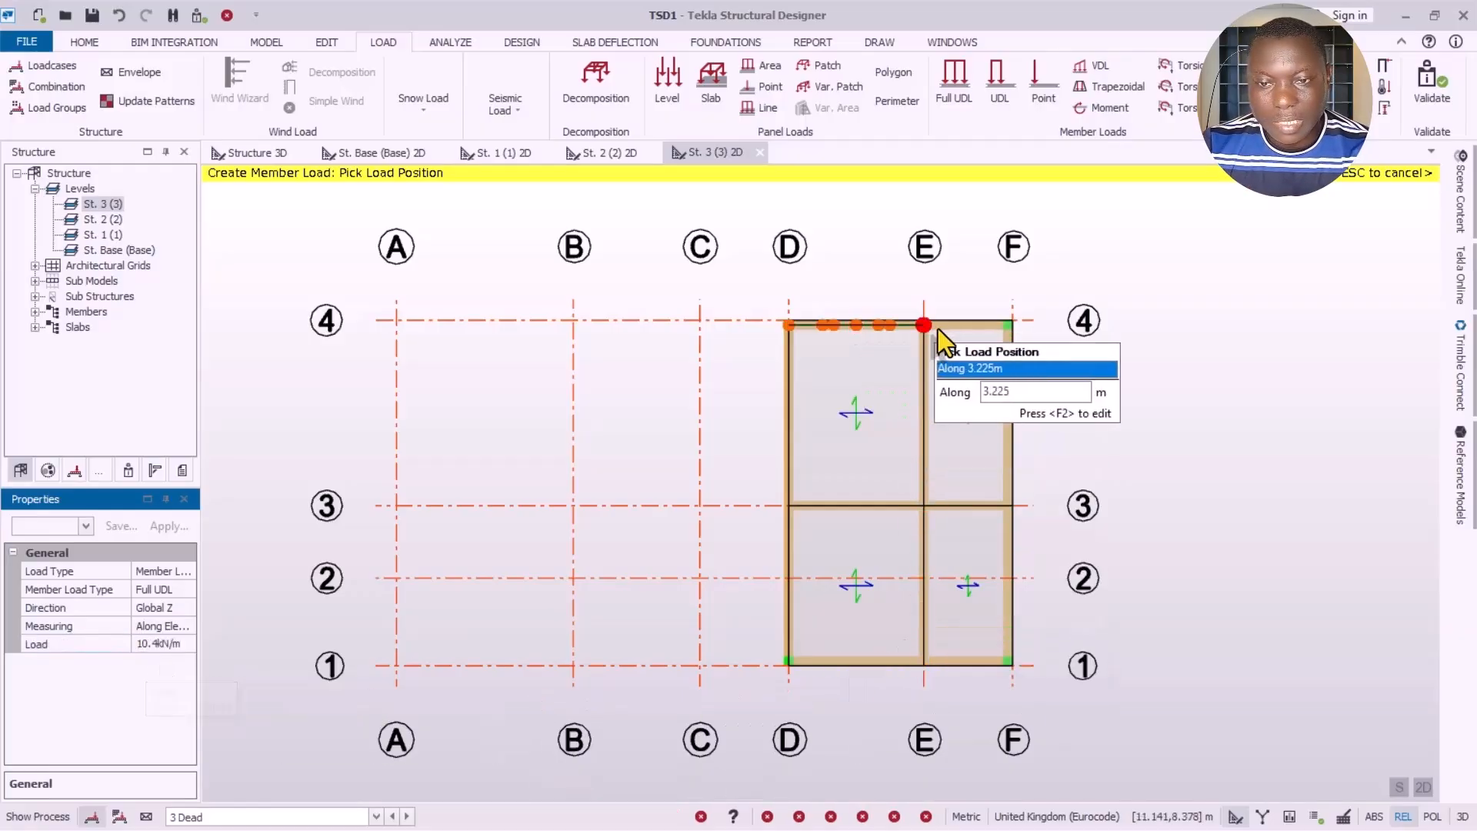
click(938, 329)
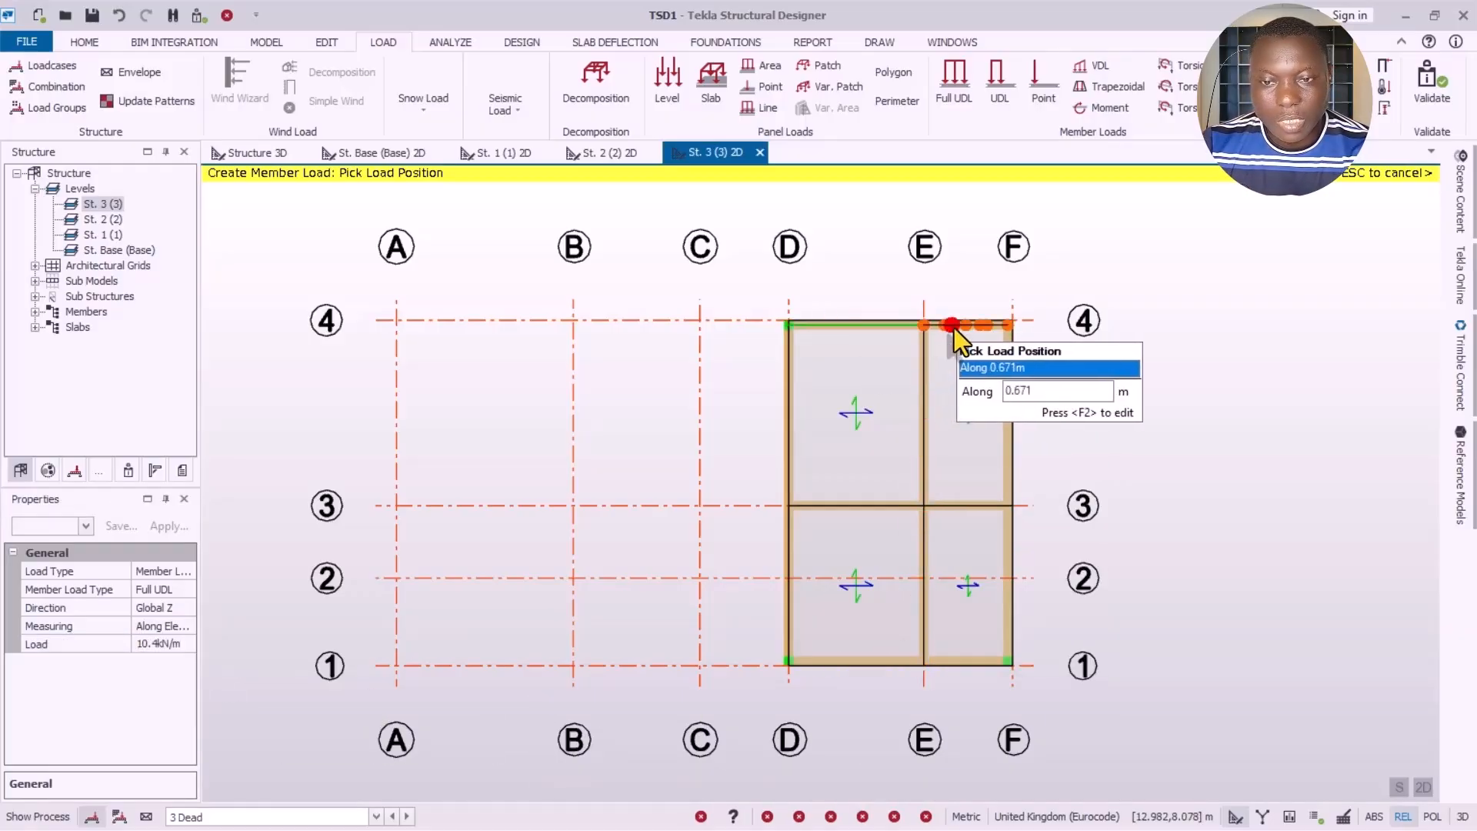
click(954, 328)
click(1005, 419)
click(1000, 546)
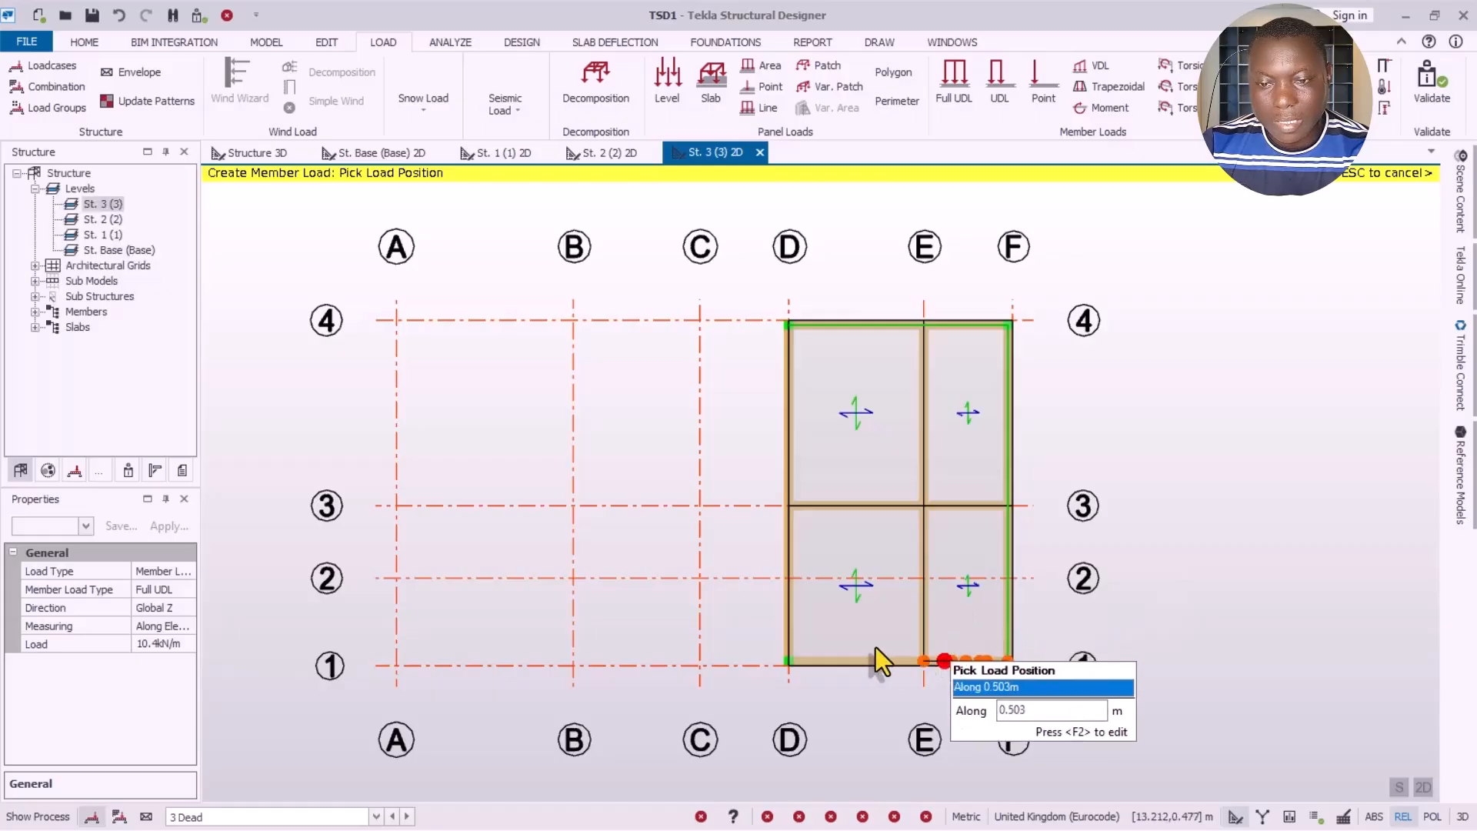
Step: Add the 10.4 kN/m full UDL to the St. 3 beams along gridlines 1 and D and the interior beams on E and 3
click(801, 592)
click(796, 445)
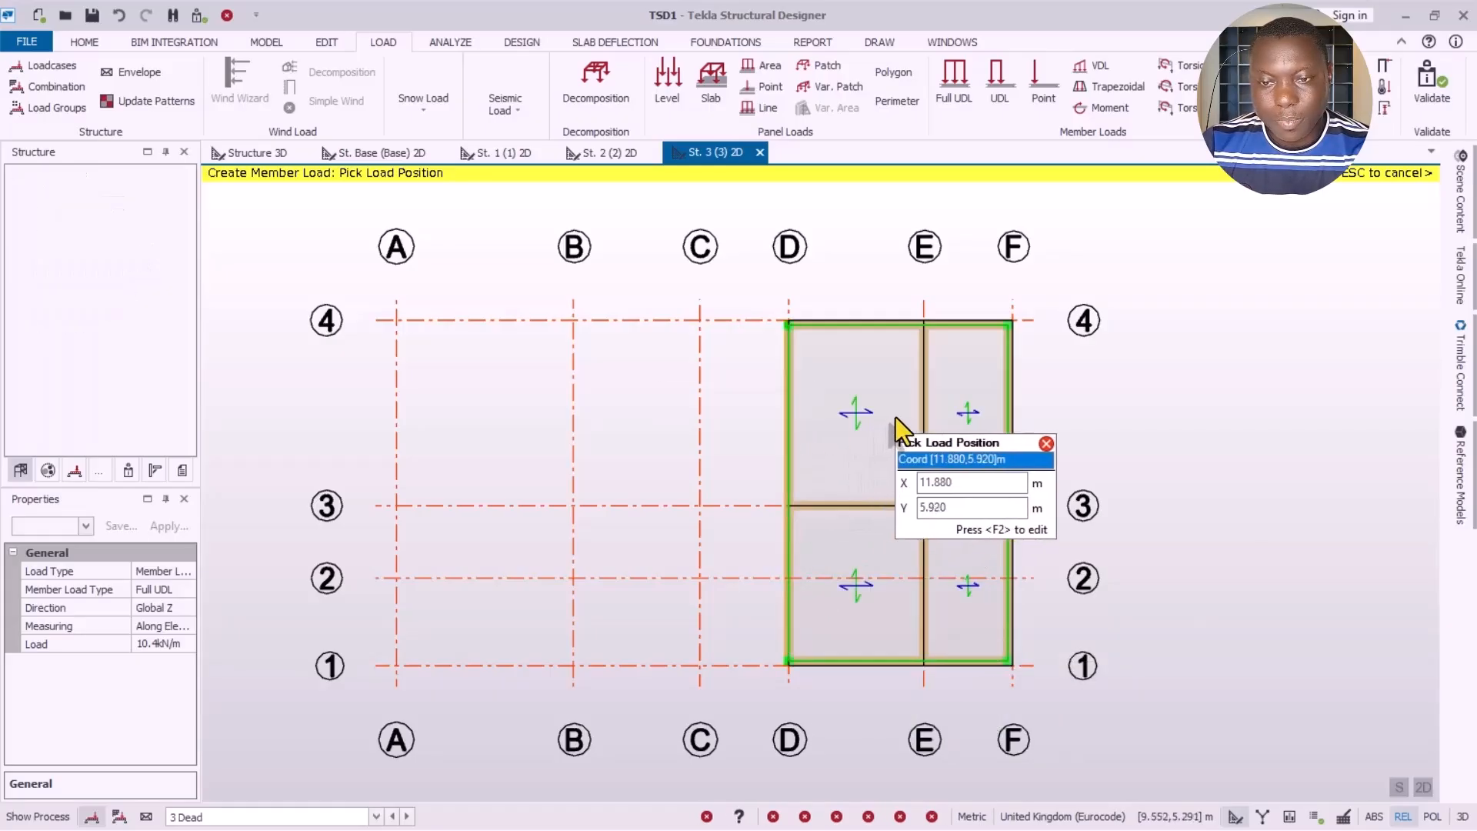
click(924, 398)
click(957, 513)
click(888, 508)
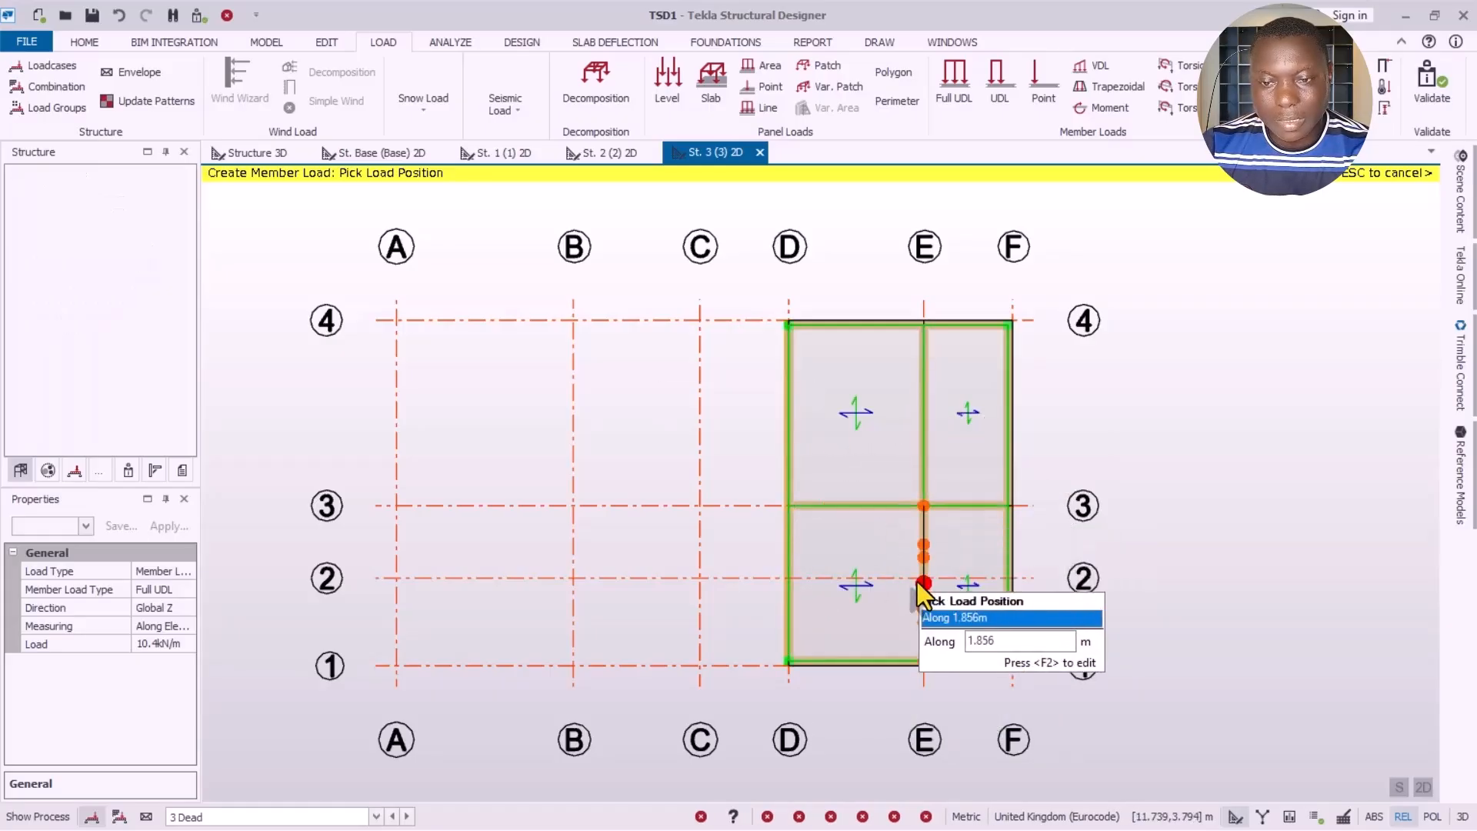
click(921, 586)
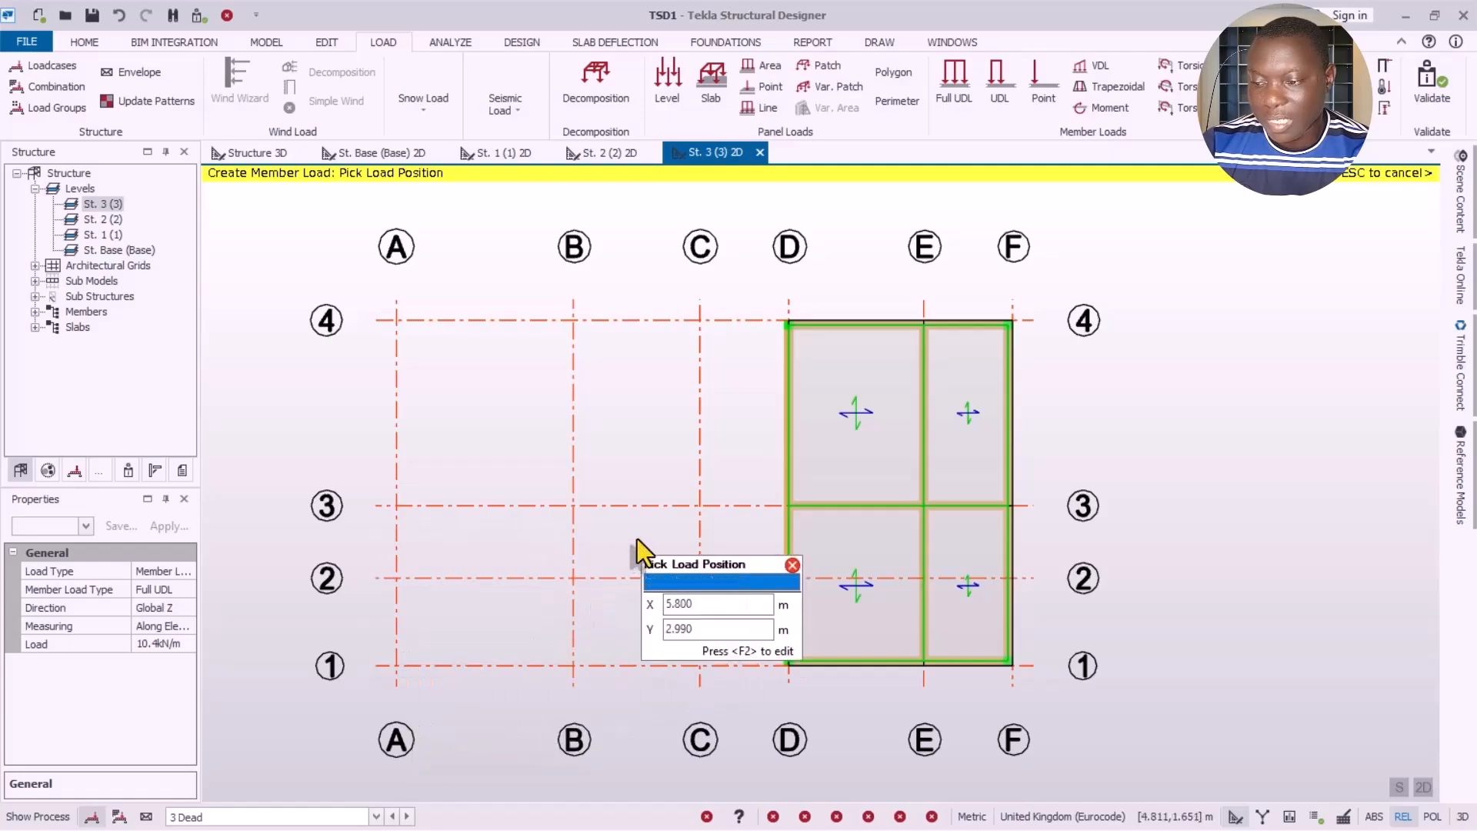
key(Escape)
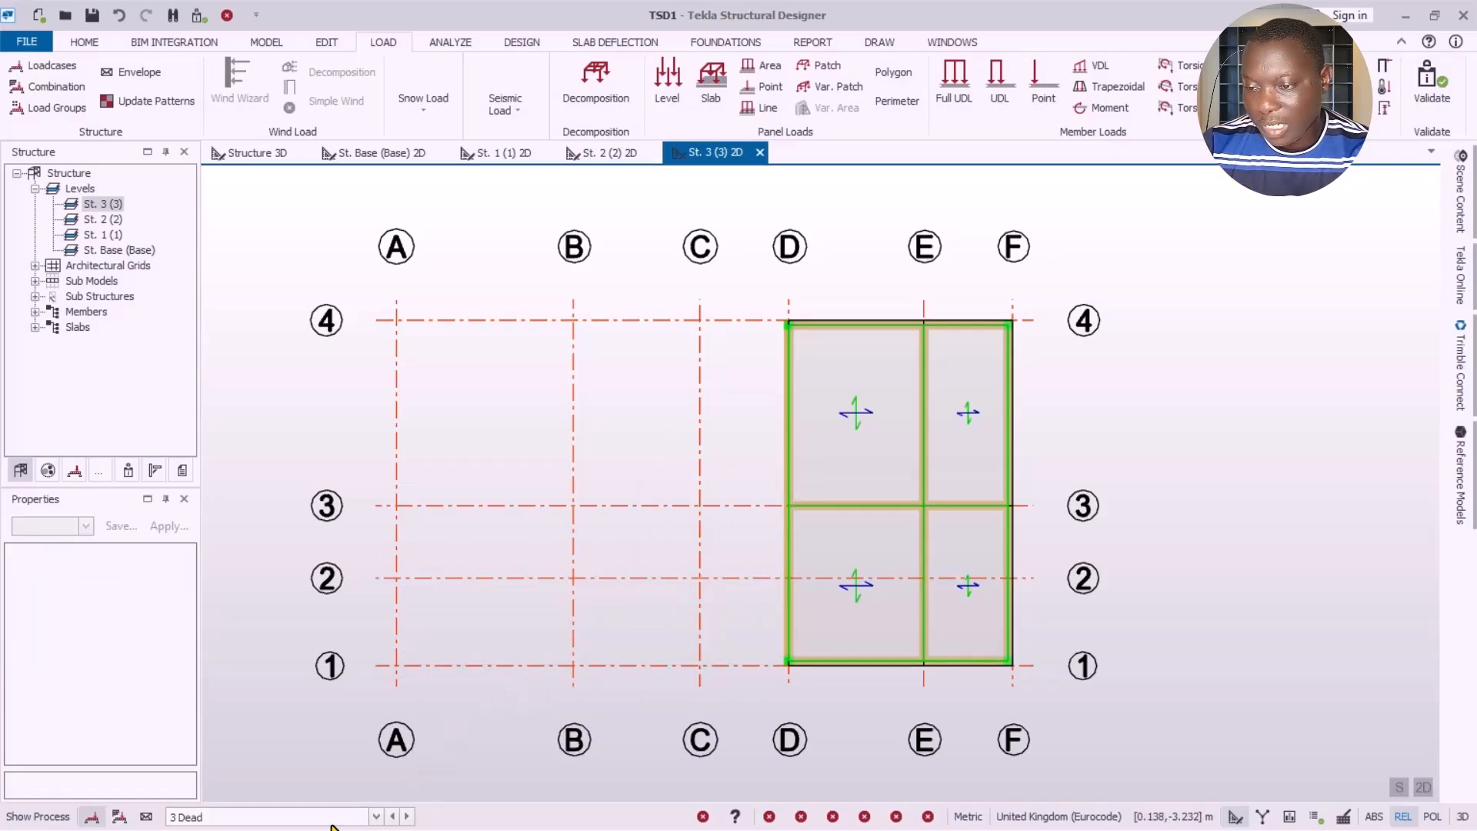
Step: Apply a 1 kN/m² slab load to the St. 3 slab in the Services loadcase
click(223, 816)
click(202, 776)
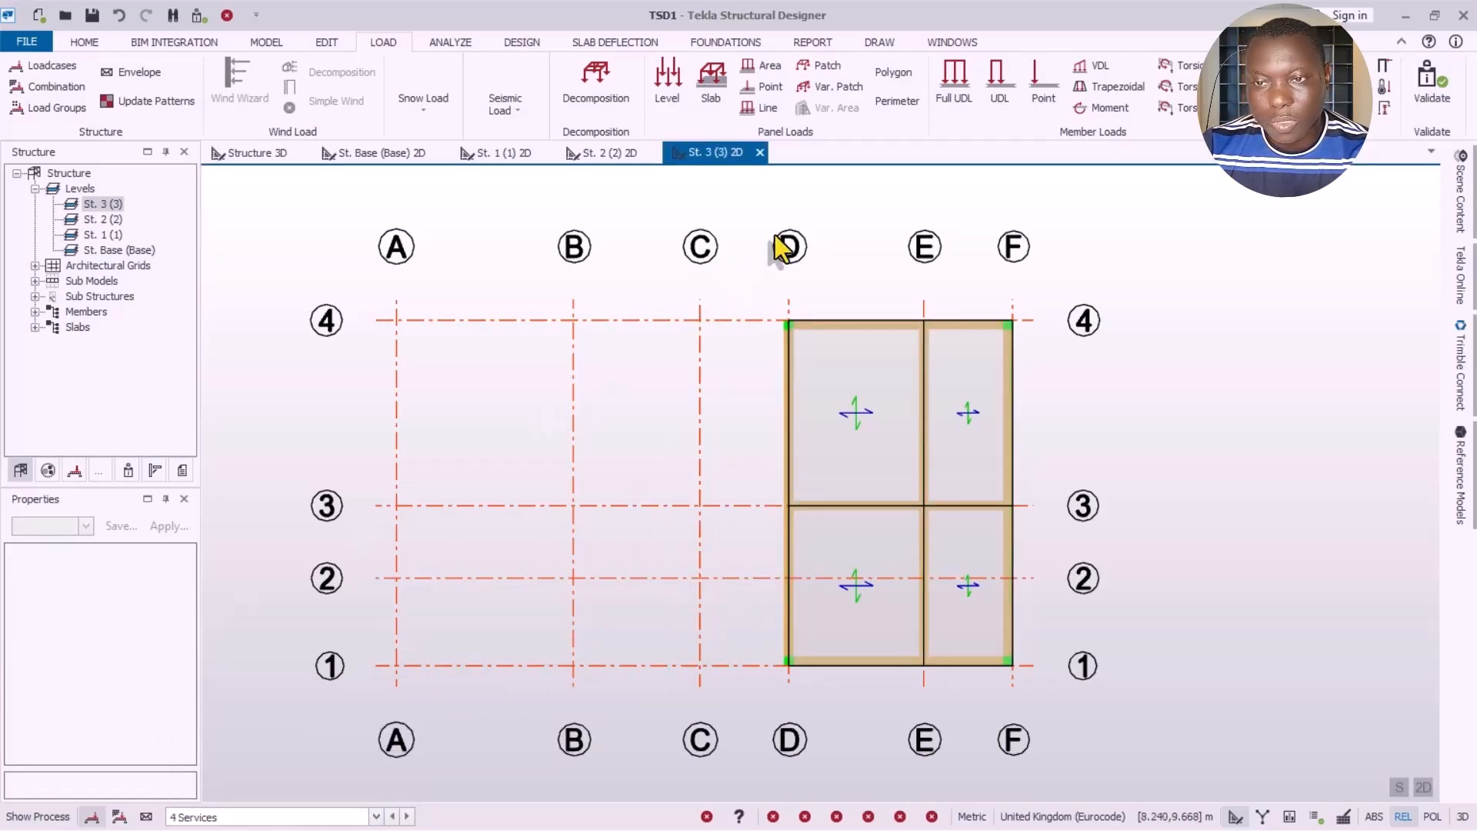
click(713, 85)
click(140, 625)
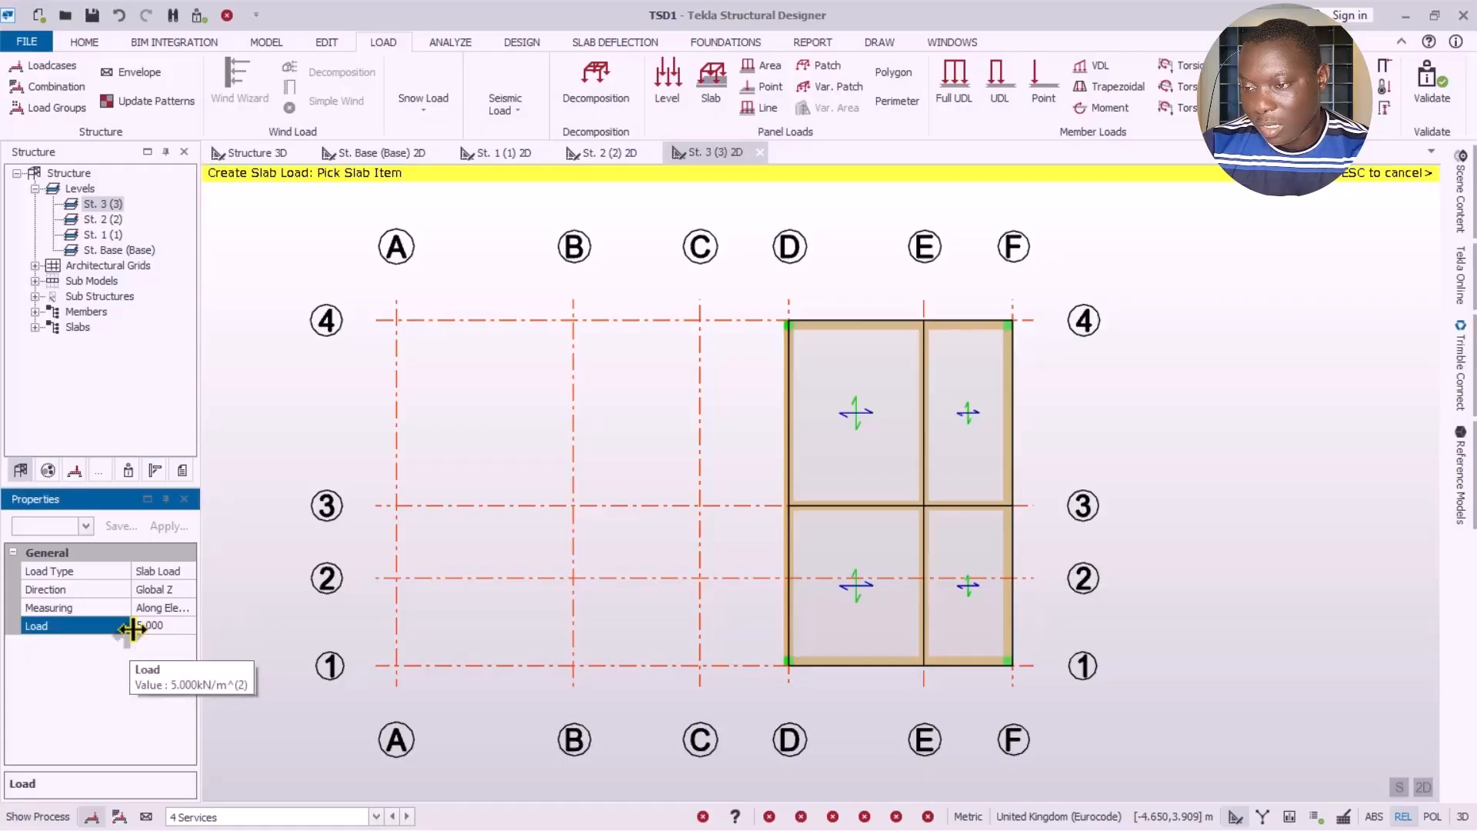
text(1)
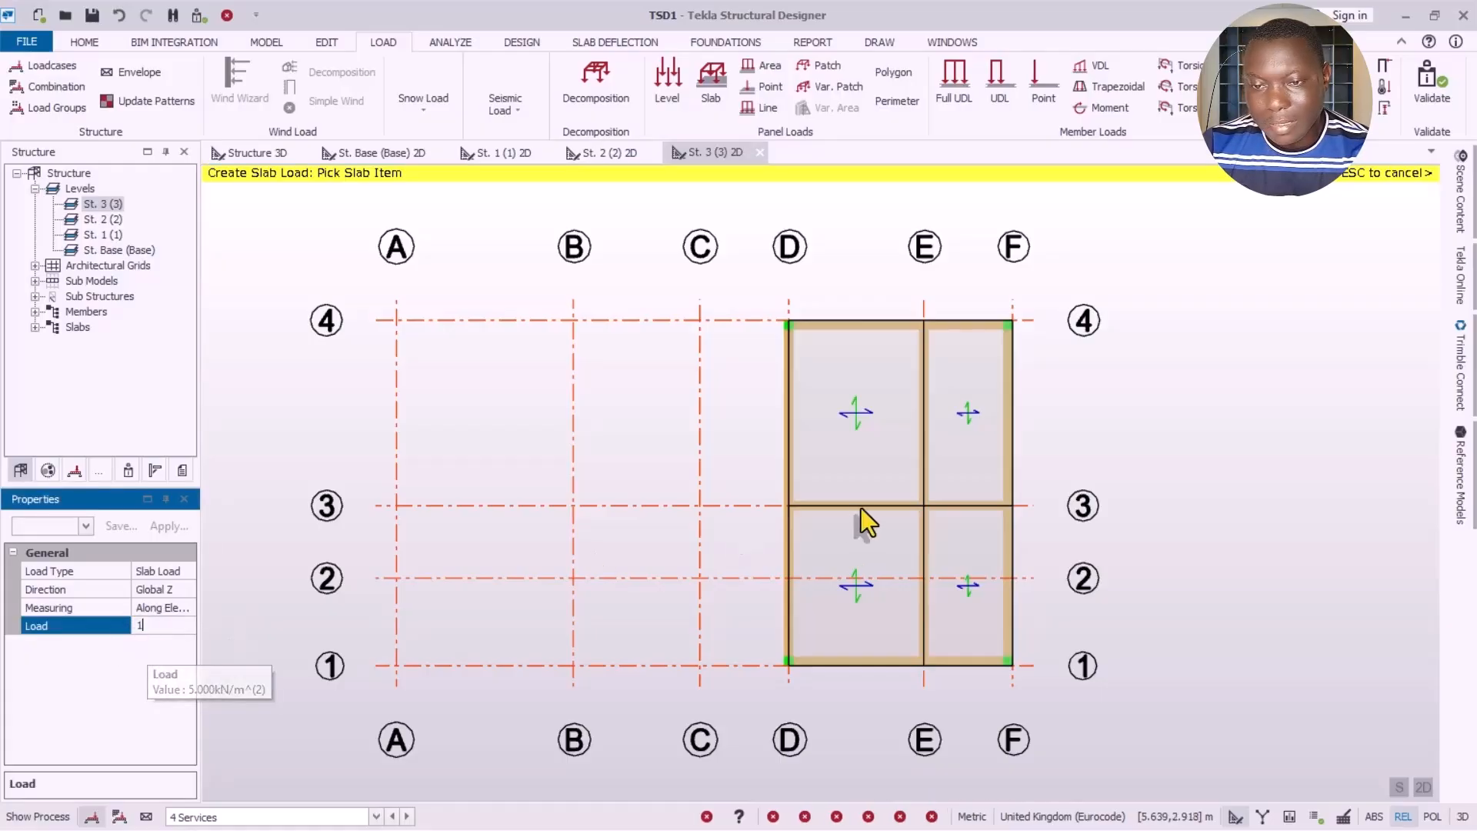
click(897, 393)
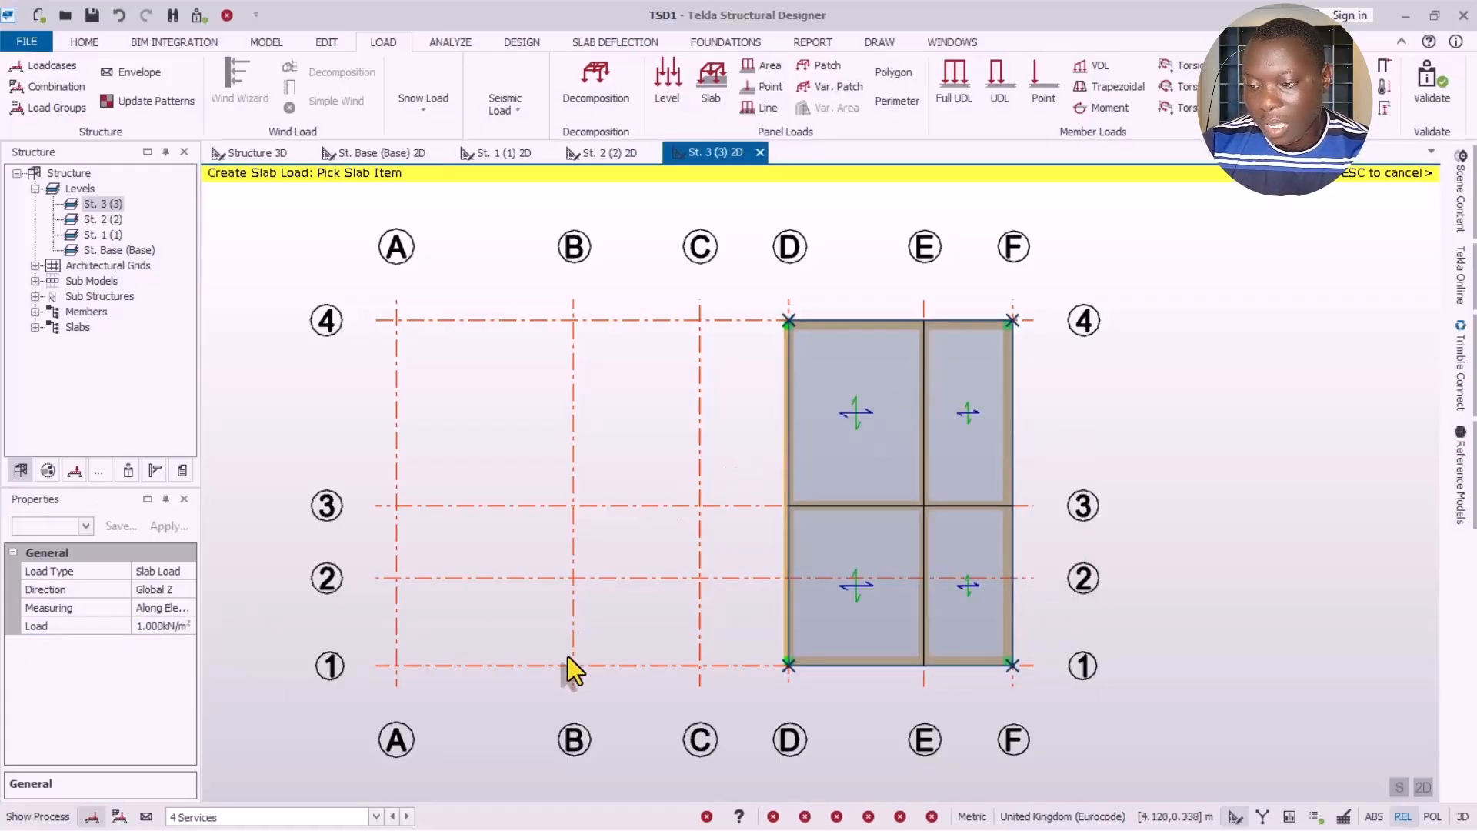
key(Escape)
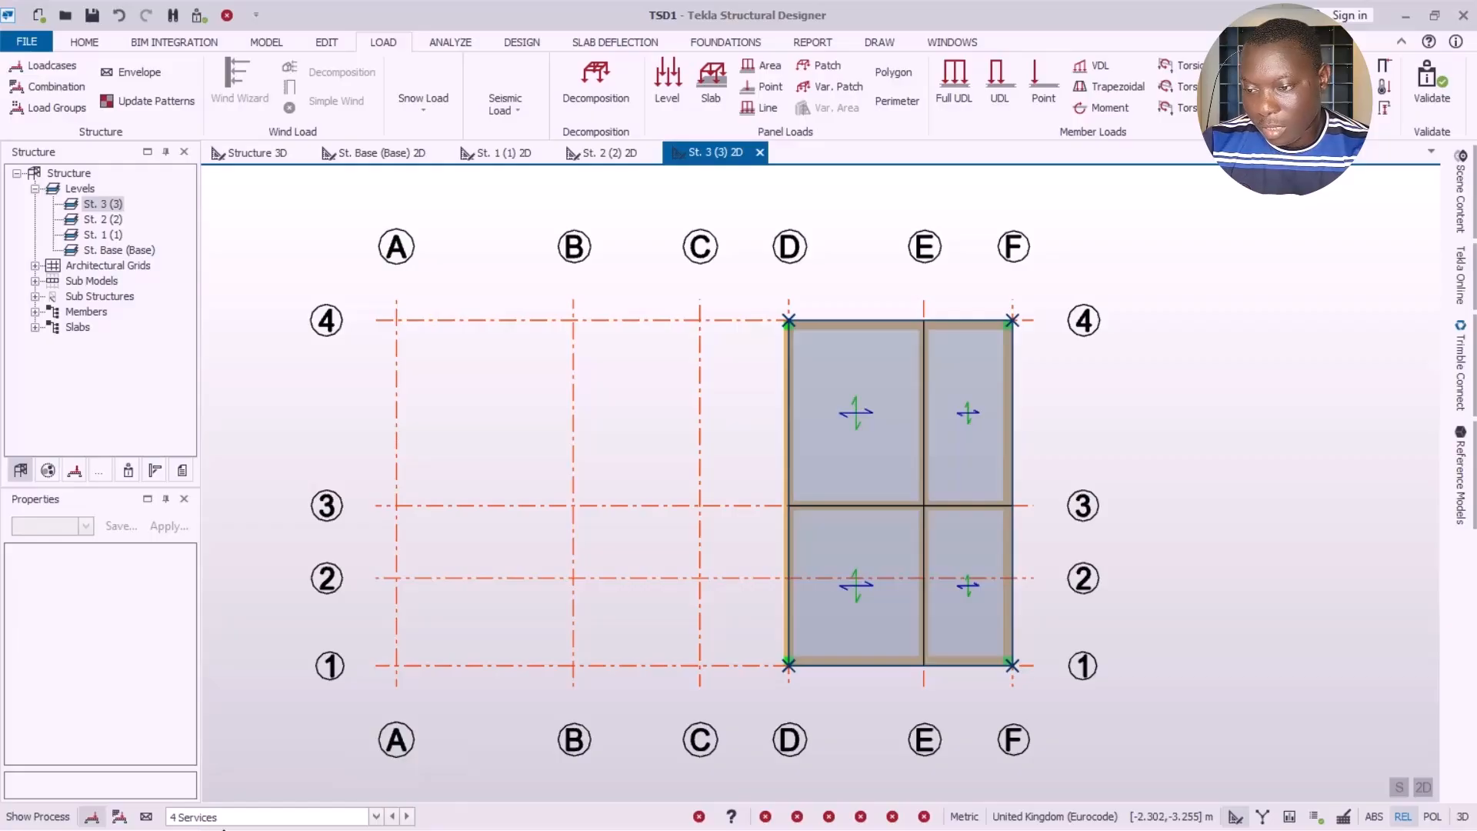
Step: Apply a 1.5 kN/m² slab load to the St. 3 slab in the Imposed loadcase
click(222, 817)
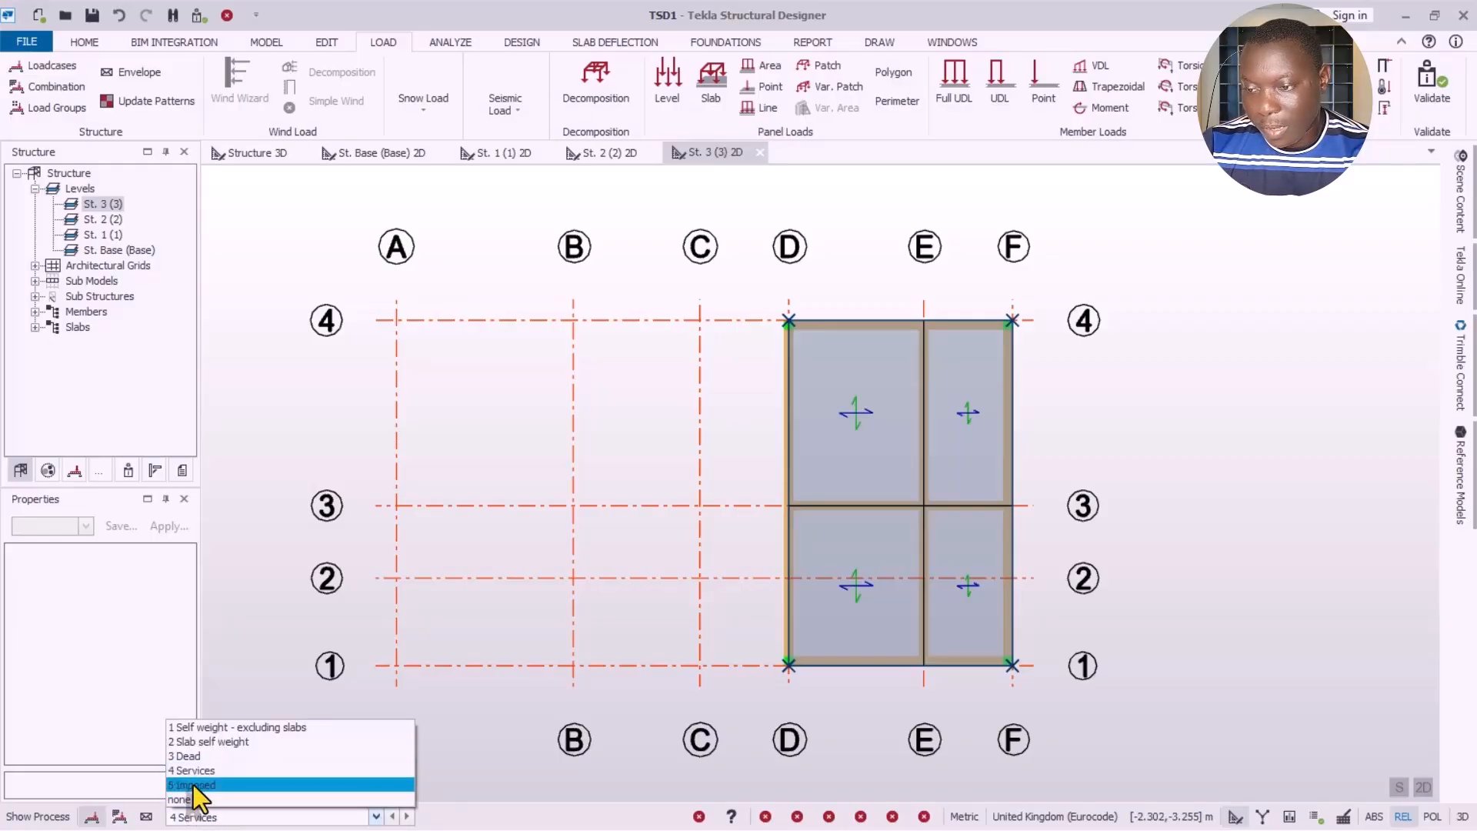
click(193, 784)
click(712, 84)
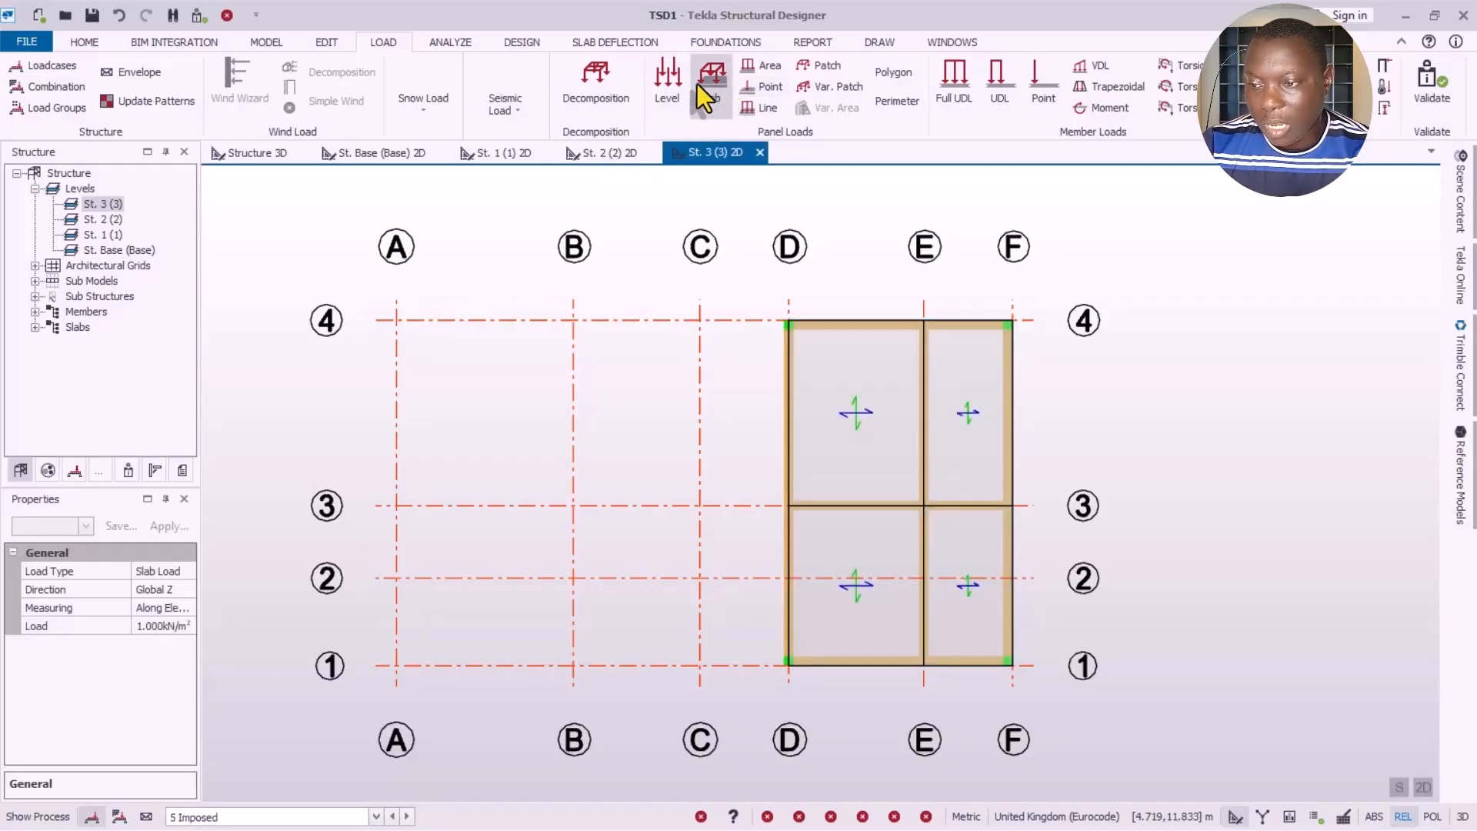
click(166, 625)
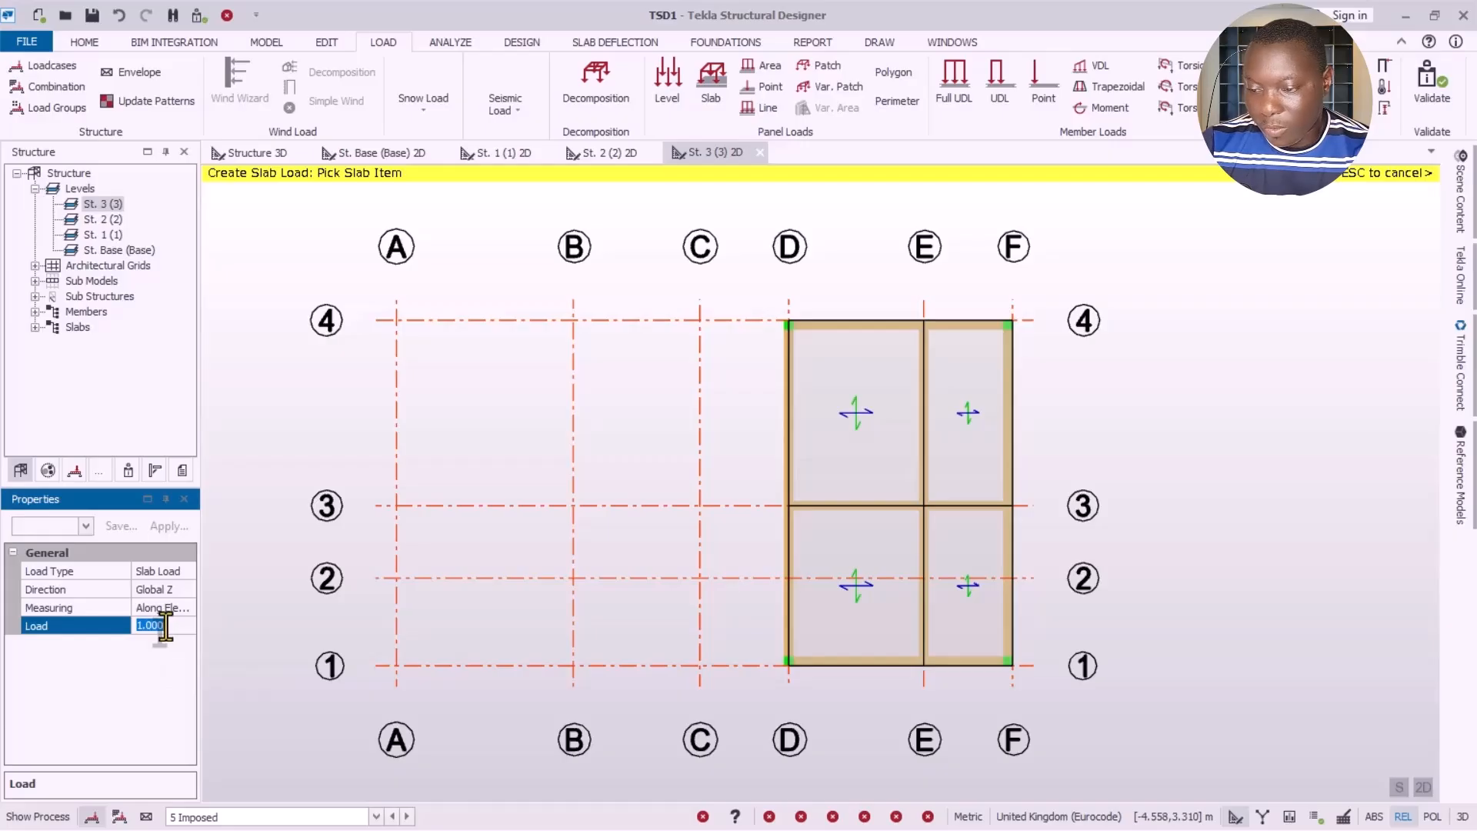
text(1)
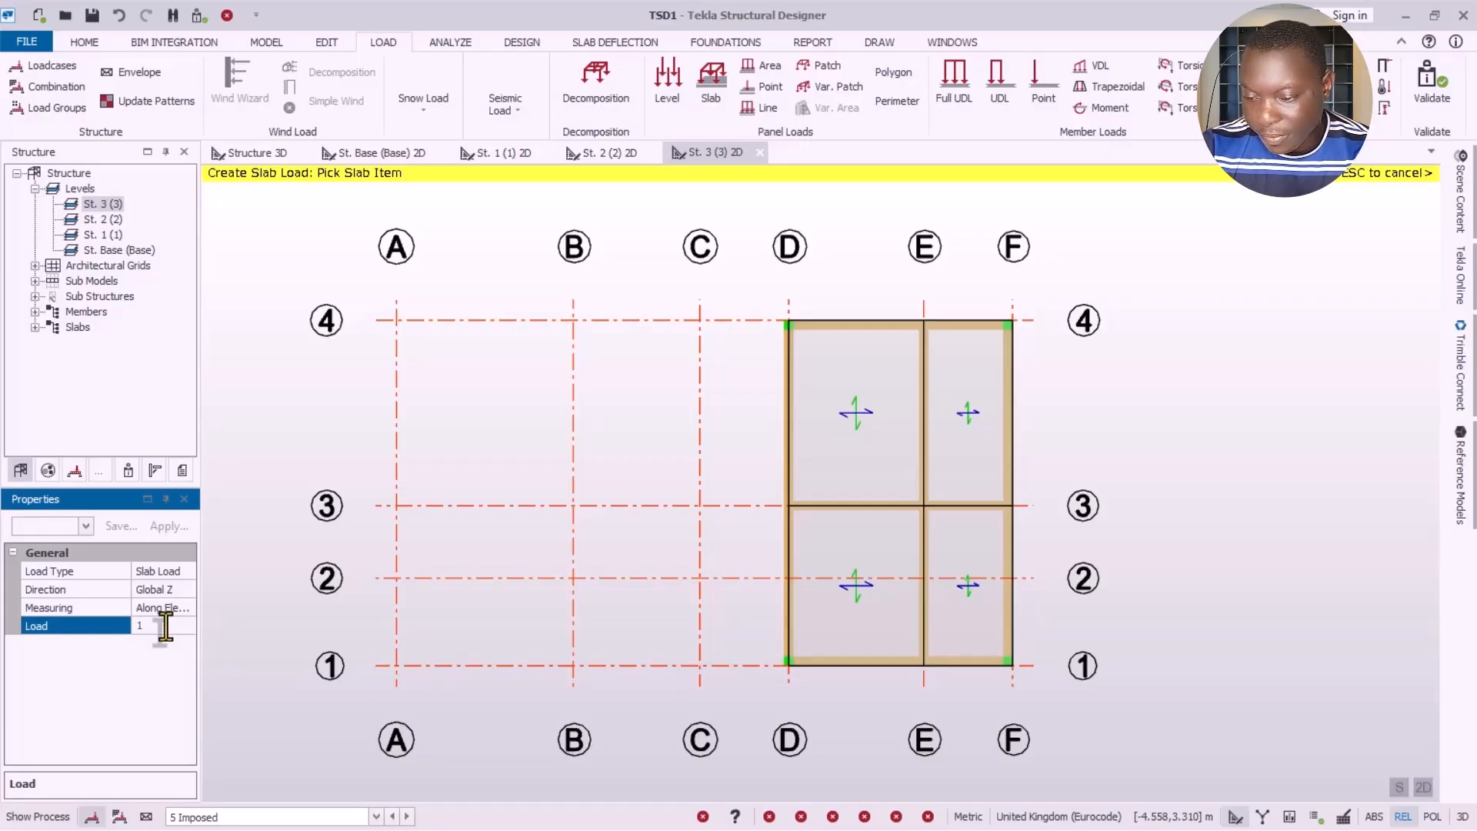
text(.500kN/m²)
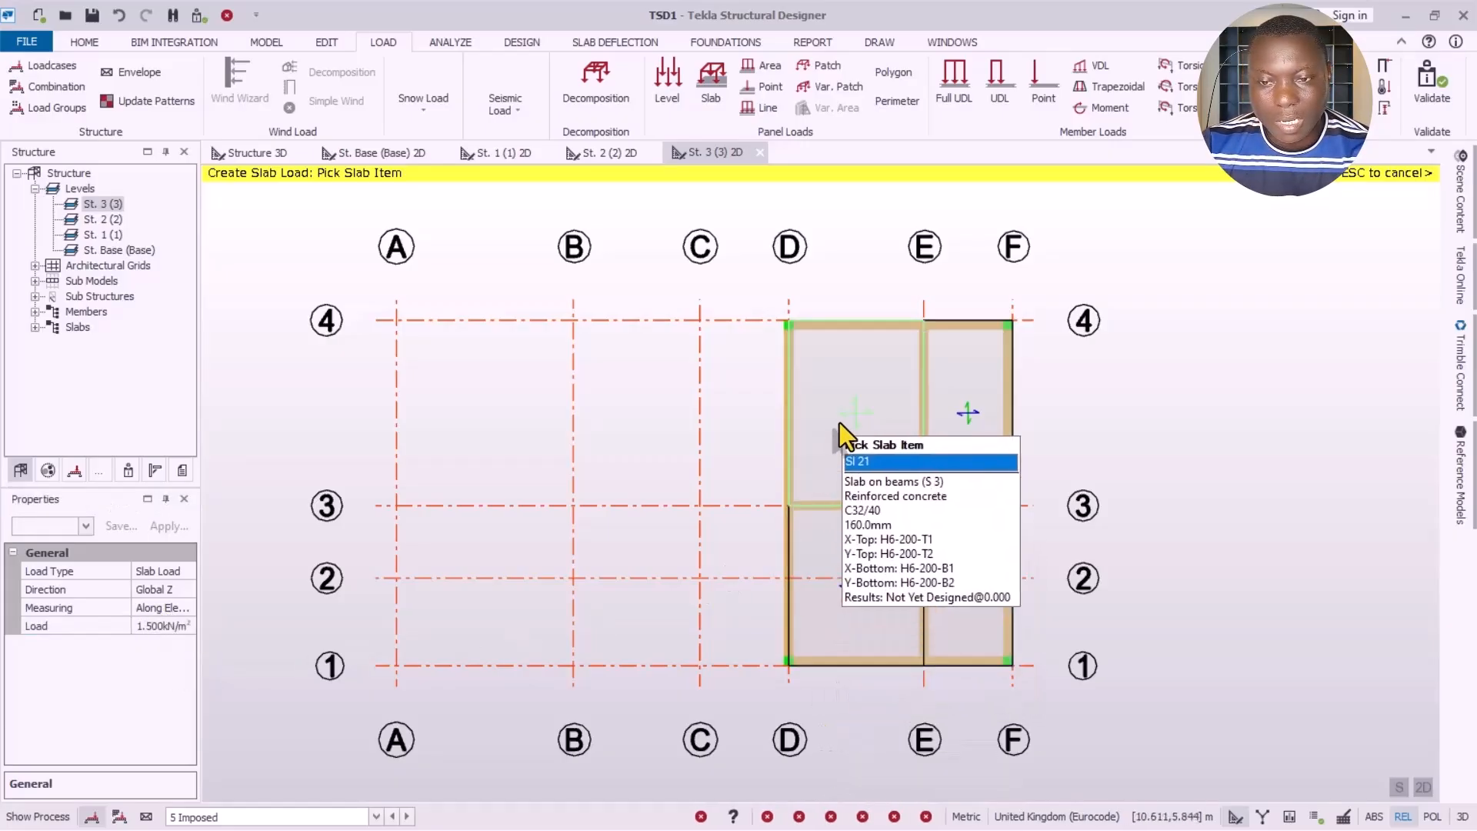
click(839, 422)
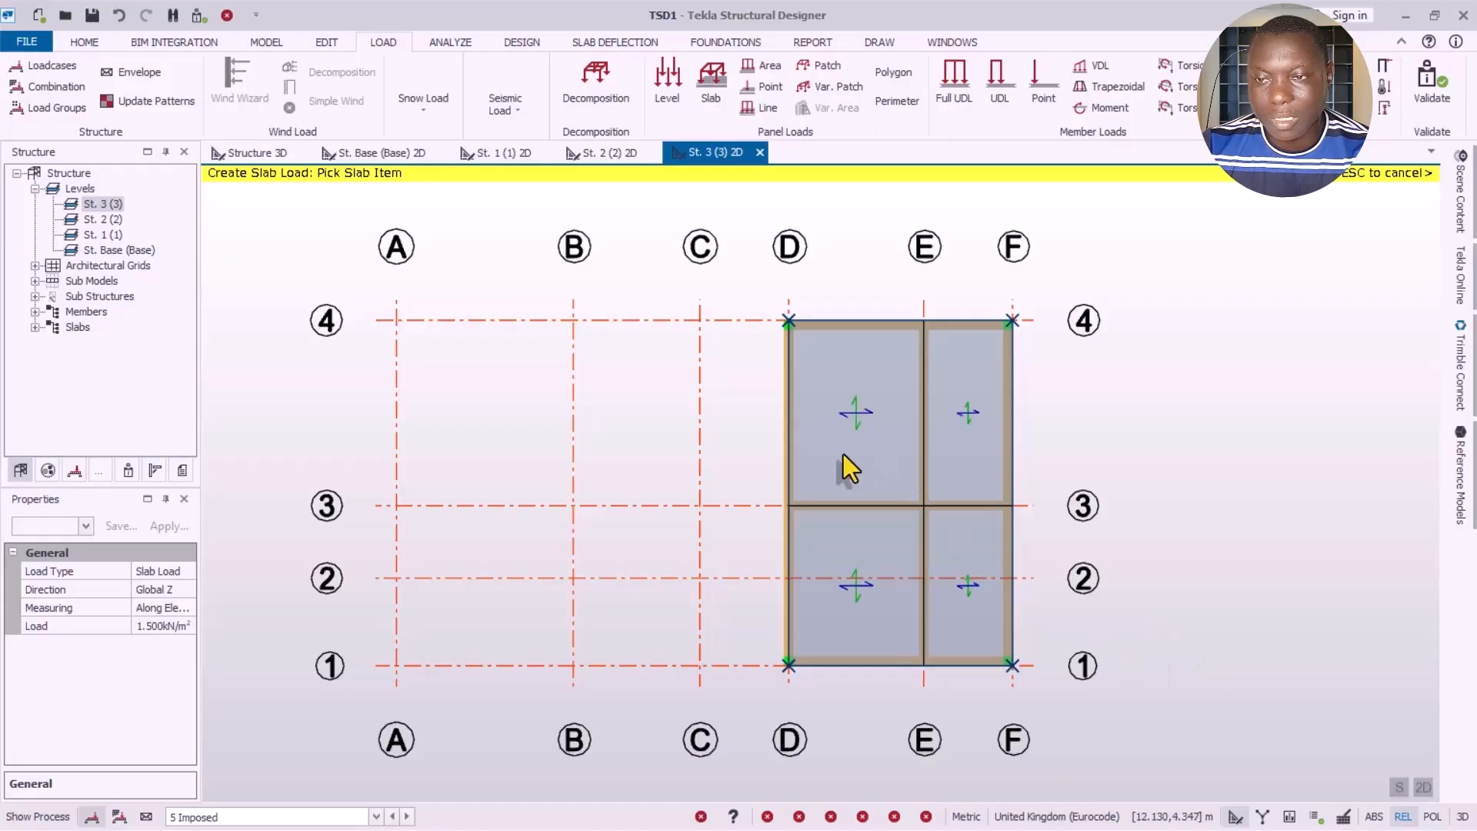
Step: In the 3D structure view, turn on text display for the loading in addition to its geometry
click(287, 158)
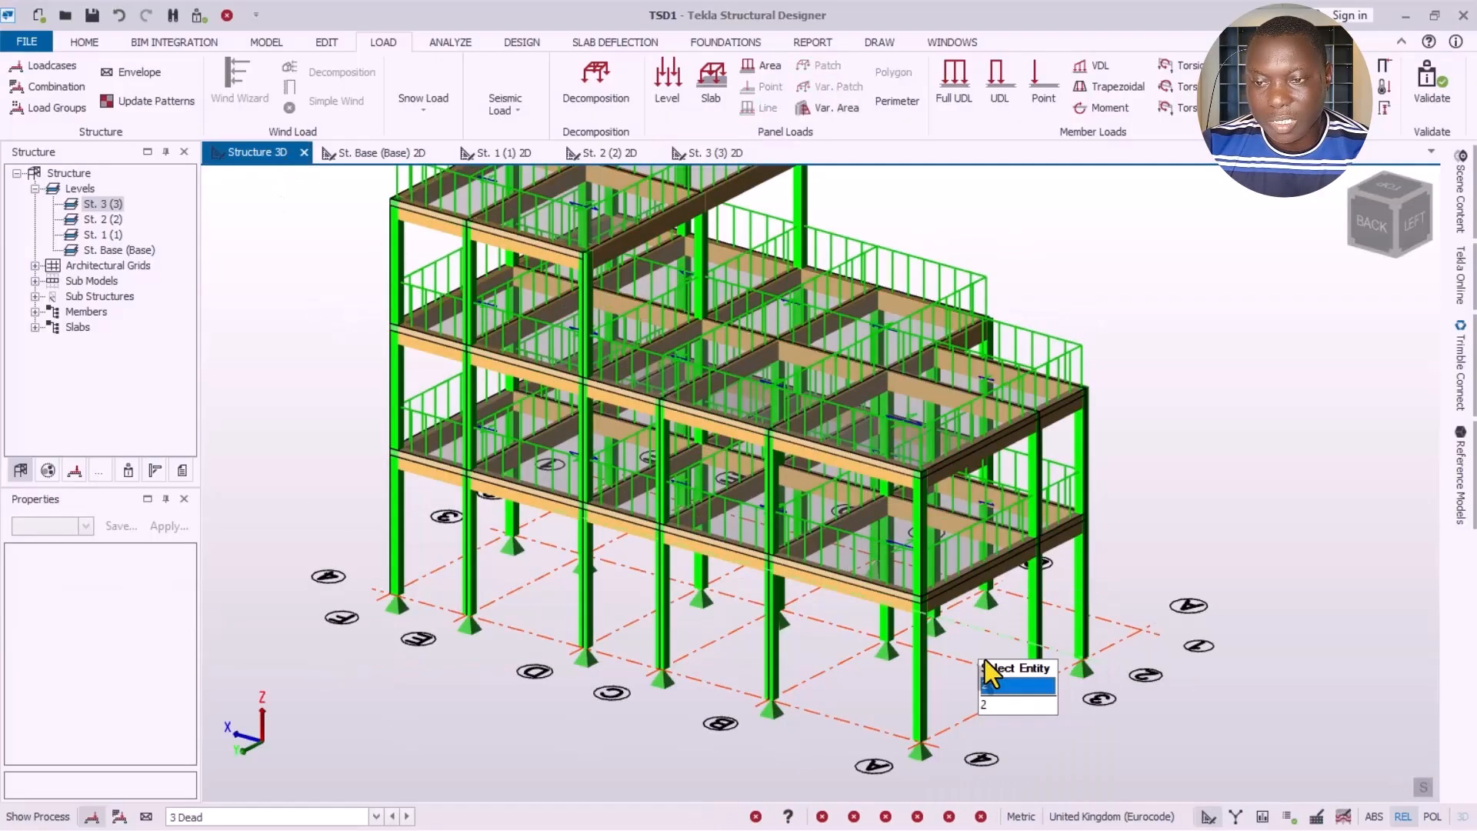
scroll(884, 662, down, 2)
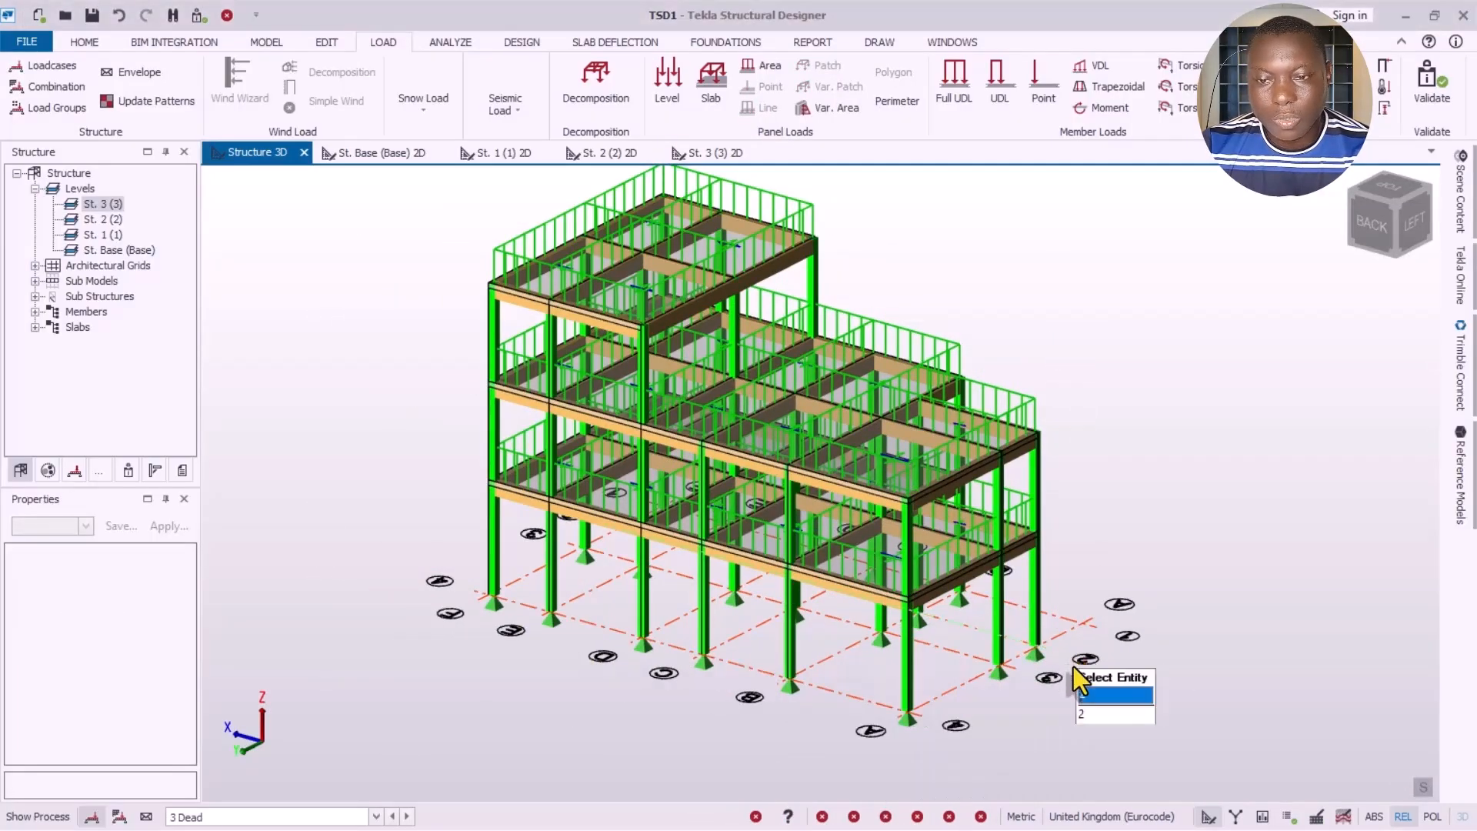
right_drag(1073, 677, 1001, 652)
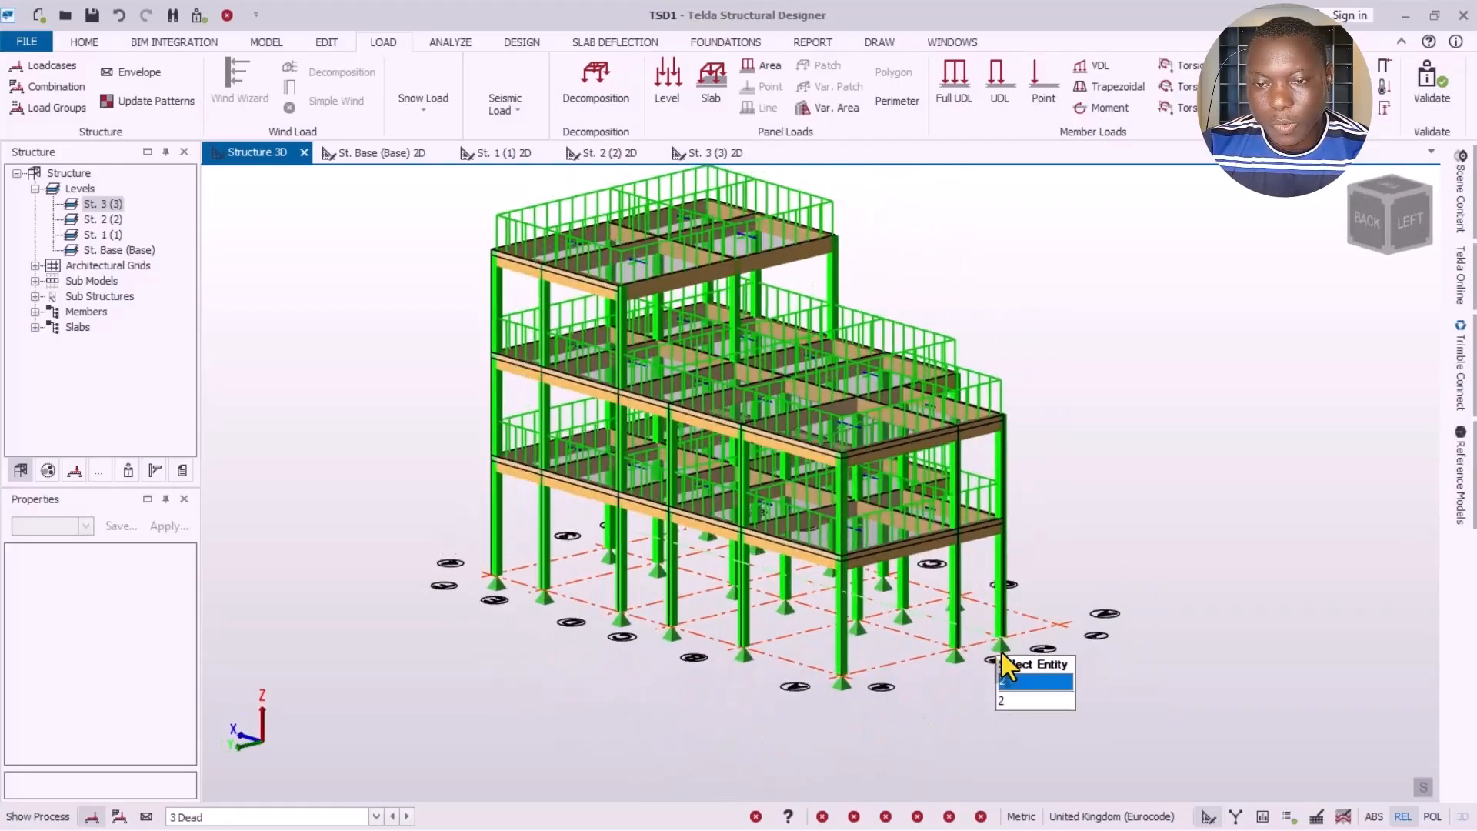
scroll(1002, 653, up, 2)
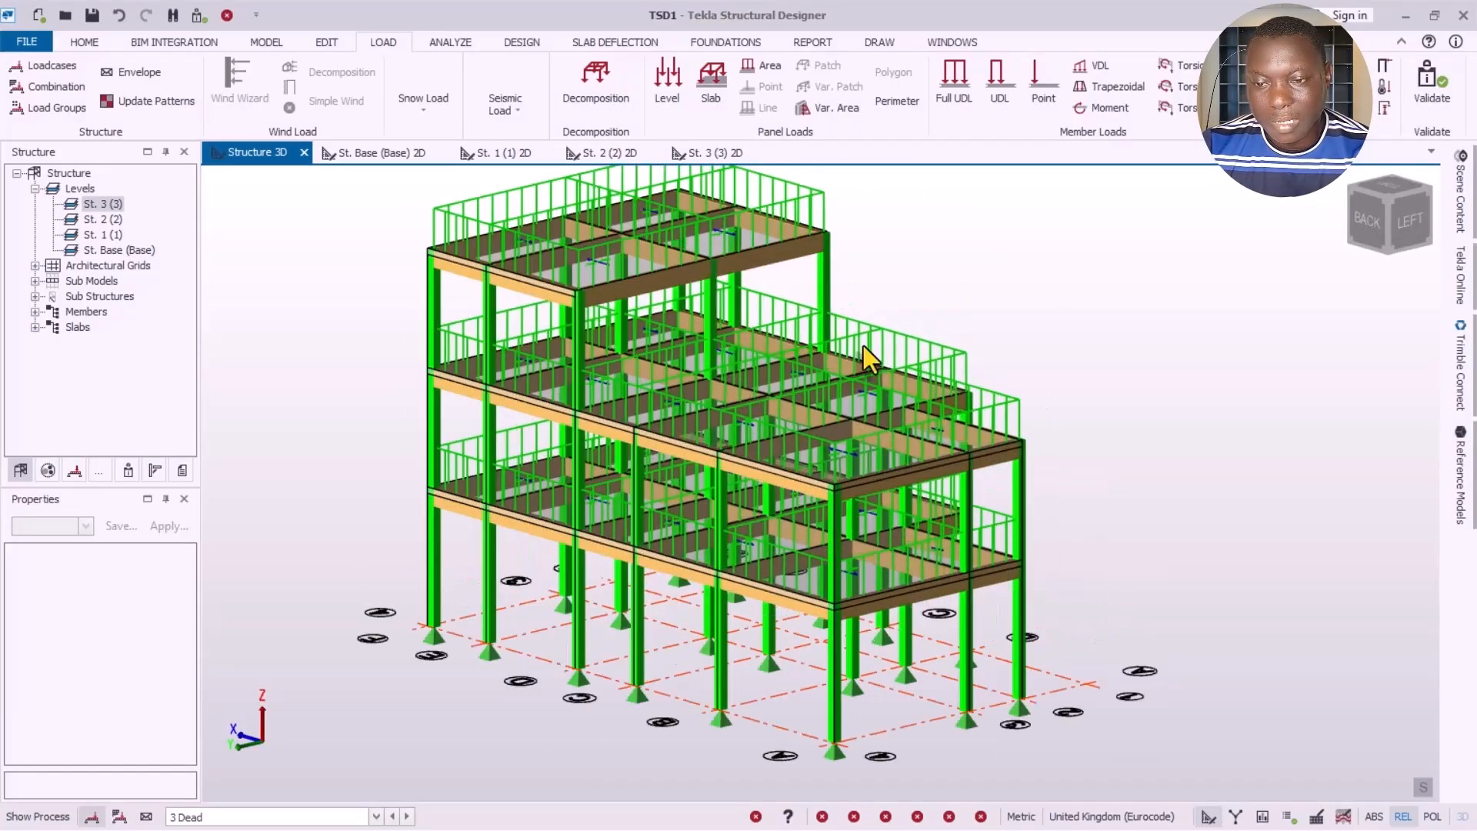
scroll(800, 579, up, 4)
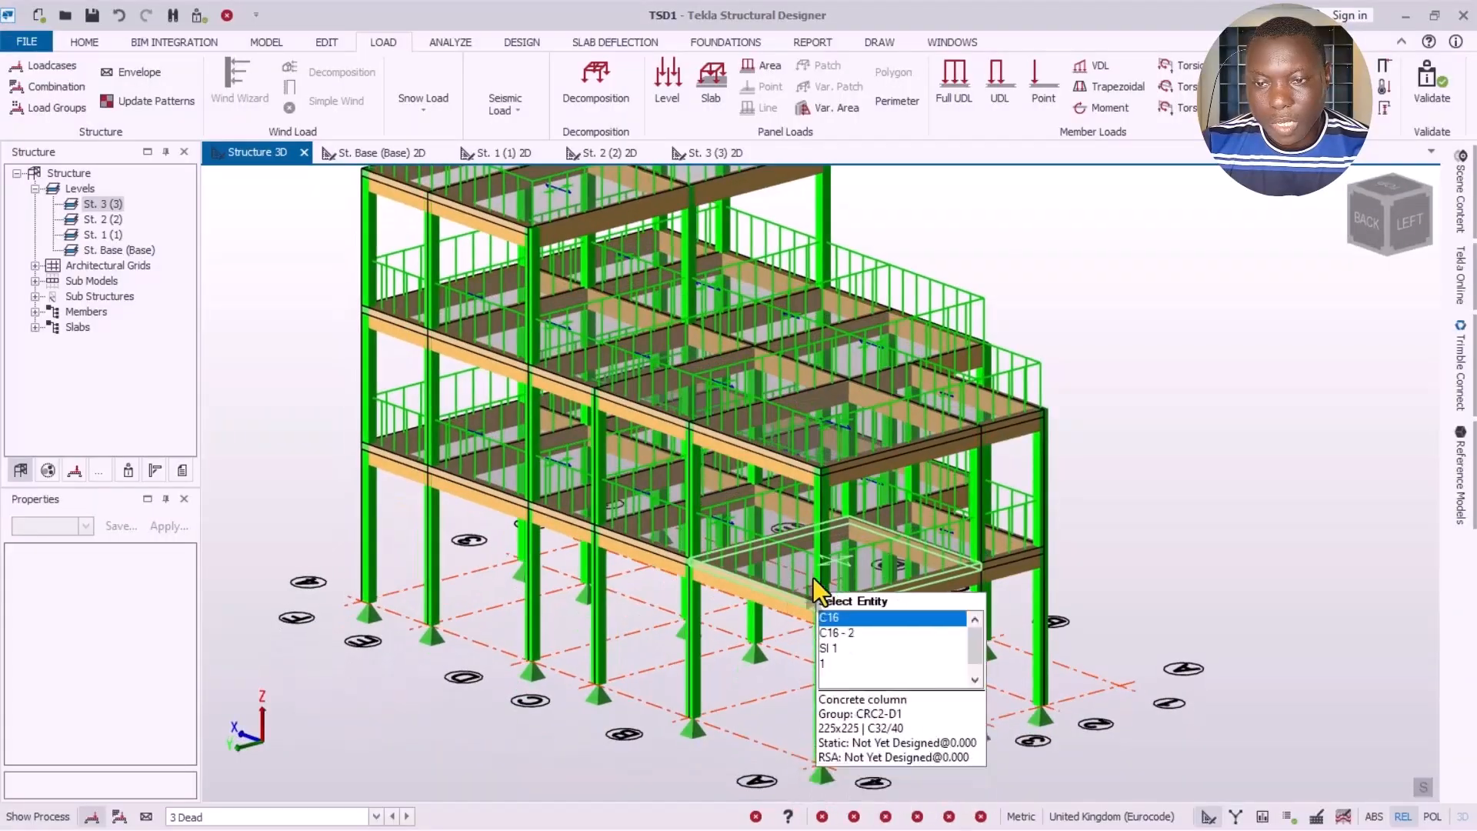
scroll(814, 578, down, 4)
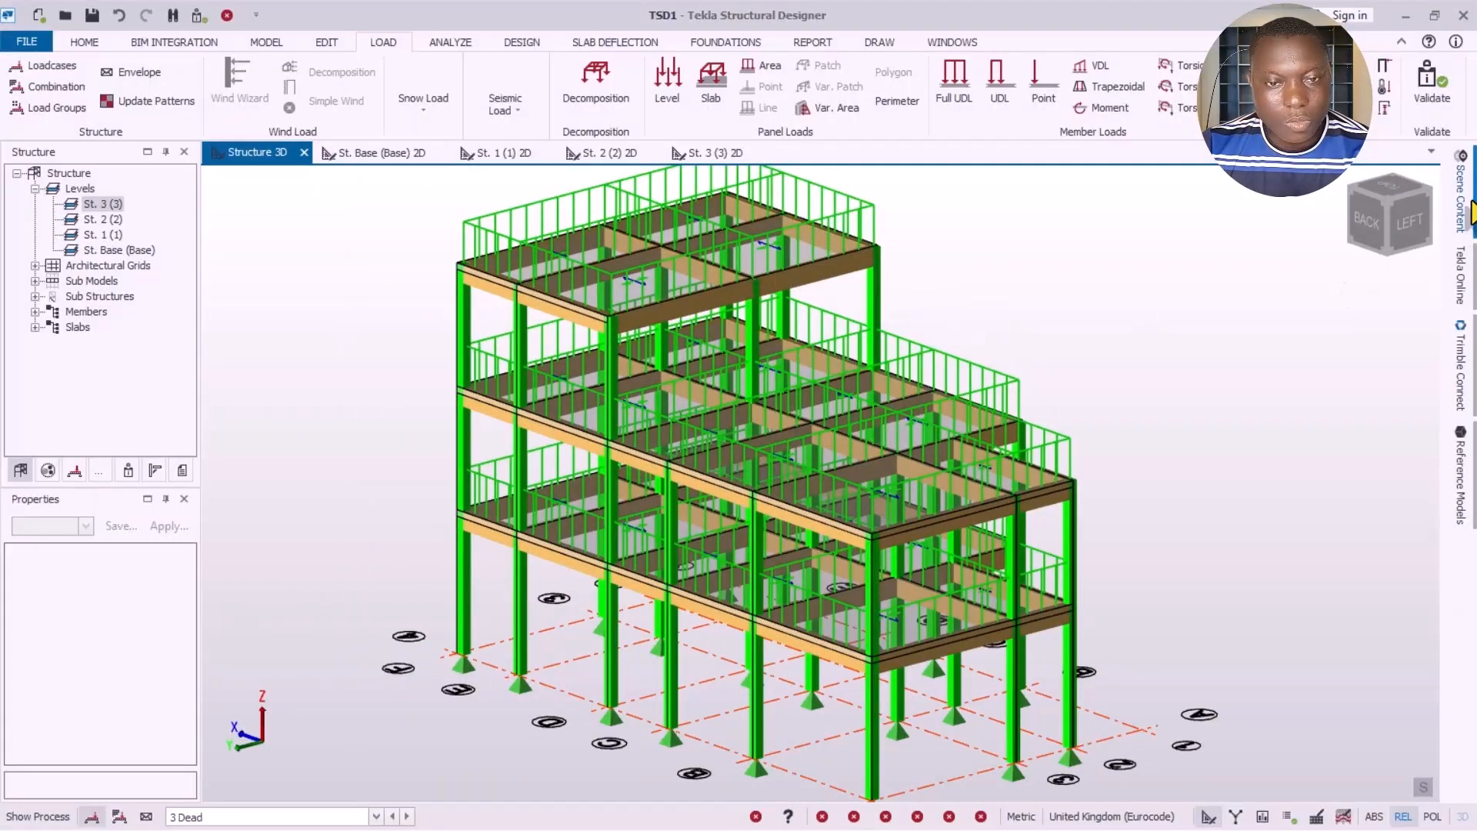
click(1462, 200)
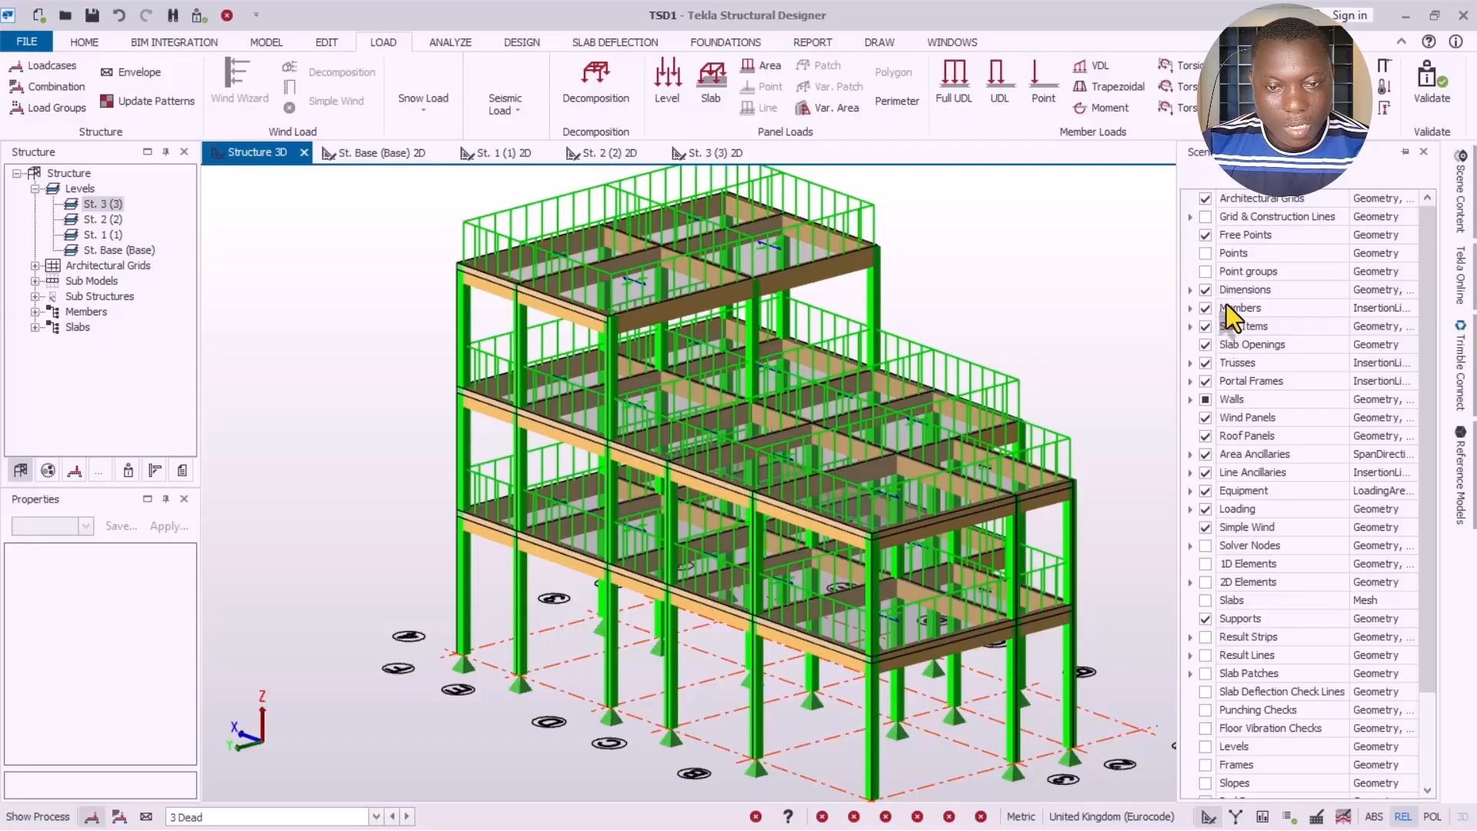
click(1379, 511)
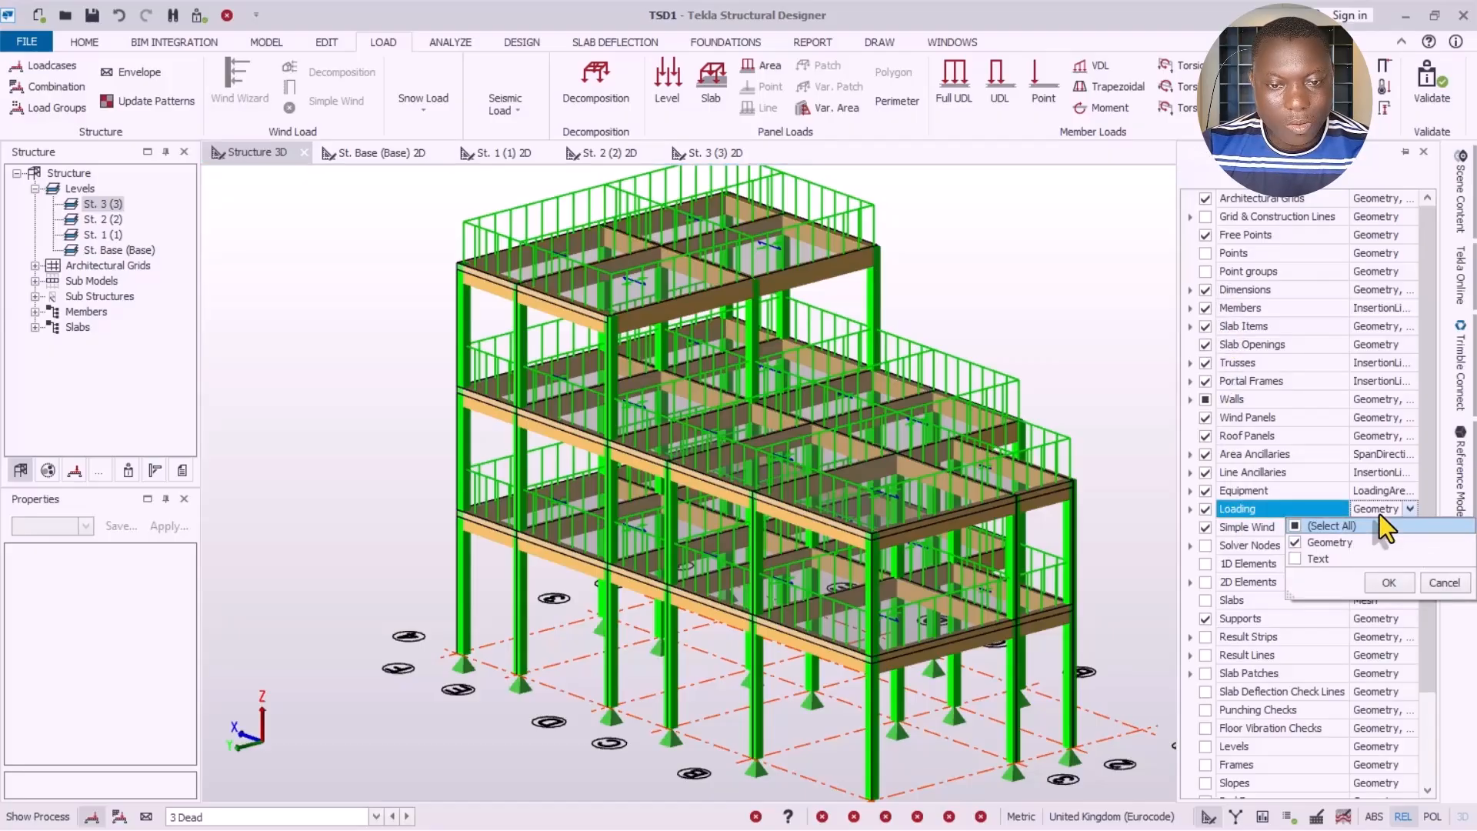
click(1299, 561)
click(1388, 586)
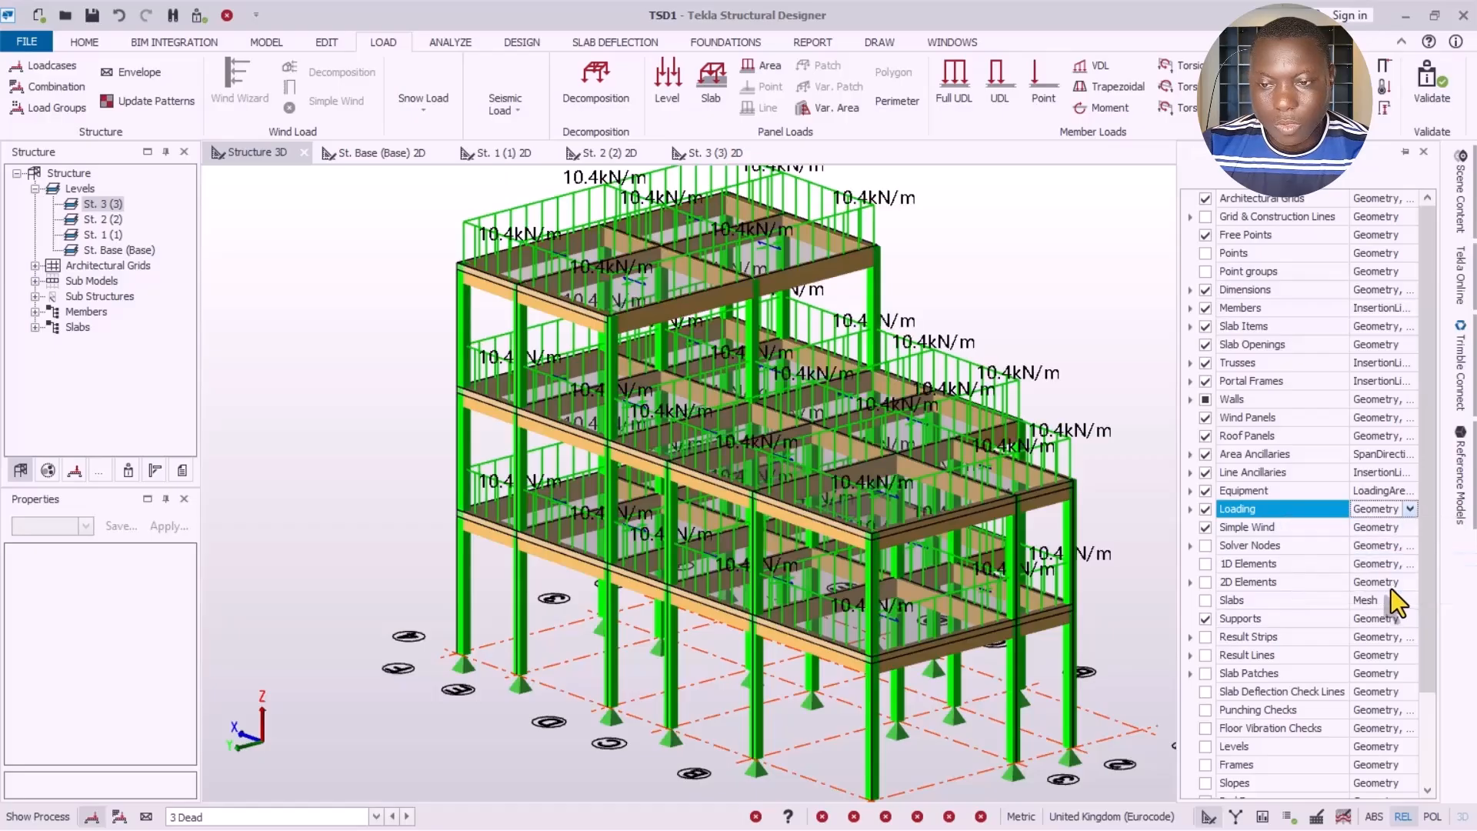
Step: Examine the labelled Dead member loads on all levels of the 3D model from several angles
middle_drag(721, 327, 538, 248)
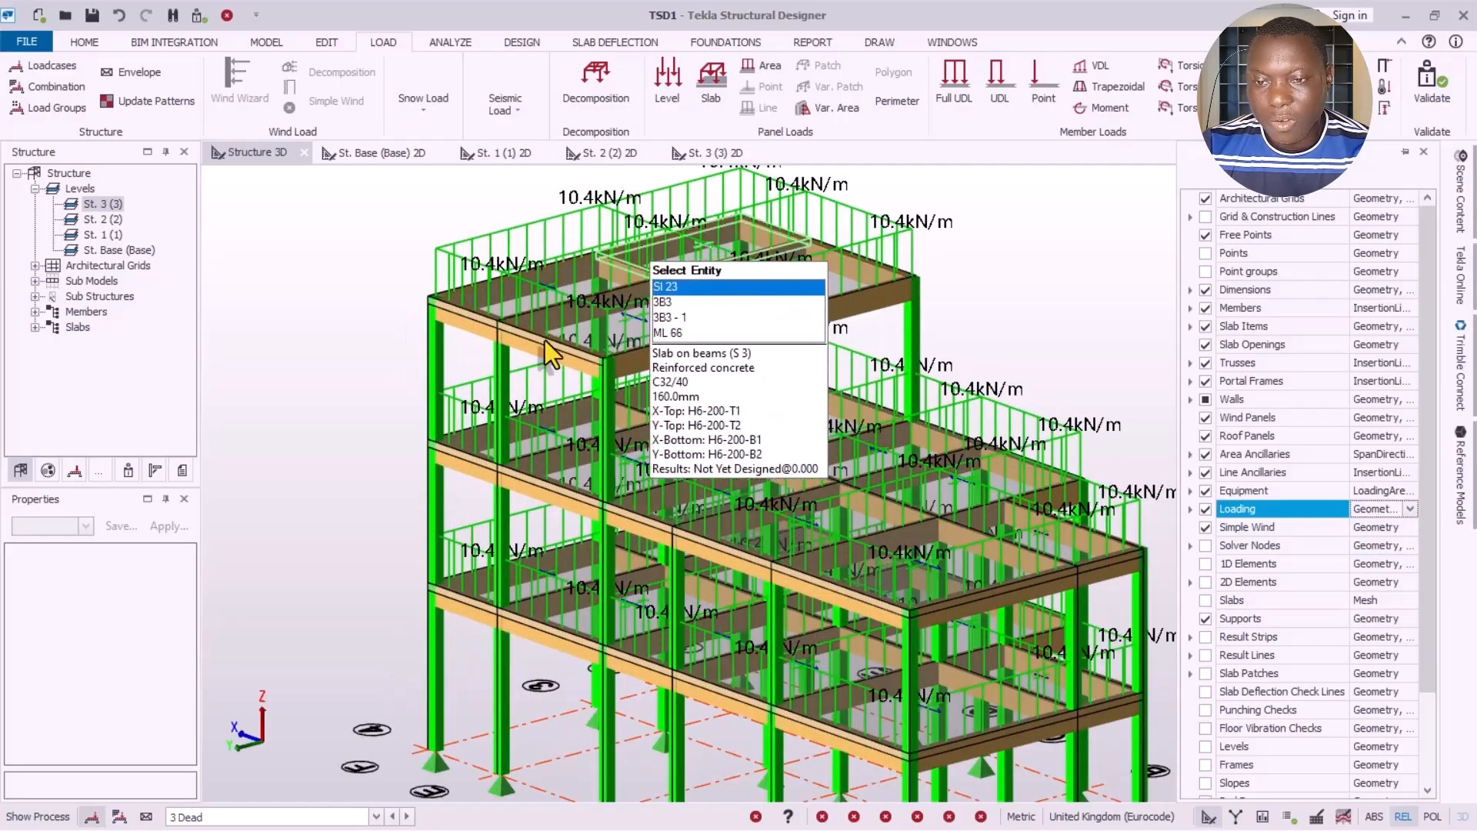
scroll(545, 340, down, 2)
scroll(769, 236, up, 2)
scroll(663, 632, up, 1)
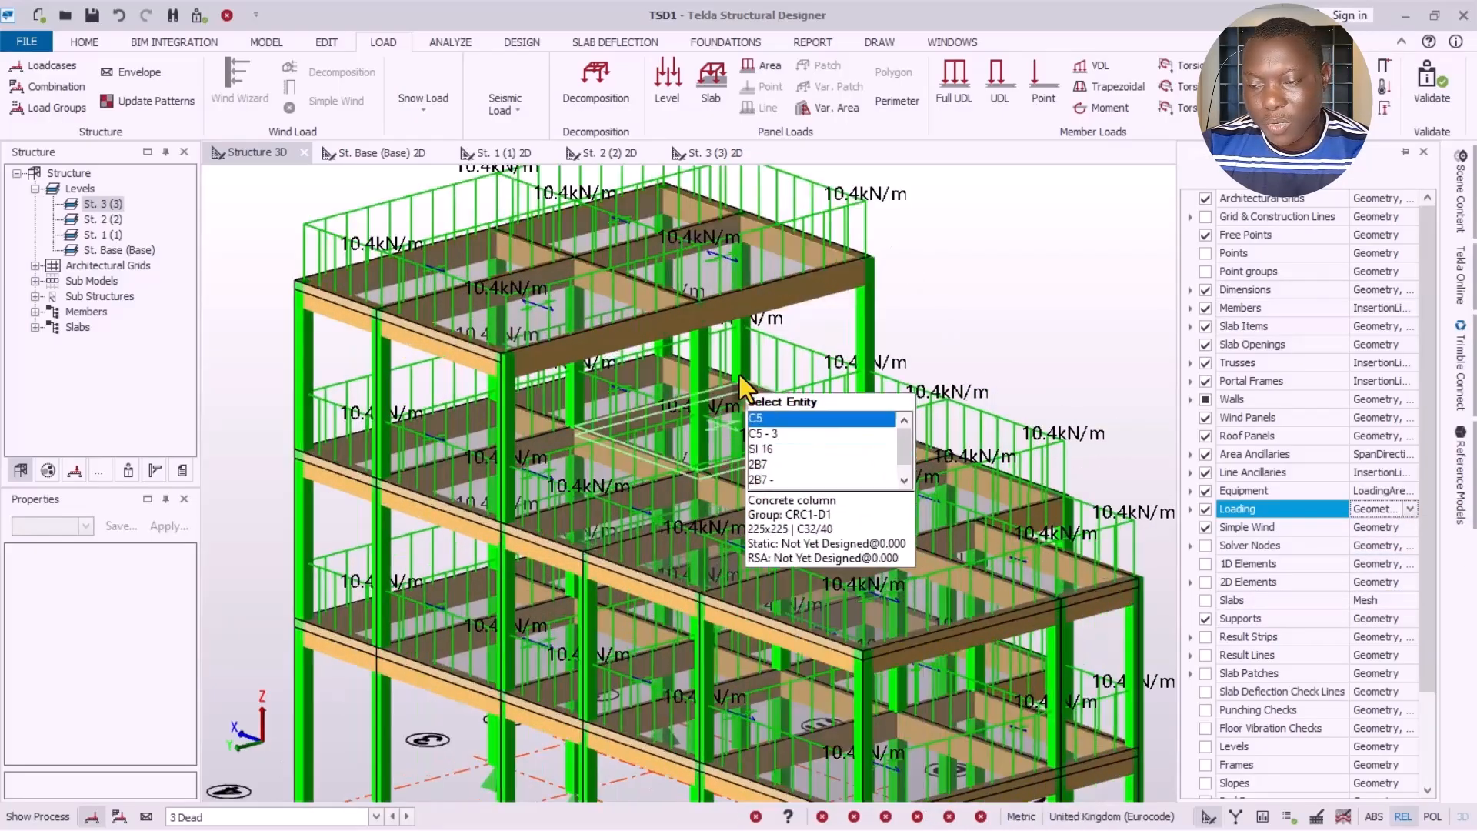
scroll(740, 375, down, 2)
scroll(560, 617, up, 2)
scroll(497, 495, down, 2)
scroll(841, 409, up, 1)
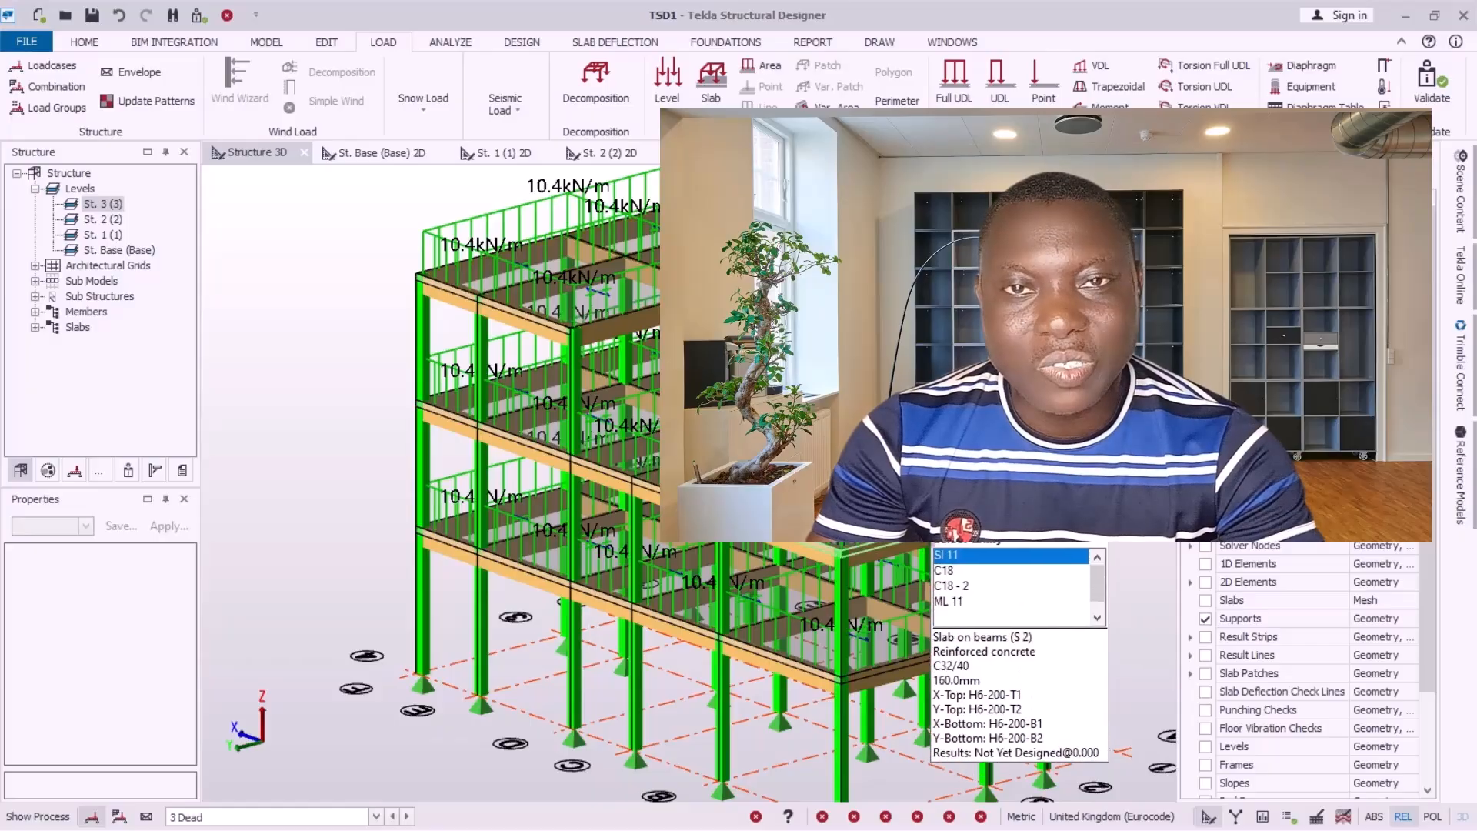
scroll(854, 529, down, 1)
scroll(854, 529, up, 3)
scroll(854, 529, down, 2)
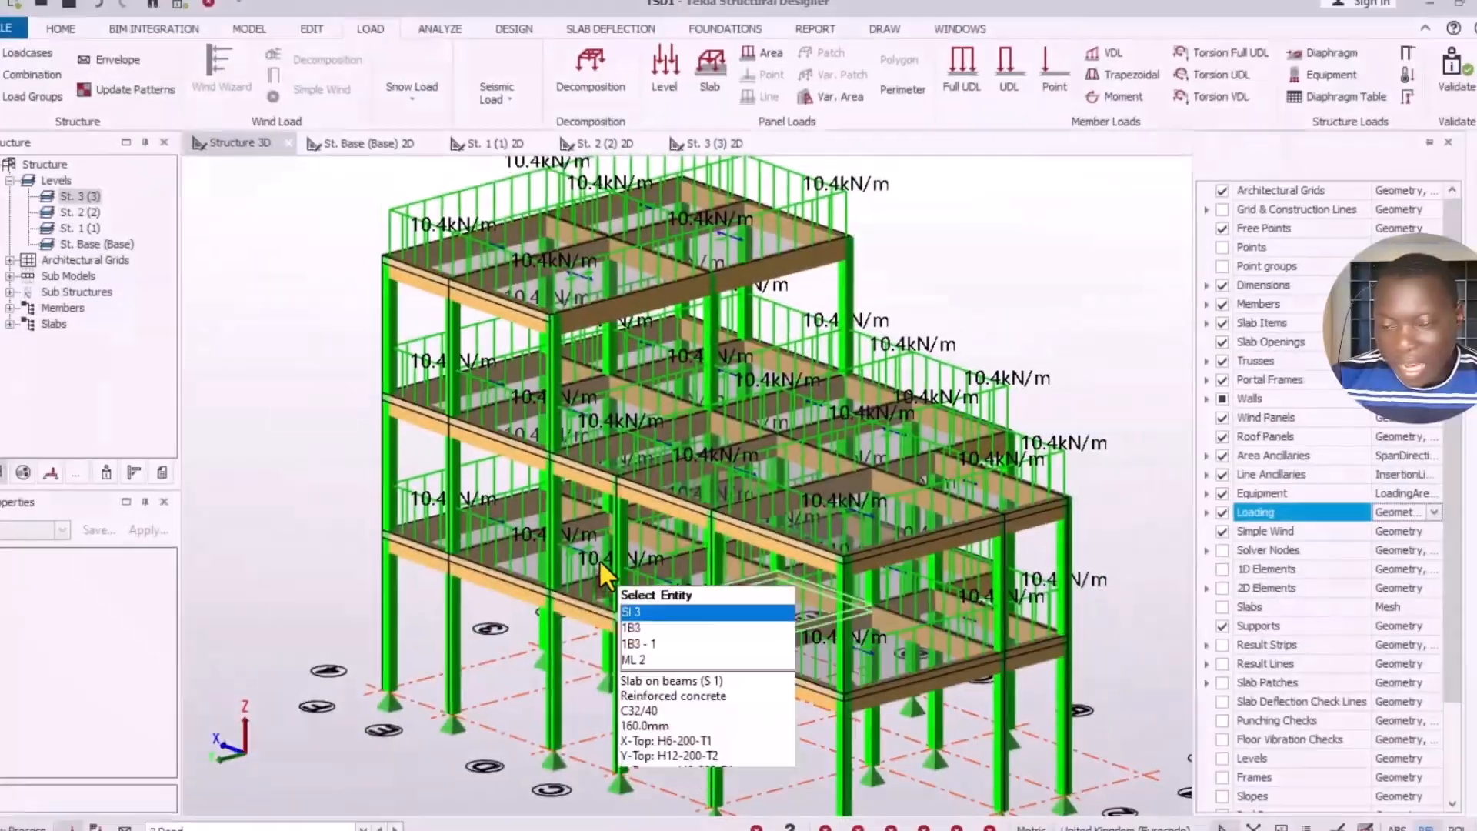
scroll(734, 369, down, 2)
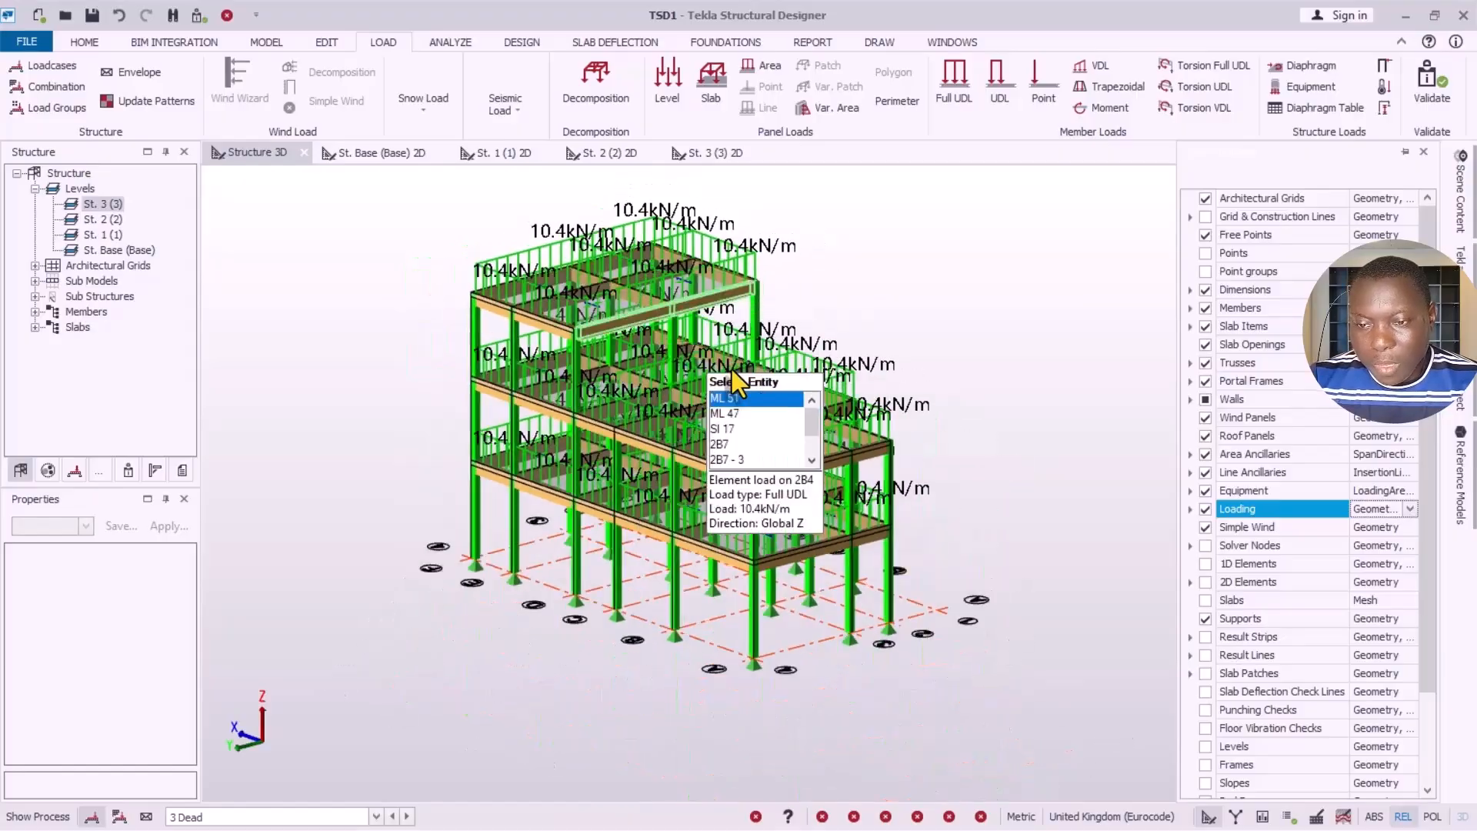
scroll(745, 350, up, 2)
click(893, 224)
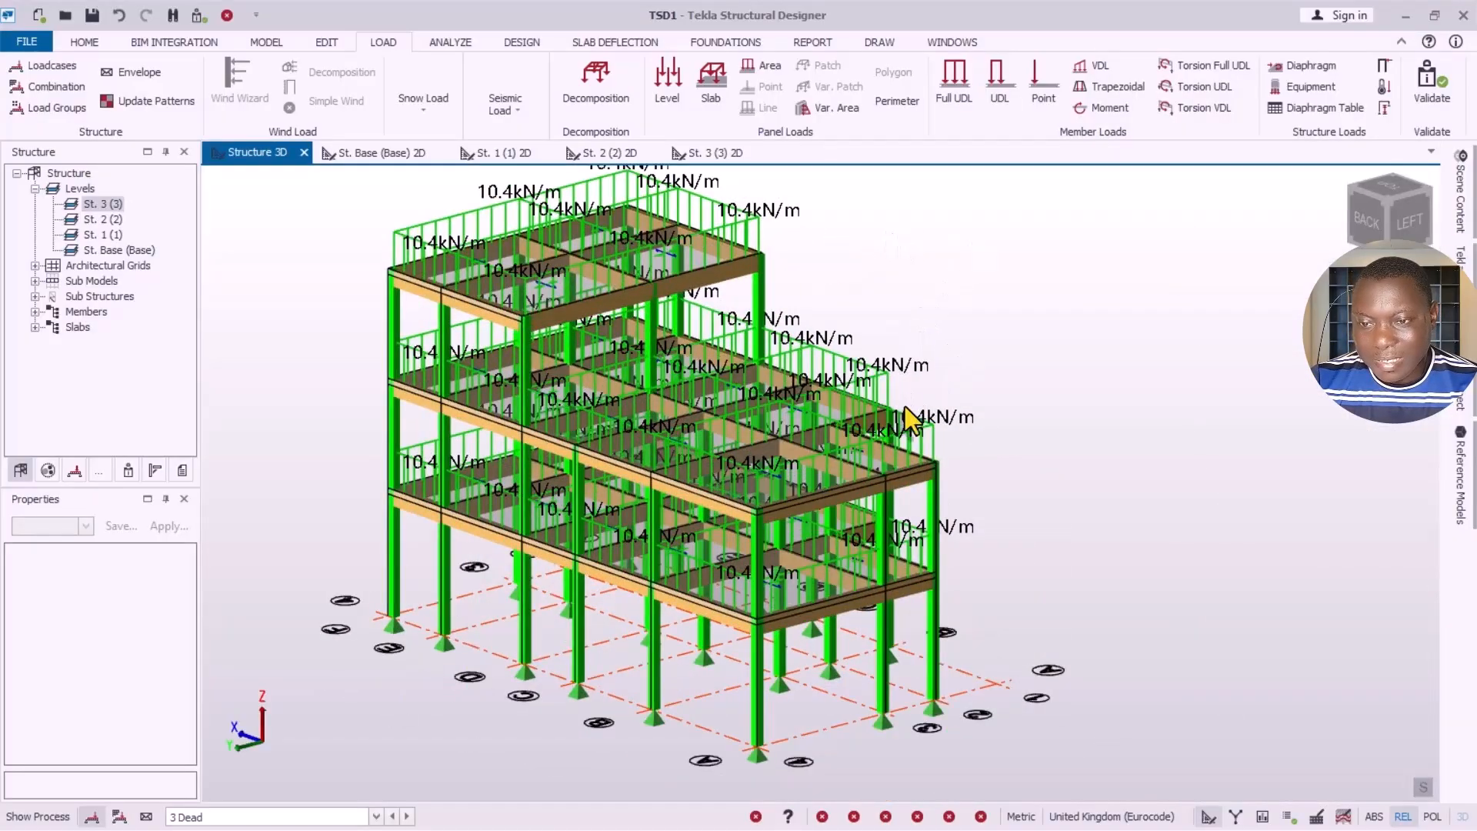
scroll(902, 529, down, 2)
scroll(548, 371, up, 1)
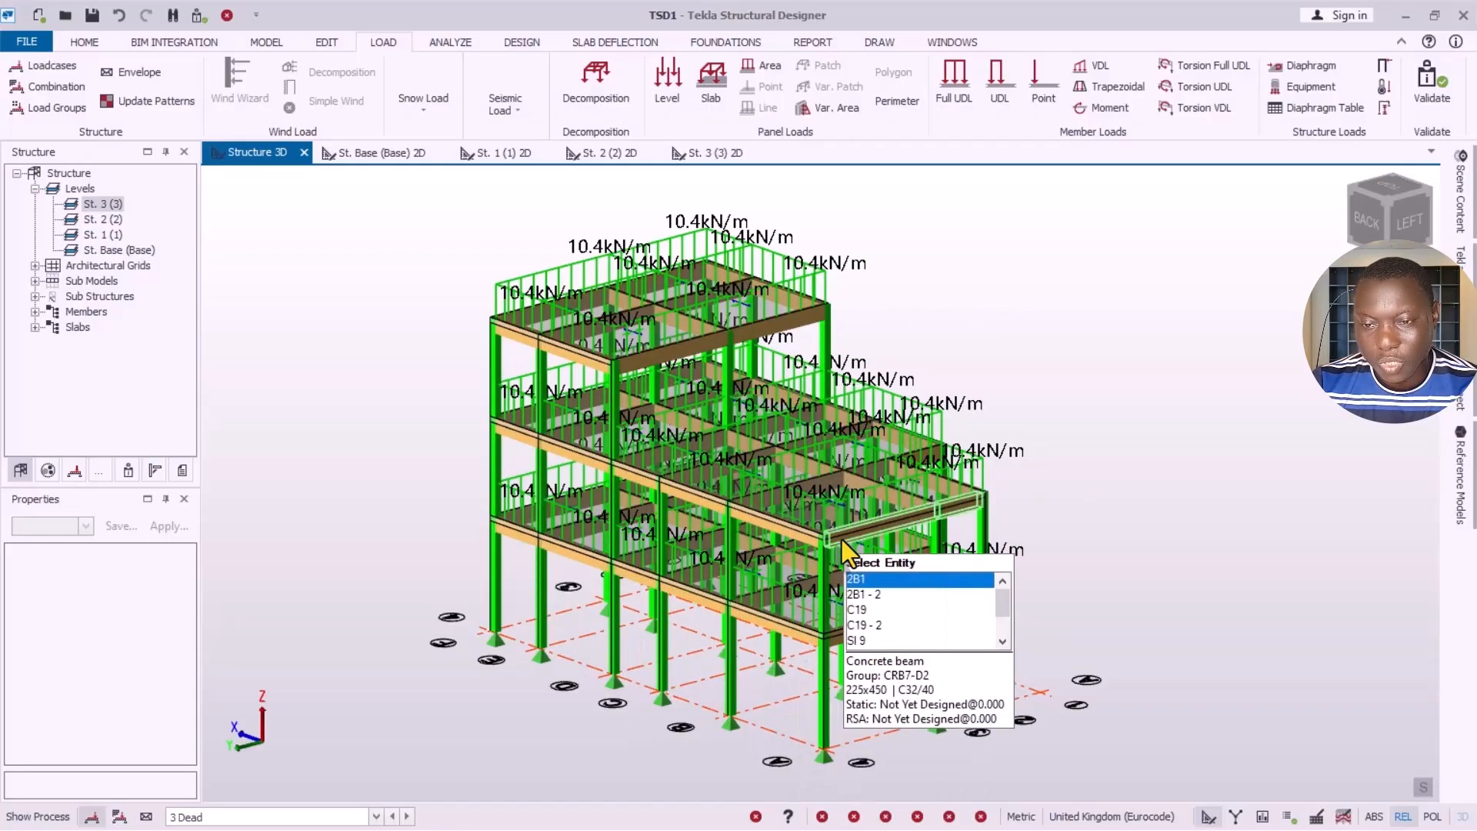
right_drag(841, 539, 806, 541)
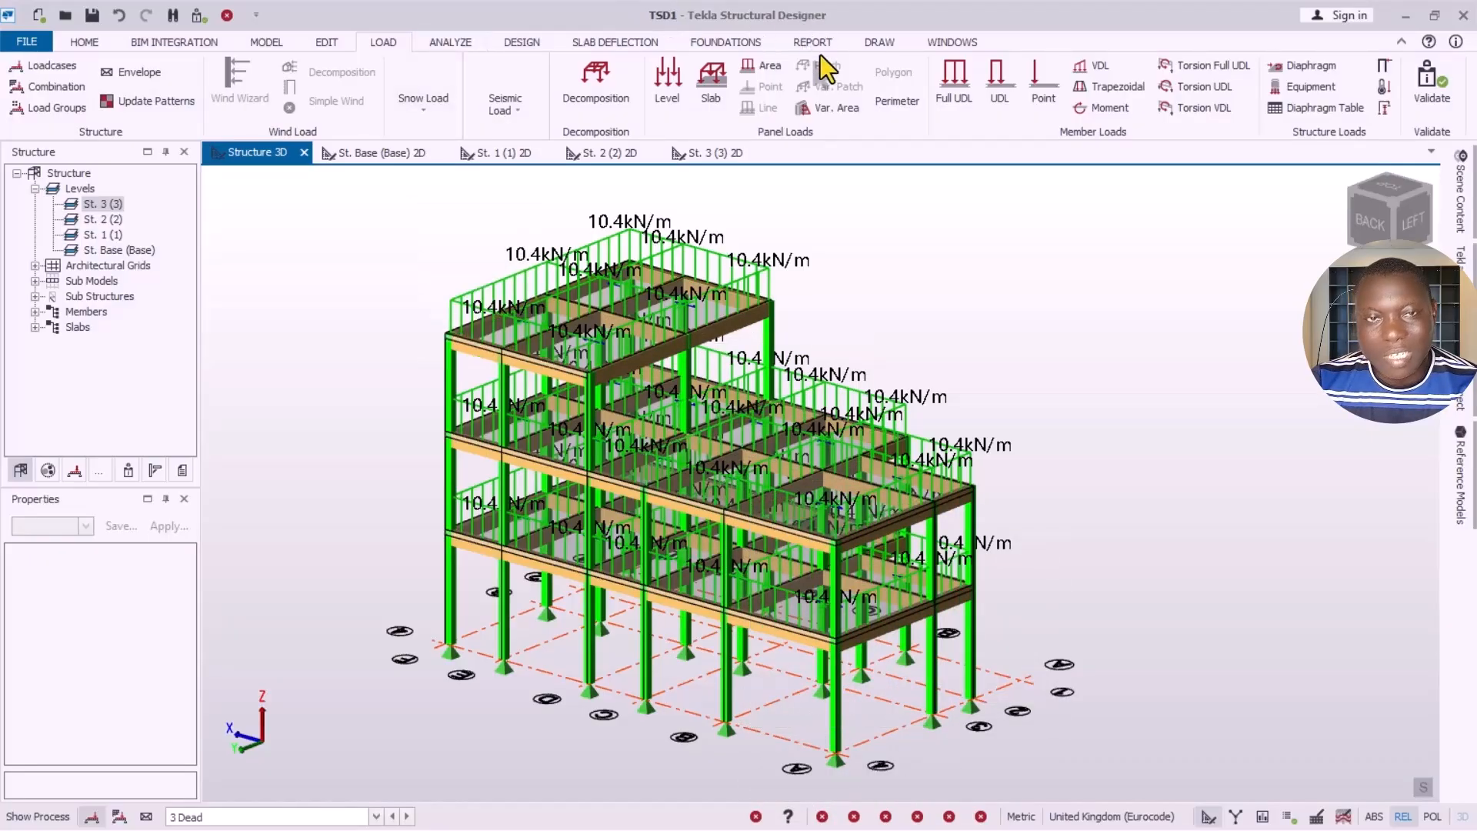
scroll(889, 479, down, 1)
scroll(849, 491, up, 2)
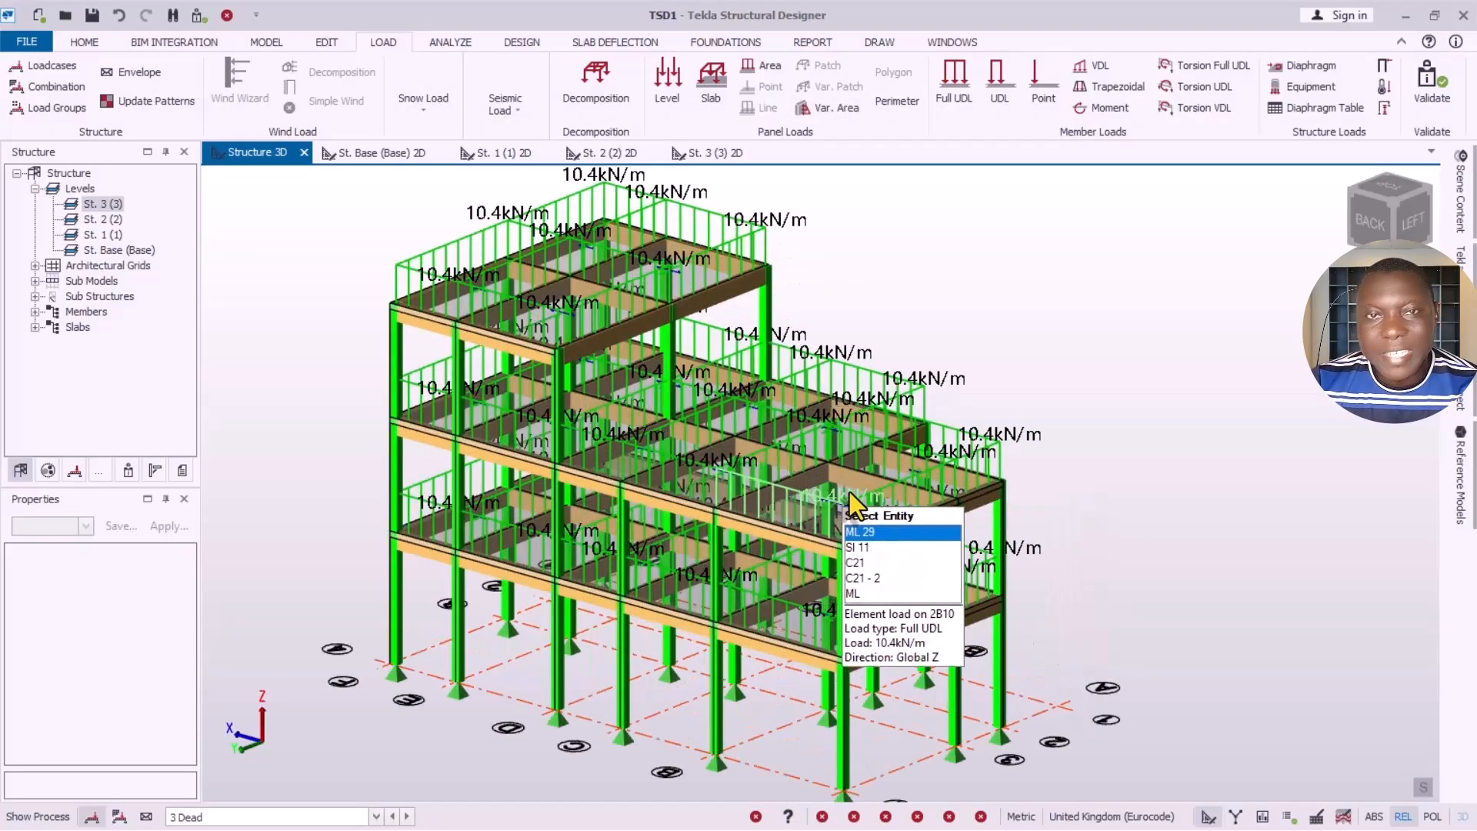
scroll(892, 483, down, 1)
scroll(792, 476, up, 1)
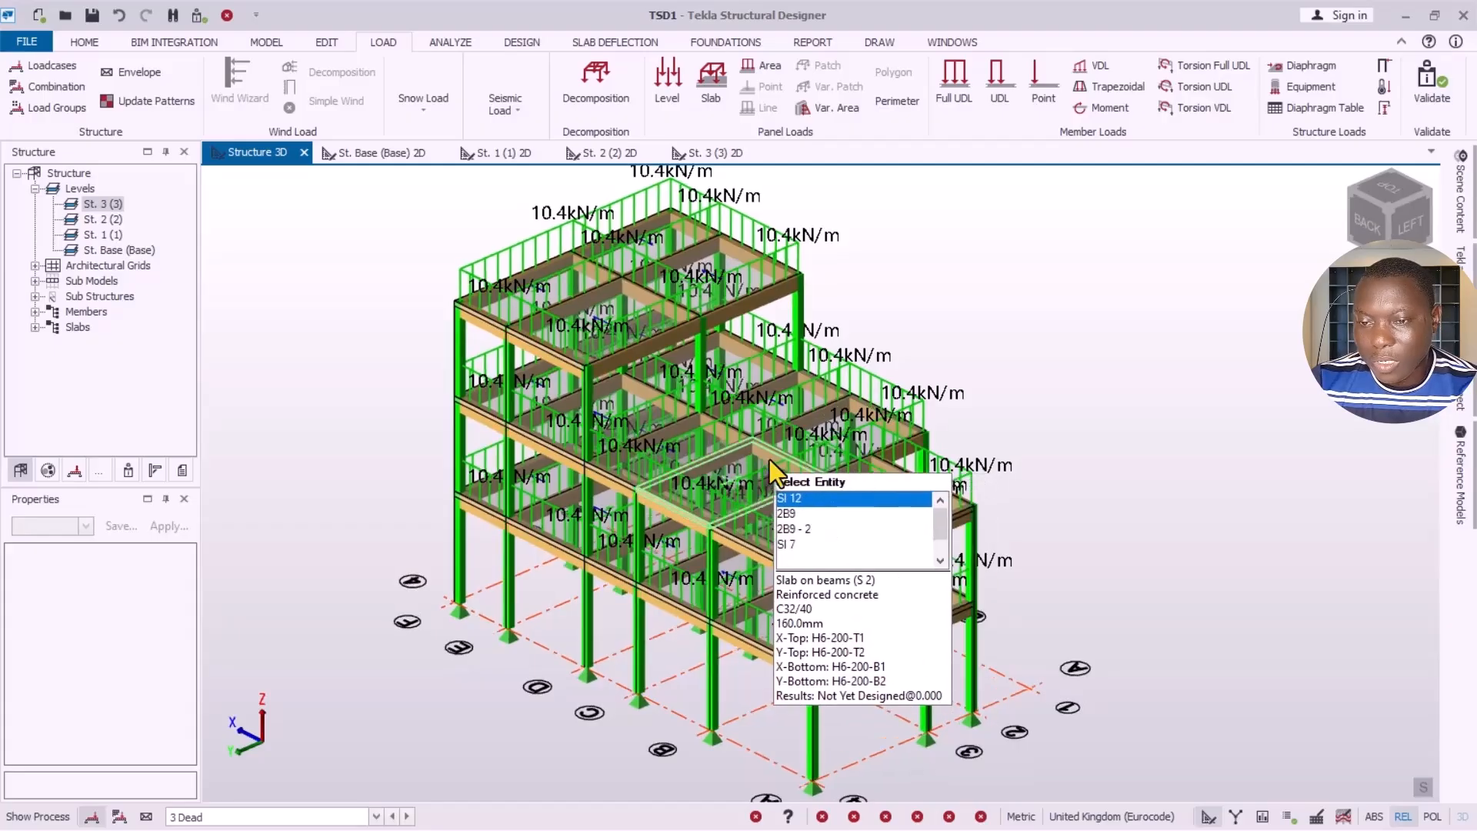
scroll(744, 589, up, 1)
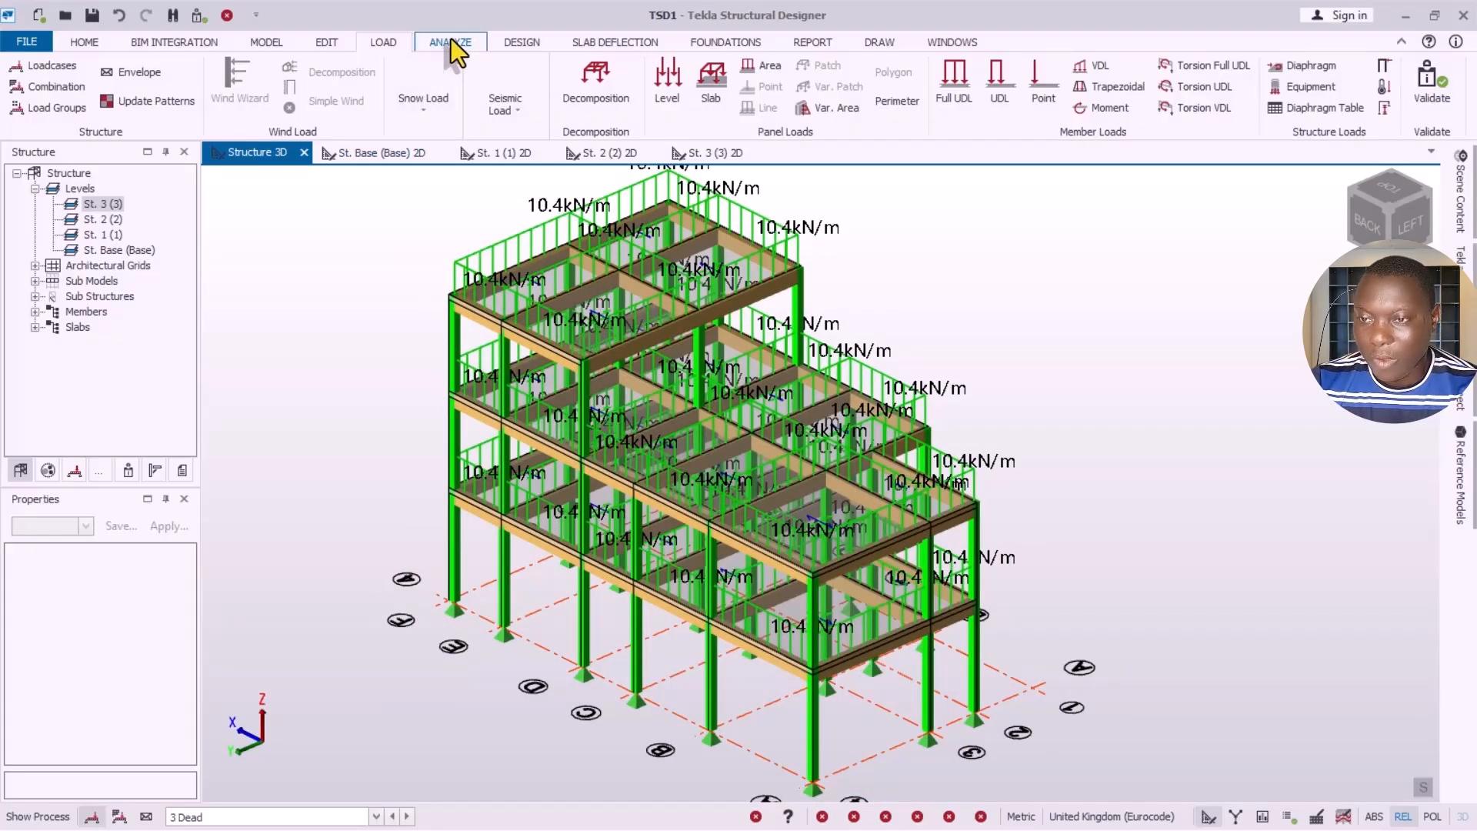
scroll(861, 496, down, 2)
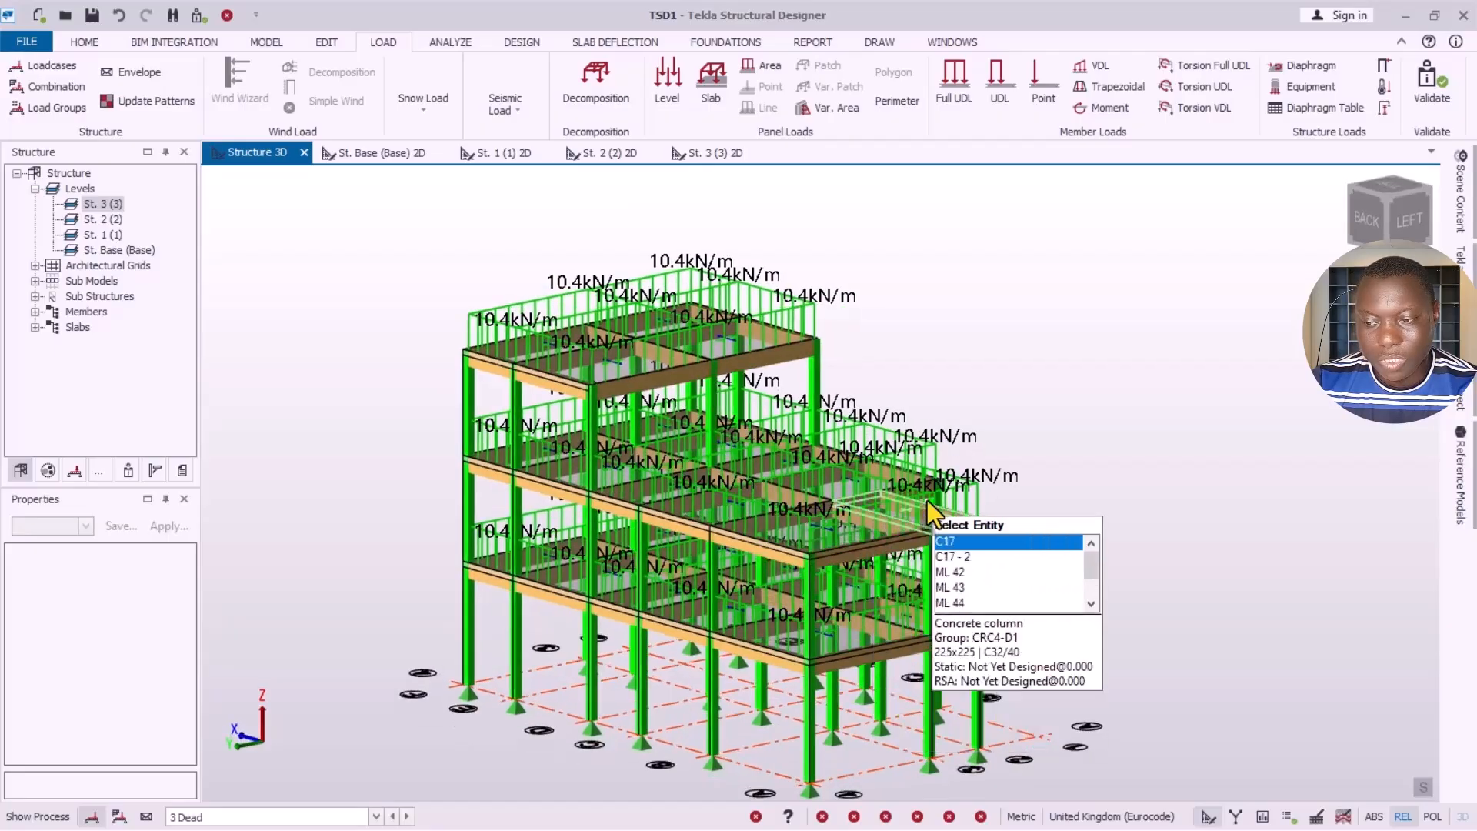
scroll(643, 552, up, 1)
scroll(643, 523, down, 1)
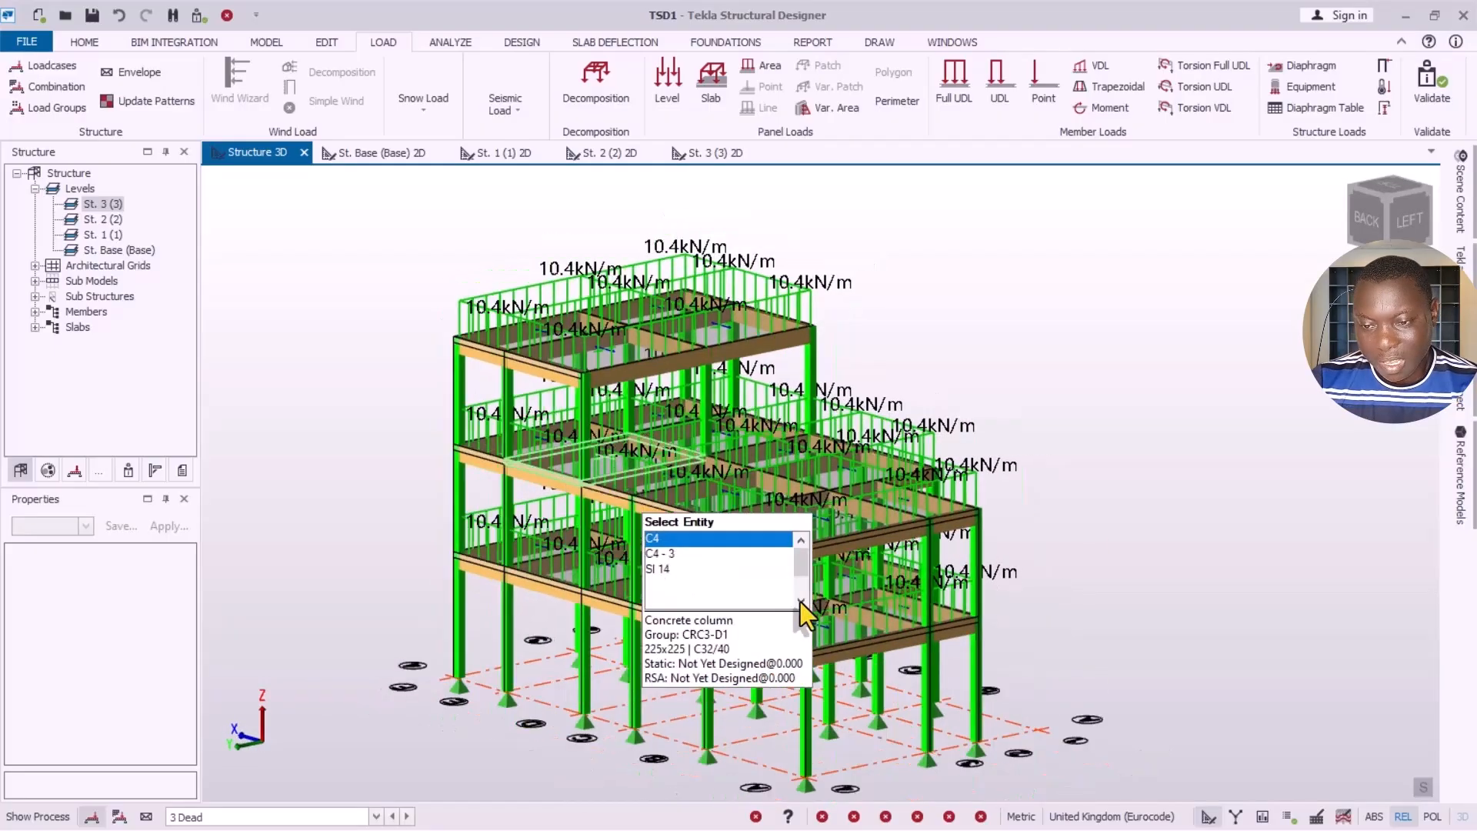
scroll(803, 624, up, 2)
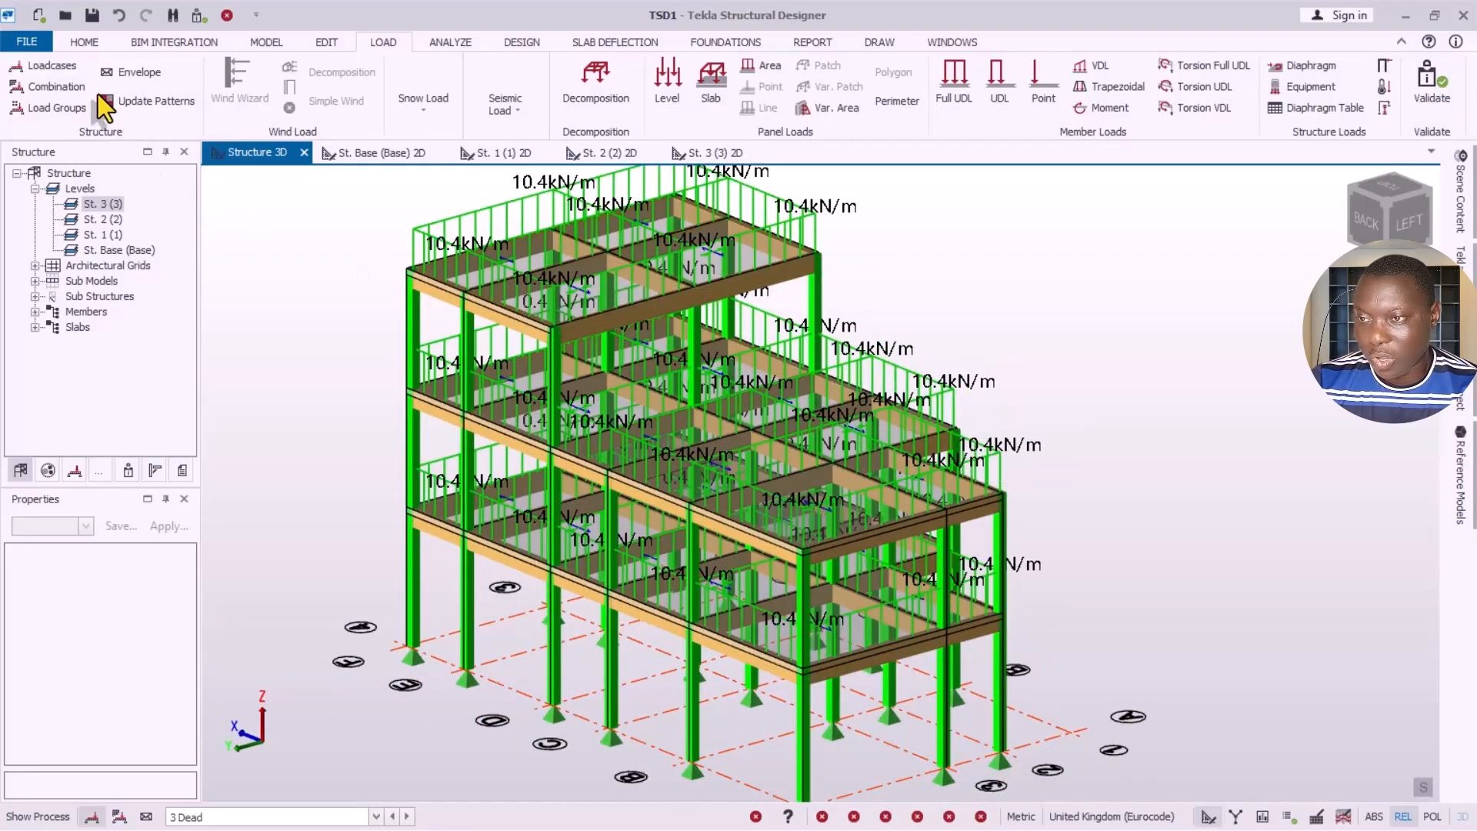
Step: Start generating load combinations, keeping STR to Table A1.2(B) - Eq 6.10 and excluding the GEO, accidental and seismic combinations
click(56, 69)
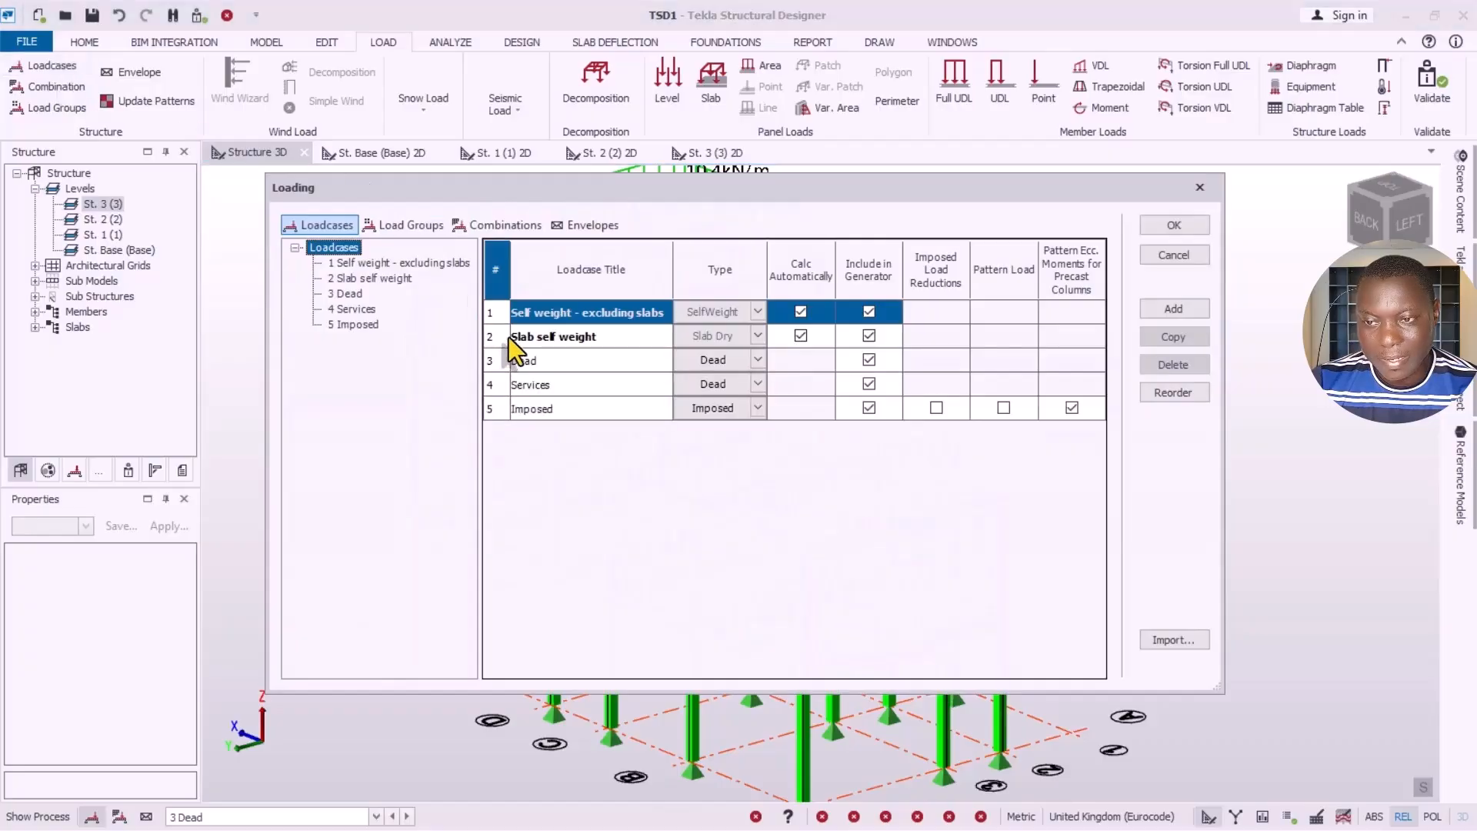
click(503, 225)
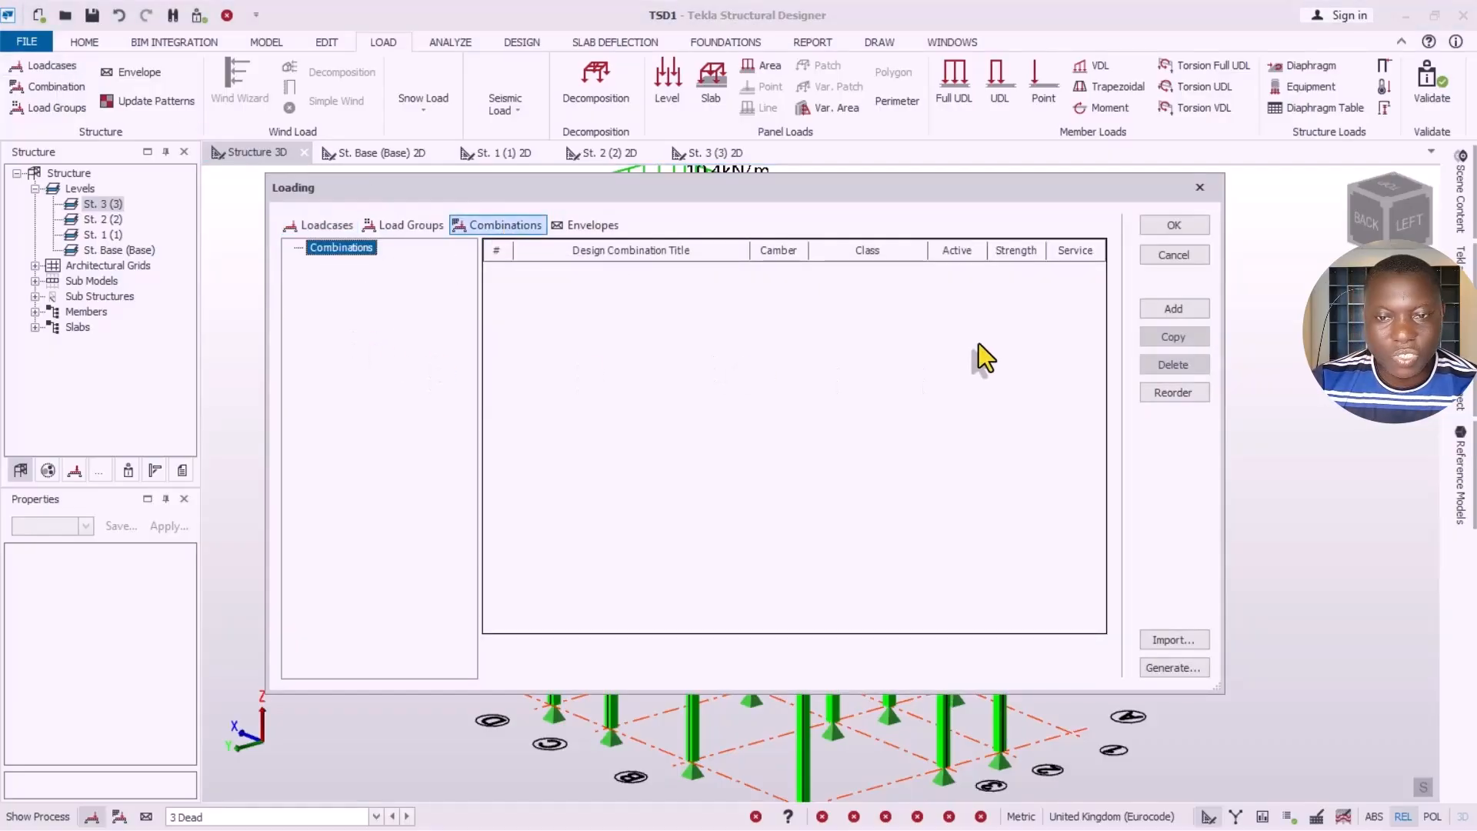
drag(809, 191, 805, 156)
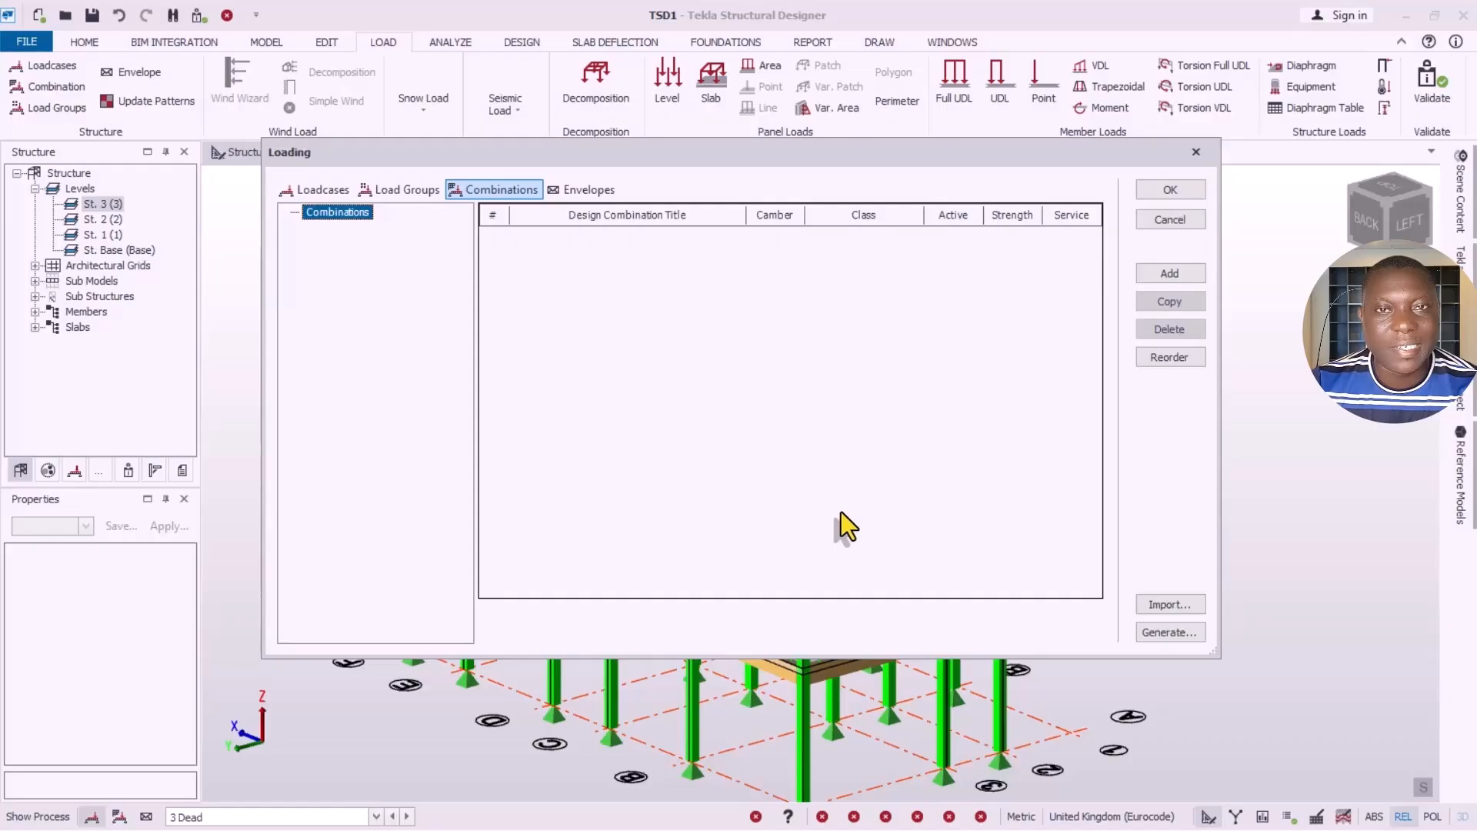
click(1163, 632)
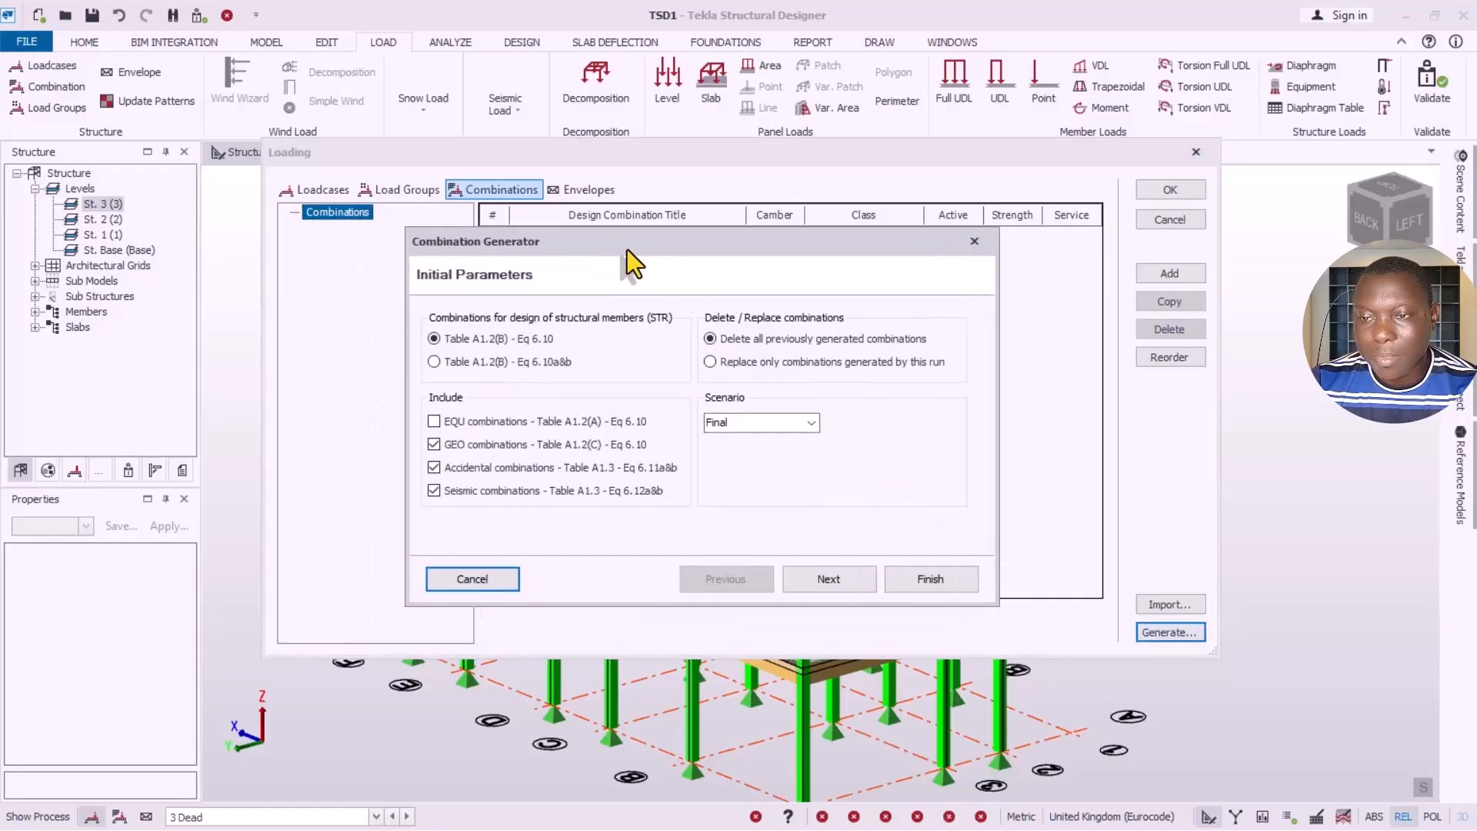
drag(626, 249, 696, 173)
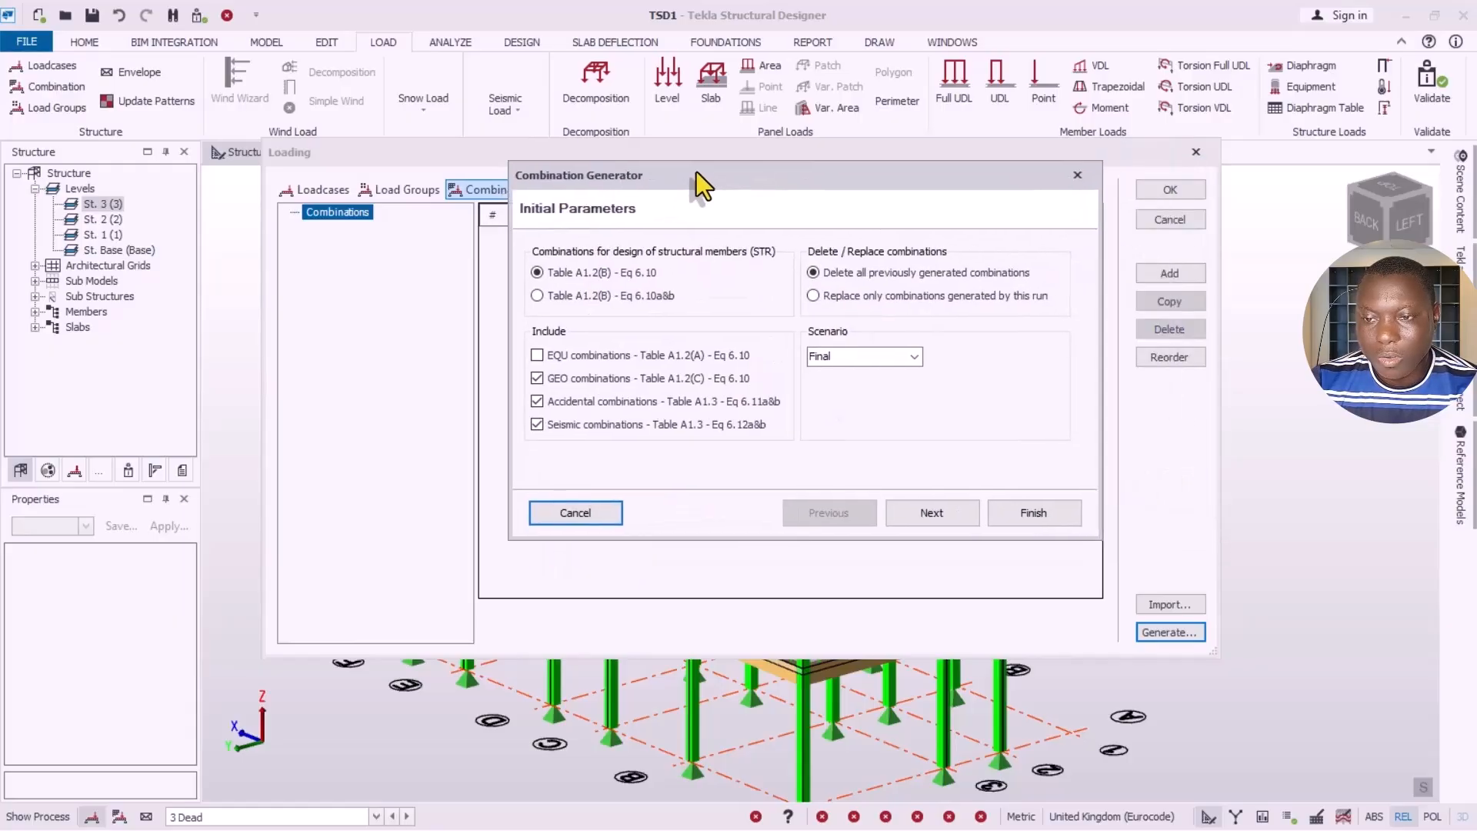
click(537, 424)
click(537, 401)
click(538, 377)
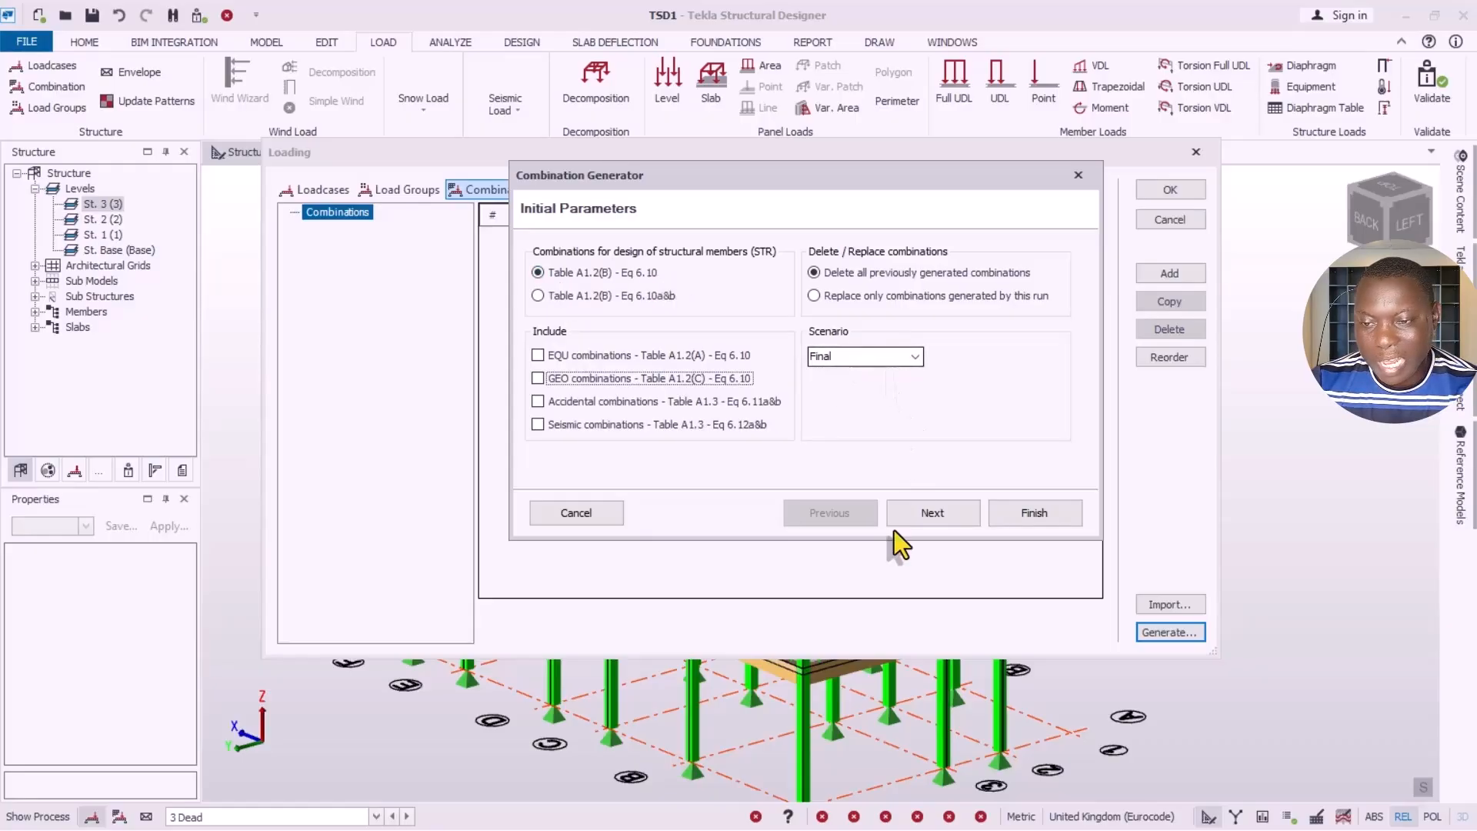
Step: Generate the combinations with the default strength and service factors, including EHF in Dir1+, Dir1-, Dir2+ and Dir2- for the STR EHF combination
click(967, 512)
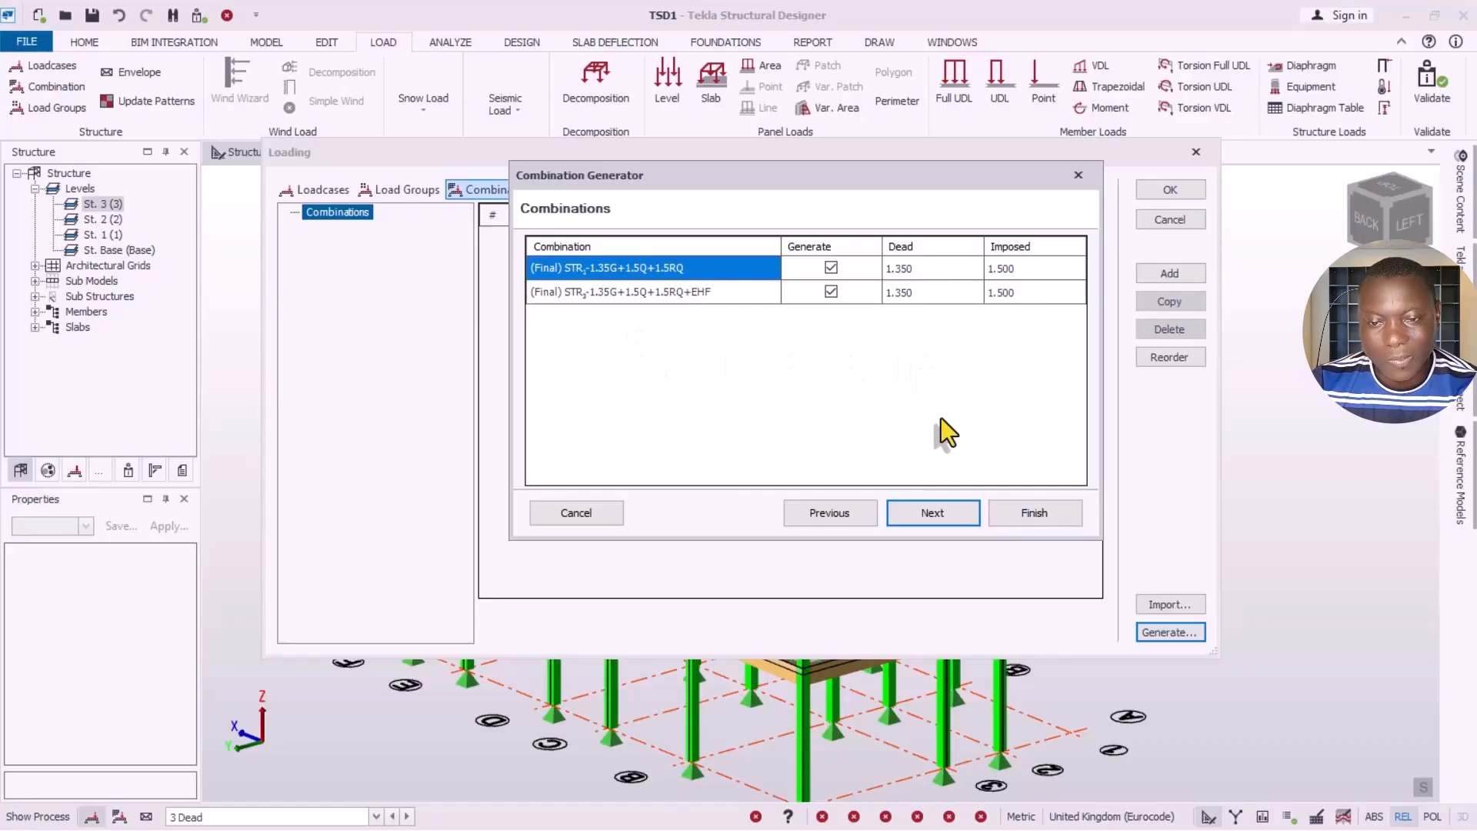
click(933, 514)
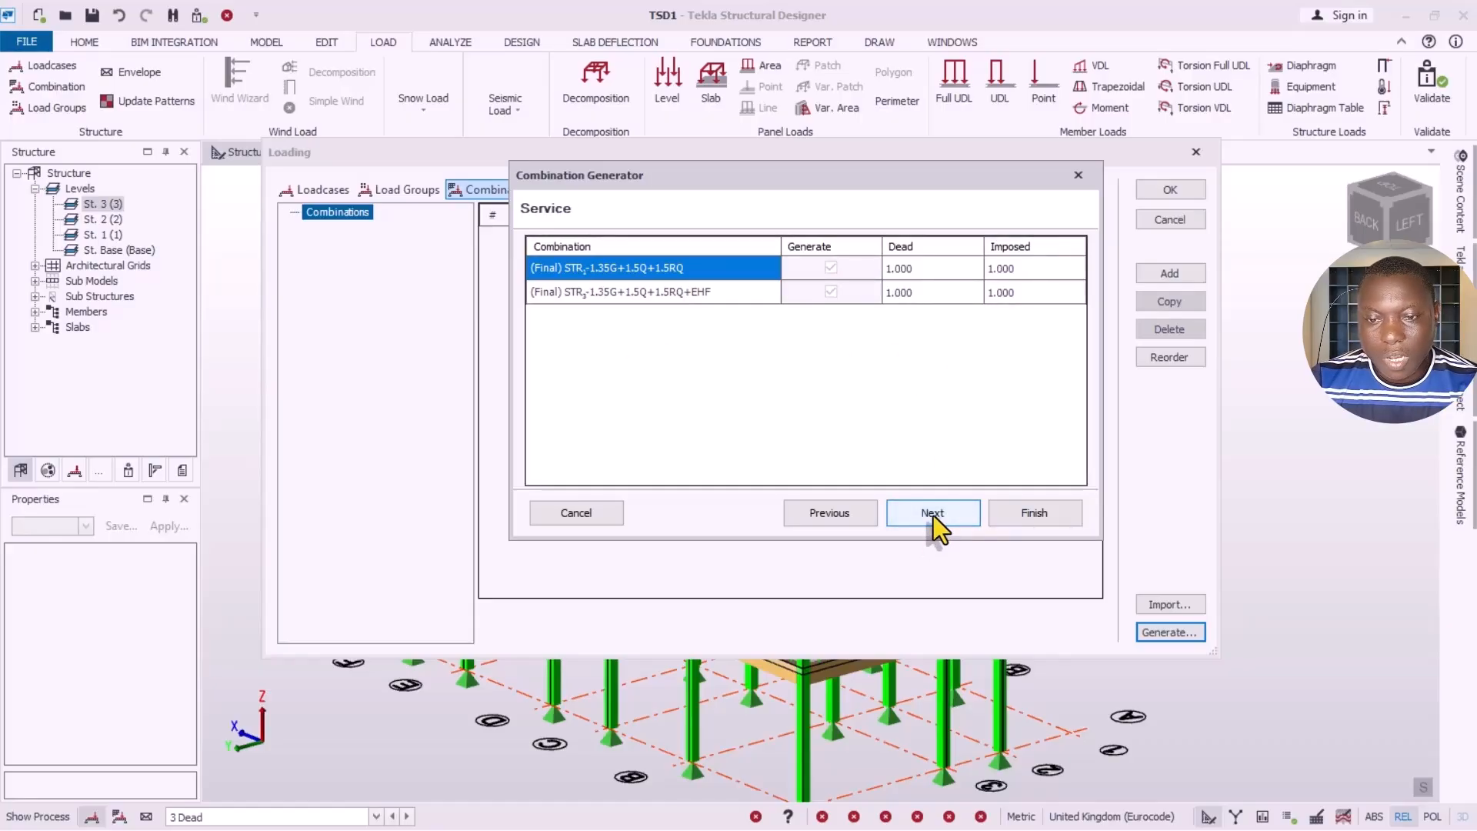
click(932, 514)
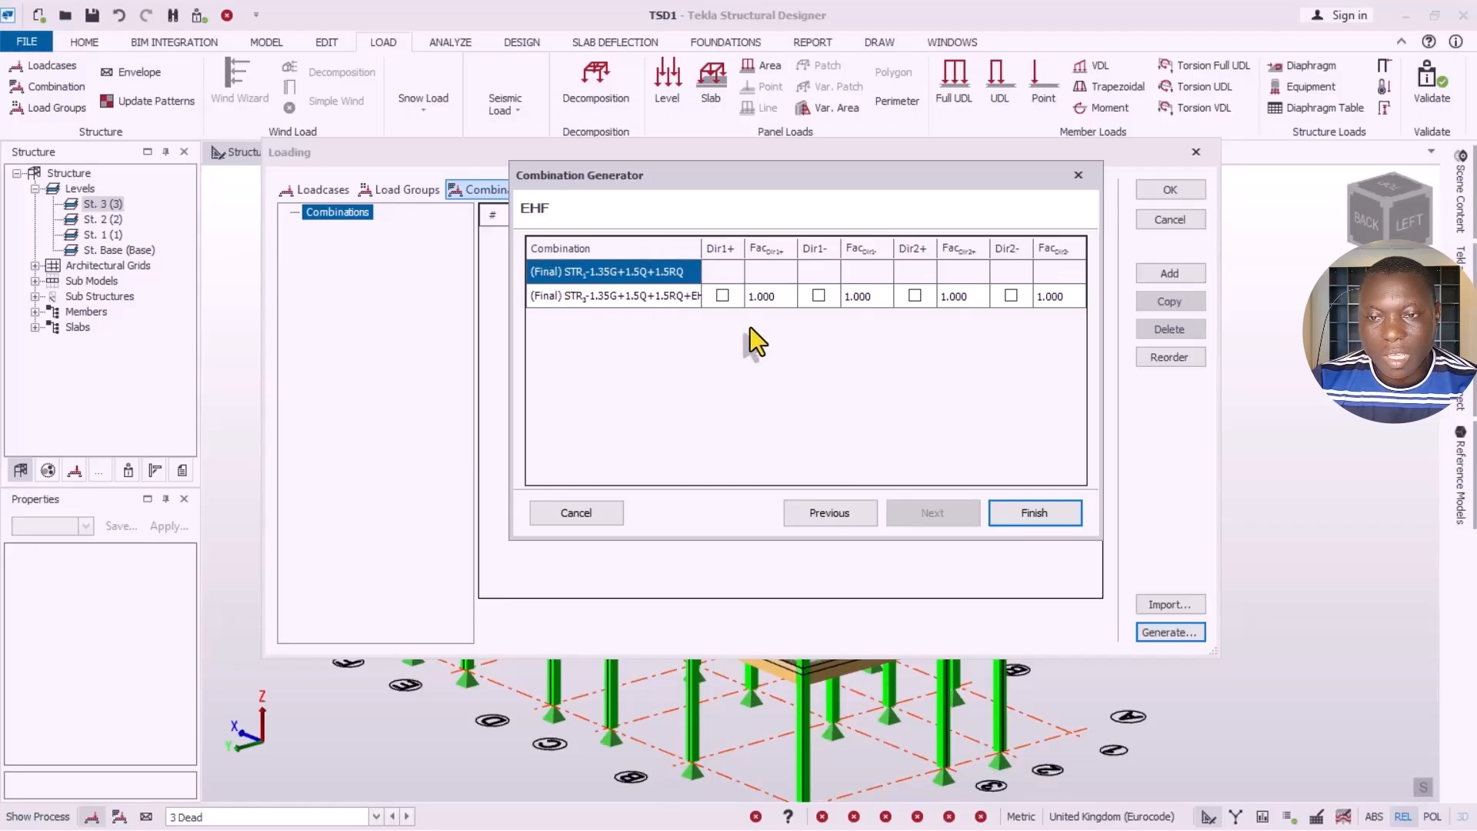
click(722, 295)
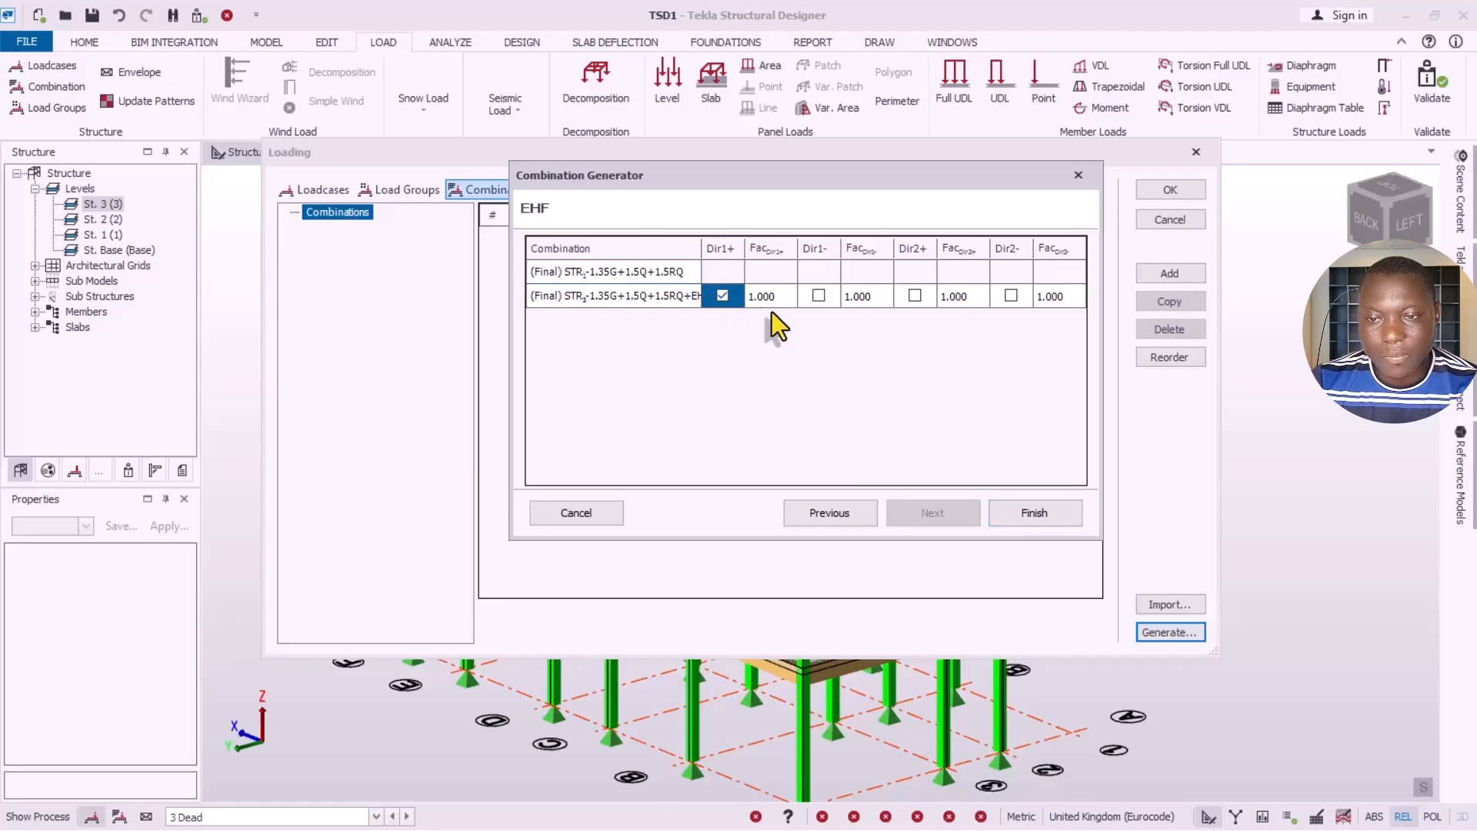
click(819, 297)
click(912, 296)
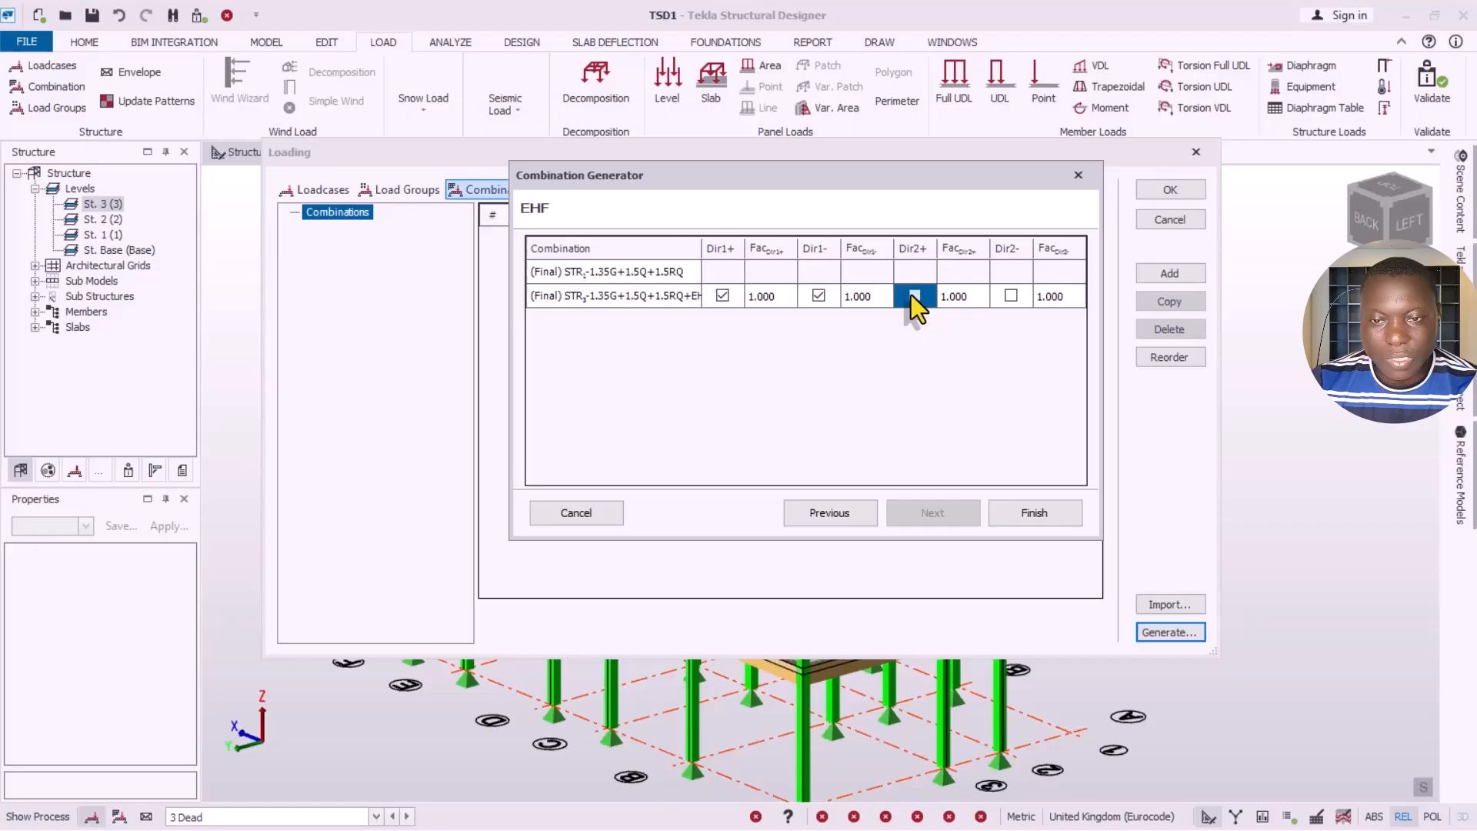
click(1012, 297)
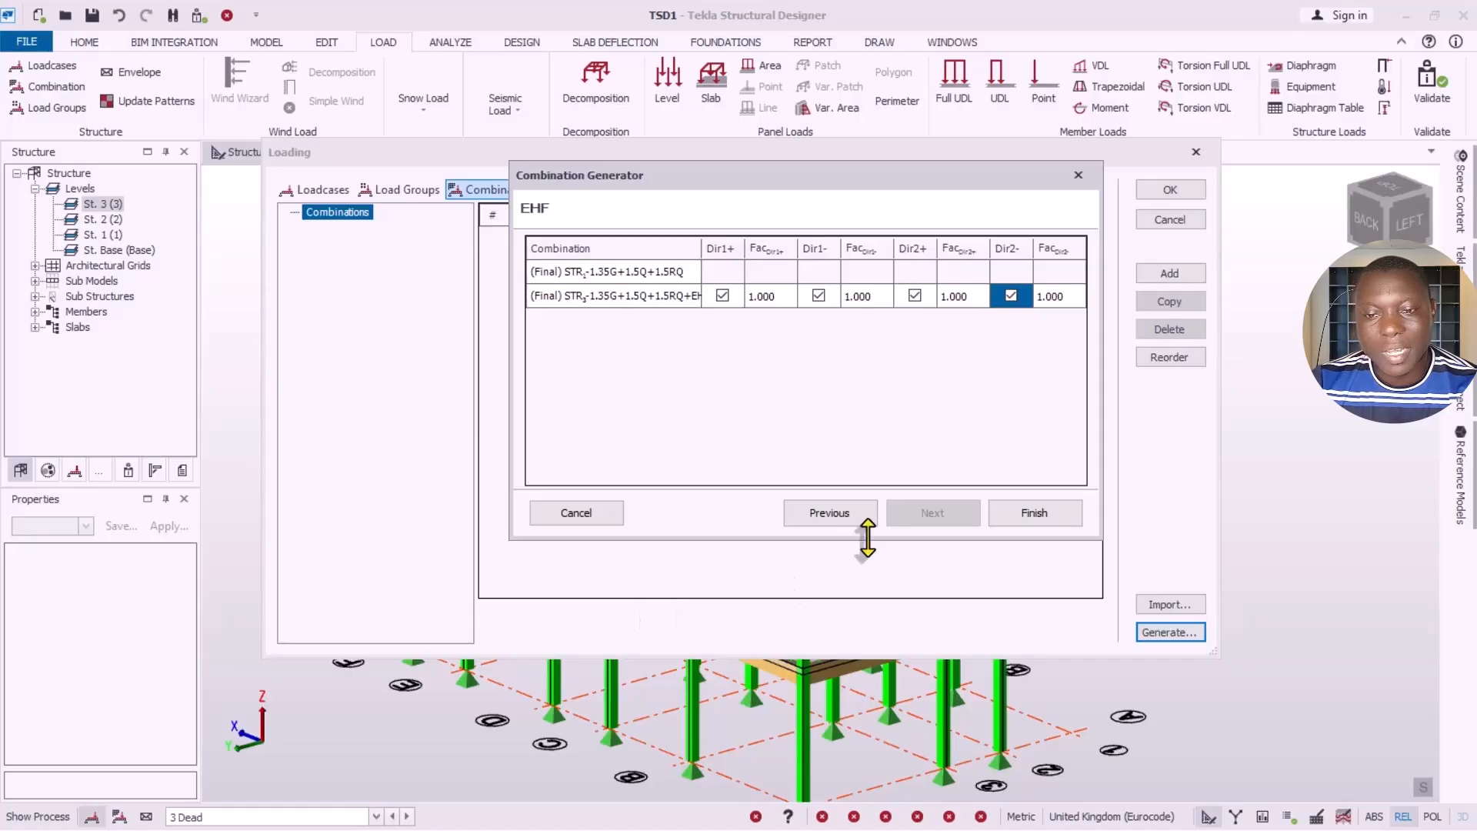
click(1037, 514)
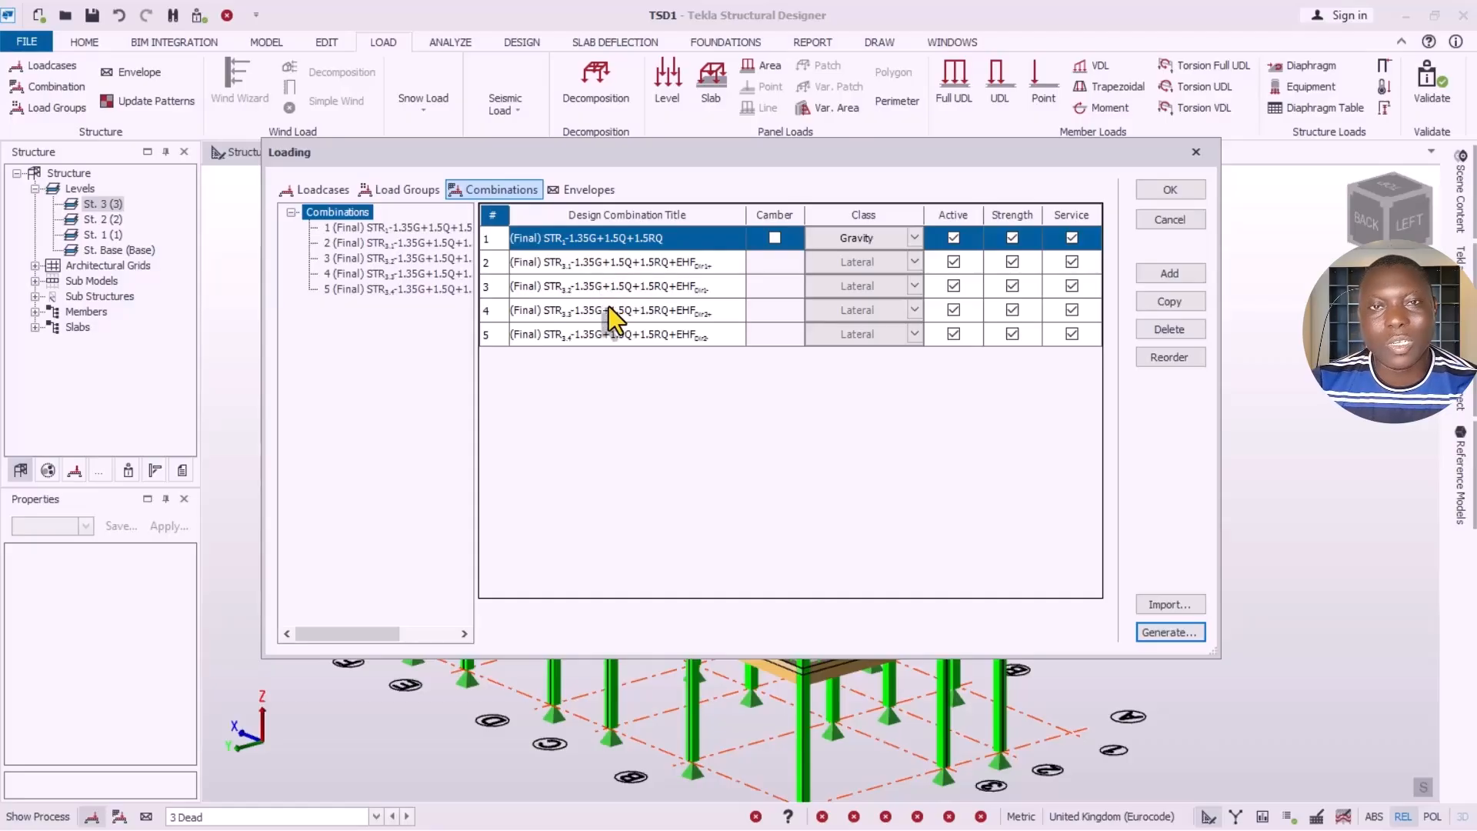
Step: Add a design envelope named Envelope that includes all five generated STR combinations, and accept the loading definitions
click(580, 198)
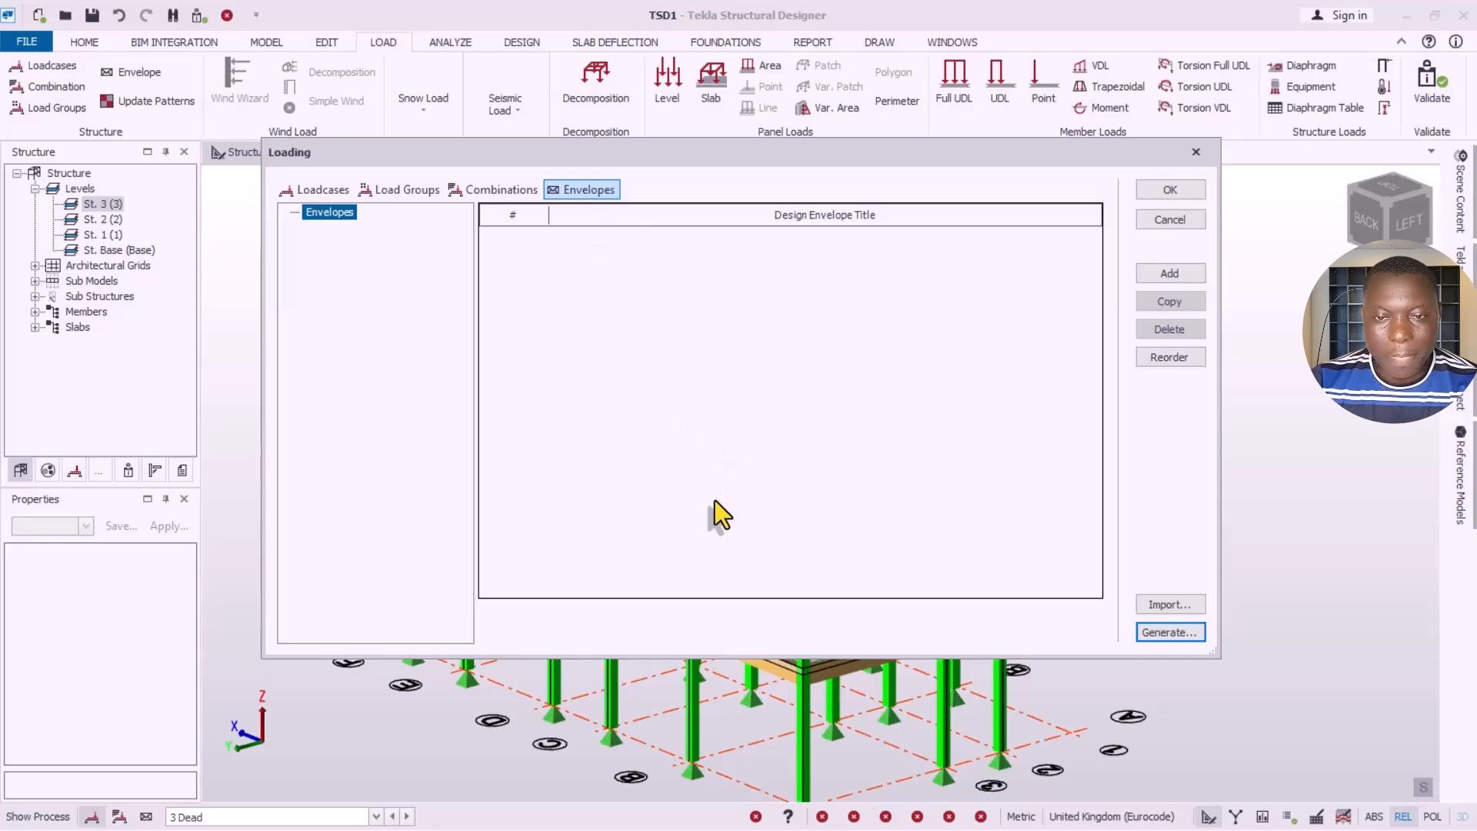
click(1192, 280)
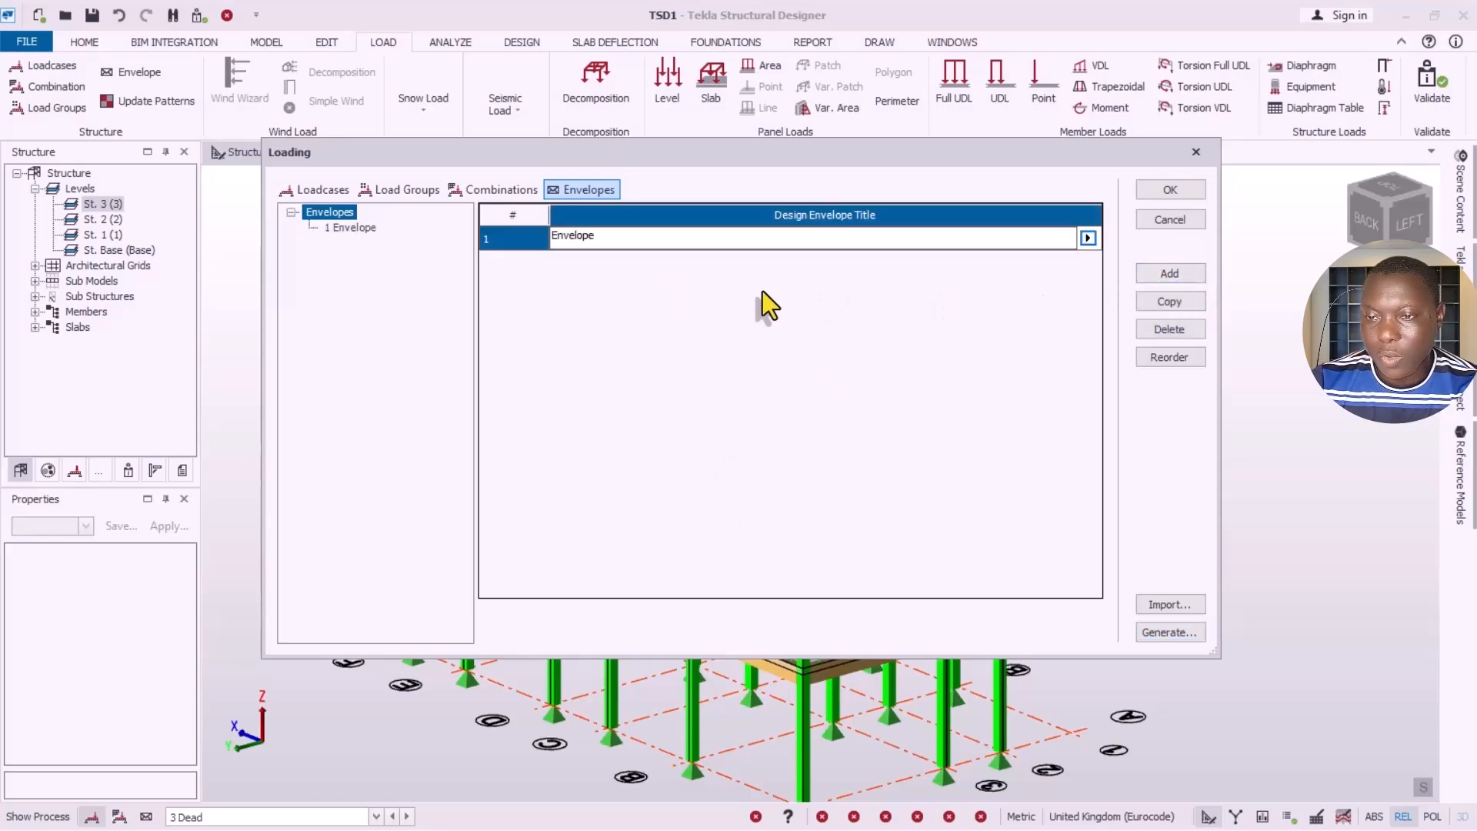
double_click(604, 237)
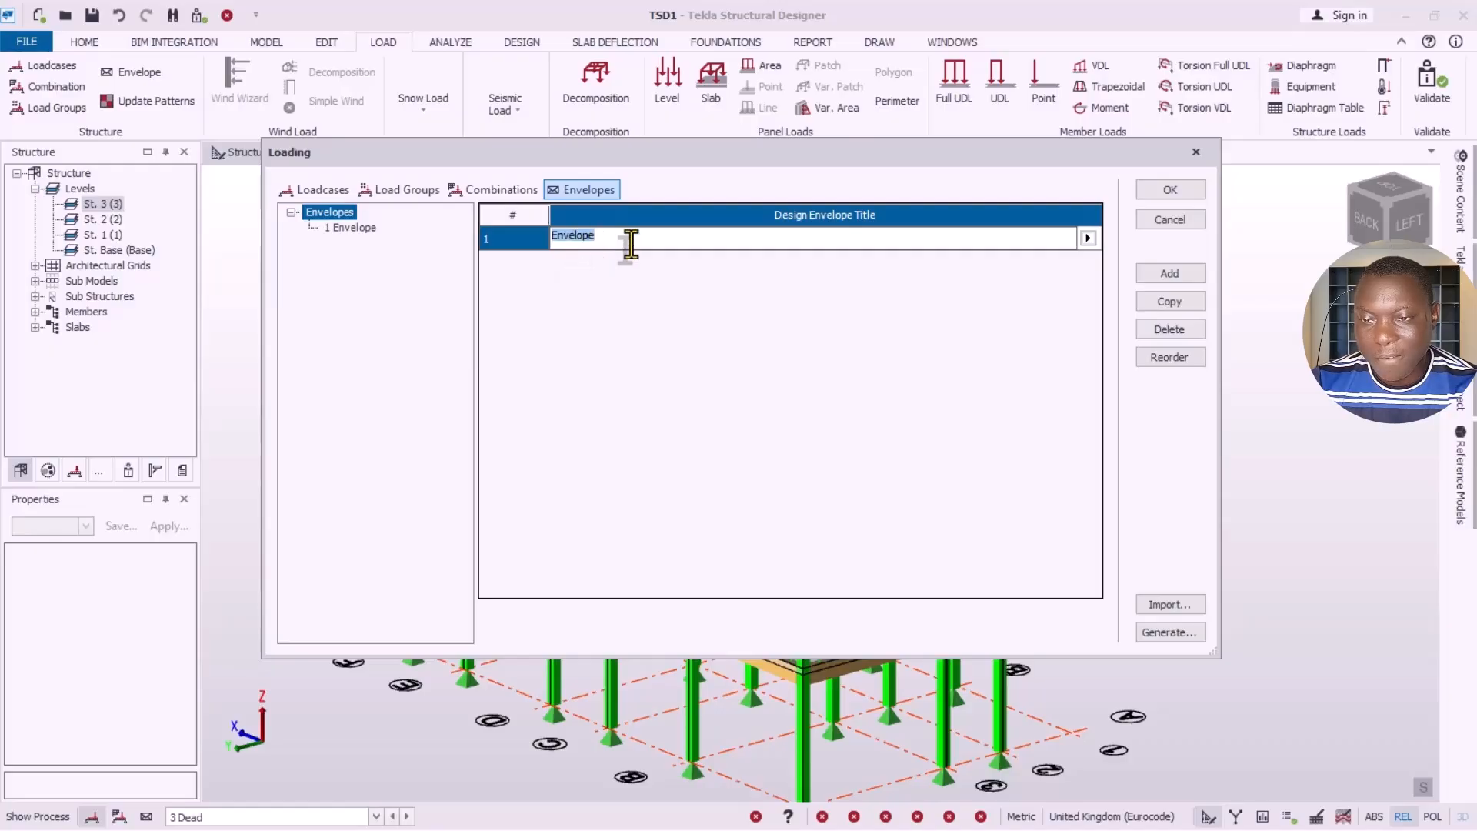
click(350, 228)
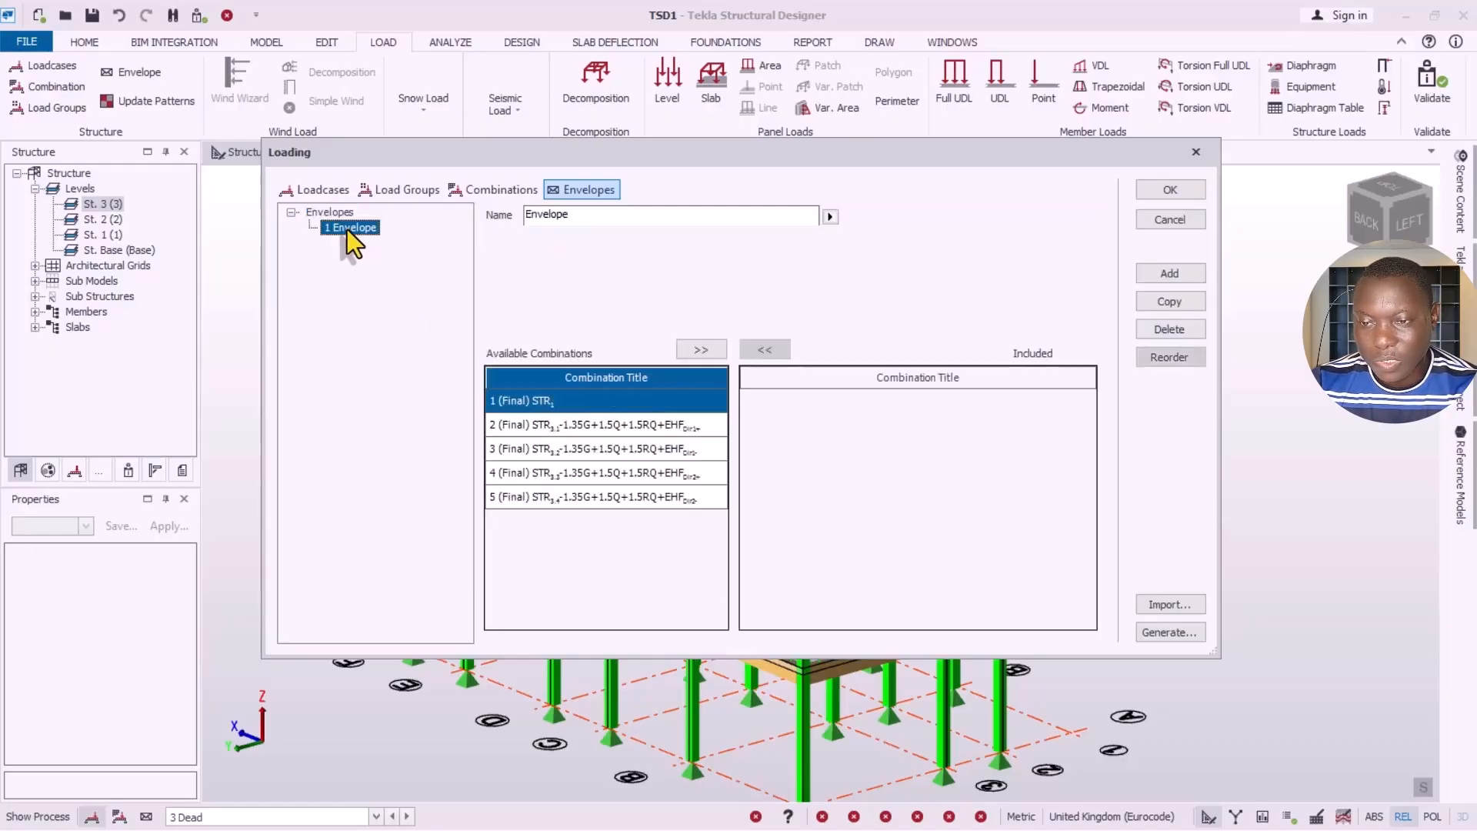
click(700, 350)
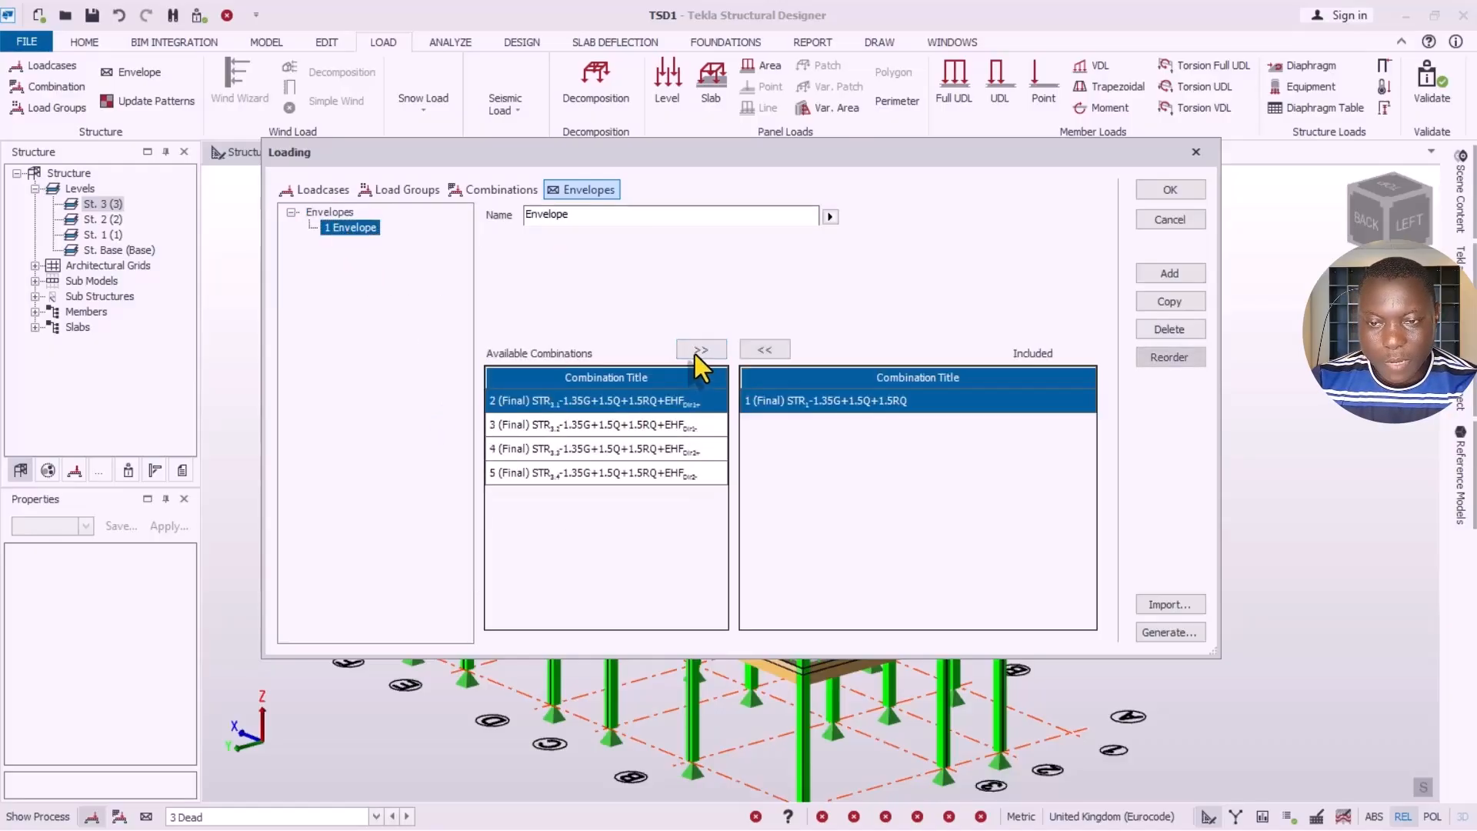
click(699, 350)
click(699, 350)
click(699, 350)
click(696, 351)
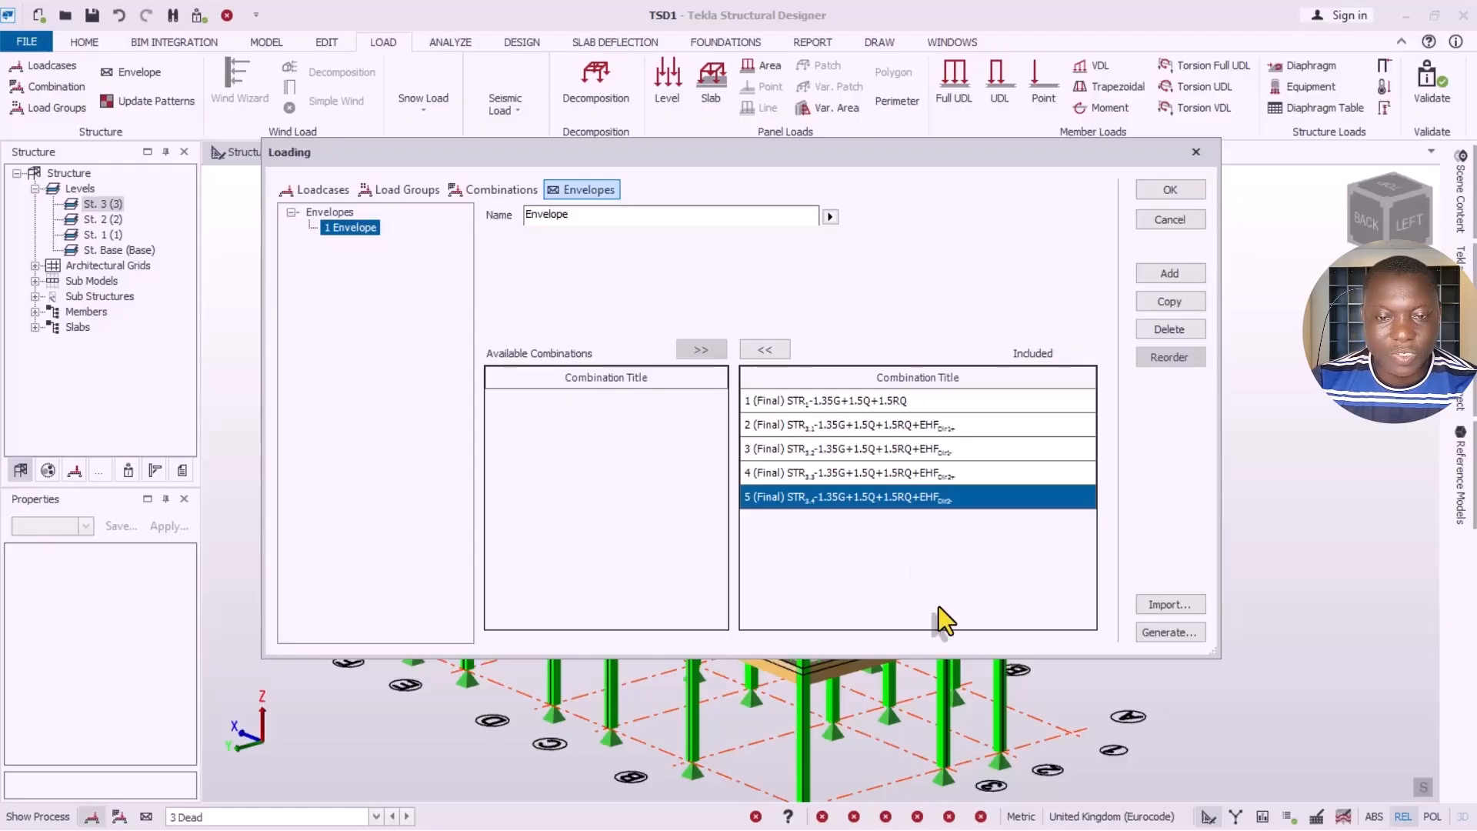
click(1189, 192)
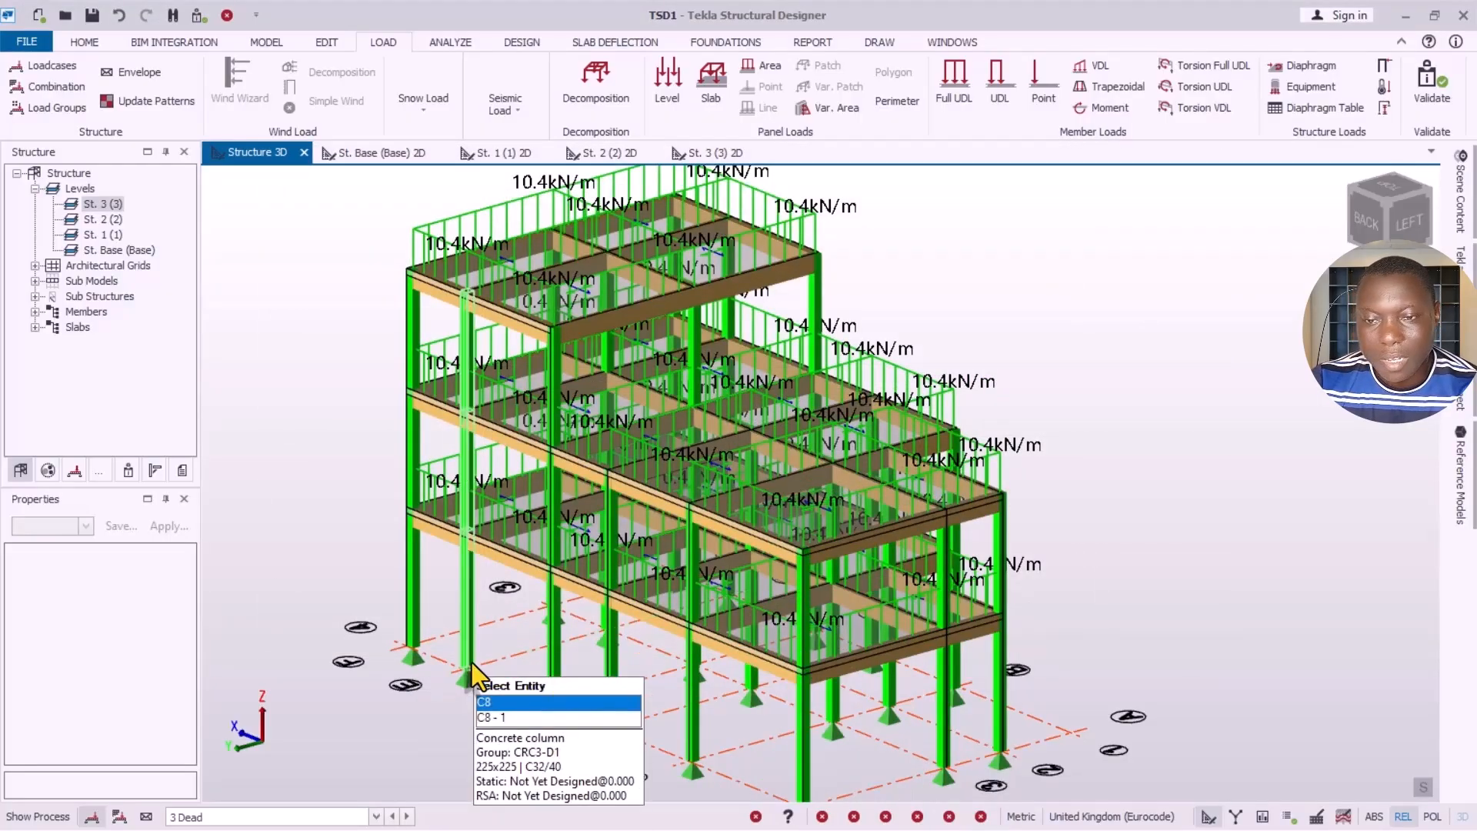
scroll(934, 437, down, 2)
middle_drag(685, 643, 735, 645)
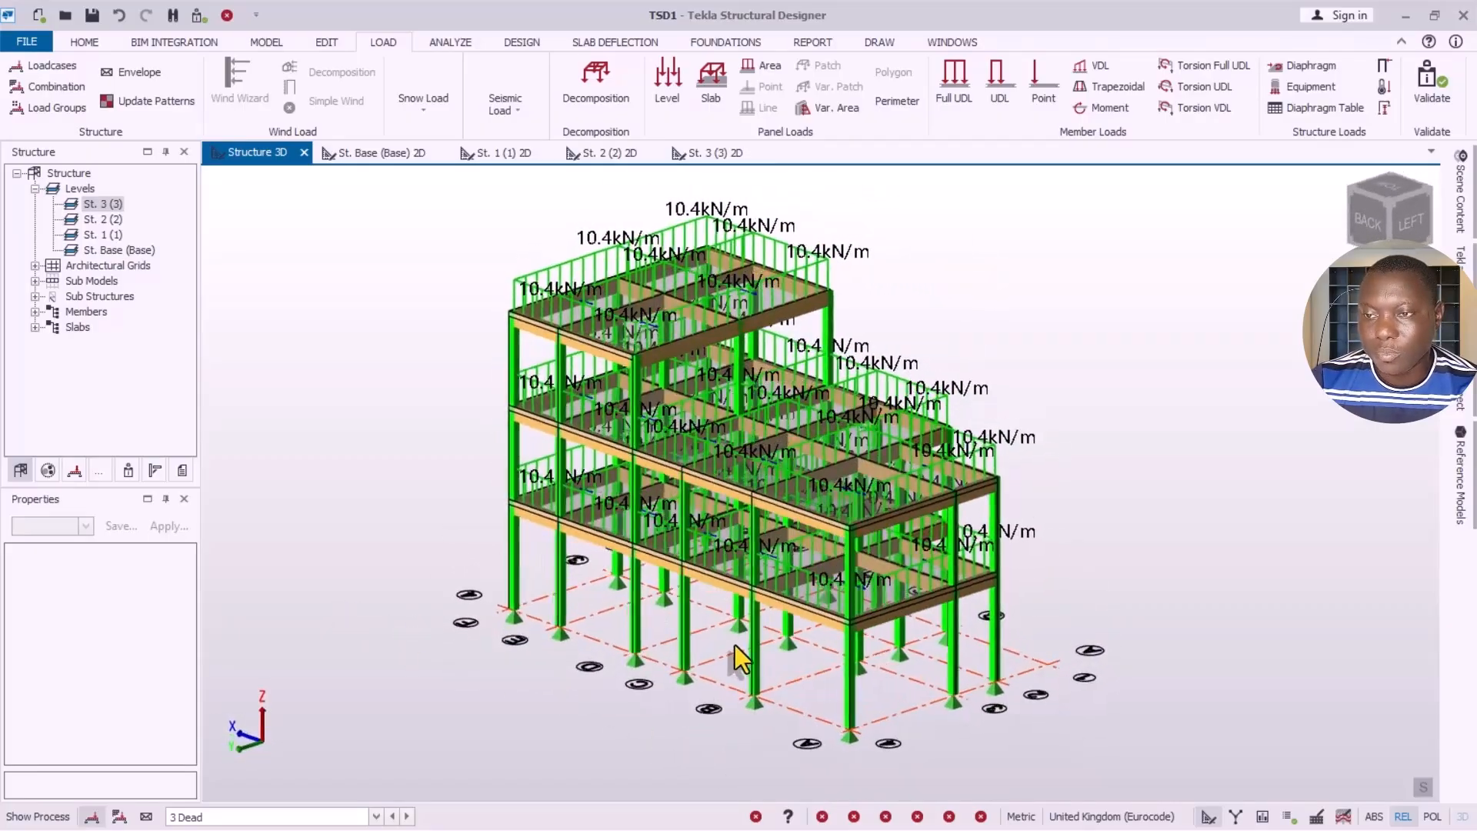
scroll(754, 563, up, 2)
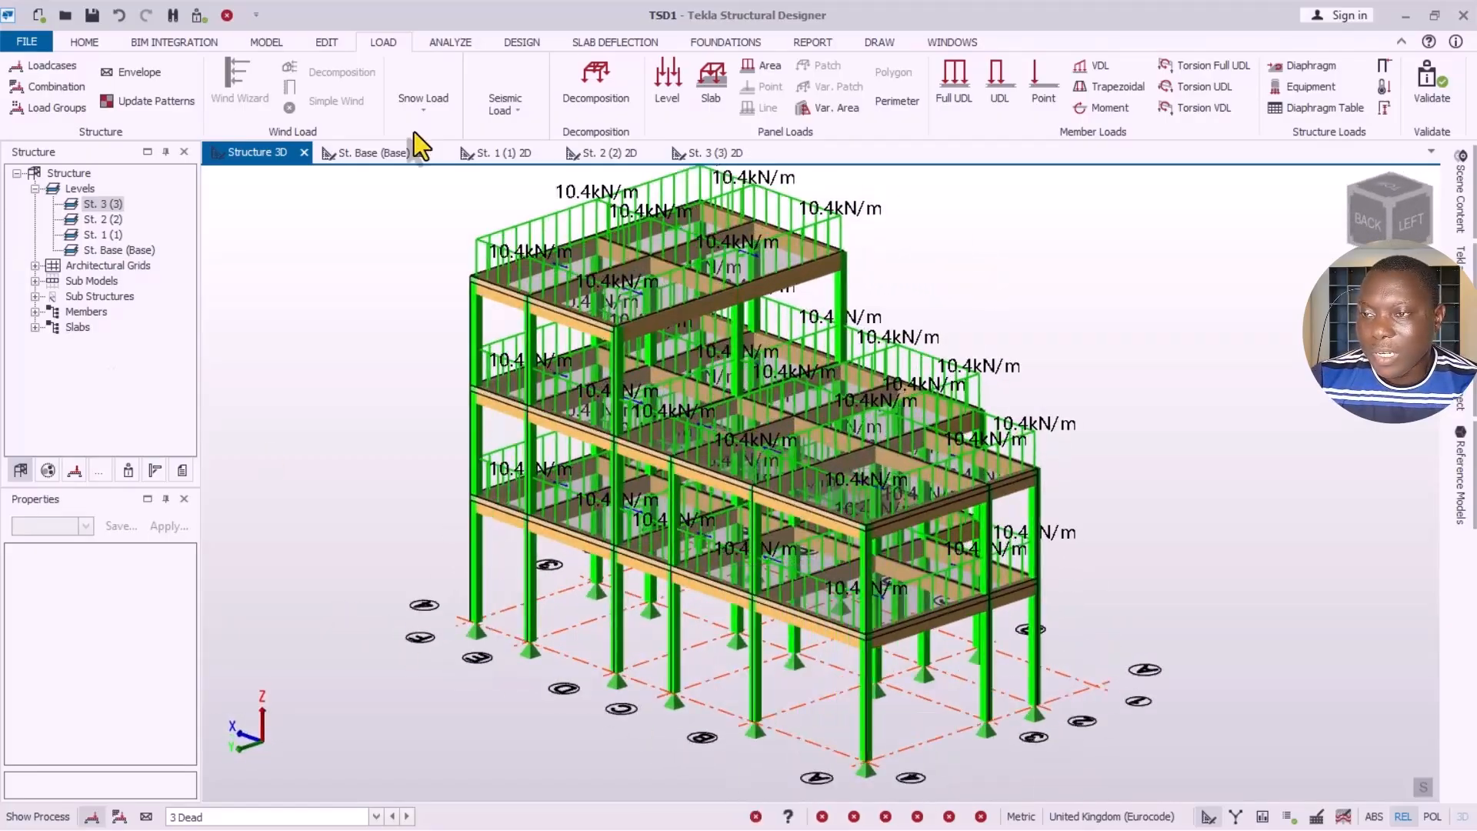
Step: Review the concrete modification factors and 1st Order Non-Linear analysis settings, and save the model's analysis settings to the active global settings
click(462, 43)
scroll(631, 384, down, 3)
mouse_move(800, 487)
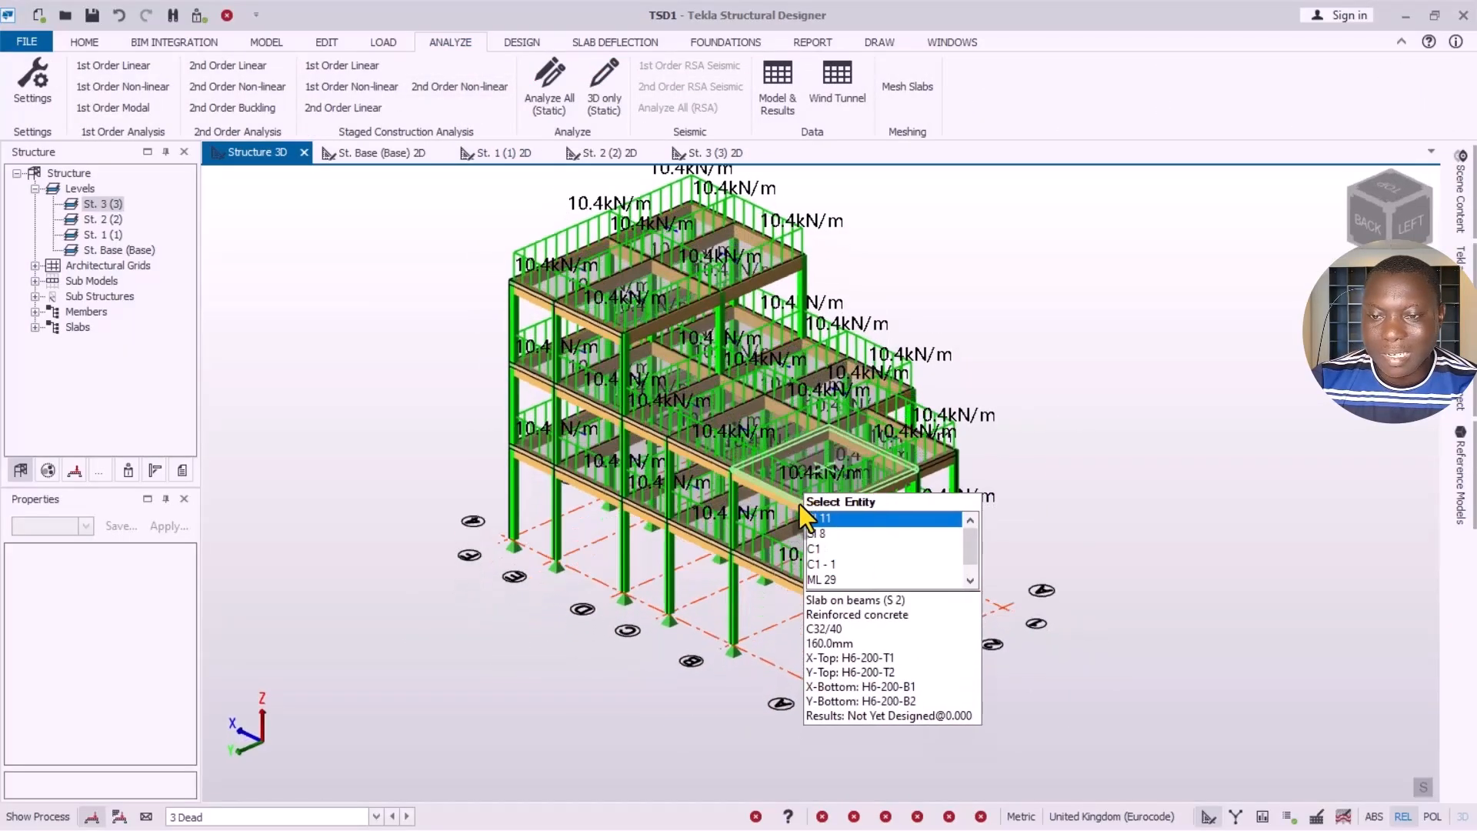
mouse_move(828, 460)
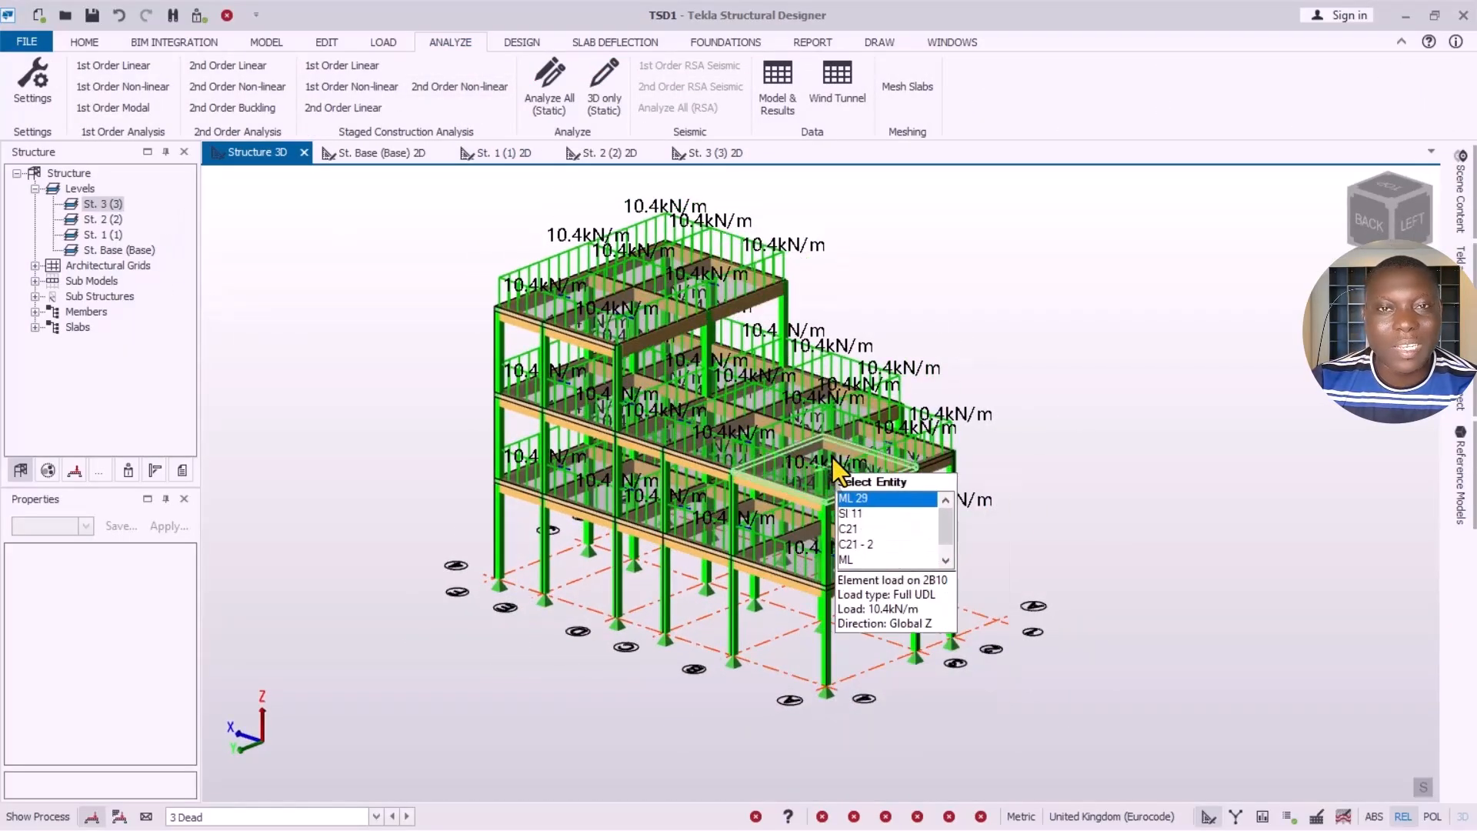
click(40, 100)
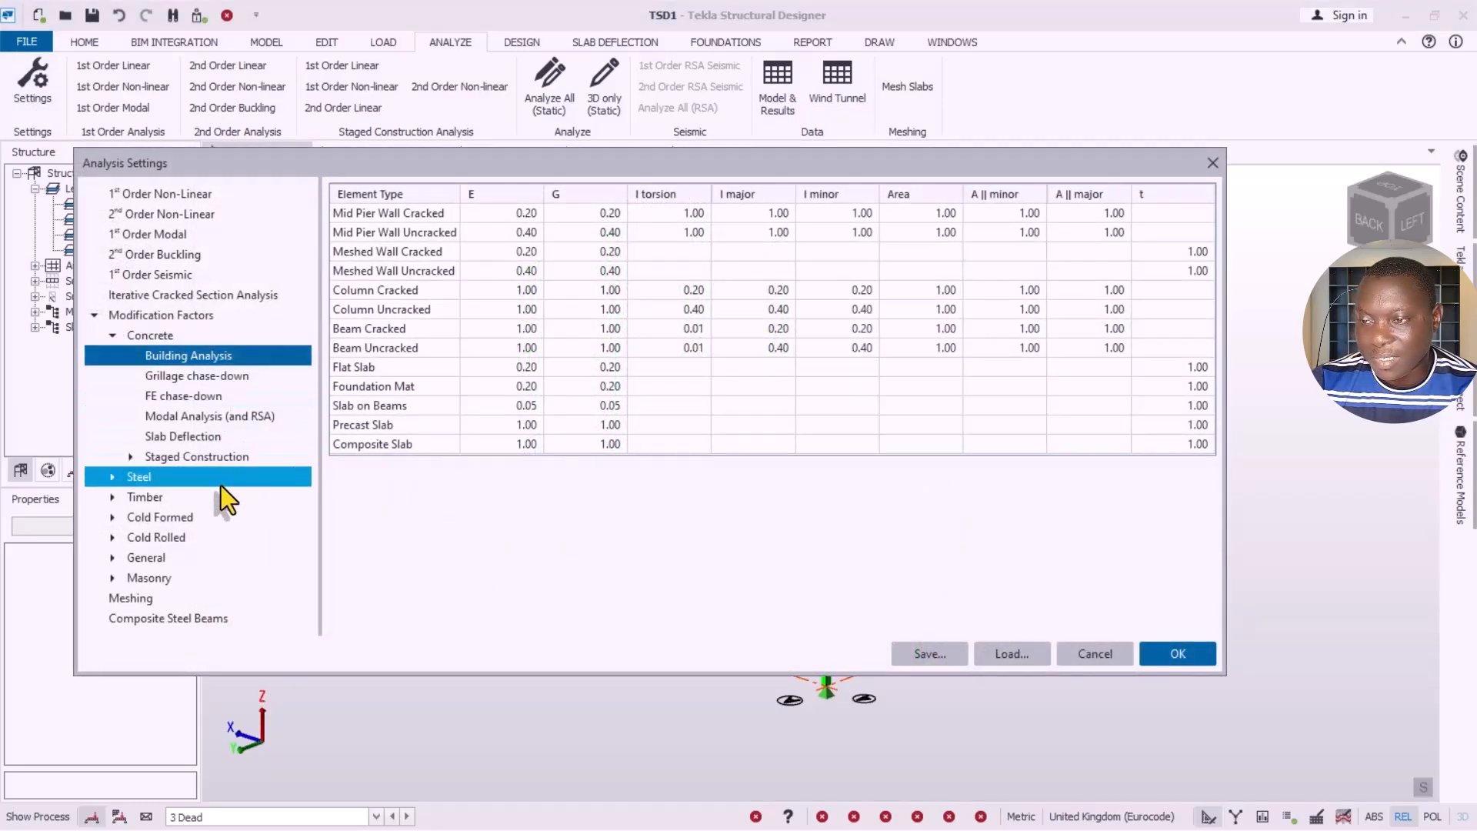
click(149, 380)
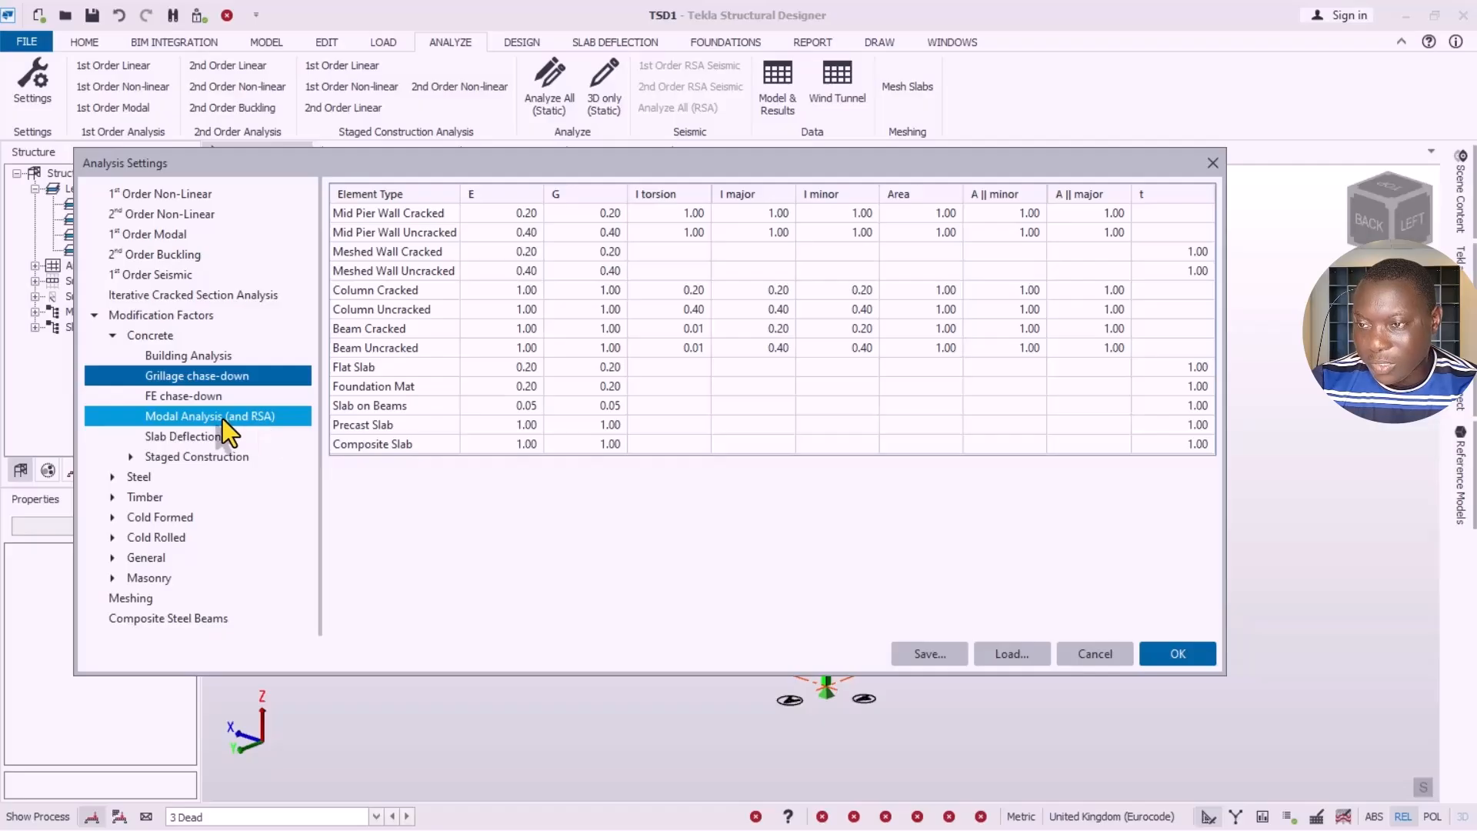
click(138, 193)
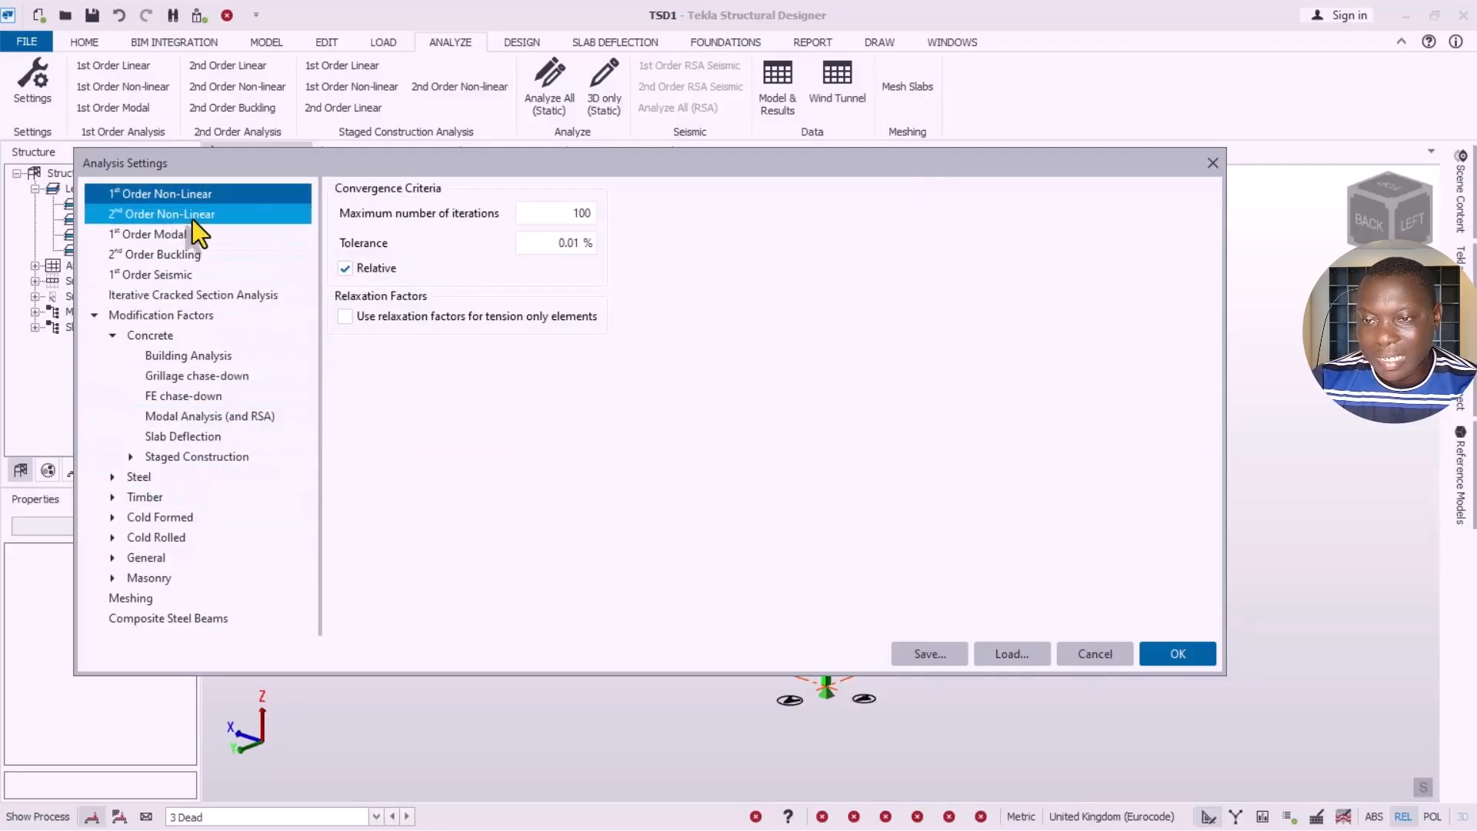
click(931, 656)
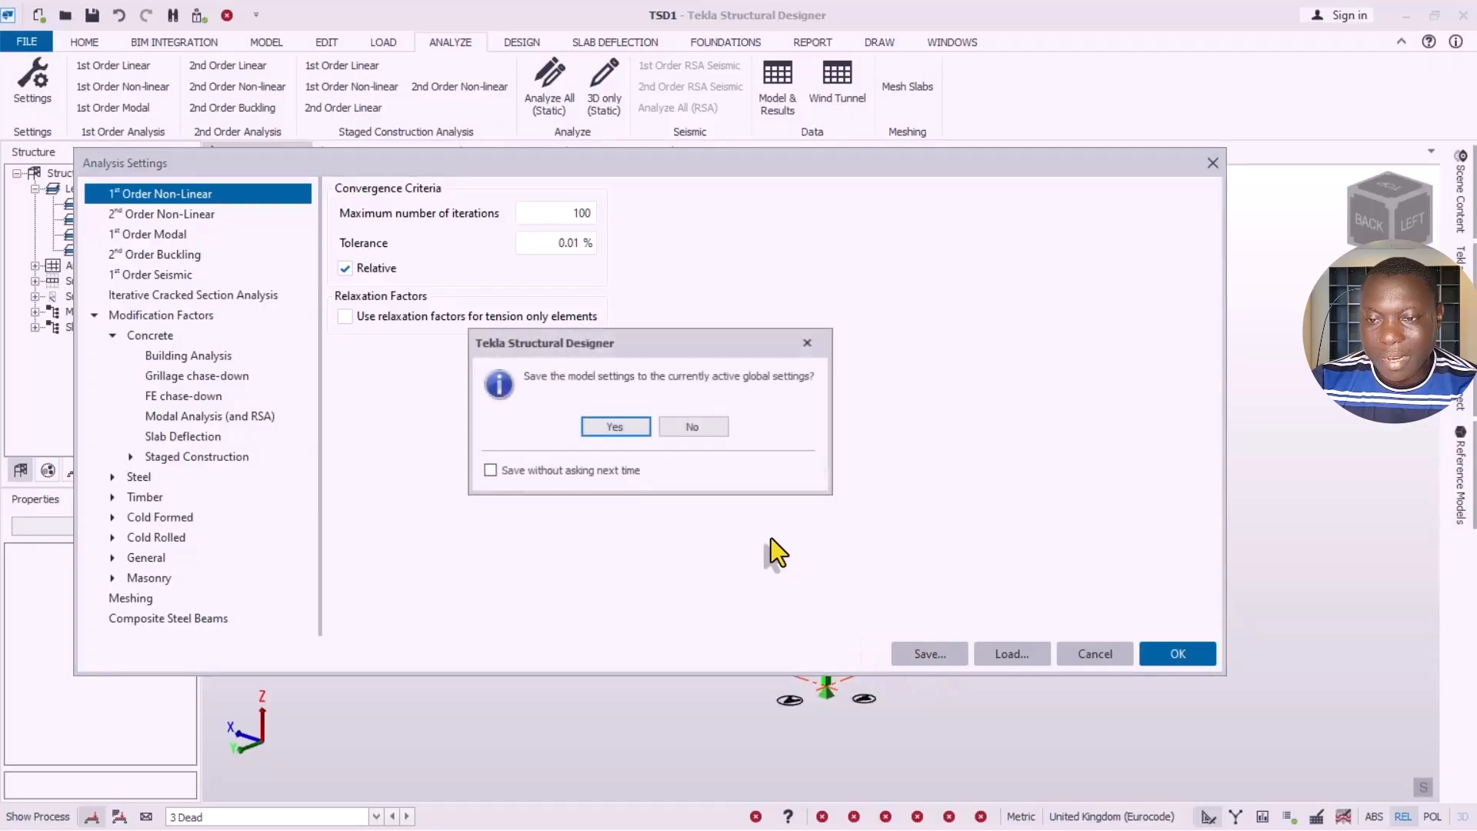
click(627, 432)
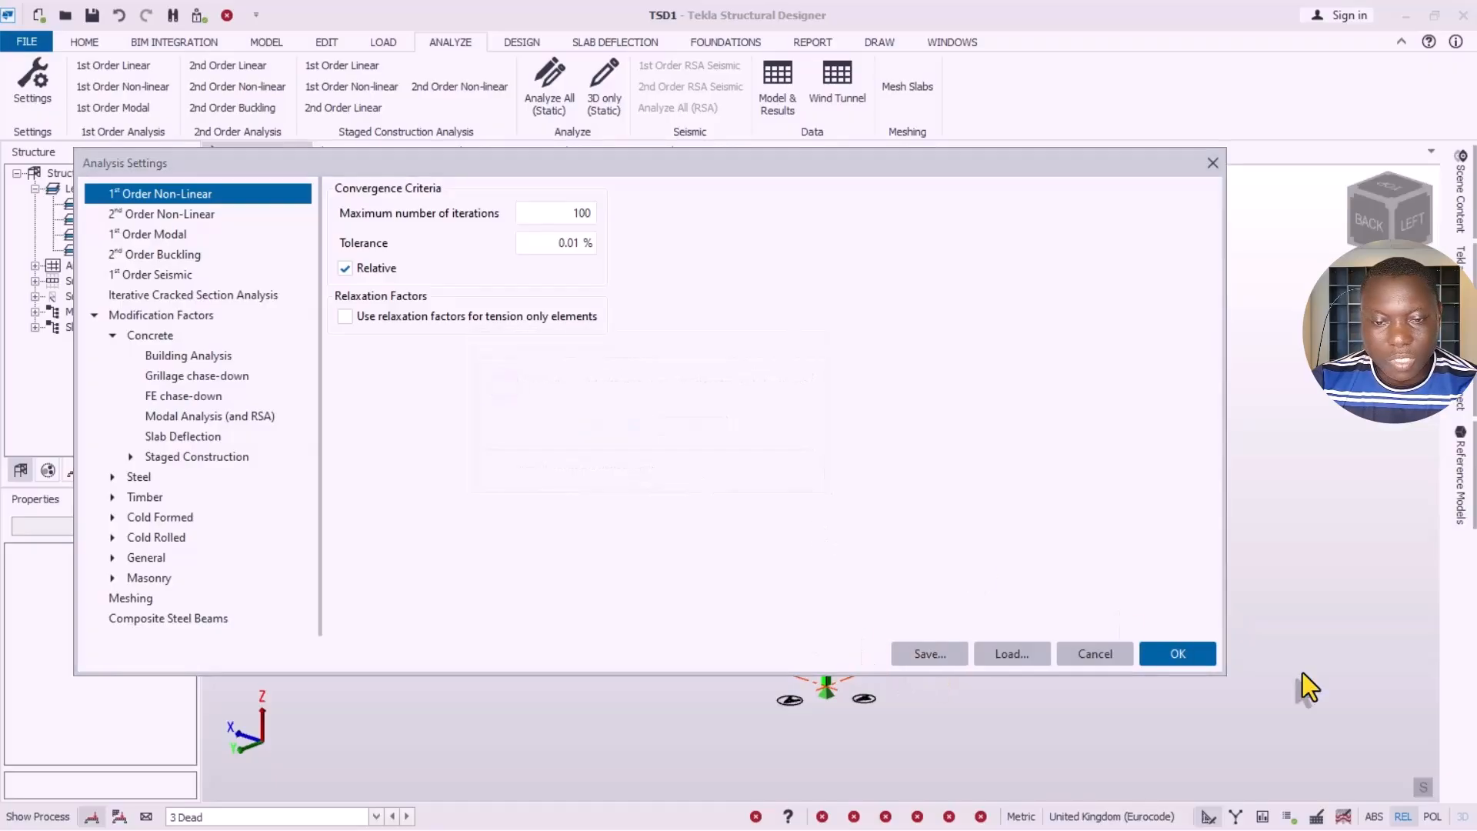
click(1077, 656)
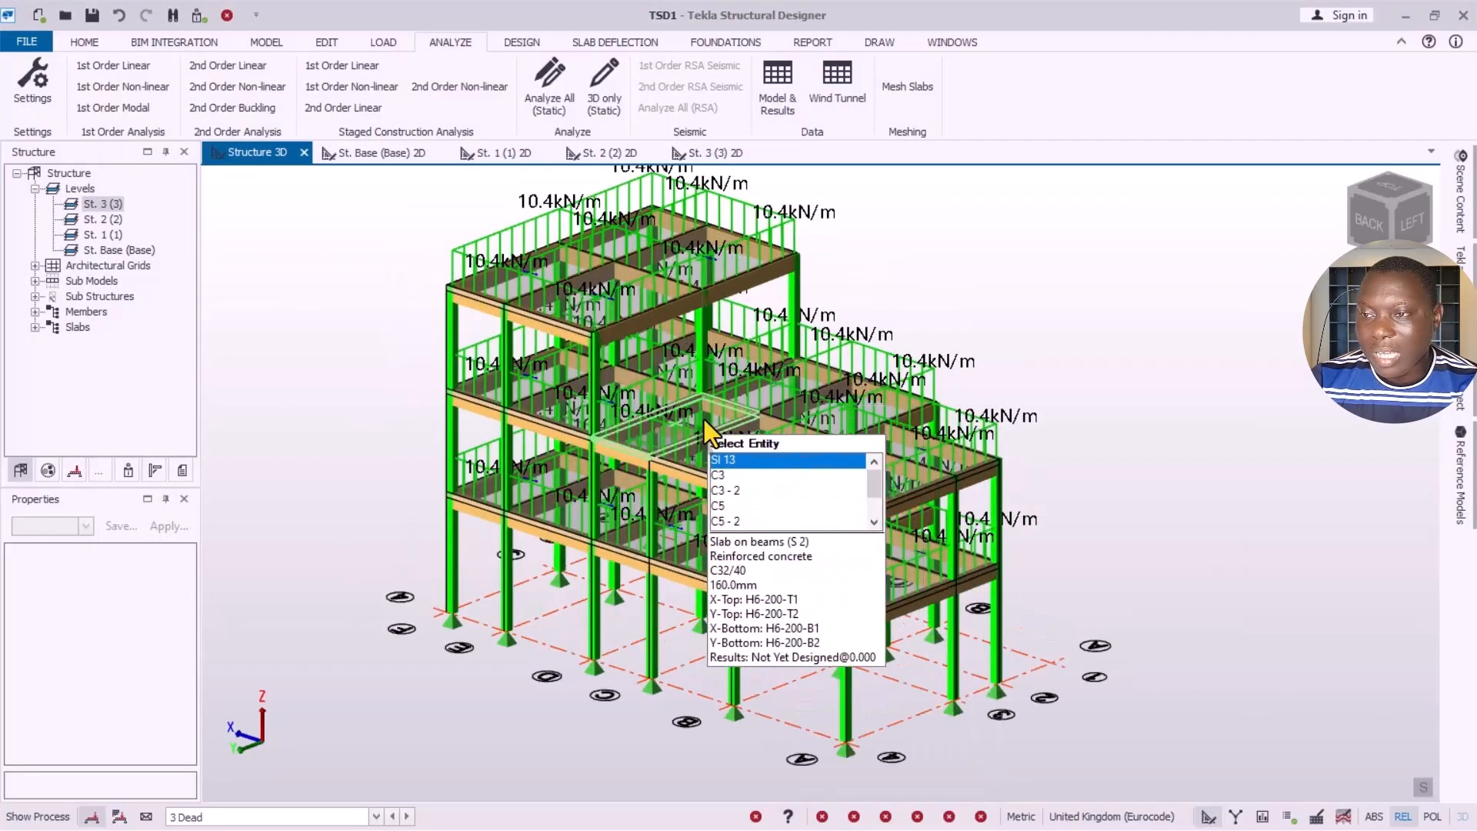
Step: Examine the ground-level columns and their base supports in the 3D model, up close and from a rotated angle
scroll(704, 419, up, 2)
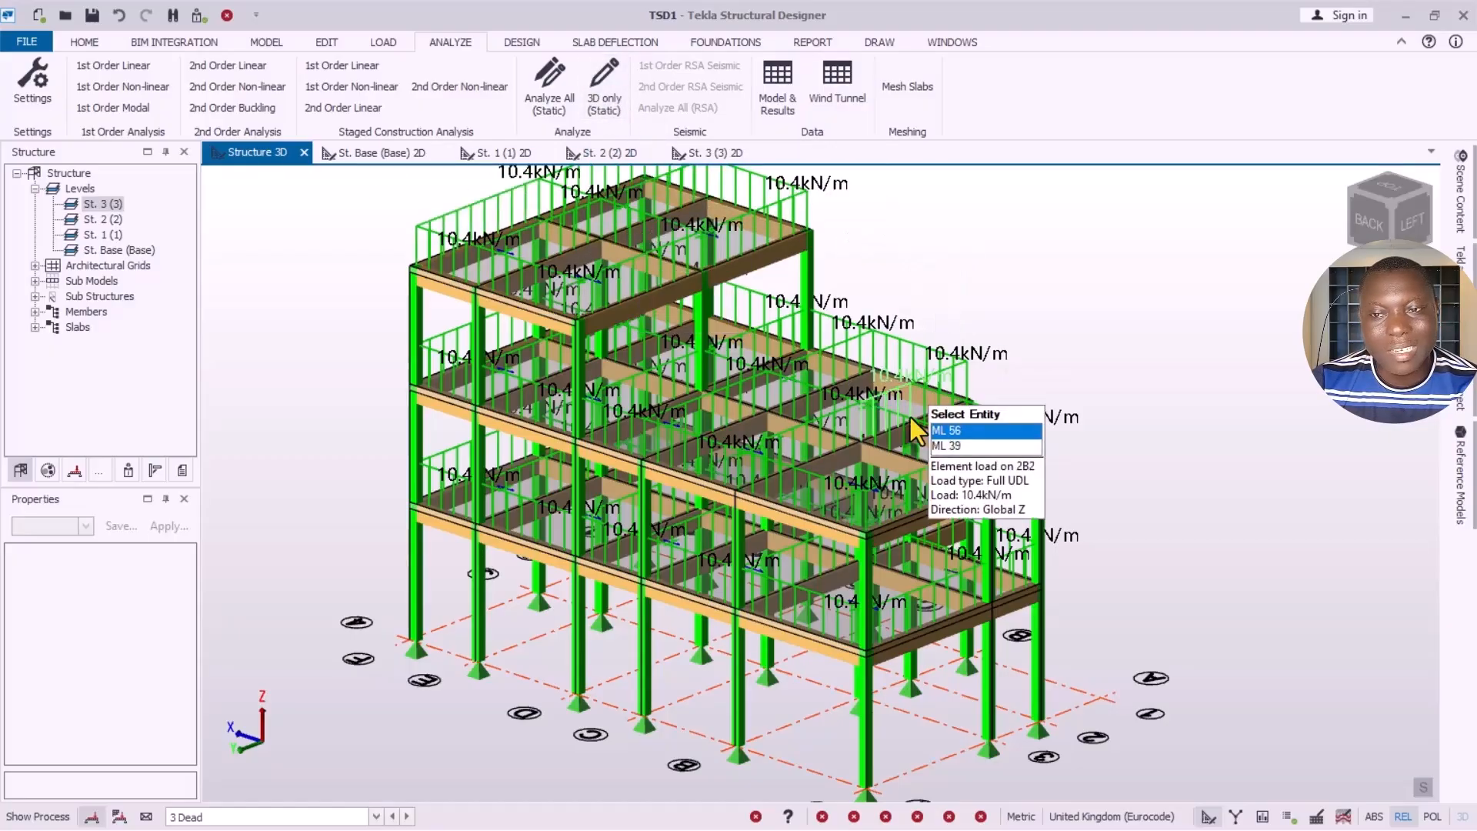
scroll(834, 419, down, 2)
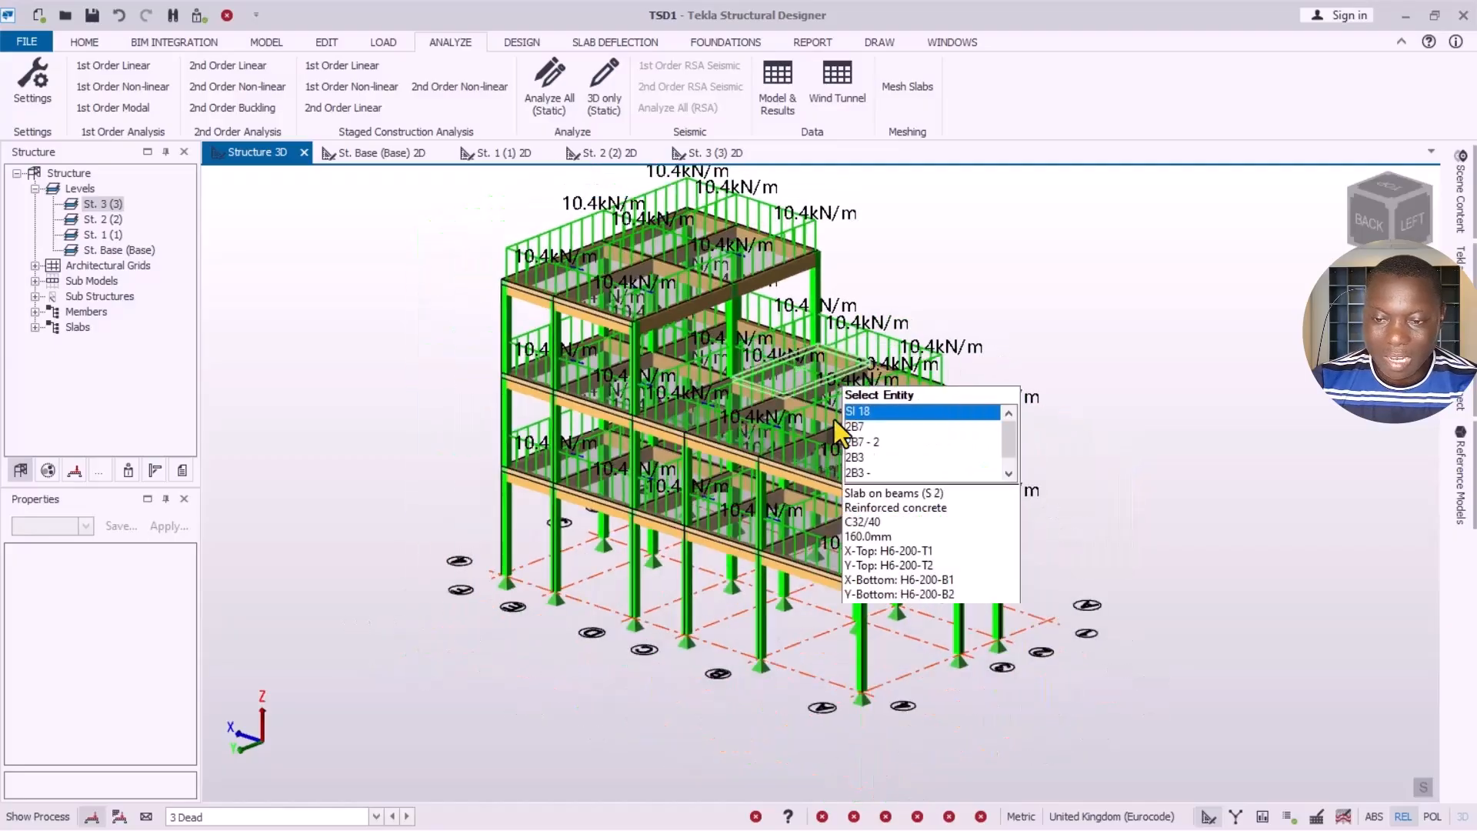
scroll(848, 703, up, 2)
scroll(483, 620, up, 1)
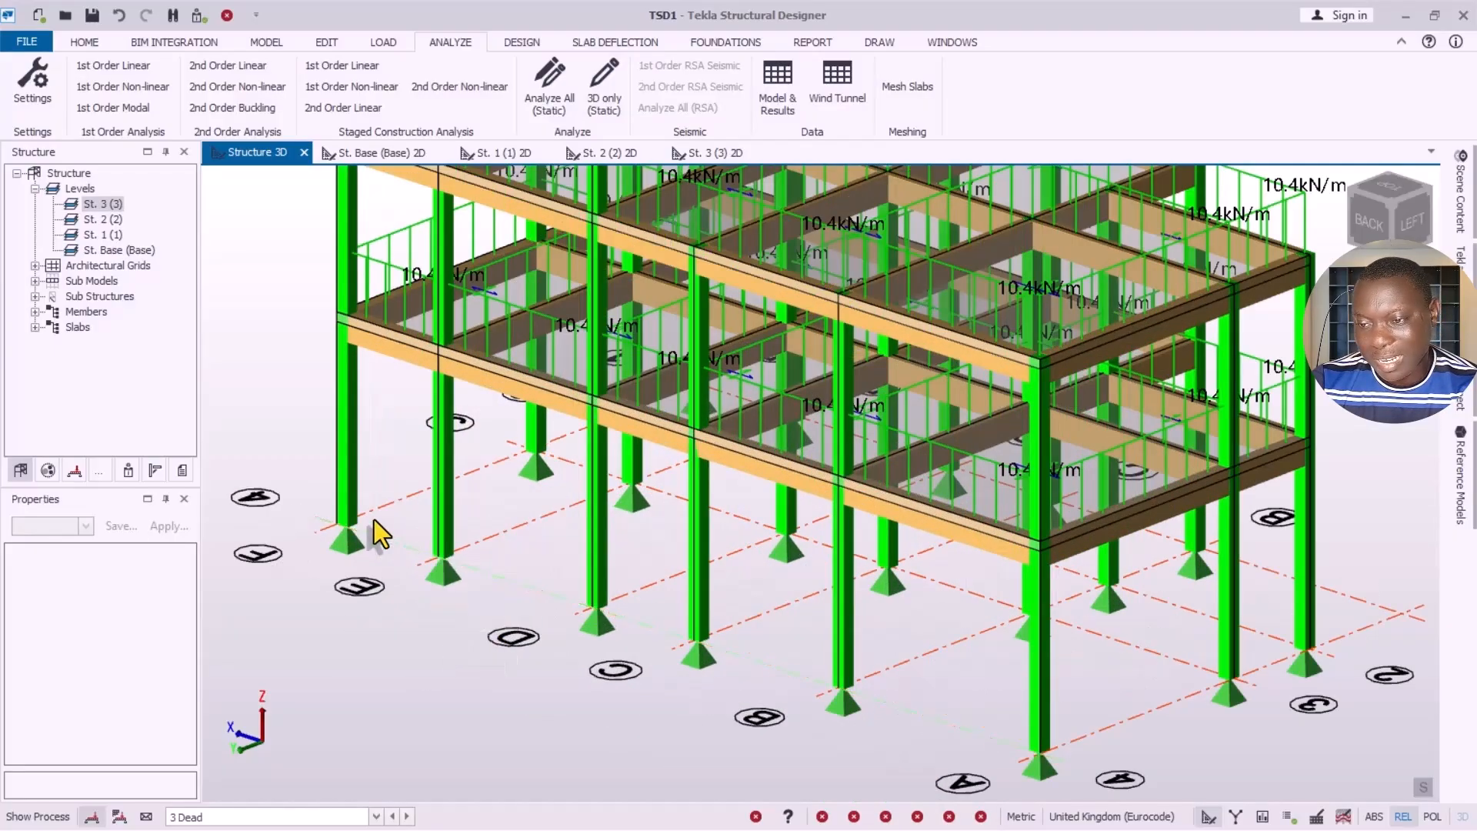
scroll(380, 523, up, 1)
scroll(397, 431, up, 1)
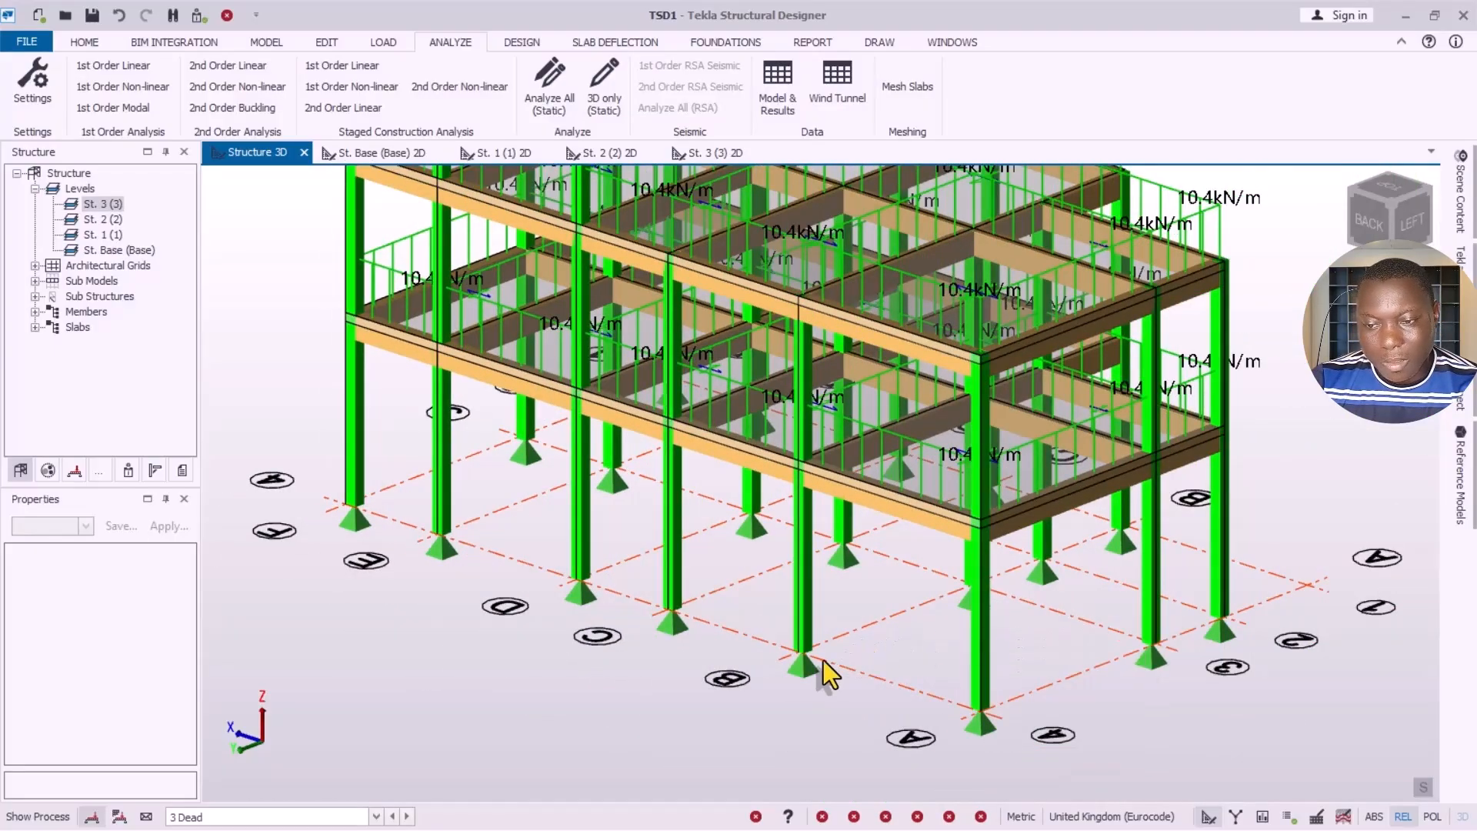
scroll(601, 557, down, 1)
scroll(720, 668, up, 1)
scroll(715, 576, up, 1)
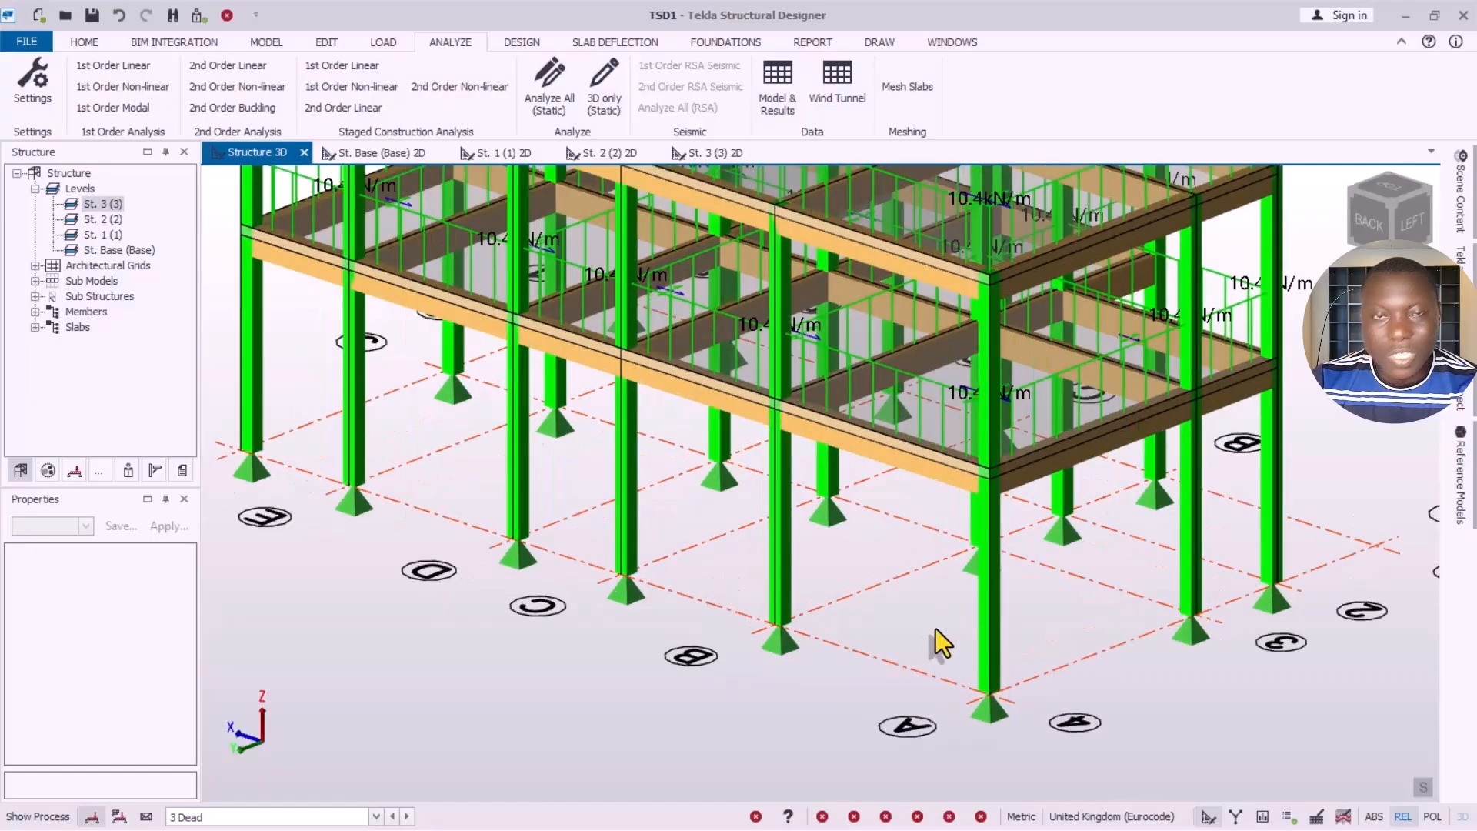
scroll(970, 623, down, 1)
scroll(892, 616, up, 1)
scroll(877, 569, up, 1)
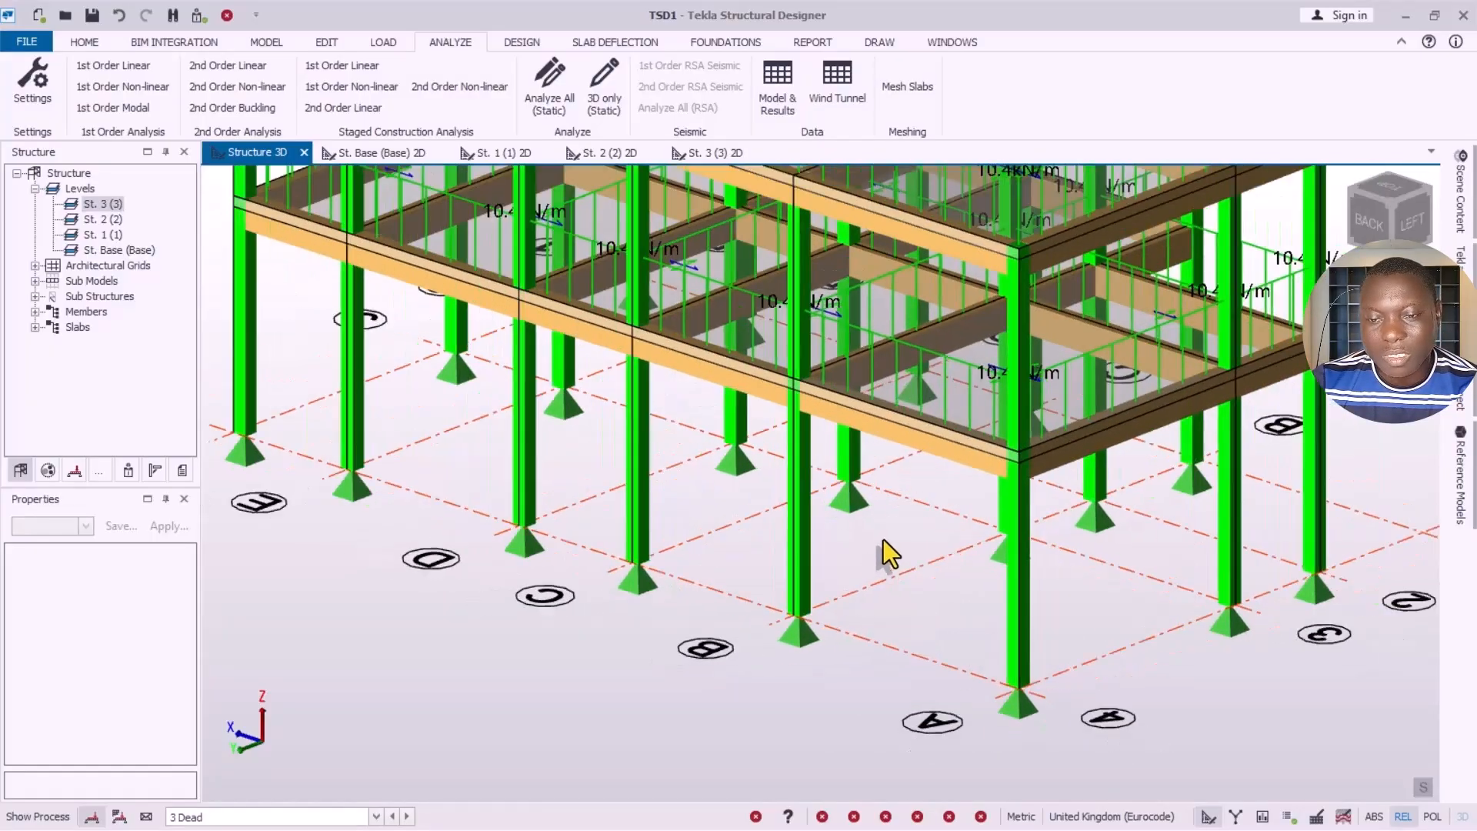
scroll(883, 539, down, 1)
scroll(469, 508, up, 1)
scroll(580, 474, down, 1)
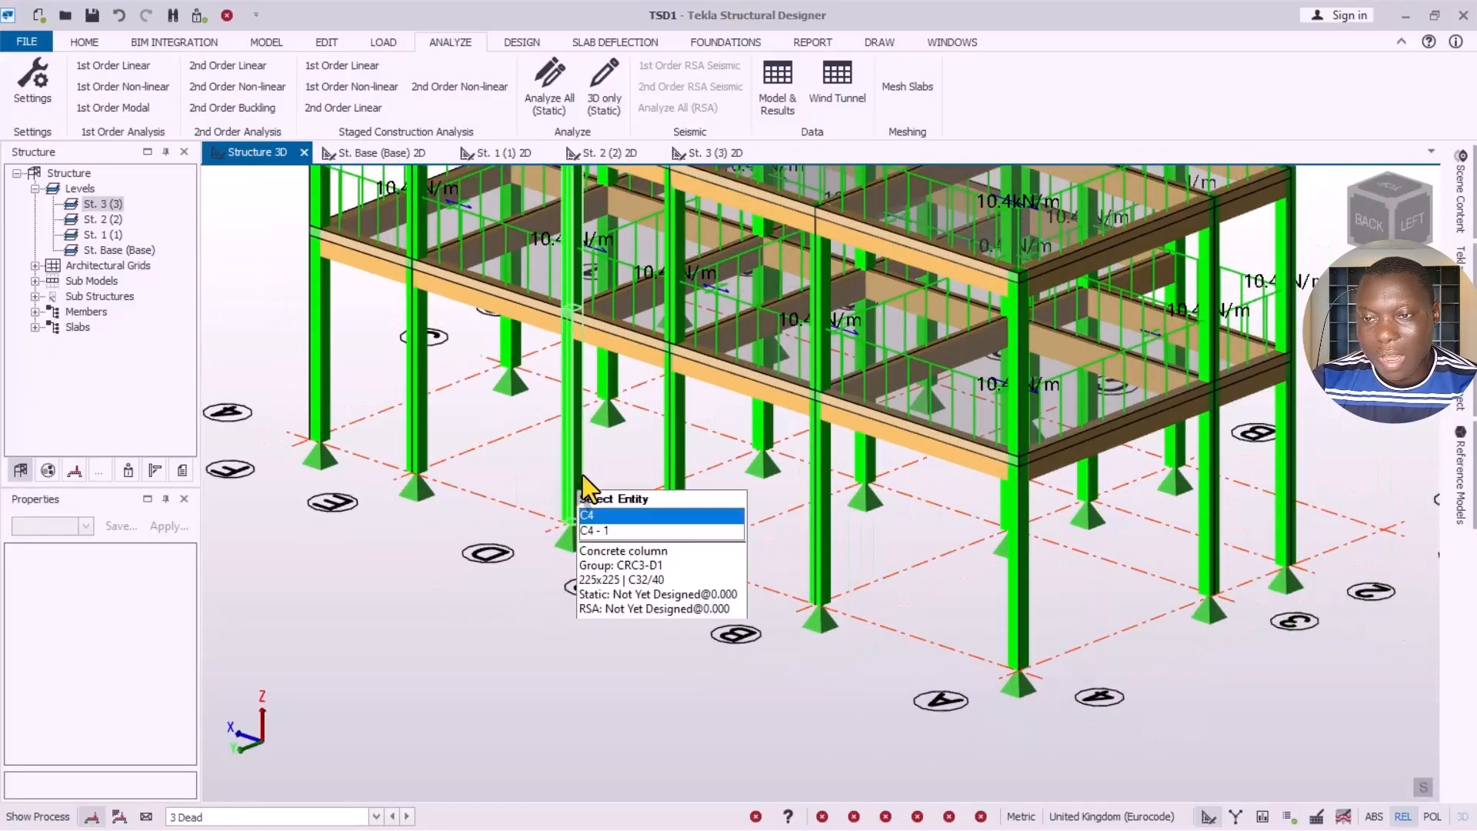
scroll(708, 603, down, 2)
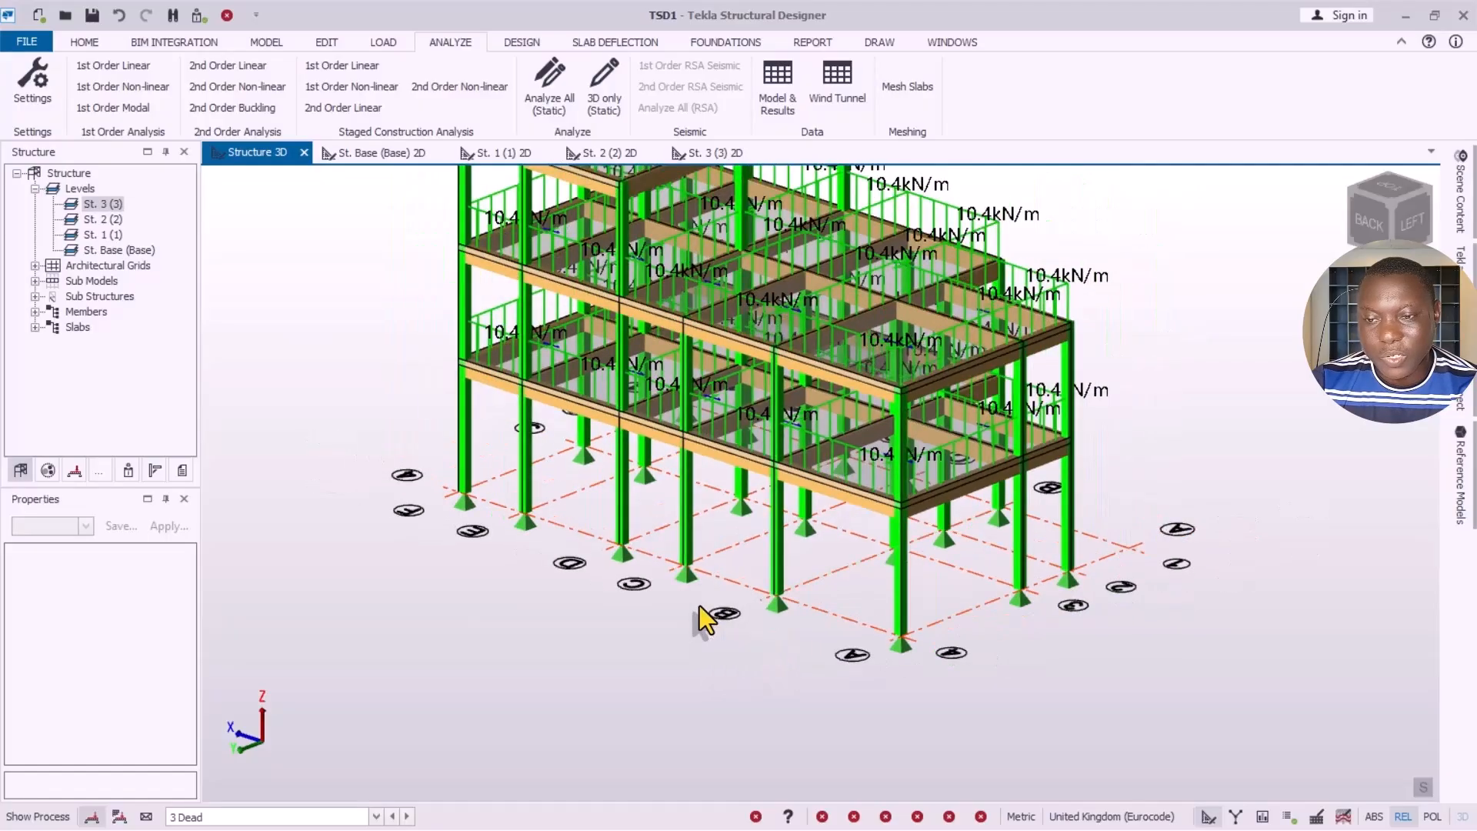
scroll(699, 606, down, 1)
right_drag(820, 570, 916, 602)
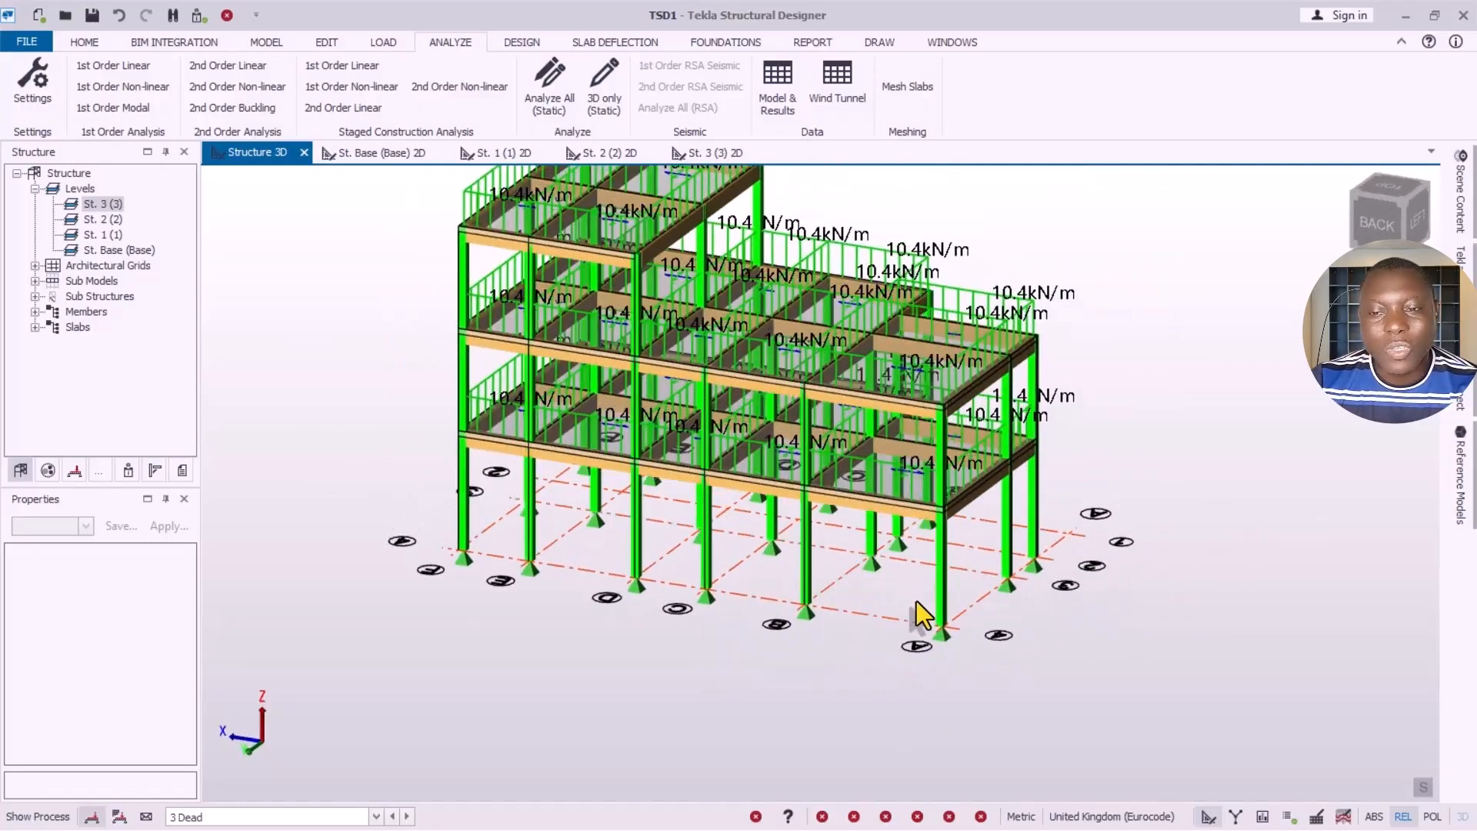
scroll(742, 571, up, 3)
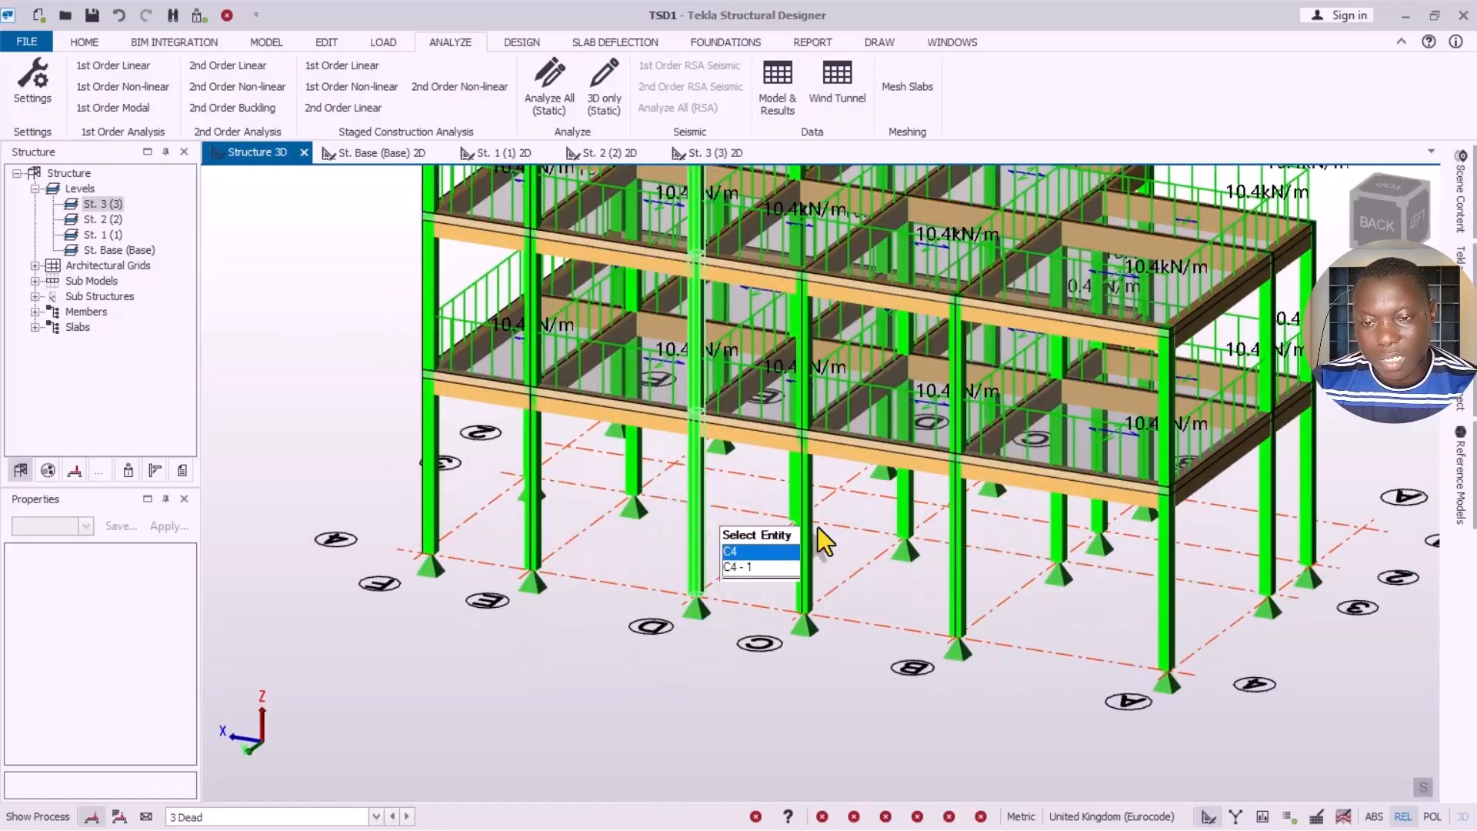
scroll(568, 627, down, 2)
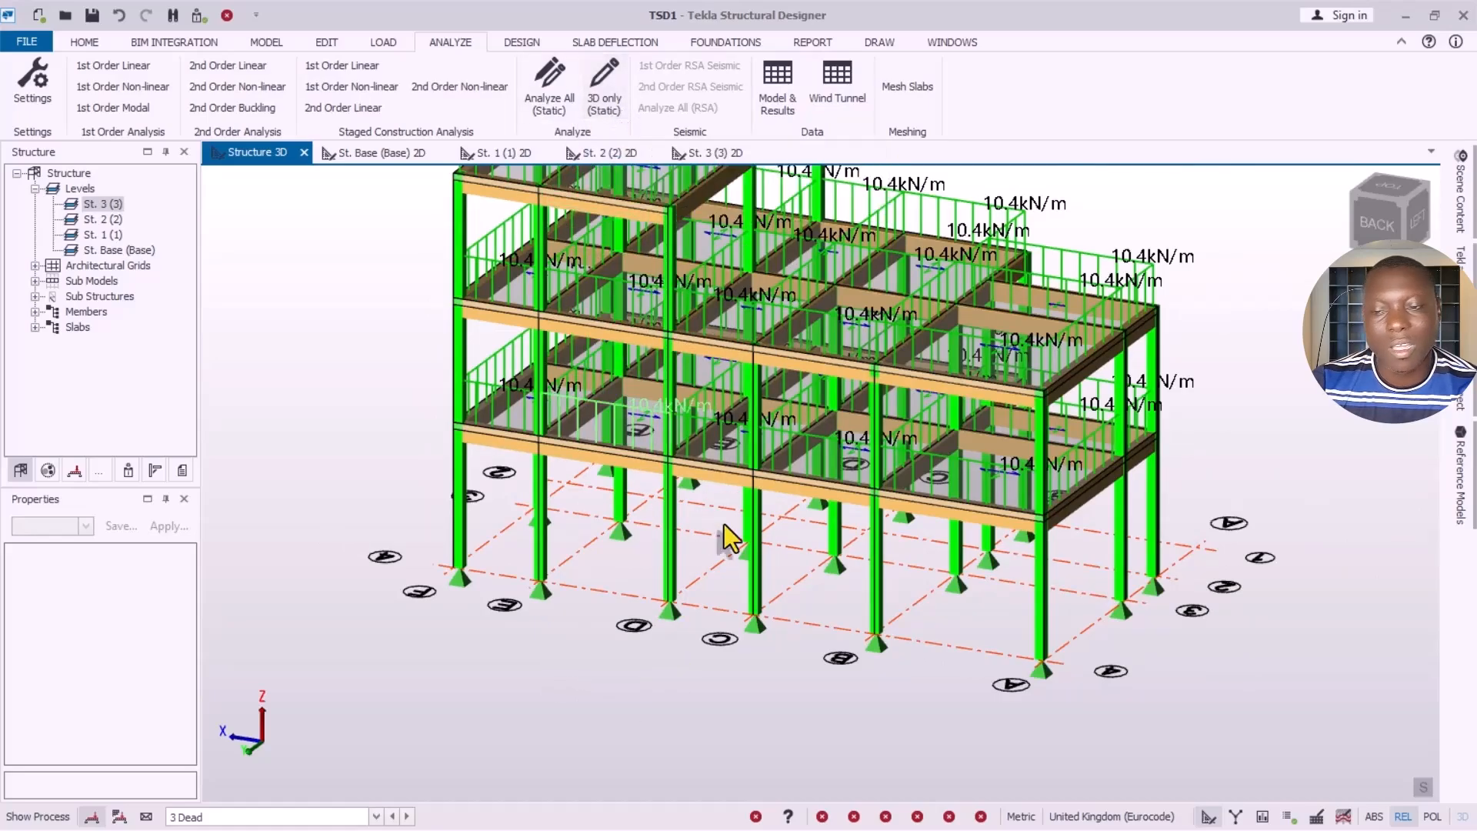
Step: Run the full static analysis of the structure with Analyze All (Static)
scroll(738, 554, down, 3)
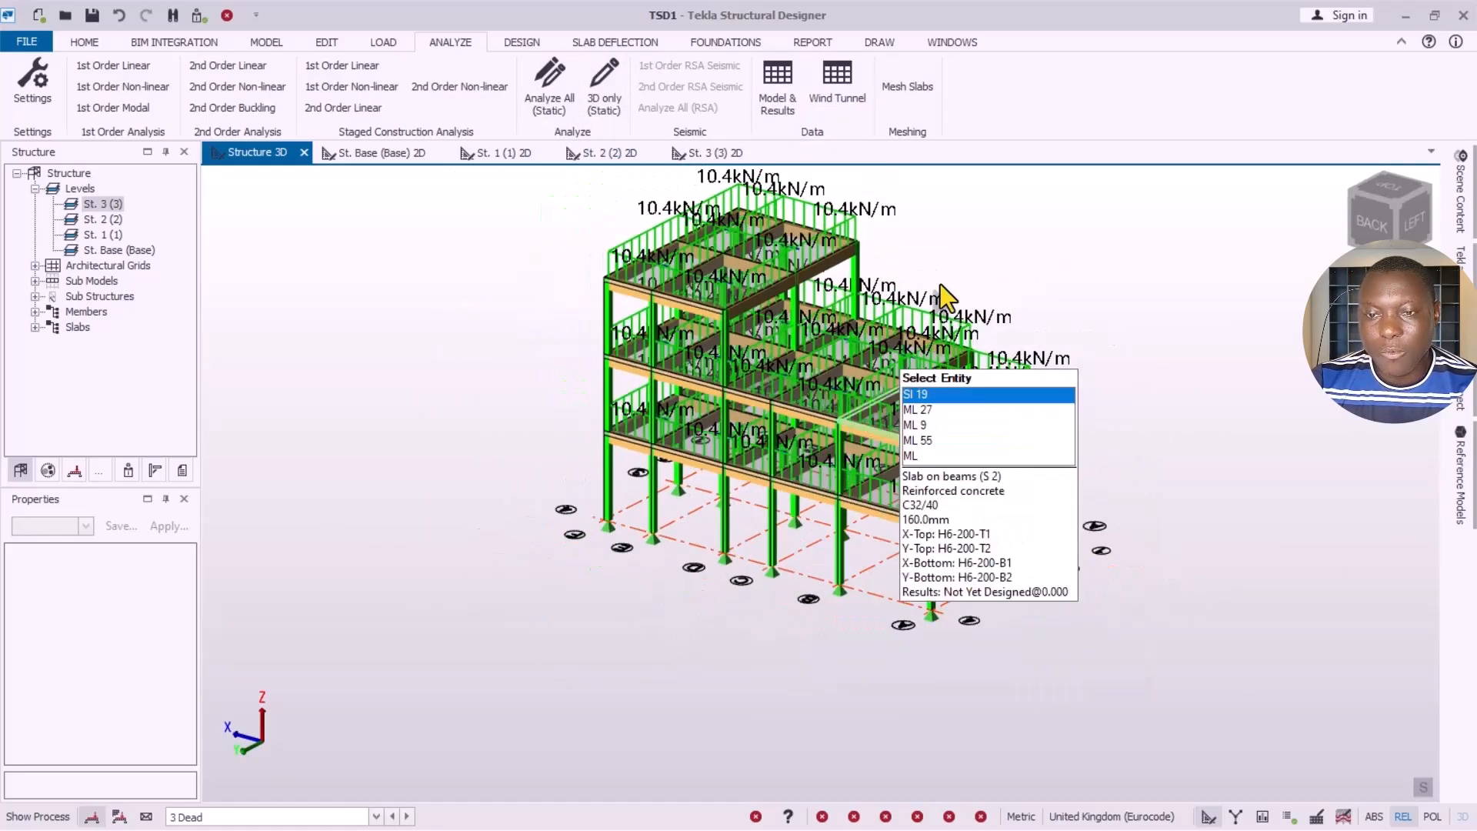
scroll(940, 284, up, 2)
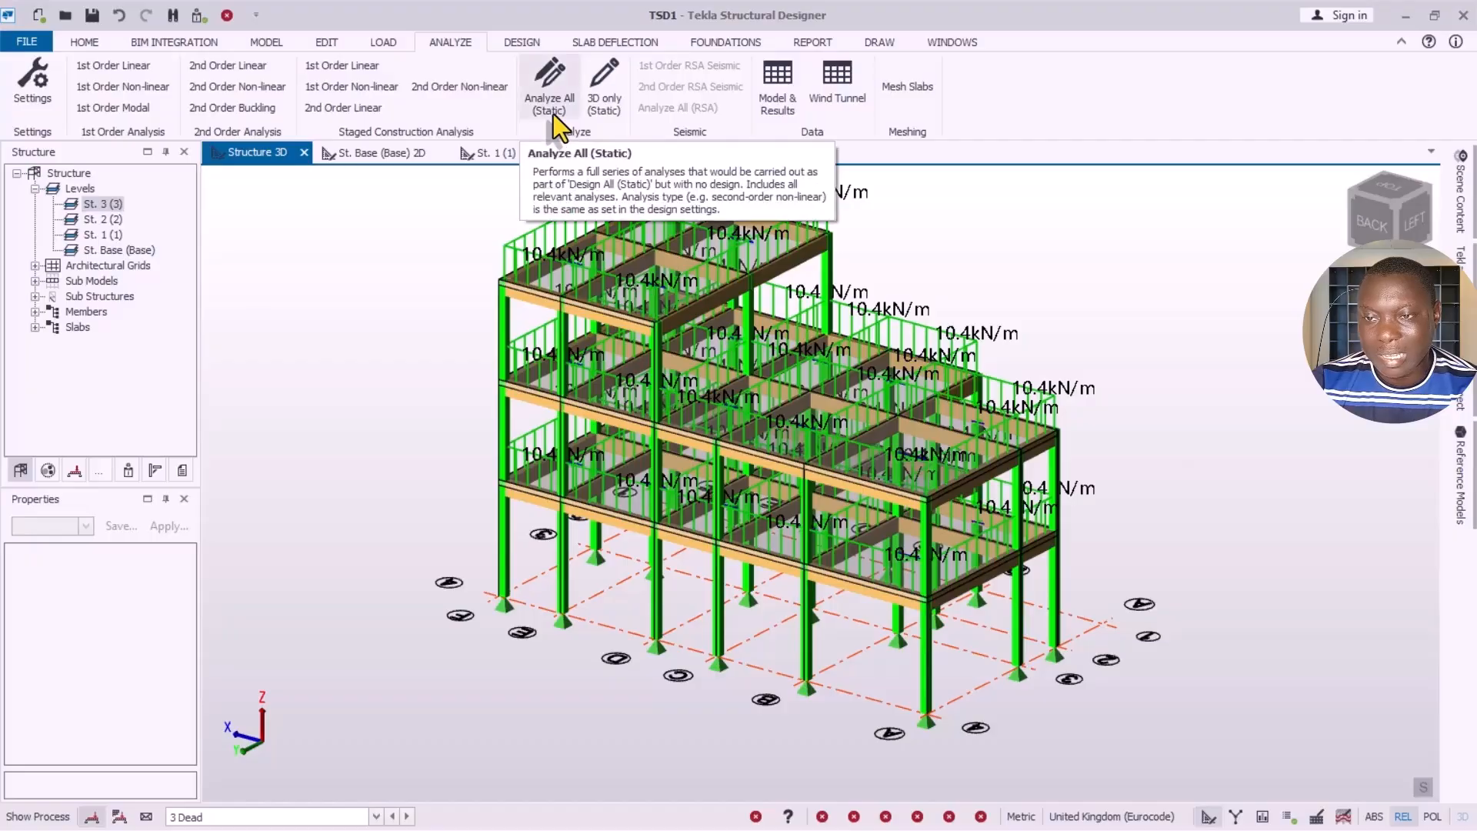
scroll(819, 389, up, 1)
scroll(630, 524, down, 2)
scroll(748, 317, up, 1)
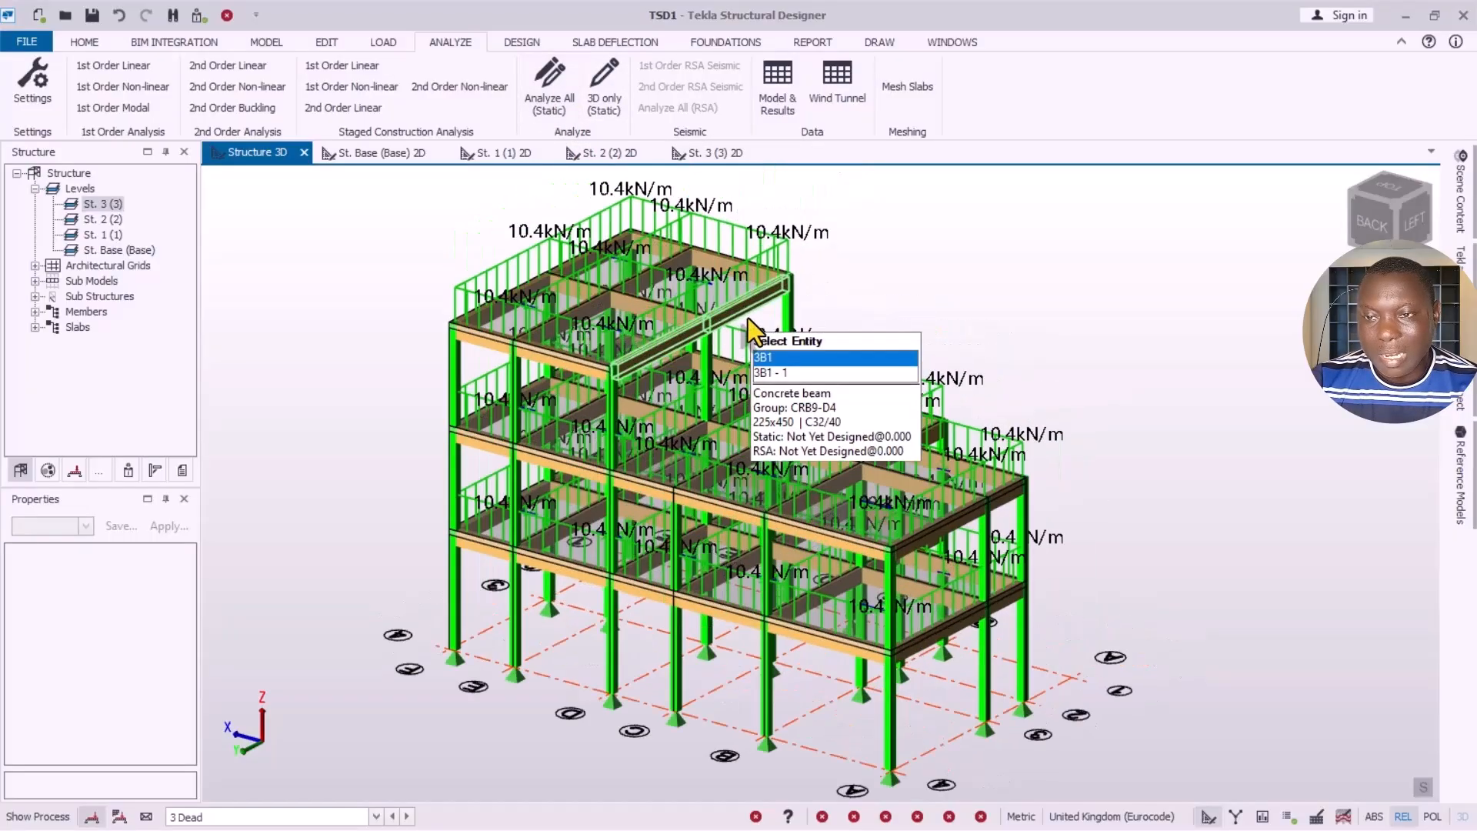
click(560, 77)
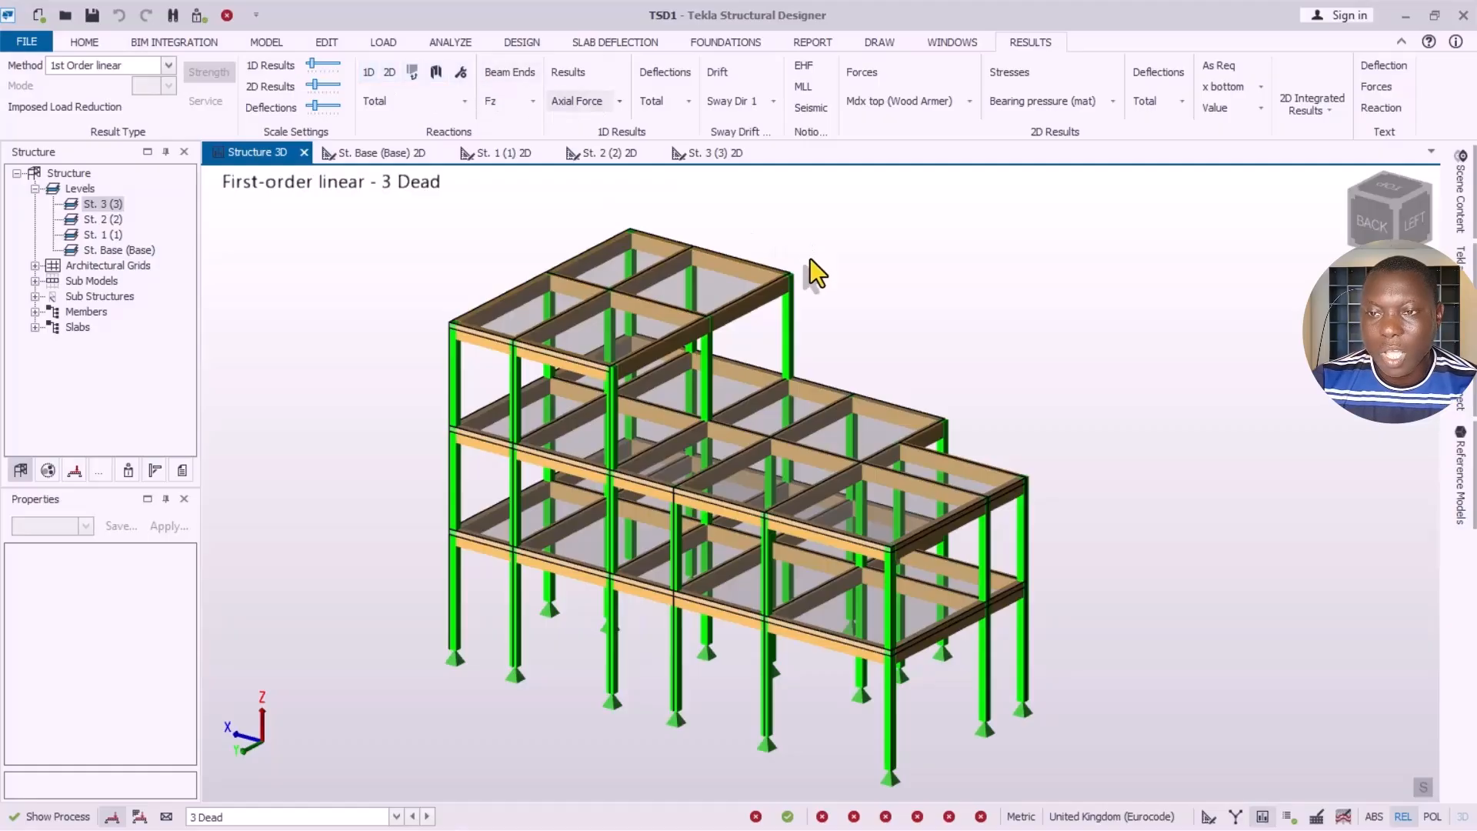
Step: Display the member axial force diagrams for combination 1 (Final) STR1-1.35G+1.5Q+1.5RQ
click(573, 72)
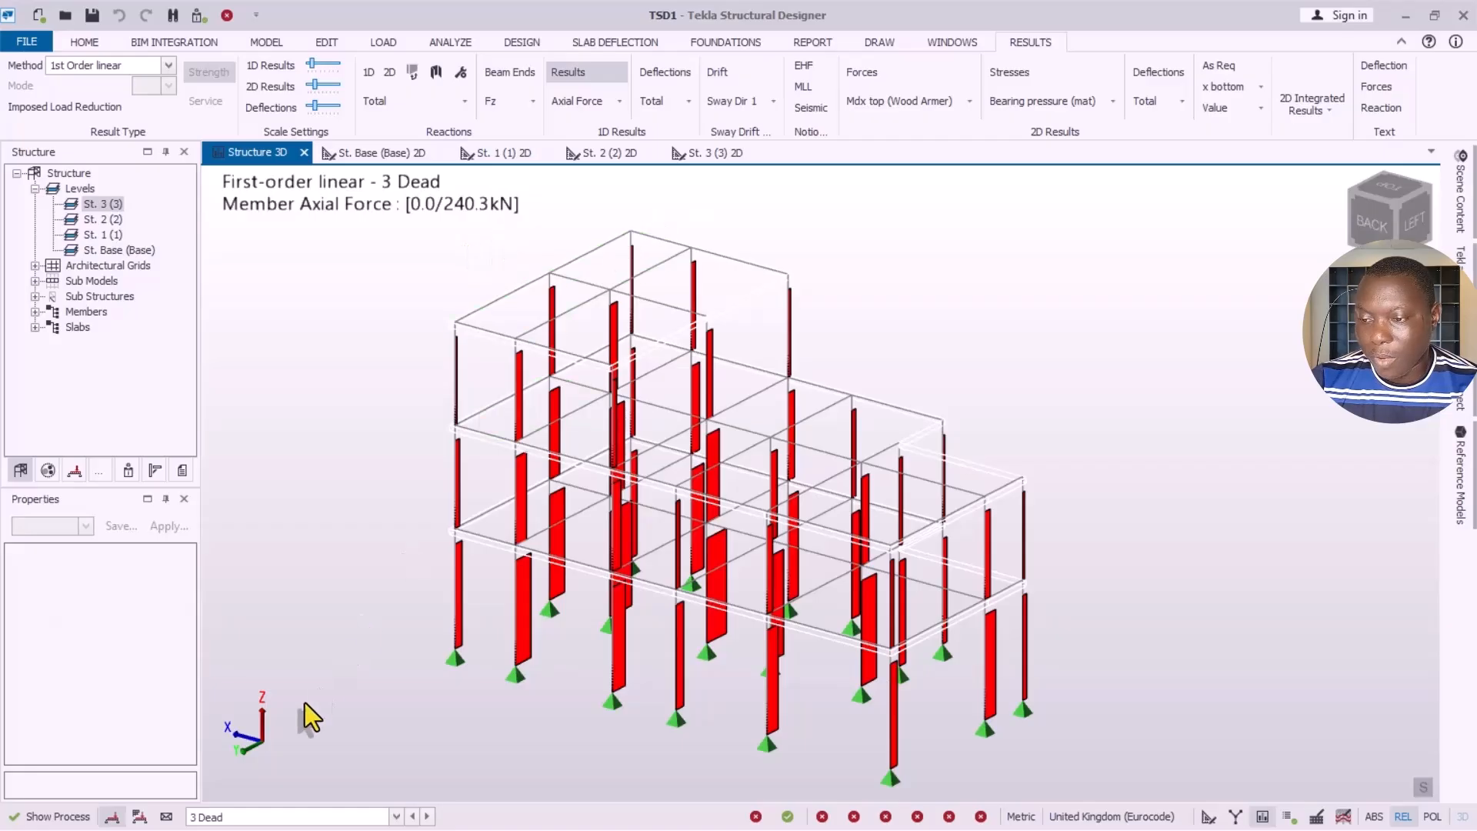
click(139, 816)
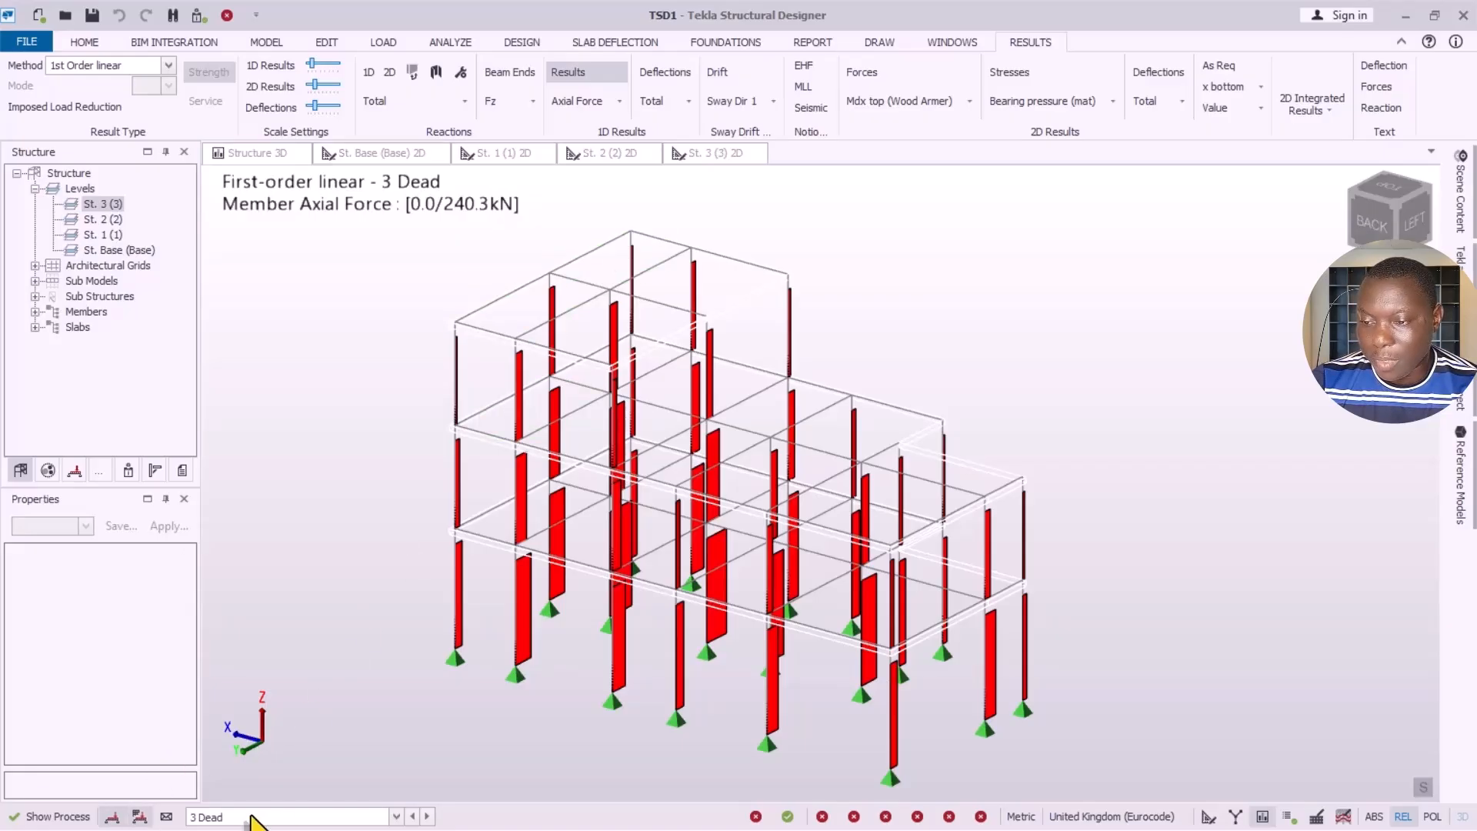
click(304, 820)
click(254, 727)
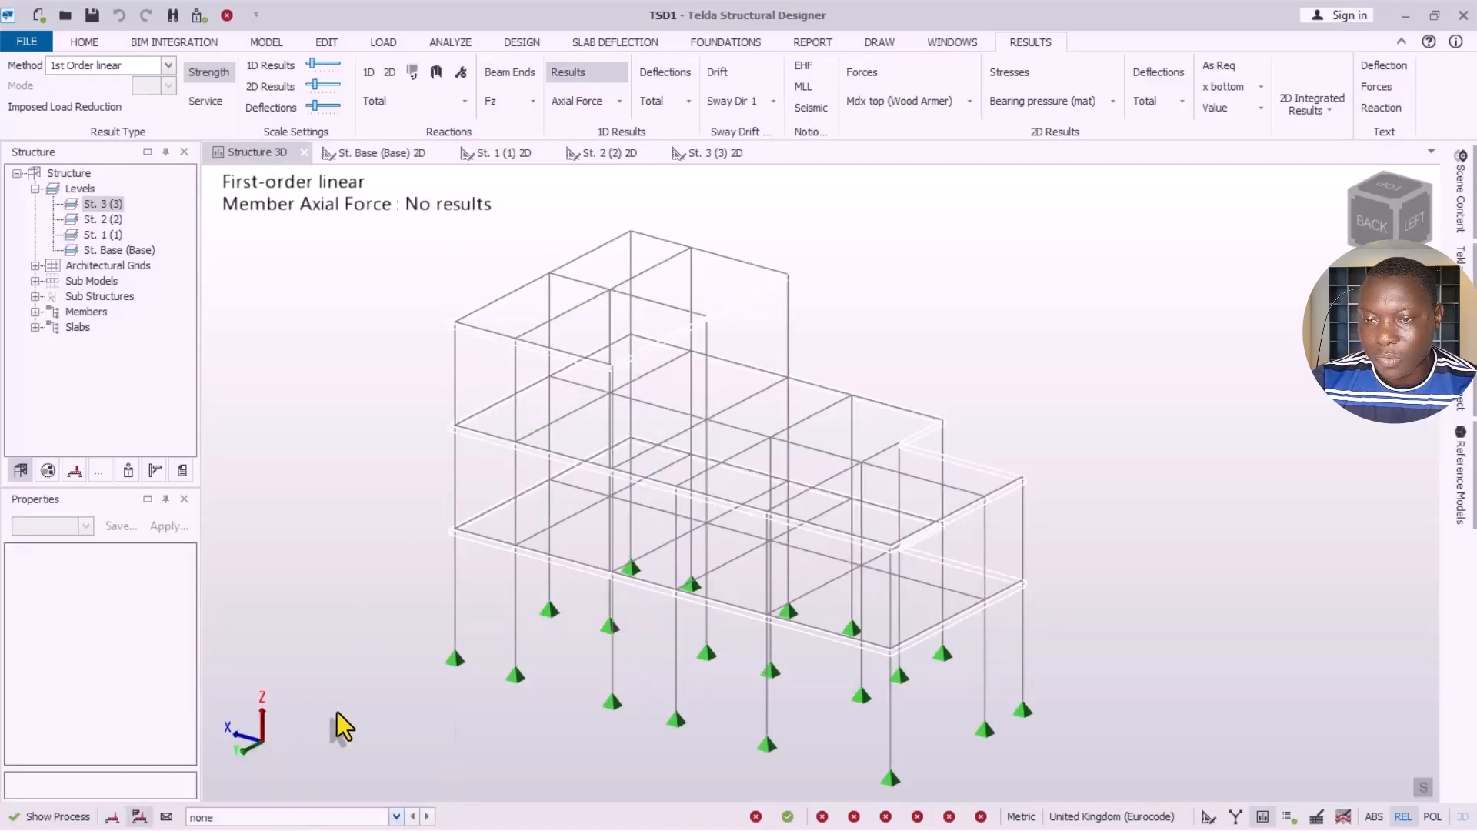
mouse_move(716, 443)
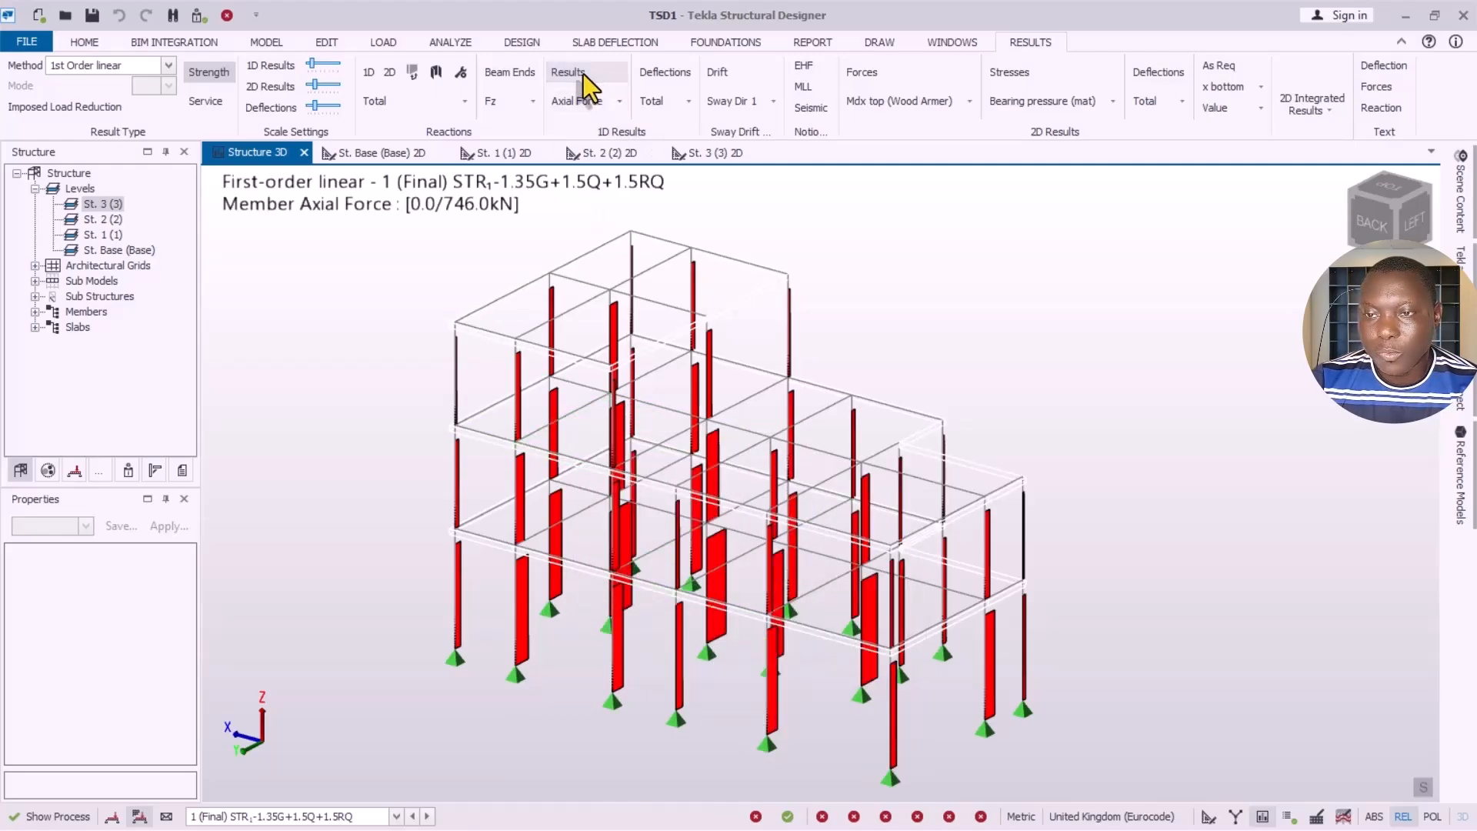
Step: Change the displayed member results to Moment Major and view the frame's bending moment diagrams from a rotated angle
click(619, 101)
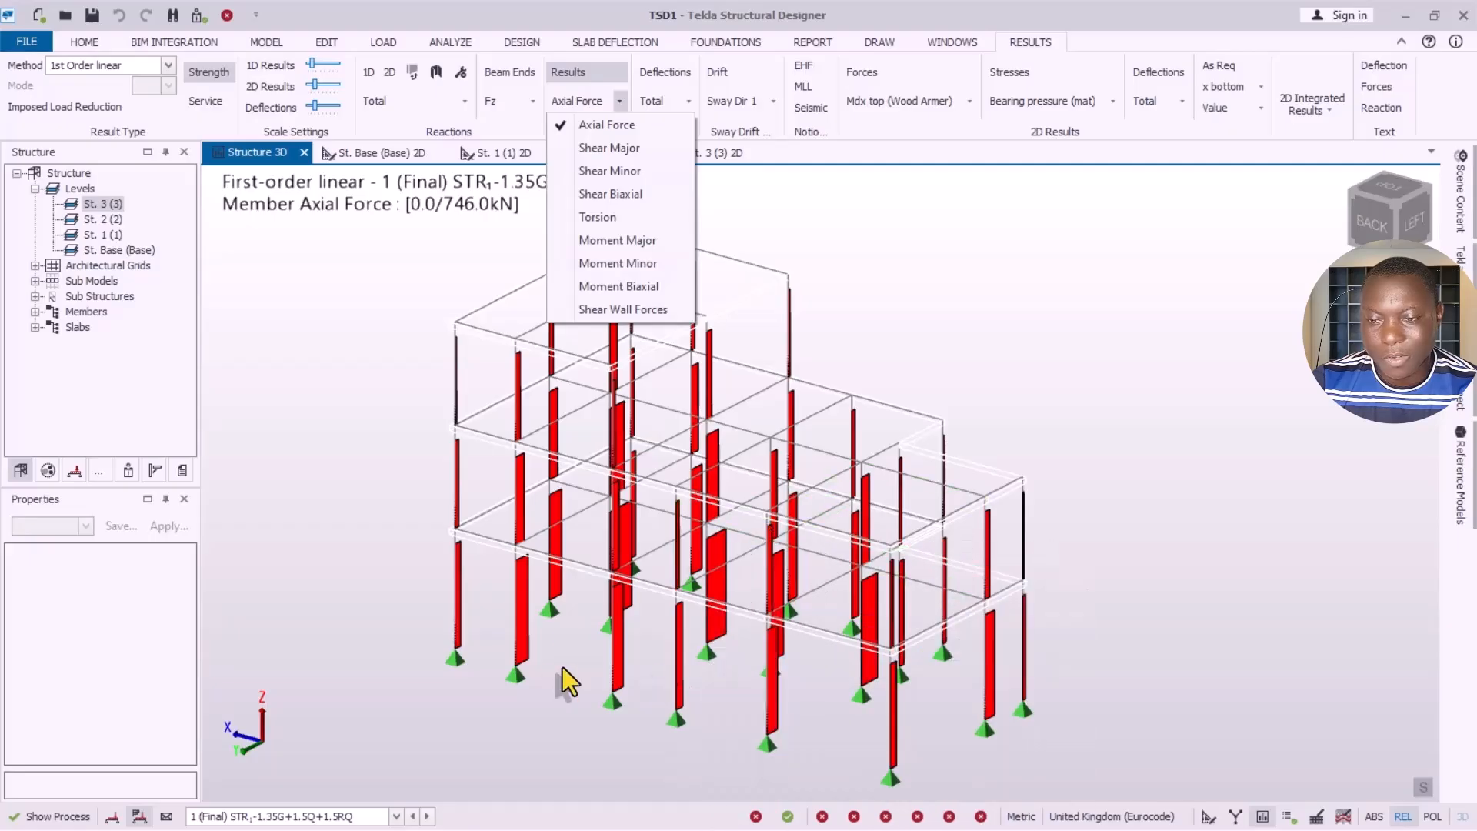
click(620, 239)
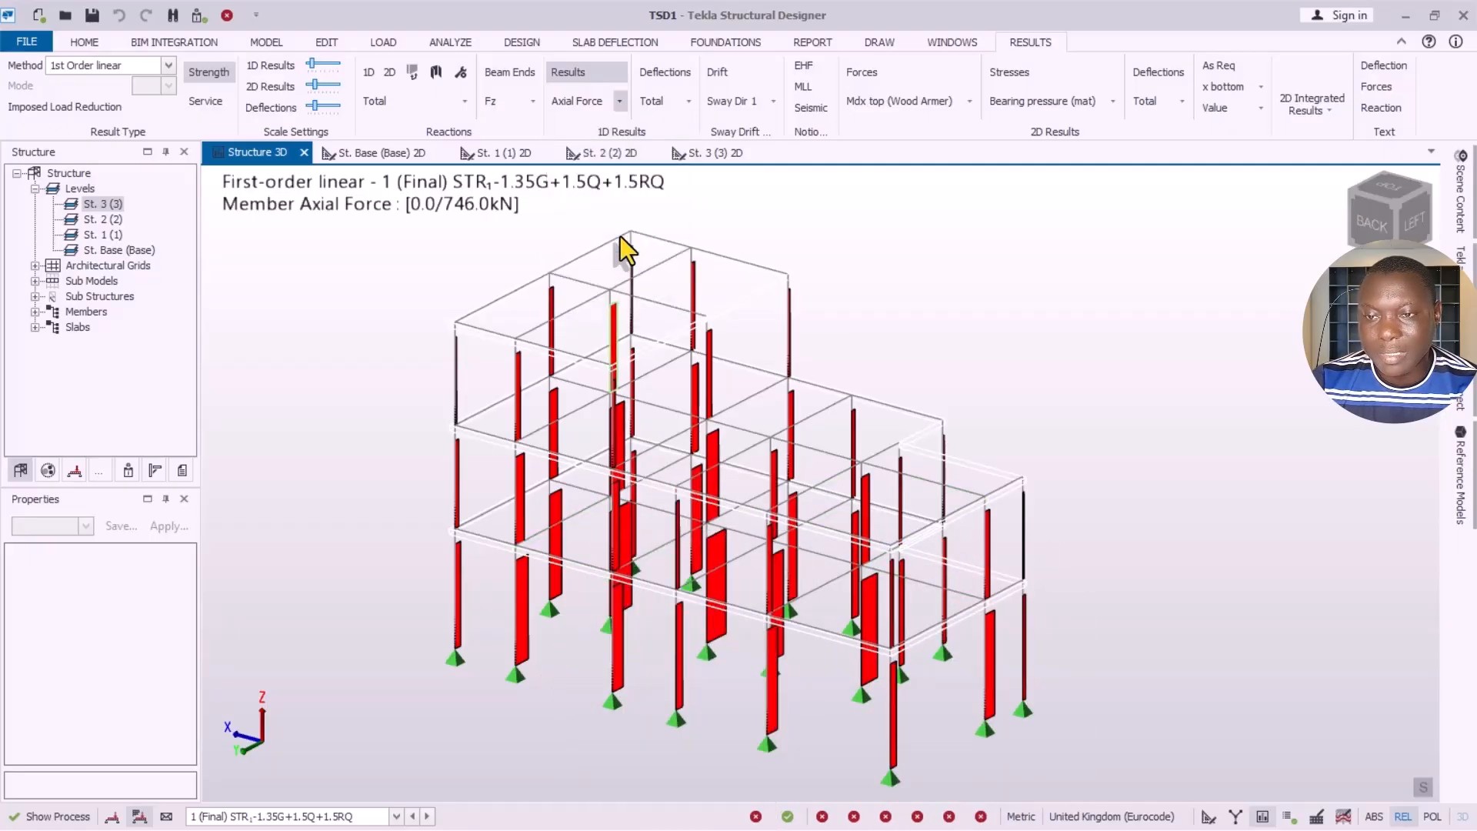
right_drag(830, 490, 692, 460)
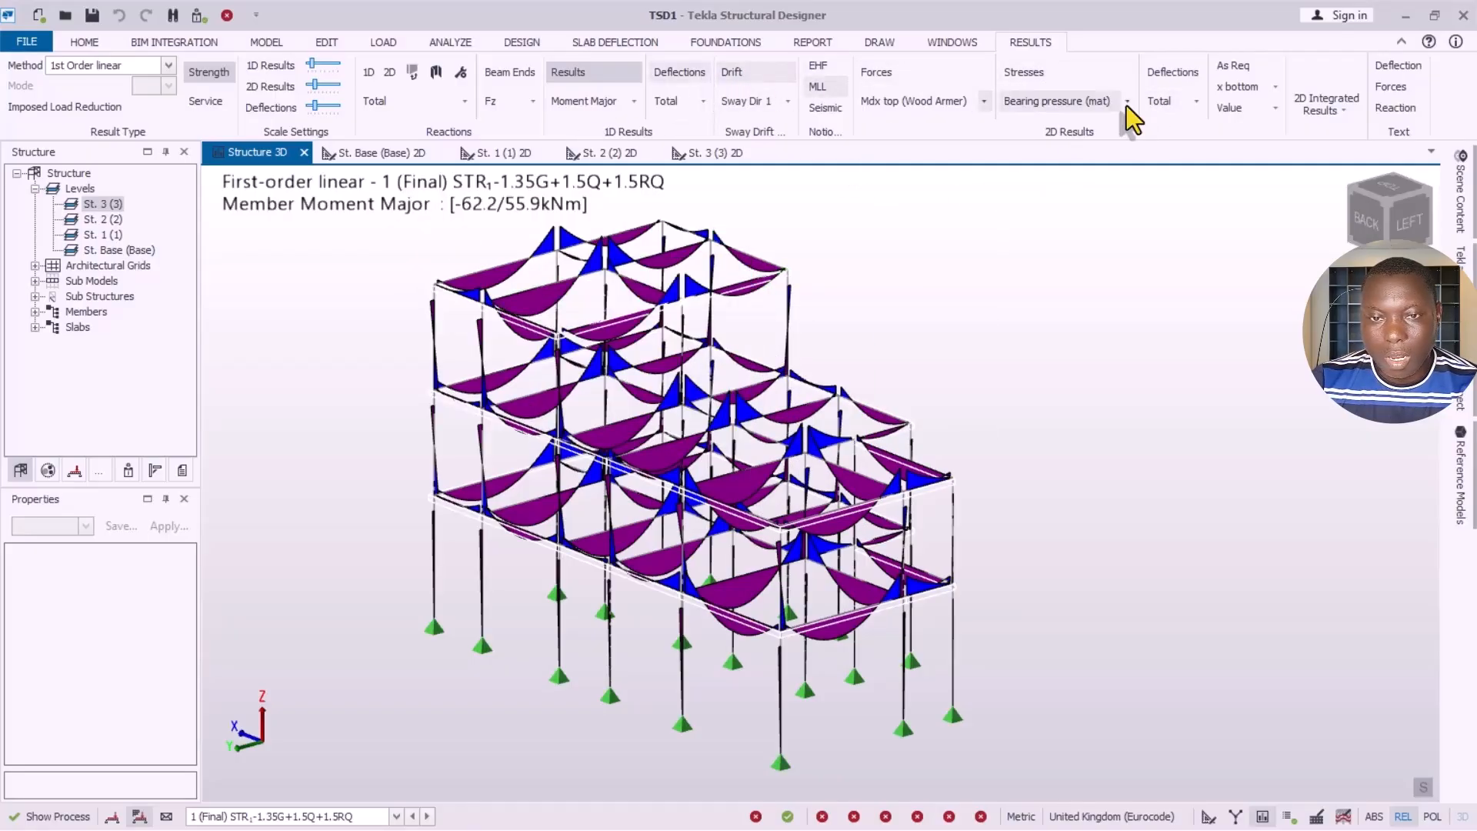
Step: Show the total panel and member deflections at service level and inspect the deflected frame
click(1179, 74)
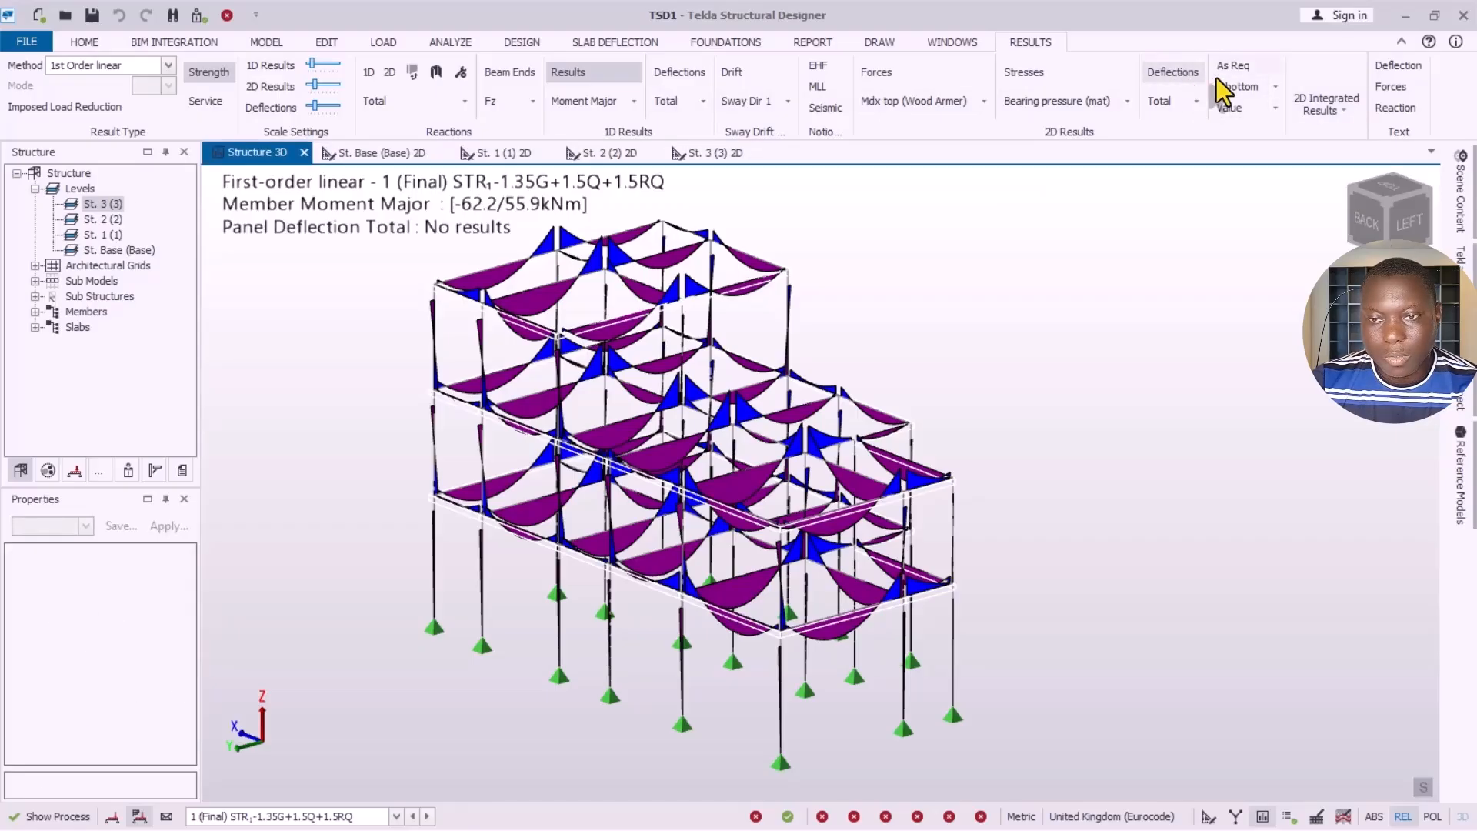
click(685, 72)
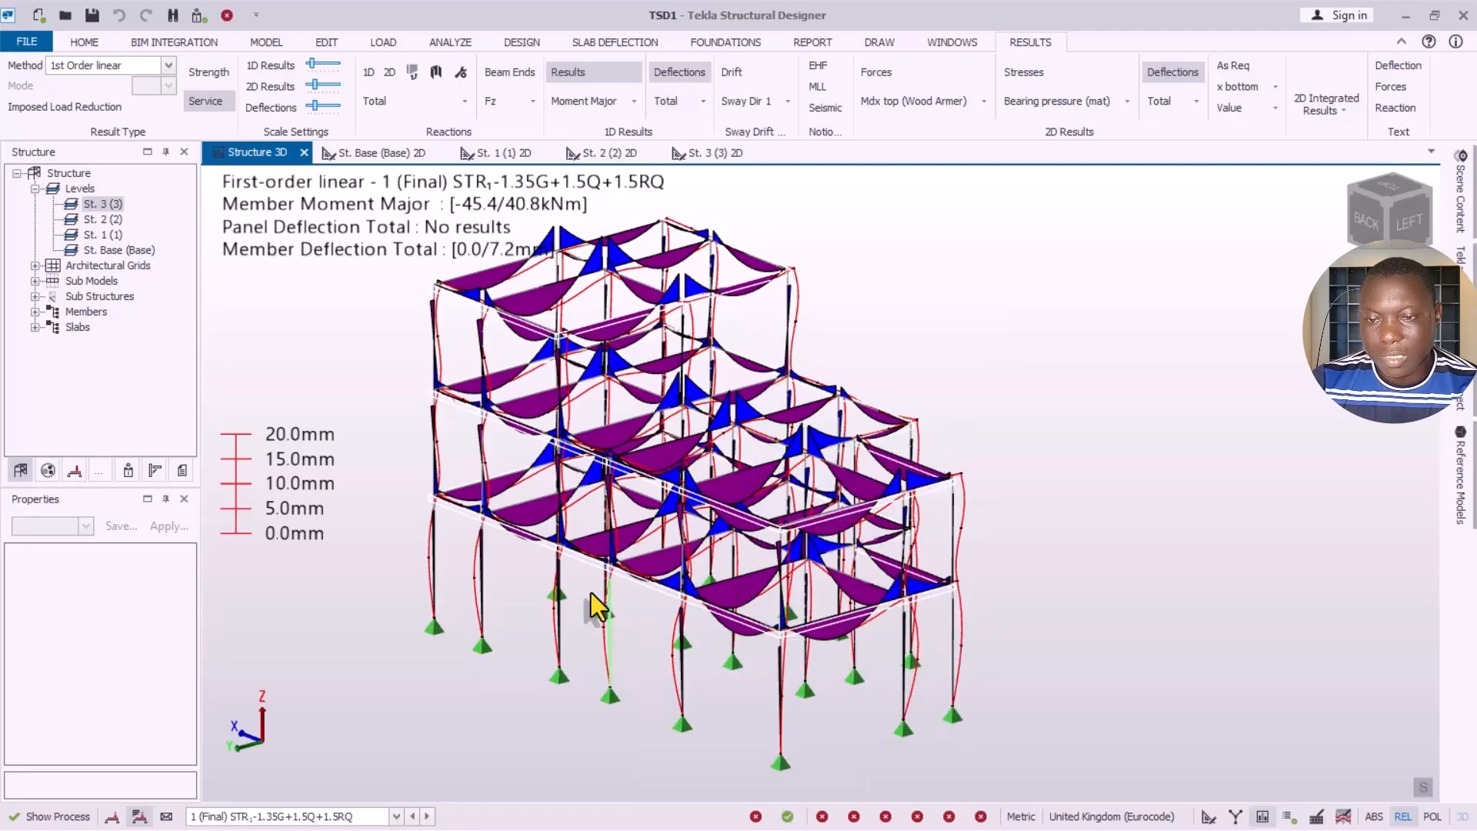
middle_drag(590, 592, 793, 567)
right_drag(818, 635, 565, 621)
mouse_move(735, 434)
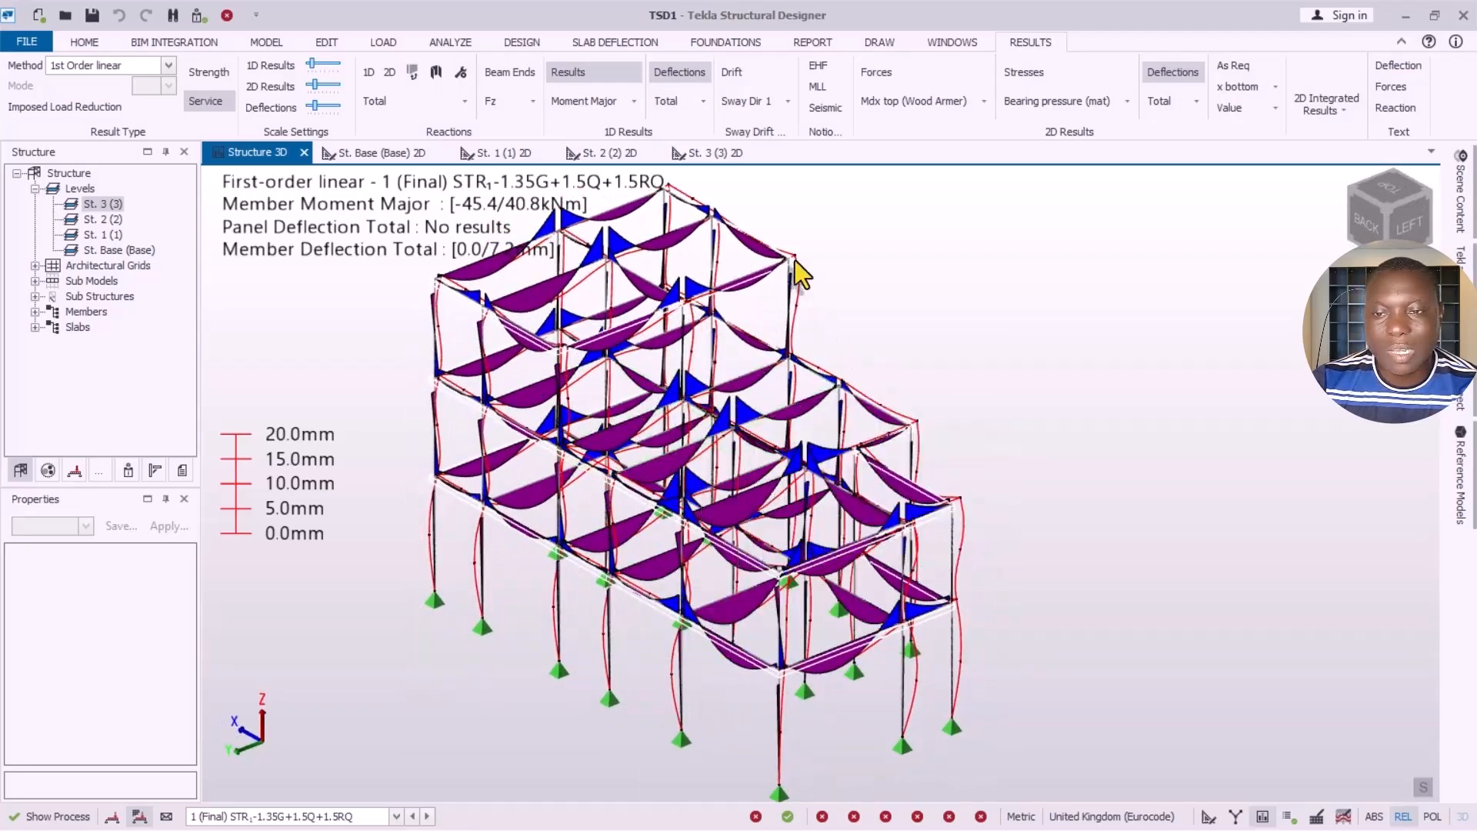
Step: Animate the structure's deflection at 10 frames per second and scaling 1 times, and close the animation
right_click(897, 261)
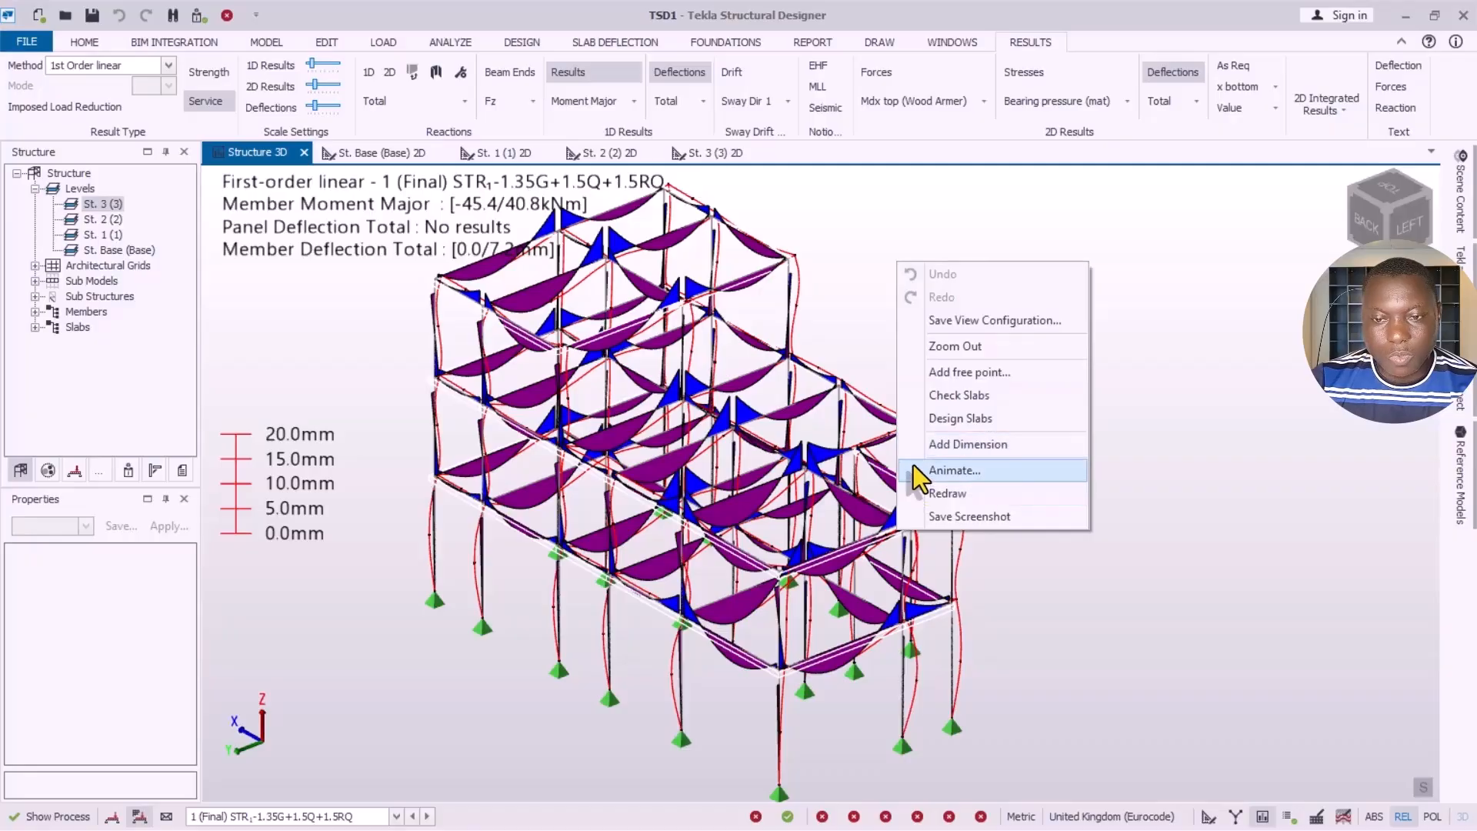
click(951, 472)
mouse_move(437, 441)
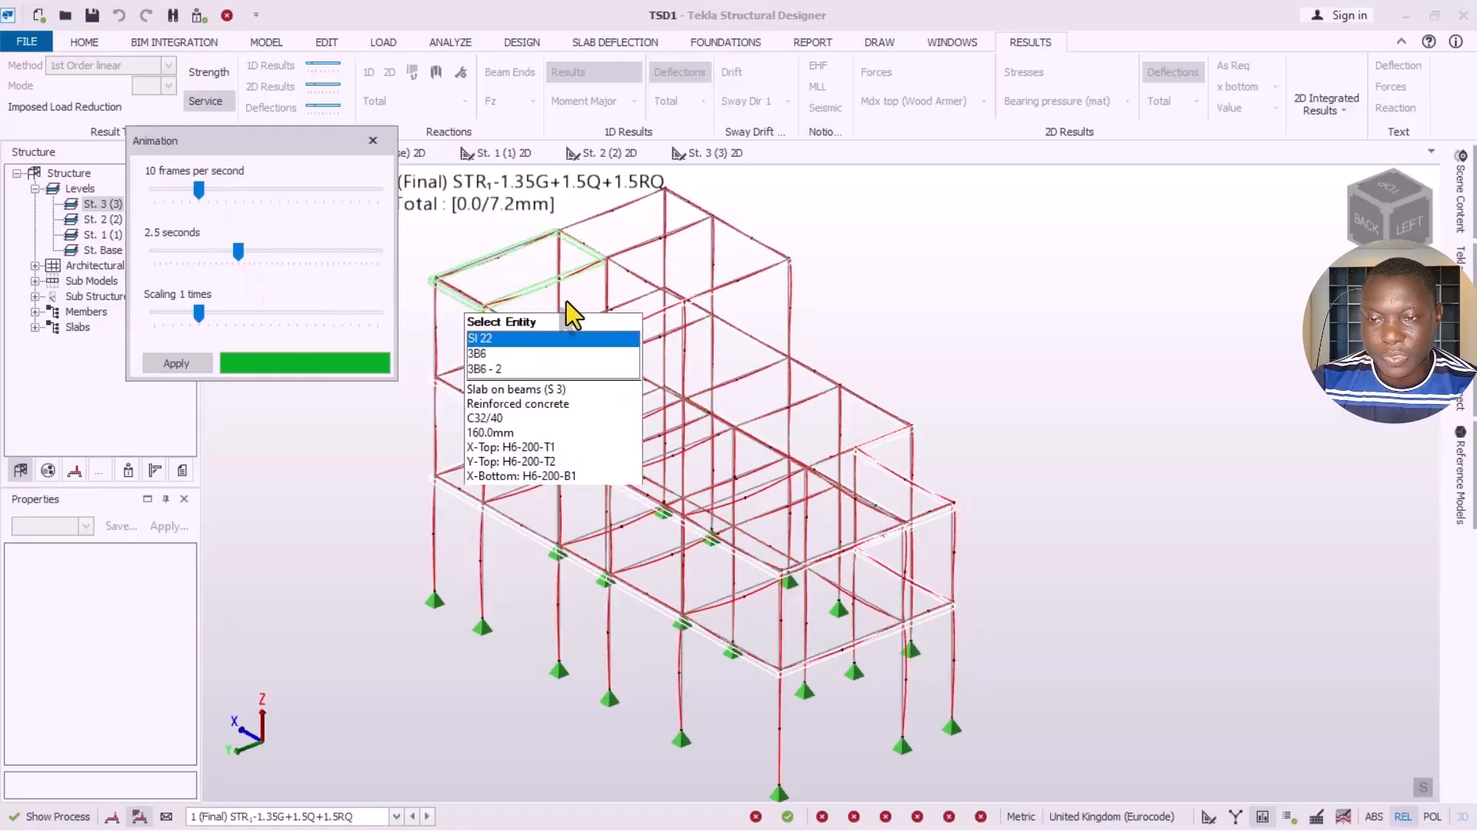
click(371, 142)
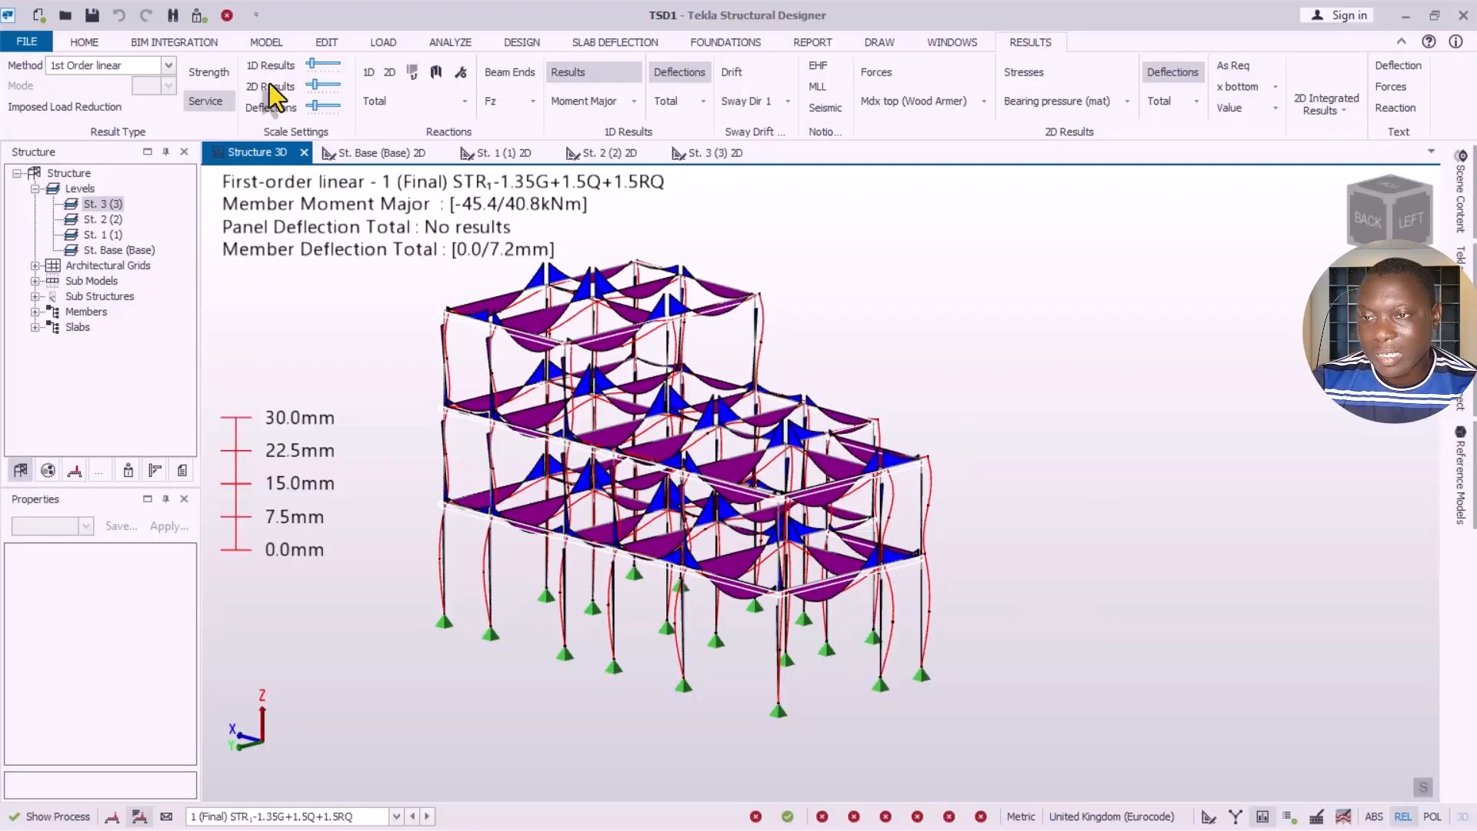
Step: Show the total 1D support reactions with their text values and inspect them at the column bases
click(371, 70)
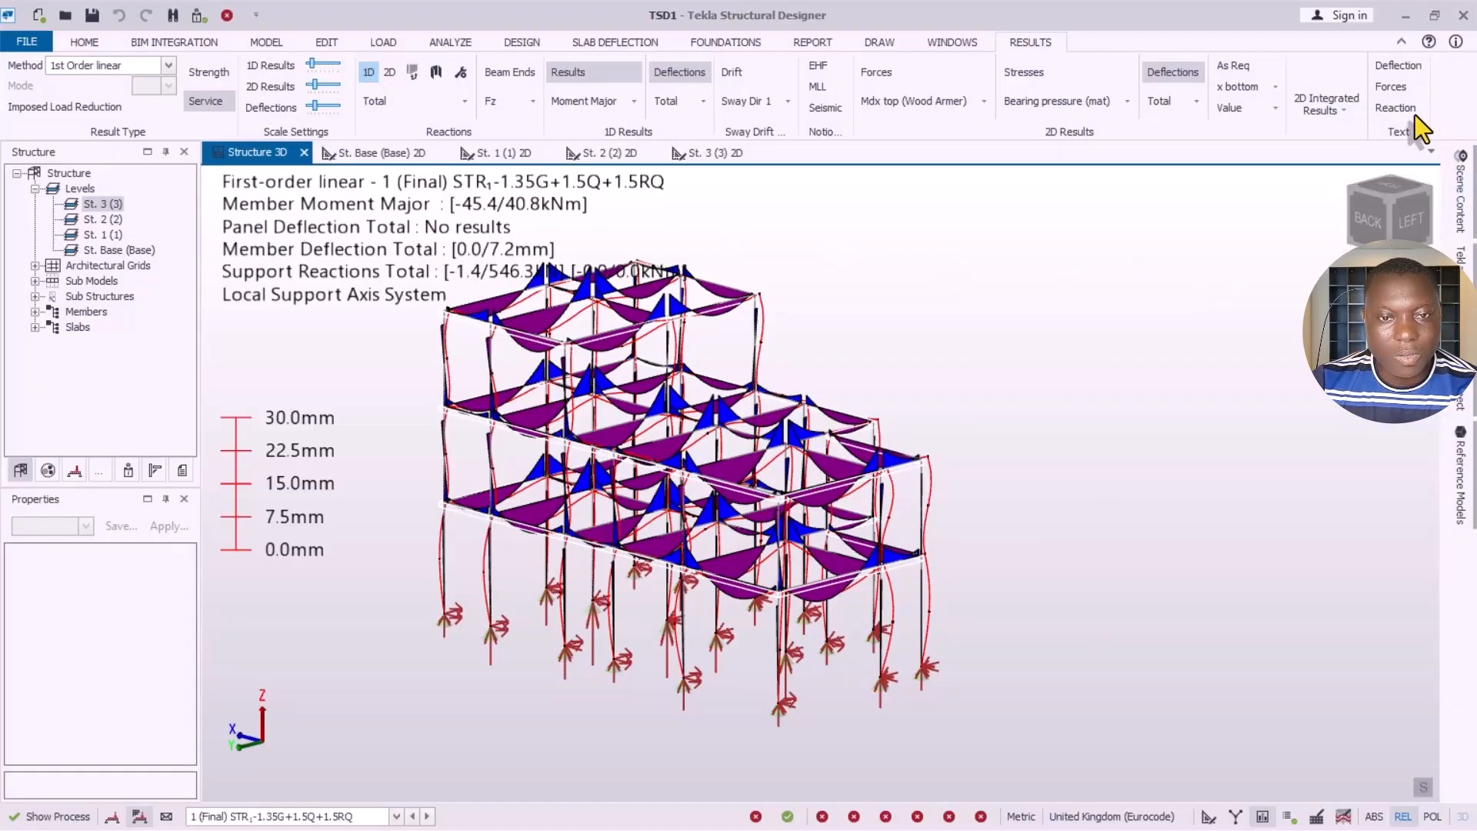
click(1395, 107)
scroll(786, 748, up, 2)
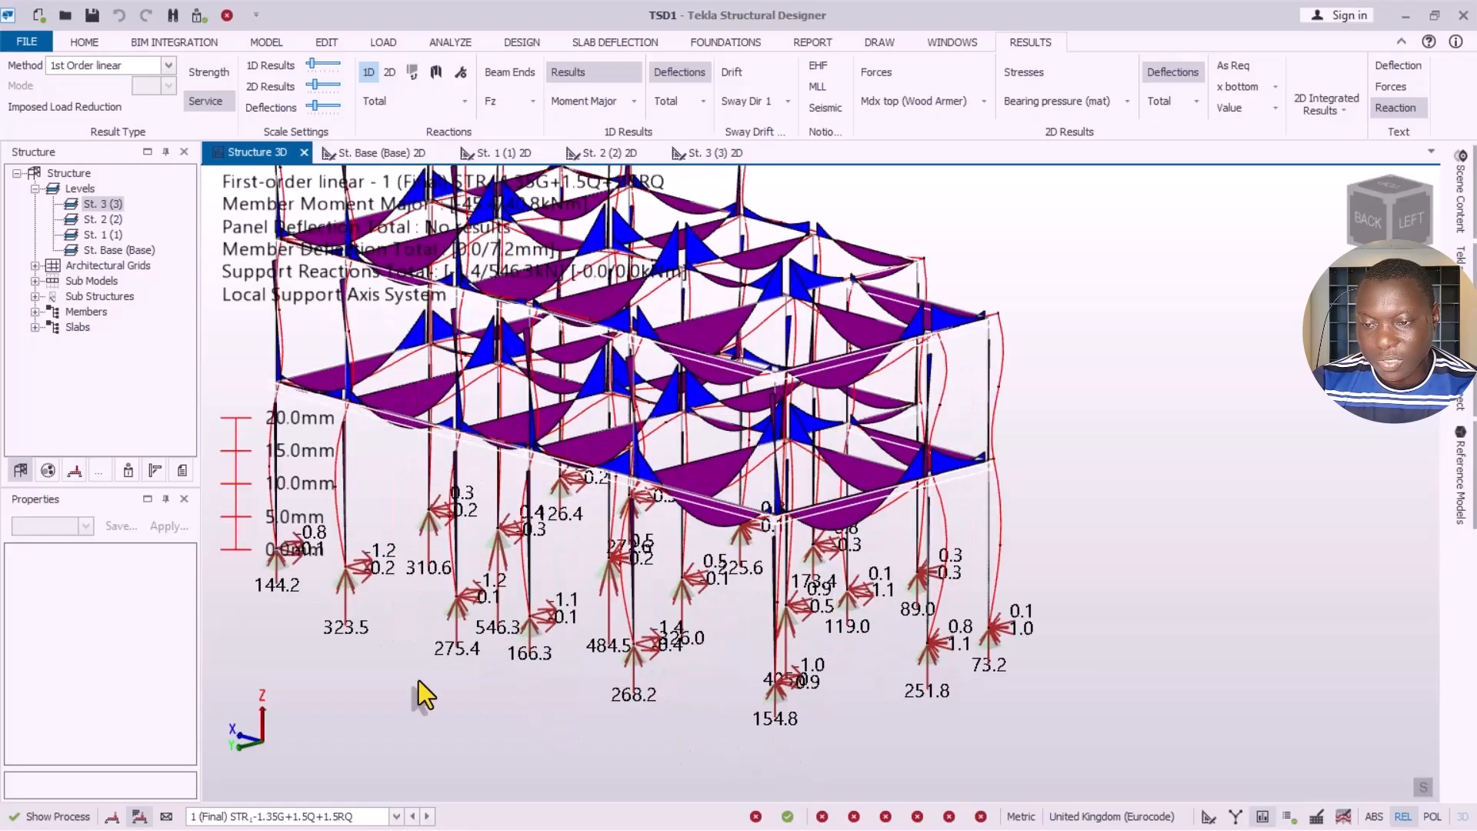
mouse_move(855, 670)
scroll(861, 666, down, 2)
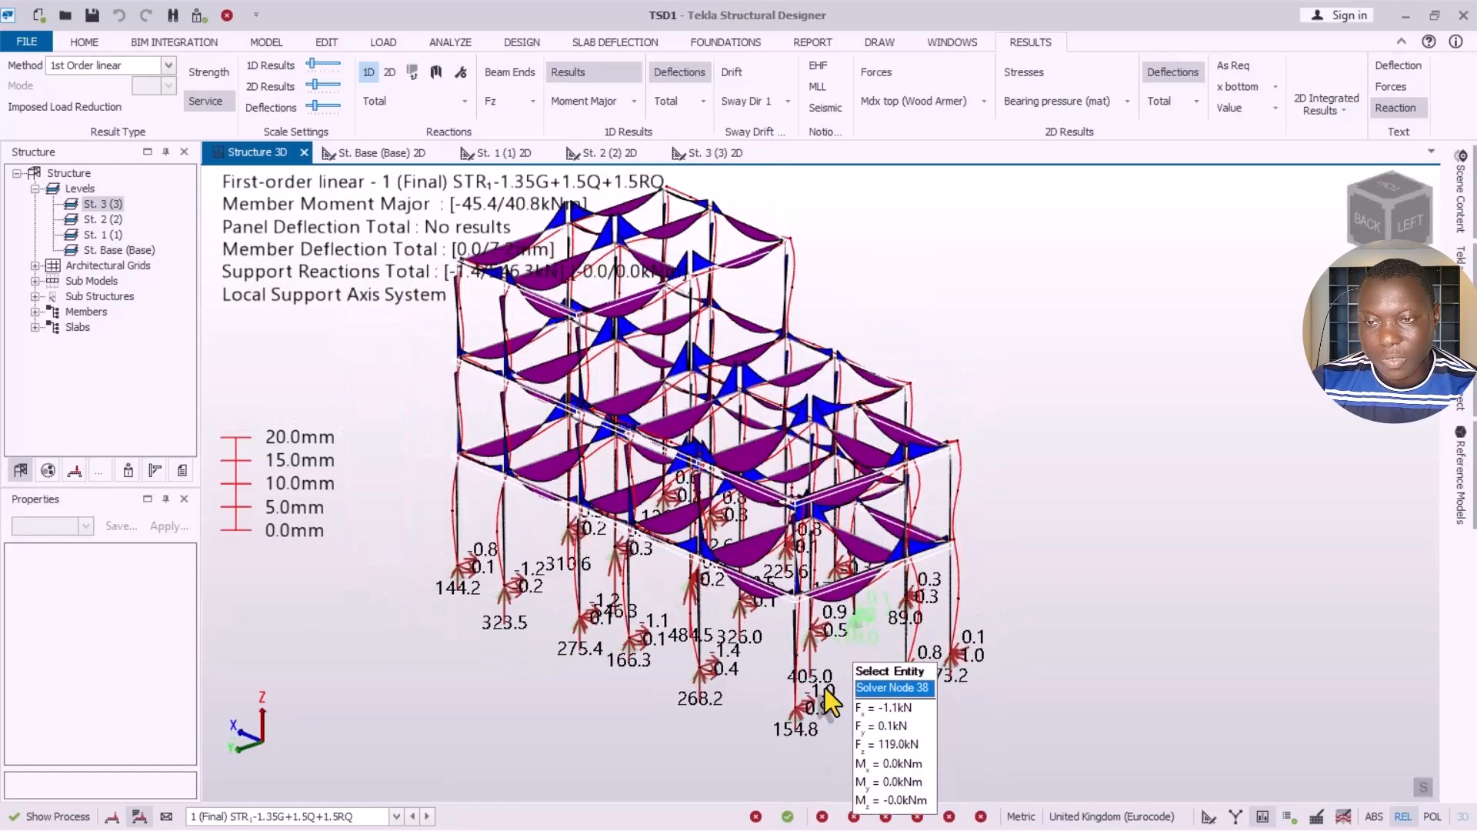
mouse_move(518, 192)
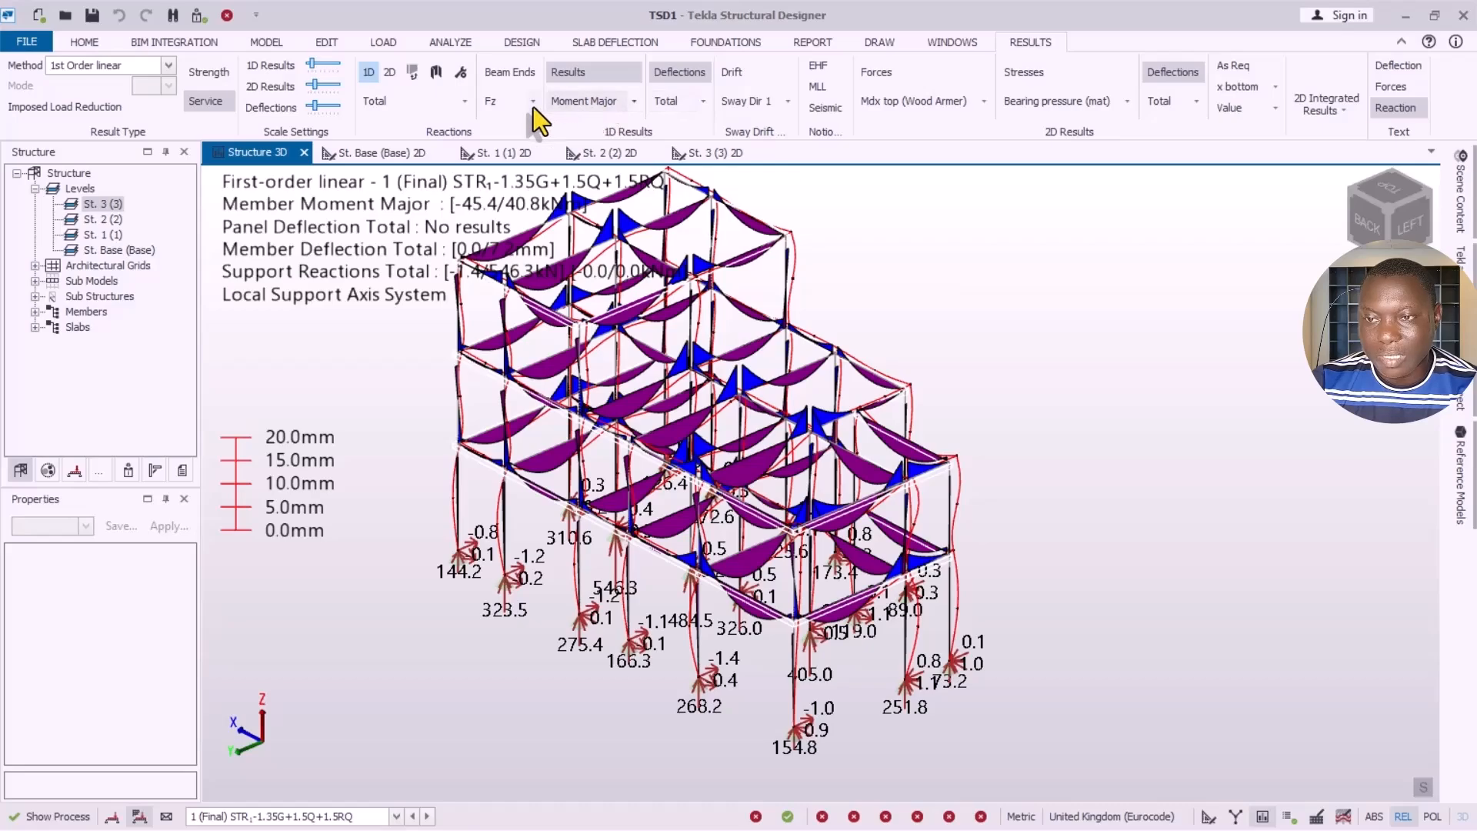
Step: Change the displayed member results to Shear Major and view the beam shear diagrams
click(634, 102)
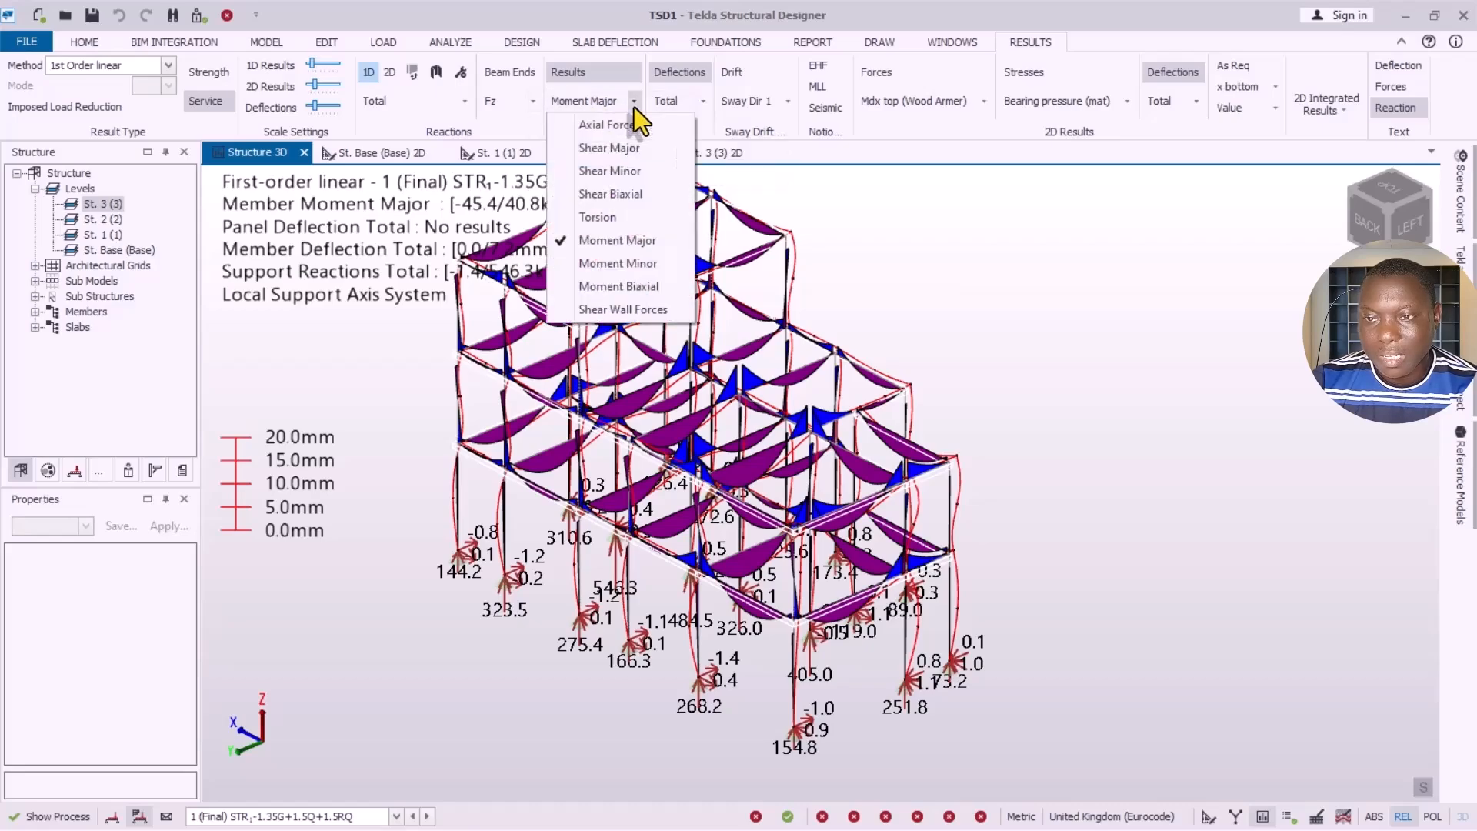
click(619, 148)
mouse_move(698, 459)
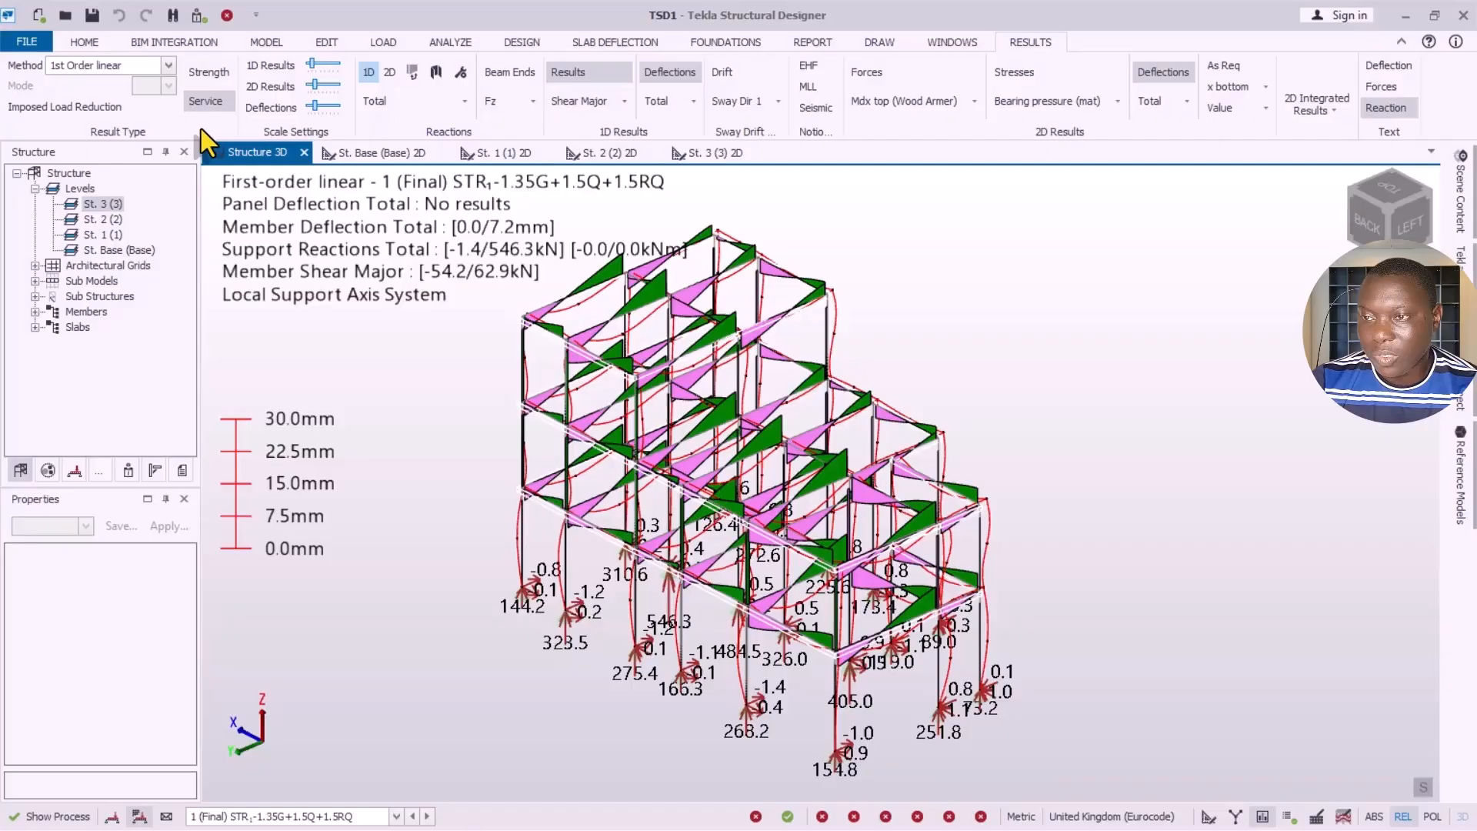
Step: Check the available analysis result methods, keep 1st Order linear, and switch the results to strength level
click(166, 67)
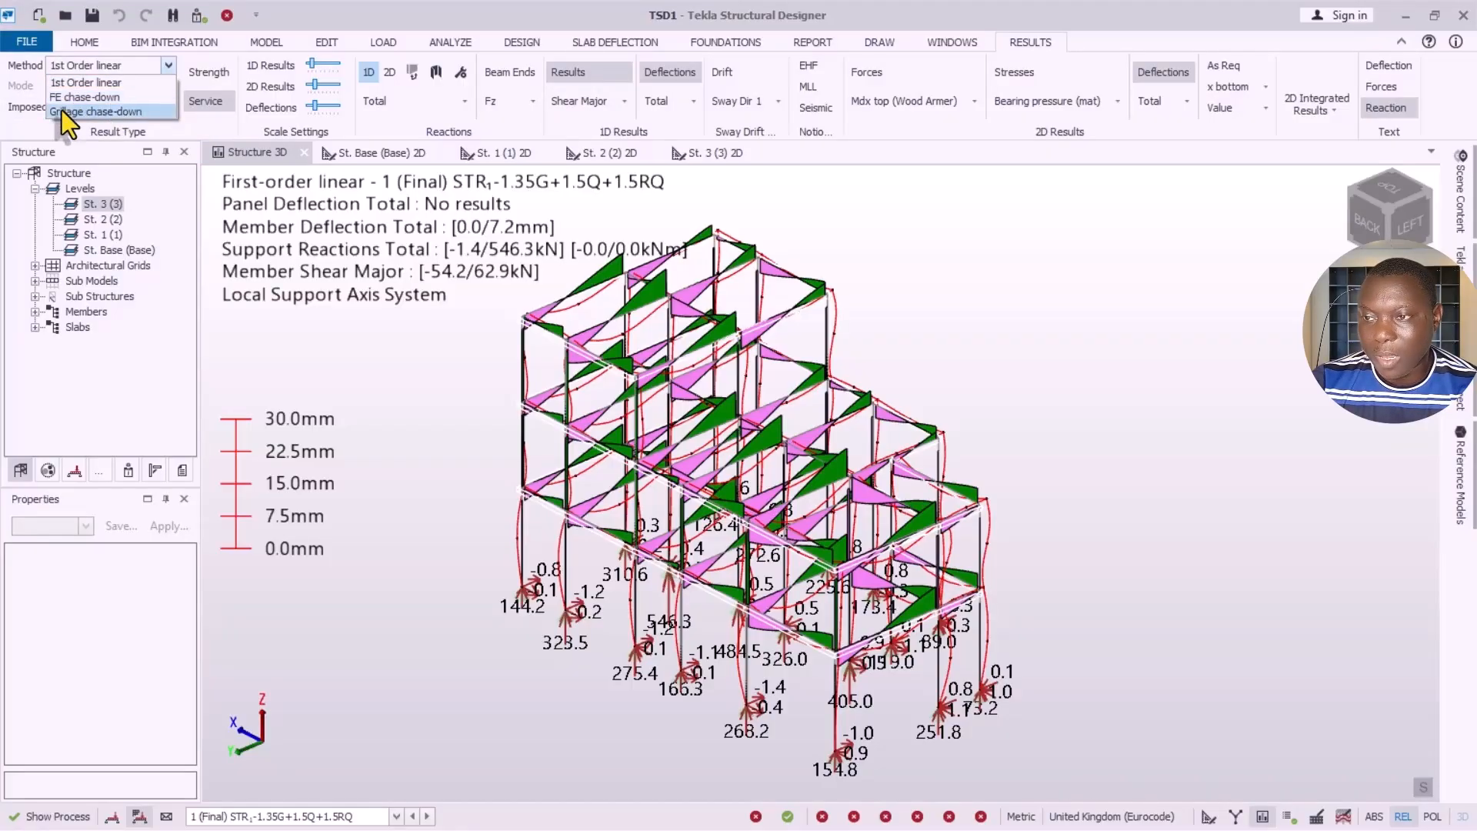
click(202, 128)
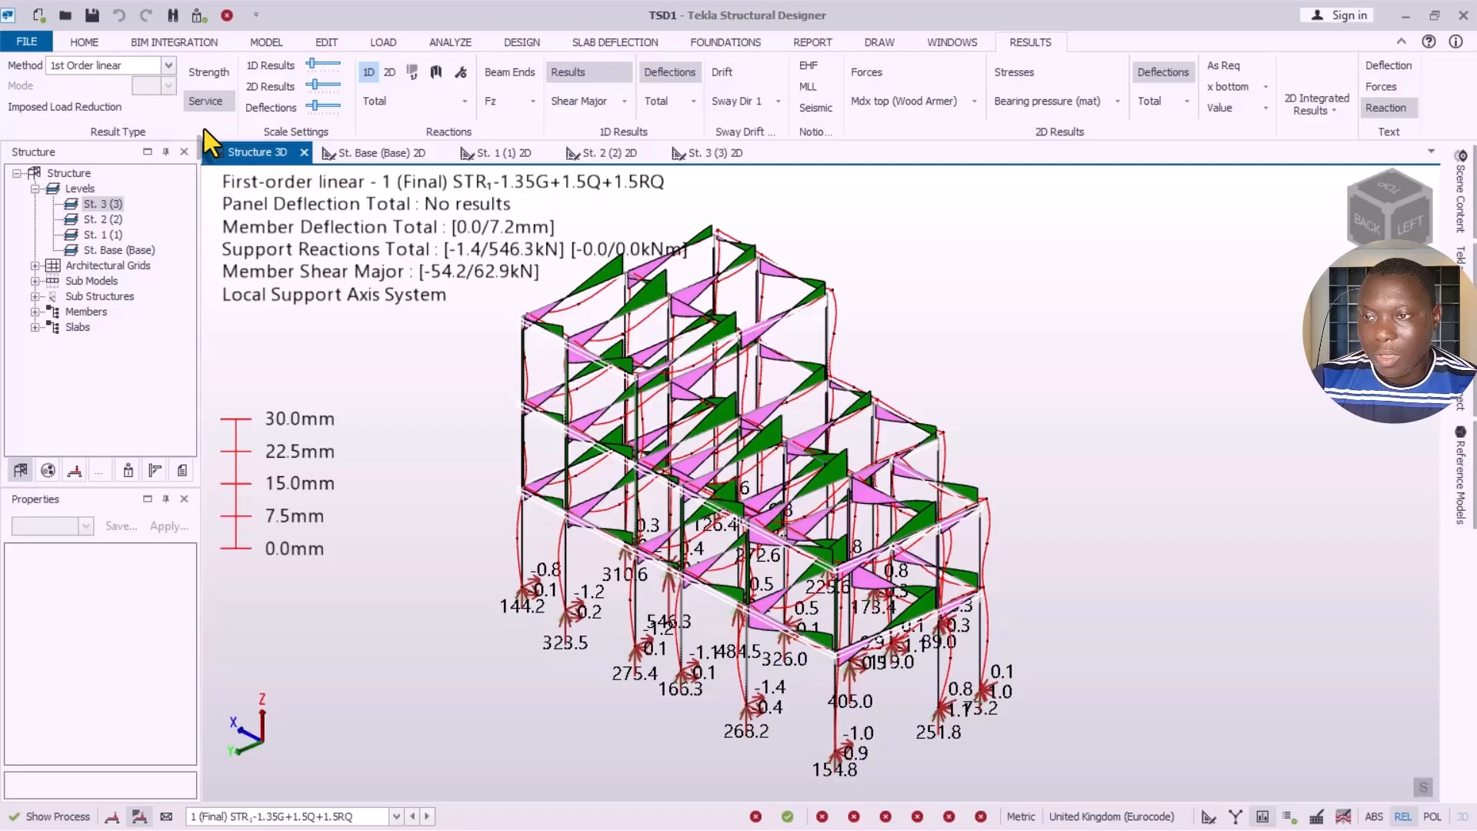
click(213, 69)
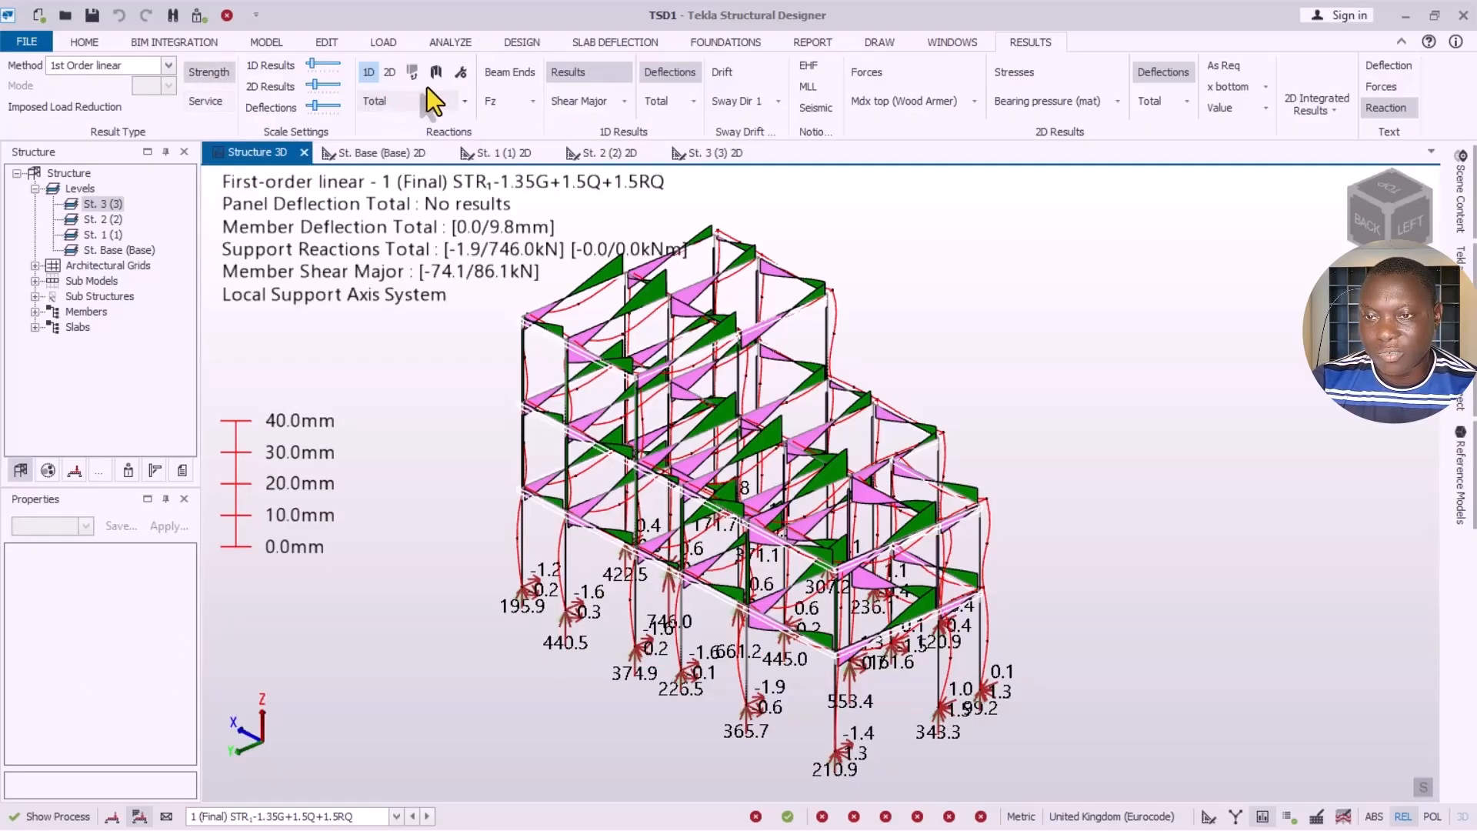
Step: Examine the strength-level support reactions at the column bases together with the beam shear diagrams, up close and from a distance
scroll(719, 525, up, 1)
scroll(576, 699, up, 3)
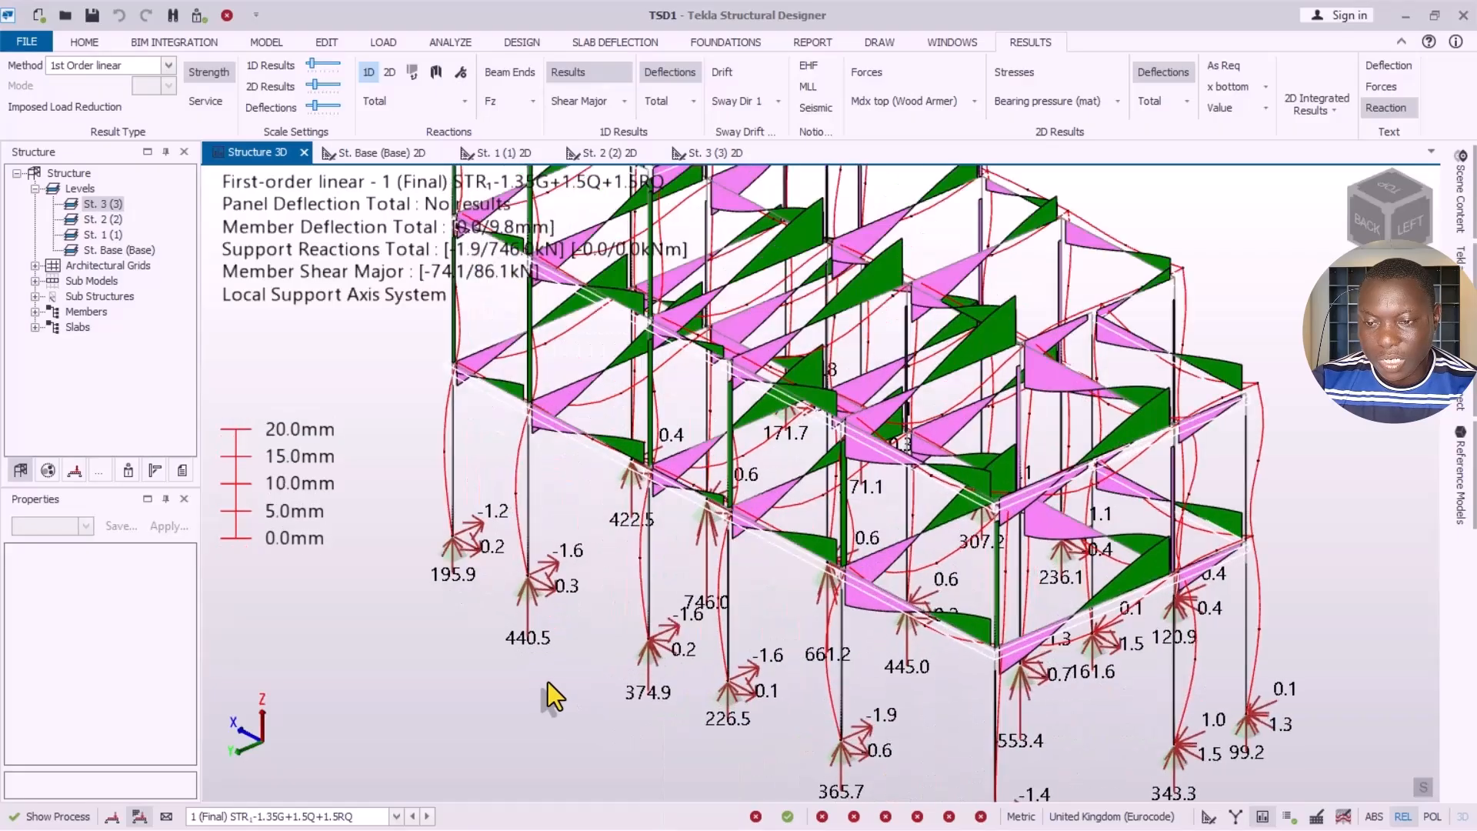
scroll(648, 708, down, 1)
scroll(925, 654, down, 1)
scroll(989, 783, up, 3)
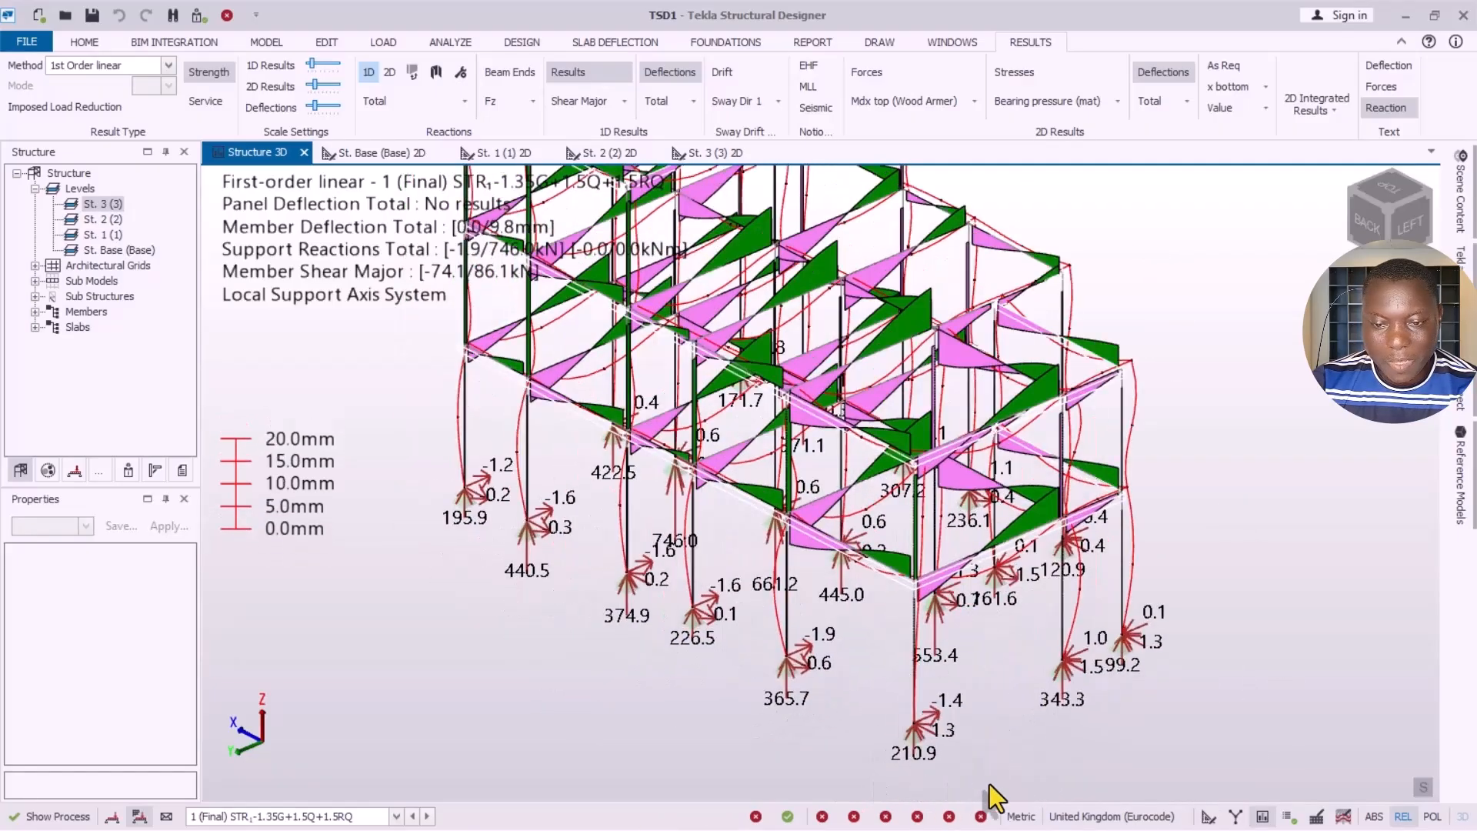
scroll(1078, 677, down, 1)
scroll(917, 662, up, 2)
scroll(1016, 699, down, 2)
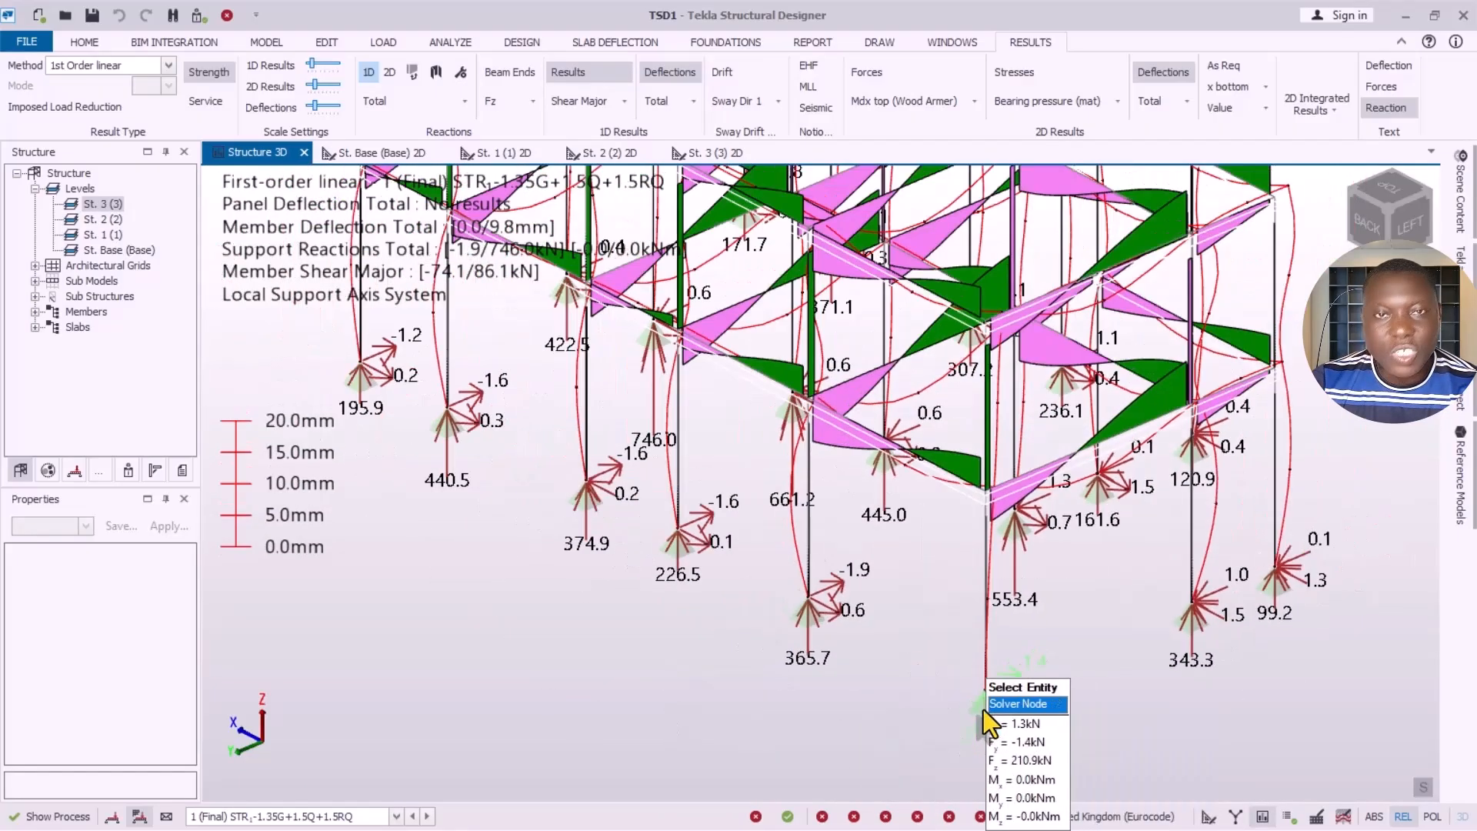
scroll(1008, 690, up, 1)
scroll(1008, 691, down, 2)
scroll(838, 689, down, 4)
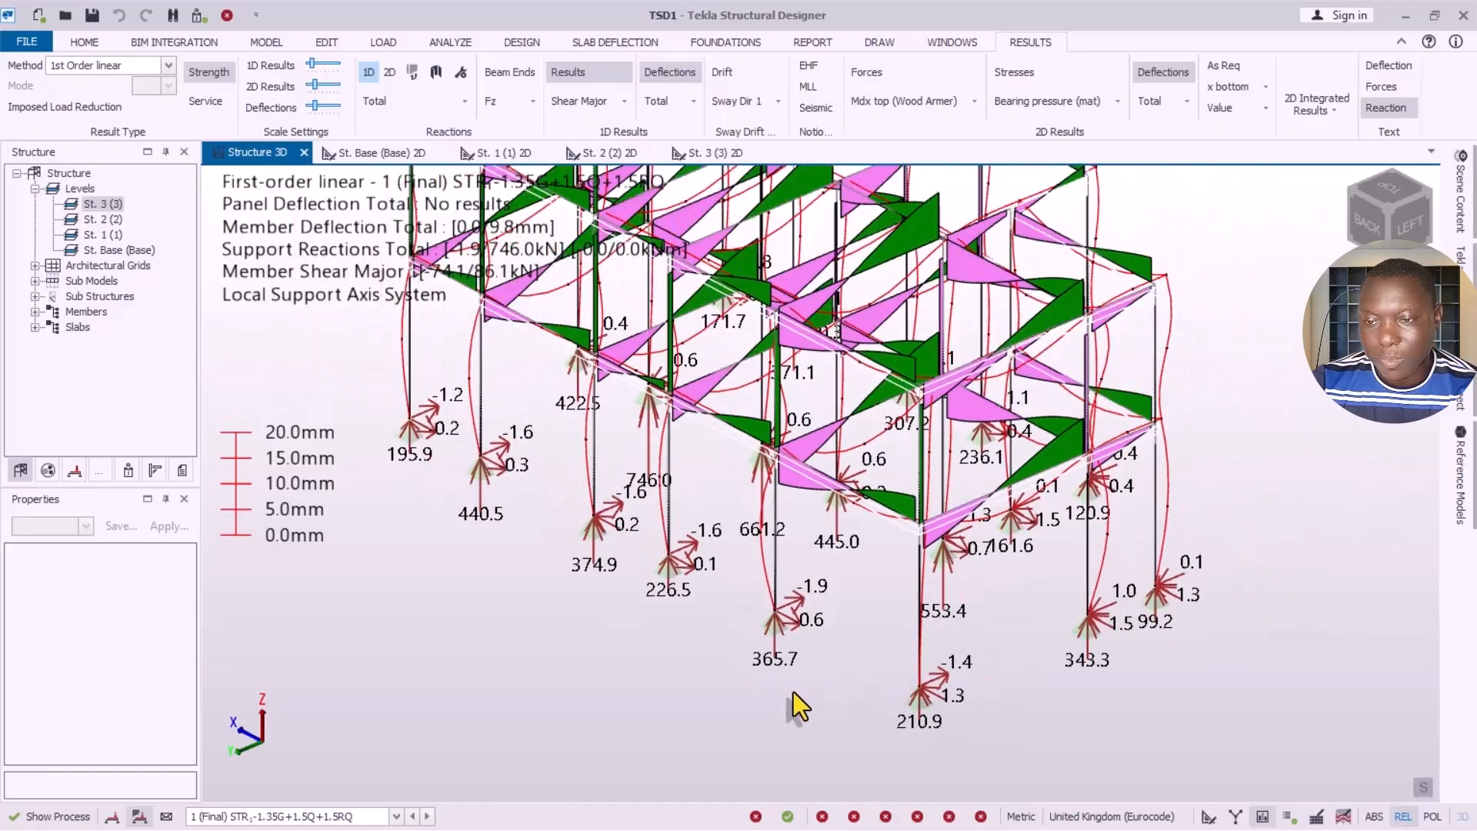
scroll(816, 683, down, 2)
scroll(758, 620, down, 1)
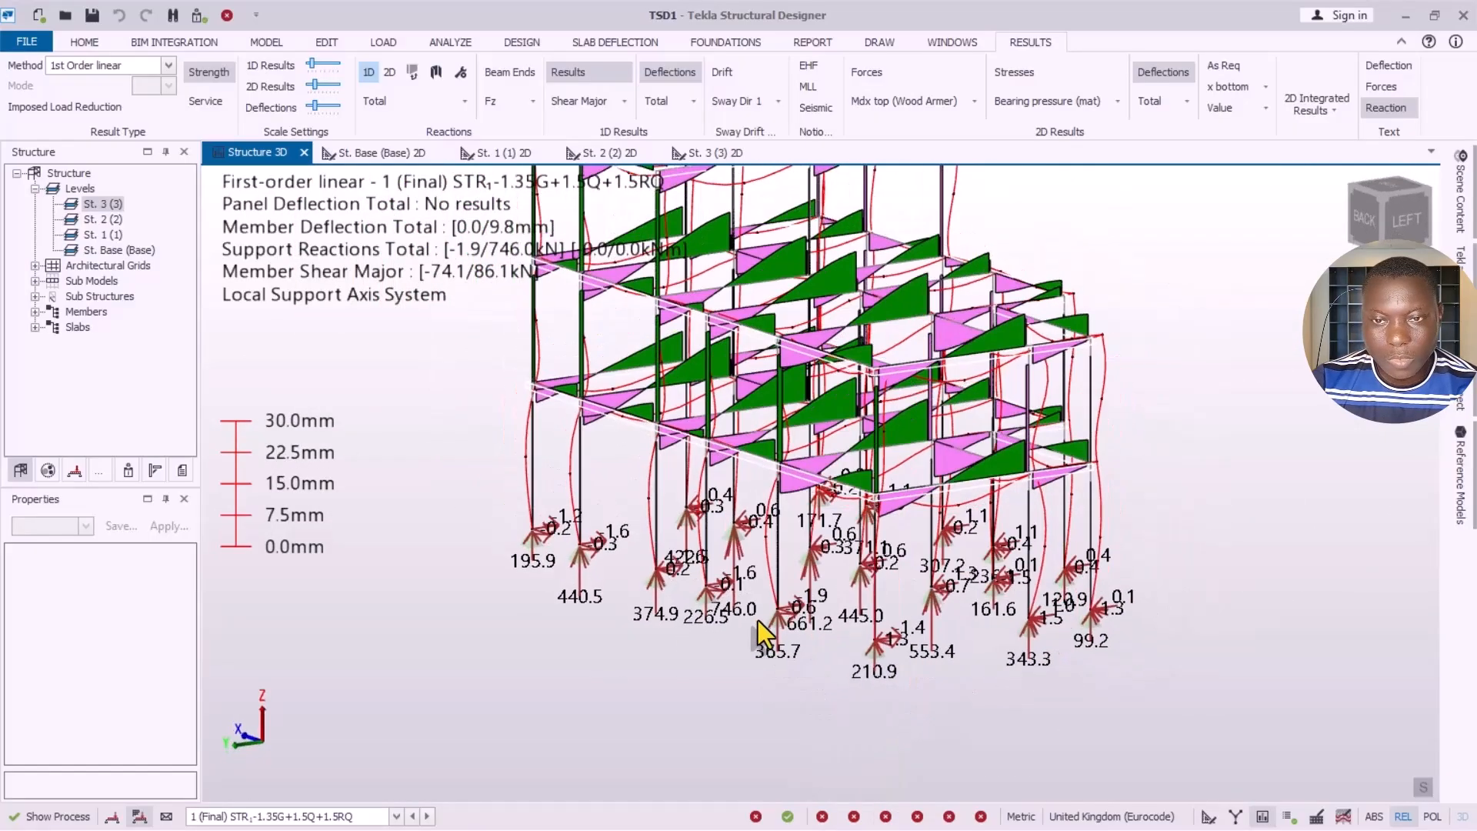
scroll(783, 639, up, 1)
scroll(908, 288, up, 1)
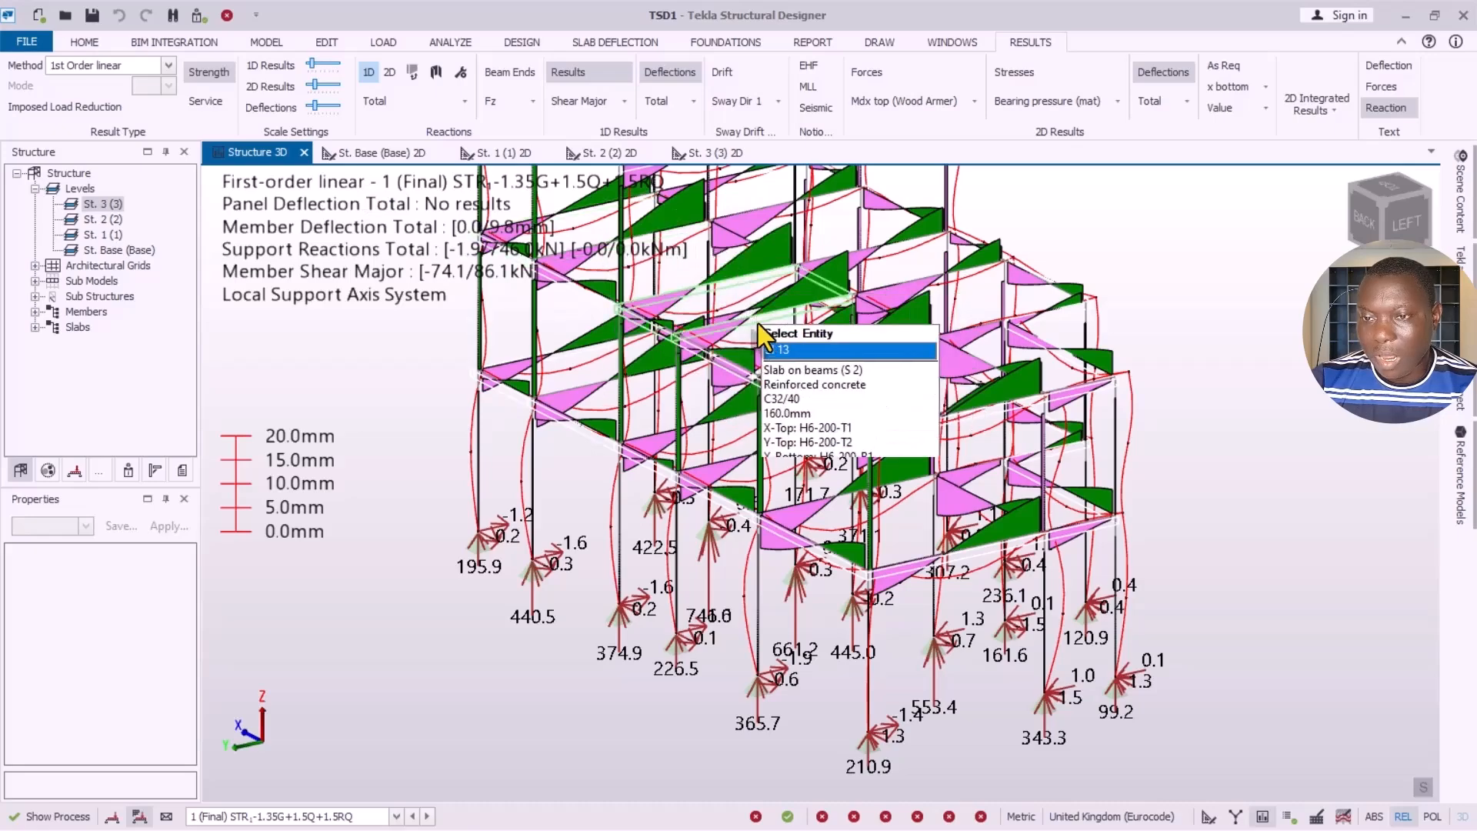
scroll(737, 479, down, 1)
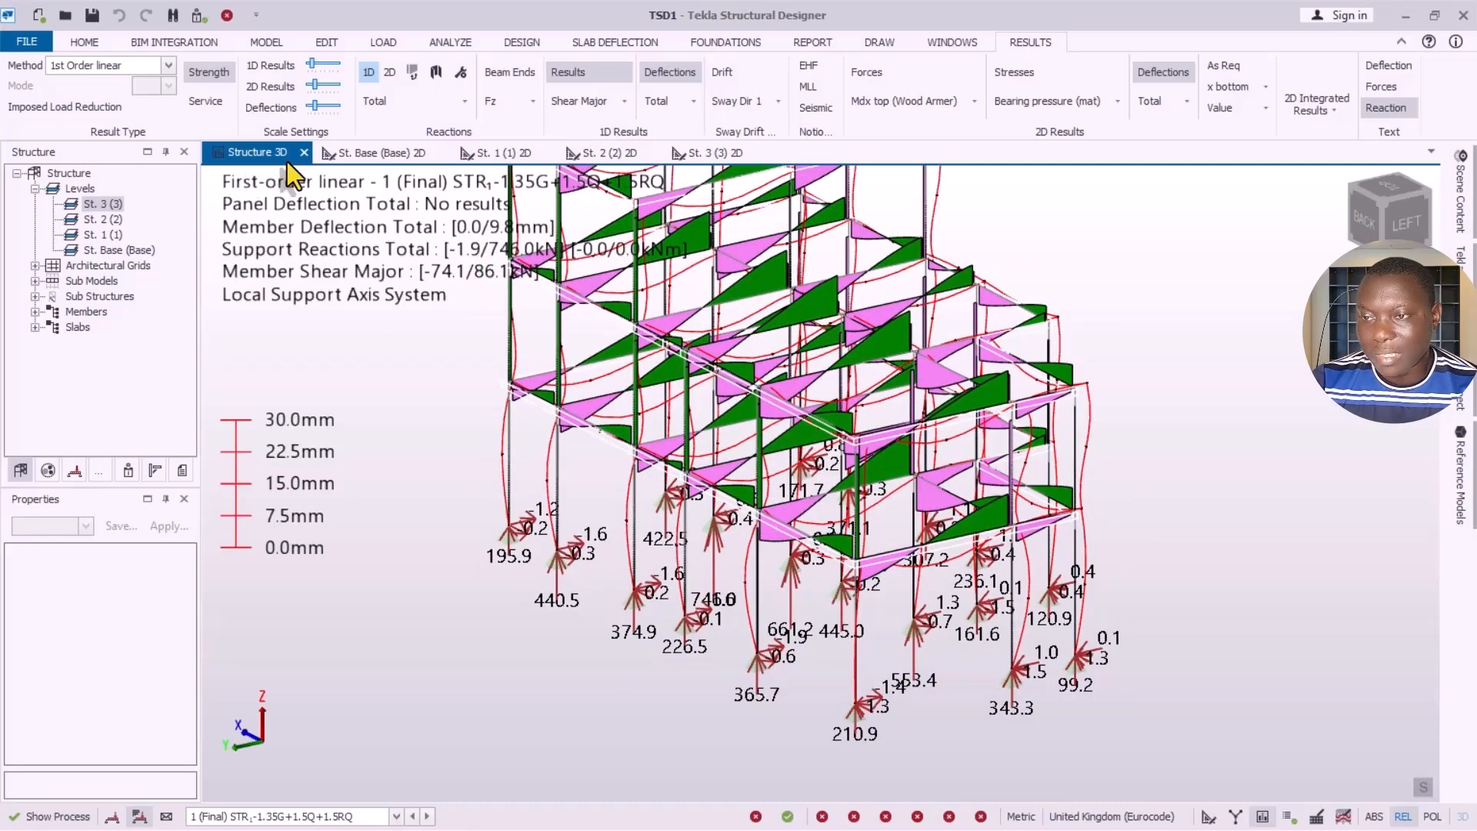
Step: Return the Structure 3D view to the structural view, with the whole building in sight
right_click(252, 160)
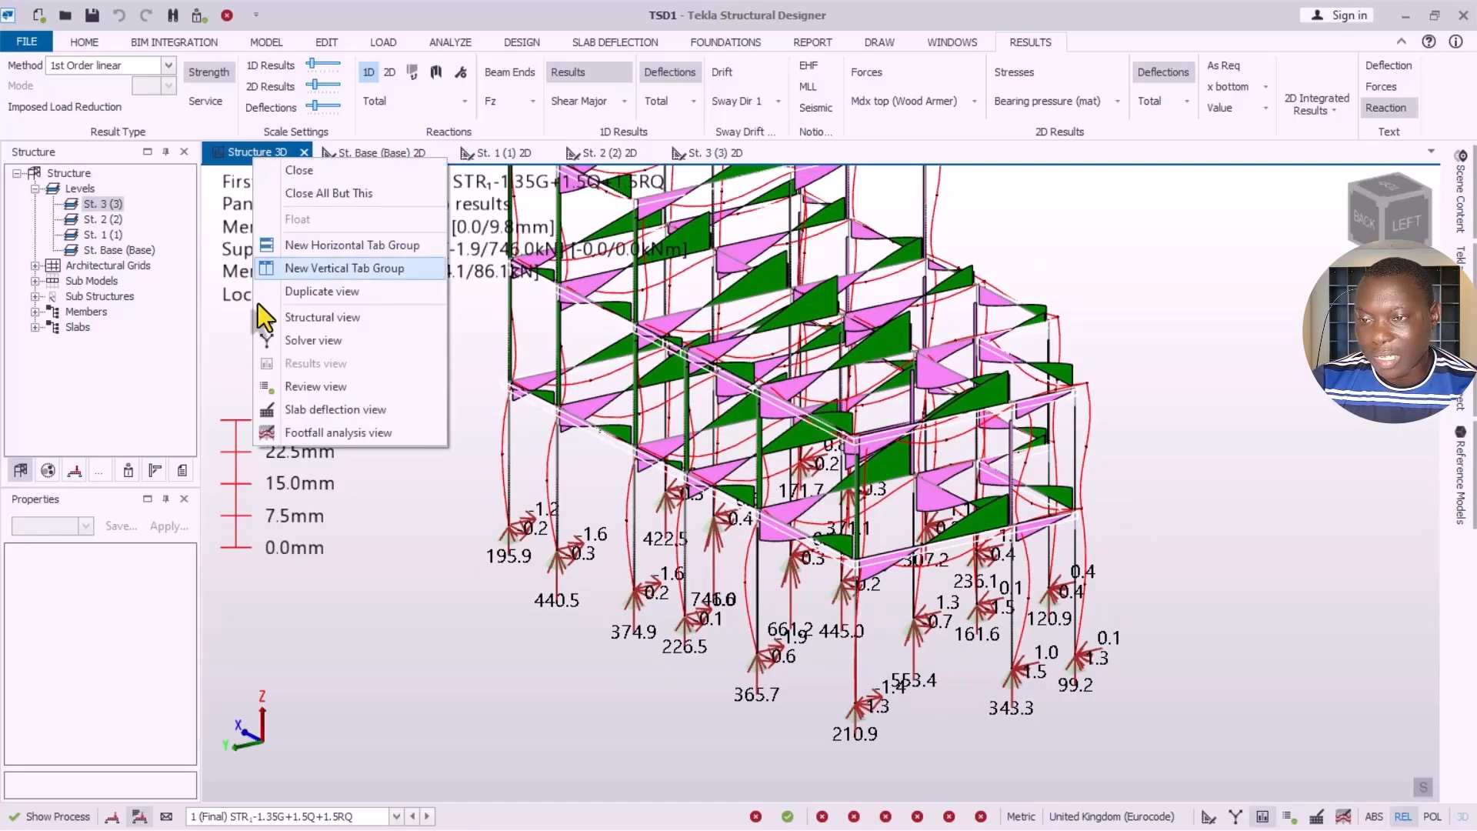
click(306, 319)
scroll(907, 605, down, 3)
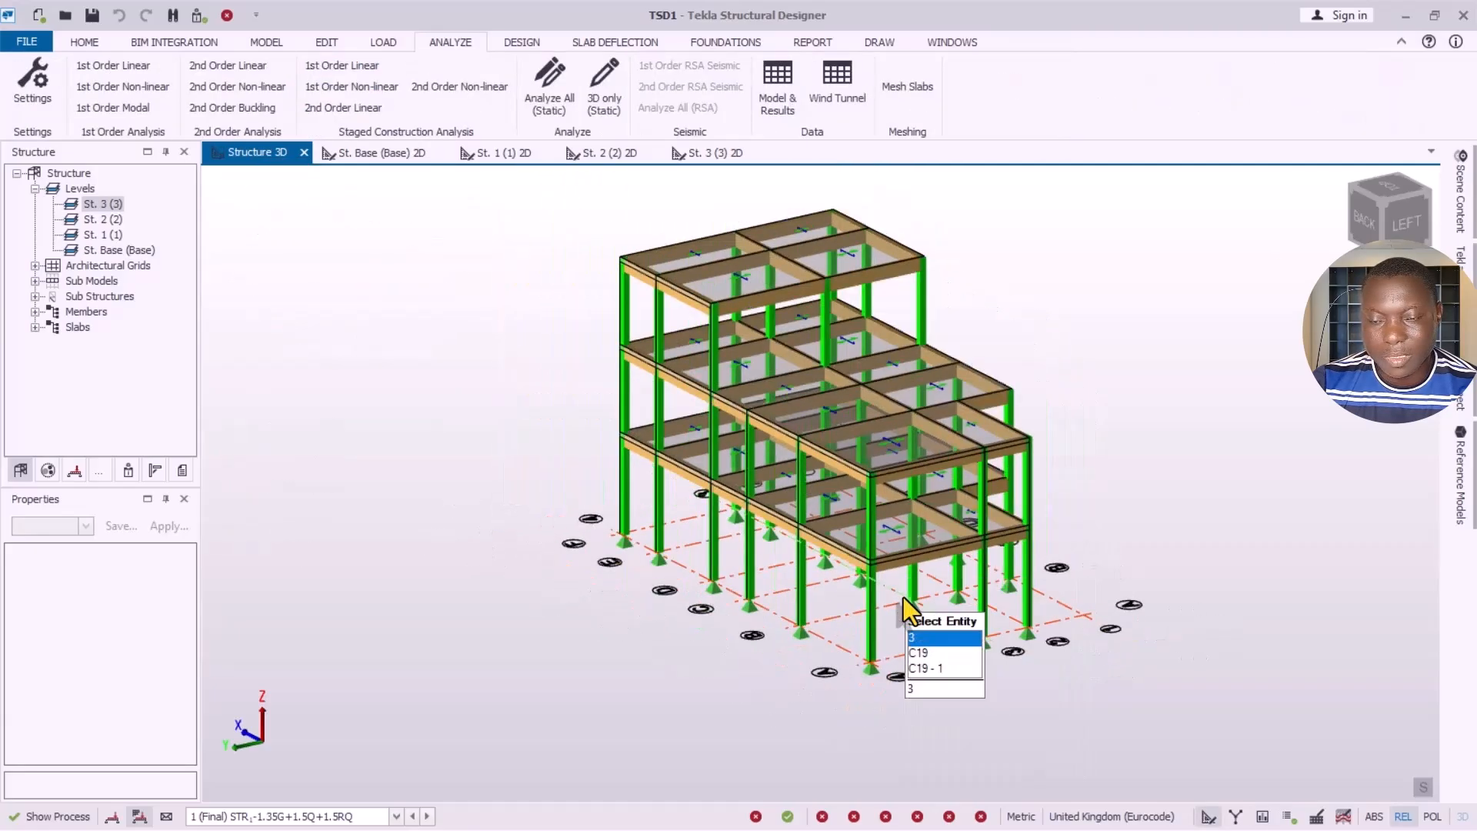
Step: Run the 3D only (Static) analysis on the building model
scroll(933, 371, up, 2)
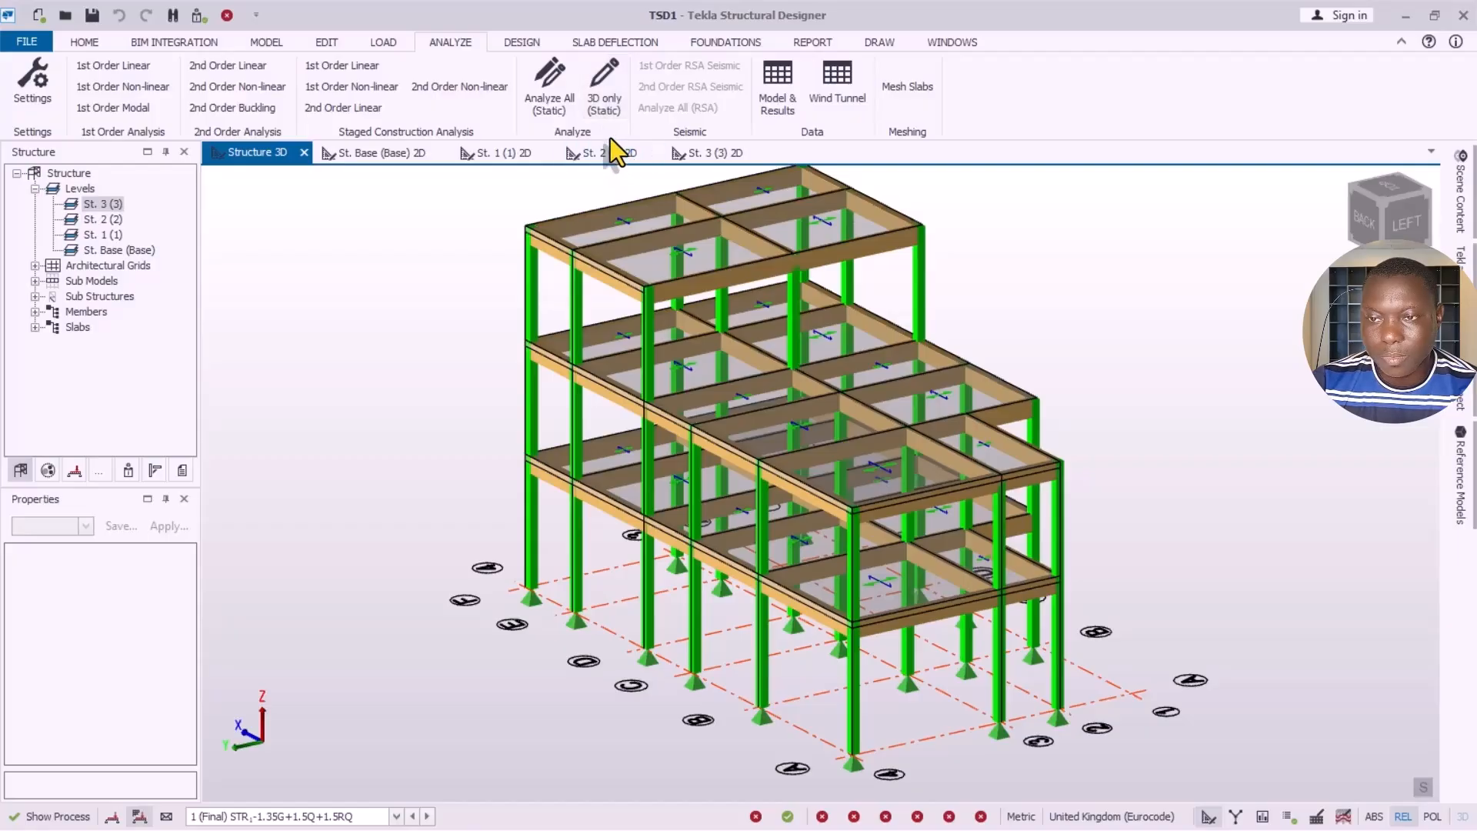
click(599, 103)
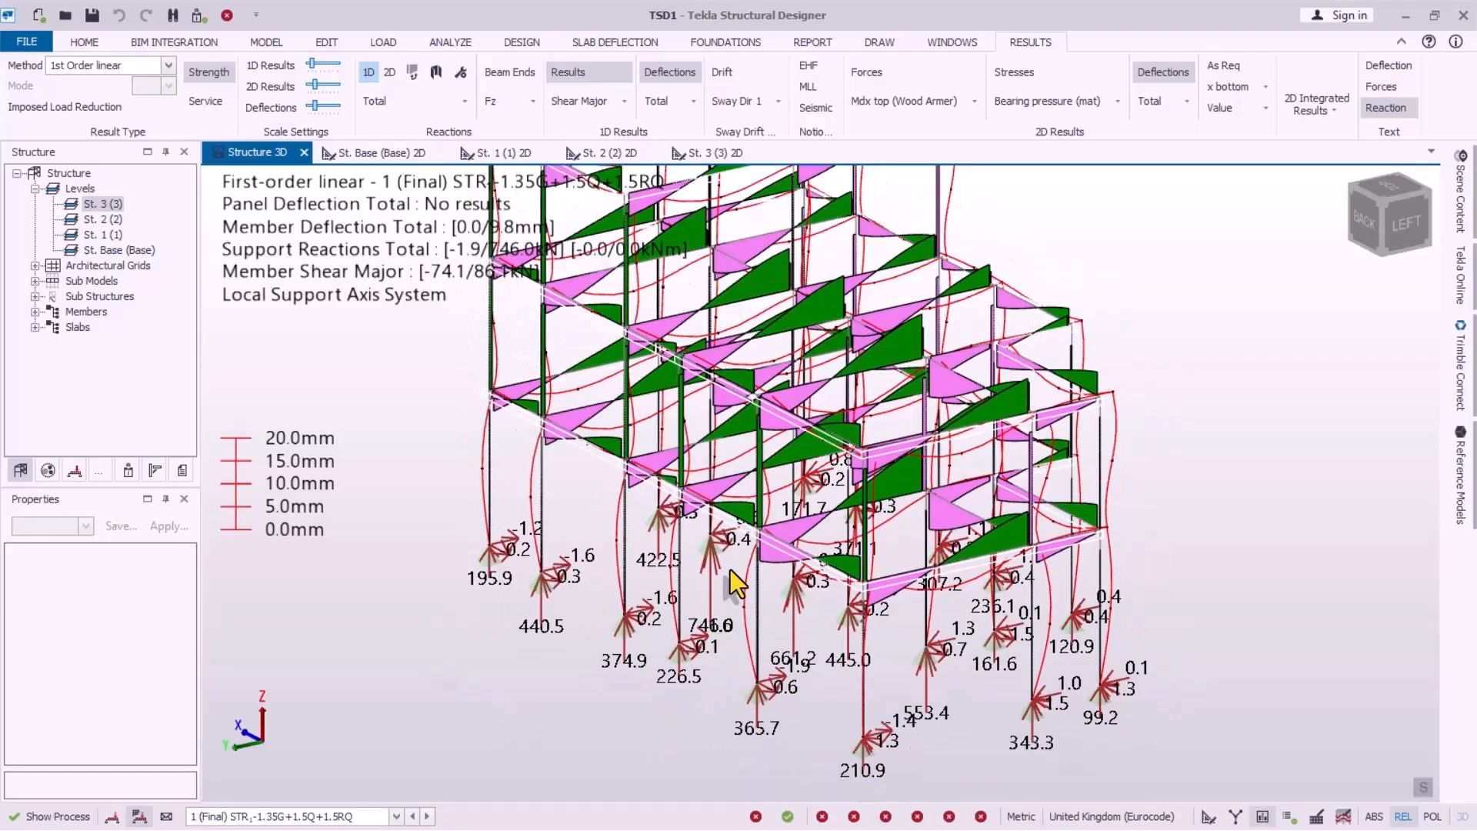
Step: Examine the support reactions, beam shear diagrams and member deflections across the building for combination 1 (Final) STR
scroll(718, 732, down, 2)
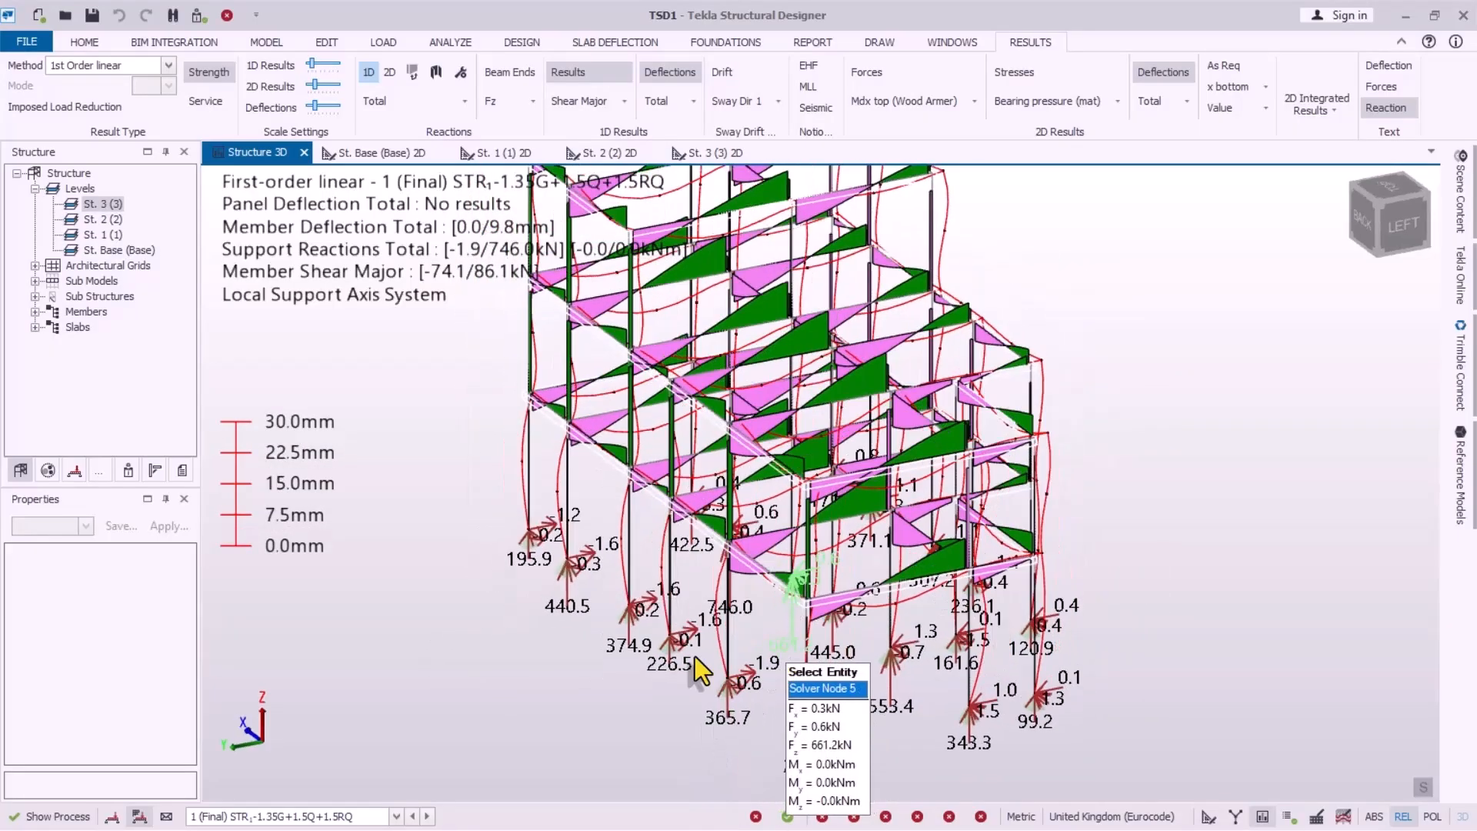
mouse_move(1114, 473)
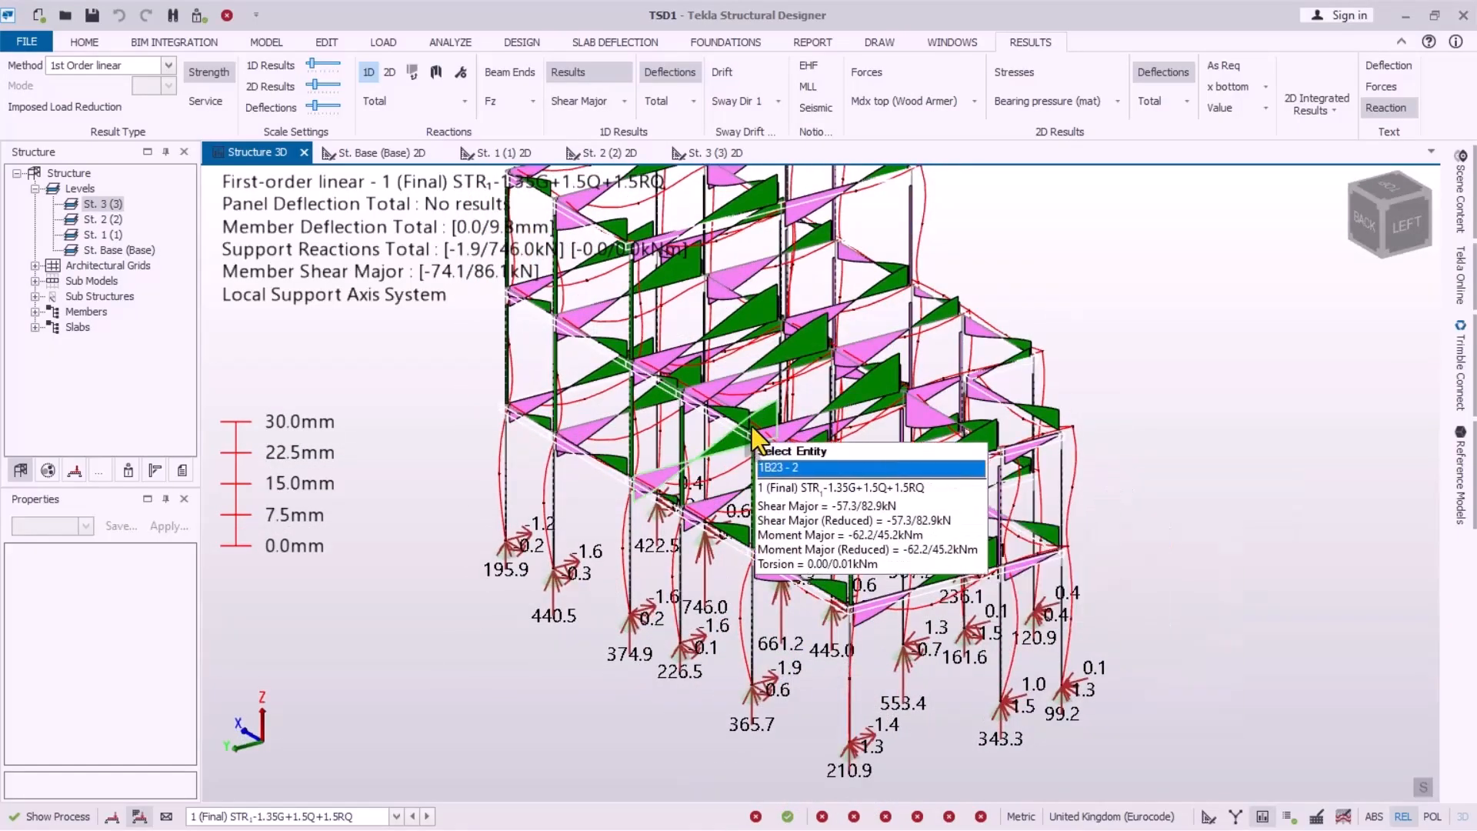
scroll(714, 500, down, 1)
mouse_move(714, 500)
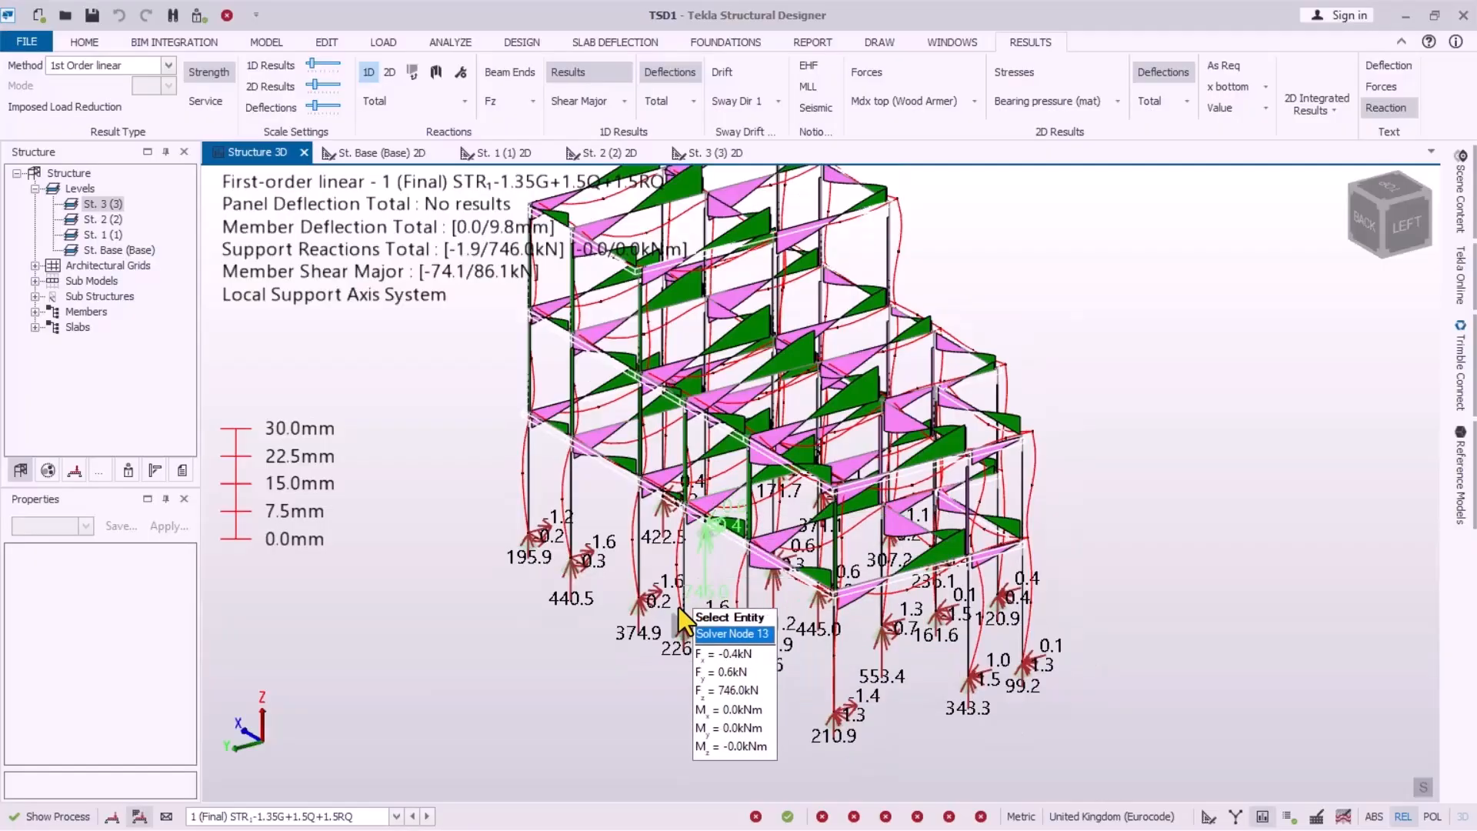
scroll(666, 568, down, 2)
scroll(278, 280, up, 1)
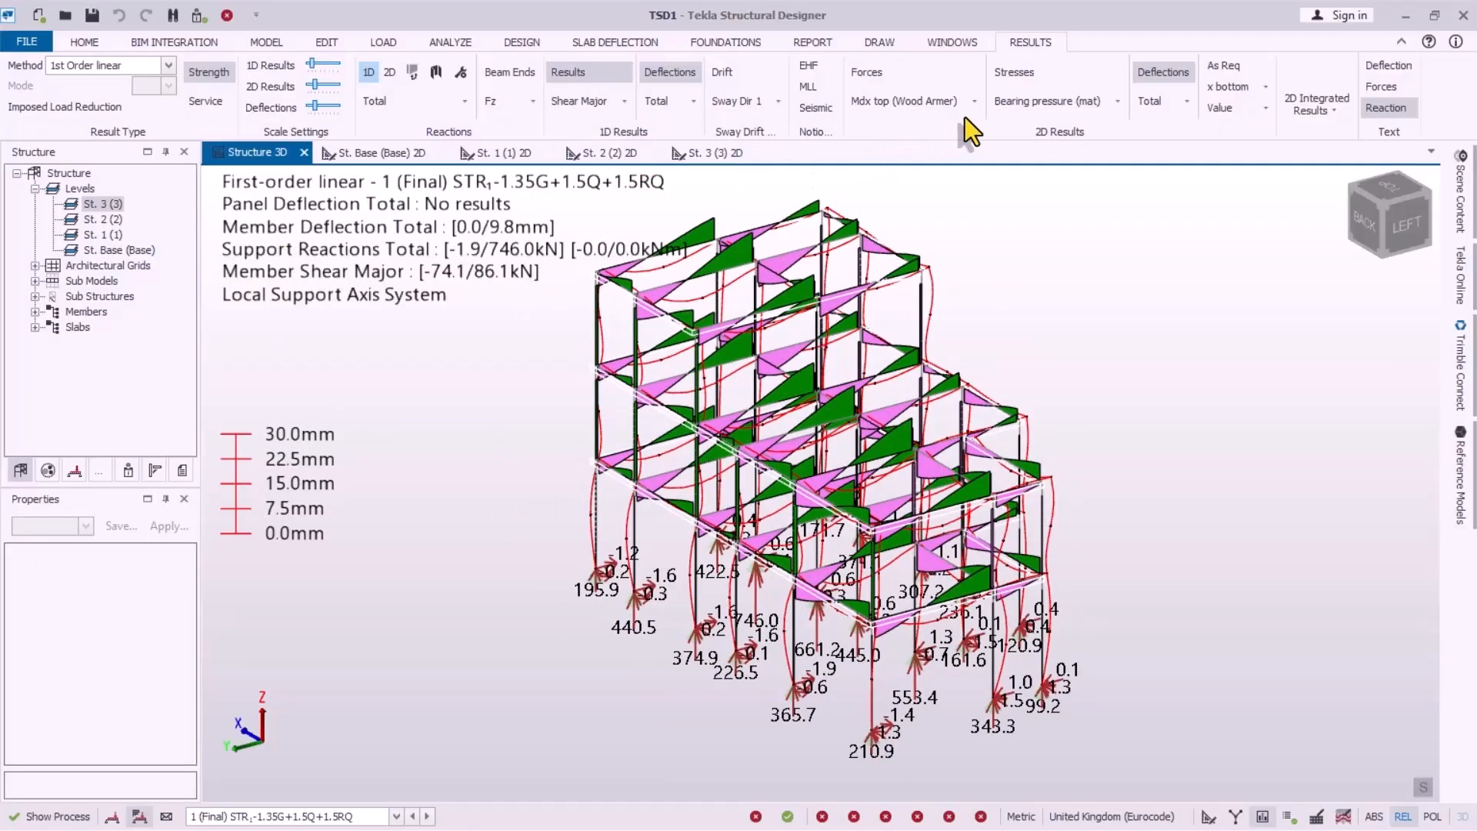
mouse_move(878, 215)
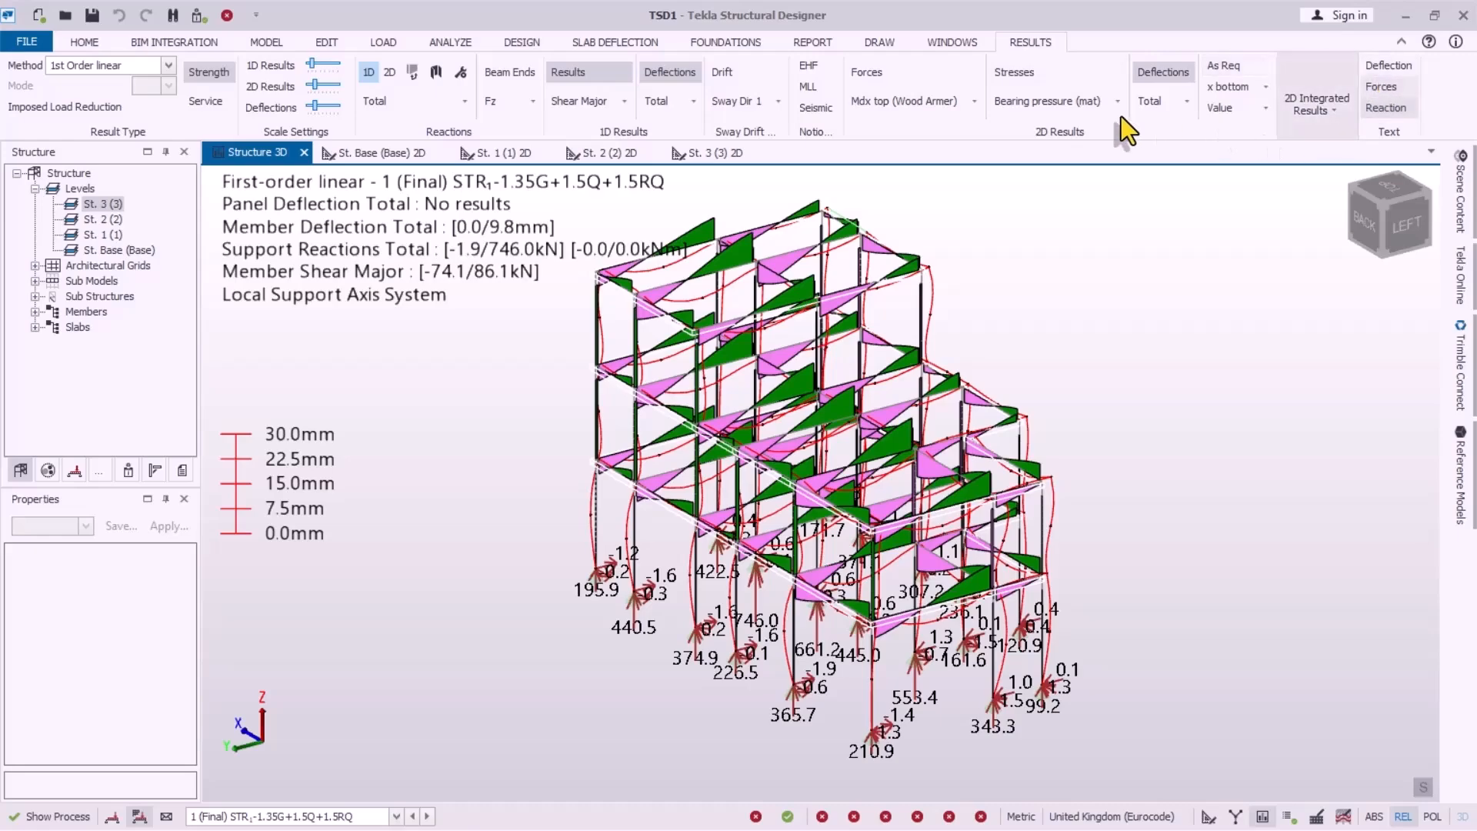
mouse_move(849, 460)
scroll(849, 460, up, 1)
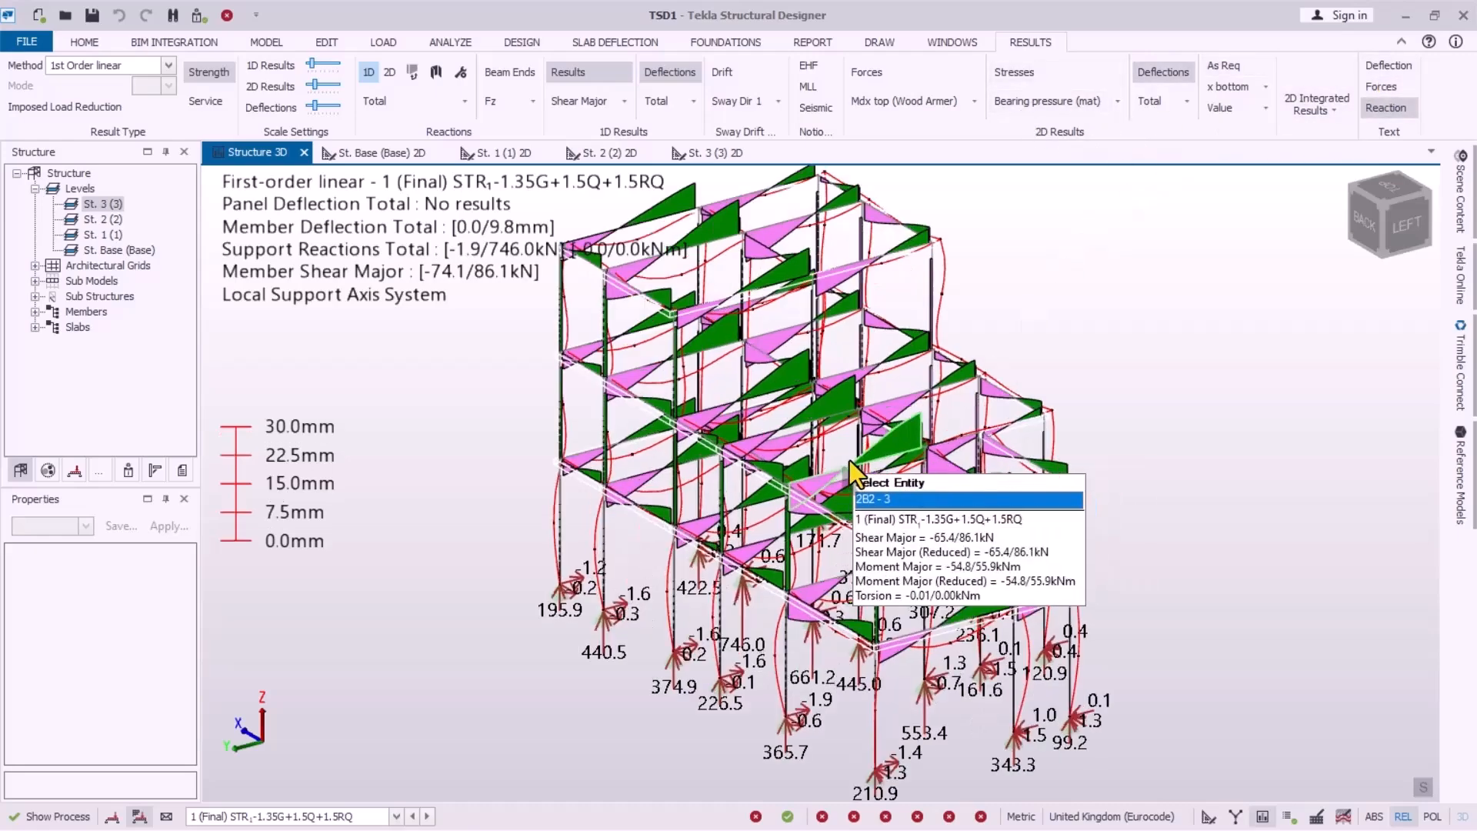
scroll(849, 420, down, 1)
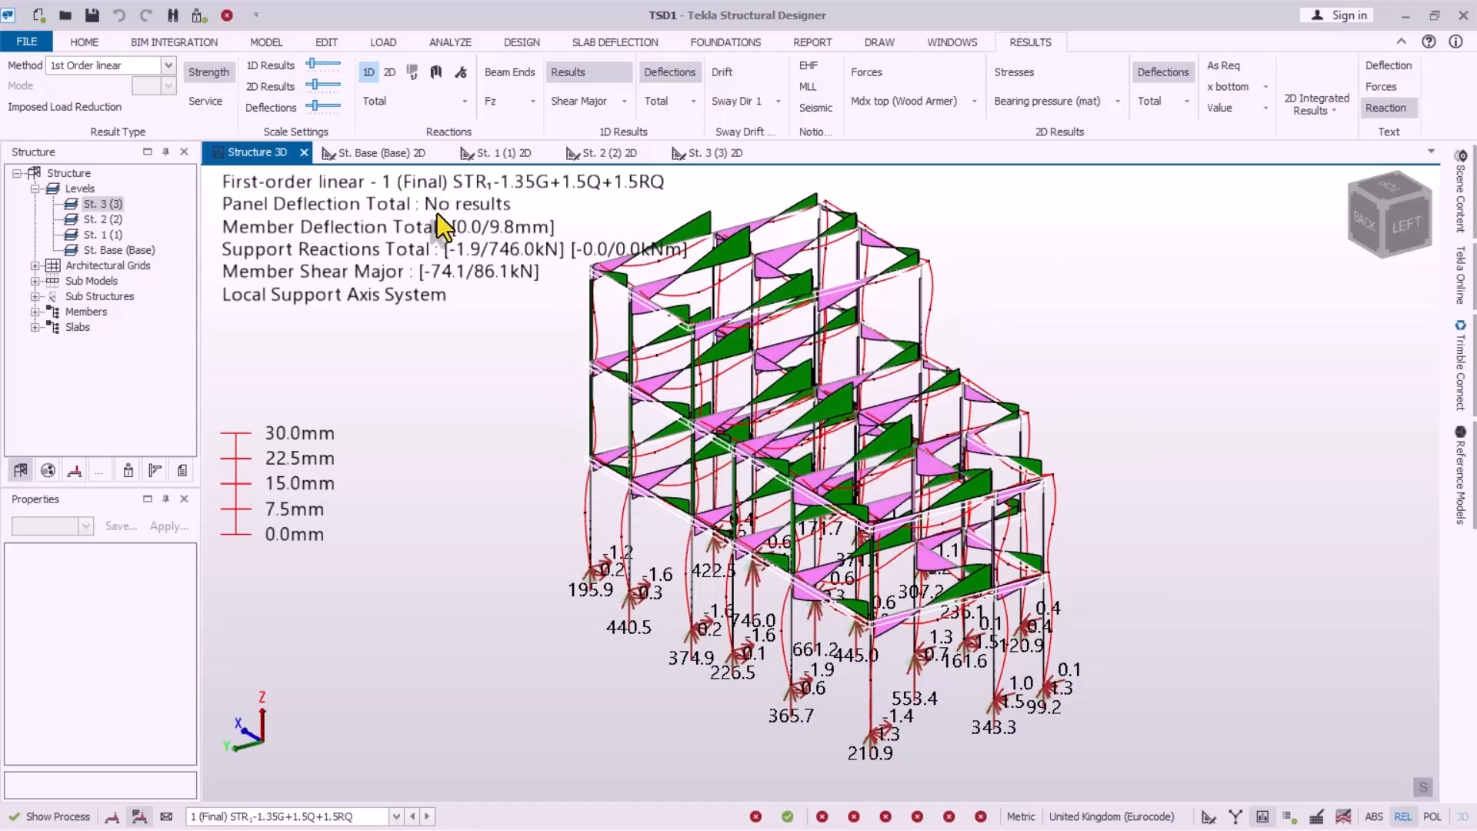
Step: Switch the Structure 3D view from the results back to the structural view and inspect the frame from another side
right_click(271, 147)
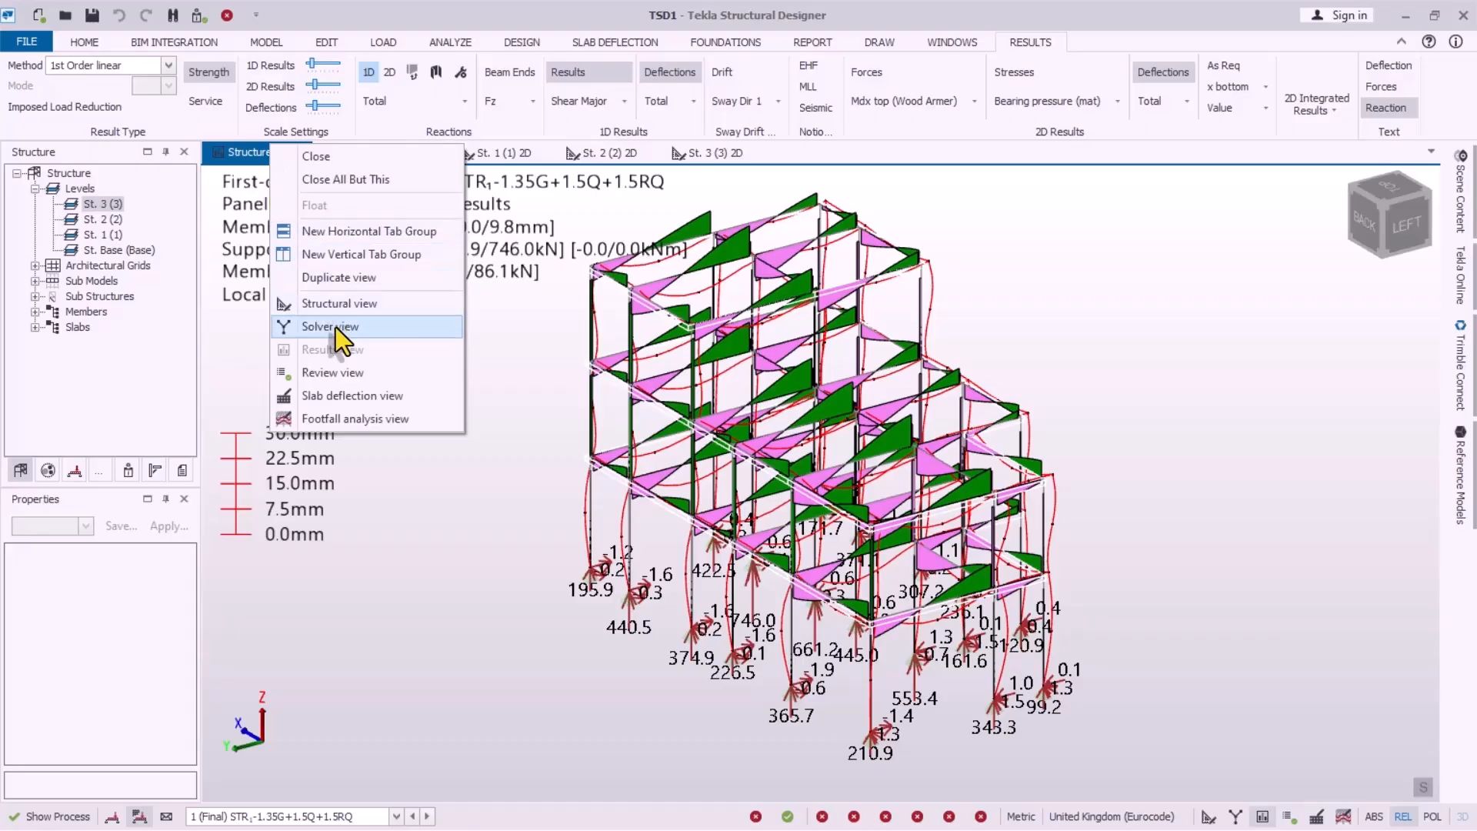
click(331, 303)
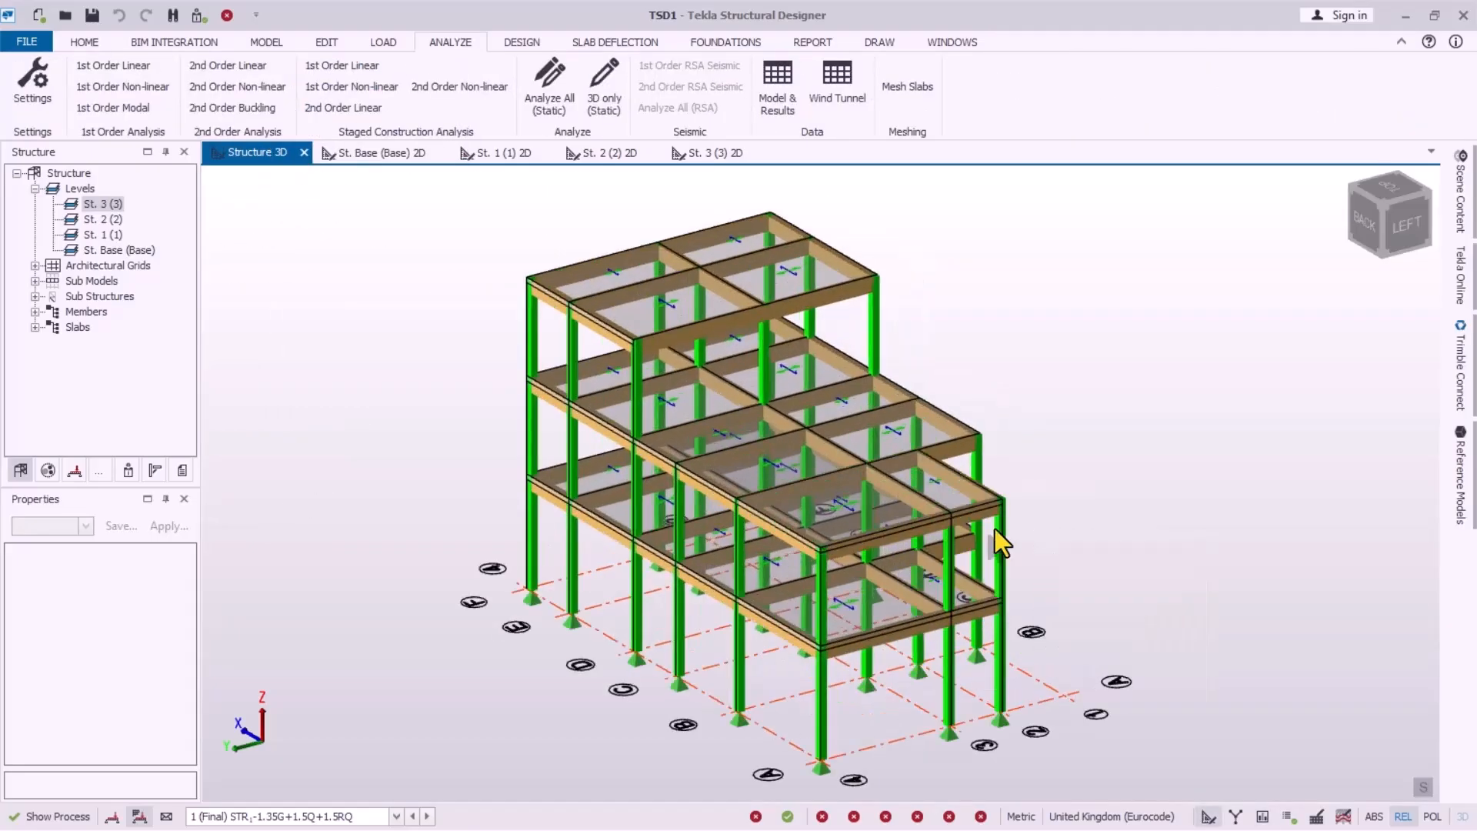
scroll(607, 577, up, 2)
scroll(307, 491, down, 3)
scroll(846, 427, up, 4)
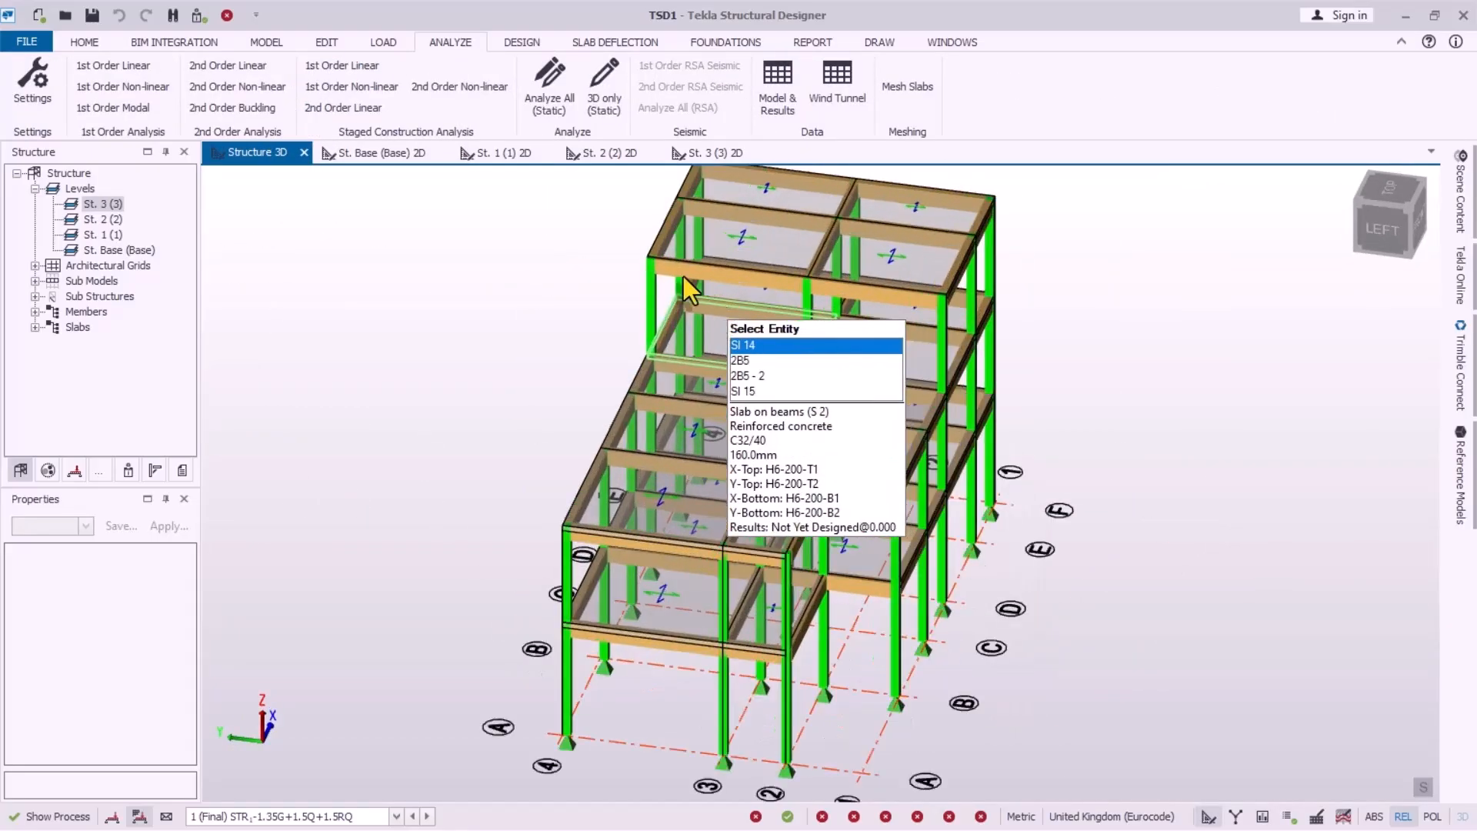
Step: Open the design settings and review the cast-in-place slab reinforcement layout and column patch options
click(531, 43)
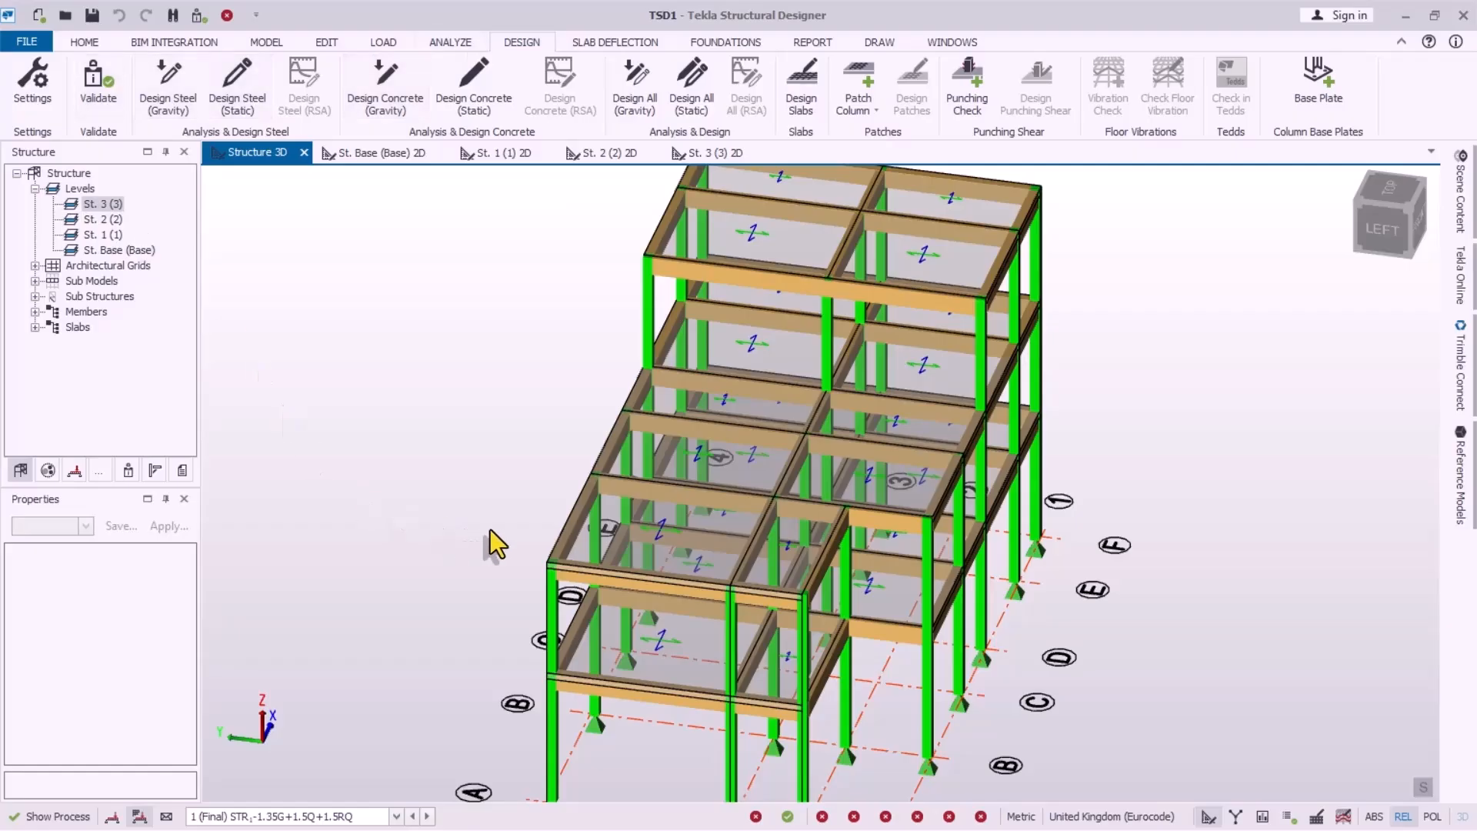
middle_drag(495, 538, 923, 478)
scroll(913, 382, down, 2)
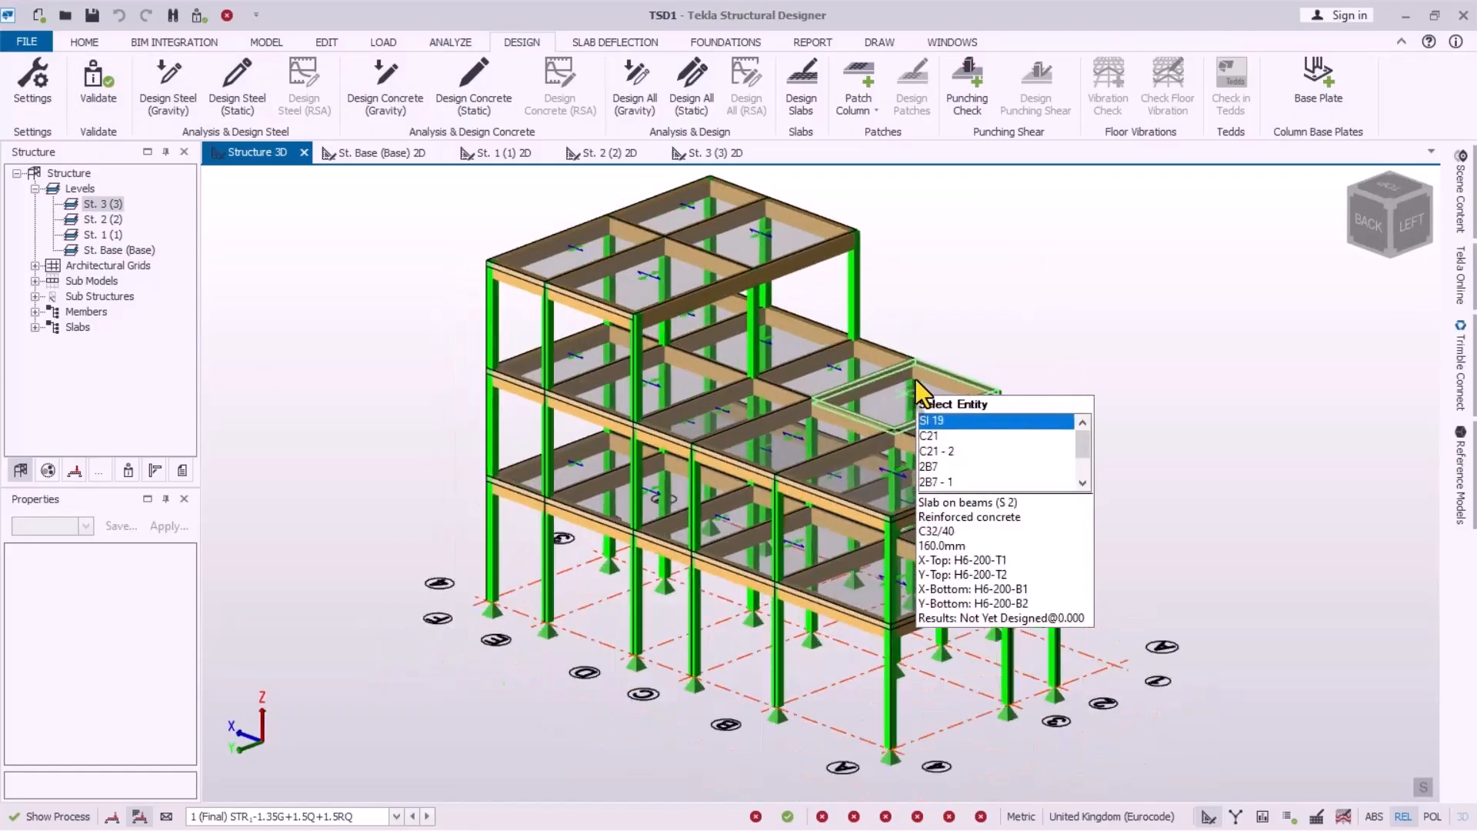
scroll(1103, 412, up, 2)
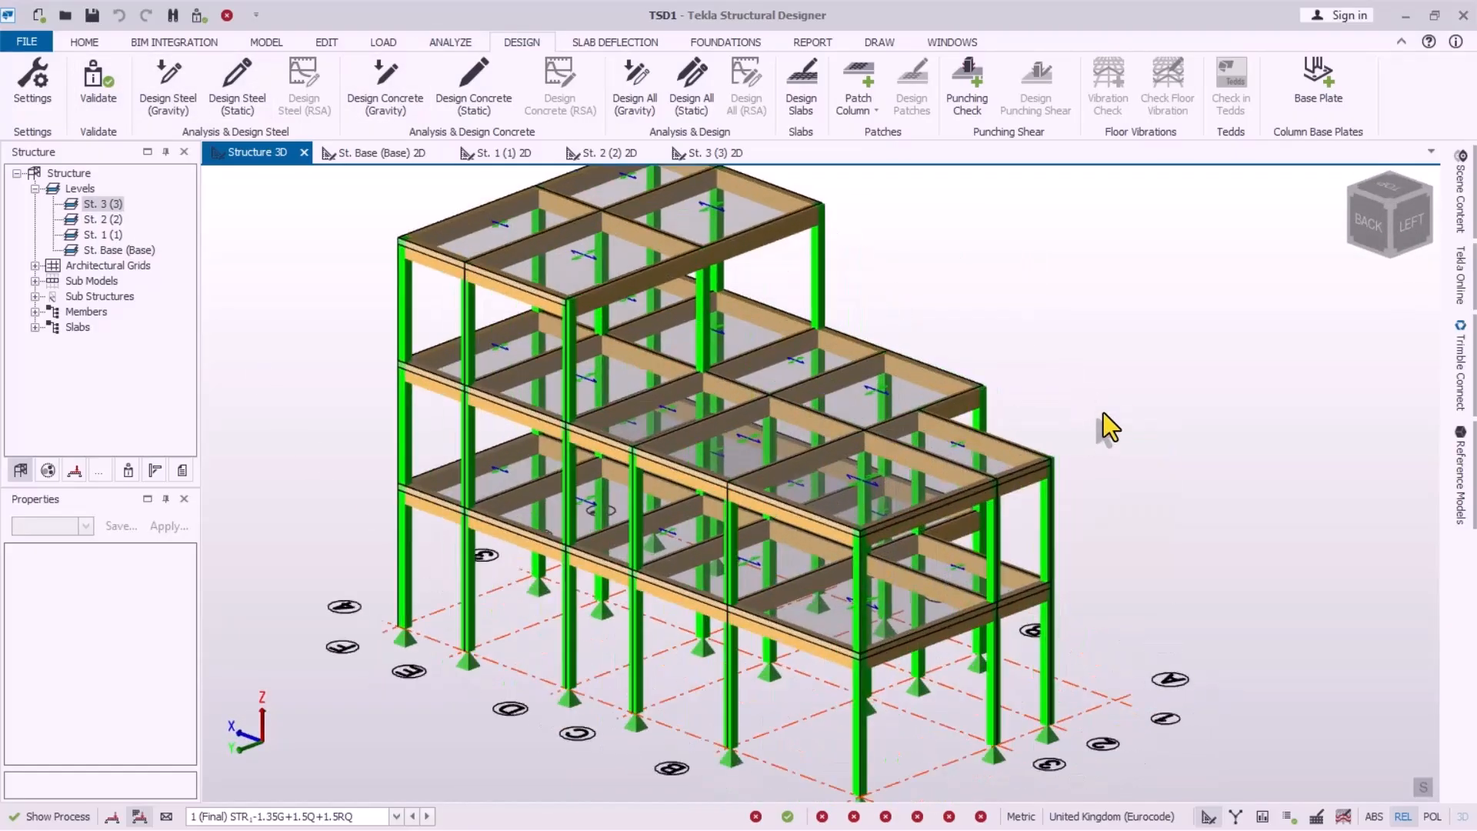
click(40, 91)
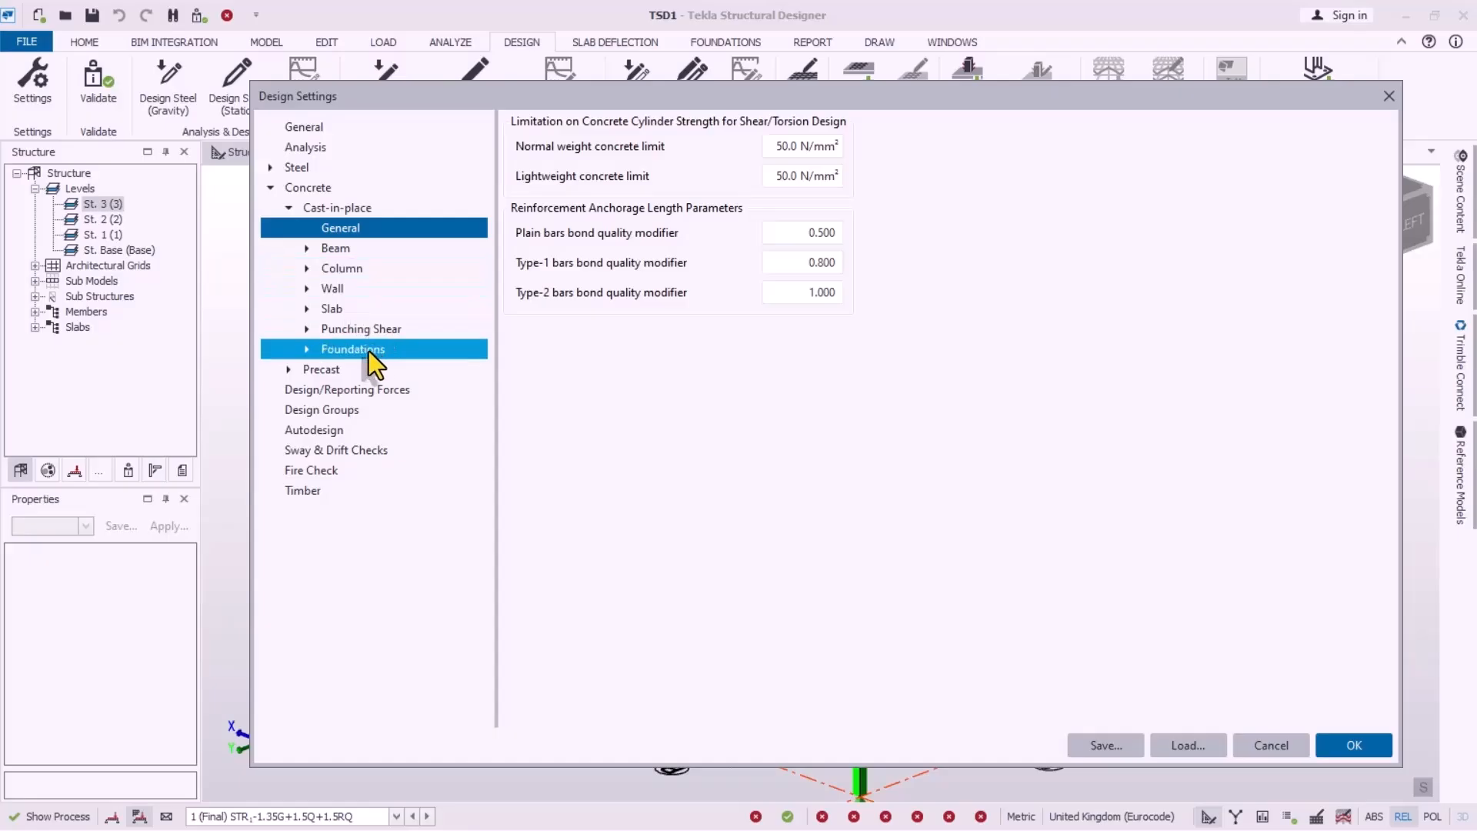
click(334, 309)
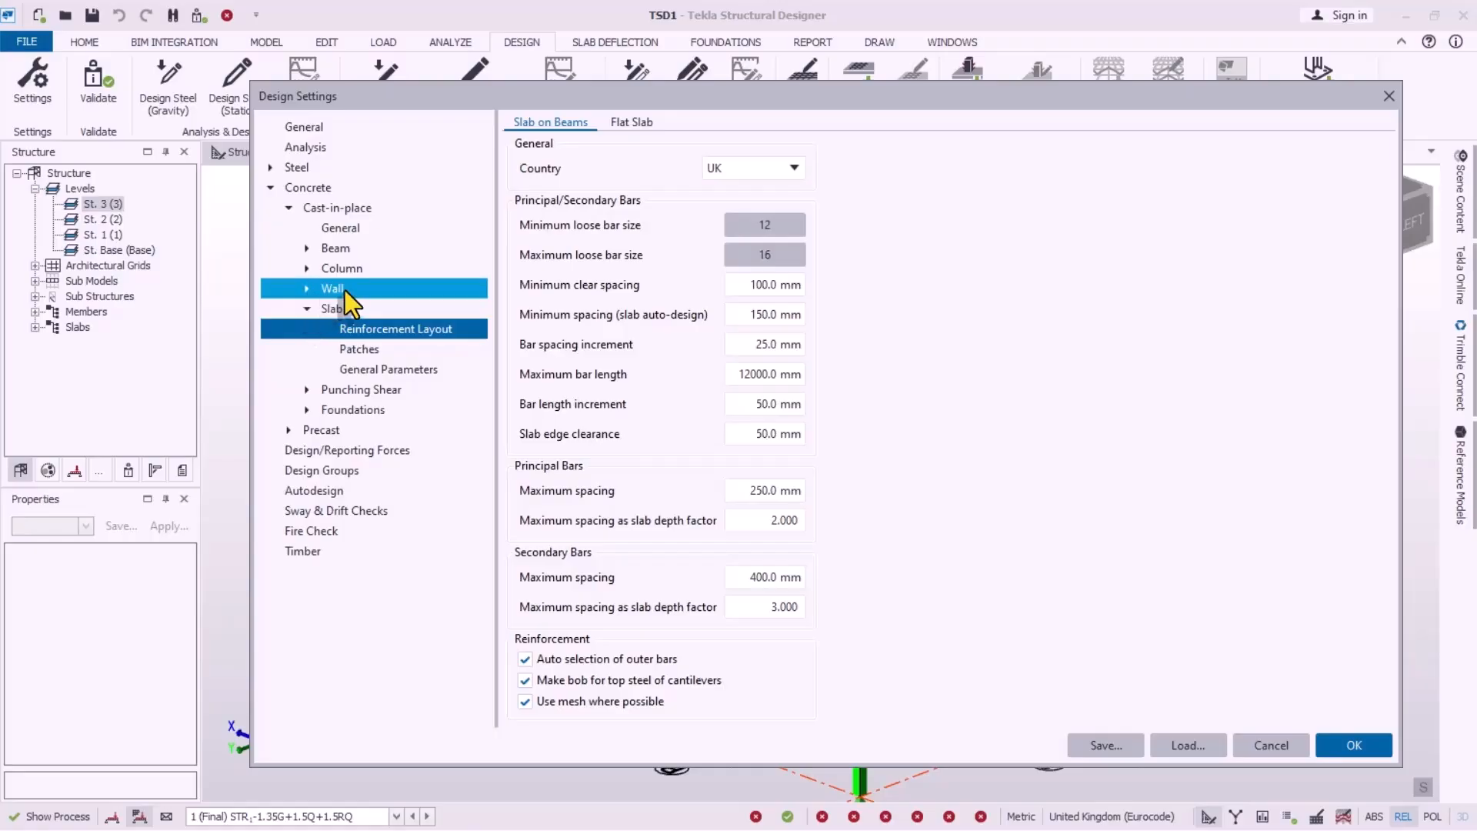
click(365, 354)
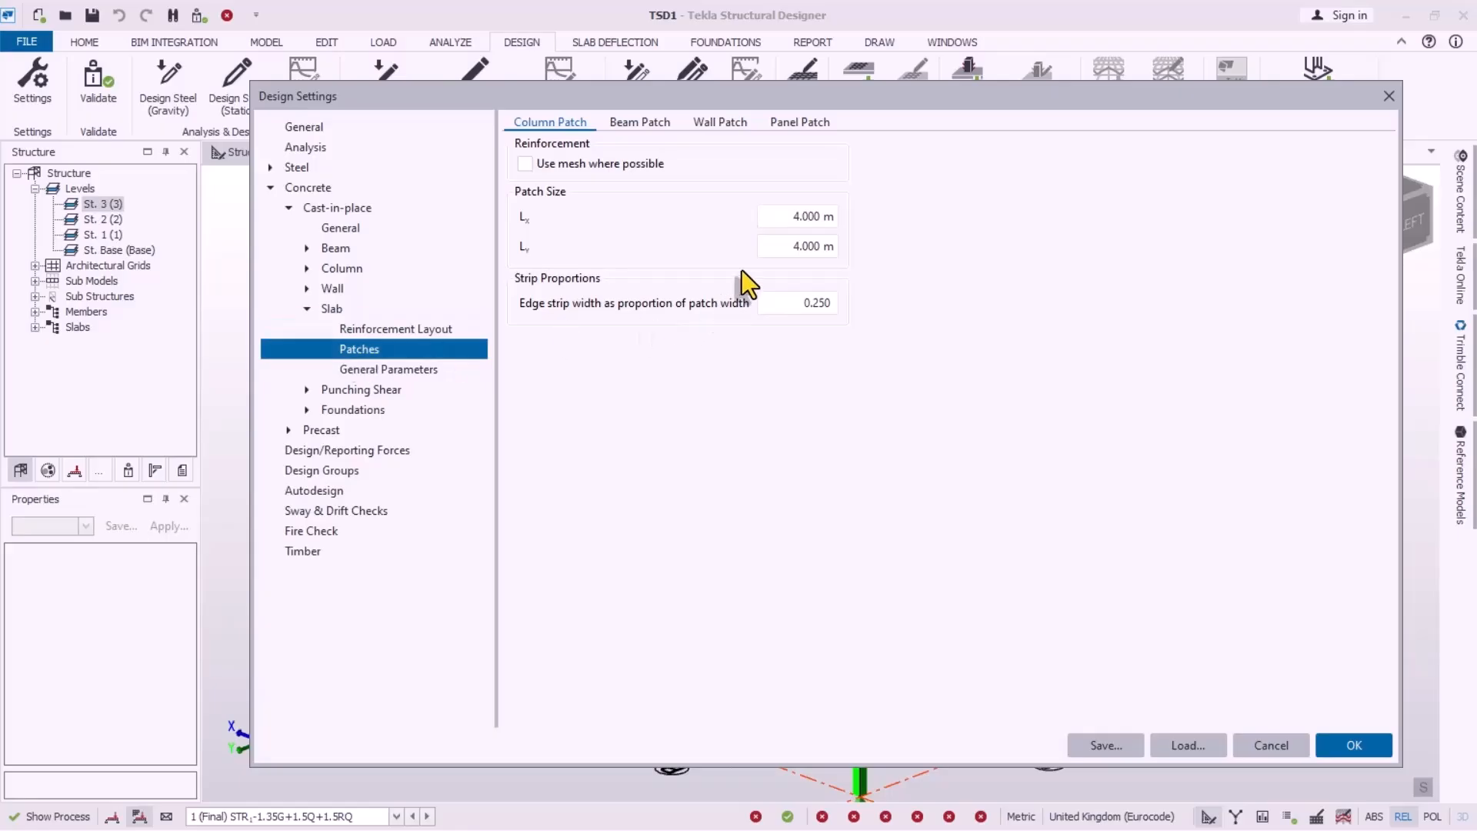
Step: Set the minimum loose bar size for mat foundation reinforcement to 12, keeping UK as the country
click(305, 410)
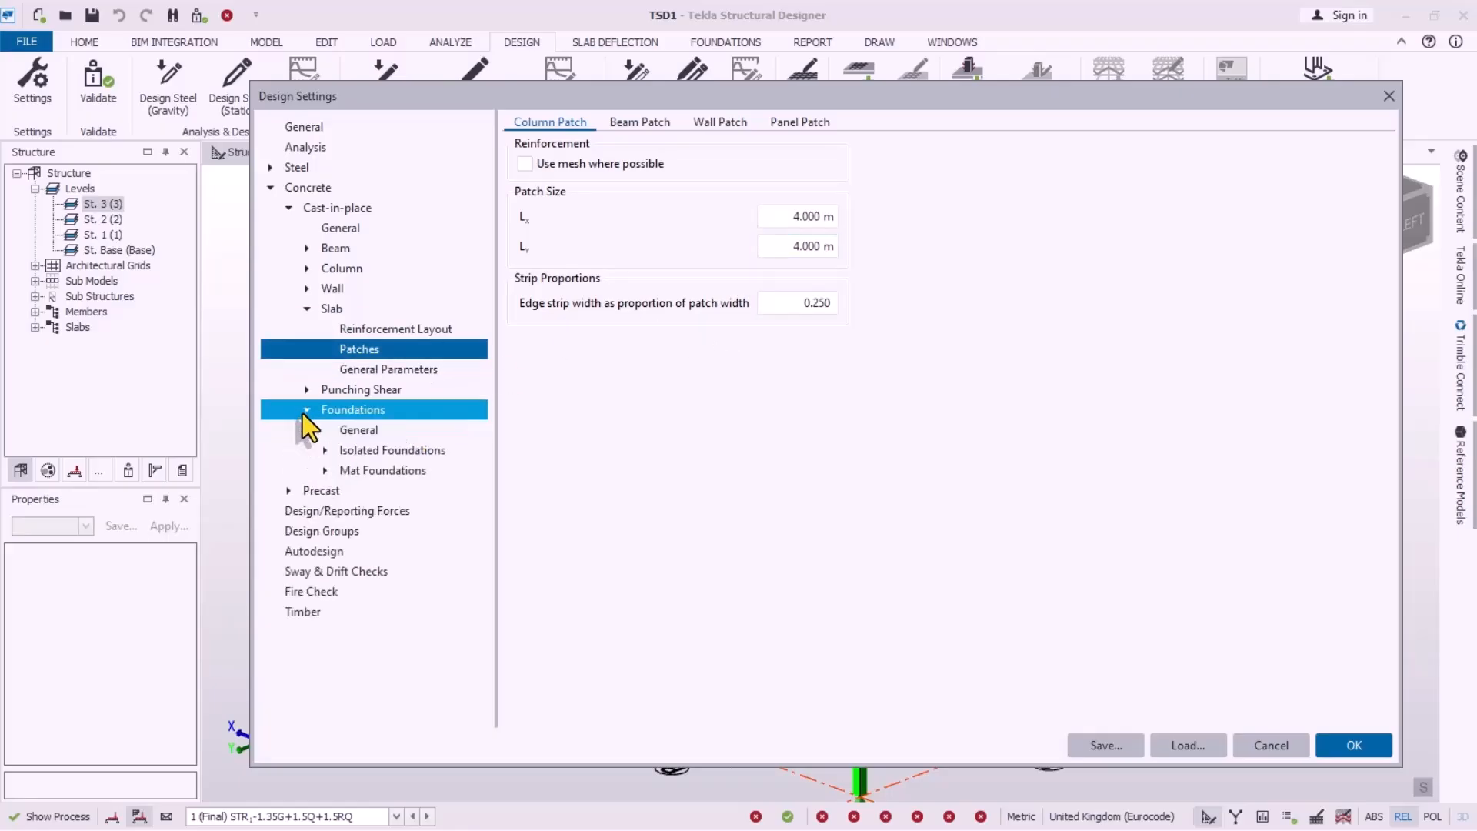
click(325, 470)
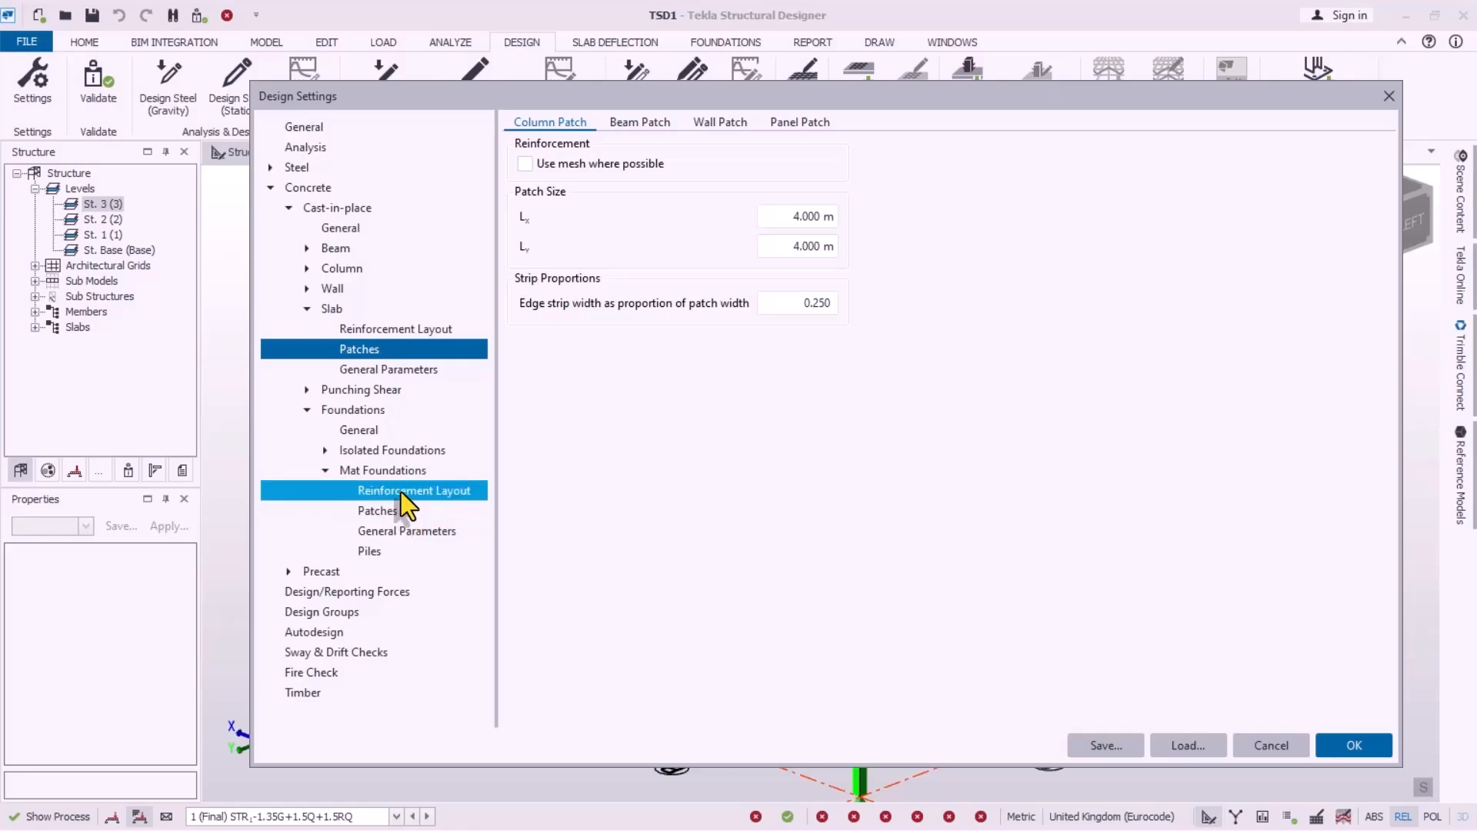
click(400, 491)
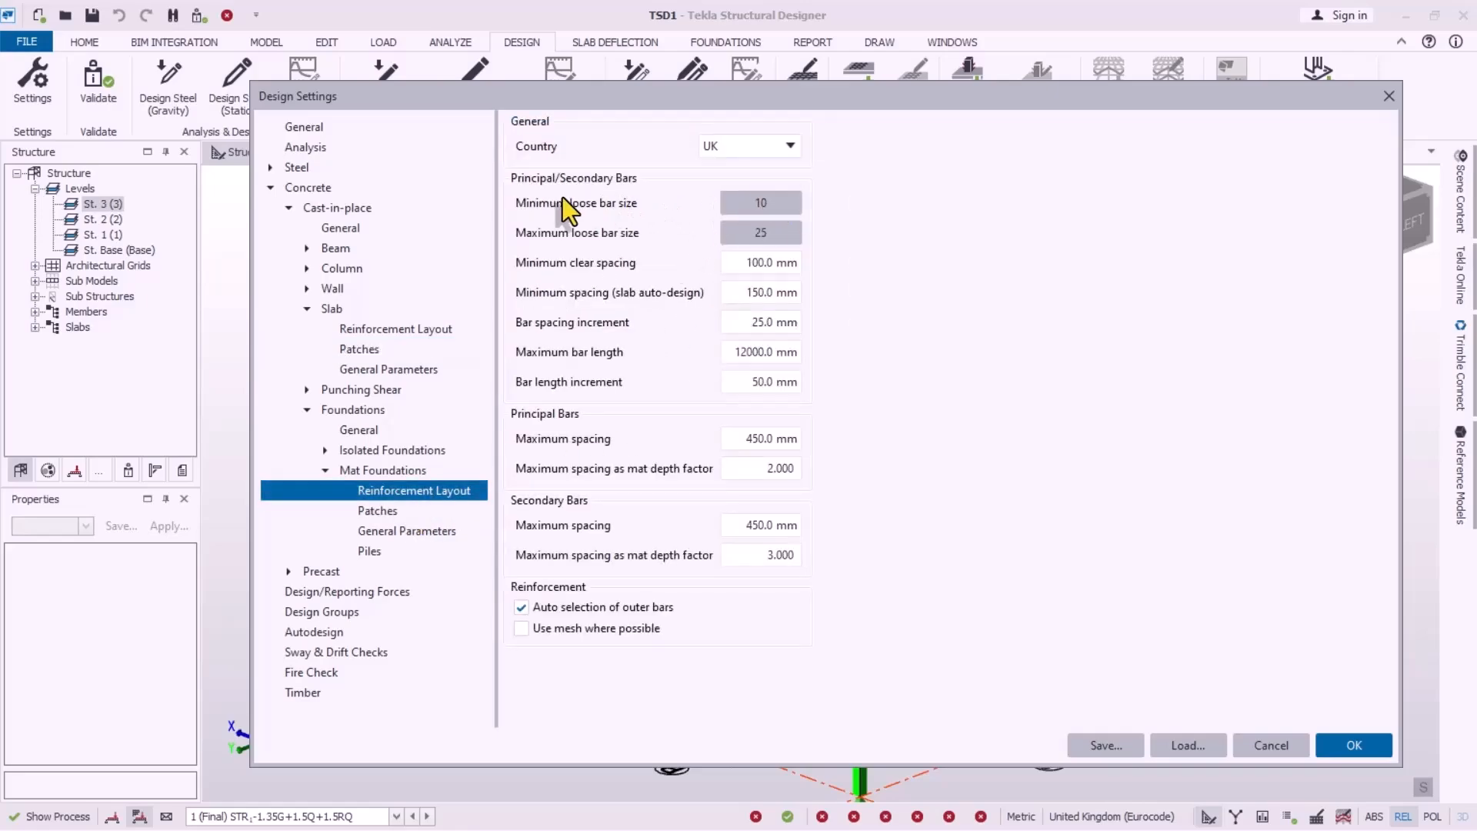
click(767, 208)
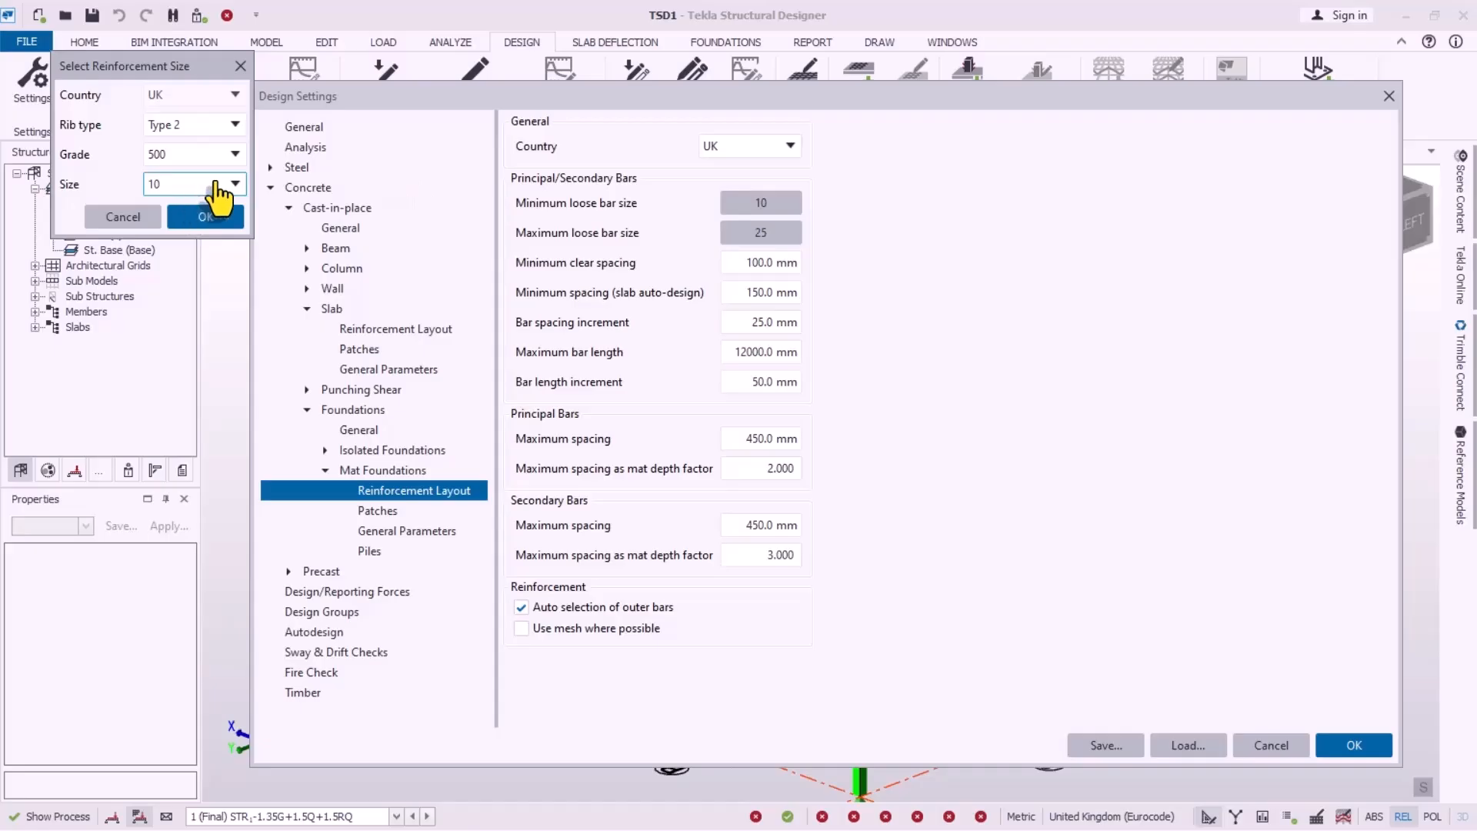
click(216, 185)
click(163, 274)
click(205, 216)
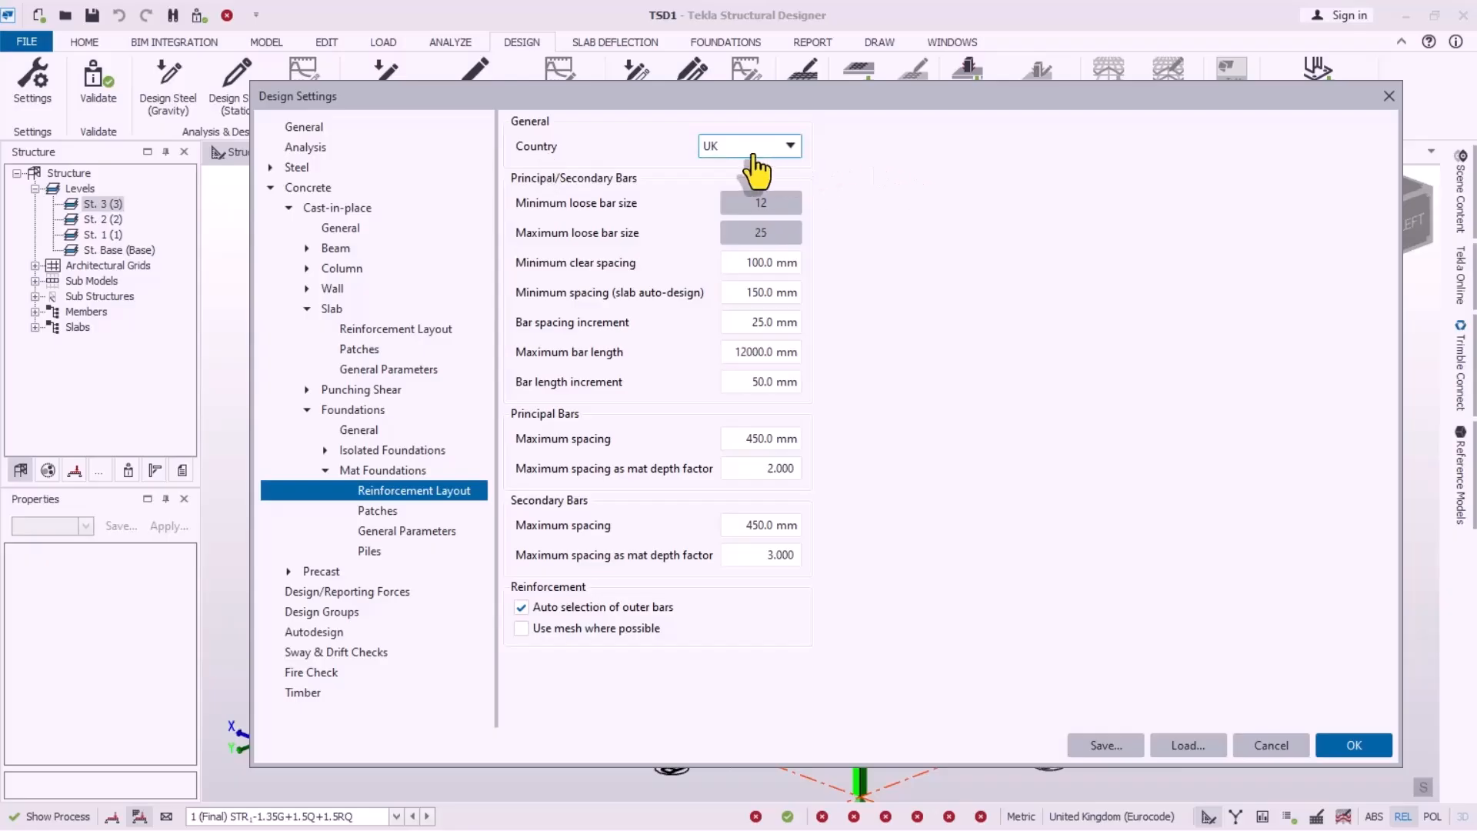
click(786, 152)
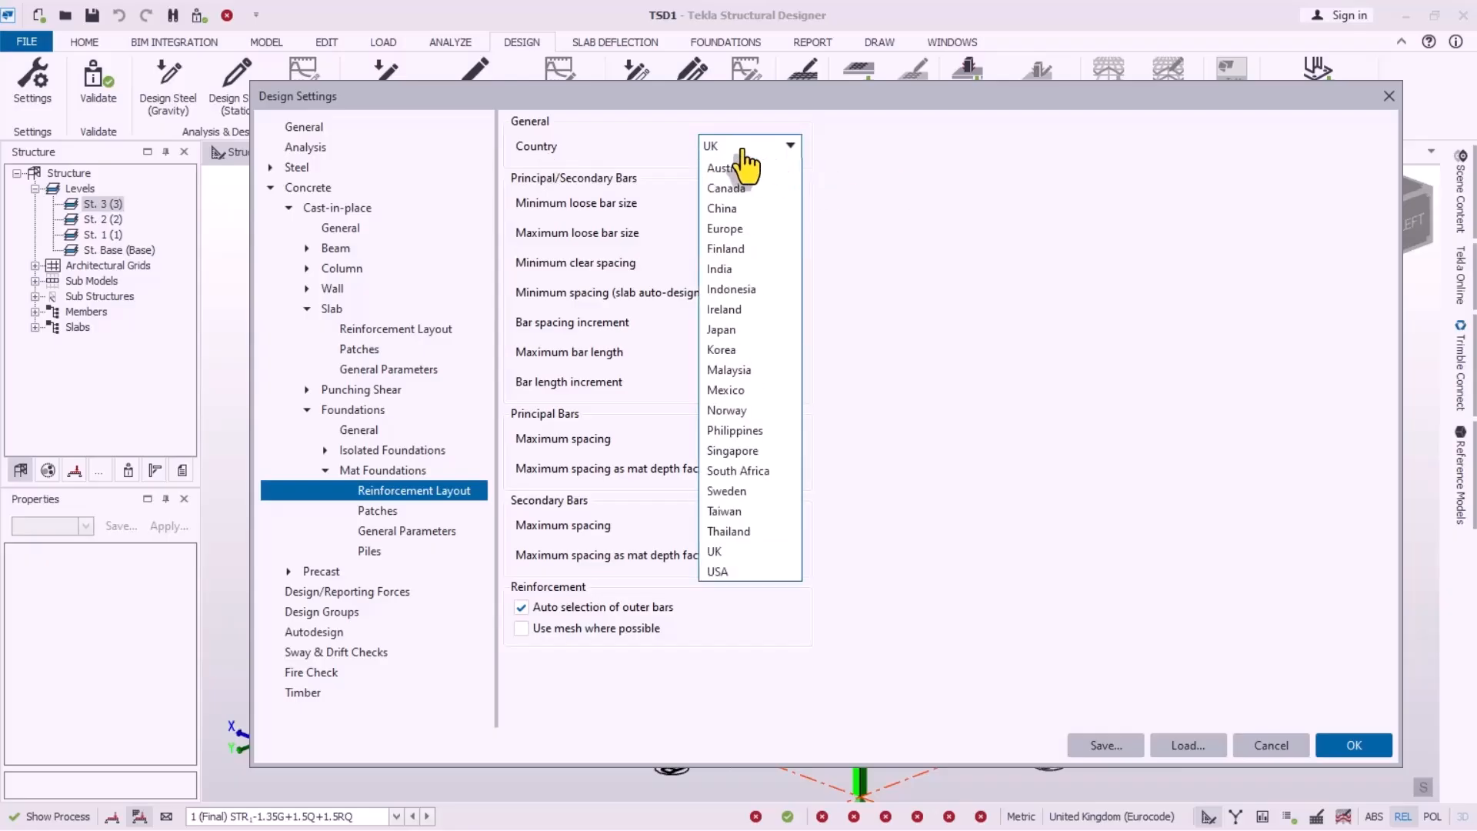
click(784, 148)
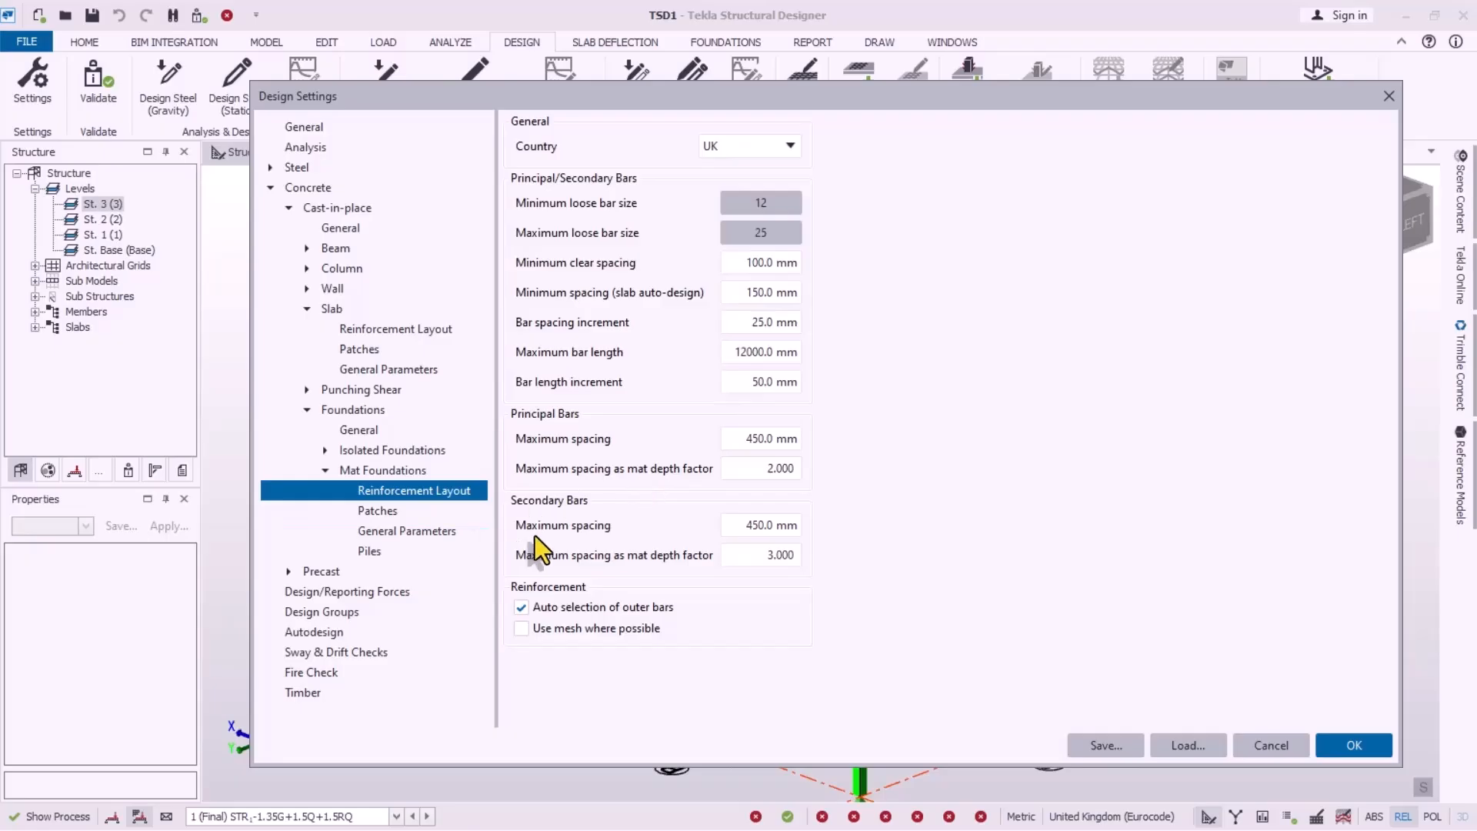
Step: Review the isolated foundation pad base reinforcement, then the column reinforcement layout and the detailing settings for longitudinal bars and ties
click(366, 456)
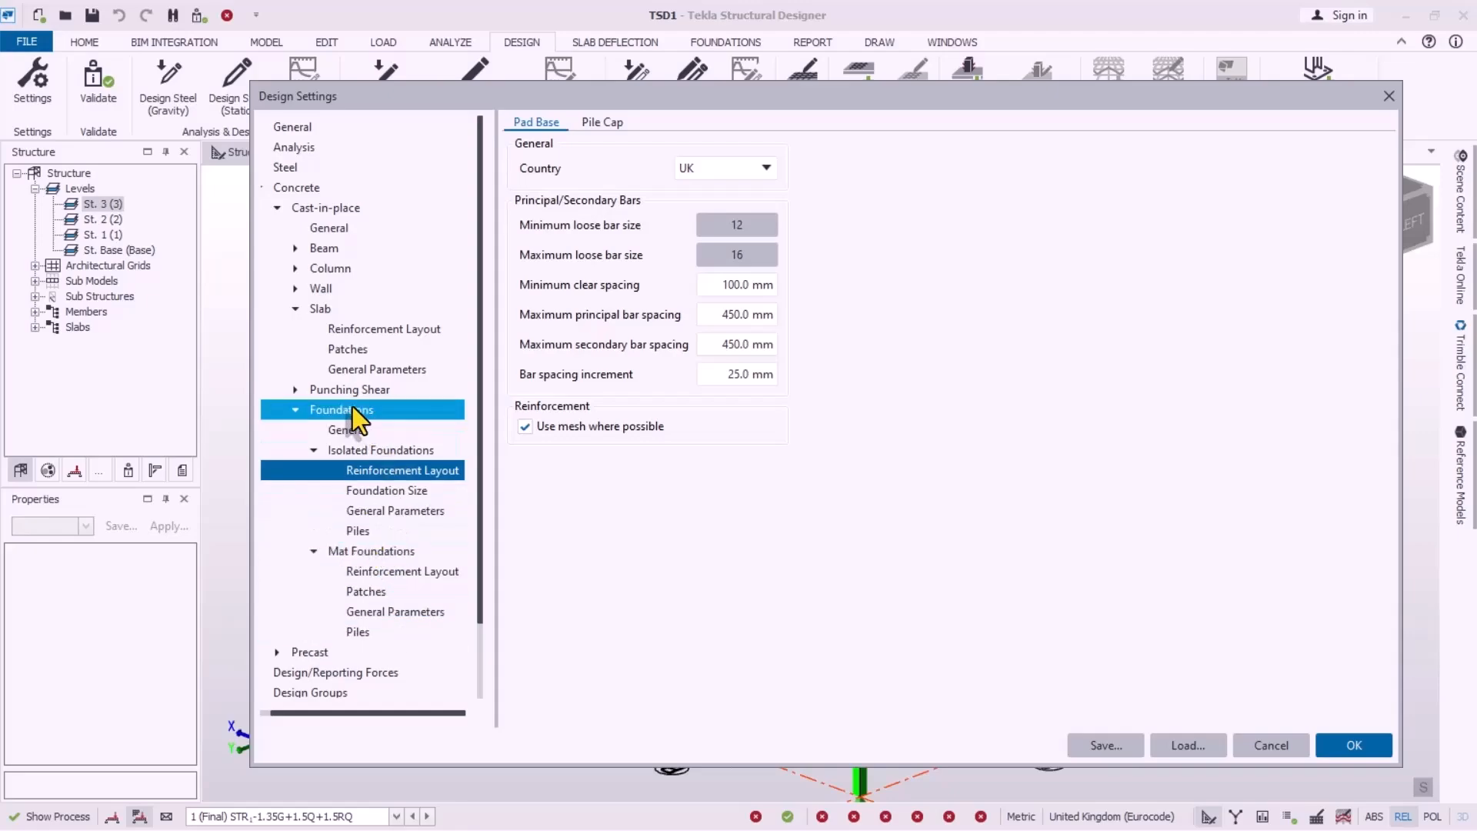
click(300, 310)
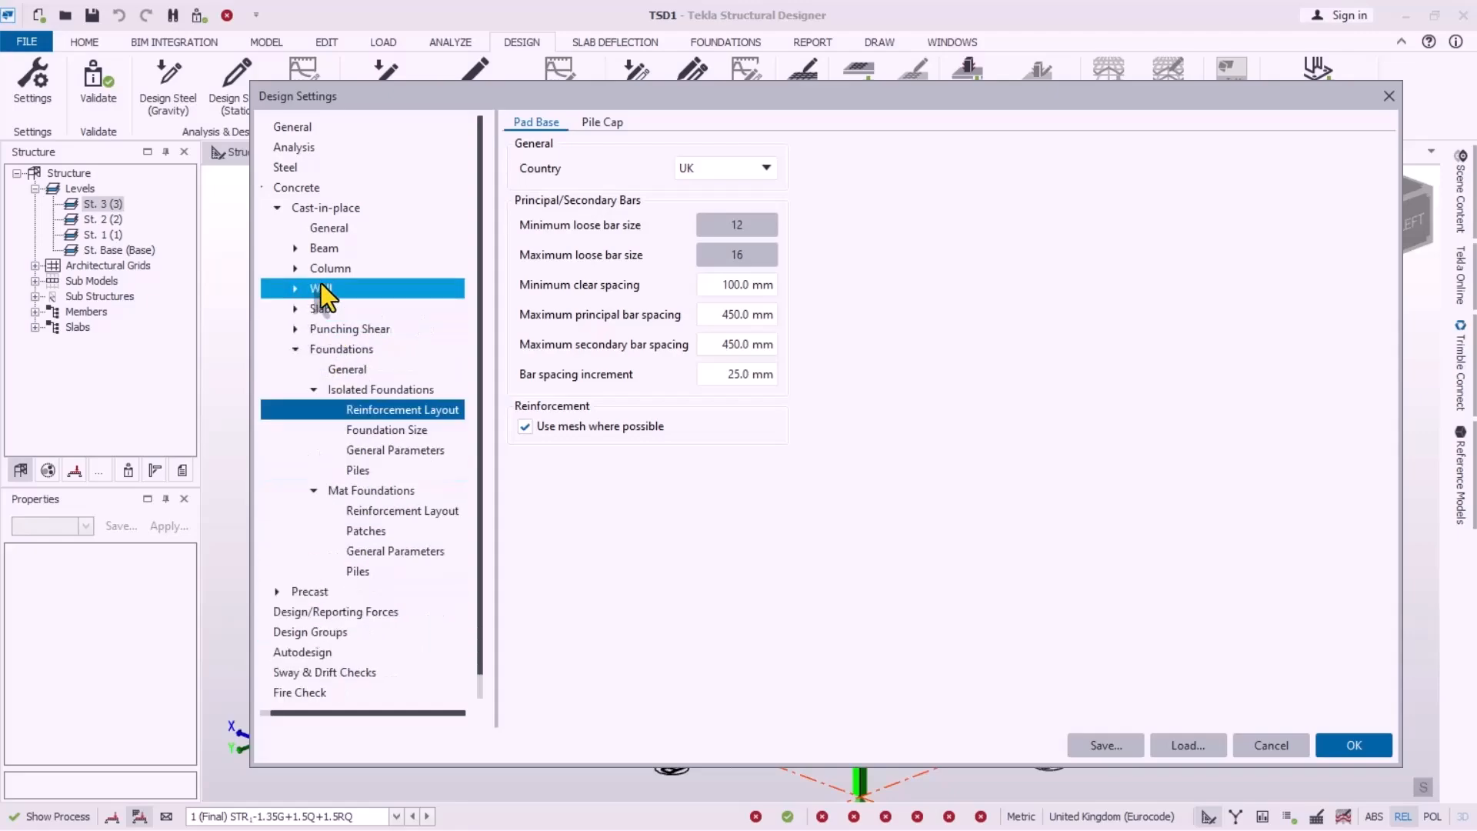
click(293, 270)
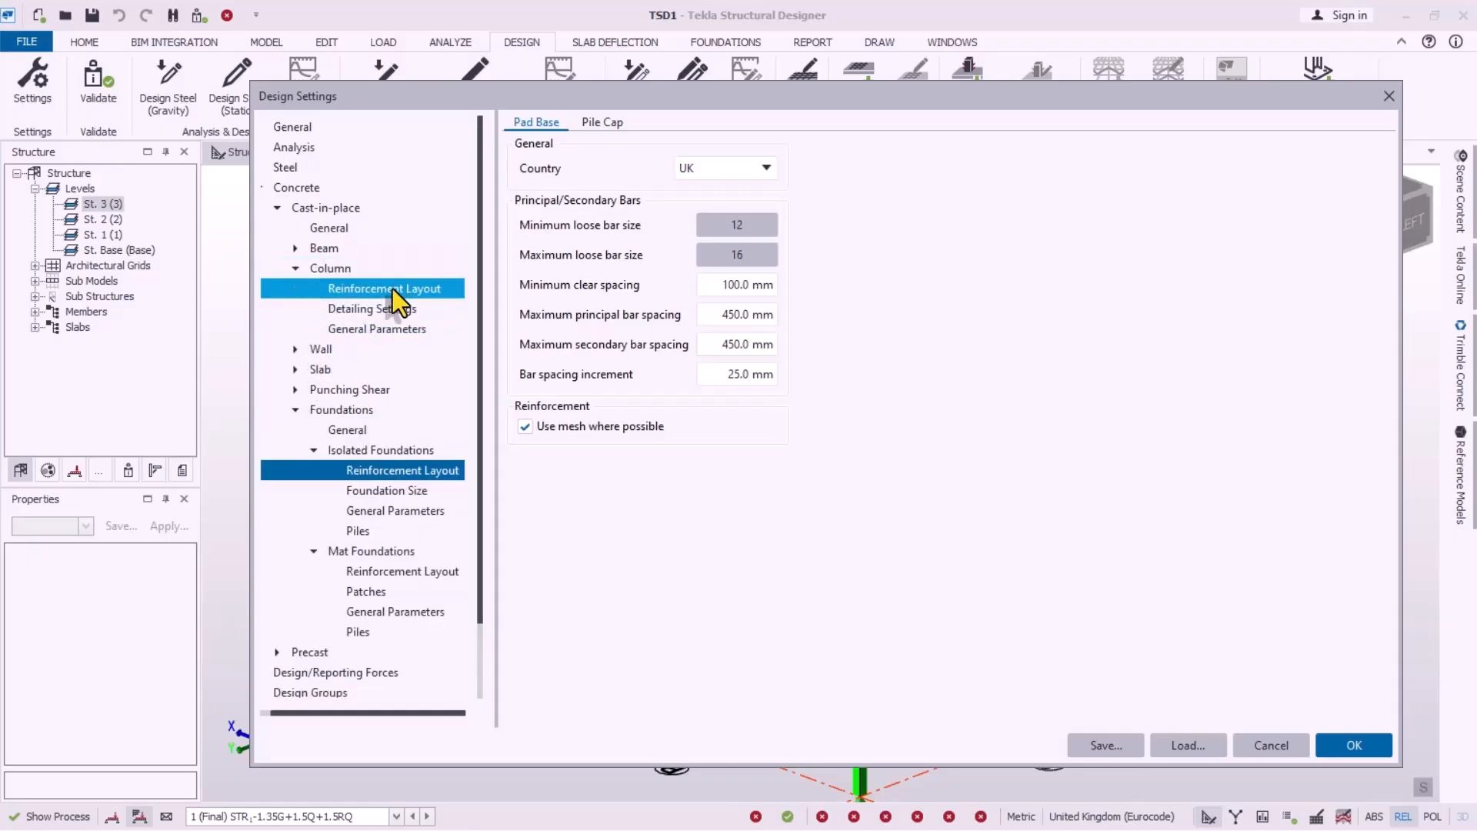
click(368, 290)
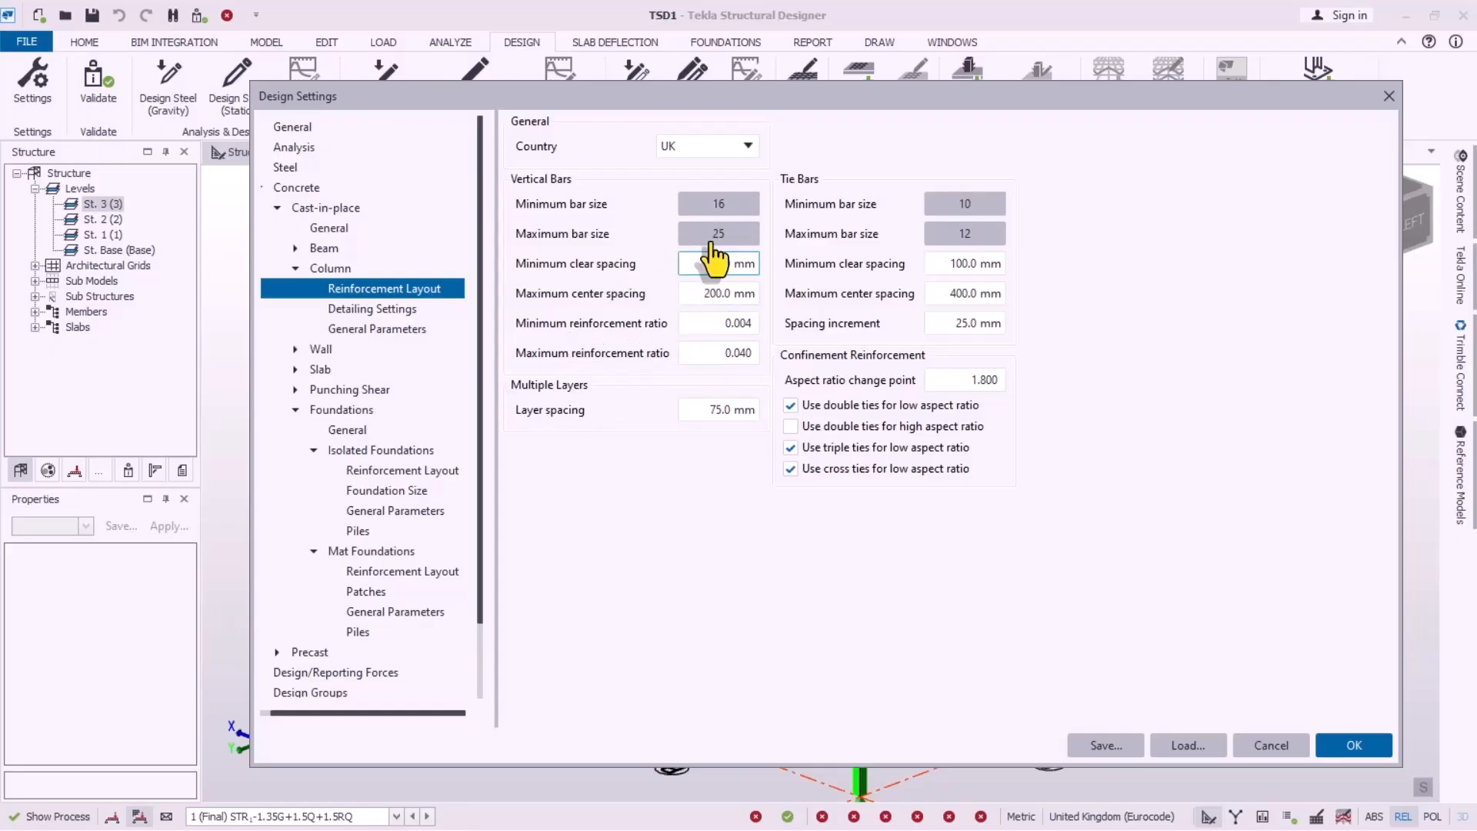
click(359, 314)
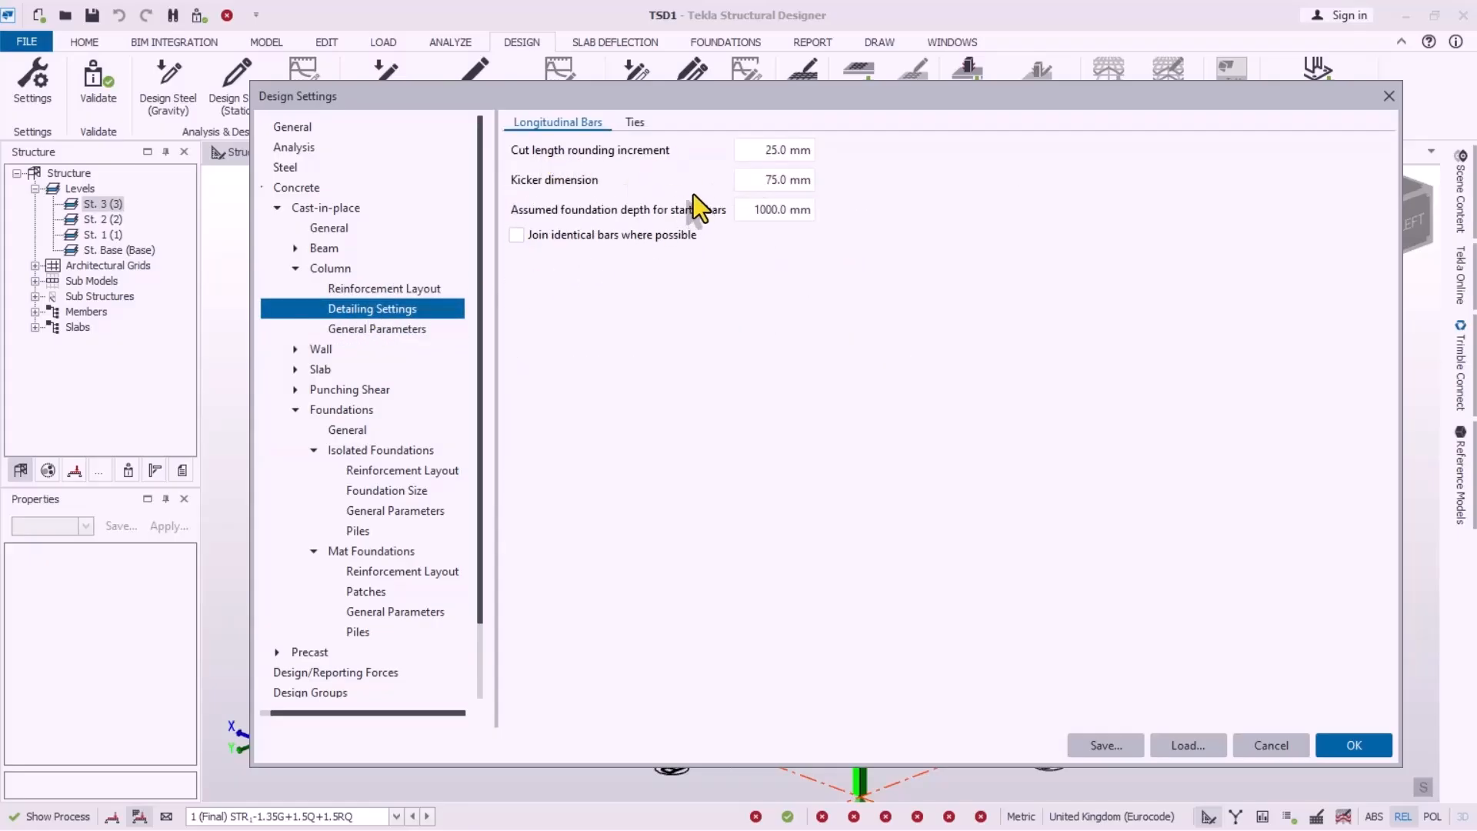
click(640, 126)
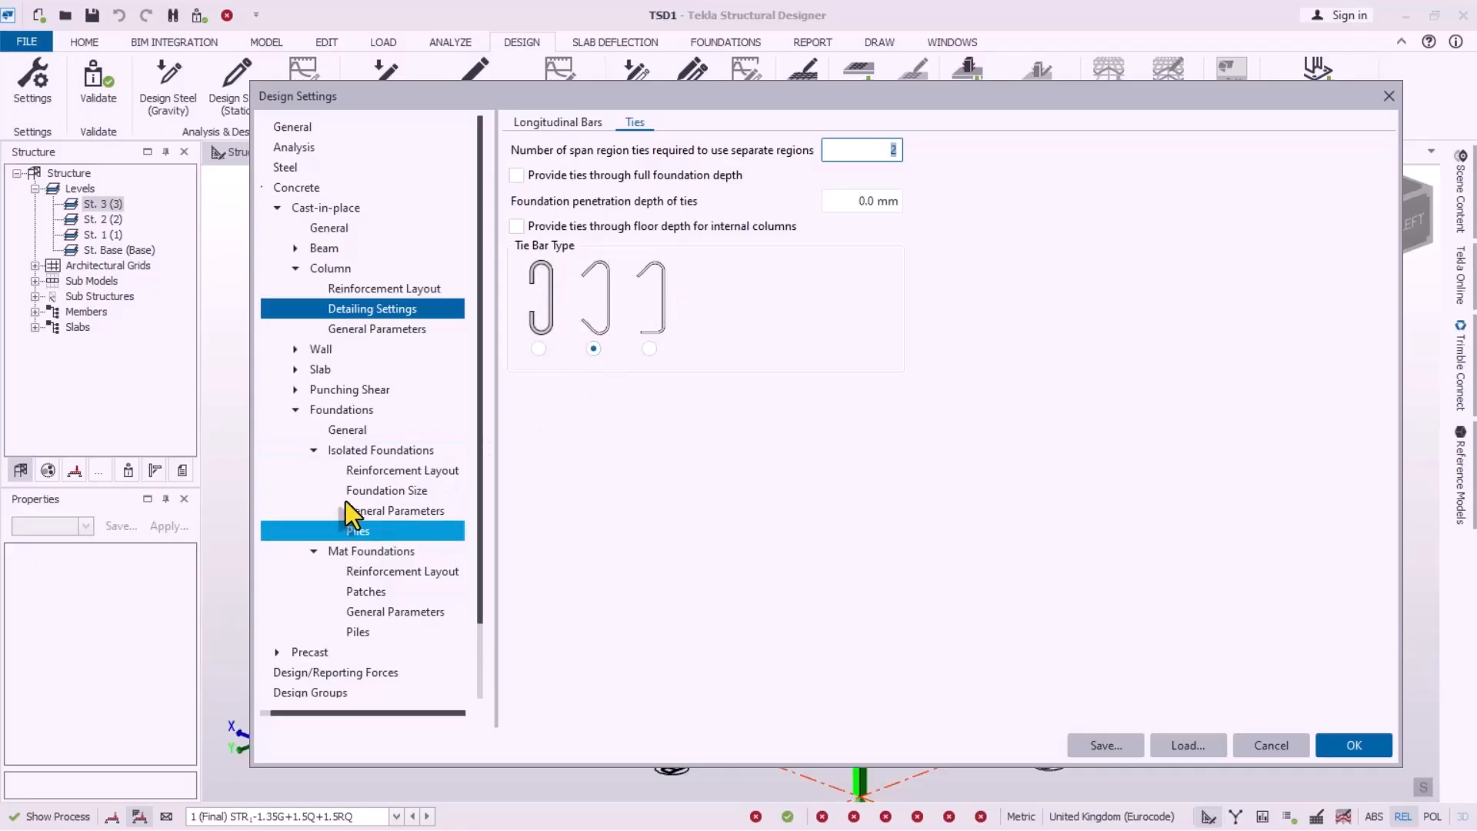
Step: Set the minimum longitudinal bar size for cast-in-place beams to 16
click(317, 253)
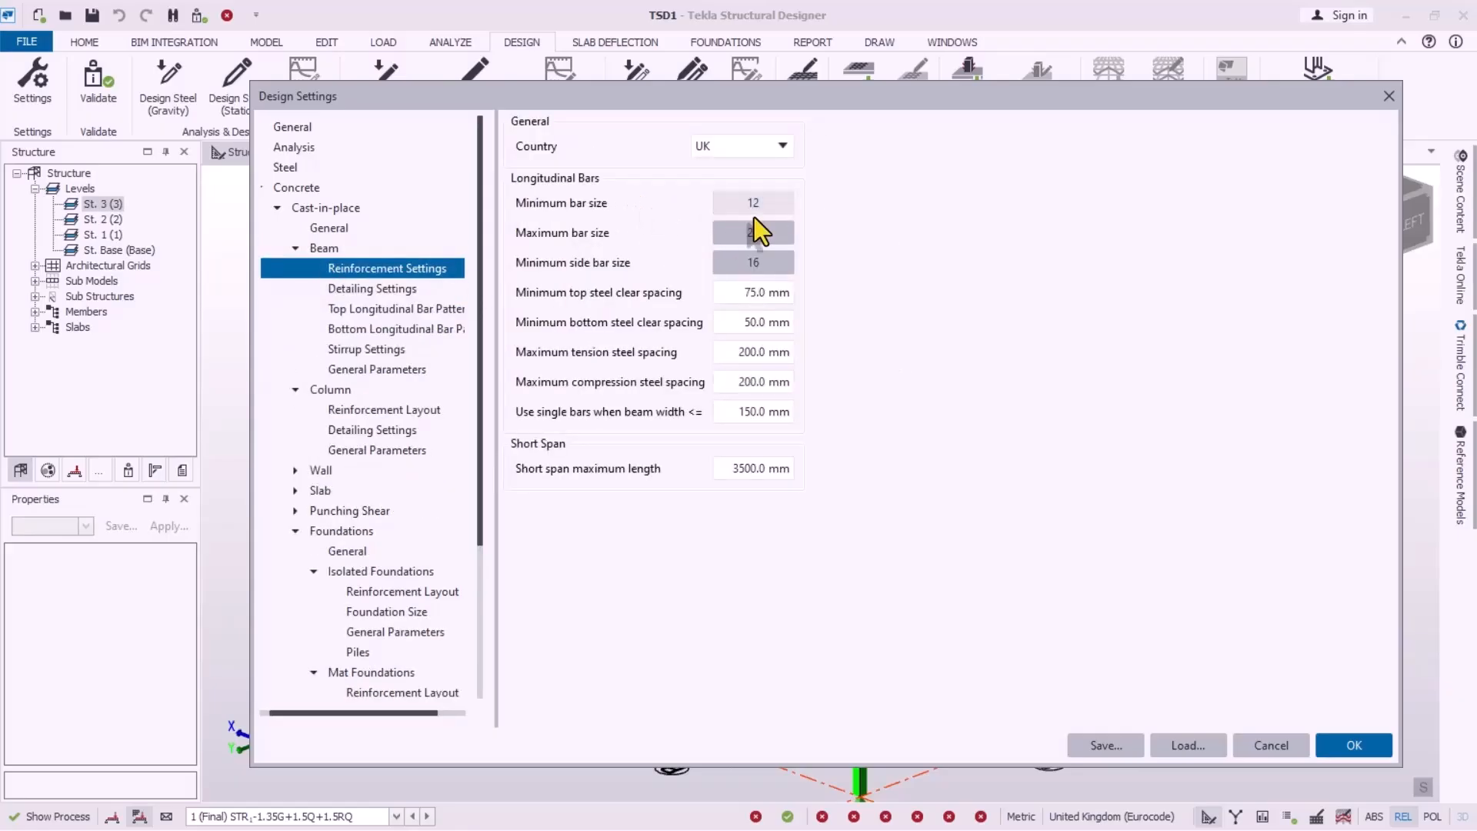
click(781, 232)
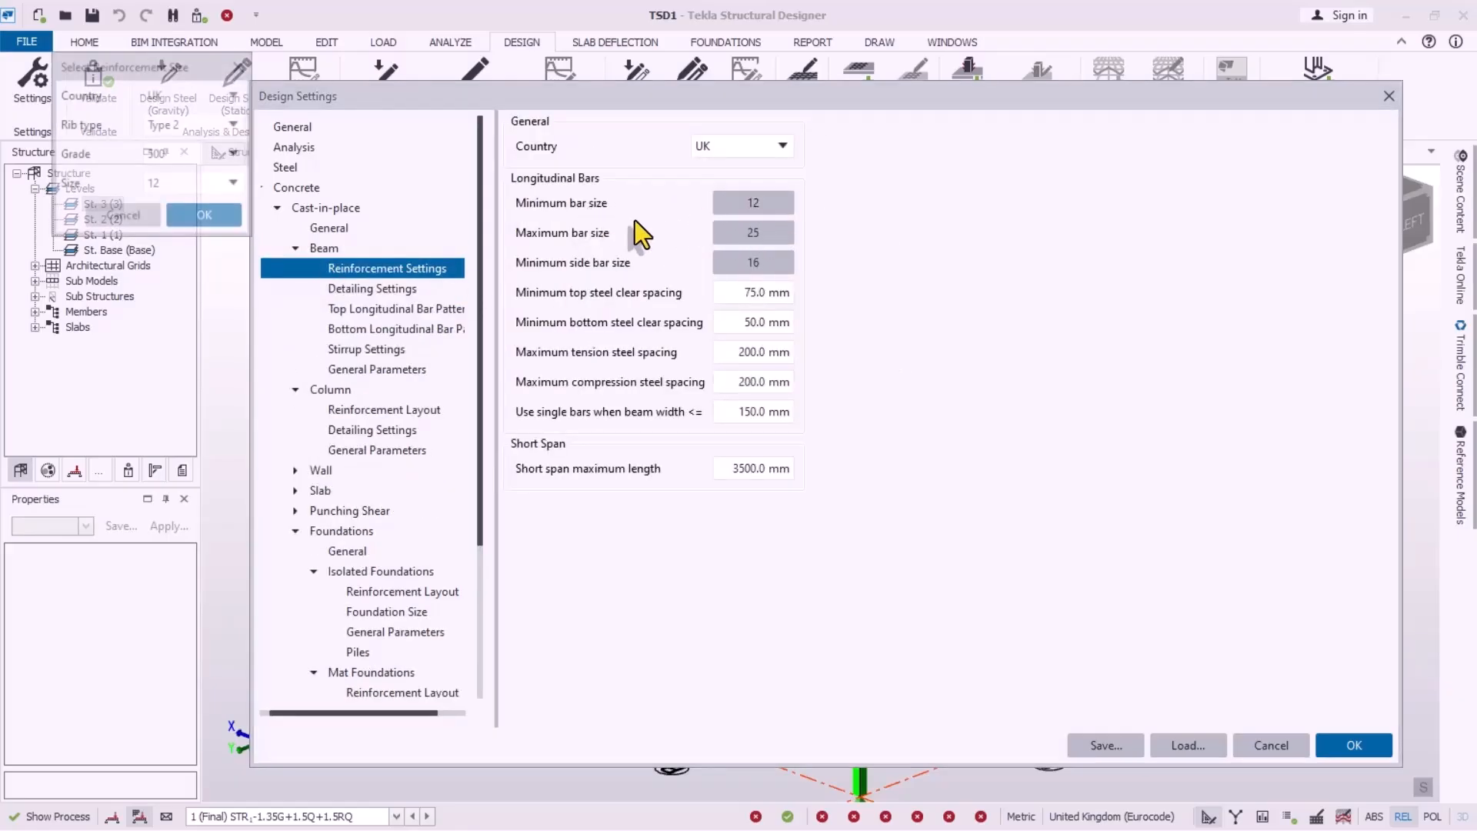
click(187, 184)
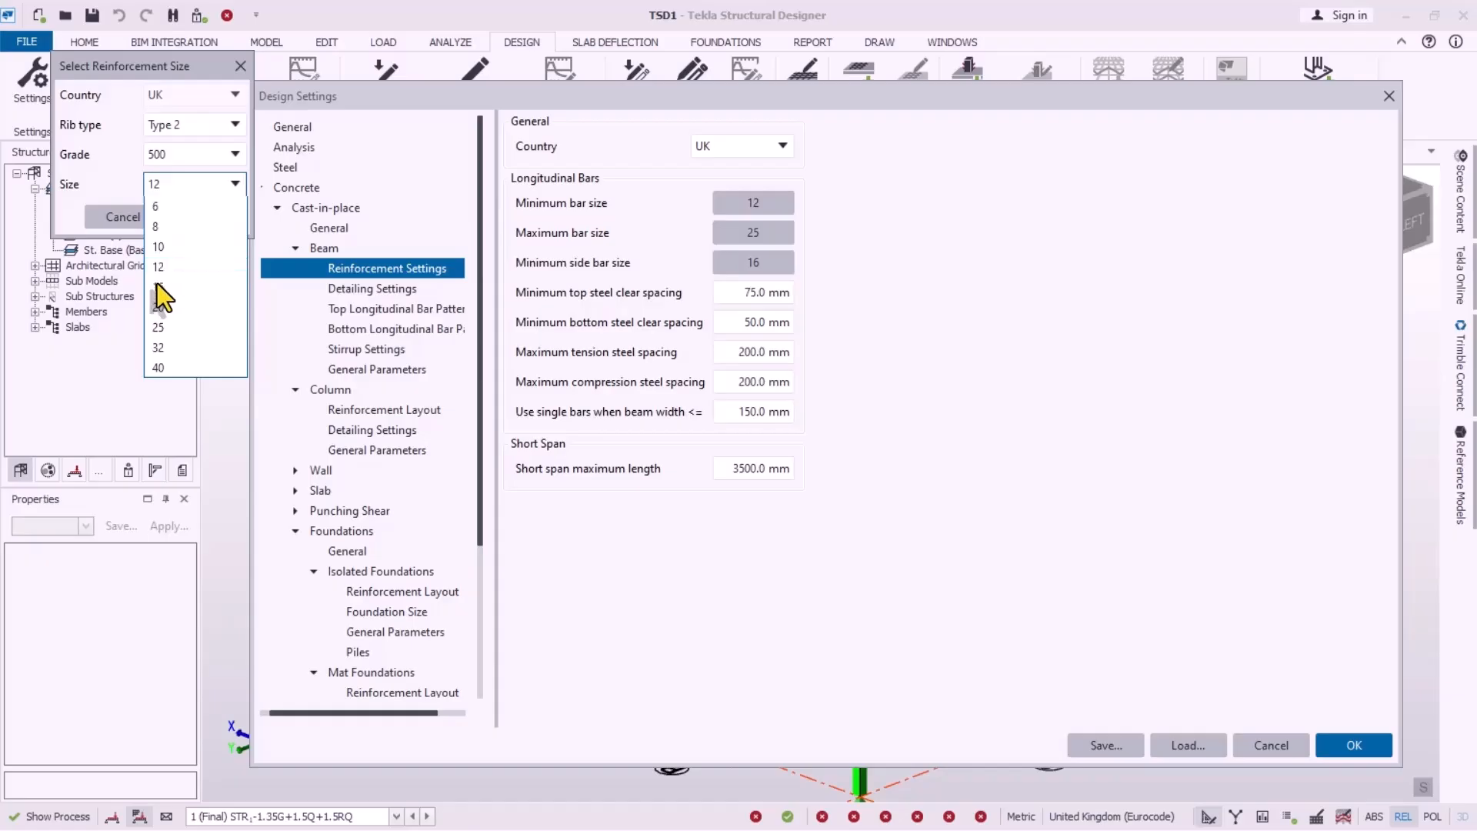
click(166, 227)
click(196, 216)
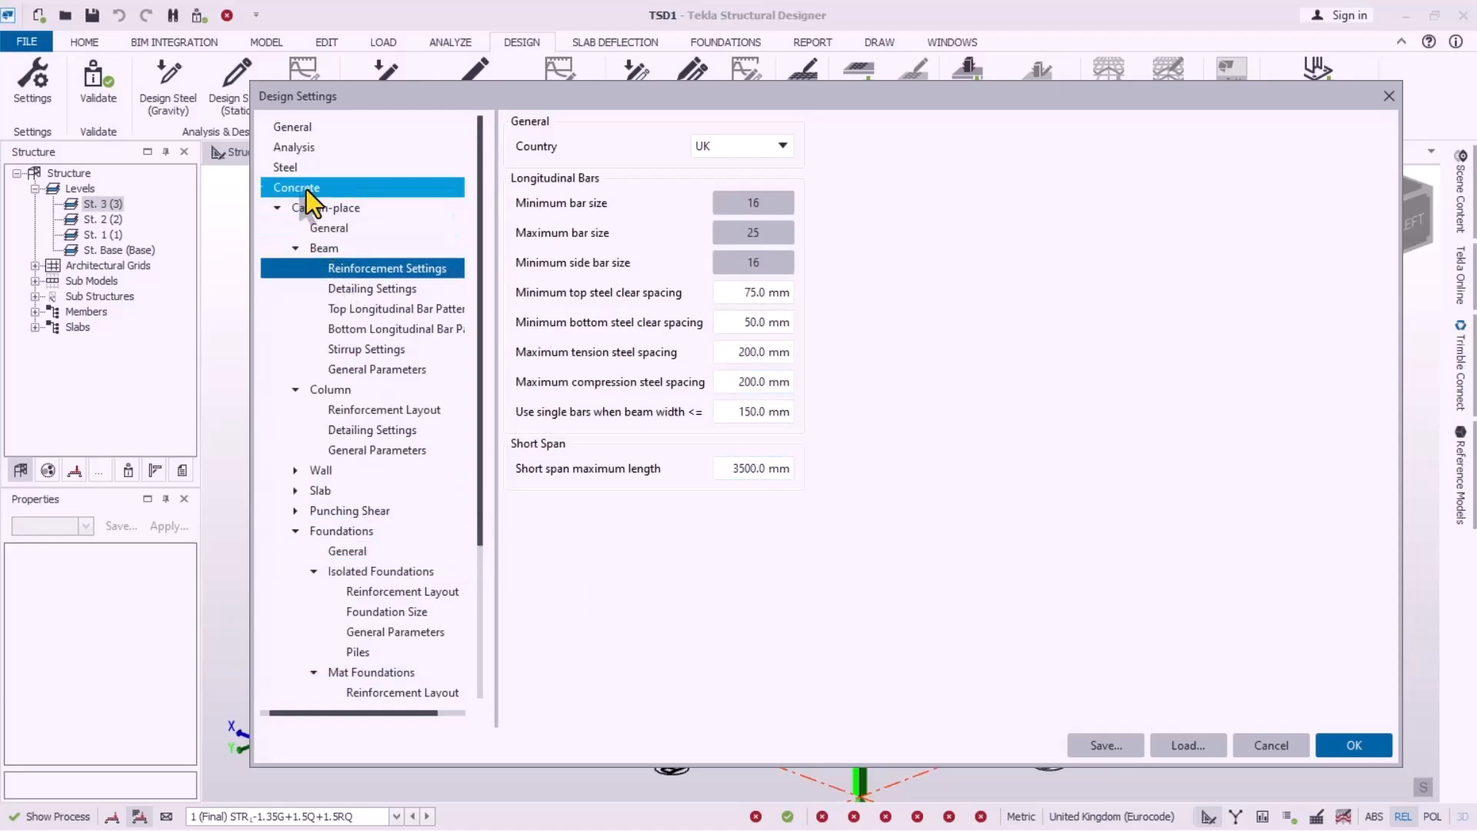
Step: Review which member types are designed using groups in the design settings
scroll(330, 400, down, 3)
scroll(383, 588, down, 2)
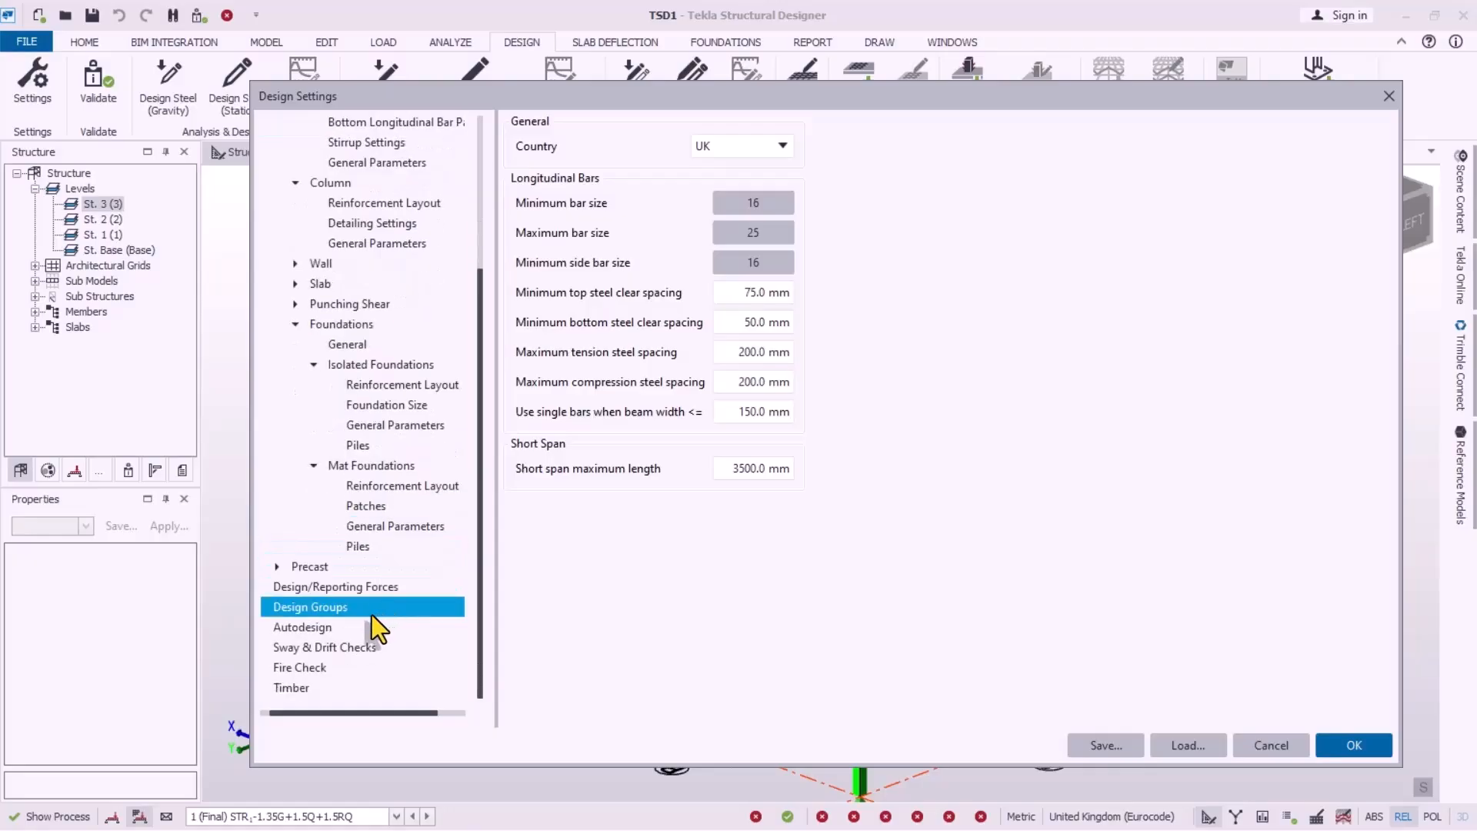
click(321, 614)
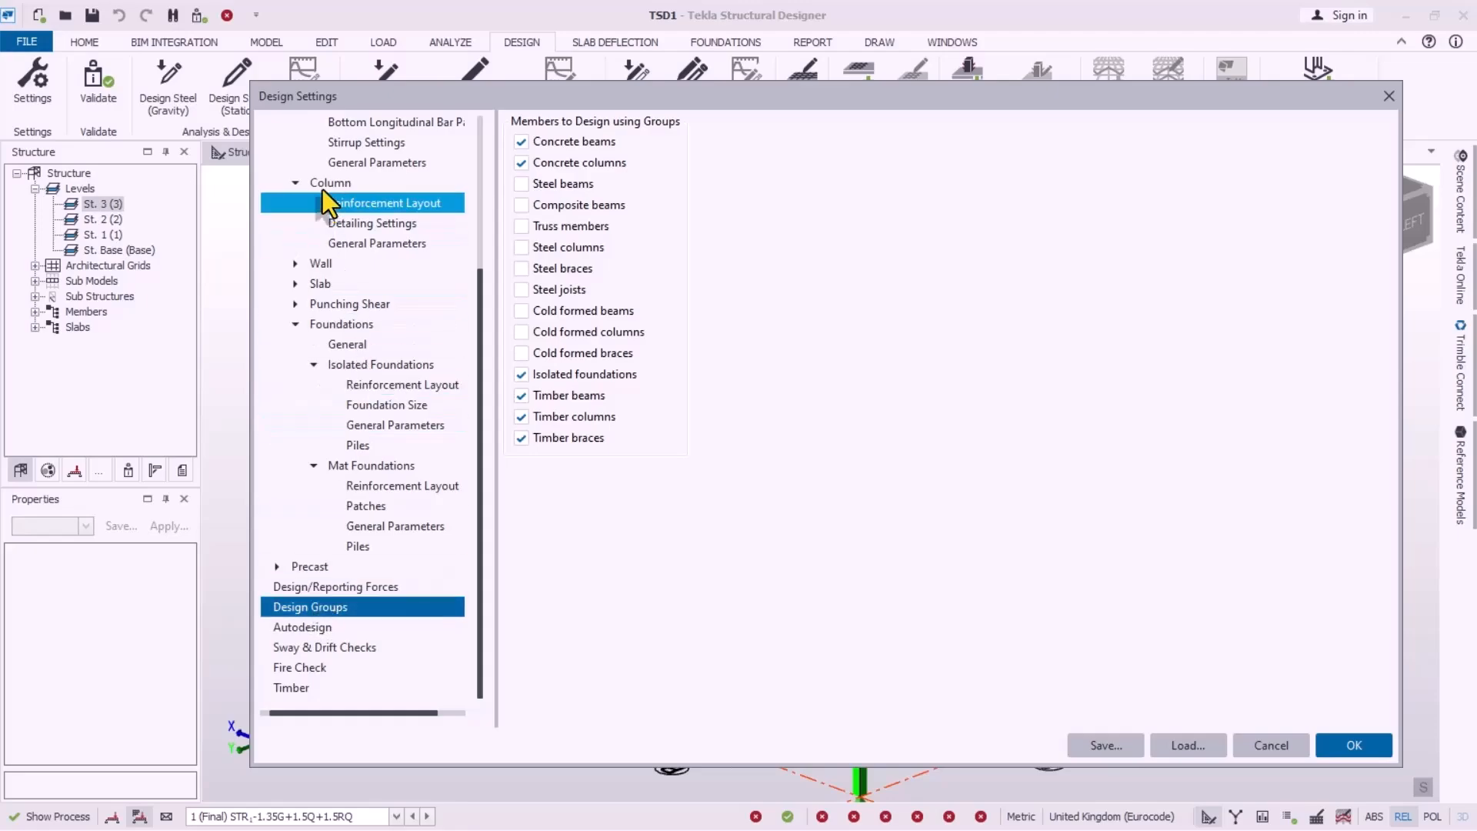
click(294, 183)
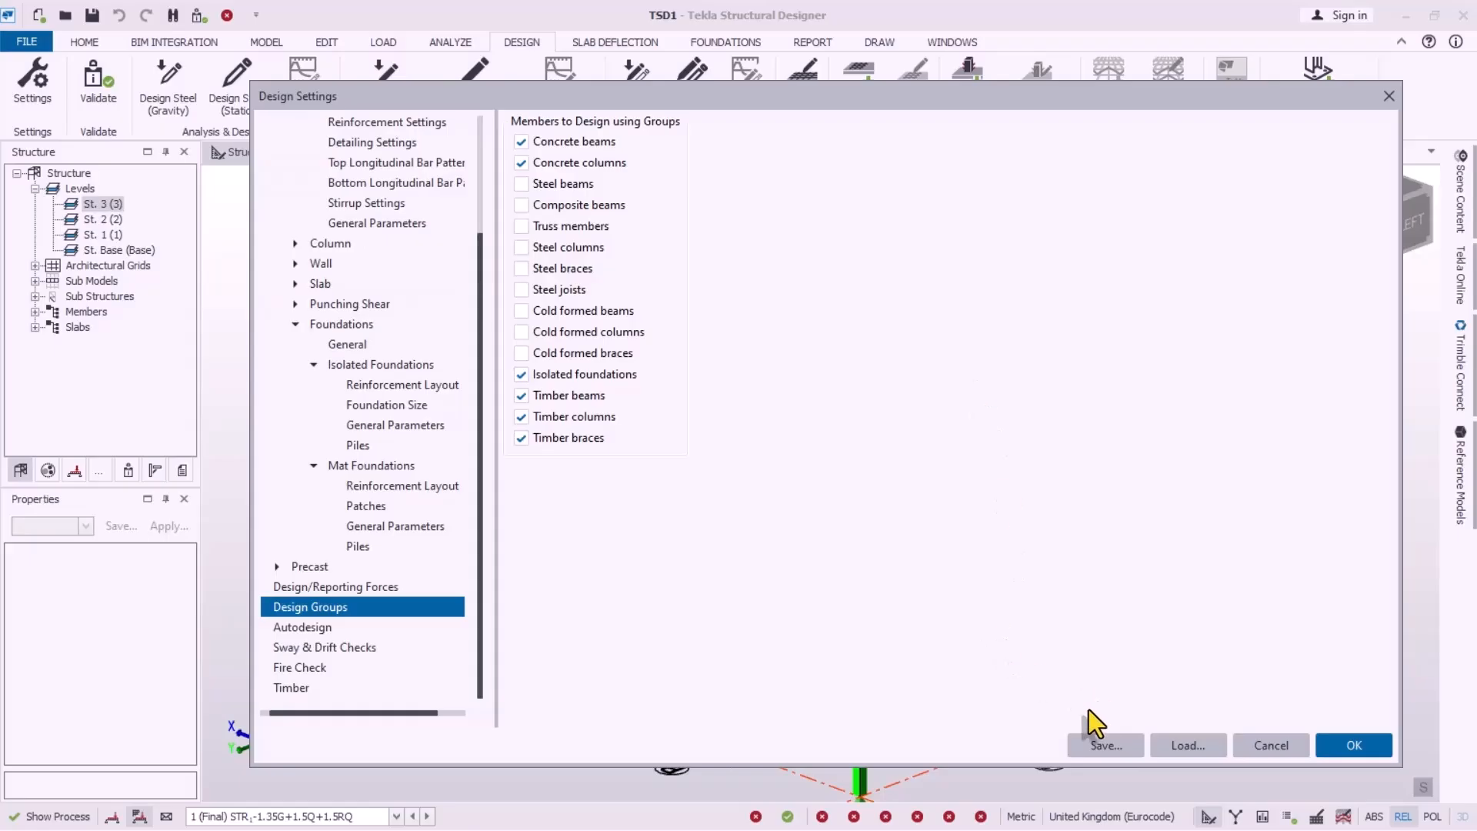
Step: Save the model's design settings to the currently active global settings and accept the design settings
click(1097, 750)
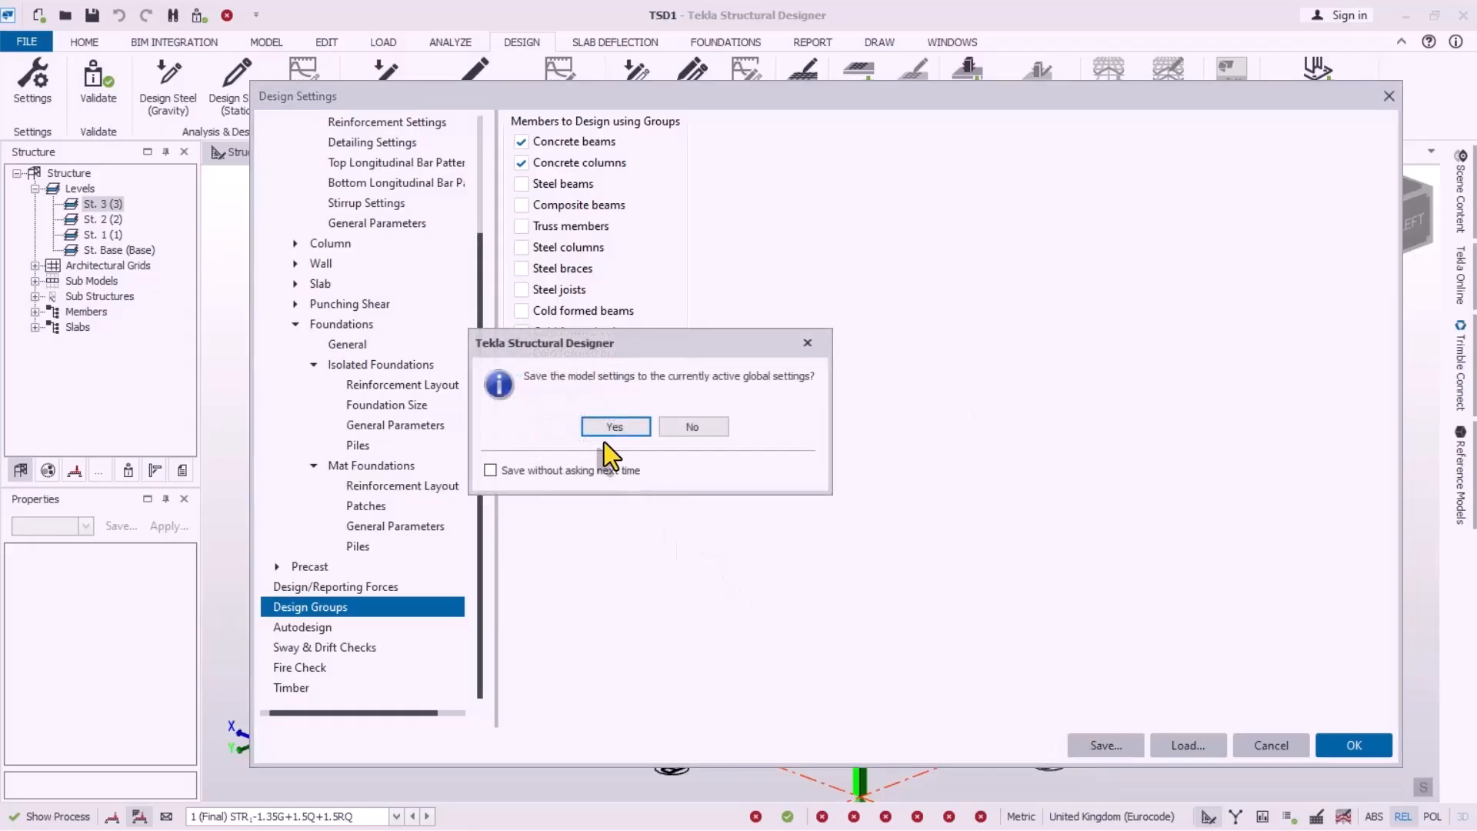
click(612, 428)
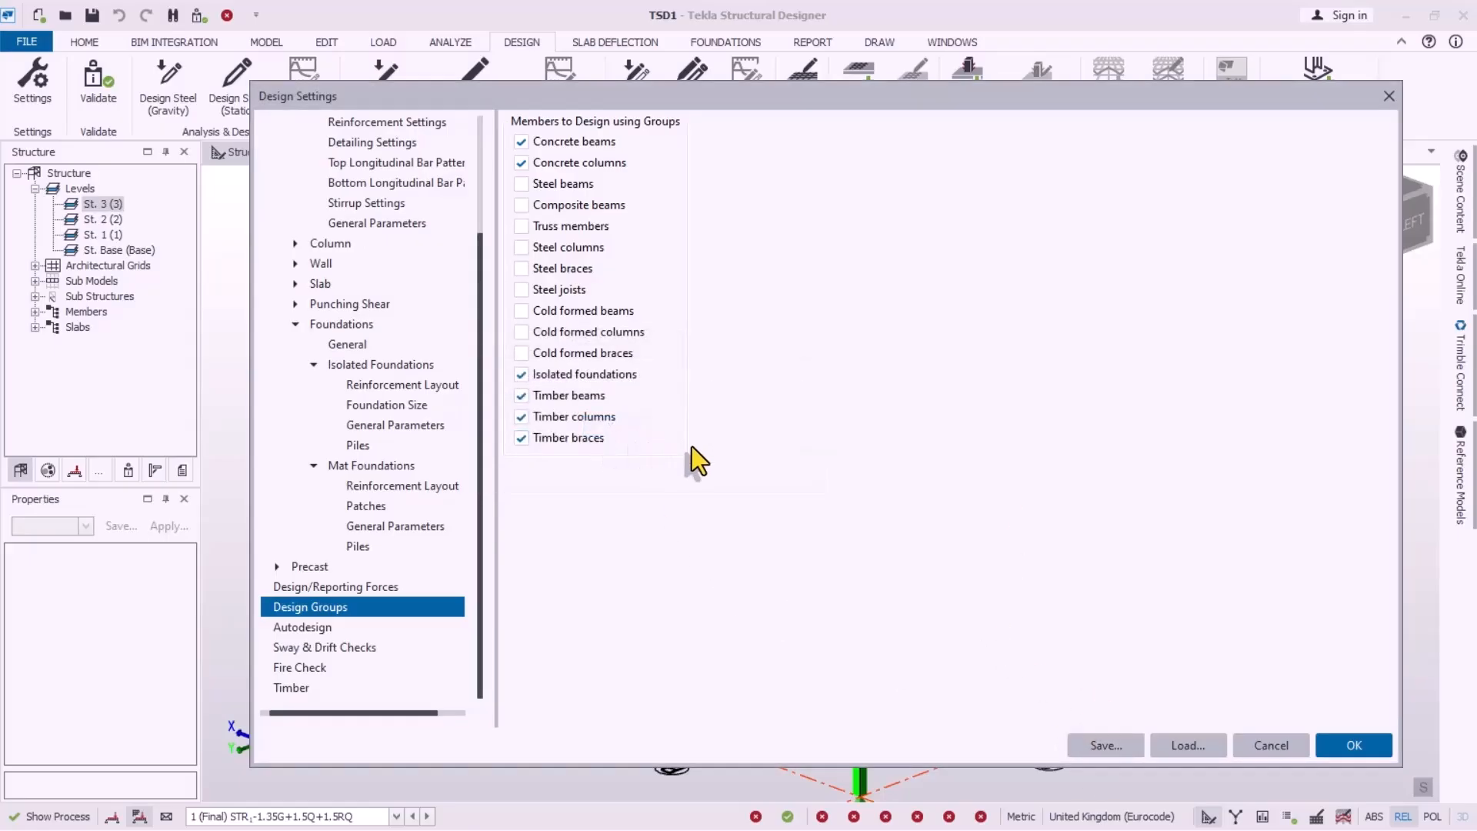
click(1352, 745)
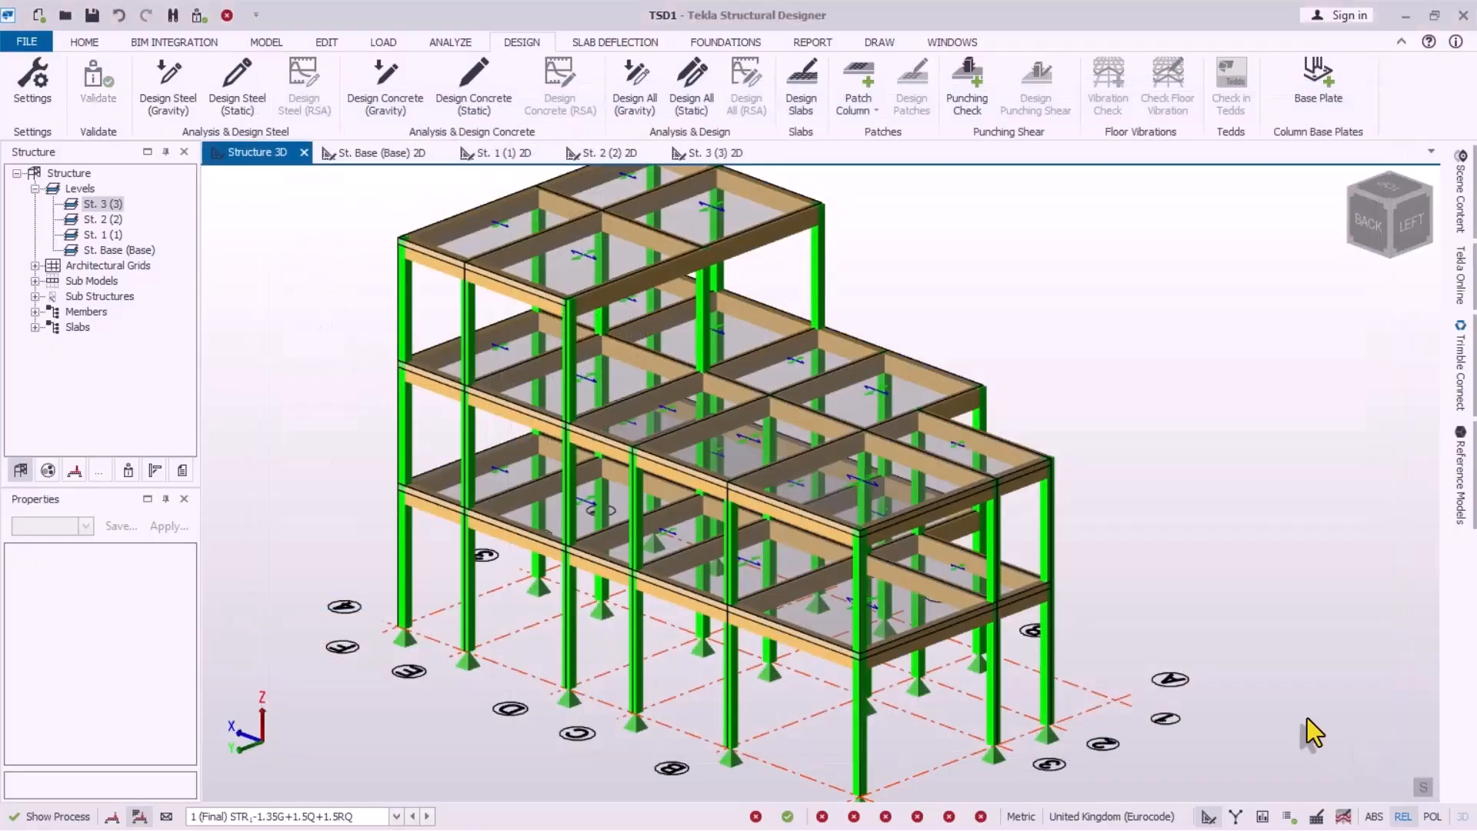
Step: Run the static analysis and design for all members of the structure
mouse_move(969, 392)
scroll(968, 391, down, 2)
middle_drag(864, 643, 830, 616)
right_drag(648, 576, 721, 542)
scroll(840, 388, up, 1)
scroll(866, 336, up, 1)
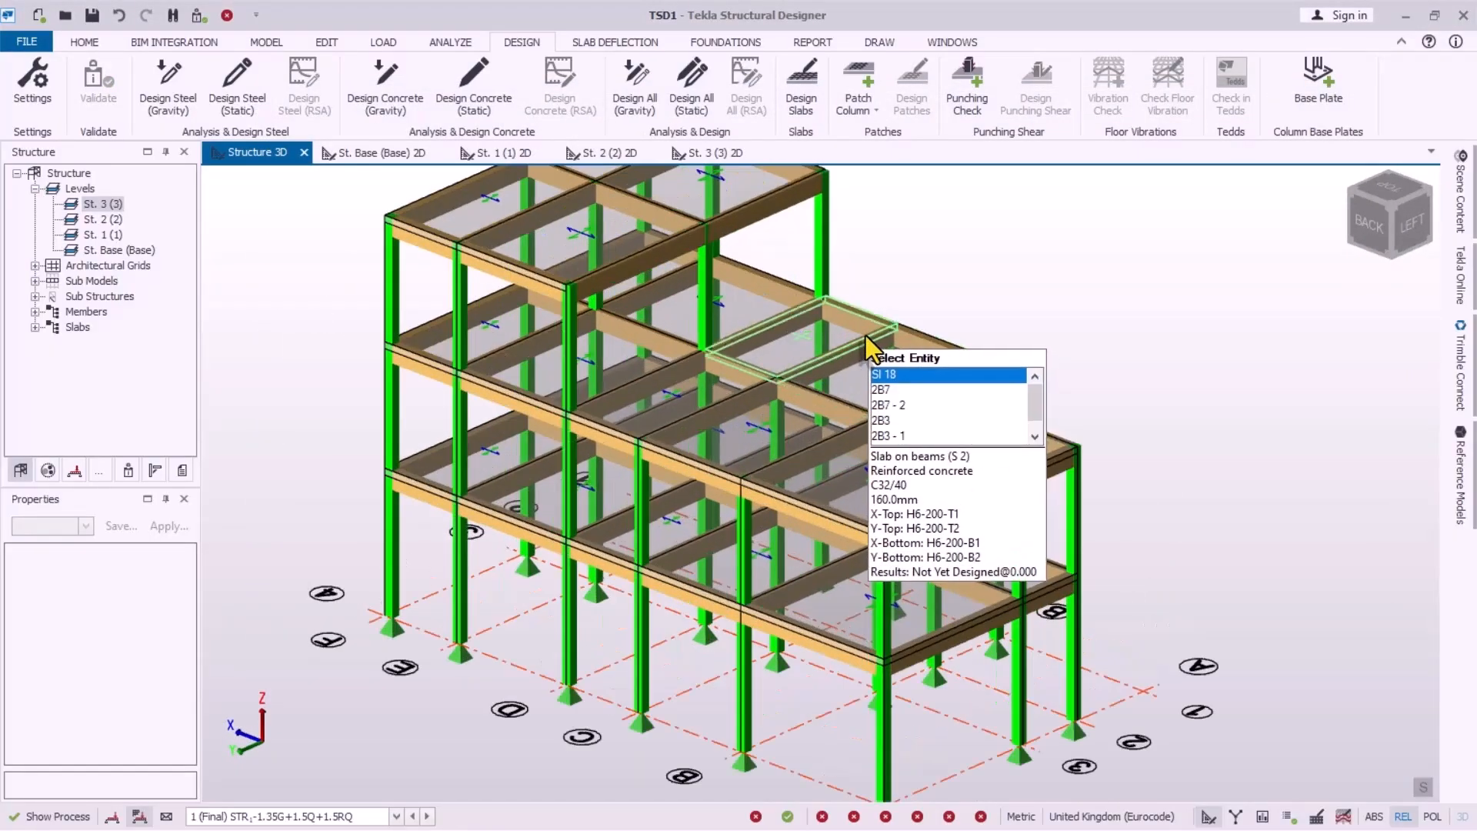
scroll(843, 436, down, 1)
scroll(765, 639, down, 2)
scroll(545, 565, up, 1)
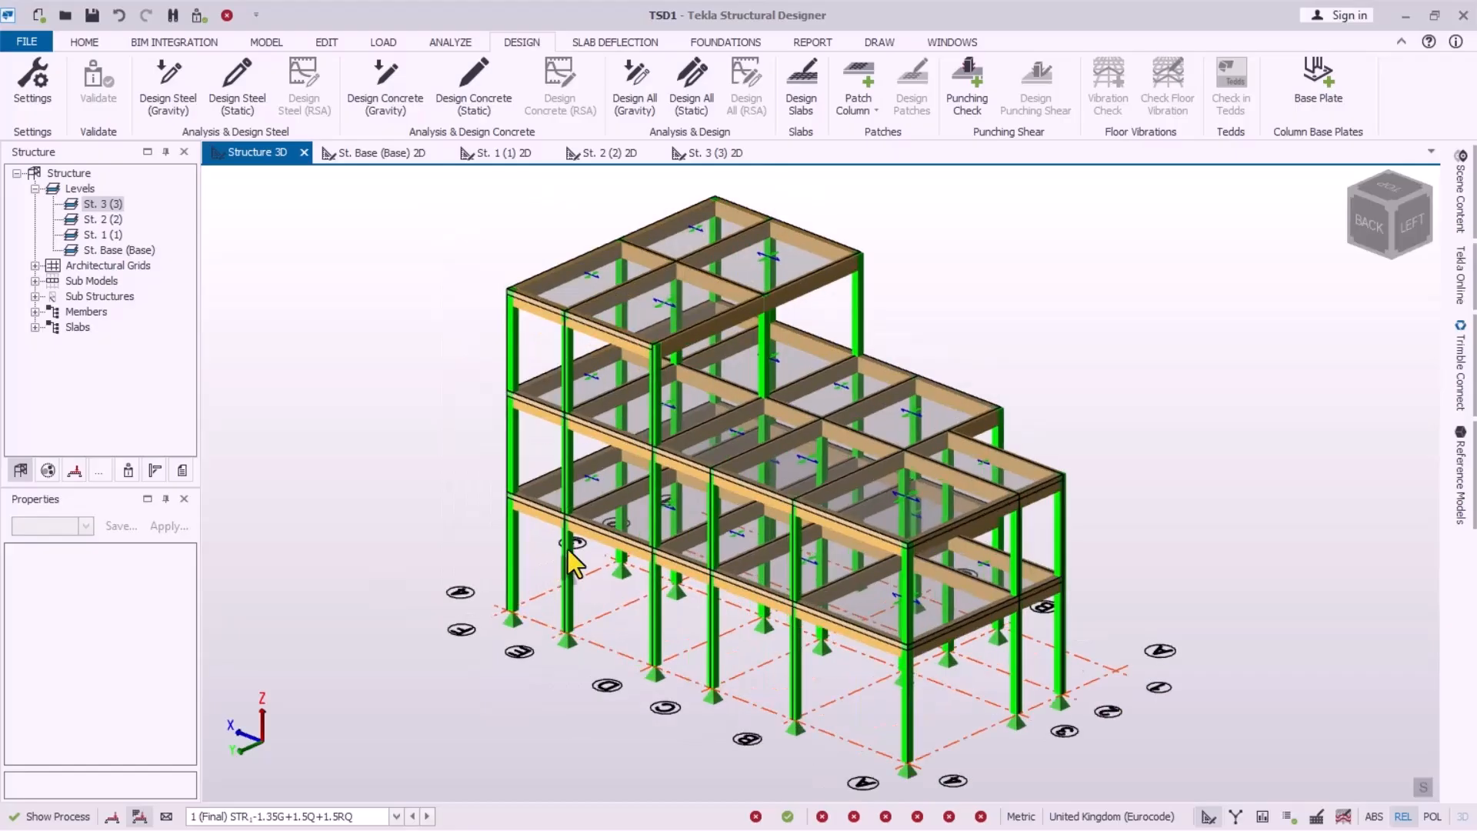
click(693, 81)
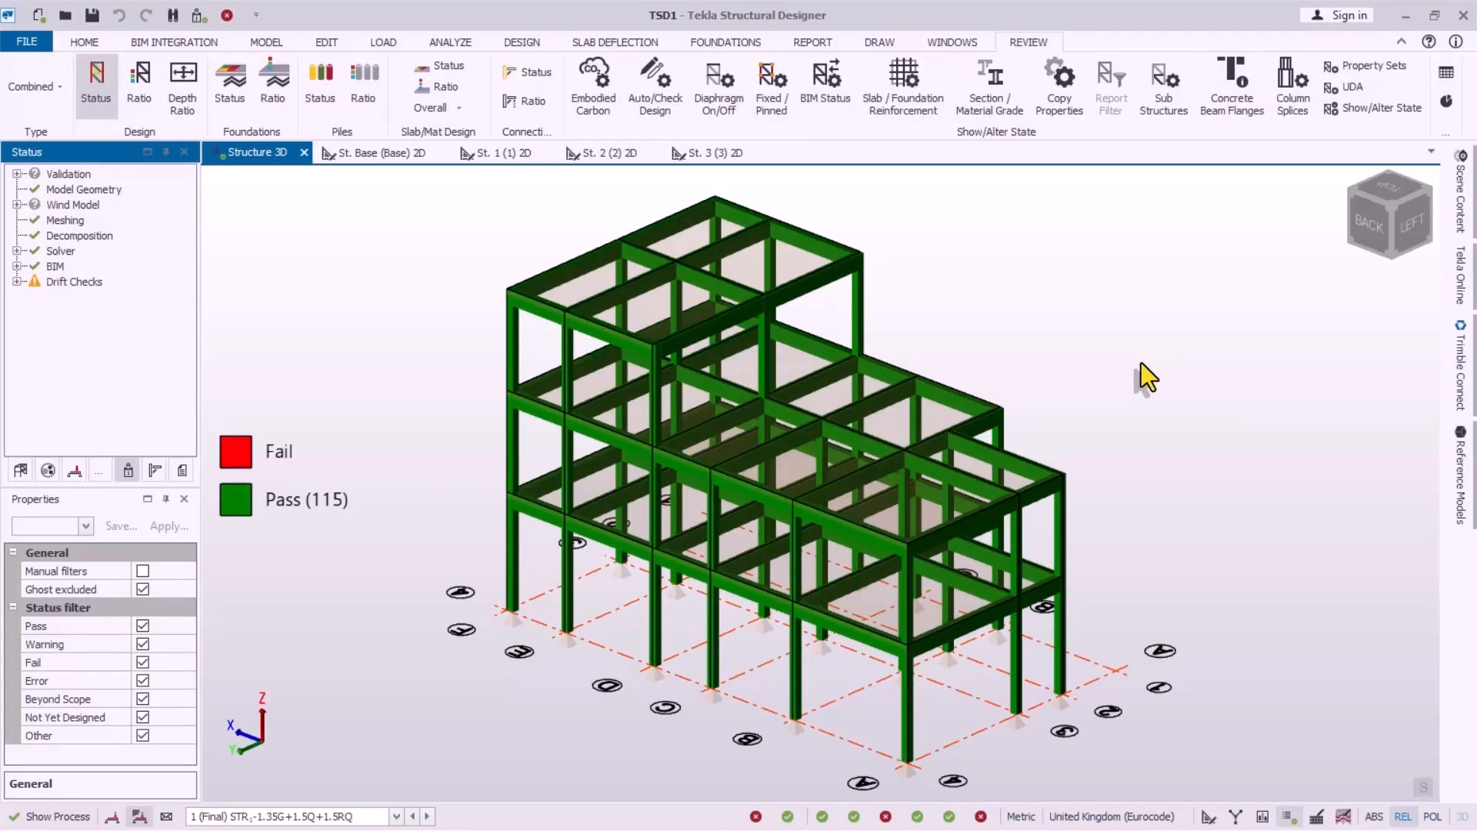
Step: Run a static member check on concrete beam 1B21 along the front edge of level St. 1
mouse_move(670, 609)
middle_down()
mouse_move(566, 560)
mouse_move(318, 570)
mouse_move(442, 639)
mouse_move(765, 608)
mouse_move(650, 625)
middle_up()
middle_drag(1034, 607, 857, 528)
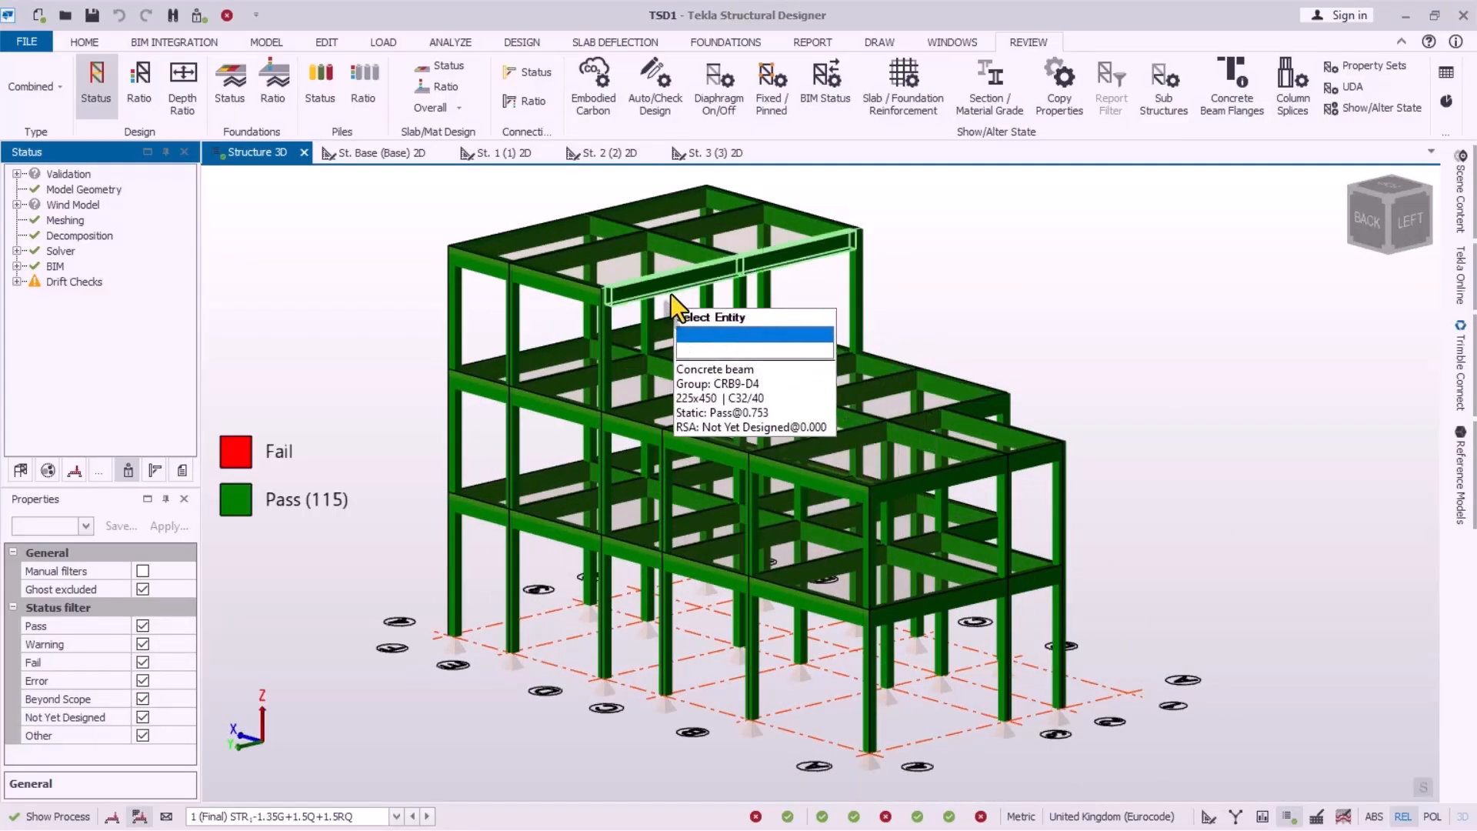
scroll(817, 682, up, 2)
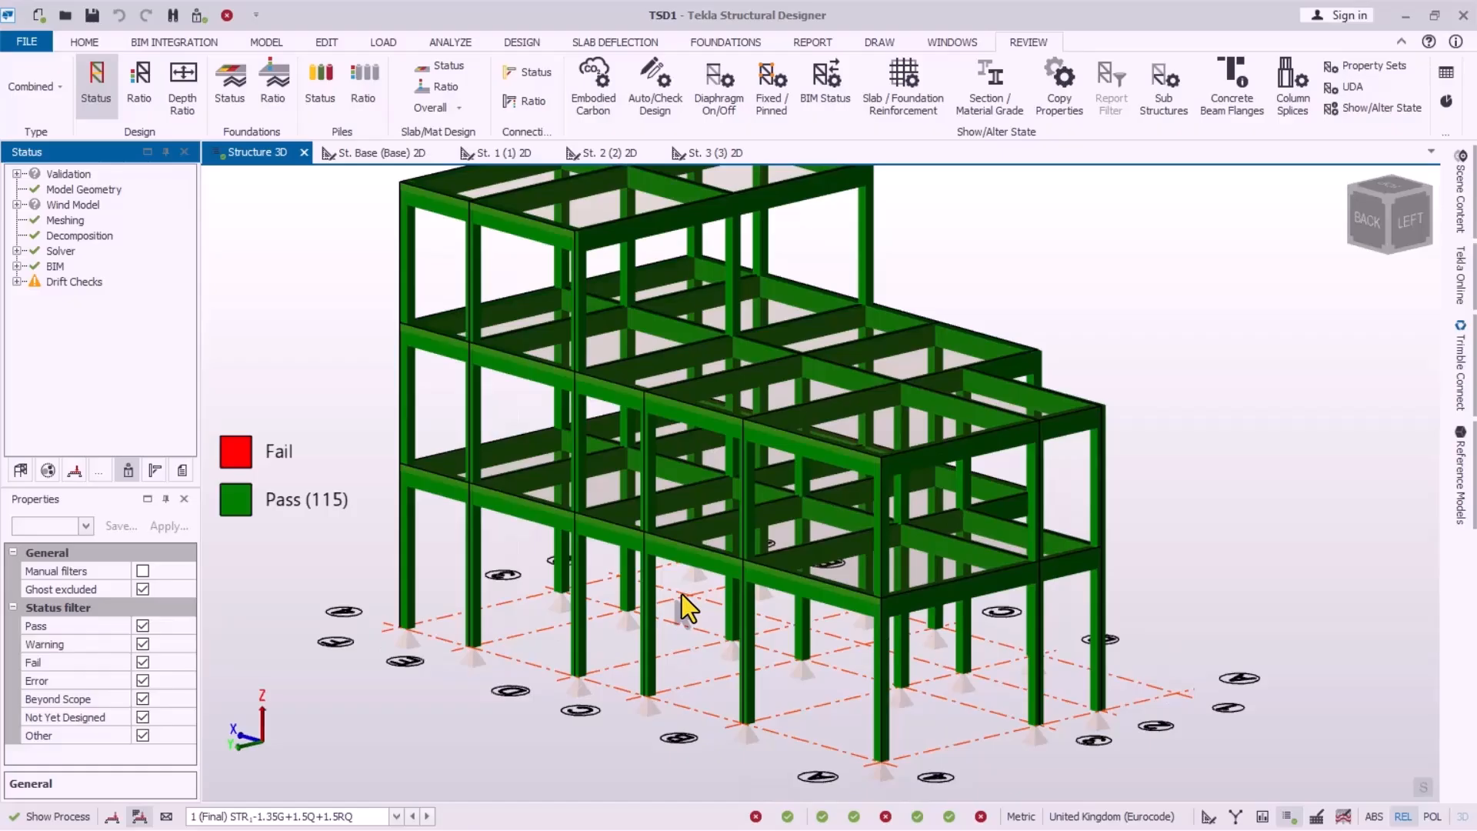
click(691, 552)
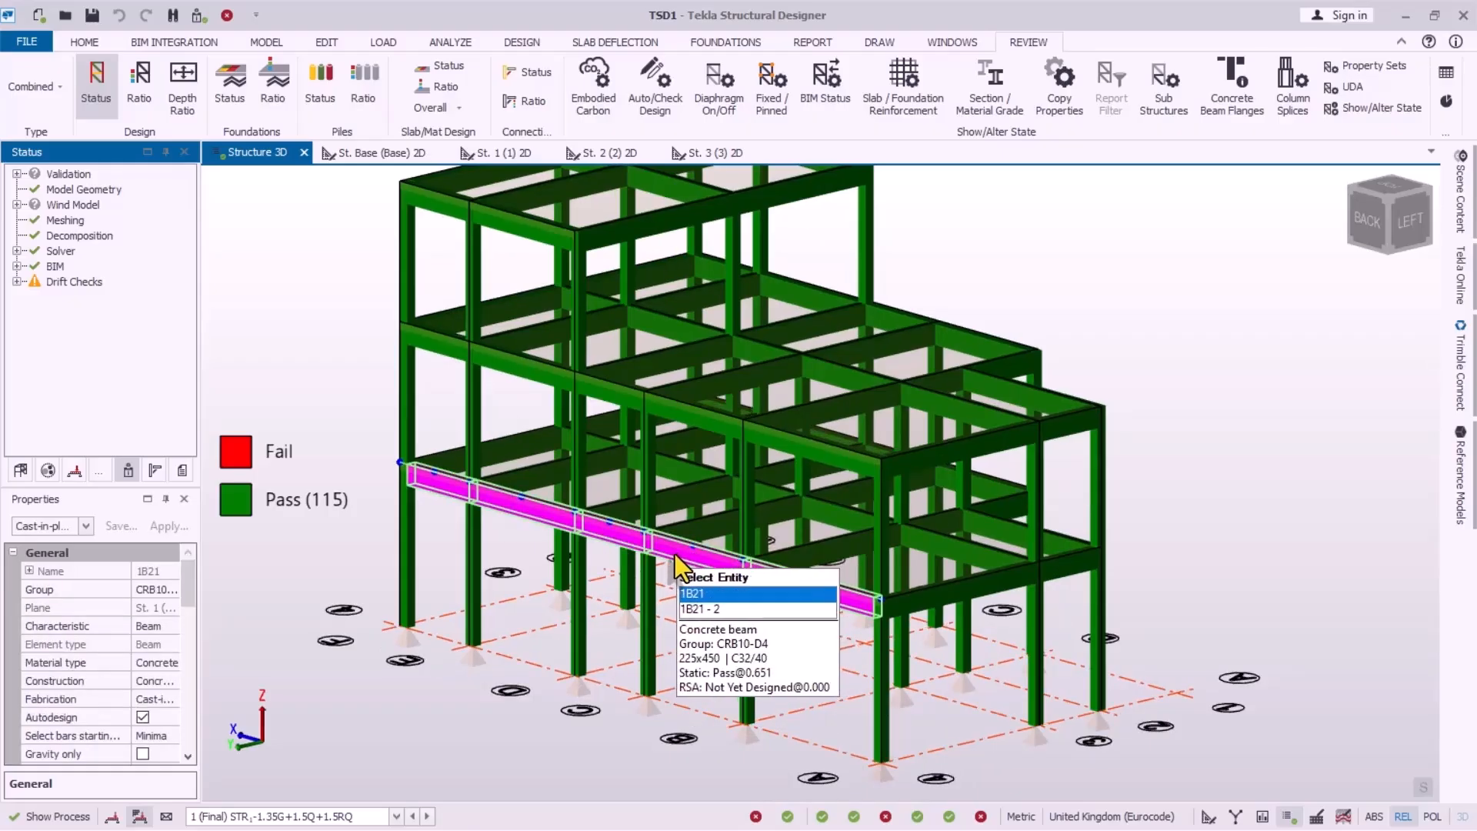
right_click(674, 553)
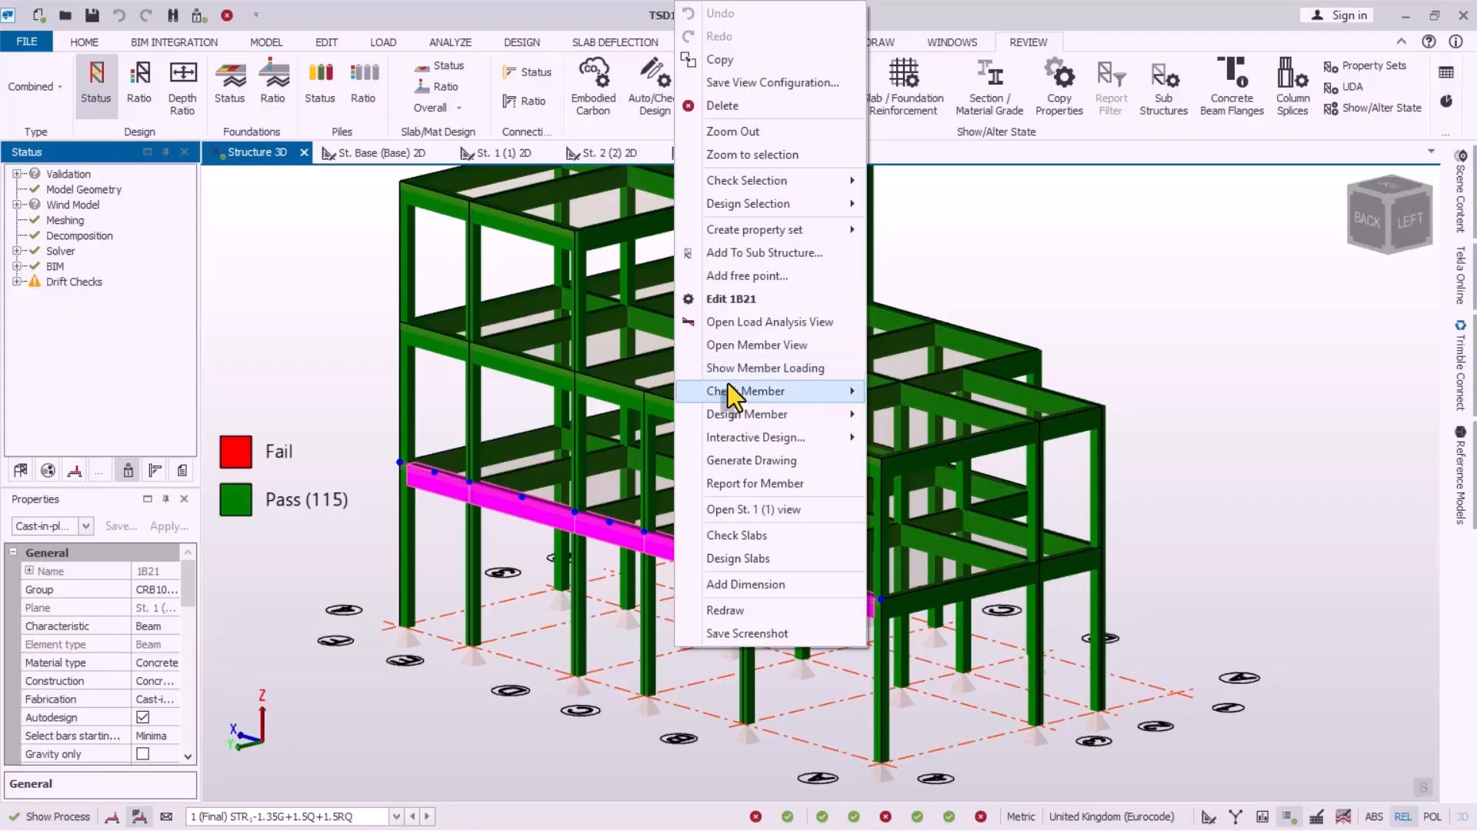
mouse_move(770, 393)
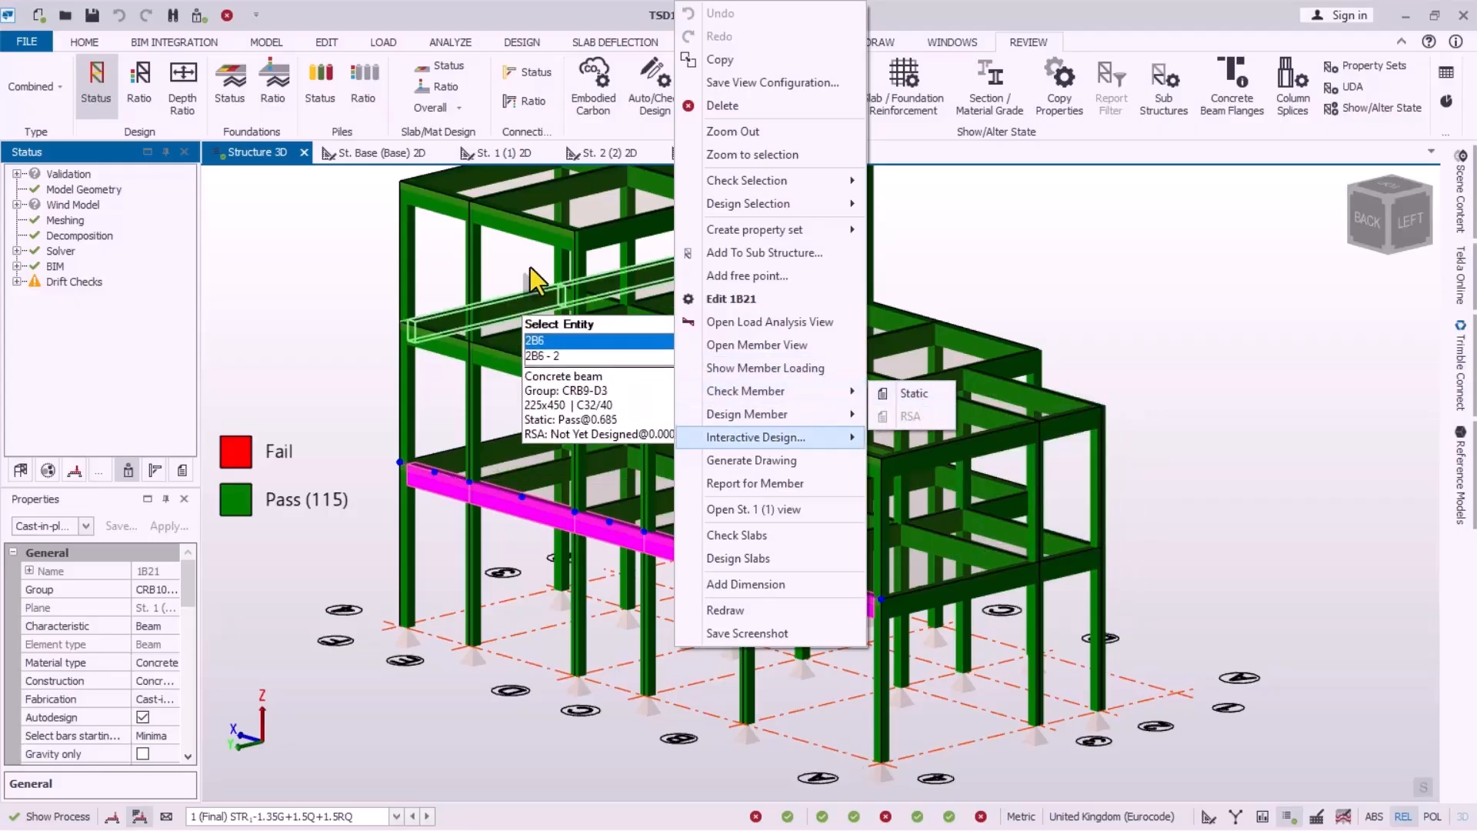
click(908, 394)
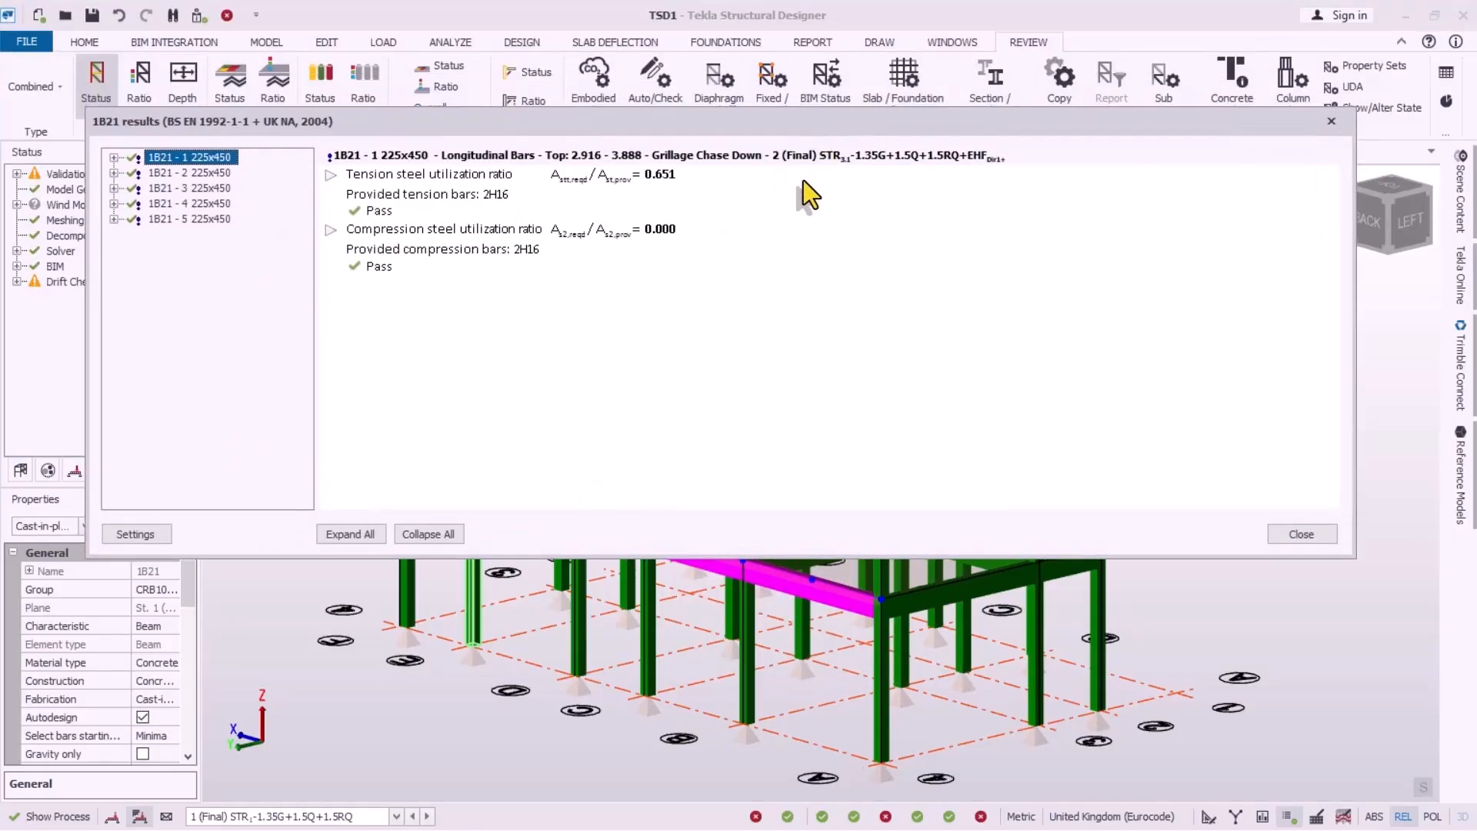
Step: Examine the longitudinal bar results of beam 1B21's third span for the top region 0.950 - 1.900 under Grillage Chase Down combination 2, then close them
click(186, 182)
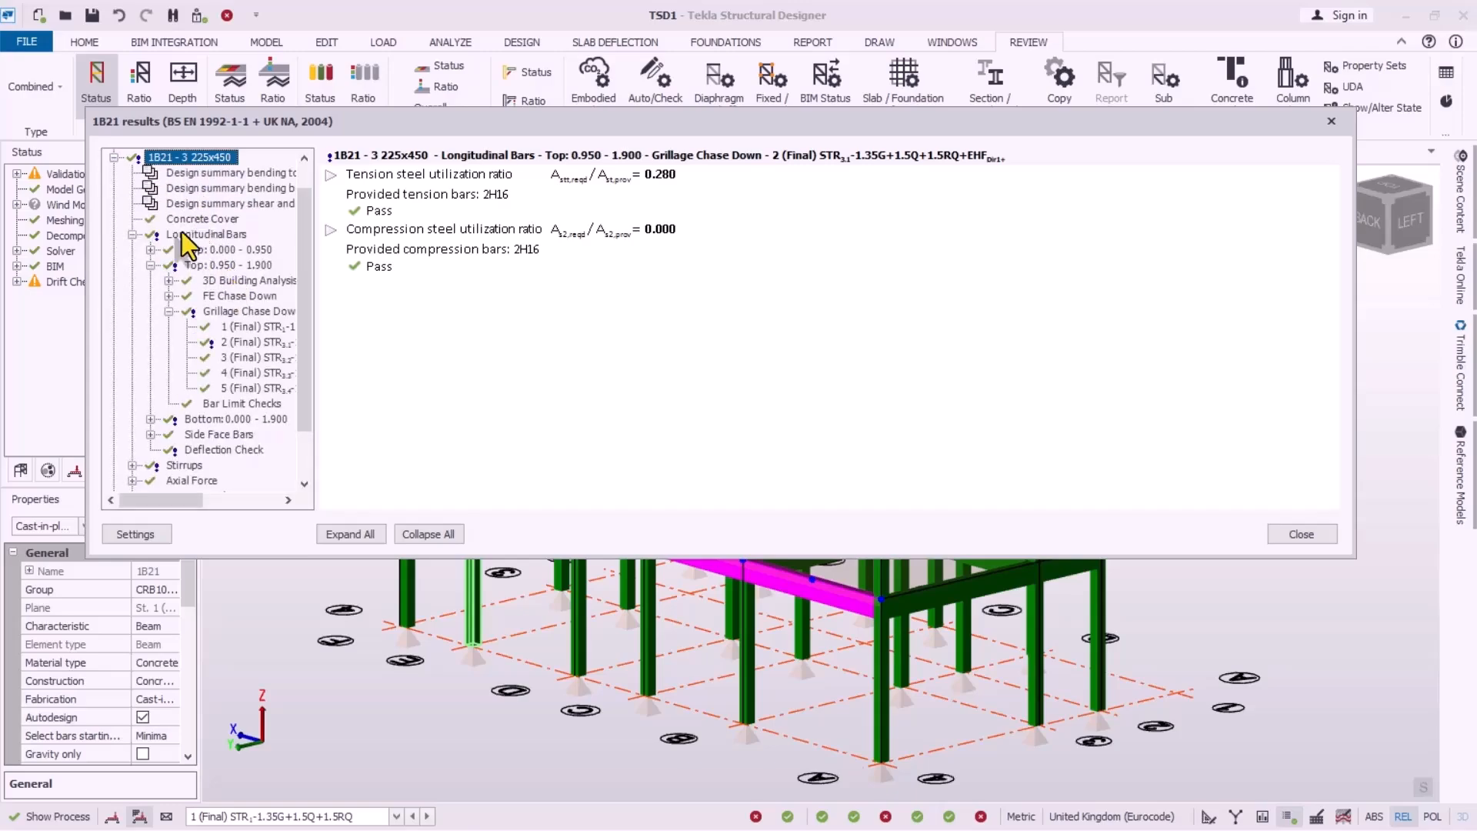
click(231, 264)
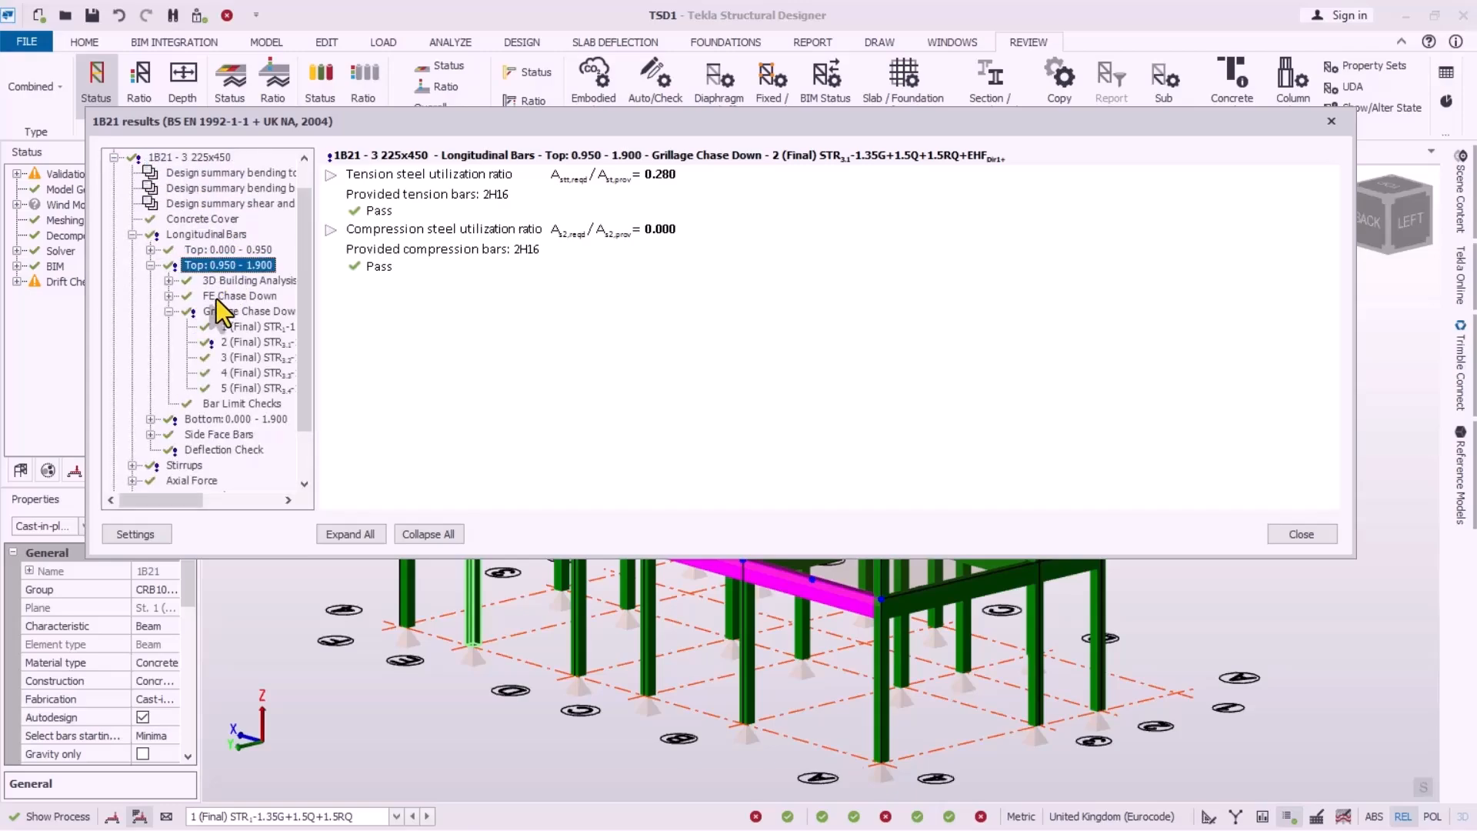
click(237, 341)
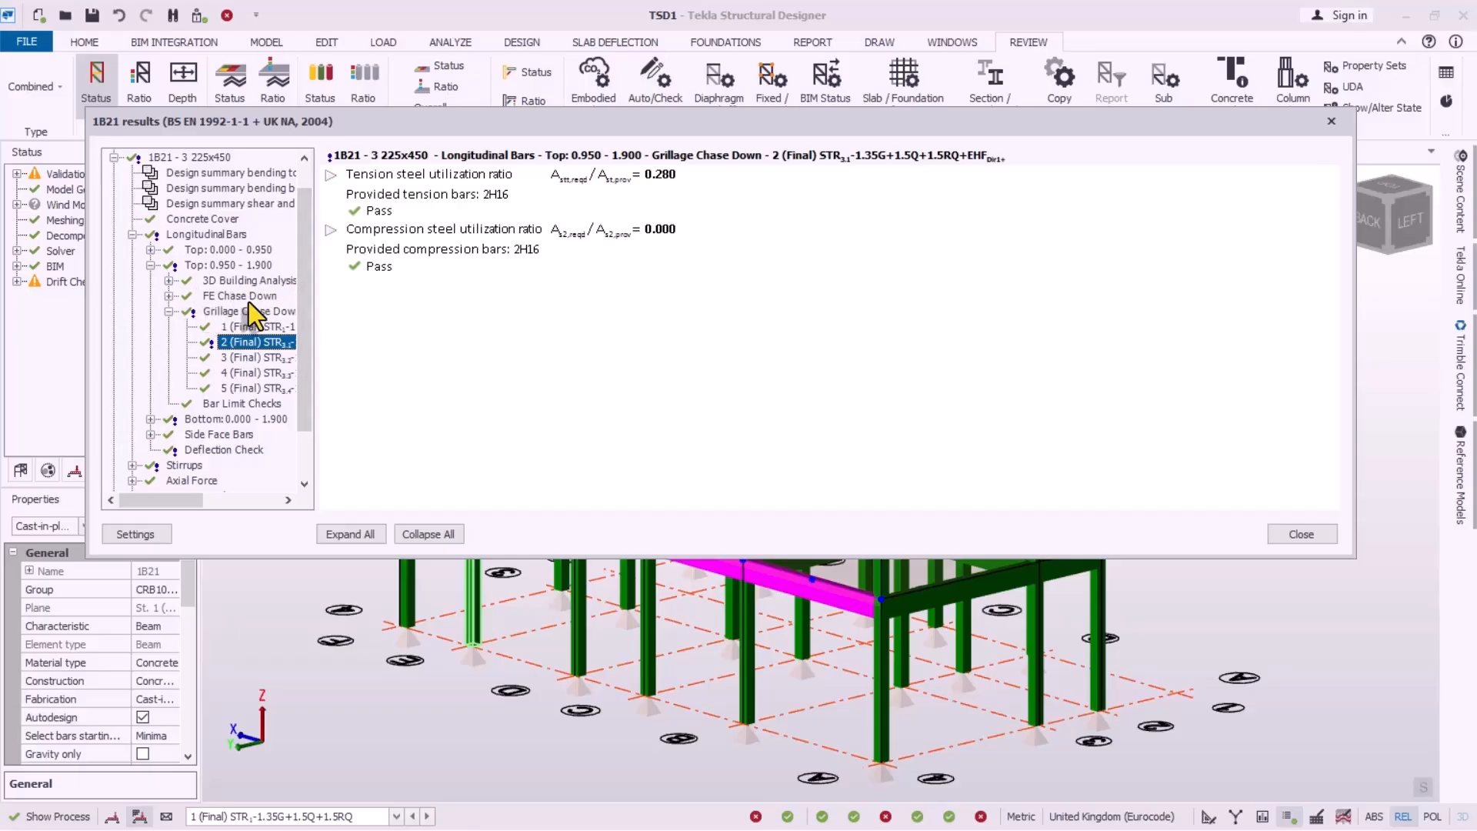
scroll(204, 430, down, 2)
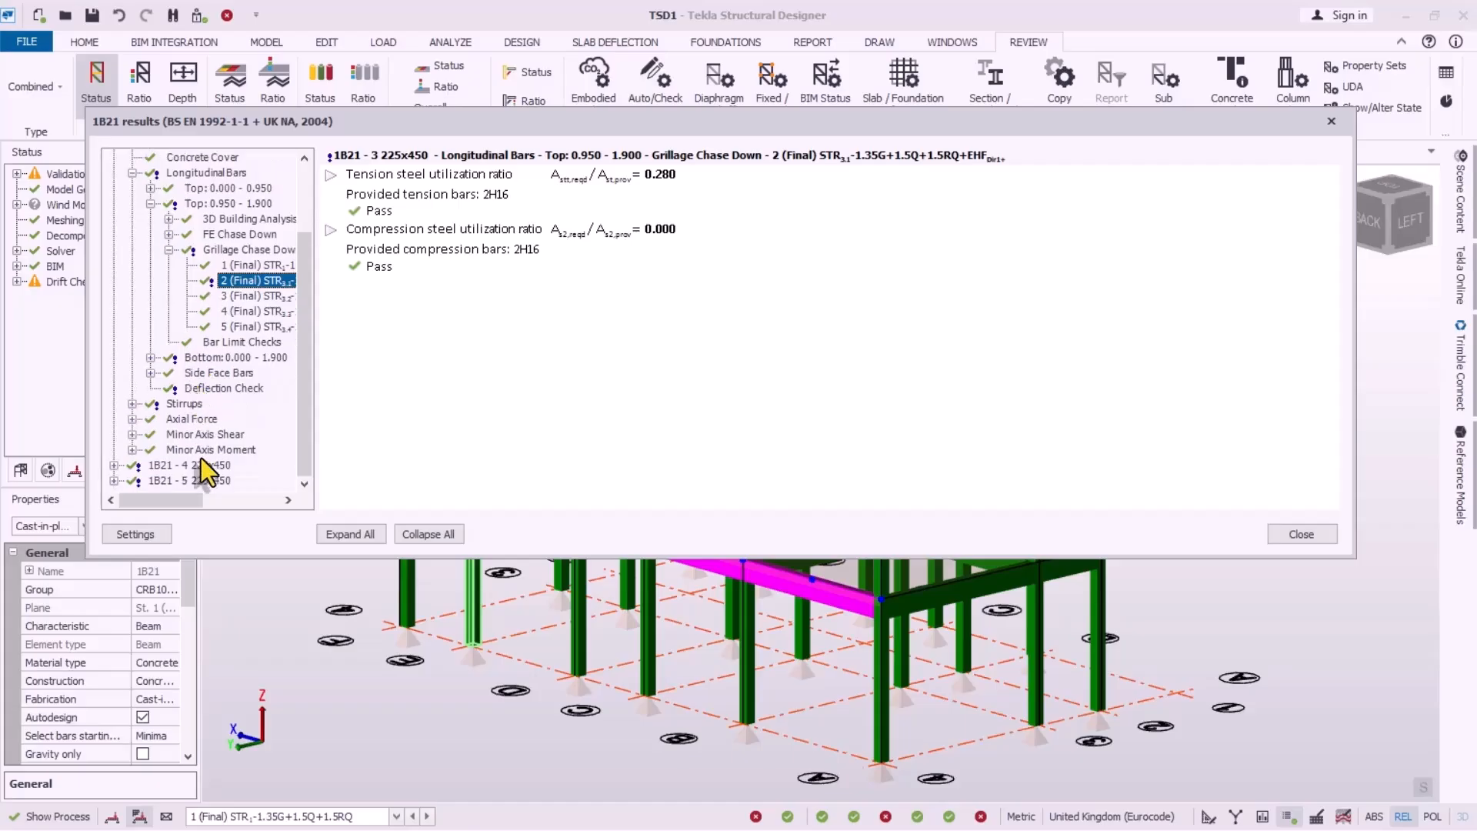
scroll(180, 229, up, 3)
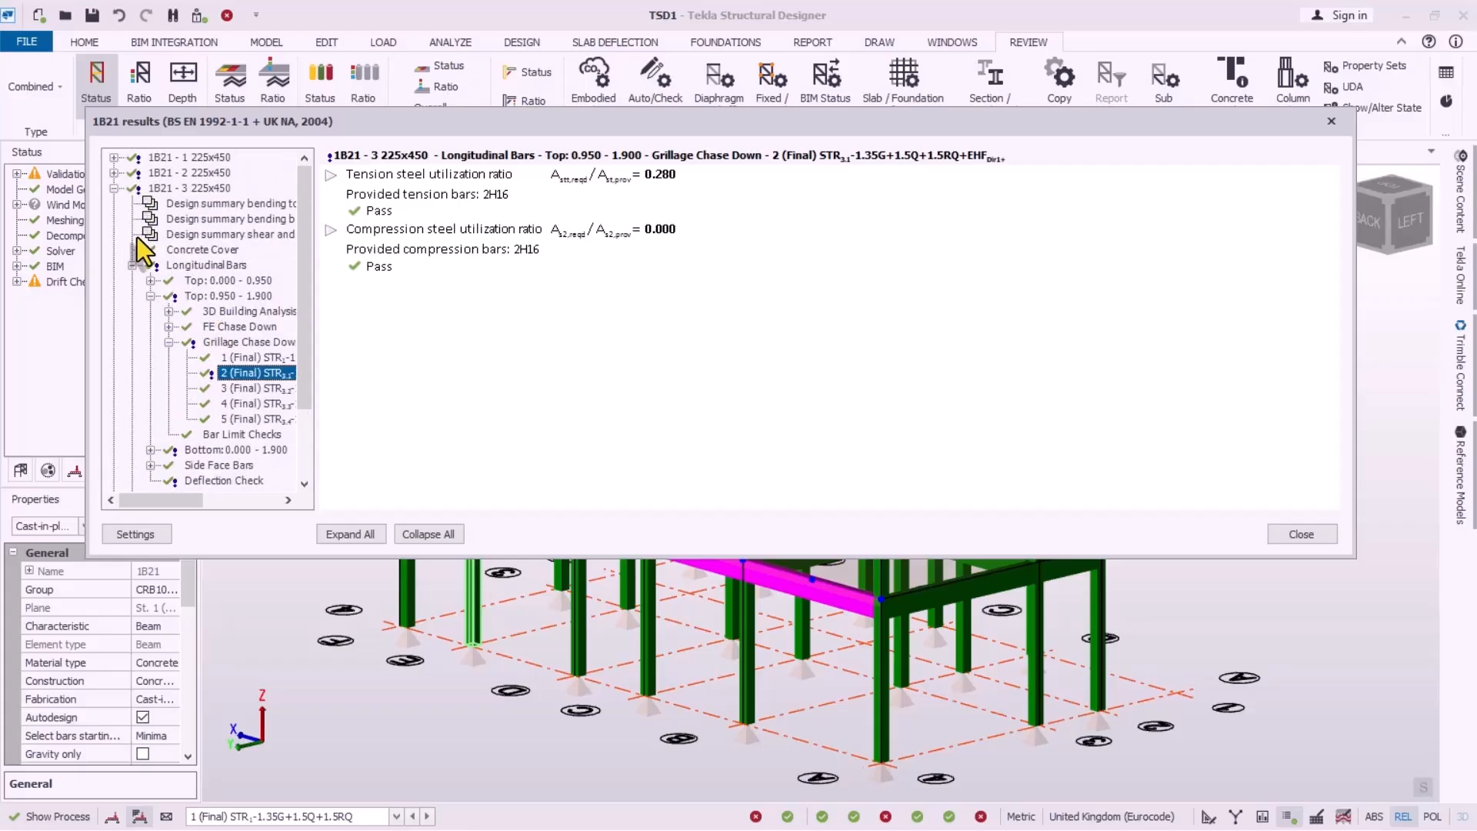
click(1299, 533)
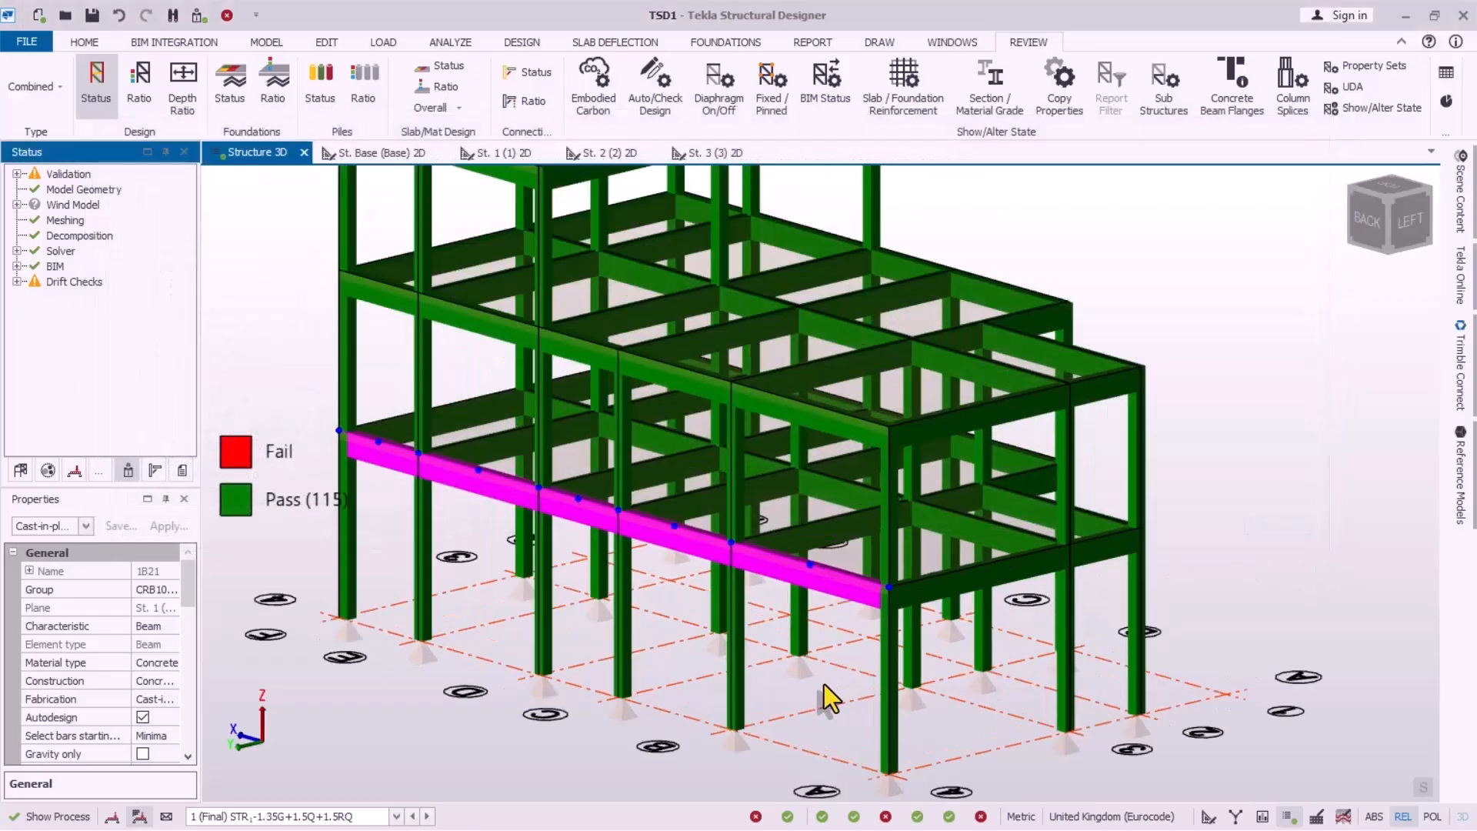
Step: Run a static member check on concrete column C20
click(740, 639)
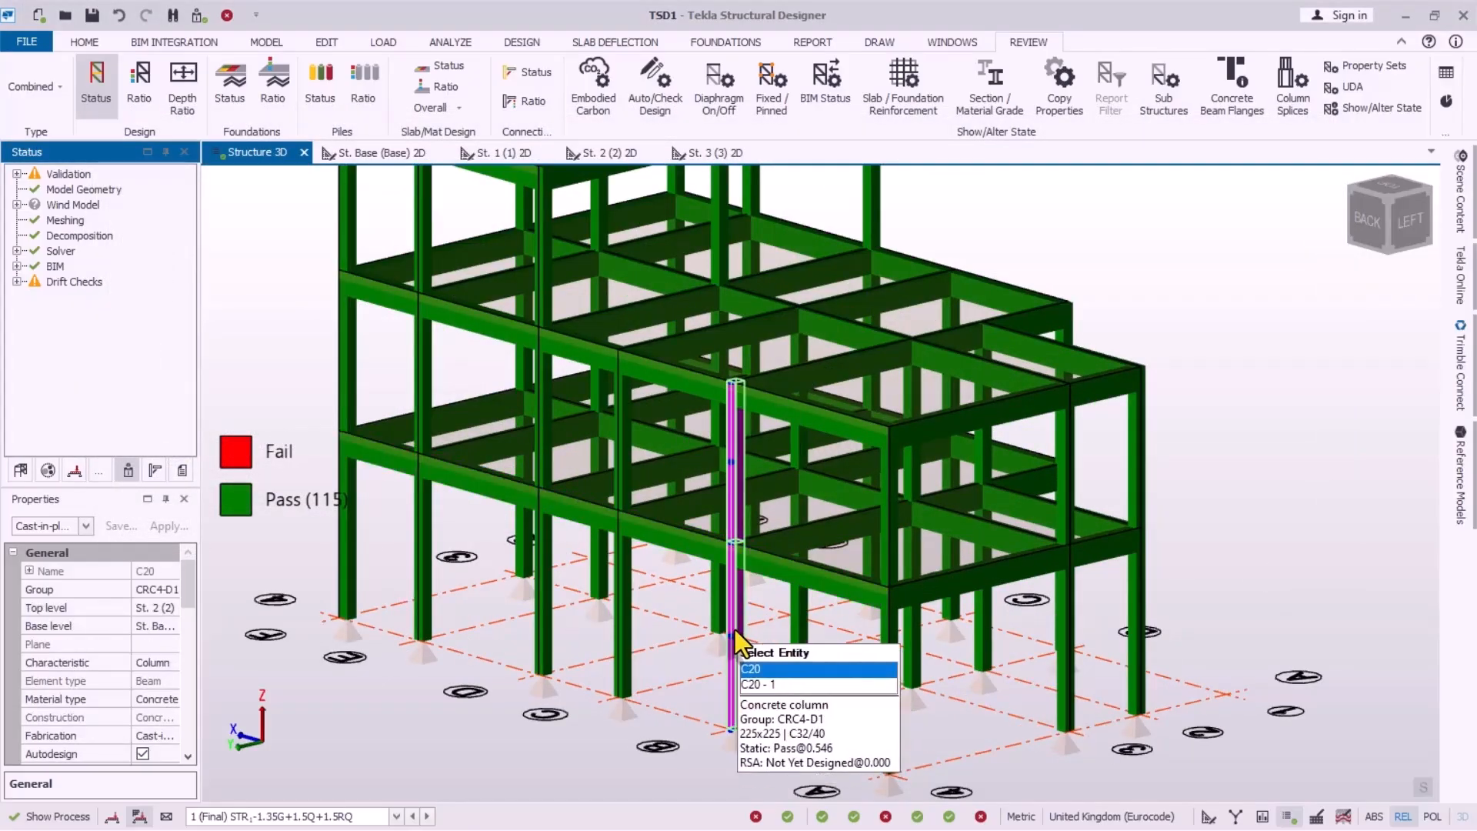
right_click(736, 630)
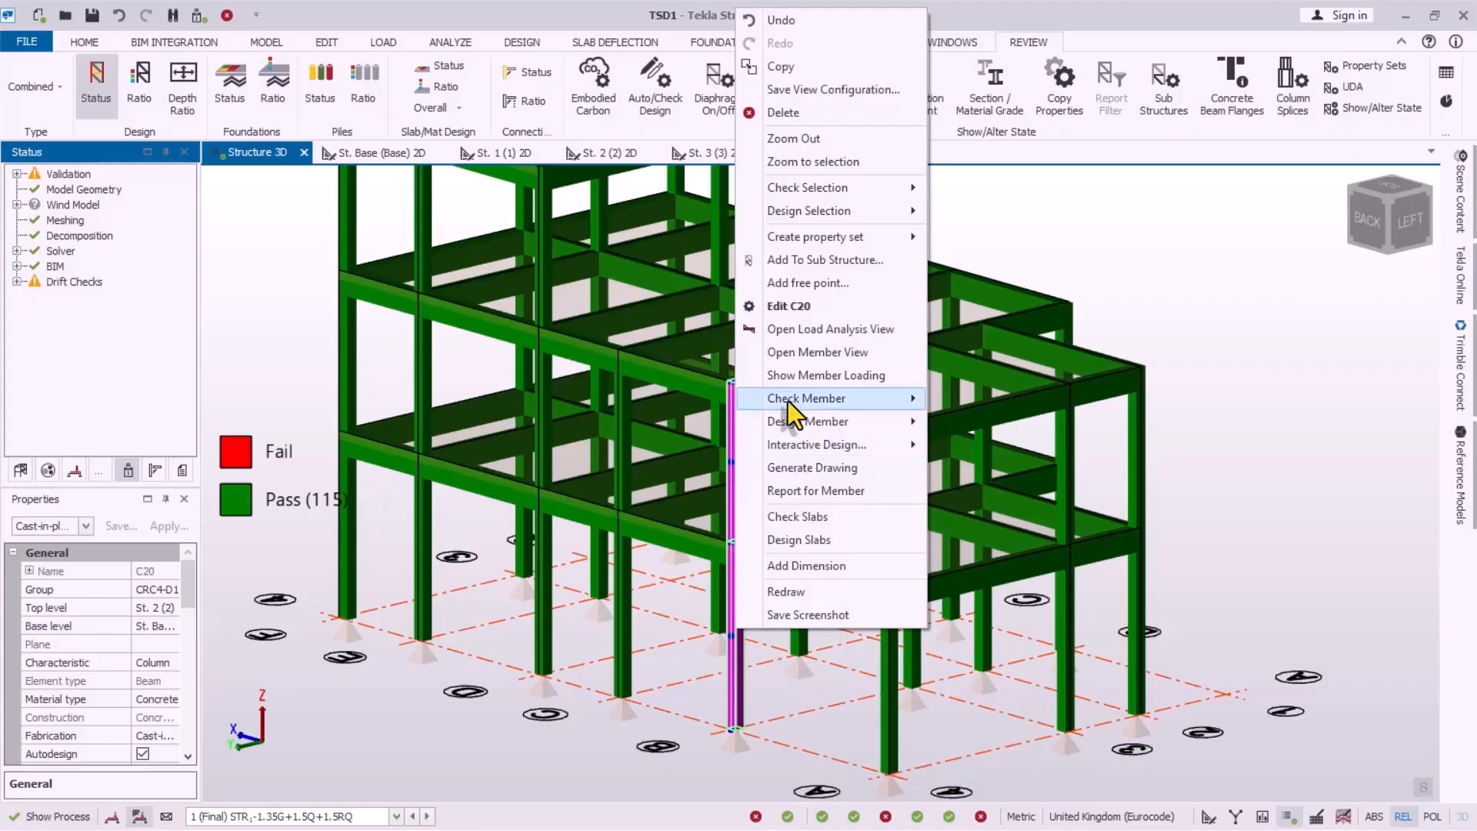
mouse_move(805, 398)
click(972, 400)
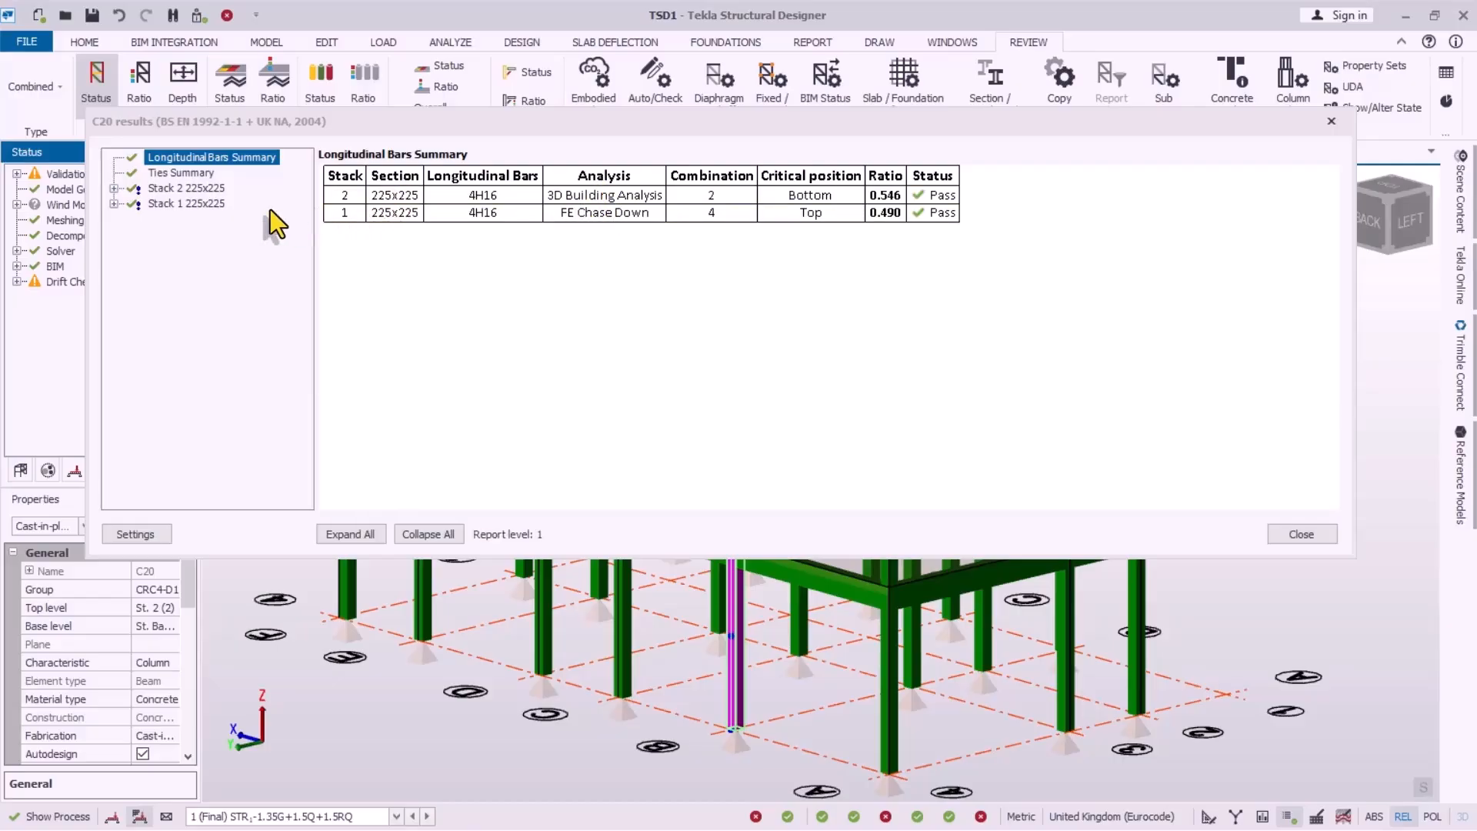
Step: Examine column C20's ties summary and the Stack 2 longitudinal bar checks, then close the results
click(164, 178)
click(164, 187)
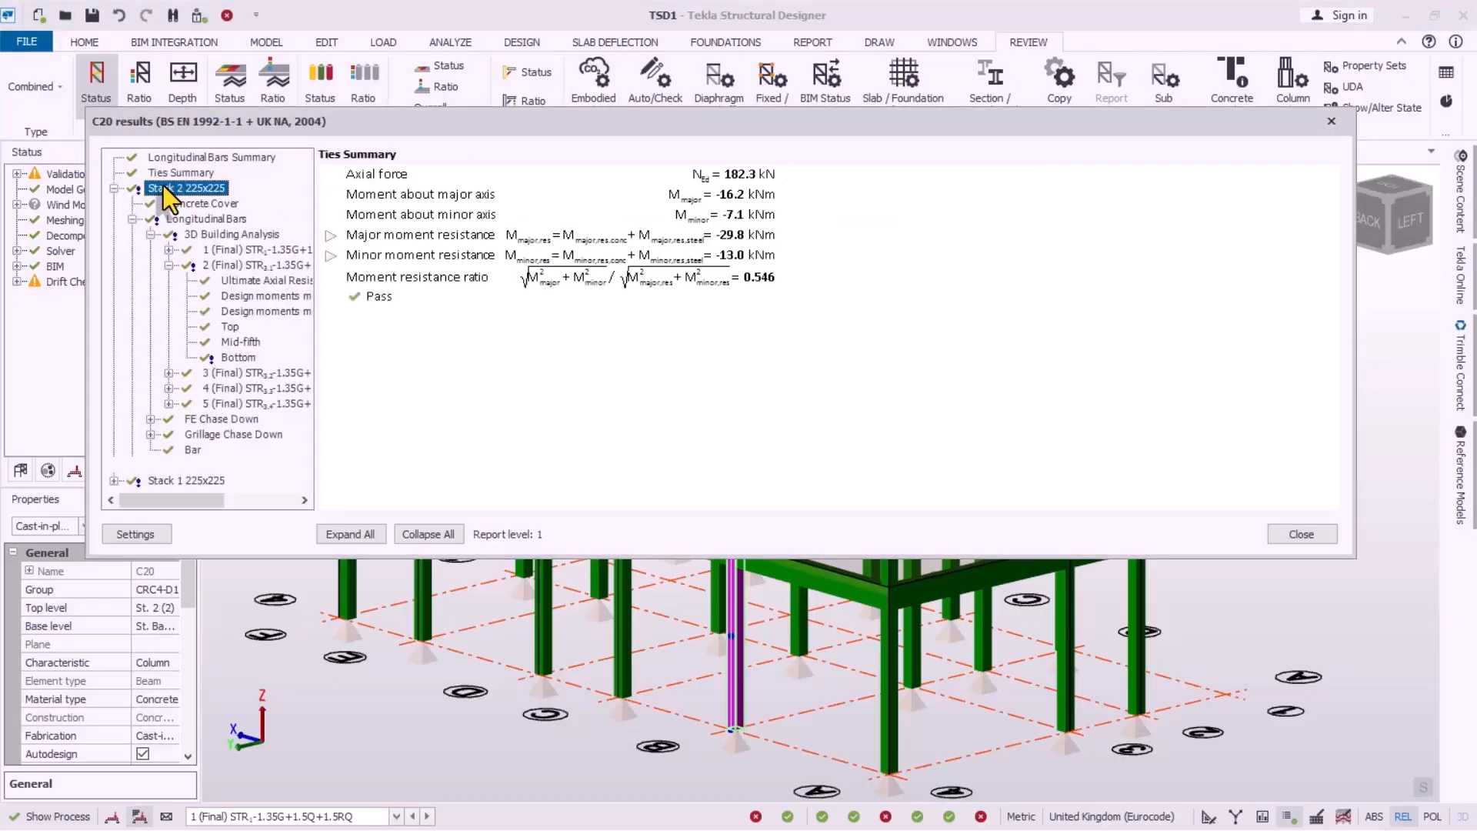
scroll(203, 308, right, 1)
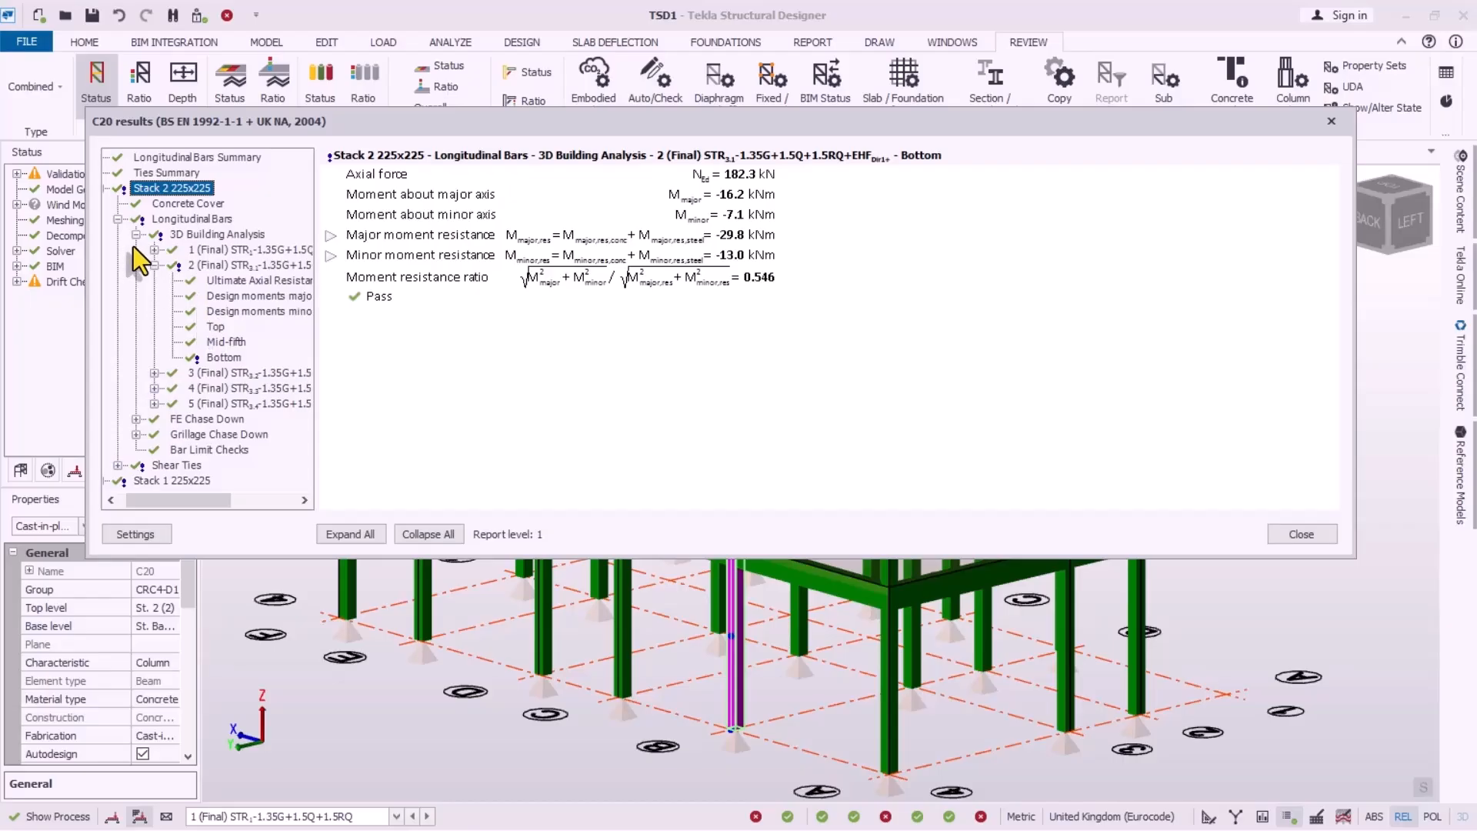
scroll(230, 323, right, 1)
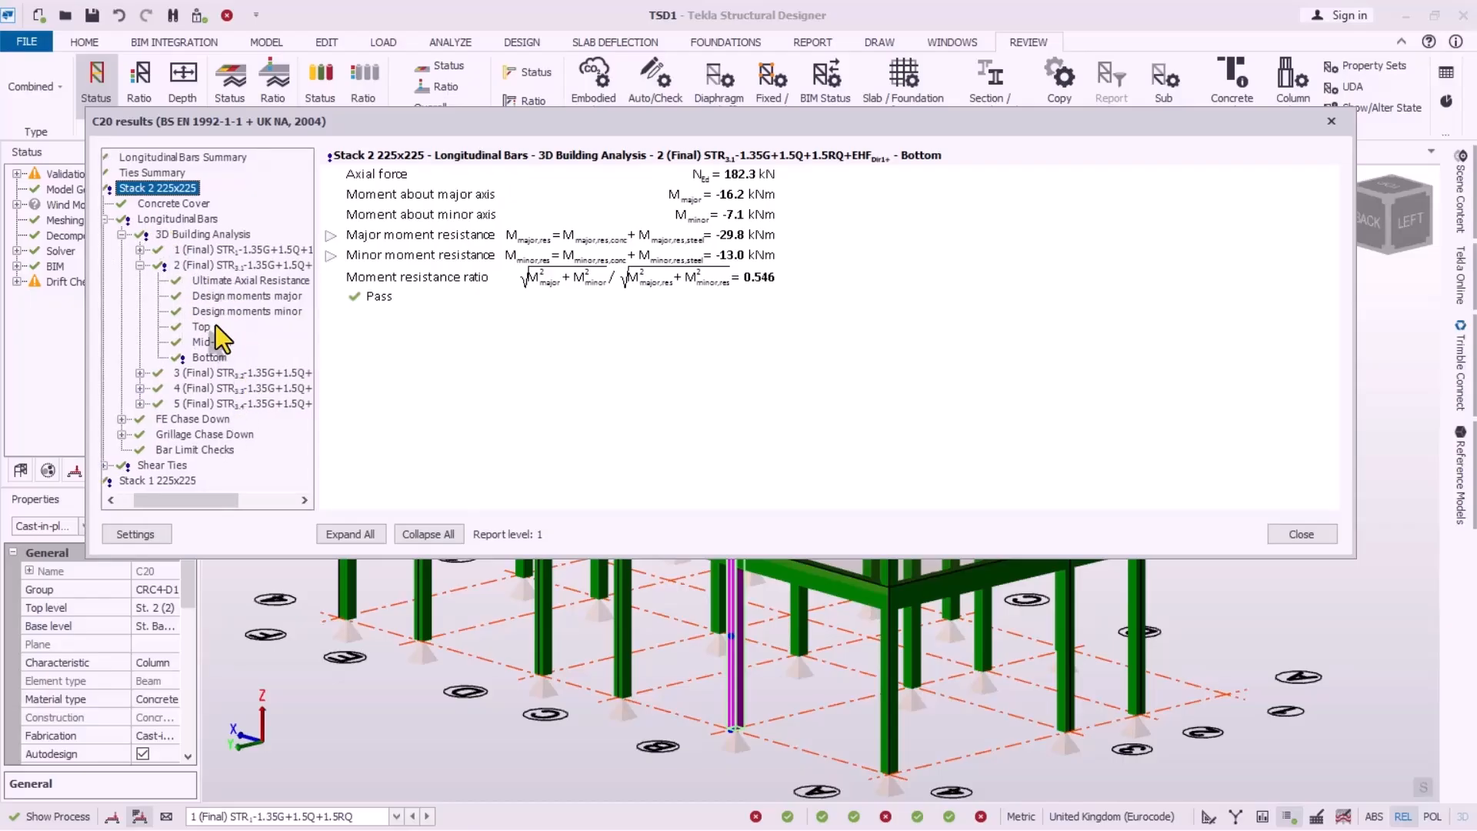
click(1306, 536)
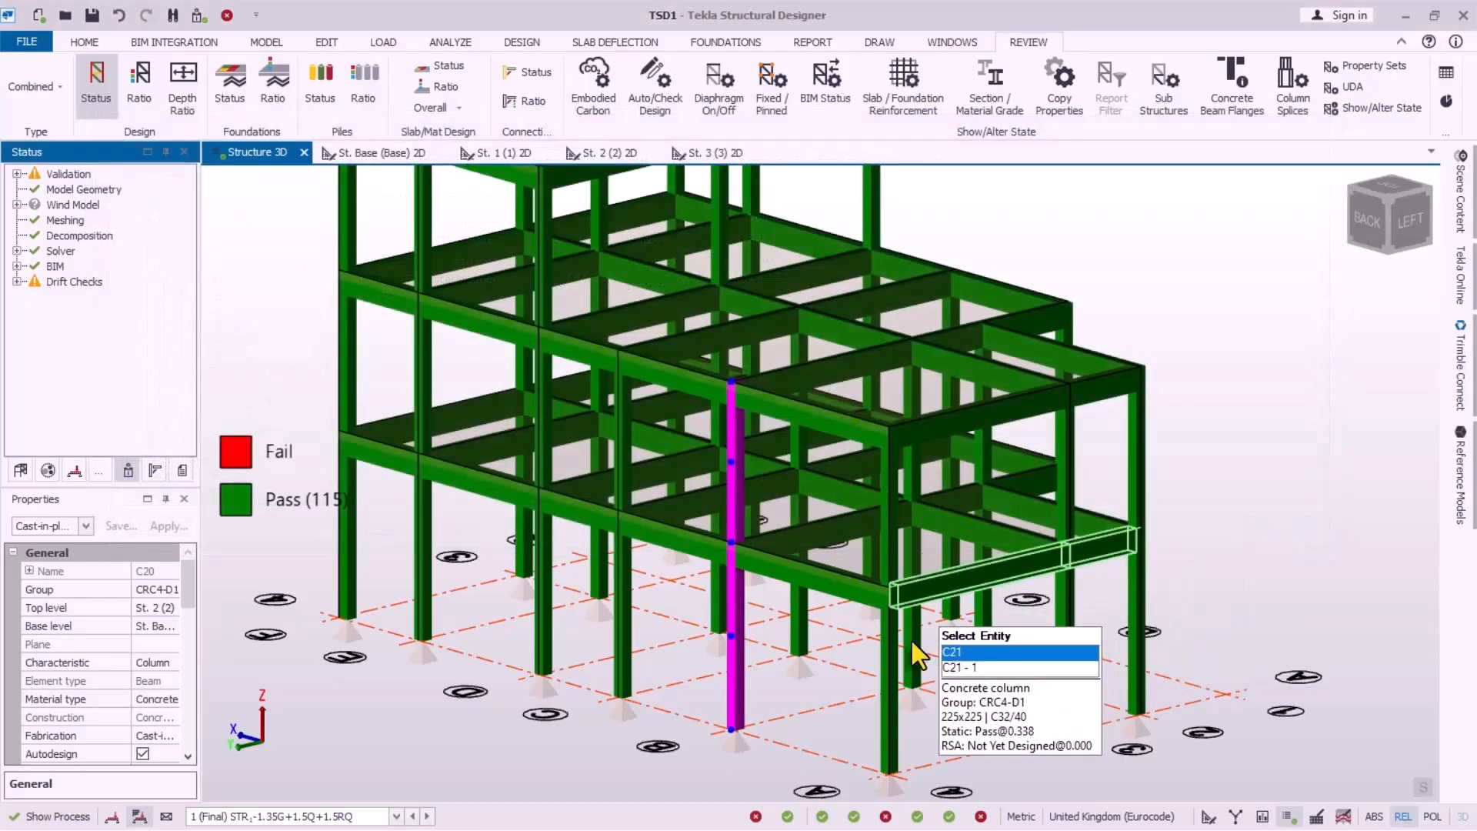
Step: Open the static interactive design for concrete beam 1B21 on level St. 1
mouse_move(1143, 453)
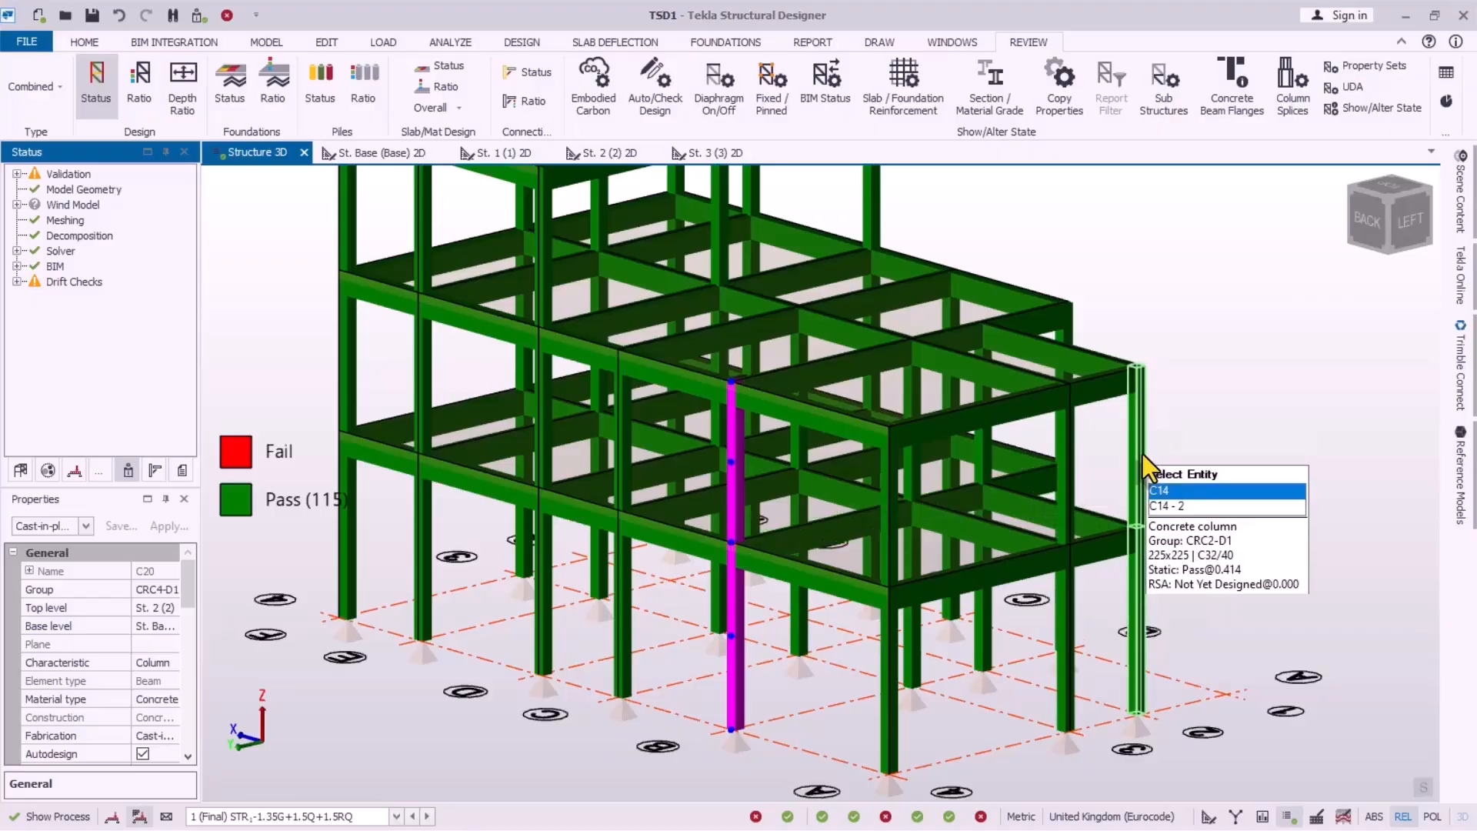
mouse_move(1023, 354)
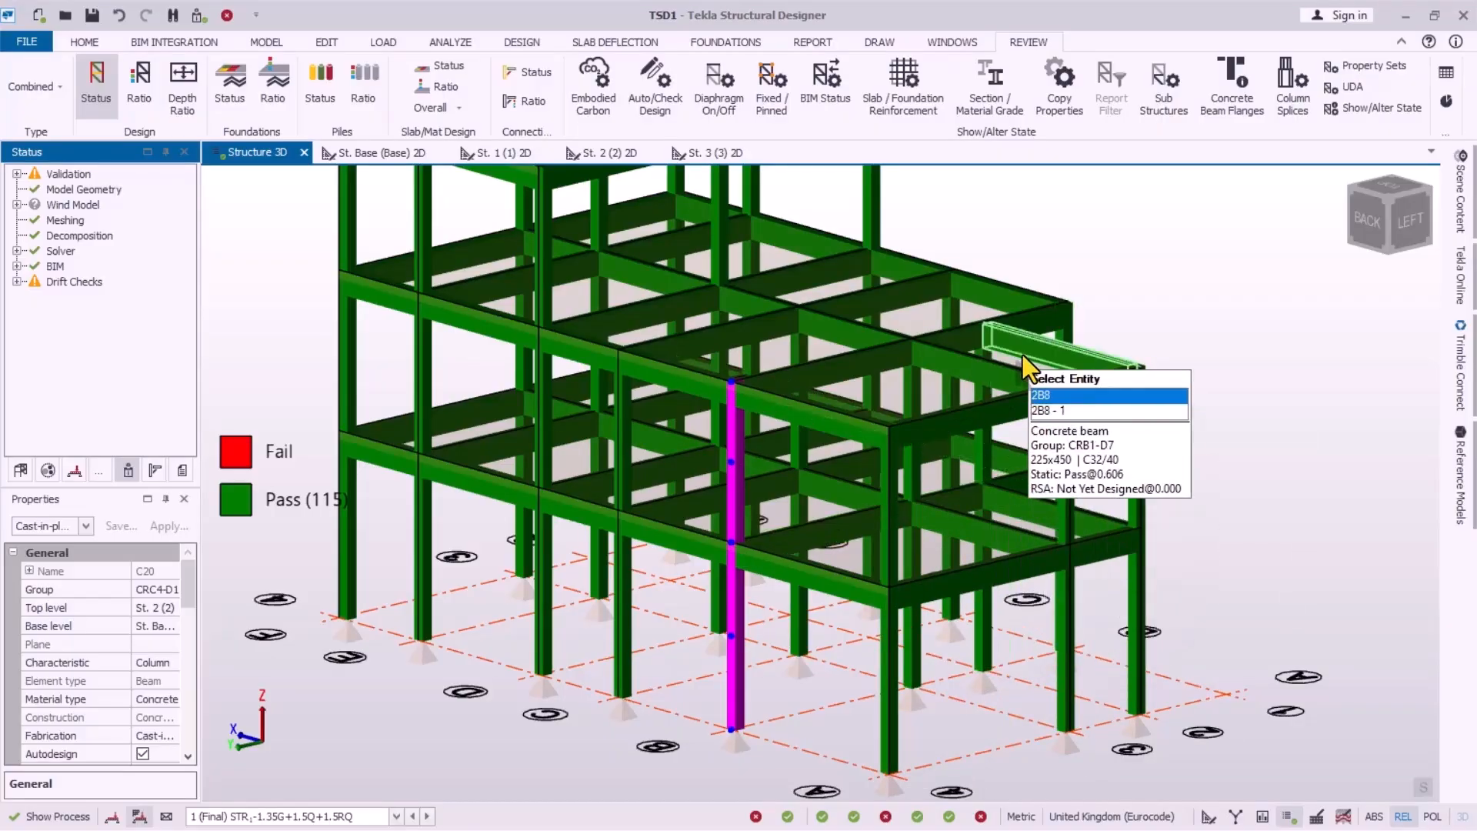
click(805, 570)
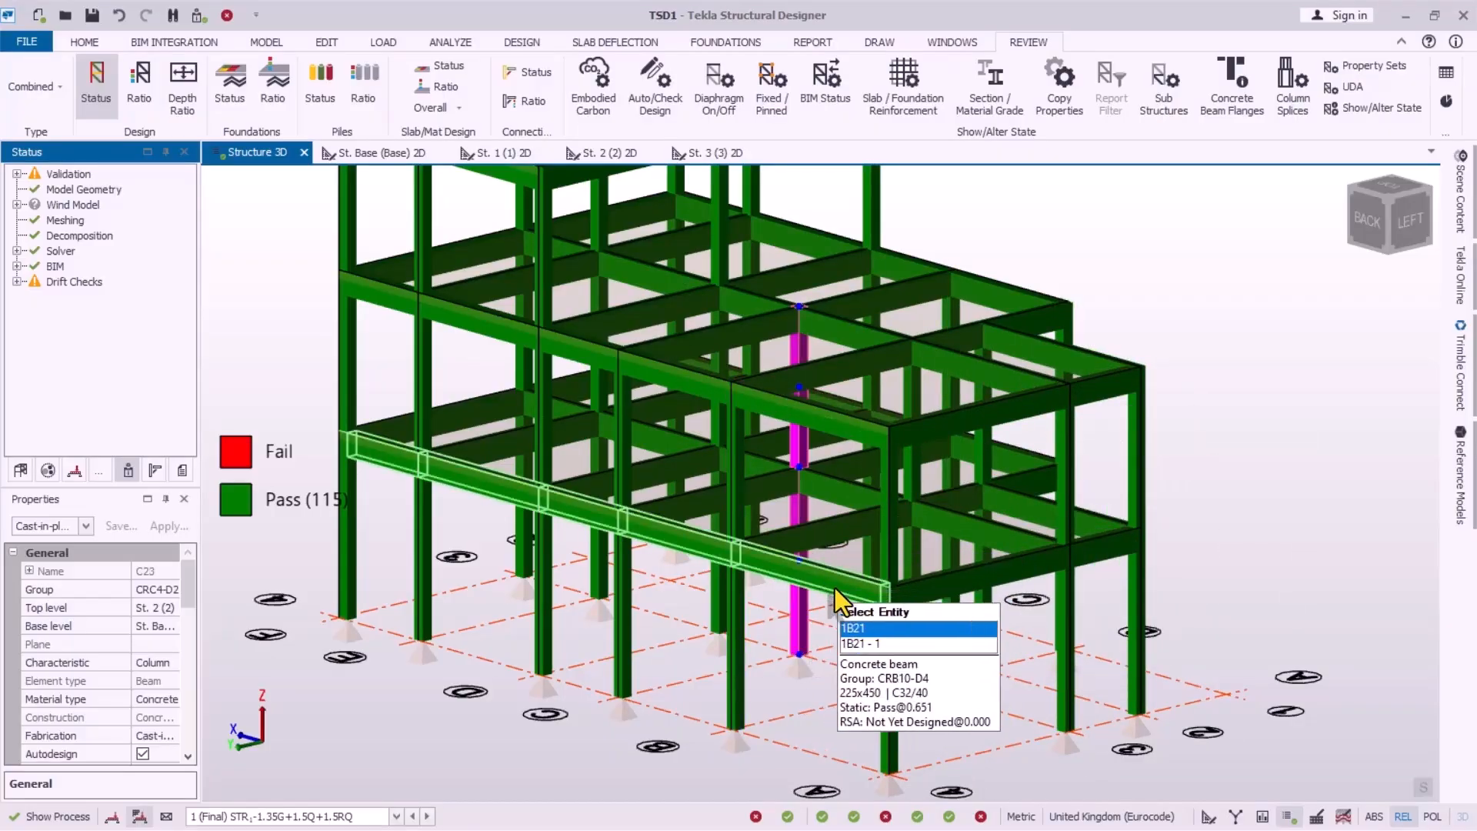
click(834, 588)
right_click(834, 588)
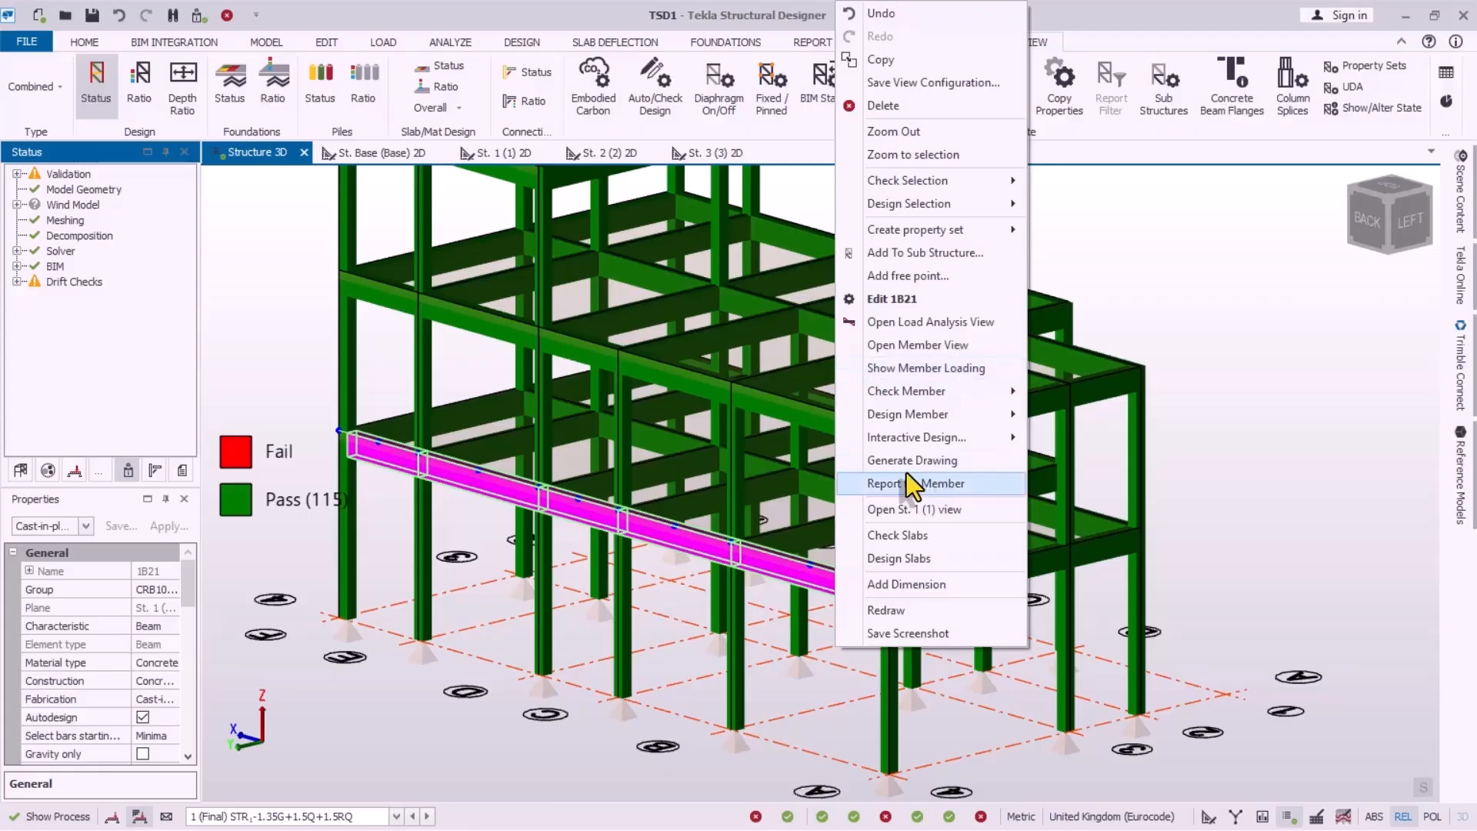
mouse_move(905, 419)
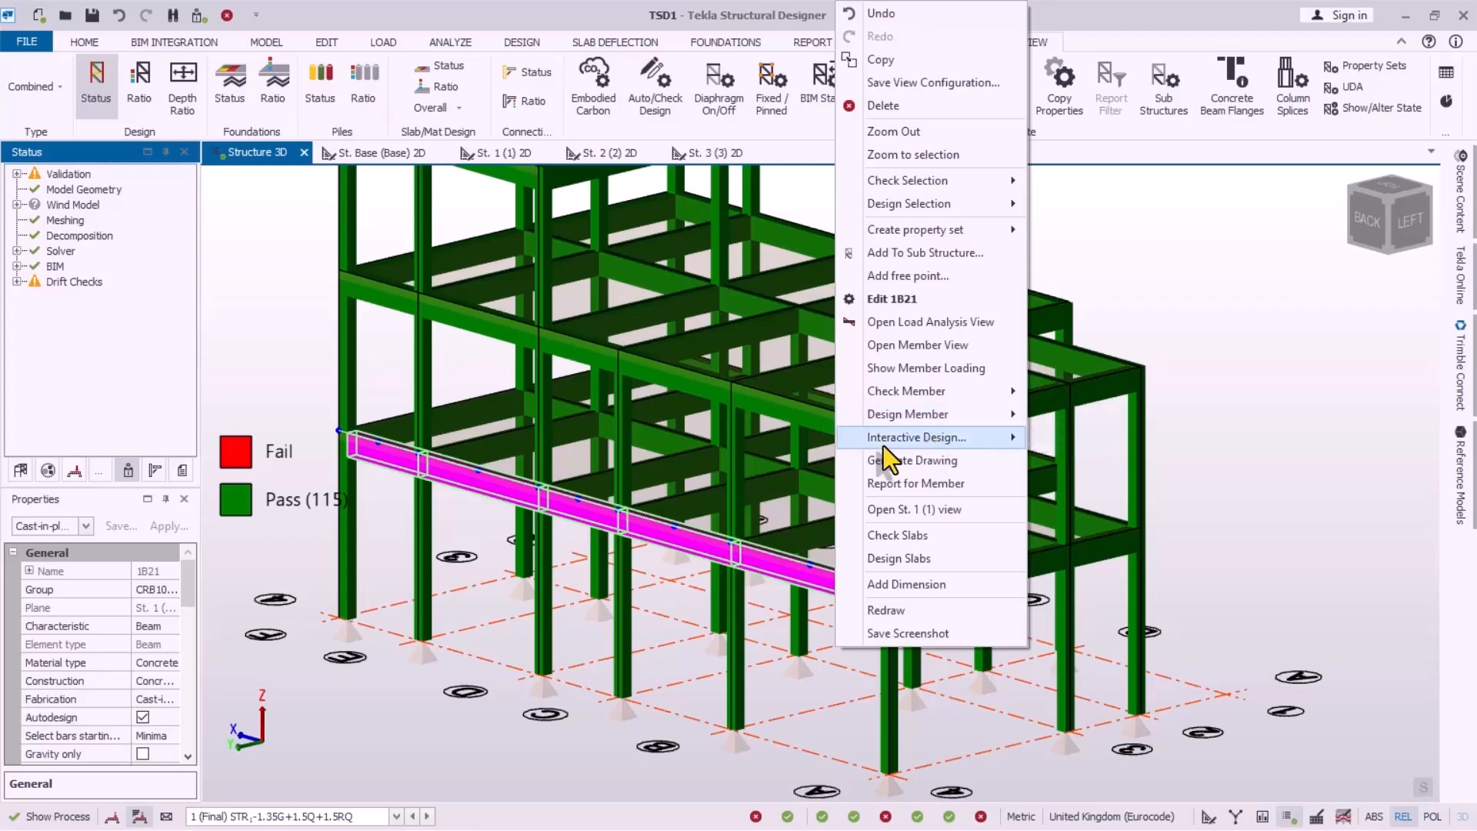
mouse_move(969, 440)
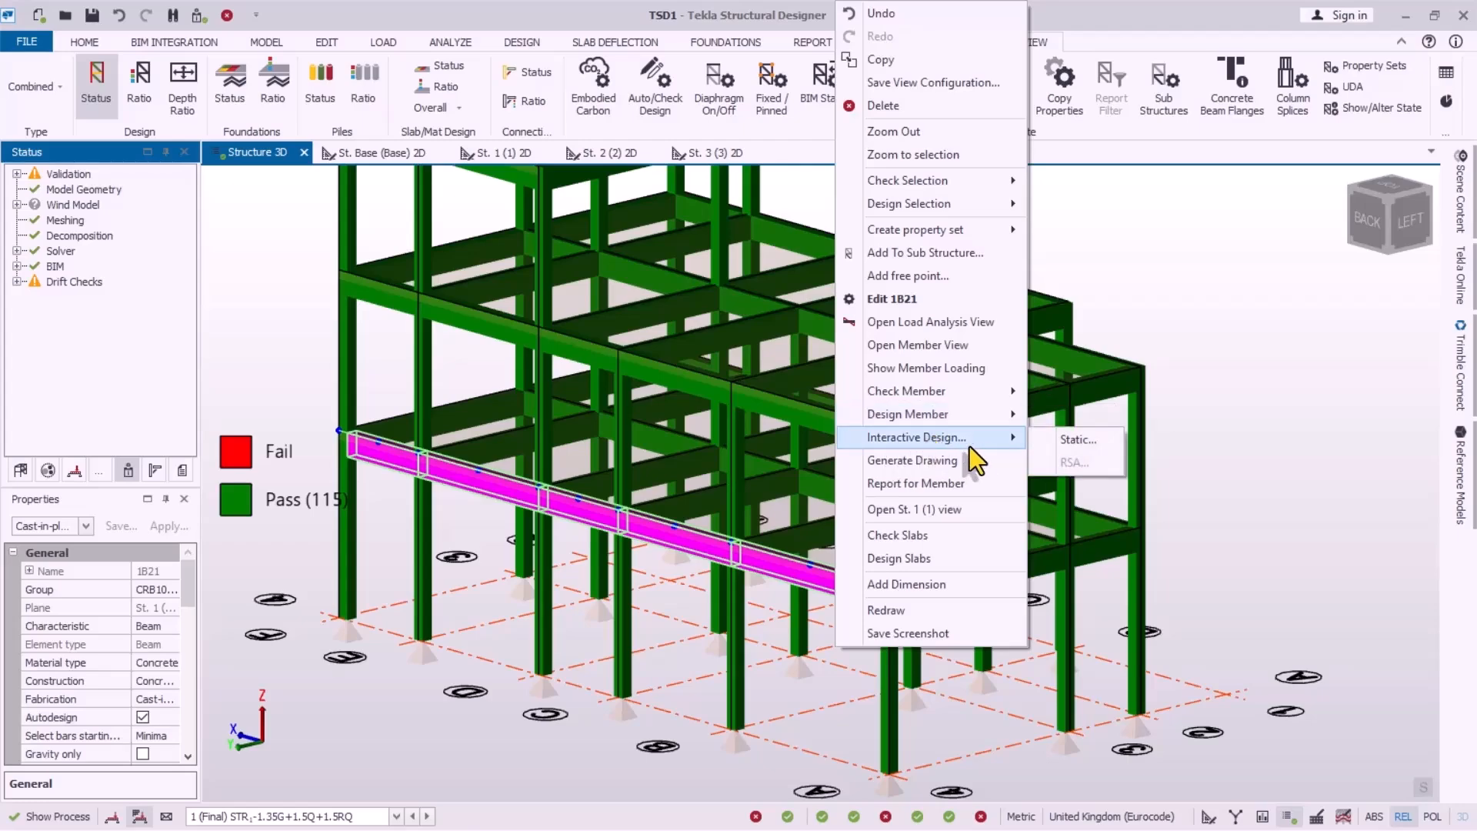
click(1089, 445)
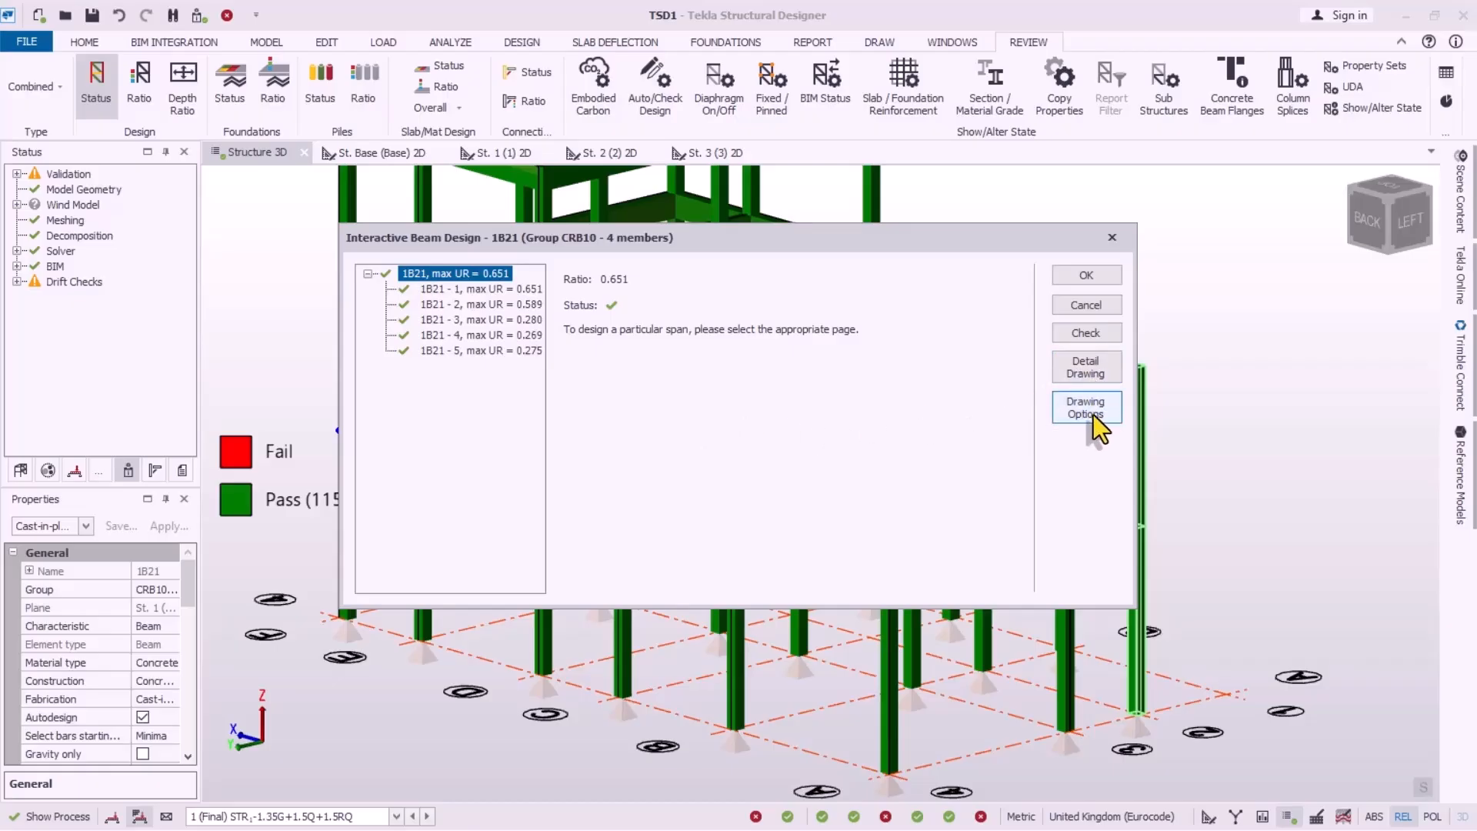
Step: Examine the longitudinal bar arrangement and the region checks for span 1 of beam 1B21
click(444, 290)
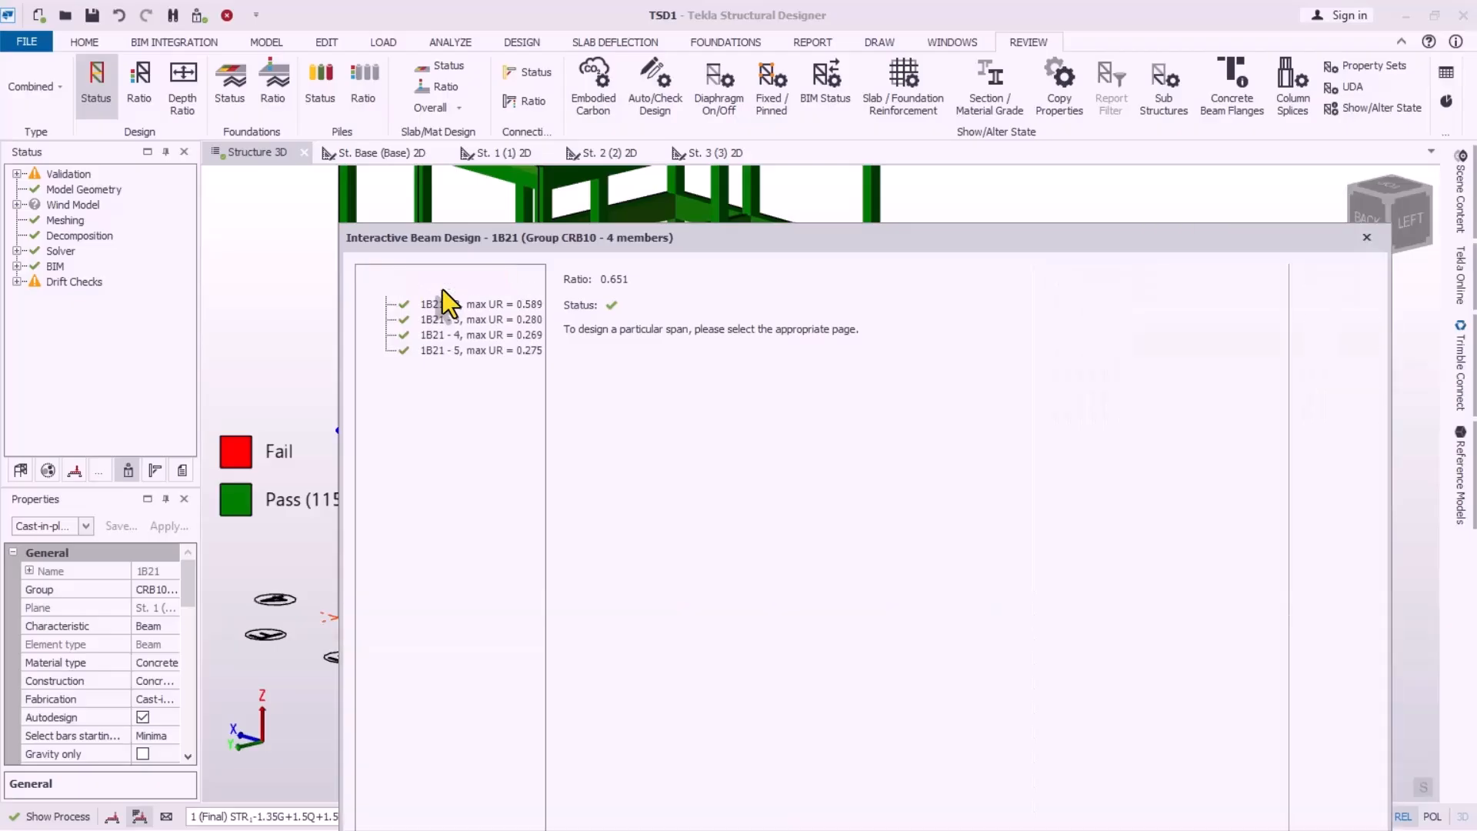
drag(971, 237, 759, 2)
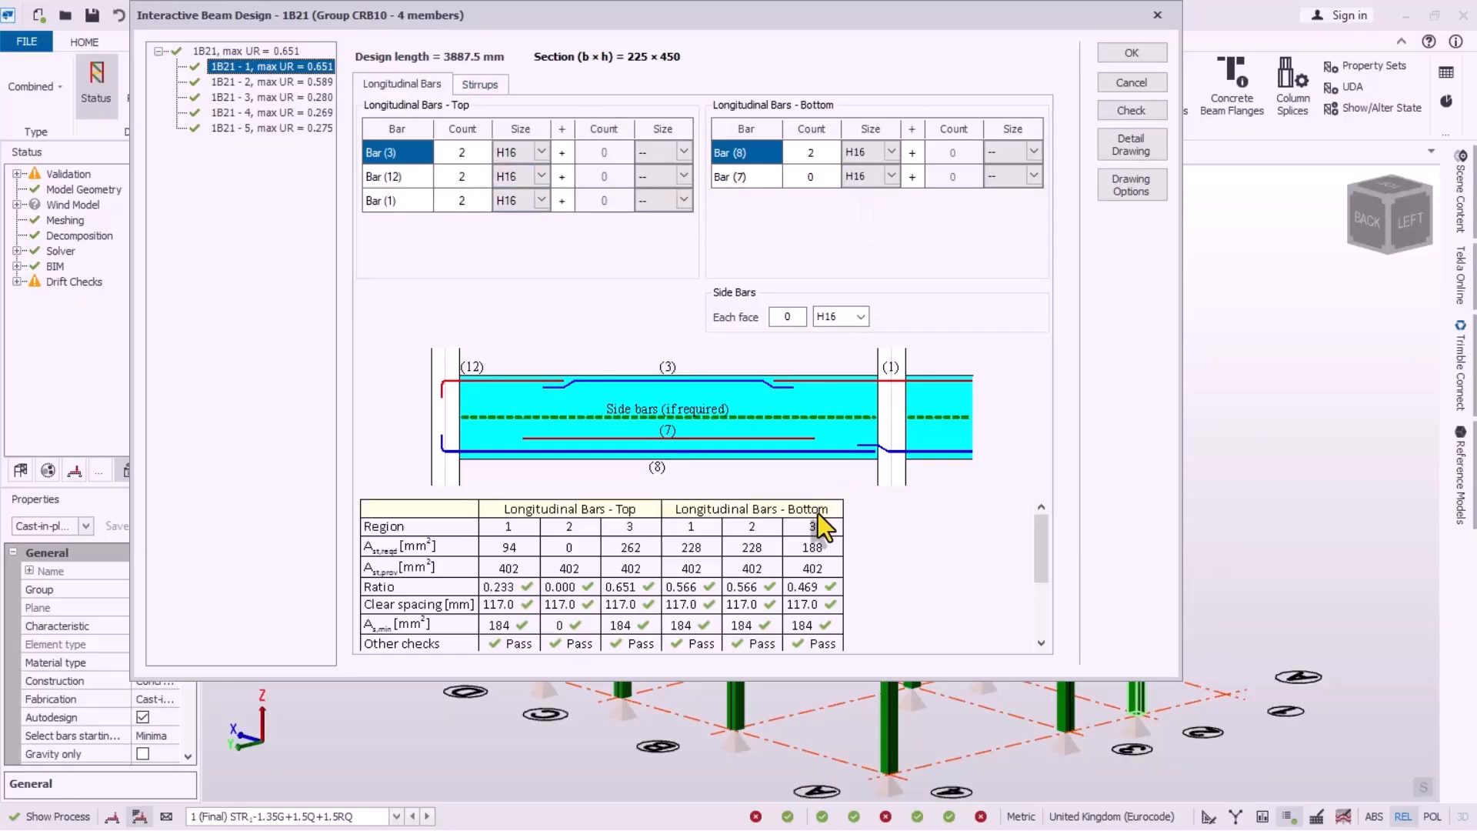
scroll(772, 583, down, 4)
scroll(663, 553, up, 1)
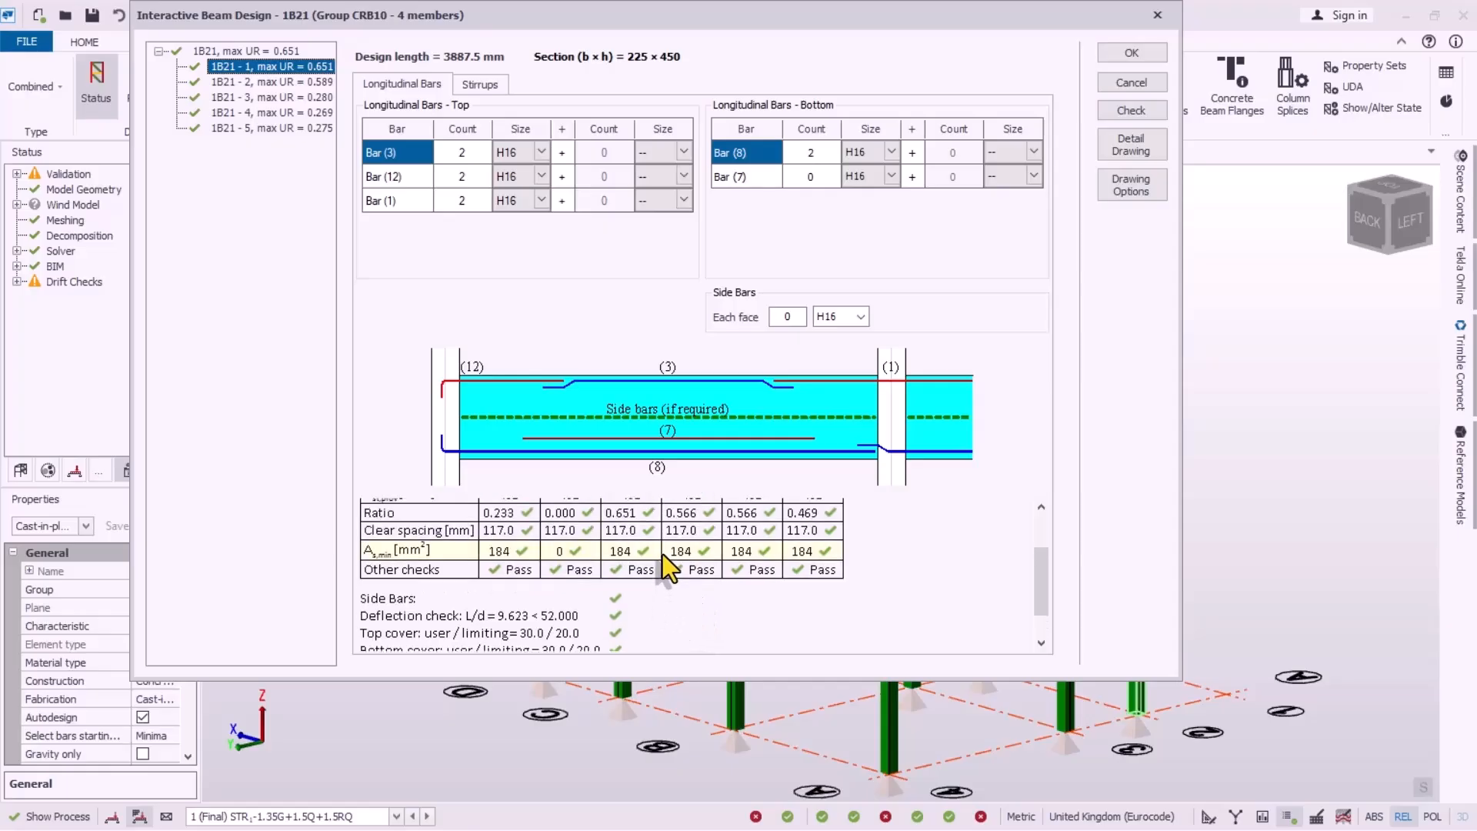
scroll(662, 554, up, 1)
Step: Set the stirrup size to H10 for the Left and Center regions of beam 1B21's span 1
click(482, 83)
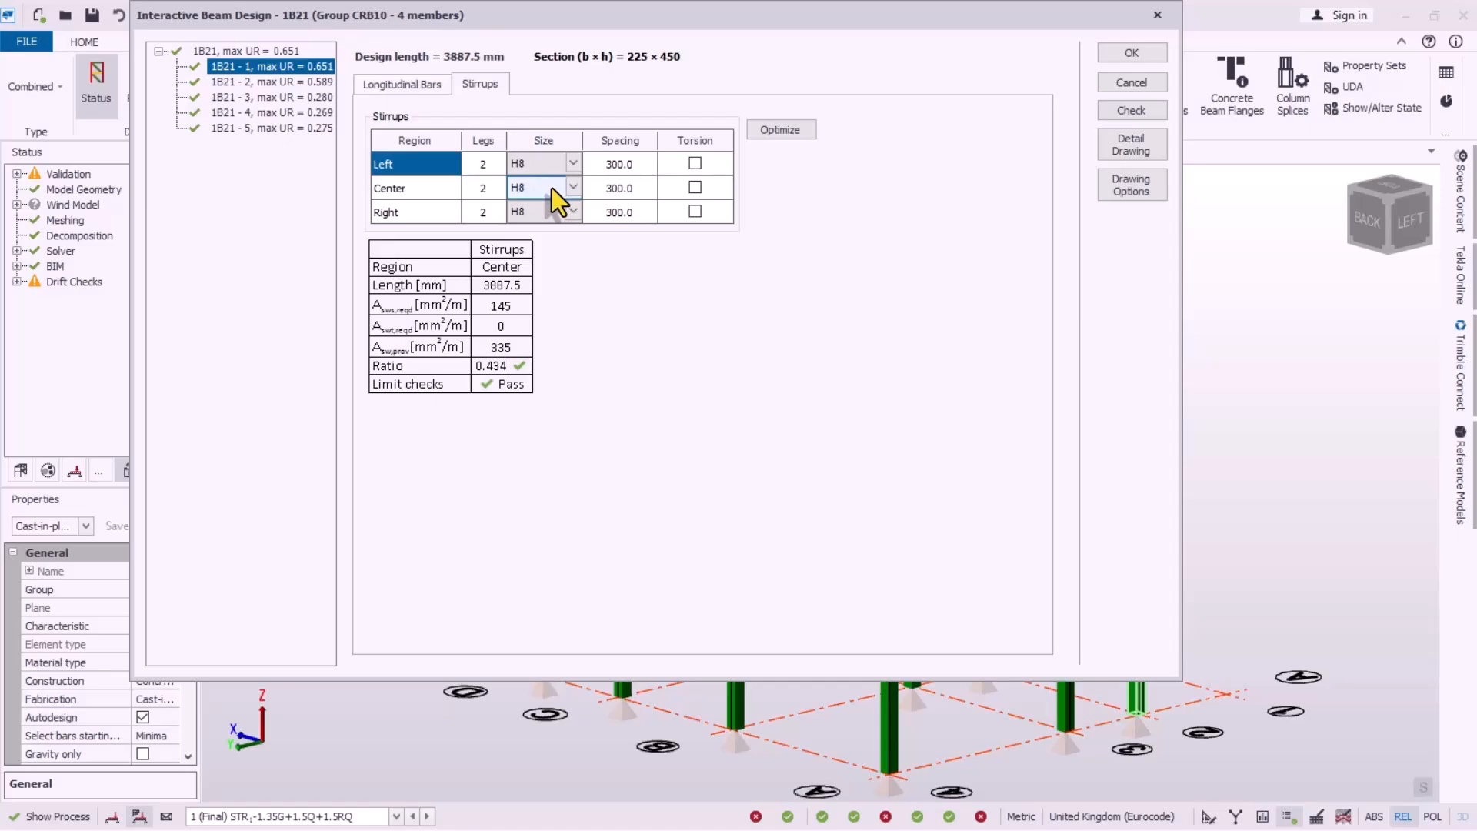
click(571, 164)
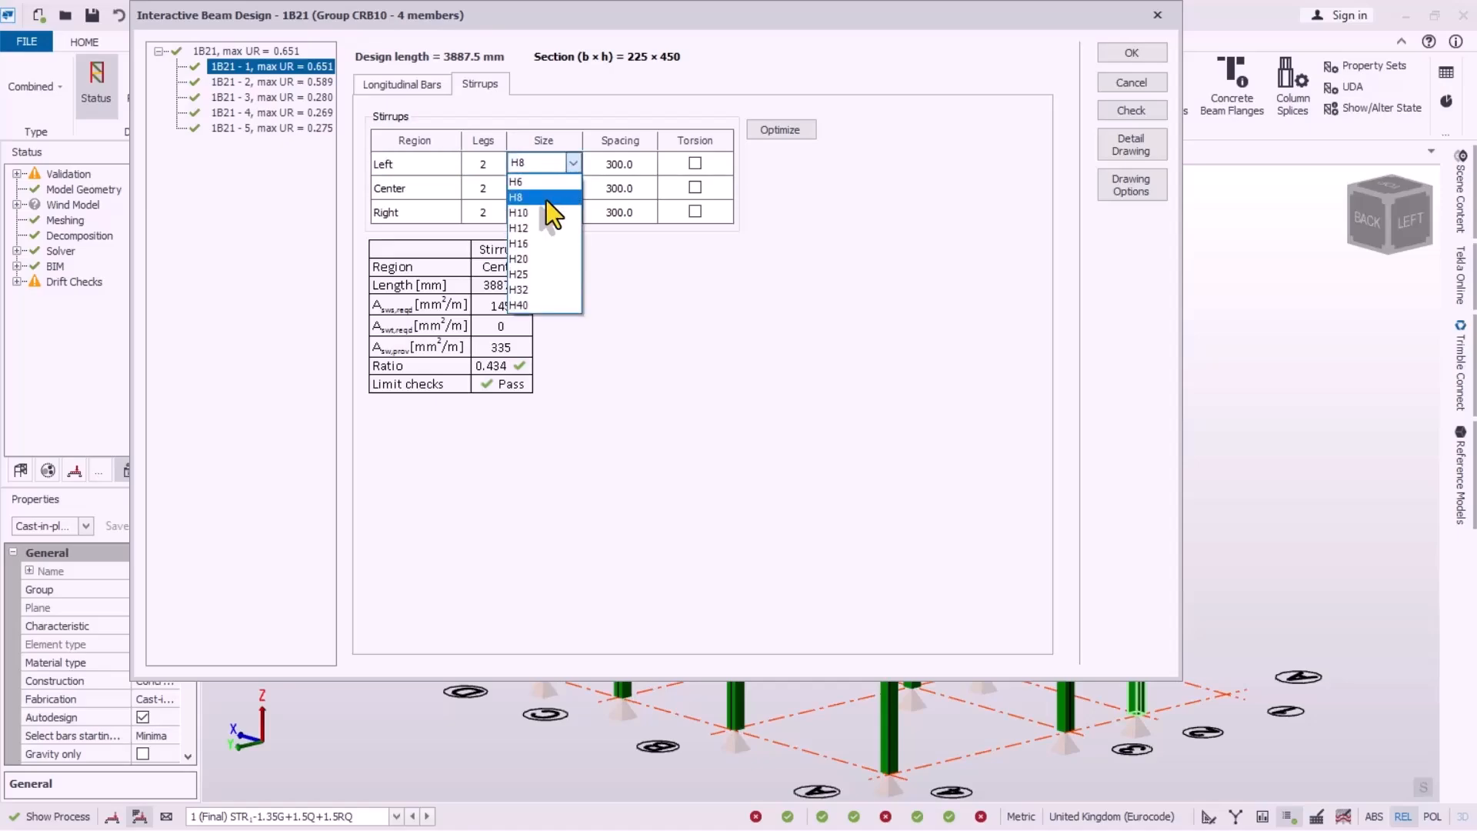
click(542, 211)
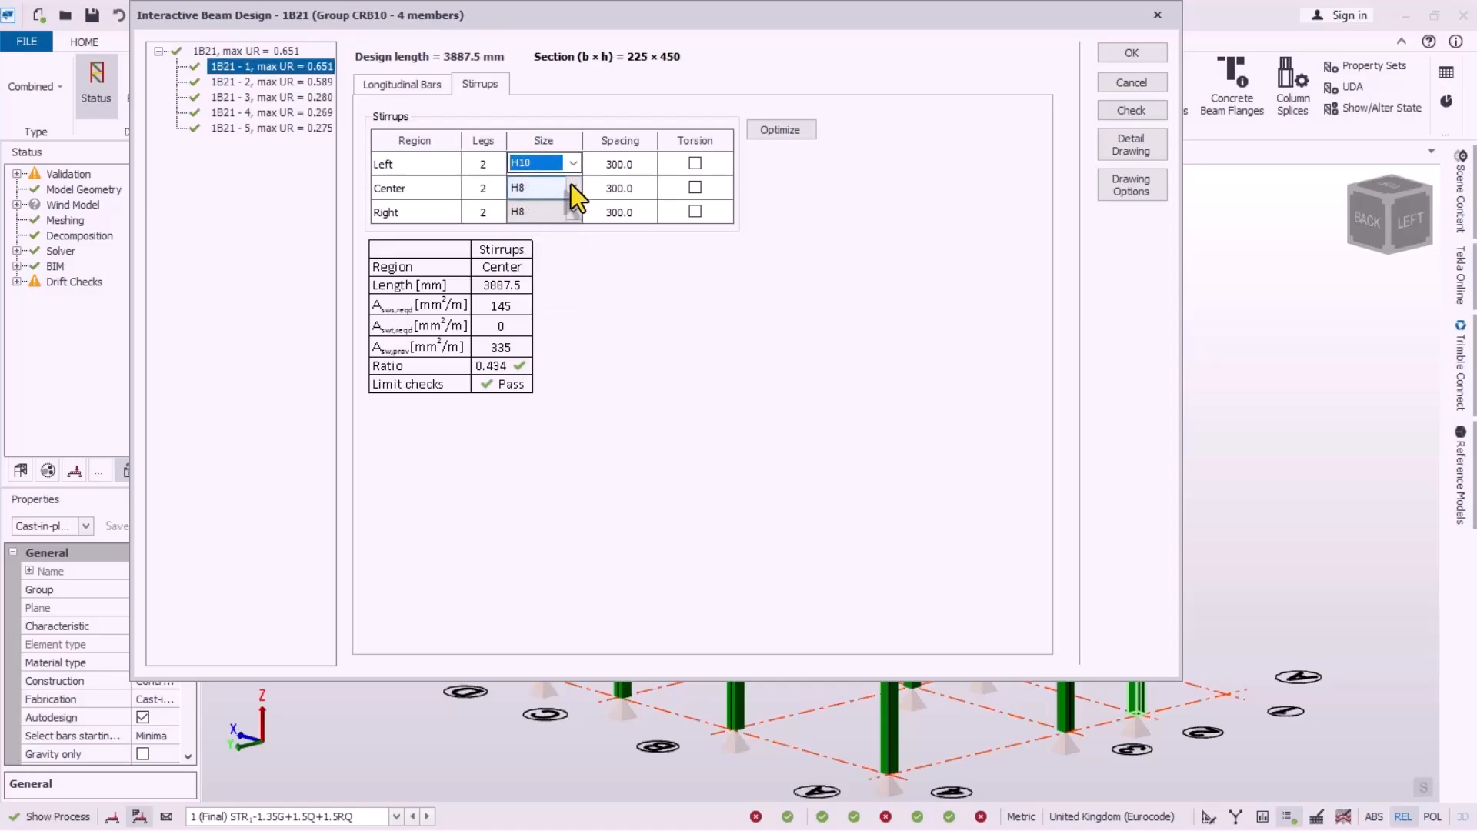
click(570, 187)
click(536, 234)
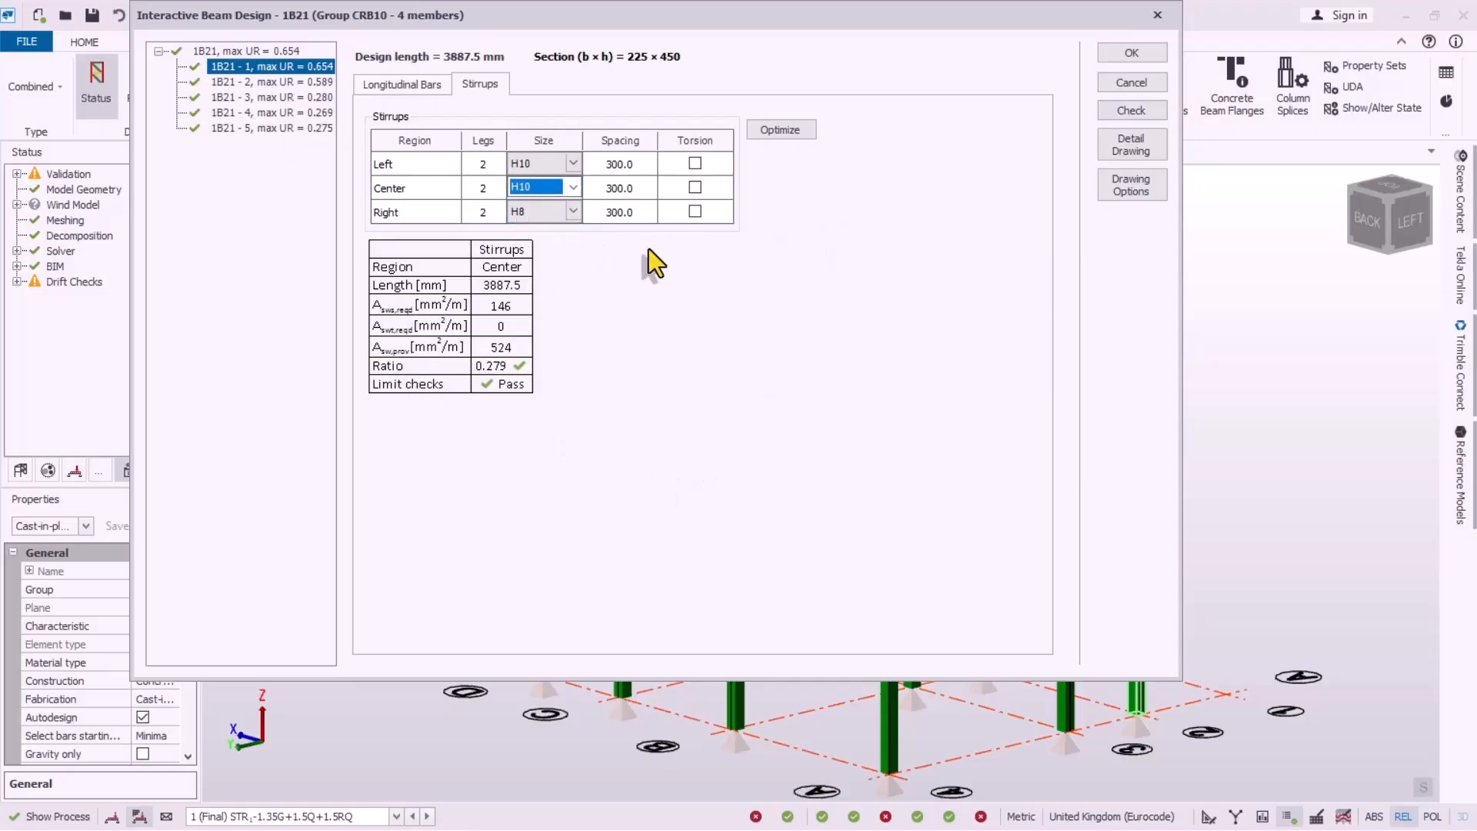
Step: Generate the detail drawing of beam 1B21 and examine its elevation, section A-A and bar schedules in AutoCAD
click(1130, 150)
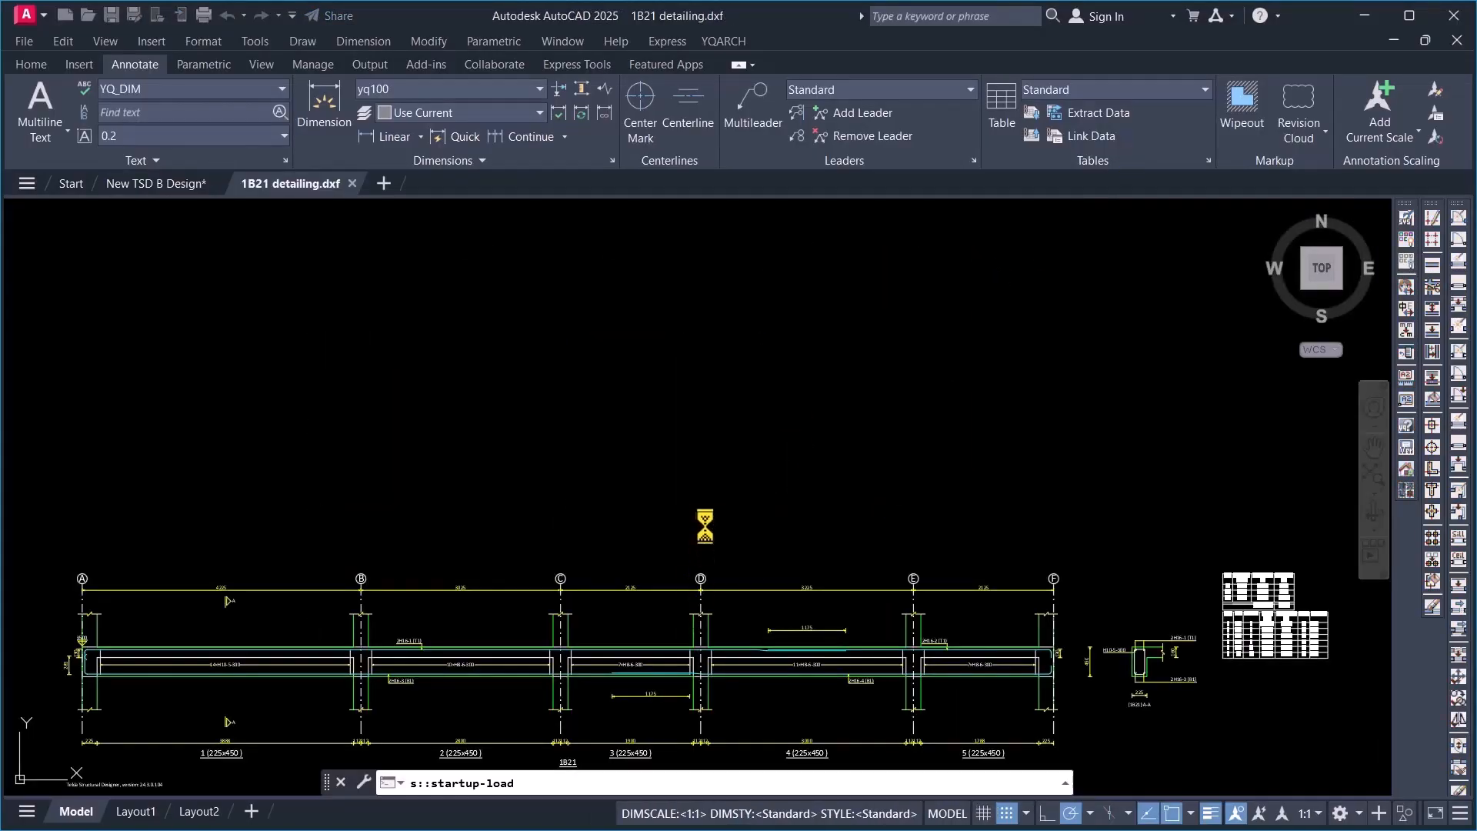
scroll(518, 500, up, 8)
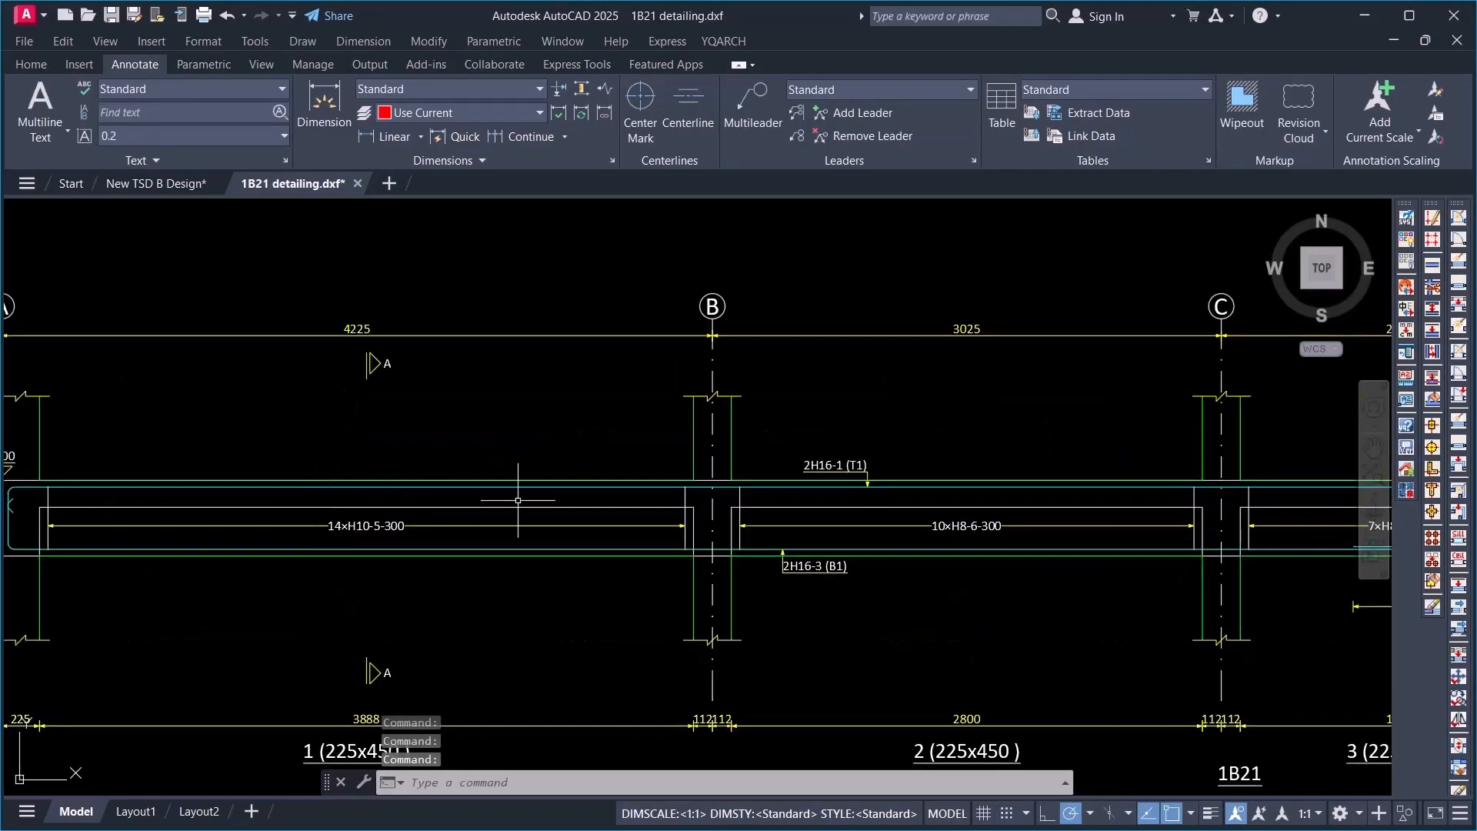
scroll(517, 500, up, 3)
scroll(462, 509, down, 10)
scroll(556, 406, up, 5)
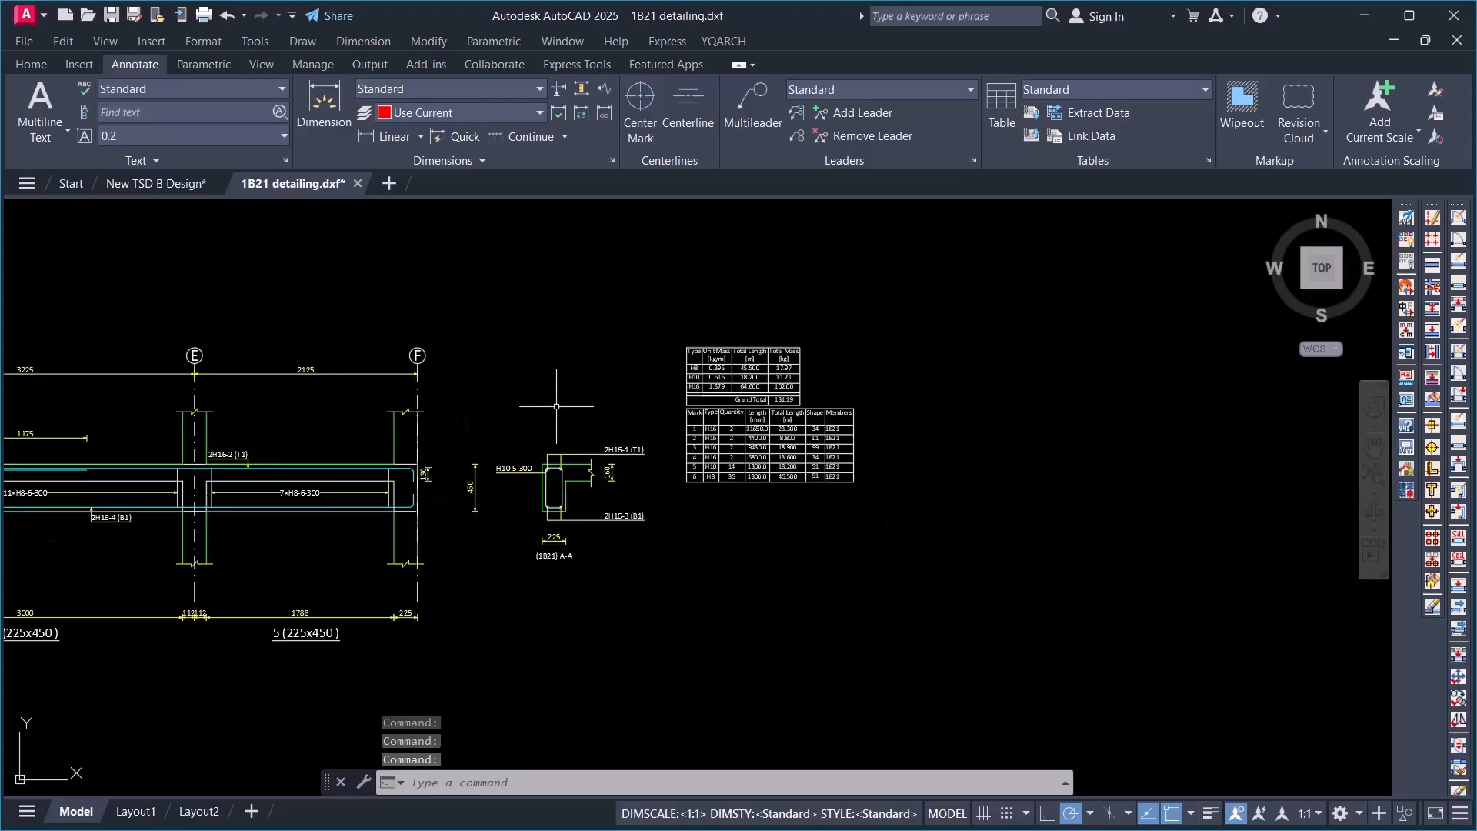
scroll(593, 415, up, 3)
scroll(692, 500, down, 10)
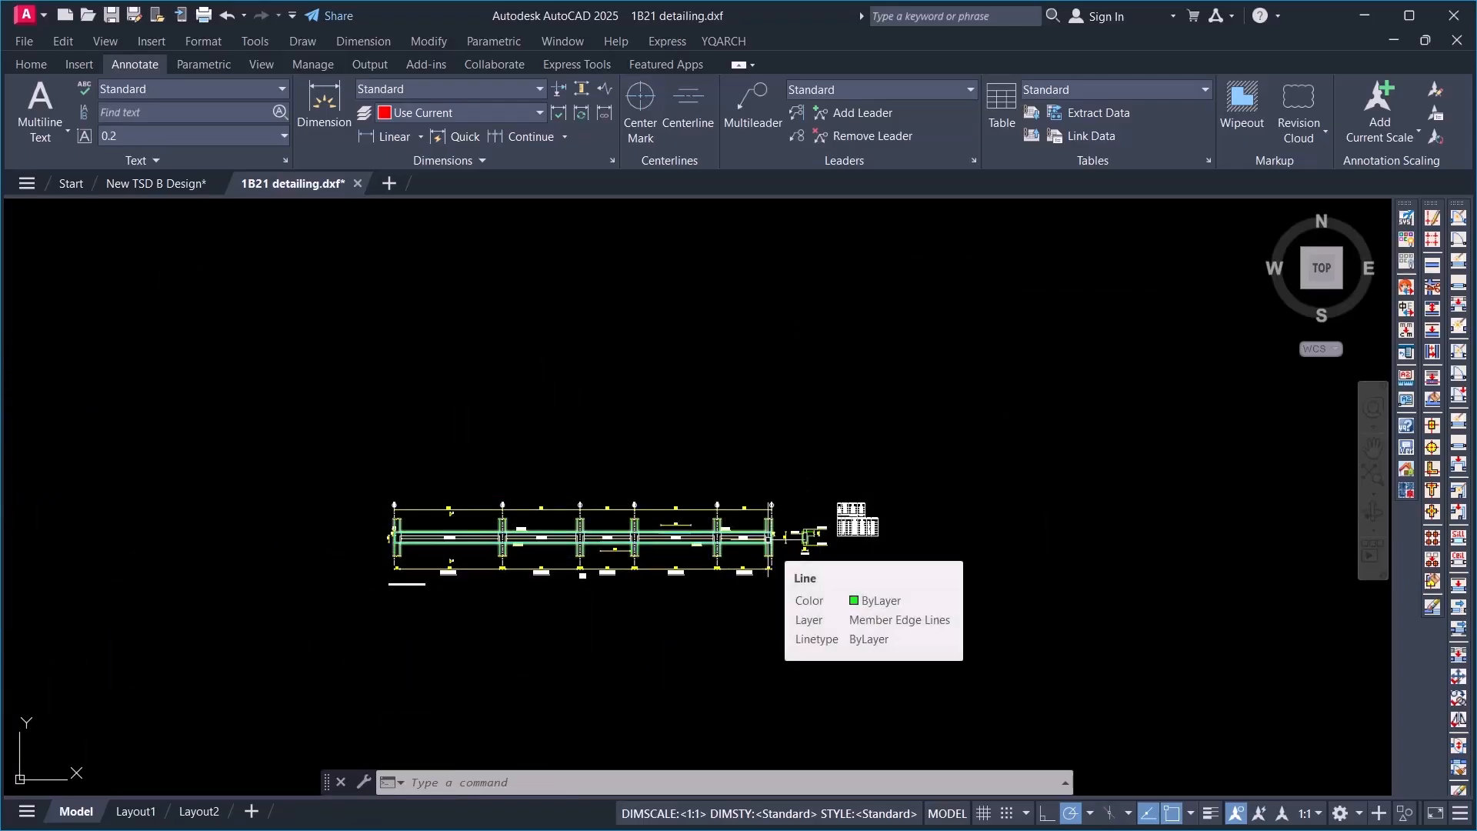
scroll(763, 543, up, 2)
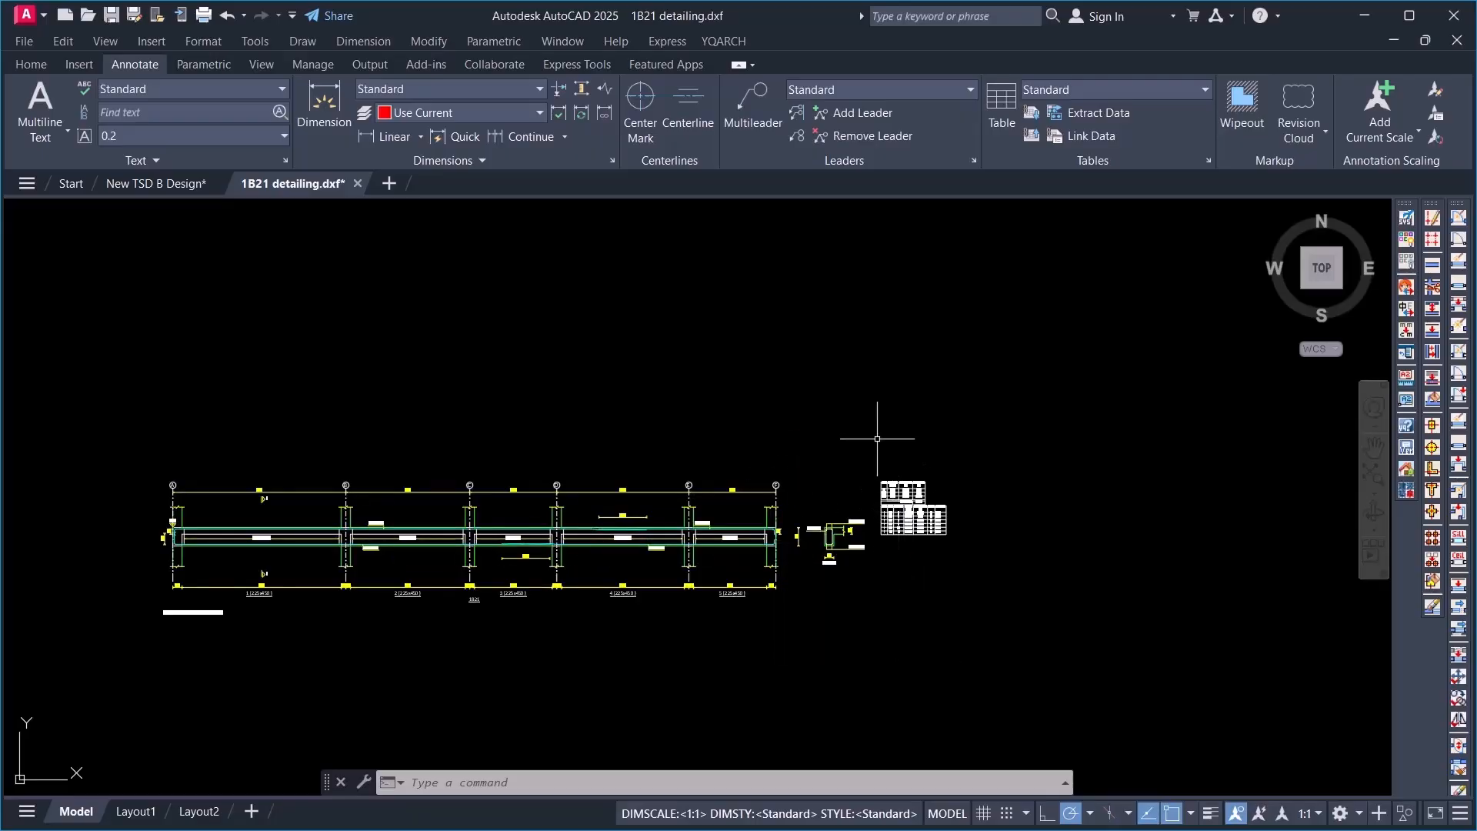
scroll(877, 438, down, 4)
scroll(891, 389, up, 6)
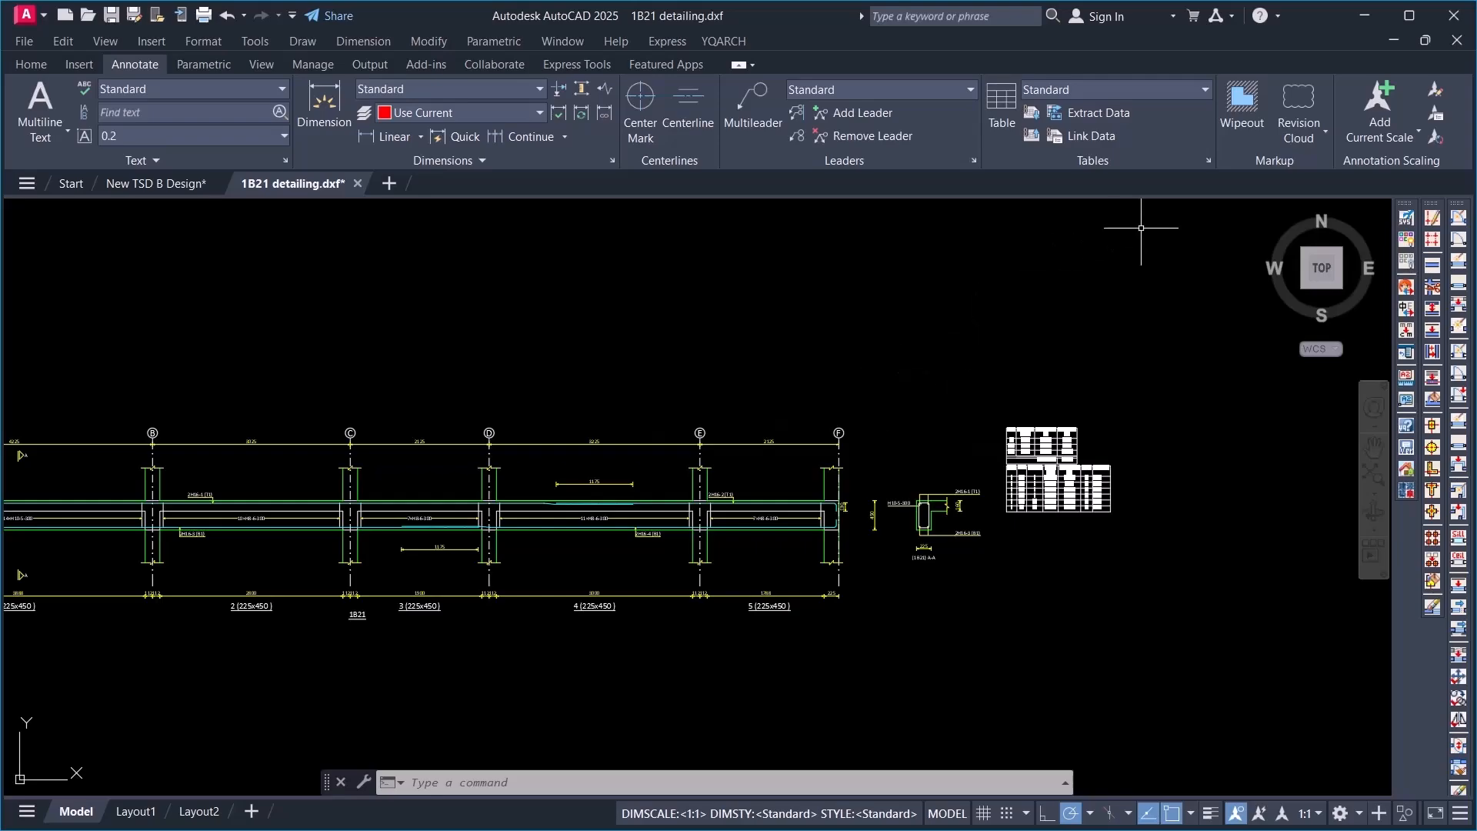
click(1088, 224)
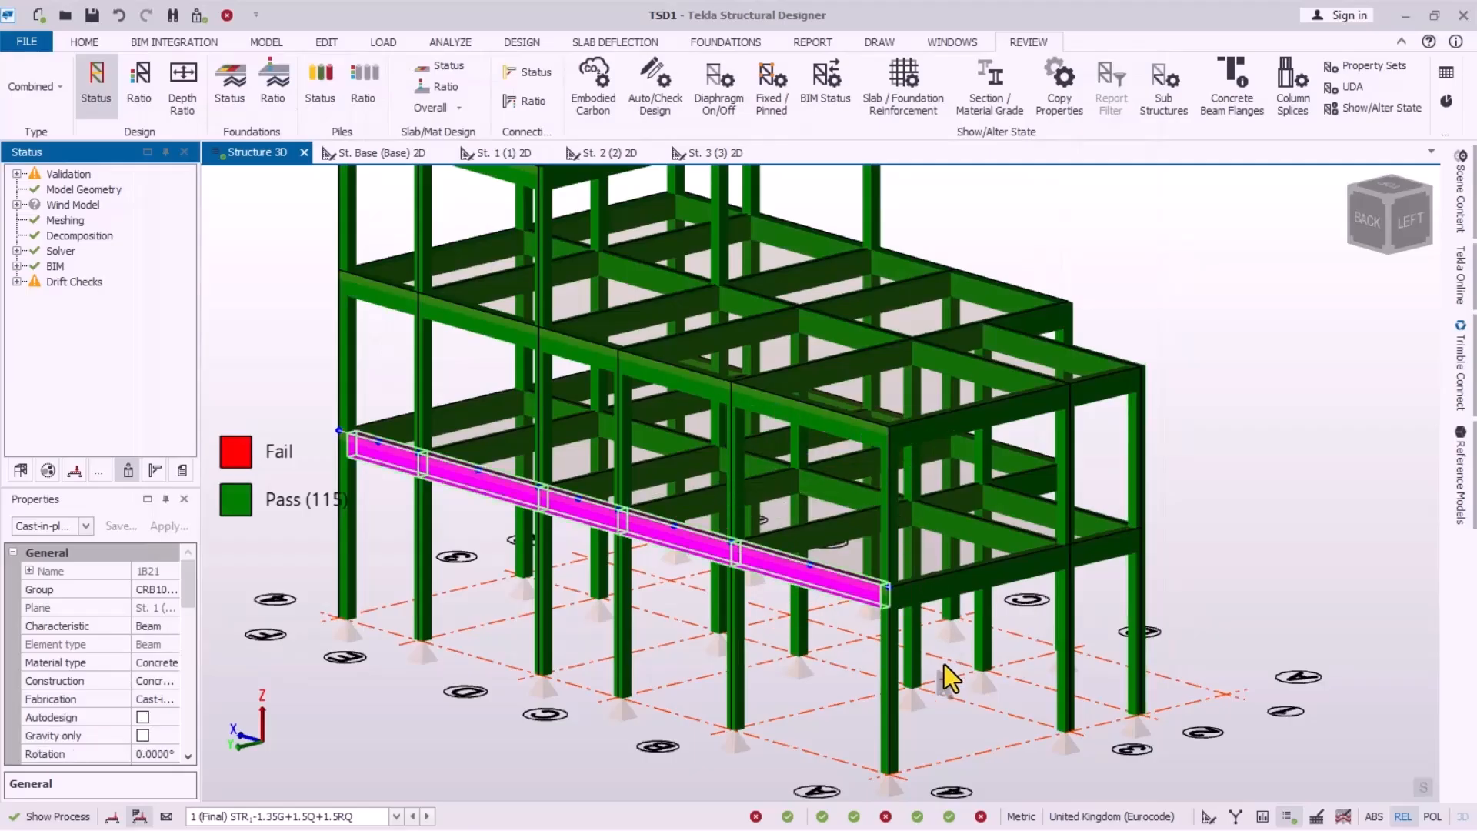
Step: Open the interactive design for concrete column C19 and show its stack 2 longitudinal bars
click(896, 681)
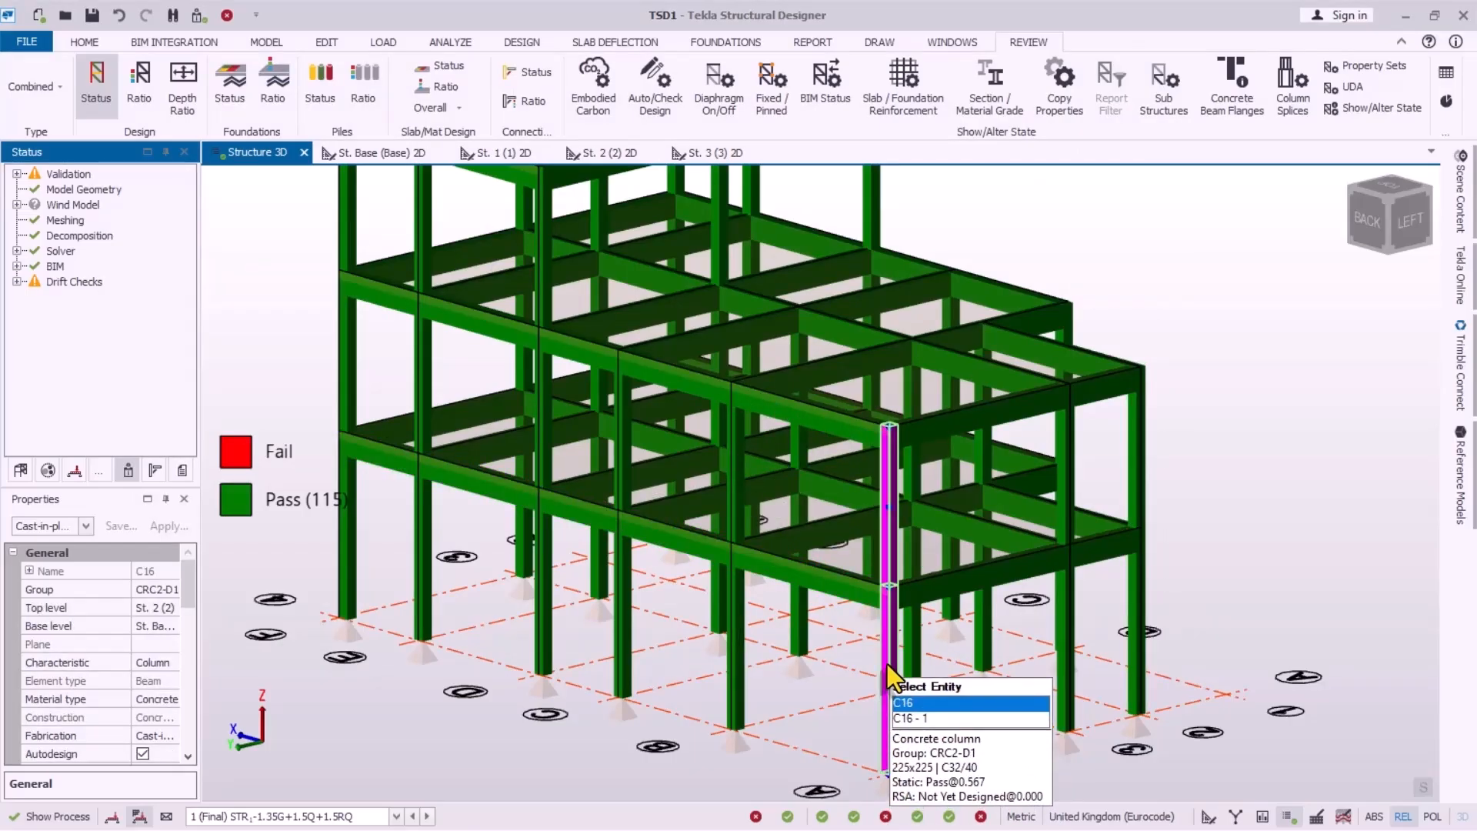
right_click(904, 686)
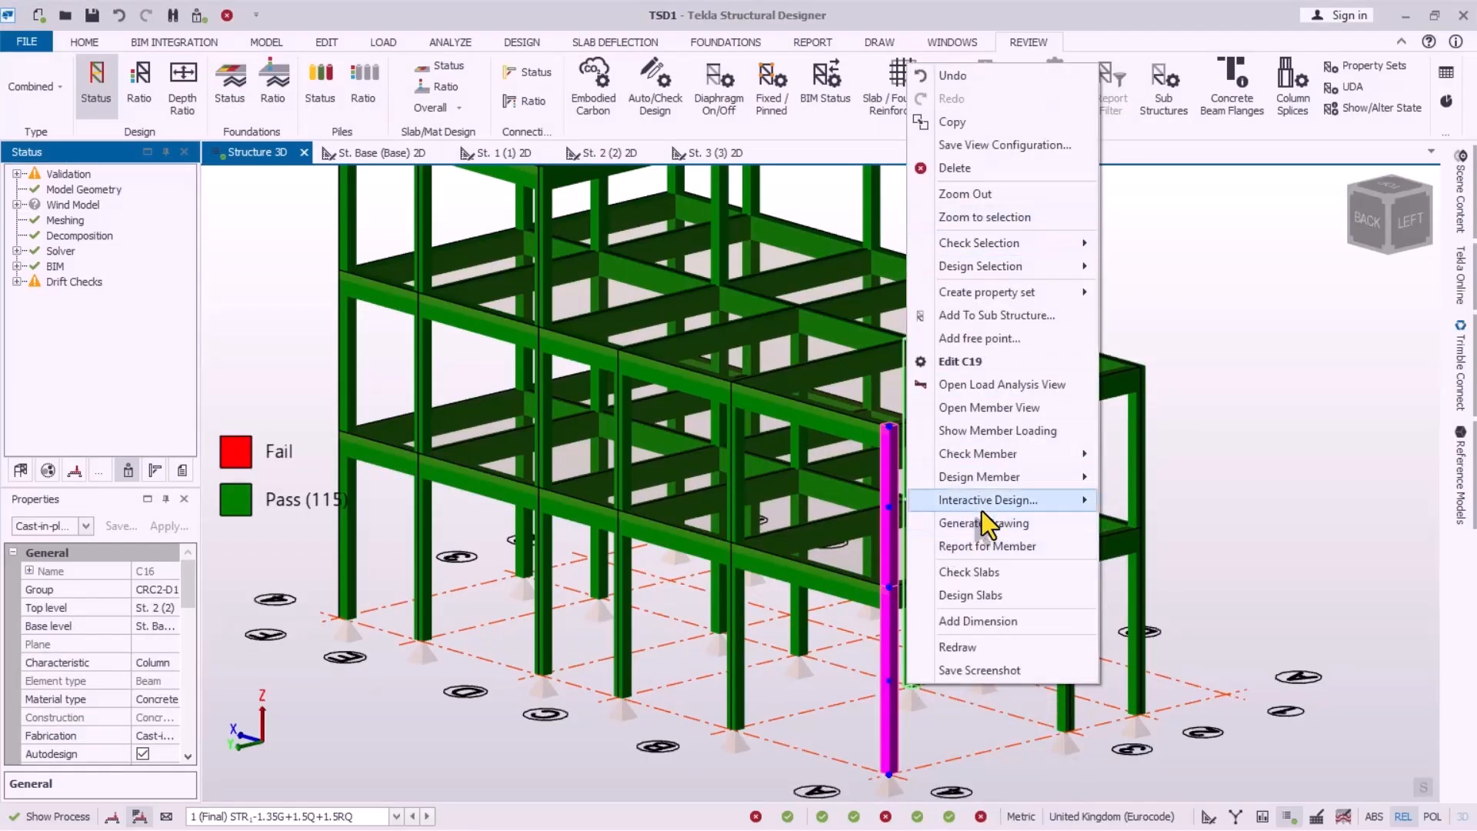
mouse_move(1042, 501)
click(1147, 505)
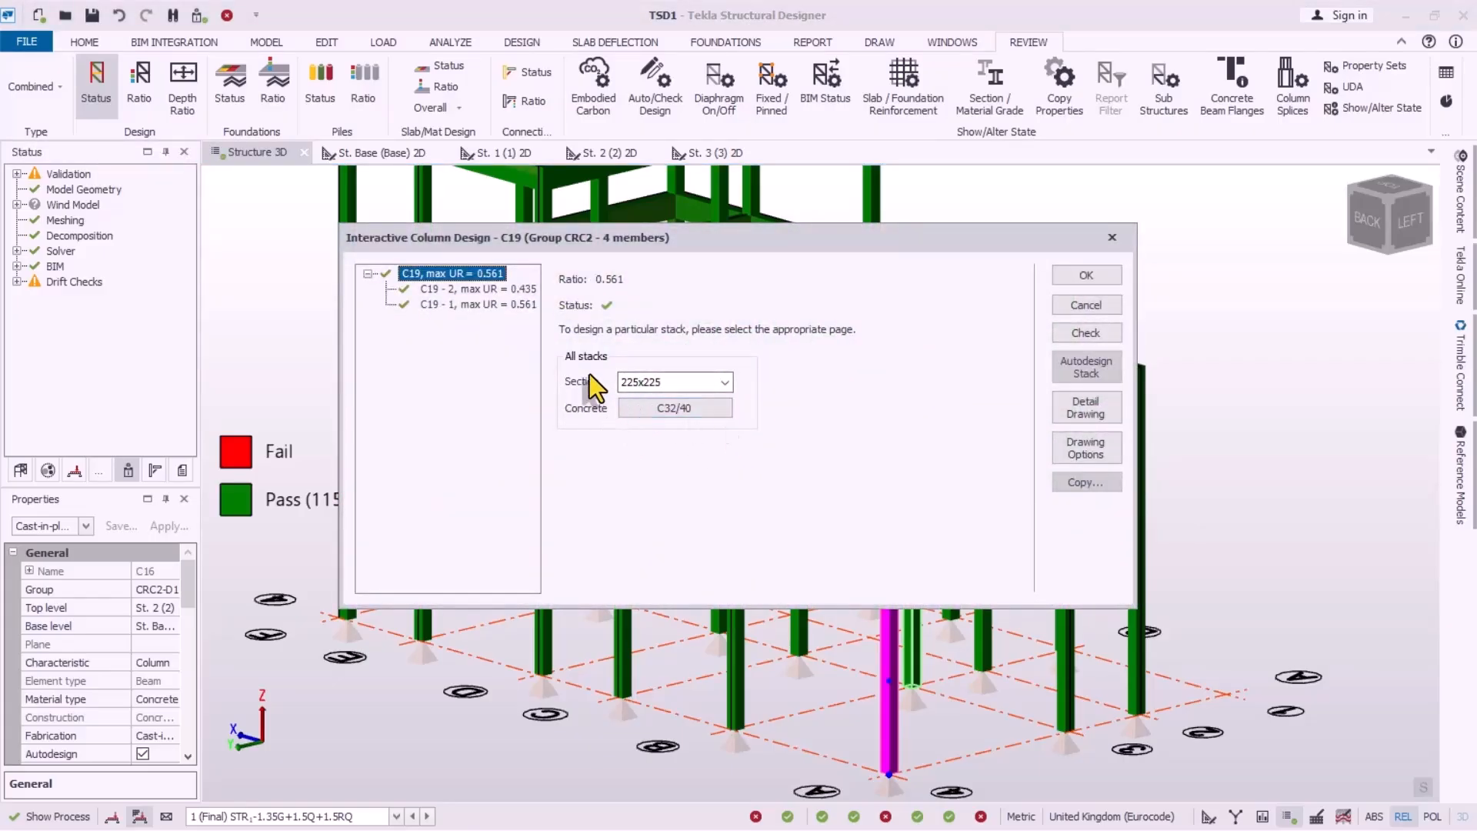
click(495, 292)
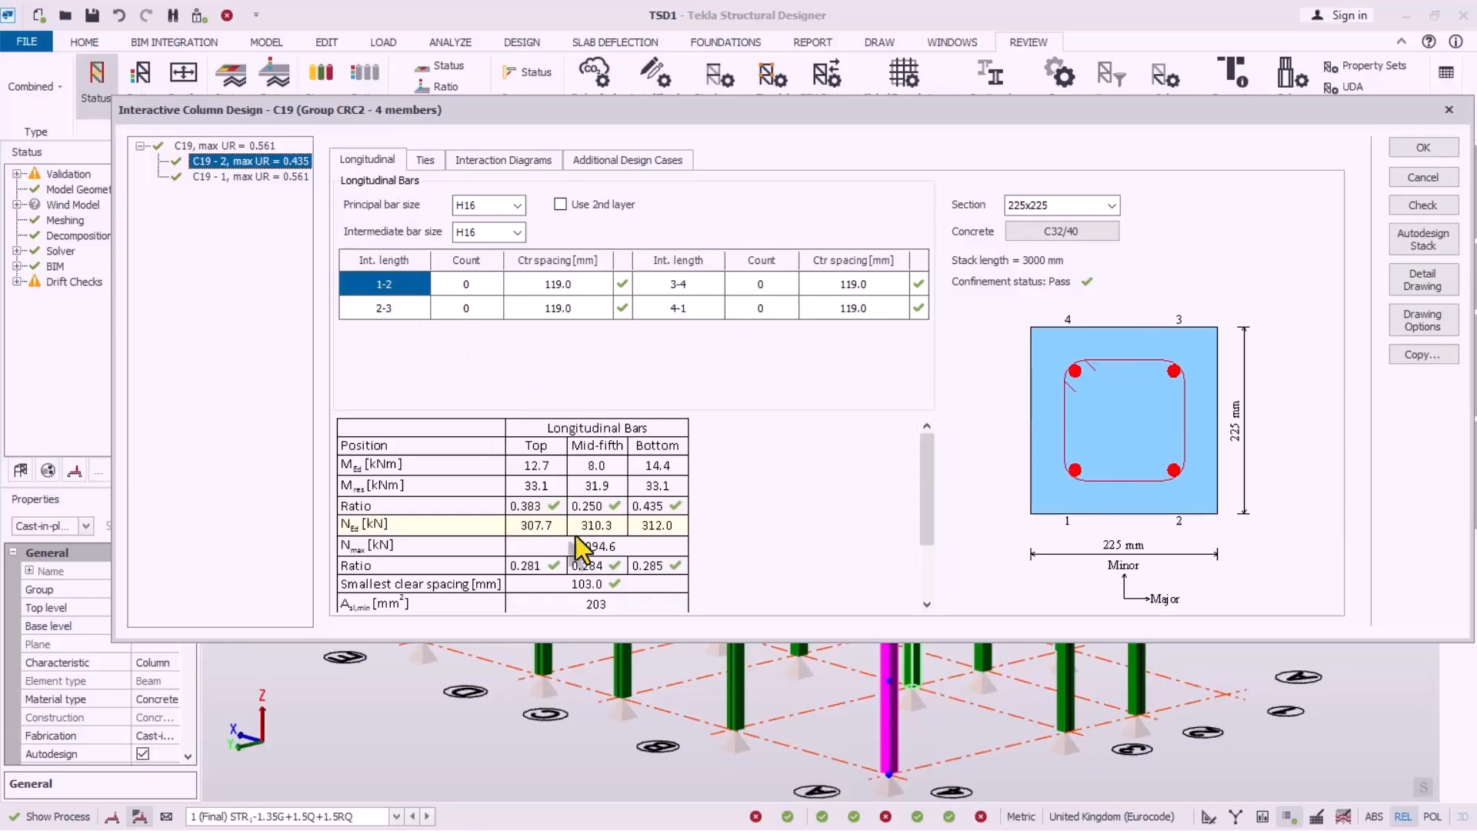
Step: Try H8 as the principal bar size in column C19's stack 2 and restore it to H16
click(511, 206)
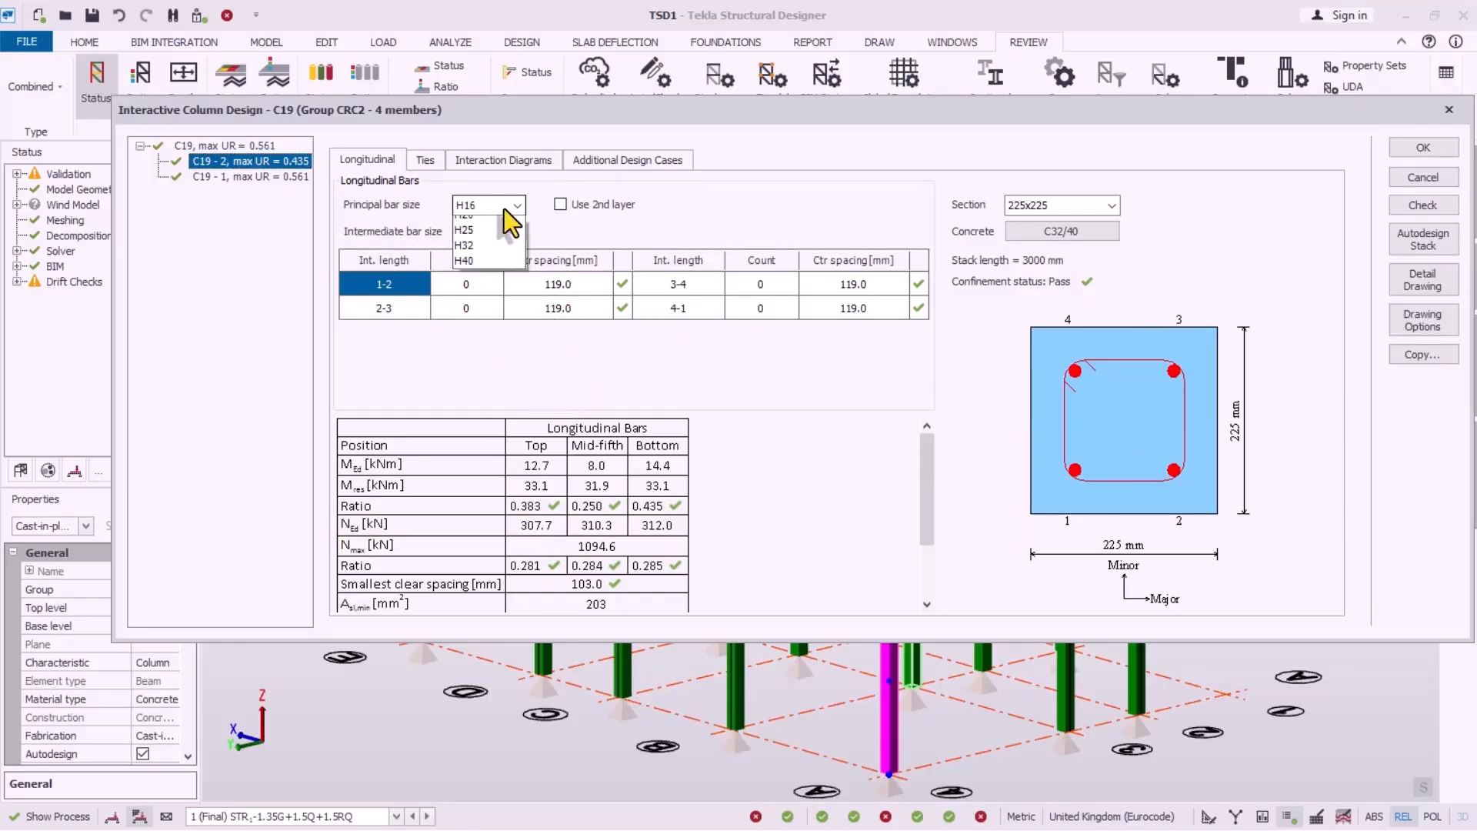
click(477, 238)
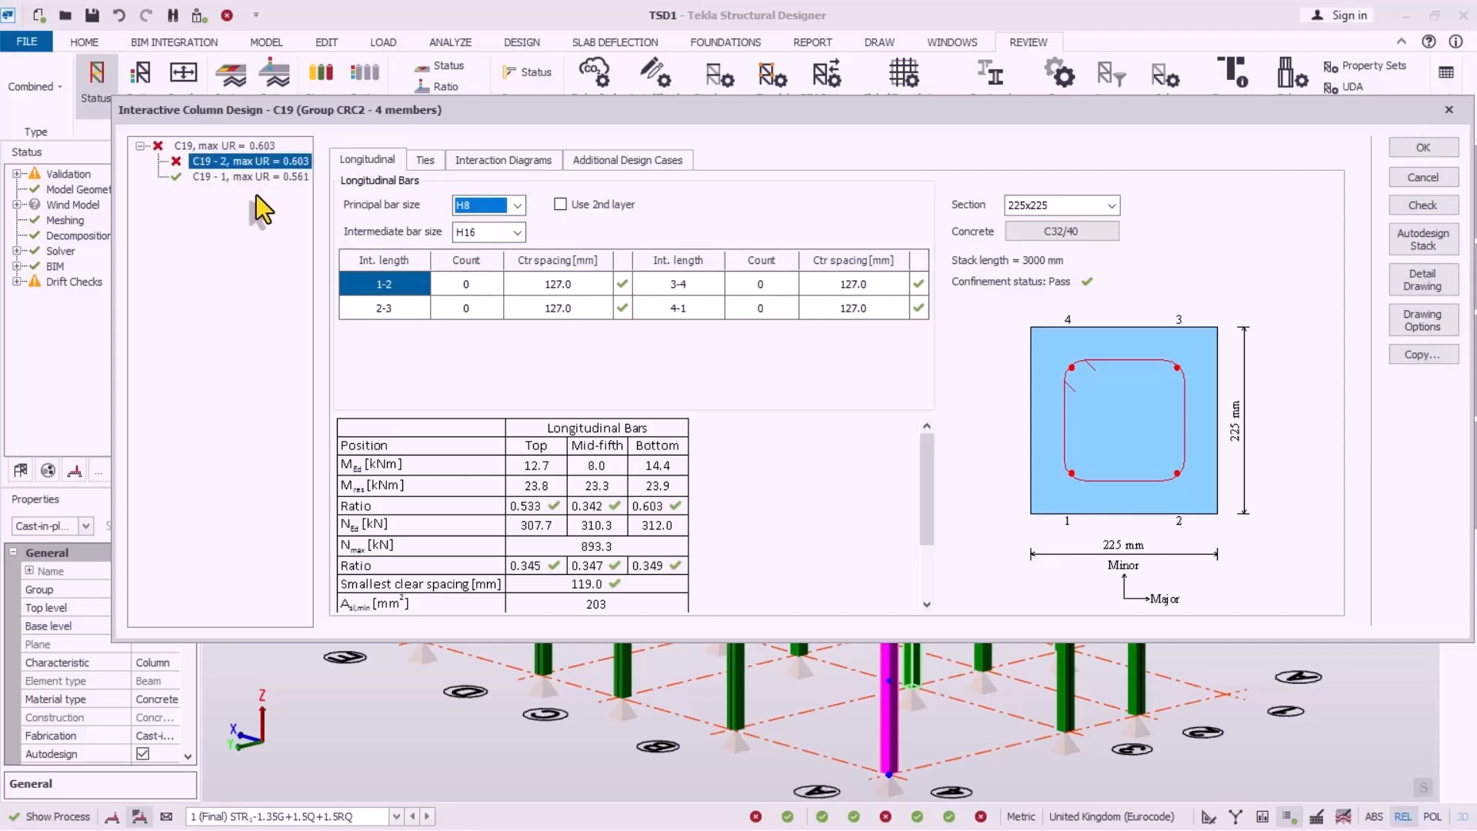
click(519, 206)
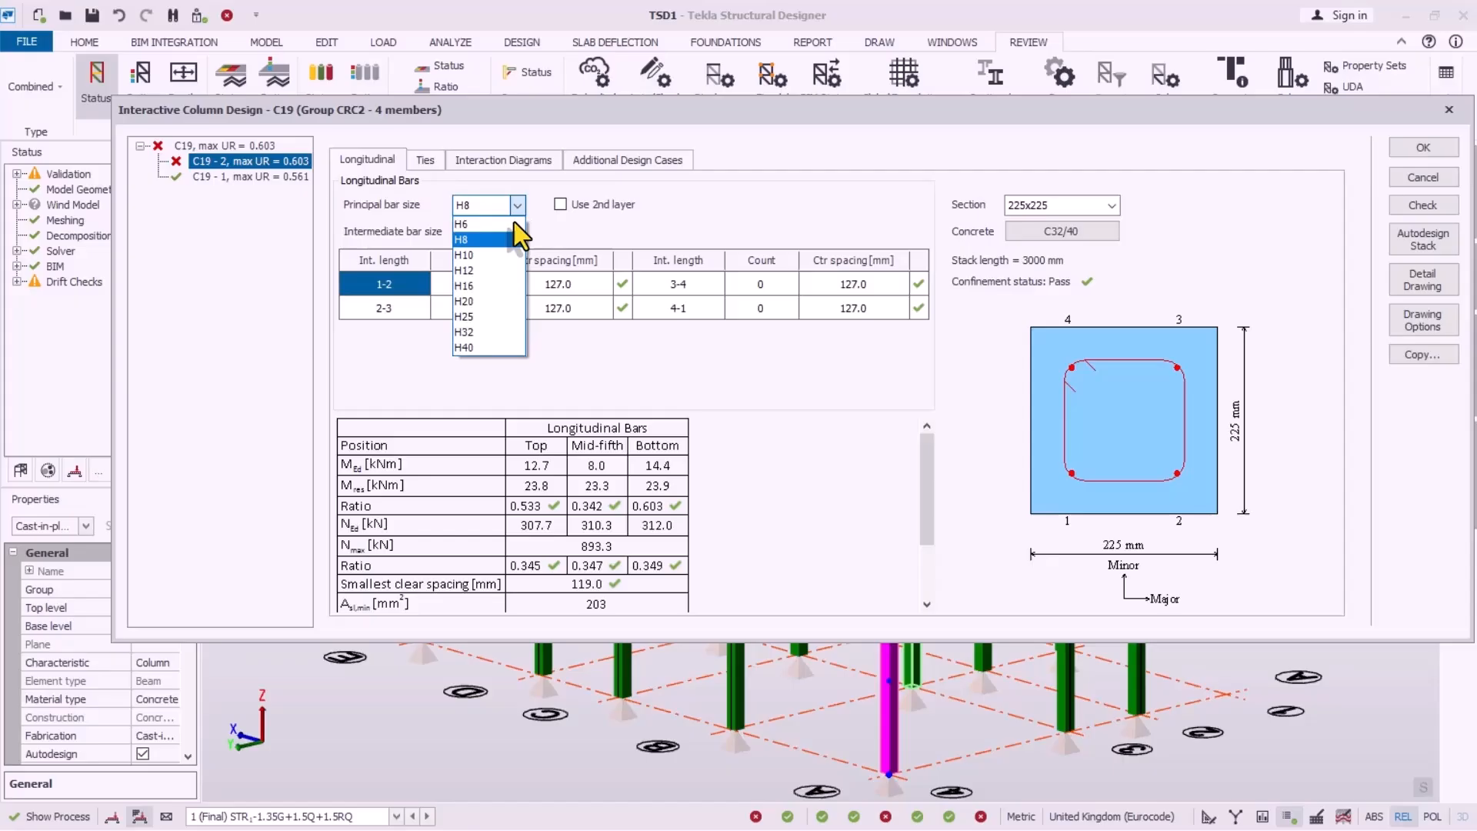
click(487, 285)
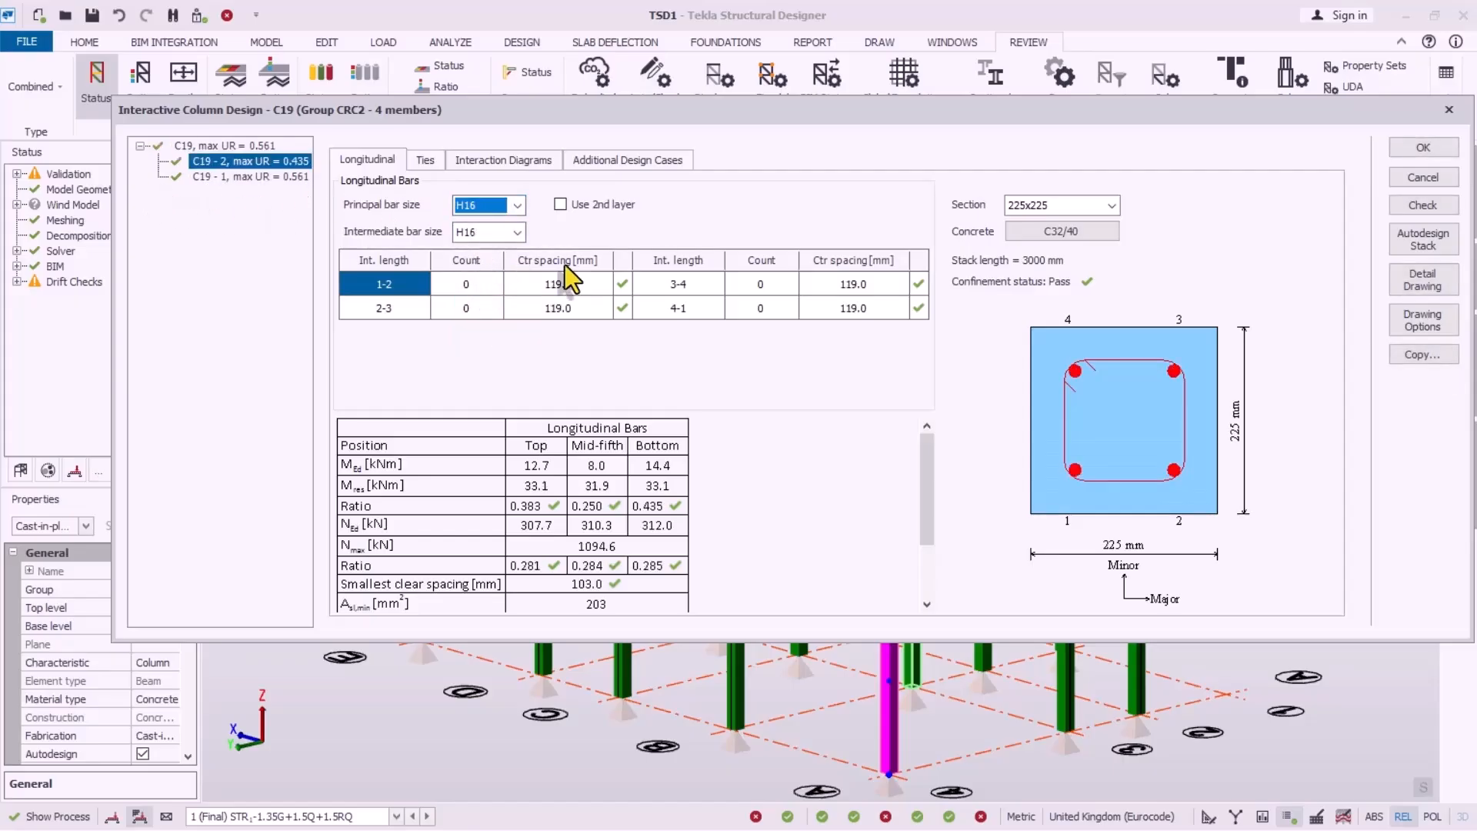
Step: Examine the ties and the N-M and M-M interaction diagrams of column C19's stack 2, and close the design accepting it
click(431, 163)
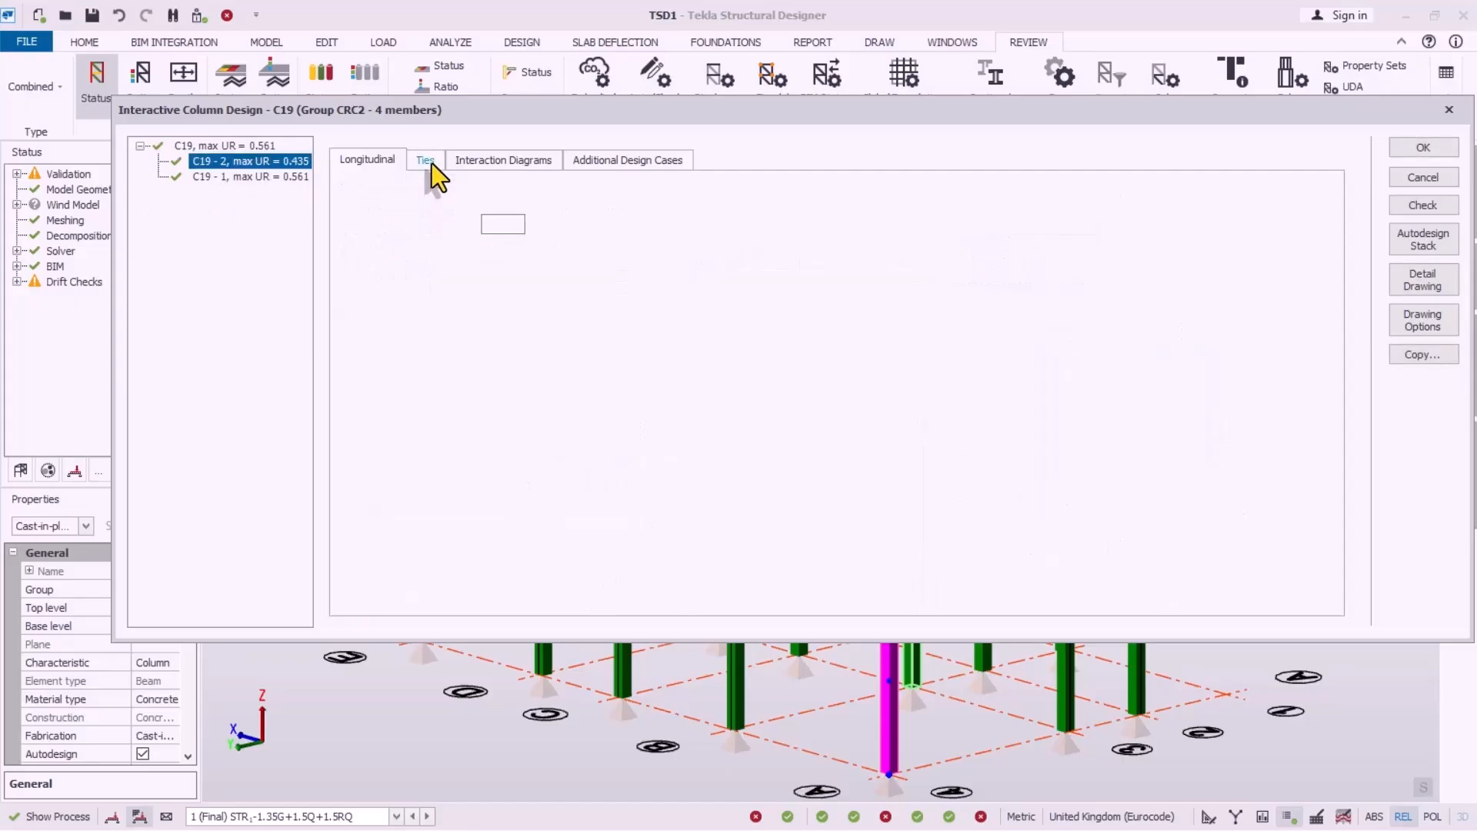
click(489, 163)
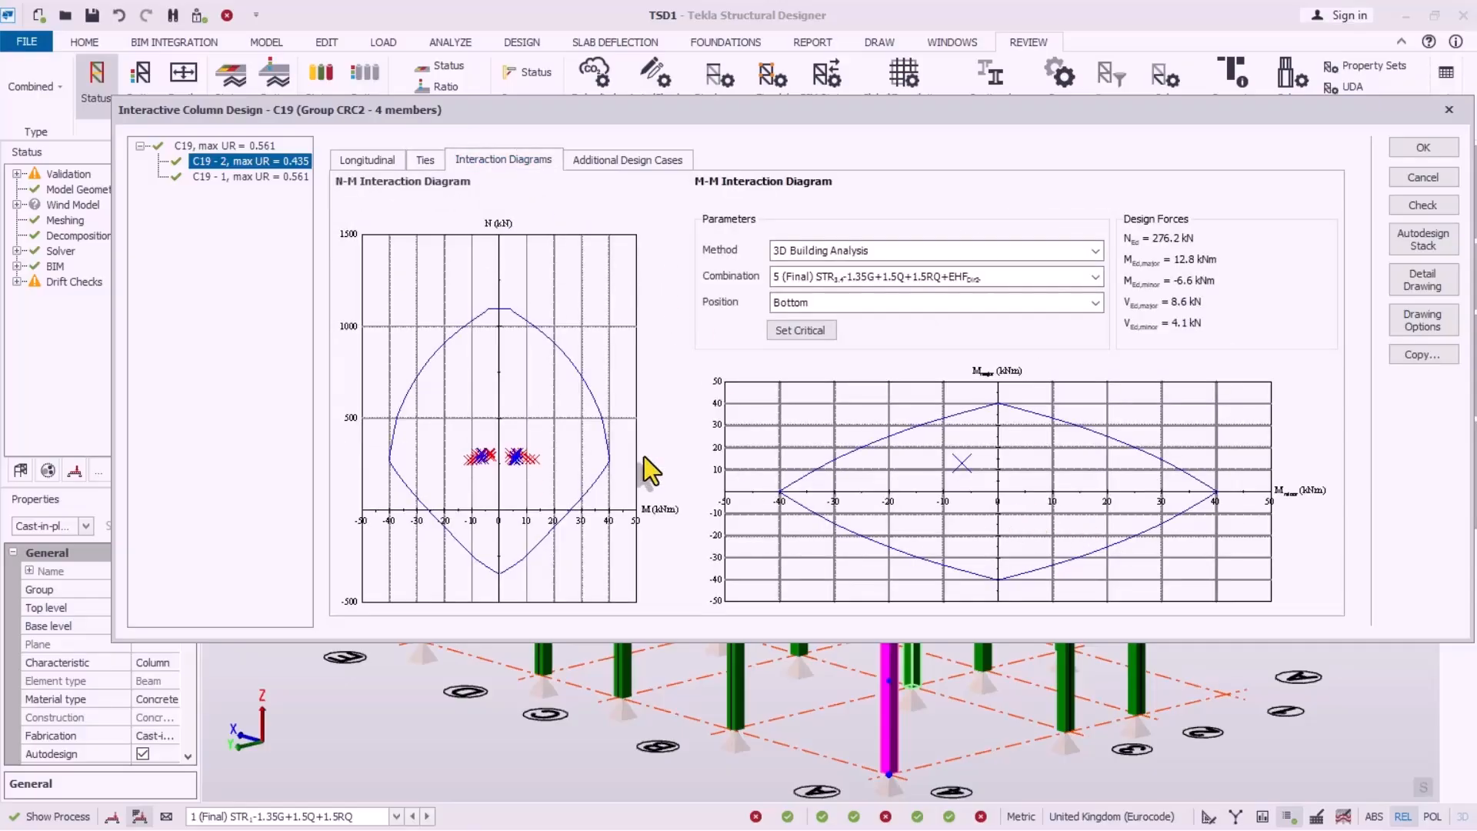
drag(783, 120, 675, 88)
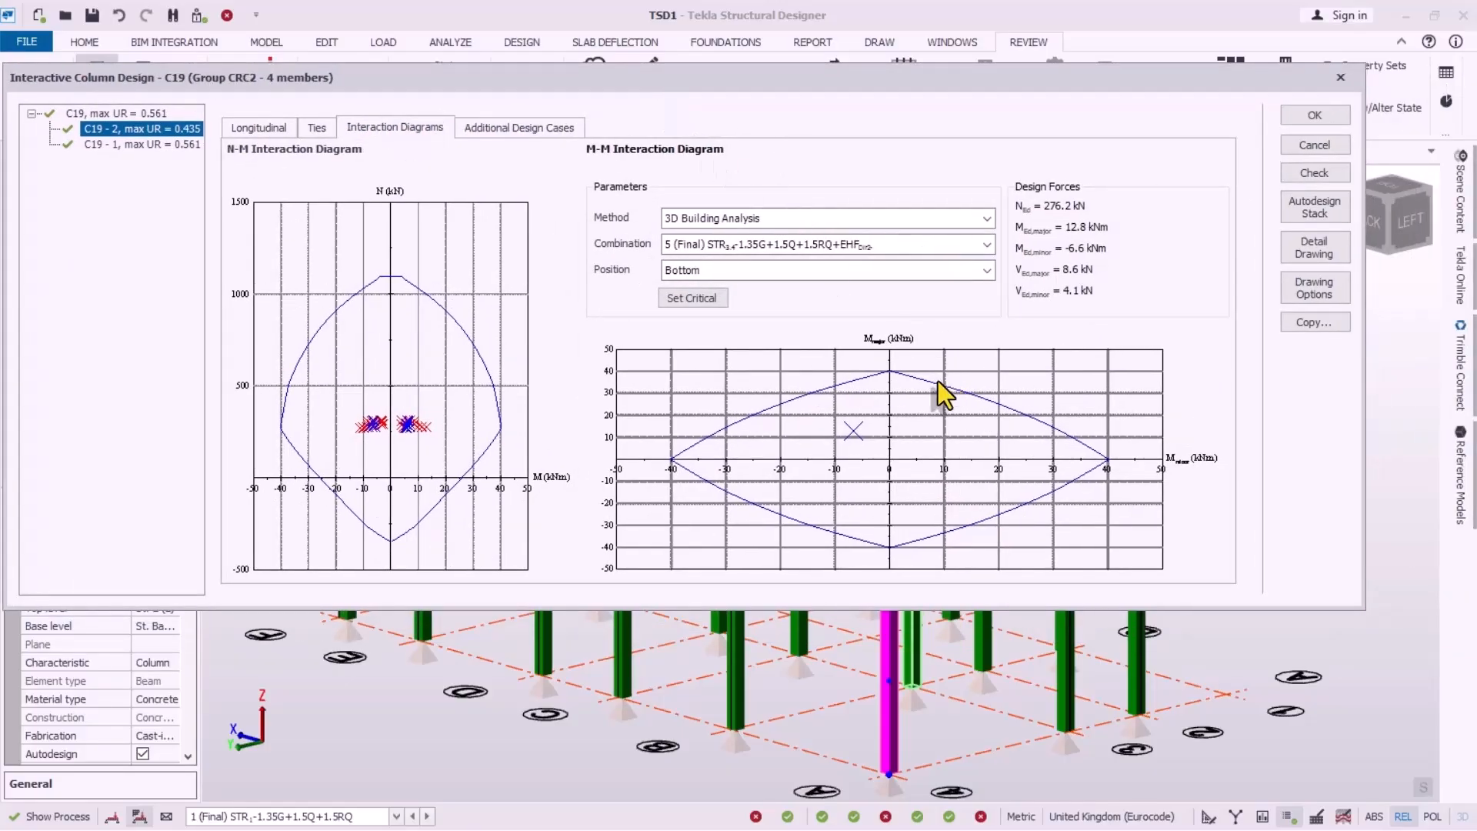
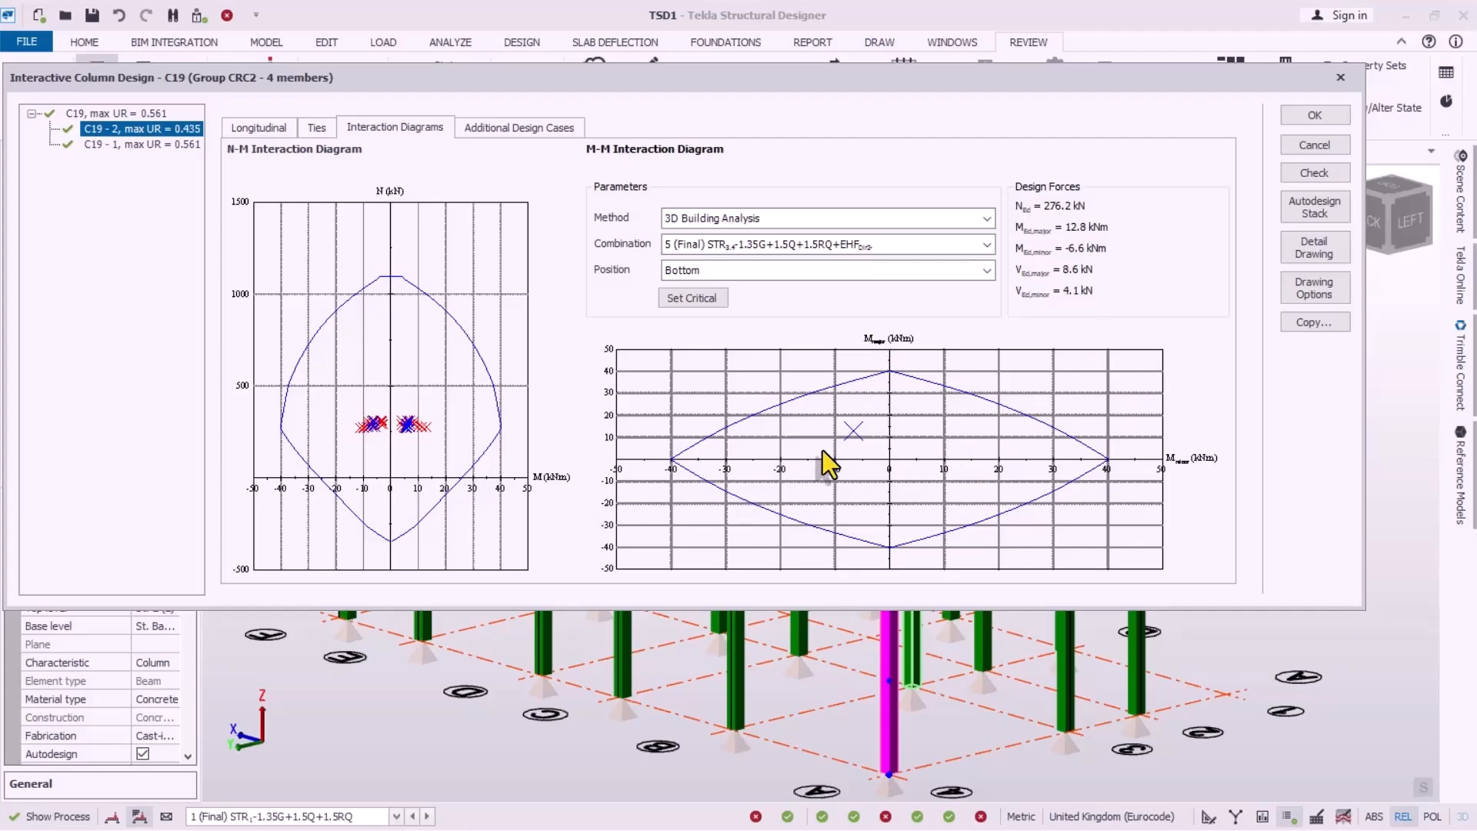
click(1313, 117)
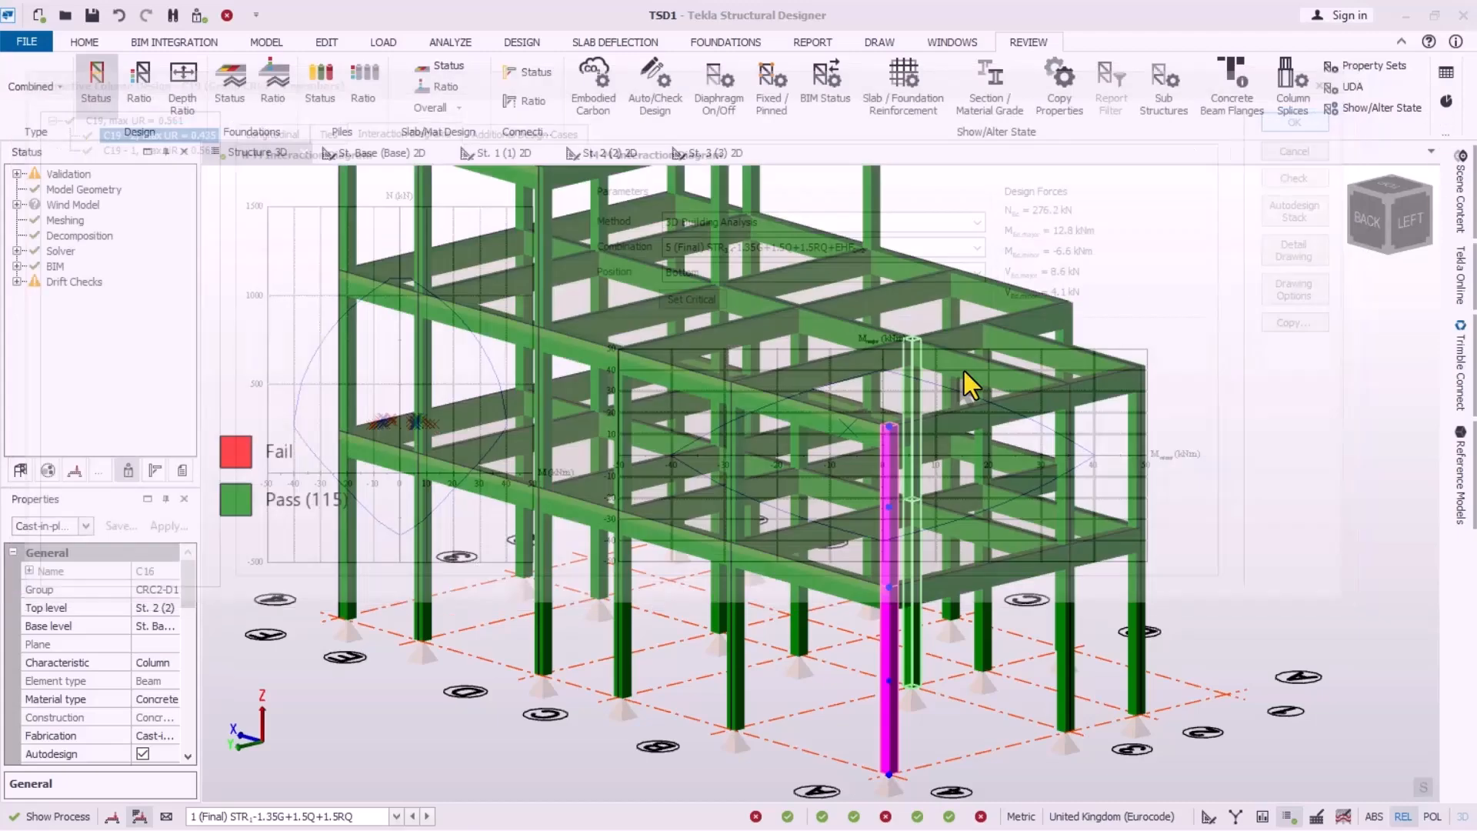
Step: Switch the Structure 3D view from the review view to the structural view
scroll(975, 444, down, 3)
mouse_move(828, 527)
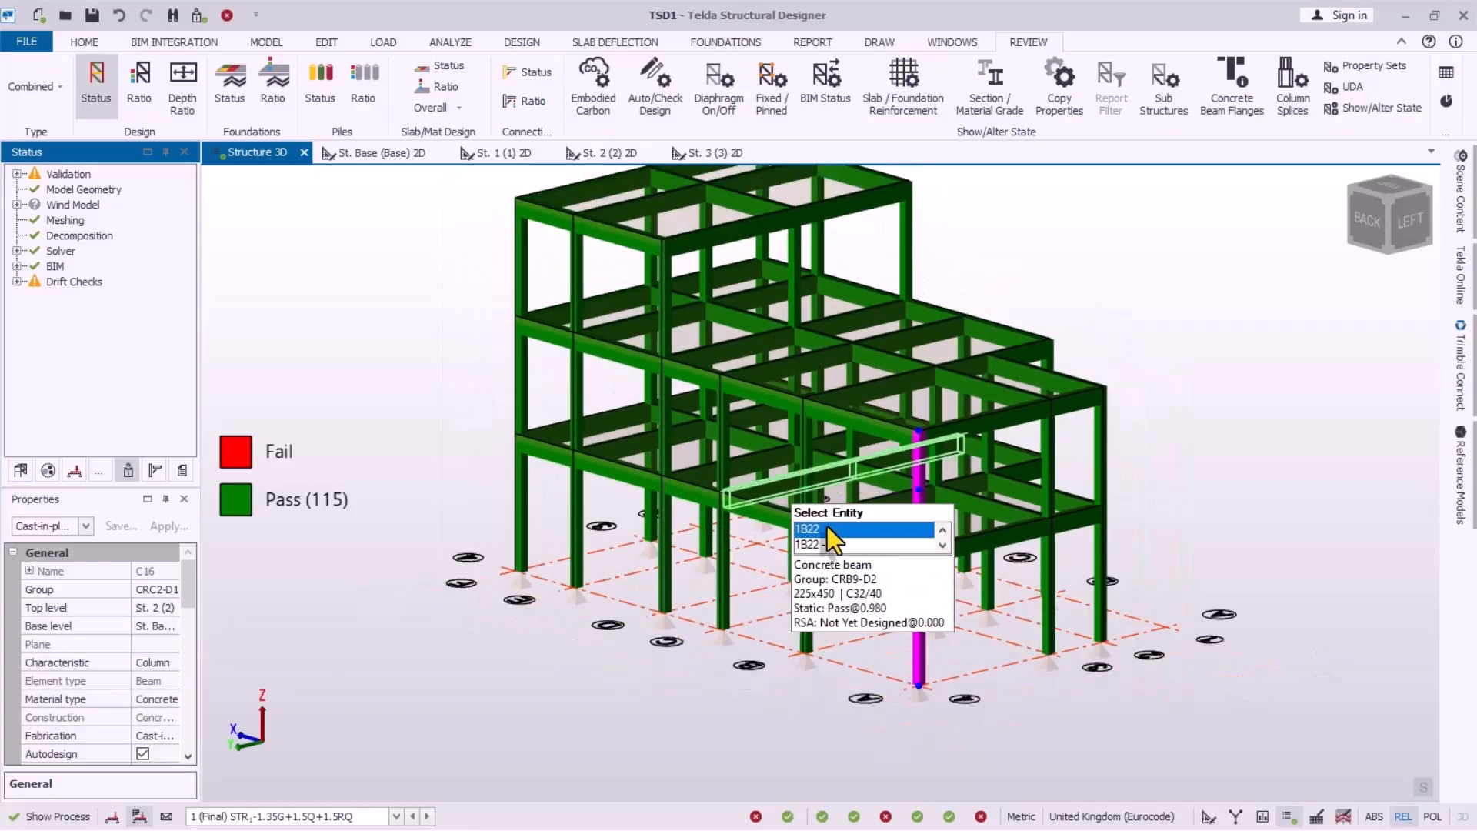
mouse_move(999, 432)
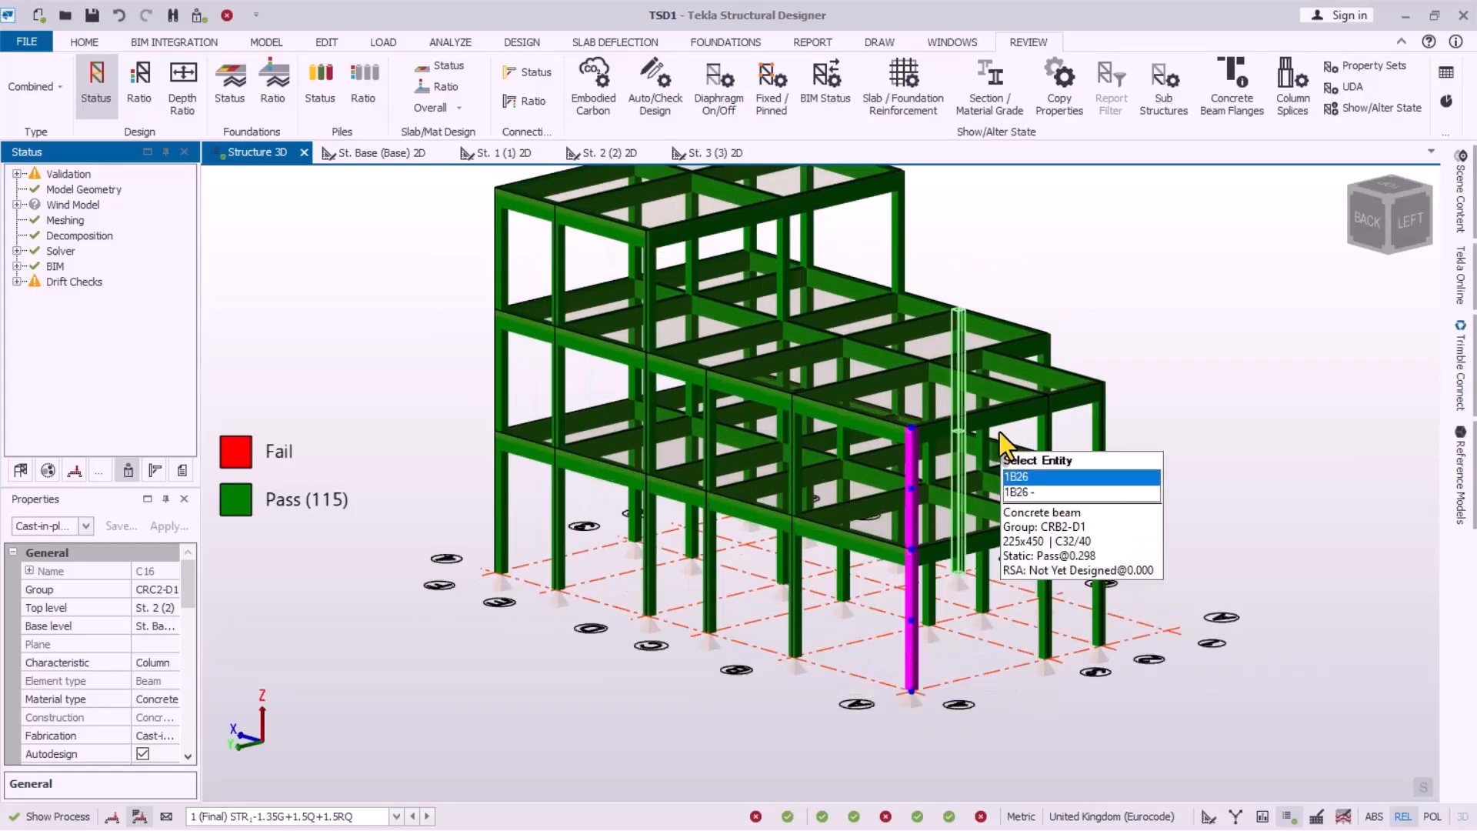
scroll(804, 508, up, 2)
mouse_move(857, 552)
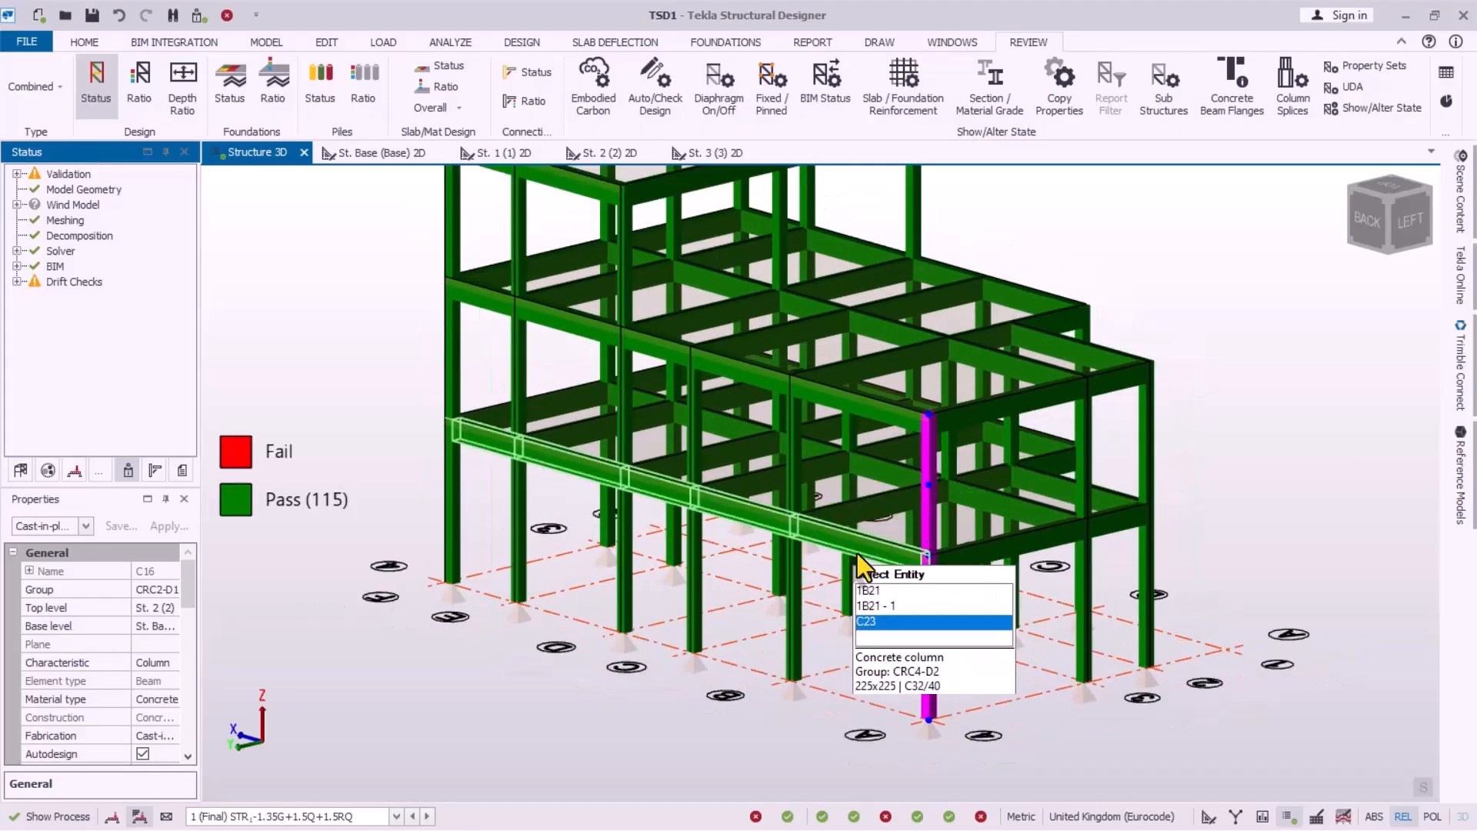
scroll(874, 523, down, 2)
mouse_move(573, 320)
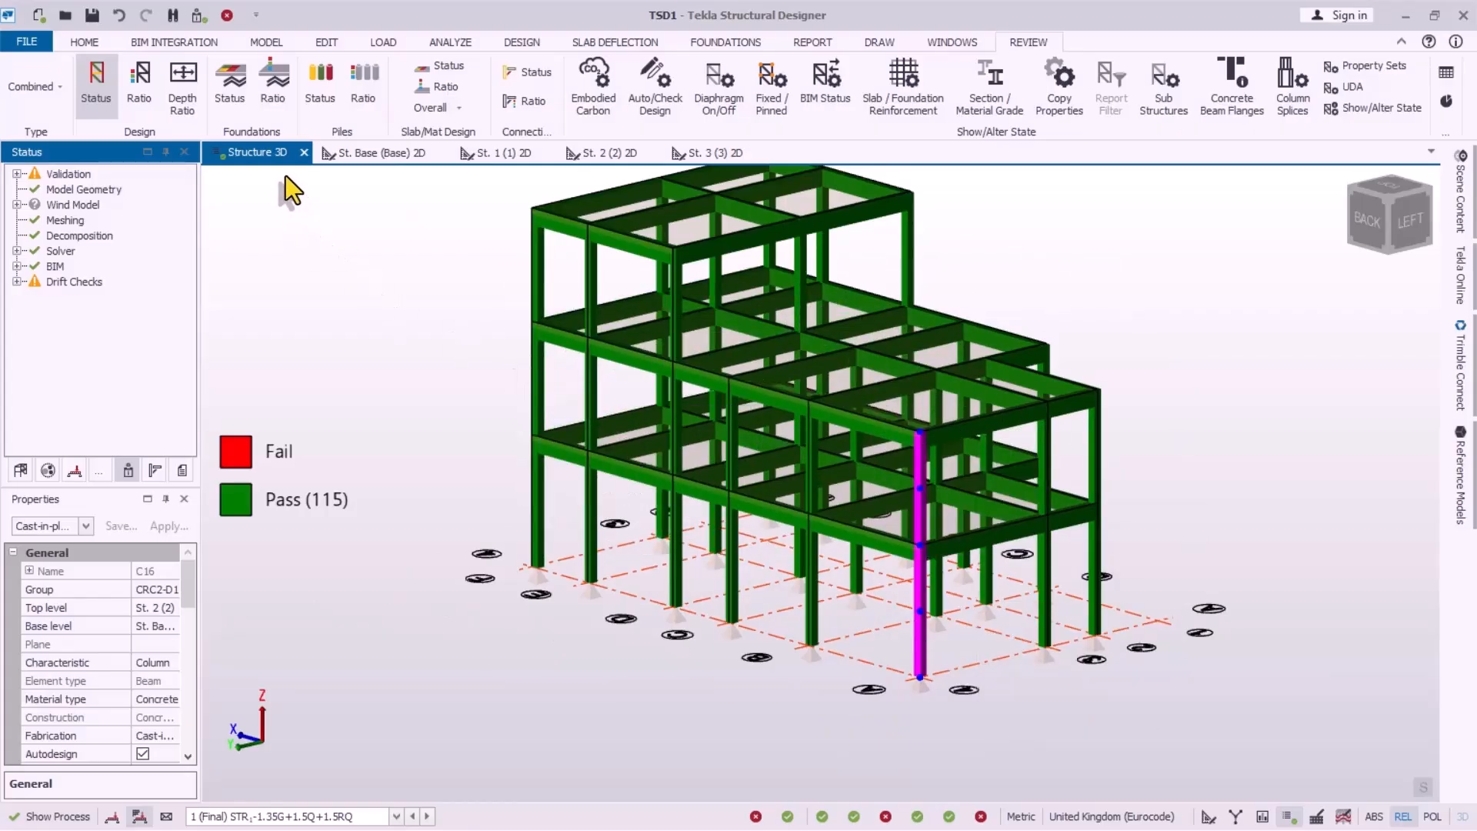
right_click(257, 150)
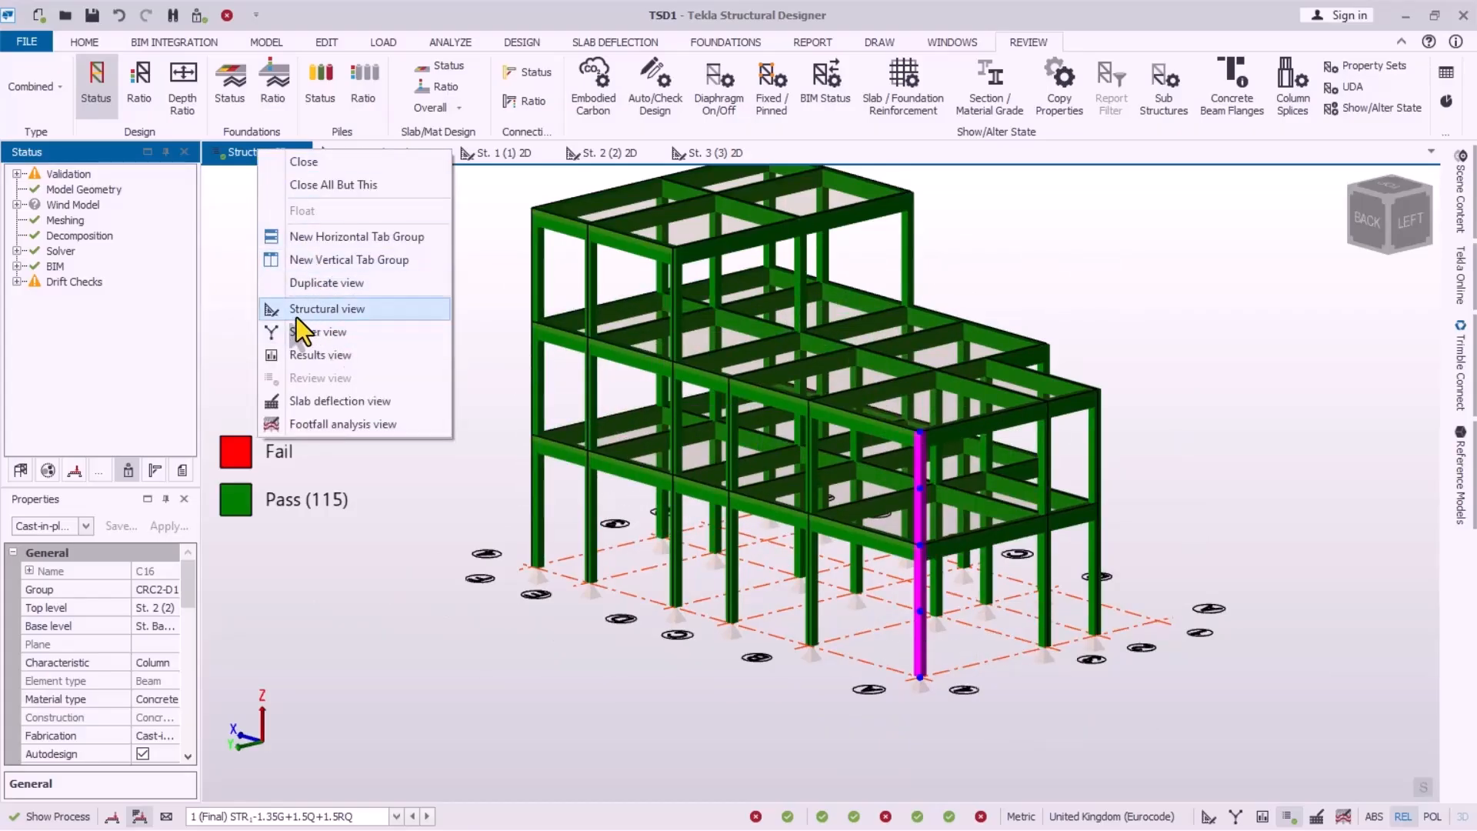
click(316, 309)
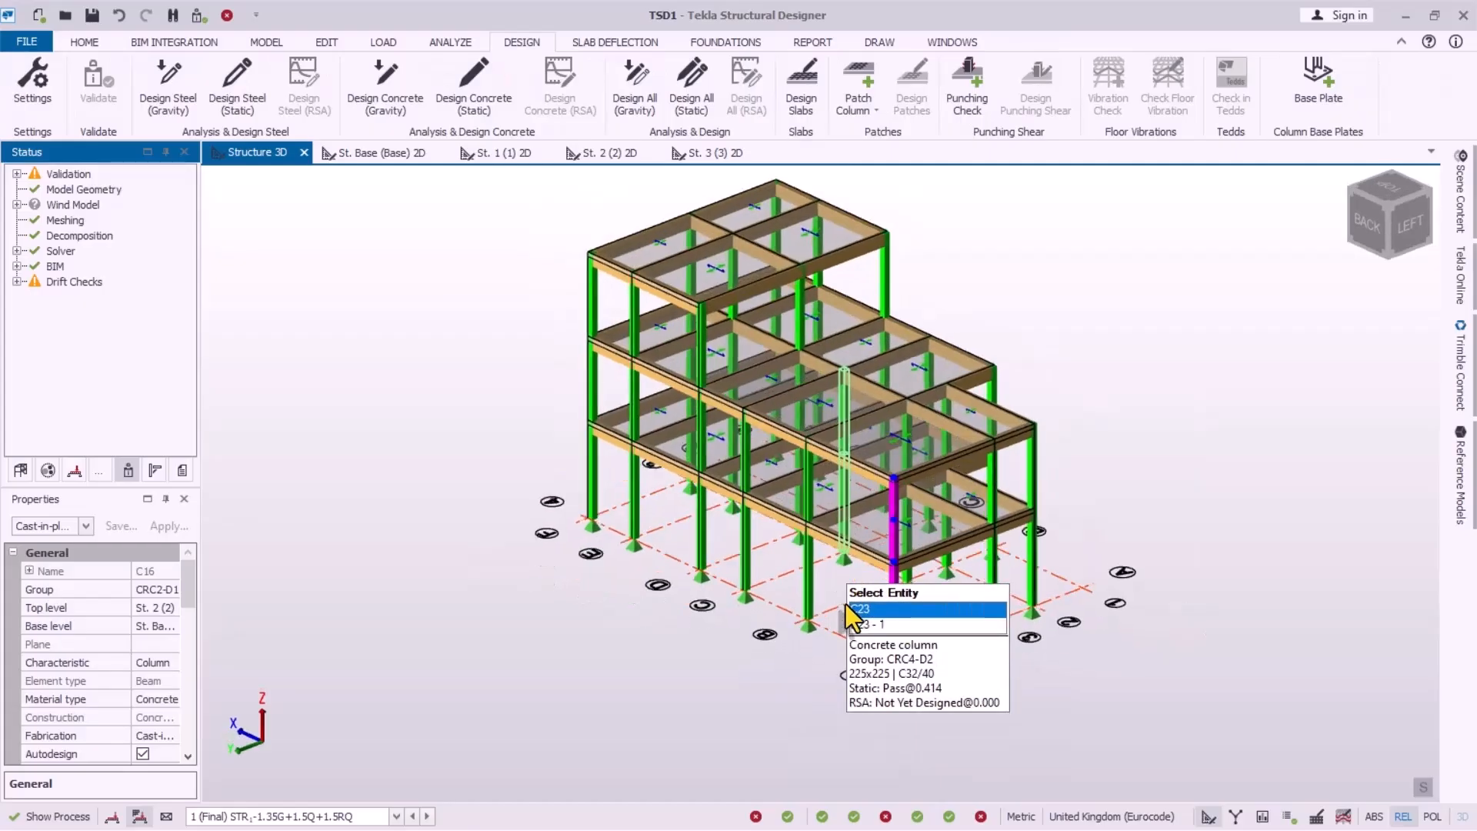
Step: Look over the St. 1 and St. 3 floor plans, leave the slab load command, and select the imposed slab load on St. 1
click(498, 154)
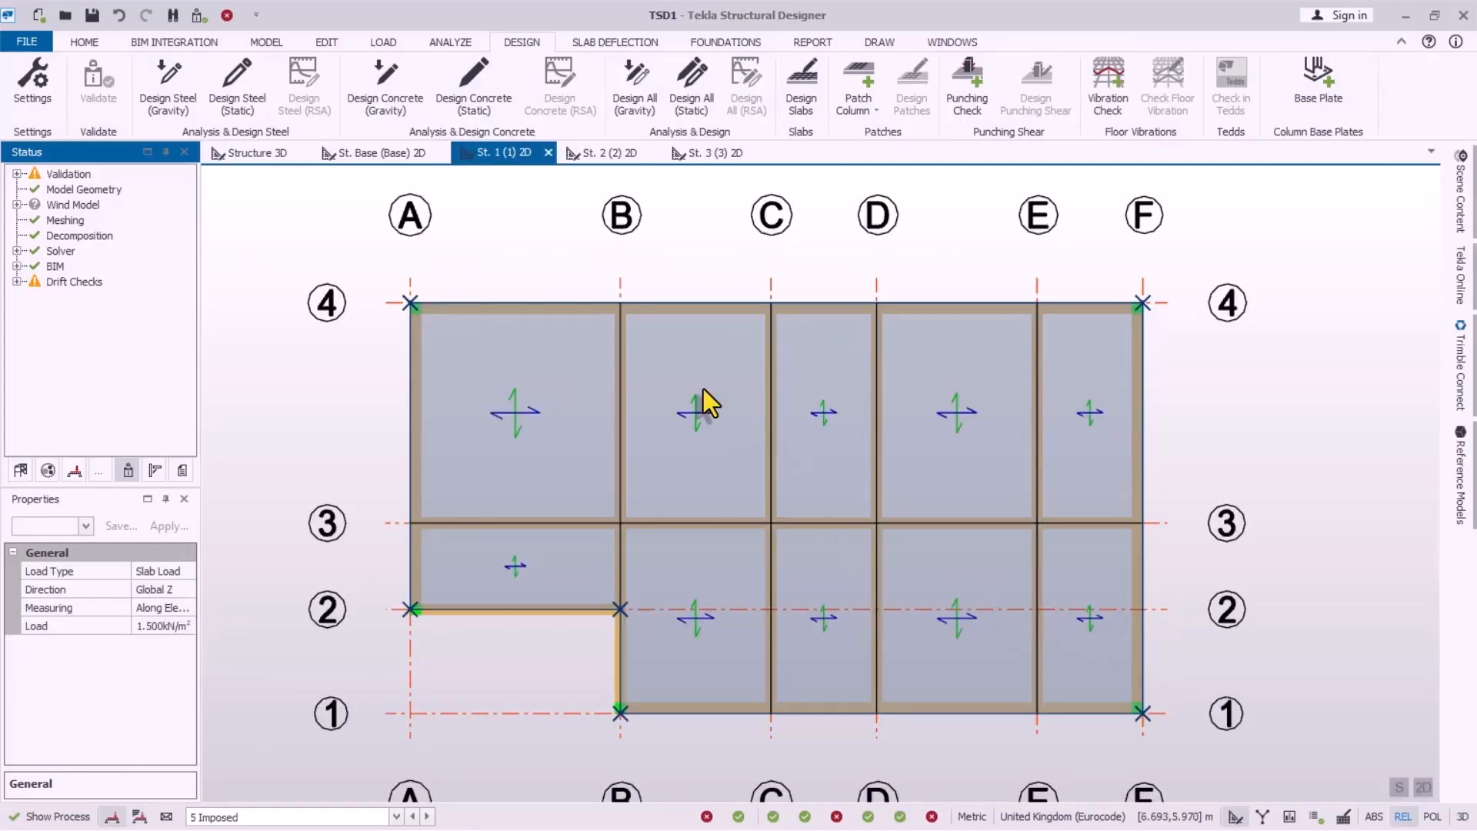
click(692, 153)
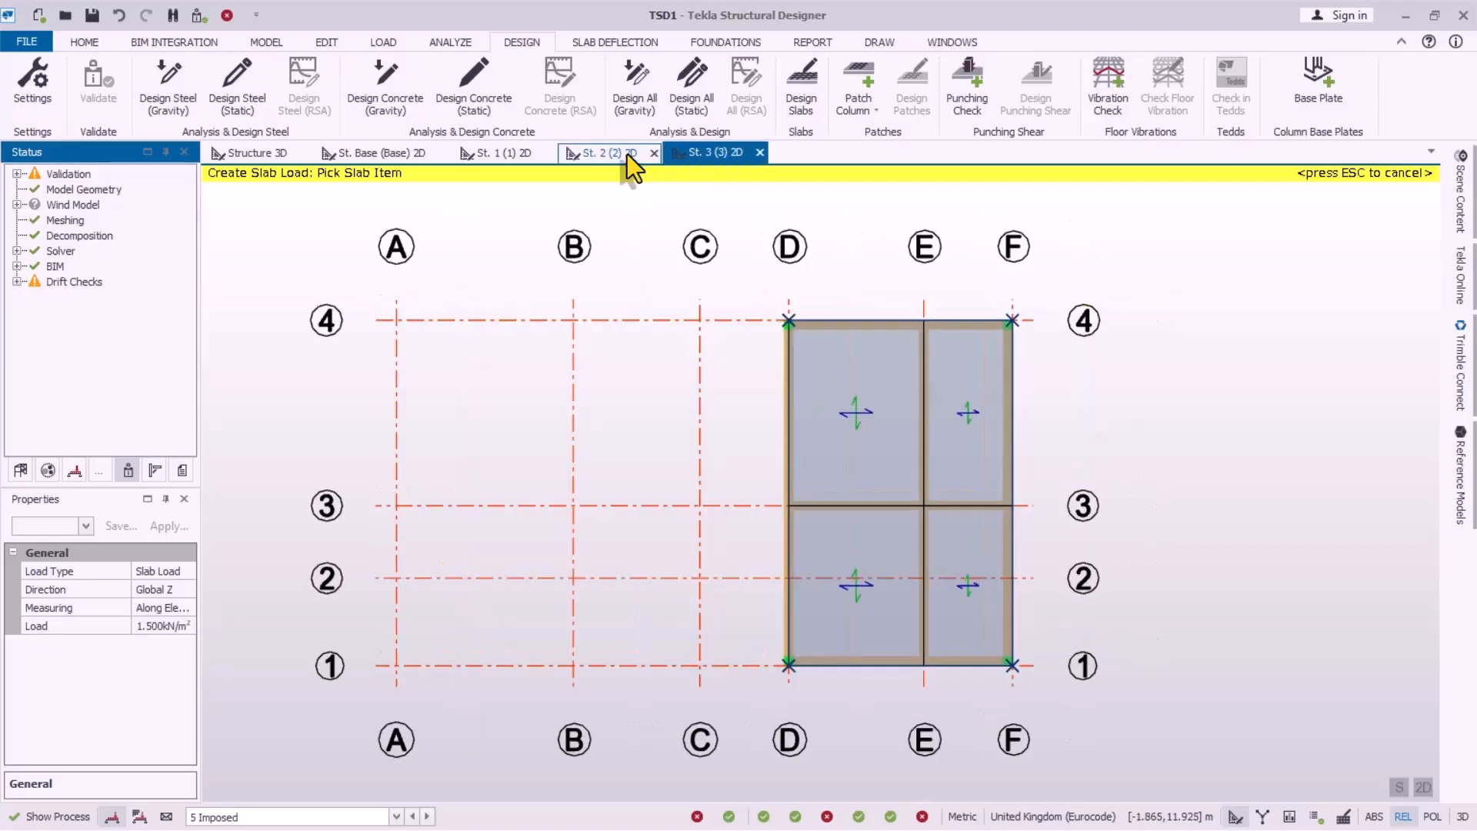
click(505, 153)
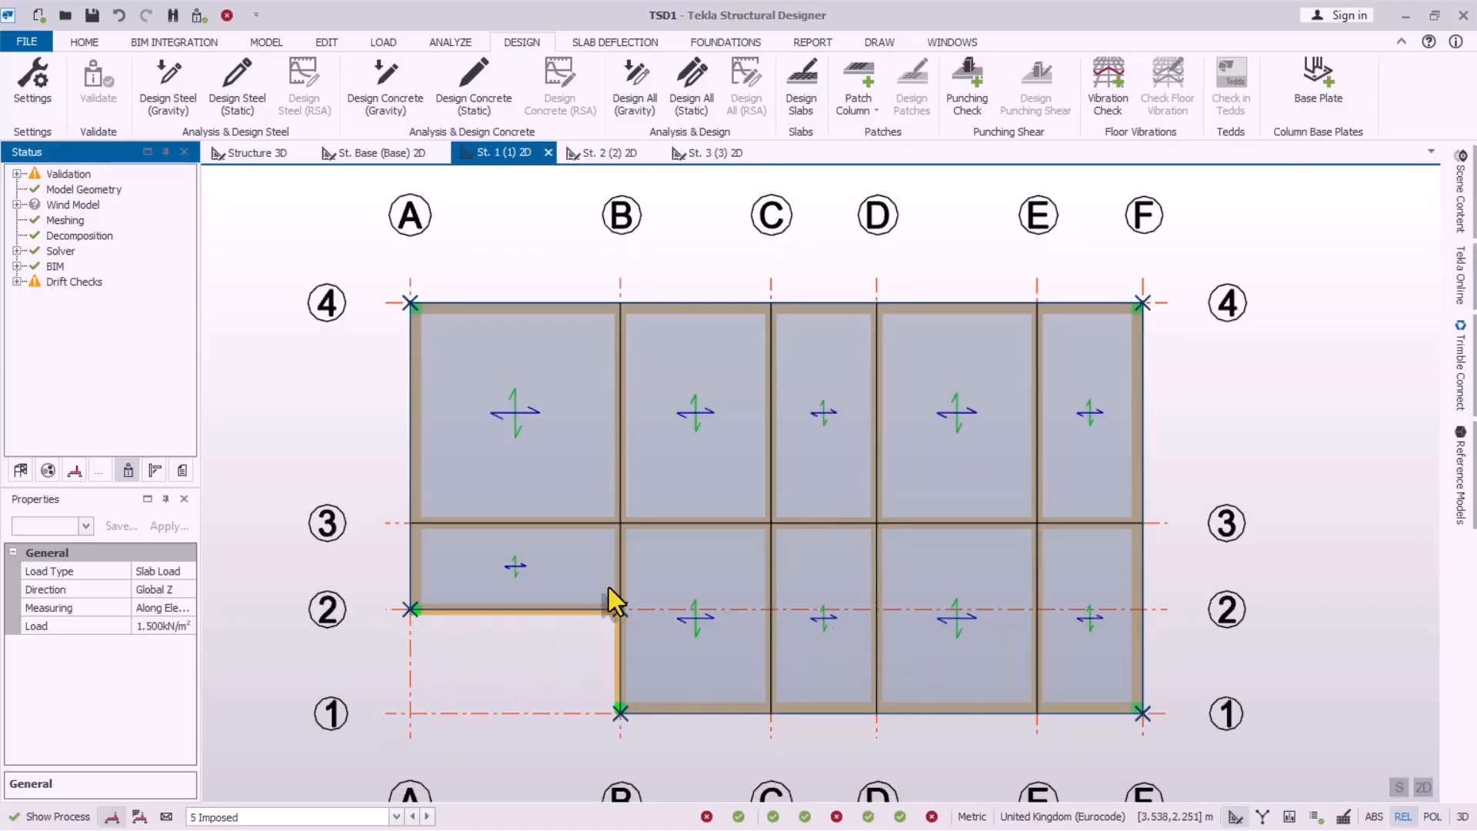
scroll(619, 389, up, 1)
scroll(650, 392, down, 1)
scroll(691, 631, up, 1)
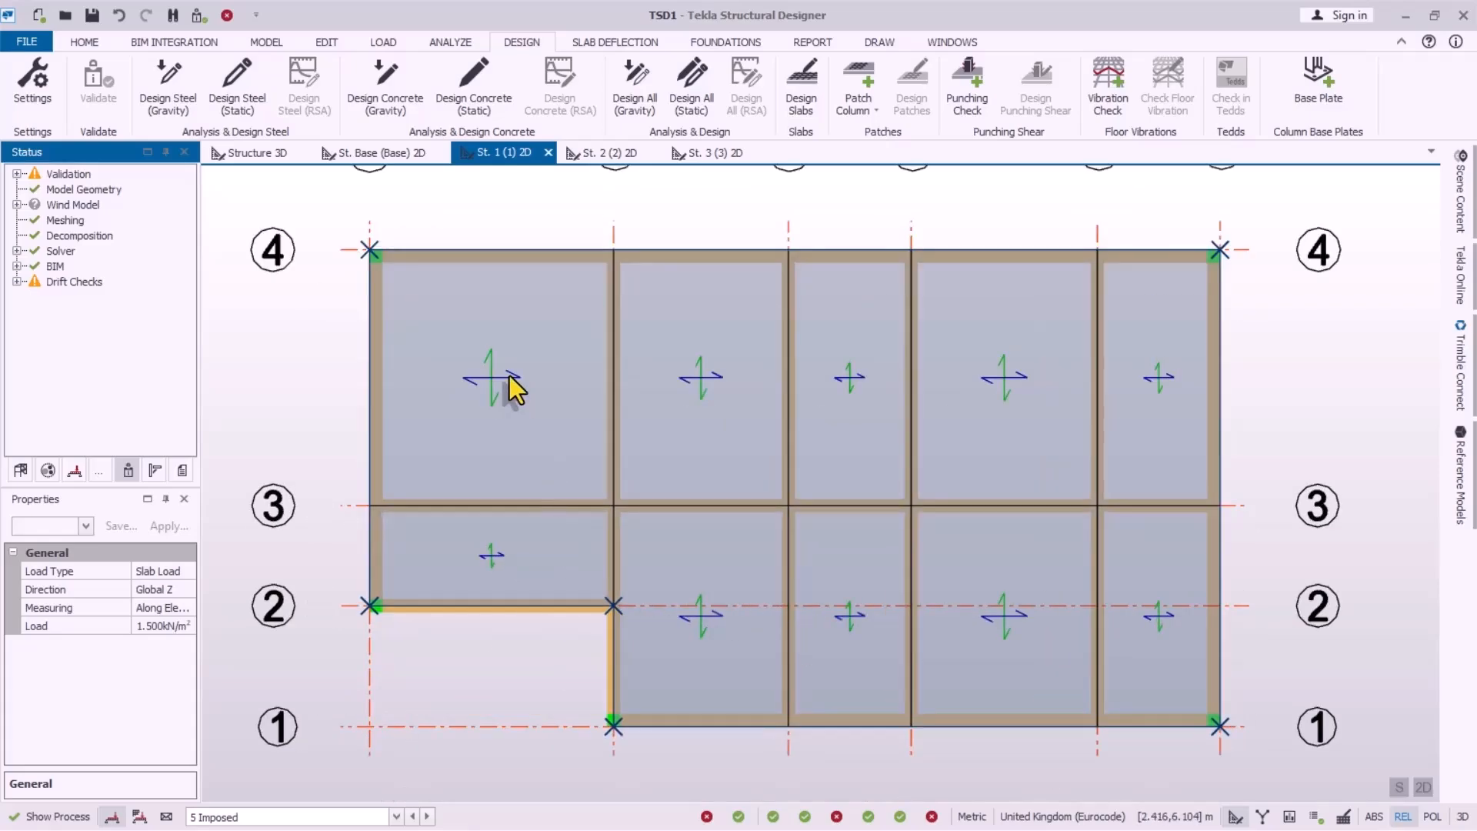
key(Escape)
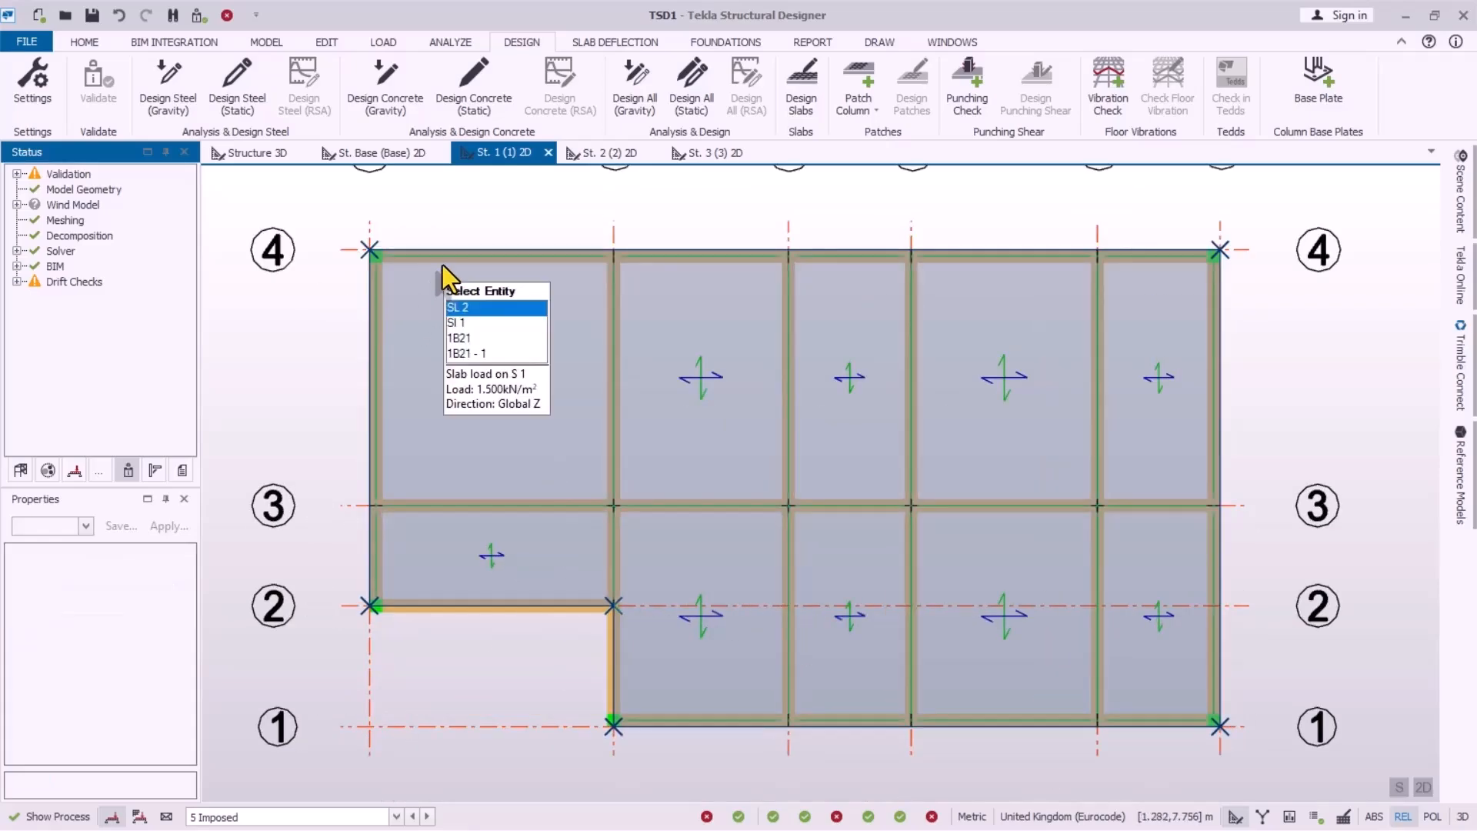
click(197, 16)
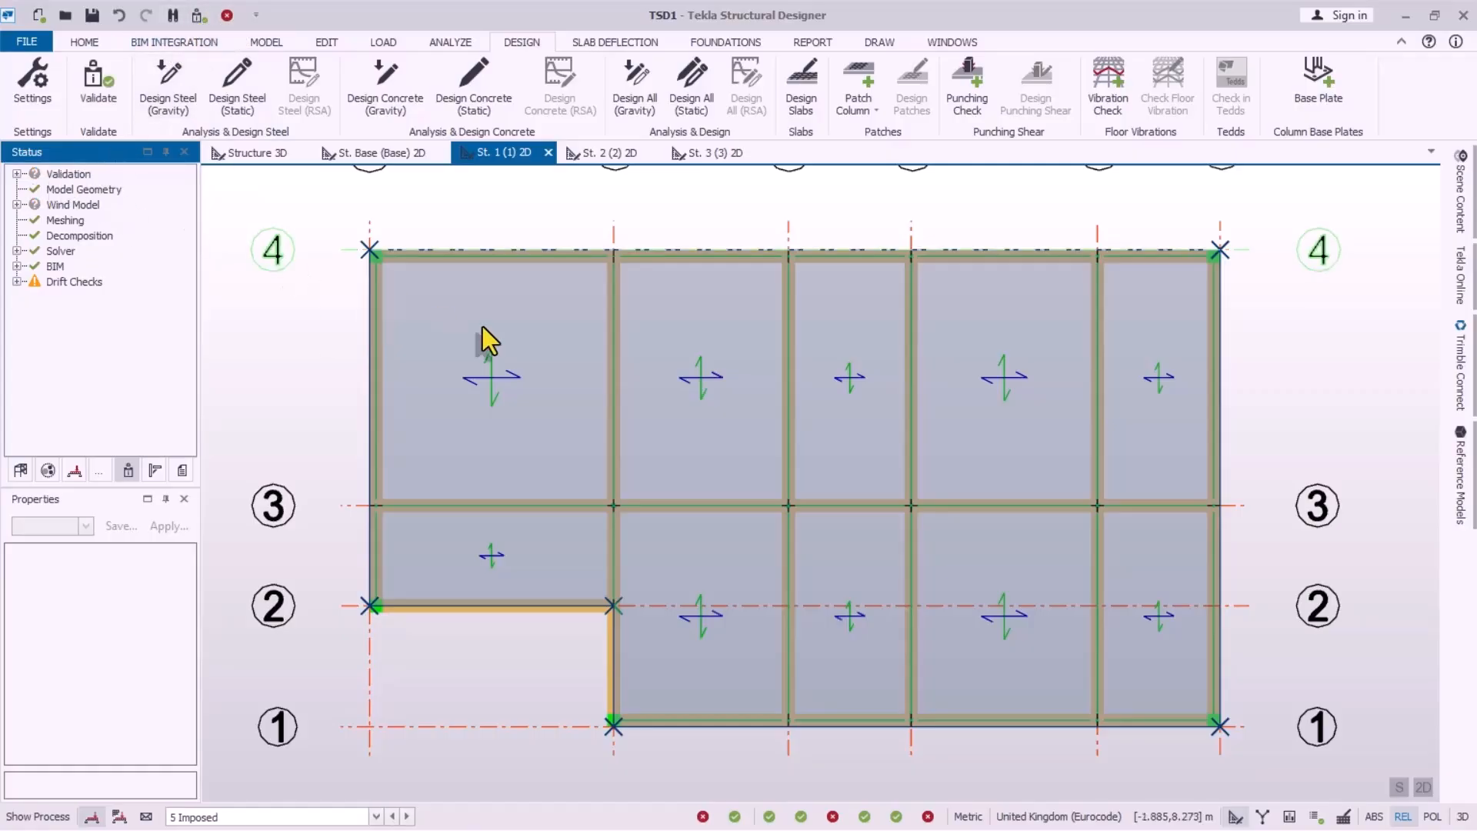
click(474, 350)
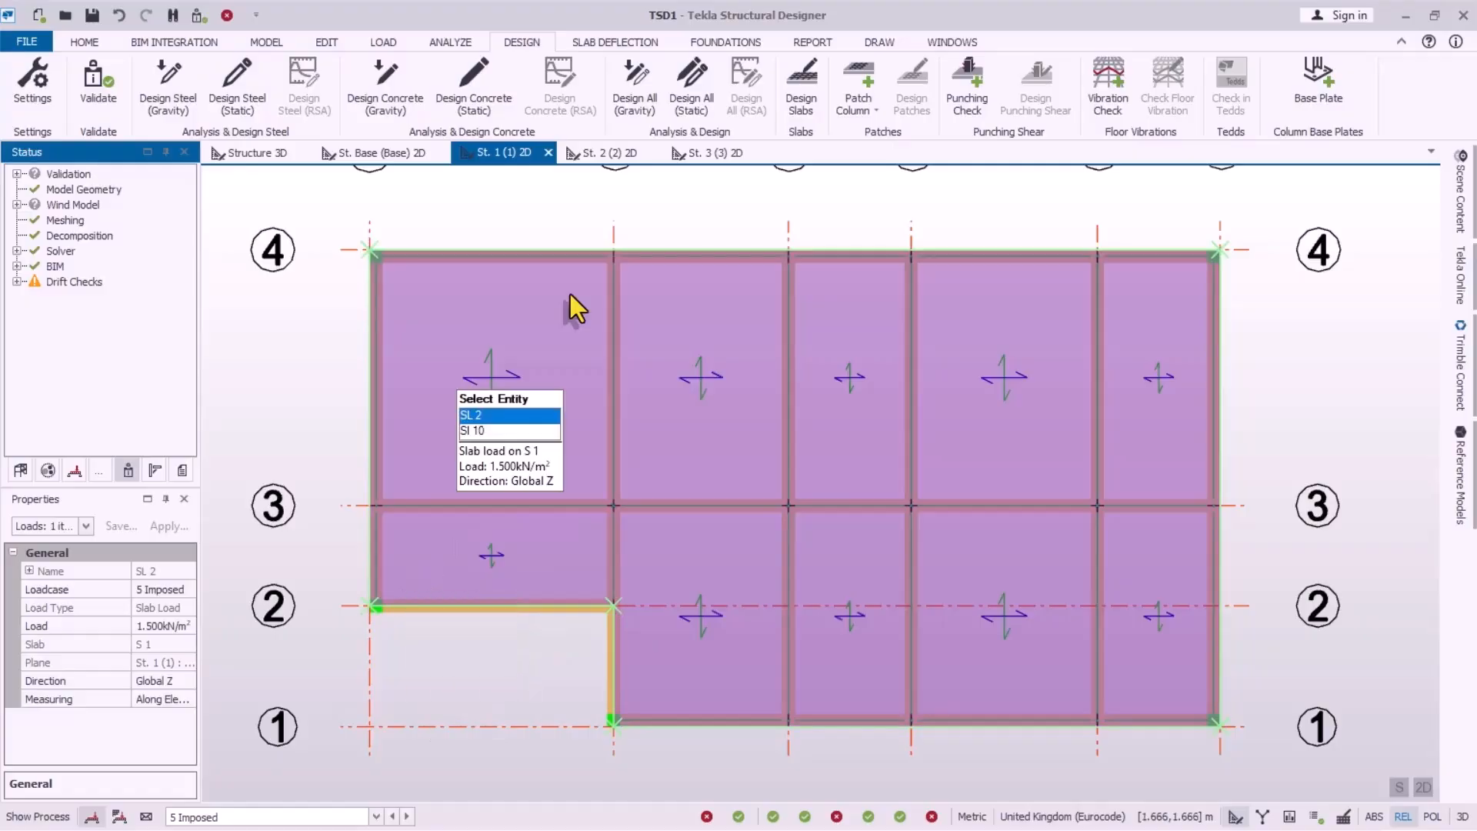
Step: In the Structure 3D view, select the first-floor slab panel between grids A-B and 3-4
click(254, 152)
scroll(771, 565, up, 5)
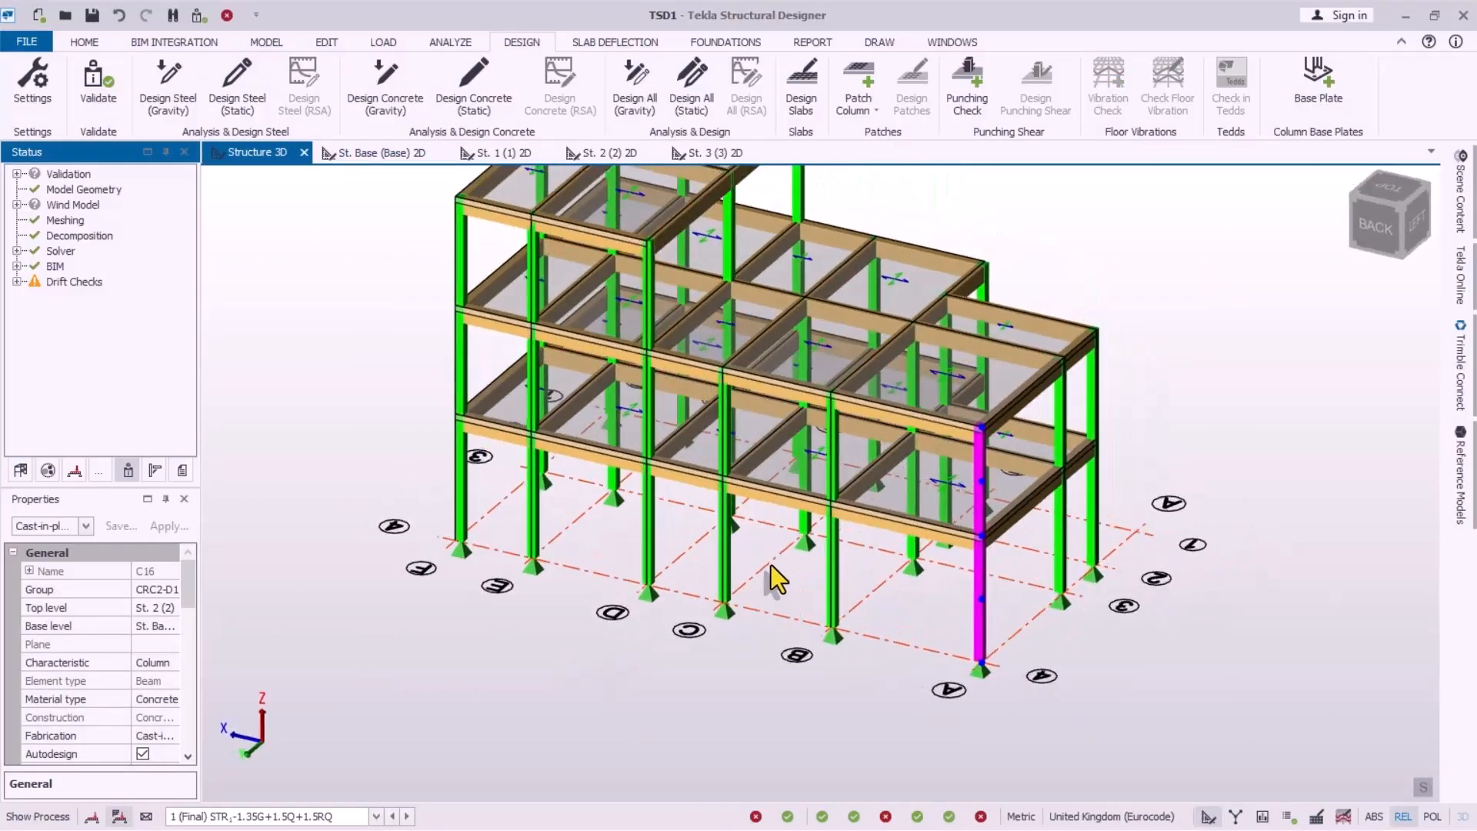
scroll(481, 615, up, 1)
right_drag(943, 705, 577, 685)
scroll(1219, 519, up, 3)
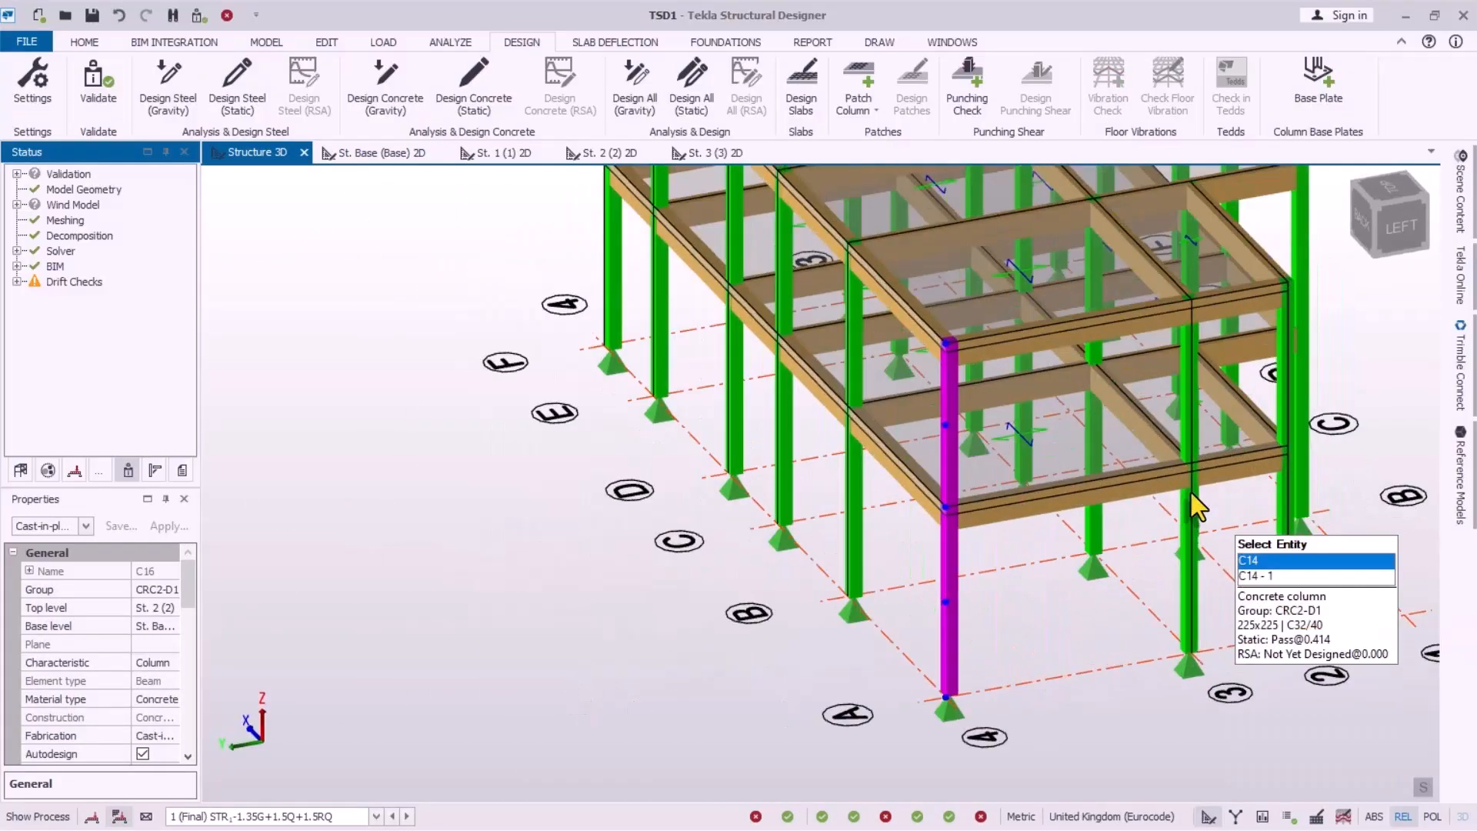
click(1012, 454)
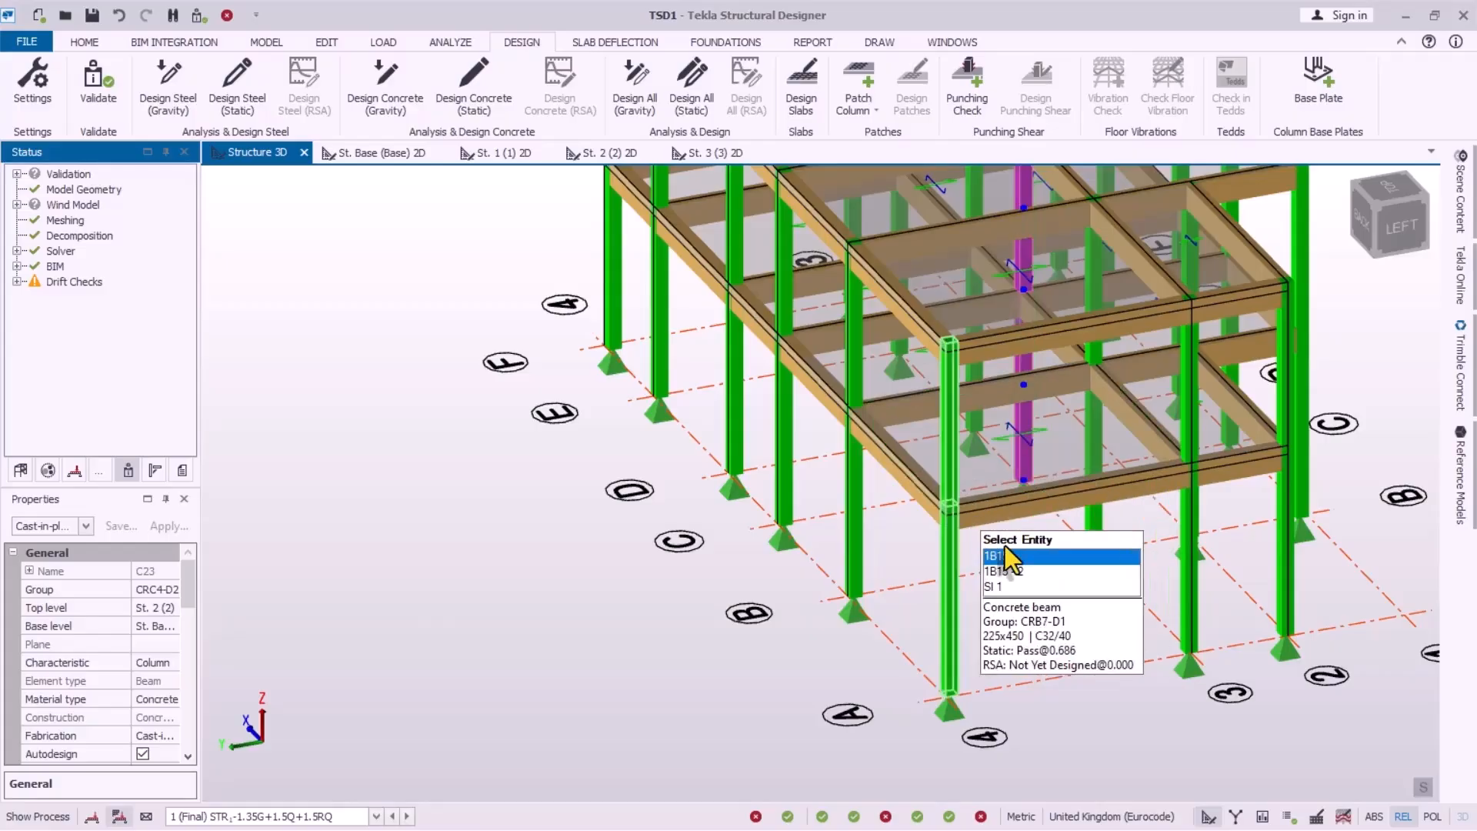
click(991, 466)
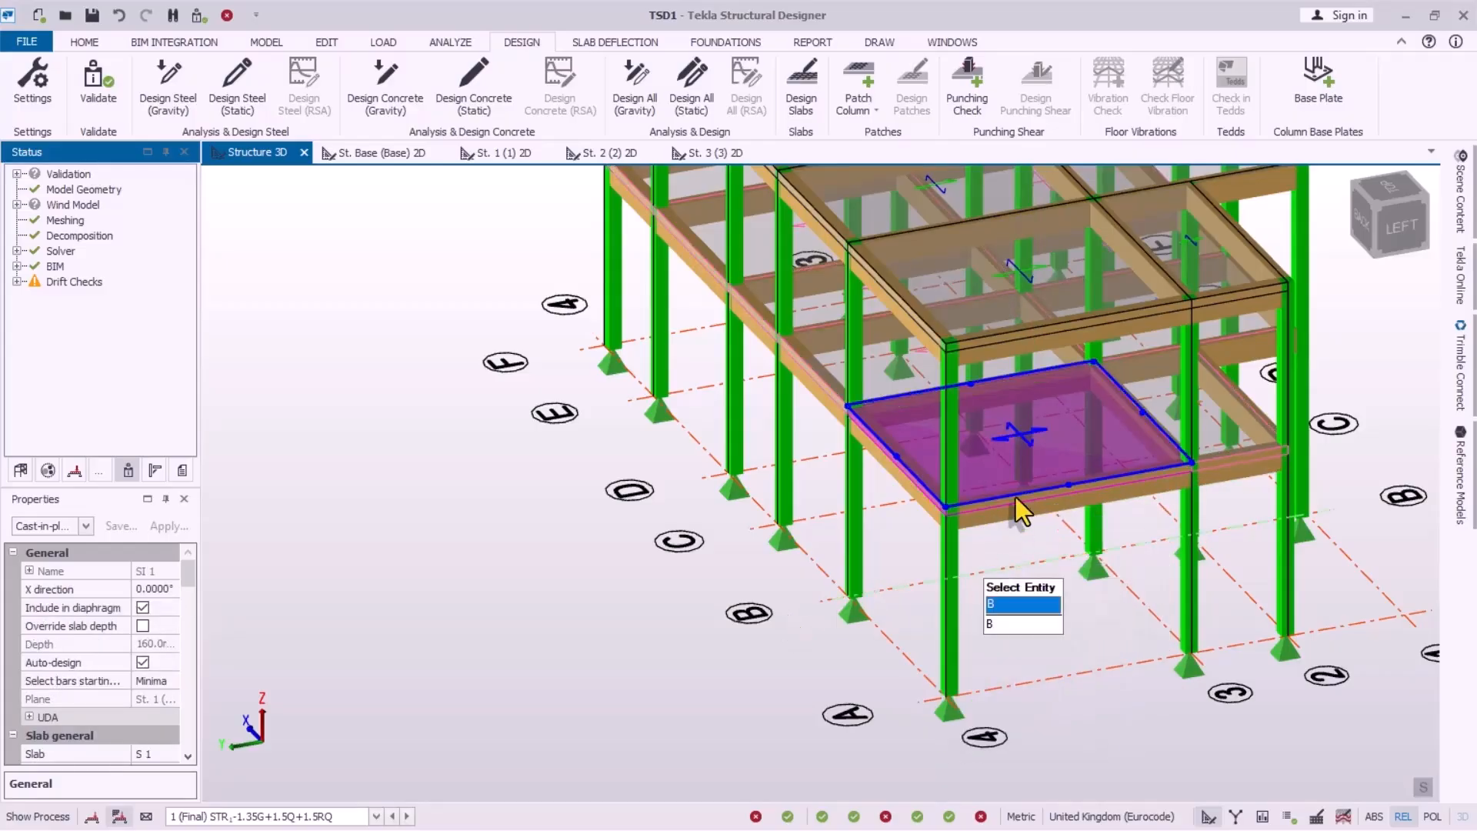
Step: Examine the selected slab panel's properties, including its imposed load reduction and reinforcement settings
scroll(1014, 491, up, 1)
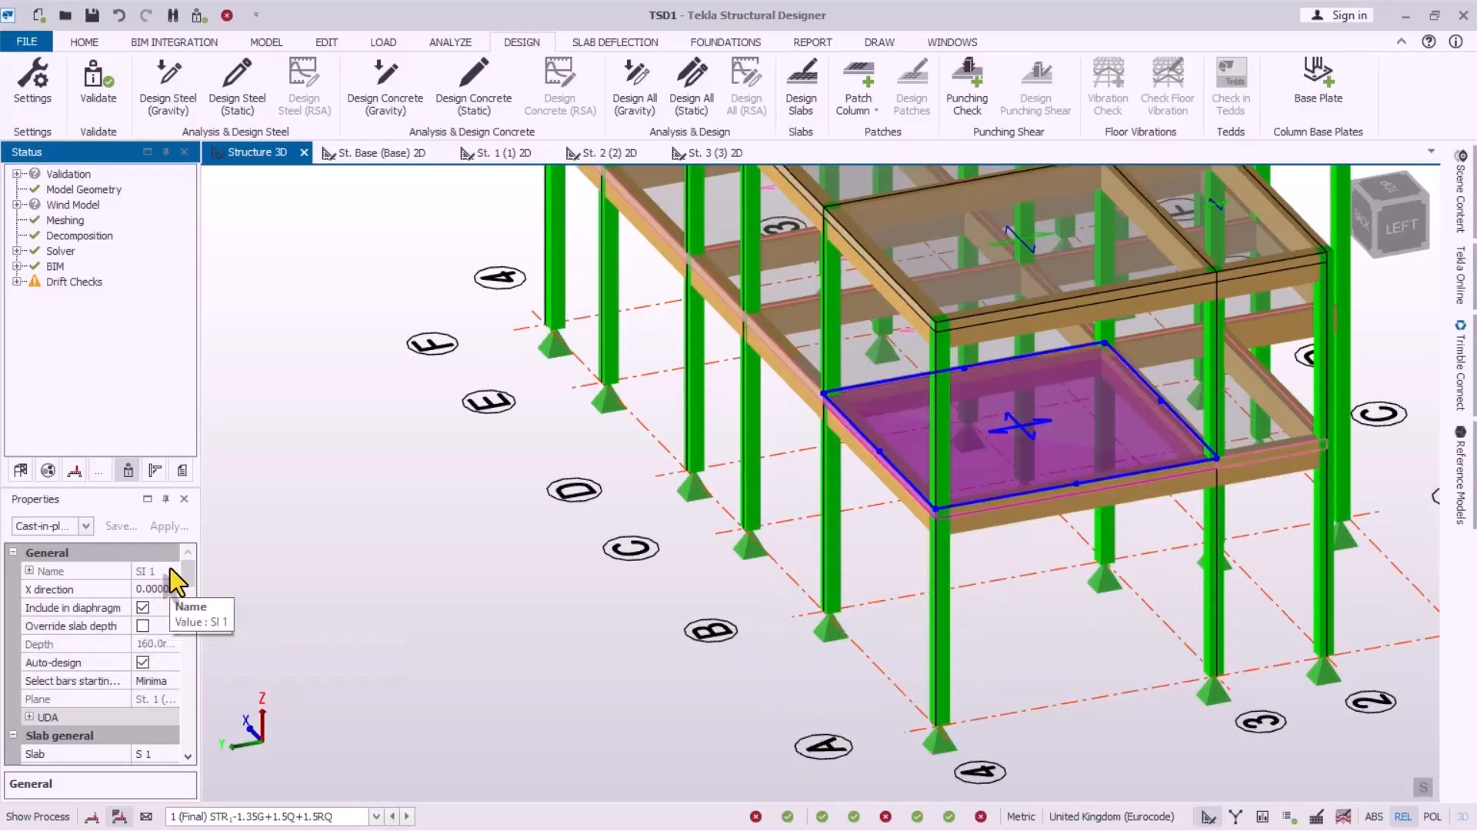
drag(190, 567, 168, 648)
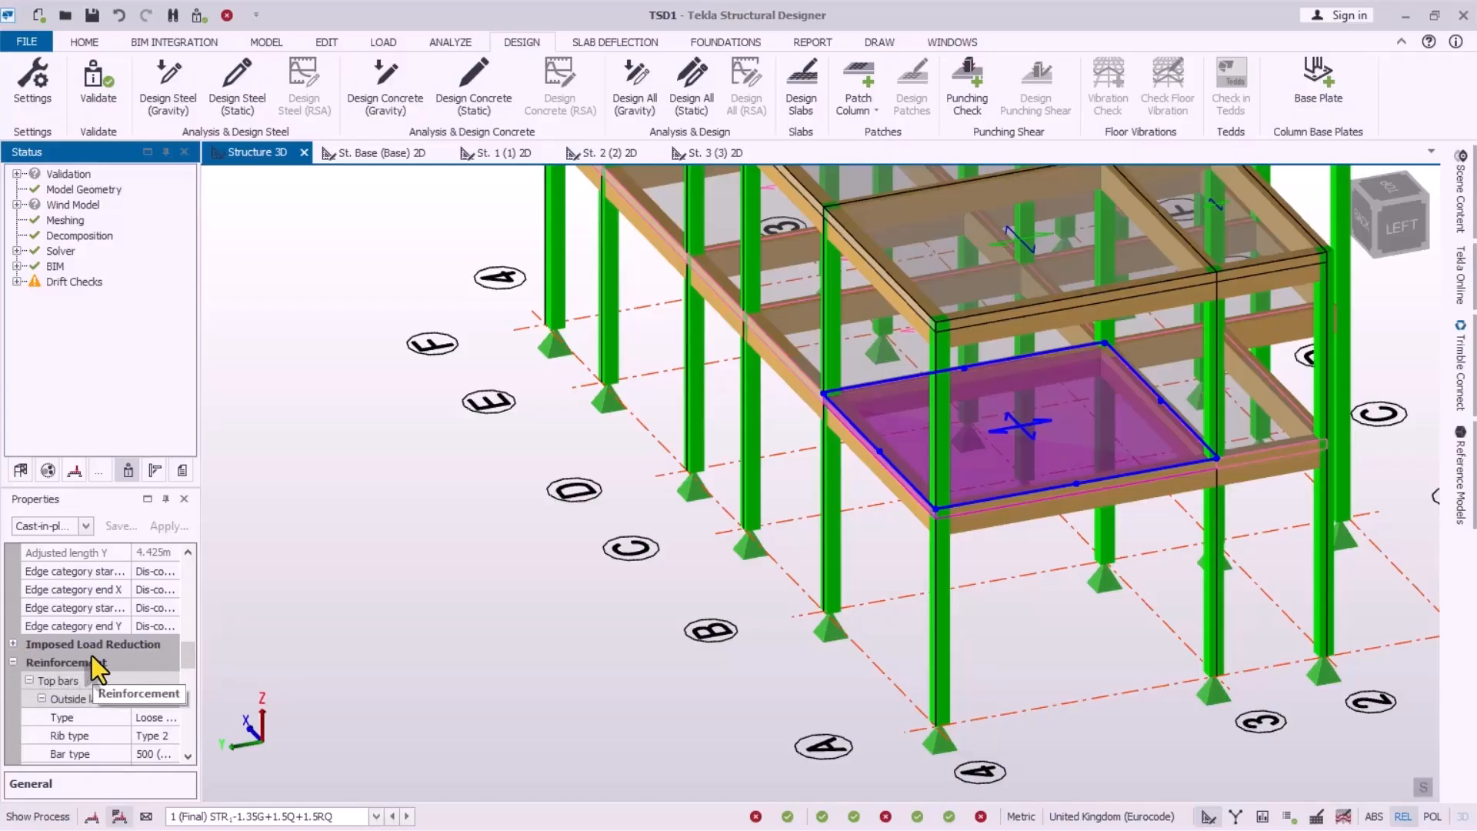
click(27, 644)
click(13, 644)
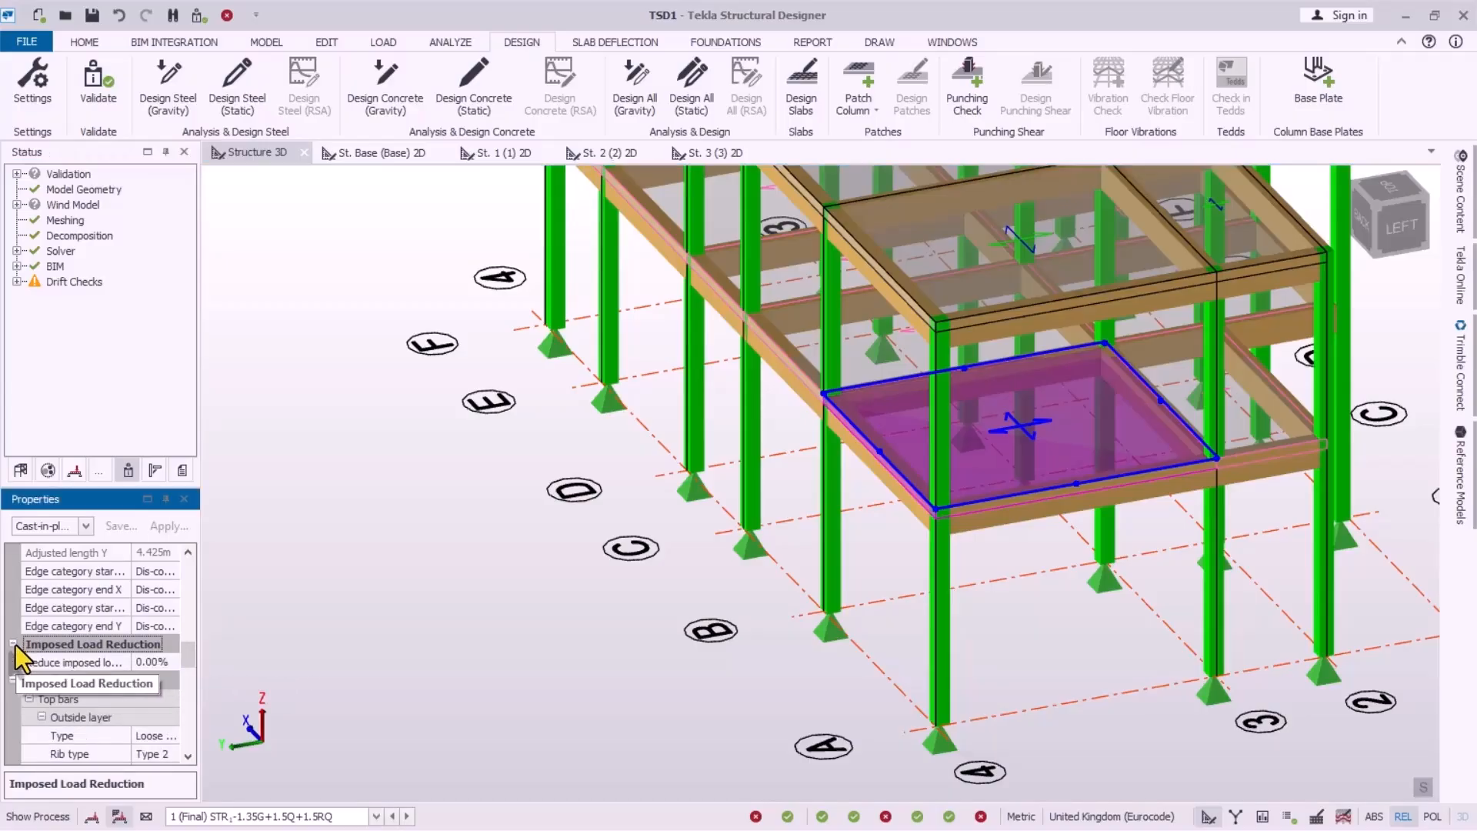
click(136, 663)
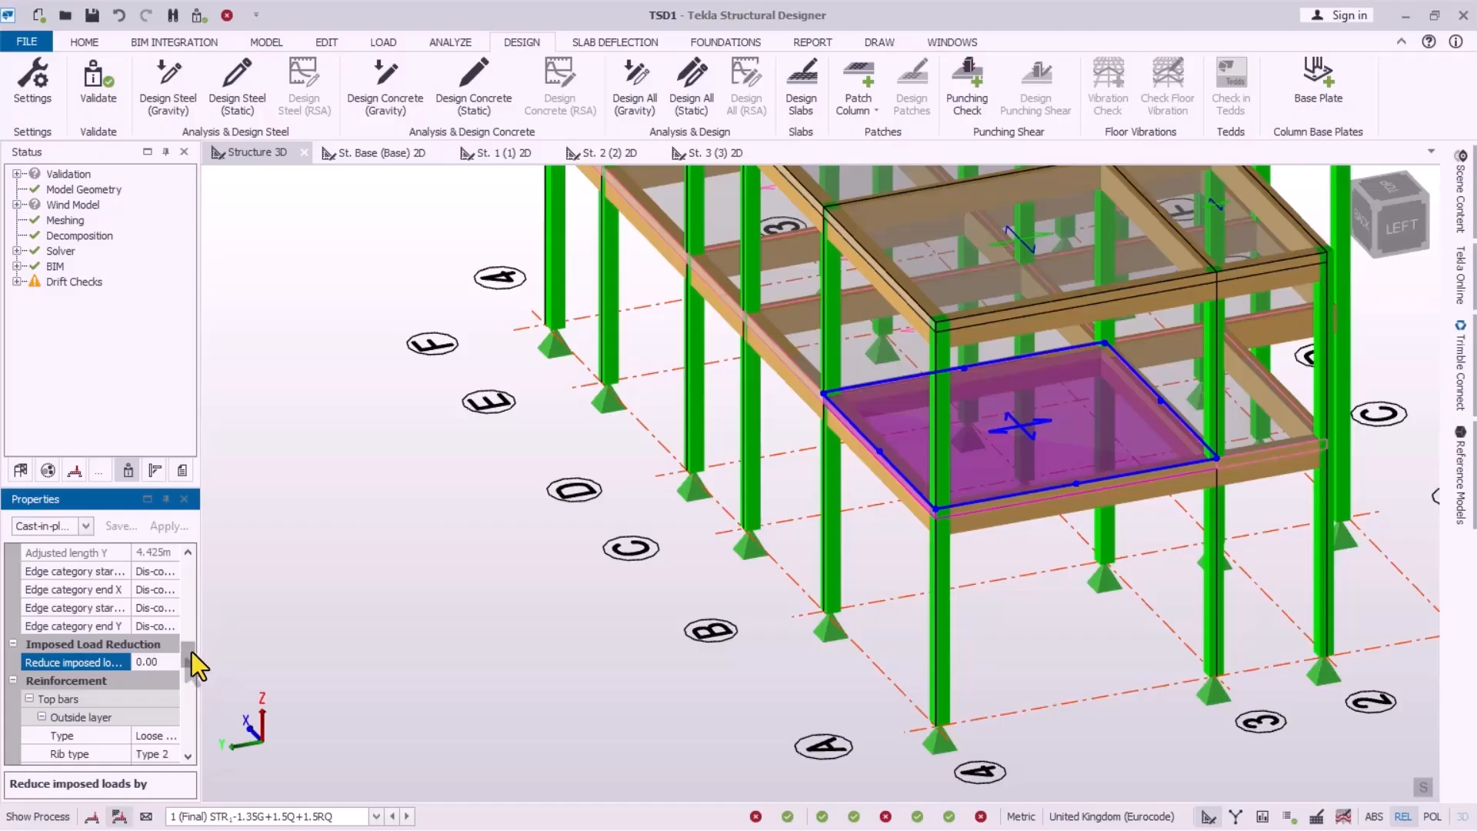
drag(191, 653, 186, 573)
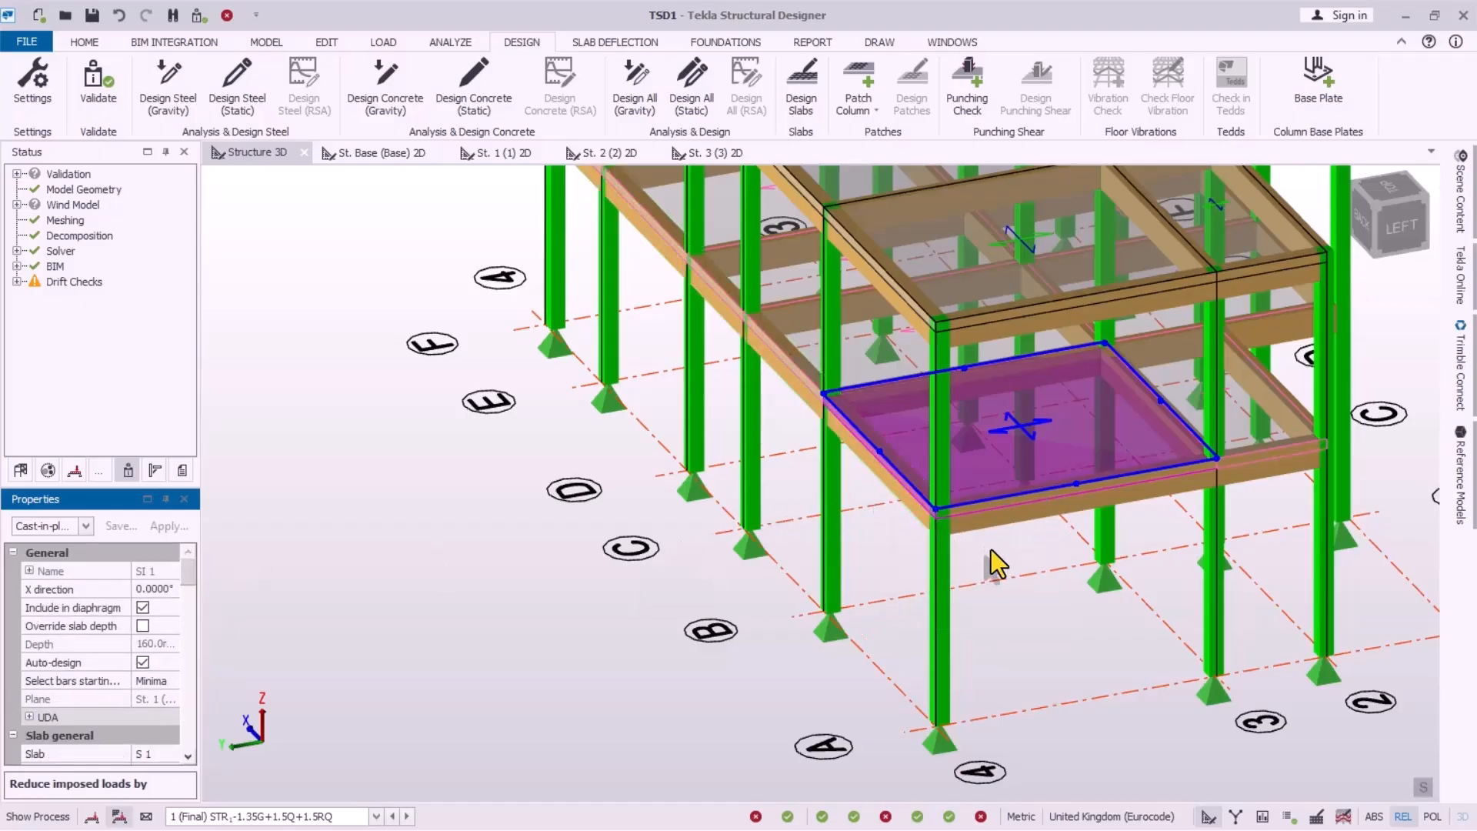
scroll(547, 571, down, 2)
scroll(819, 652, down, 2)
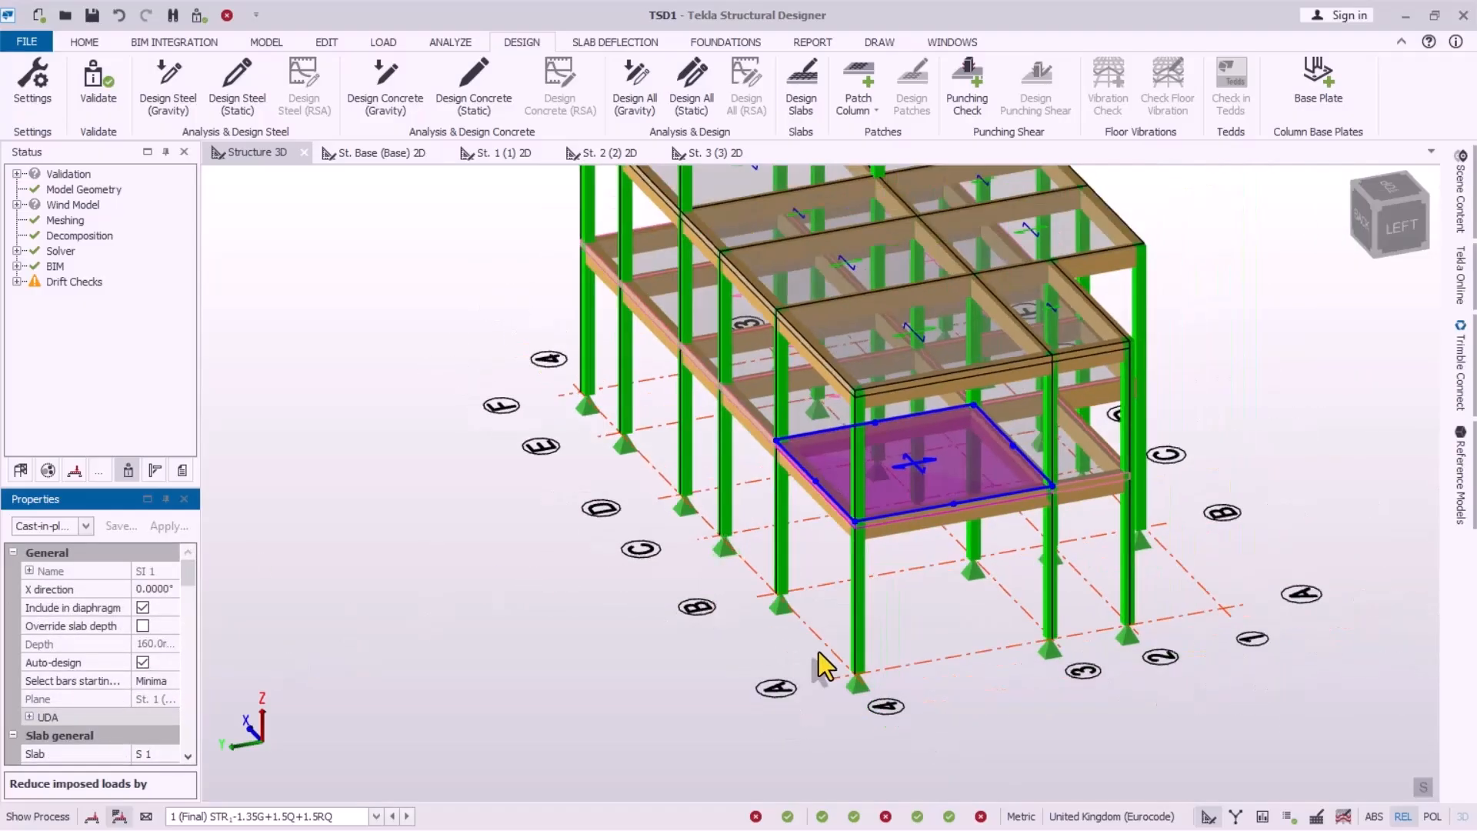
scroll(819, 652, up, 5)
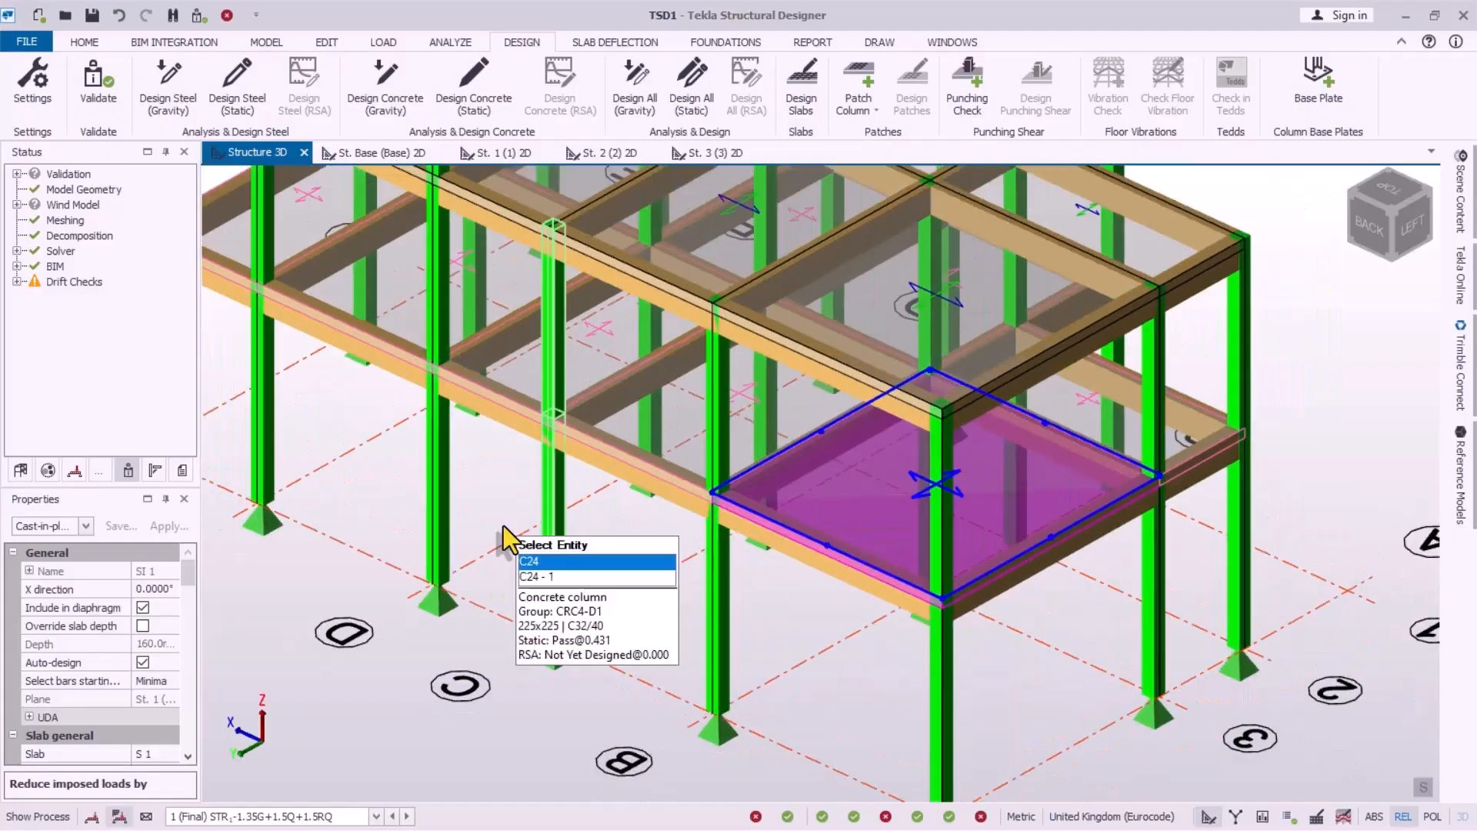
scroll(504, 527, down, 1)
right_drag(757, 646, 740, 598)
scroll(954, 558, down, 2)
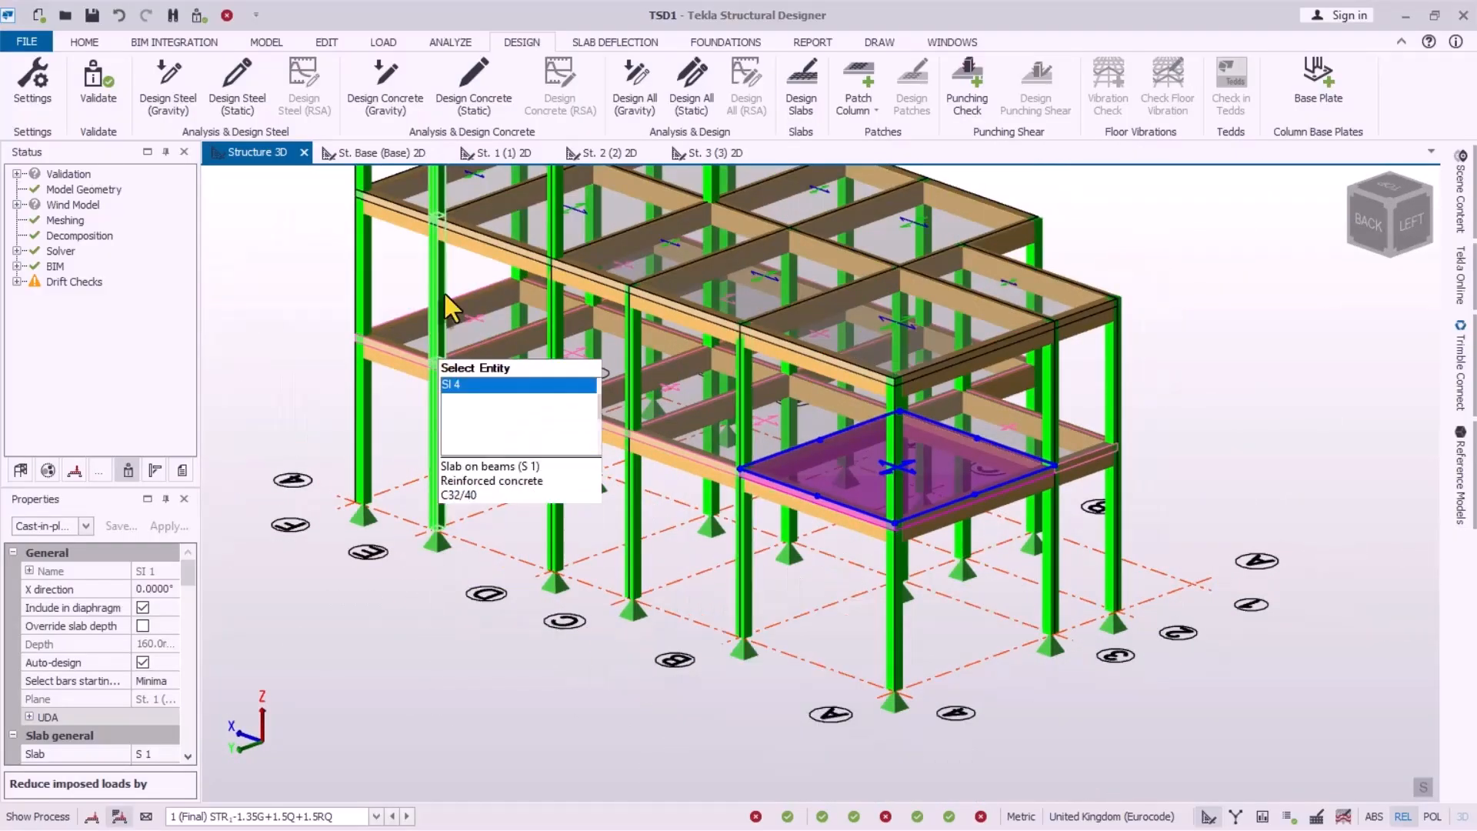
Step: Open the St. 1 floor plan and start creating beam reinforcement patches with Patch Beam
click(492, 152)
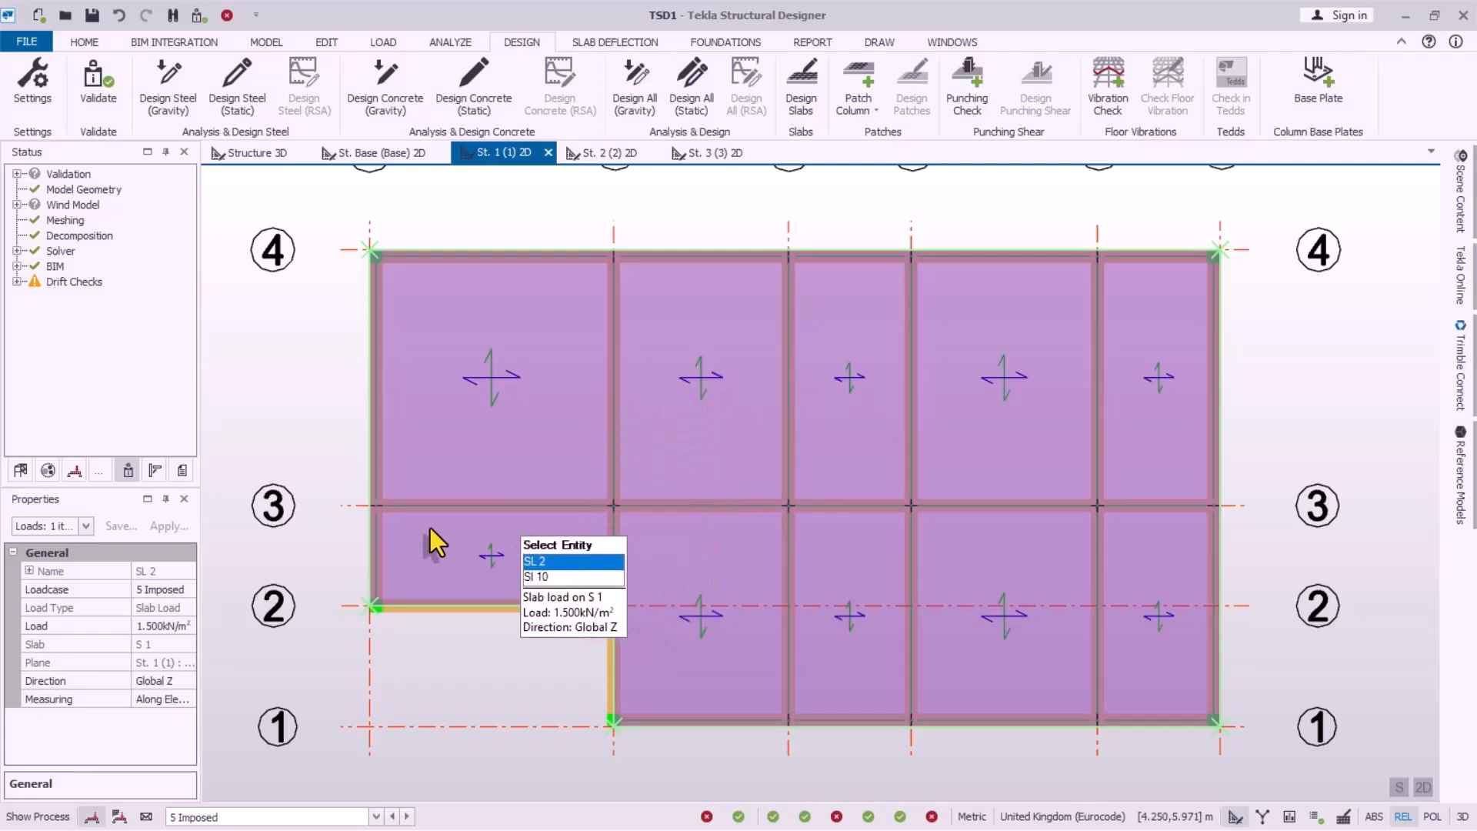
scroll(823, 496, down, 2)
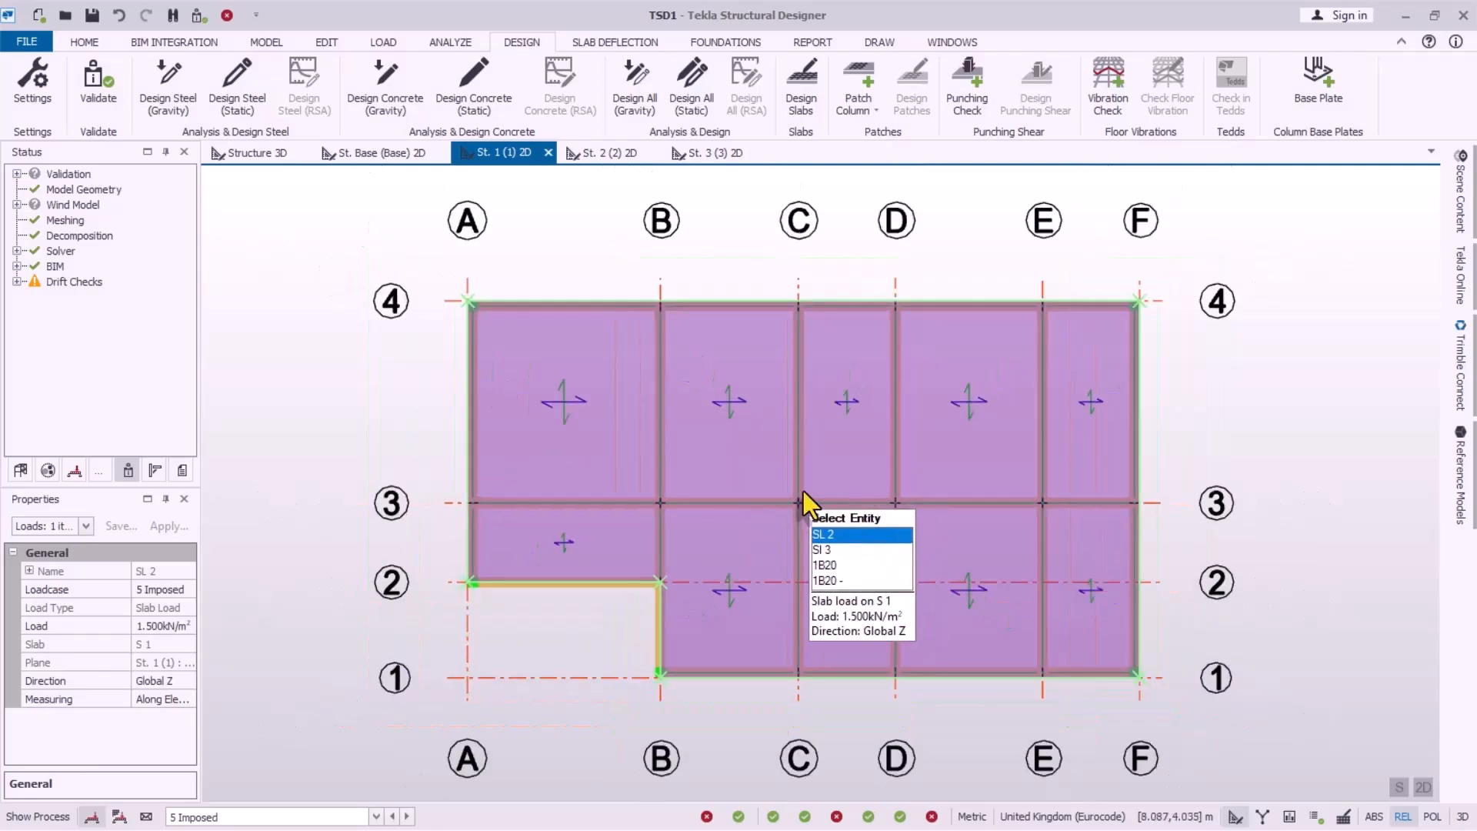
scroll(801, 489, up, 2)
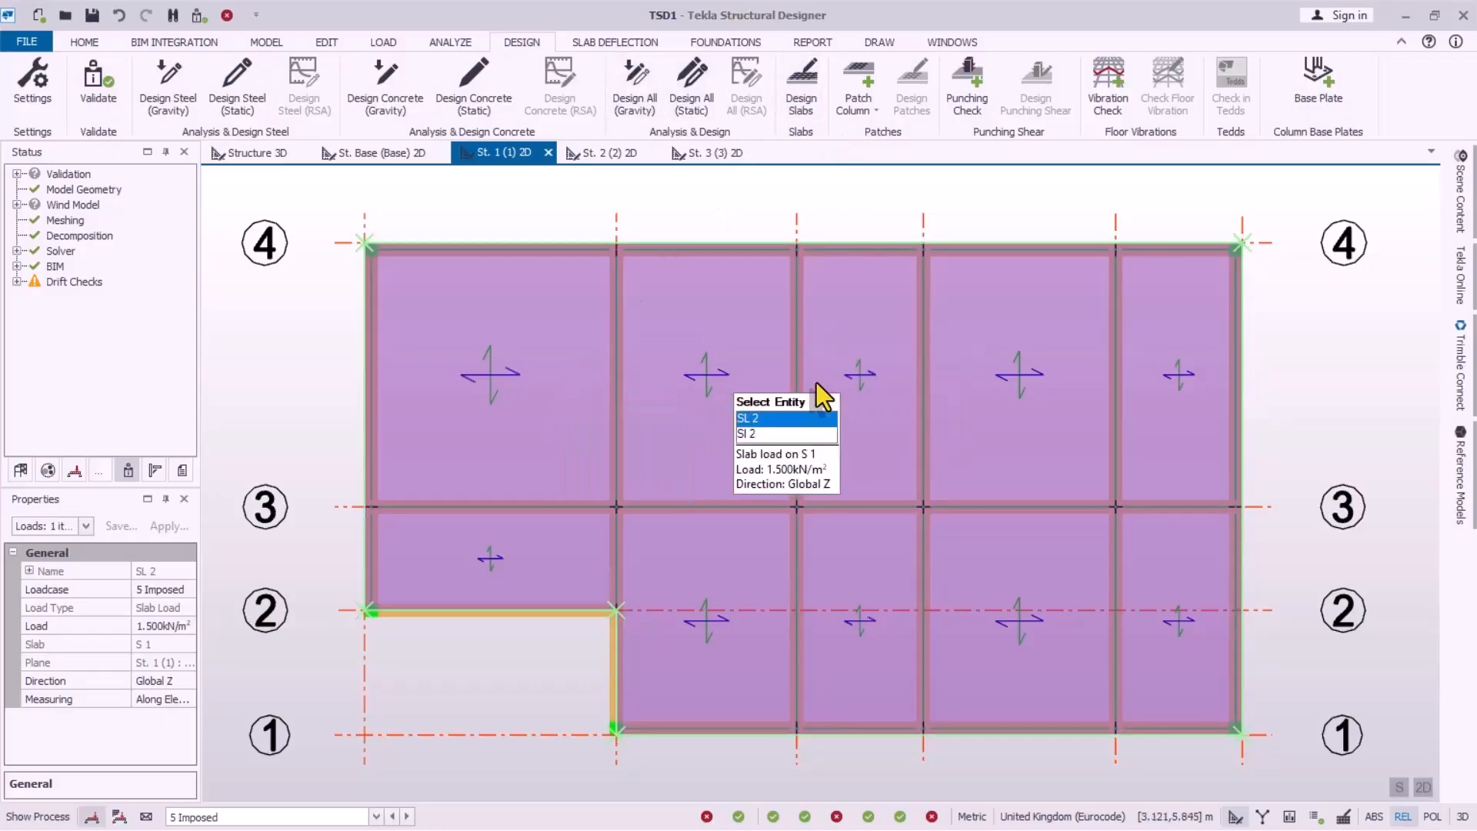
click(782, 348)
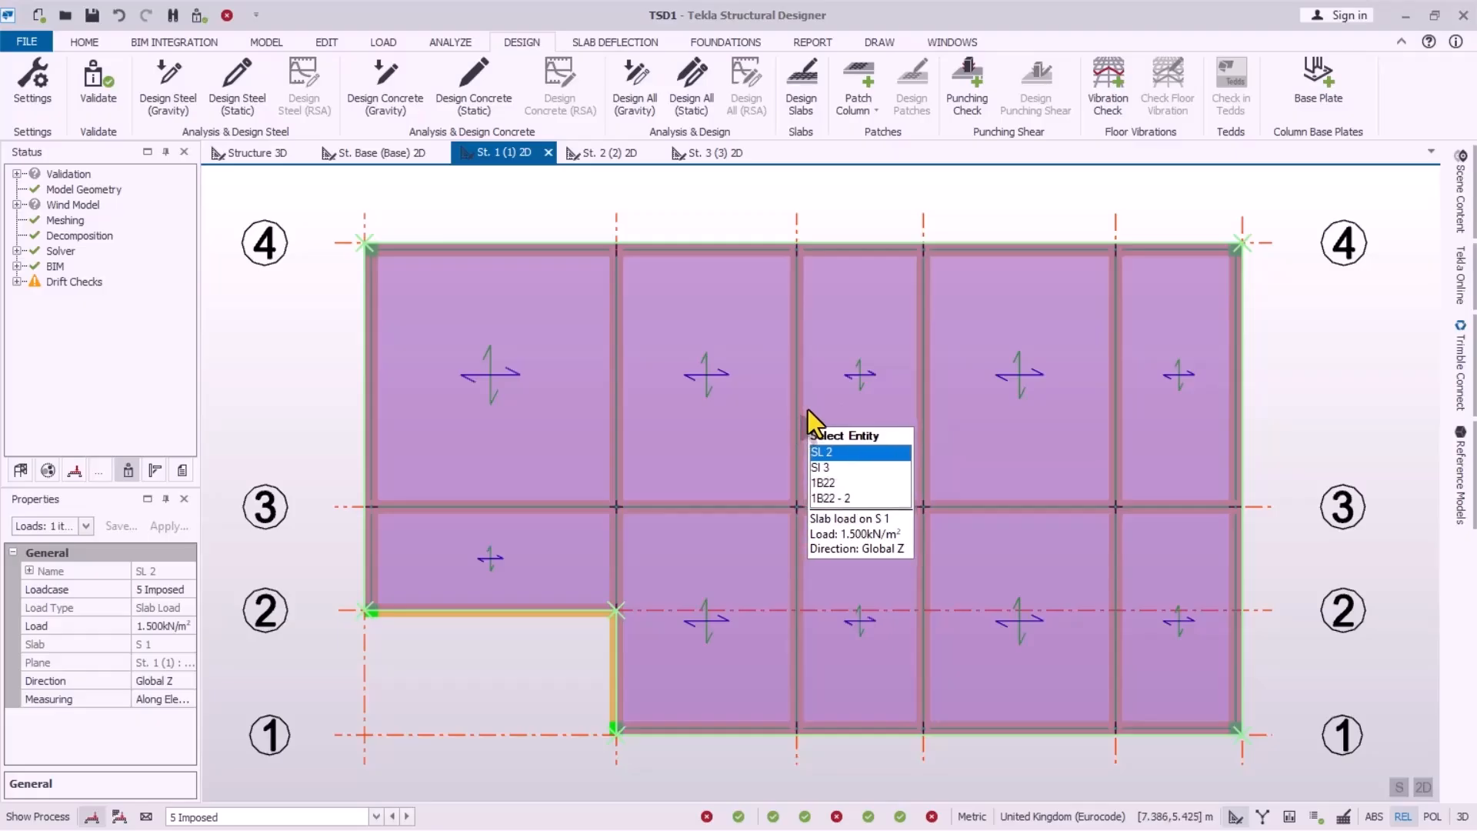
click(875, 112)
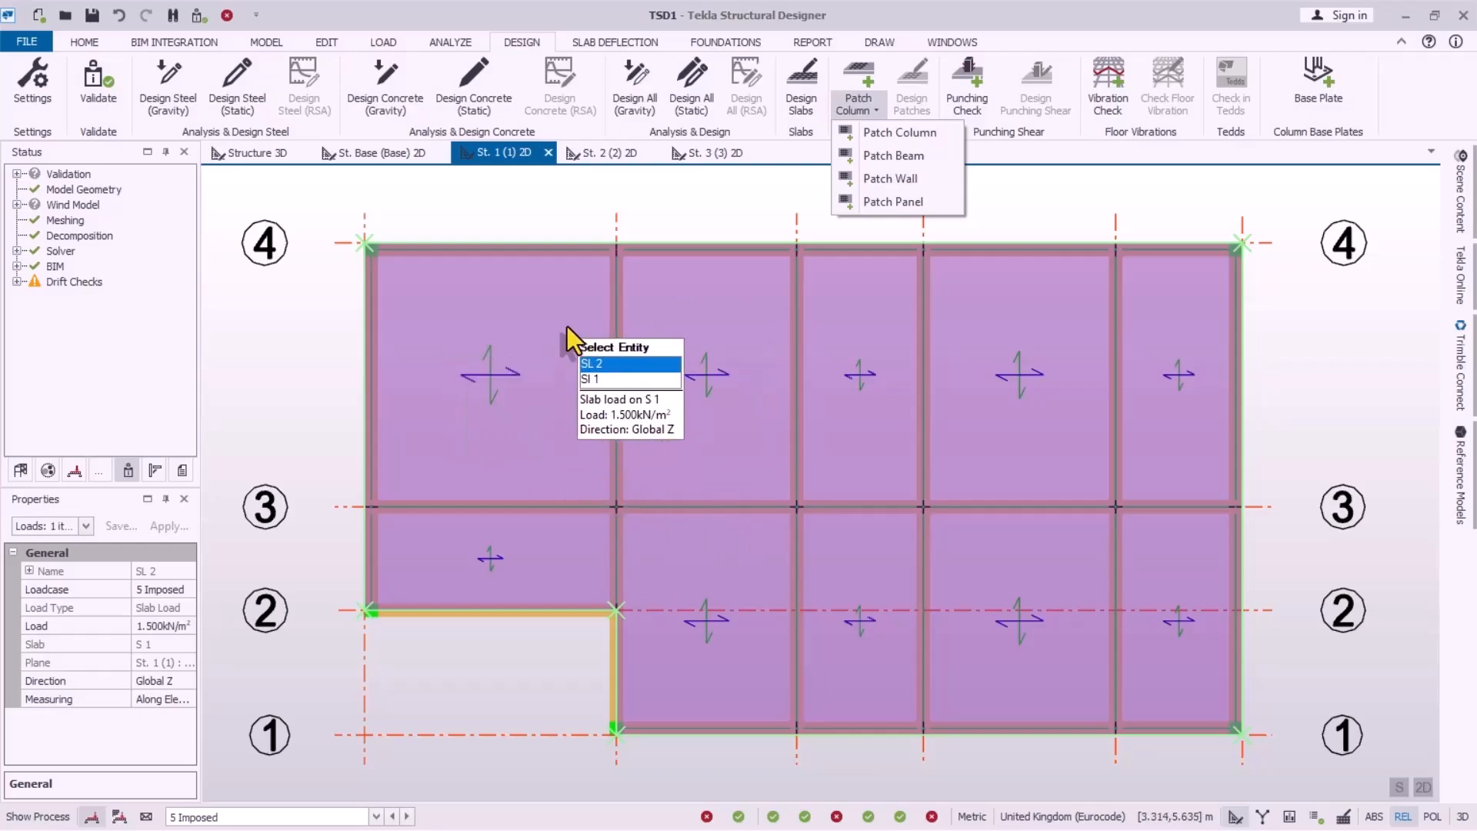
click(880, 157)
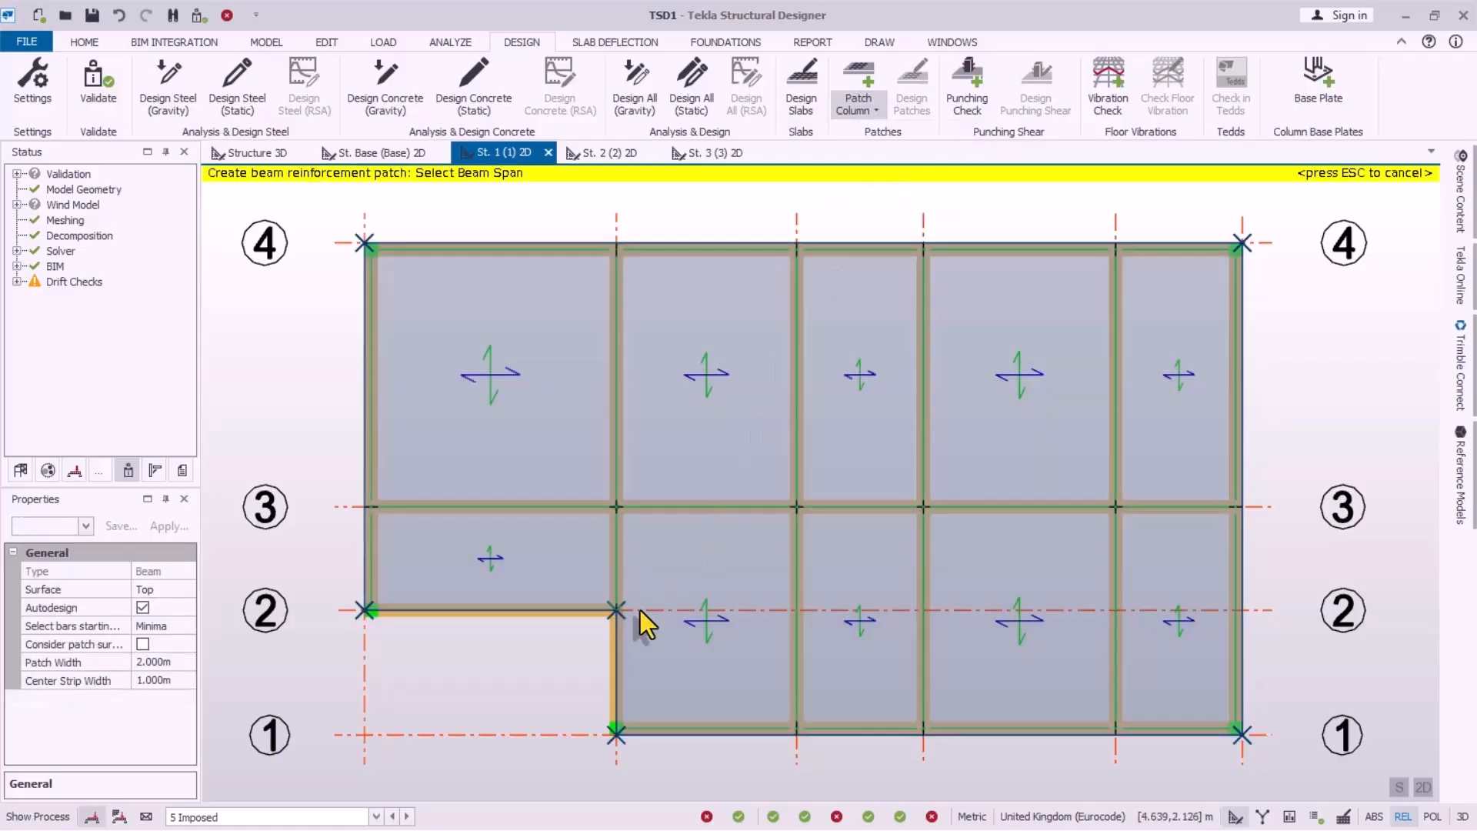
Step: Try a 2 m wide patch on the grid A beam between grids 3 and 4, undo it, and set the patch width to 1 m
click(373, 401)
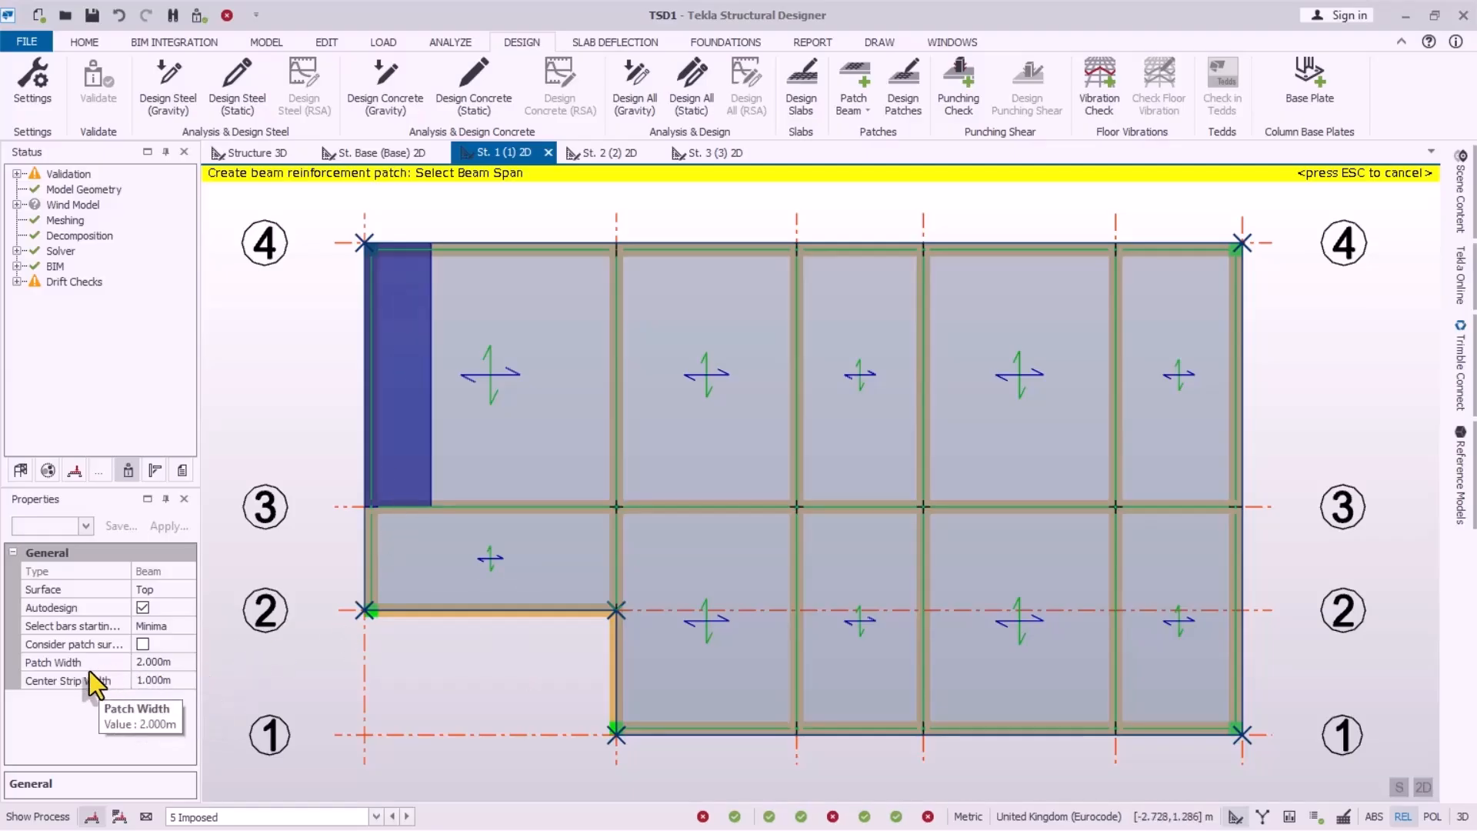
click(122, 16)
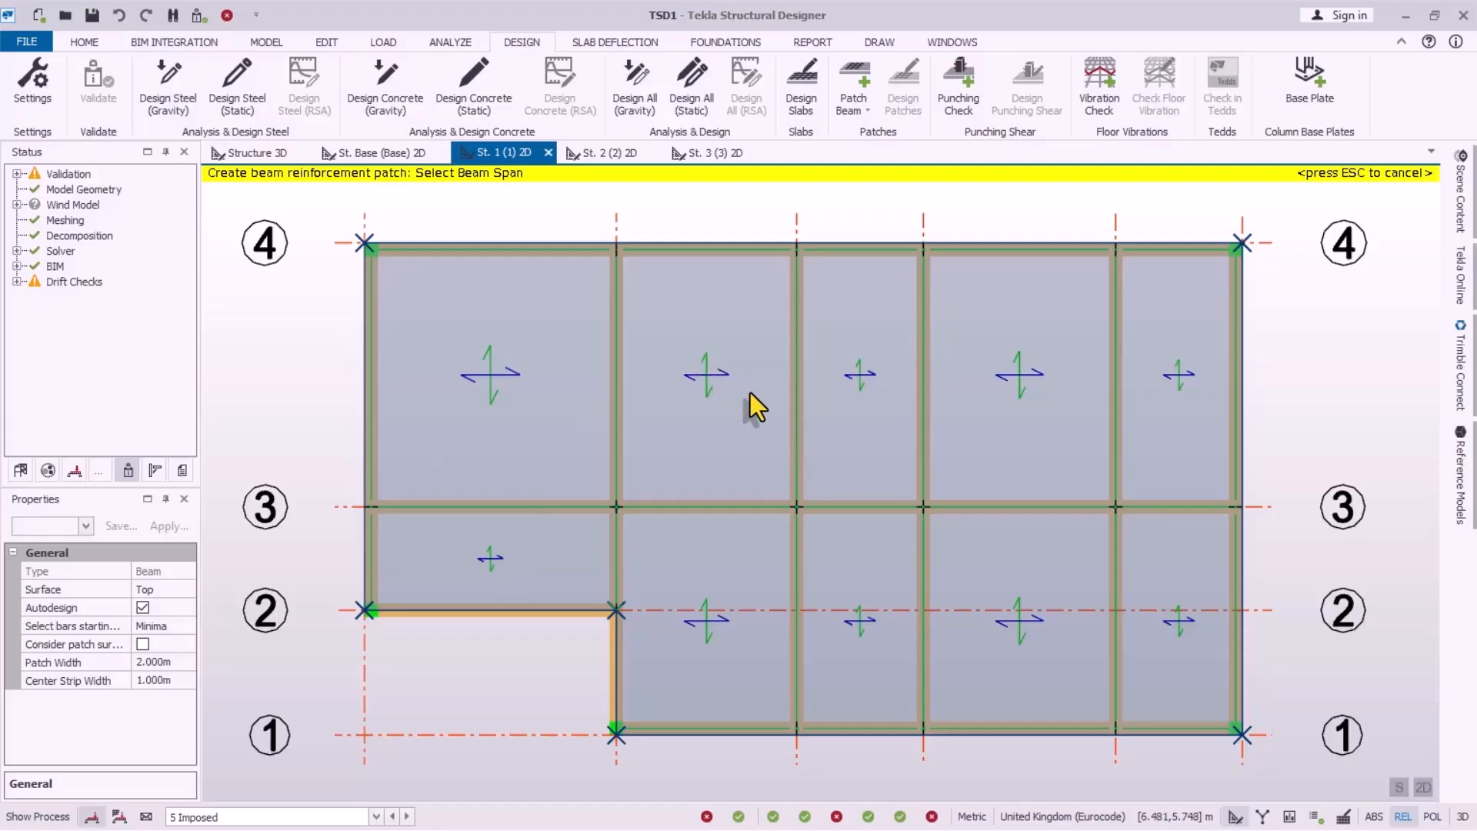
click(144, 663)
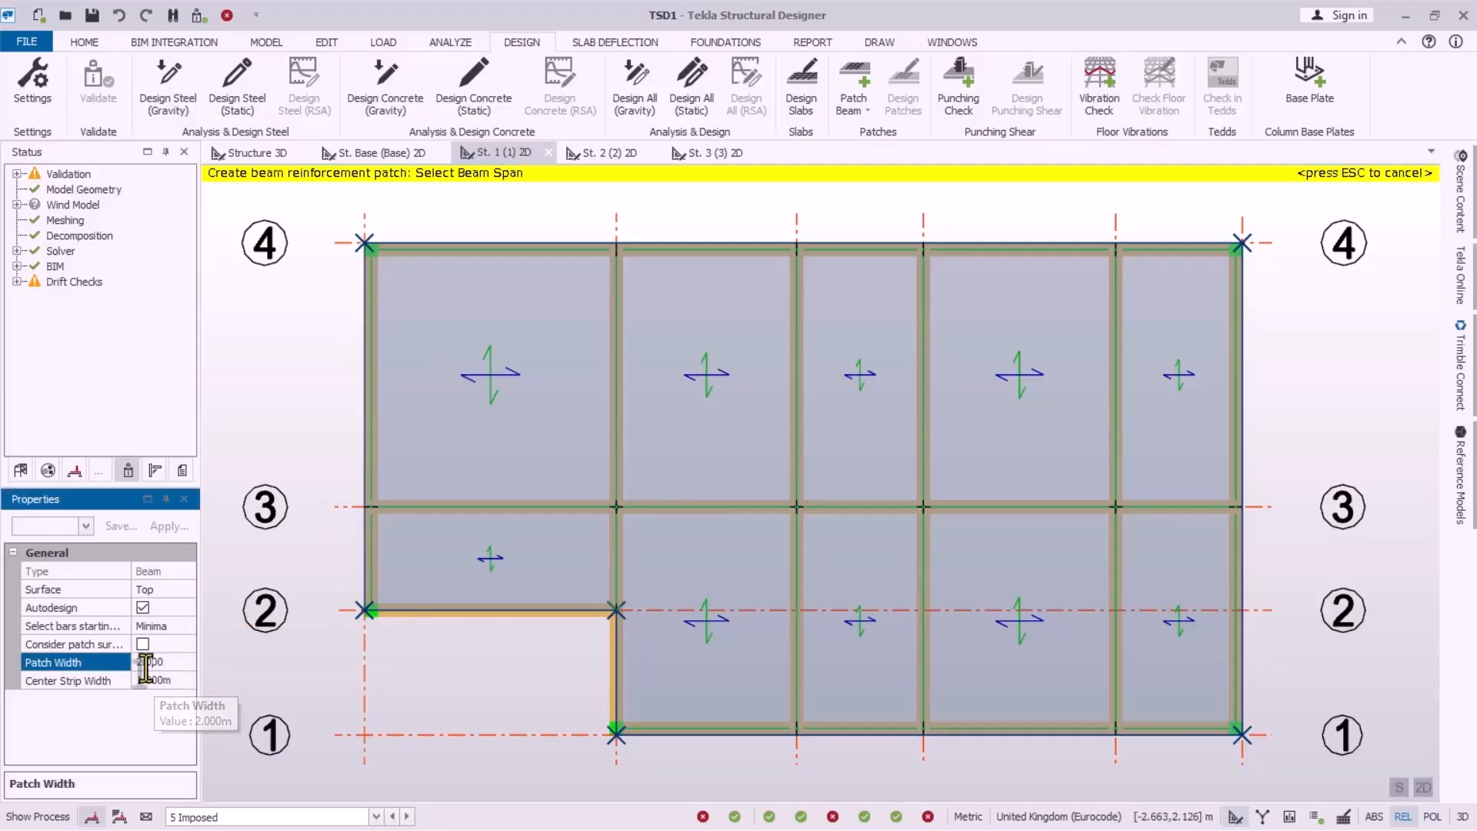
double_click(144, 663)
text(1)
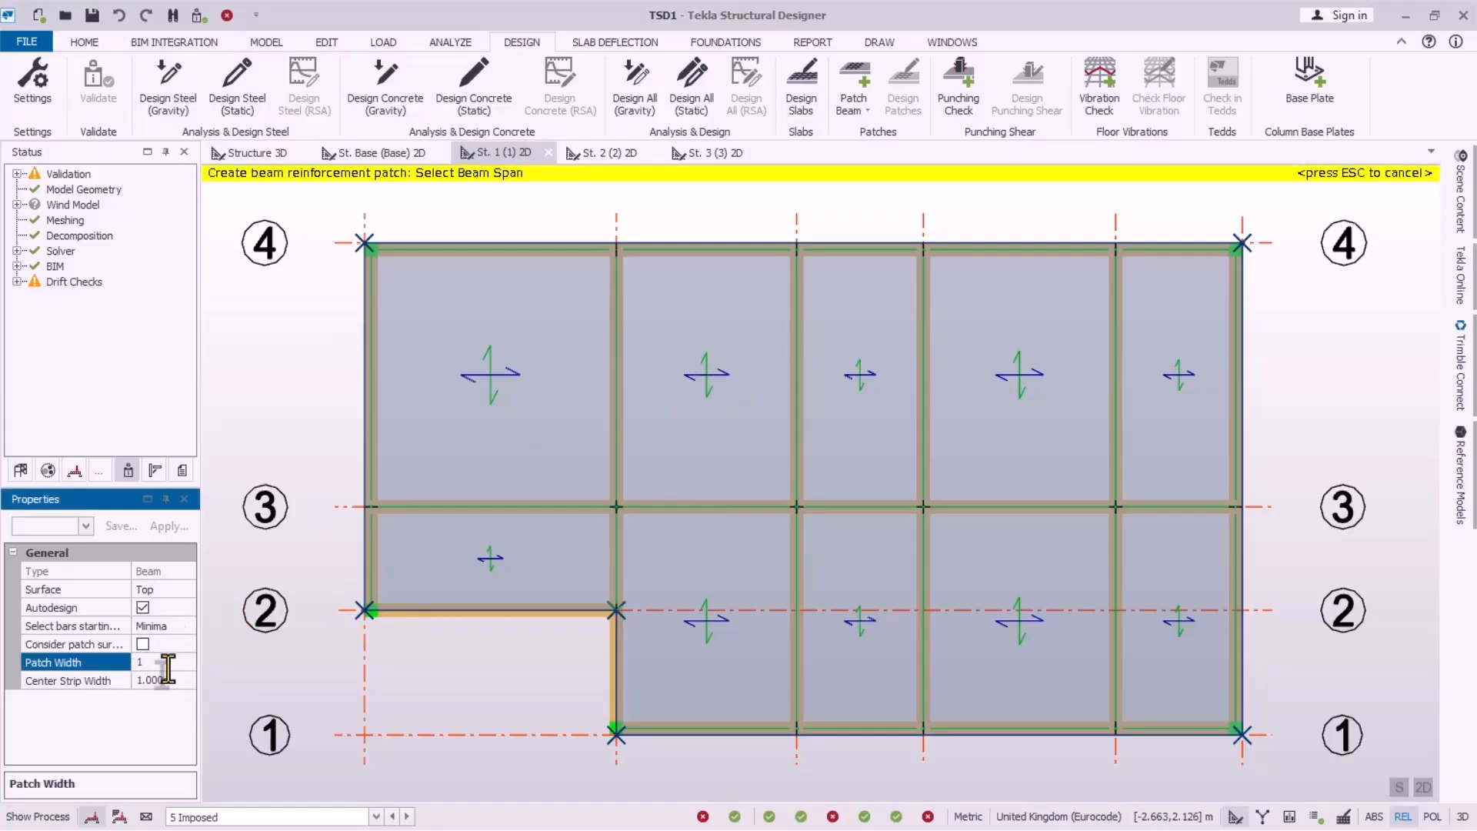
click(158, 677)
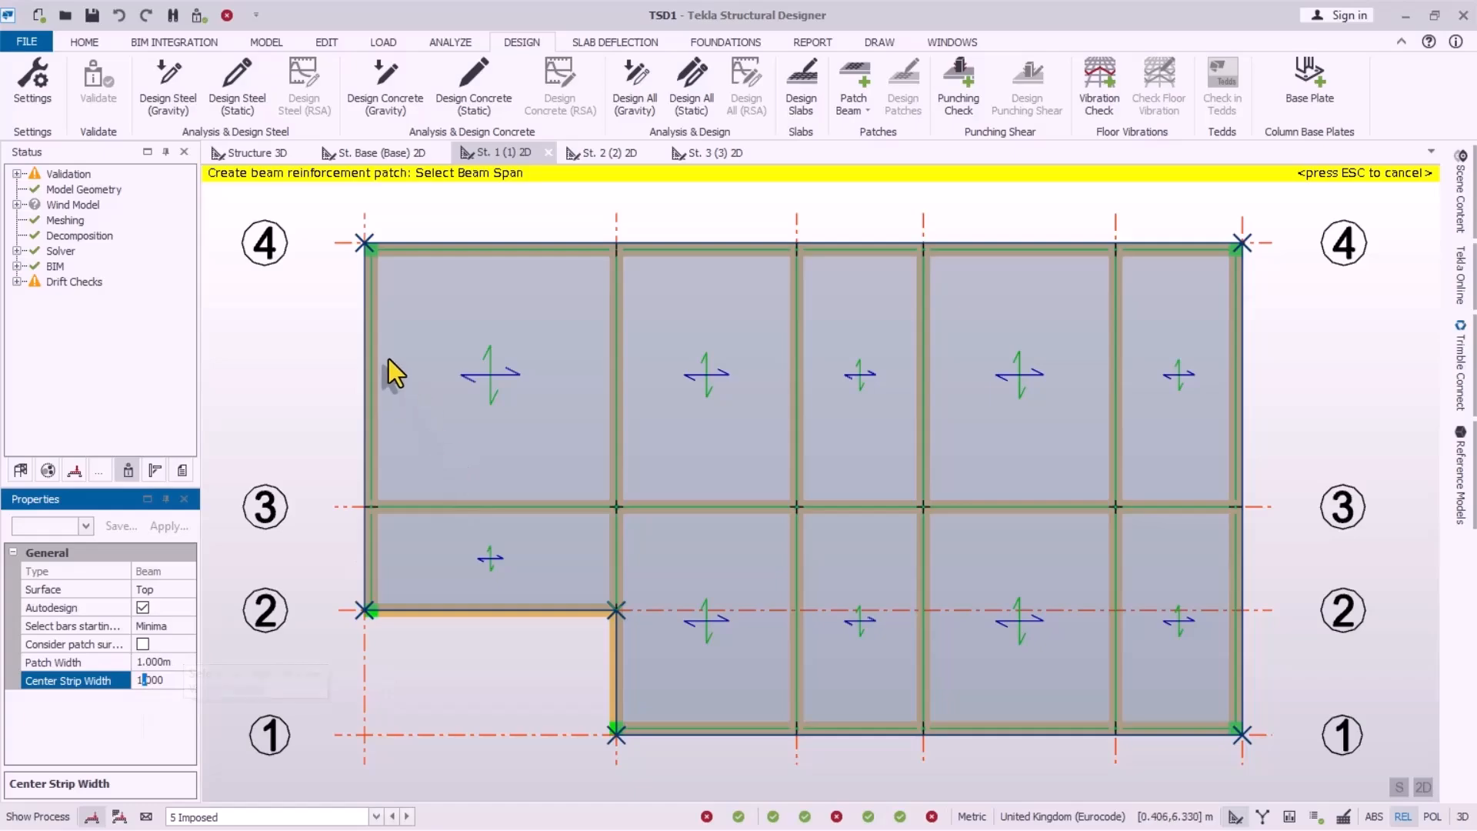
Step: Place top beam patches on the grid A span between grids 3 and 4 and on the grid 4 beam spans from A to F
click(381, 348)
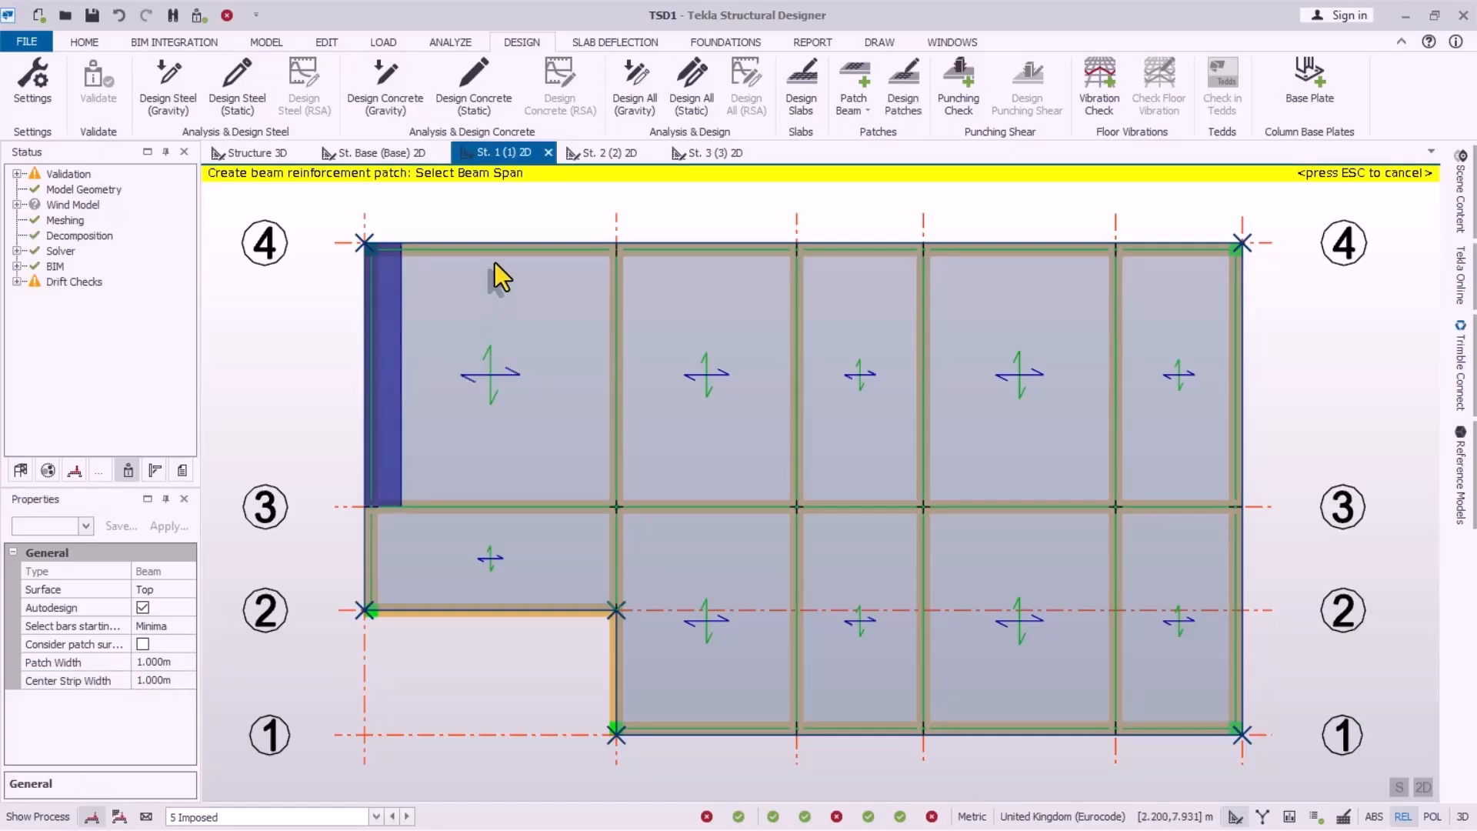
click(705, 256)
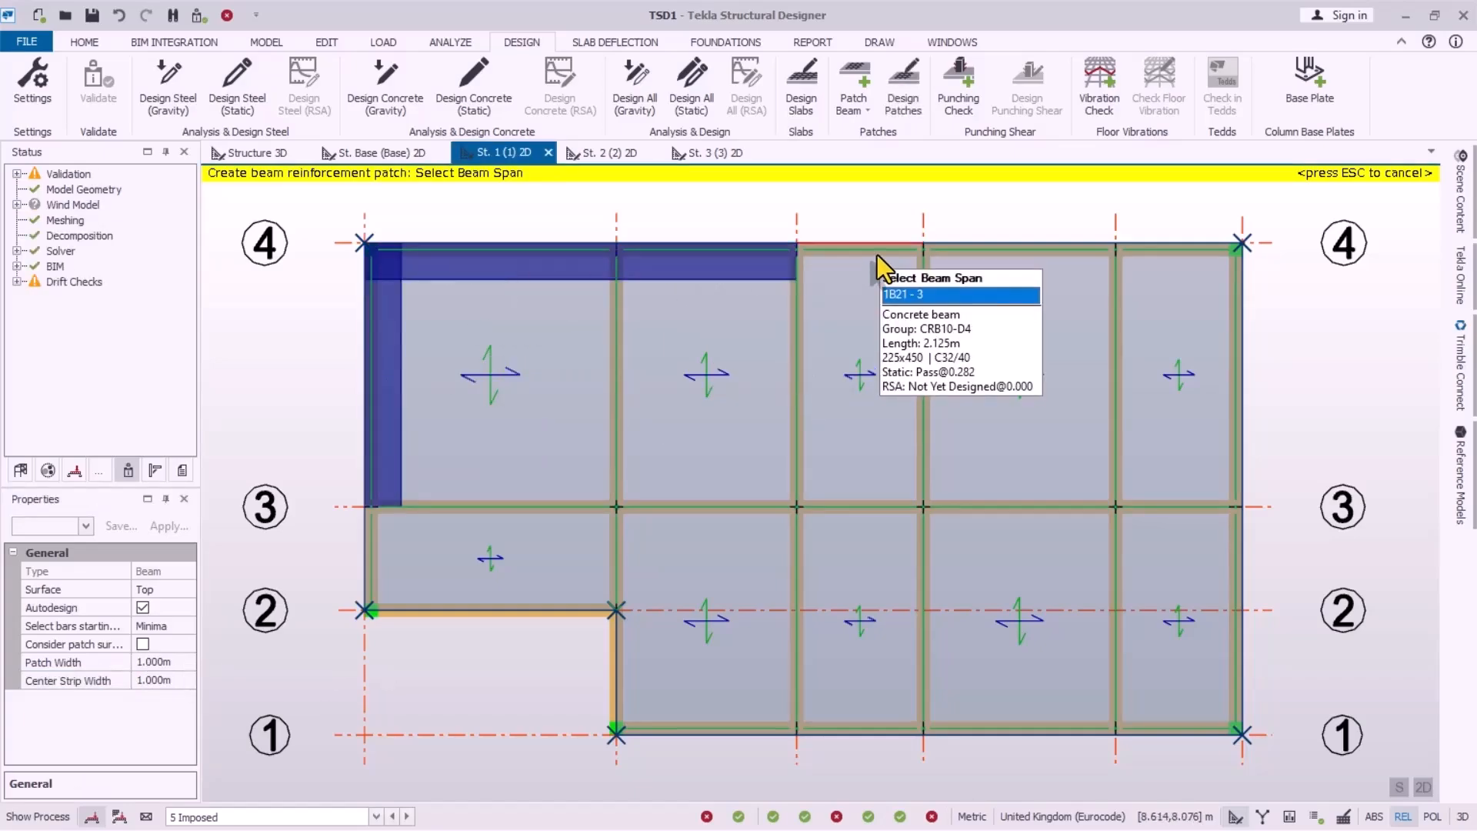
click(877, 255)
click(985, 255)
click(1170, 253)
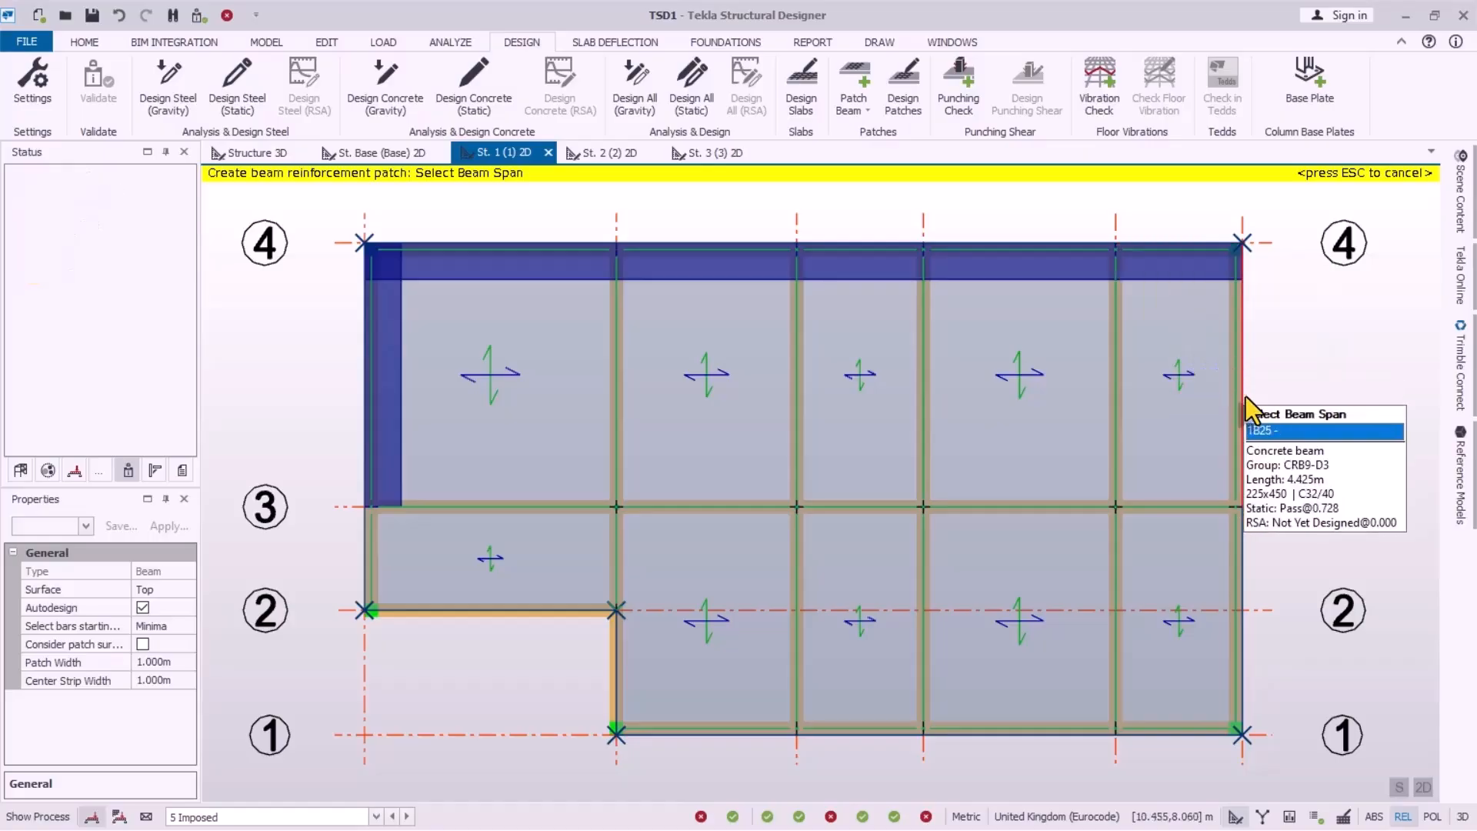
Step: Place 1 m wide top beam patches along grid F, on grid E between grids 1 and 3, and on grids 3 and 1 from E to F
click(1228, 385)
click(1230, 593)
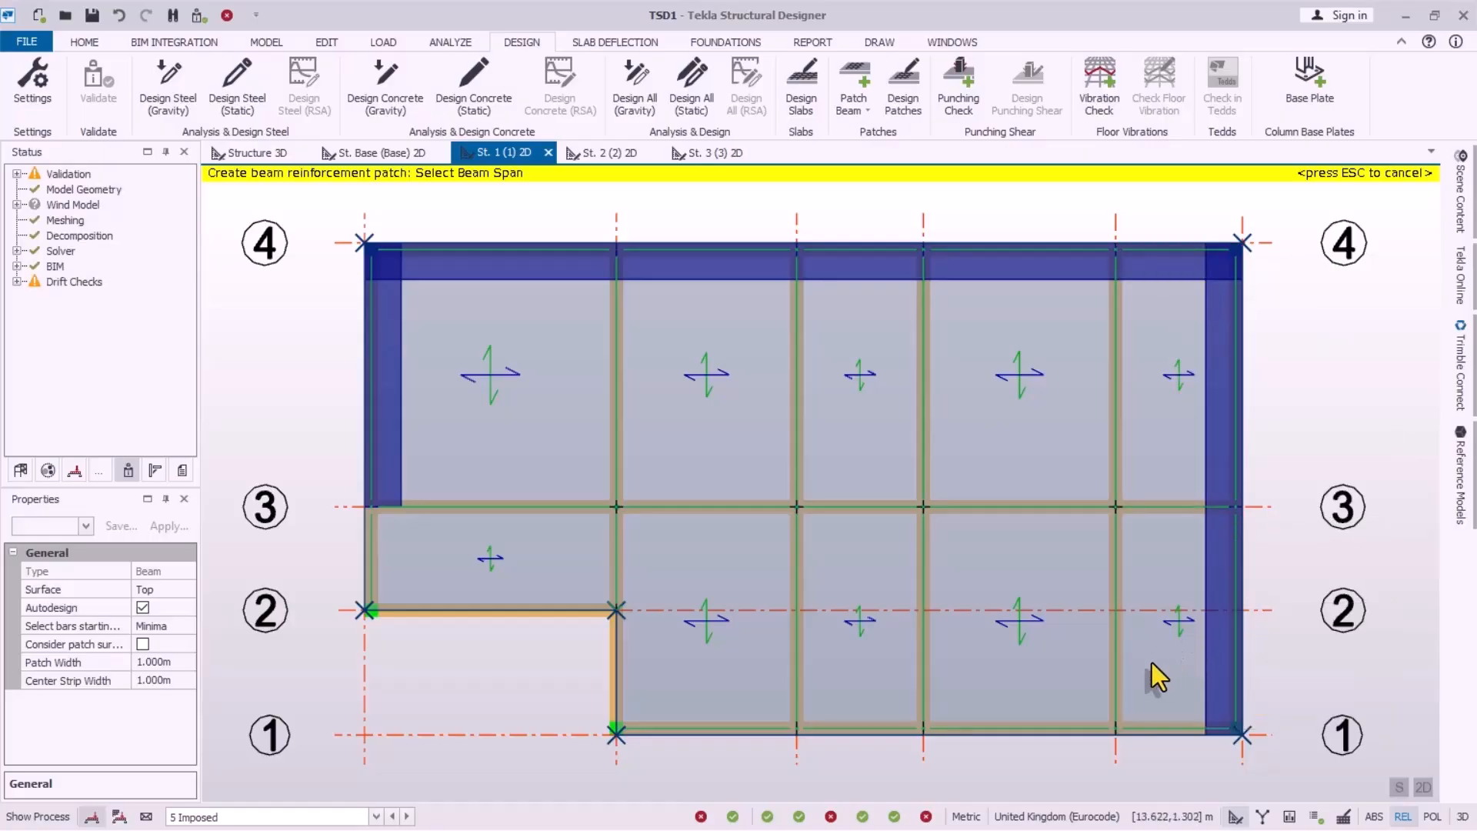
click(1119, 651)
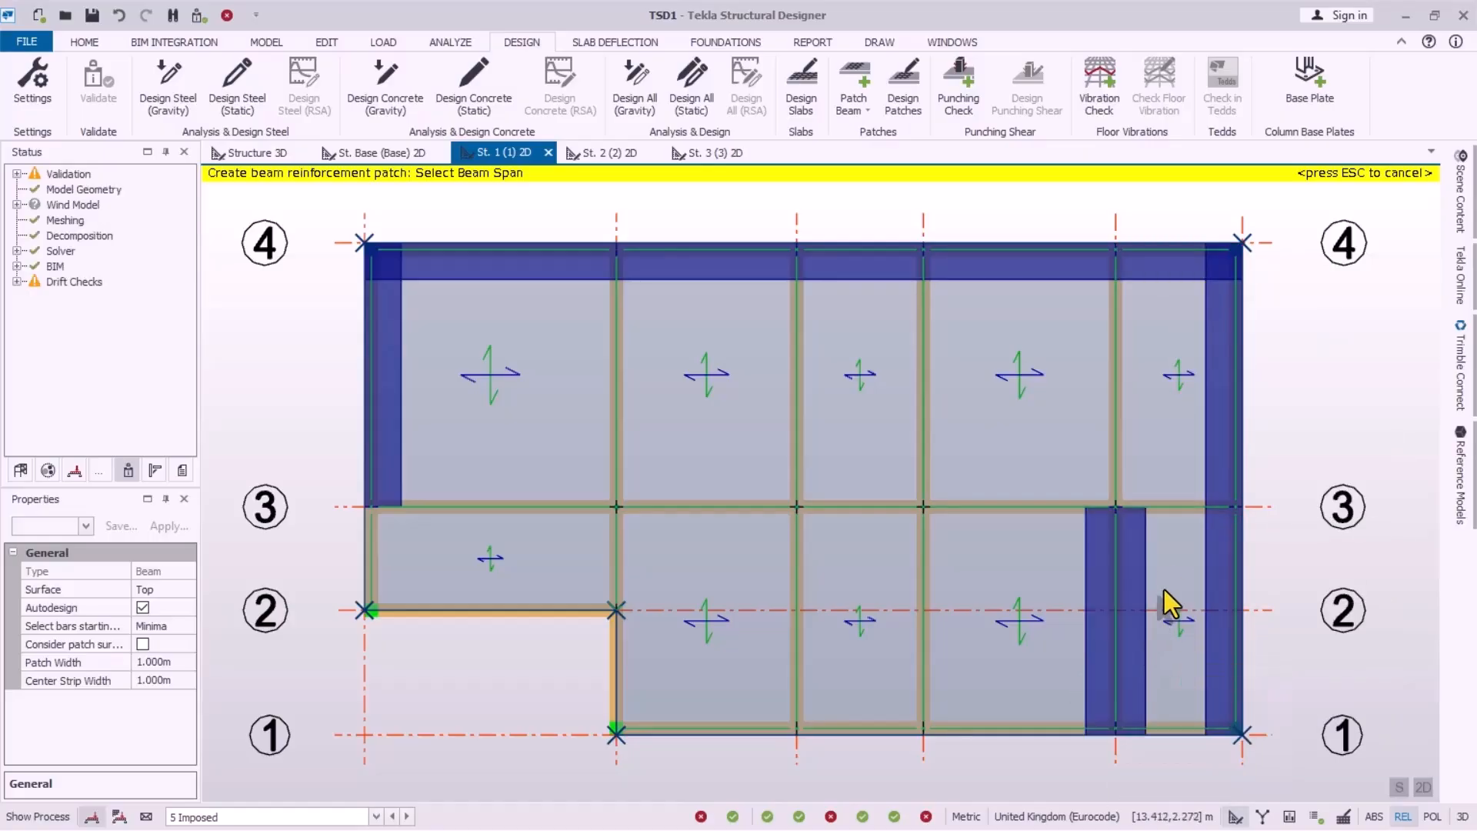
click(1173, 514)
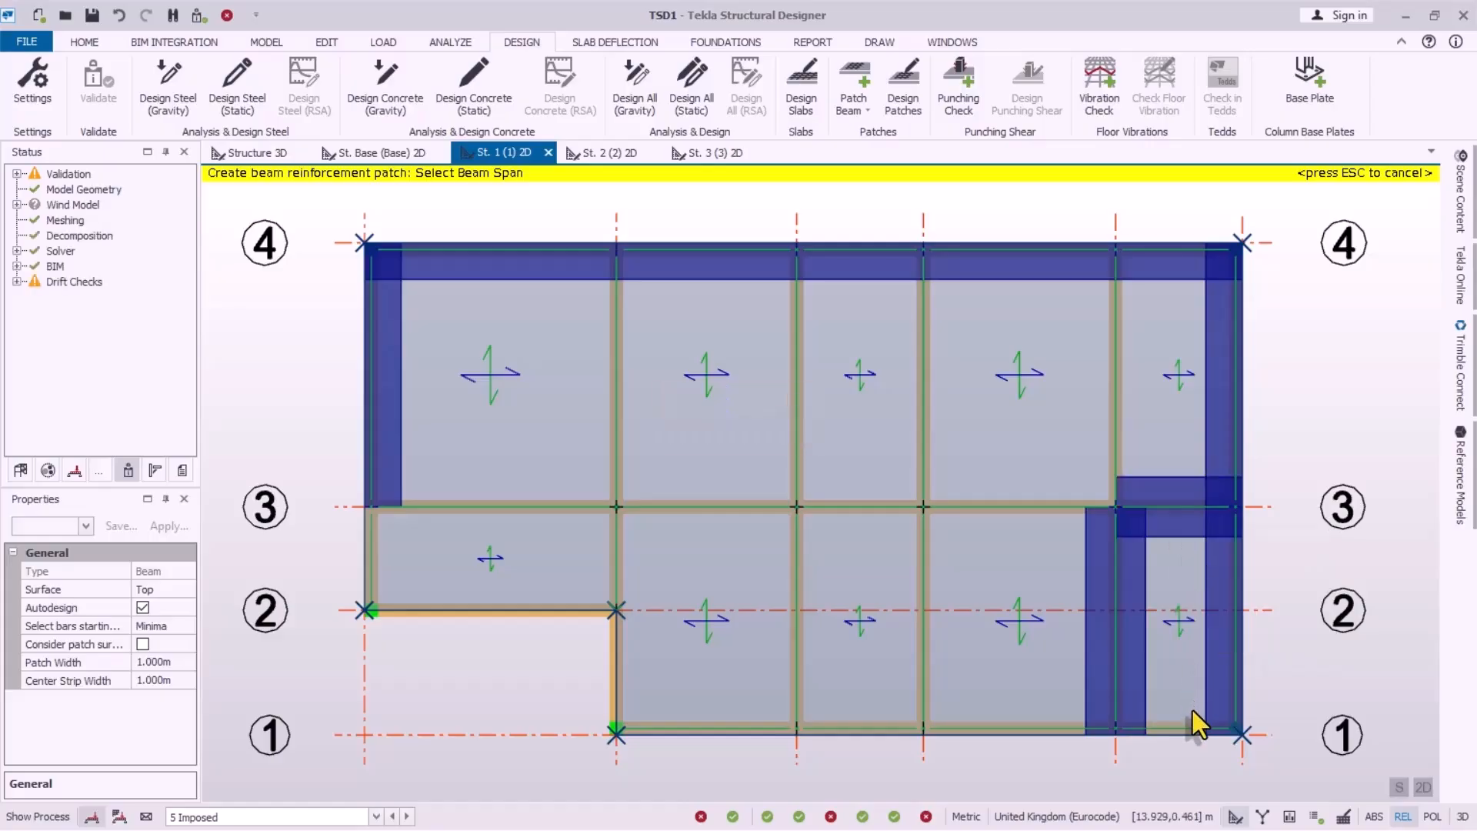
click(1173, 727)
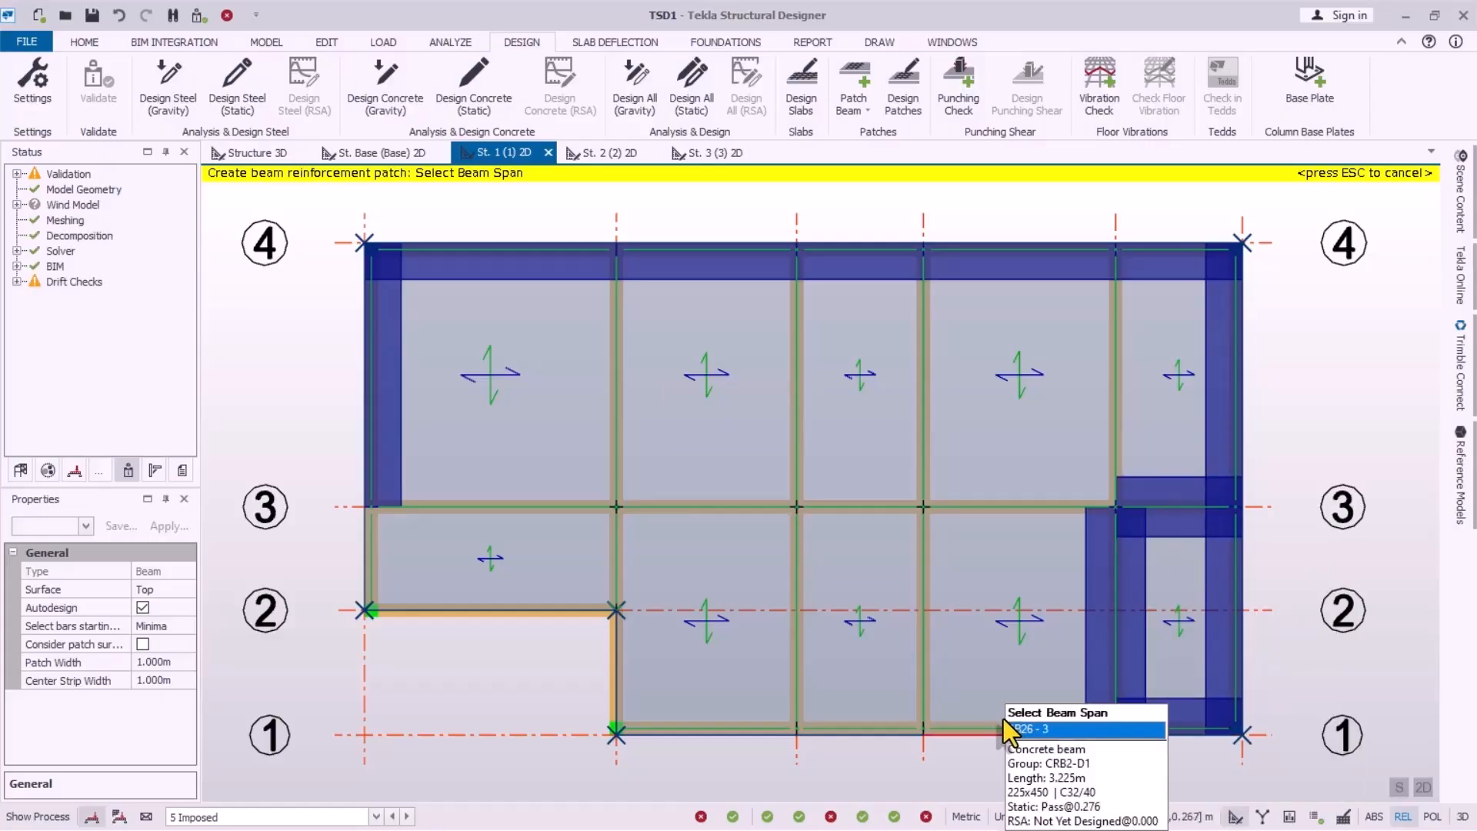
Step: Add beam patches on grids 1 and 3 from C to E, and on grids D and C between grids 1 and 3
click(1003, 719)
click(1008, 511)
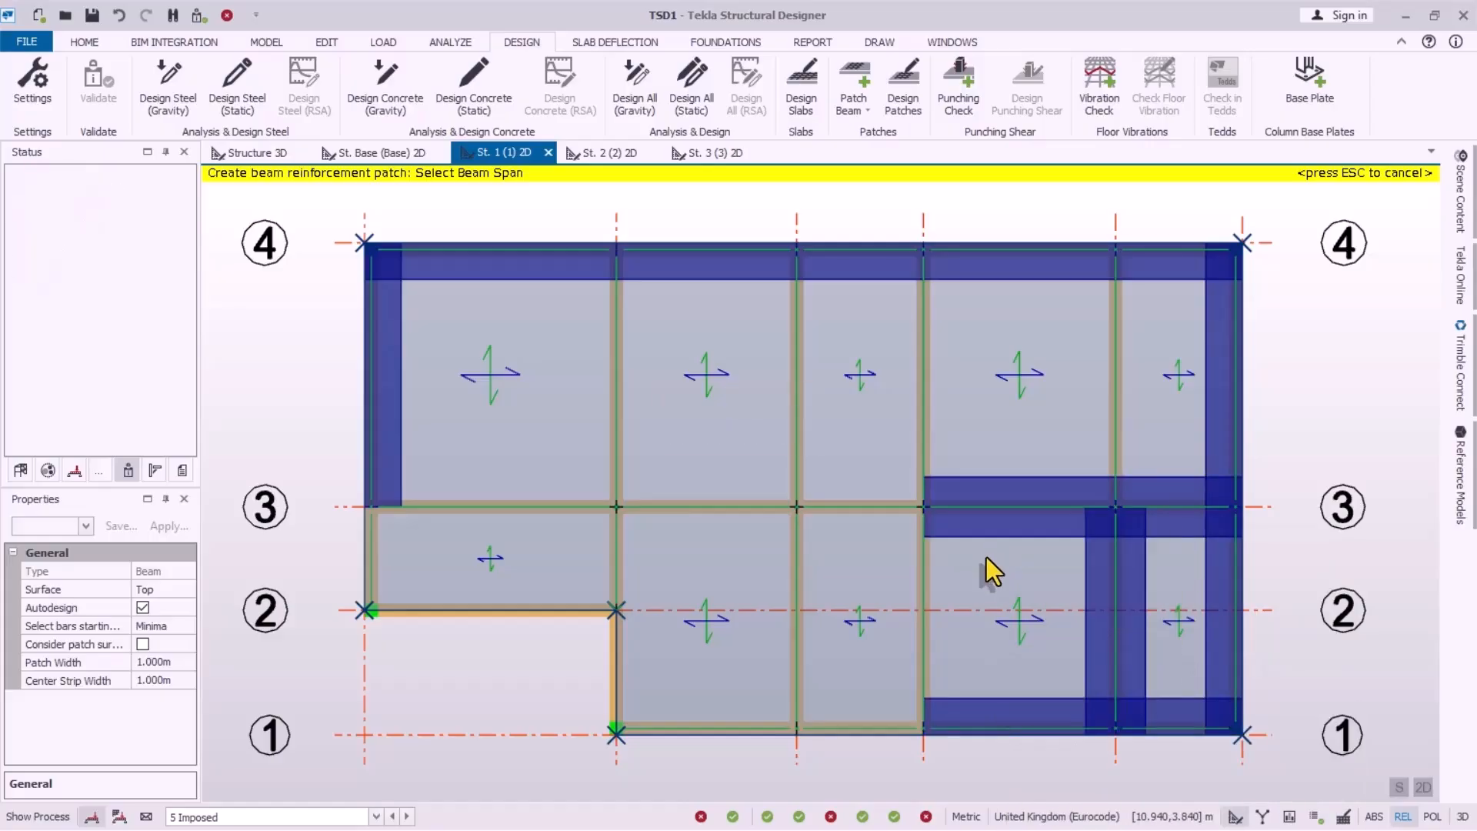
click(929, 609)
click(834, 723)
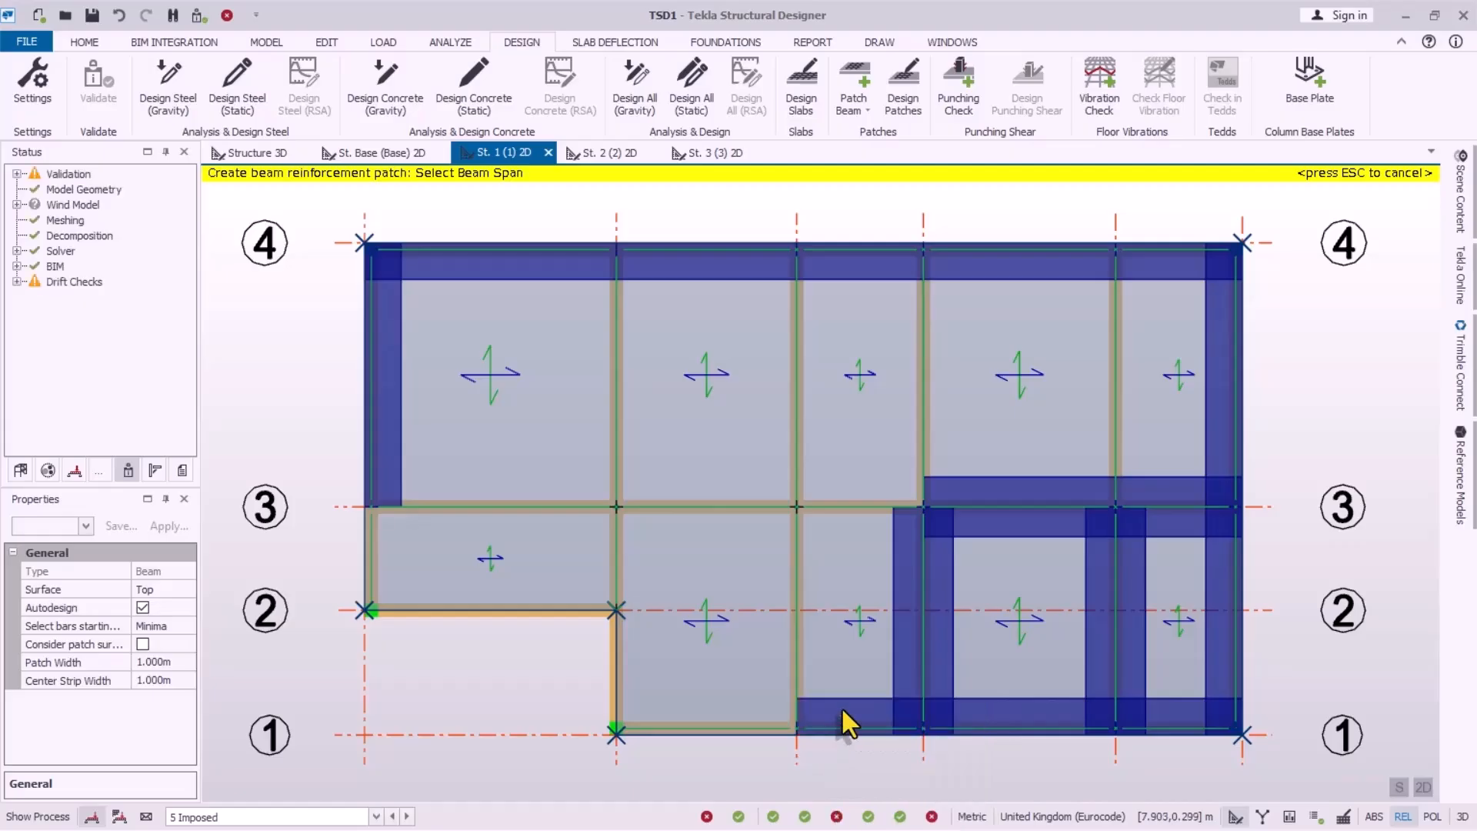
click(801, 594)
click(851, 510)
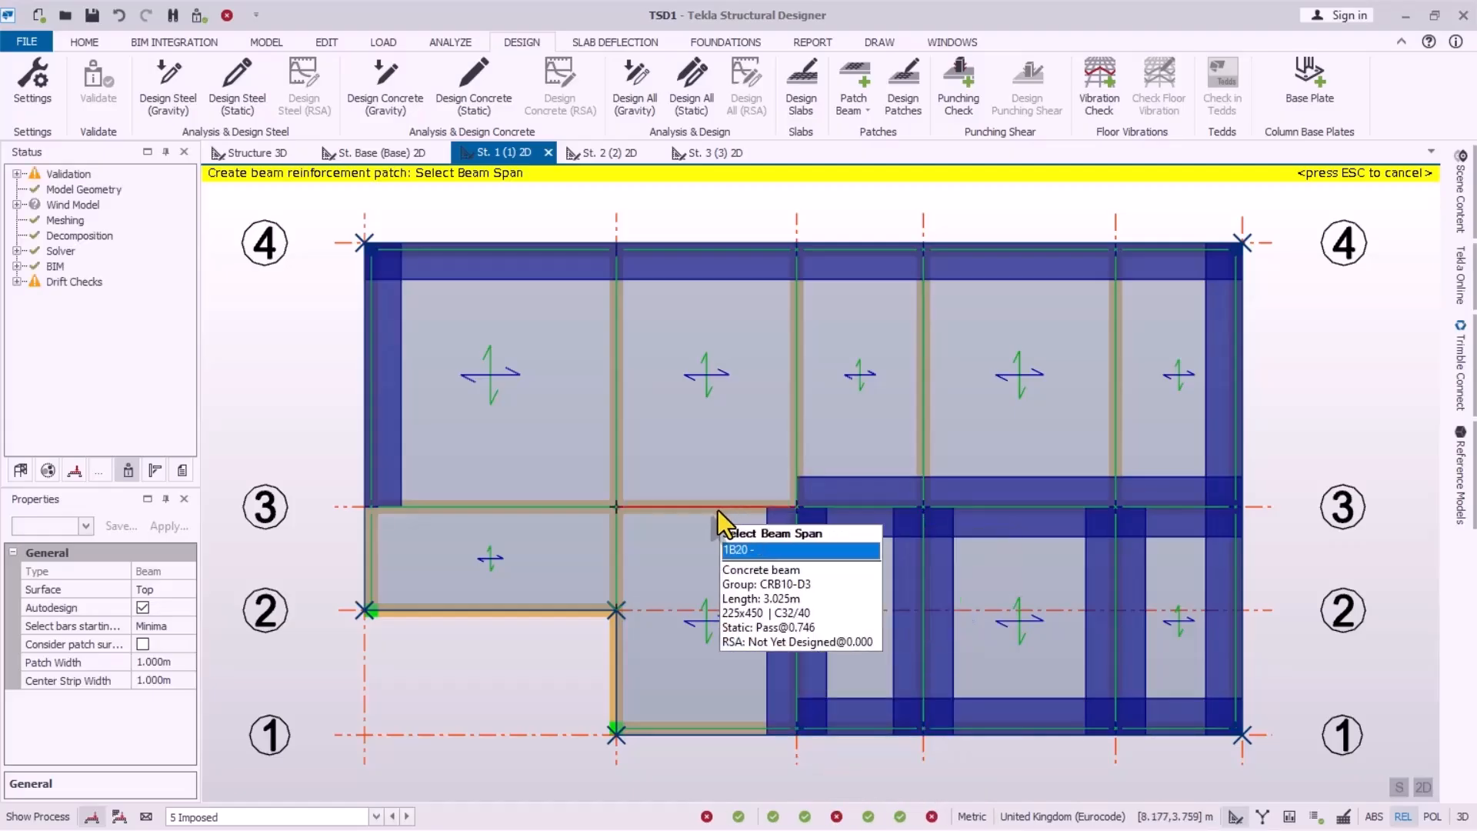
Step: Add beam patches on grid 3 from A to C, on grids B, C and D between 3 and 4, and on grid A between 2 and 3
click(718, 510)
click(796, 392)
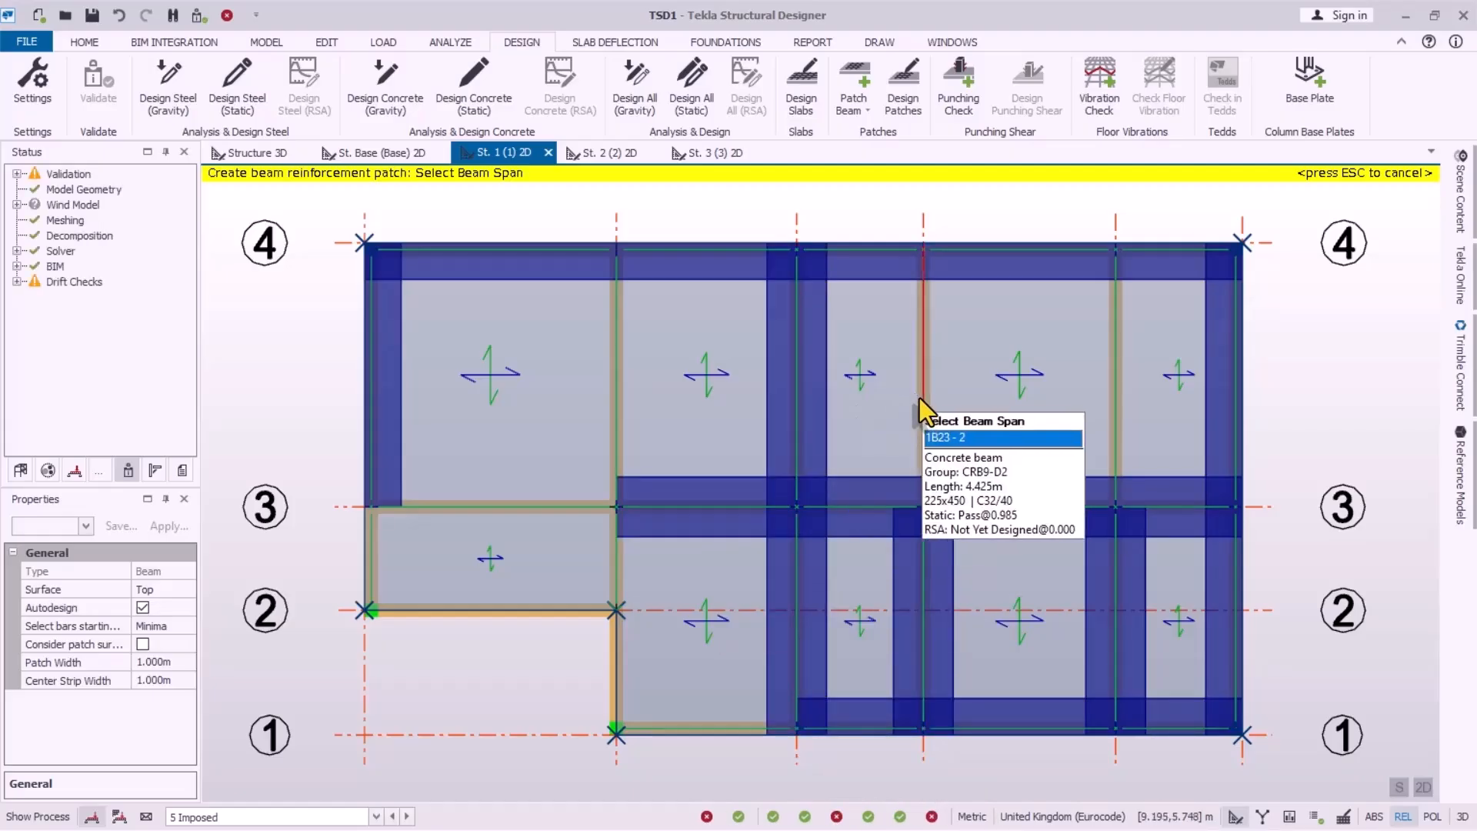
click(921, 398)
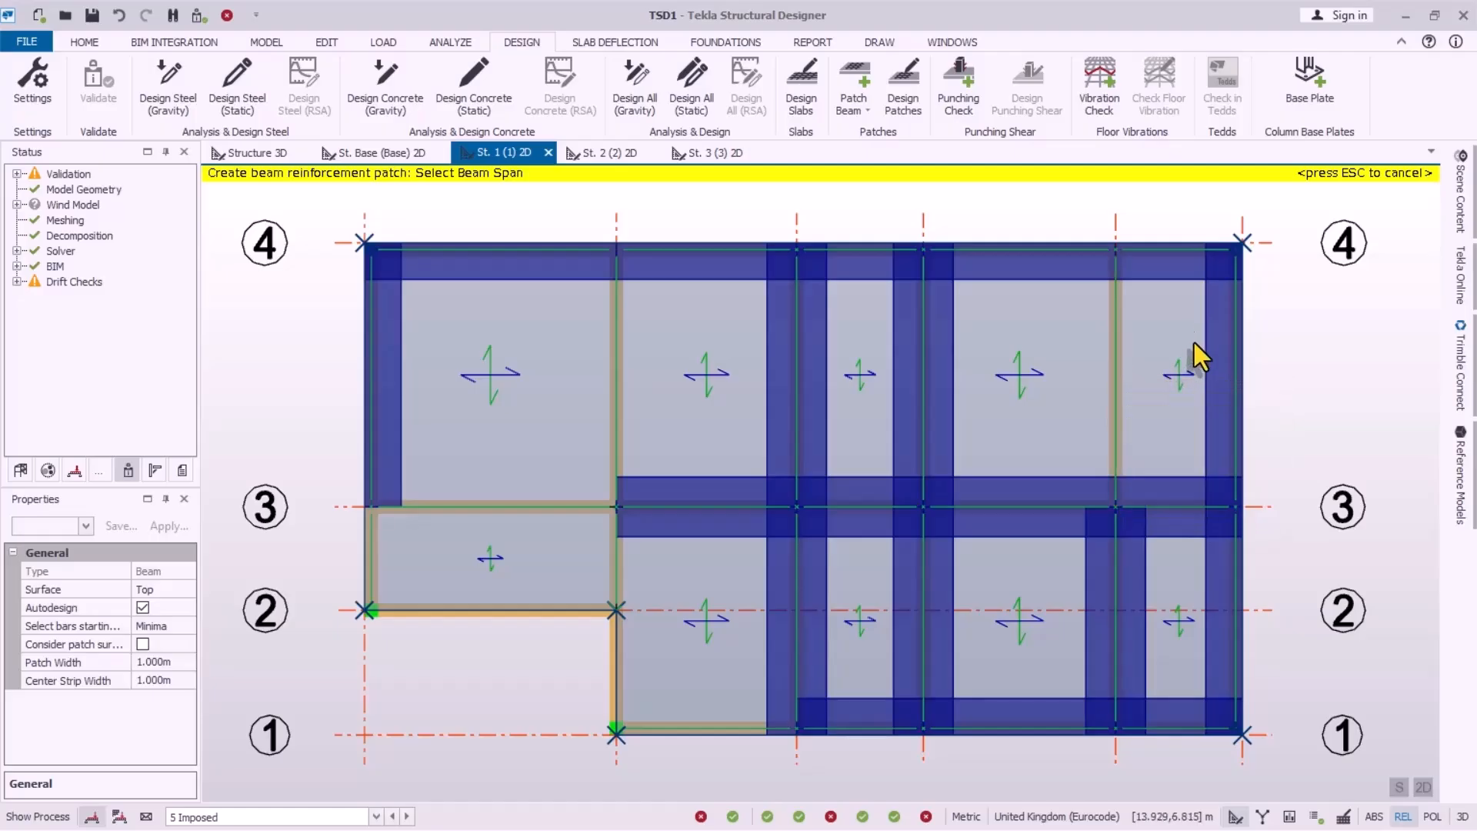
click(617, 356)
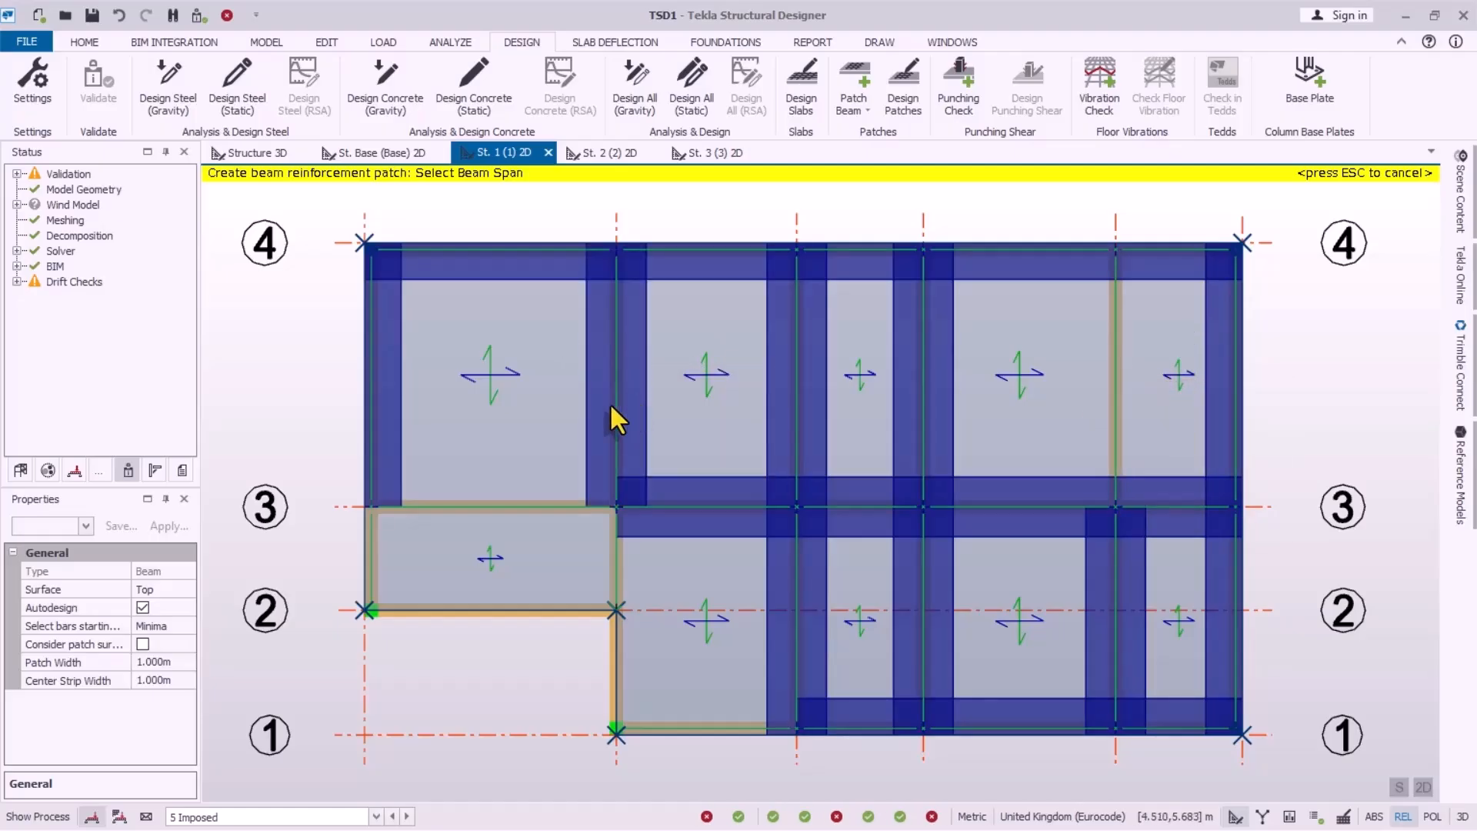
click(489, 504)
click(381, 569)
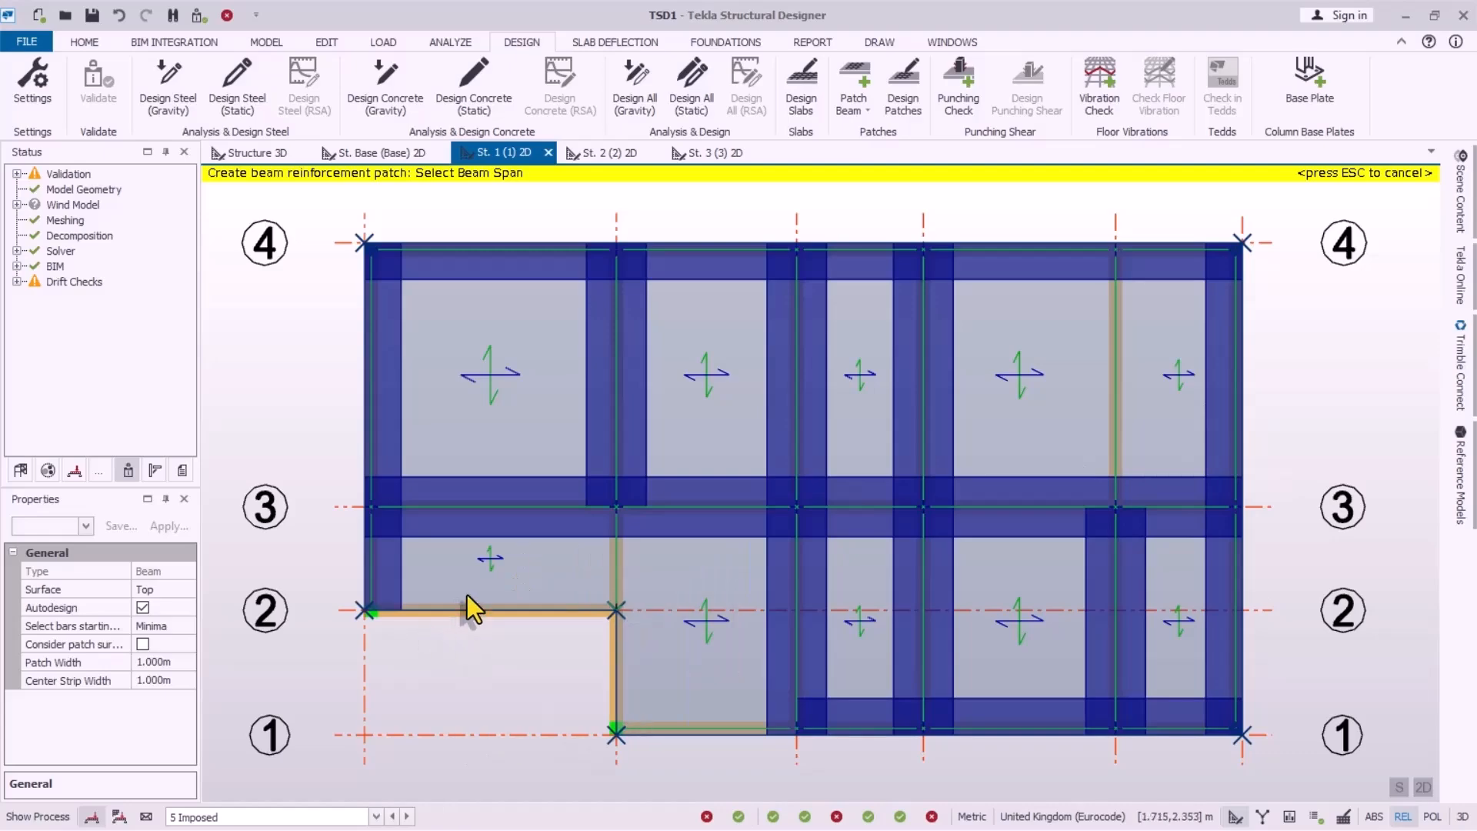
Step: Add beam patches on grid 2 from A to B, along grid B between 1 and 3, and on grid 1 from B to C
click(535, 609)
click(625, 577)
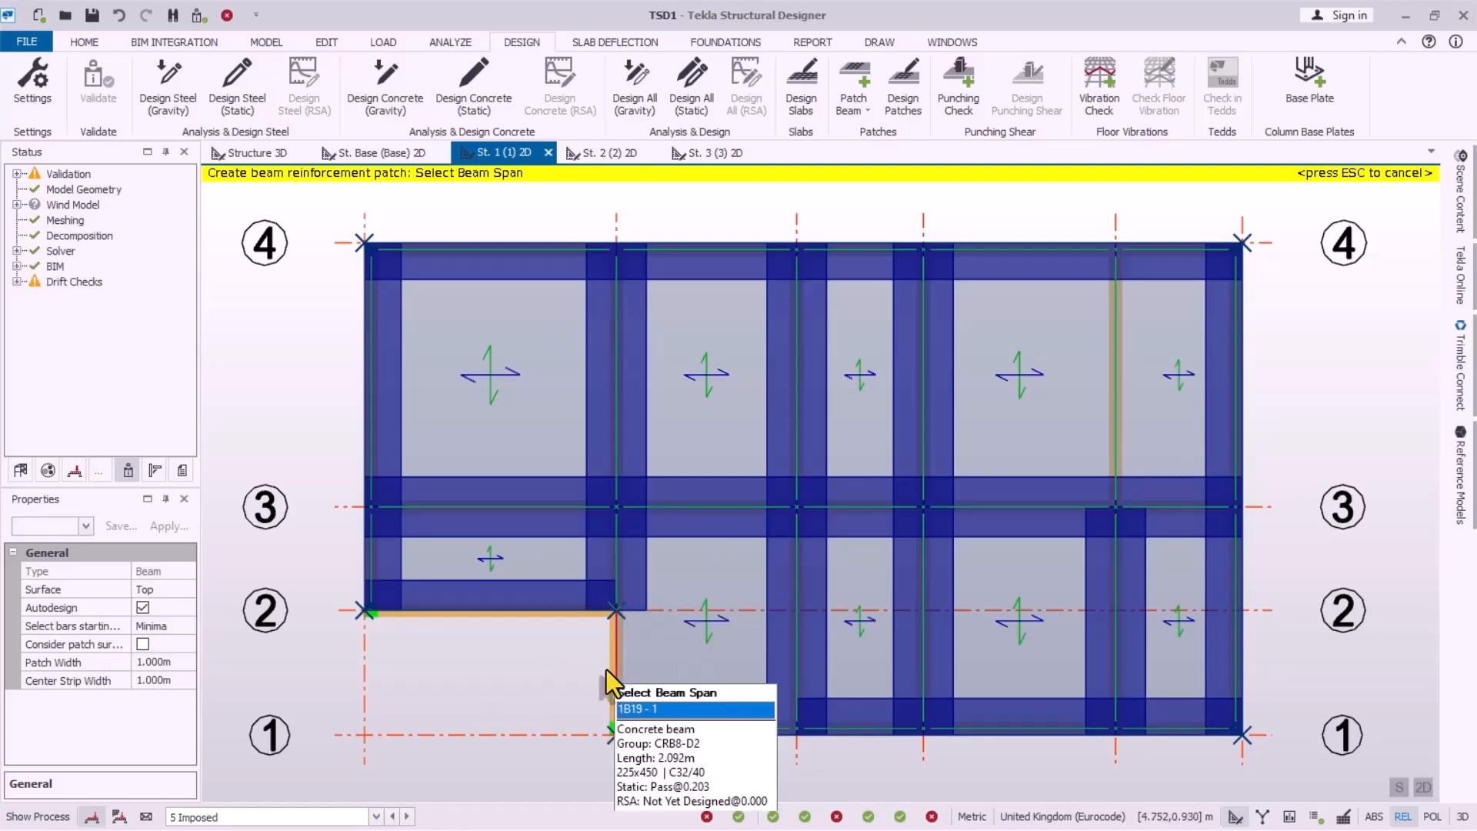
click(694, 714)
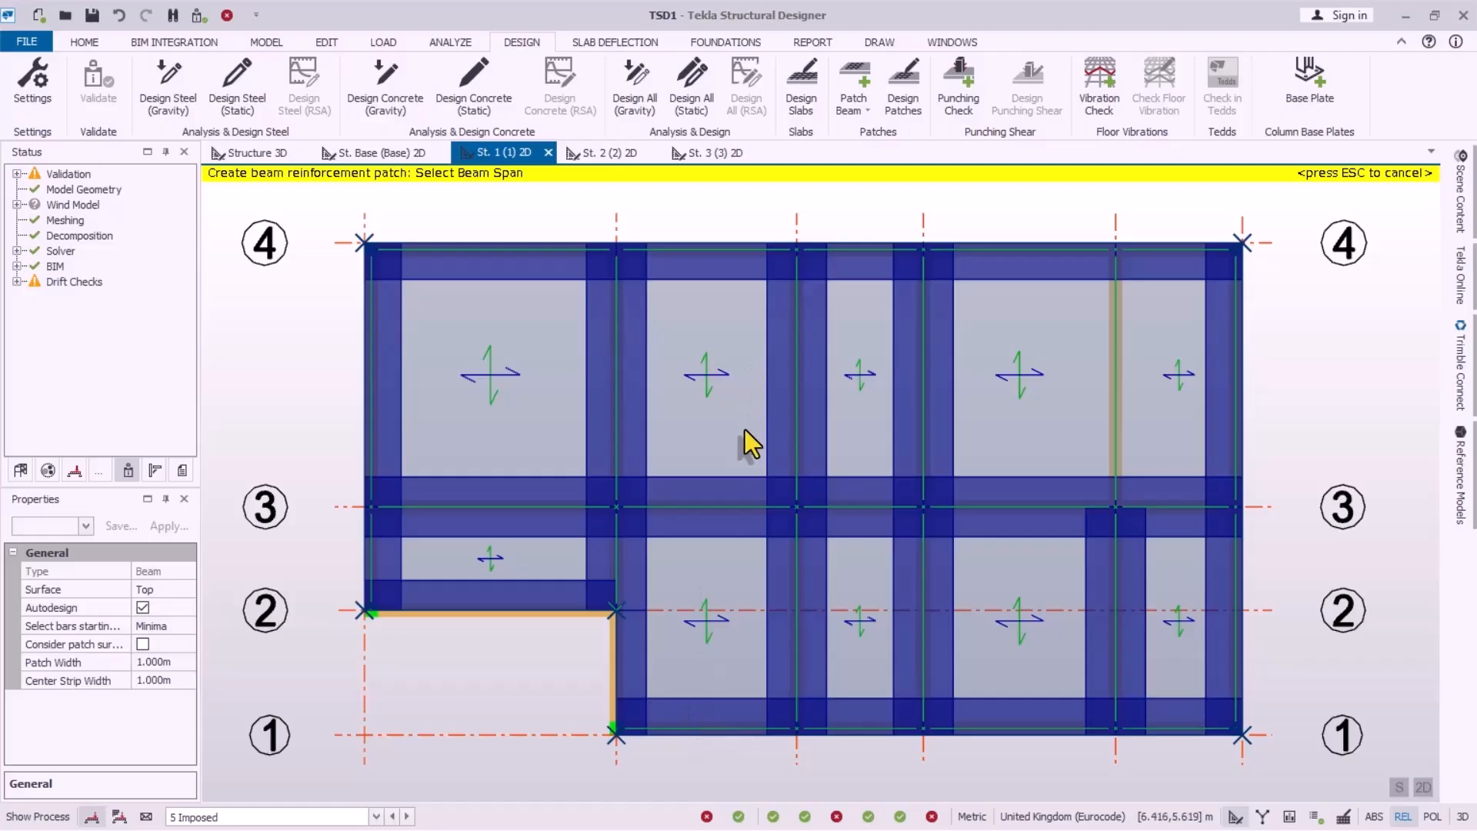
Step: Finish creating beam patches on the St. 1 plan and validate the model
scroll(744, 429, down, 2)
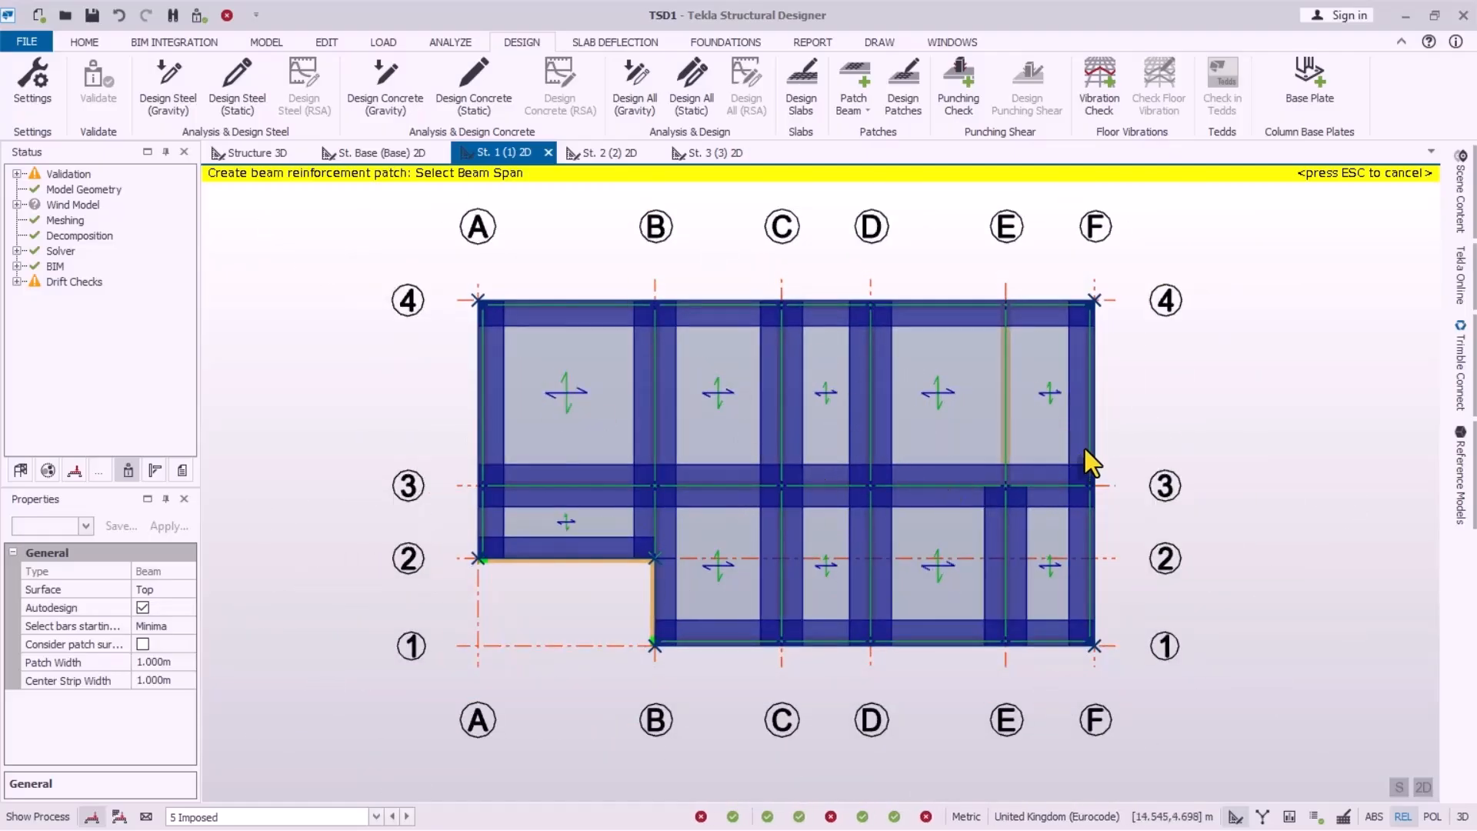
click(615, 154)
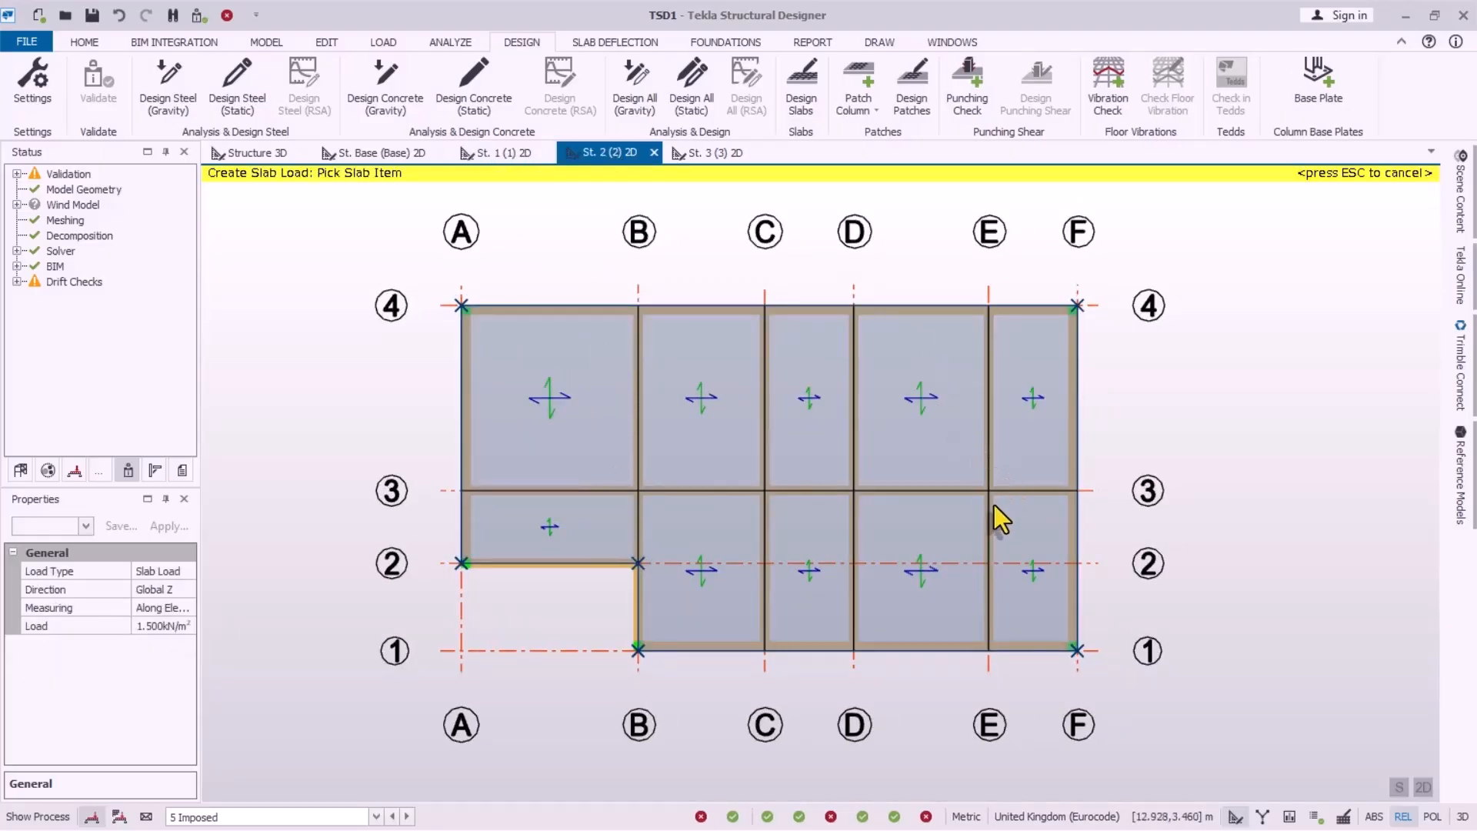
click(509, 152)
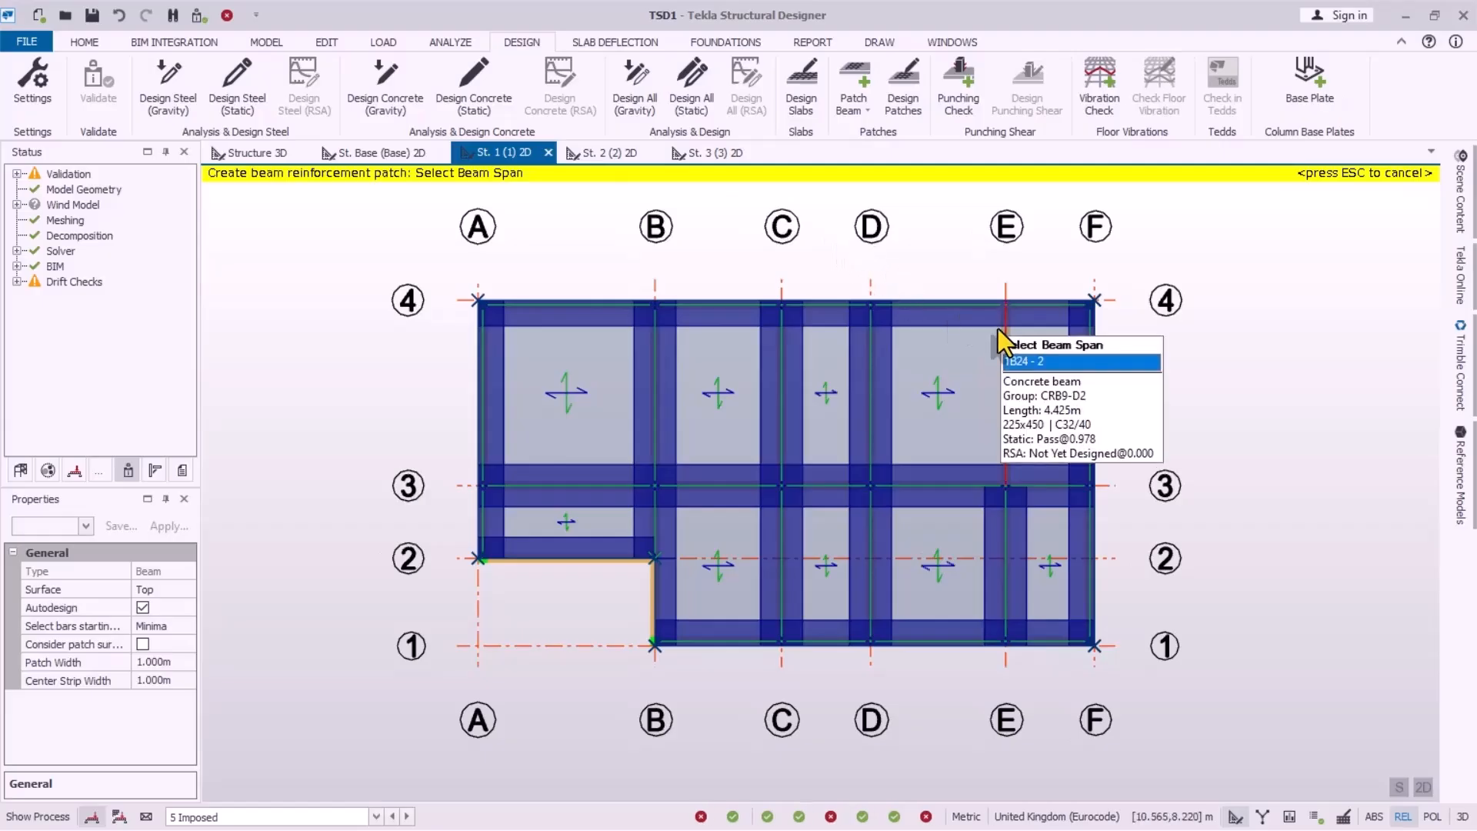
scroll(692, 390, up, 2)
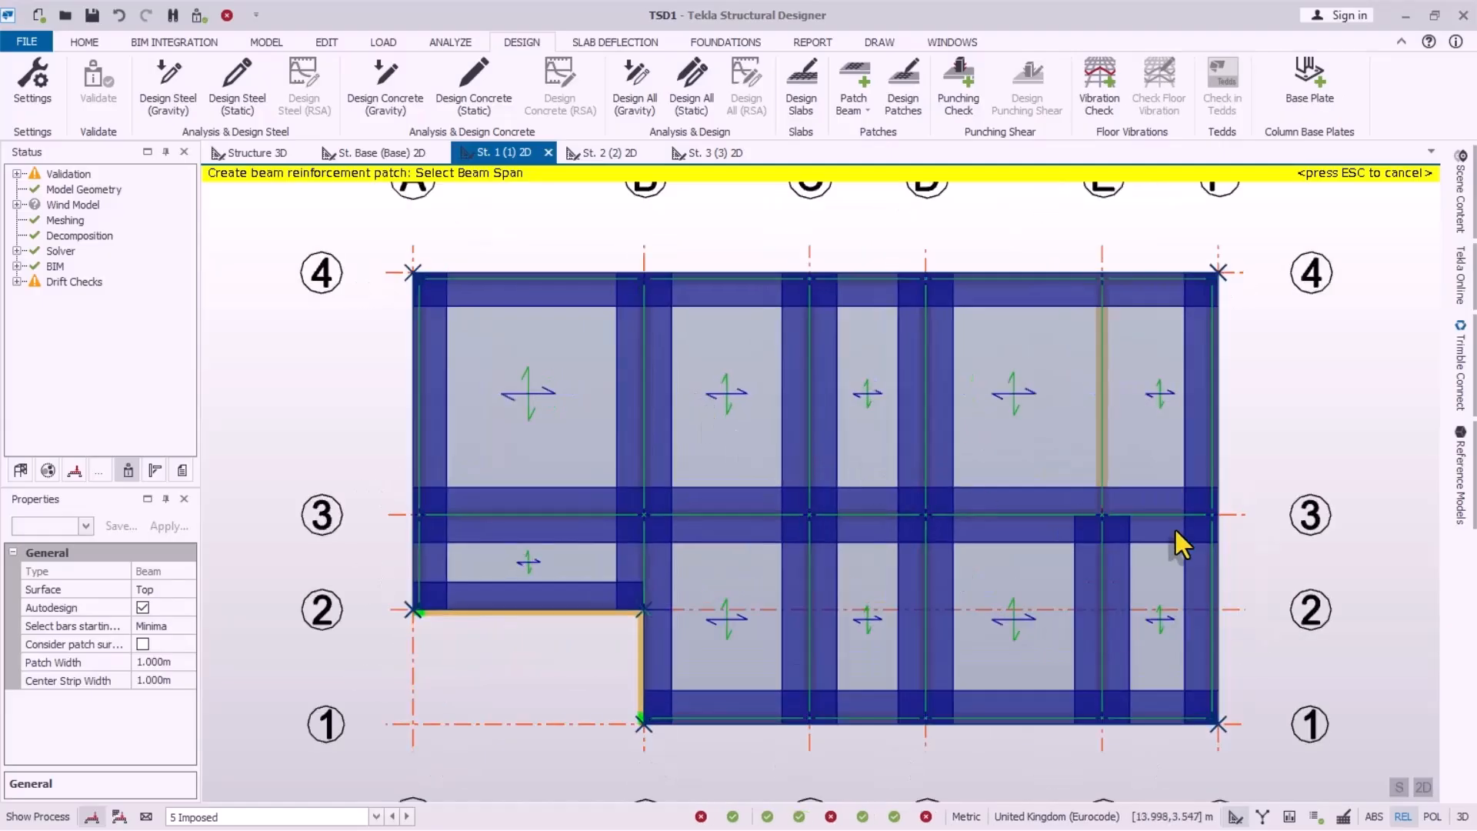
scroll(1077, 538, up, 1)
scroll(1000, 500, down, 1)
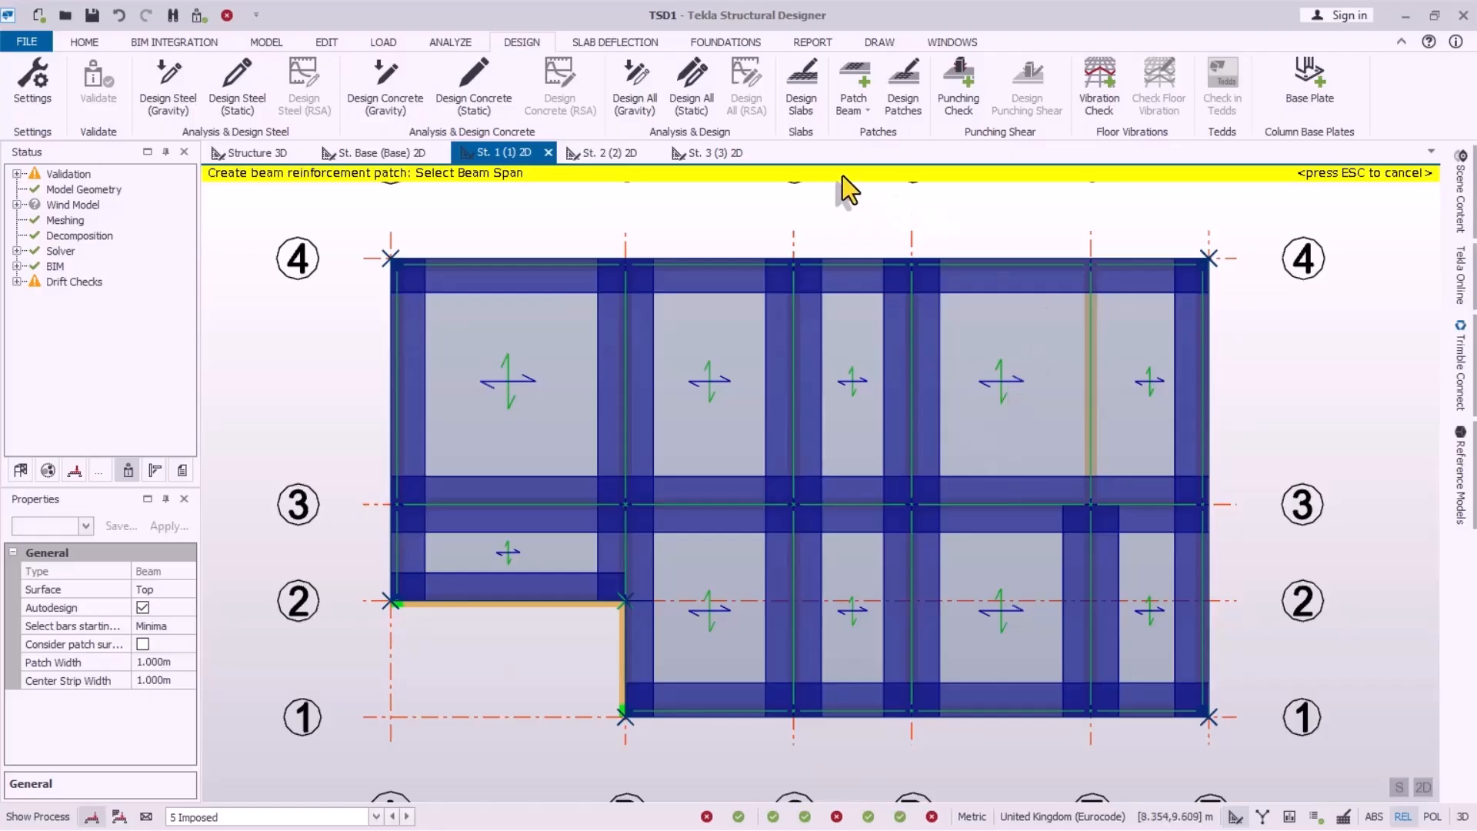
key(Escape)
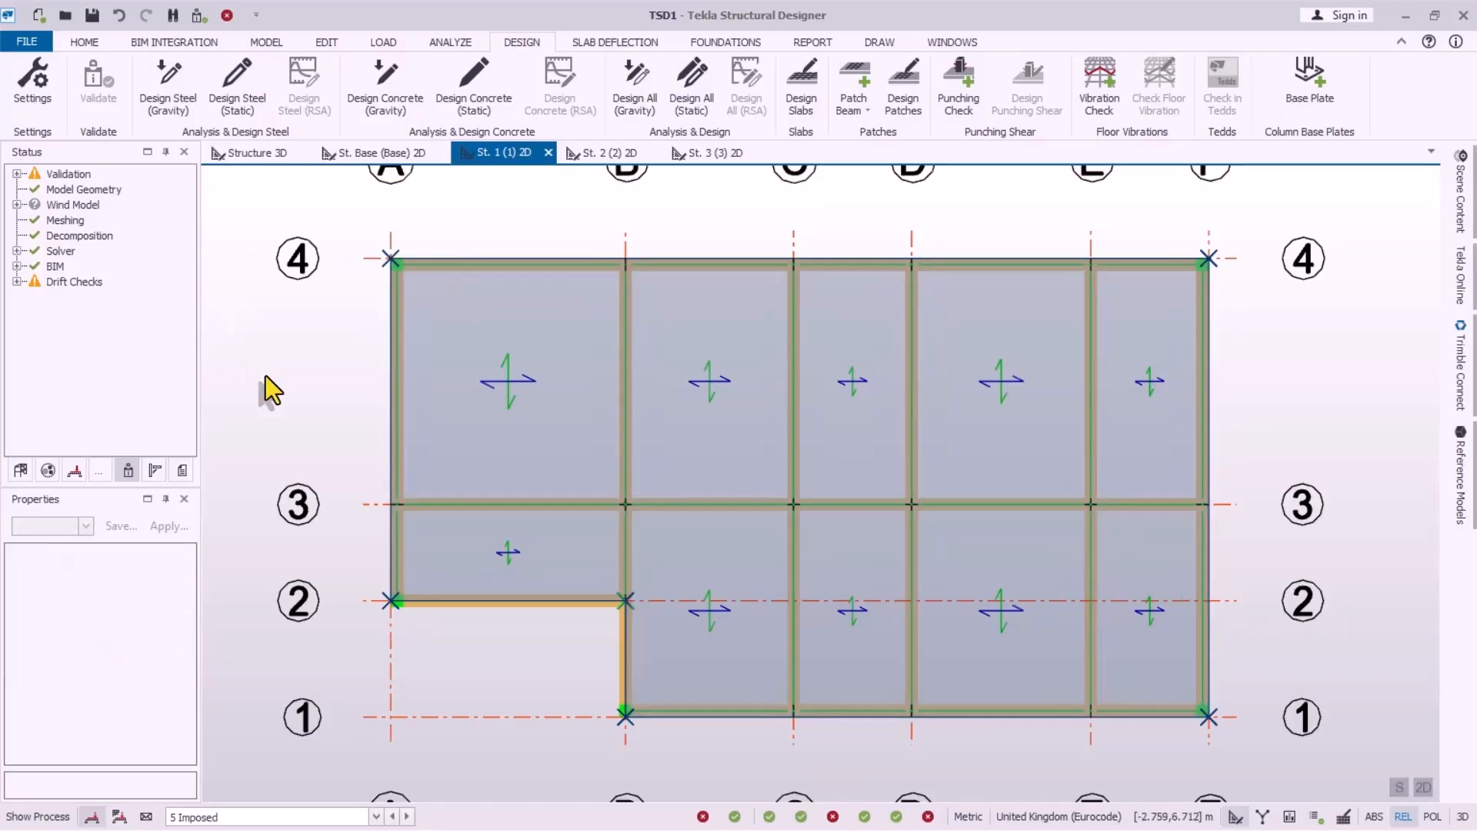
click(195, 17)
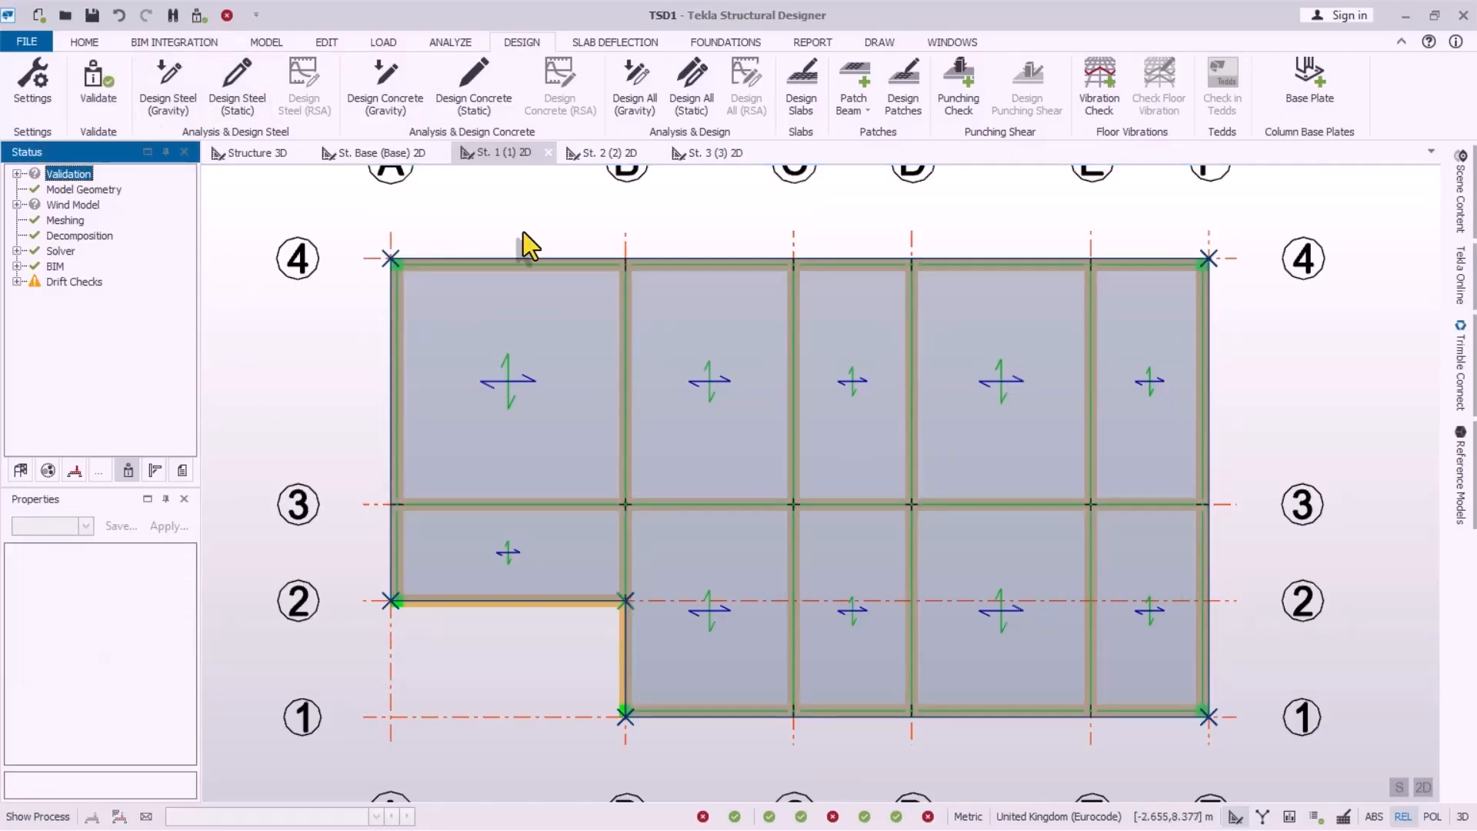
Step: Compare the St. 1 and St. 2 floor plans and examine the first-floor slab panels and beams in the 3D structure view
click(768, 225)
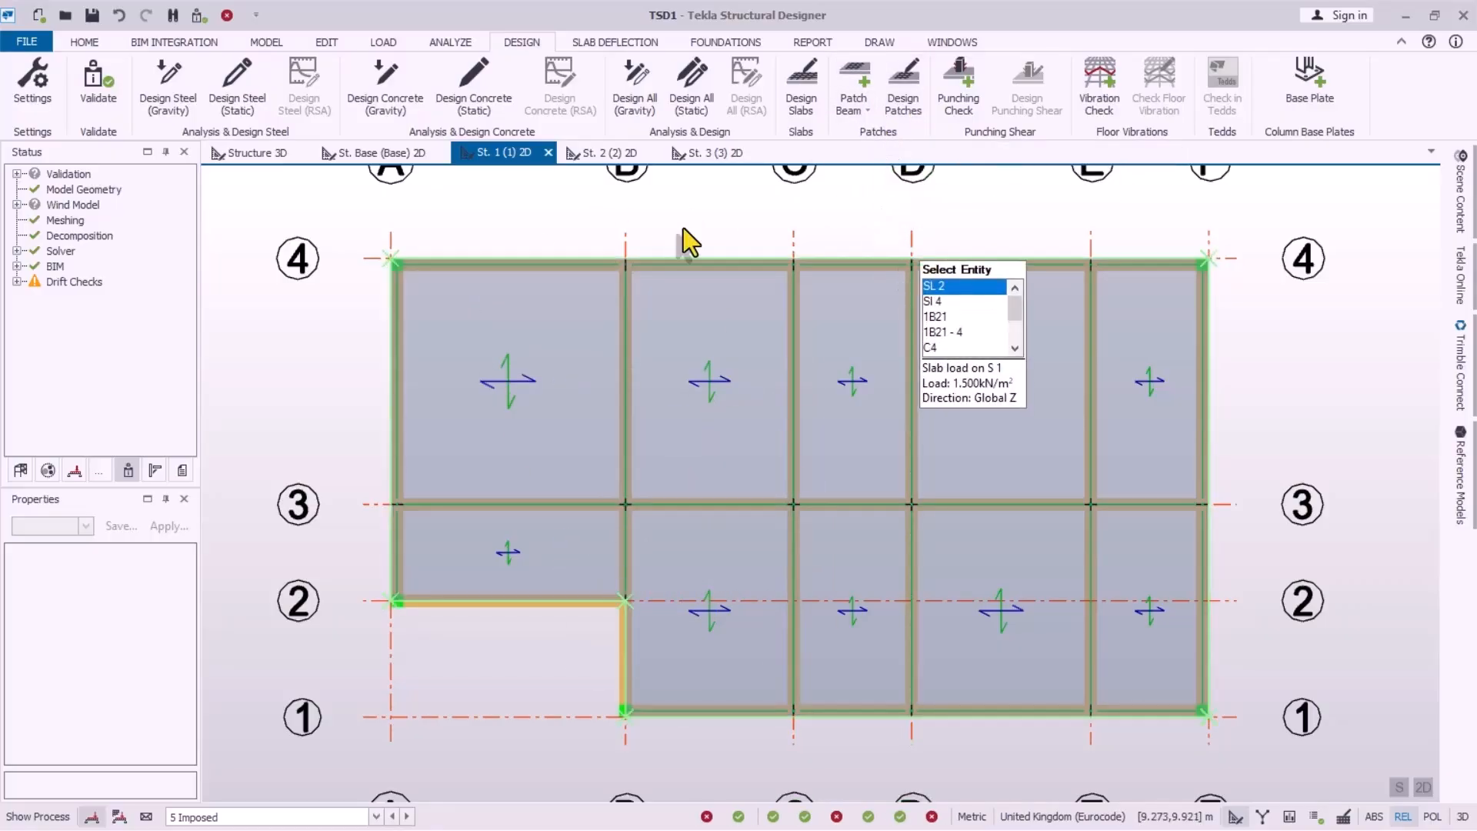
click(608, 153)
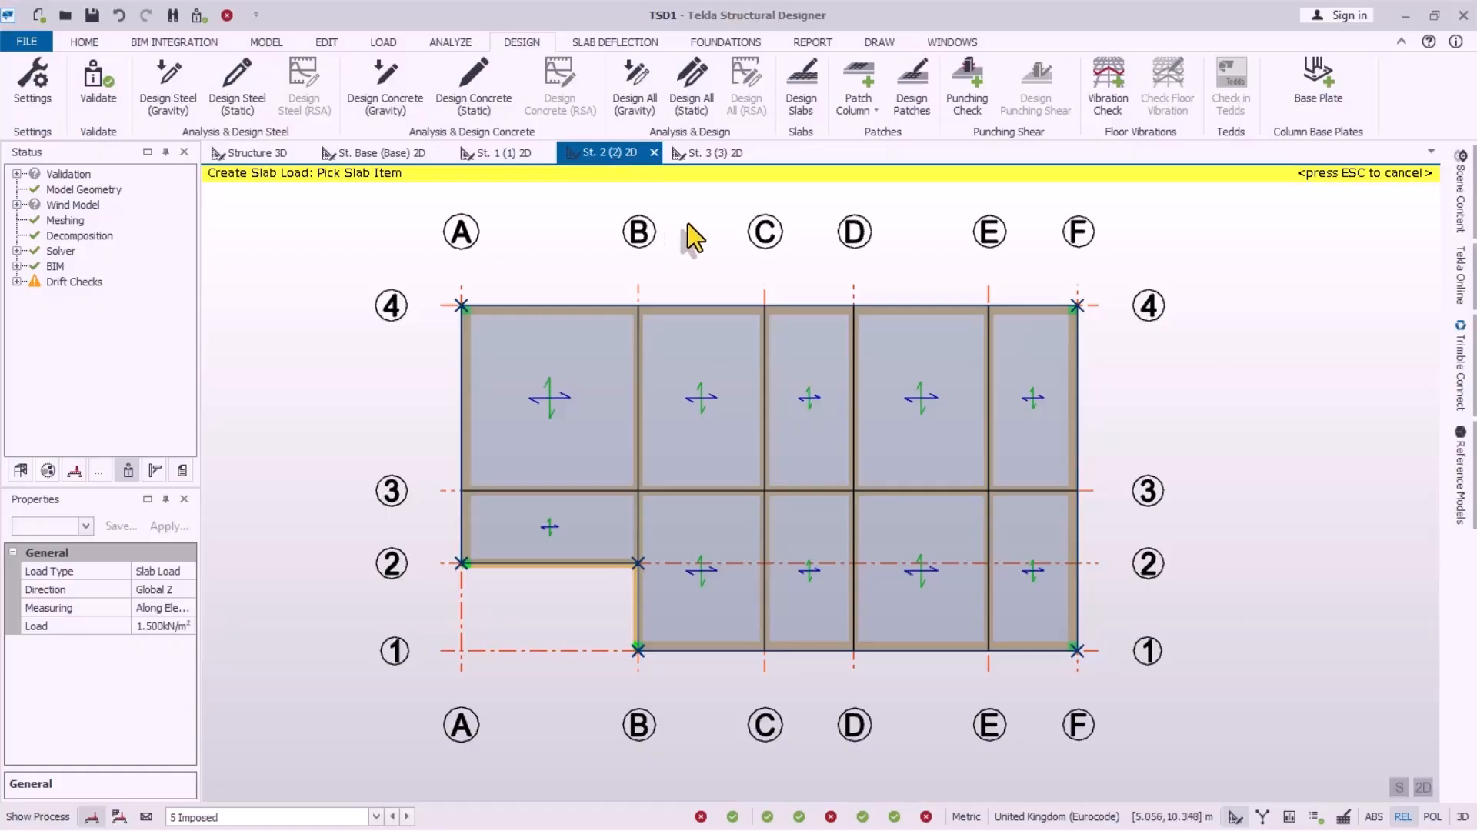
click(495, 154)
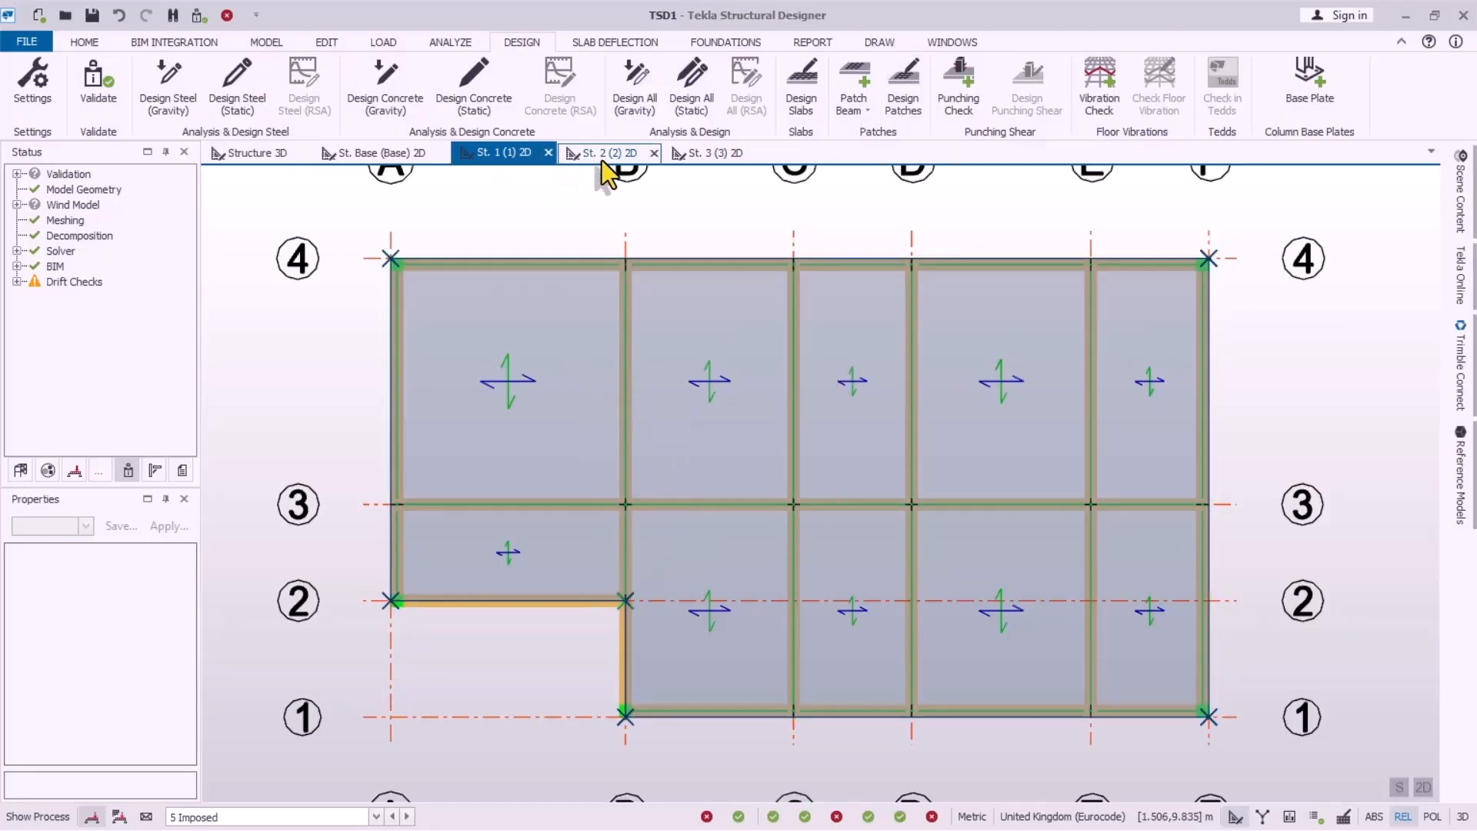
click(250, 154)
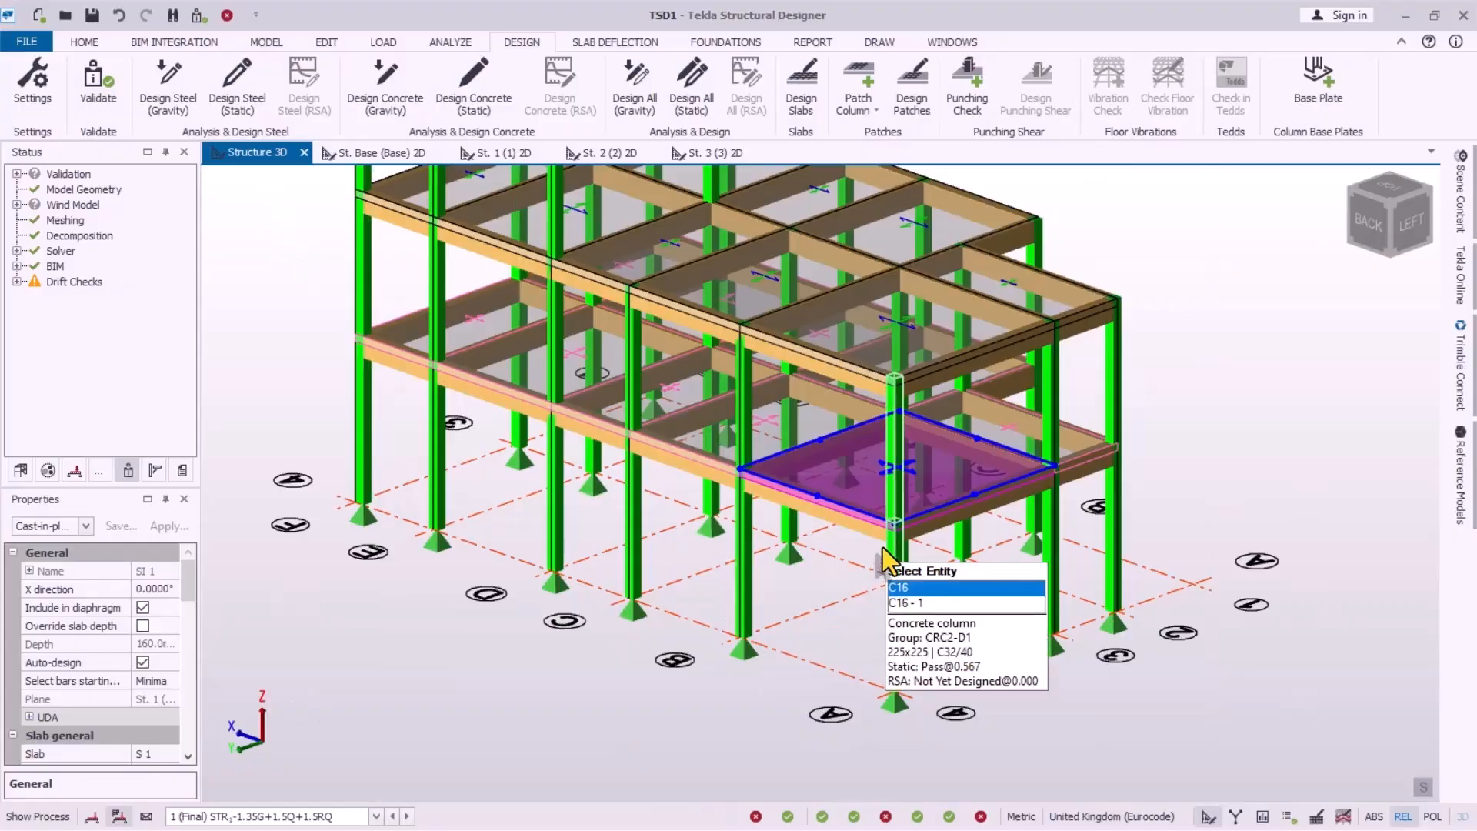
scroll(649, 435, up, 6)
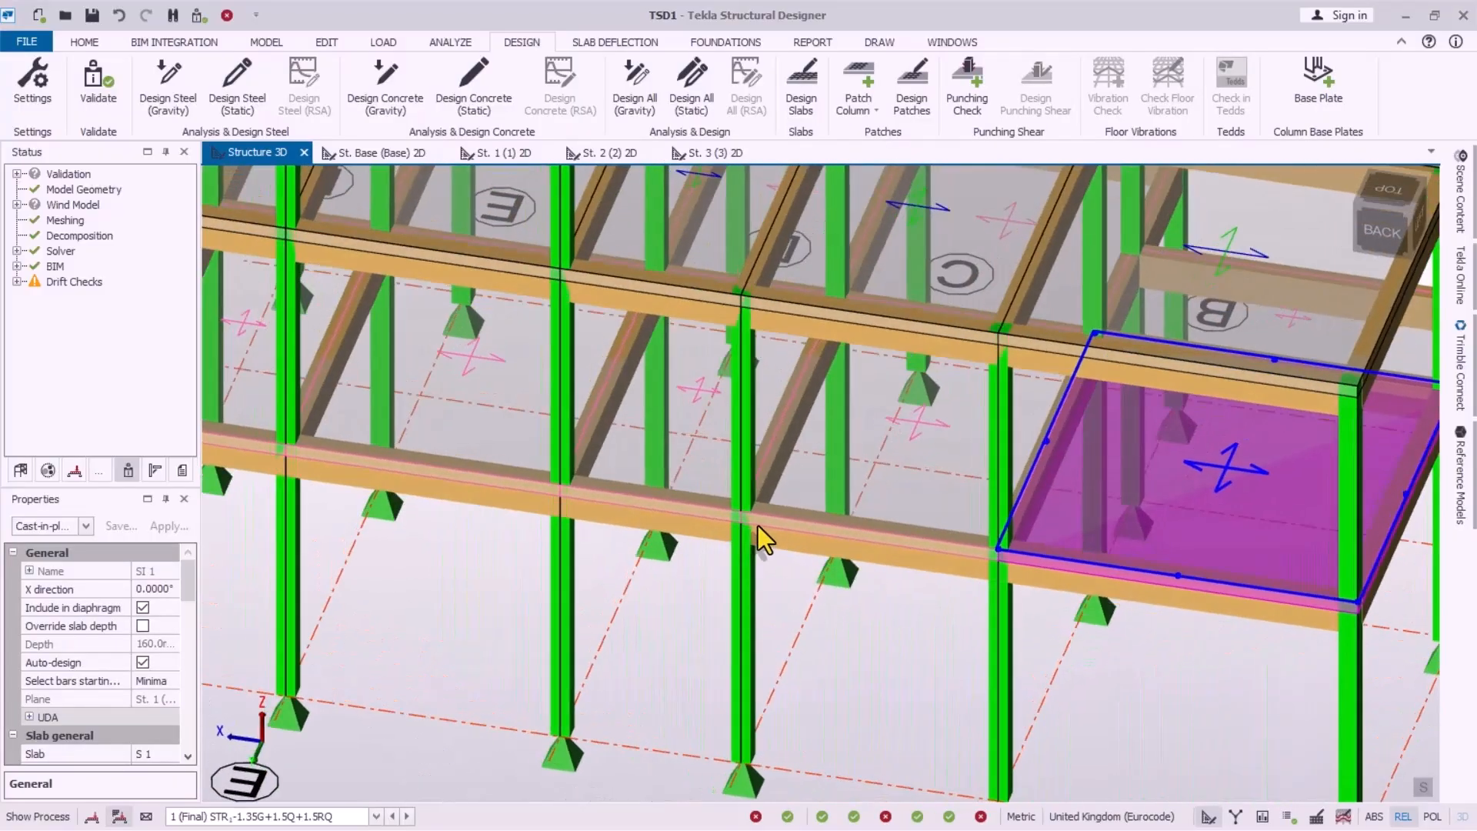
right_drag(758, 525, 628, 497)
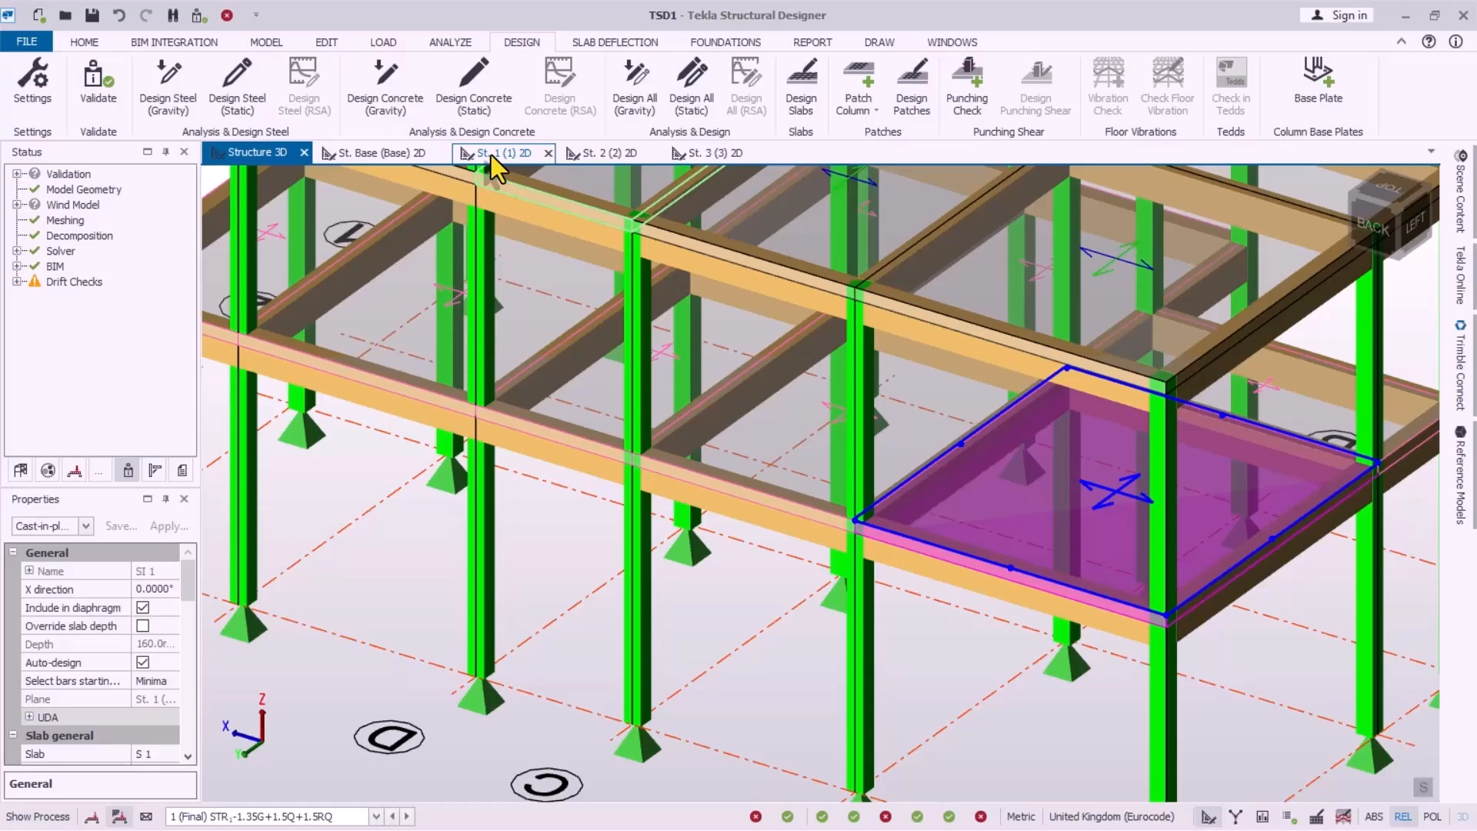
click(493, 154)
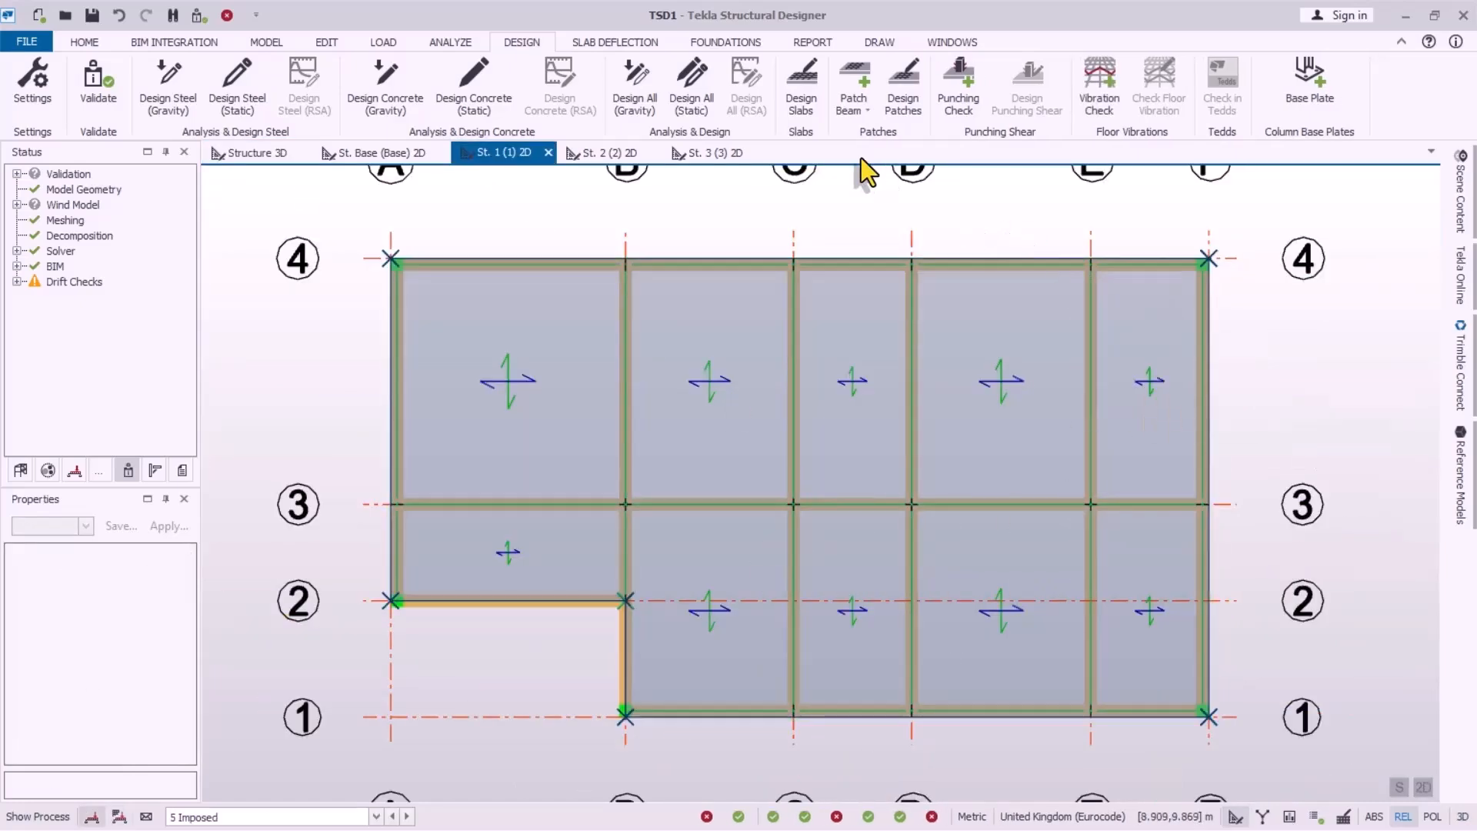
click(858, 84)
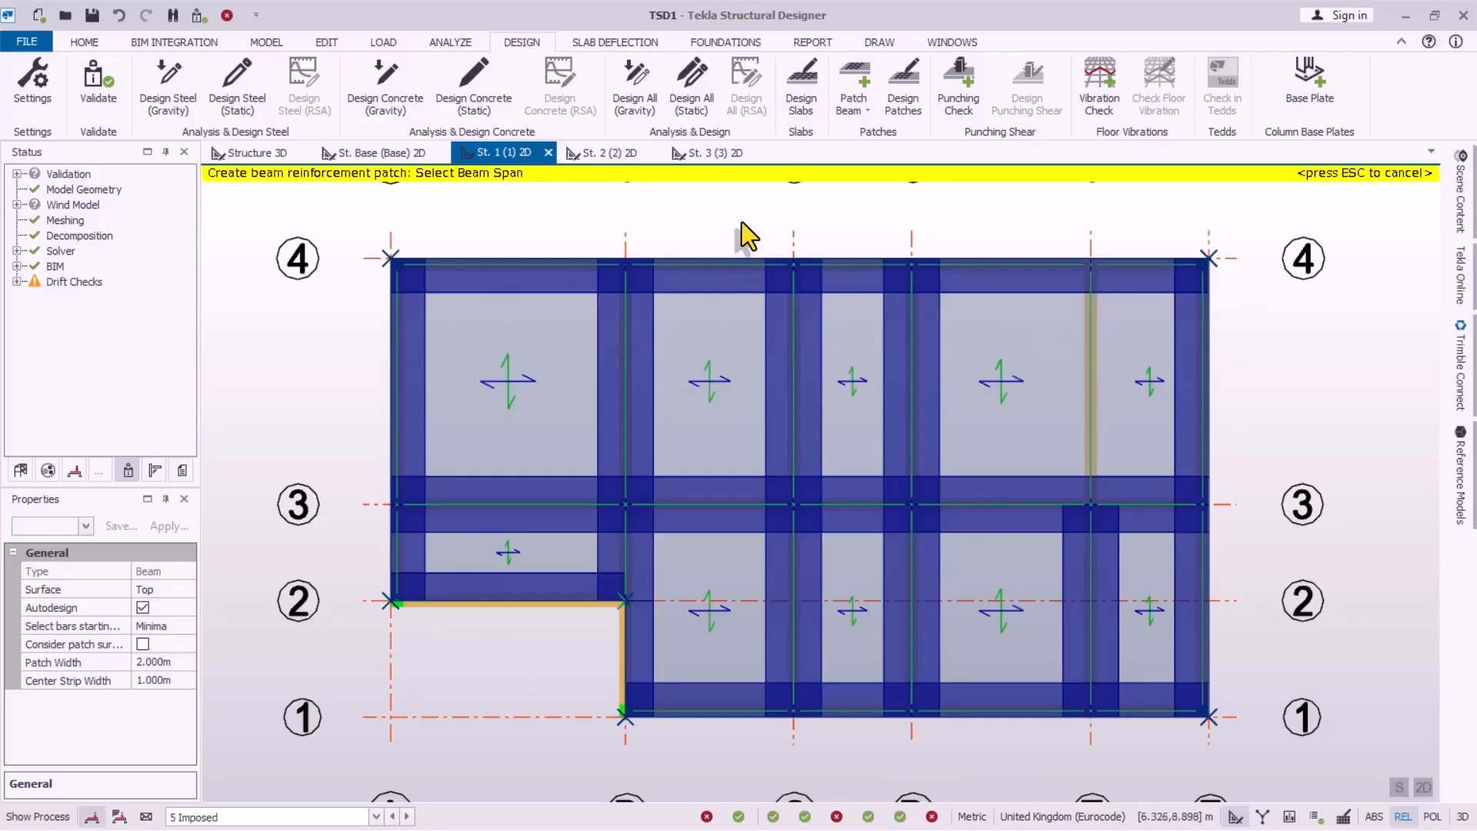
click(612, 151)
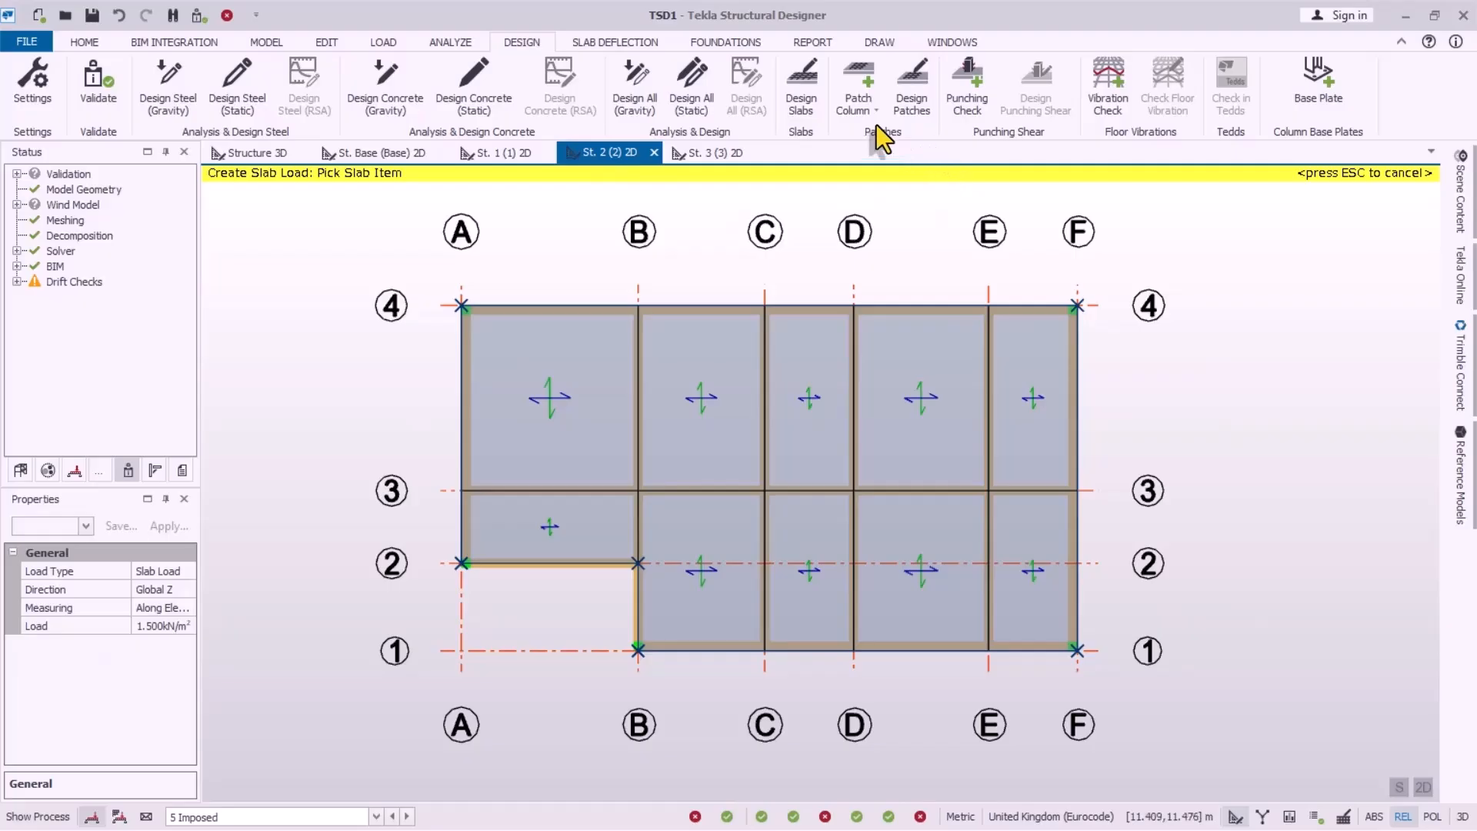
click(857, 85)
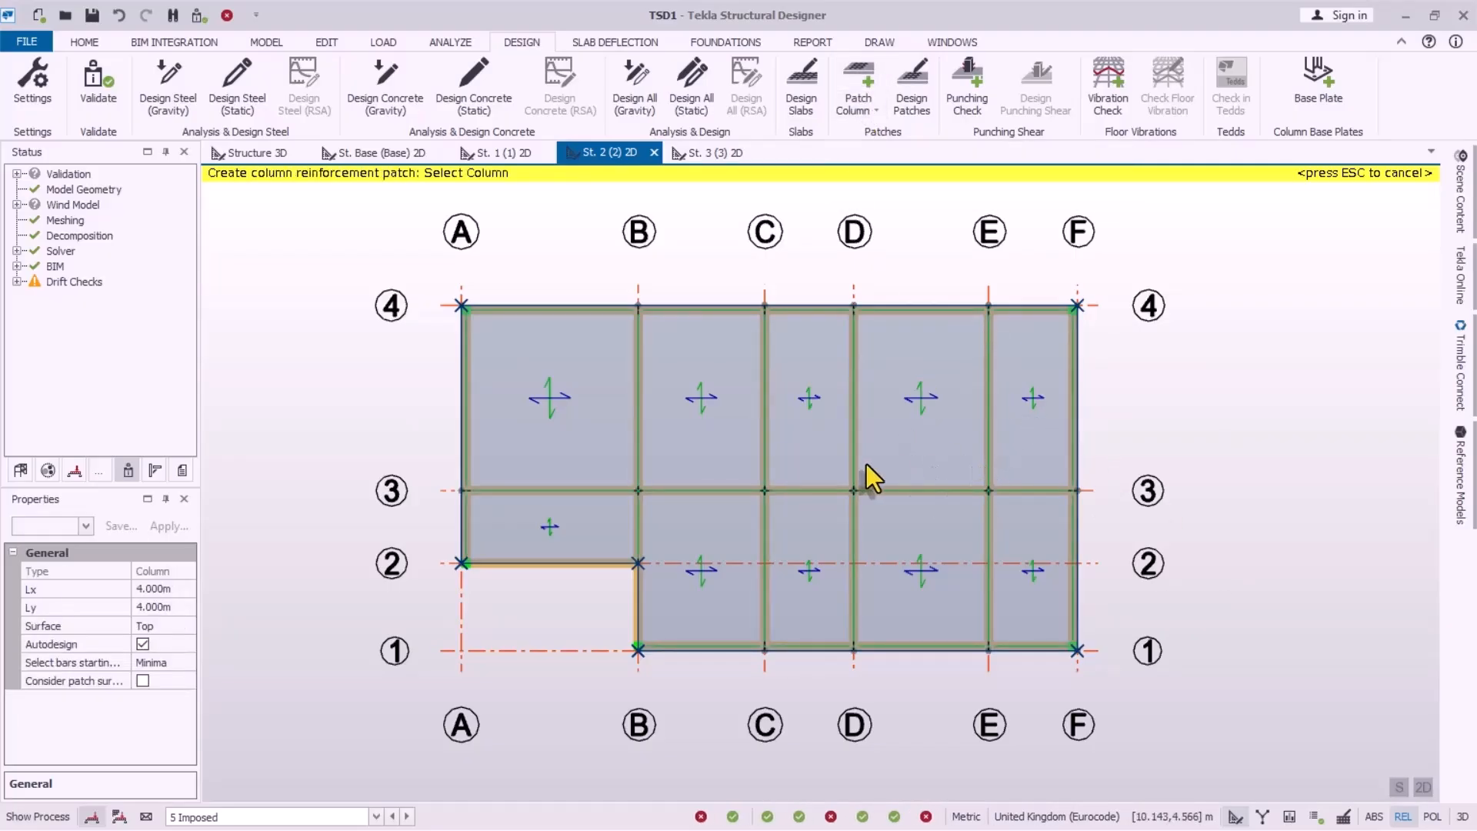
click(511, 152)
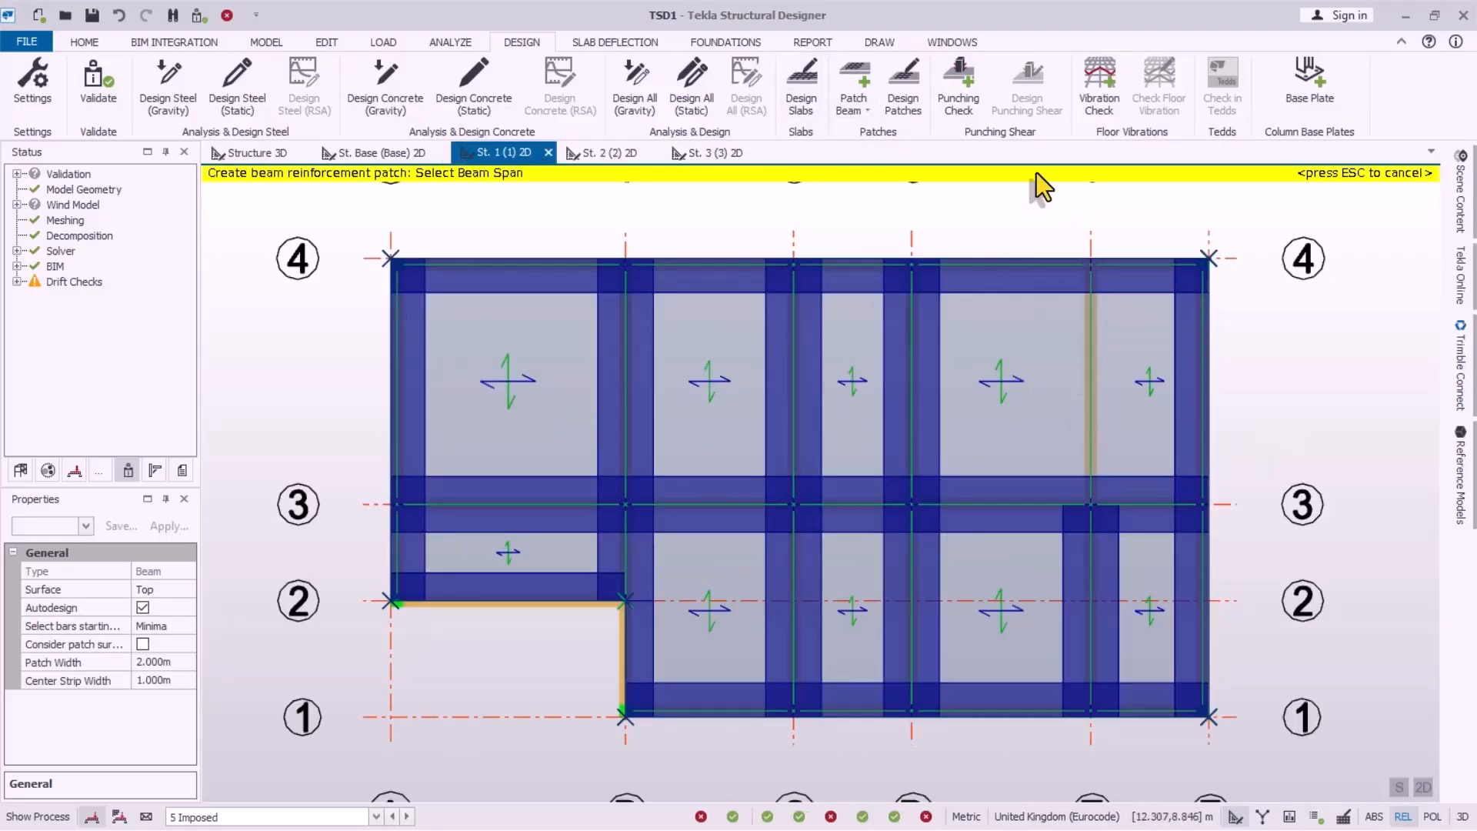
Step: Run Design Patches on the St. 1 plan and check the patches' design status
click(910, 100)
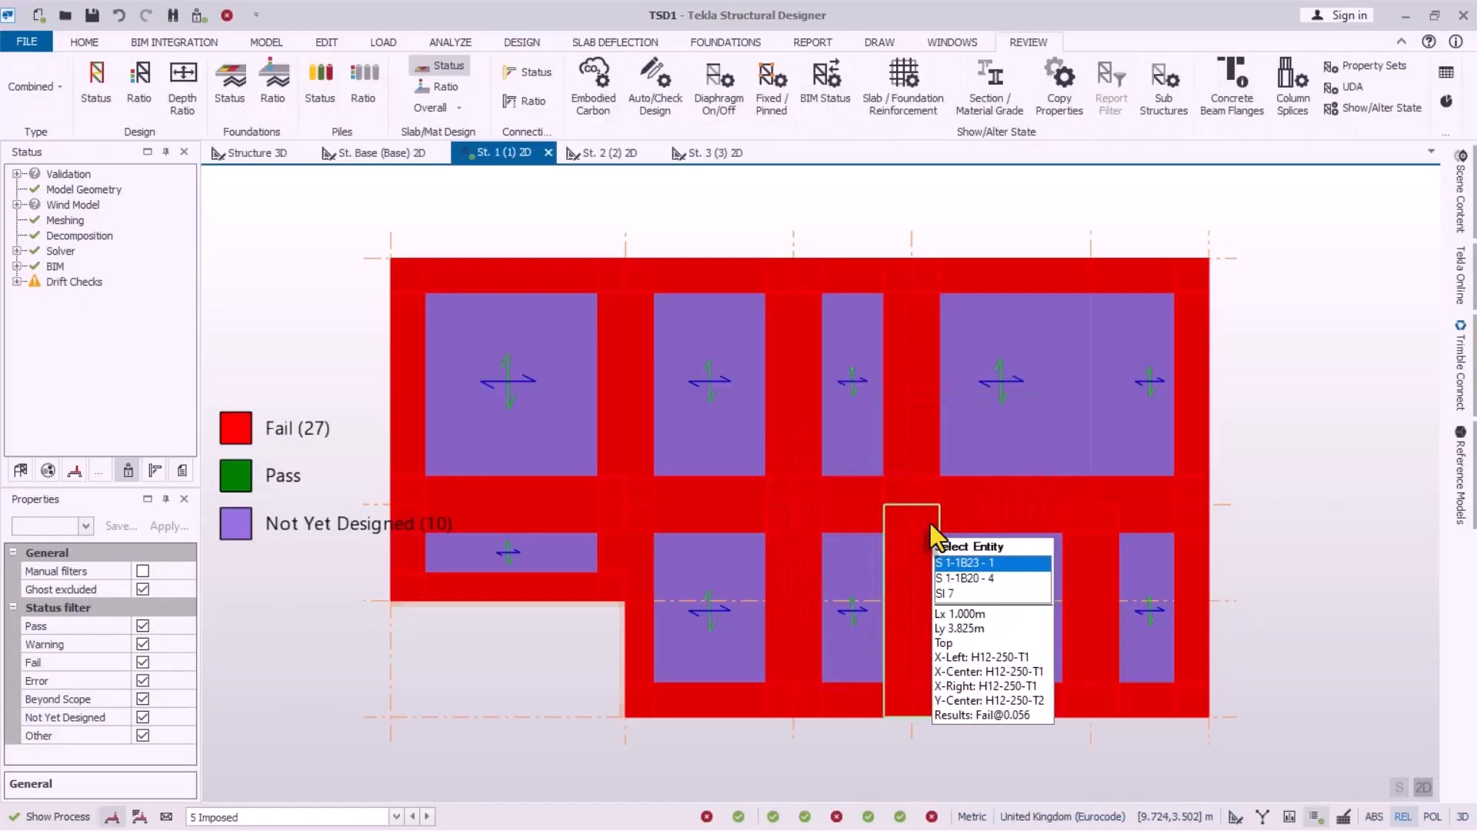
scroll(1058, 454, down, 1)
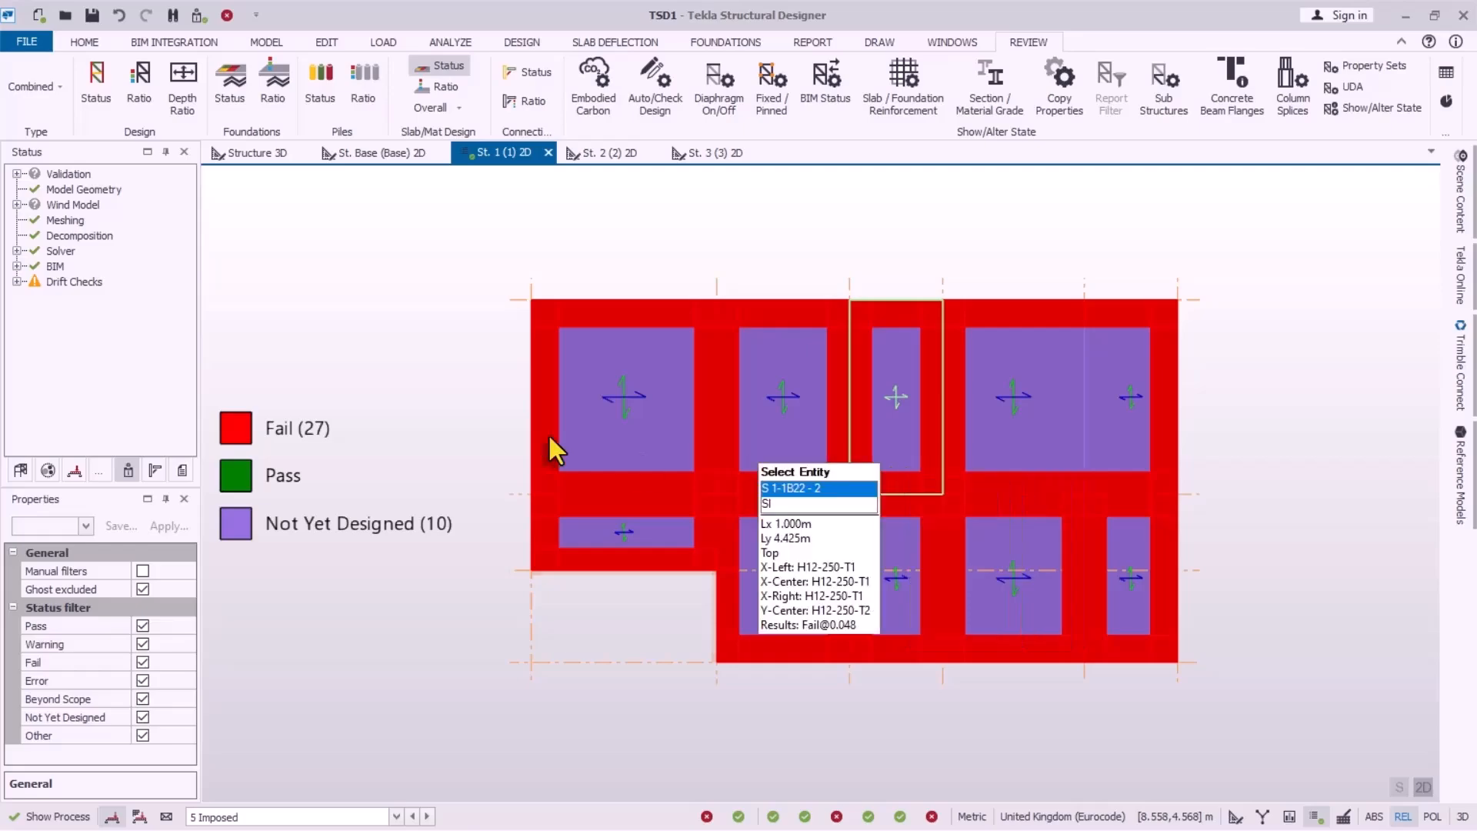
scroll(611, 342, up, 1)
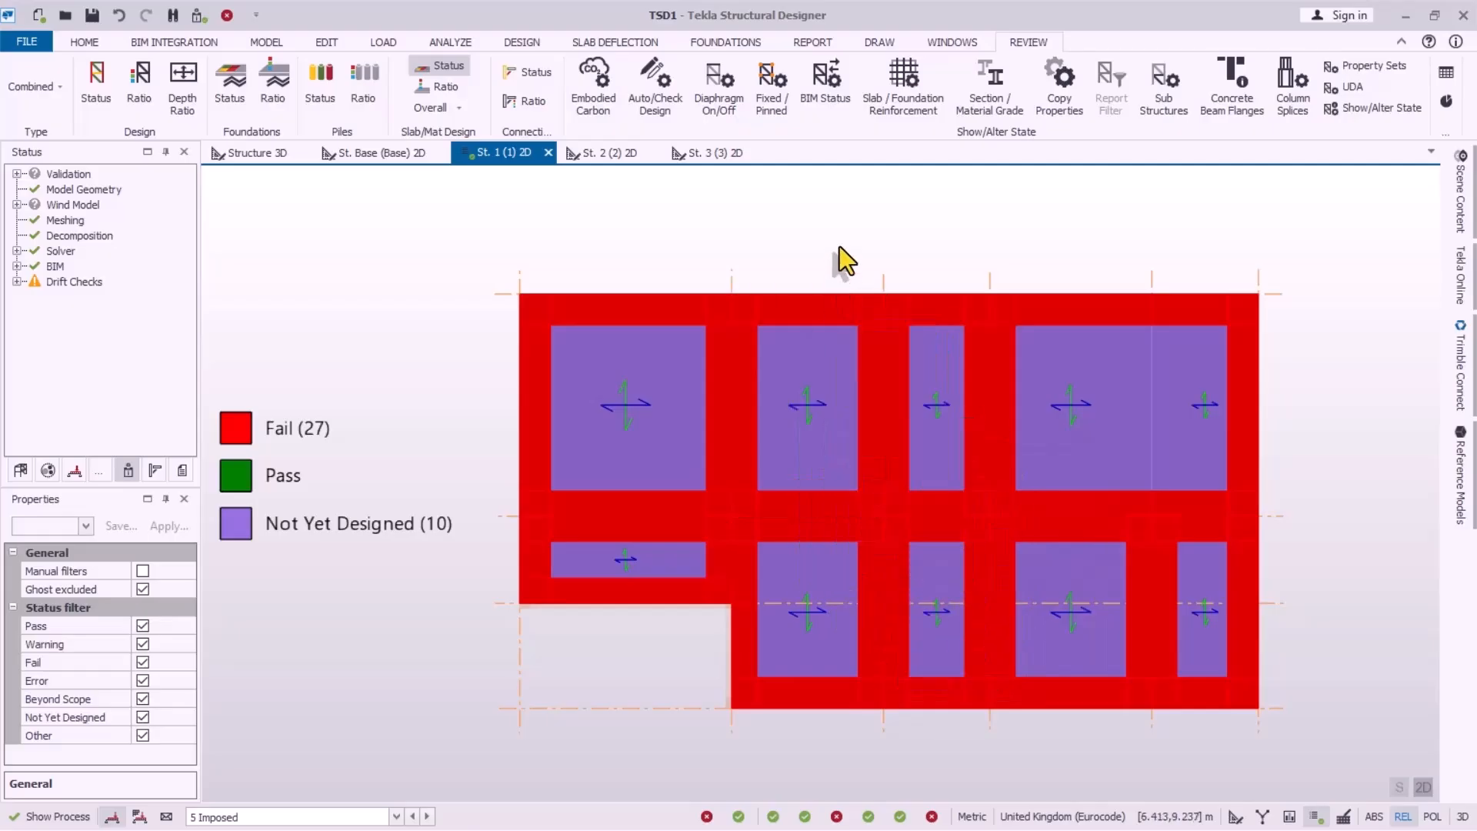
Step: Run Design Slabs for St. 1 and inspect the design result of the slab panel between grids A–B and 3–4
click(539, 44)
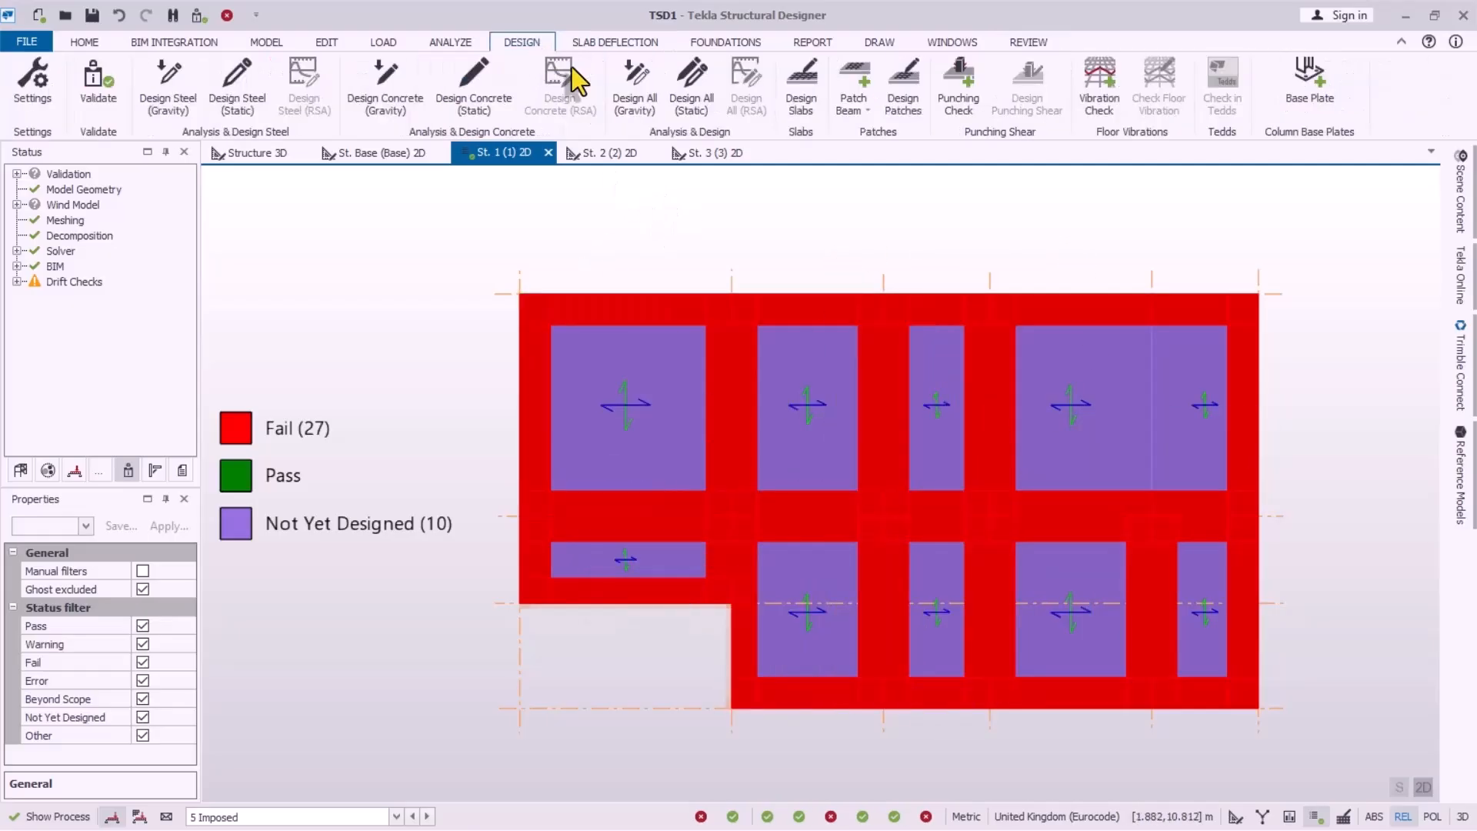
click(804, 108)
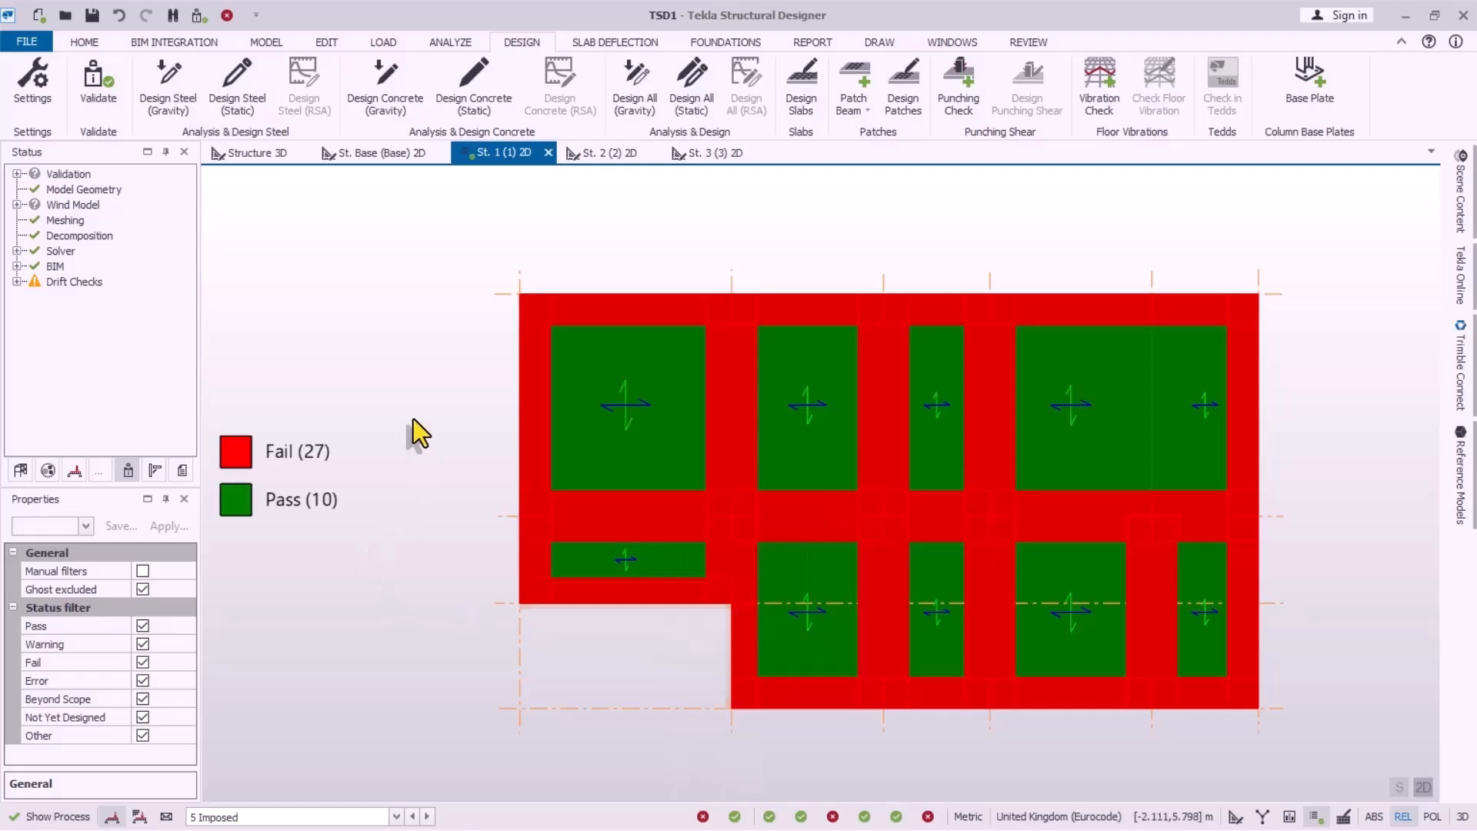
scroll(714, 418, up, 1)
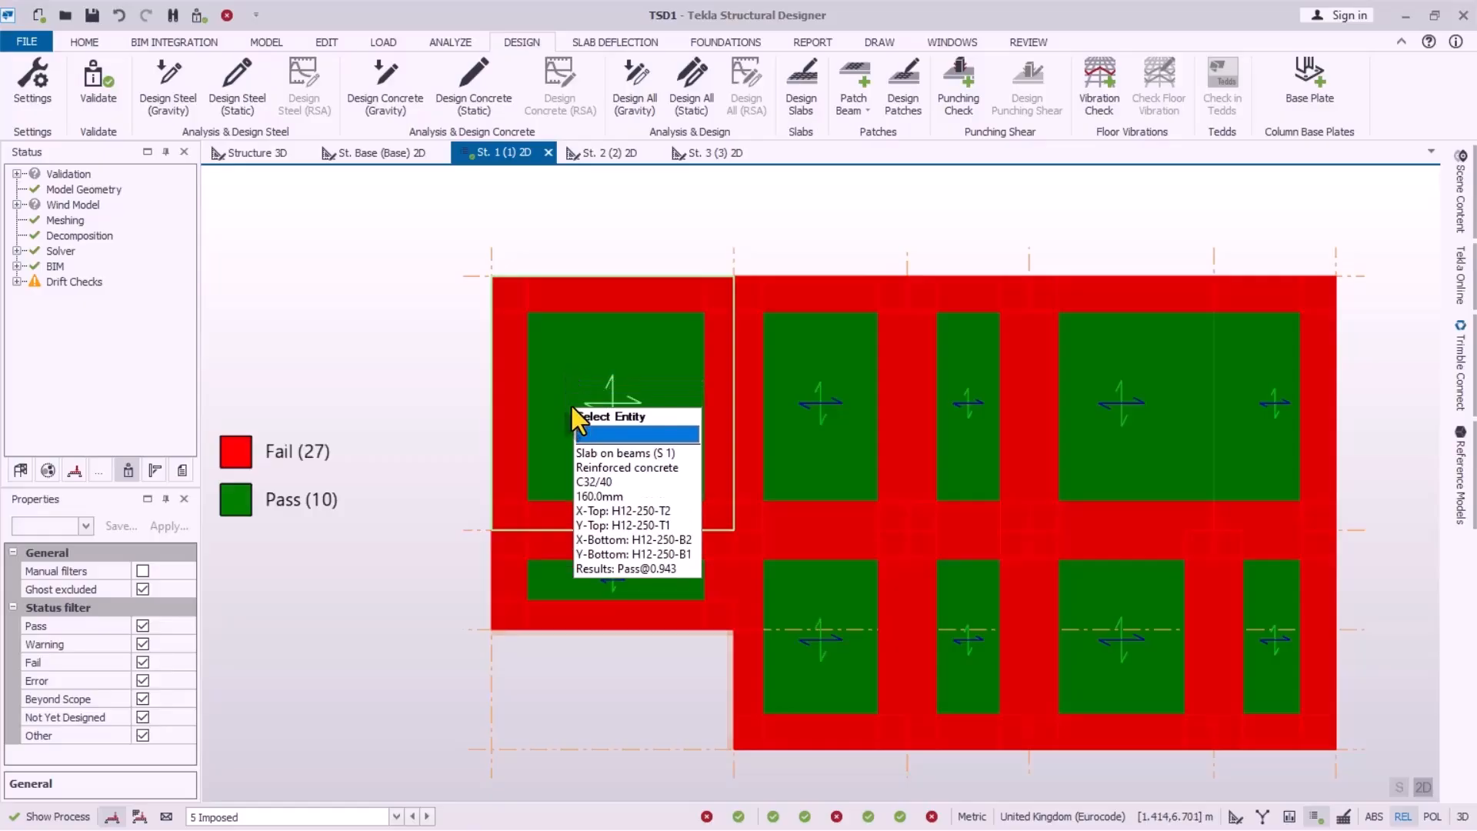
Step: Design the slab reinforcement patches on the St. 1 floor plan and check the slab and patch results
mouse_move(861, 312)
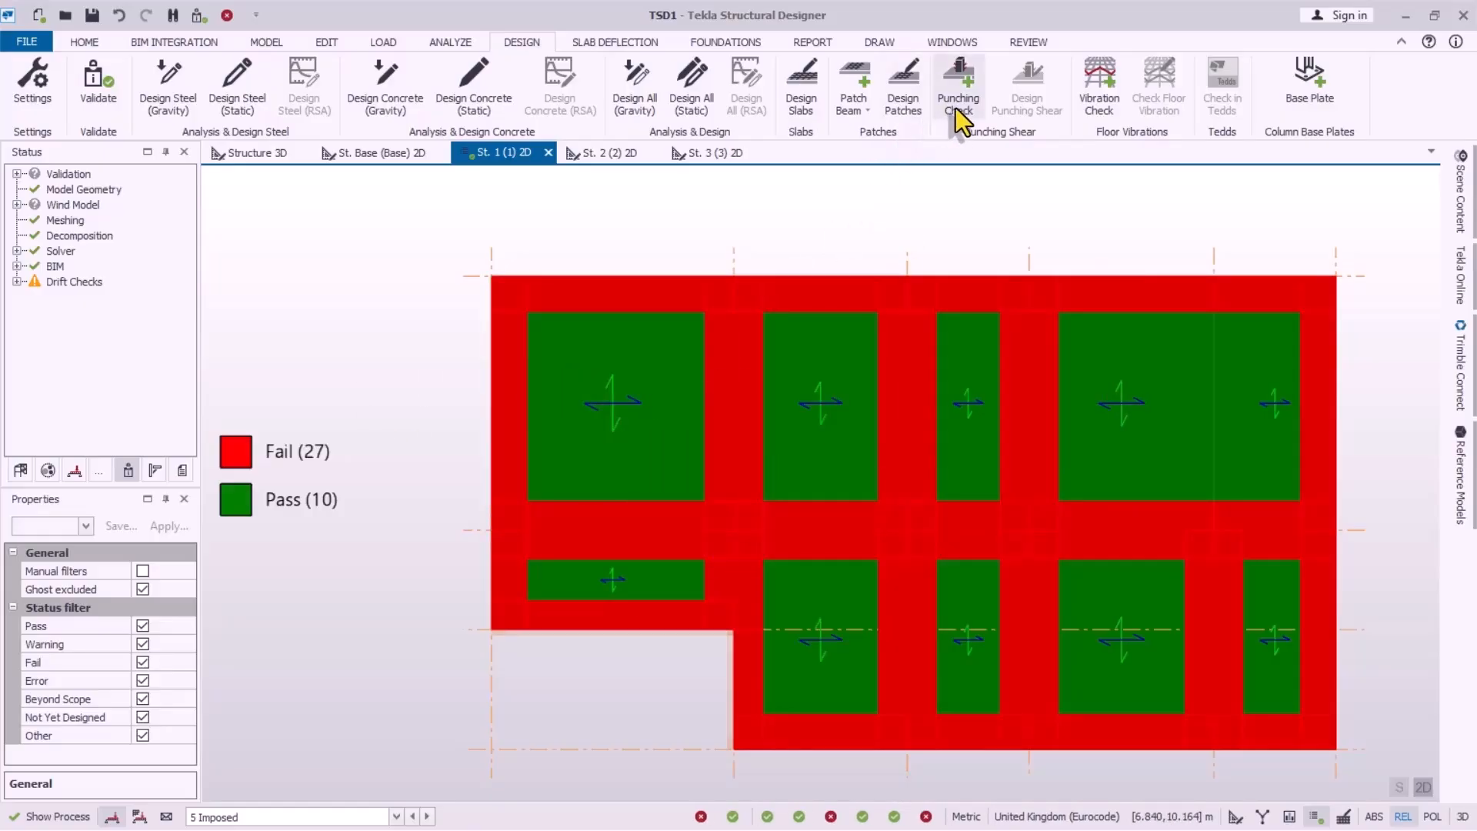
click(912, 111)
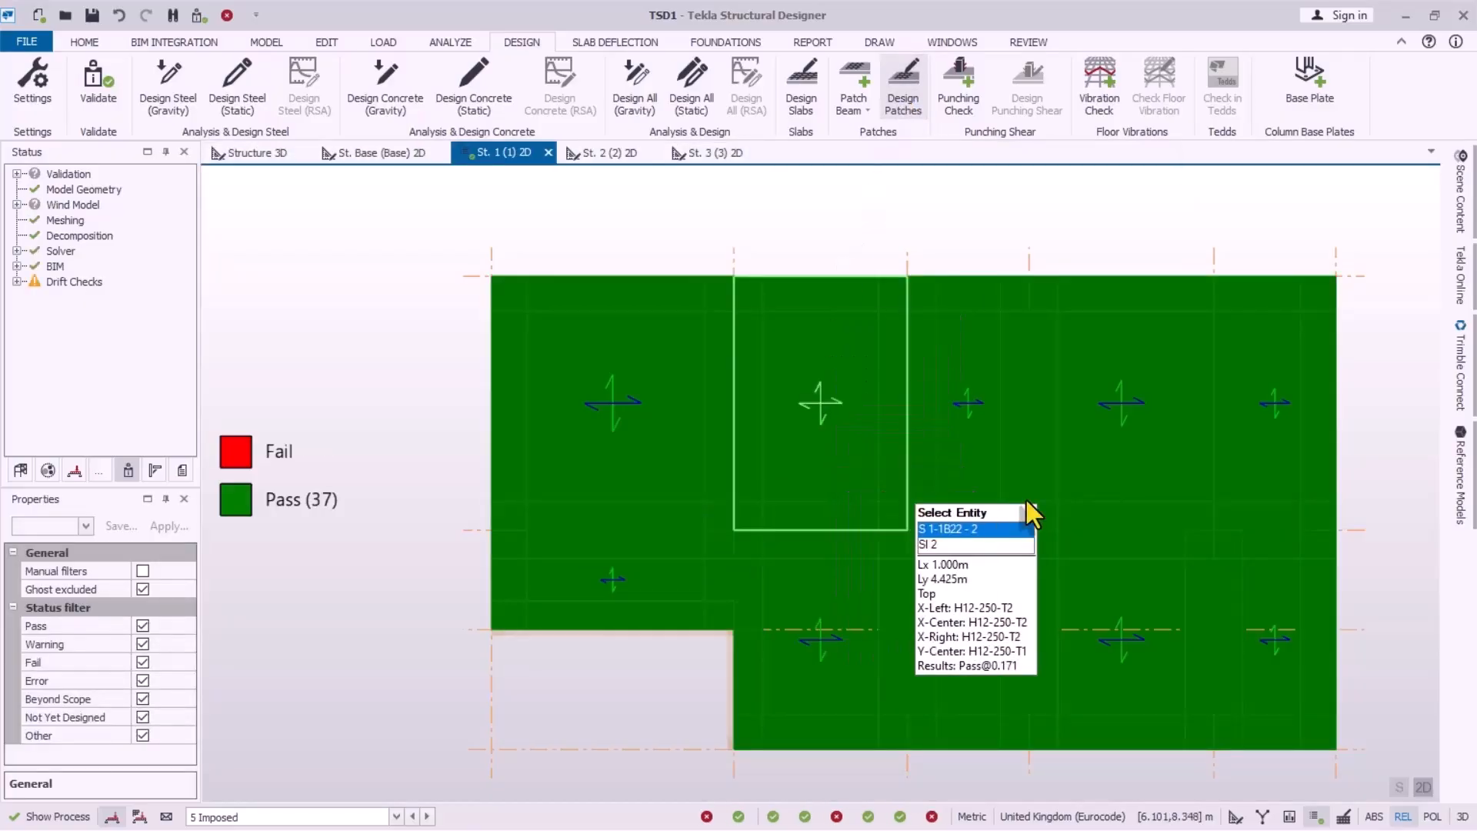
scroll(1267, 532, up, 1)
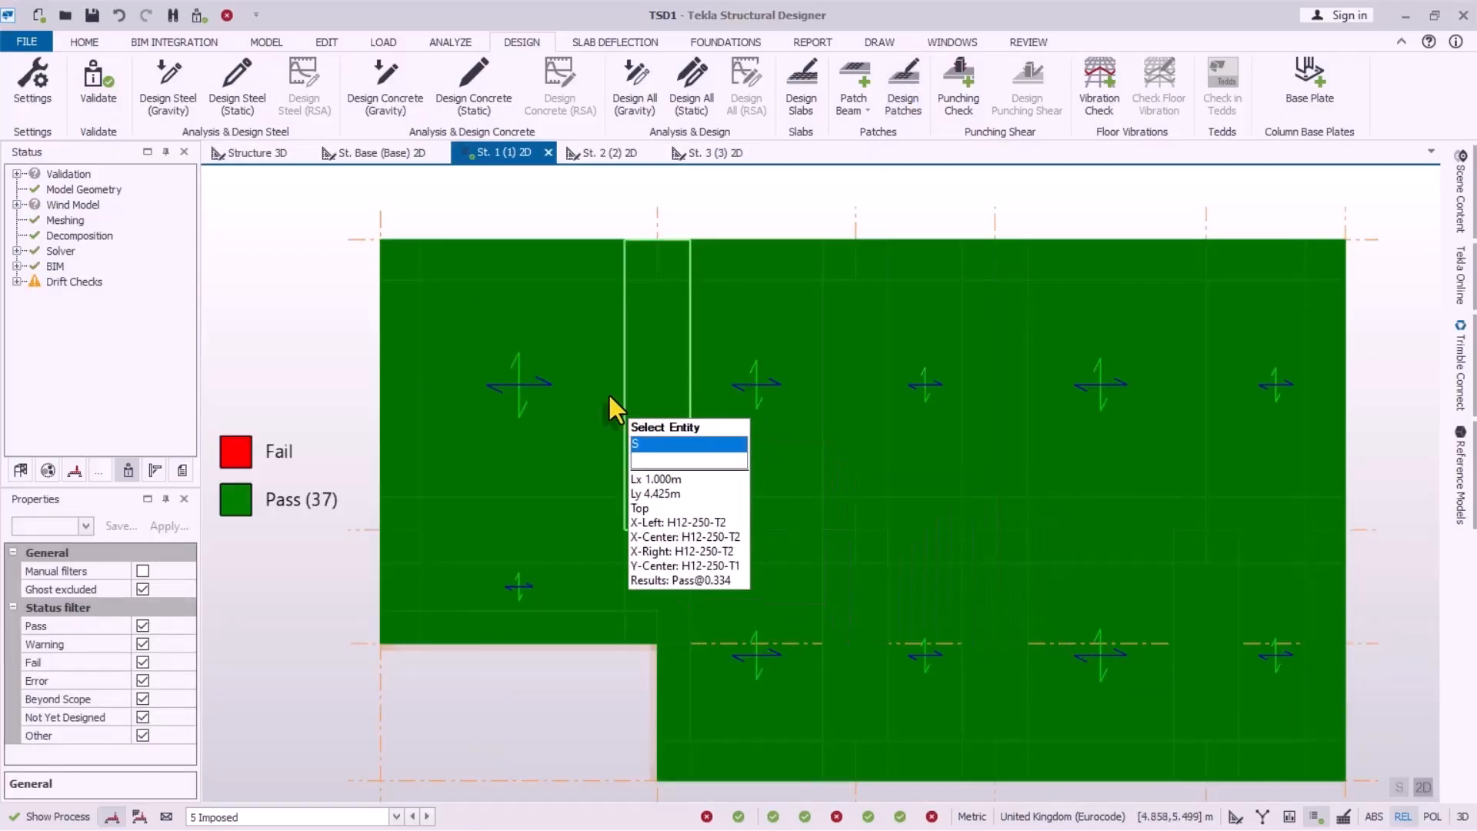
scroll(552, 405, down, 2)
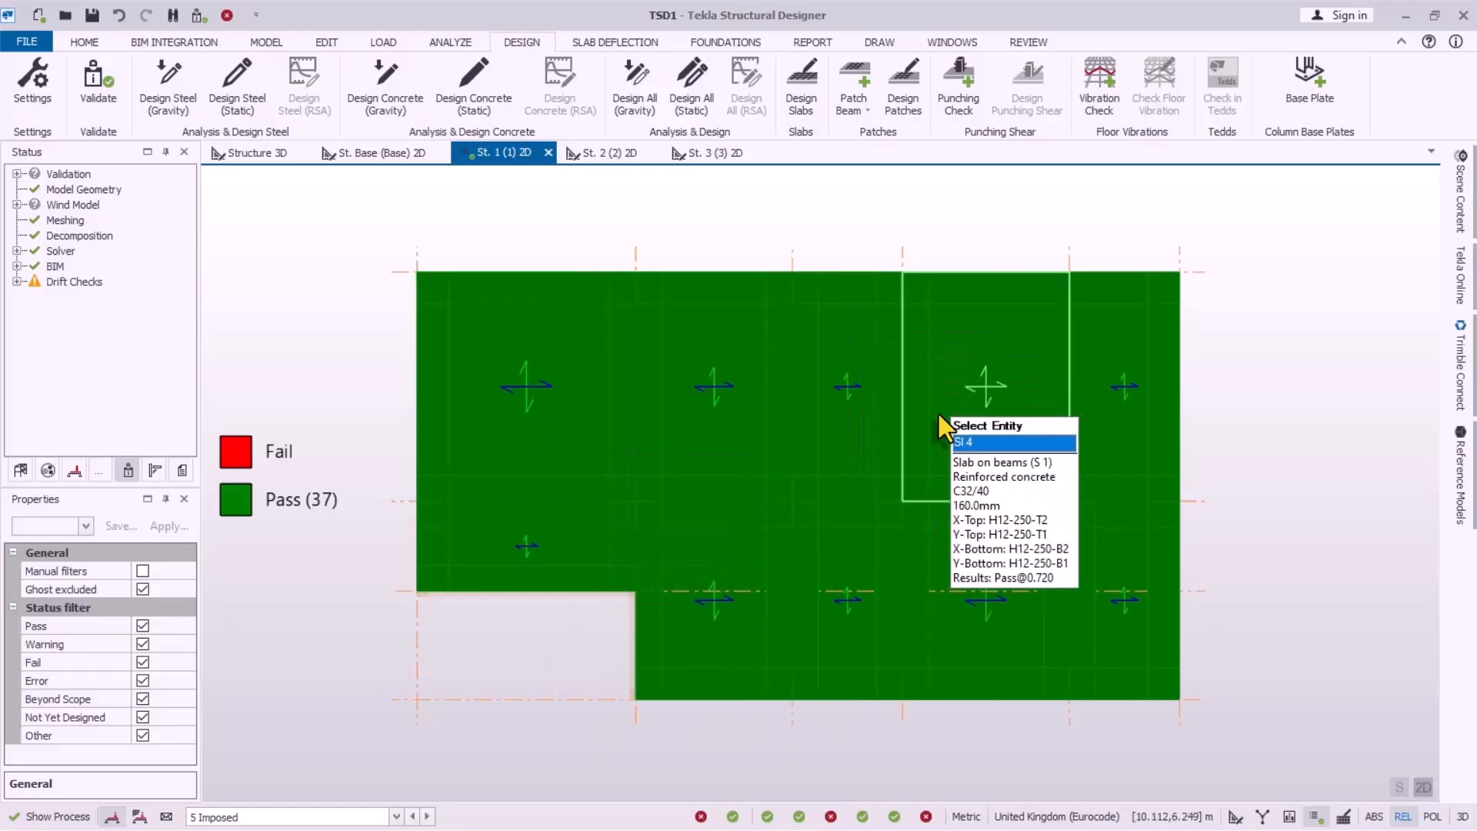
Step: Review the slab design status and the member design status on the St. 2 floor plan
click(608, 159)
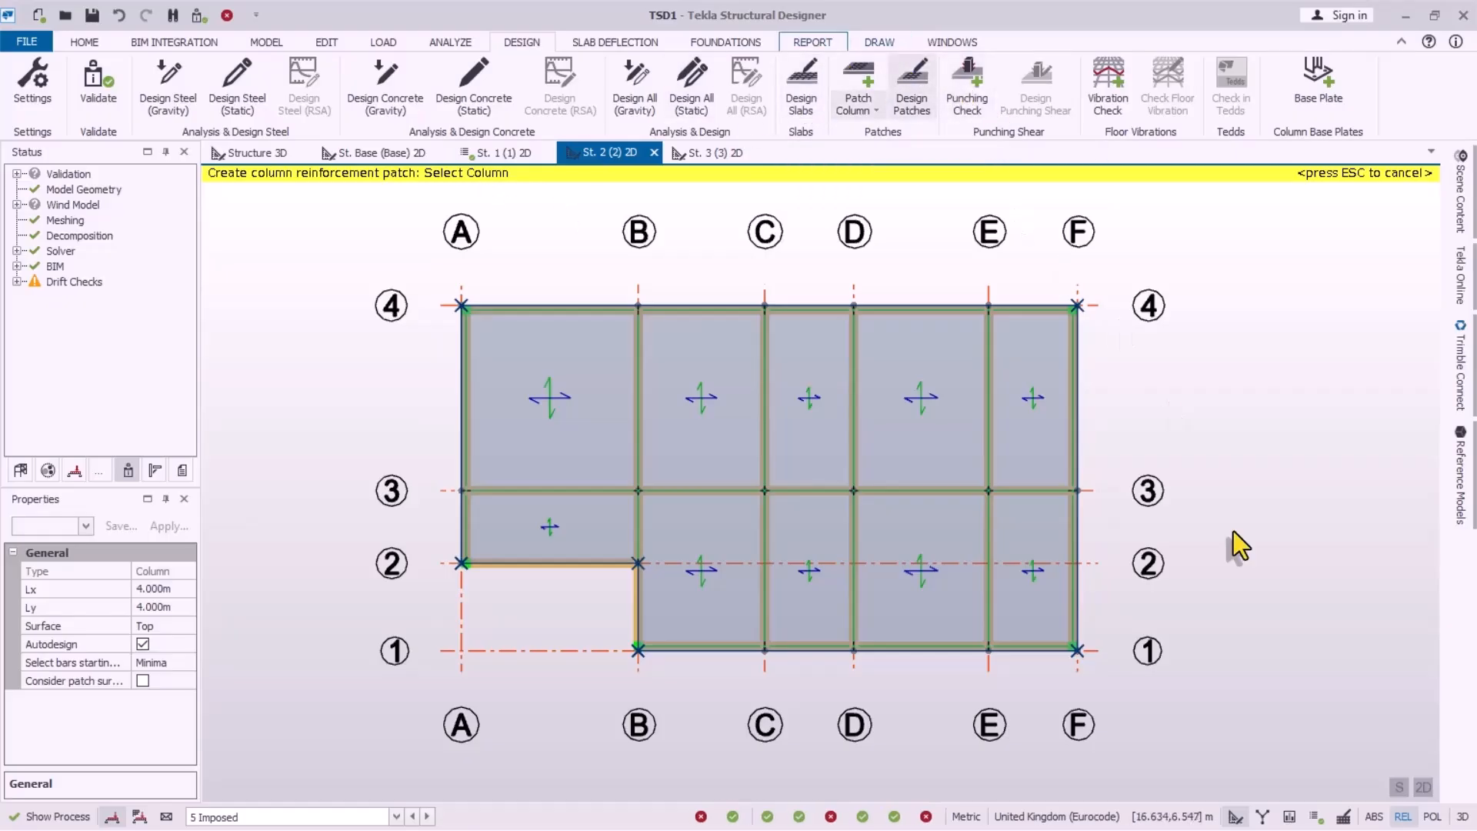
click(1314, 817)
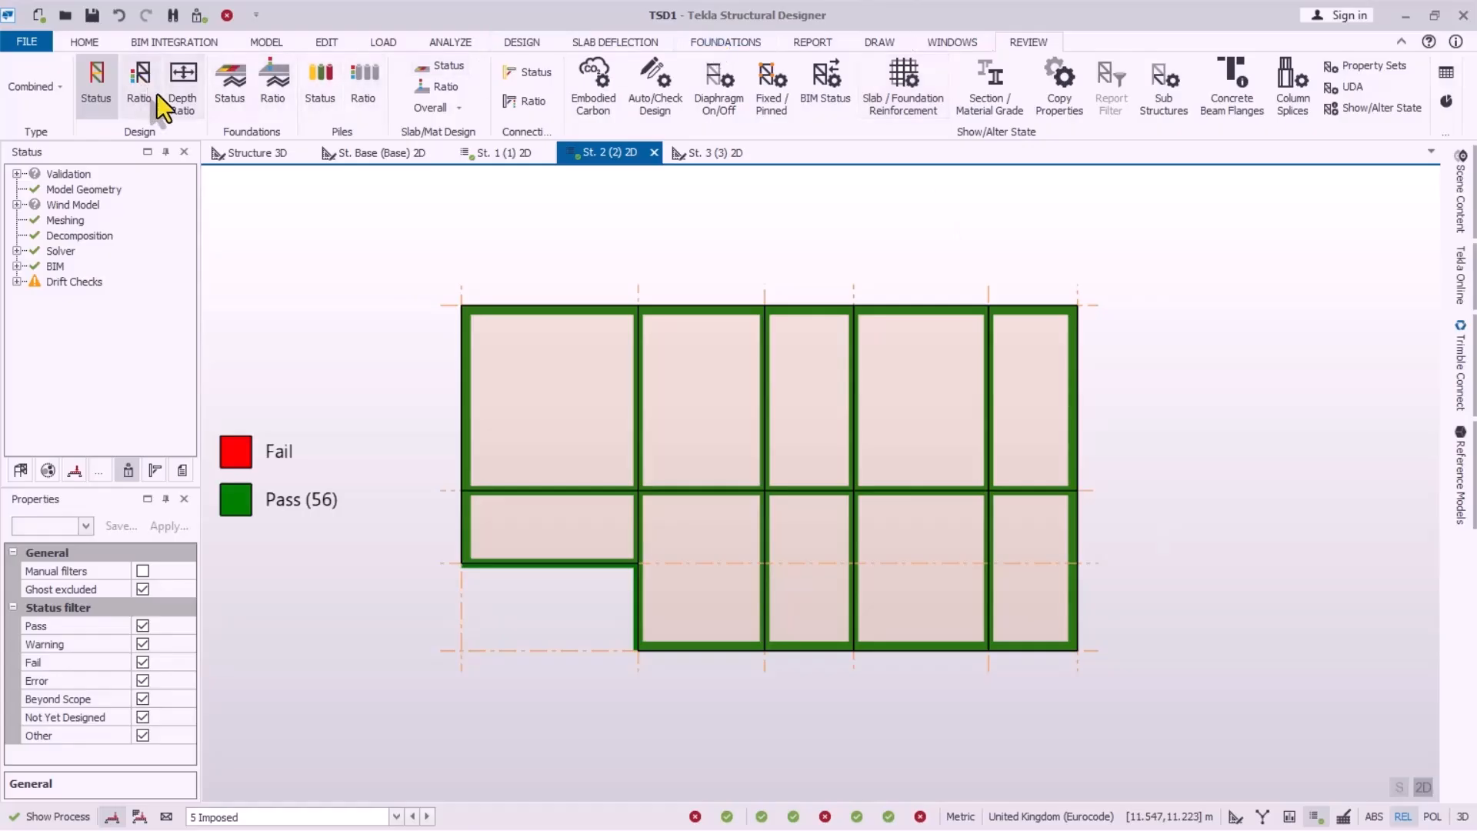
click(437, 69)
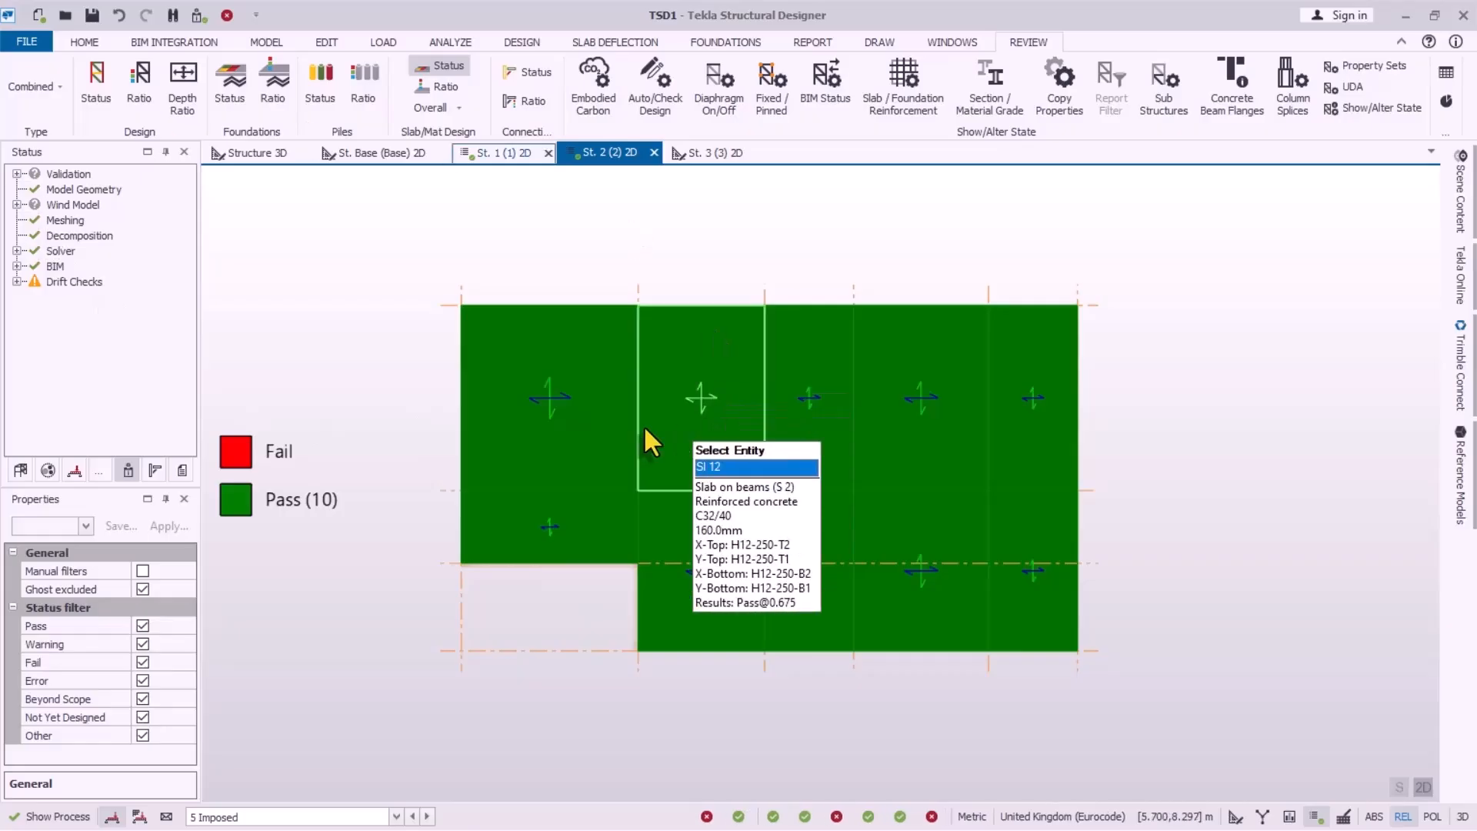
click(90, 95)
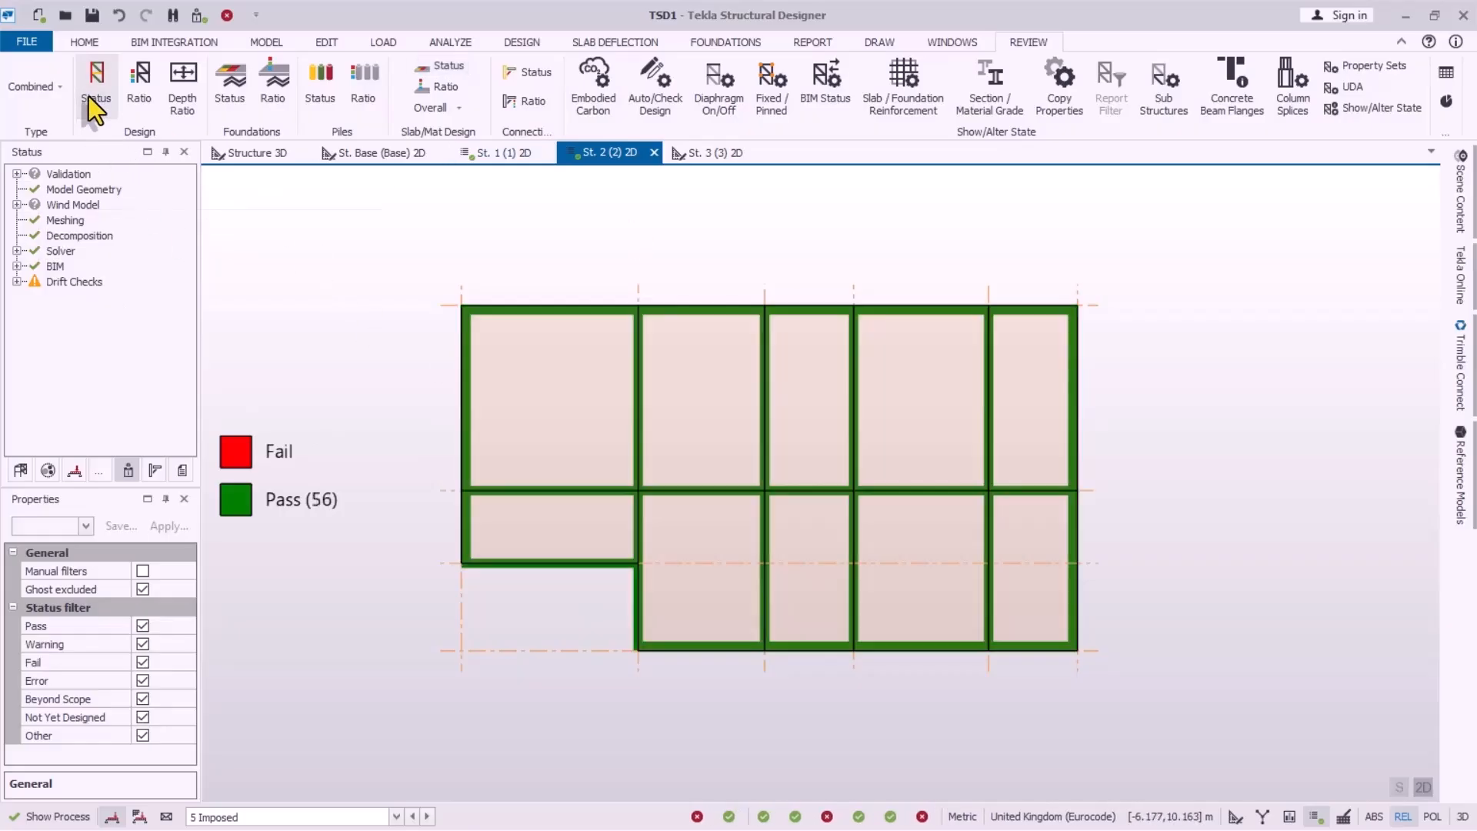
scroll(664, 402, up, 1)
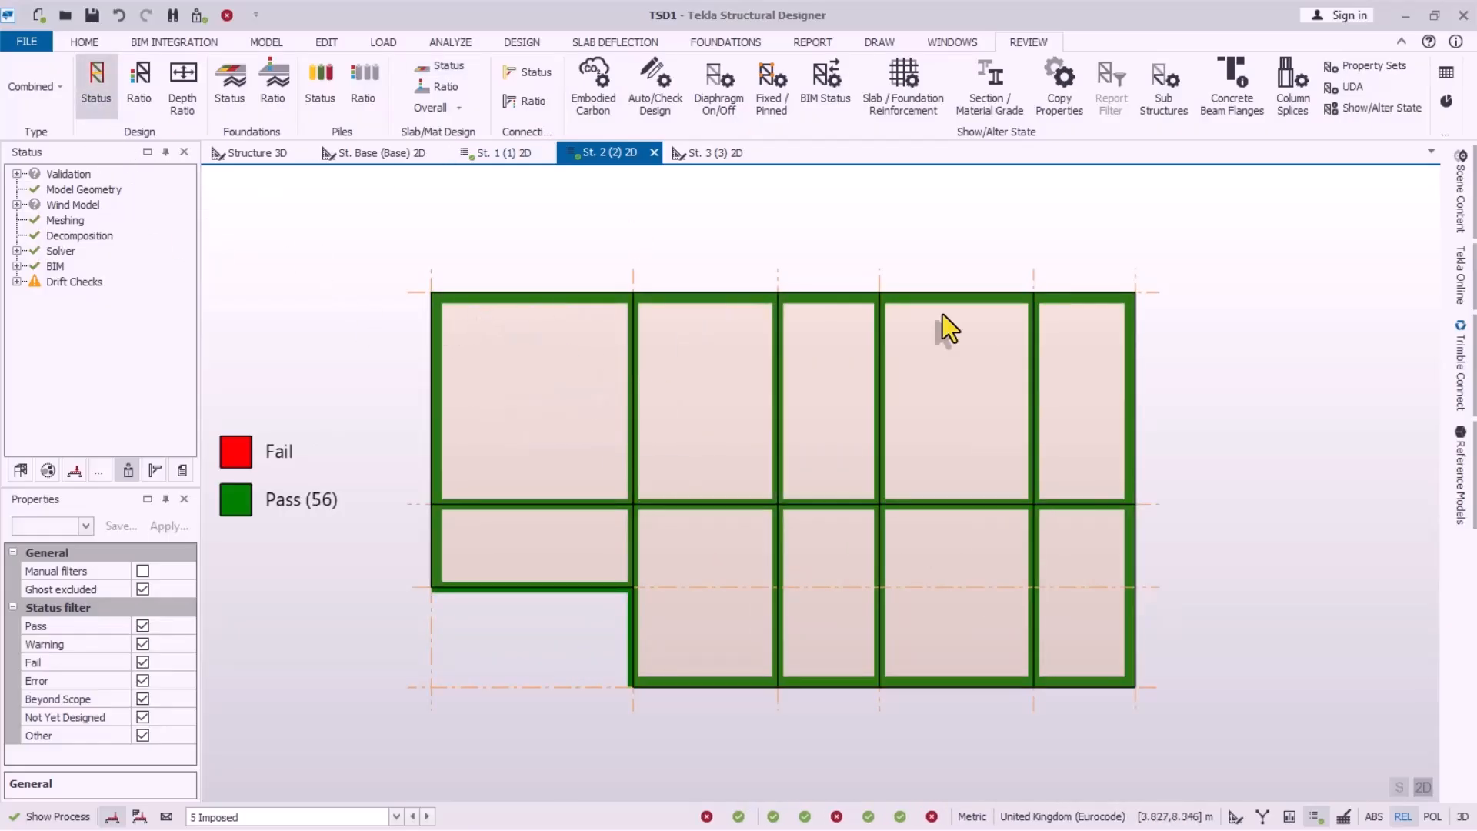
Step: Review the slab design status on the St. 3 floor plan and check the results of its individual slab panels
click(709, 157)
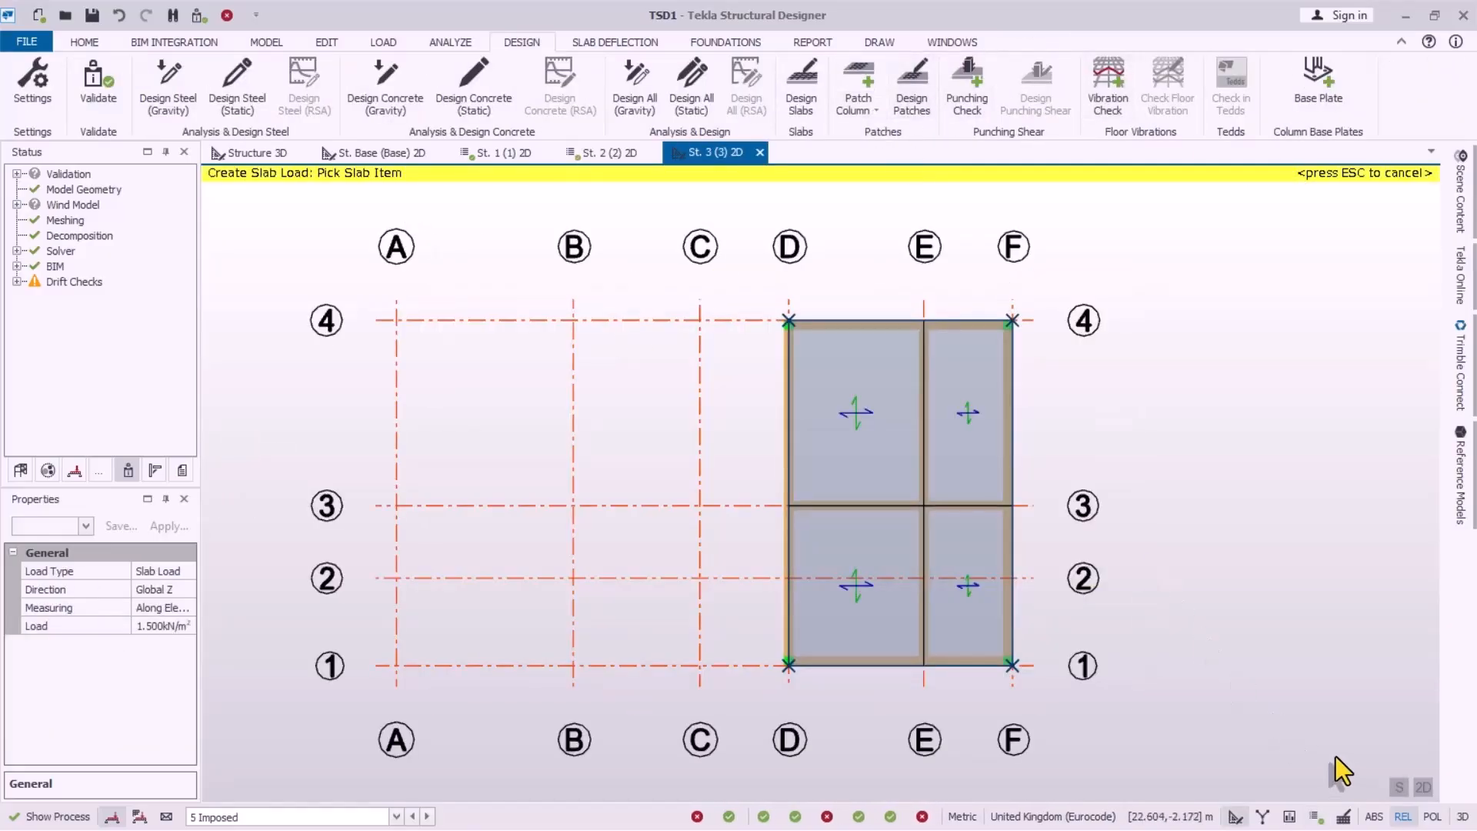
click(1317, 817)
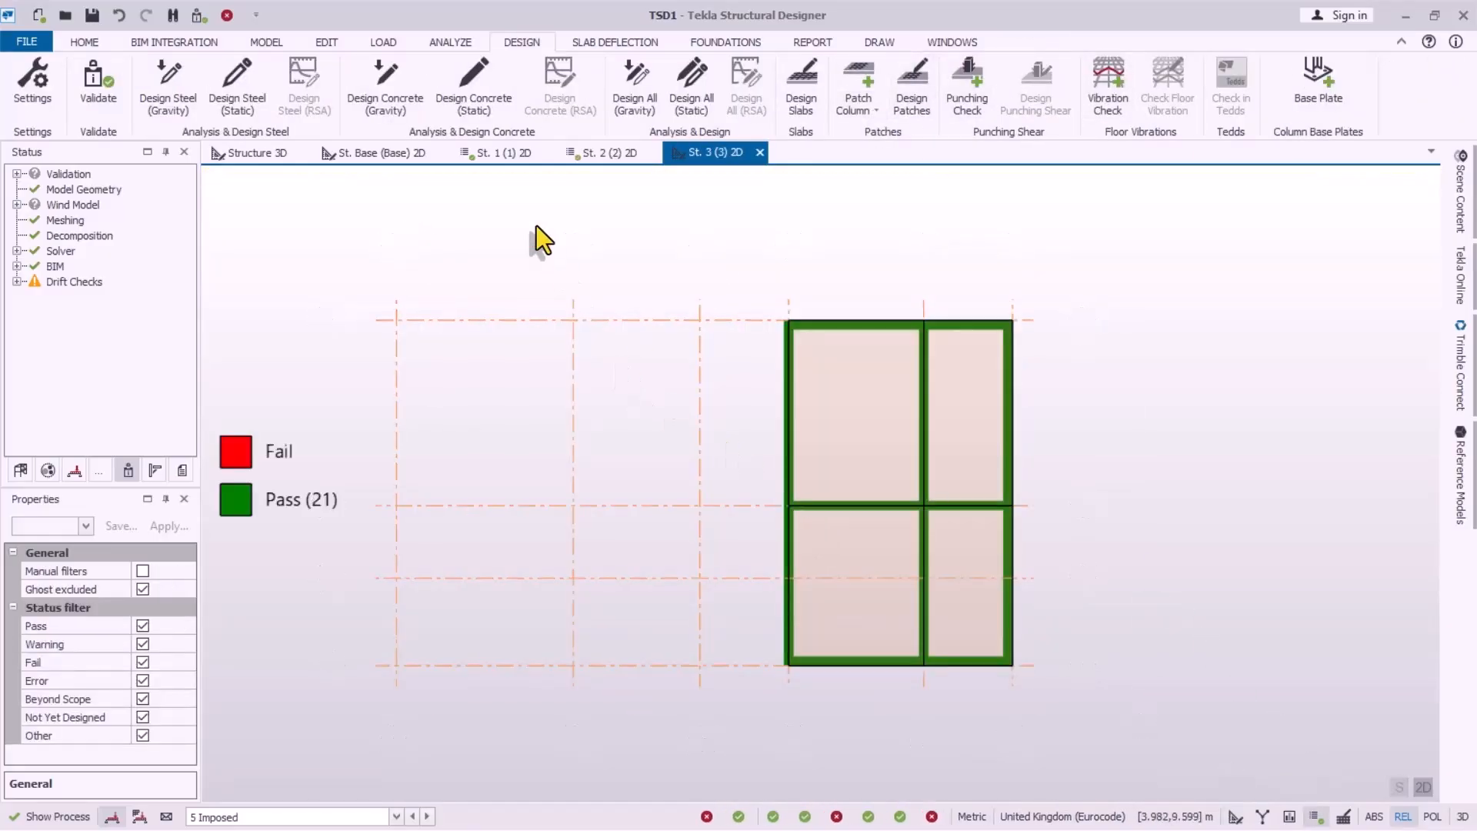
click(442, 66)
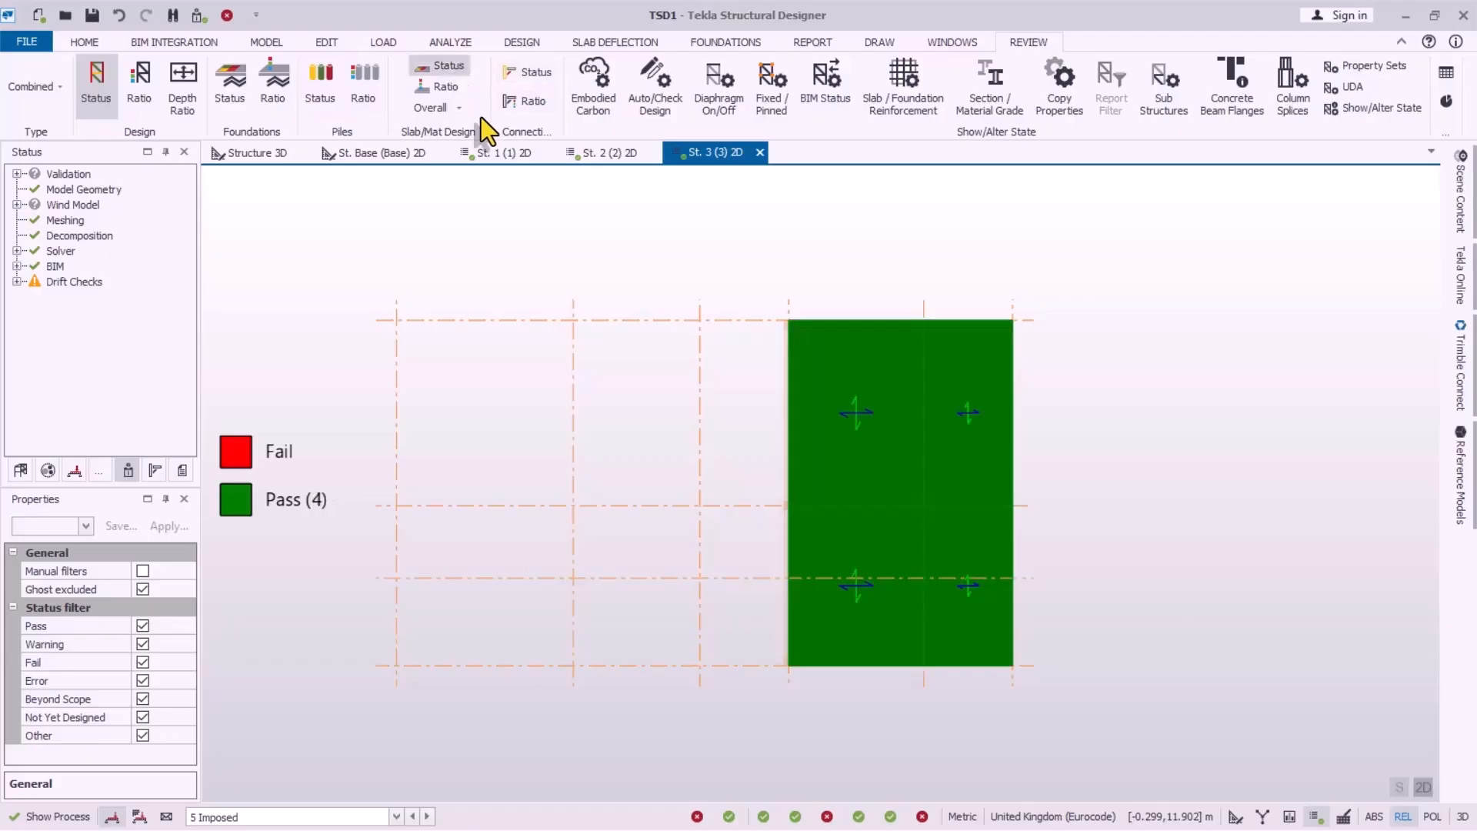
scroll(920, 406, up, 1)
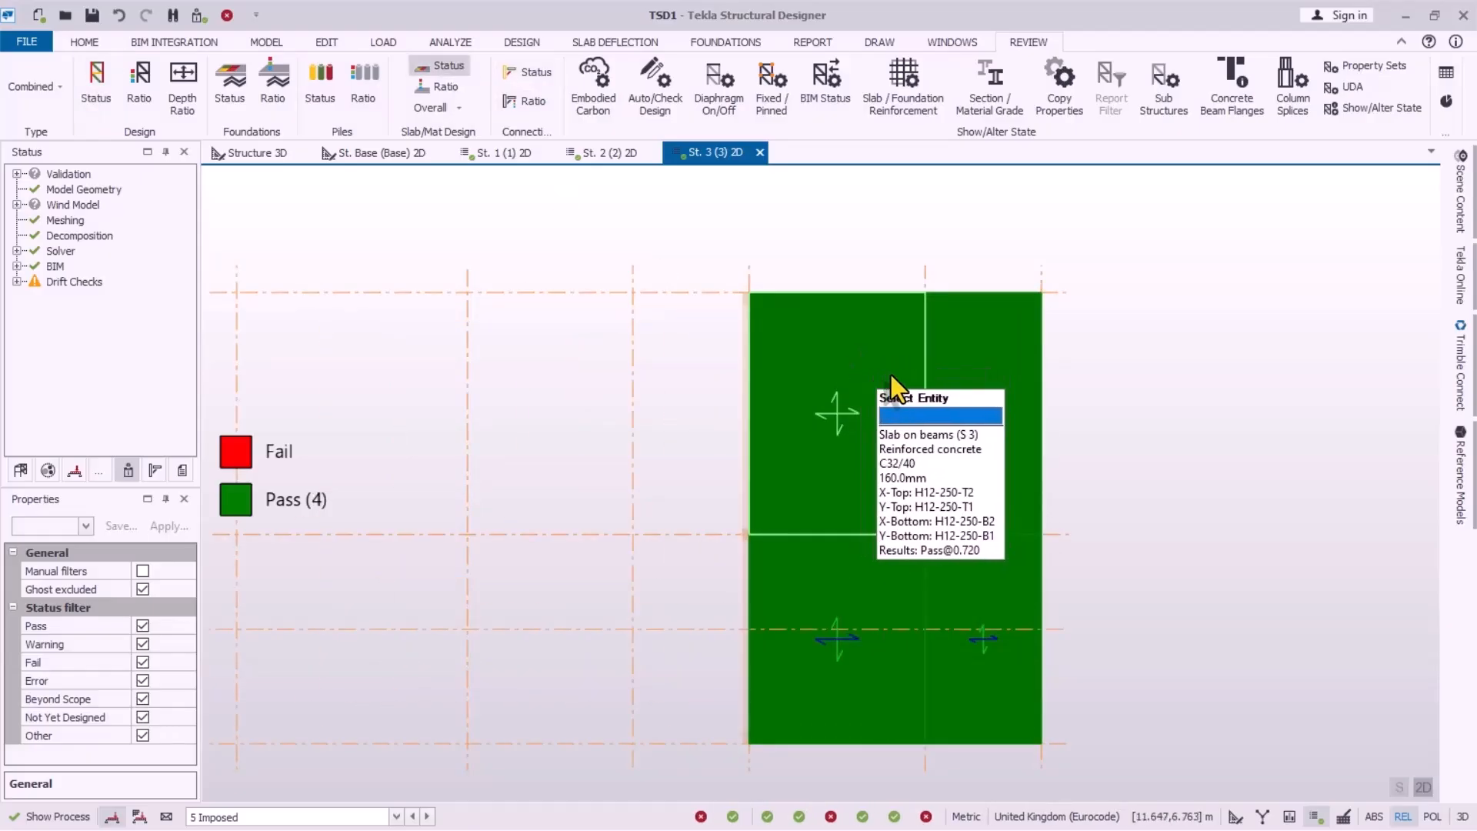
mouse_move(968, 321)
mouse_move(834, 576)
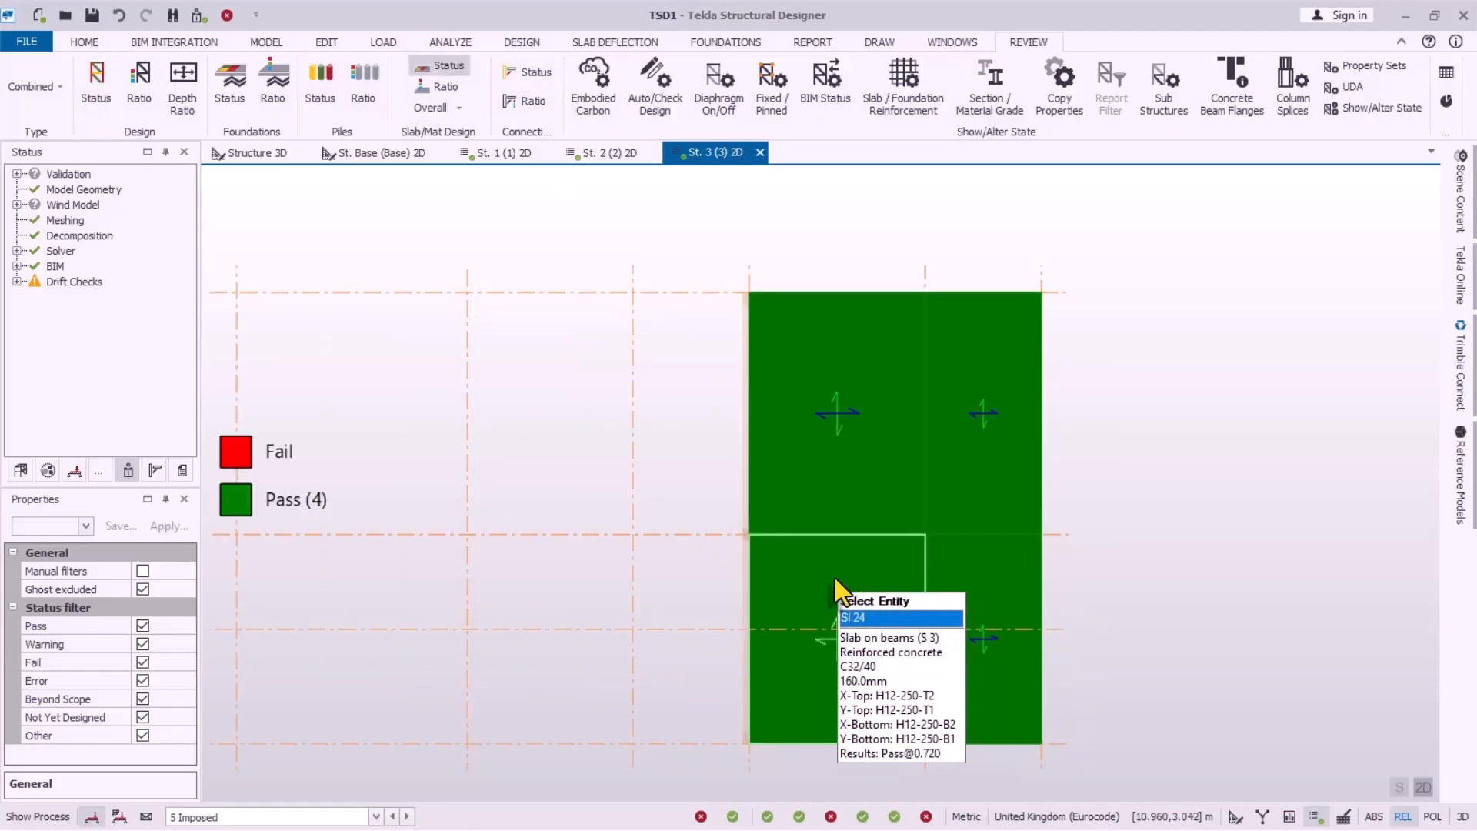
mouse_move(885, 427)
scroll(816, 345, down, 1)
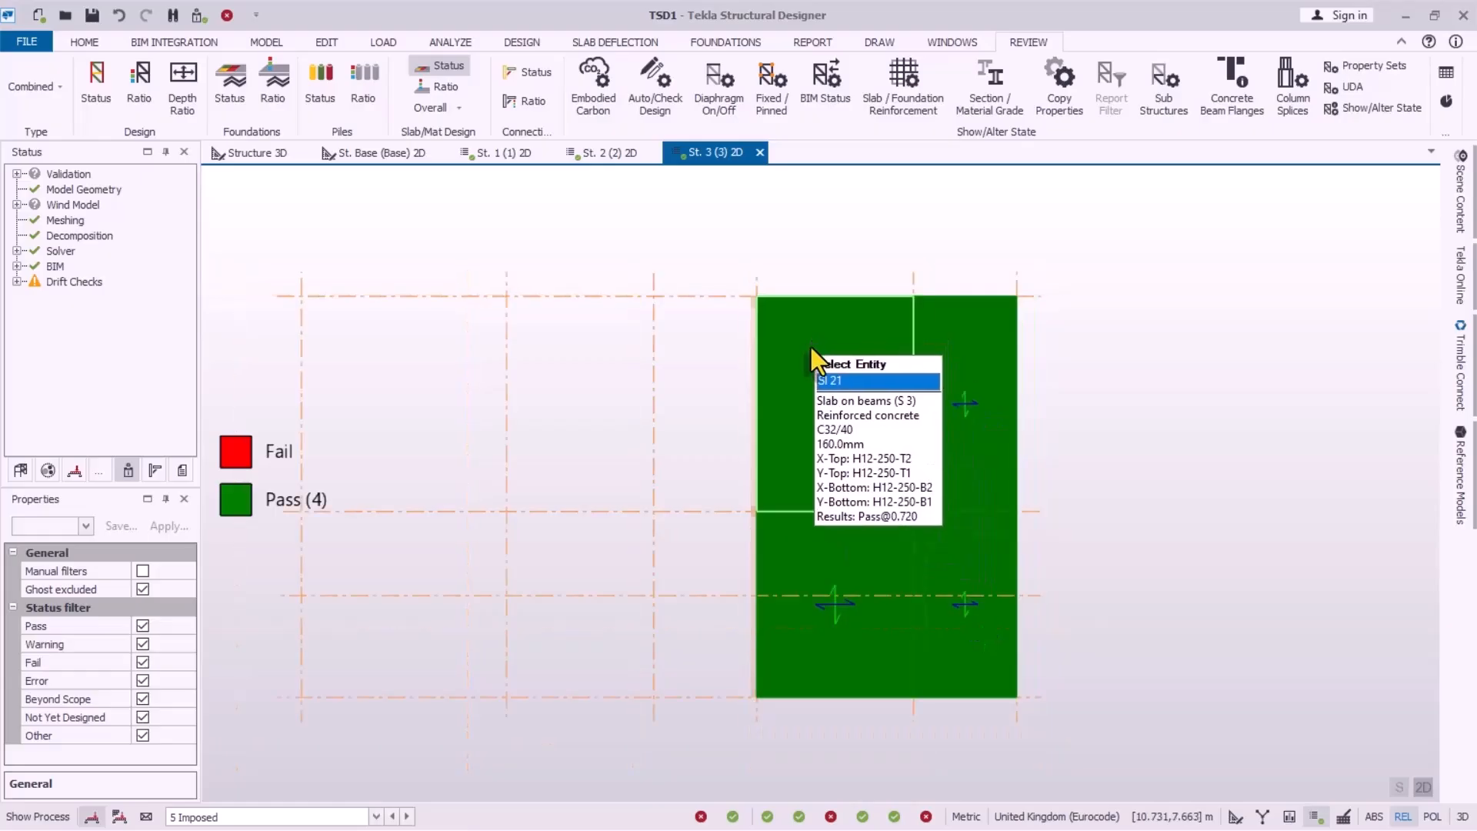
scroll(811, 348, down, 1)
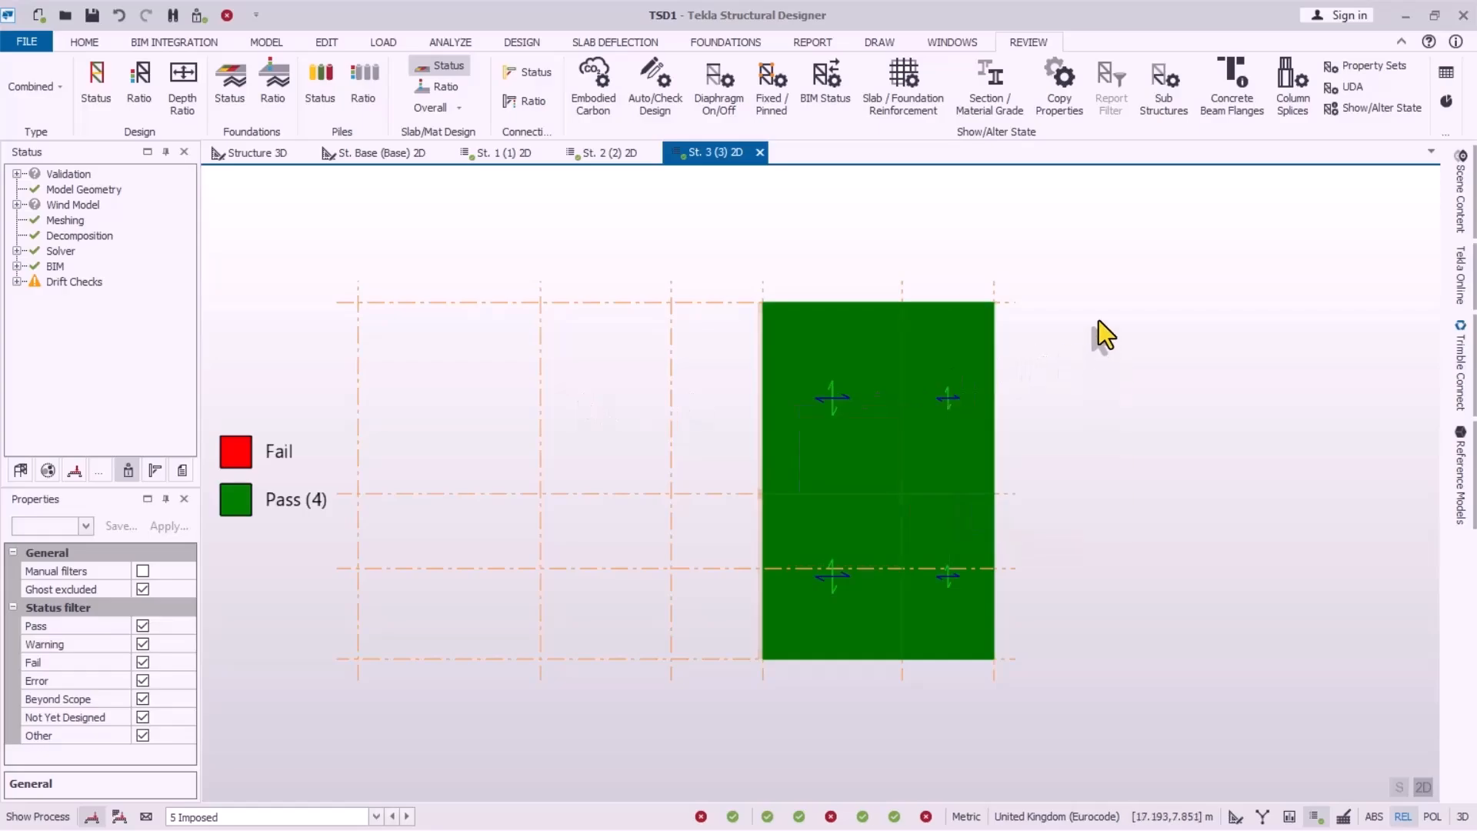
Step: Examine the ground-storey columns and their supports in the 3D structure view
click(289, 156)
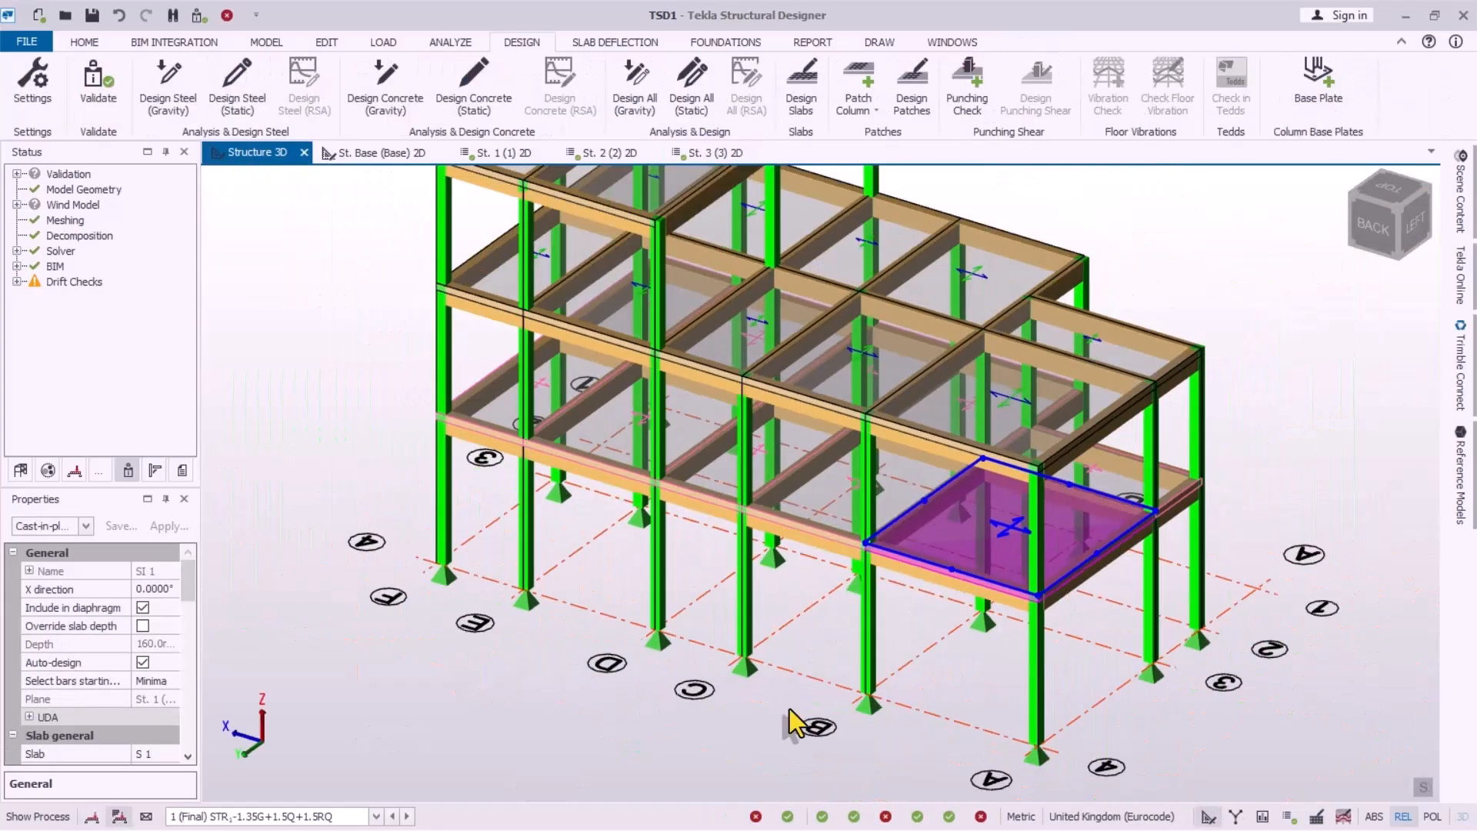
middle_drag(614, 603, 859, 671)
scroll(1115, 671, up, 3)
scroll(859, 671, up, 3)
middle_drag(901, 595, 792, 621)
scroll(874, 626, up, 2)
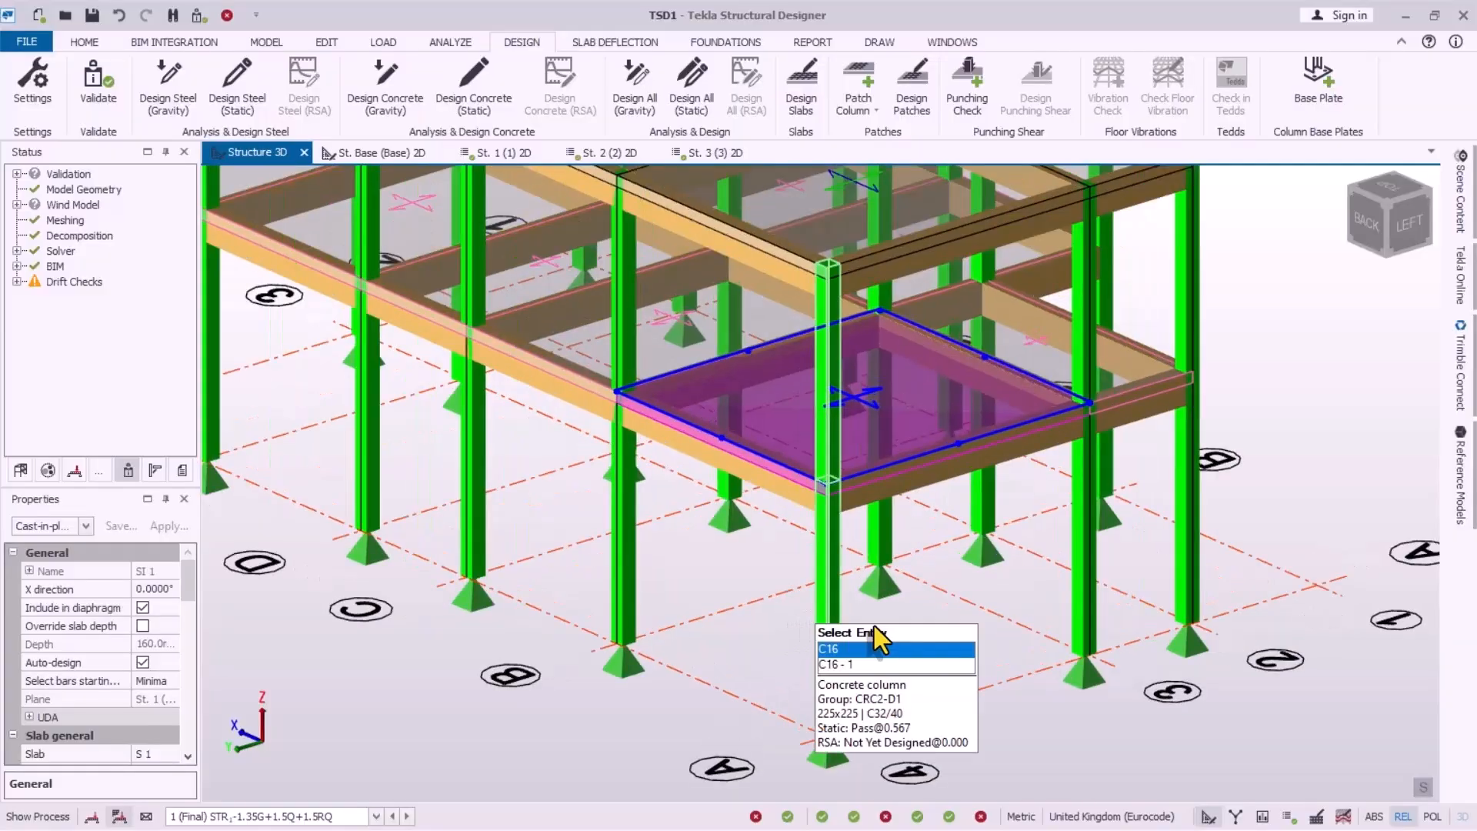
scroll(856, 631, down, 1)
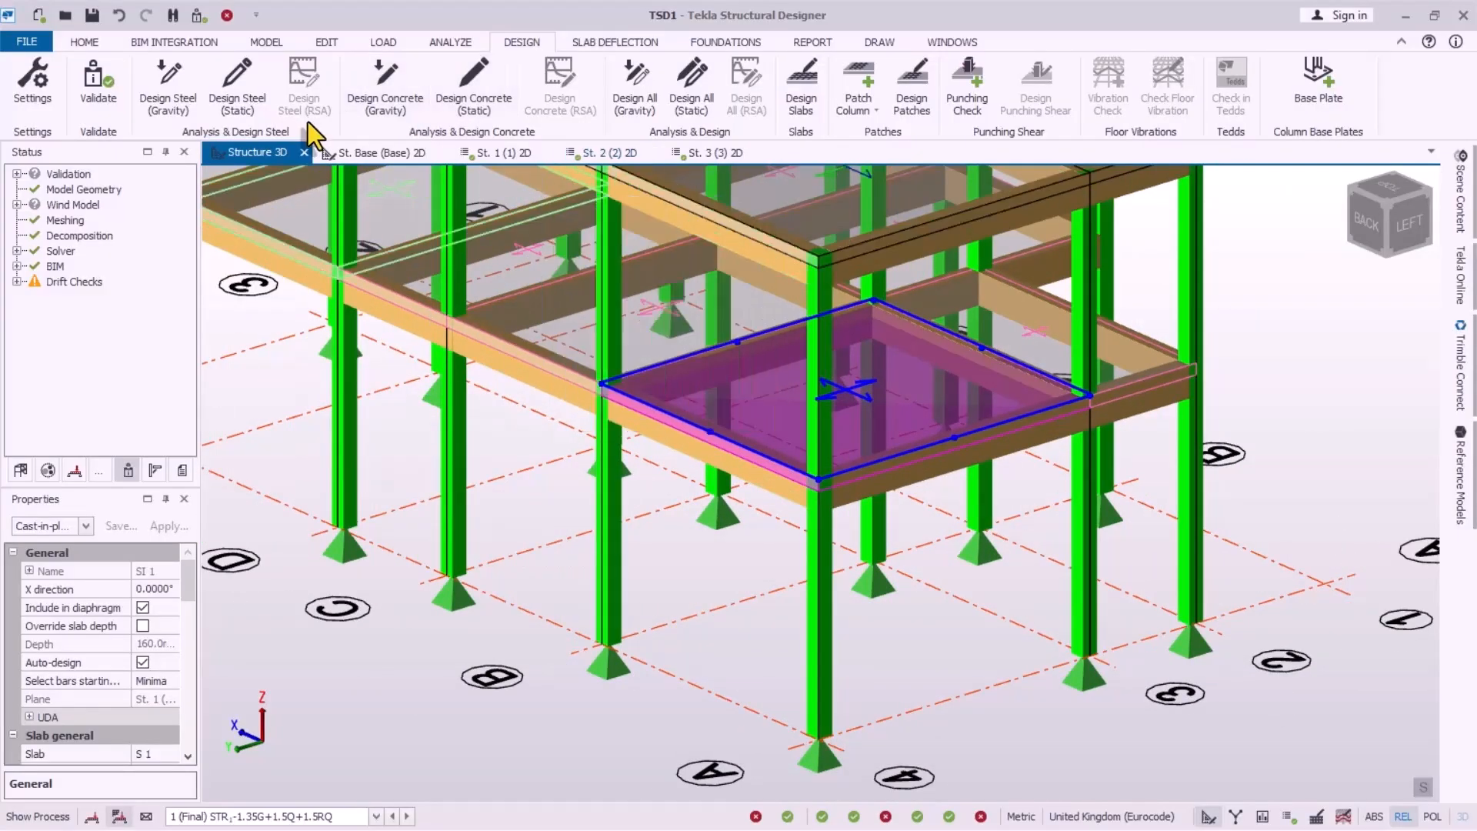
Step: Examine the column positions along grids A–F and 1–4 on the base level plan
click(386, 155)
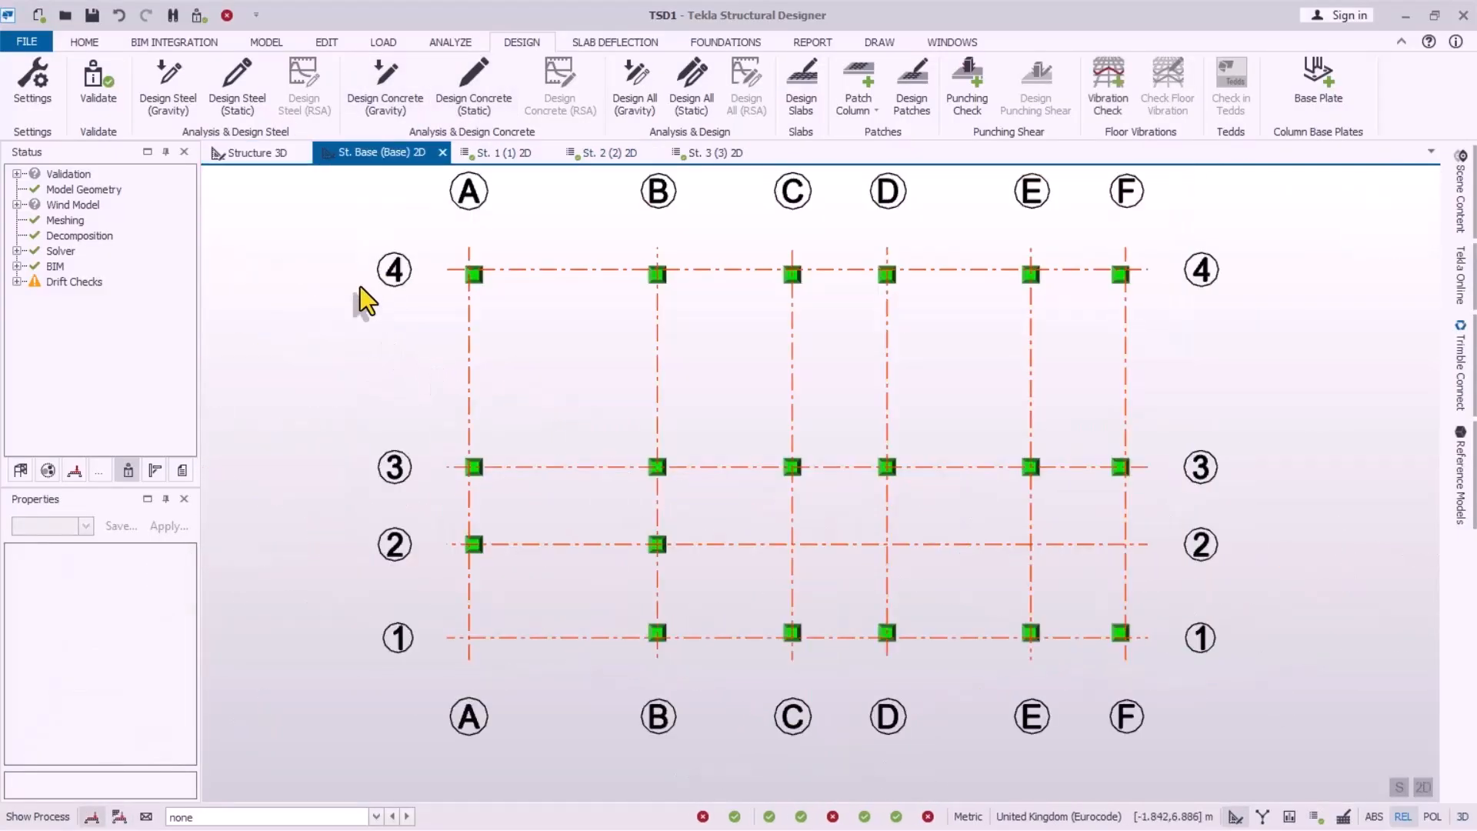
scroll(798, 587, down, 2)
scroll(838, 473, up, 2)
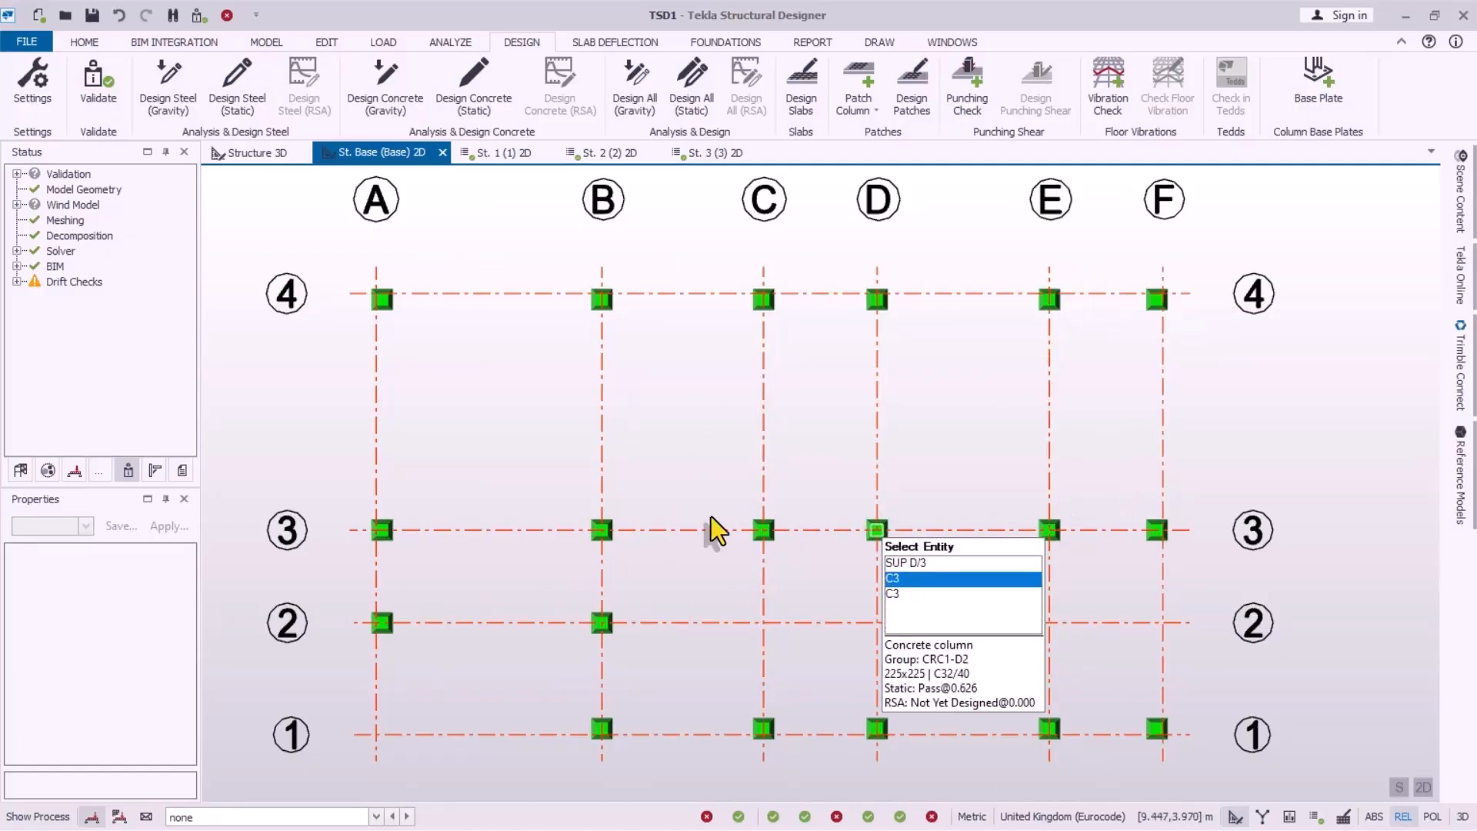
scroll(504, 408, down, 1)
scroll(415, 320, up, 2)
scroll(720, 308, down, 1)
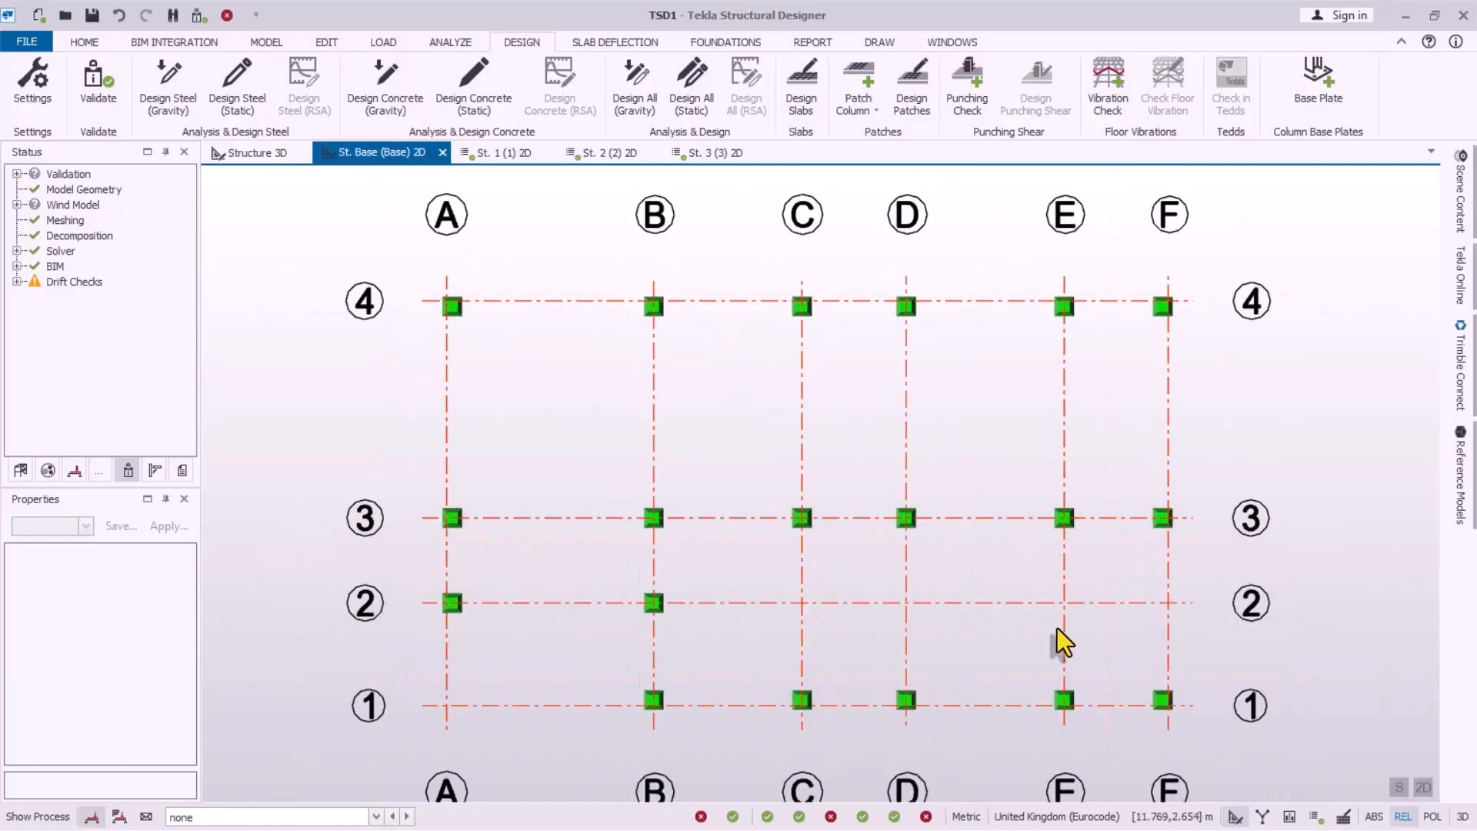
scroll(1063, 677, up, 2)
scroll(874, 419, down, 1)
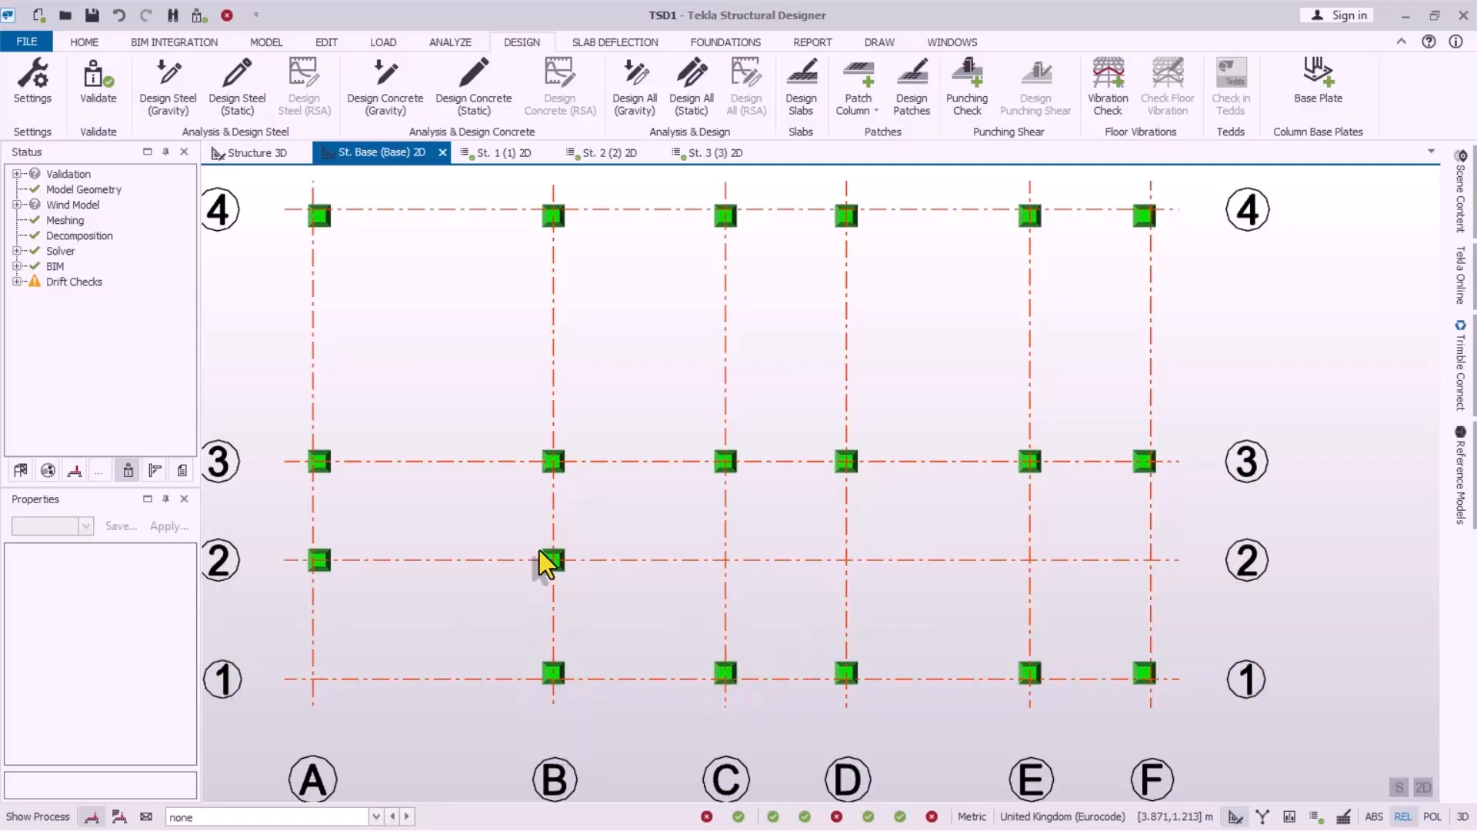
scroll(1024, 311, down, 1)
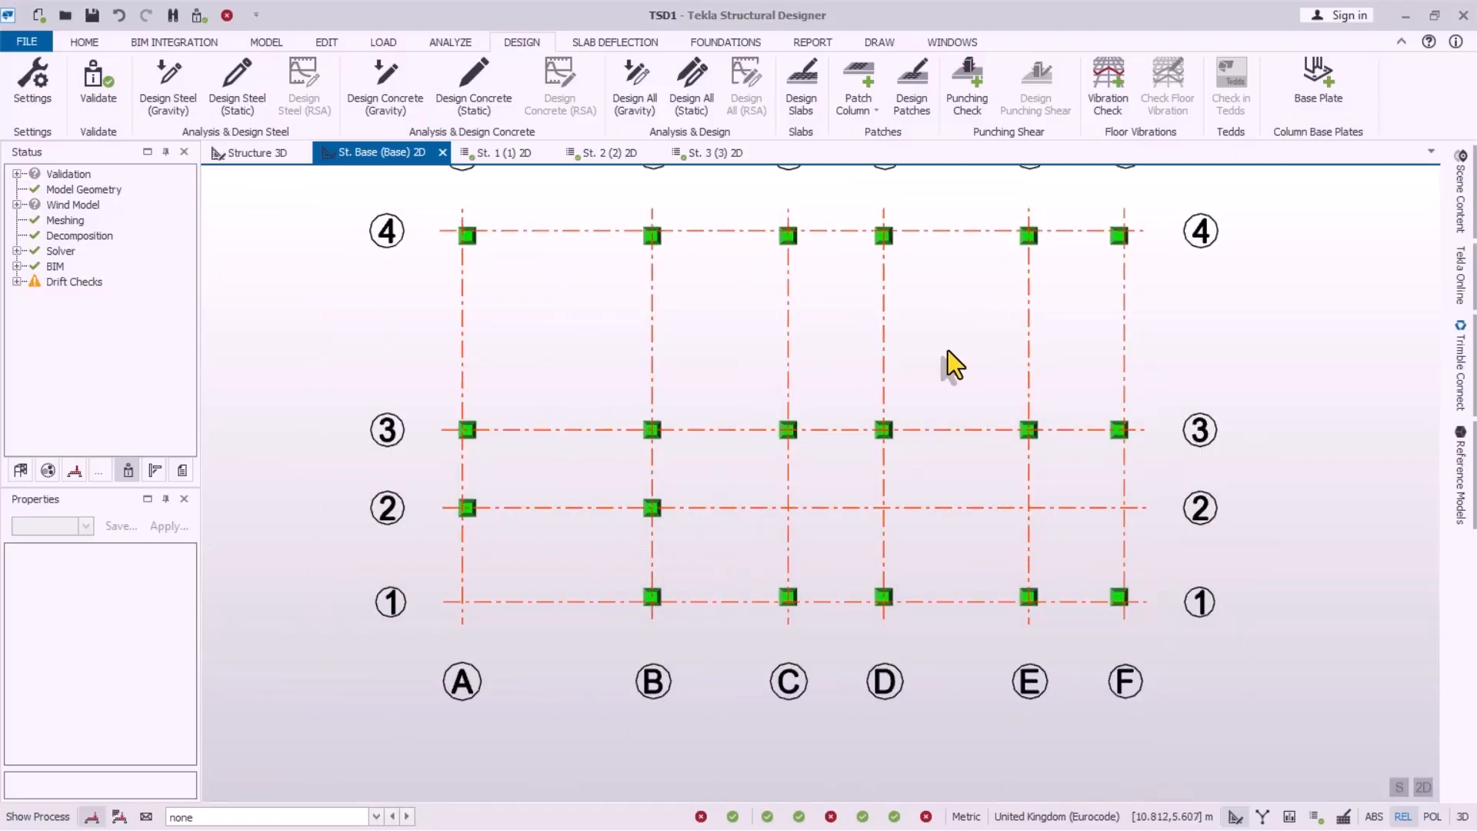
scroll(1027, 311, up, 1)
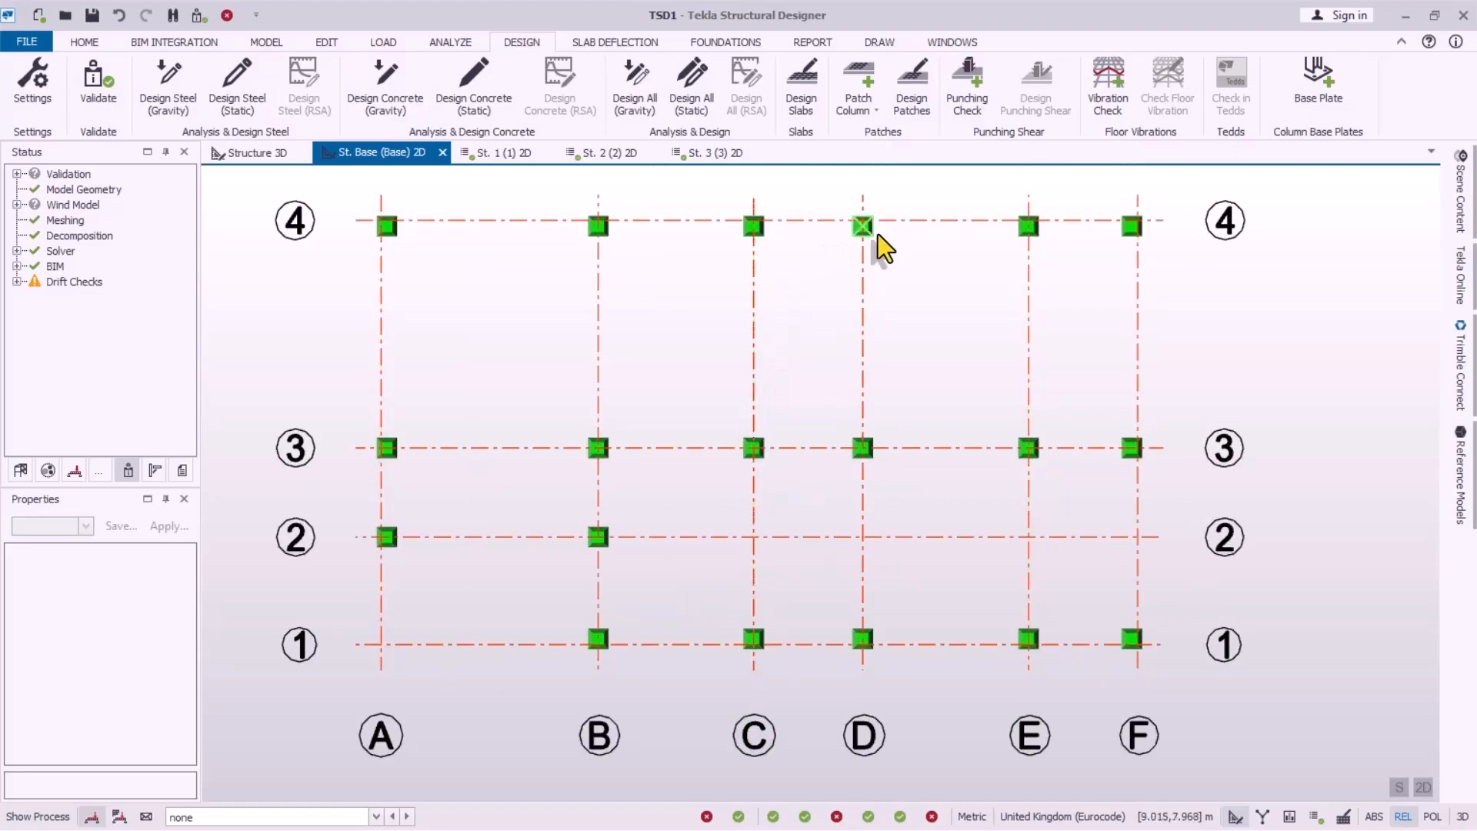
scroll(964, 531, down, 1)
scroll(874, 381, up, 1)
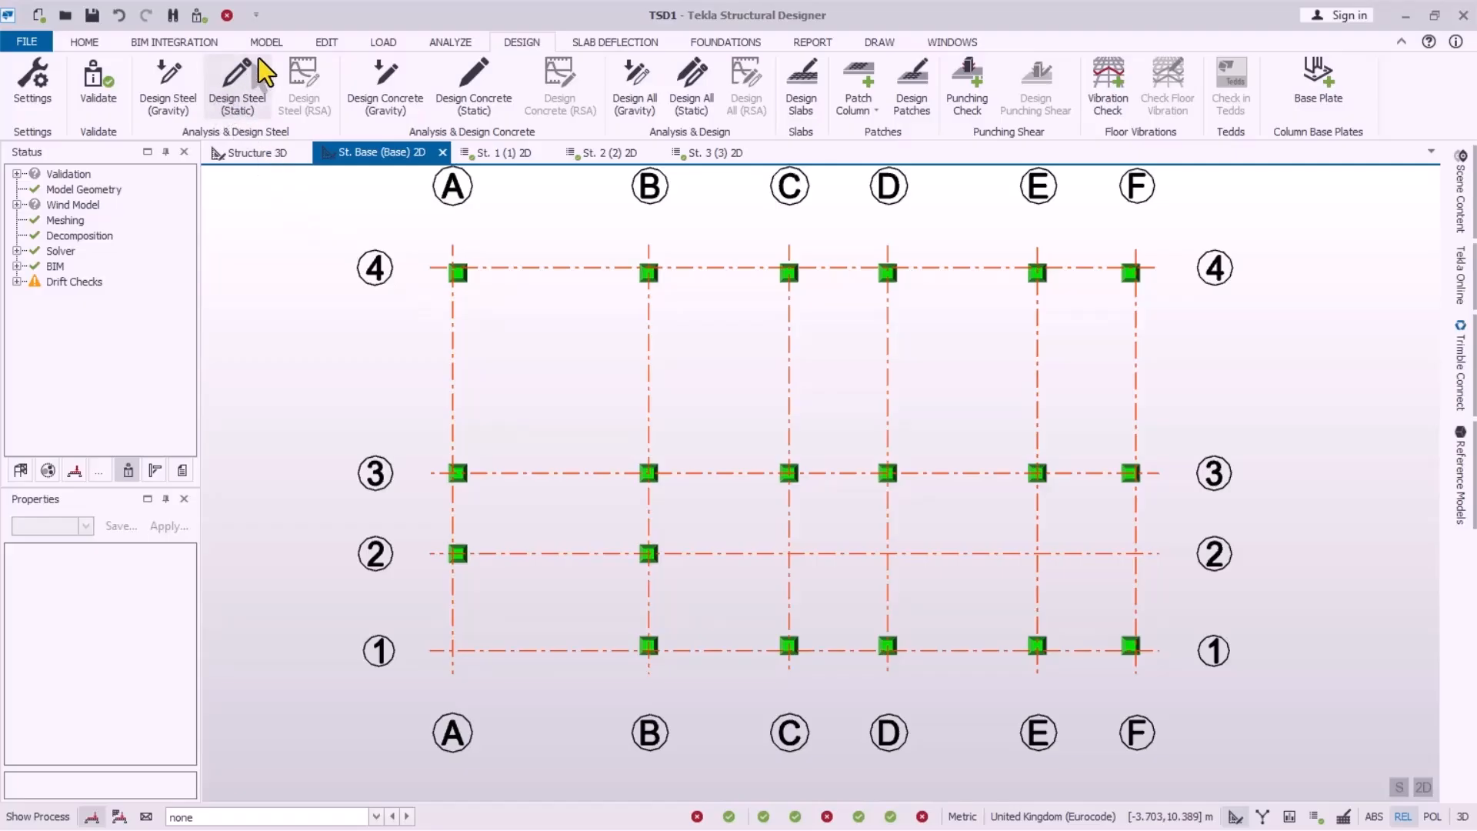
Step: Start an isolated column pad base and review its default foundation parameters, reinforcement and cover settings
click(723, 43)
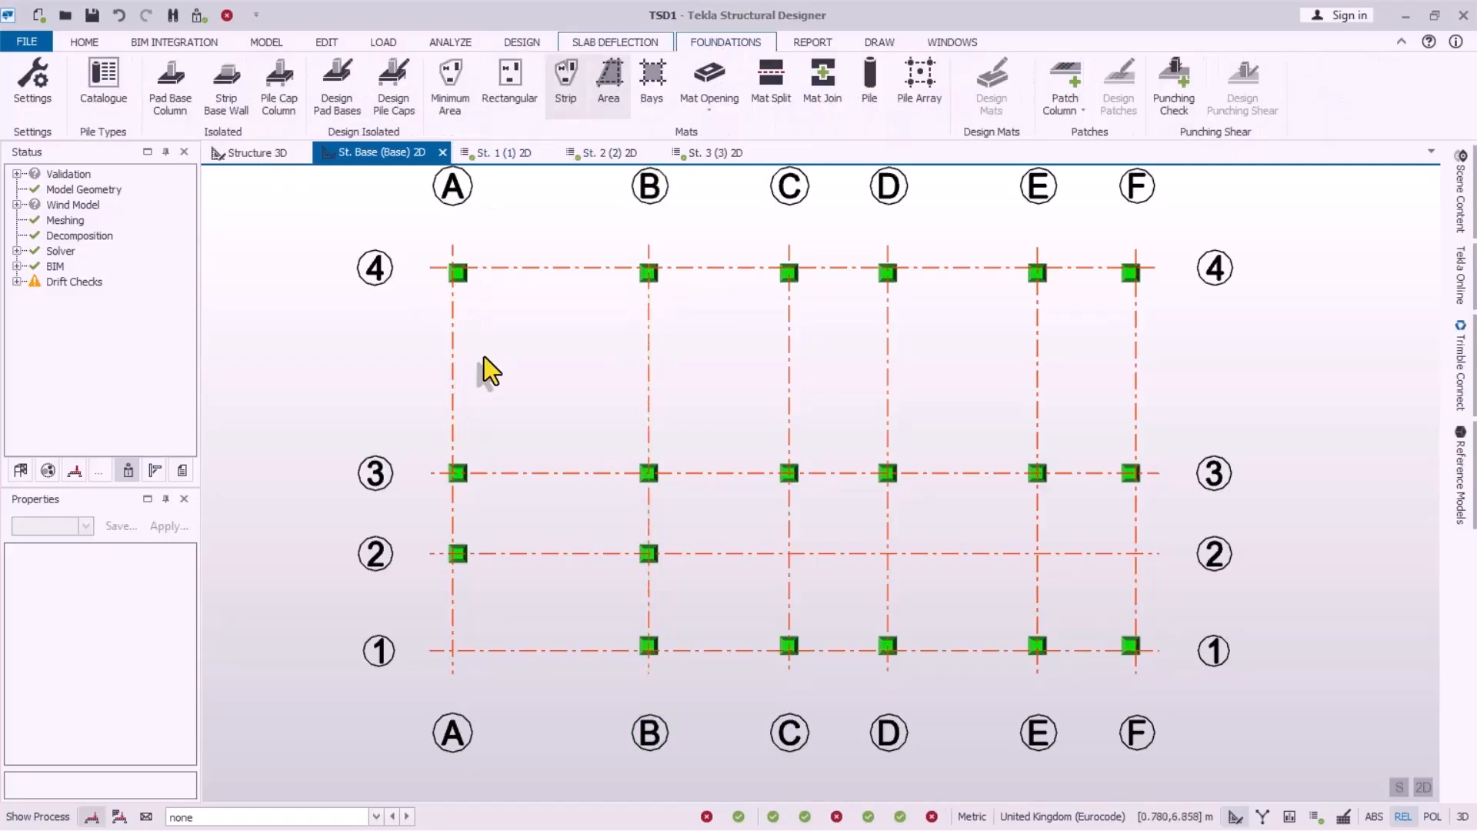
click(174, 109)
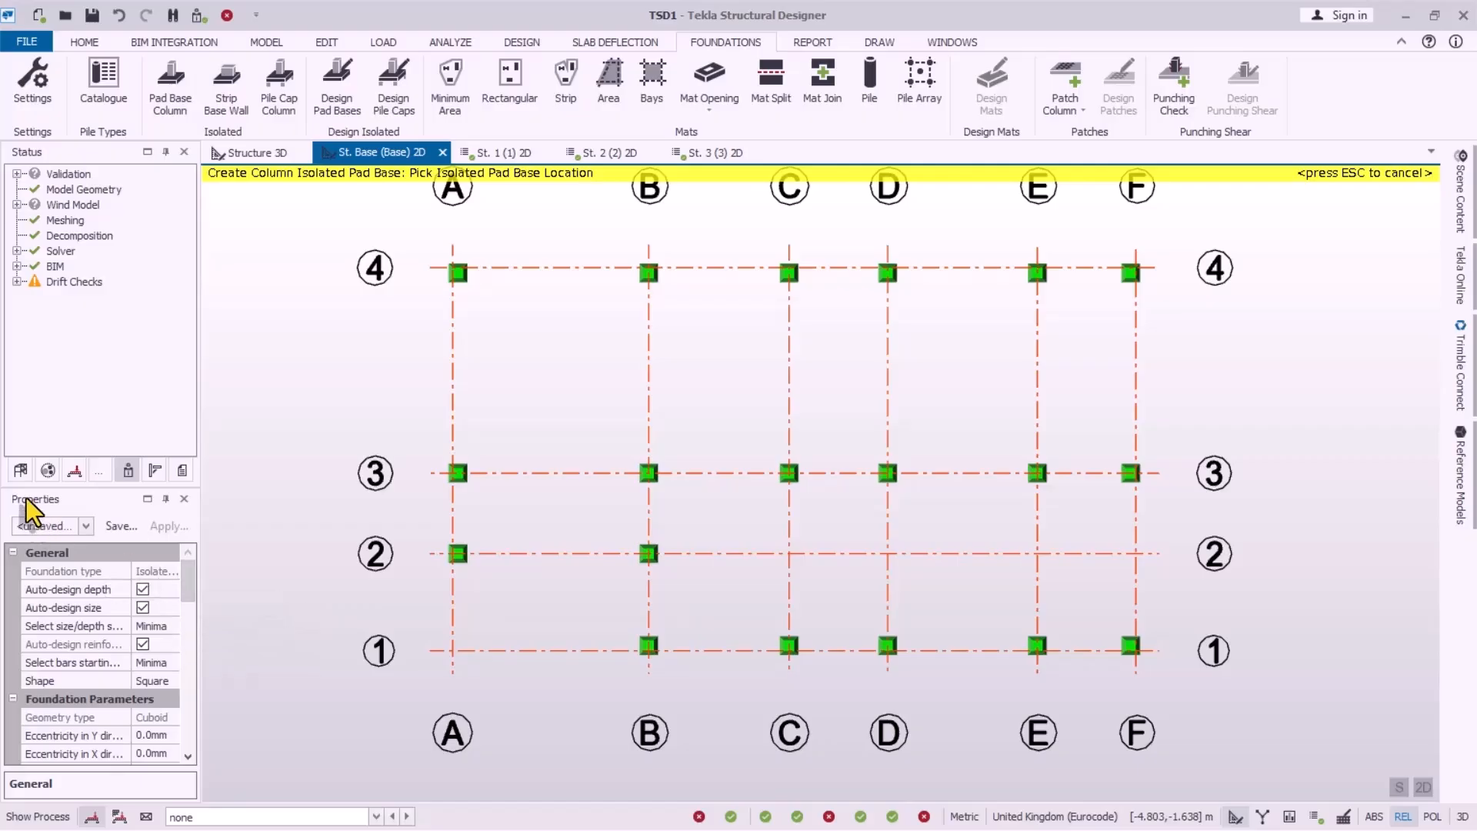
drag(196, 575, 192, 597)
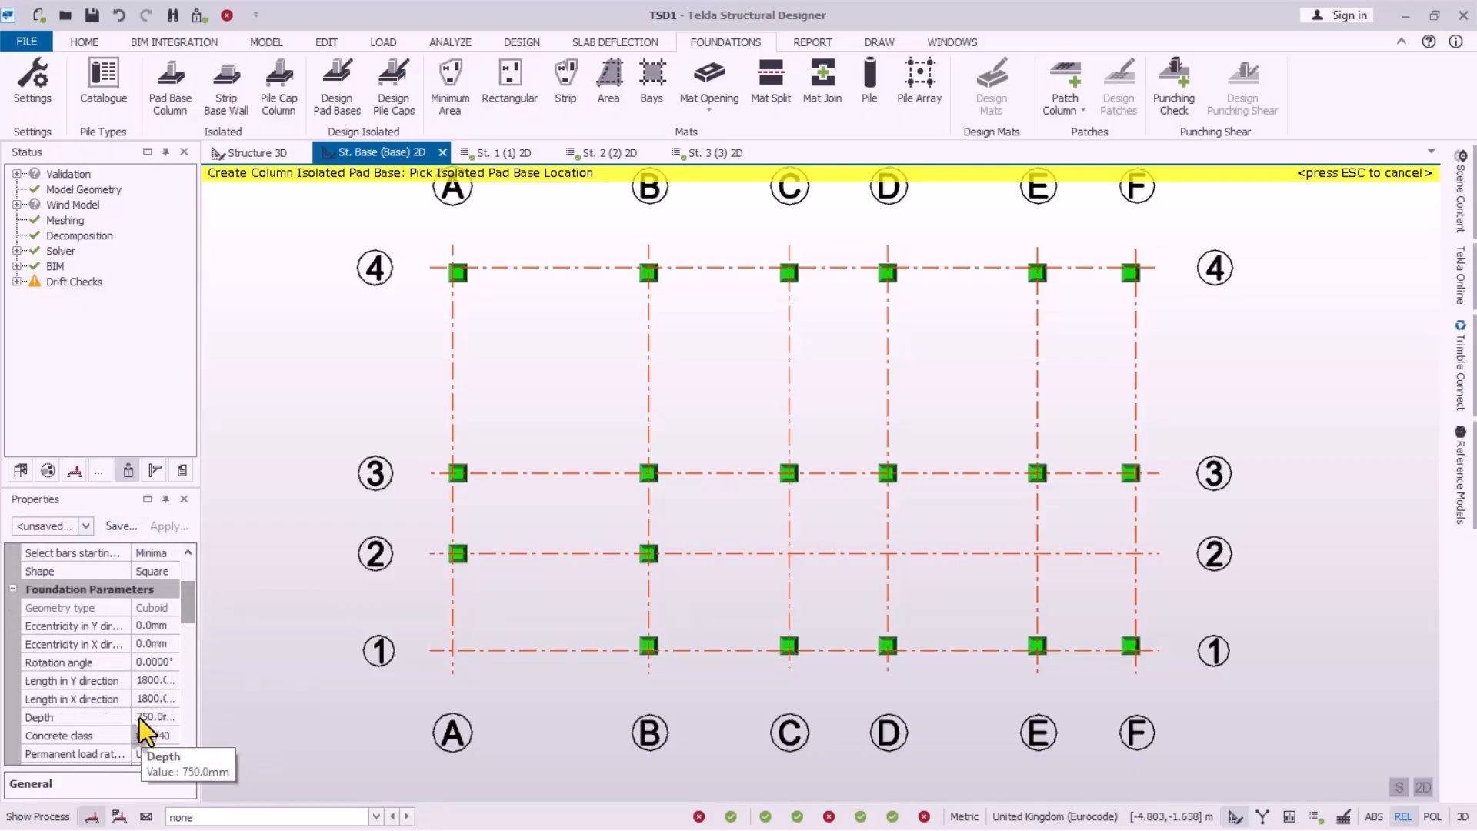
scroll(181, 611, down, 2)
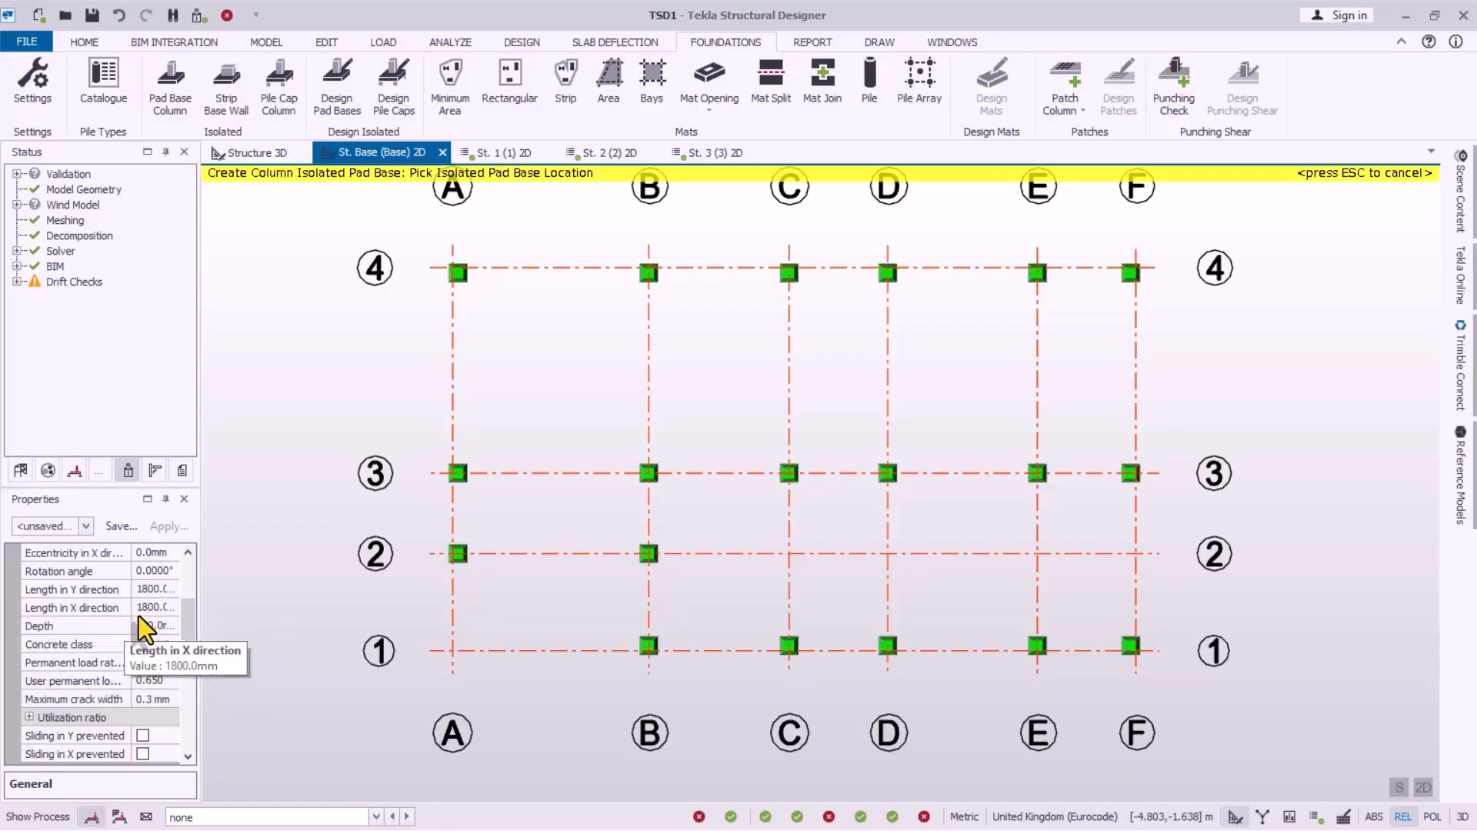
scroll(188, 630, down, 1)
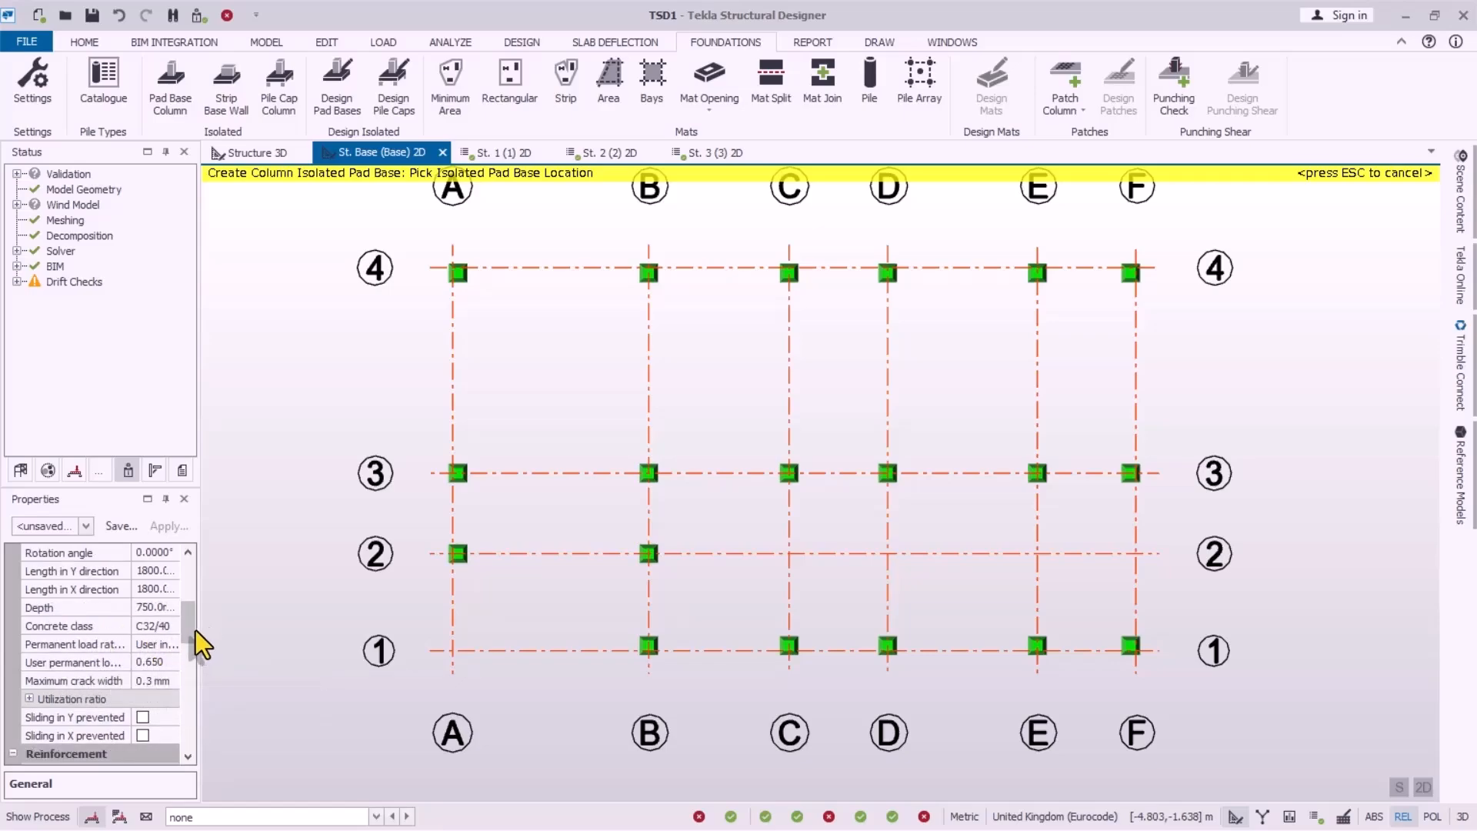
drag(195, 630, 188, 669)
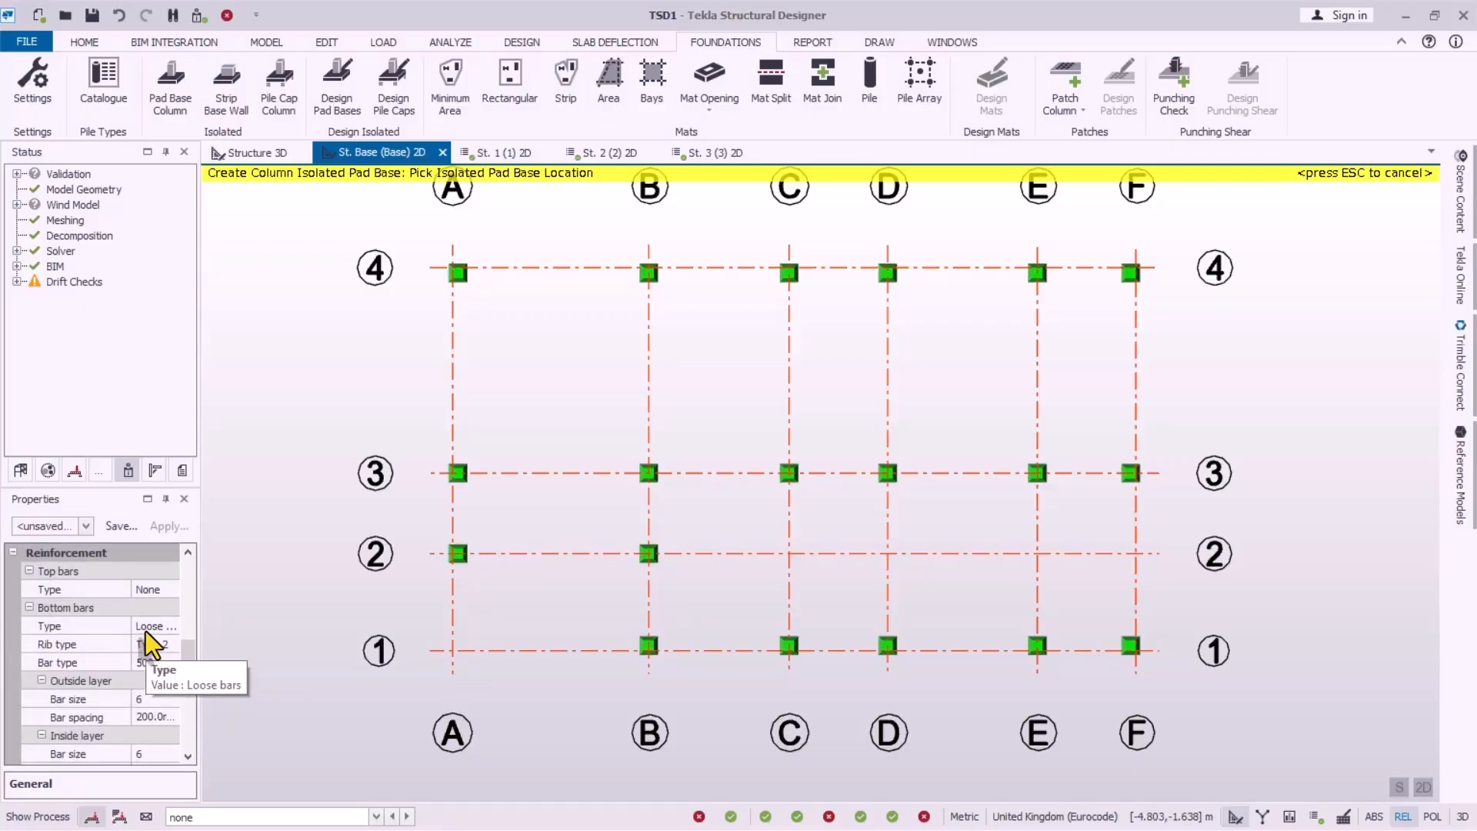
drag(187, 672, 164, 699)
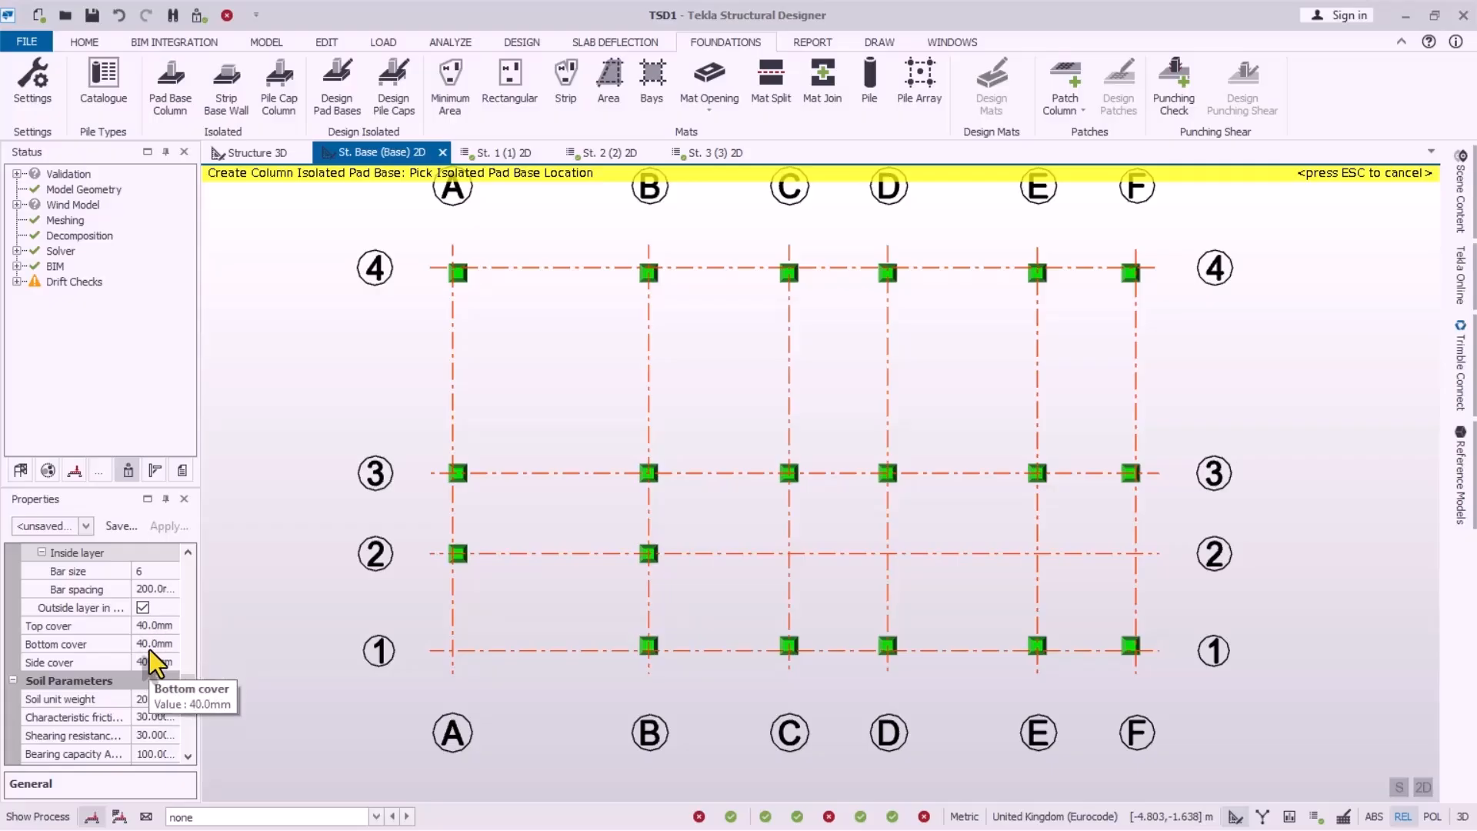
Step: Set the pad base's soil bearing capacity to 200 kN/m² for both the A1 STR and A2 GEO combinations
drag(183, 696, 181, 709)
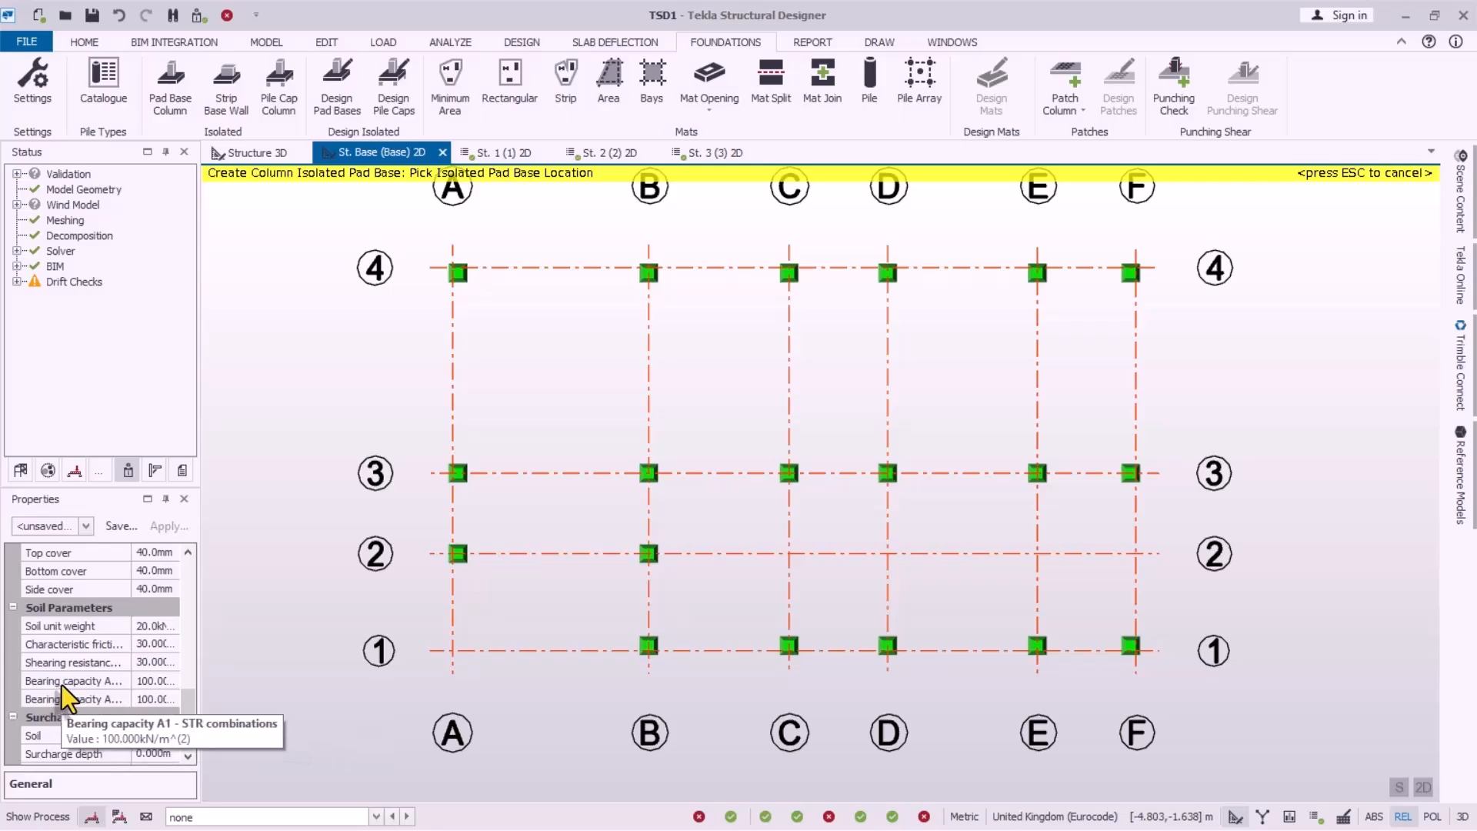
click(147, 681)
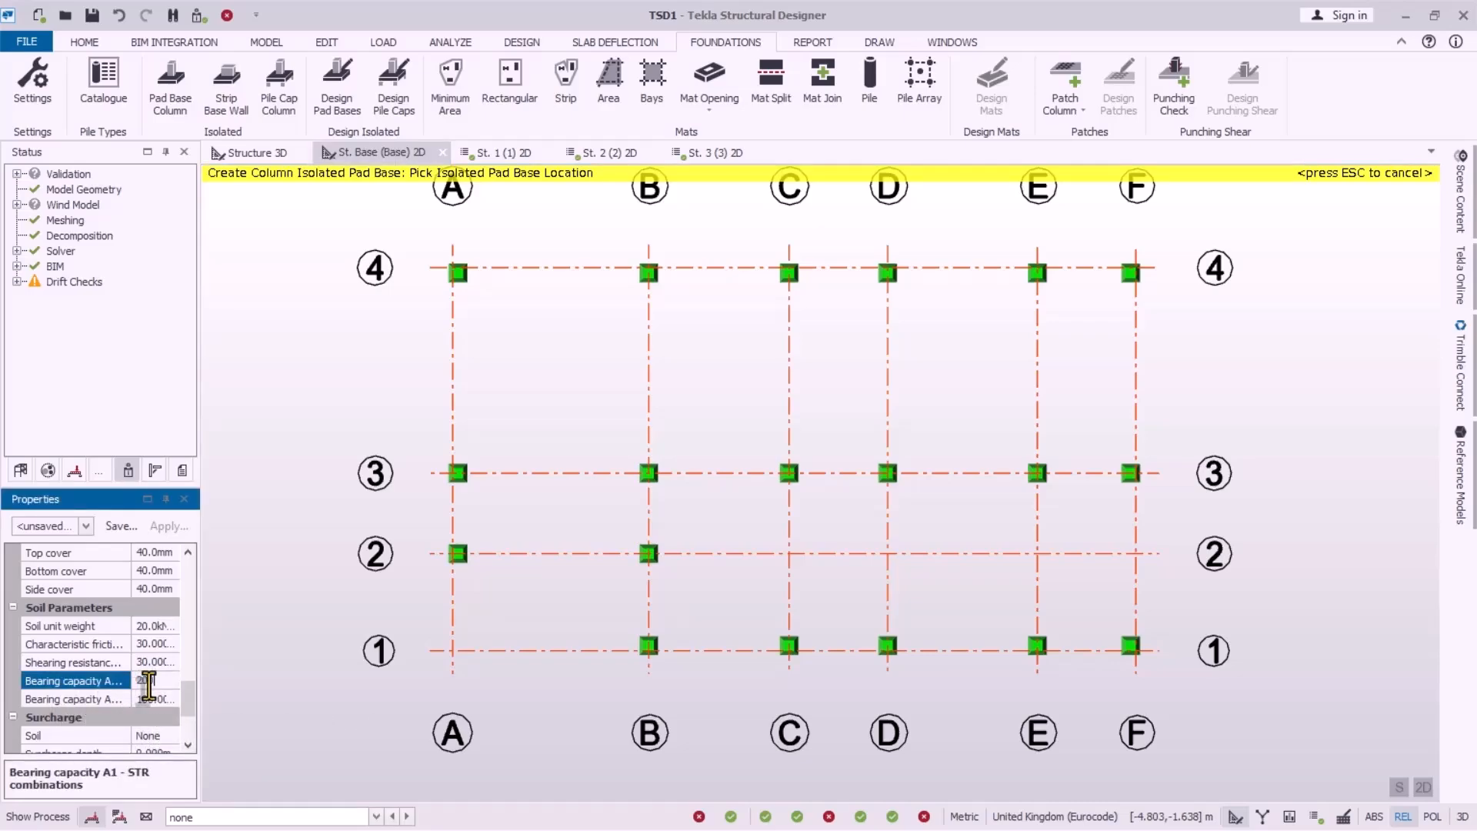
click(150, 703)
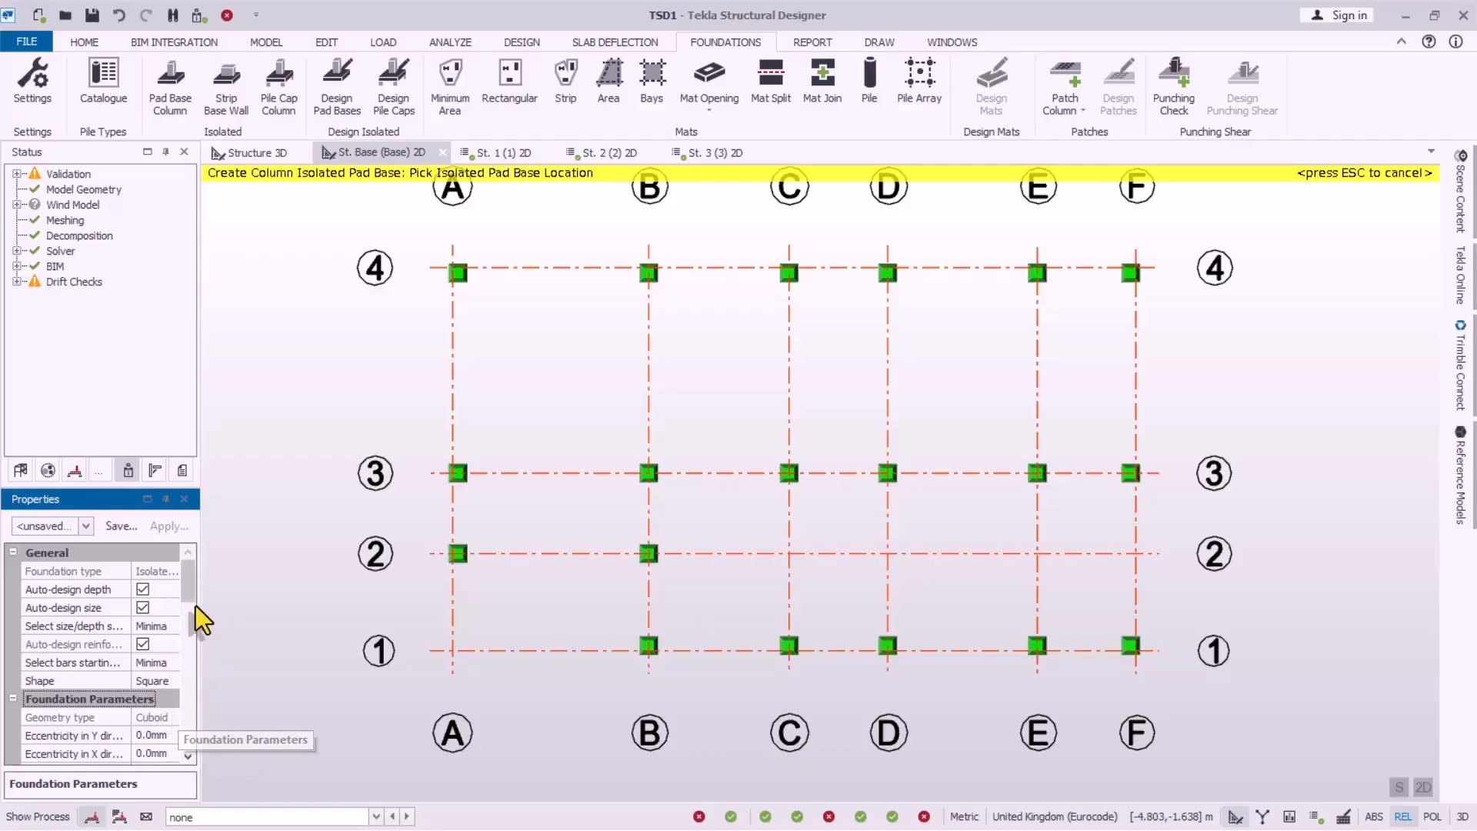
drag(192, 585, 186, 720)
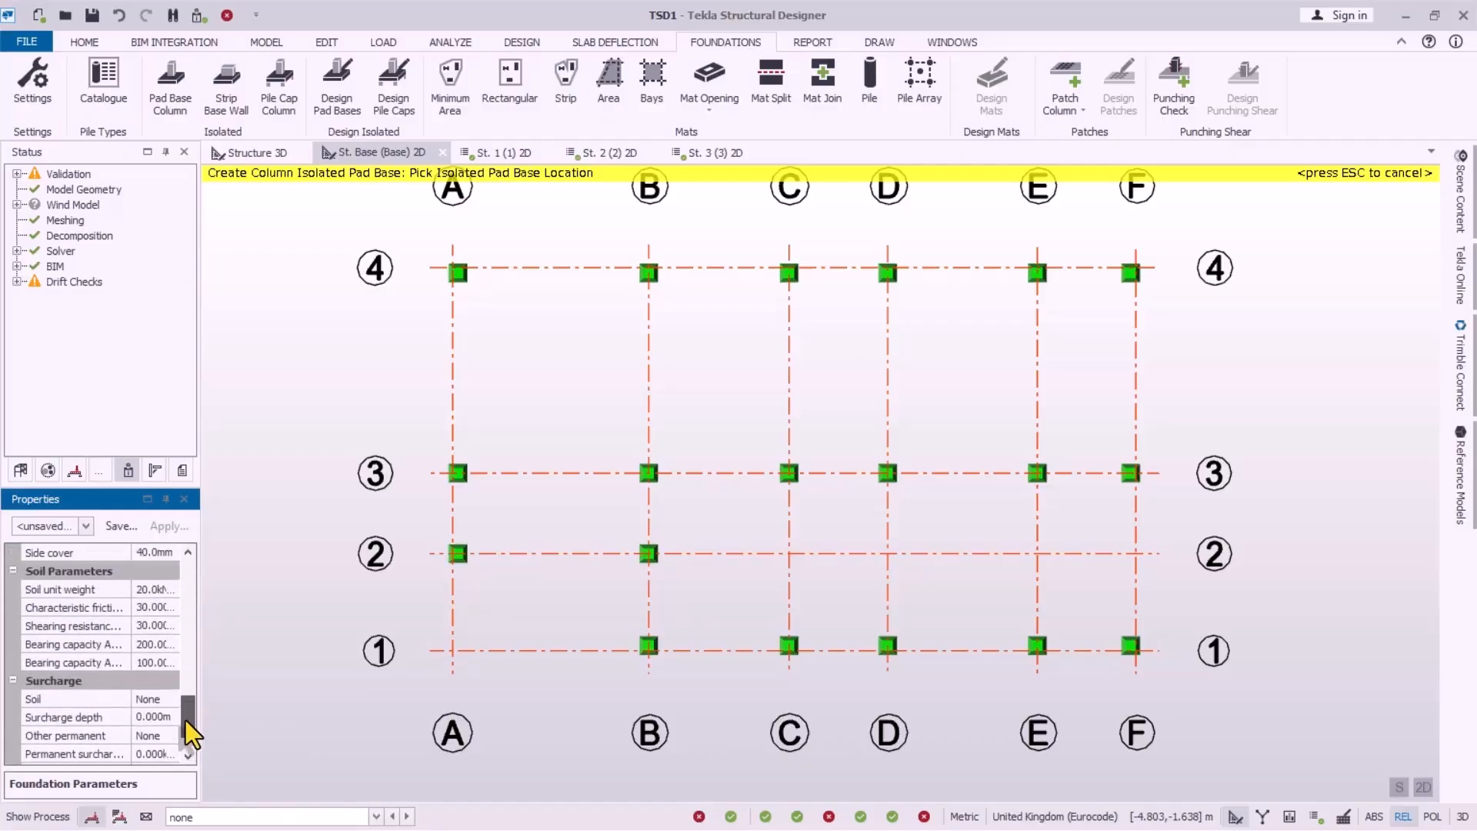
click(146, 663)
text(200)
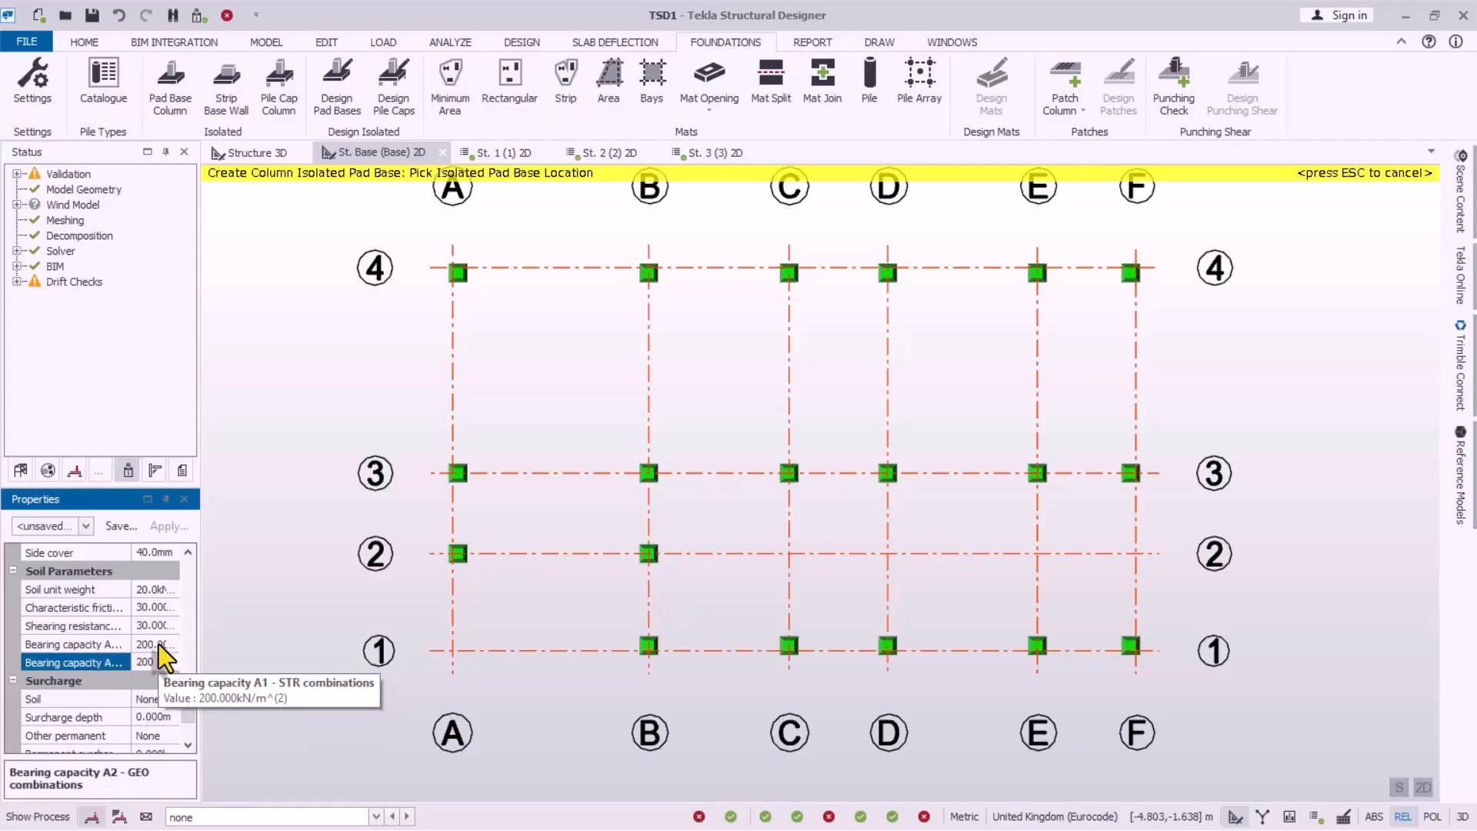
click(159, 645)
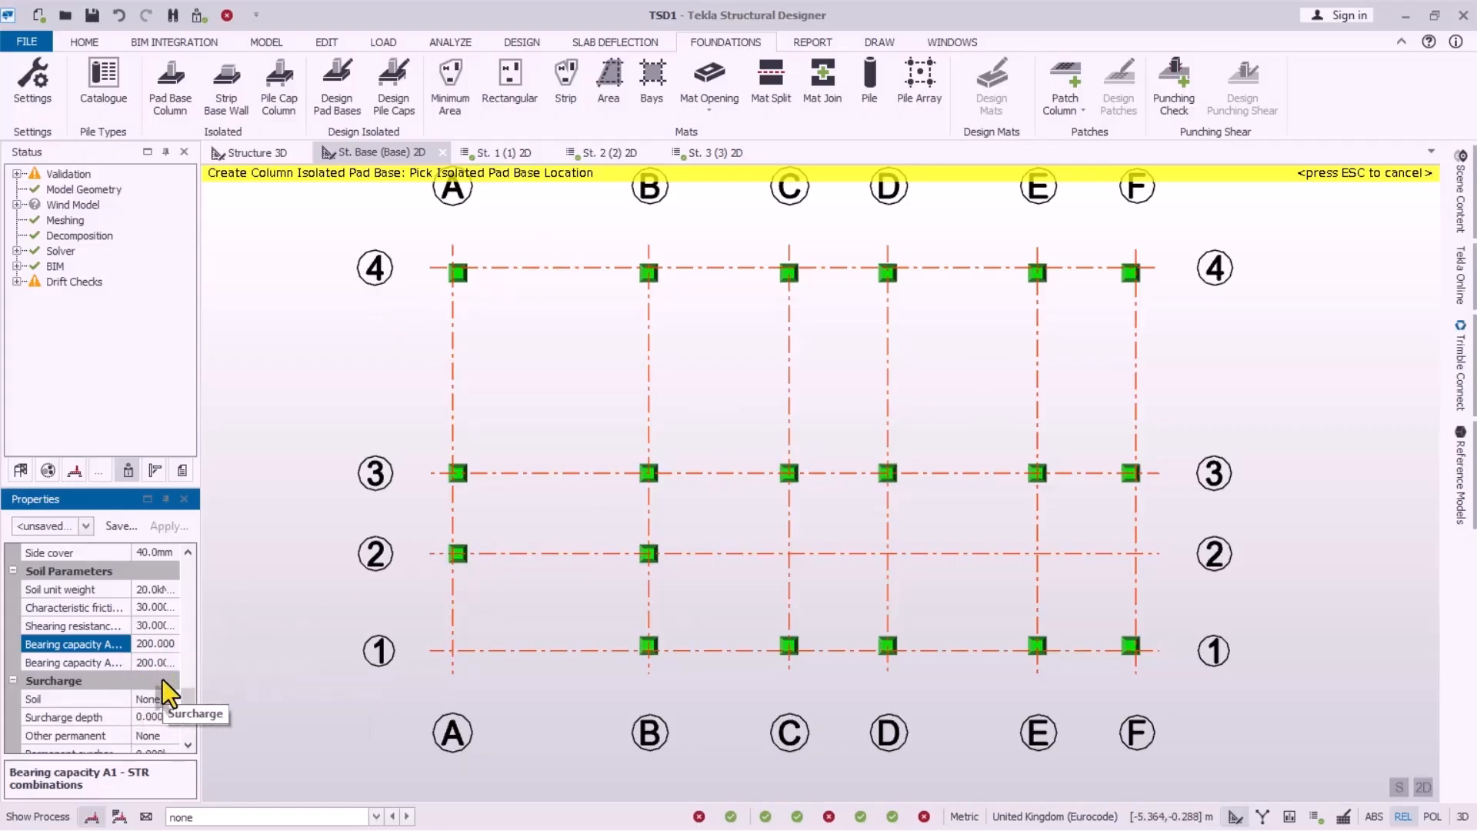
drag(183, 709, 193, 608)
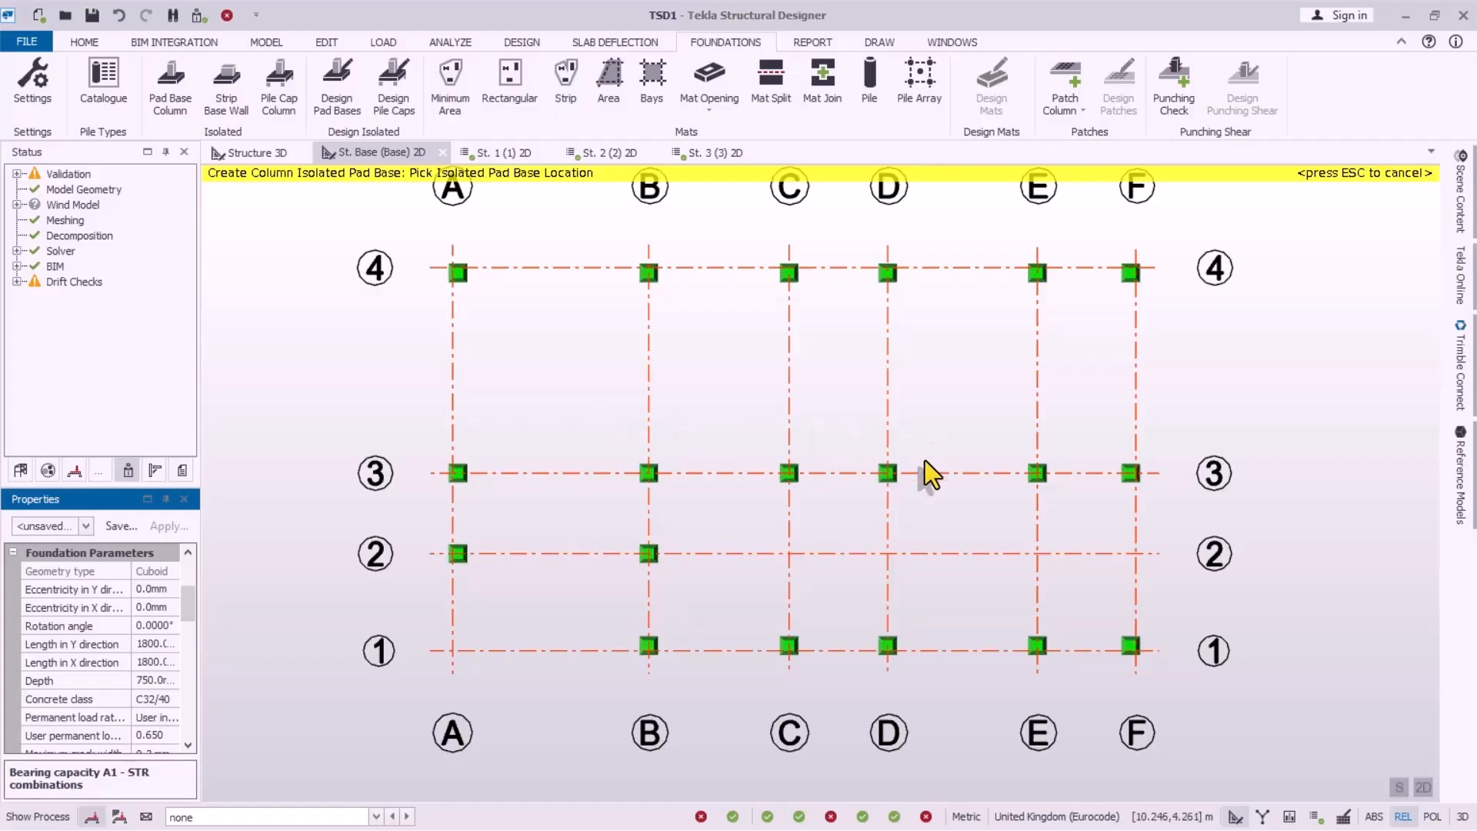
Step: Place isolated pad bases under the six columns along grid line 4, from grid A to F
mouse_move(898, 477)
drag(423, 238, 529, 331)
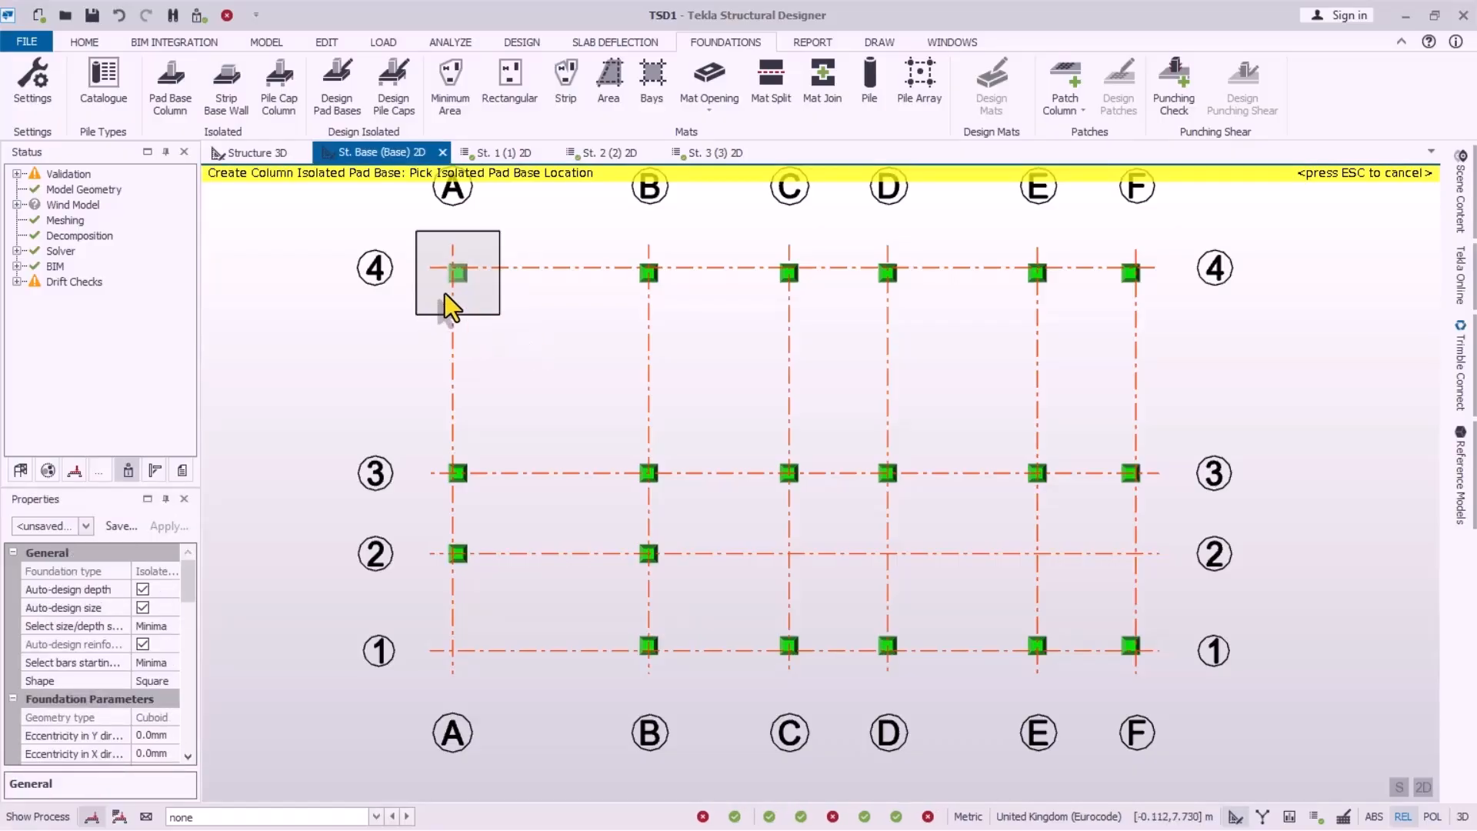
scroll(441, 293, up, 1)
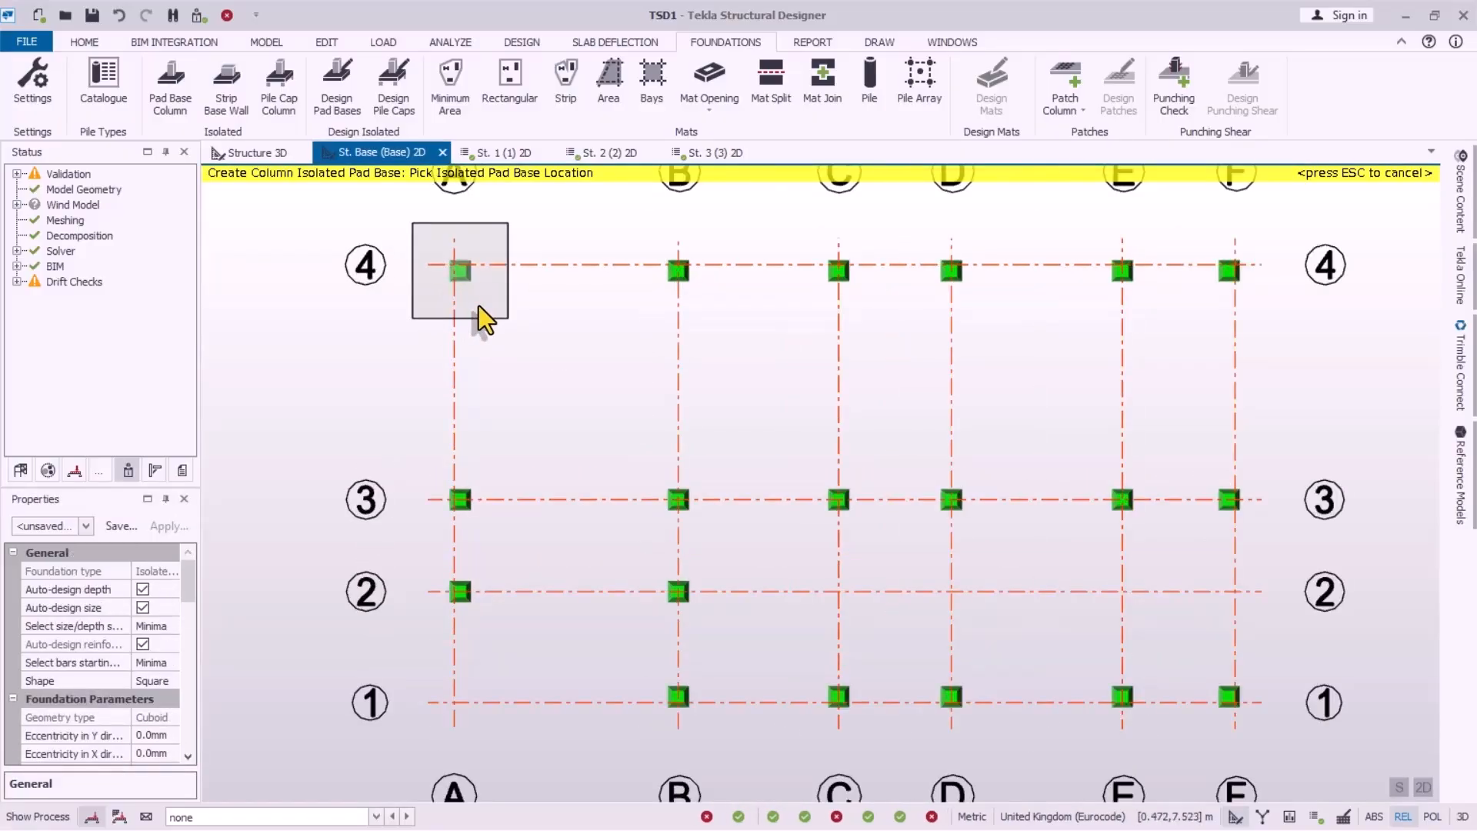
drag(621, 223, 752, 327)
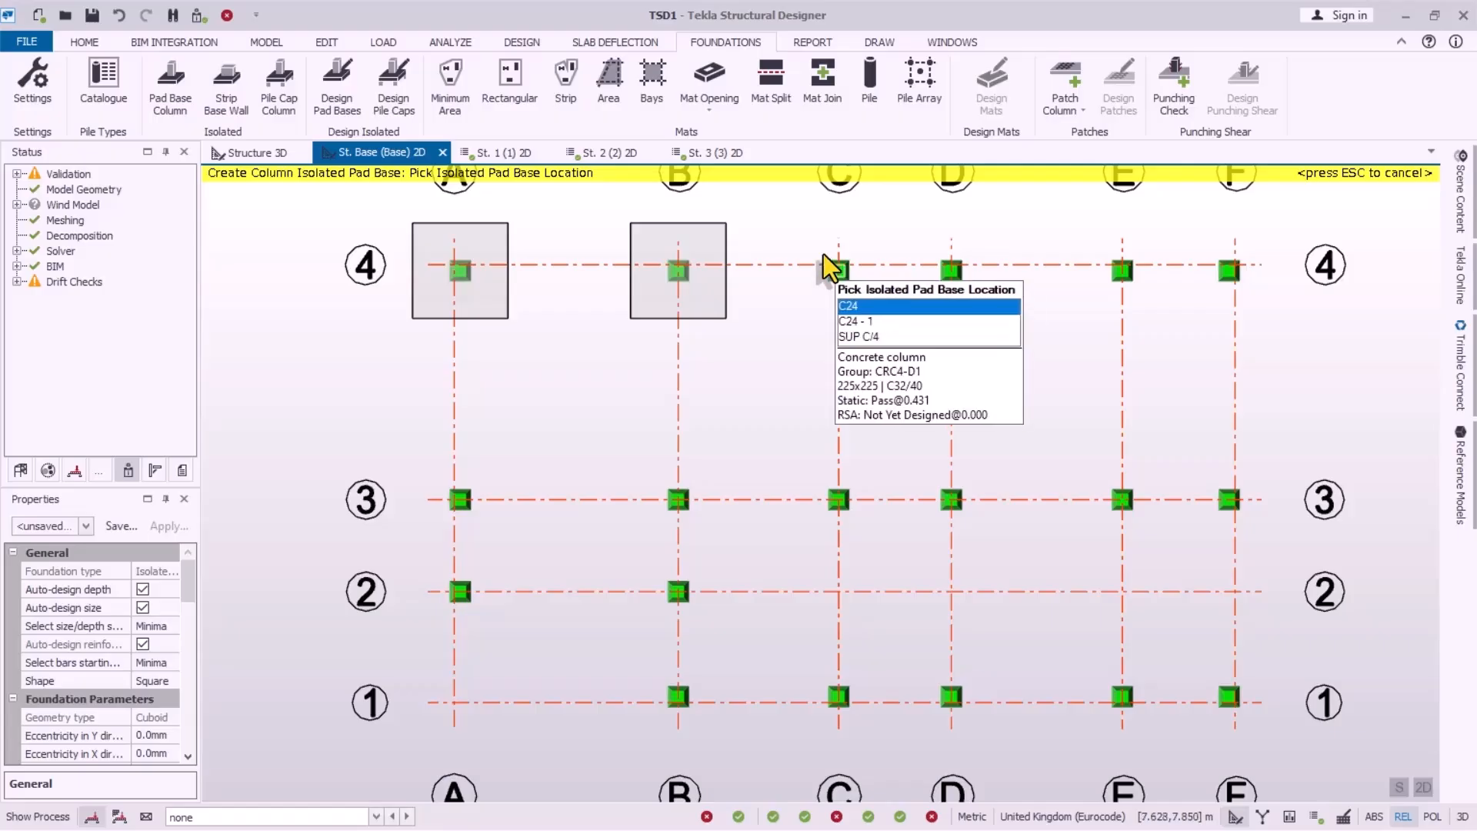
drag(808, 224, 898, 344)
drag(929, 232, 1020, 339)
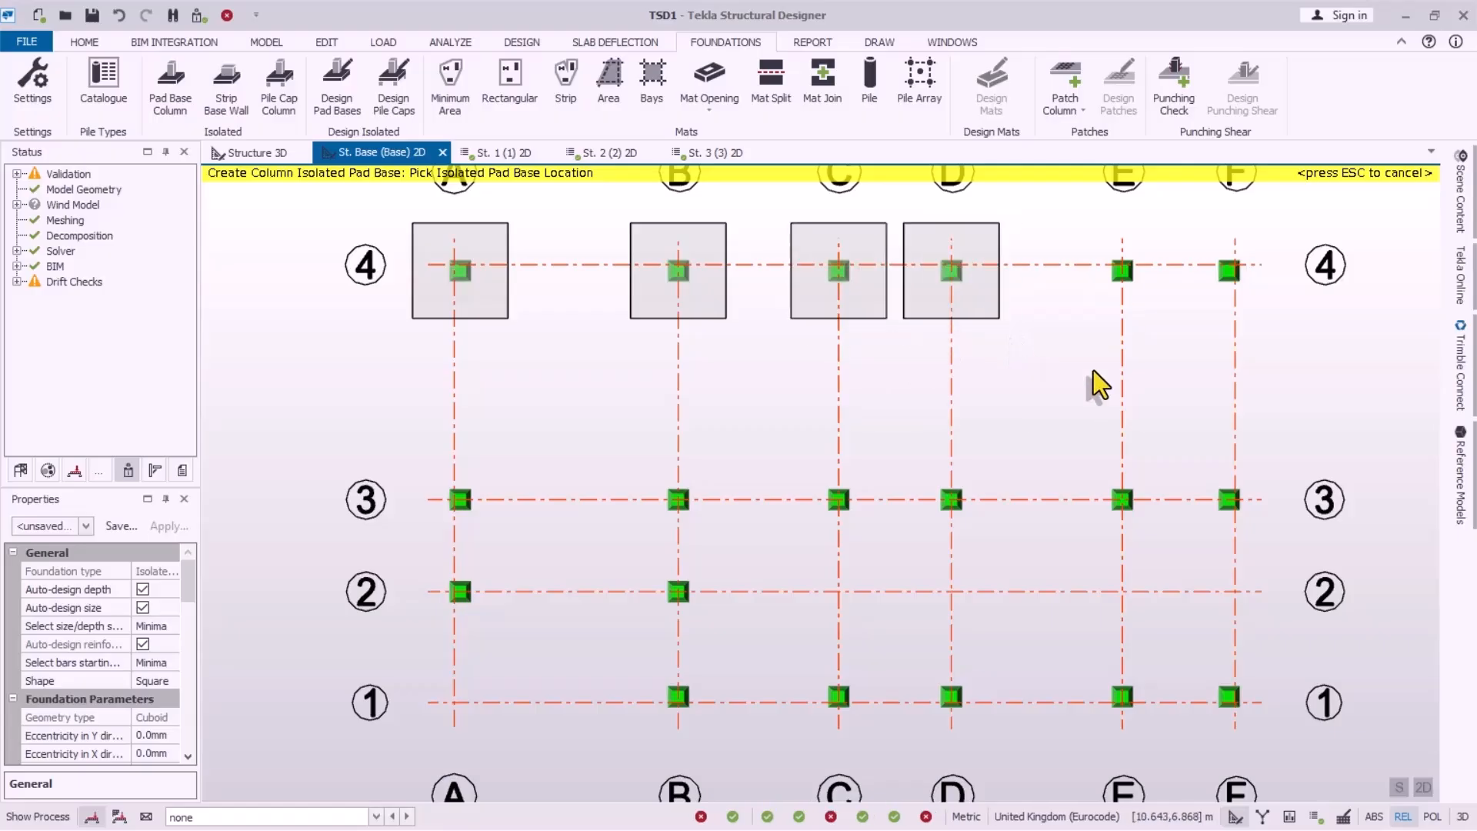
drag(1161, 297, 1211, 334)
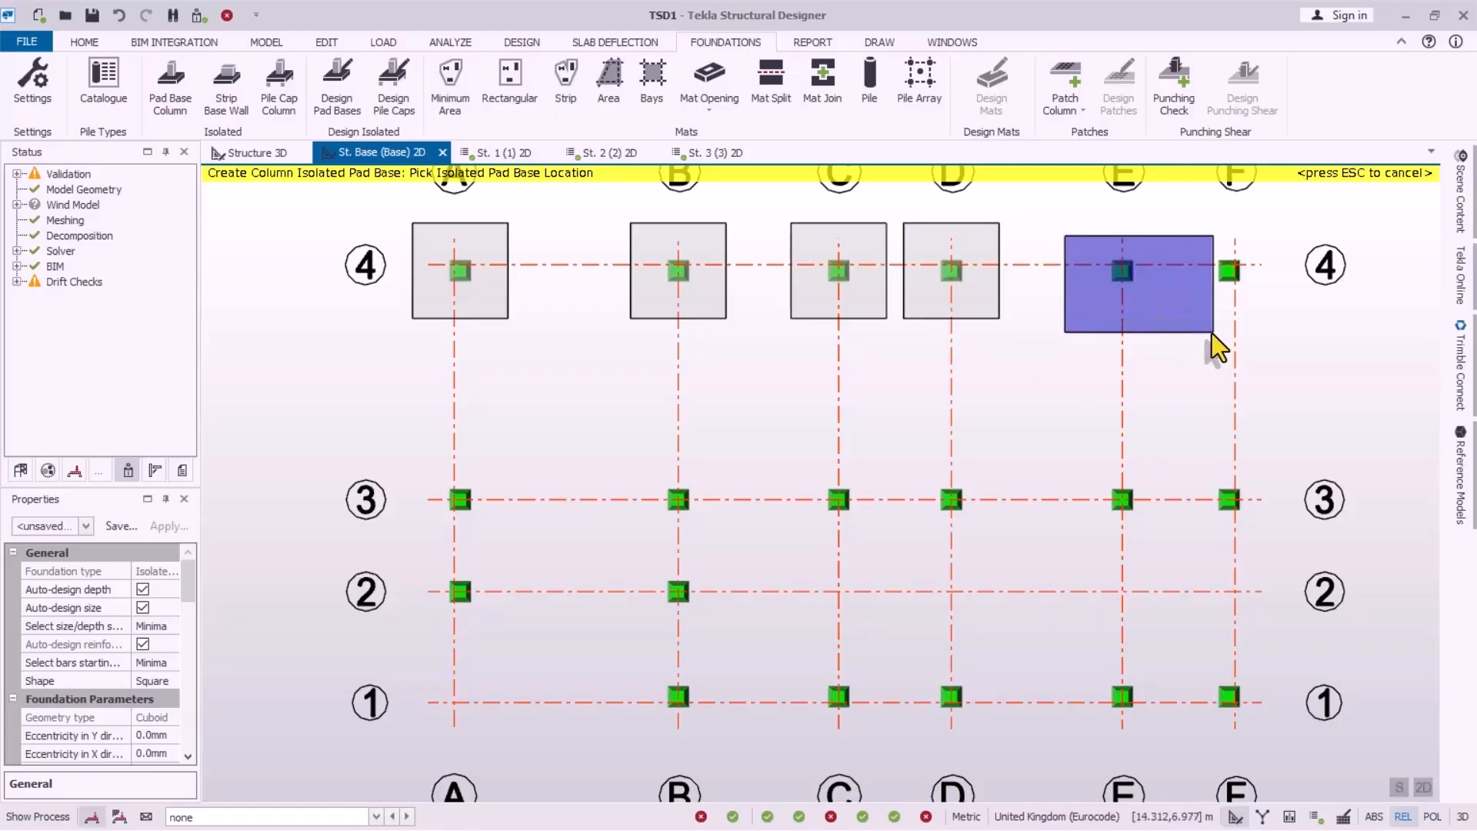
drag(1190, 233, 1323, 343)
scroll(863, 405, down, 2)
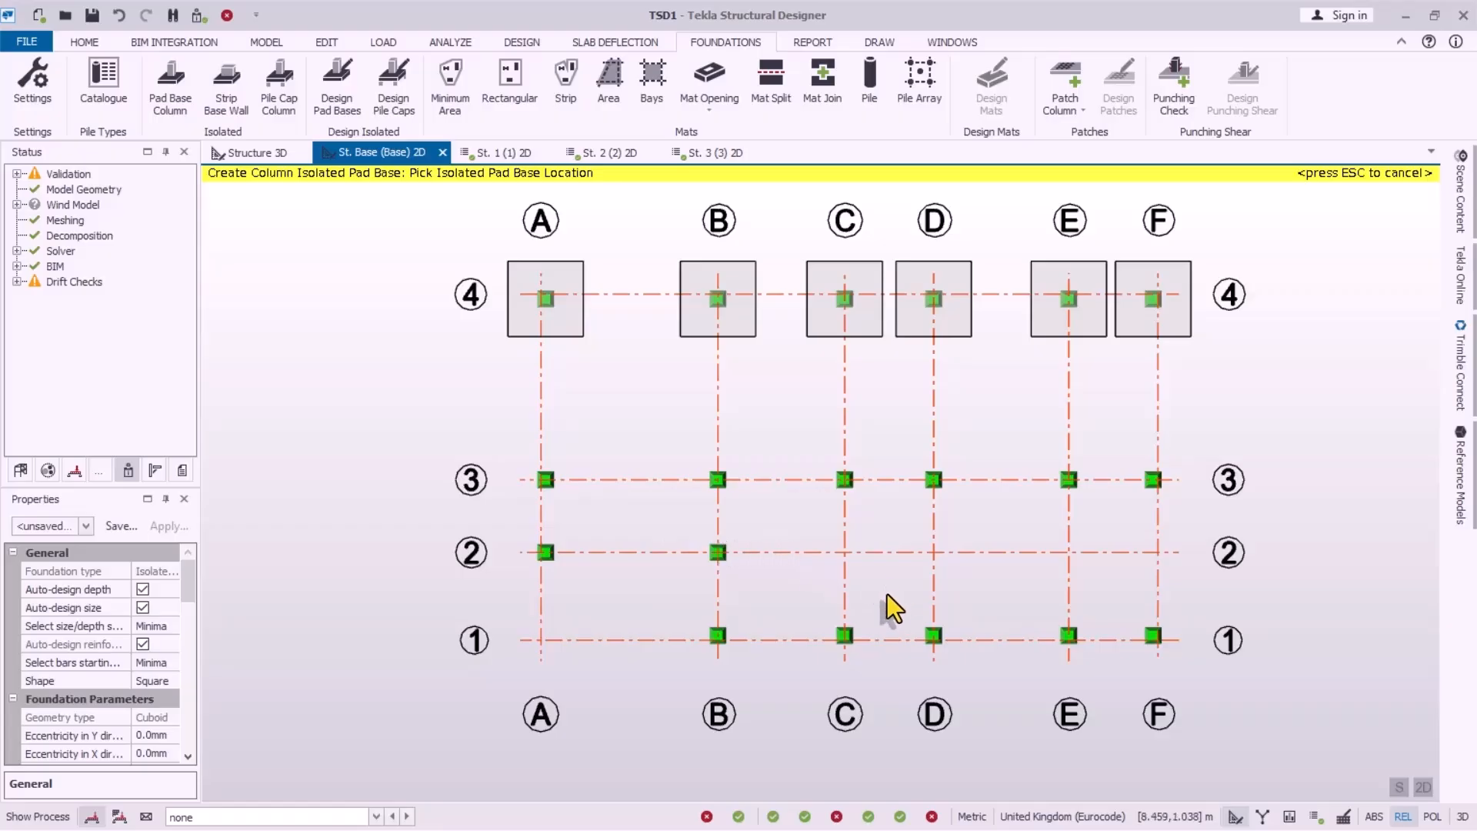
key(Escape)
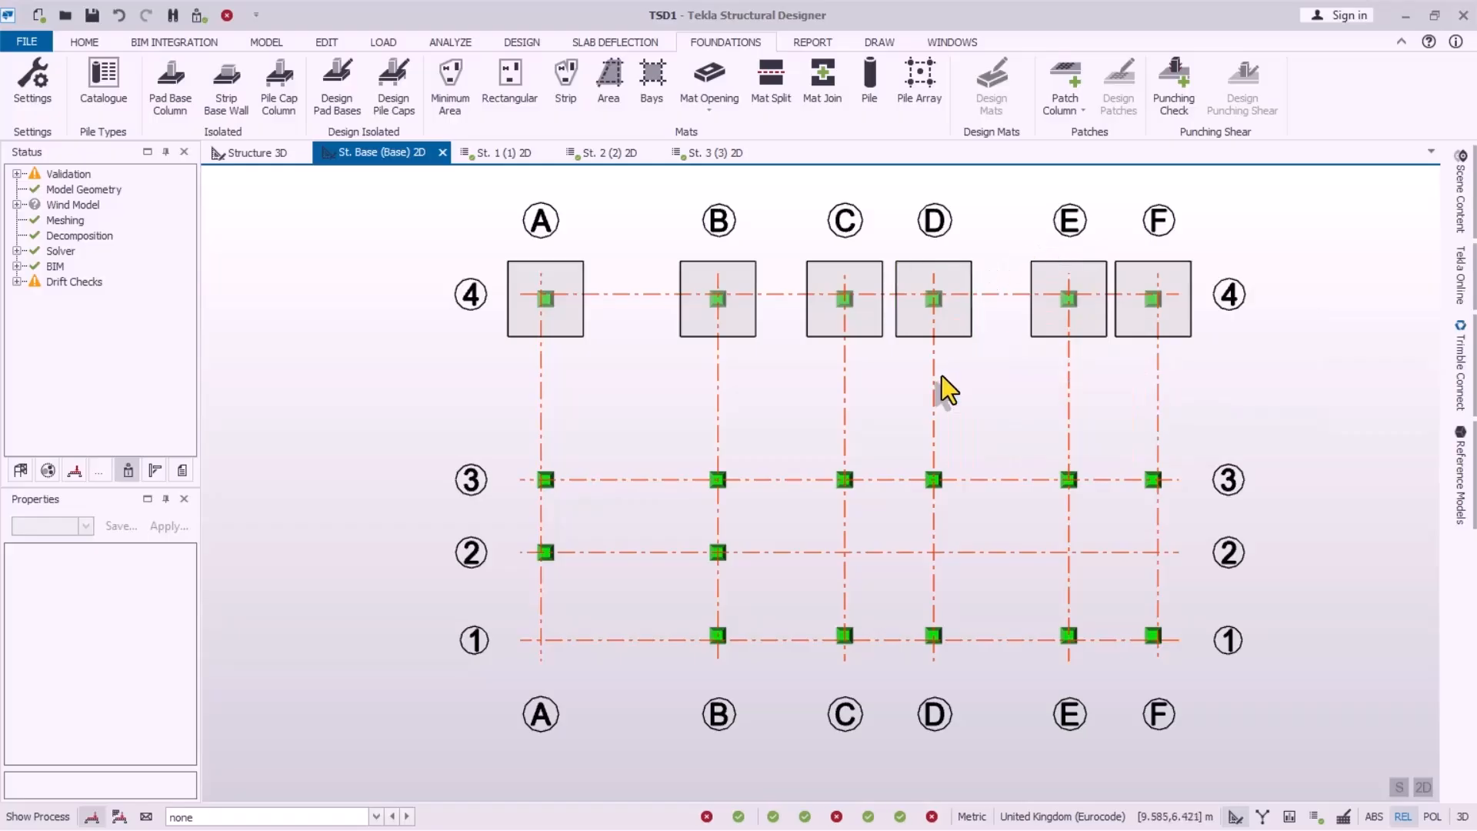
Step: Design the isolated pad bases along grid line 4 and show their foundation design status
scroll(935, 385, down, 1)
scroll(901, 293, up, 1)
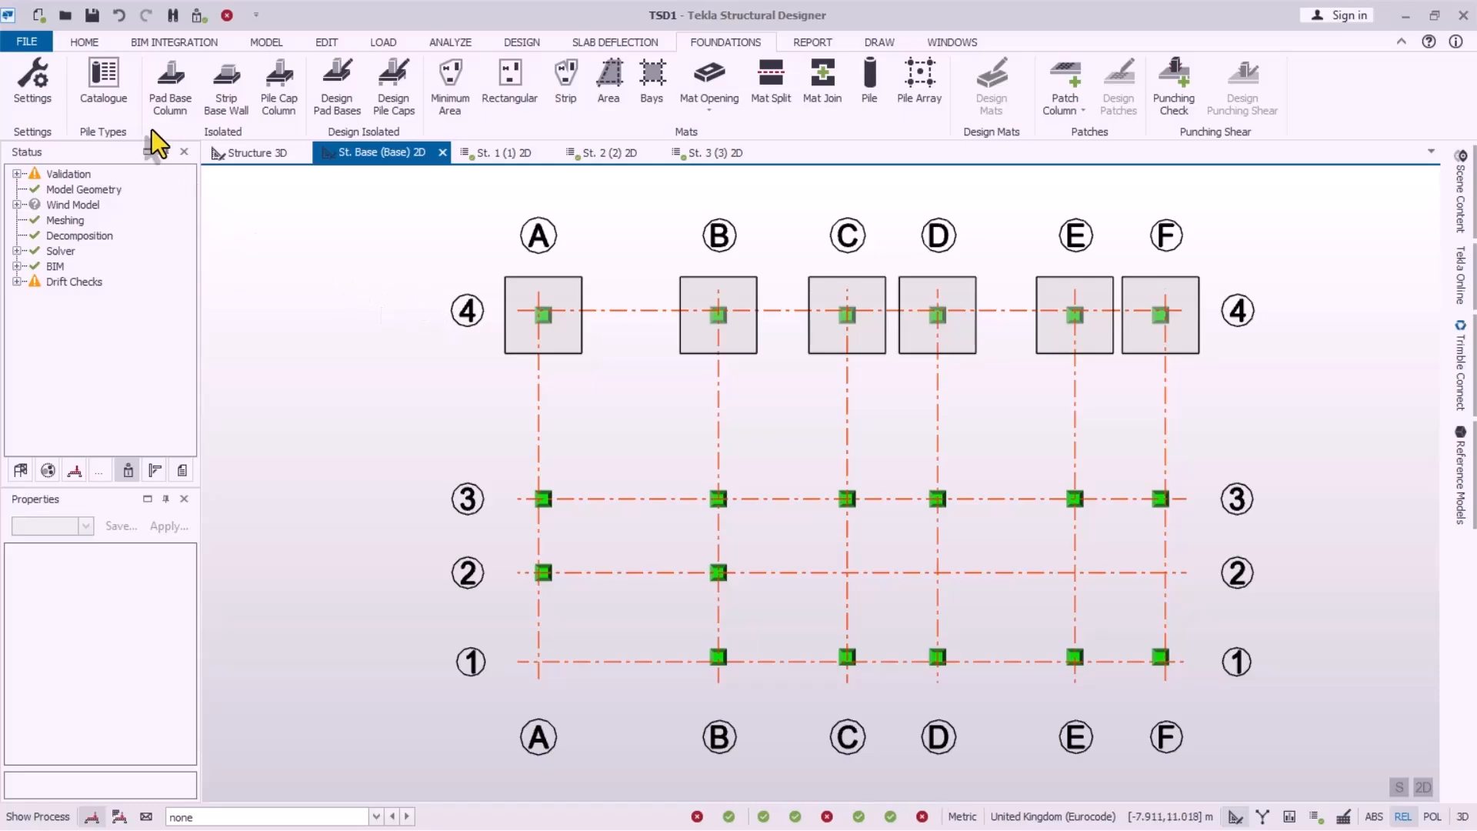
click(338, 104)
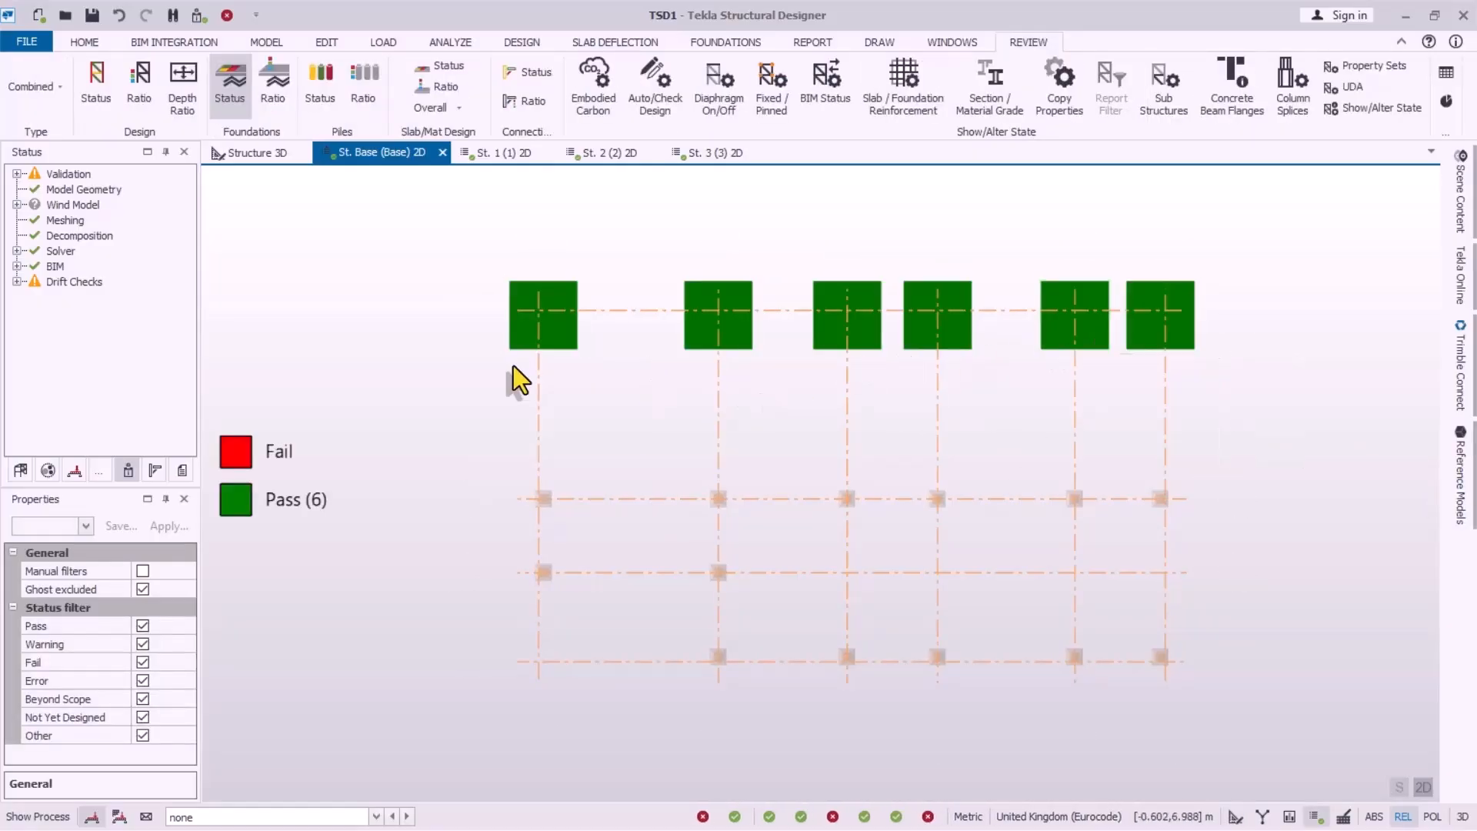
Step: Check the pad base at A/4 and review its shear capacity and bottom limiting parameter results
click(557, 345)
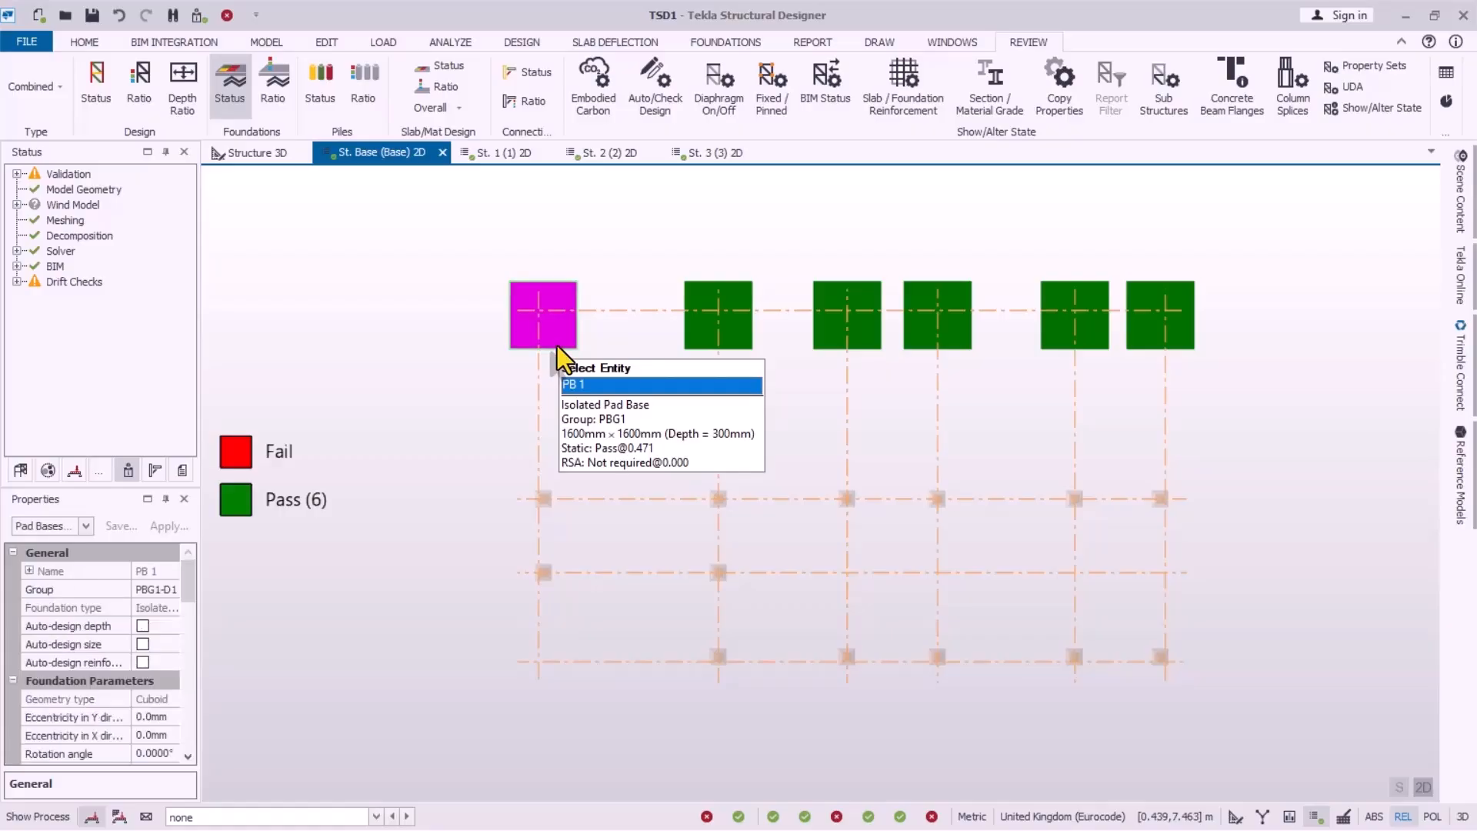
right_click(557, 344)
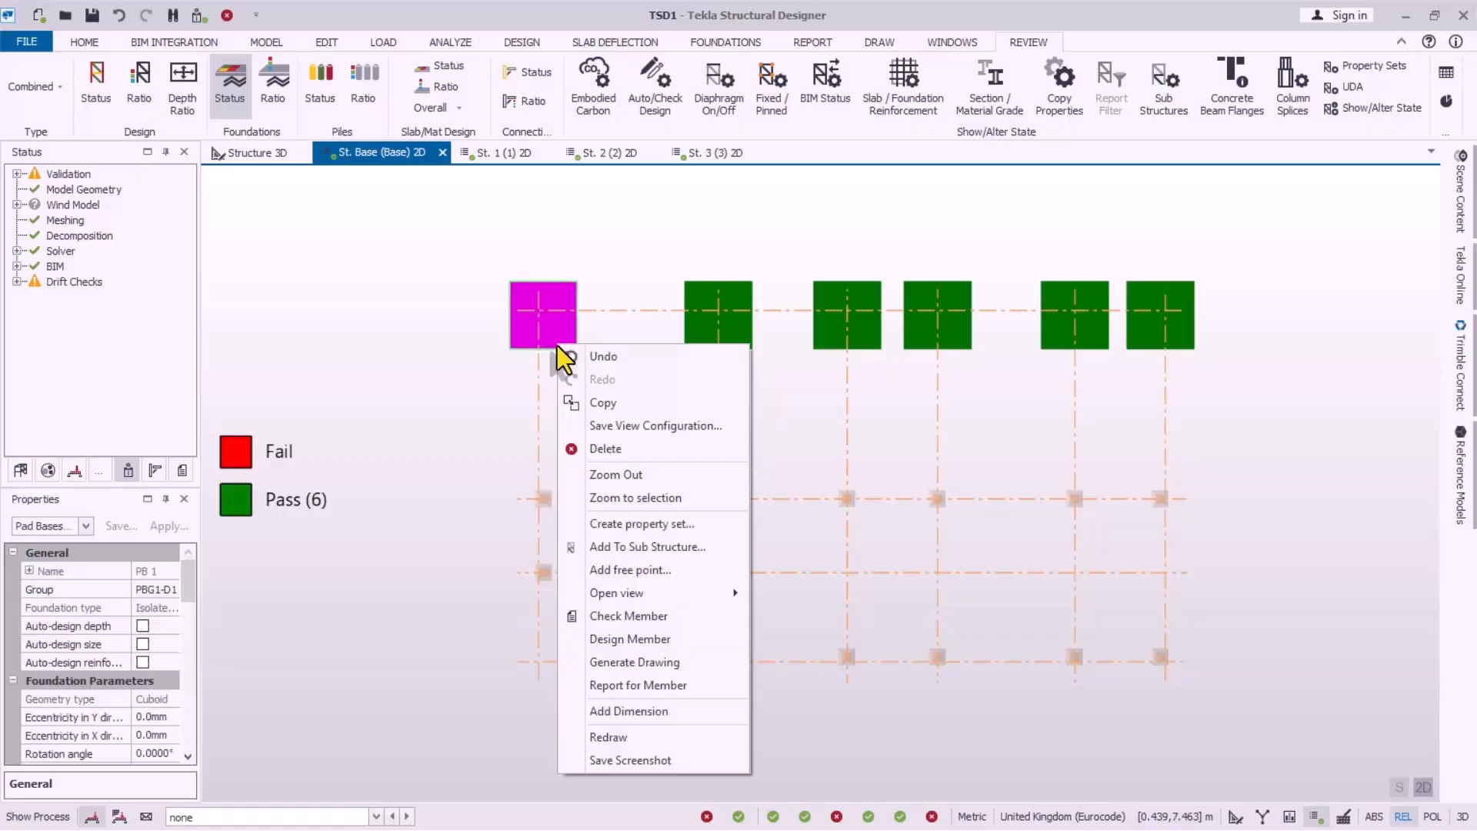
click(620, 619)
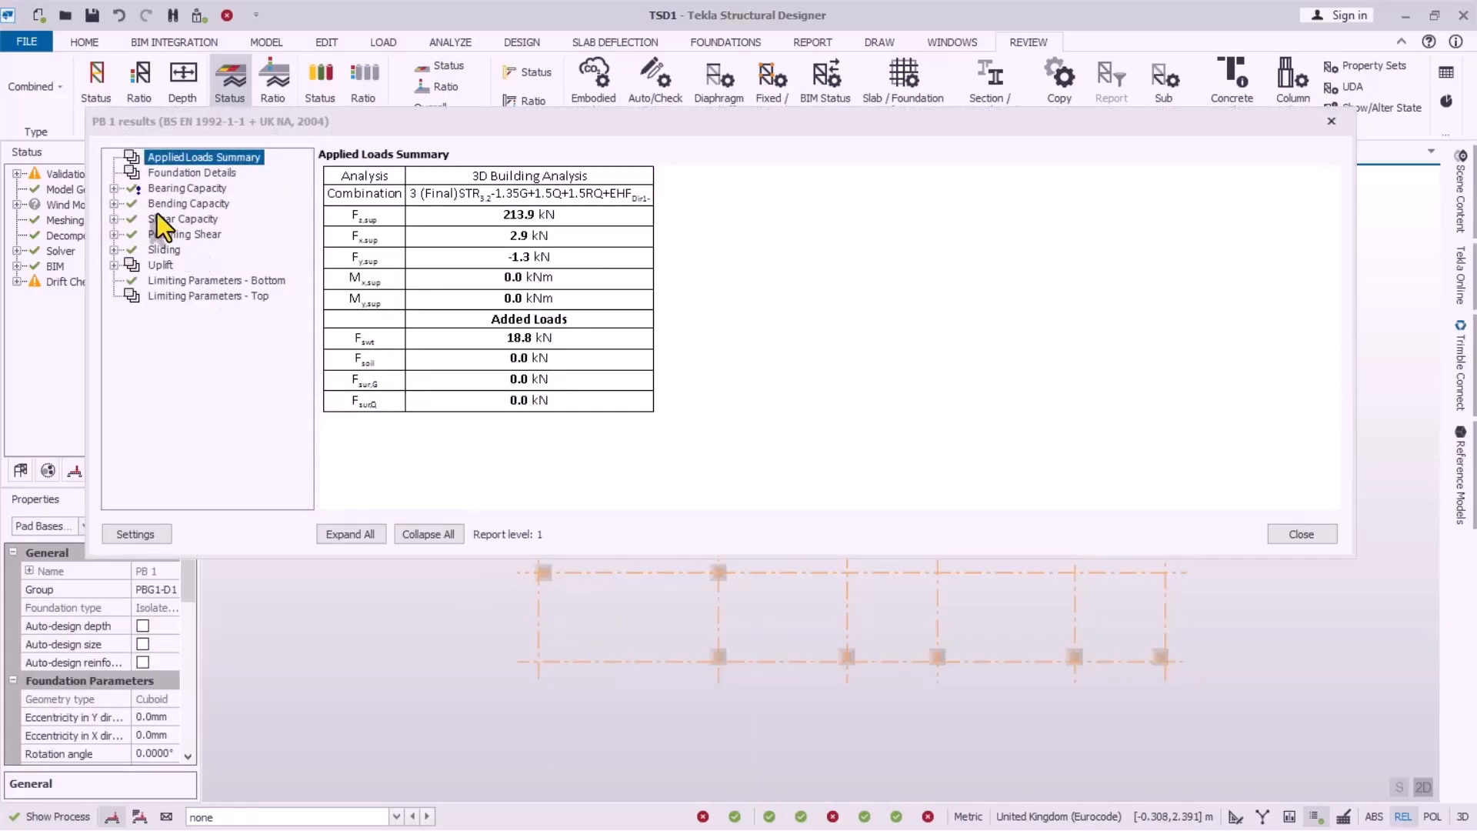
click(157, 218)
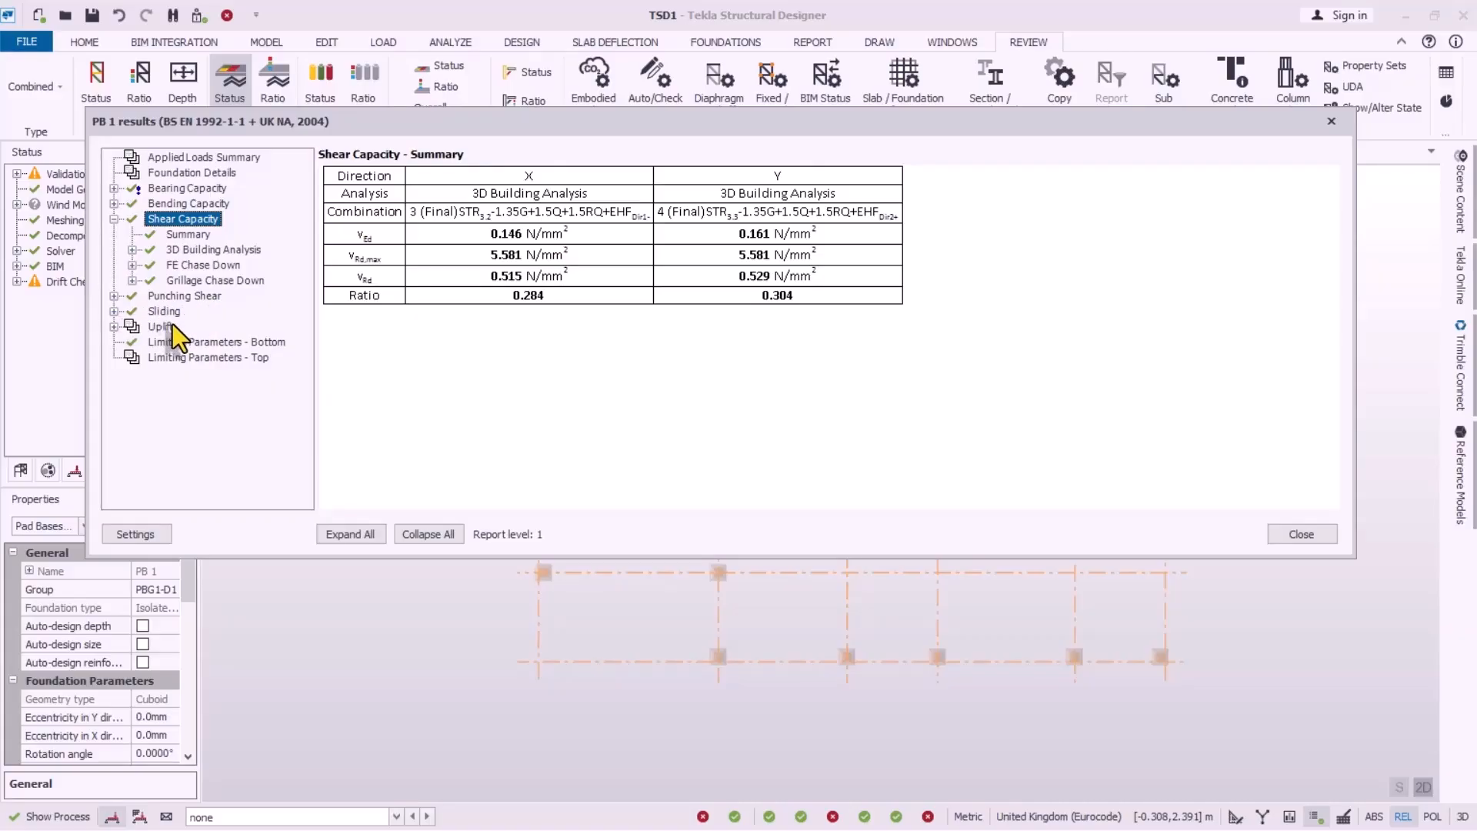
click(159, 345)
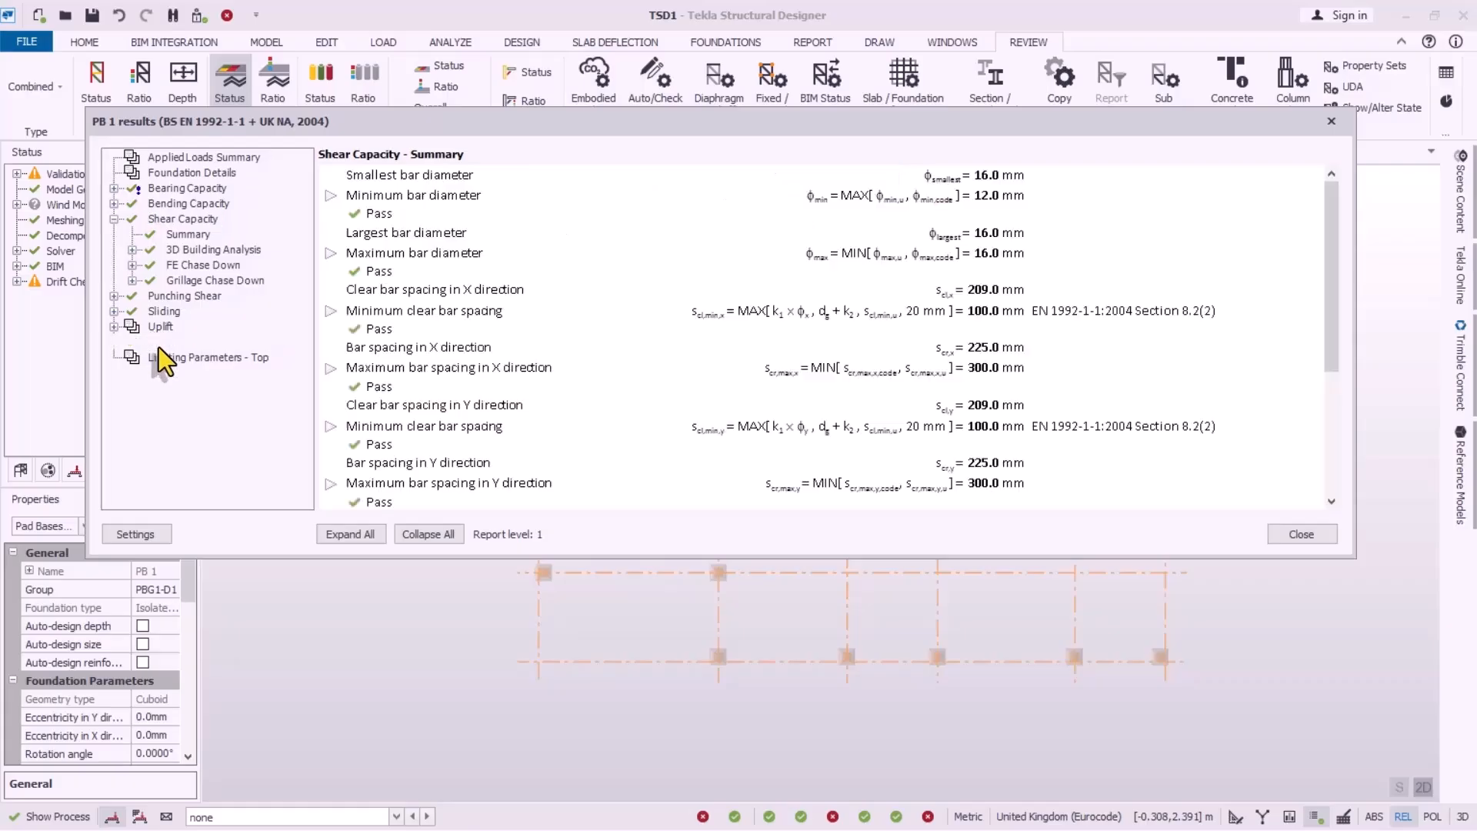
click(142, 264)
click(161, 223)
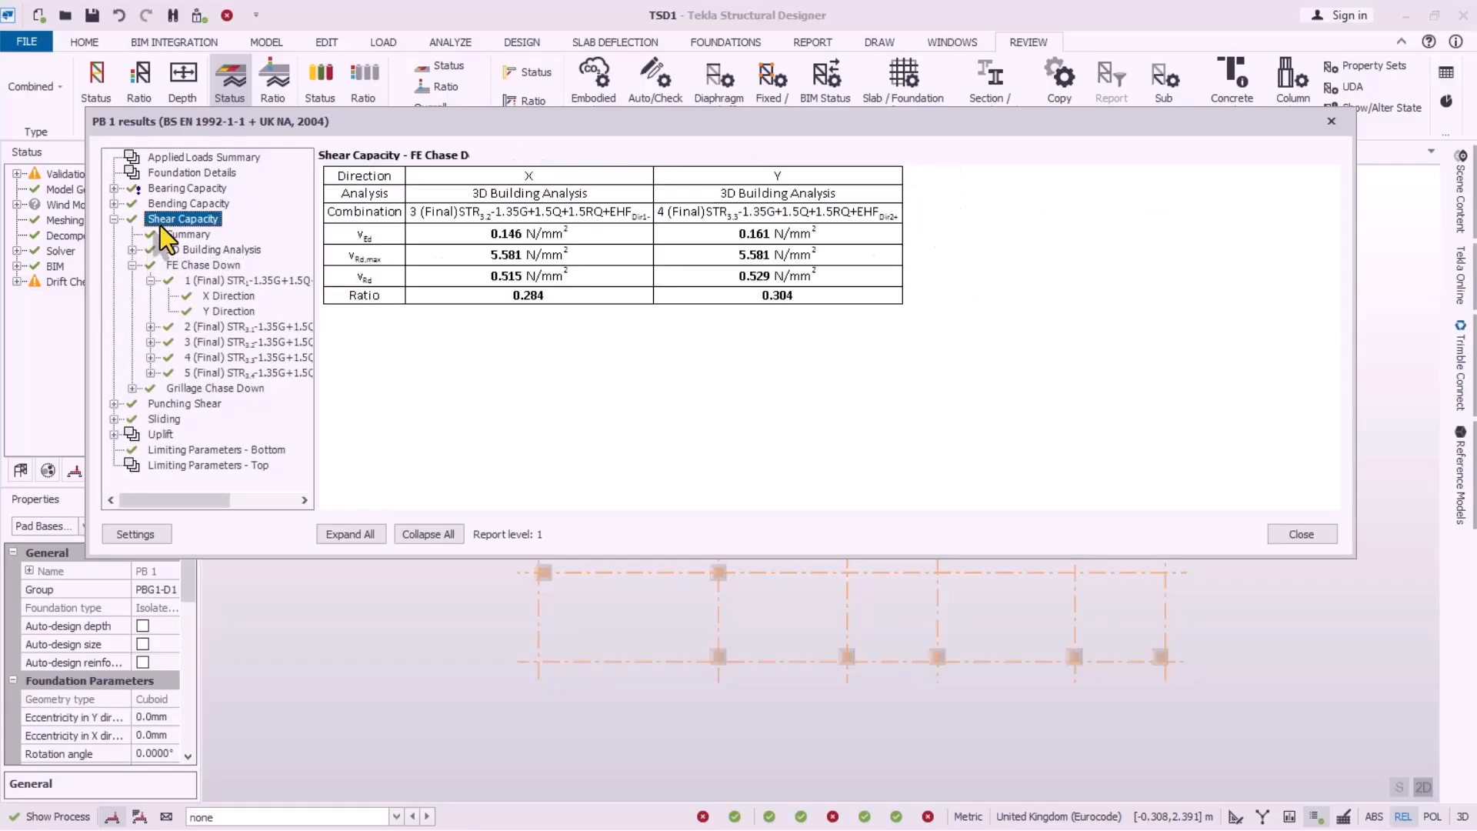
click(1306, 539)
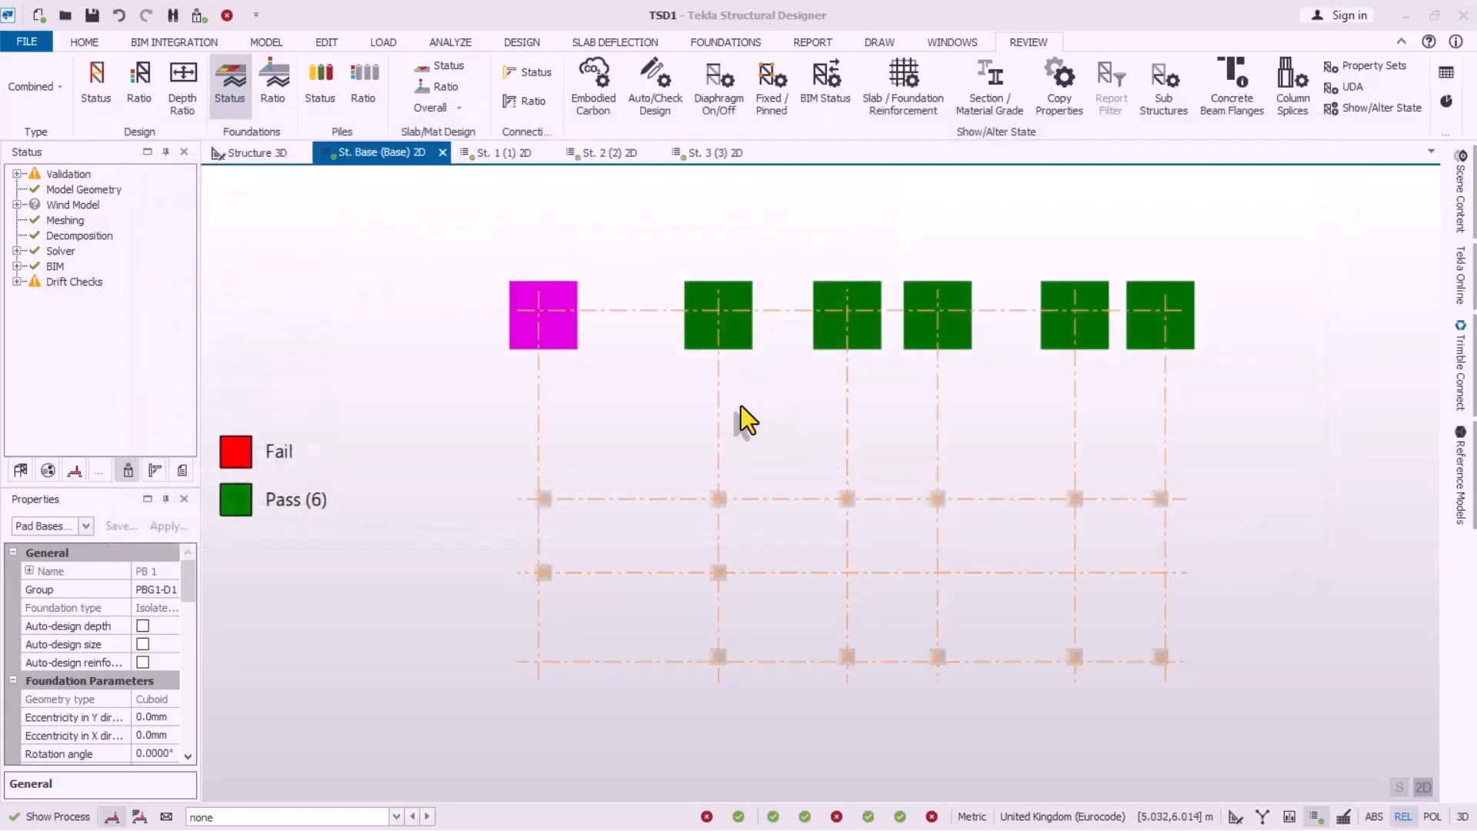
Step: Design the pad base at A/4 individually and review its sliding, bending capacity and foundation details
right_click(574, 336)
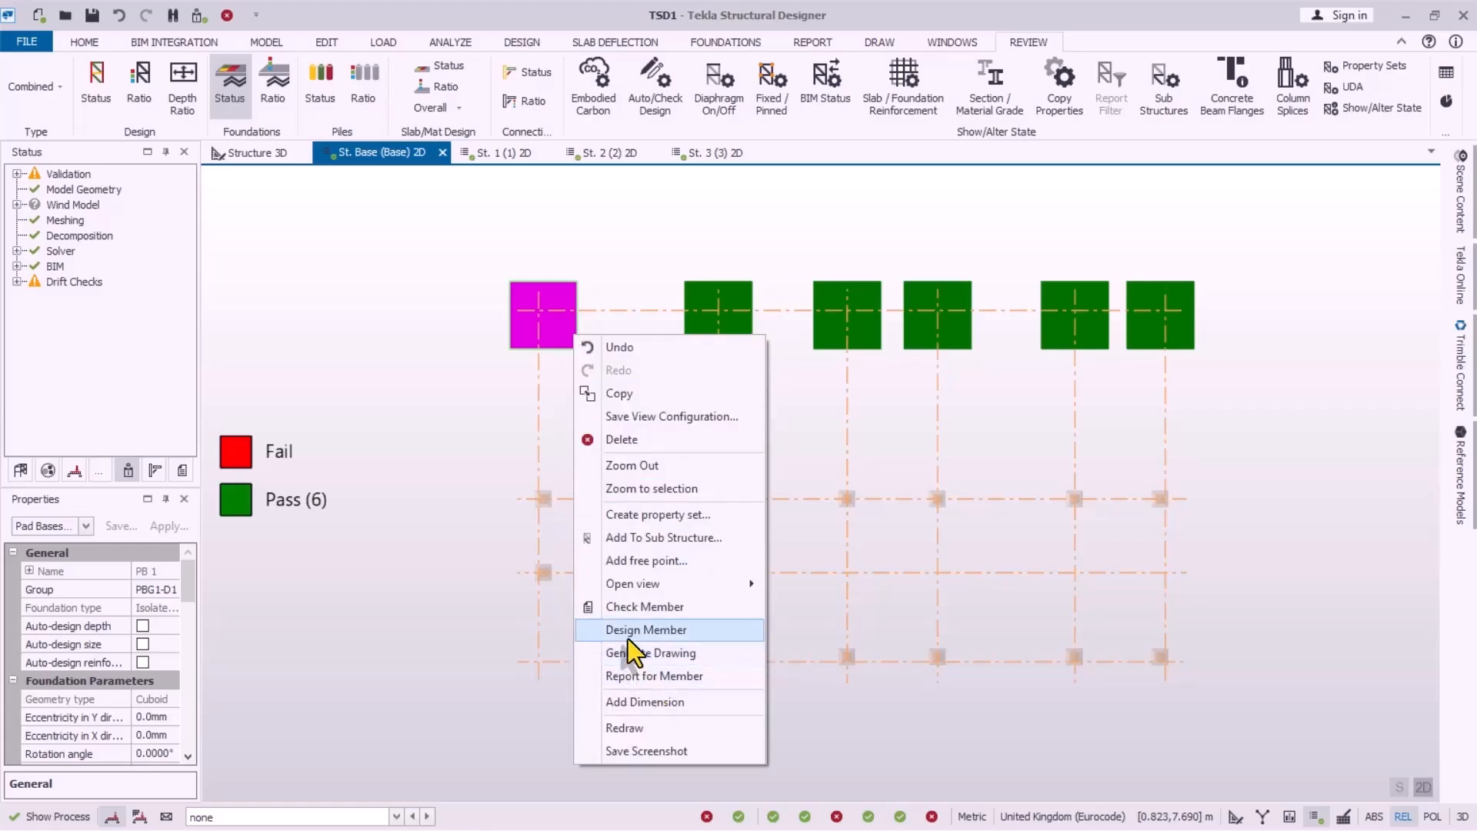
click(653, 636)
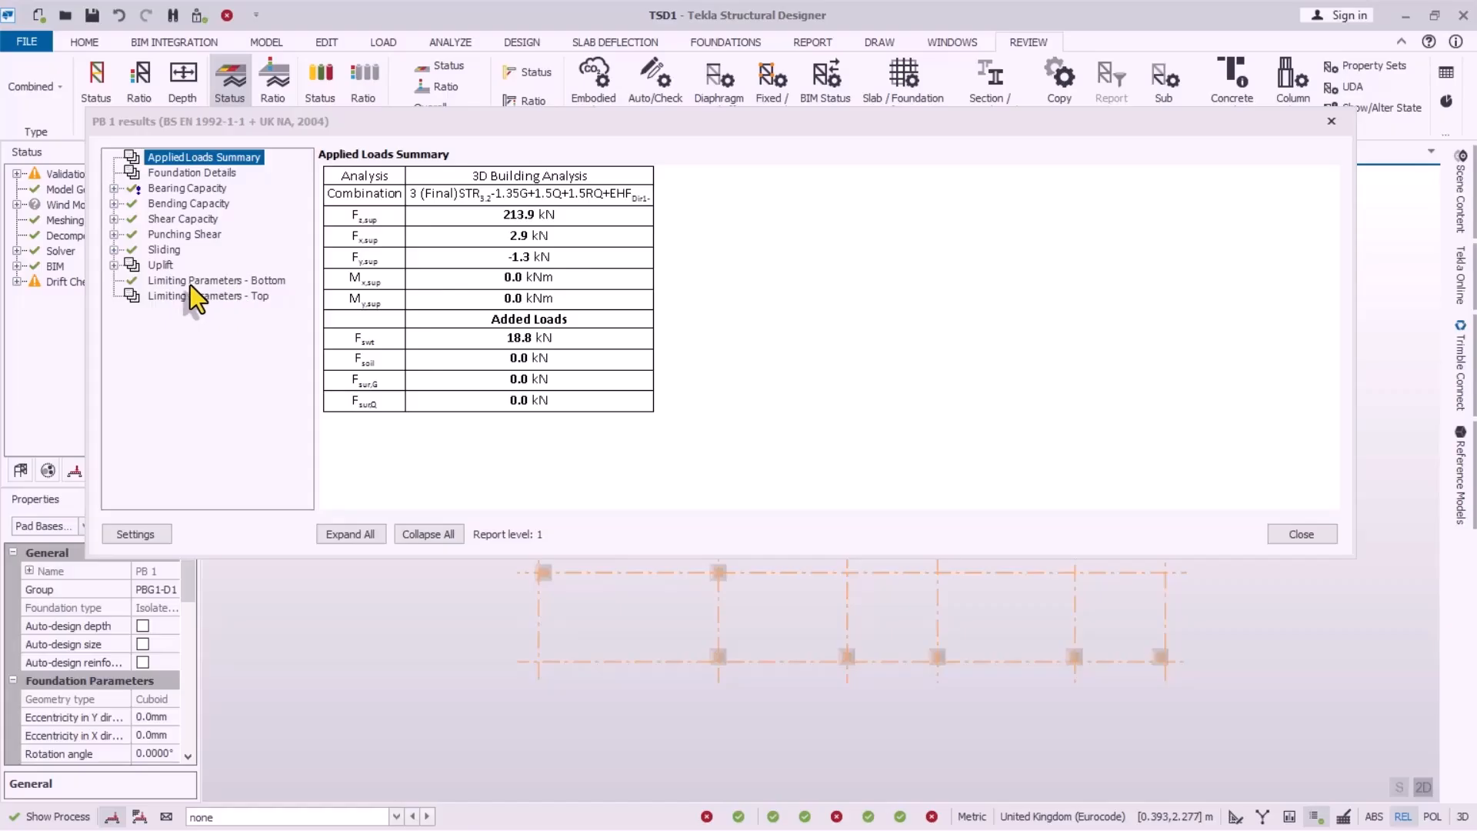
double_click(165, 249)
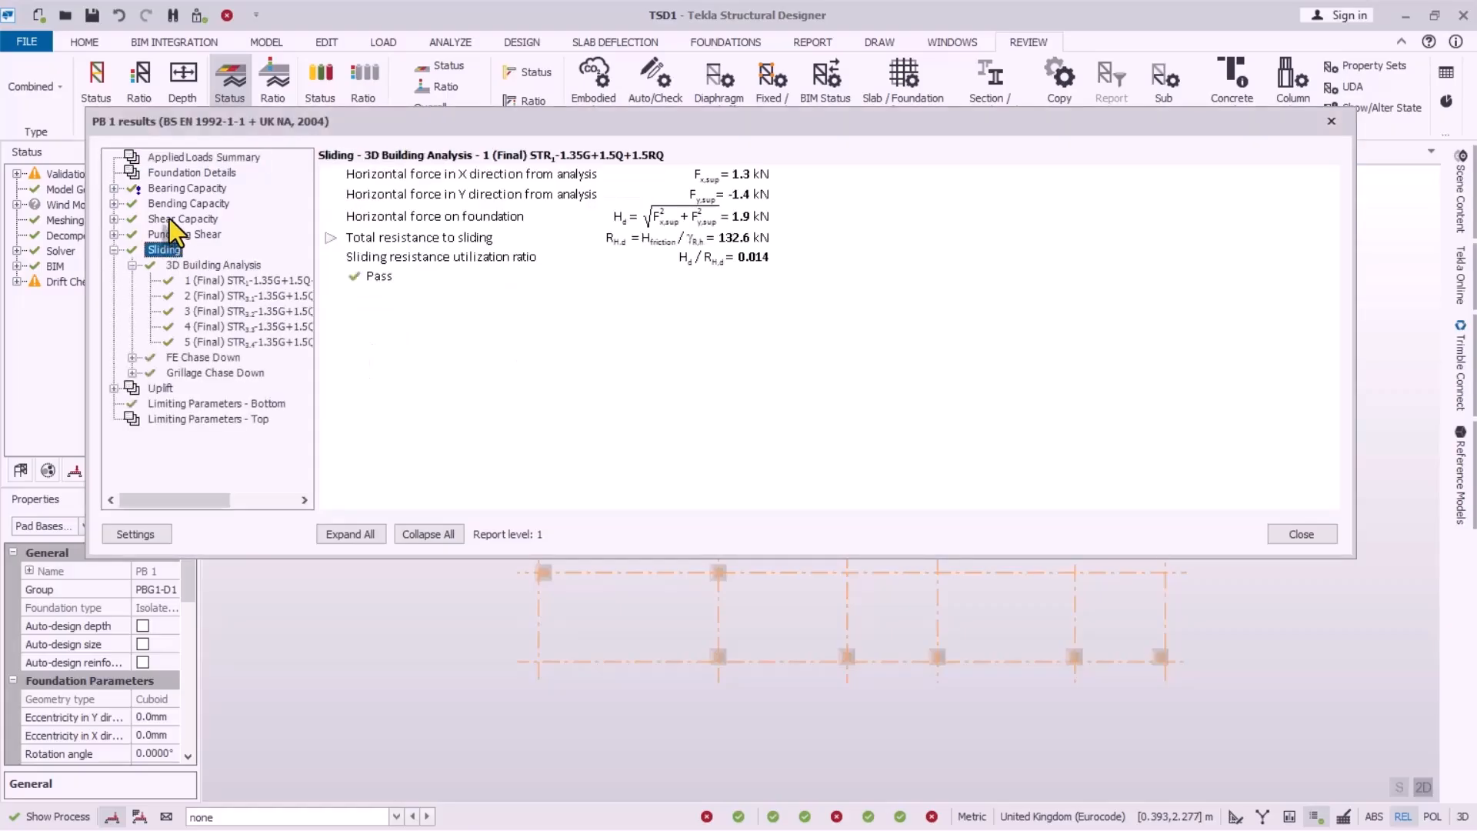
double_click(168, 202)
click(168, 180)
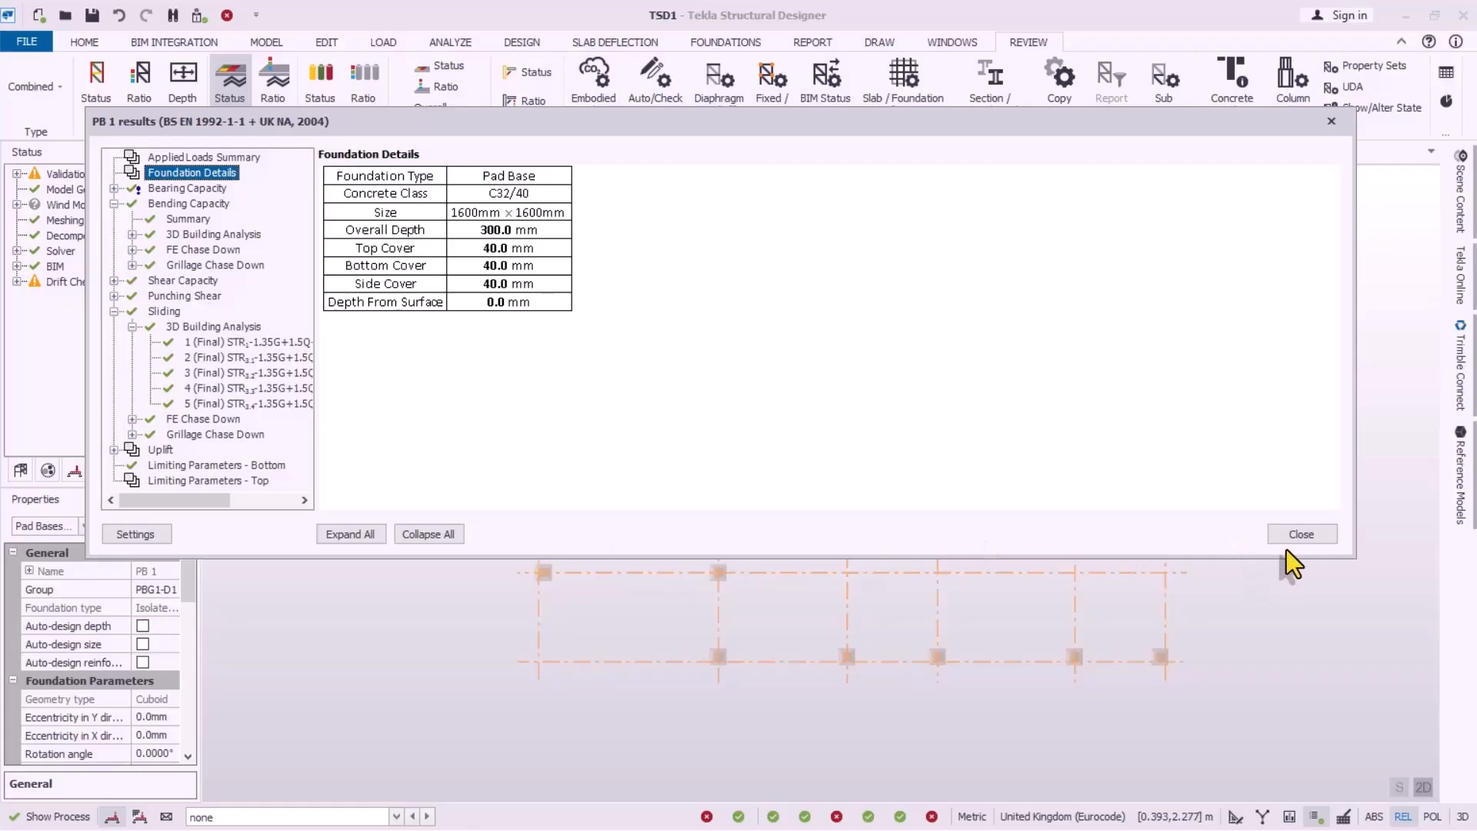
click(1306, 536)
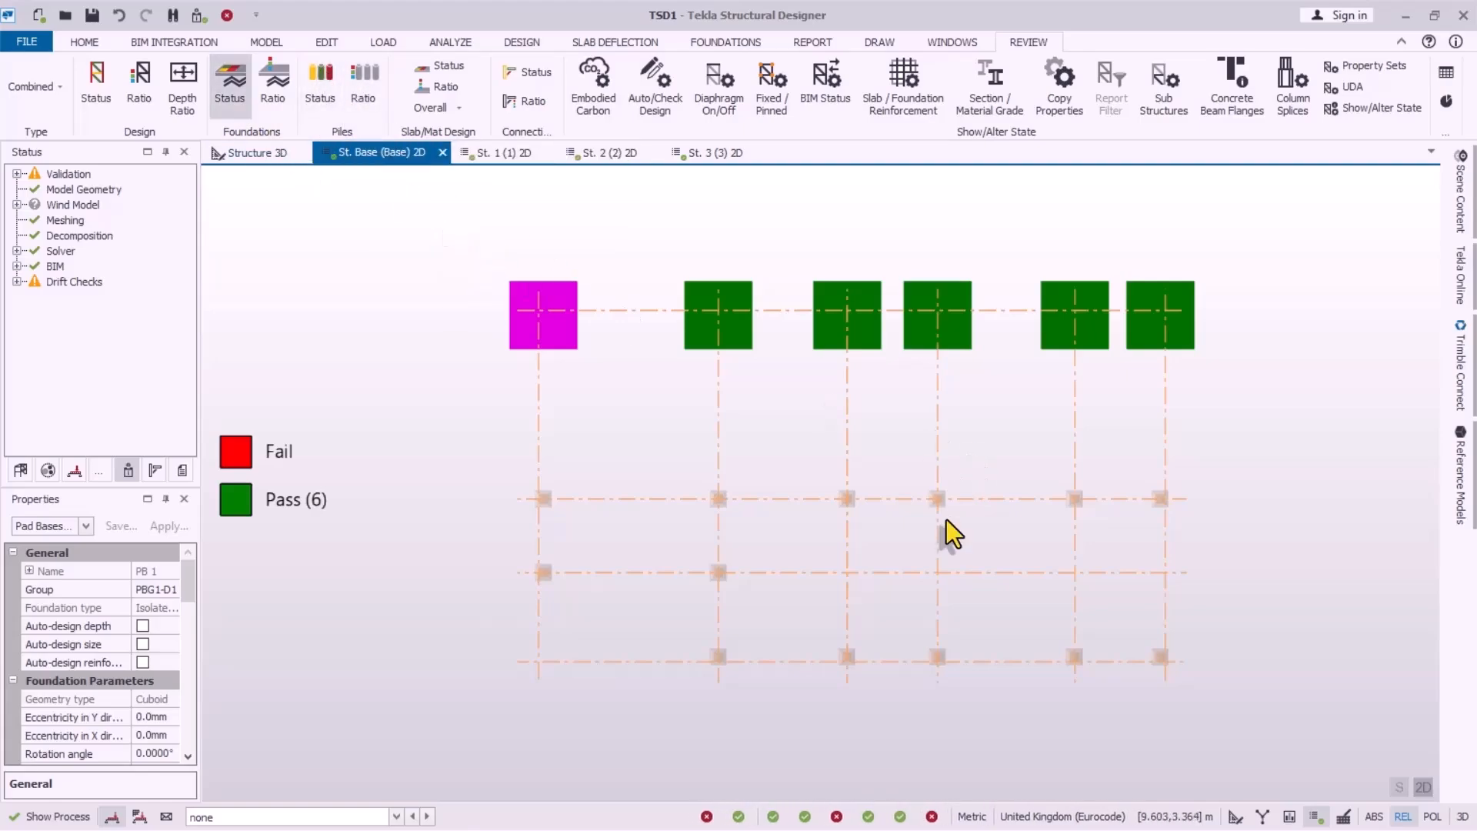
Step: Switch the St. Base 2D view from the review display to the structural view
scroll(923, 500, up, 1)
right_click(367, 156)
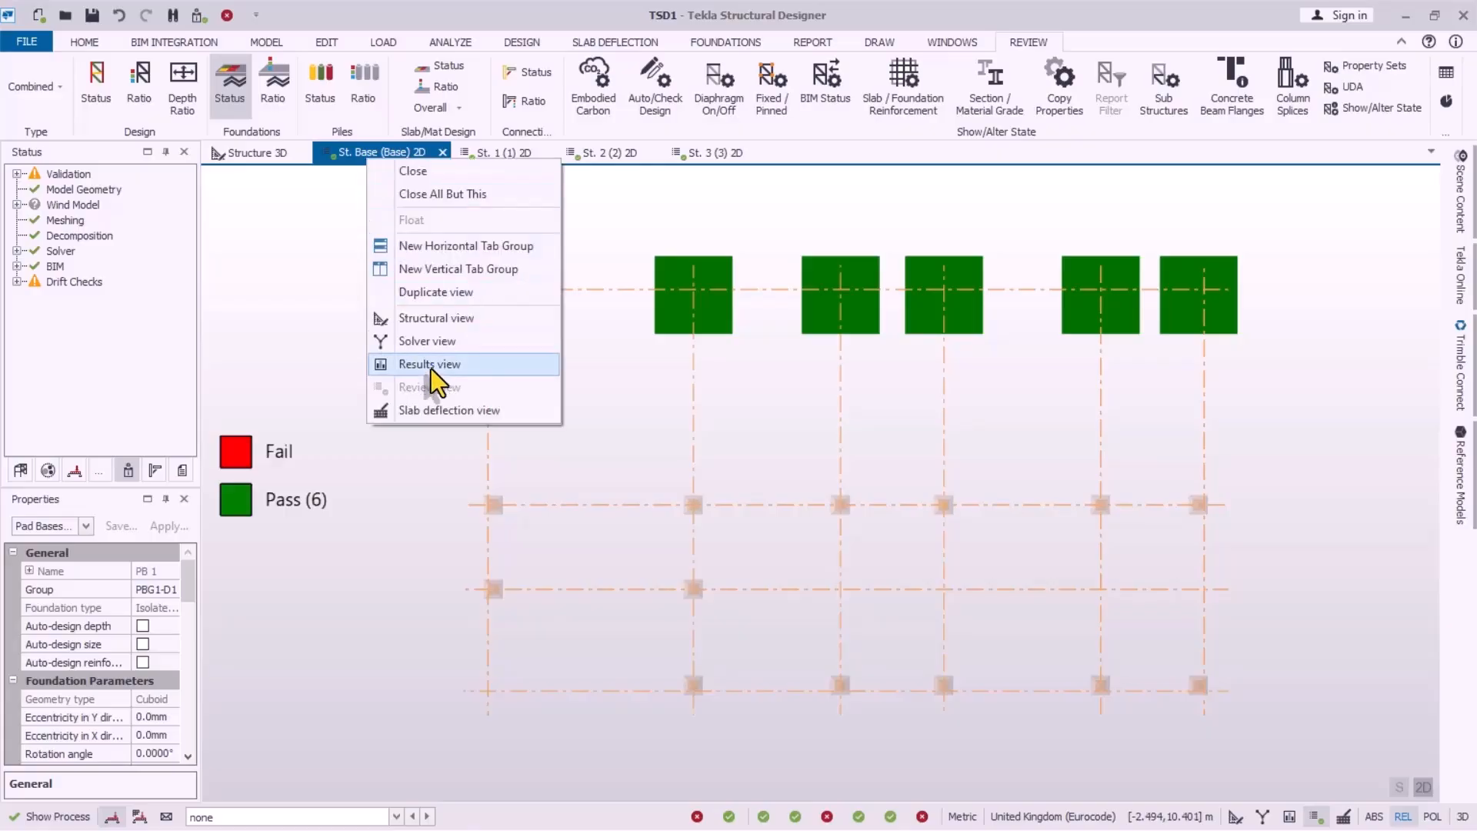
click(422, 318)
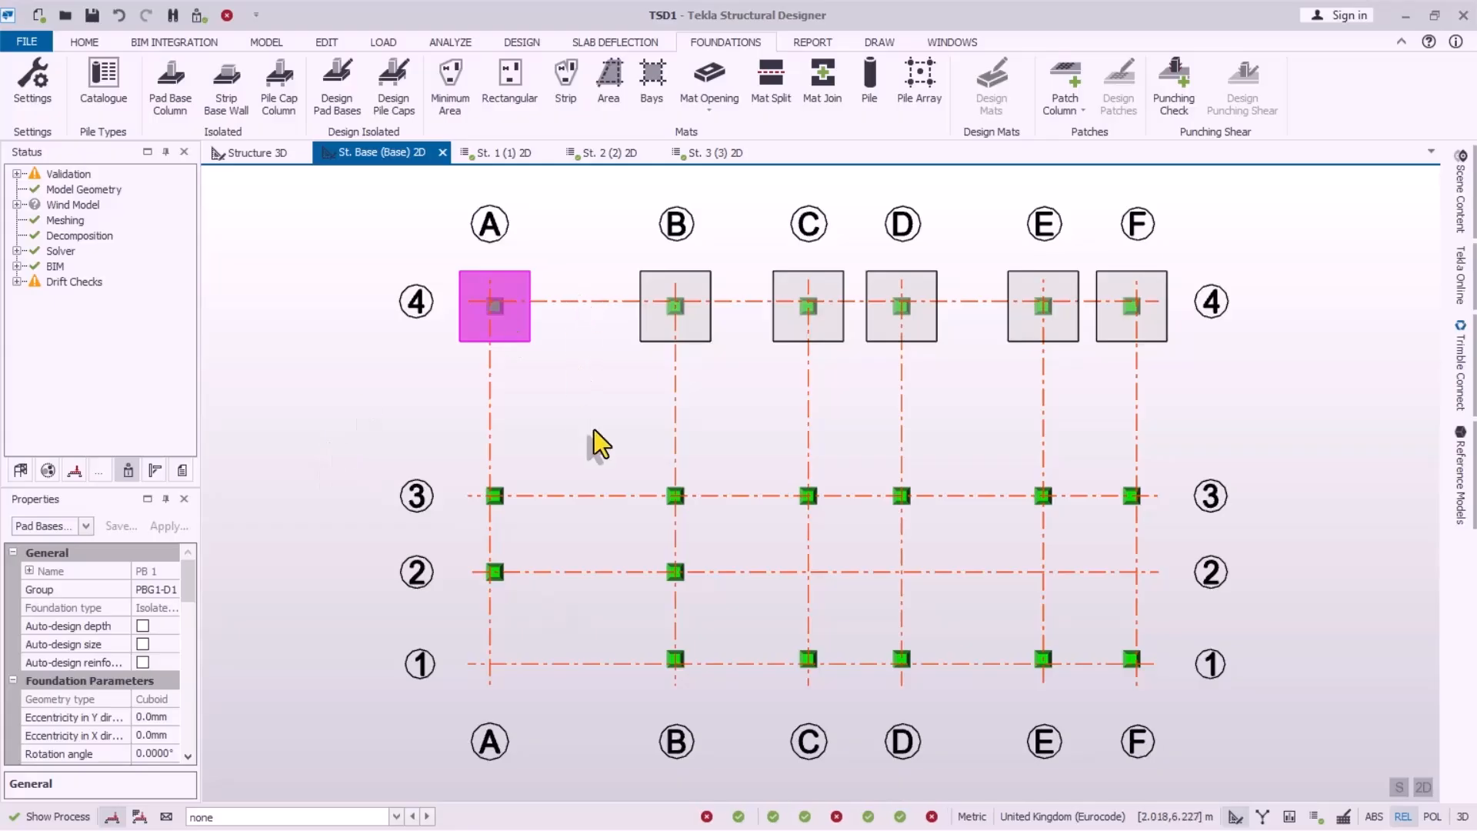
Step: Start a strip foundation mat and set its overall depth to 300 mm
click(566, 88)
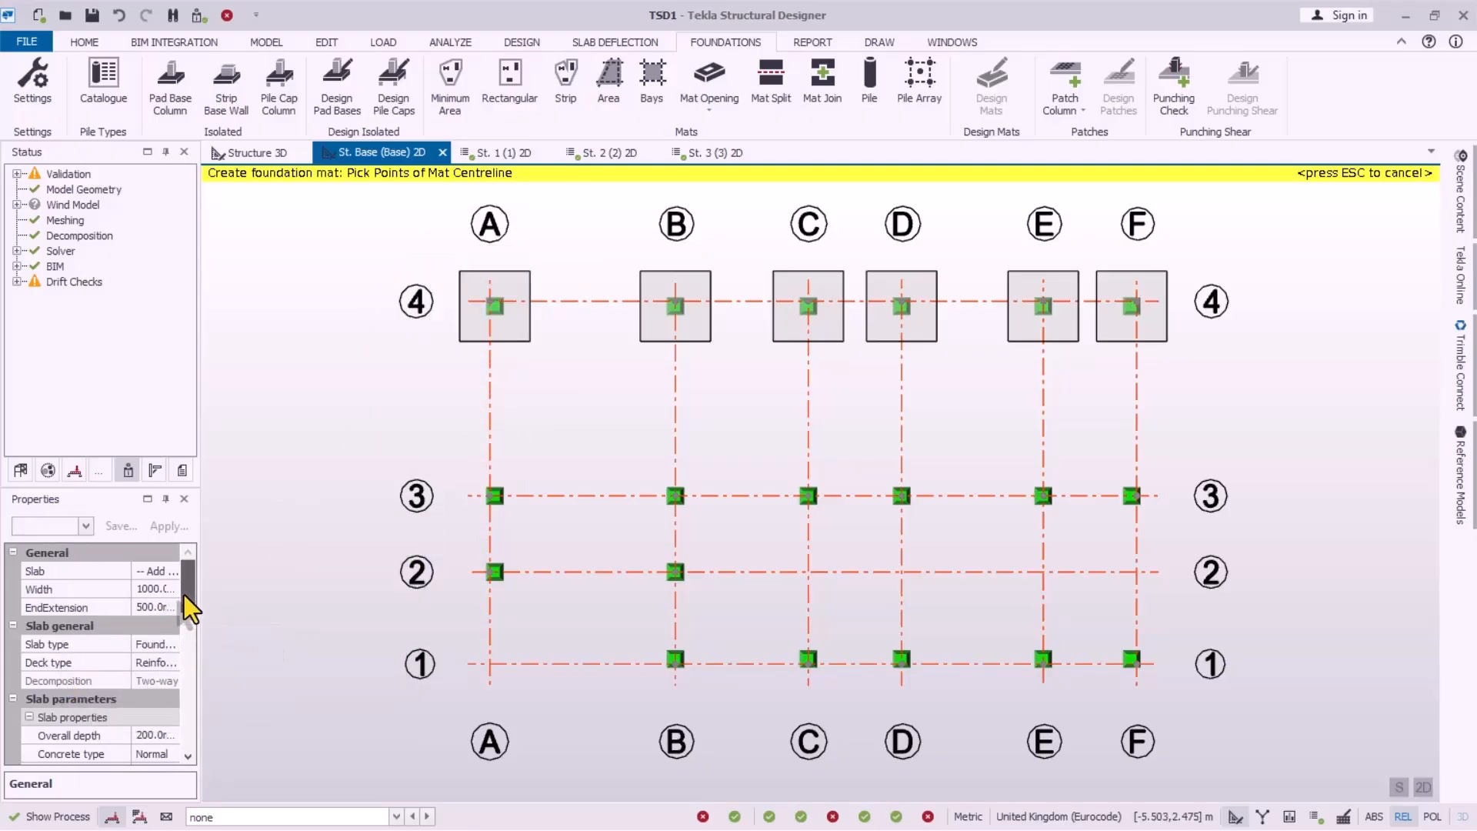
scroll(186, 600, down, 3)
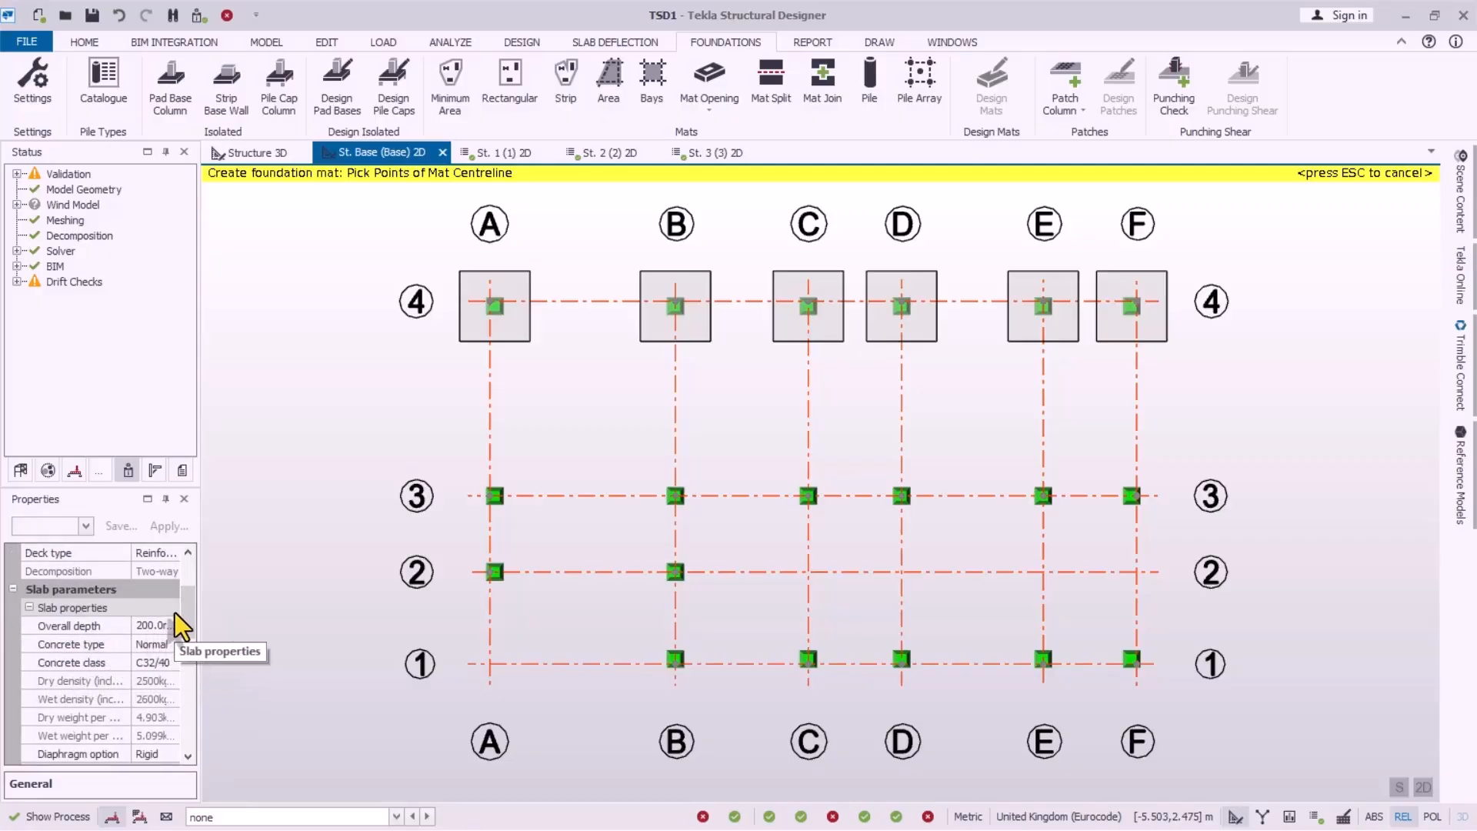
click(155, 621)
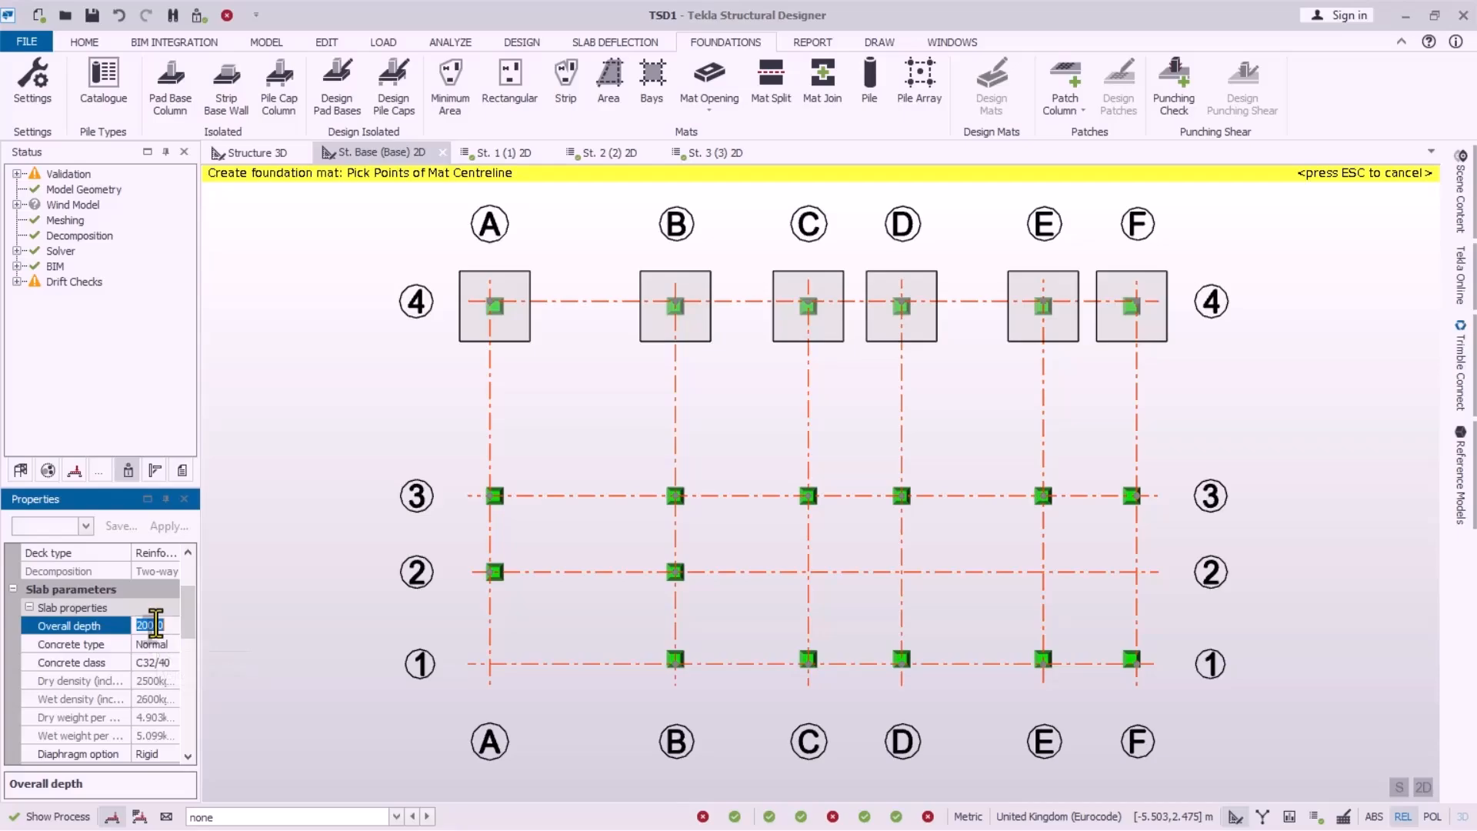
text(300)
click(151, 644)
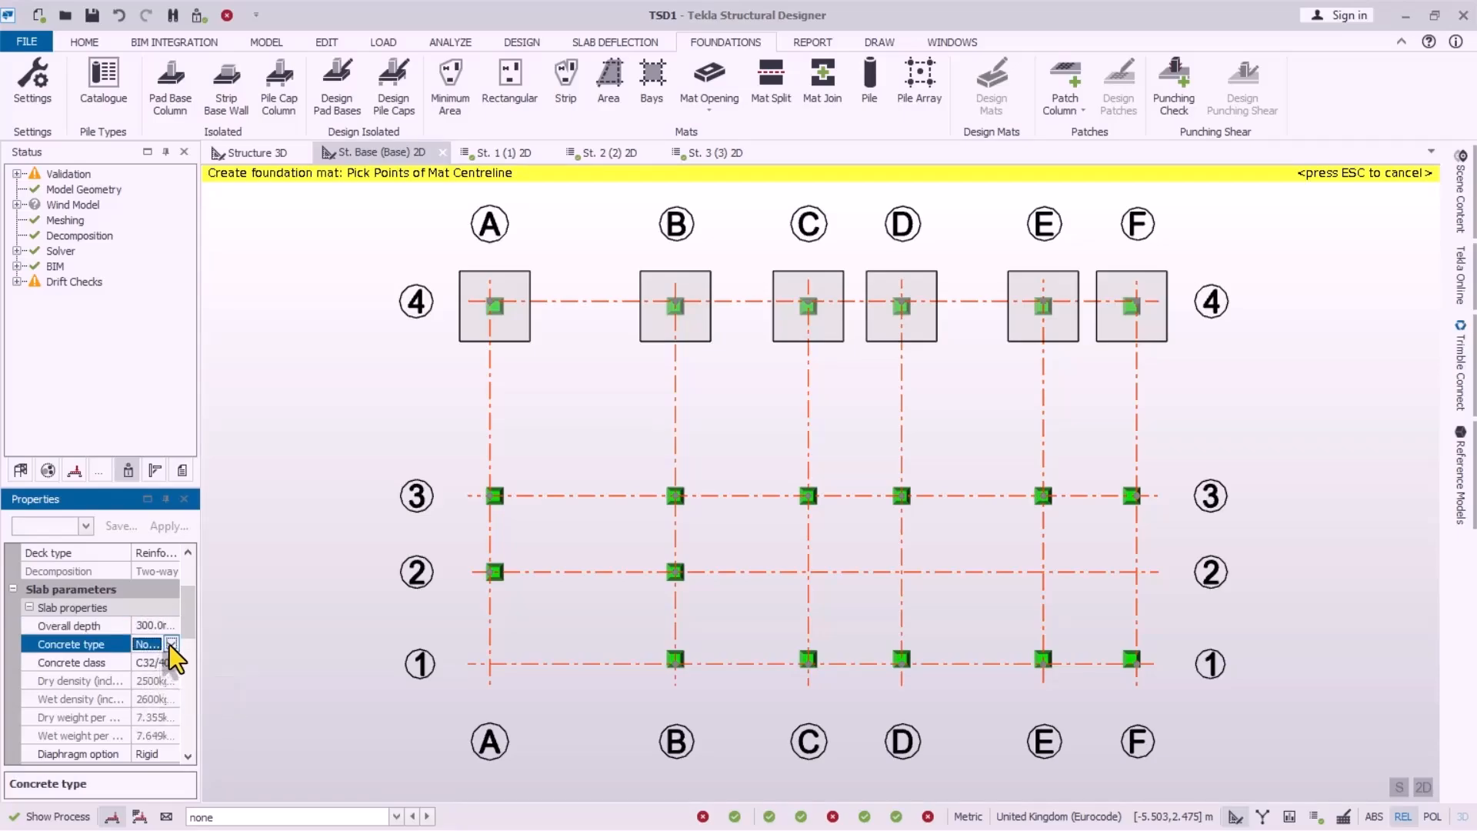
Step: Set the strip mat's STR and GEO allowable bearing pressures to 200 kN/m² each
drag(186, 623, 186, 685)
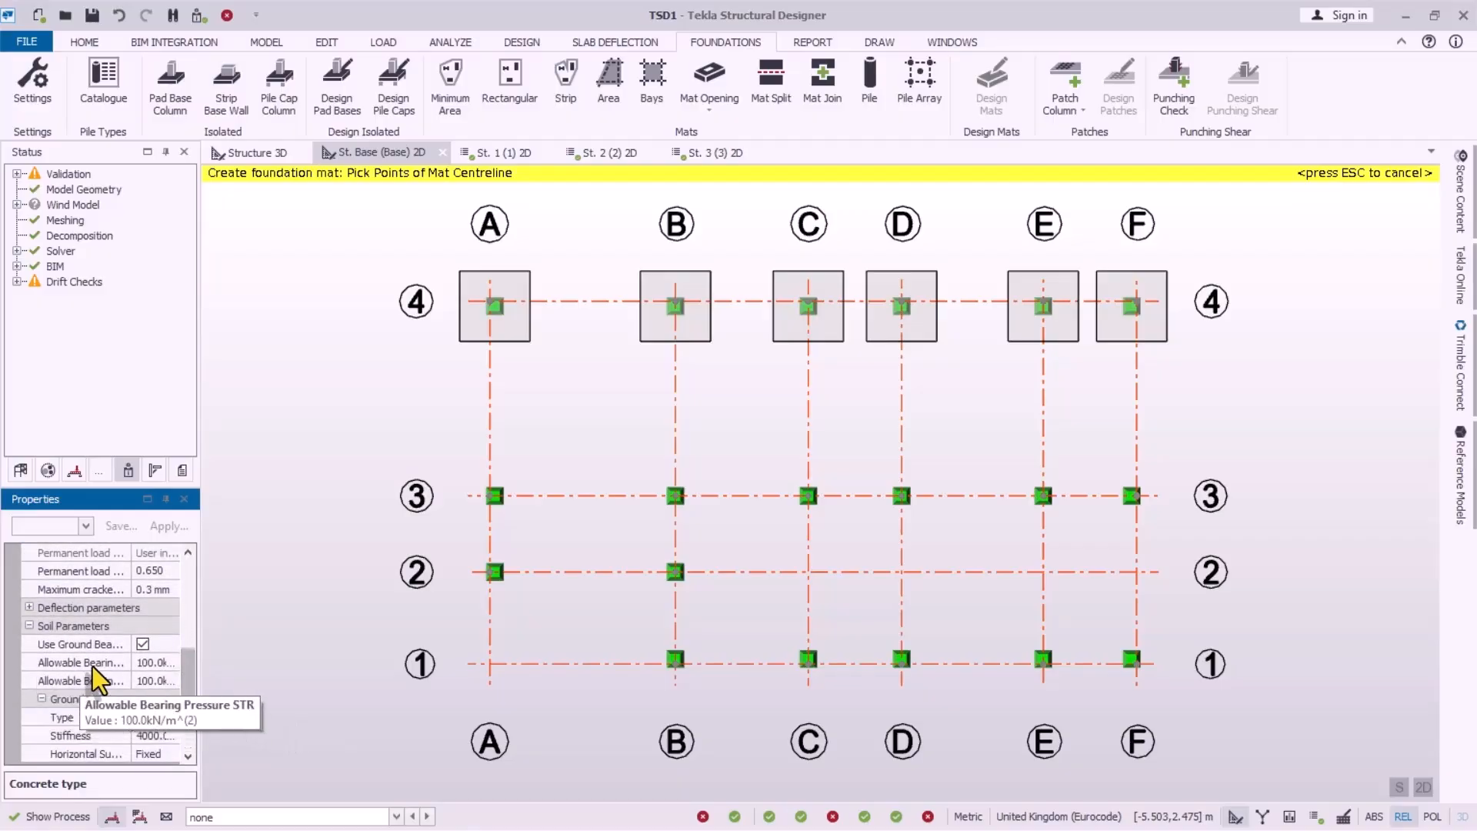
click(145, 662)
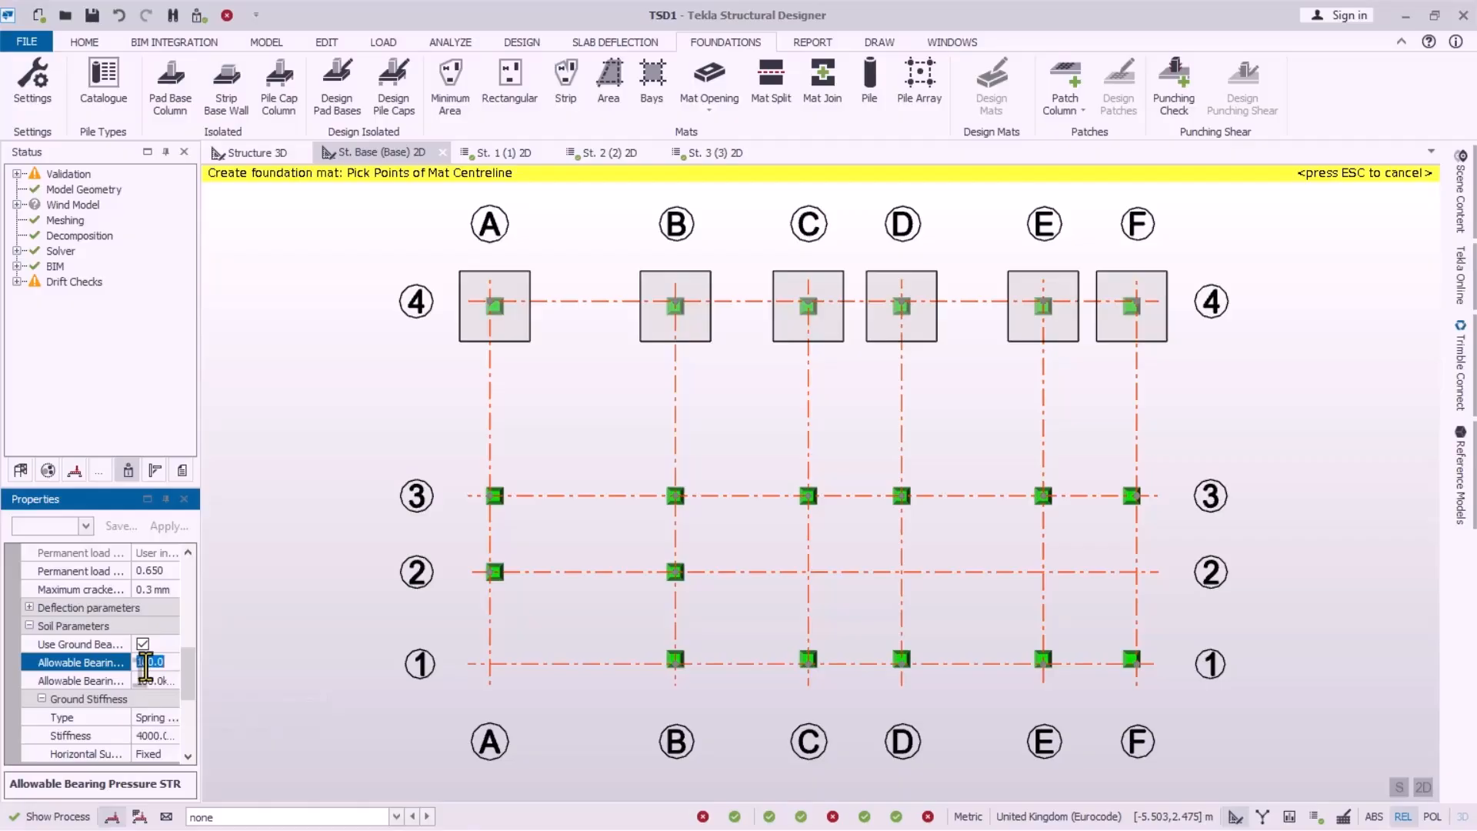
text(200)
click(142, 680)
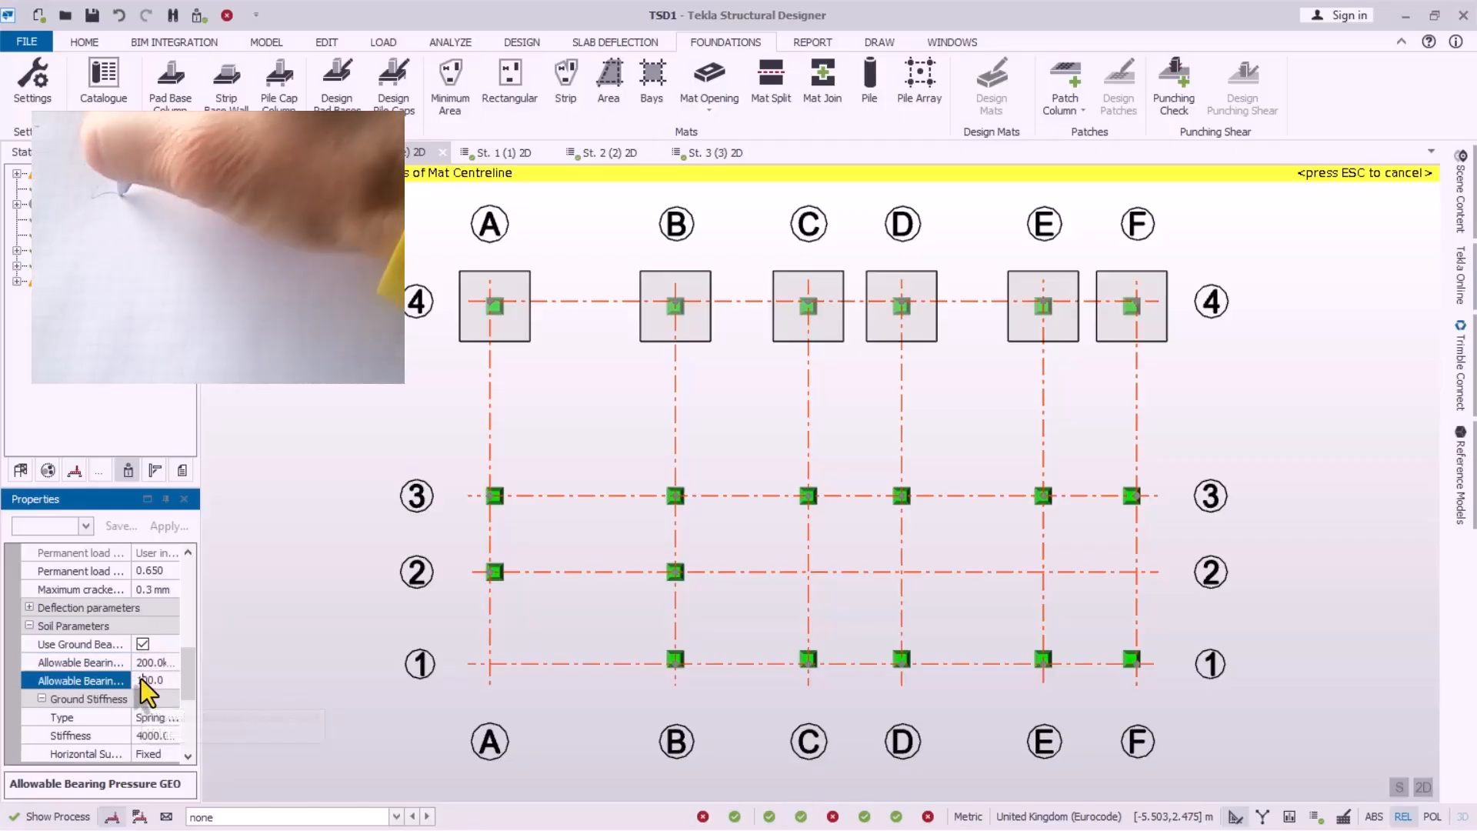
text(200)
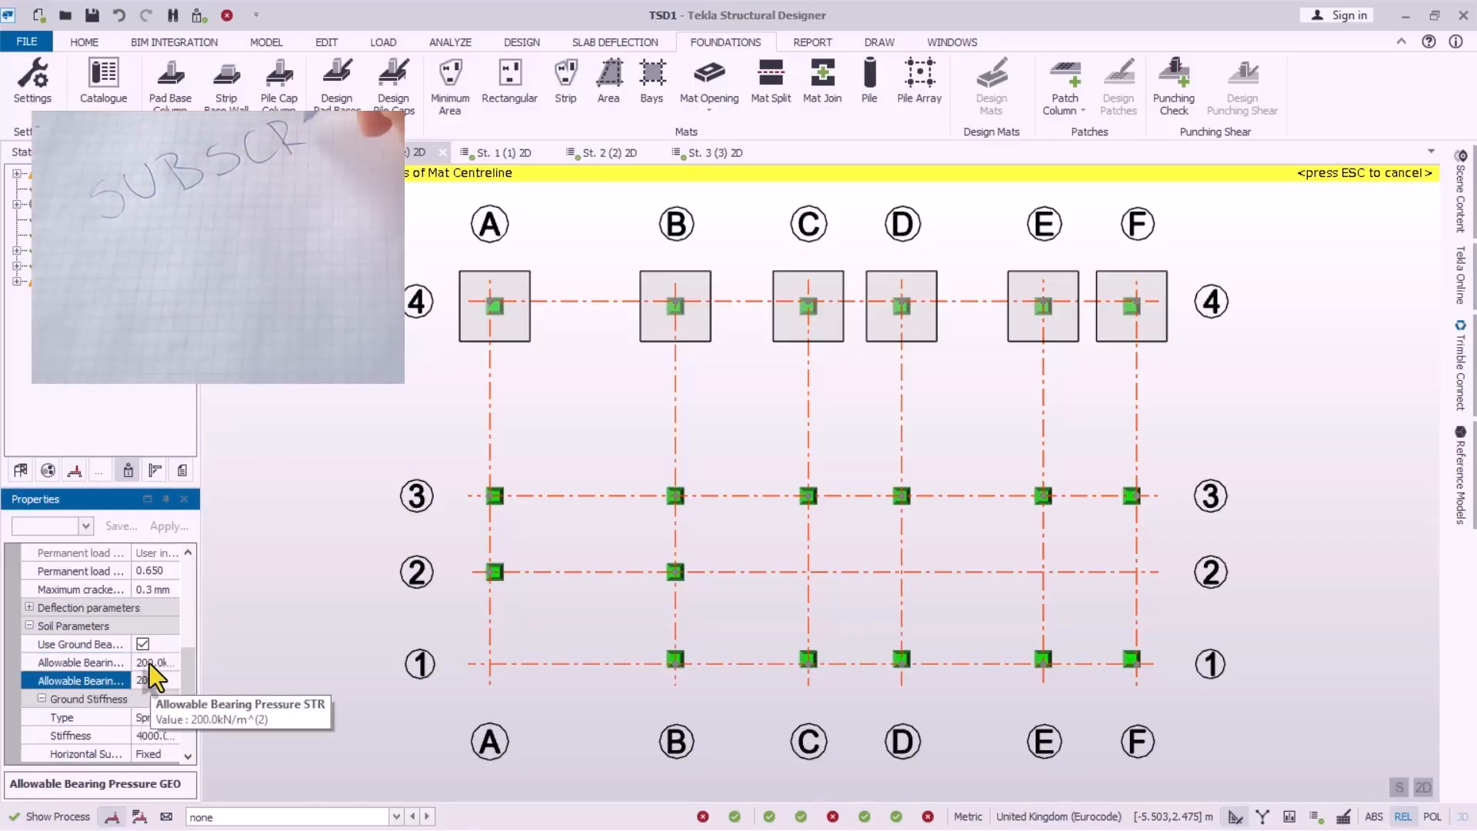
click(150, 661)
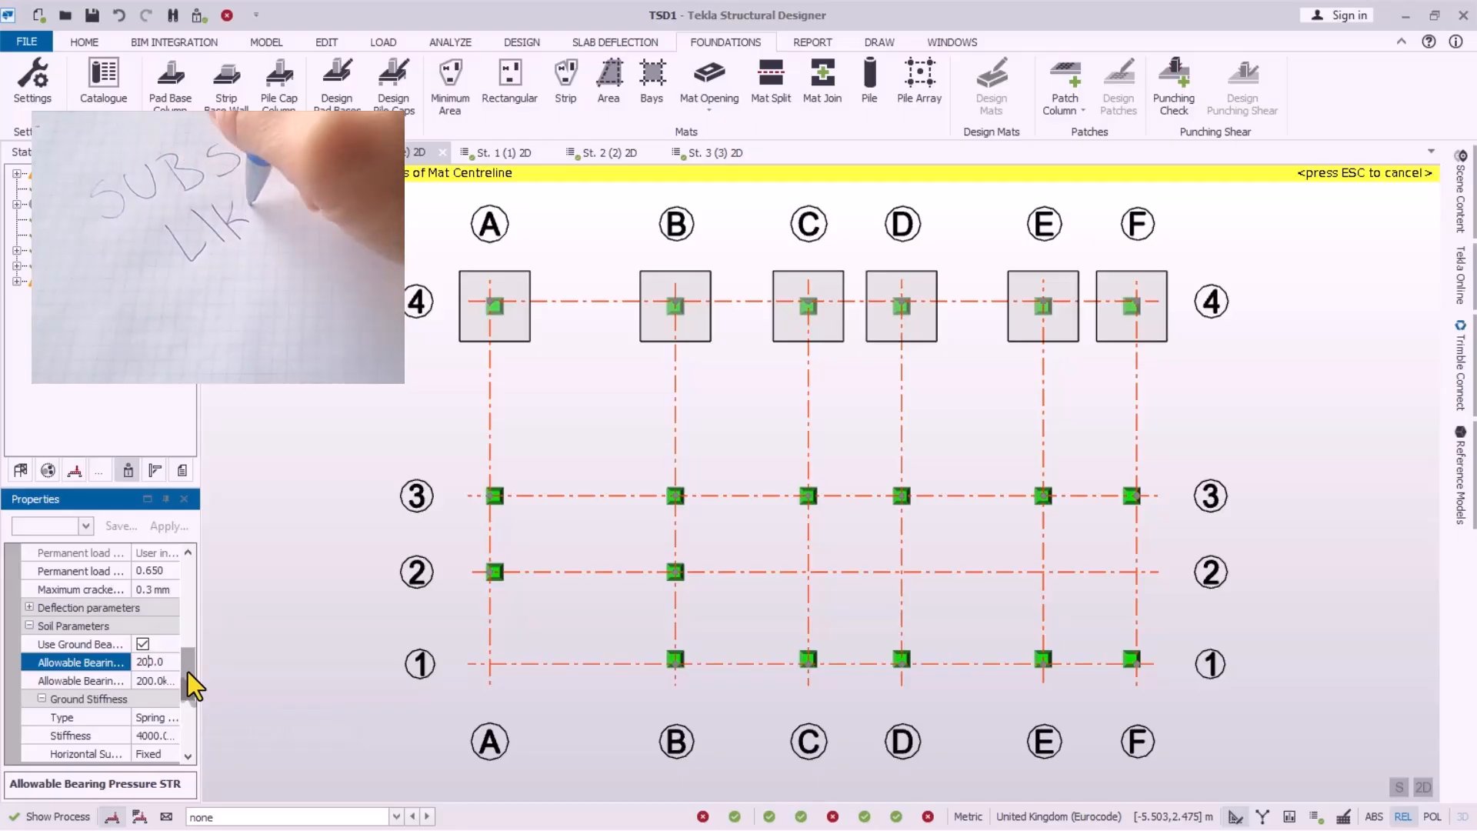
Step: Review the remaining slab item parameters and set the strip mat's width to 1300 mm
drag(188, 671, 190, 718)
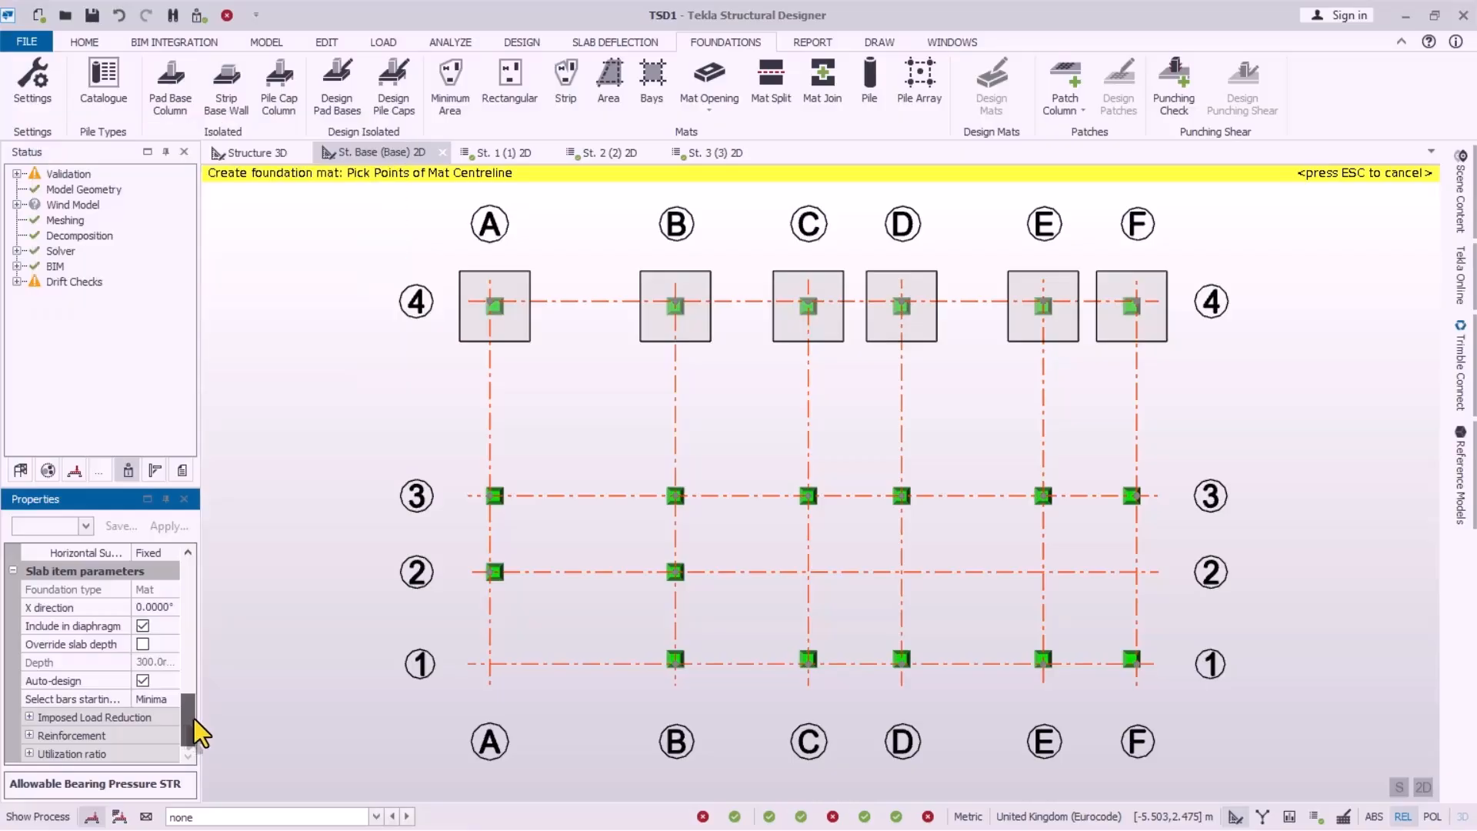
drag(193, 719, 191, 598)
drag(191, 594, 191, 583)
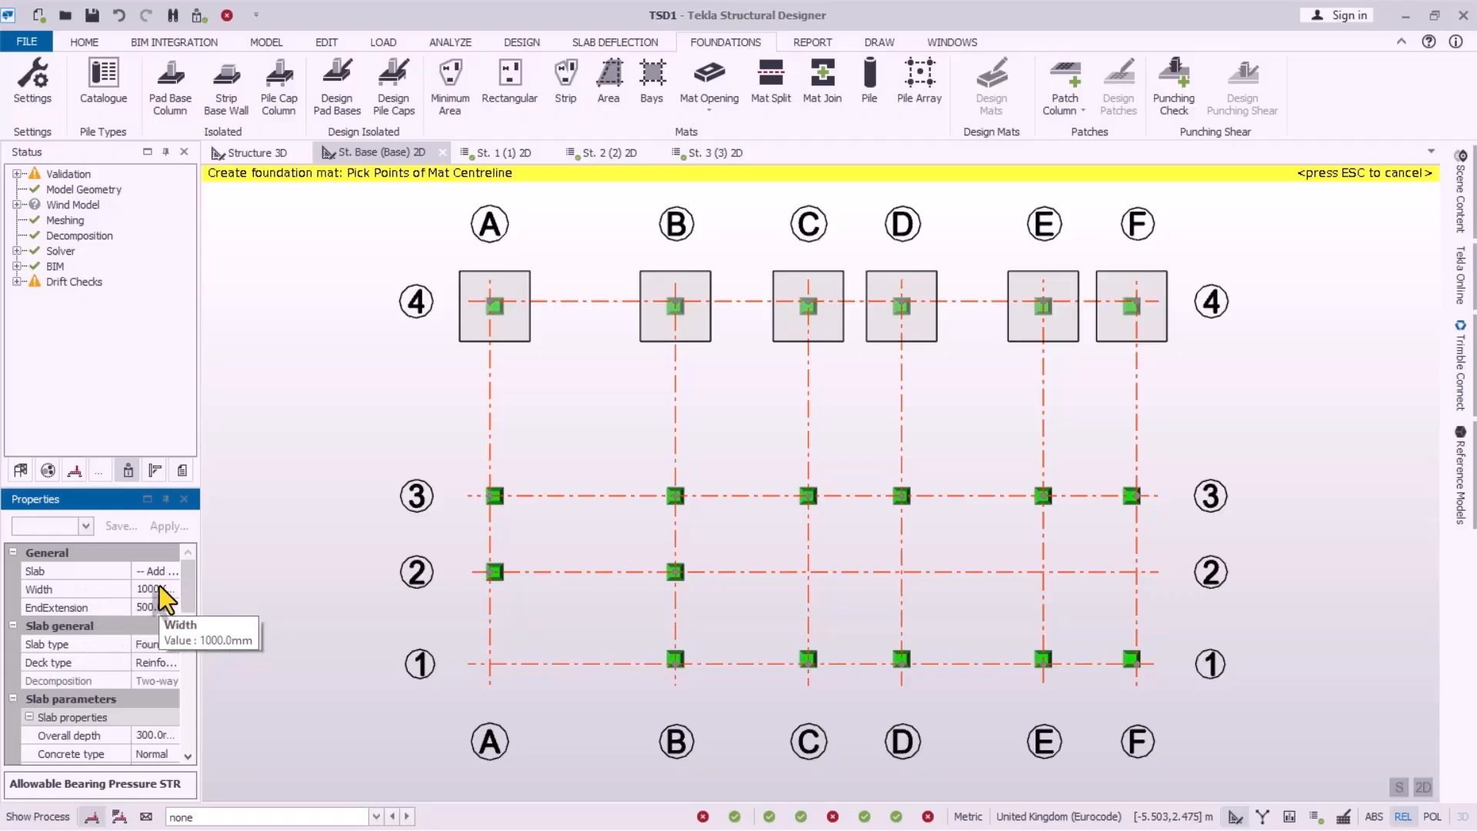
click(146, 591)
click(145, 592)
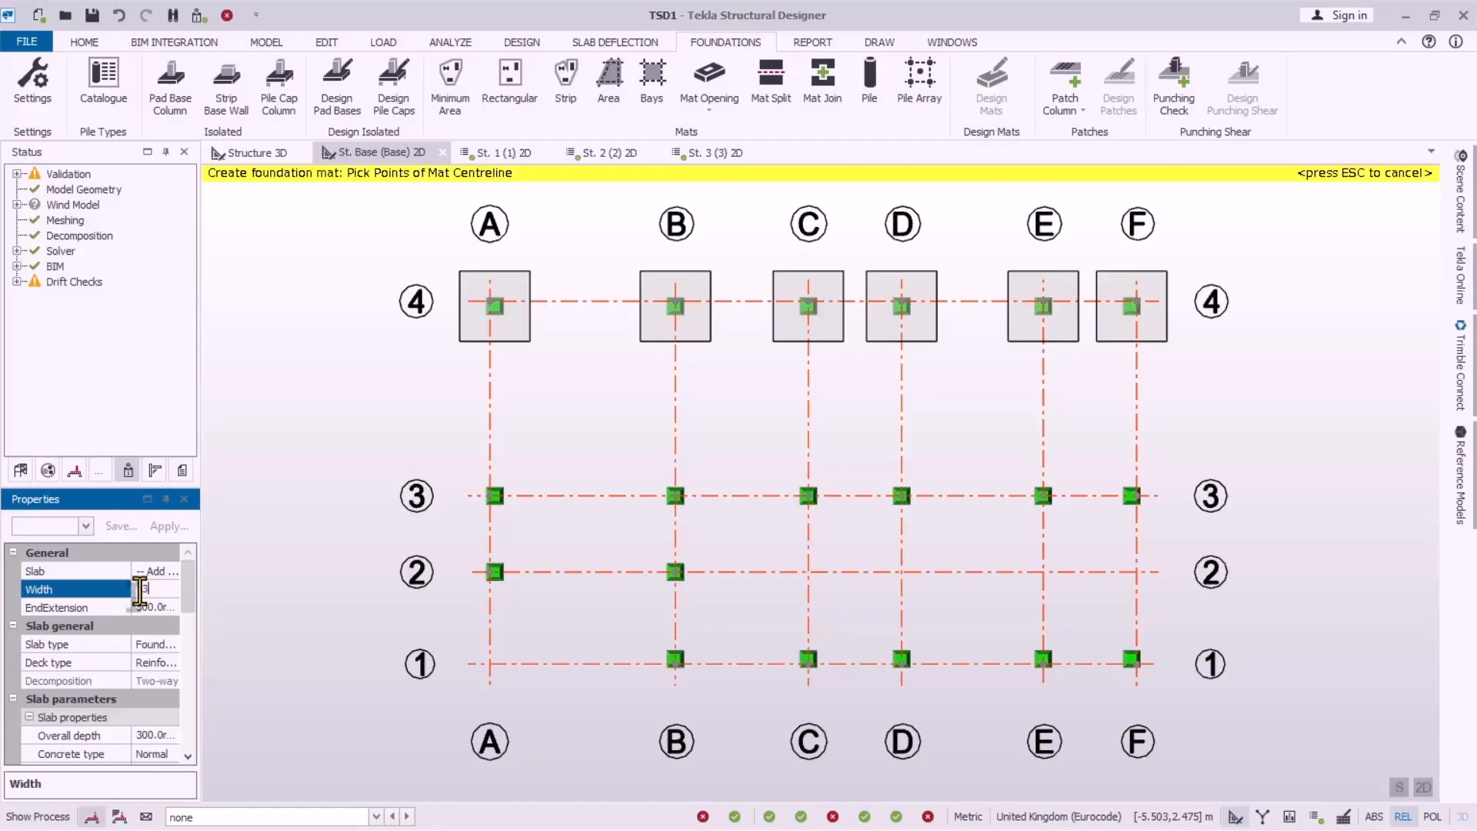
text(00)
key(Return)
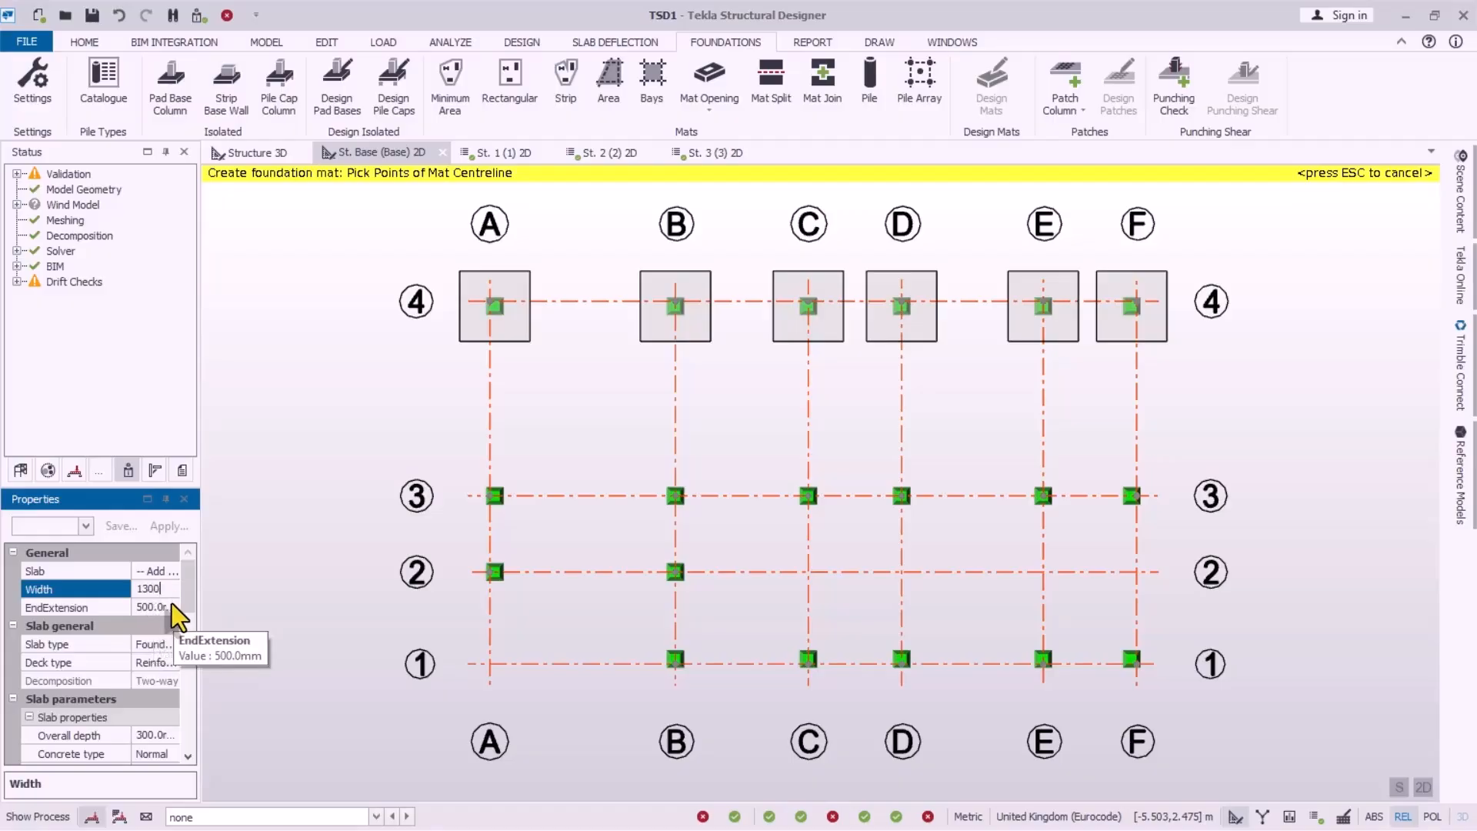
click(149, 604)
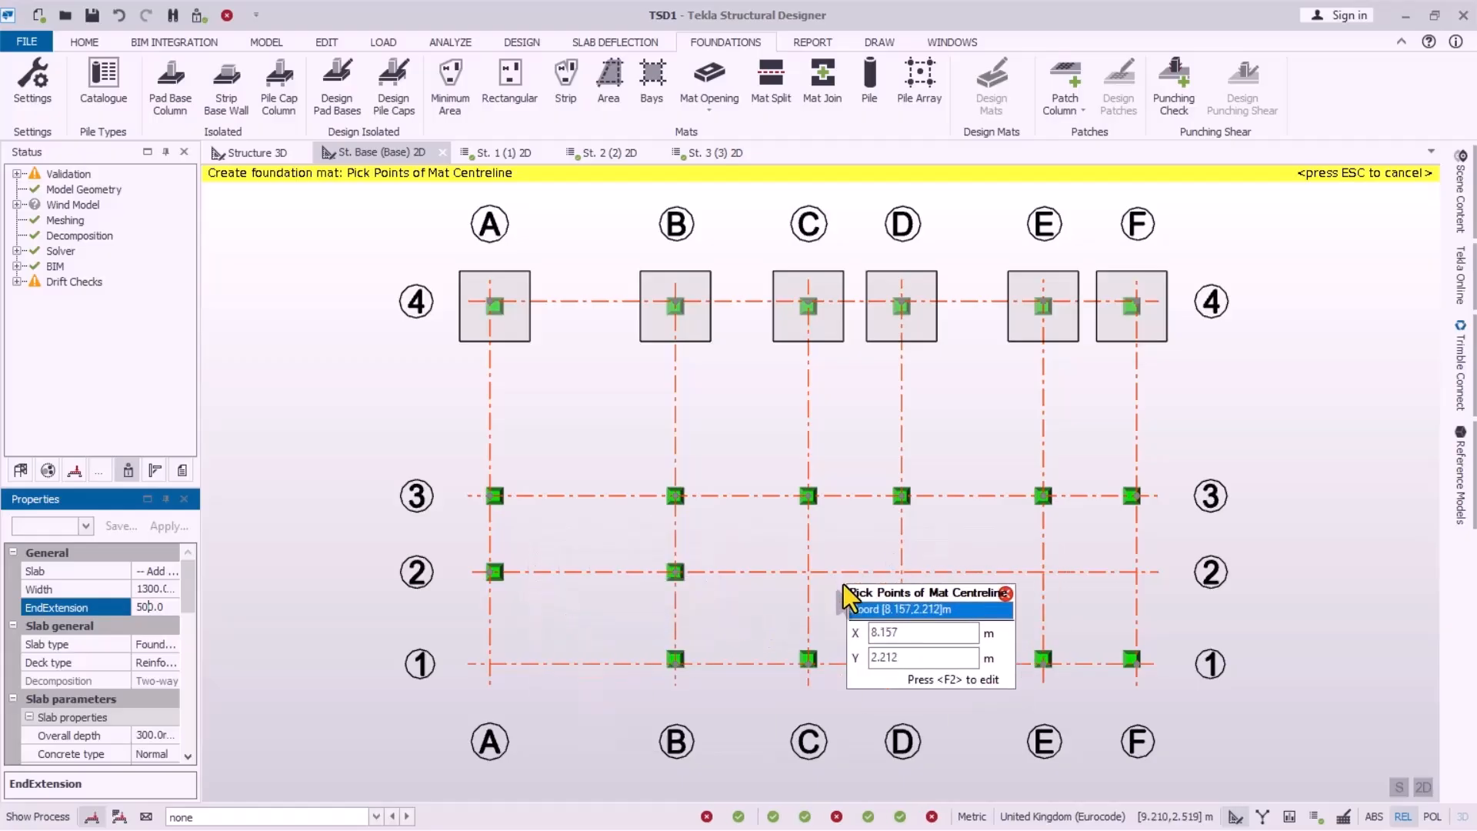
Step: Trace the strip mat's centreline along grid line 3 through the columns from F to A
scroll(977, 654, up, 1)
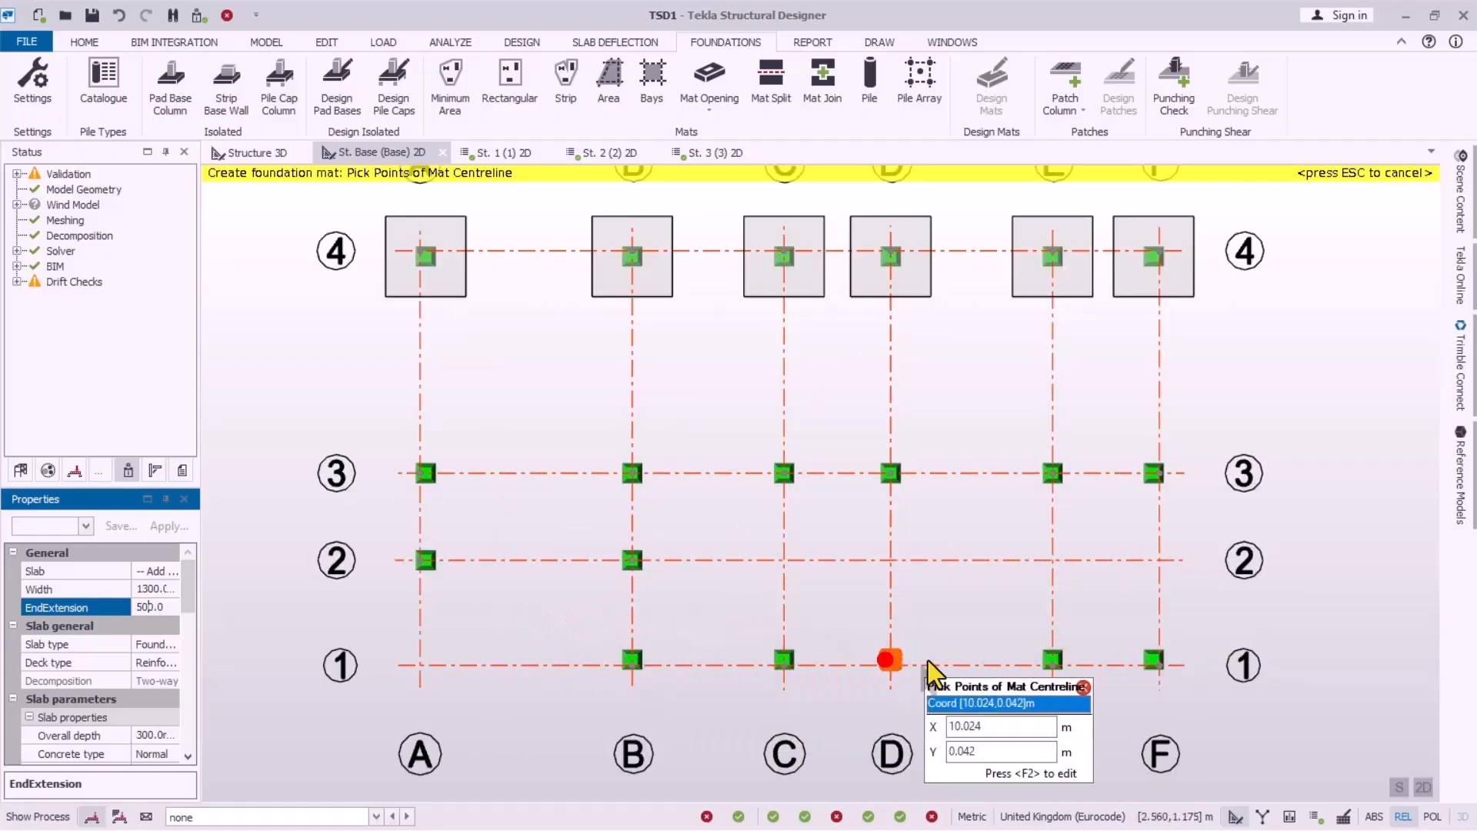
click(1158, 473)
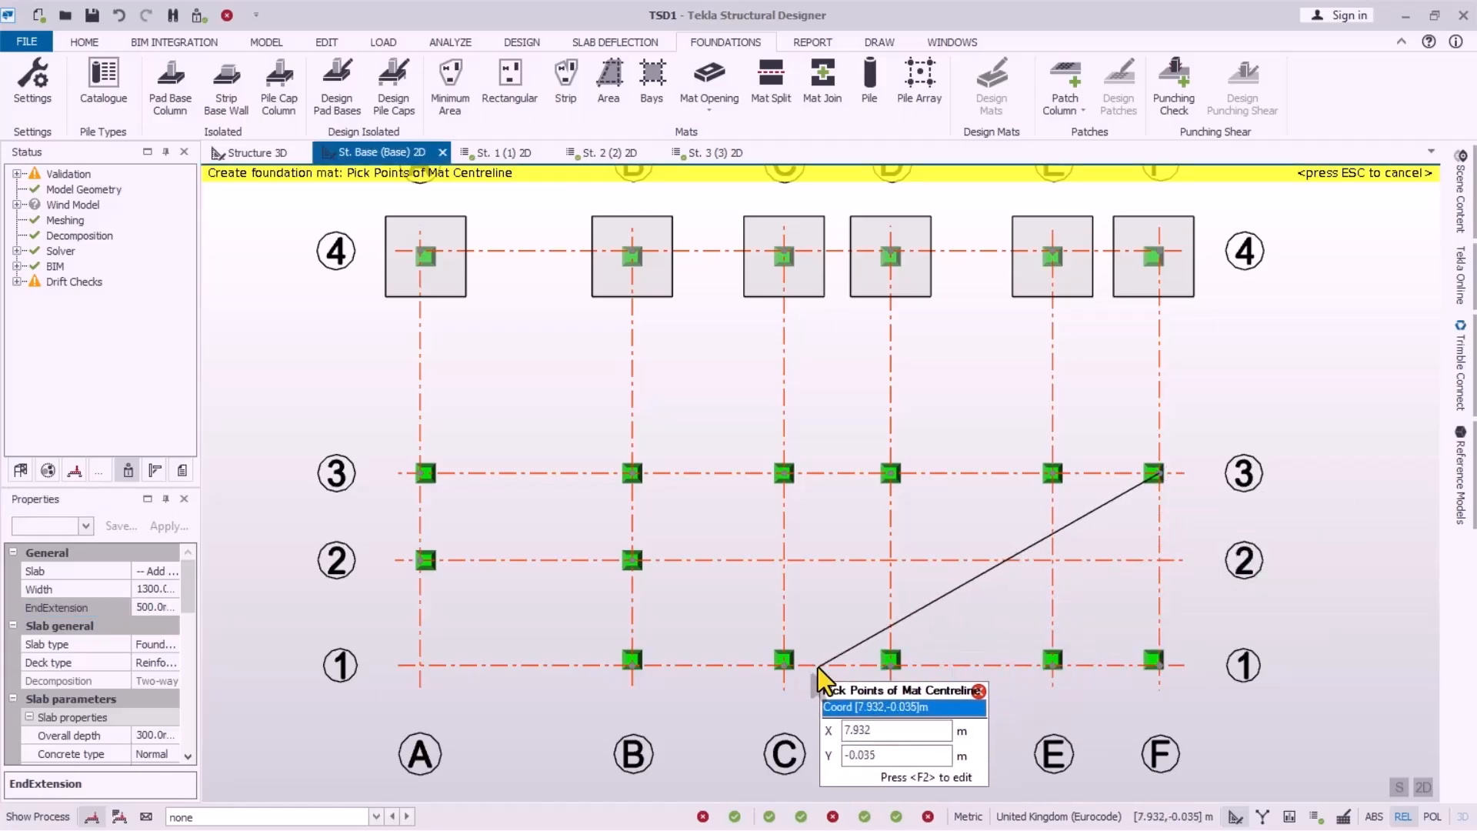
click(1067, 477)
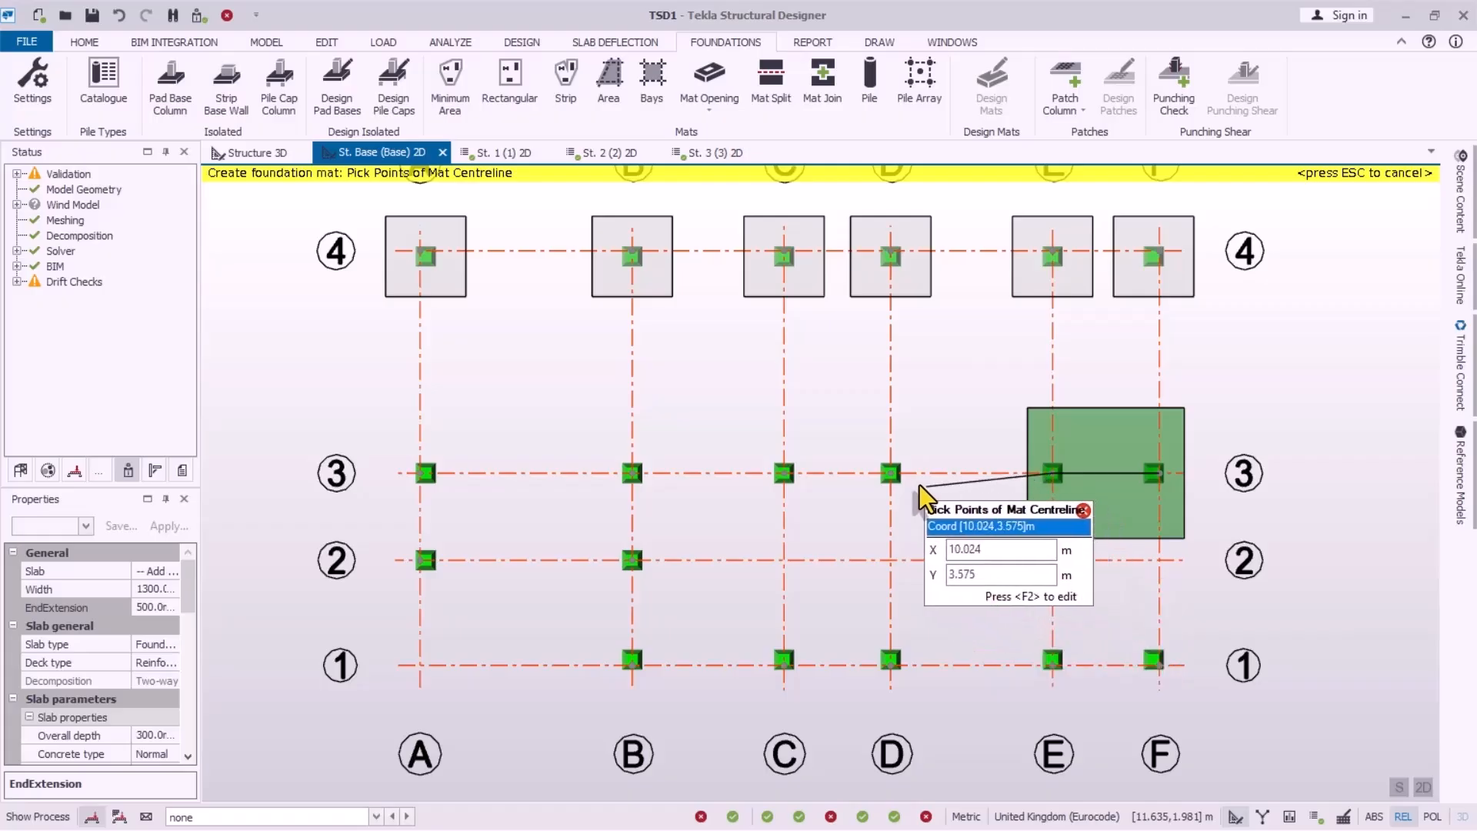
click(892, 475)
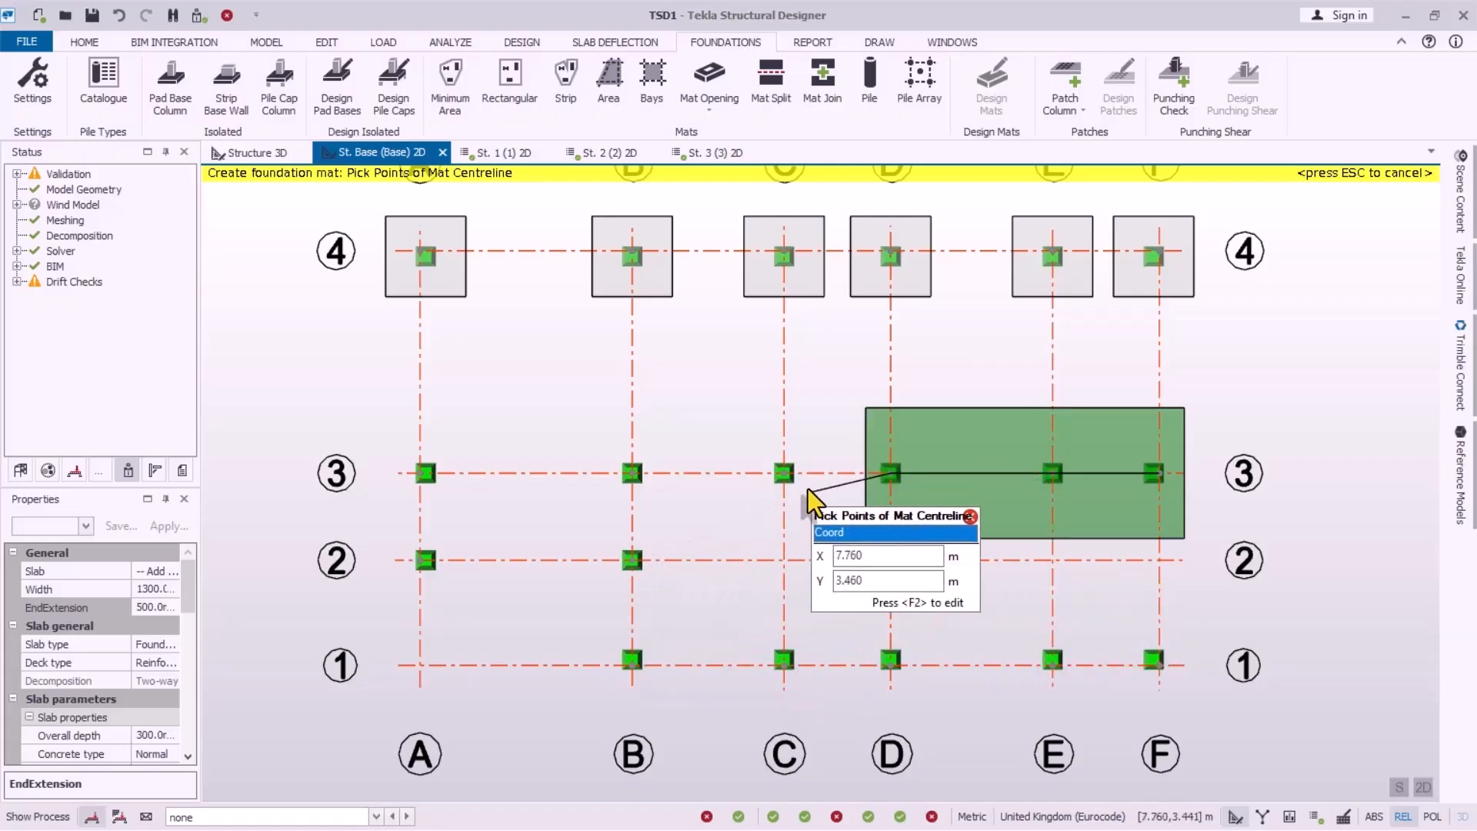
scroll(468, 560, up, 1)
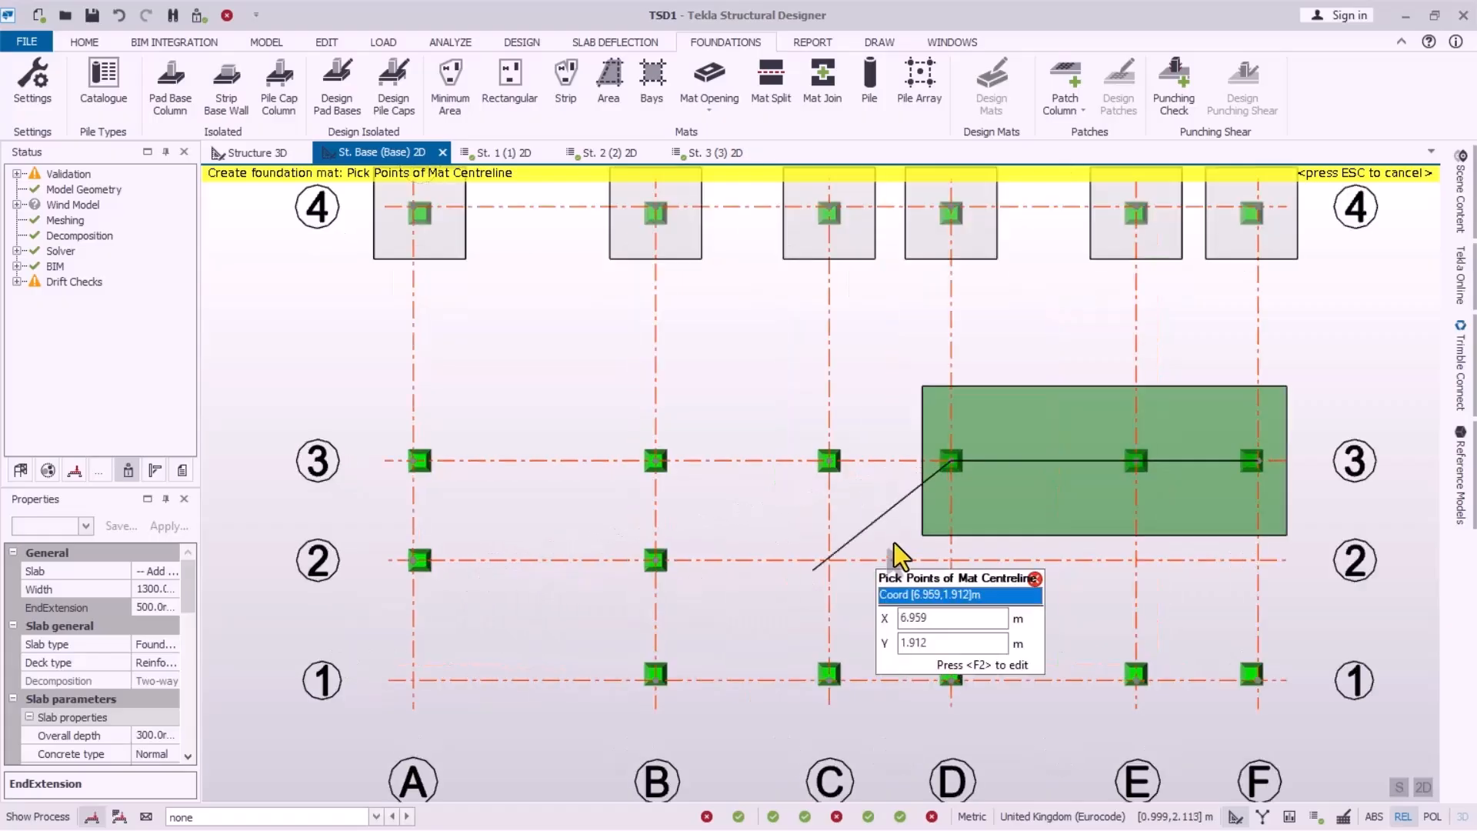
click(825, 477)
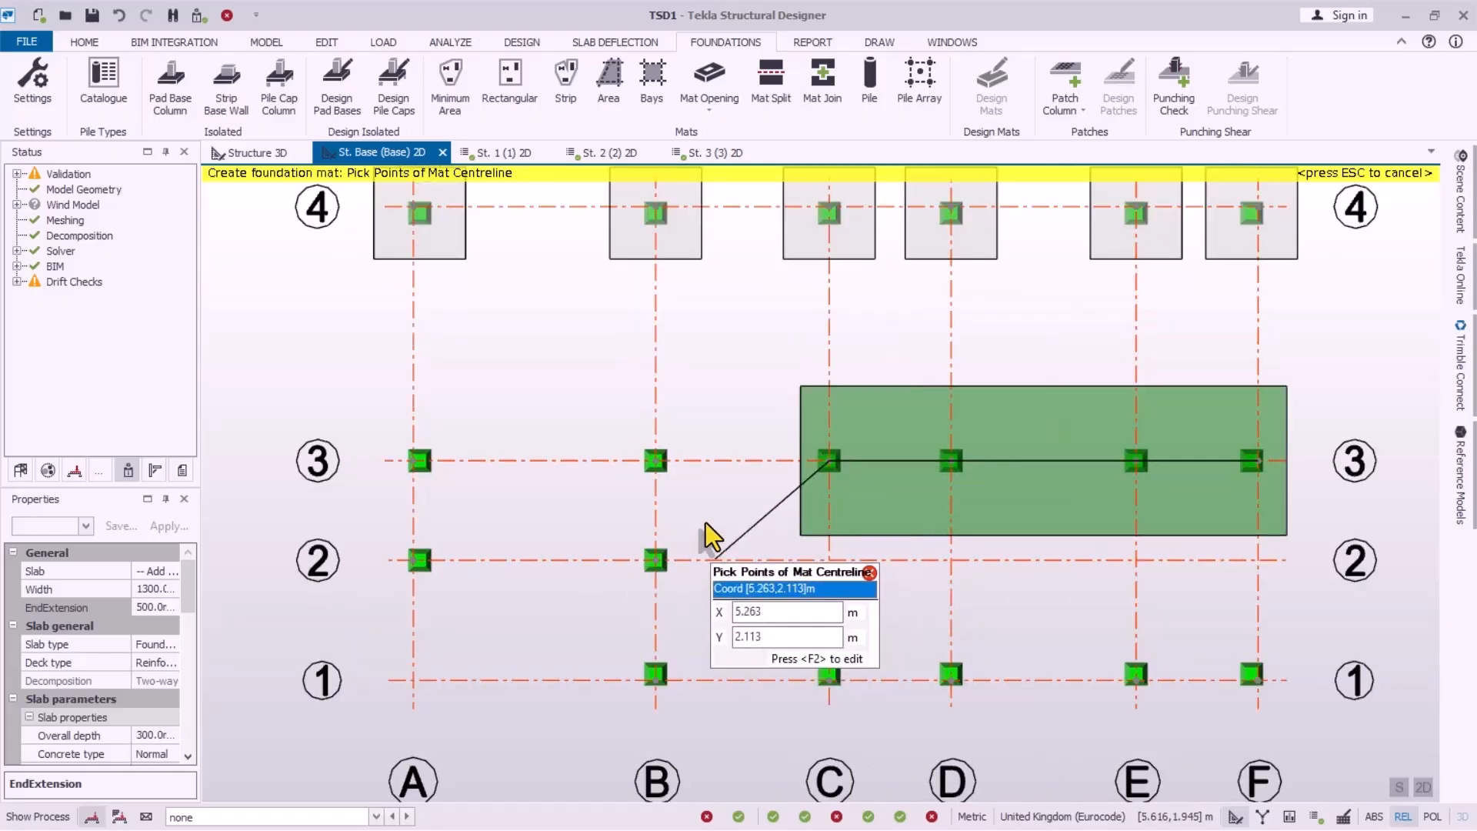
click(666, 464)
click(420, 460)
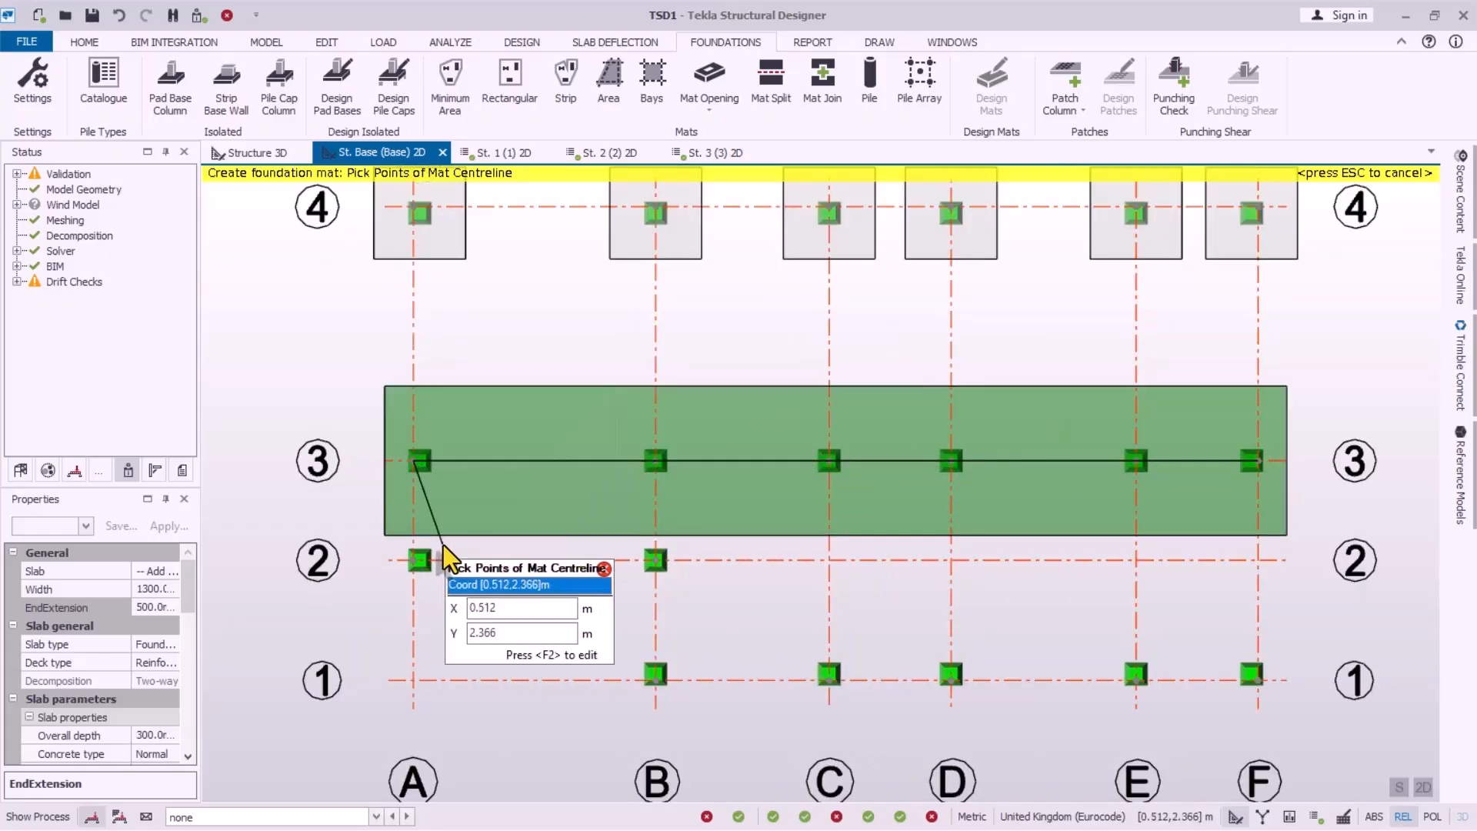
Step: Continue the strip mat's centreline through the columns at A/2 and B/2 down to B/1
click(427, 557)
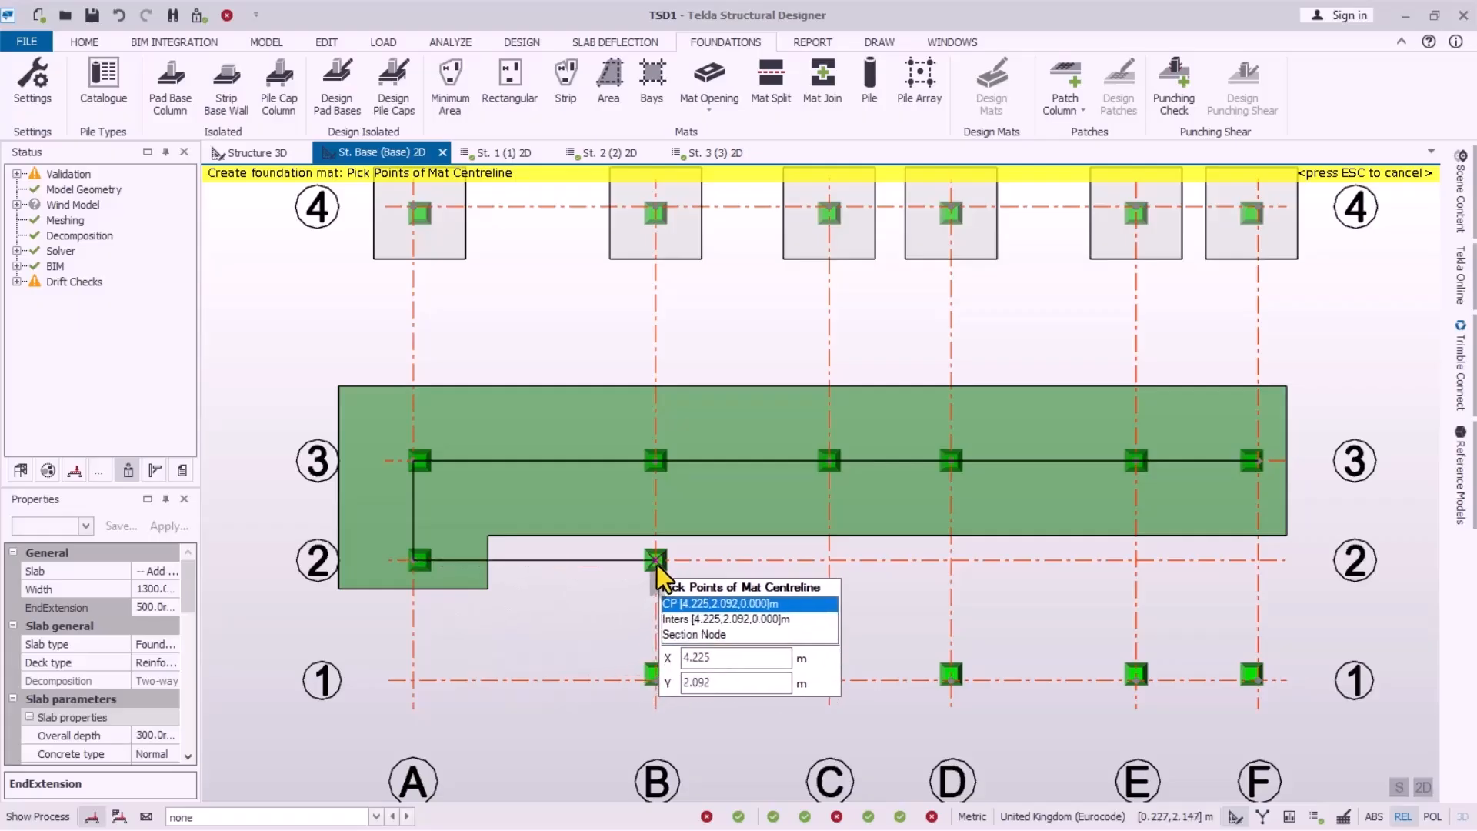
click(657, 561)
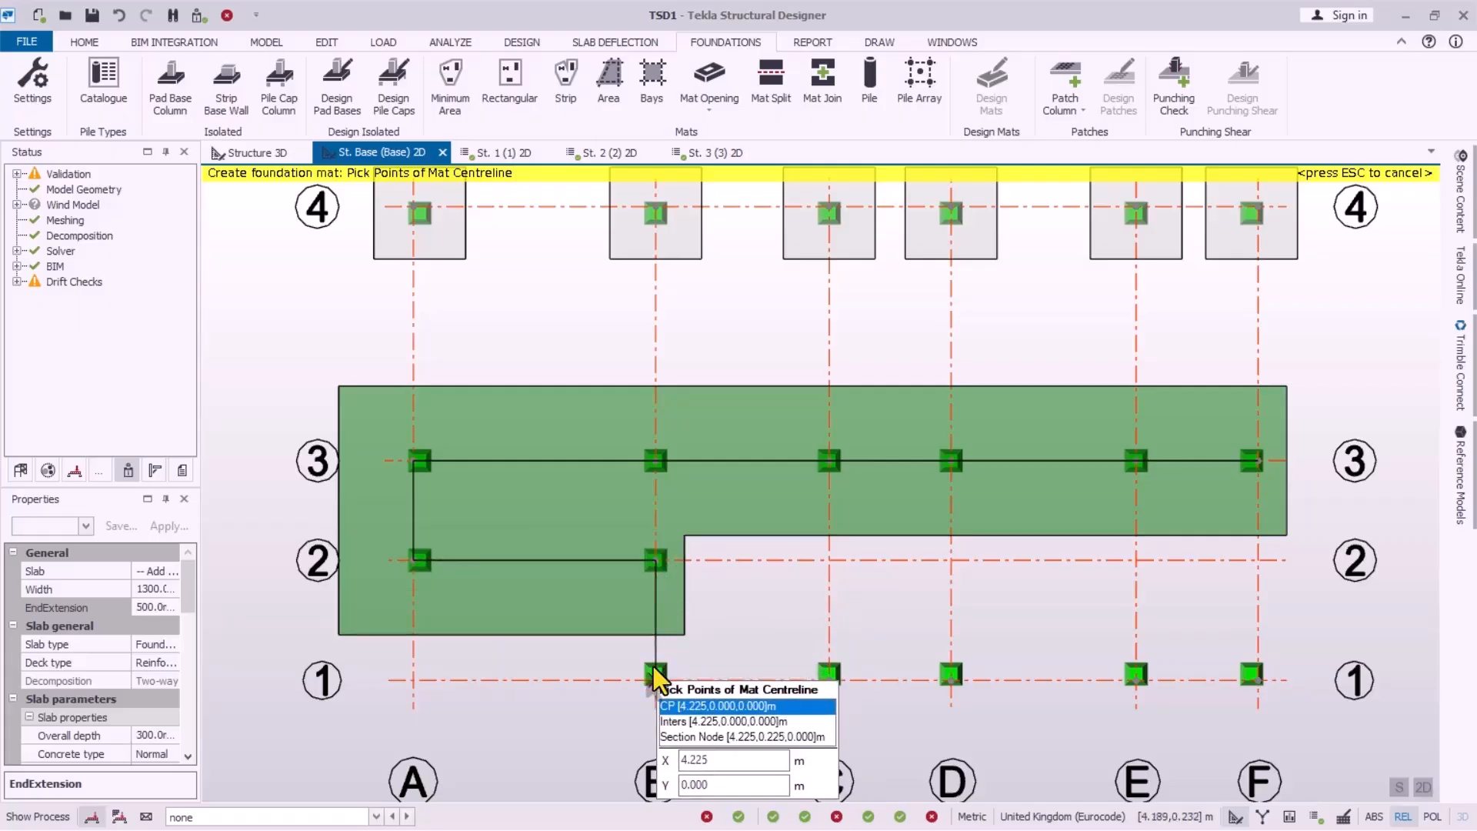
scroll(369, 569, down, 1)
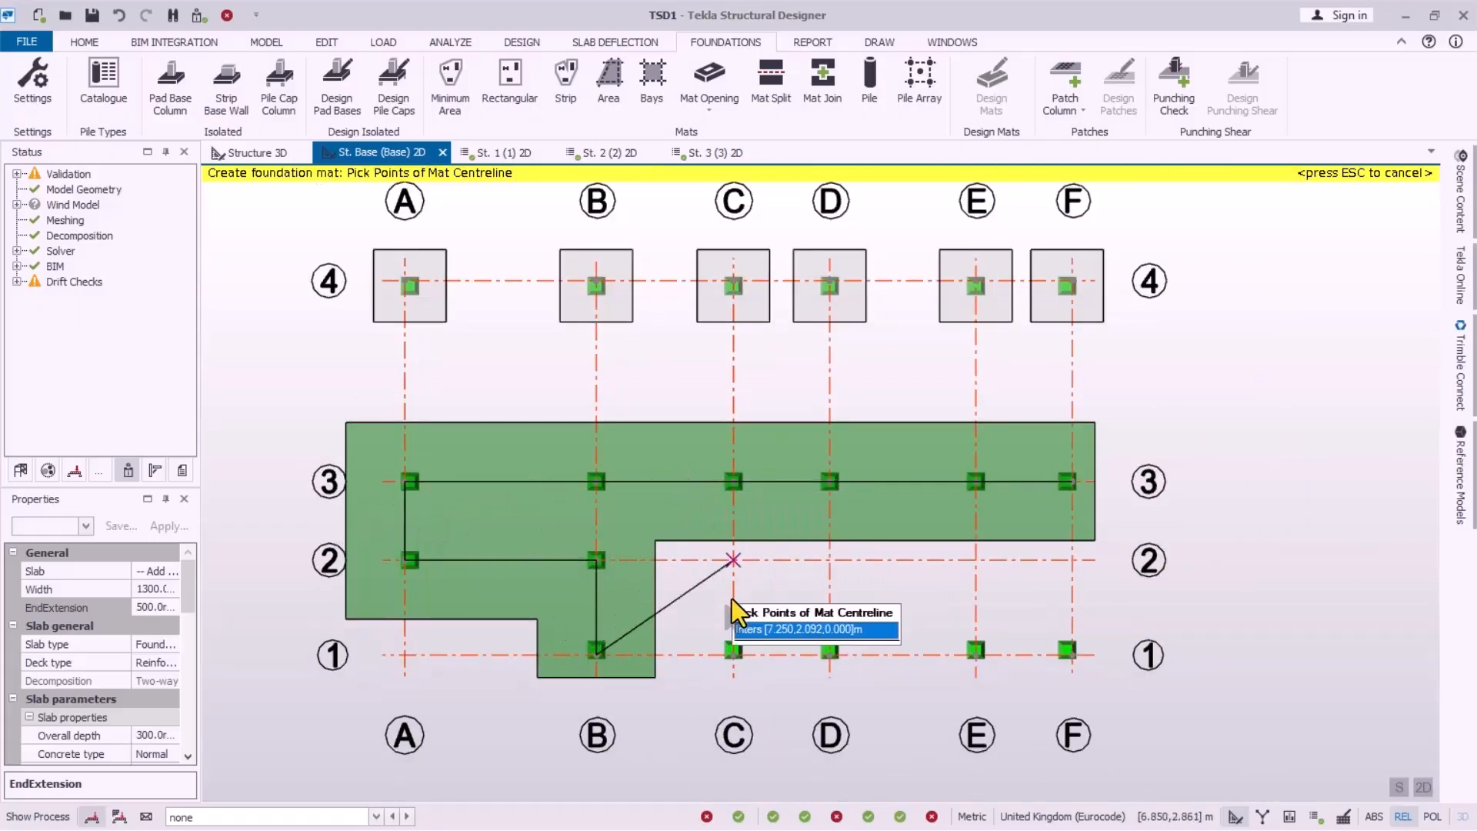
Step: Extend the centreline along grid line 1 from B to F, create the foundation mat and end the command
click(733, 637)
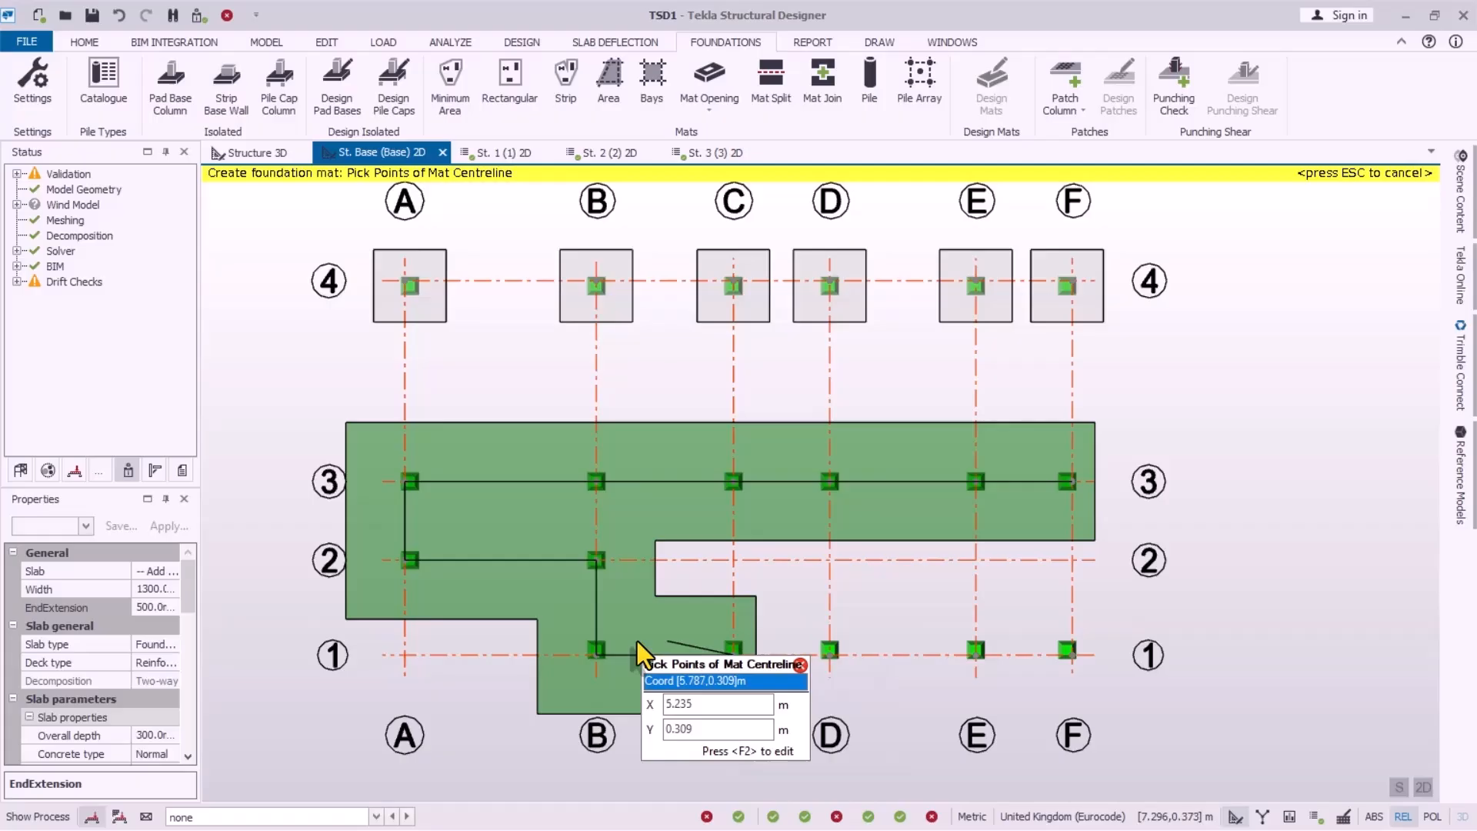
click(828, 650)
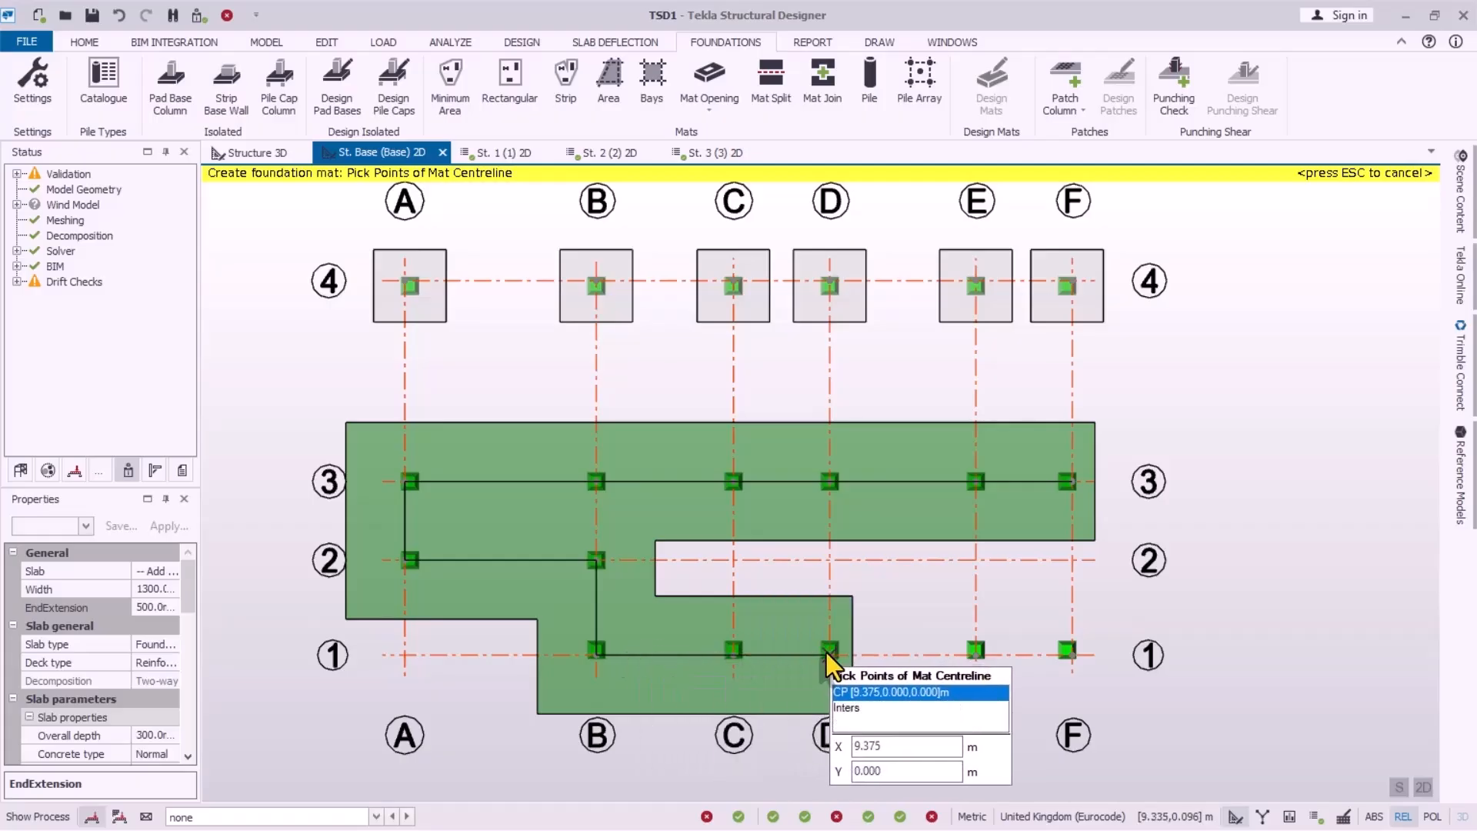
click(974, 650)
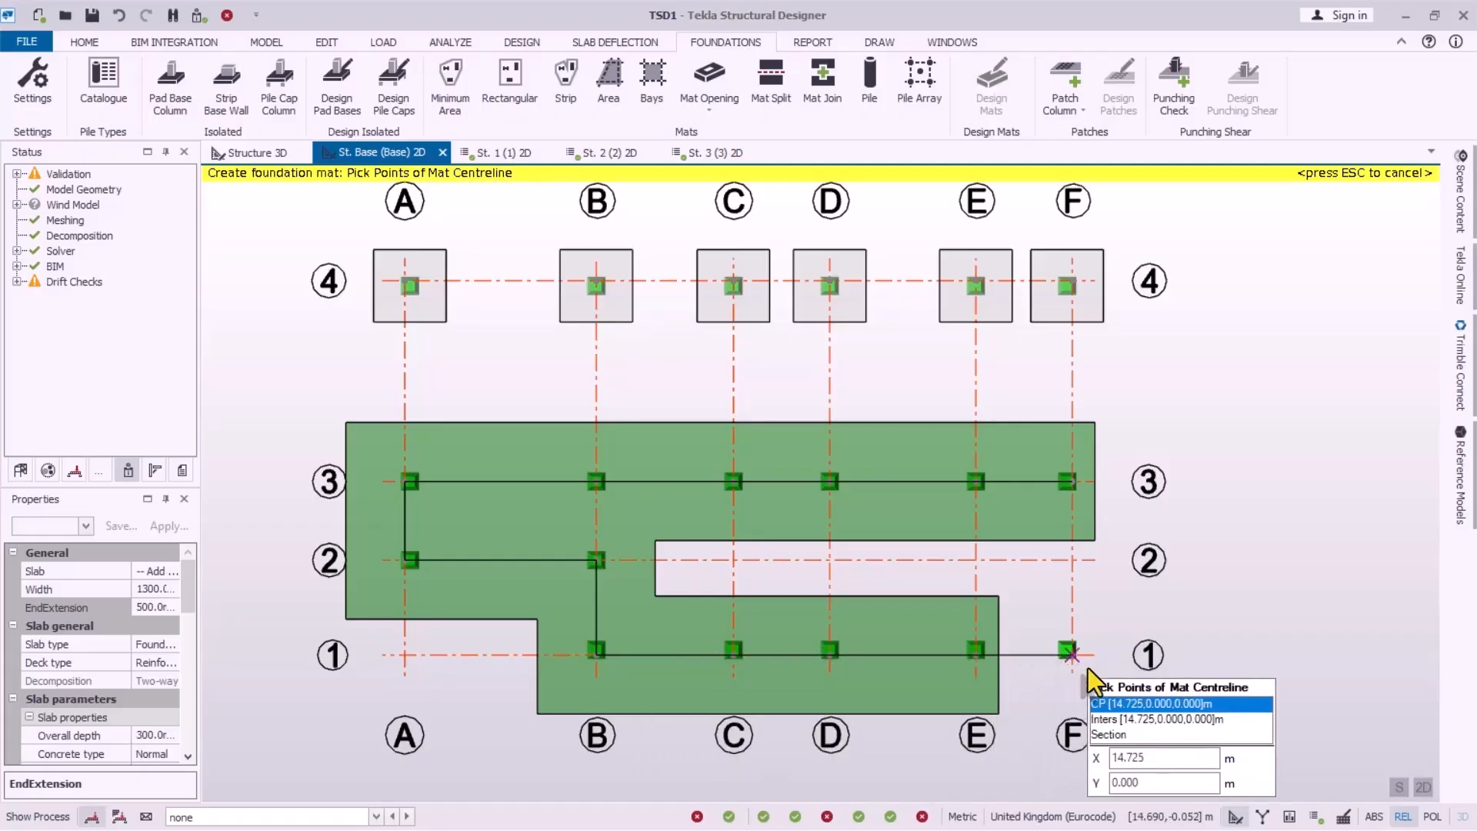
scroll(1099, 676, up, 1)
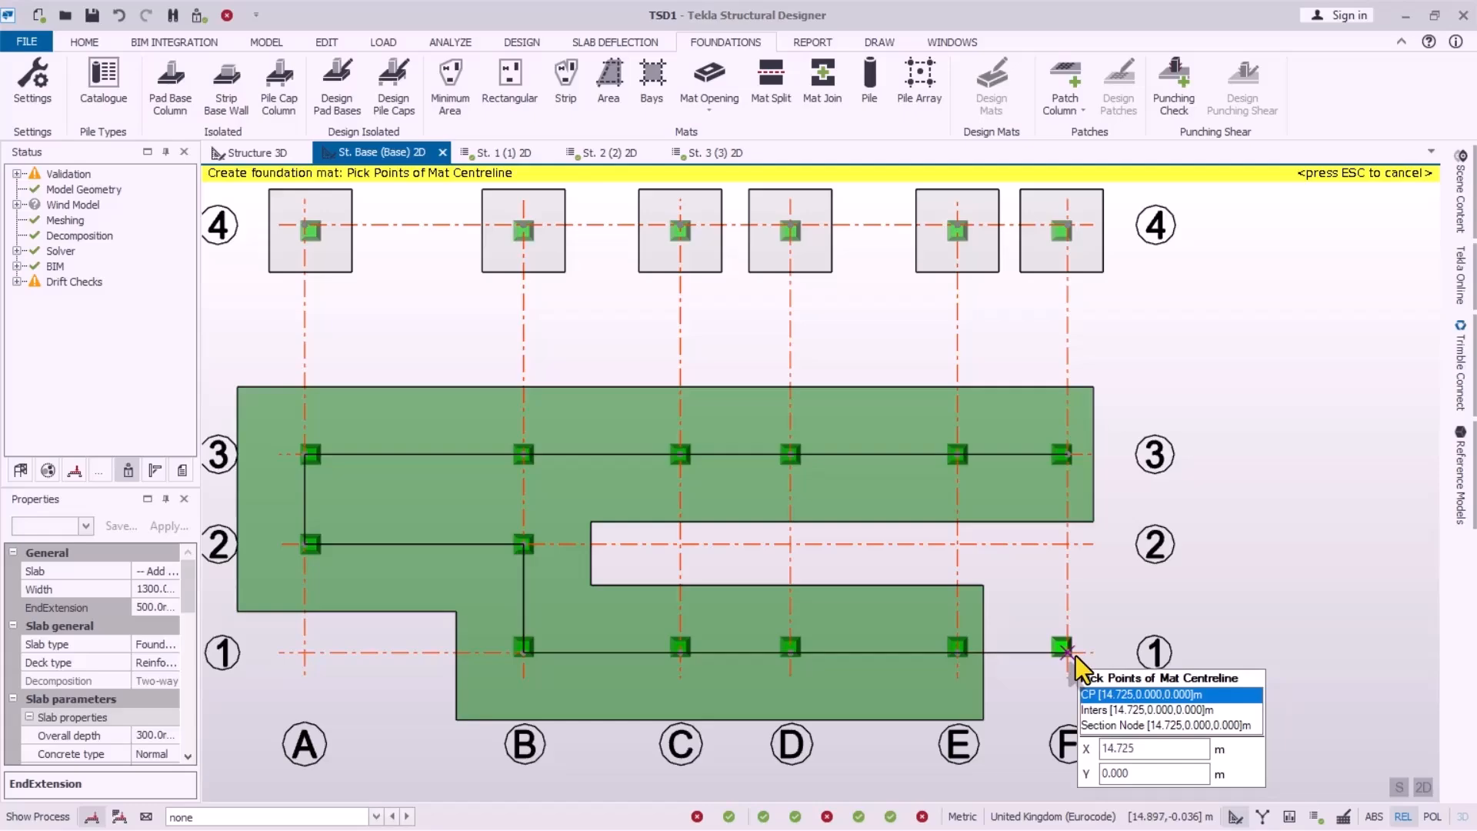
scroll(1073, 659, up, 1)
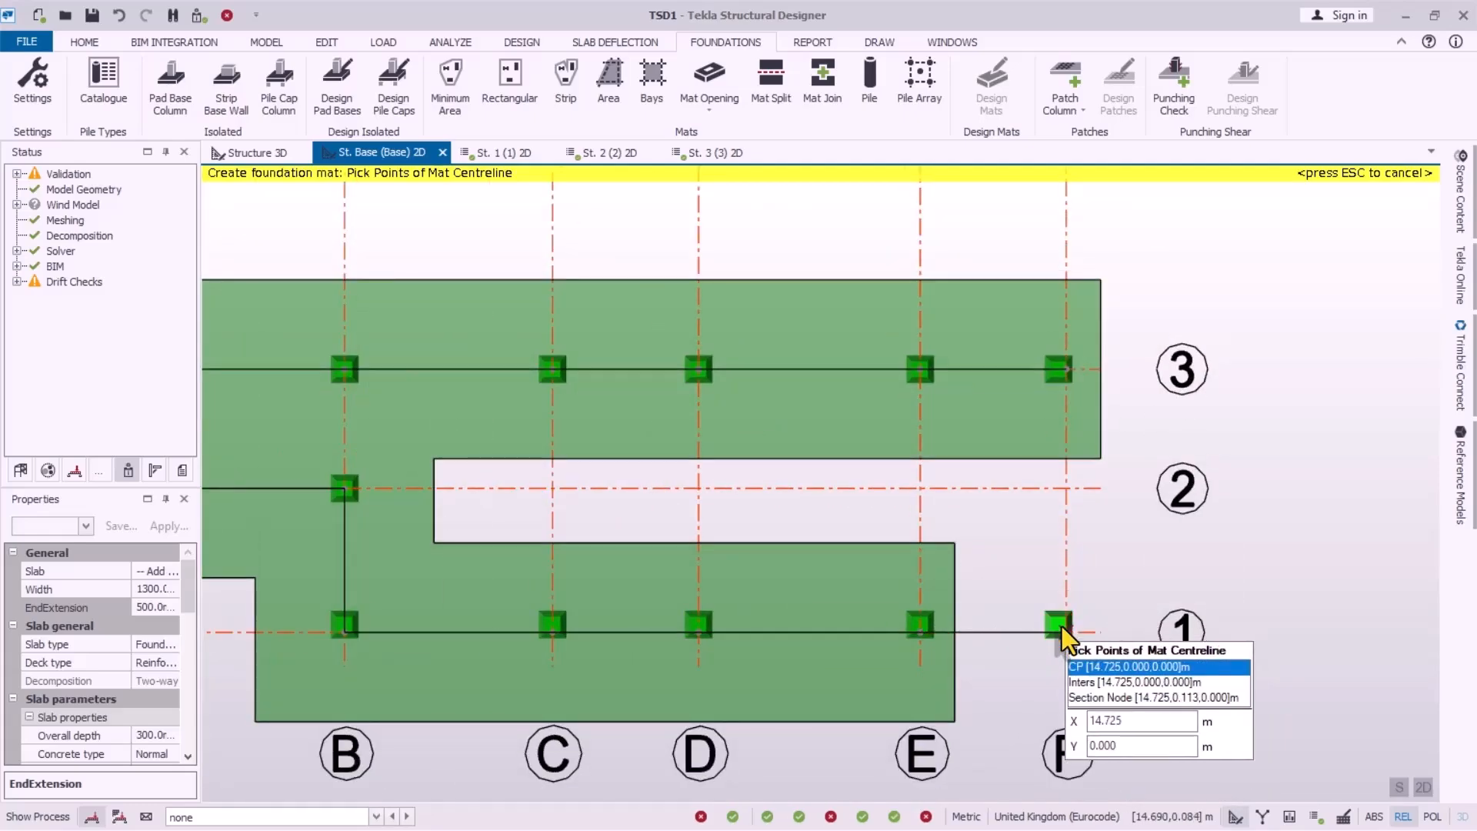
click(1066, 629)
scroll(1128, 518, down, 3)
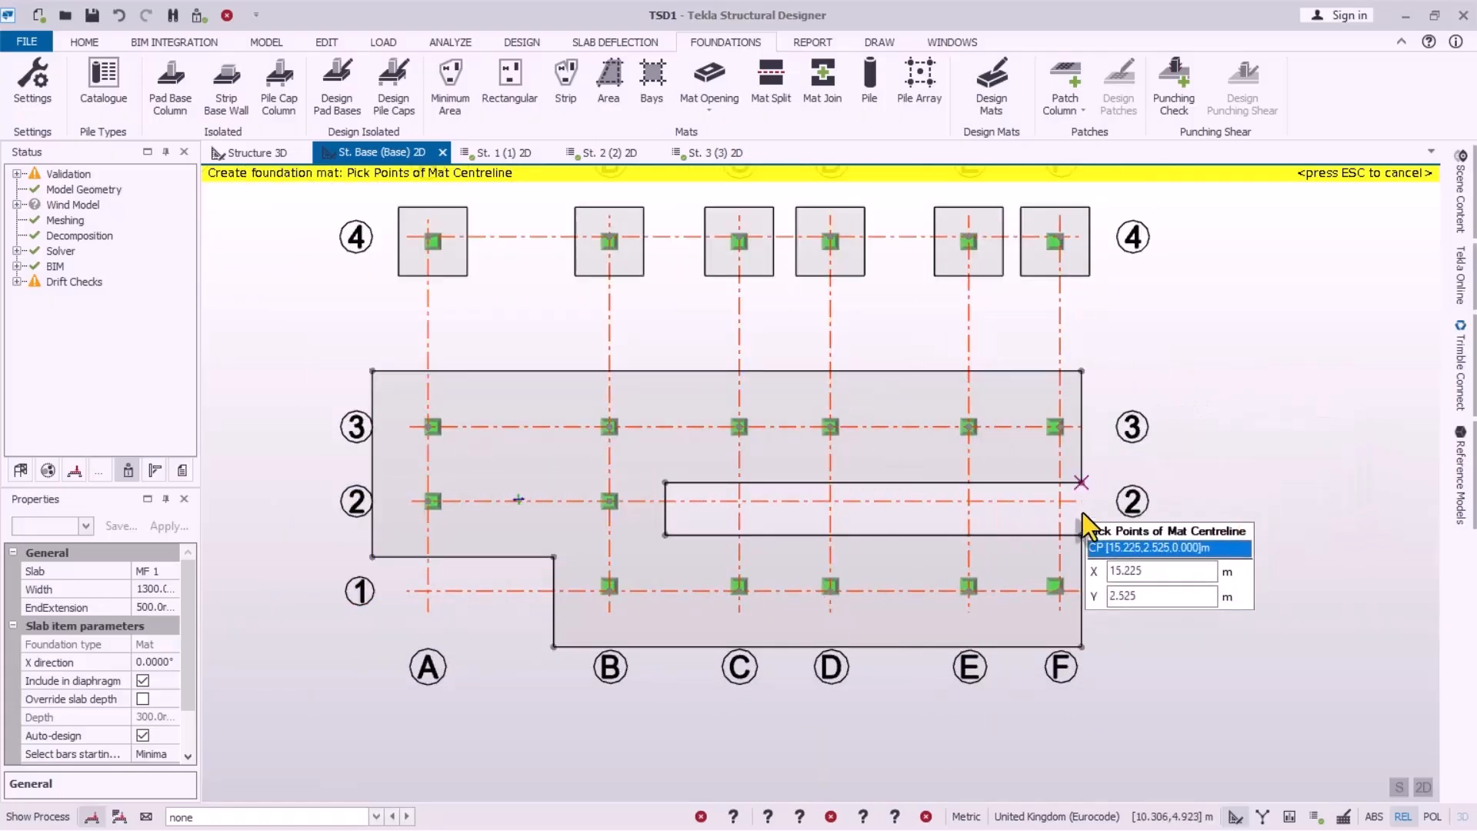
key(Escape)
key(Escape)
Step: Validate the model with the new foundation mat and expand the validation entries in the project status
scroll(650, 402, up, 1)
scroll(523, 397, down, 1)
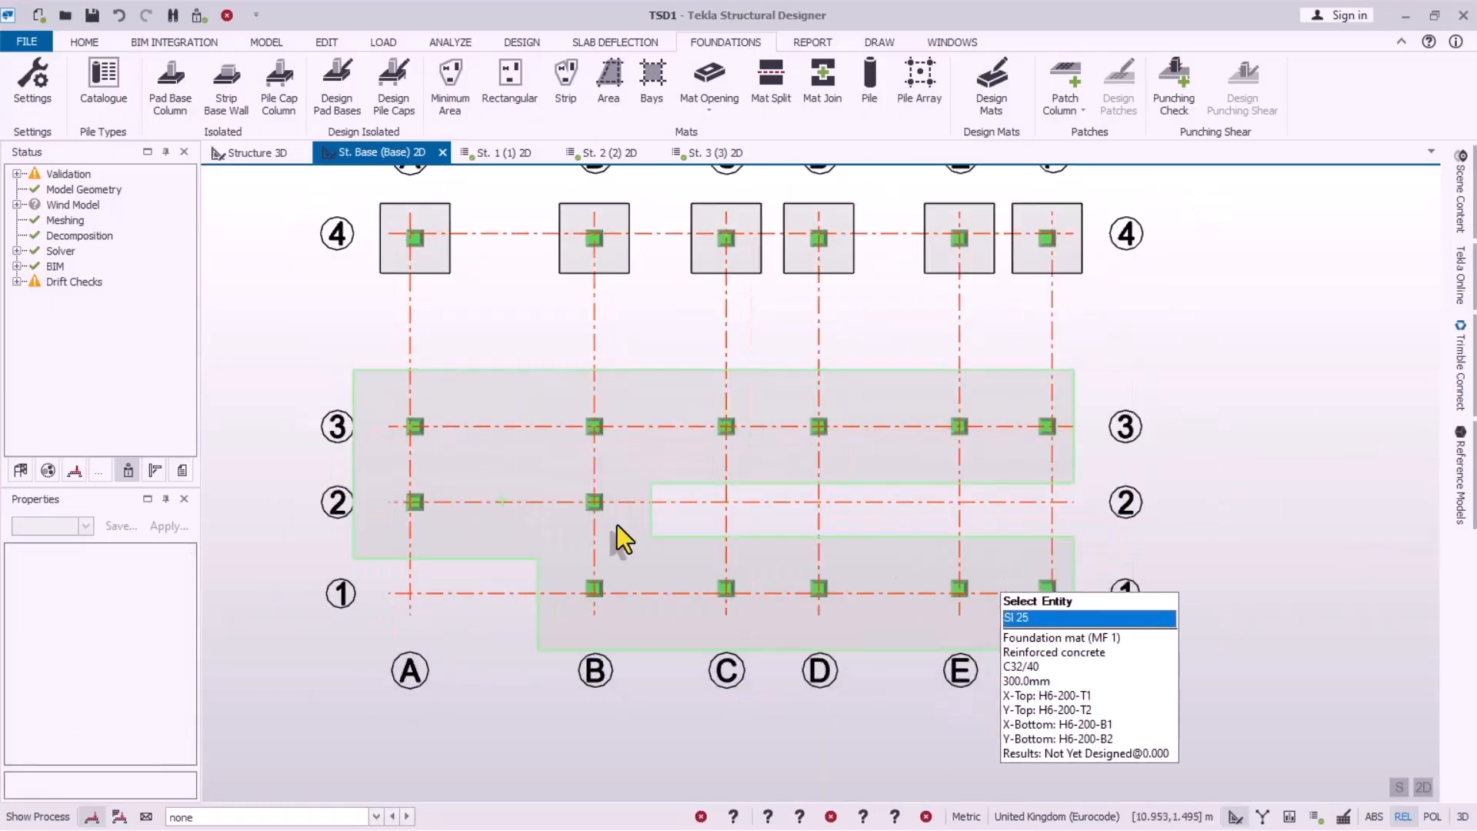
click(199, 19)
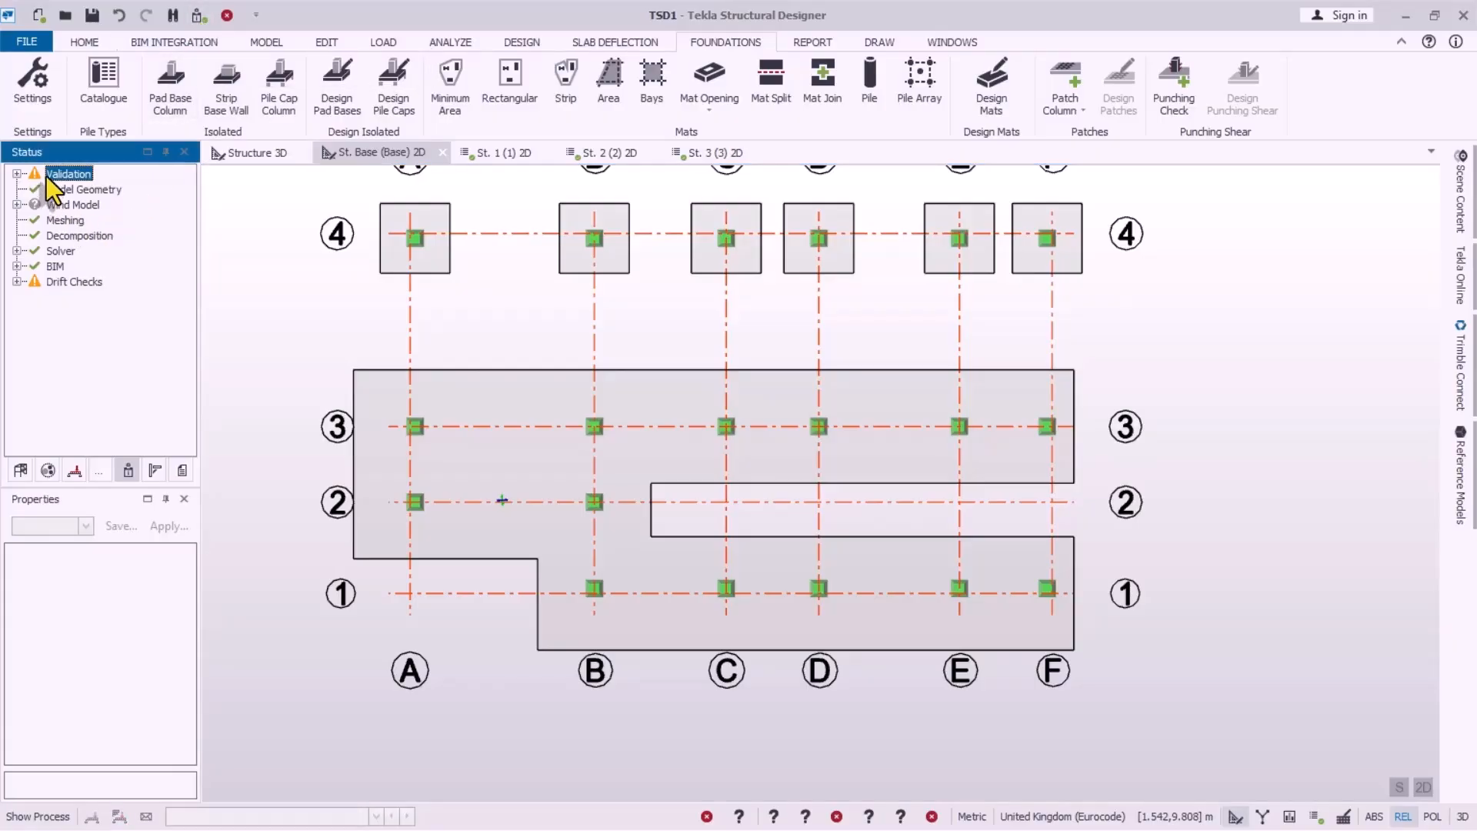
click(18, 174)
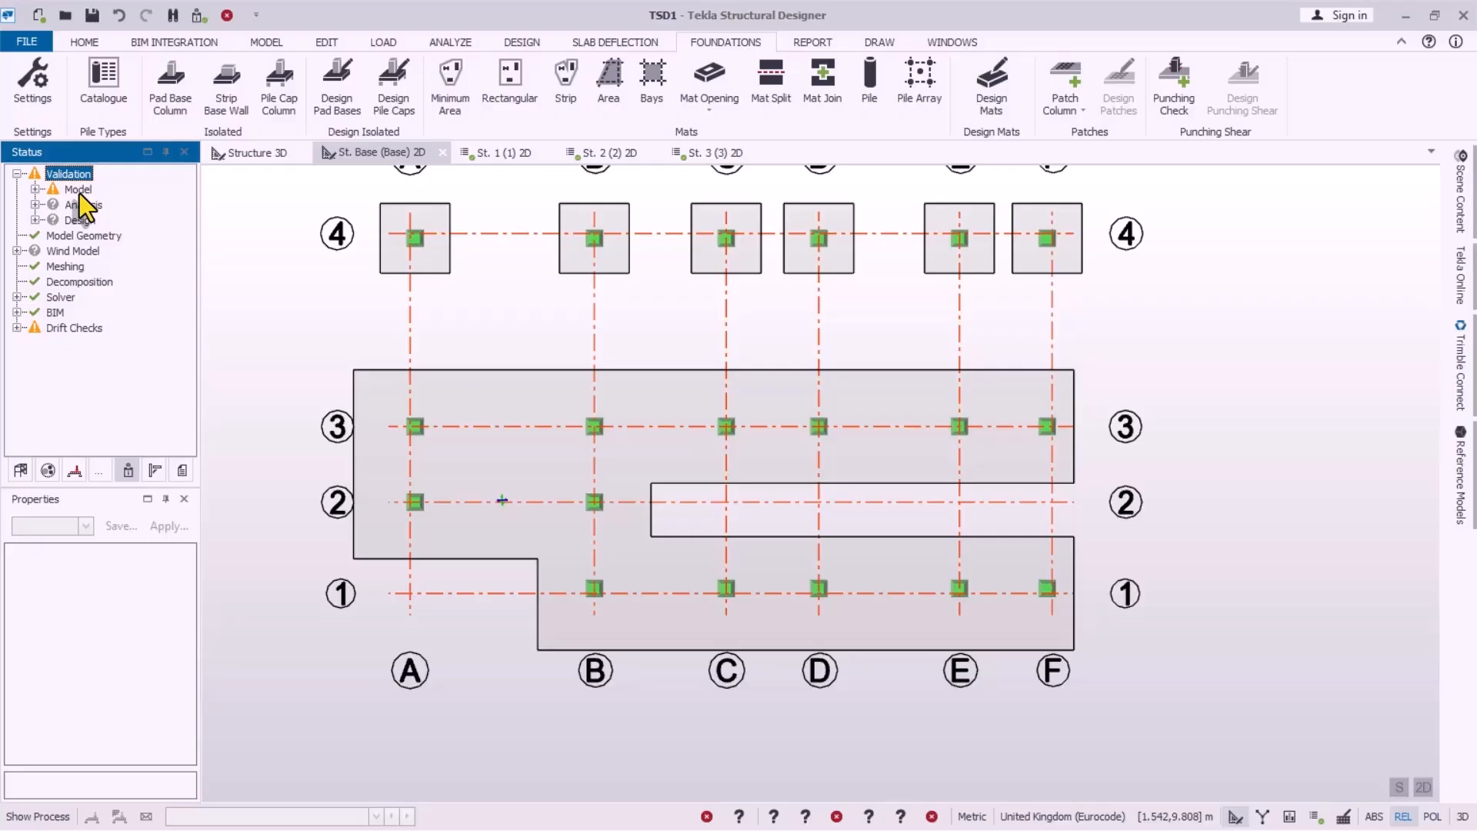
Step: Select the foundation mat in the base plan to check its properties, clear the selection and validate the model again
drag(534, 347, 488, 398)
scroll(399, 431, up, 1)
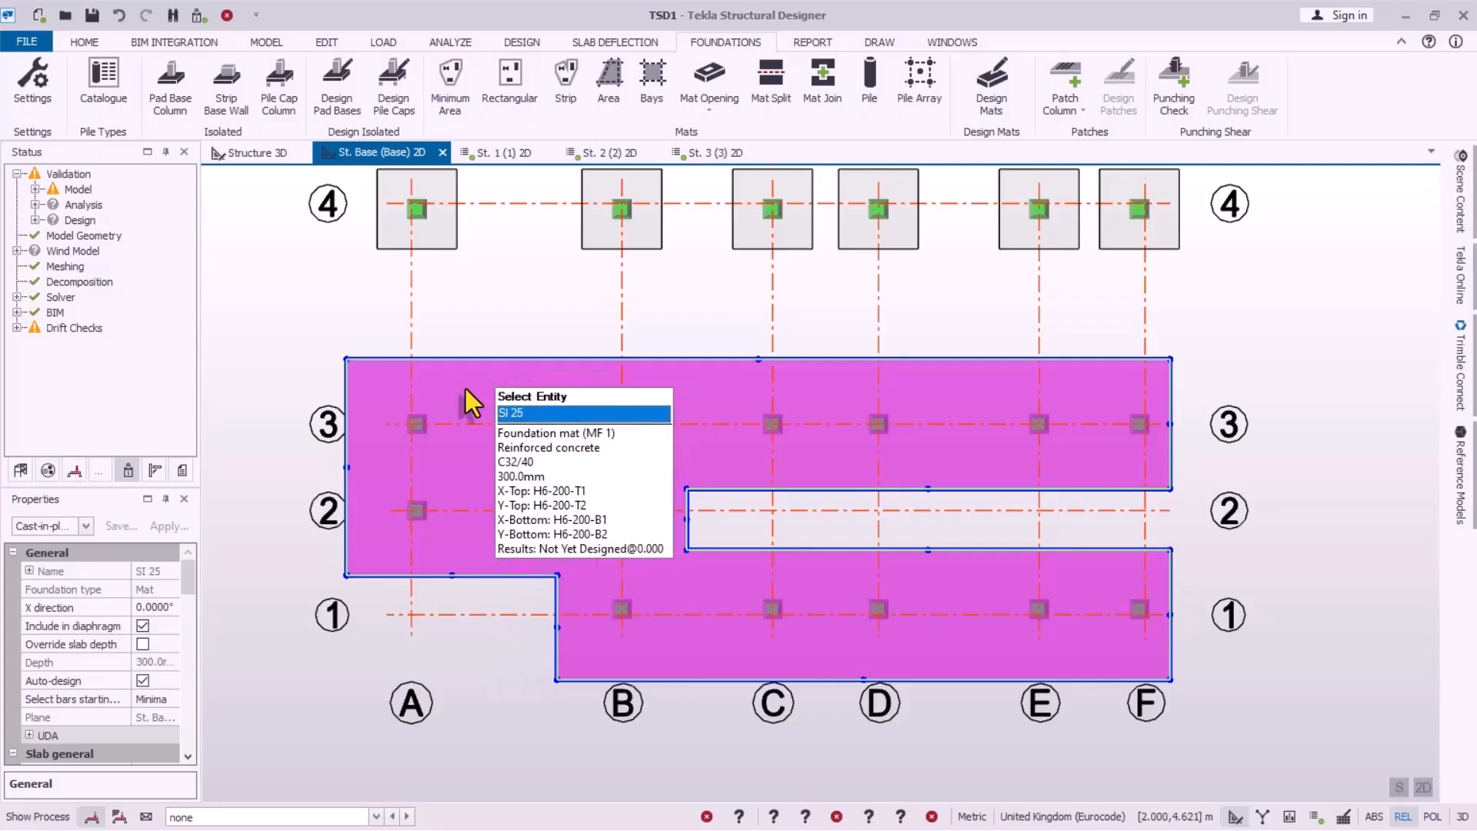
click(497, 389)
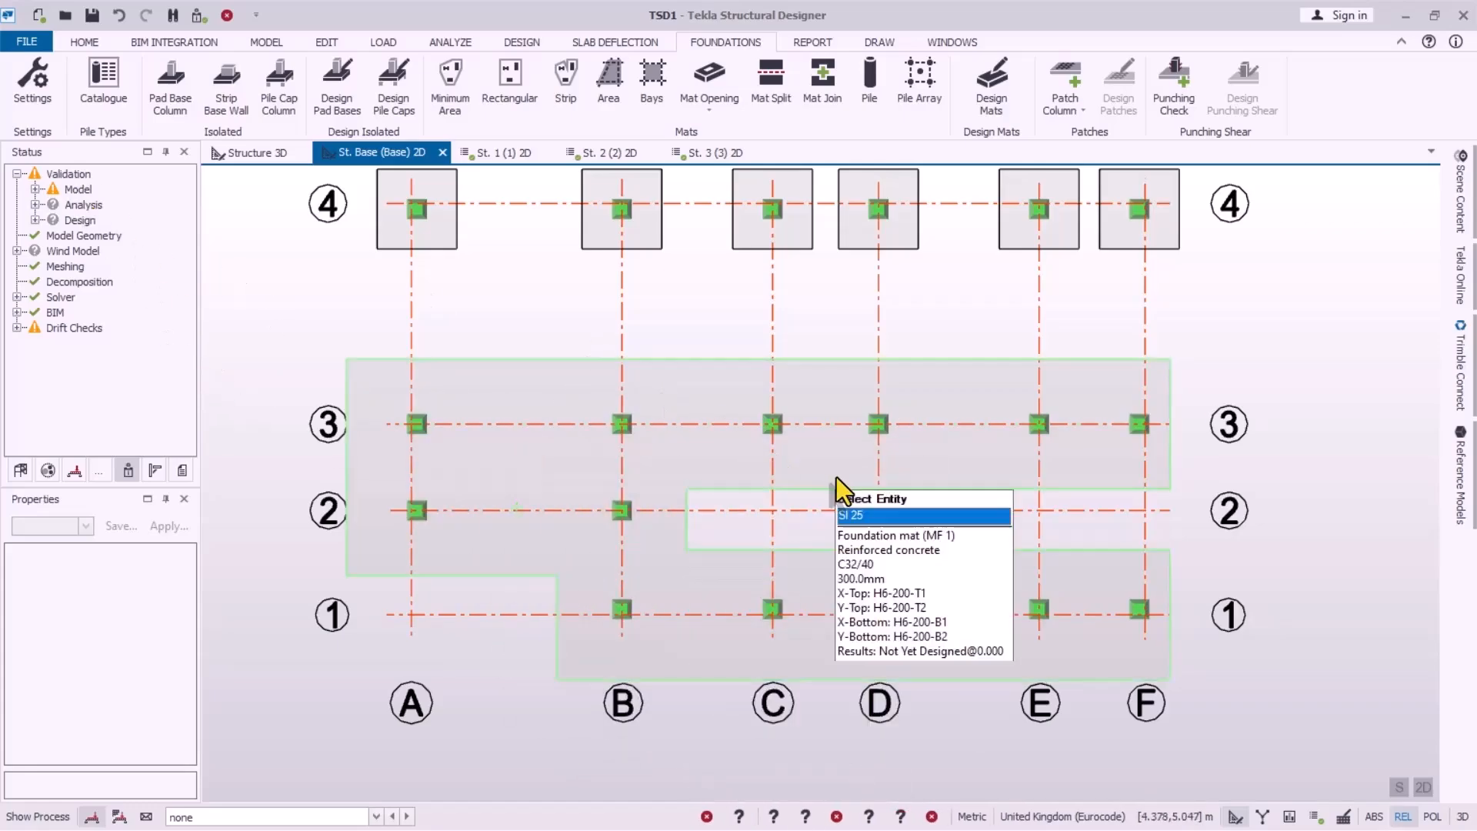
click(200, 17)
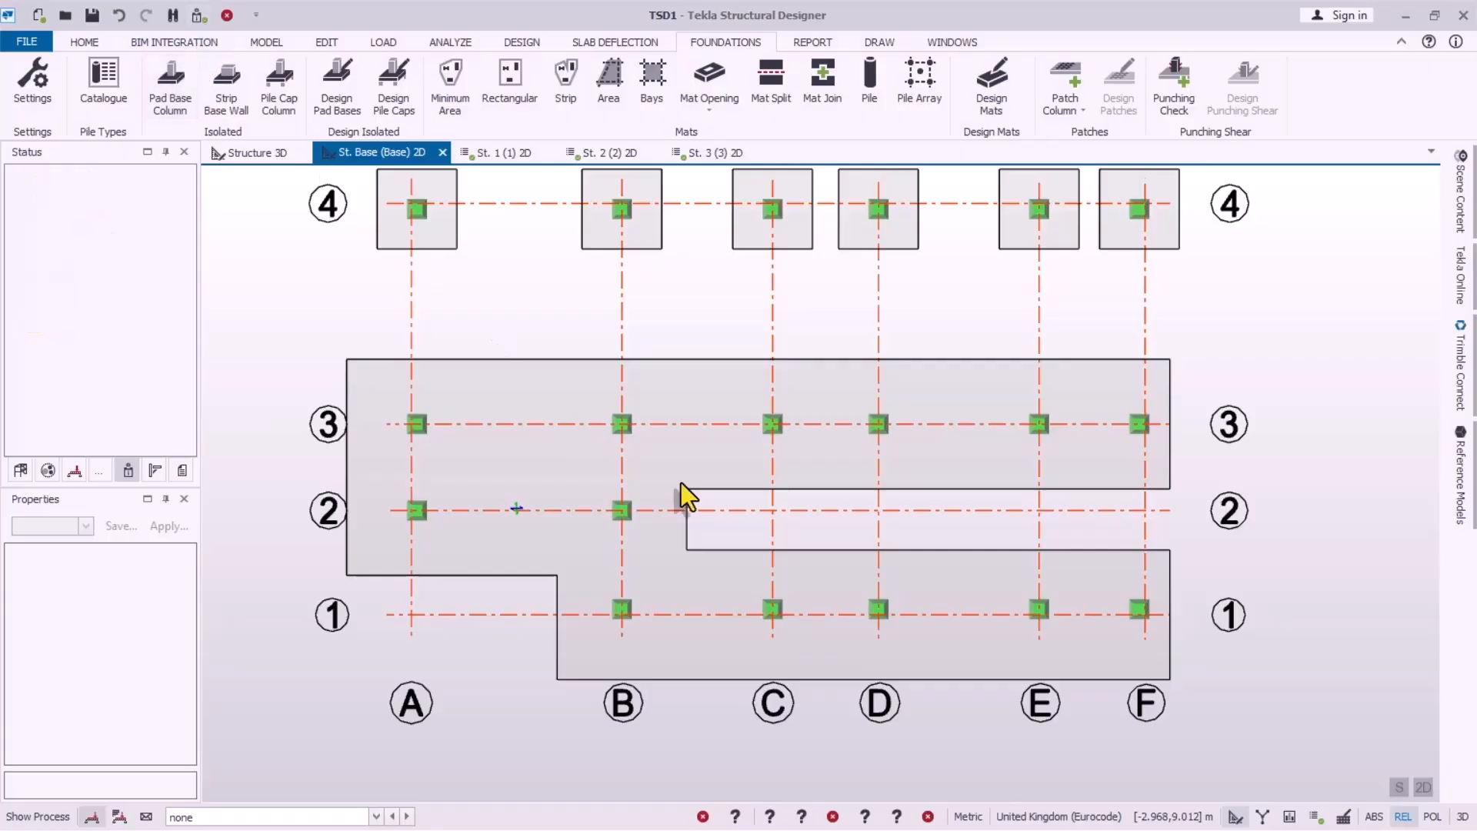
Step: Select the foundation mat in the 3D structure view and examine its shape beneath the columns from several angles
click(268, 156)
click(1014, 687)
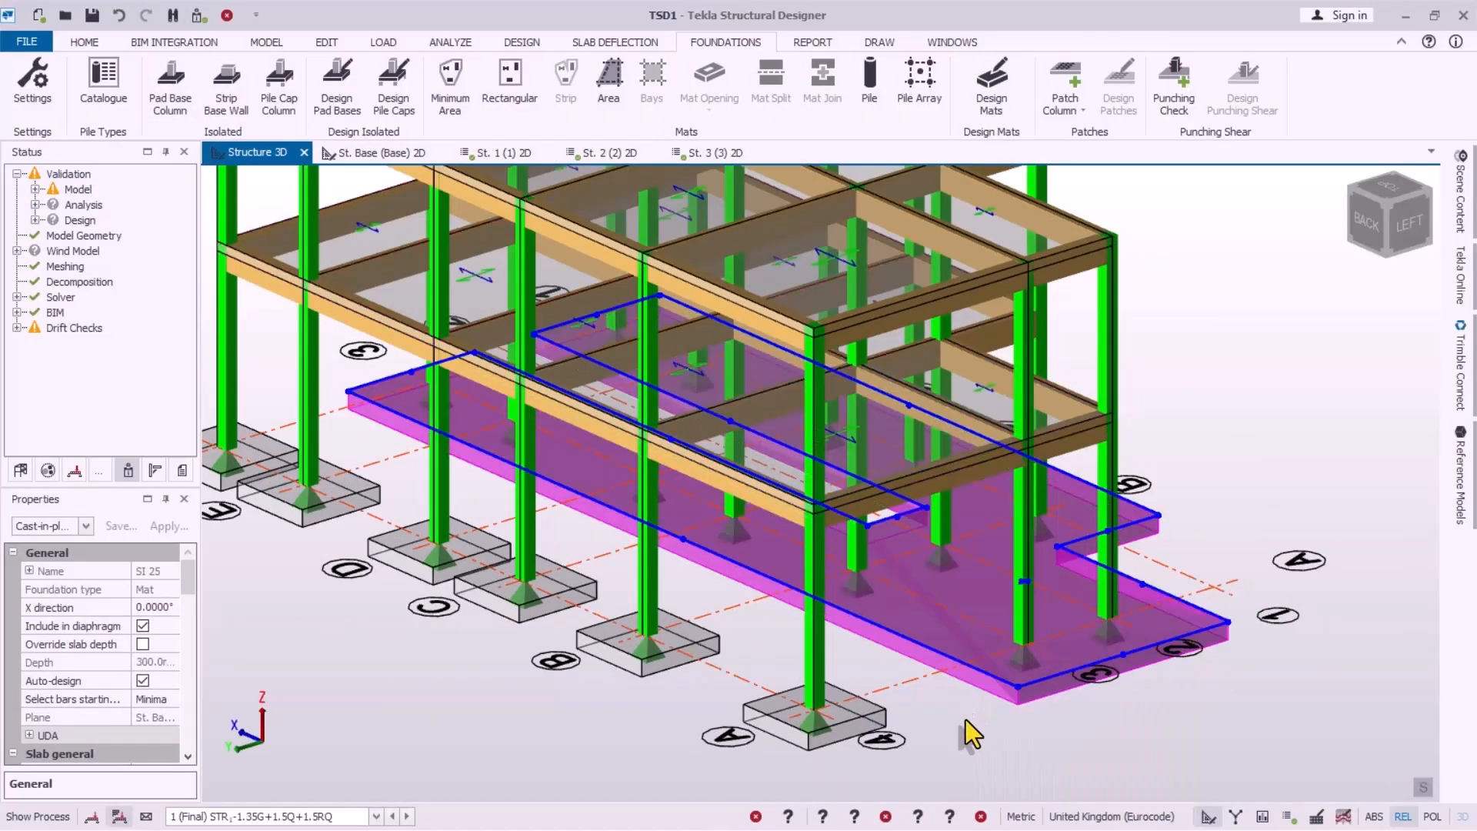
scroll(814, 666, down, 2)
right_drag(951, 695, 809, 682)
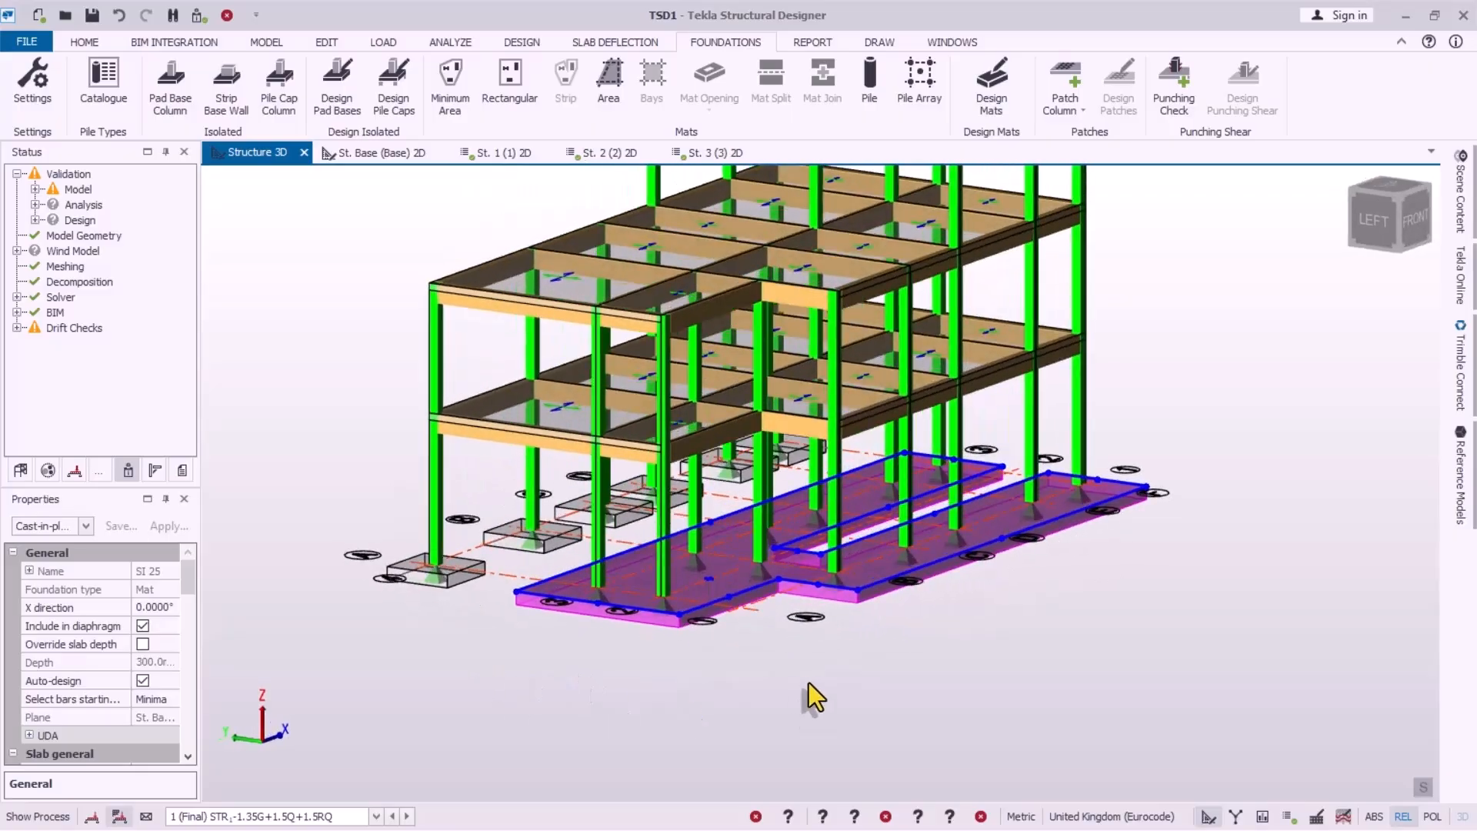
right_drag(864, 635, 980, 667)
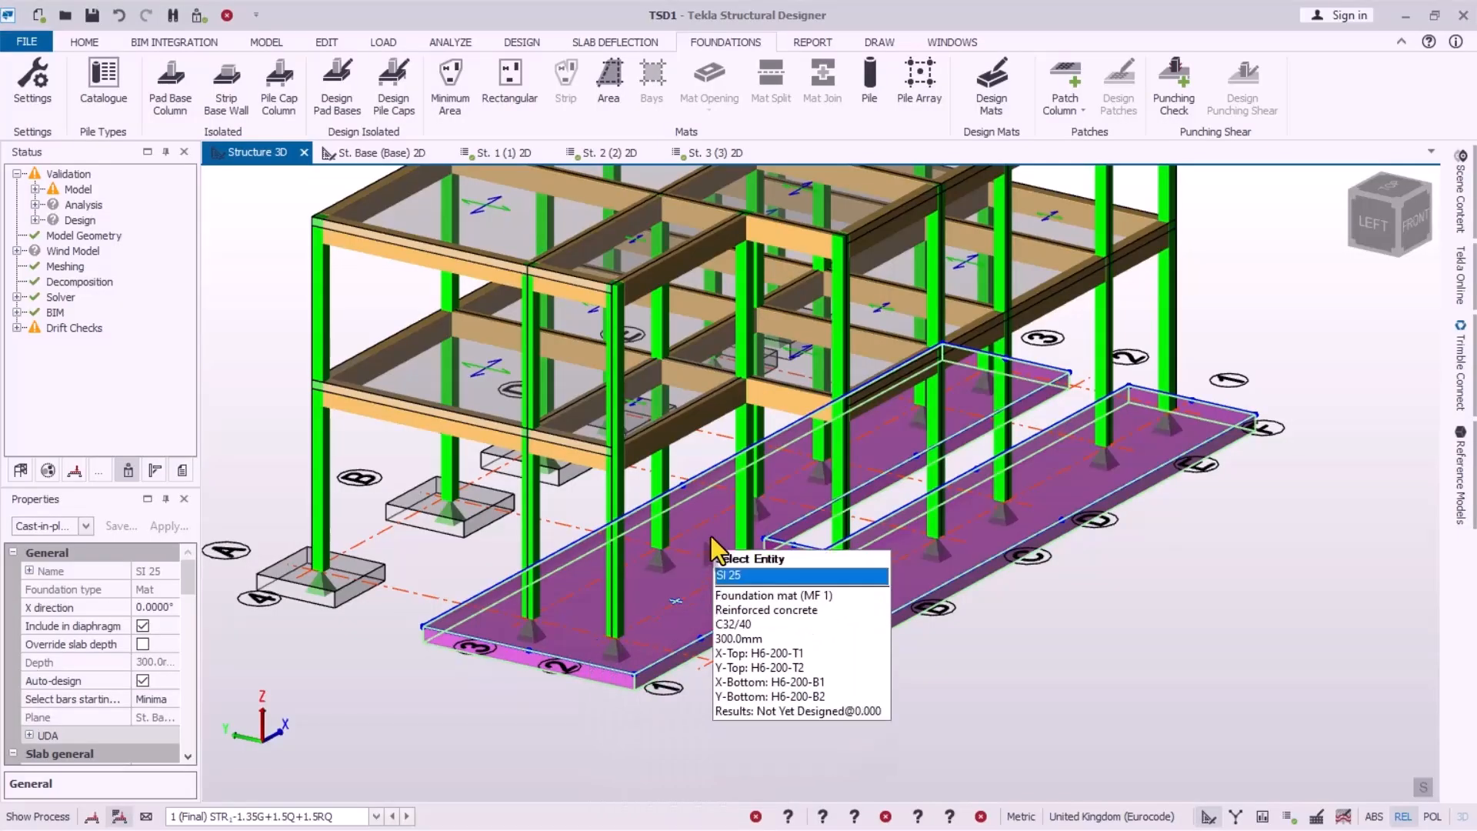
scroll(908, 643, down, 3)
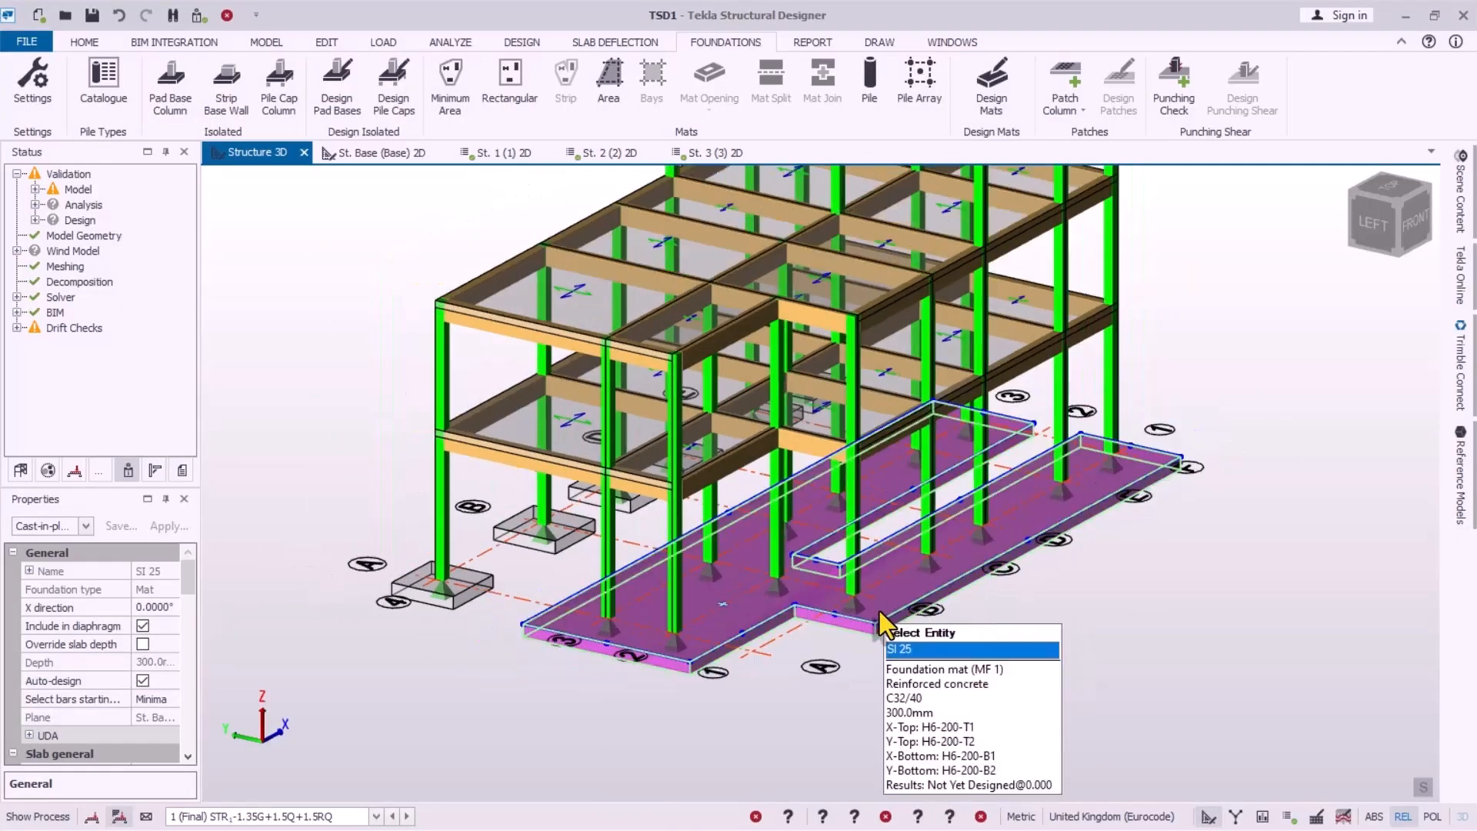
scroll(877, 664, up, 2)
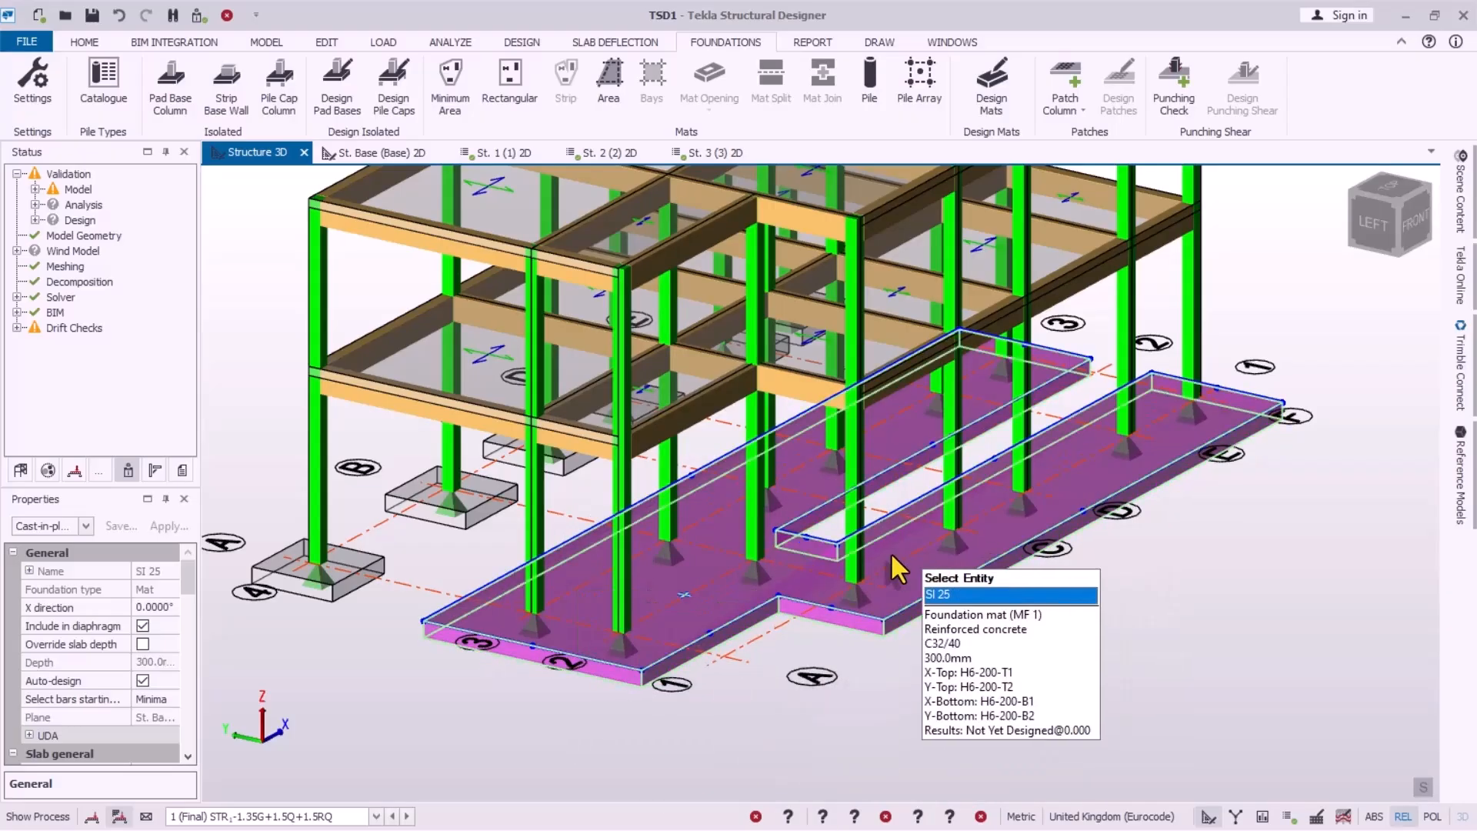
scroll(1092, 511, up, 1)
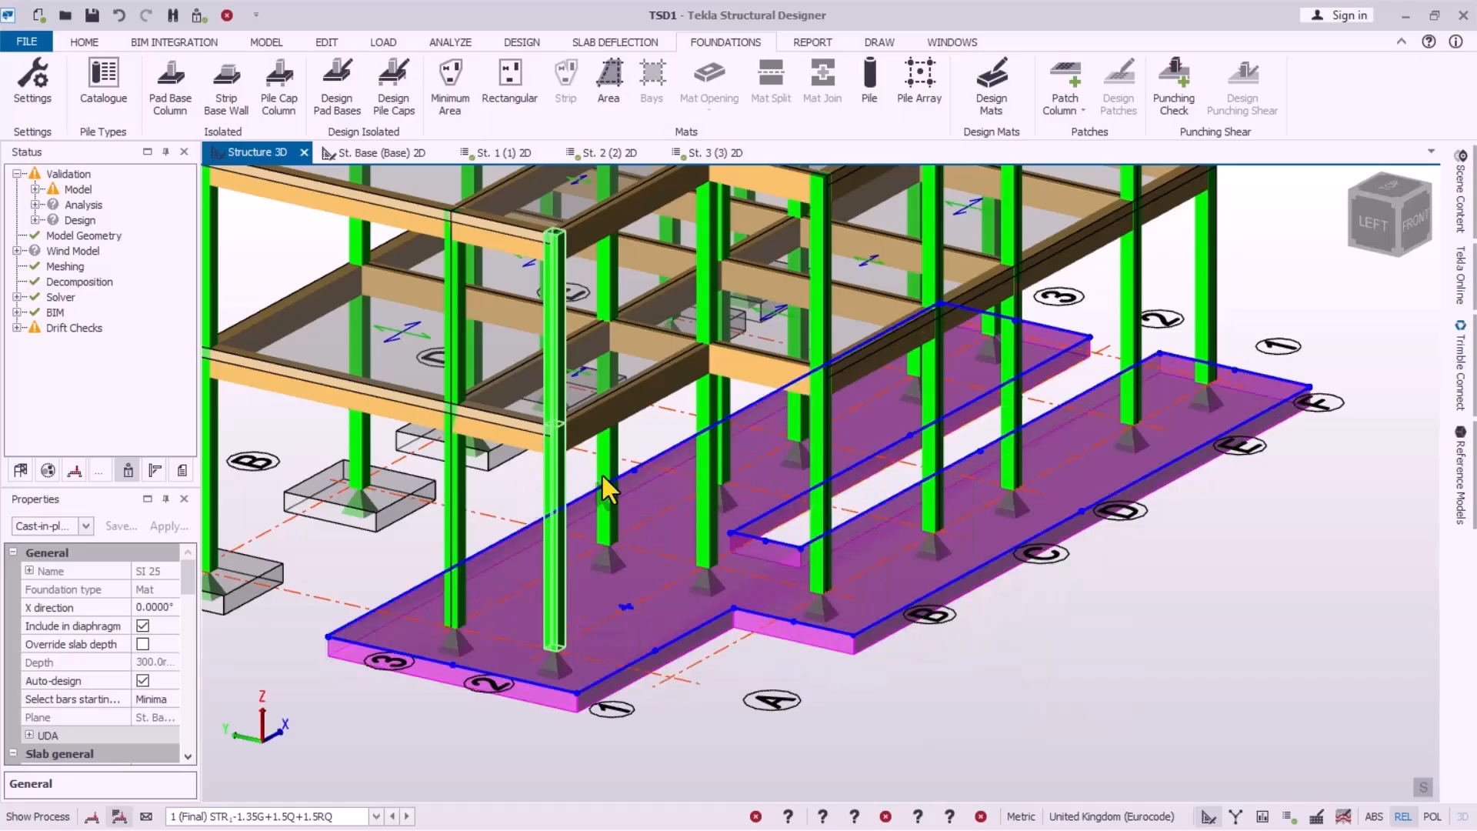
scroll(1208, 366, up, 1)
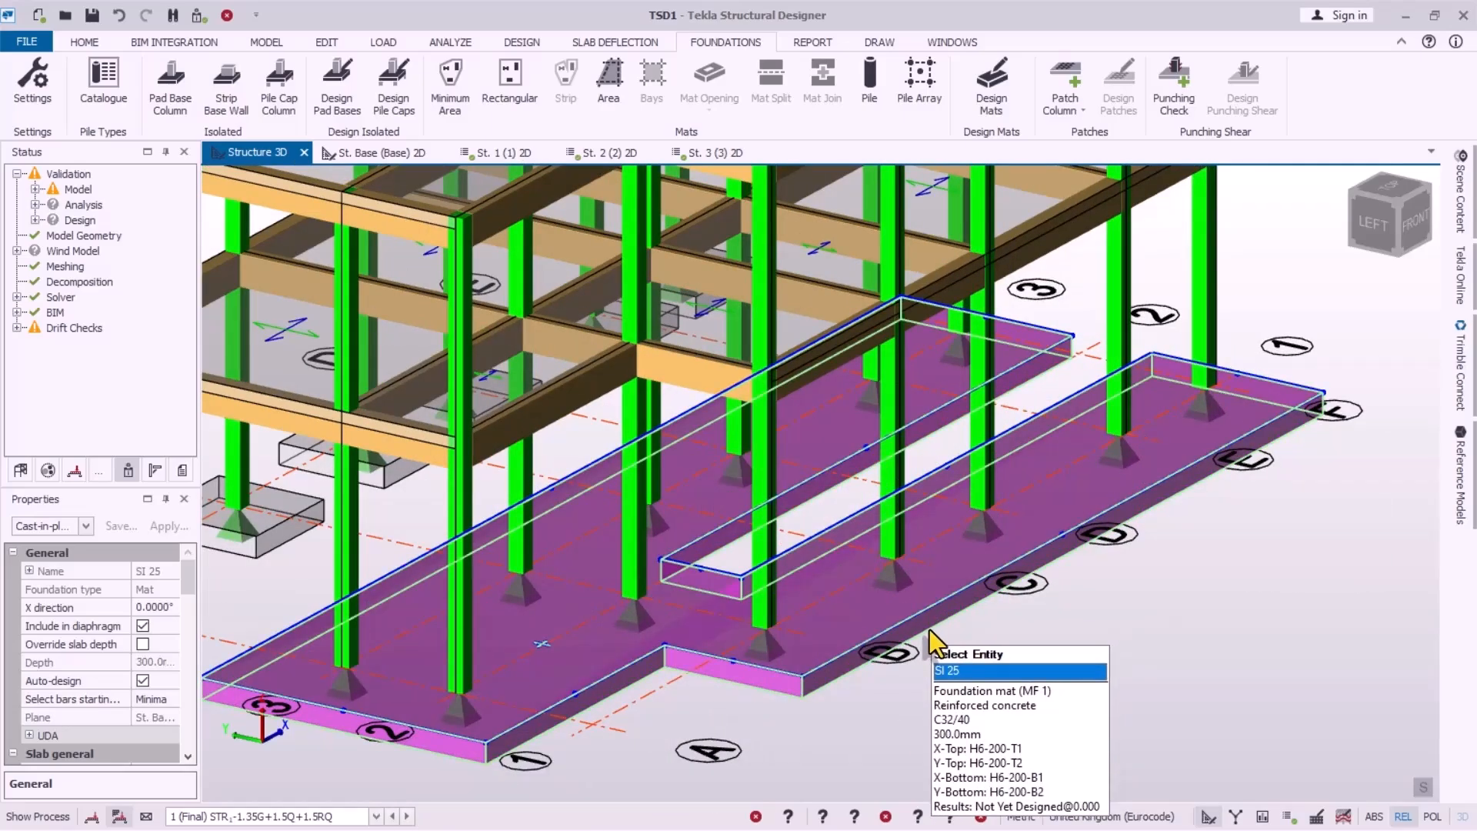
scroll(864, 602, down, 1)
scroll(717, 652, up, 1)
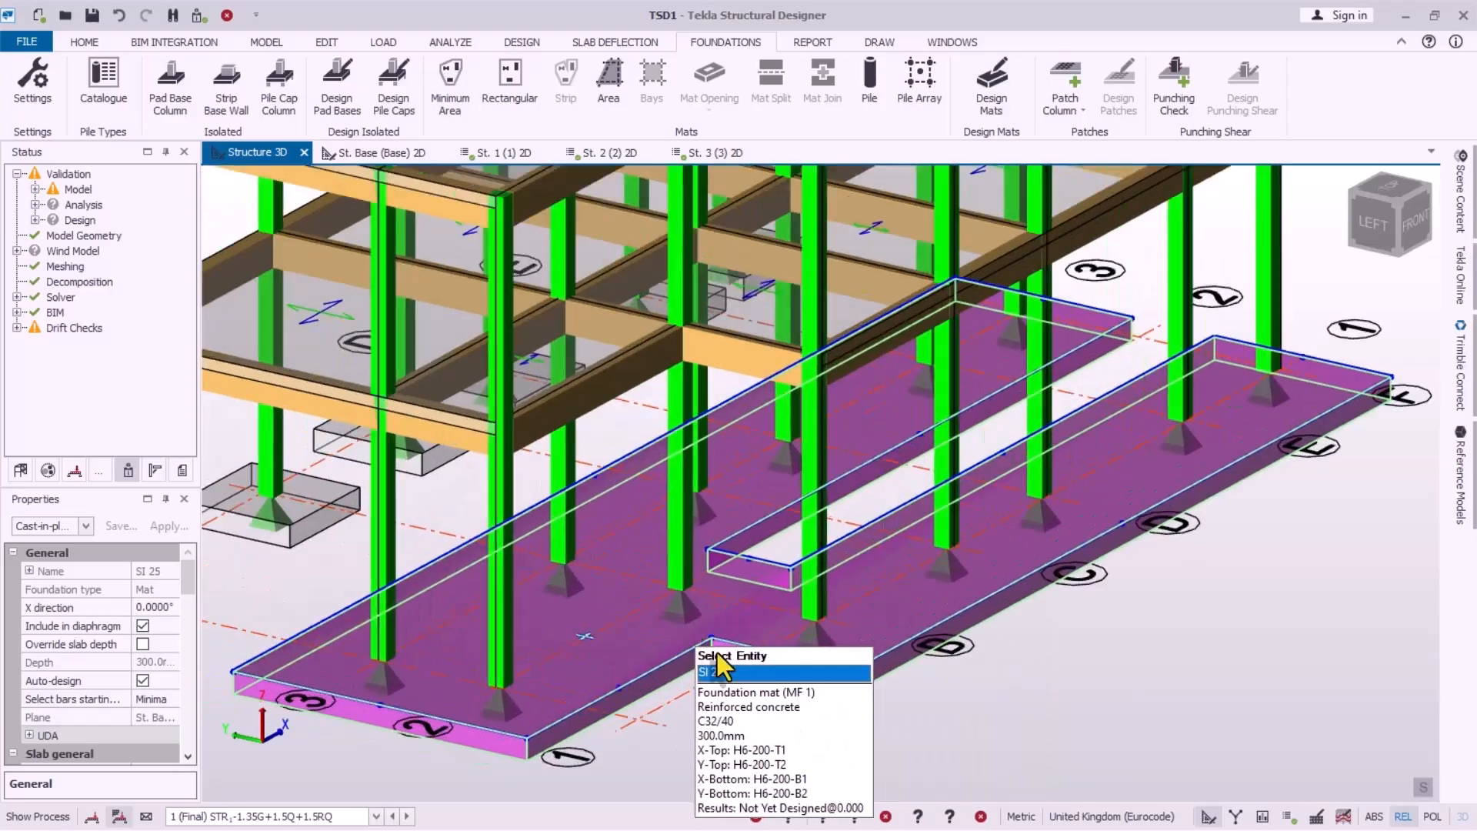
right_drag(736, 710, 1090, 660)
scroll(893, 600, down, 2)
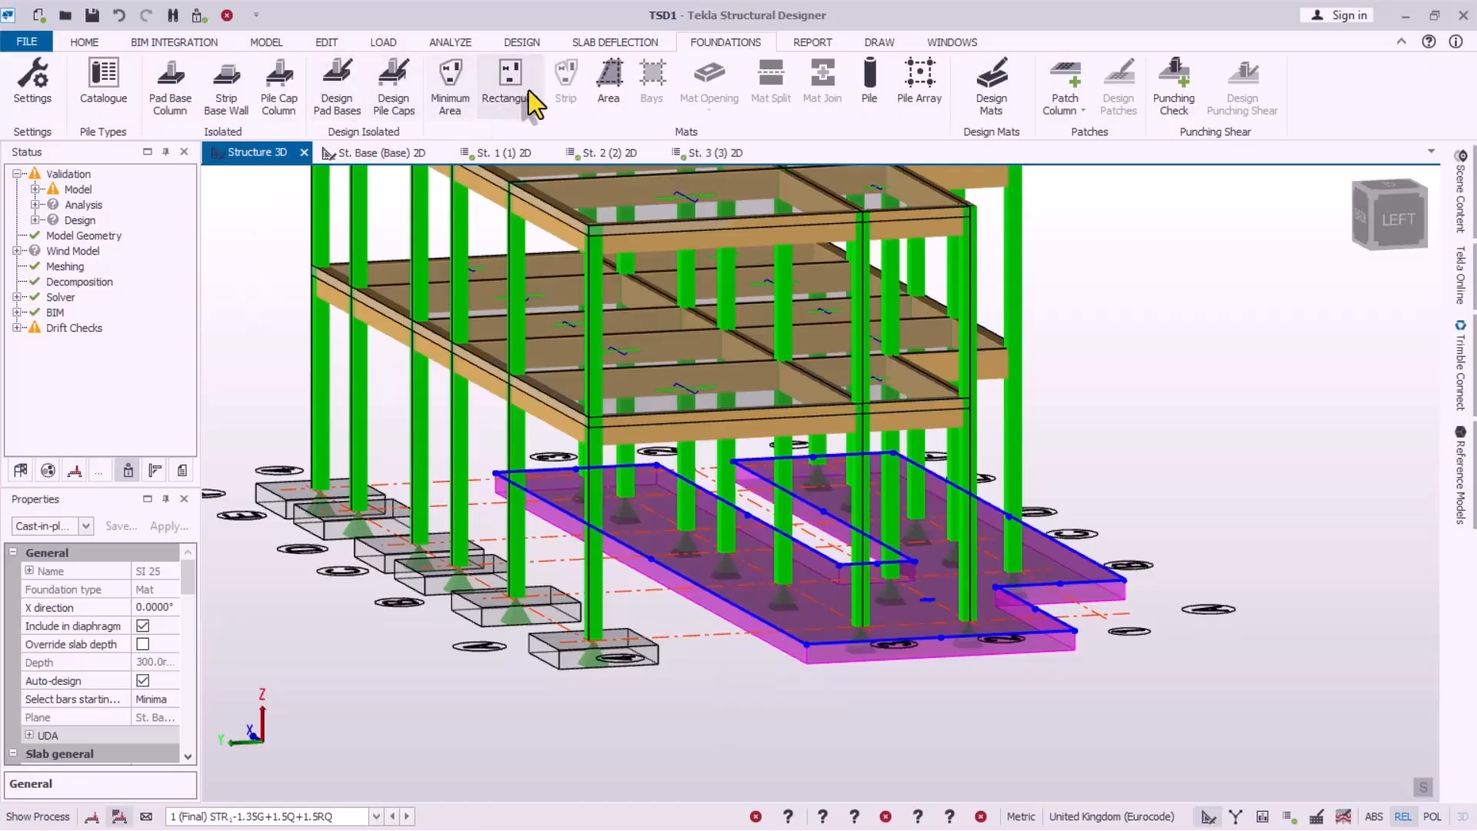
Step: Examine how the mat supports the columns on grid lines 1 to 3 beside the isolated pad bases on line 4
click(463, 43)
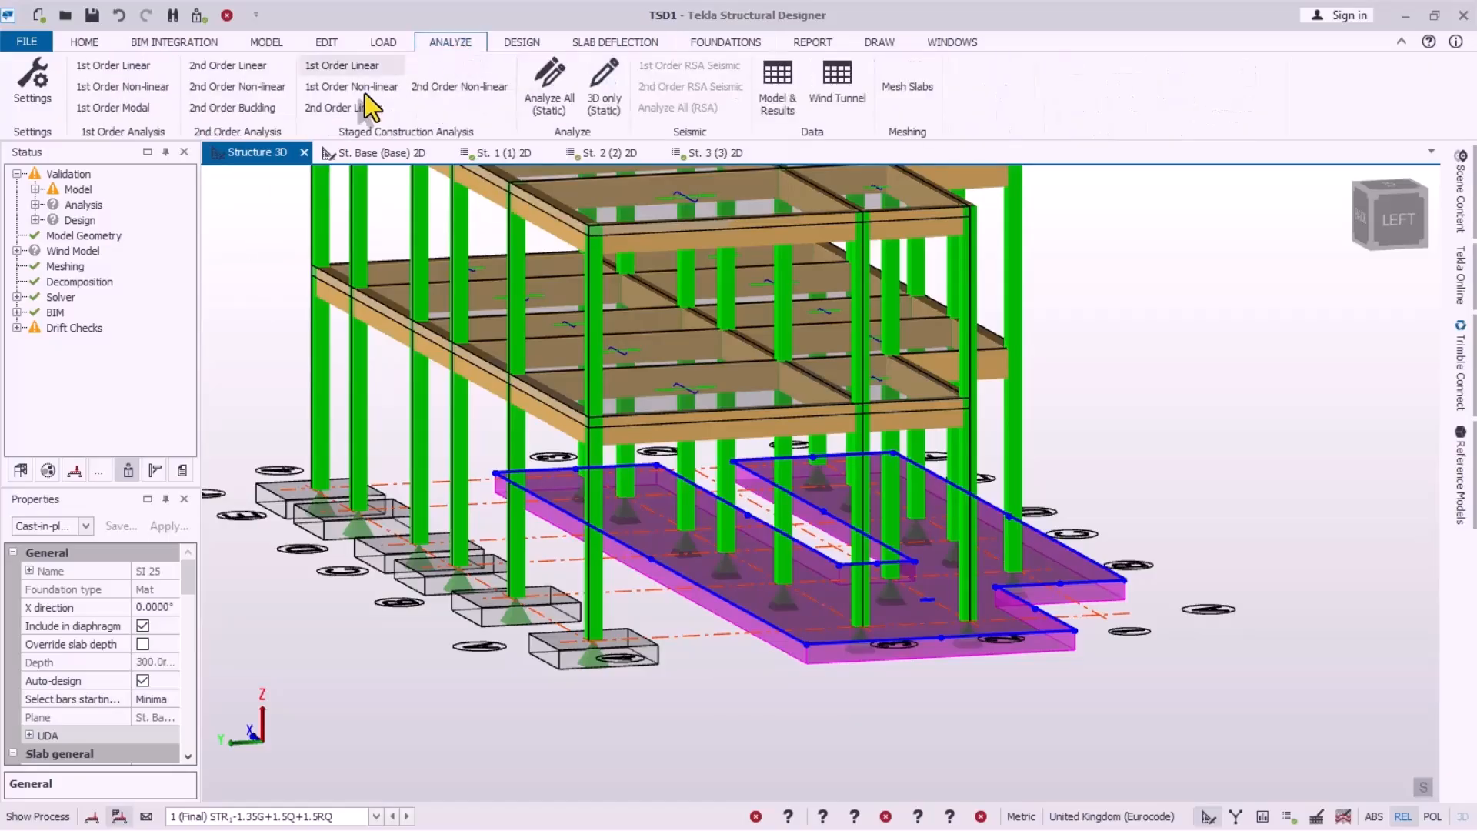
scroll(1022, 644, down, 2)
right_drag(1008, 644, 681, 675)
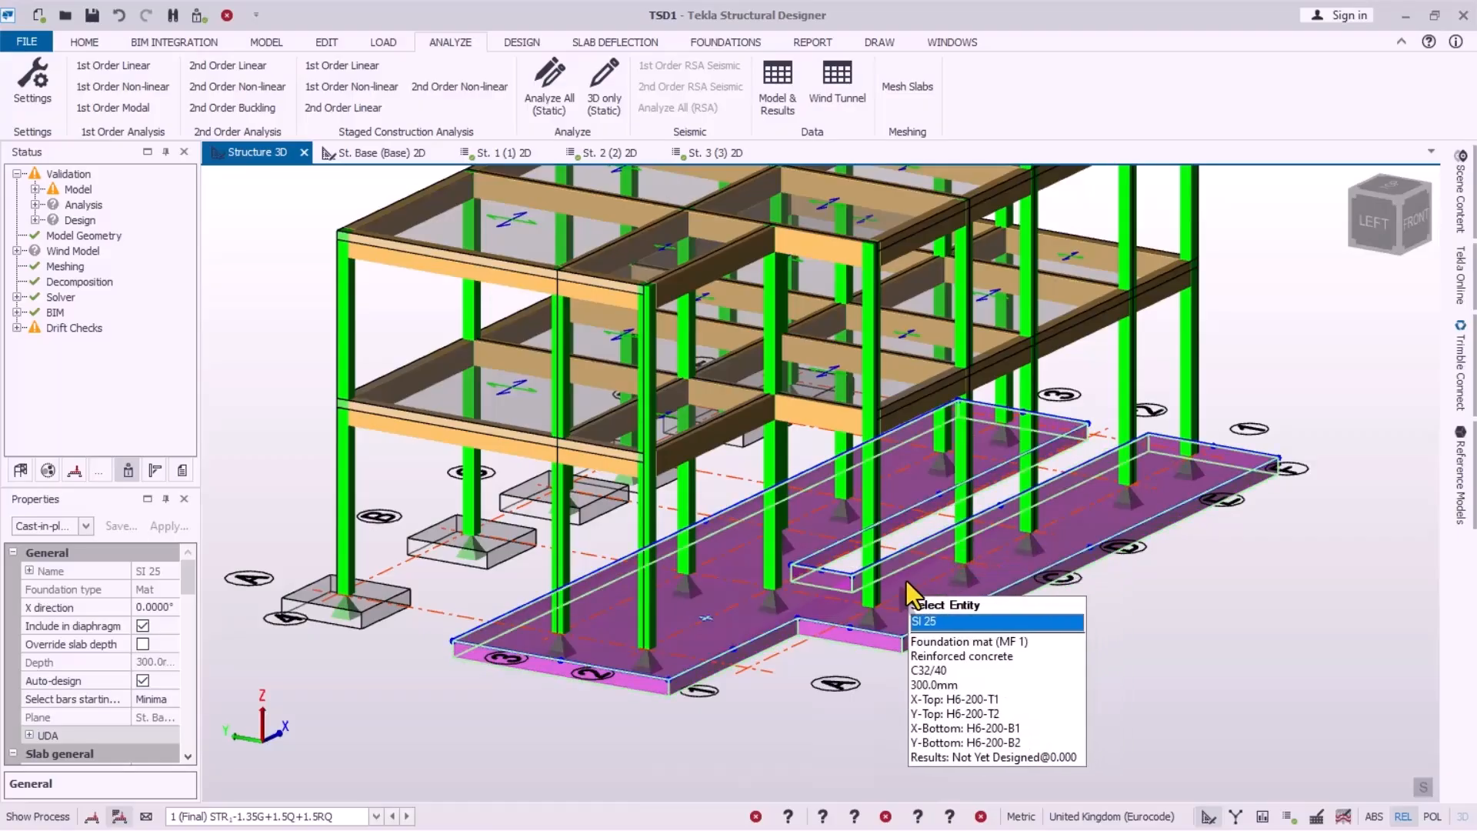
scroll(800, 645, up, 1)
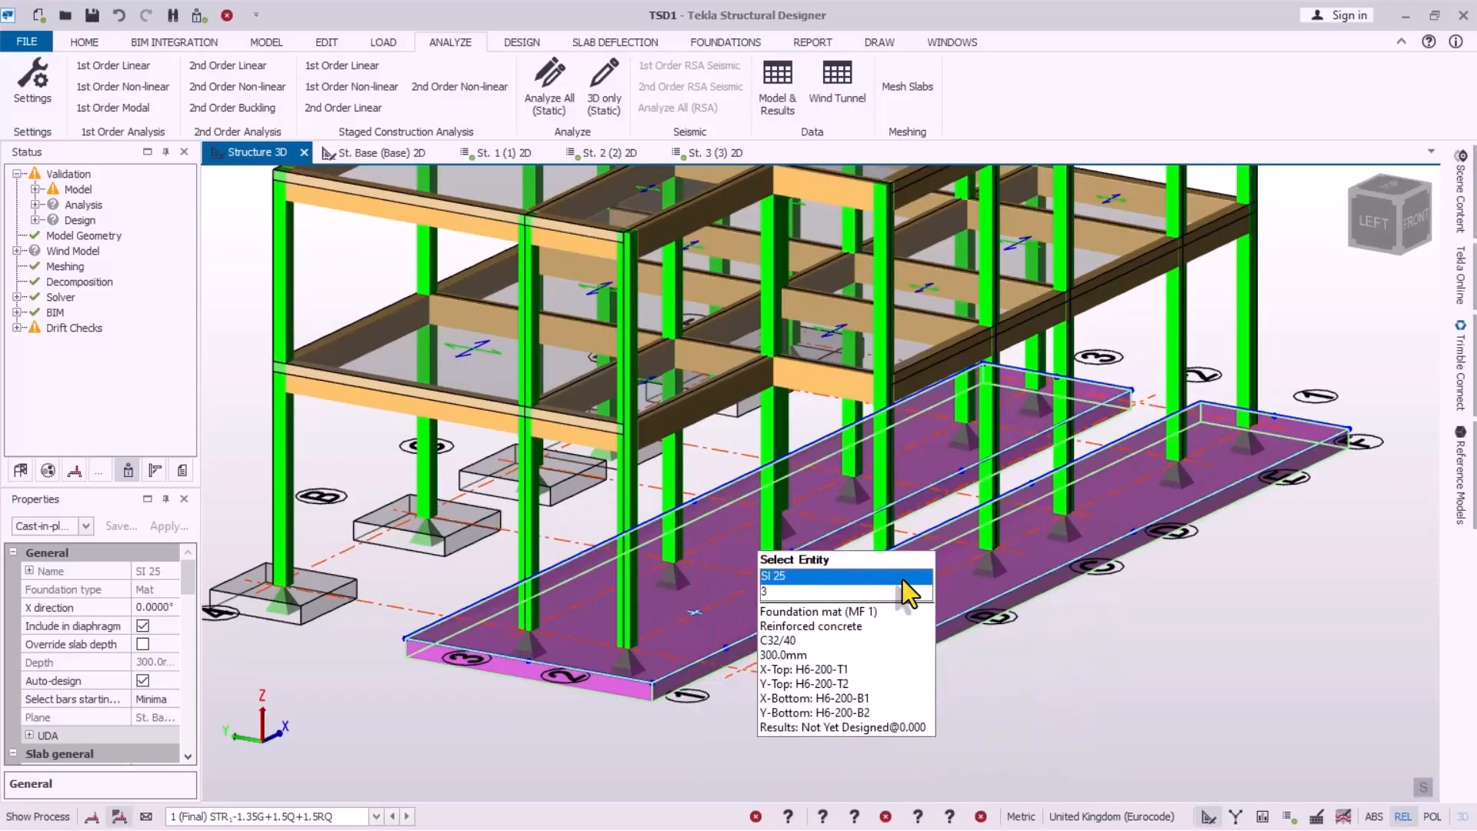
scroll(911, 620, down, 1)
right_drag(821, 626, 883, 623)
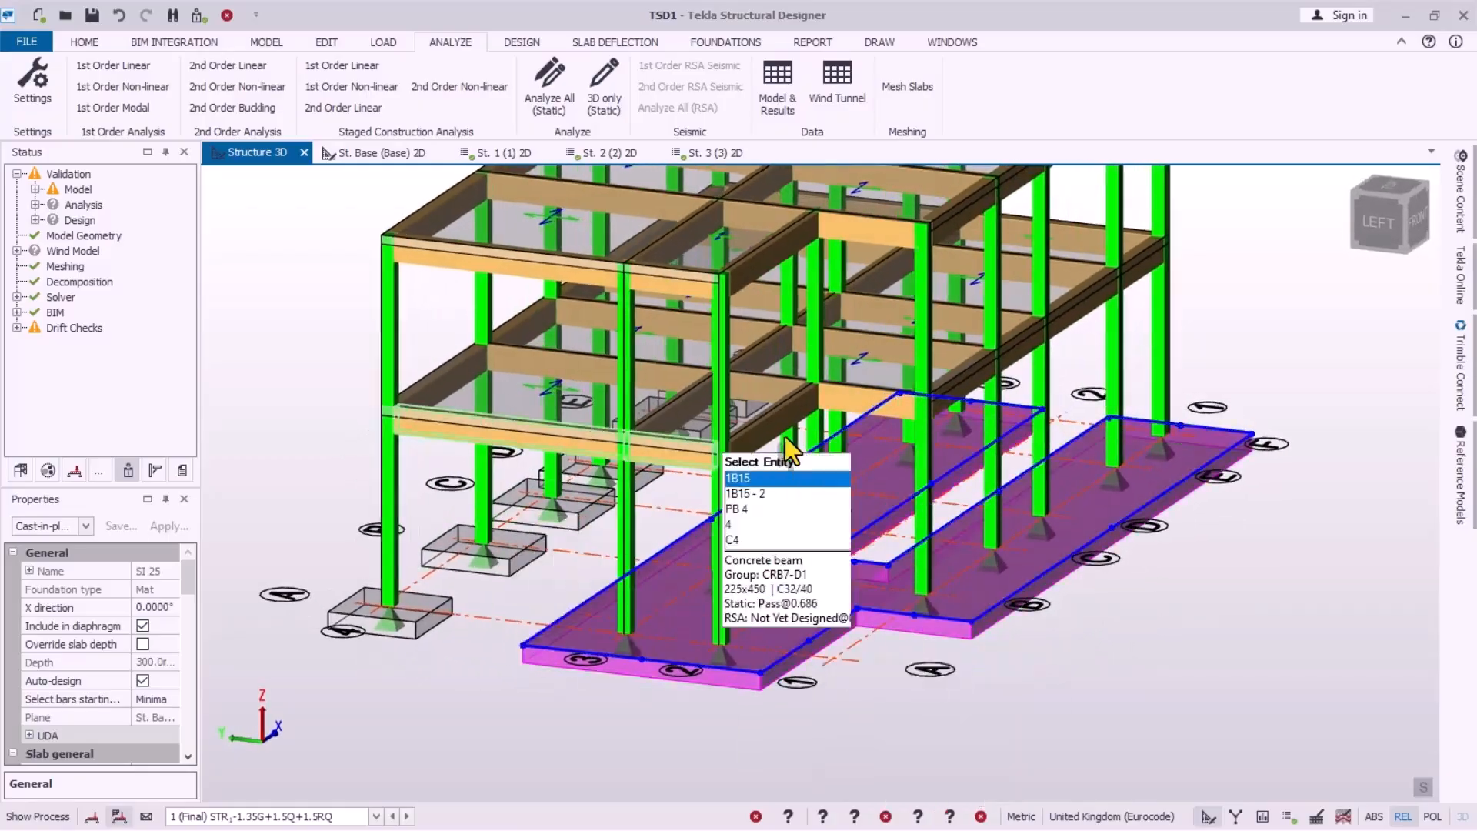
scroll(871, 658, up, 1)
scroll(870, 660, up, 1)
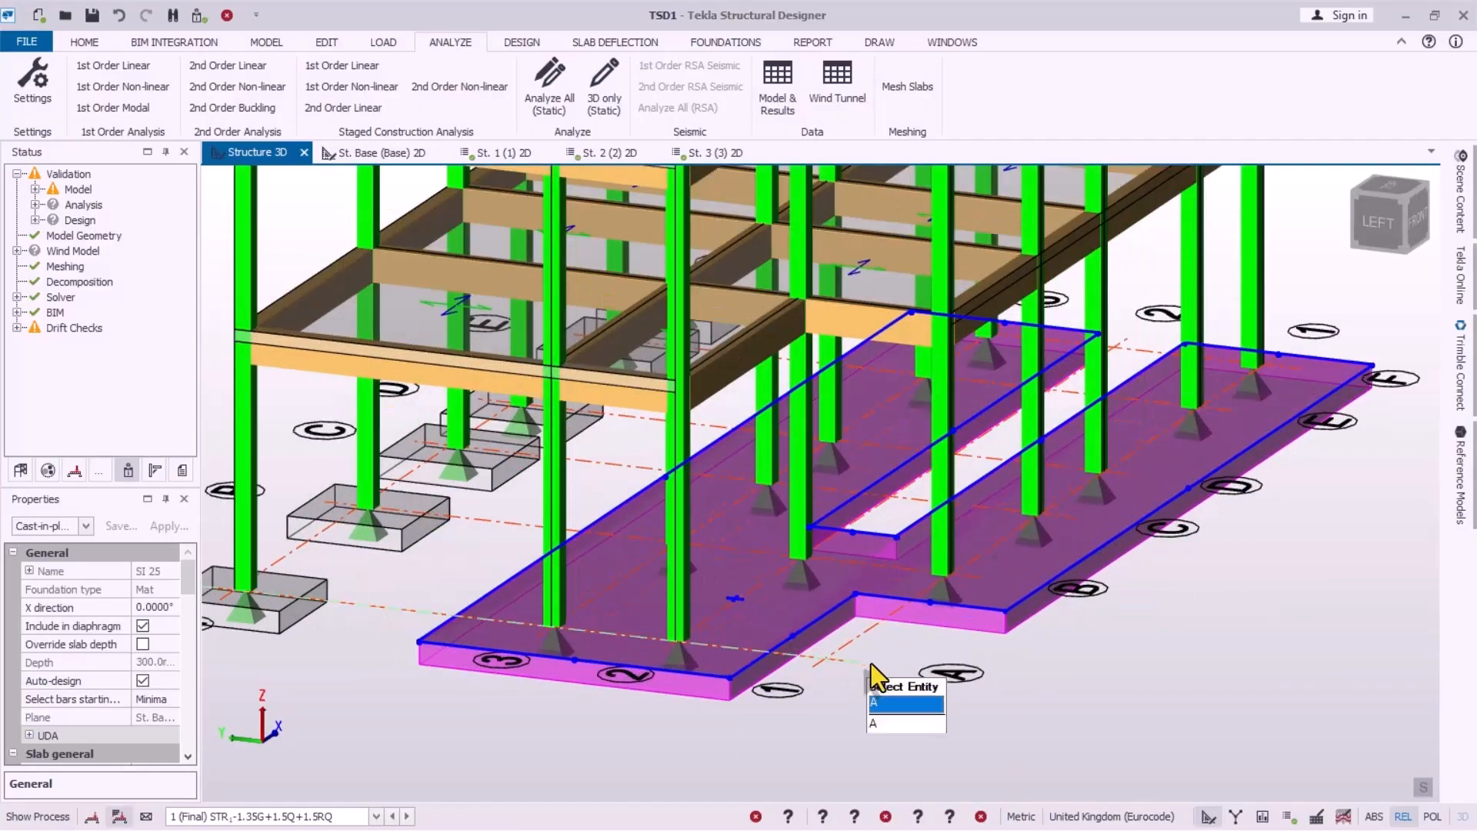
mouse_move(871, 663)
right_down()
mouse_move(866, 643)
mouse_move(1033, 638)
mouse_move(1077, 622)
mouse_move(953, 617)
mouse_move(892, 643)
right_up()
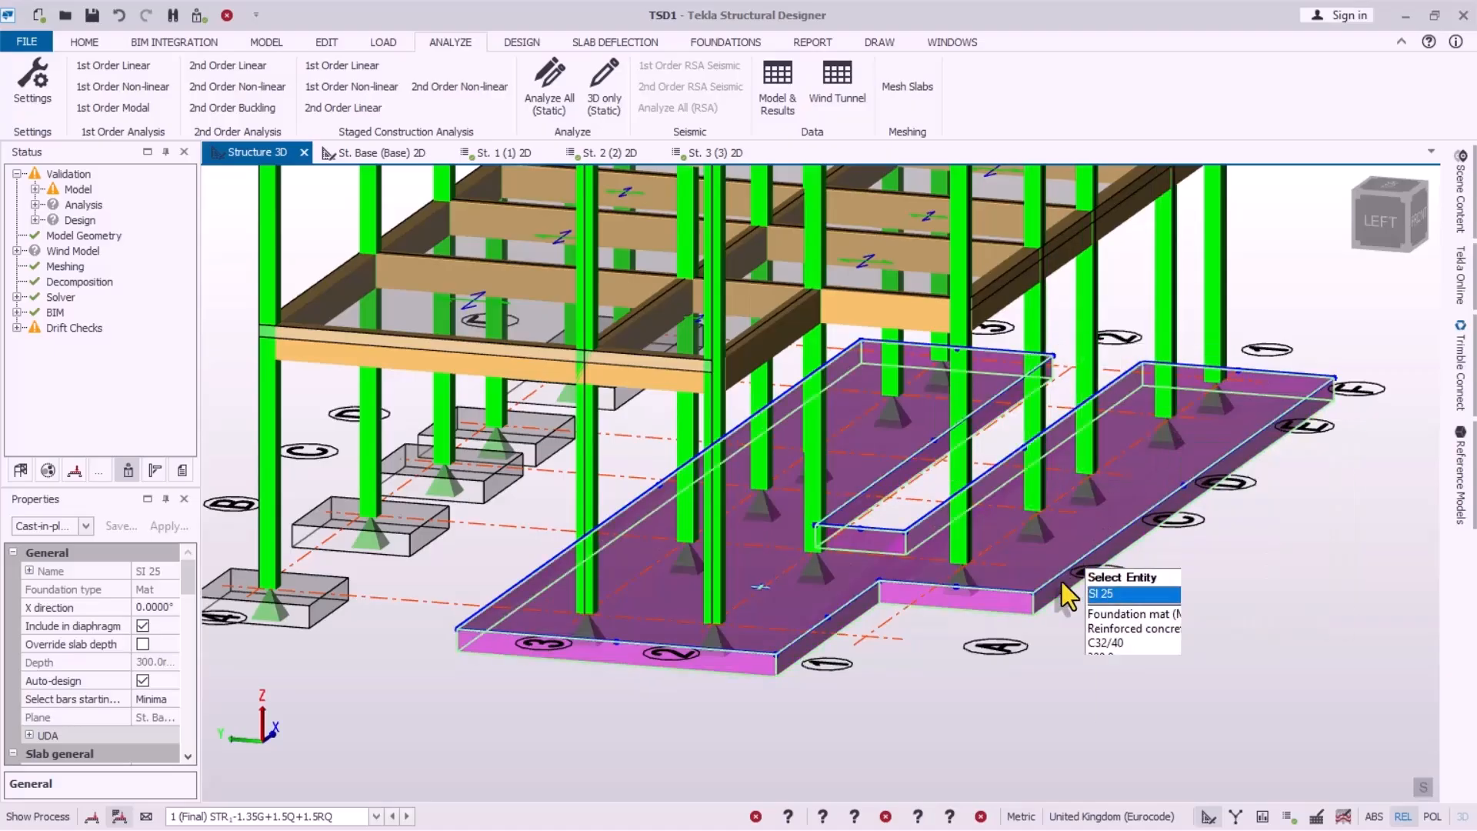
scroll(854, 611, down, 1)
right_drag(853, 607, 537, 643)
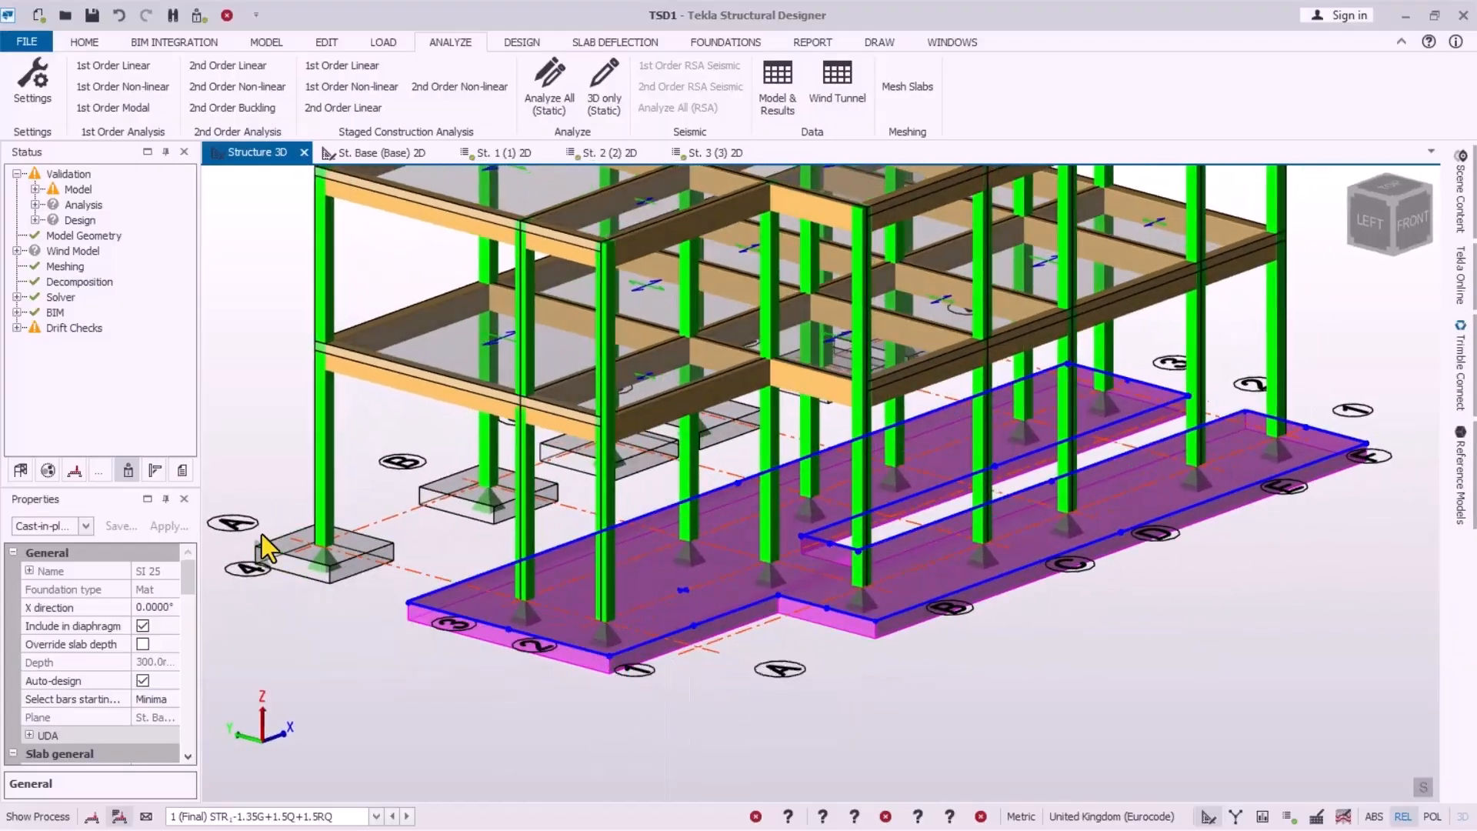
scroll(874, 556, up, 5)
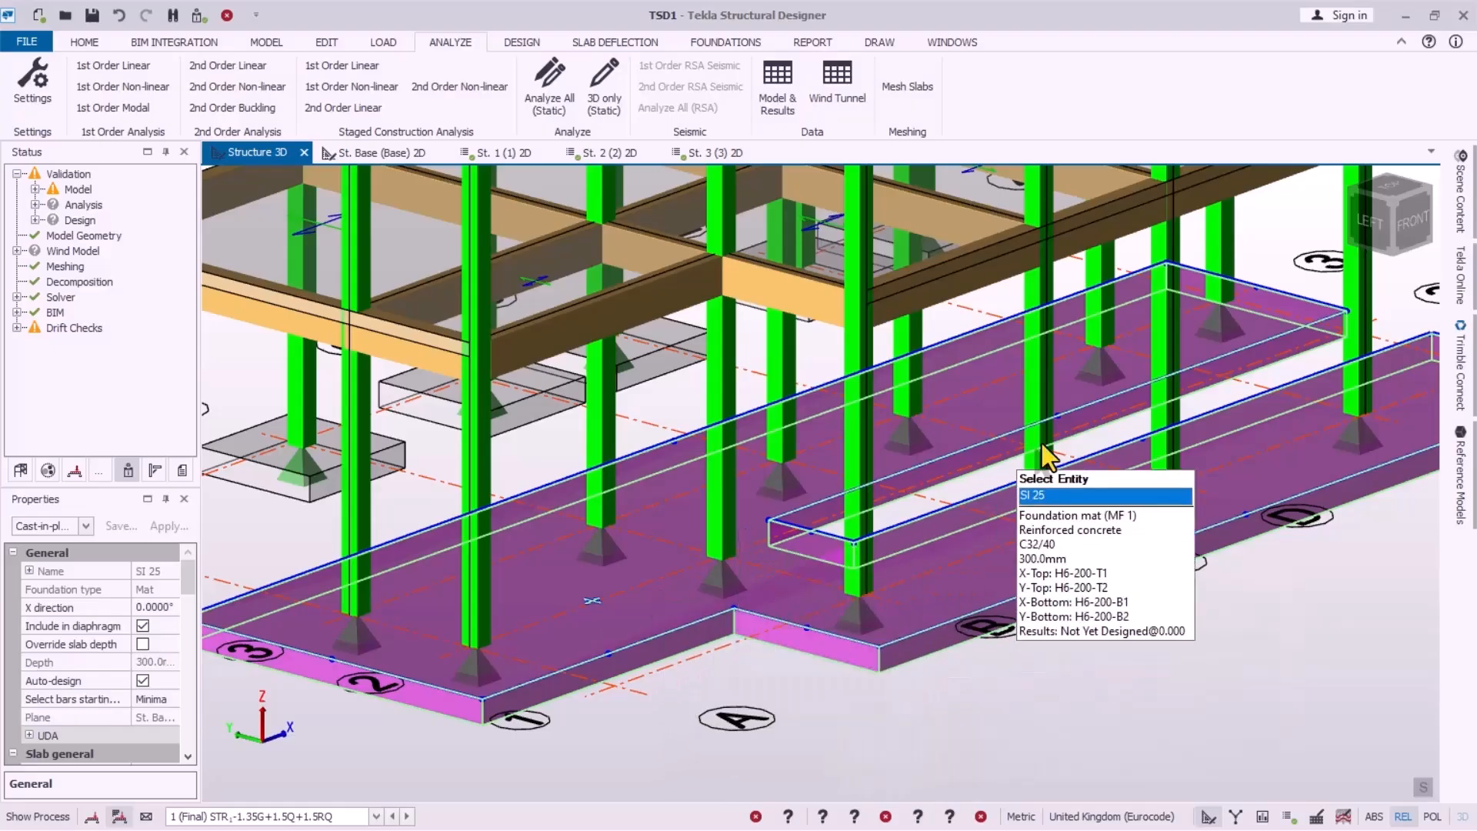
scroll(1035, 613, down, 1)
scroll(792, 604, down, 2)
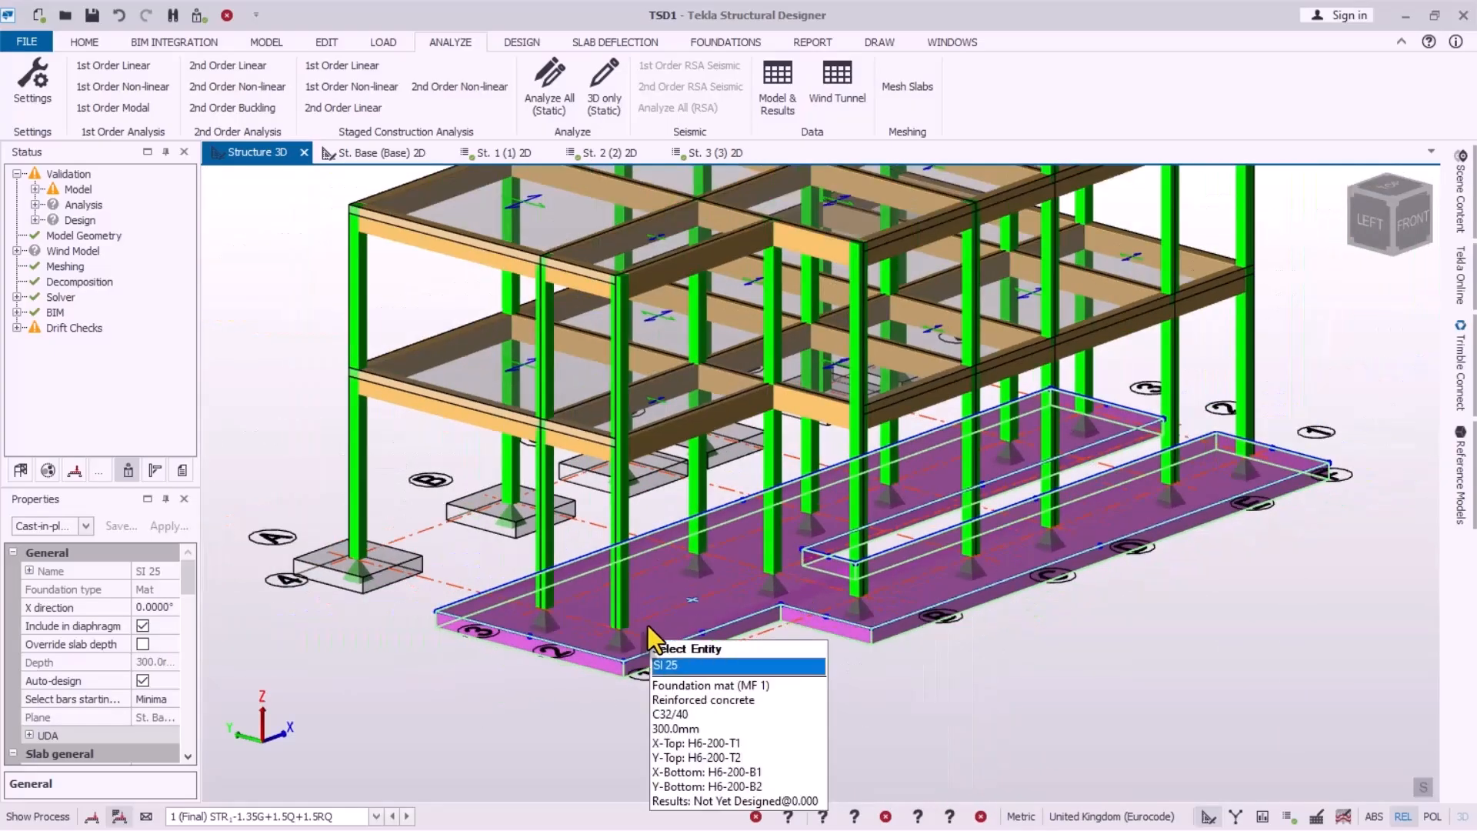
right_drag(648, 625, 1062, 616)
click(874, 540)
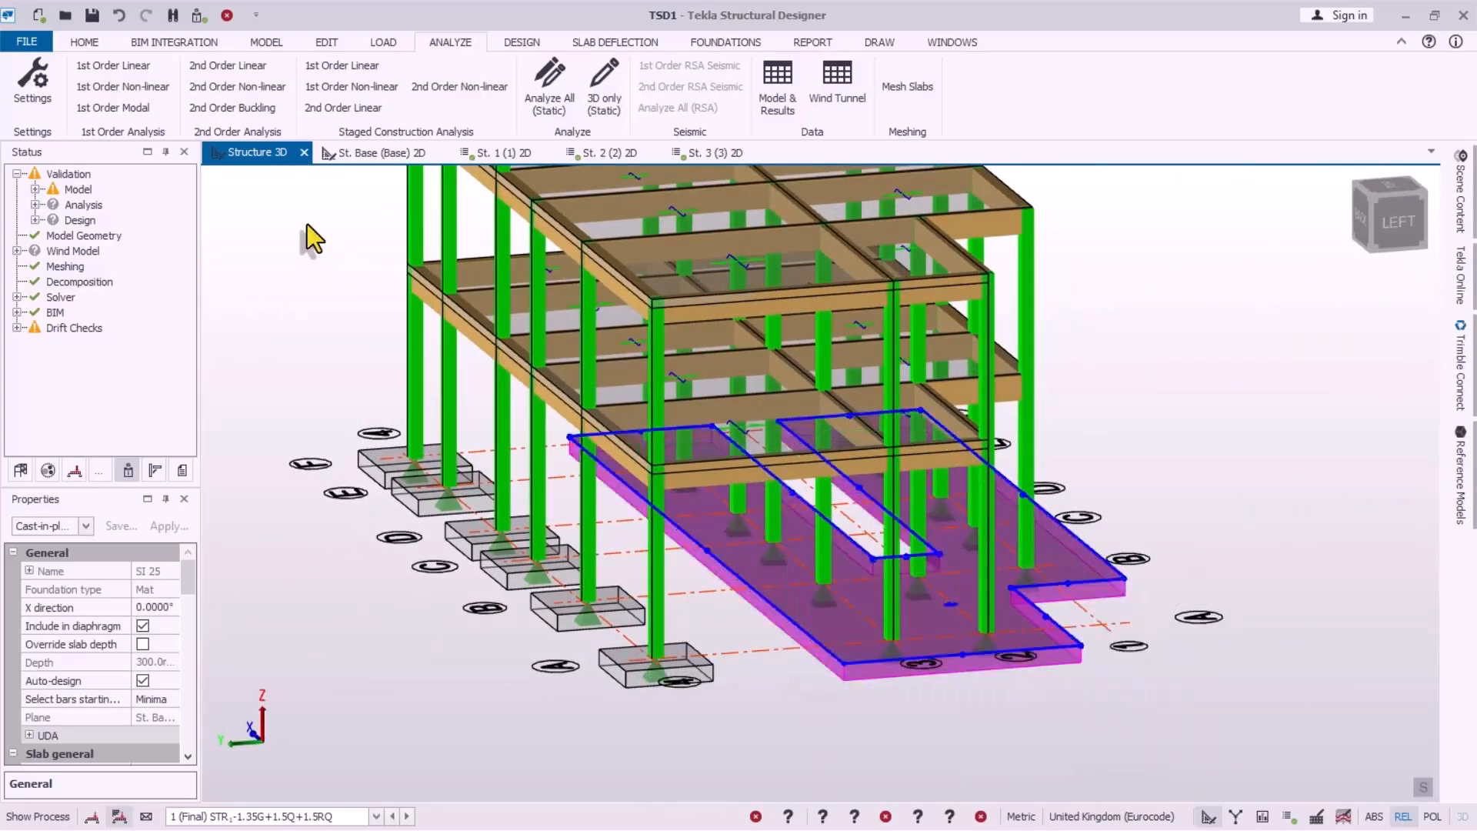
Step: In the analysis settings, set the foundation mat's E and G modification factors to 0.20 for concrete FE chase-down
click(30, 108)
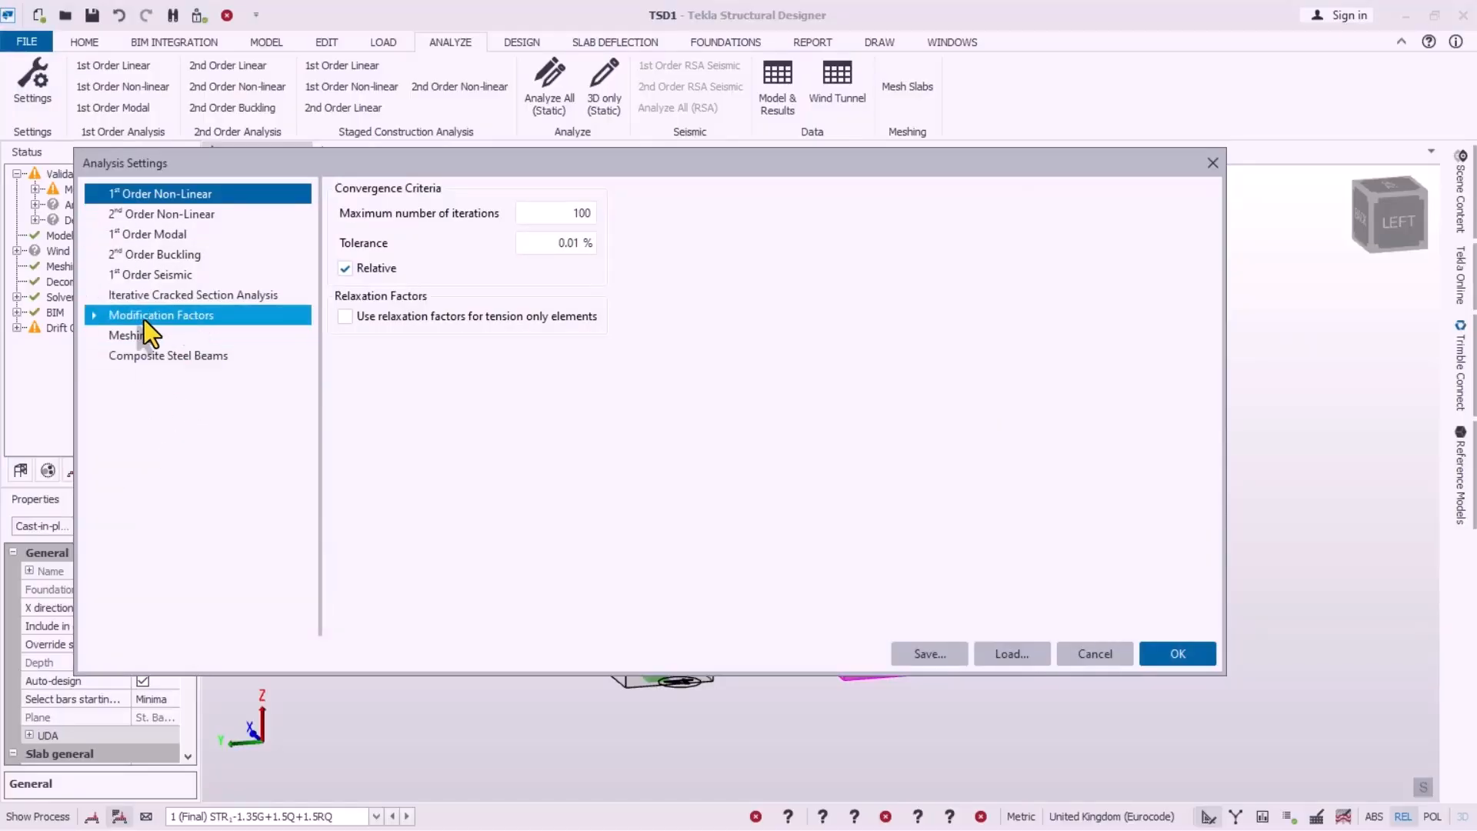
click(164, 316)
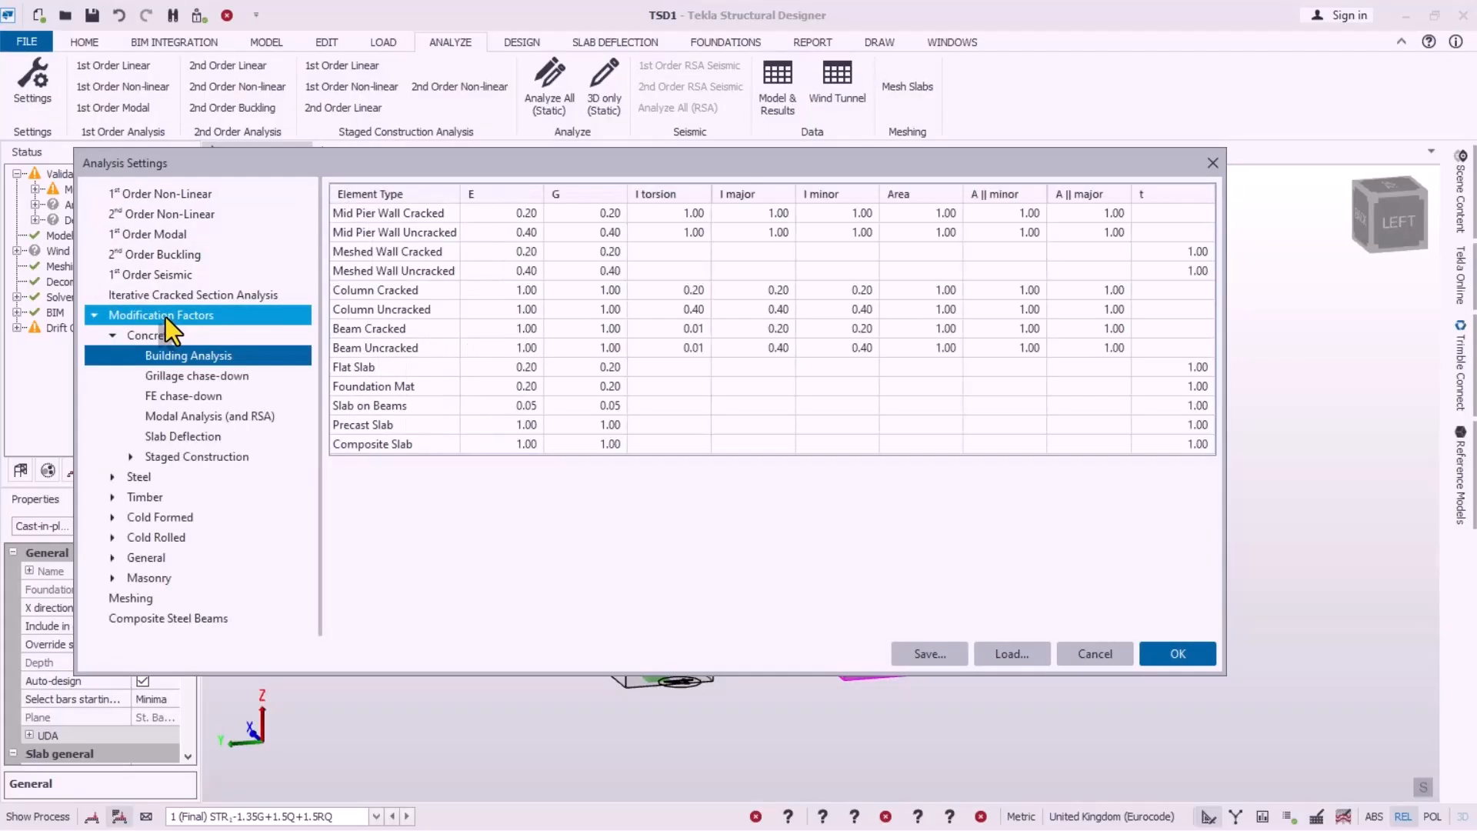
click(163, 400)
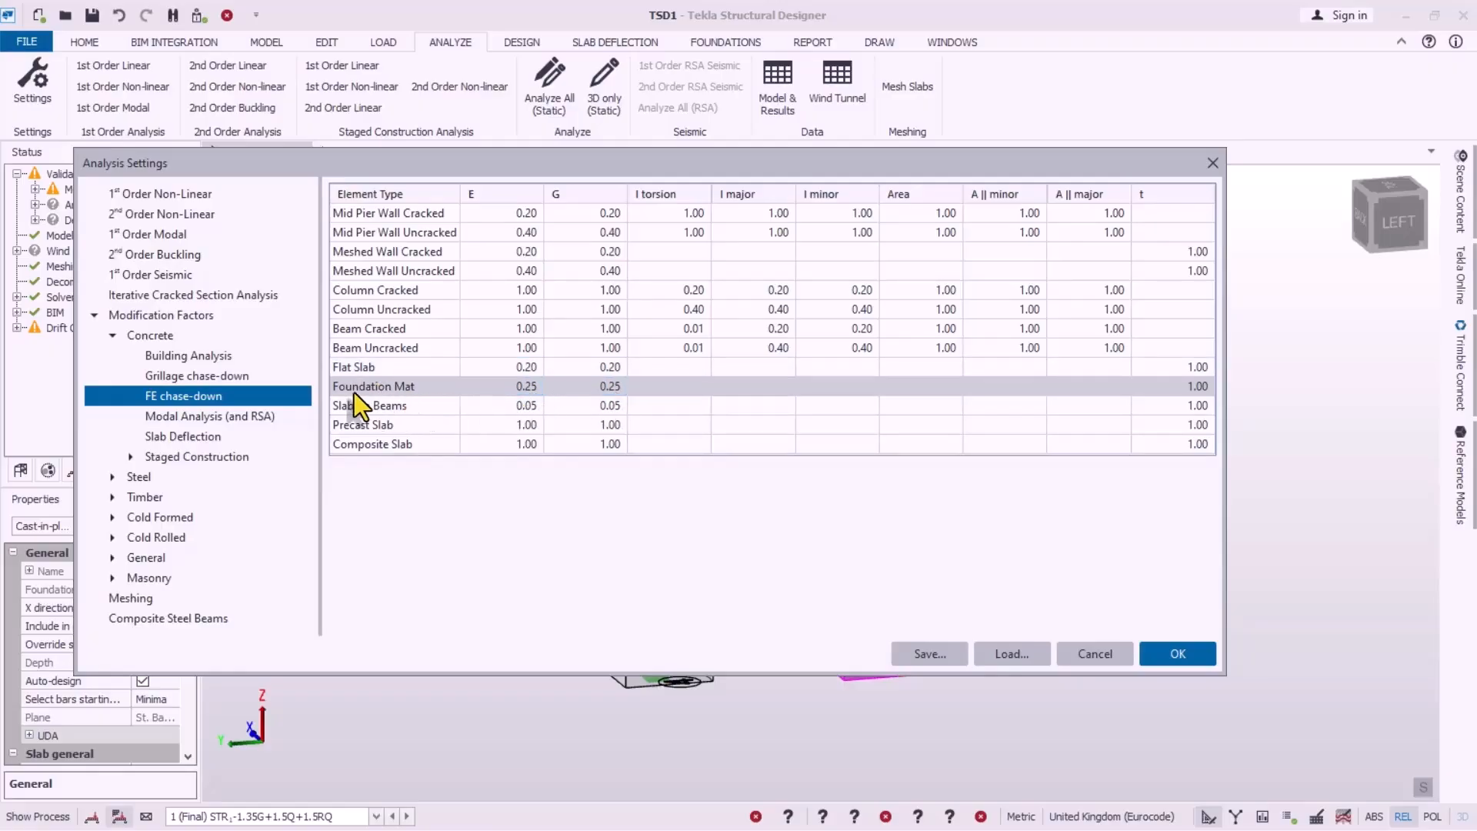
click(532, 388)
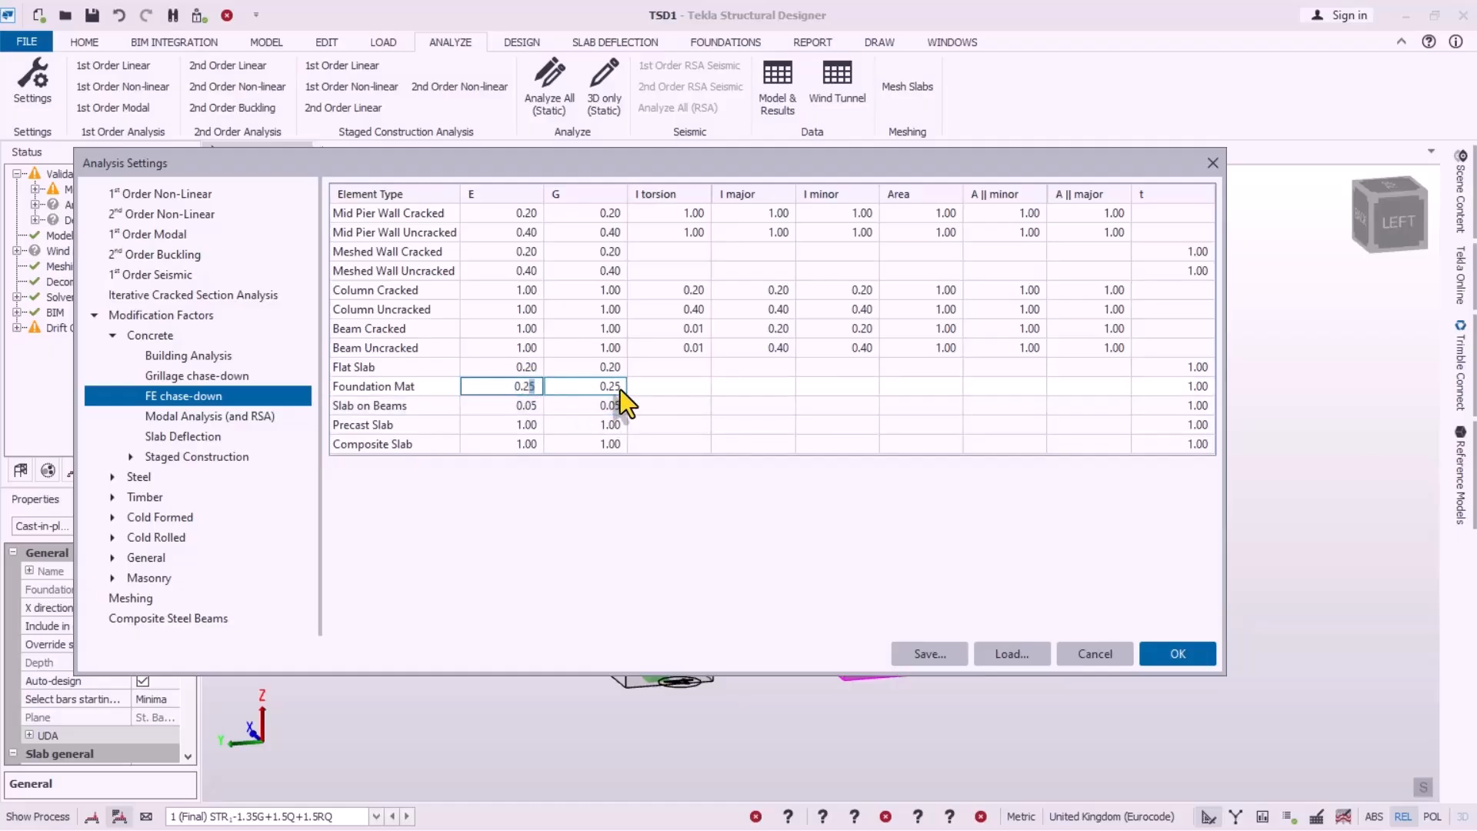
key(BackSpace)
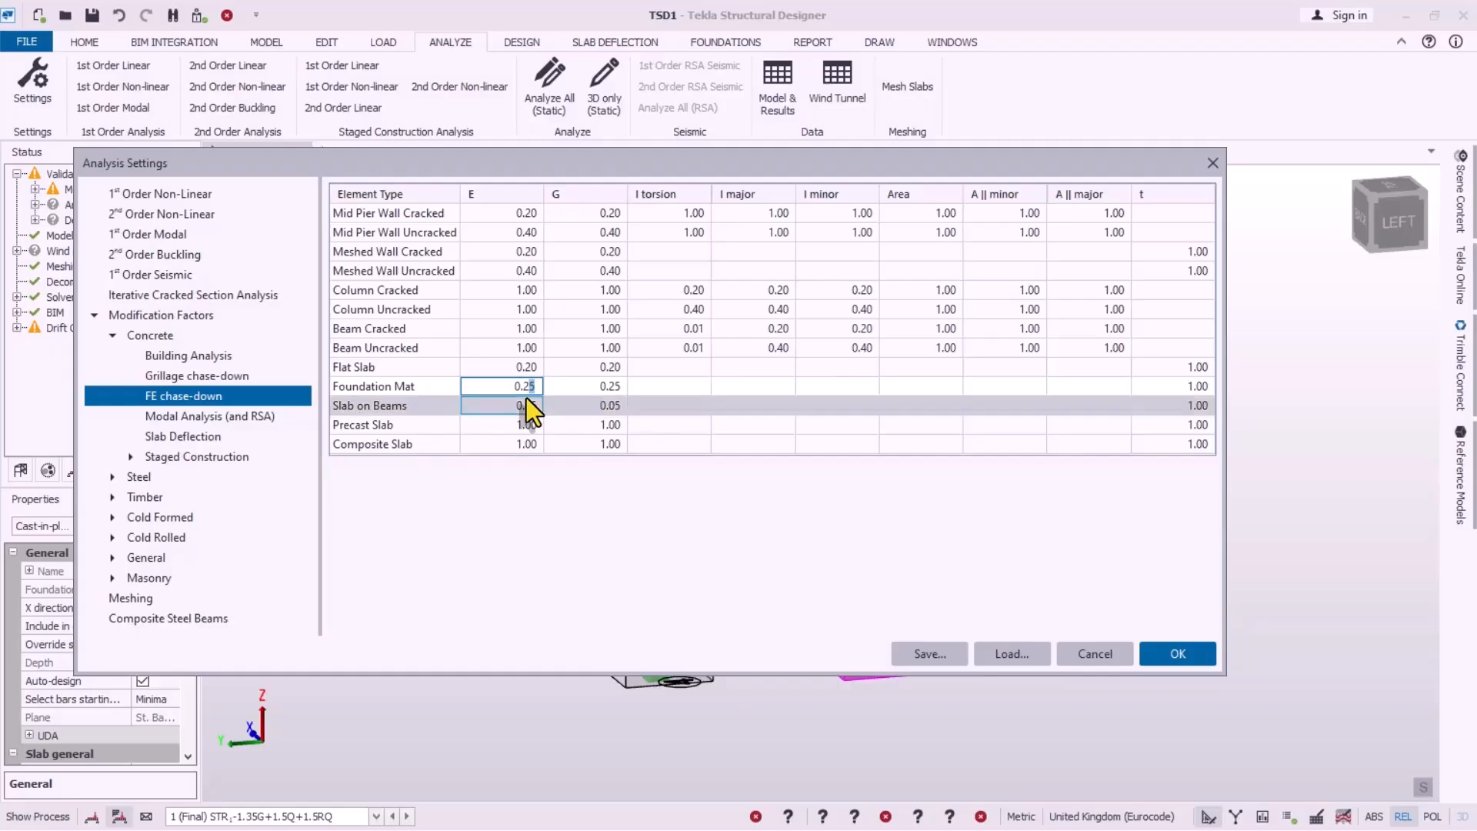
click(612, 386)
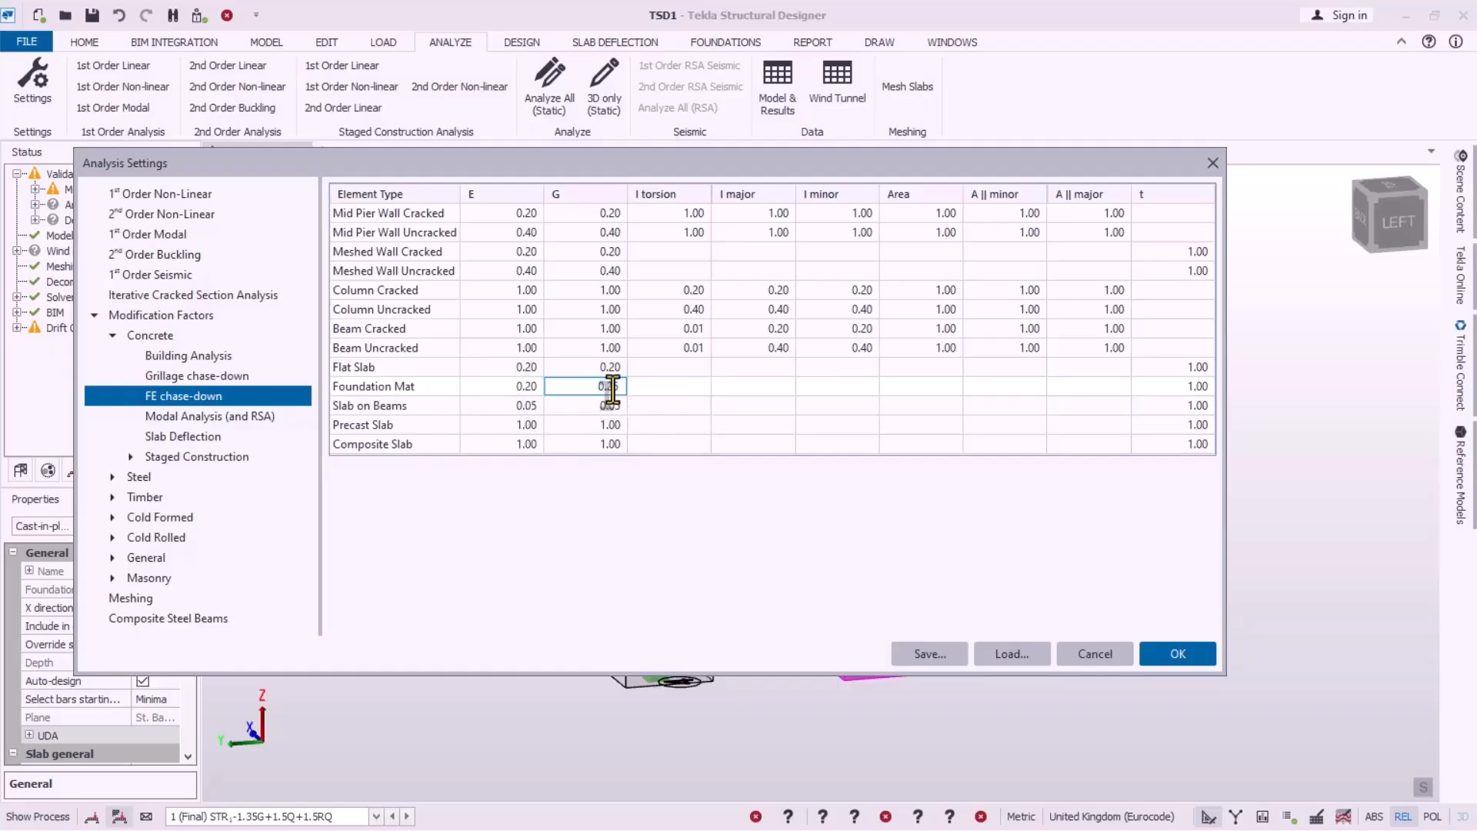
click(529, 390)
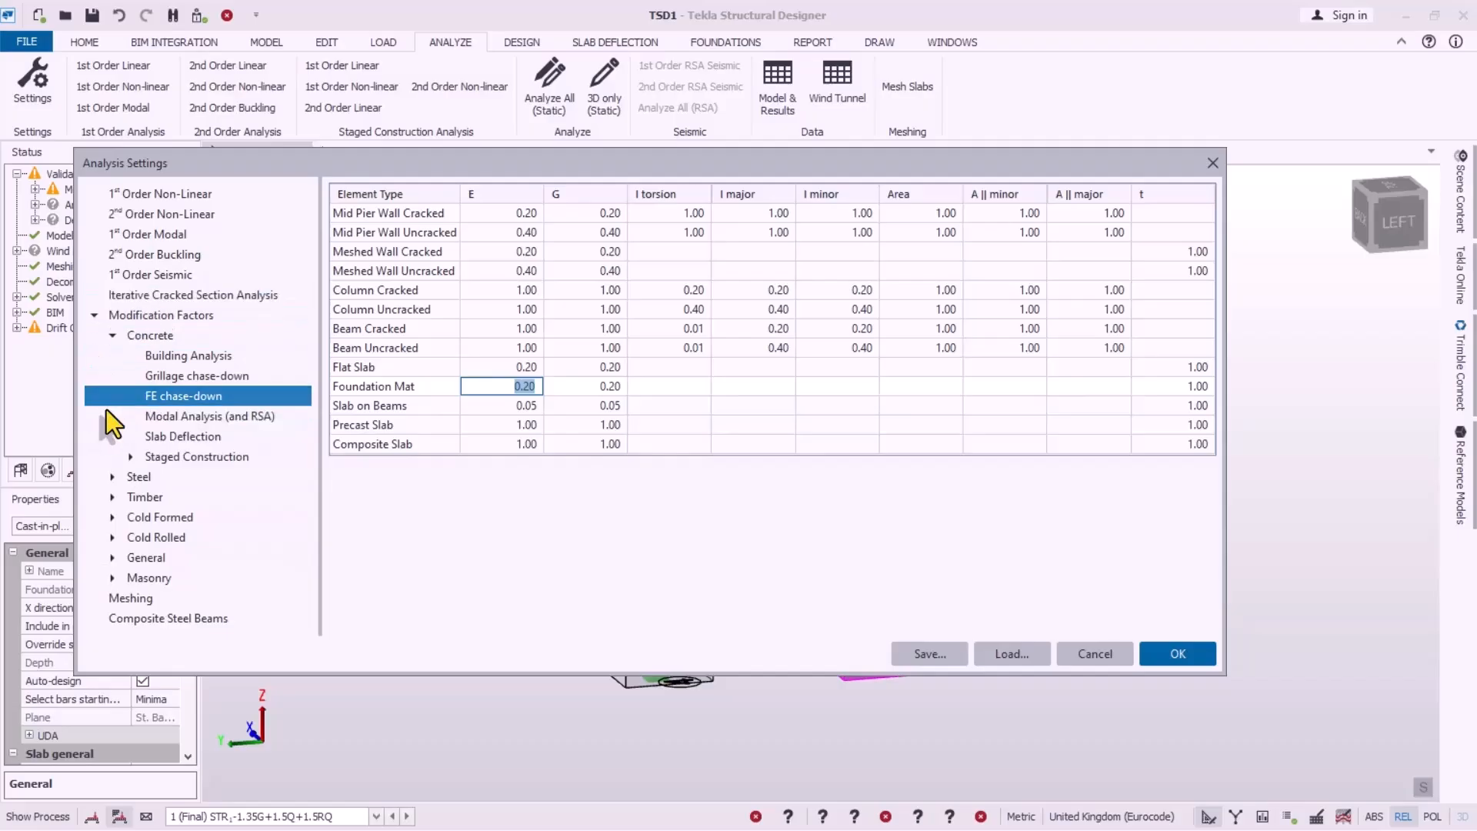
Step: Save the analysis settings to the currently active global settings and apply them to the model
click(930, 661)
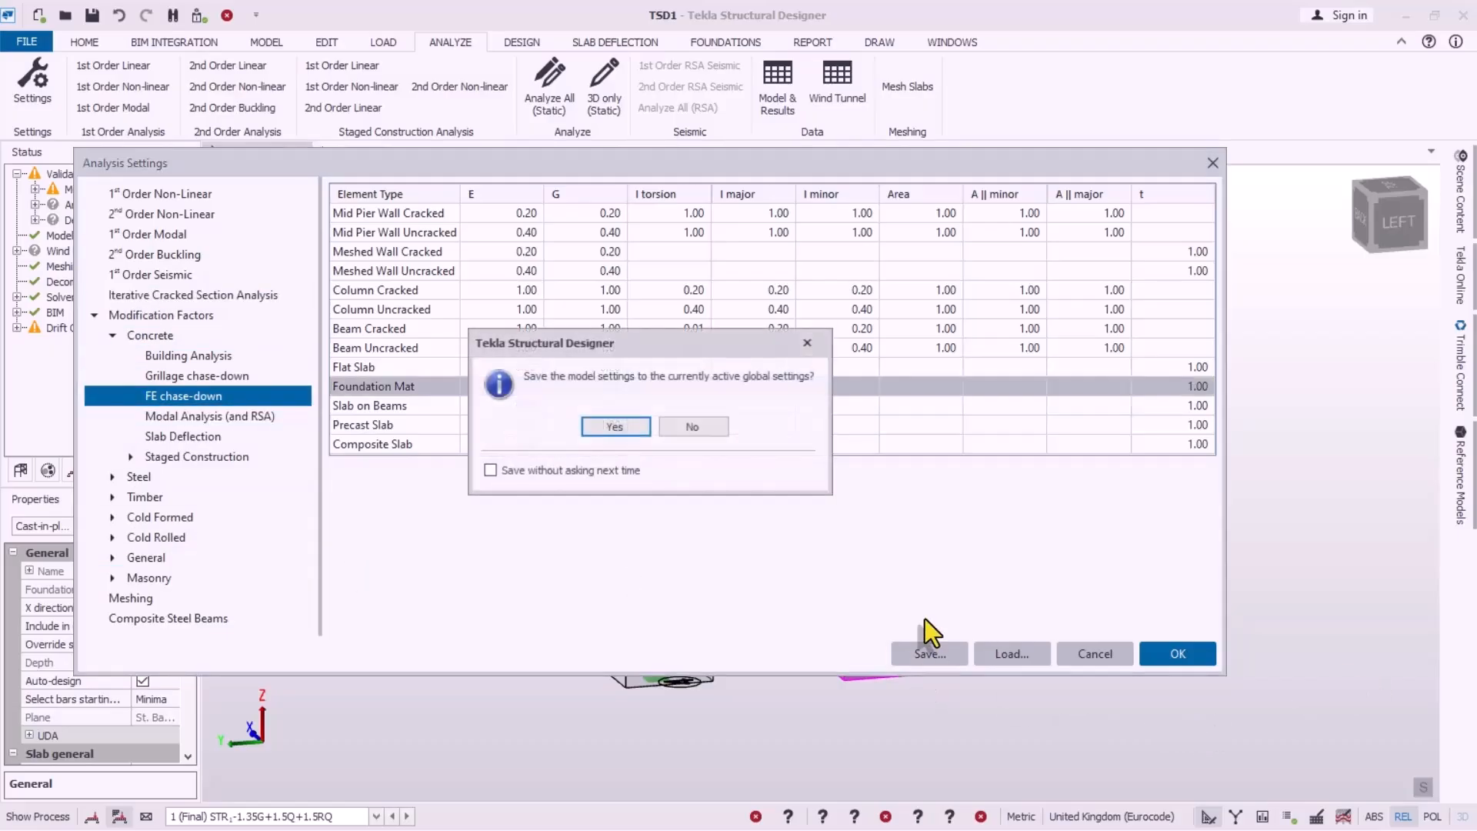
click(607, 424)
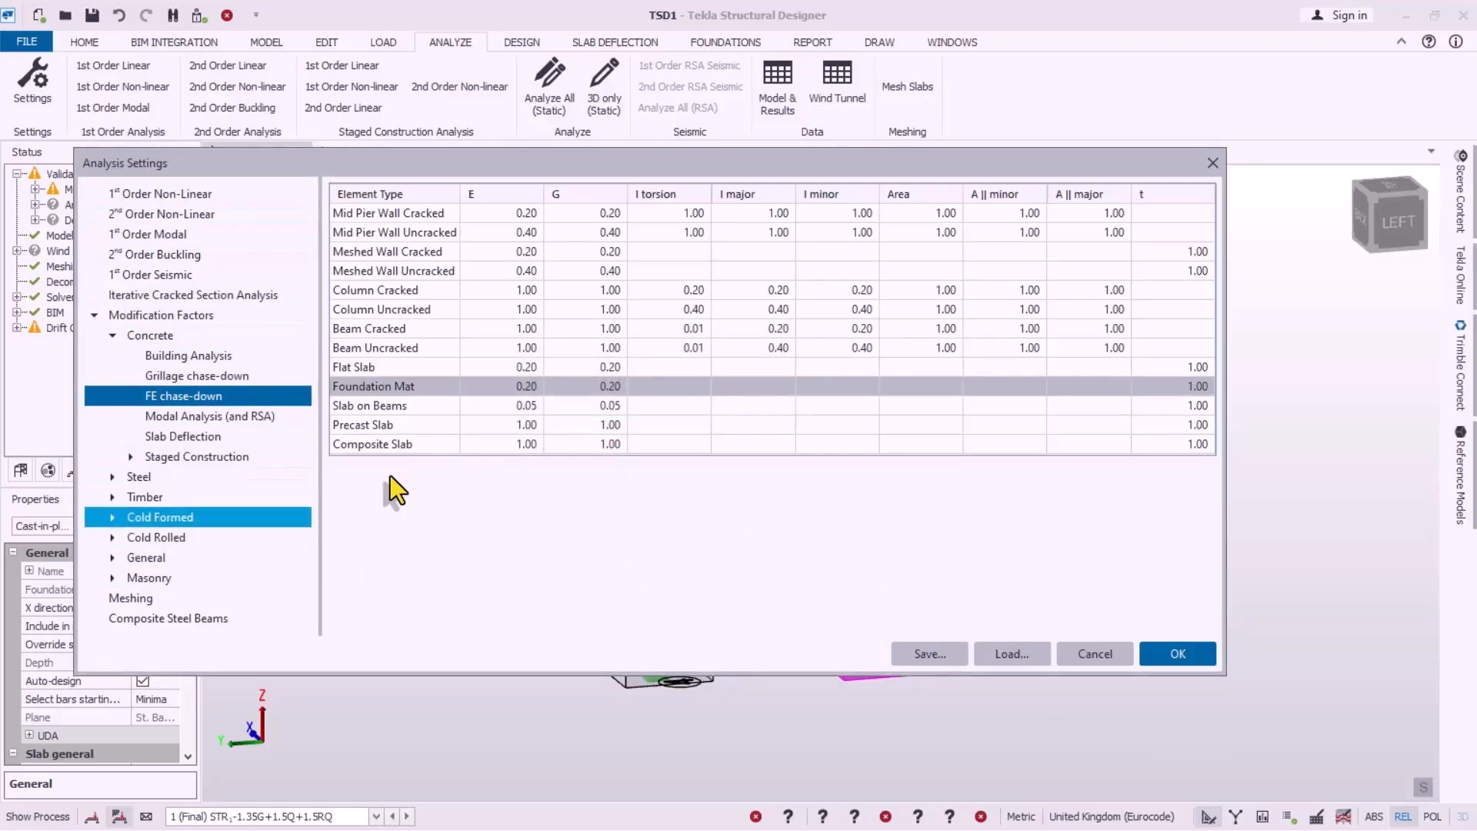
click(1177, 653)
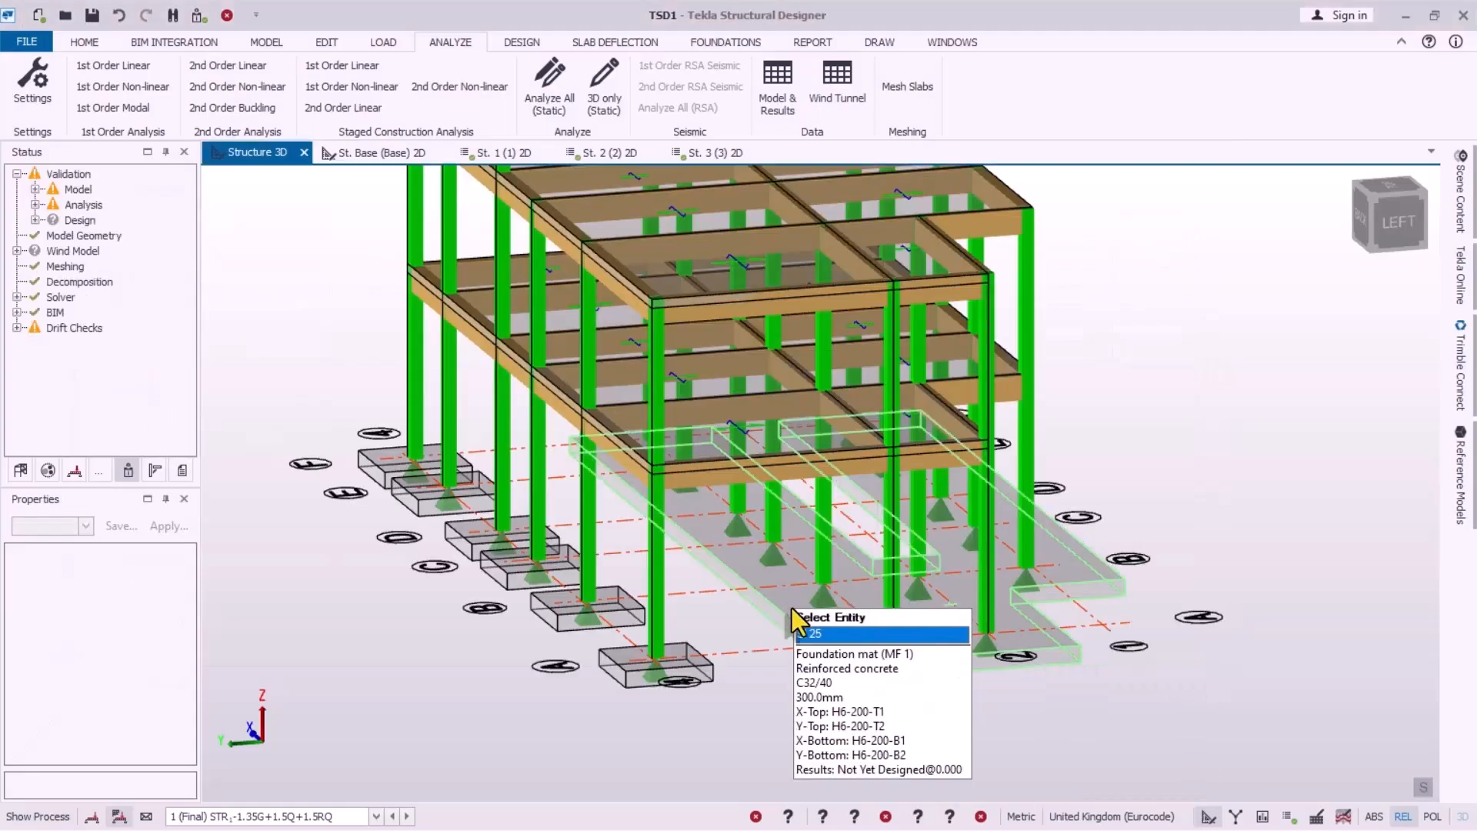
Step: Run the static Analyze All on the complete model with its pad bases and foundation mat
scroll(846, 655, up, 2)
scroll(1058, 696, down, 2)
right_drag(1059, 696, 736, 713)
scroll(875, 693, up, 1)
scroll(876, 694, down, 1)
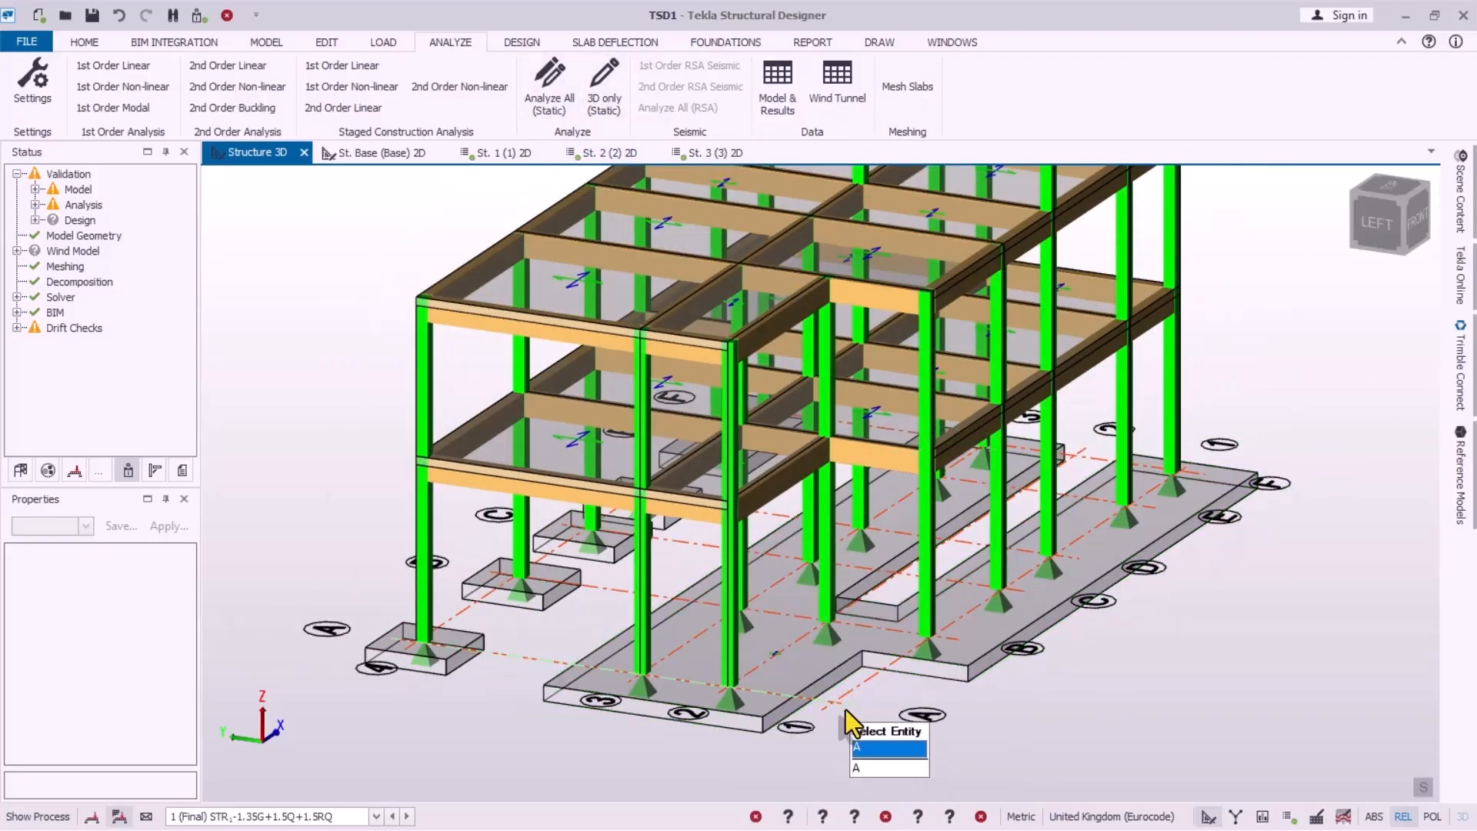
right_drag(846, 709, 812, 685)
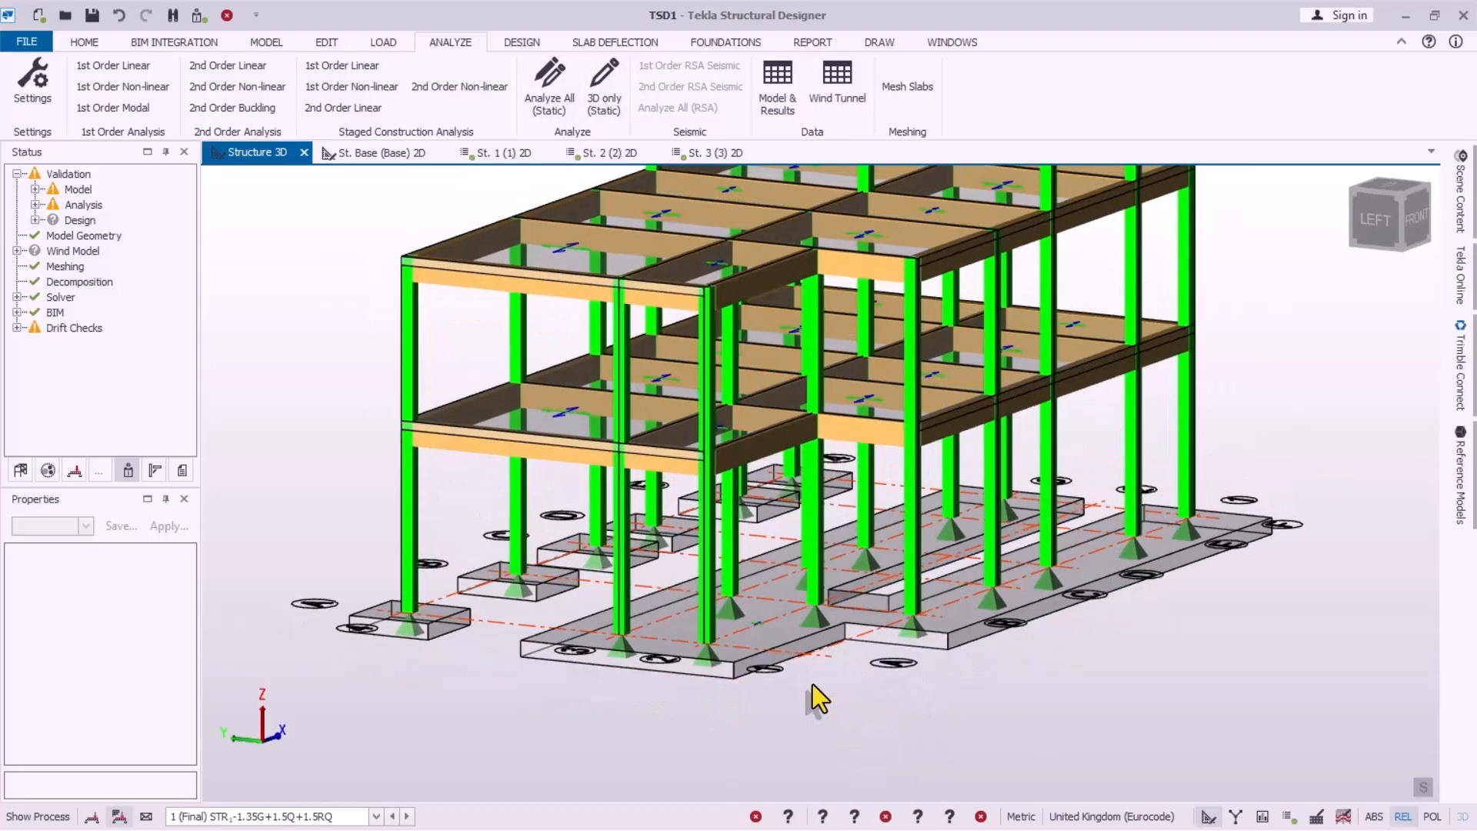
click(556, 108)
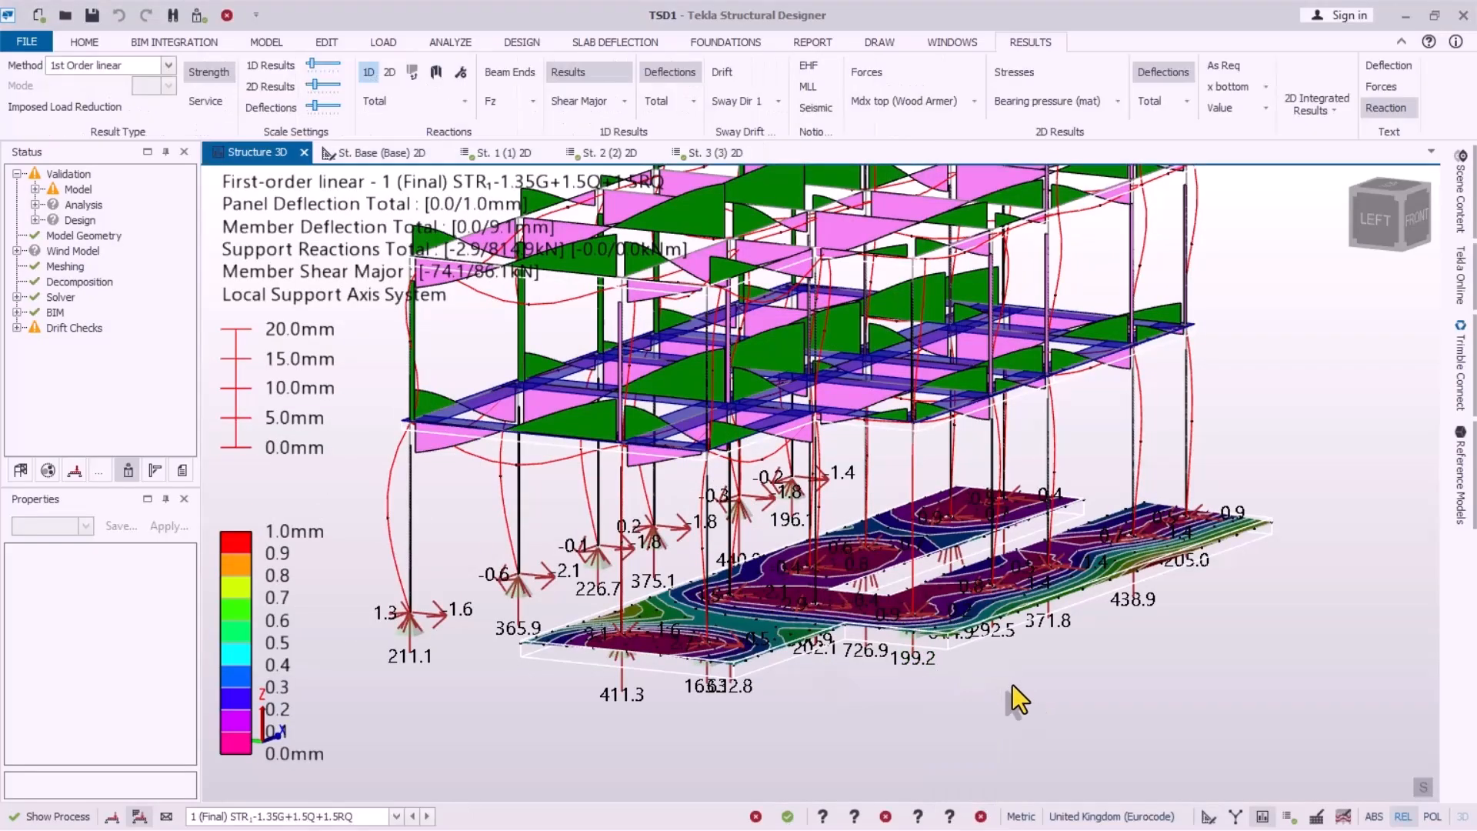
Step: Display the foundation mat's deflection and bearing pressure contours and examine them from several angles
mouse_move(801, 657)
right_down()
mouse_move(866, 672)
mouse_move(987, 656)
mouse_move(937, 645)
mouse_move(783, 672)
right_up()
right_drag(977, 700, 862, 722)
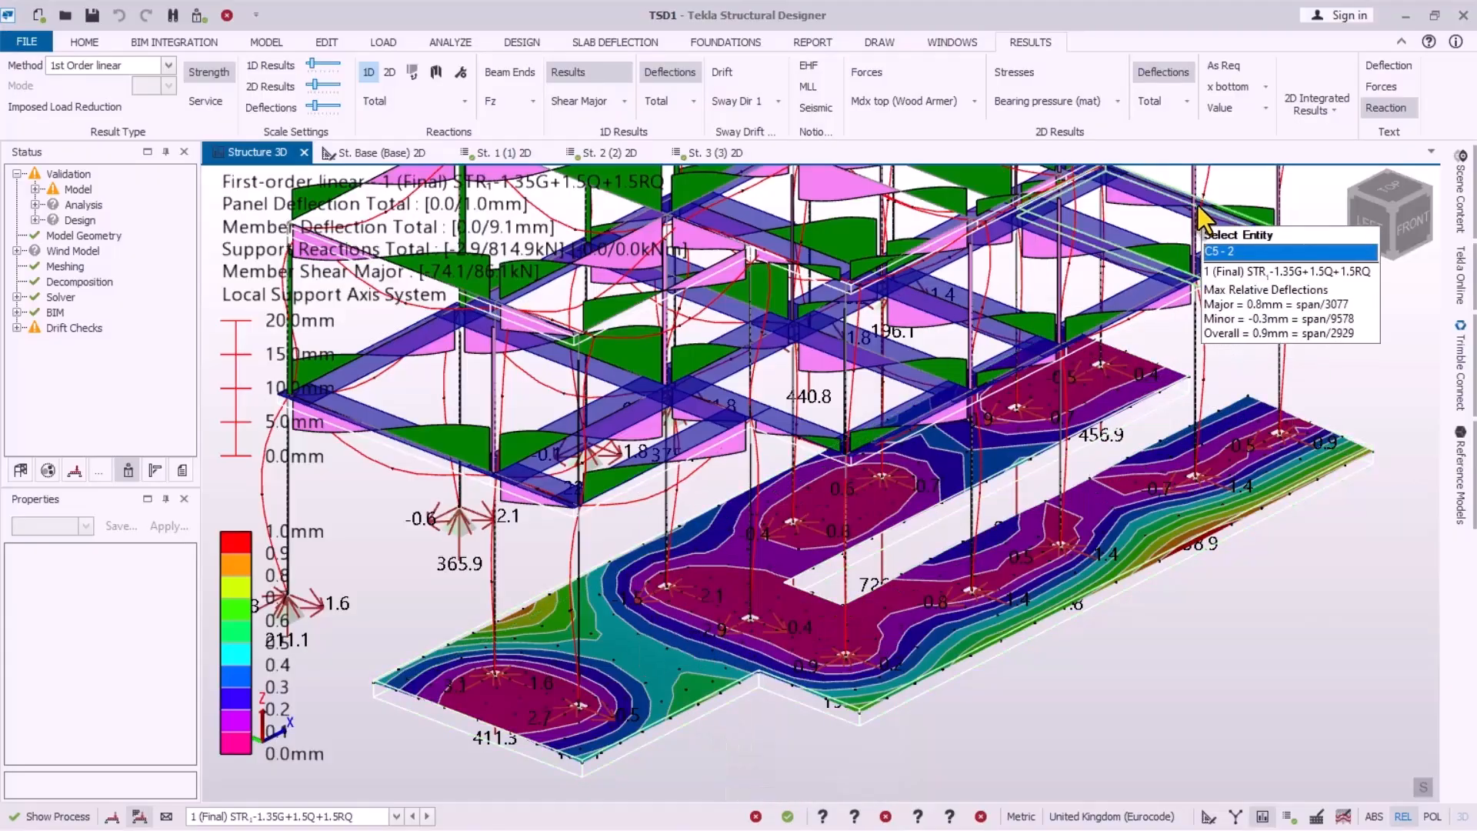
click(1012, 77)
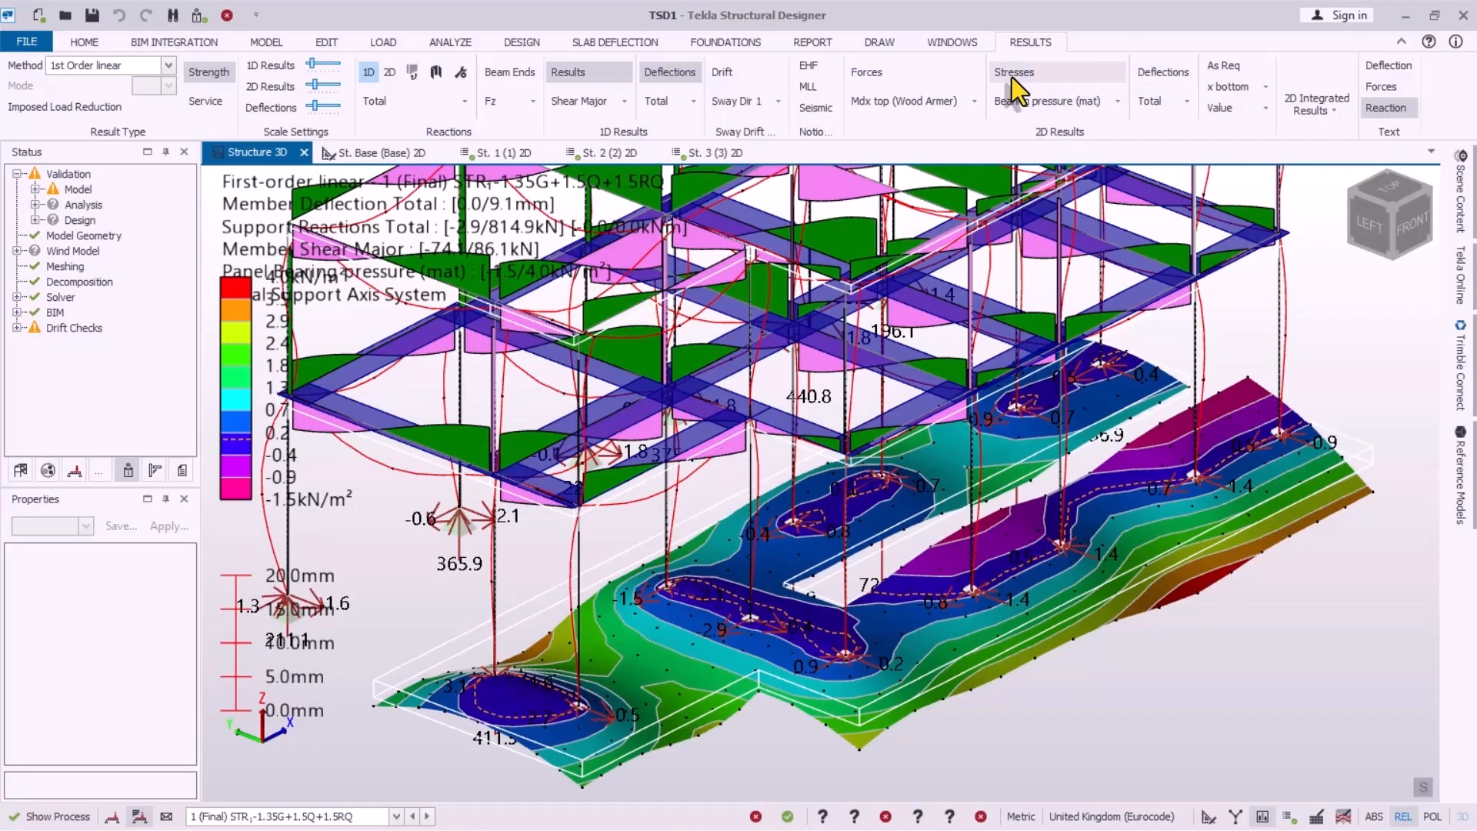
right_drag(714, 748, 872, 708)
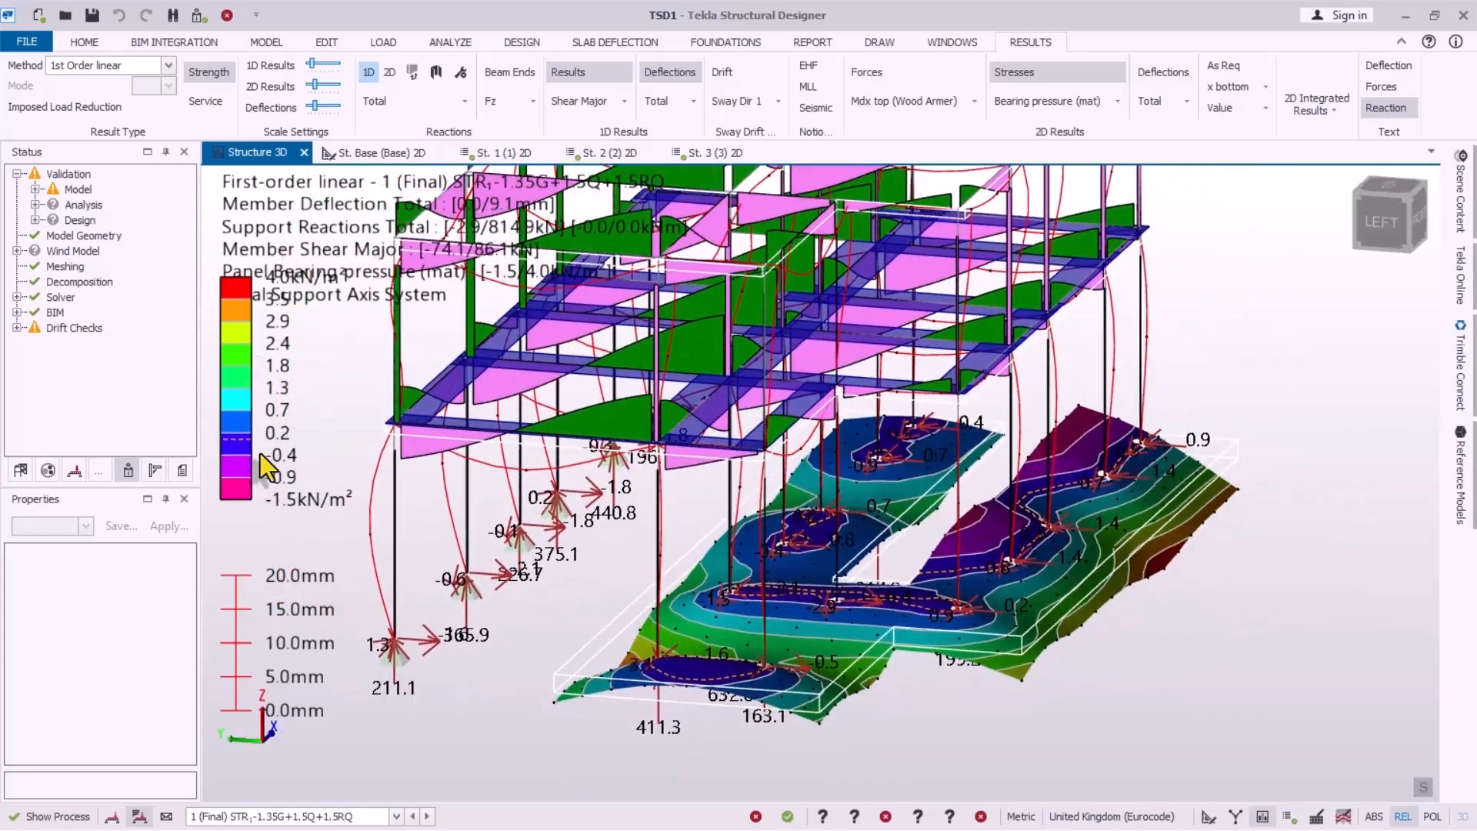
right_drag(1026, 676, 852, 686)
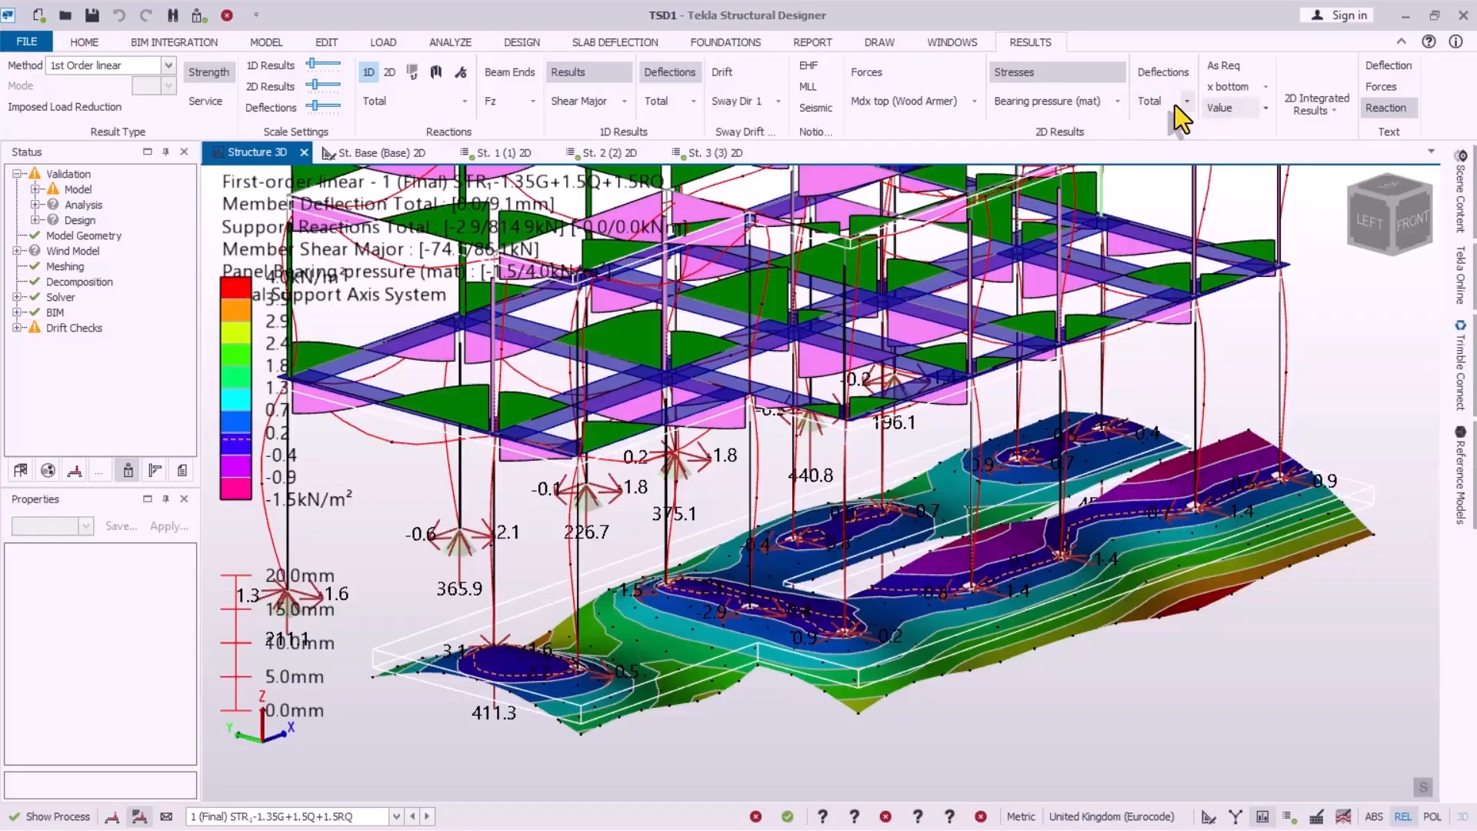
click(1118, 102)
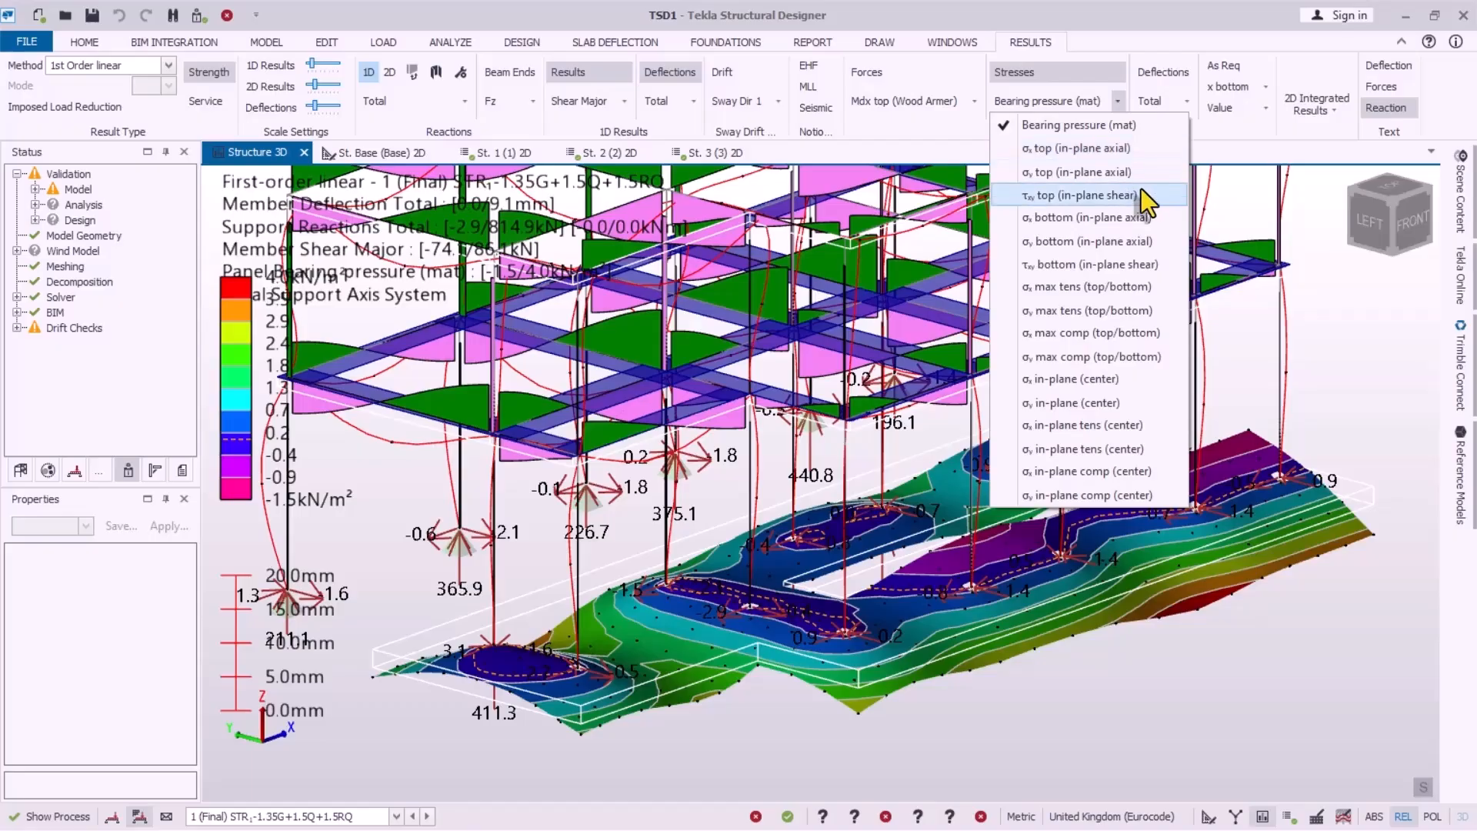
click(928, 133)
Step: Display the foundation mat's Wood Armer moment contours for Mdx top and Mdx bottom
click(868, 73)
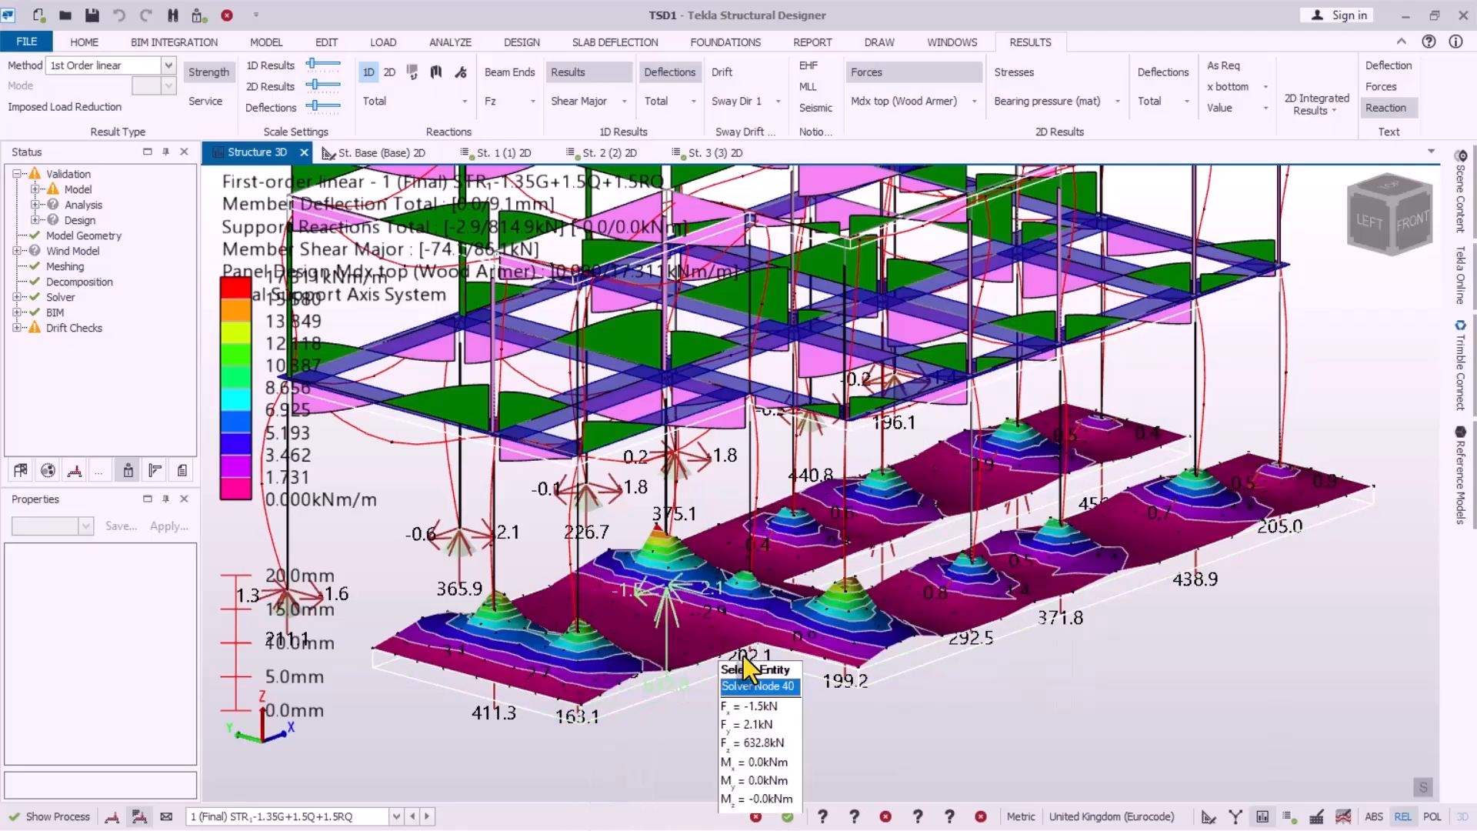
click(963, 103)
click(972, 101)
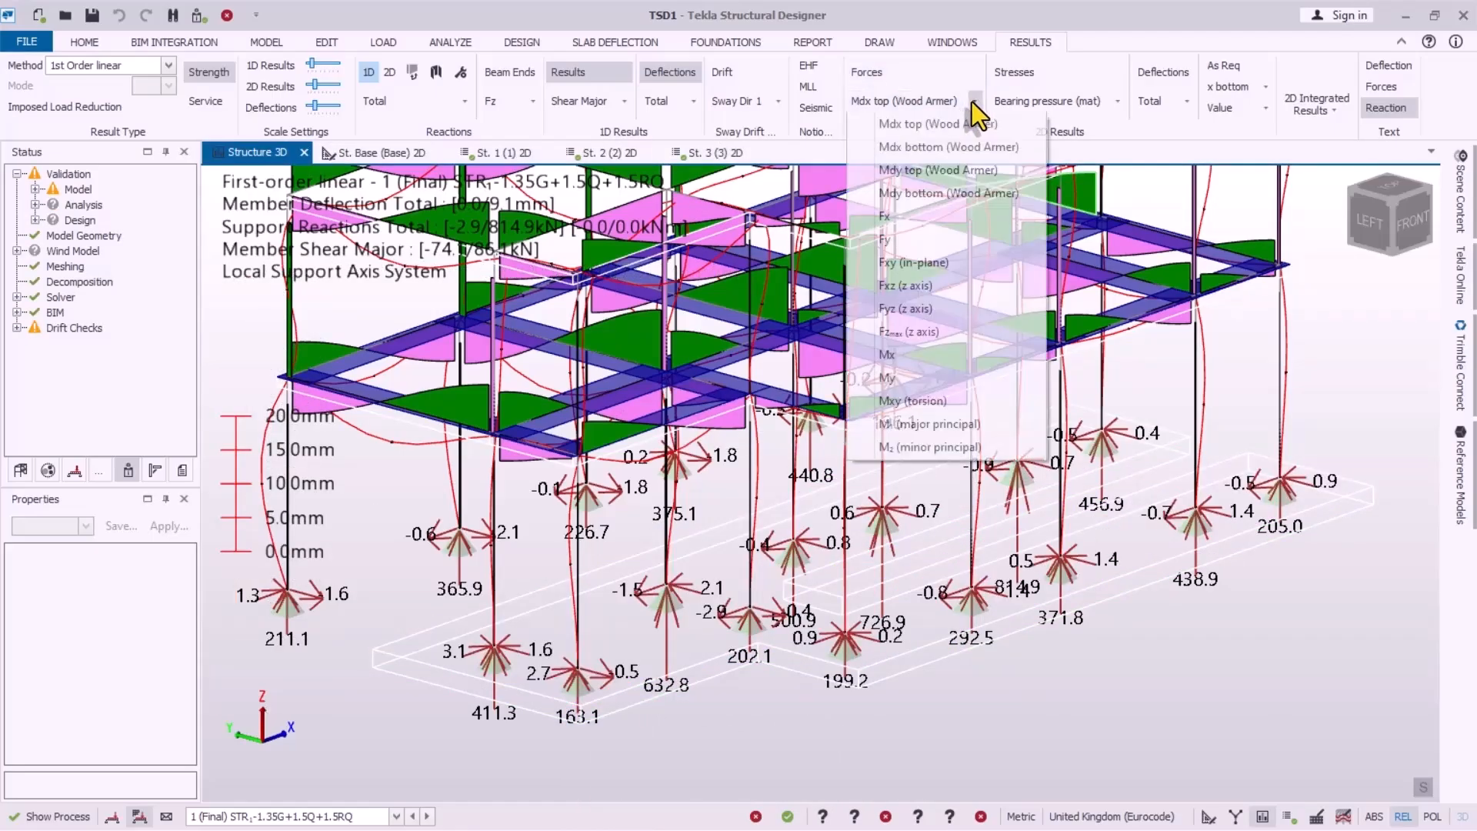
click(921, 149)
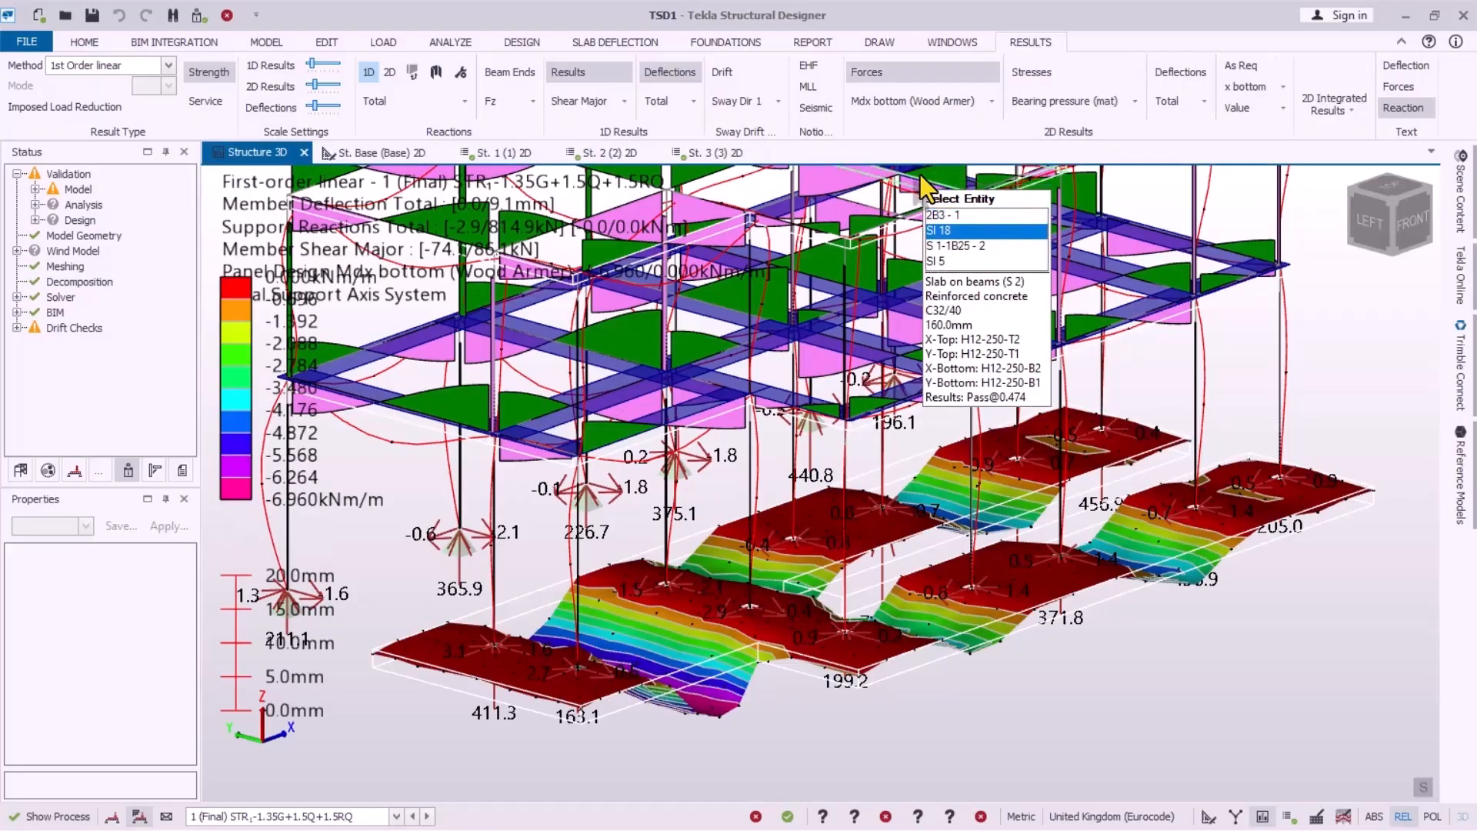
Step: Display the foundation mat's Wood Armer moment contours for Mdy top and Mdy bottom
click(991, 103)
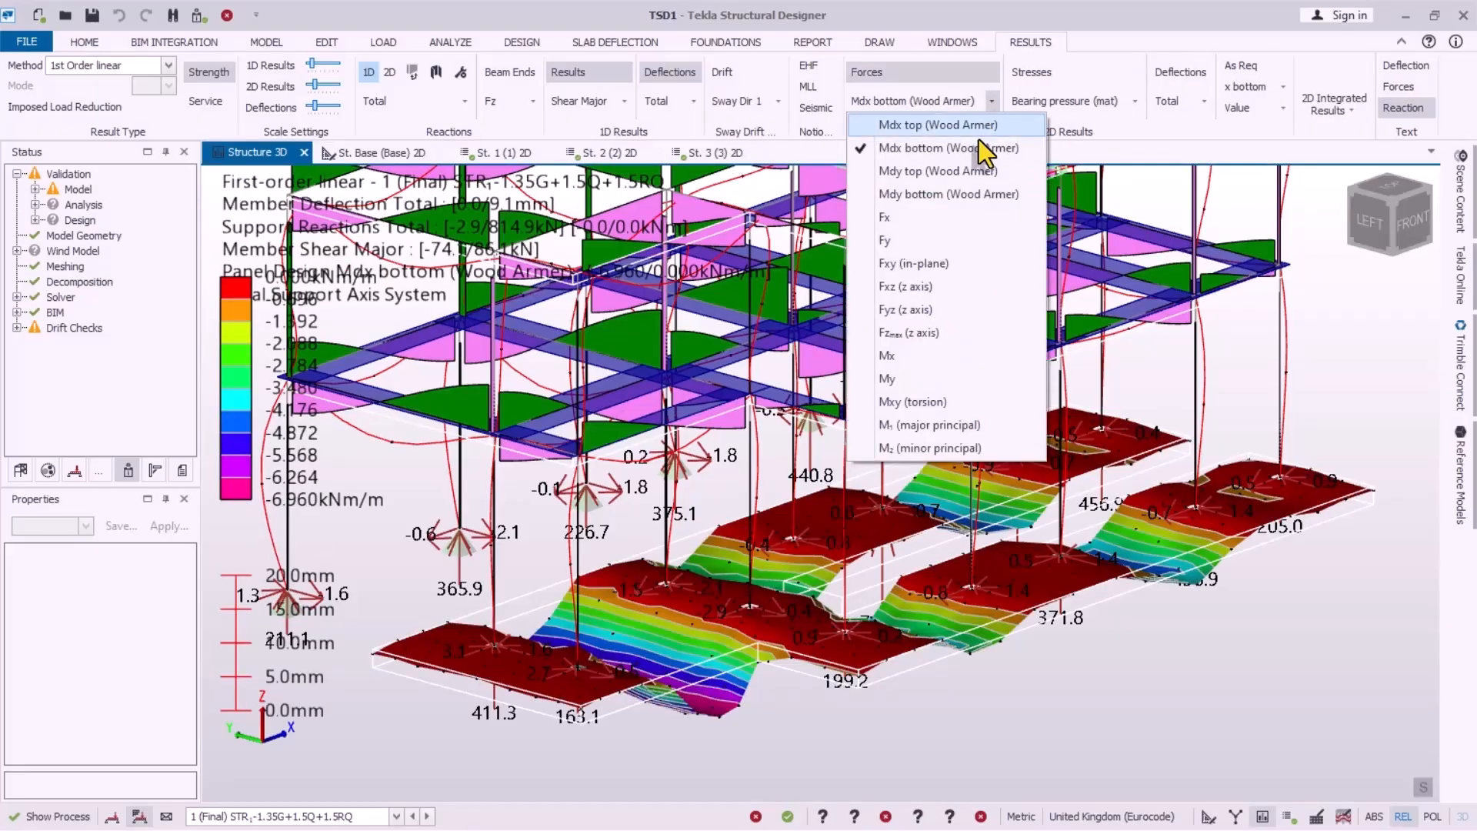
click(933, 181)
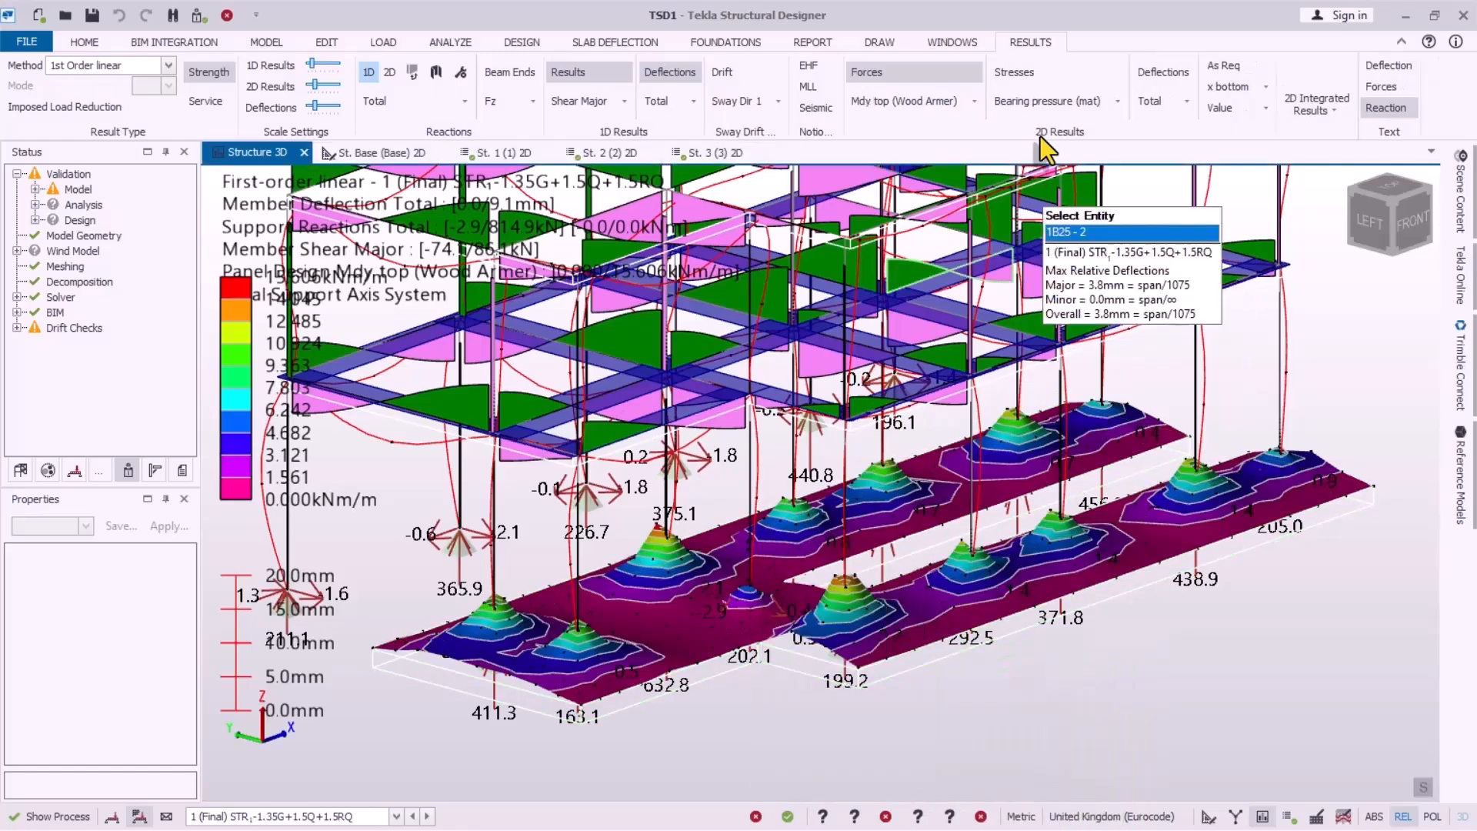
click(974, 106)
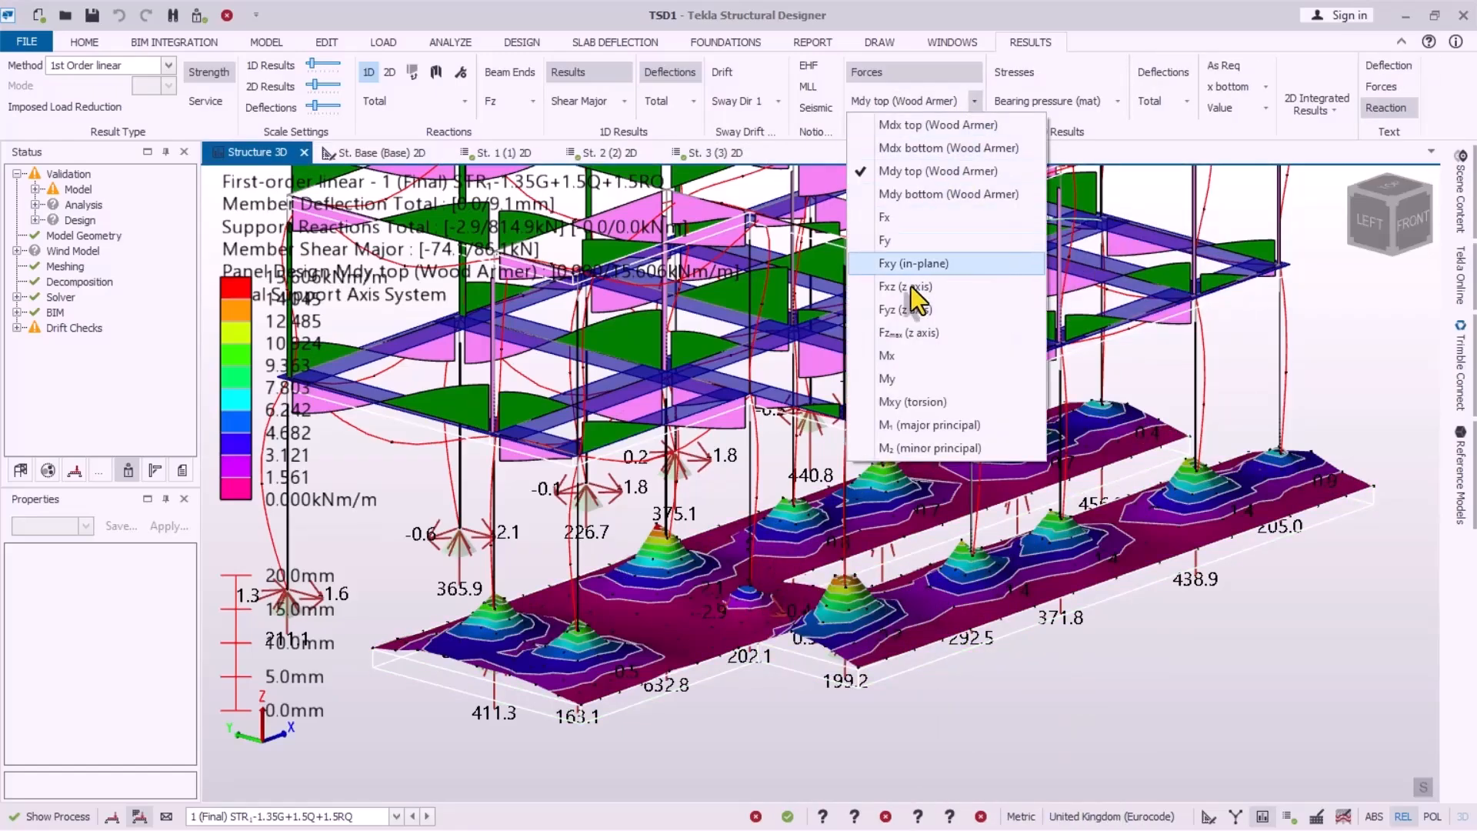
click(917, 196)
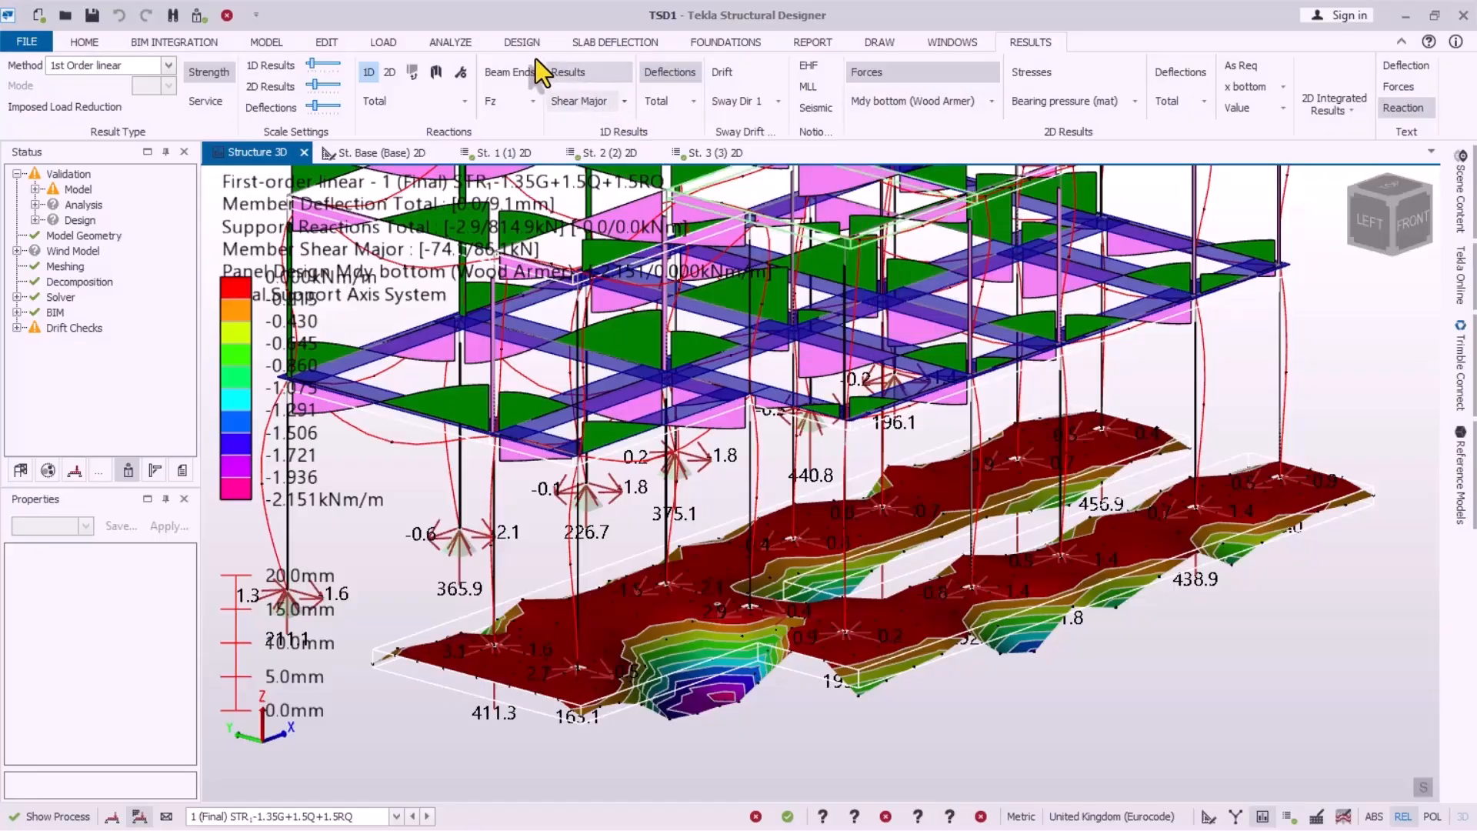
Step: Examine the mat's Mdy bottom moment contours and the column support reactions from several sides of the building
click(455, 41)
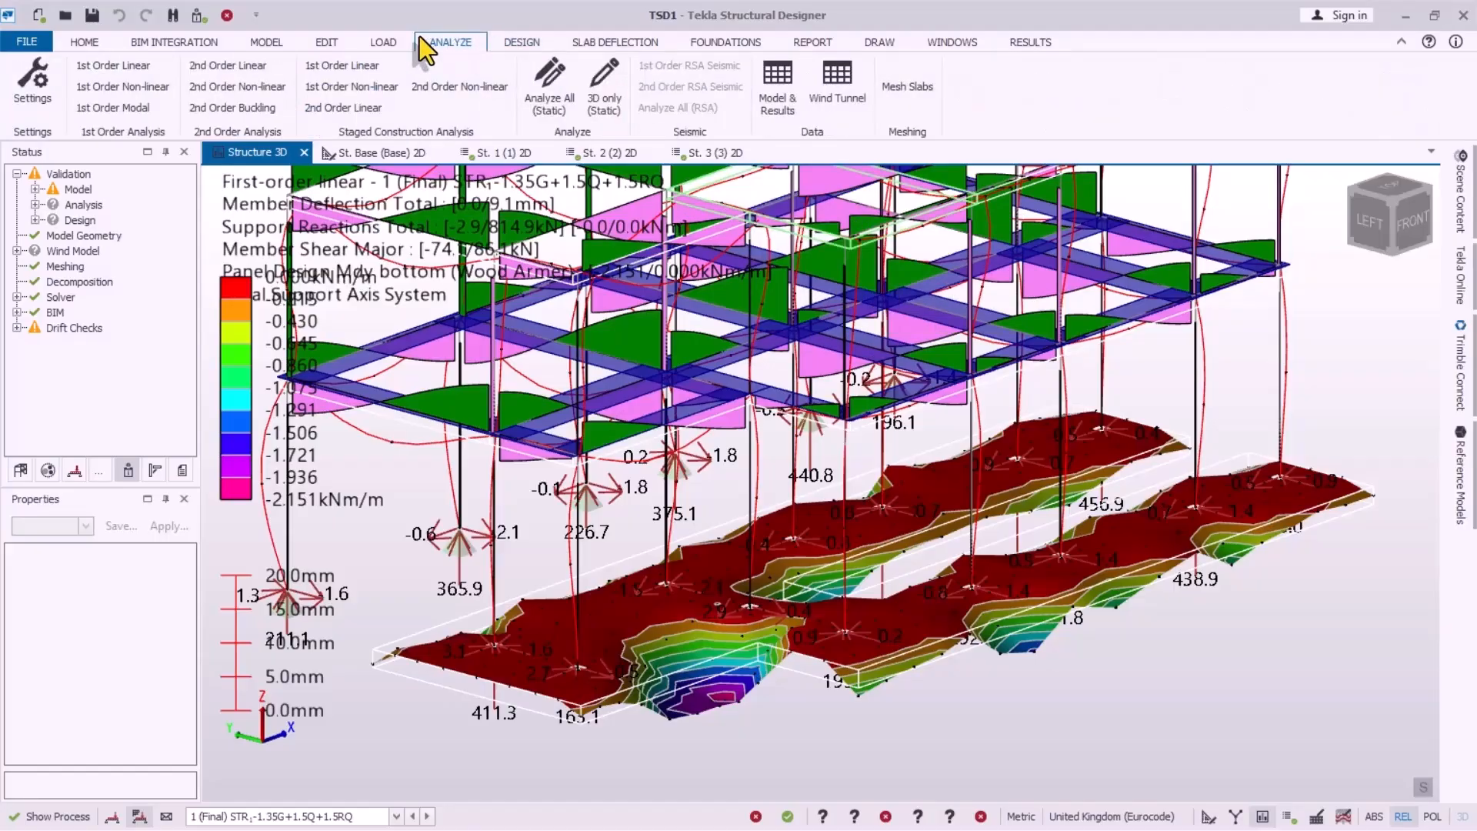
click(605, 109)
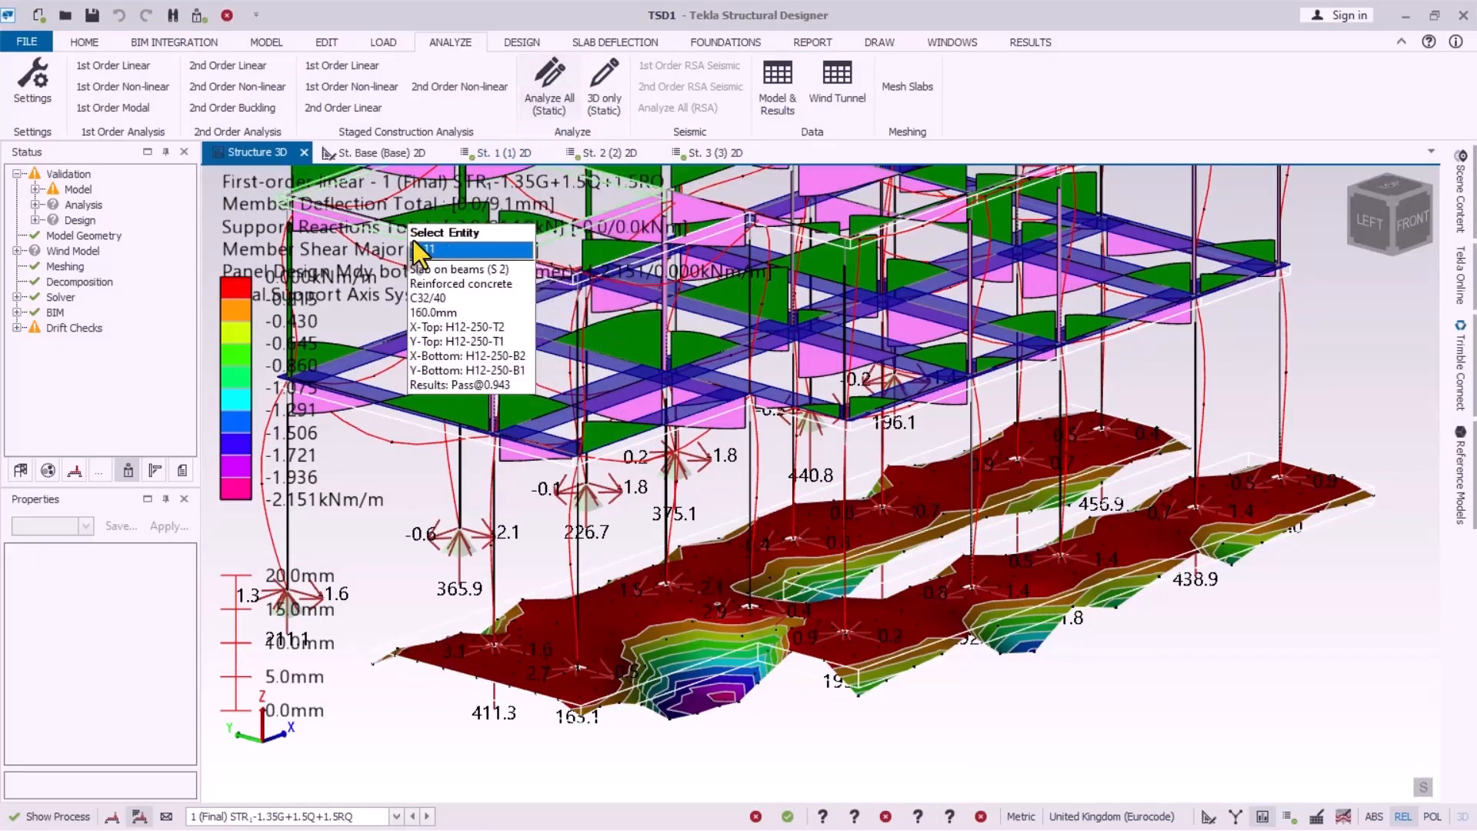
scroll(929, 650, up, 2)
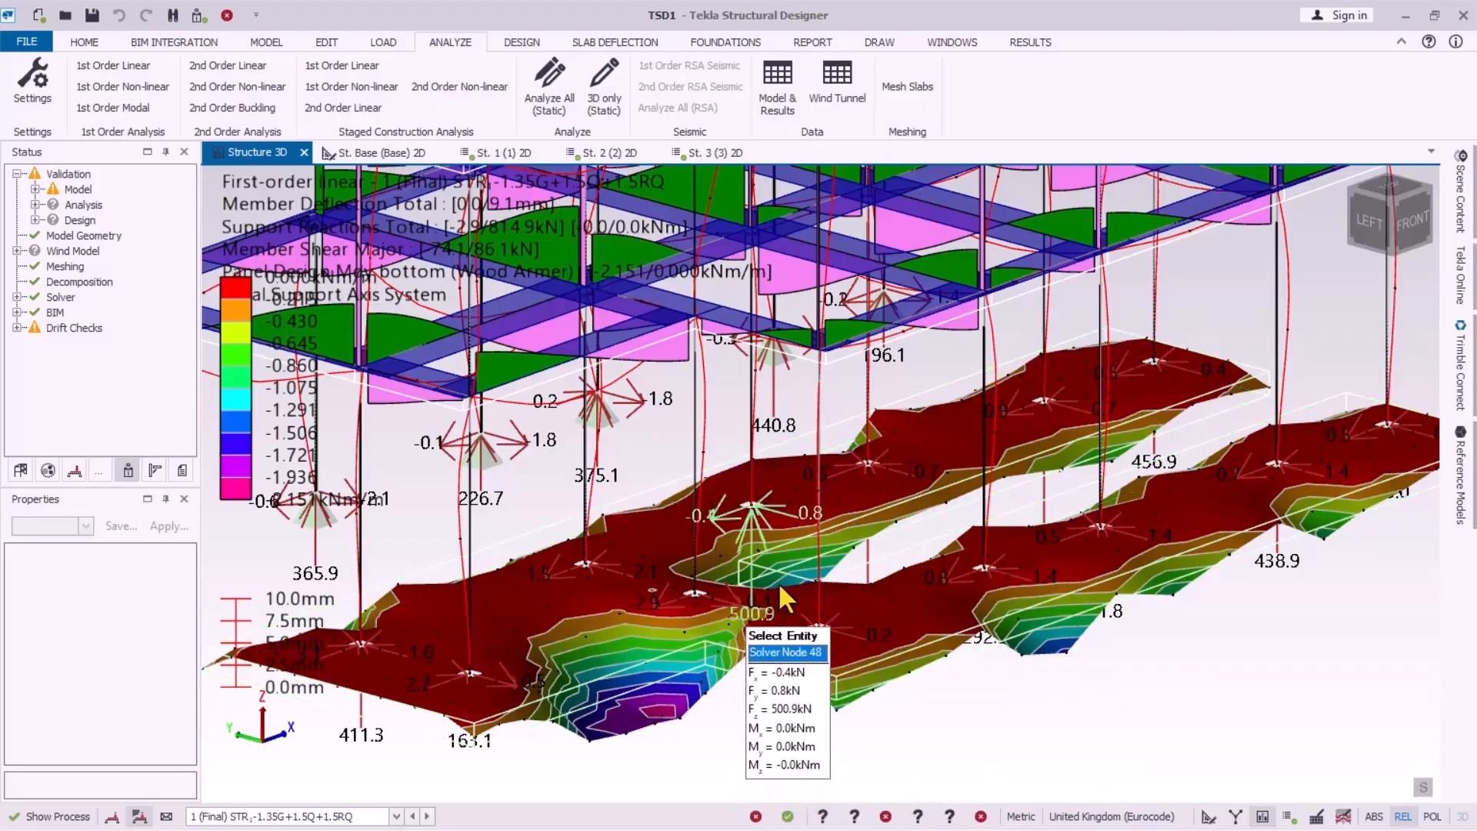
scroll(773, 589, down, 2)
scroll(787, 523, down, 4)
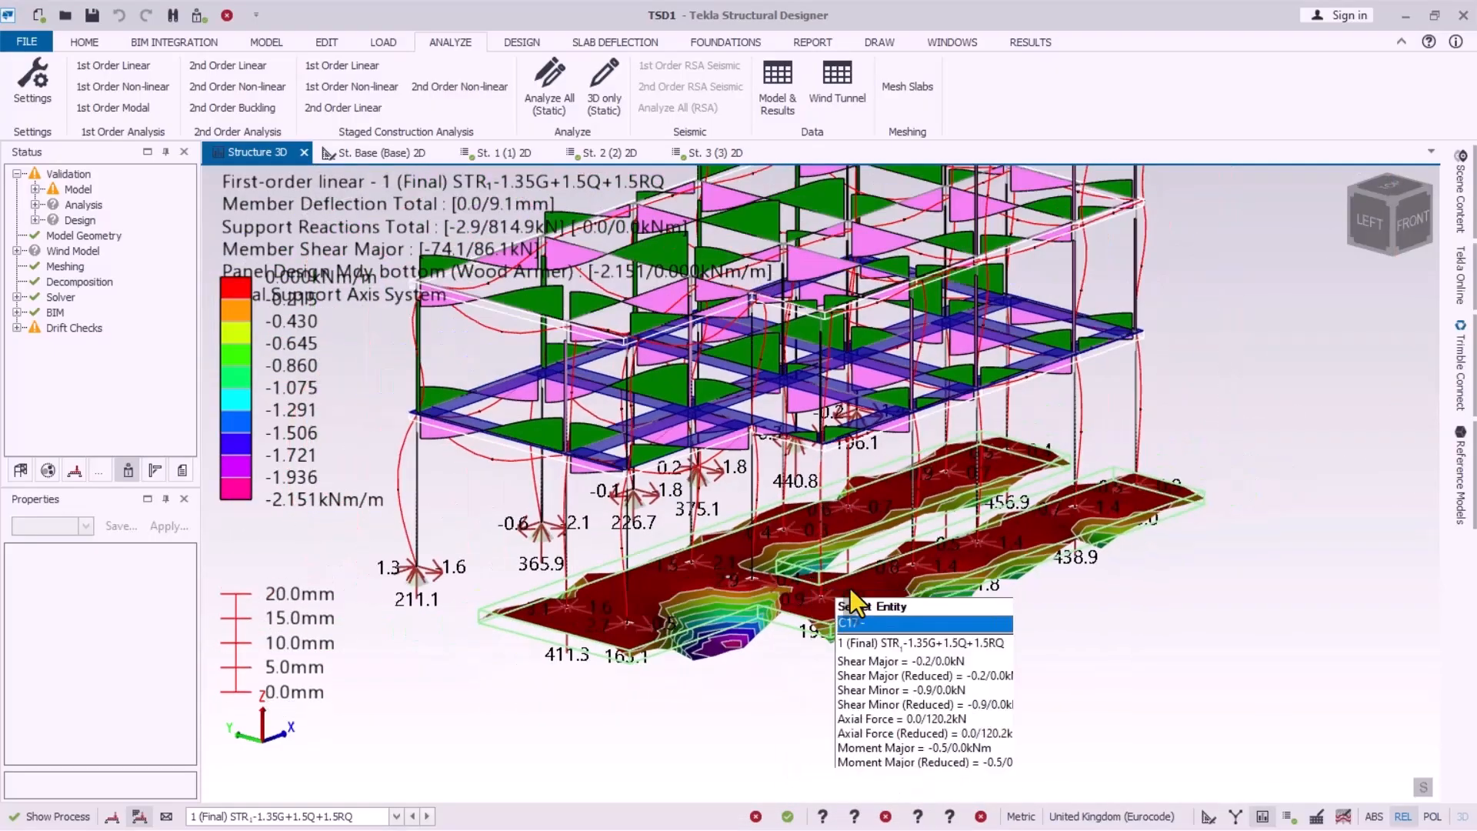
right_drag(635, 539, 1211, 584)
scroll(931, 555, up, 3)
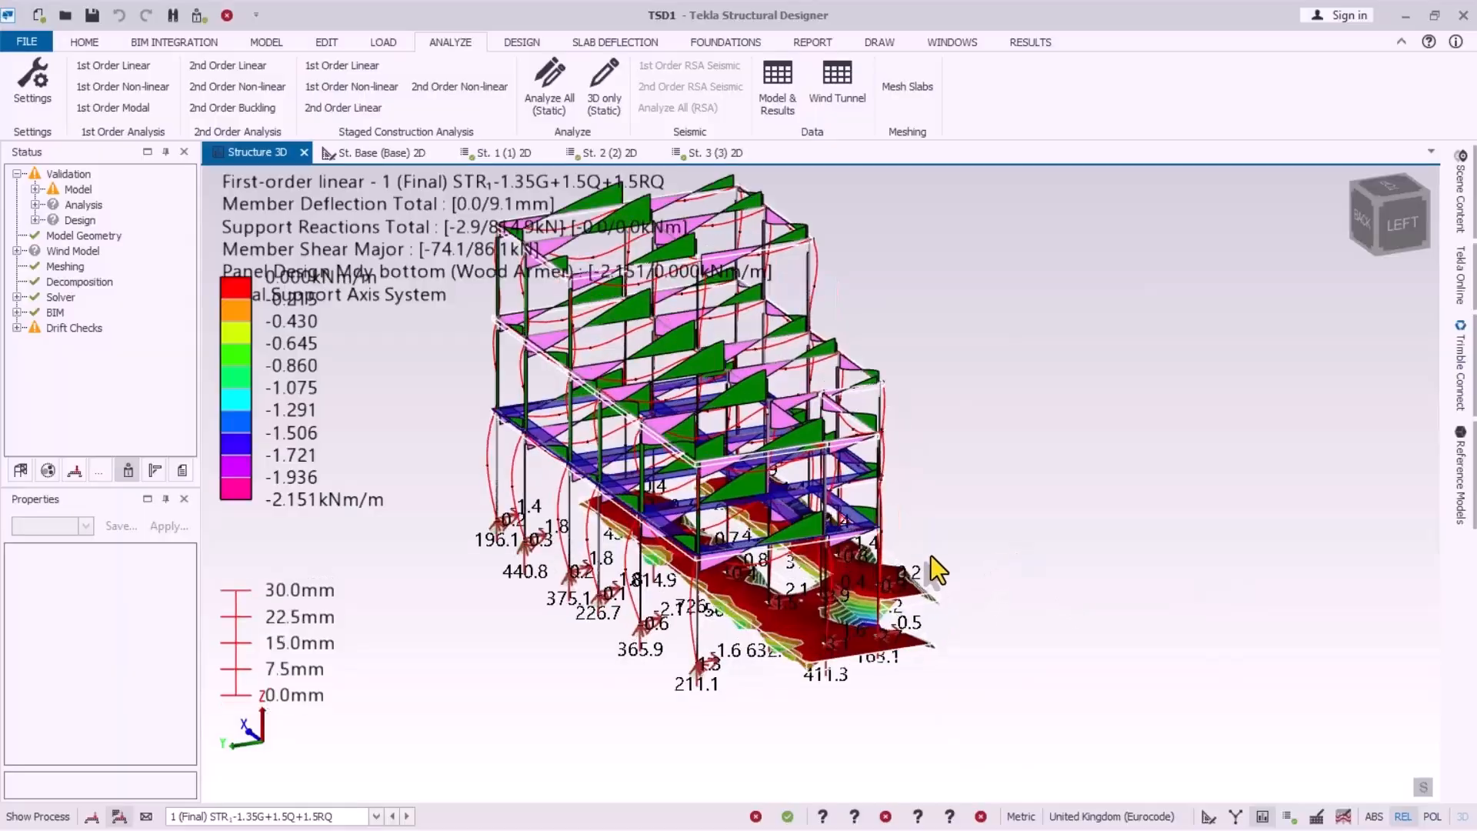
scroll(1175, 560, down, 1)
scroll(847, 623, up, 1)
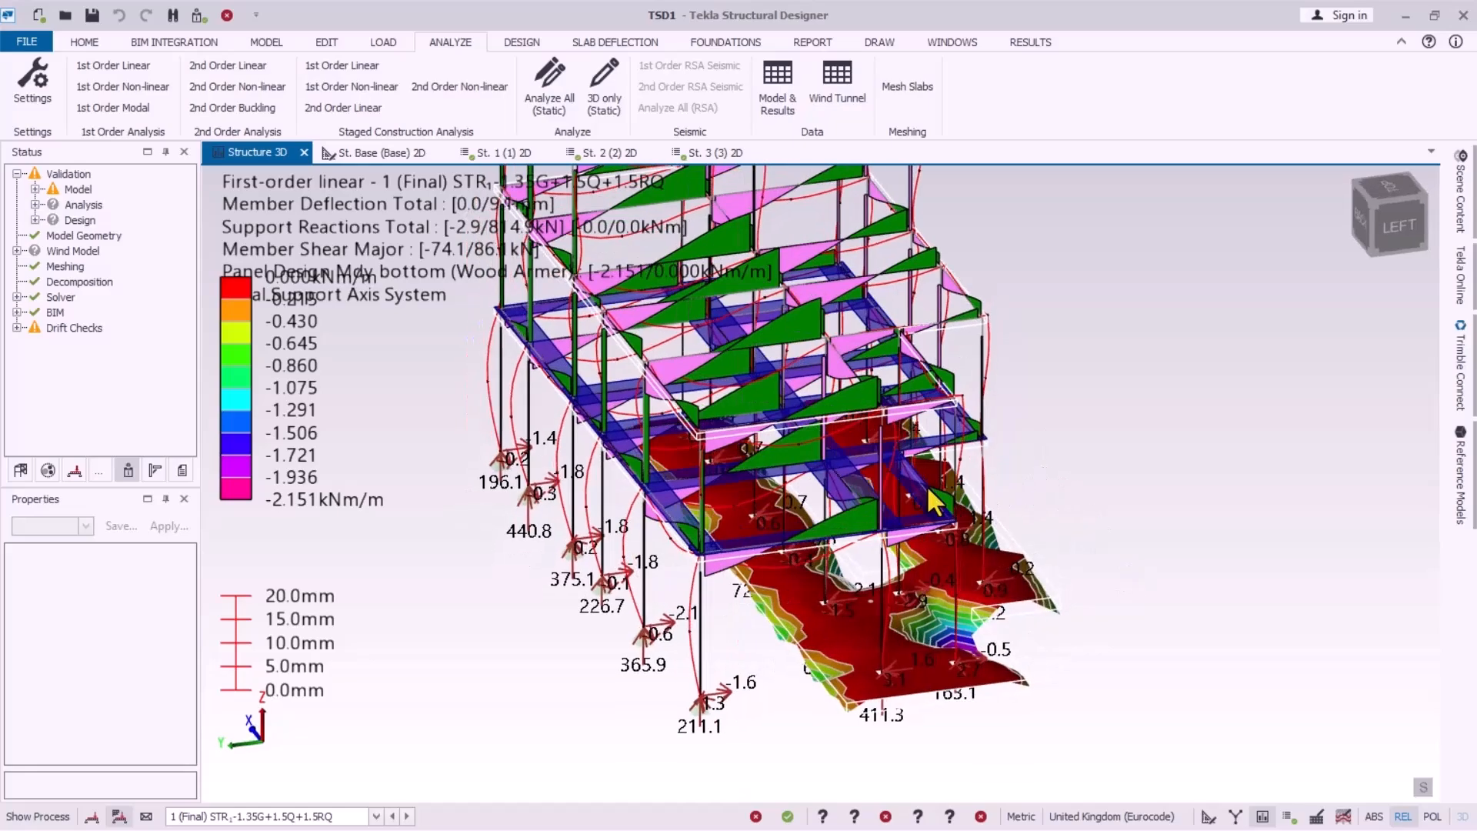
middle_drag(1127, 565, 789, 462)
Step: Check the available result methods and display the mat's τxy bottom (in-plane shear) stress contours
click(1025, 43)
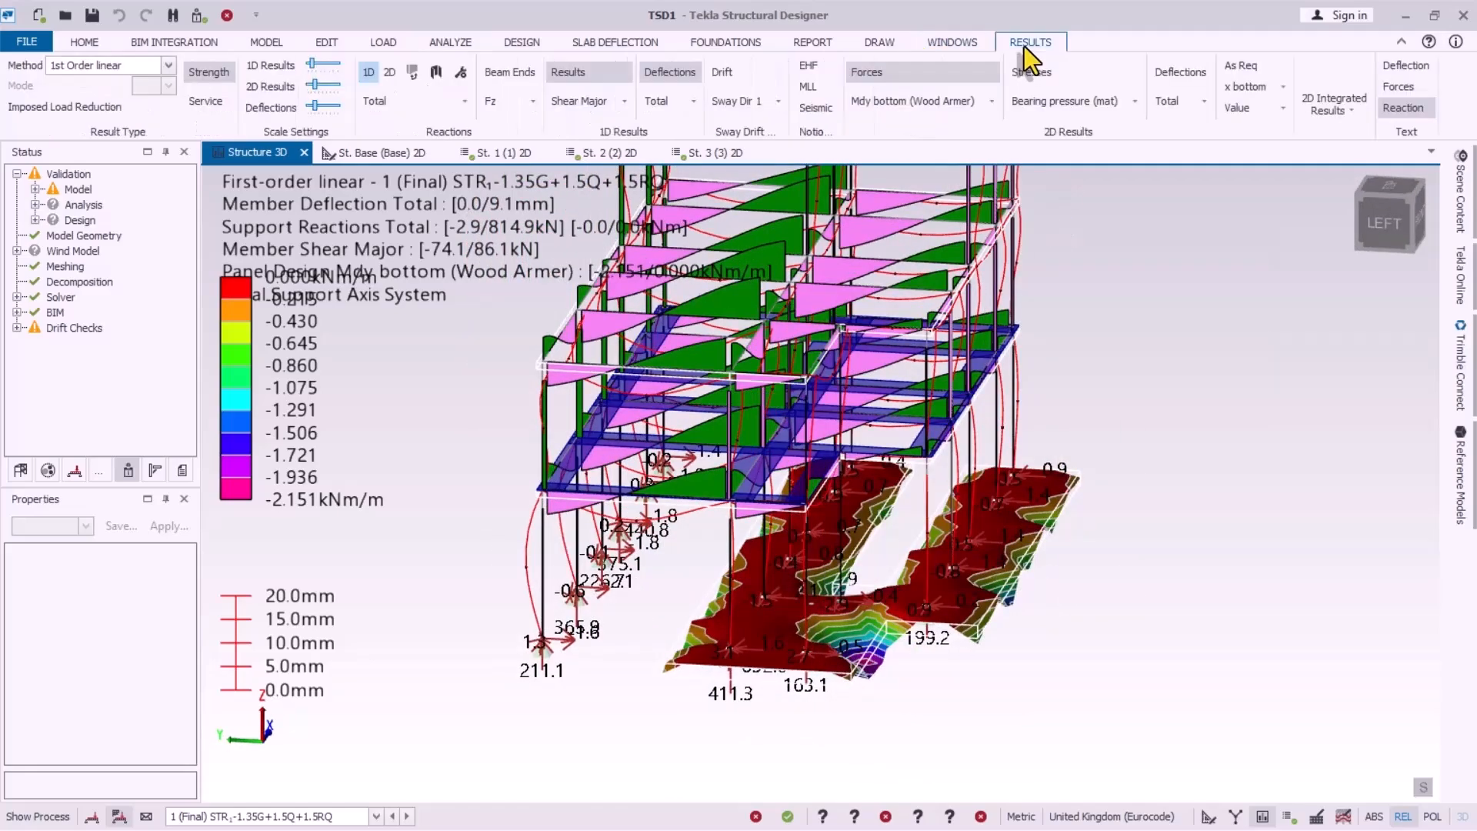
click(109, 66)
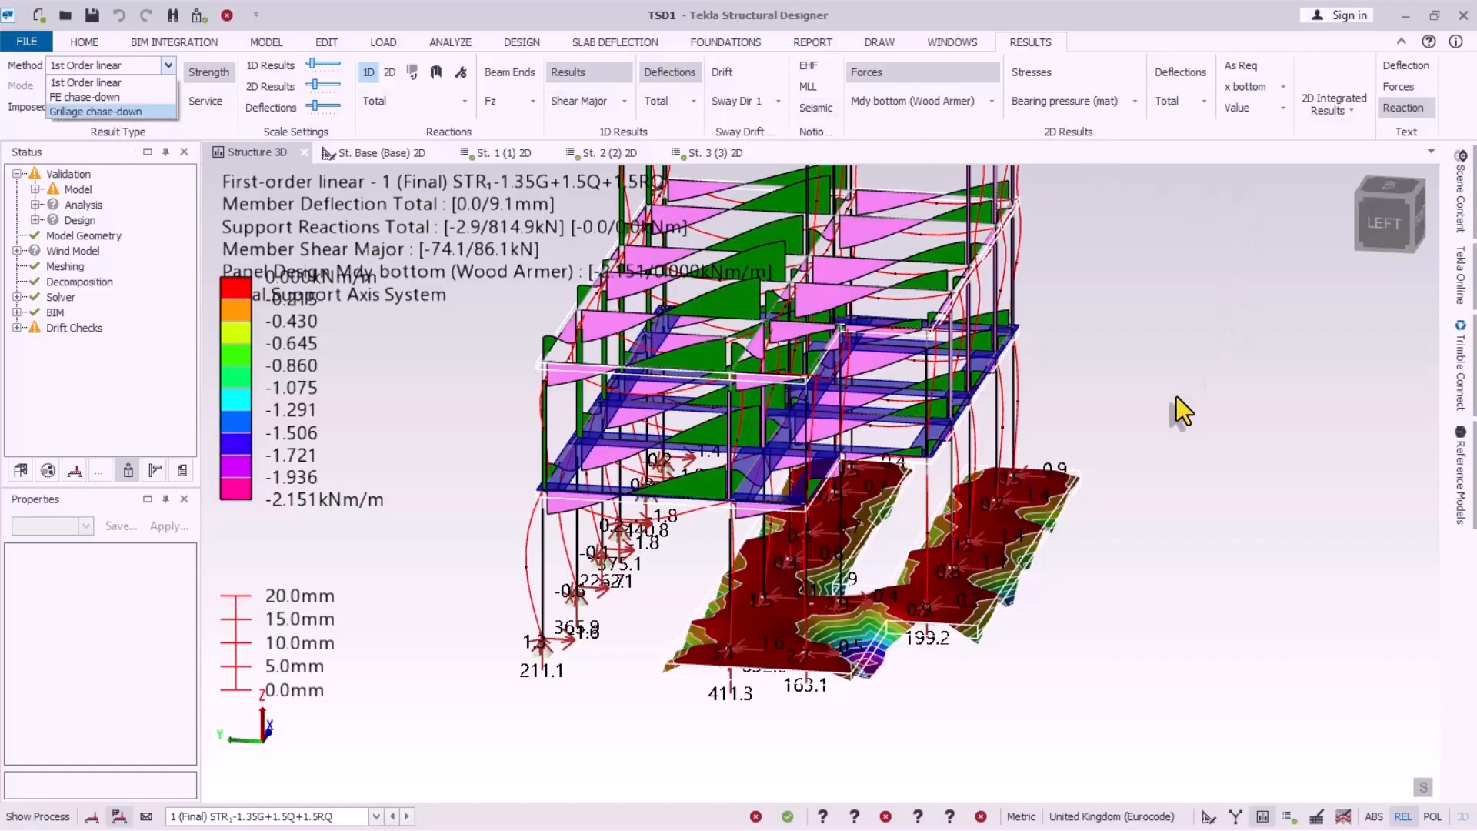
click(1243, 312)
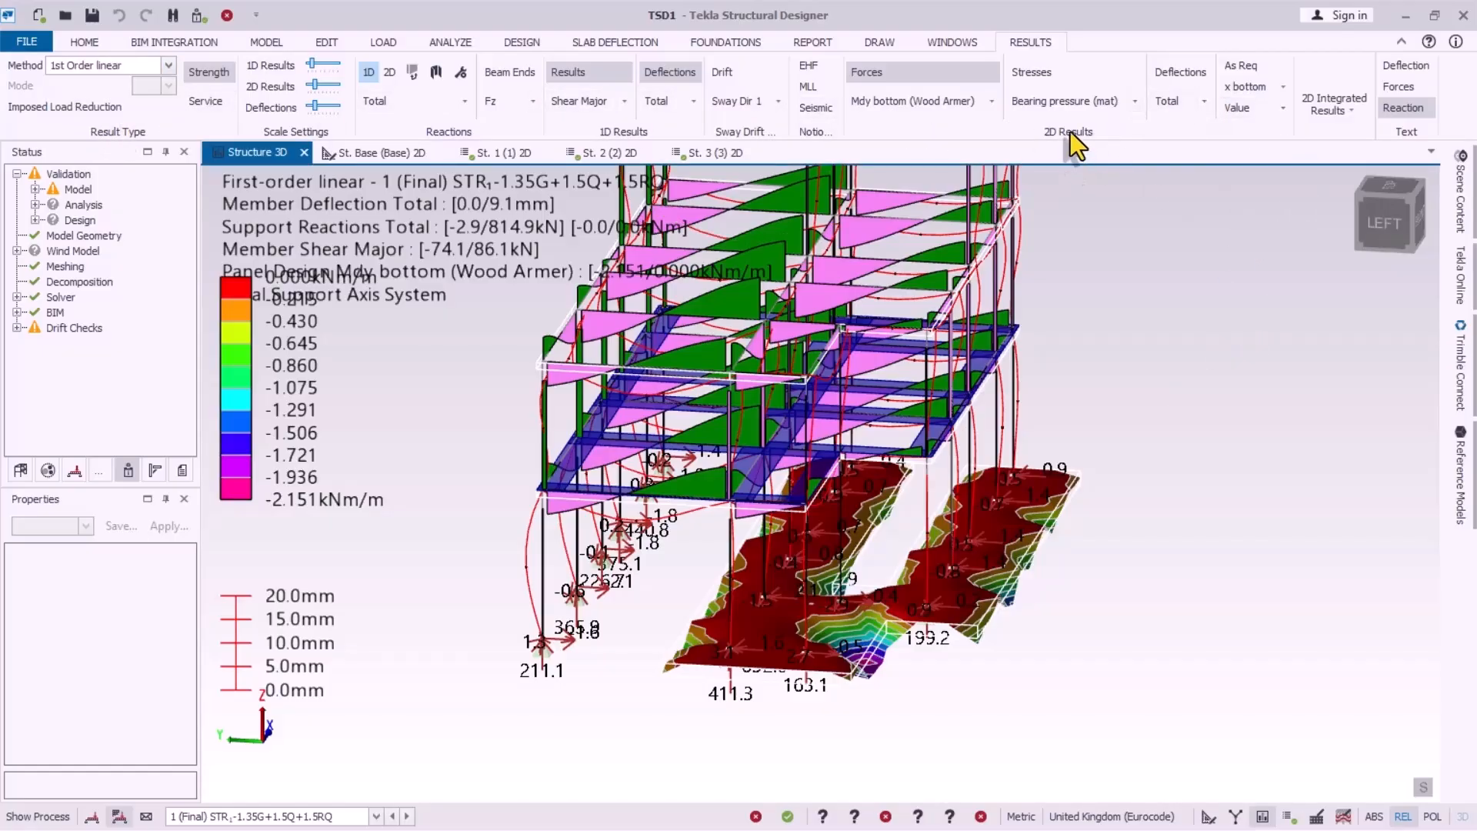
click(1133, 101)
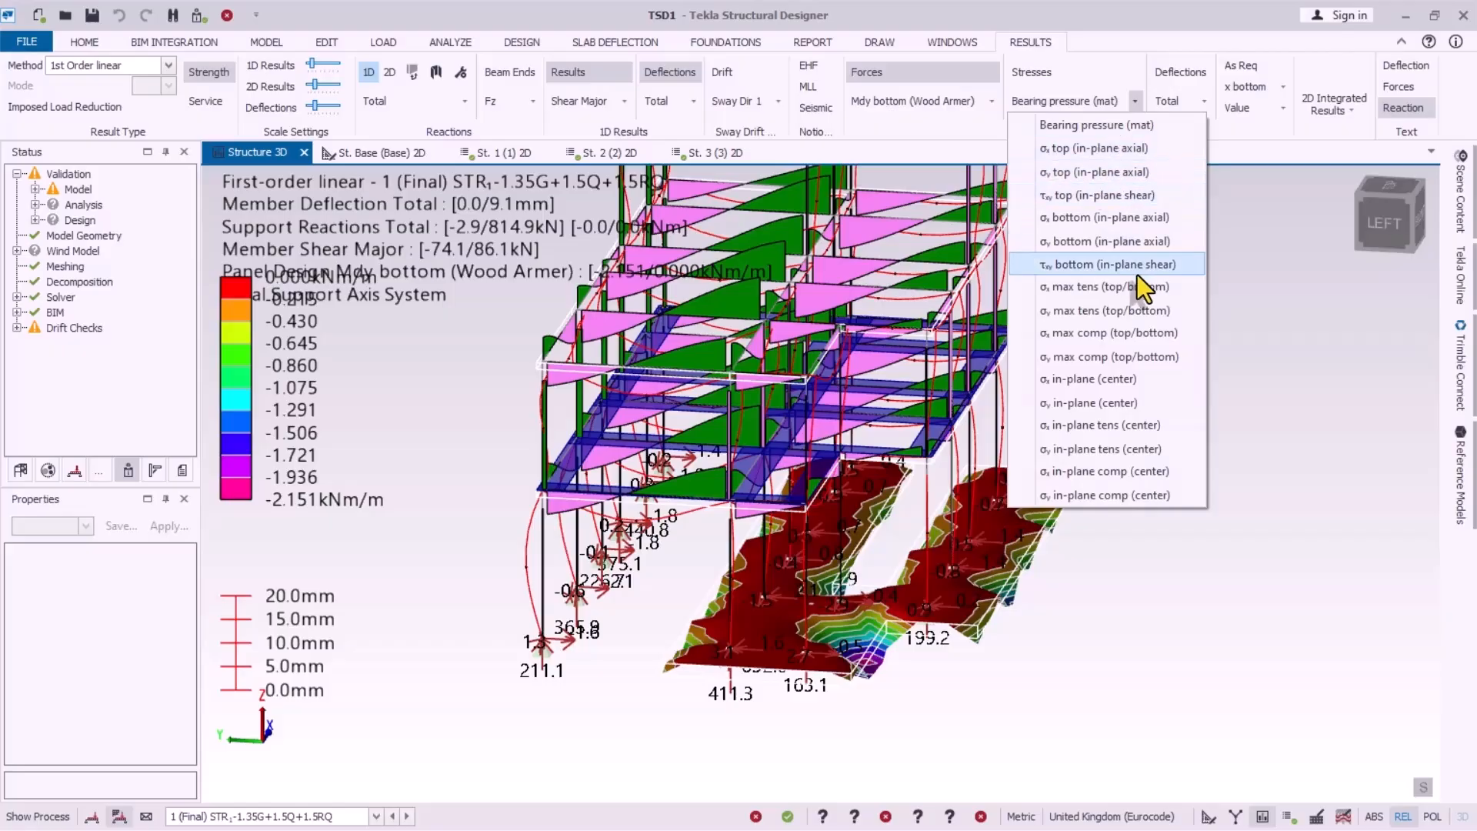
click(1059, 264)
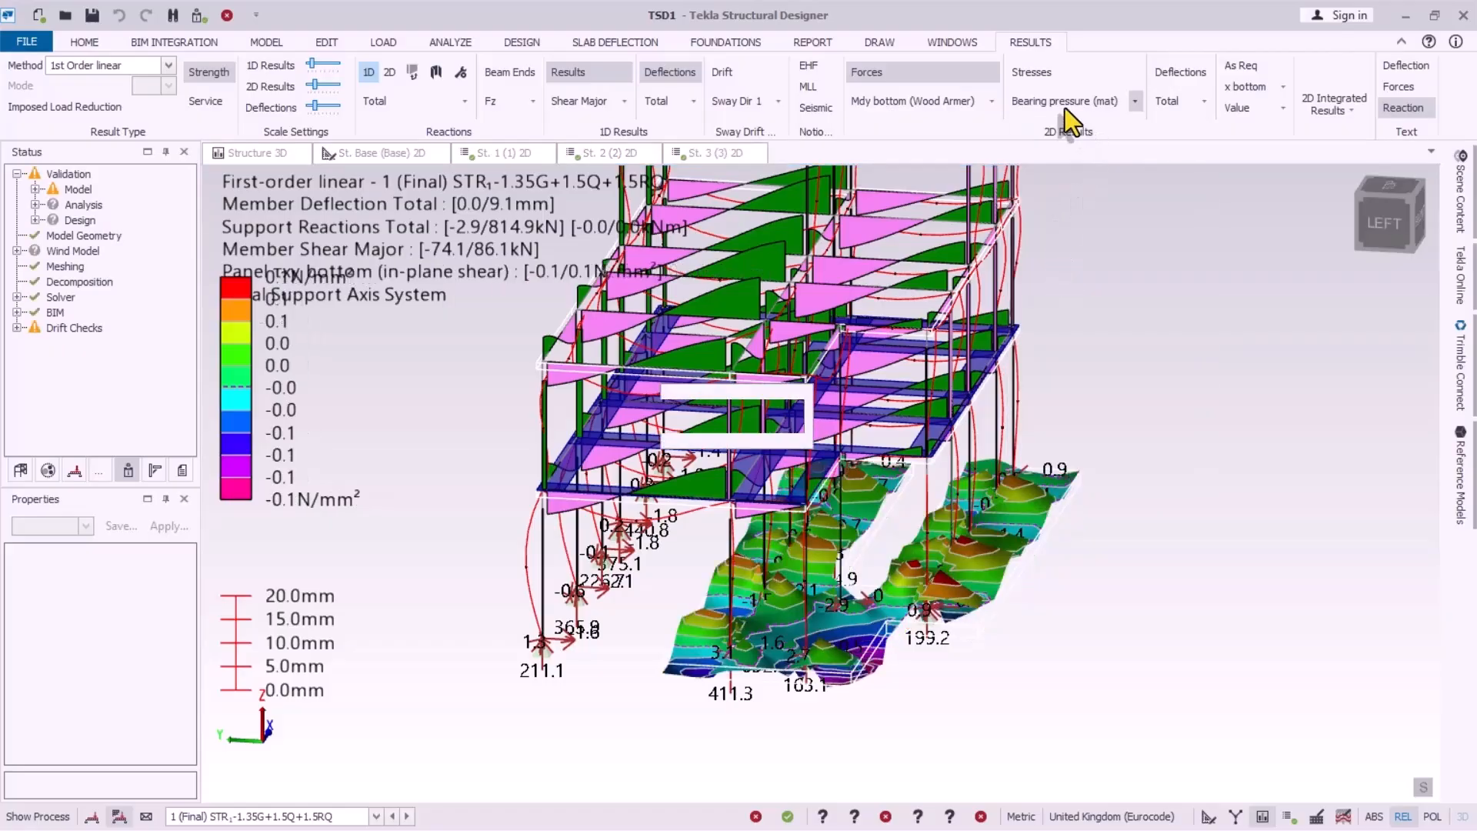
Step: Display the mat's σx in-plane tens (center) stress and return the contours to Bearing pressure (mat)
click(1145, 98)
scroll(834, 627, up, 1)
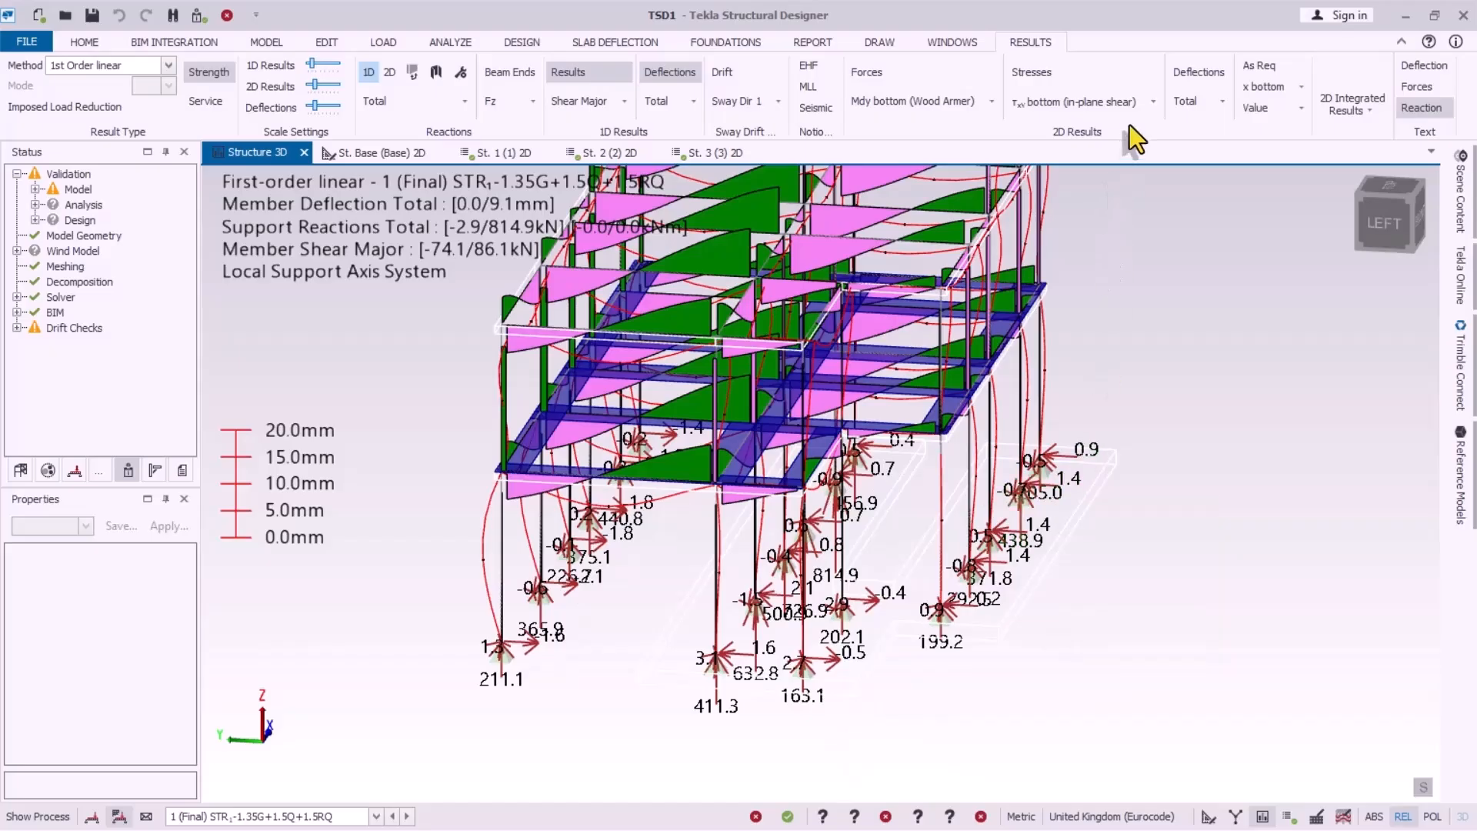
click(1148, 107)
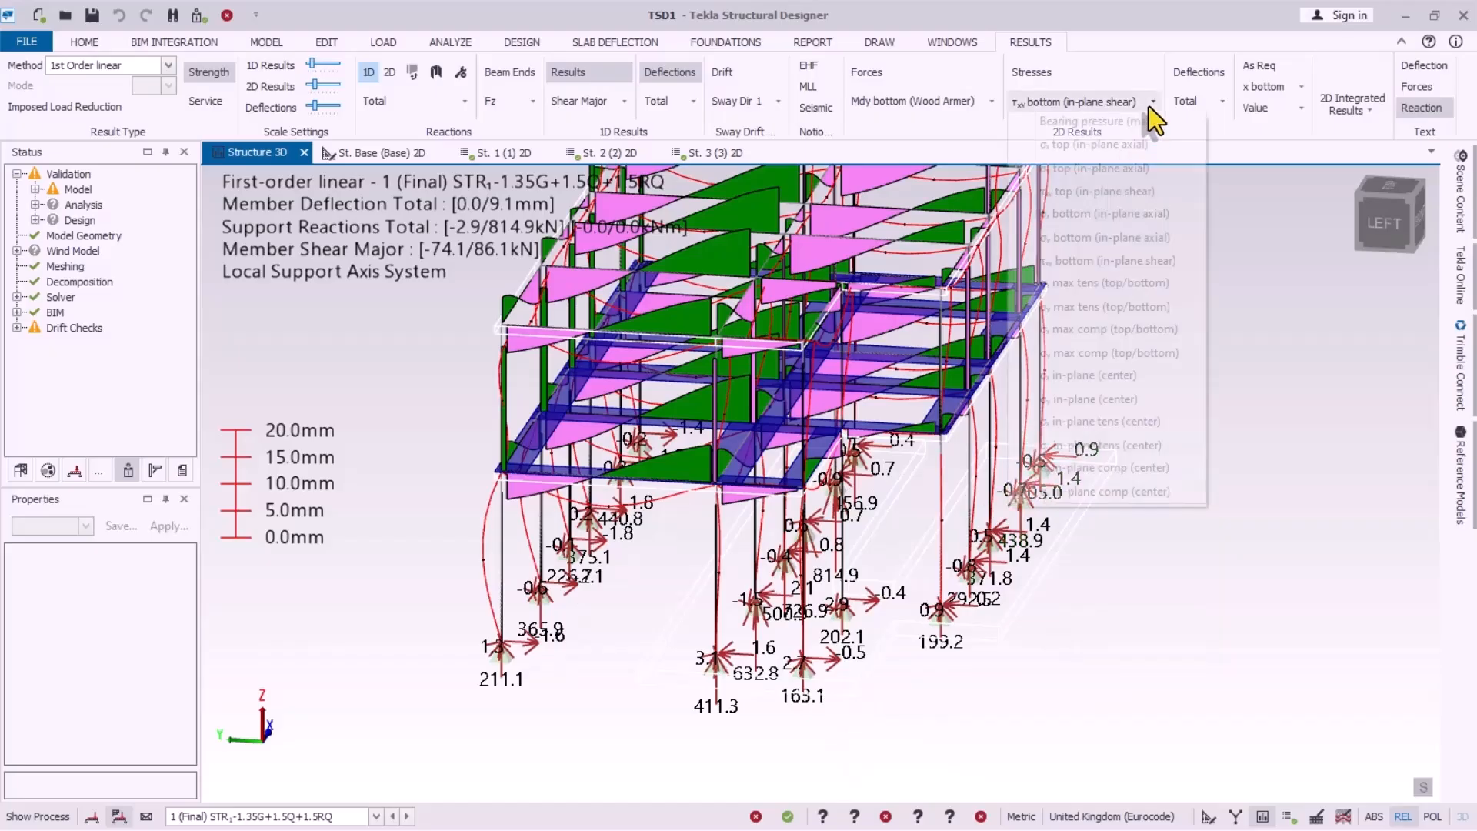
click(1106, 433)
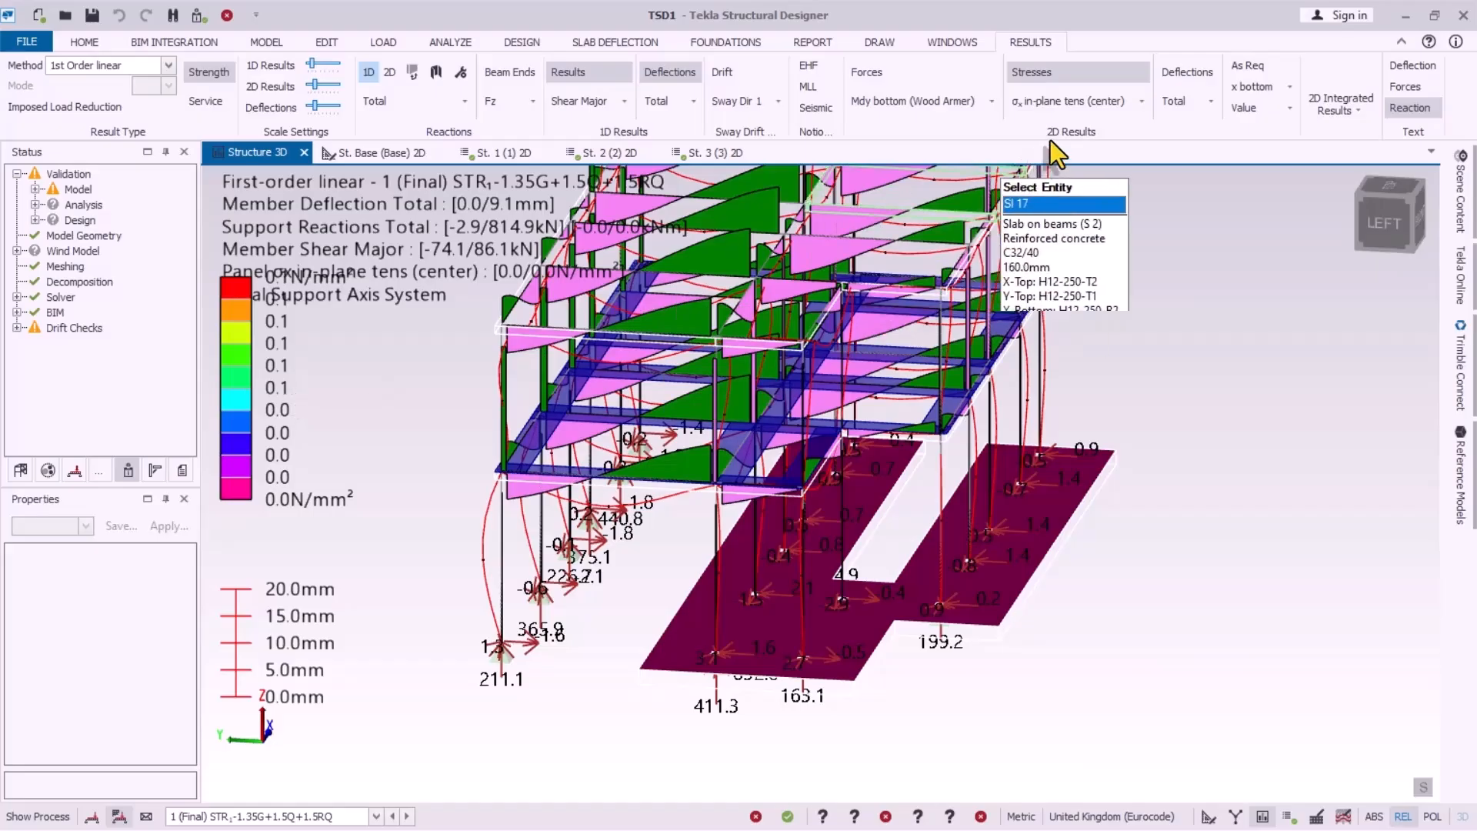
click(1132, 109)
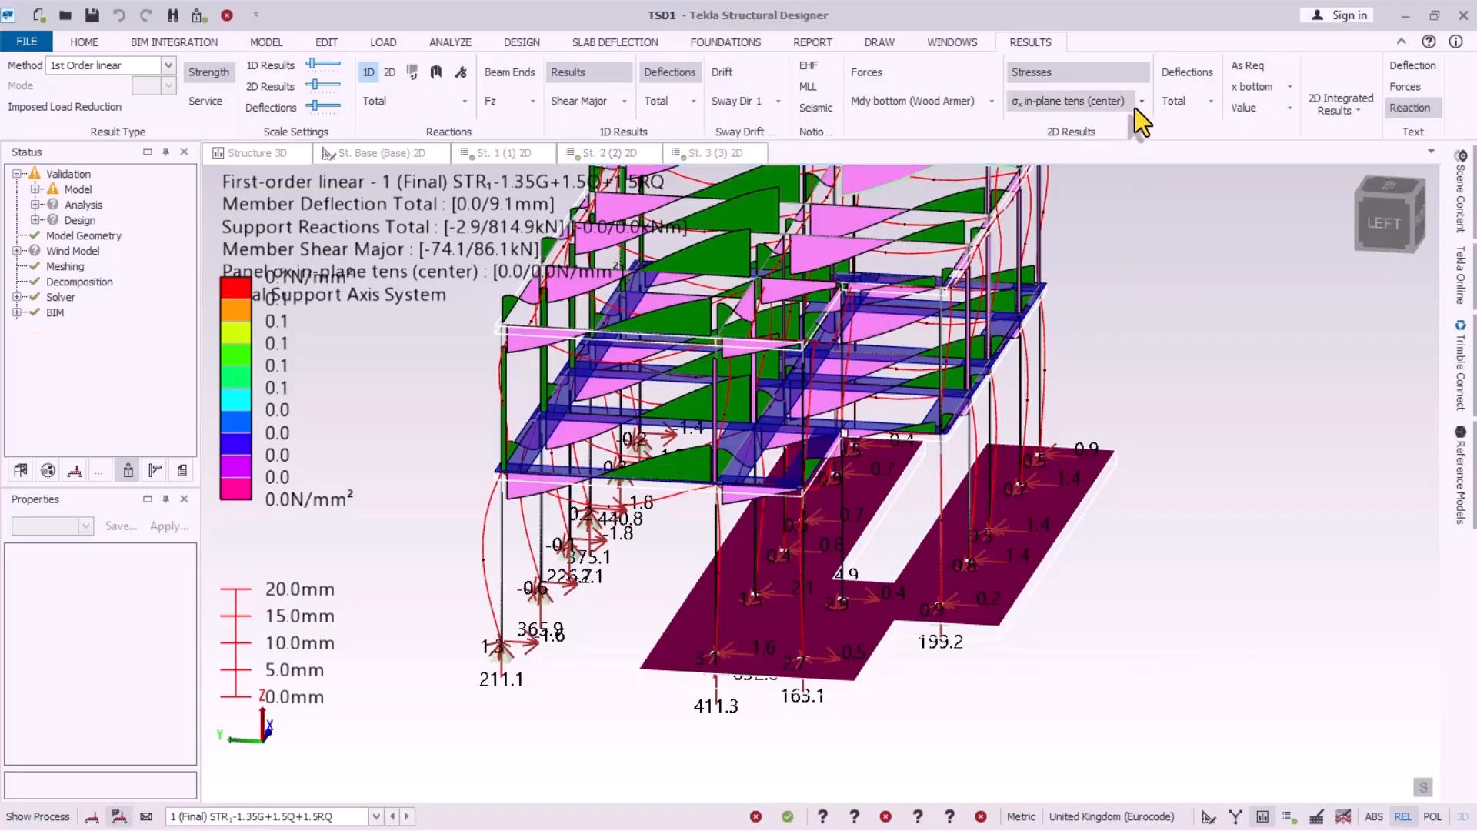
click(1089, 128)
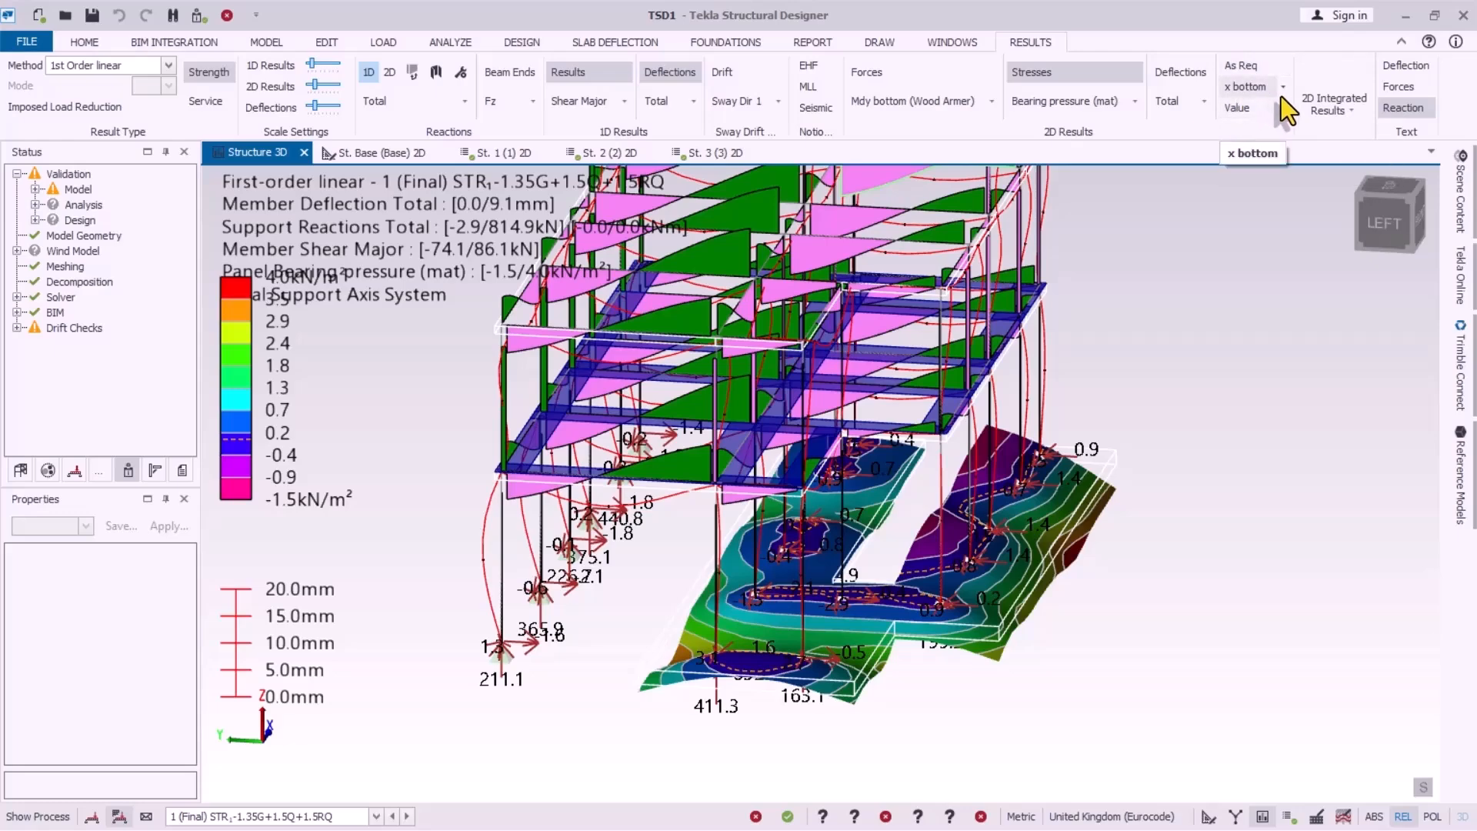
Step: Display the foundation mat's required reinforcement (As Req) contours for x top
click(1281, 86)
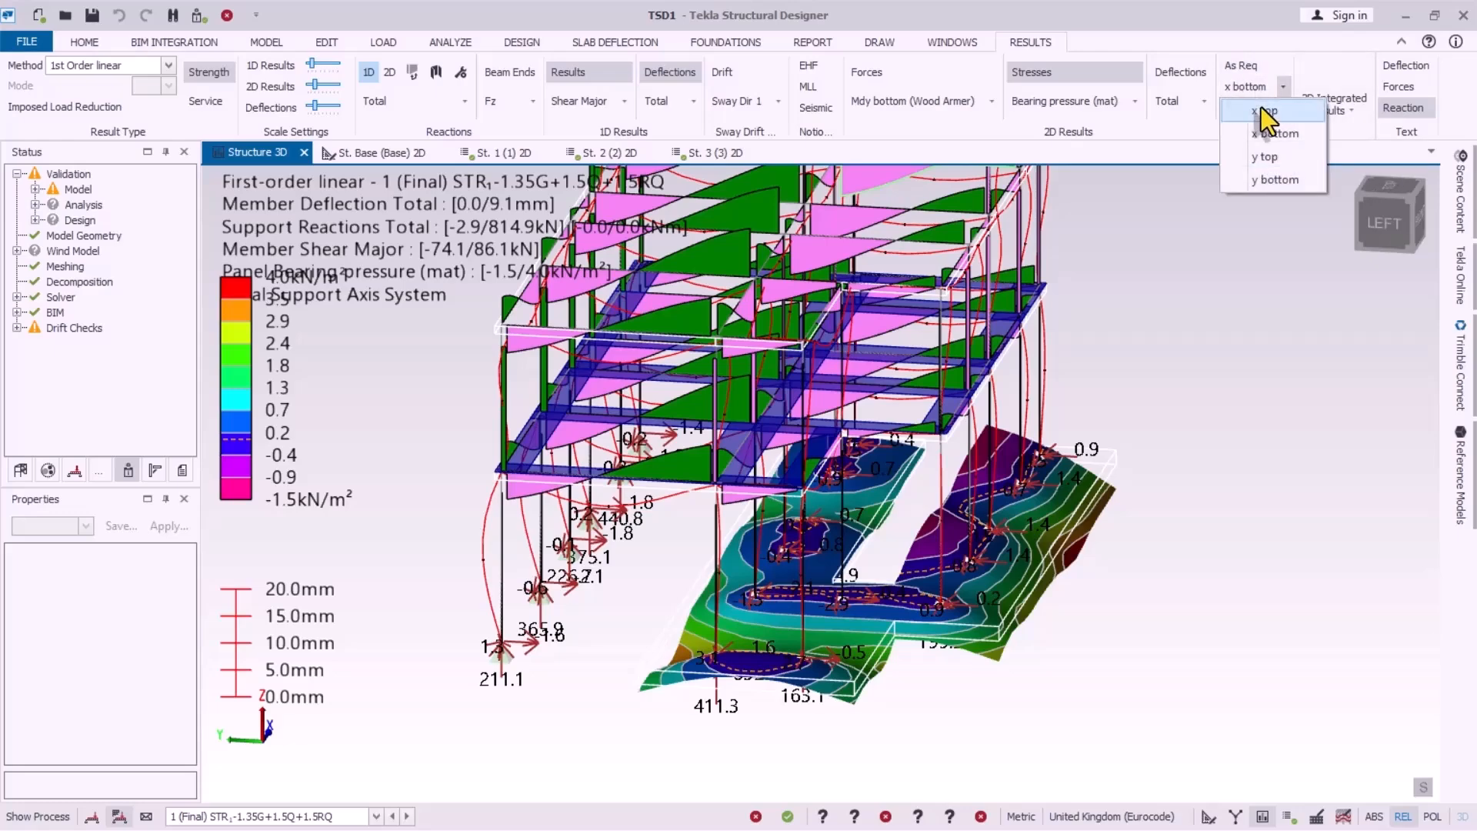
click(1261, 110)
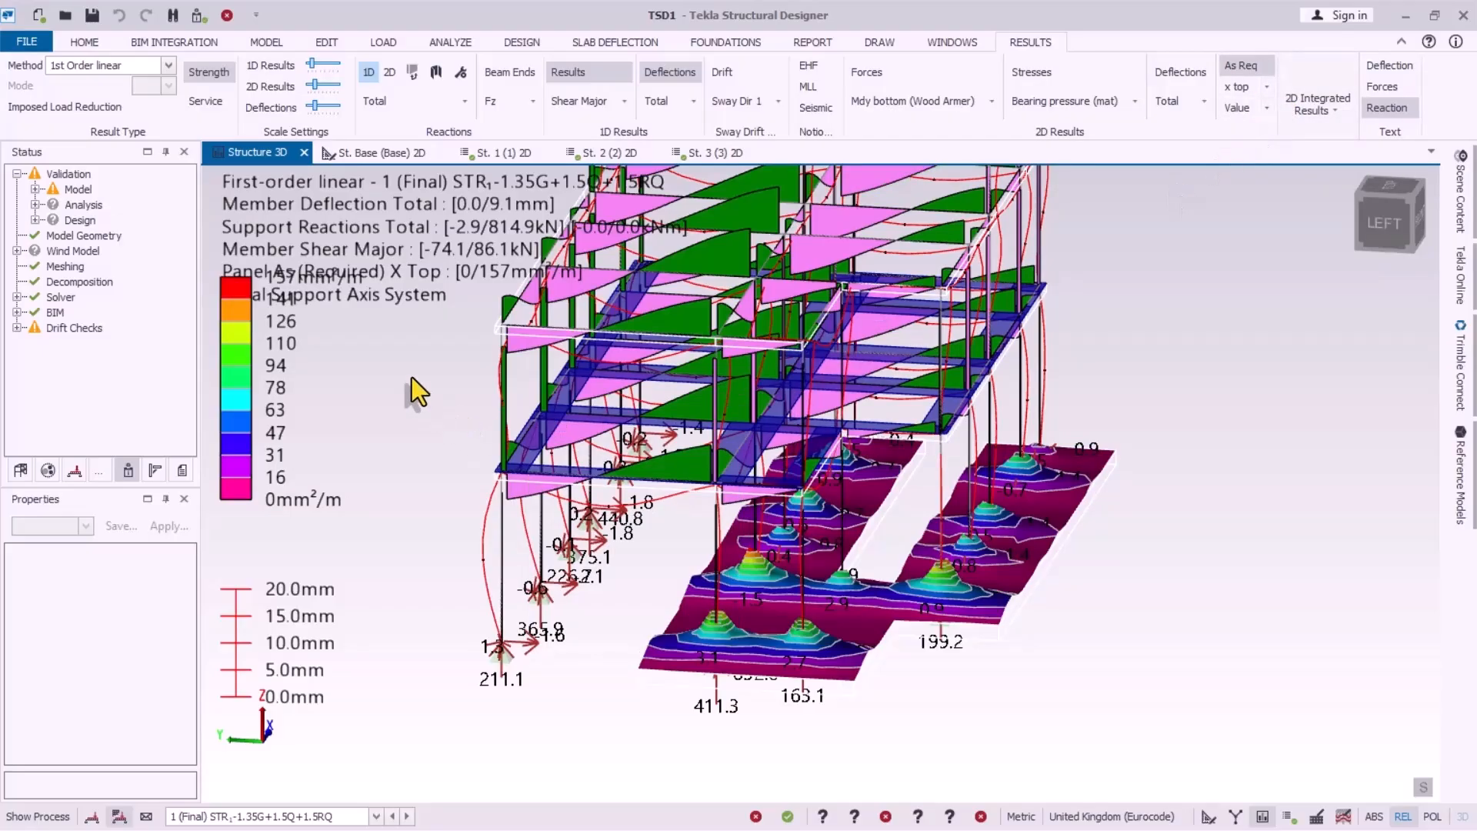
scroll(270, 310, up, 2)
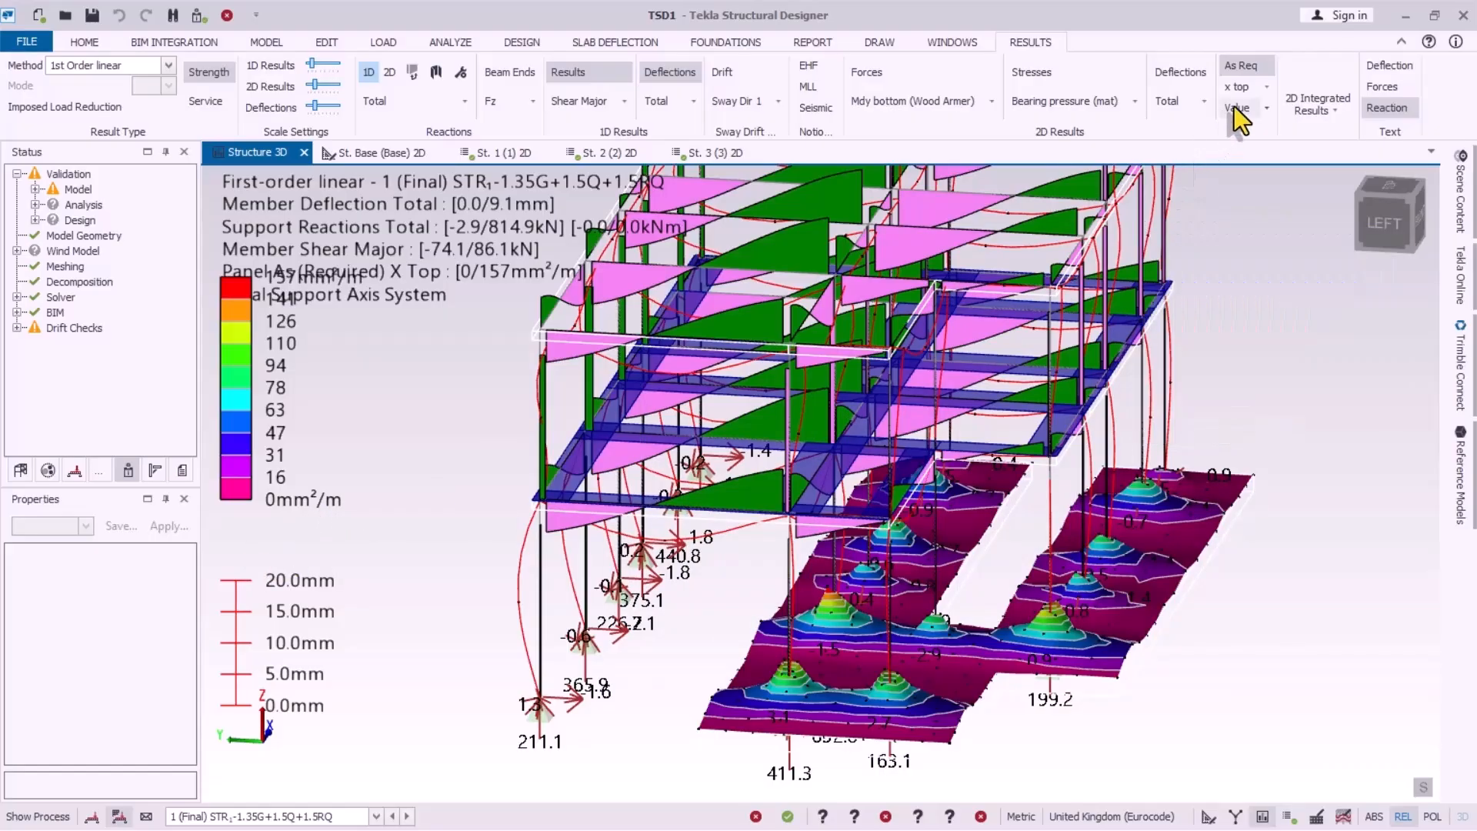
Step: Display the mat's required reinforcement contours for y bottom and examine them from the front corner of the building
click(1267, 88)
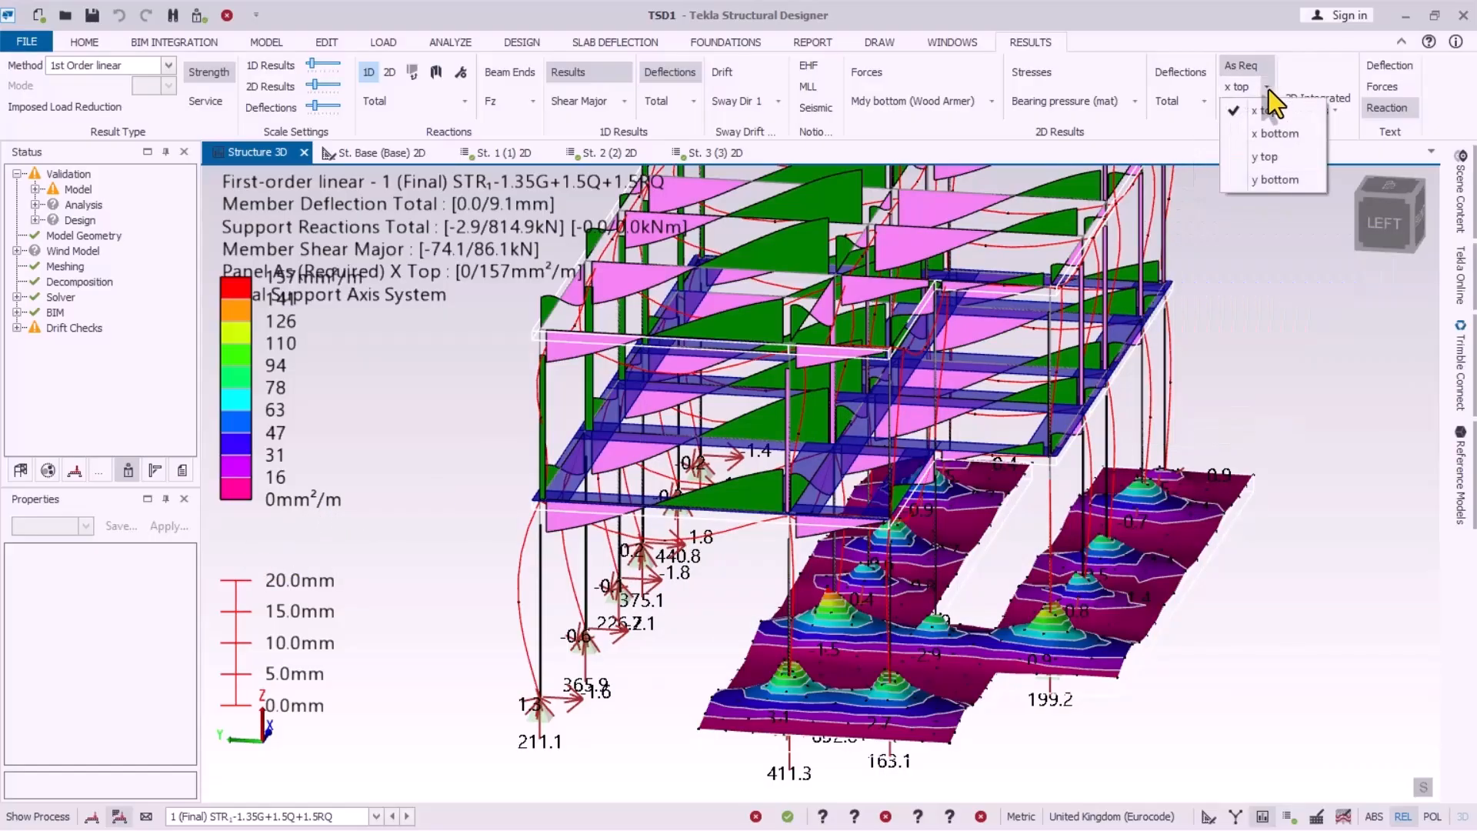
click(1274, 180)
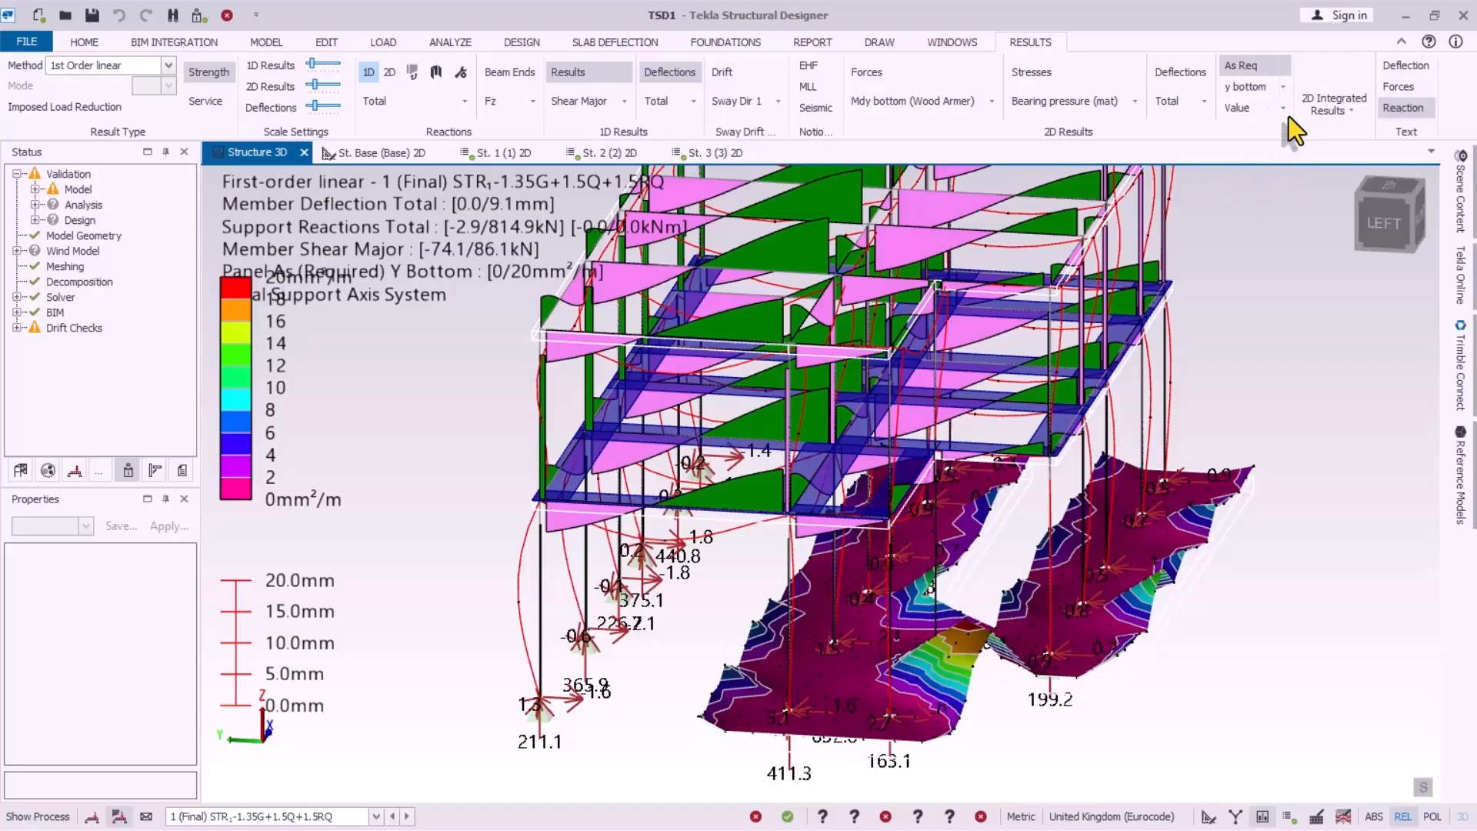
scroll(1023, 653, up, 1)
scroll(816, 550, down, 3)
scroll(777, 546, down, 2)
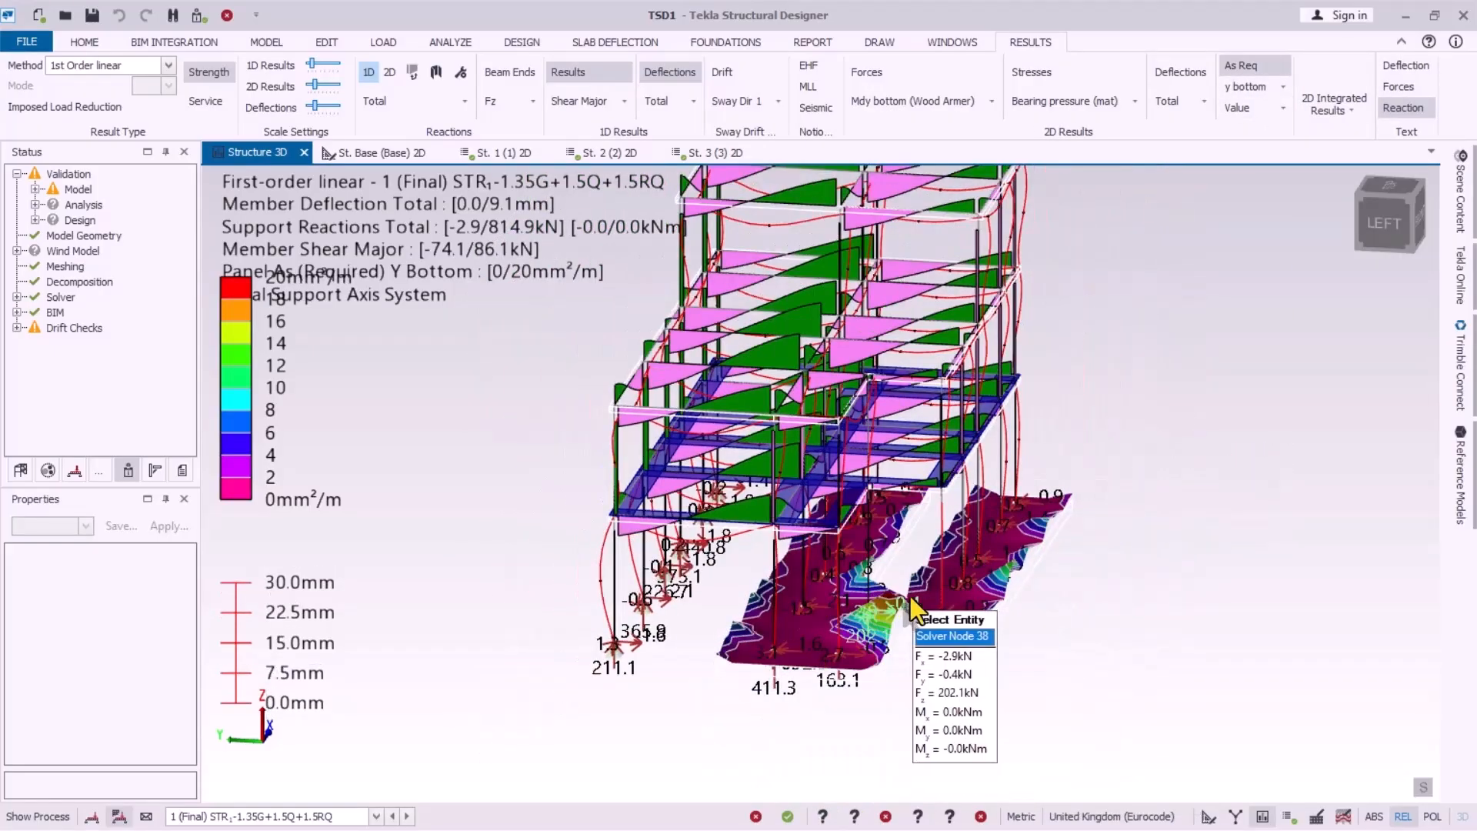
right_drag(911, 597, 740, 604)
scroll(746, 466, down, 1)
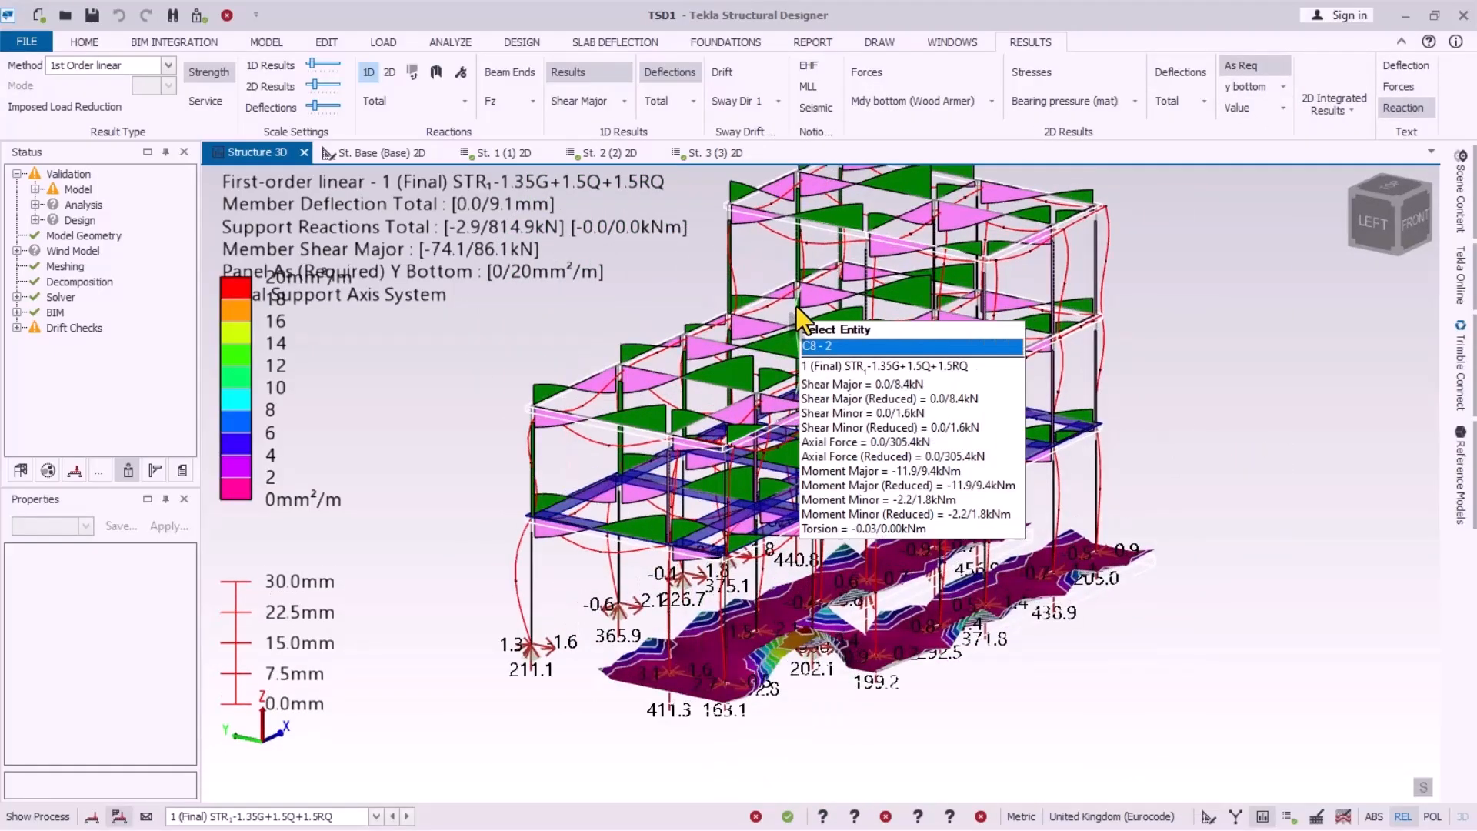
scroll(796, 307, up, 1)
Step: Show the base level plan and inspect the foundation mat's thickness, concrete grade and reinforcement
click(402, 153)
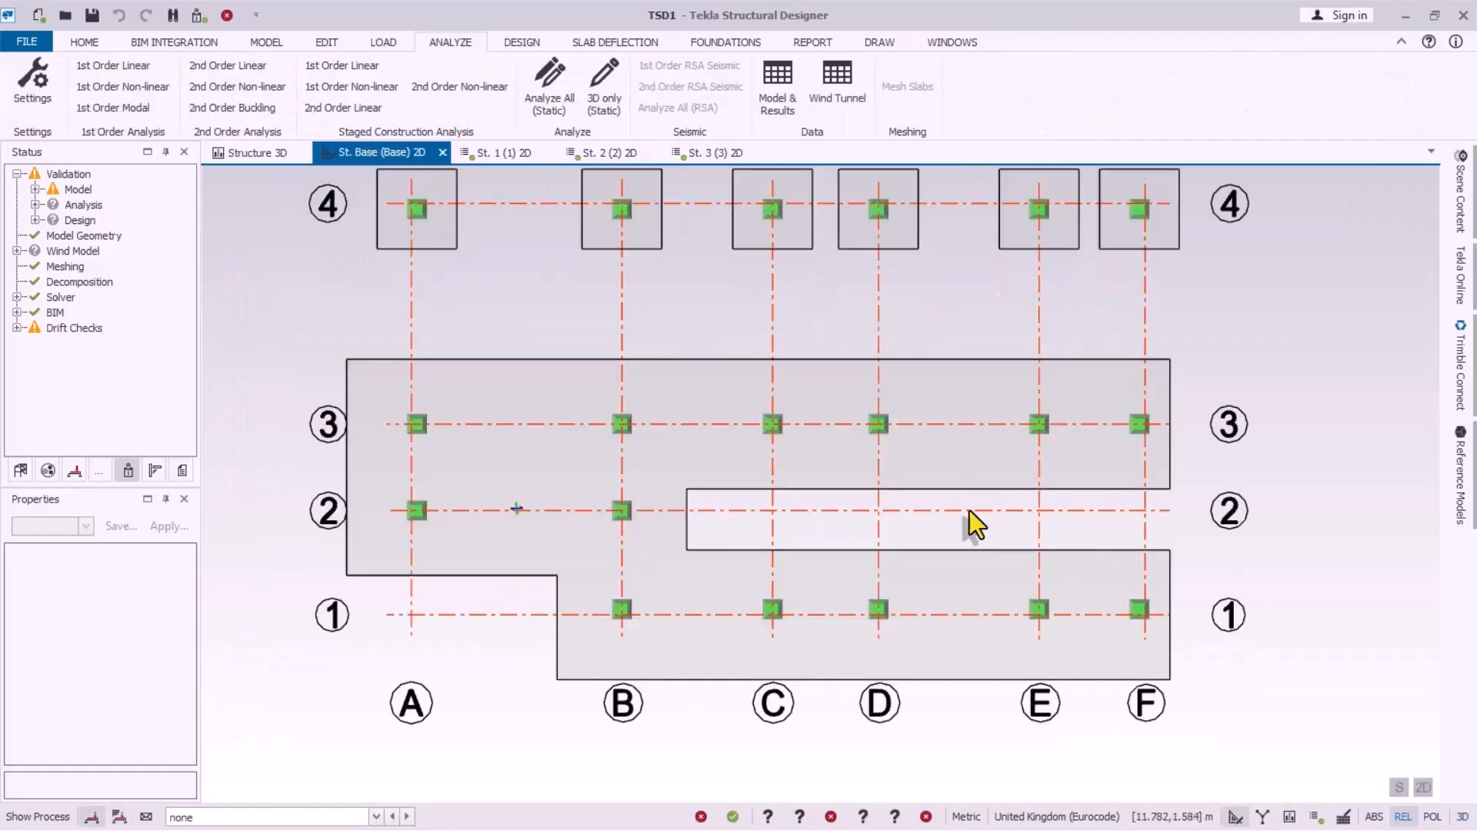
scroll(766, 542, down, 1)
scroll(687, 451, up, 1)
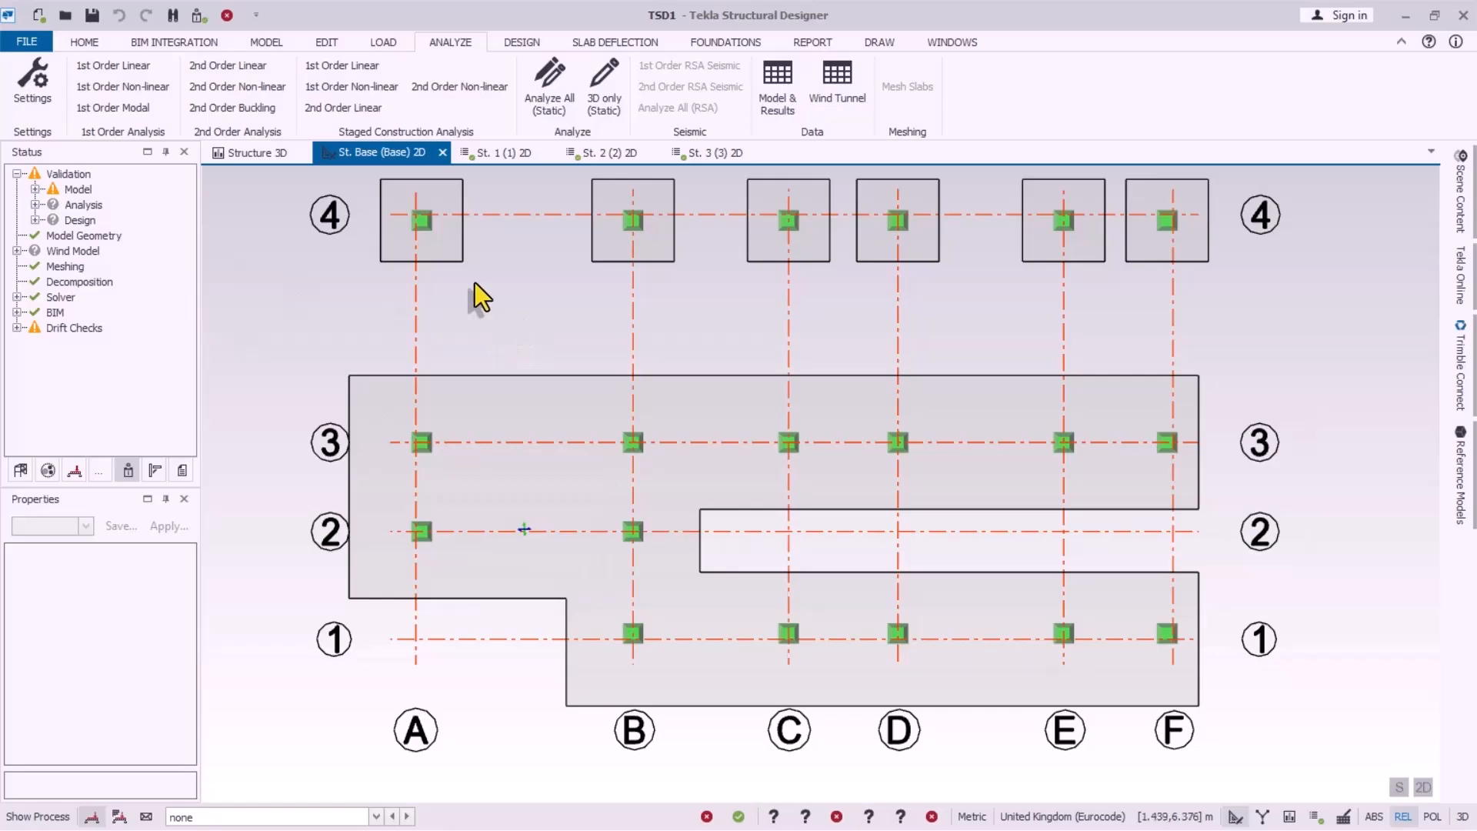
scroll(671, 480, up, 1)
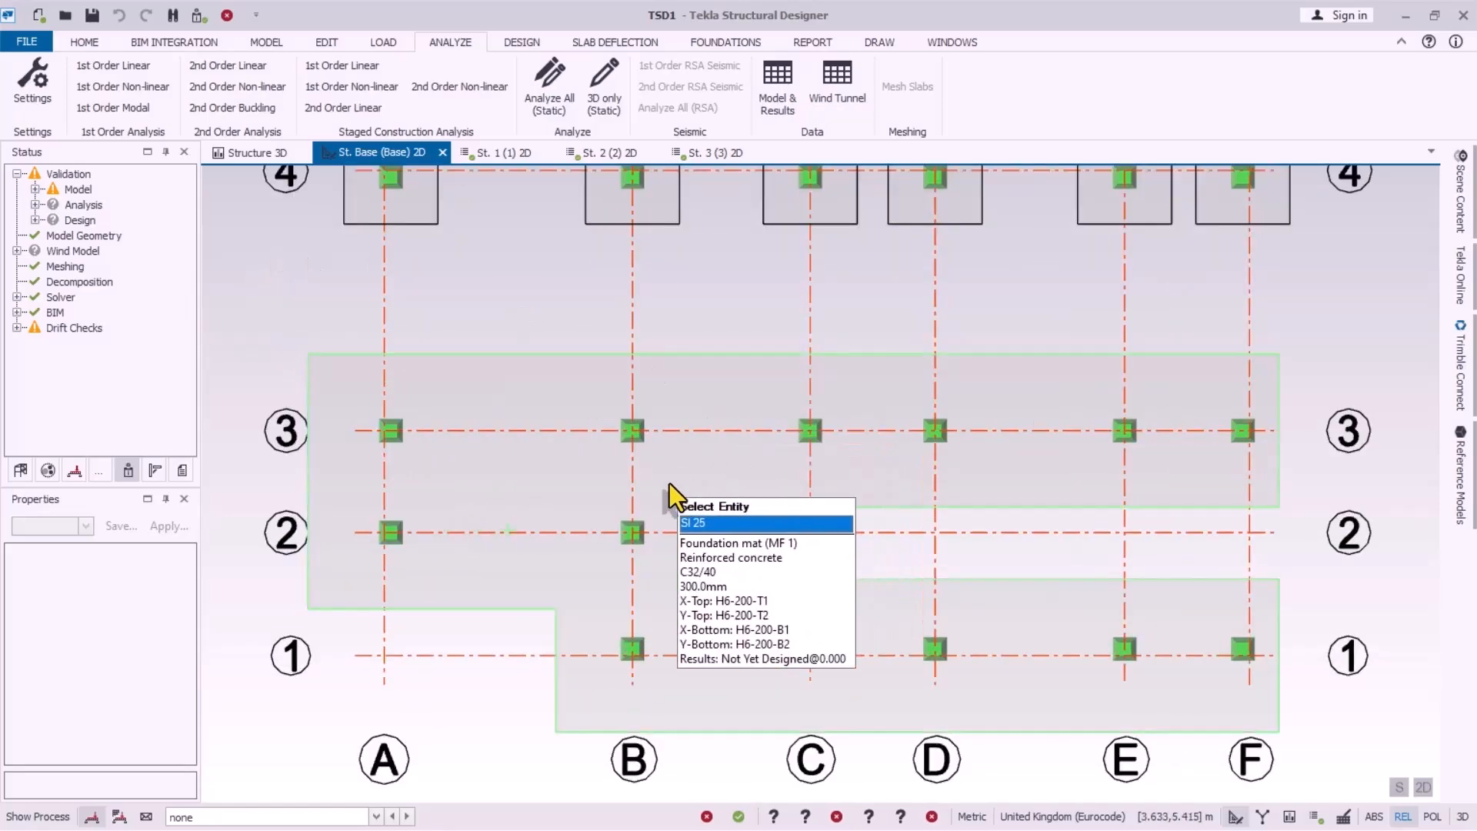
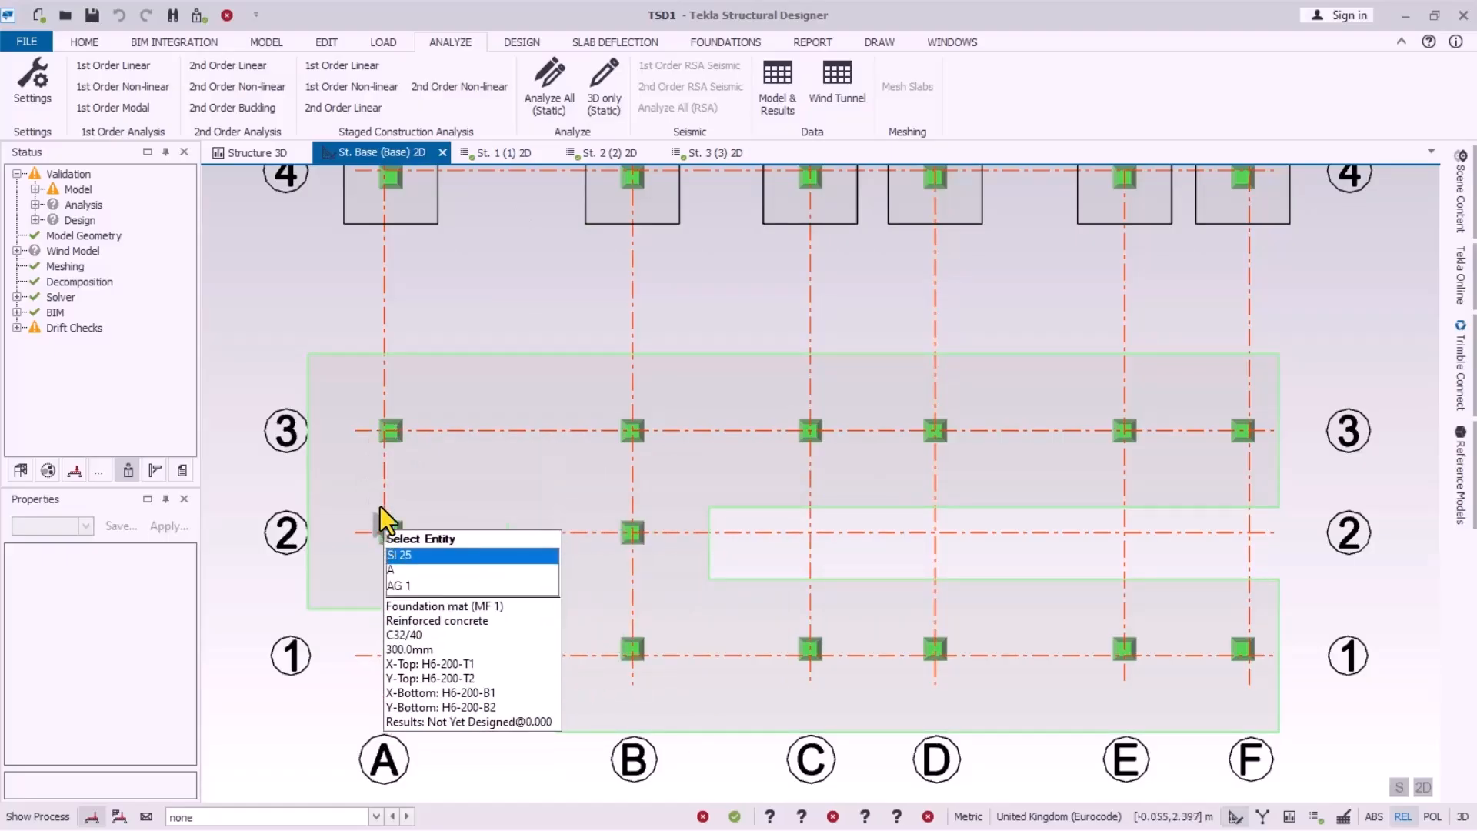
Step: Expand the model validation warnings and read the general warning about supports within the mat area against the base plan
click(69, 191)
click(35, 189)
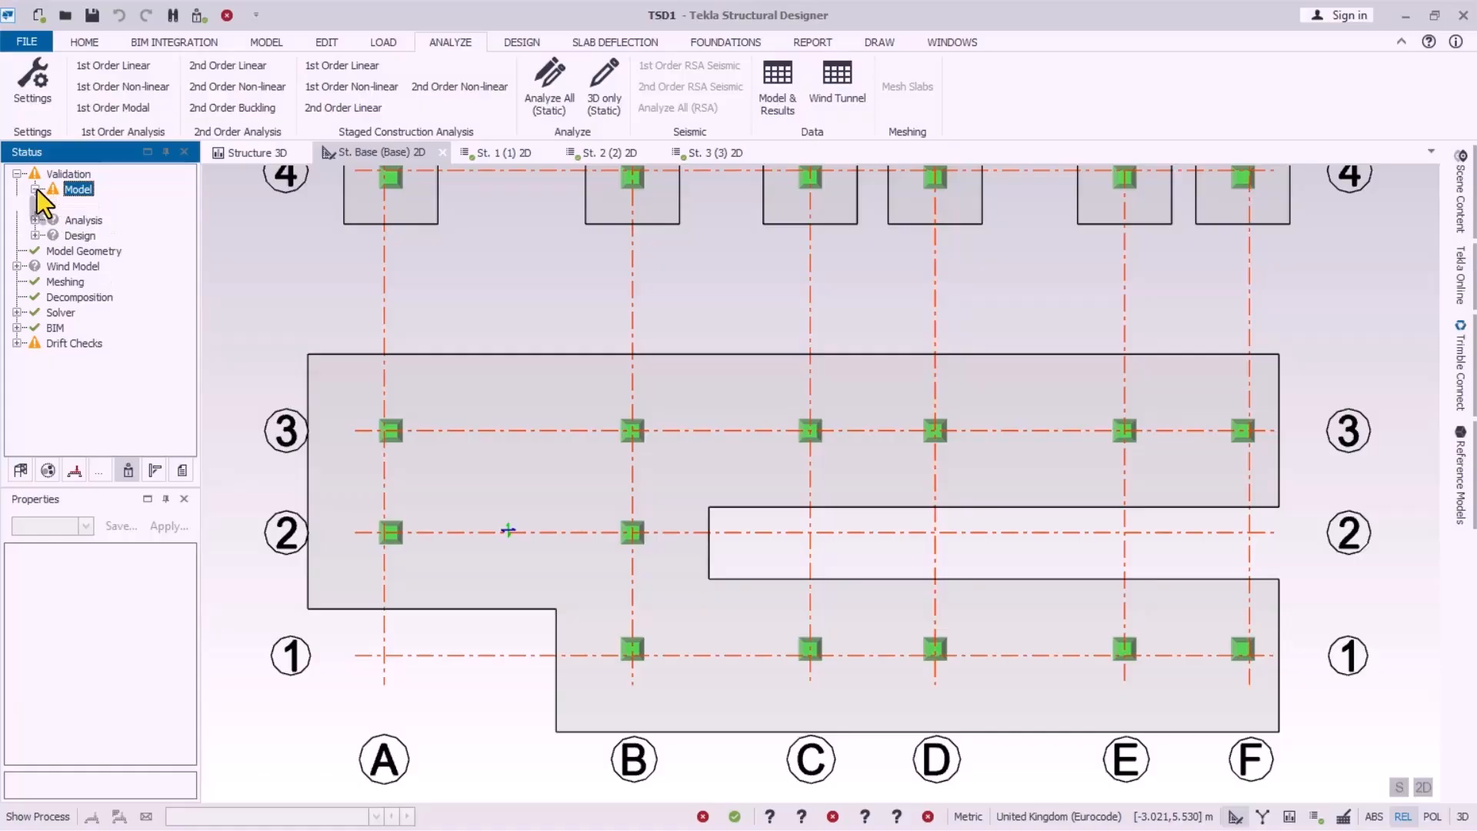
click(53, 205)
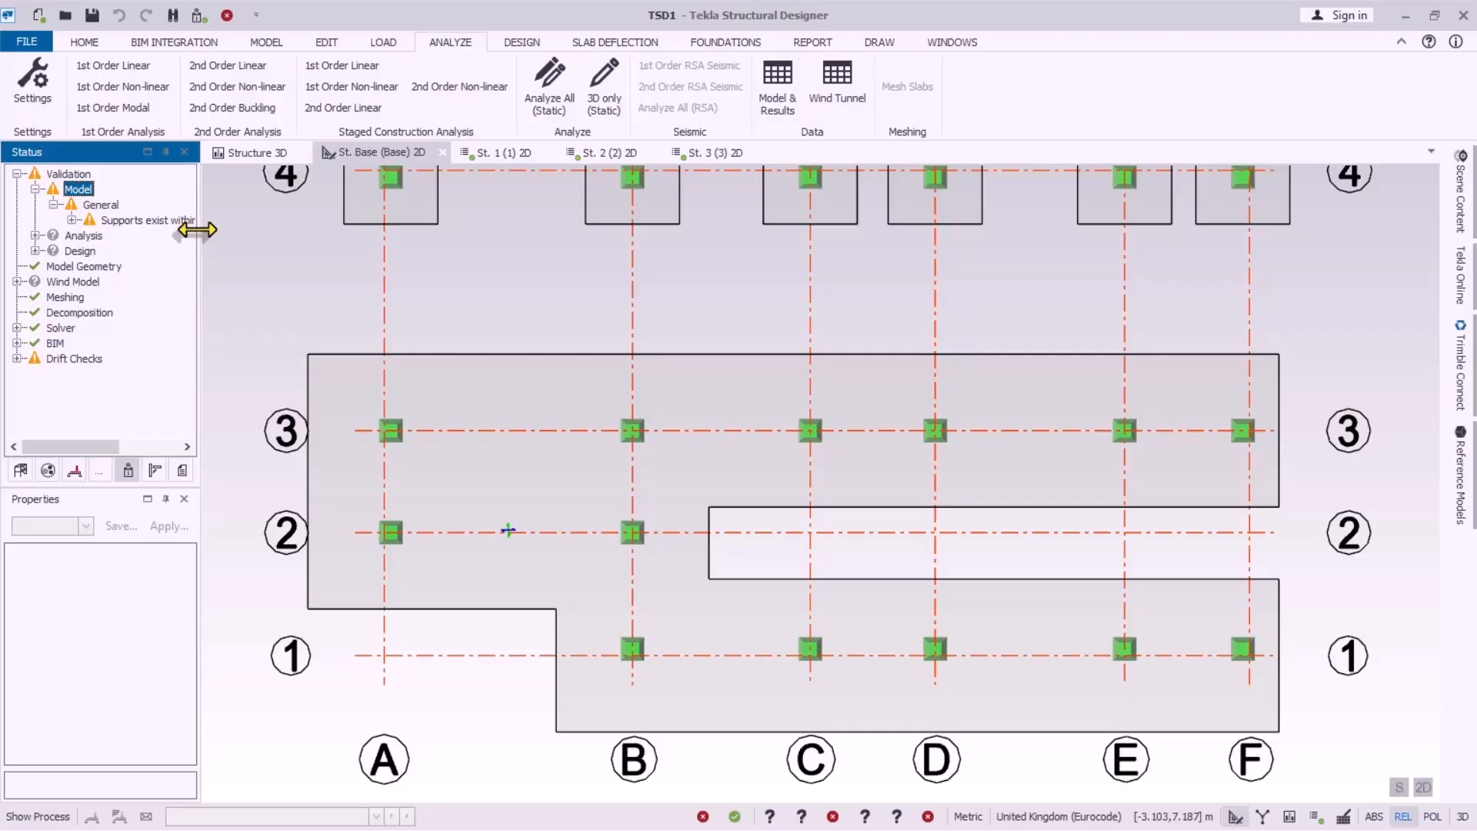
drag(198, 235, 260, 239)
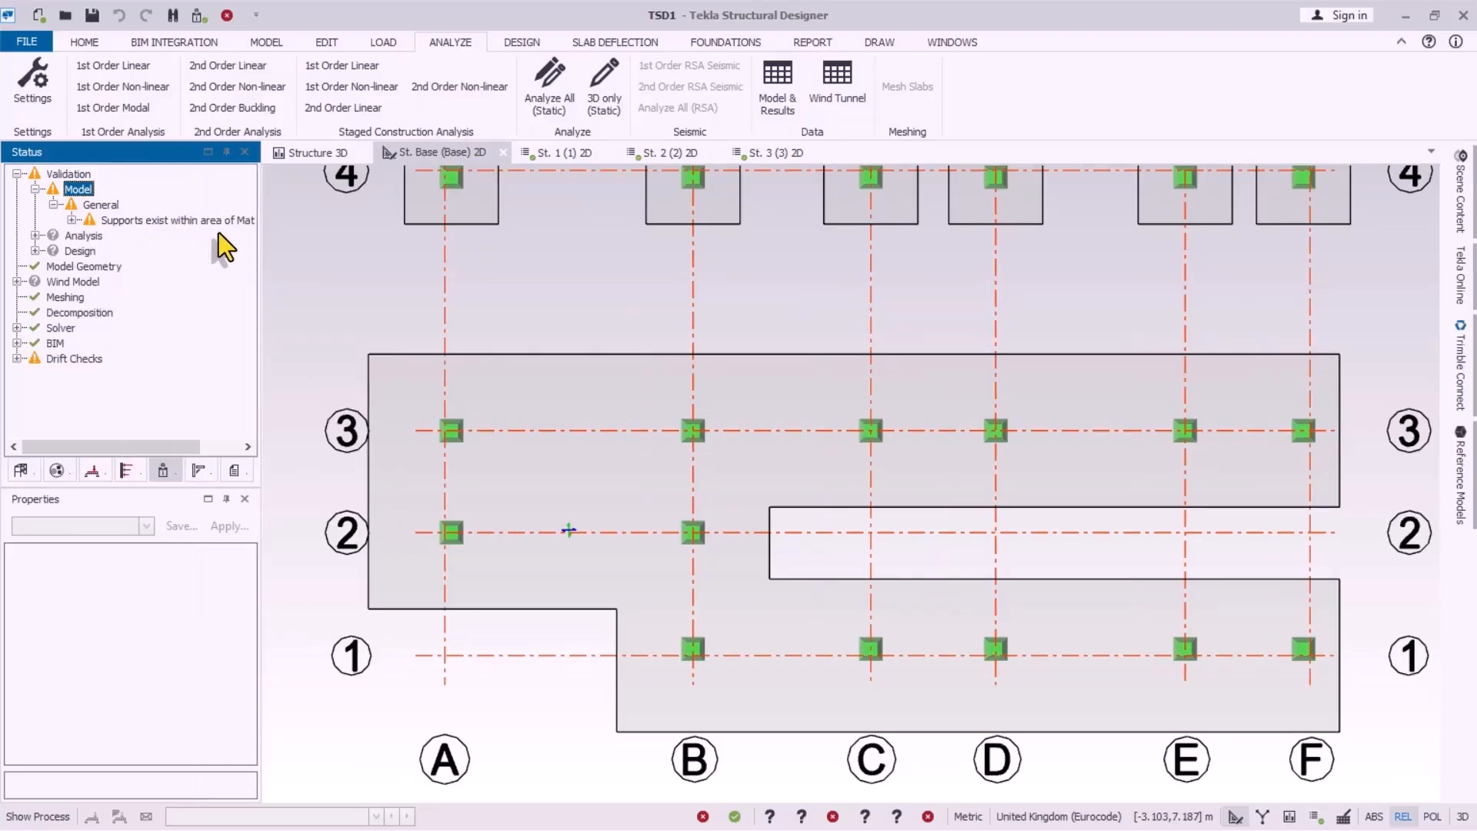
click(220, 220)
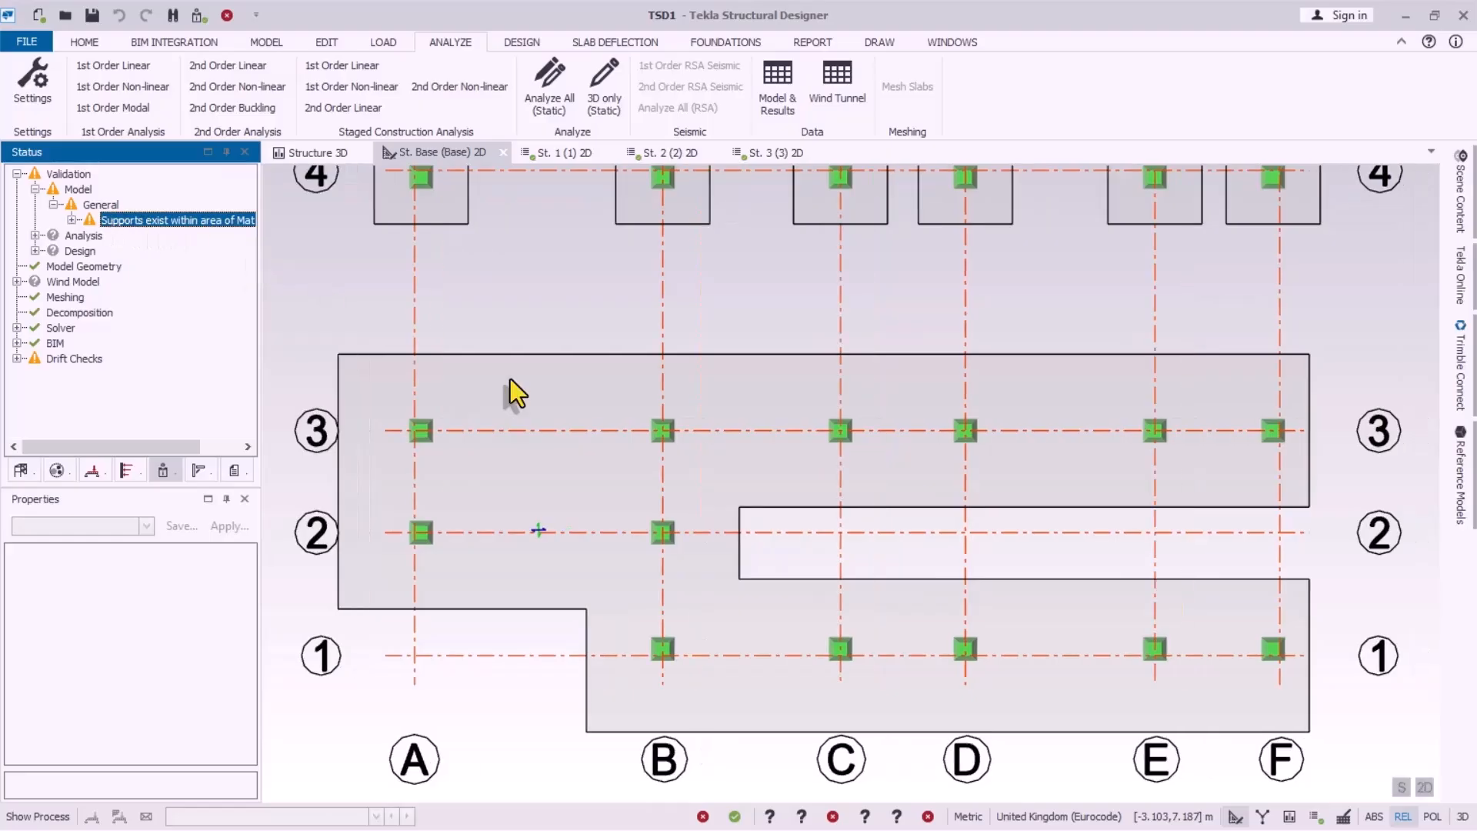
scroll(882, 409, down, 3)
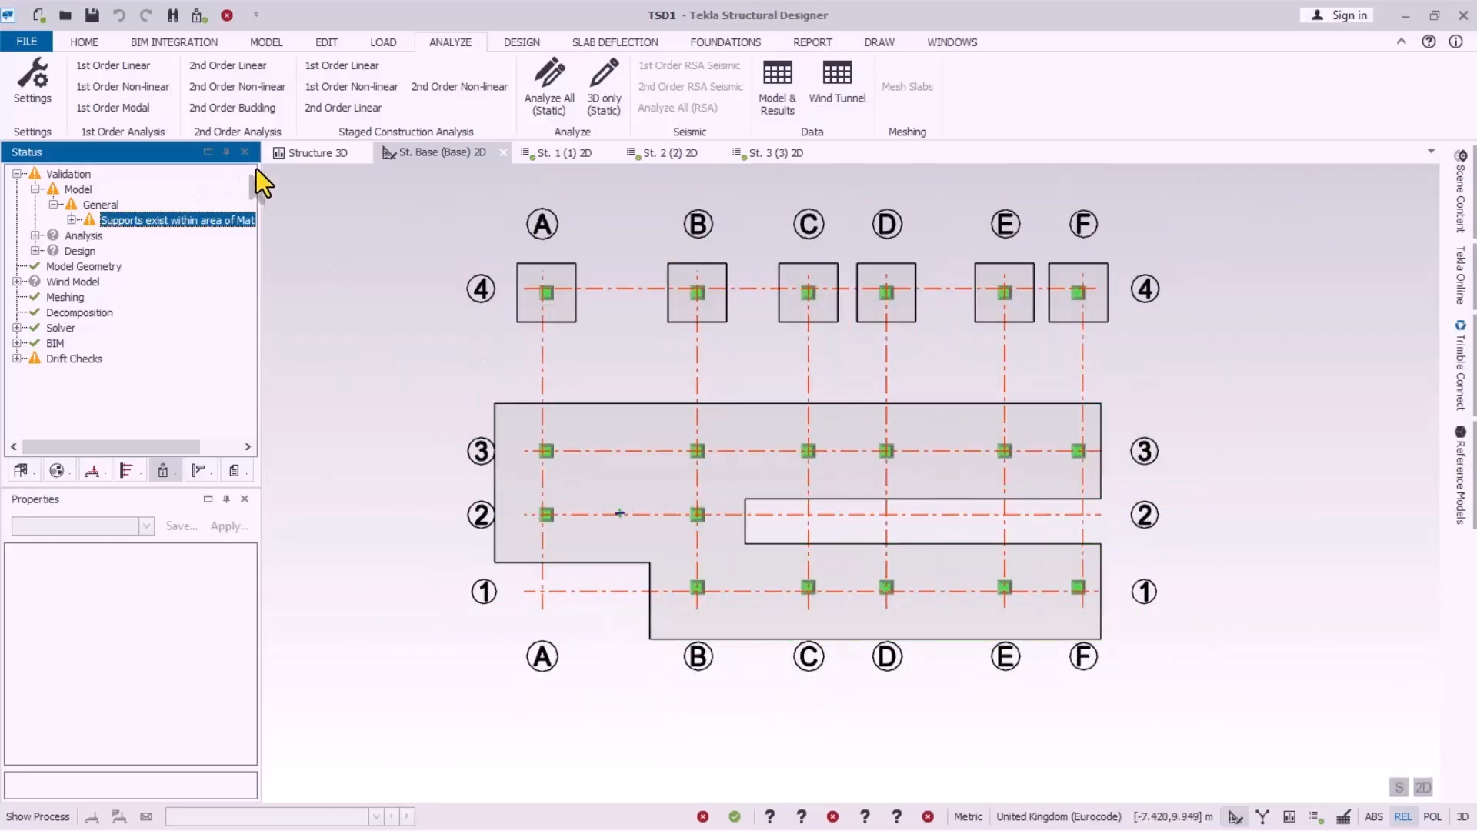
Step: Return to the whole-building 3D structural view and examine the supports under the columns on the foundation mat
click(319, 153)
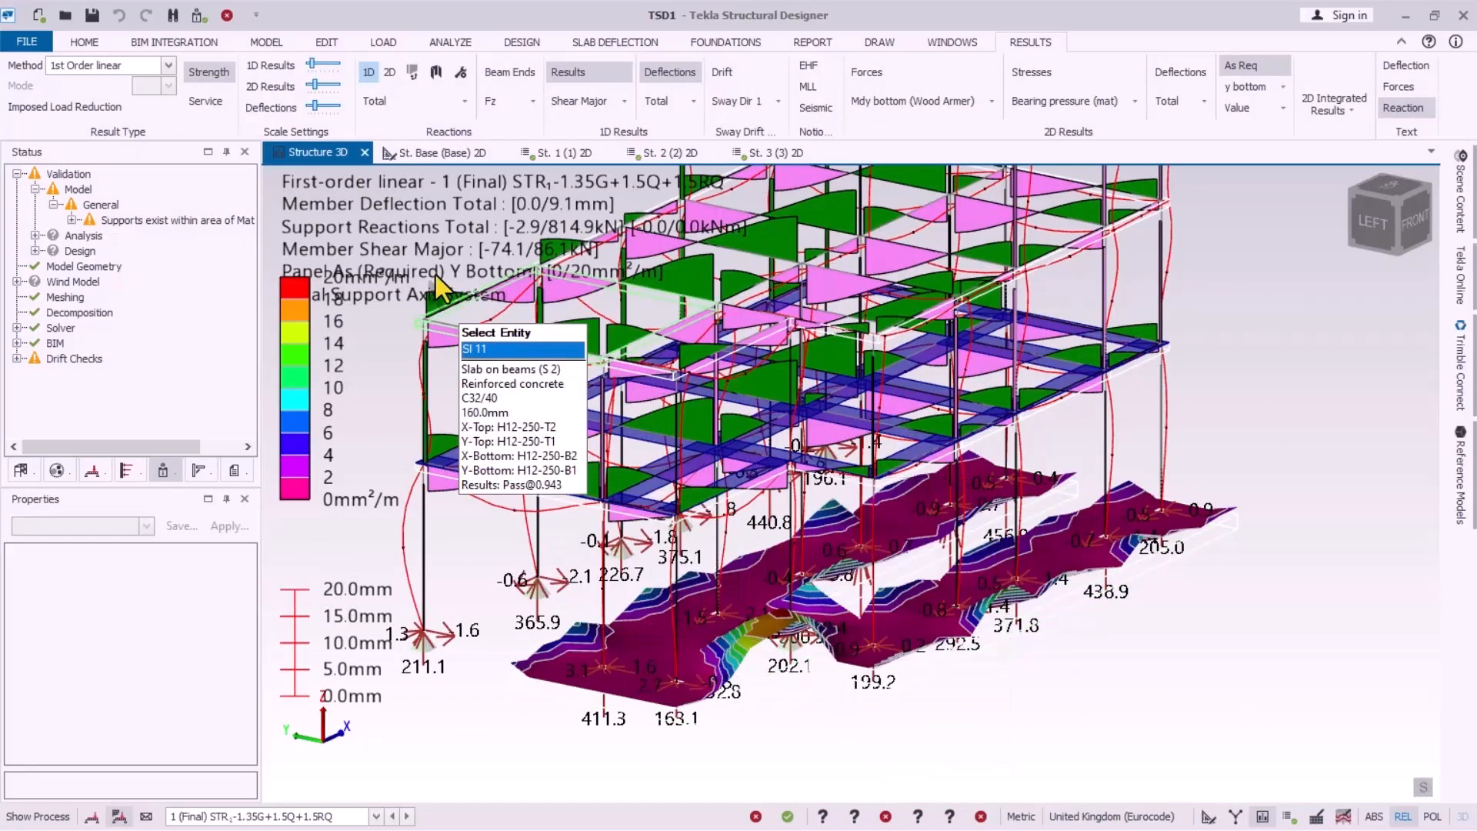
right_click(346, 154)
click(399, 334)
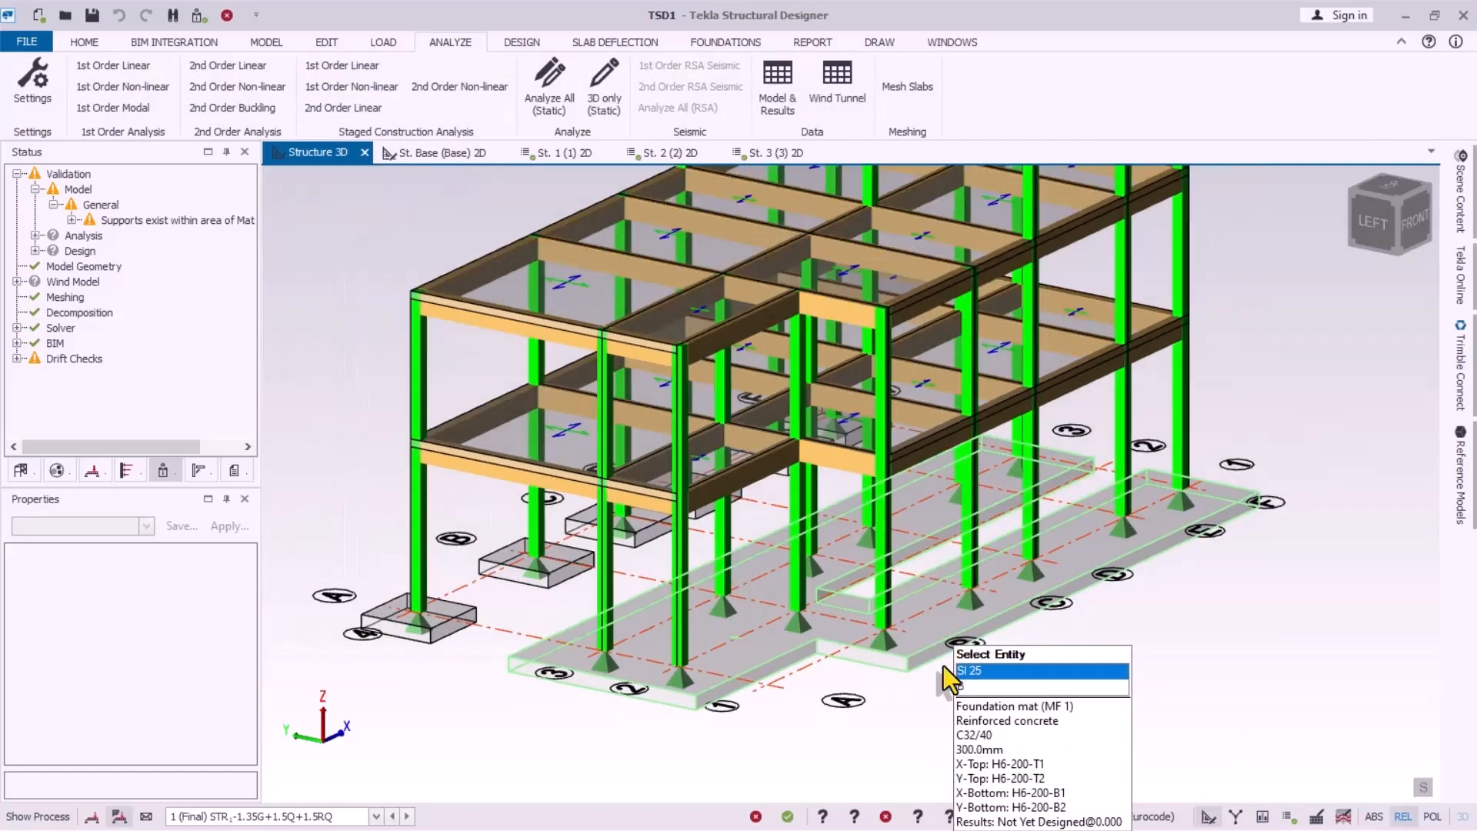
right_drag(944, 666, 1111, 624)
mouse_move(906, 626)
right_drag(906, 626, 1037, 668)
scroll(990, 636, up, 1)
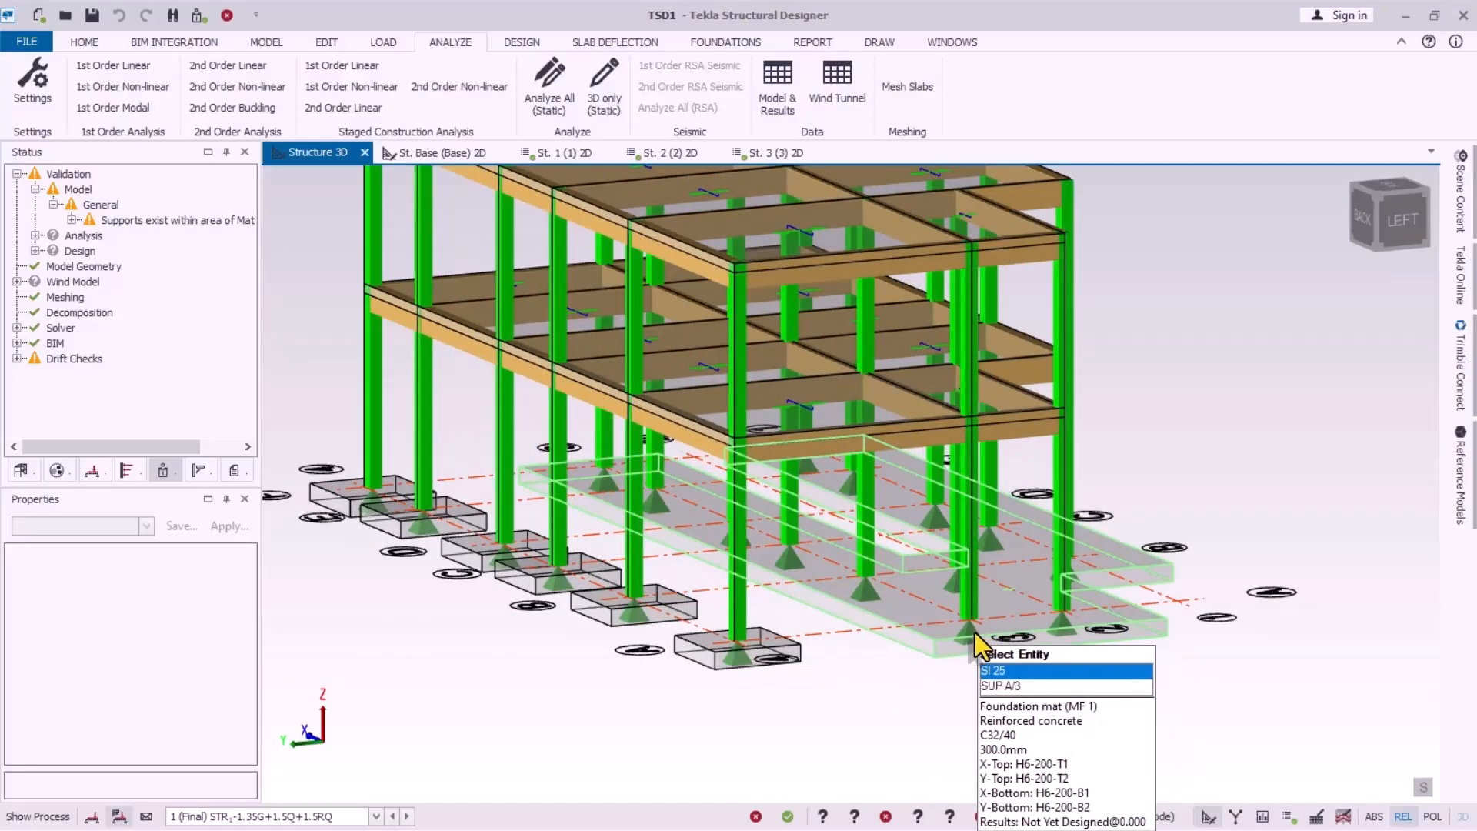
right_drag(864, 589, 625, 685)
middle_drag(605, 677, 1151, 626)
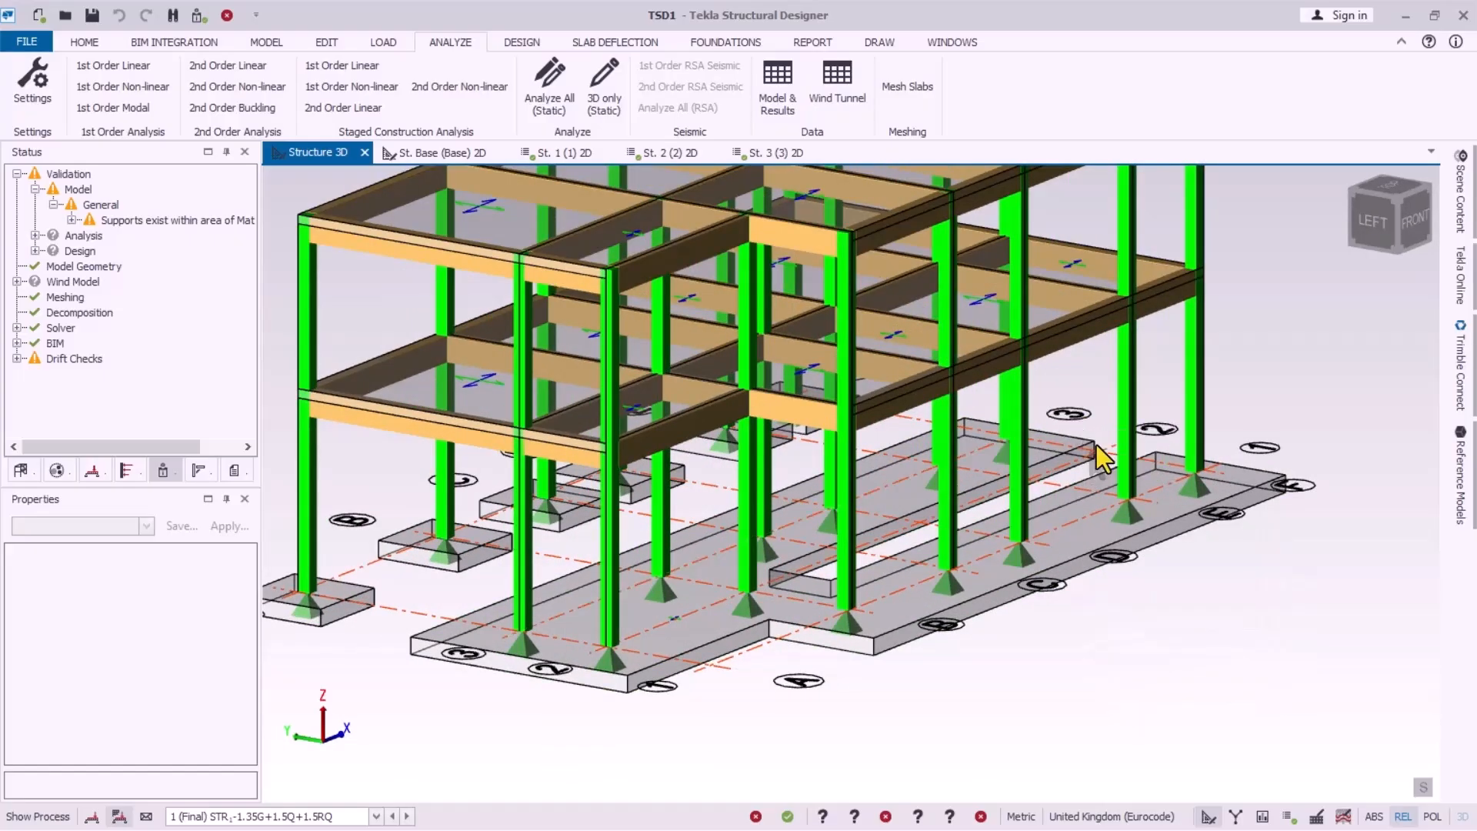
scroll(1102, 616, down, 1)
middle_drag(1083, 592, 1087, 579)
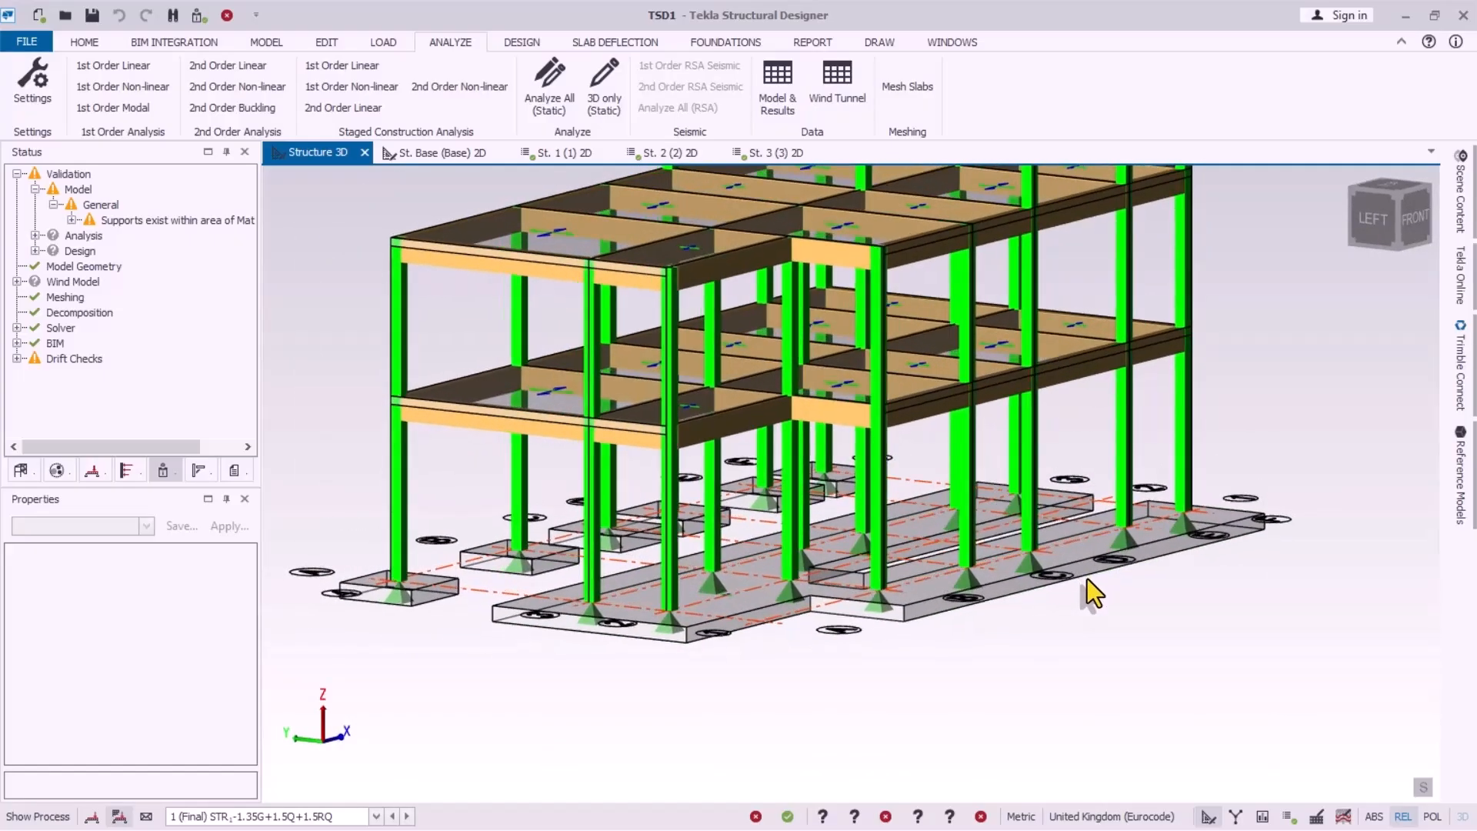
Step: Delete the six column supports on the mat at C/1, D/1, E/1, F/1, E/3 and F/3
drag(920, 448, 1257, 597)
middle_drag(1212, 598, 1177, 699)
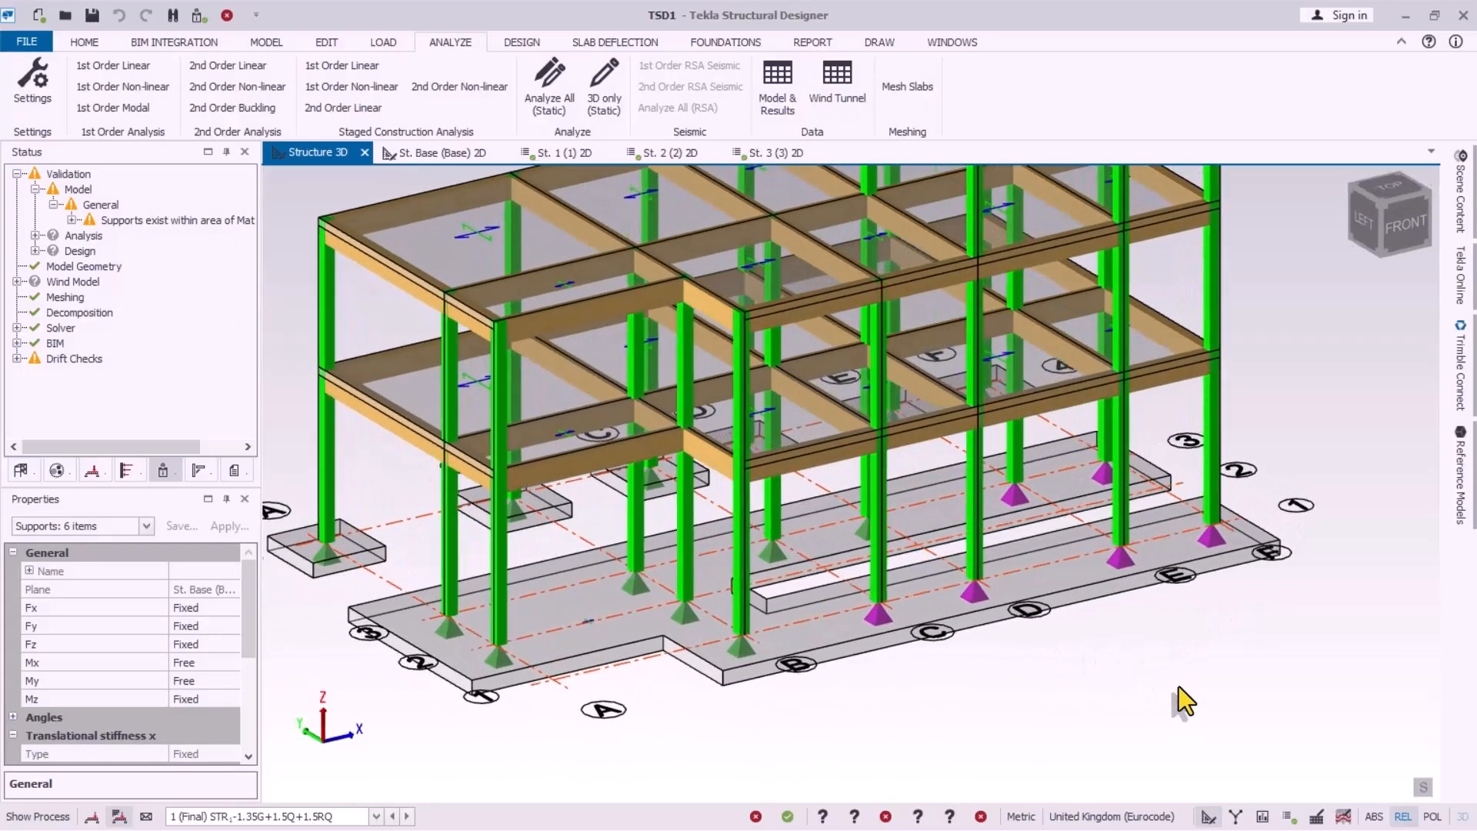
click(227, 16)
click(773, 274)
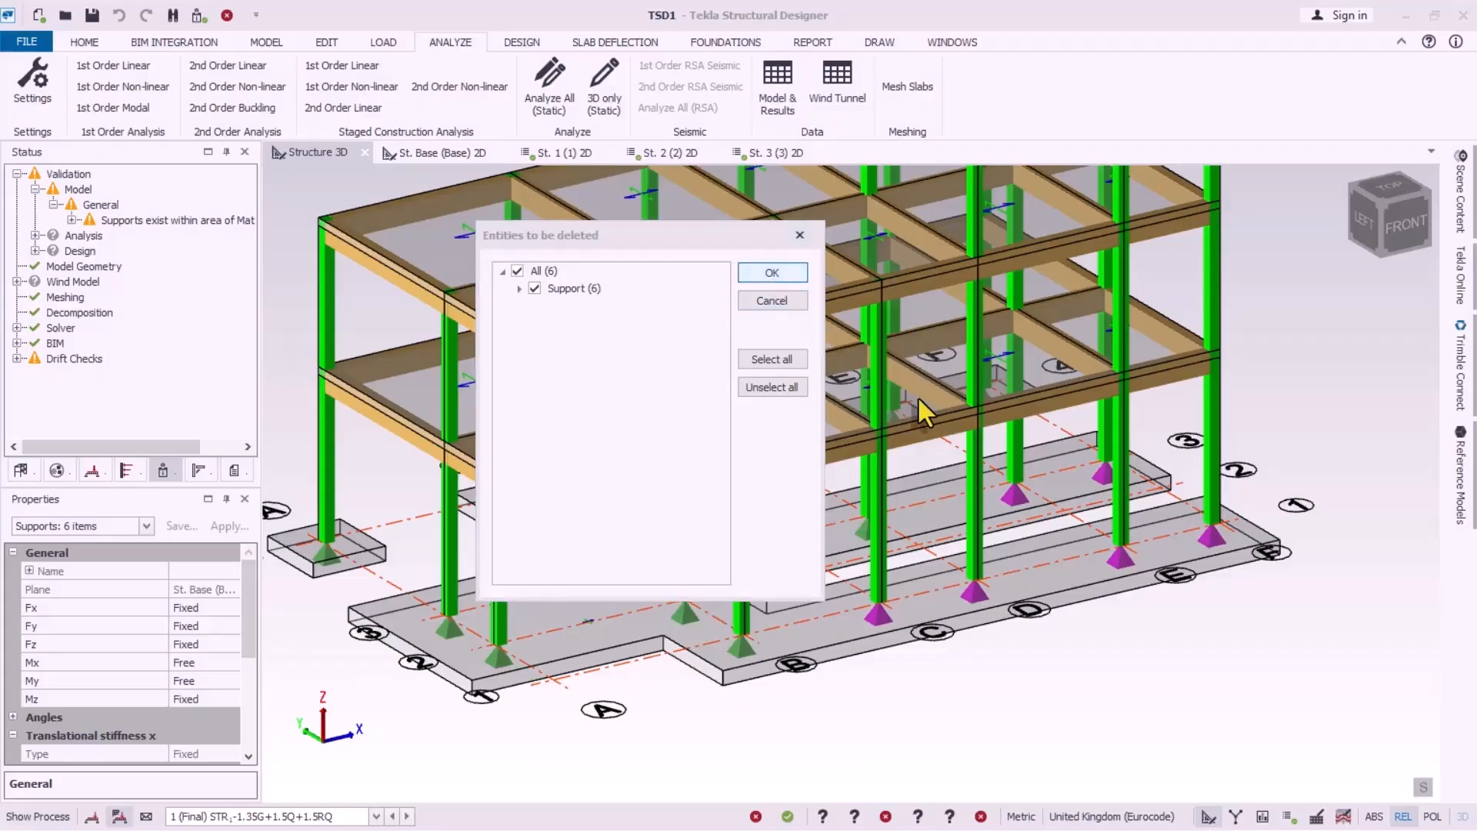
Step: Delete the four column supports on the mat at B/2, B/3, C/3 and D/3
scroll(992, 629, down, 2)
middle_drag(912, 644, 1351, 598)
mouse_move(971, 556)
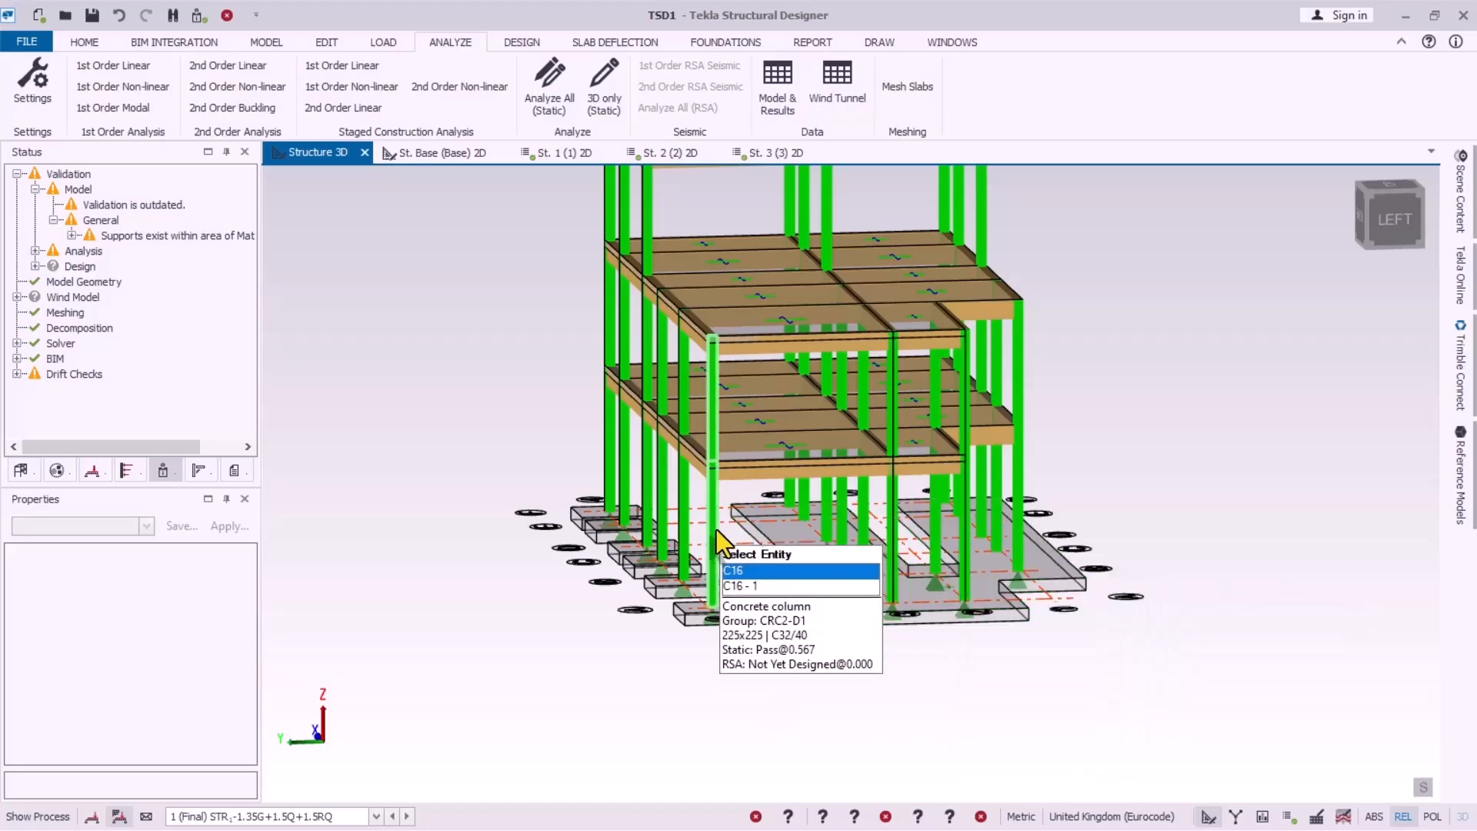
drag(728, 529, 978, 599)
mouse_move(977, 598)
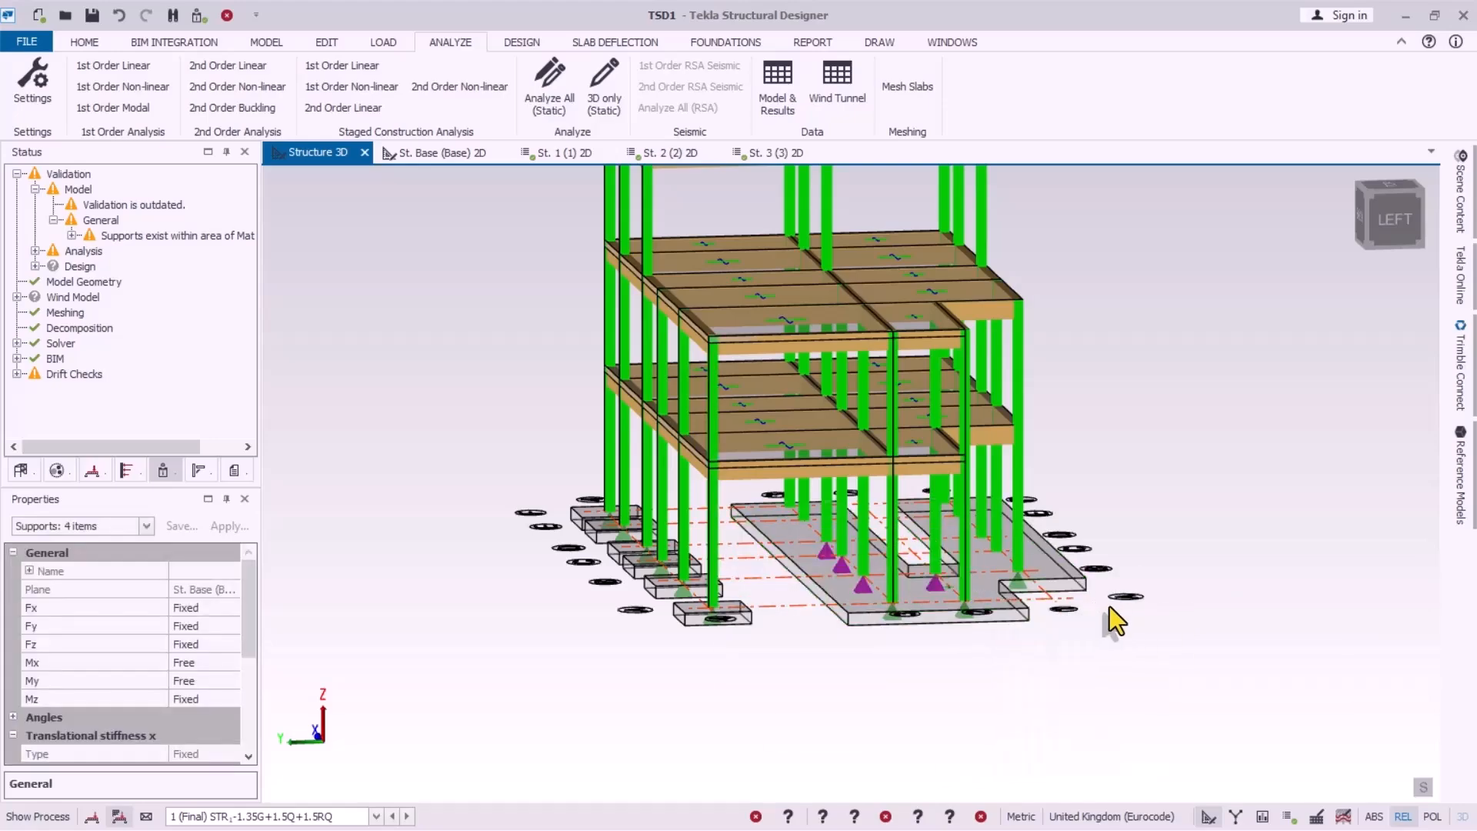
right_drag(1152, 728, 891, 748)
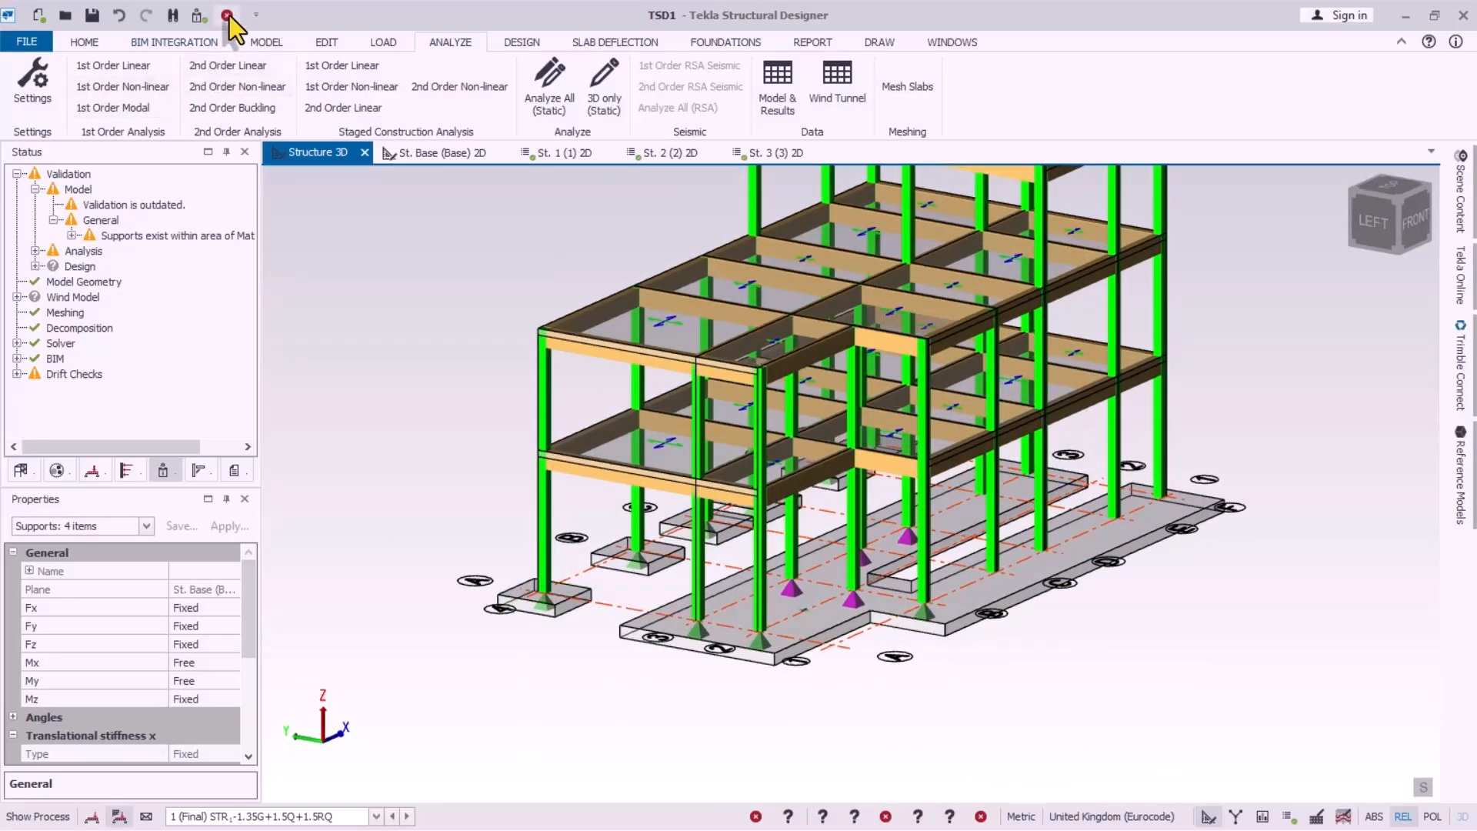
click(228, 16)
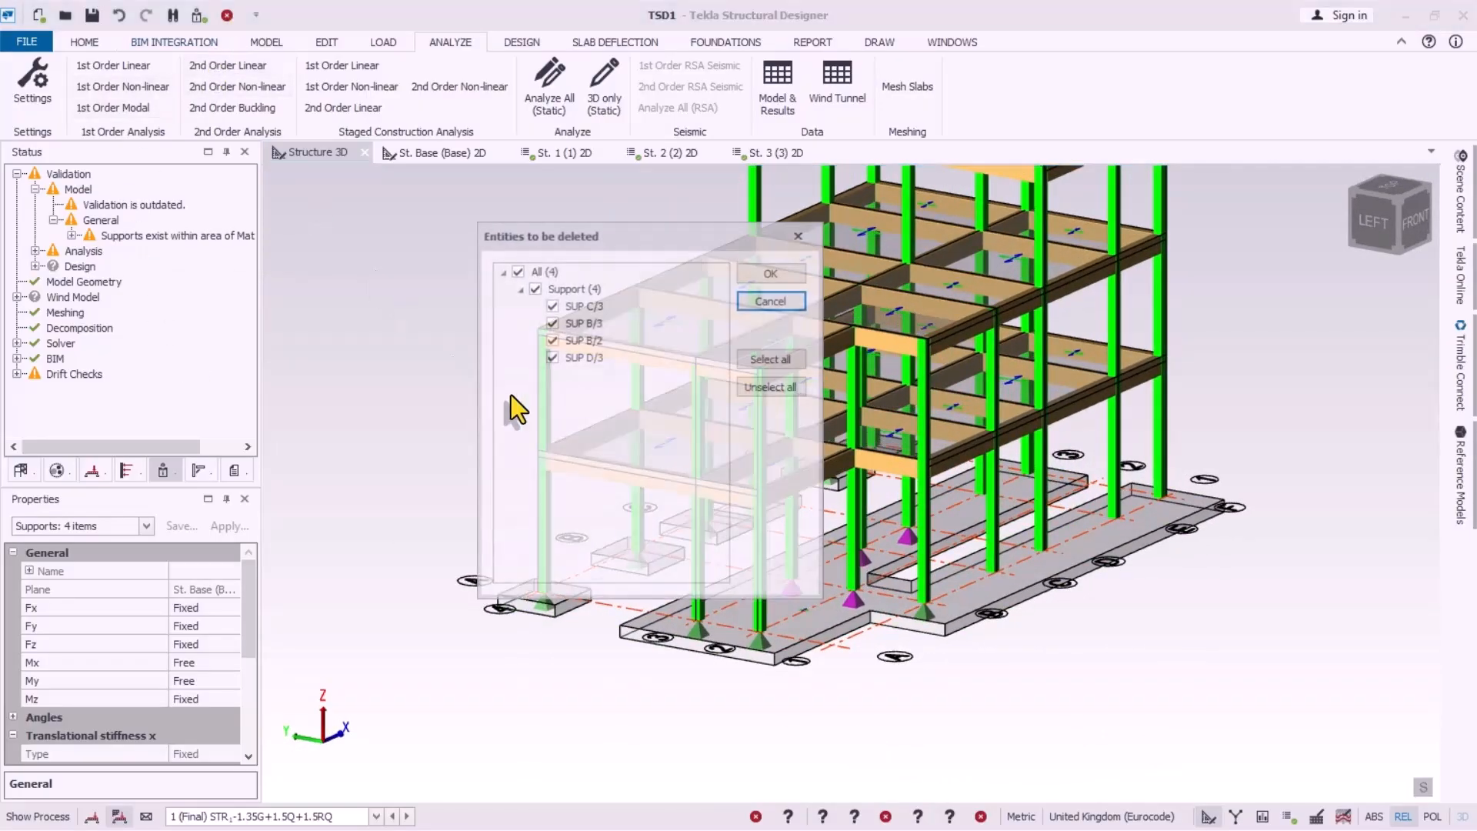
click(774, 275)
Step: Delete the last three column supports on the mat at A/2, A/3 and B/1
right_drag(791, 697, 1254, 684)
scroll(1154, 663, up, 3)
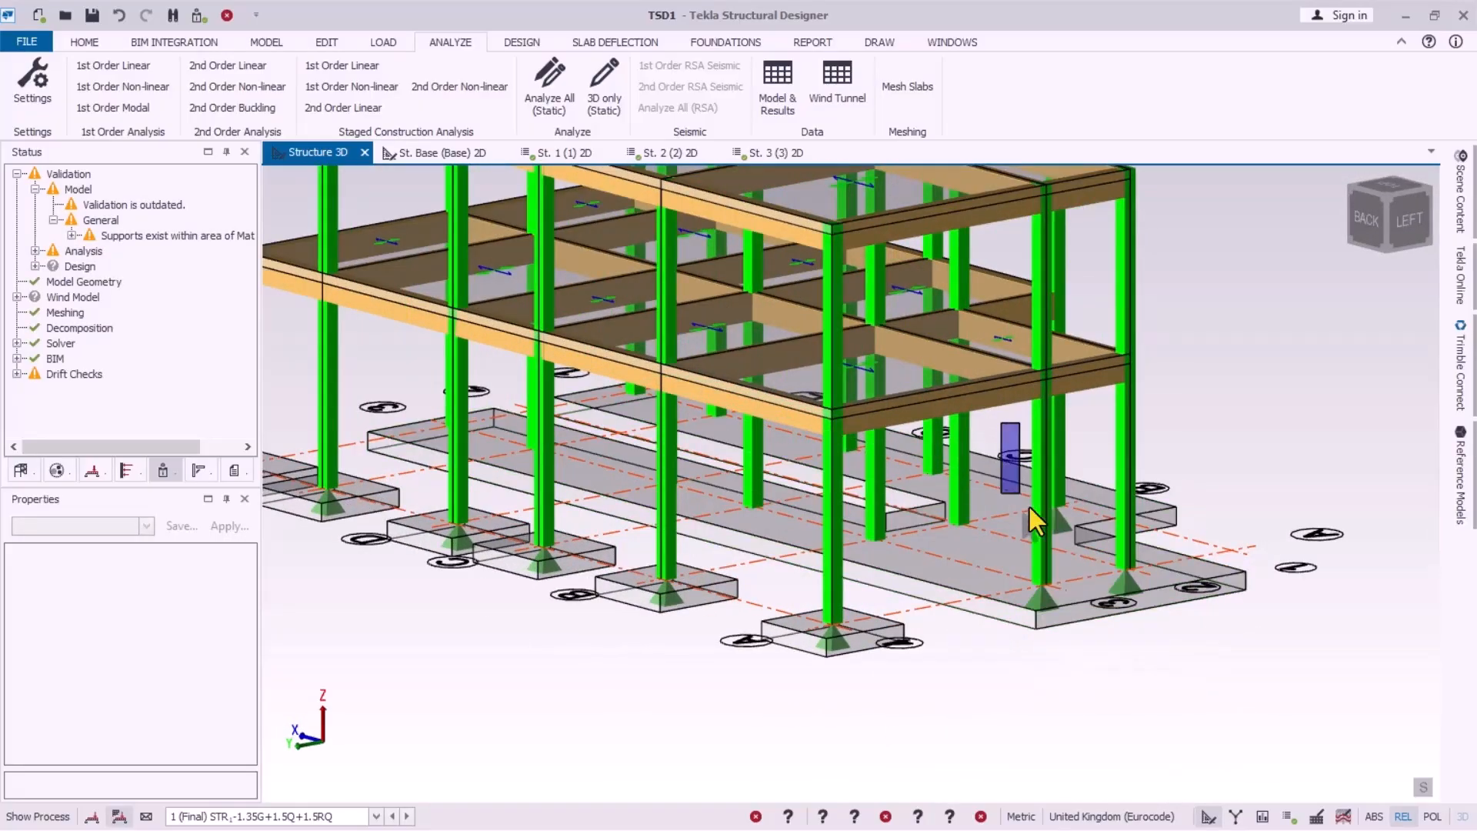
drag(1029, 506, 1189, 620)
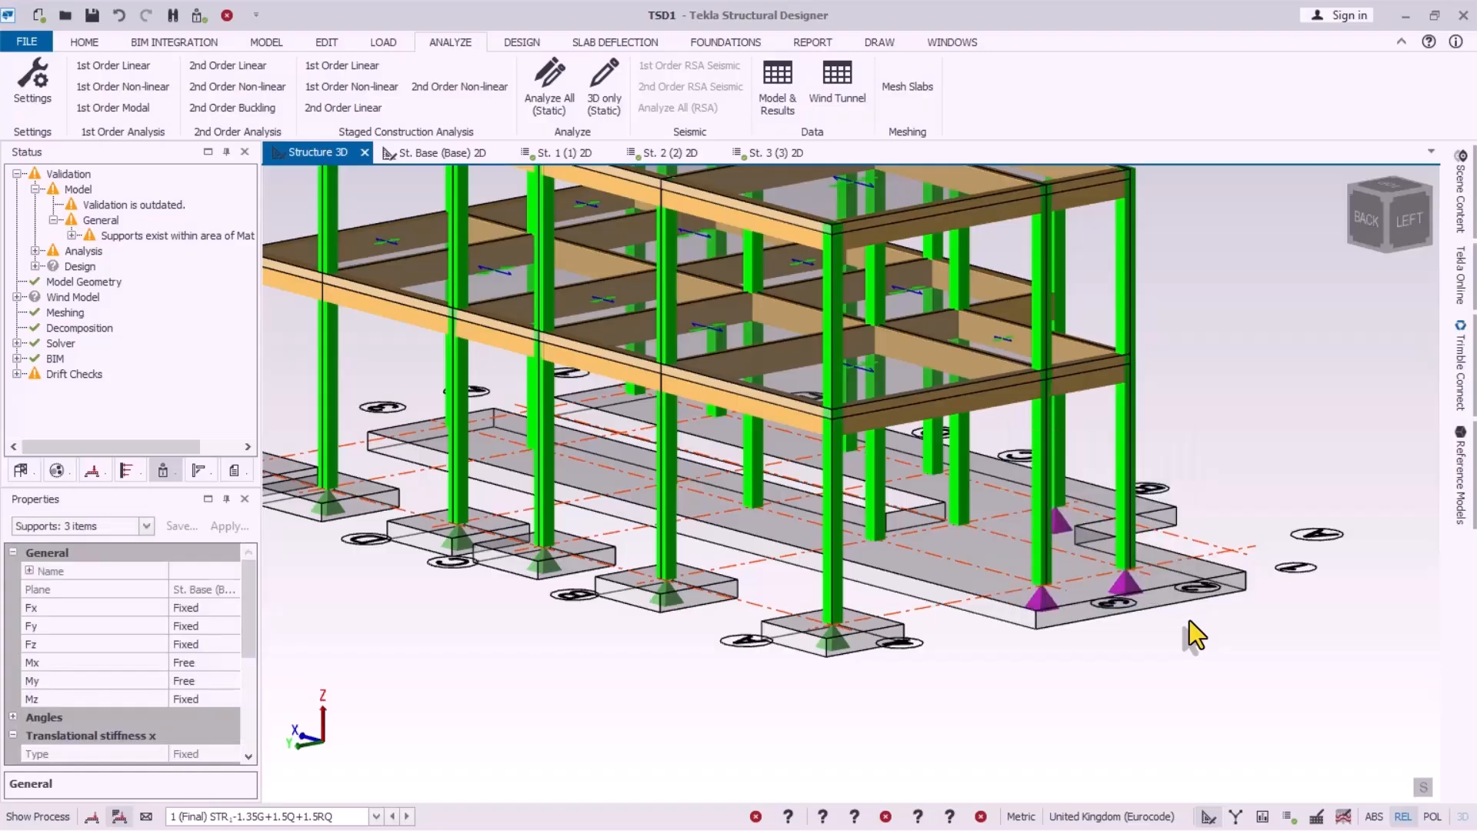
right_drag(1175, 642, 907, 681)
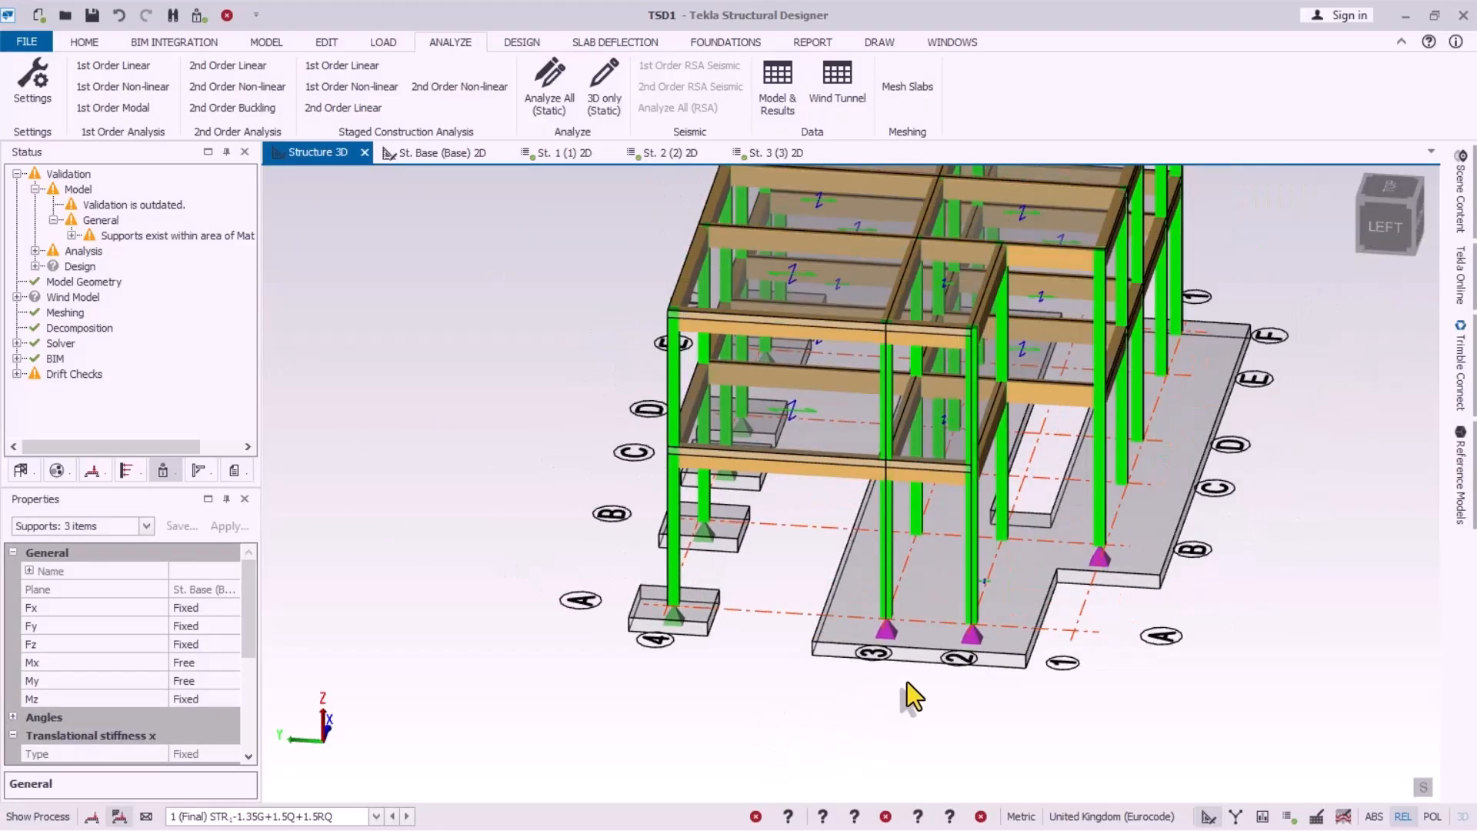
click(227, 16)
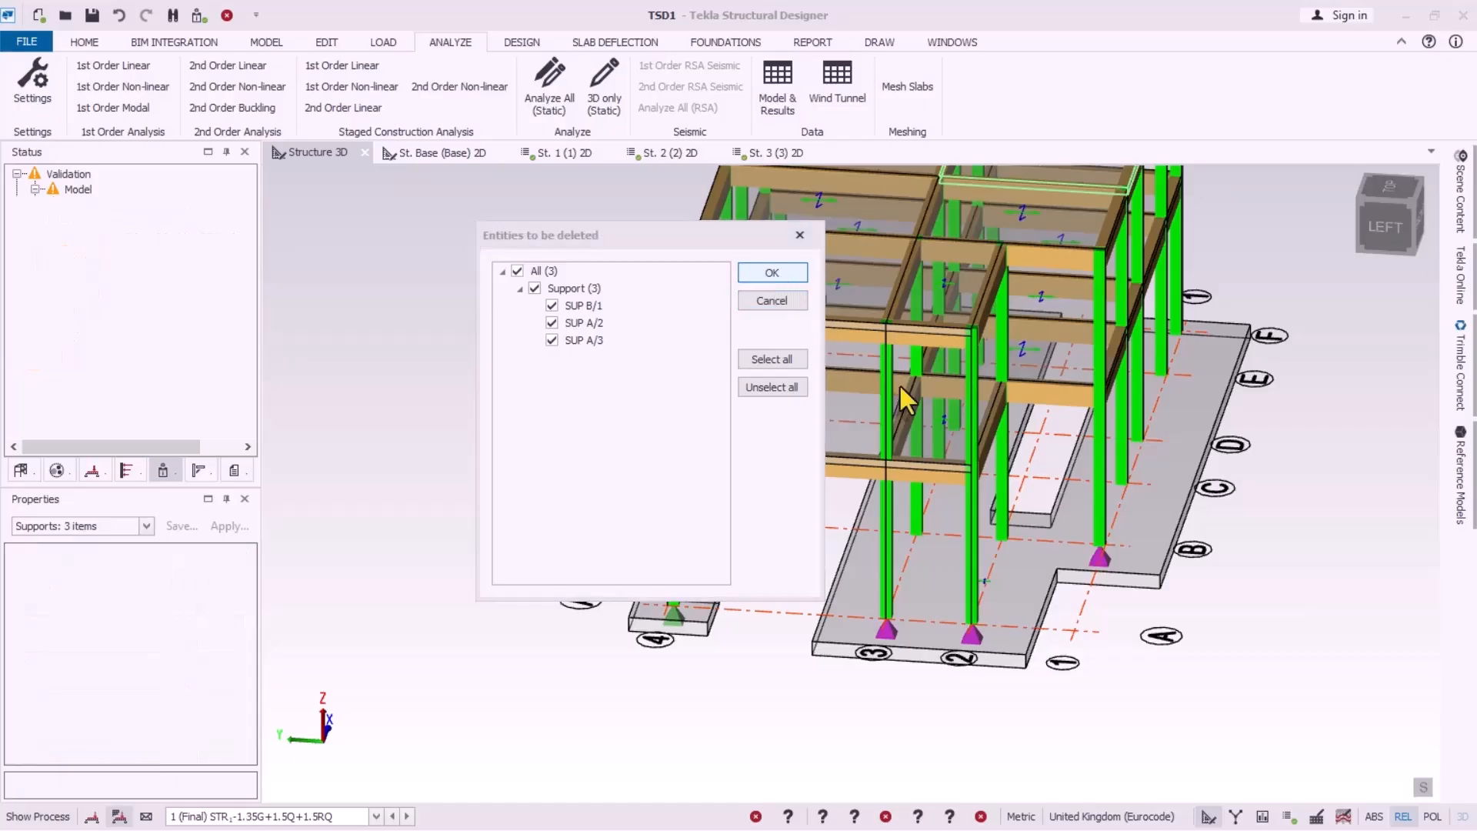
Step: Rerun the model validation and try to save the project
scroll(674, 607, down, 1)
right_drag(600, 620, 779, 634)
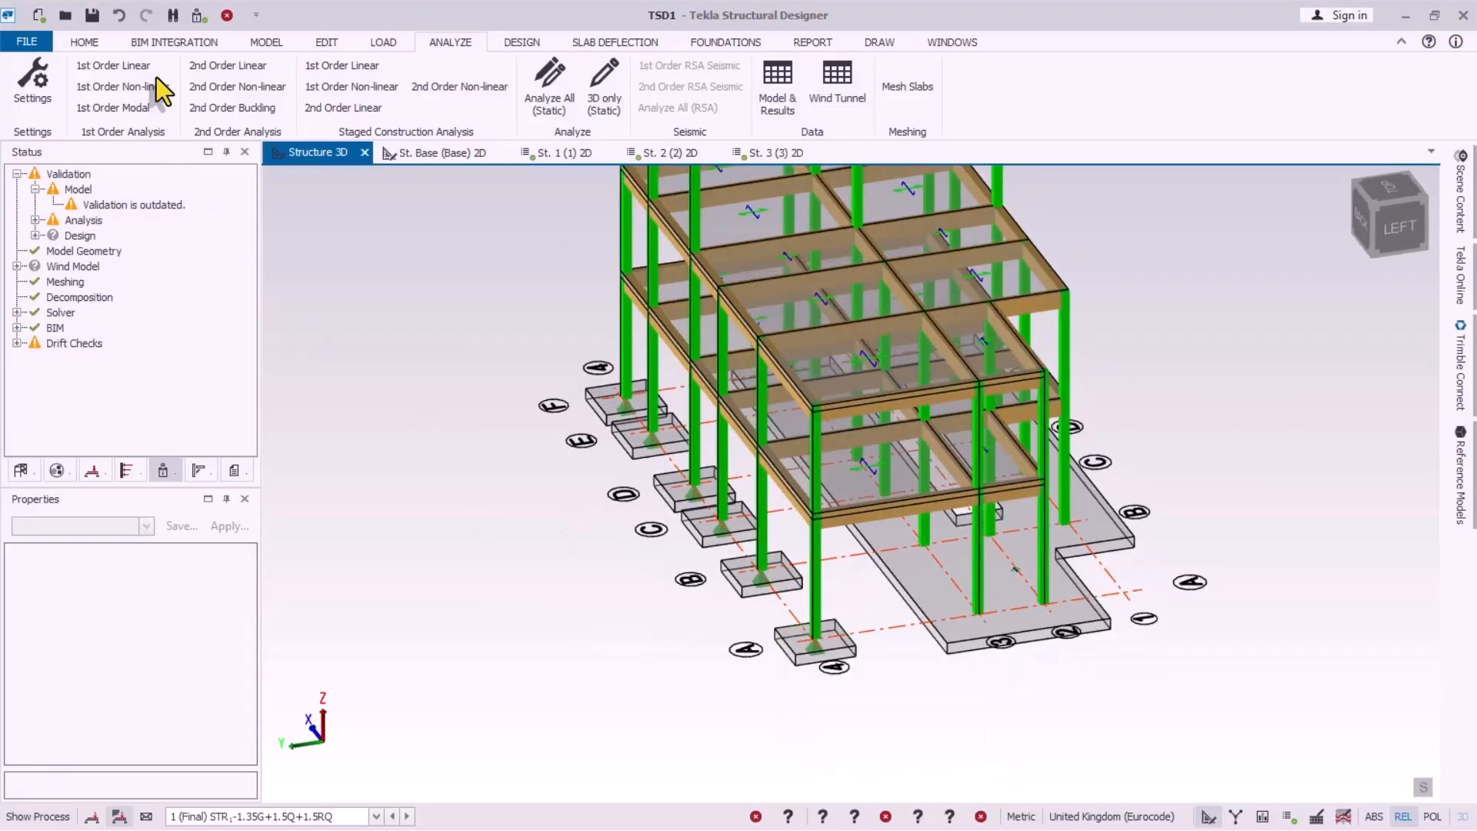
click(68, 174)
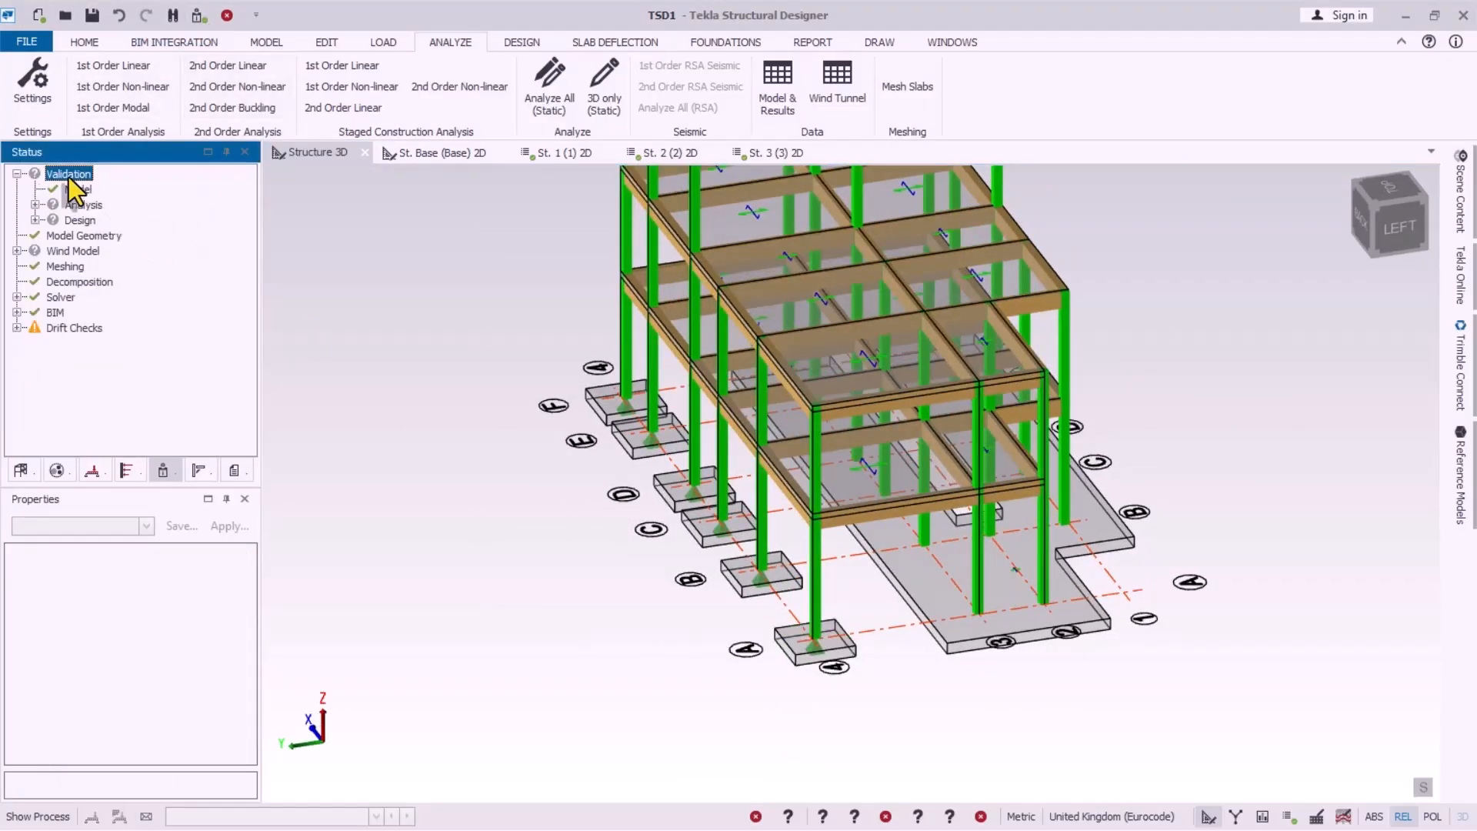
click(90, 15)
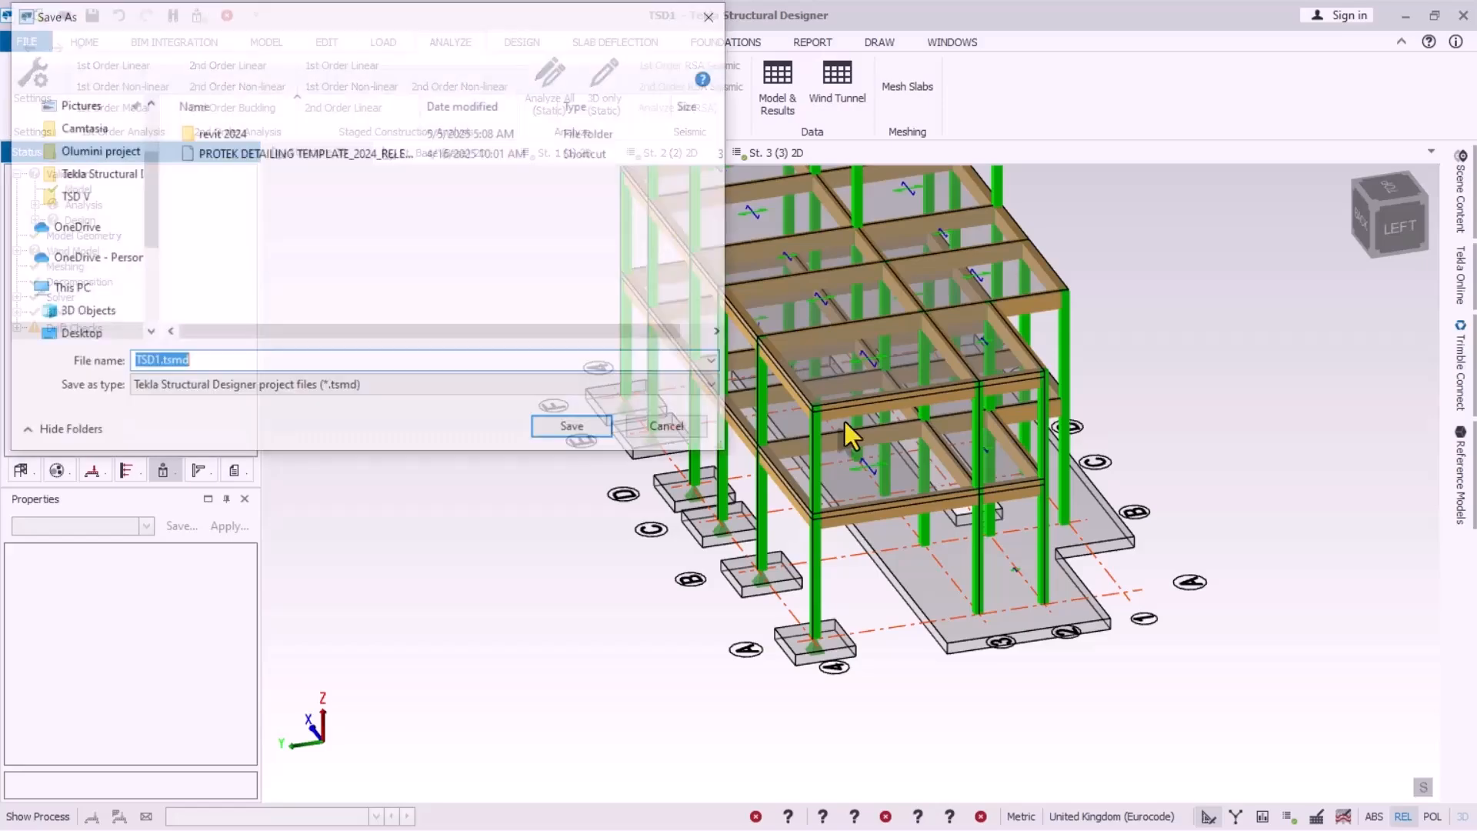
click(680, 428)
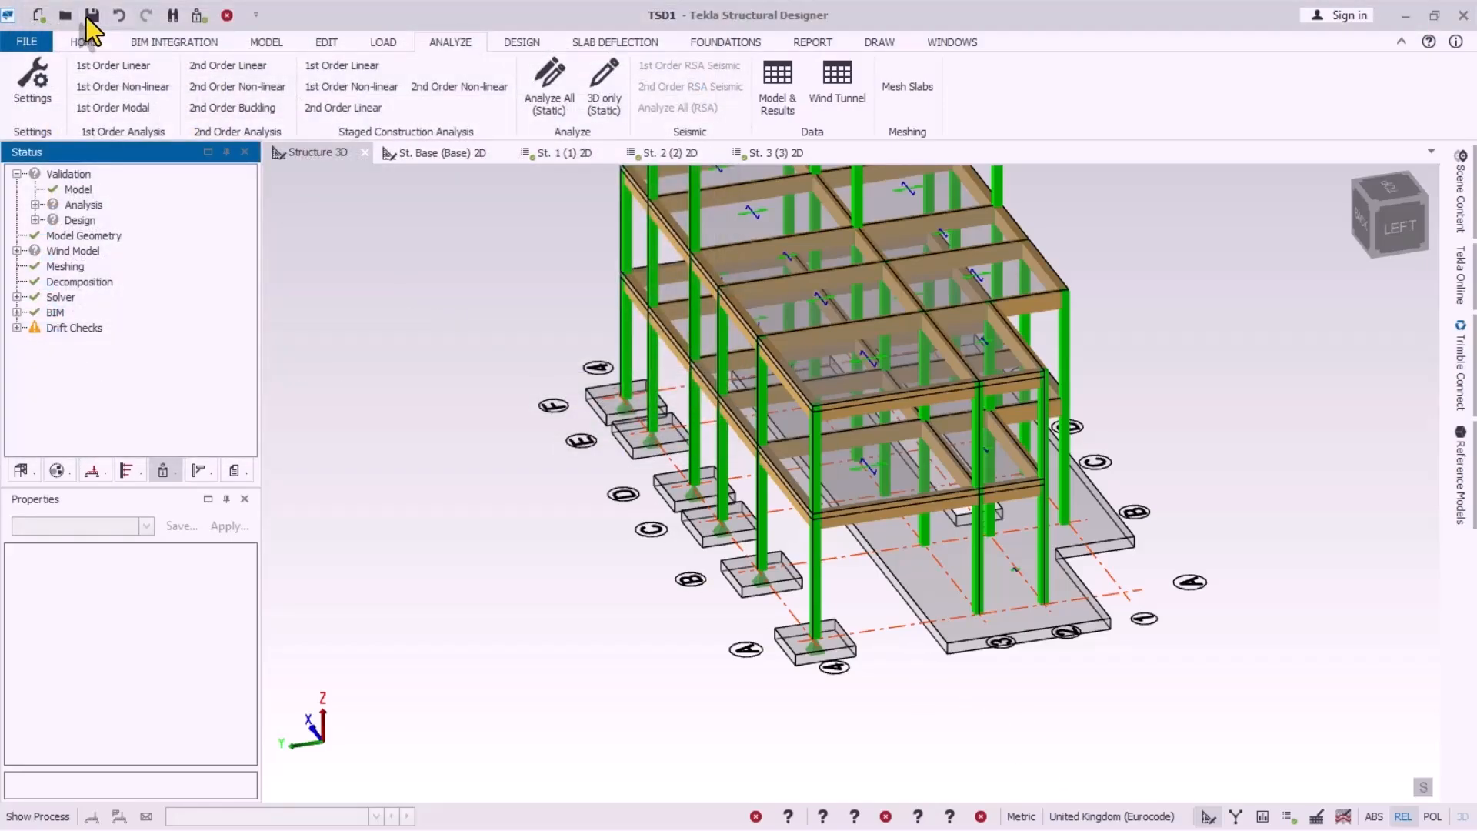
Step: Save the project to the Desktop under the file name TSD Design1.dxf
click(88, 15)
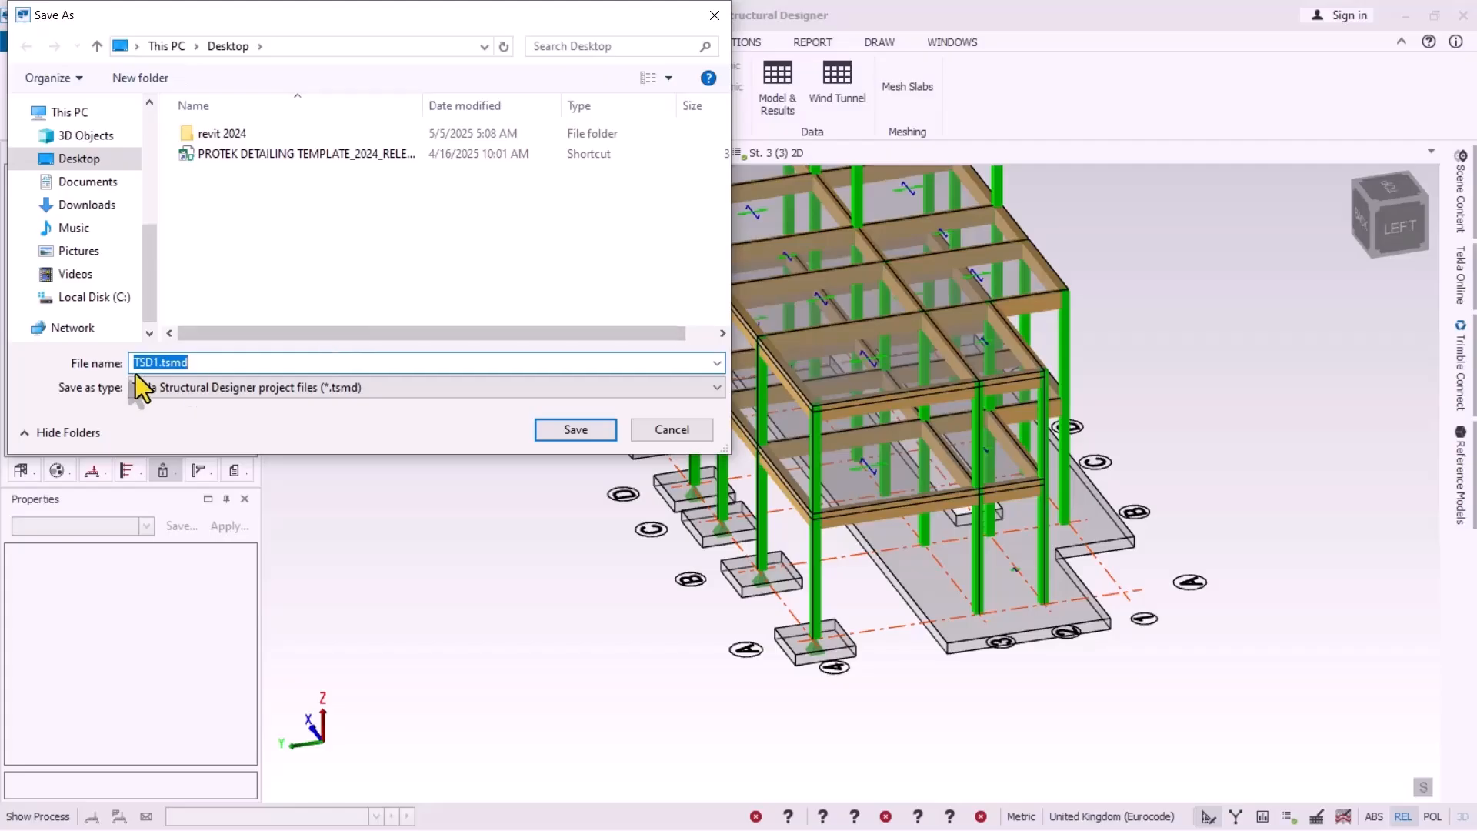
click(208, 363)
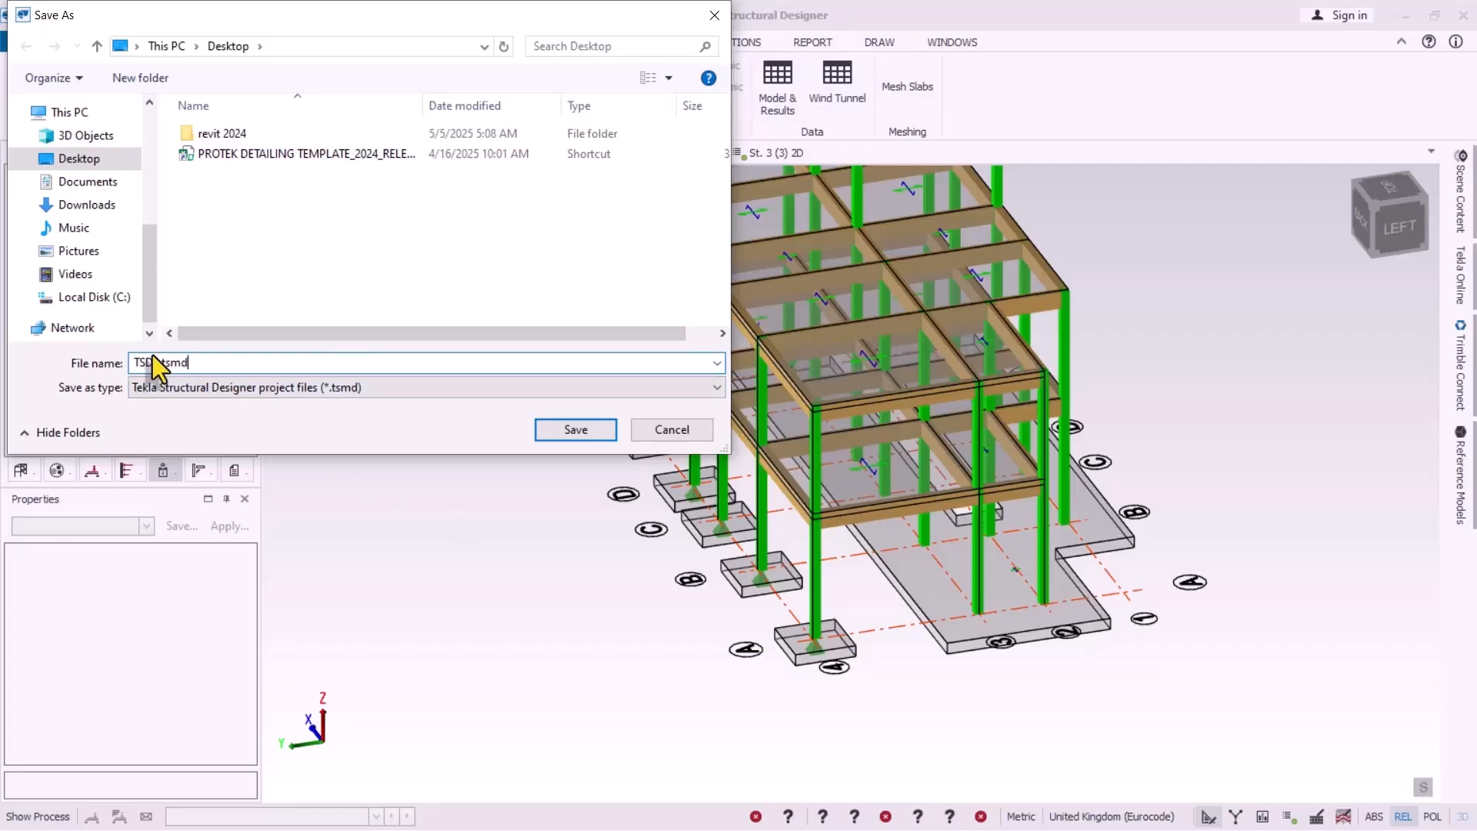
drag(153, 362, 211, 362)
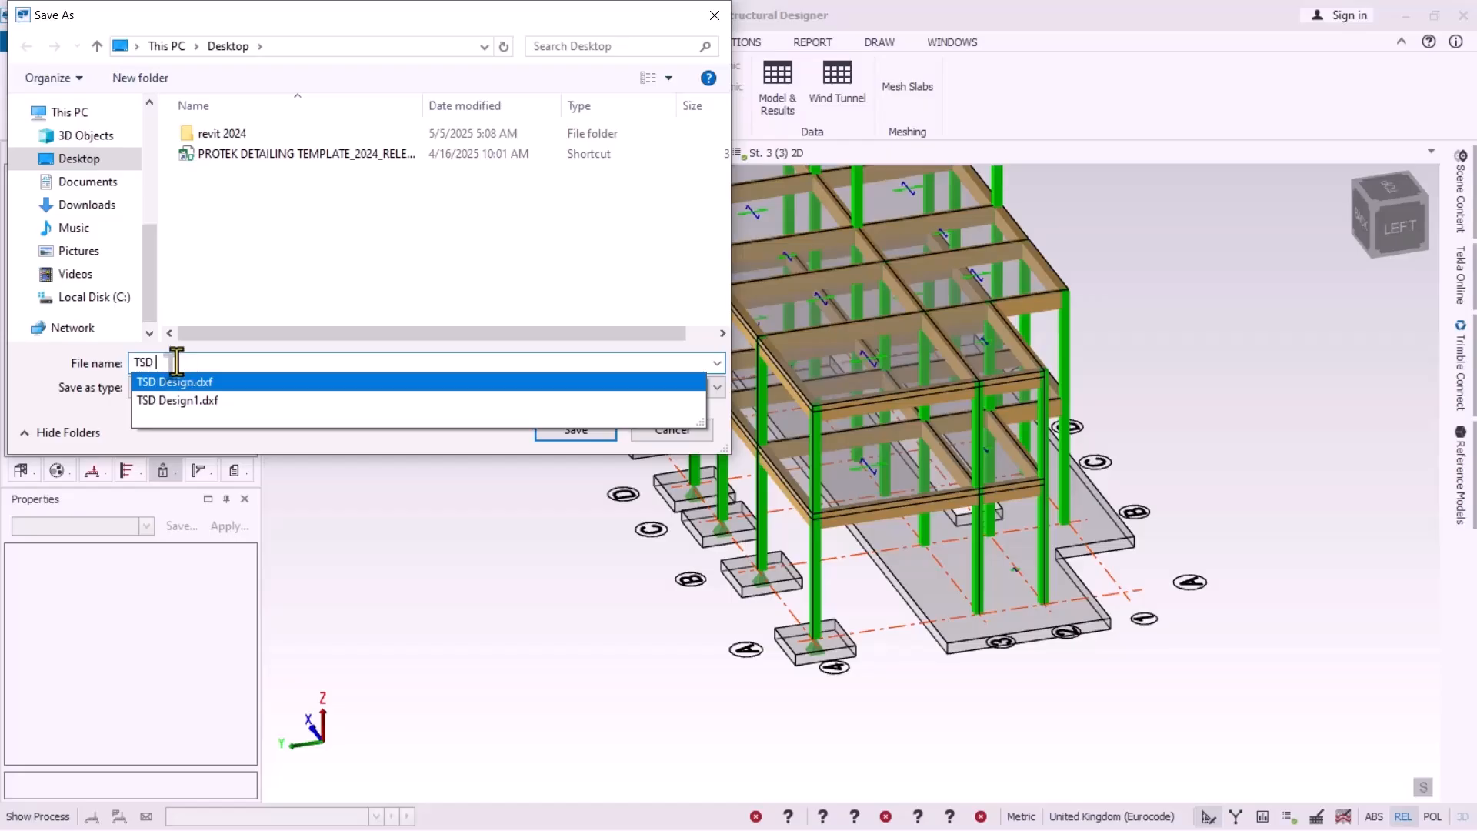
click(183, 380)
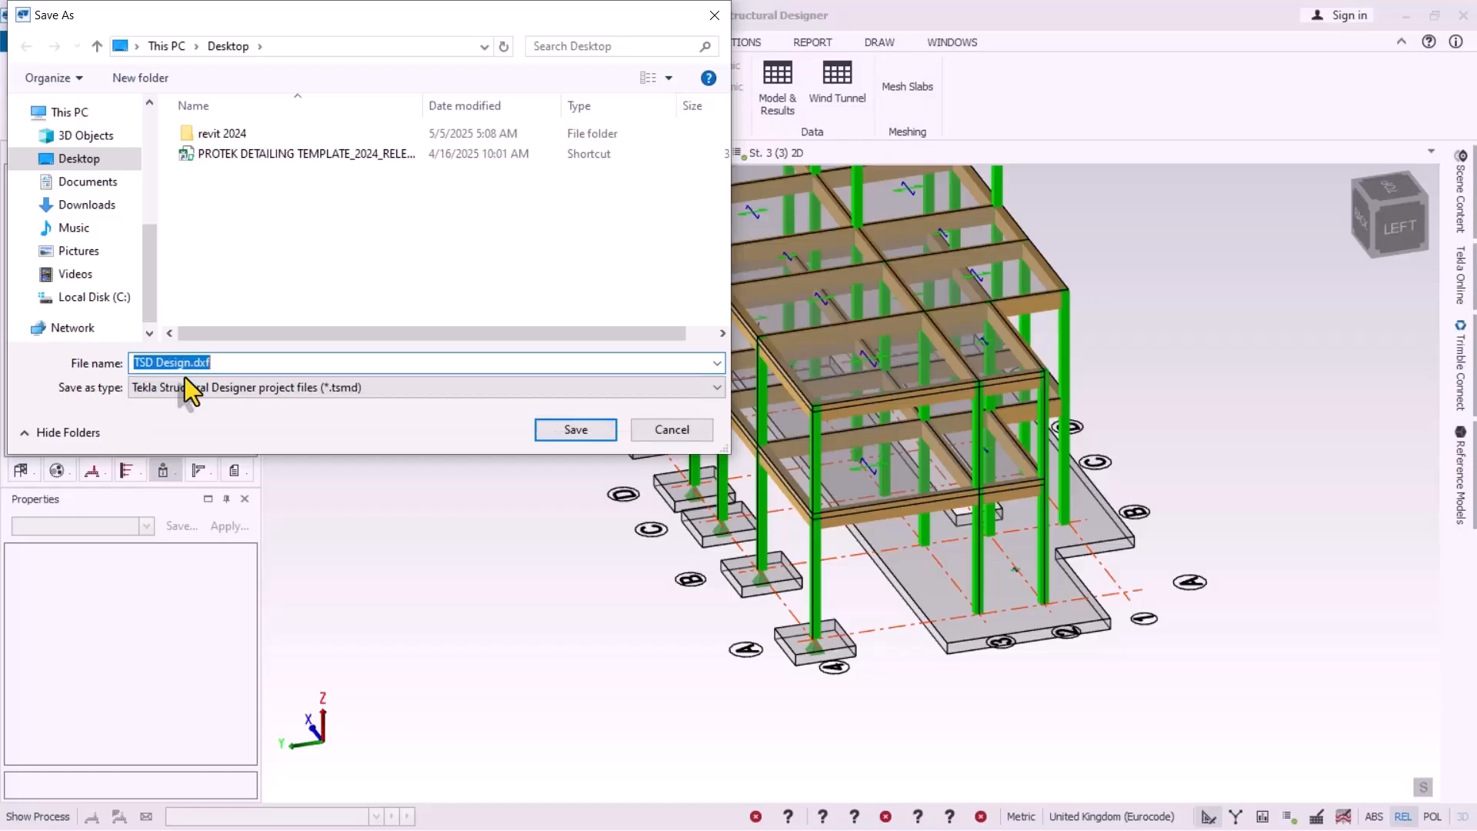
click(188, 364)
text(1)
click(577, 431)
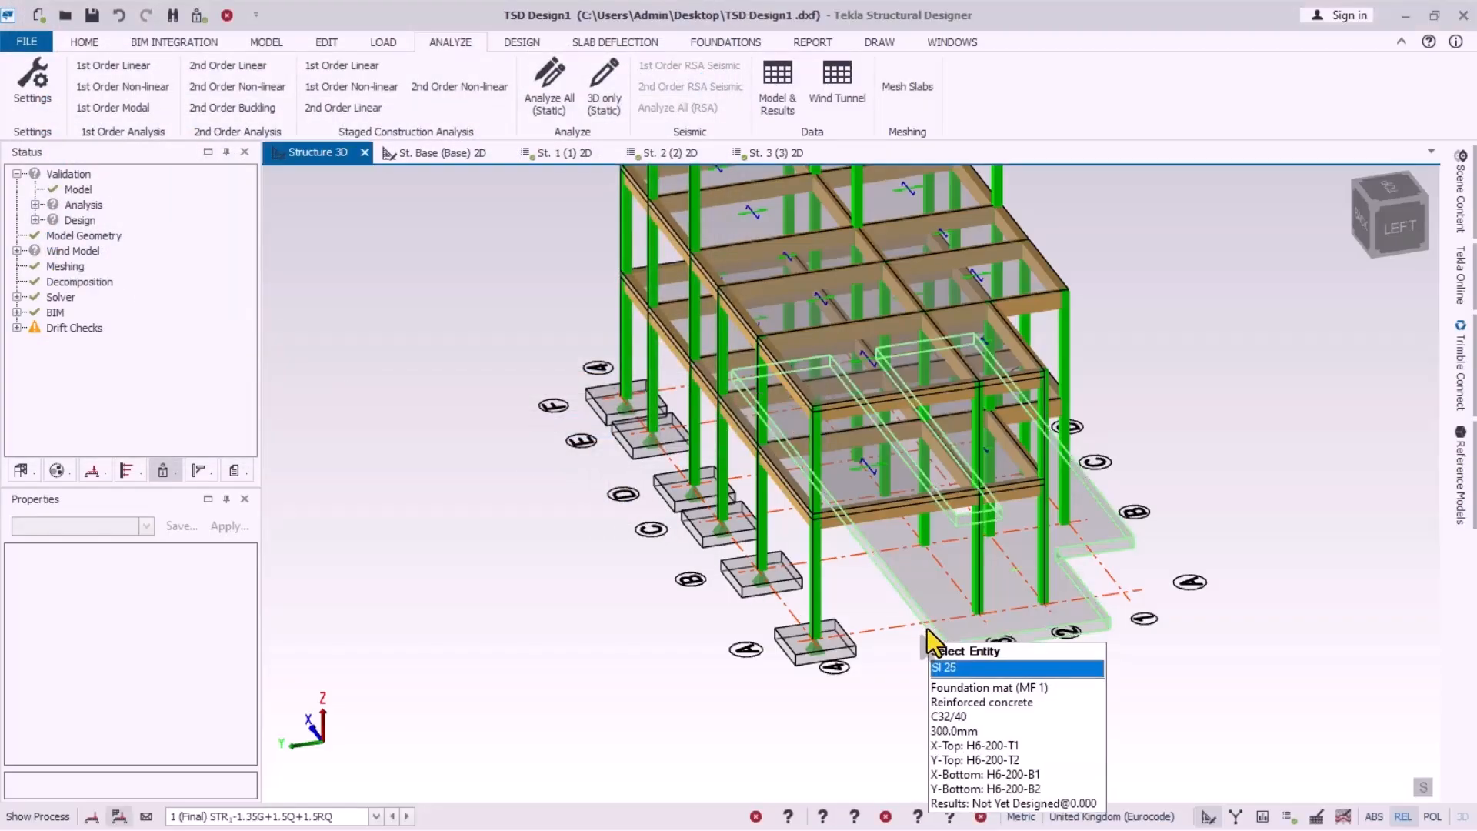
Step: Run the mat design for the building's foundation mat
scroll(869, 593, down, 2)
right_drag(927, 626, 575, 592)
scroll(575, 596, down, 2)
scroll(846, 468, up, 2)
scroll(769, 610, up, 2)
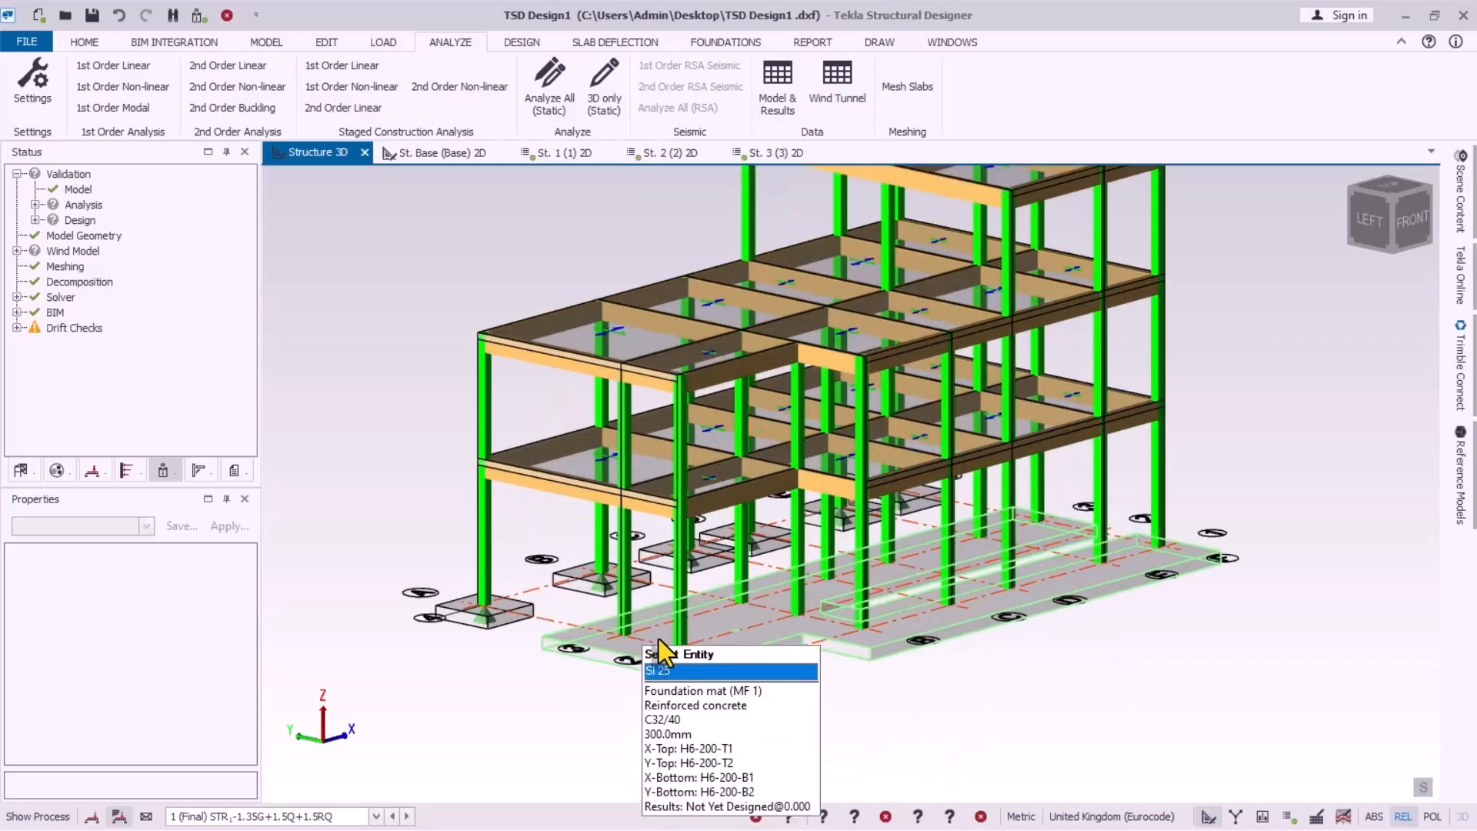
scroll(658, 638, down, 1)
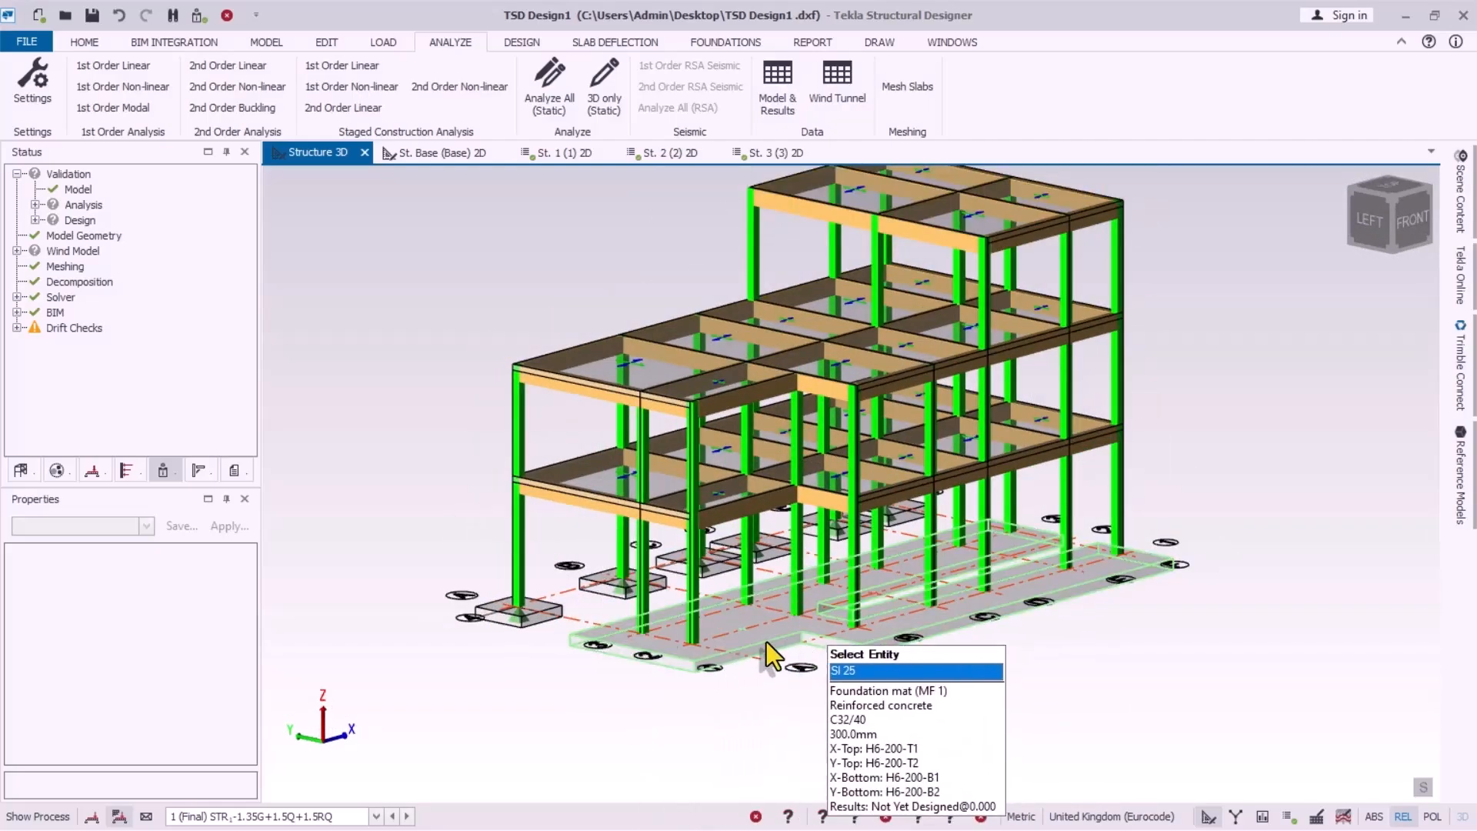
scroll(751, 658, up, 2)
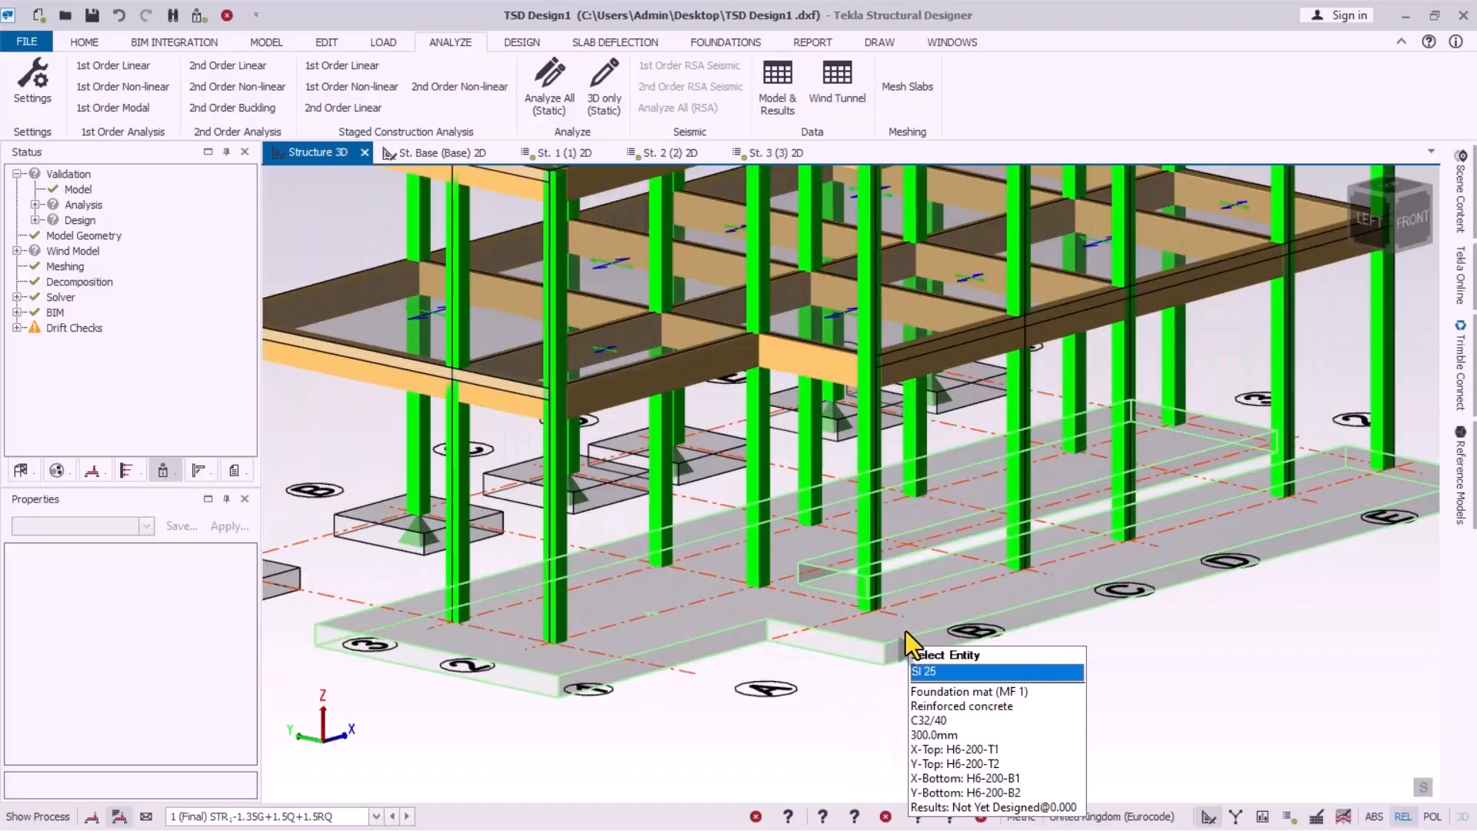
scroll(819, 687, up, 3)
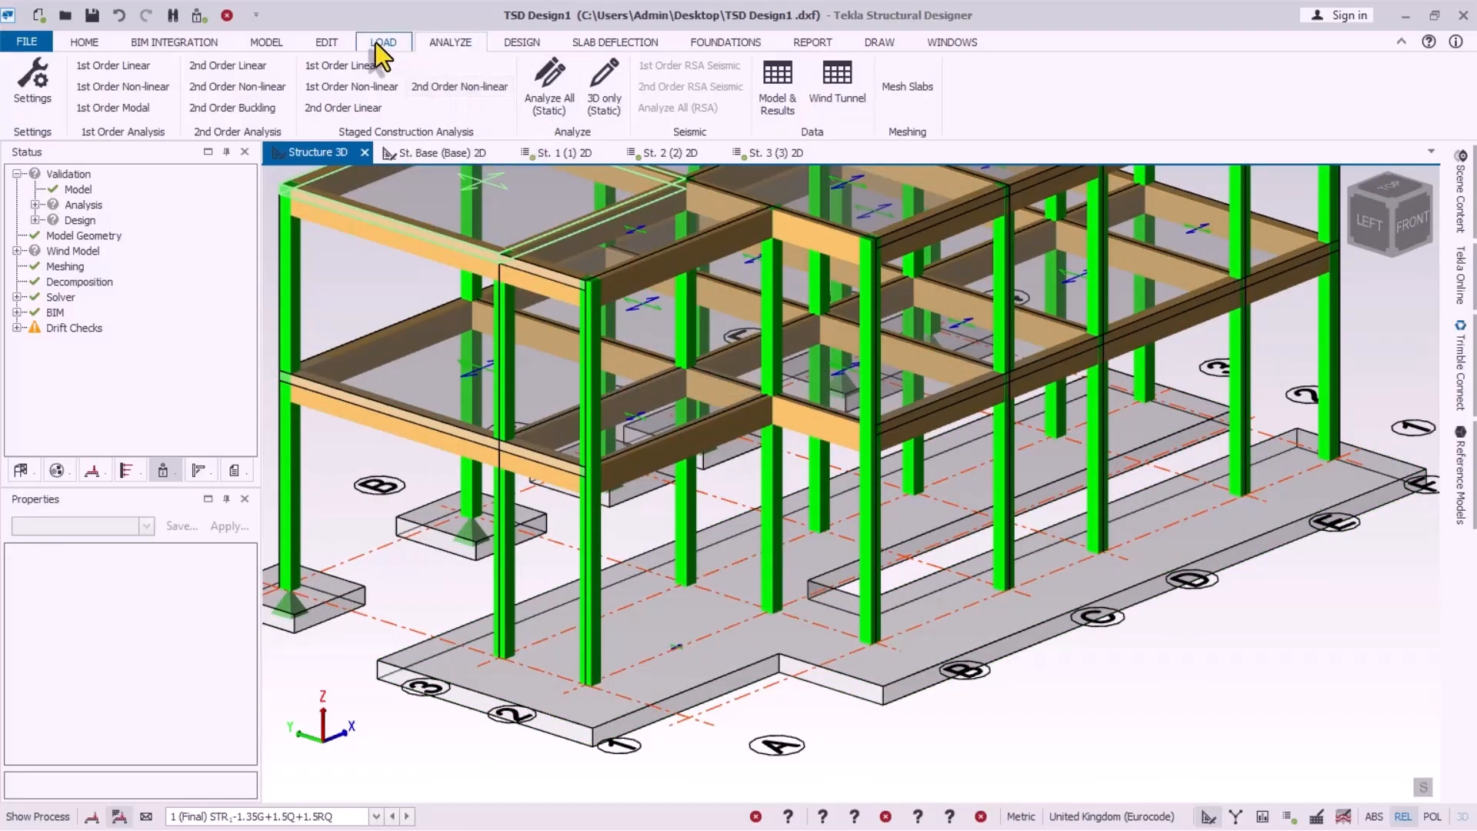
click(752, 43)
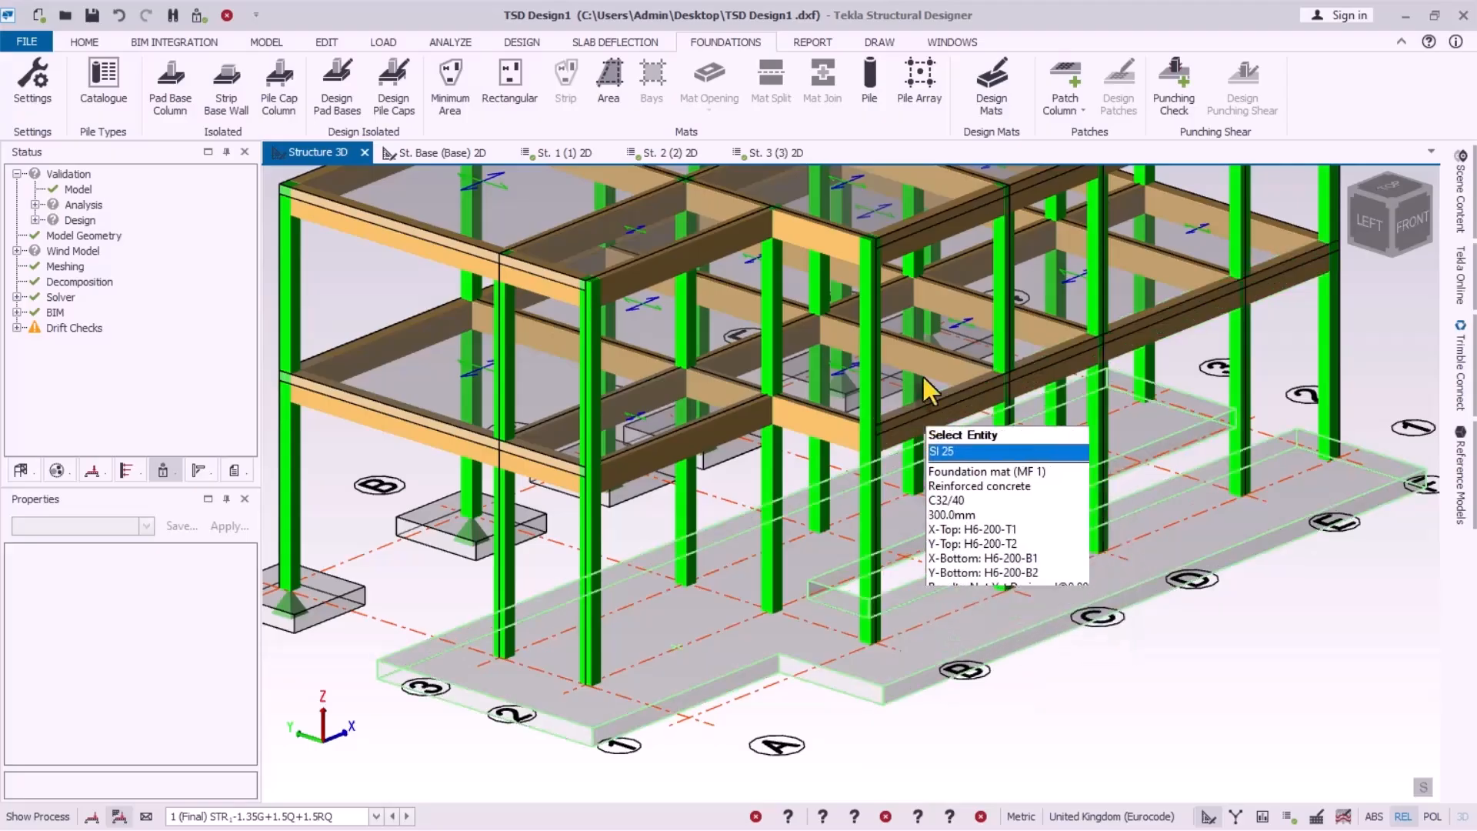
scroll(996, 566, down, 2)
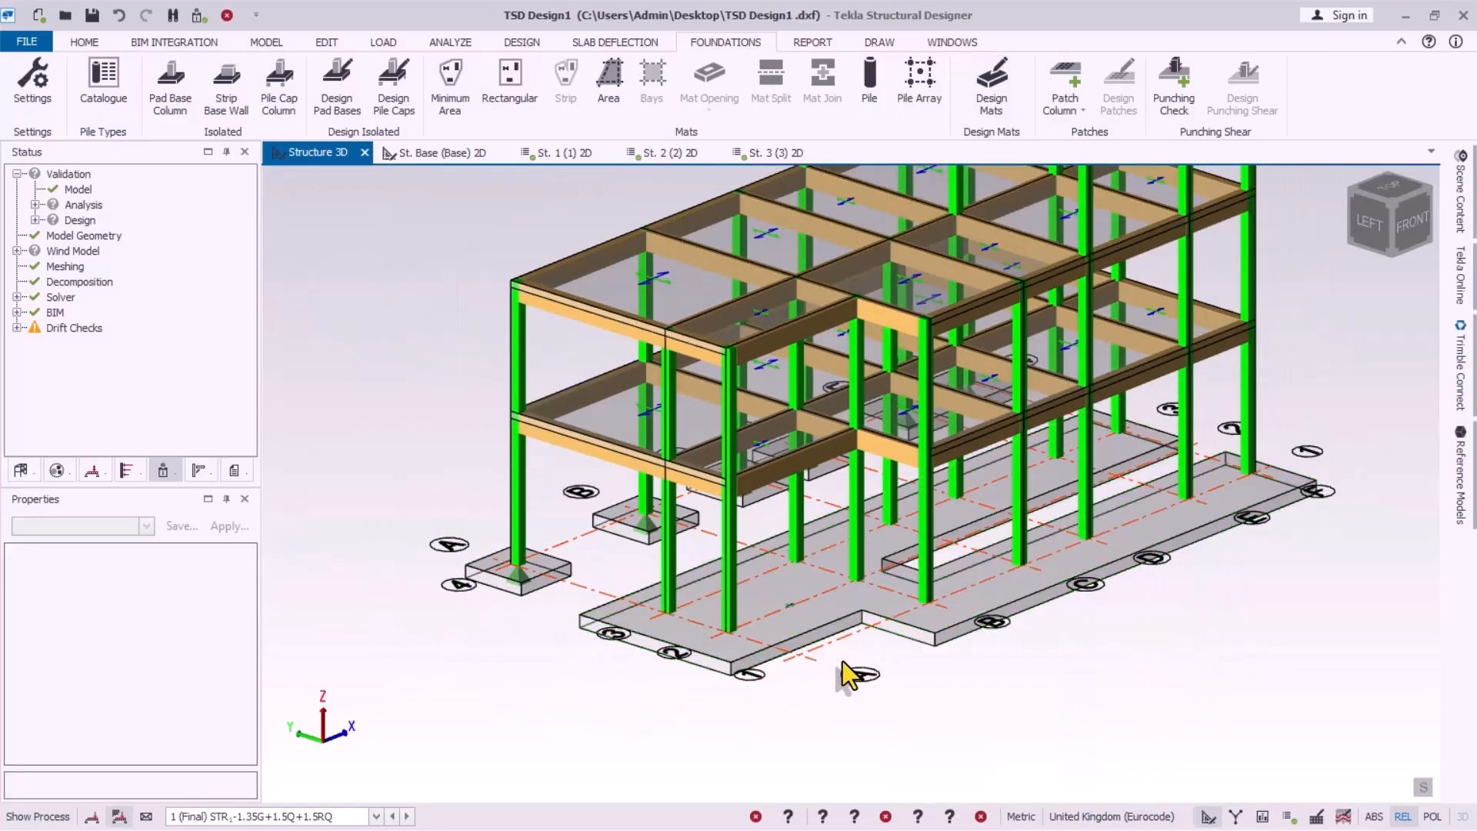
scroll(850, 663, up, 3)
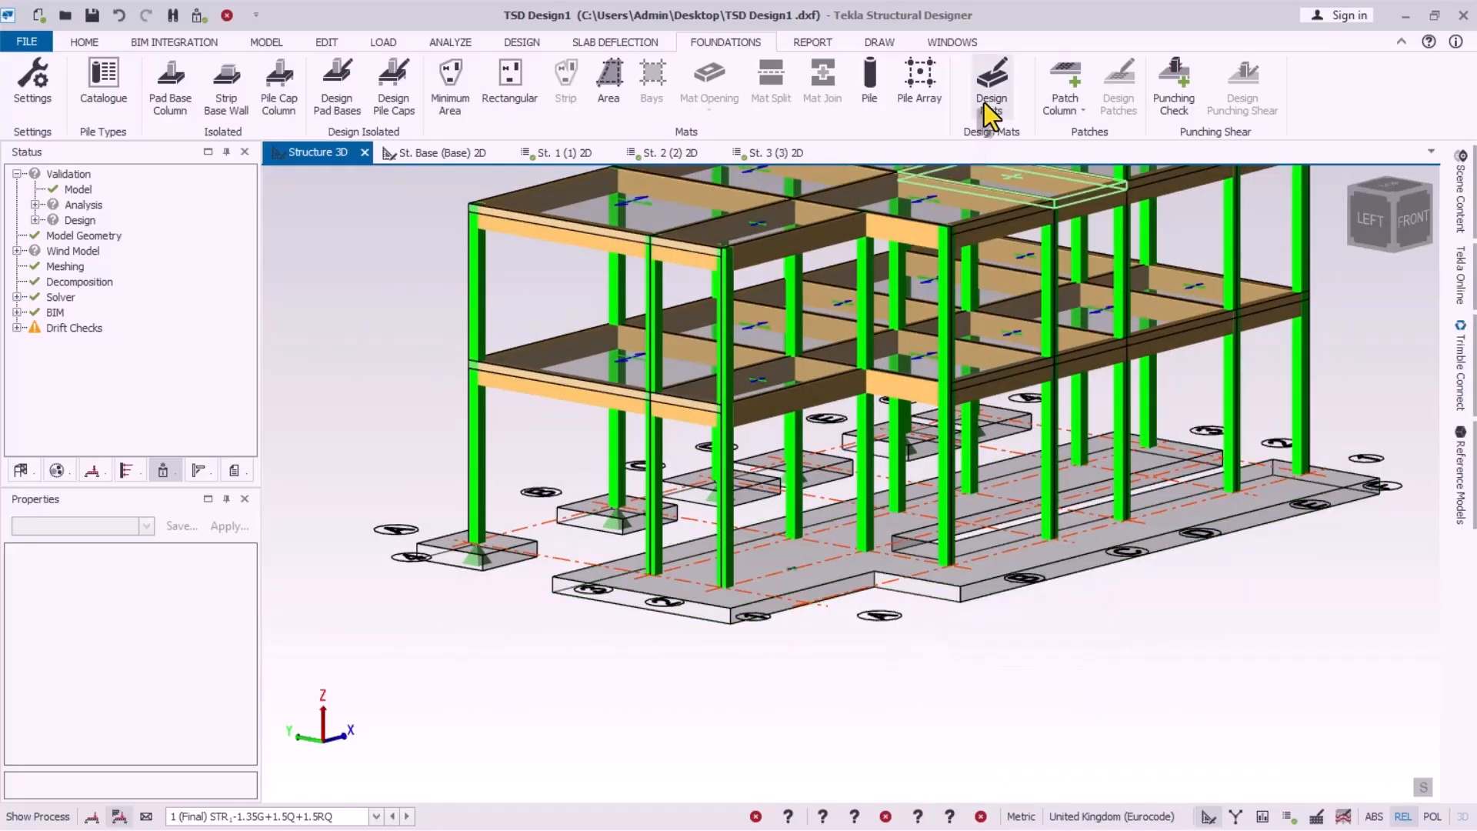
click(986, 98)
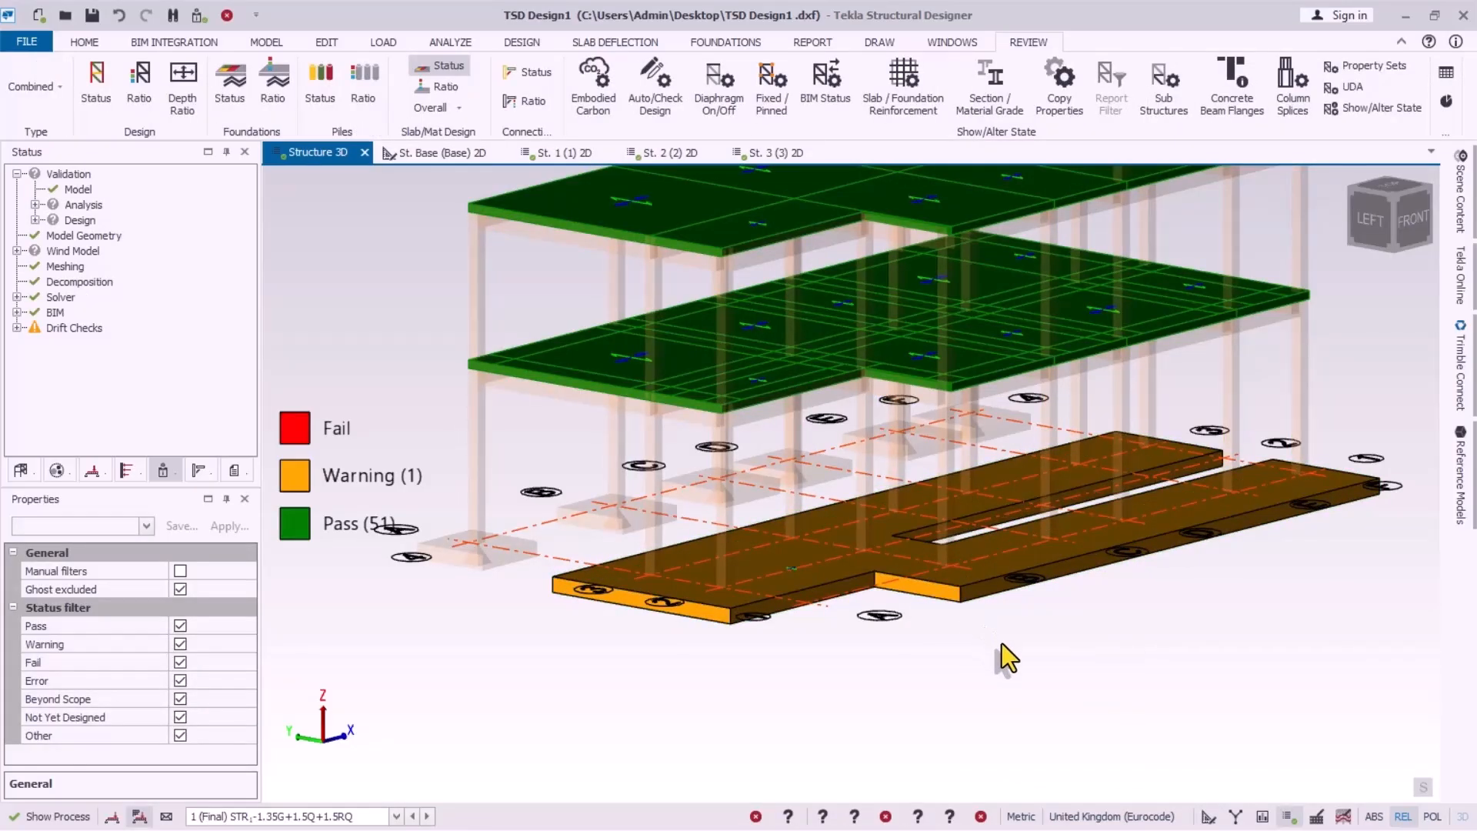
Step: Select the foundation mat and examine its design status and reinforcement details from several sides of the 3D model
right_drag(1002, 643, 972, 680)
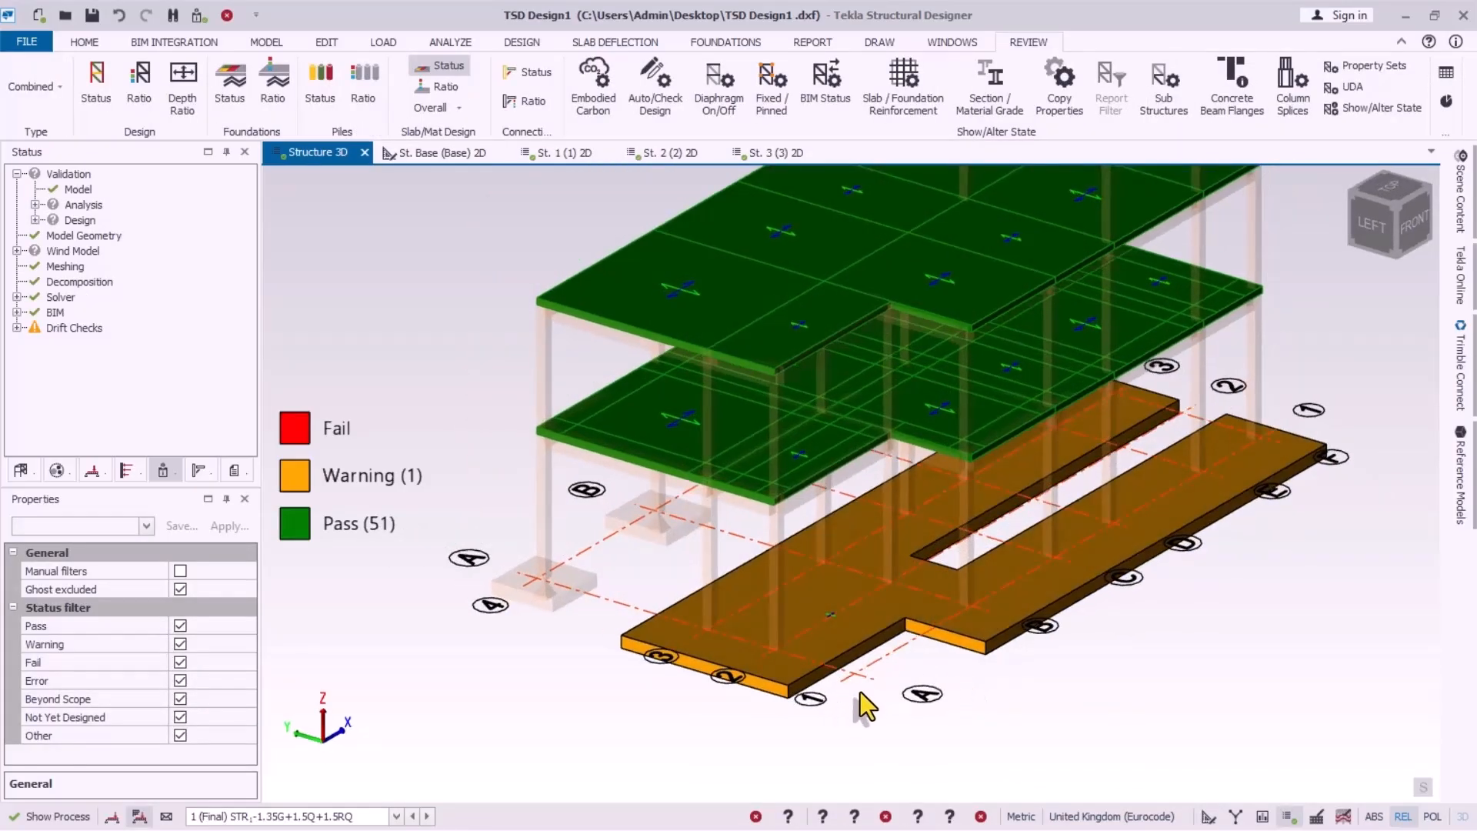
click(779, 685)
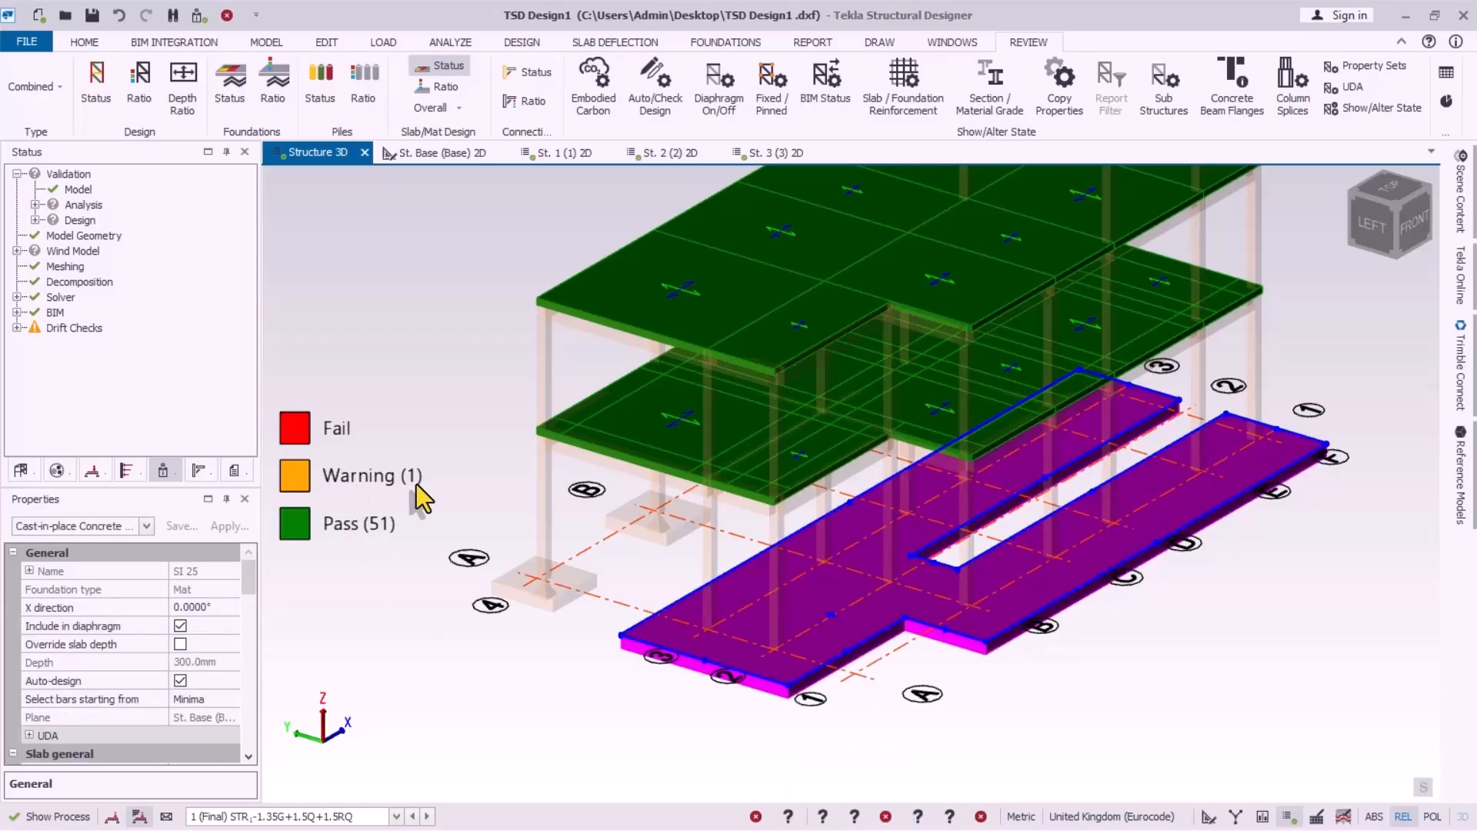
mouse_move(750, 649)
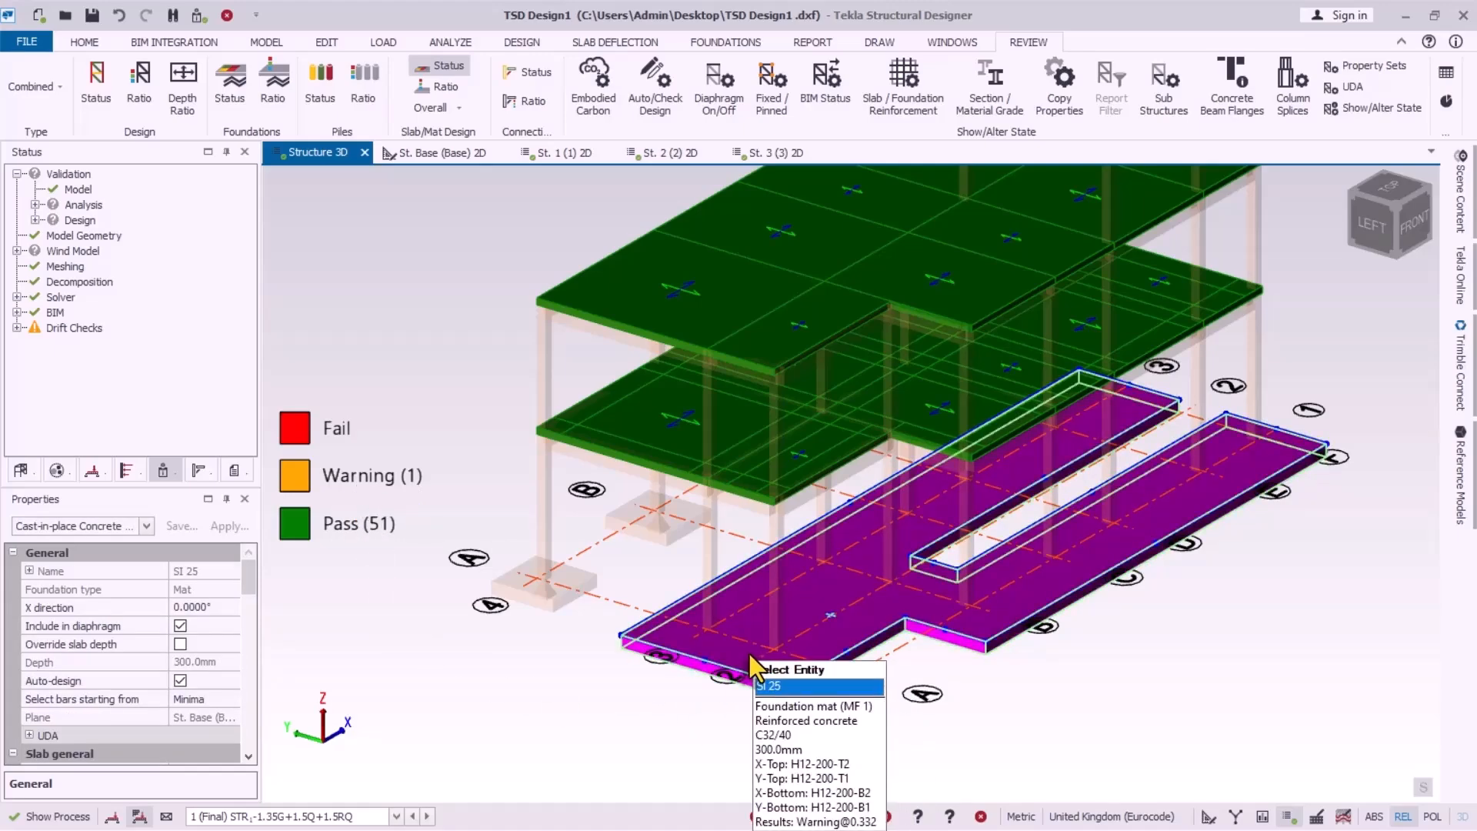
mouse_move(939, 671)
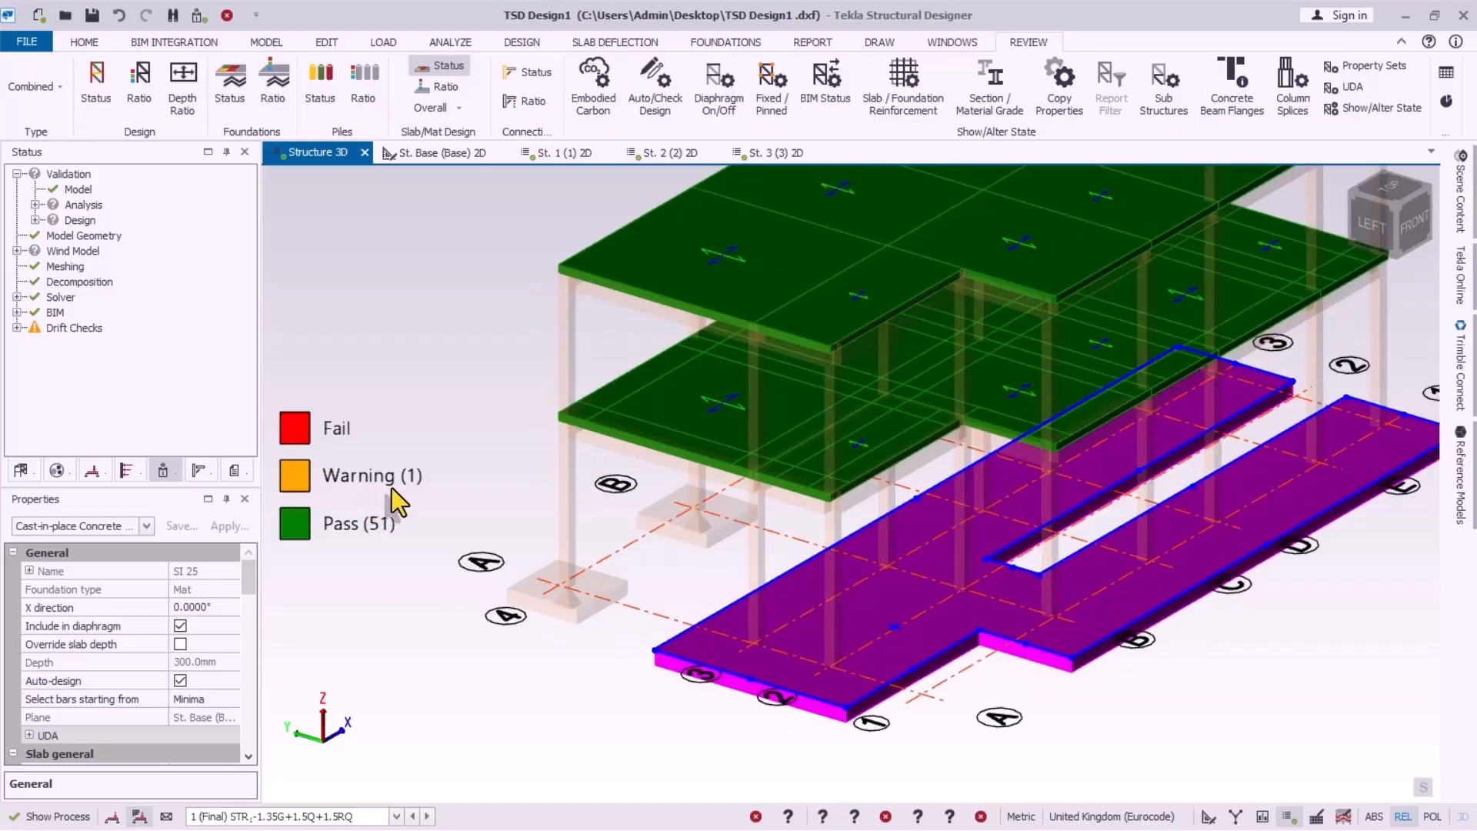
mouse_move(751, 695)
scroll(885, 706, up, 2)
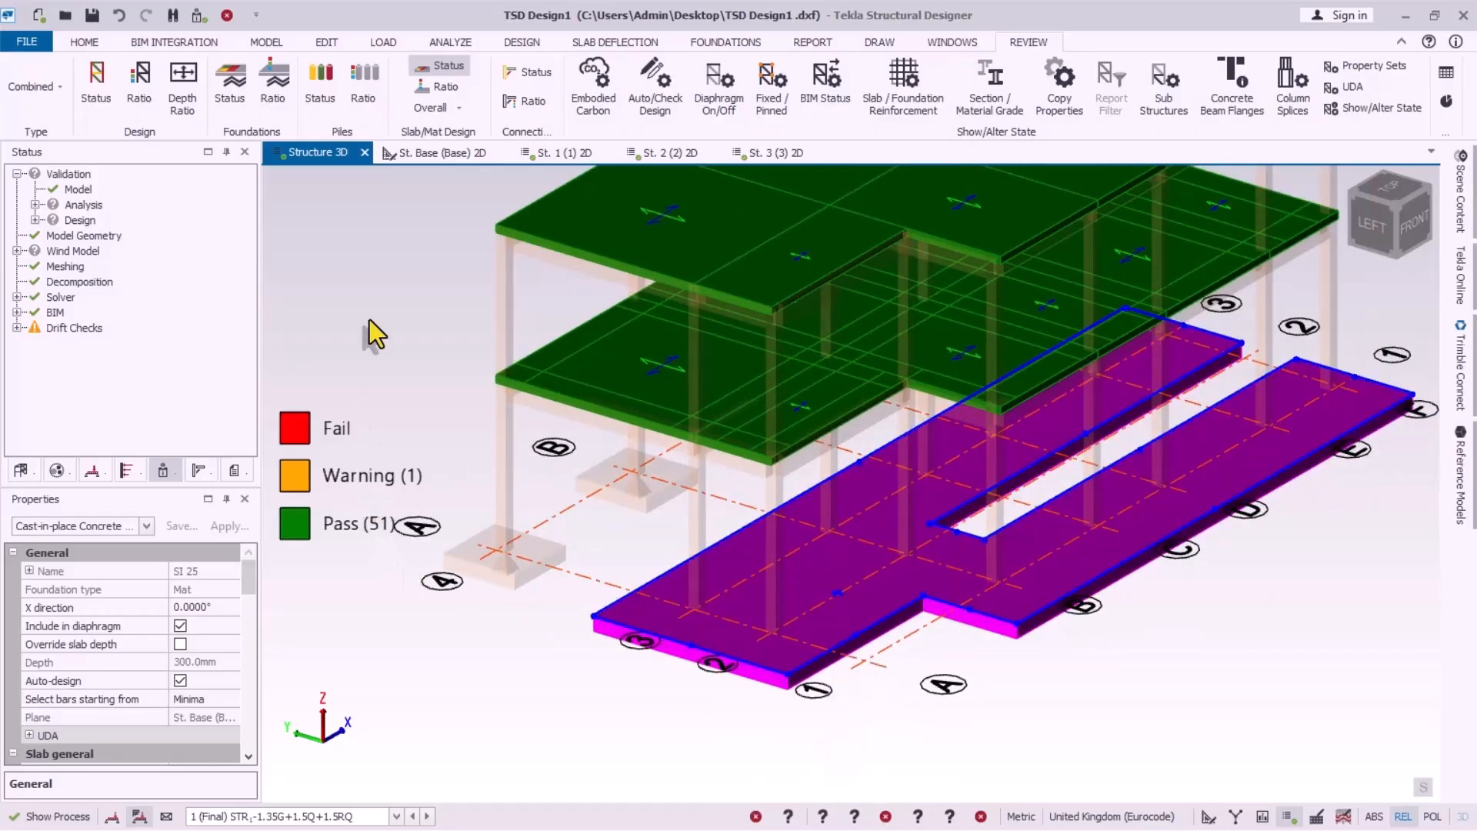
mouse_move(970, 465)
mouse_move(804, 686)
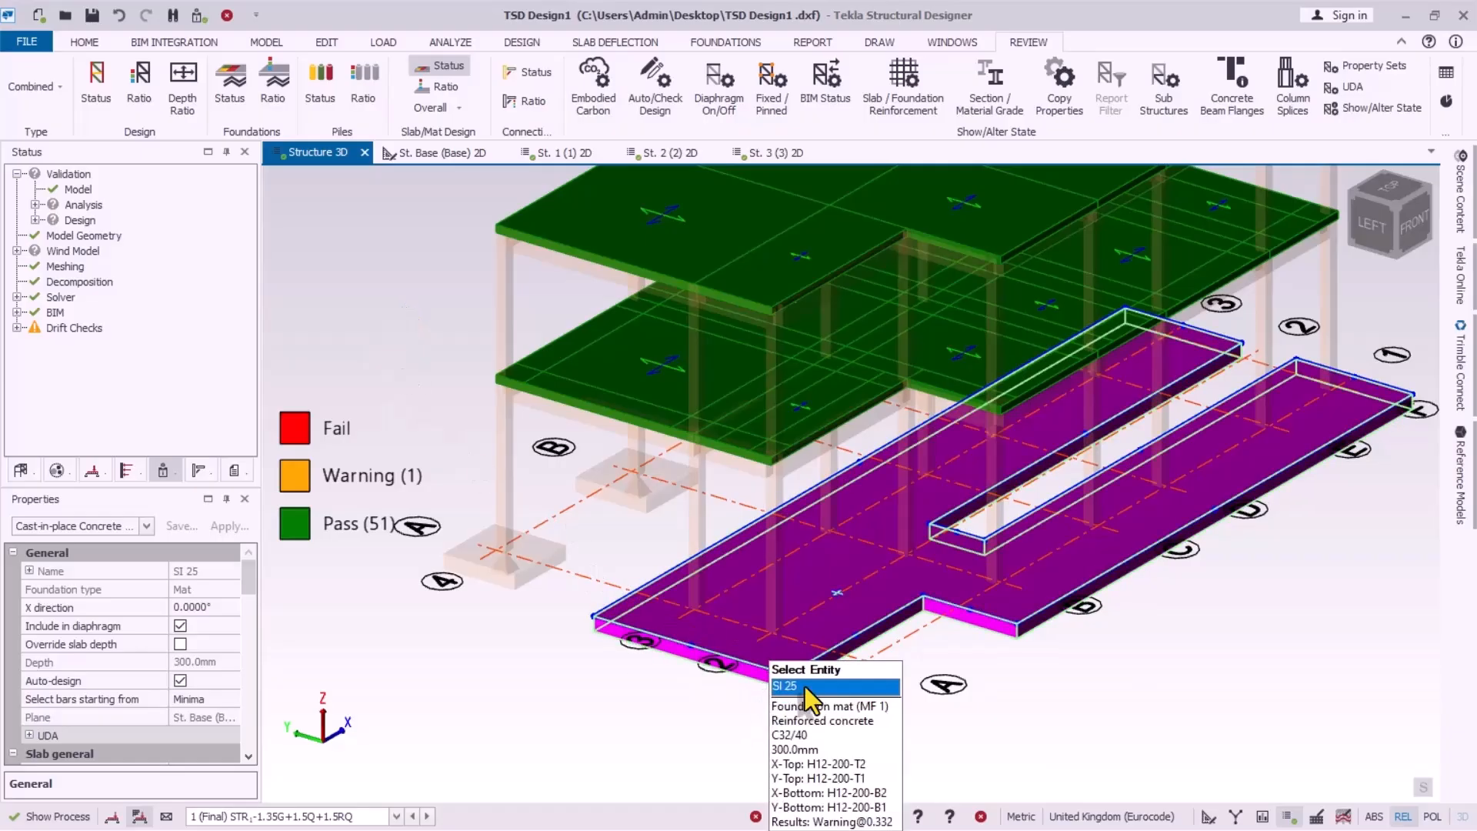
scroll(808, 681, up, 2)
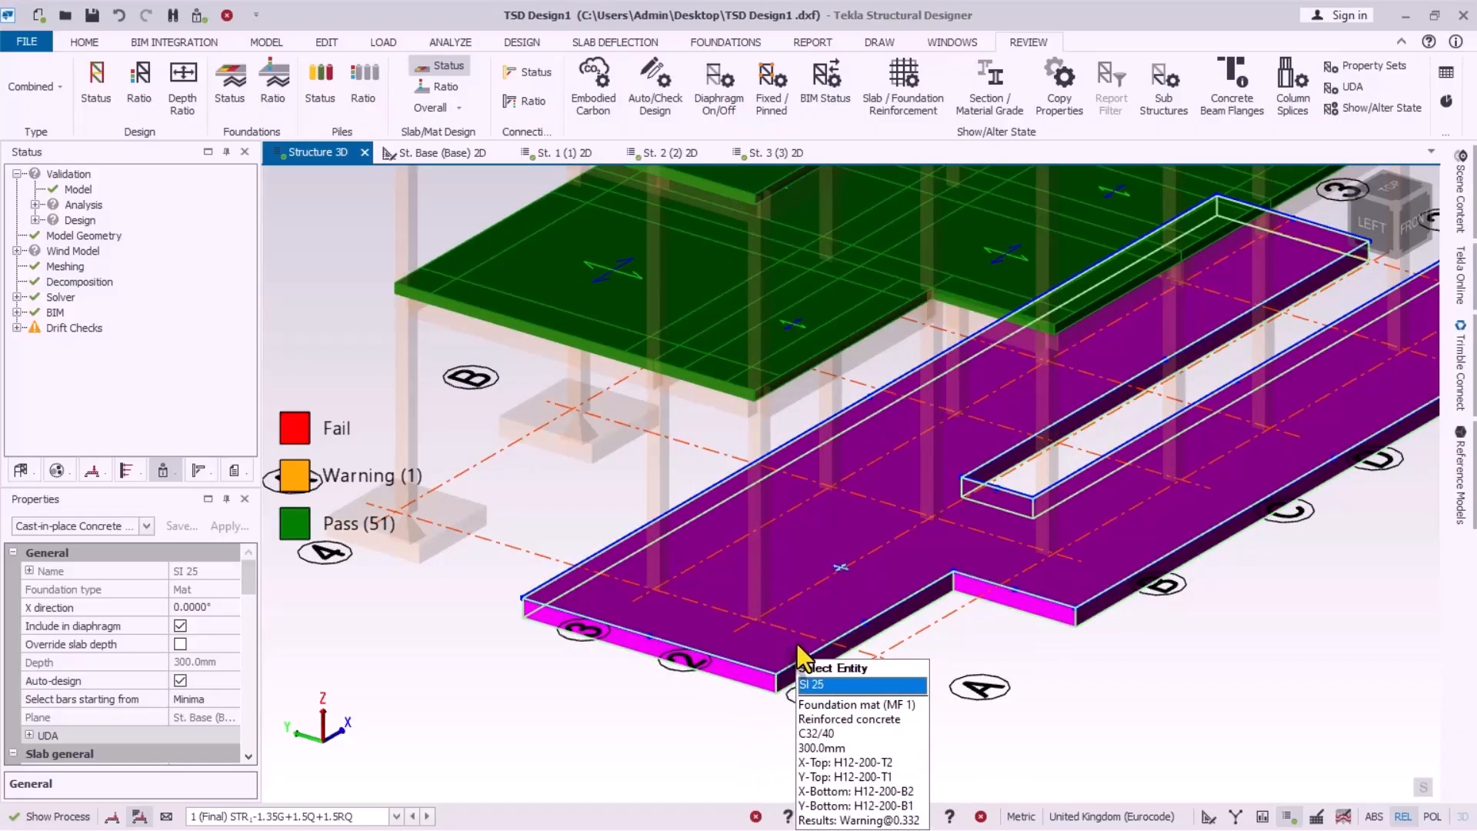
middle_drag(796, 643, 508, 560)
scroll(935, 614, down, 2)
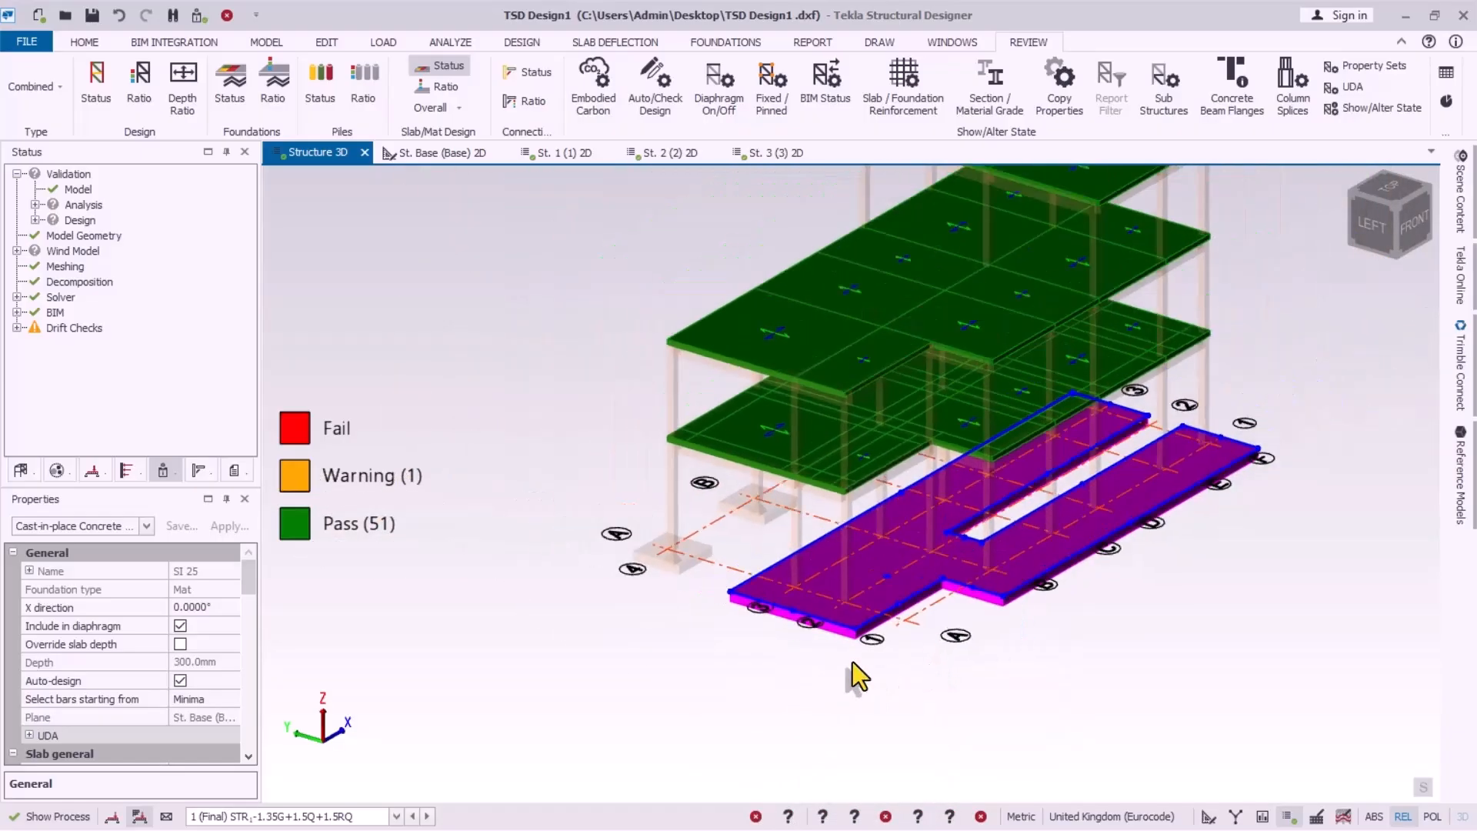
middle_drag(852, 661, 1077, 652)
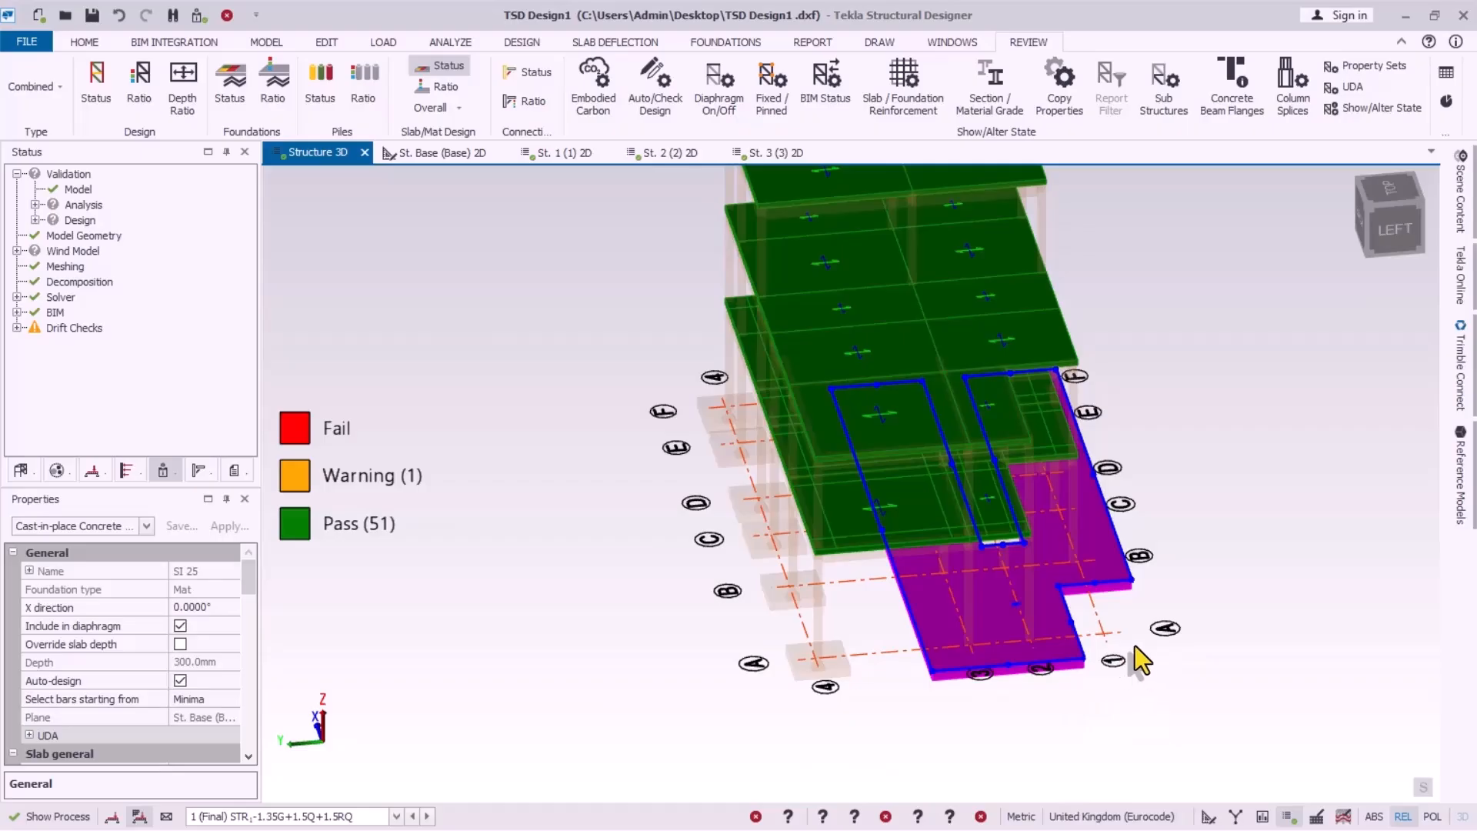
scroll(1116, 638, up, 2)
scroll(1017, 593, up, 1)
scroll(961, 611, down, 1)
scroll(885, 627, up, 1)
middle_drag(860, 640, 922, 598)
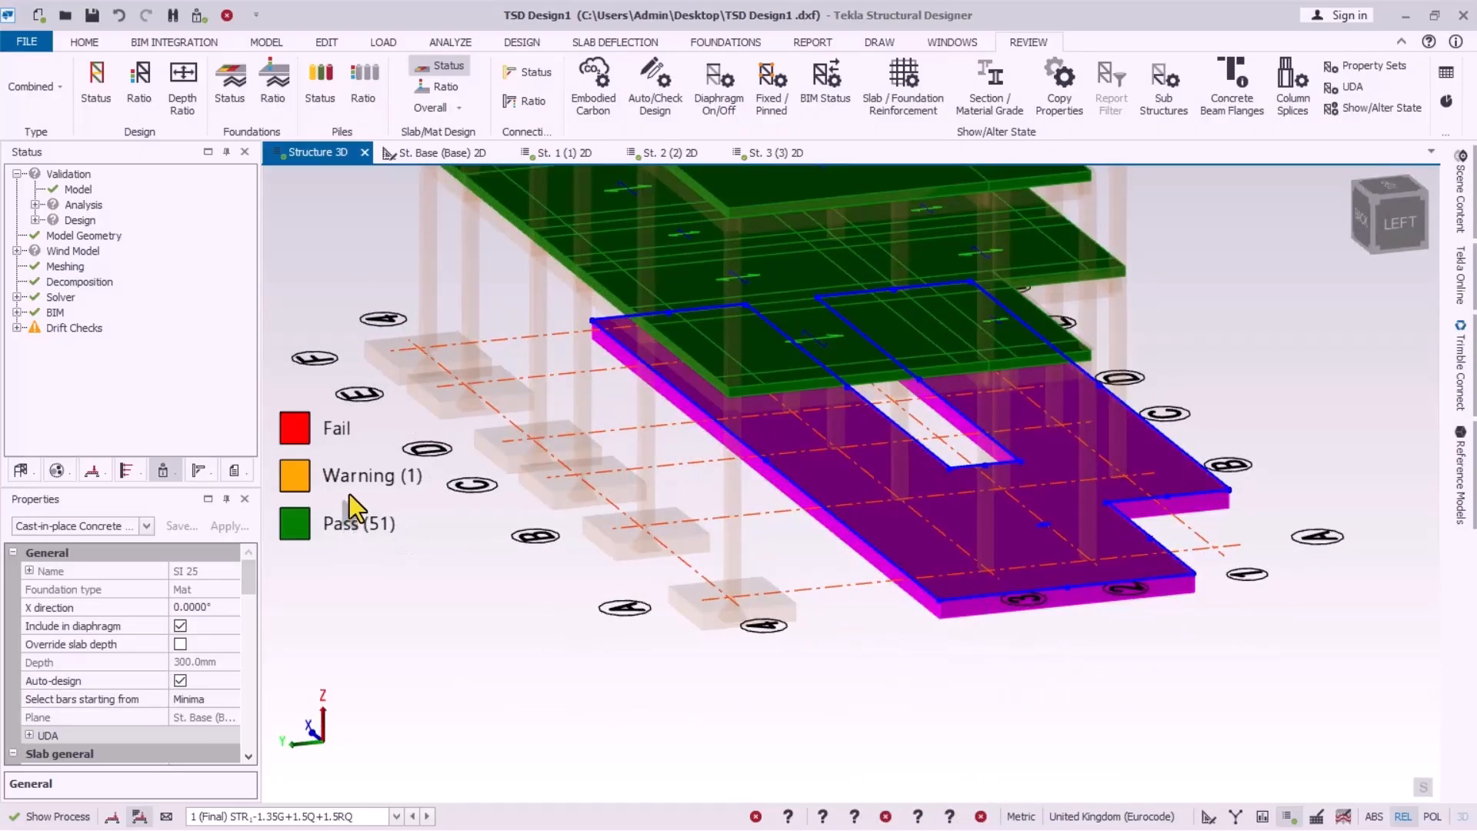
scroll(1020, 654, down, 2)
middle_drag(937, 660, 945, 603)
Step: Rerun the slab design from the selected foundation mat
double_click(946, 603)
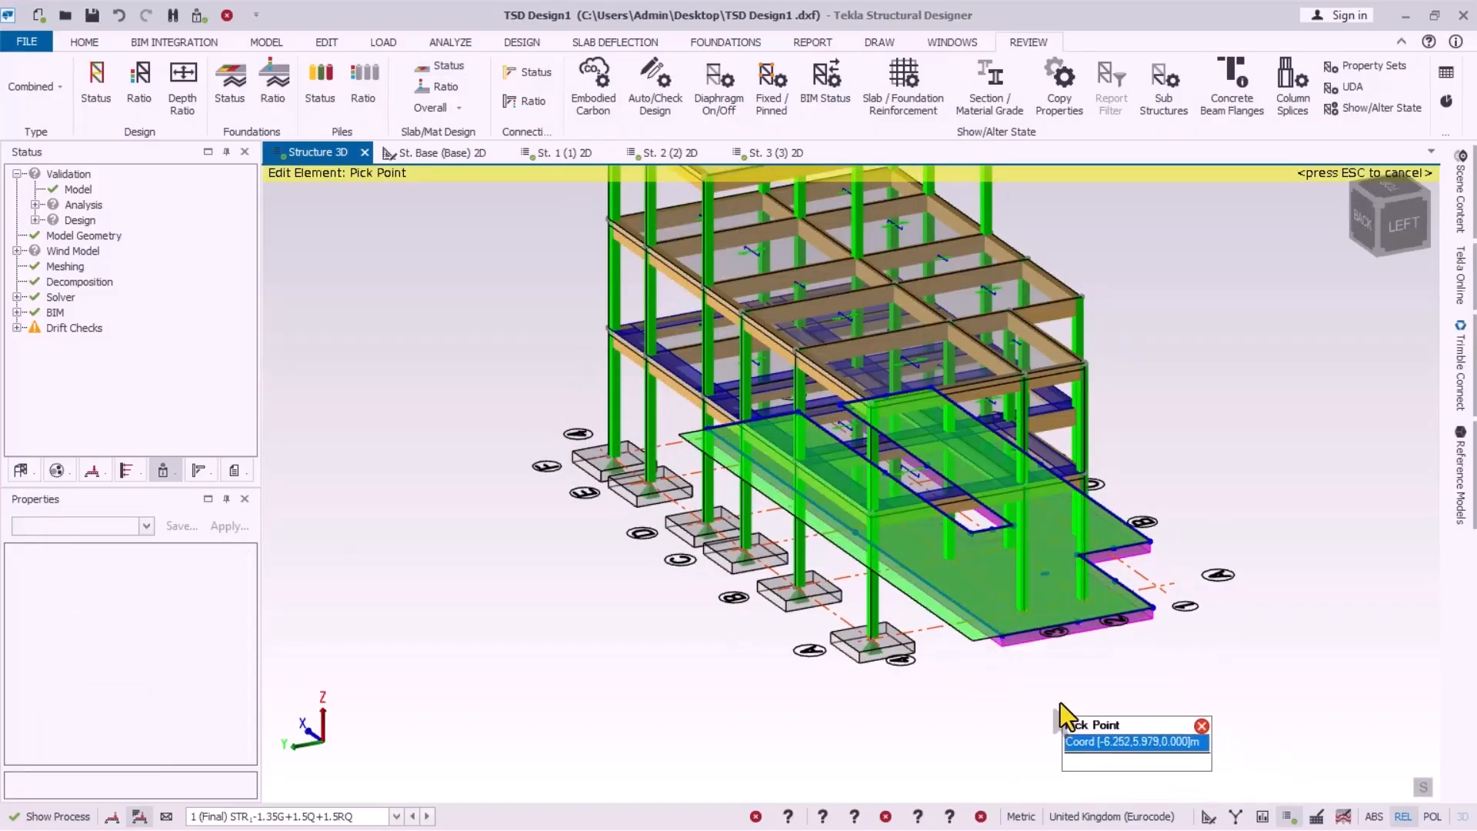
key(Escape)
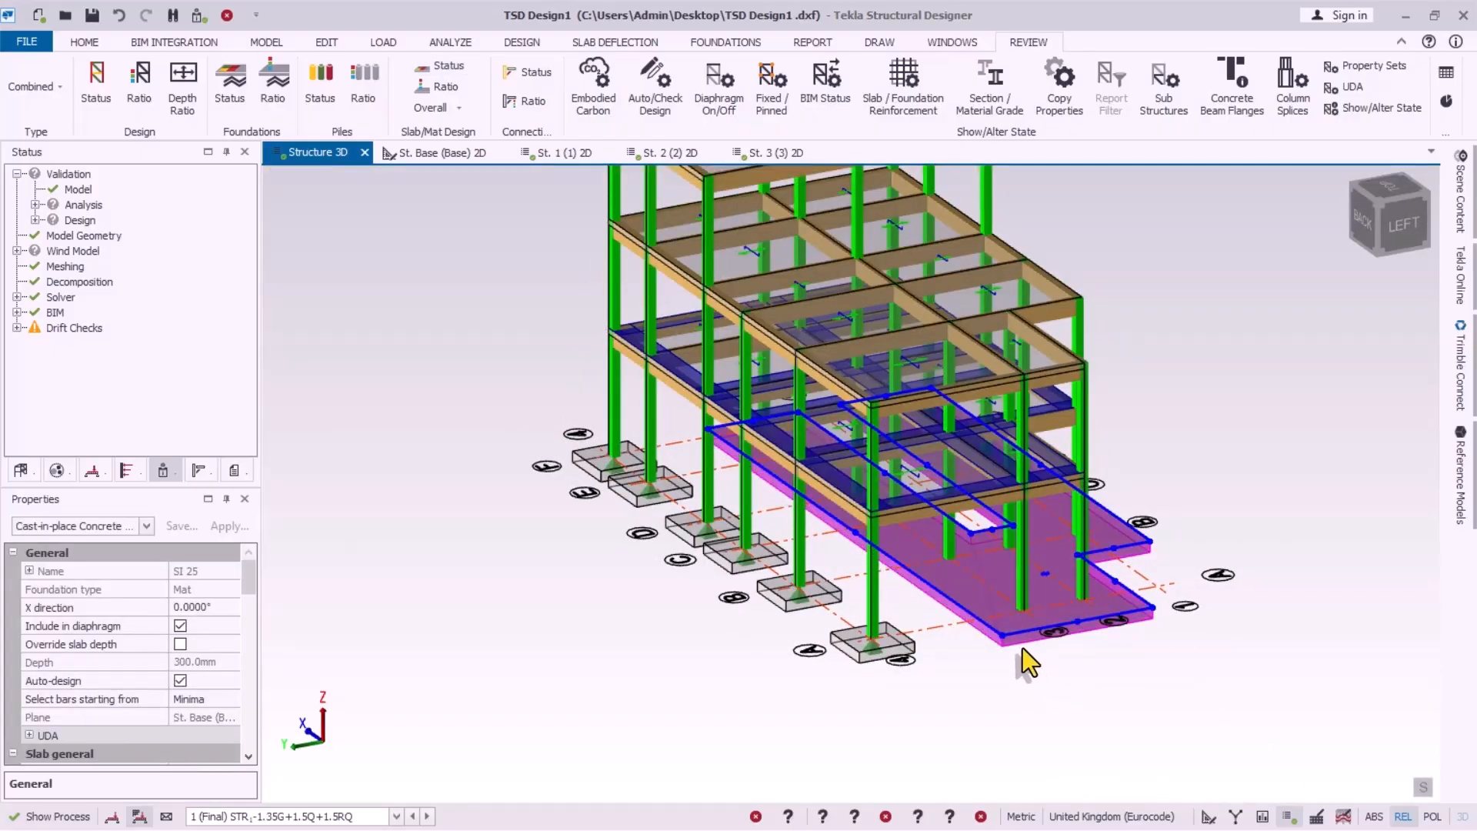
right_click(1022, 644)
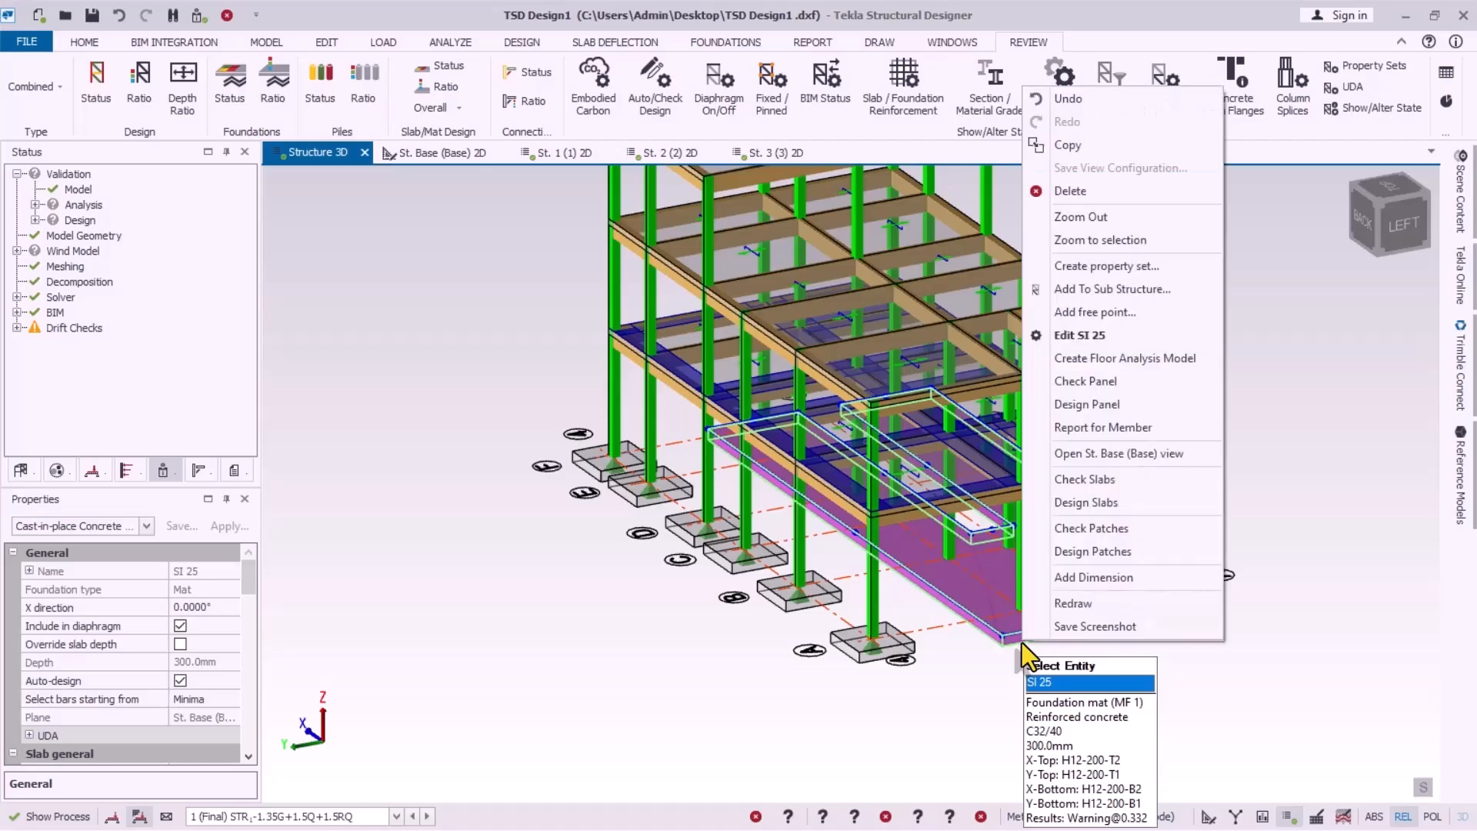
click(1091, 504)
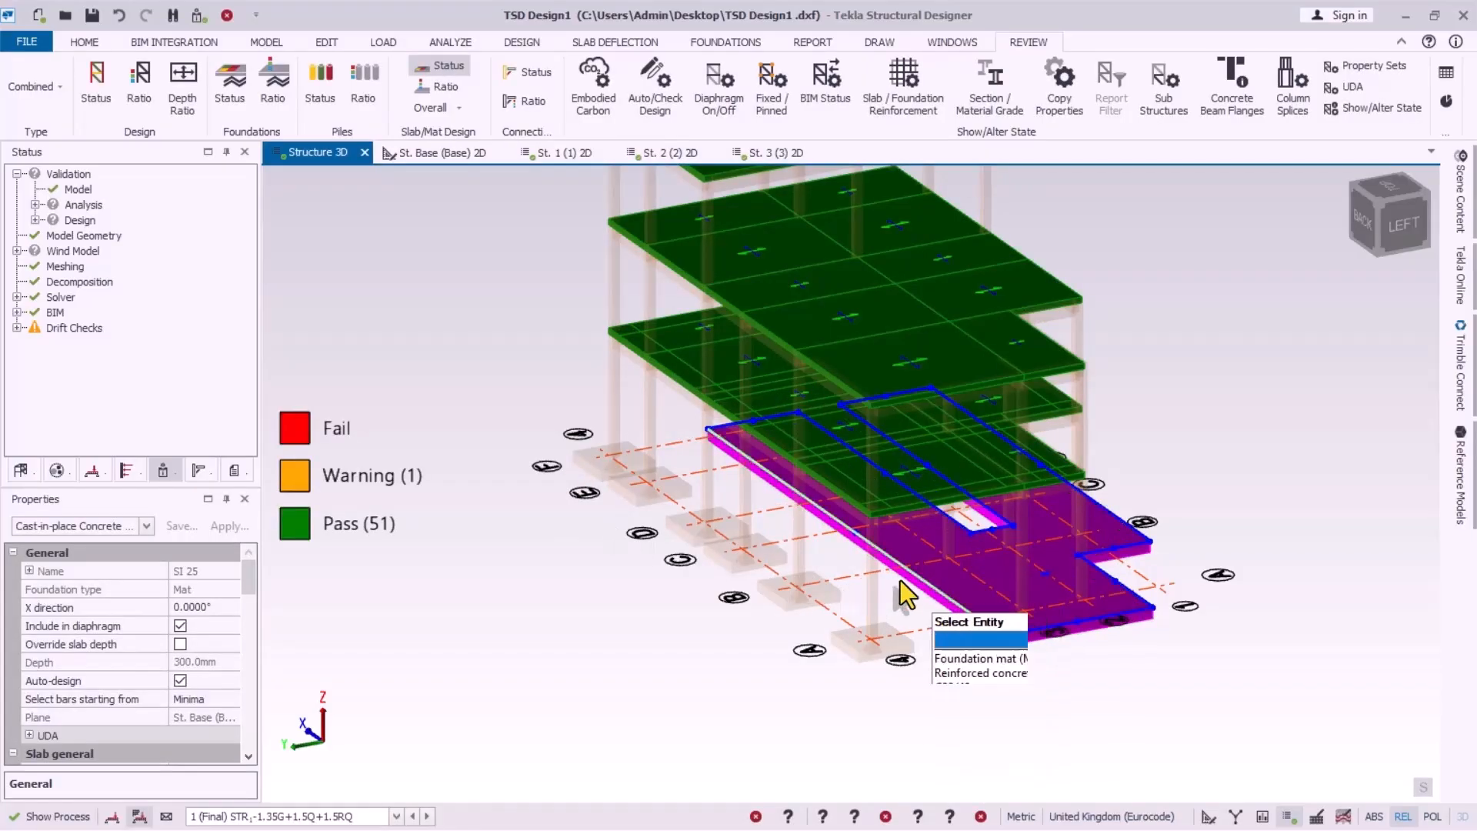
Step: Check the foundation mat panel and review its reinforcement design summary, bearing pressure summary and tension check
scroll(1000, 638, up, 3)
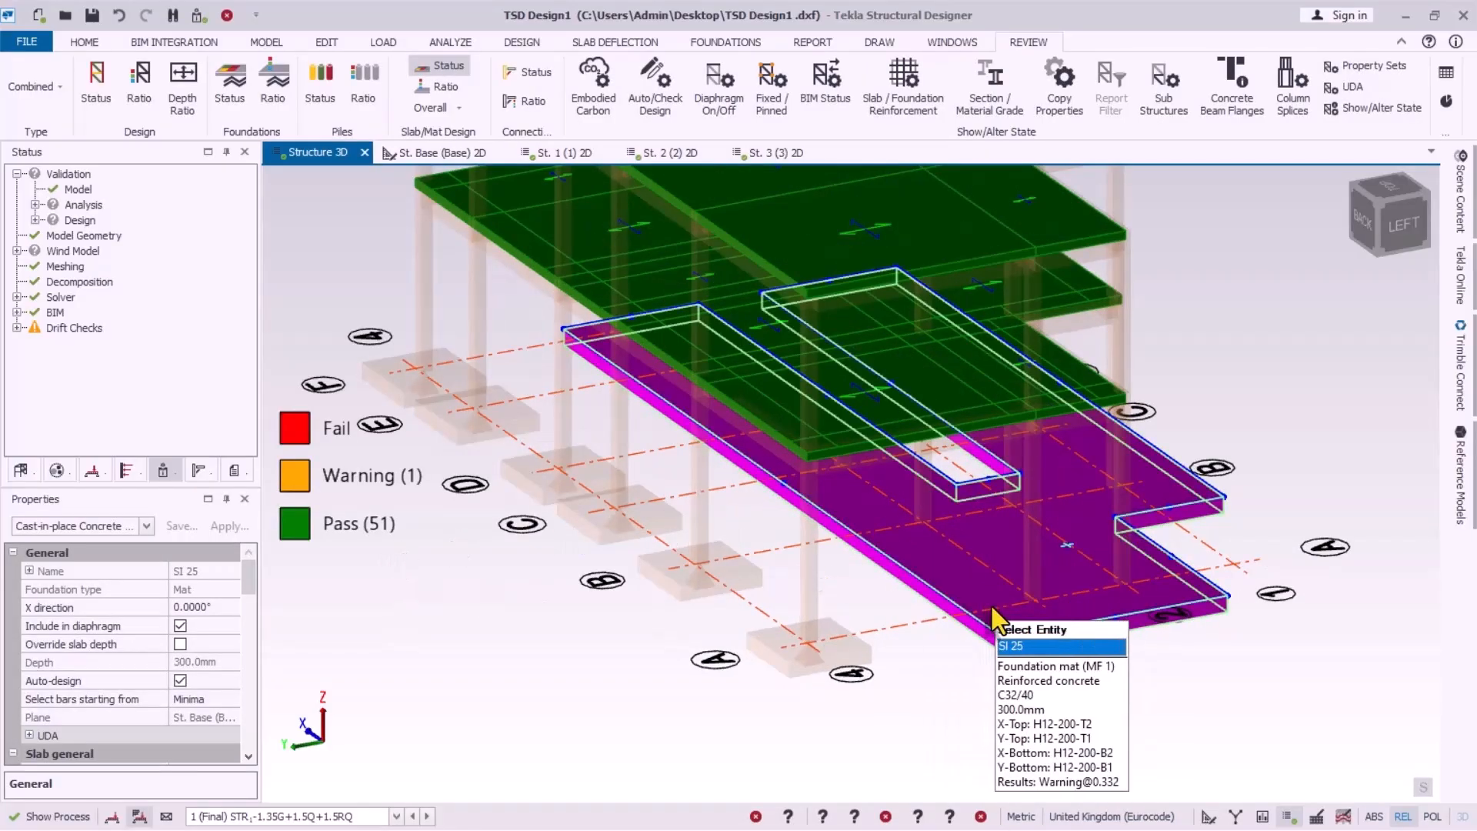
scroll(1007, 638, up, 2)
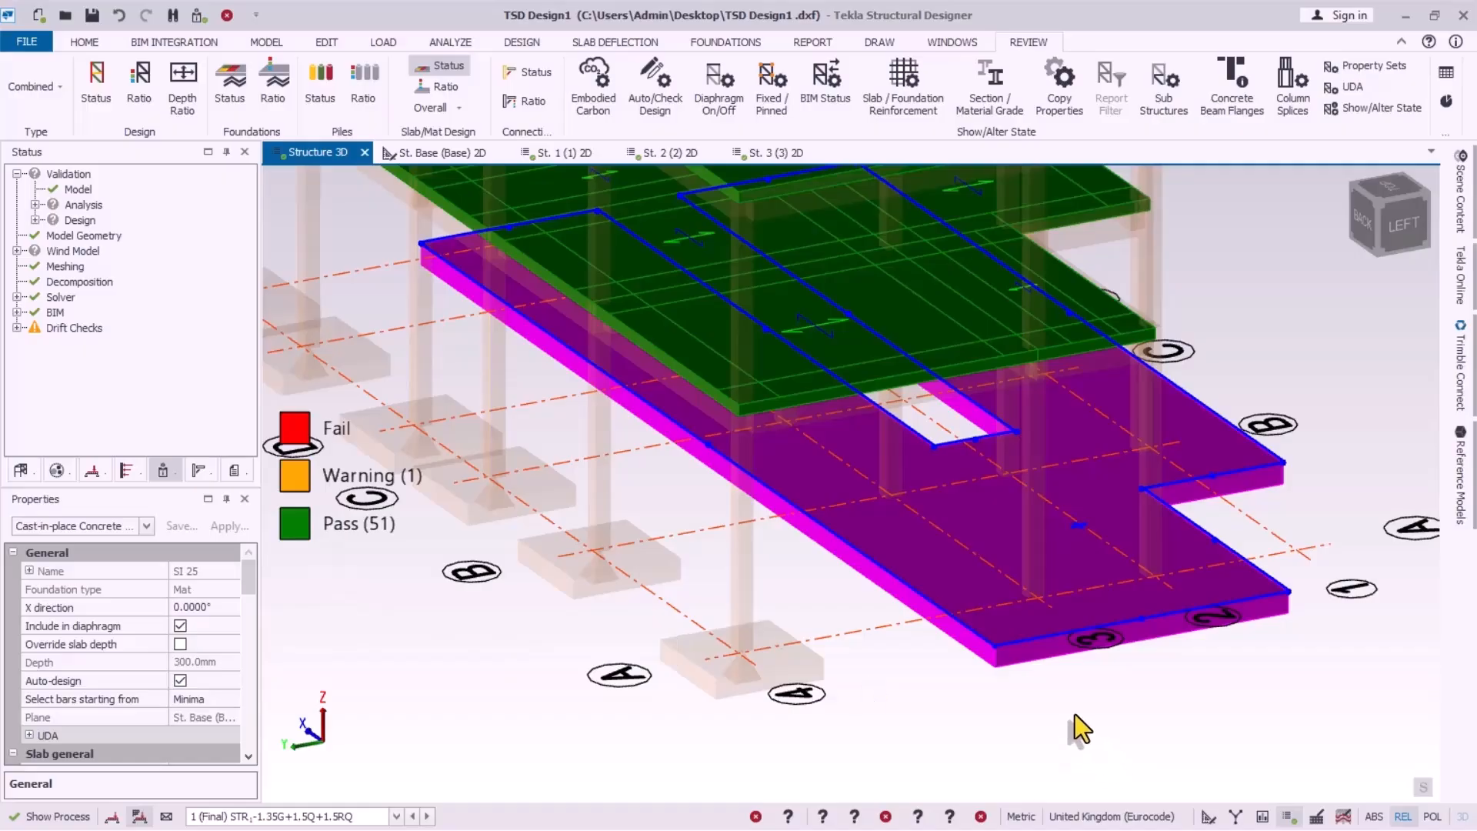
right_click(1023, 657)
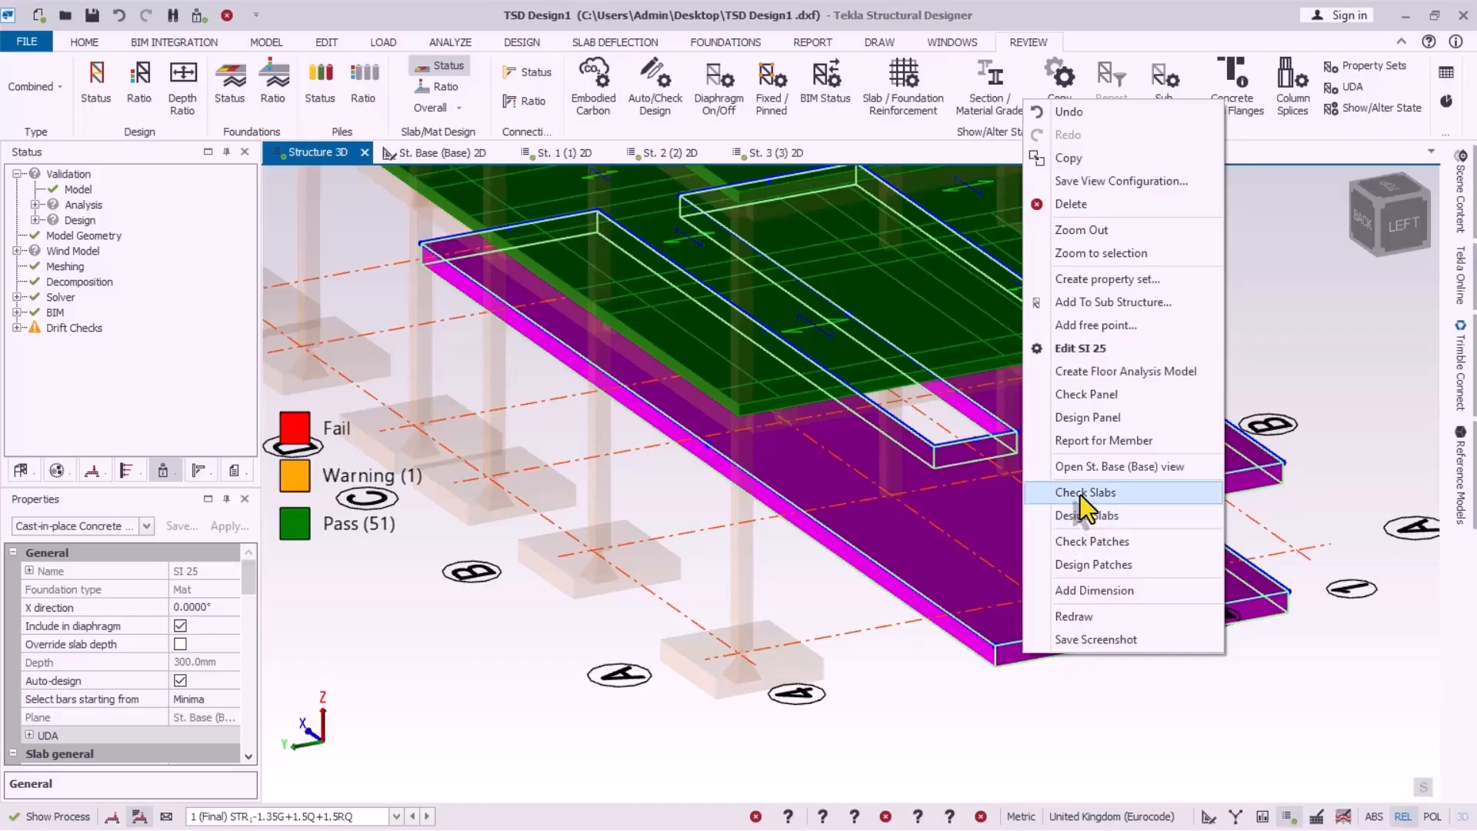
click(1093, 392)
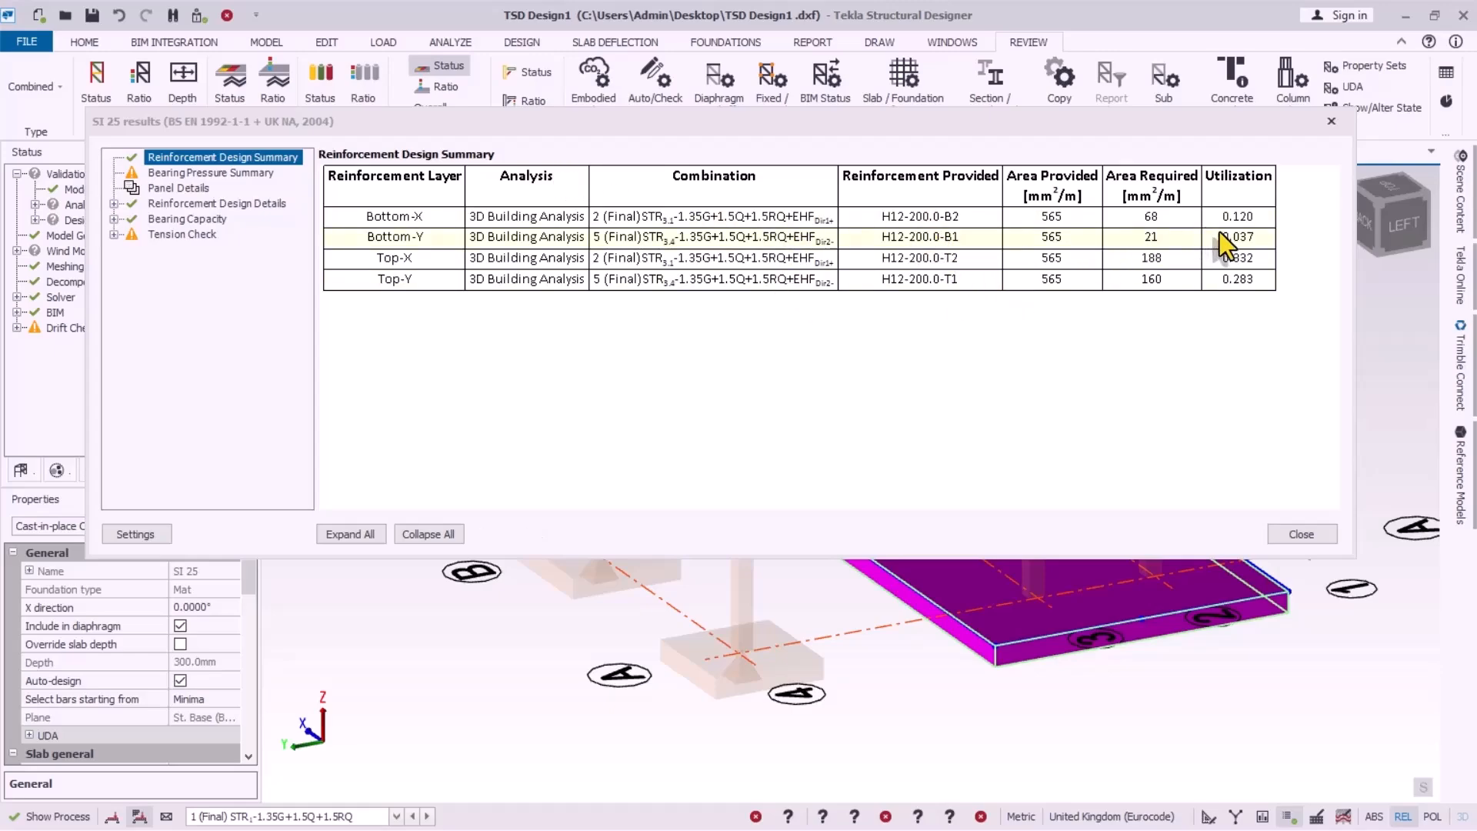
click(175, 177)
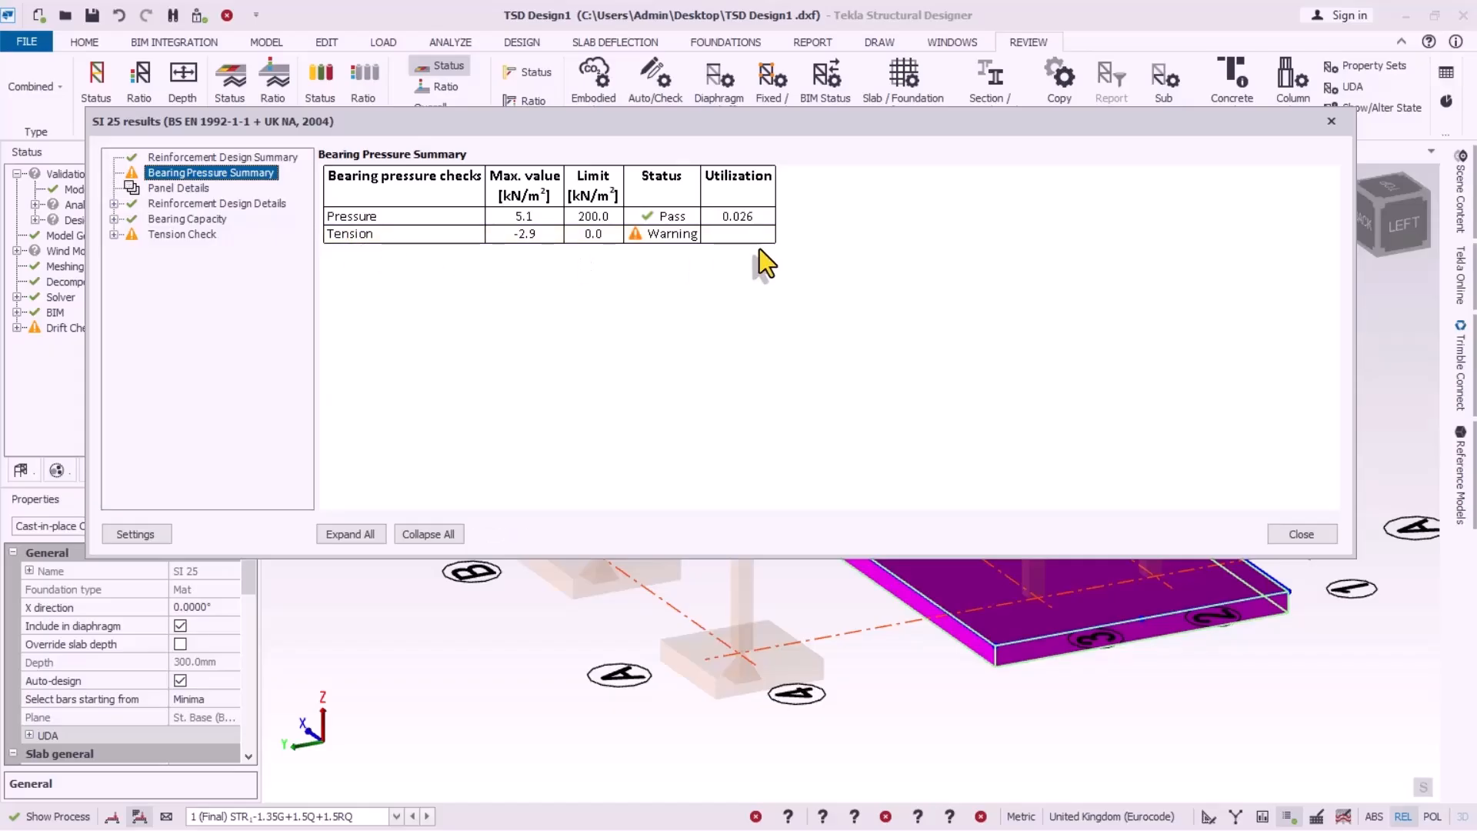
double_click(146, 235)
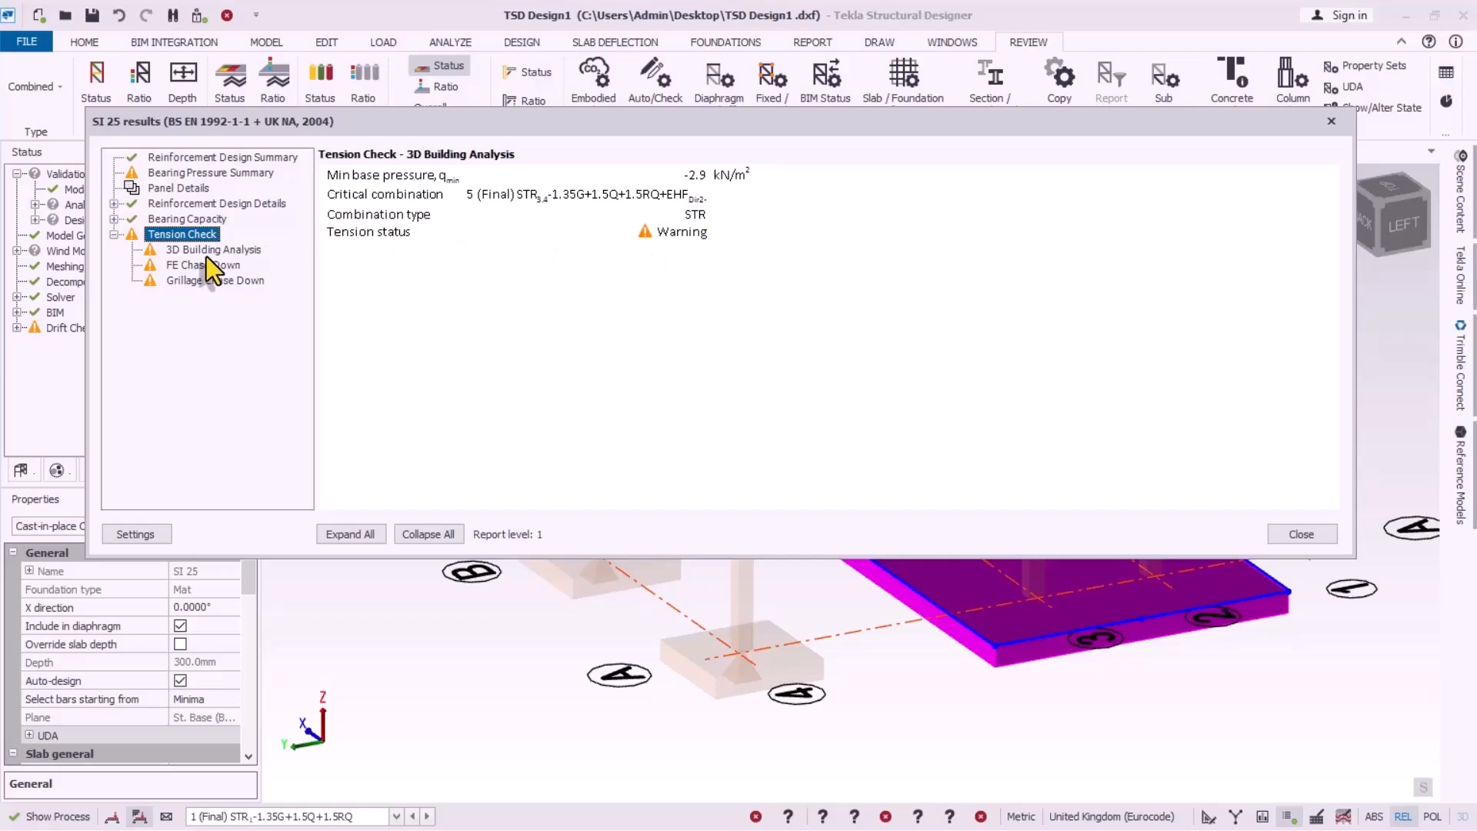
click(1300, 534)
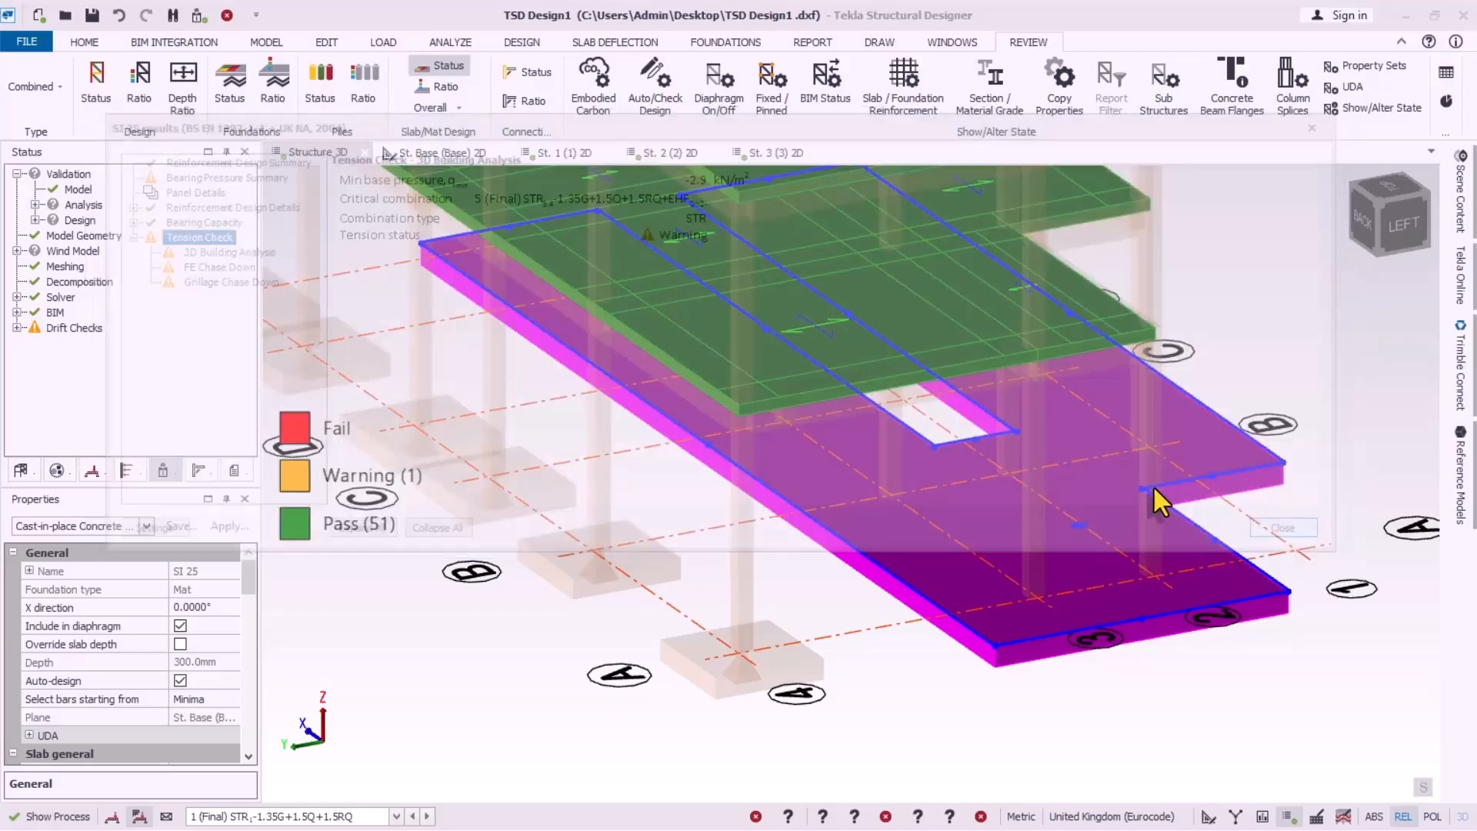
scroll(1000, 646, down, 5)
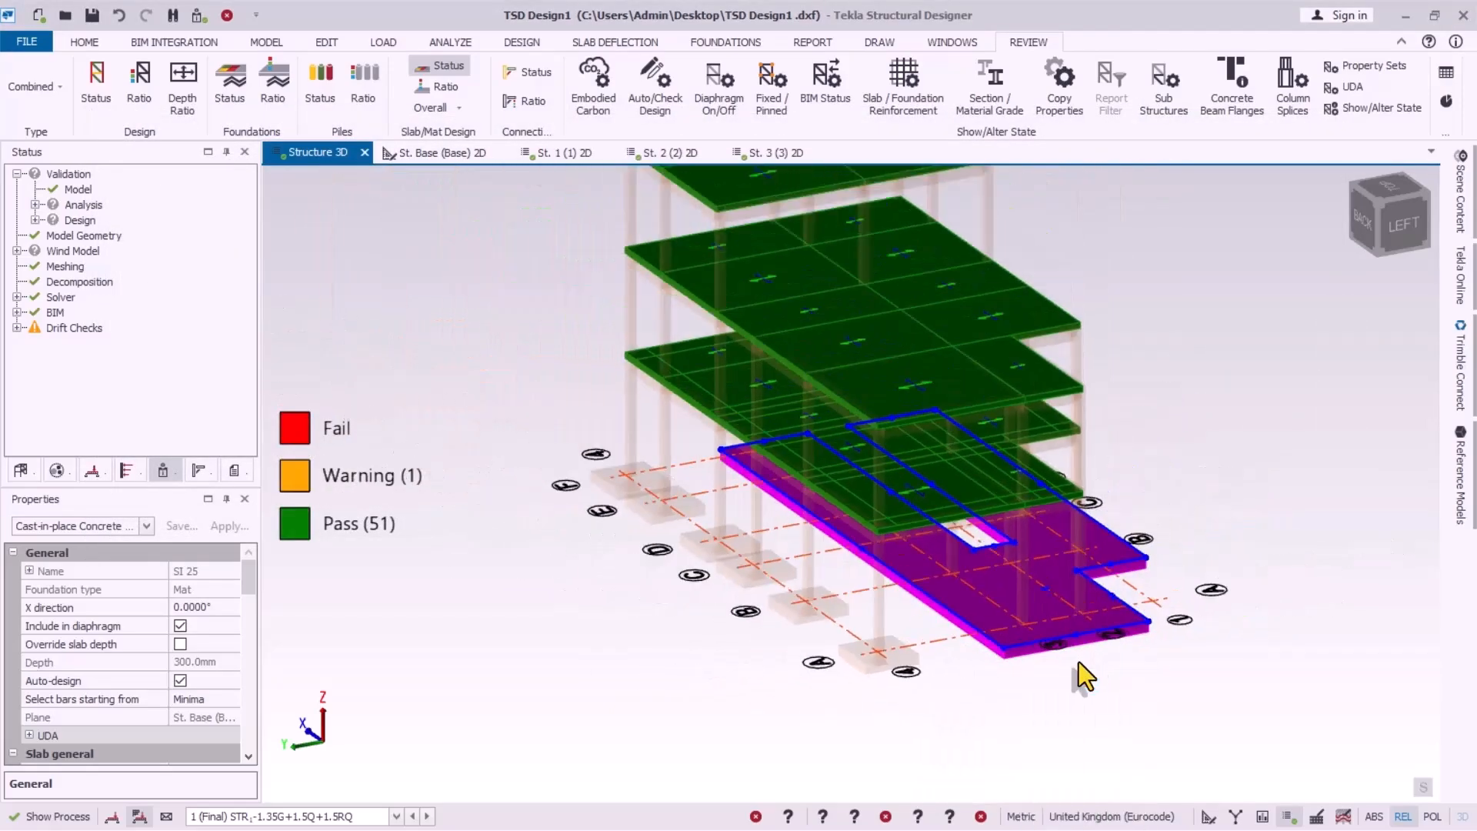
Step: Review the concrete modification factors for FE chase-down and building analysis in the analysis settings, and accept the settings
click(448, 42)
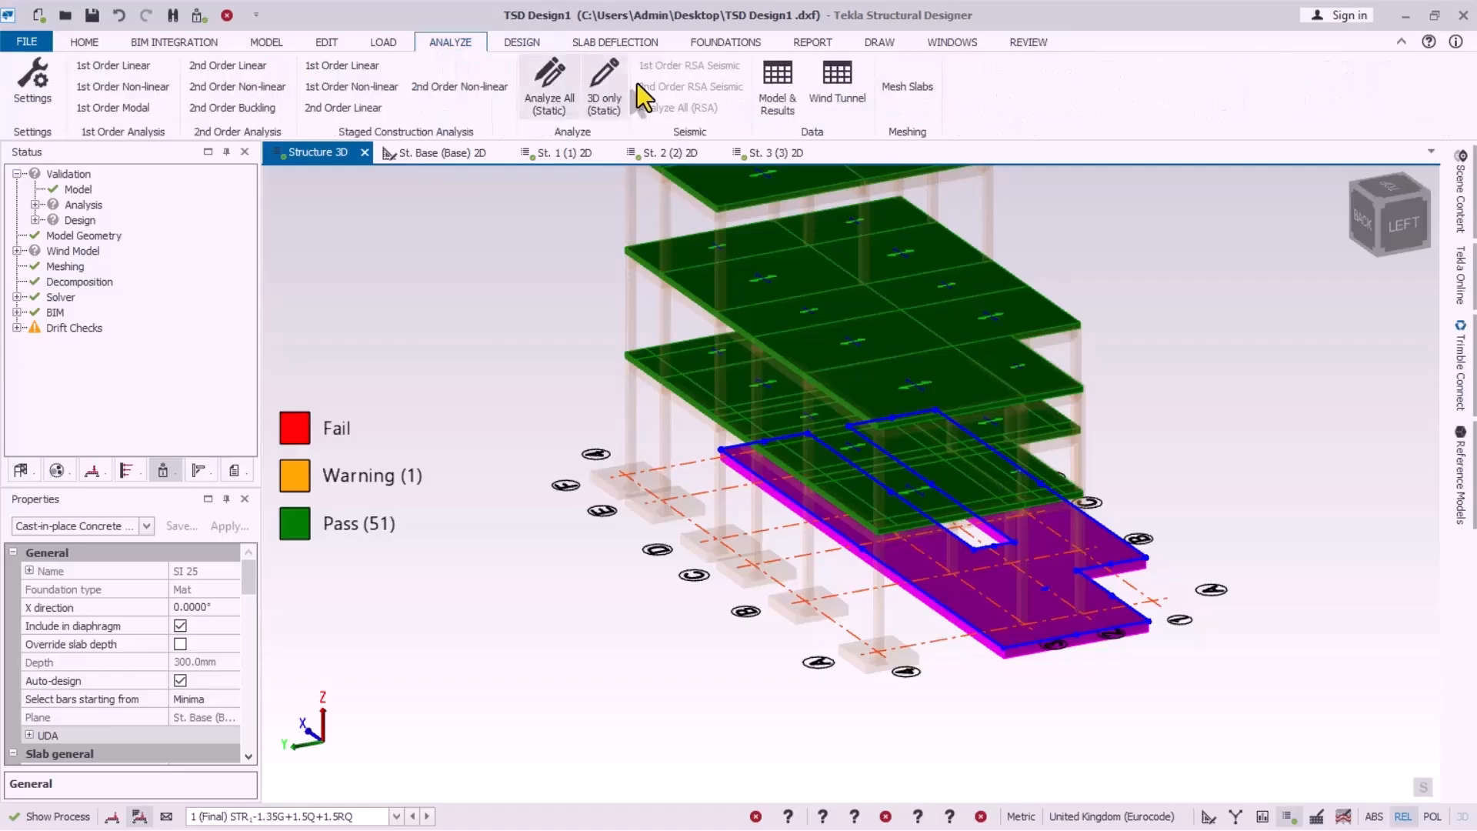
click(32, 81)
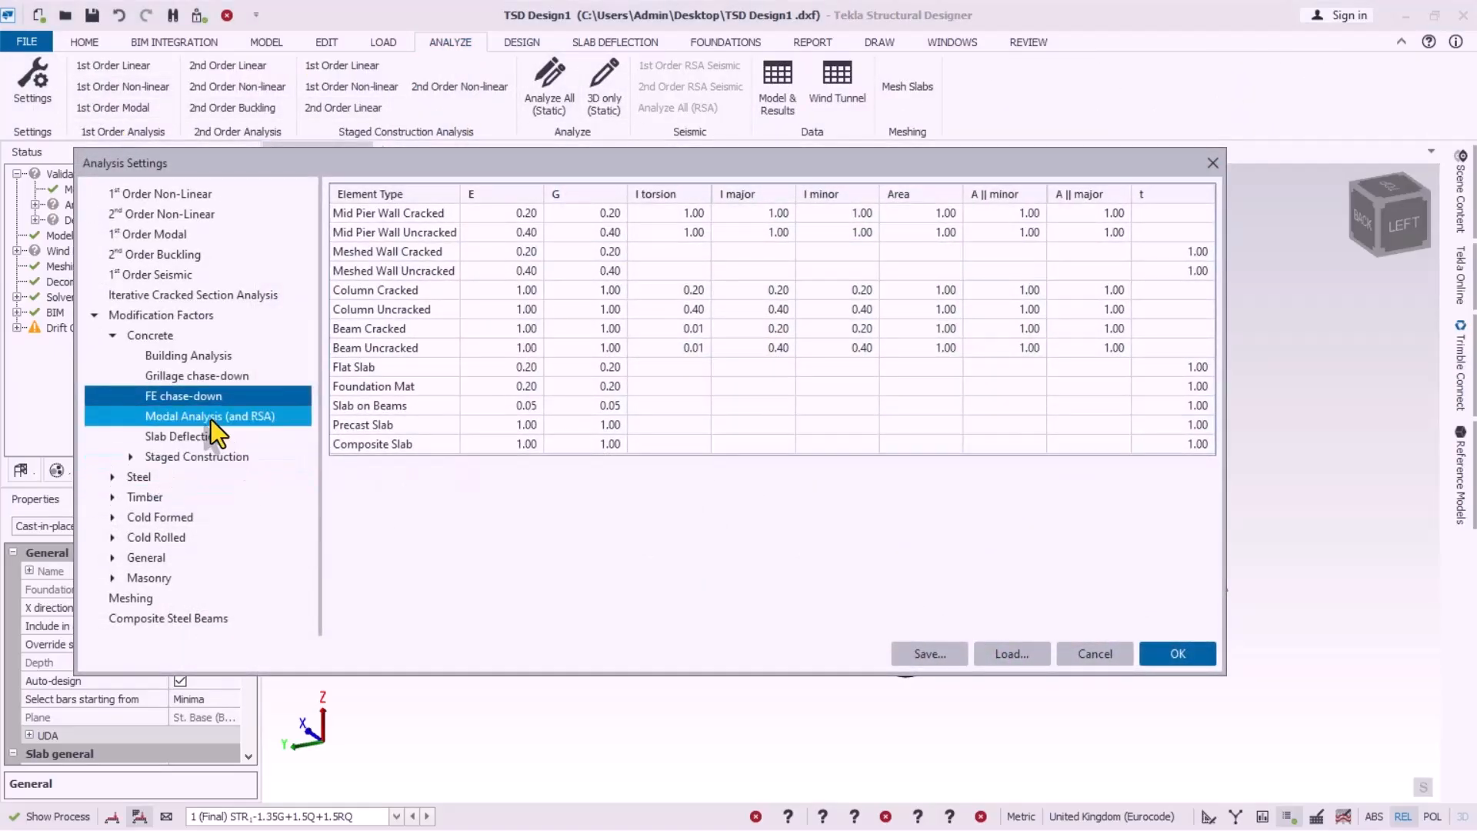
click(166, 359)
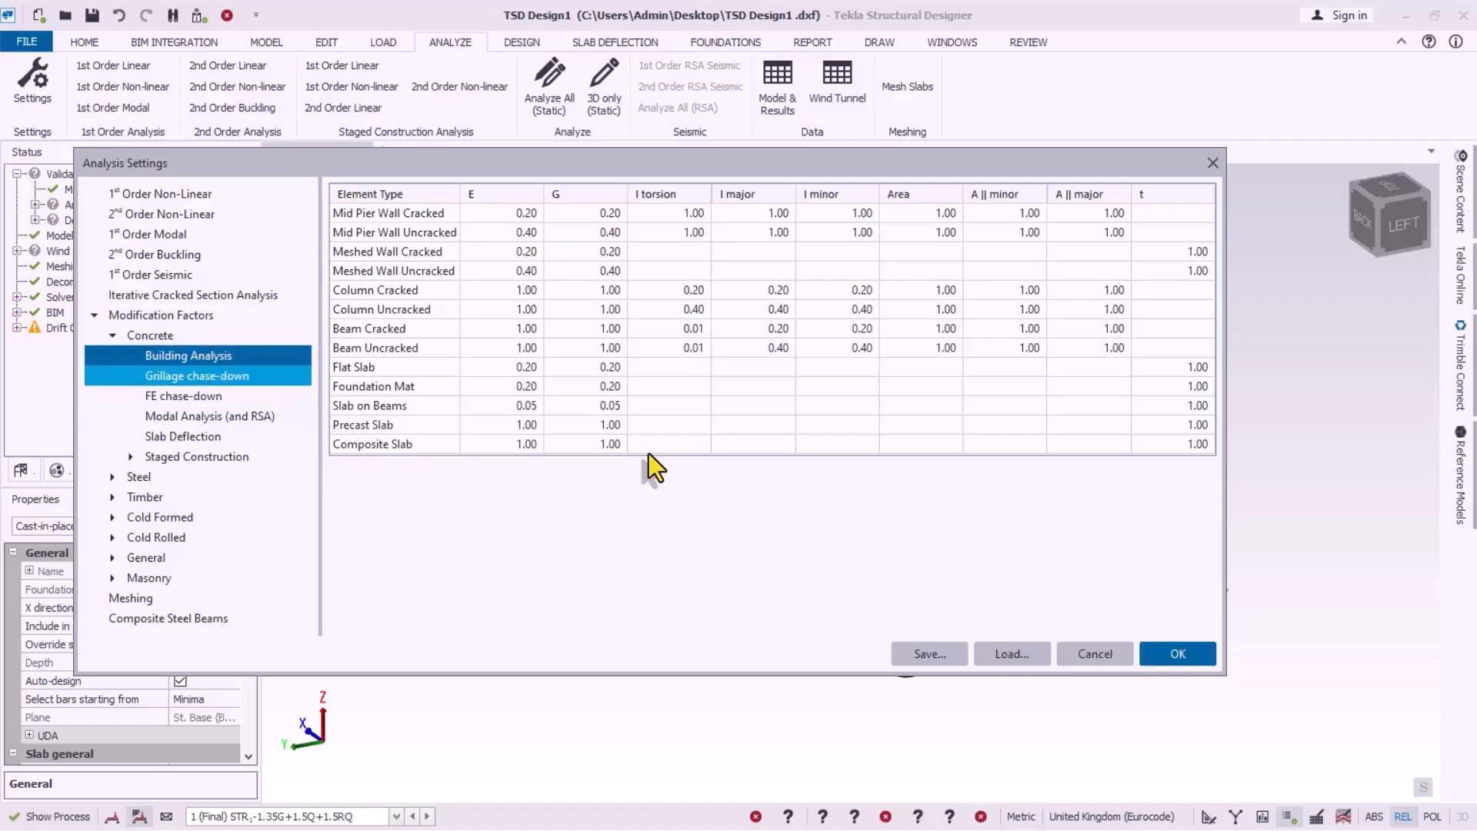
click(1178, 653)
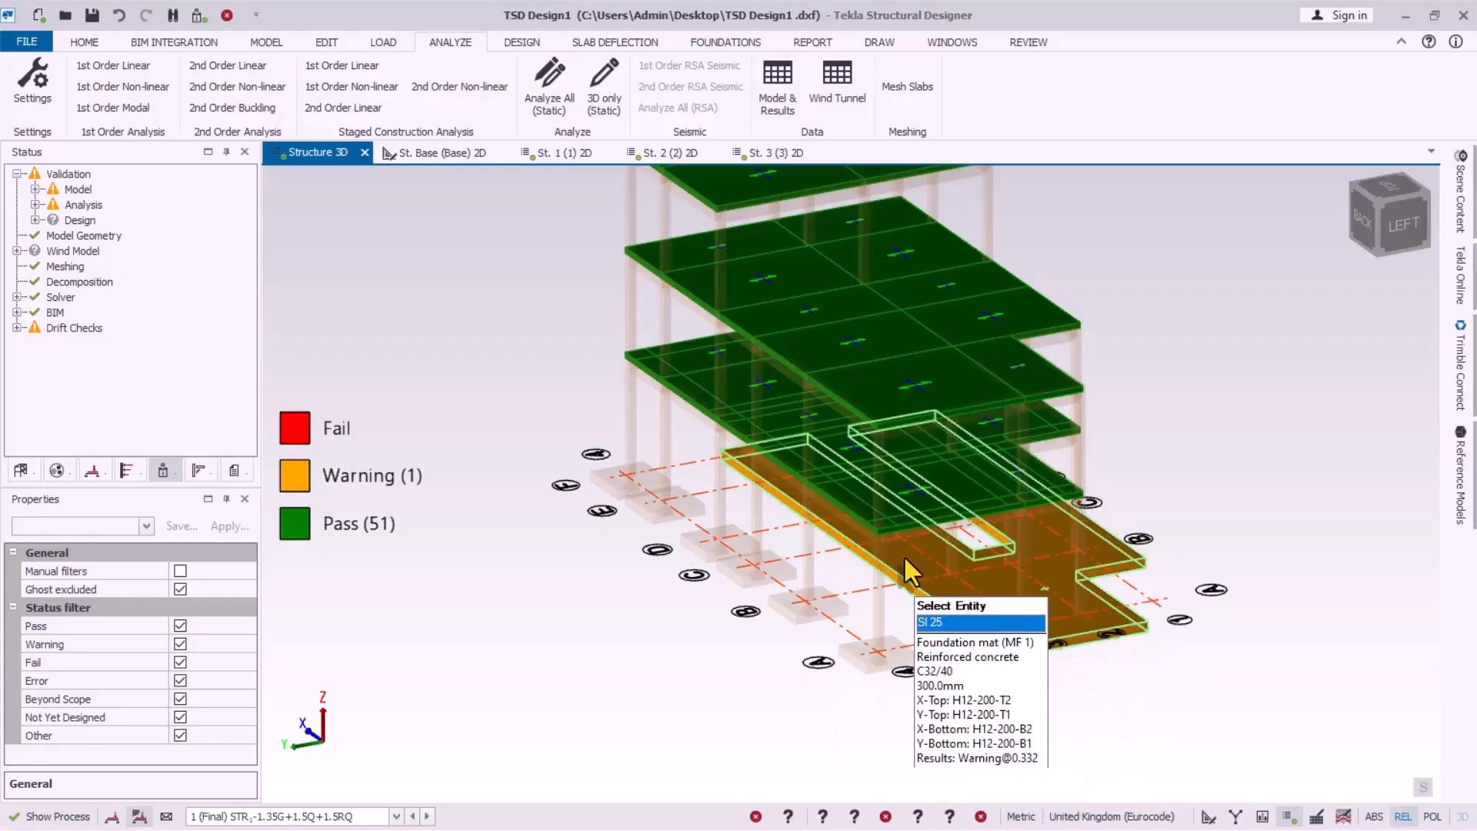
scroll(905, 560, down, 2)
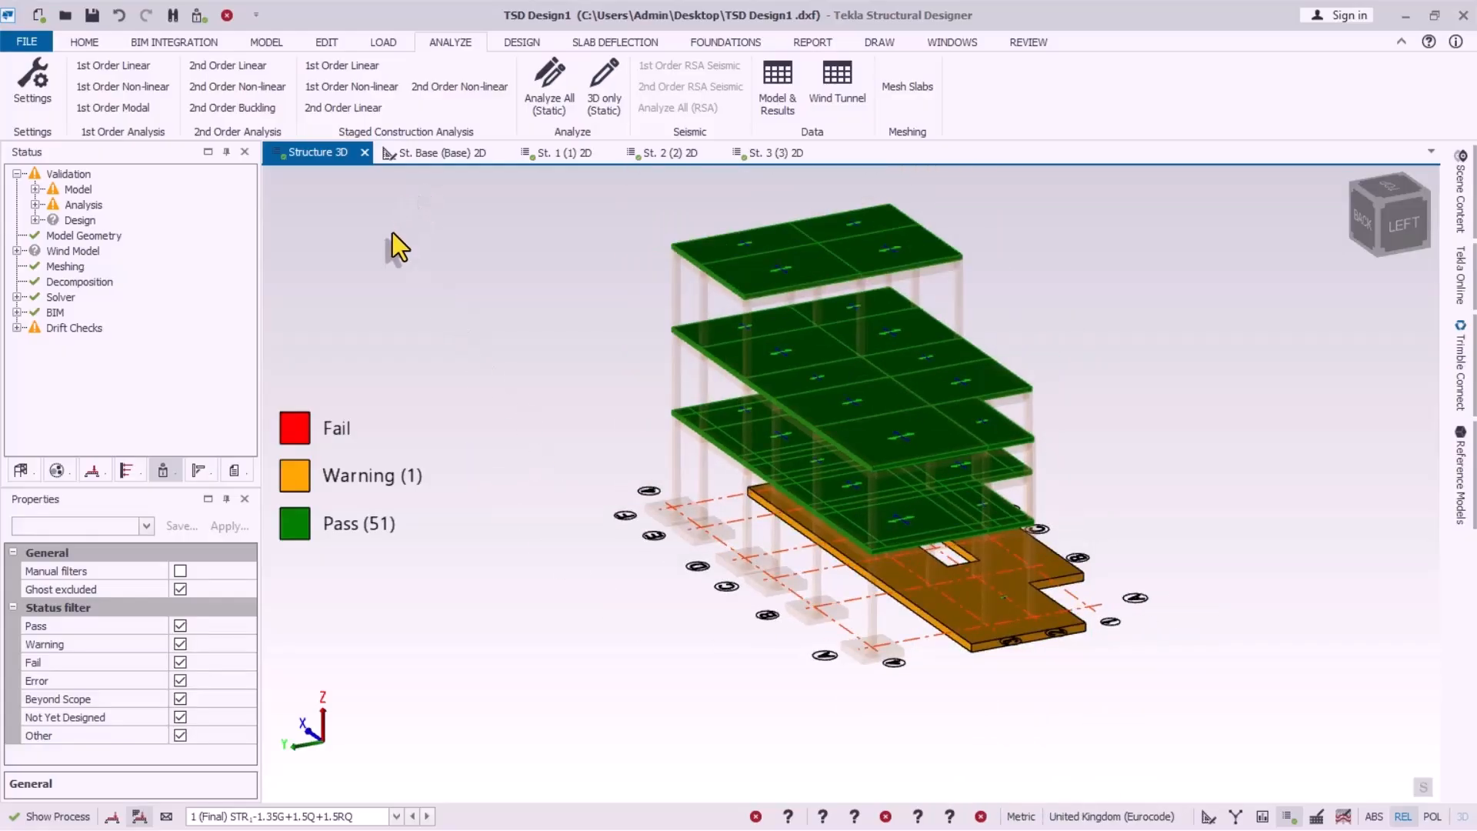
Step: Display the St. Base (Base) 2D plan and run the model validation
click(418, 154)
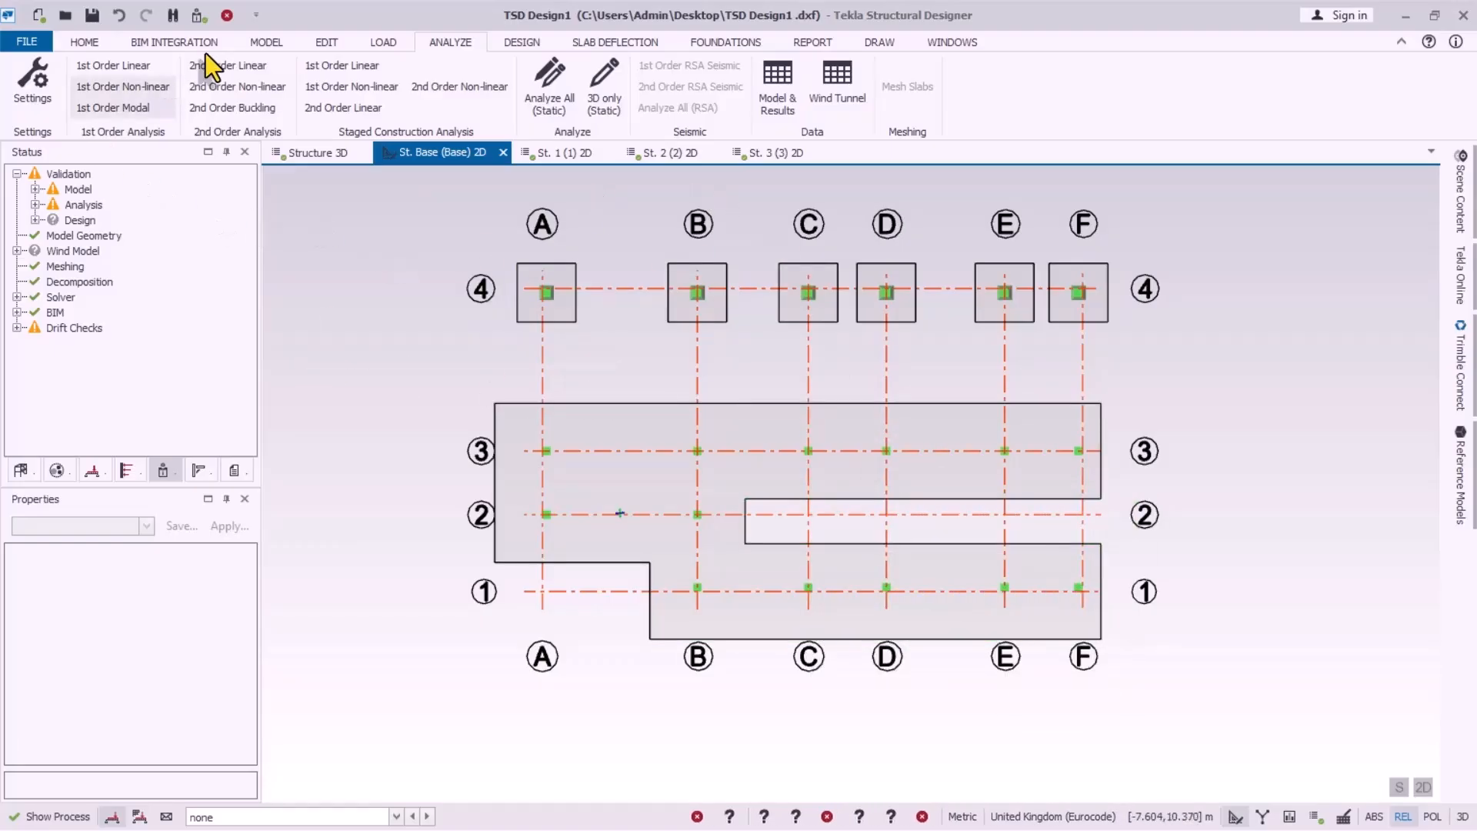
click(200, 19)
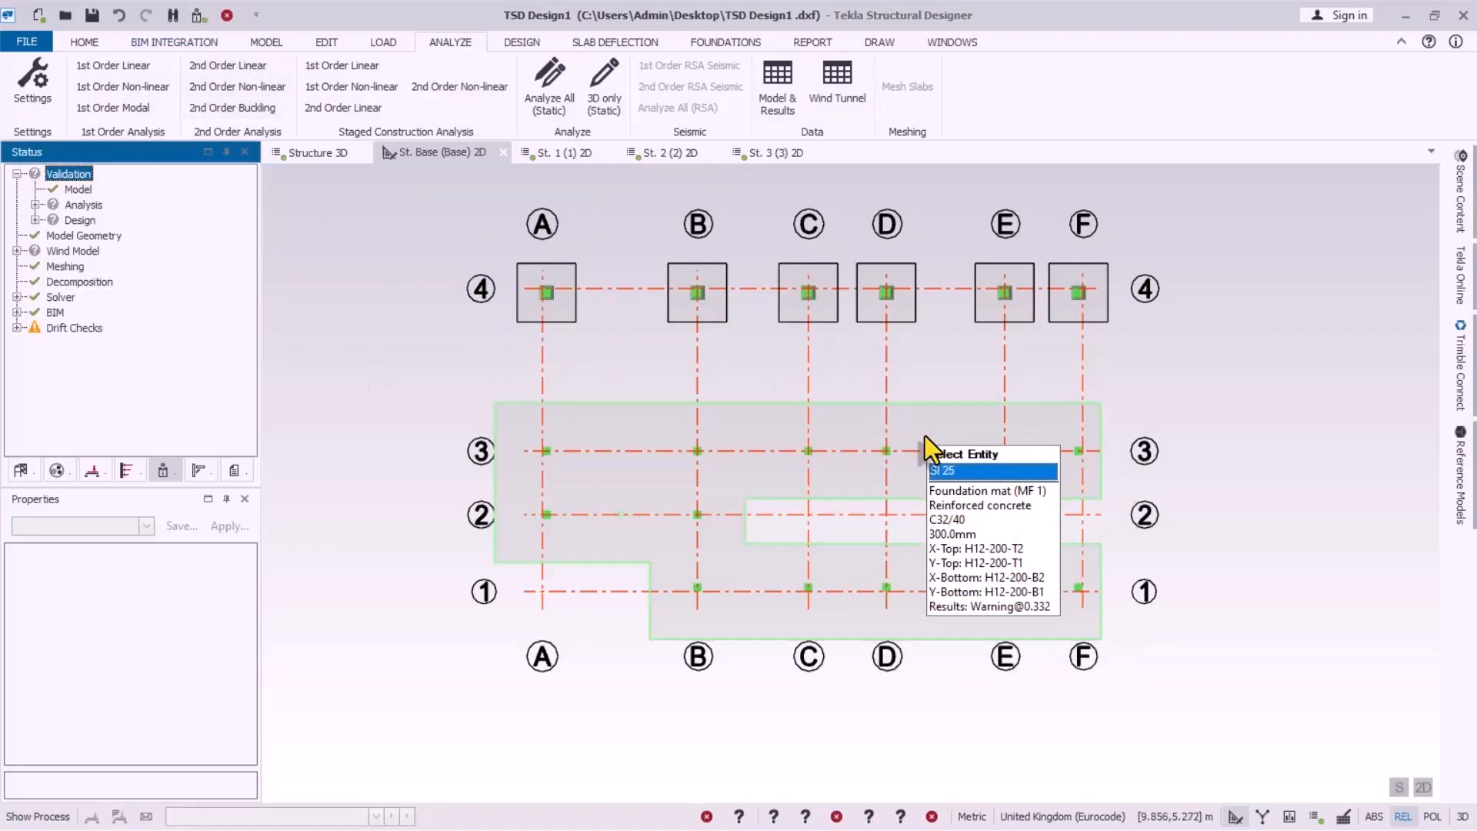
scroll(925, 435, up, 2)
scroll(1036, 456, down, 1)
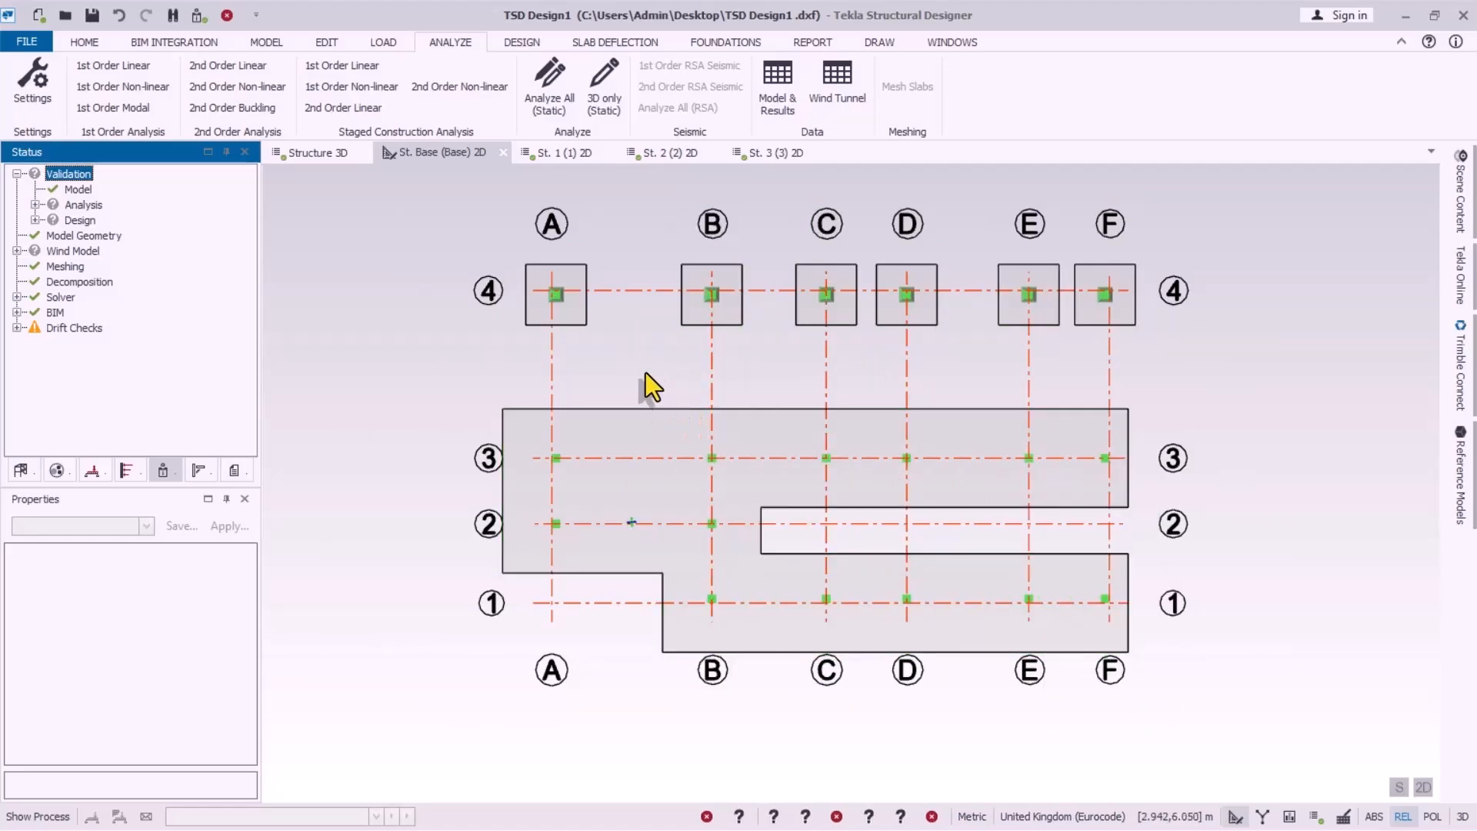
Step: Open the drawing settings and review the slab and mat layout options for beams, braces, columns, walls and slabs/mats
click(880, 43)
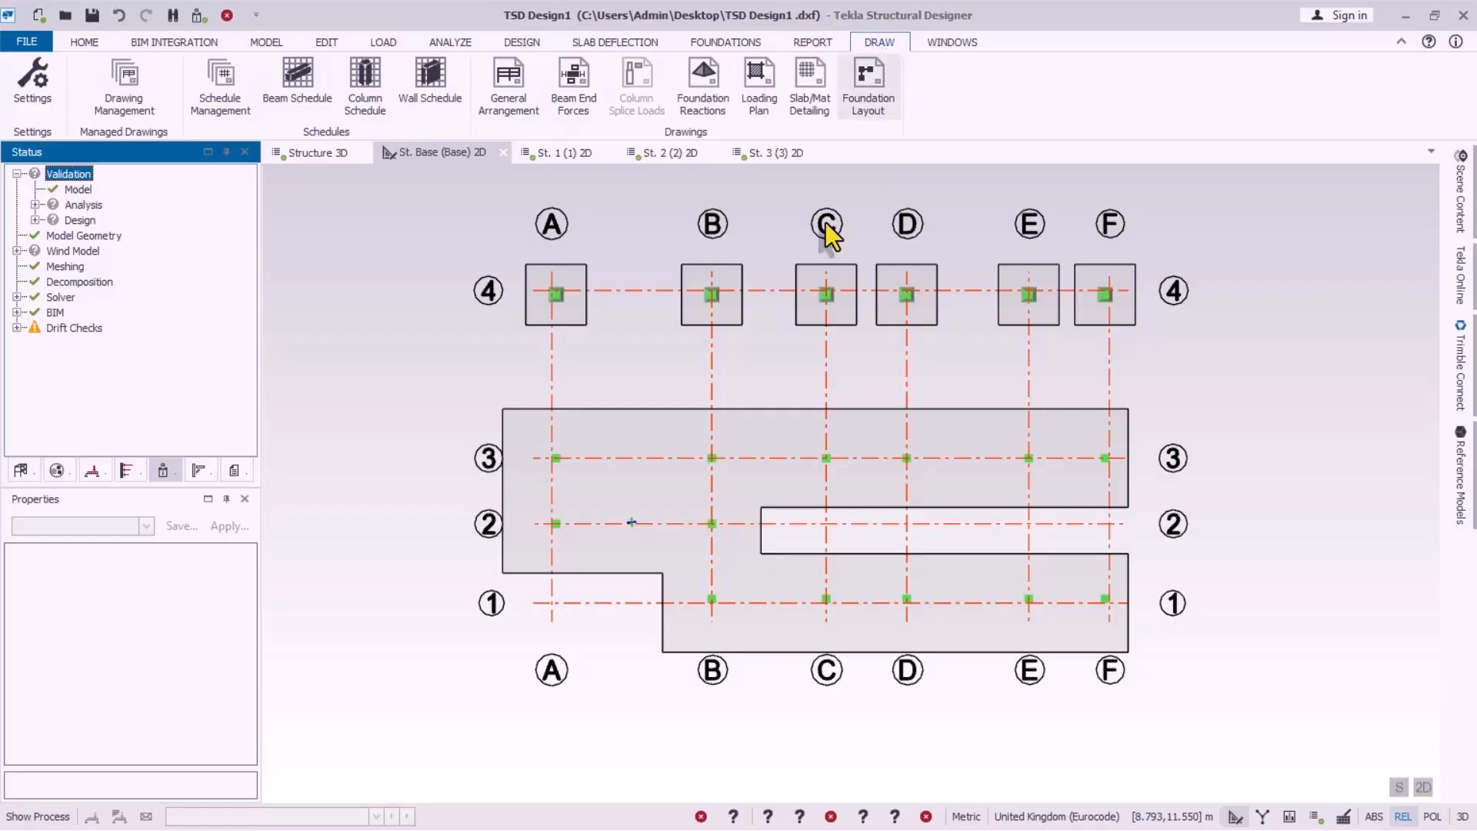
click(36, 99)
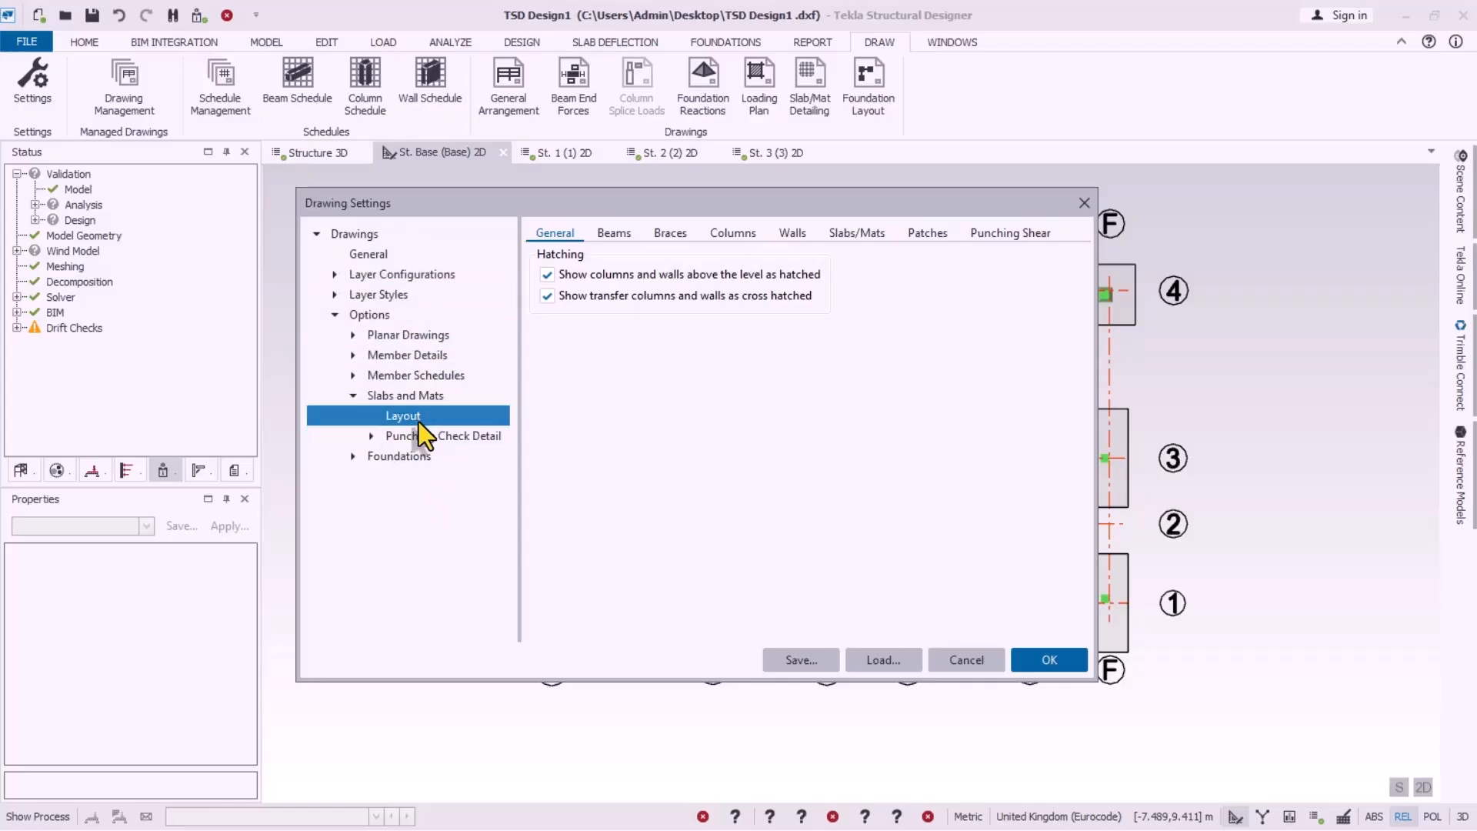
click(615, 234)
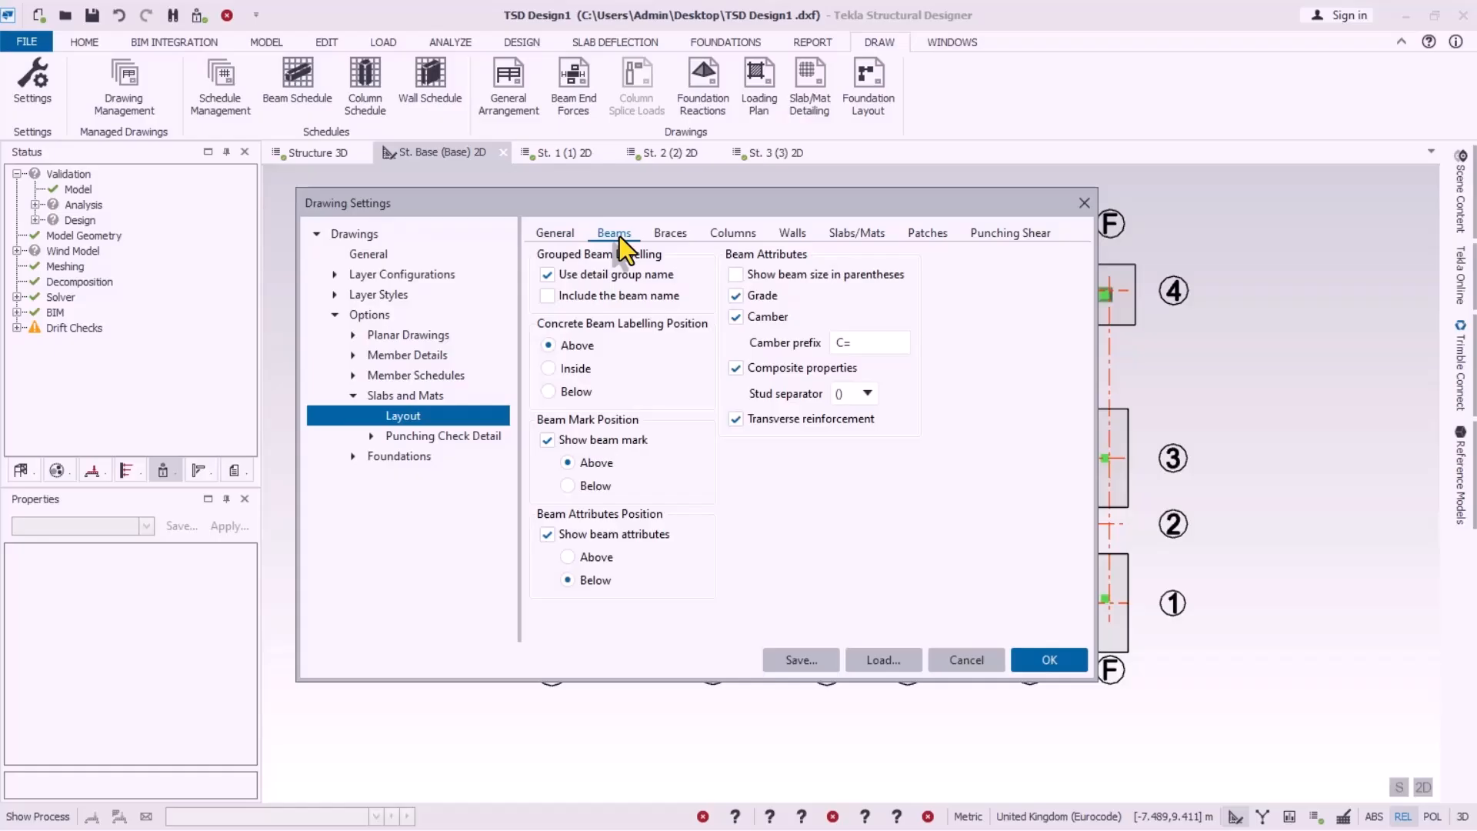
click(673, 235)
click(727, 233)
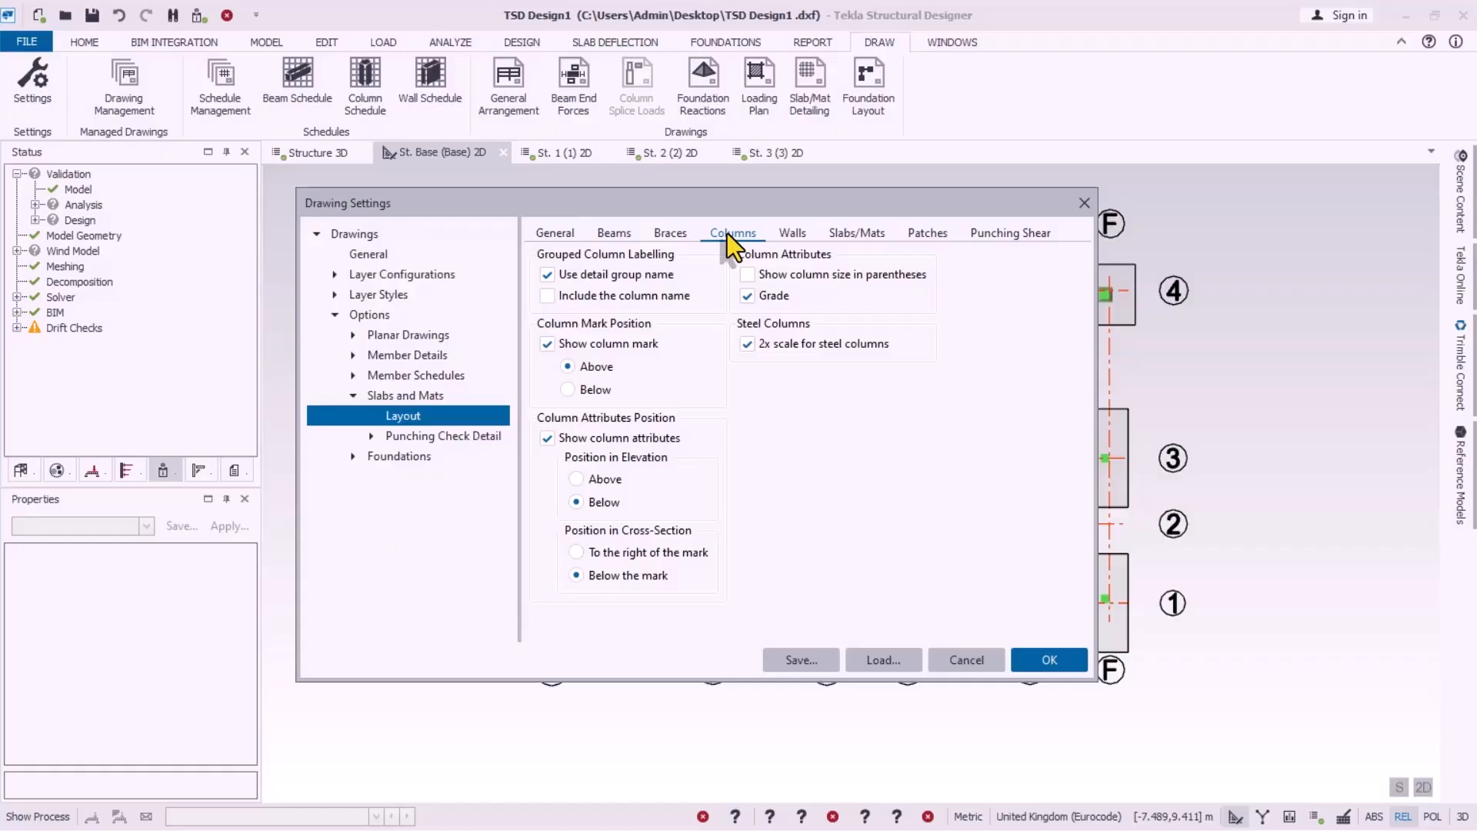
click(792, 235)
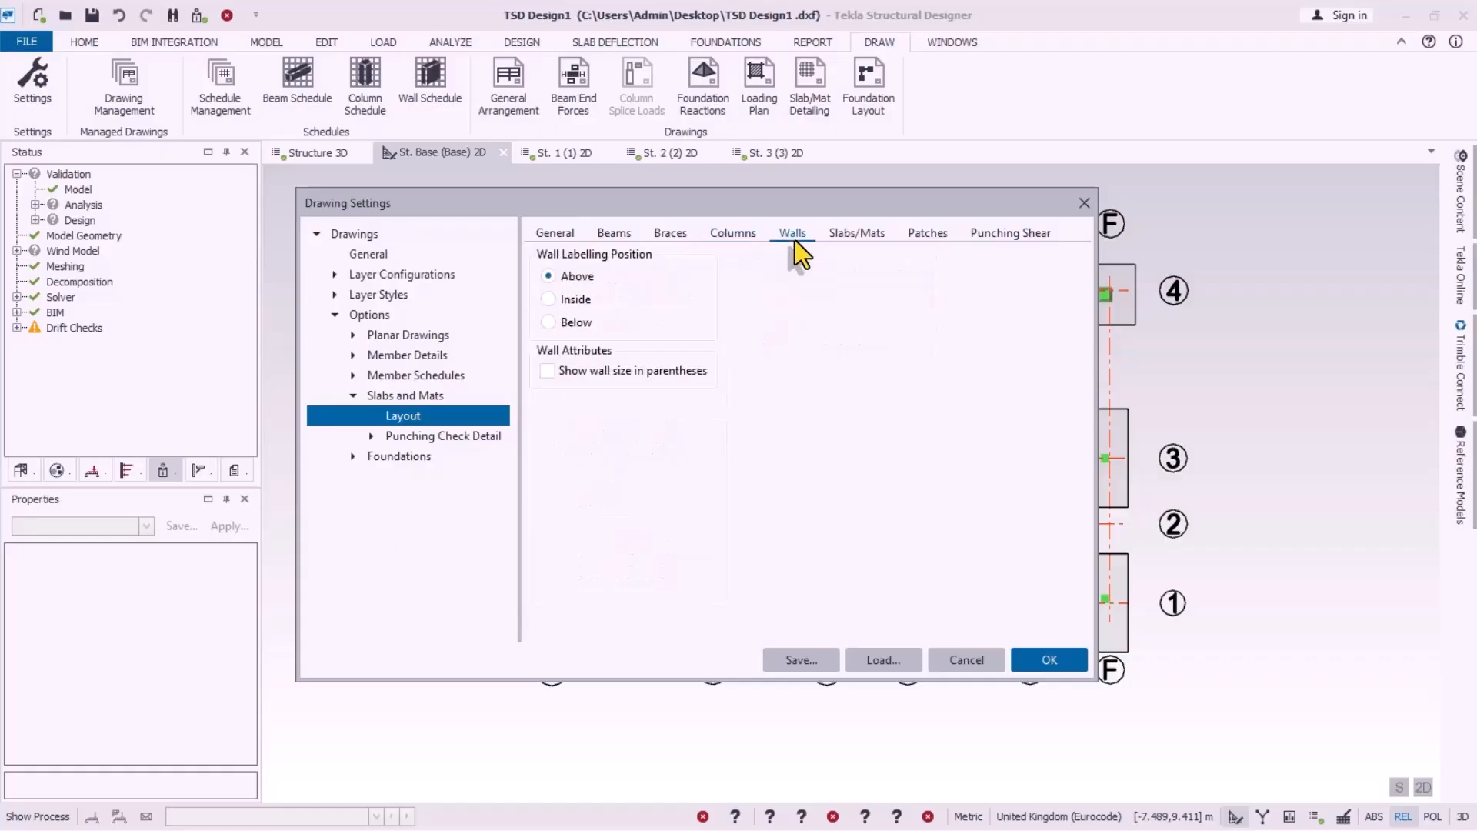
click(873, 237)
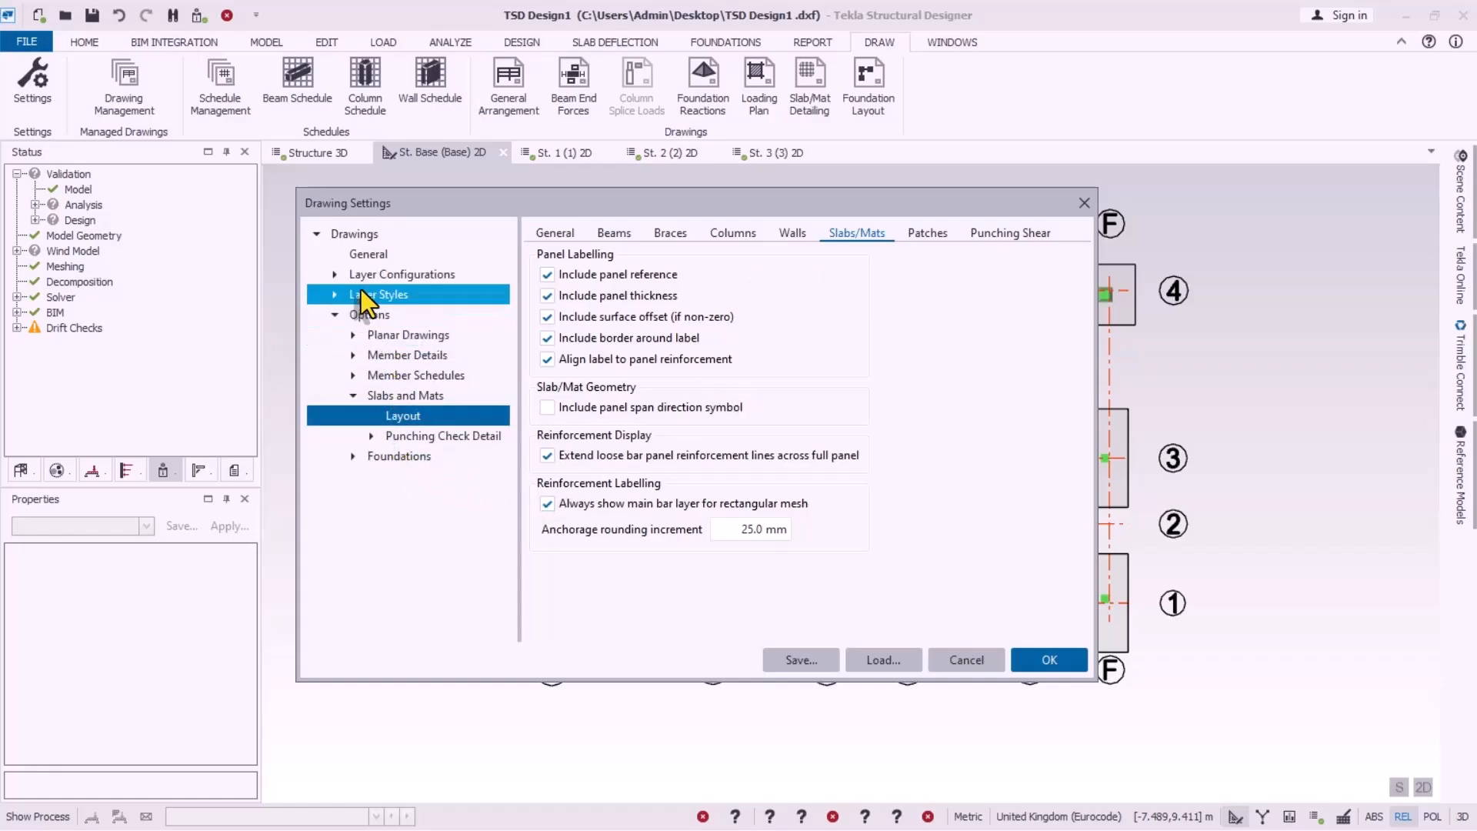
Step: Review the general drawing settings and the layer configurations for member details, member schedules, and slabs and mats
click(371, 258)
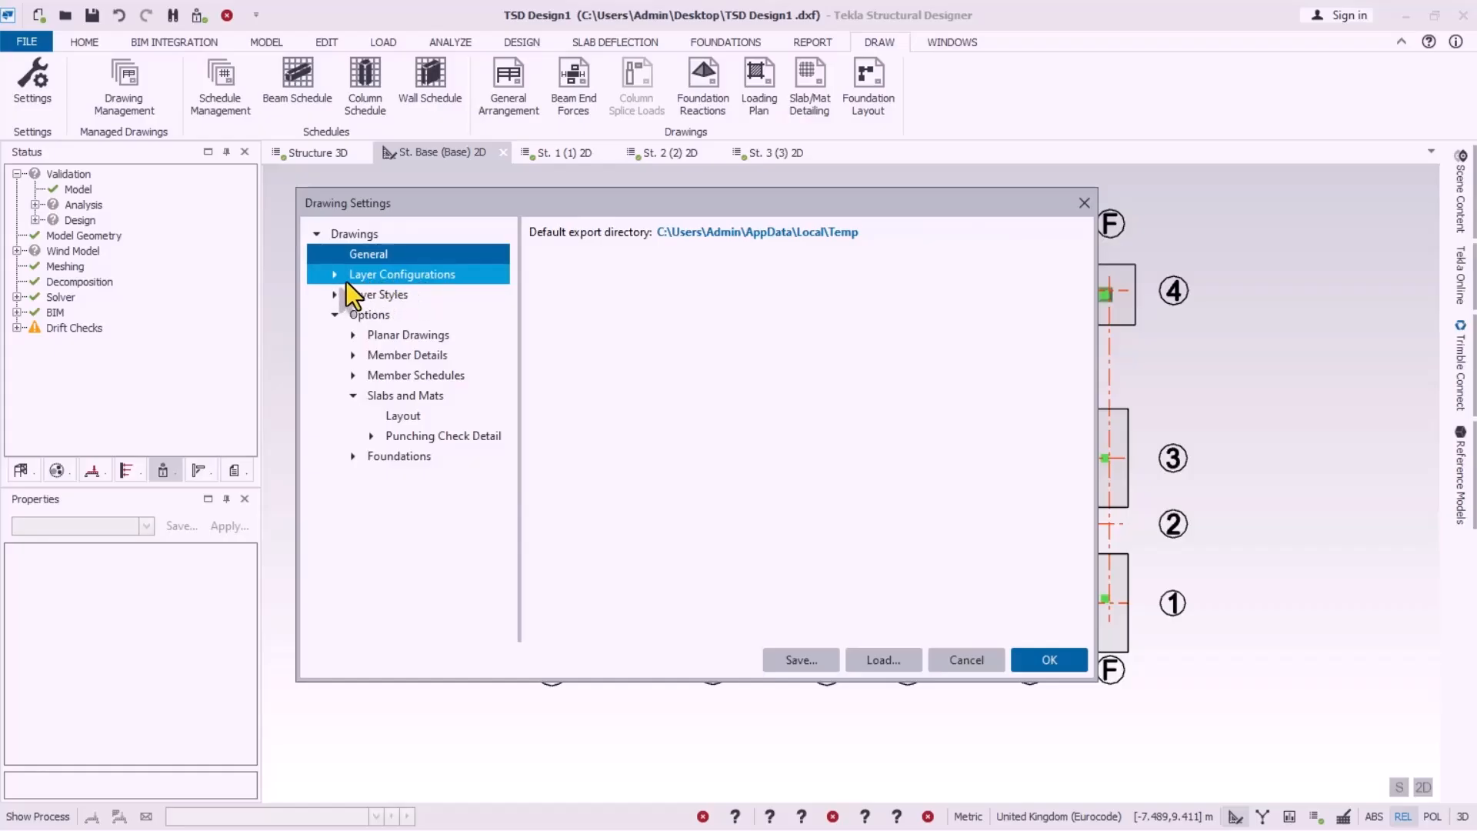
click(336, 274)
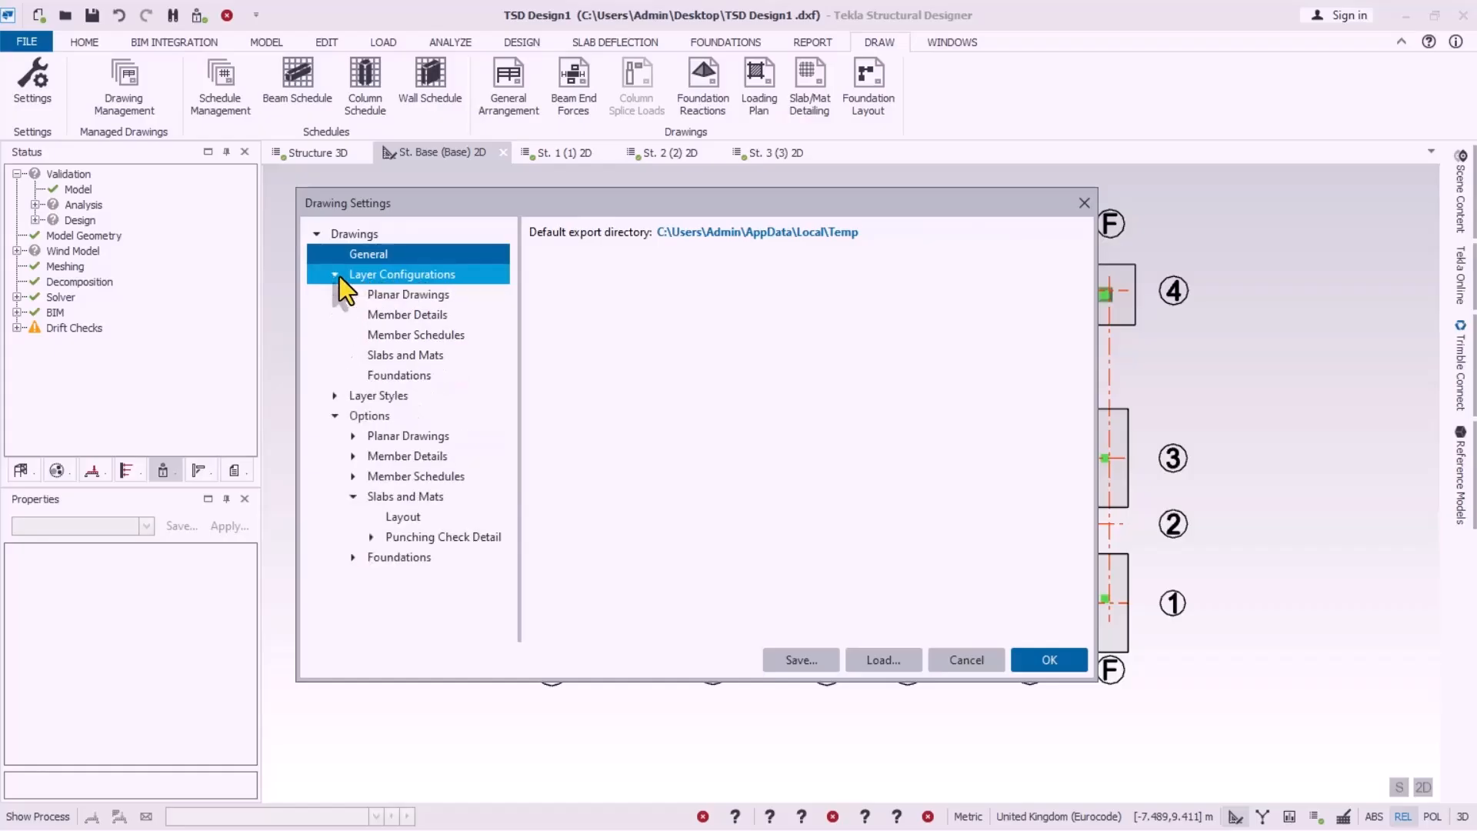
click(413, 316)
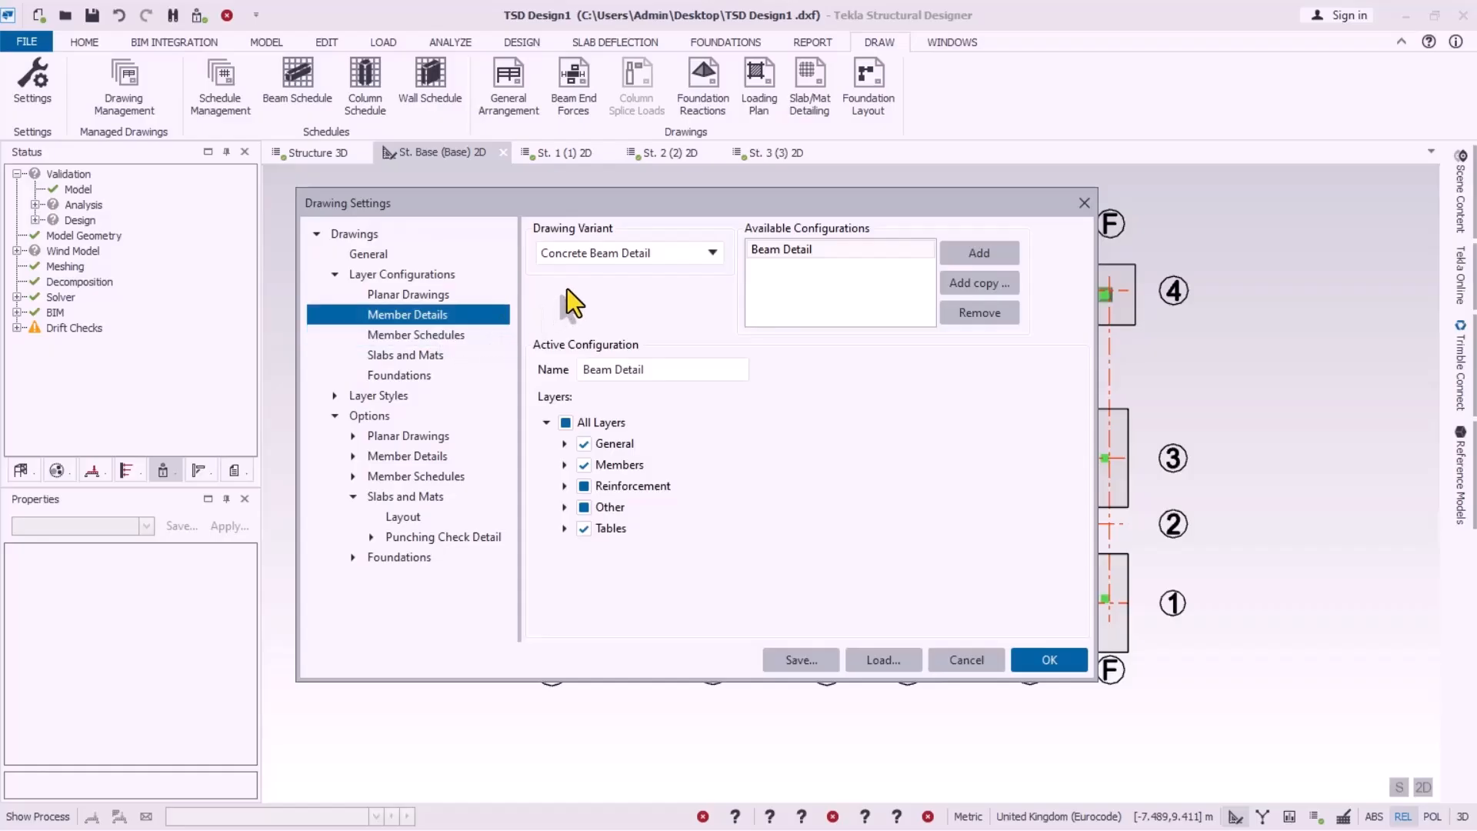
click(709, 256)
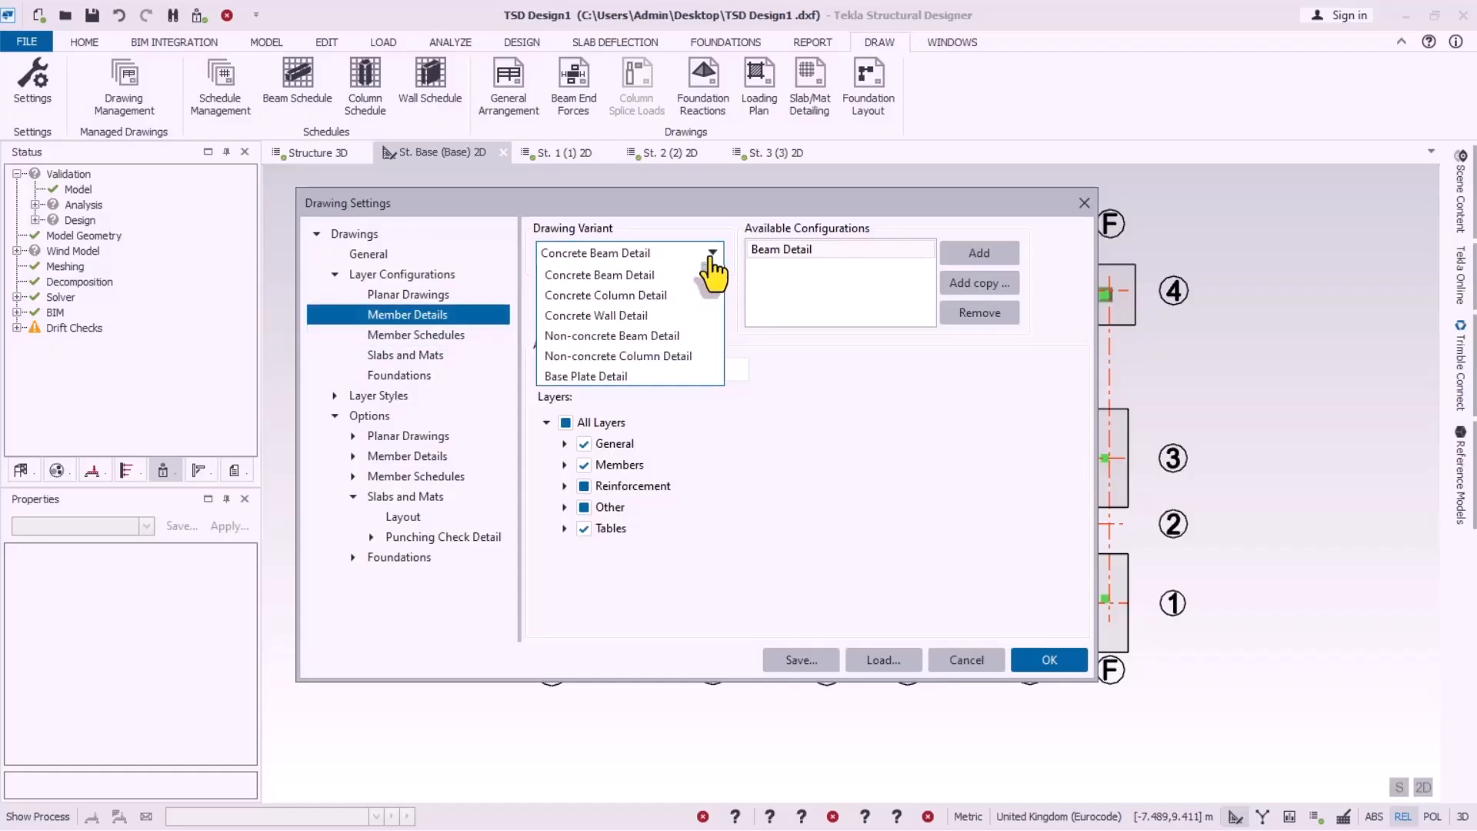
click(765, 415)
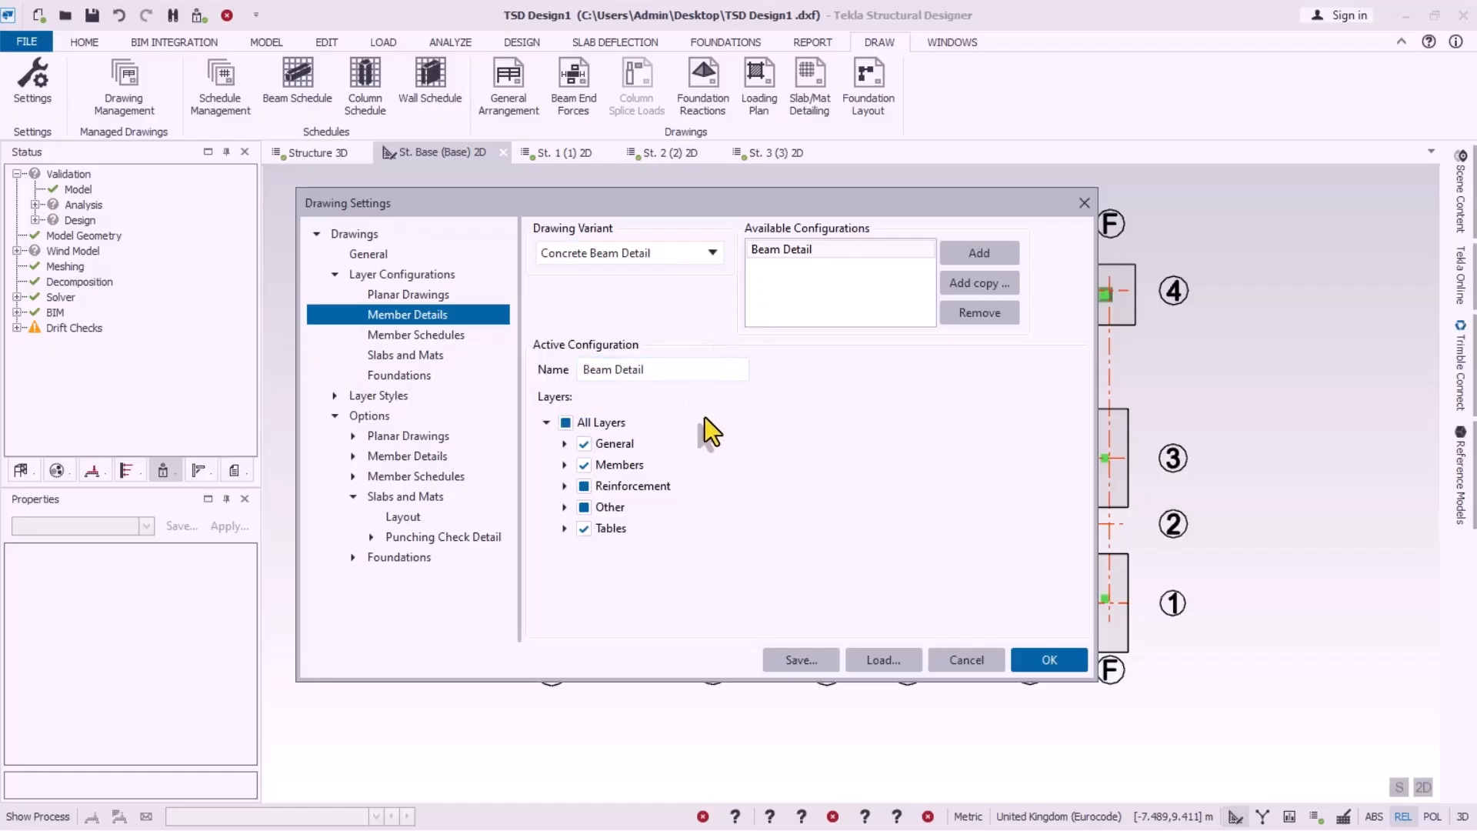
click(644, 375)
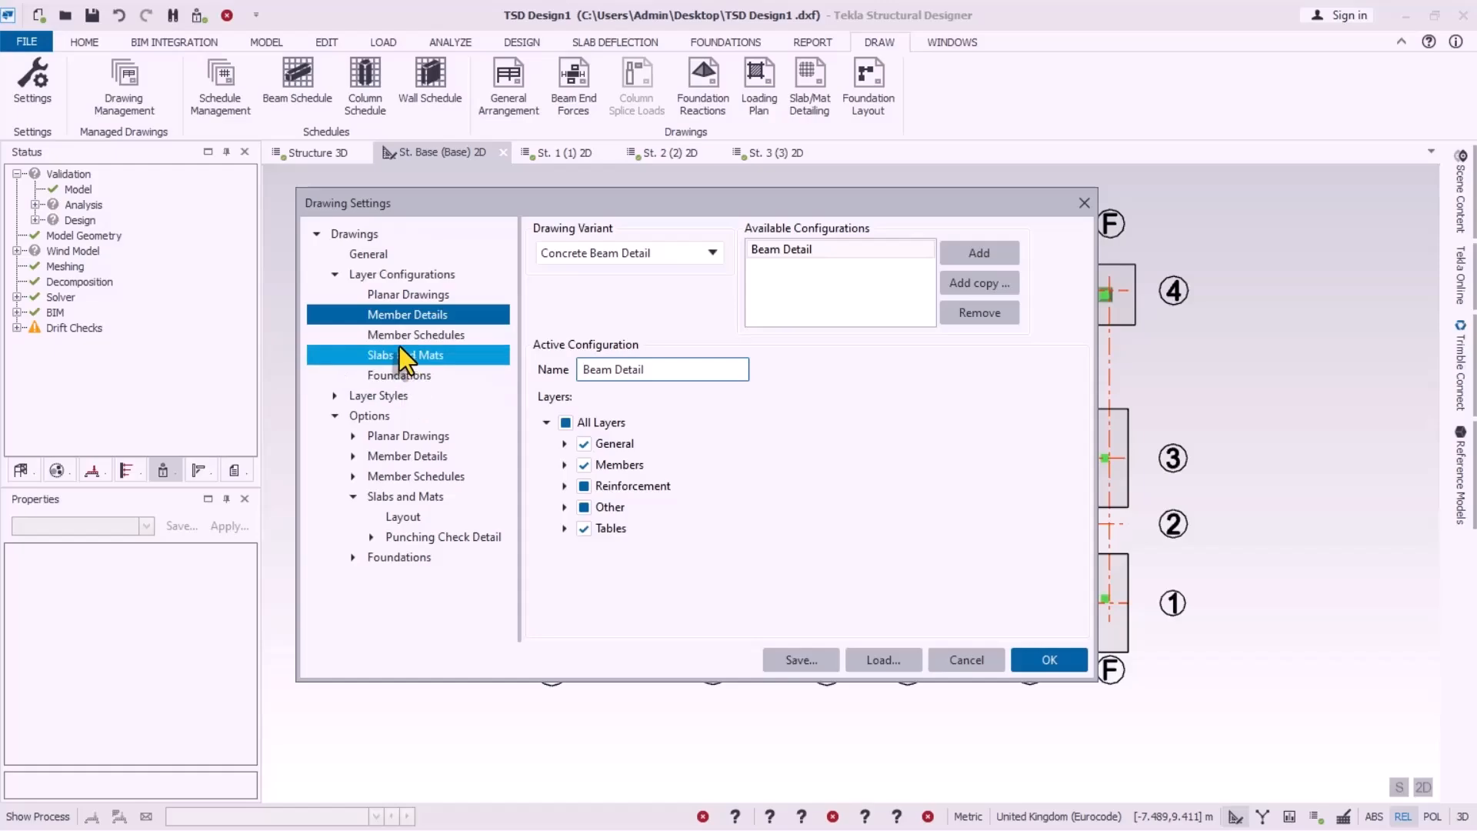
click(397, 339)
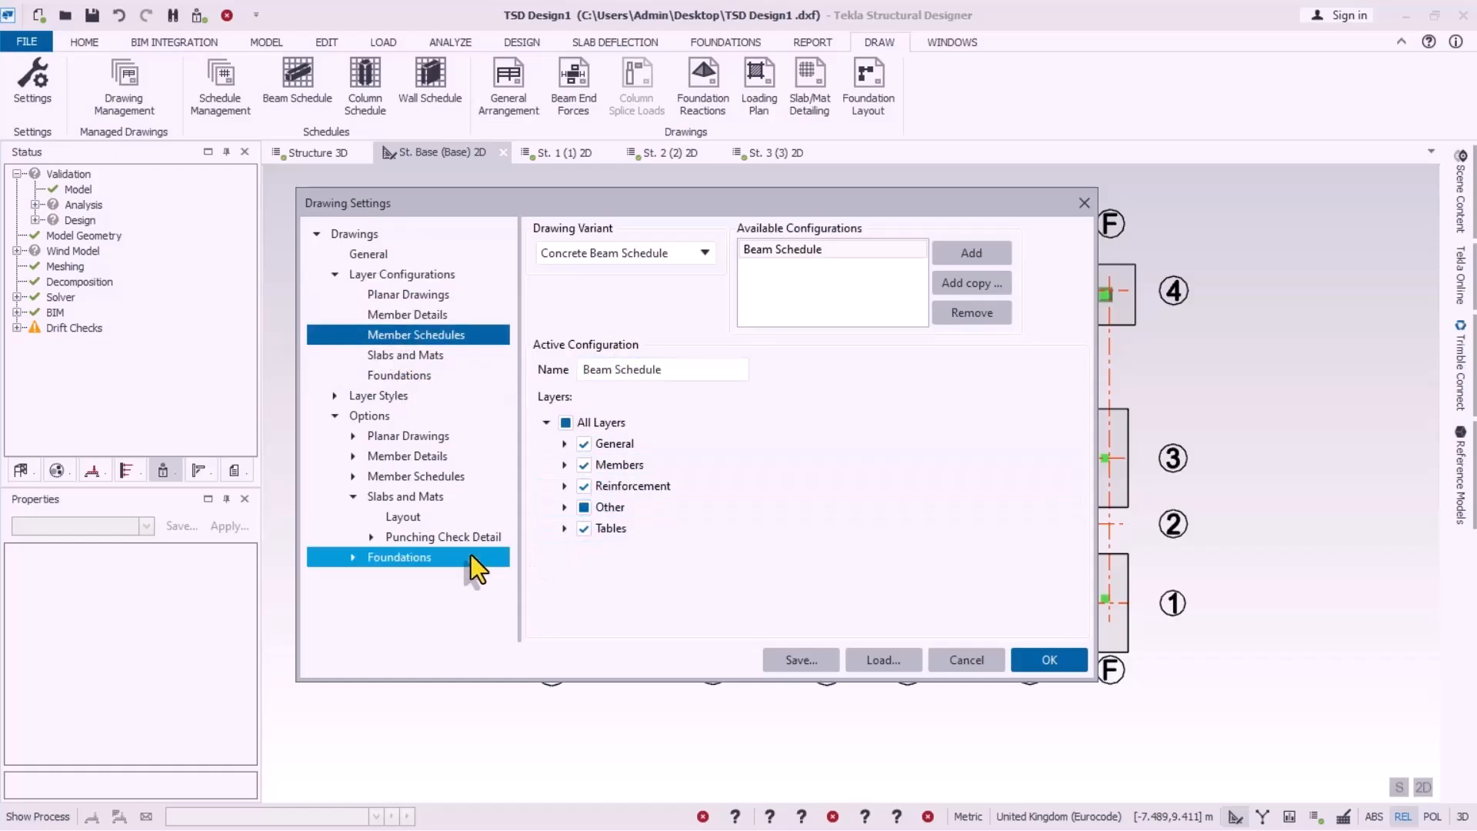
click(395, 359)
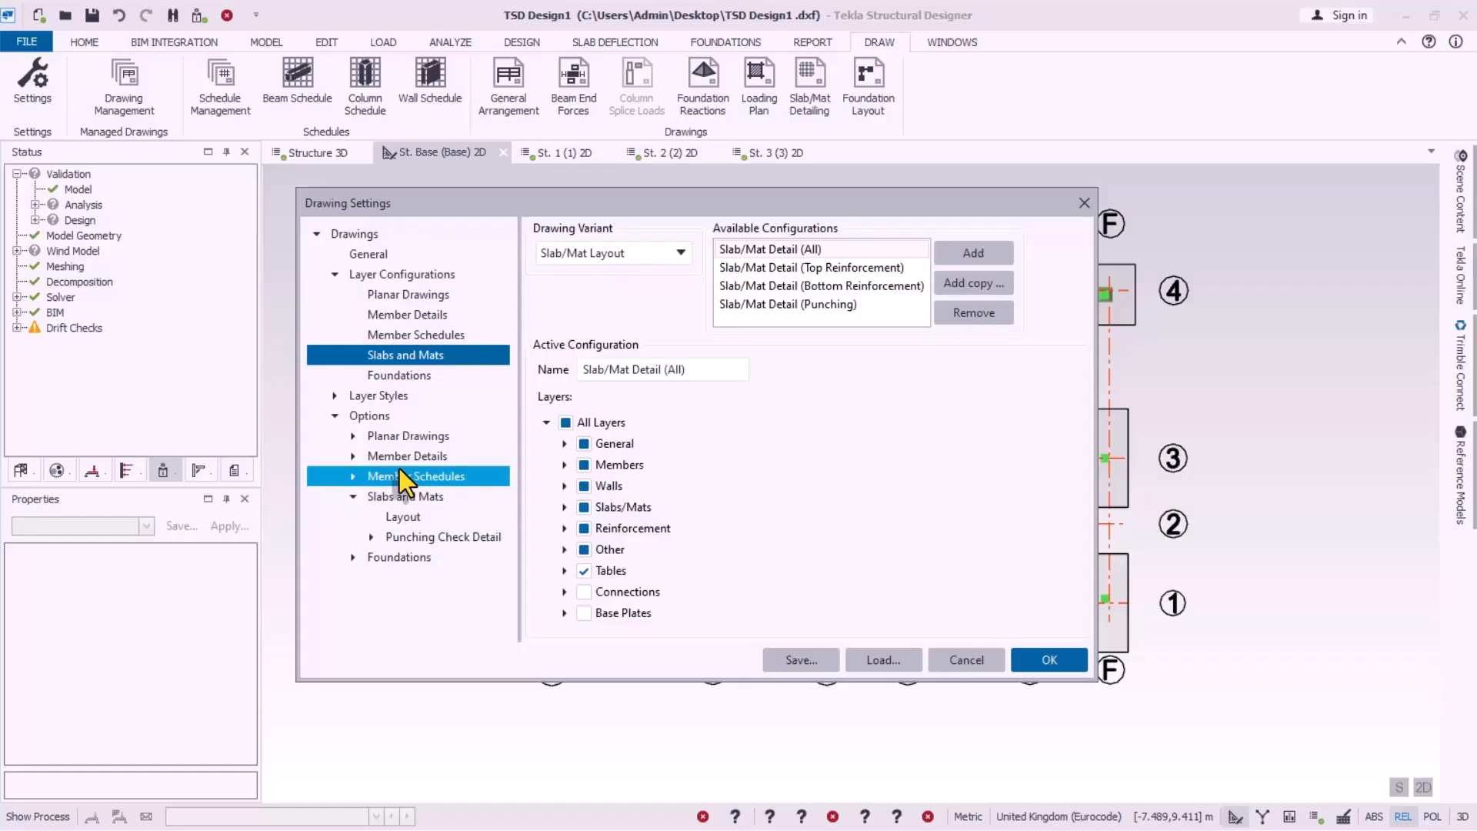
Step: Review the beam detail content options for levels, cross-section spans and positions, bar labels, dimensions and quantities
click(353, 457)
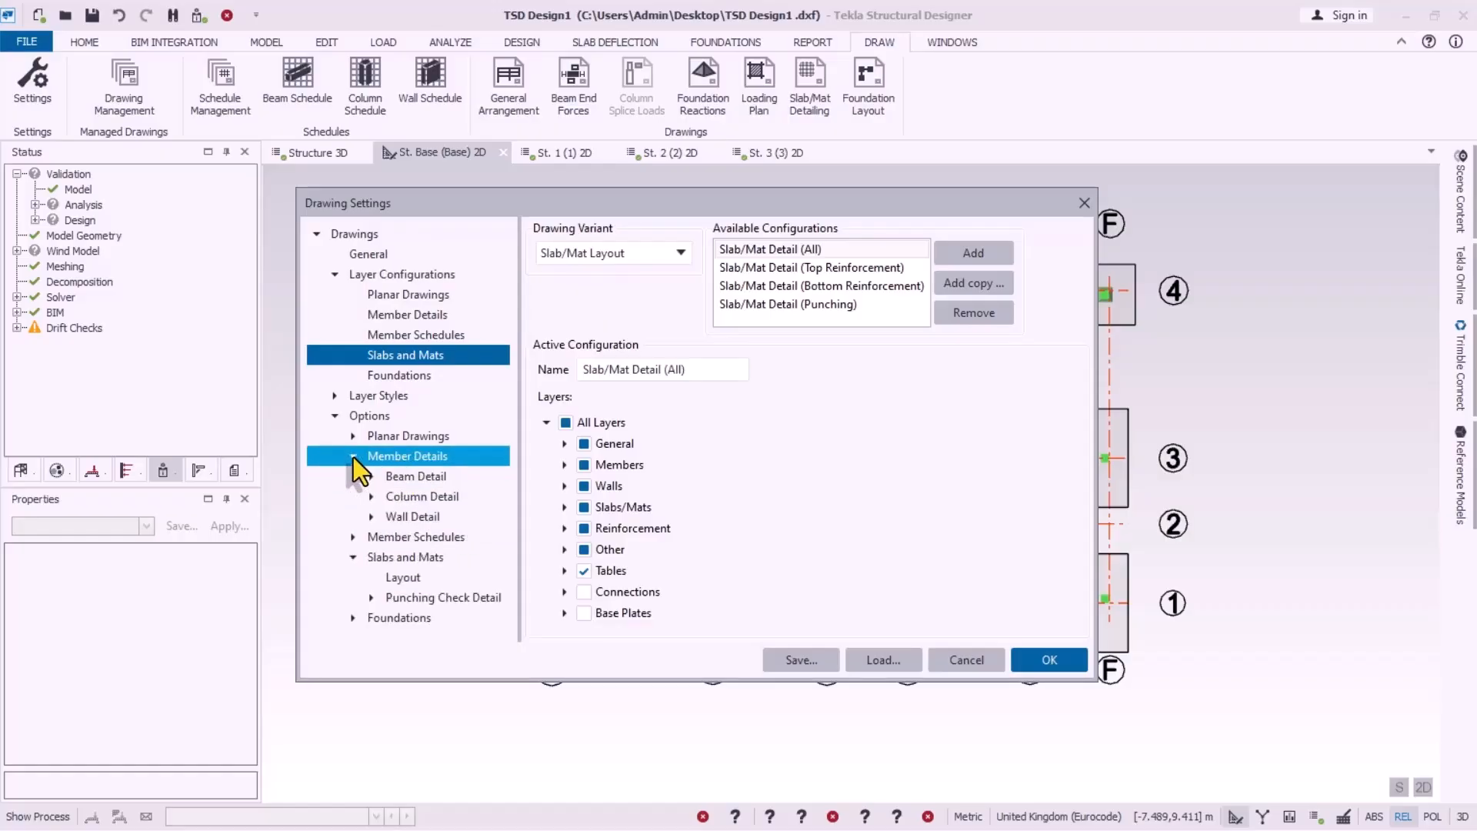
click(415, 479)
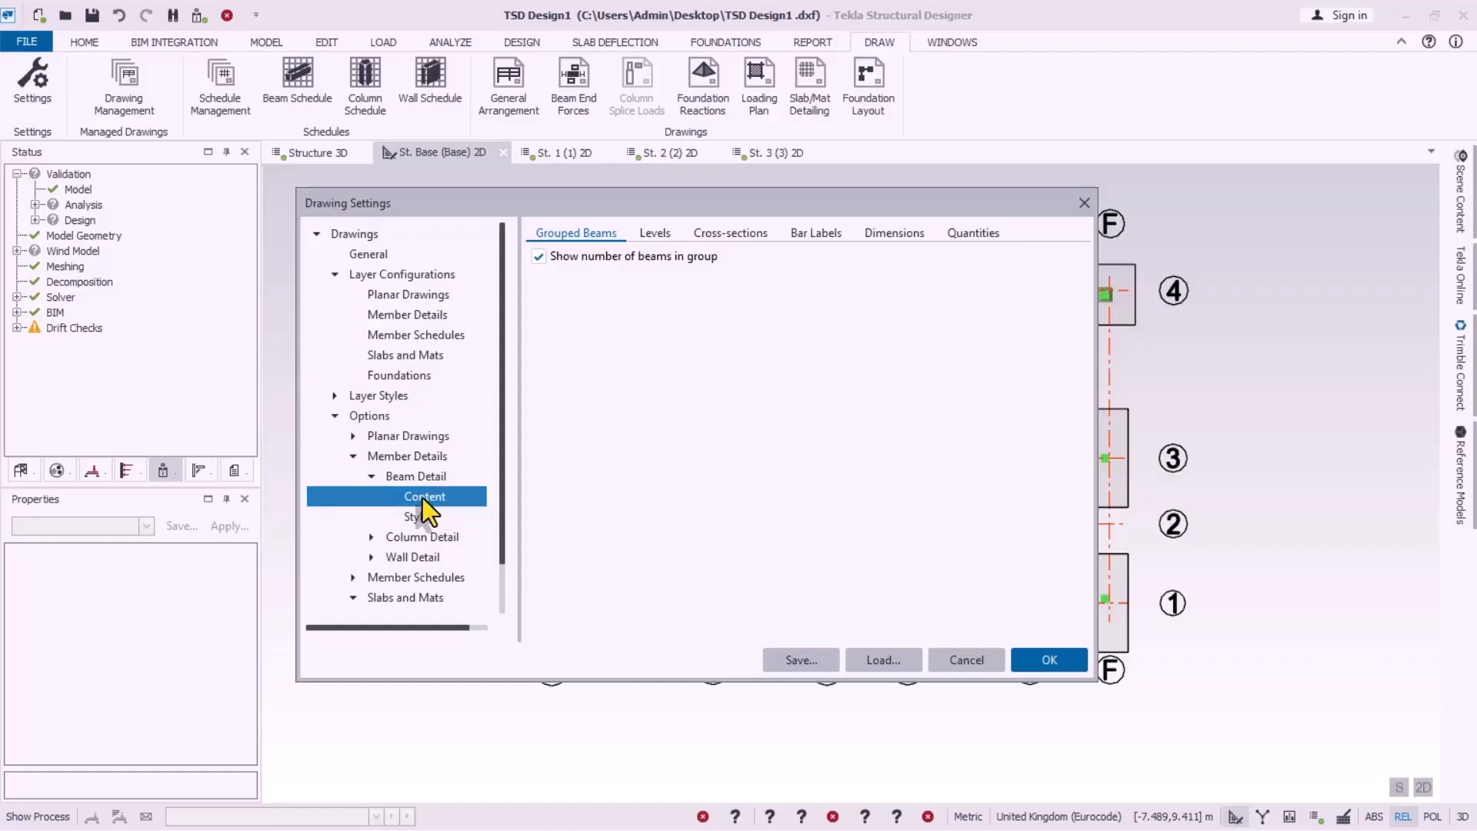
click(654, 233)
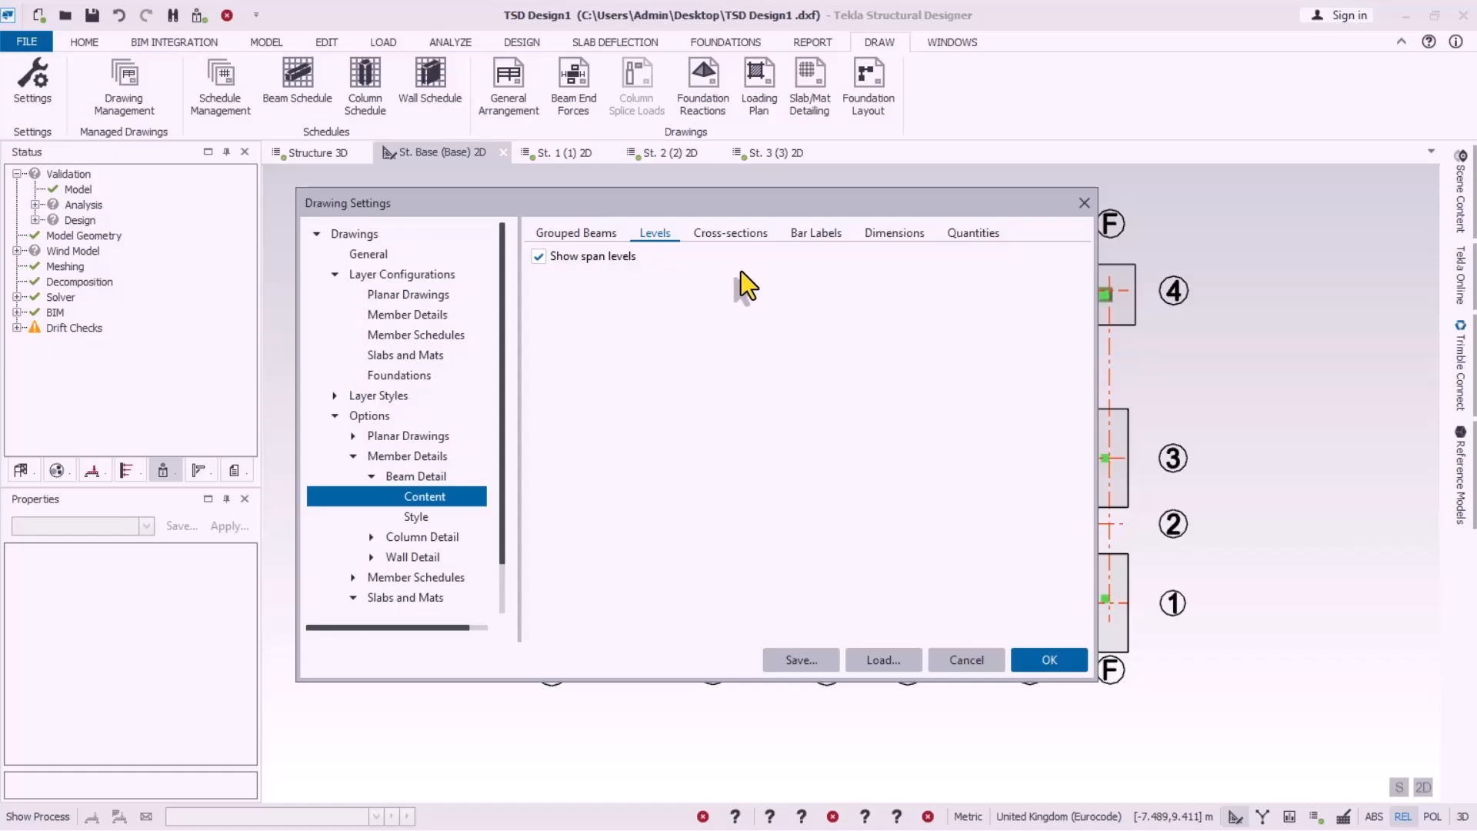
click(722, 235)
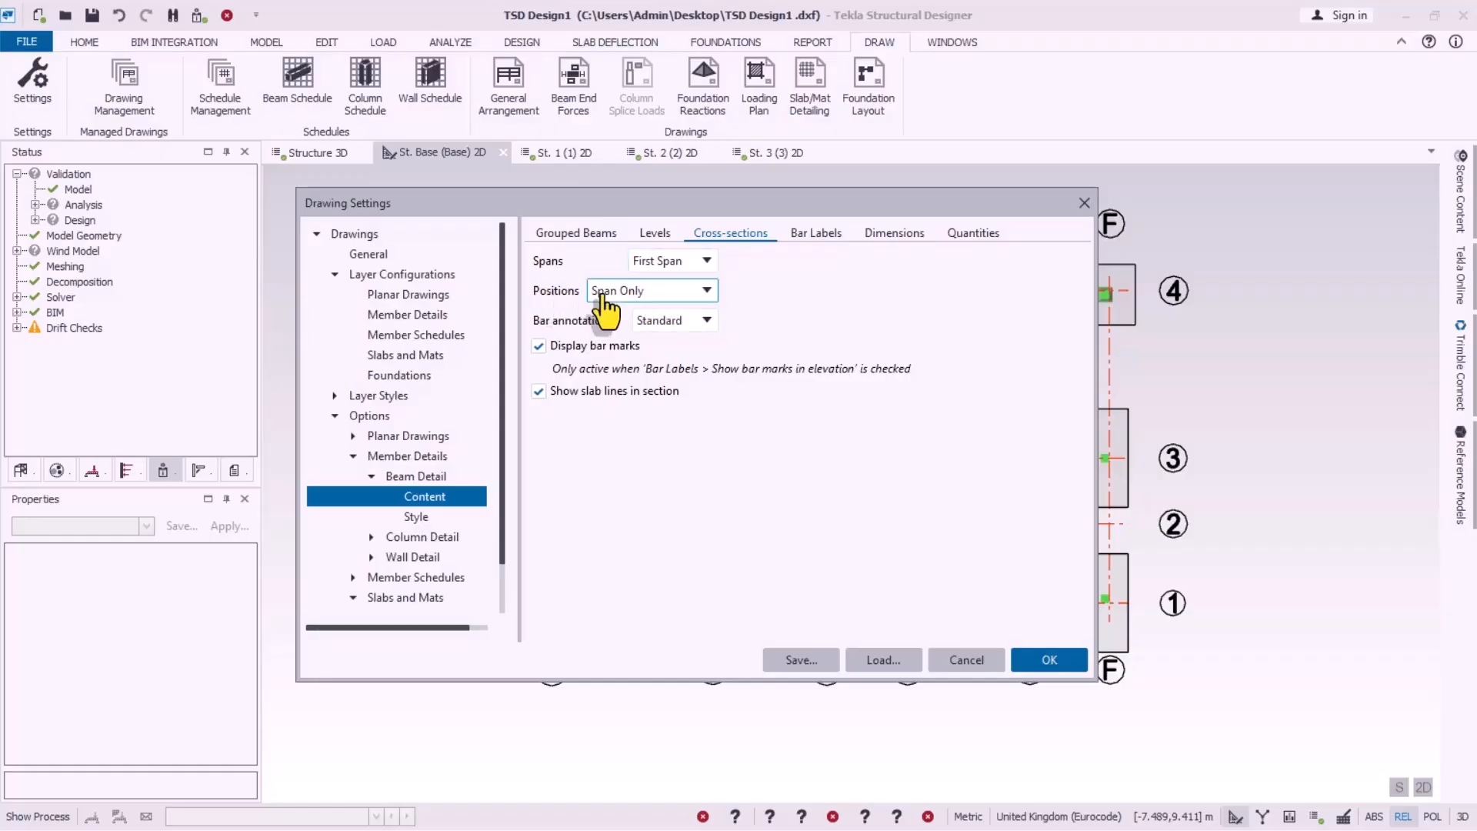
click(709, 297)
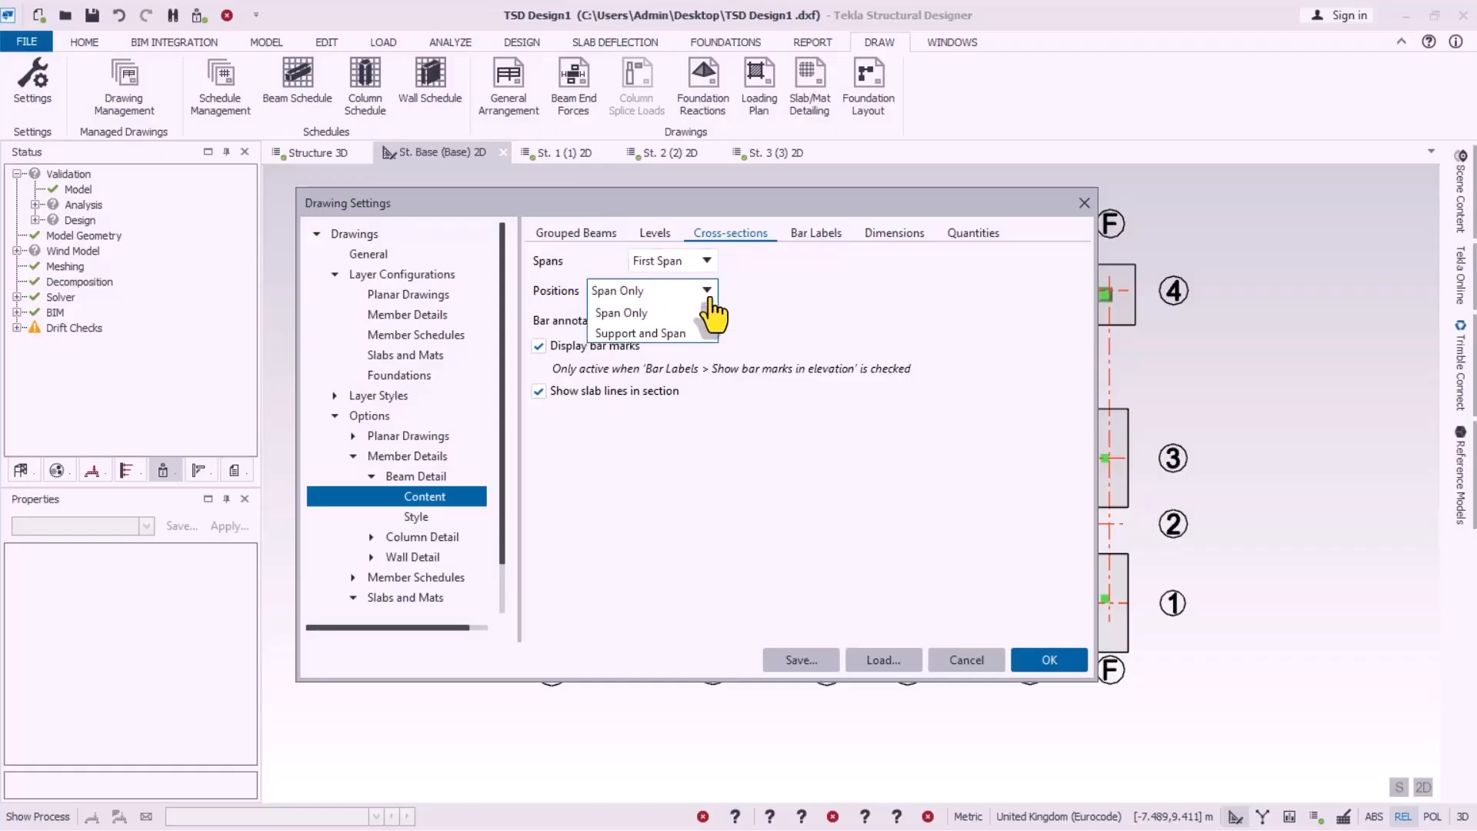
click(769, 336)
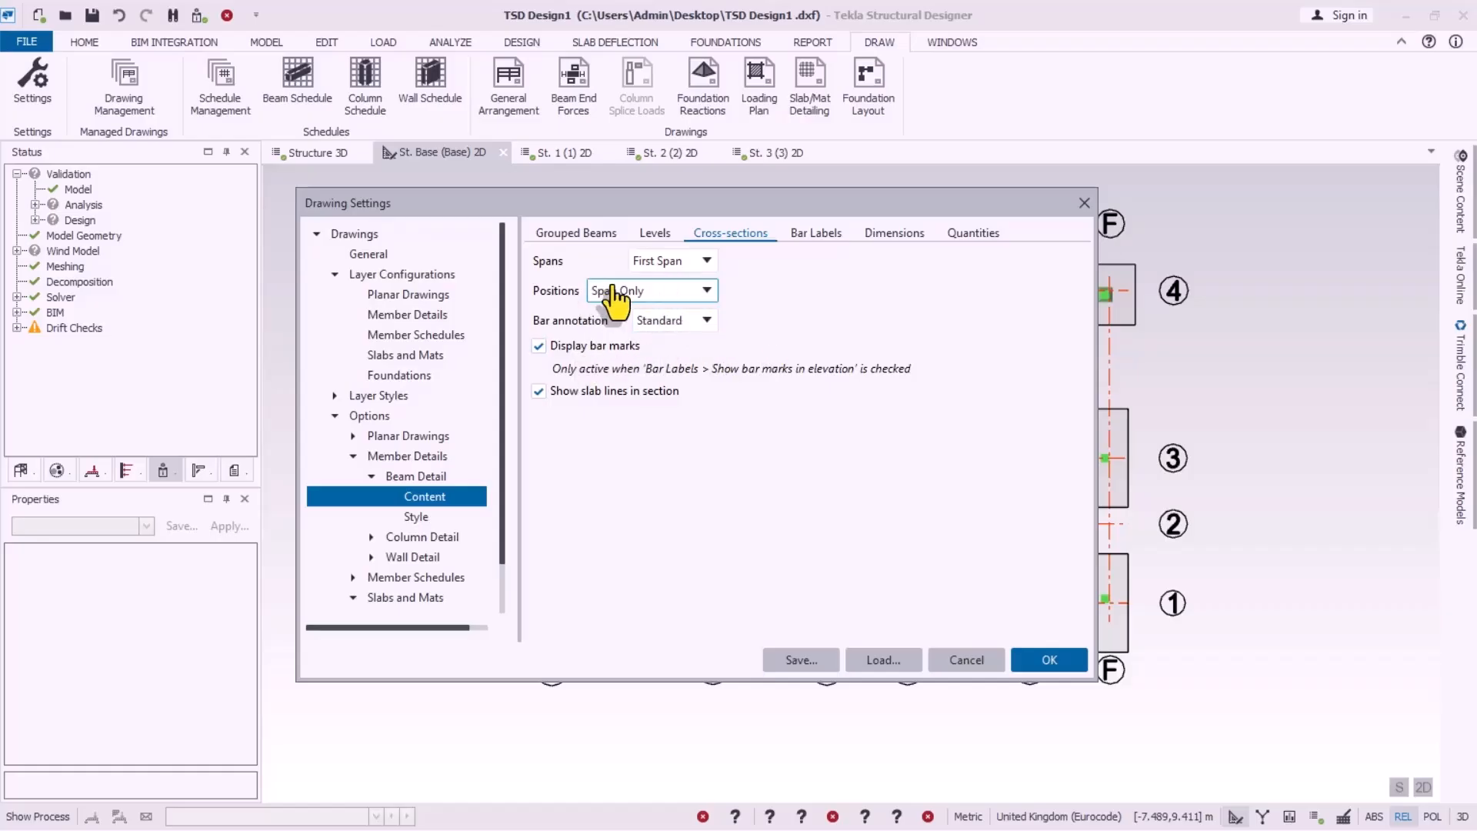
click(708, 266)
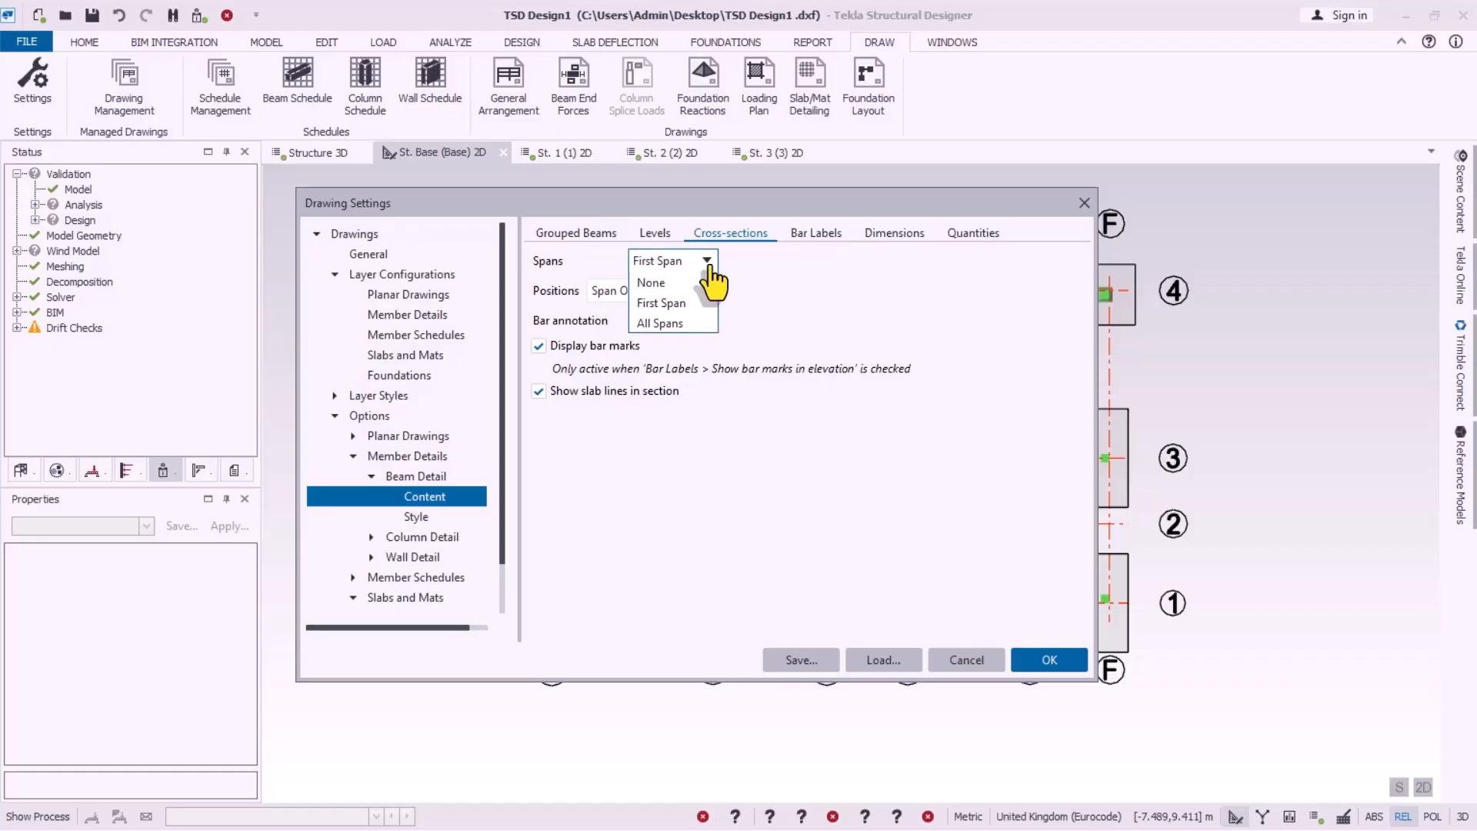
click(710, 266)
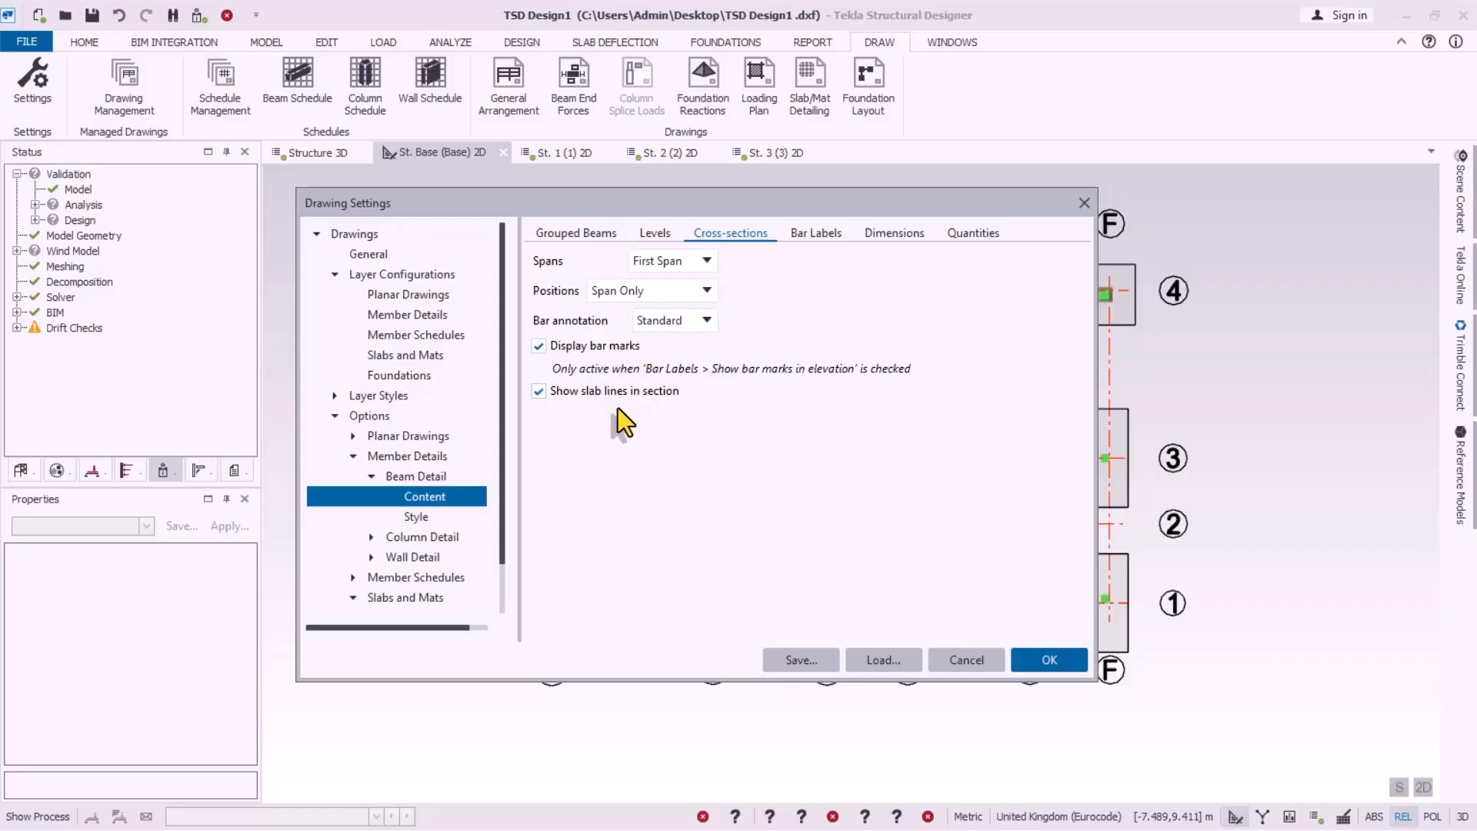
click(810, 233)
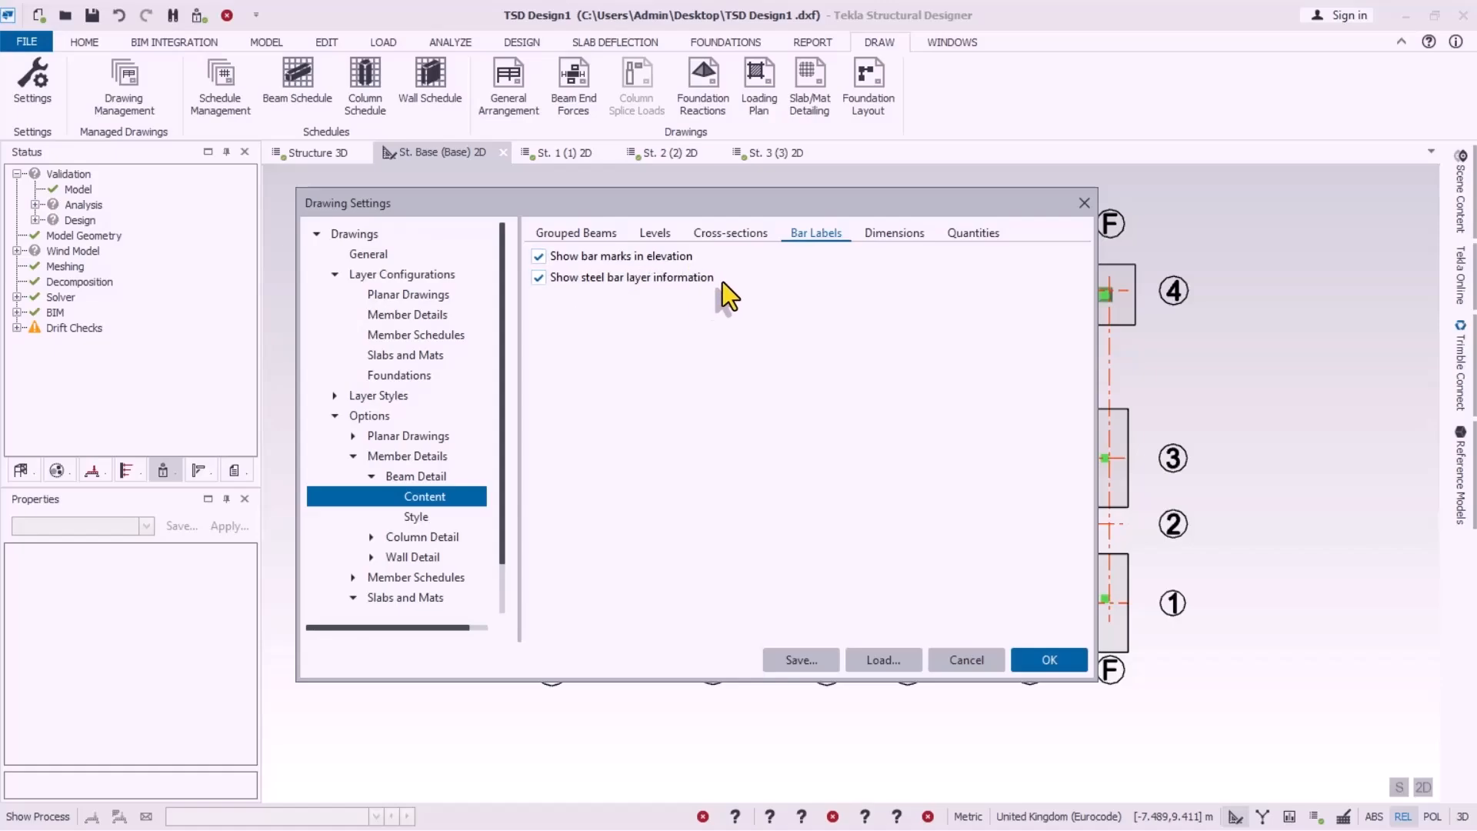
click(895, 235)
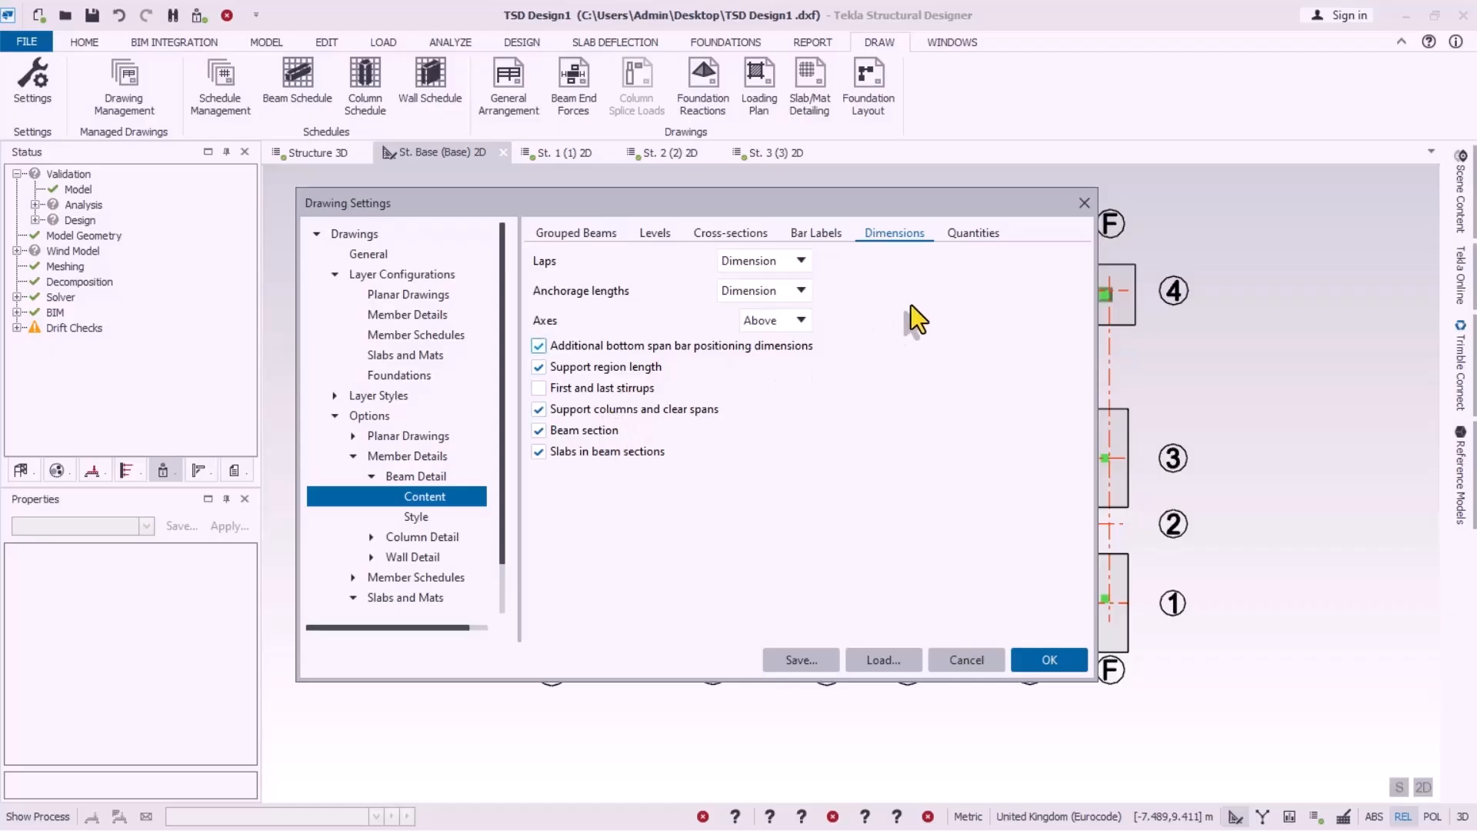
click(968, 235)
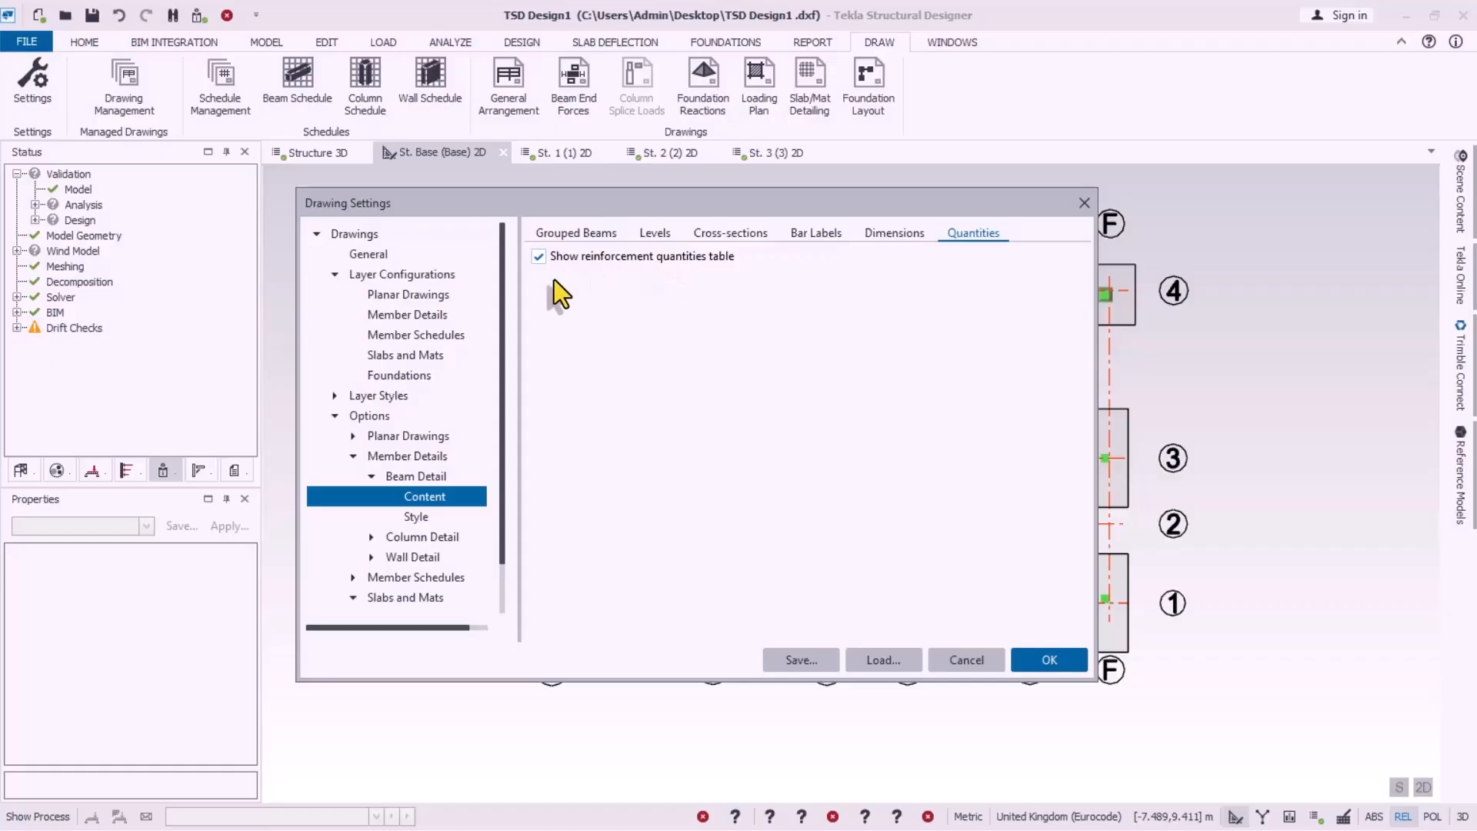
Step: Review the beam detail style options for beam labels, cross-sections, longitudinal bars, stirrups and dimensions
click(420, 520)
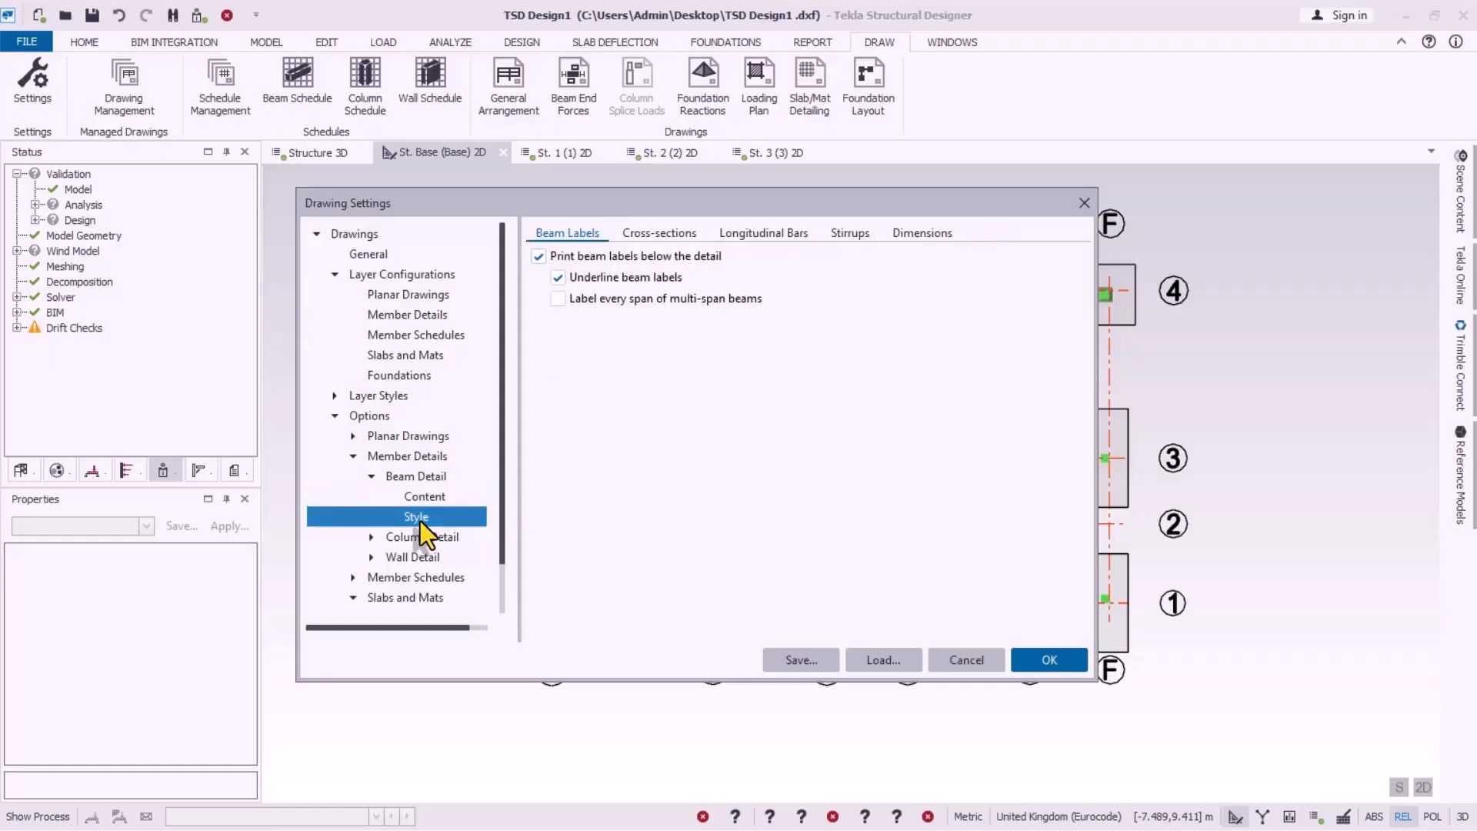
click(559, 281)
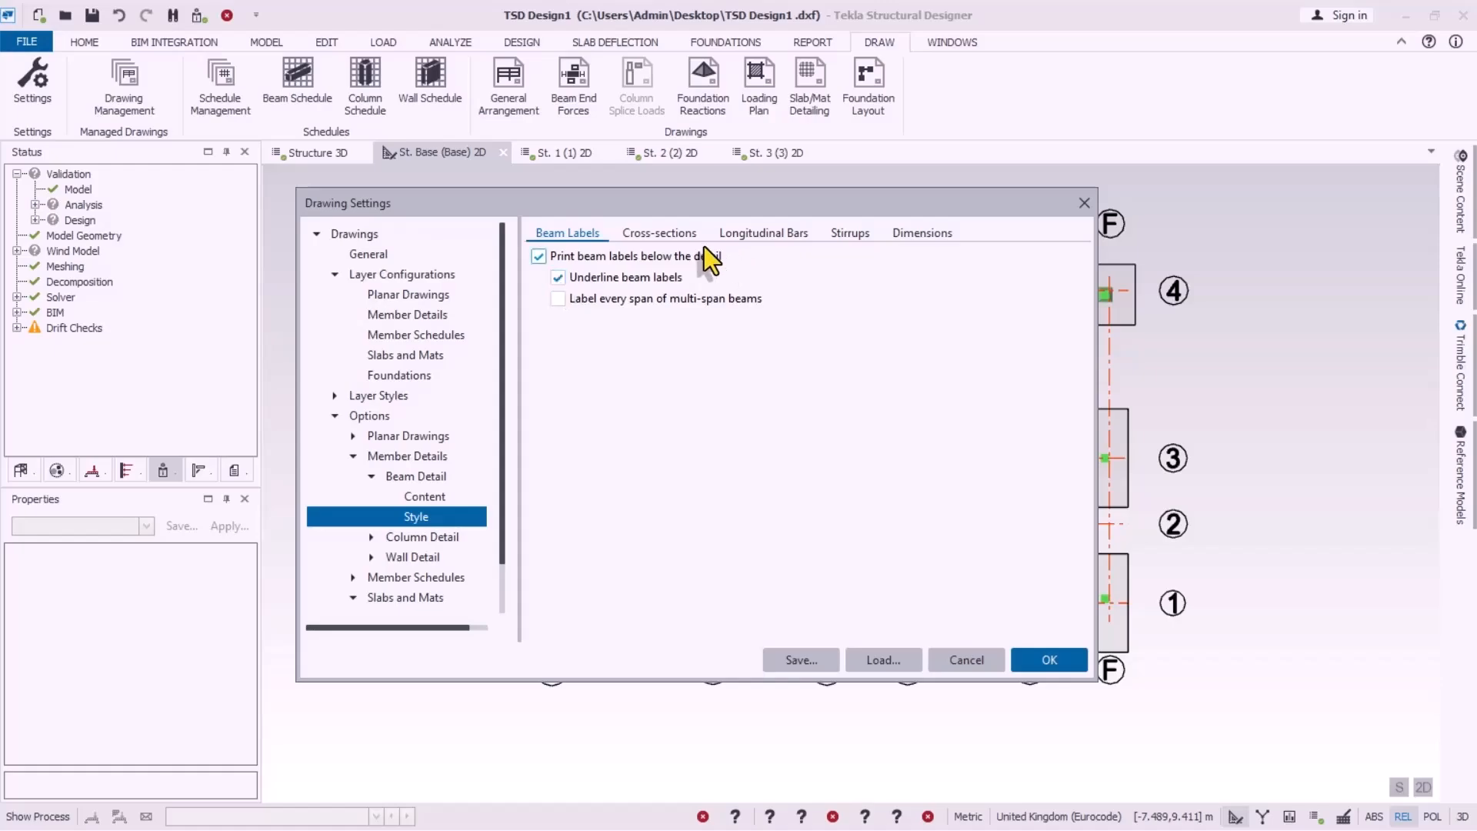
click(657, 235)
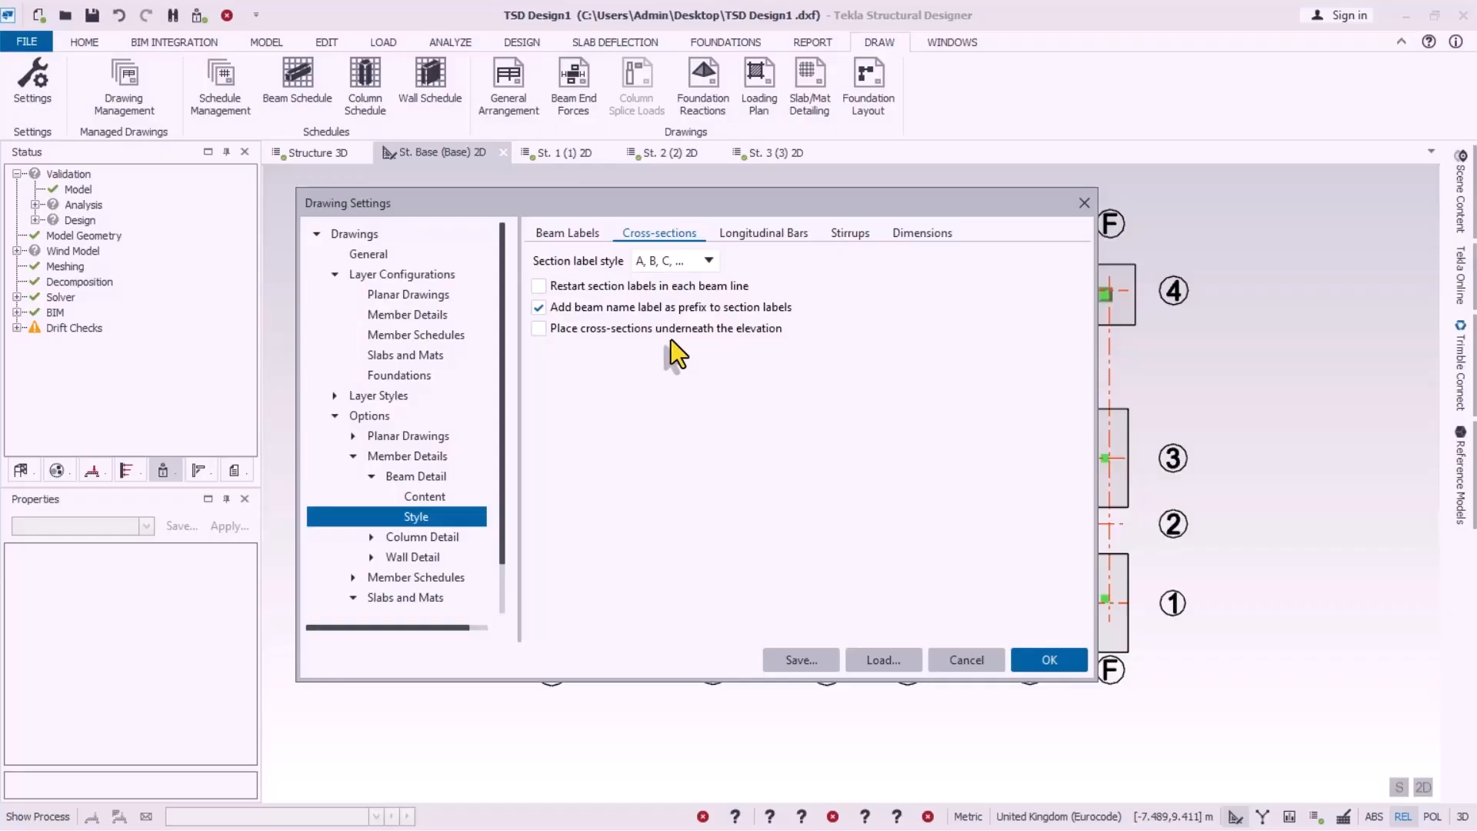
click(759, 235)
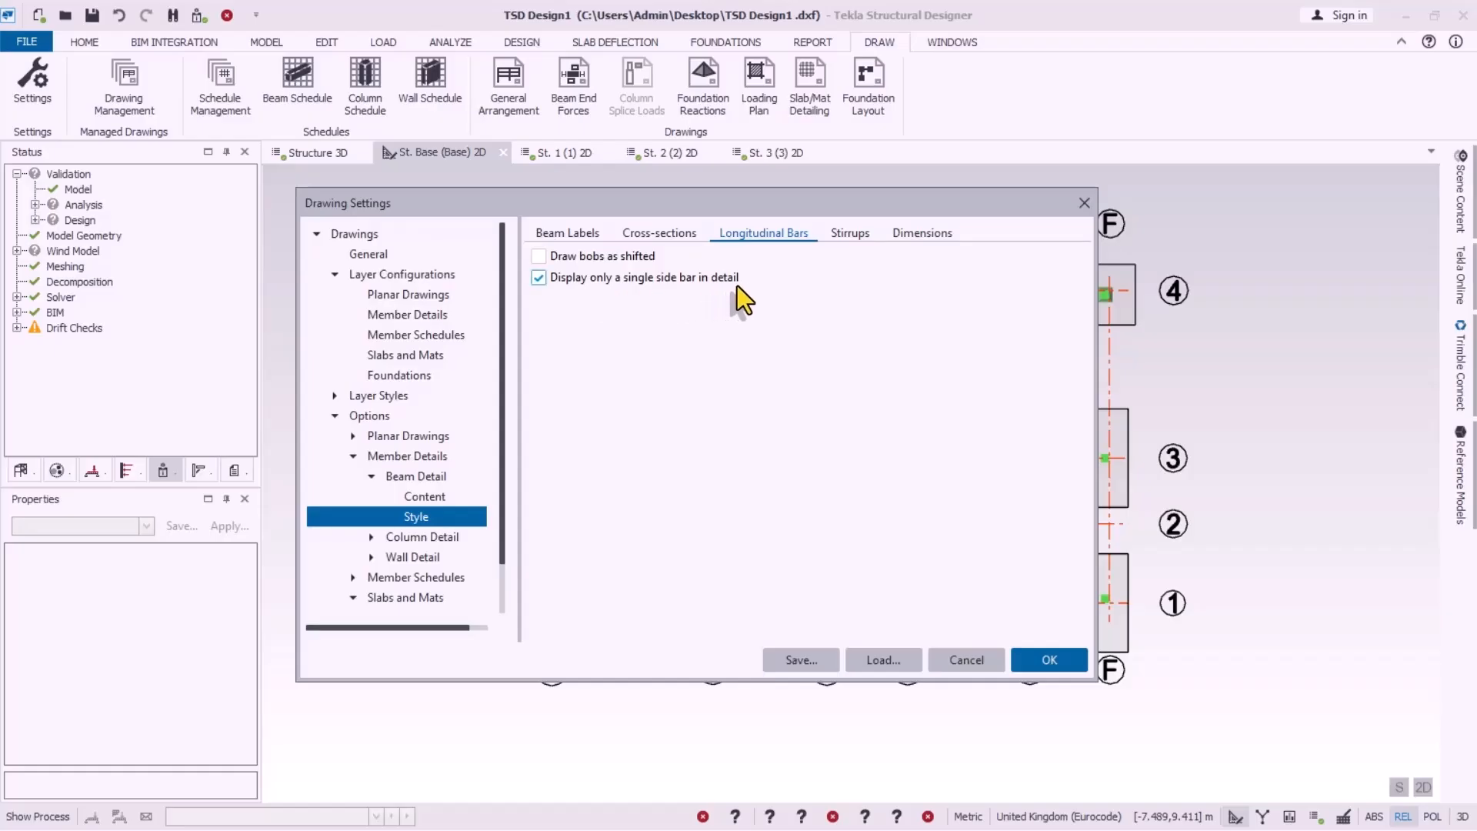
click(851, 236)
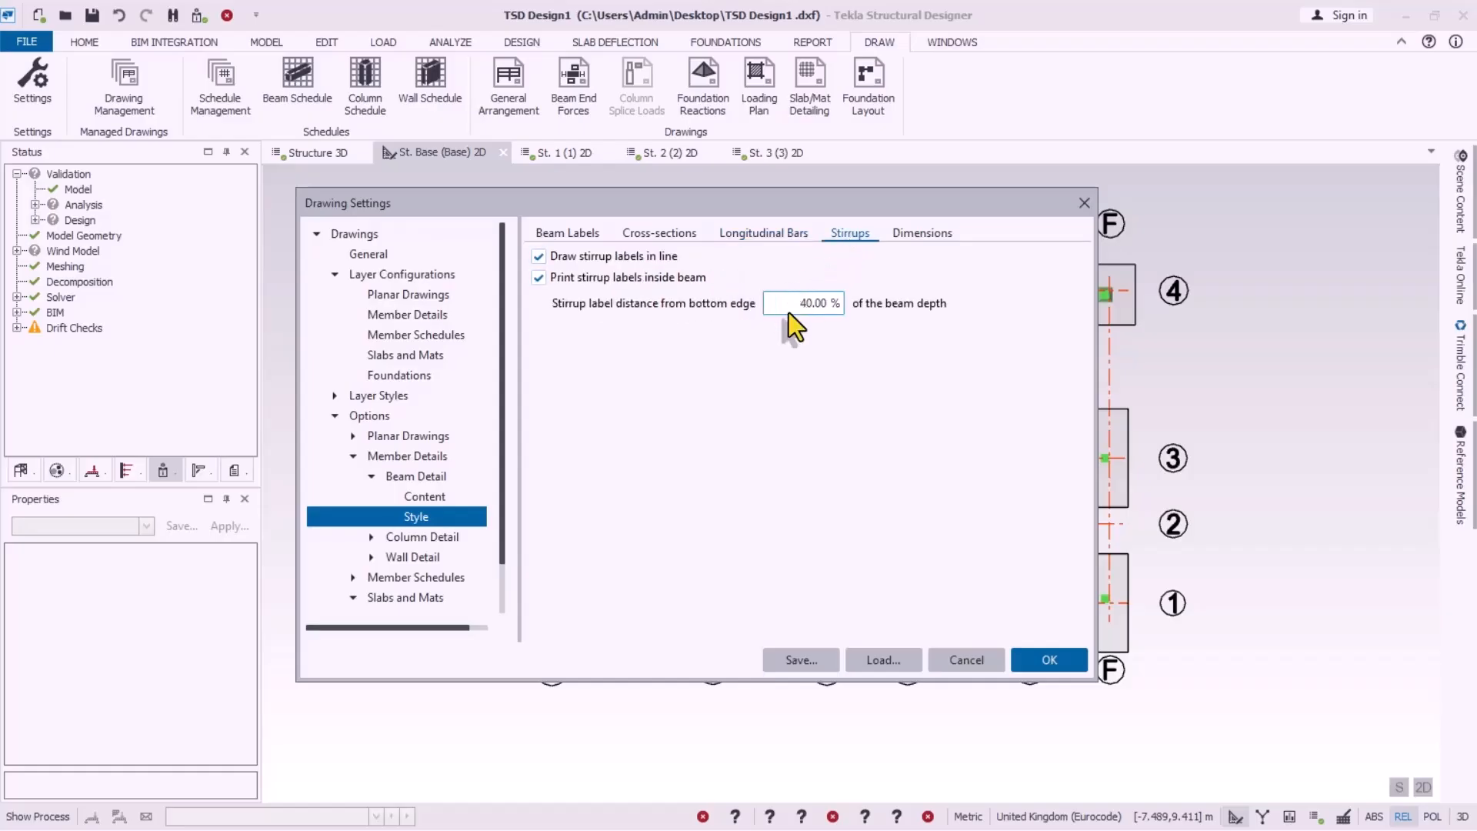
click(917, 233)
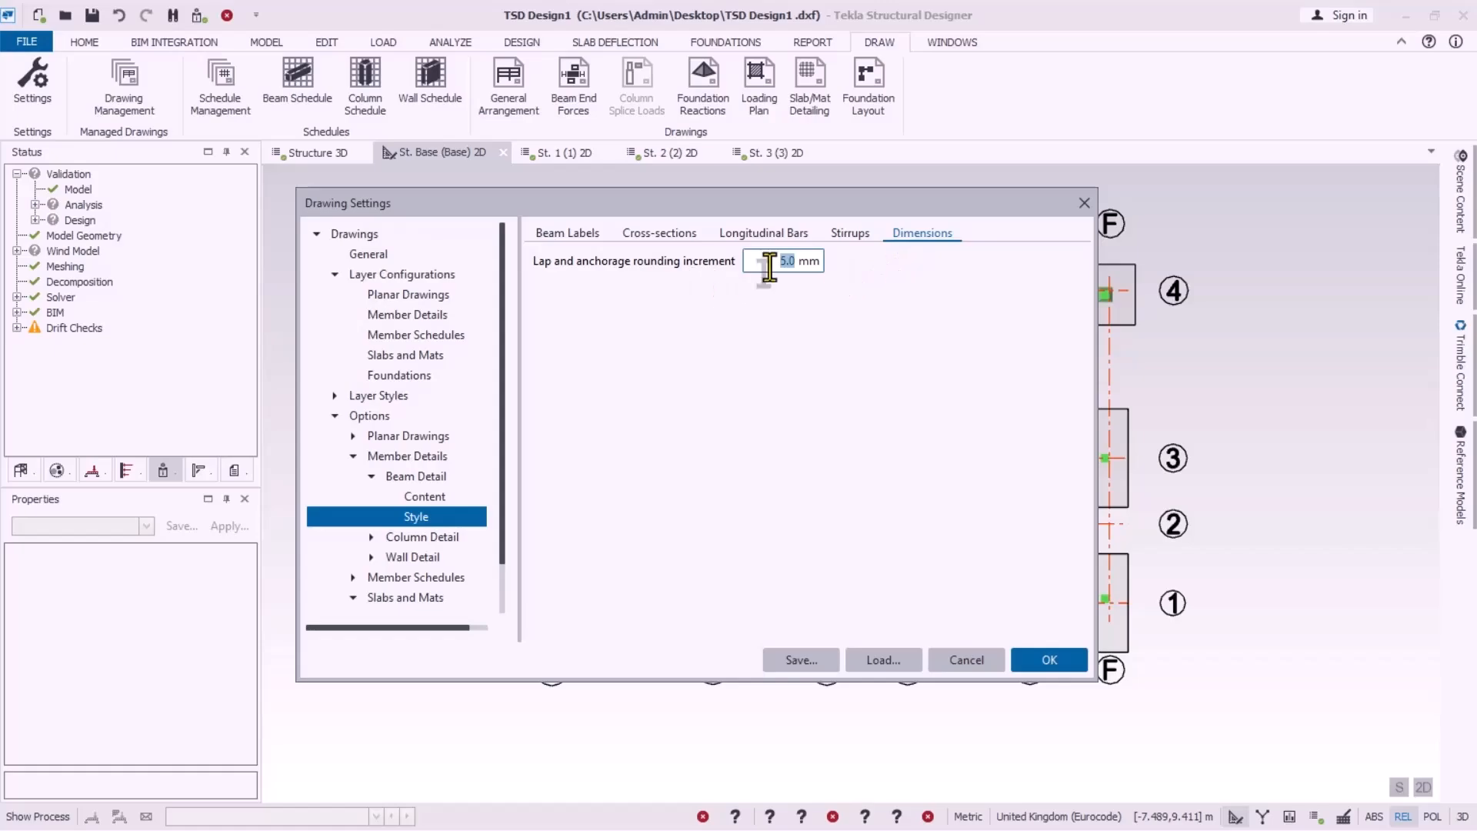
click(652, 236)
click(574, 235)
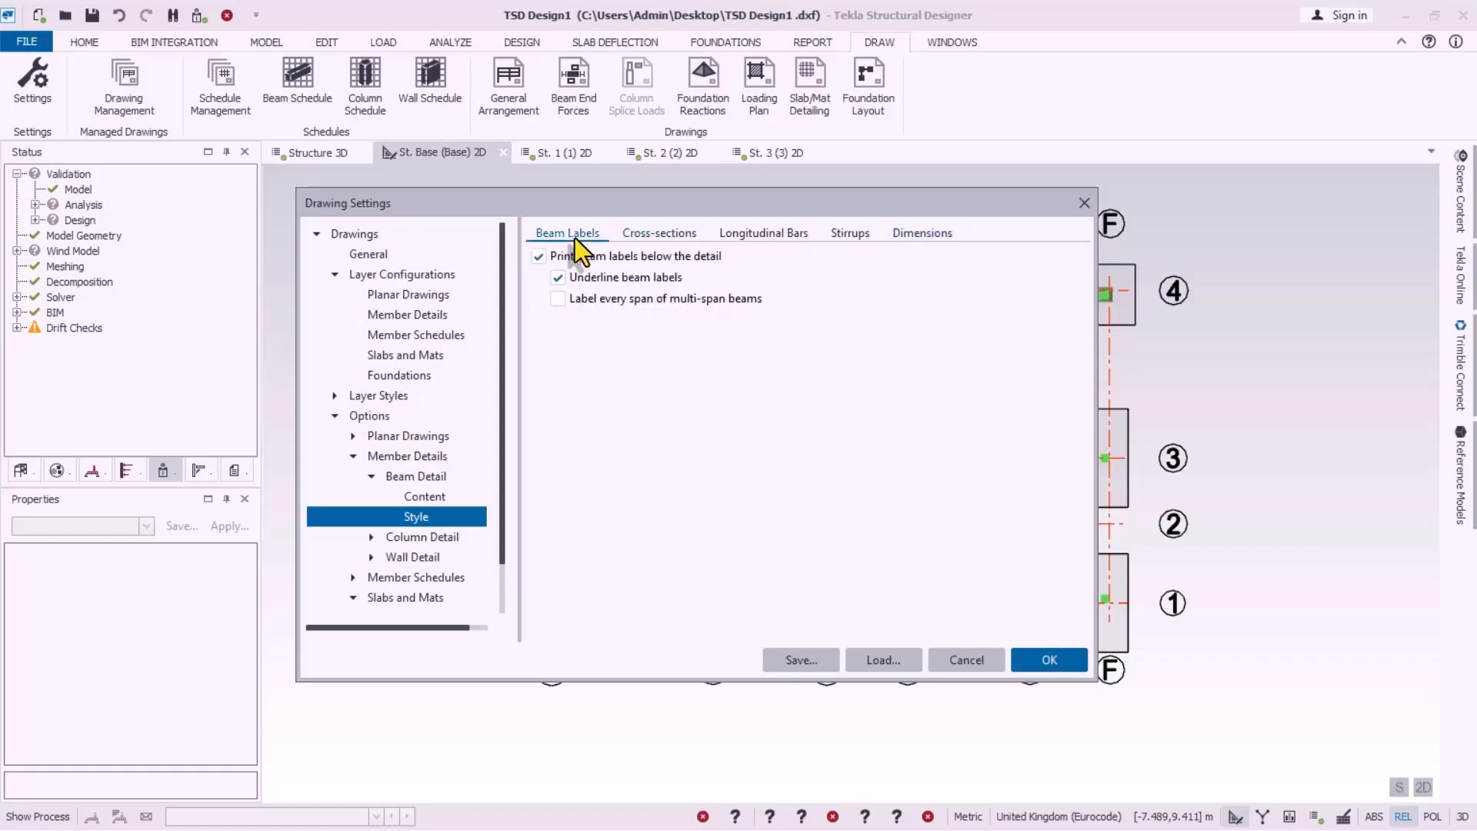
Step: Review the column detail content and foundation layout options, and accept the drawing settings
click(429, 536)
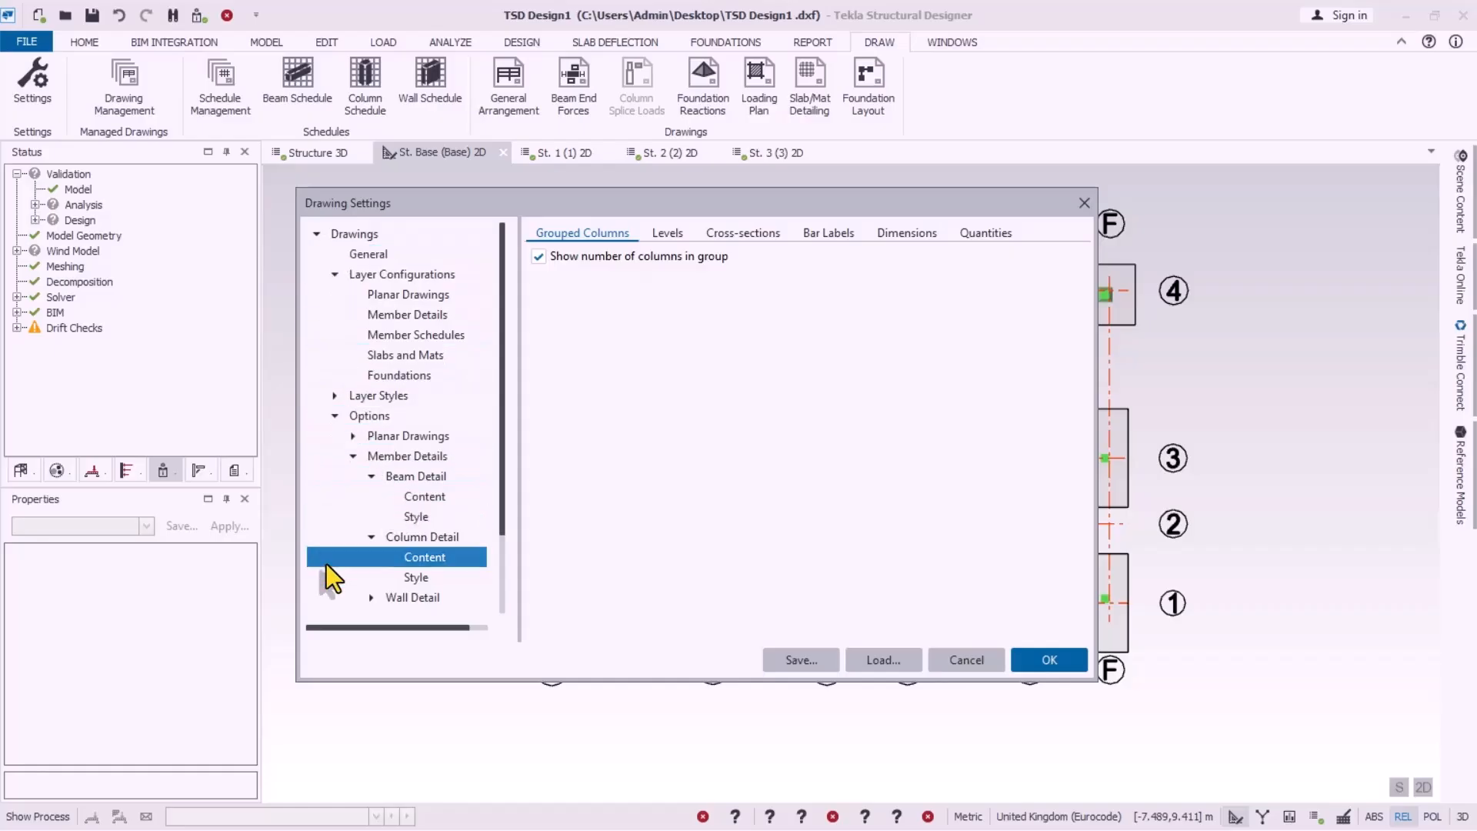
scroll(432, 542, down, 2)
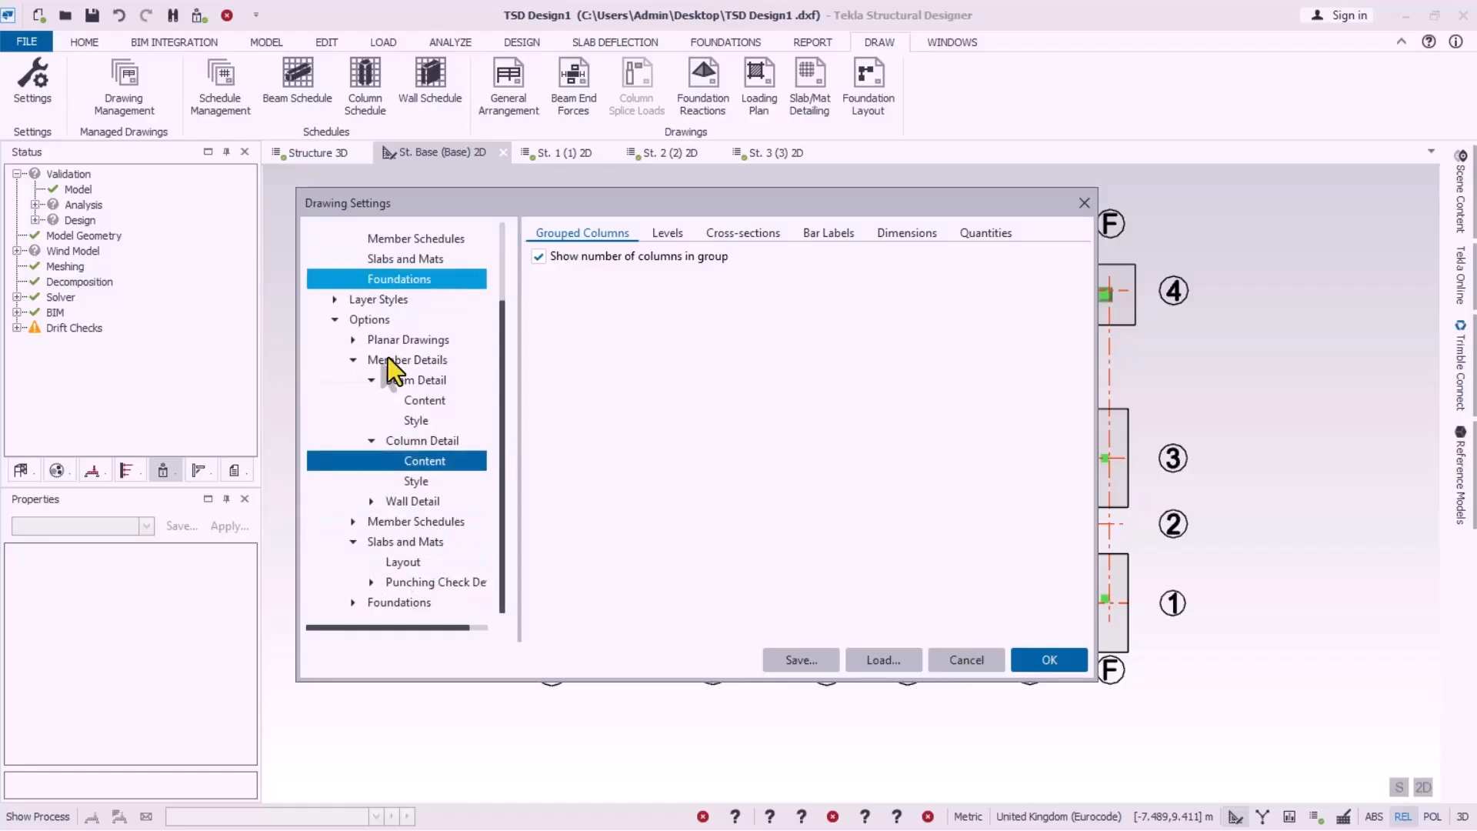
click(368, 608)
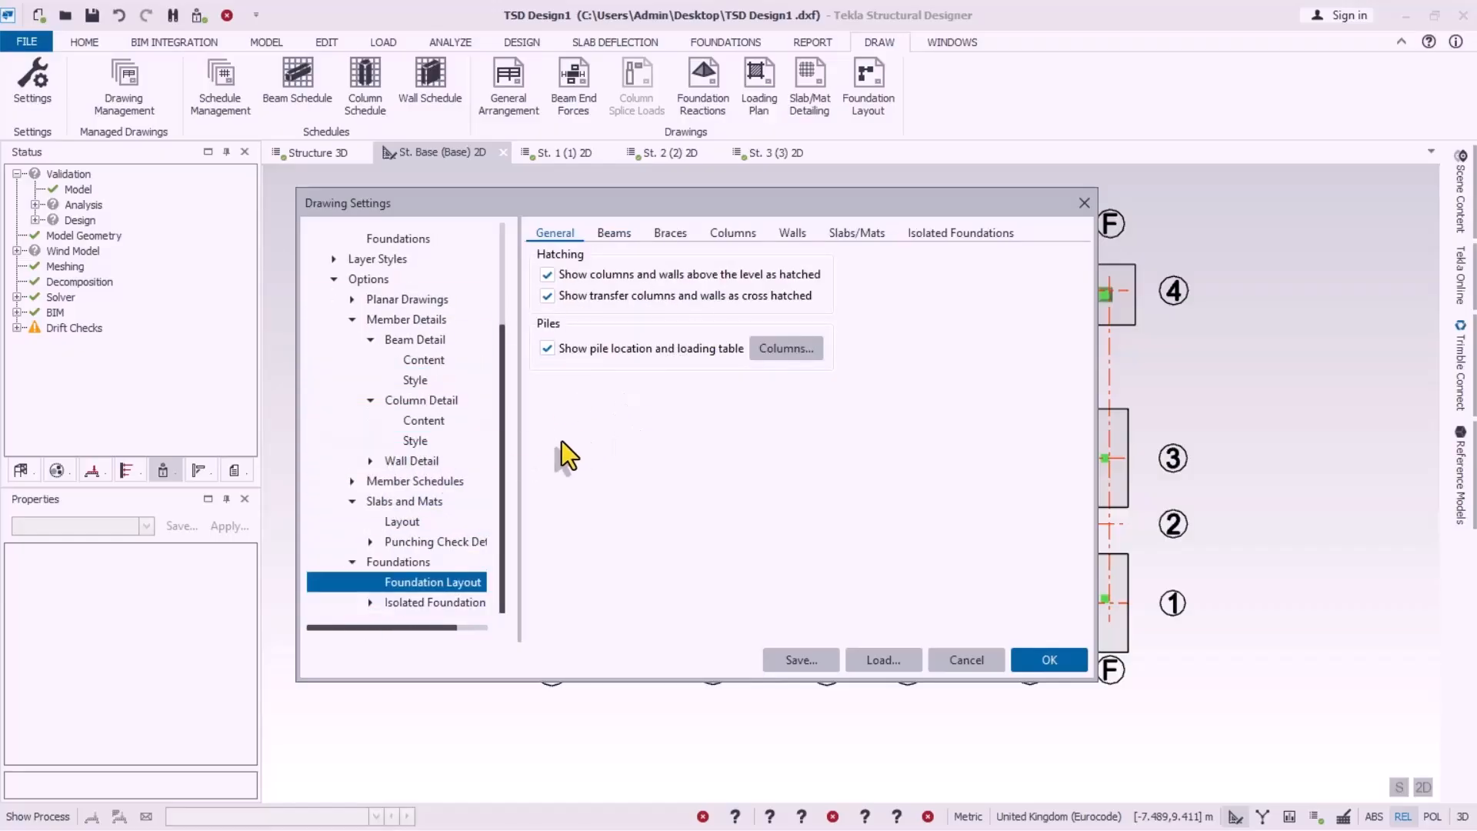
click(1048, 662)
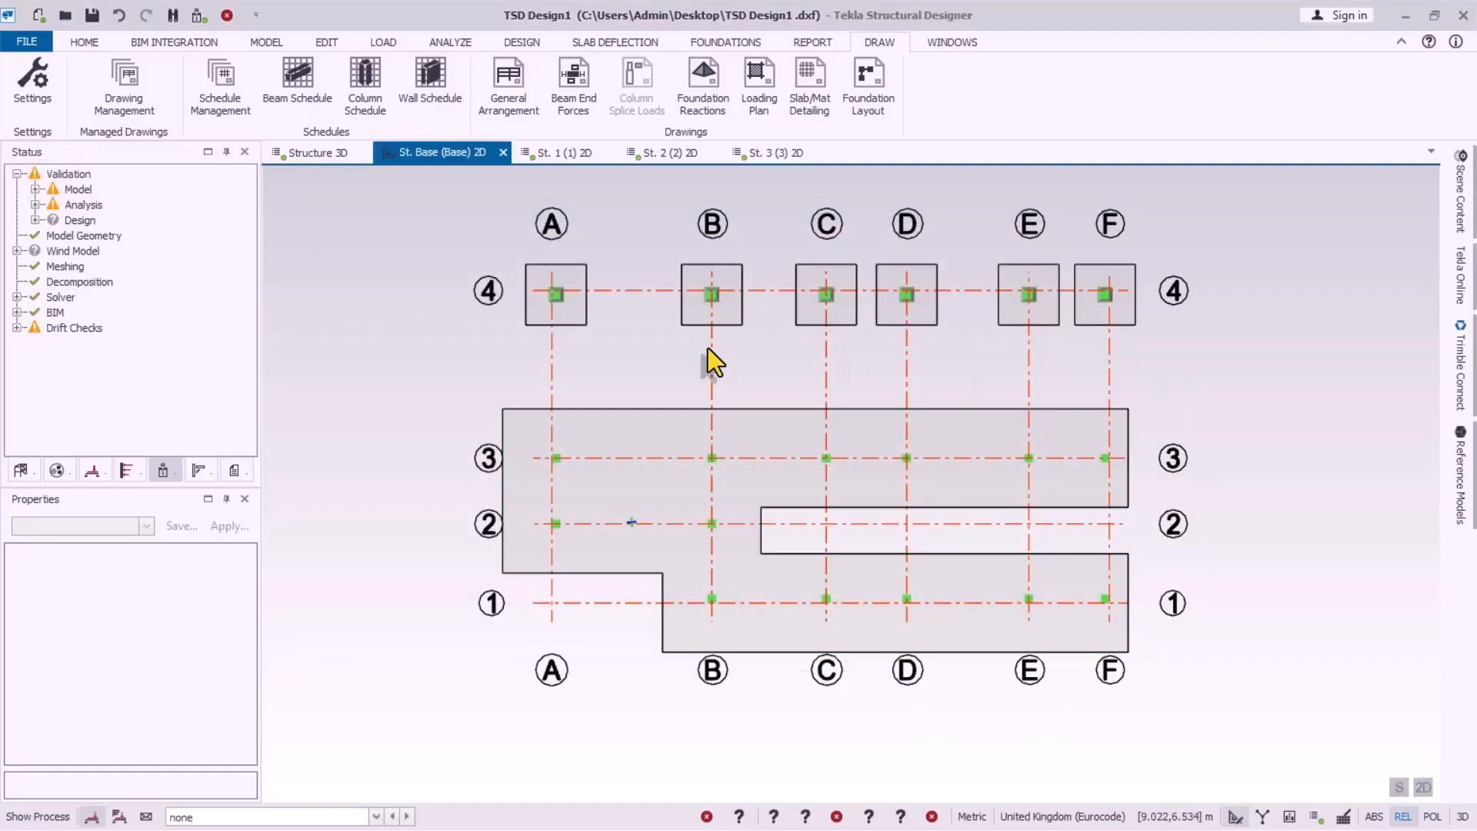
Step: Run the model validation from the St. Base (Base) 2D plan
scroll(712, 370, down, 1)
scroll(785, 568, up, 1)
scroll(836, 568, down, 1)
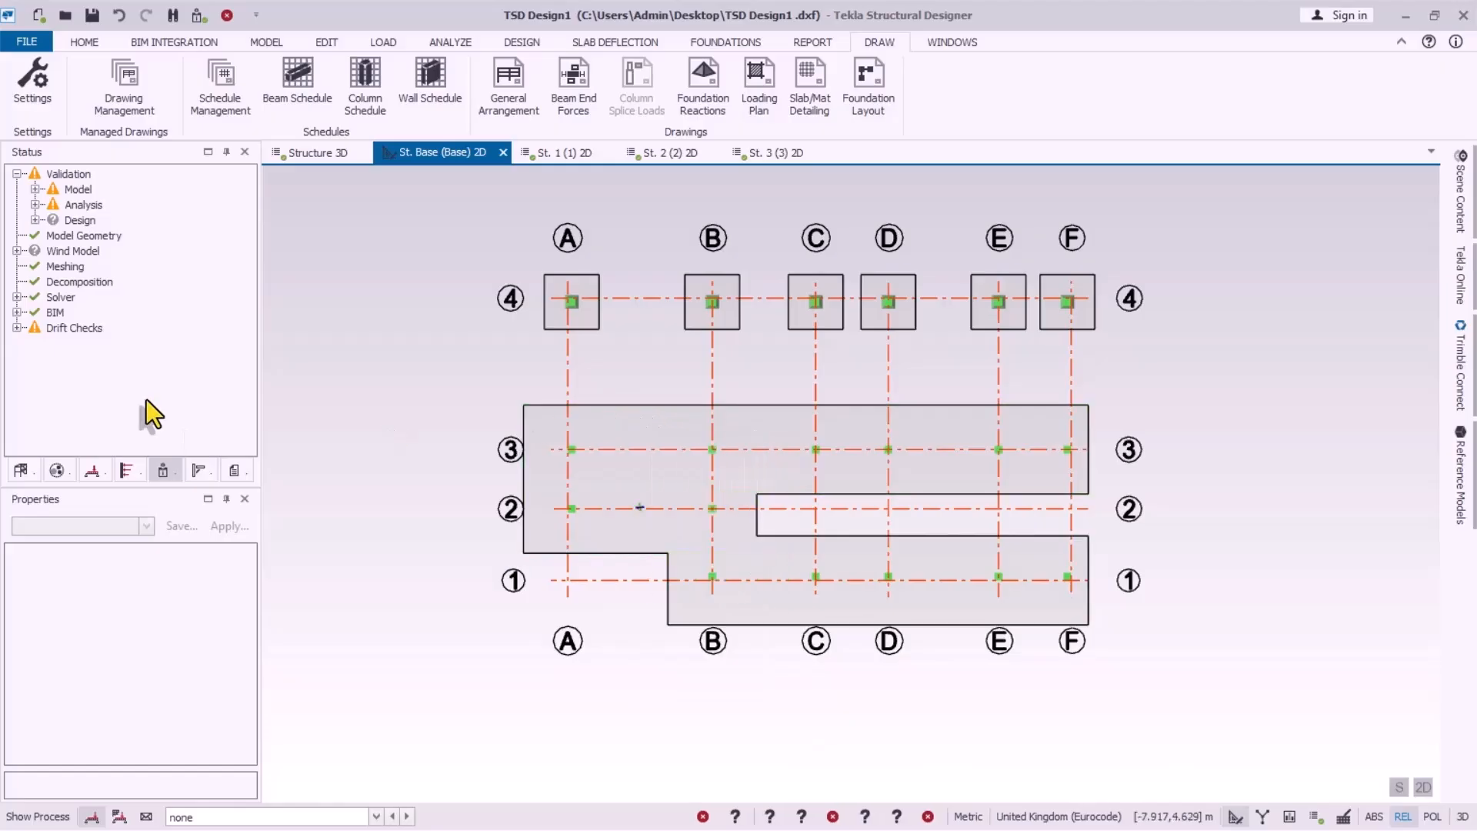
click(197, 17)
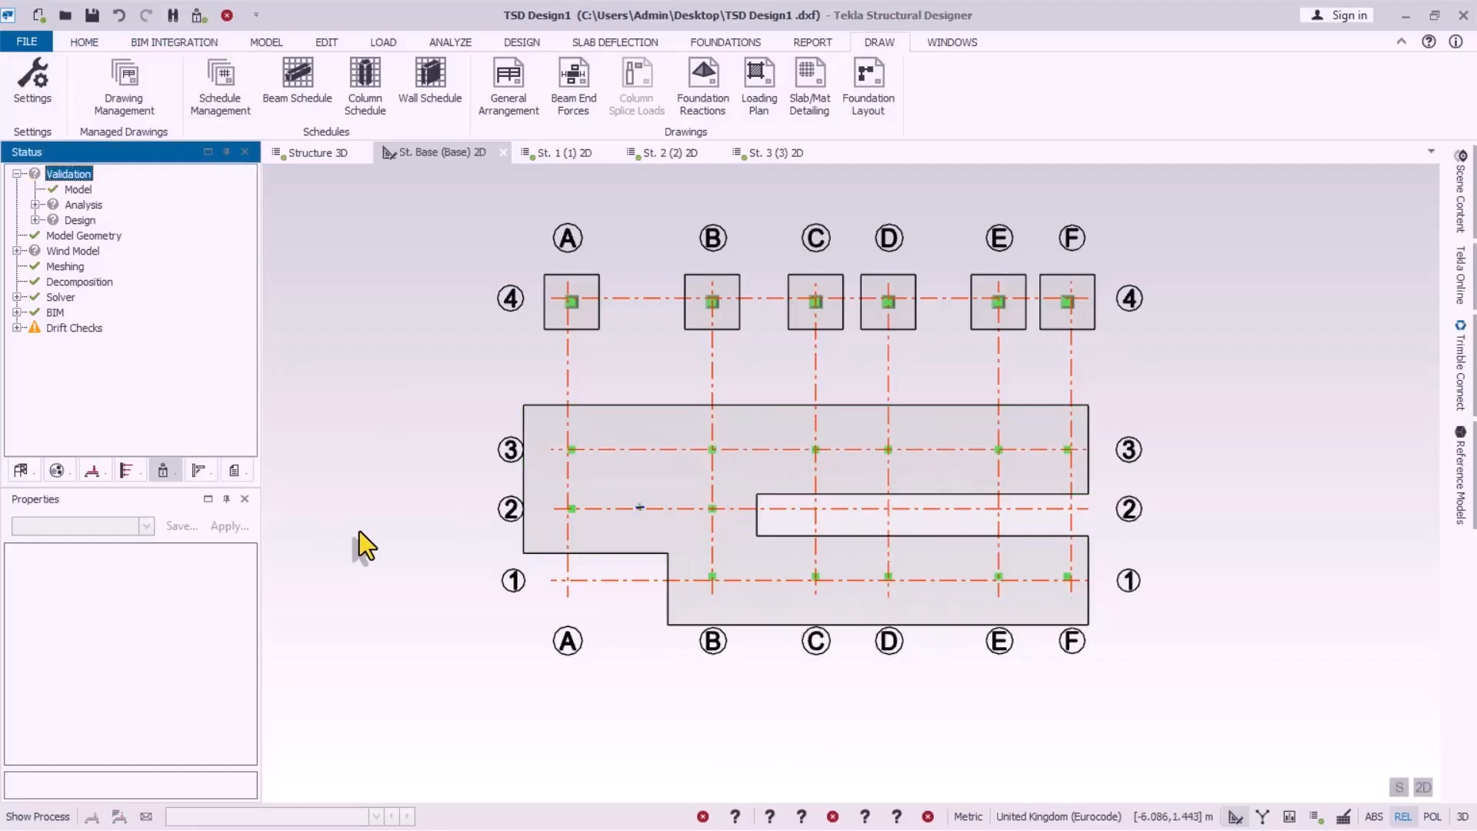
Step: Display the Structure 3D view and change it from the design review display to the structural view
click(307, 151)
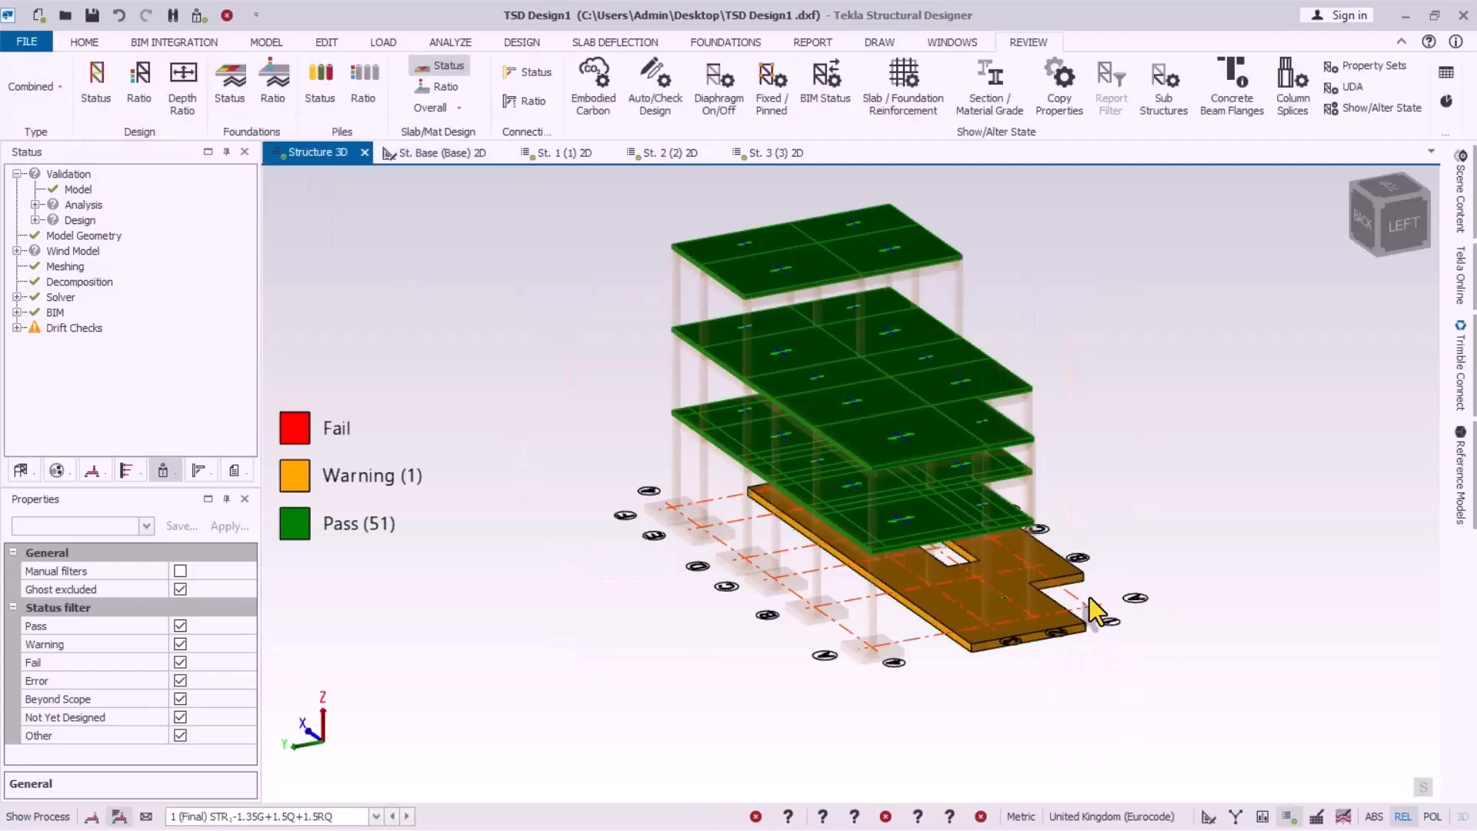
right_click(320, 155)
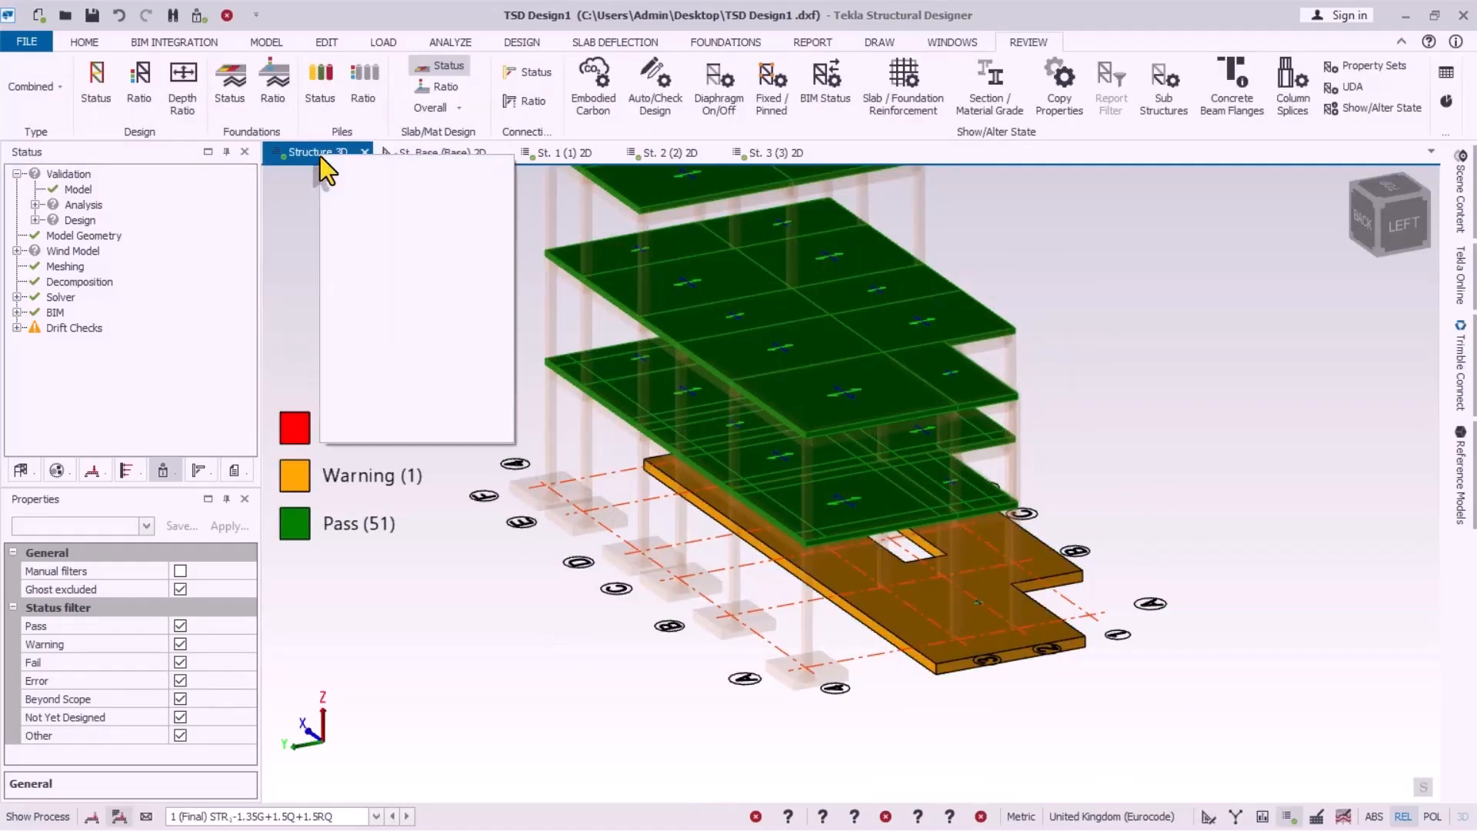
click(376, 315)
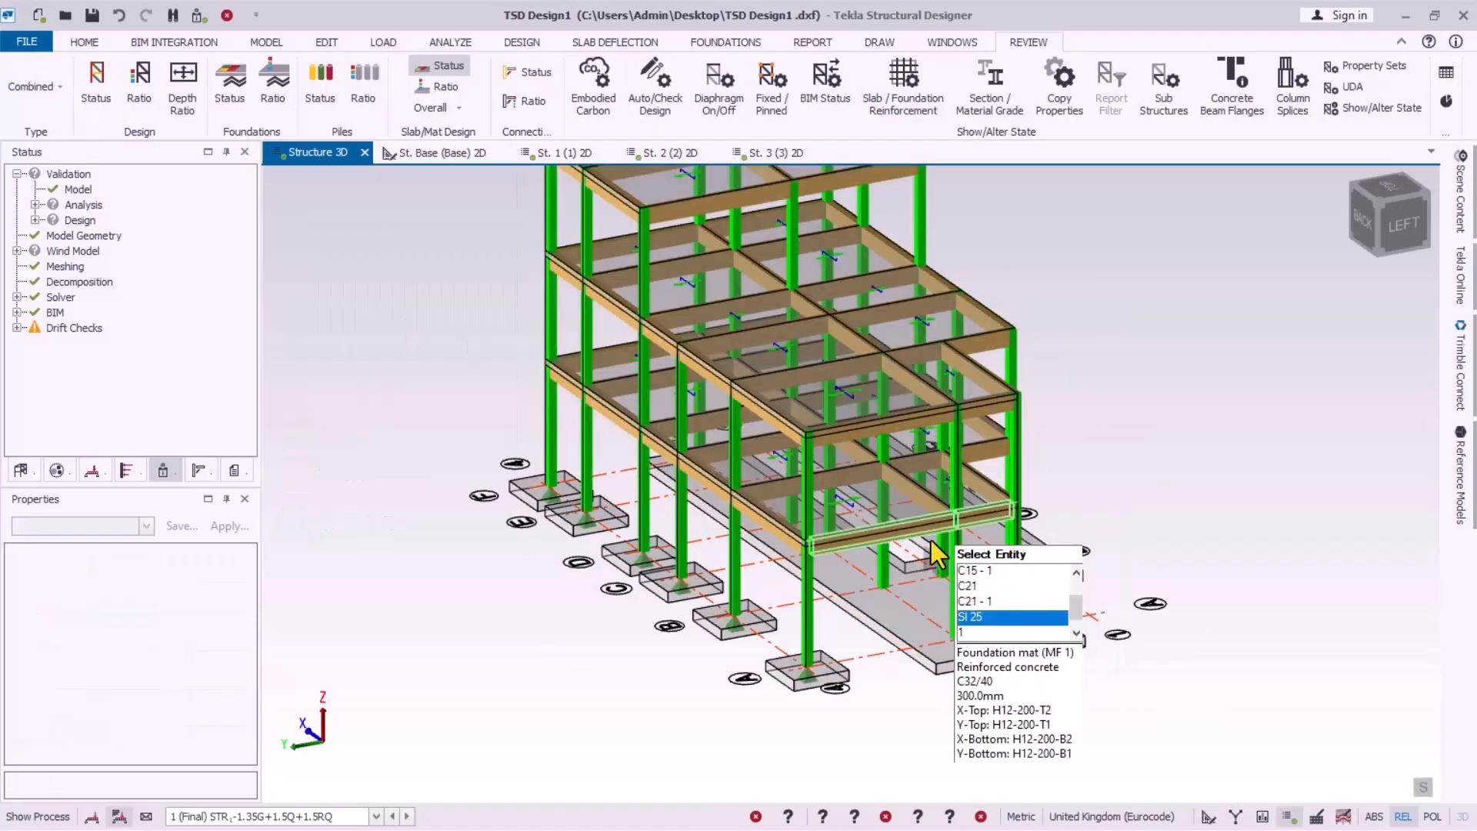
Step: Examine the complete 3D structure, including its columns, beams, slabs, isolated pad bases and foundation mat
scroll(808, 642, up, 5)
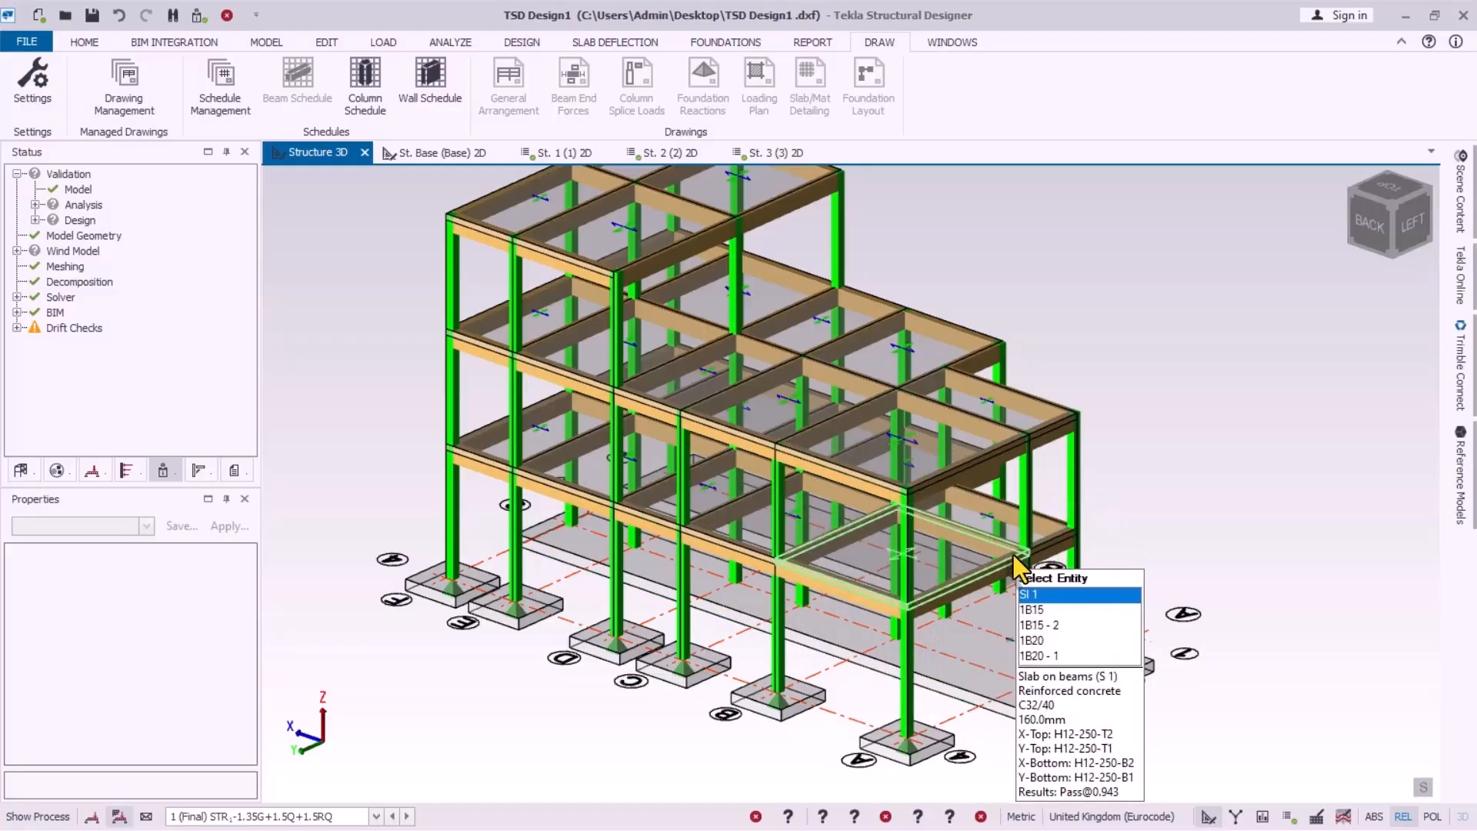
scroll(839, 639, down, 1)
scroll(834, 640, up, 2)
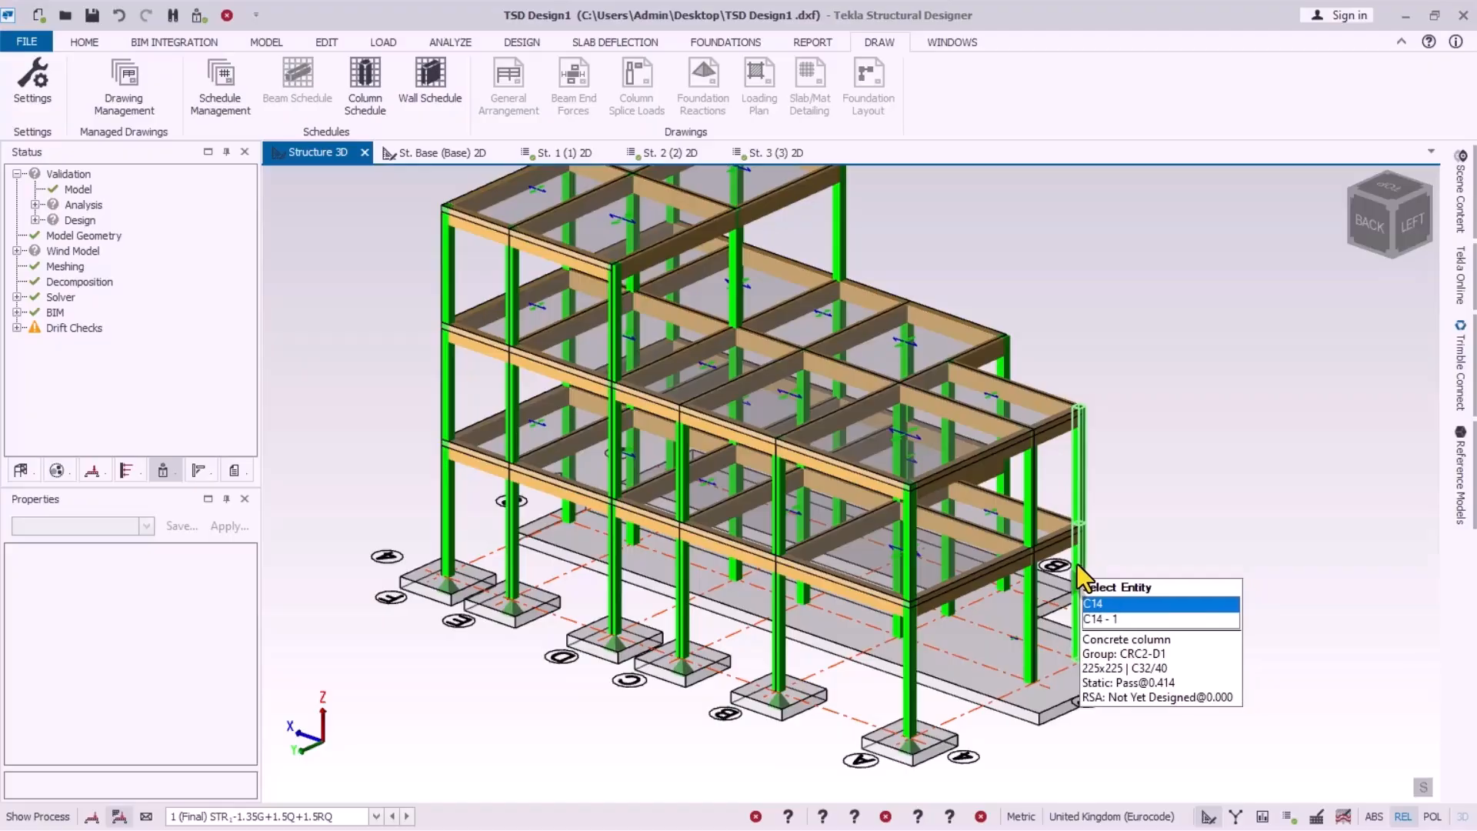
scroll(944, 579, down, 1)
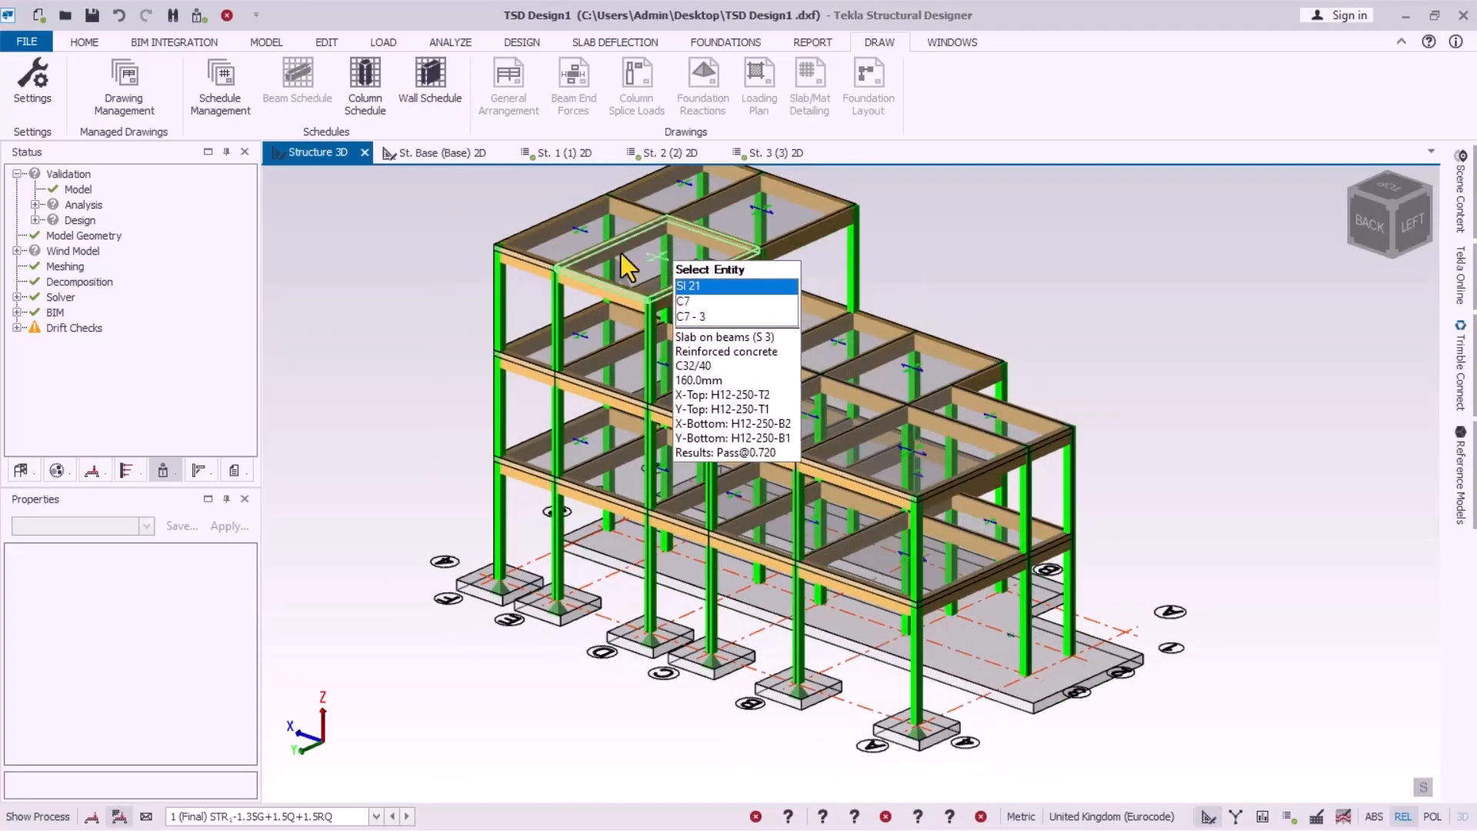
scroll(850, 681, up, 2)
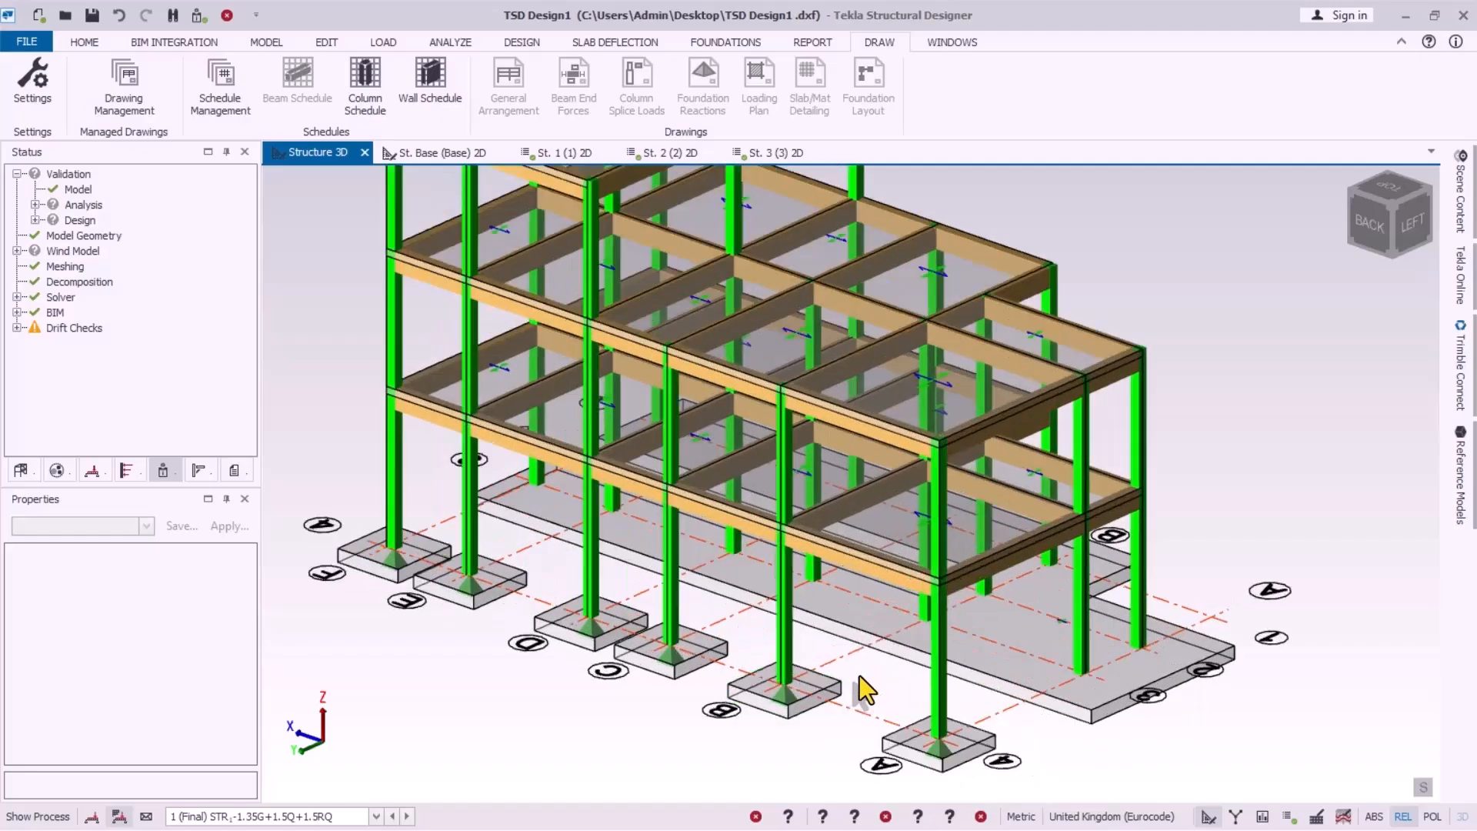
scroll(843, 658, up, 2)
scroll(843, 658, down, 3)
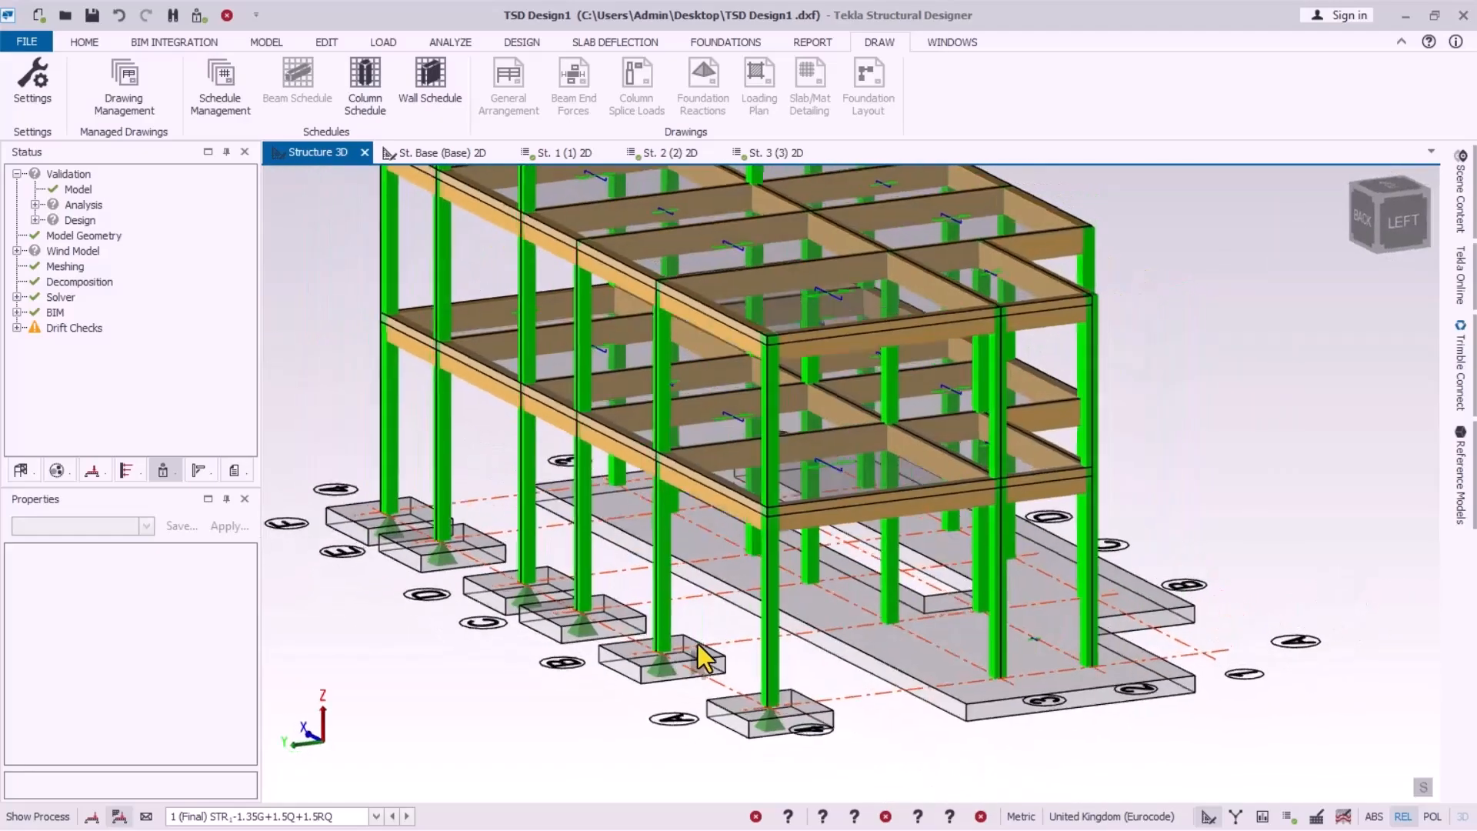
scroll(797, 554, up, 1)
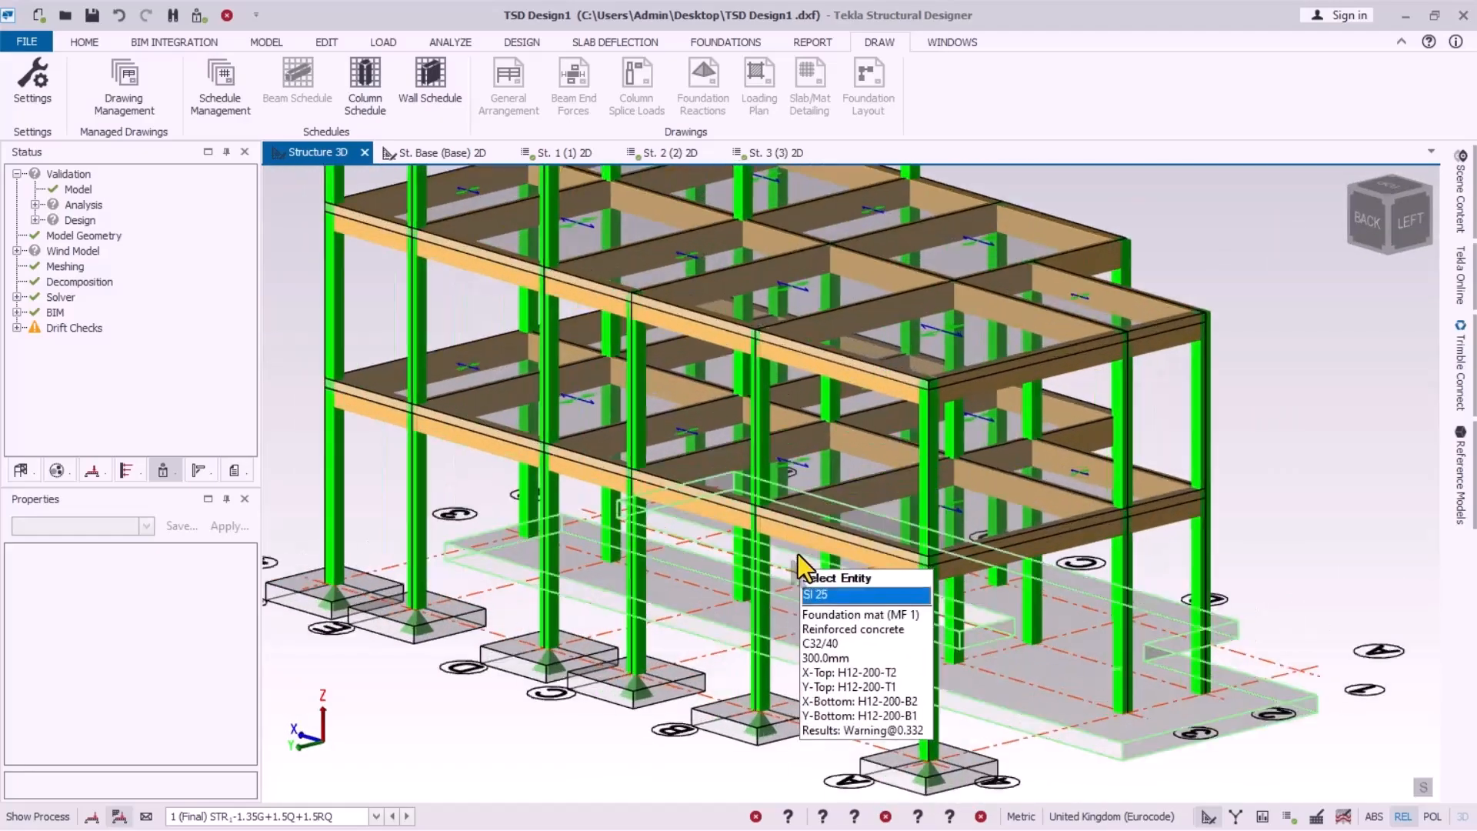
scroll(858, 632, down, 2)
scroll(838, 612, up, 4)
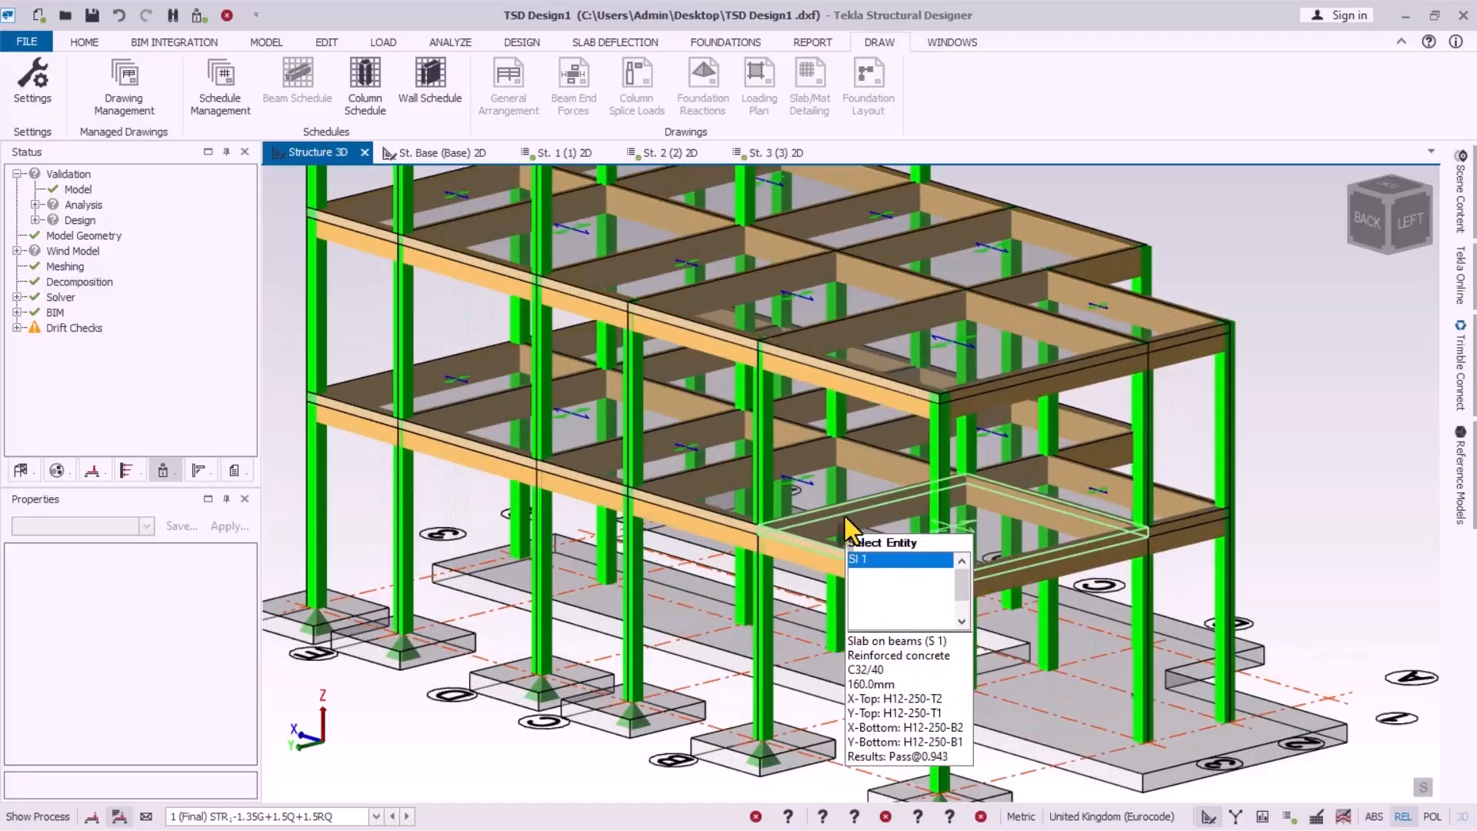
scroll(835, 608, down, 2)
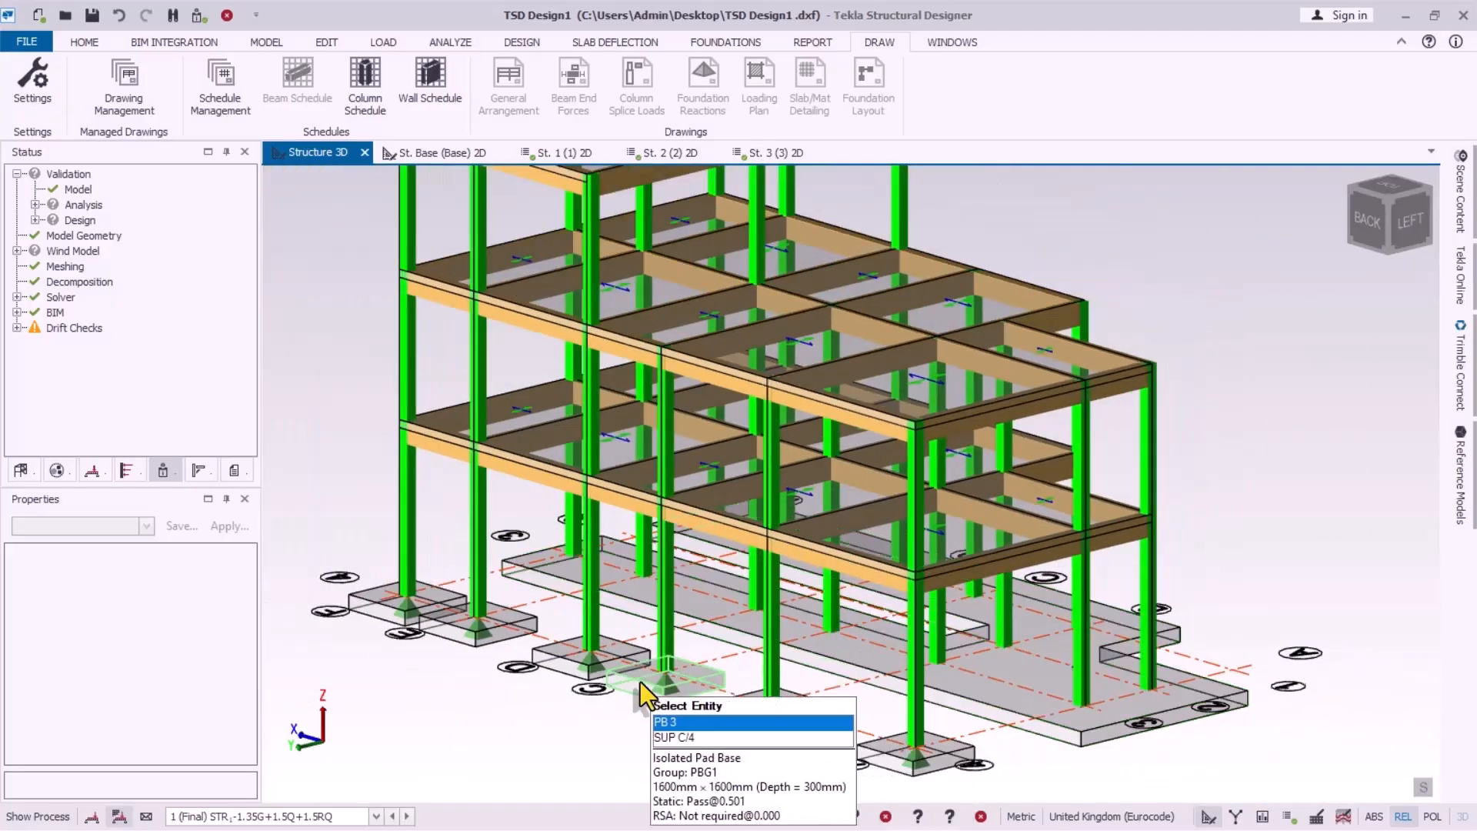
scroll(824, 639, down, 1)
scroll(606, 329, up, 1)
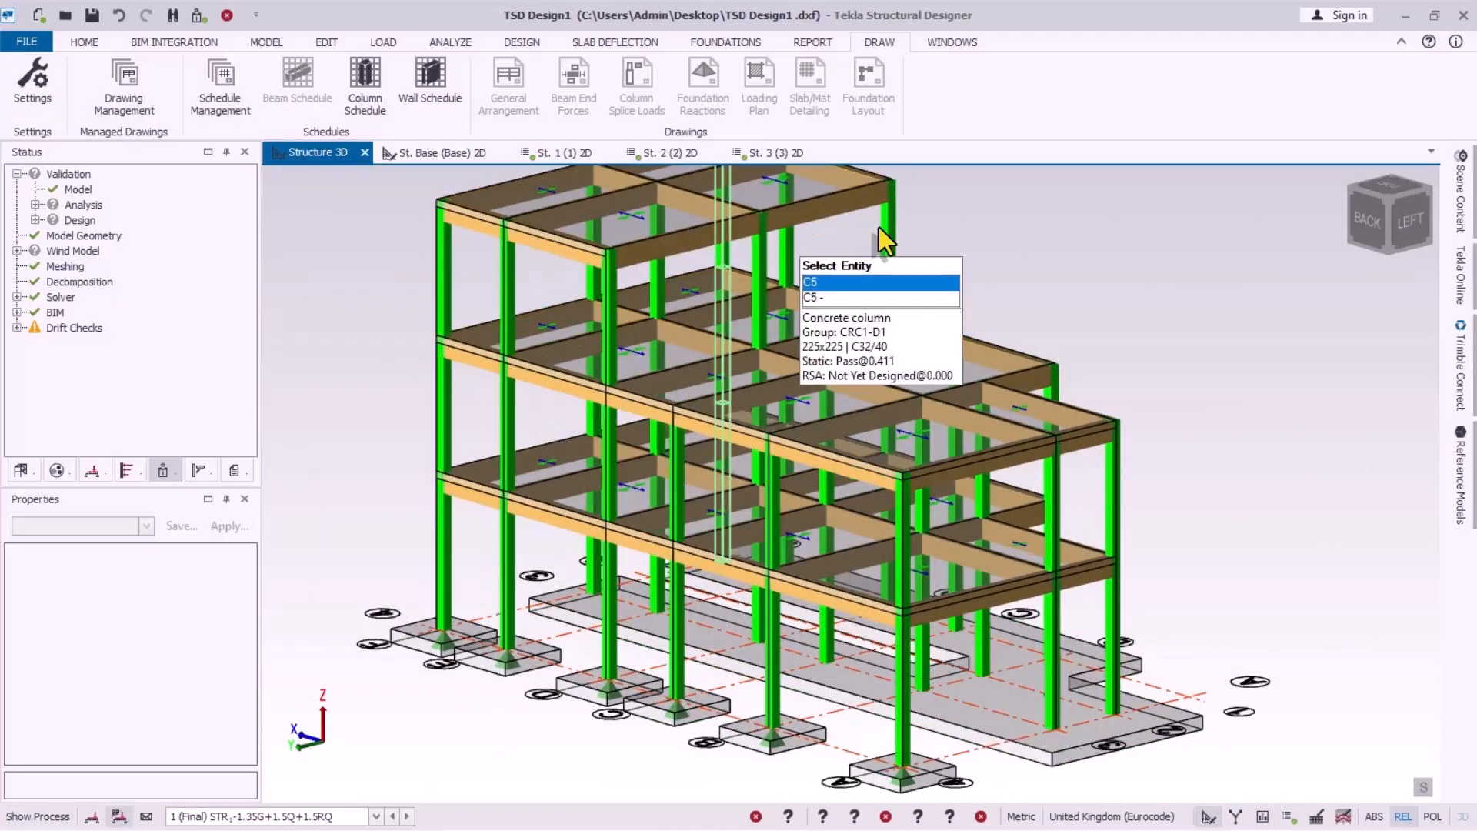
scroll(892, 538, down, 1)
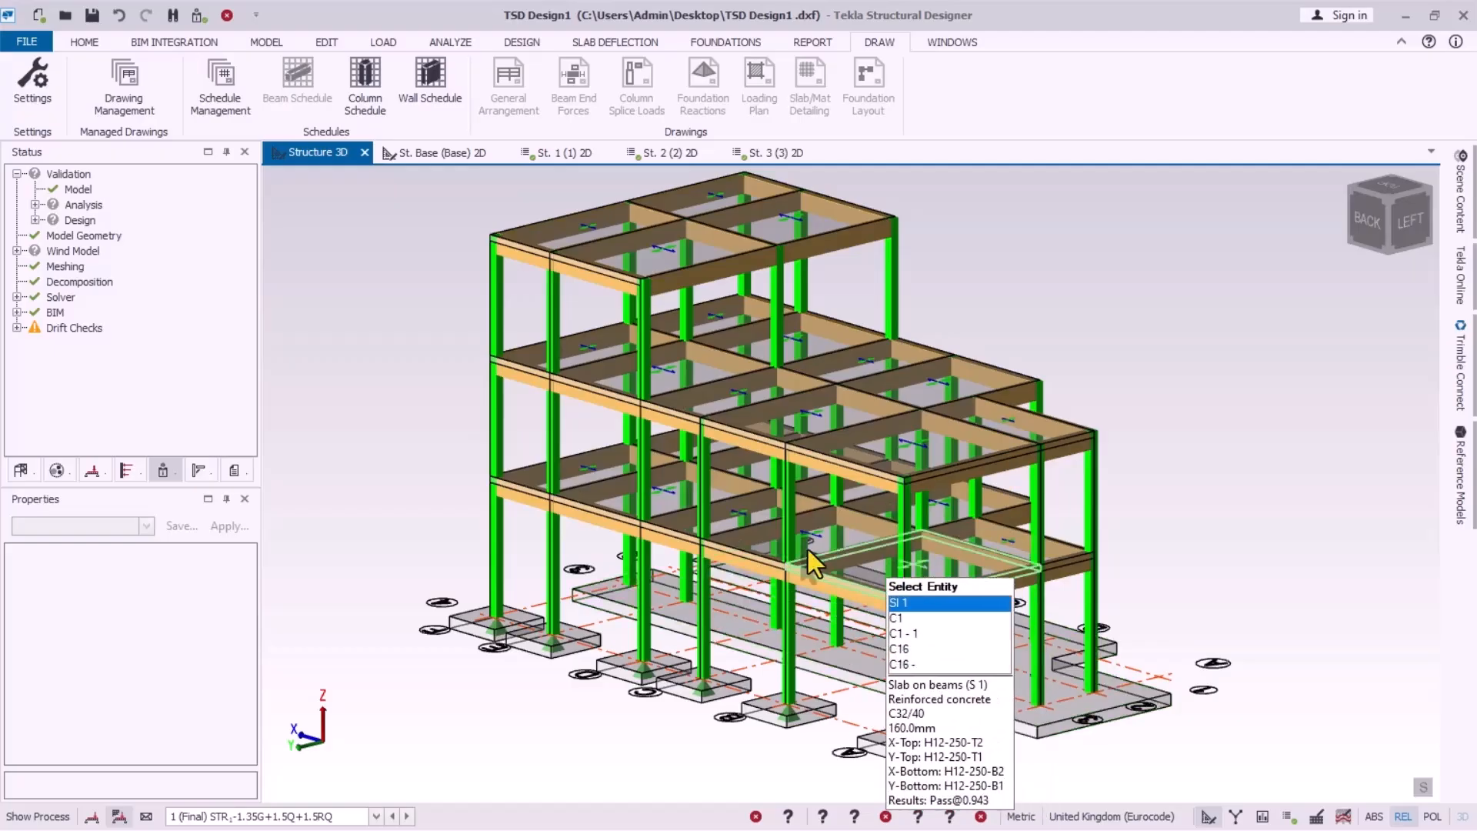
scroll(962, 271, down, 1)
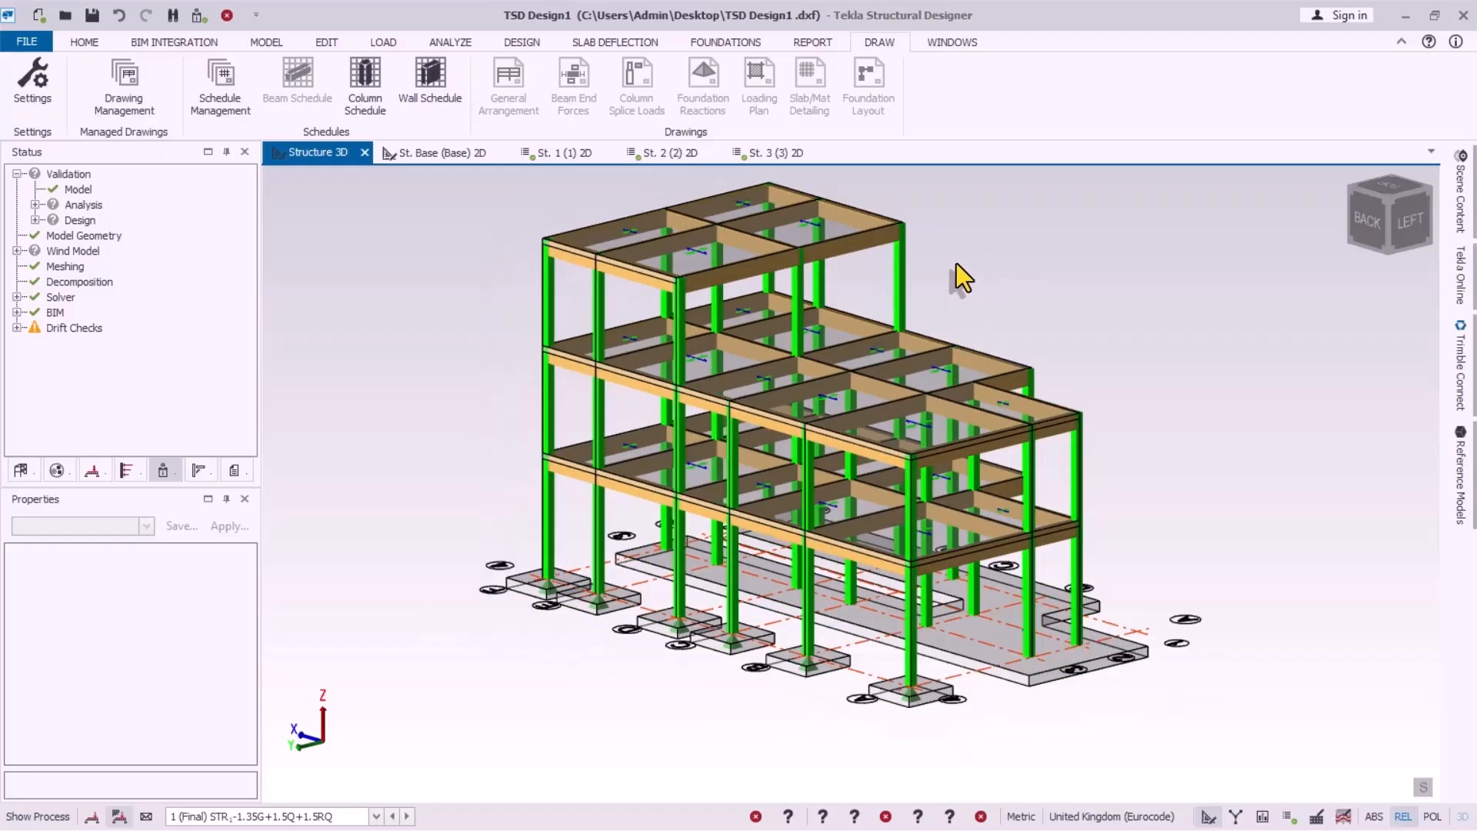
scroll(954, 266, up, 2)
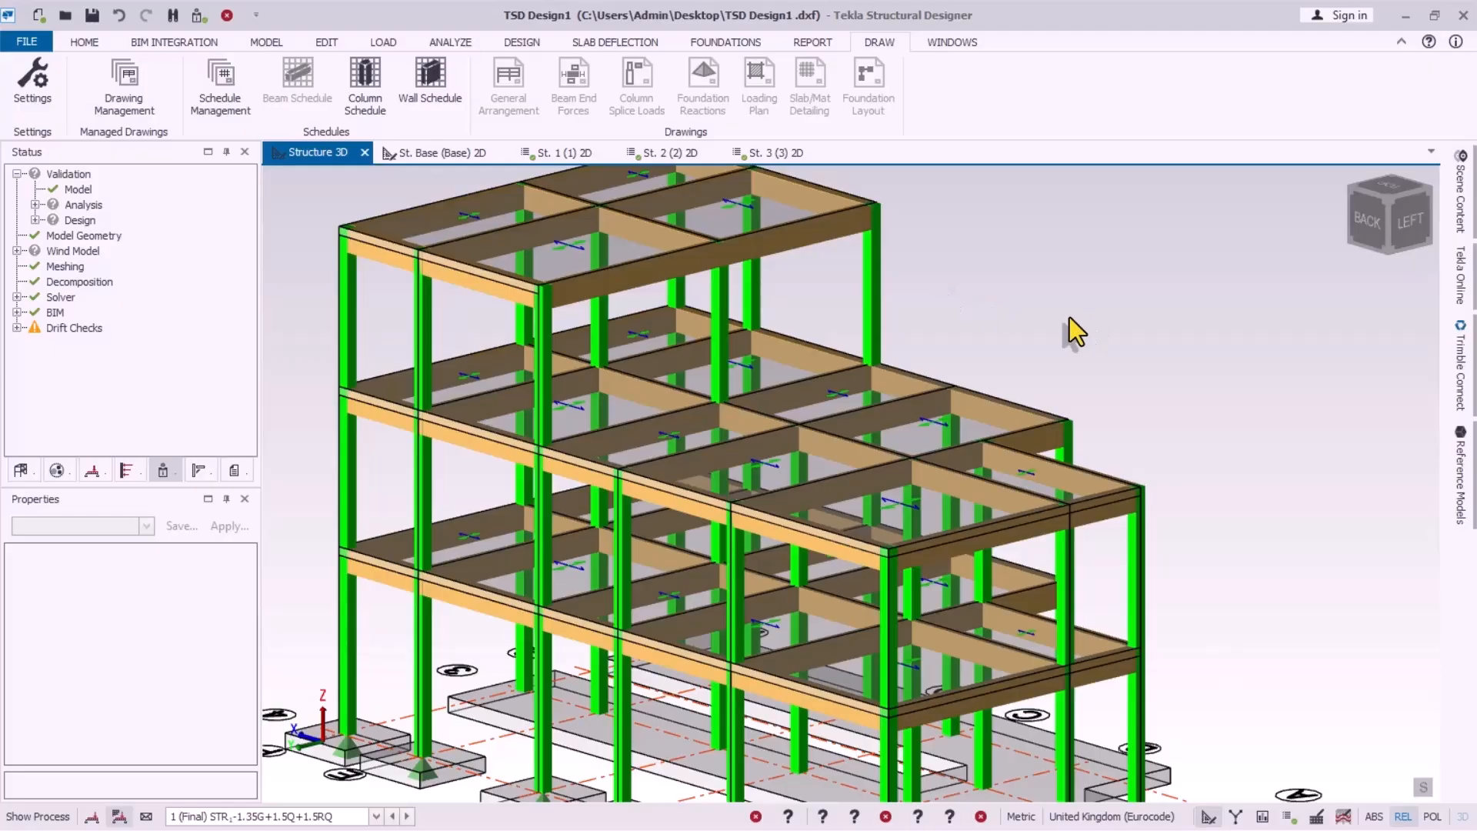
scroll(837, 248, down, 1)
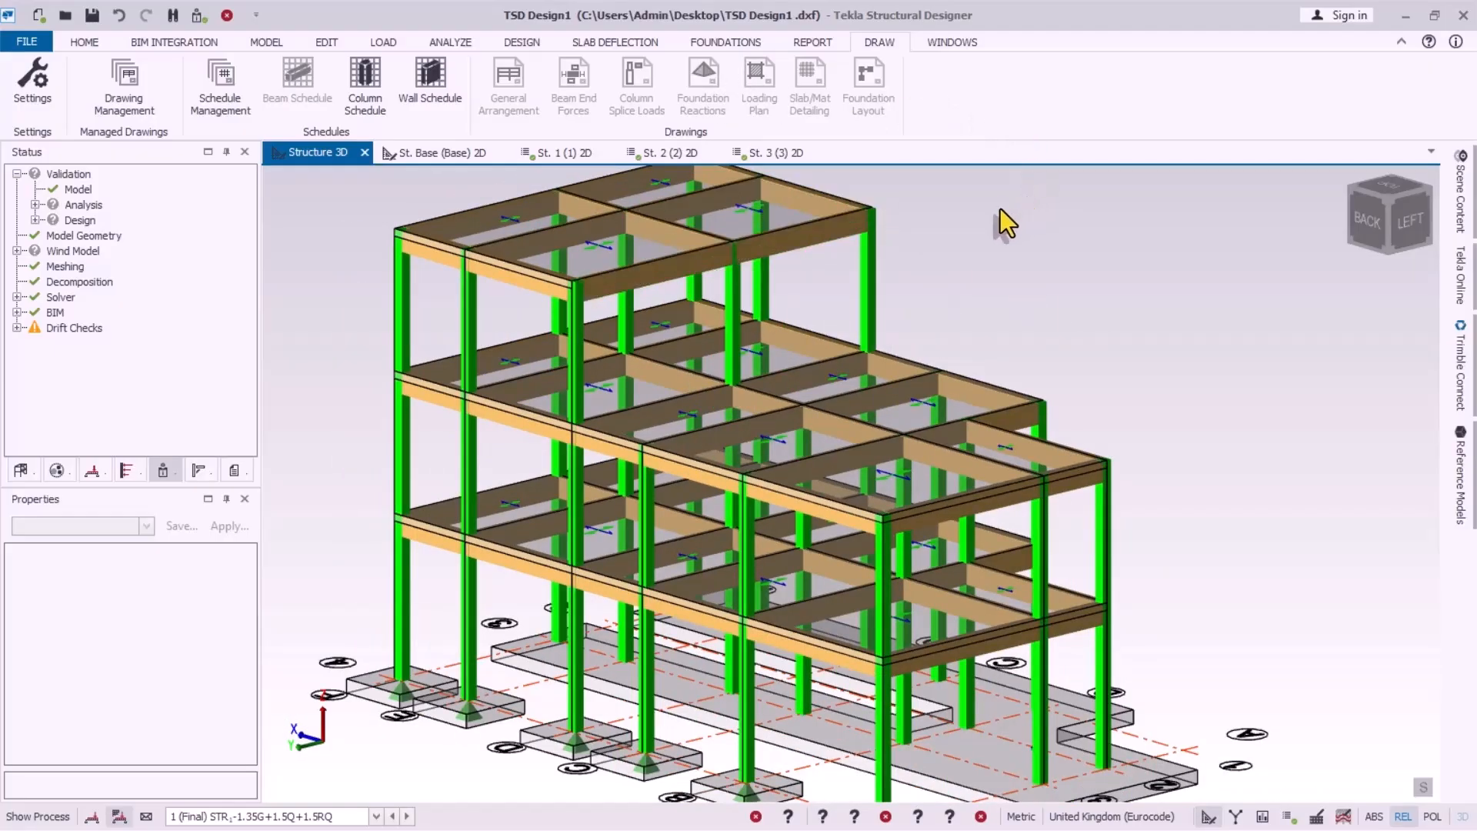
scroll(920, 247, down, 1)
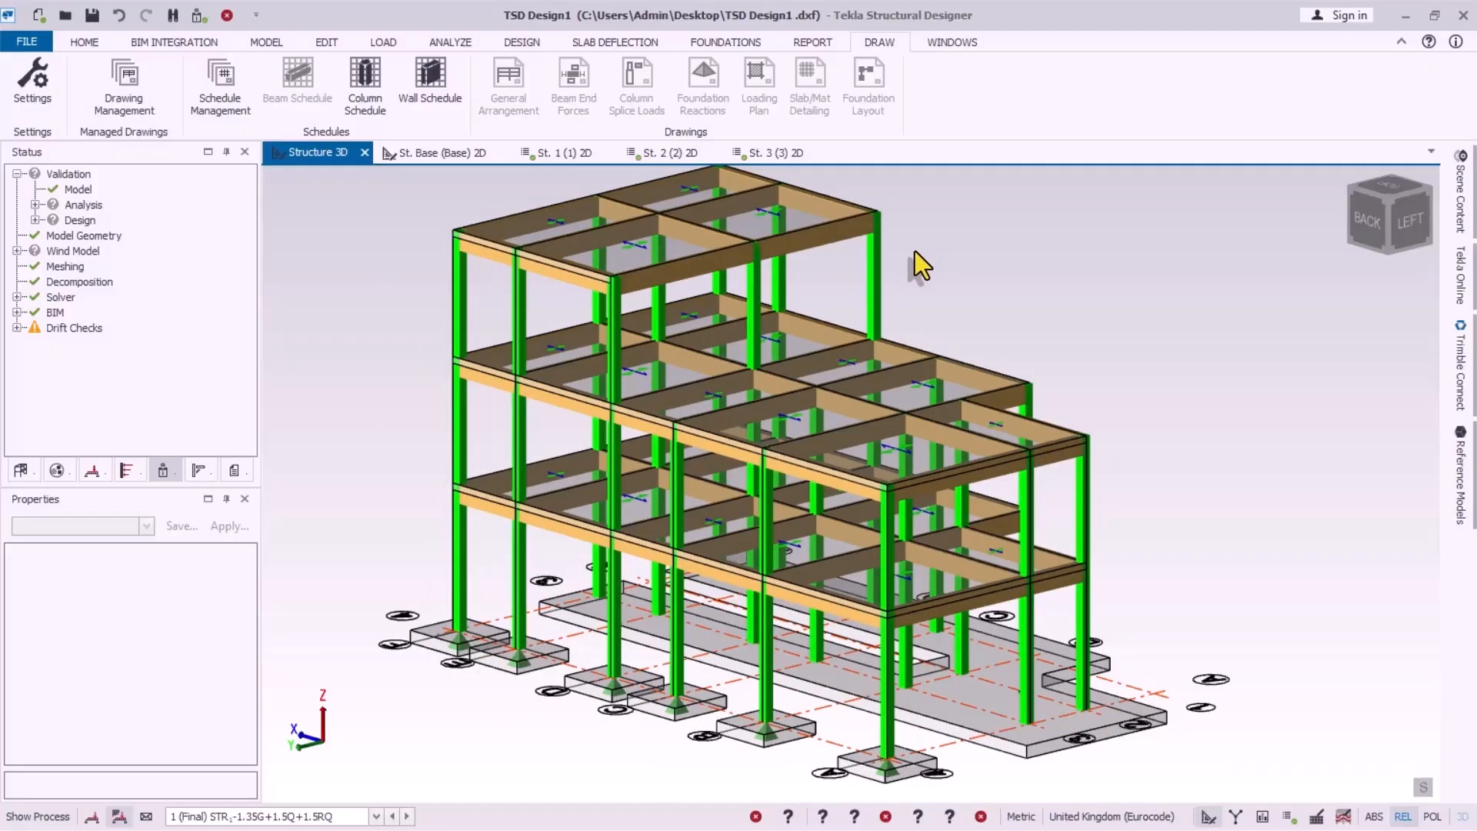
scroll(791, 312, down, 1)
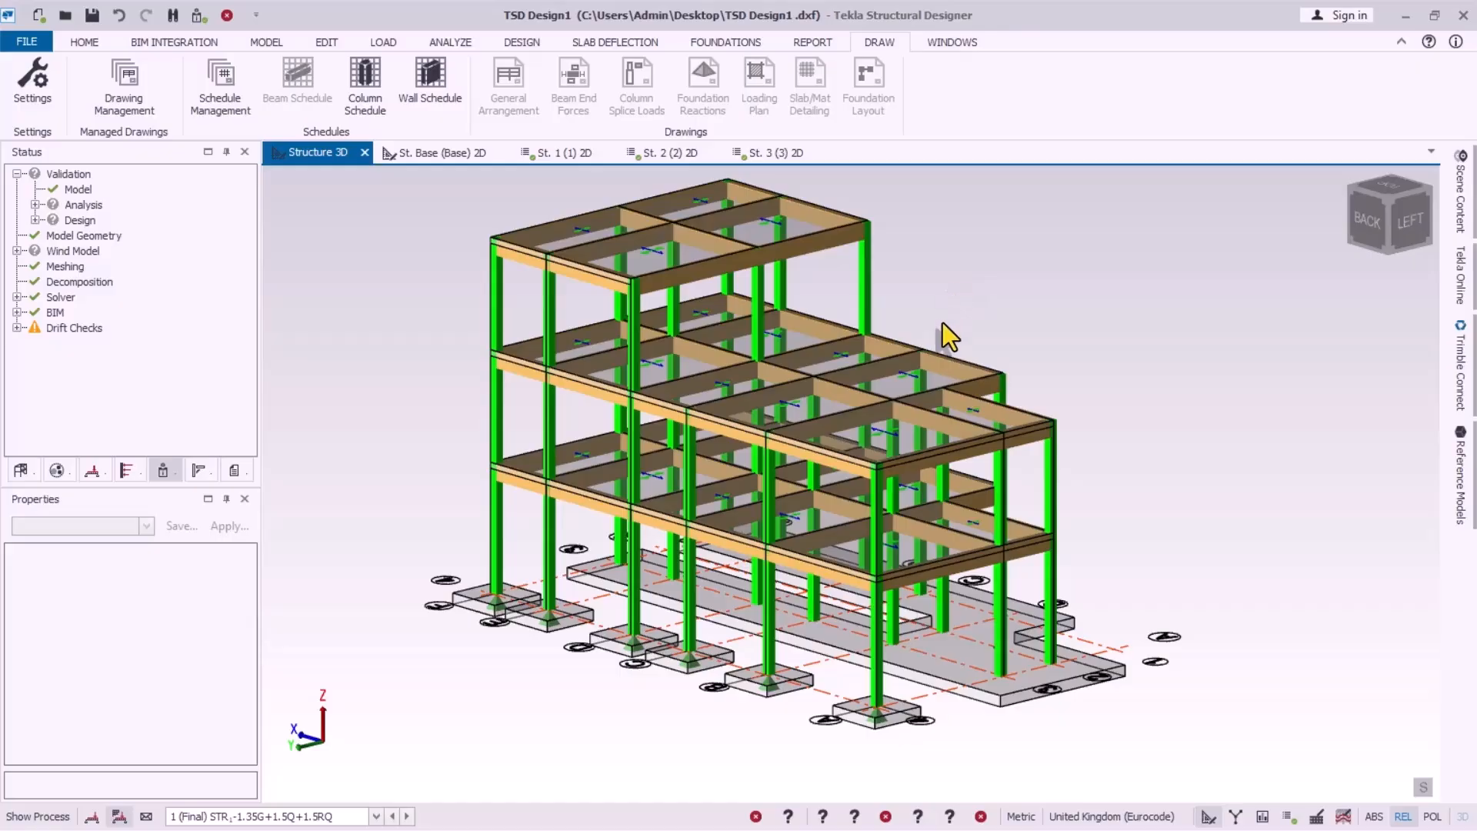
Step: Switch to Tekla Structures and bring up the 3D view of New model 4 with its grid
key(super)
click(775, 817)
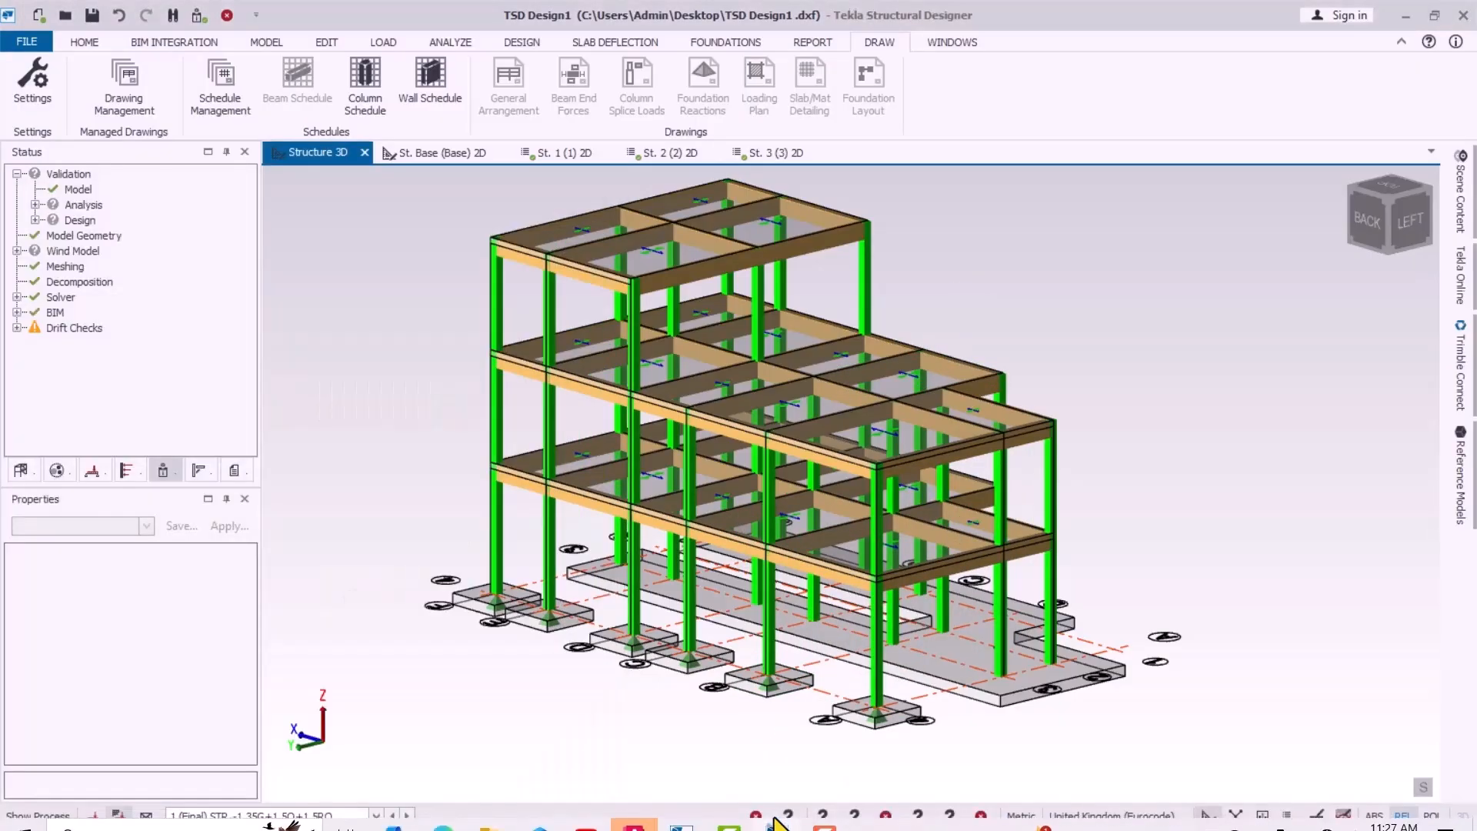
key(super)
click(681, 814)
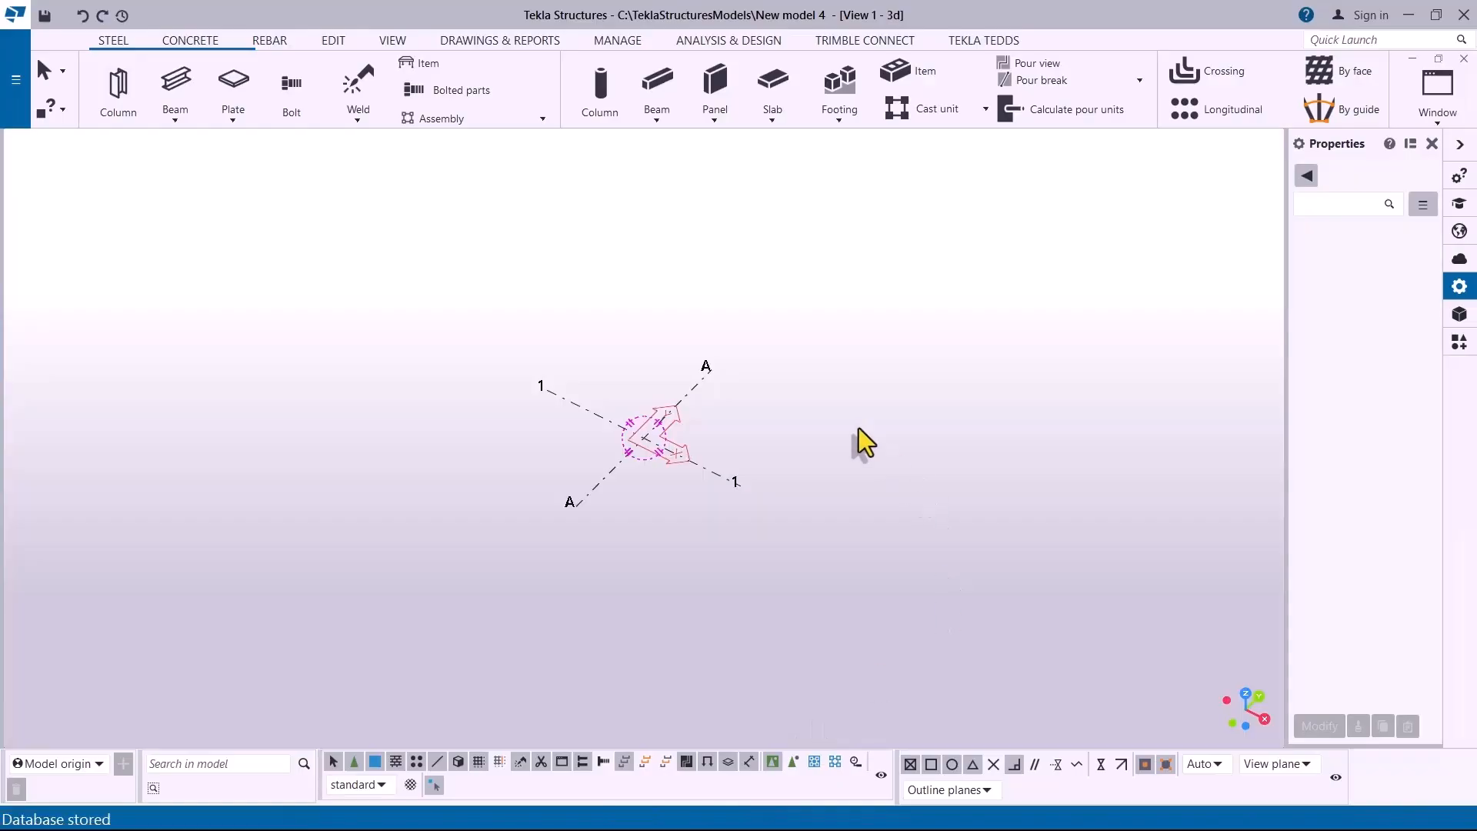
scroll(782, 518, down, 2)
scroll(683, 427, up, 4)
scroll(800, 446, up, 1)
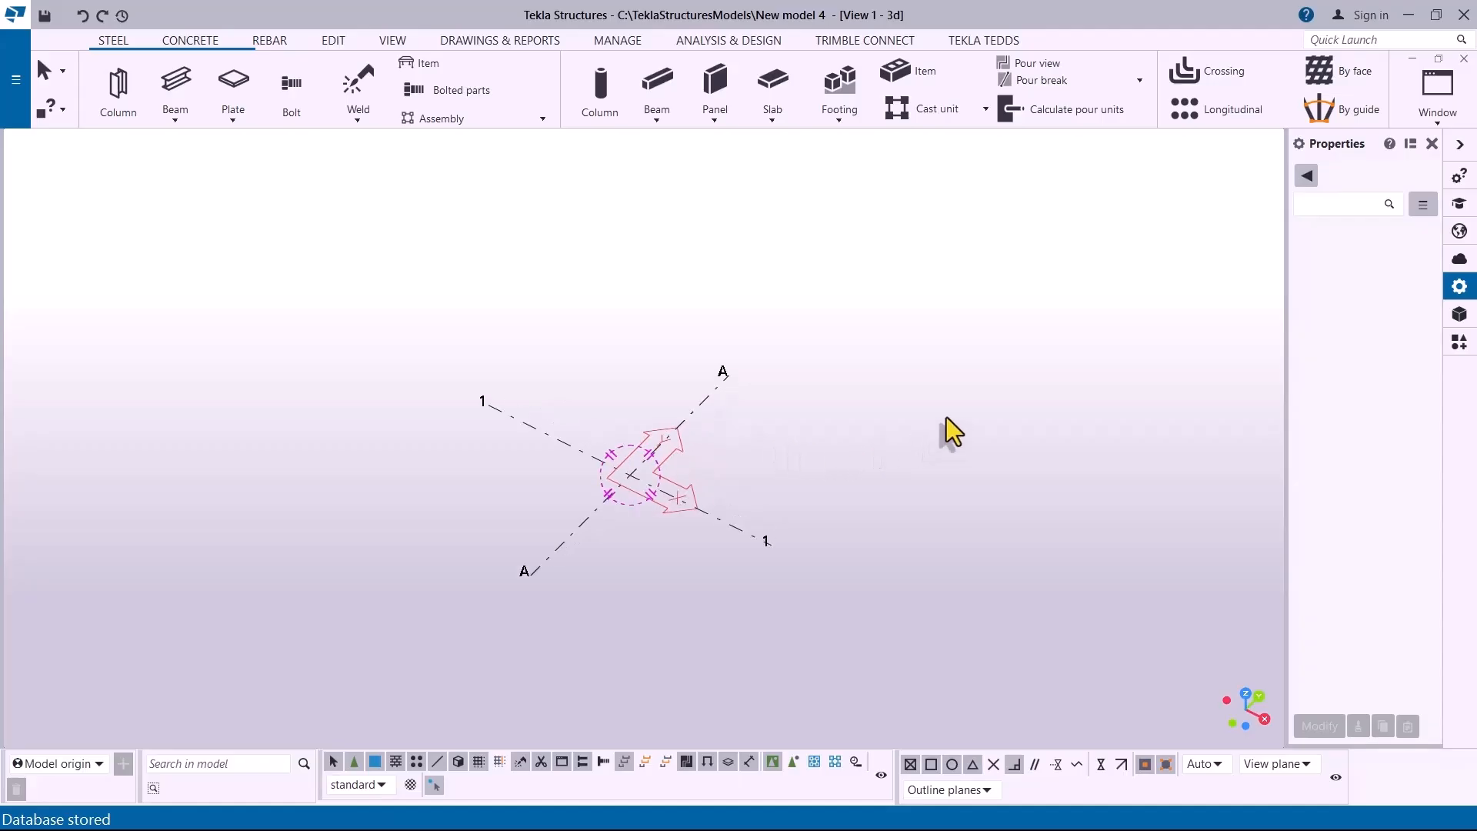
scroll(542, 308, up, 1)
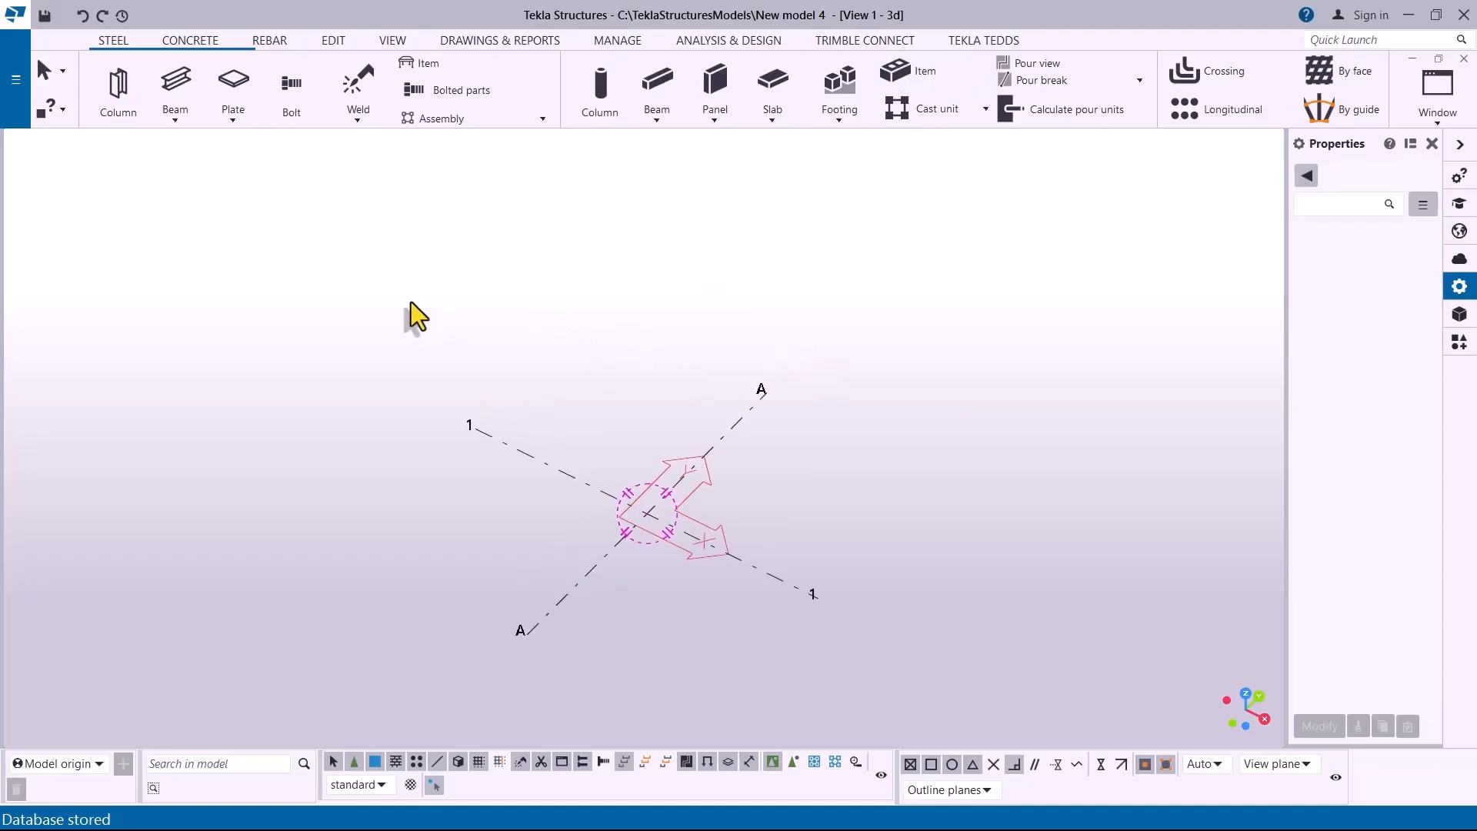
Step: Open the Tekla Structural Designer import and start choosing its import file
scroll(501, 153, down, 1)
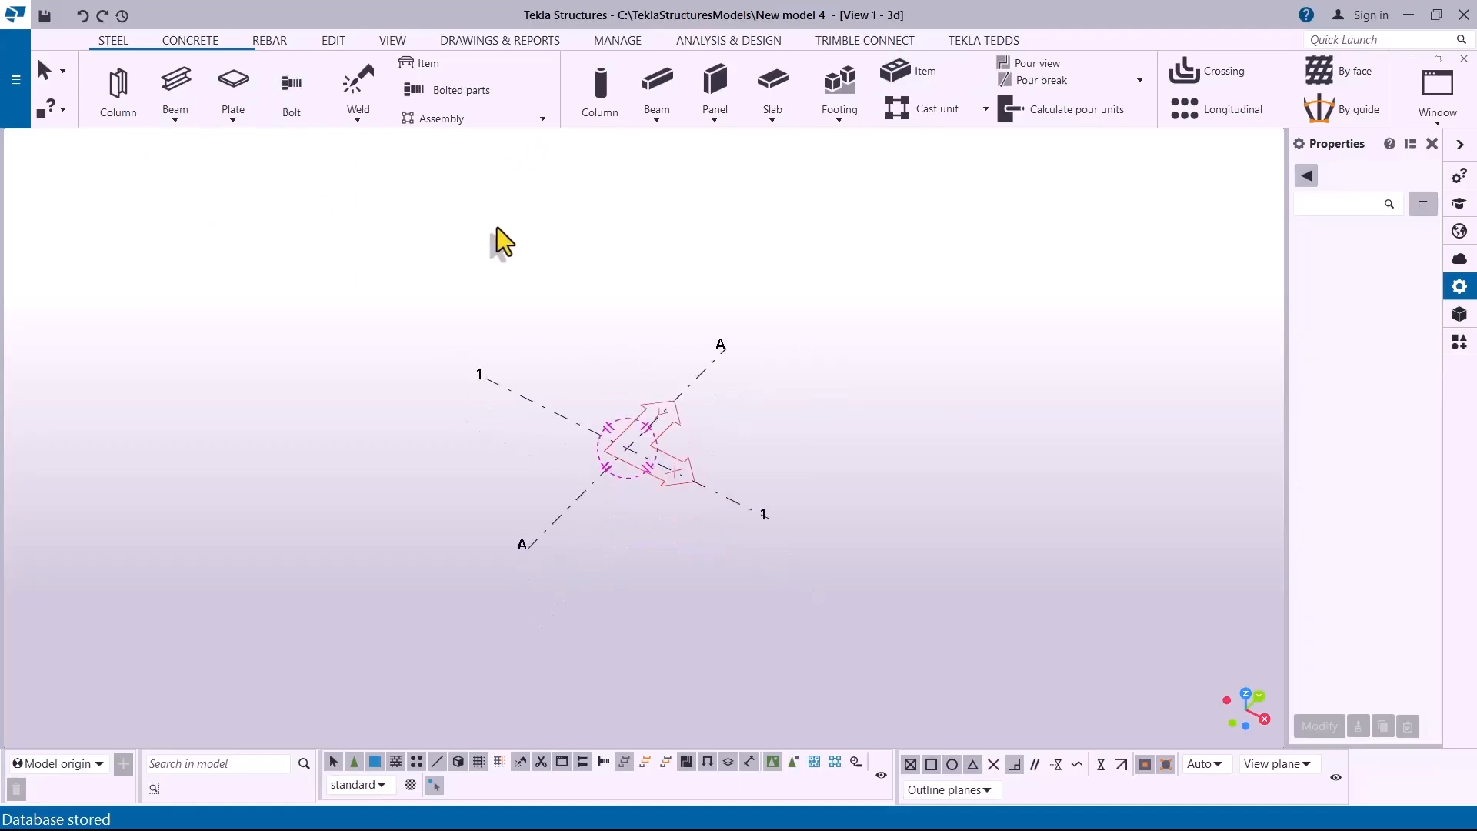
click(16, 86)
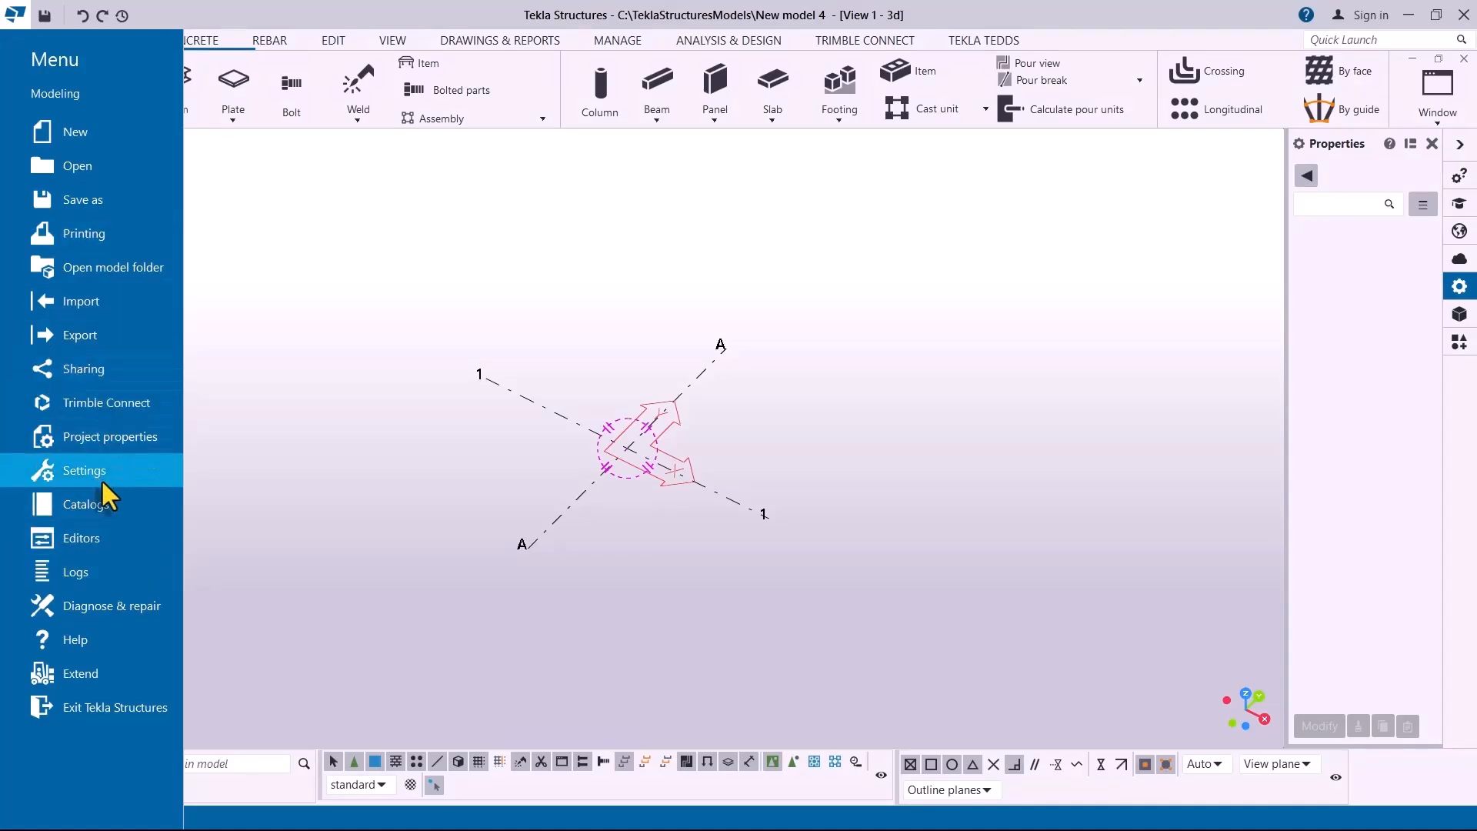
click(63, 306)
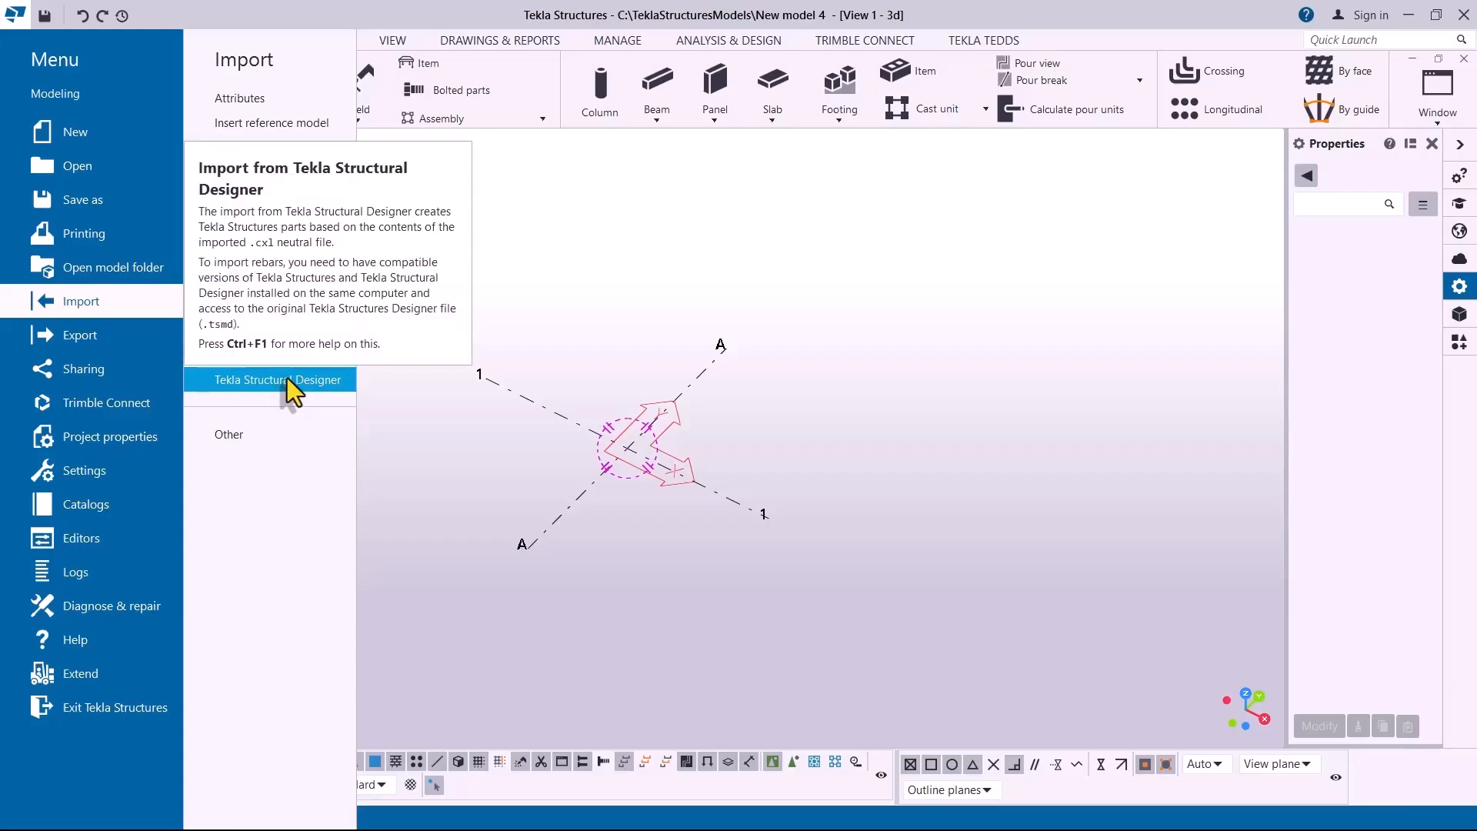
click(308, 380)
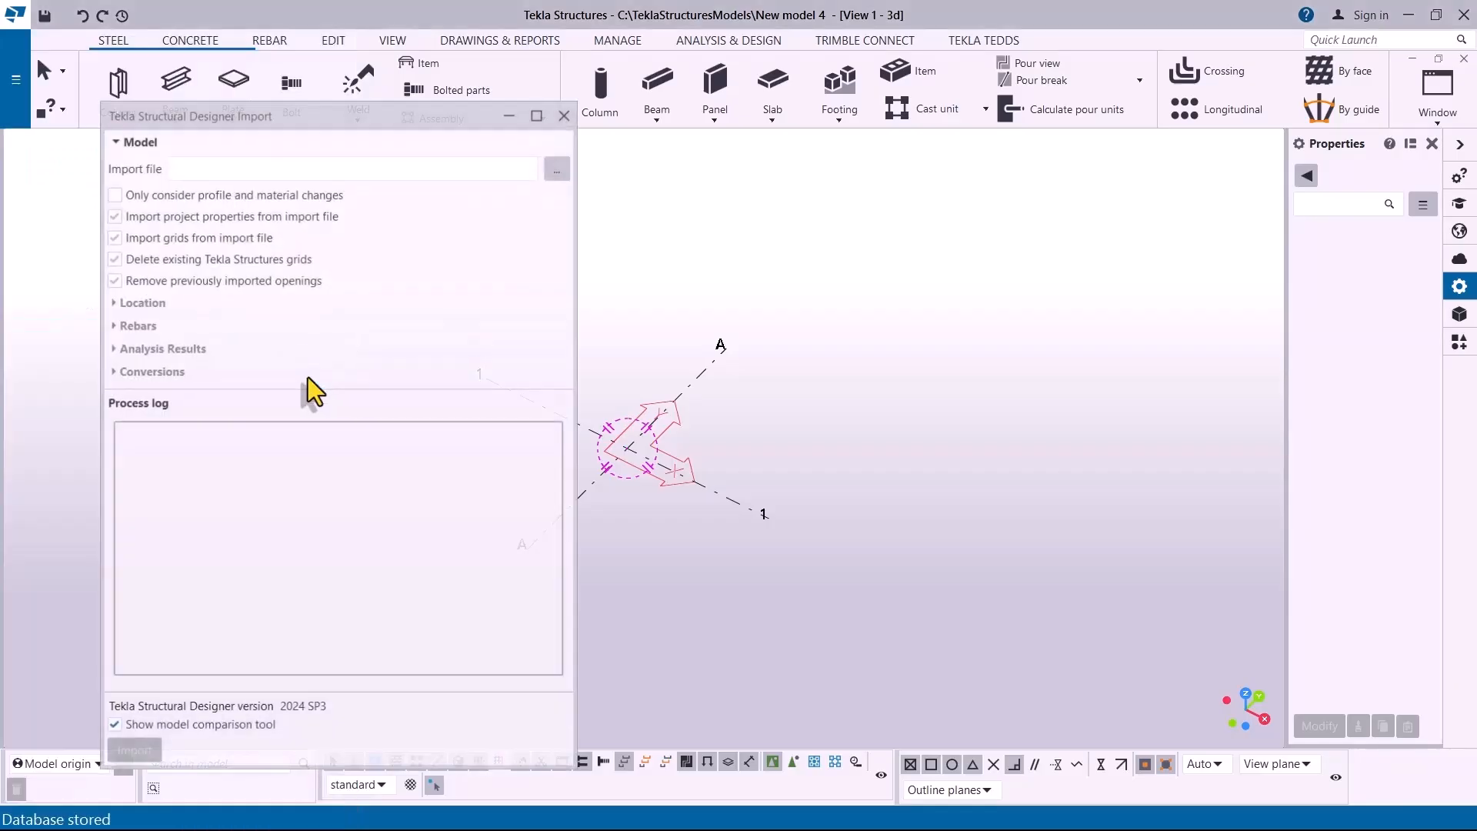
drag(355, 118, 689, 121)
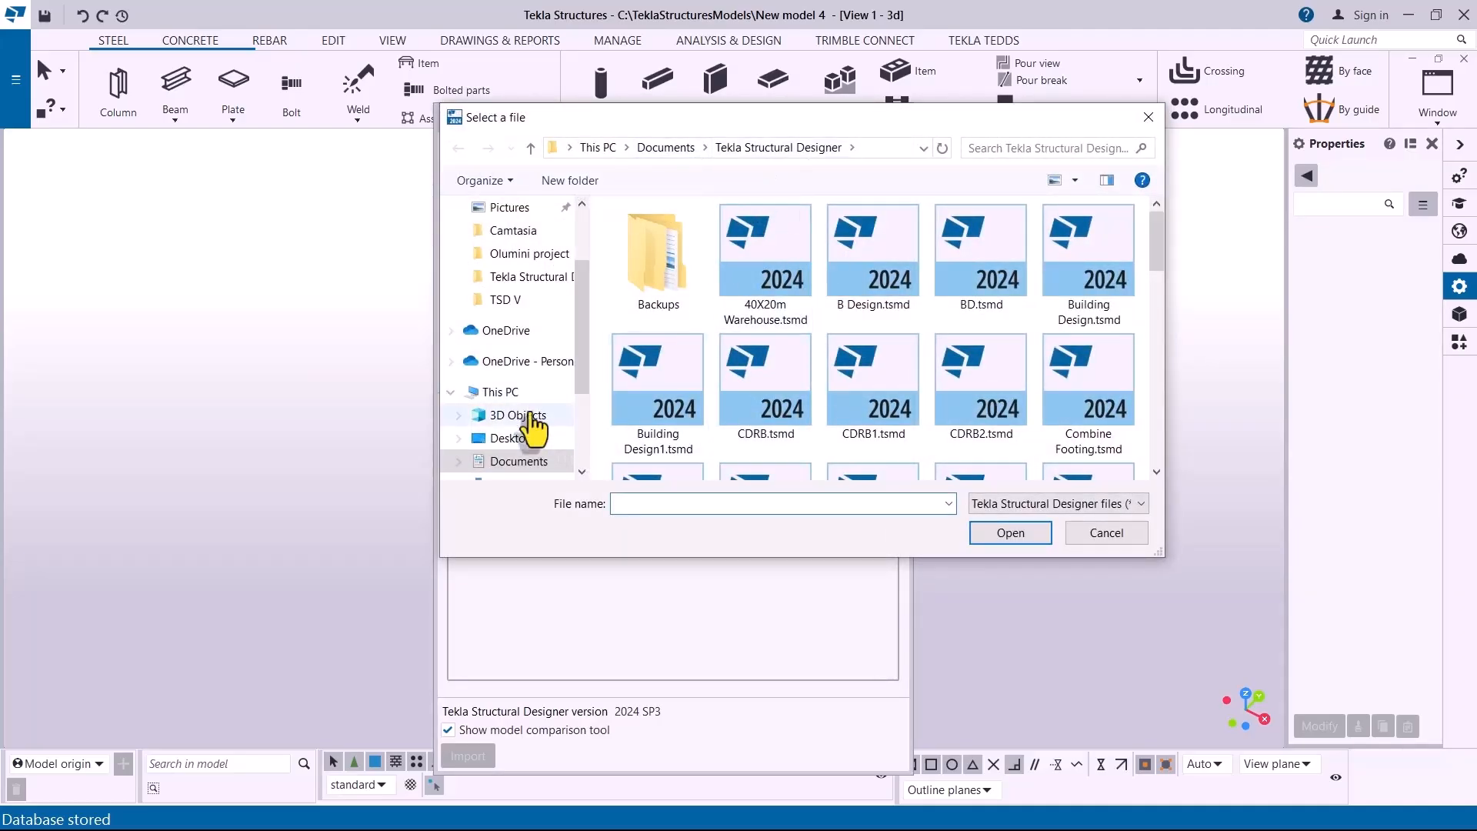
Step: Check the Desktop folder for a Tekla Structural Designer import file and return to the Tekla Structural Designer documents folder
click(511, 440)
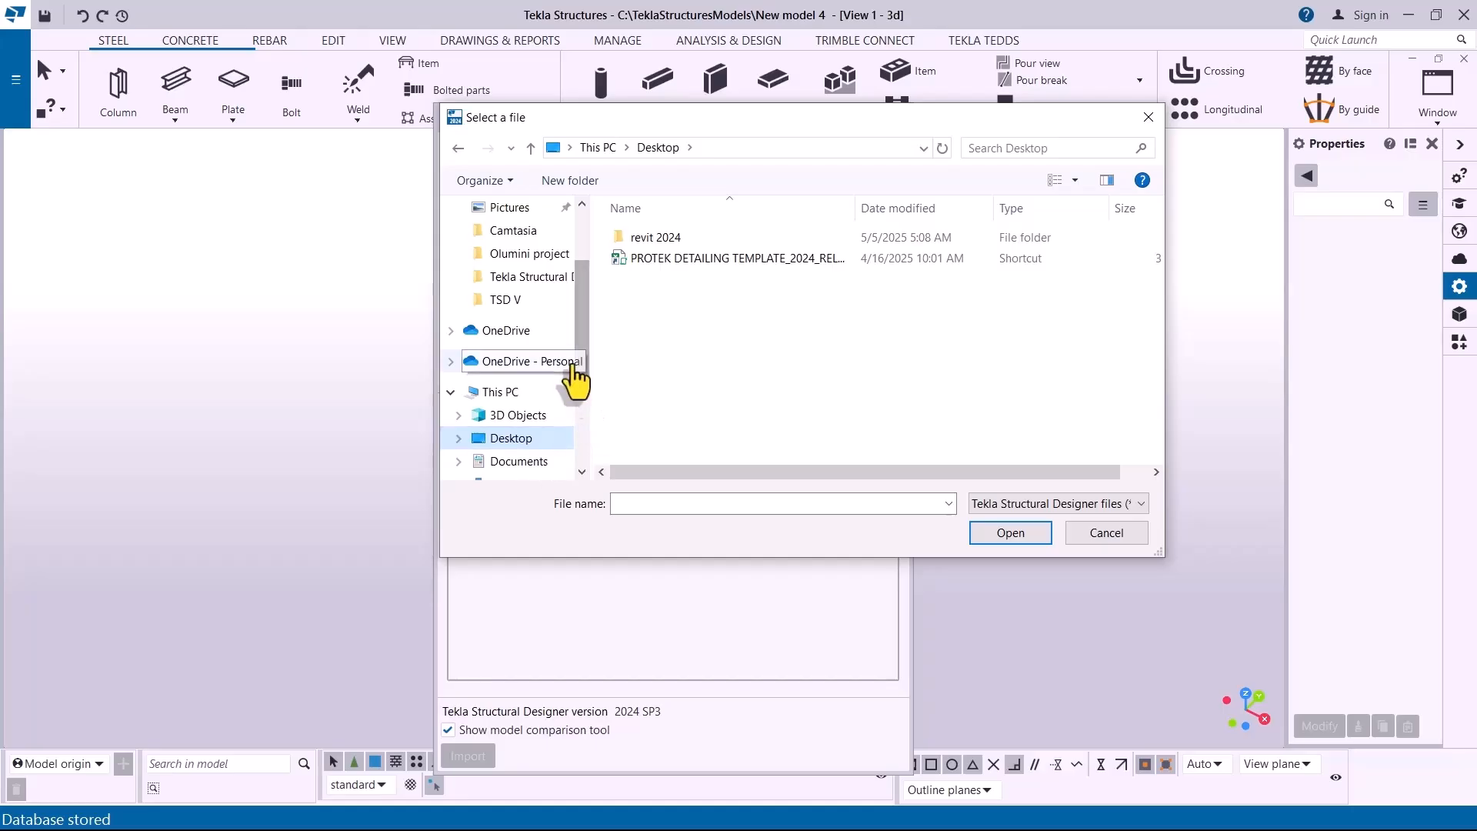
scroll(578, 407, down, 3)
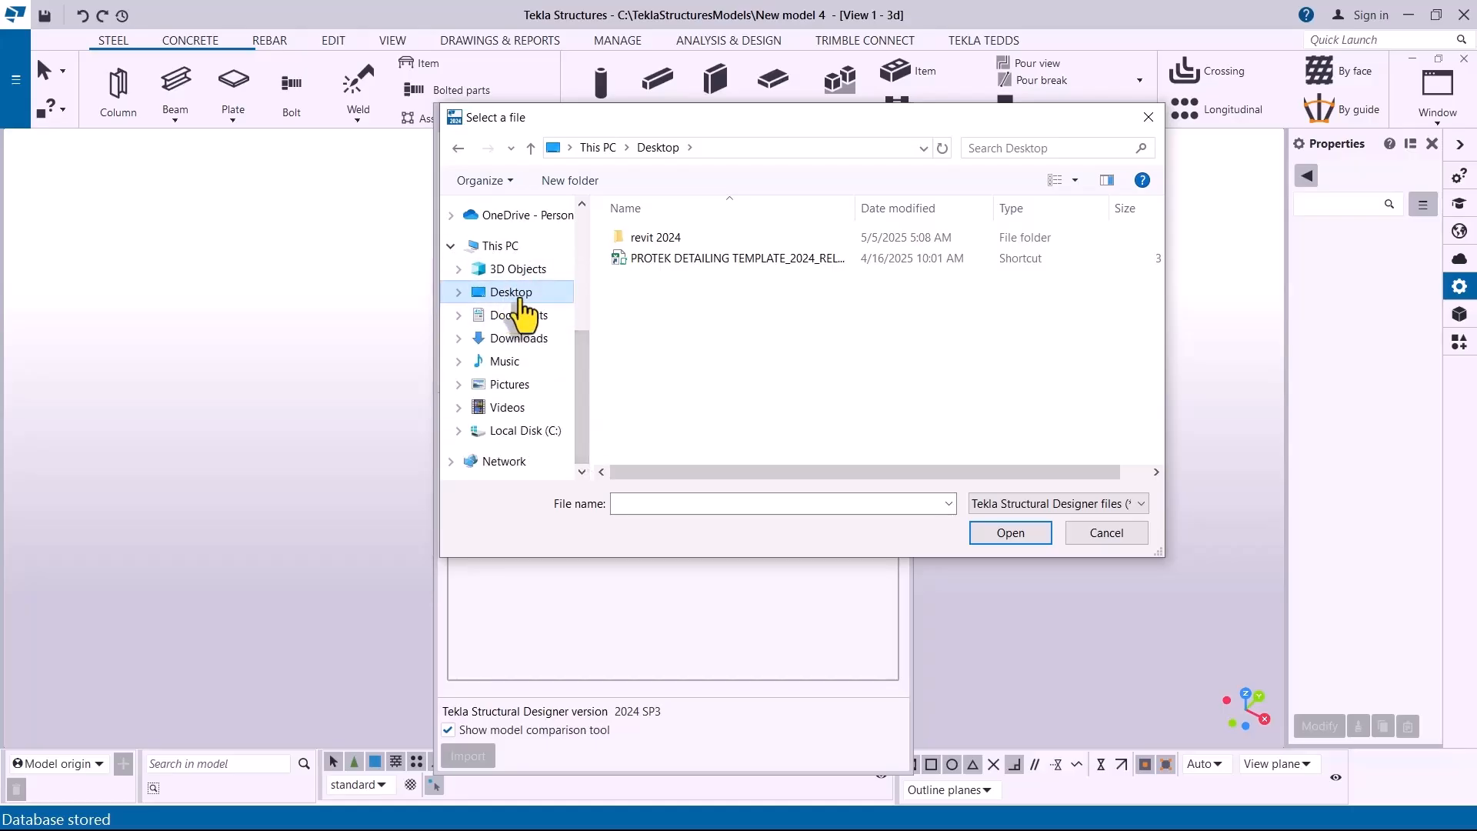
mouse_move(578, 367)
mouse_down()
mouse_move(578, 286)
mouse_move(578, 374)
mouse_up()
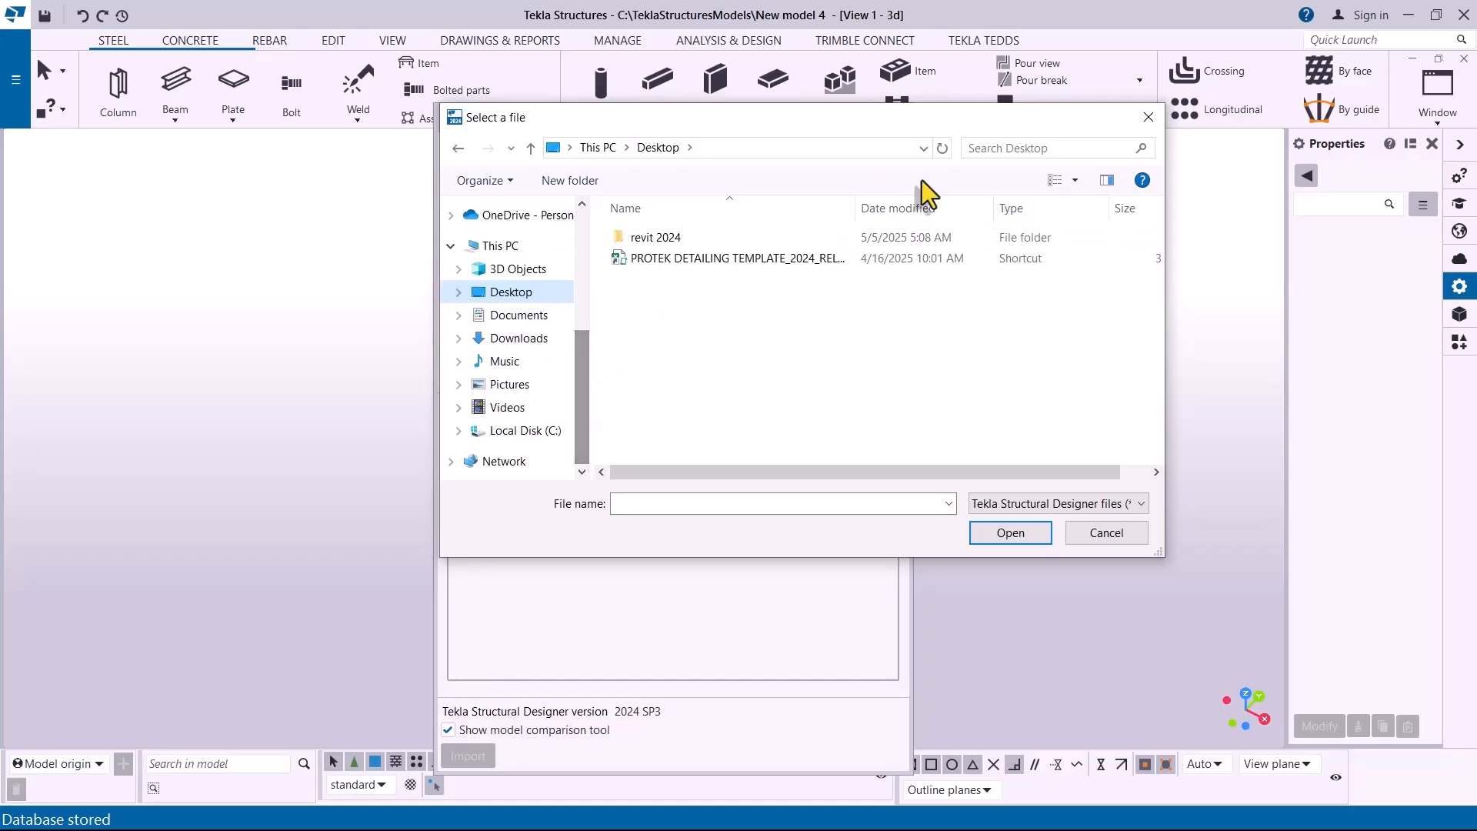
click(1252, 394)
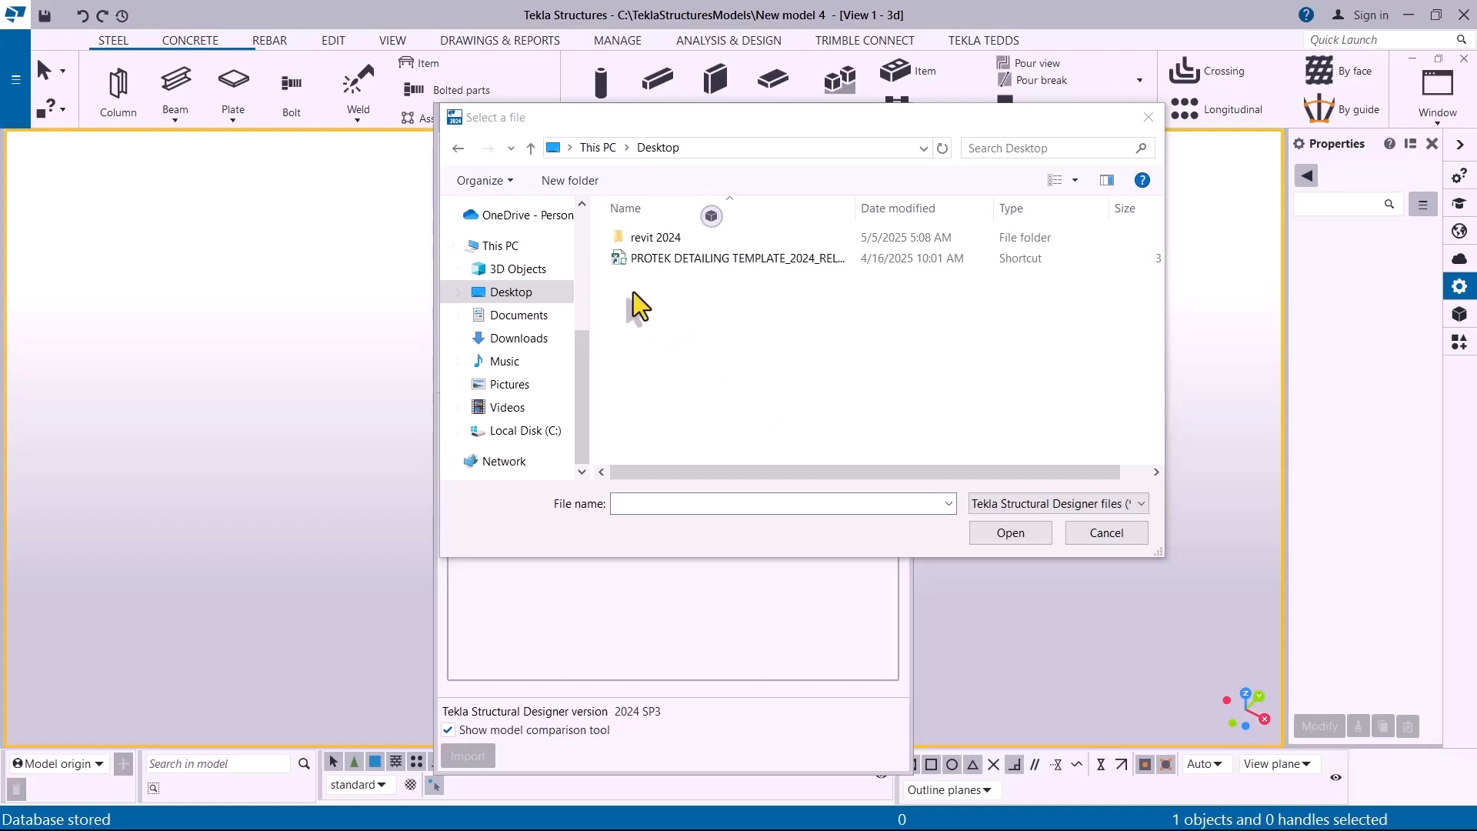
click(458, 146)
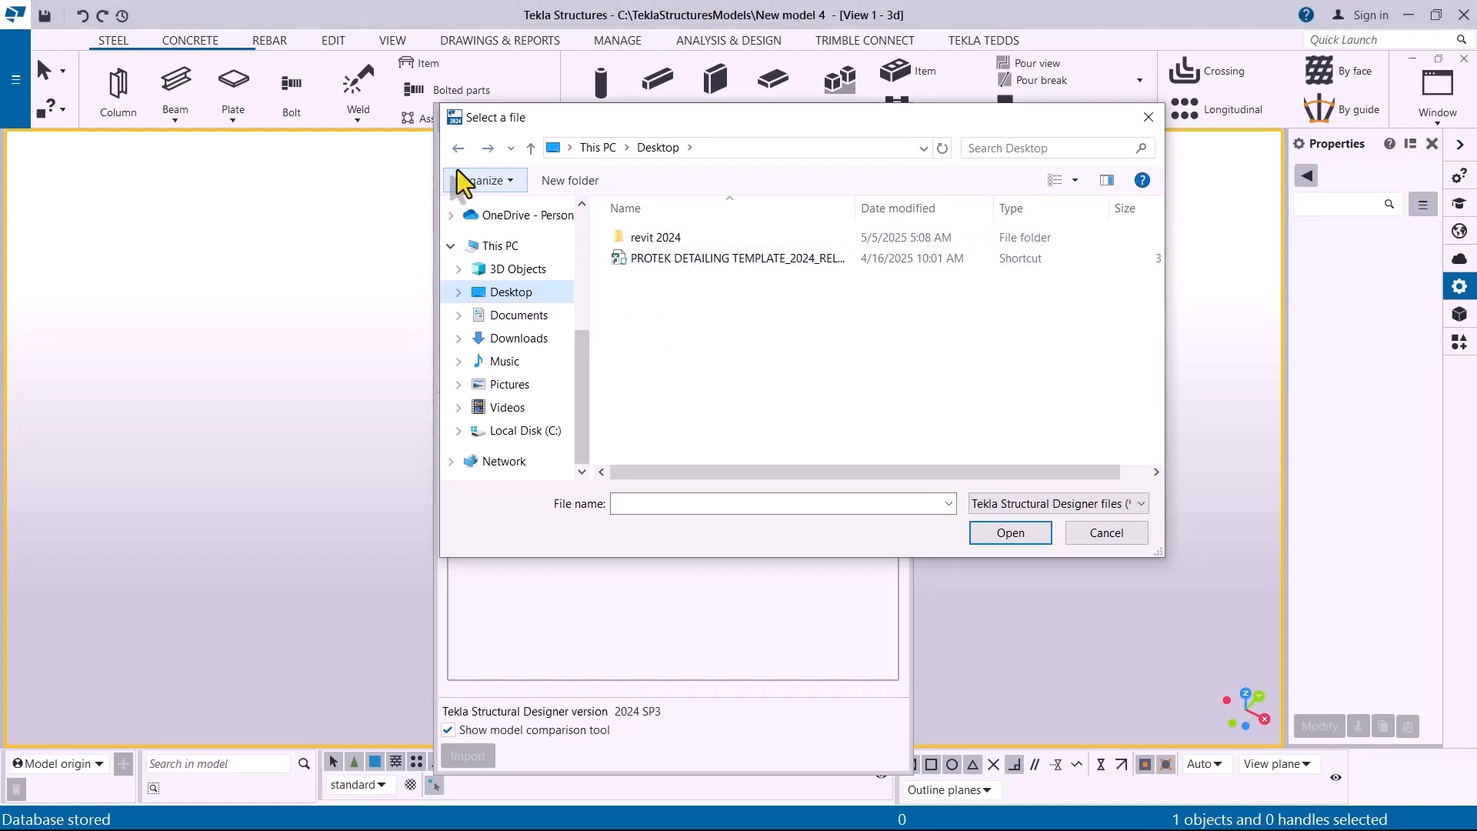
click(459, 147)
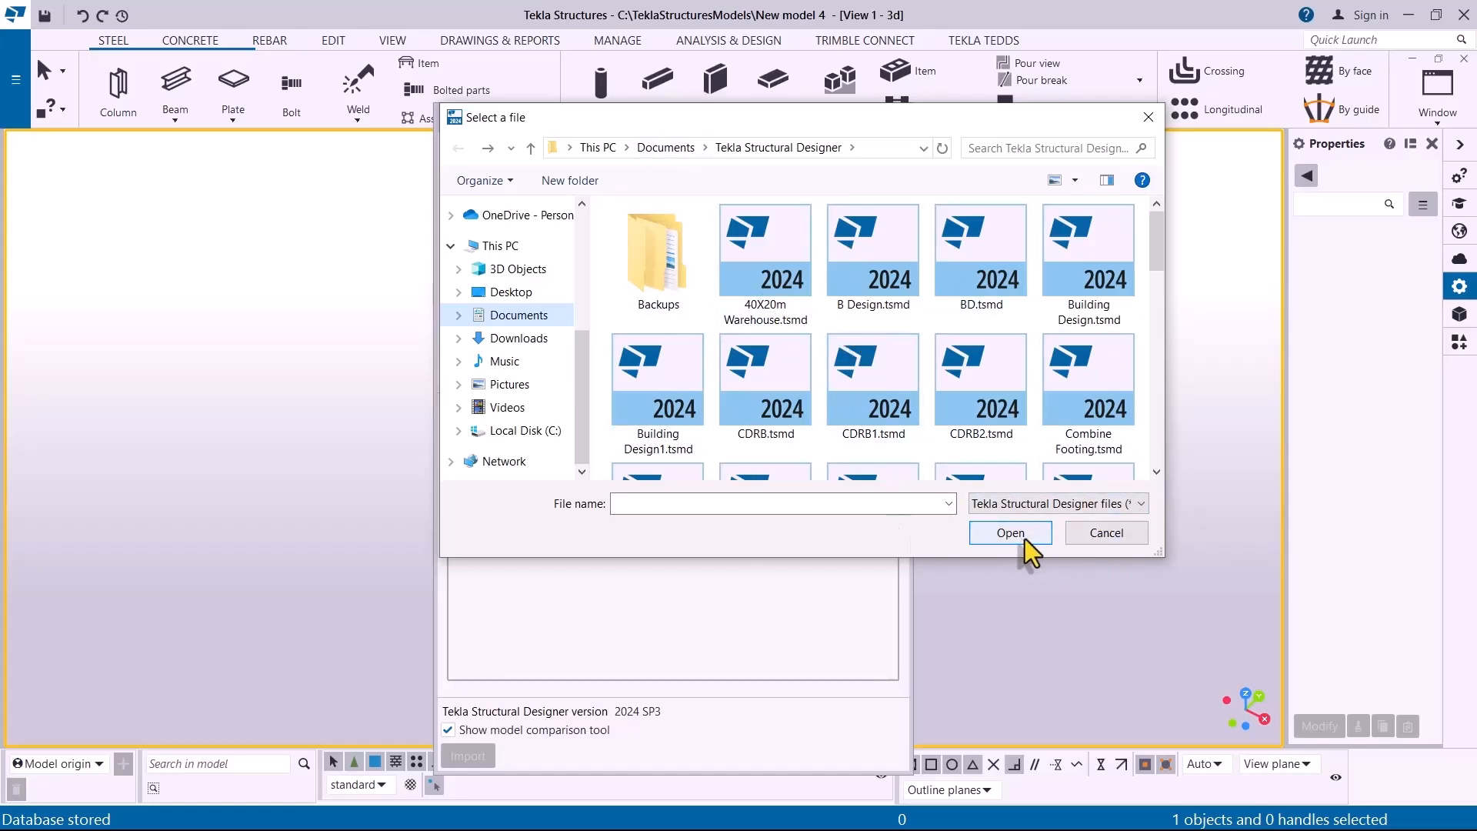
click(976, 663)
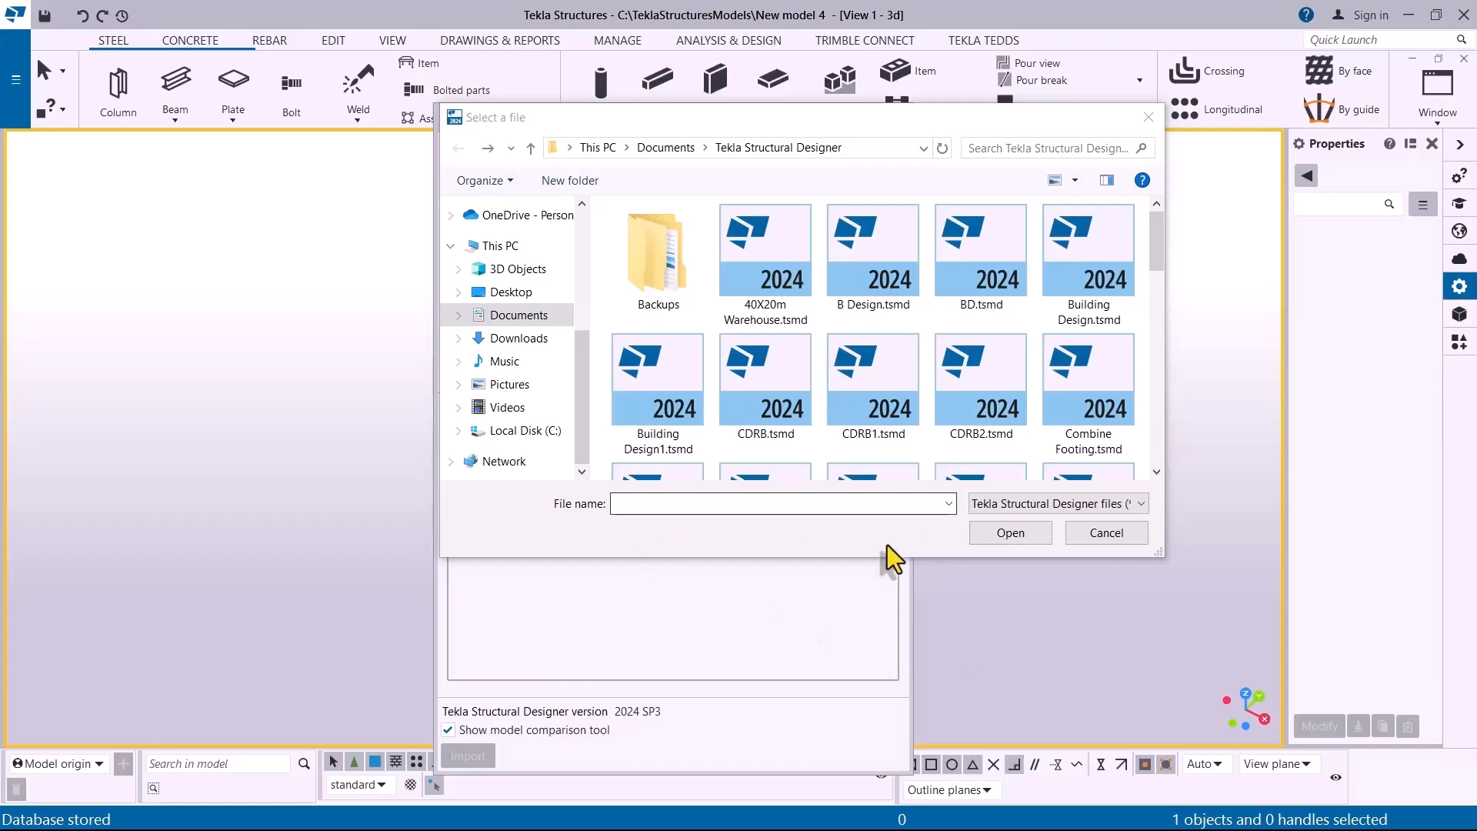
Step: Switch to File Explorer and look through the Desktop folder for the design files, selecting TSD Design1.dxf
key(super+e)
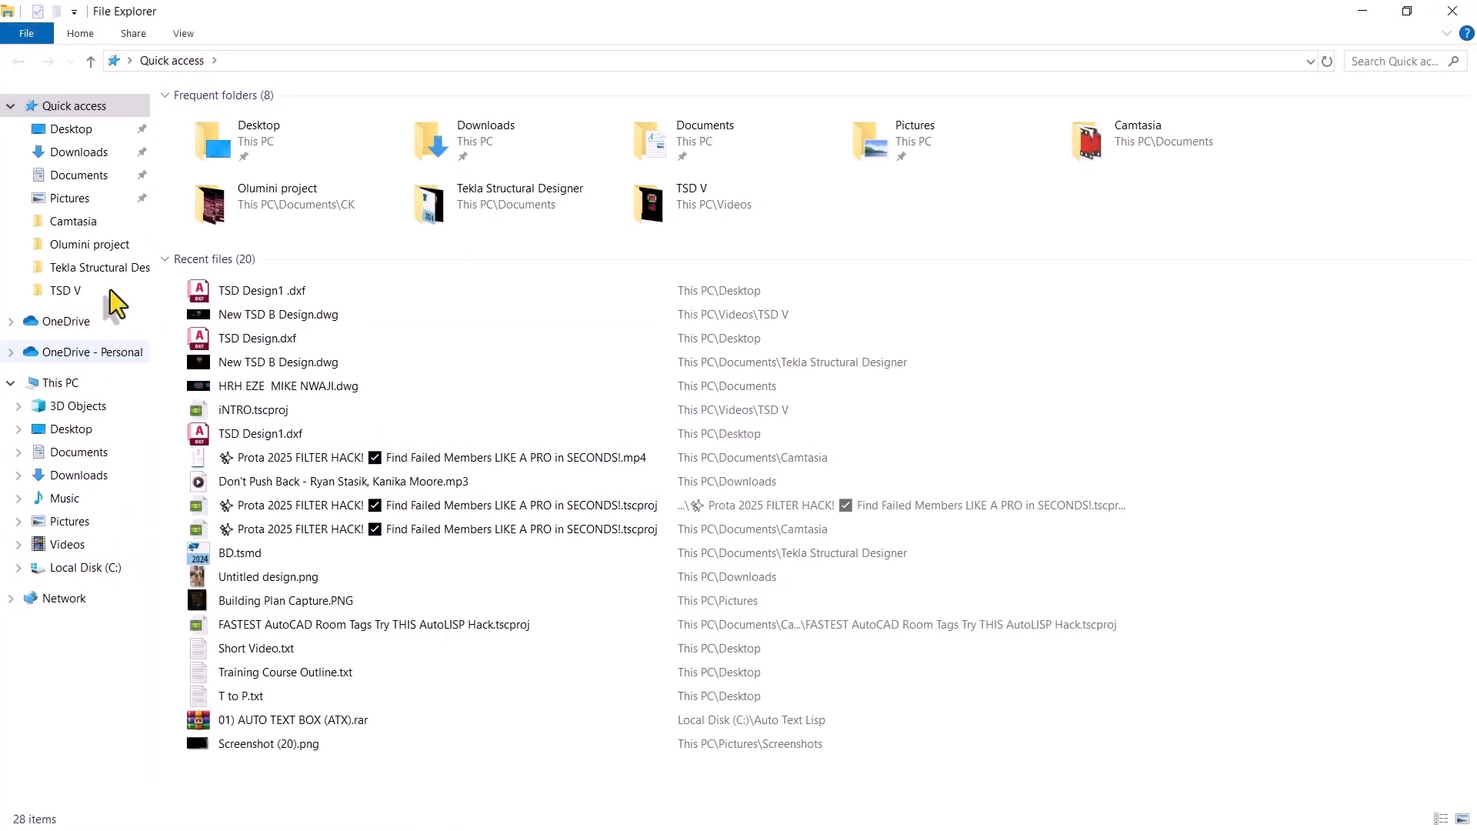
click(77, 151)
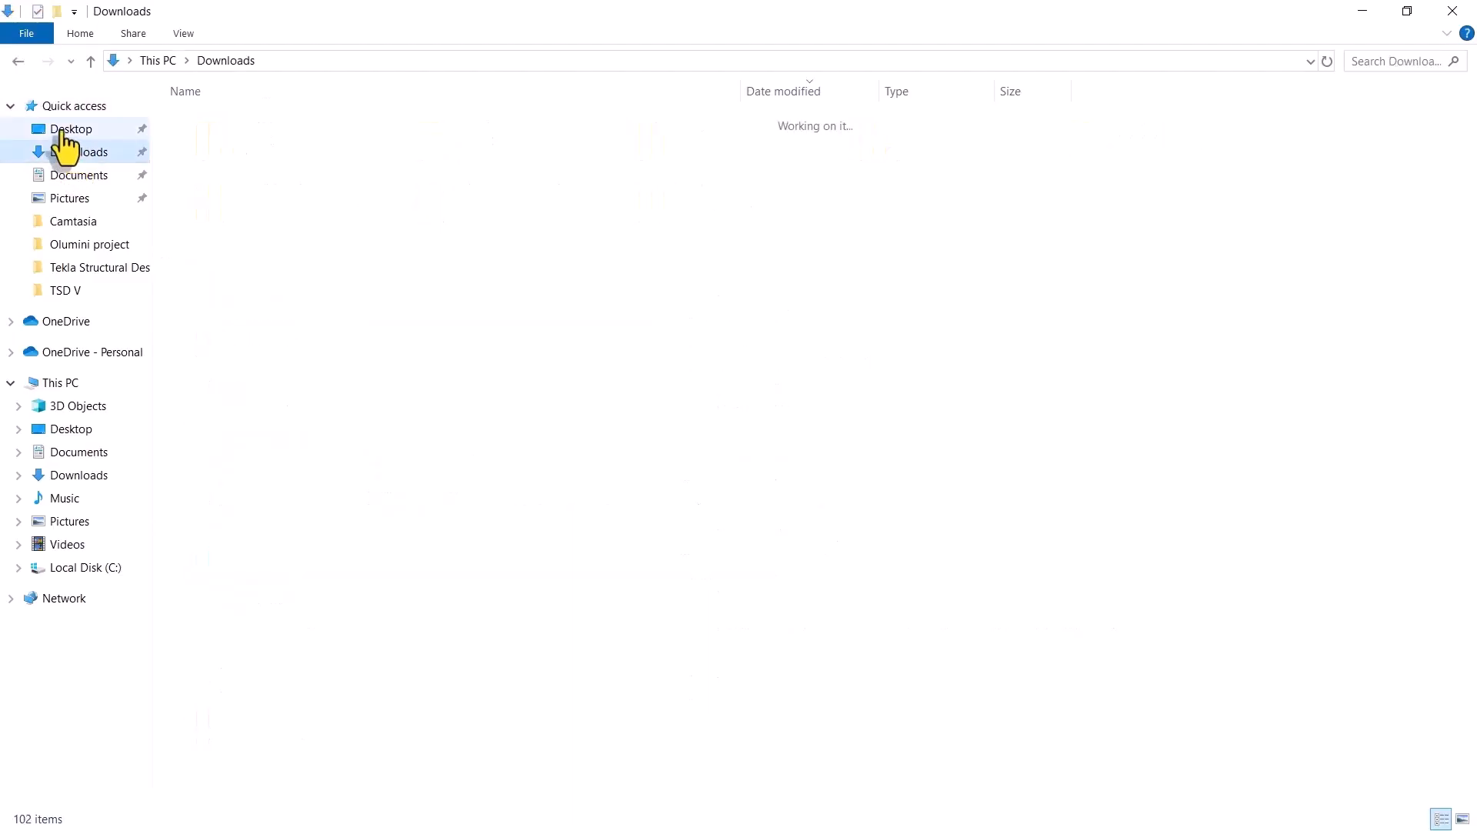
click(71, 128)
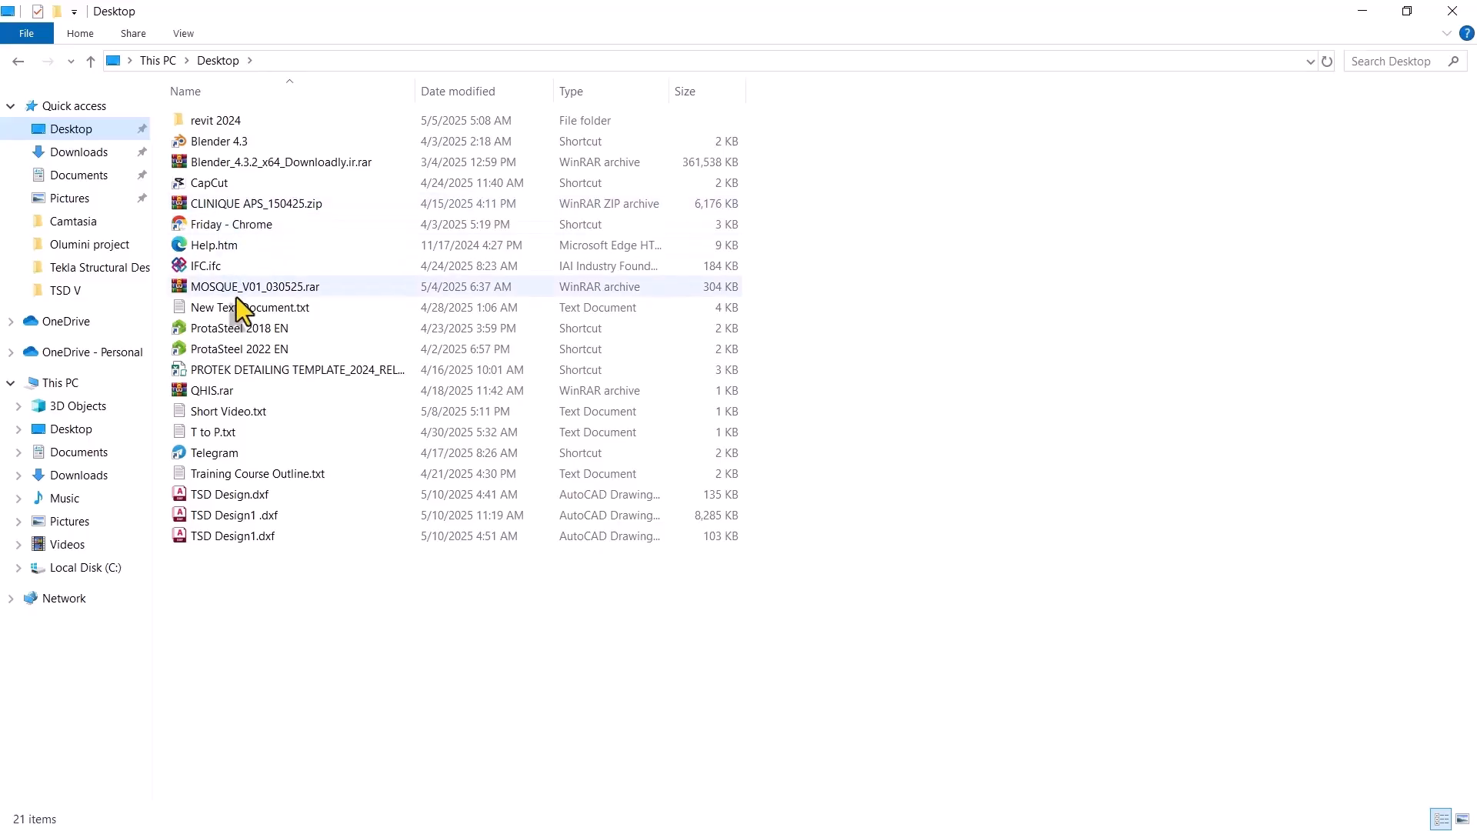
click(211, 542)
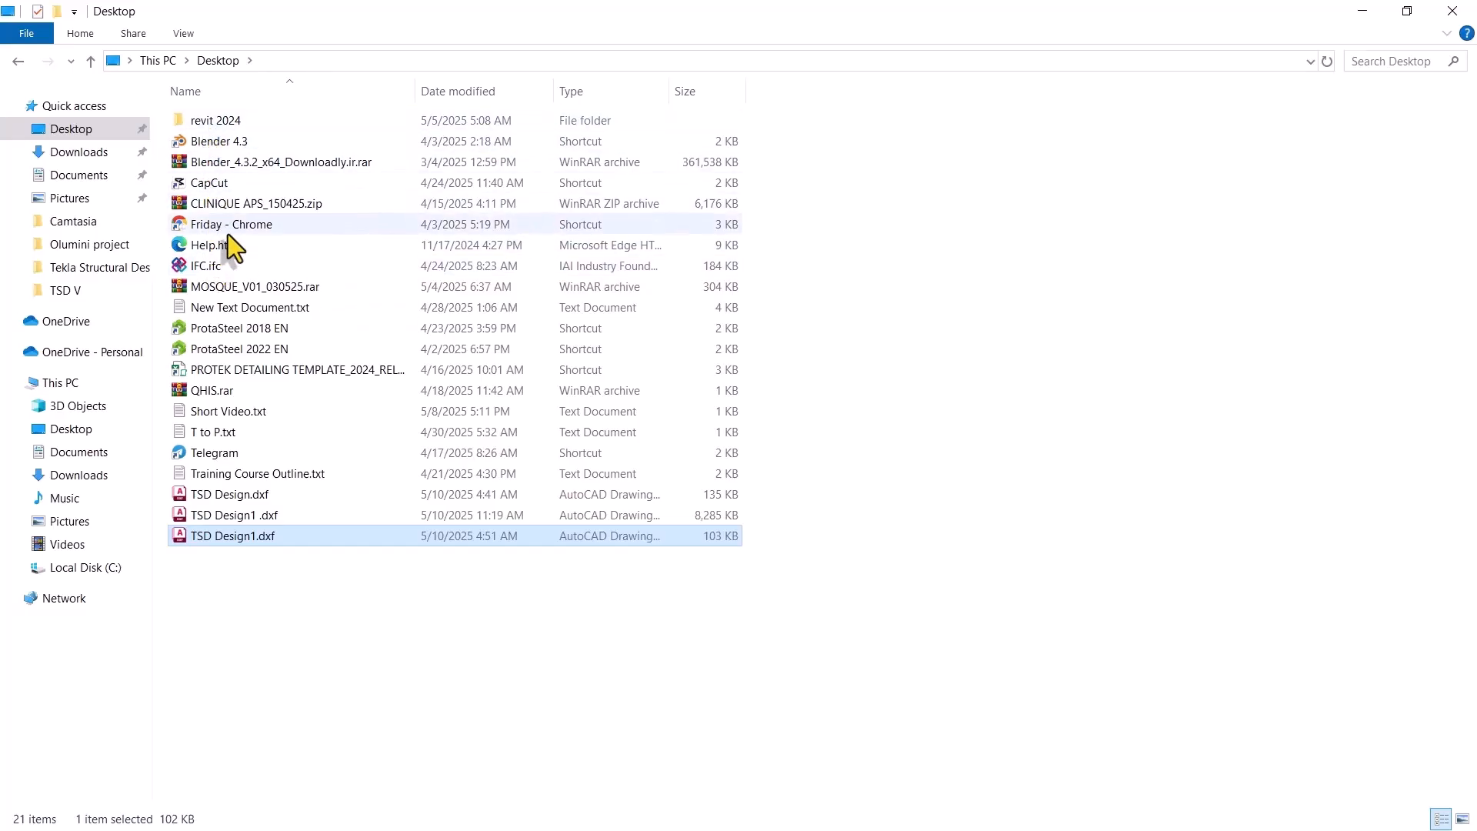
click(355, 615)
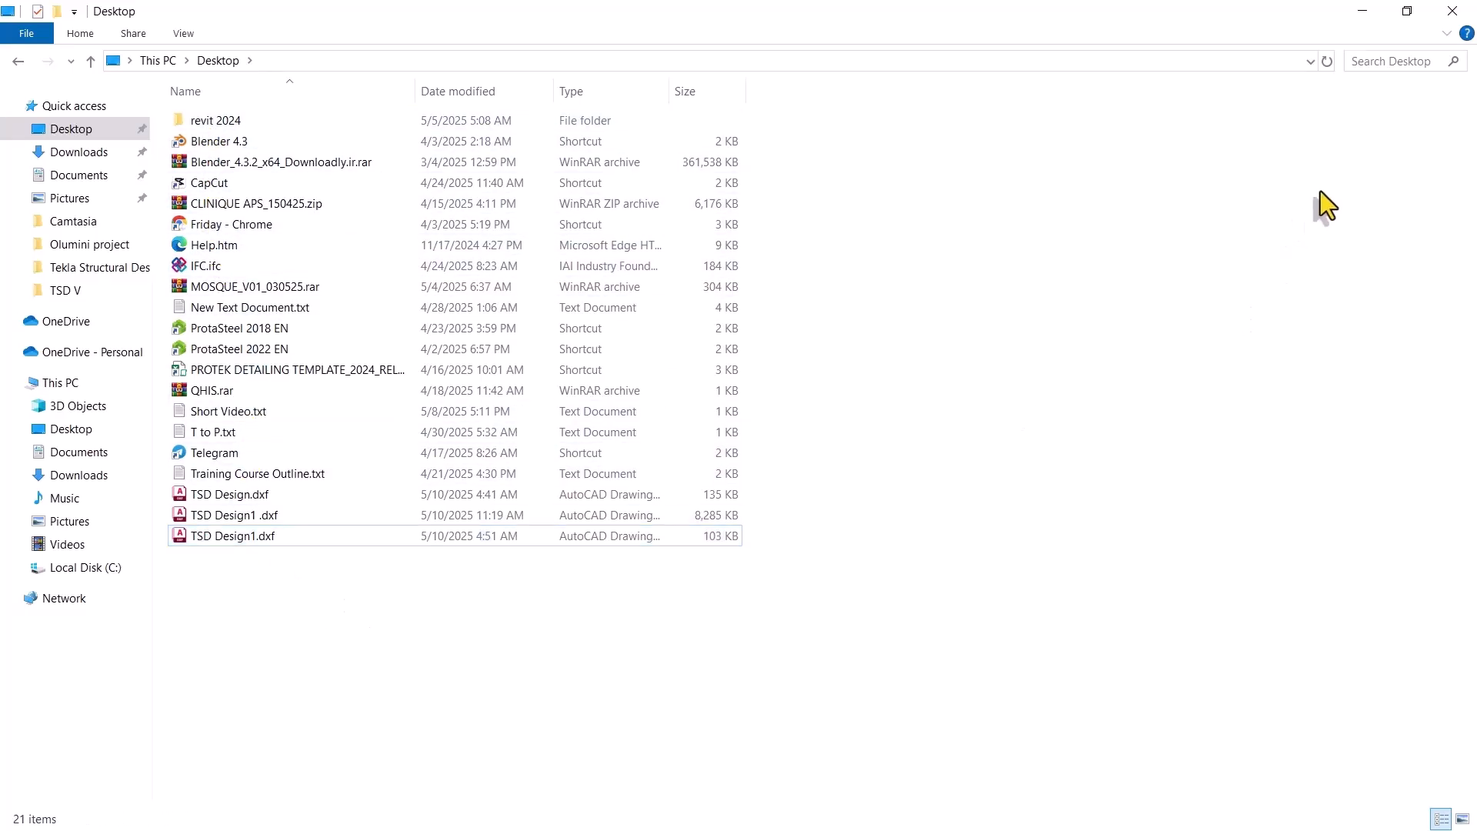
click(1452, 11)
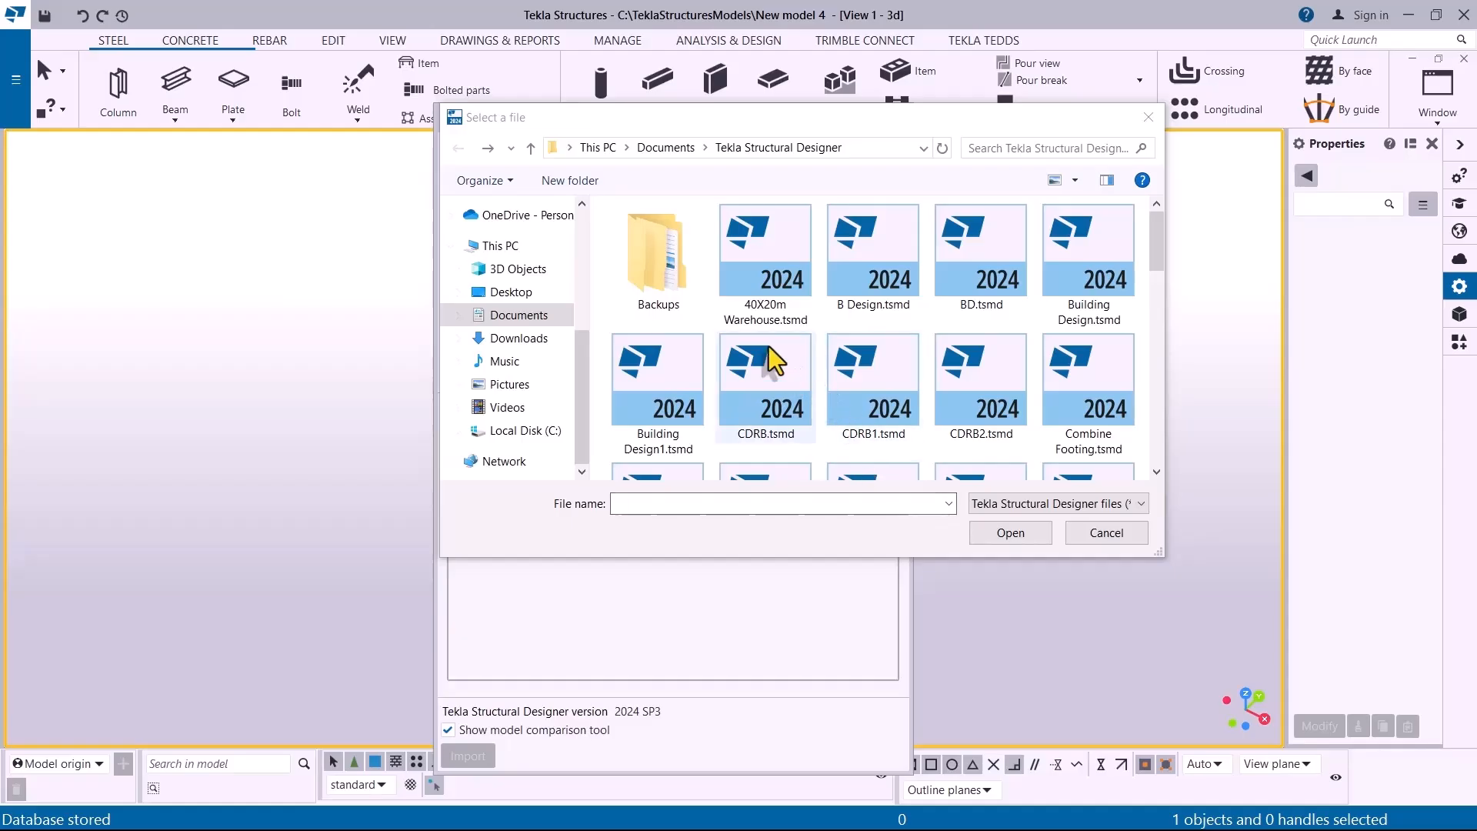
click(768, 280)
key(t)
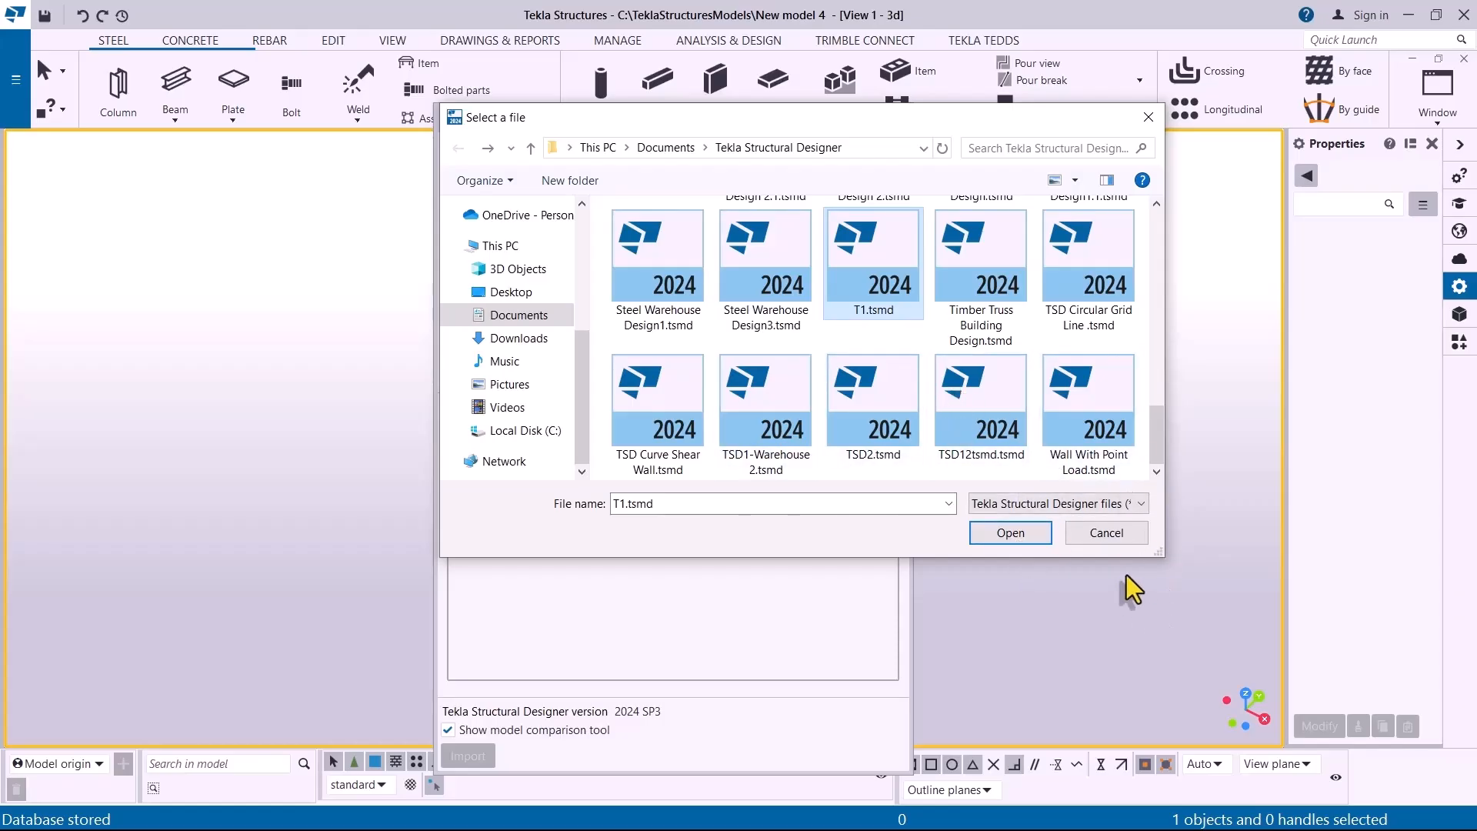
click(1114, 536)
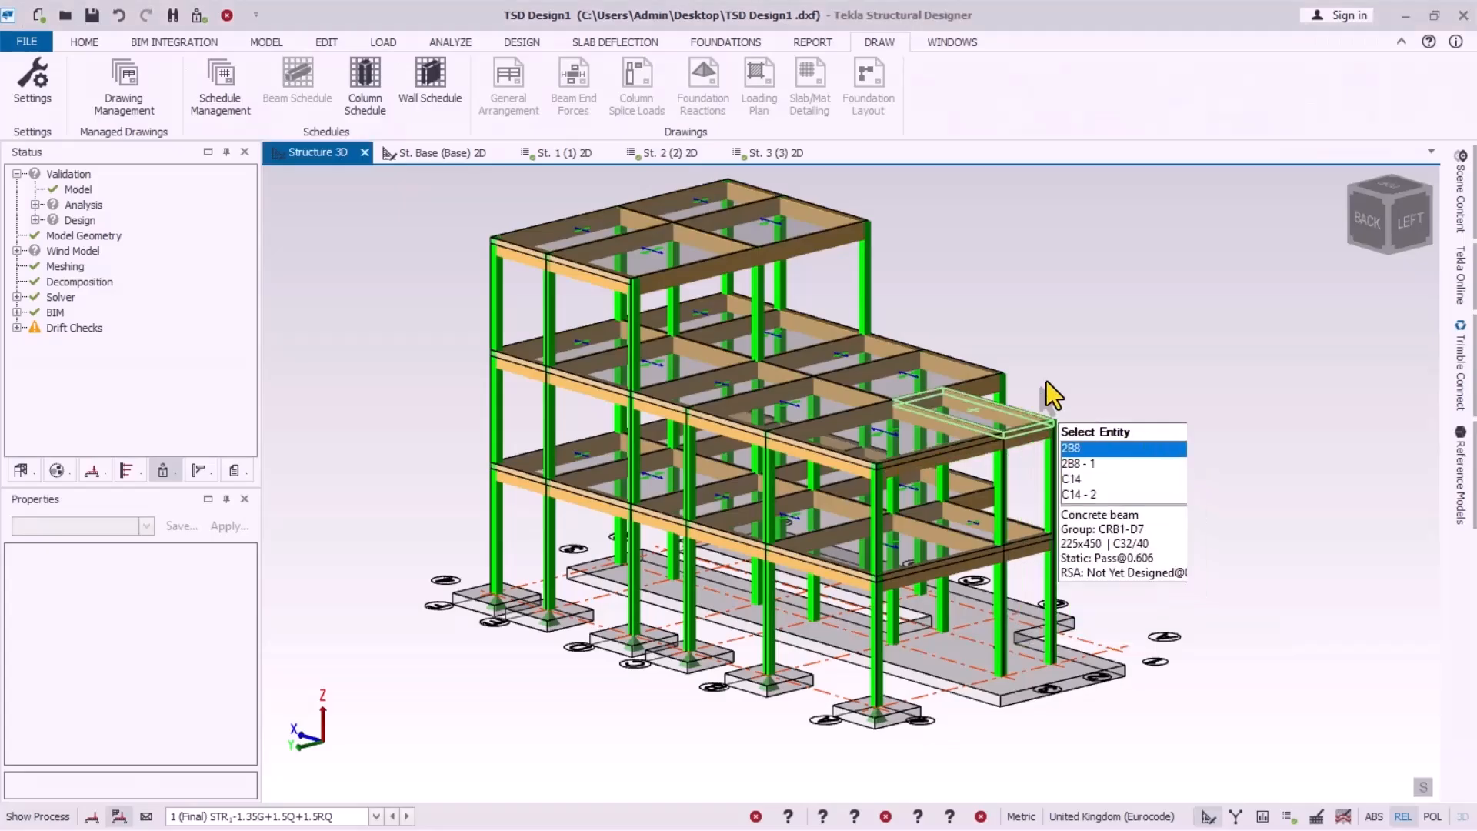
mouse_move(833, 363)
scroll(716, 413, down, 1)
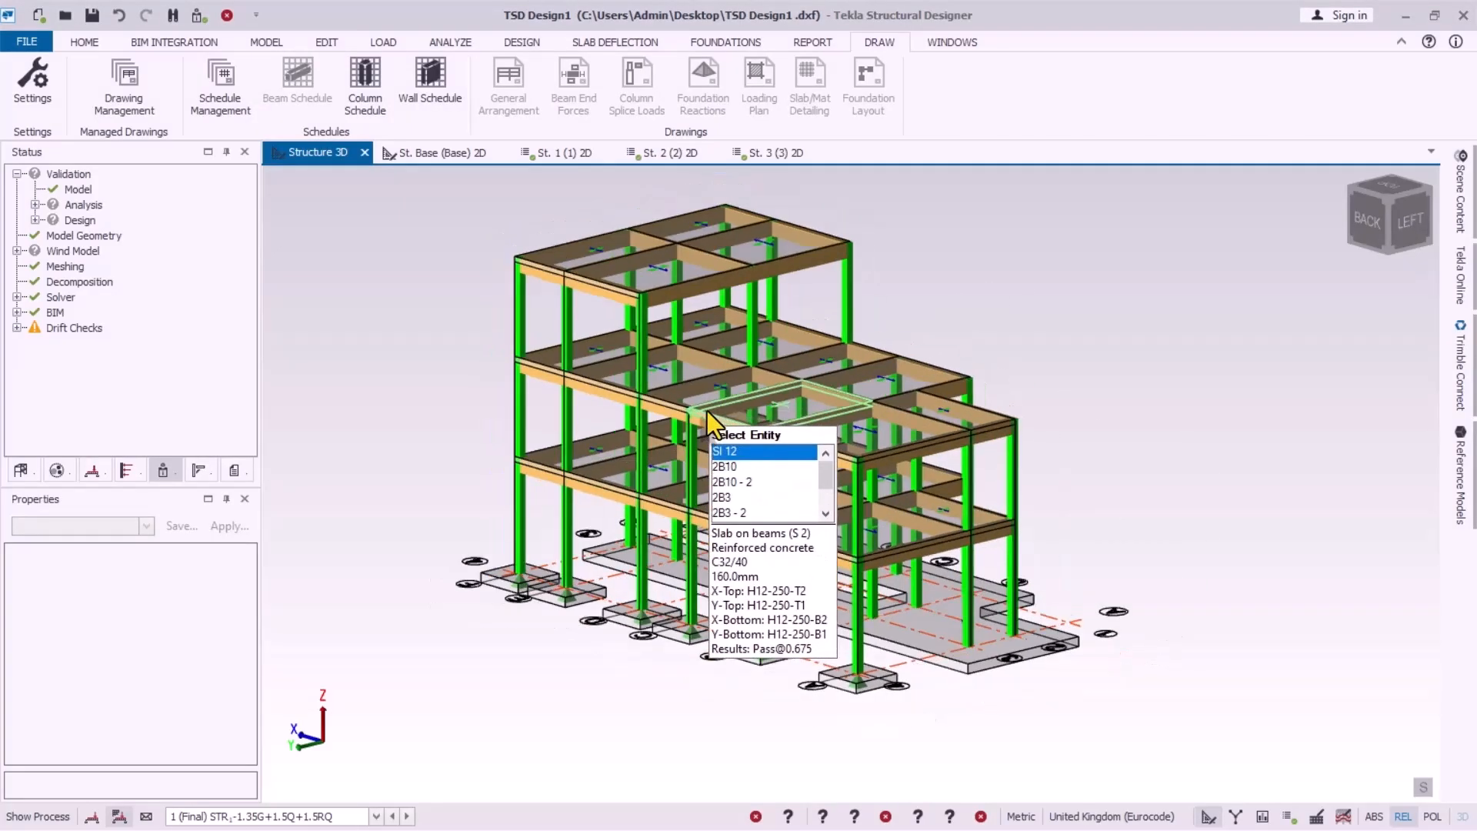
scroll(834, 241, up, 2)
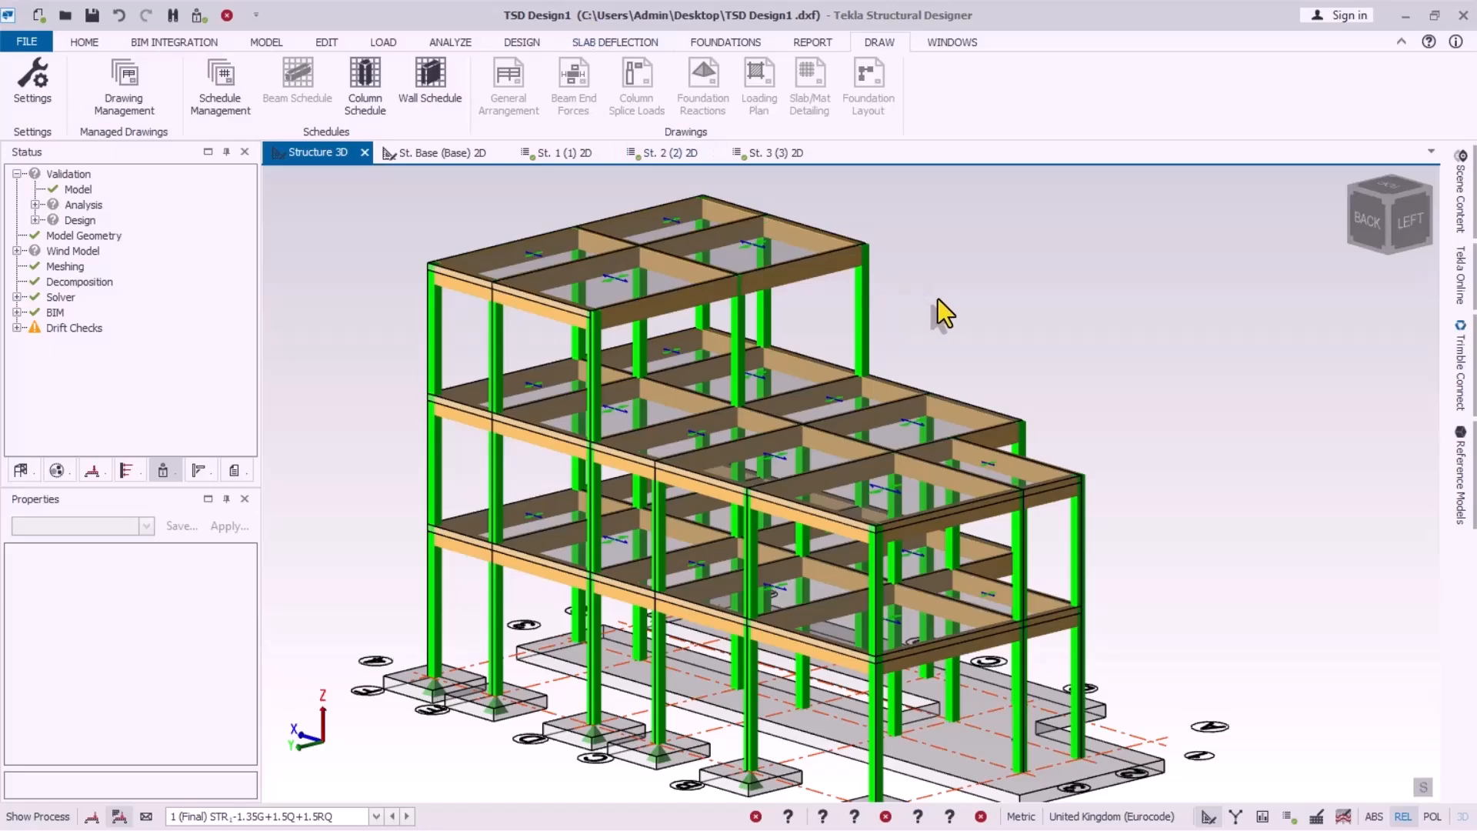
scroll(939, 299, up, 1)
scroll(846, 277, down, 1)
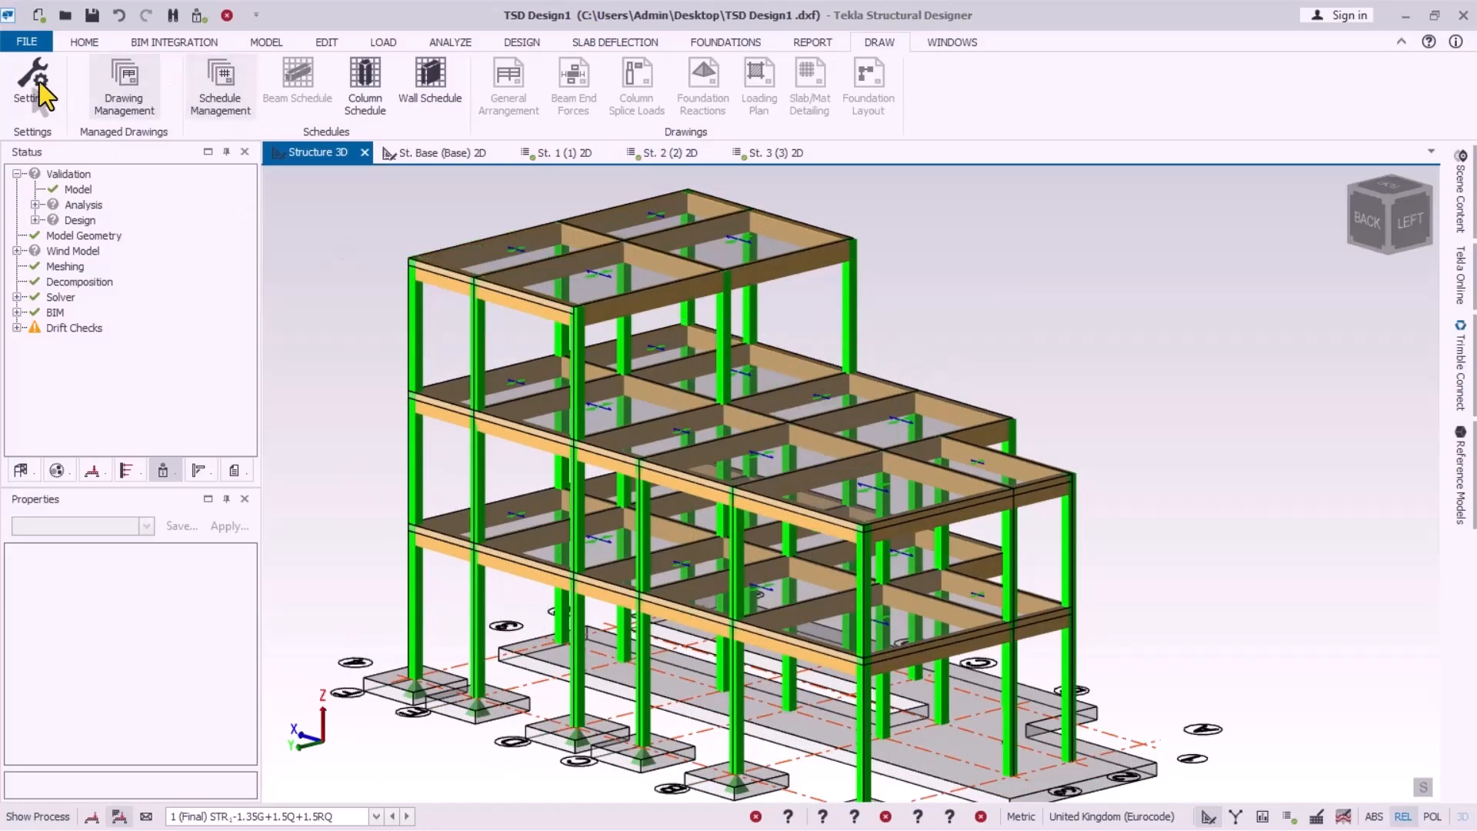
Step: Save the structural model as the project file "TSD Design1 .tsmd" in the Tekla Structural Designer folder under Documents
click(27, 42)
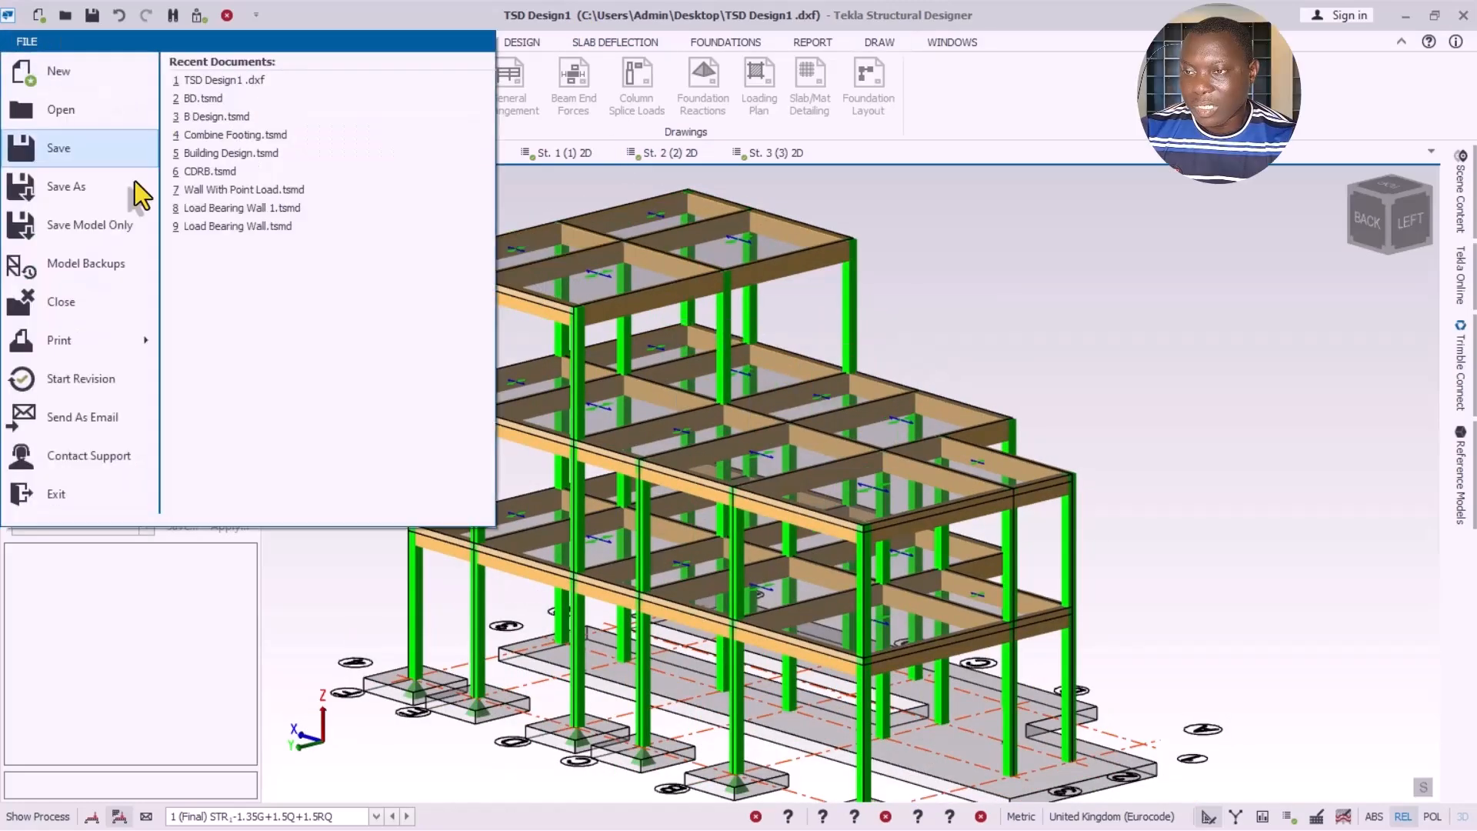
click(77, 188)
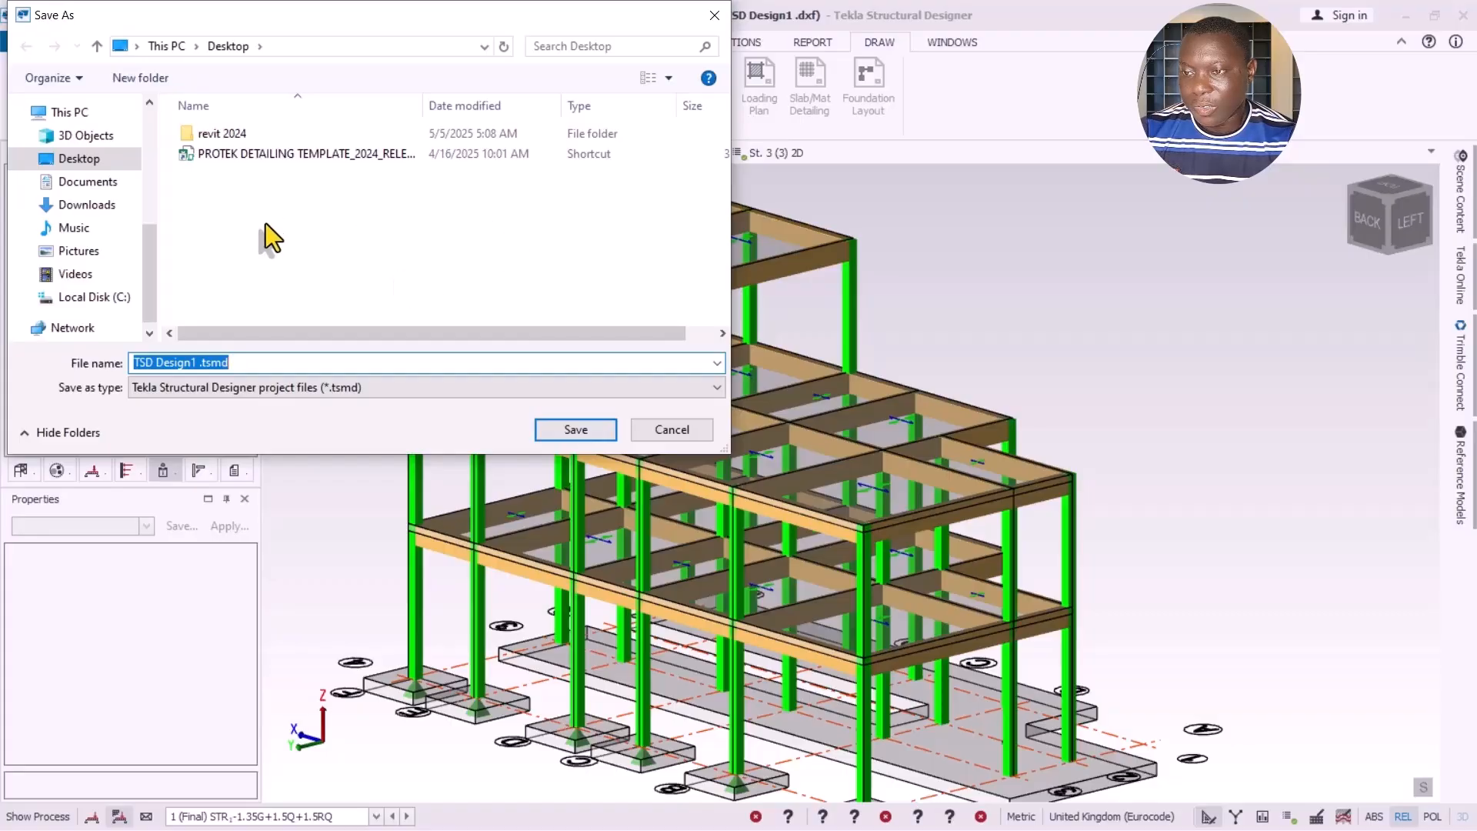
click(84, 182)
scroll(272, 277, down, 6)
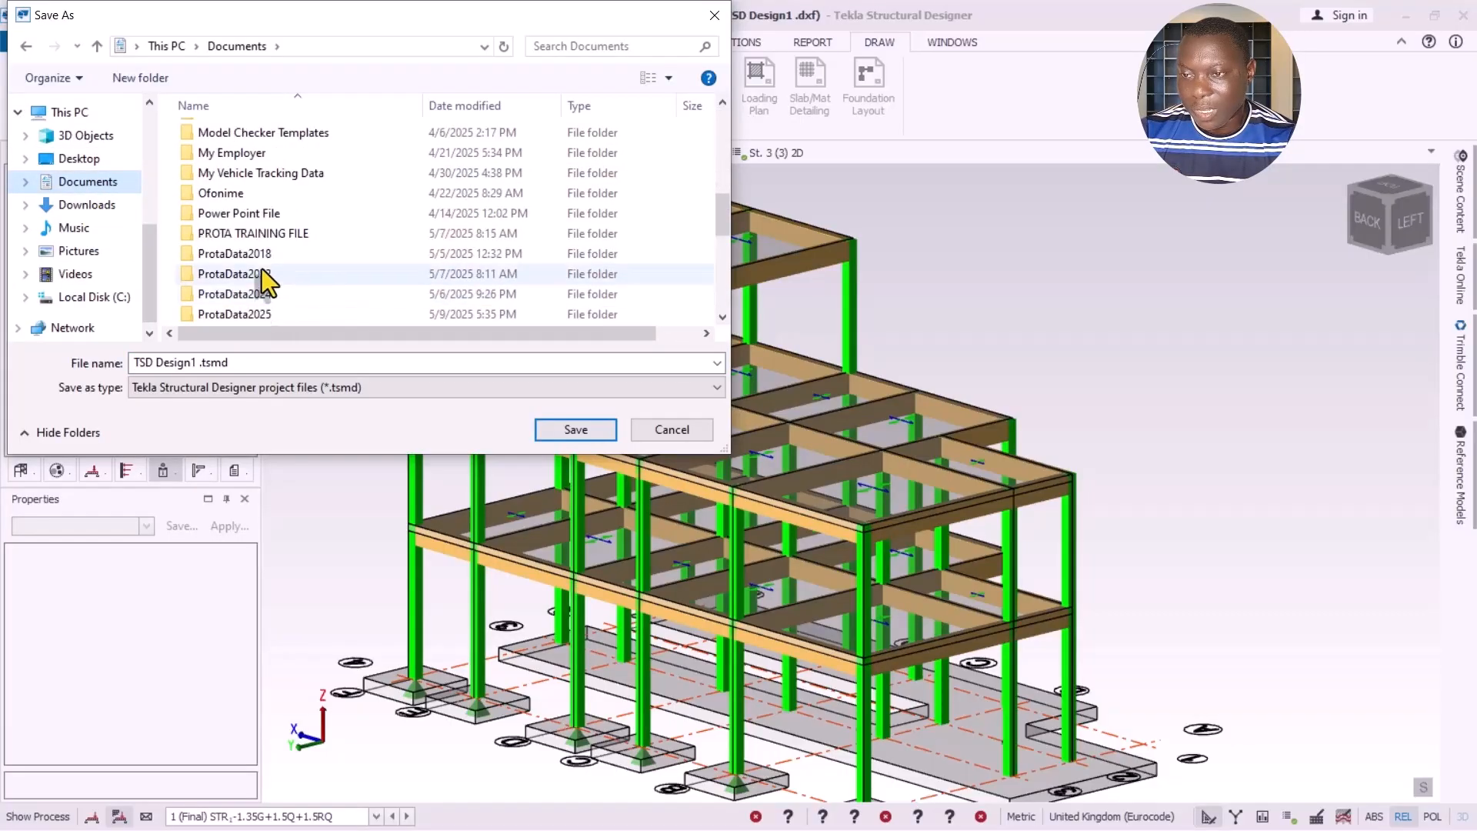
scroll(270, 285, down, 3)
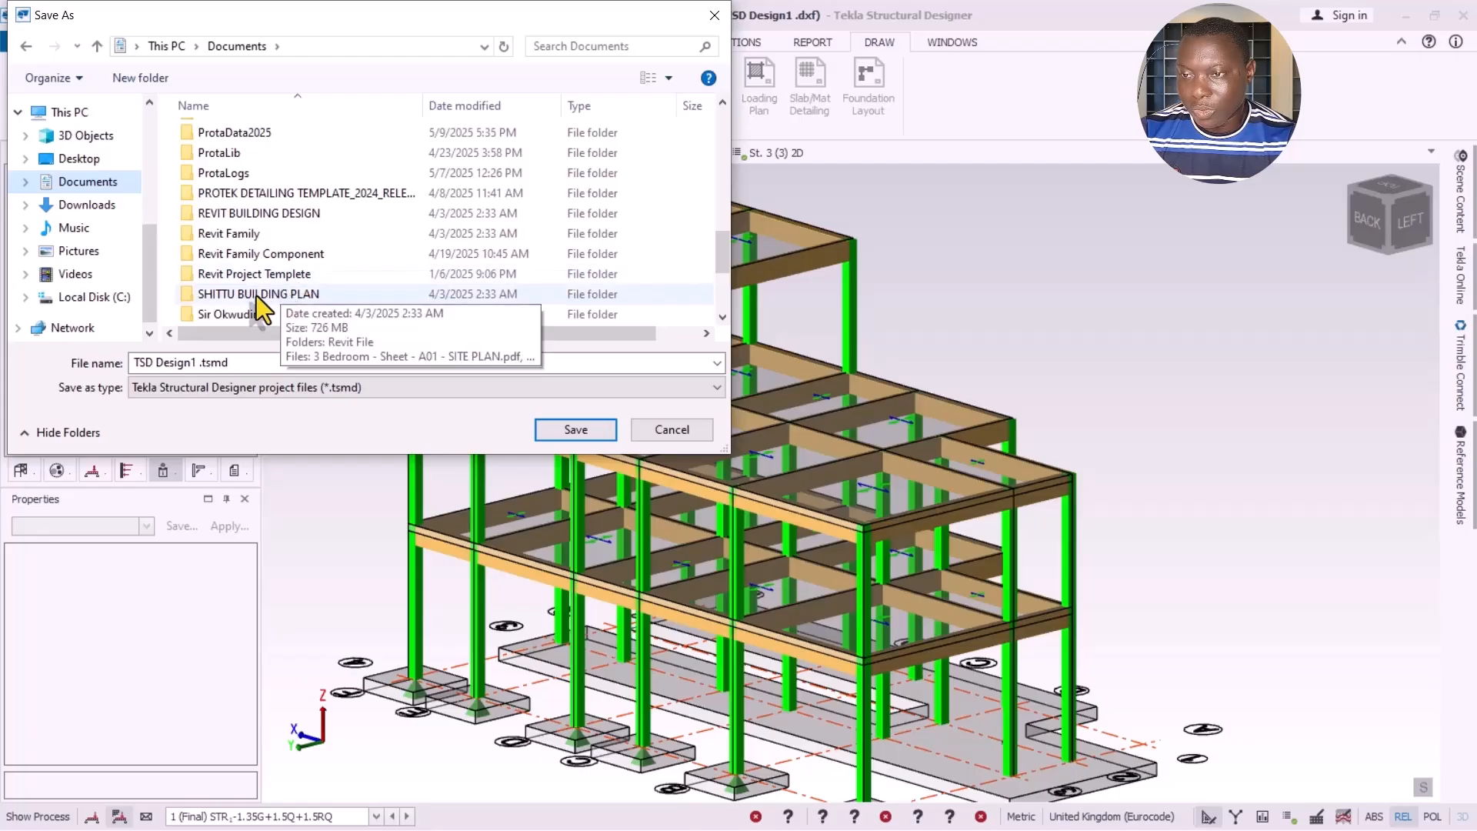
scroll(254, 293, down, 2)
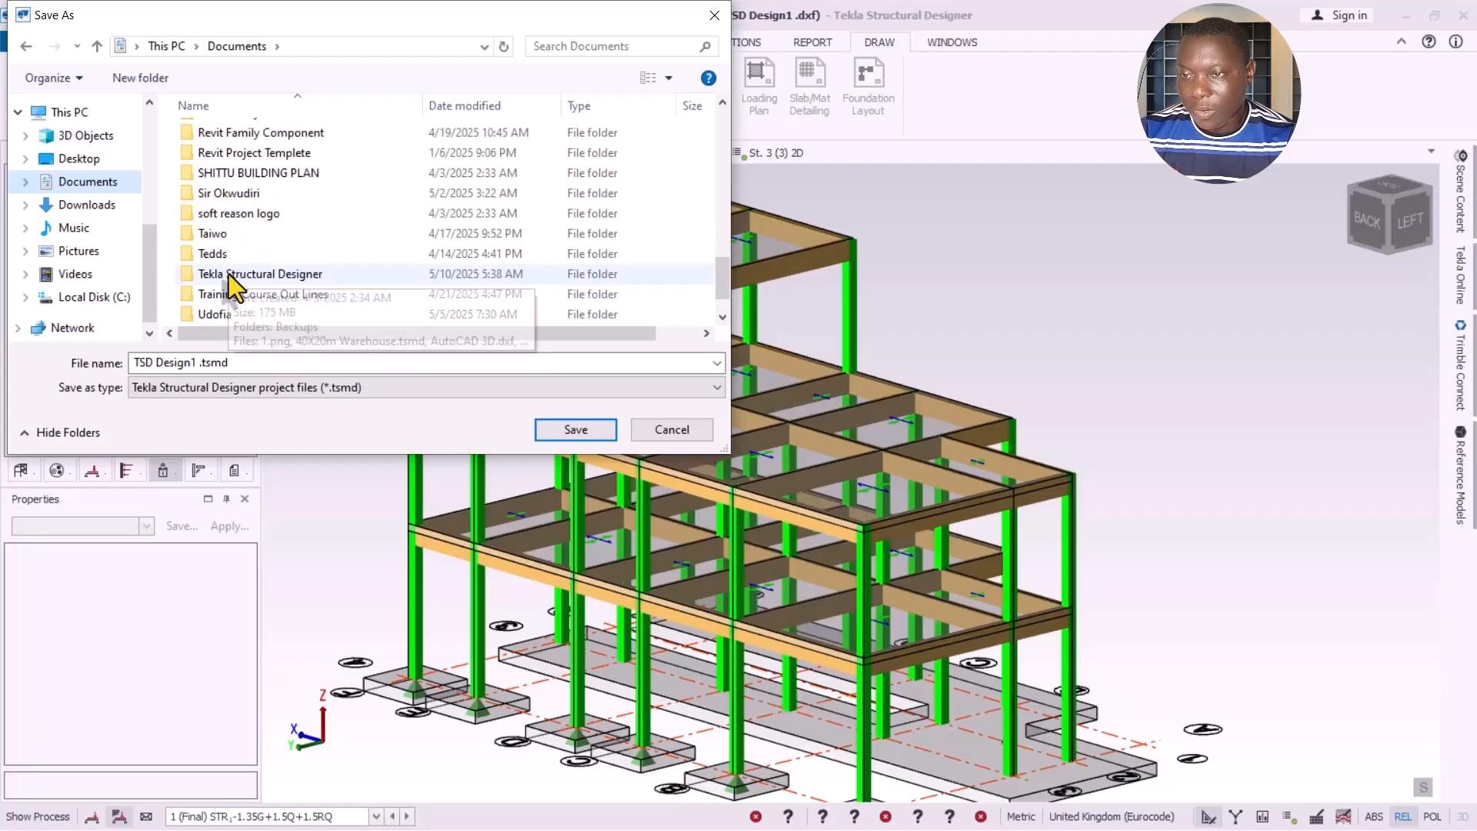
double_click(228, 273)
scroll(385, 262, down, 5)
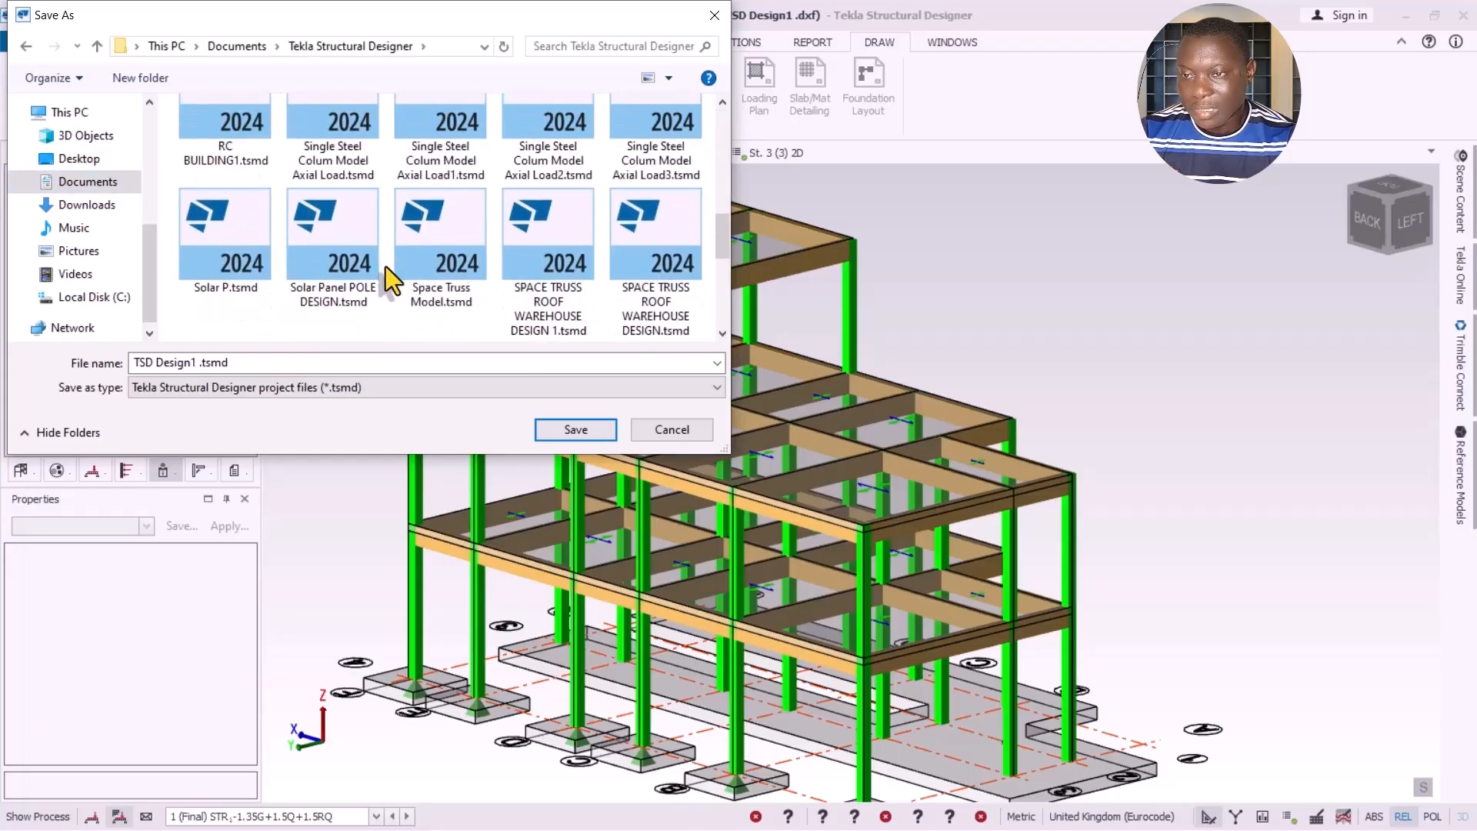
click(575, 429)
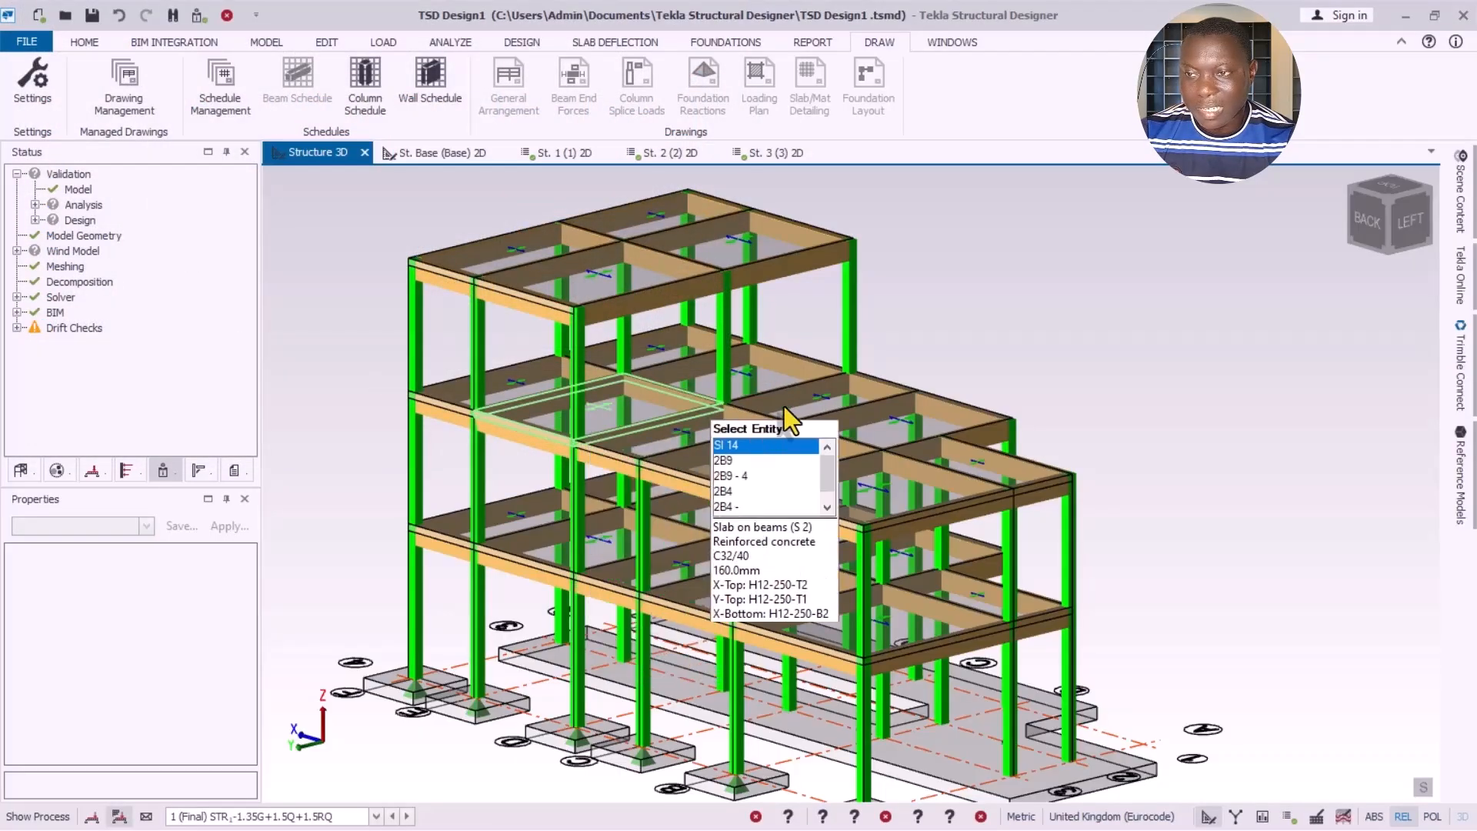
Step: Switch to Tekla Structures and set "TSD Design1 .tsmd" as the import file for the Tekla Structural Designer import
scroll(960, 381, down, 2)
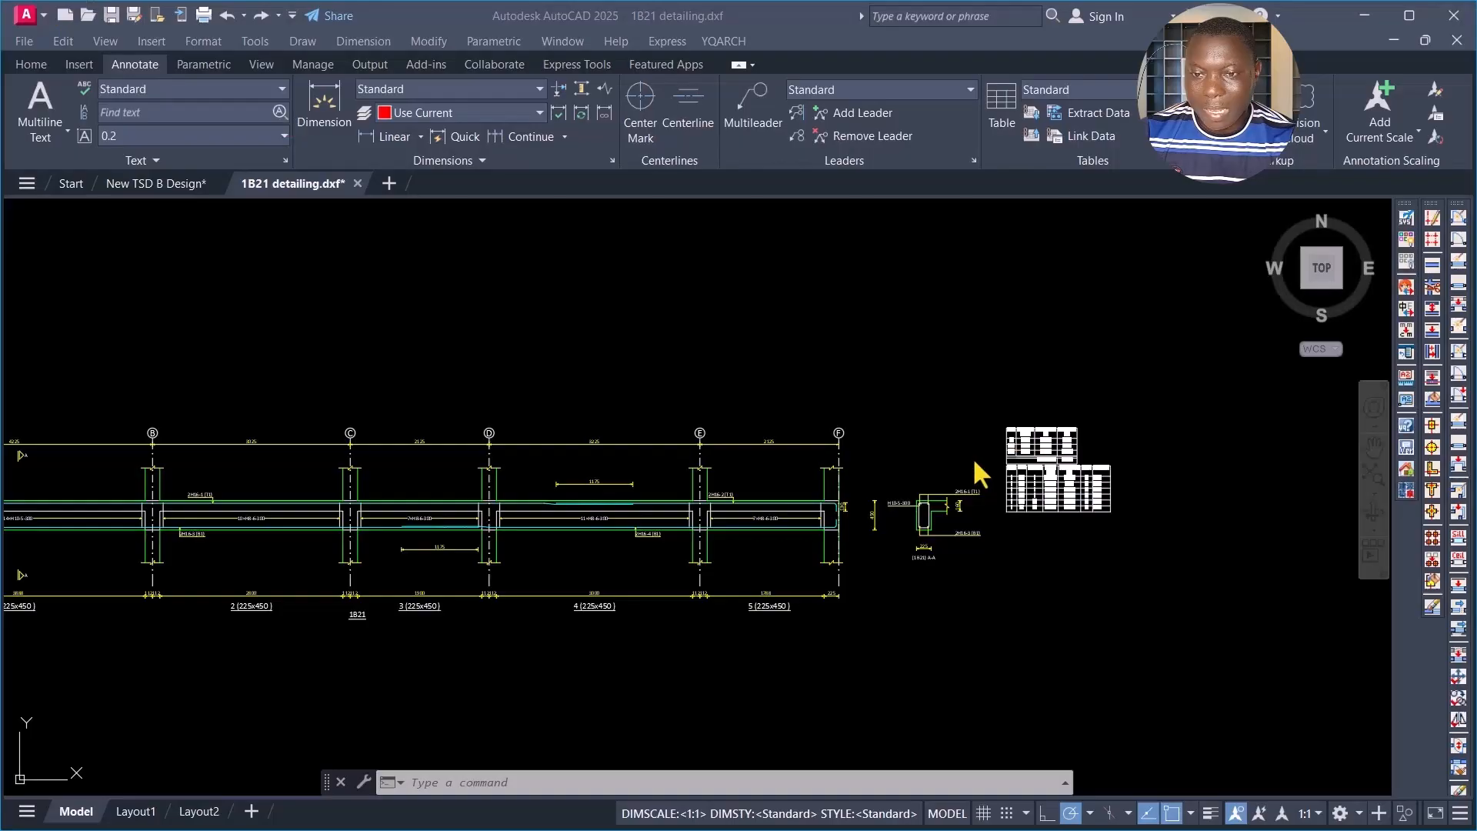
click(884, 377)
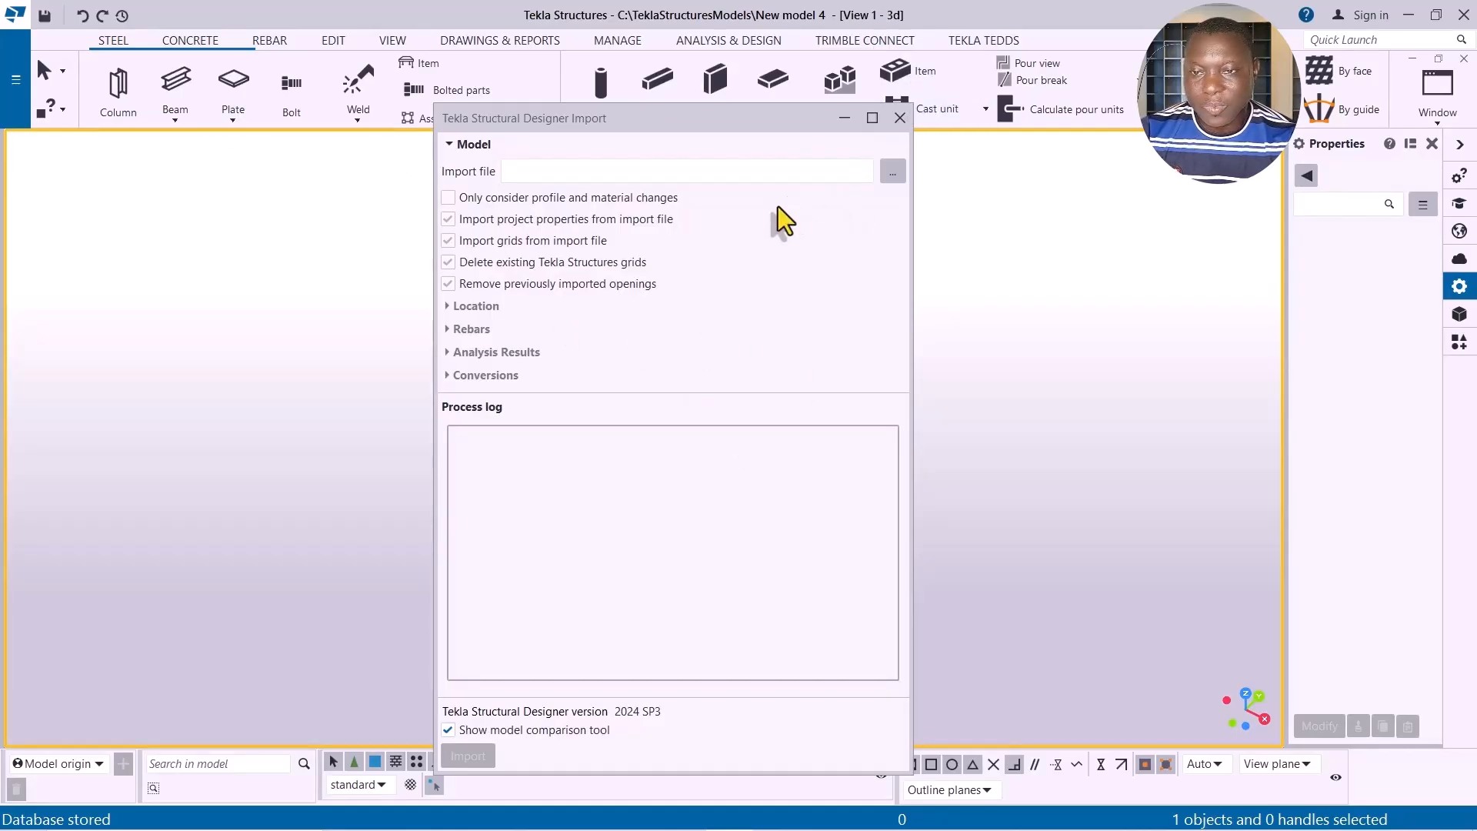
click(880, 173)
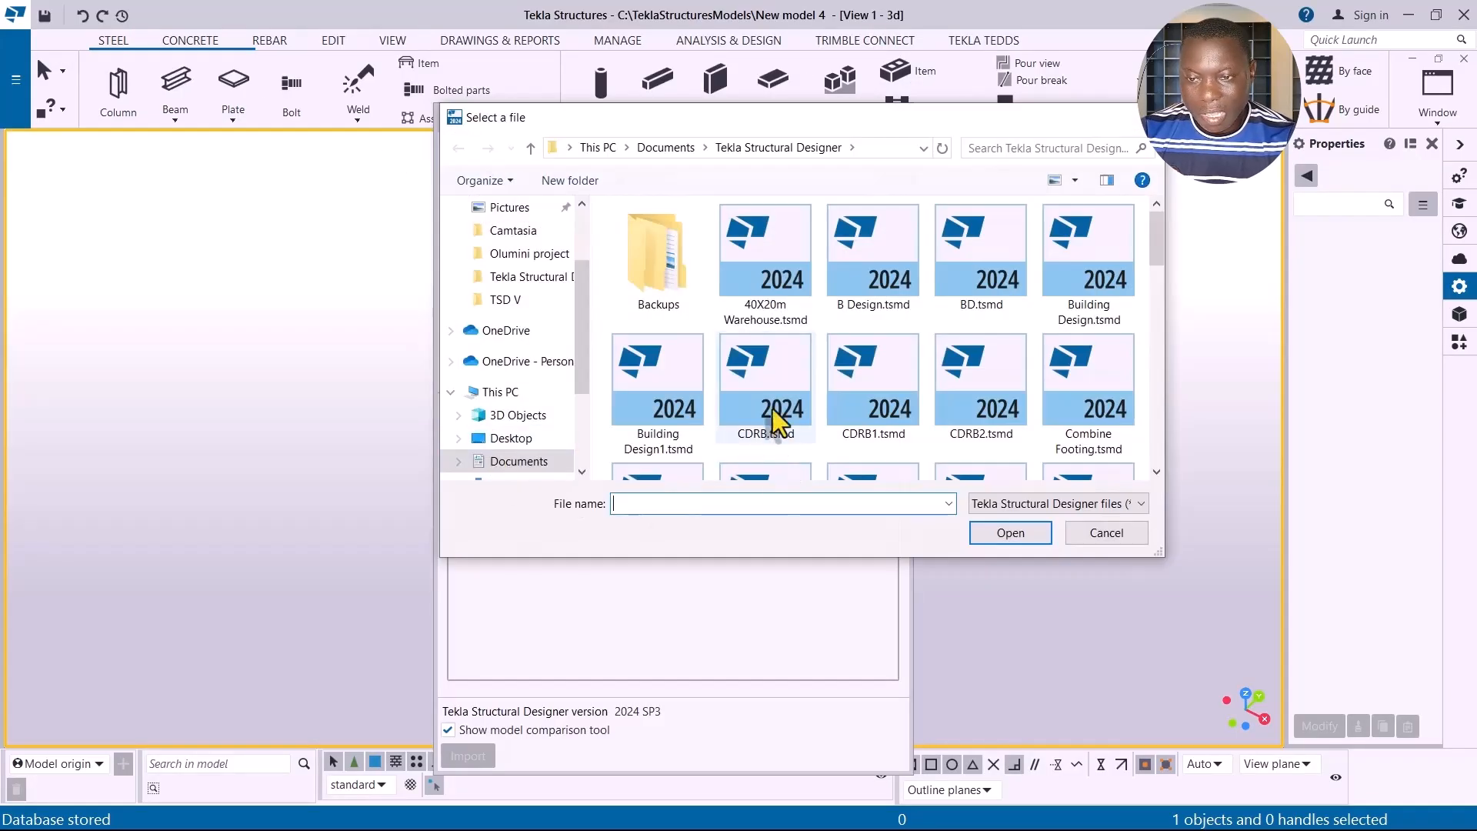
scroll(764, 349, down, 10)
click(808, 355)
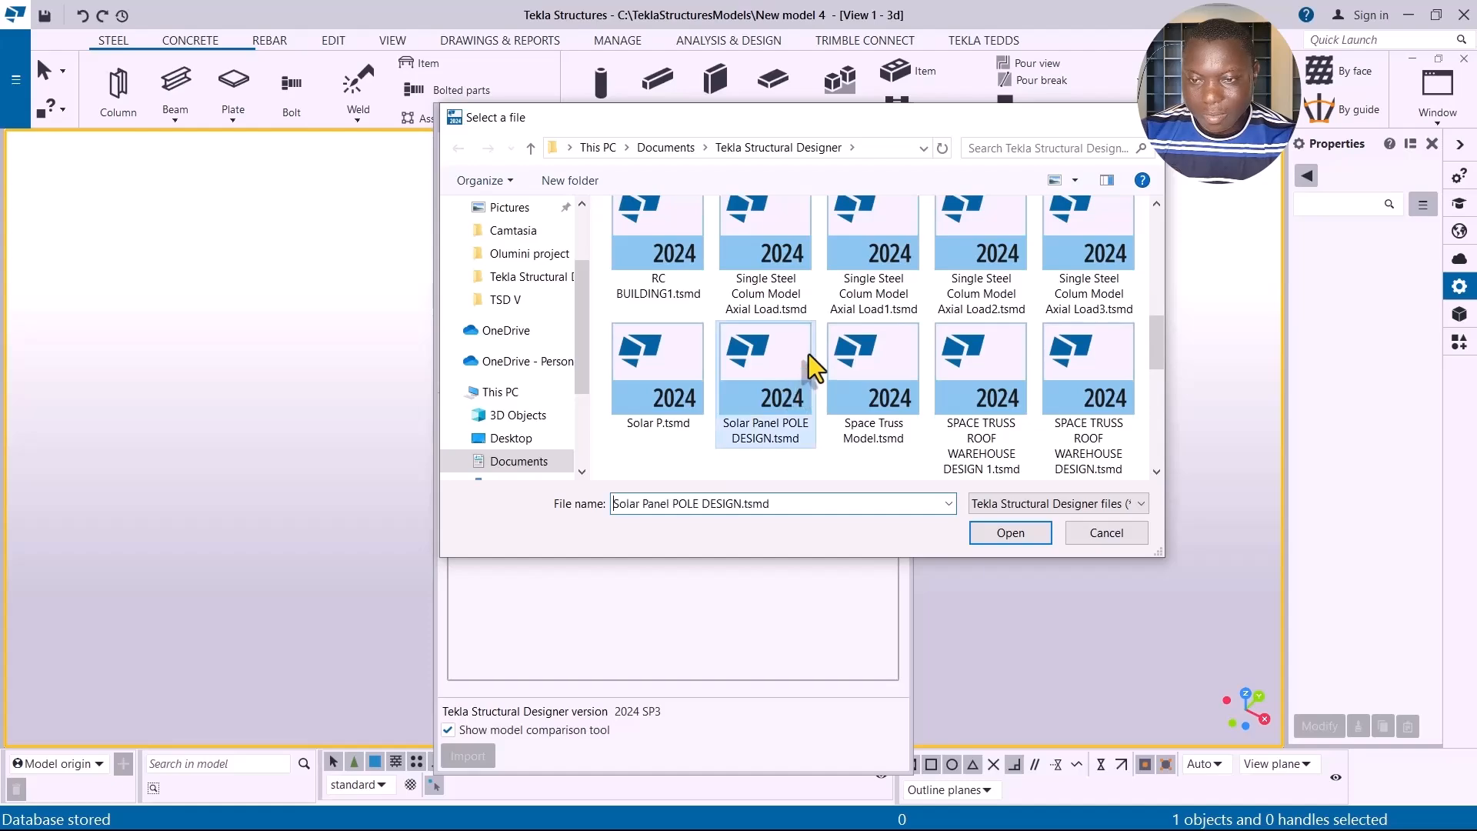
key(t)
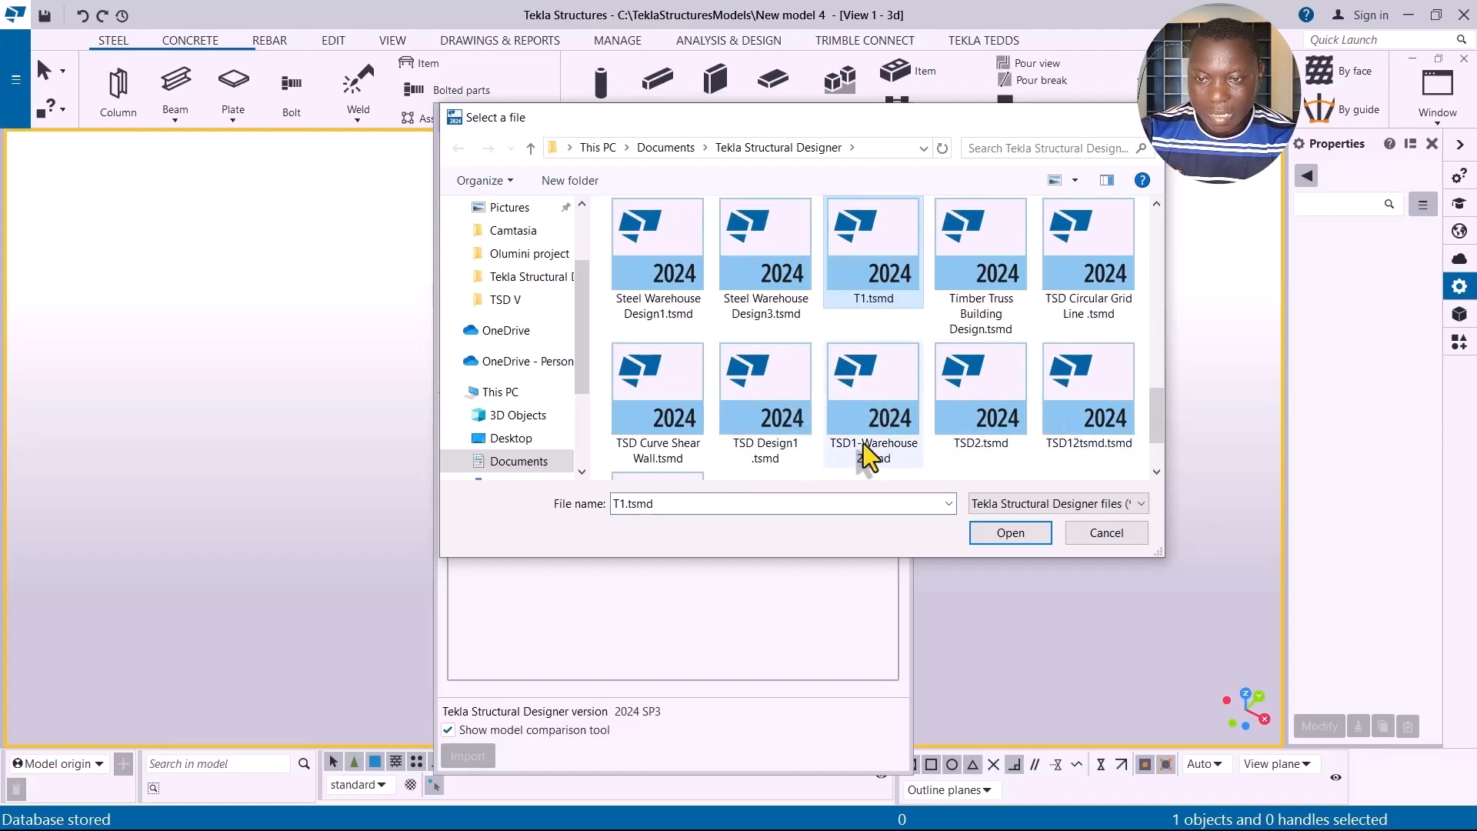
click(777, 423)
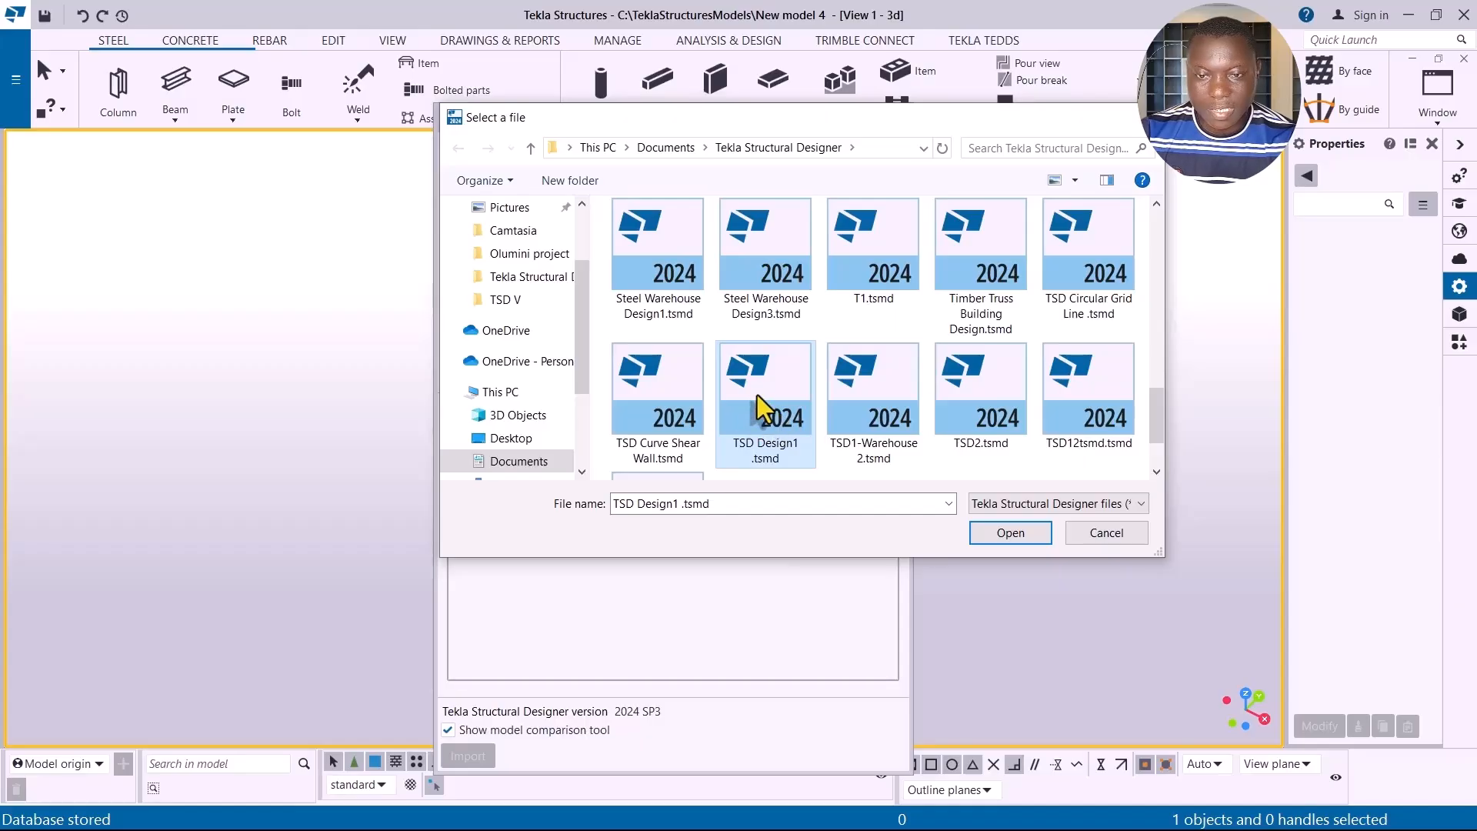
click(1011, 535)
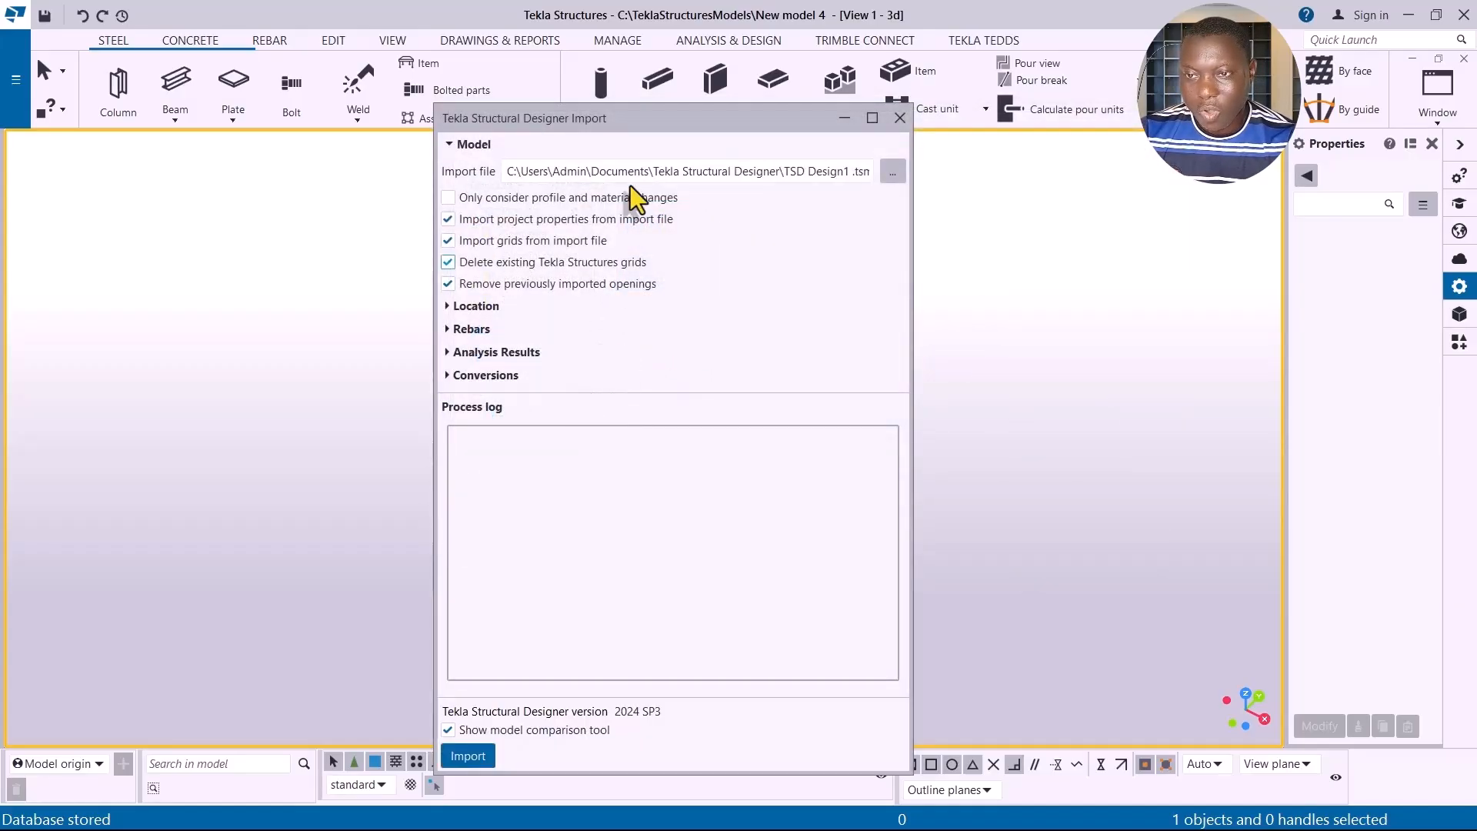
Step: Review the import's rebar settings (creation type, creation options, member types) and its analysis results settings
drag(585, 118, 279, 54)
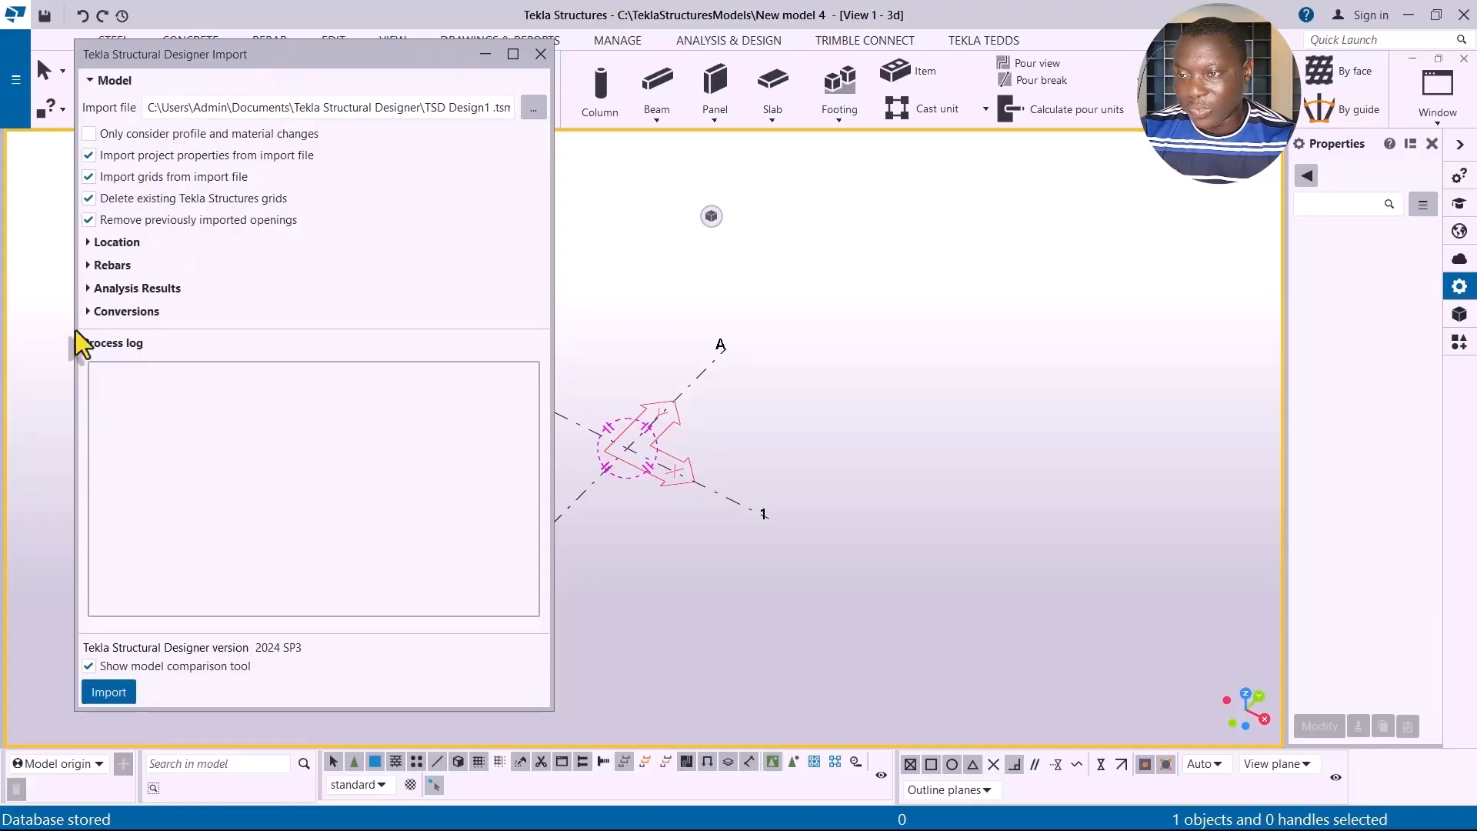
click(89, 265)
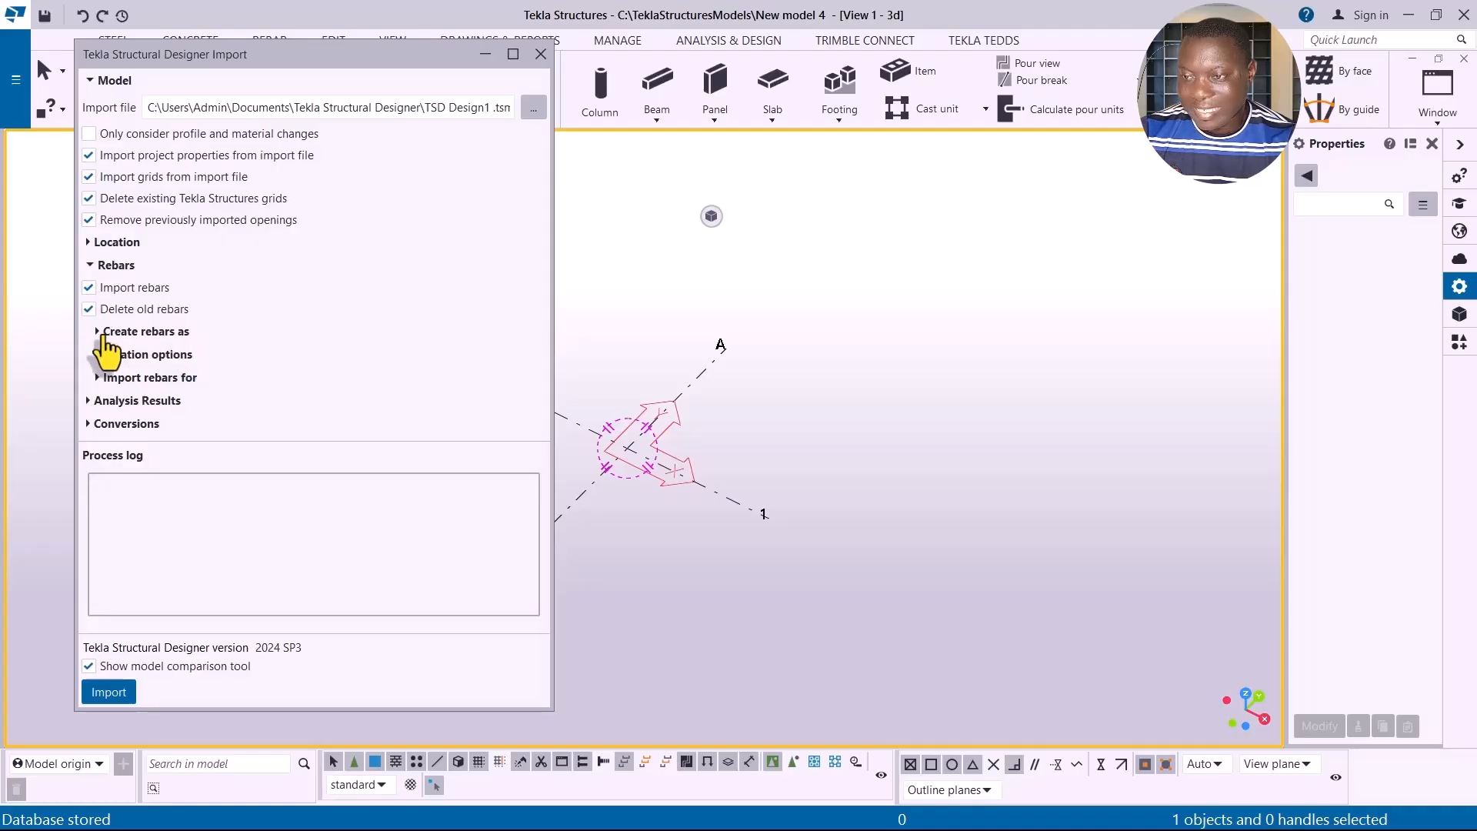
click(98, 334)
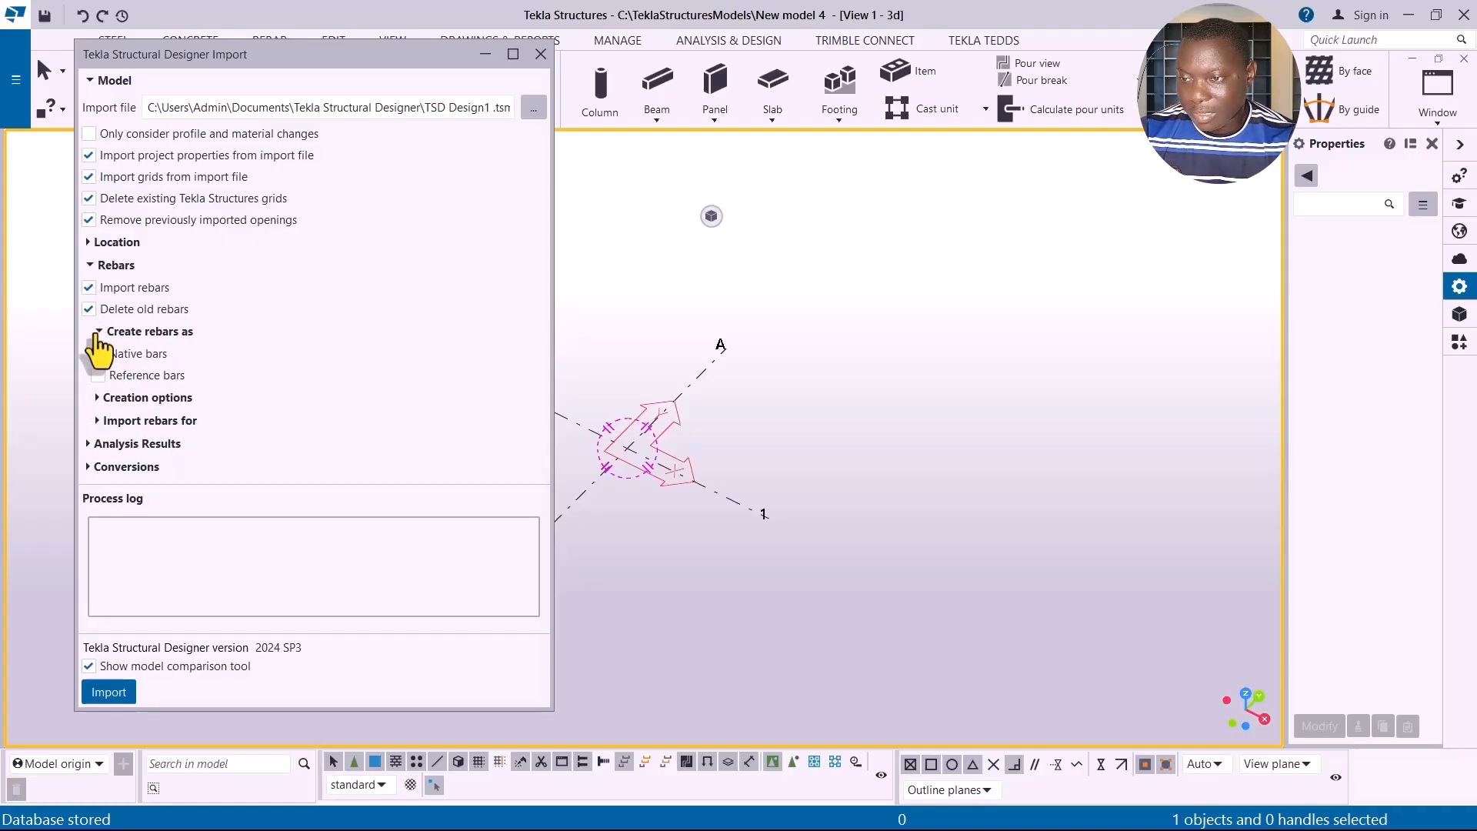
click(99, 332)
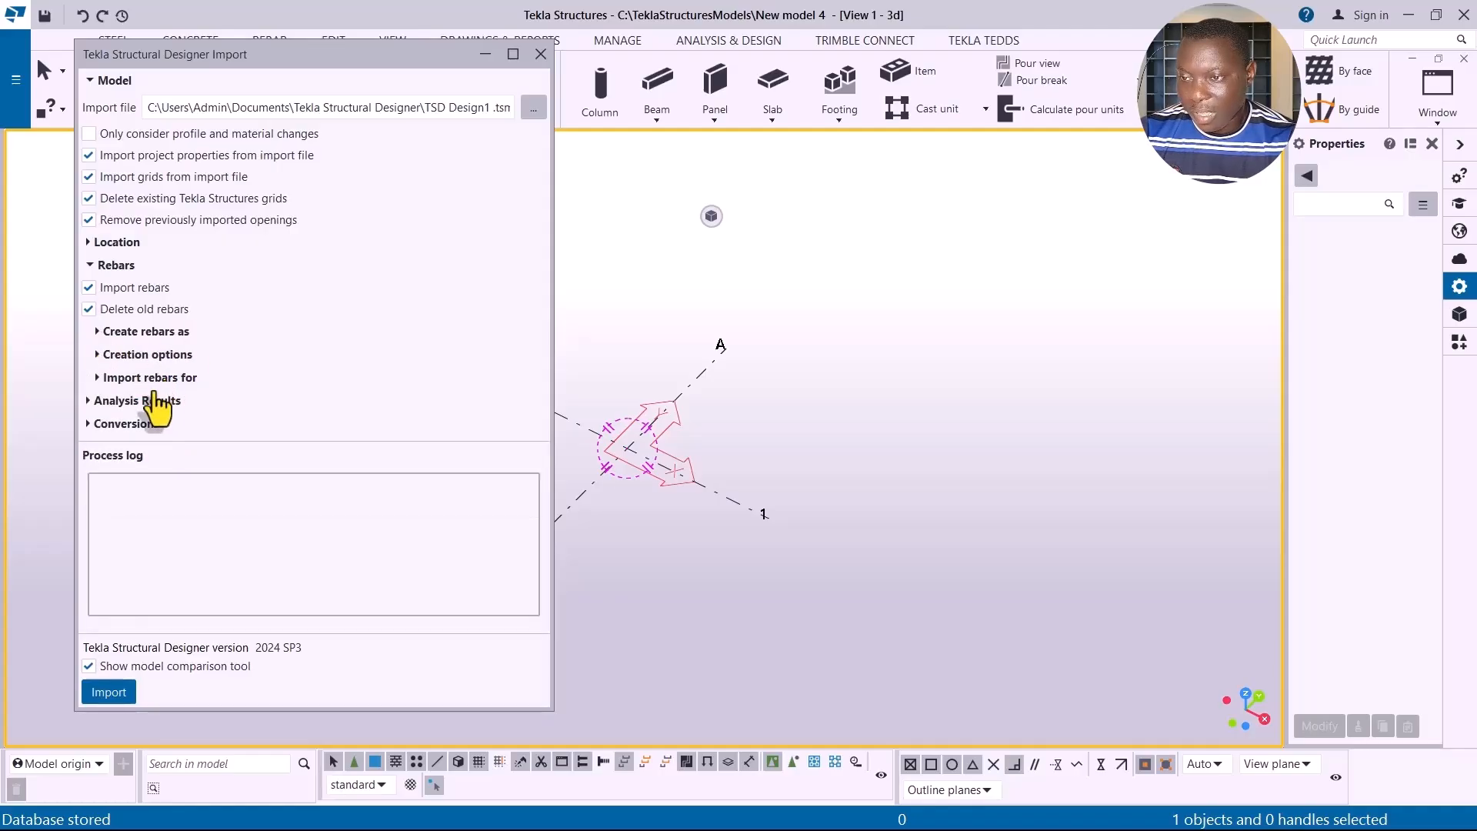
click(98, 355)
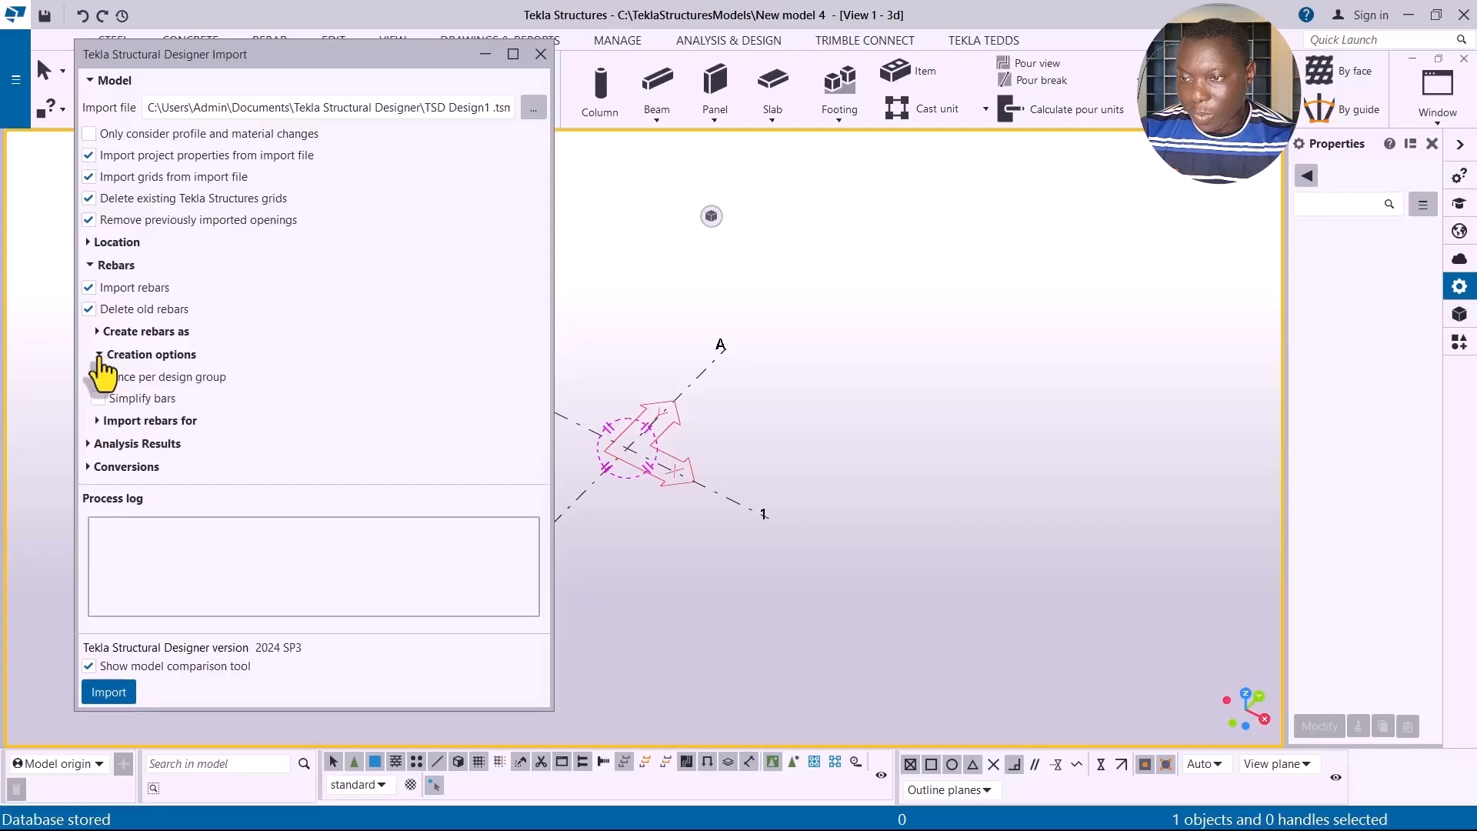
click(99, 355)
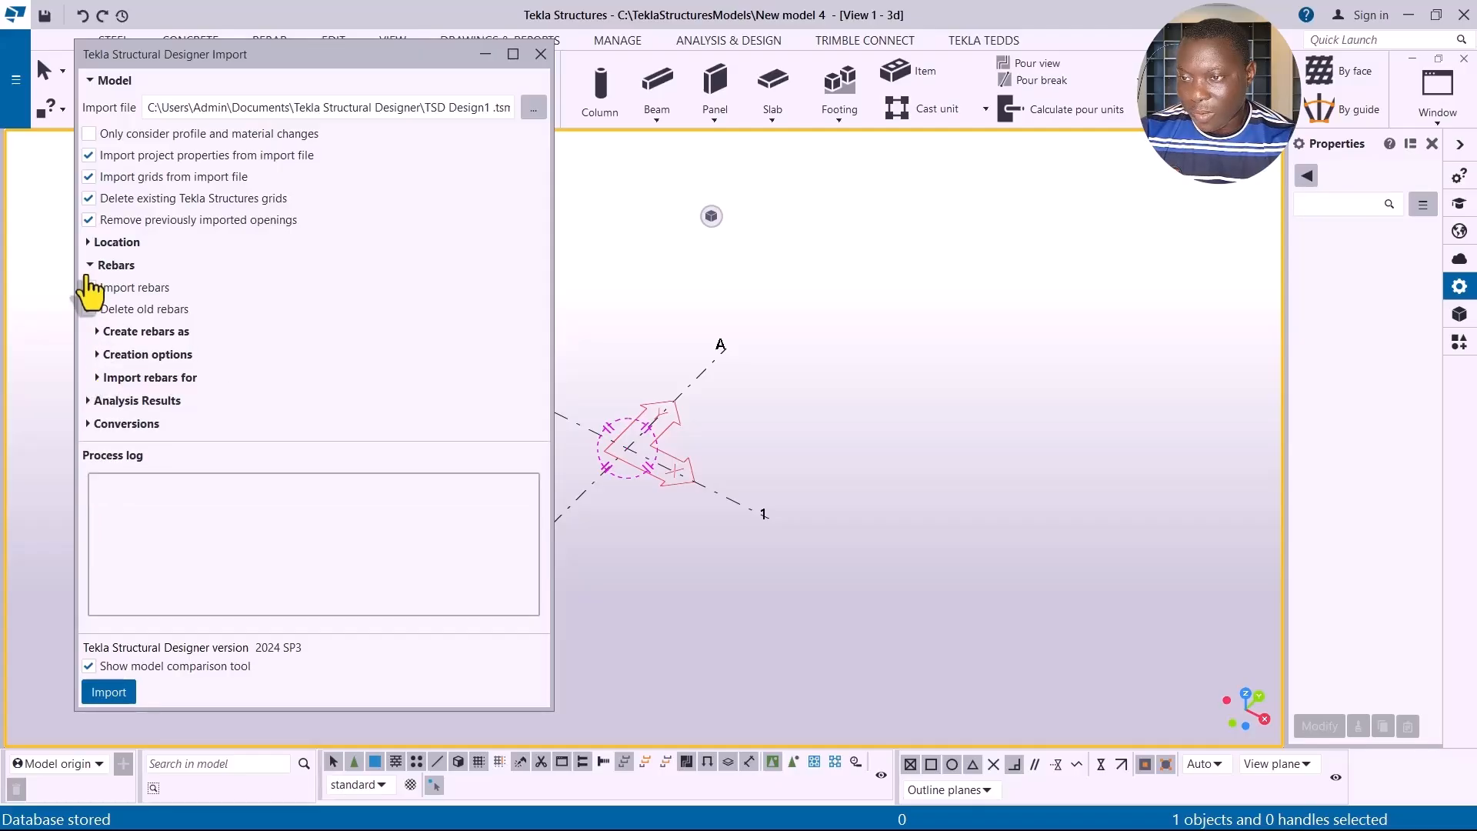
click(89, 407)
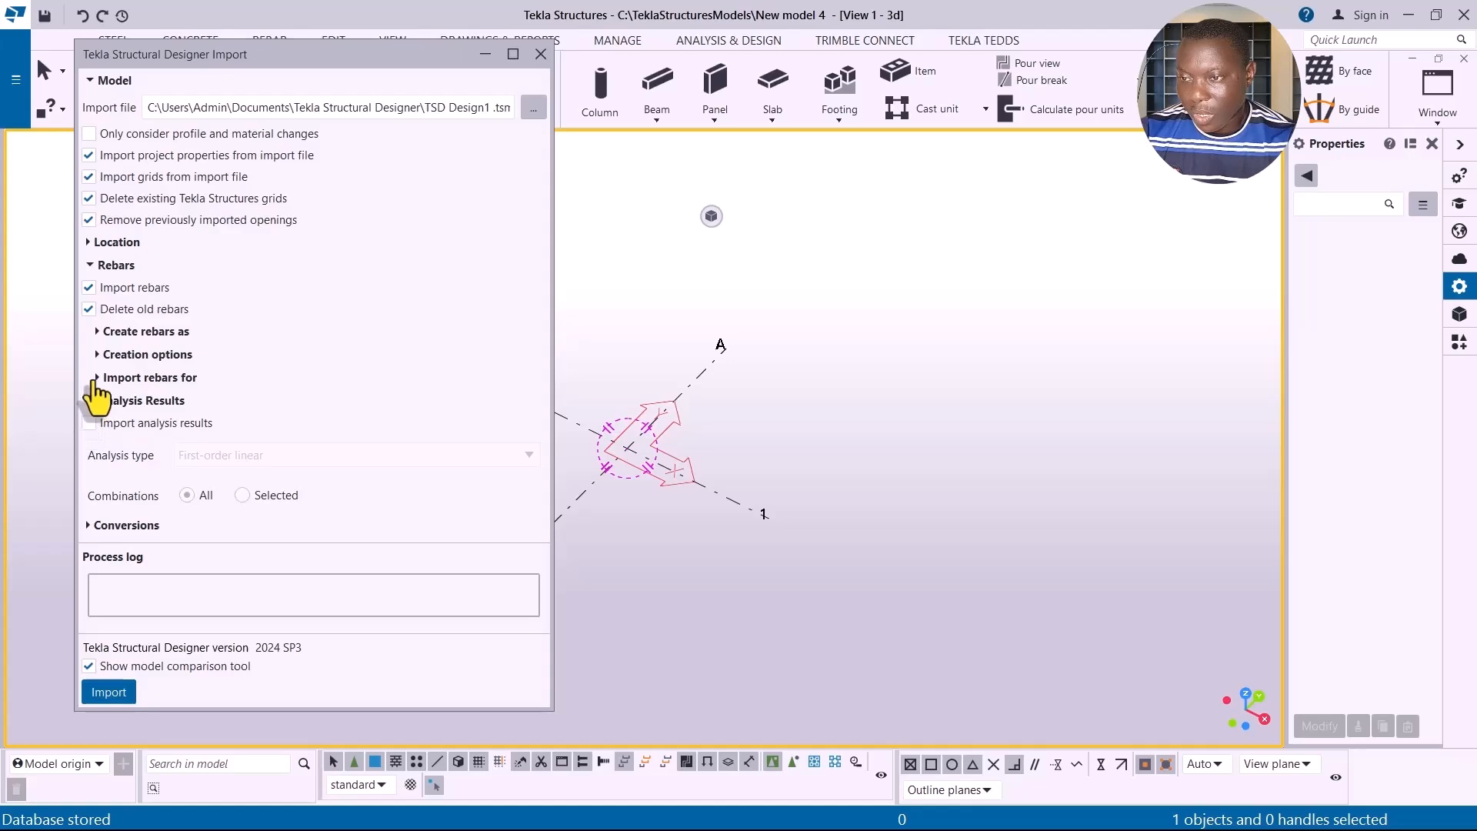
click(97, 377)
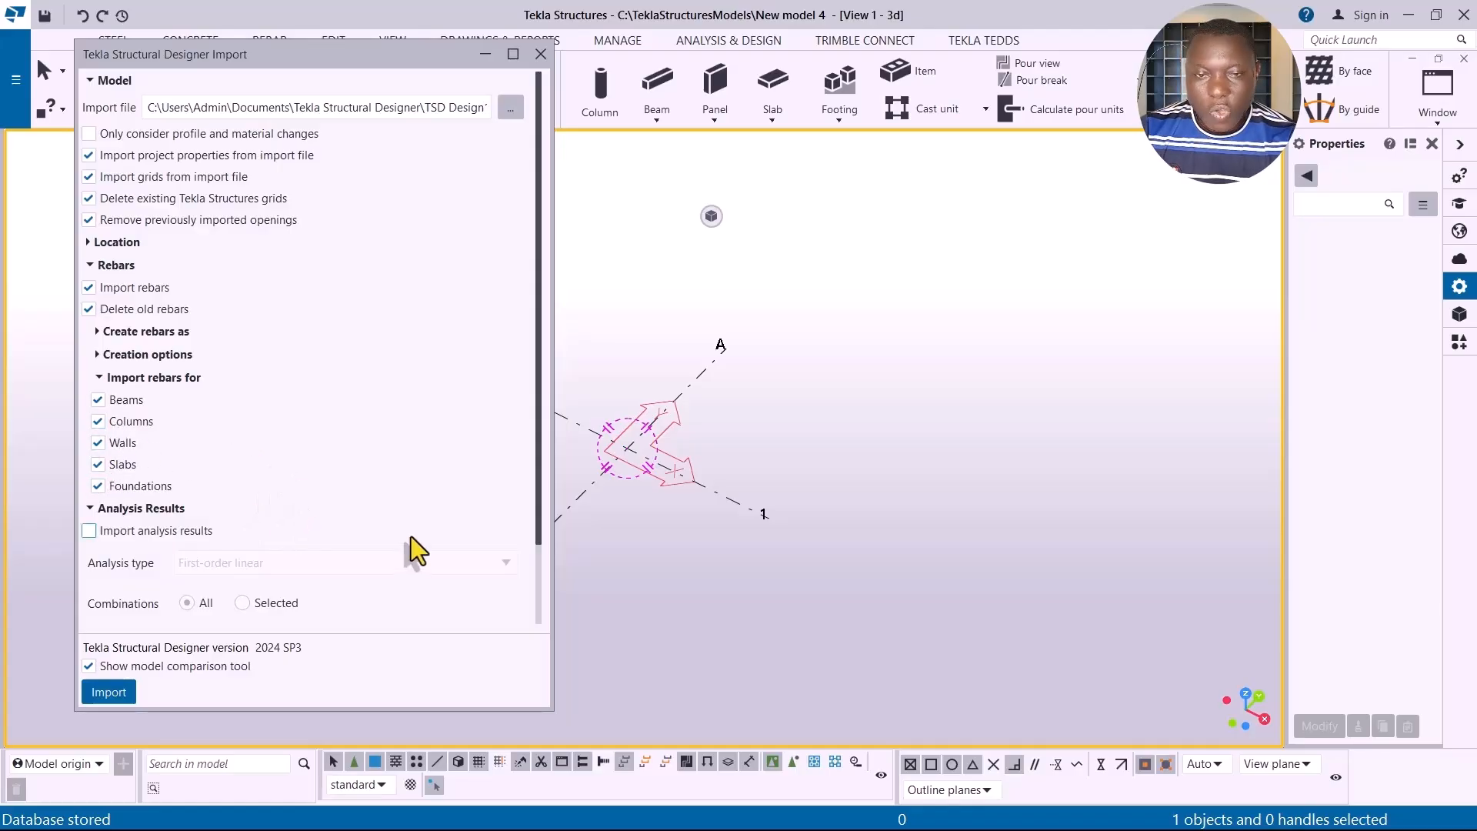
Step: Import the structural model with its rebars, accept the changes in the model comparison, and close the import dialog
click(138, 695)
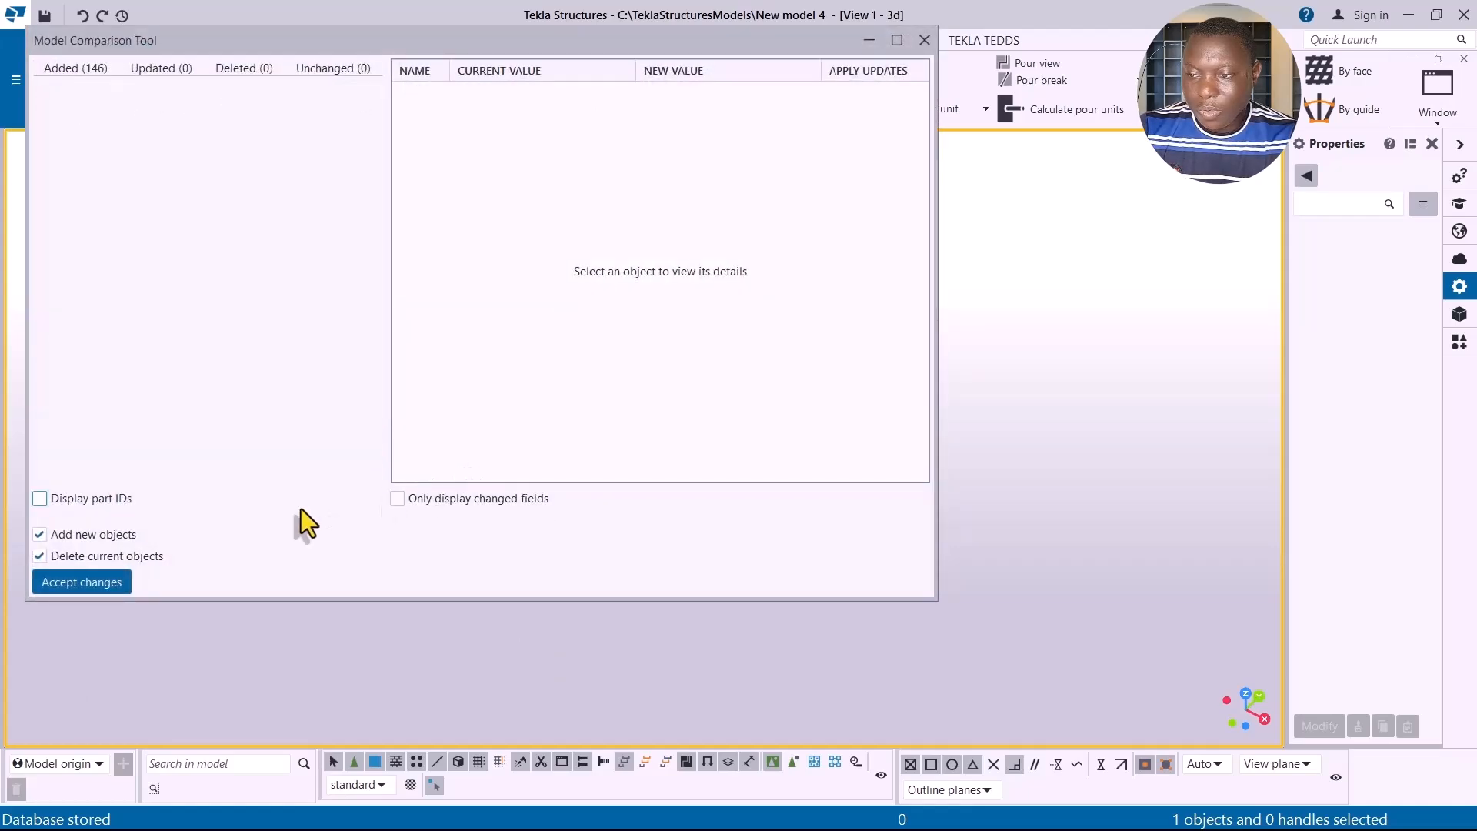
click(81, 583)
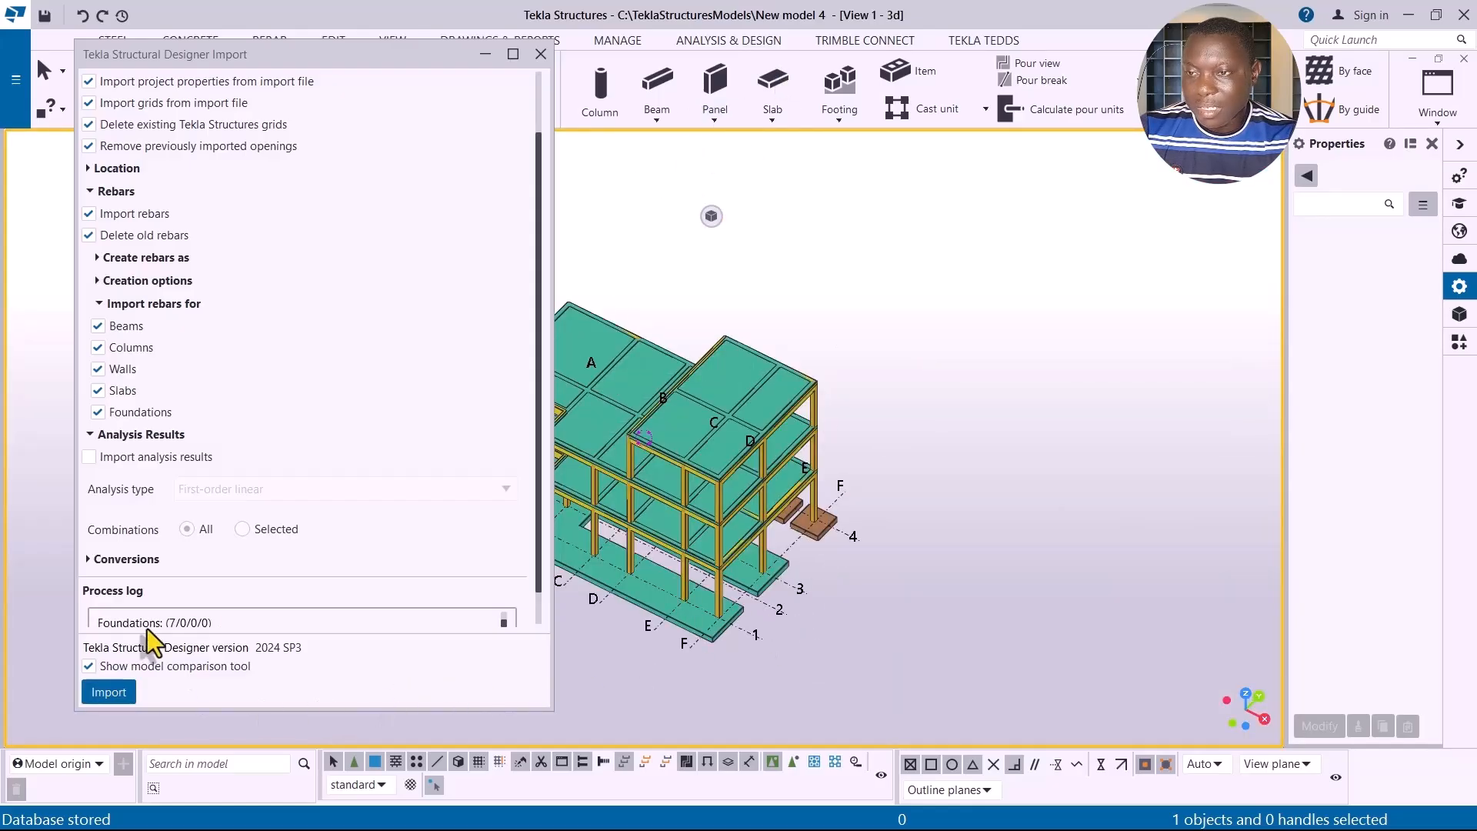
scroll(895, 567, down, 1)
scroll(658, 570, up, 1)
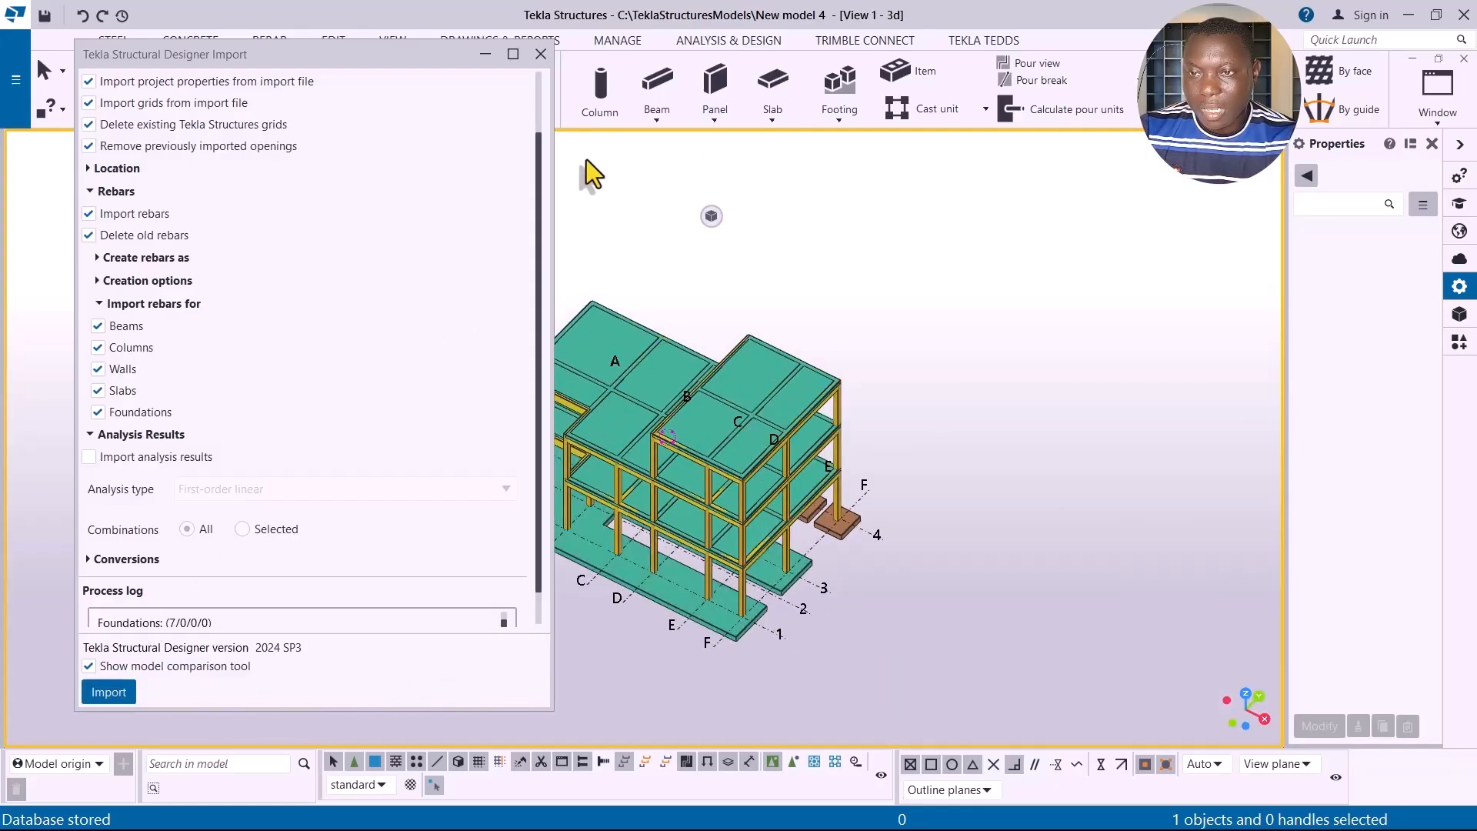
click(540, 54)
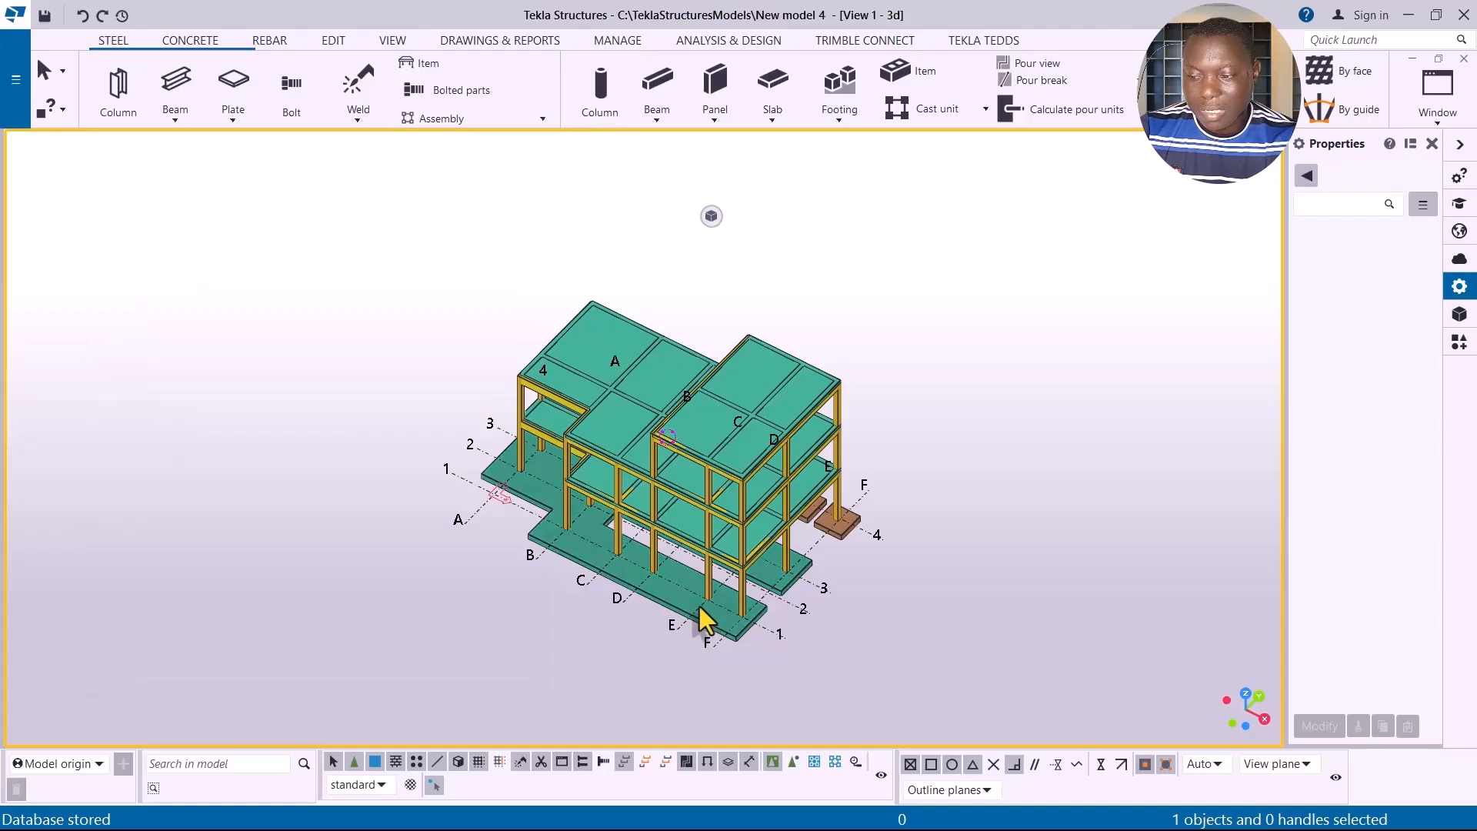
Step: Examine the imported building's frame, slabs and foundations from several sides in the 3D view
ctrl+middle_drag(642, 703, 752, 597)
scroll(971, 549, down, 2)
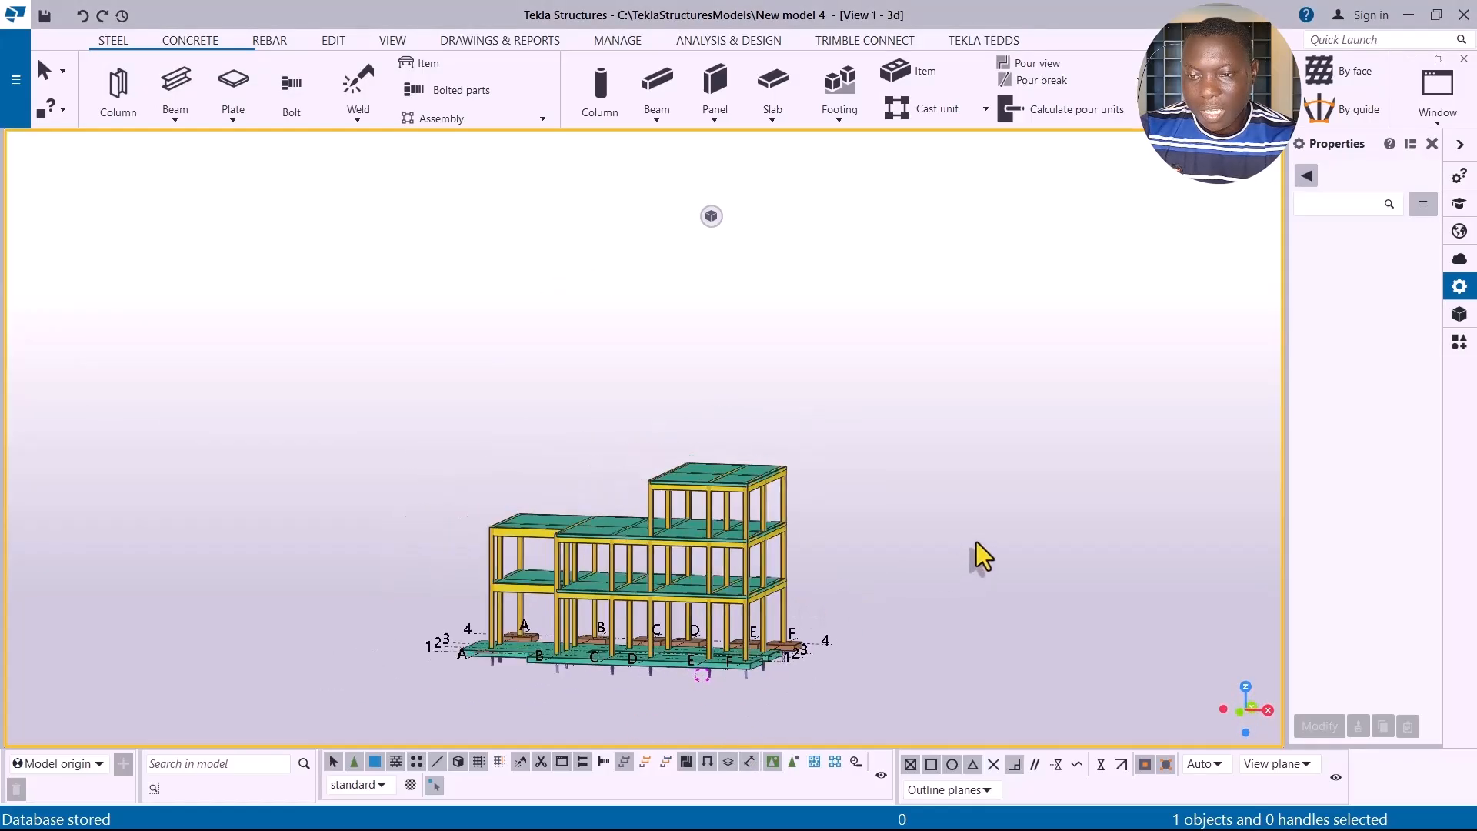
ctrl+middle_drag(532, 674, 782, 603)
scroll(439, 614, up, 2)
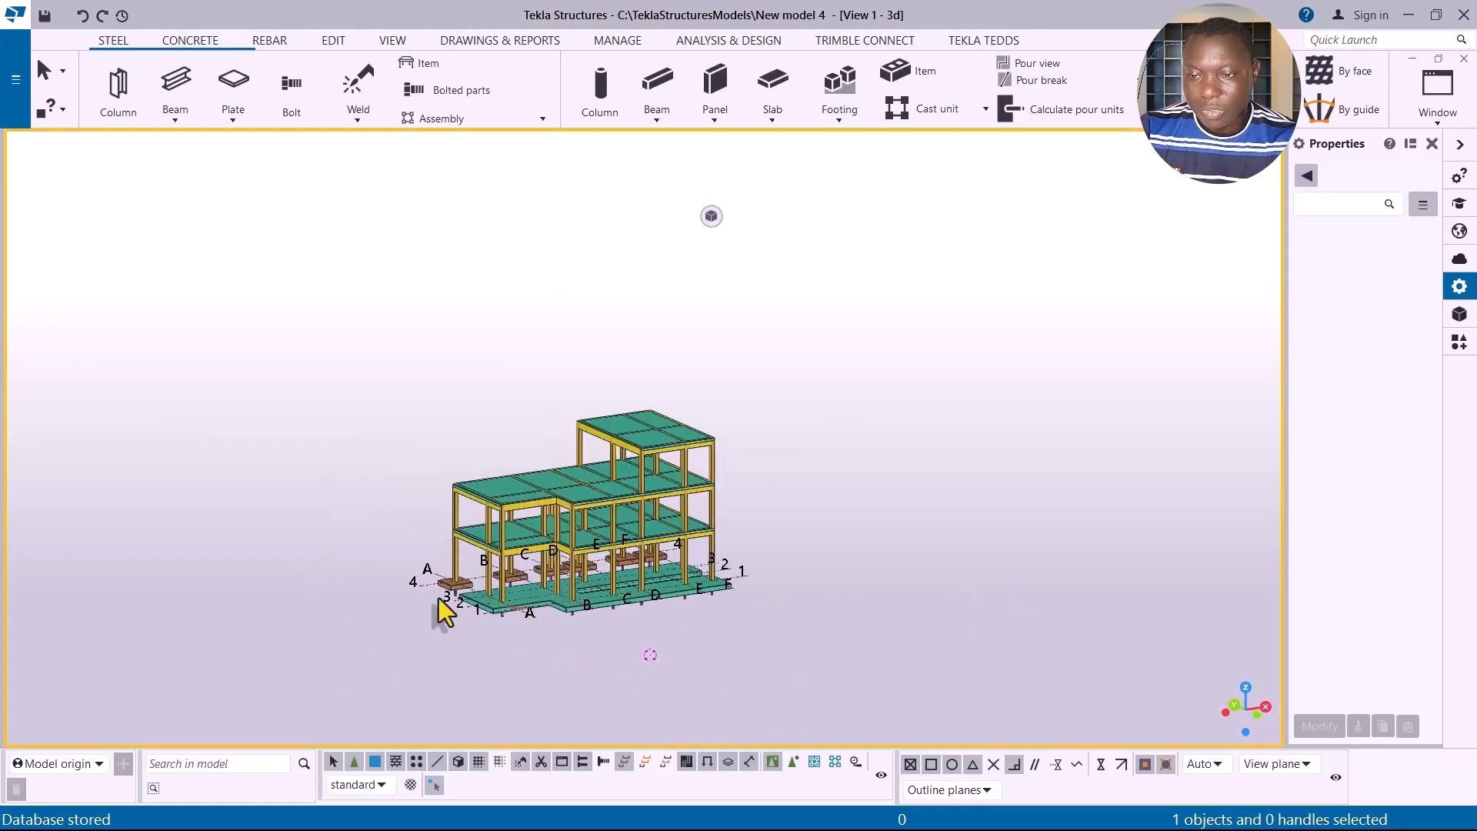
Step: Display the building's concrete parts as wireframe in the 3D view to expose the imported reinforcement
scroll(446, 611, up, 1)
scroll(577, 620, up, 2)
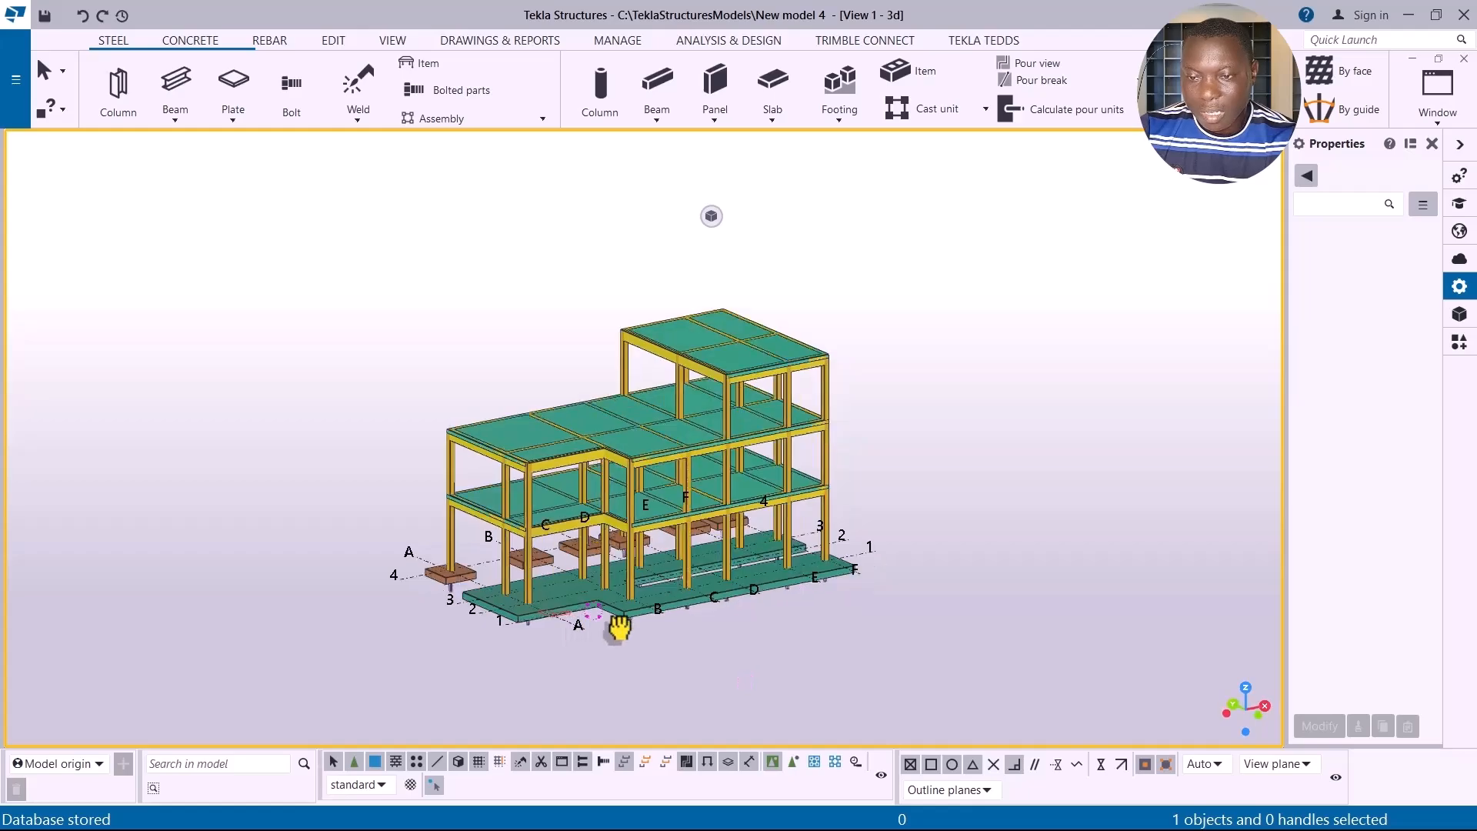
scroll(596, 608, up, 3)
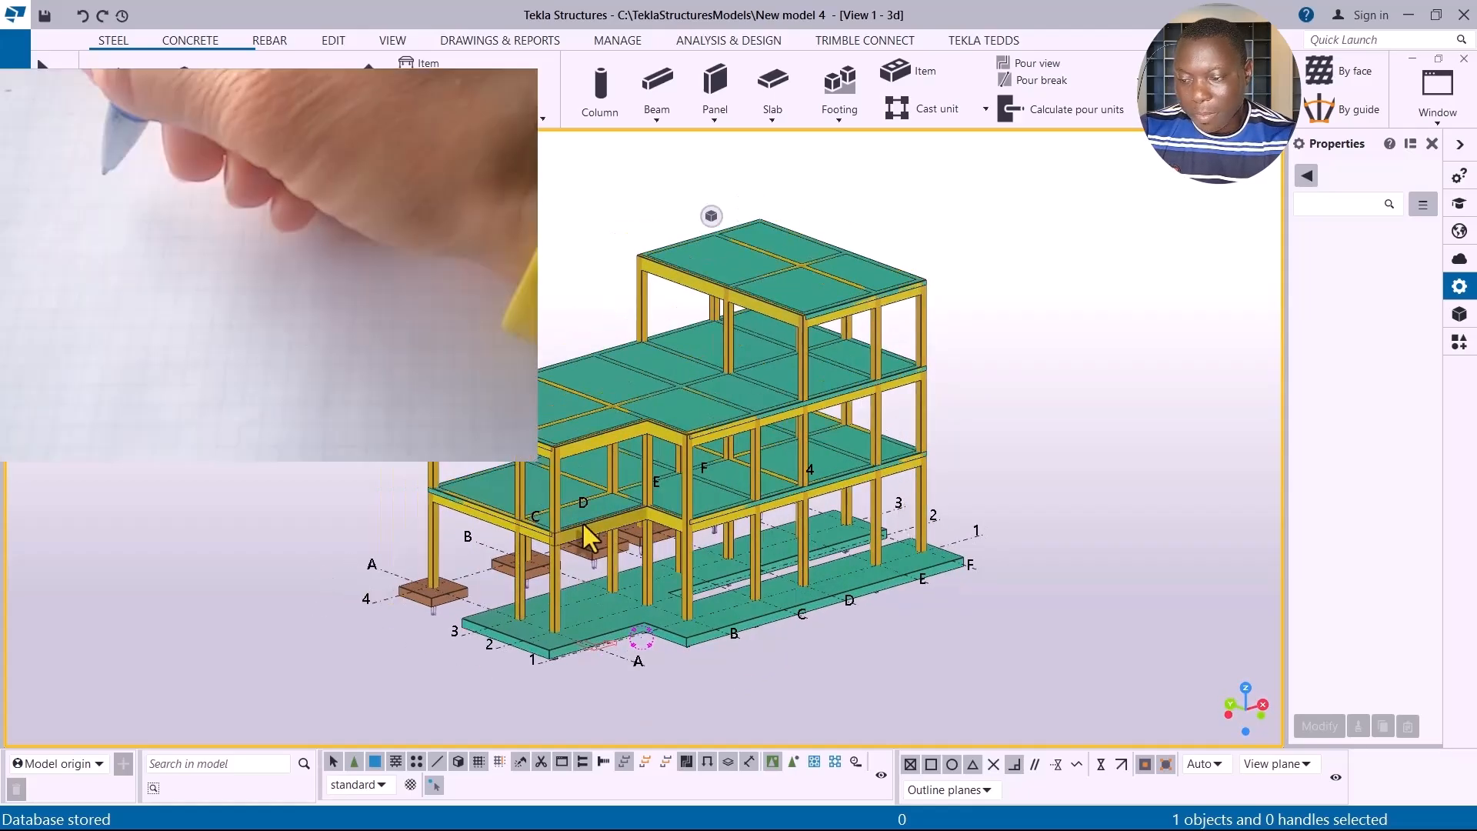
key(ctrl+1)
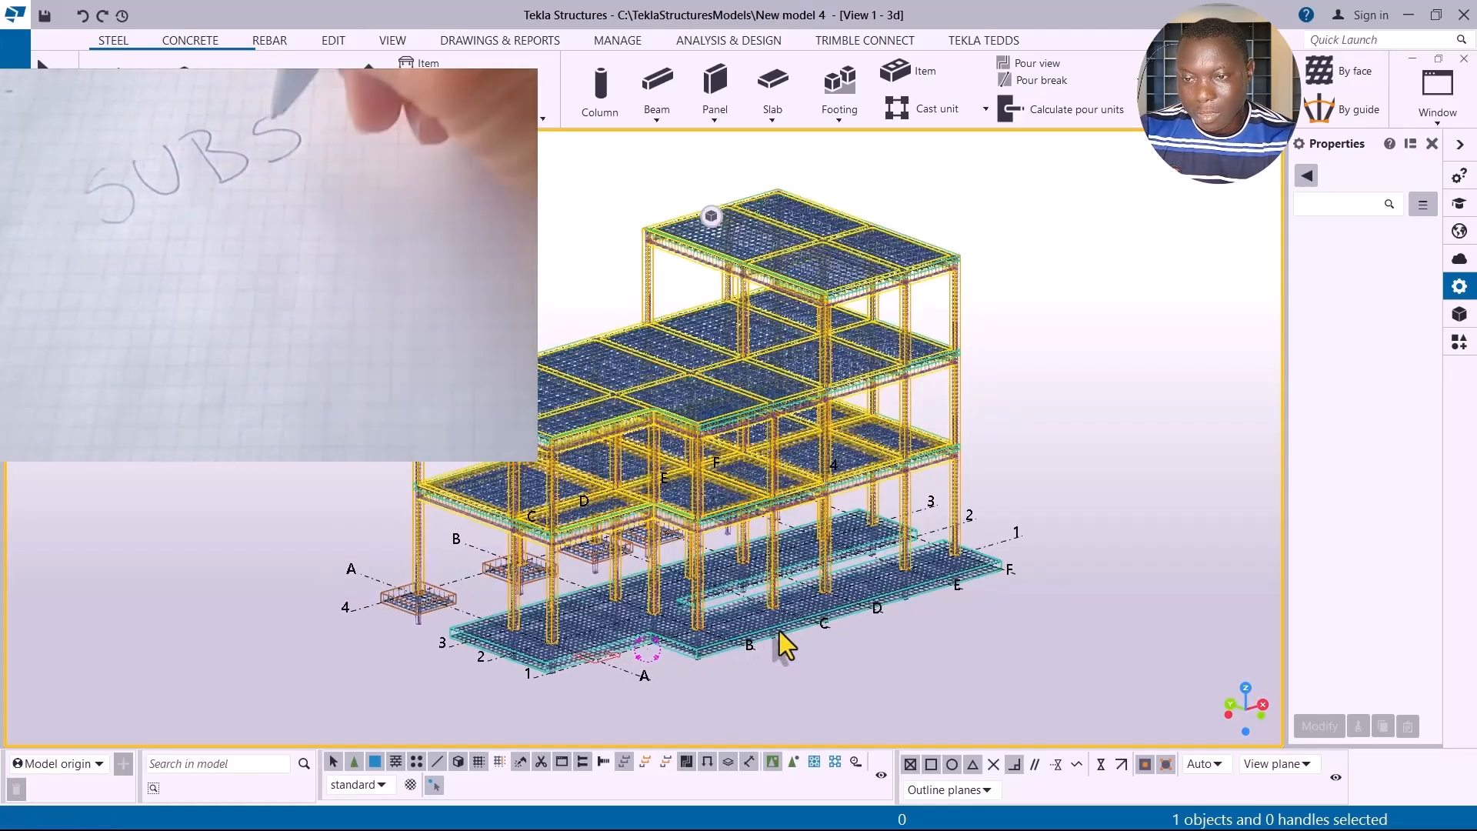
scroll(538, 659, up, 2)
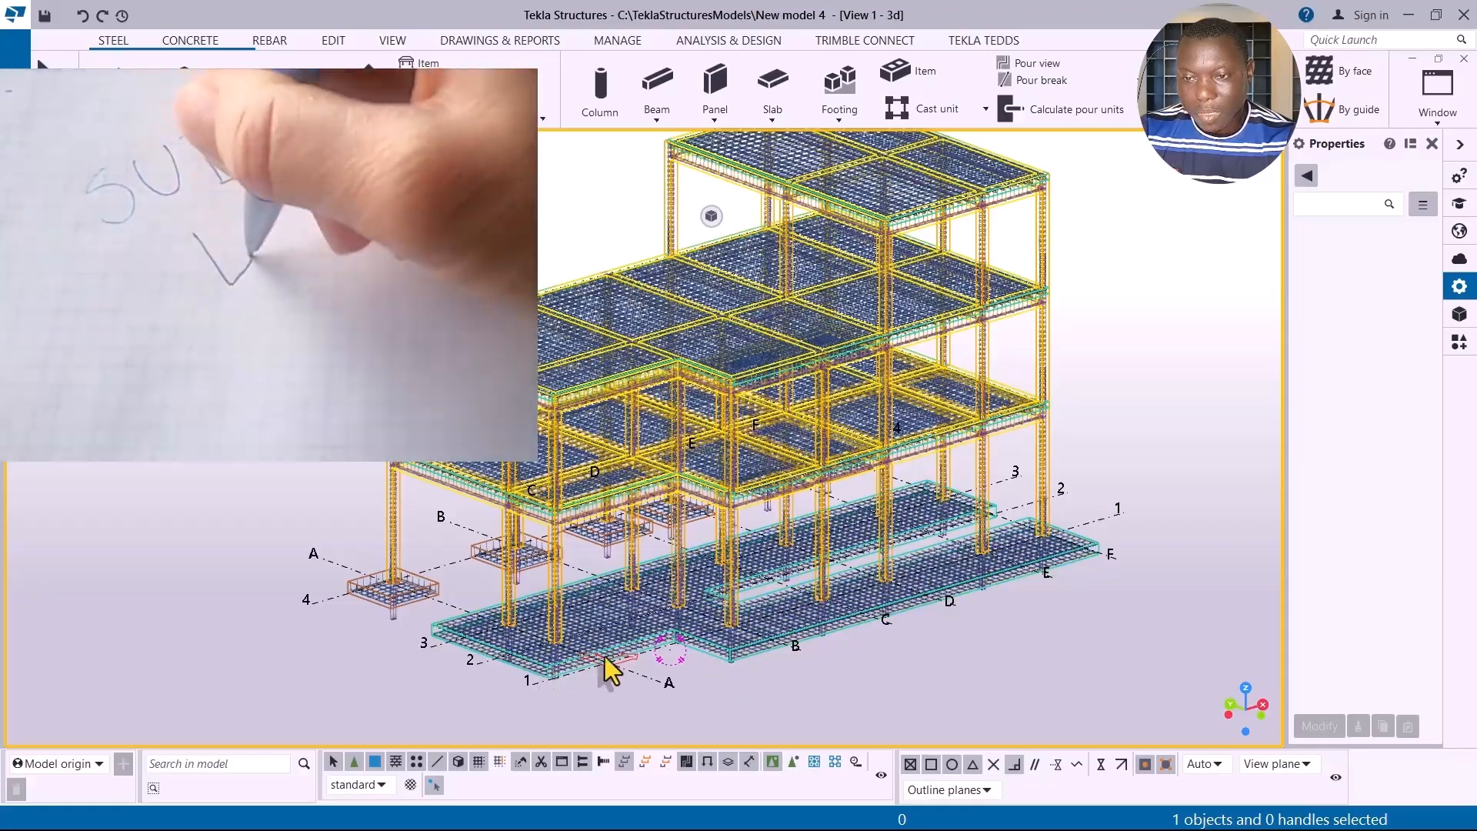
Step: Examine the slab, beam and column reinforcement of the upper floors up close and from another side
ctrl+middle_drag(635, 561, 919, 553)
scroll(656, 465, up, 4)
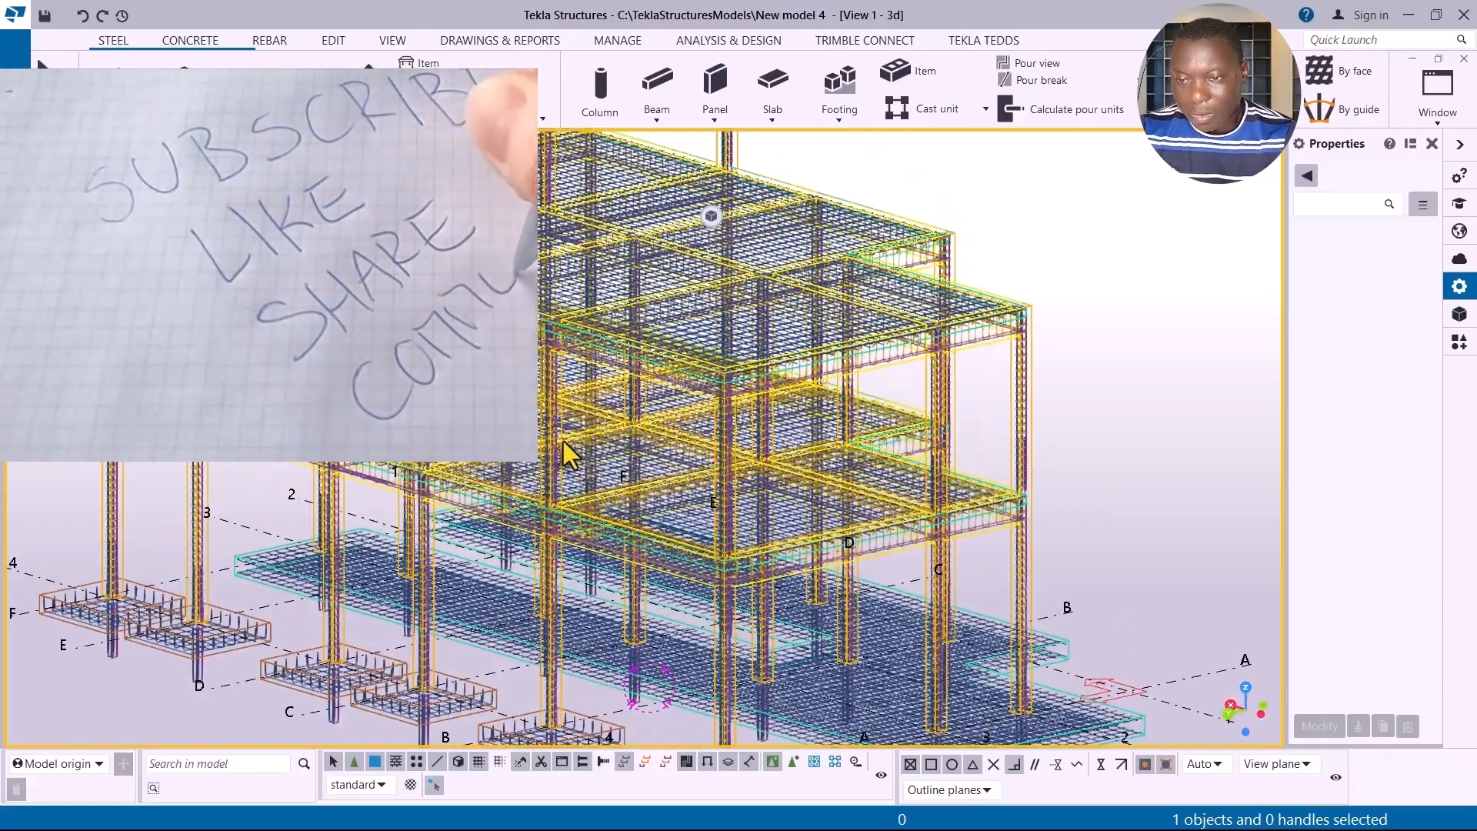
scroll(735, 514, down, 2)
ctrl+middle_drag(730, 585, 673, 627)
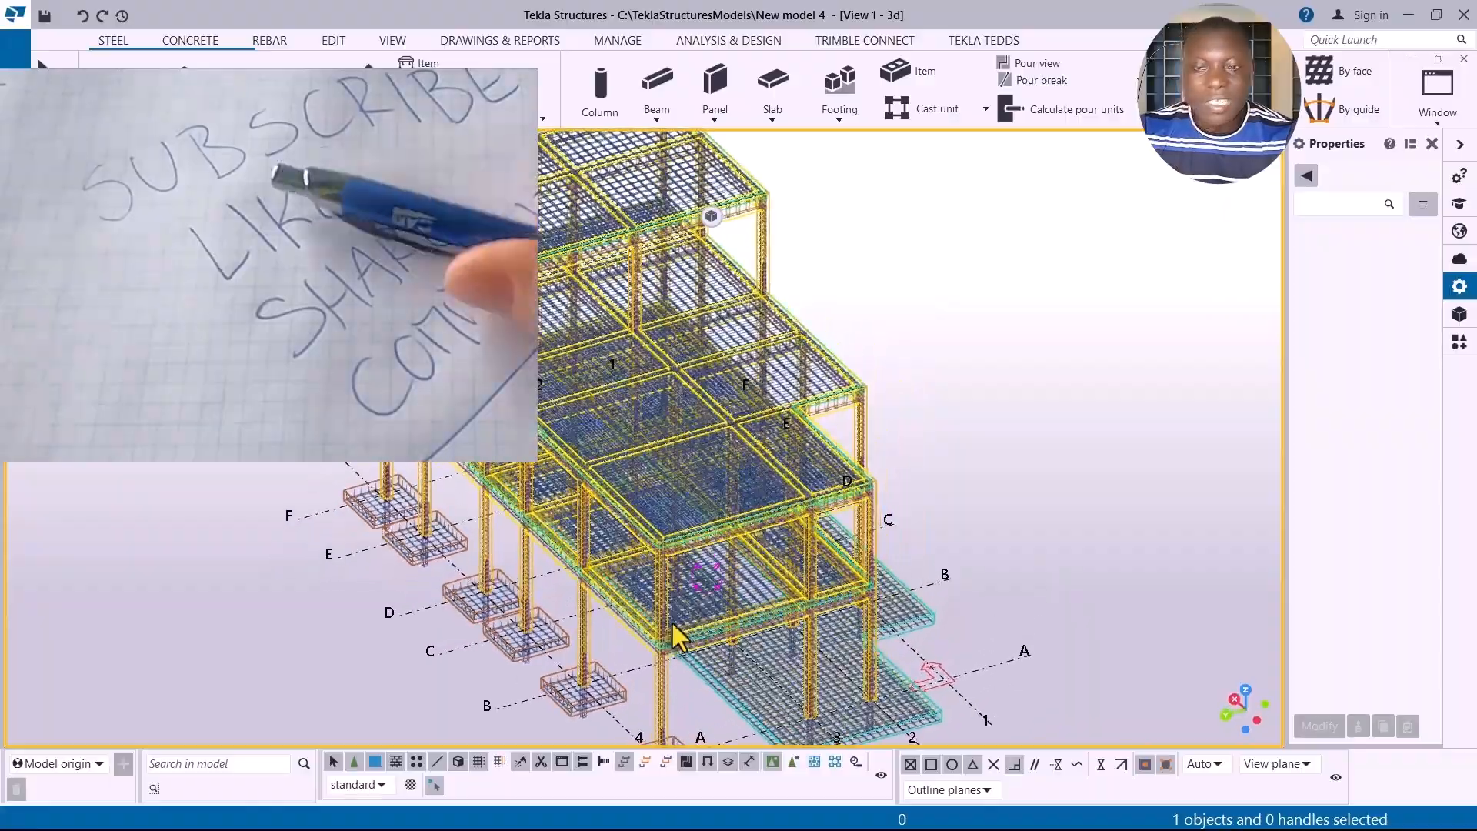
scroll(523, 243, up, 5)
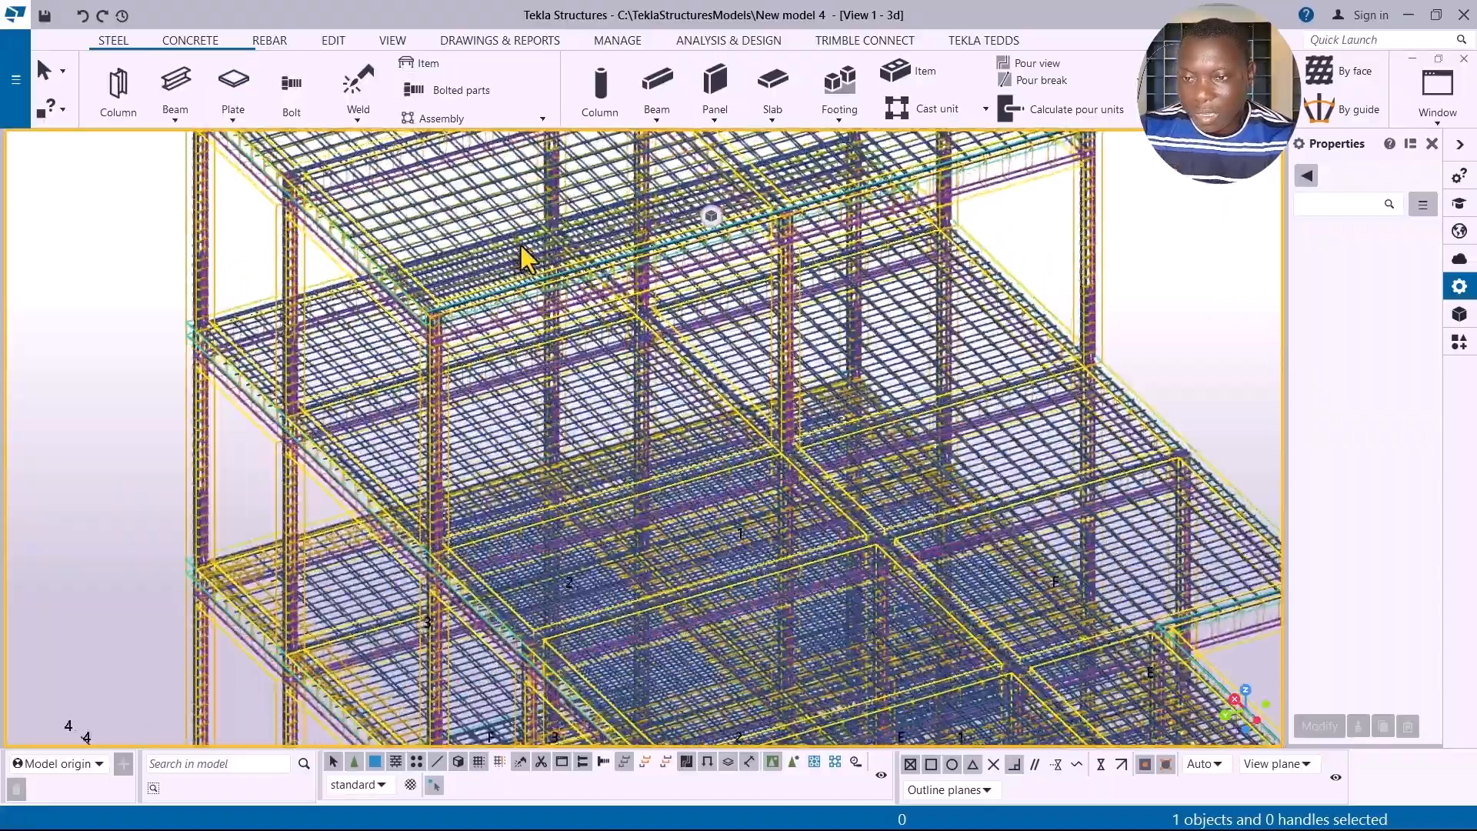
scroll(520, 246, up, 3)
scroll(522, 246, down, 2)
middle_drag(481, 261, 561, 368)
scroll(531, 323, up, 4)
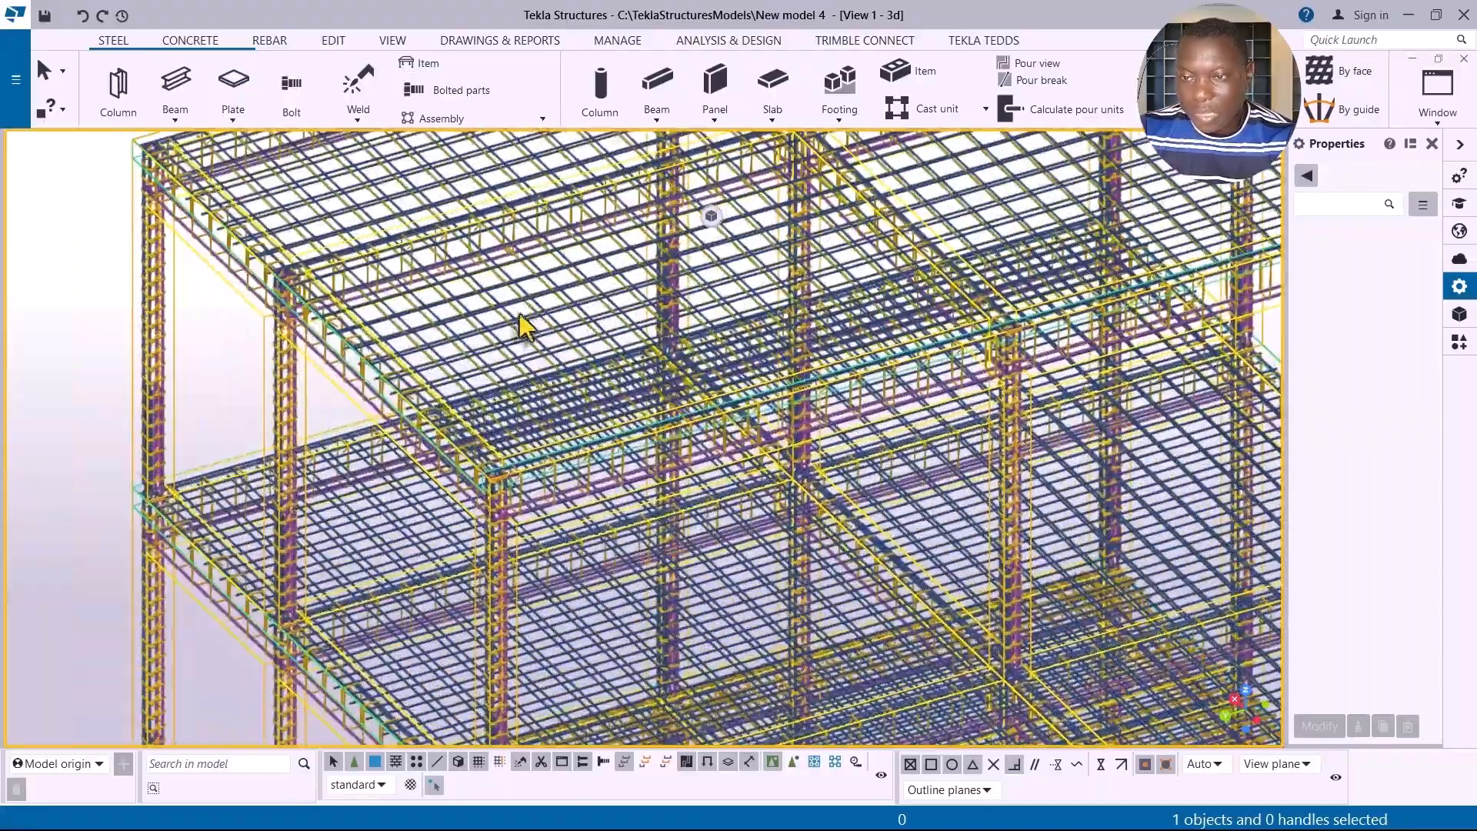
scroll(632, 400, down, 5)
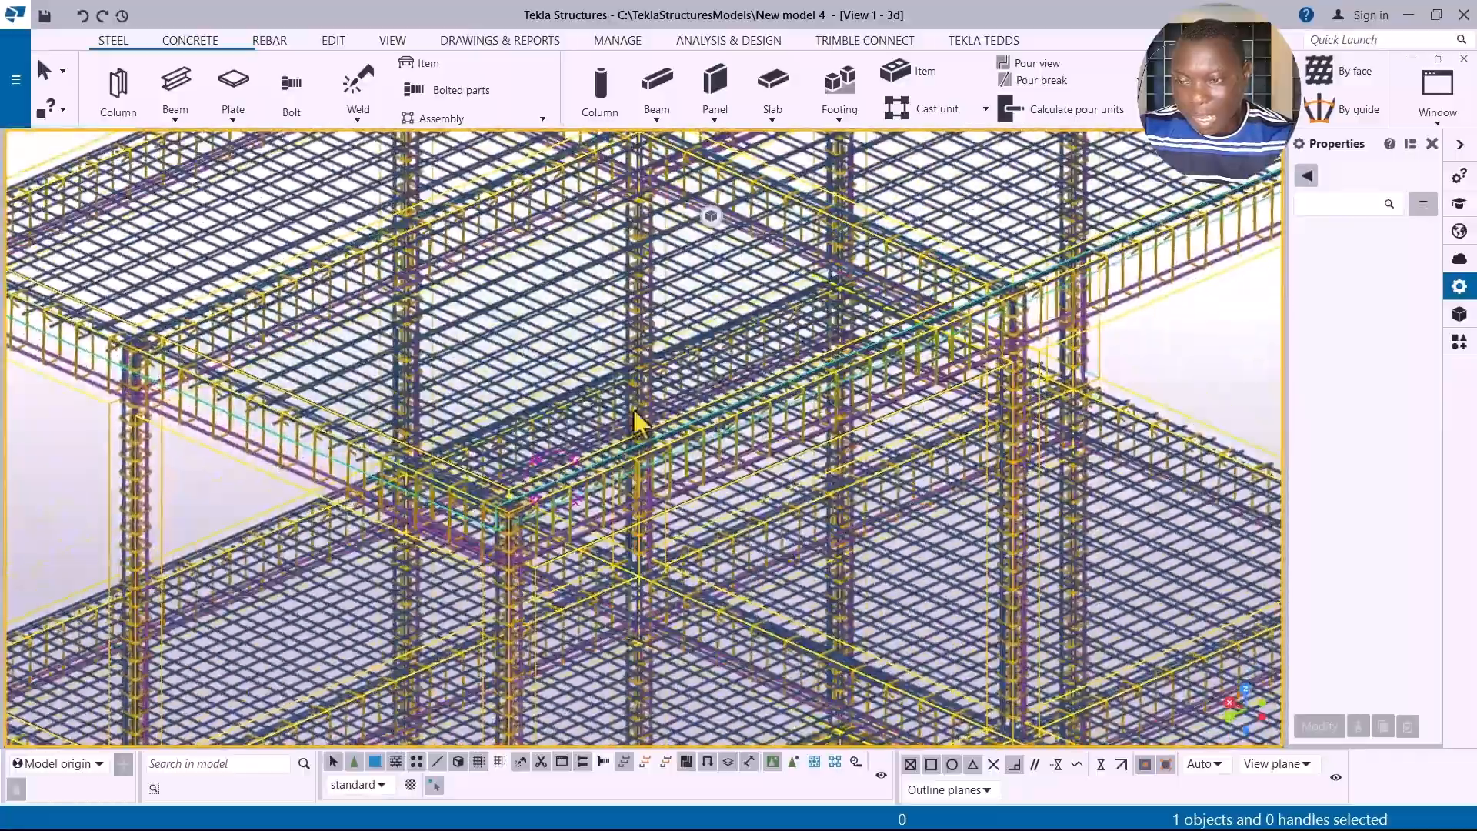
scroll(633, 359, down, 6)
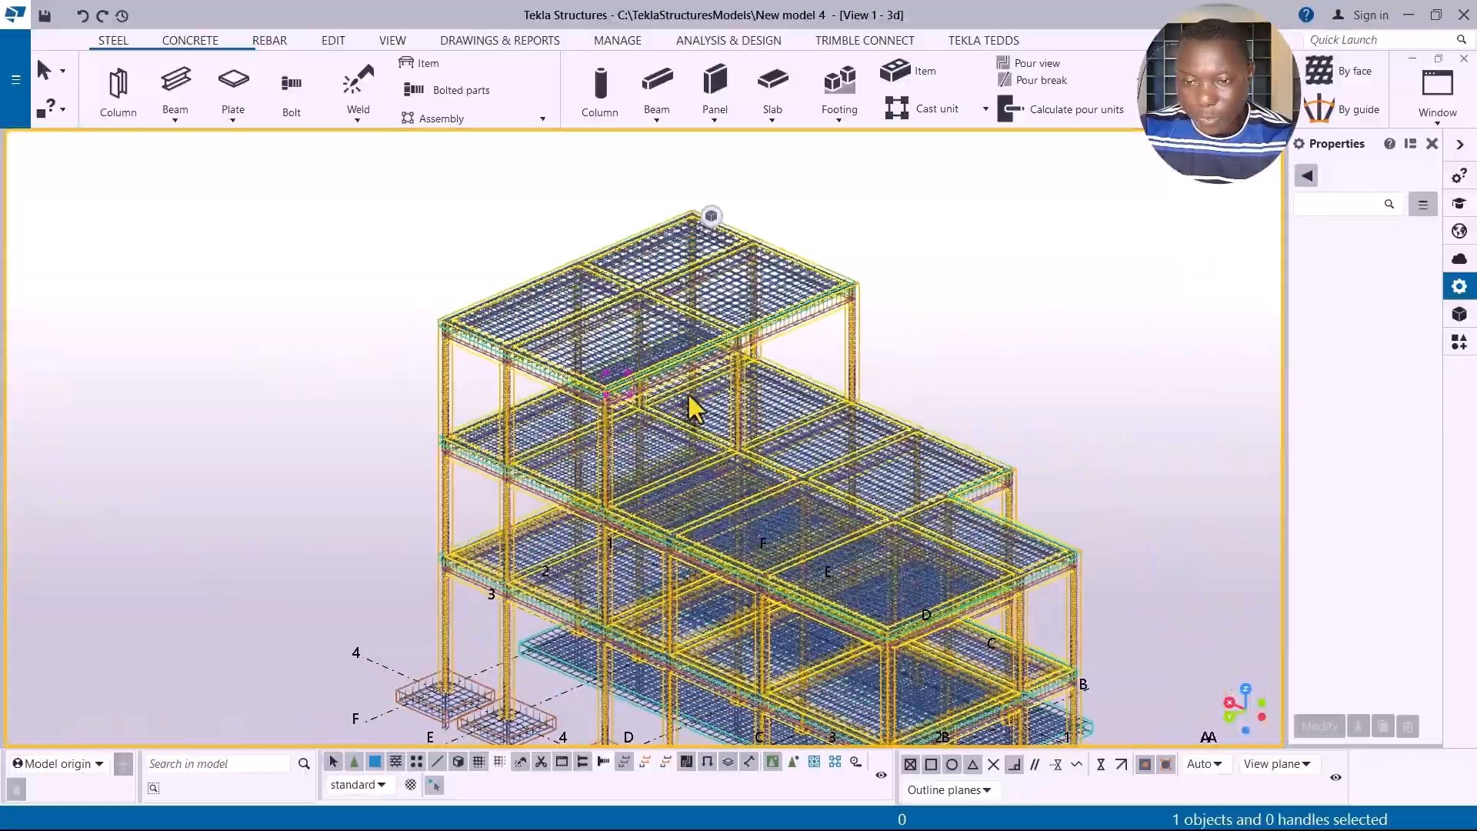
Step: Inspect the rebars and stirrups where the lower floor's edge beams, slab and columns meet at the building corner
scroll(908, 704, up, 2)
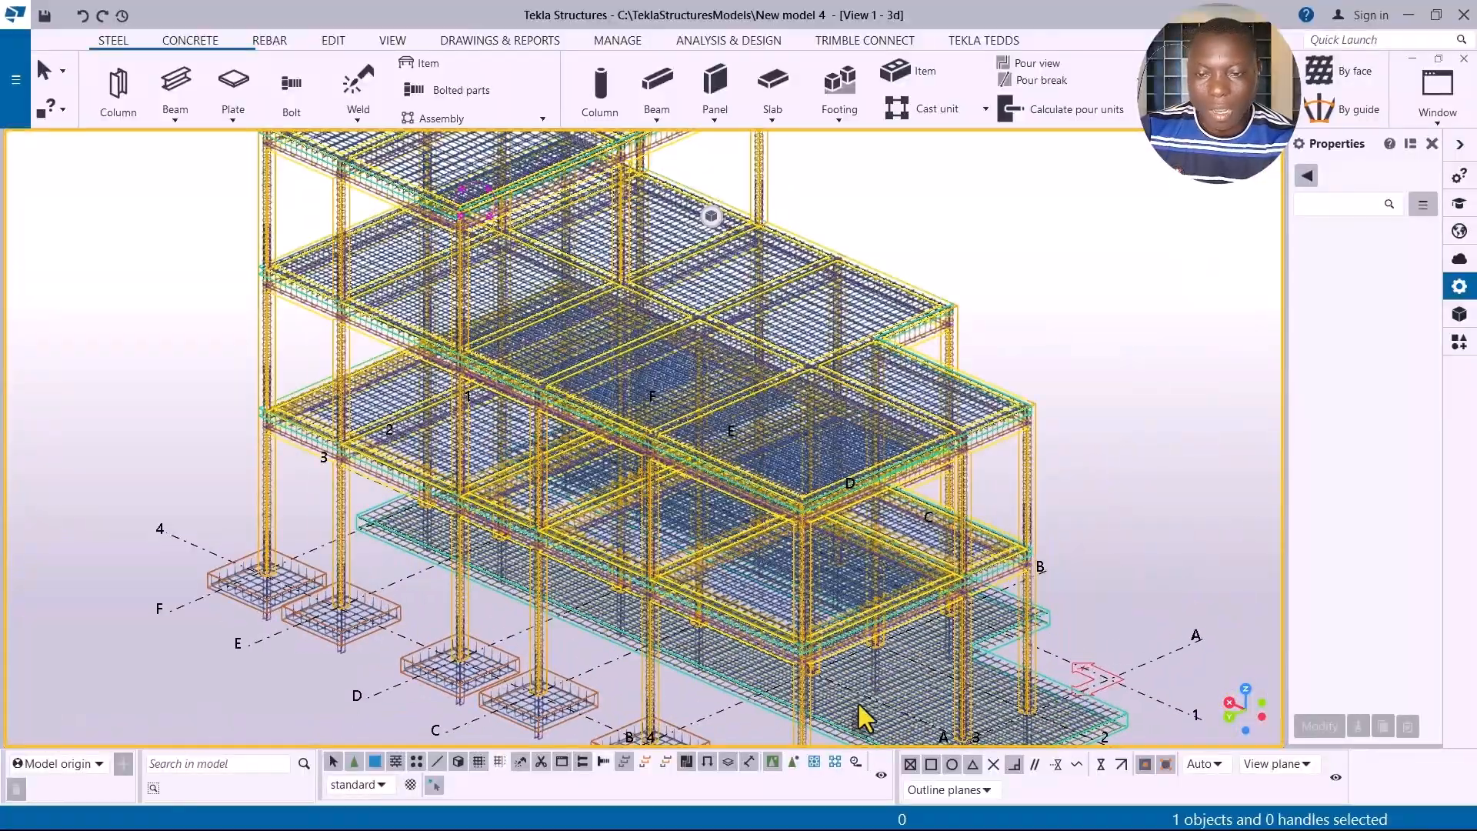
scroll(948, 640, up, 3)
scroll(949, 508, up, 4)
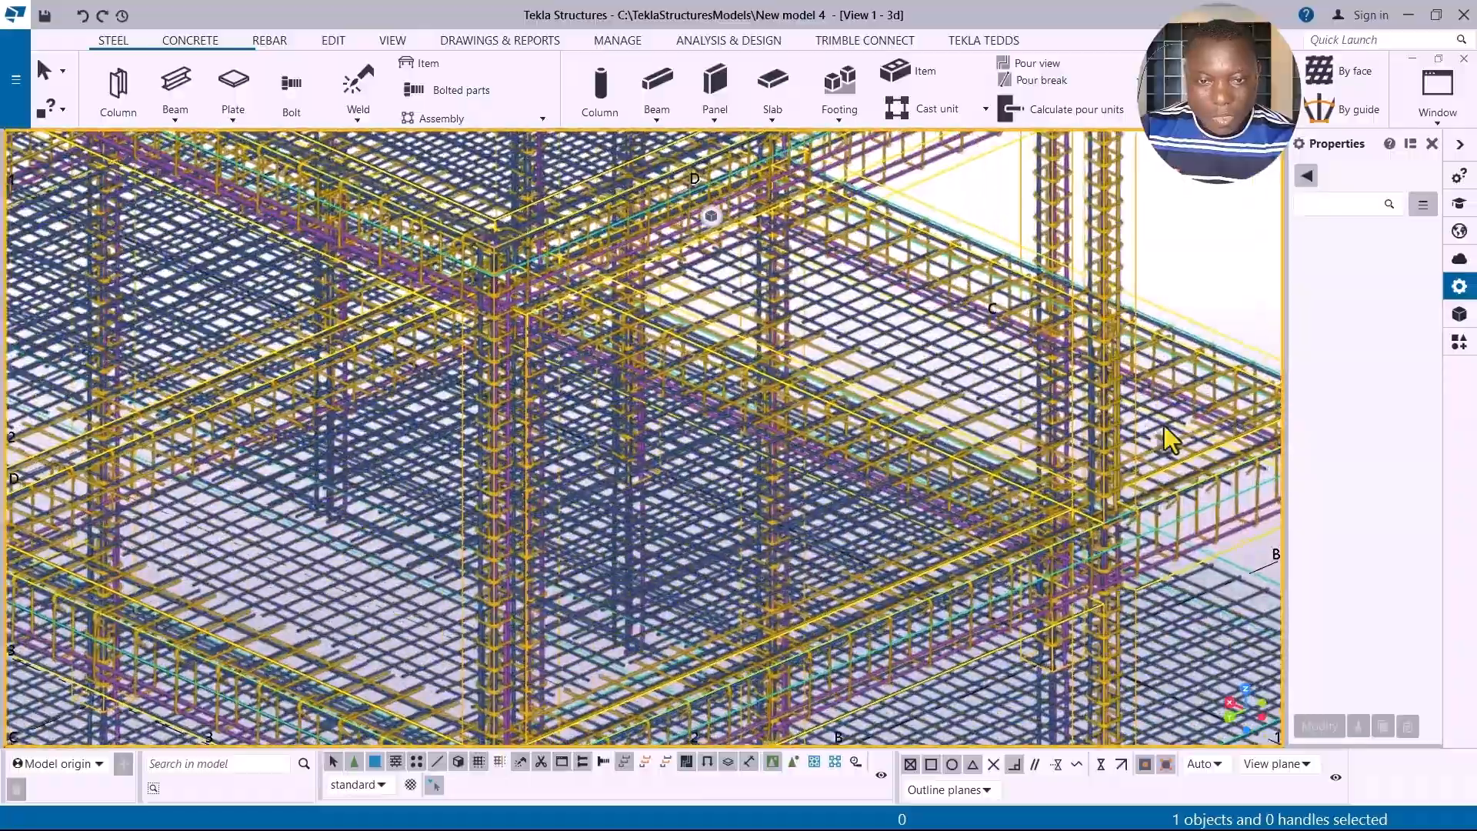
scroll(698, 517, down, 1)
scroll(738, 587, down, 3)
scroll(903, 577, up, 3)
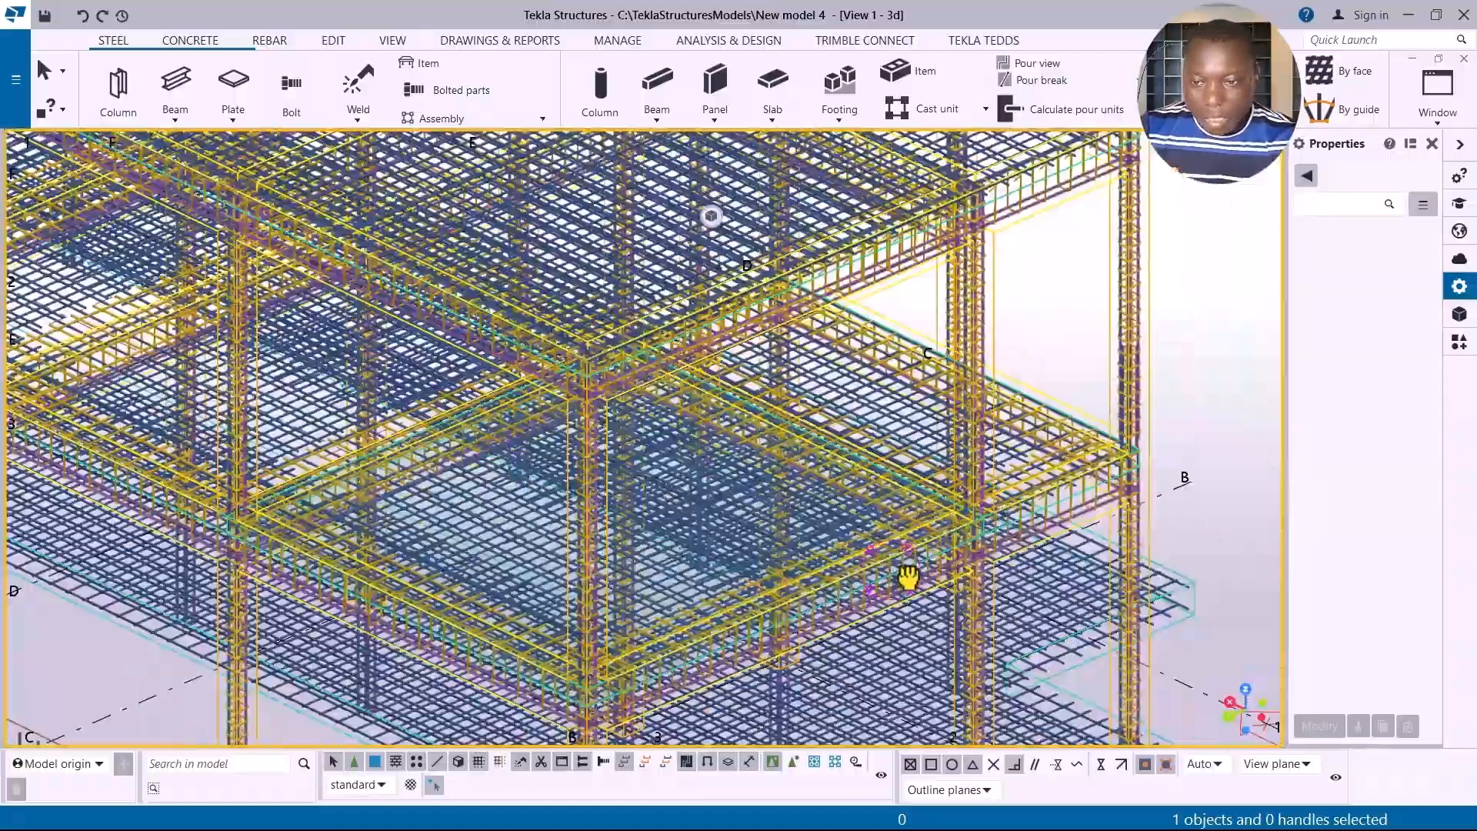
scroll(1043, 460, up, 5)
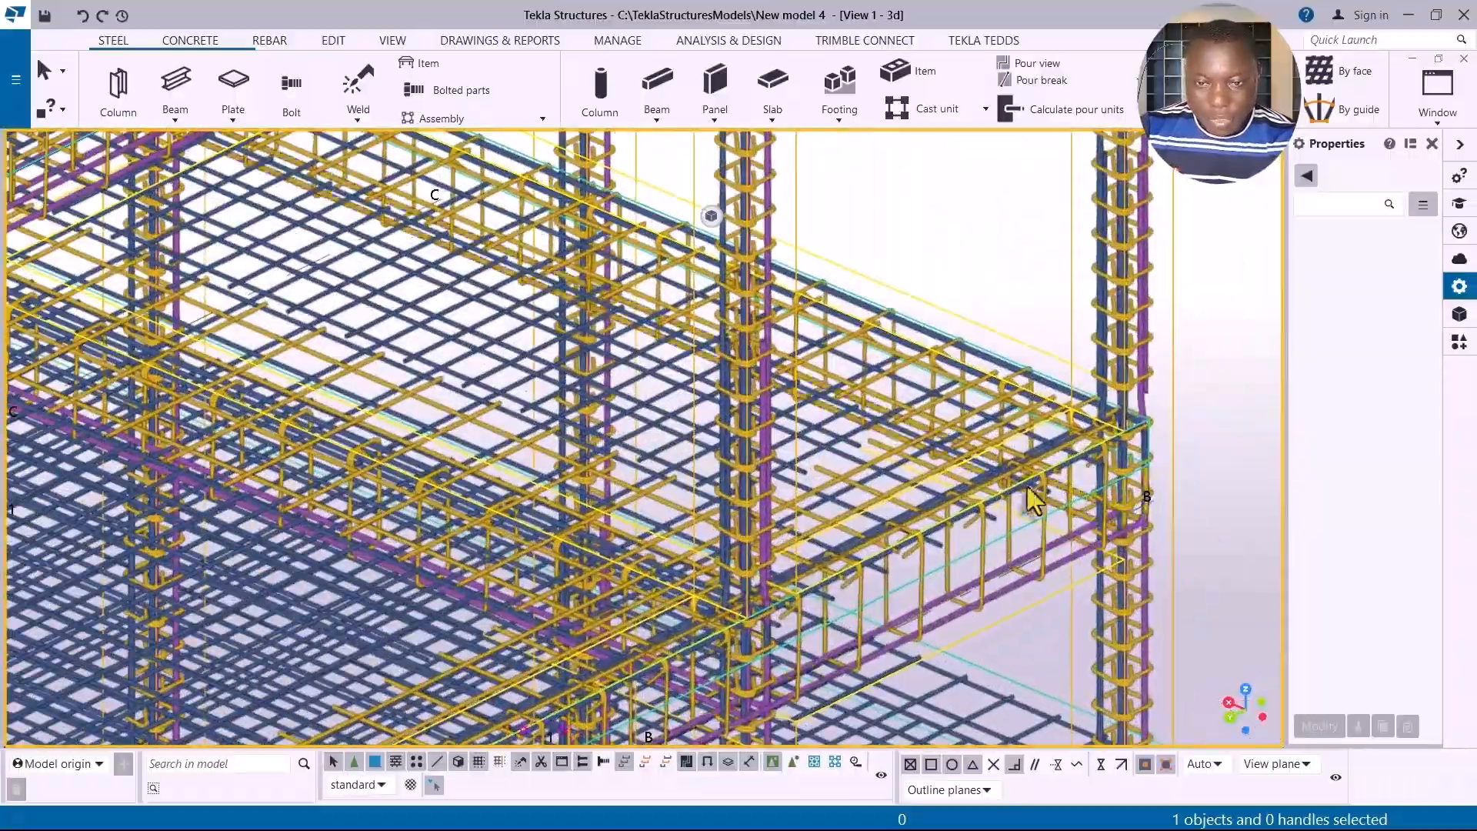
ctrl+middle_drag(986, 460, 1019, 434)
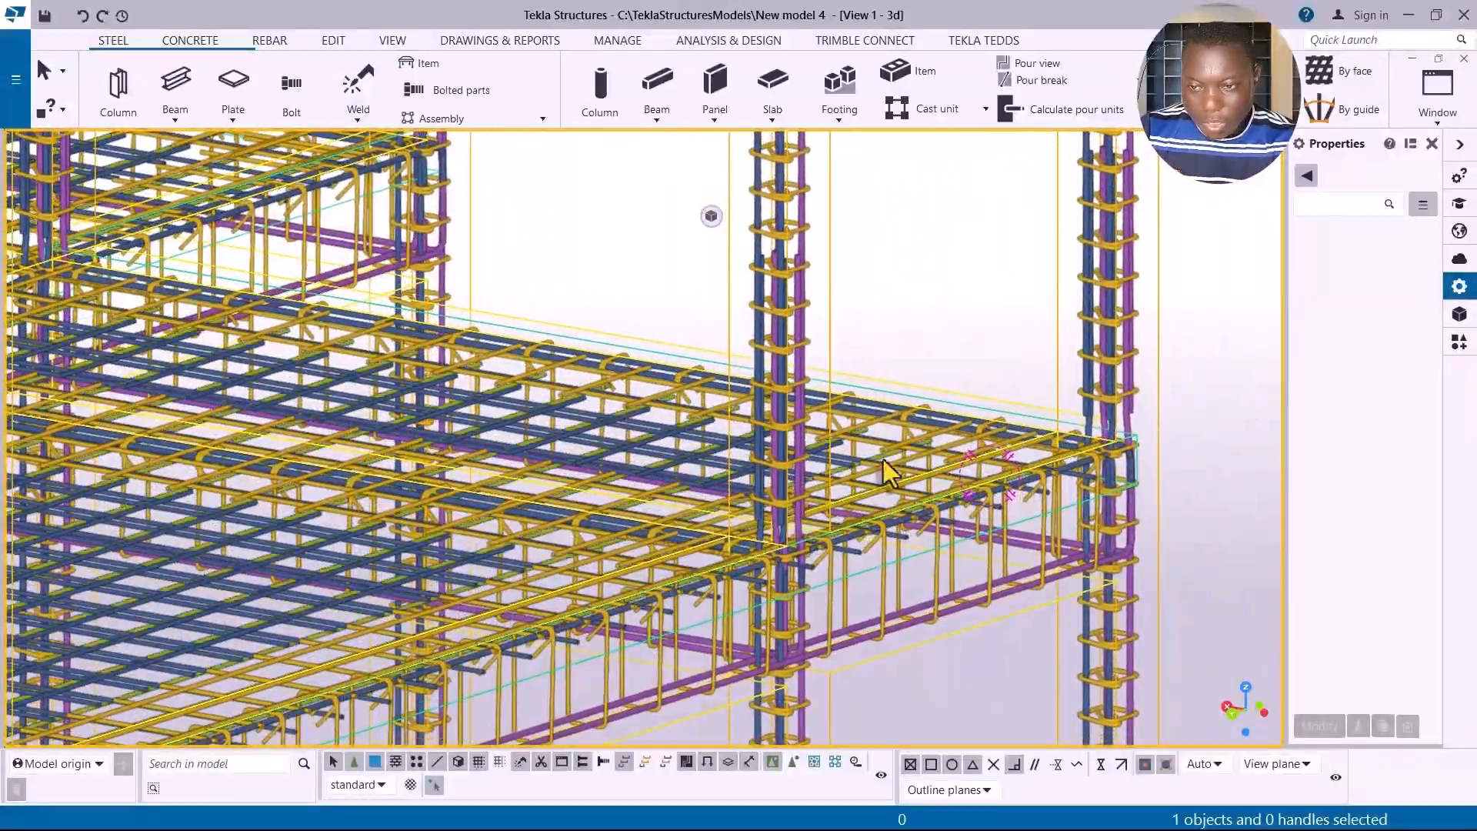
scroll(1018, 408, down, 1)
scroll(1022, 422, up, 1)
scroll(962, 450, up, 1)
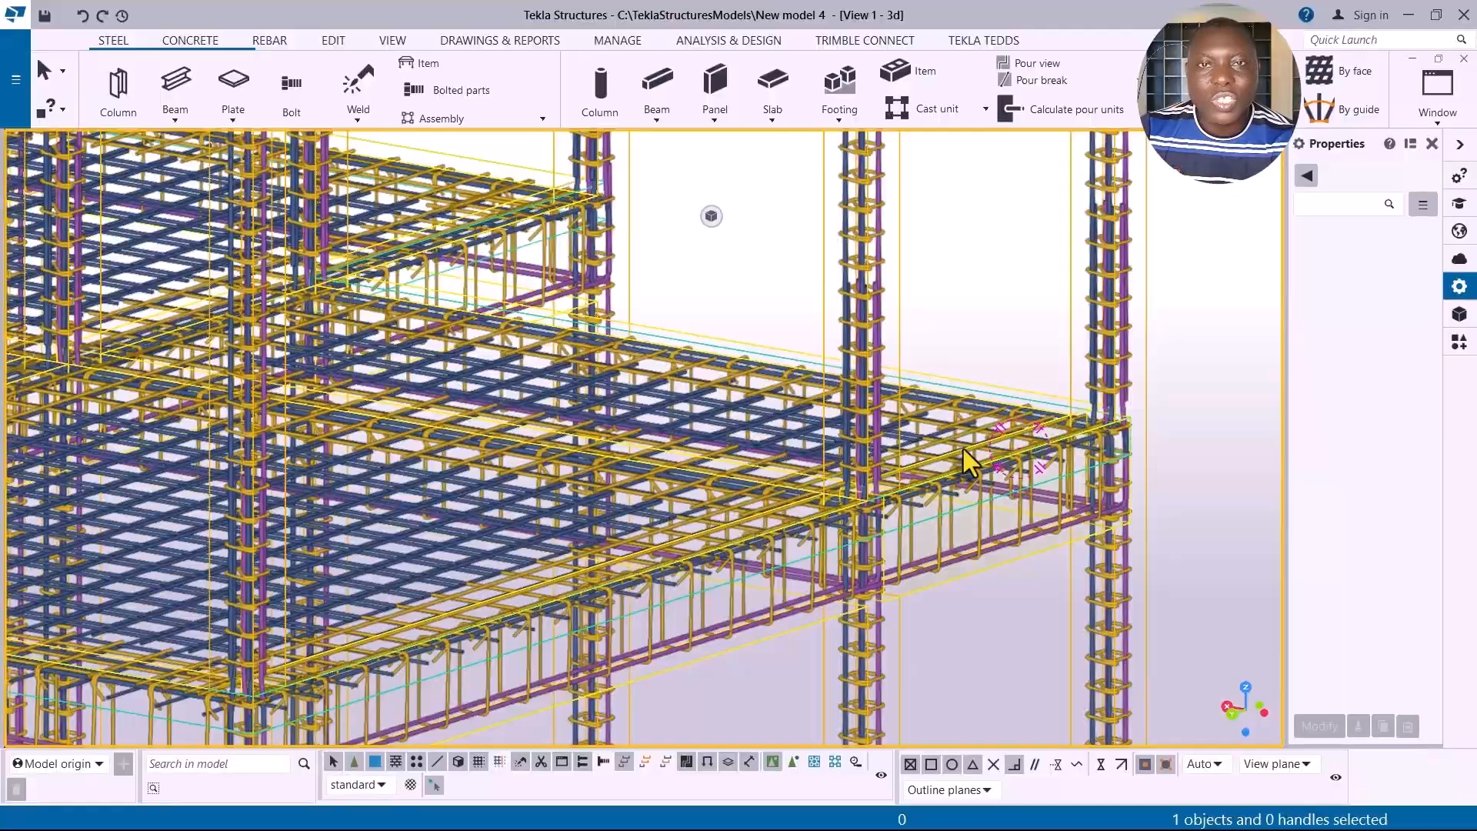
Step: Review the reinforcement layout of the whole building from opposite sides
scroll(1000, 391, down, 3)
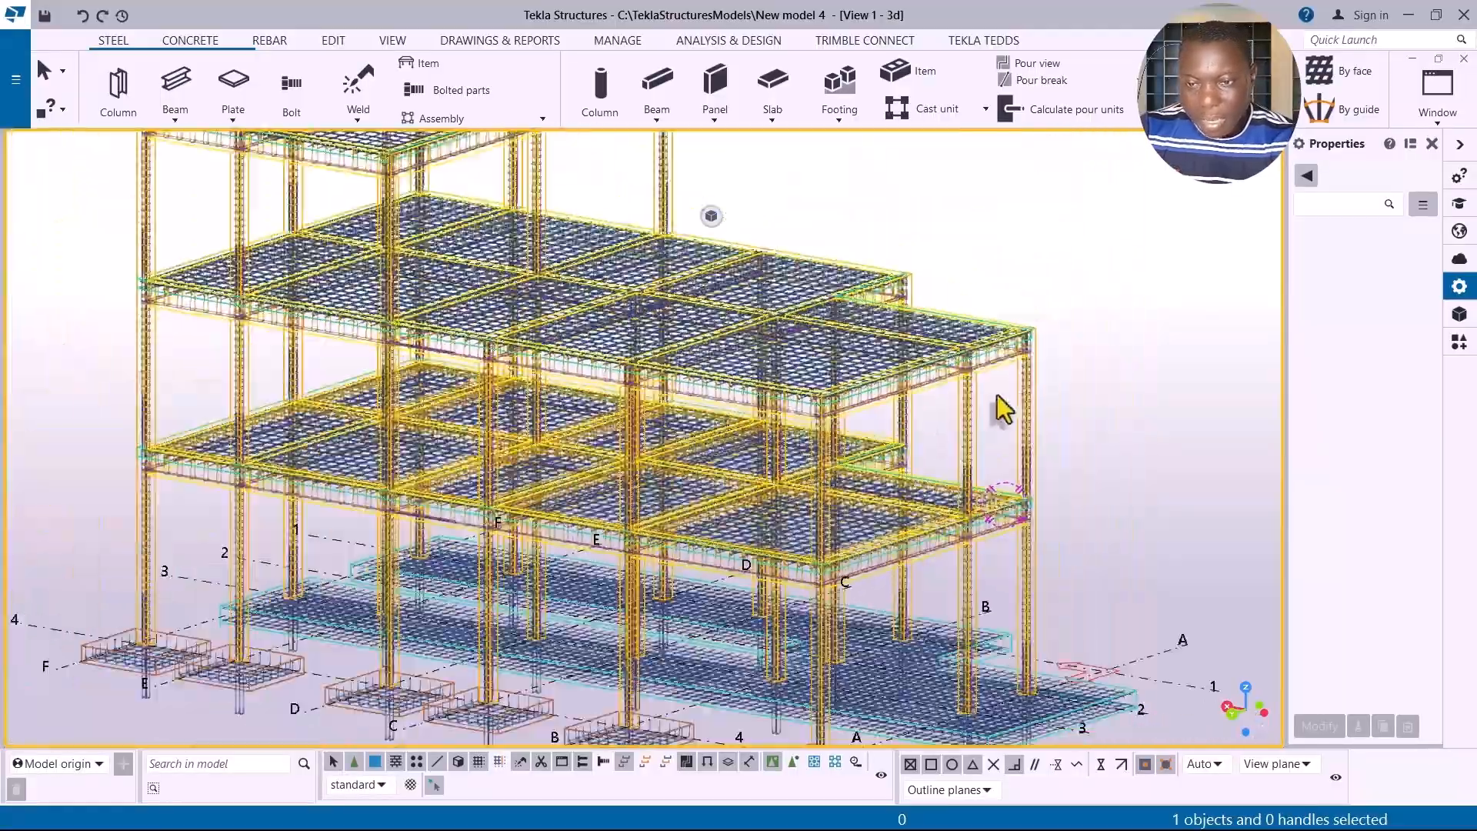
middle_drag(999, 402, 693, 561)
scroll(847, 472, up, 2)
scroll(1134, 438, down, 3)
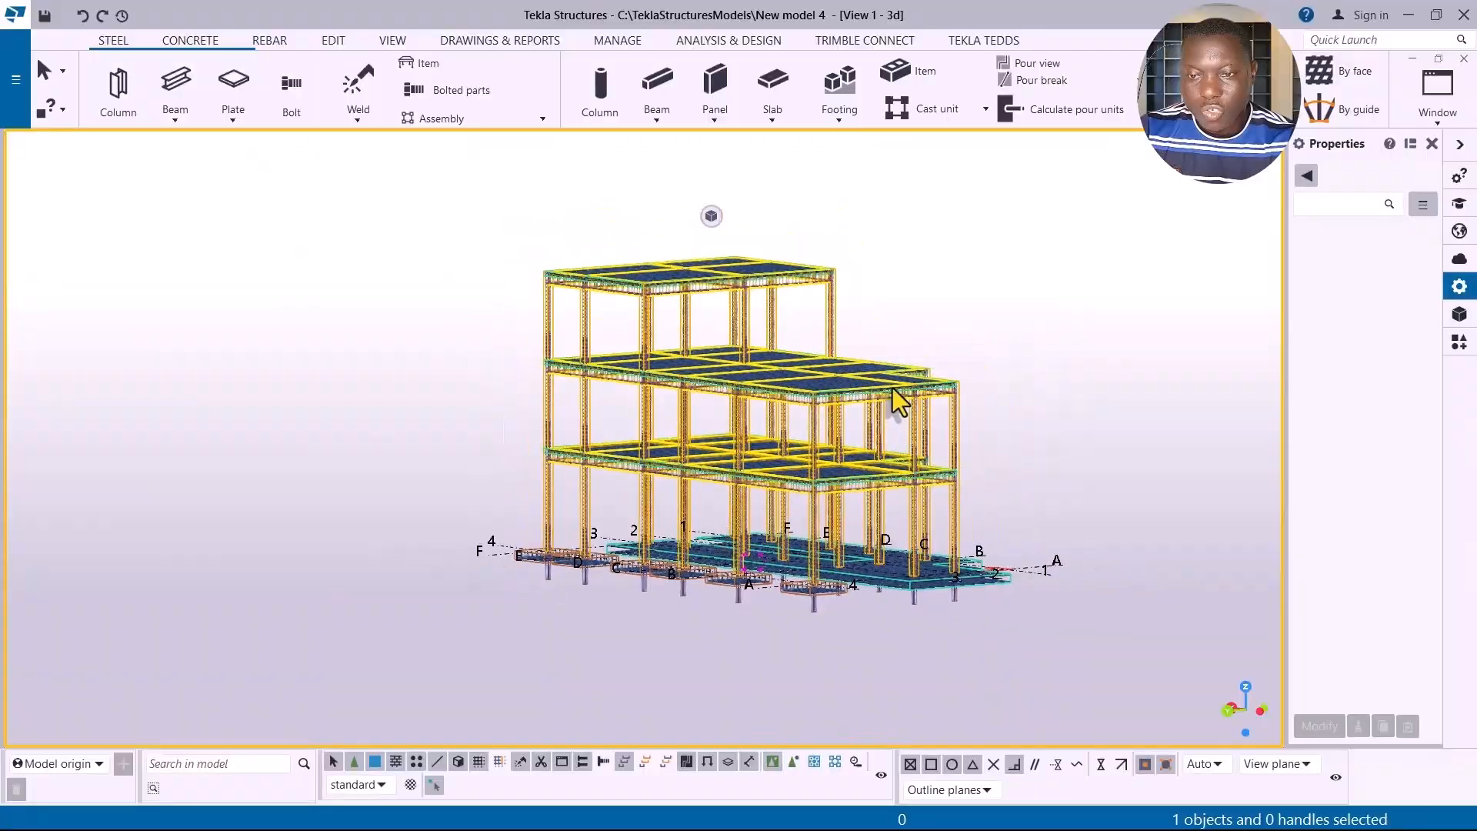
scroll(926, 394, up, 2)
scroll(927, 393, up, 1)
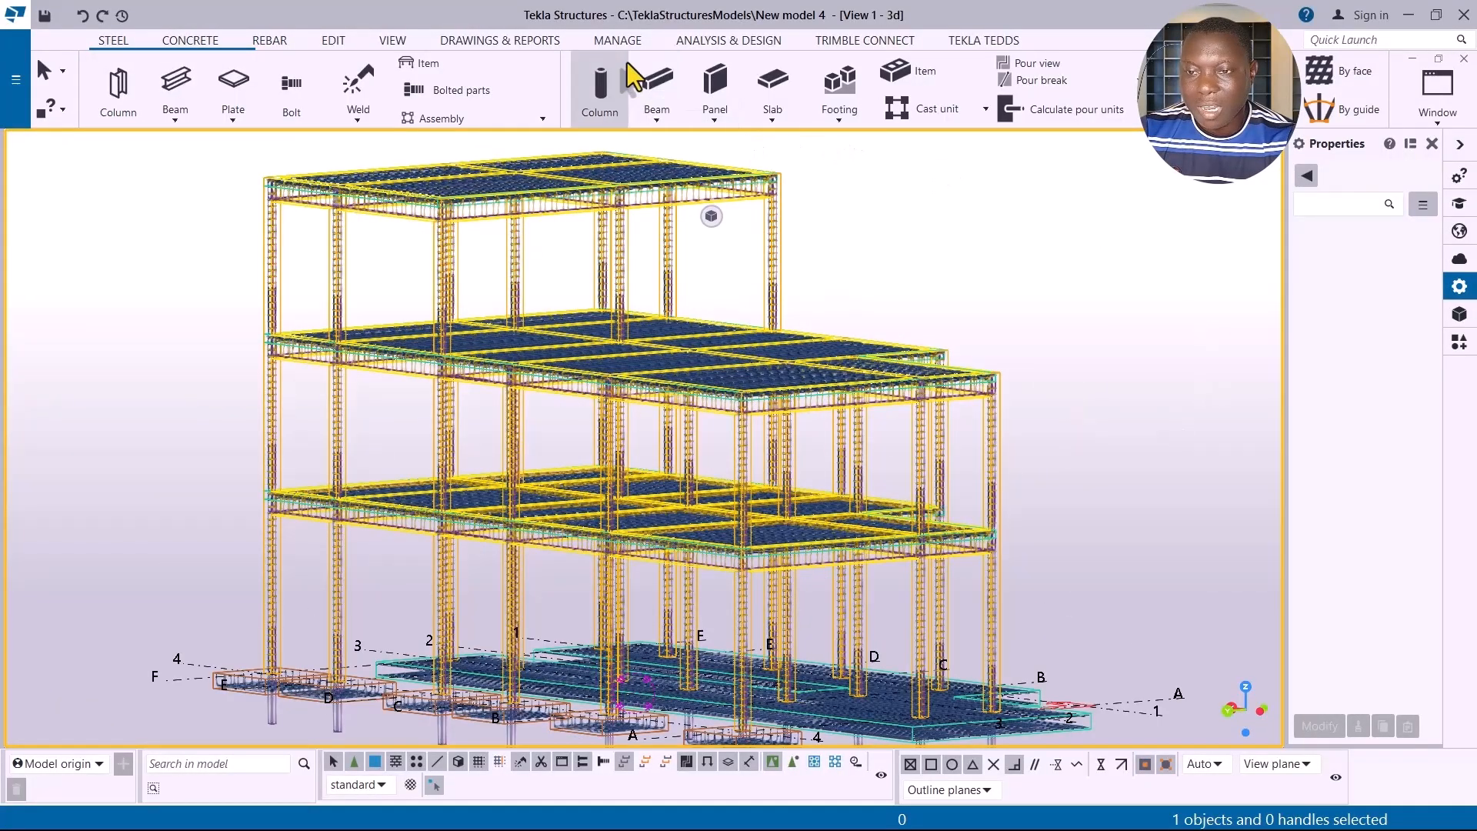
ctrl+middle_drag(944, 471, 687, 619)
scroll(867, 681, down, 1)
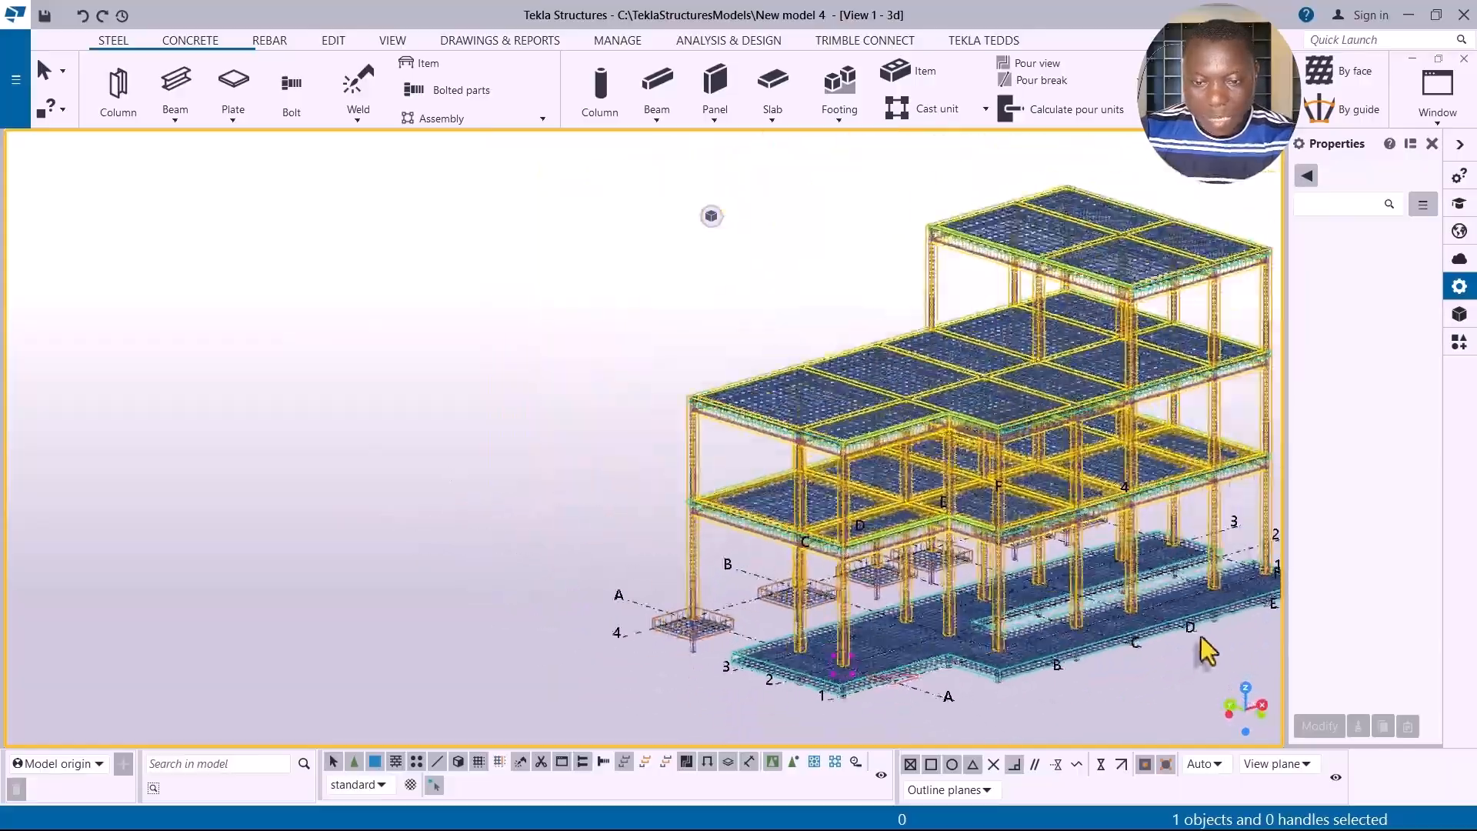
Step: Examine the pad footings along grid line 4 and the foundation reinforcement below the frame
scroll(1139, 634, up, 3)
ctrl+middle_drag(1014, 702, 700, 626)
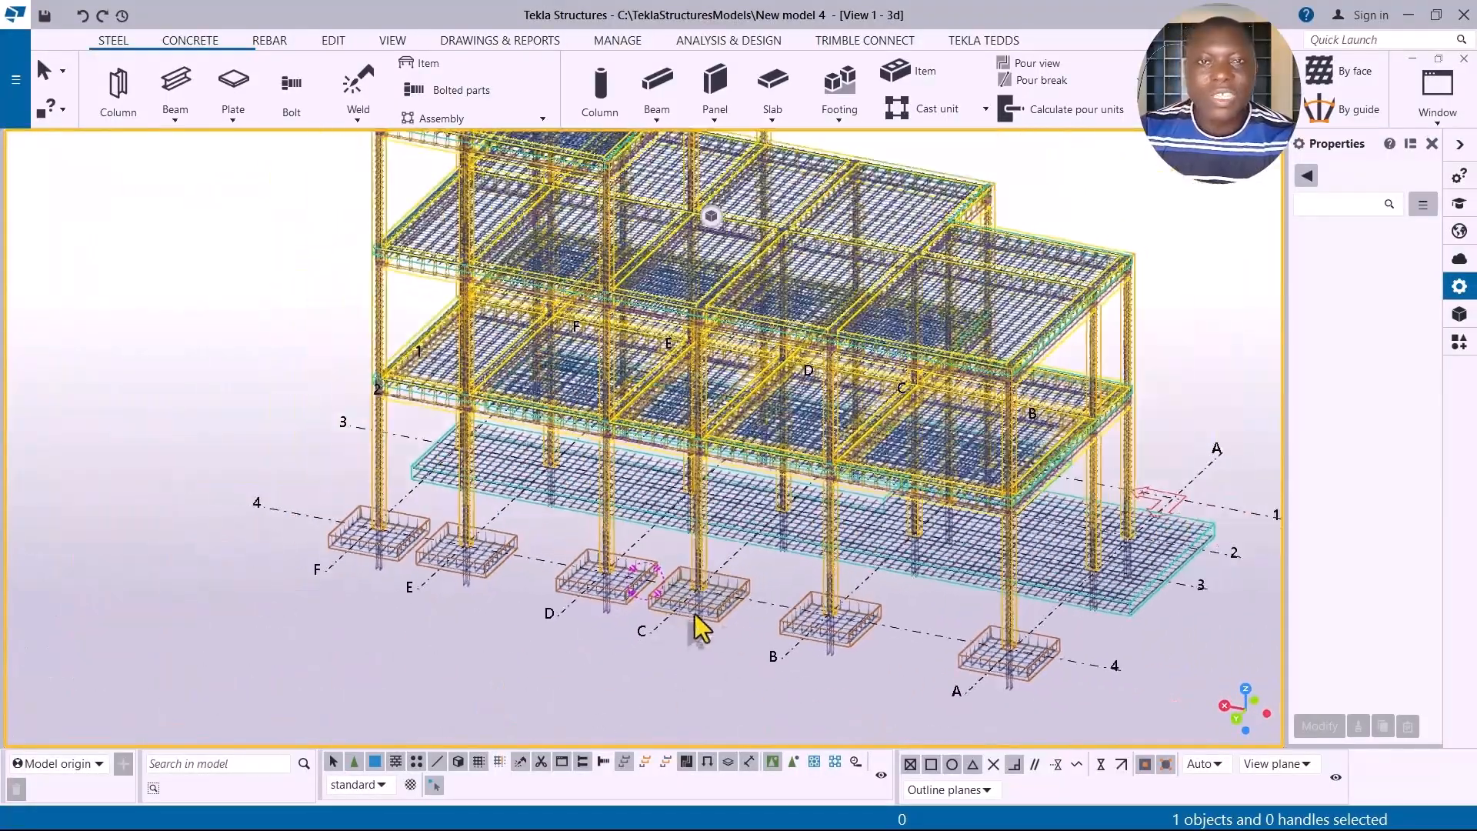
scroll(635, 606, down, 1)
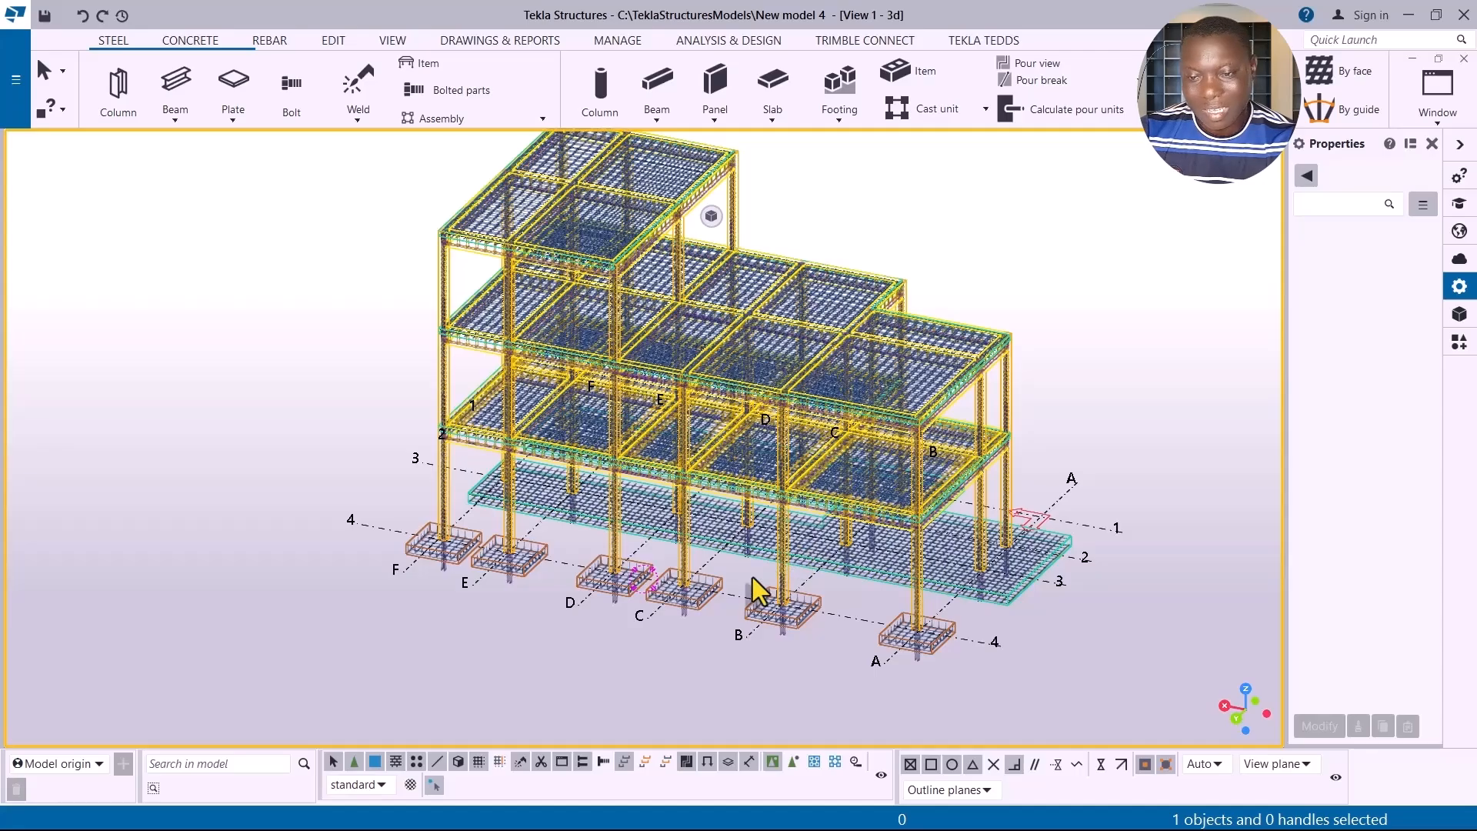
scroll(753, 577, down, 1)
scroll(785, 531, up, 1)
ctrl+middle_drag(729, 604, 785, 580)
scroll(1006, 436, up, 2)
scroll(1006, 436, up, 1)
scroll(777, 575, down, 2)
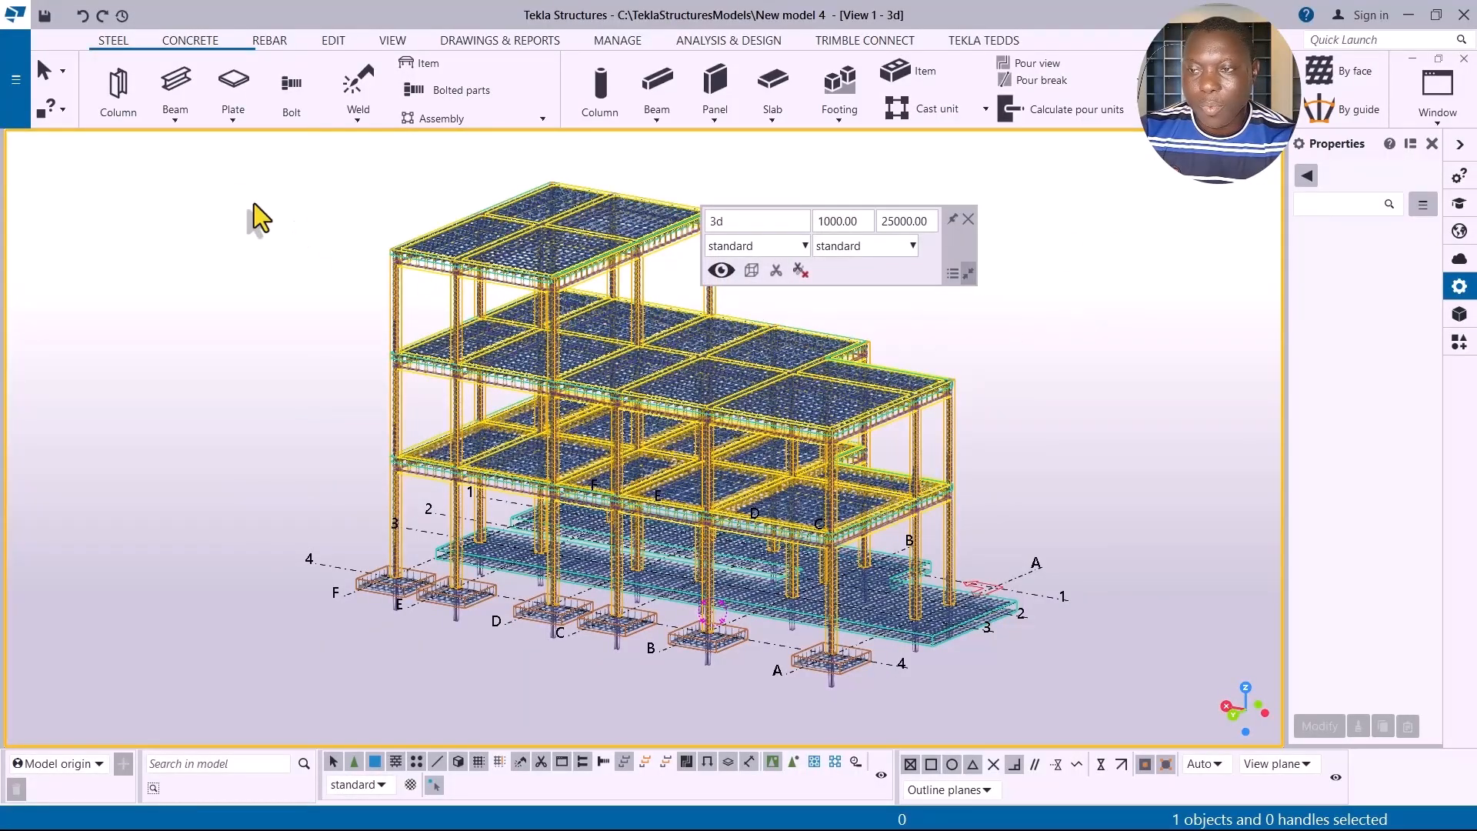
scroll(998, 354, up, 1)
scroll(995, 351, down, 1)
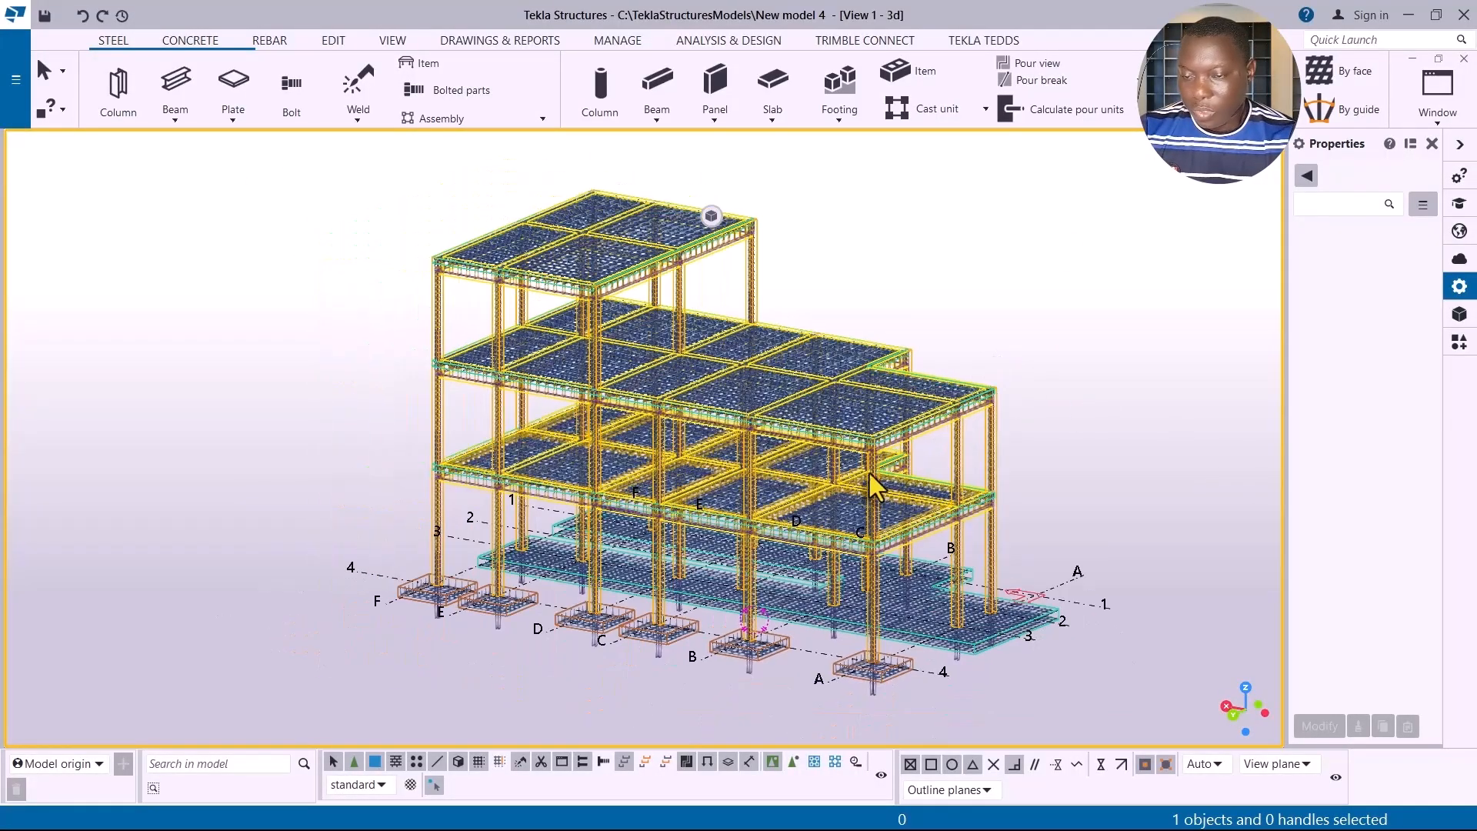
ctrl+middle_drag(843, 499, 774, 522)
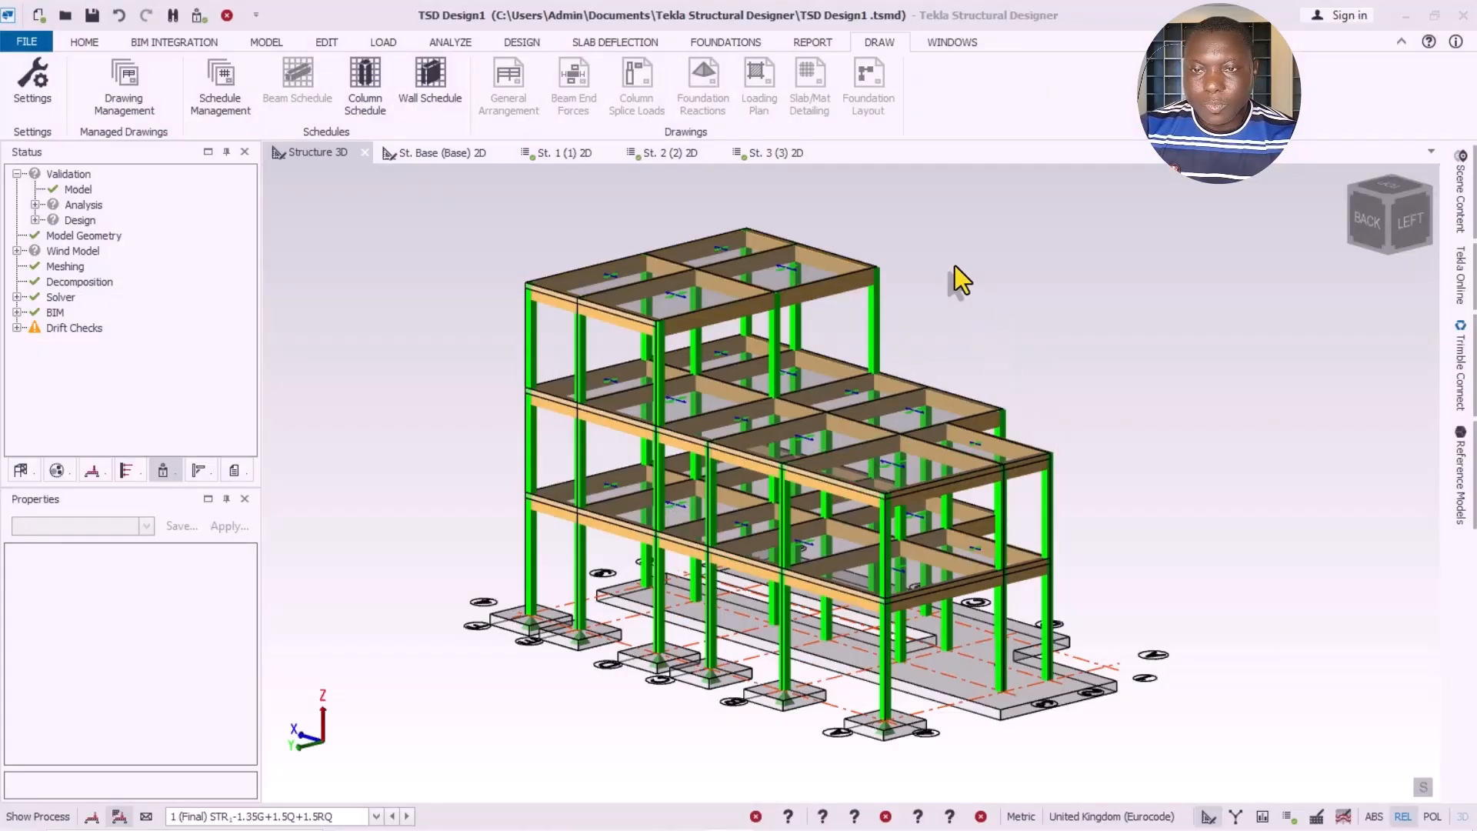
Step: Switch to Tekla Structural Designer and add a General Arrangement drawing to the managed drawings
scroll(954, 266, up, 5)
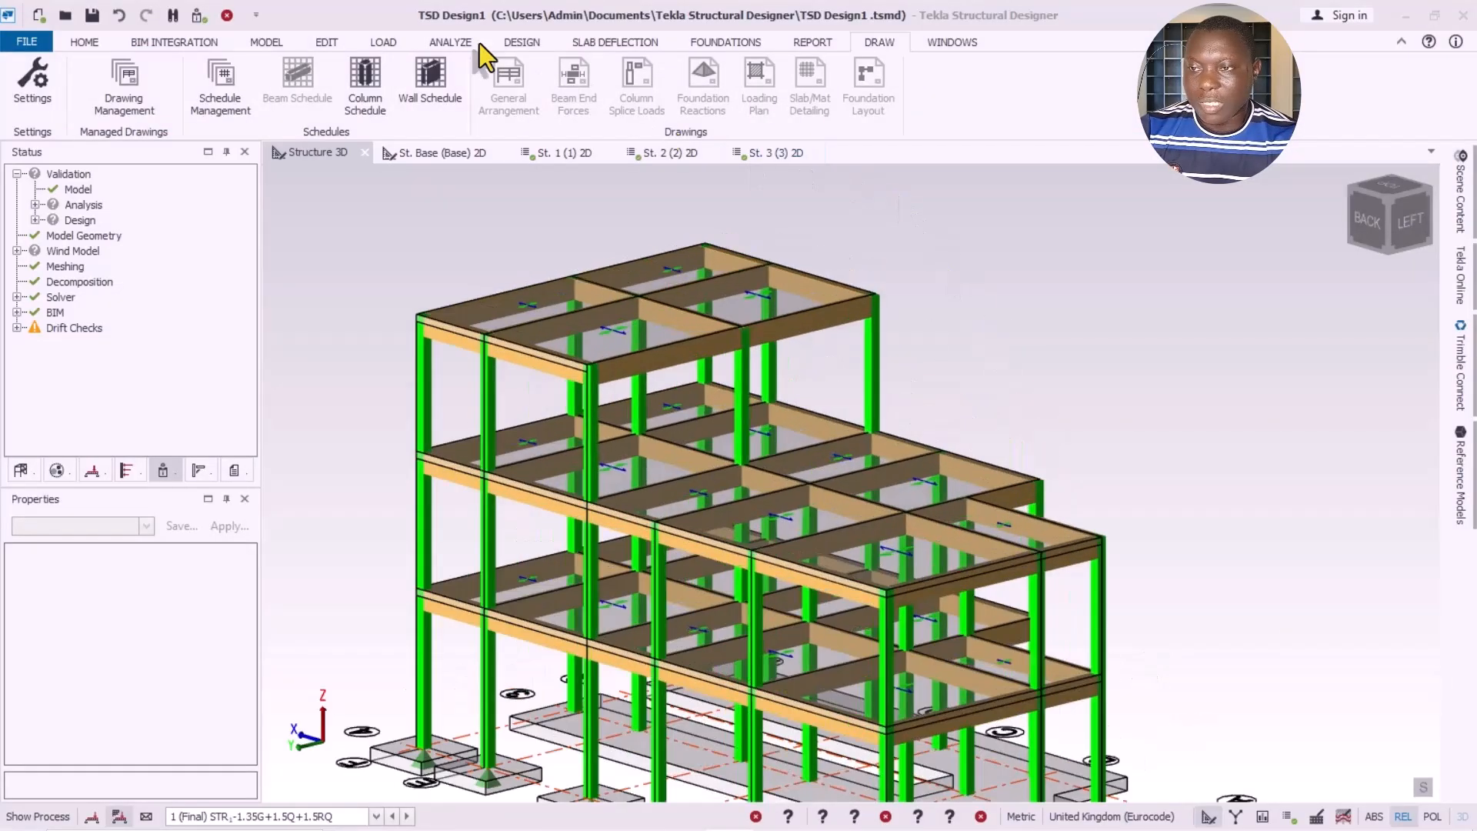
scroll(637, 569, down, 5)
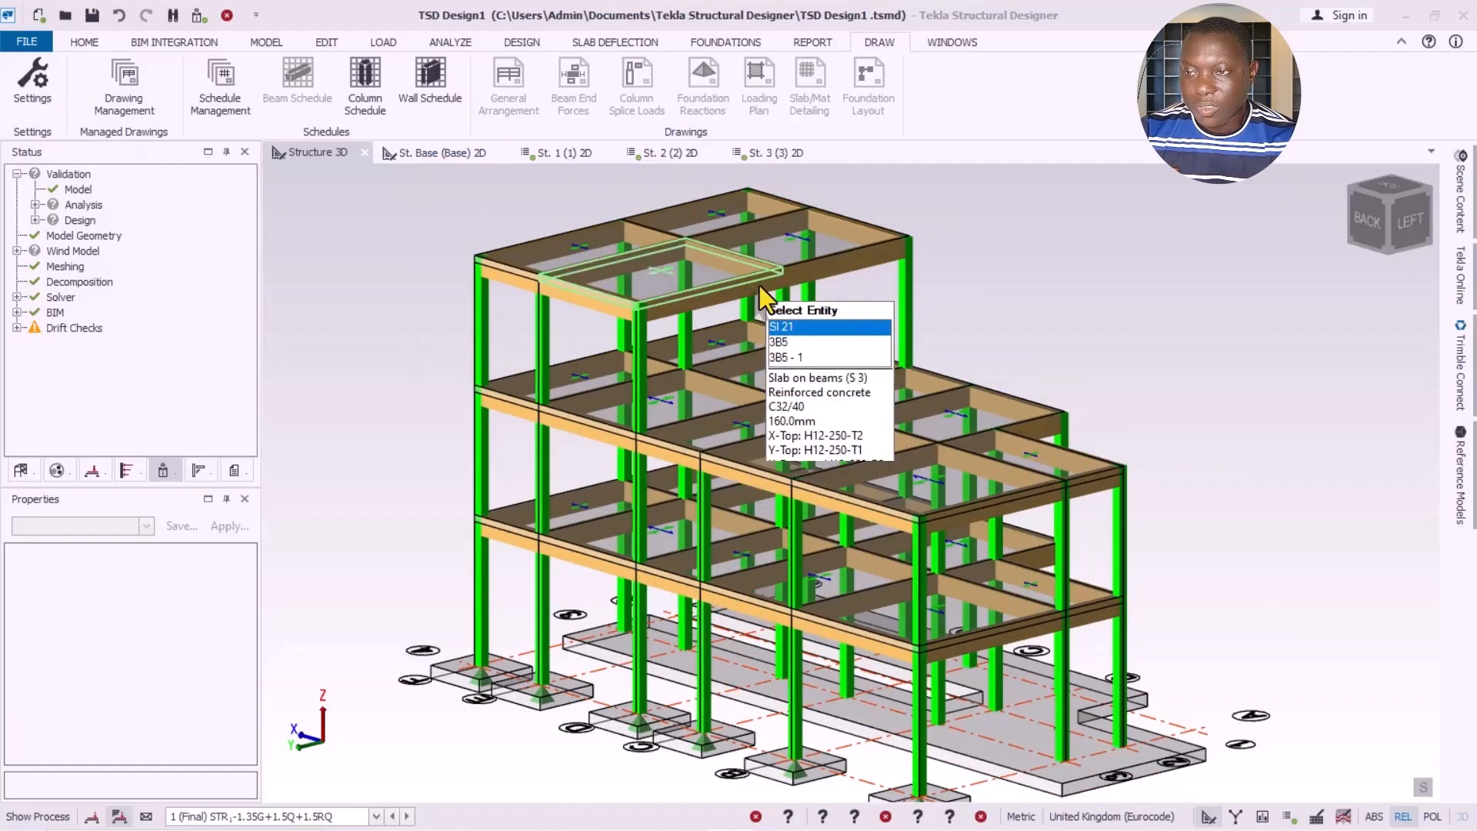
mouse_move(556, 628)
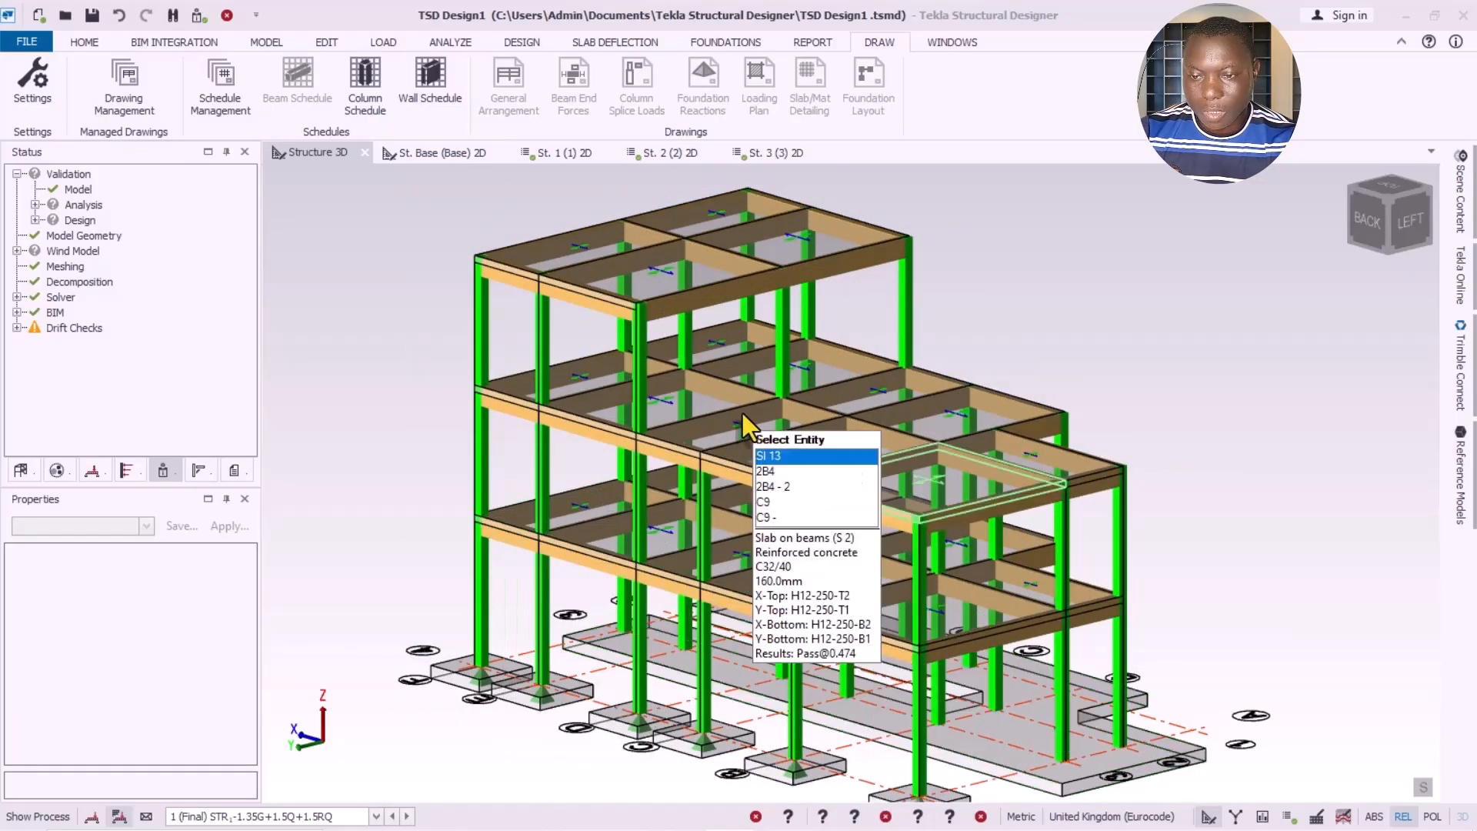
scroll(872, 552, up, 3)
scroll(787, 366, down, 3)
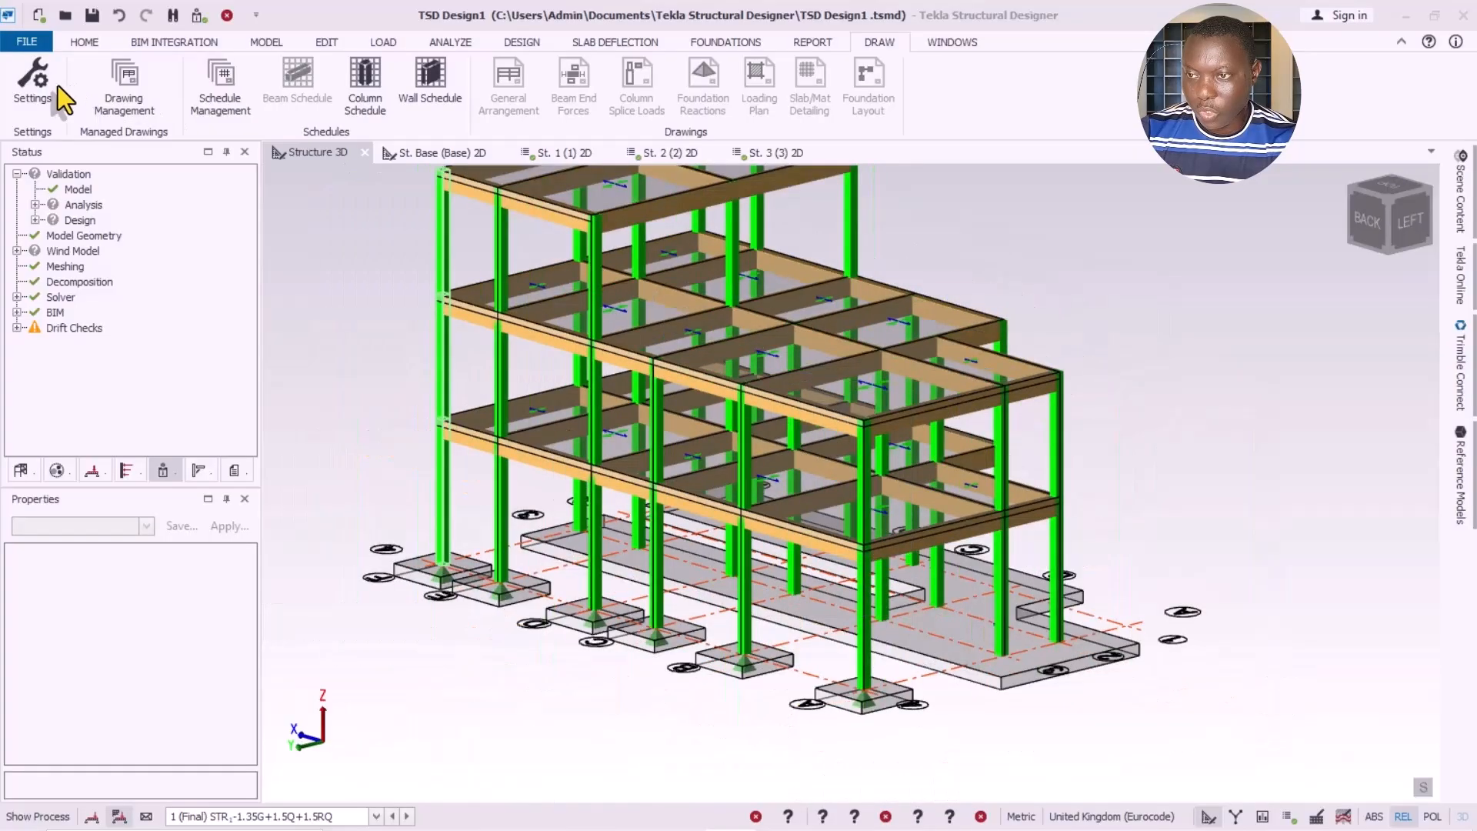
click(154, 113)
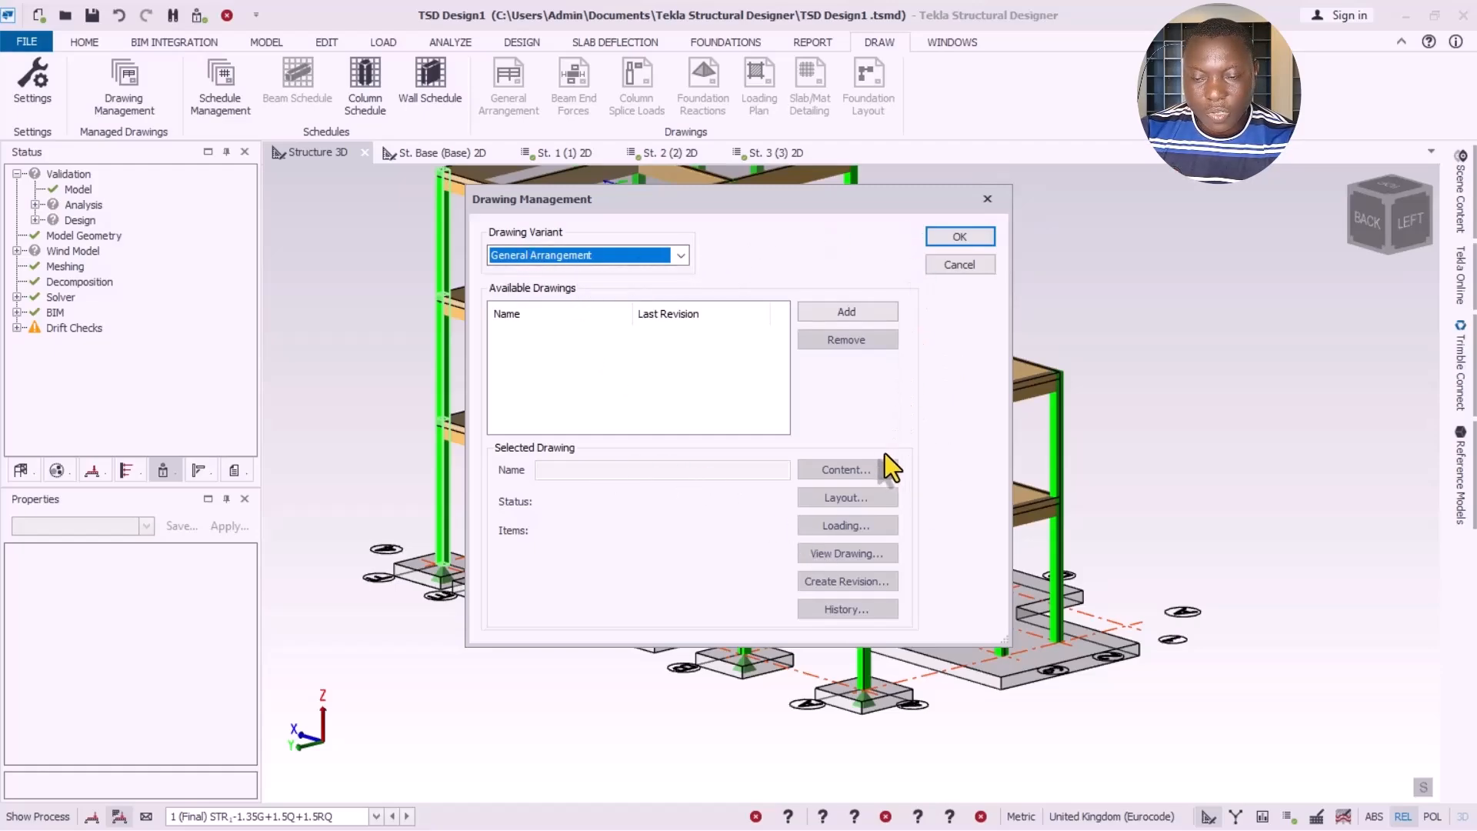
click(840, 312)
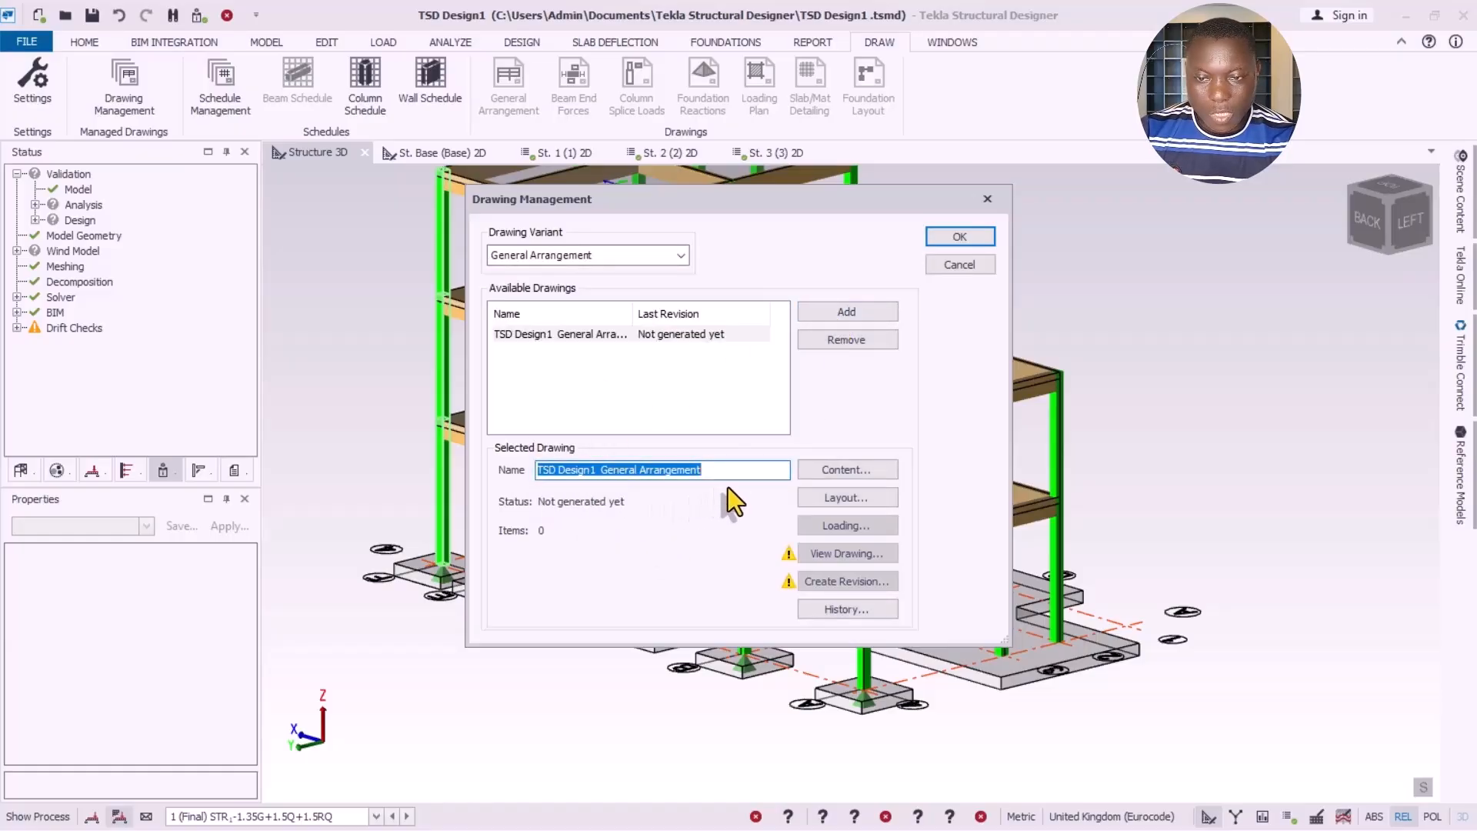
Step: Assign the St. Base (Base) level to the content of the general arrangement drawing
click(844, 477)
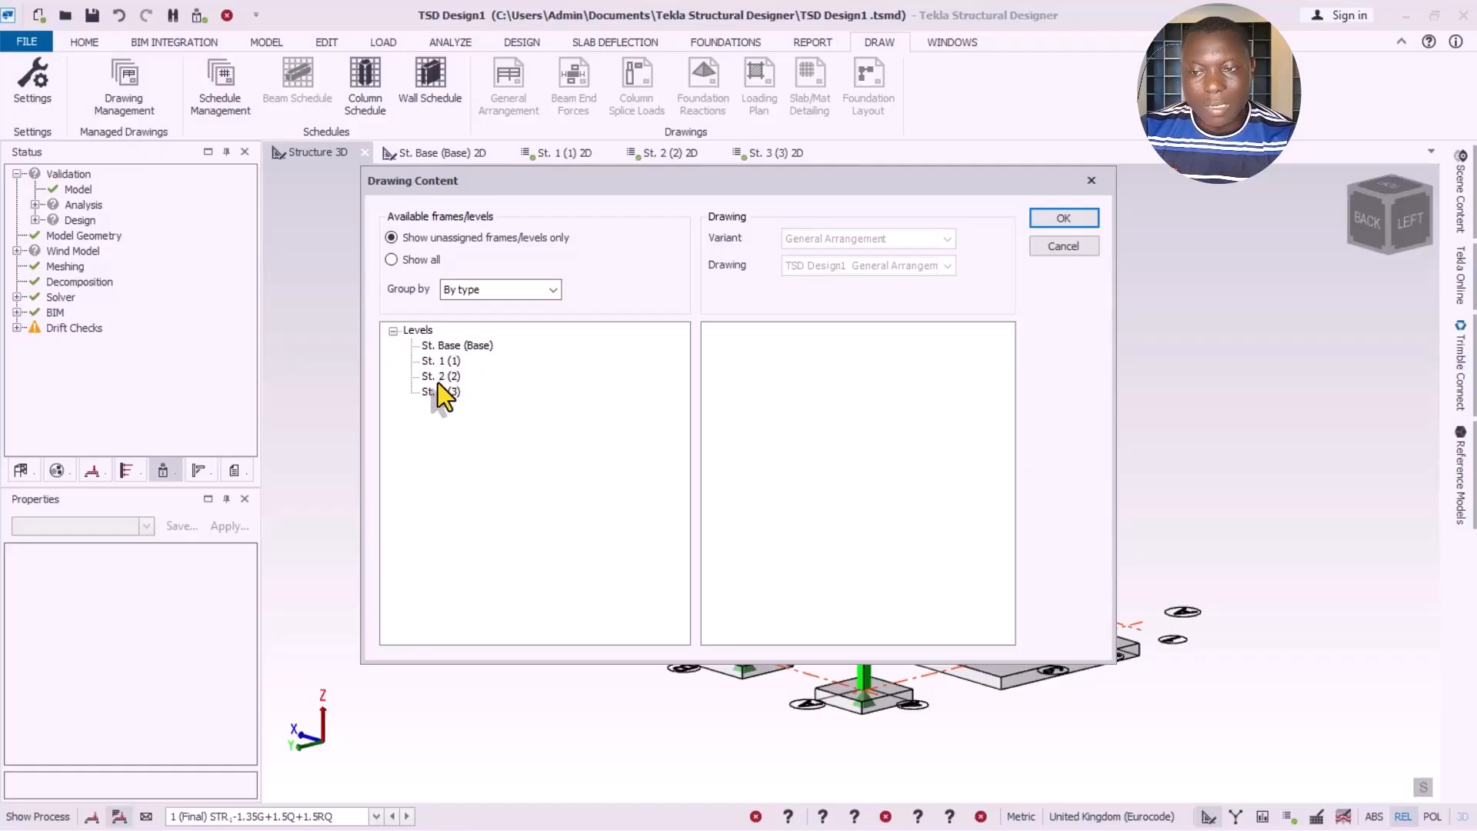
click(420, 344)
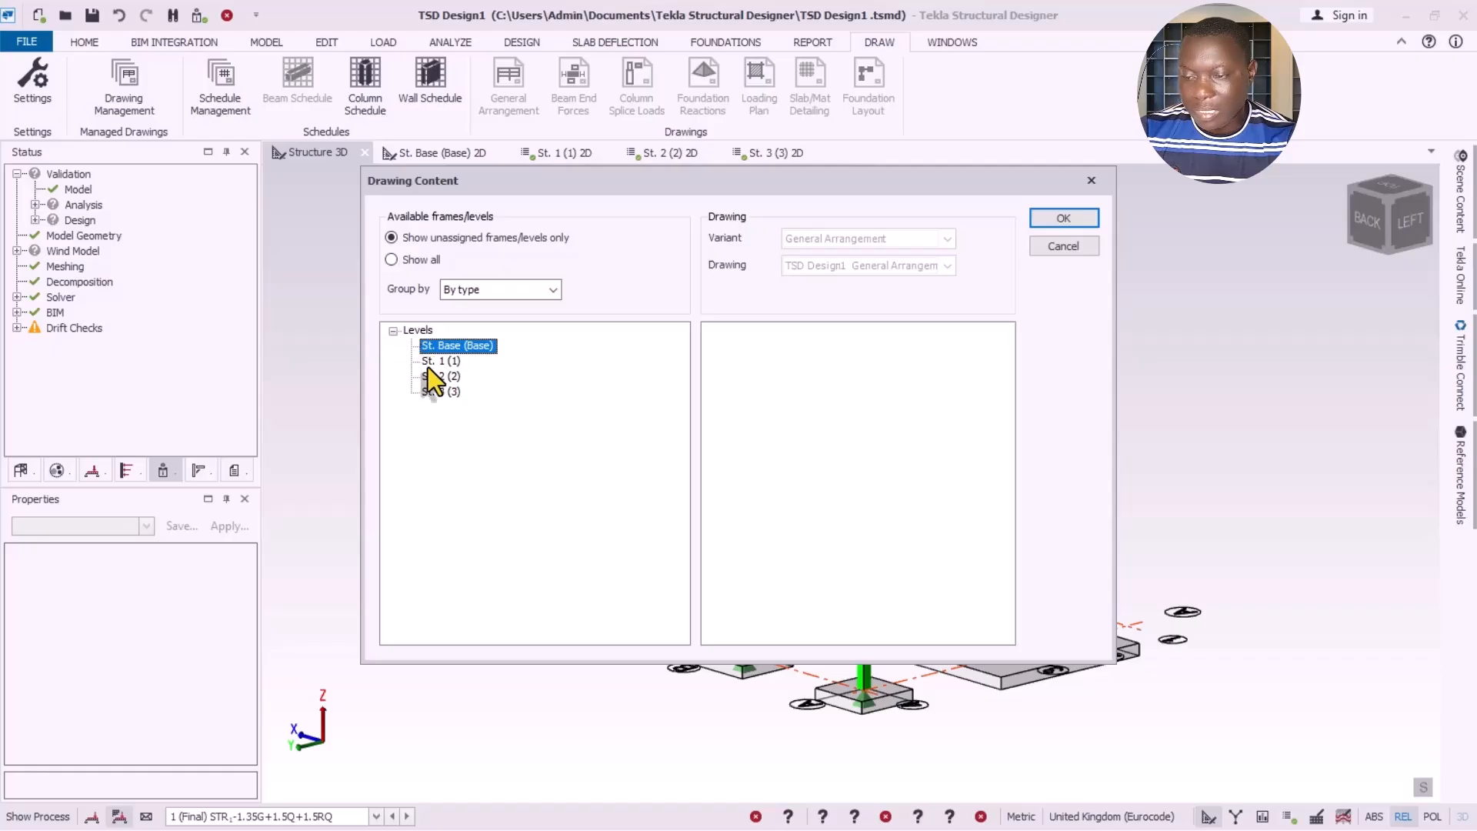
click(438, 393)
click(445, 343)
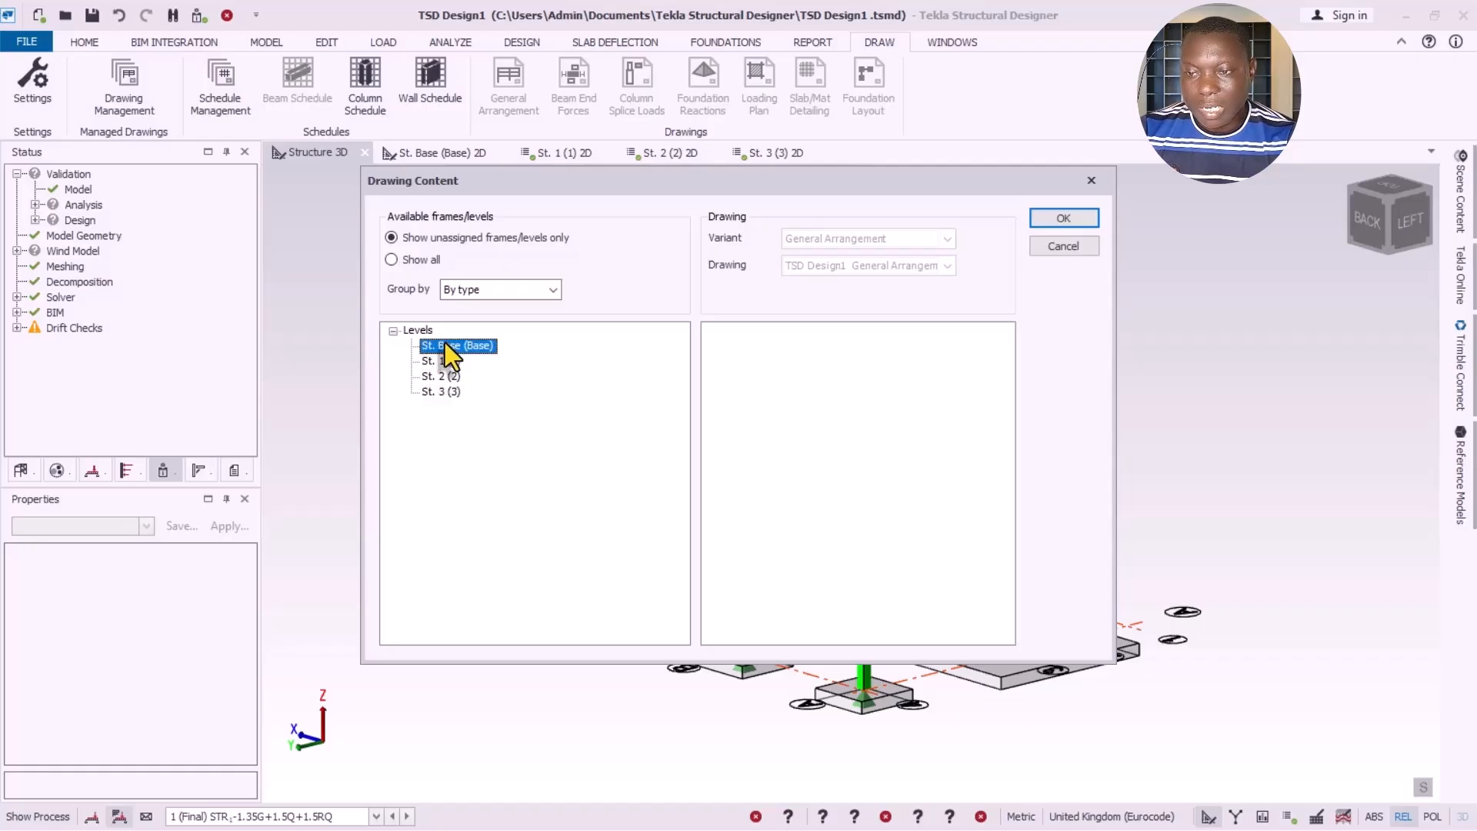
drag(445, 343, 853, 421)
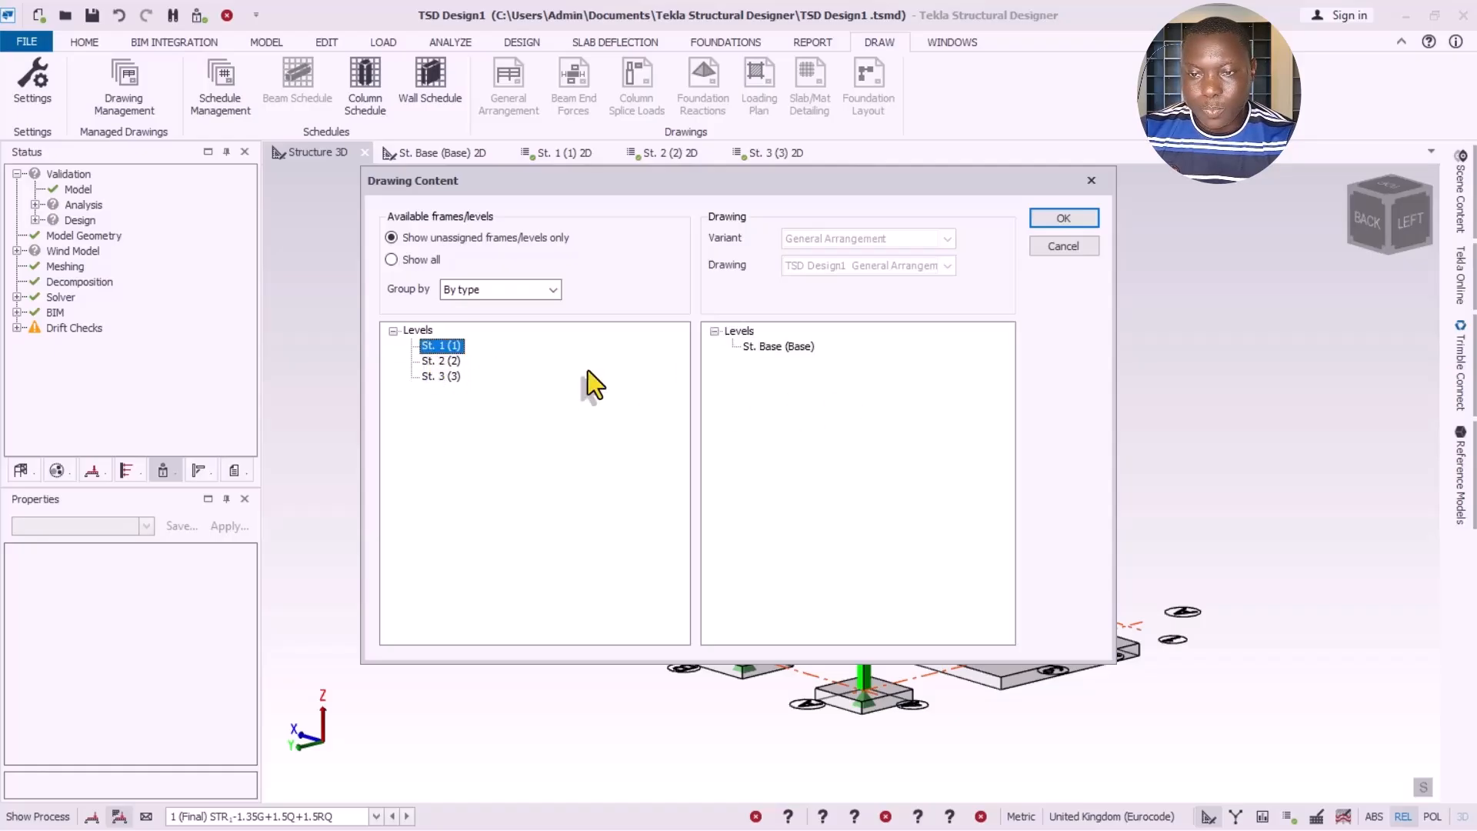
Step: Add the levels St. 1 (1), St. 2 (2) and St. 3 (3) to the general arrangement drawing's content and accept it
mouse_move(455, 366)
mouse_down()
mouse_move(511, 343)
mouse_move(832, 412)
mouse_up()
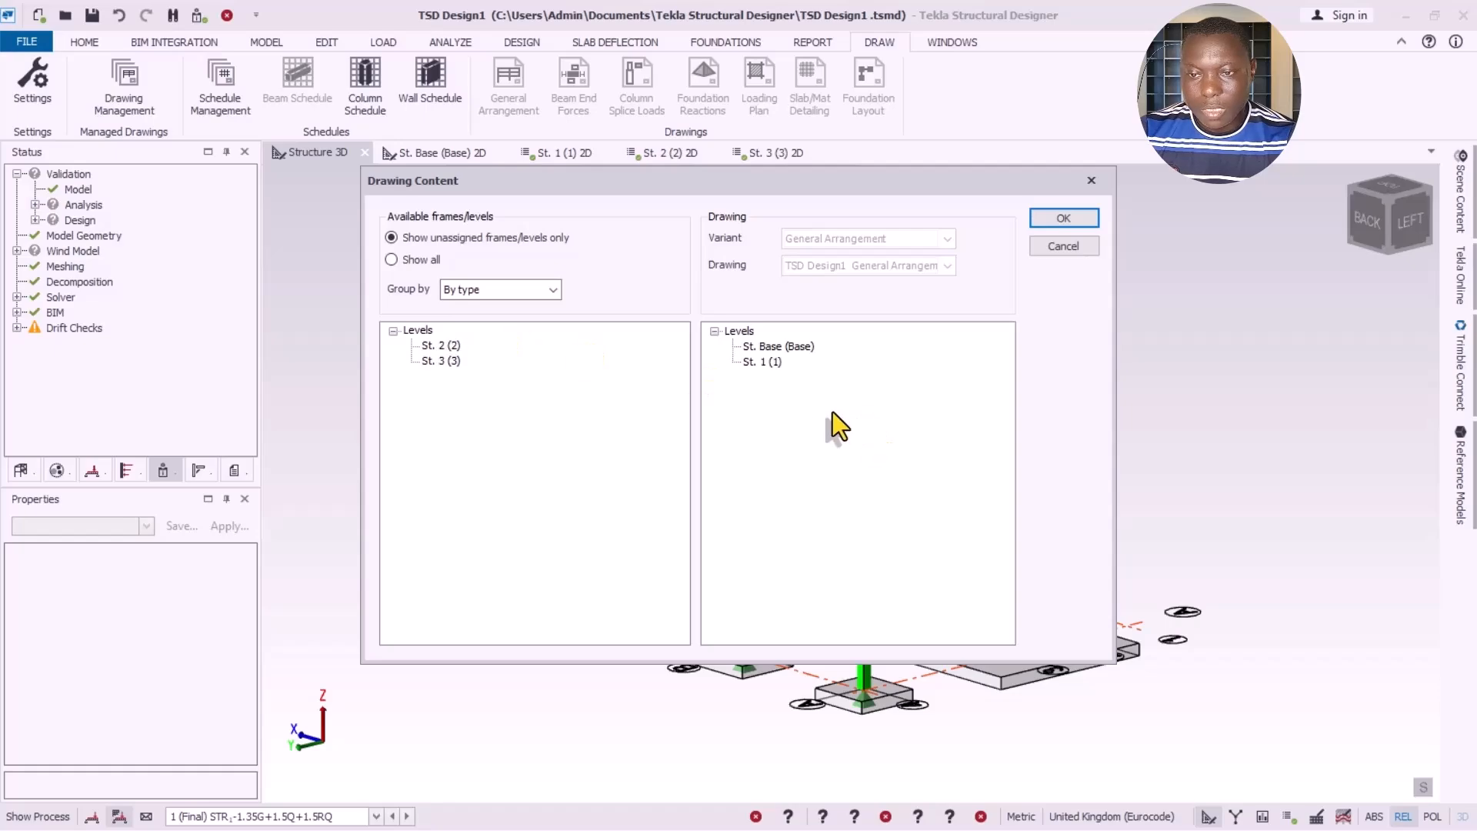
drag(440, 348, 821, 469)
drag(444, 347, 864, 501)
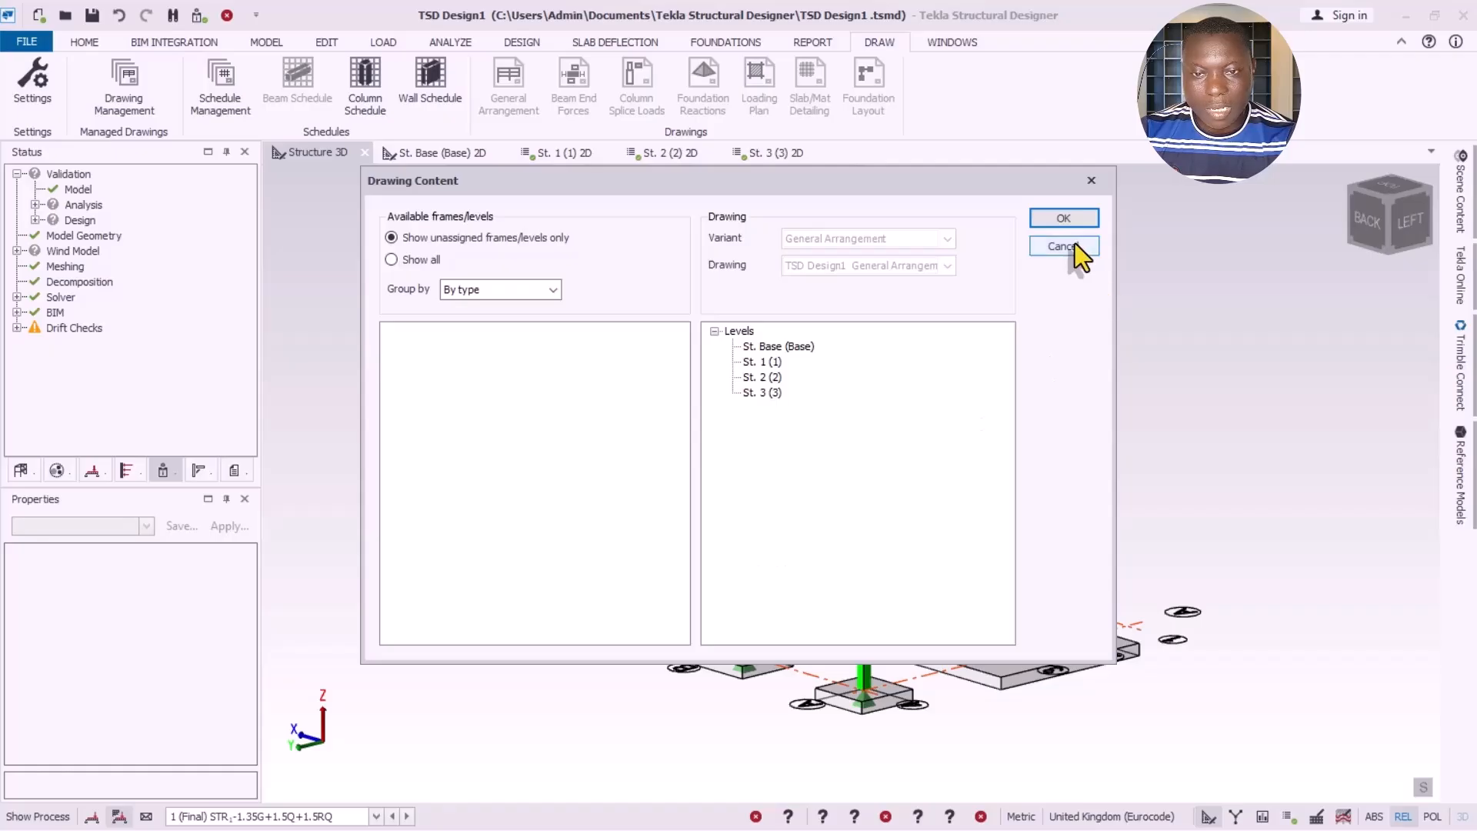
click(1064, 222)
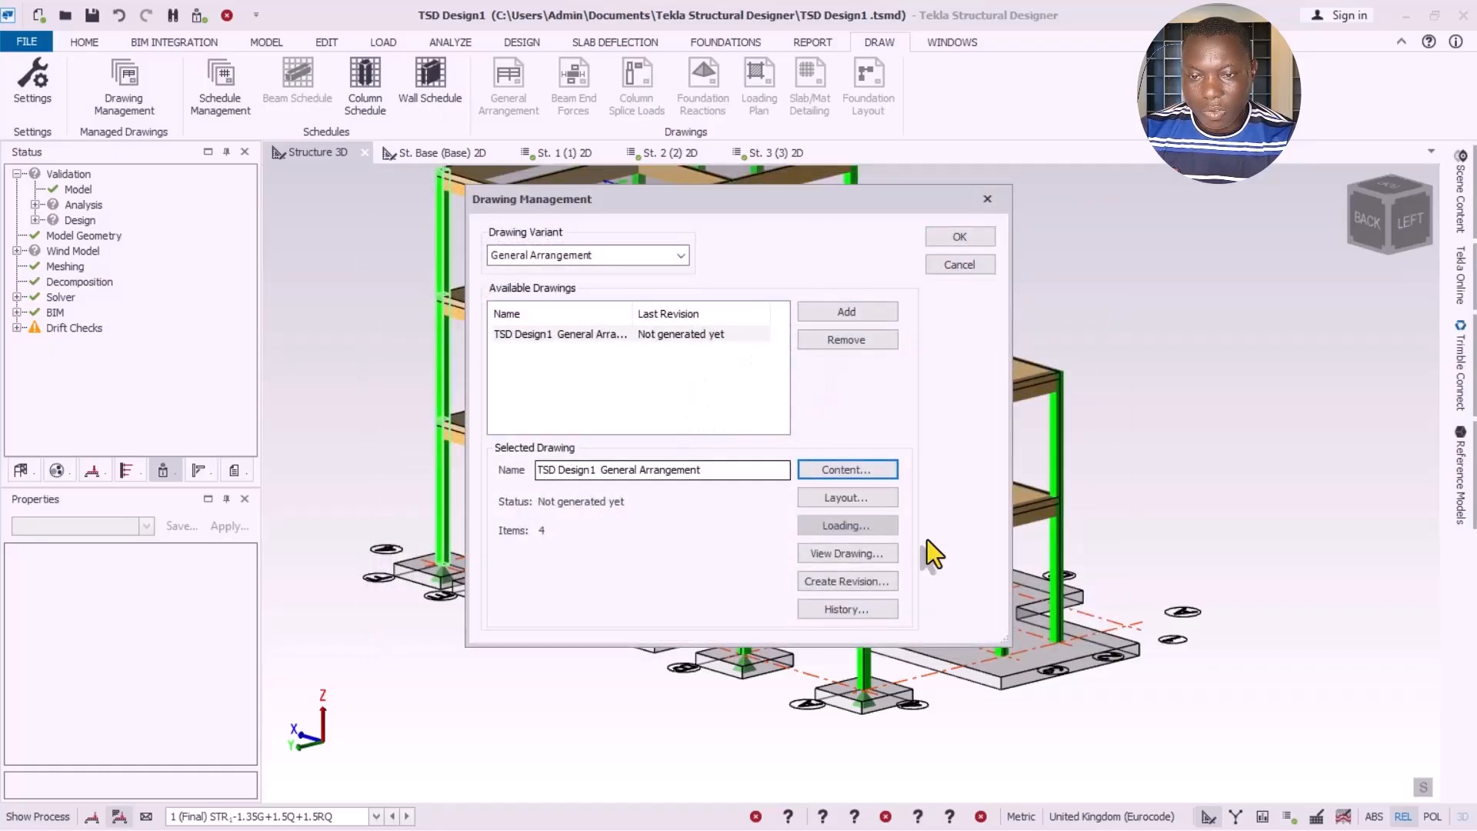
Step: Export the general arrangement drawing to DXF for viewing, using the General Arrangement layer configuration at scale 1:100
click(847, 554)
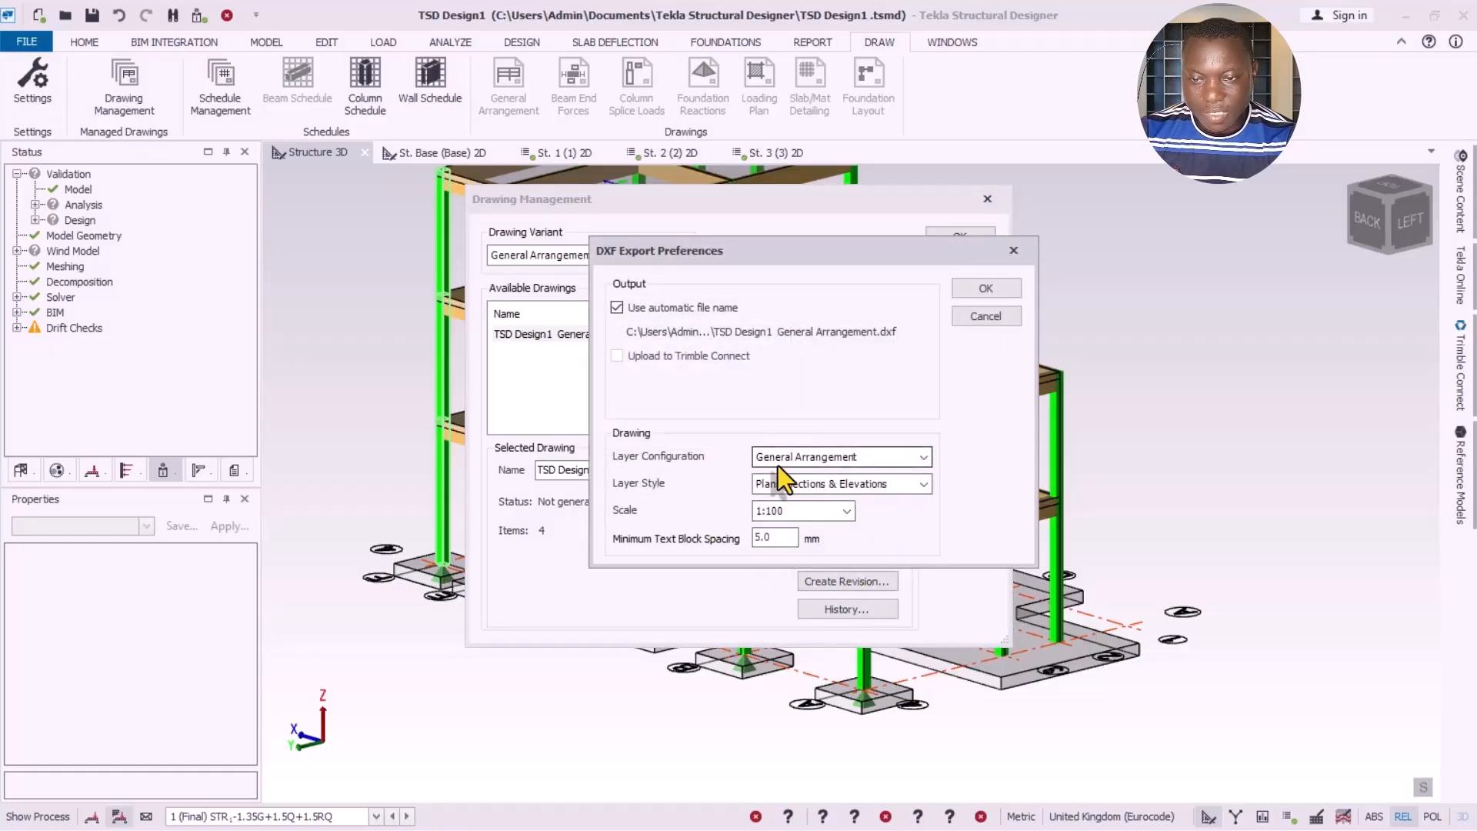
click(924, 457)
click(924, 457)
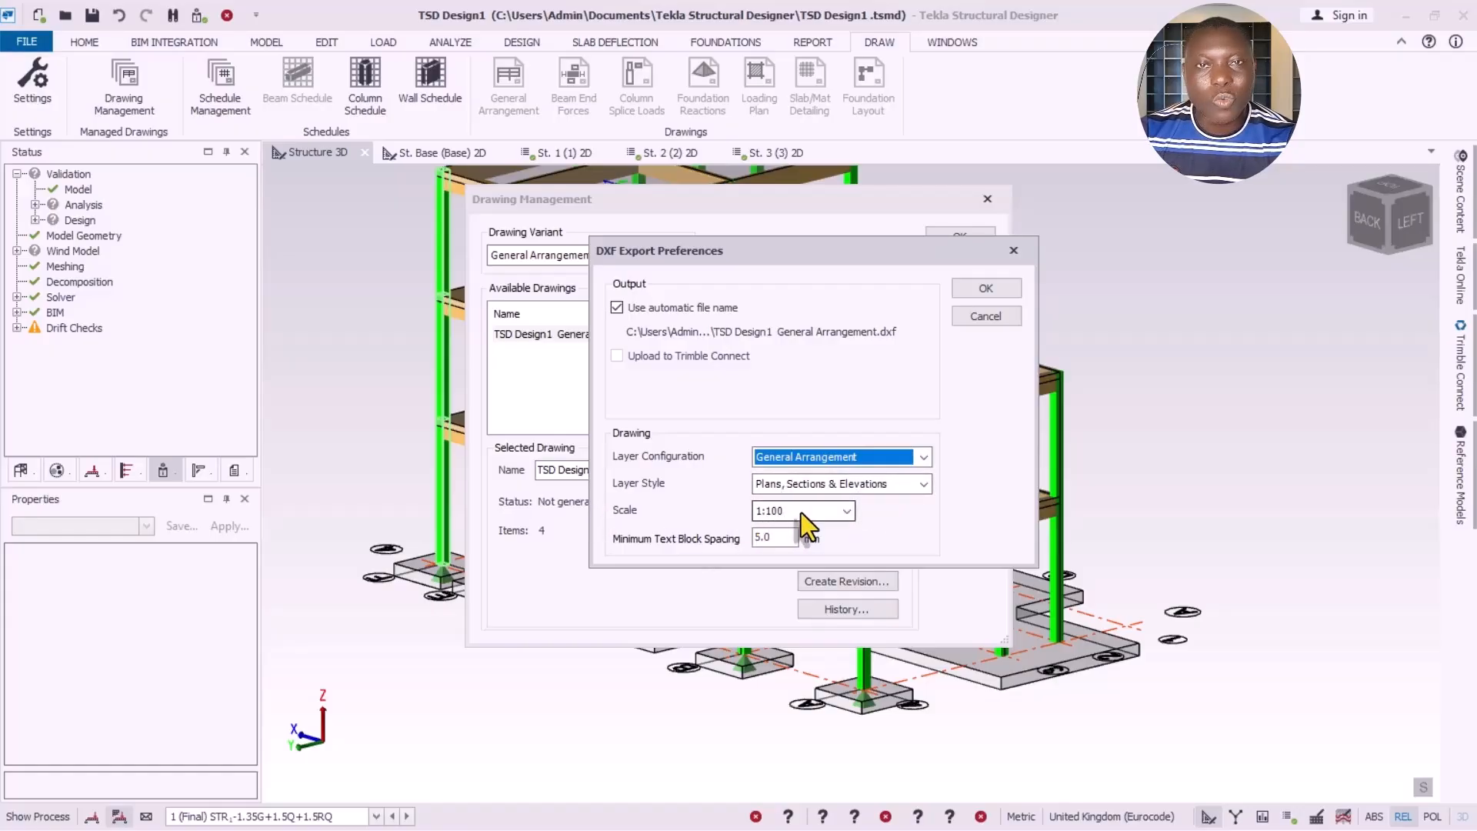
click(973, 291)
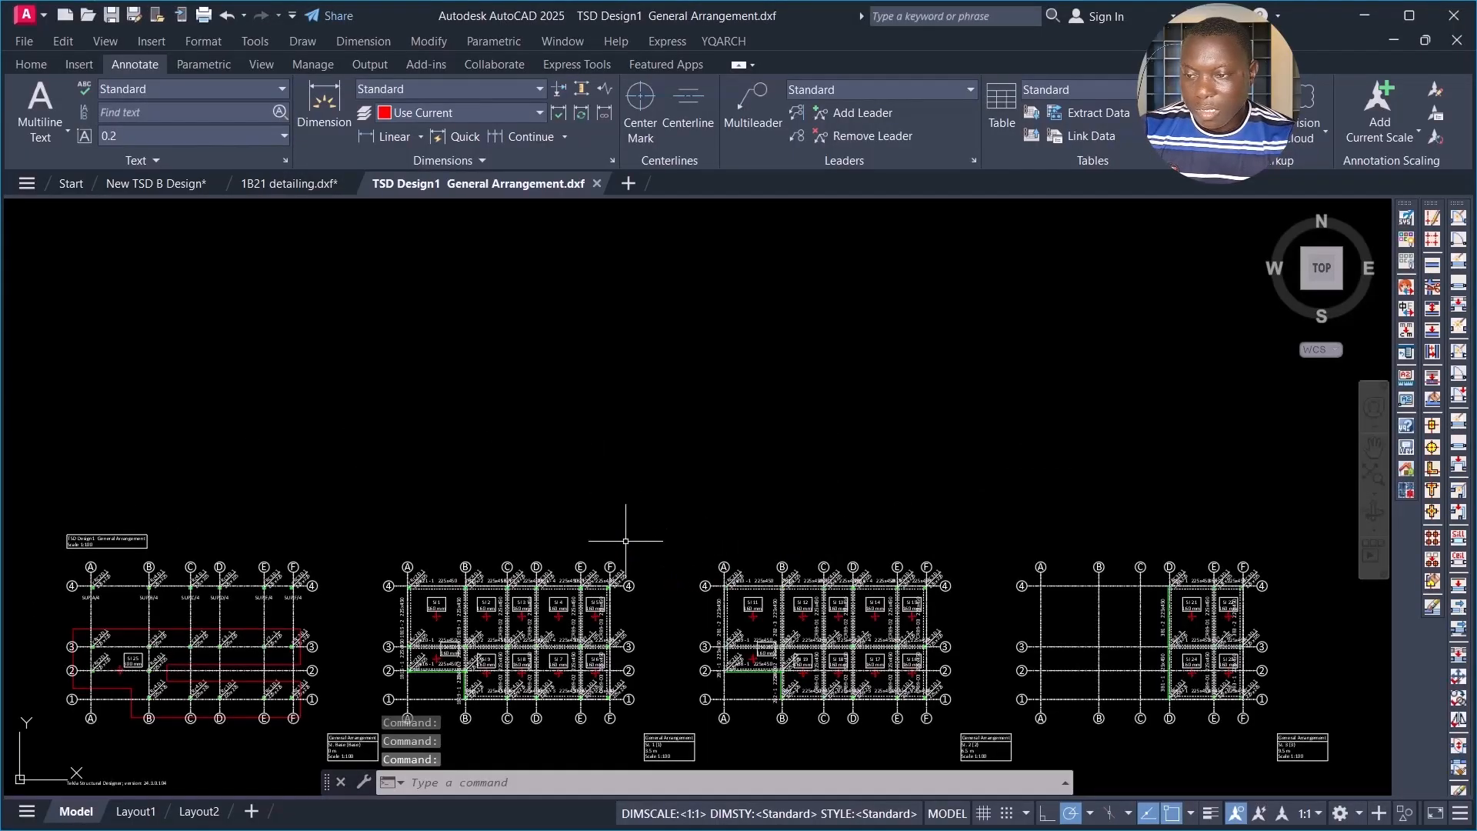
Step: Examine the St. Base plan in the exported drawing, including the column marks, support labels along grid line 4 and foundation mat
scroll(625, 541, down, 2)
scroll(601, 630, up, 5)
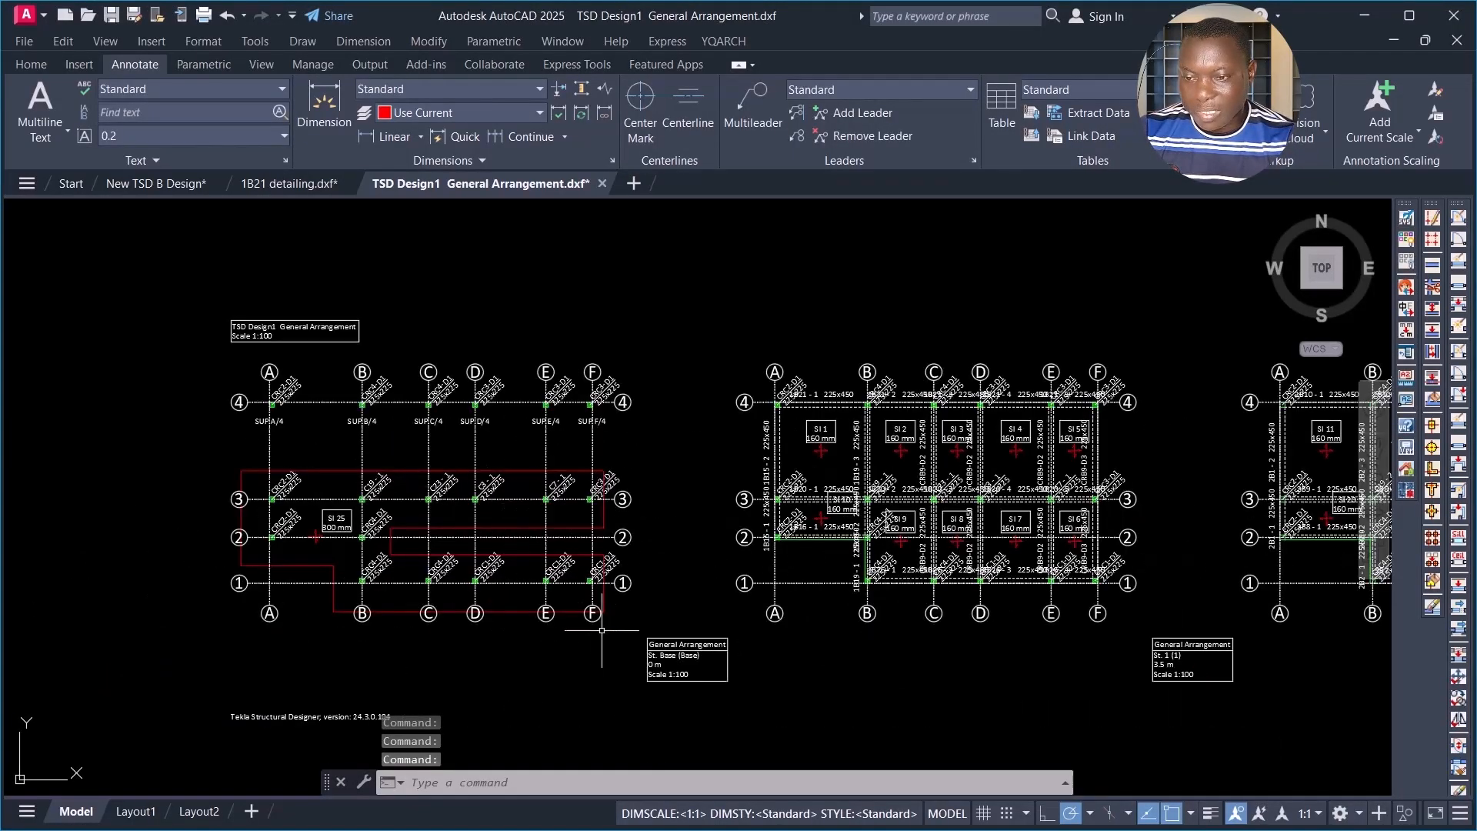
scroll(499, 623, up, 2)
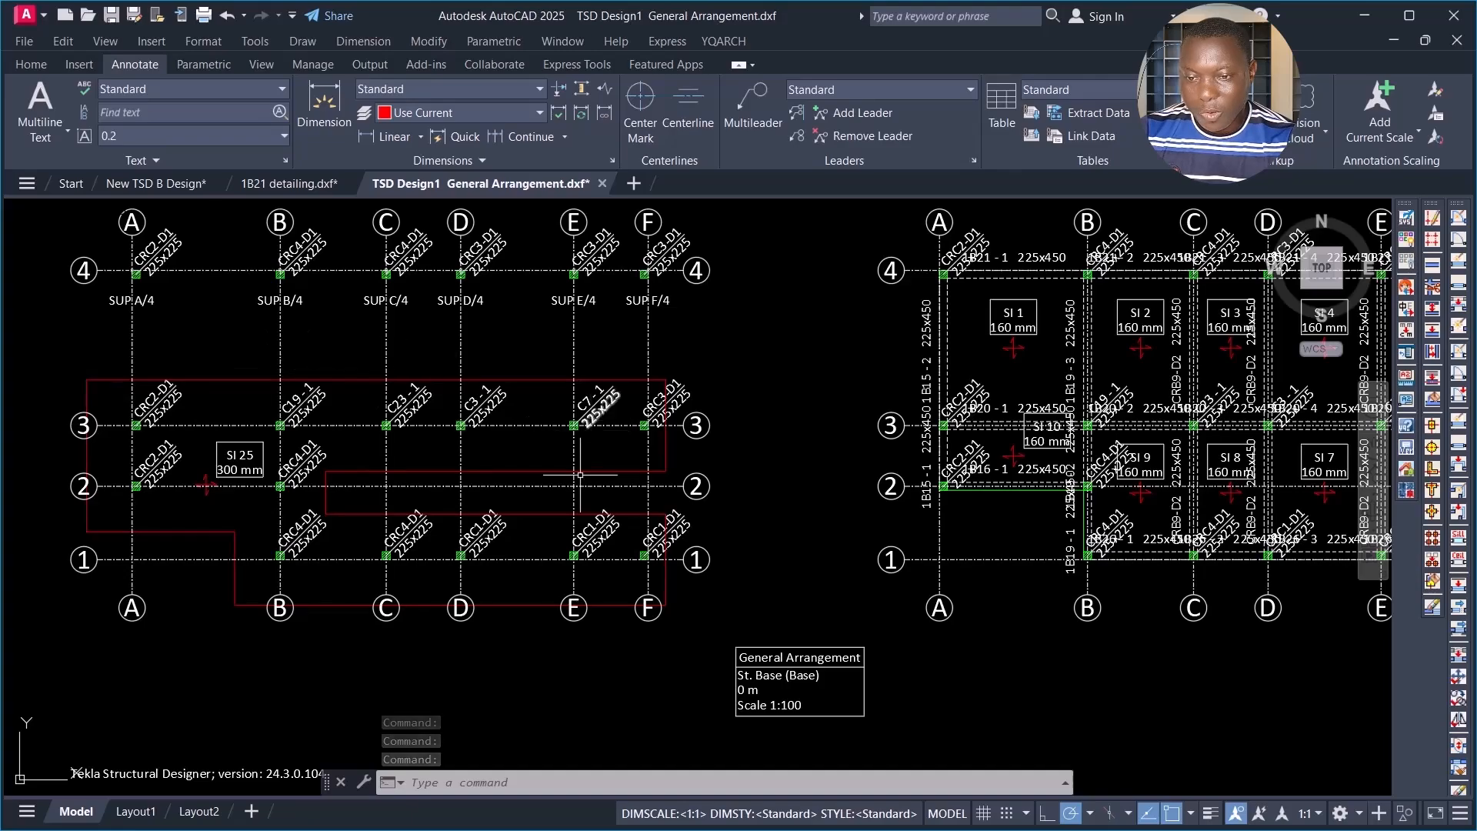
scroll(581, 474, down, 3)
scroll(317, 464, up, 5)
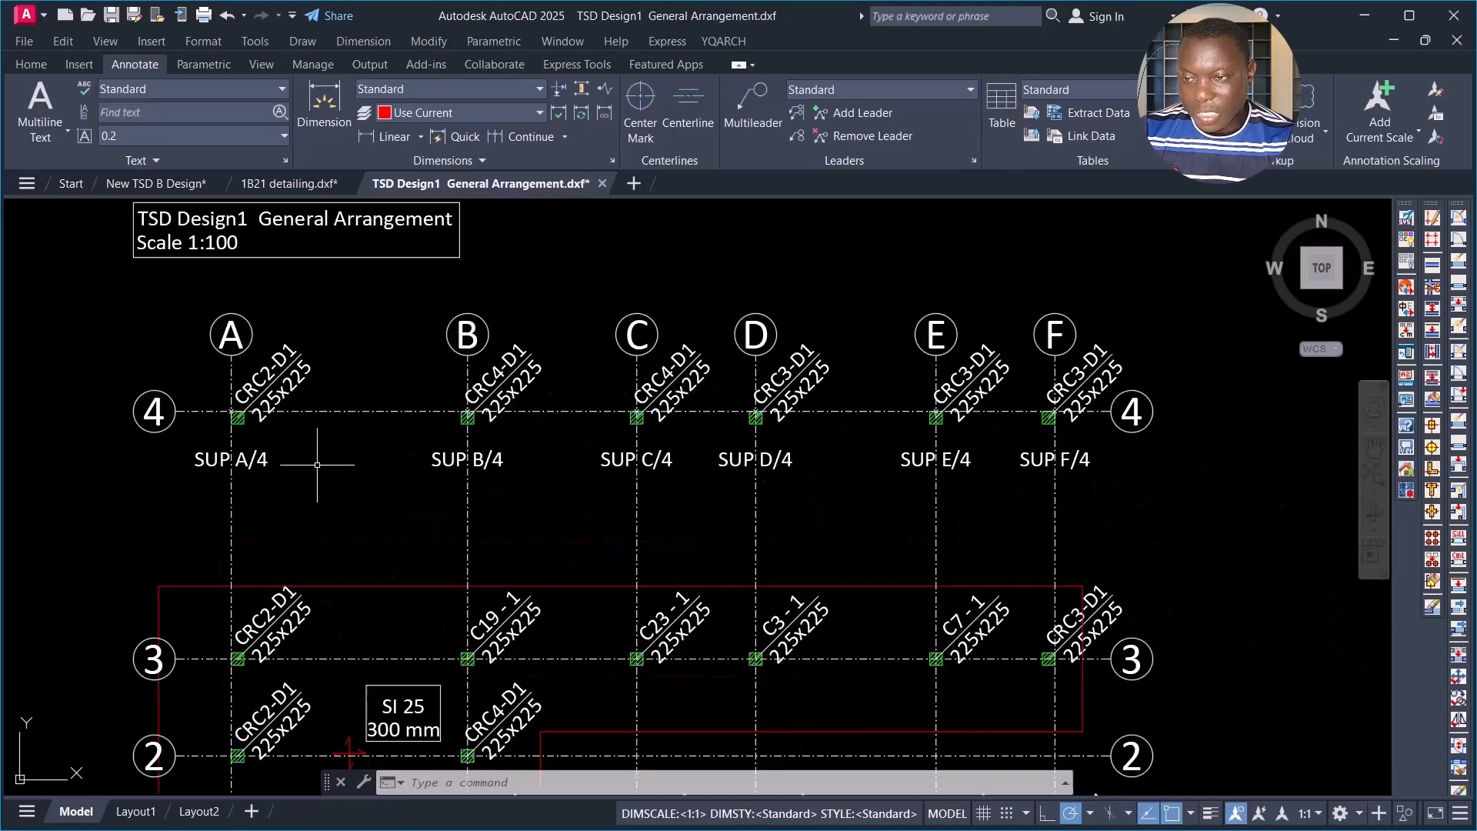
scroll(241, 405, up, 2)
scroll(251, 422, down, 4)
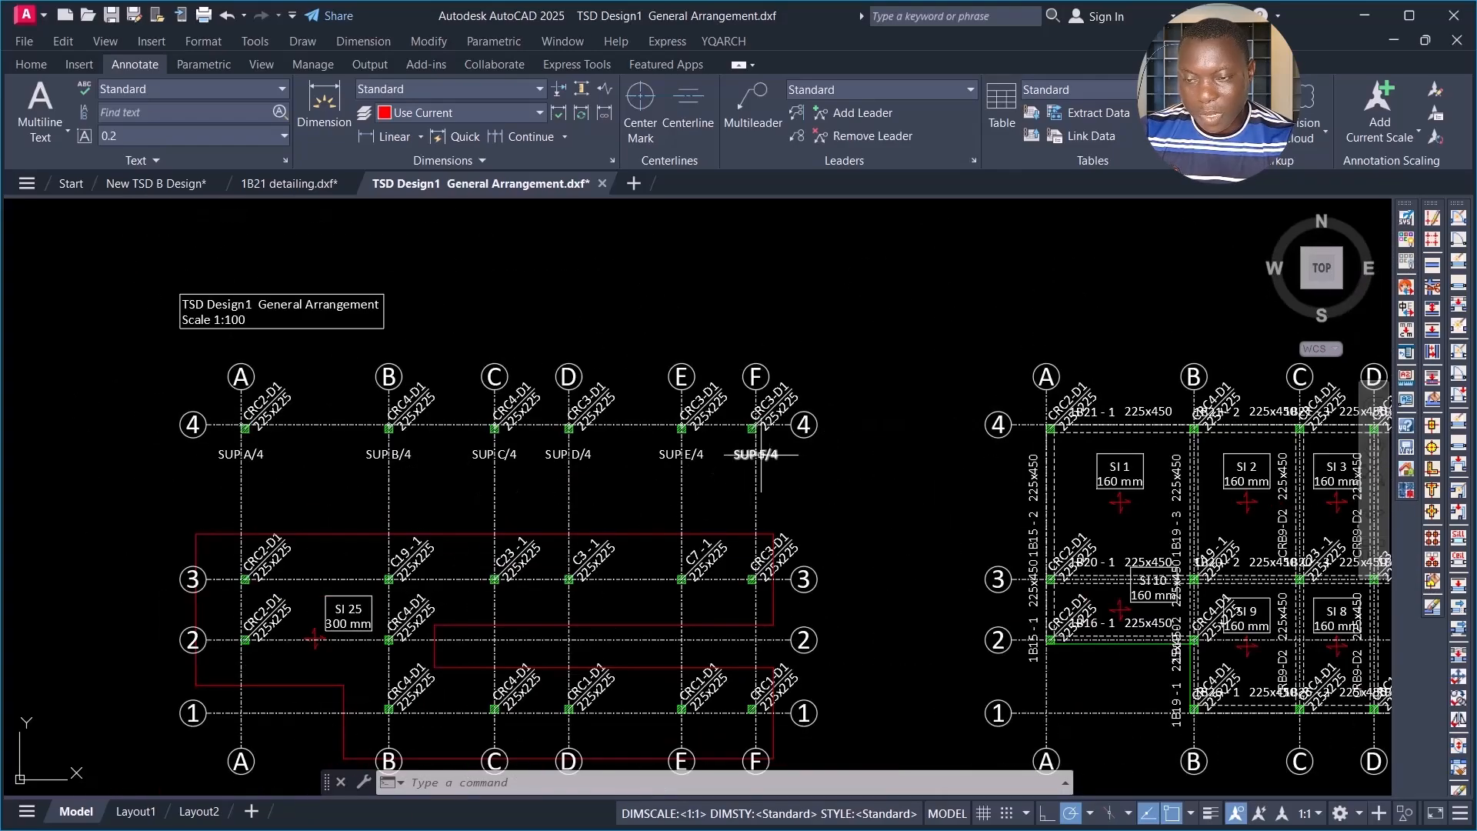
scroll(738, 452, up, 2)
scroll(512, 431, down, 6)
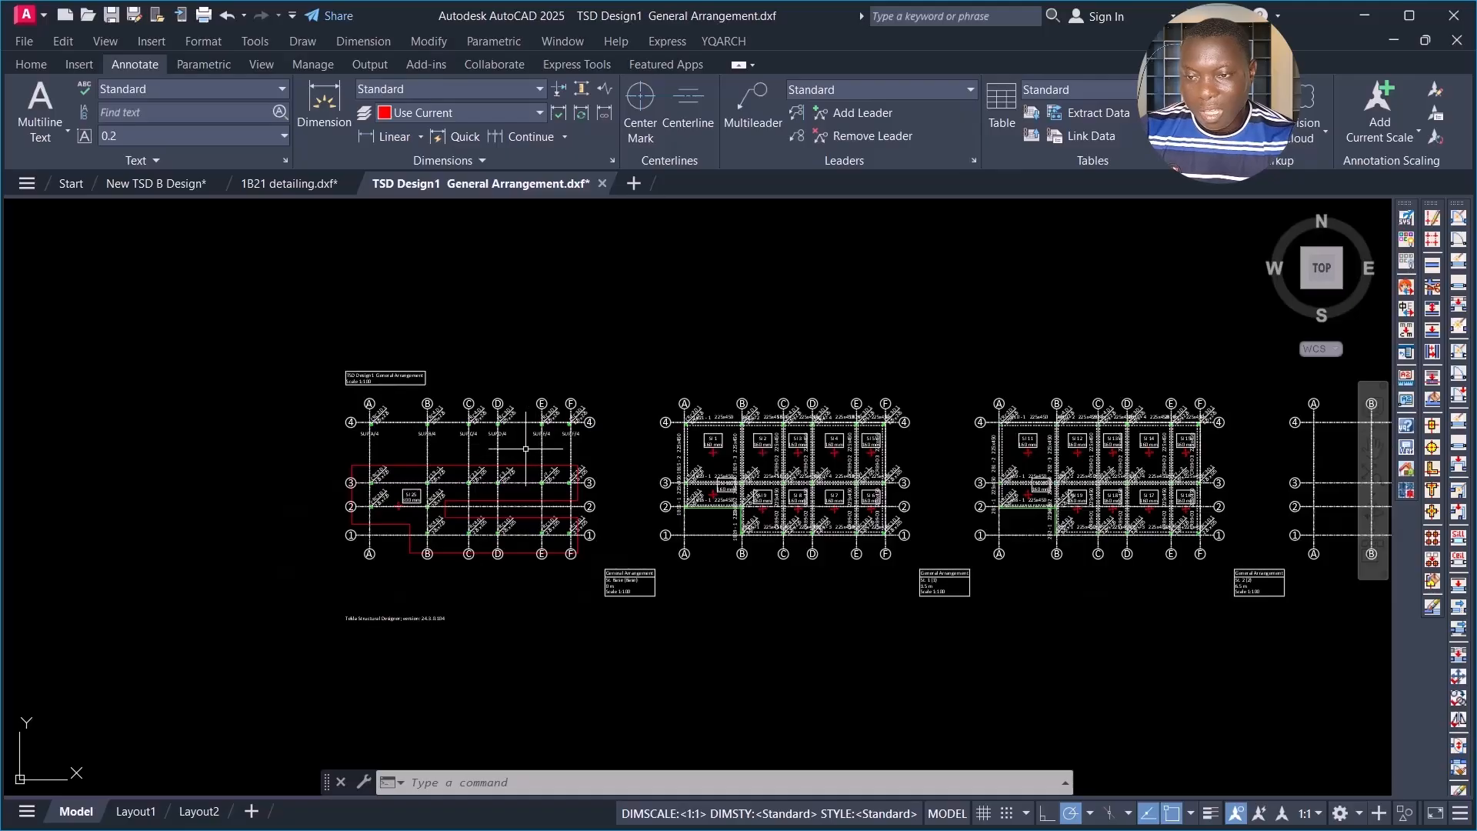
scroll(412, 428, up, 6)
scroll(363, 379, down, 4)
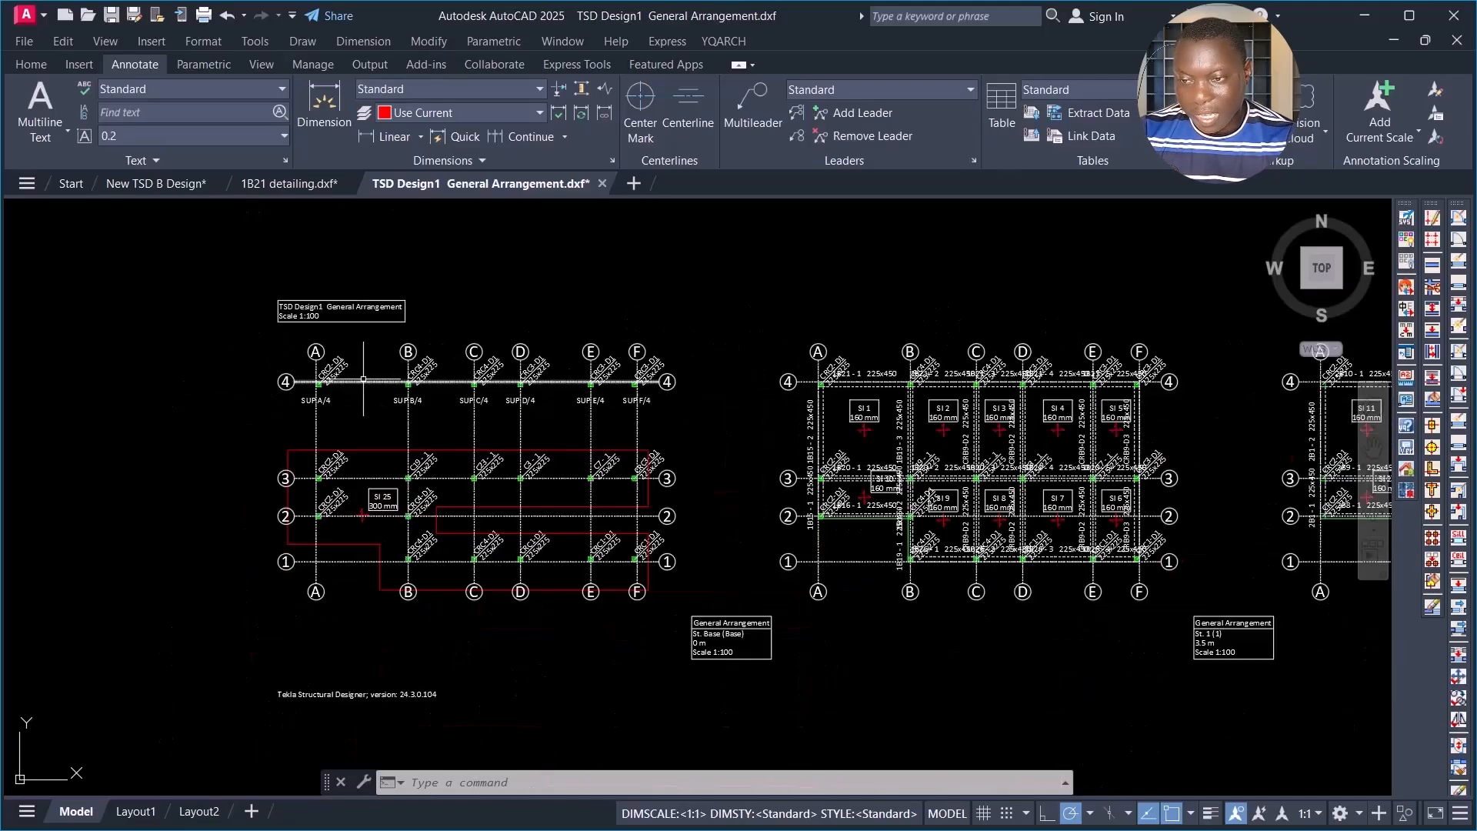
Step: Compare the St. 1, St. 2 and St. 3 floor plans and inspect their beam and slab labels
scroll(421, 510, down, 2)
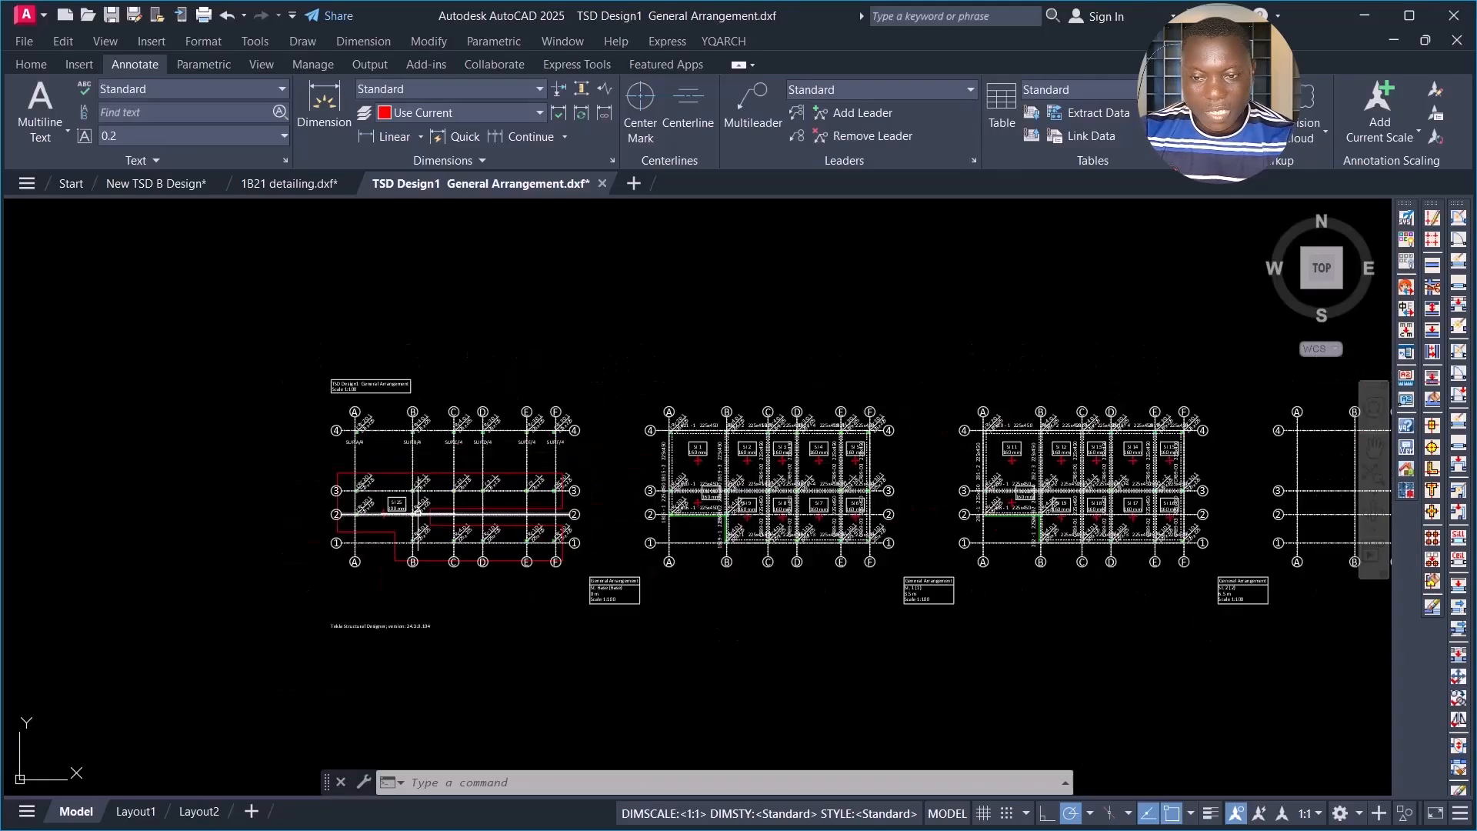
scroll(420, 510, down, 2)
scroll(666, 542, up, 5)
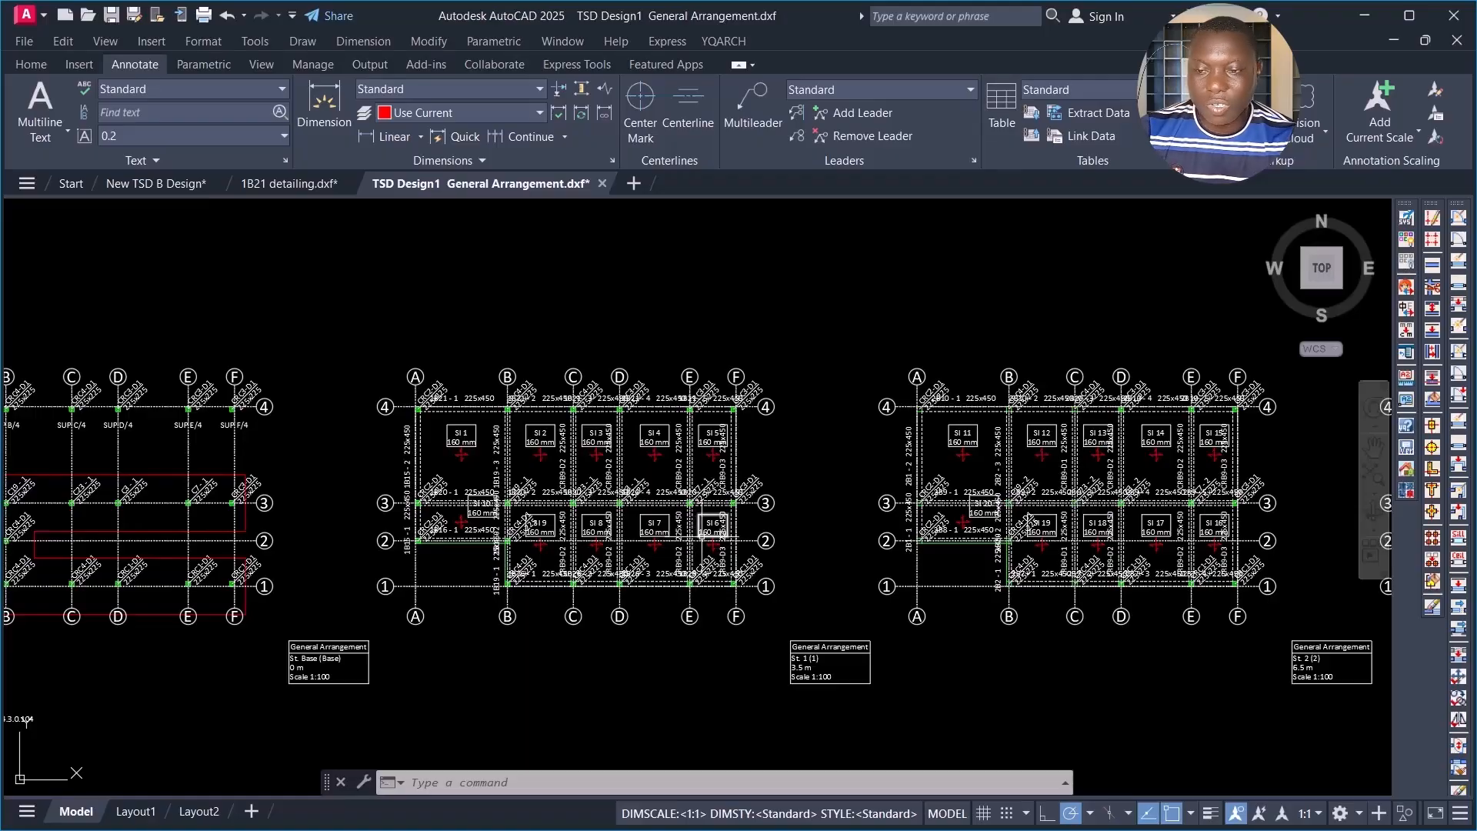
scroll(598, 500, up, 2)
scroll(573, 485, down, 4)
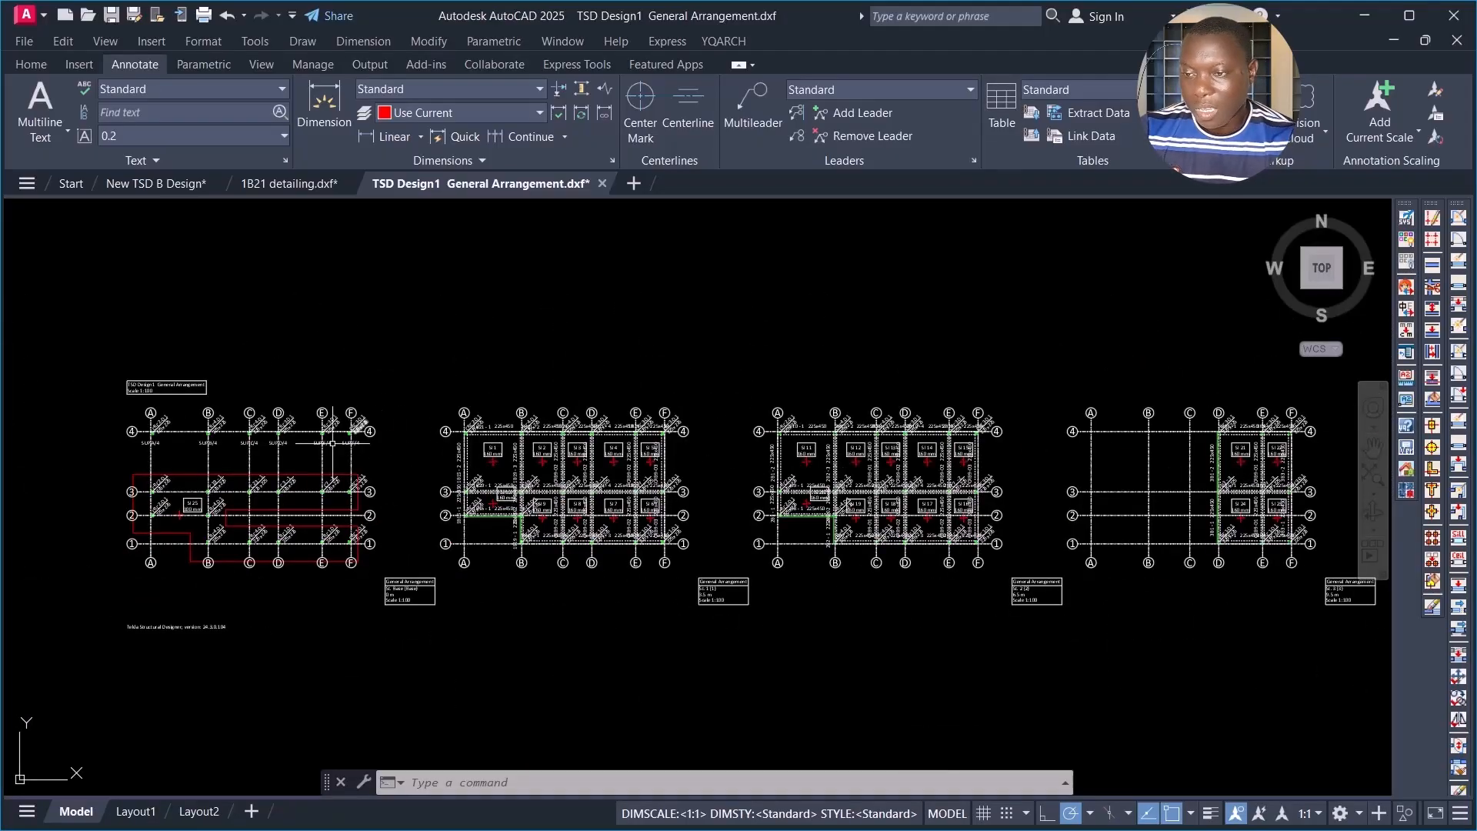
scroll(315, 415, up, 2)
scroll(274, 434, down, 2)
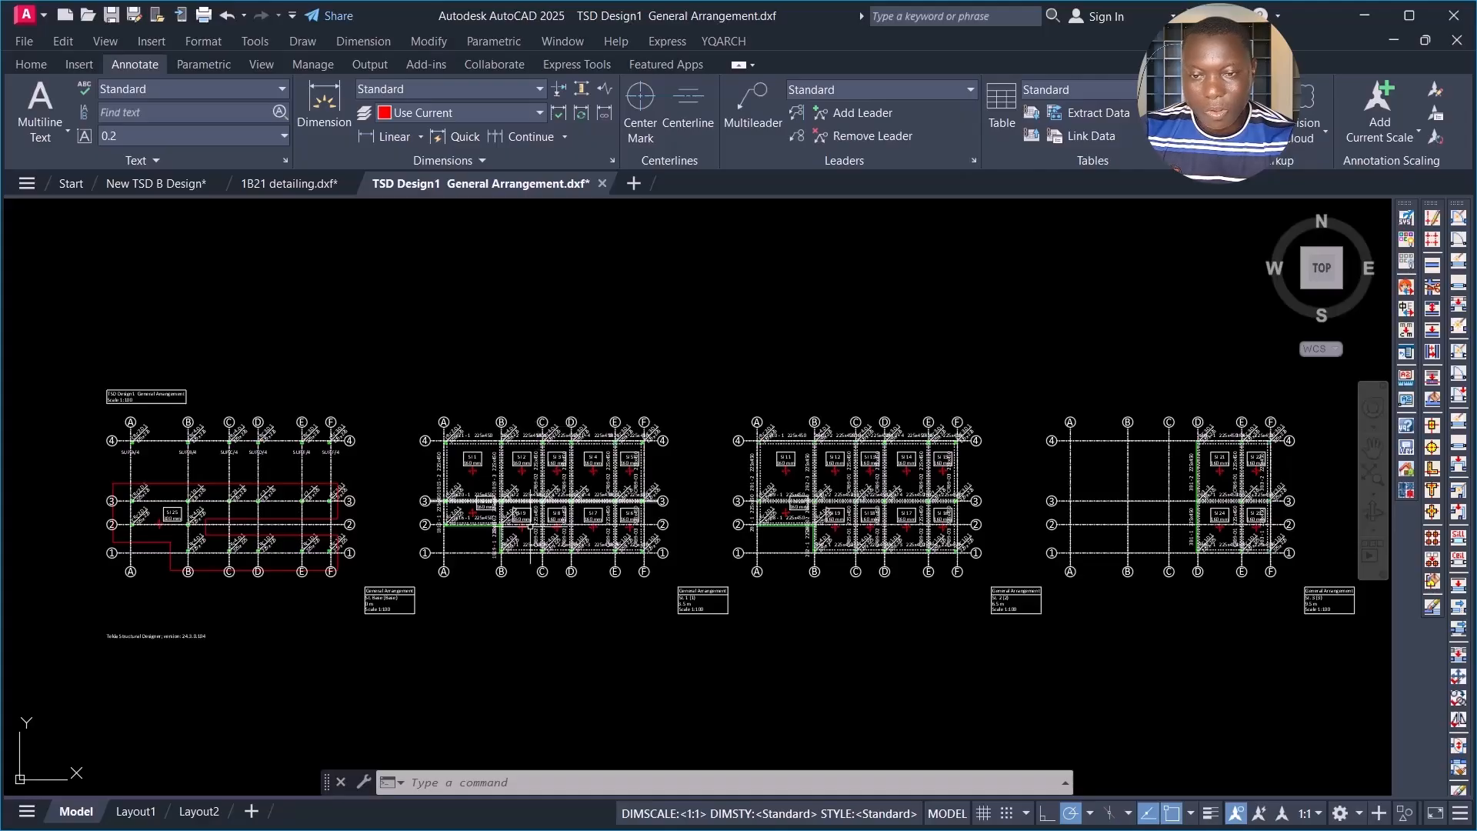
scroll(773, 493, down, 4)
scroll(1009, 432, up, 6)
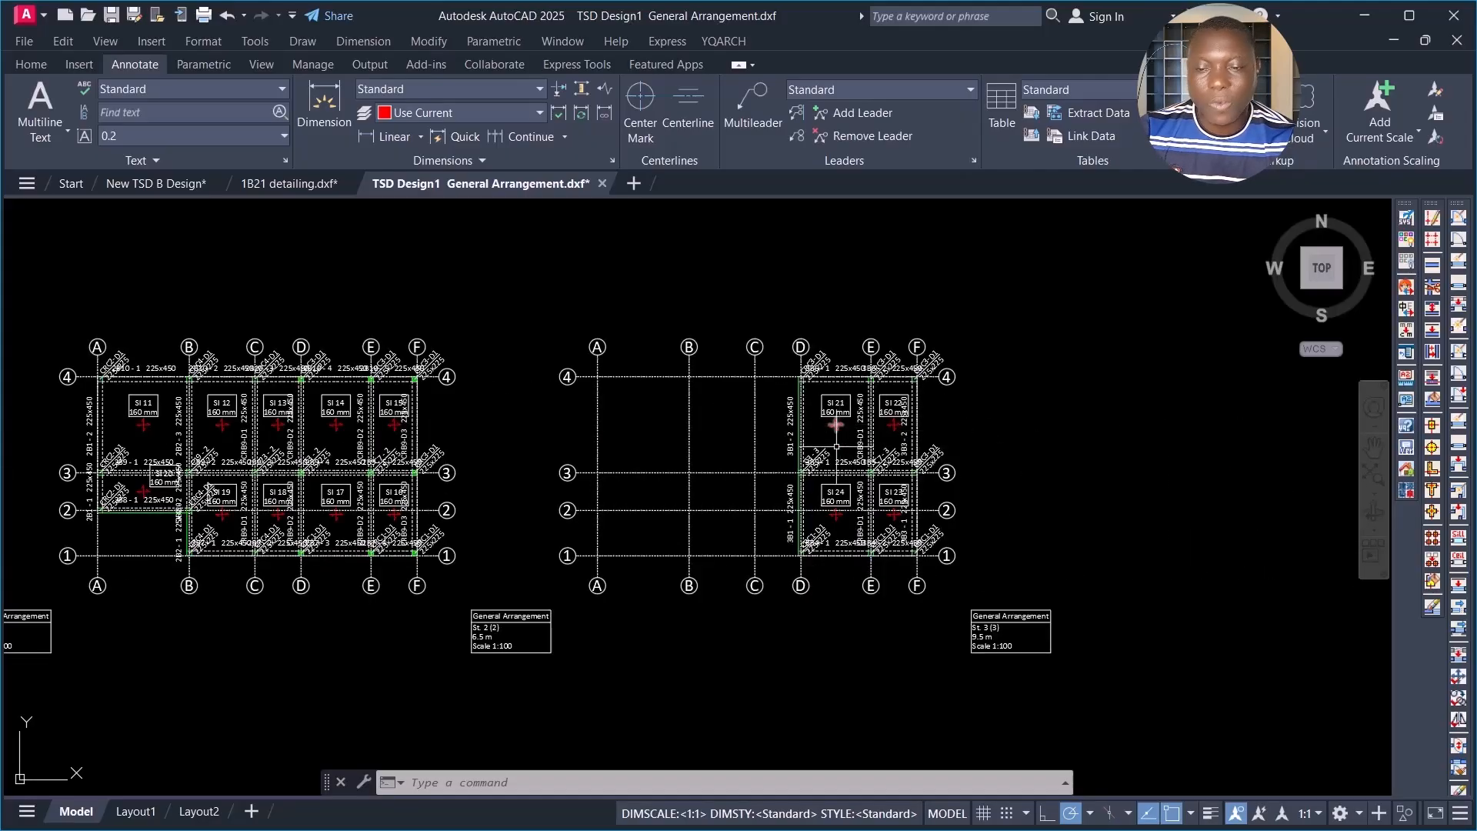
scroll(850, 462, up, 2)
scroll(846, 493, down, 4)
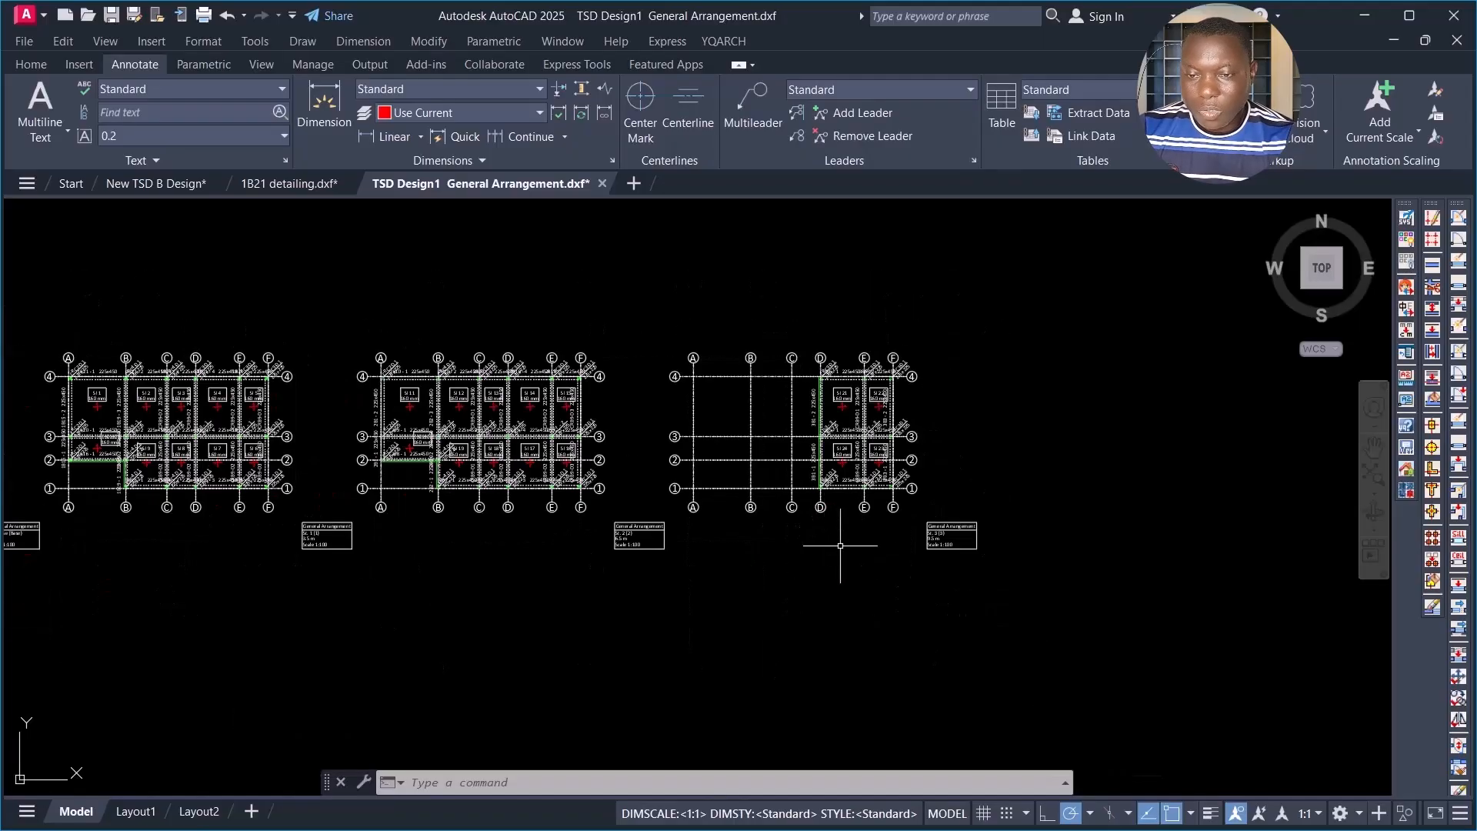
click(1046, 326)
click(968, 355)
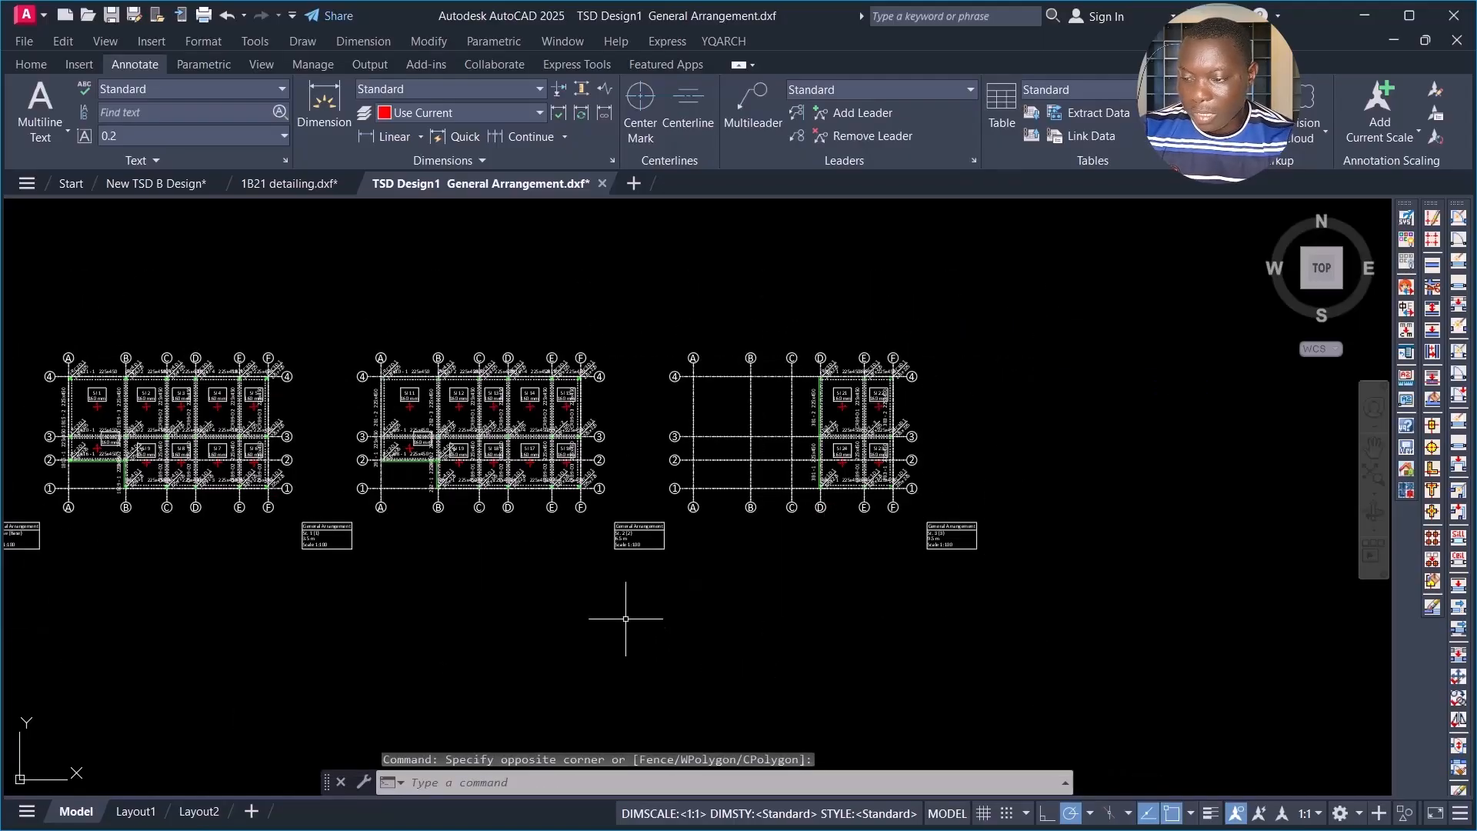
key(Escape)
click(805, 585)
key(Escape)
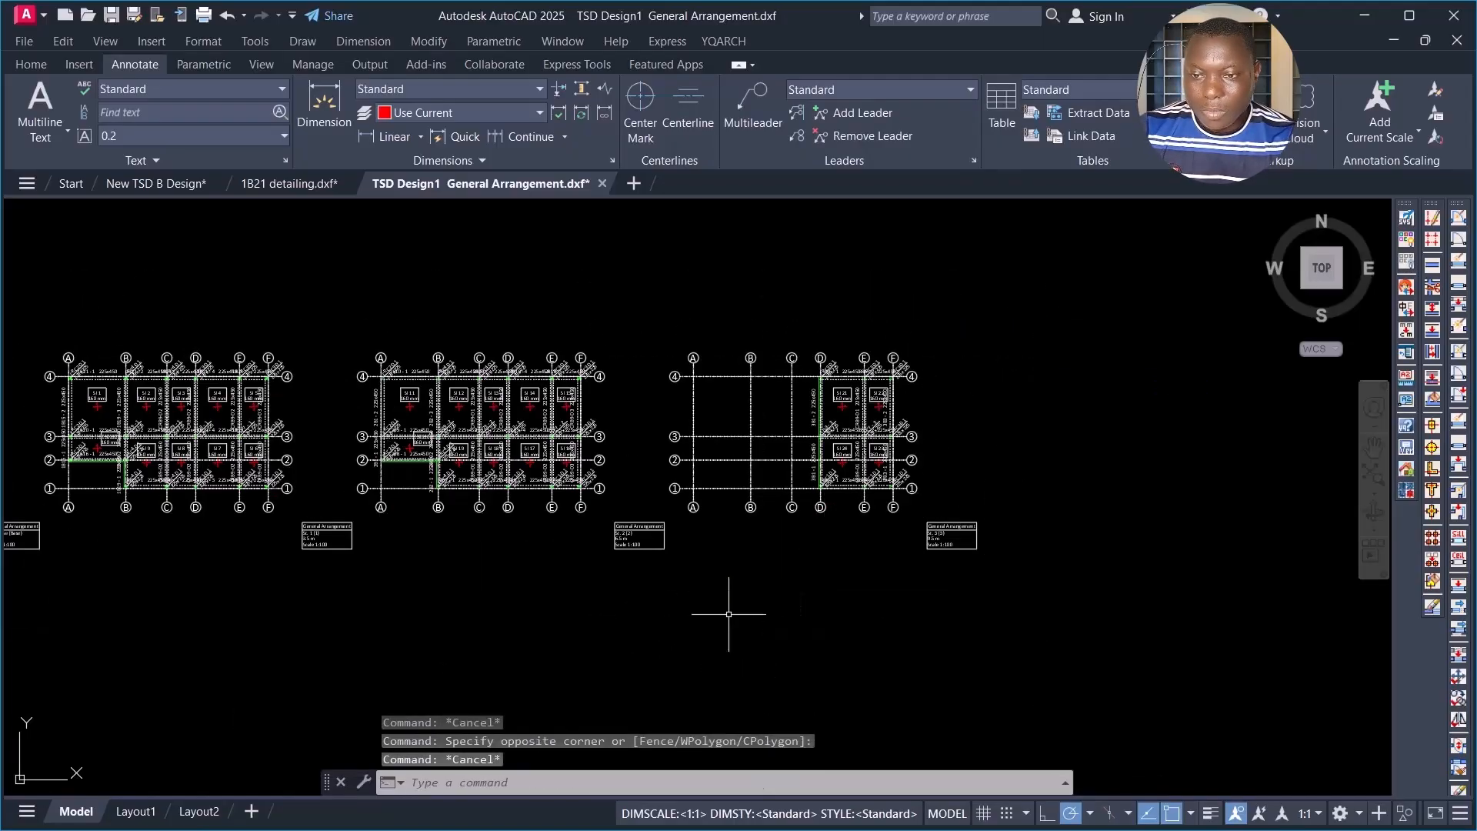
click(819, 587)
click(736, 623)
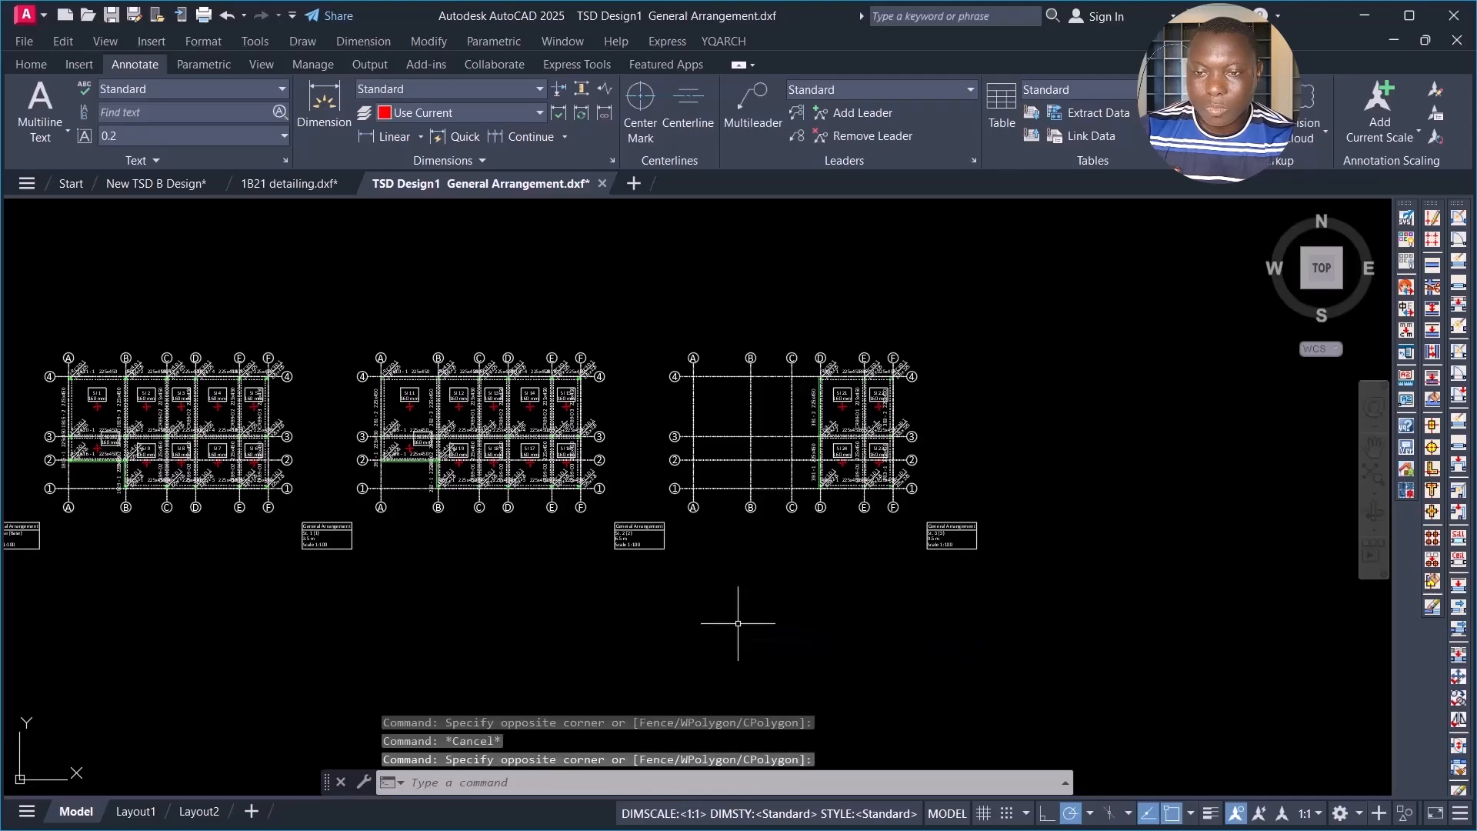
Step: Switch back to Tekla Structural Designer and cancel out of drawing management to return to the whole 3D structure
key(alt+Tab)
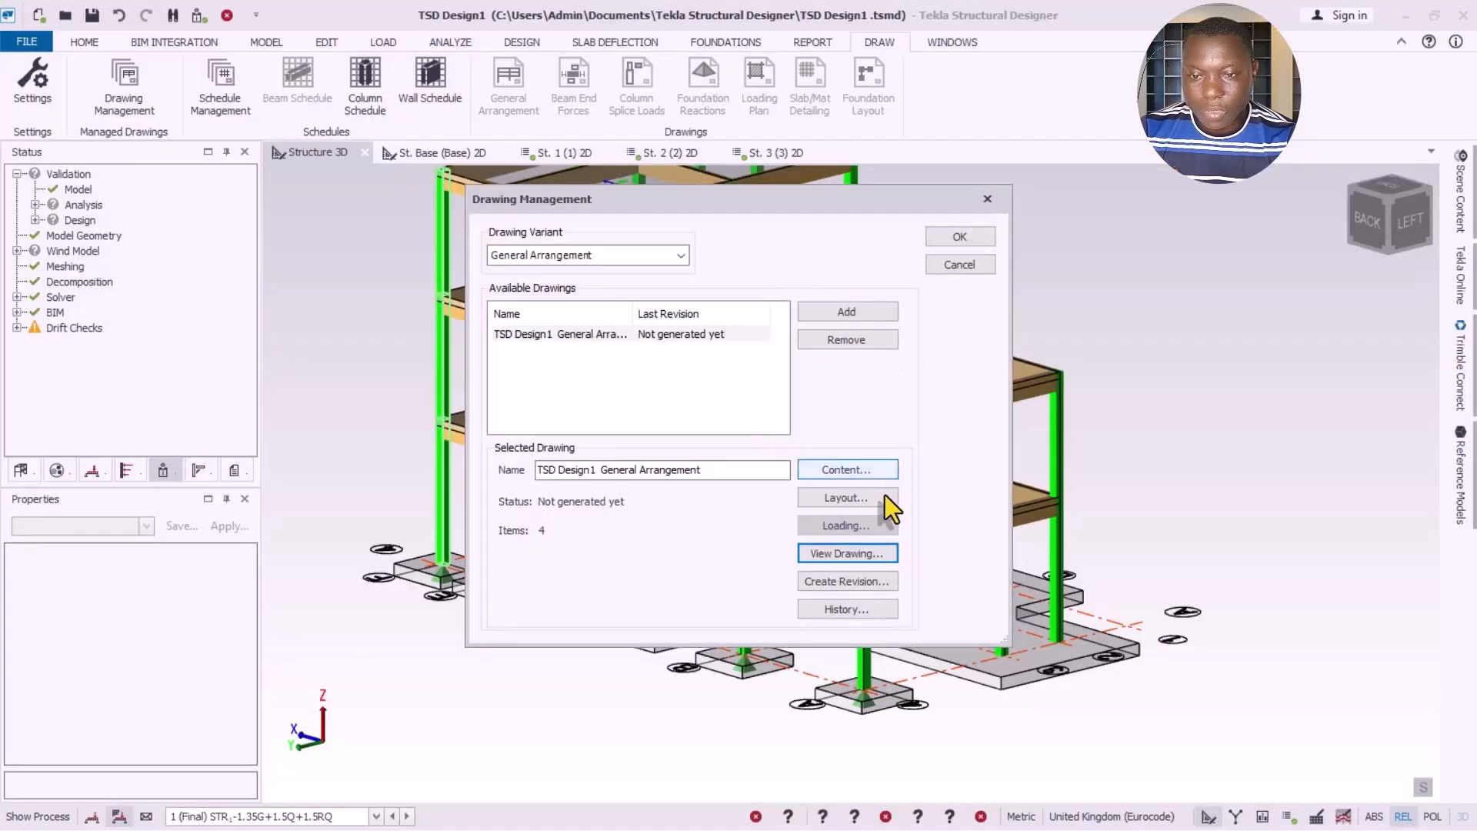
click(966, 264)
scroll(902, 267, down, 5)
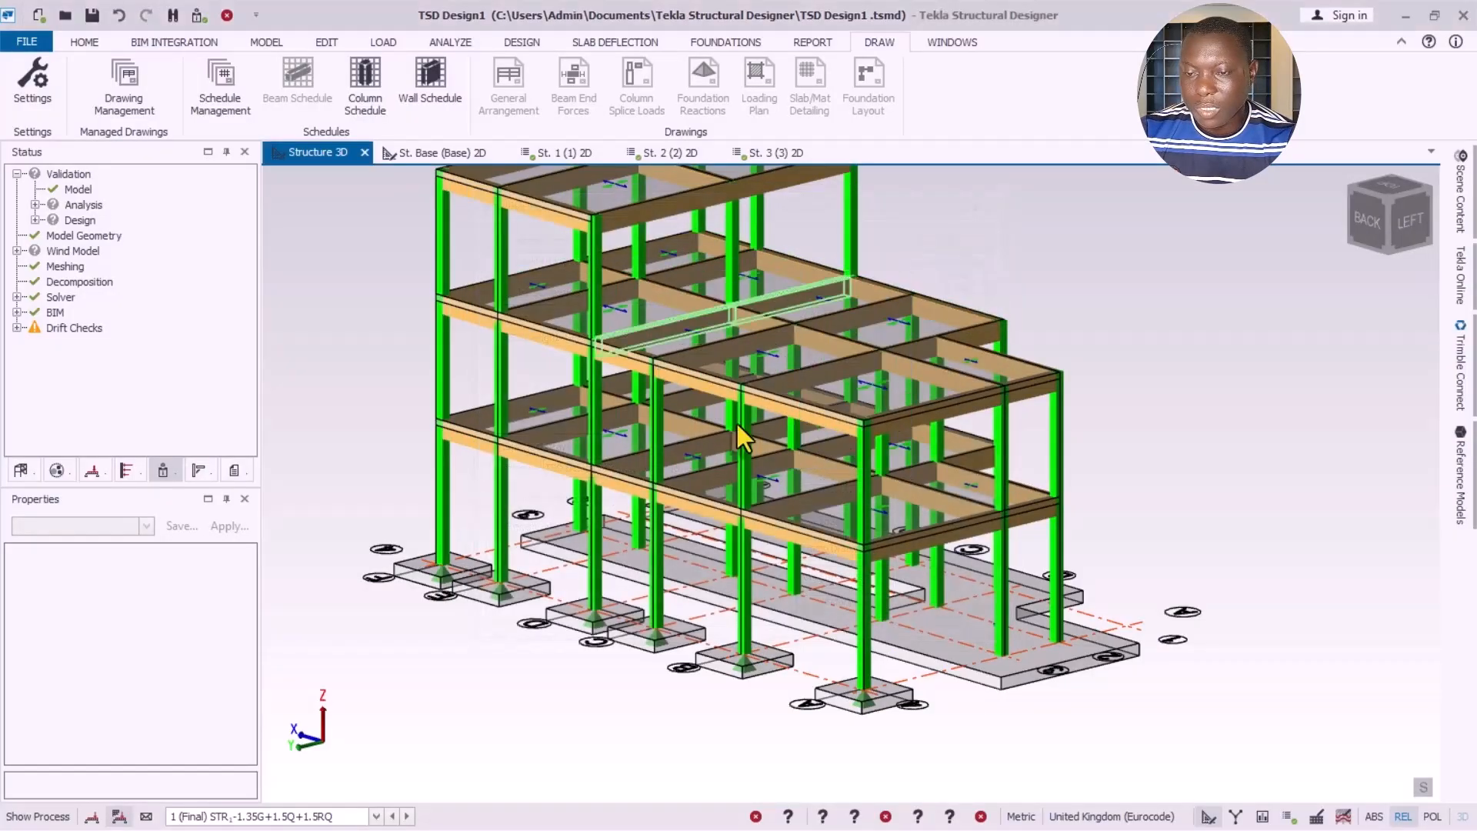
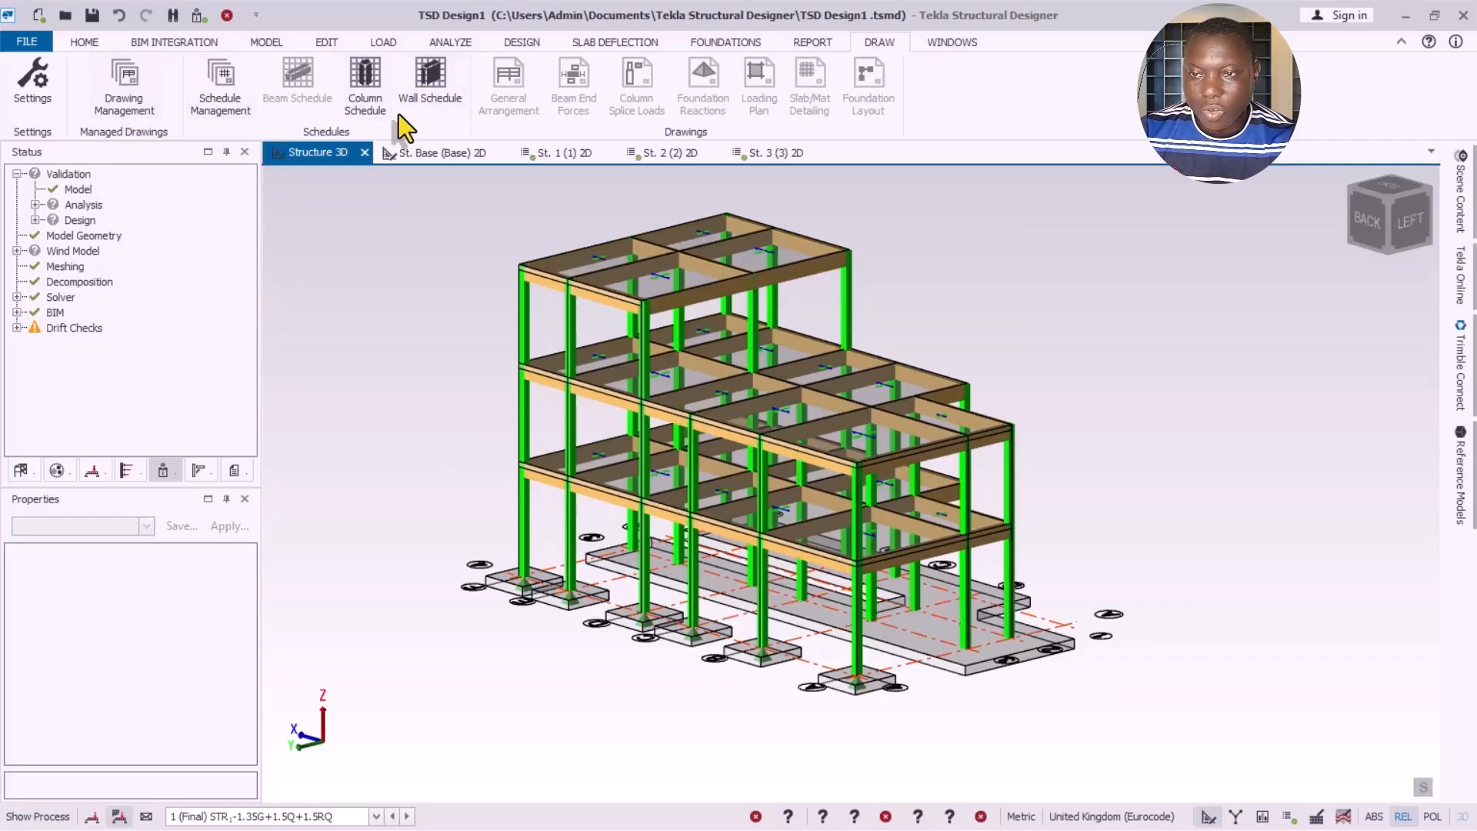
Step: Add a Concrete Beam Detail drawing to the managed drawings
click(130, 101)
click(671, 255)
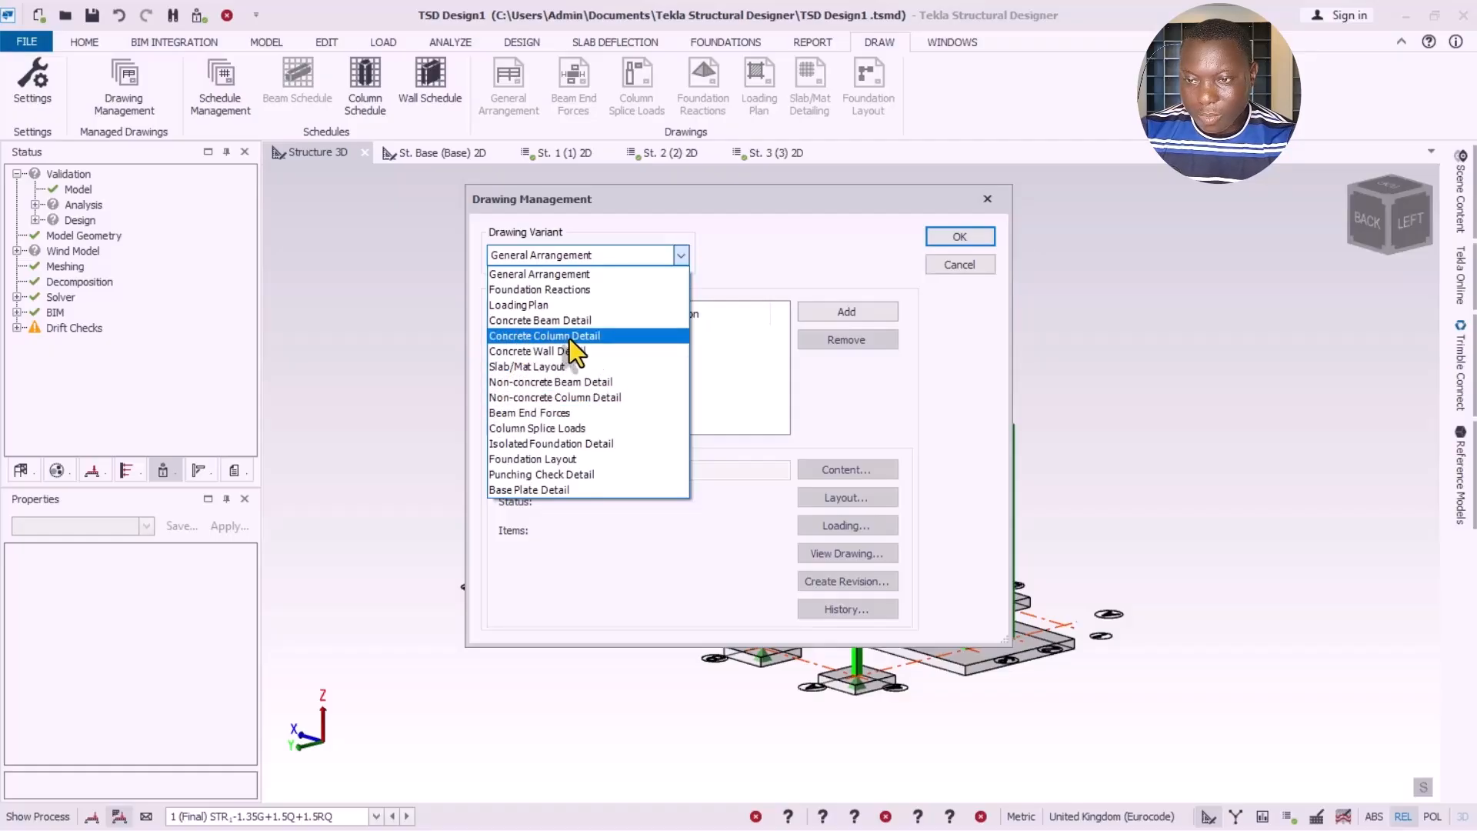
click(551, 326)
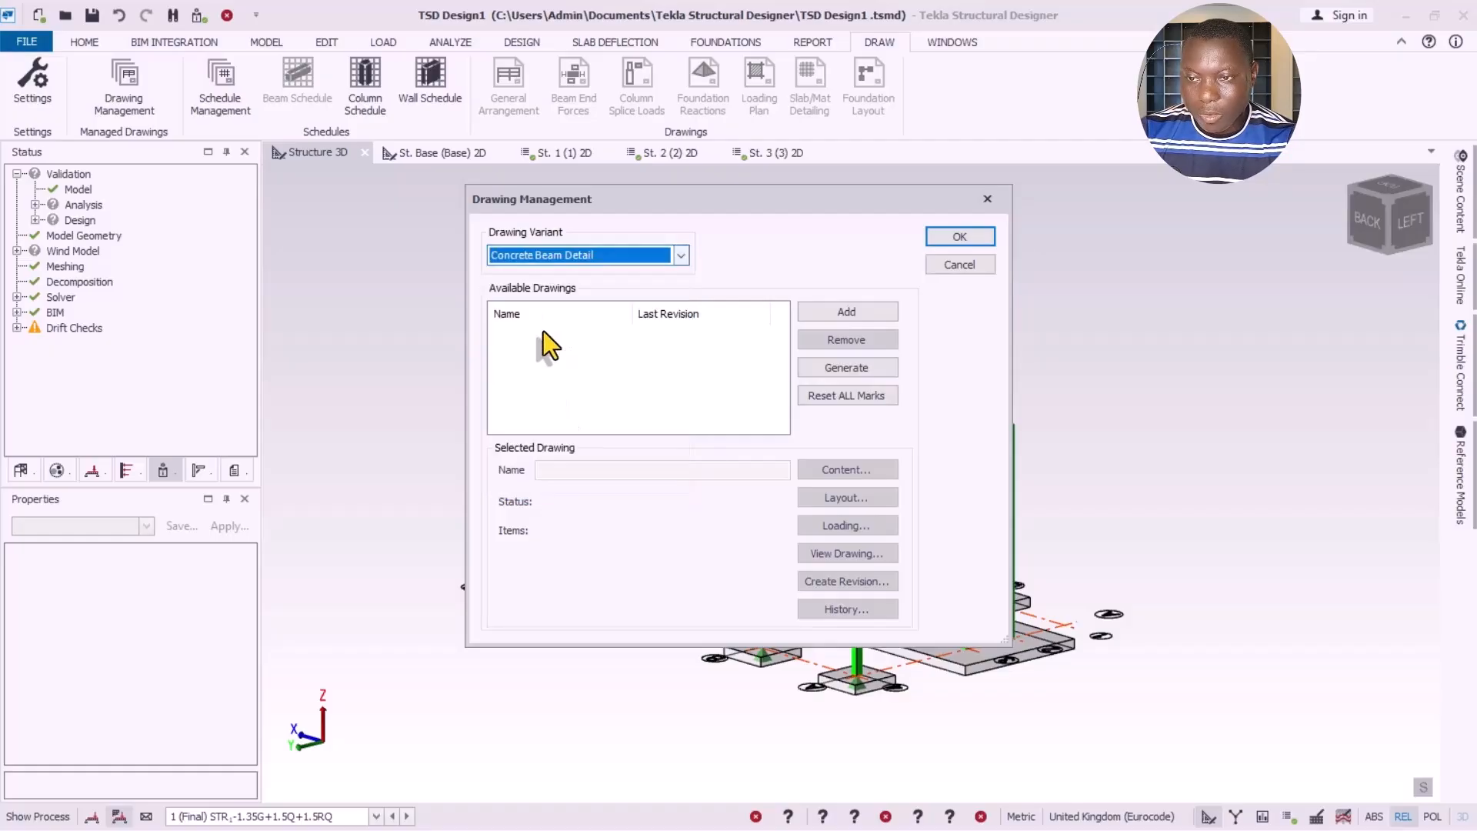
click(841, 317)
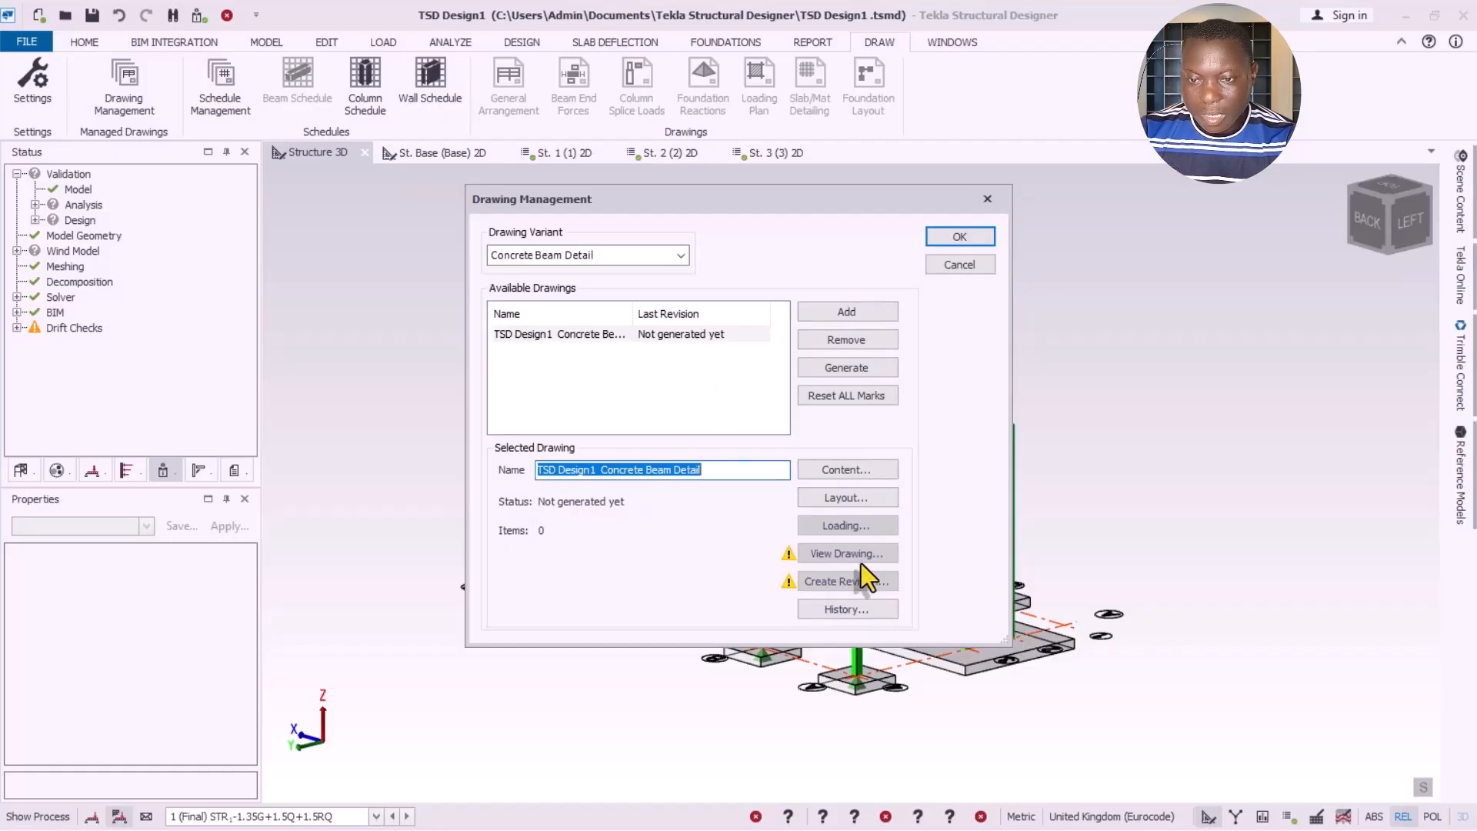
Step: Assign all Concrete Cast-in-place Beams to the content of the beam detail drawing
click(820, 471)
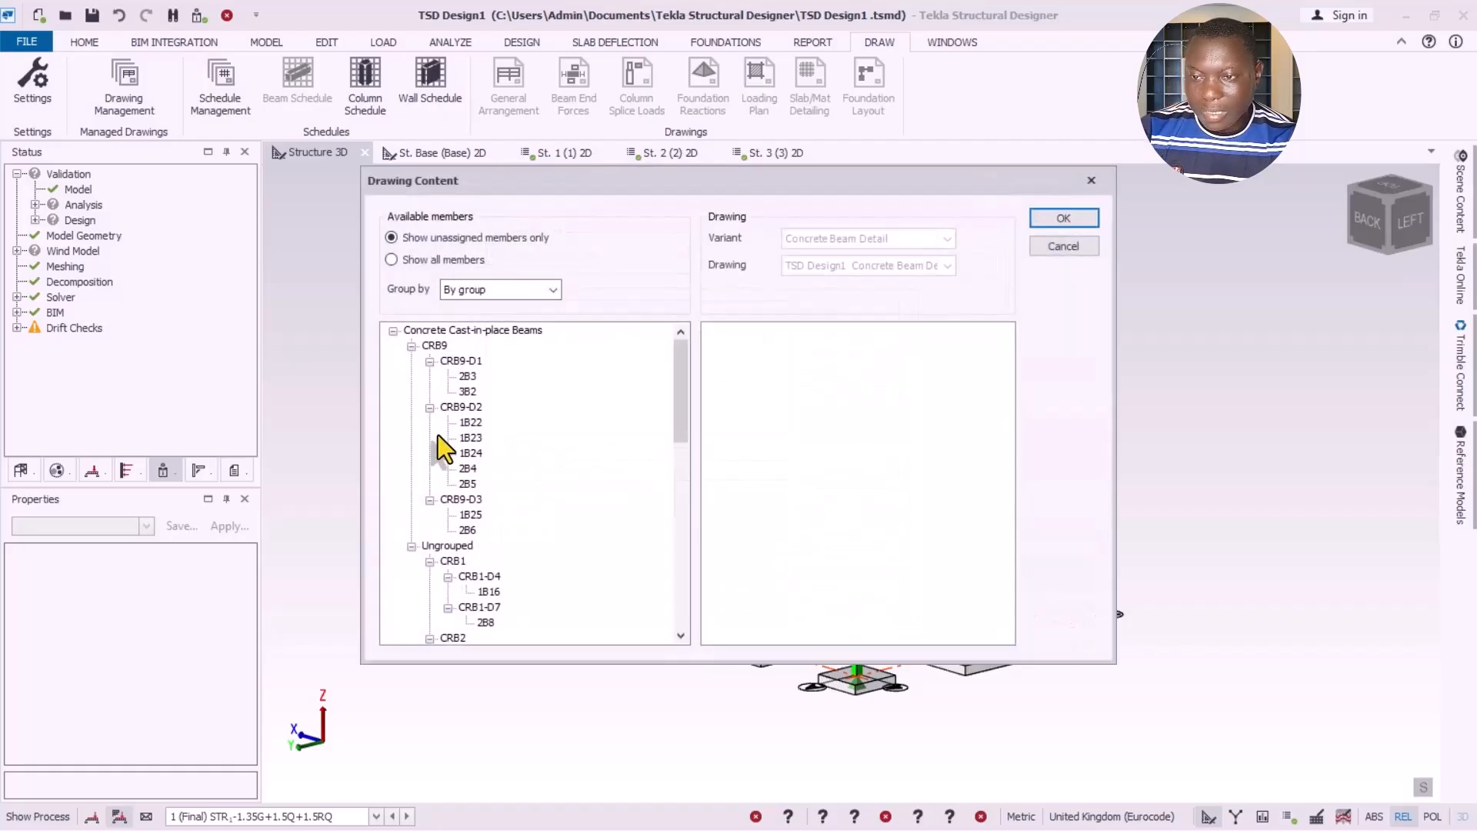
double_click(454, 332)
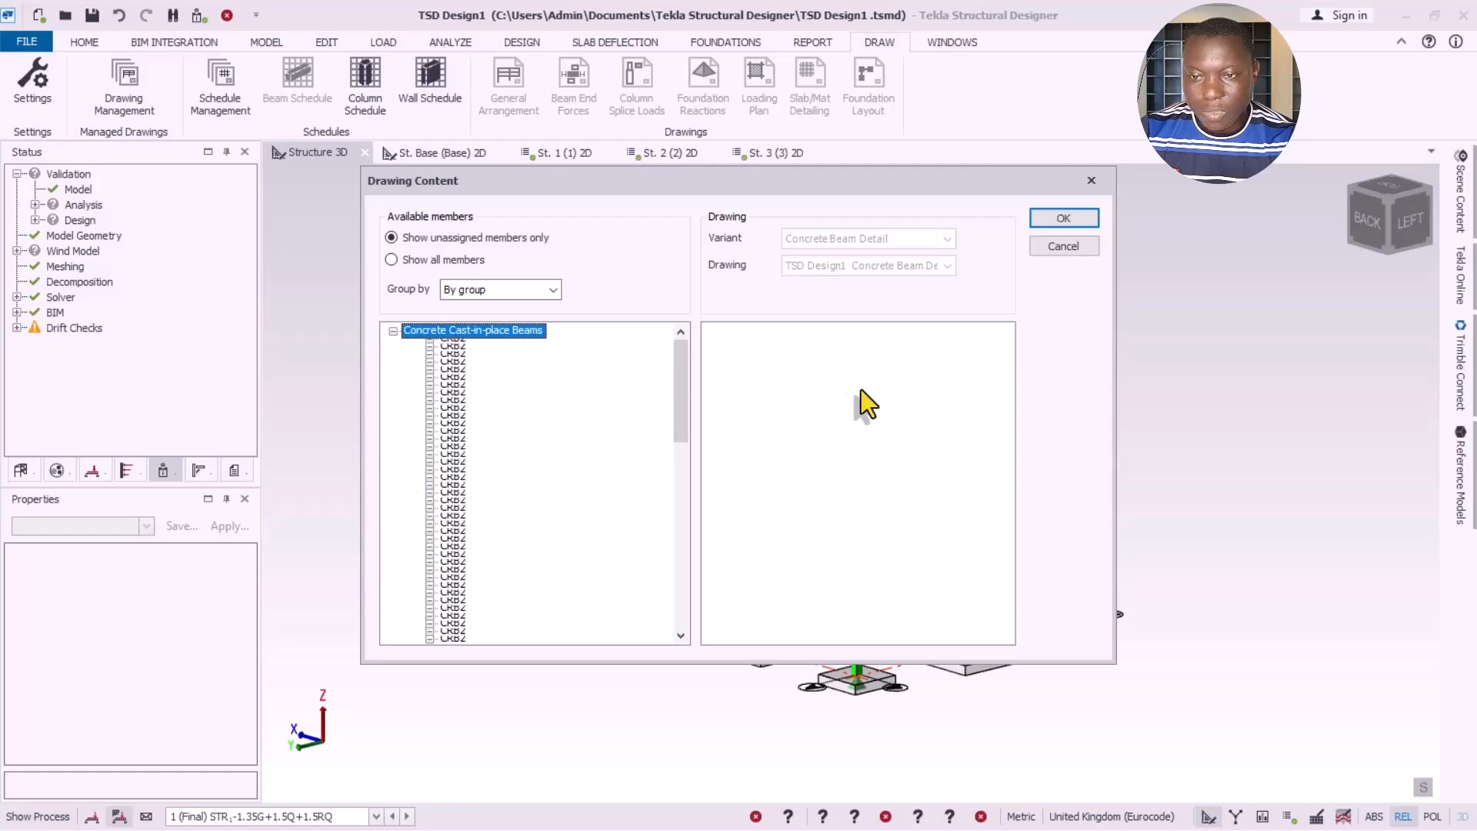
mouse_move(494, 335)
mouse_down()
mouse_move(791, 413)
mouse_move(760, 383)
mouse_up()
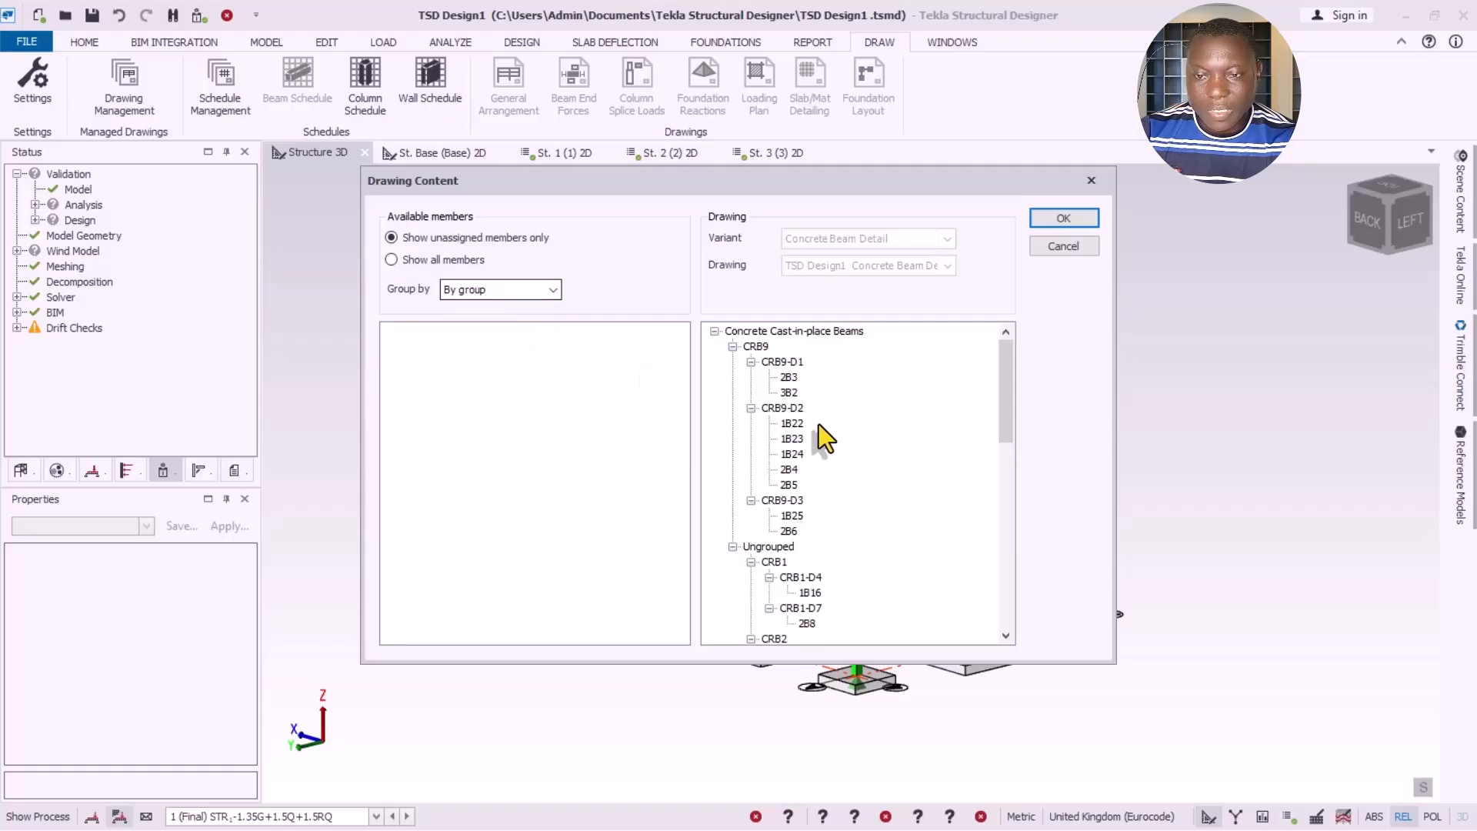
Step: Remove the Ungrouped beams from the beam detail drawing's content, keeping only the CRB9 group, and accept it
mouse_move(1010, 365)
mouse_down()
mouse_move(986, 570)
mouse_move(1009, 417)
mouse_up()
click(777, 392)
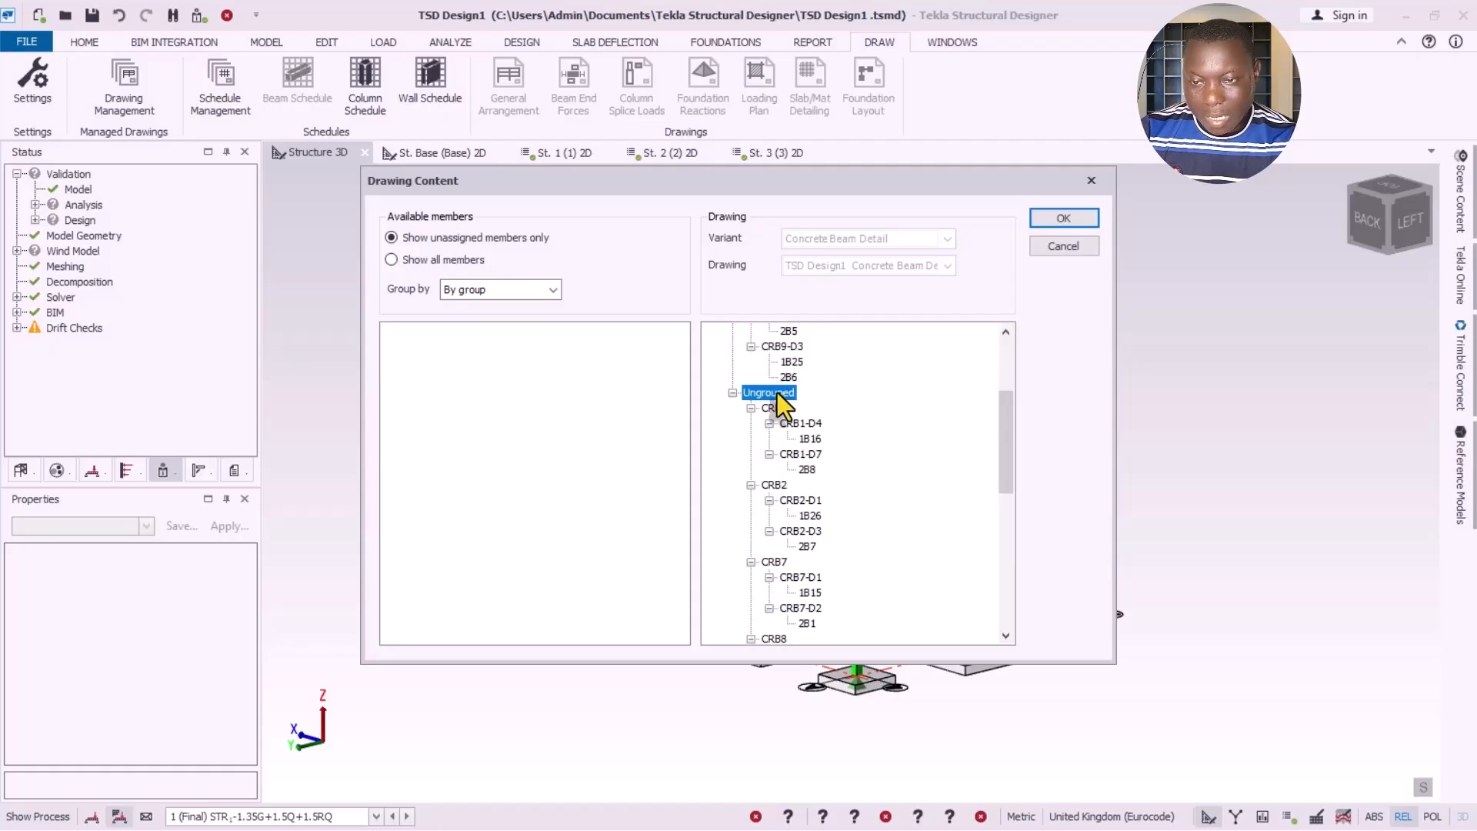
drag(777, 393, 419, 388)
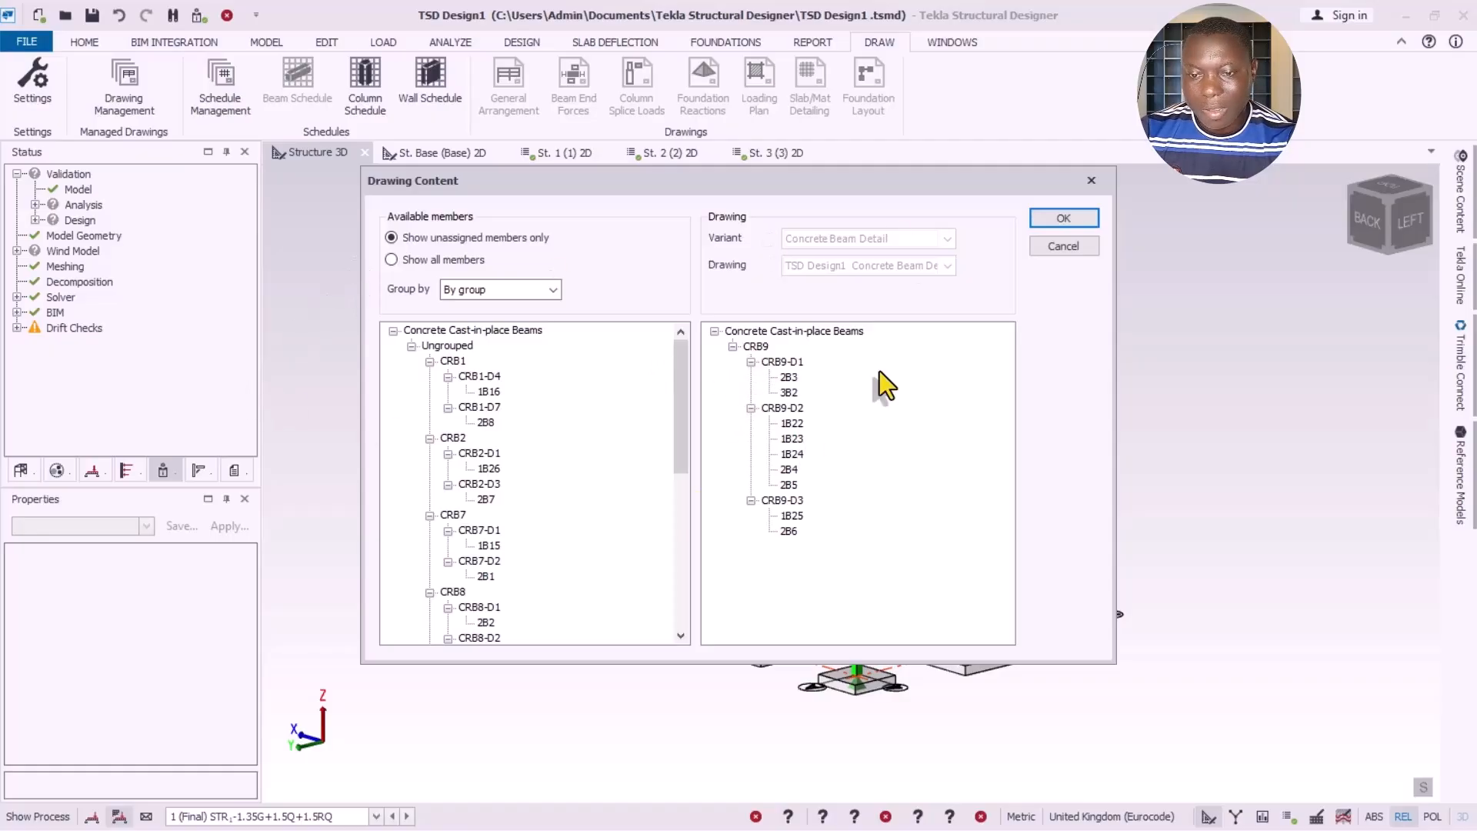
click(1064, 219)
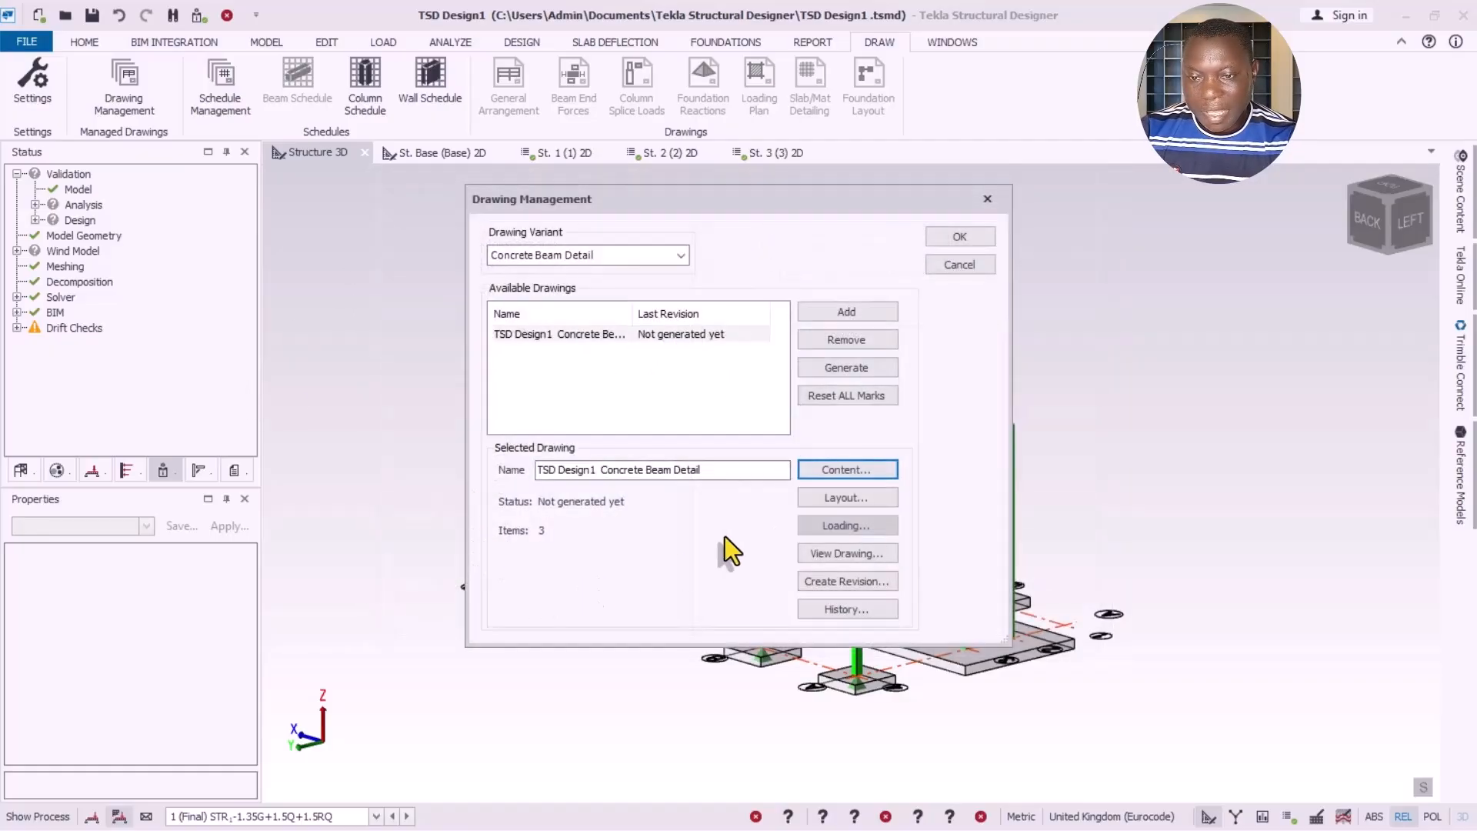
Step: Export the beam detail drawing to DXF with an automatic file name, Beam Detail layer configuration and style, and 1:25 scale
click(838, 554)
click(854, 459)
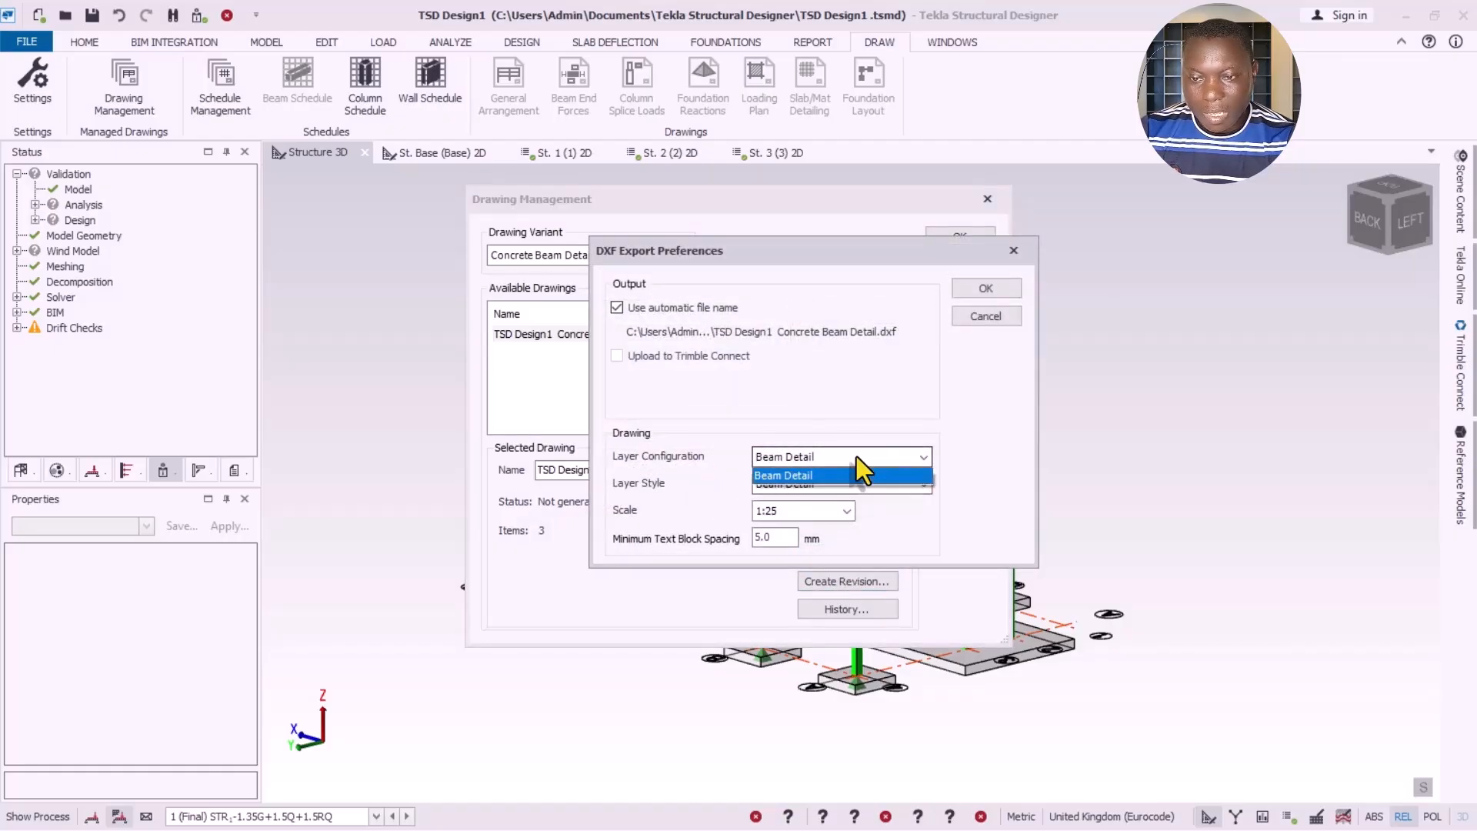
click(856, 473)
click(853, 484)
click(834, 503)
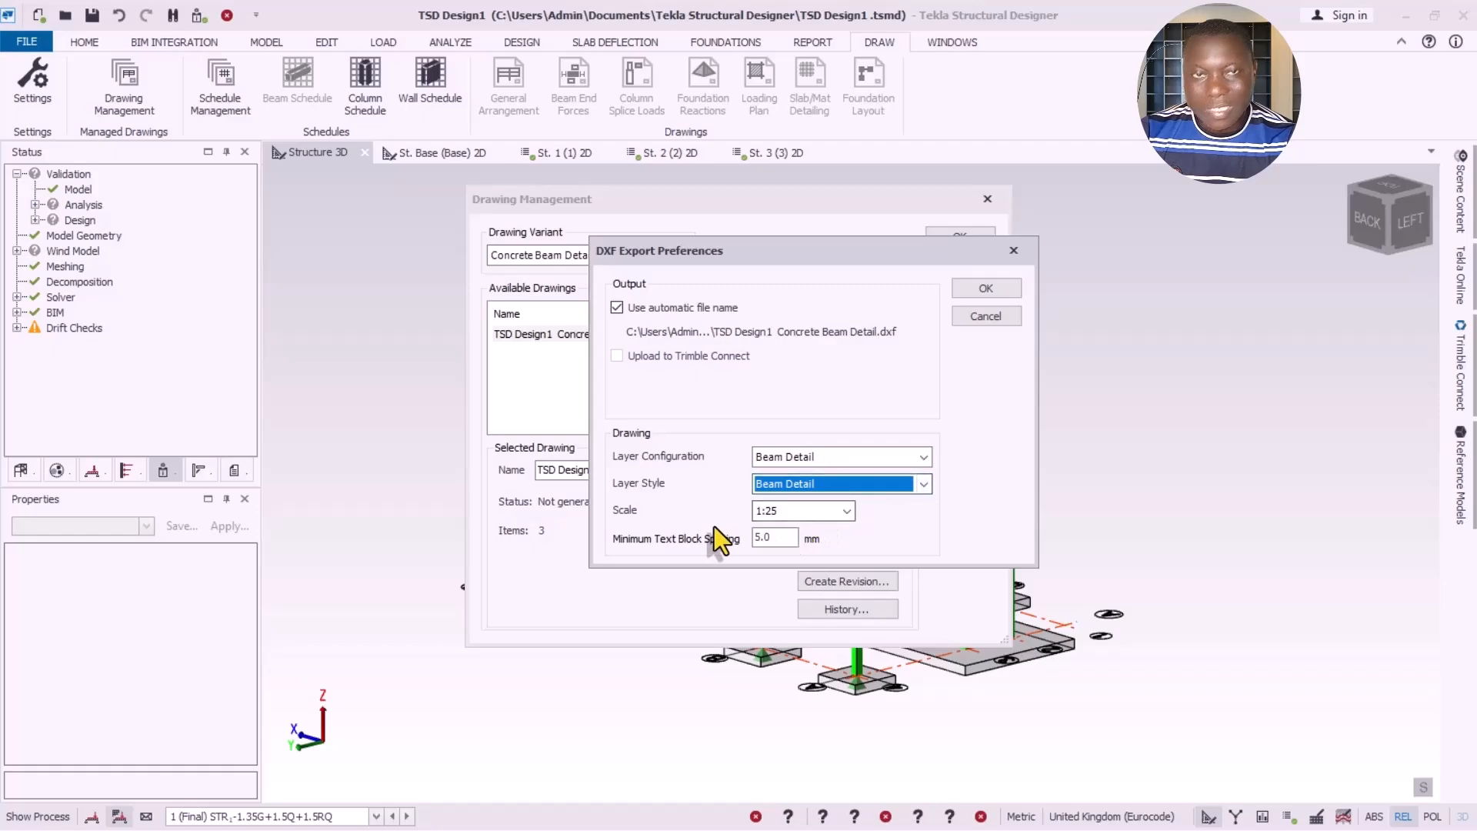
click(985, 289)
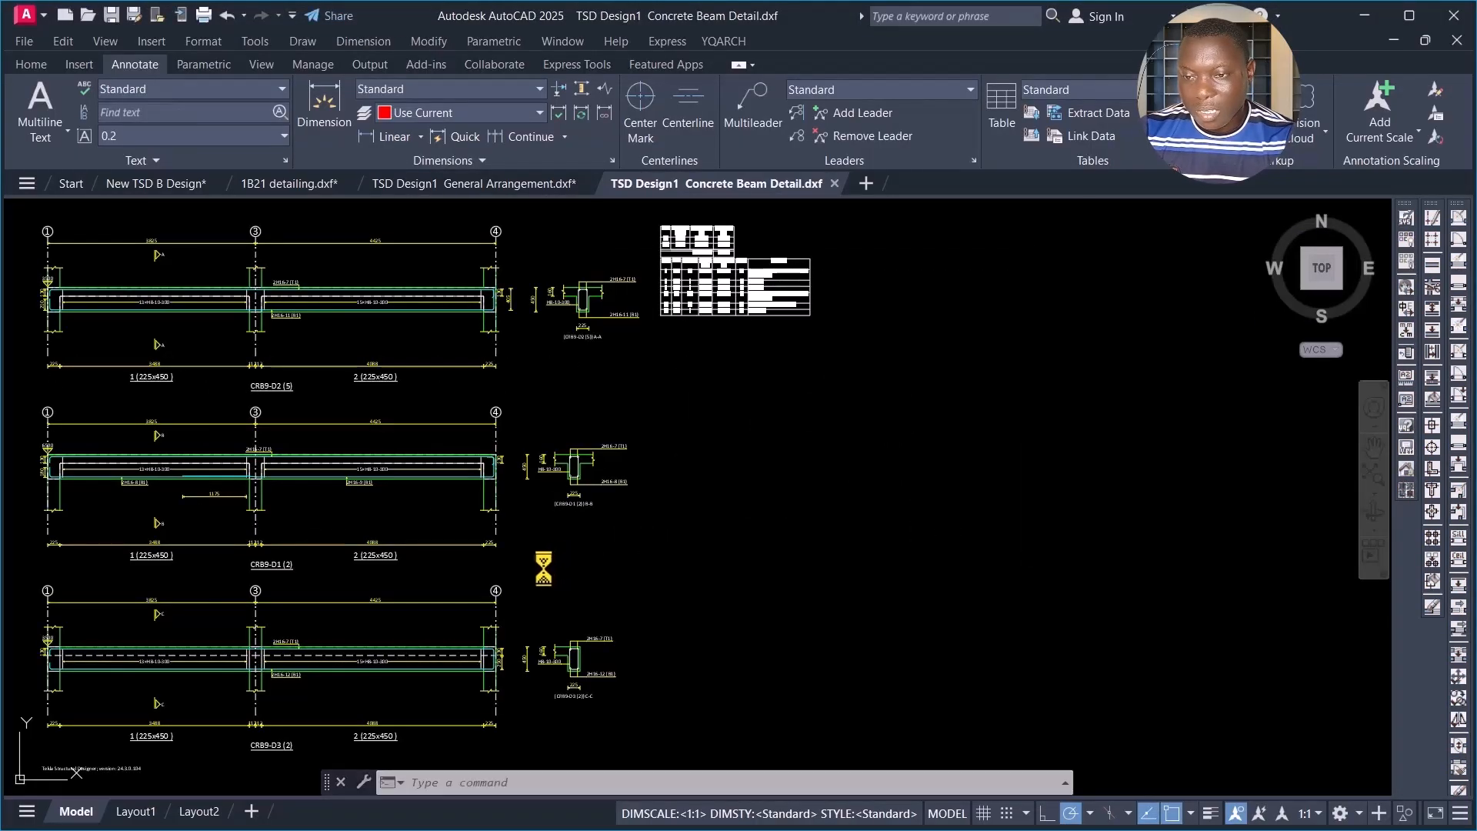
Step: Examine the CRB9 beam elevations, cross-sections and bar schedule tables in the exported Concrete Beam Detail DXF in AutoCAD
scroll(584, 539, down, 4)
scroll(557, 494, up, 4)
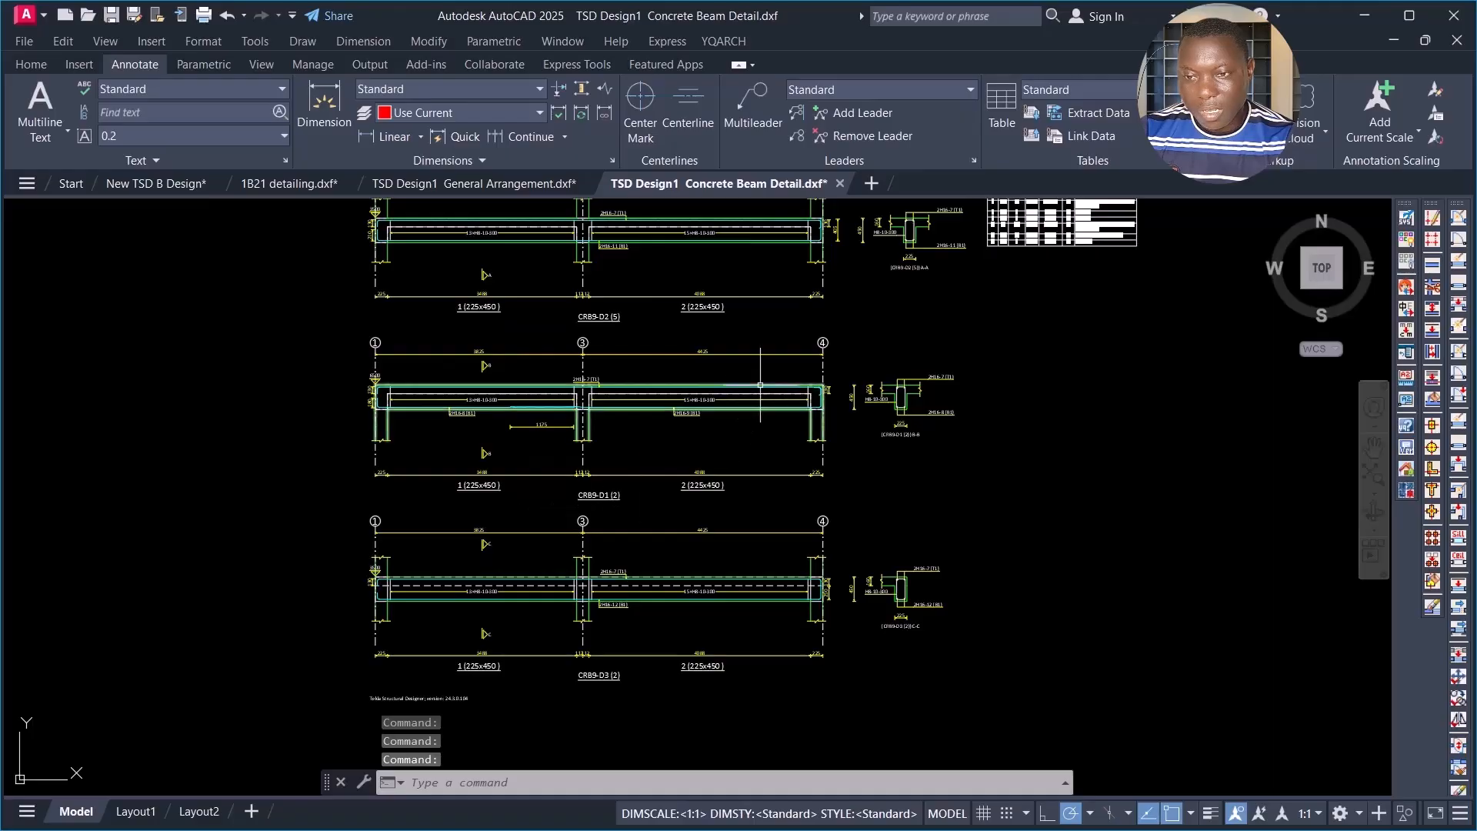
scroll(761, 461, down, 2)
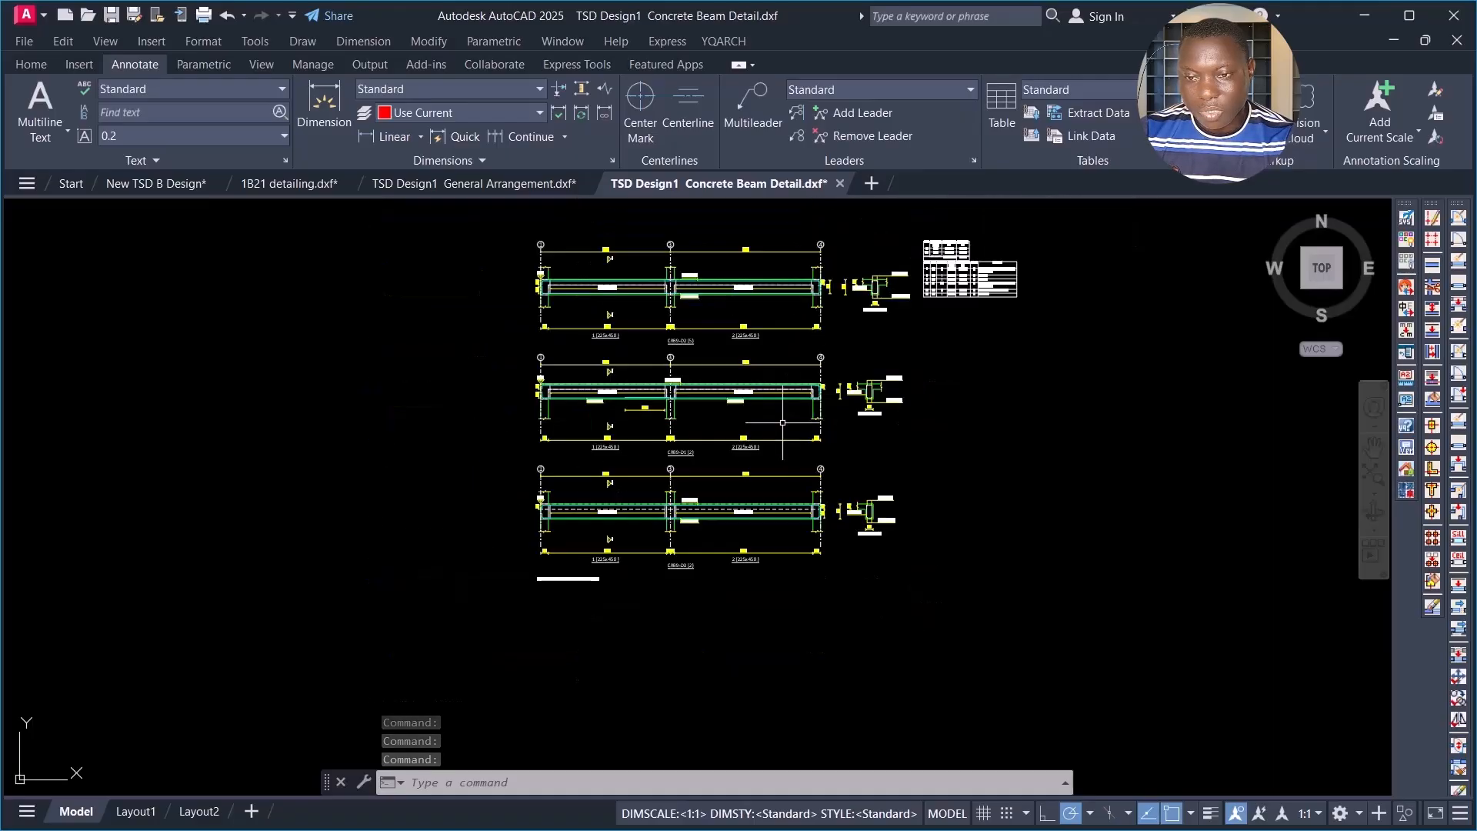
scroll(759, 473, up, 2)
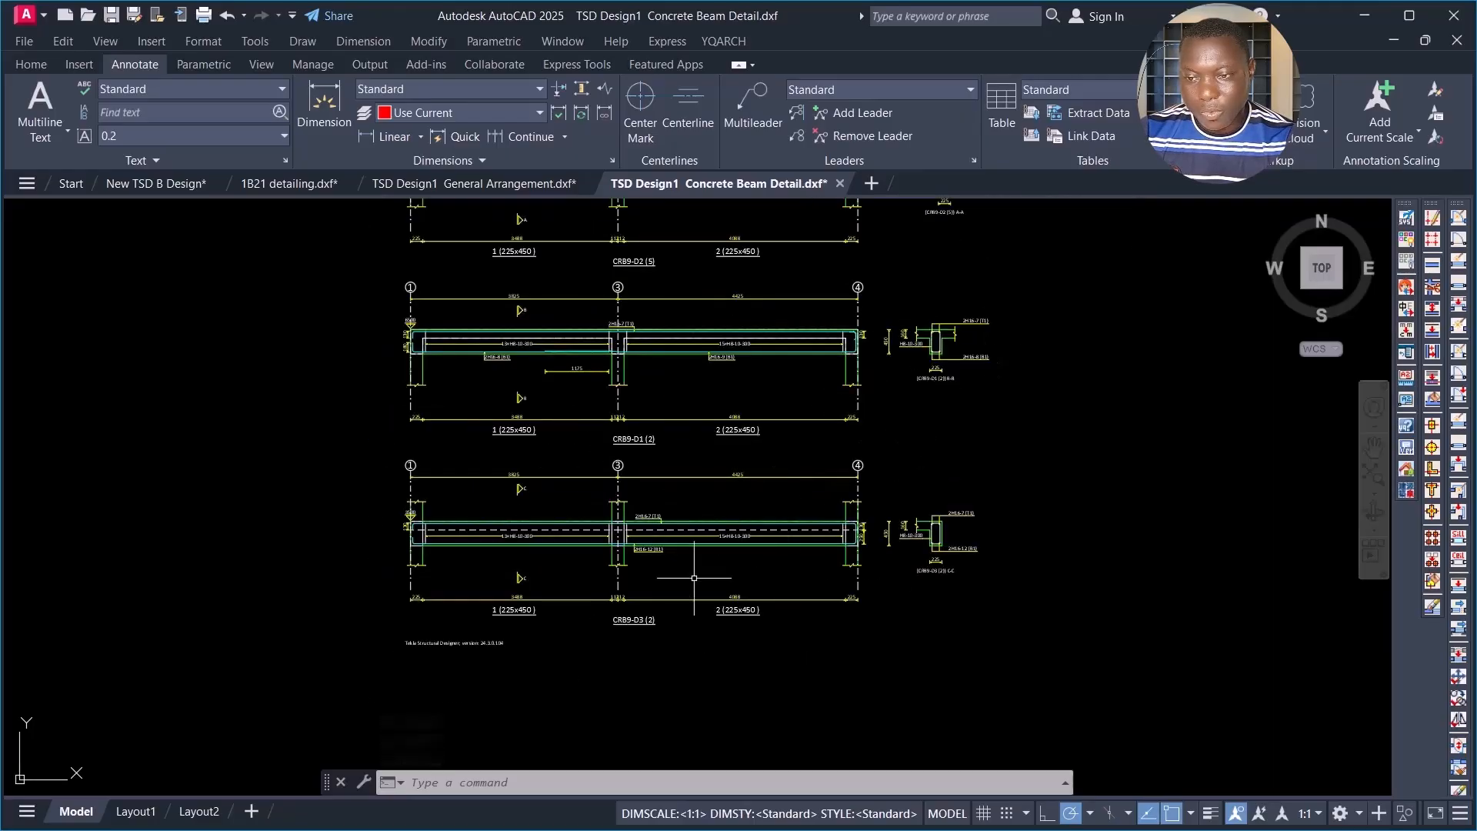
scroll(626, 602, down, 1)
scroll(750, 333, up, 1)
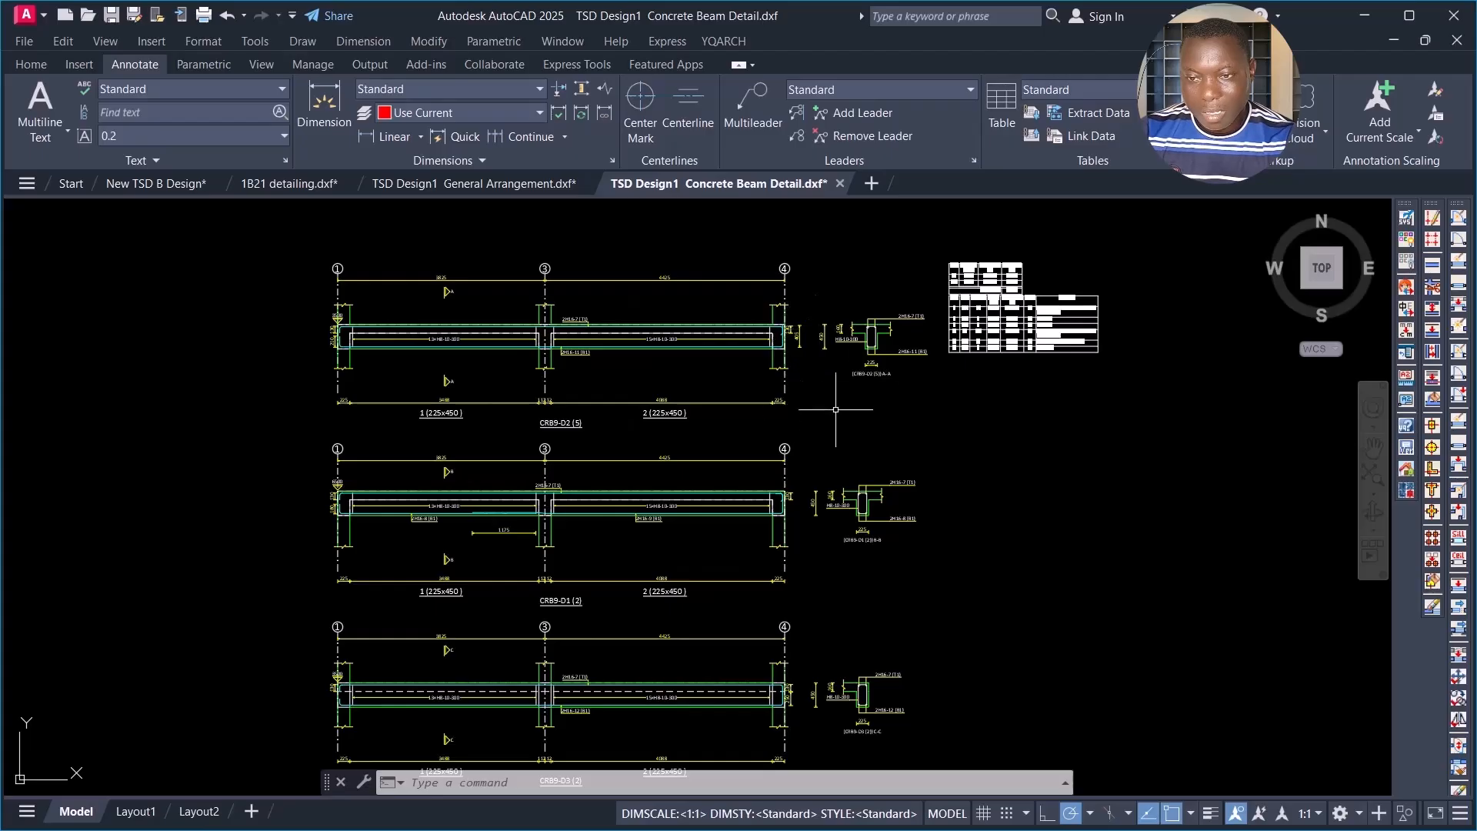
scroll(885, 337, up, 1)
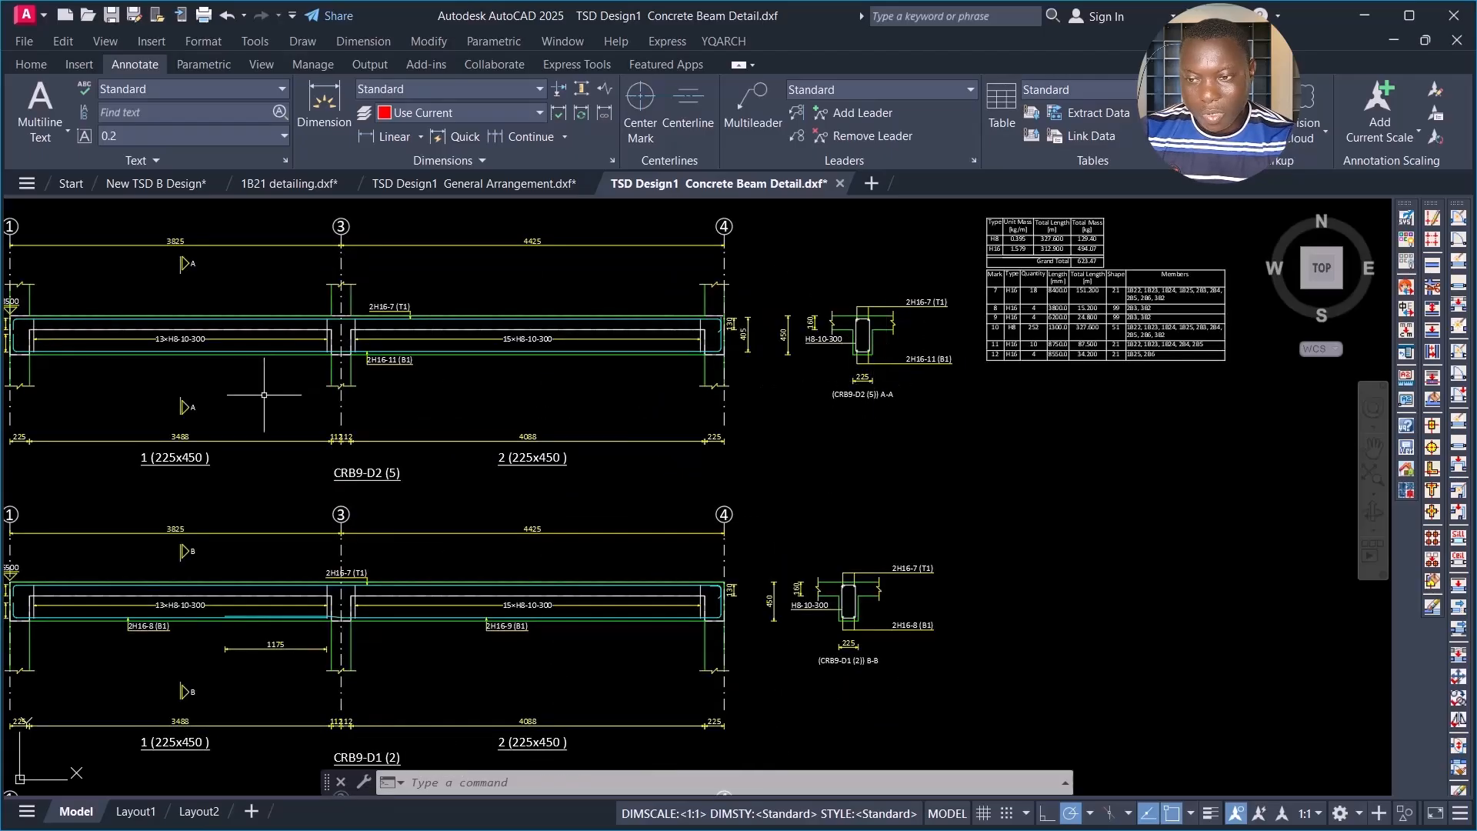
scroll(832, 360, up, 1)
scroll(908, 296, up, 2)
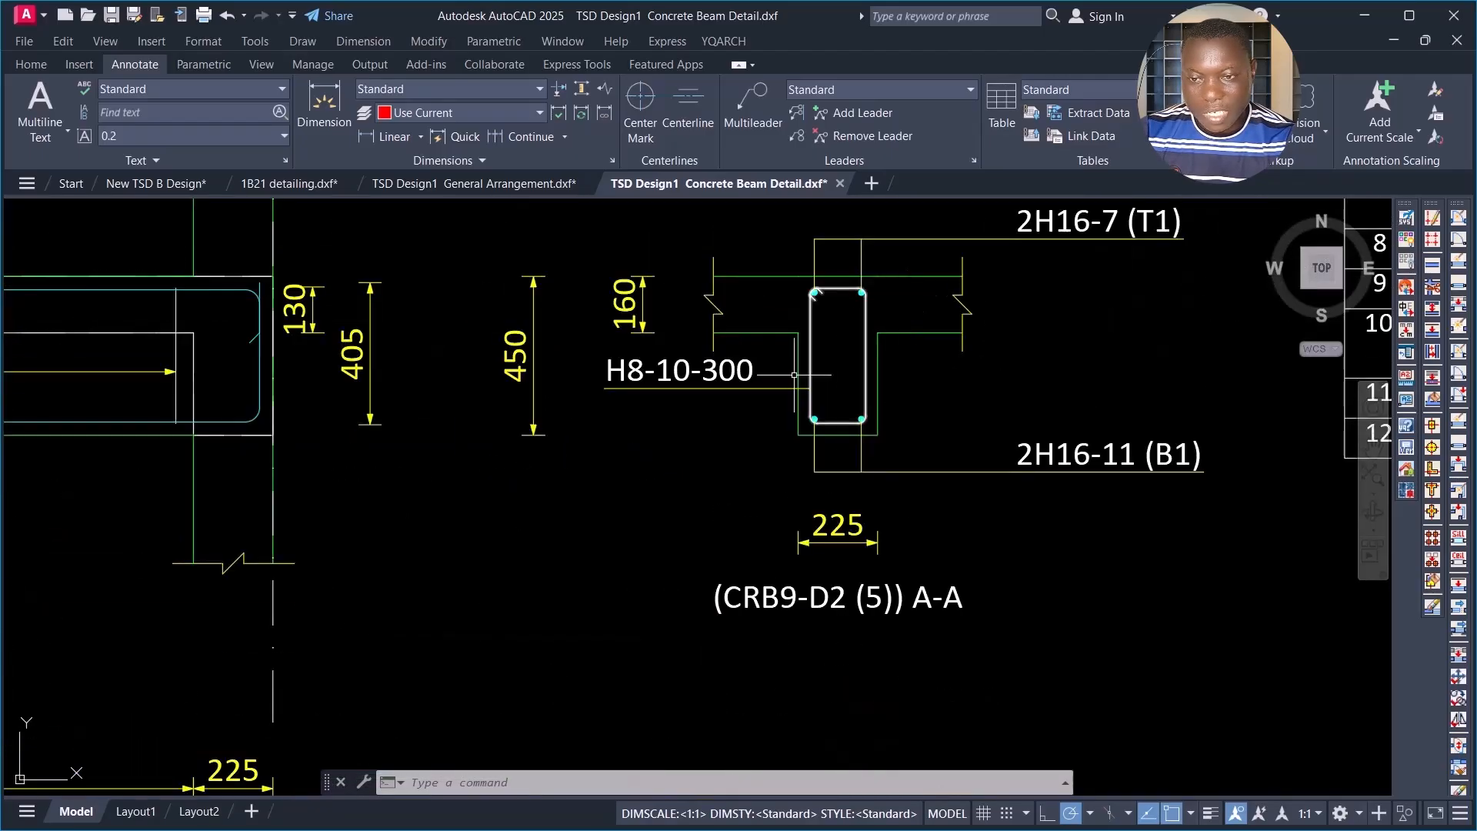
scroll(772, 359, down, 4)
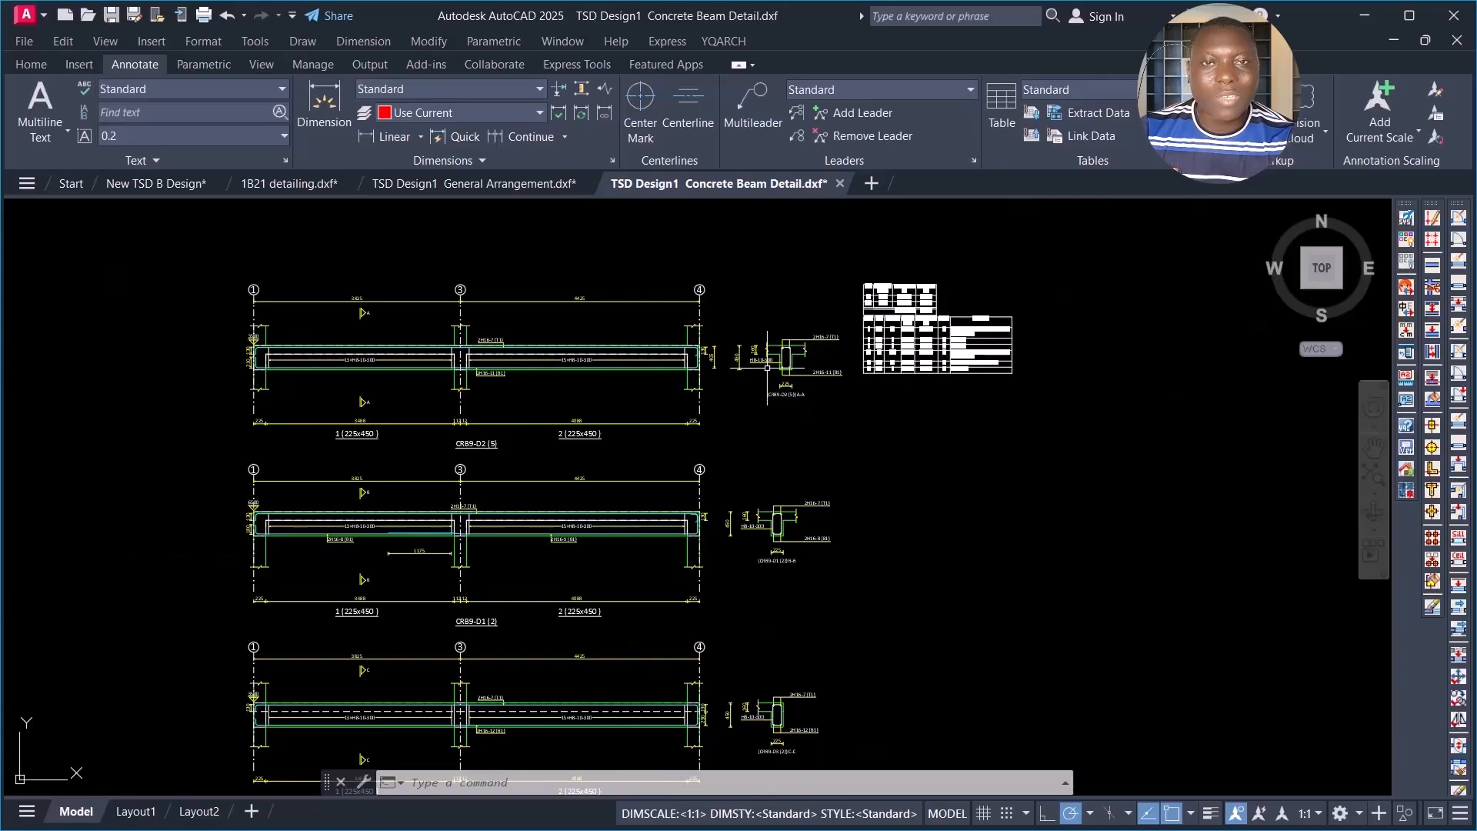
scroll(809, 372, down, 1)
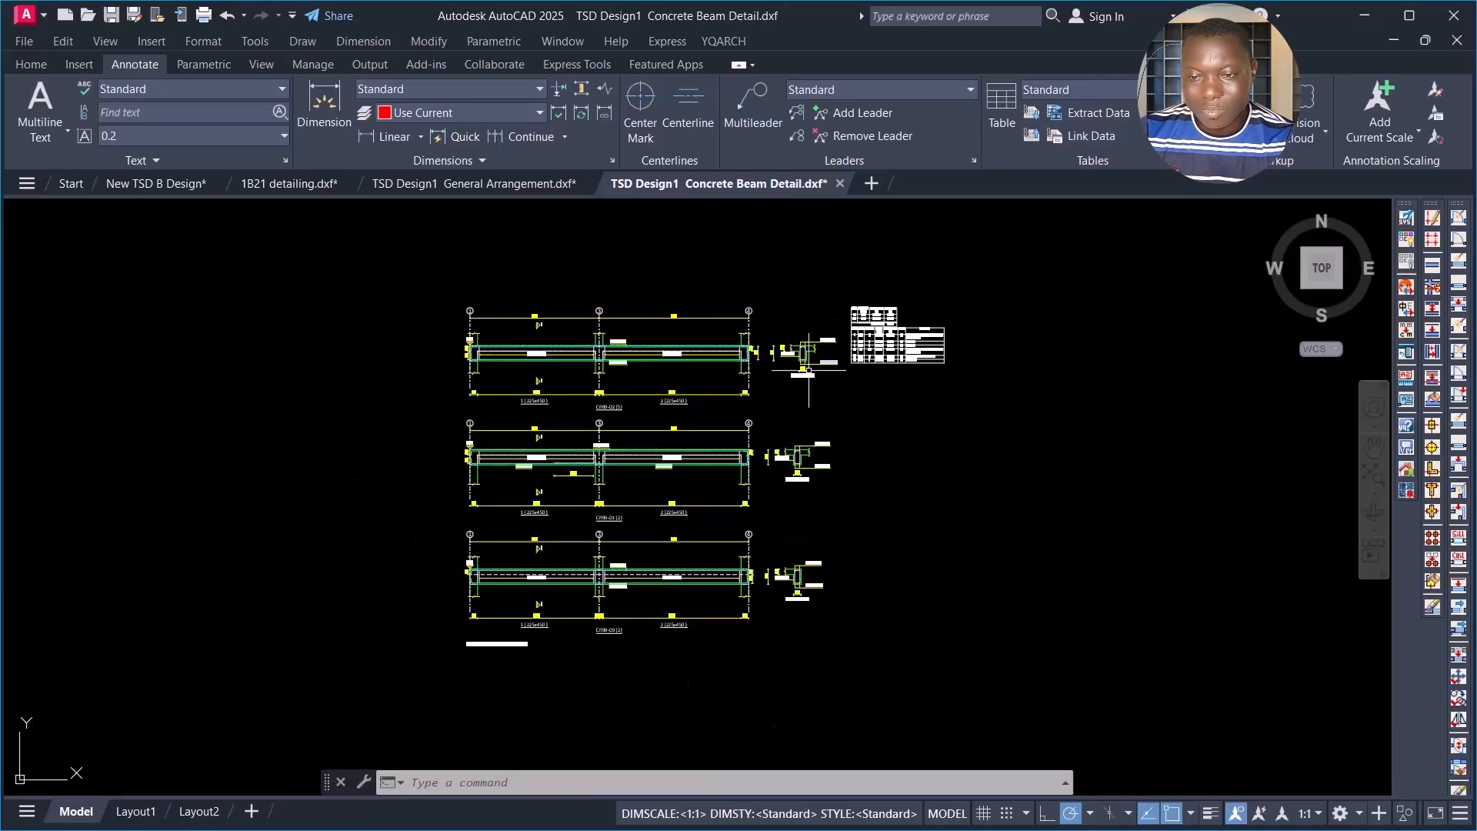
scroll(809, 371, up, 4)
scroll(772, 312, down, 8)
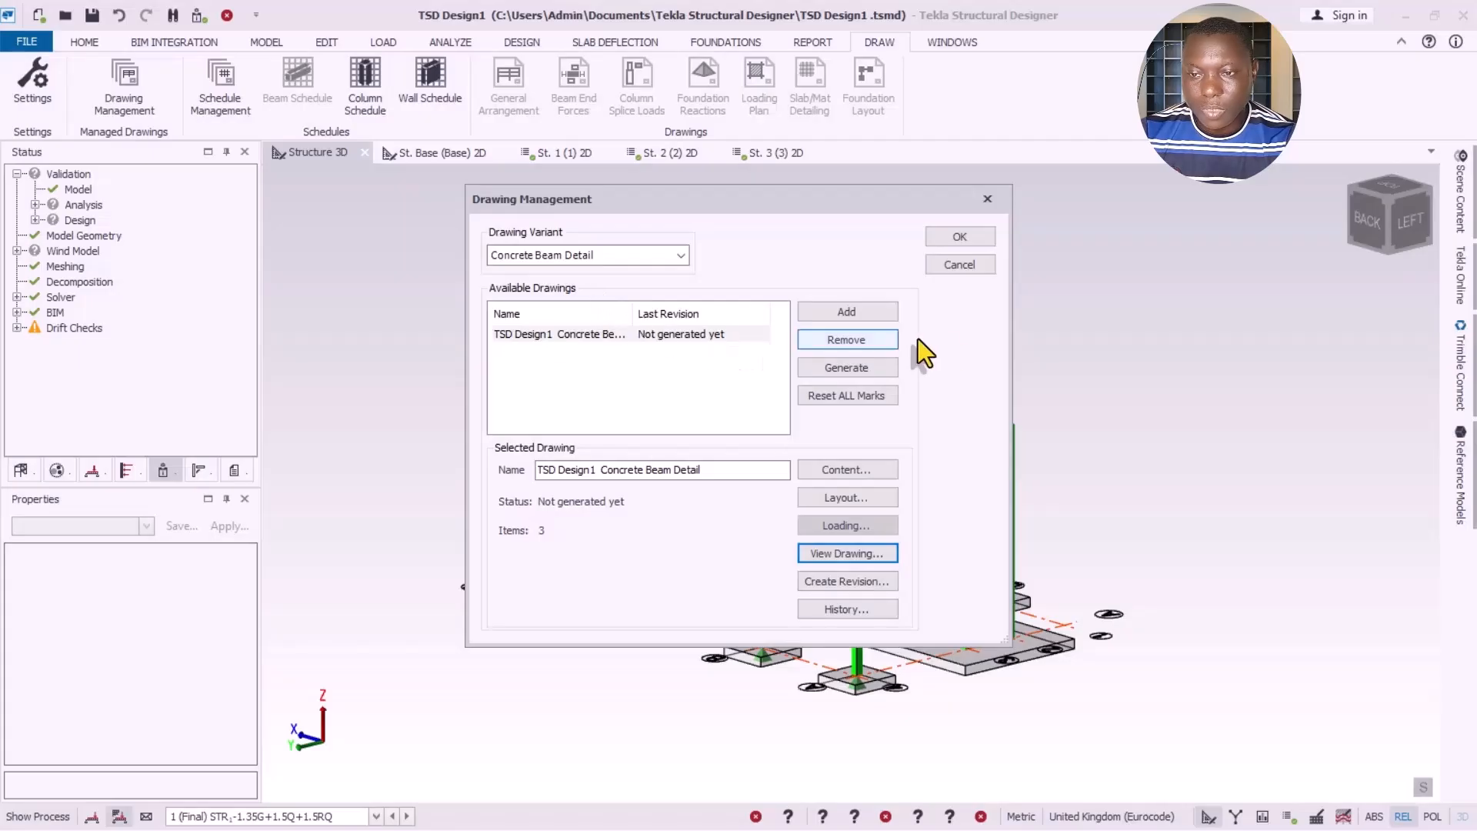
Step: Switch back to Tekla Structural Designer and add a Concrete Column Detail drawing to the managed drawings
click(659, 256)
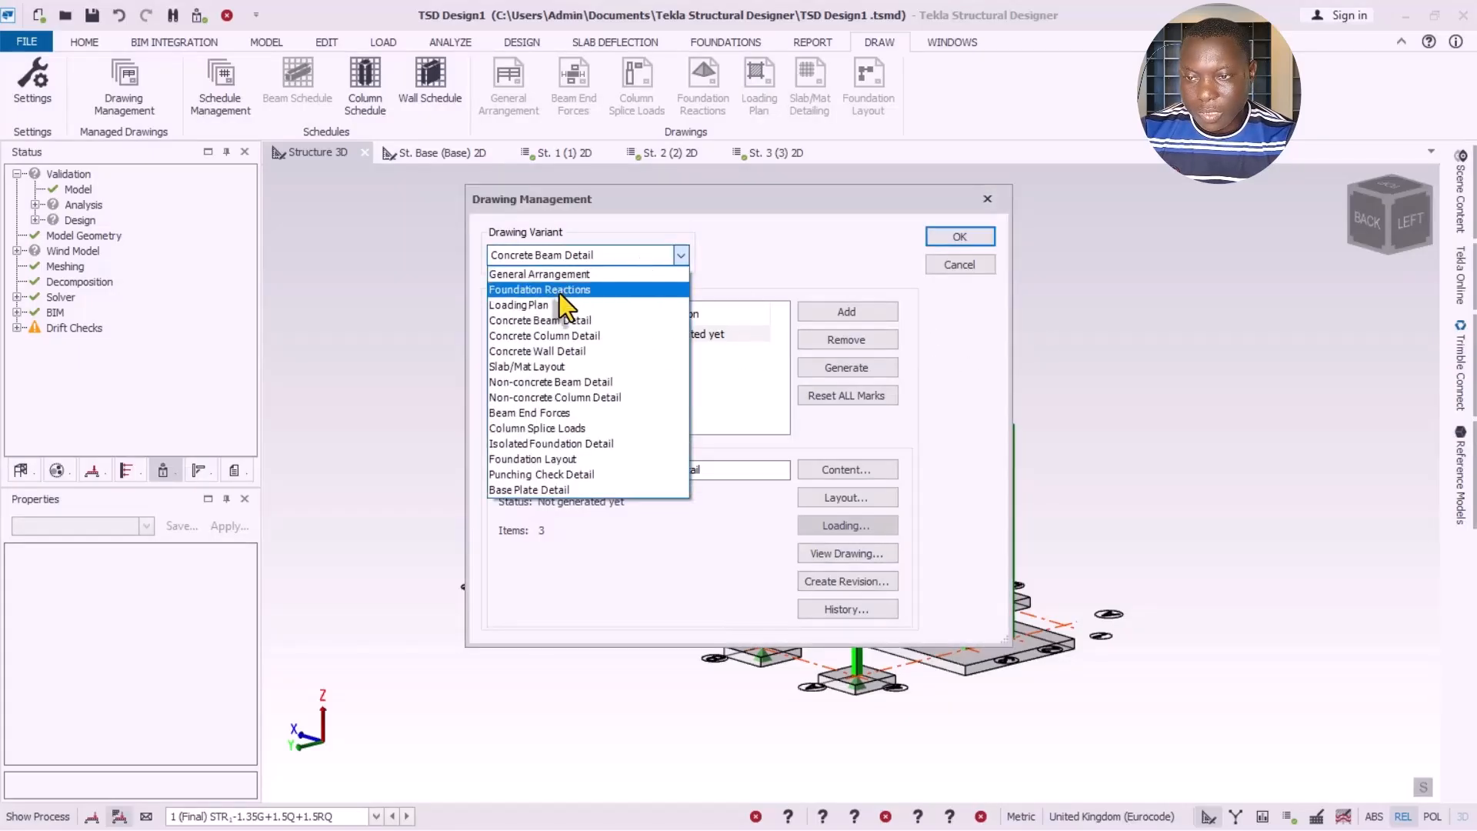
click(540, 336)
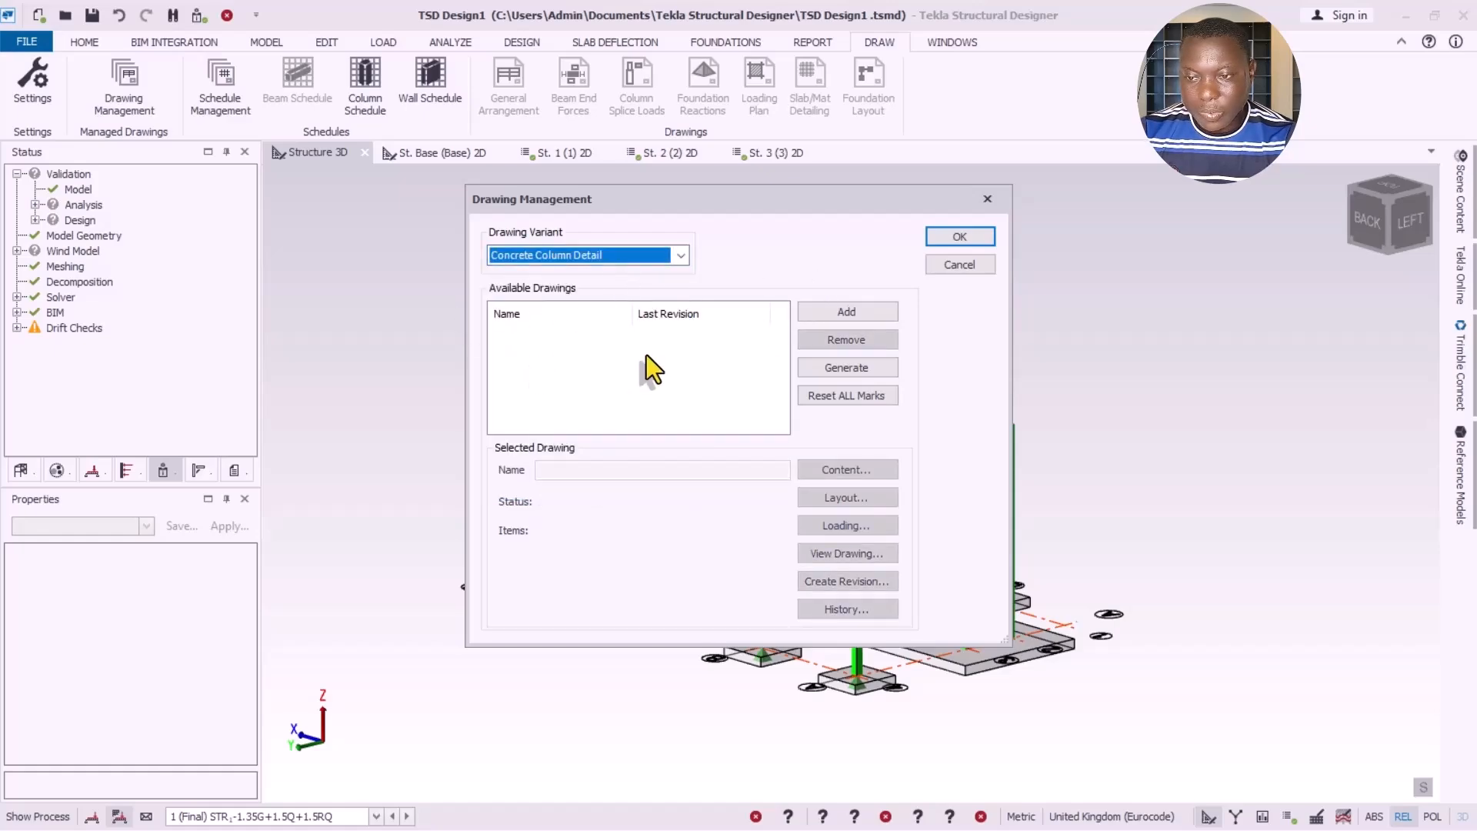
click(841, 312)
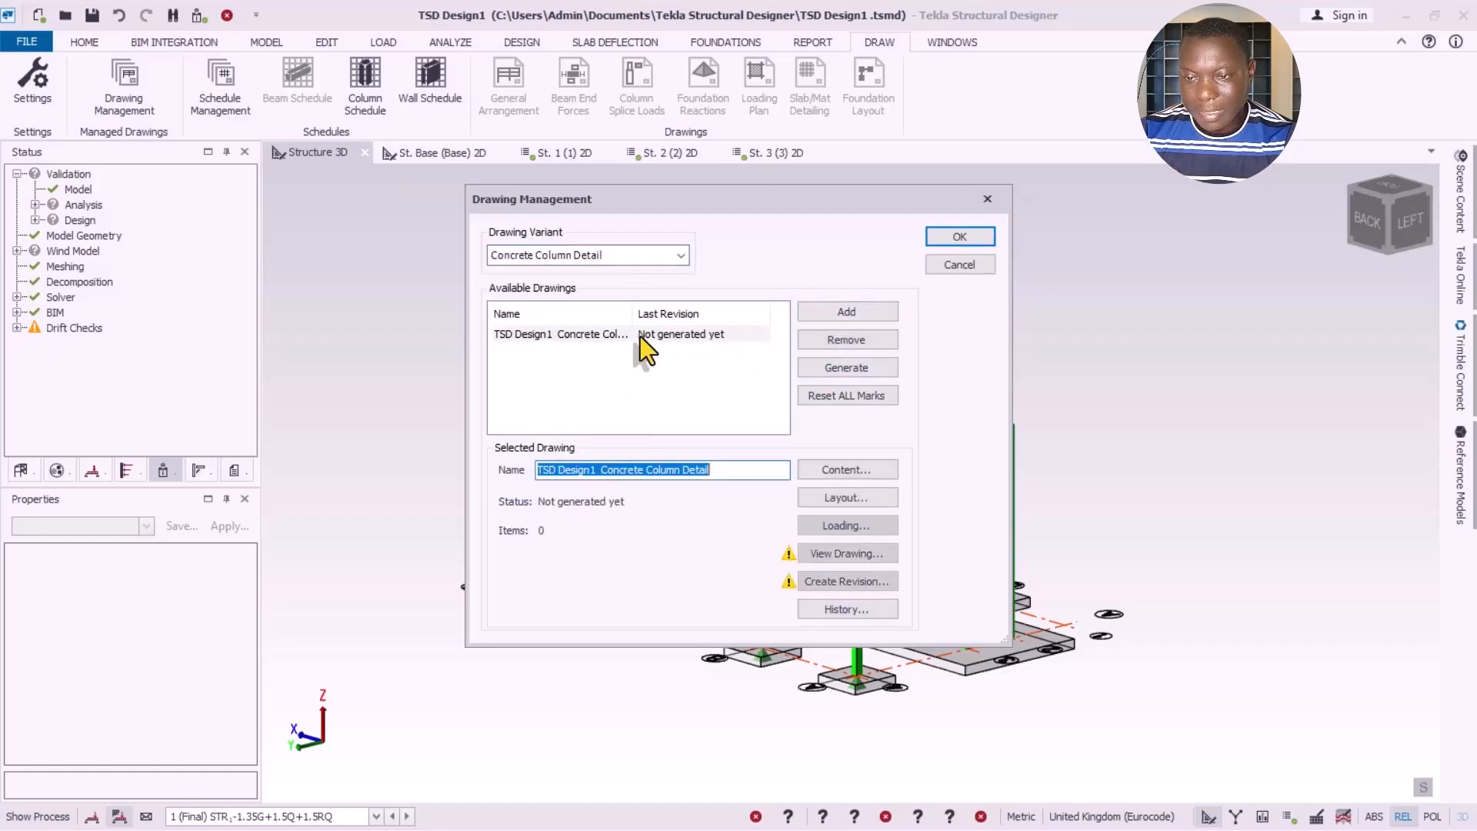
Step: Assign all Concrete Cast-in-place Columns to the column detail drawing's content, review the grouped and ungrouped columns, and accept it
click(859, 477)
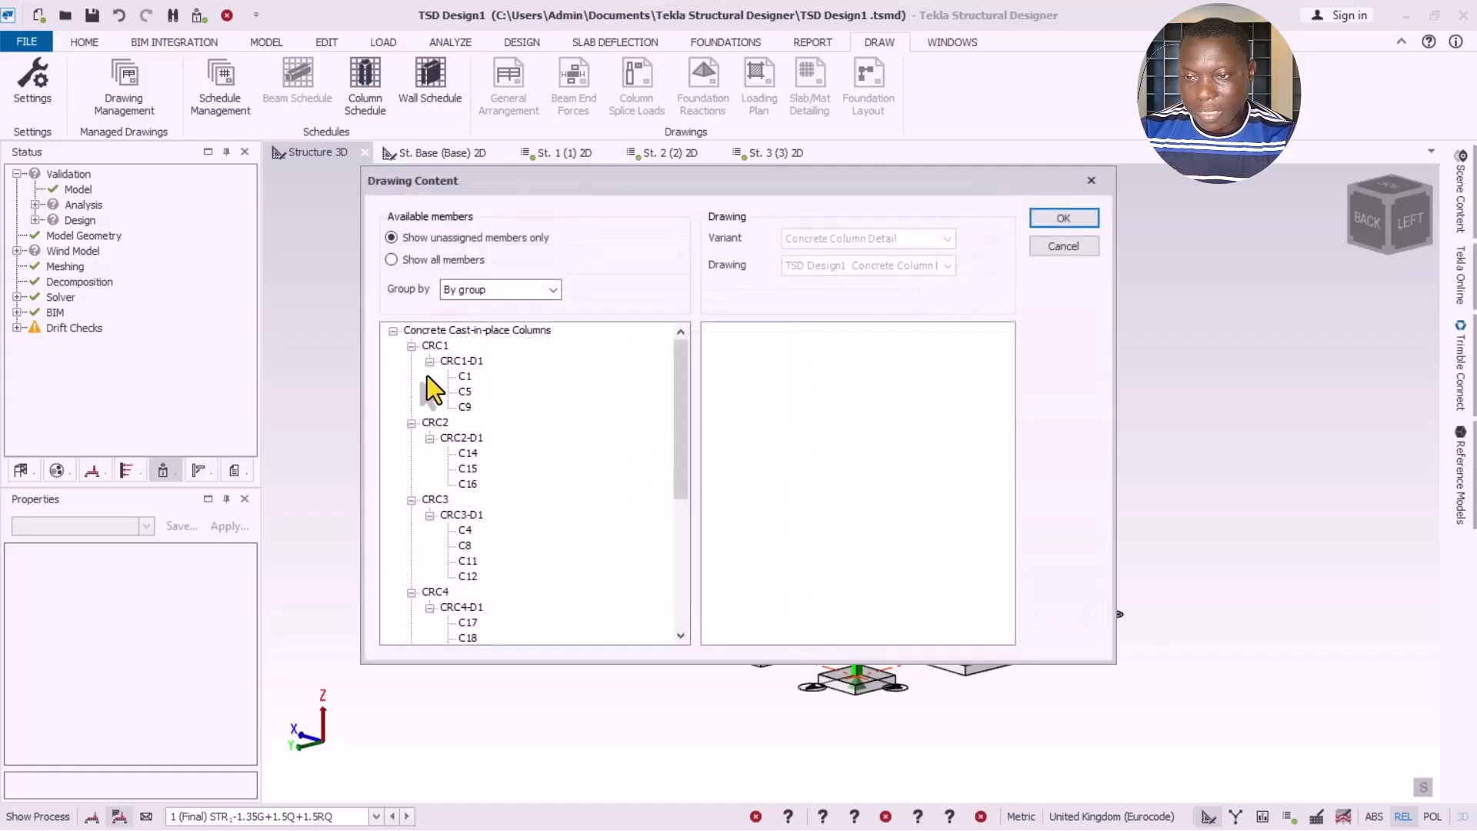
mouse_move(431, 336)
mouse_down()
mouse_move(837, 408)
mouse_move(833, 397)
mouse_up()
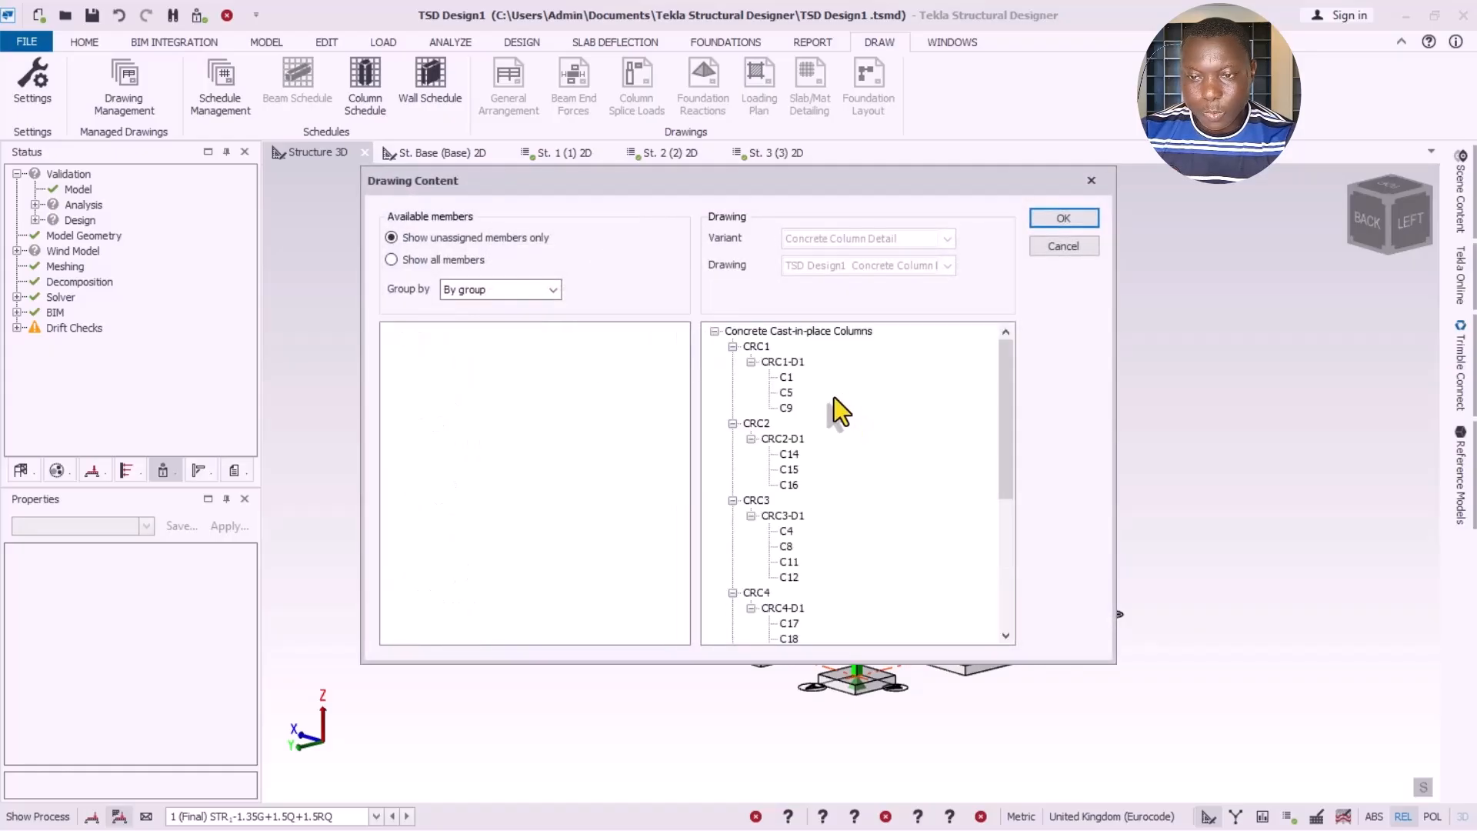
drag(1000, 390, 1004, 517)
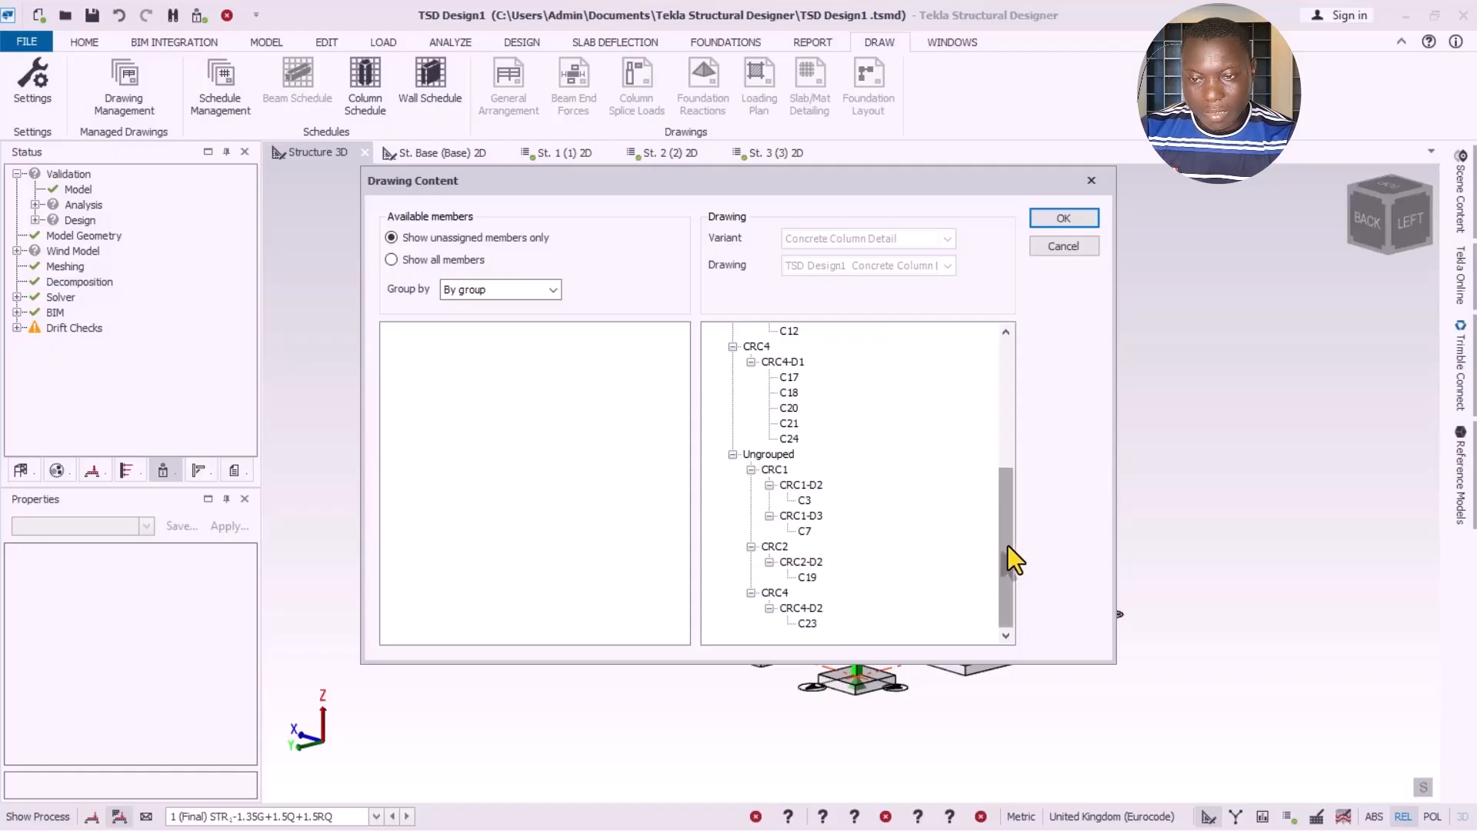
drag(1008, 546, 1010, 380)
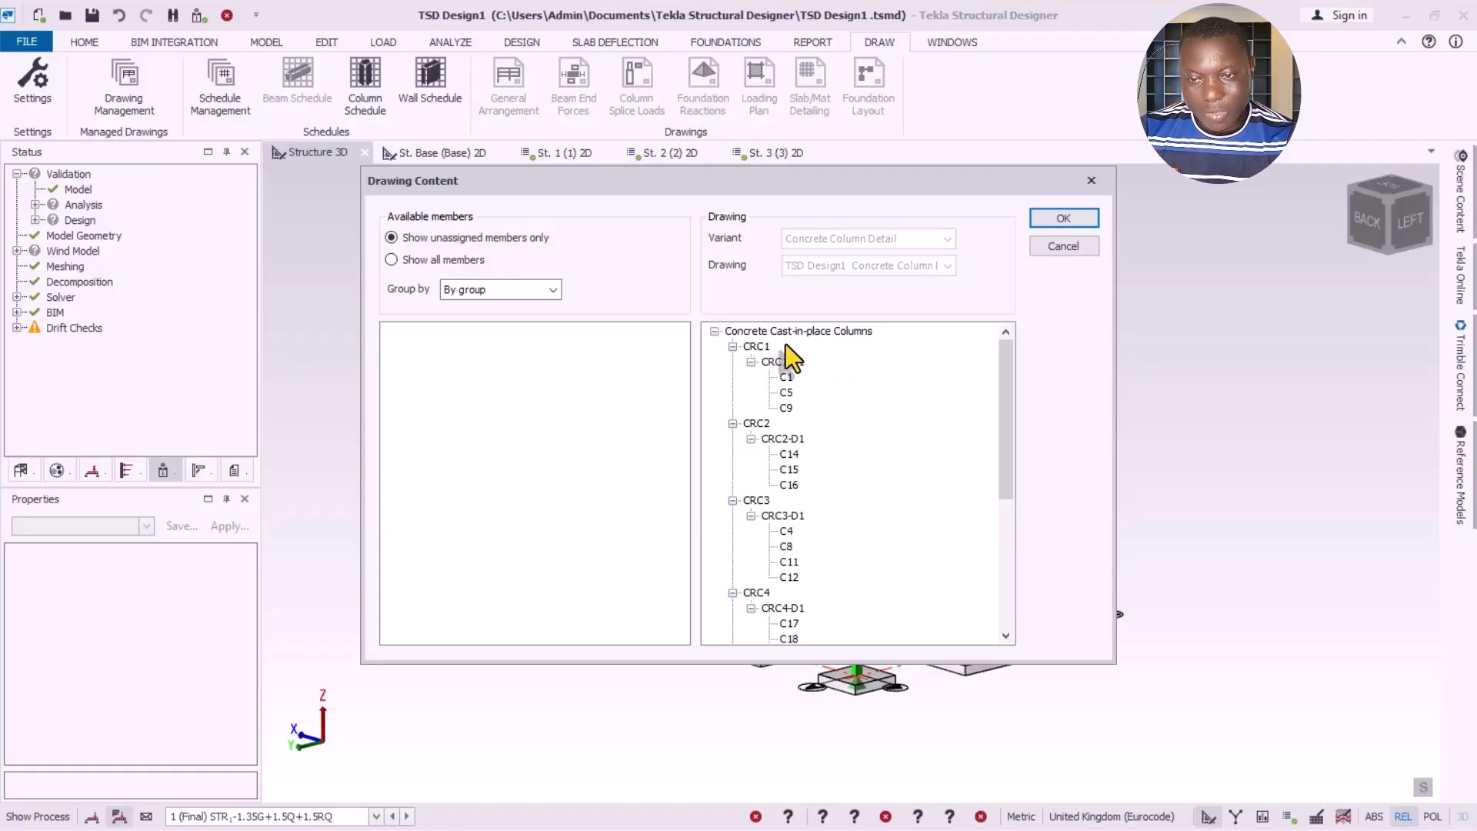
scroll(778, 395, down, 1)
scroll(777, 456, up, 1)
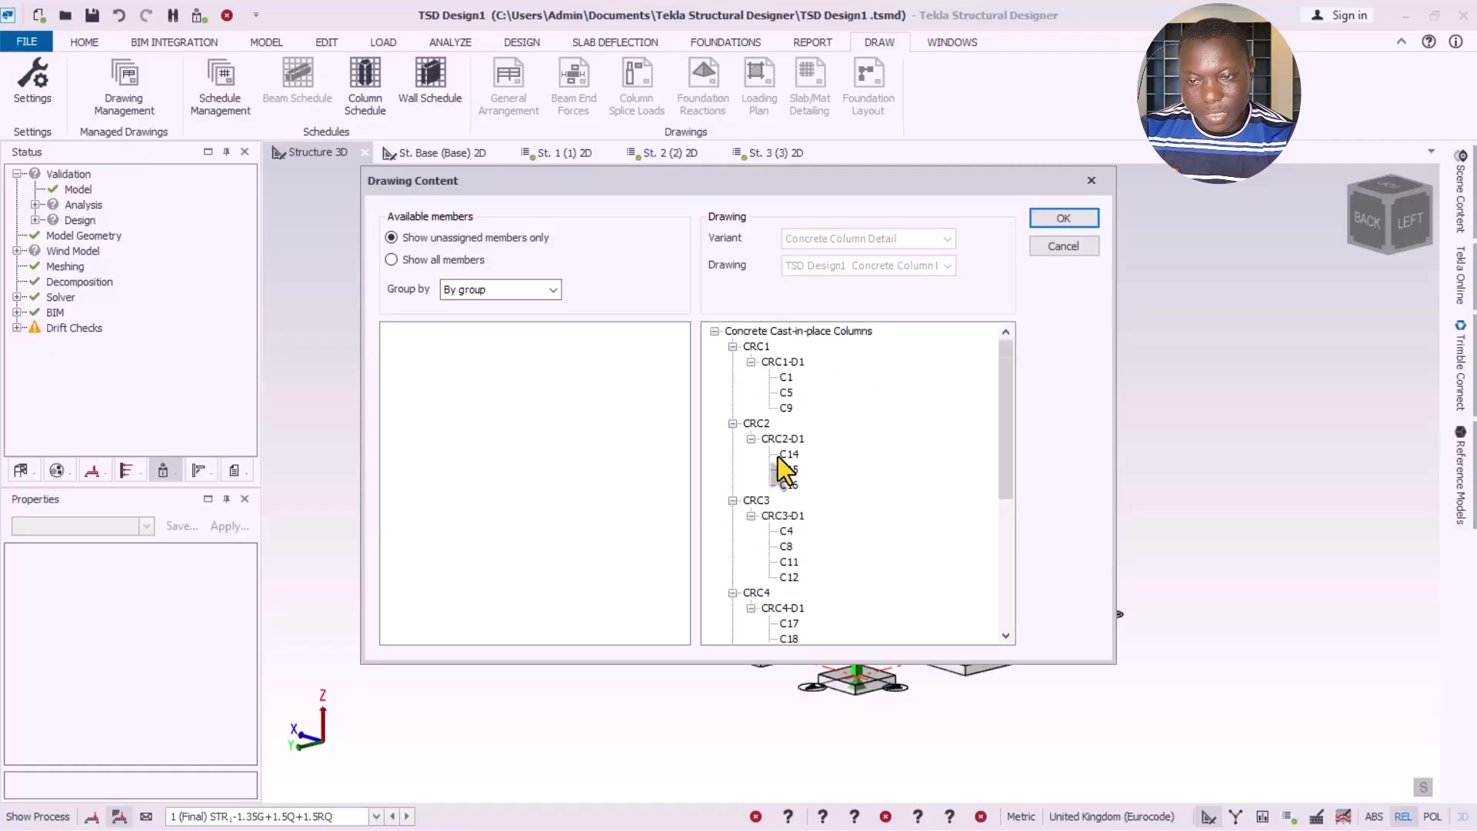
scroll(792, 498, down, 5)
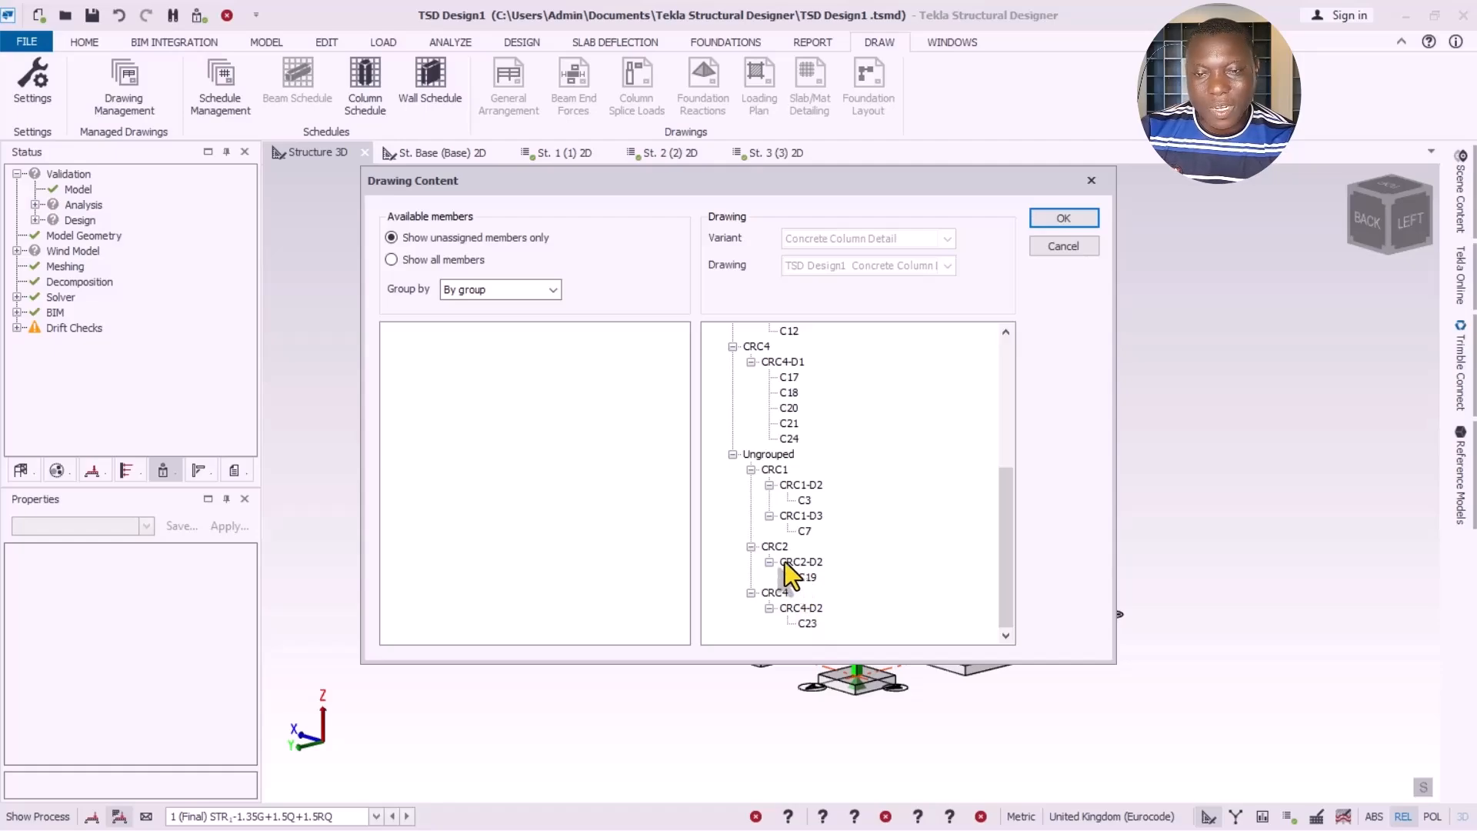
click(1074, 219)
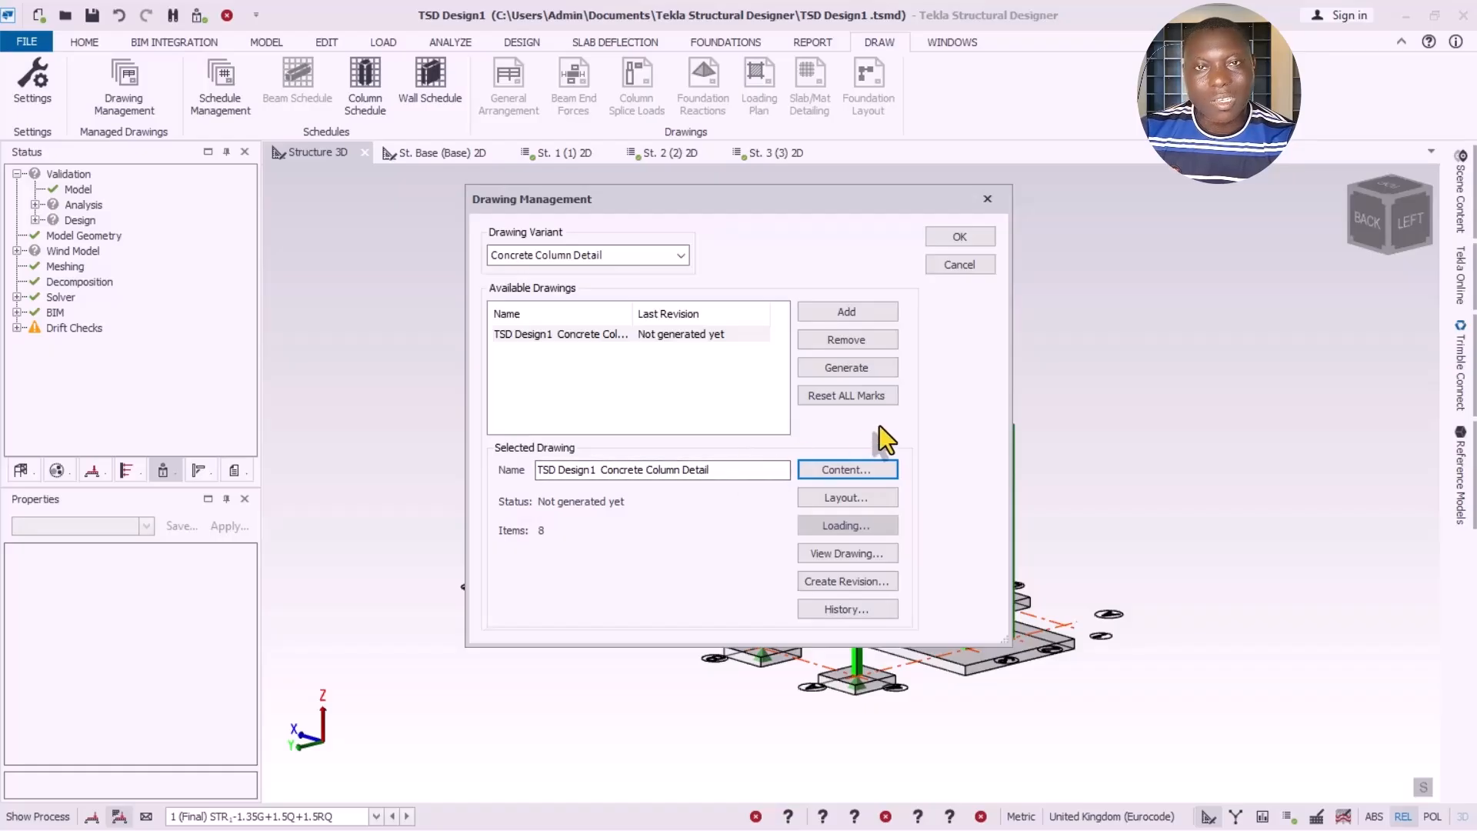
Step: Export the column detail drawing to DXF with an automatic file name, Column Detail layer configuration and style, and 1:25 scale
click(847, 559)
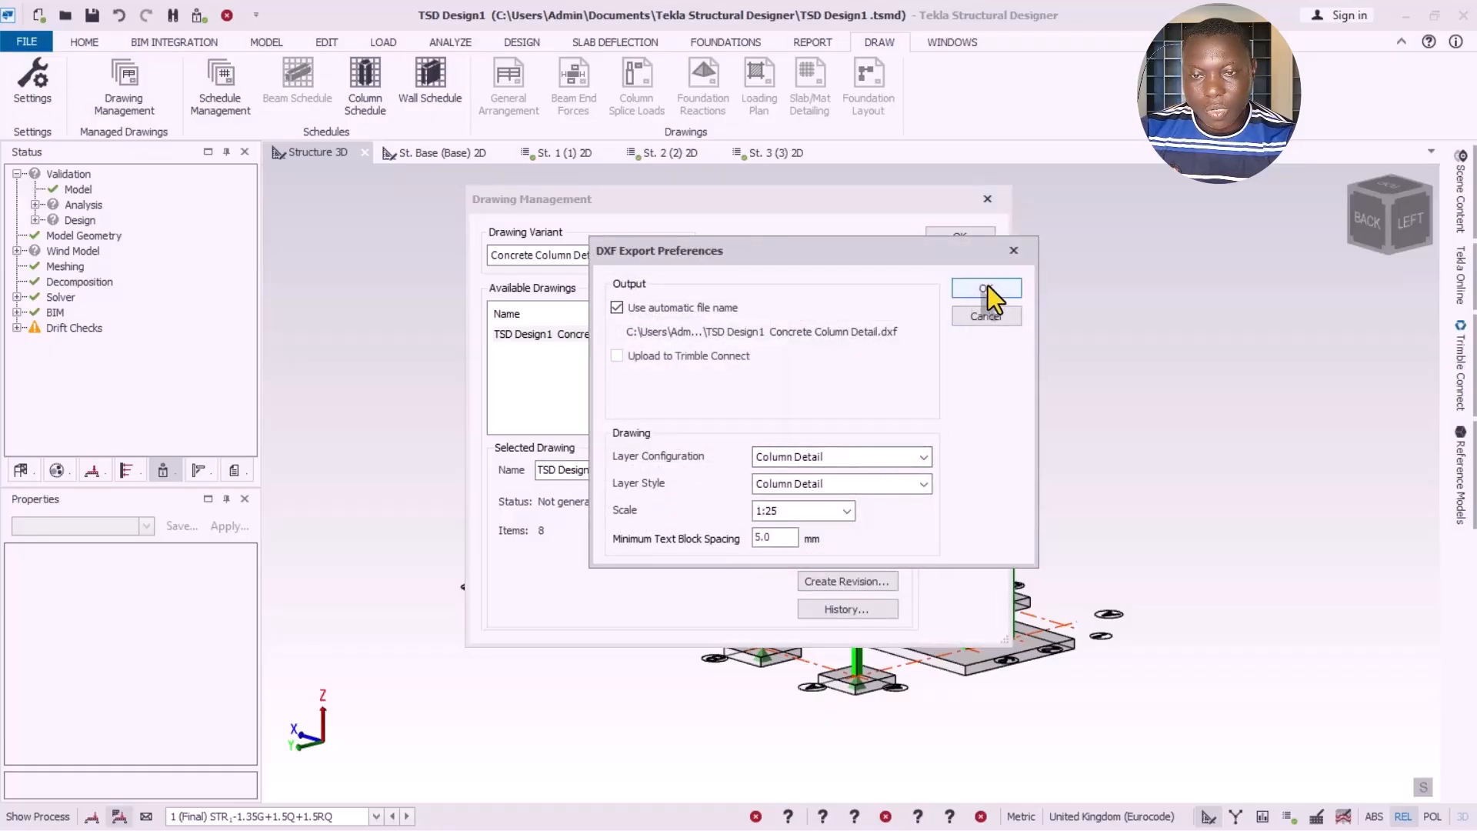
click(987, 287)
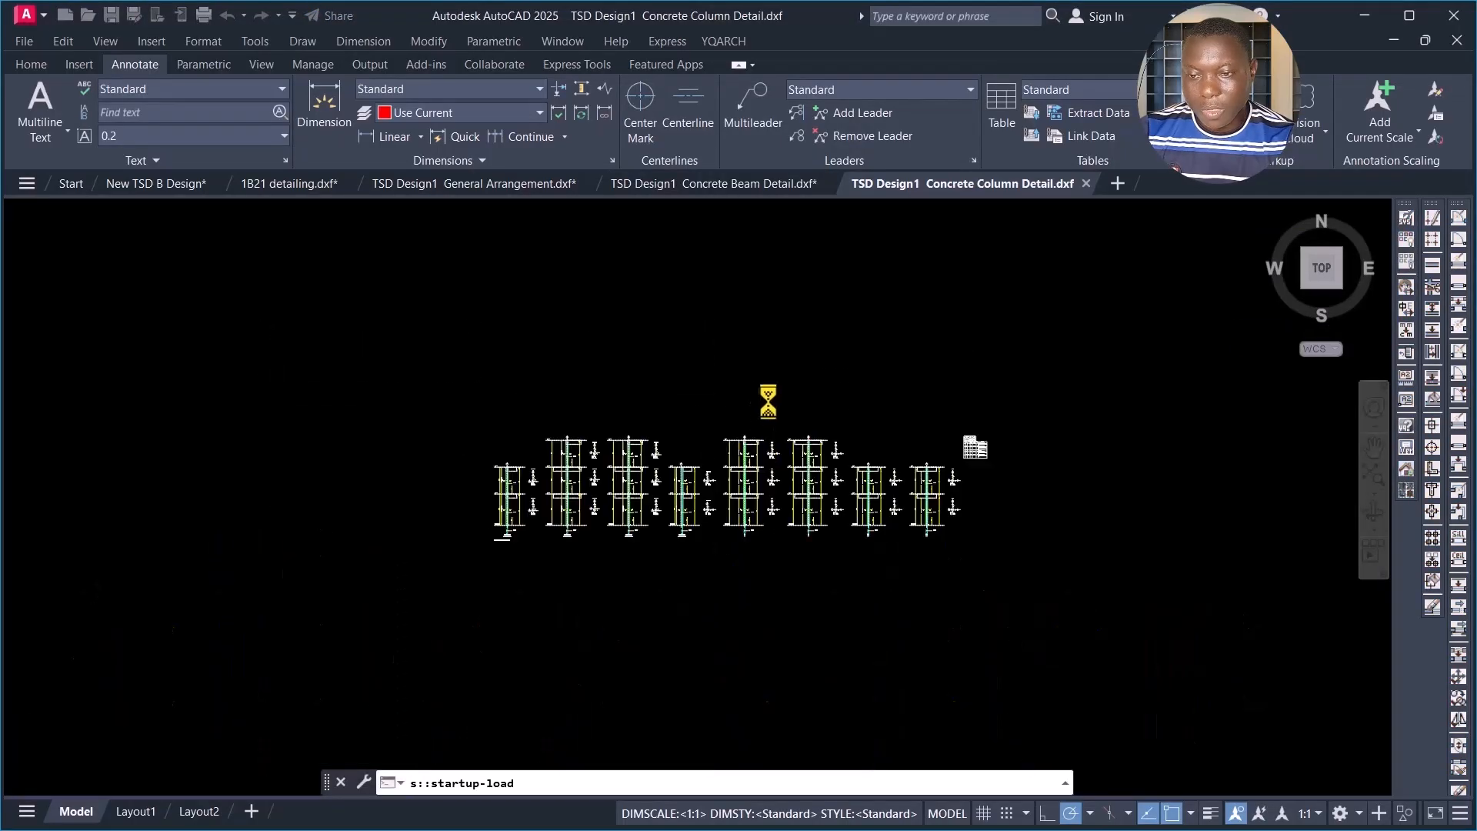
Step: Examine the layout of the column elevations and their title labels in the exported Concrete Column Detail DXF in AutoCAD
scroll(766, 429, up, 2)
scroll(449, 526, up, 2)
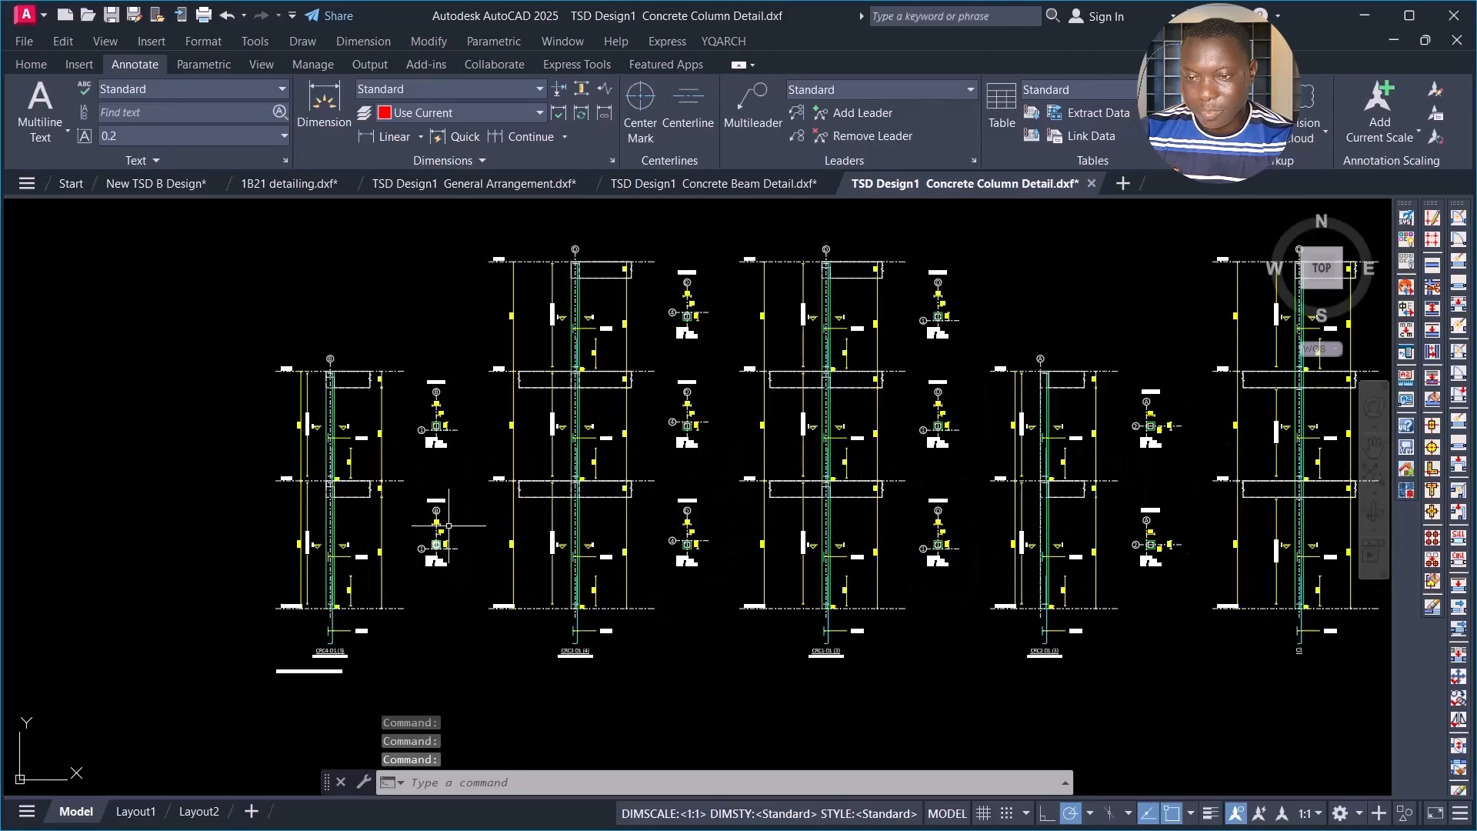
scroll(448, 525, down, 4)
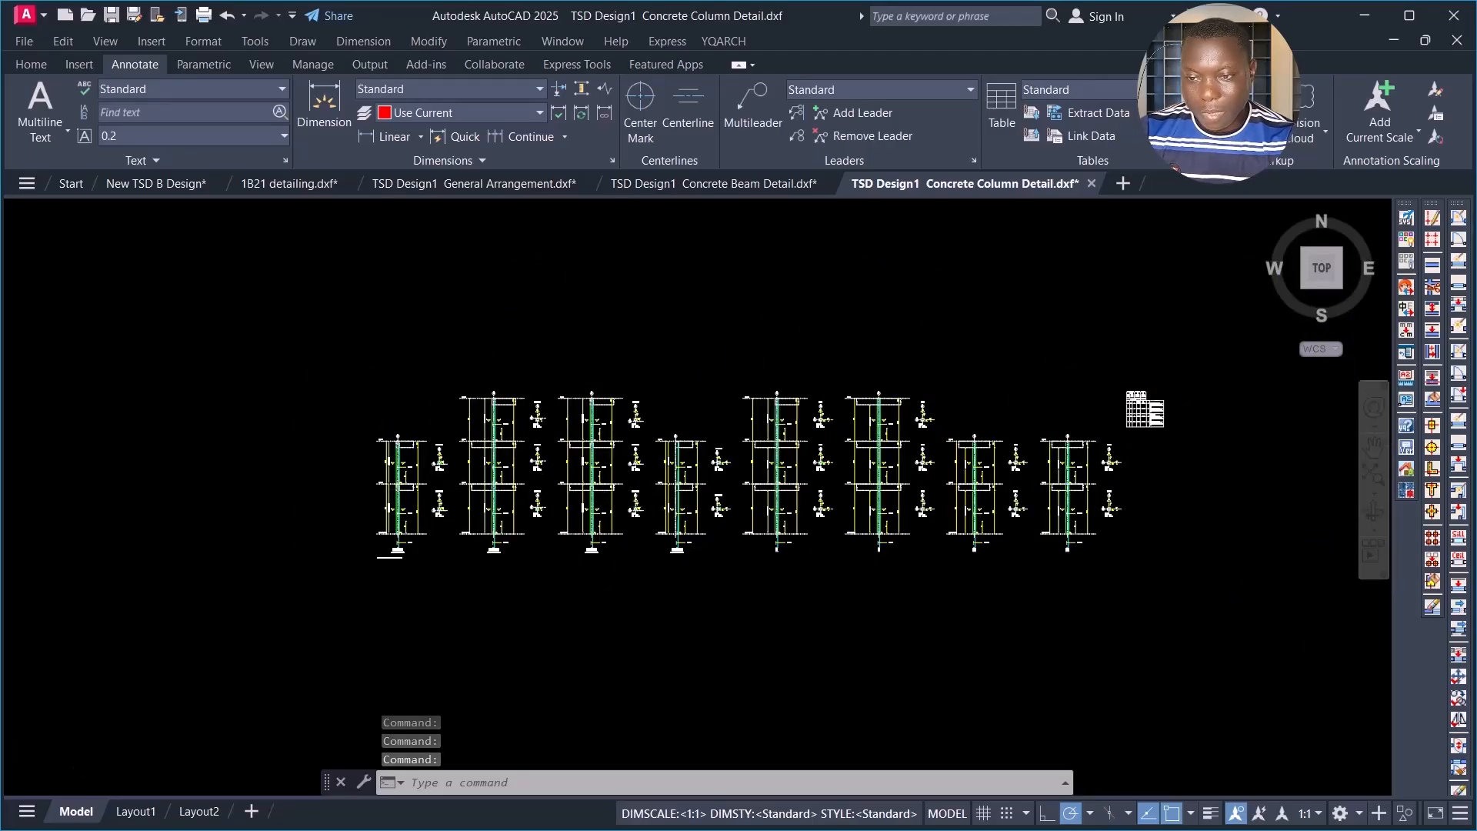
scroll(815, 587, up, 8)
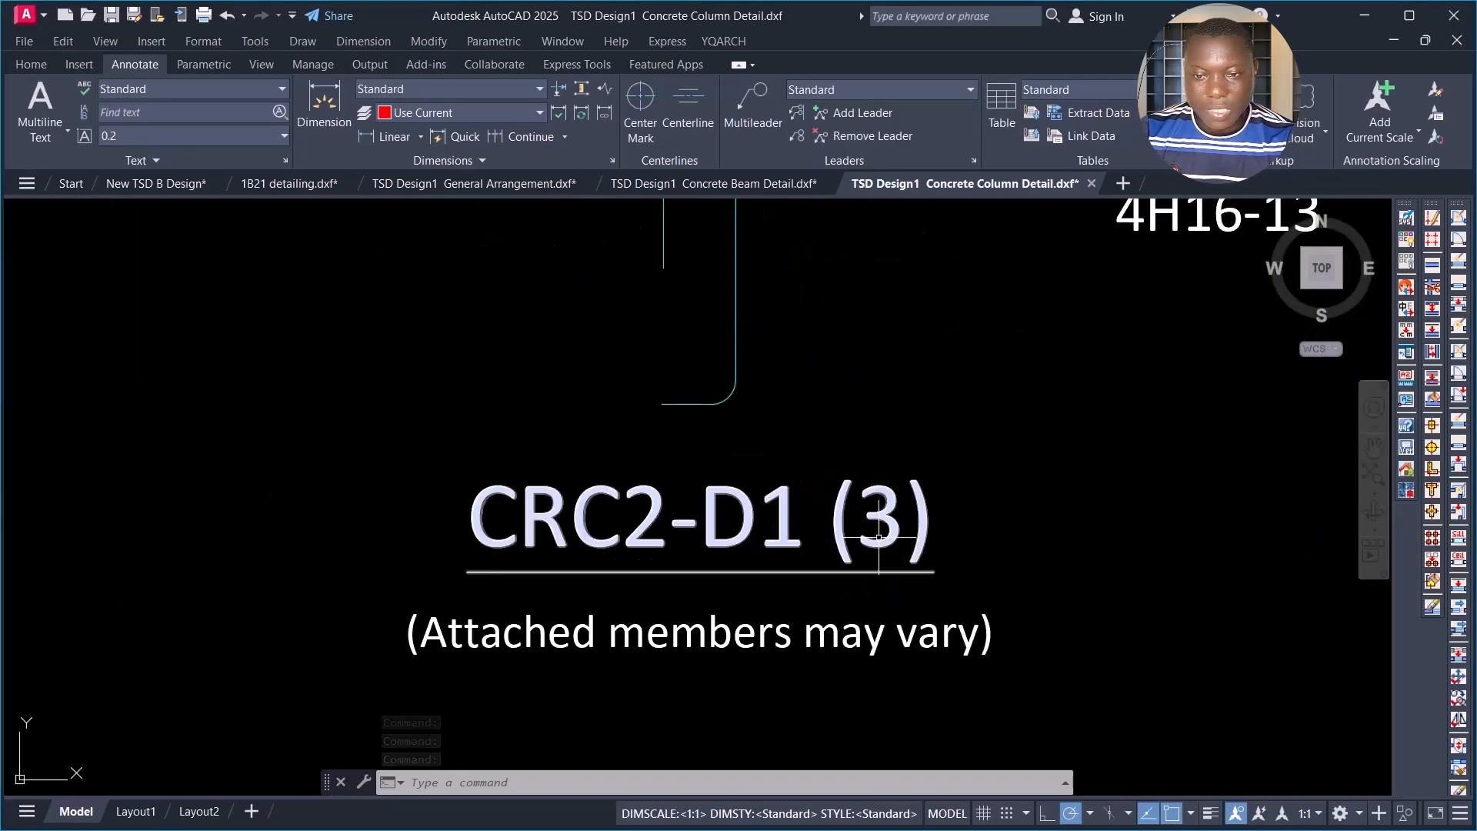
scroll(879, 537, down, 10)
scroll(930, 545, up, 3)
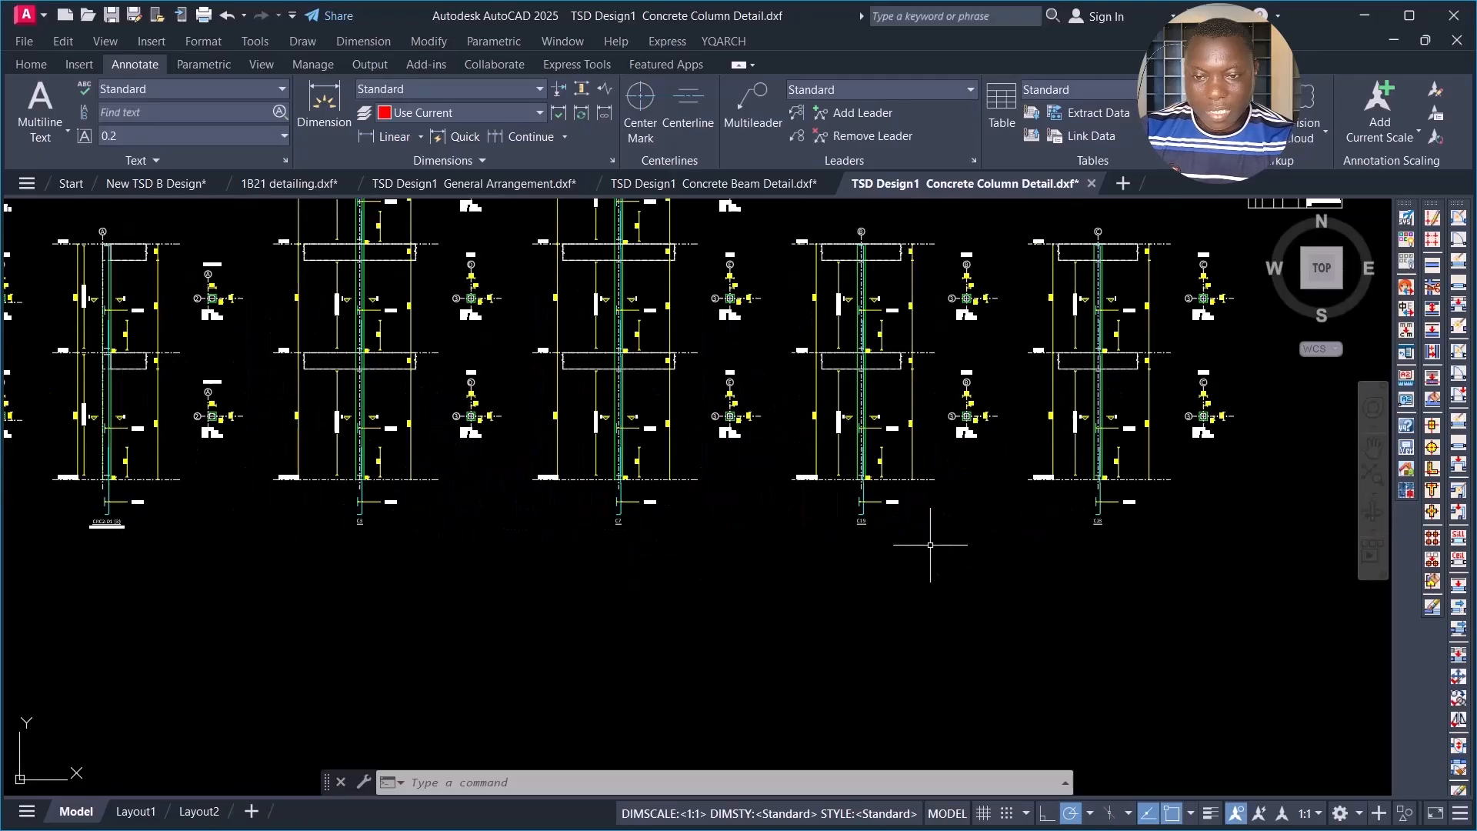
scroll(893, 523, up, 4)
scroll(860, 561, down, 3)
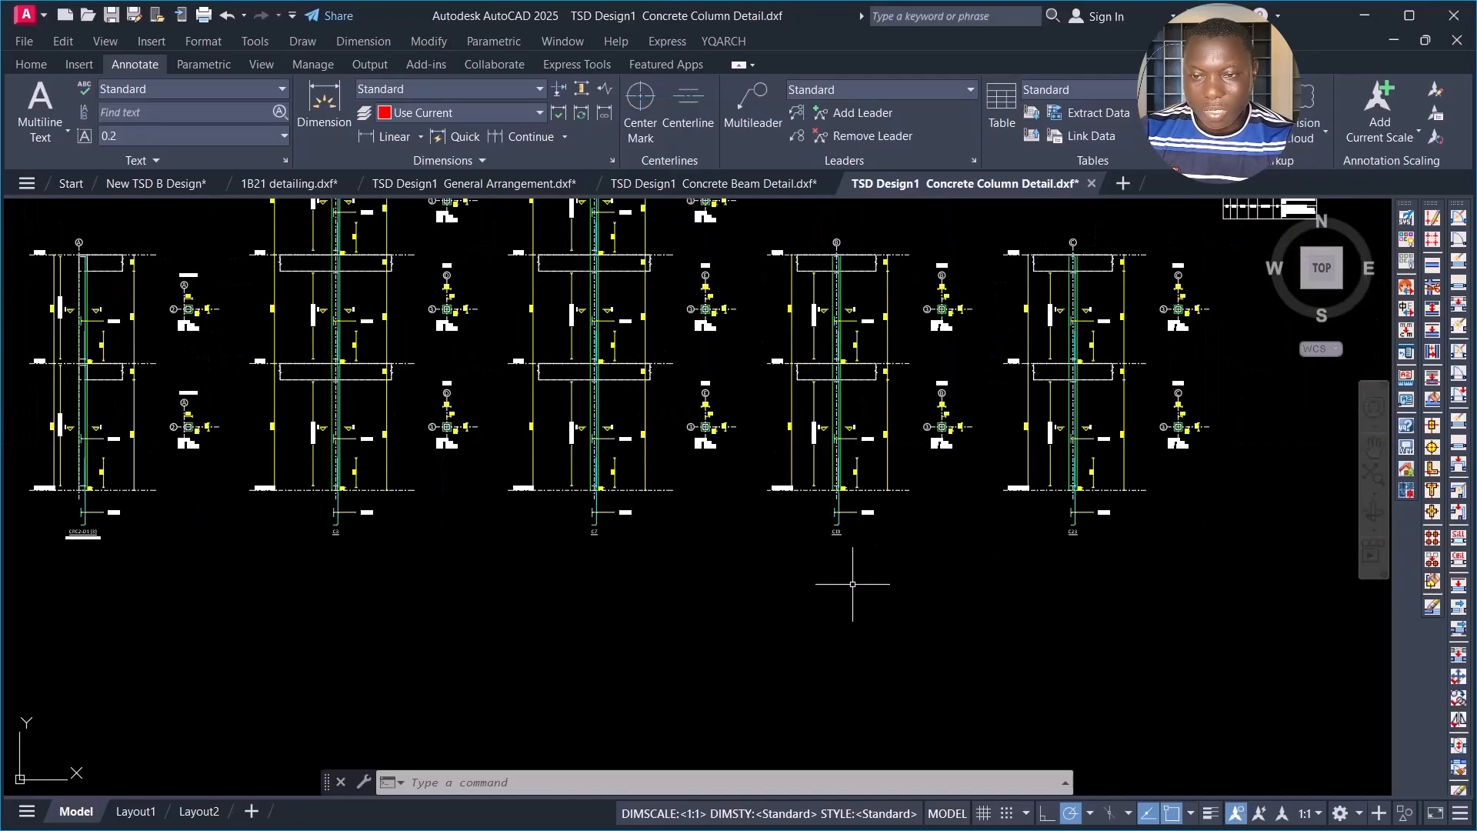
scroll(977, 557, down, 4)
scroll(995, 561, up, 3)
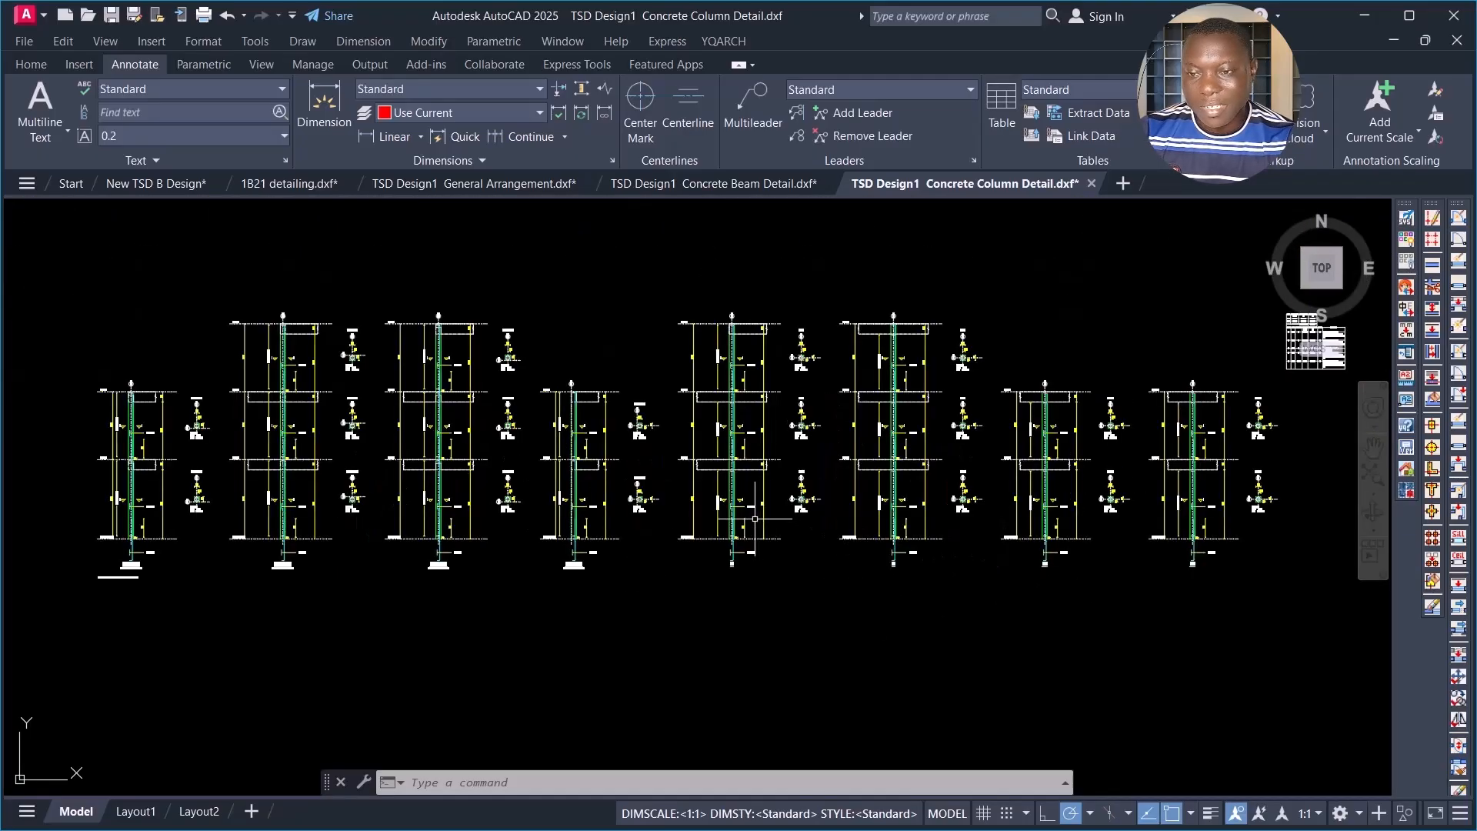
scroll(126, 443, up, 5)
scroll(815, 446, down, 3)
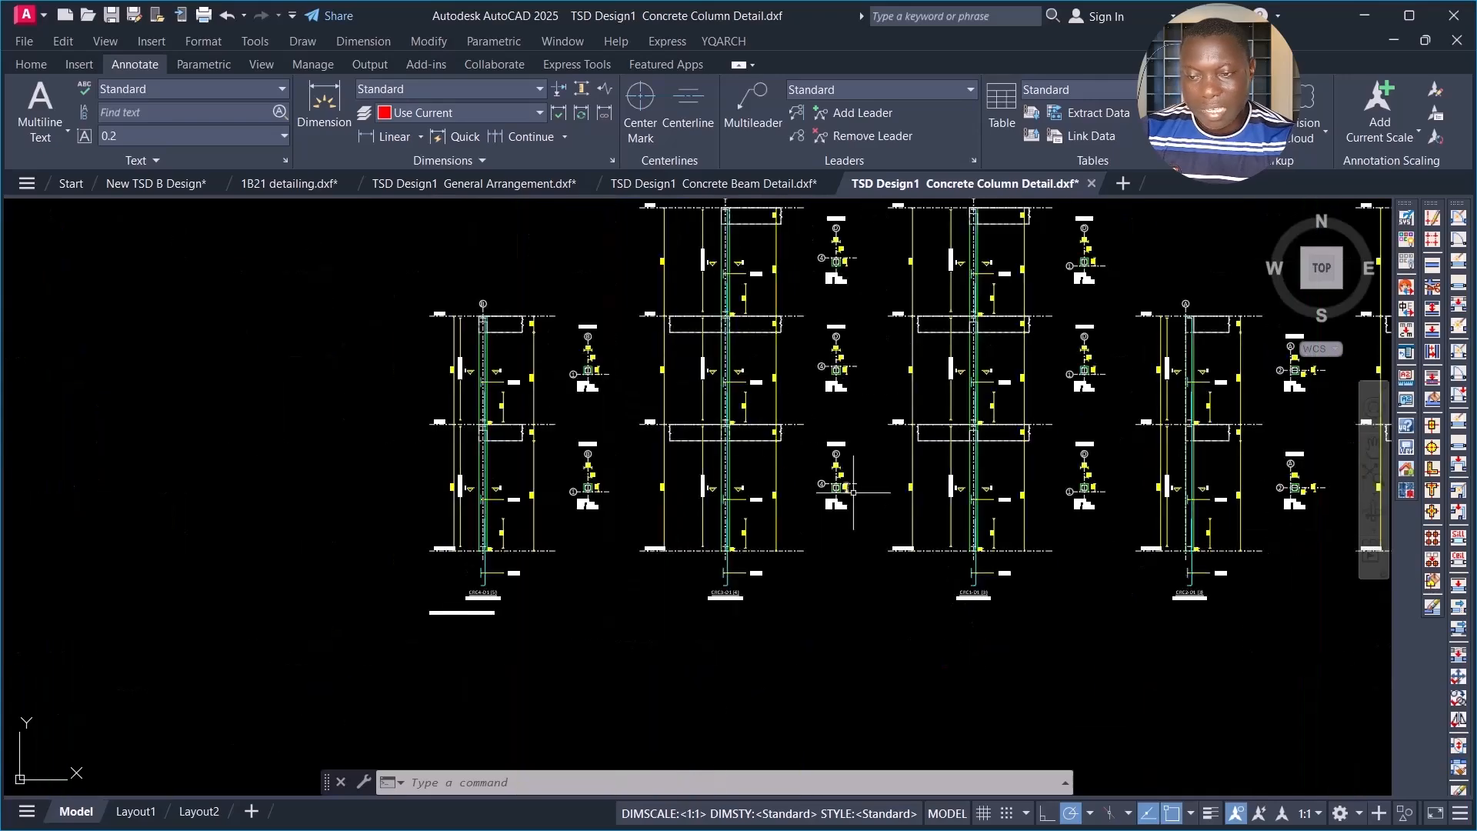
Step: Examine the column cross-sections, tie spacing and bar labels for the CRC4, CRC3 and CRC1 columns up close
scroll(538, 431, up, 3)
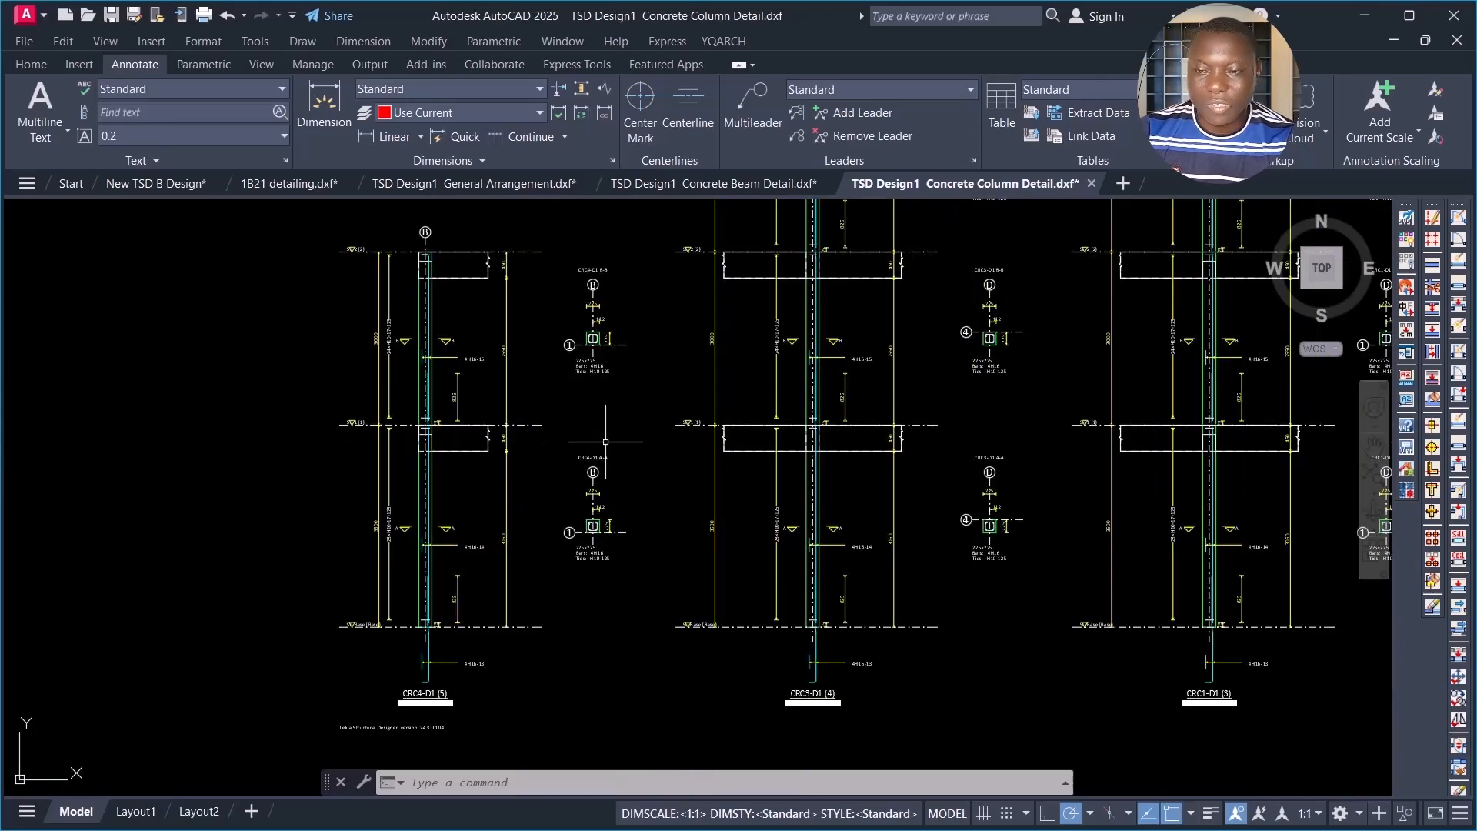
scroll(343, 365, up, 4)
scroll(612, 407, down, 2)
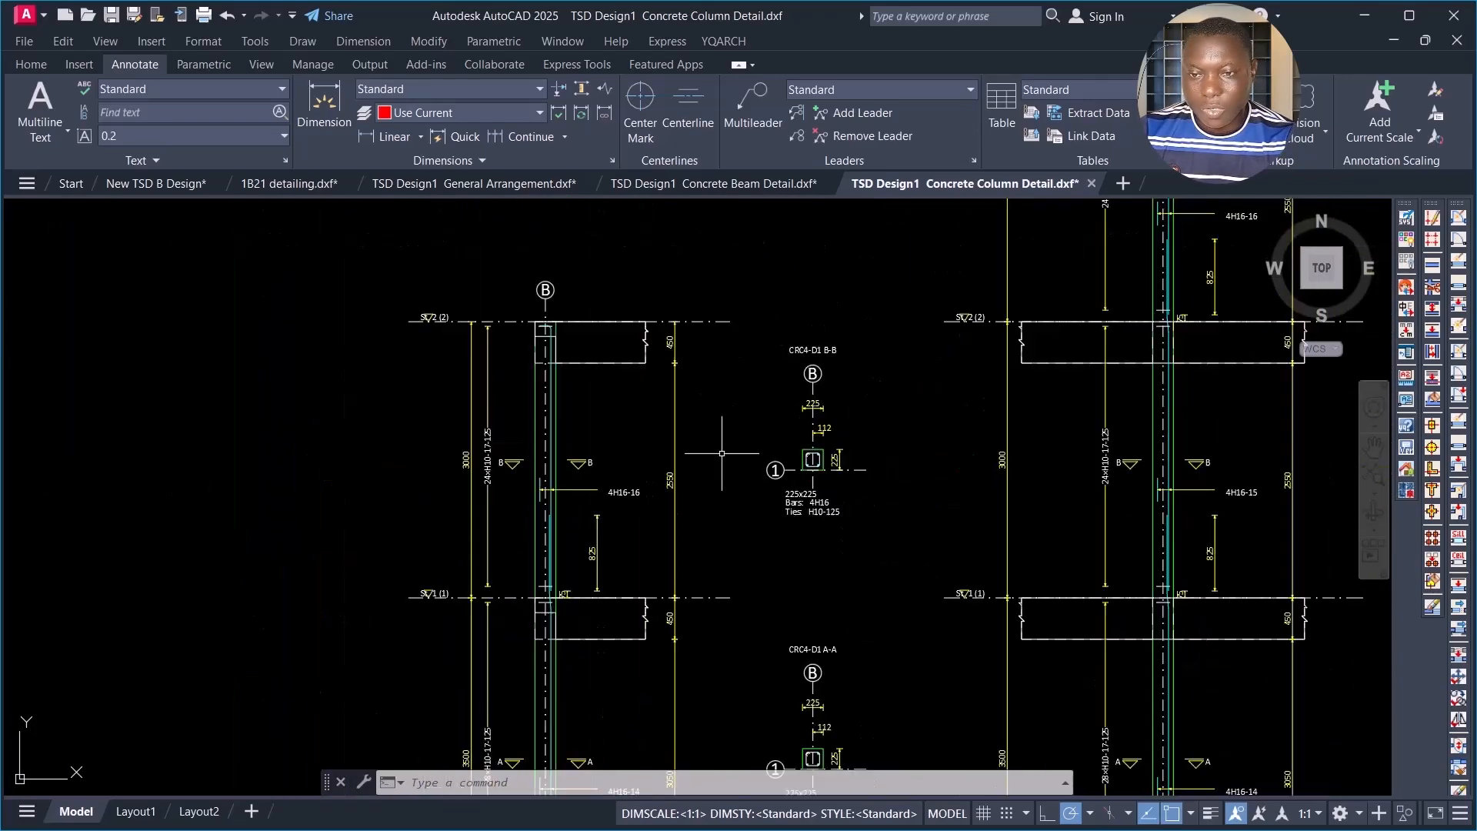
scroll(721, 454, down, 3)
scroll(802, 339, up, 3)
scroll(531, 352, down, 2)
scroll(846, 346, up, 3)
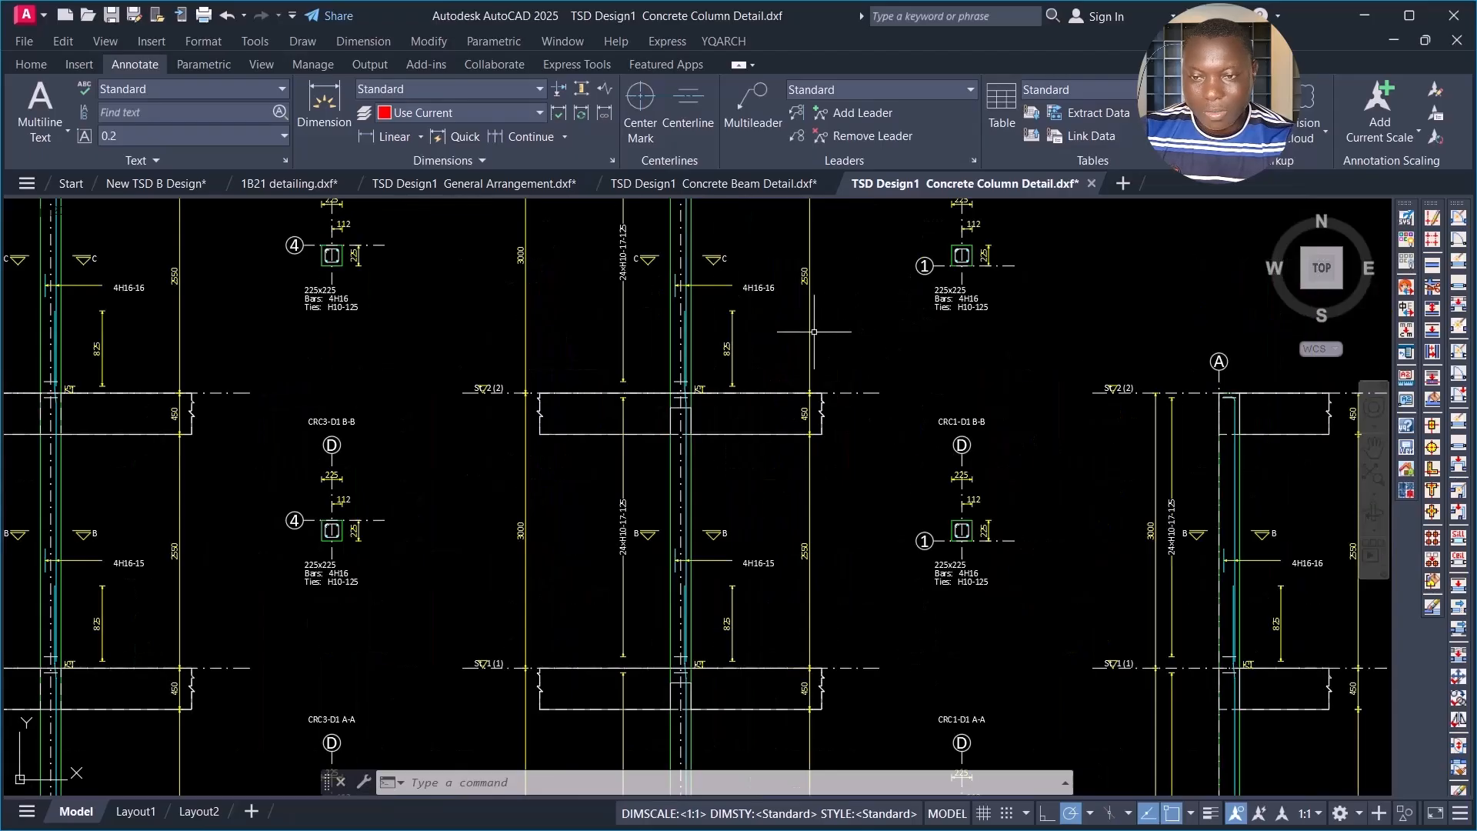
scroll(813, 332, up, 3)
scroll(866, 397, down, 4)
scroll(866, 396, up, 3)
scroll(846, 385, down, 5)
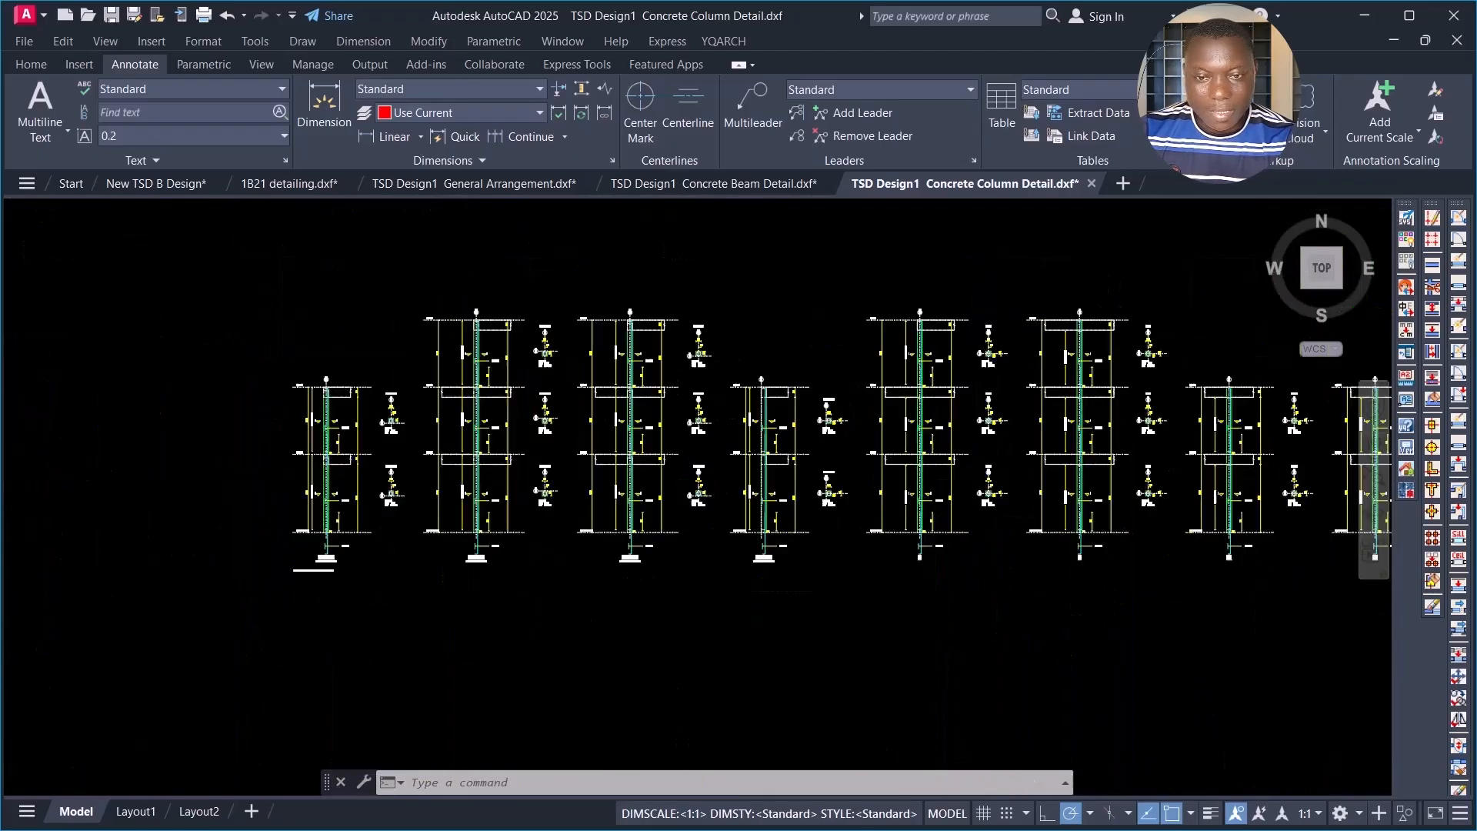
Step: Examine the full row of column elevations, the base level label, and the starter bars and title of column C7
scroll(648, 461, down, 2)
scroll(649, 461, up, 2)
scroll(649, 472, down, 3)
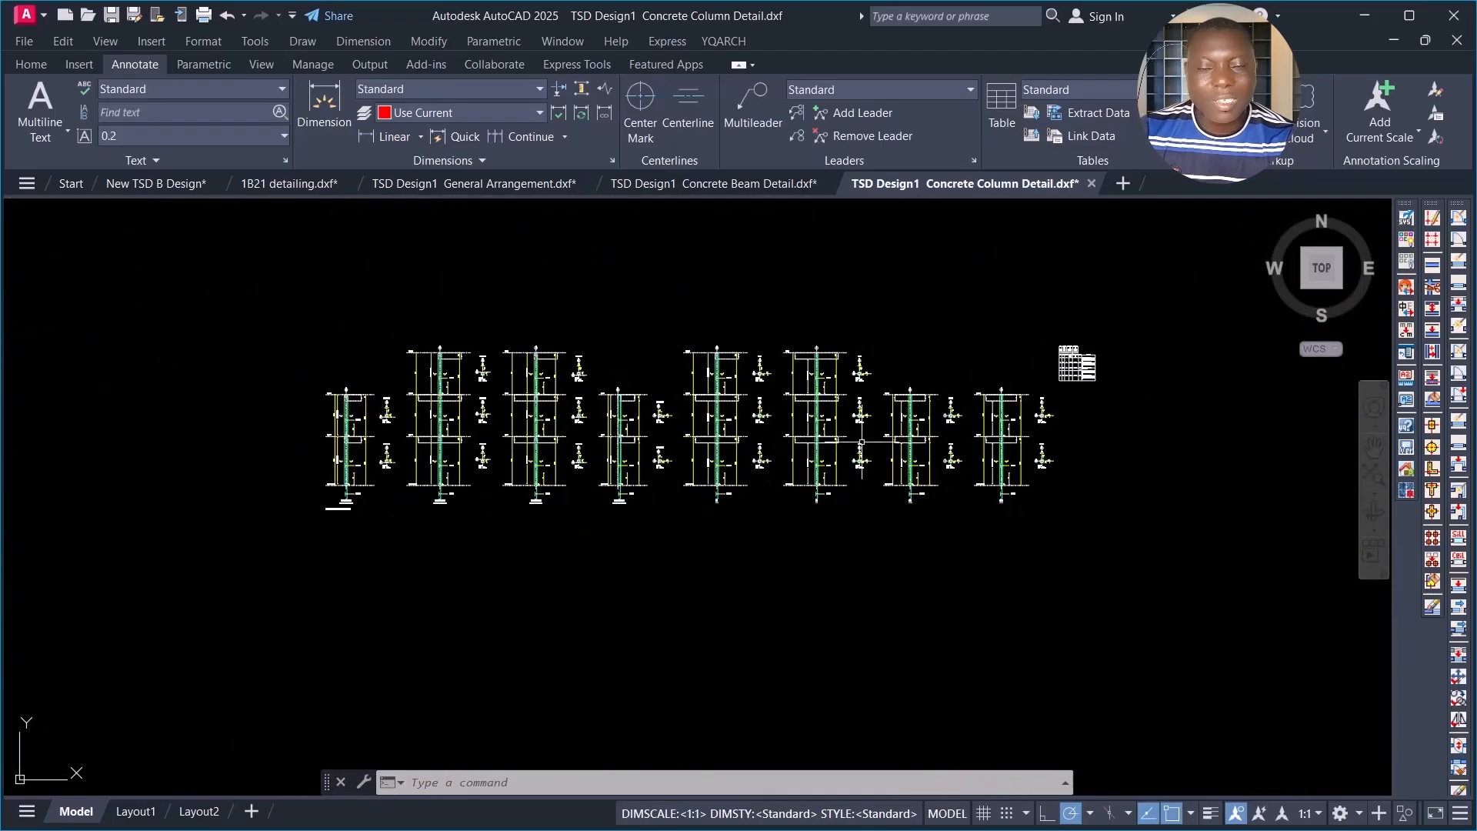
scroll(862, 443, up, 3)
scroll(877, 477, down, 5)
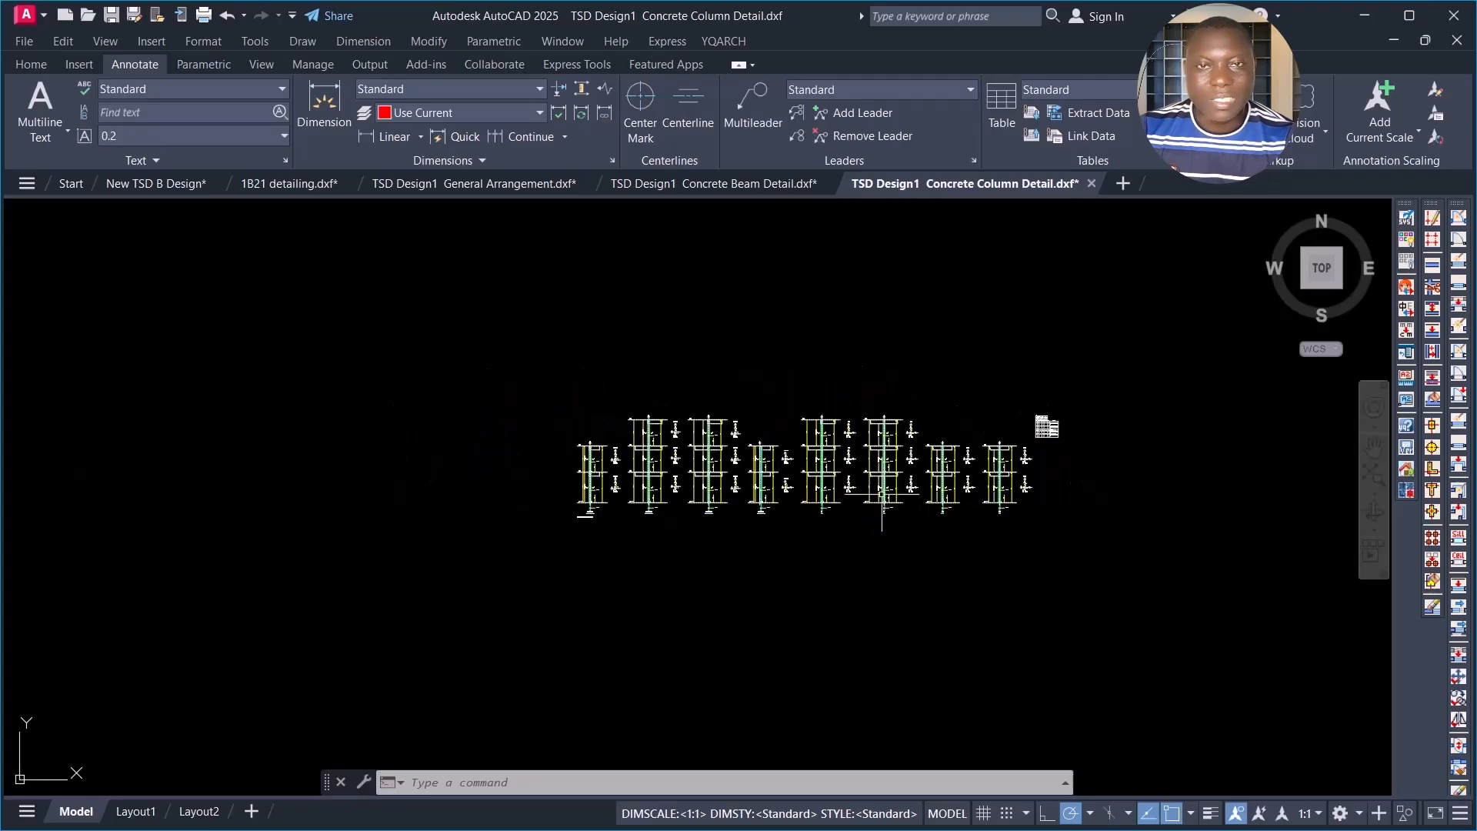
scroll(883, 492, up, 4)
scroll(792, 538, up, 5)
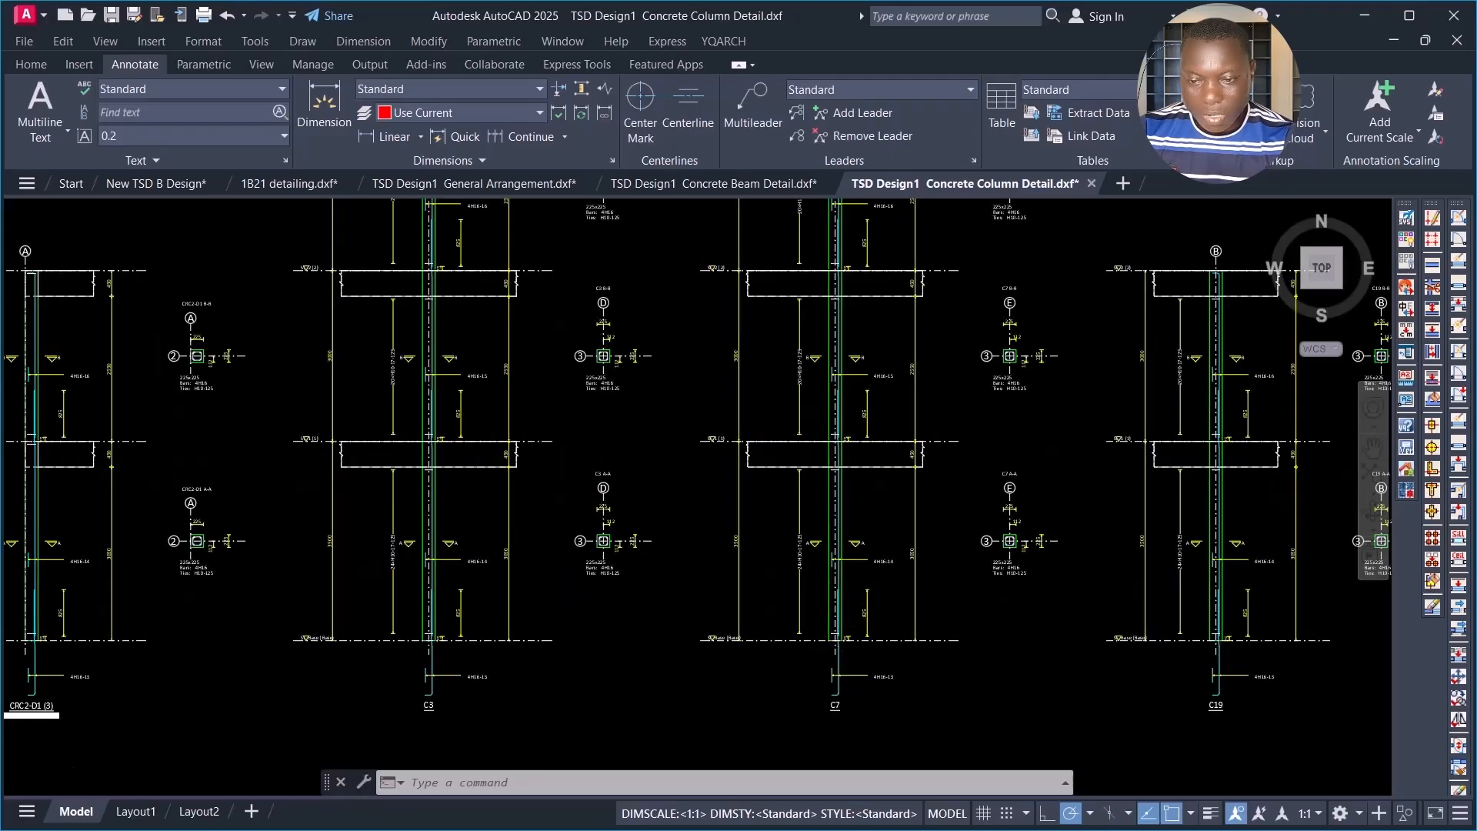
scroll(602, 517, up, 8)
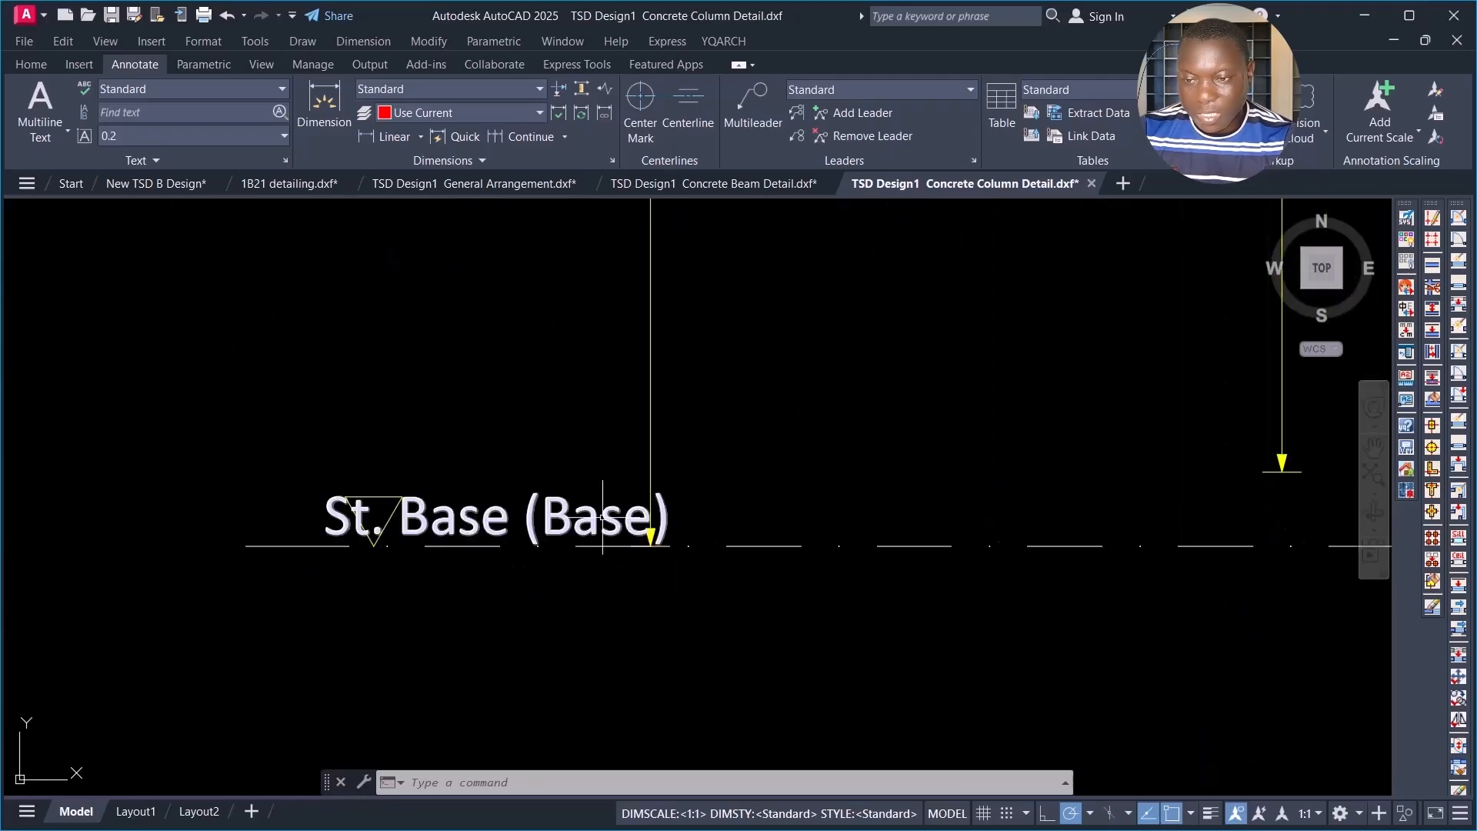
scroll(603, 517, down, 6)
scroll(849, 639, up, 4)
scroll(849, 639, down, 4)
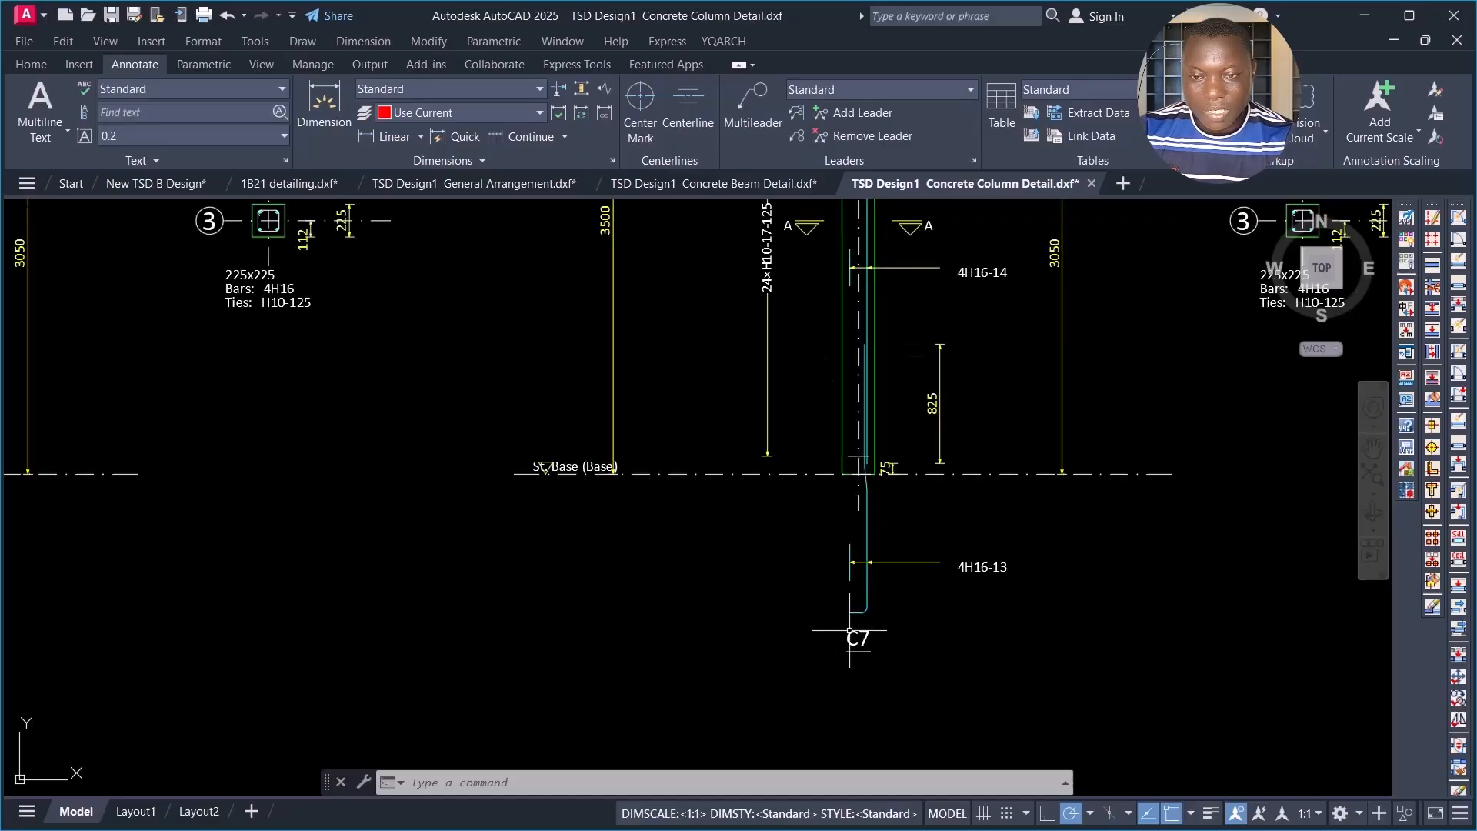
Step: Examine the upper-storey elevations of columns C3 and C7 with their cross-sections, bar labels and ties
scroll(849, 638, down, 6)
scroll(874, 514, up, 3)
scroll(874, 514, down, 1)
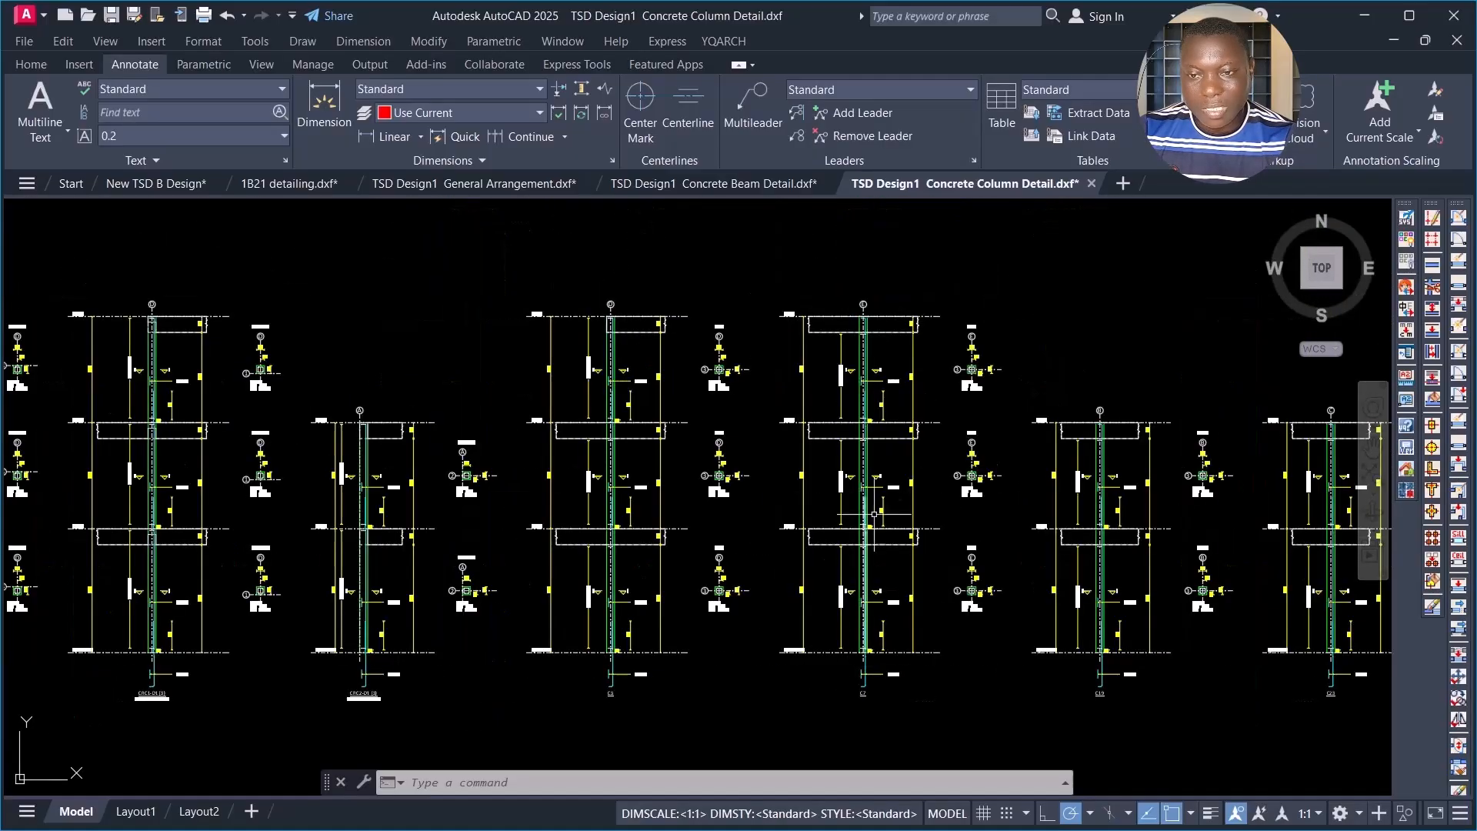
scroll(874, 514, up, 4)
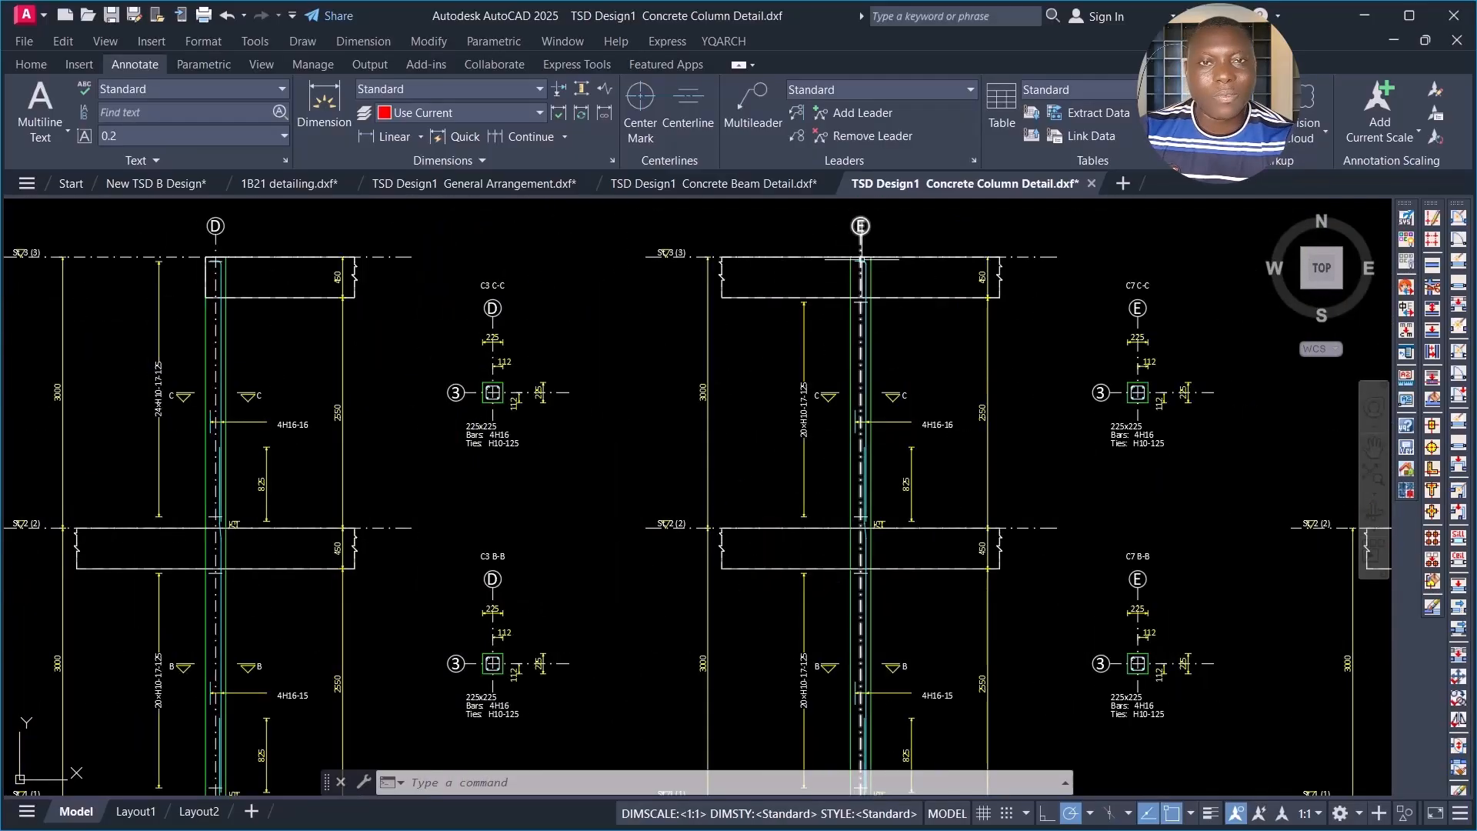
scroll(1138, 508, down, 5)
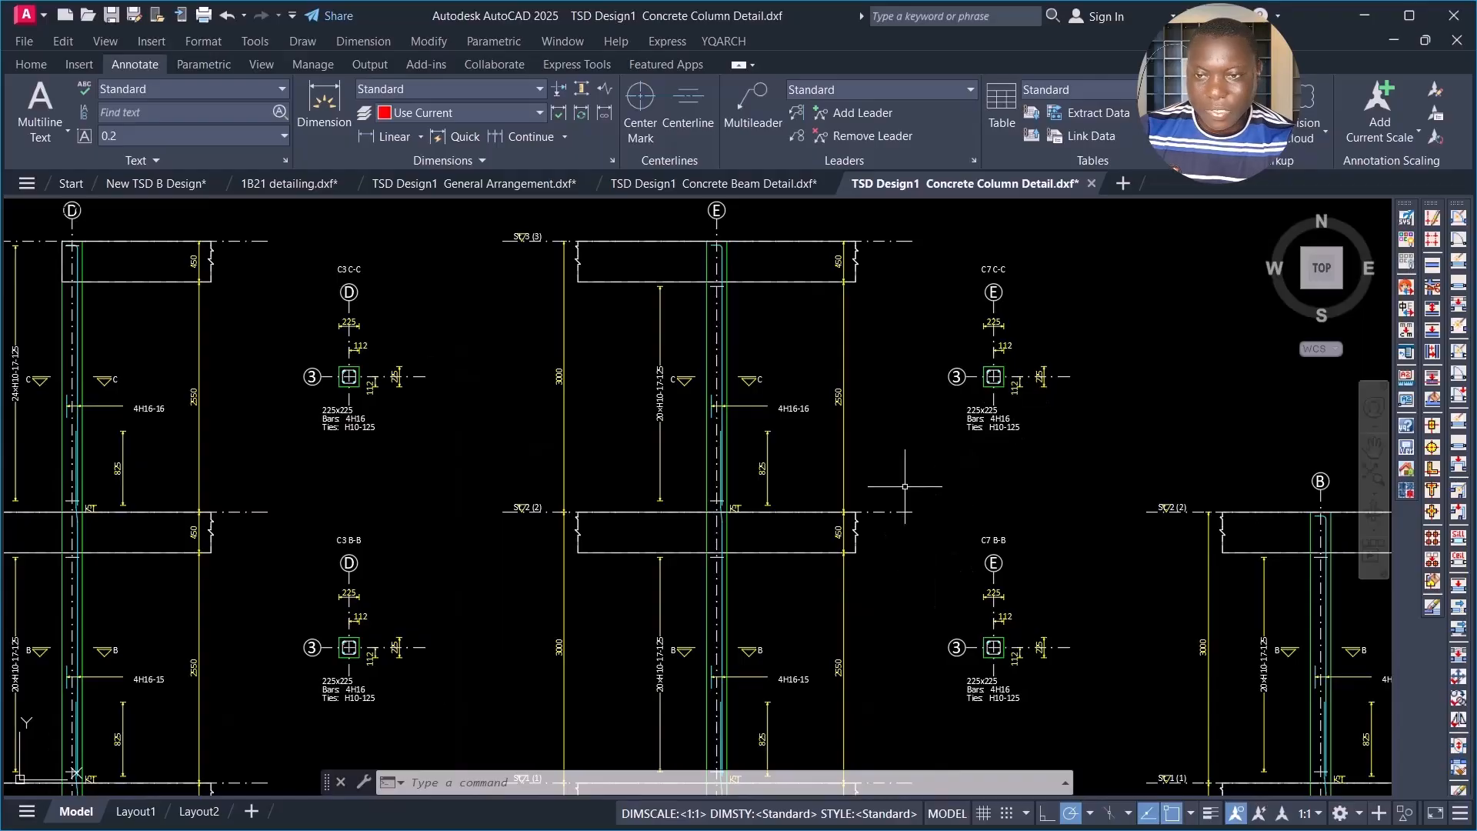
scroll(907, 485, down, 2)
click(1080, 363)
click(993, 389)
Step: Switch to Tekla Structural Designer and remove the existing Concrete Beam Detail drawing from the managed drawings
key(alt+Tab)
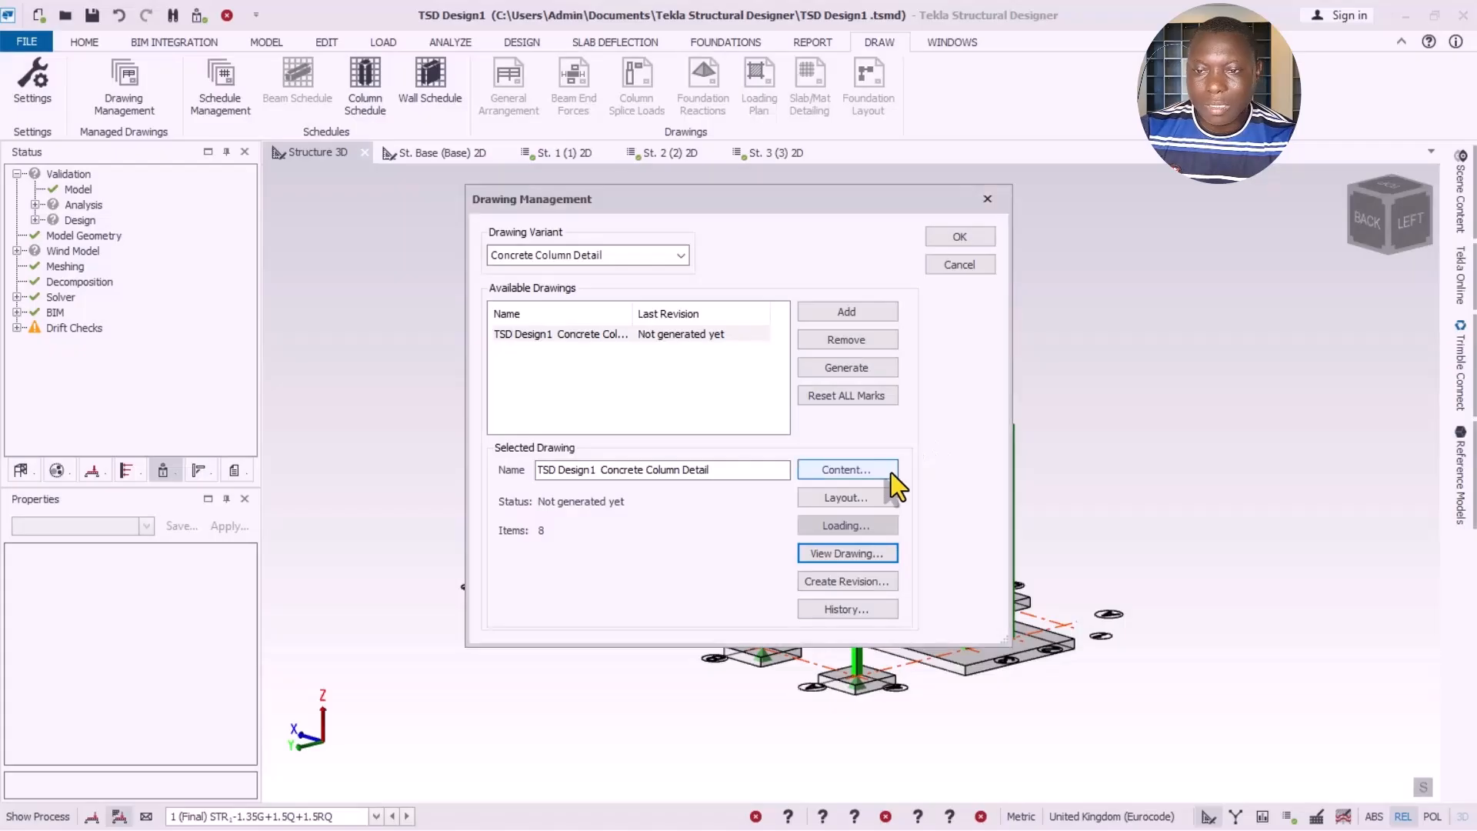
click(663, 254)
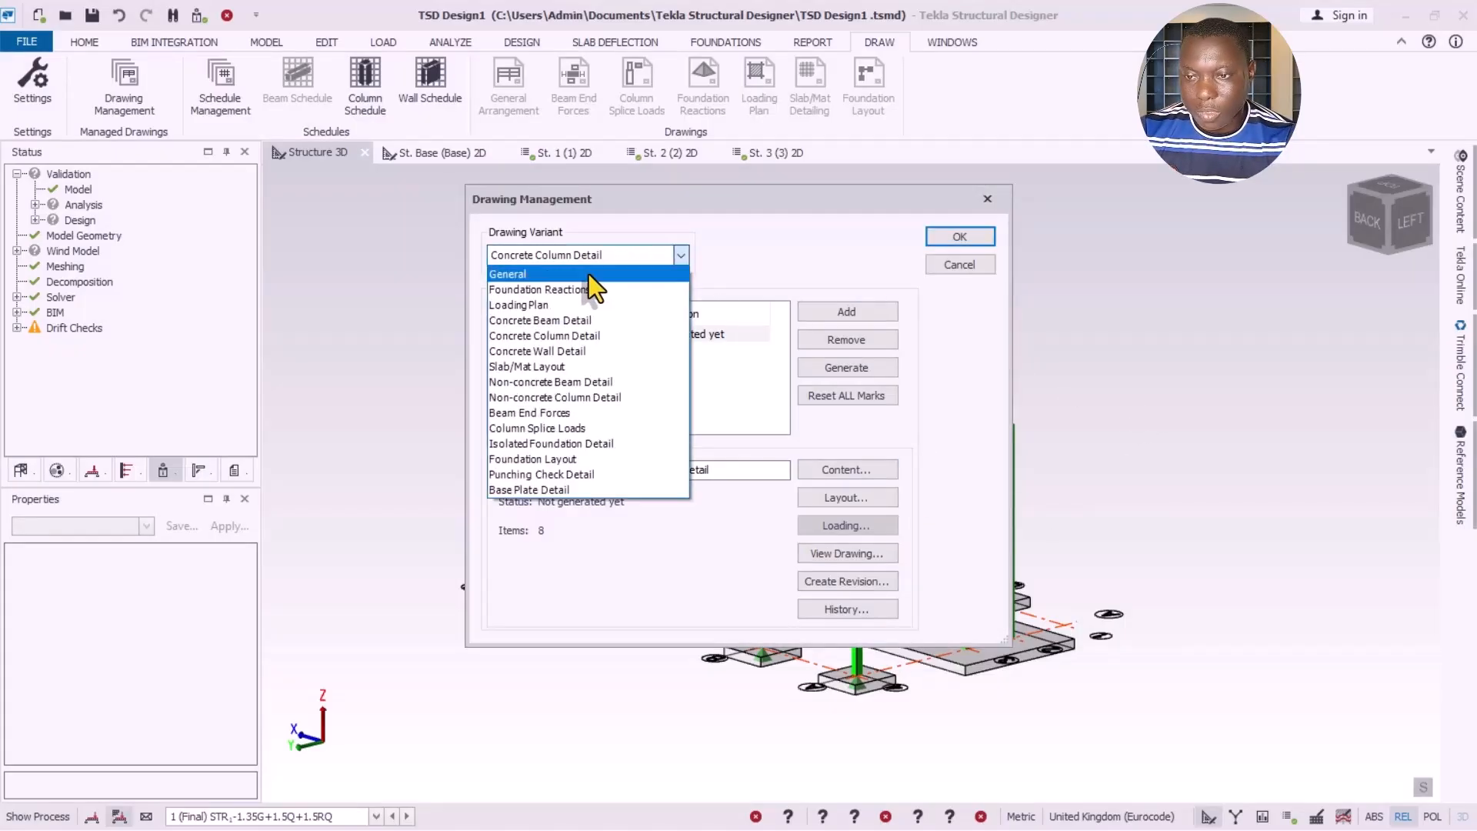
click(566, 317)
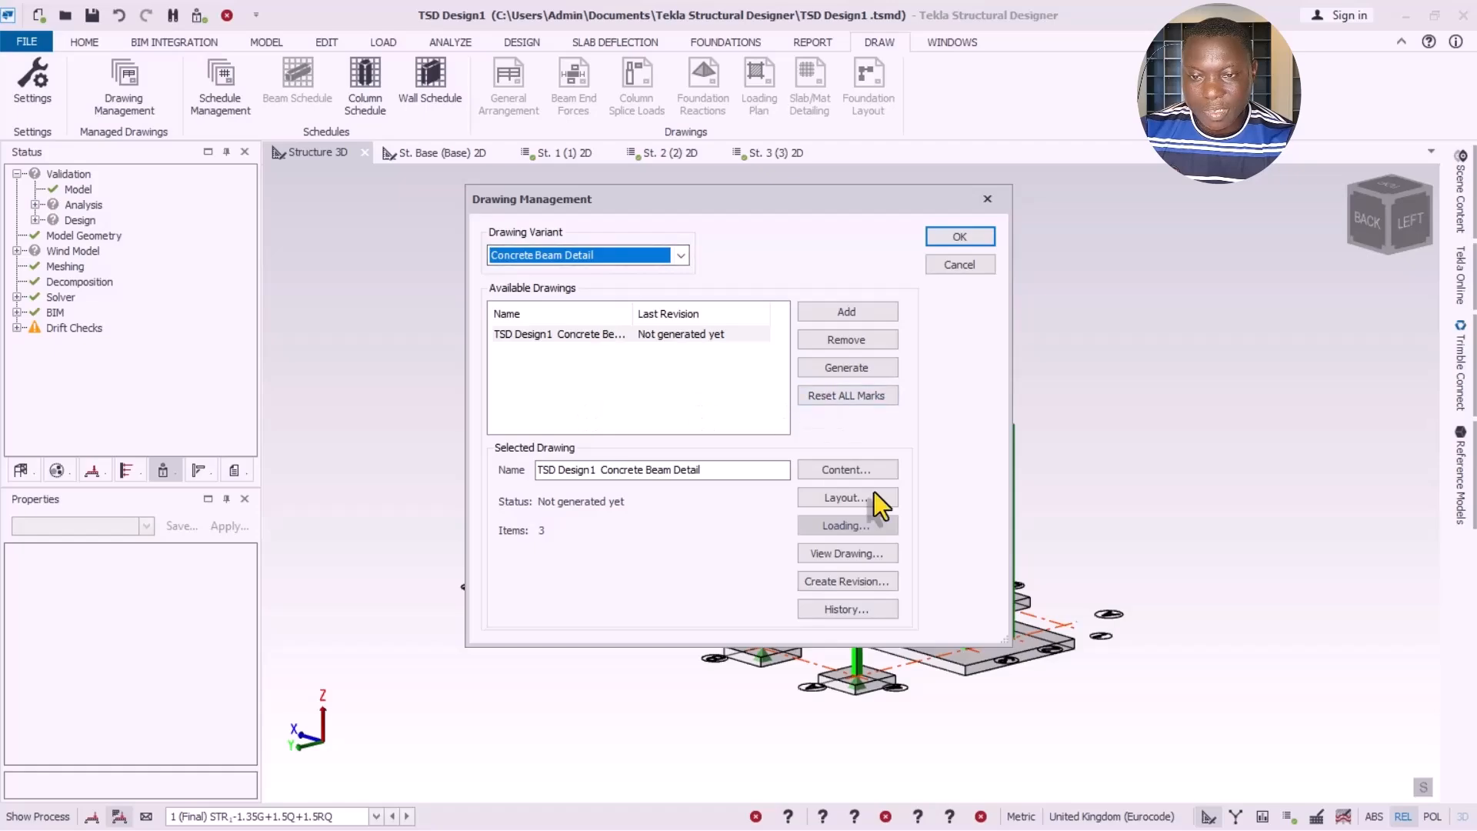
click(604, 469)
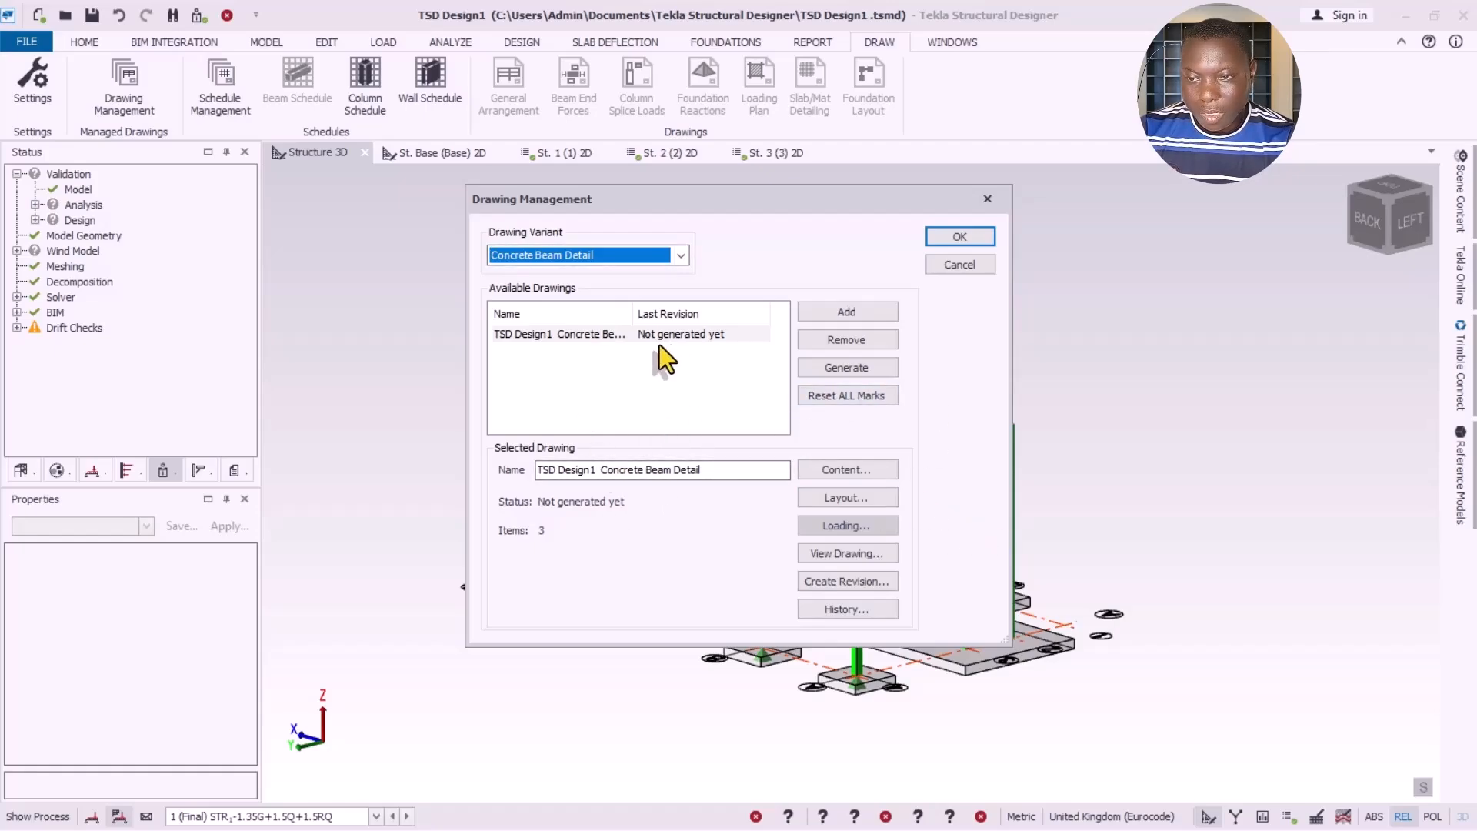
click(833, 347)
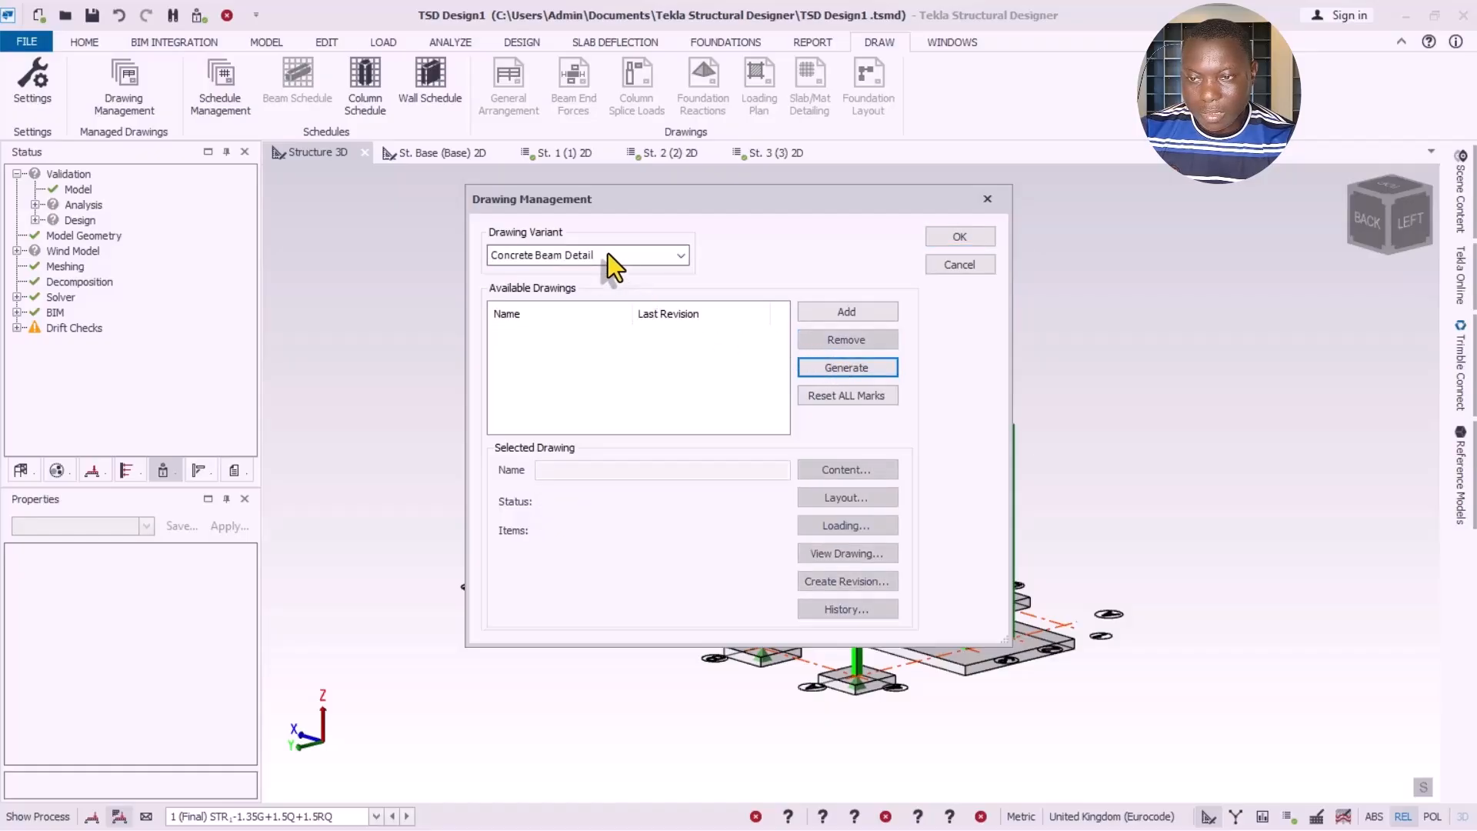
Step: Add a new Concrete Beam Detail drawing and assign all Ungrouped cast-in-place beams to its content
click(847, 317)
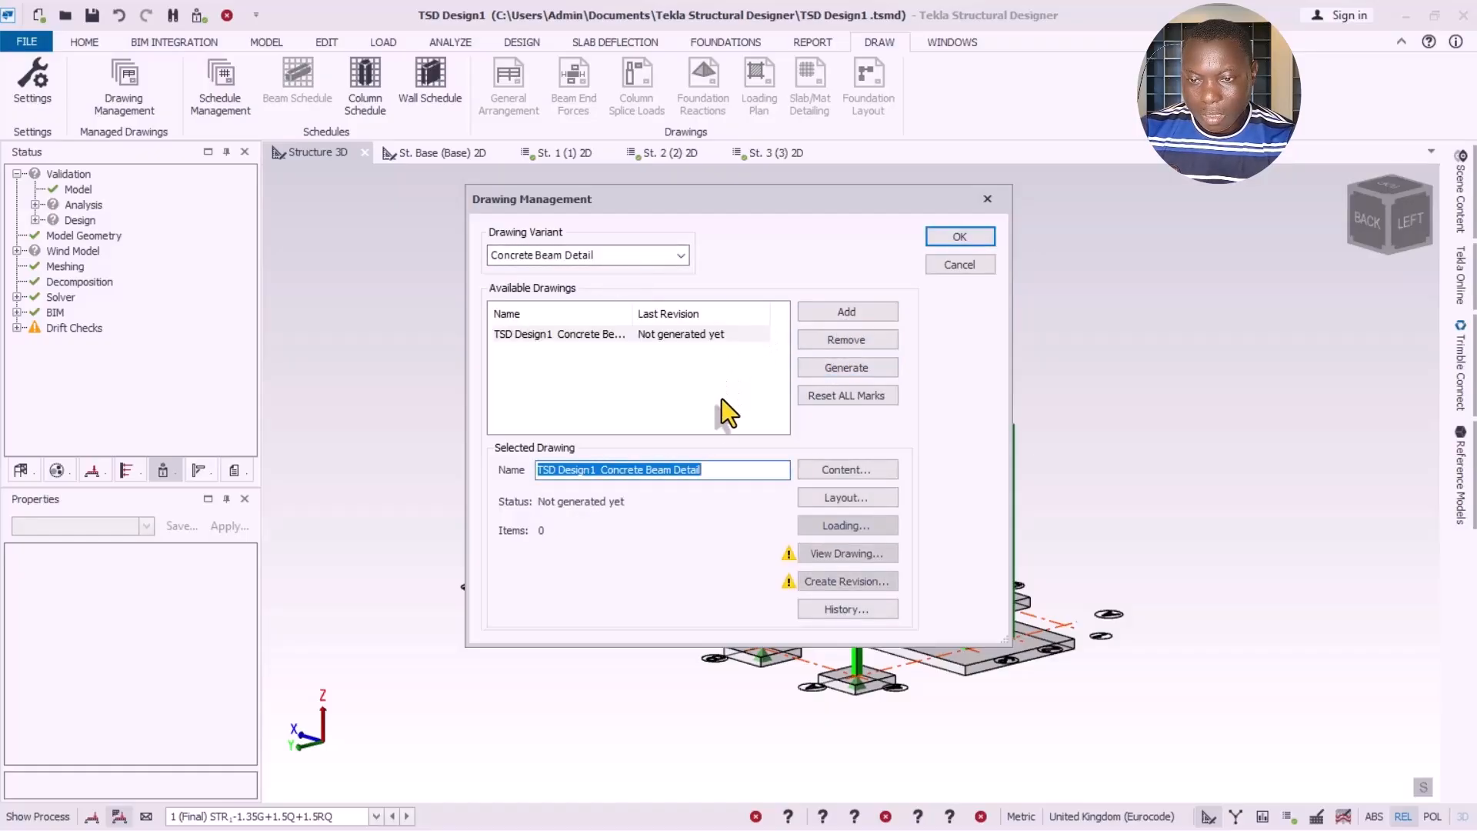
click(855, 470)
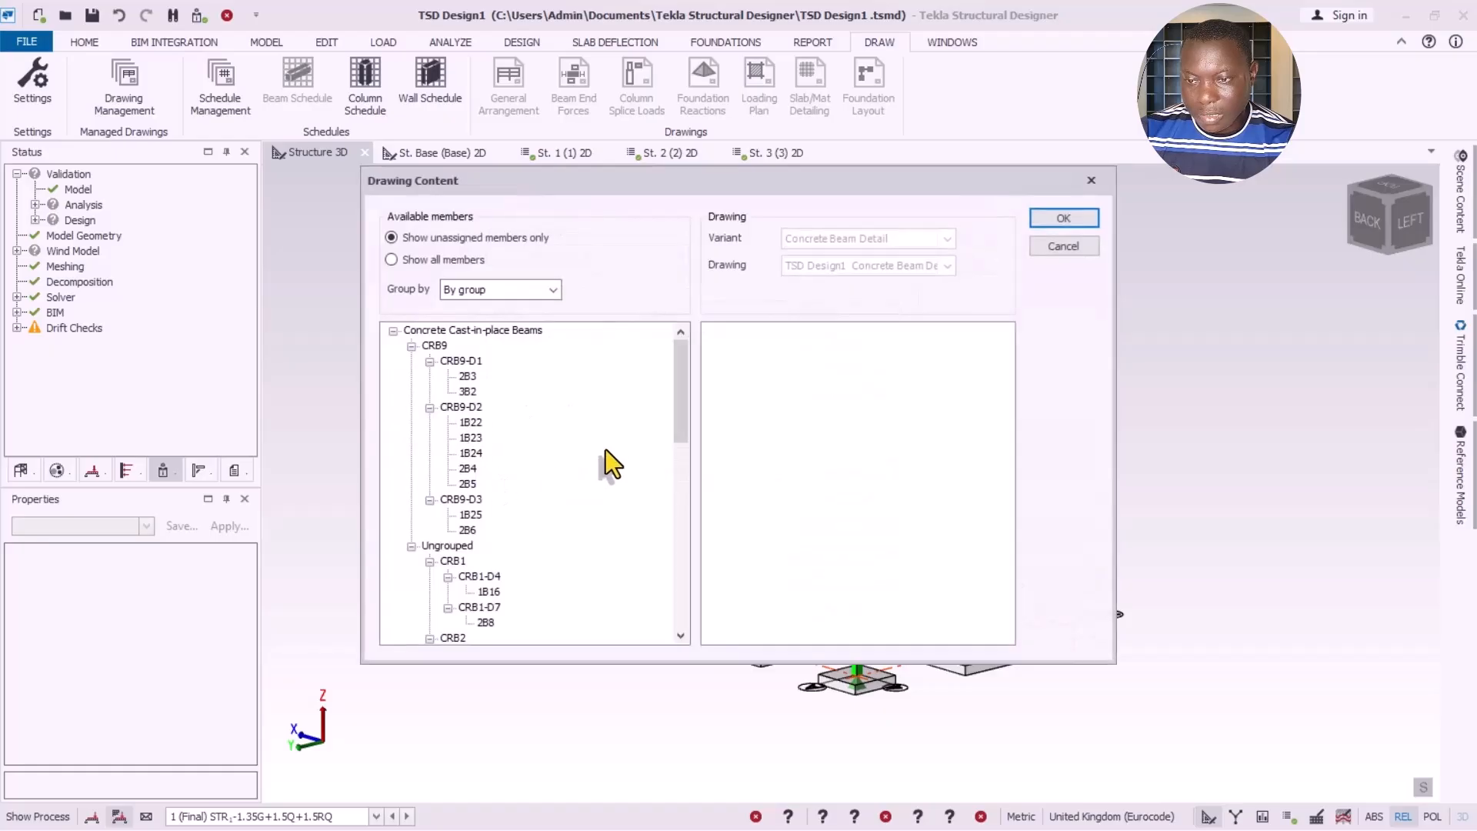
mouse_move(677, 378)
mouse_down()
mouse_move(678, 571)
mouse_move(683, 399)
mouse_up()
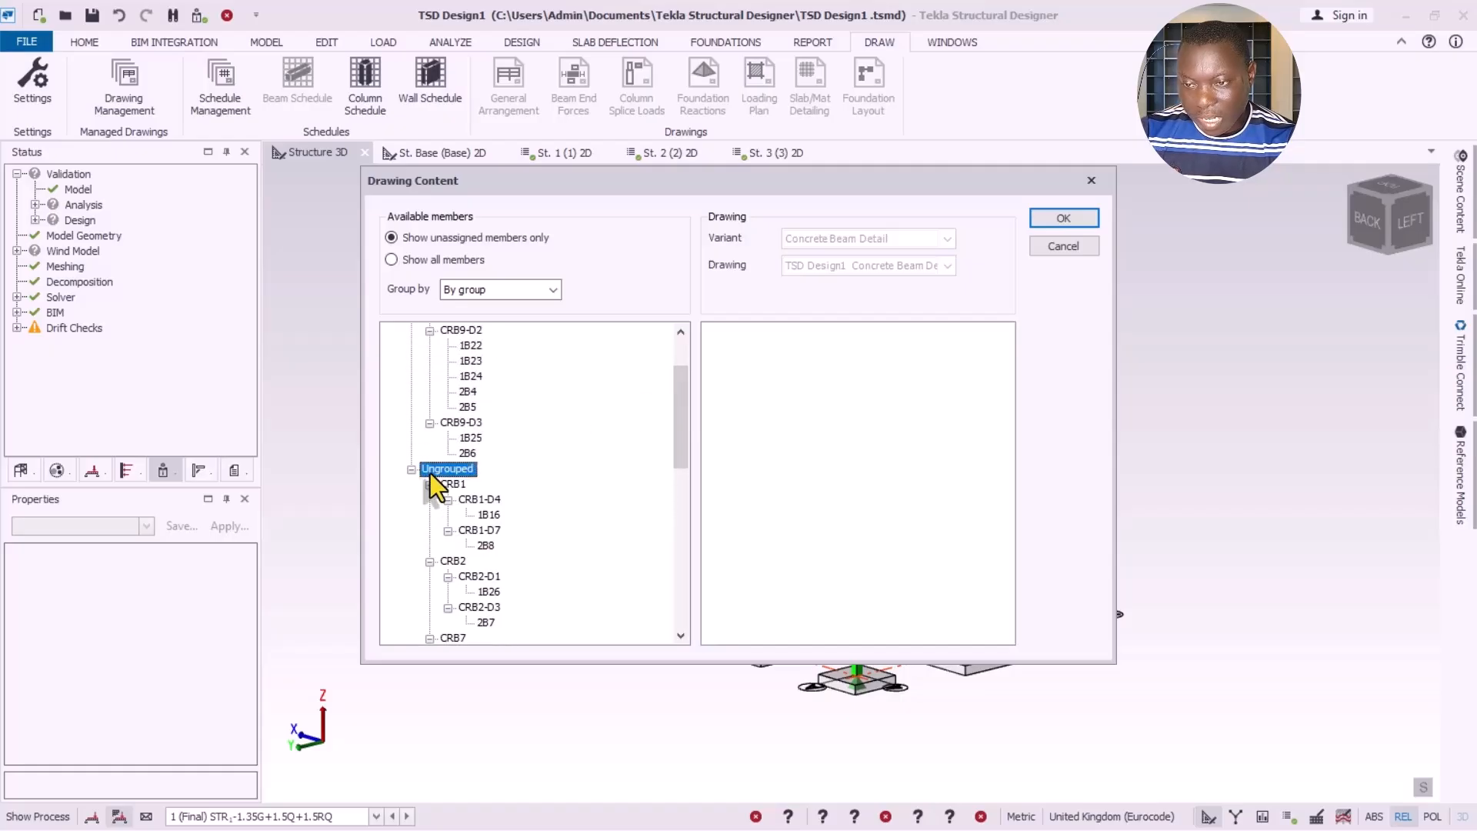
mouse_move(431, 474)
mouse_down()
mouse_move(586, 481)
mouse_move(827, 443)
mouse_move(773, 375)
mouse_up()
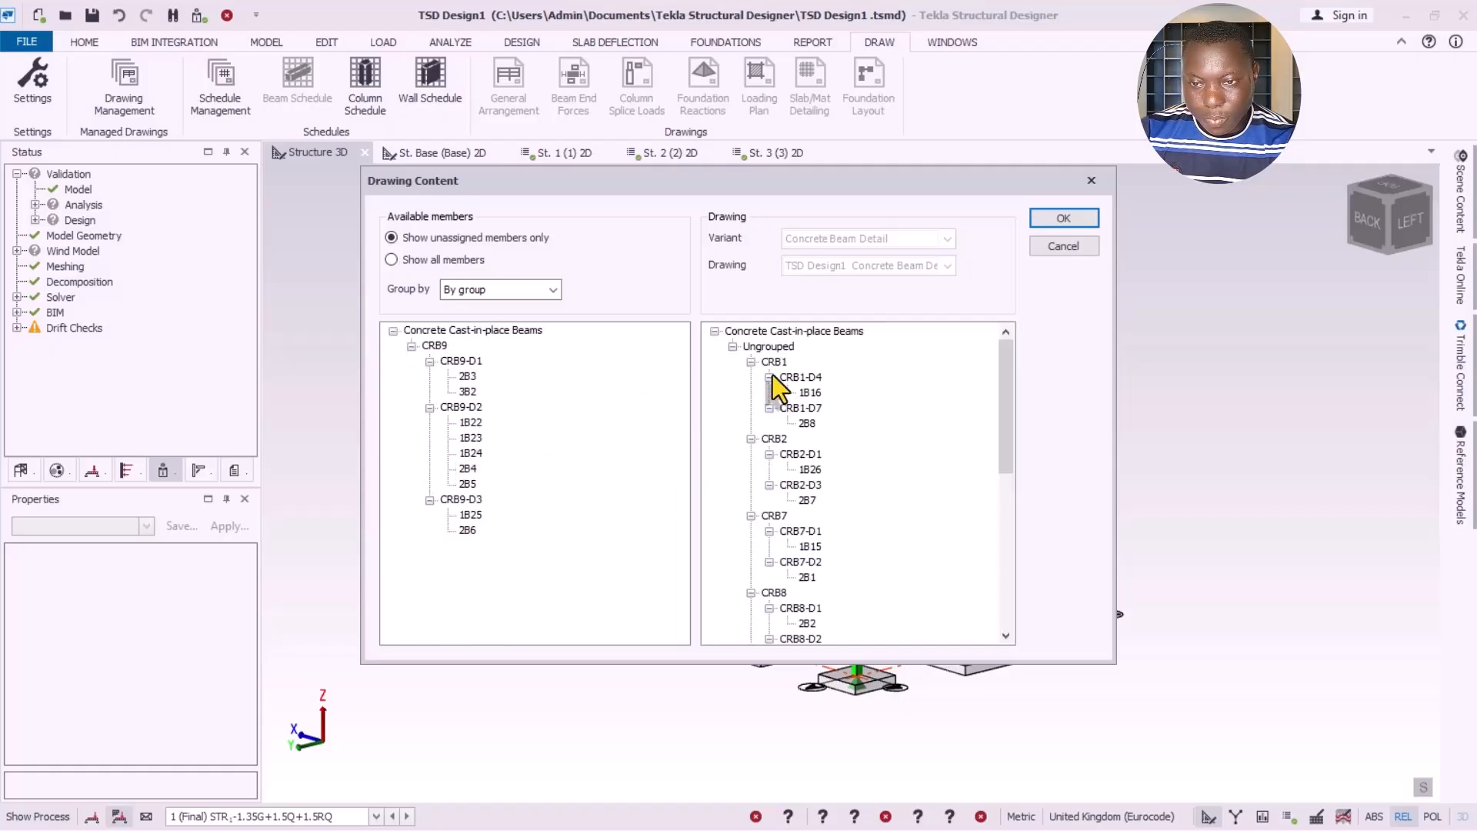
scroll(808, 544, down, 4)
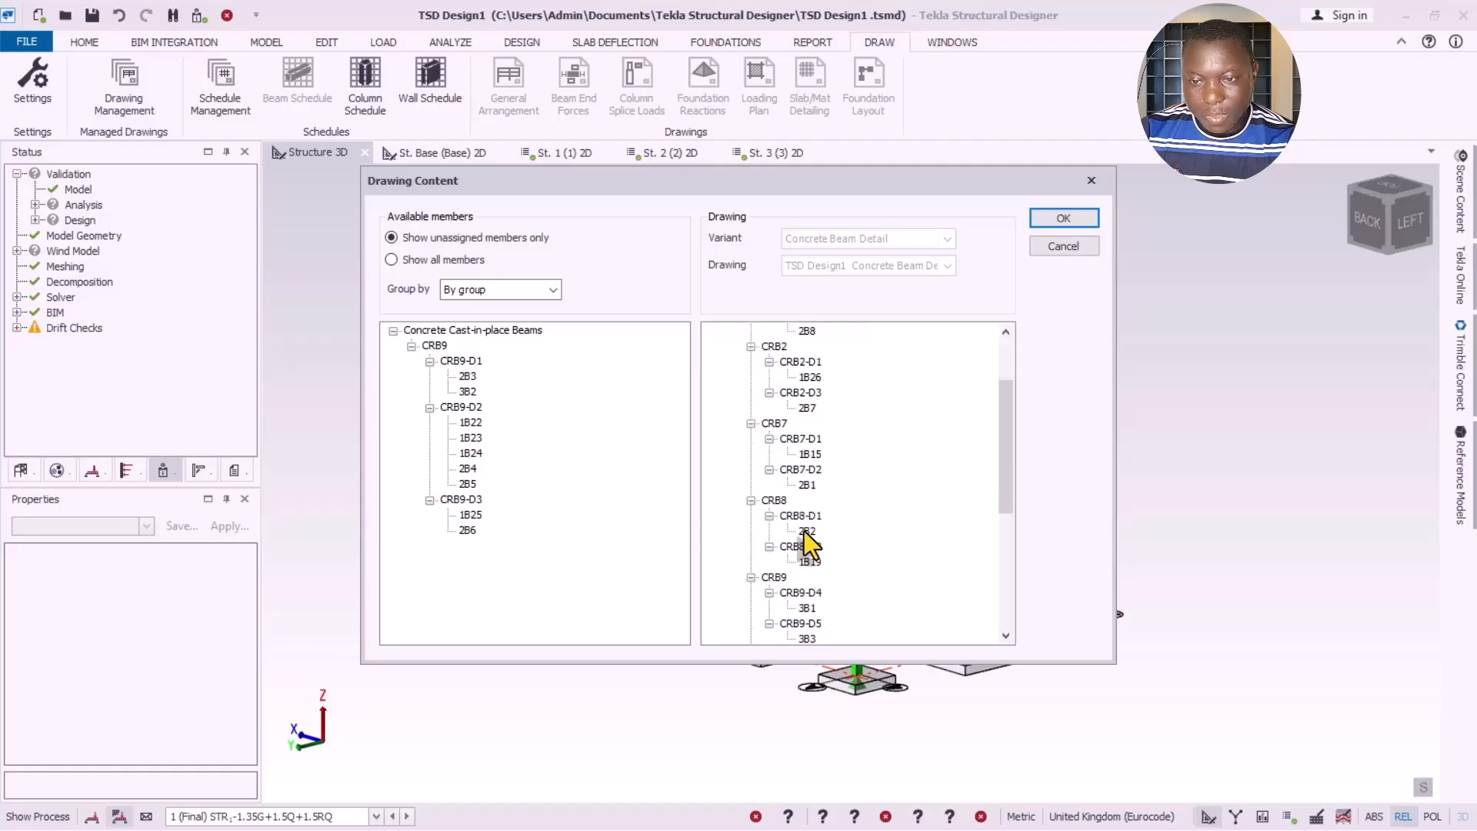
scroll(777, 569, down, 3)
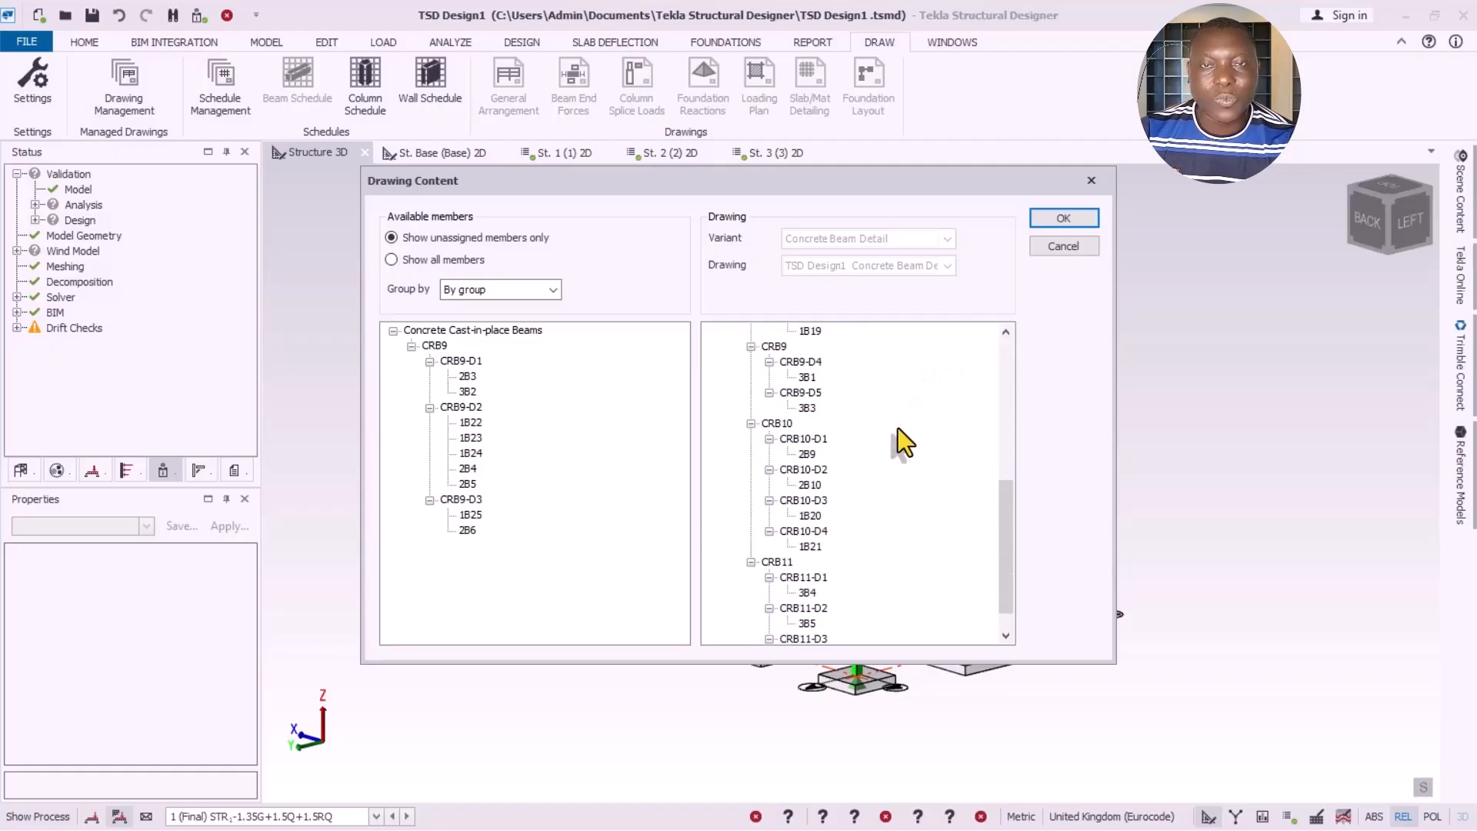
click(1062, 219)
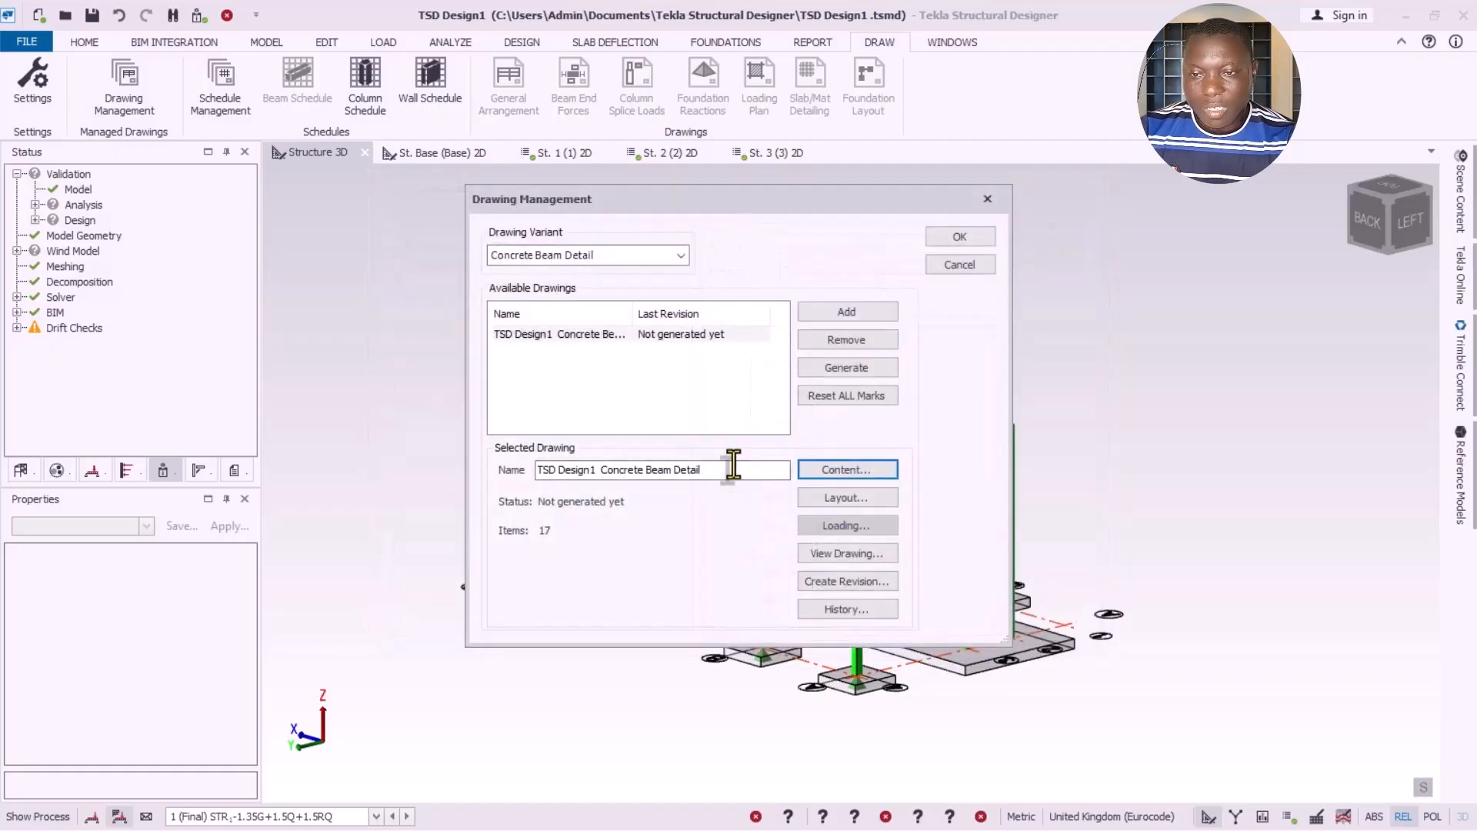
Step: Try to export the beam detail drawing to DXF with automatic file name, Beam Detail layer configuration and style, and 1:25 scale
click(841, 557)
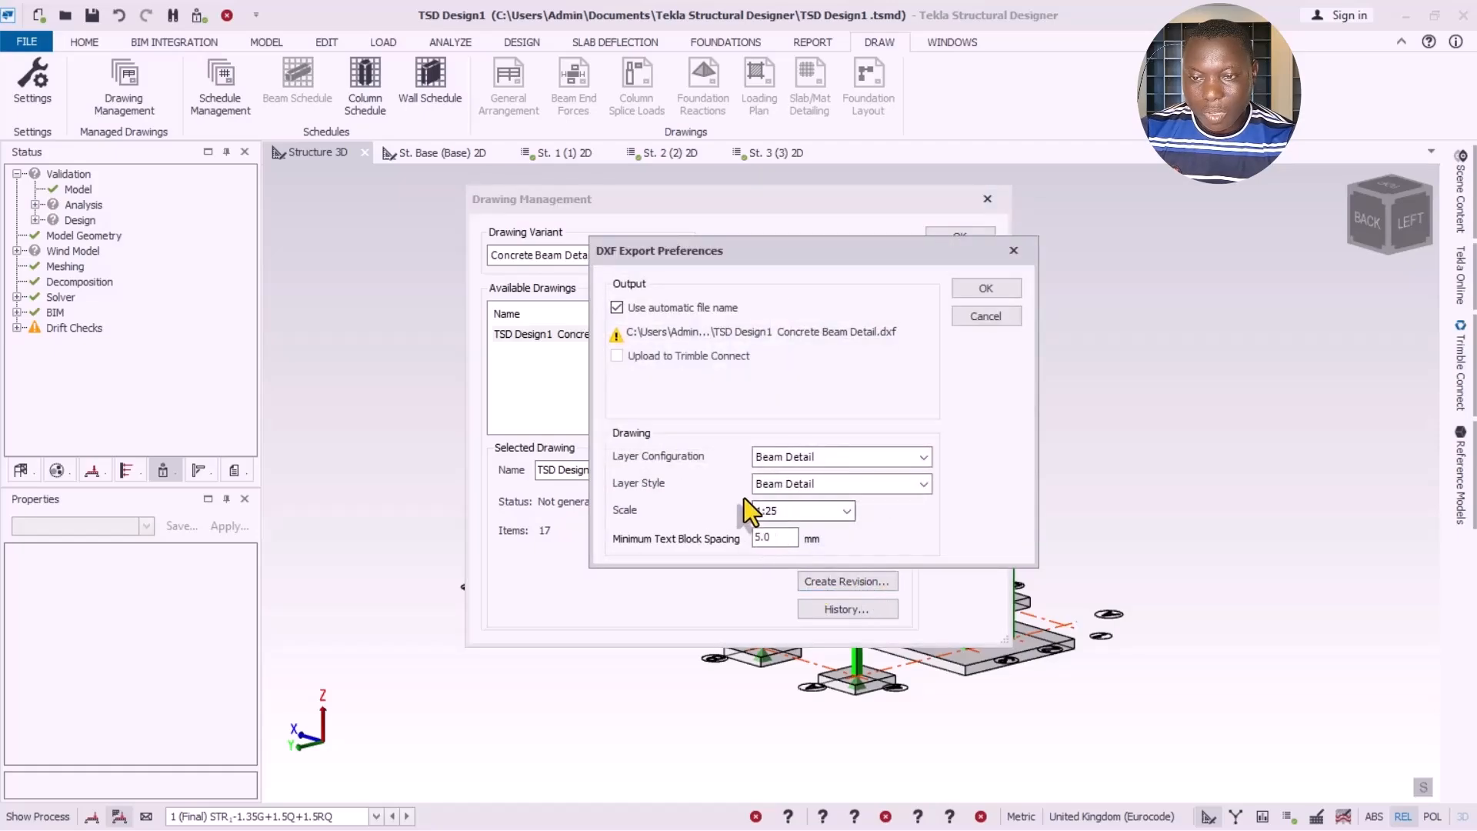
click(972, 290)
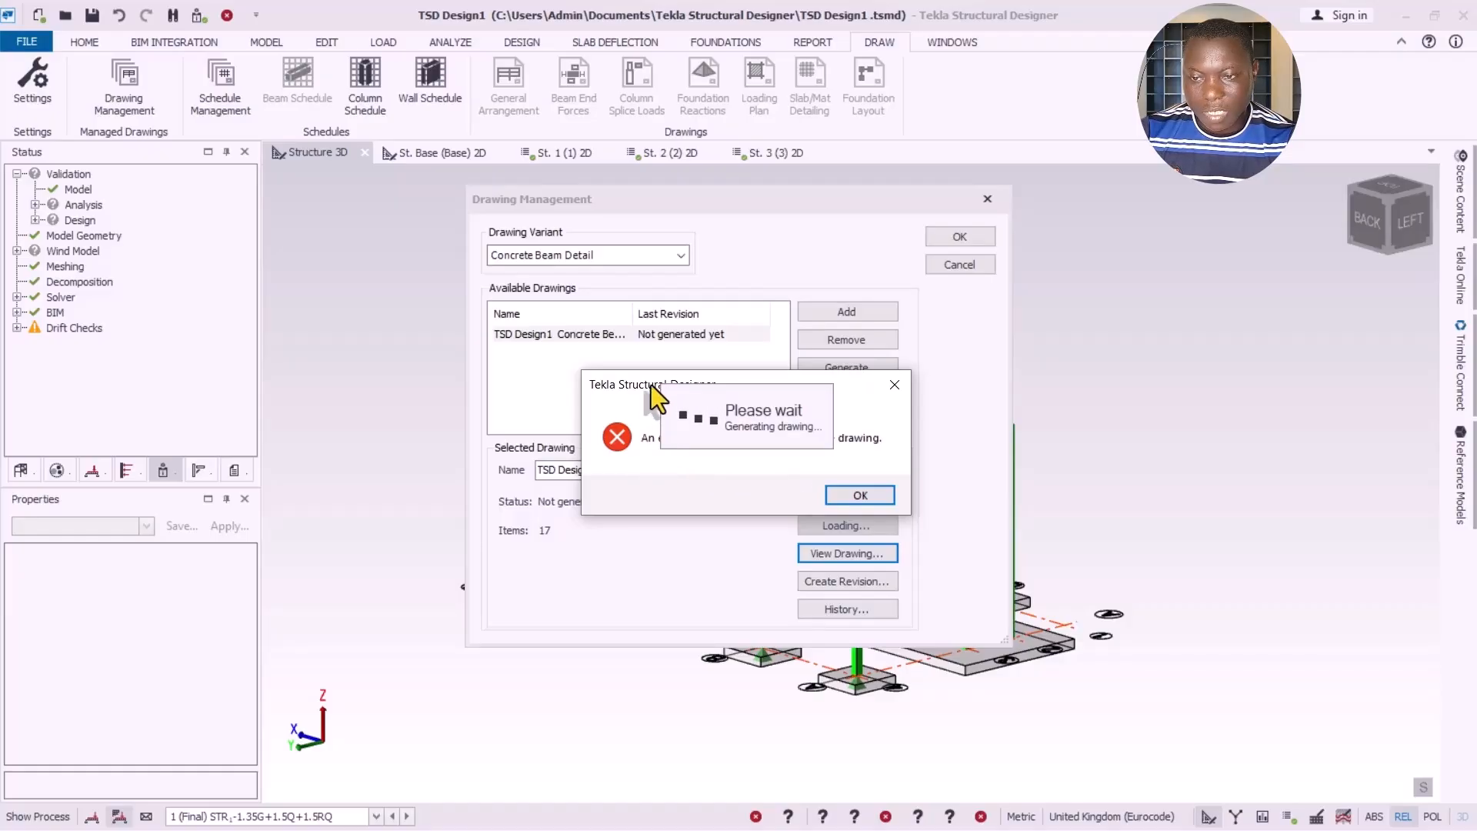
drag(651, 385, 736, 369)
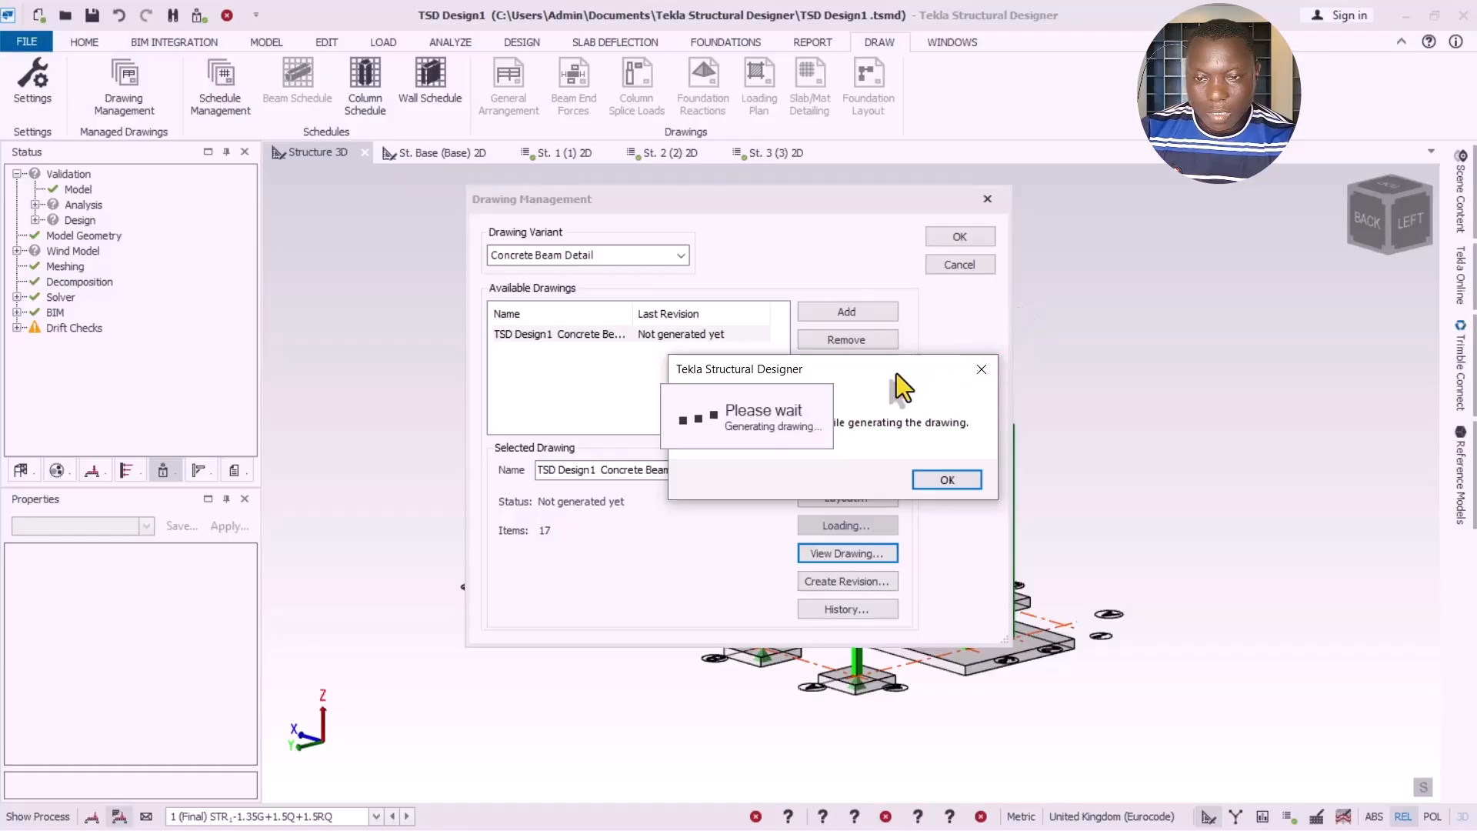
drag(897, 372, 989, 269)
click(1038, 376)
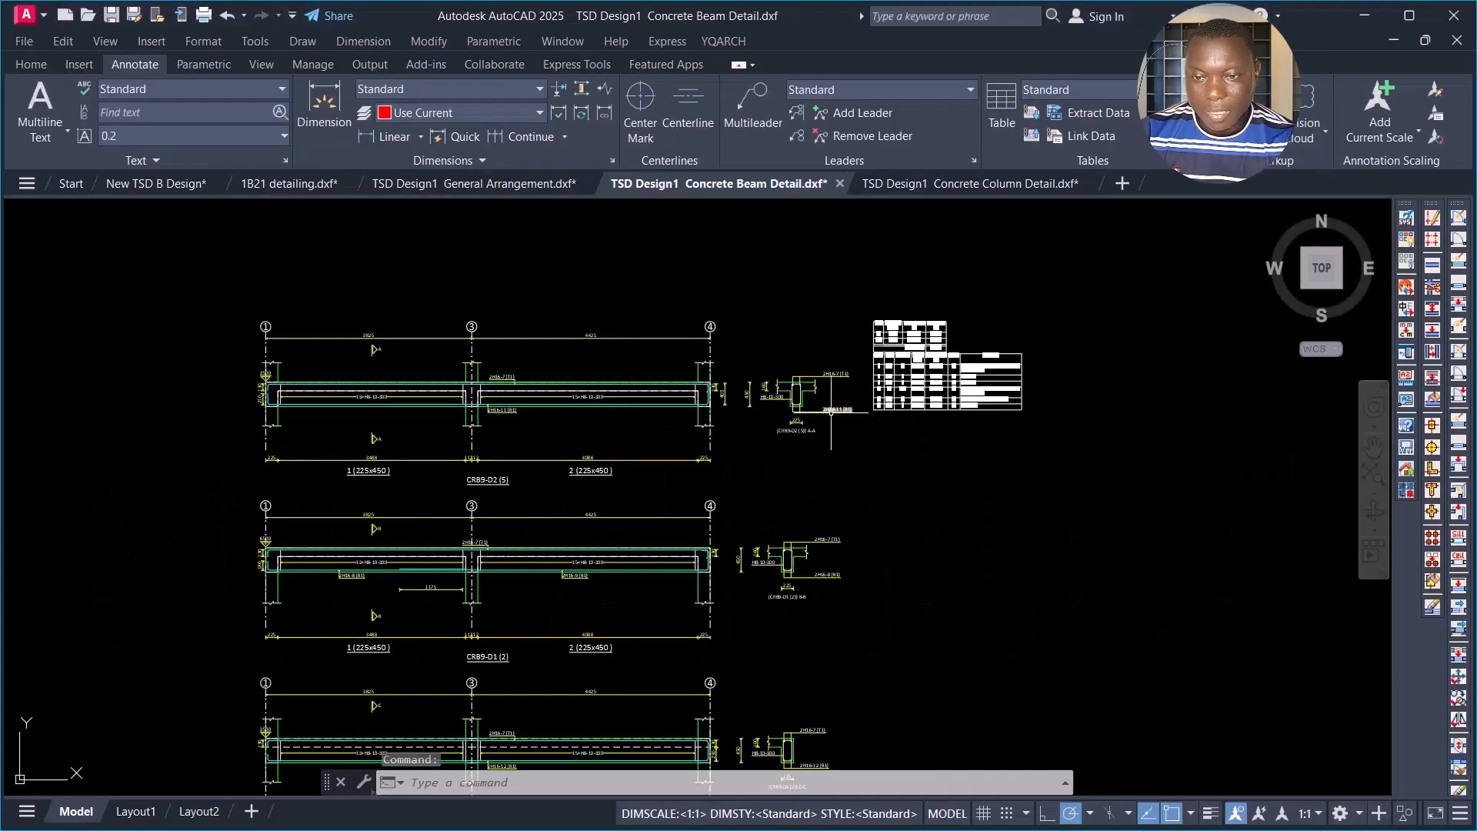
Step: Switch to AutoCAD, review the open Concrete Beam Detail DXF and close it without saving changes
scroll(692, 447, down, 2)
scroll(723, 440, up, 4)
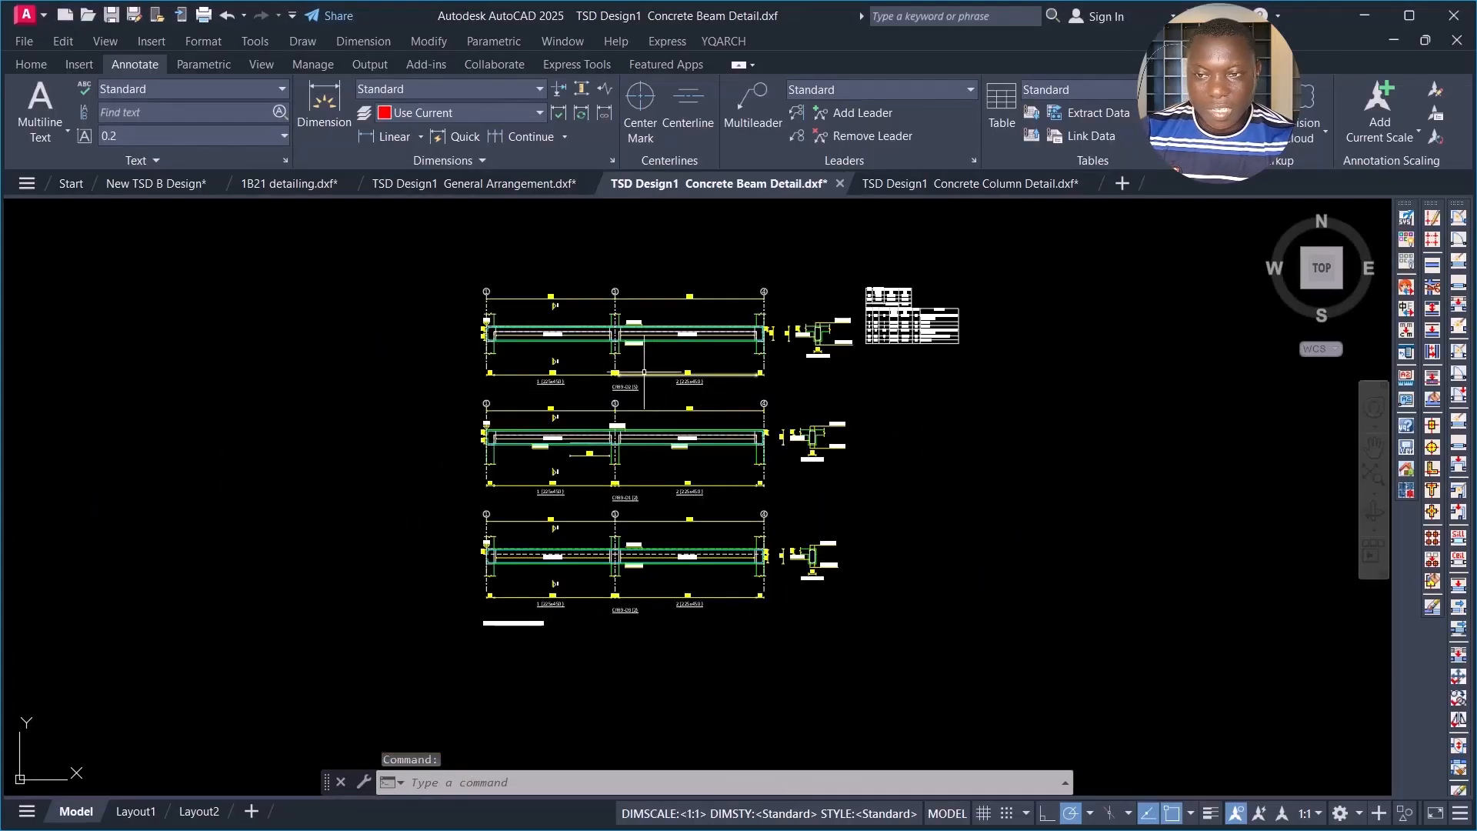
mouse_move(846, 185)
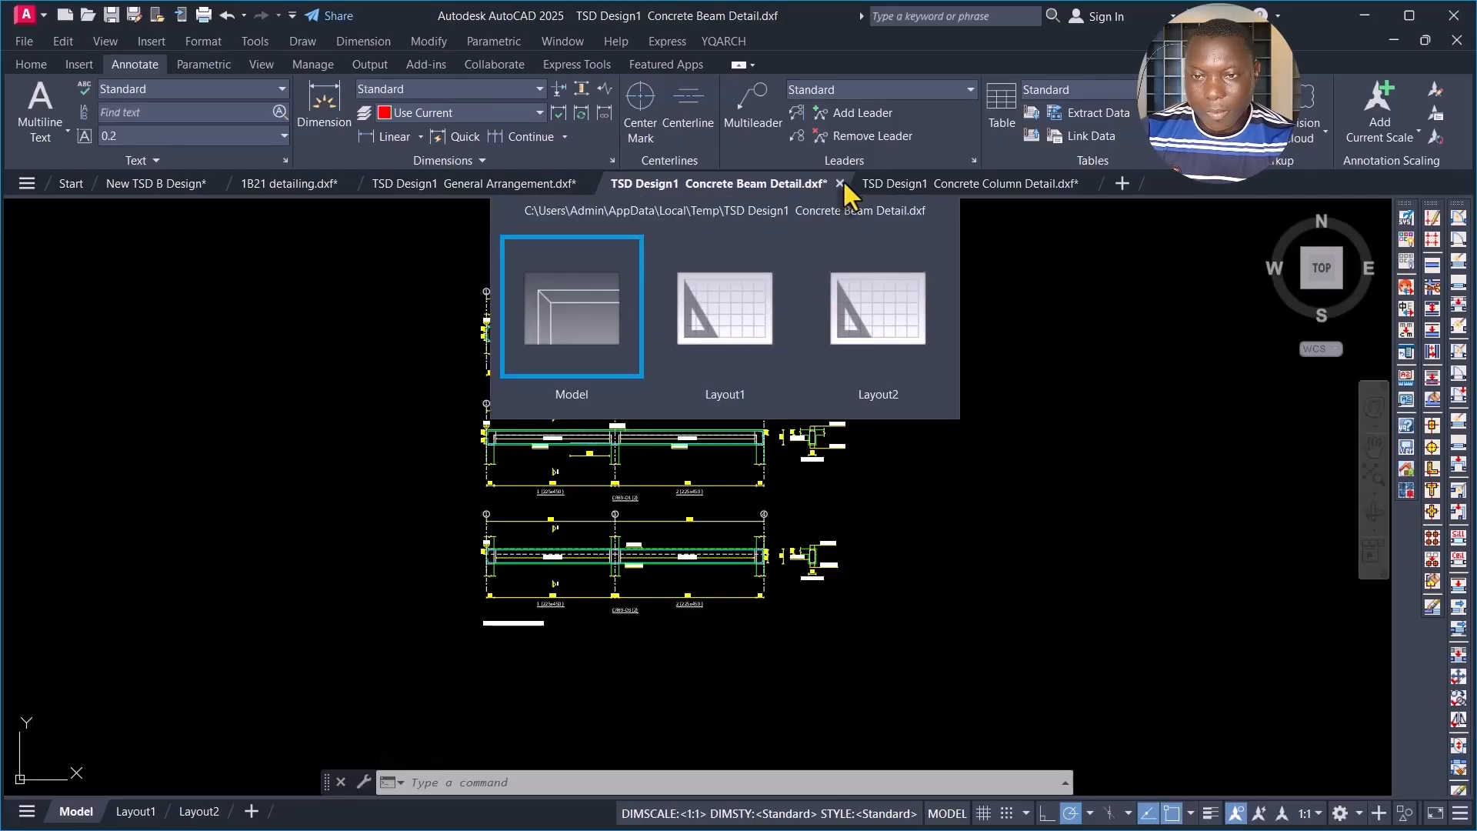
click(840, 183)
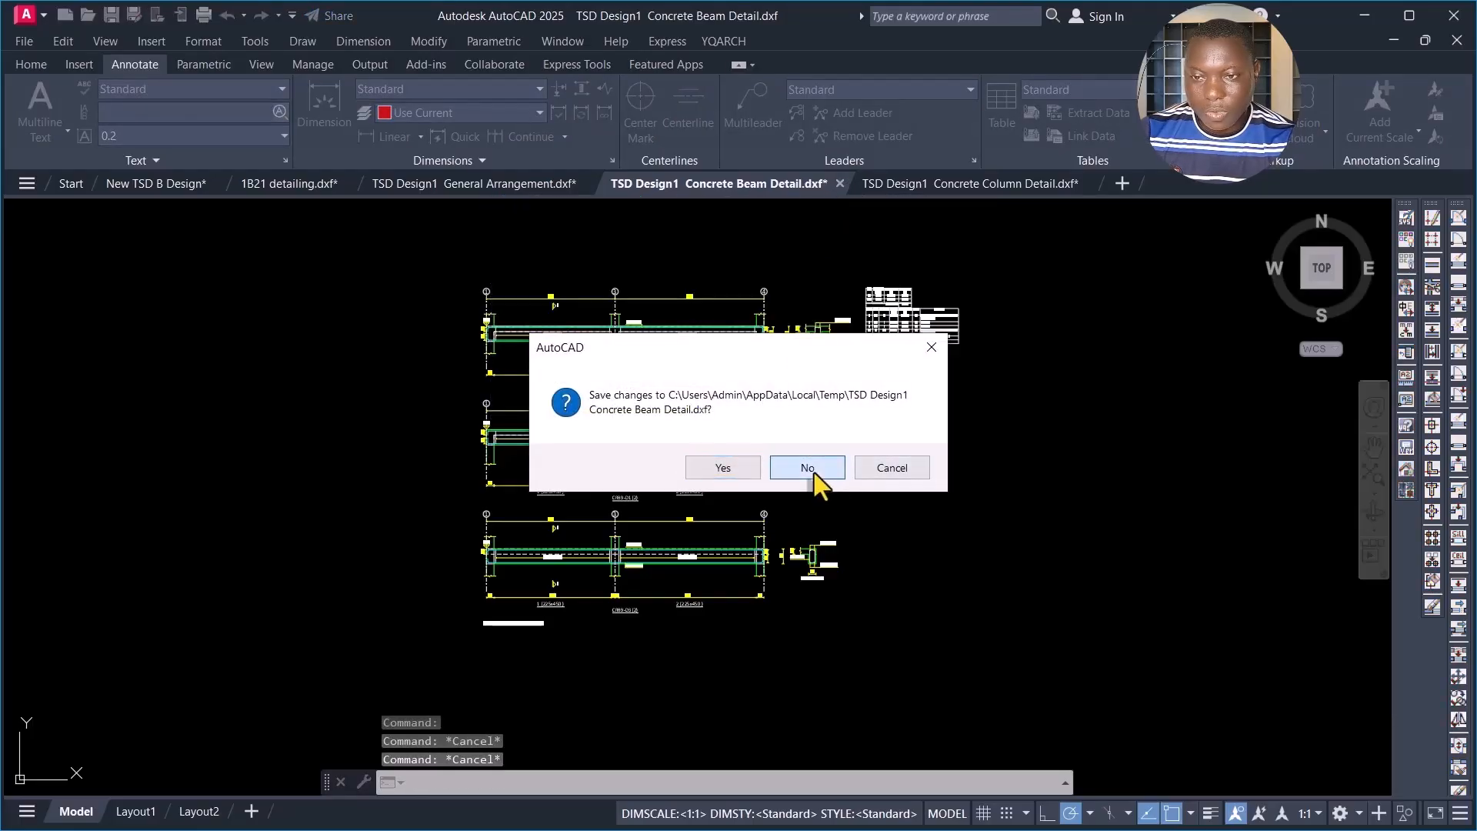
click(813, 471)
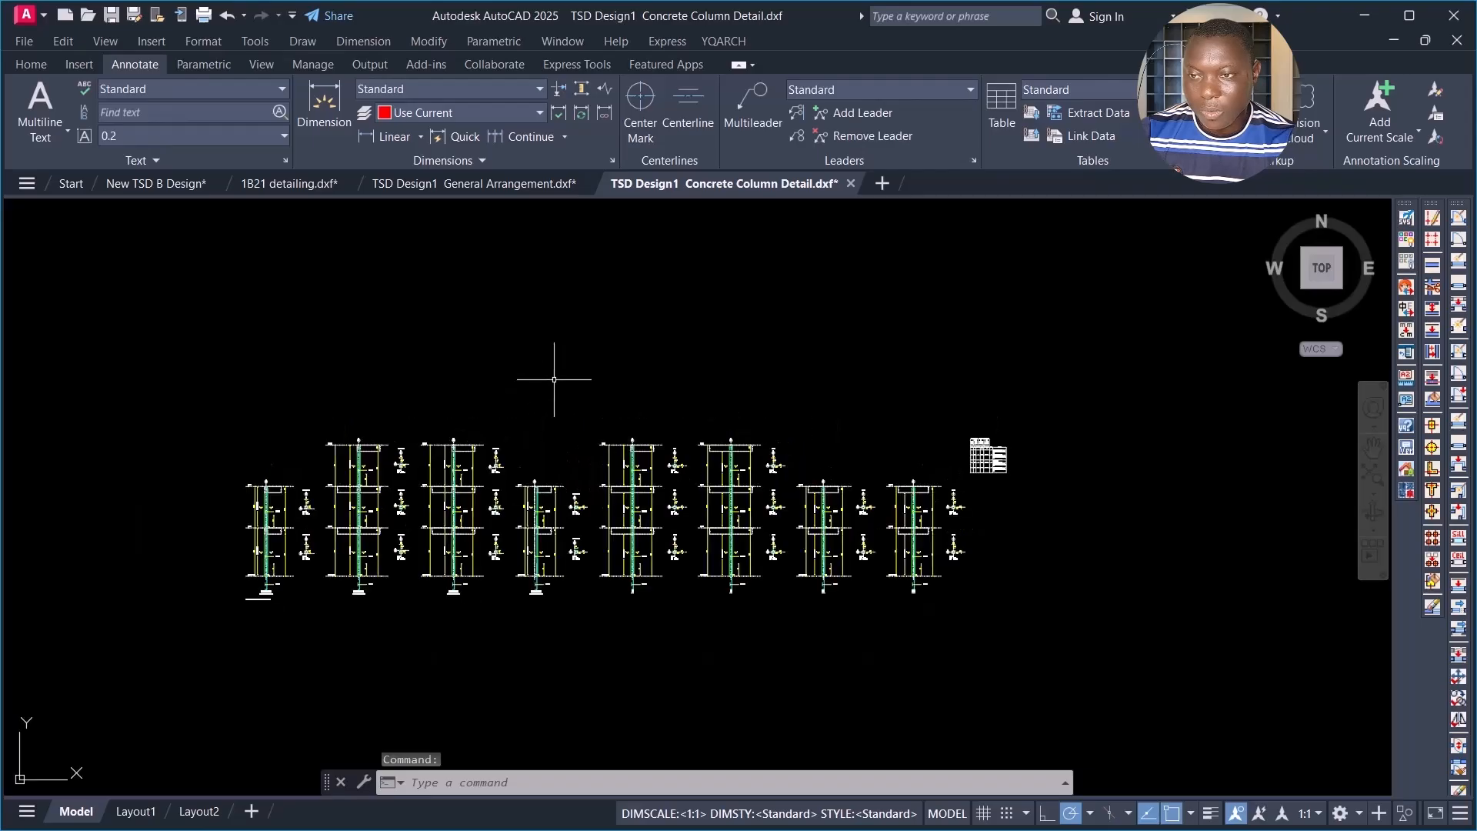
click(717, 341)
click(529, 427)
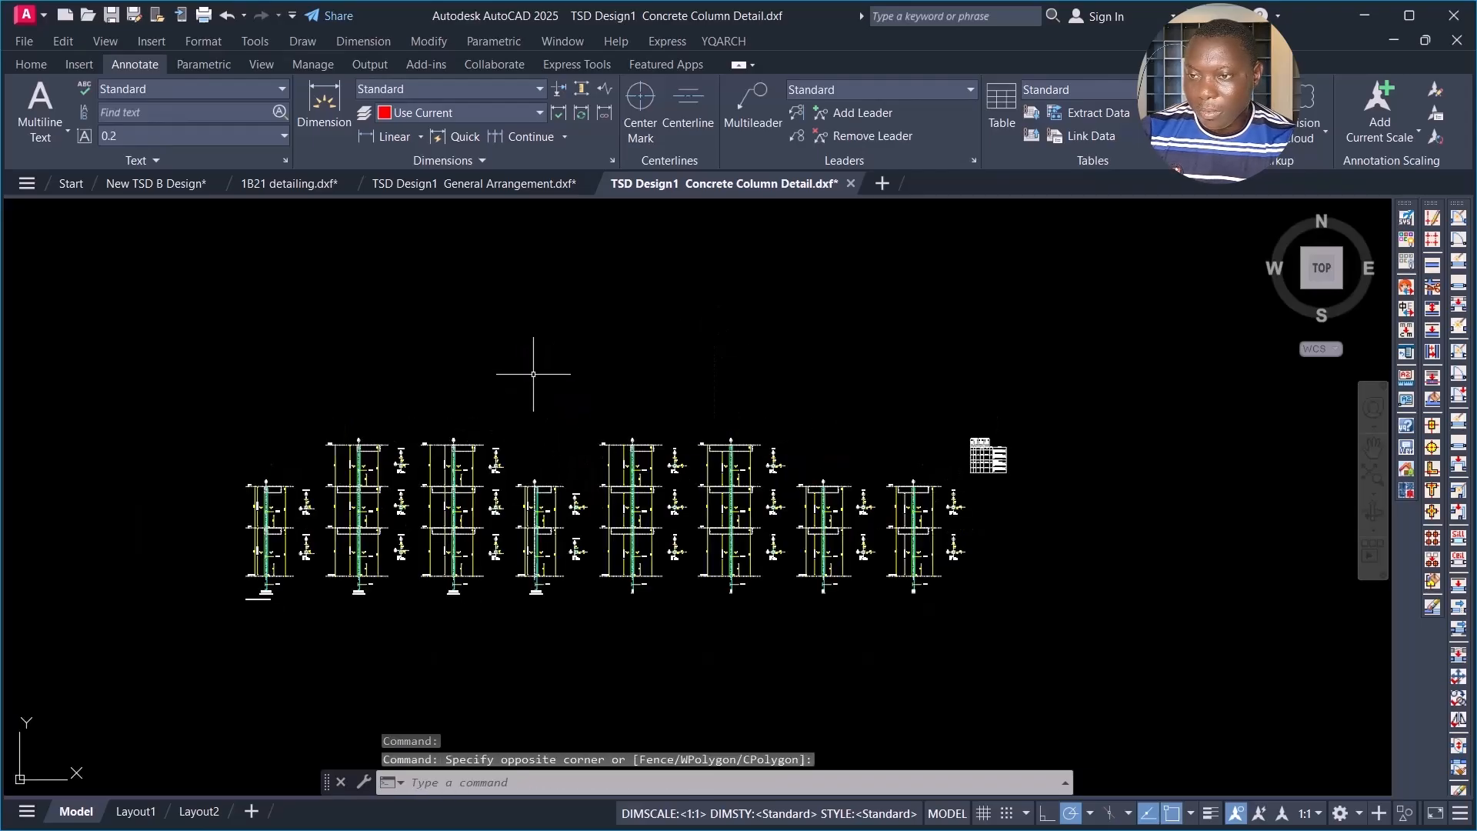
click(297, 186)
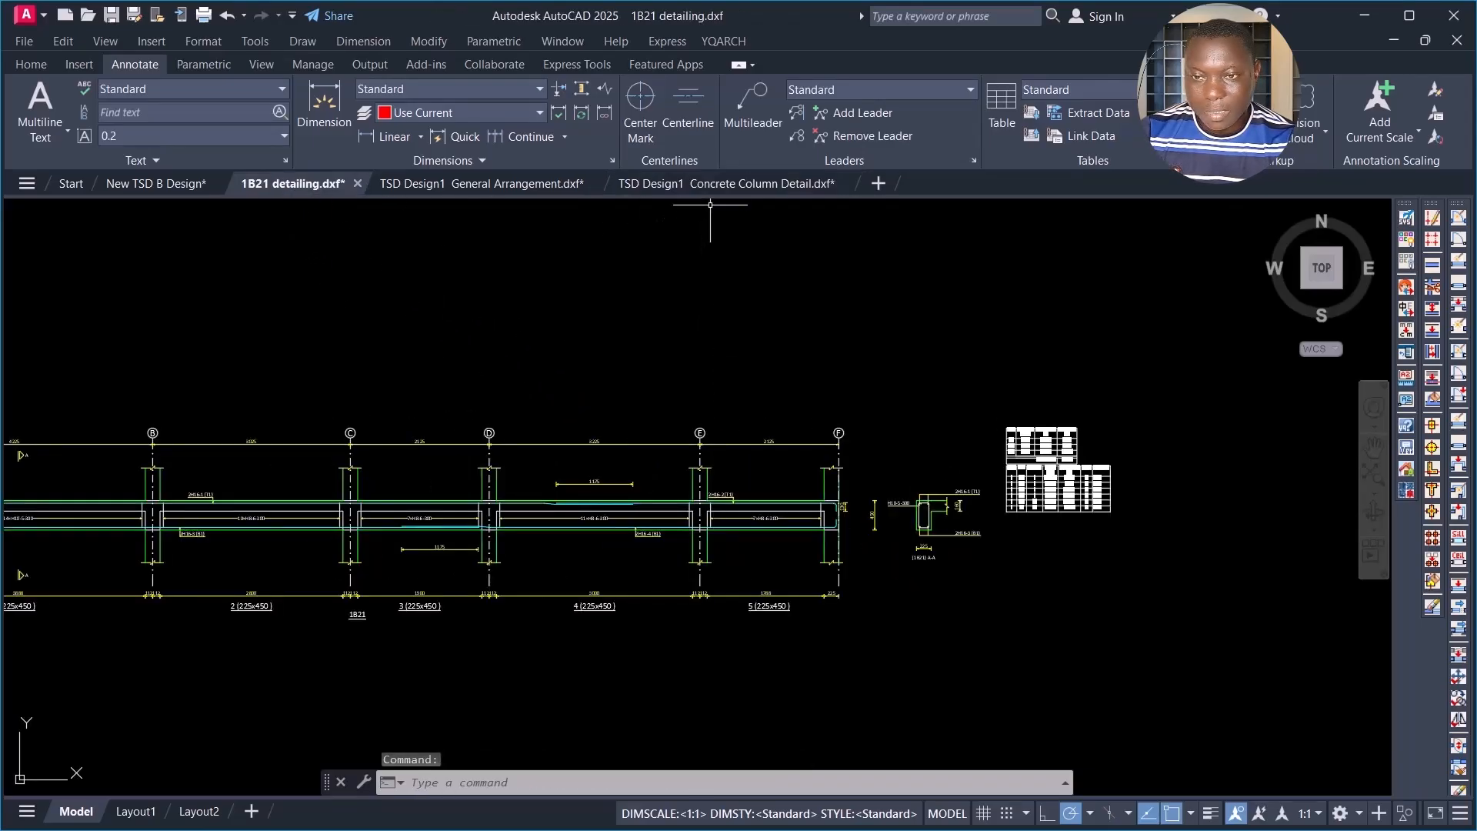
click(726, 183)
click(717, 323)
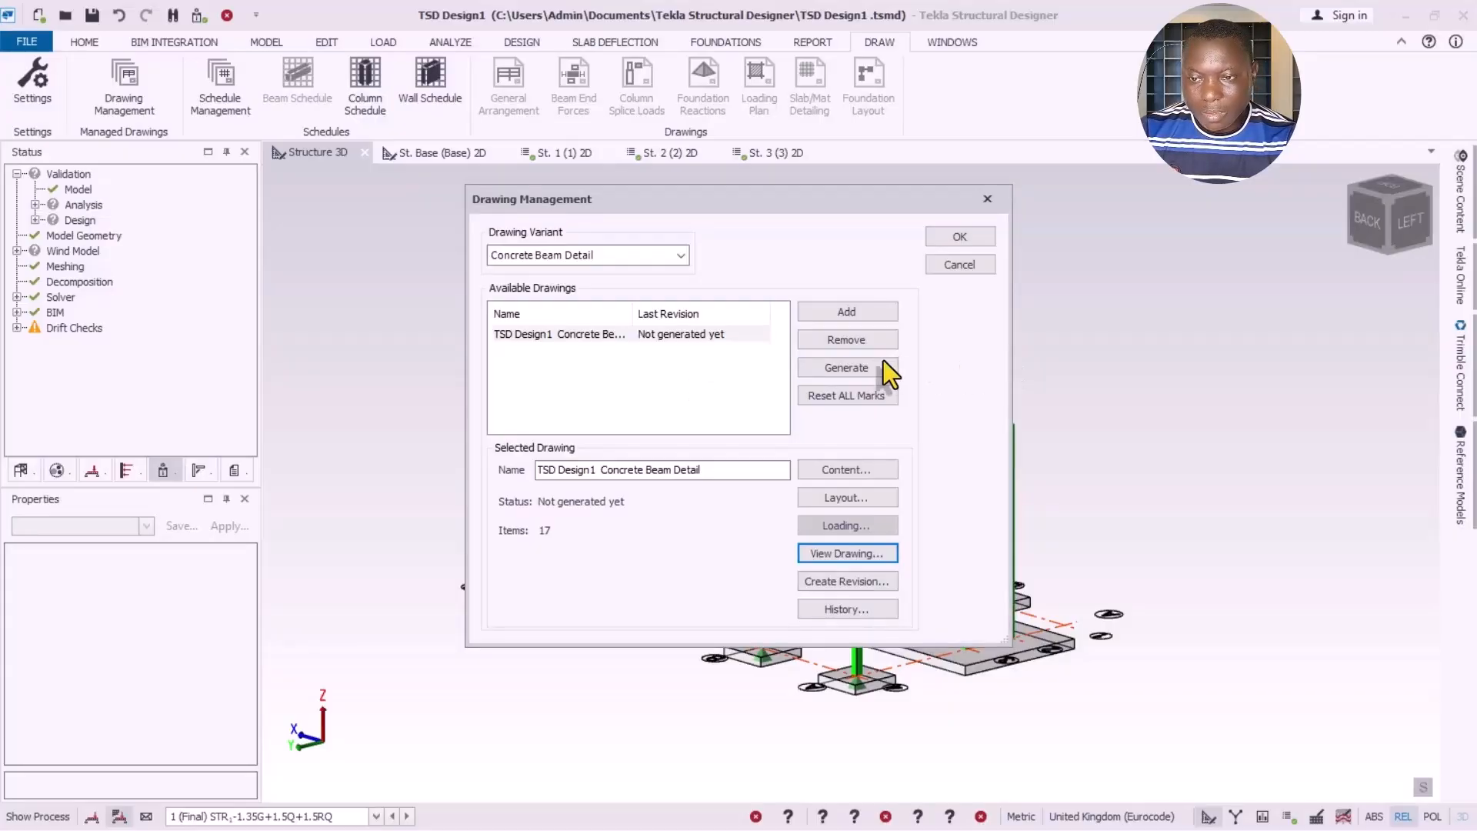
Step: In Tekla Structural Designer, rename the drawing TSD Design1 Concrete Beam Detail1 and add the remaining CRB9 cast-in-place beams to its content
click(717, 469)
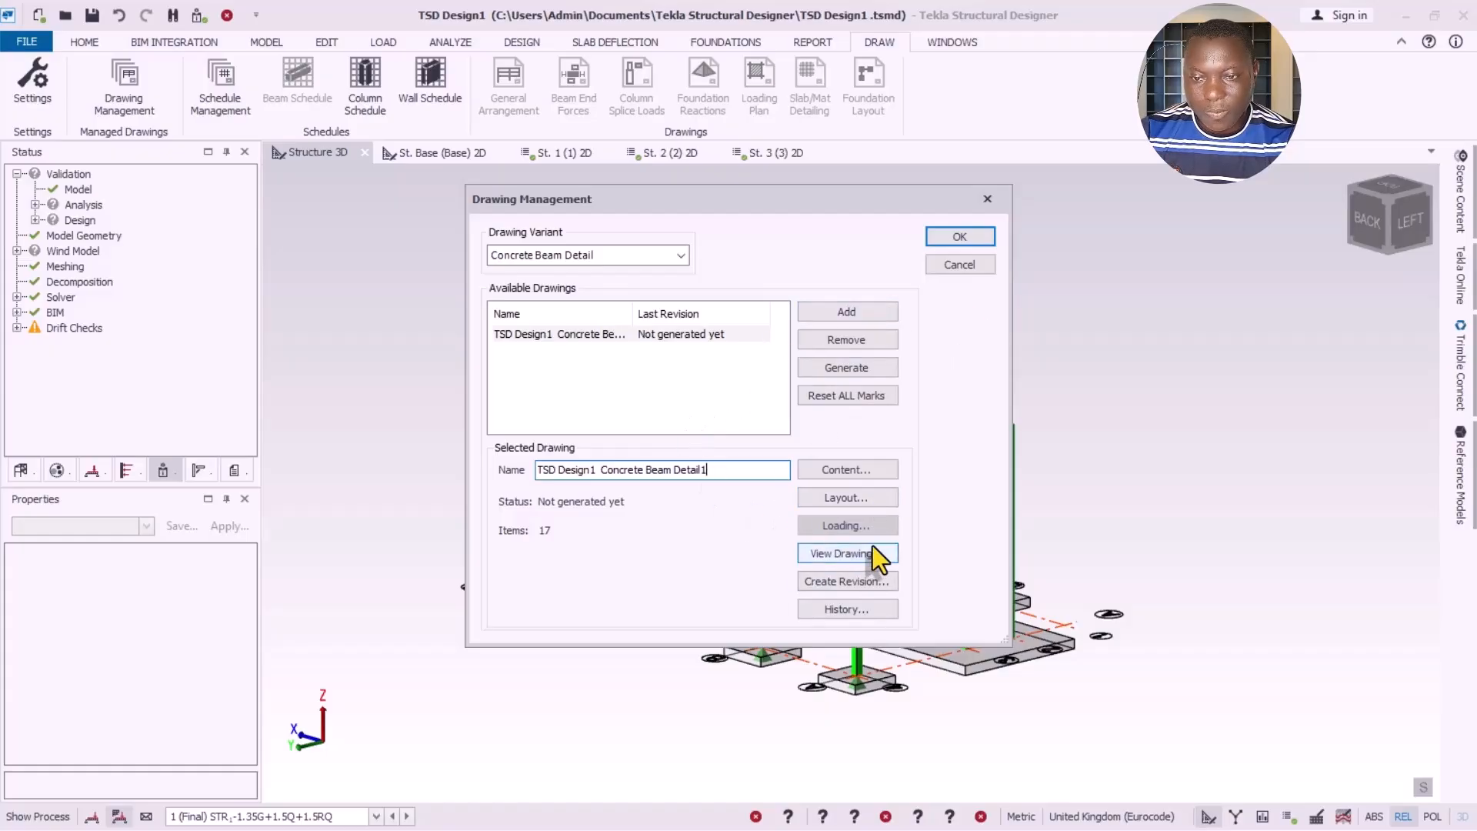
click(842, 473)
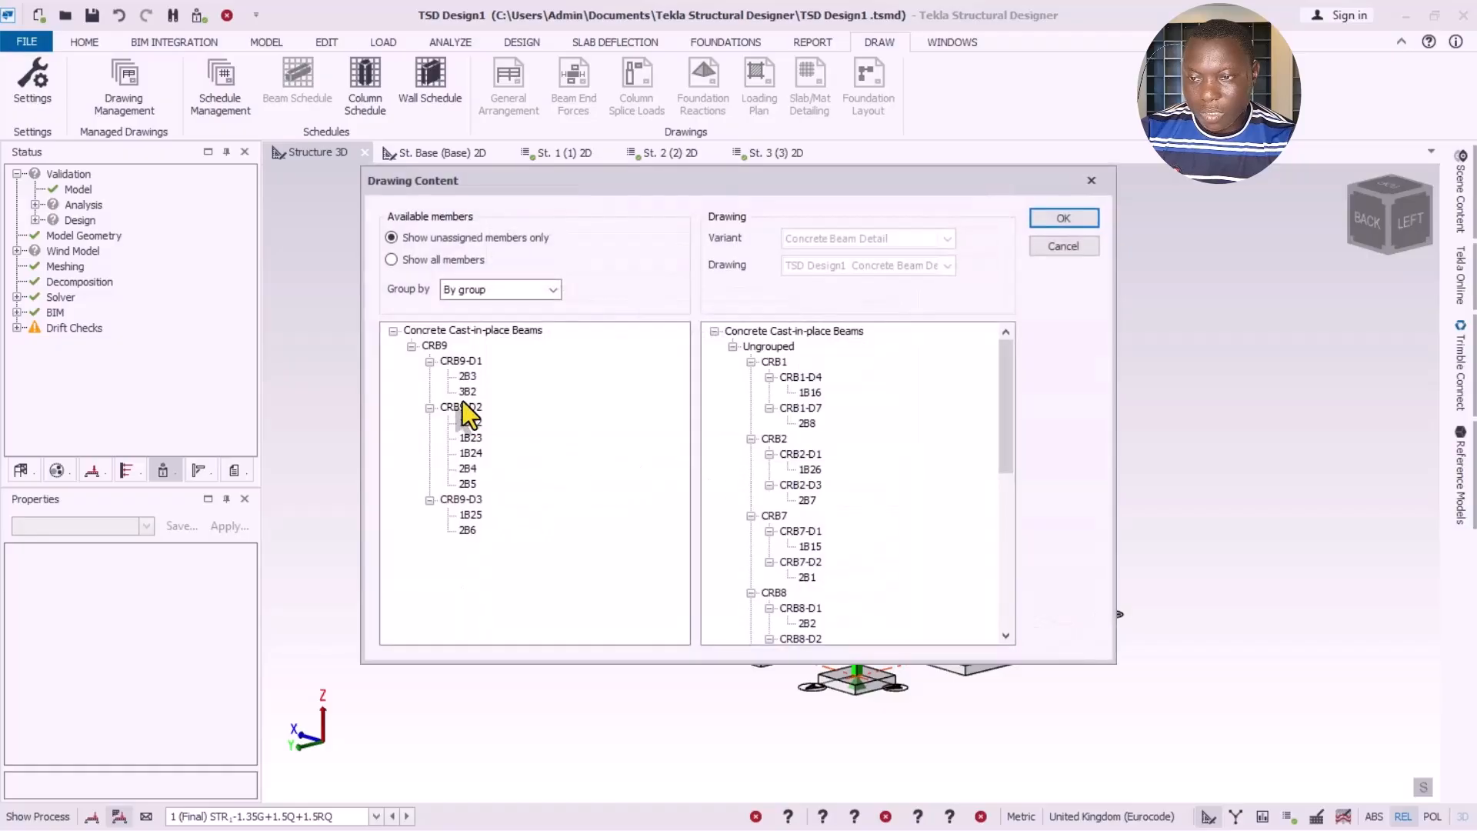
drag(452, 339, 841, 381)
click(1062, 220)
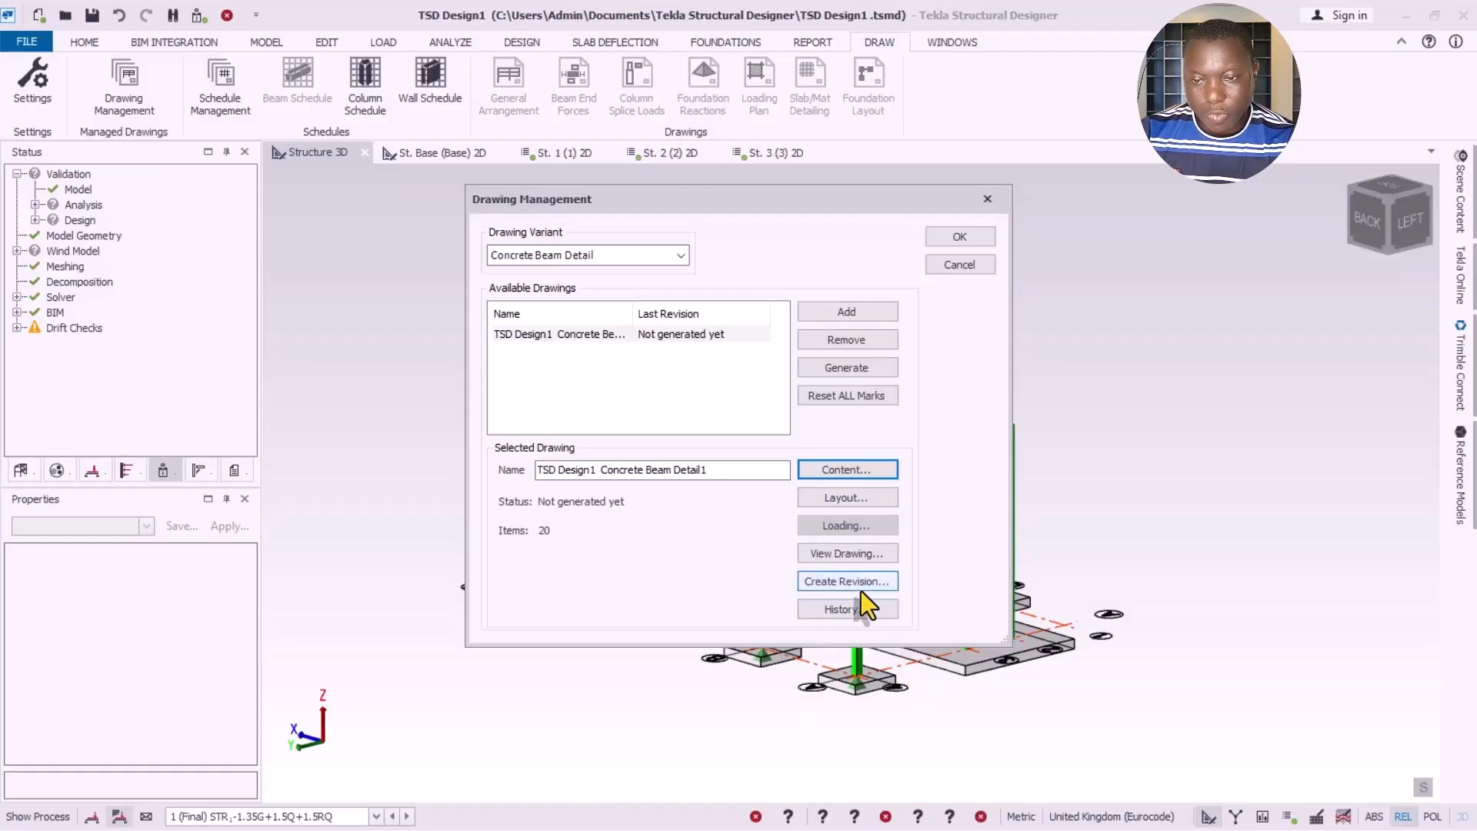
Step: Export the Concrete Beam Detail1 drawing to DXF with automatic file name, Beam Detail layer configuration and style, and 1:25 scale
click(840, 556)
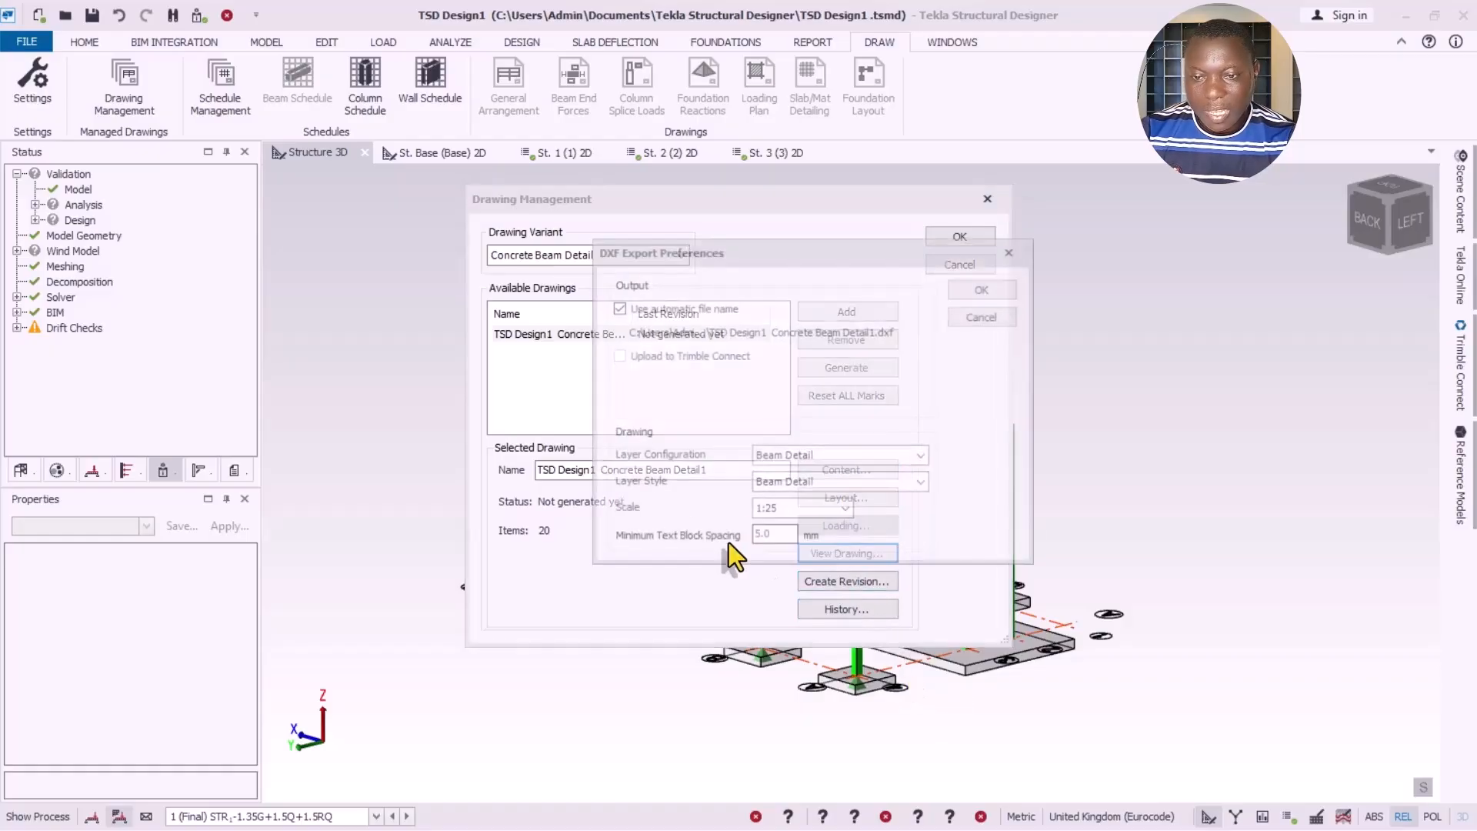
click(987, 288)
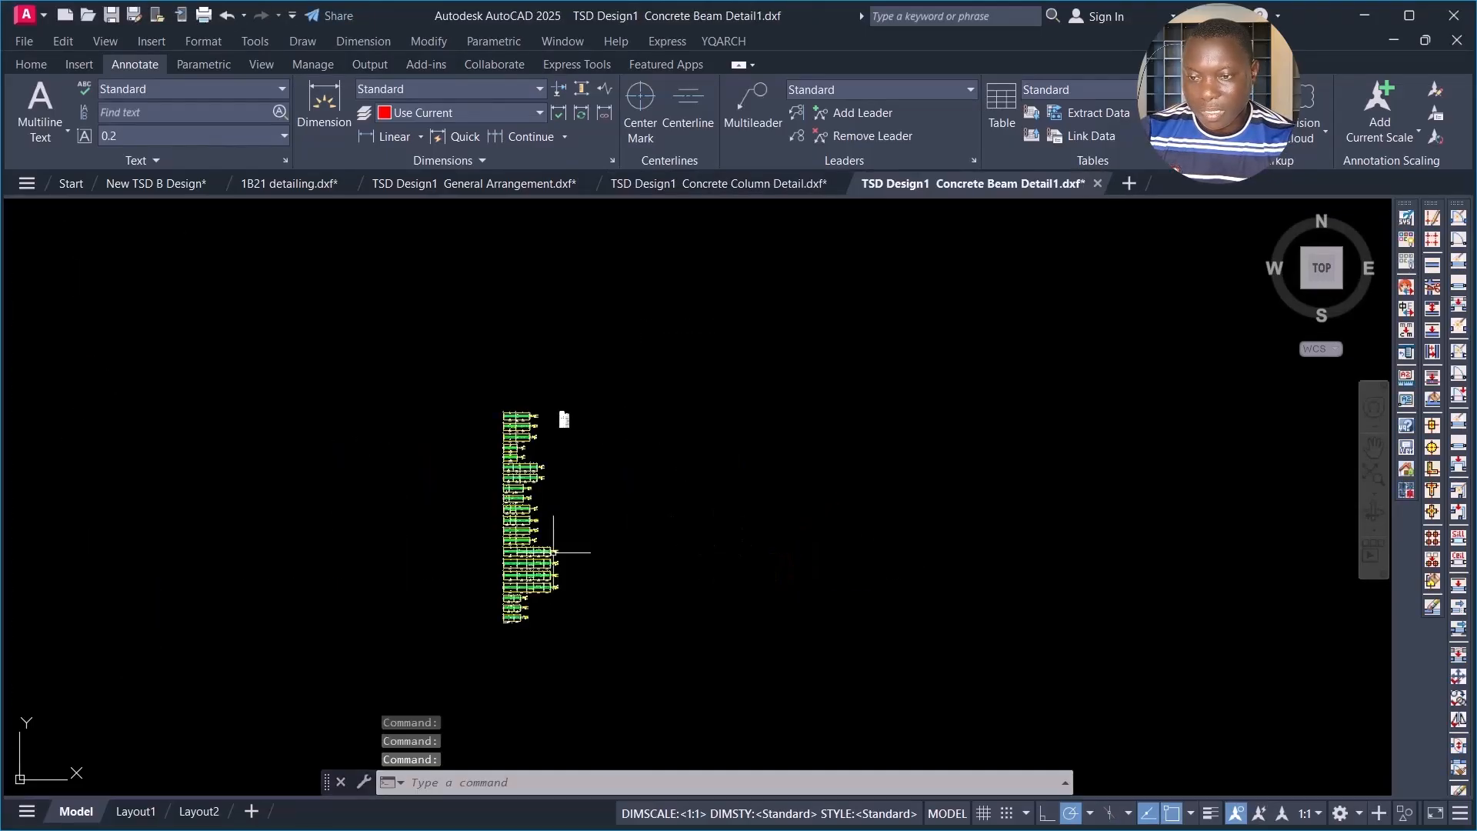
Step: Examine the exported beam elevations in AutoCAD, including the reinforcement and span labels of beam 1B21
scroll(560, 343, up, 2)
scroll(616, 385, down, 2)
scroll(607, 369, up, 2)
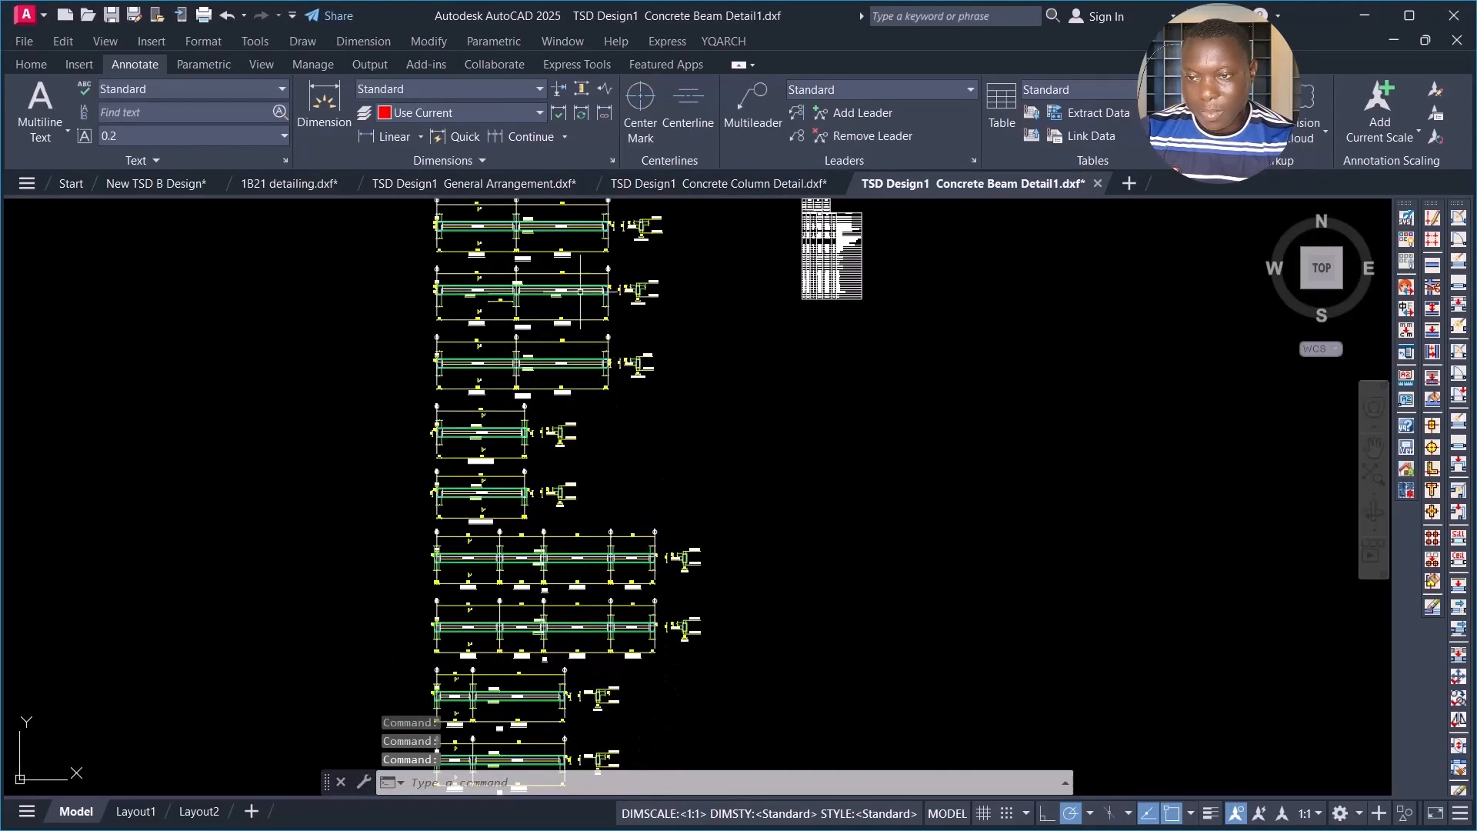
scroll(637, 382, down, 2)
scroll(604, 353, up, 2)
scroll(615, 362, down, 2)
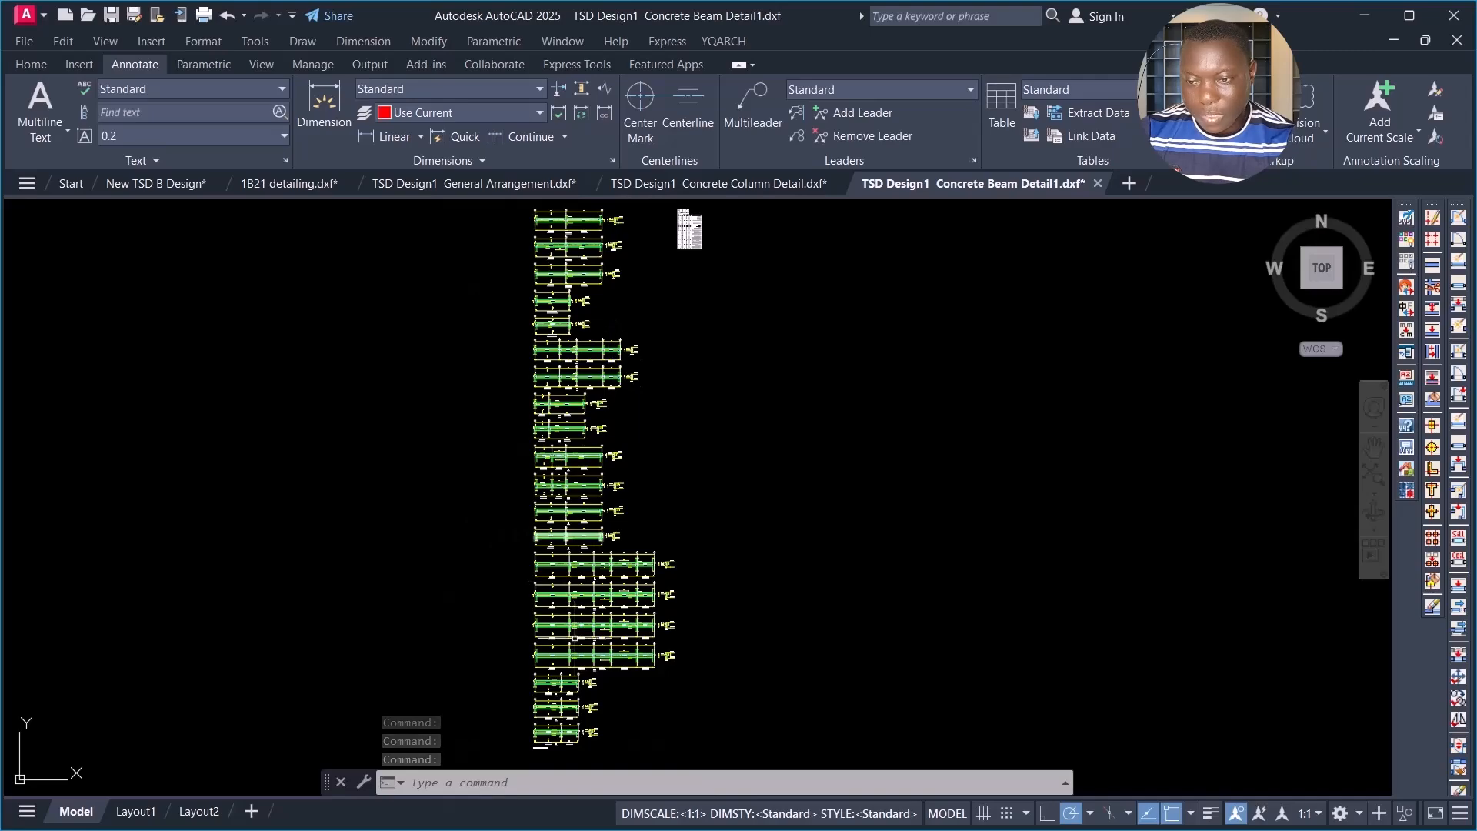
scroll(607, 675, up, 2)
scroll(607, 675, up, 2)
scroll(554, 681, up, 4)
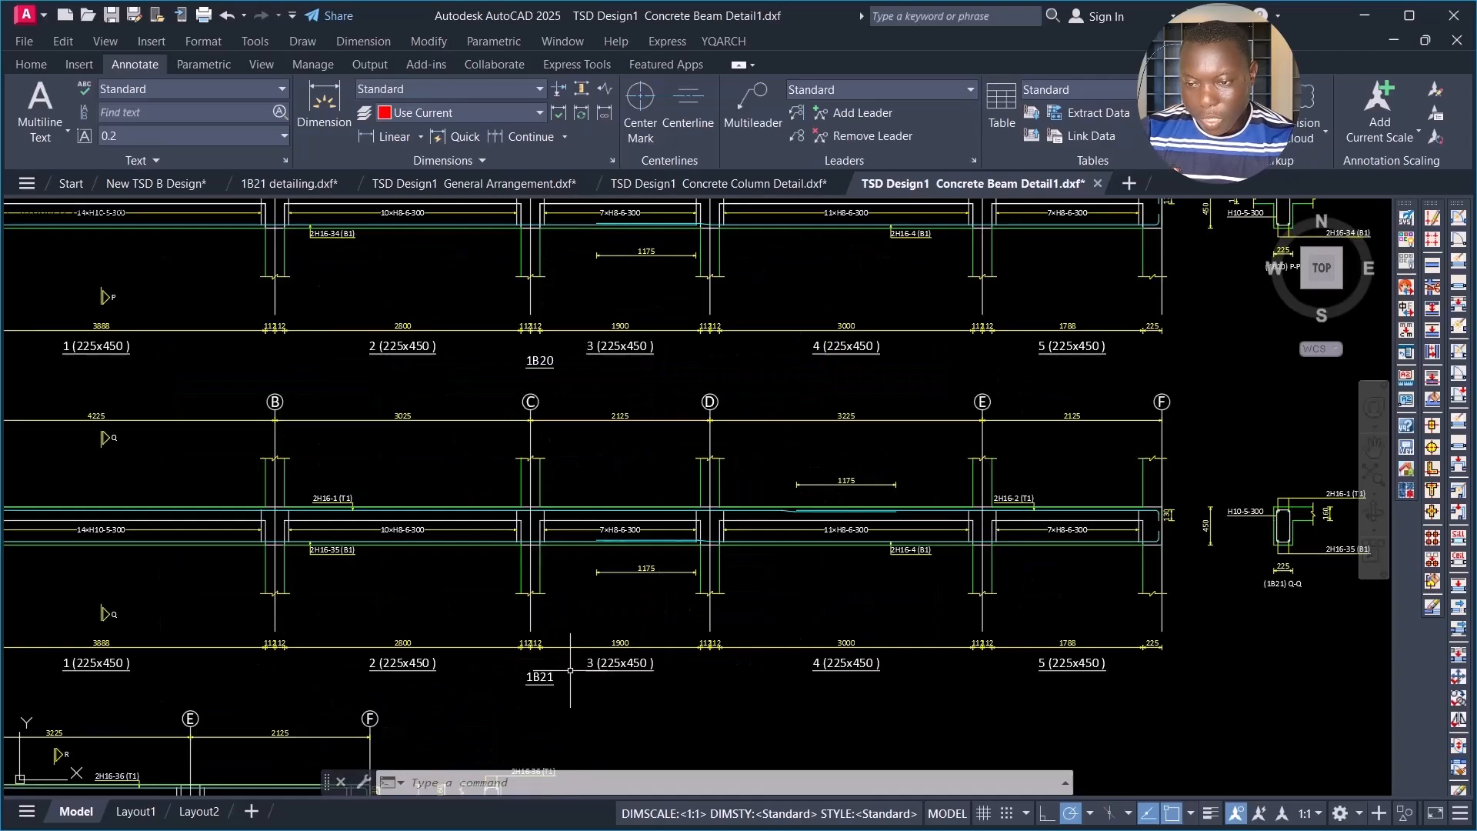
scroll(621, 639, down, 4)
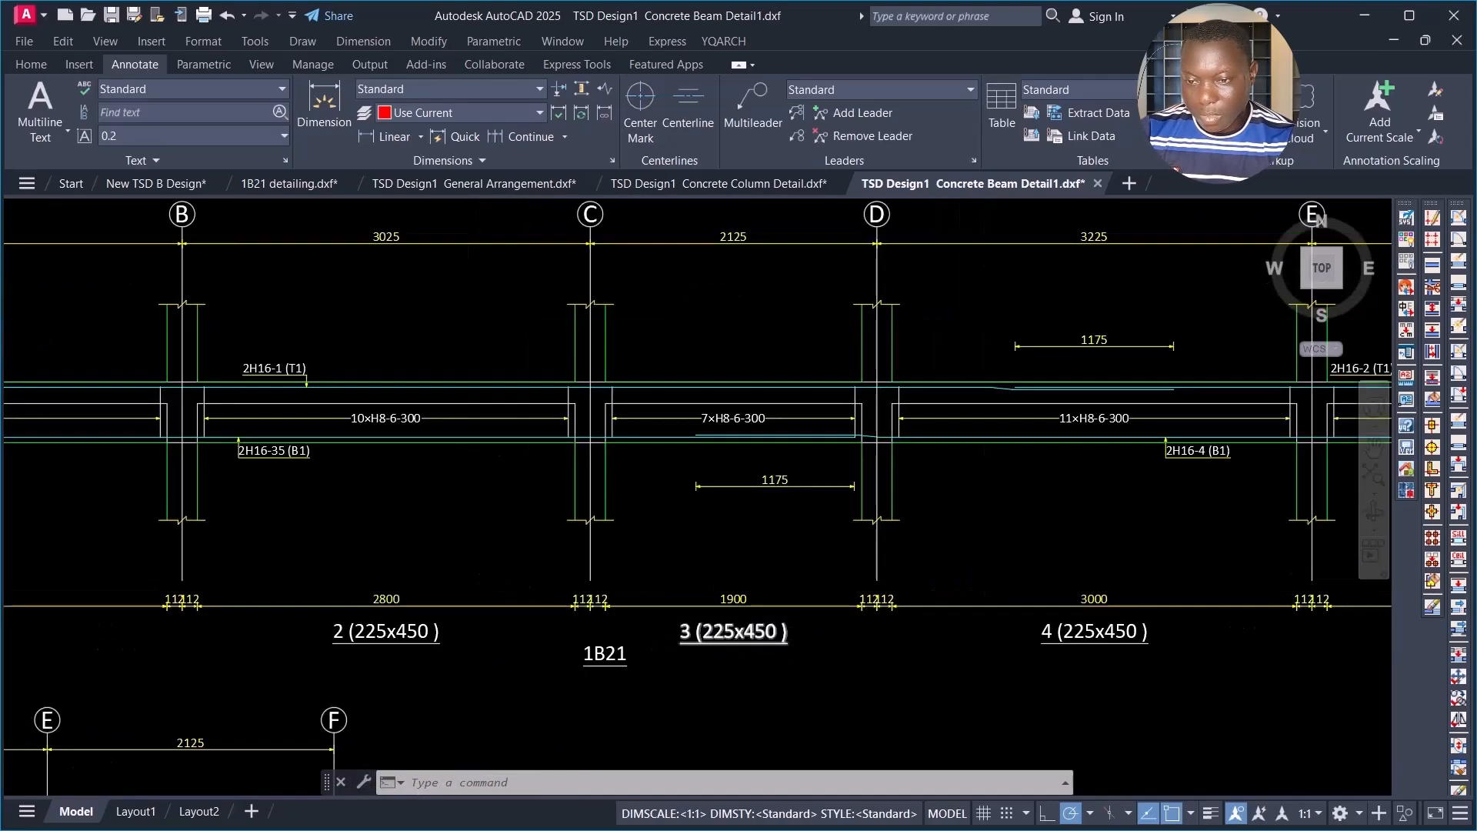
scroll(621, 639, up, 2)
scroll(615, 631, down, 10)
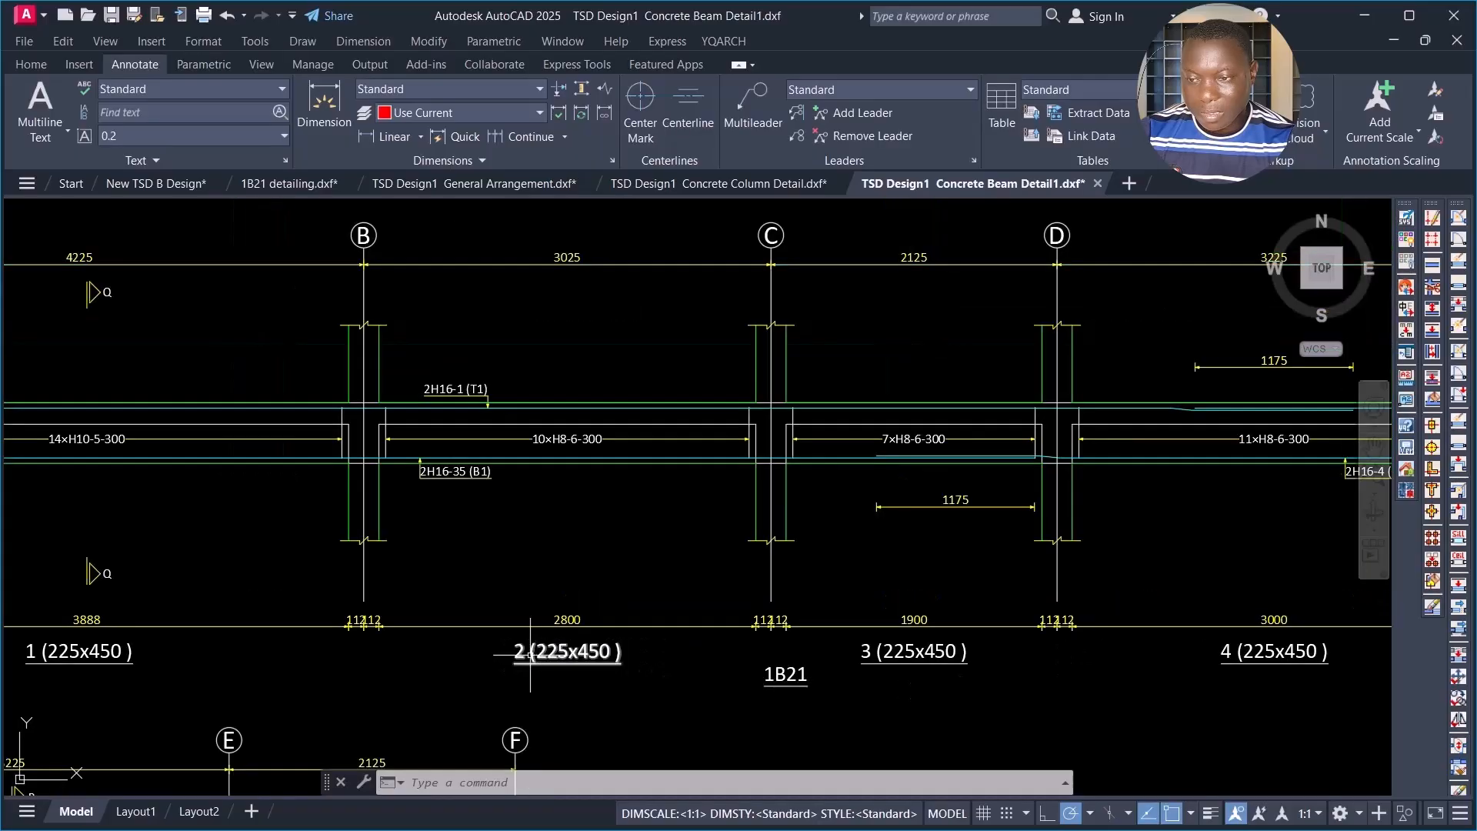
Step: Inspect the grouped beam CRB9-D2 (5), including its reinforcement labels, span dimensions and section A-A
scroll(585, 369, up, 6)
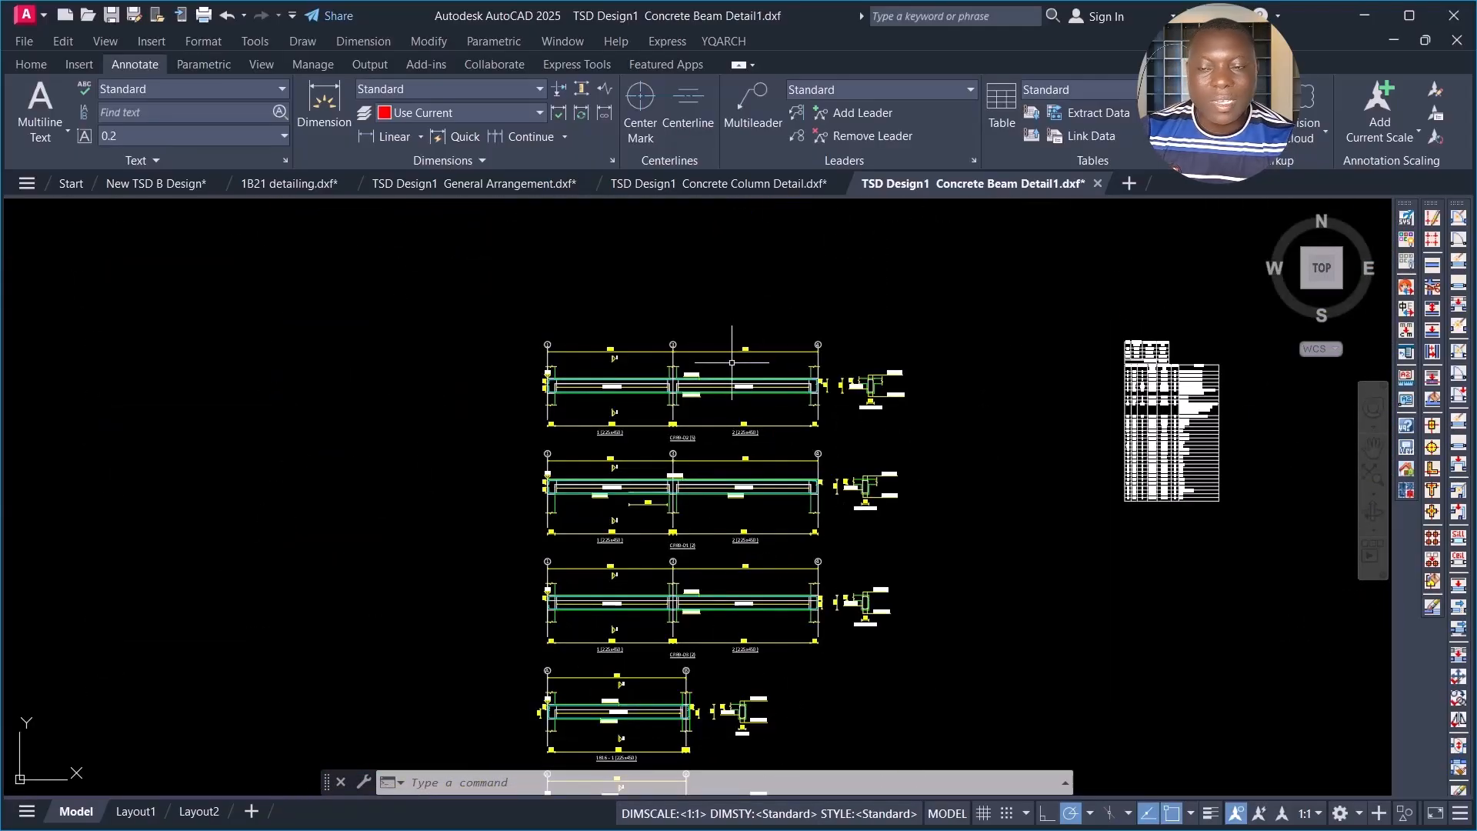
scroll(689, 396, up, 5)
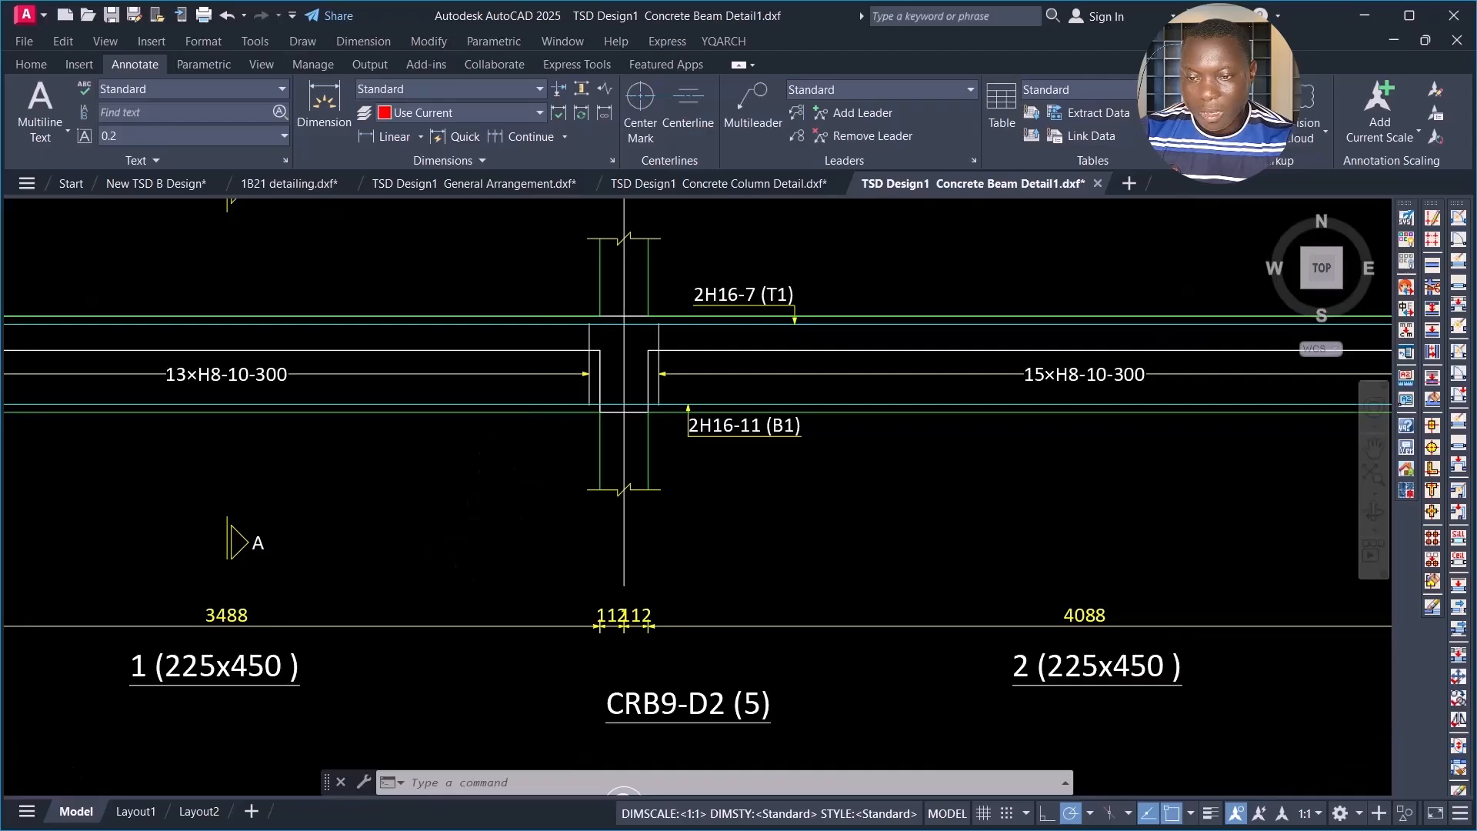
scroll(519, 431, down, 2)
scroll(594, 505, up, 1)
scroll(607, 410, down, 1)
scroll(785, 382, up, 1)
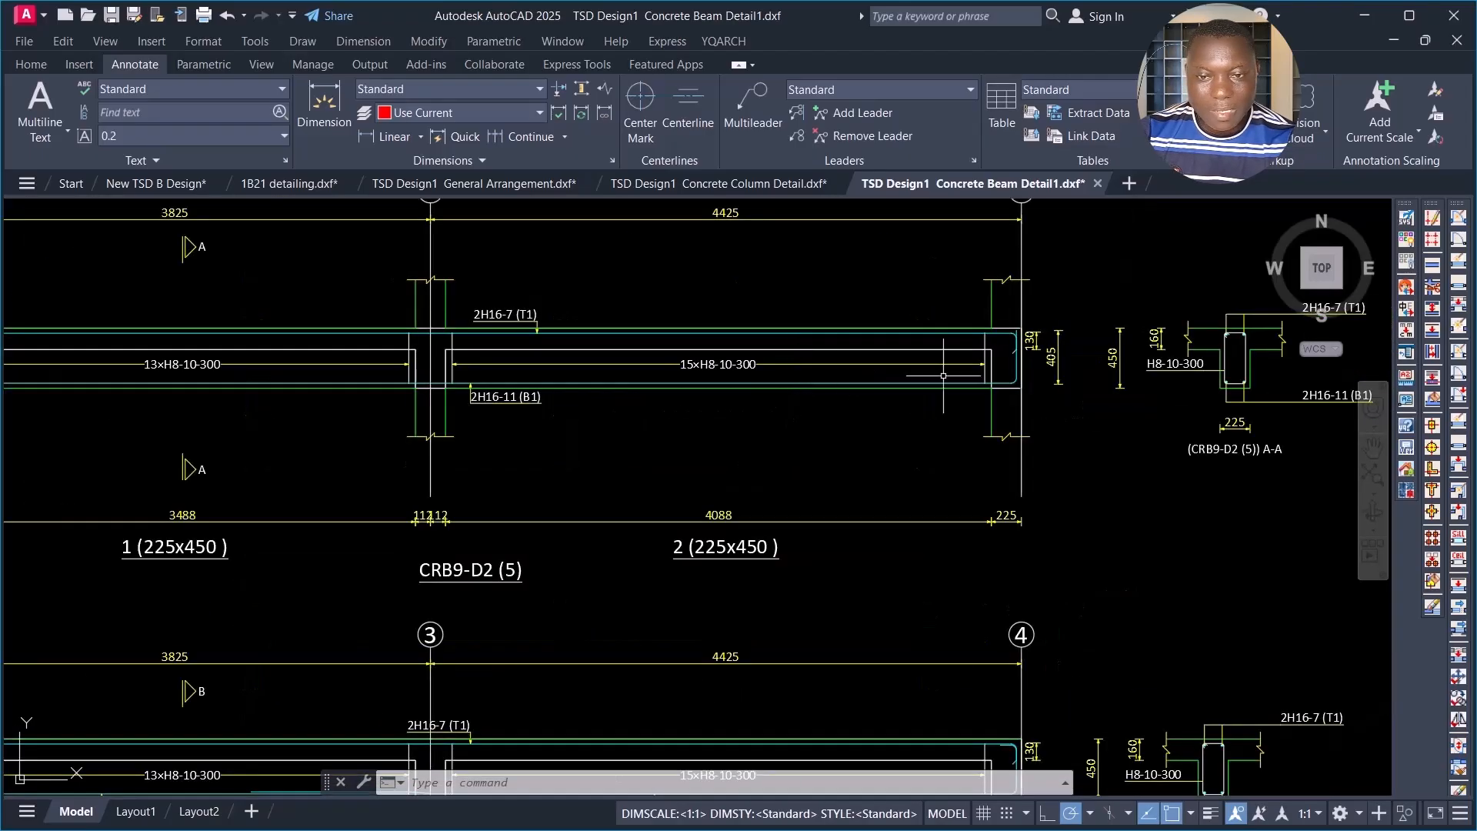
scroll(875, 454, down, 2)
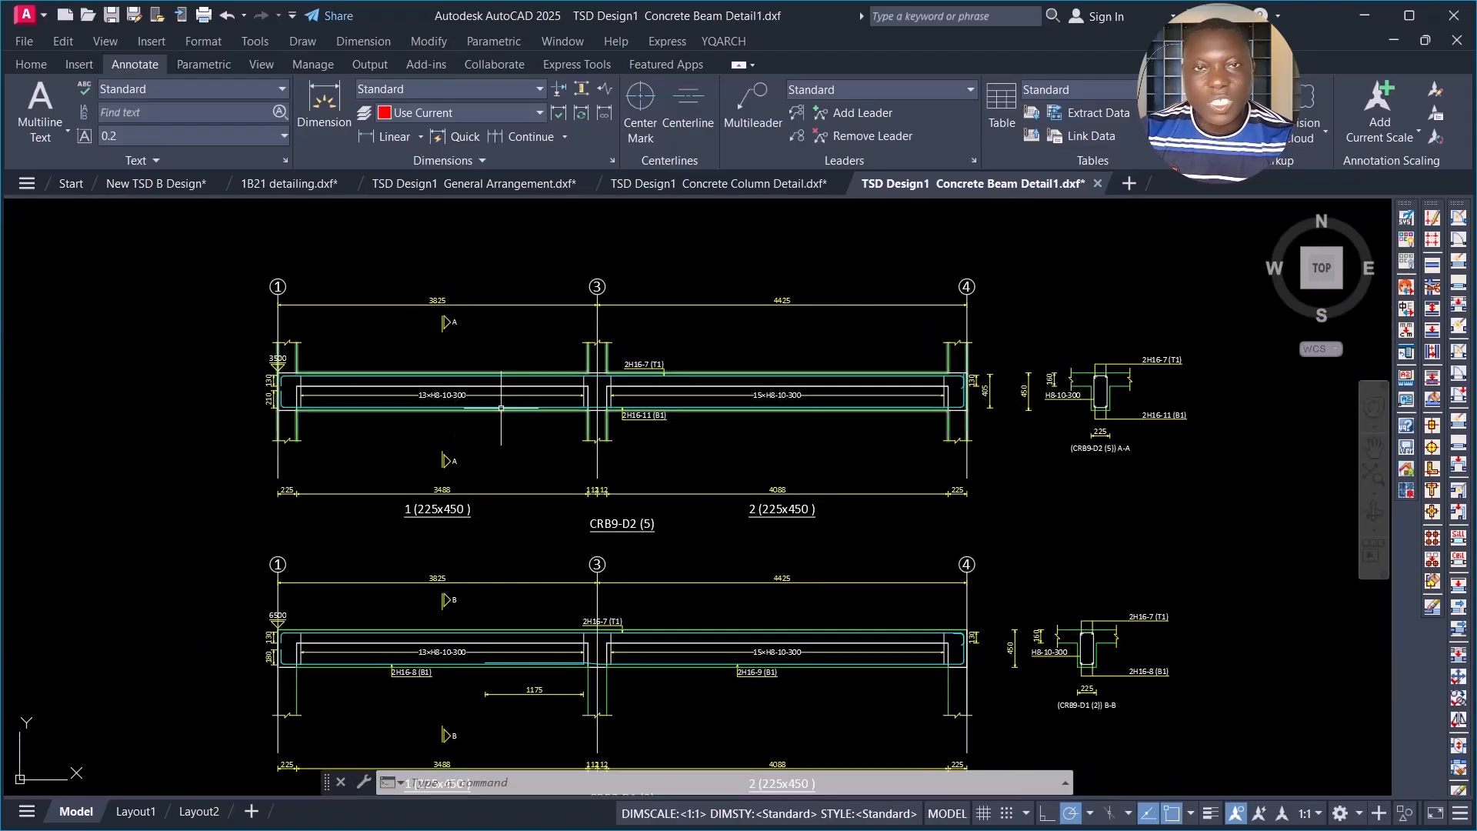
scroll(528, 413, down, 4)
click(646, 341)
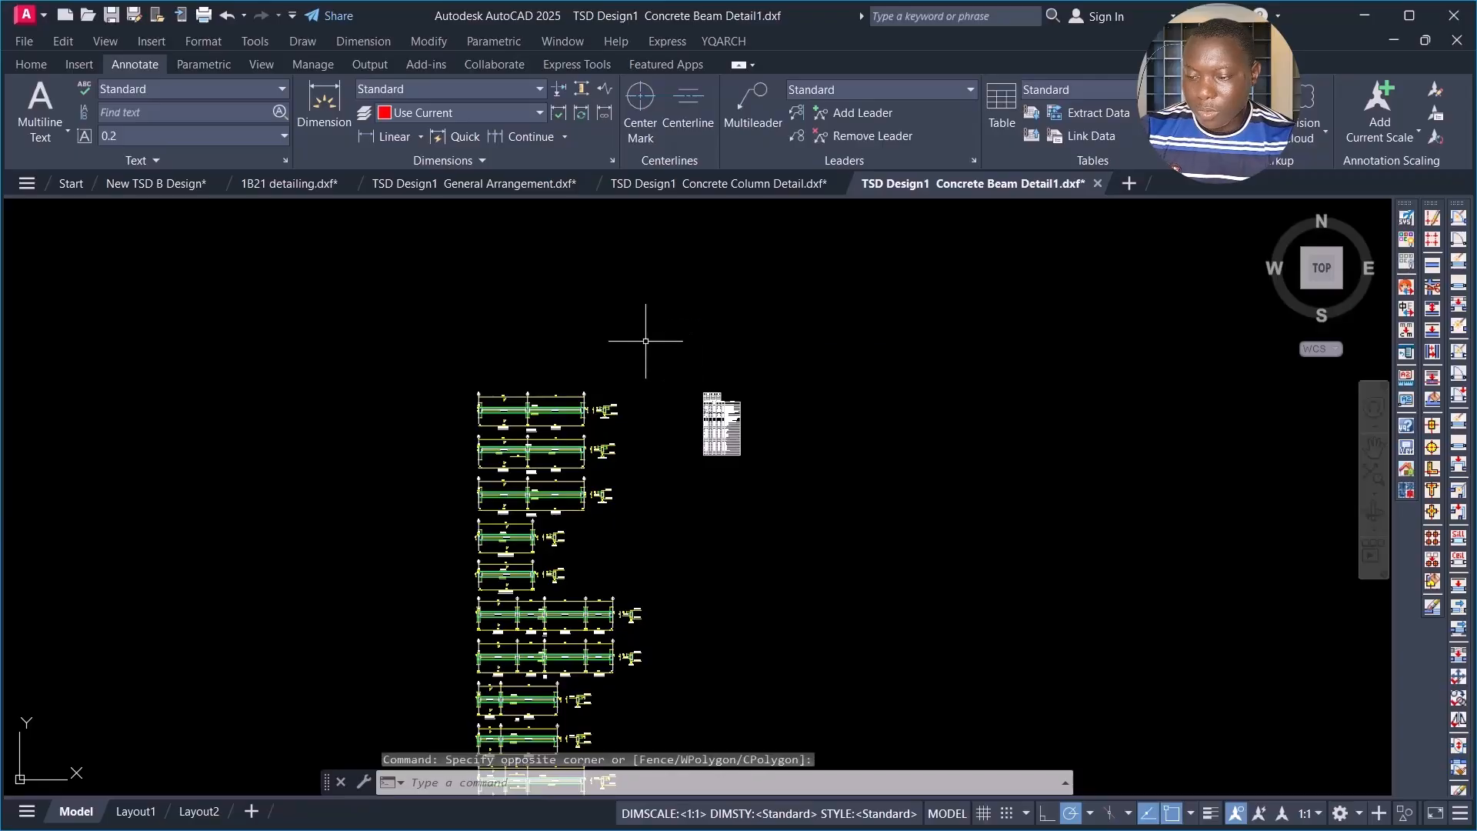
Step: Switch to Tekla Structural Designer, choose the Isolated Foundation Detail drawing variant and add a new drawing
key(alt+Tab)
click(1140, 372)
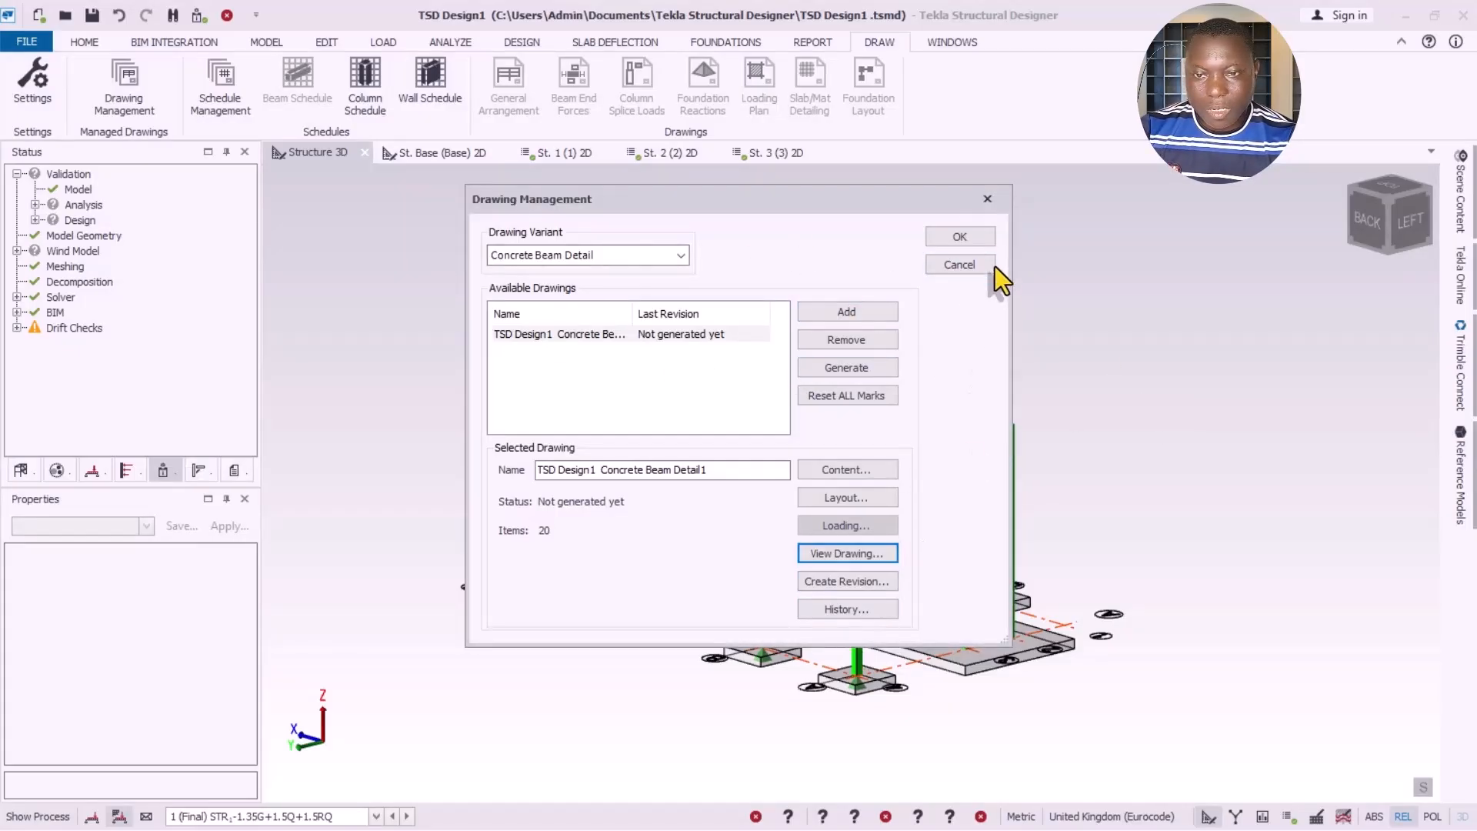
click(655, 253)
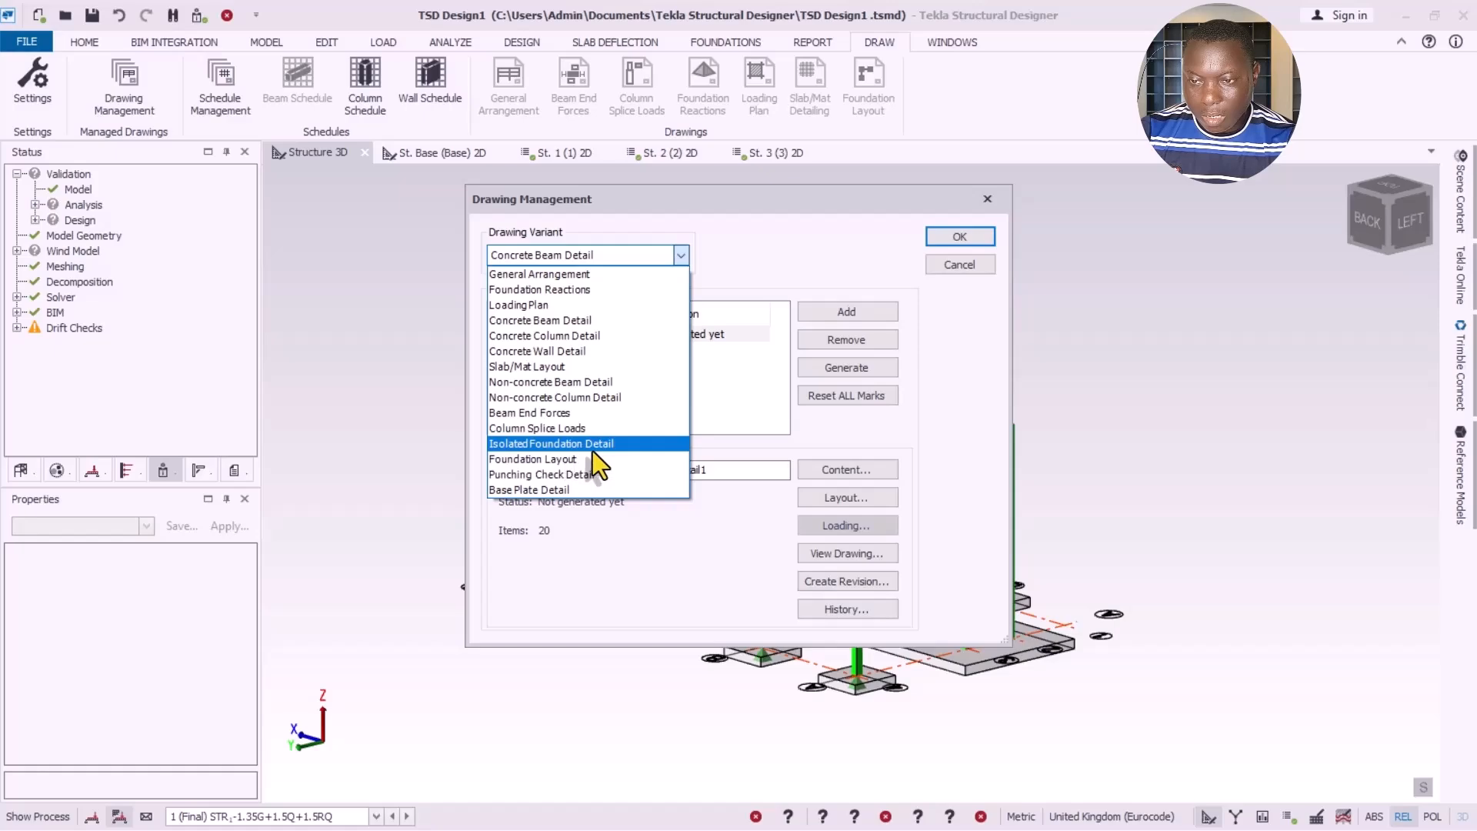
click(571, 444)
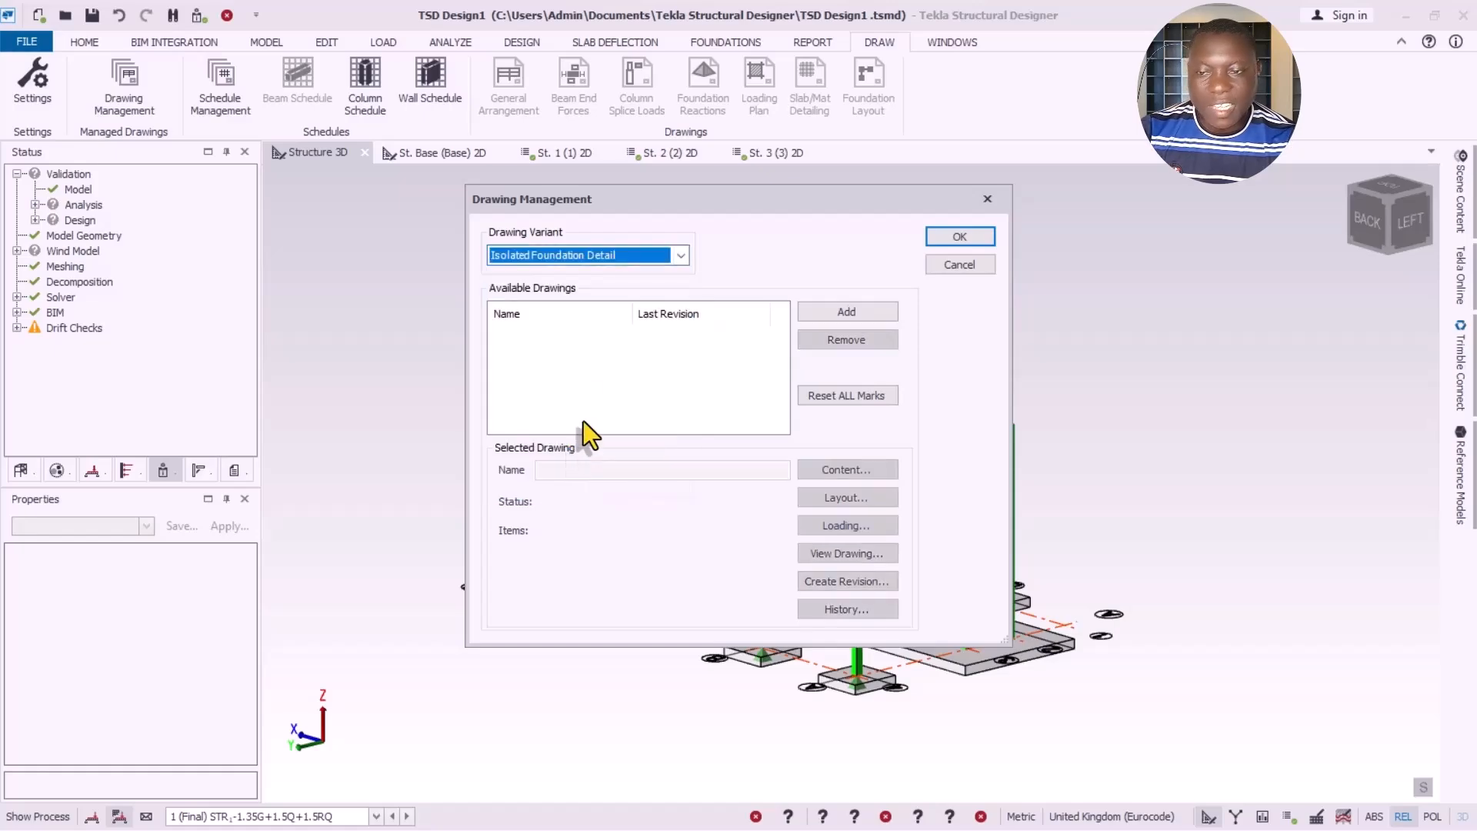
click(846, 311)
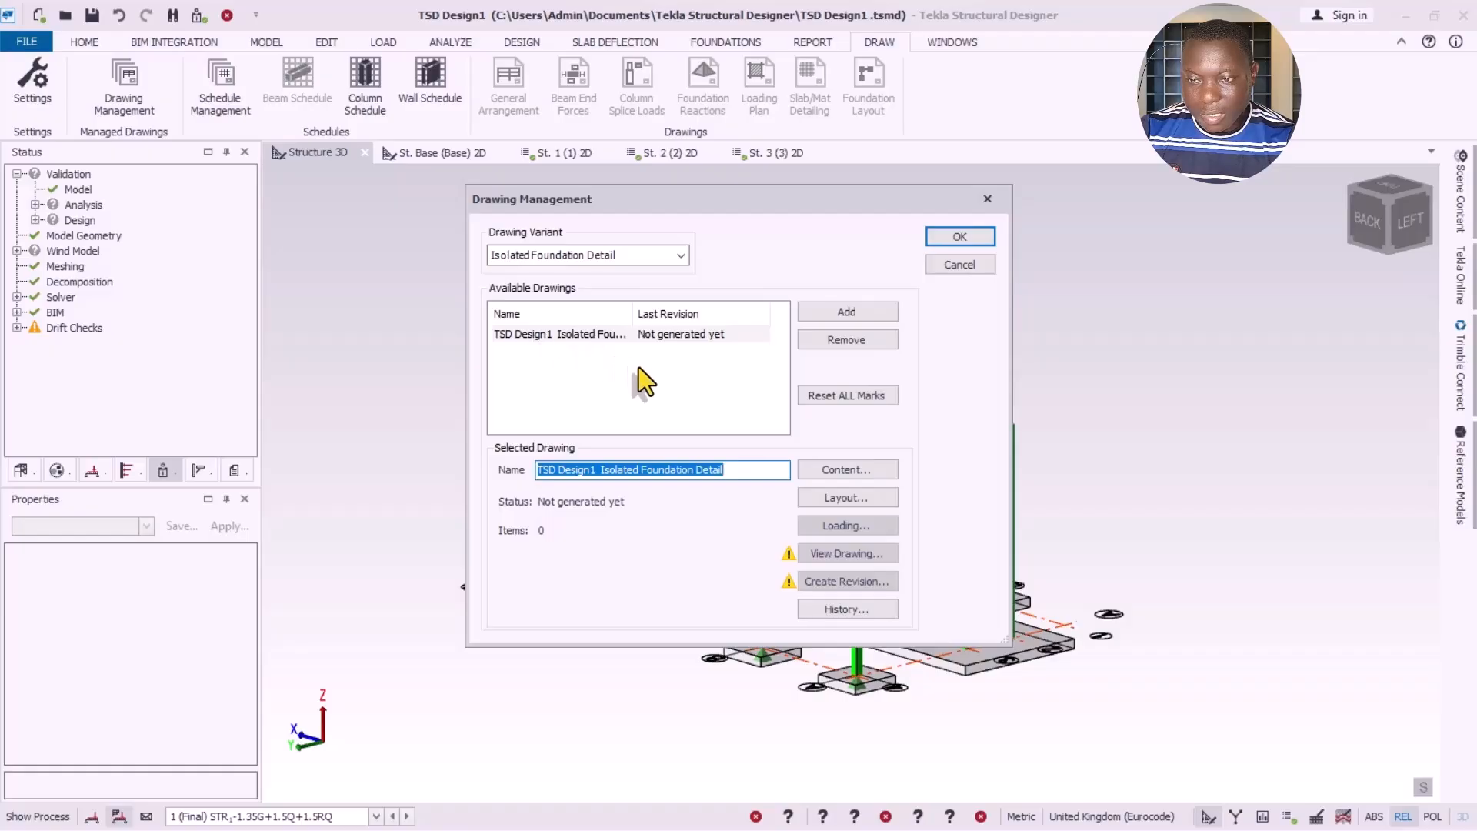
Step: Assign all St. Base (Base) pad bases, PB 1 to PB 6, to the drawing content, keeping the grouping by level
click(833, 471)
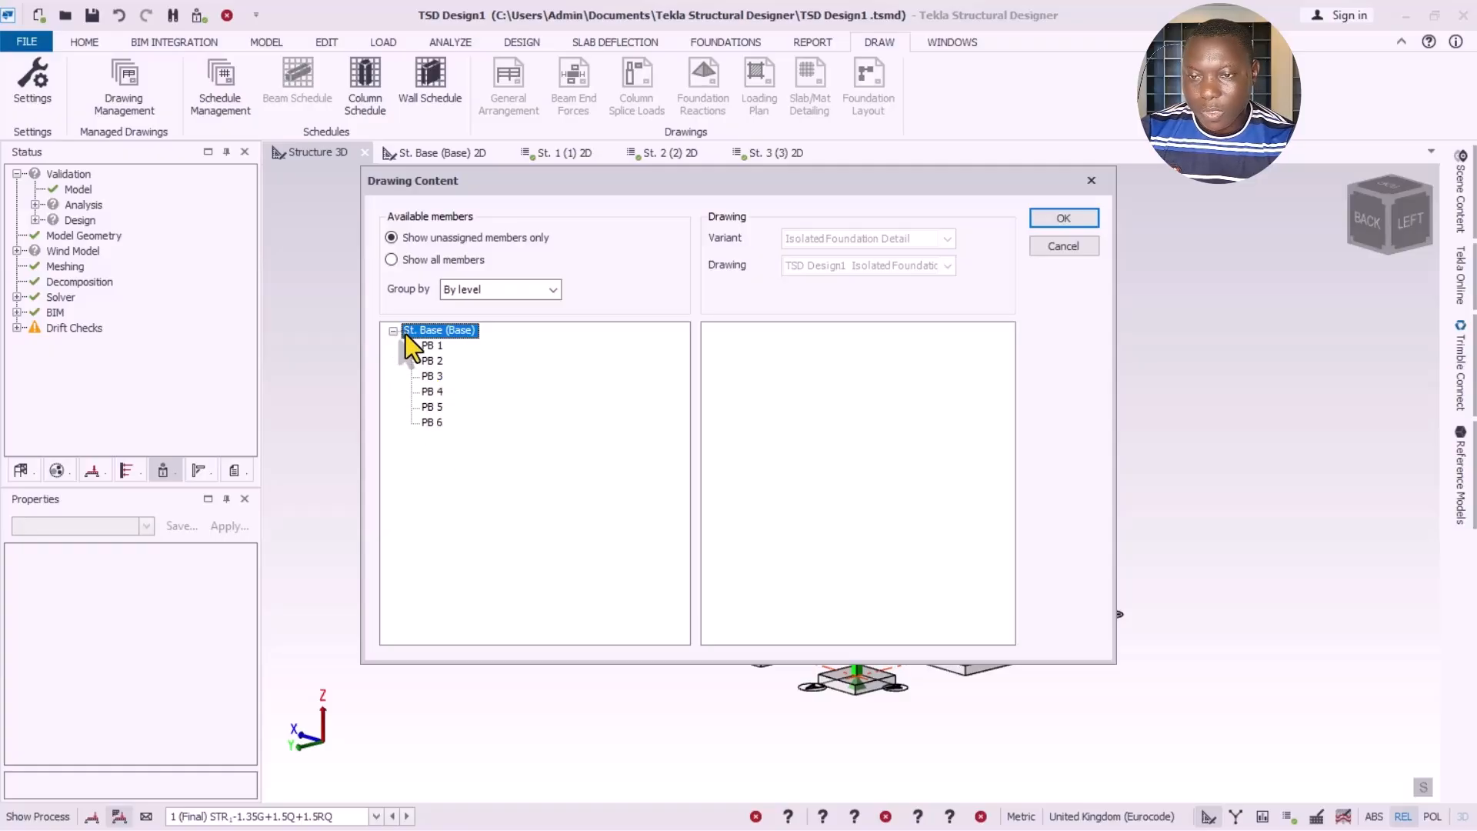
drag(405, 334, 791, 377)
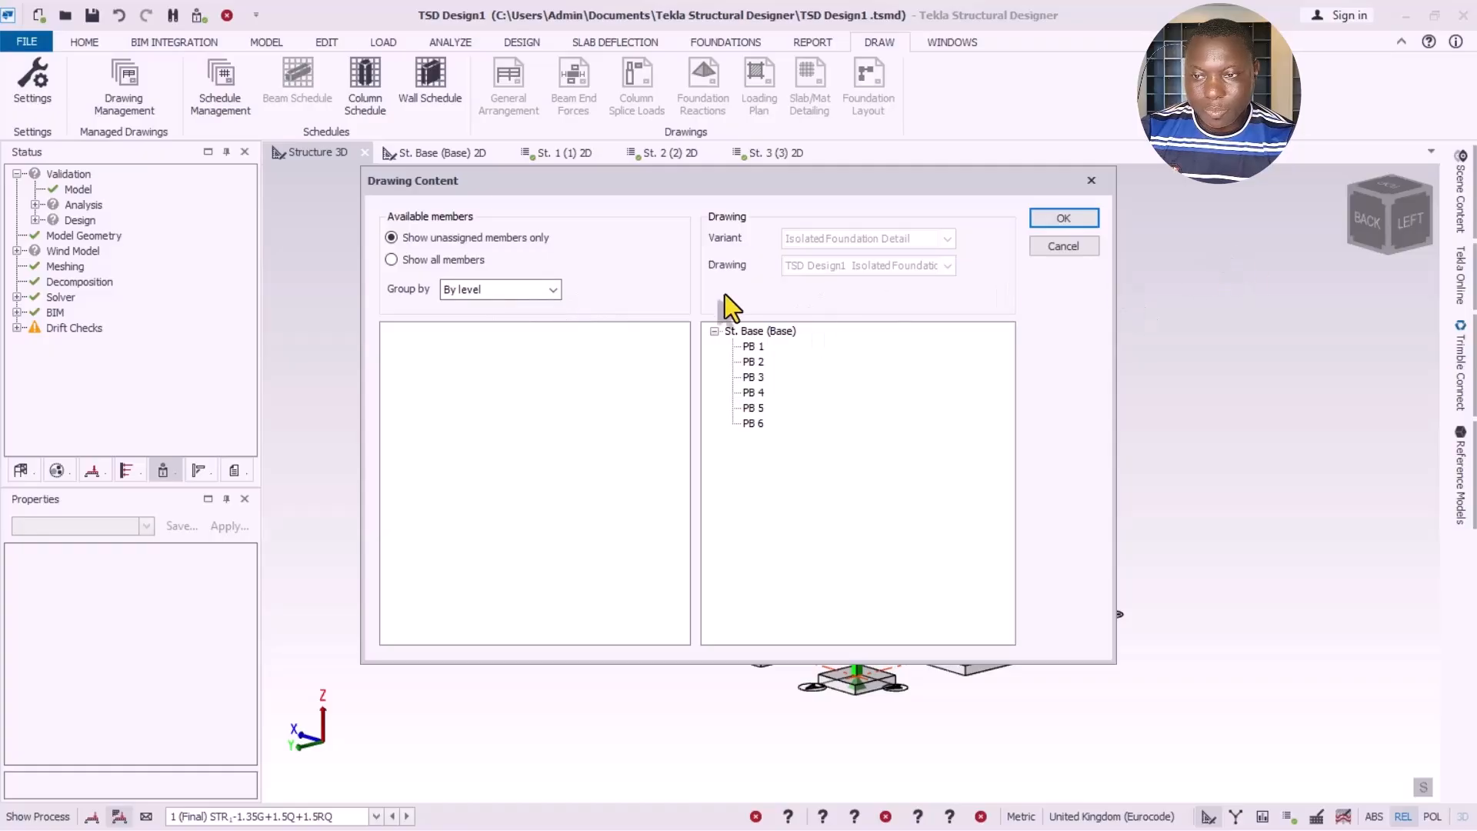
click(538, 289)
click(483, 326)
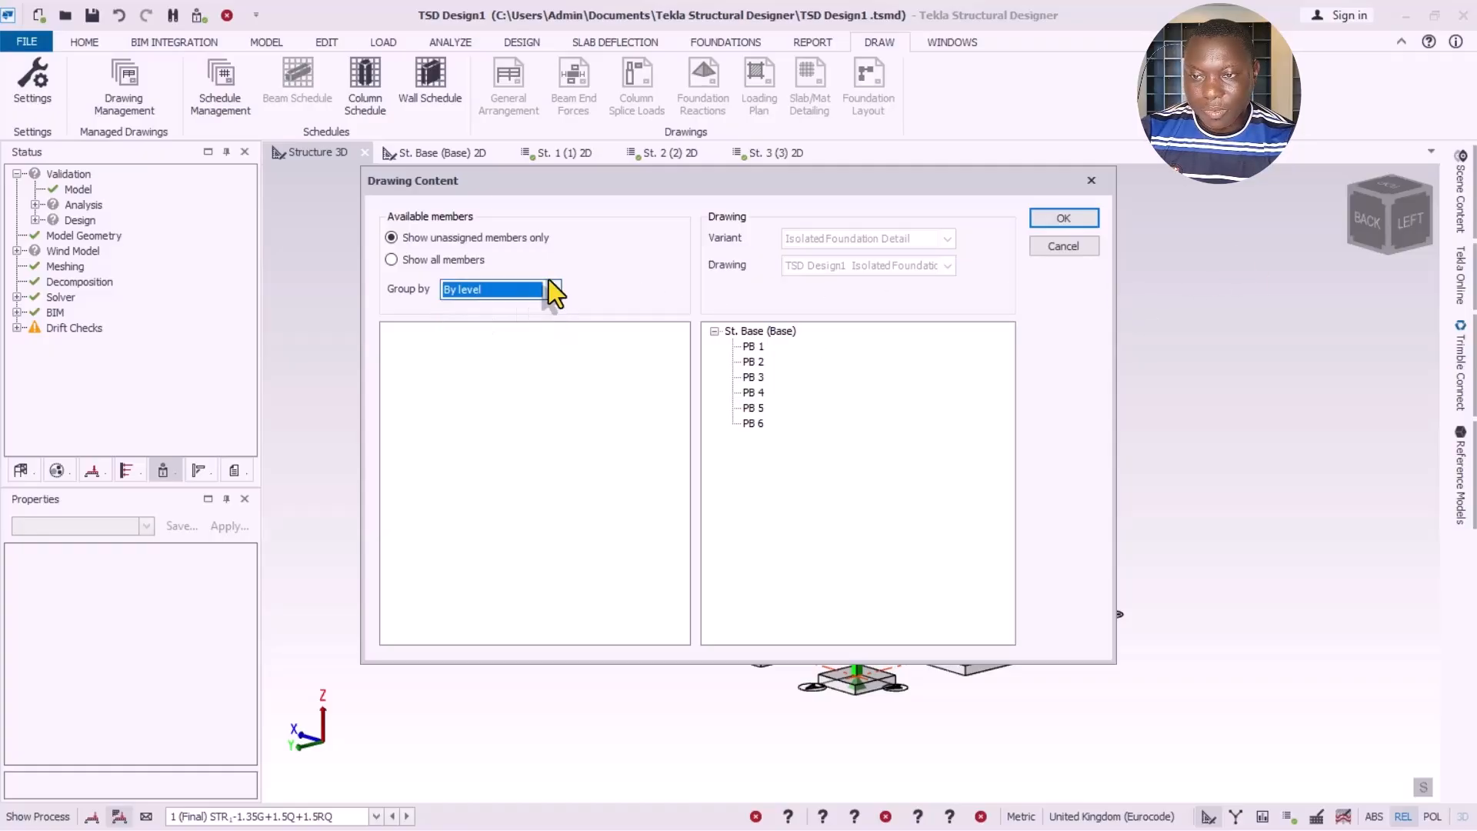
click(1068, 221)
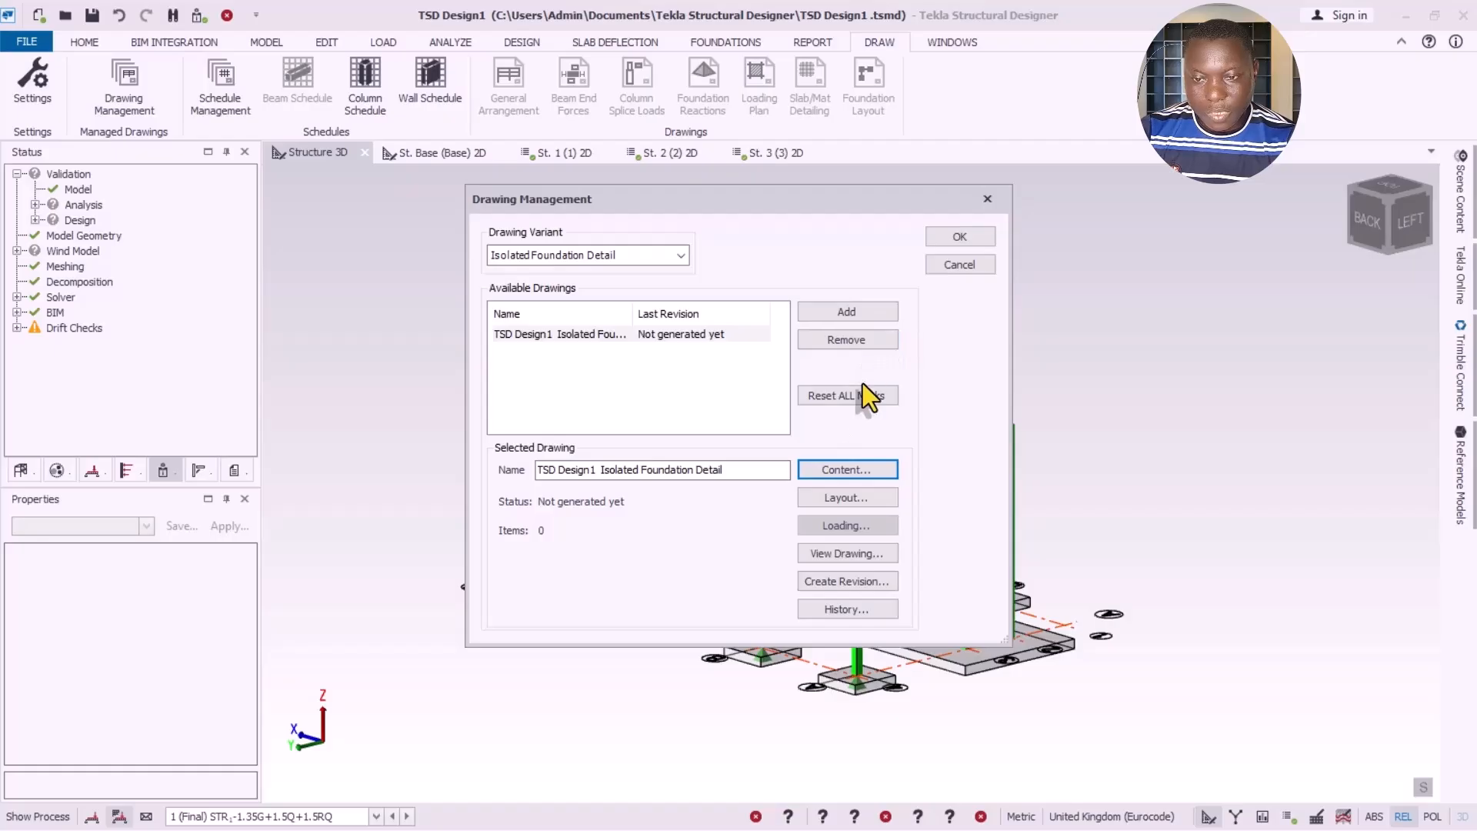
Step: Export the foundation drawing to DXF with automatic file name, Isolated Foundation Detail layer configuration and style, and 1:25 scale
click(835, 555)
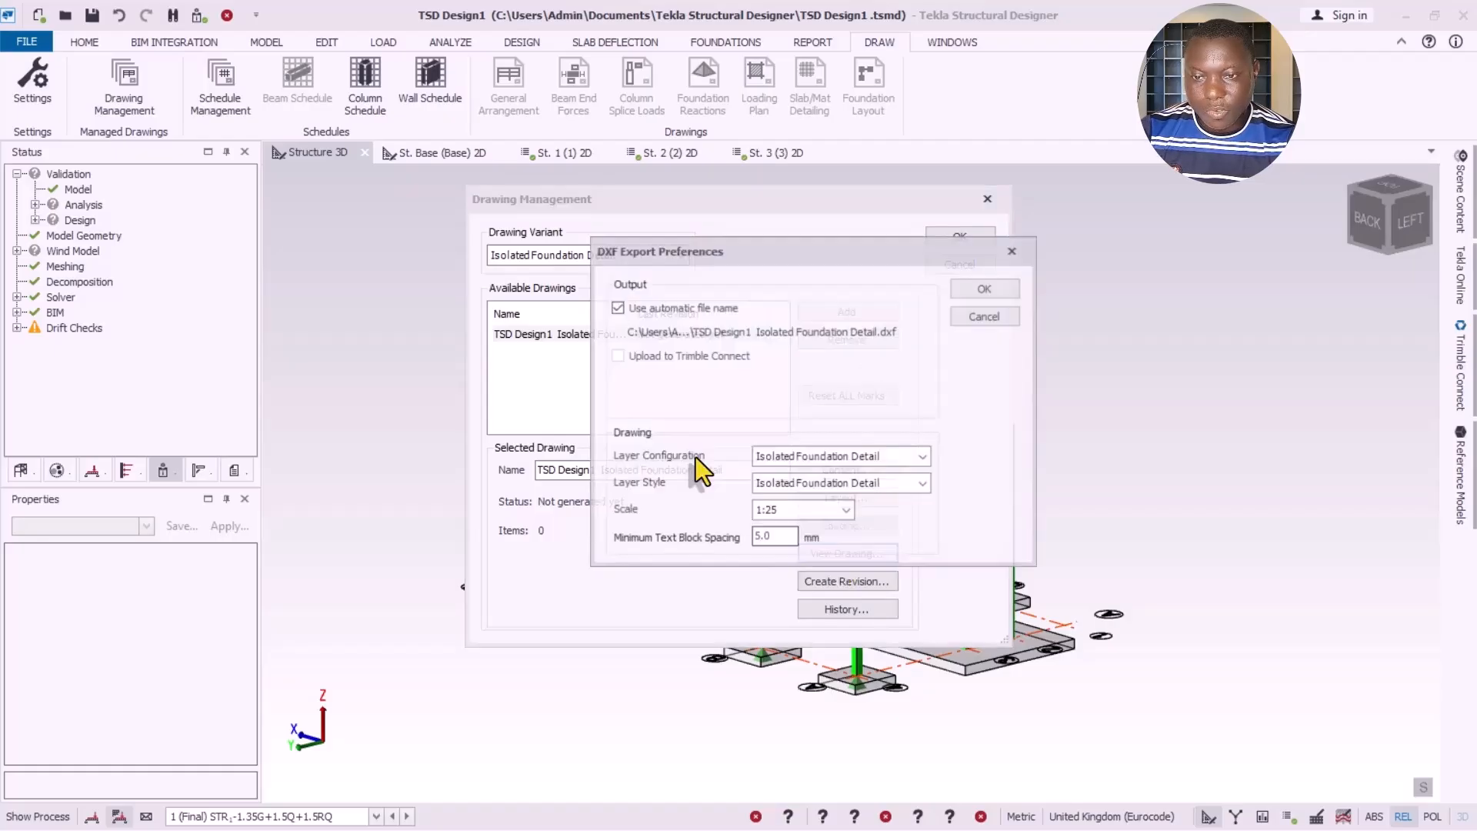
click(850, 458)
click(872, 473)
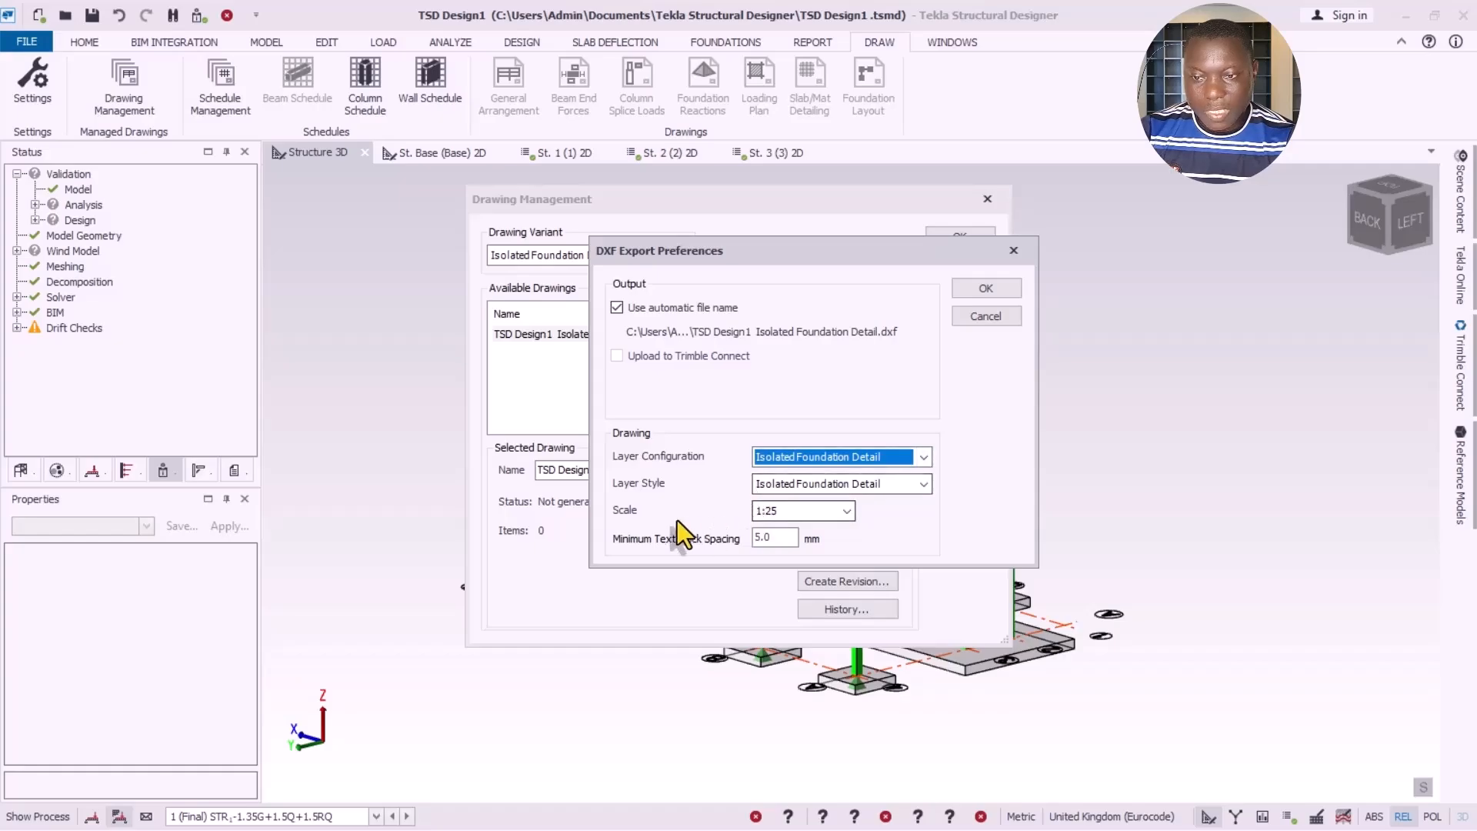
click(985, 290)
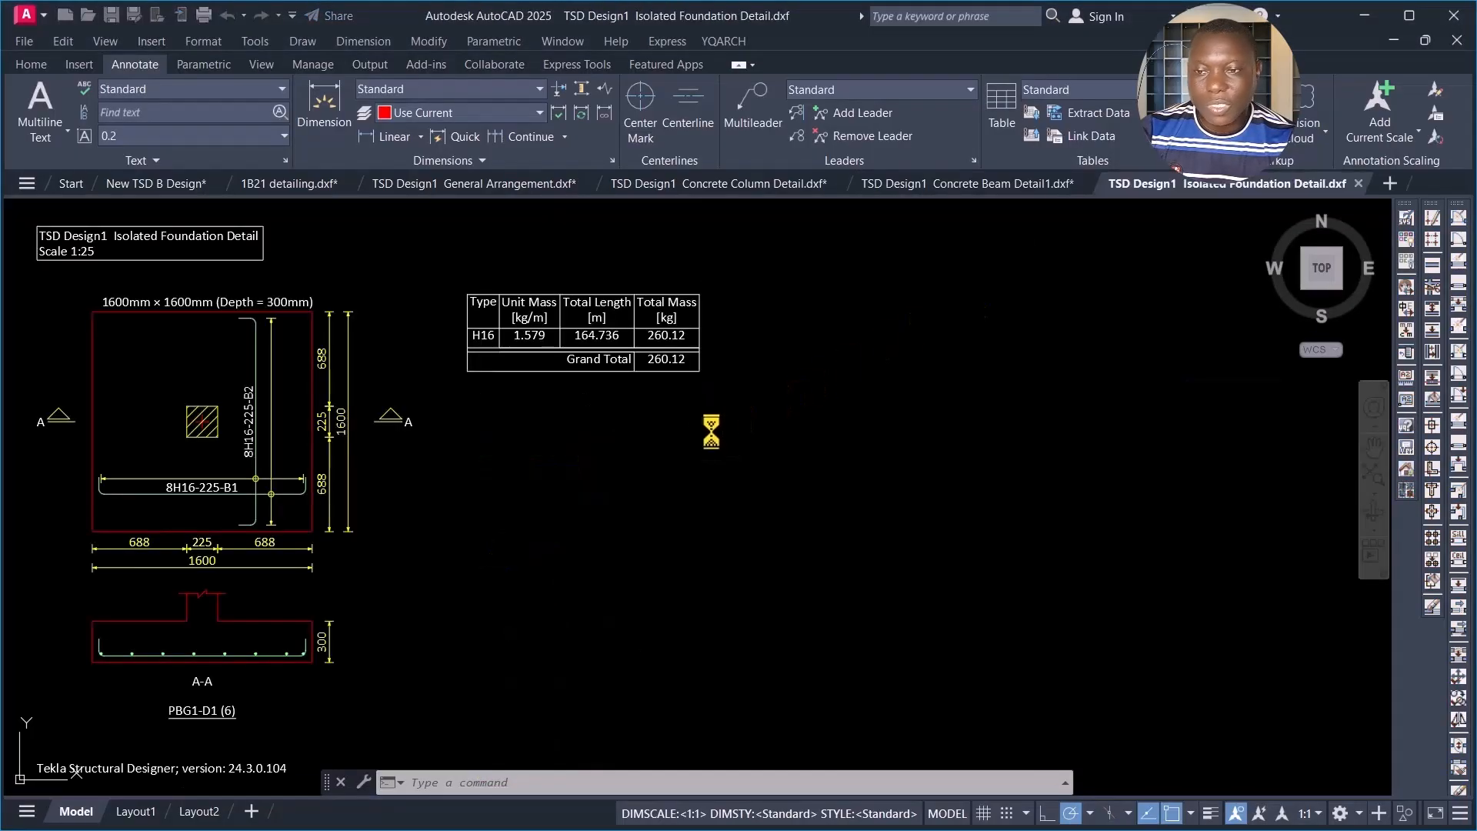
Step: Examine the isolated foundation DXF in AutoCAD, covering the plan, section A-A, steel quantity table and the group count beside PBG1-D1
scroll(901, 494, down, 3)
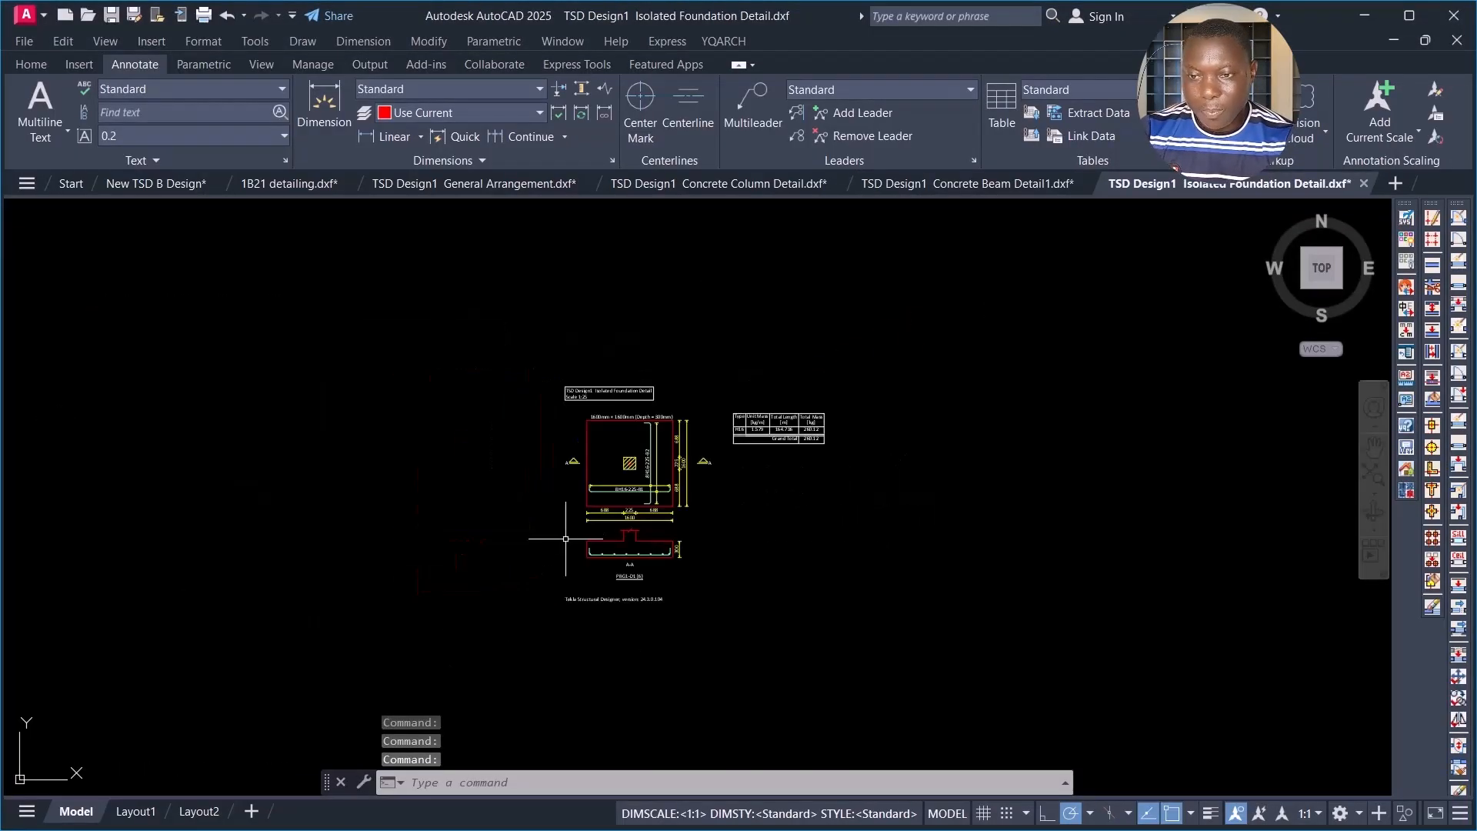
scroll(687, 496, up, 3)
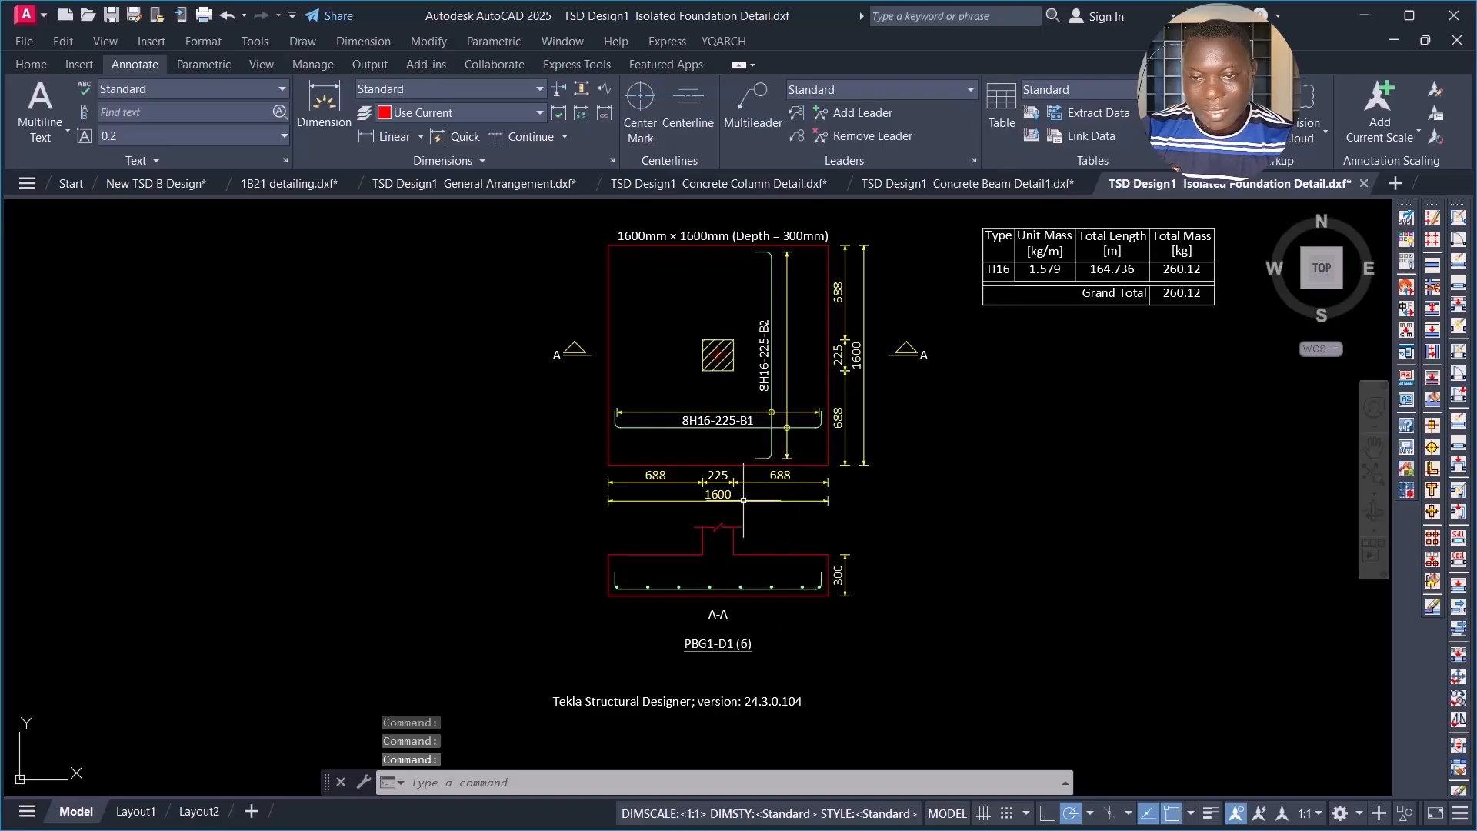
scroll(746, 477, down, 6)
scroll(743, 481, up, 6)
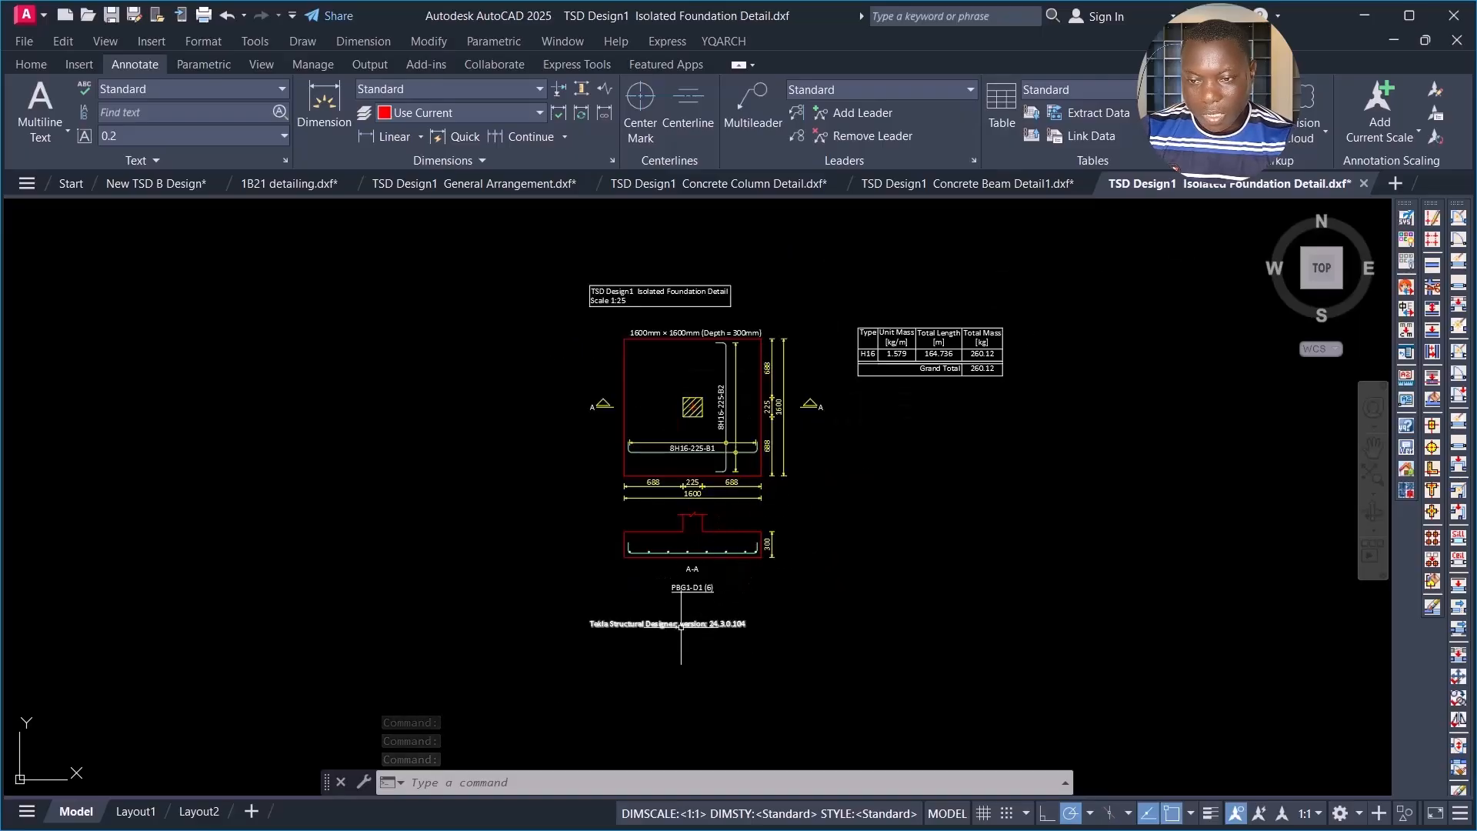
scroll(721, 554, up, 2)
click(736, 495)
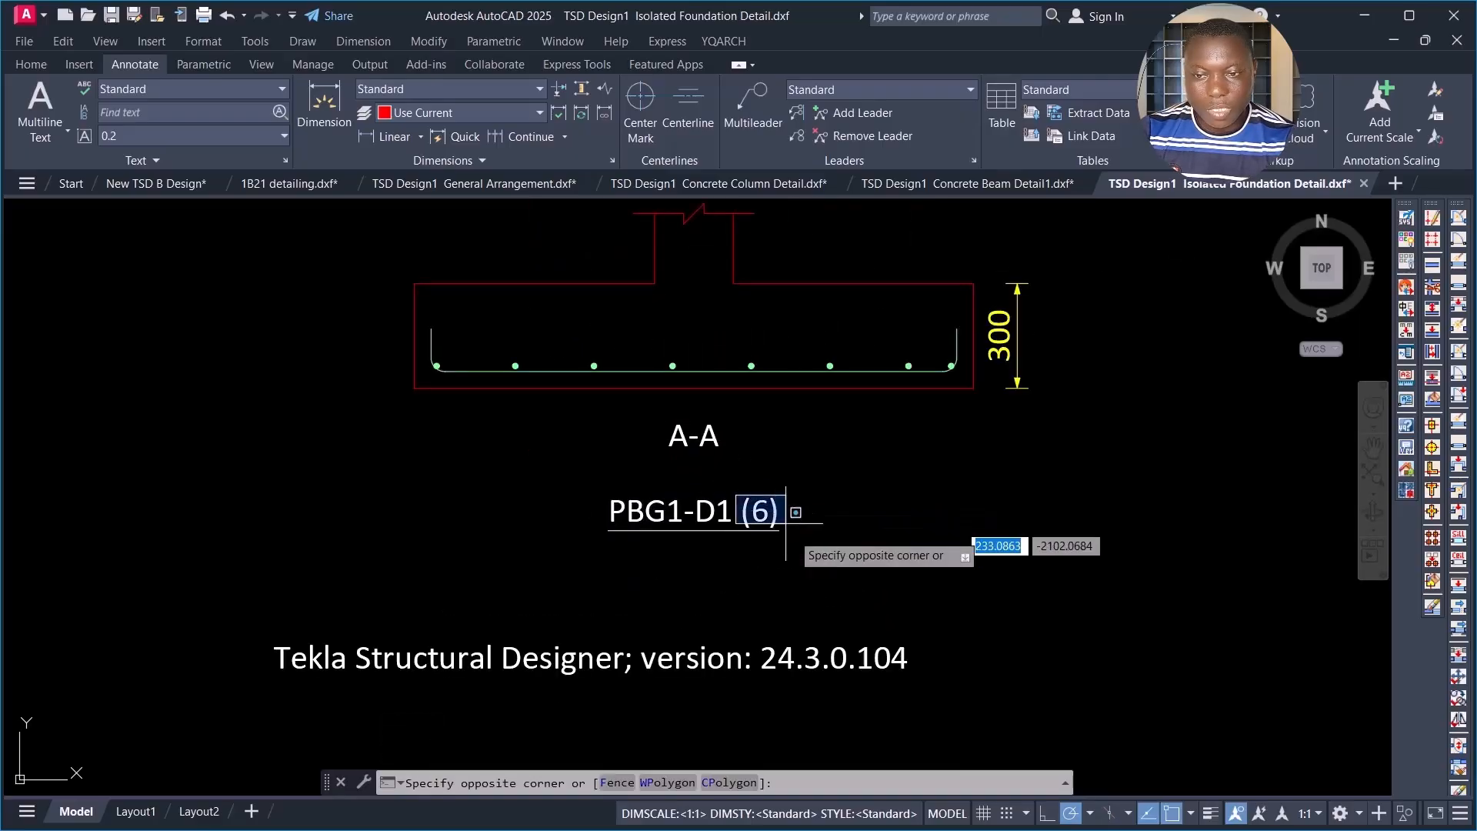
scroll(804, 548, down, 1)
click(765, 561)
scroll(709, 586, down, 4)
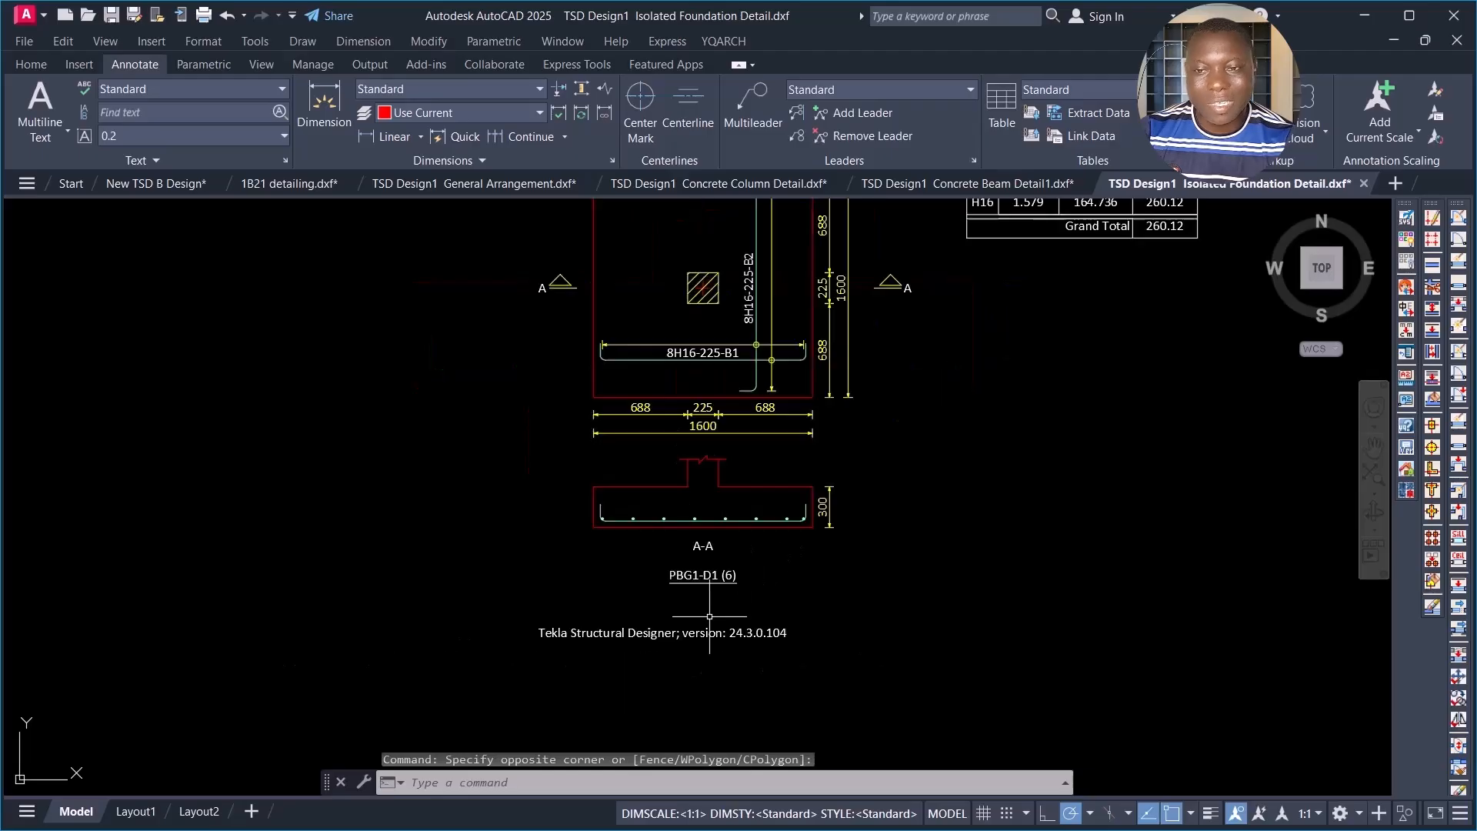
scroll(710, 586, up, 8)
click(754, 560)
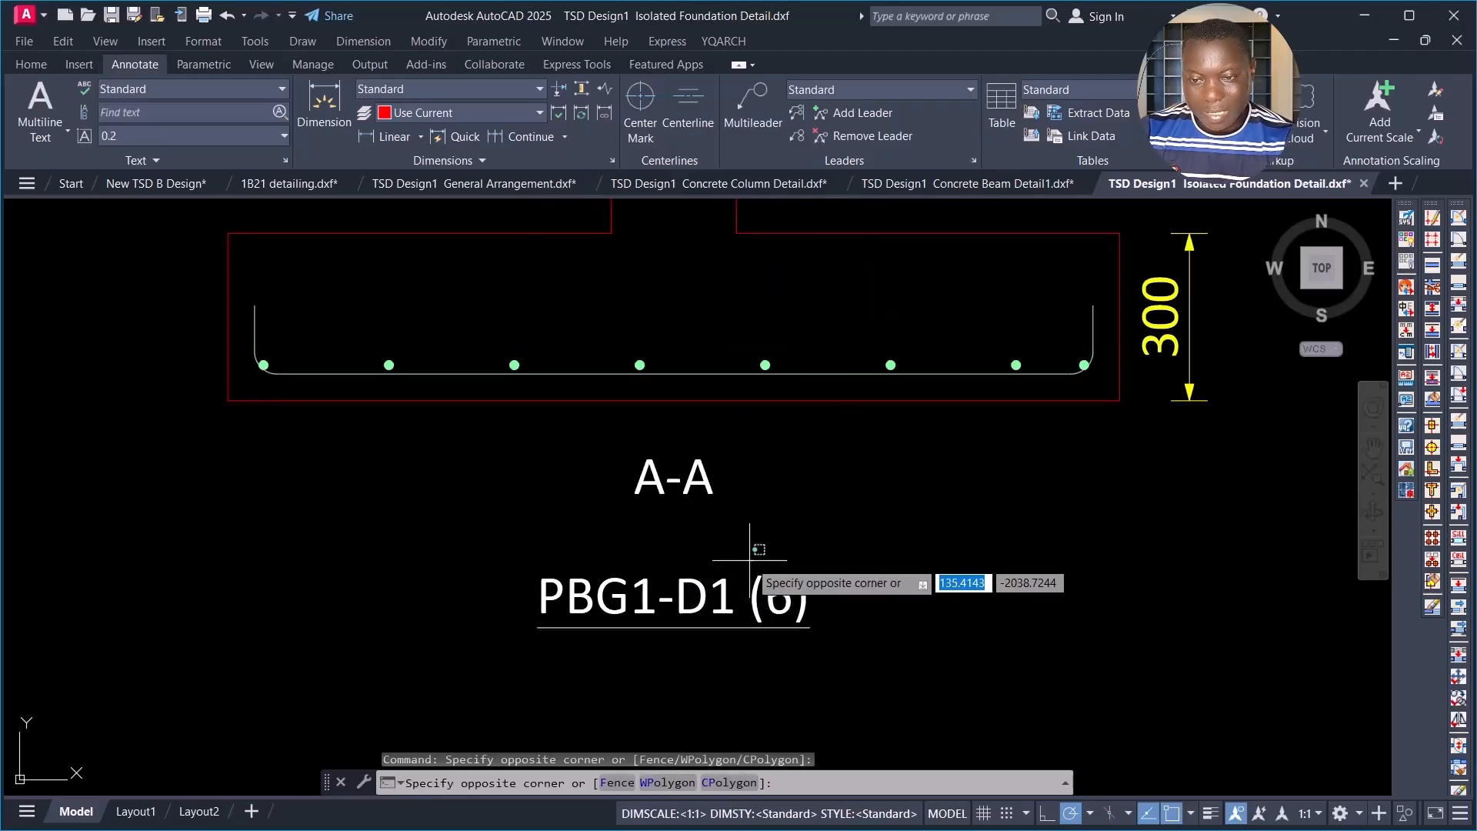
click(851, 649)
scroll(700, 409, down, 8)
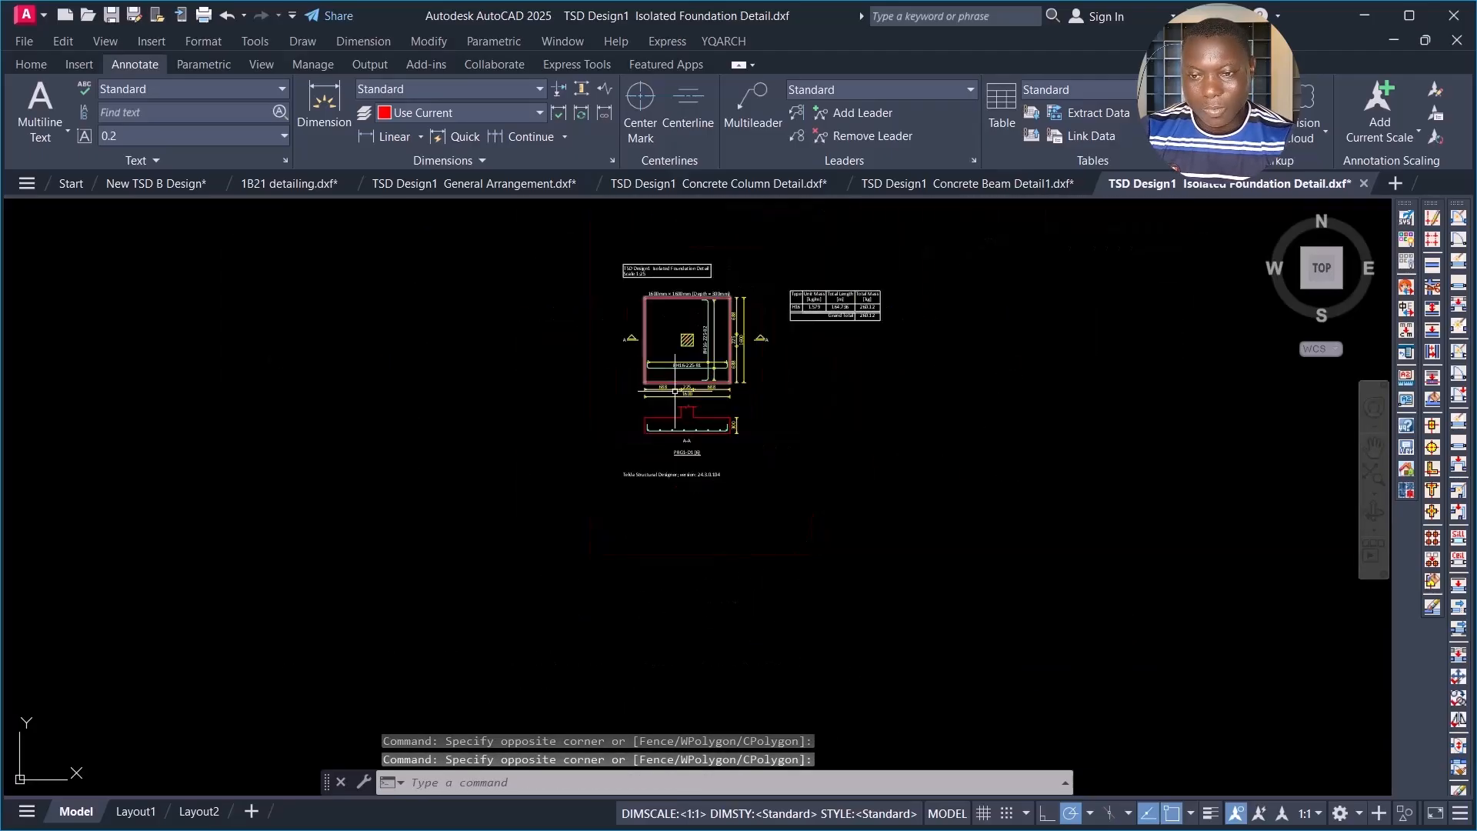
scroll(701, 408, up, 8)
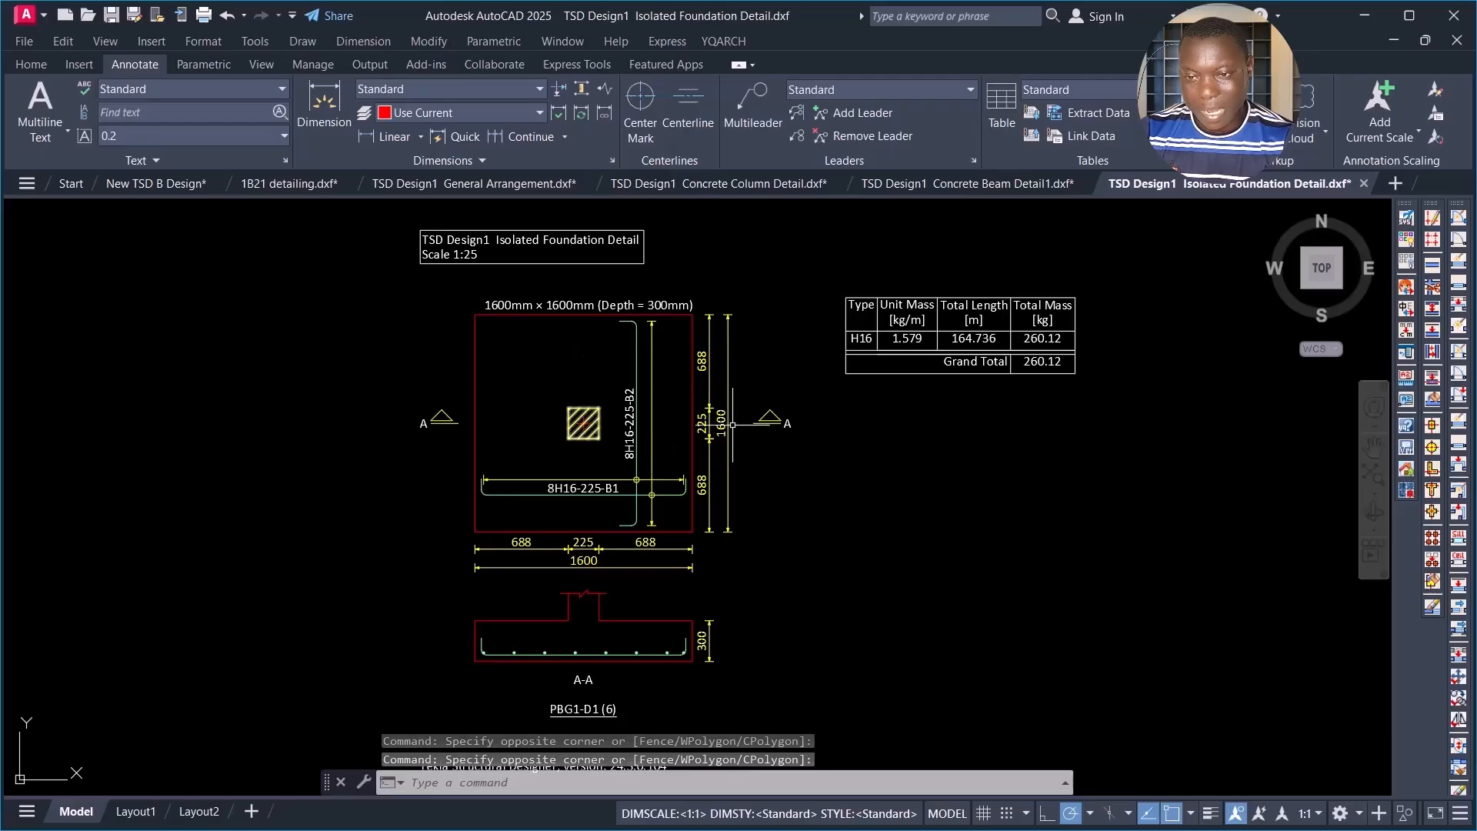
scroll(777, 392, down, 2)
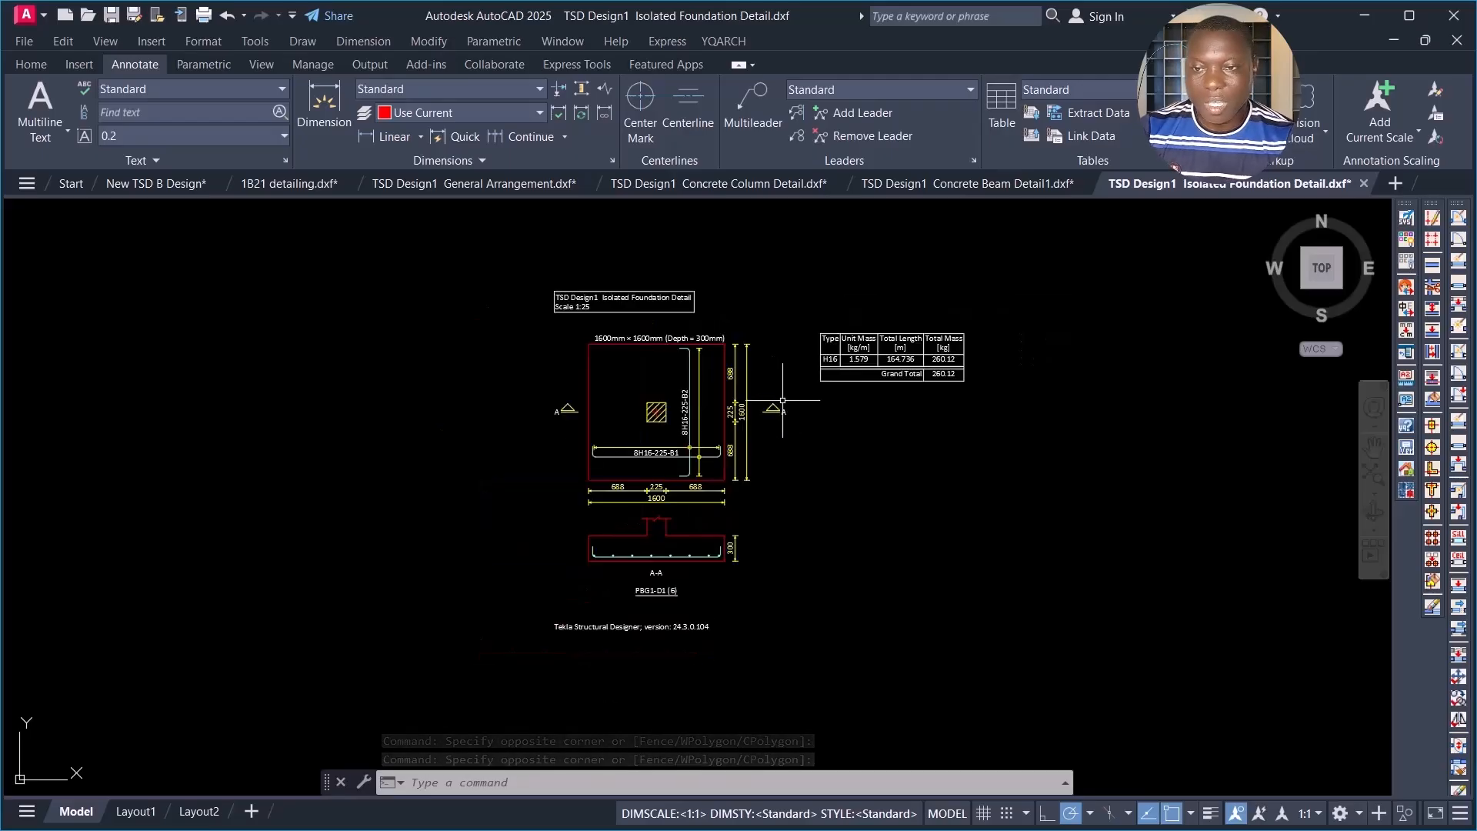
Step: Look through the open Concrete Beam Detail1, Concrete Column Detail and General Arrangement DXF drawings
click(939, 183)
click(723, 185)
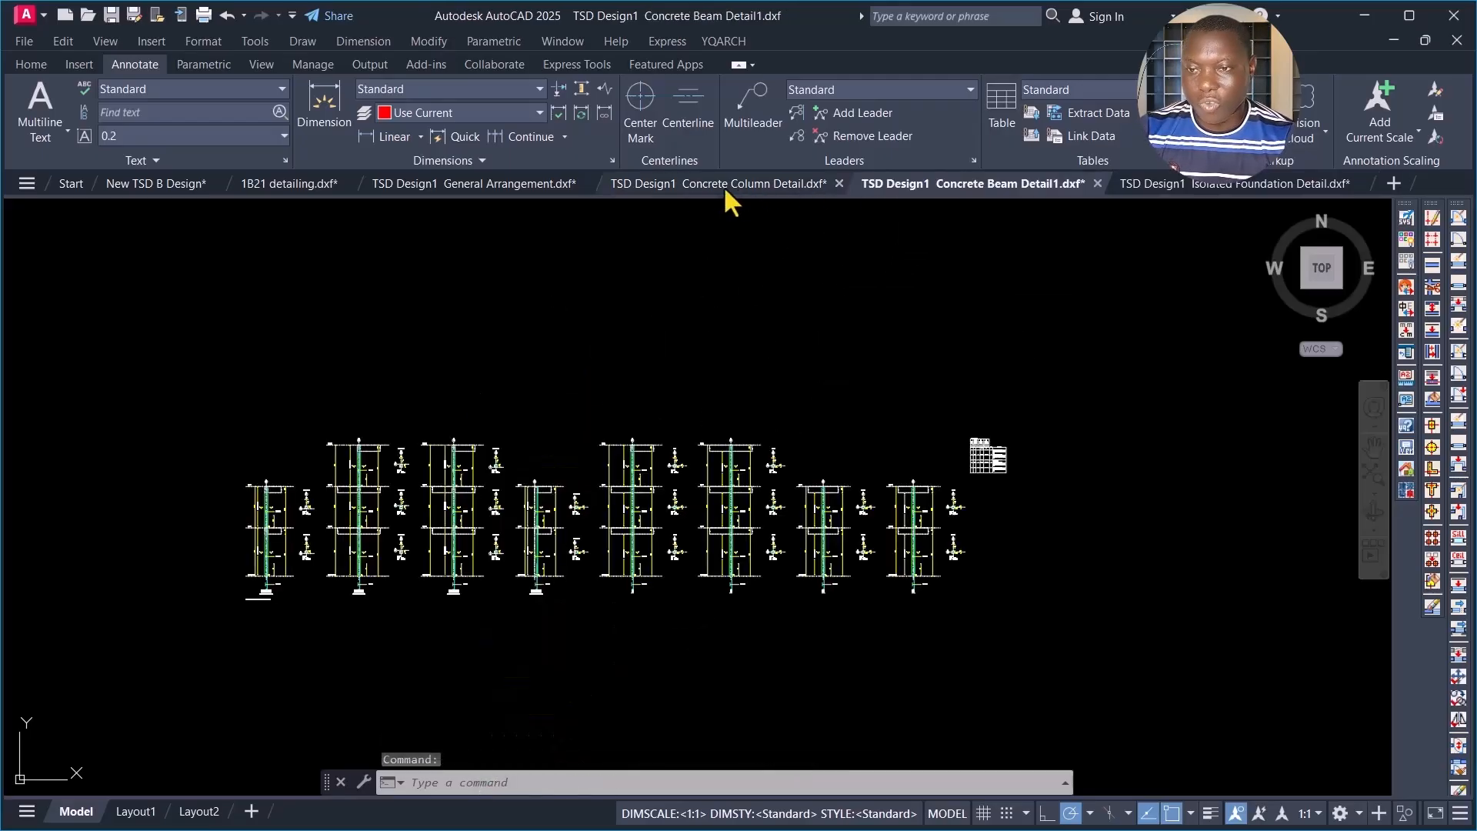
click(509, 183)
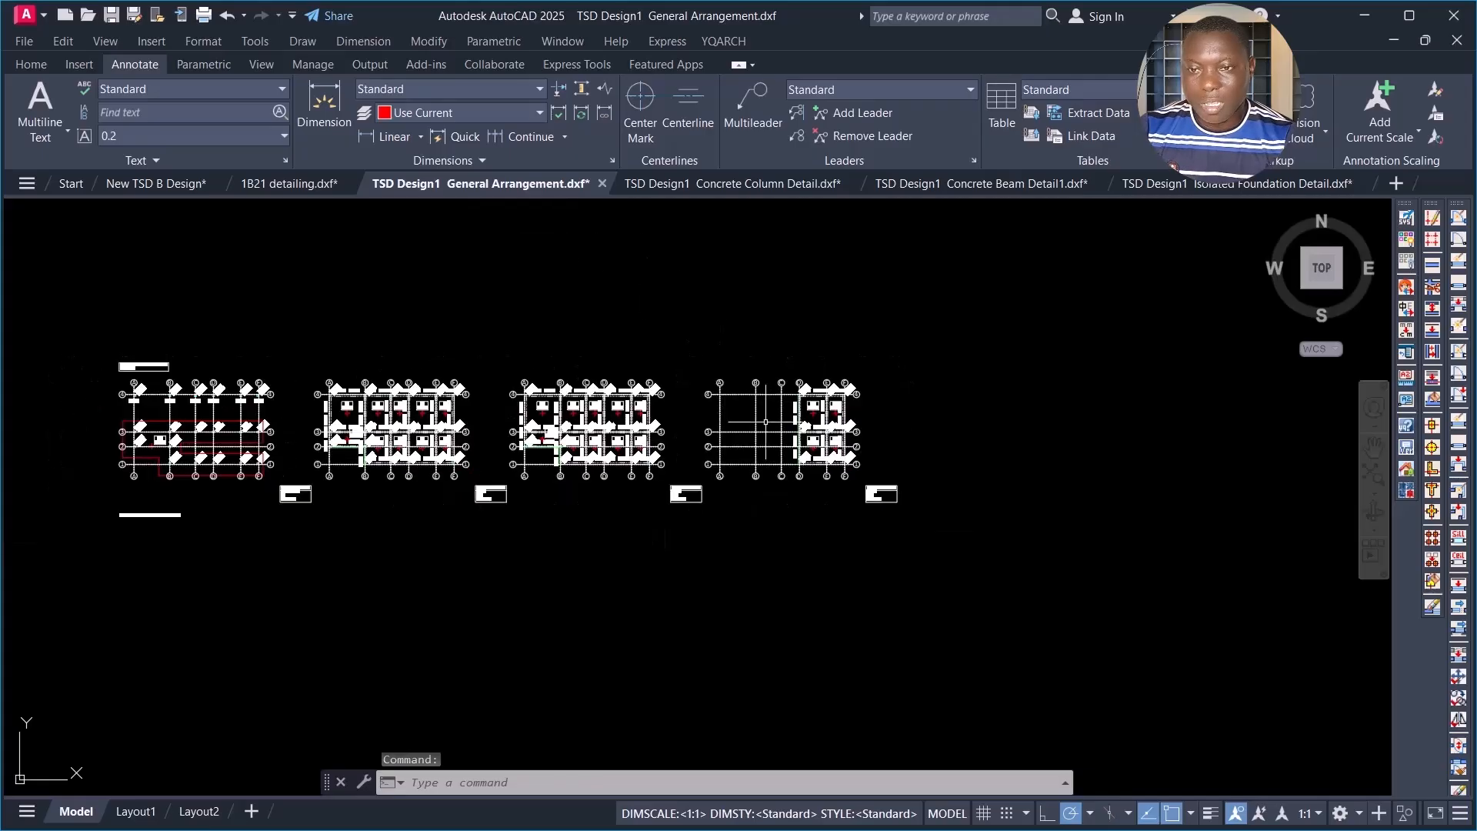
click(733, 206)
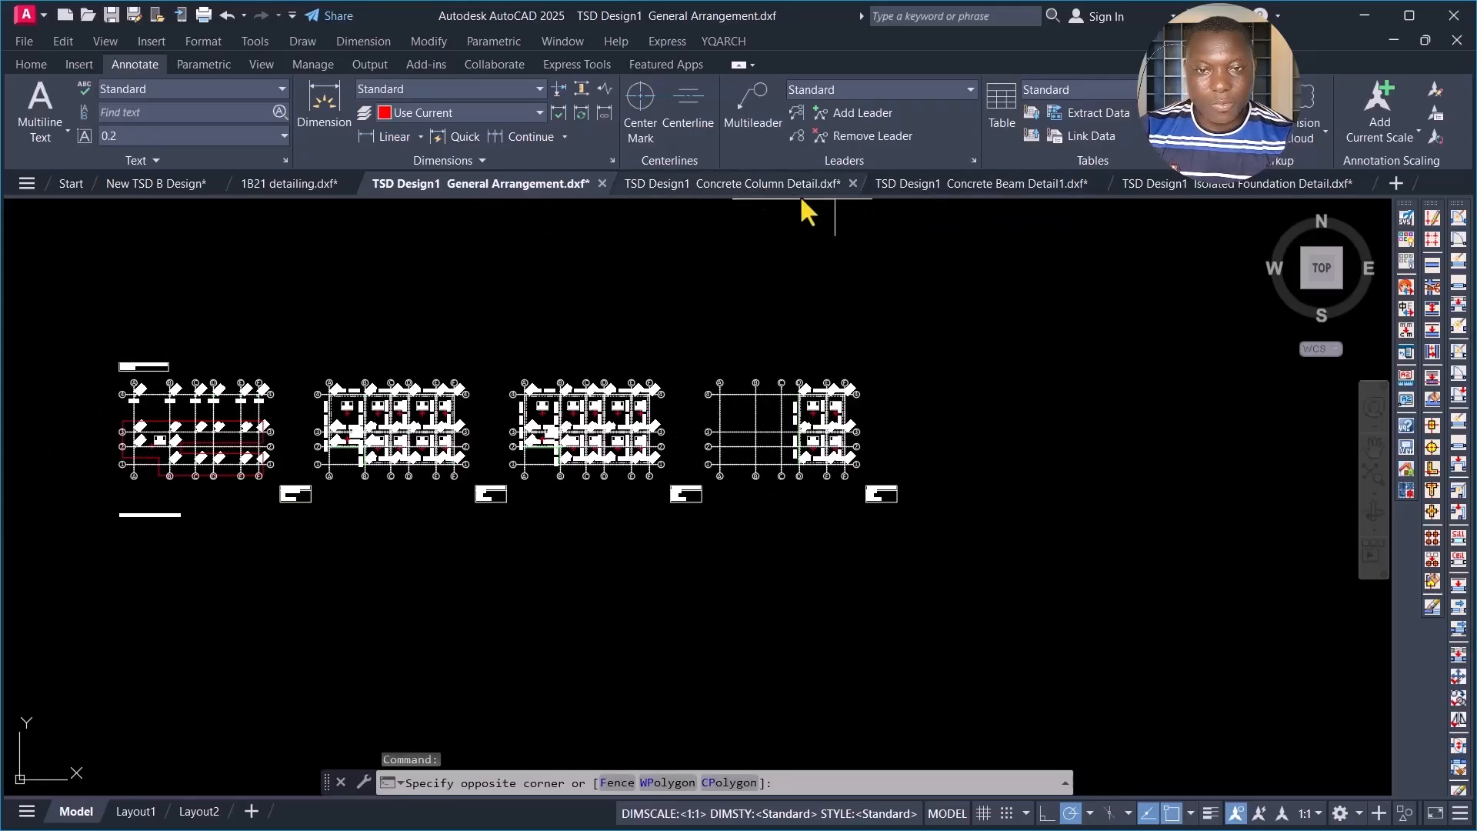
Step: Look at the Concrete Column Detail drawing, and switch back to Tekla Structural Designer to review the available drawing variants
click(800, 186)
click(789, 369)
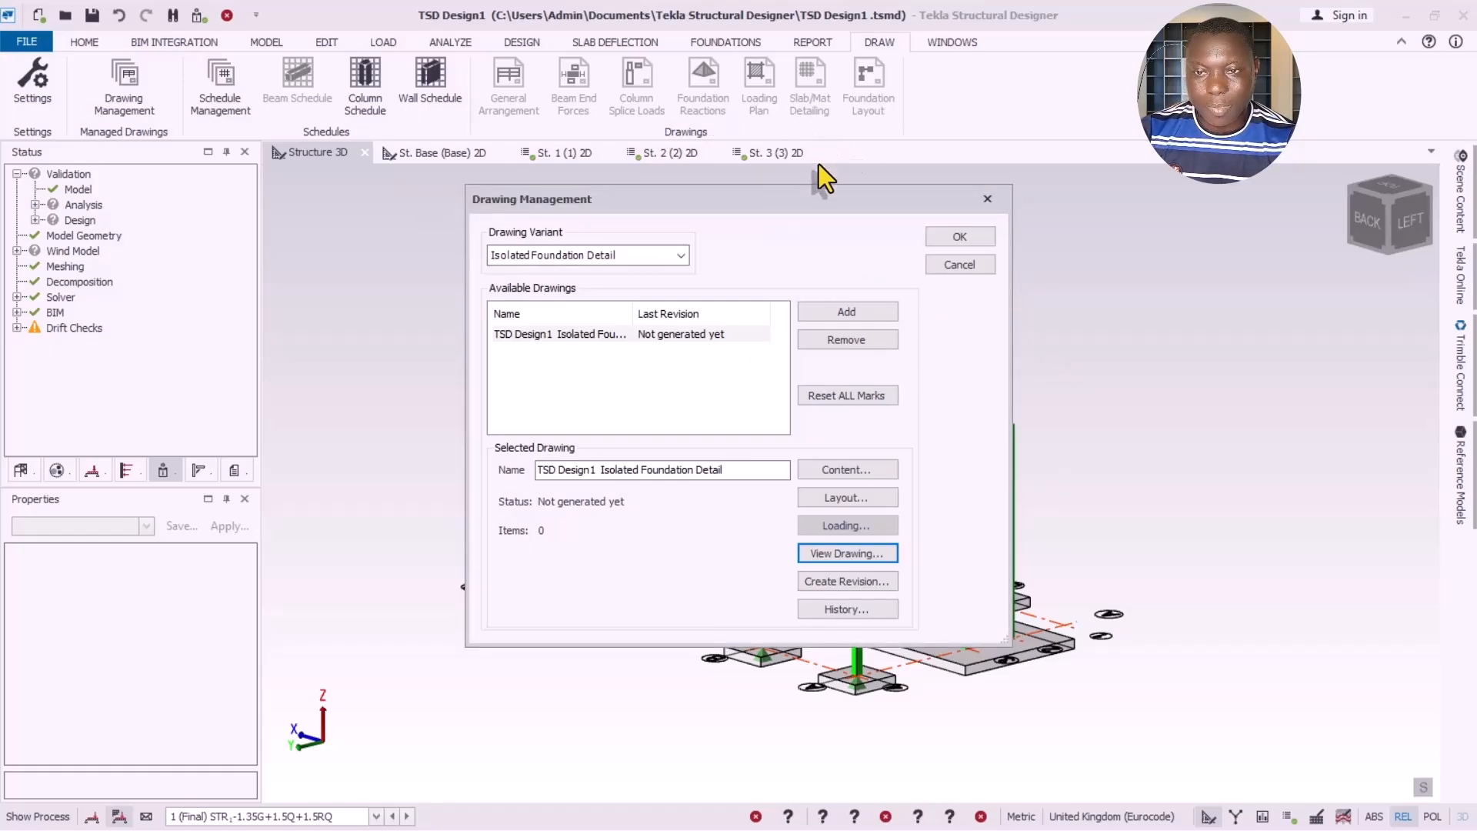
click(660, 259)
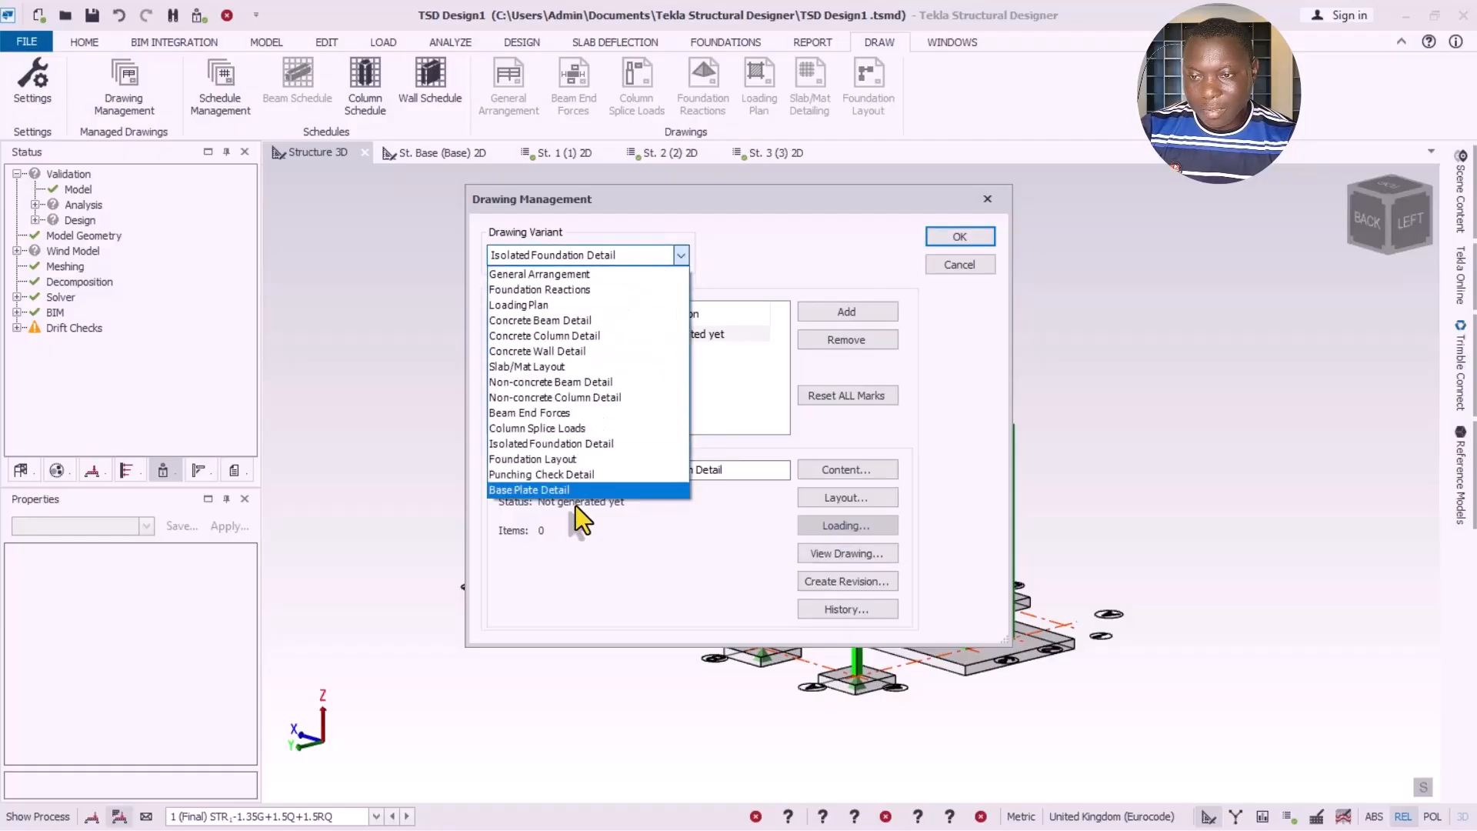
click(680, 265)
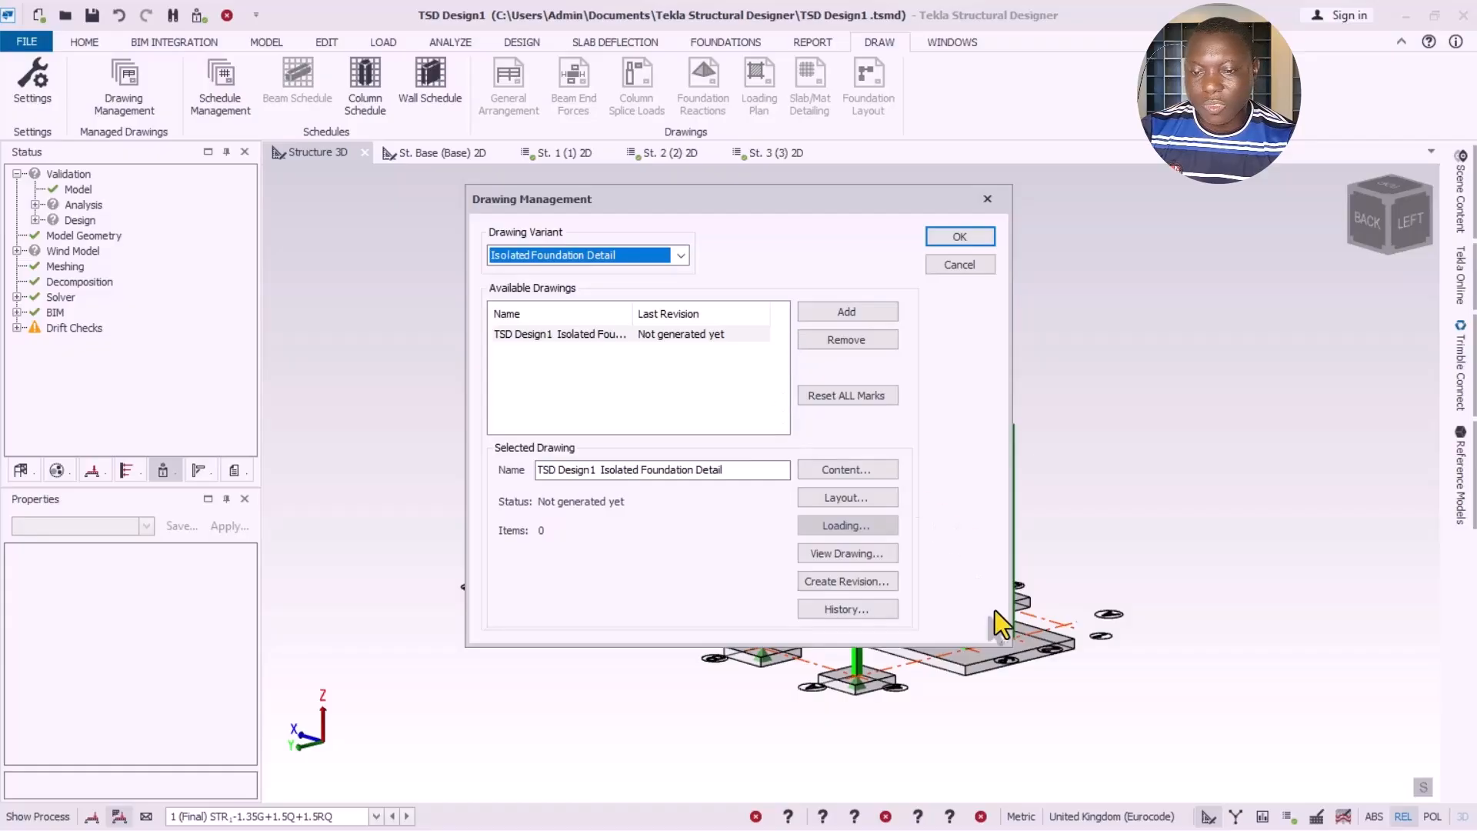
Step: Switch to the Tekla Structures window showing the reinforced 3D model New model 4
mouse_move(732, 827)
key(super)
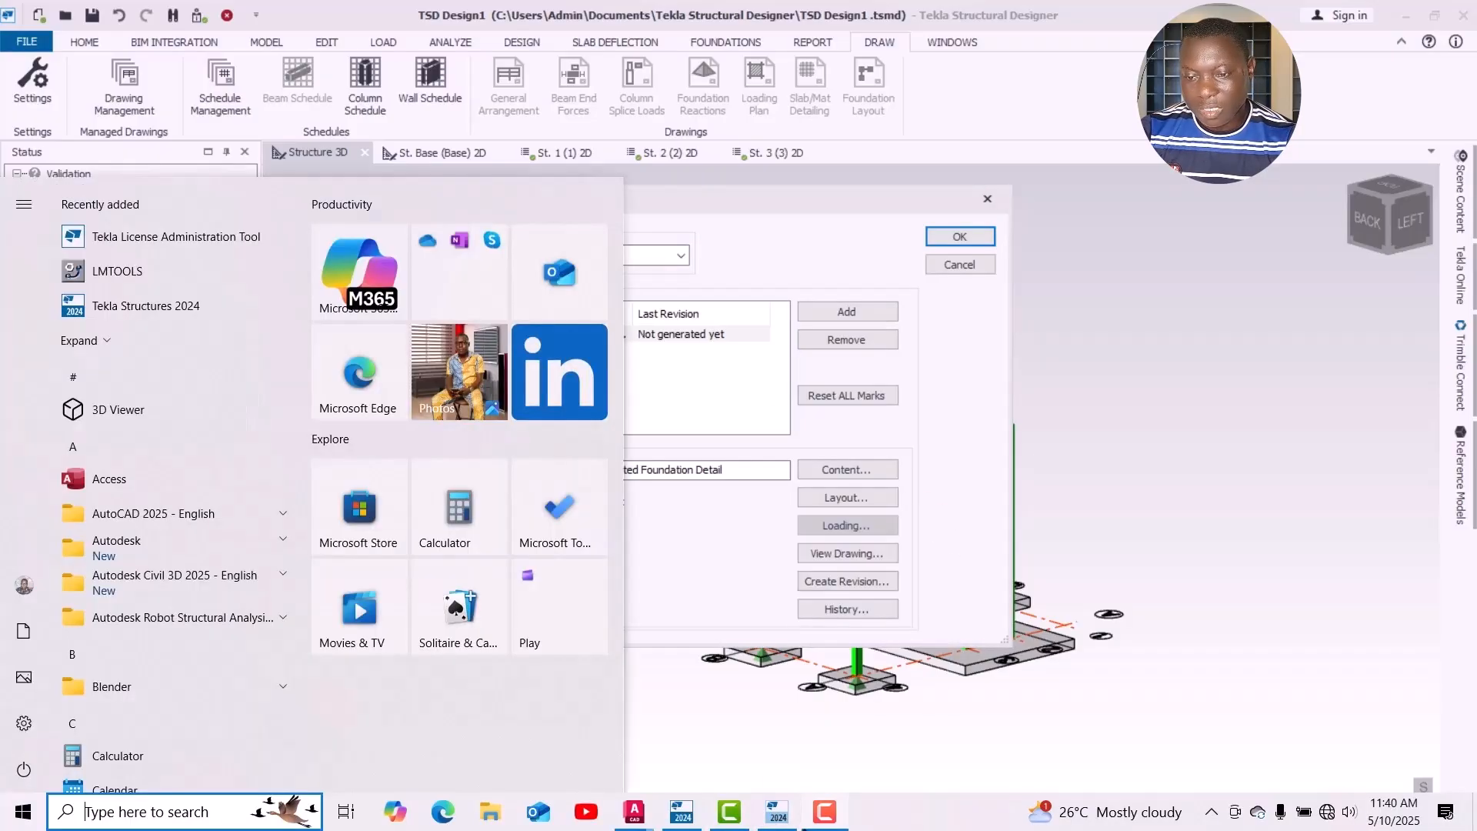
click(779, 814)
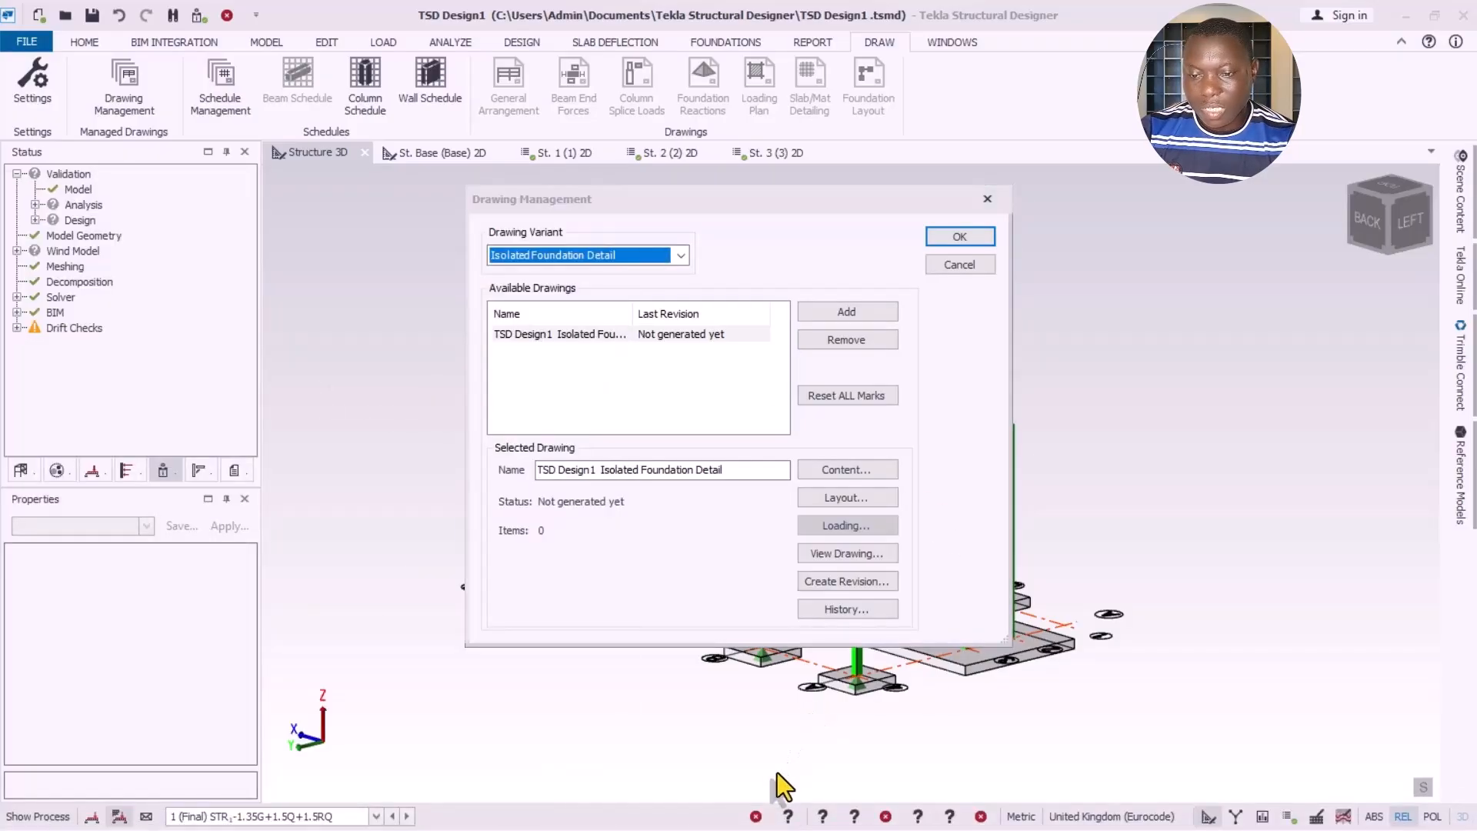
key(super)
mouse_move(778, 814)
click(756, 738)
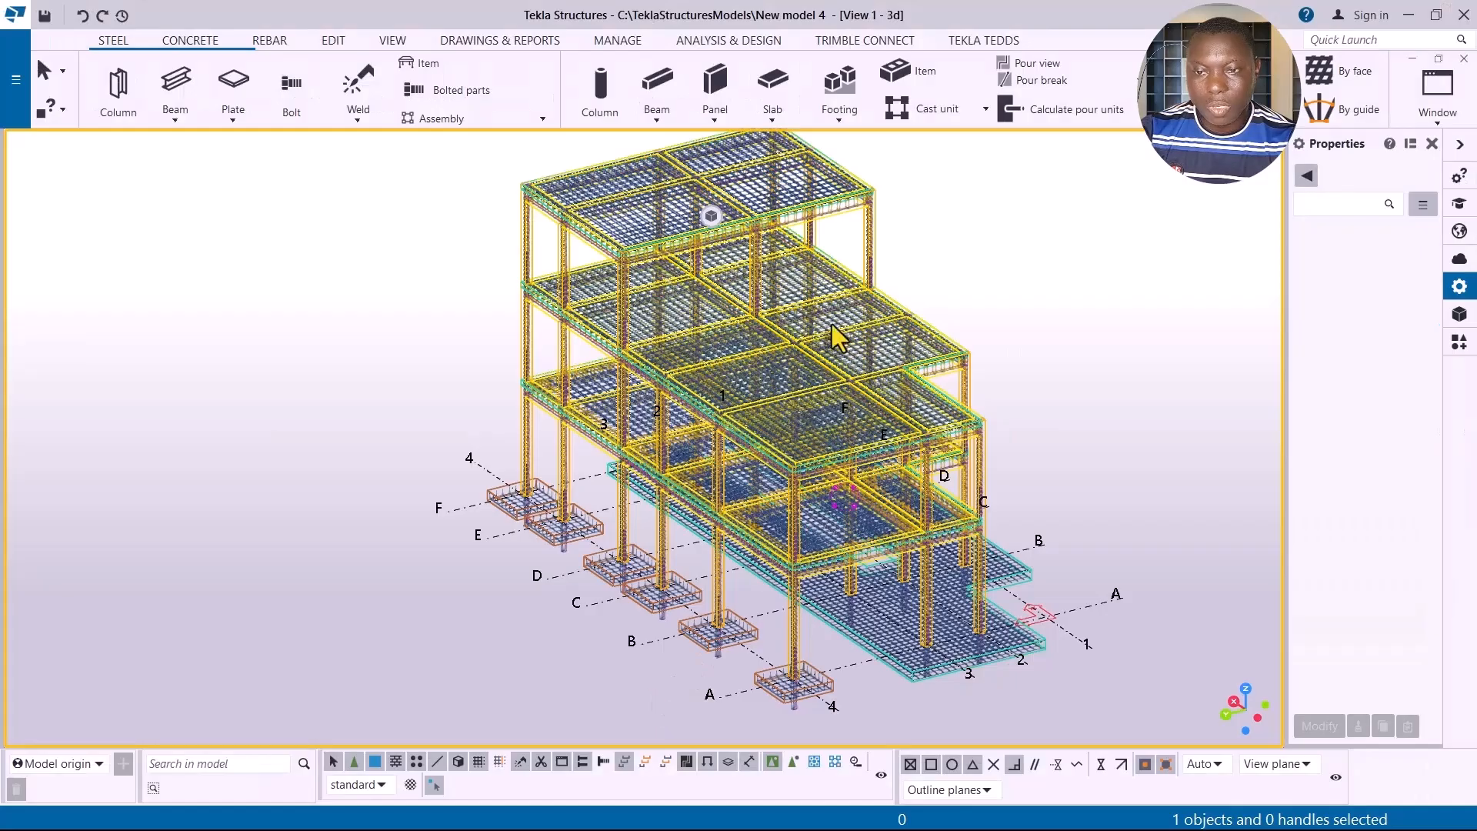
Step: Examine the reinforcement of the 3D building model, covering the slabs, beams, columns, pad footings and mat foundation
scroll(702, 423, down, 1)
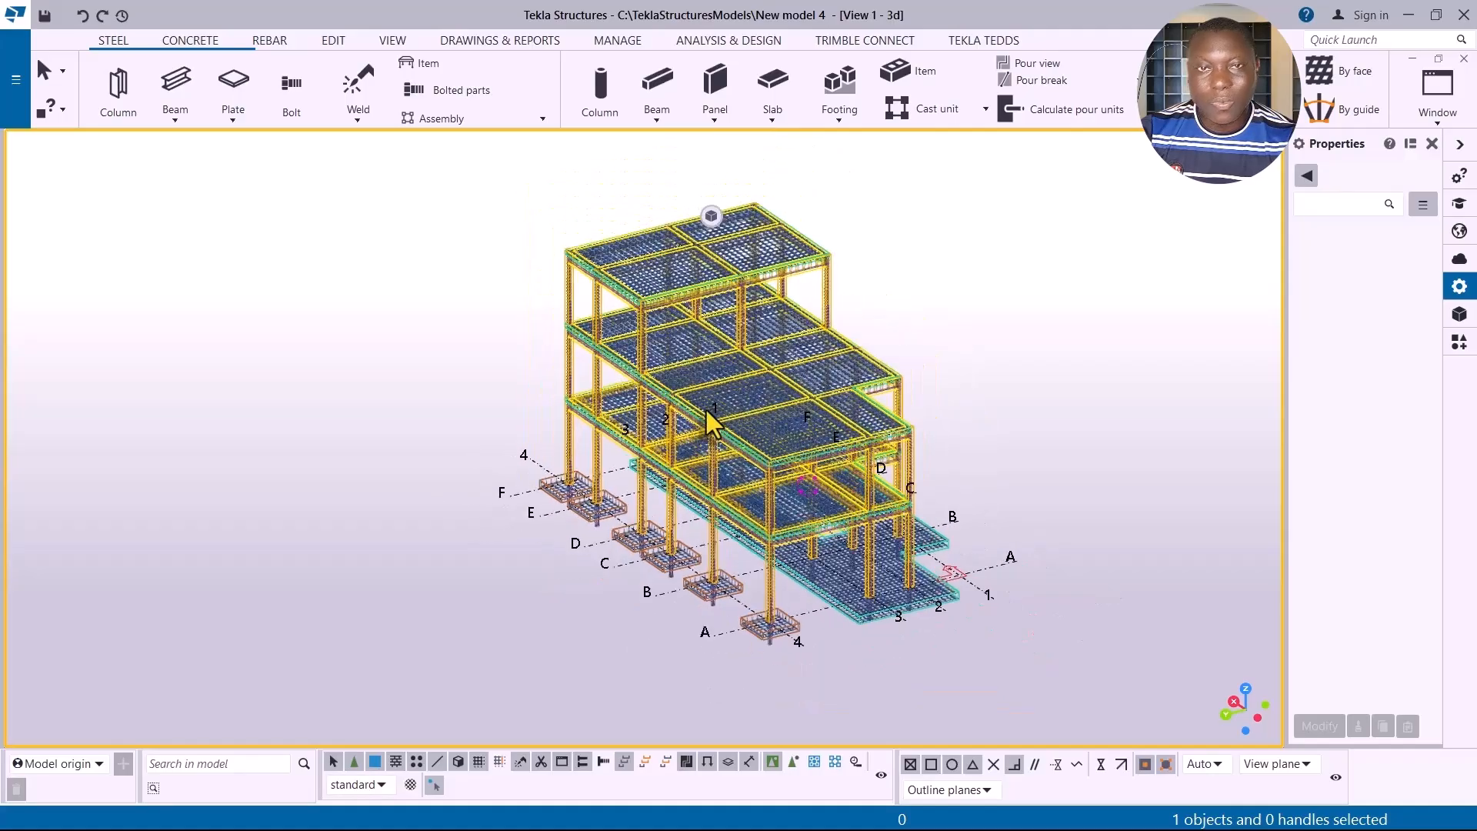
scroll(648, 288, up, 5)
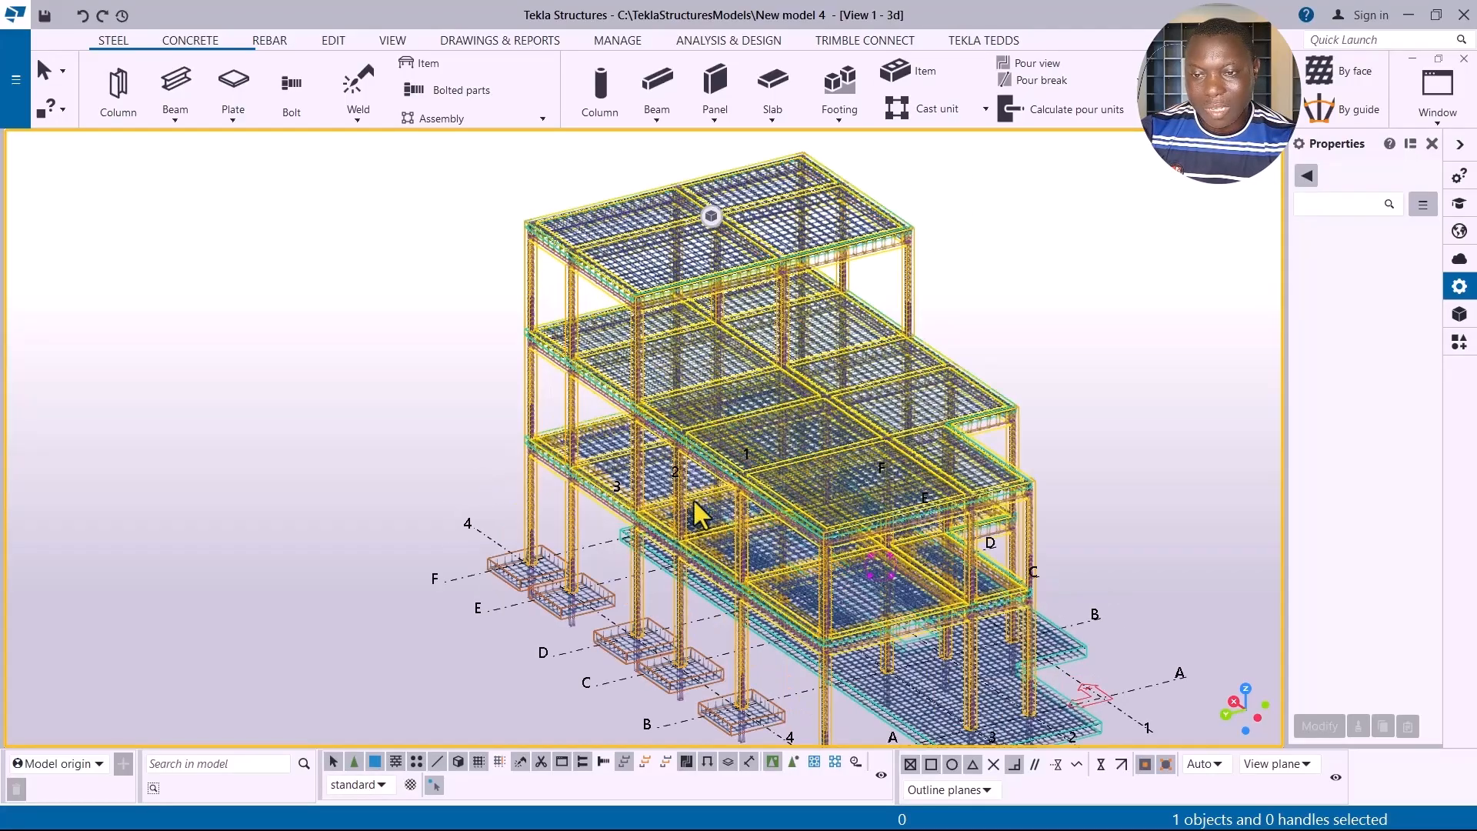
right_click(826, 505)
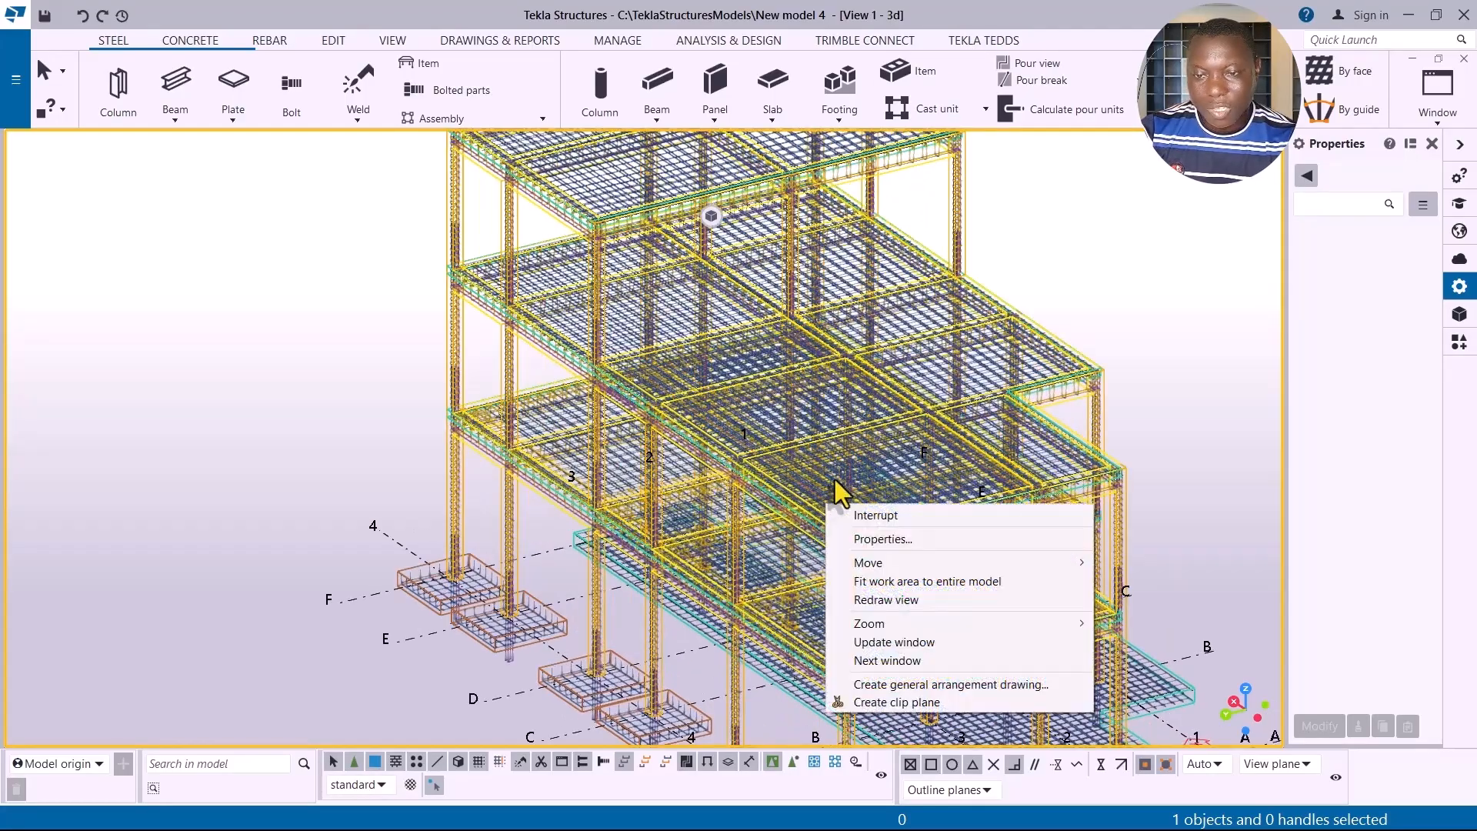
click(1125, 308)
ctrl+middle_drag(873, 552, 784, 473)
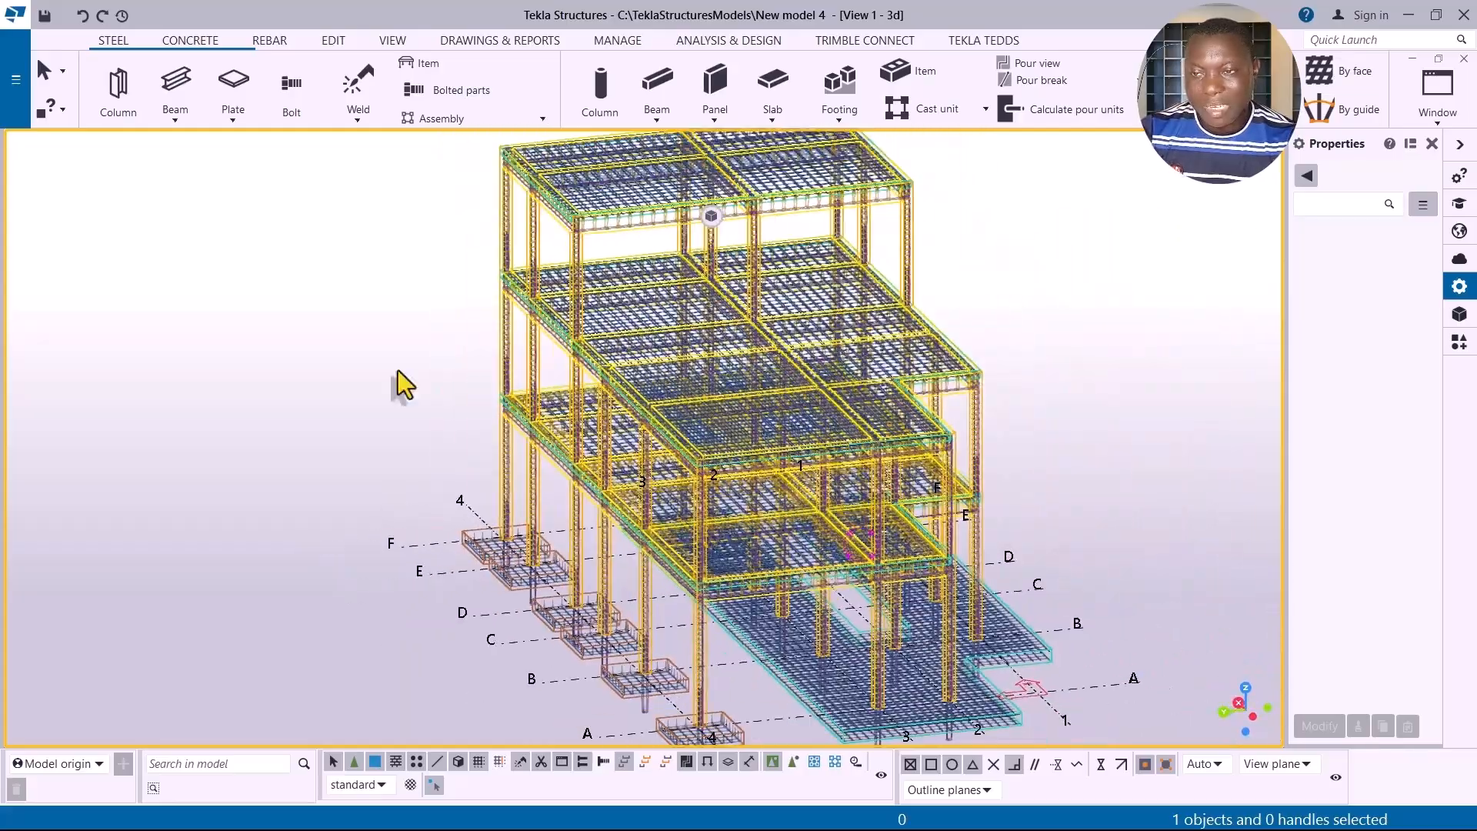
scroll(747, 202, up, 4)
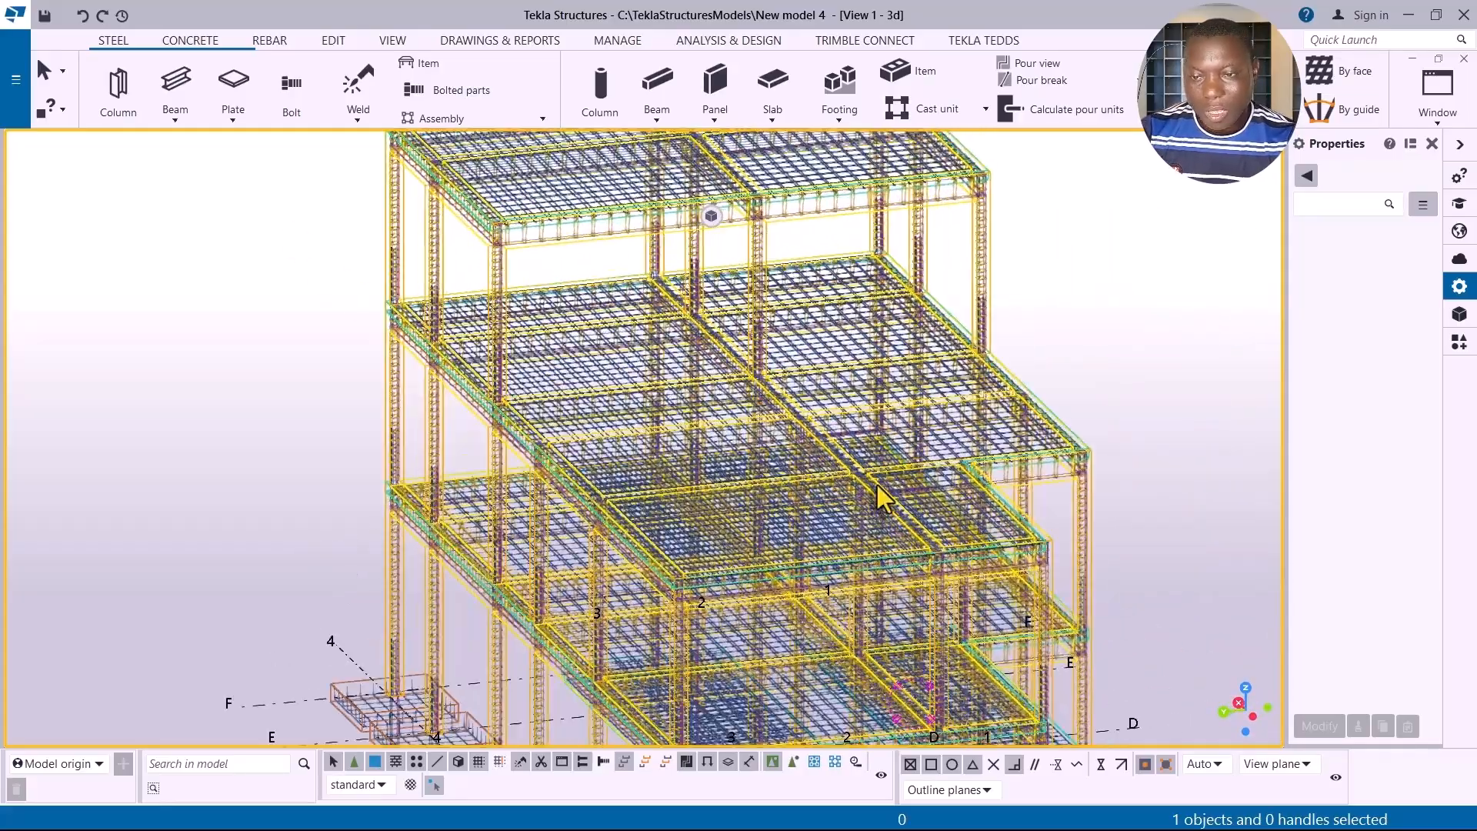
scroll(866, 549, down, 2)
ctrl+middle_drag(769, 558, 834, 544)
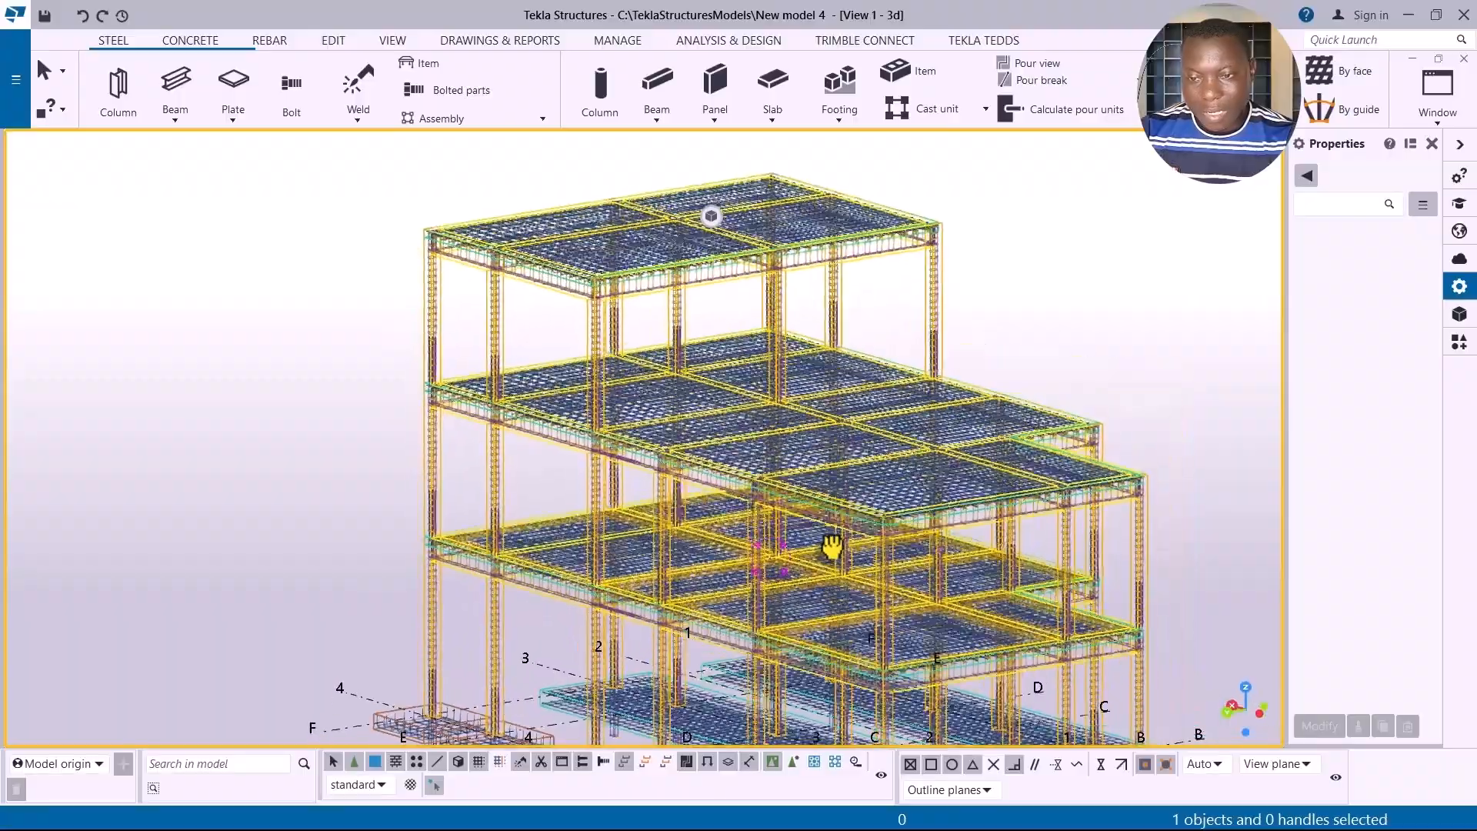
scroll(656, 264, up, 5)
scroll(533, 181, up, 3)
scroll(534, 359, down, 4)
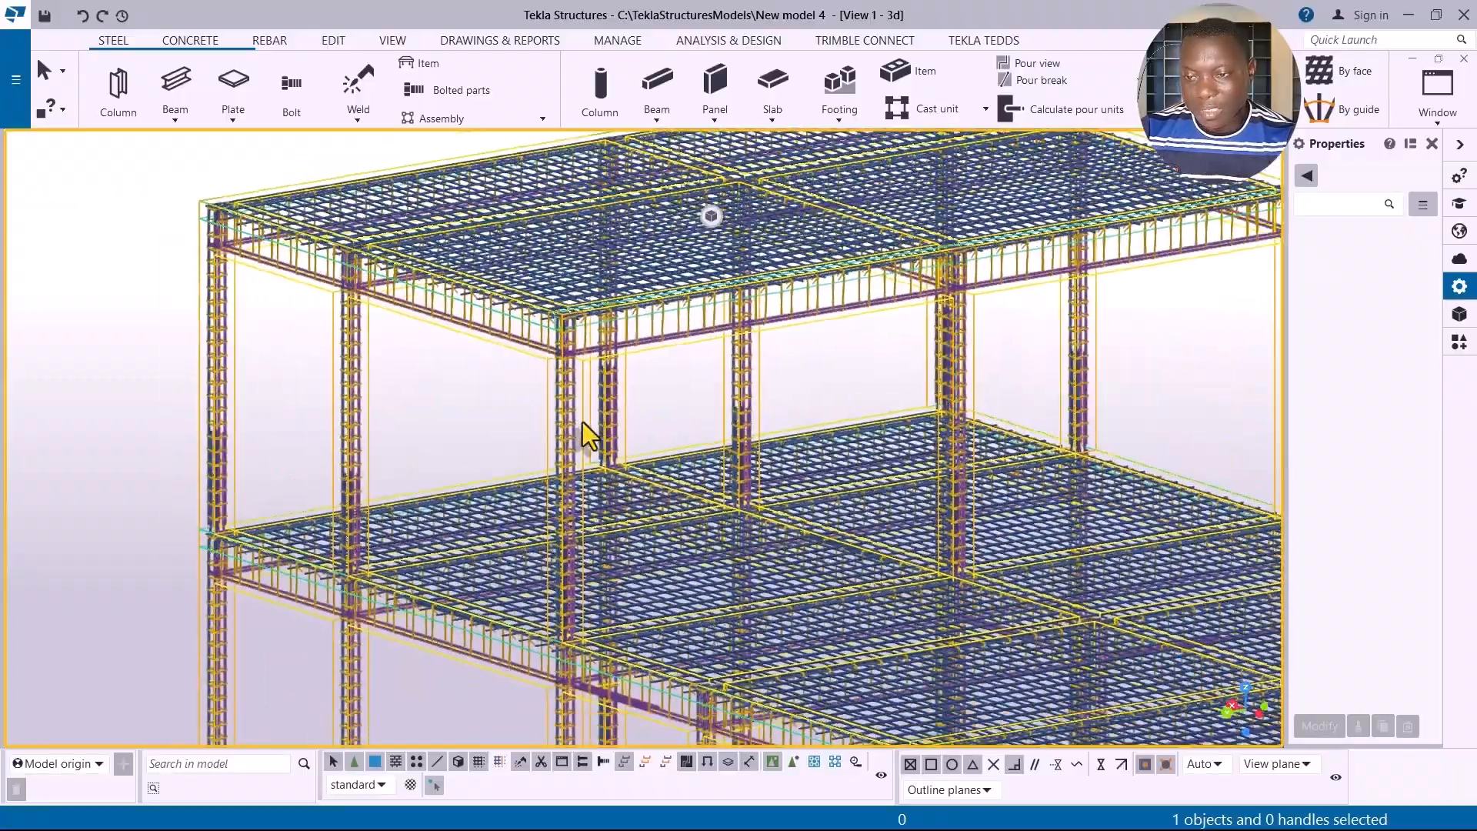
scroll(685, 511, up, 1)
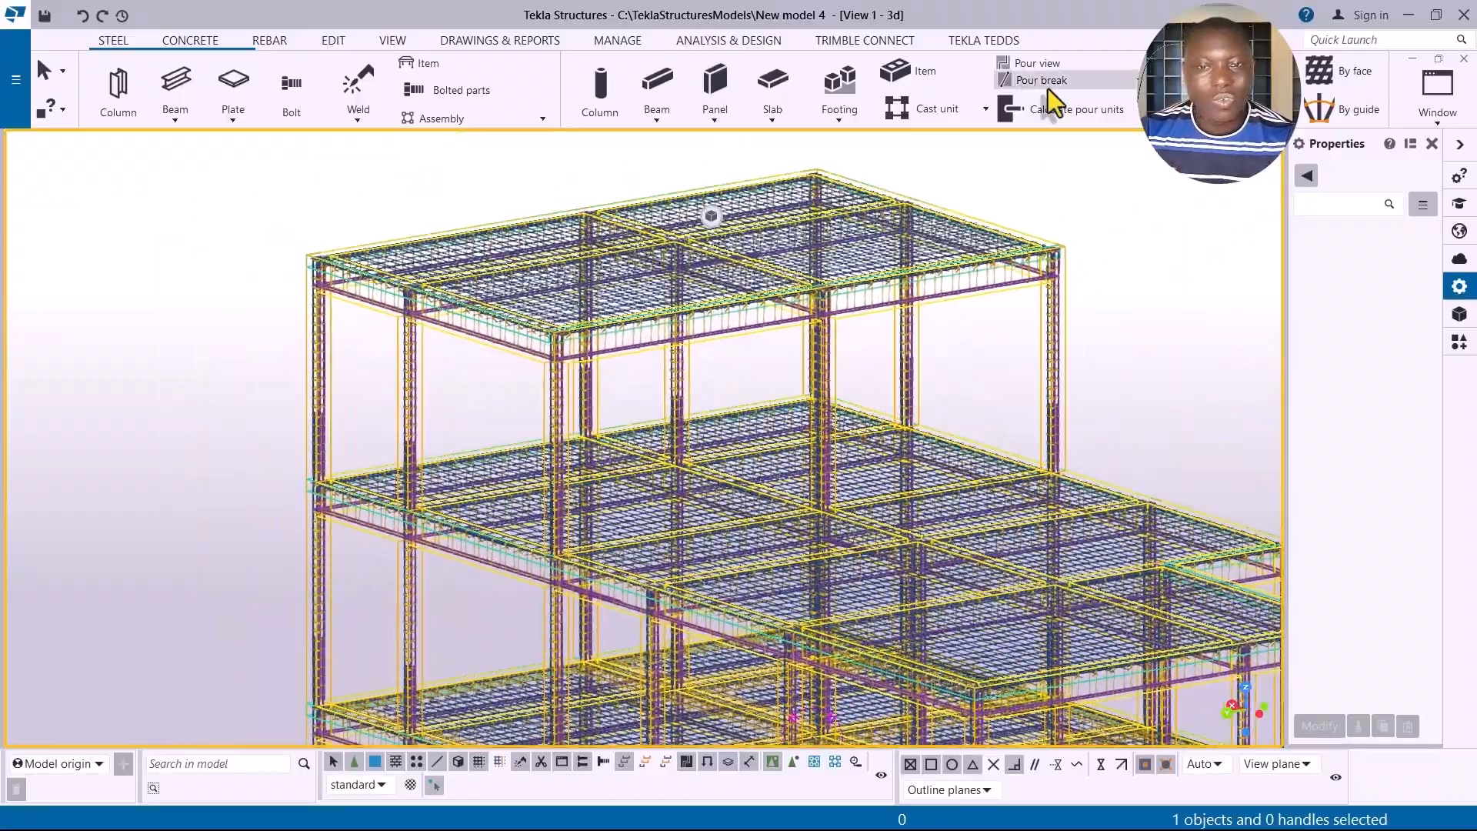
scroll(646, 569, up, 3)
ctrl+middle_drag(642, 567, 603, 584)
scroll(784, 333, down, 5)
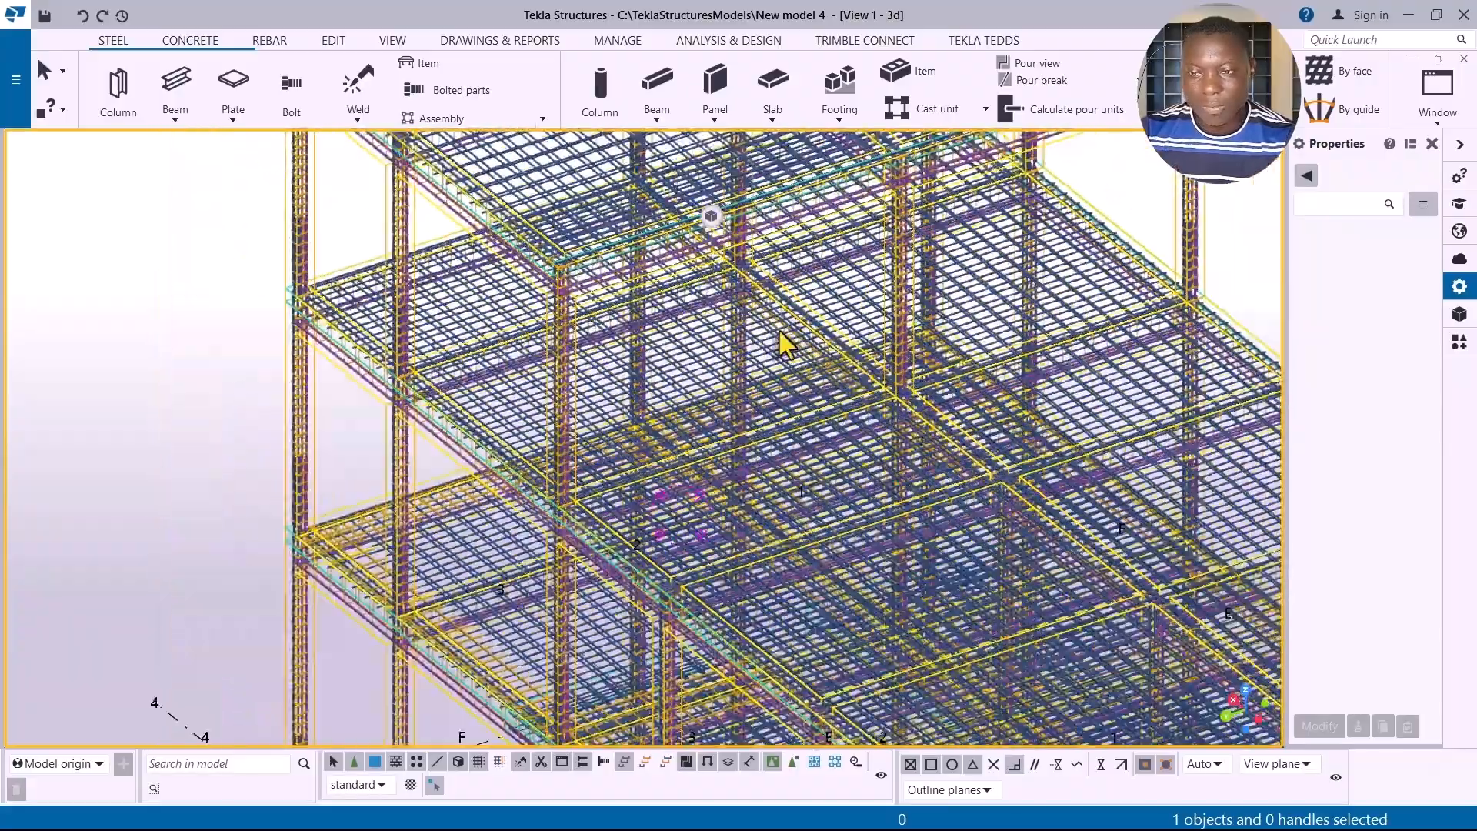
scroll(1009, 632, up, 2)
scroll(659, 494, down, 2)
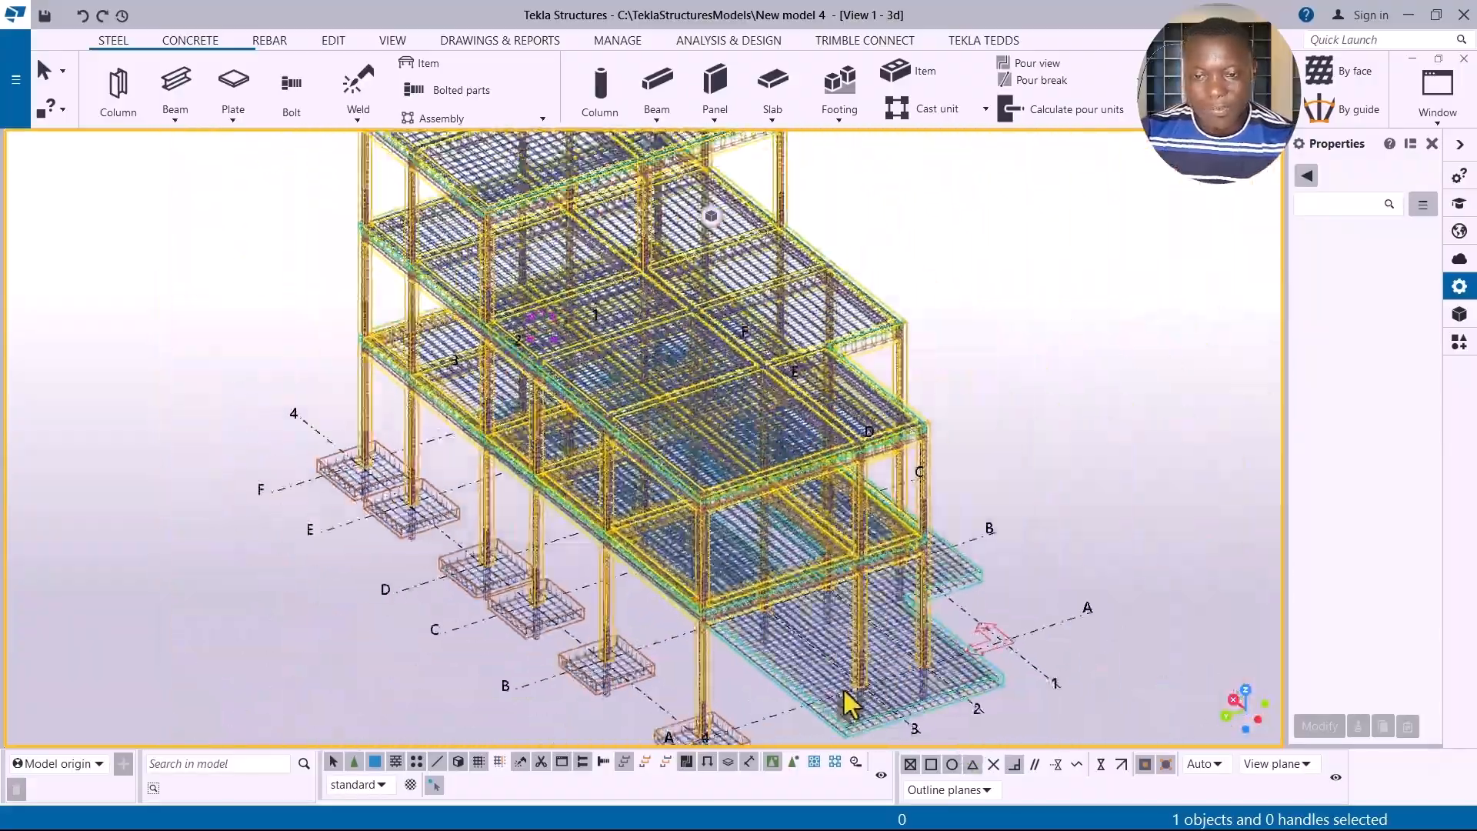
scroll(844, 698, up, 1)
scroll(820, 683, down, 2)
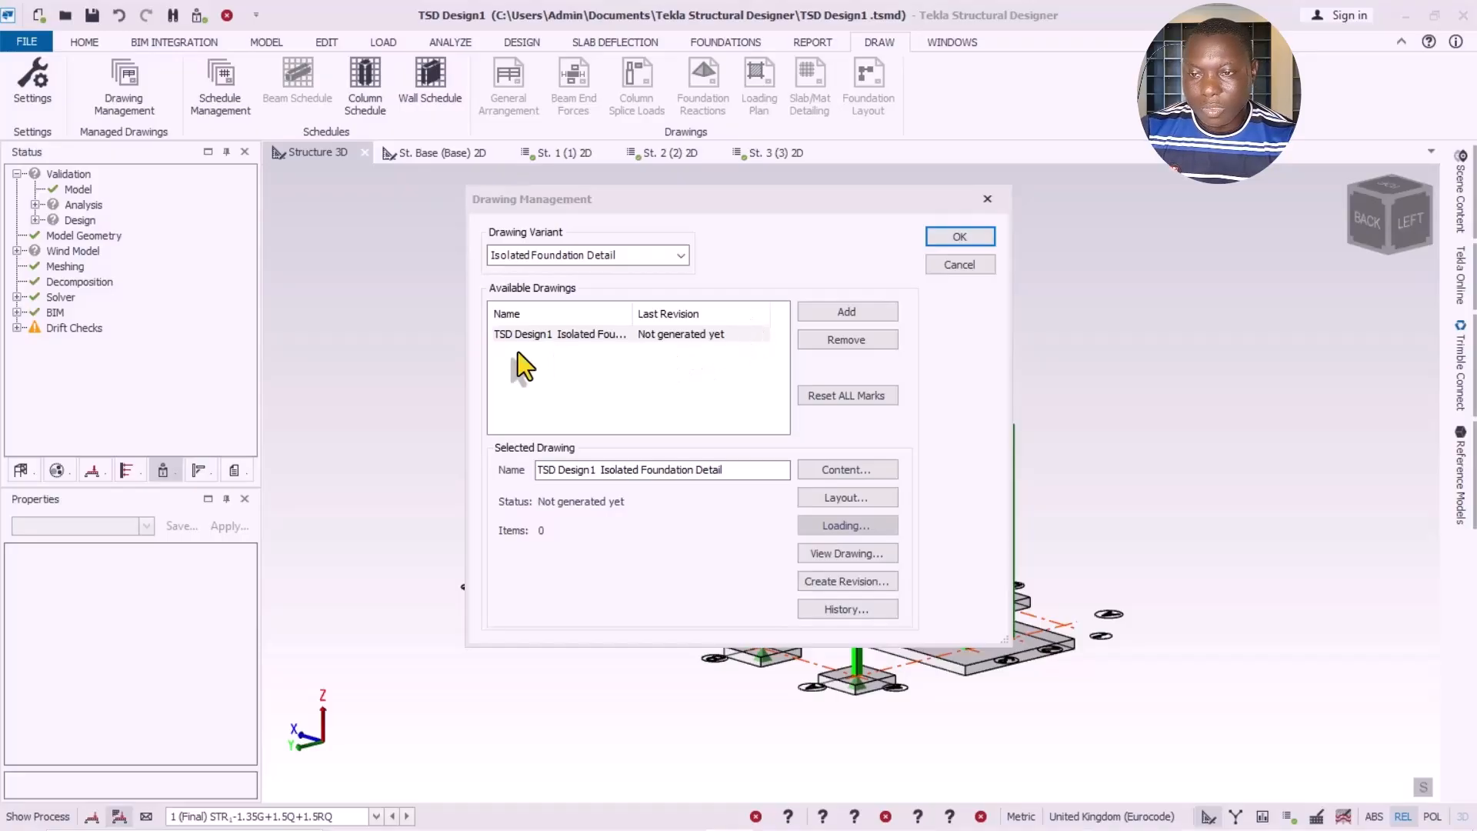
Step: In Tekla Structural Designer, close Drawing Management and switch the St. 1 (1) 2D view to a structural view
click(958, 265)
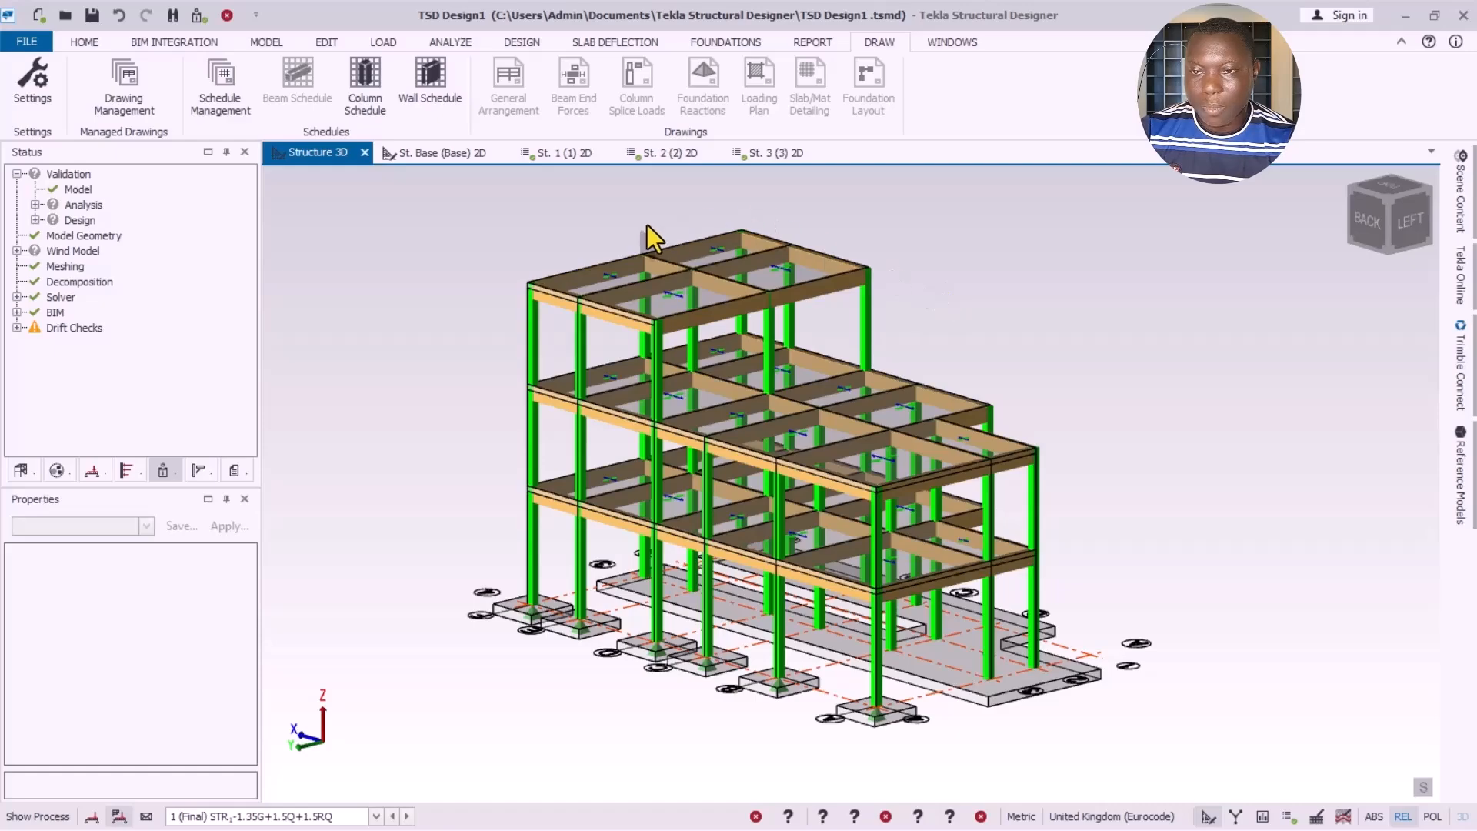
click(547, 158)
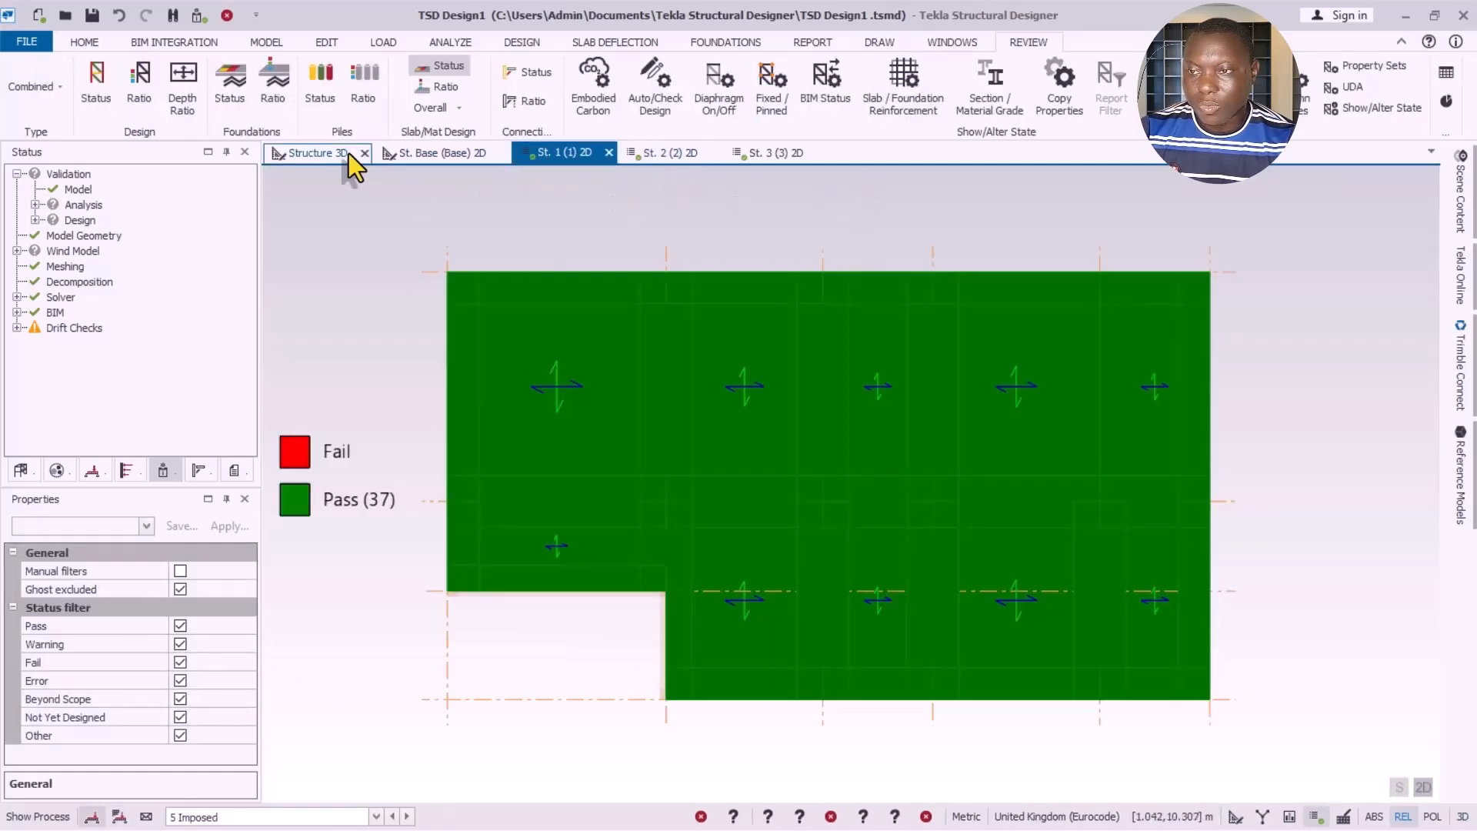
right_click(561, 153)
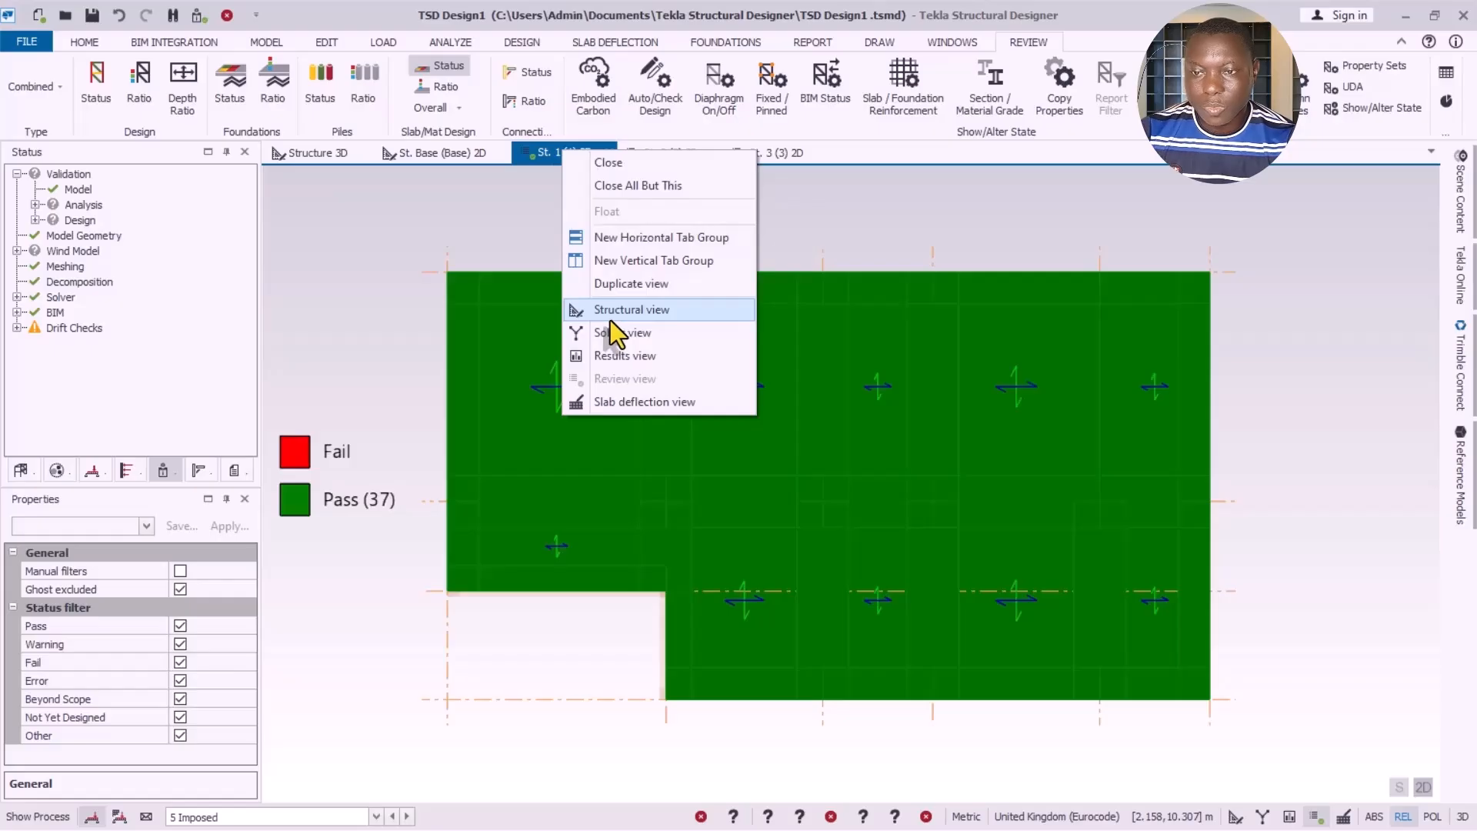
click(611, 317)
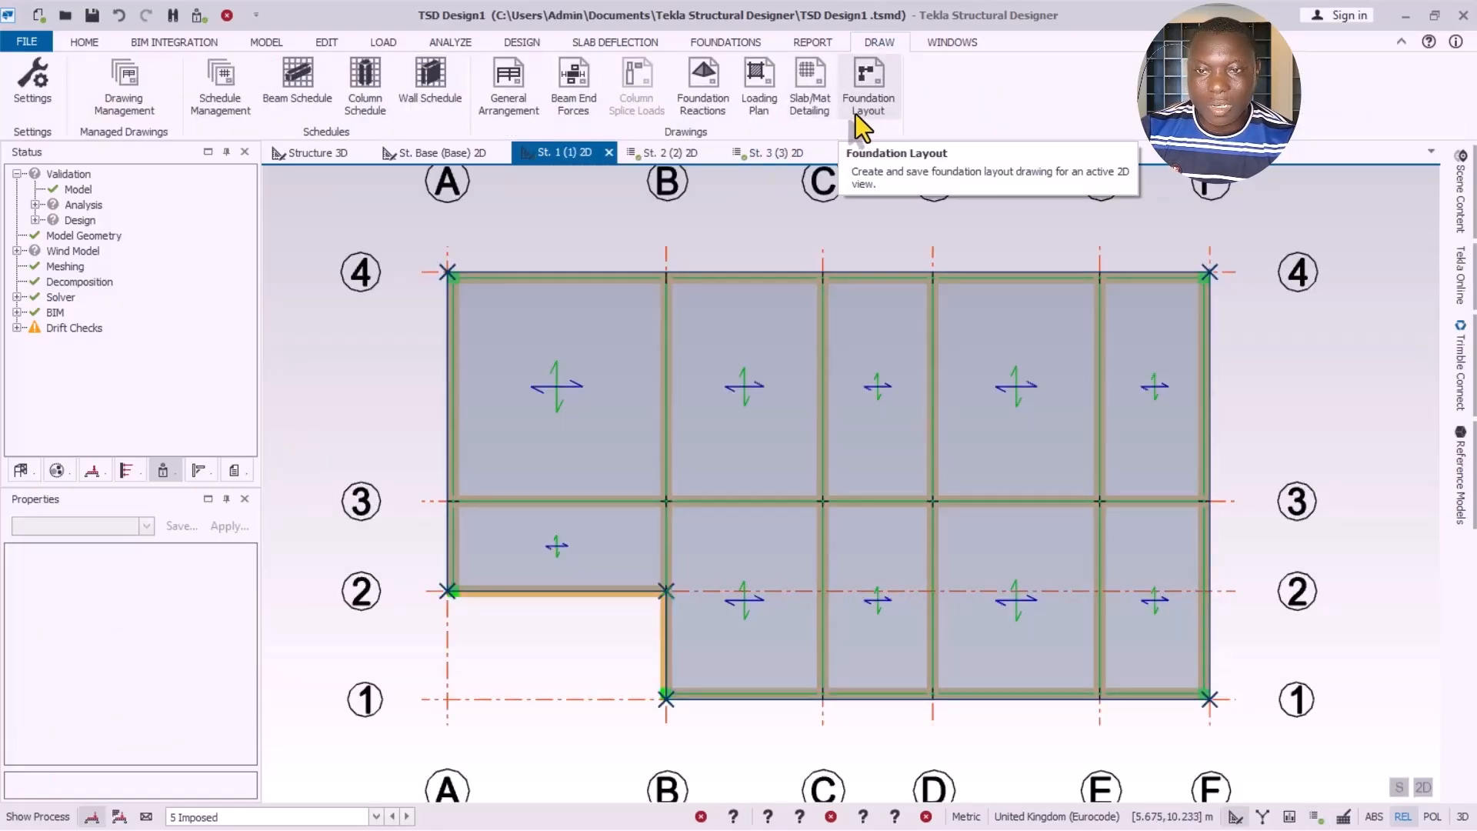
Step: Export the St. Base (Base) 2D foundation layout to DXF with automatic file name, Foundation Layout layer configuration and style, and 1:100 scale
click(875, 113)
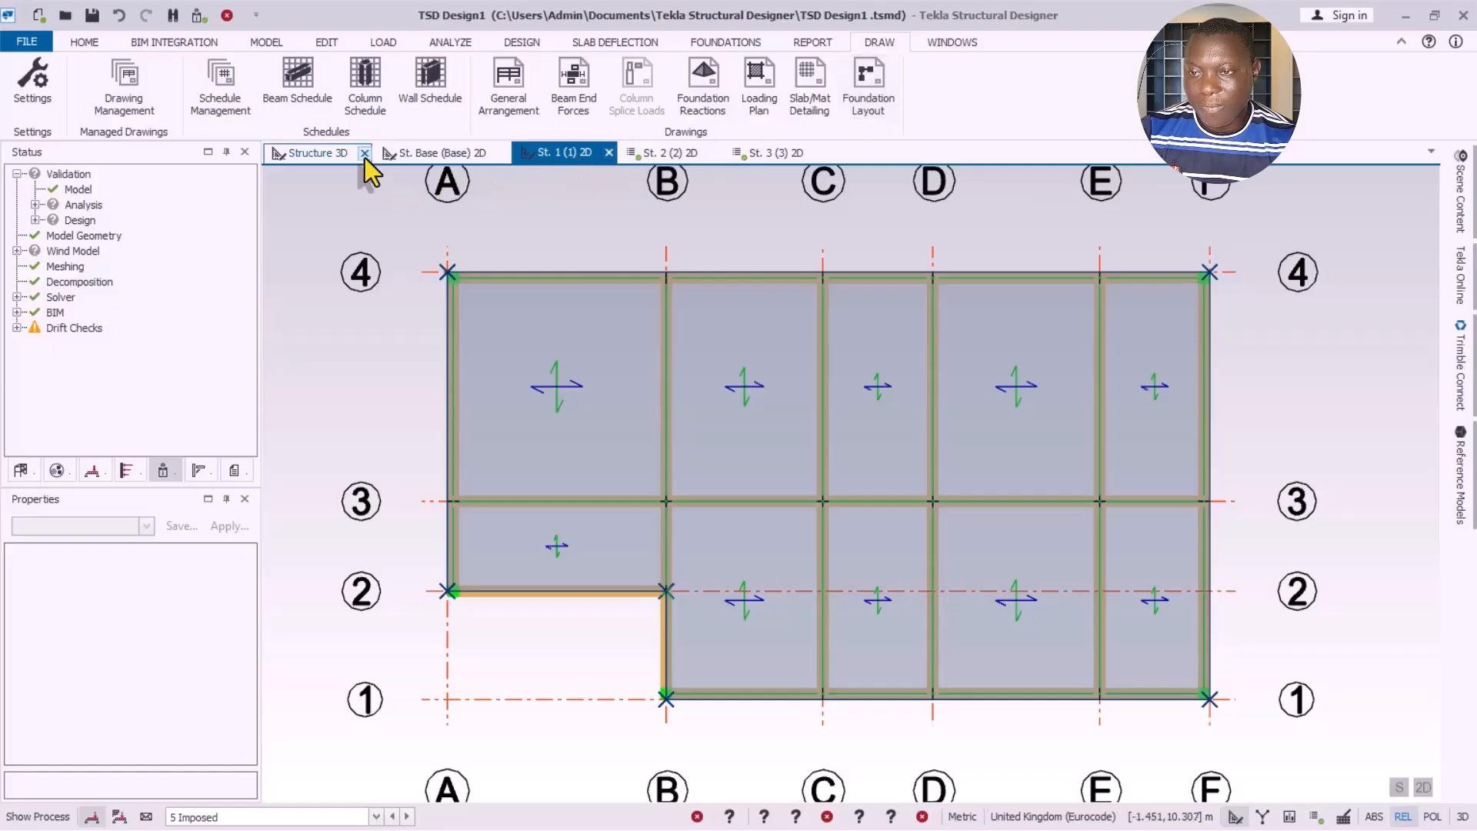
click(440, 153)
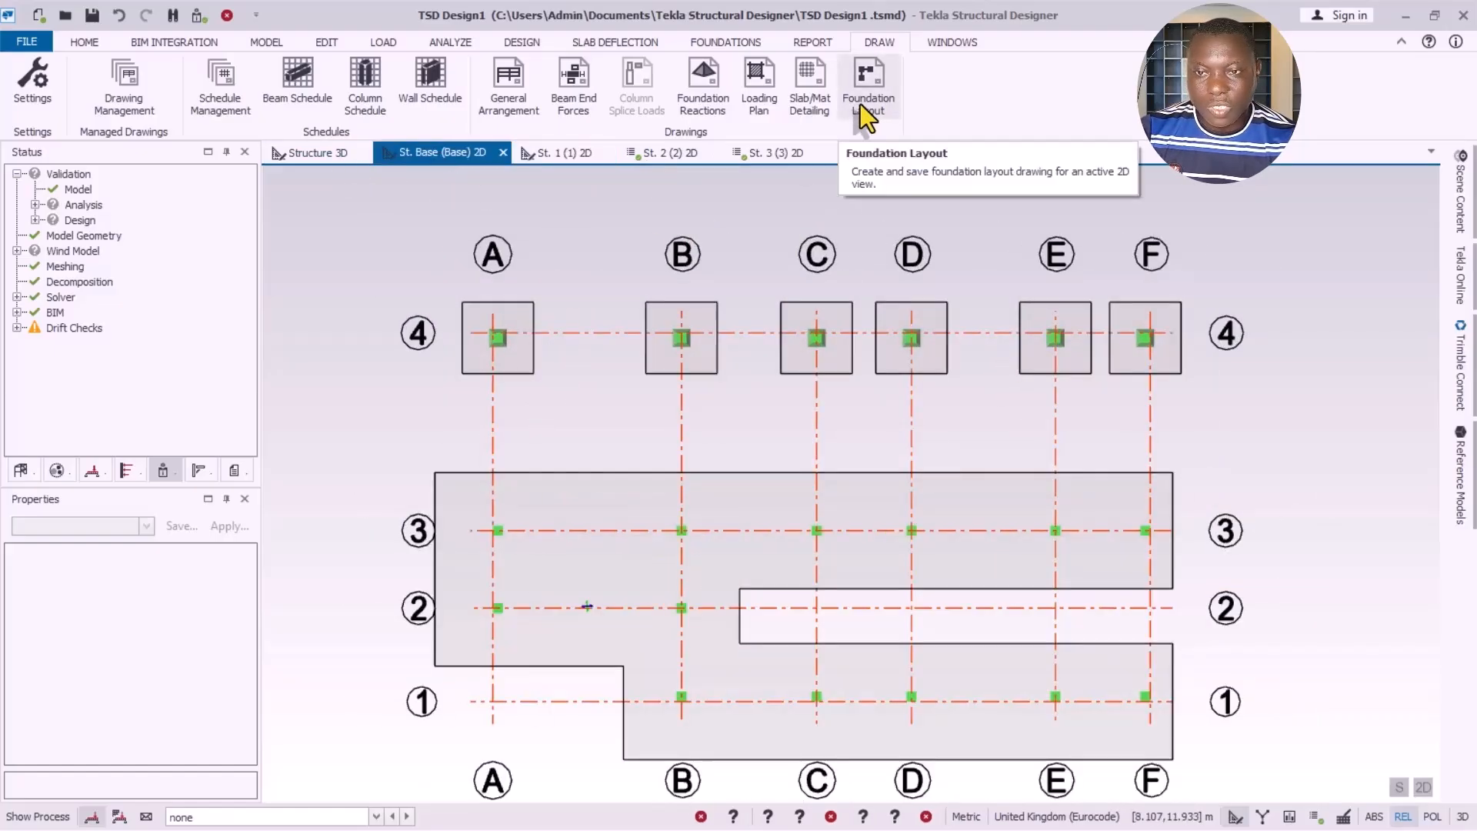
click(869, 96)
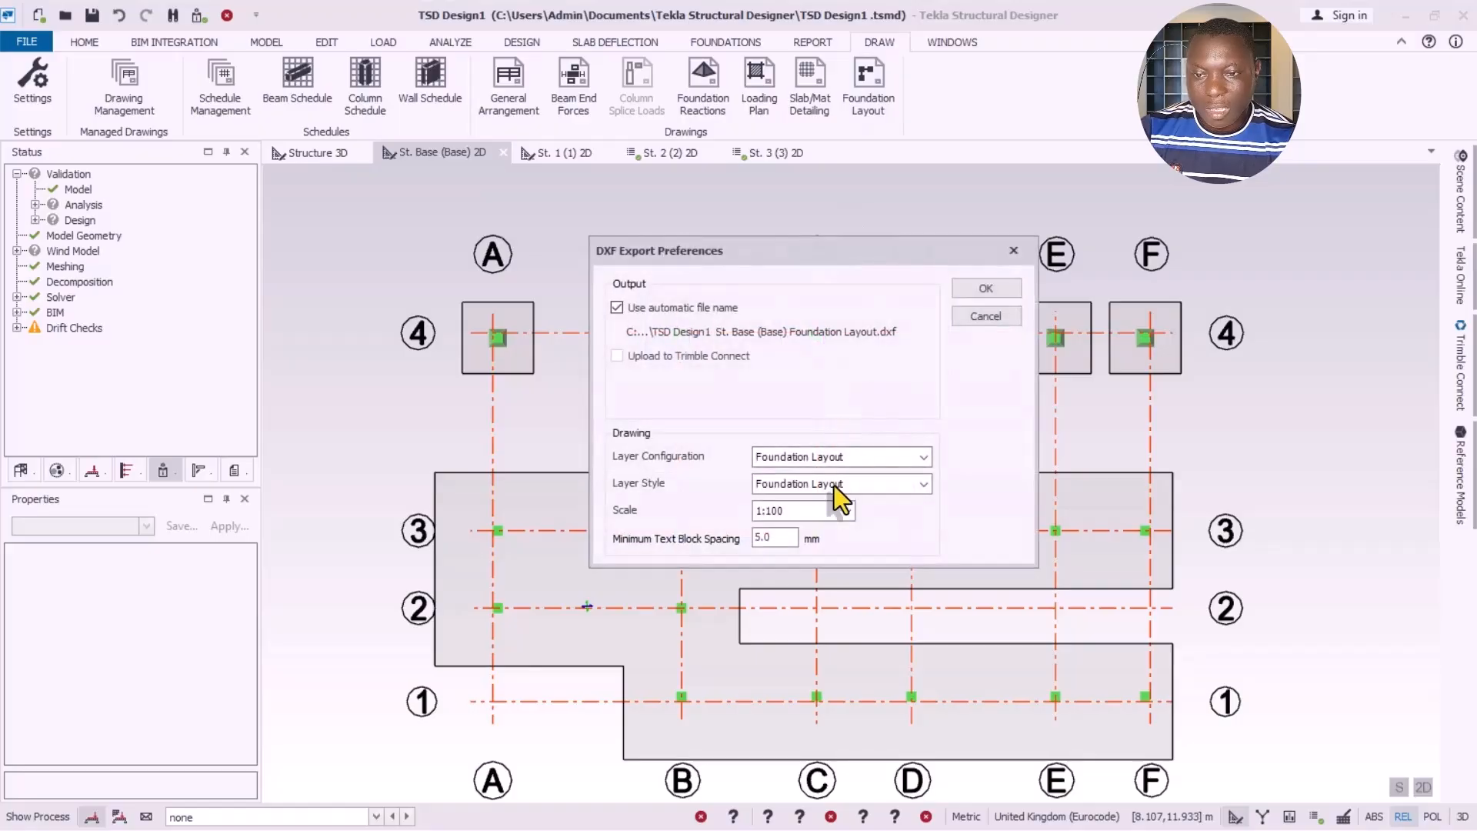
click(833, 458)
click(851, 467)
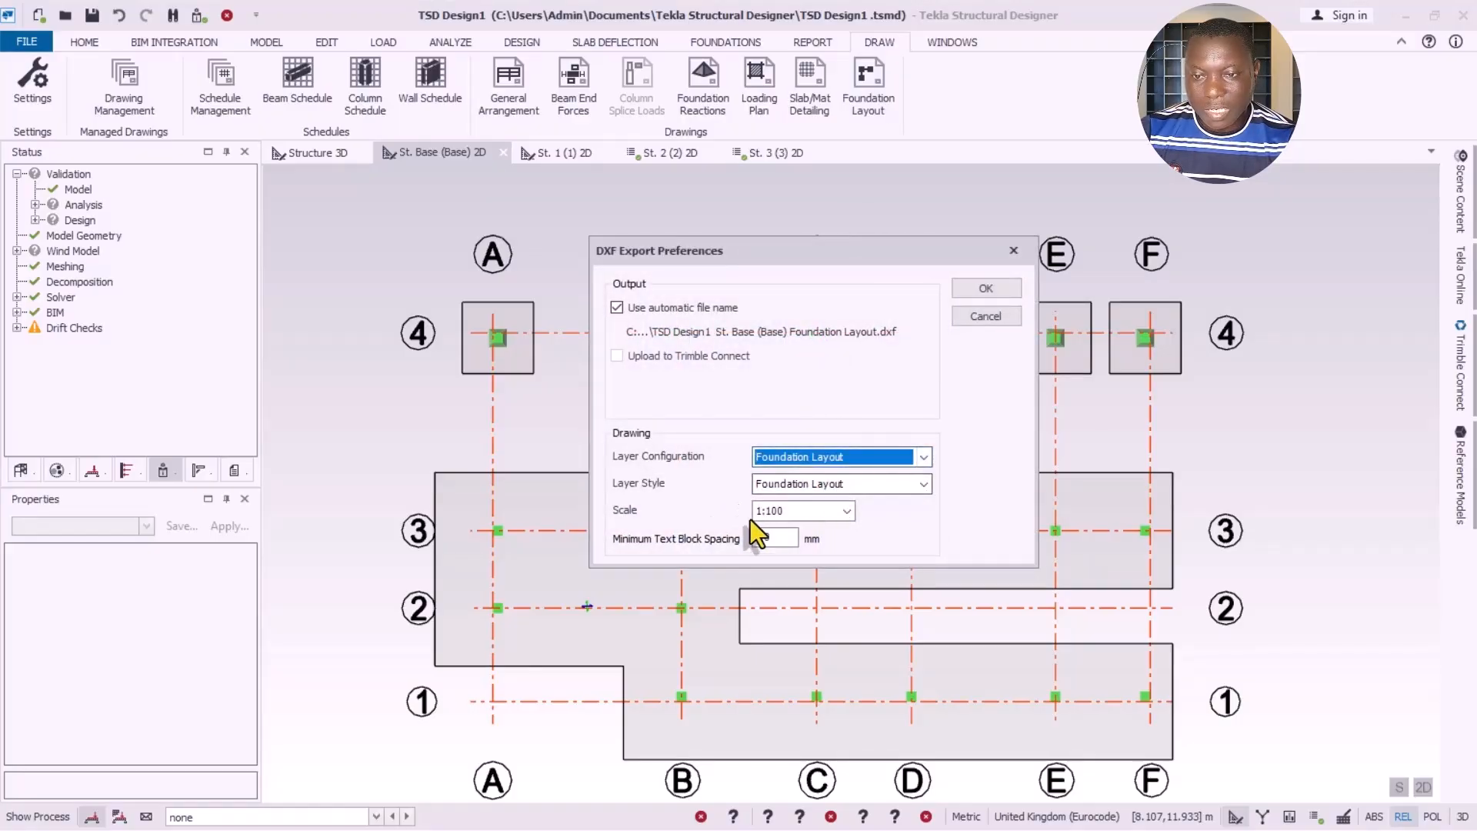
click(986, 290)
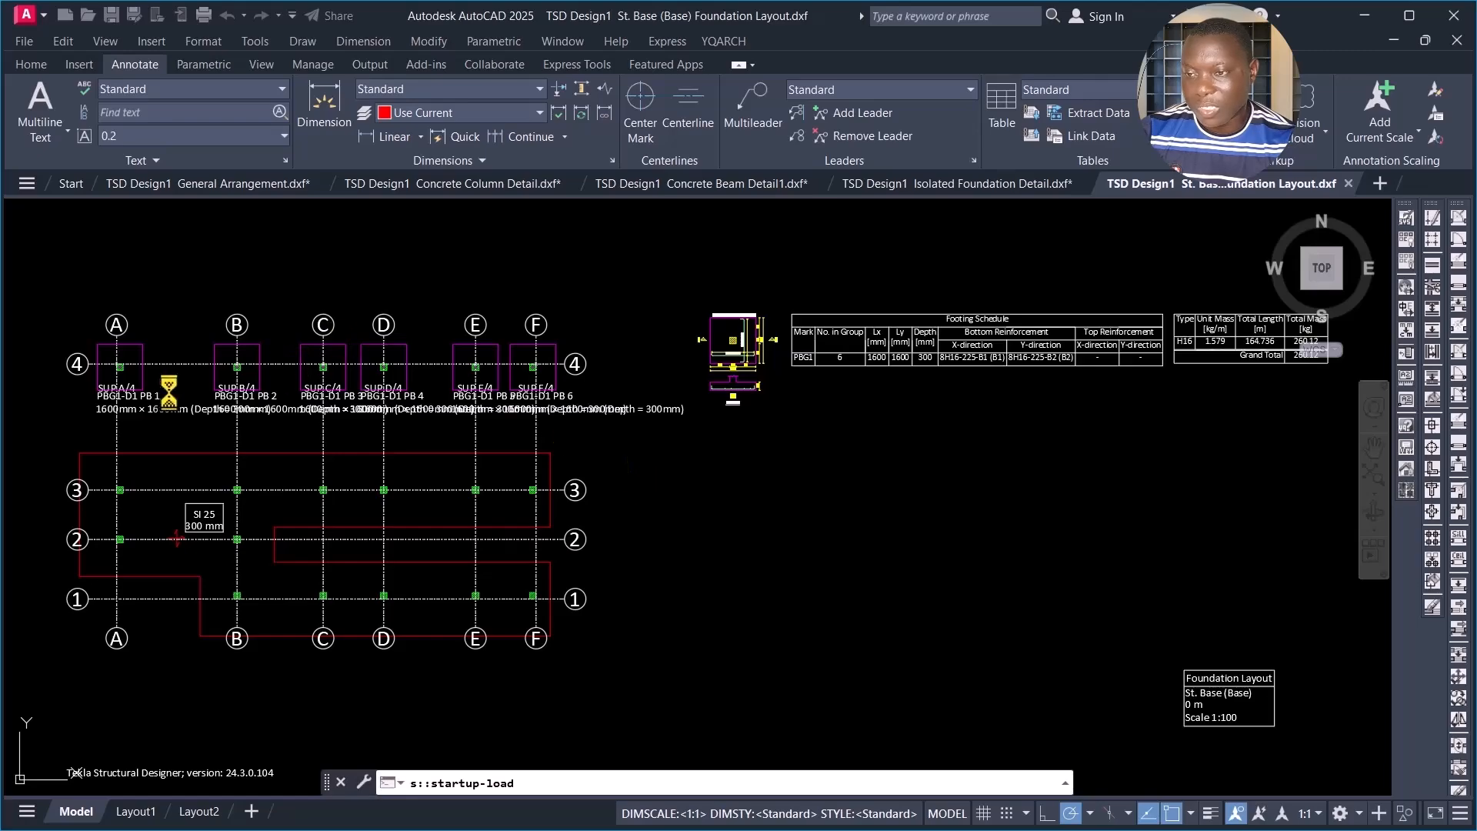
Step: Examine the foundation layout DXF in AutoCAD, covering the pad bases and their labels along grid line 4 and the mat outline
scroll(117, 396, up, 6)
scroll(627, 338, down, 4)
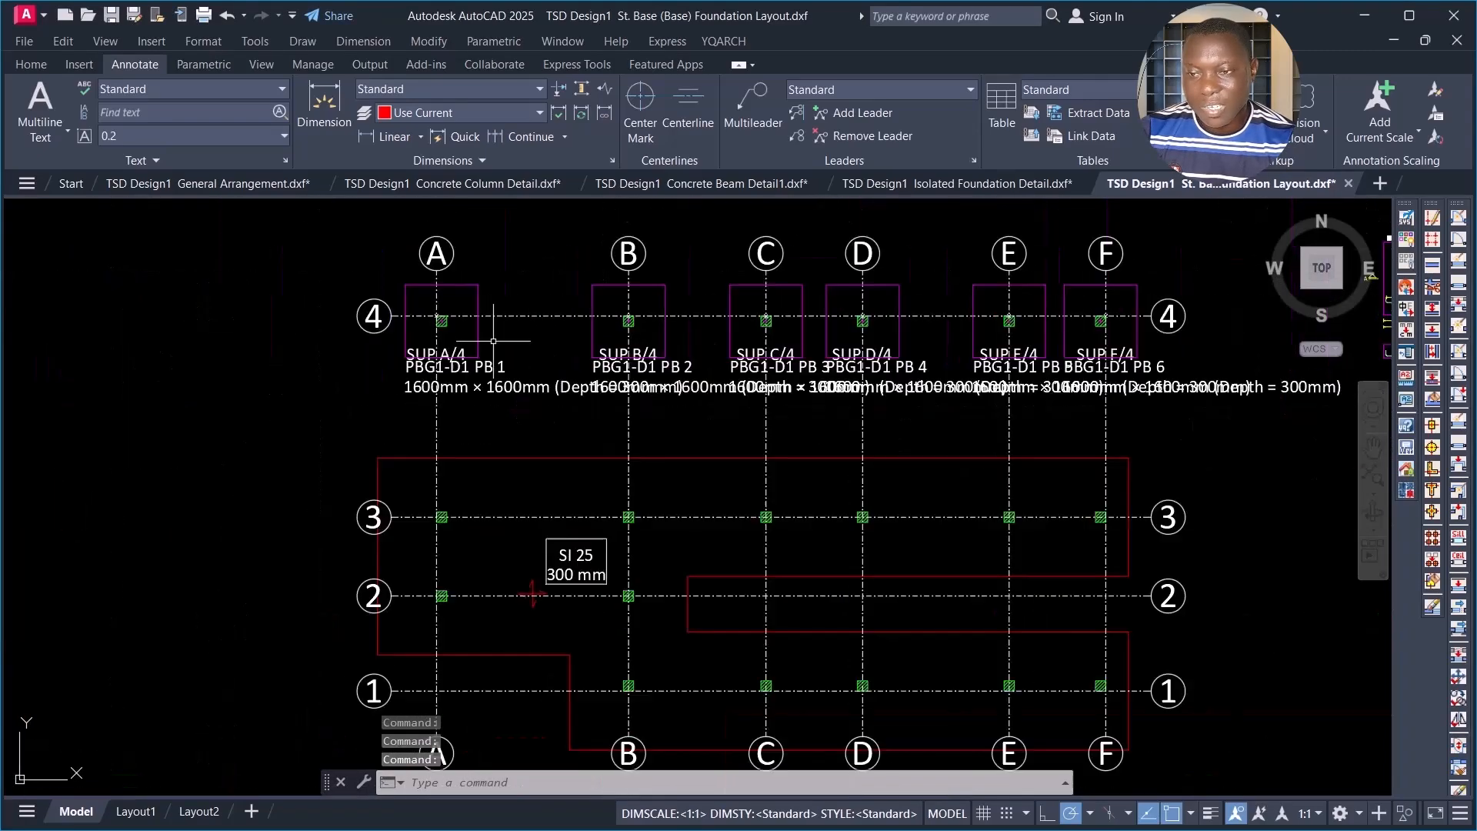
scroll(731, 362, down, 4)
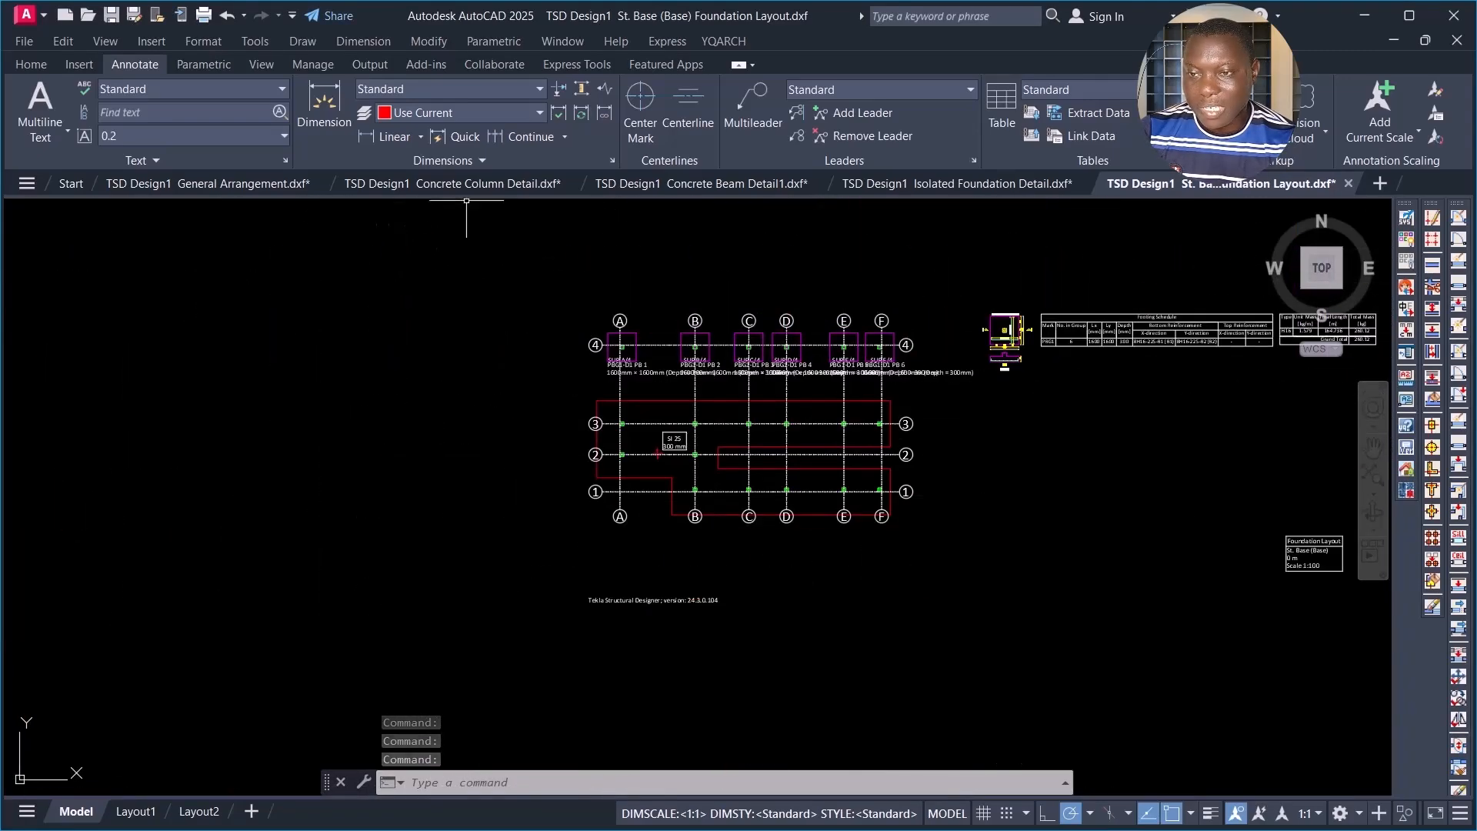
scroll(757, 338, up, 4)
scroll(616, 366, up, 2)
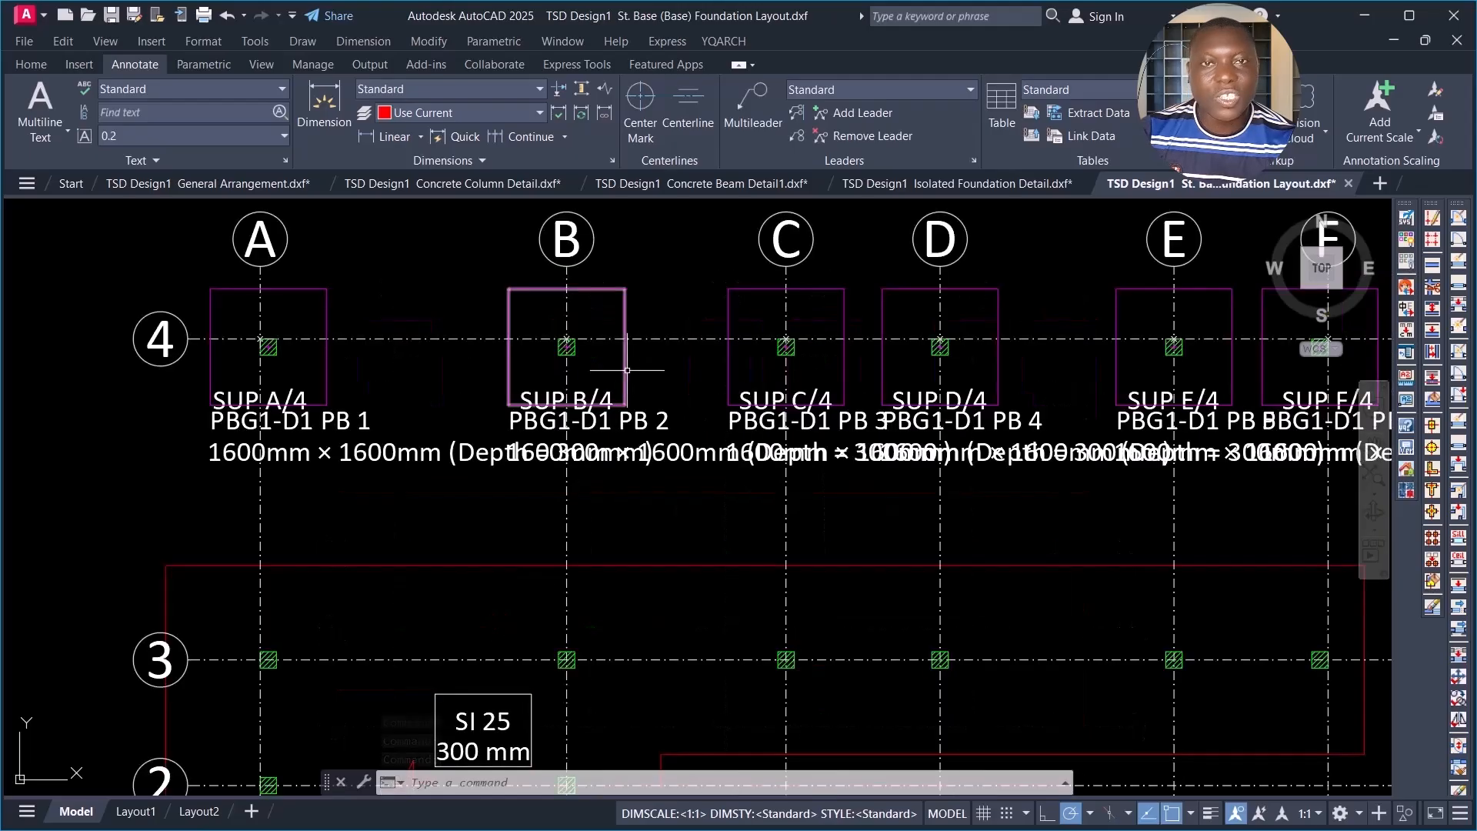
scroll(385, 421, up, 2)
click(308, 352)
click(262, 330)
scroll(529, 254, down, 2)
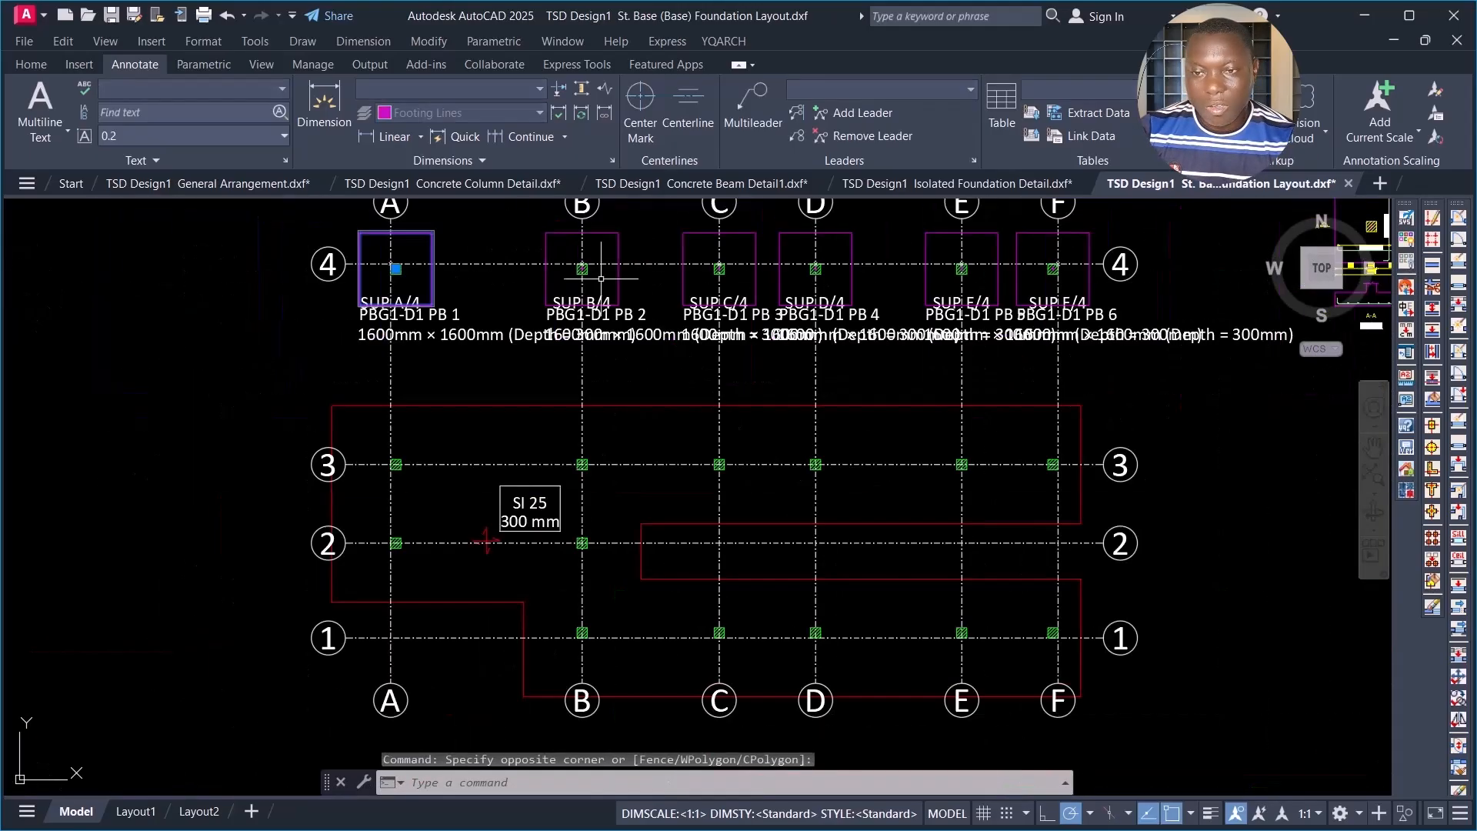
scroll(730, 296, down, 1)
scroll(646, 407, up, 1)
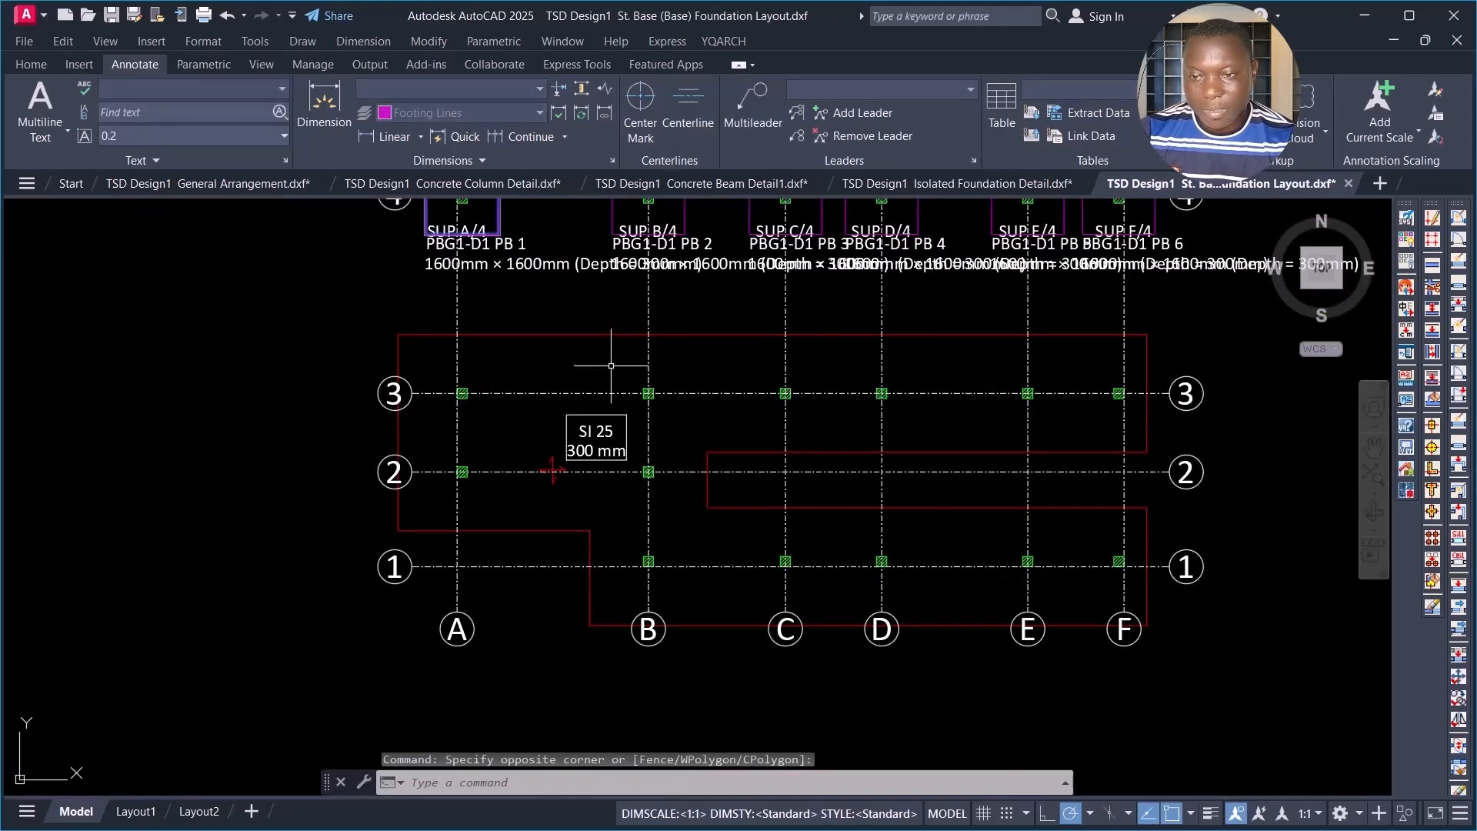
Step: Examine the mat slab label, the column positions and the pad bases along grid line 4 in the foundation layout
scroll(557, 445, up, 4)
key(Escape)
scroll(504, 521, up, 2)
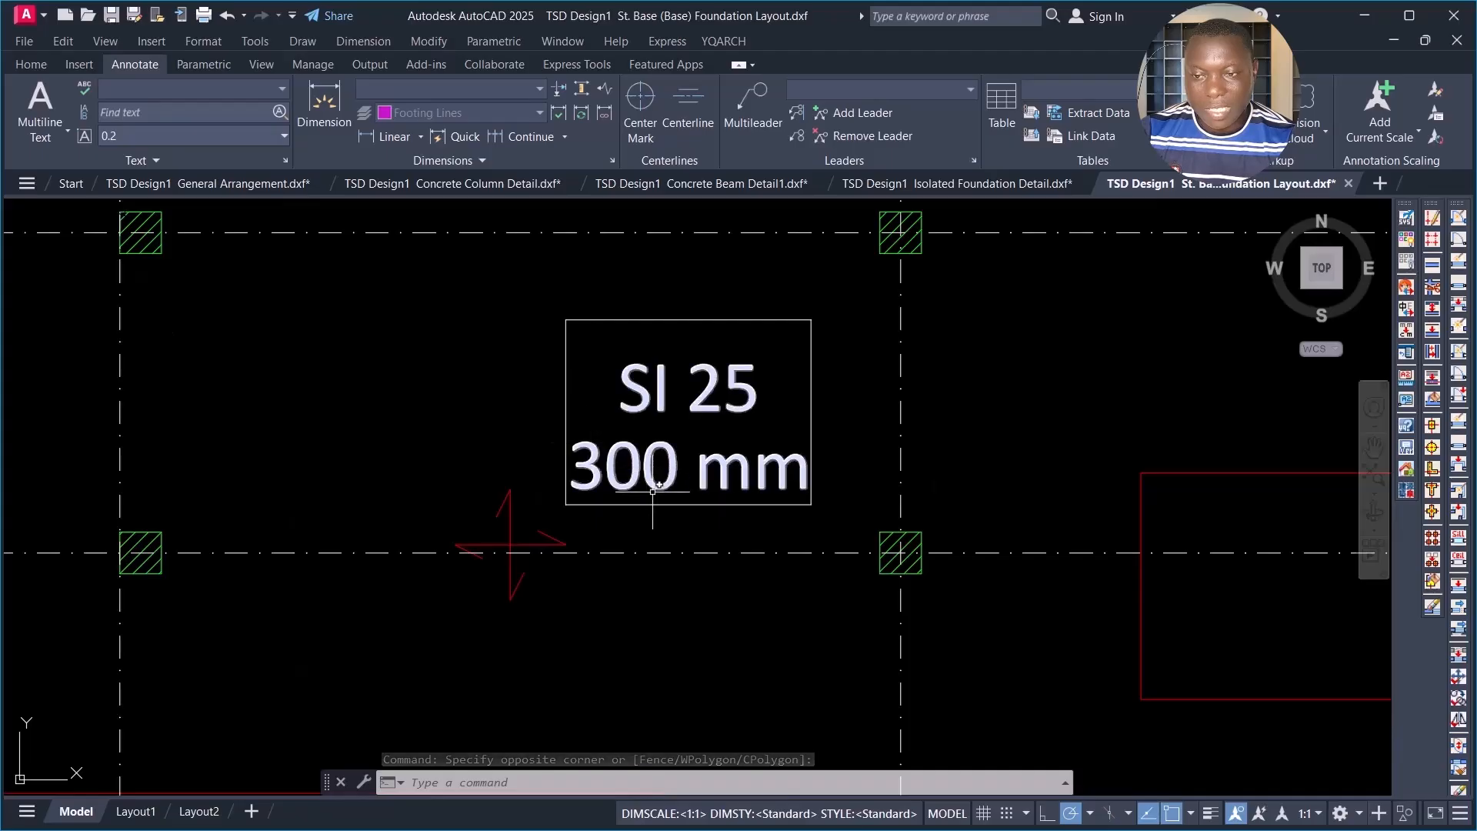
scroll(544, 554, down, 6)
scroll(464, 613, down, 2)
scroll(642, 361, down, 2)
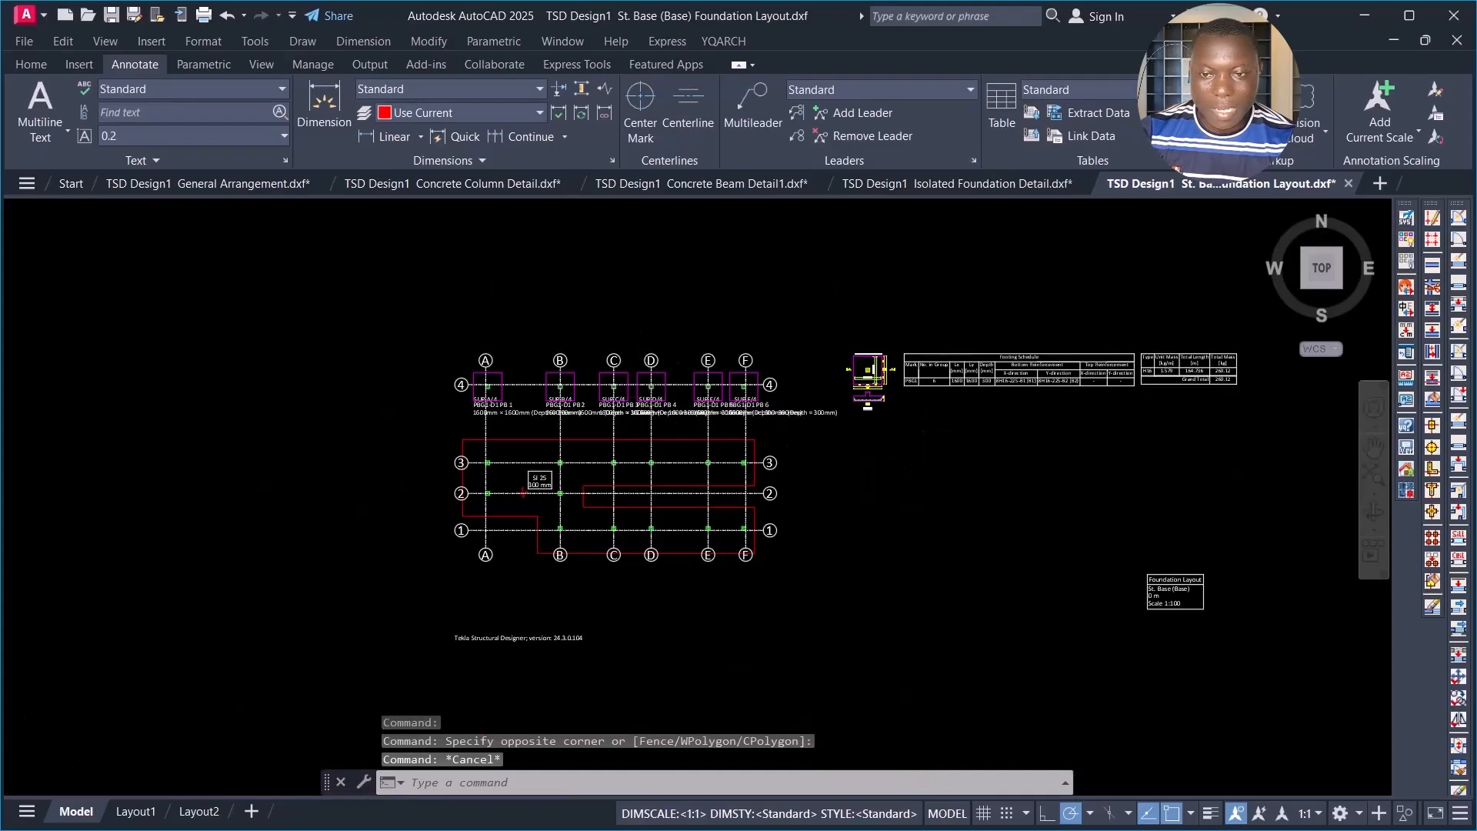
scroll(923, 433, up, 2)
scroll(384, 343, up, 4)
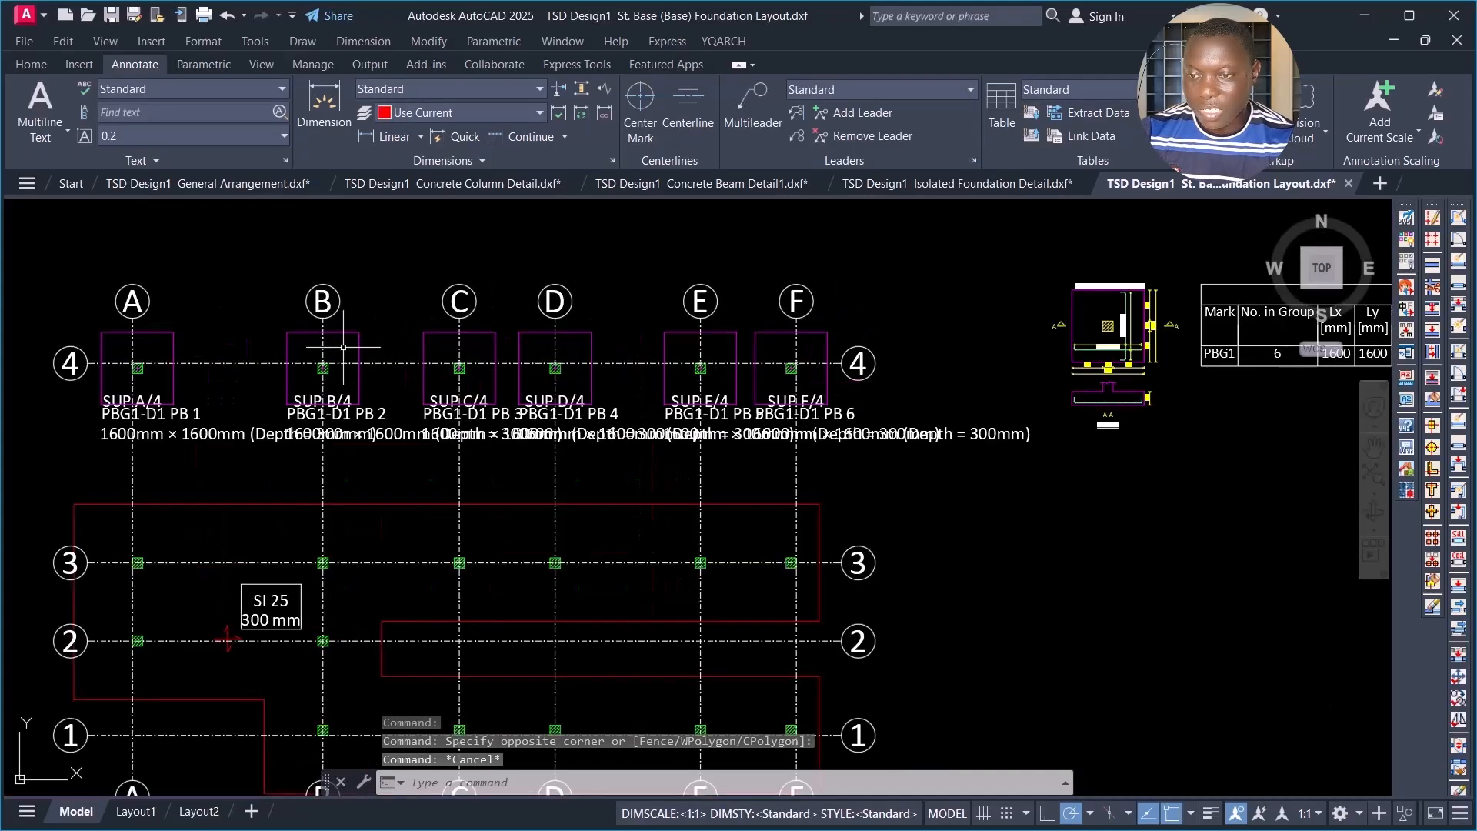
scroll(431, 369, down, 4)
scroll(716, 369, up, 6)
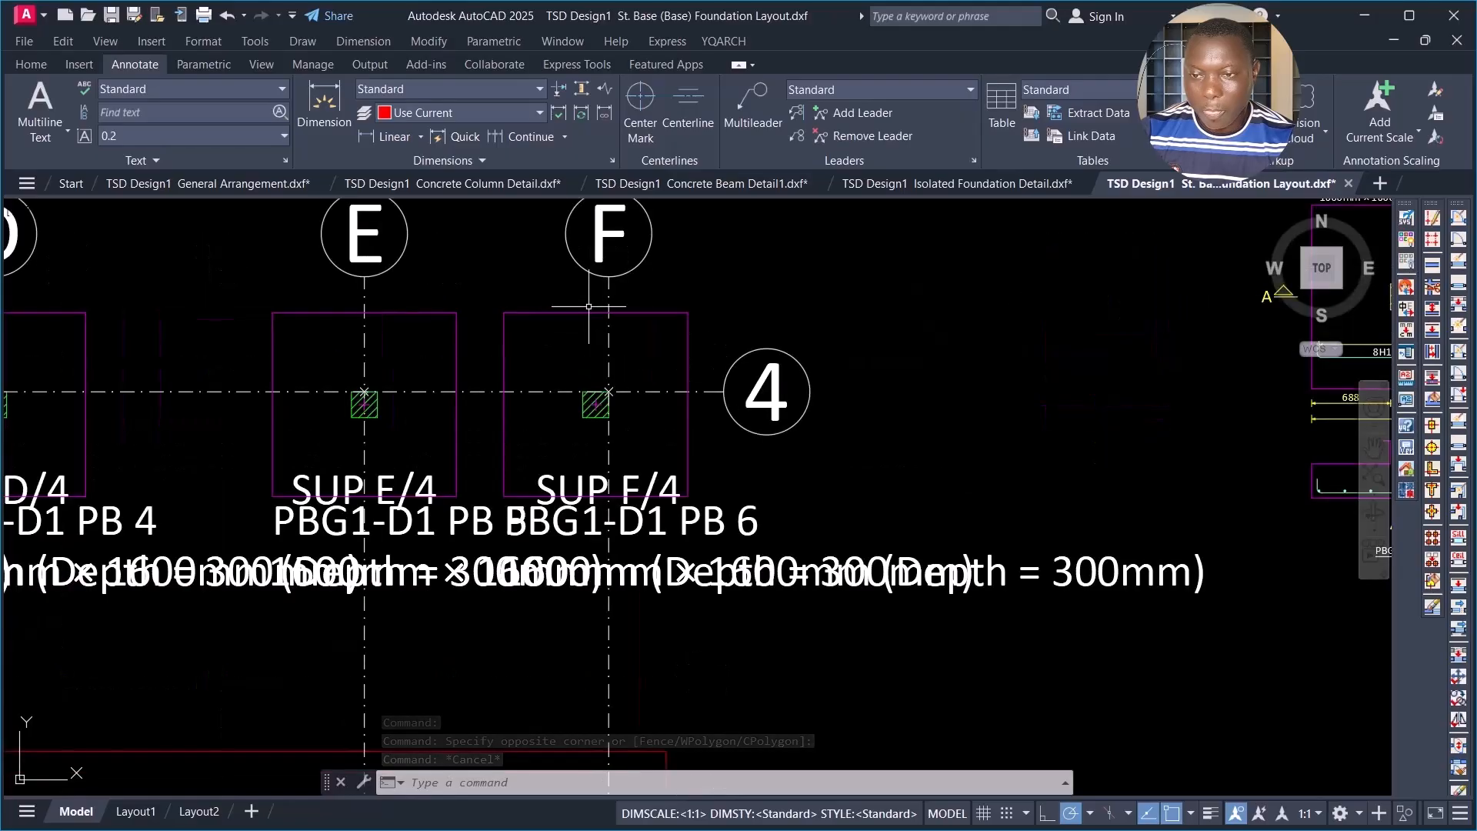
scroll(615, 365, down, 2)
scroll(610, 364, down, 2)
Step: Examine the PBG1-D1 pad base plan and section A-A detail beside the footing schedule
scroll(570, 377, up, 5)
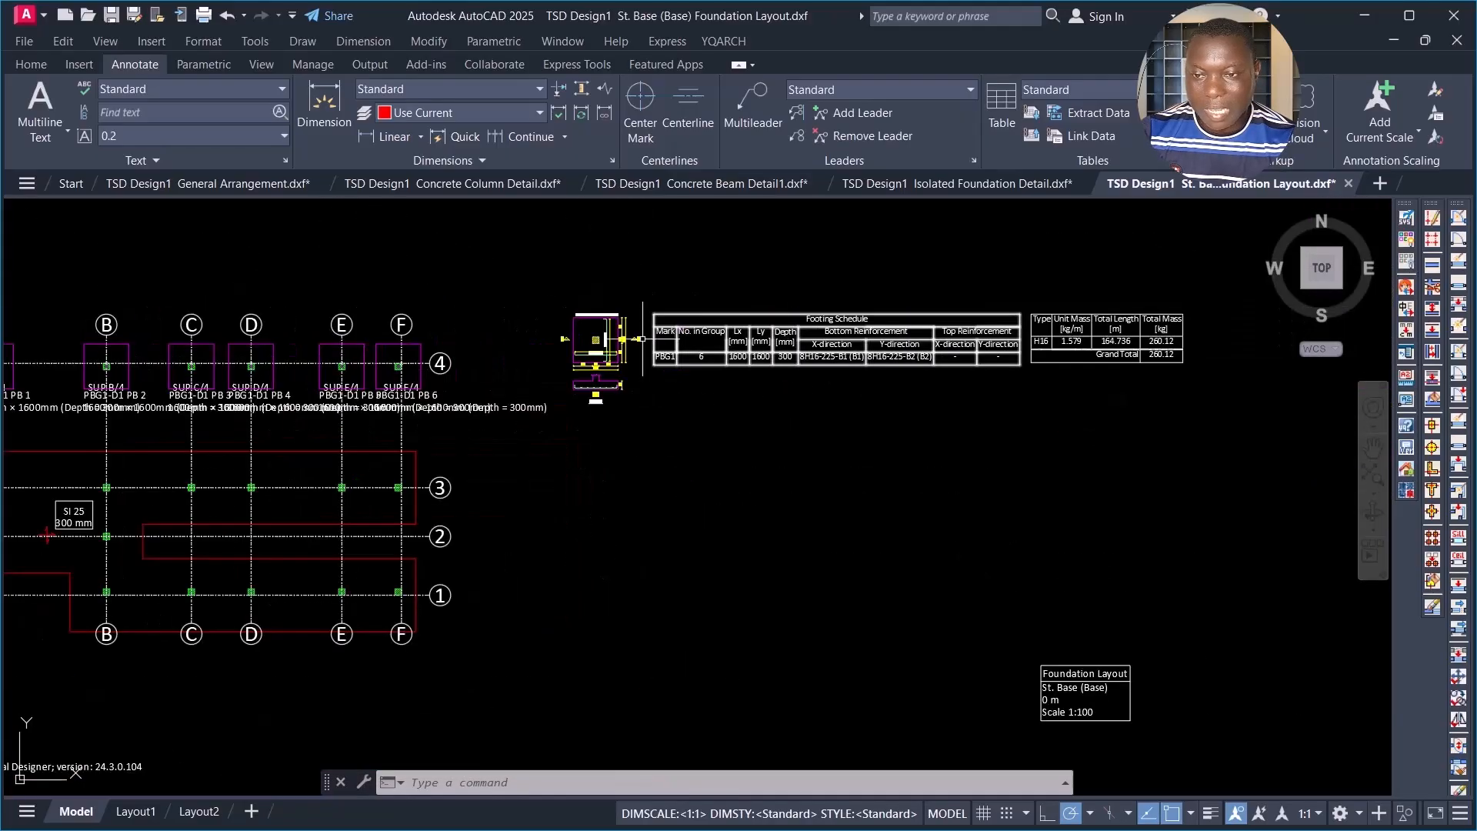
scroll(577, 408, up, 5)
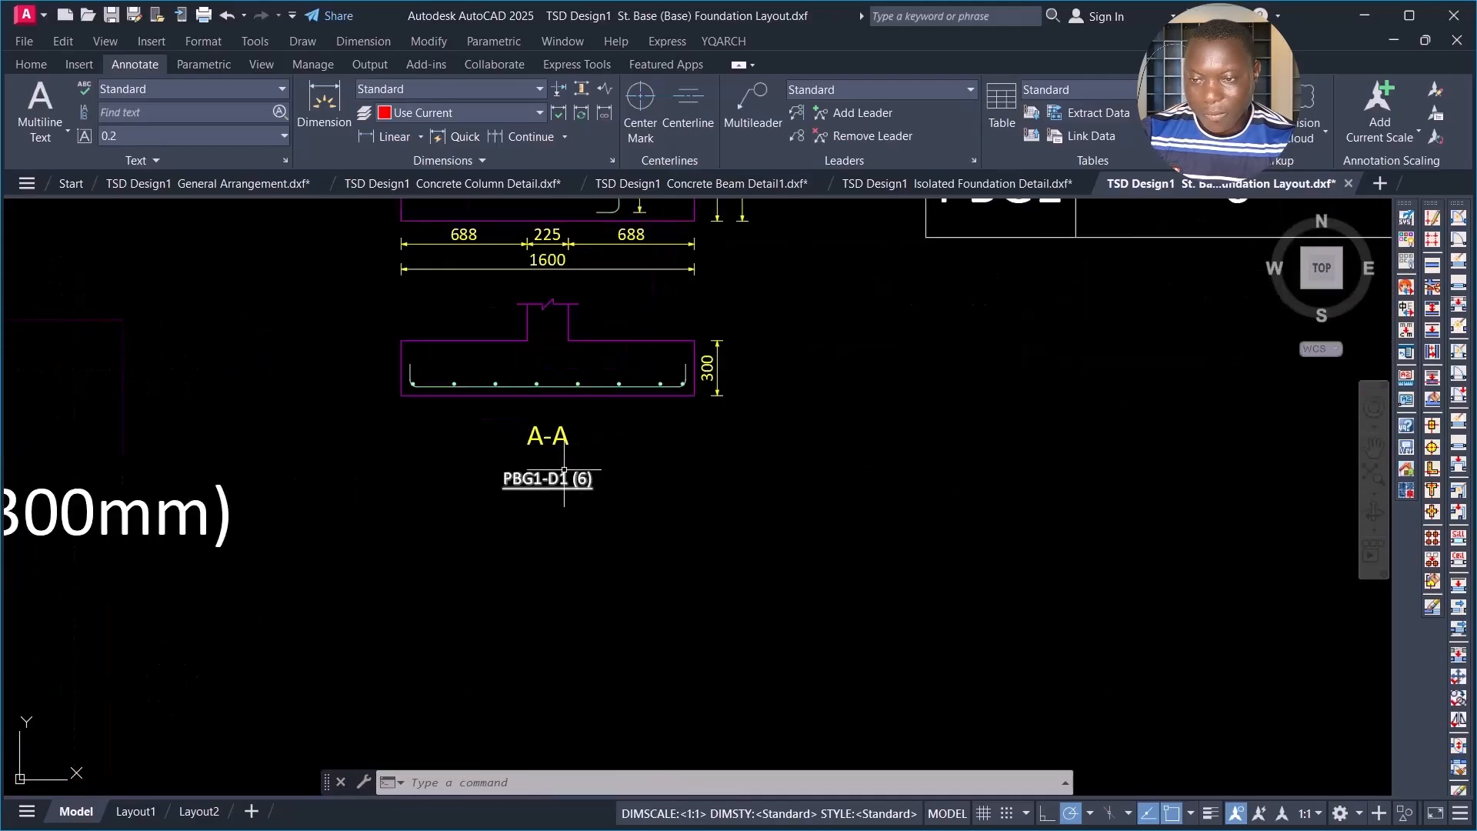
scroll(575, 438, down, 5)
scroll(575, 461, up, 7)
scroll(605, 462, down, 4)
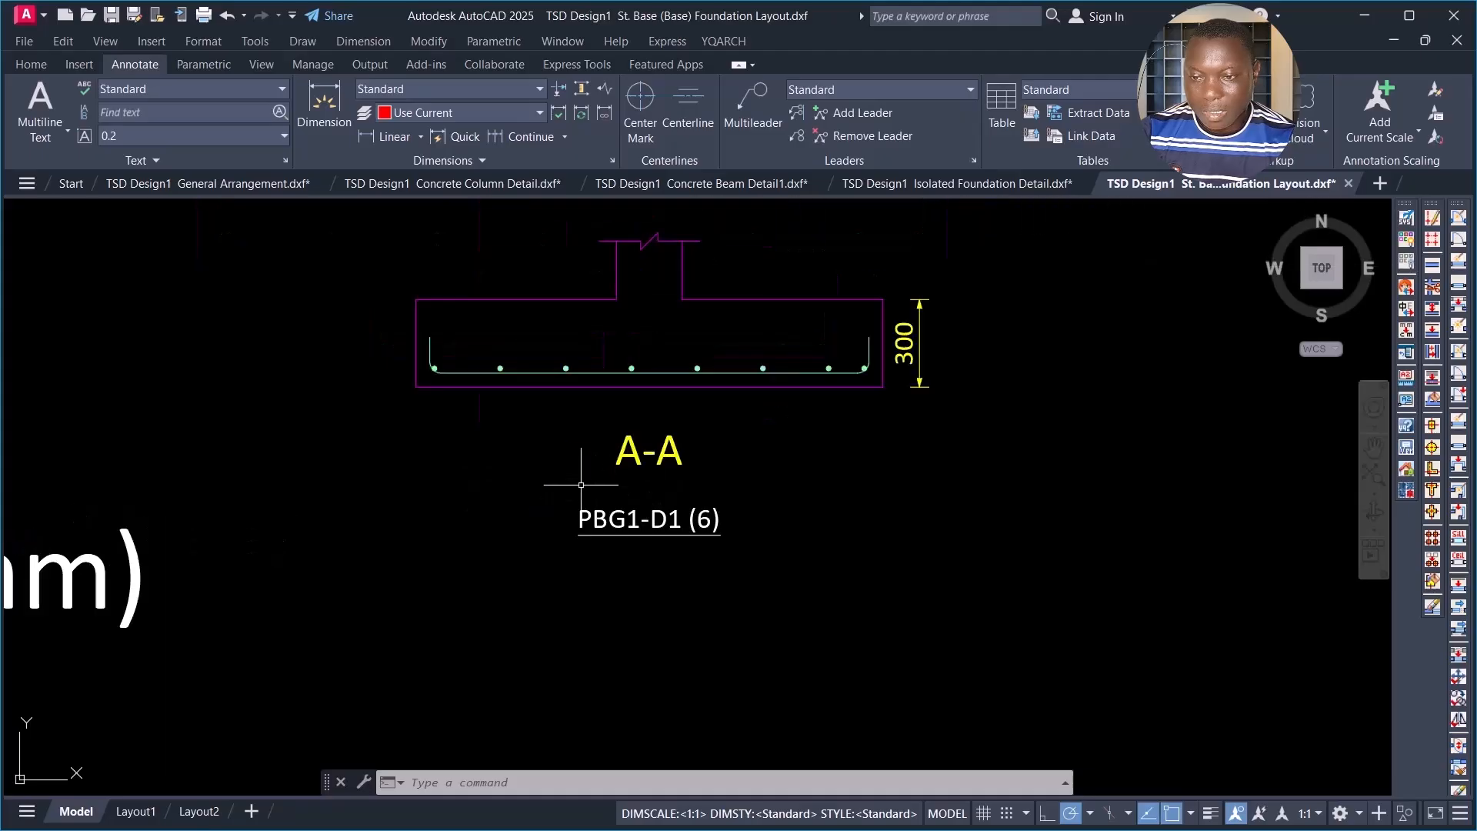
scroll(670, 526, down, 7)
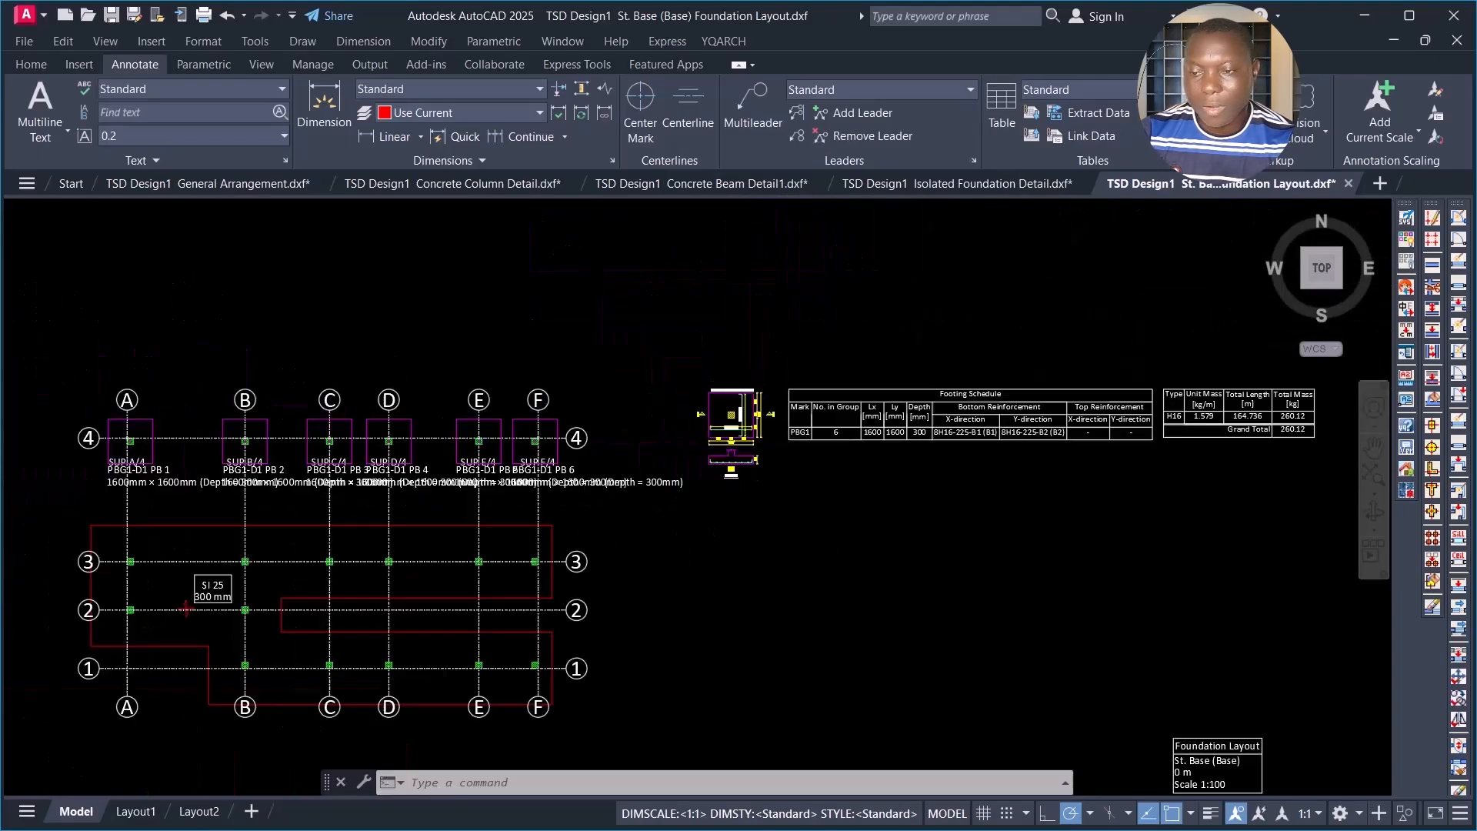
Step: Look through the isolated foundation, beam and column detail drawings, ending on the foundation layout drawing
click(966, 183)
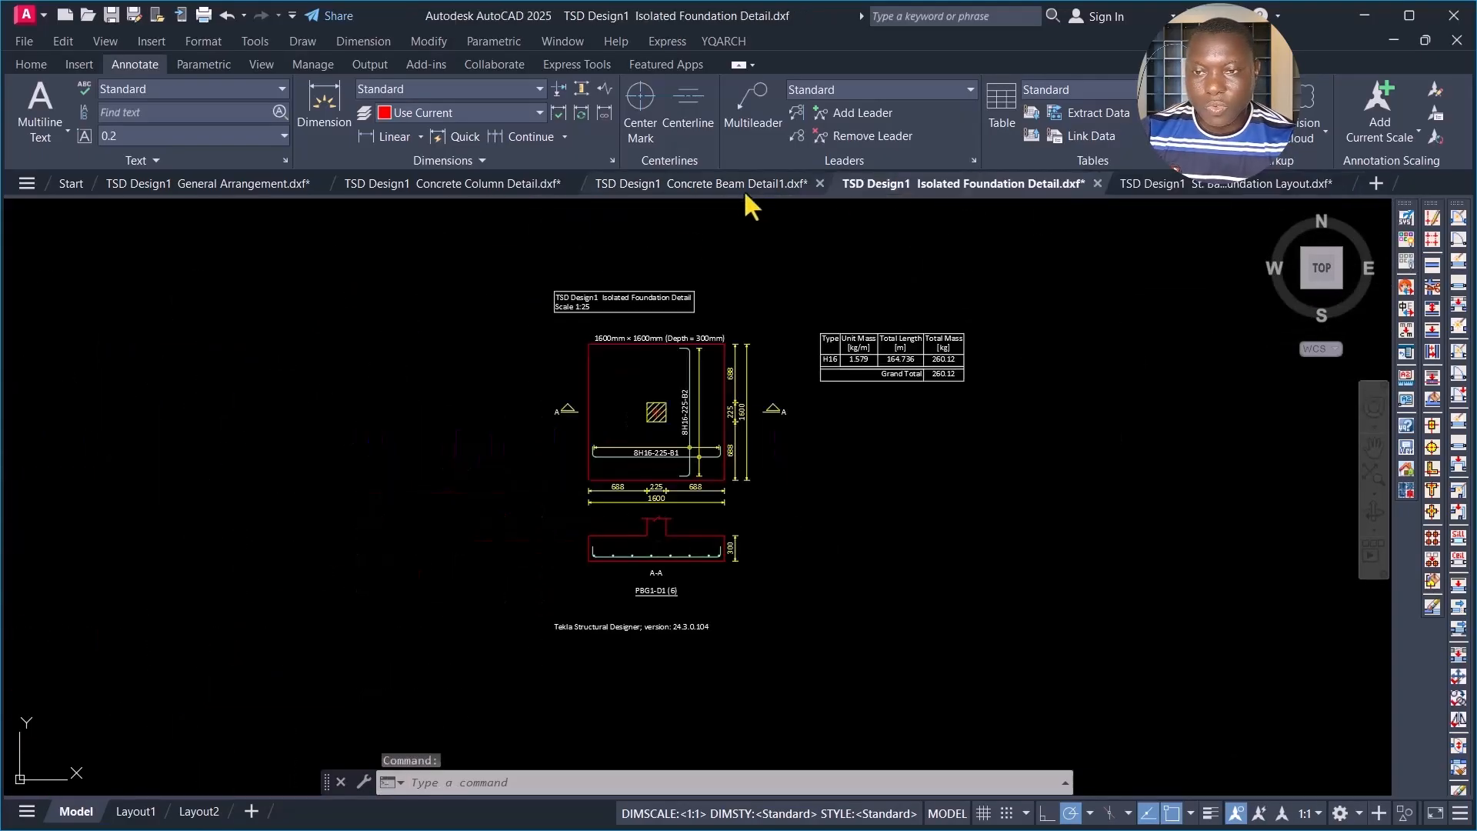
click(727, 183)
click(500, 183)
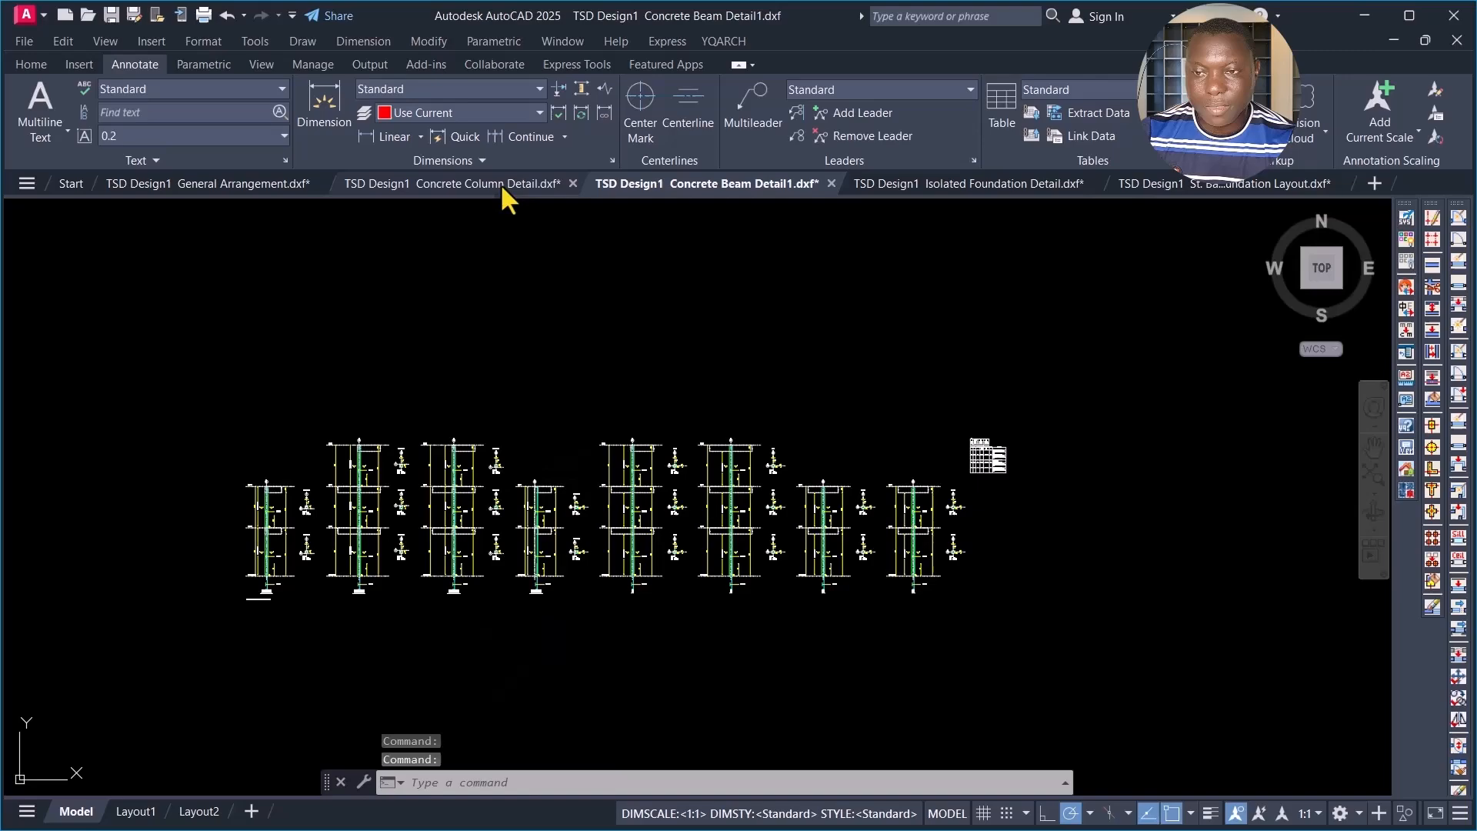
click(922, 184)
click(1202, 184)
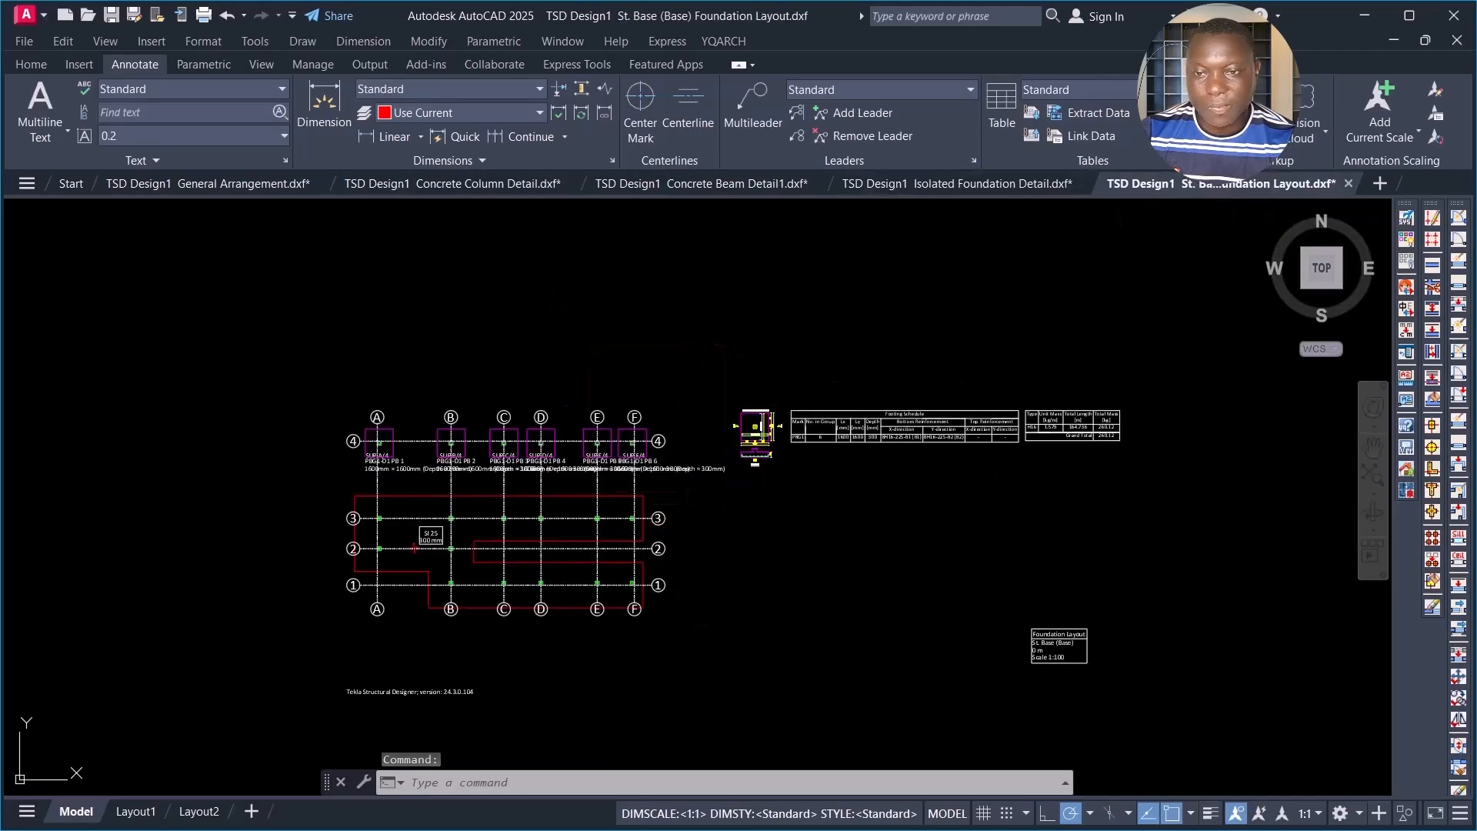
Step: Review the beam elevations and cross-sections throughout the Concrete Beam Detail1 drawing
click(695, 185)
click(681, 257)
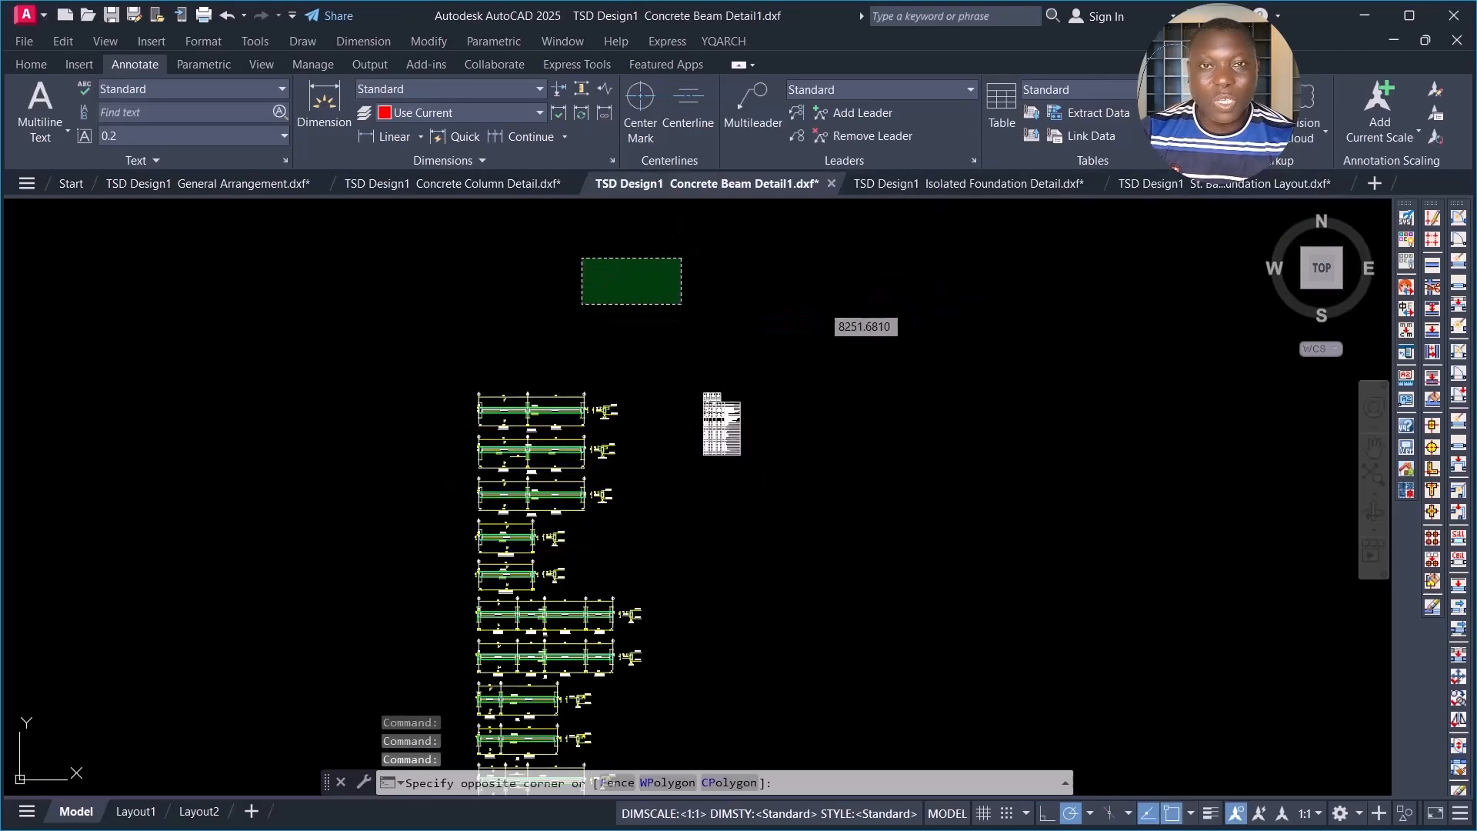
key(Escape)
scroll(577, 504, up, 4)
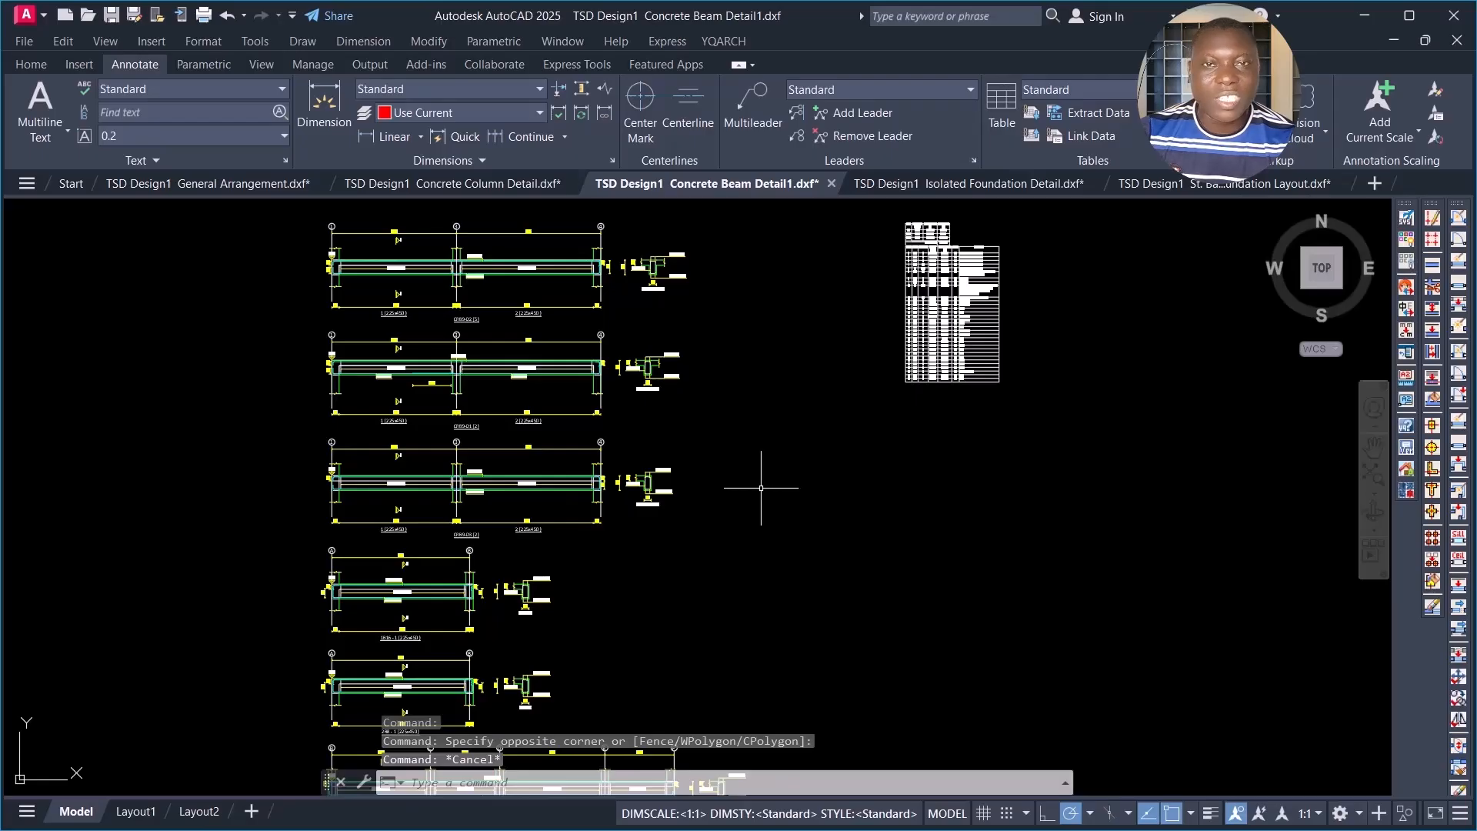
scroll(791, 389, down, 2)
scroll(840, 304, up, 2)
scroll(840, 304, down, 2)
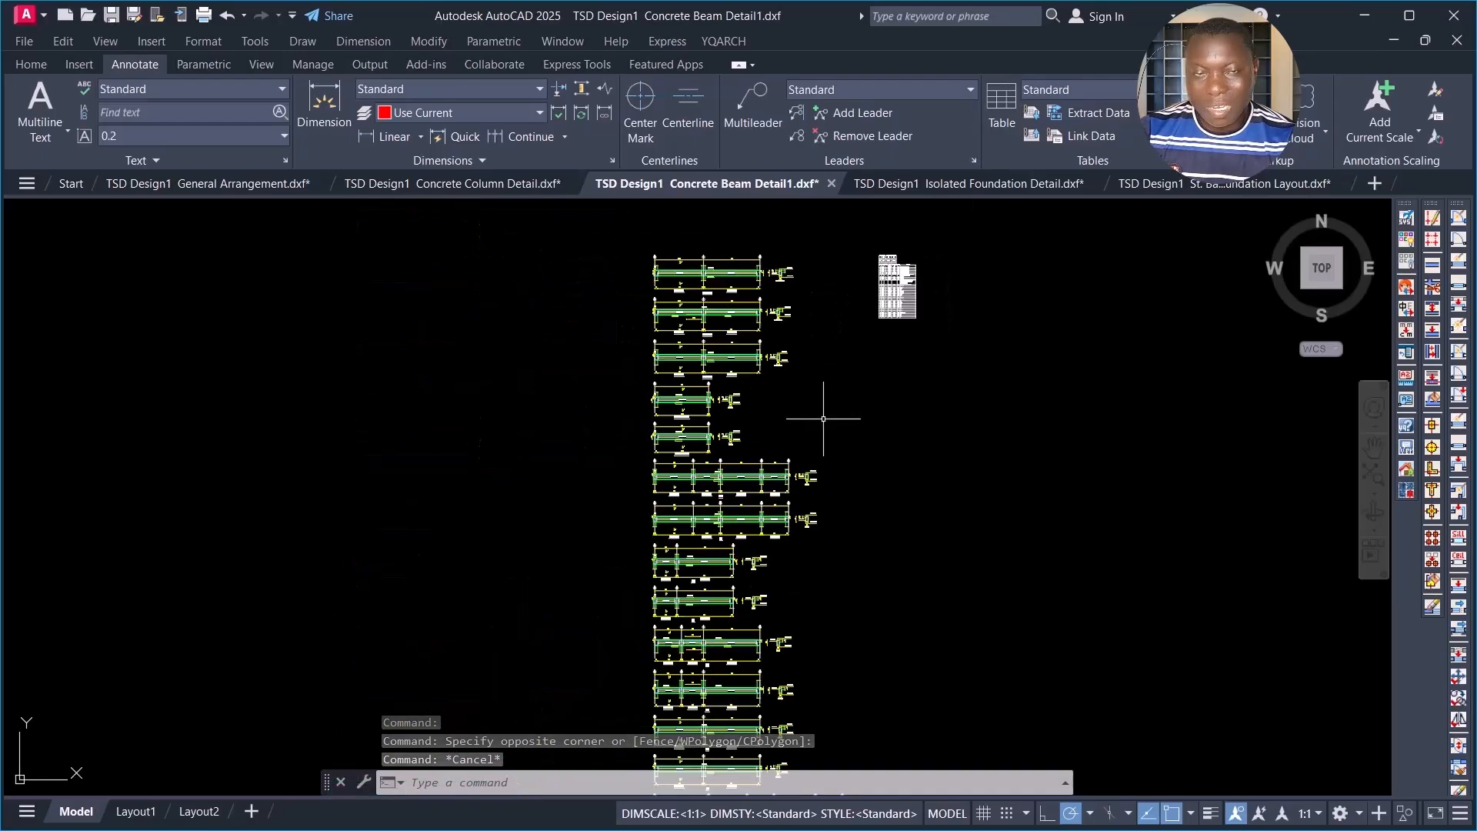
scroll(837, 413, up, 2)
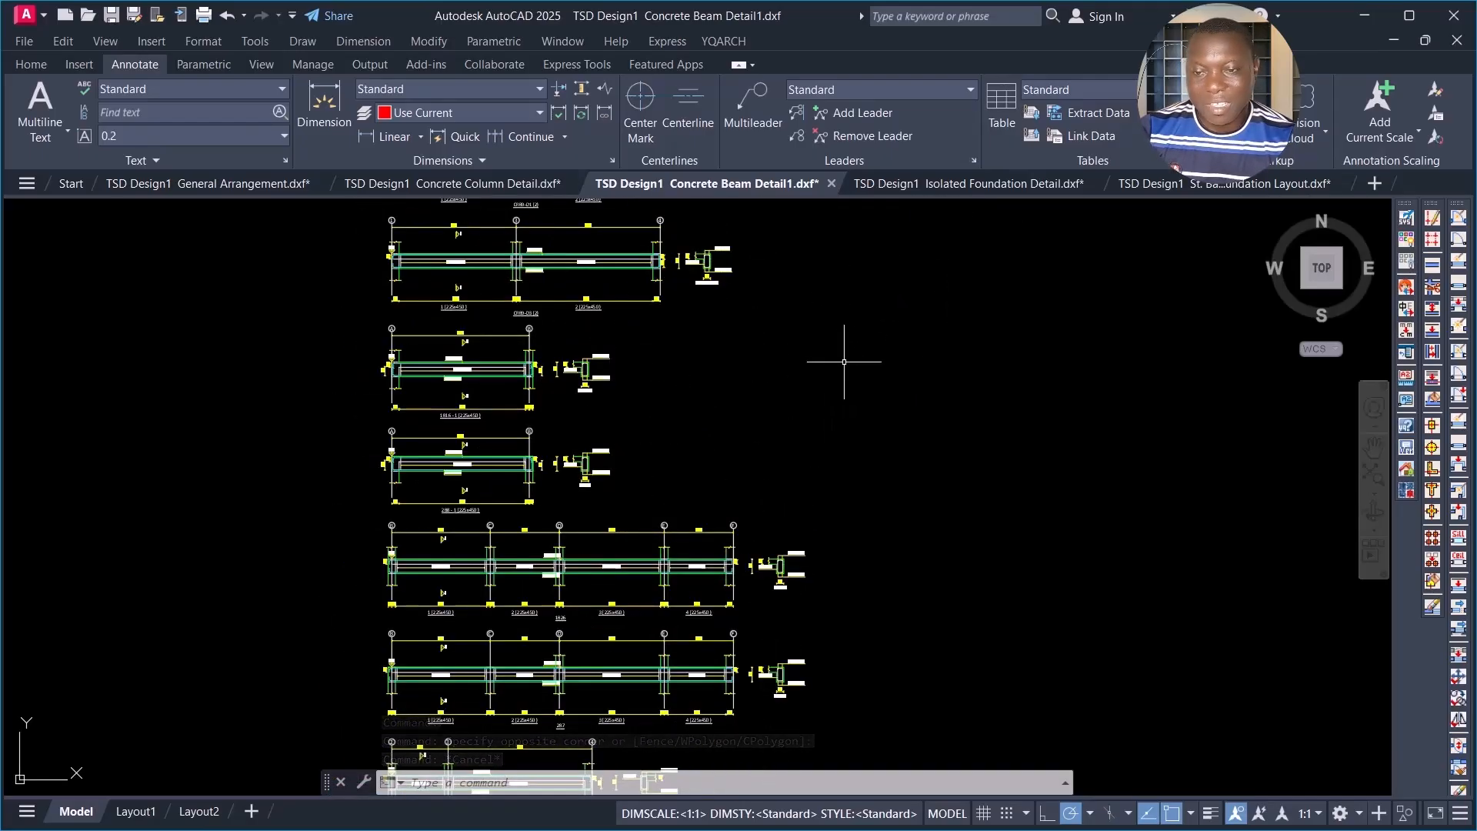
scroll(851, 369, down, 3)
scroll(863, 385, up, 1)
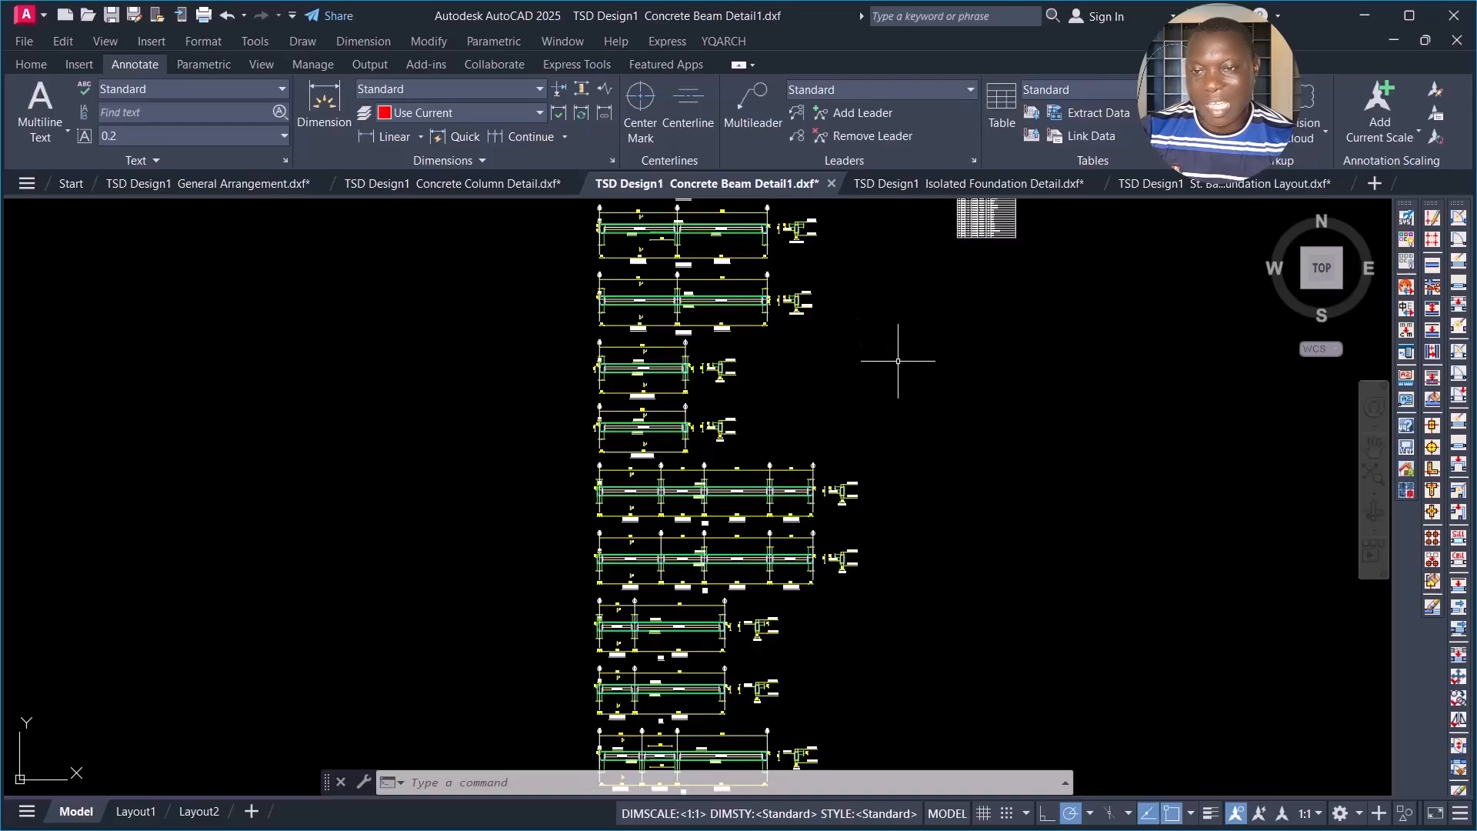
scroll(888, 356, down, 2)
scroll(864, 339, up, 2)
scroll(862, 332, up, 1)
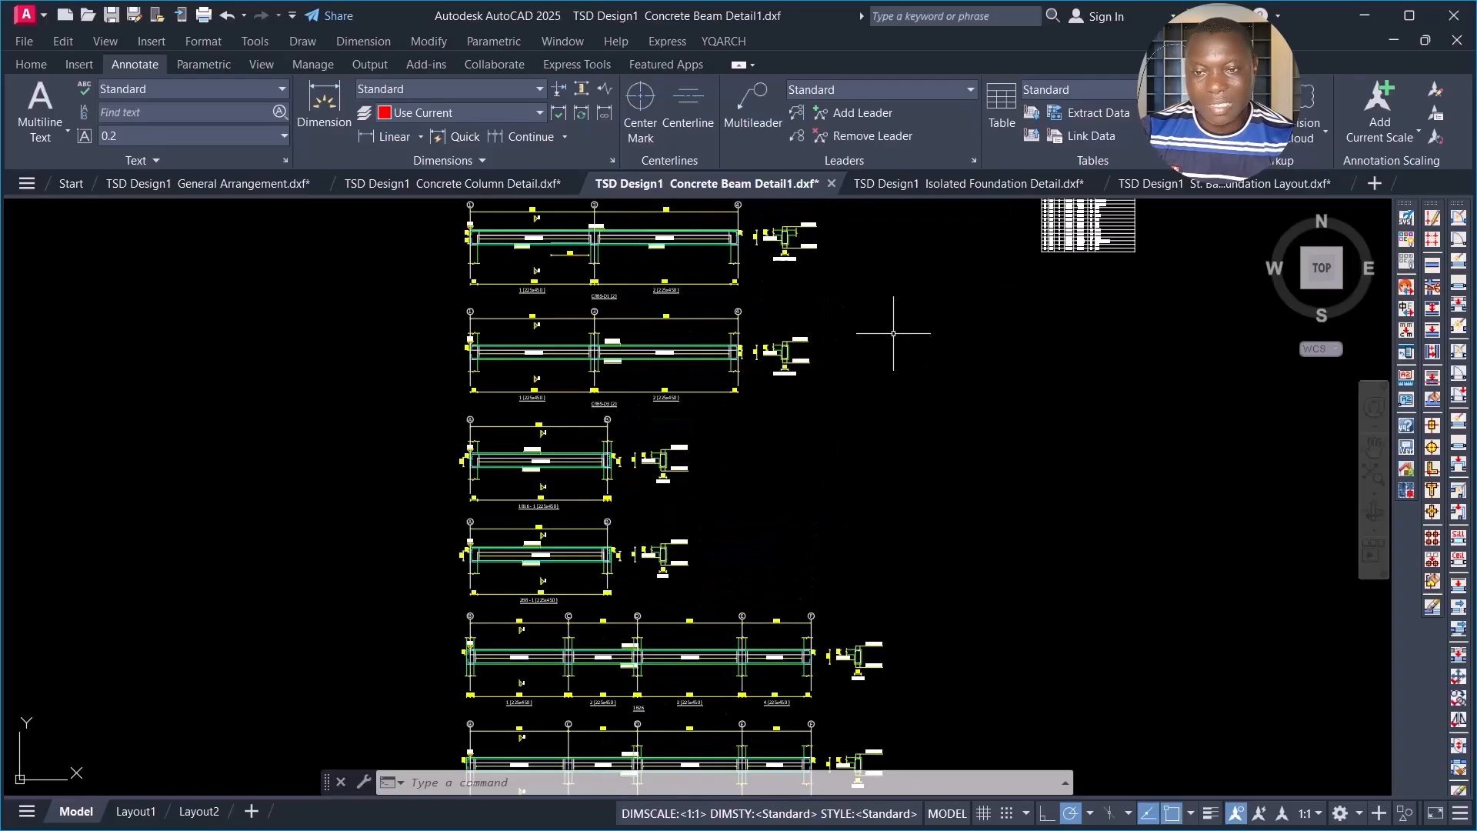
scroll(927, 346, up, 3)
click(965, 304)
click(865, 419)
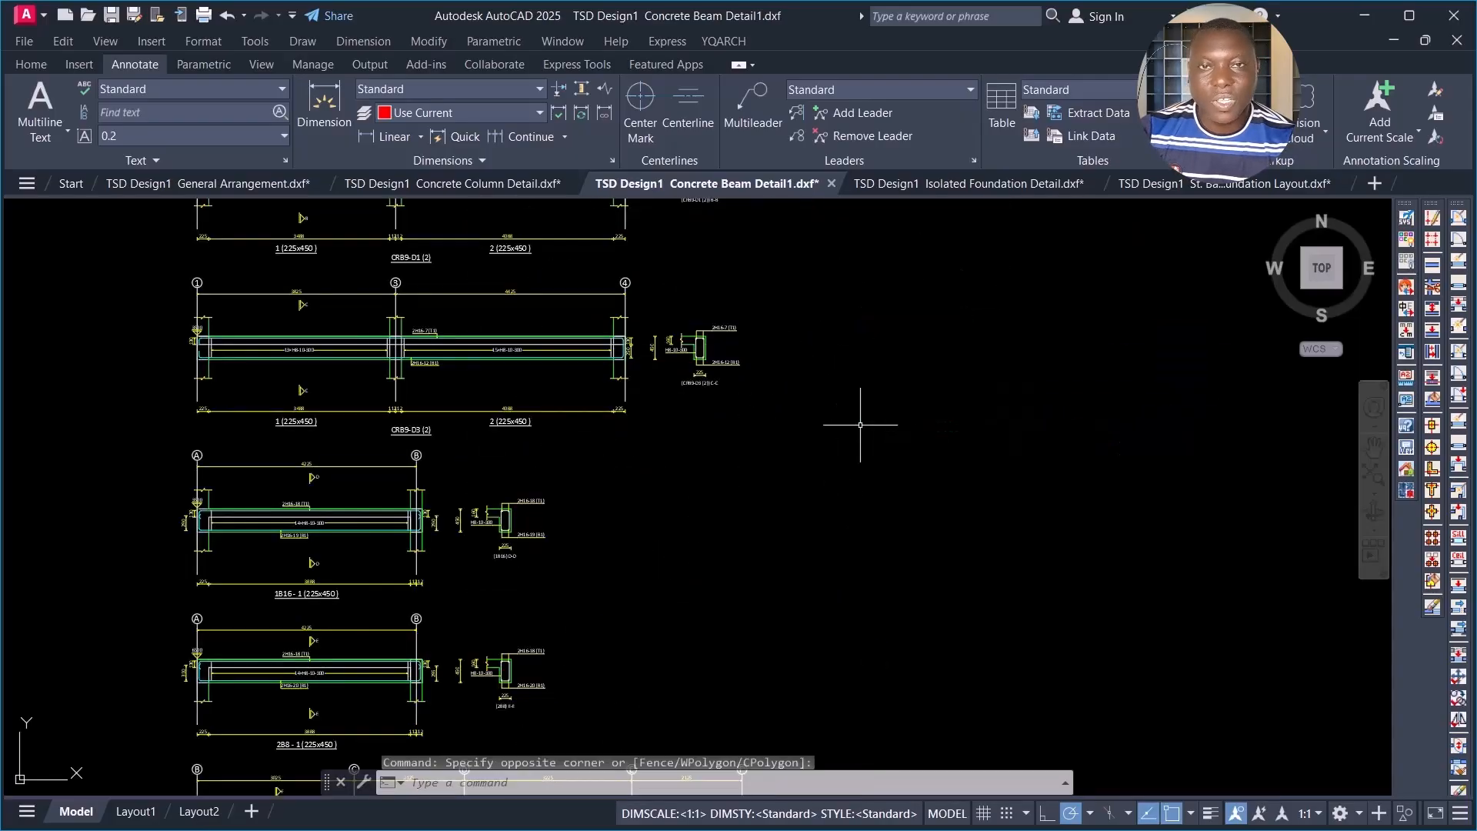
scroll(952, 390, down, 3)
scroll(948, 375, up, 2)
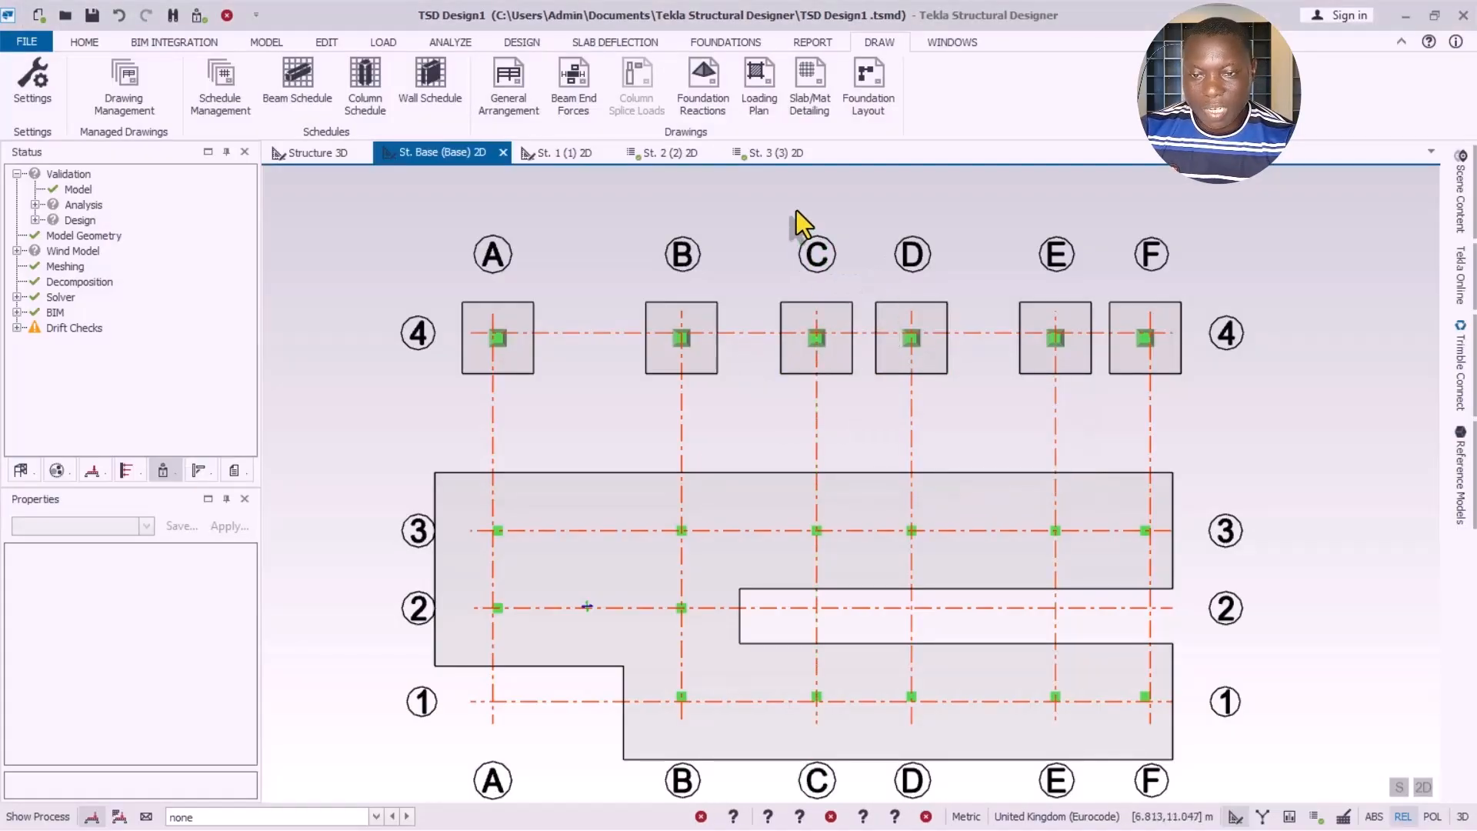
Step: In Tekla Structural Designer, open the model report contents and make Building Design the active report style
scroll(677, 353, down, 2)
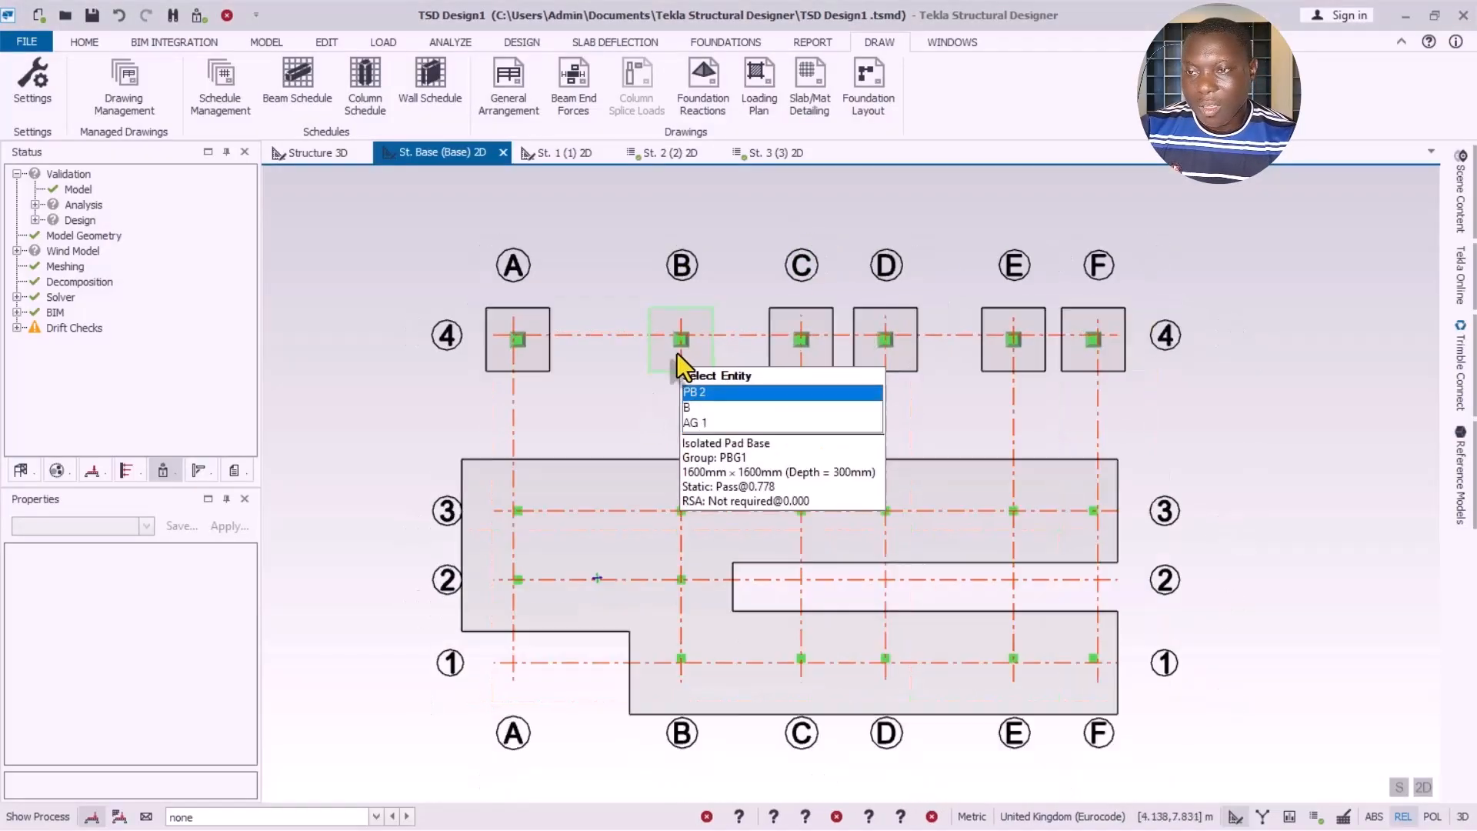
scroll(700, 496, up, 1)
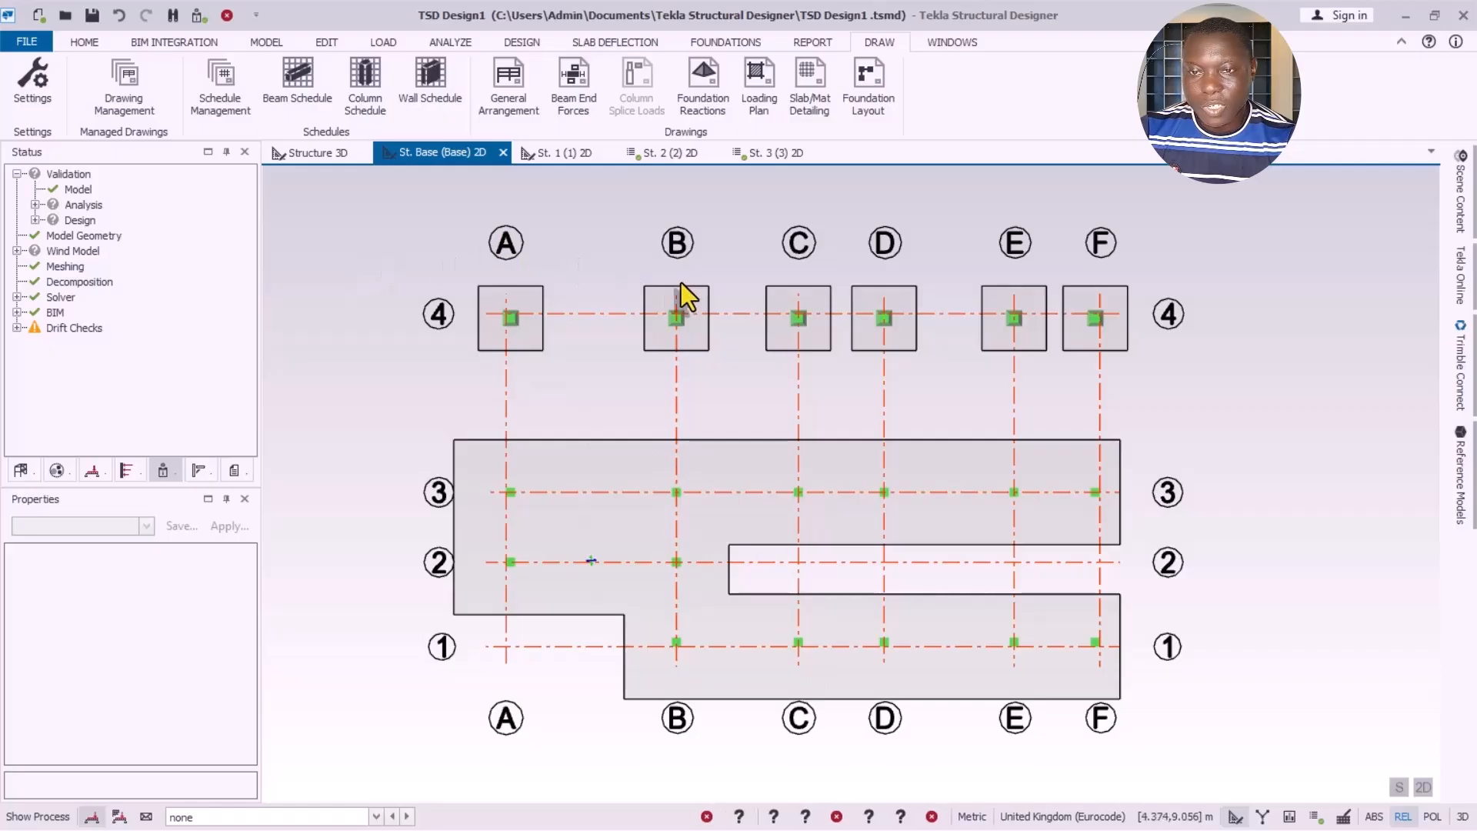
click(820, 46)
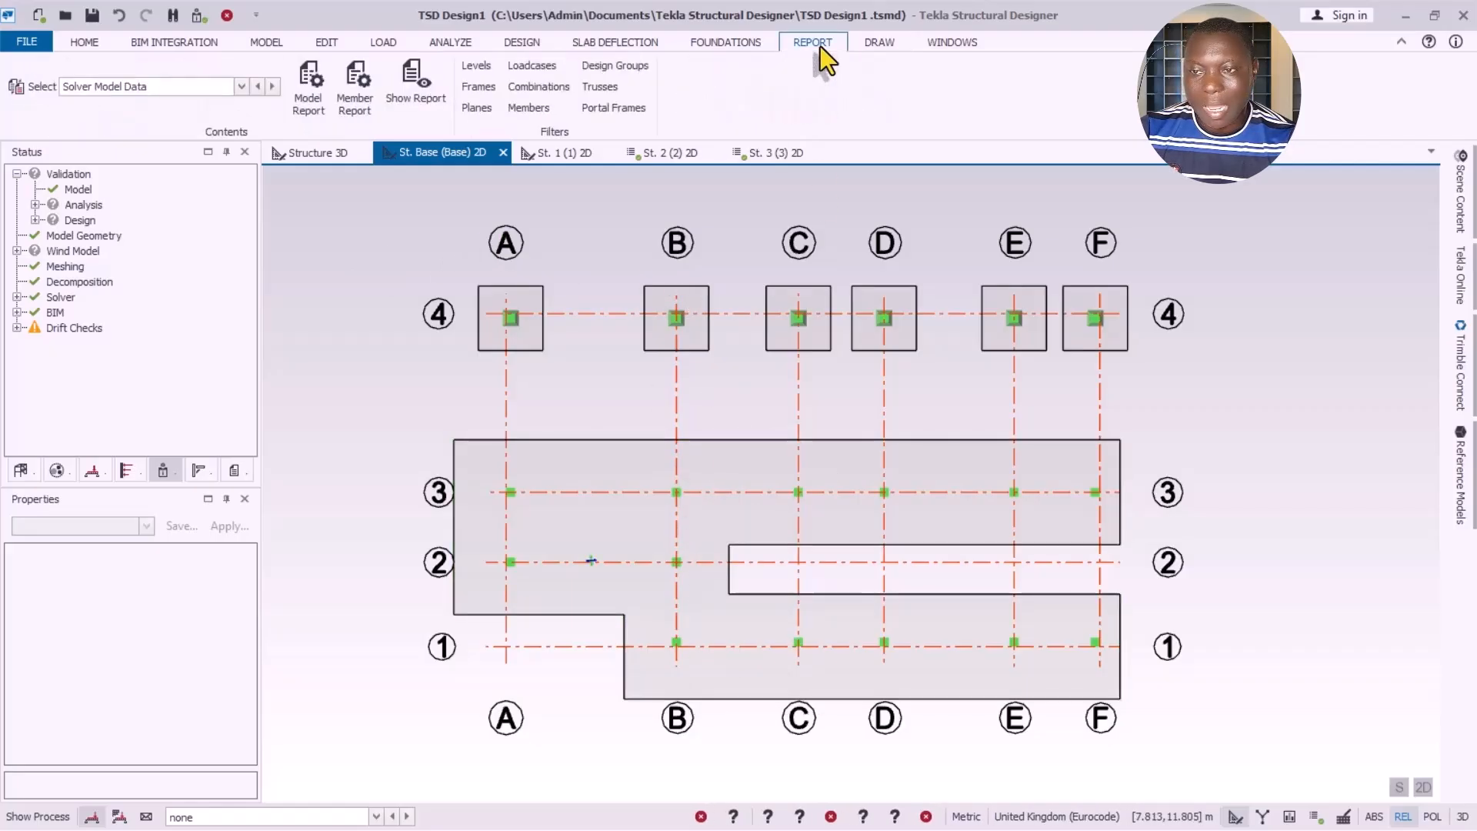
click(312, 99)
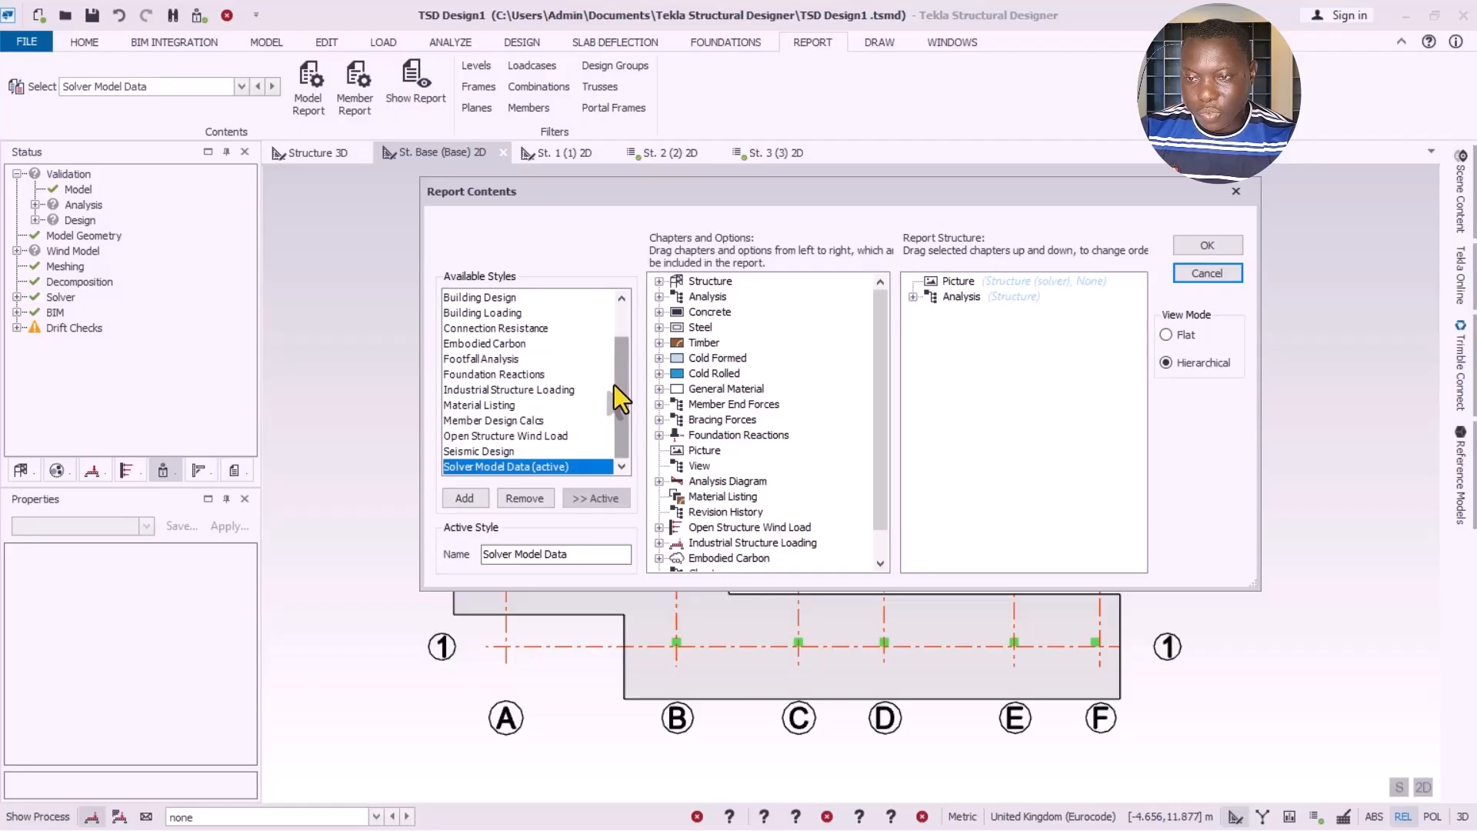
drag(611, 409, 615, 379)
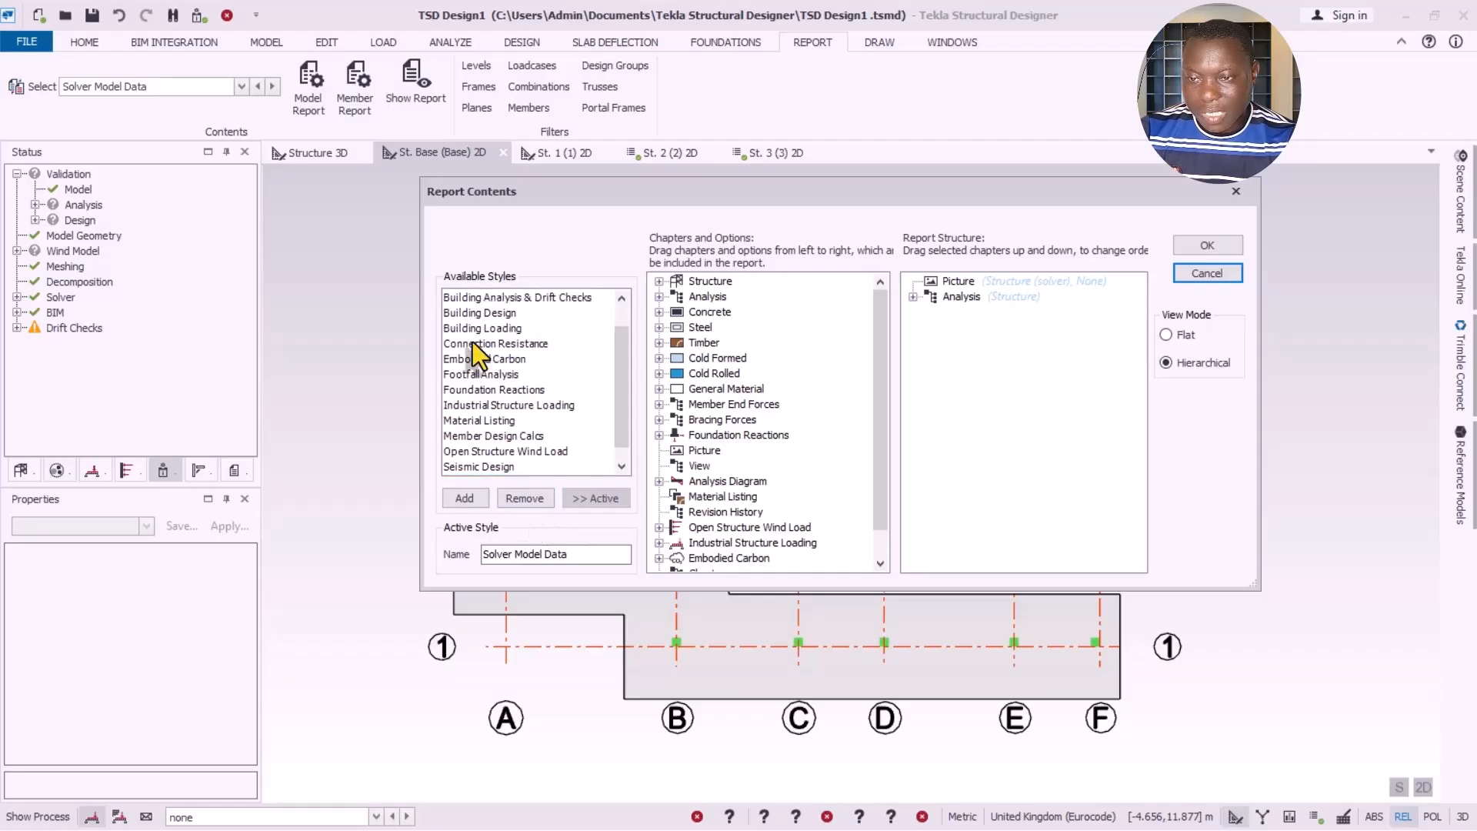
click(495, 313)
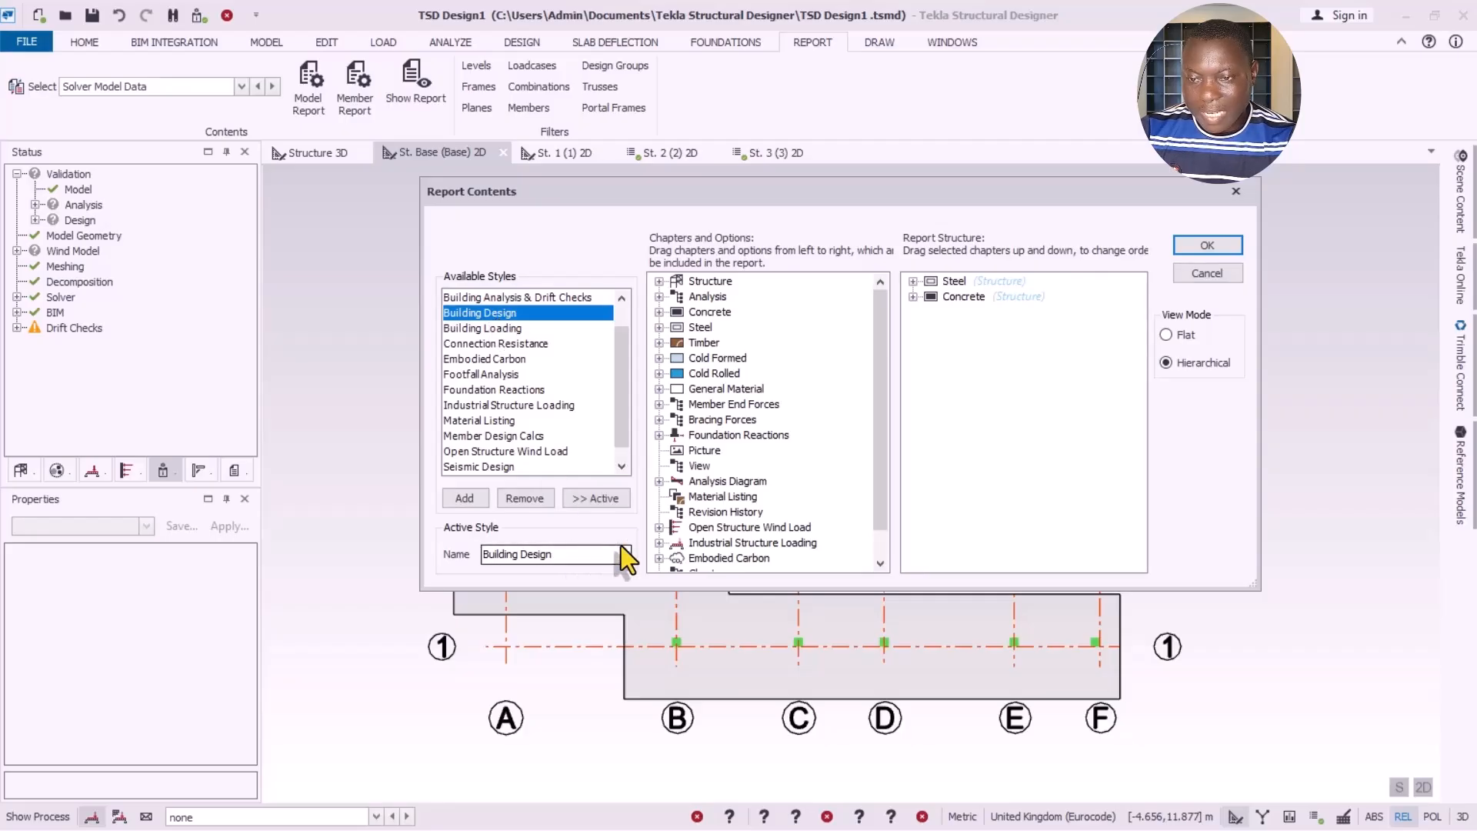
click(611, 503)
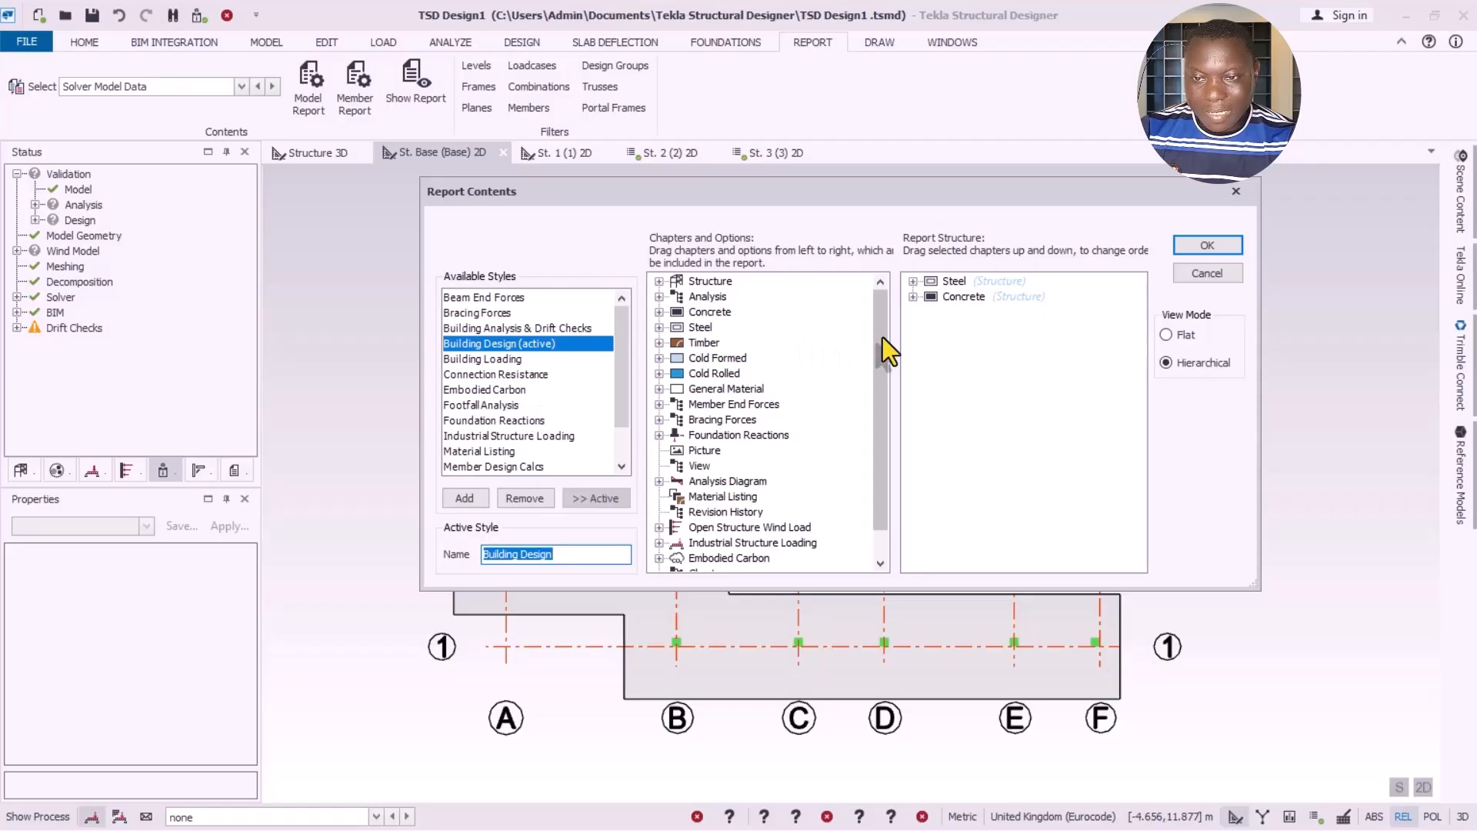
Step: Remove the Steel chapter from the report structure and expand the available Concrete chapter
click(948, 284)
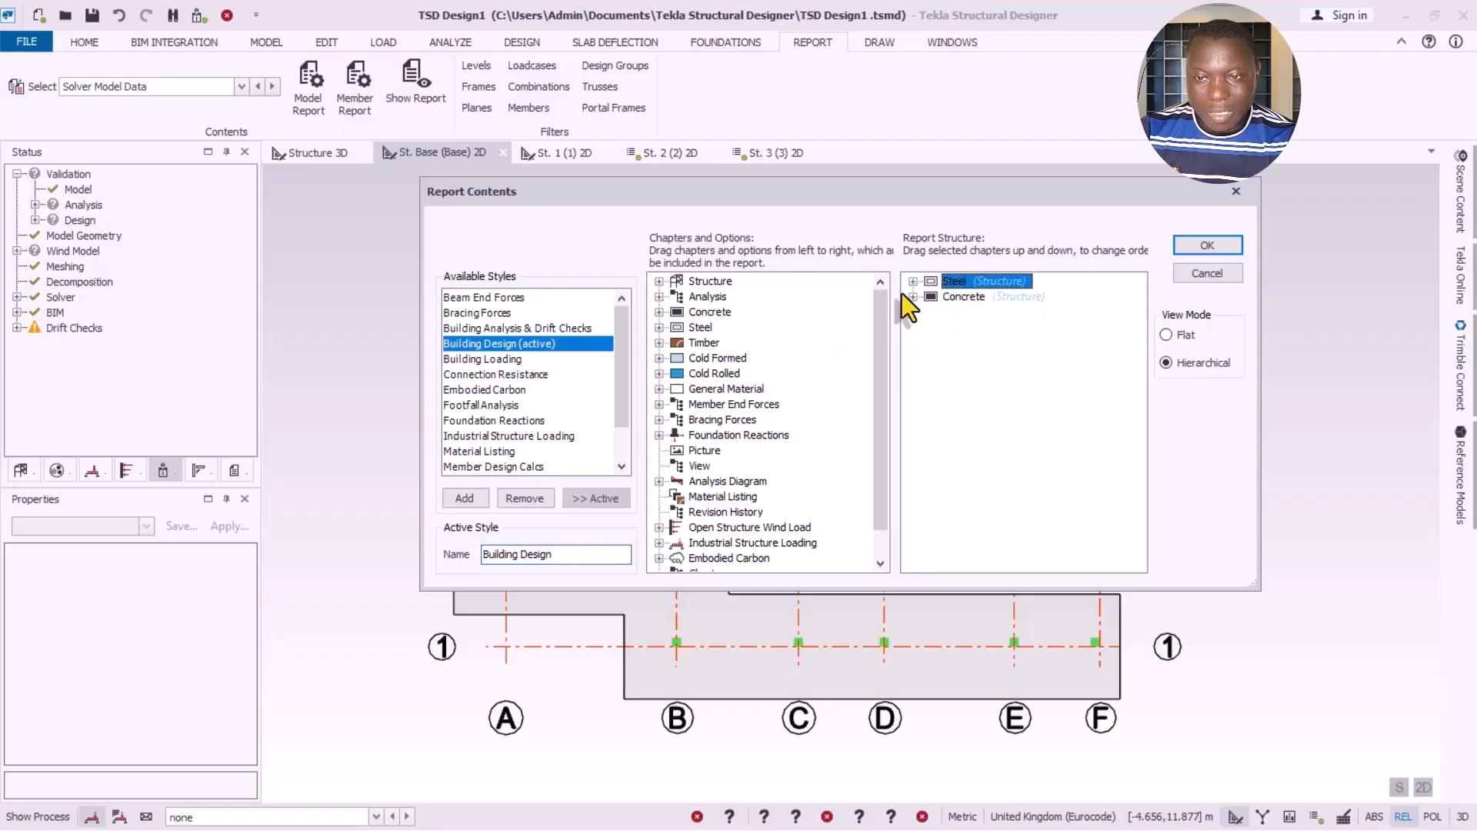
drag(937, 284, 1054, 316)
click(660, 312)
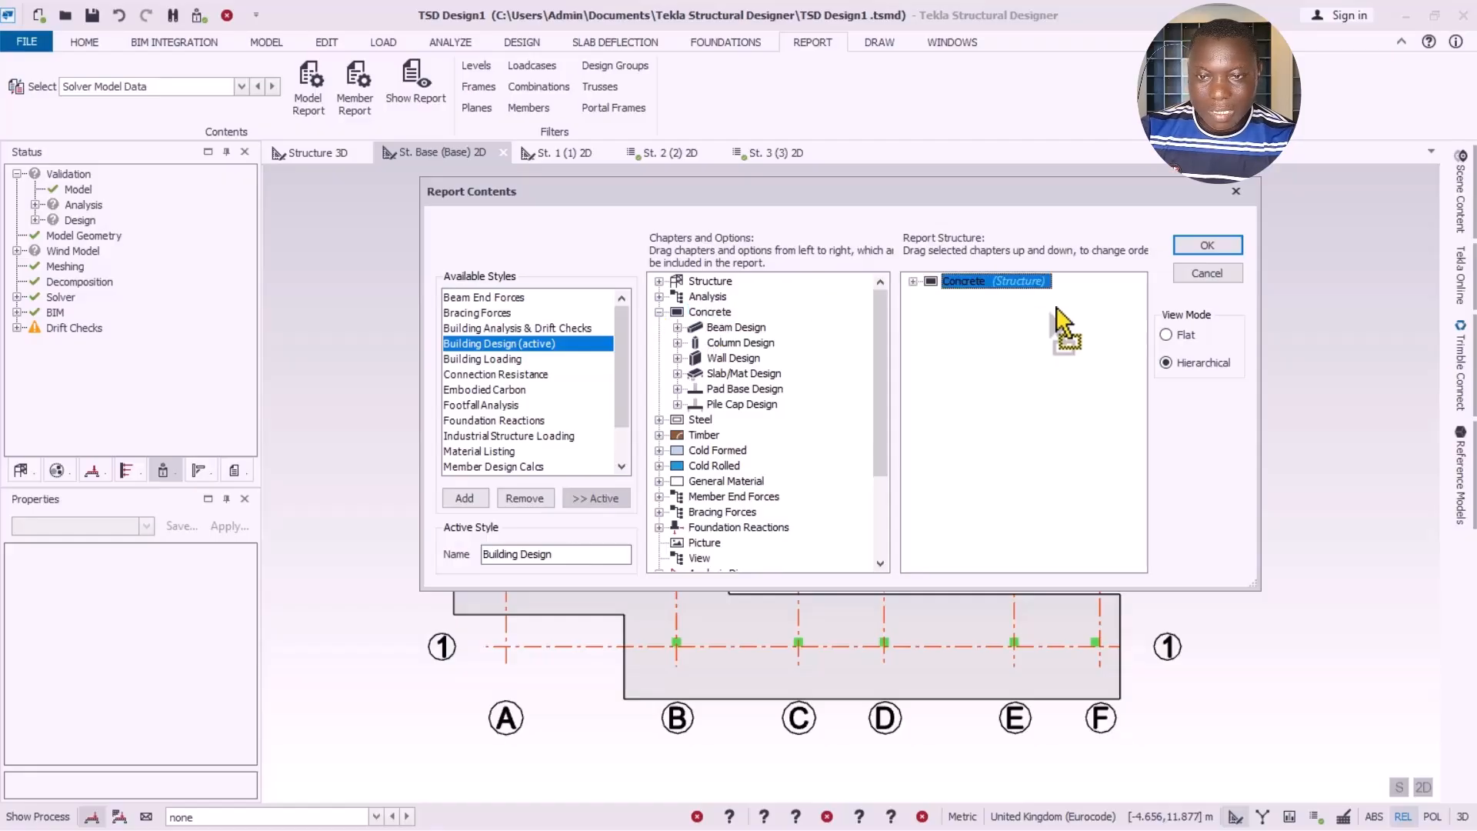
Step: Remove the Wall Design and Pile Cap Design sections from the report's Concrete chapter
click(913, 281)
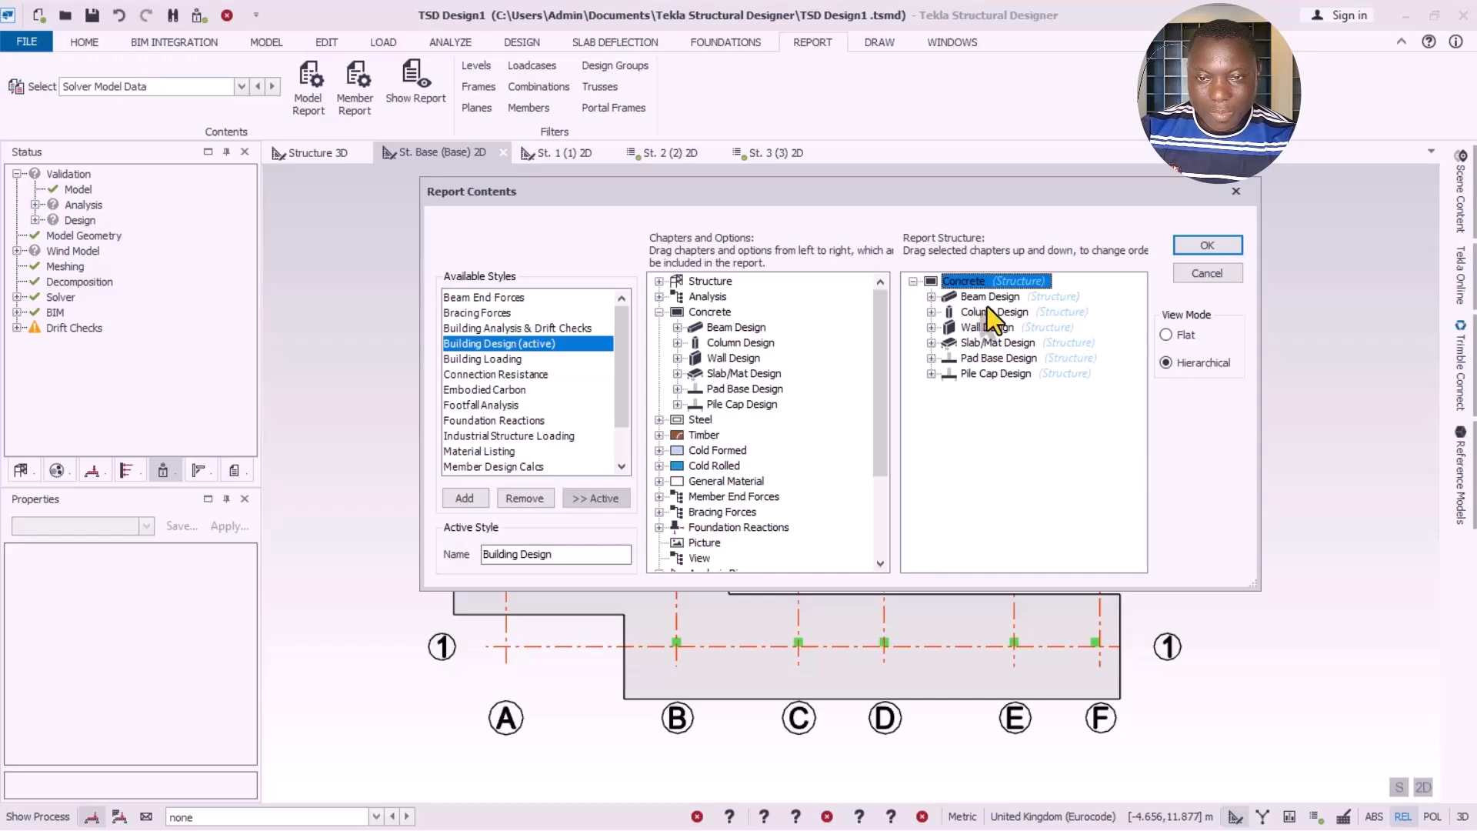
click(992, 330)
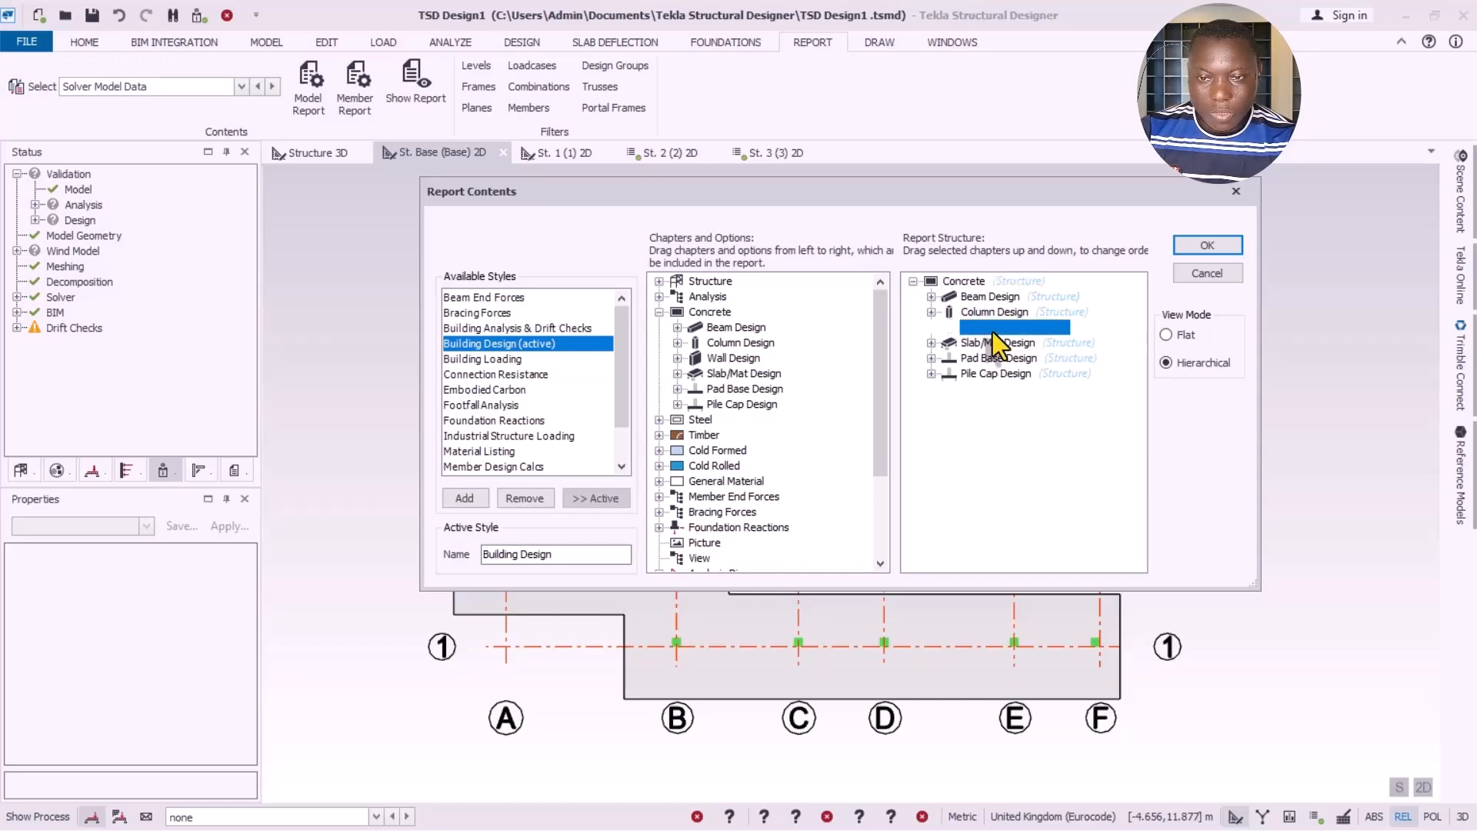
drag(976, 331, 739, 371)
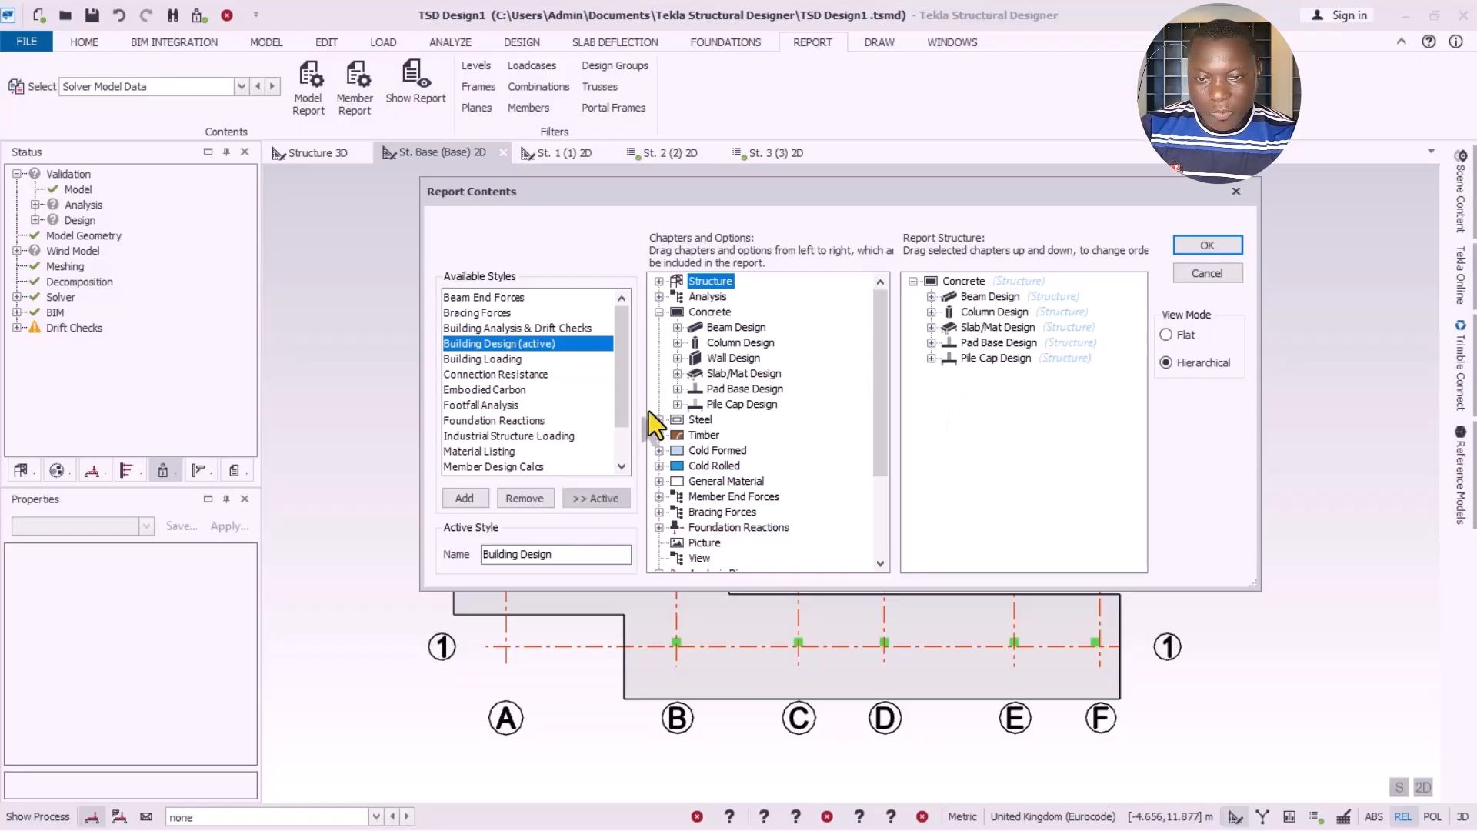
click(1000, 363)
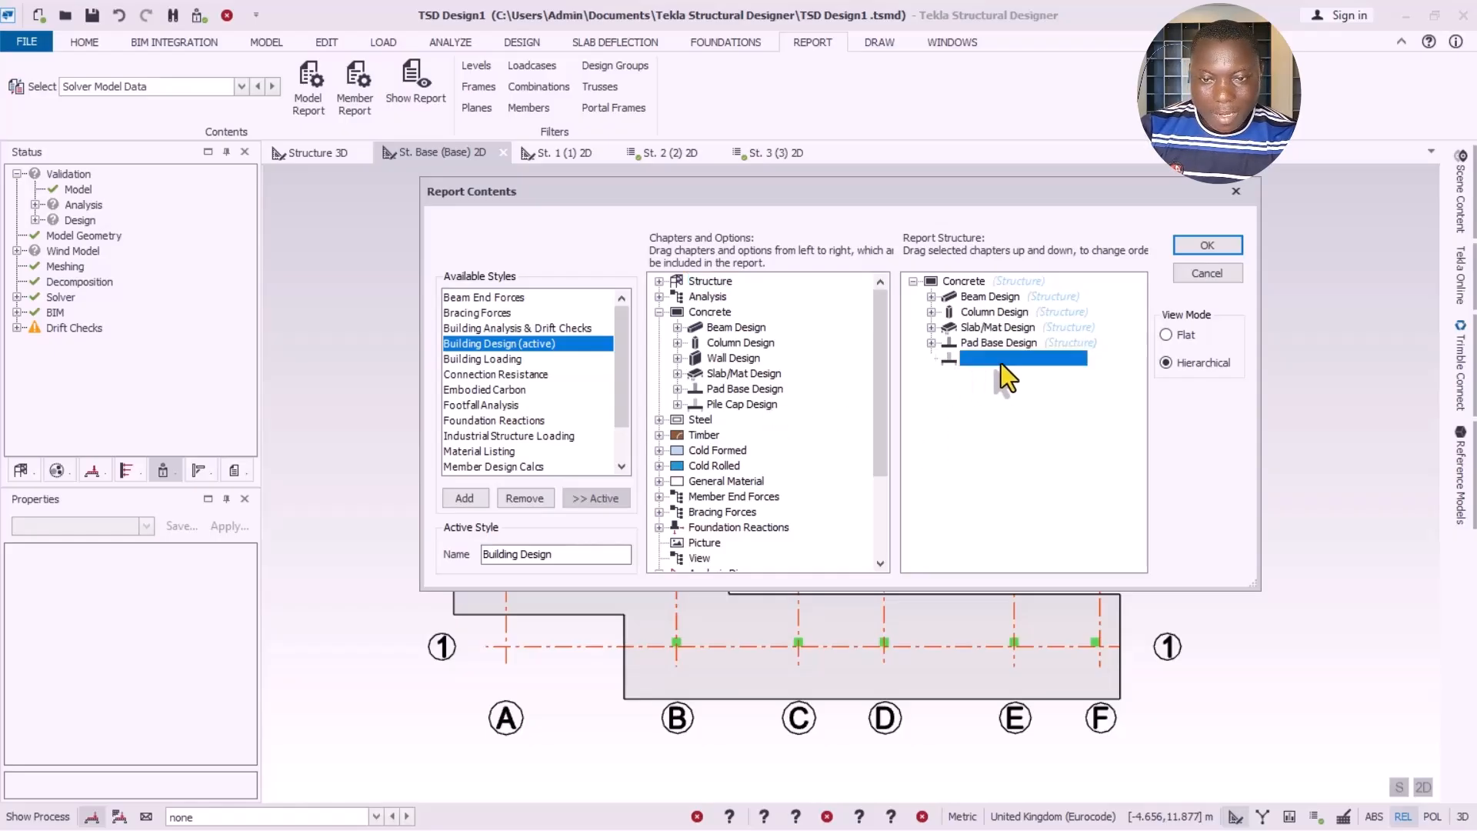
drag(1002, 362, 709, 379)
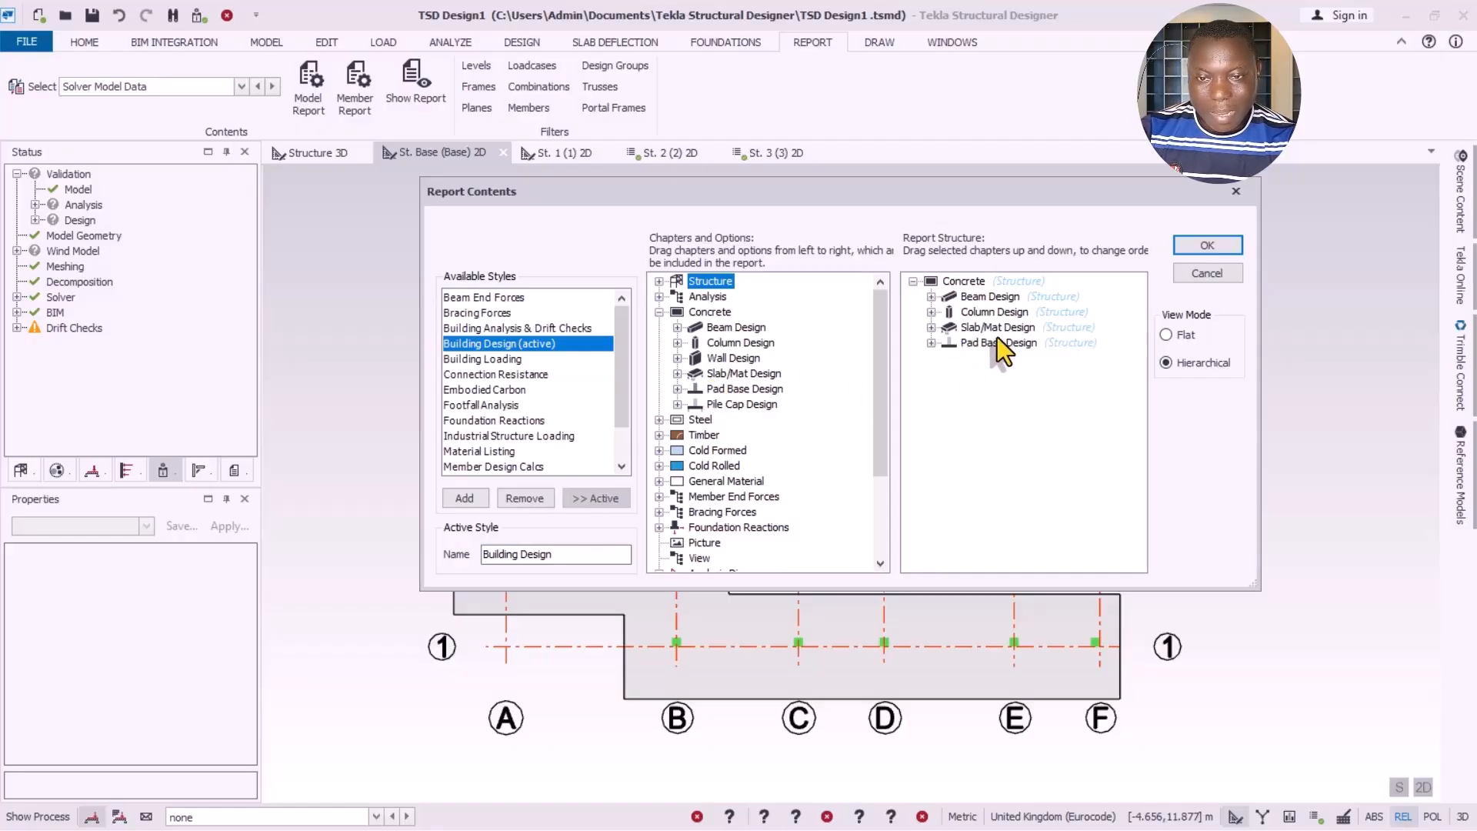
Step: Expand the Slab/Mat Design, Column Design and Beam Design sections of the report structure and accept the model report contents
click(928, 331)
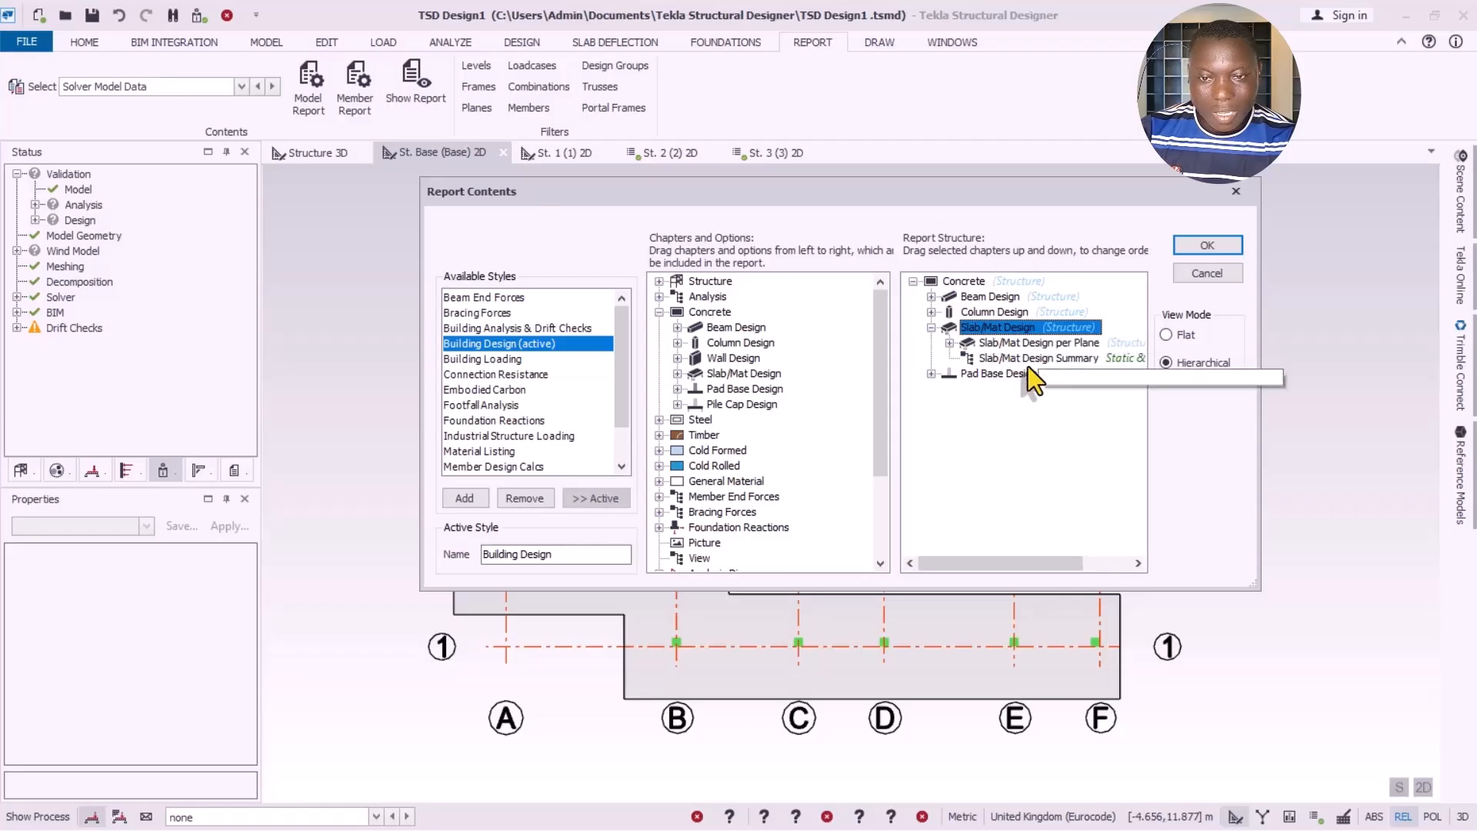
click(976, 312)
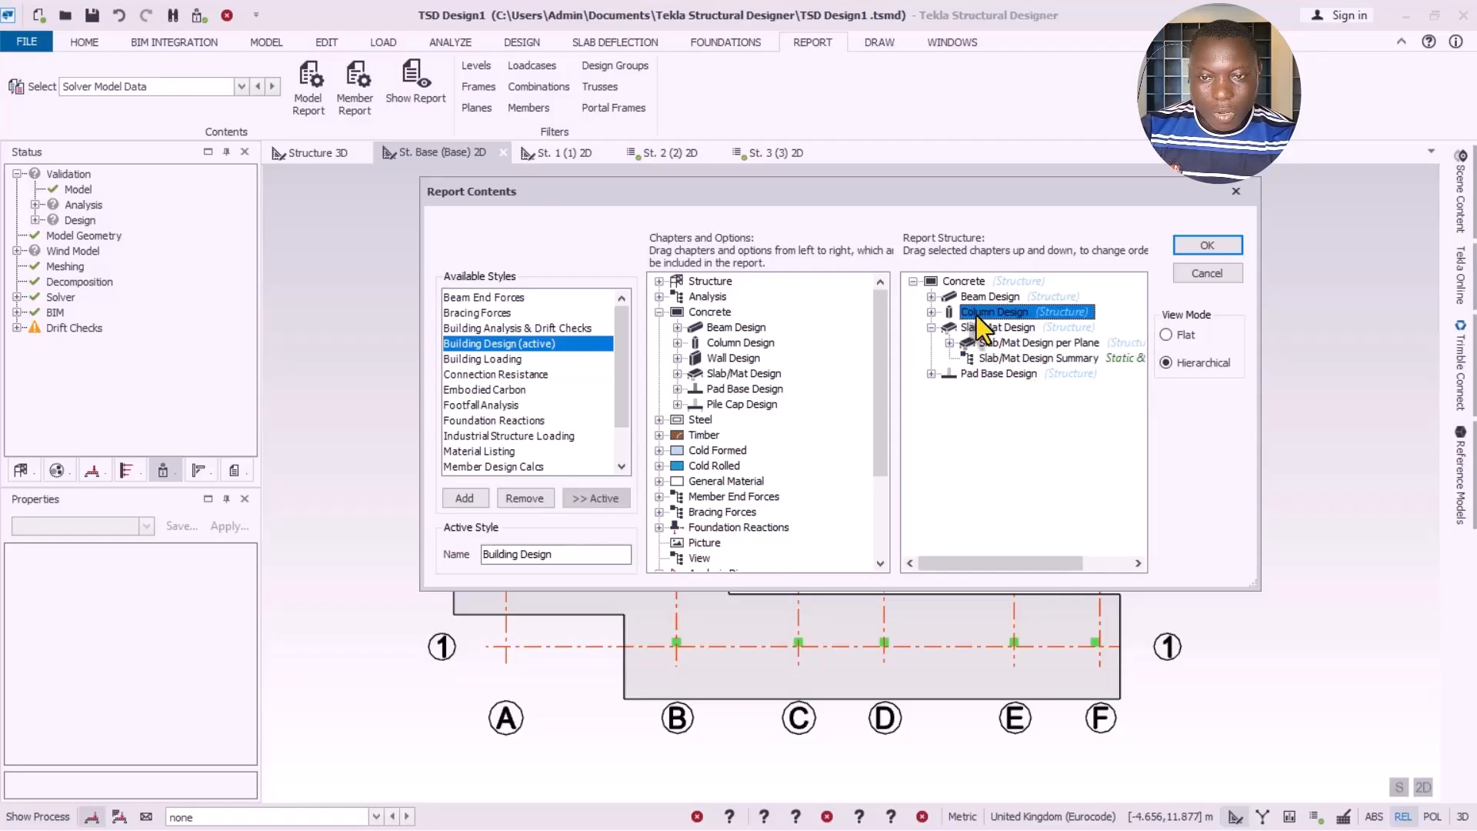
click(931, 312)
click(930, 295)
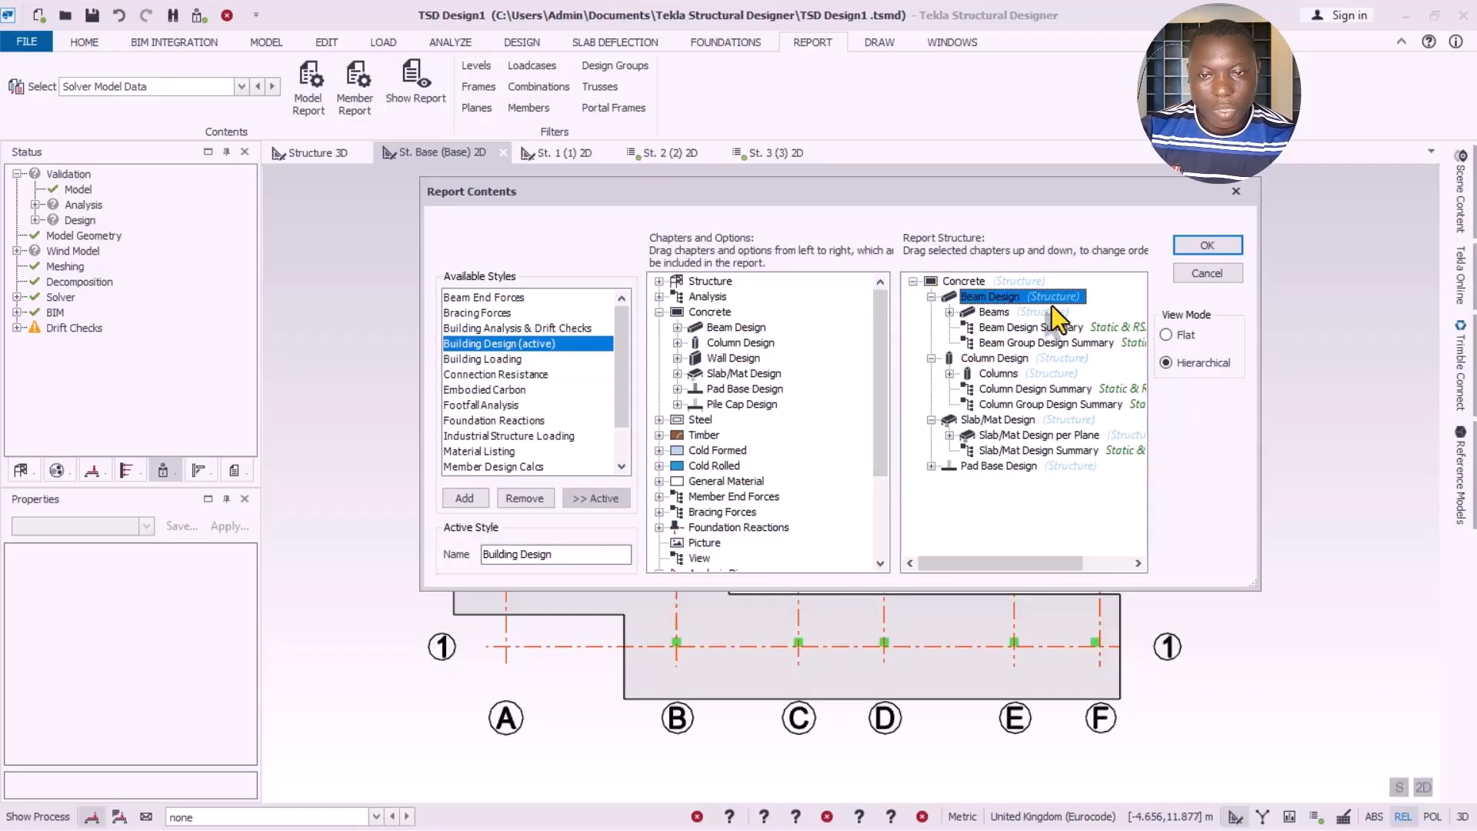
click(1214, 245)
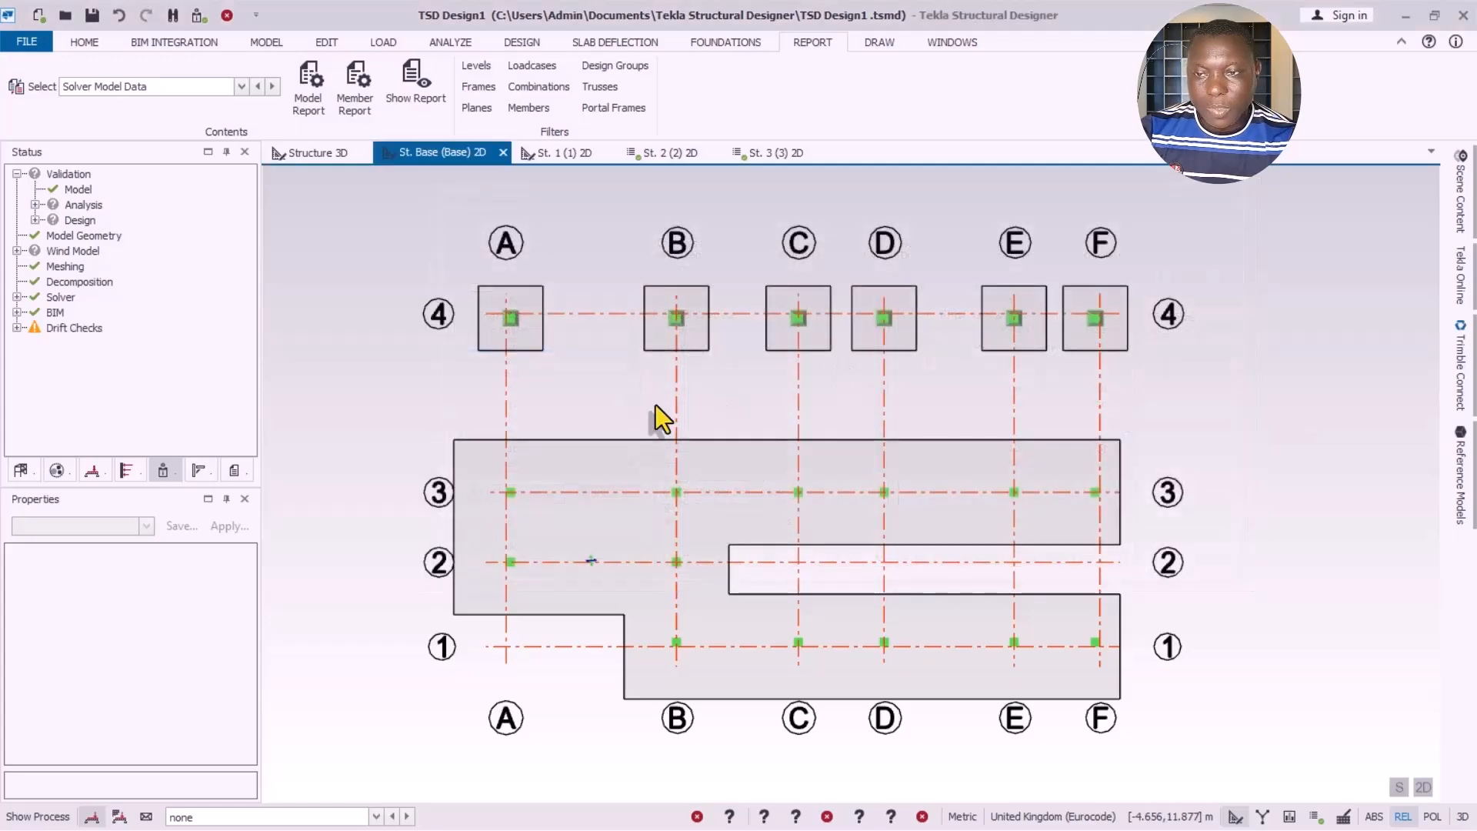
Step: Open the member report contents for Concrete Beam, compare the Analysis Report and Concrete Beam Design styles, and accept with Concrete Beam Design selected
click(347, 95)
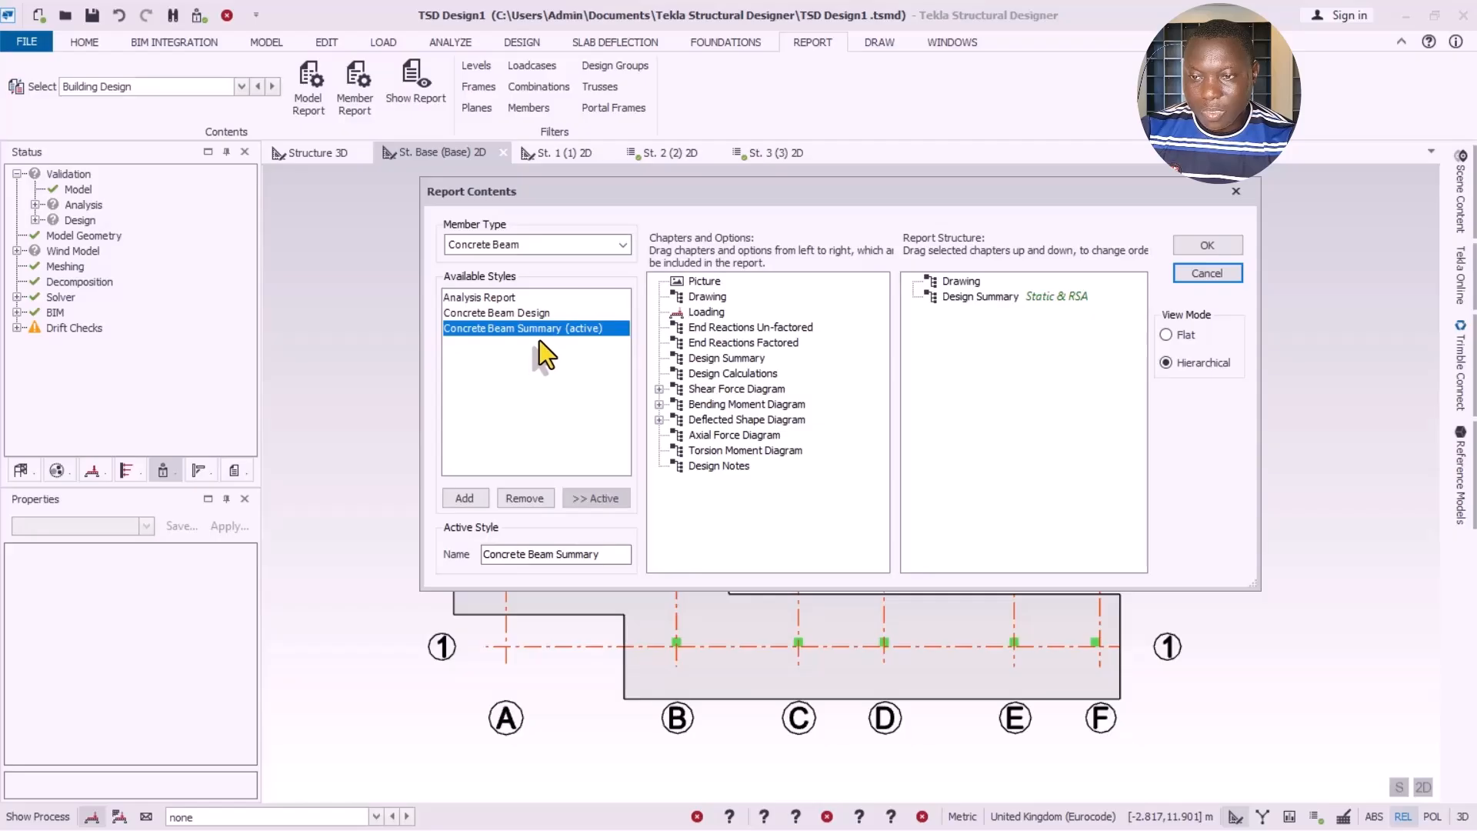
click(509, 315)
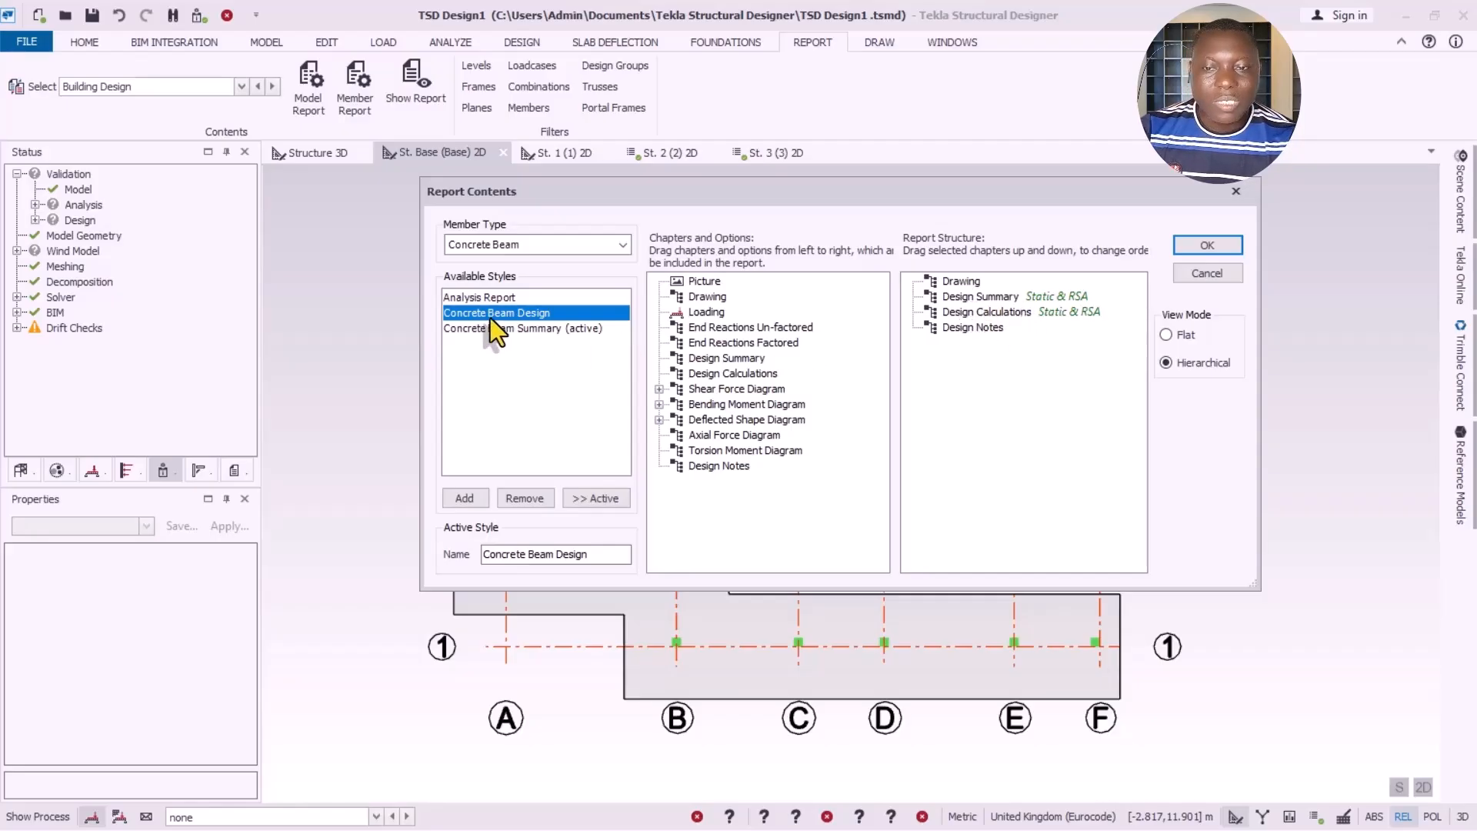
click(625, 244)
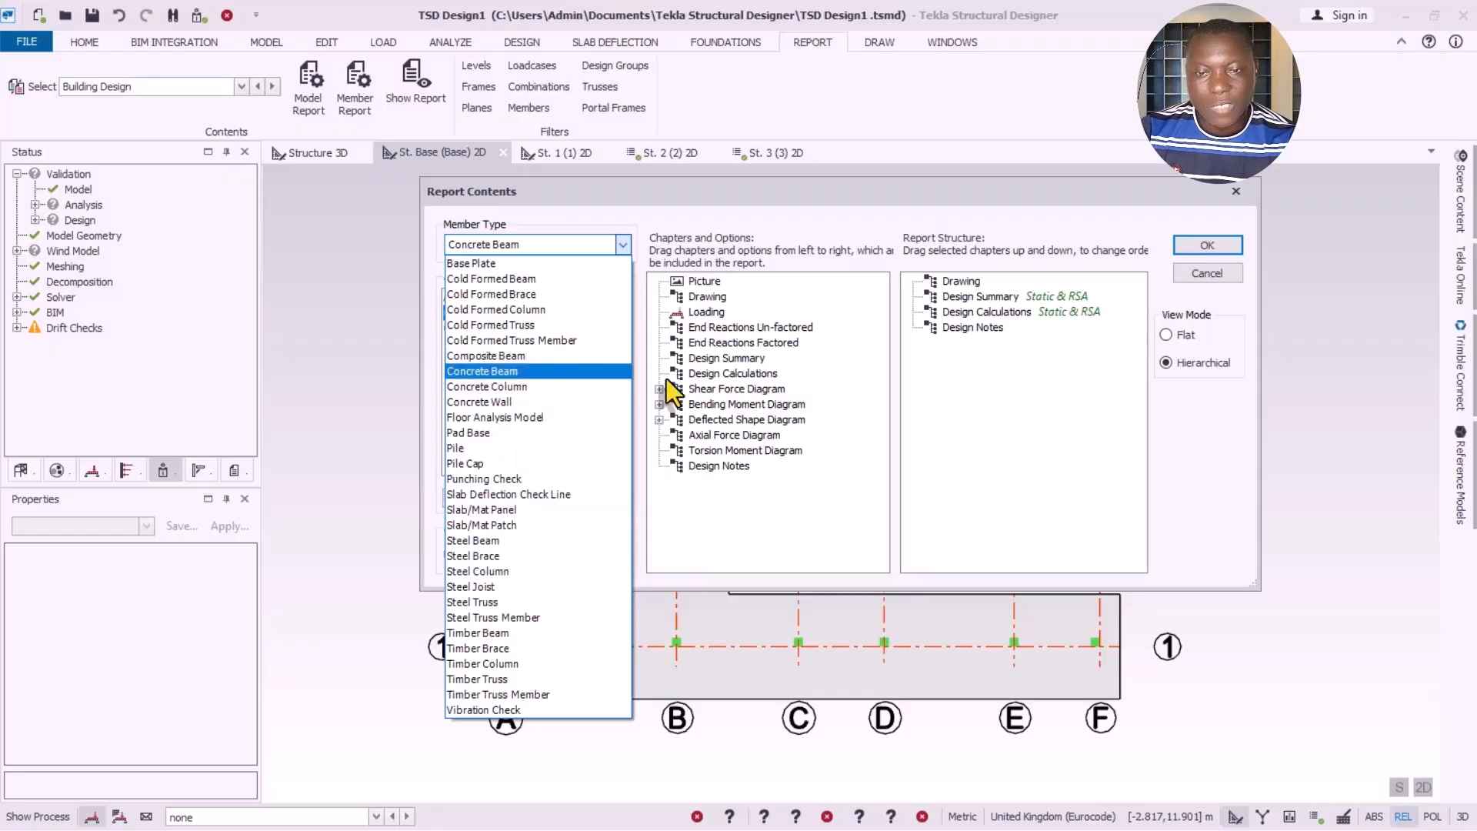
click(958, 527)
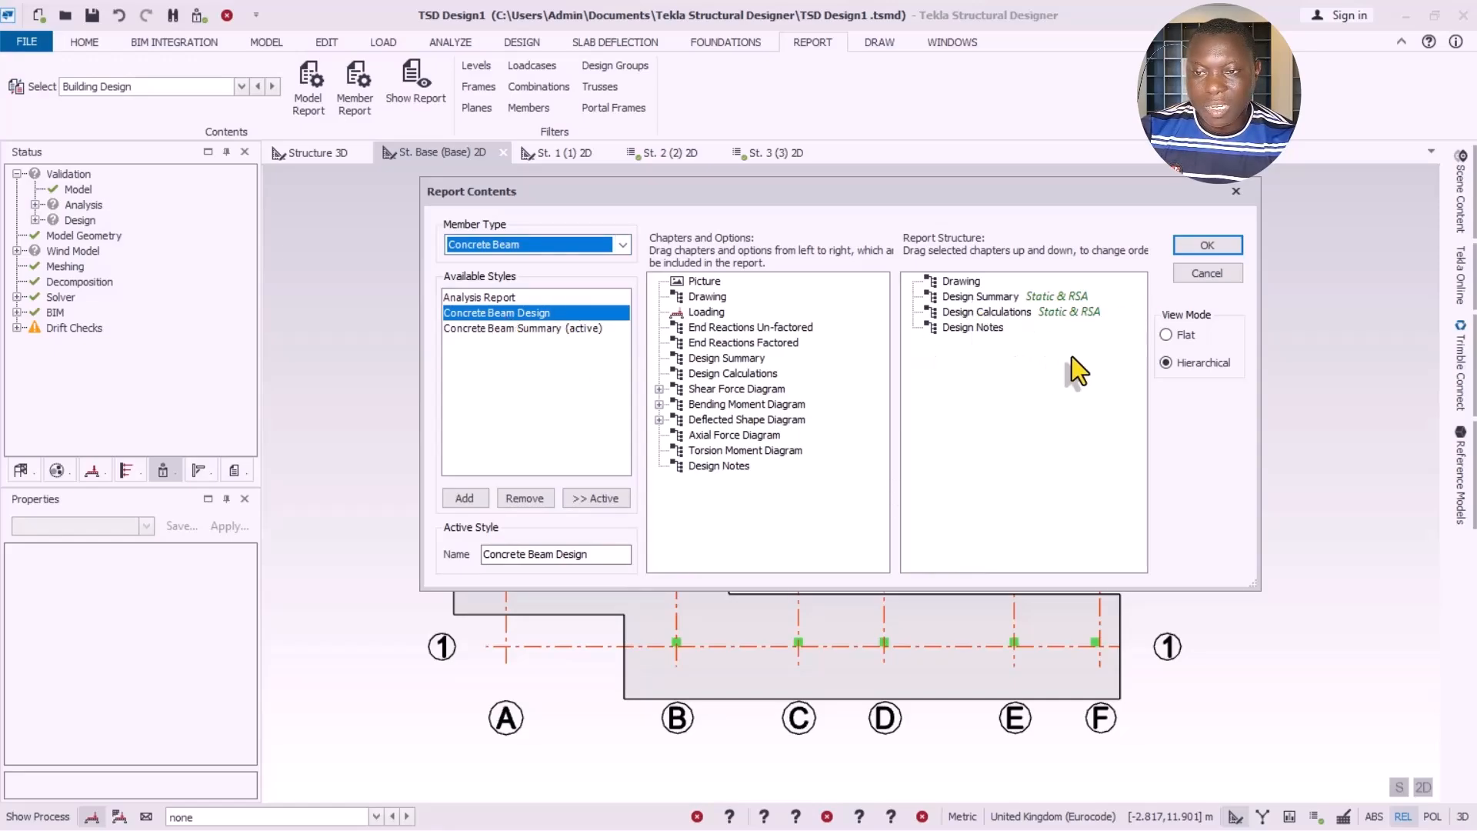
click(511, 299)
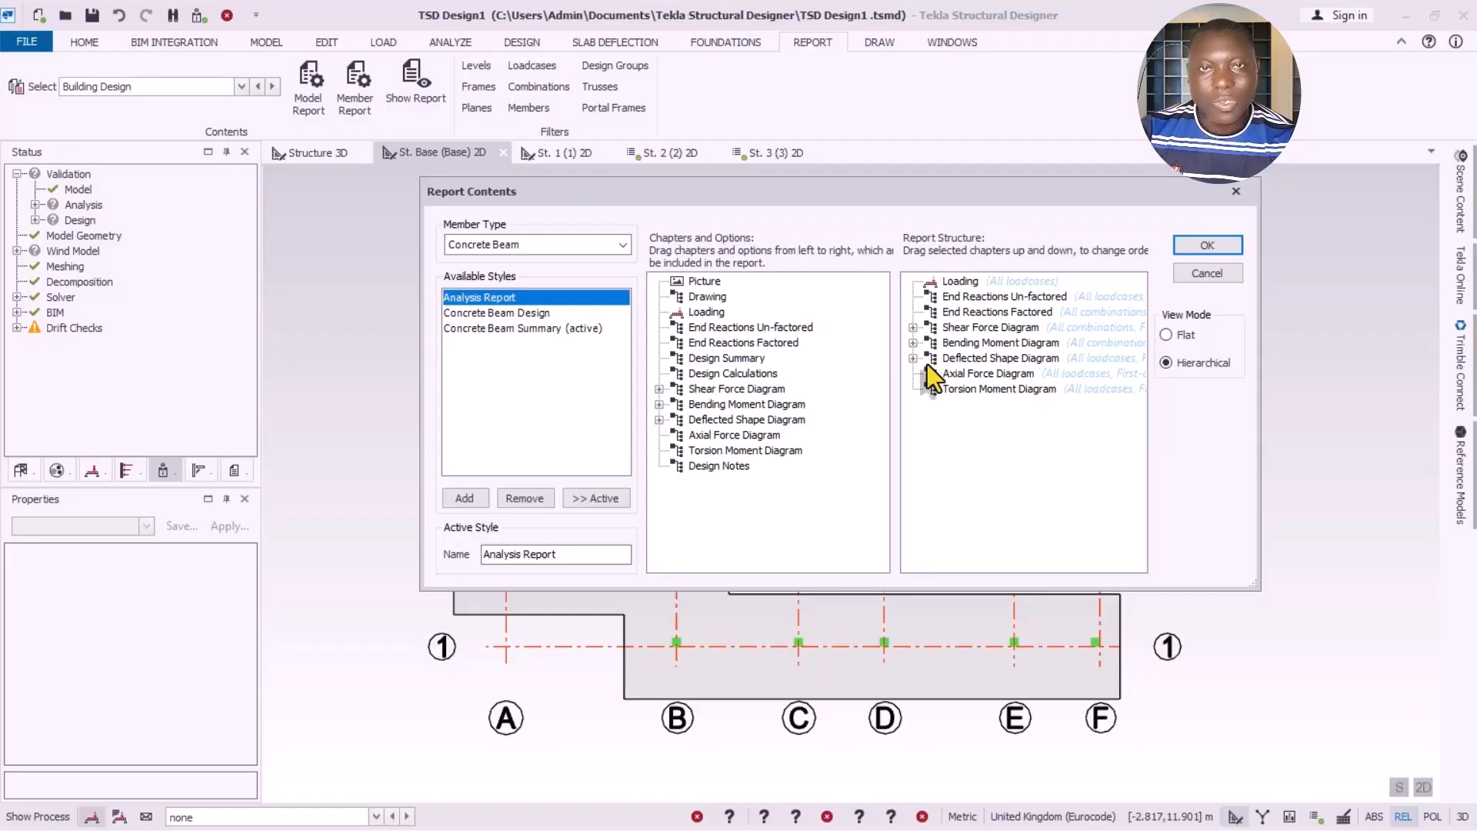
click(500, 314)
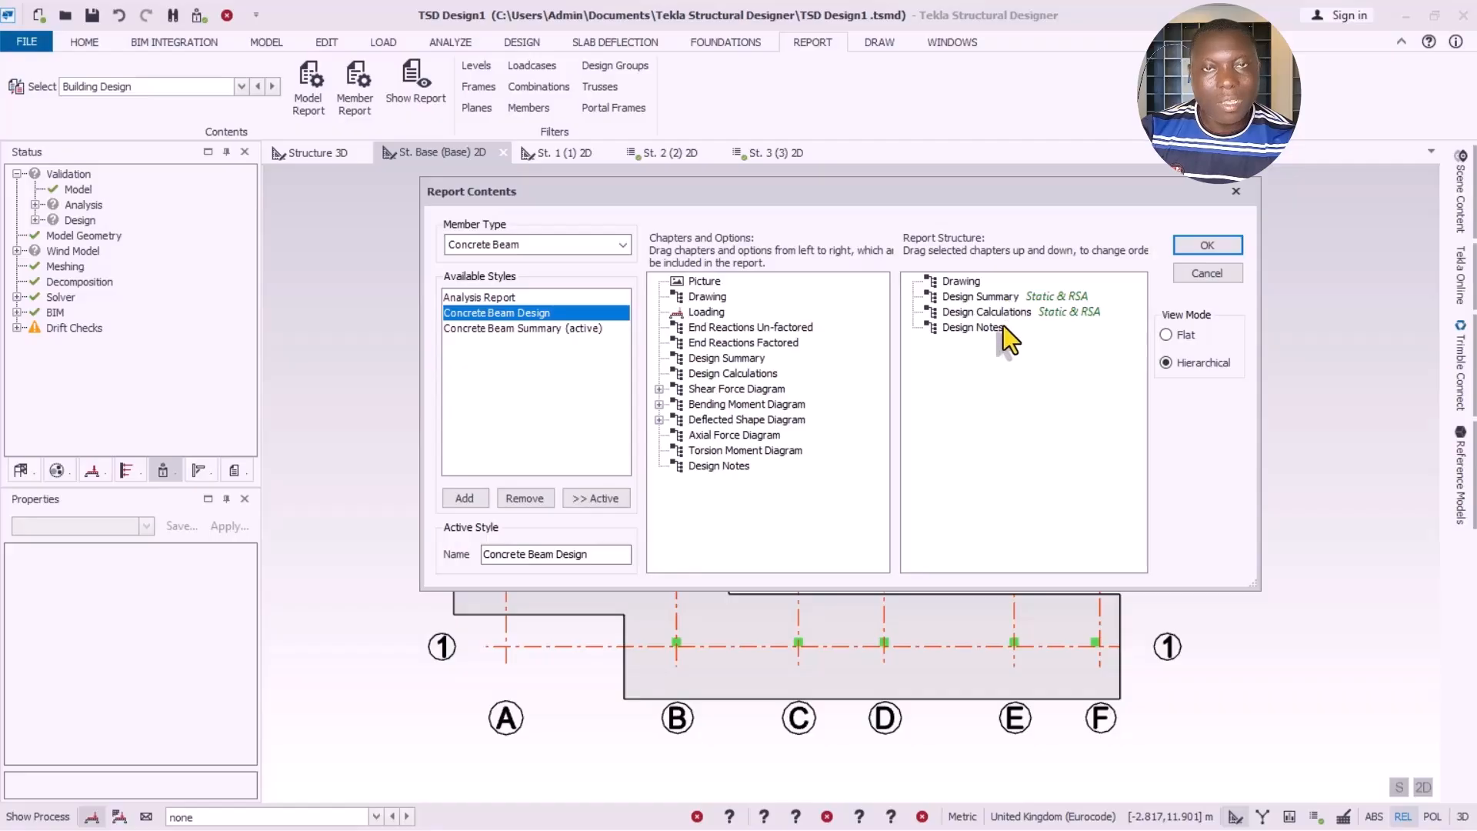
click(1206, 245)
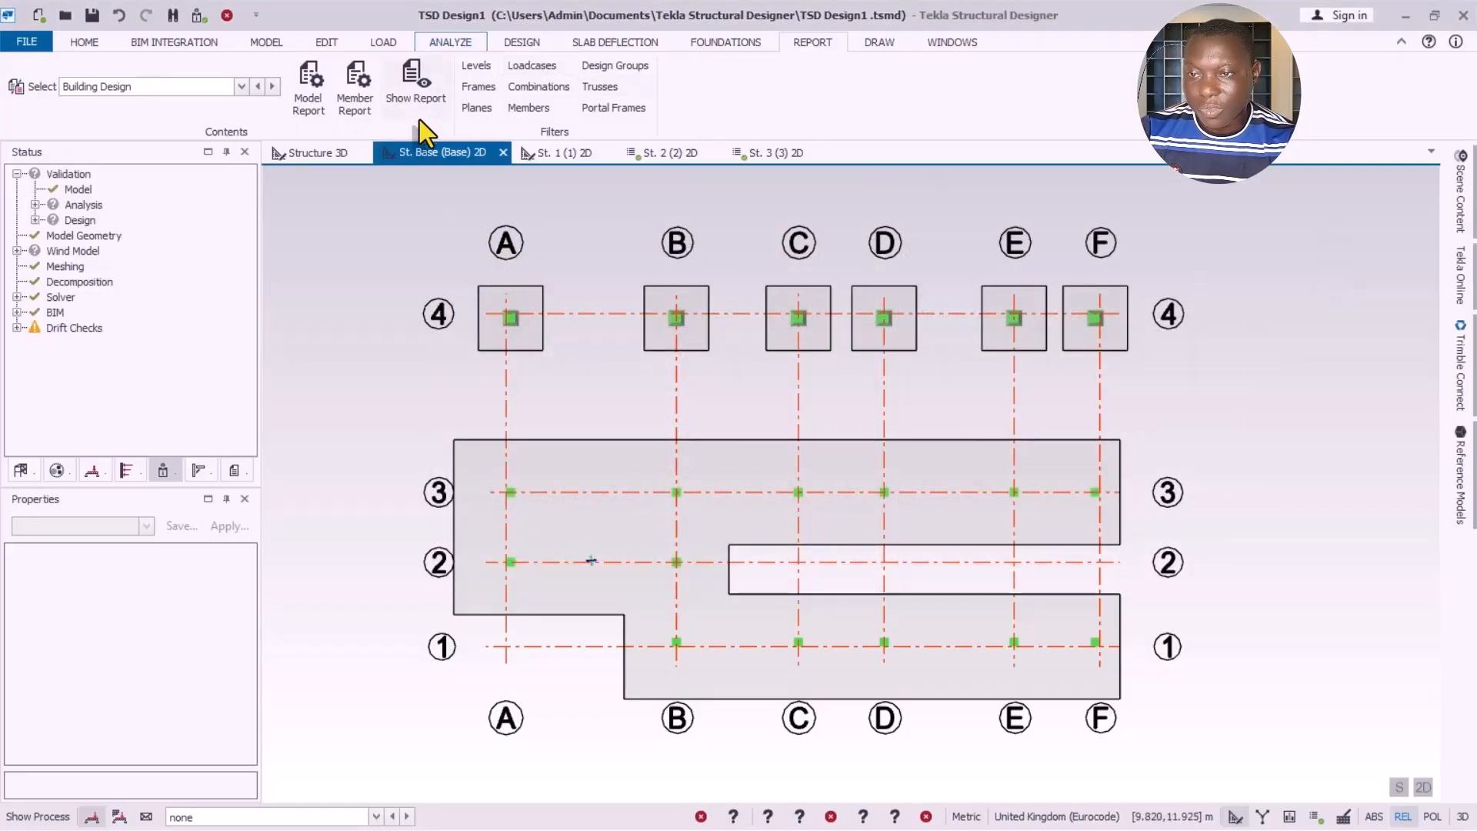
Step: Generate the Building Design report and review its opening beam elevation and bending design summary tables
click(403, 96)
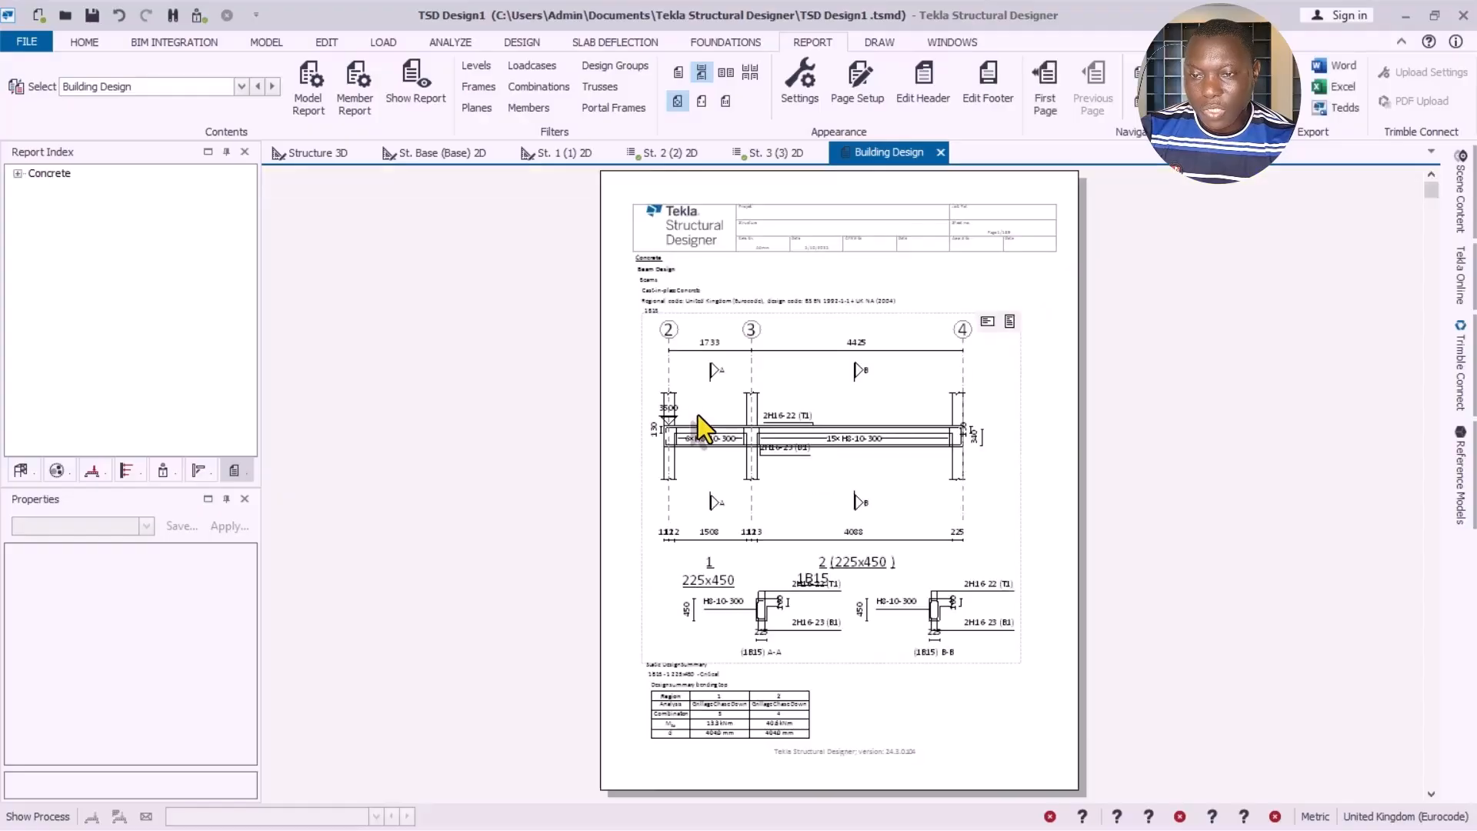
ctrl+scroll(836, 435, up, 5)
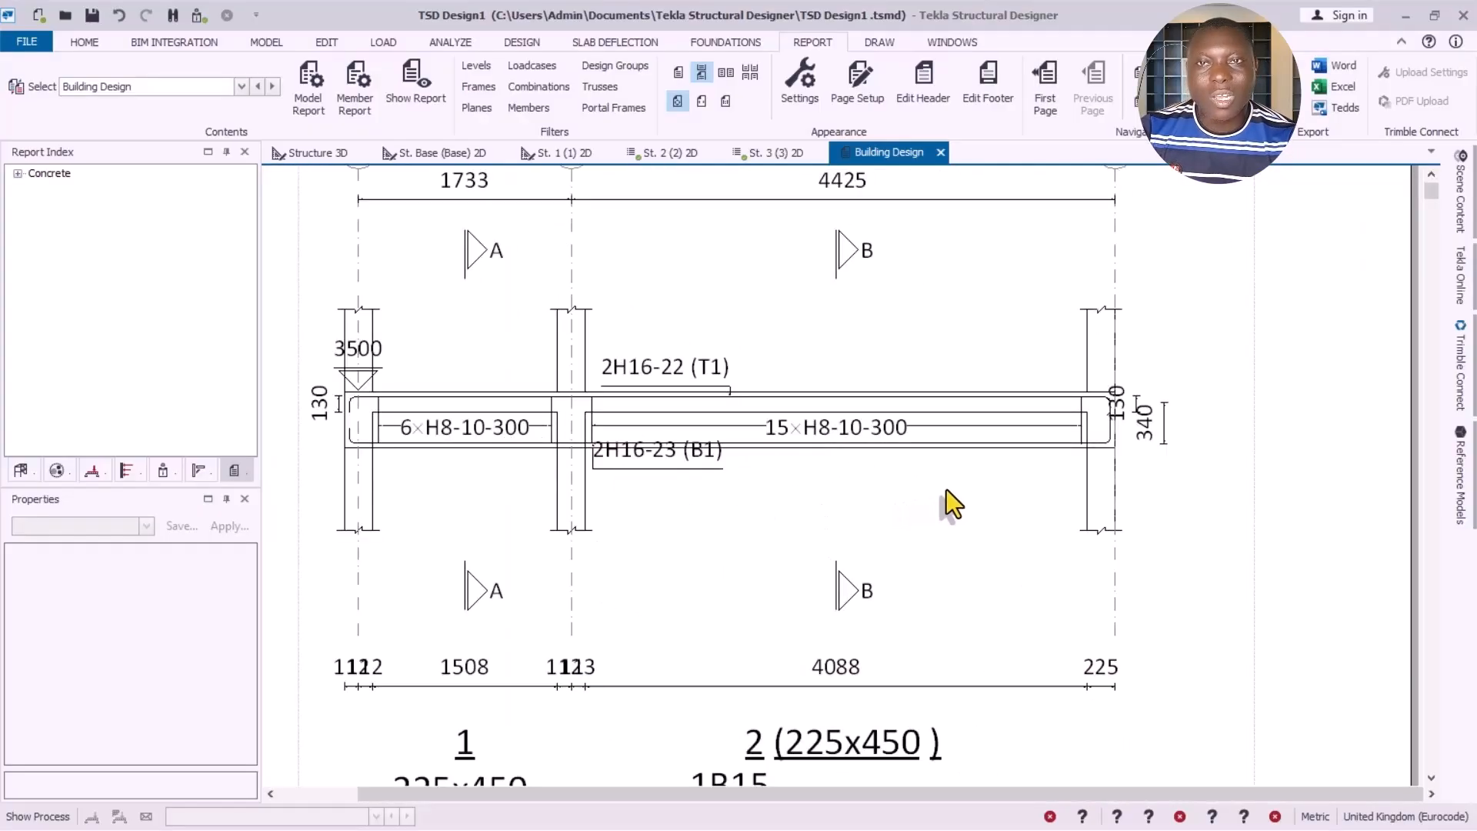
scroll(988, 488, down, 1)
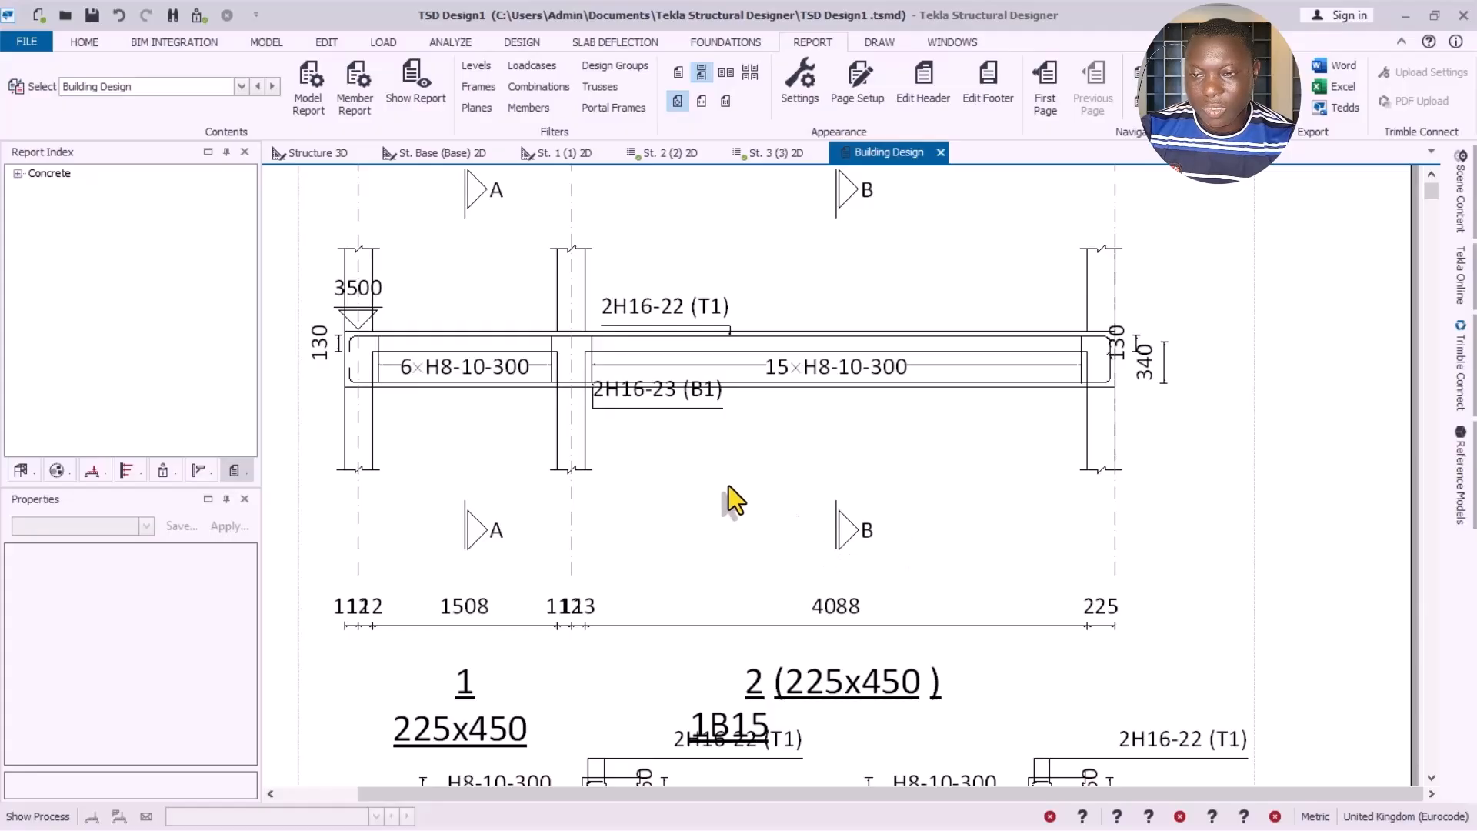
scroll(677, 462, up, 3)
scroll(654, 416, up, 3)
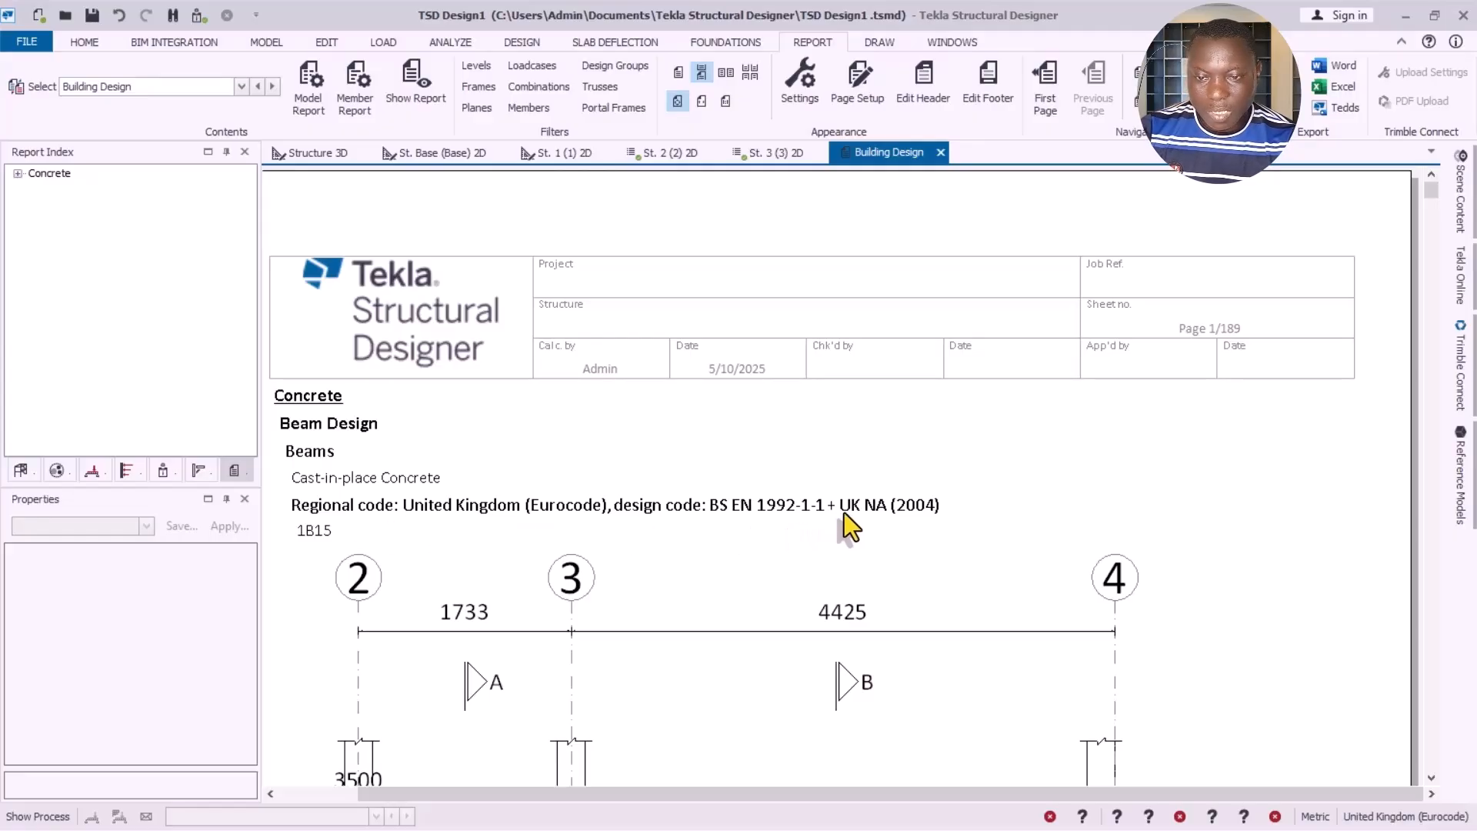
scroll(714, 526, down, 10)
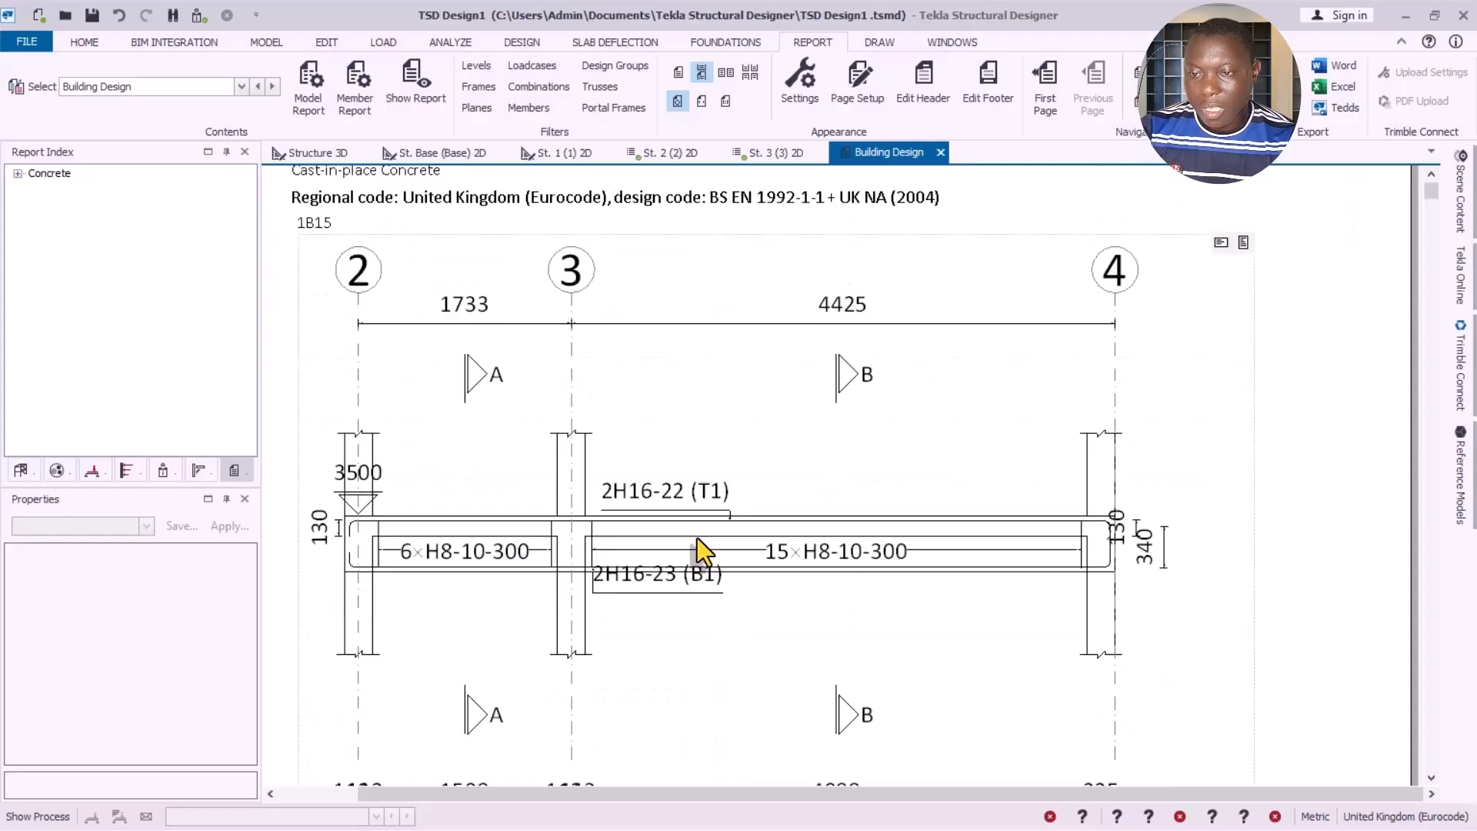
scroll(761, 573, down, 10)
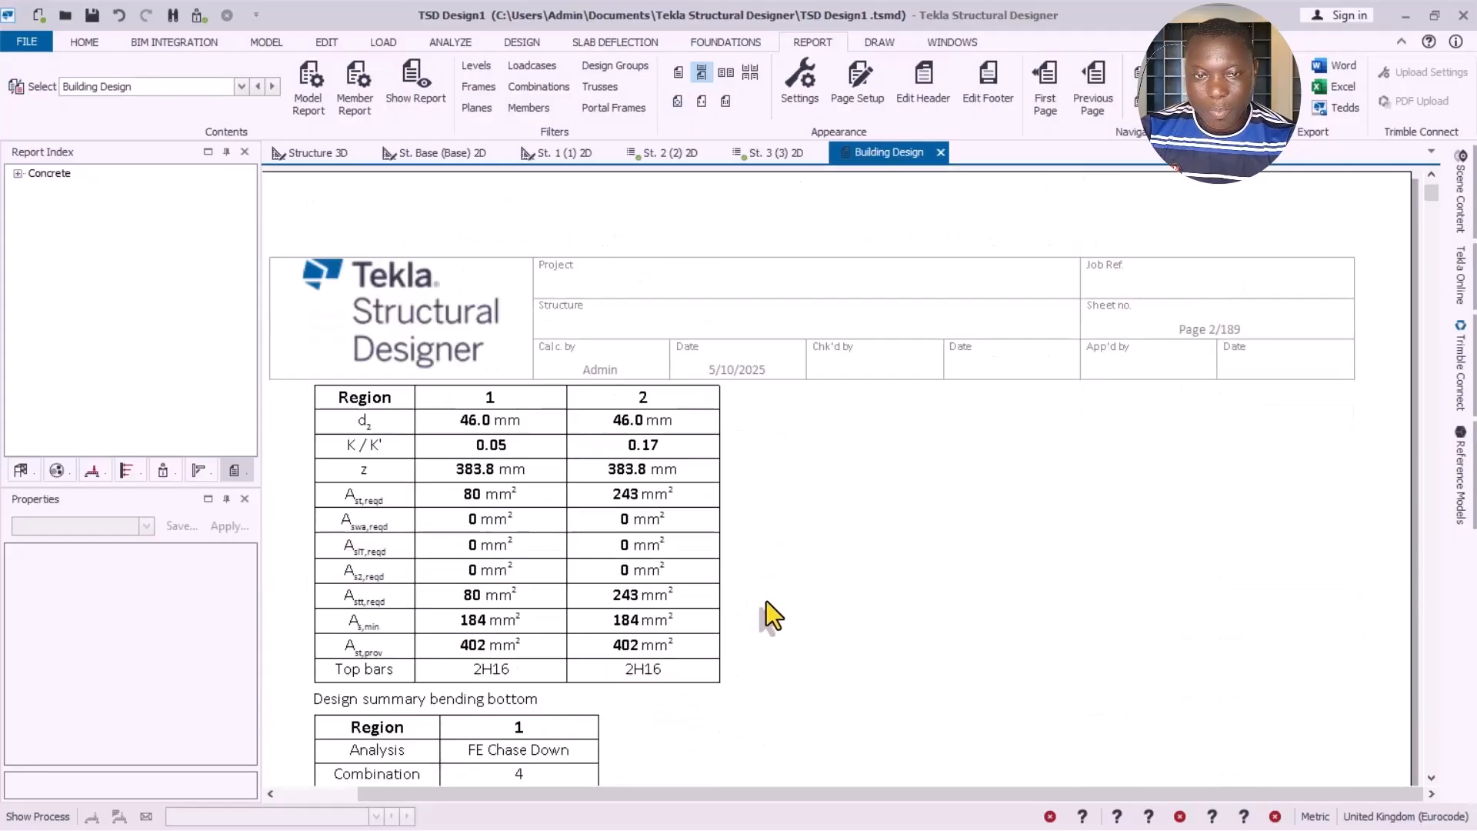
scroll(779, 561, down, 15)
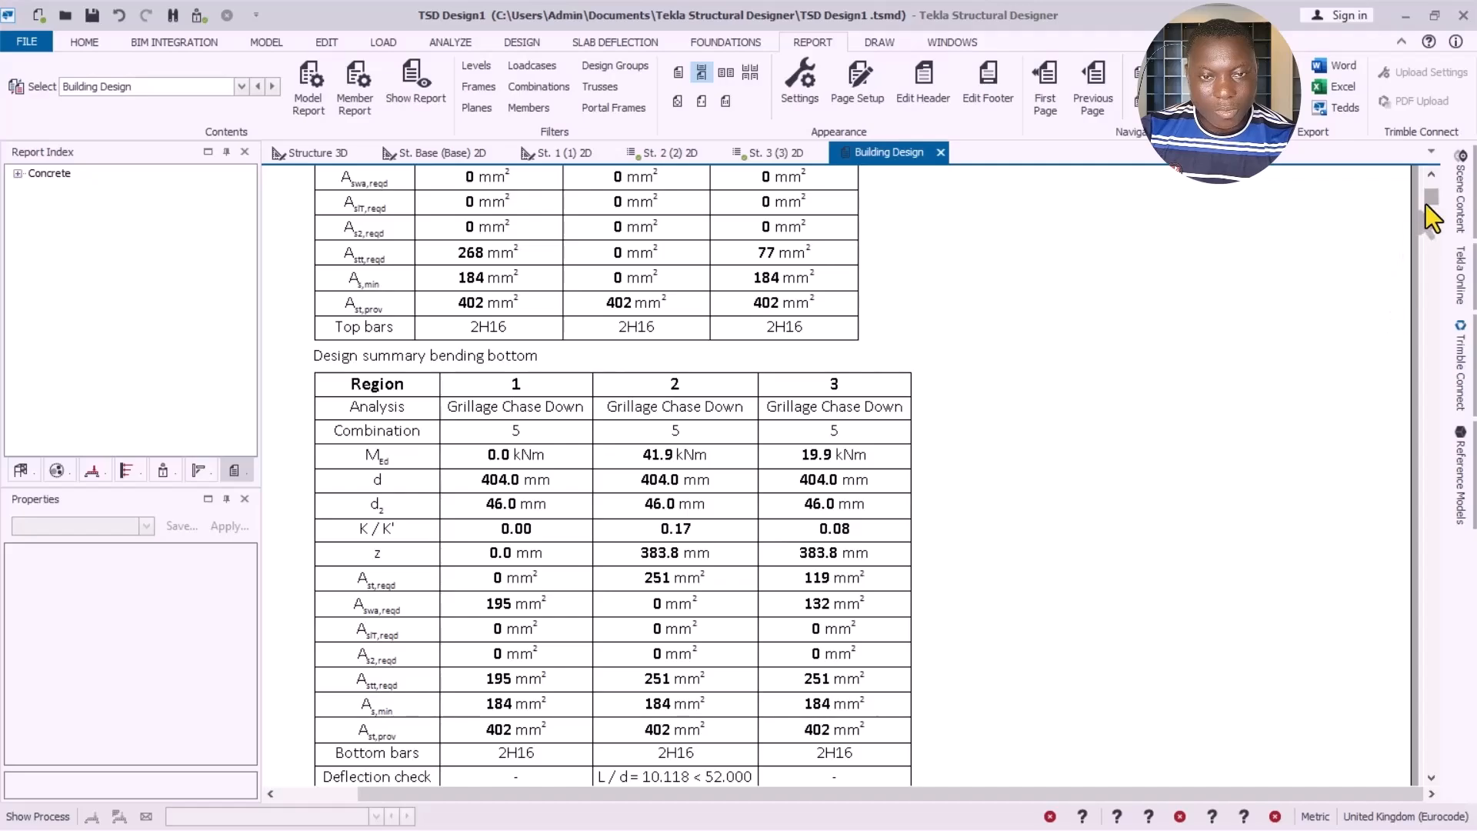
Step: Examine the column reinforcement details and static design summaries in the report, from column C19 through C23
drag(1428, 202, 1435, 614)
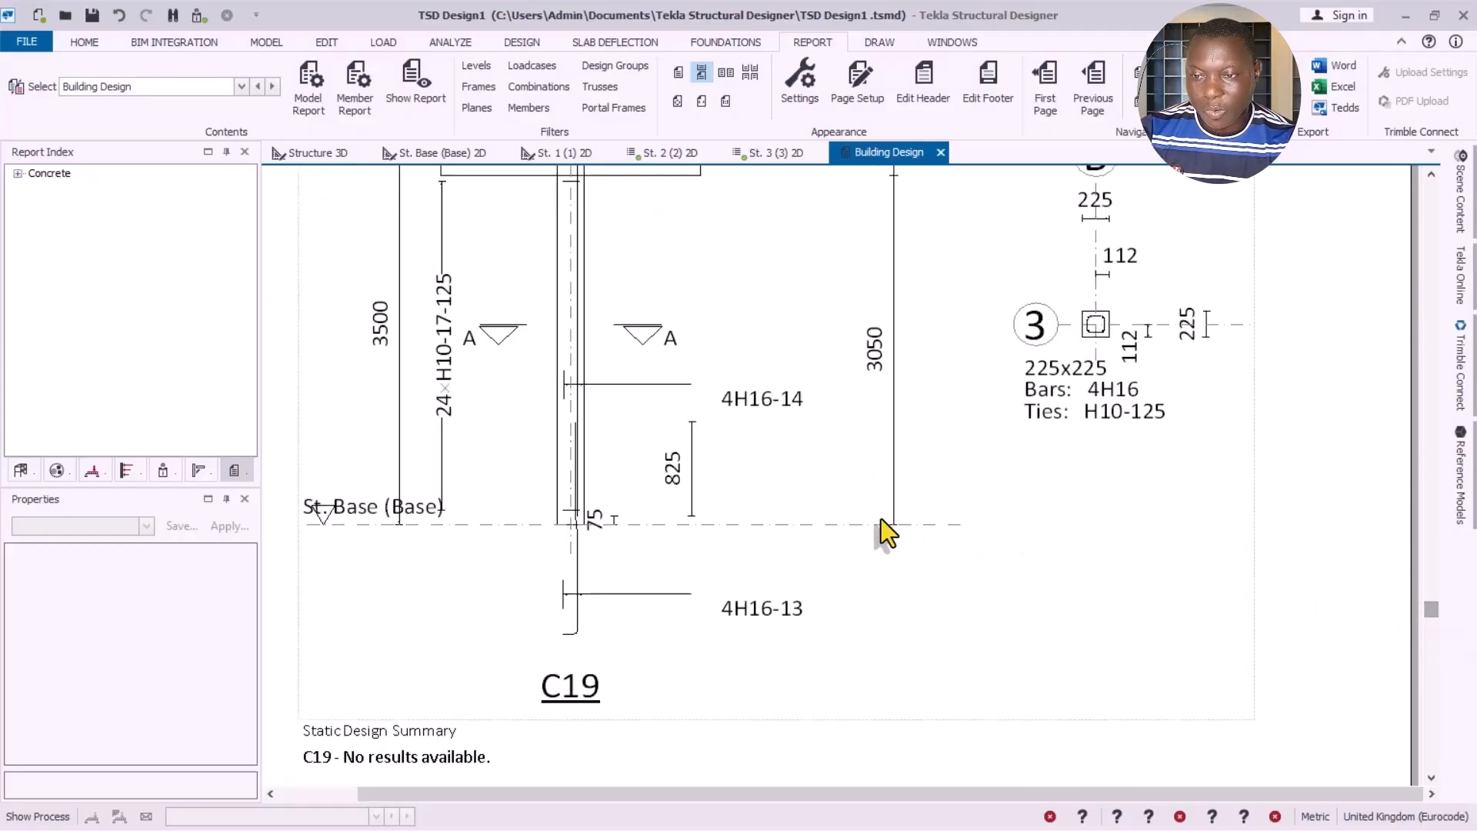
scroll(865, 515, up, 8)
scroll(852, 483, up, 6)
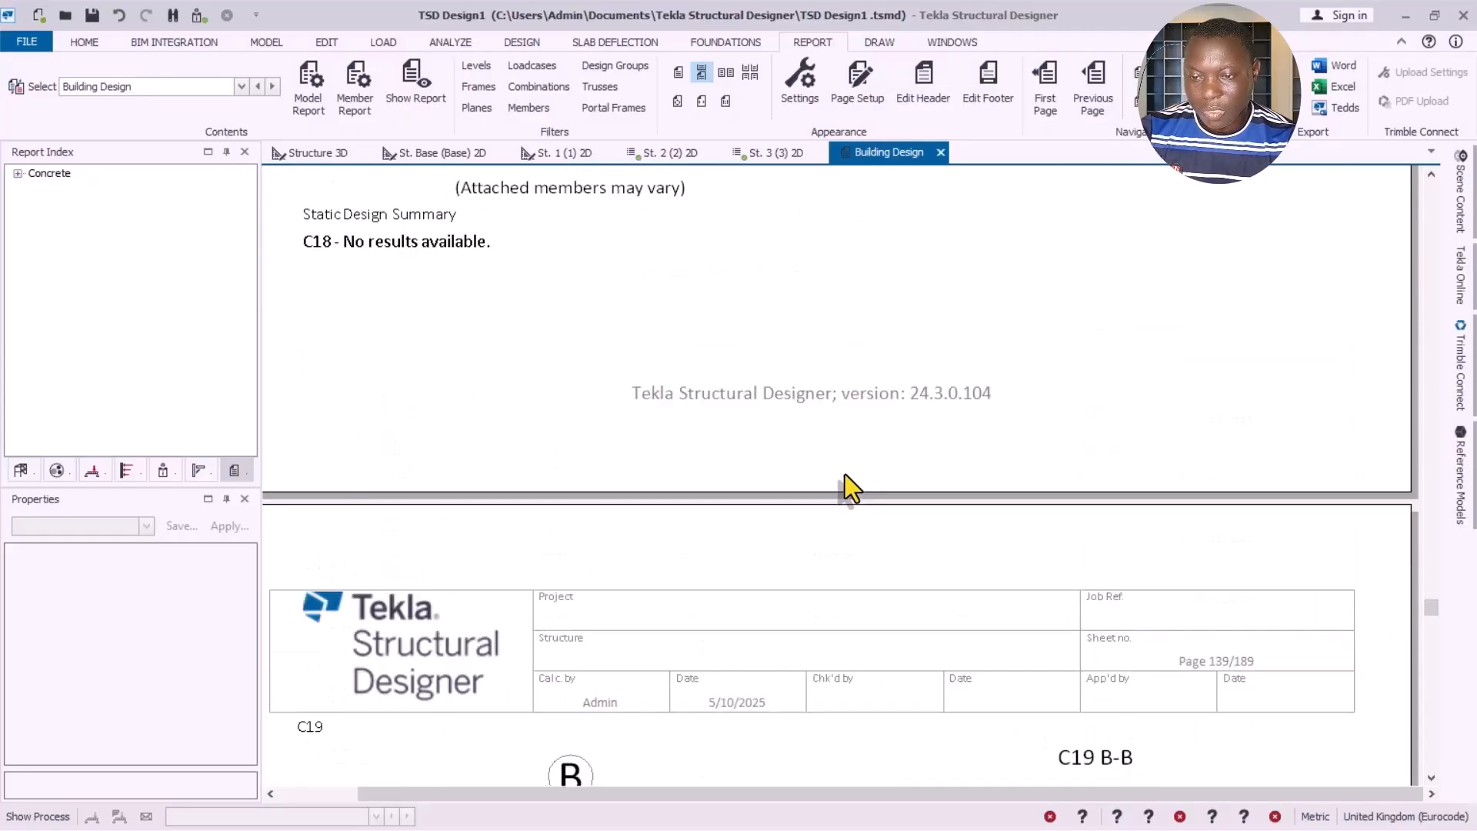
scroll(870, 528, down, 10)
scroll(877, 514, down, 3)
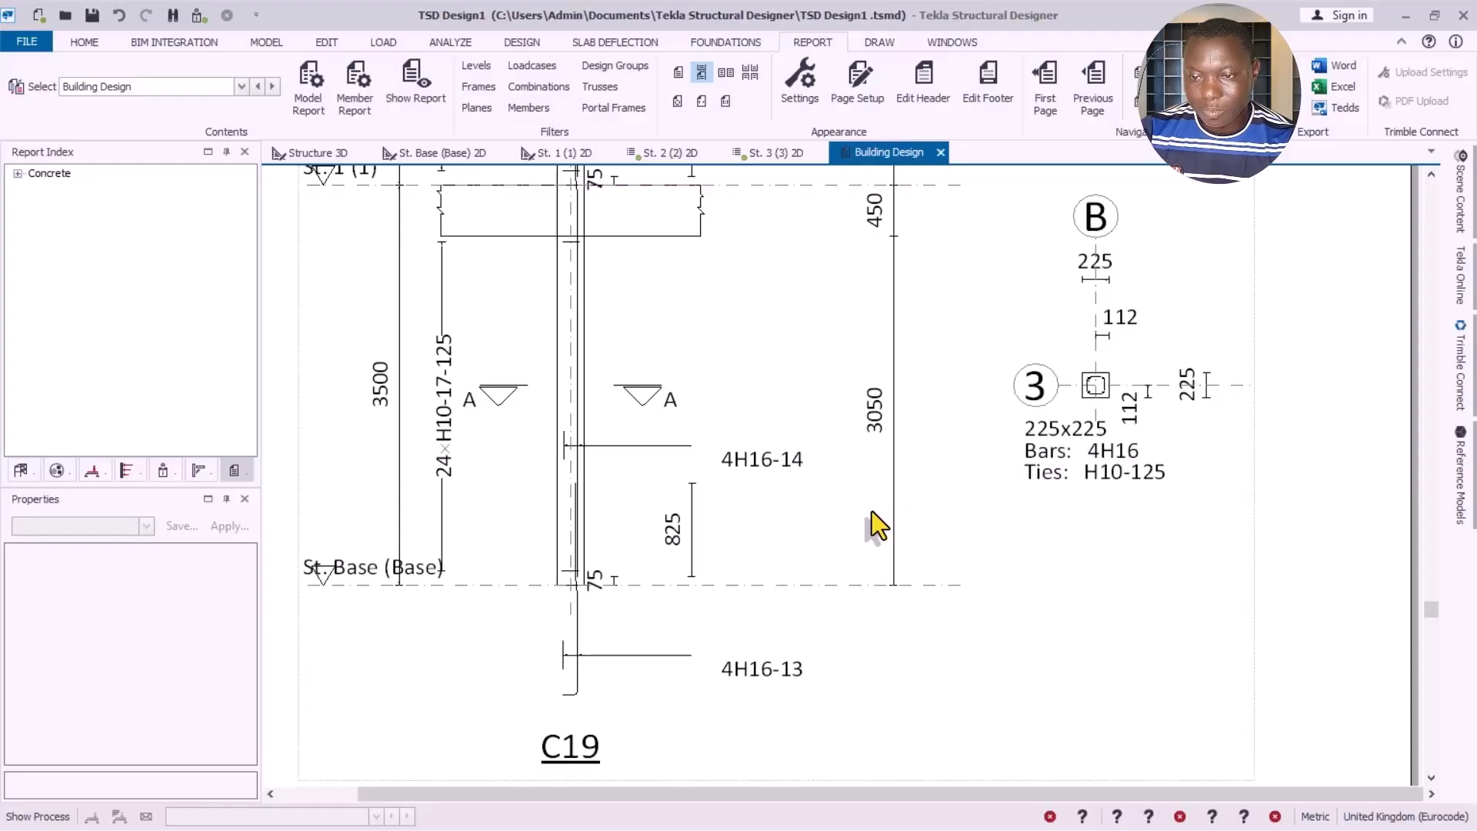
scroll(677, 493, up, 7)
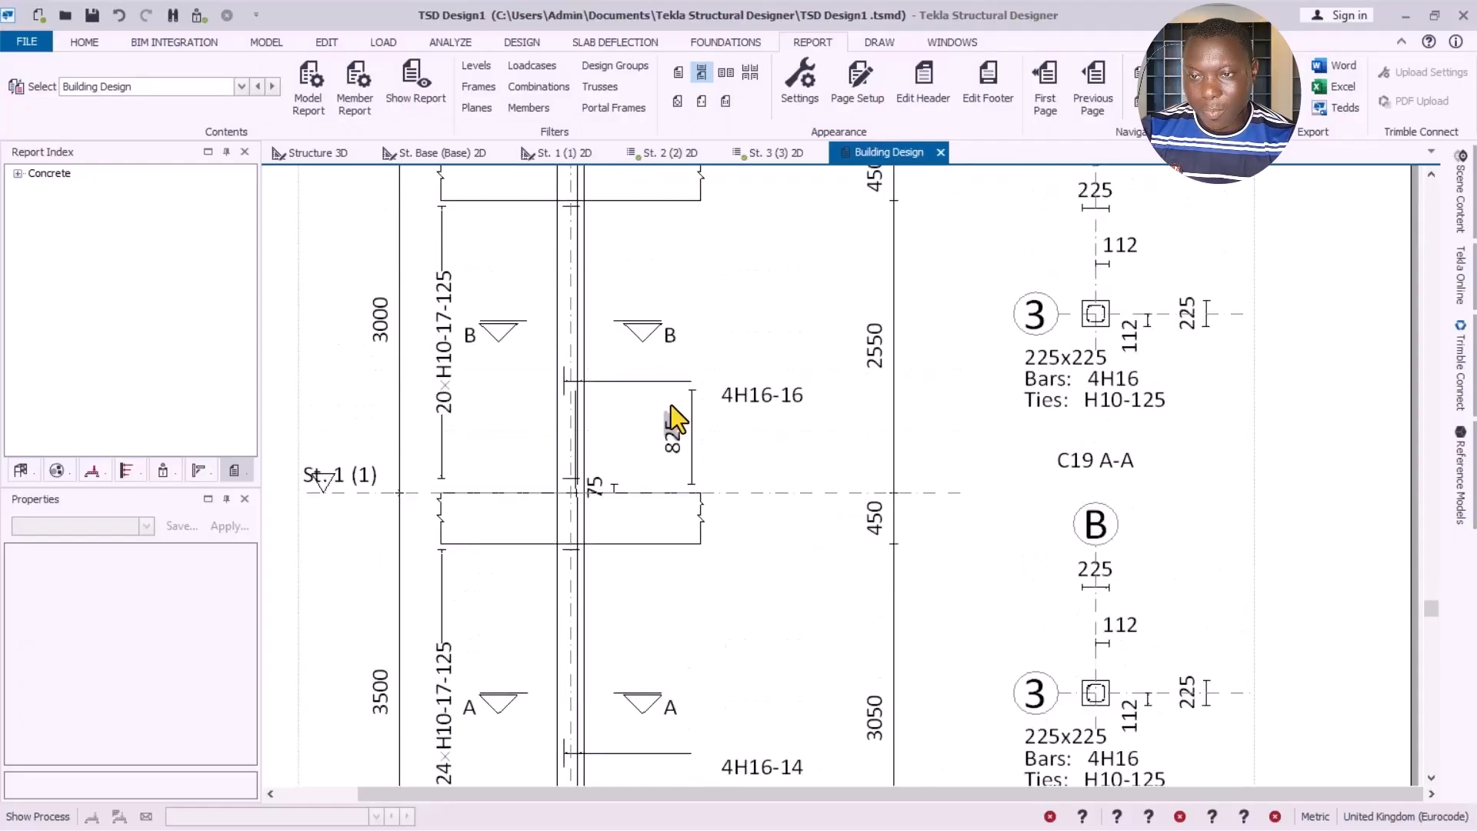
scroll(670, 394, up, 2)
scroll(660, 369, down, 3)
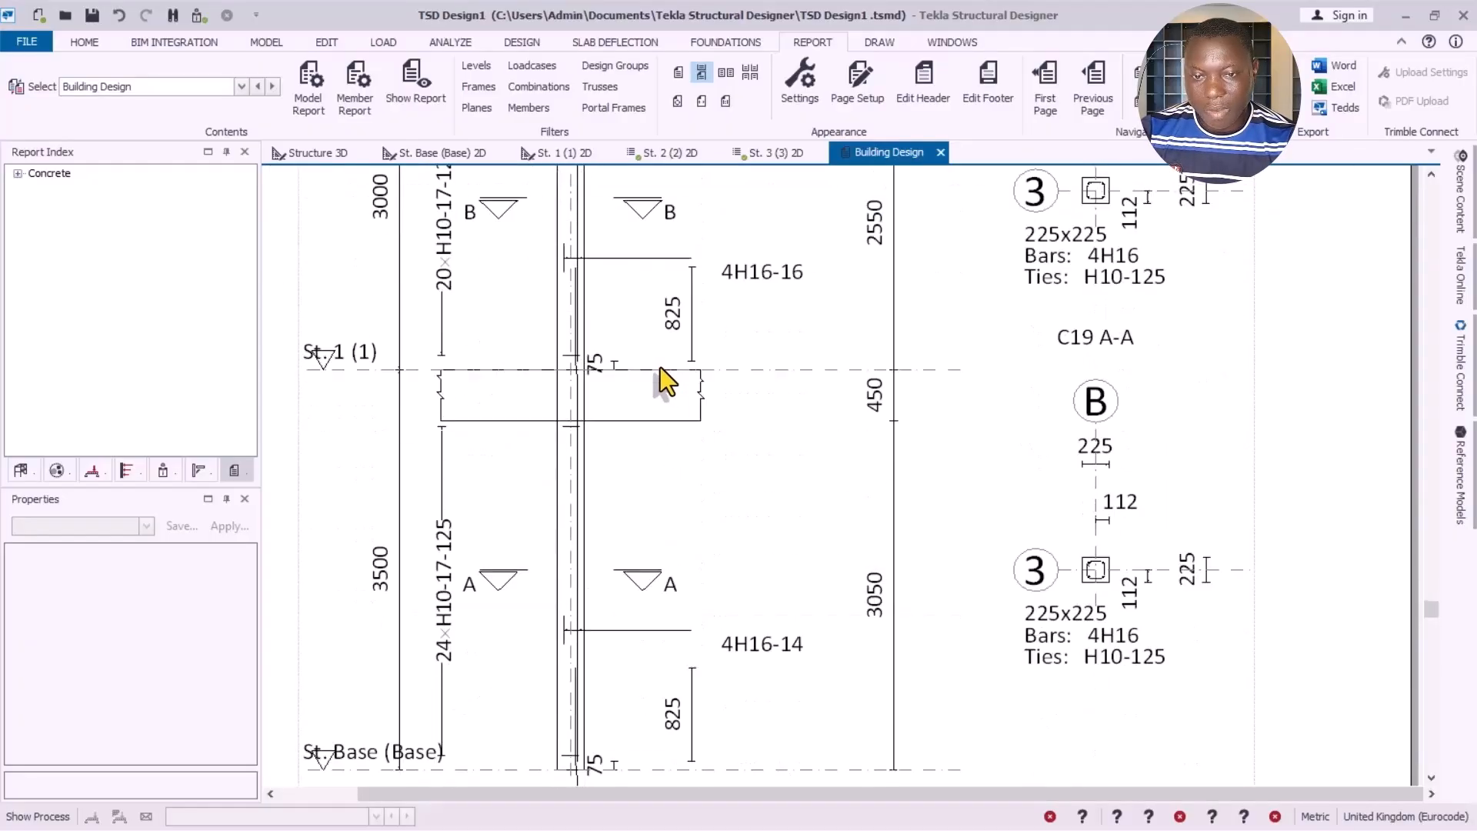
scroll(699, 603, down, 10)
scroll(739, 644, down, 12)
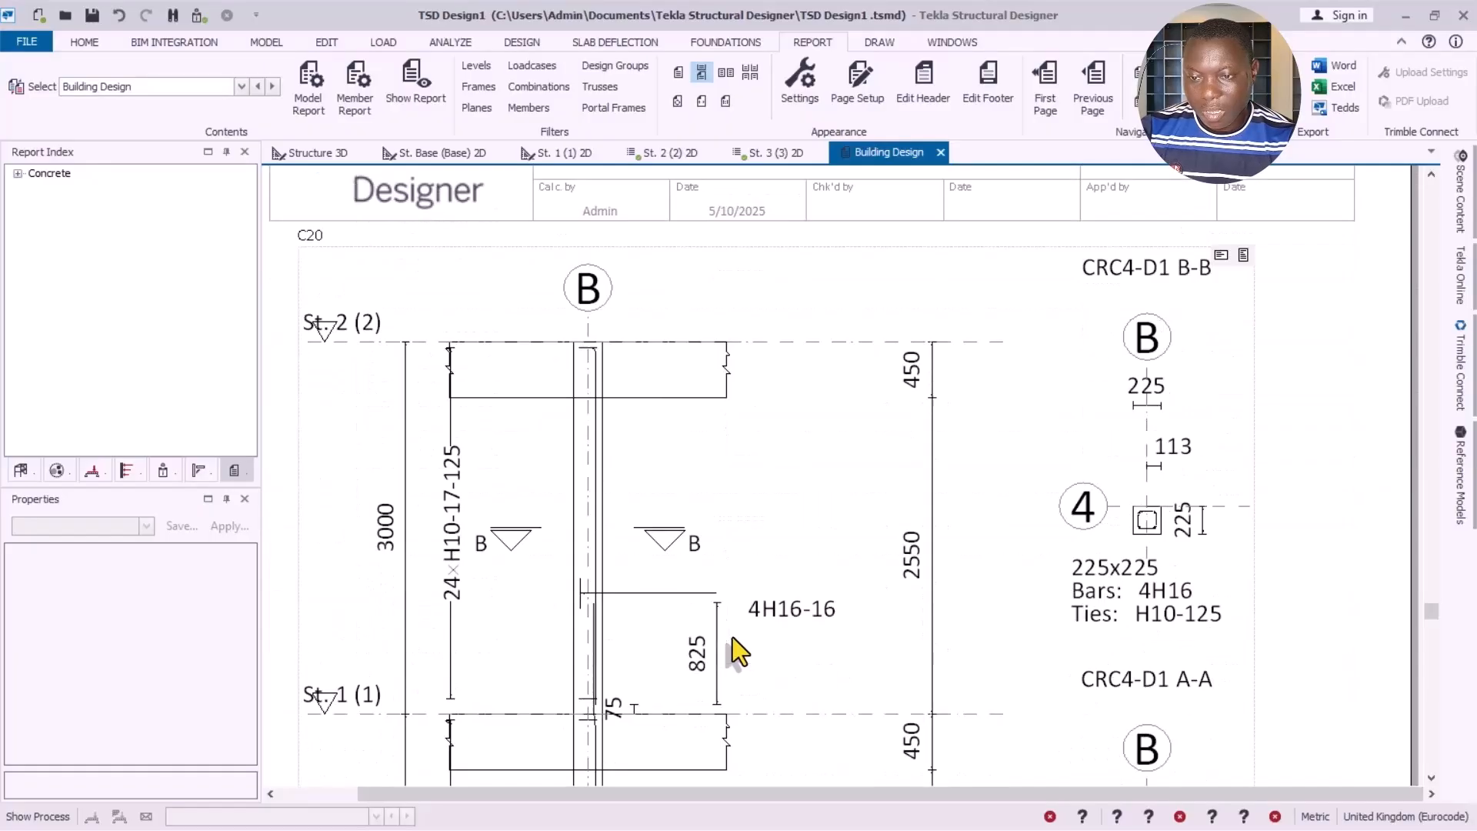
scroll(730, 605, down, 12)
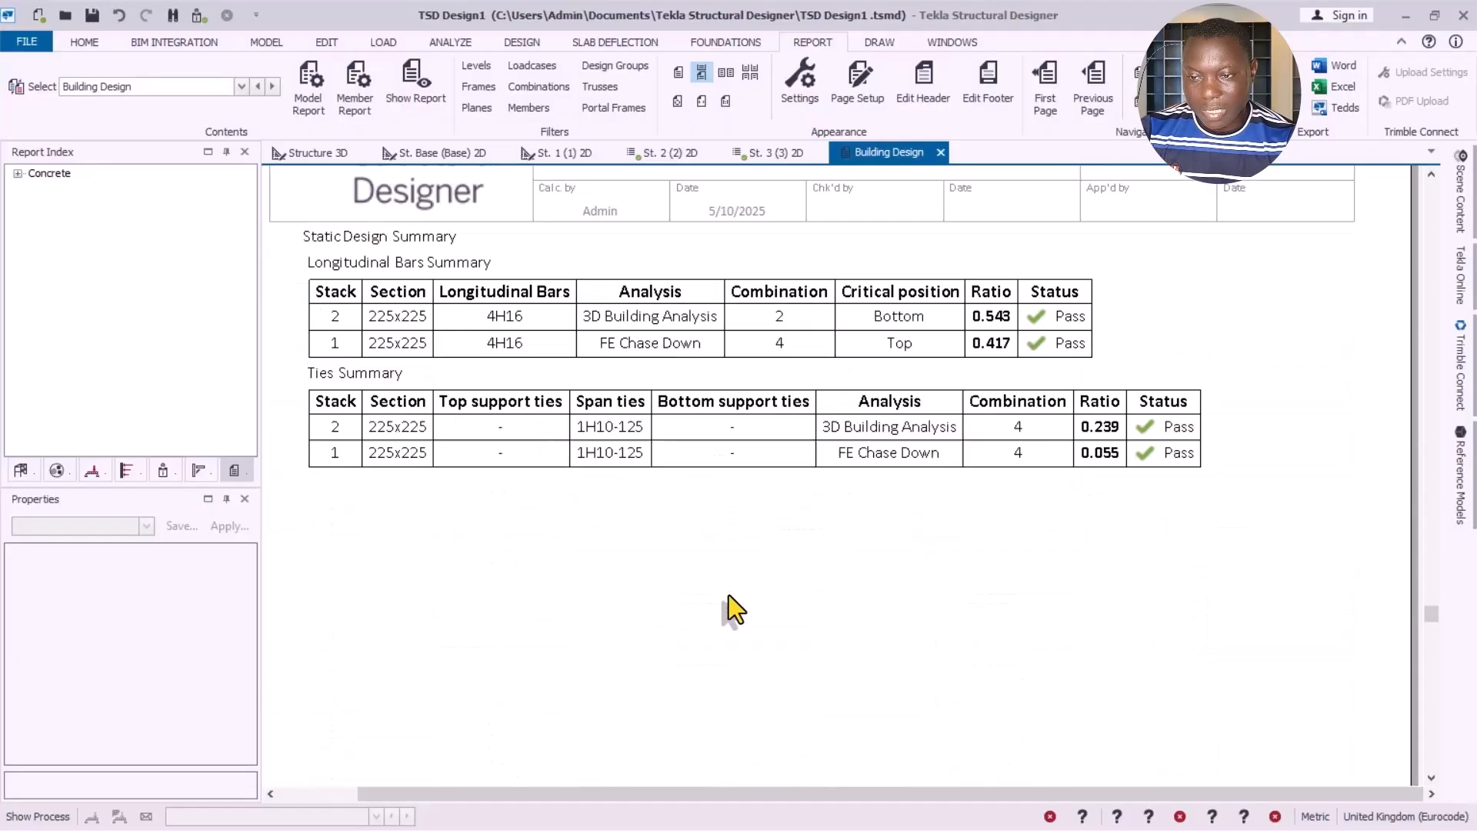
scroll(800, 596, down, 15)
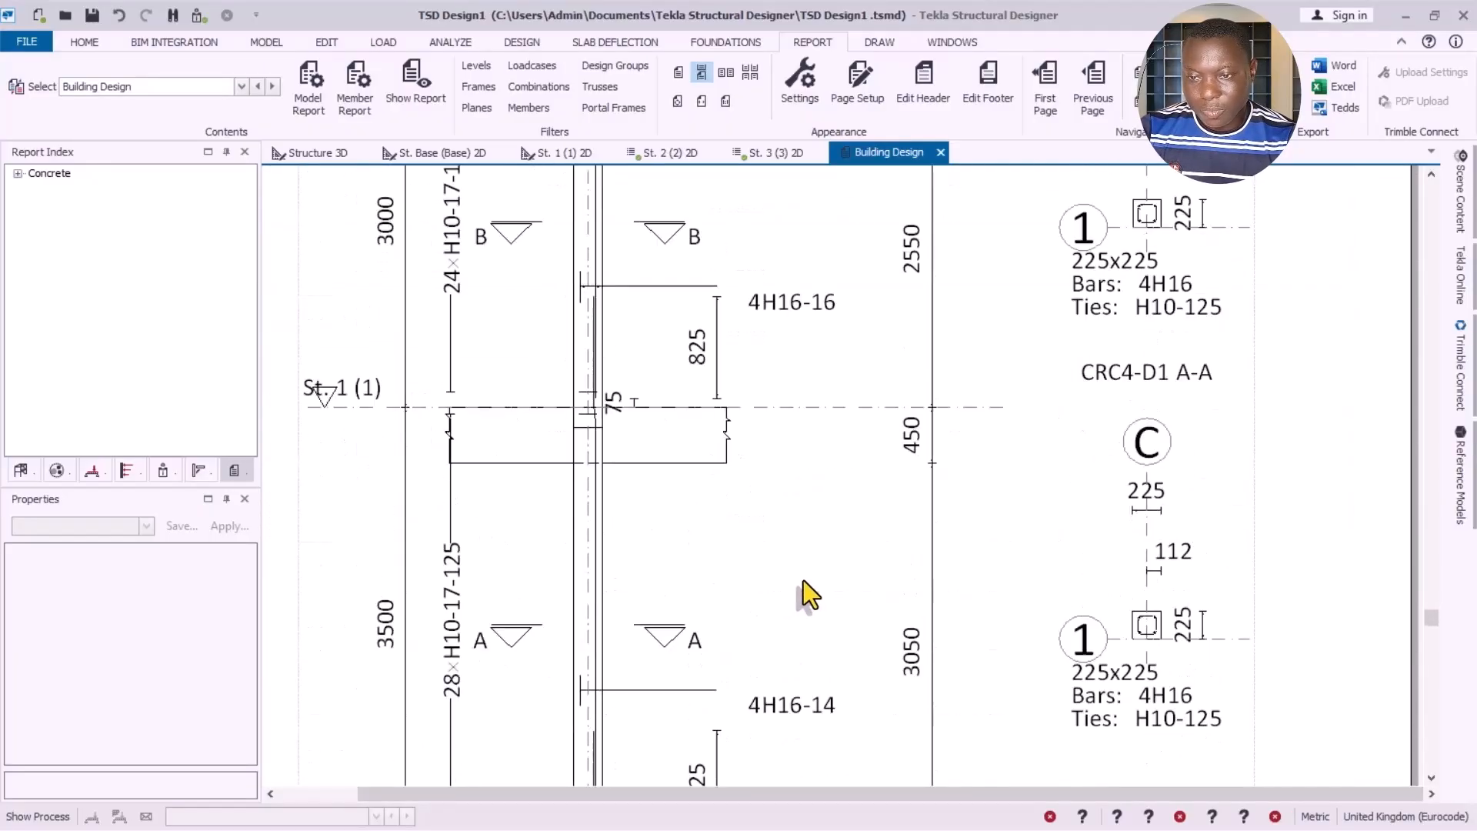
scroll(810, 592, down, 15)
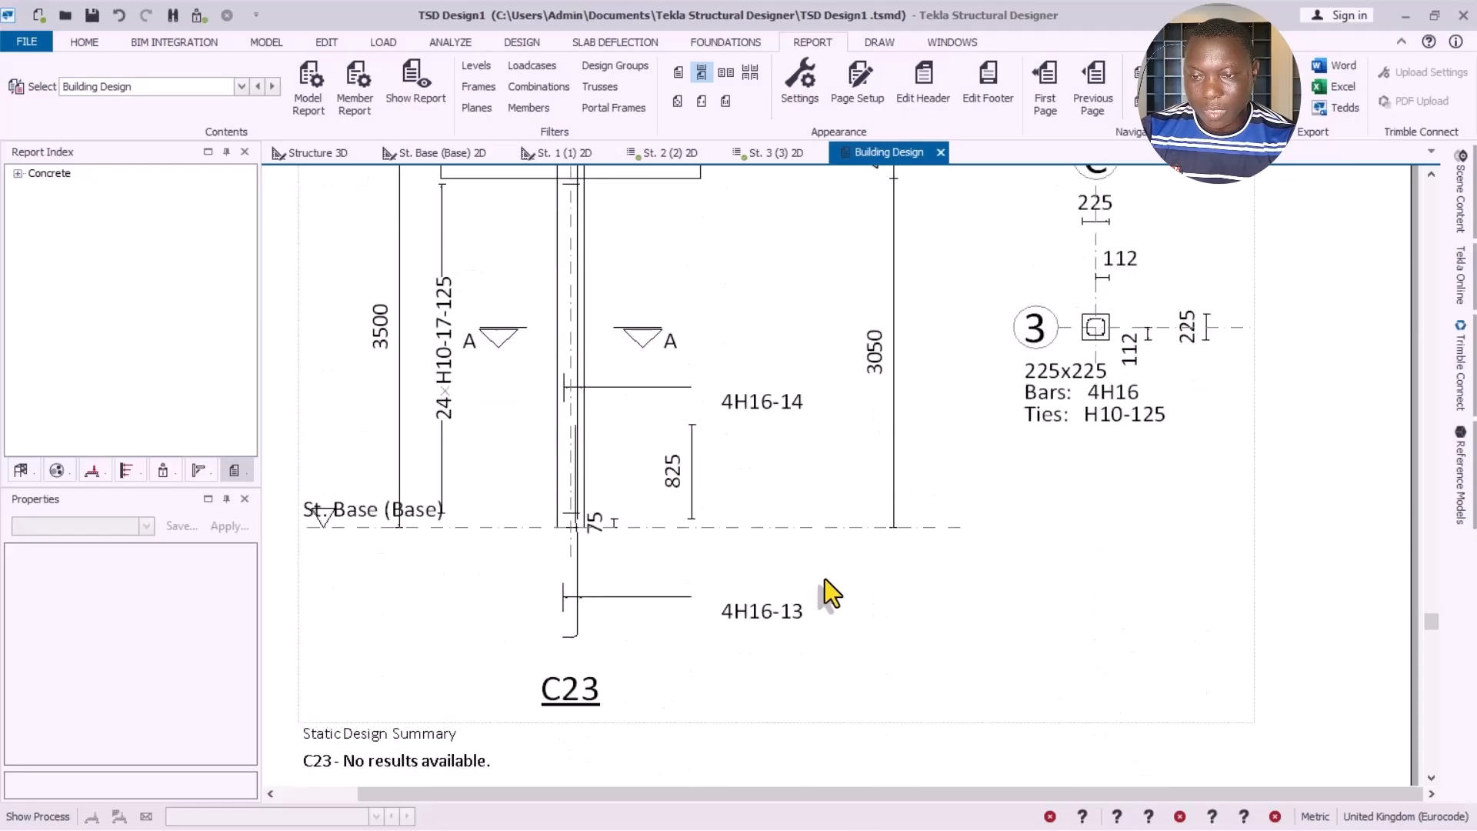
Step: Examine the Column Design Summary table and the column group drawings that follow it in the report
scroll(696, 588, down, 12)
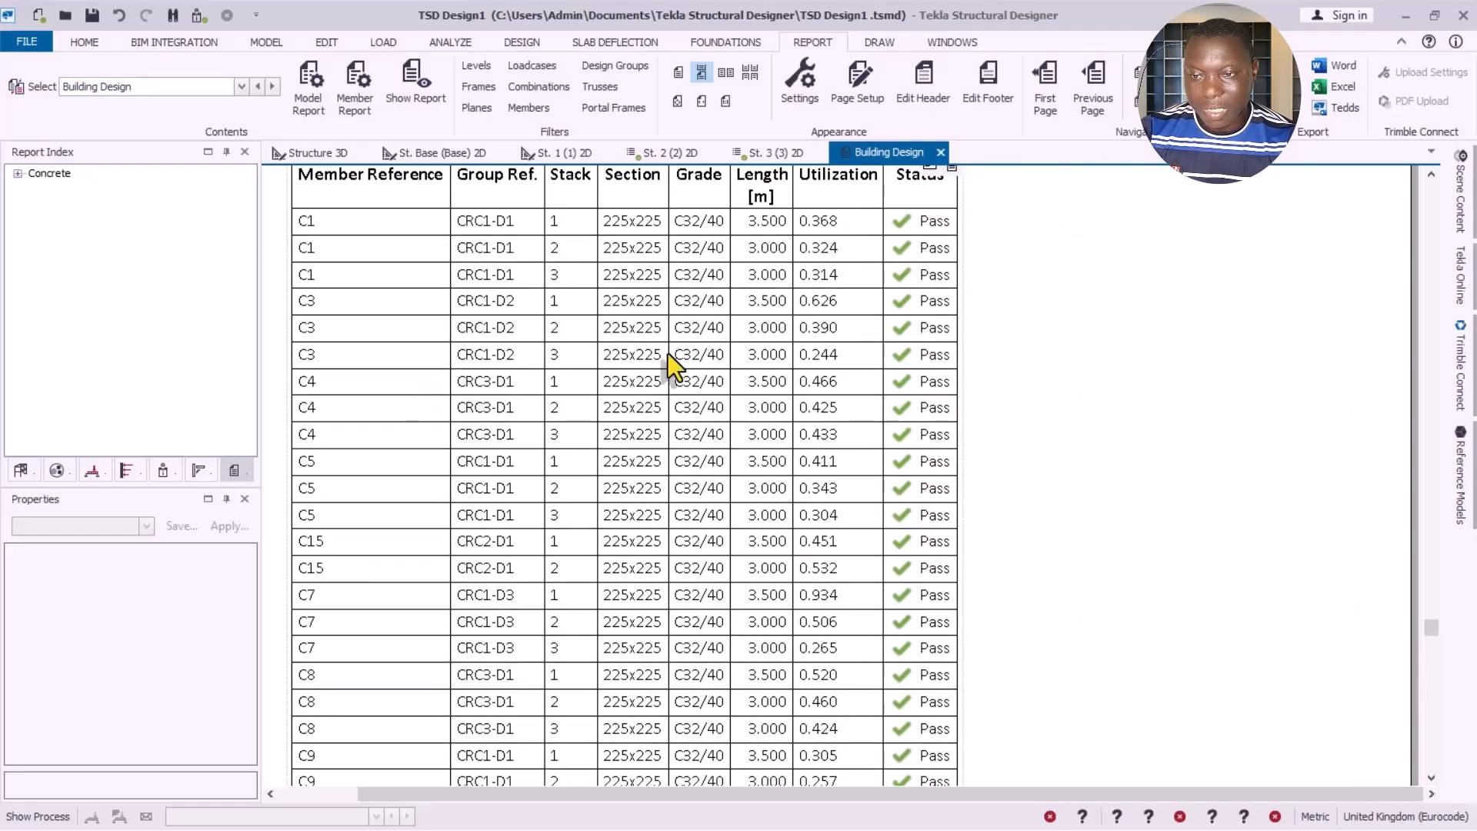
scroll(932, 264, up, 4)
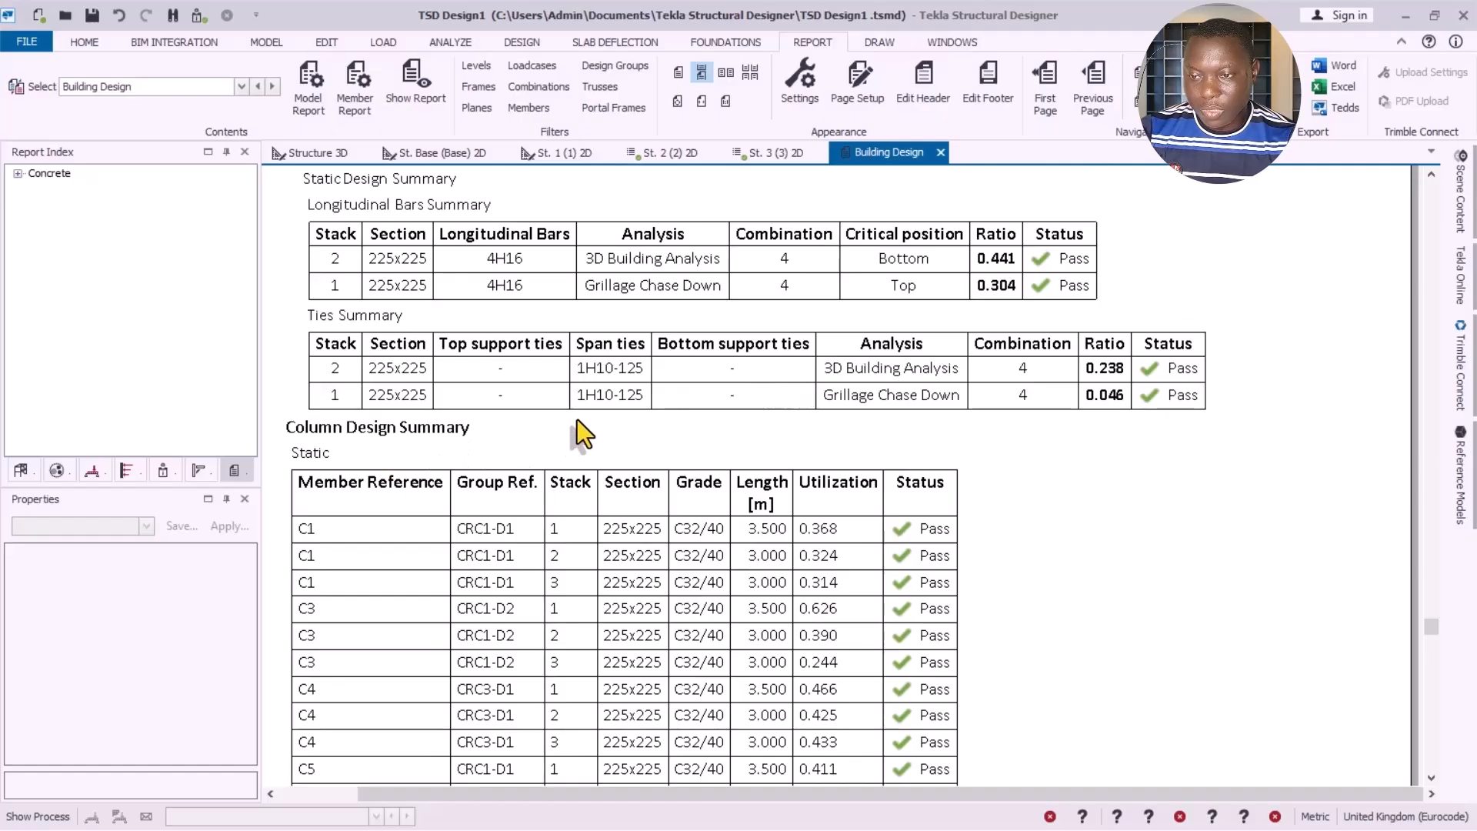
scroll(582, 435, down, 11)
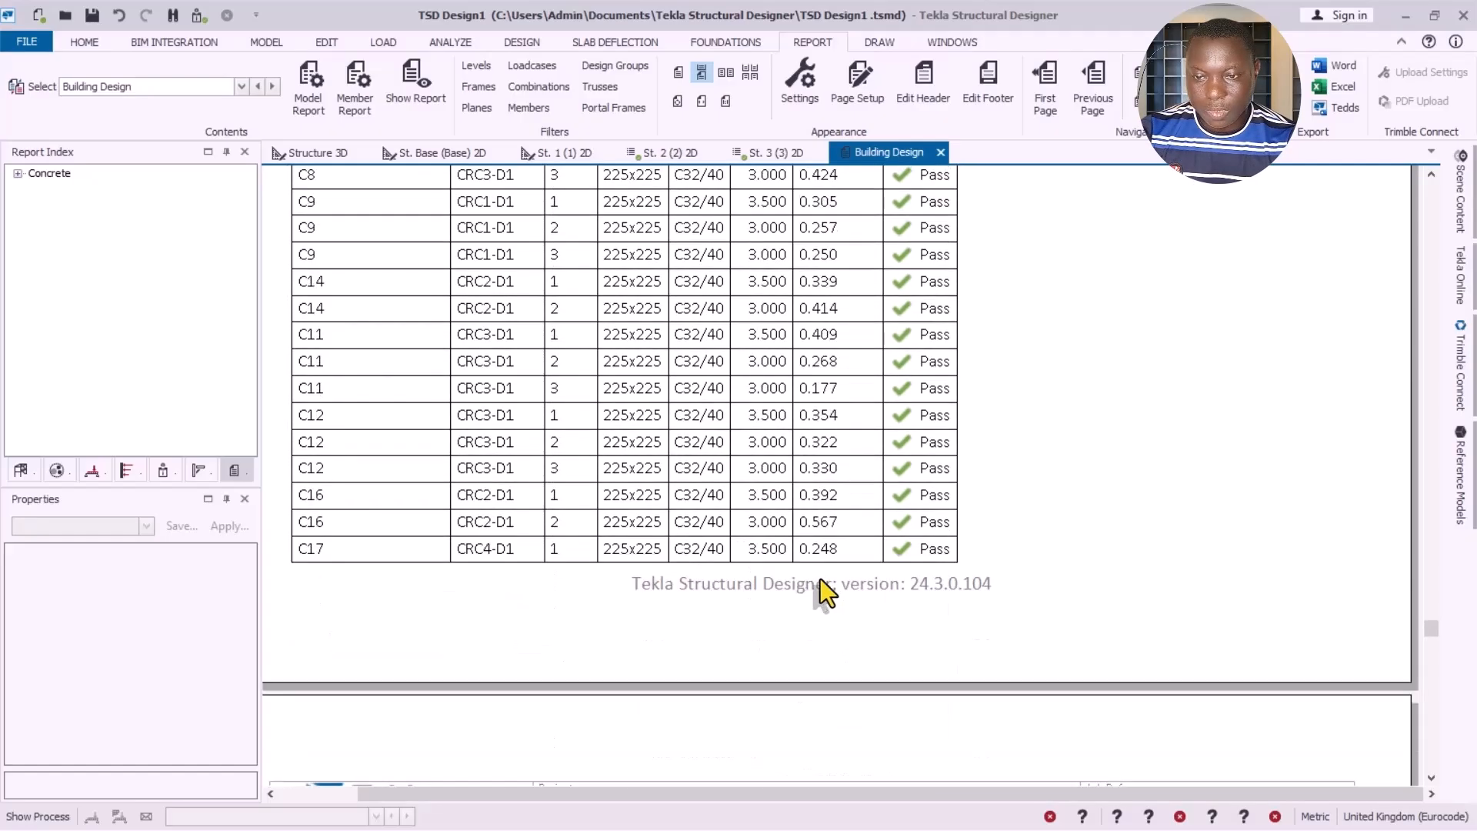
scroll(820, 580, down, 15)
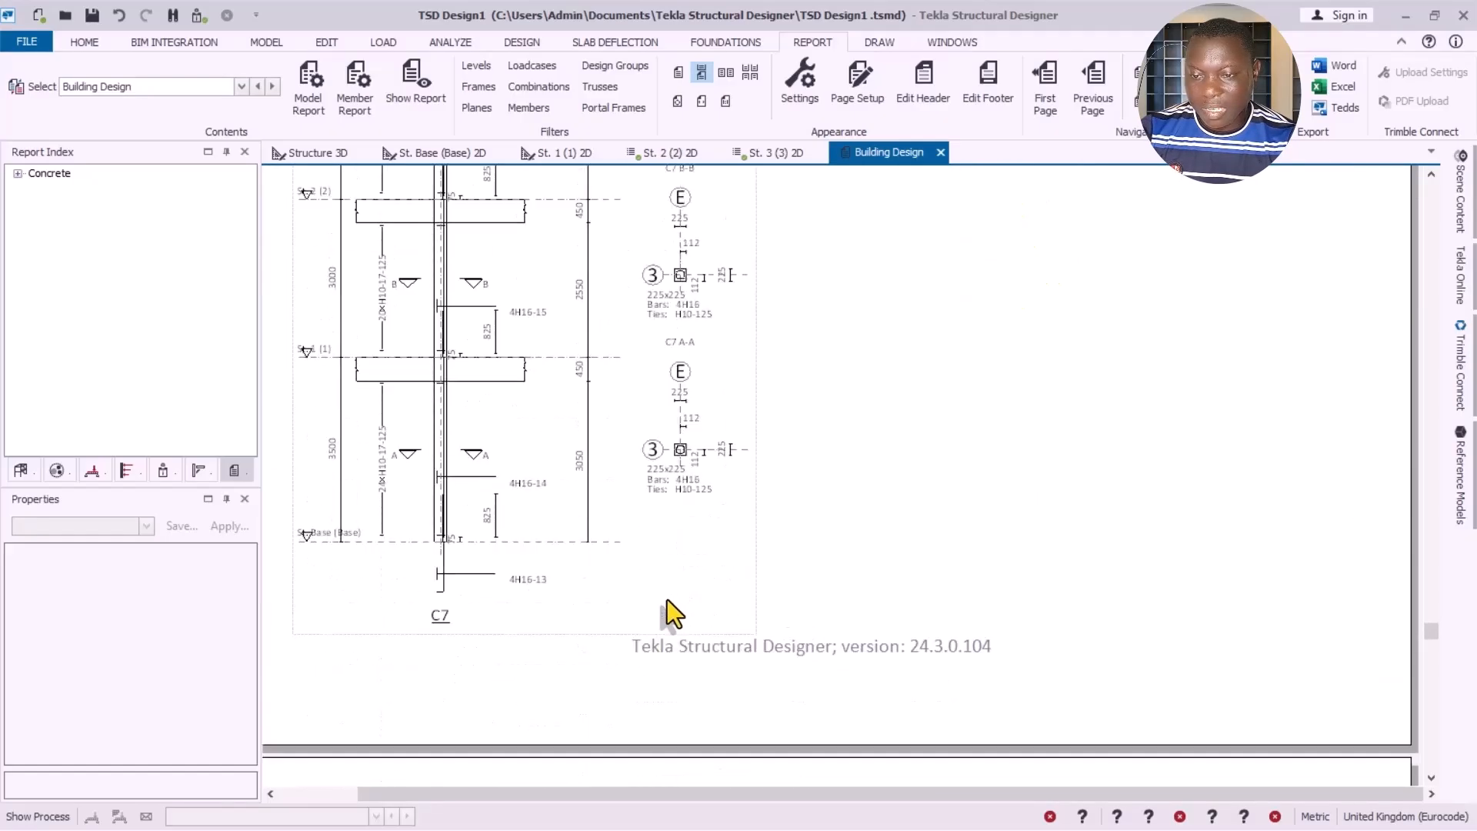
scroll(666, 601, down, 8)
scroll(807, 520, up, 8)
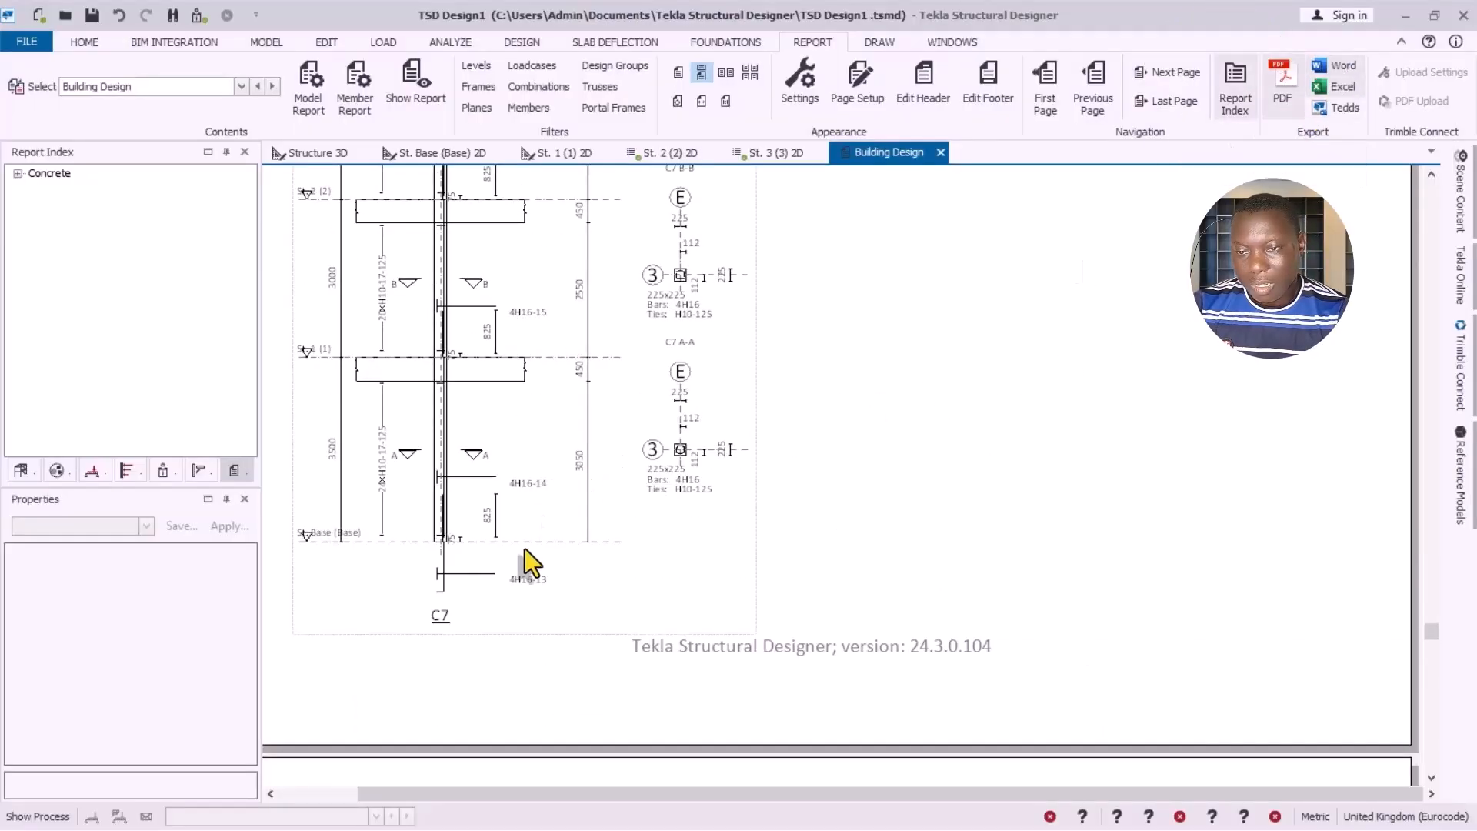
scroll(525, 548, up, 15)
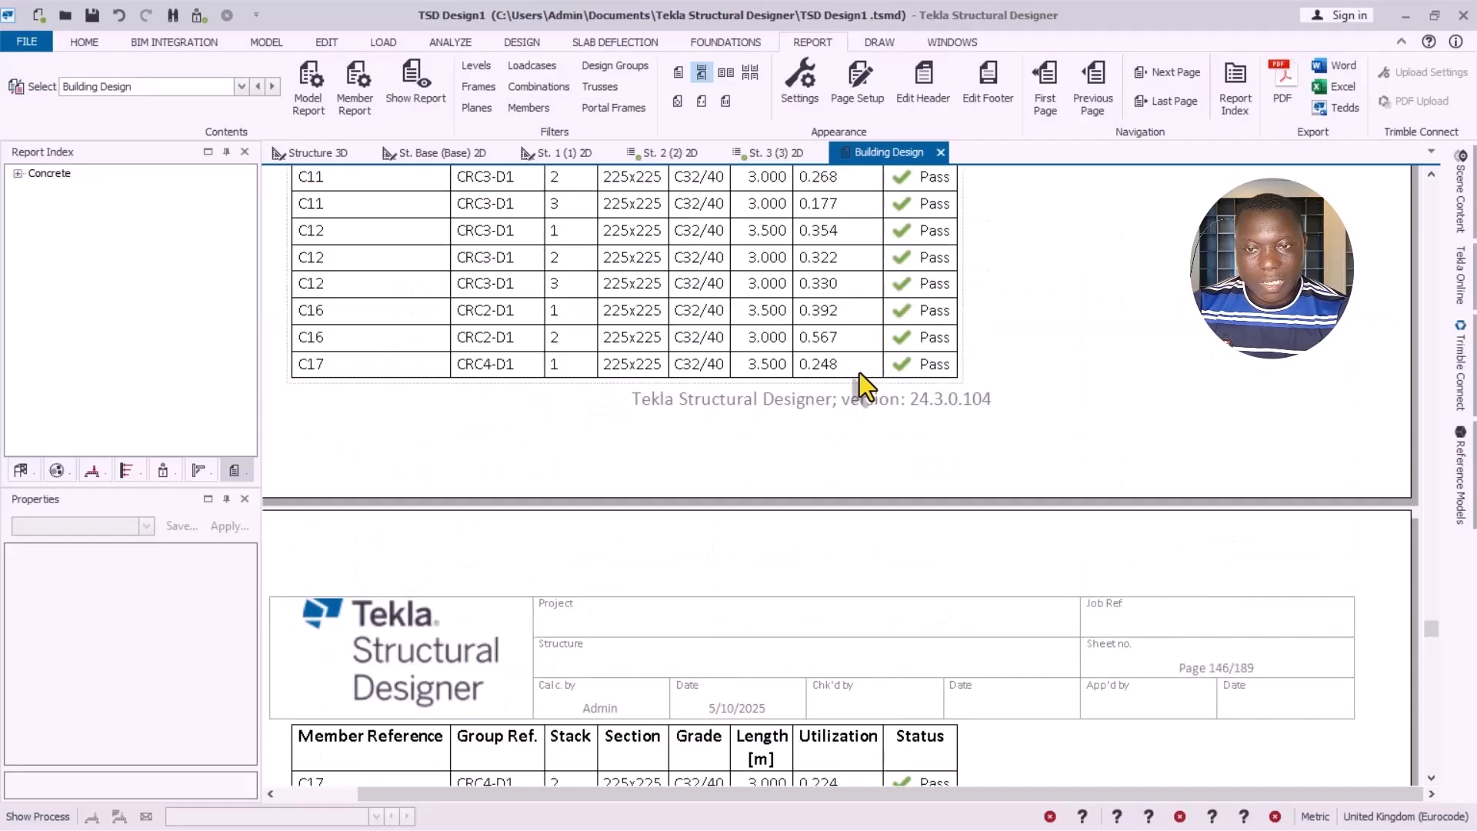
scroll(477, 277, up, 3)
Step: Leave the report and check the St. 1 and St. Base plans before returning to the Structure 3D view
click(635, 150)
click(519, 154)
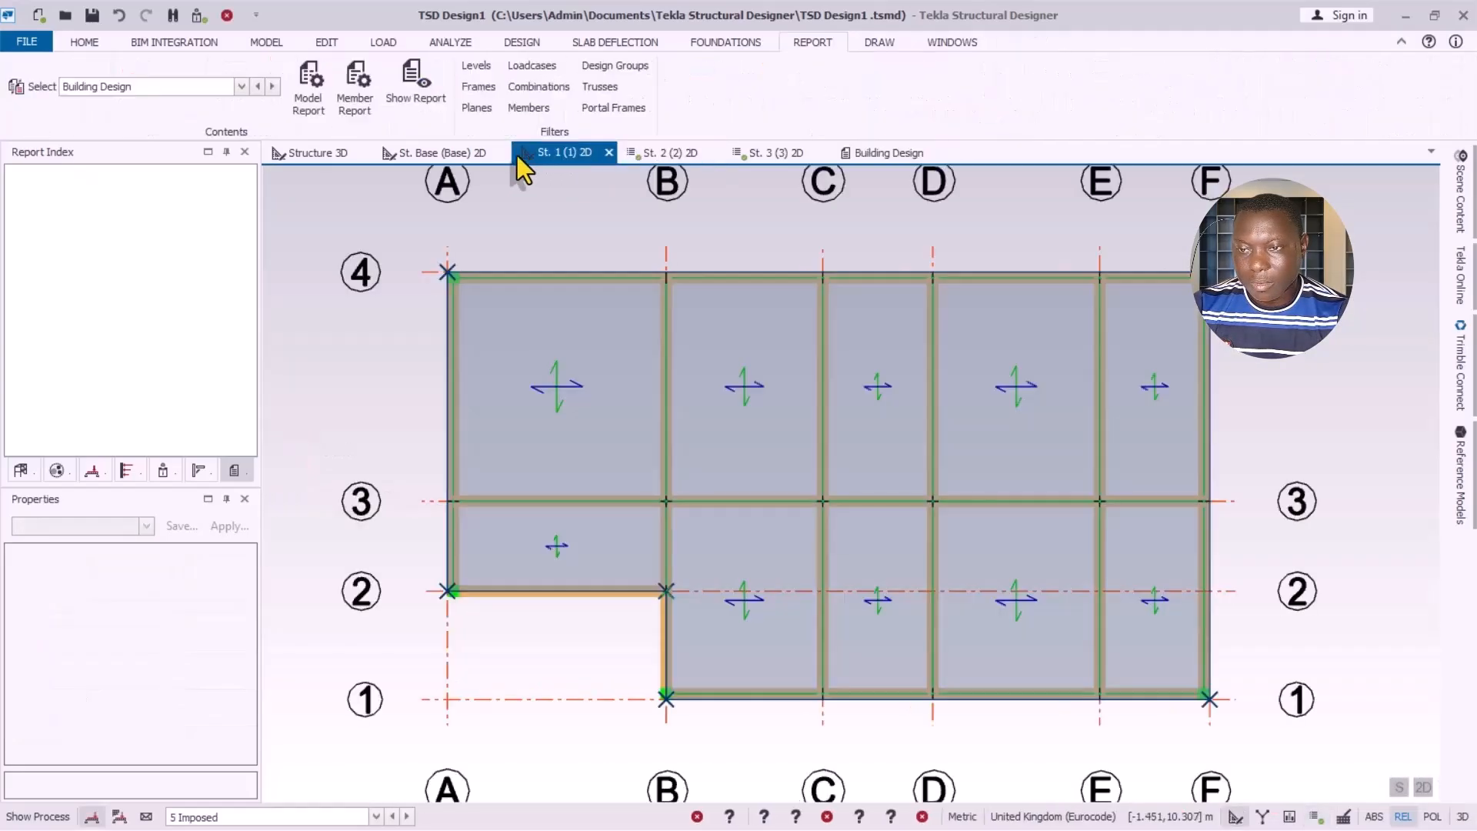
click(432, 154)
click(320, 151)
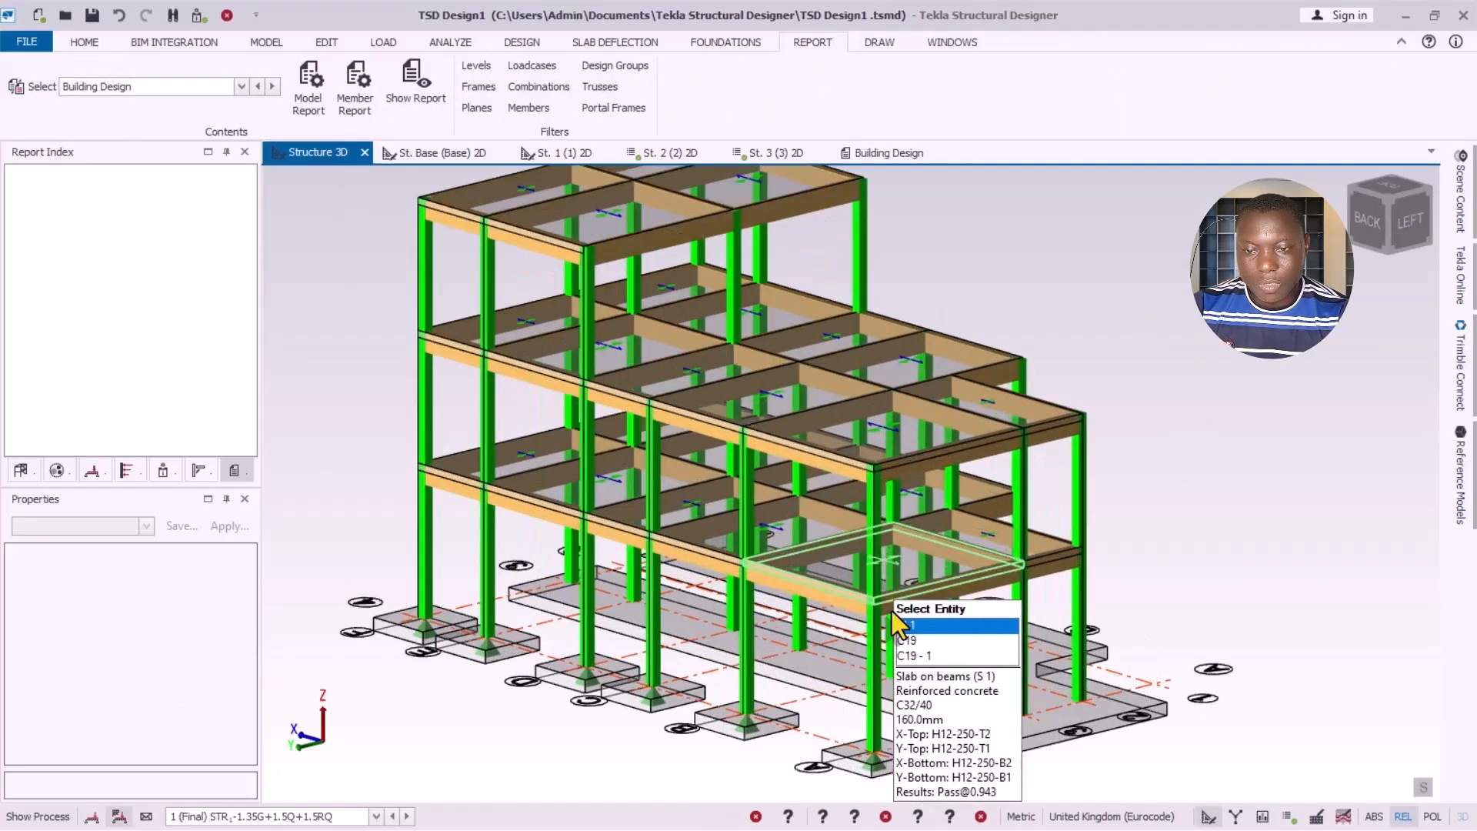
mouse_move(667, 673)
right_down()
mouse_move(574, 680)
mouse_move(798, 681)
mouse_move(708, 616)
mouse_move(666, 672)
mouse_move(615, 679)
mouse_move(653, 680)
right_up()
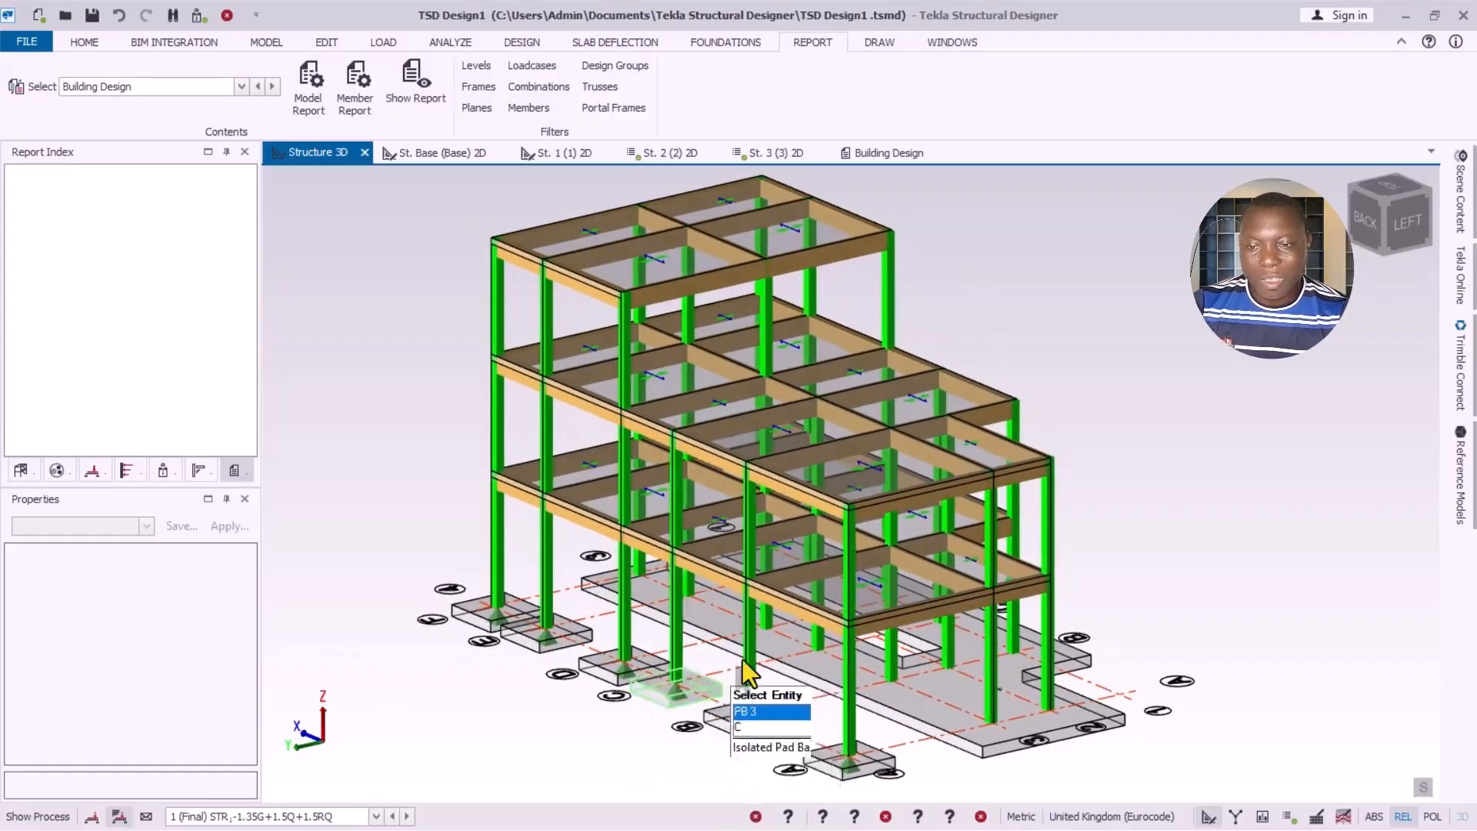
scroll(868, 564, up, 1)
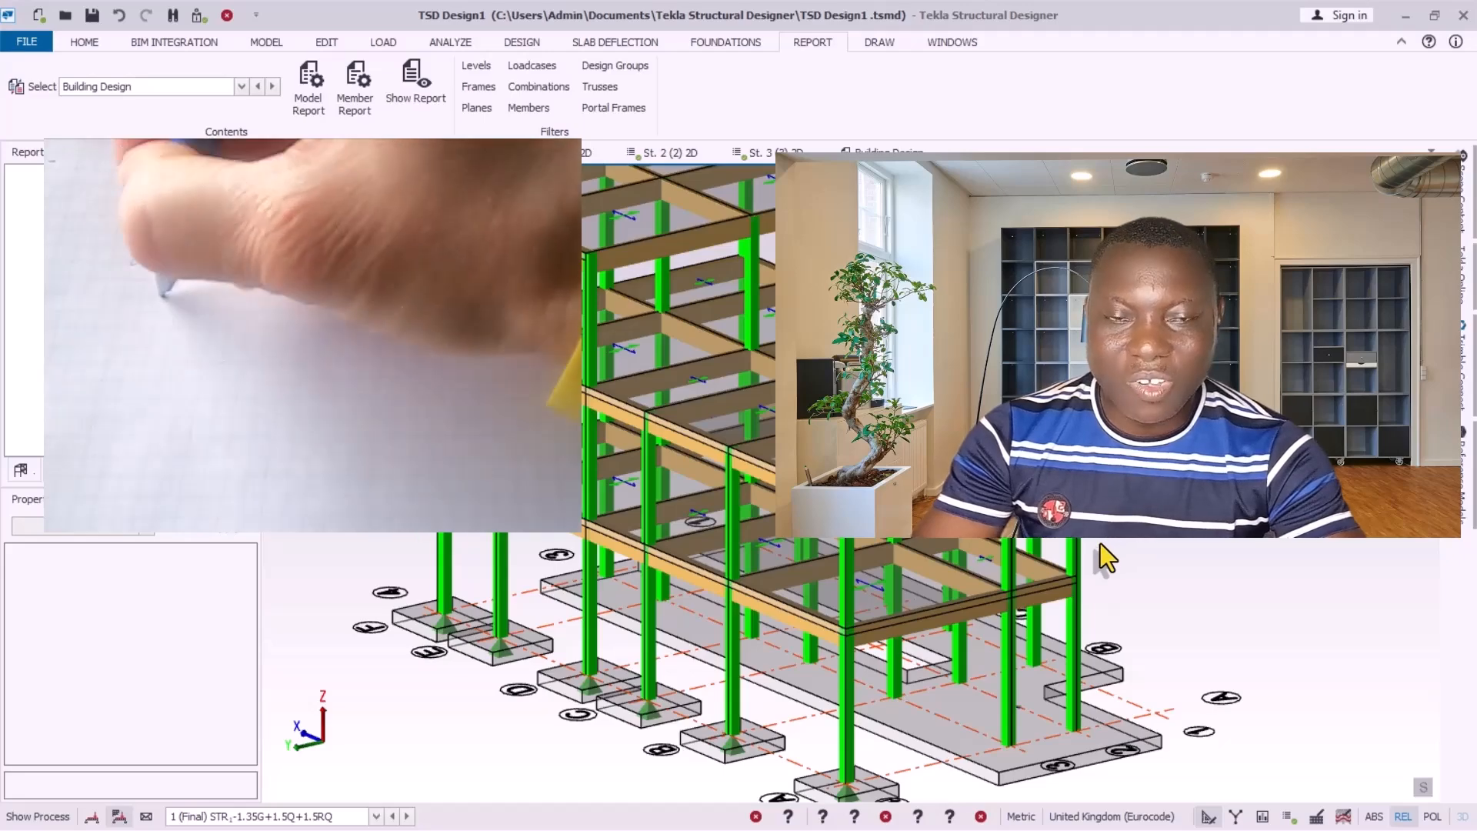
scroll(1043, 551, down, 3)
scroll(1043, 550, up, 3)
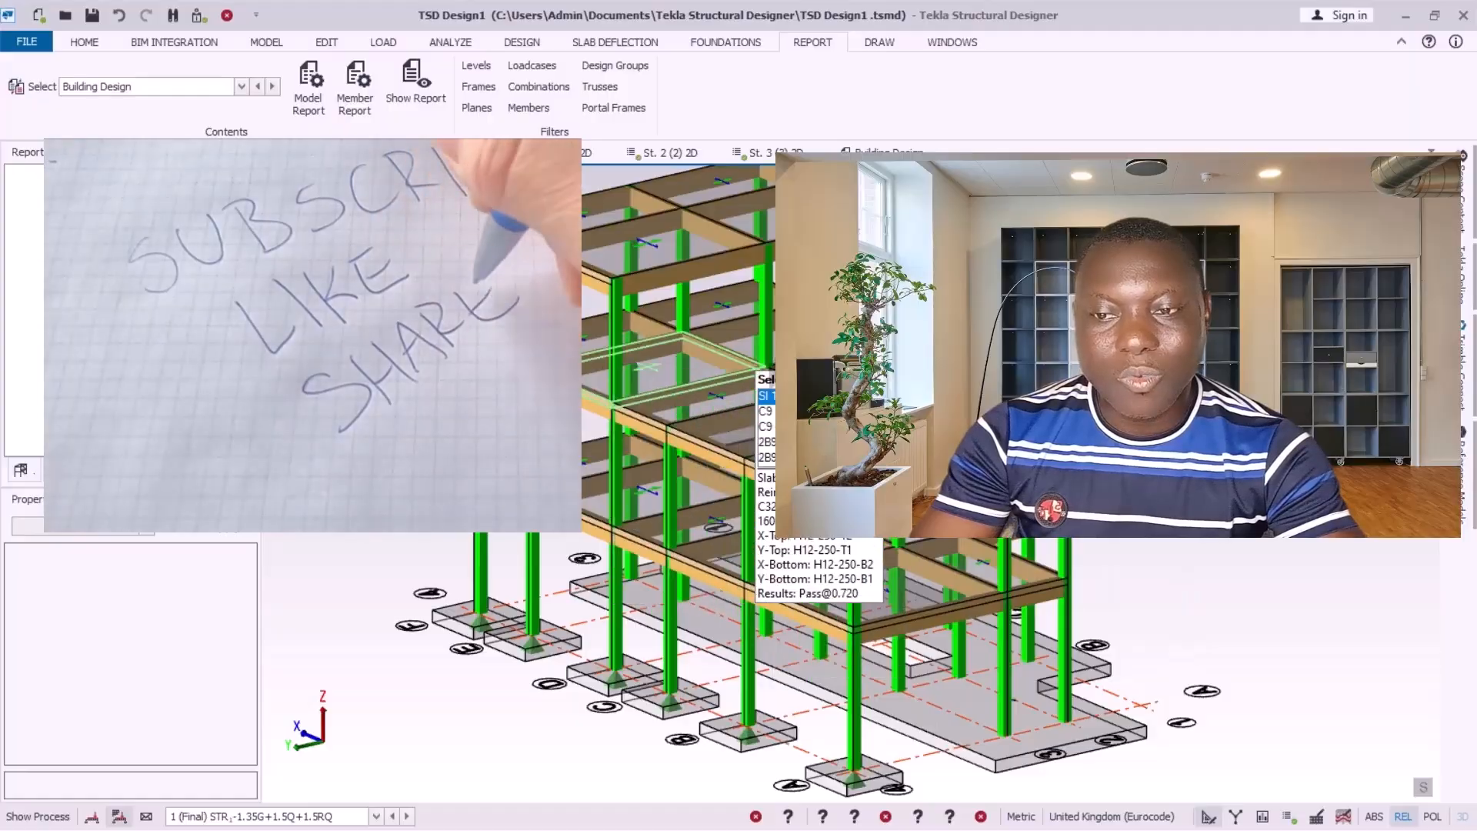
scroll(800, 589, down, 2)
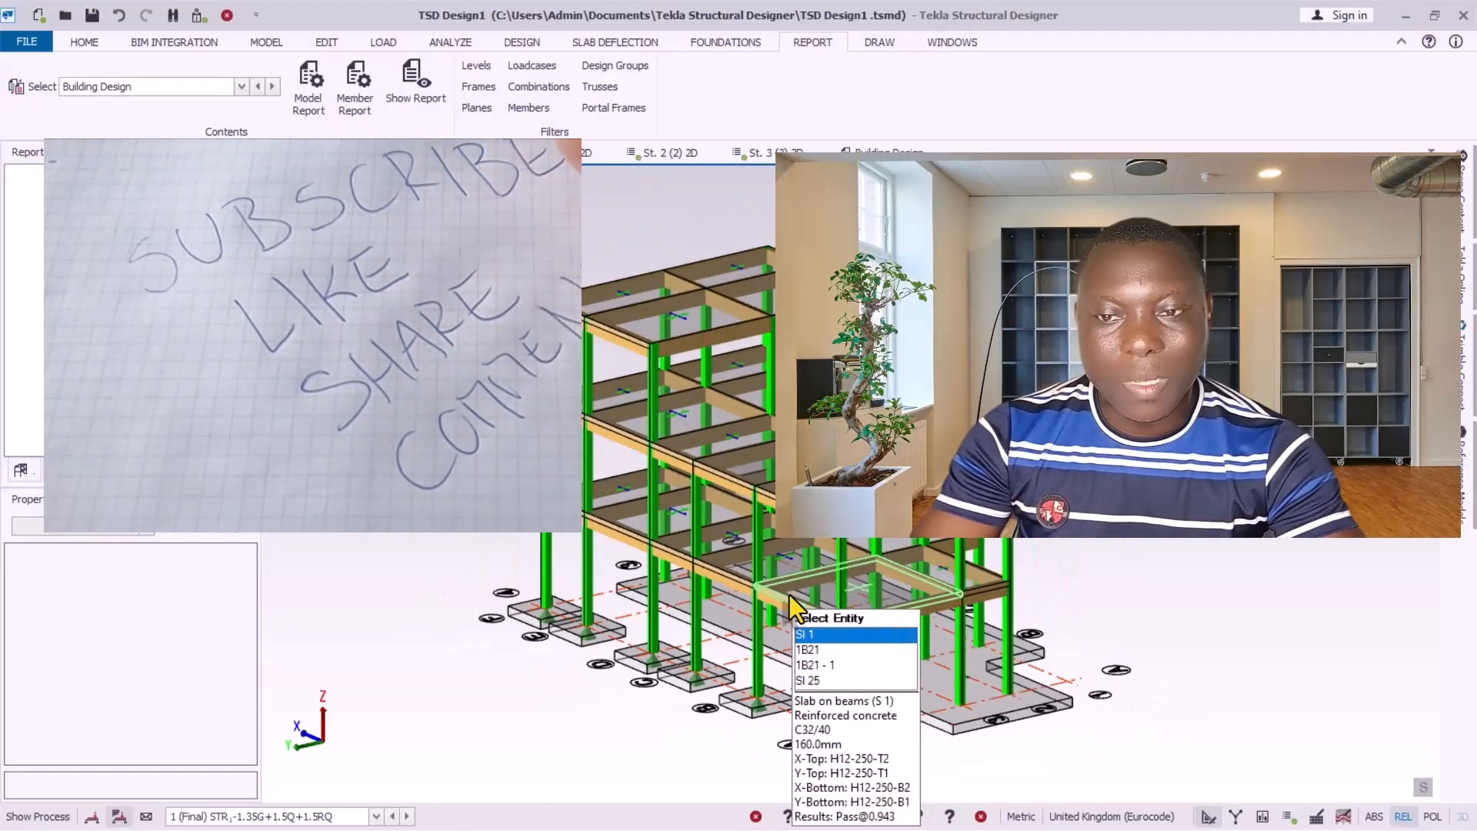
scroll(824, 560, up, 3)
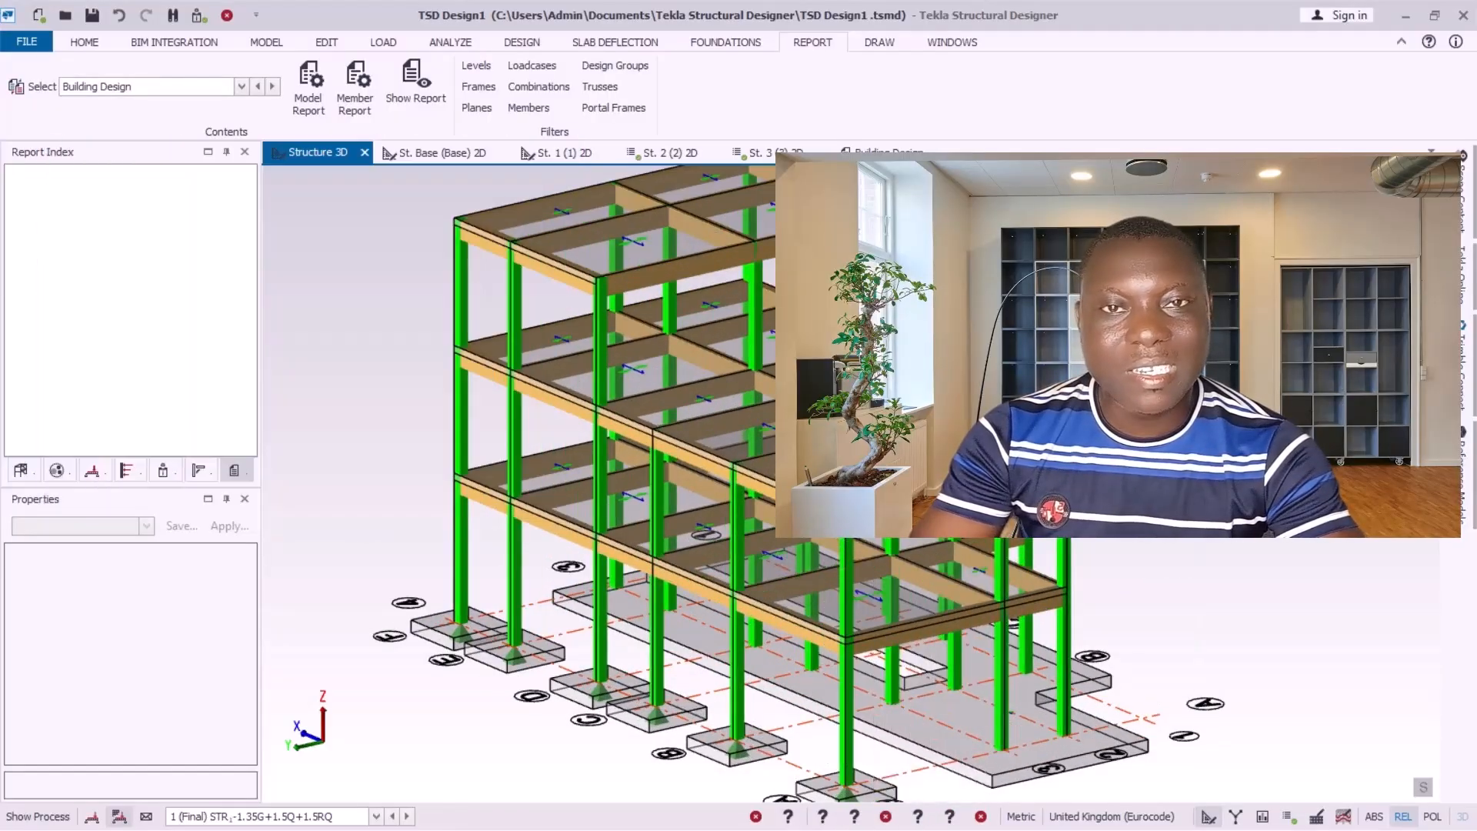
scroll(1031, 544, down, 2)
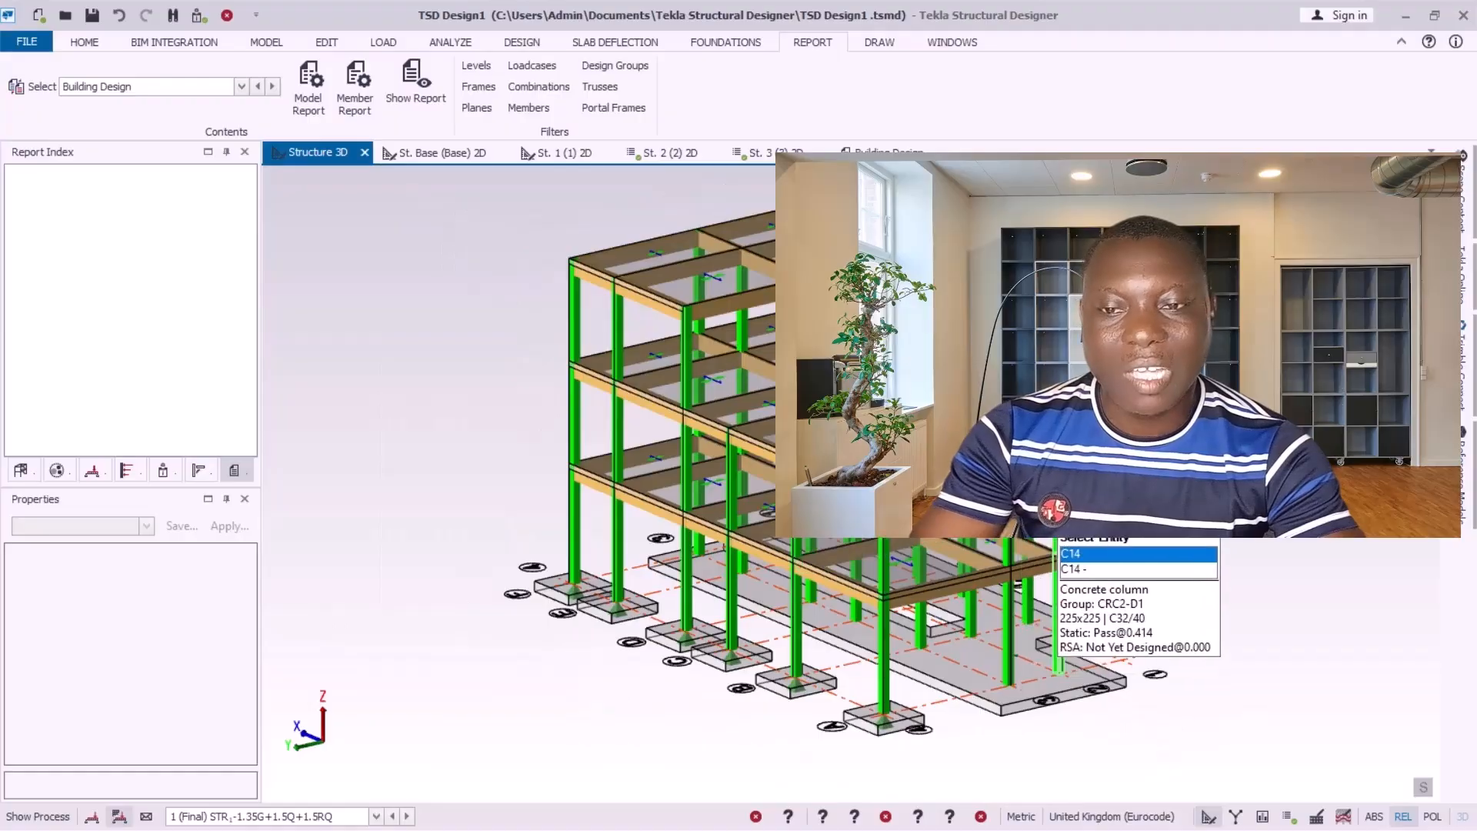